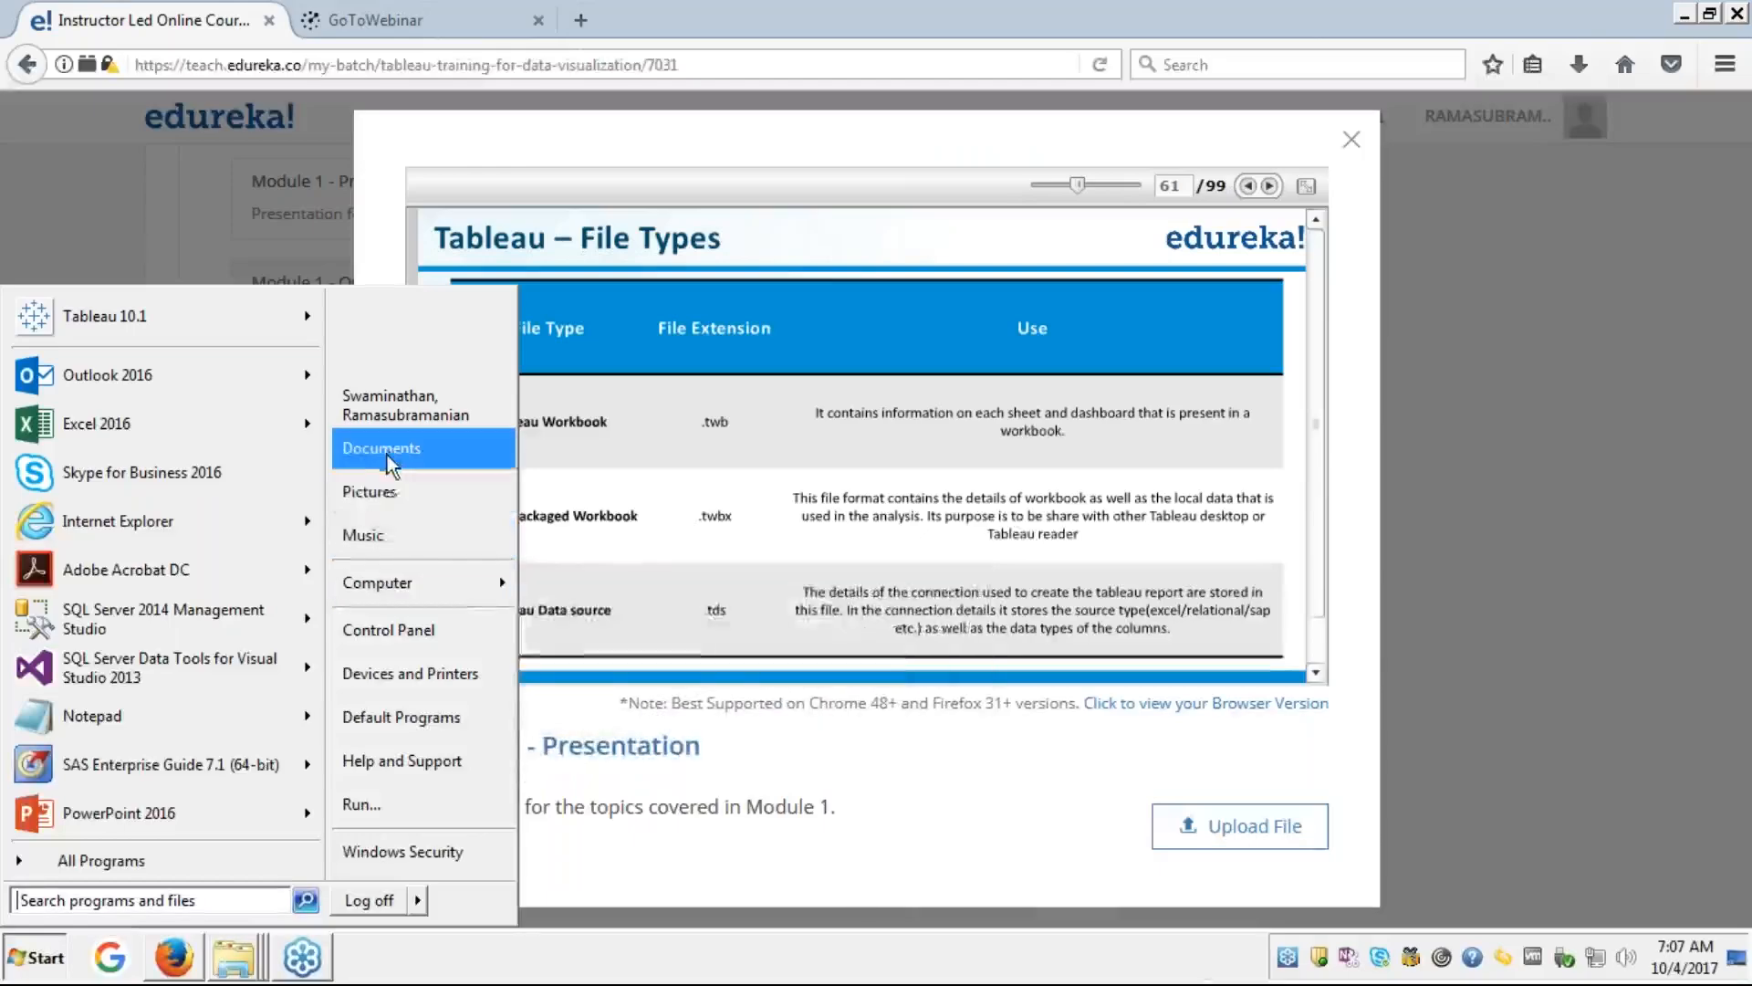
- In Windows Explorer, go to the Documents library's My Tableau Repository and open the Datasources\10.1\en_US-US folder
click(390, 451)
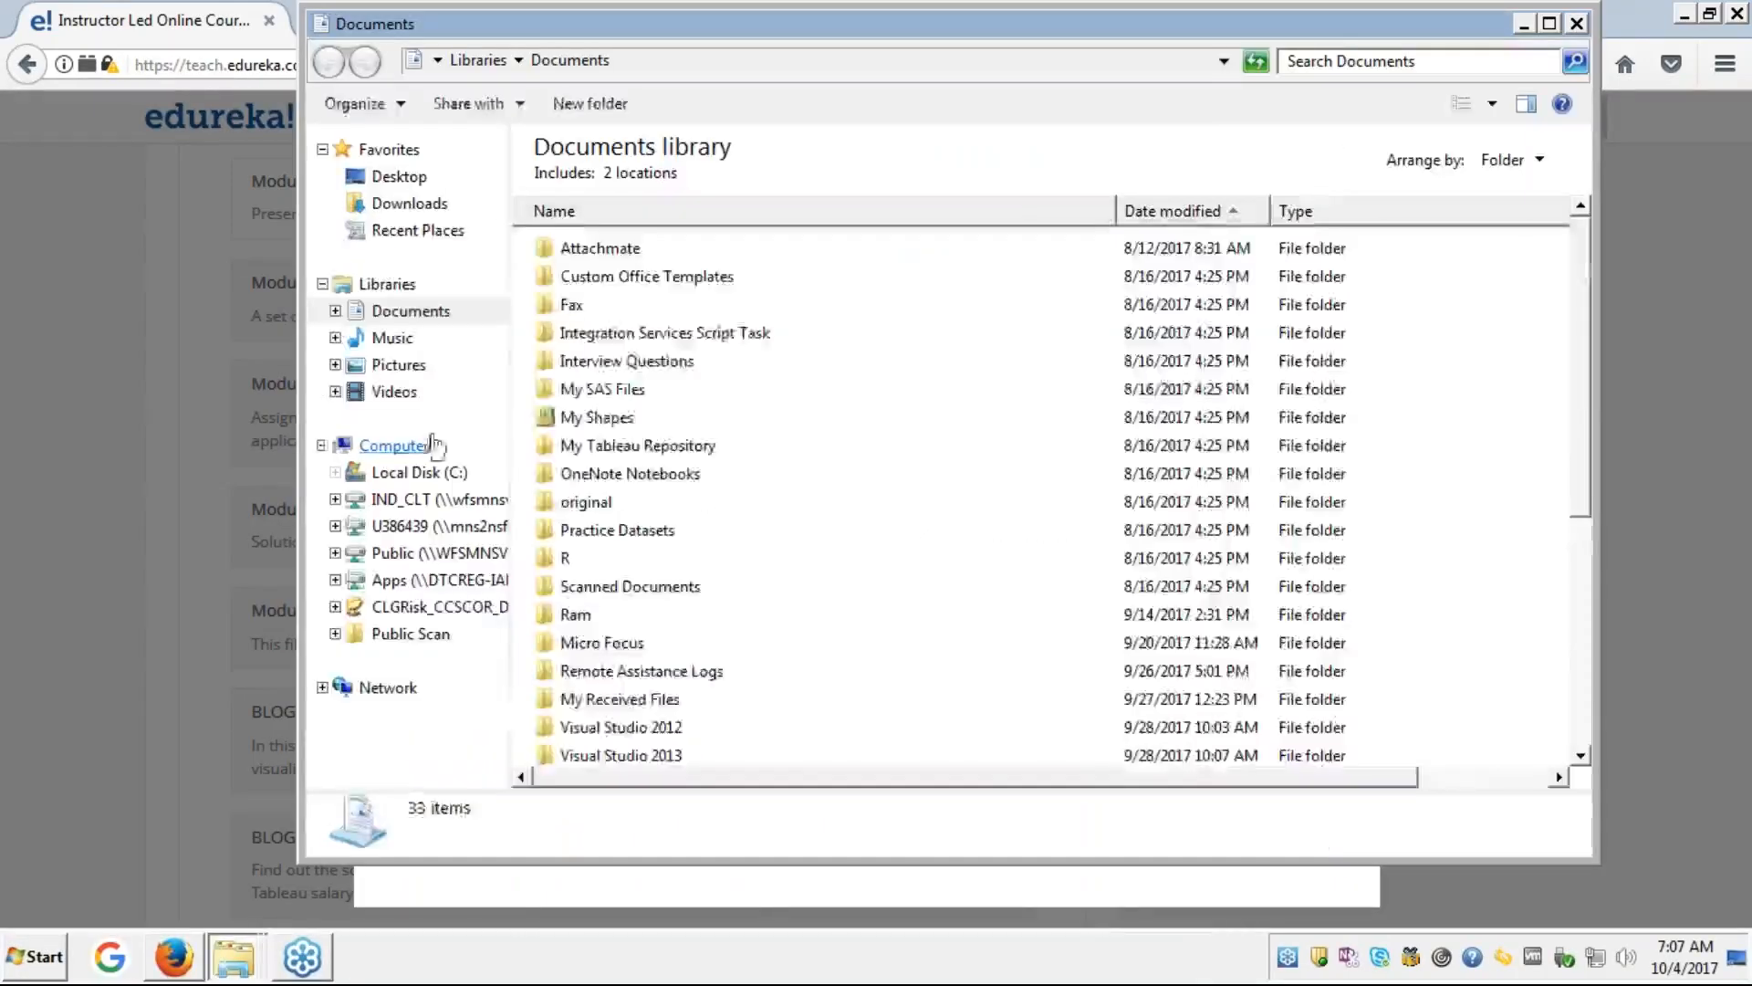
click(671, 473)
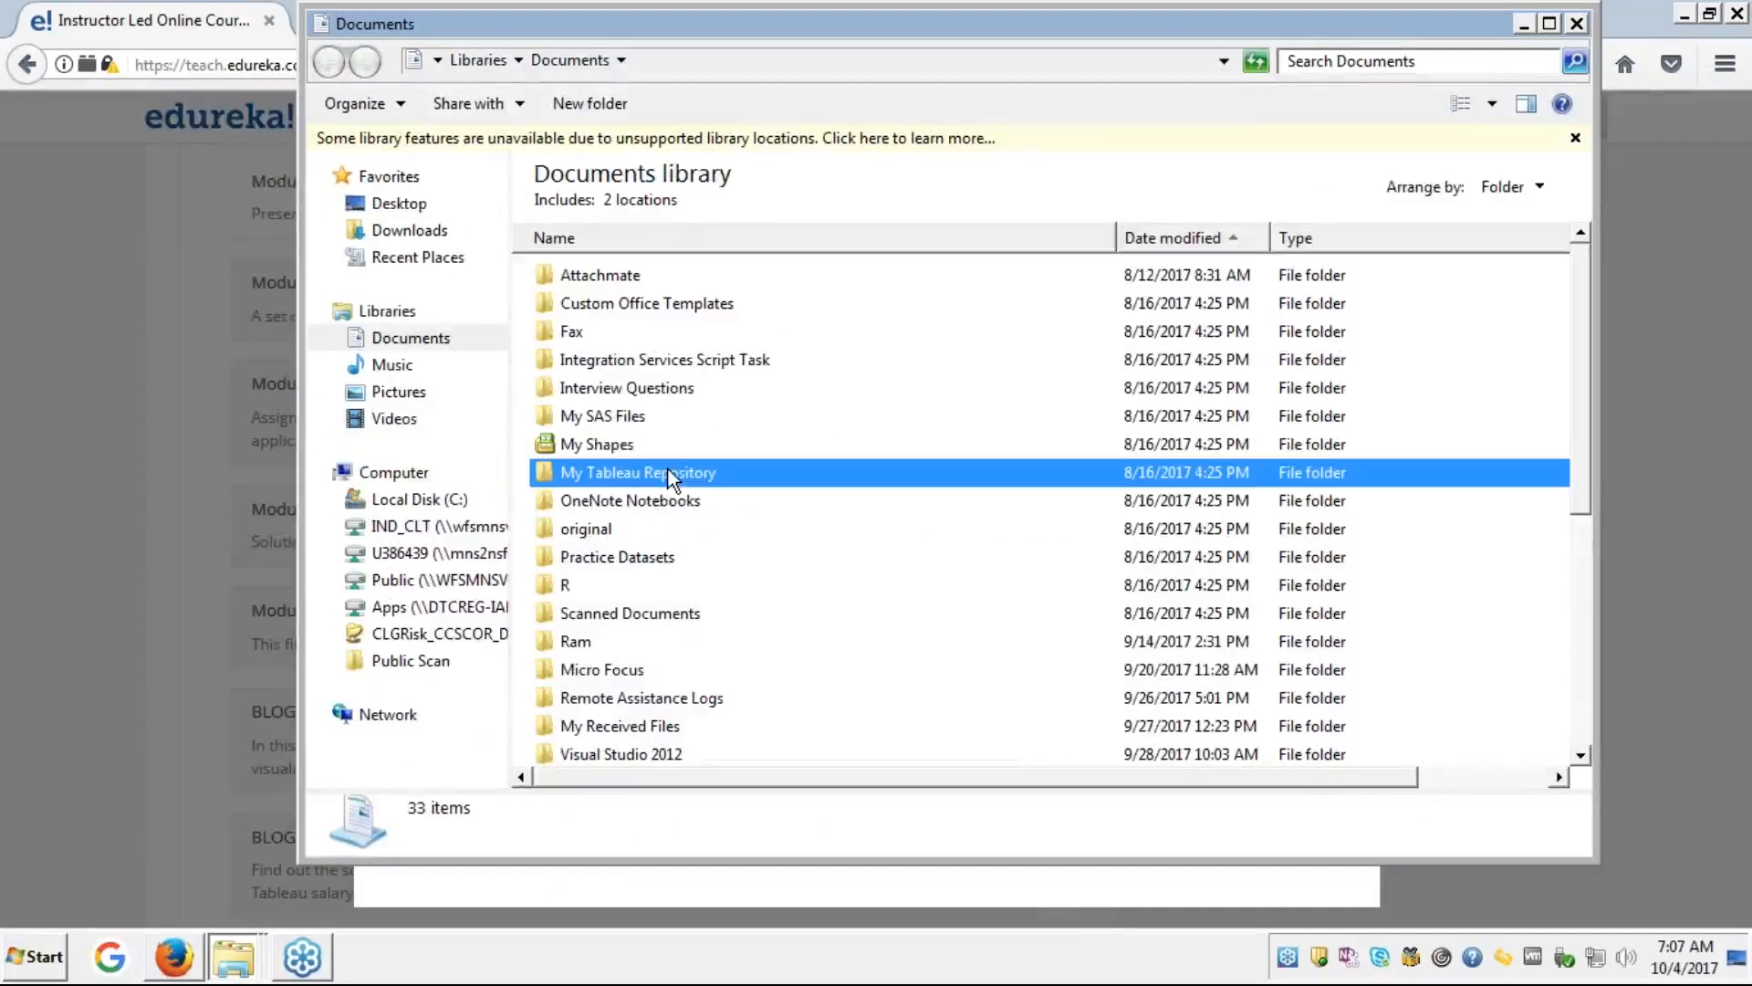
double_click(671, 473)
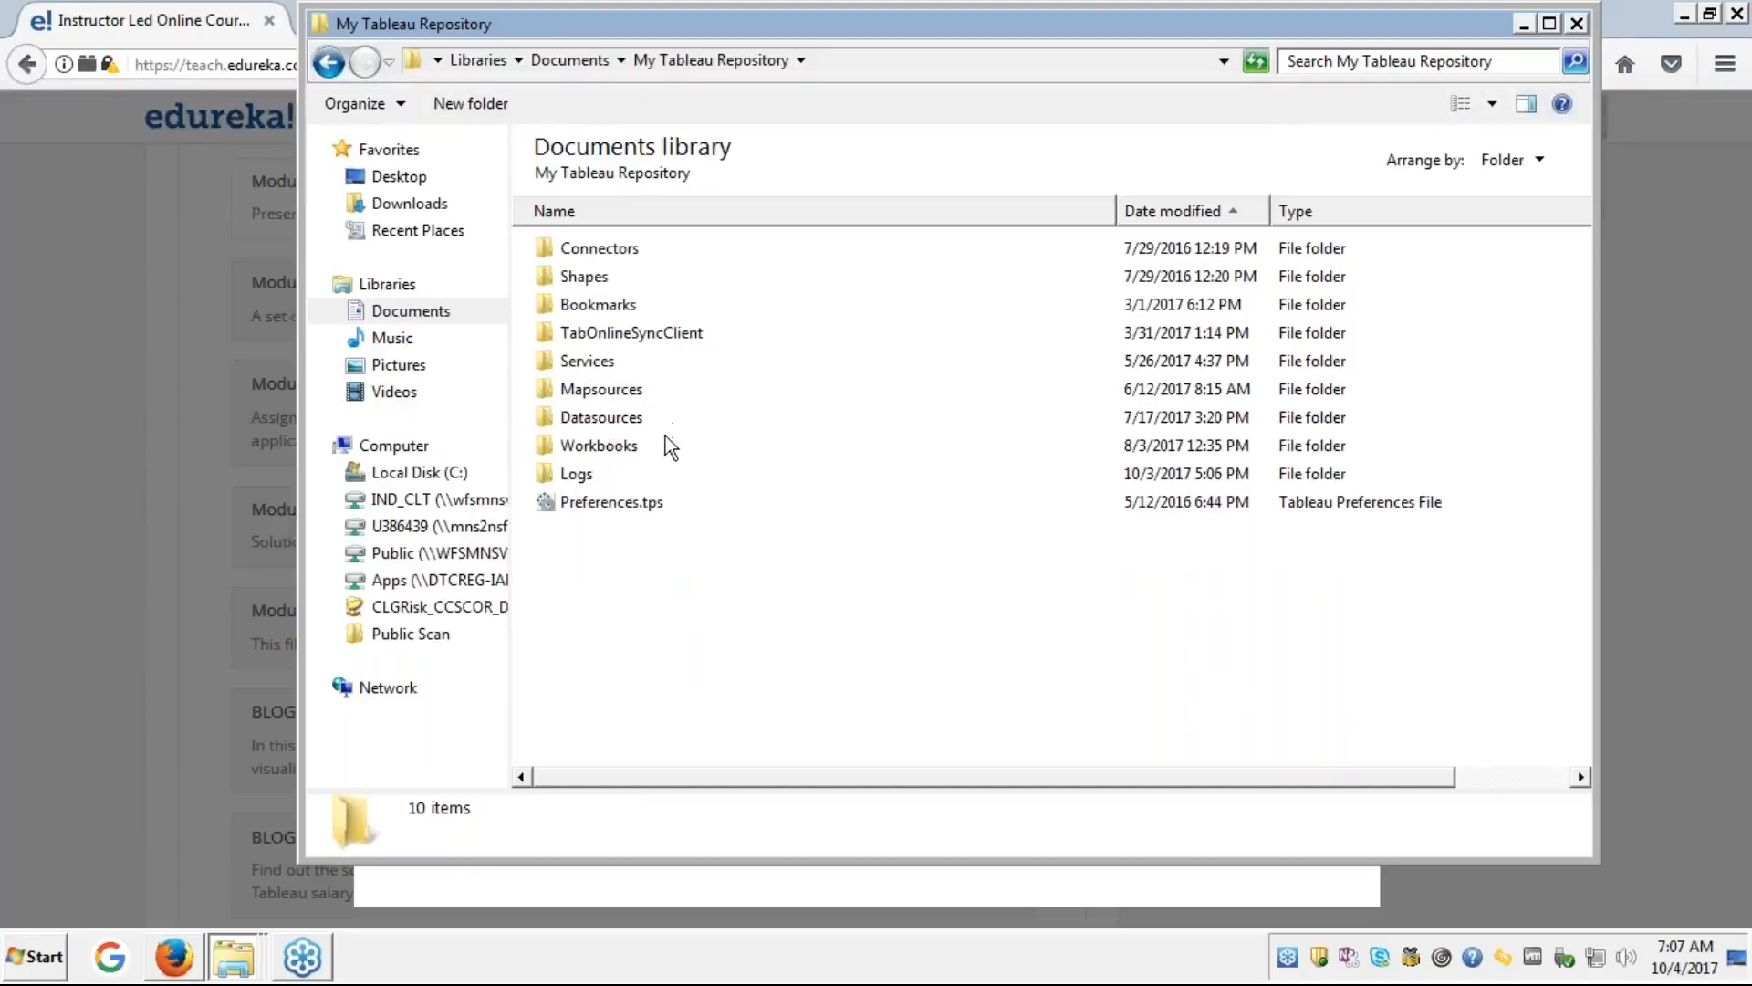
double_click(603, 415)
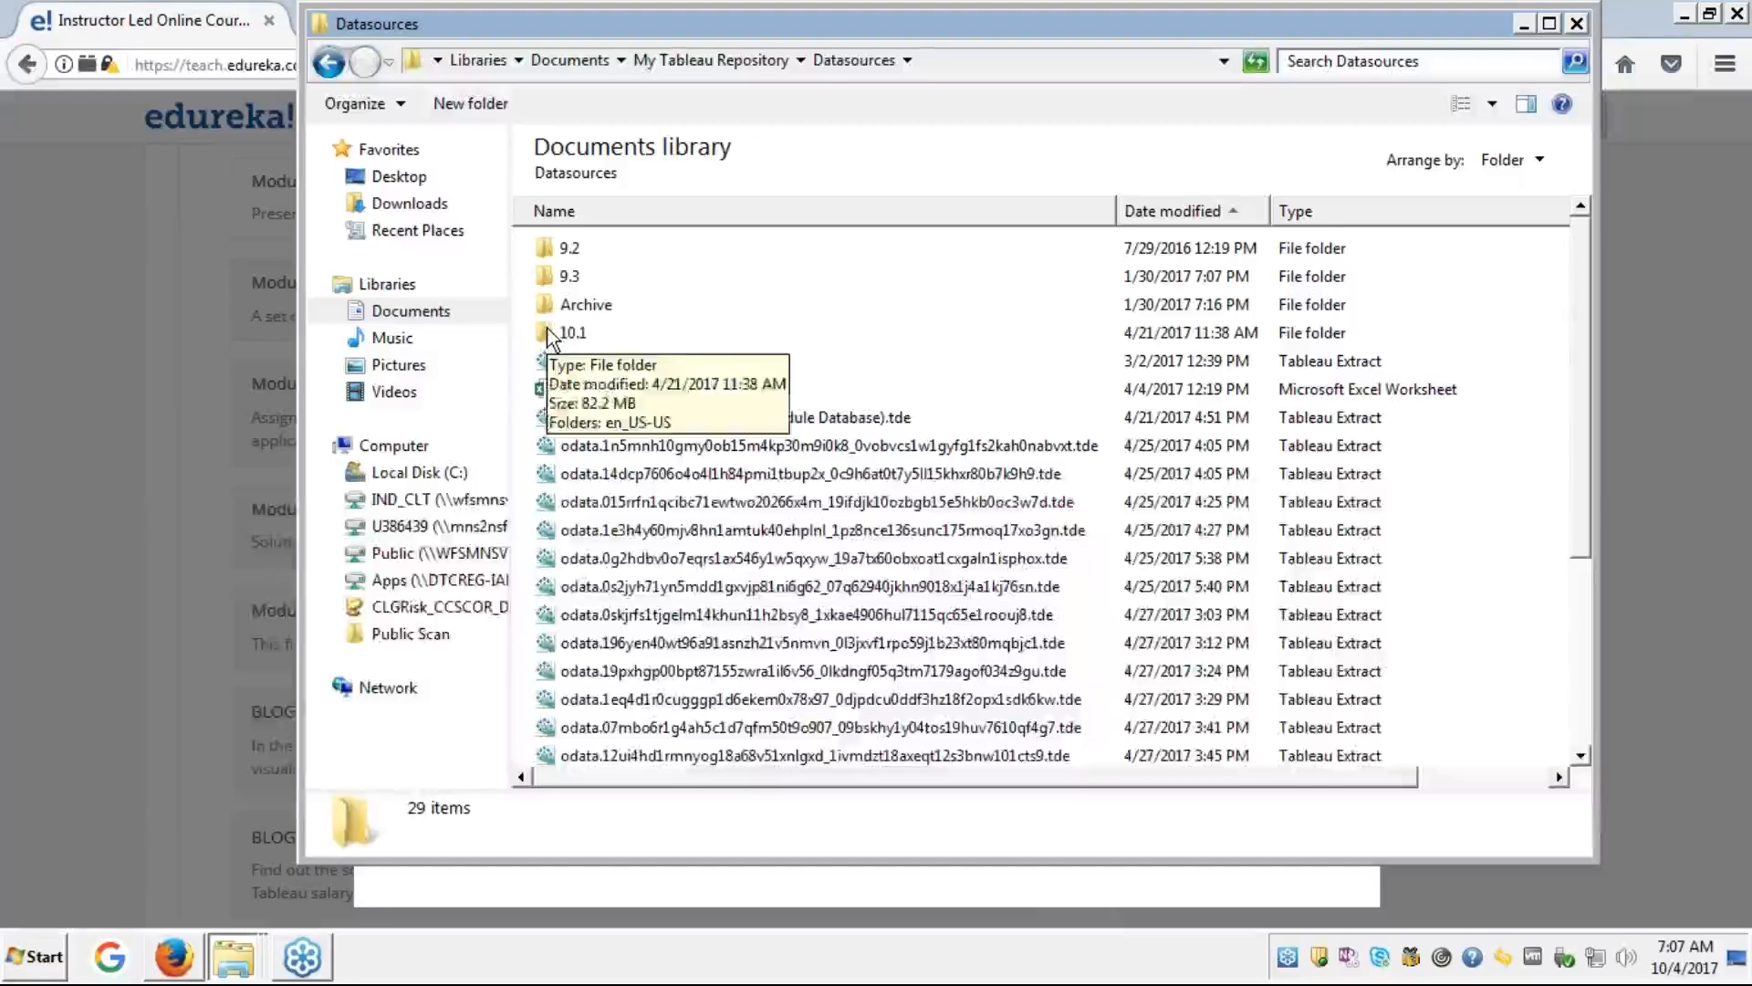
click(550, 334)
double_click(550, 334)
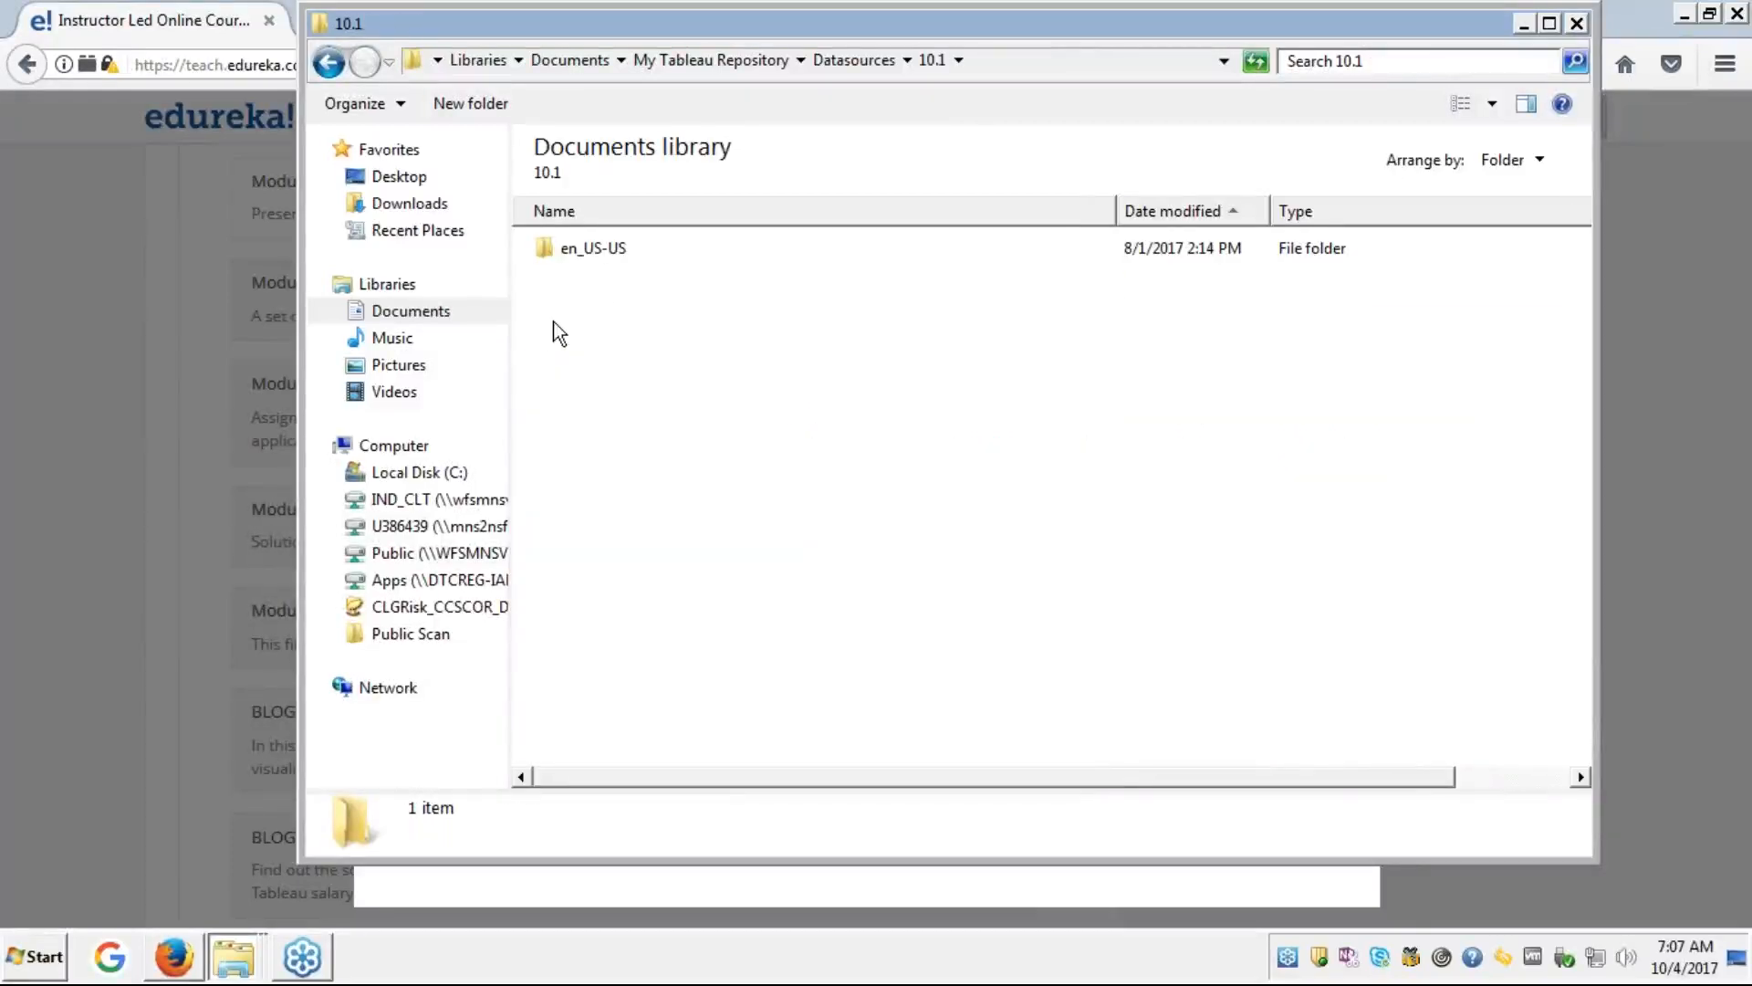
click(598, 249)
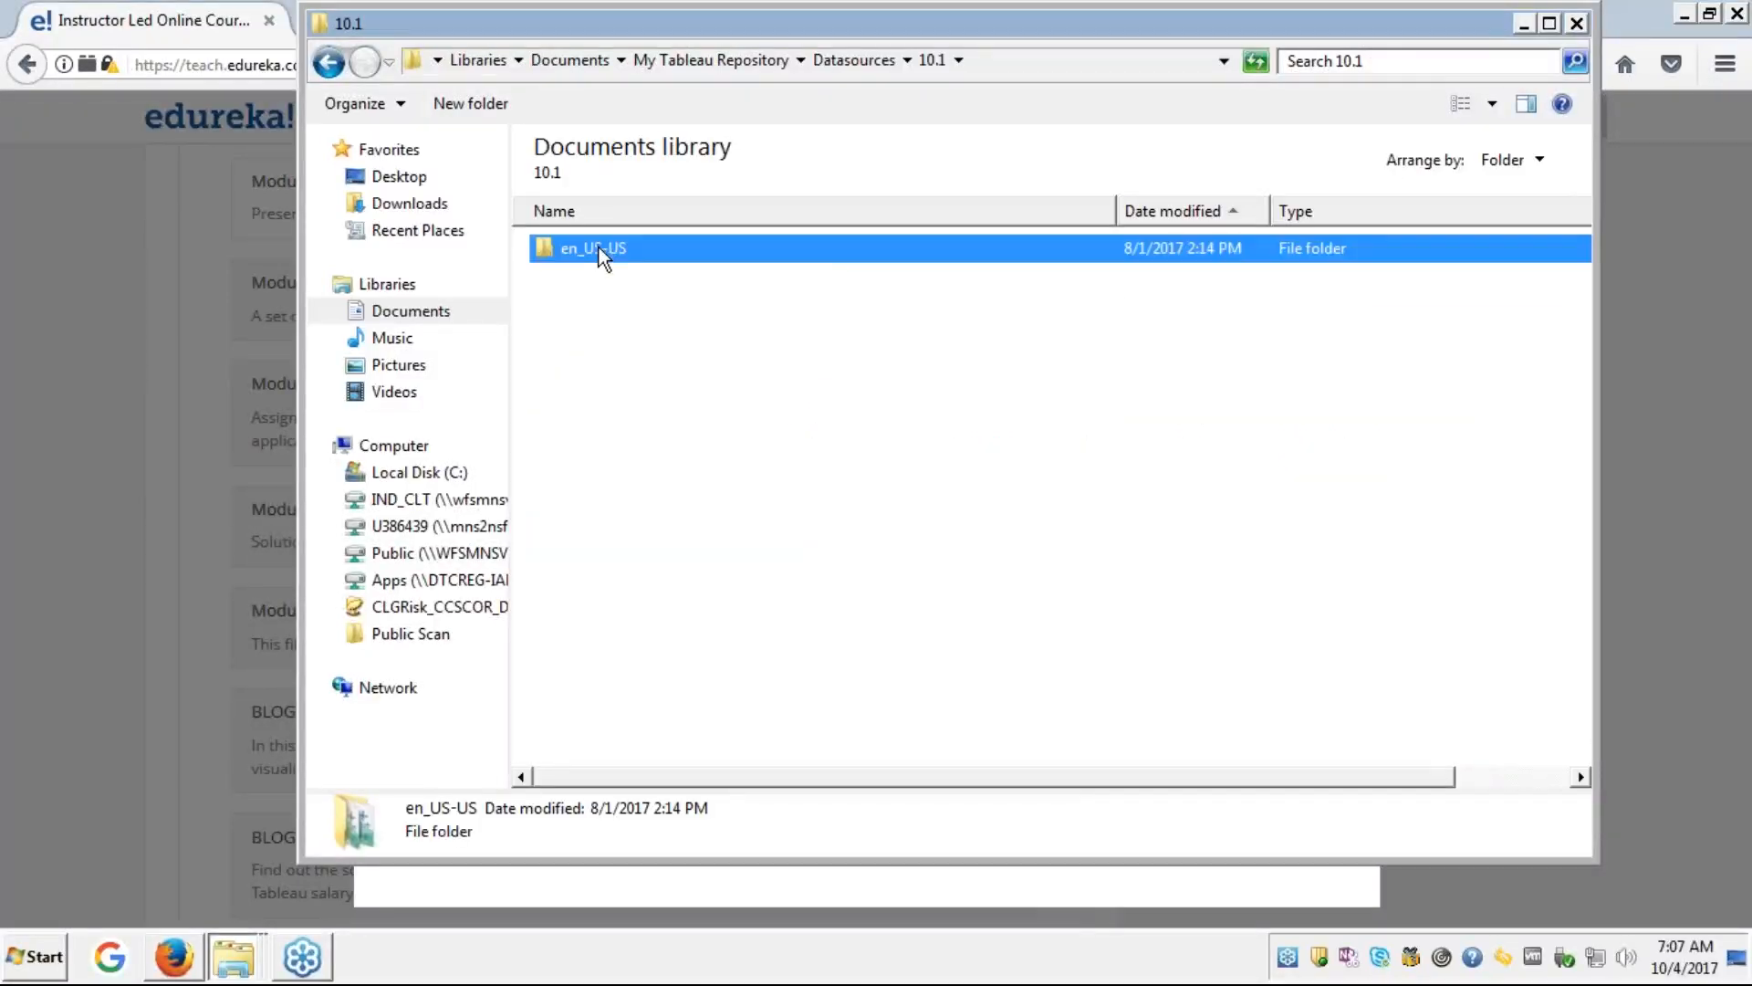
double_click(599, 251)
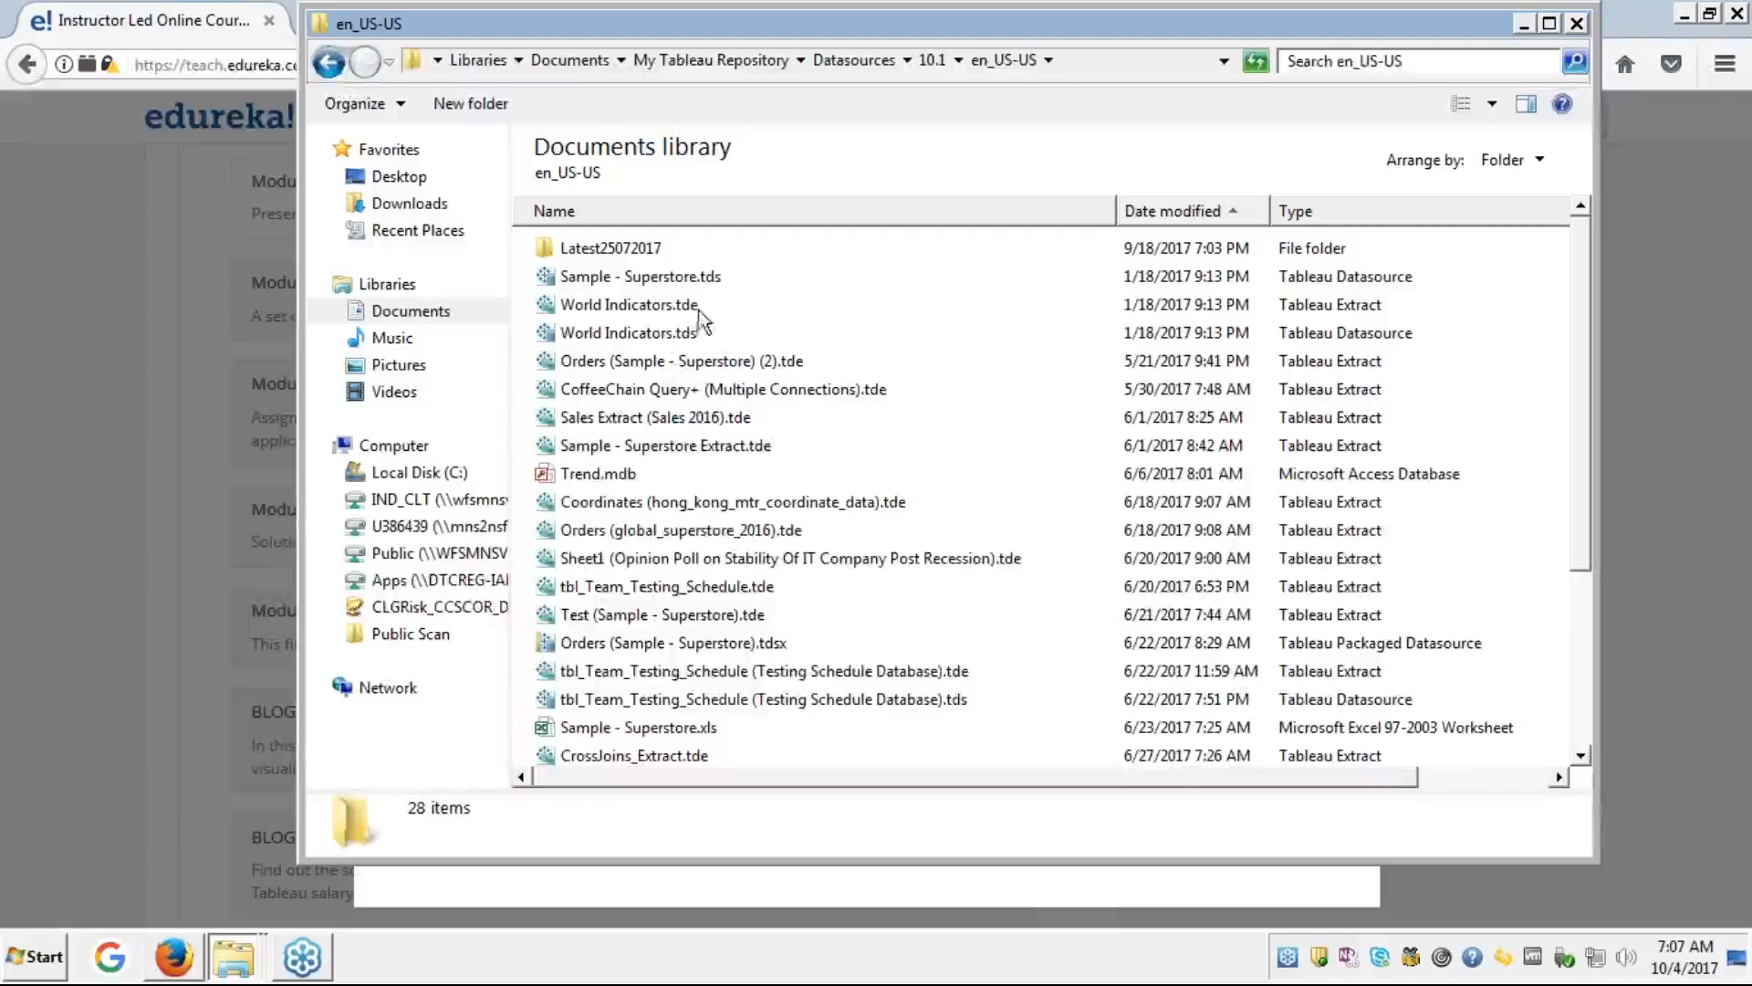
- Open the World Indicators.tde extract from the en_US-US folder for editing in Notepad++
click(699, 277)
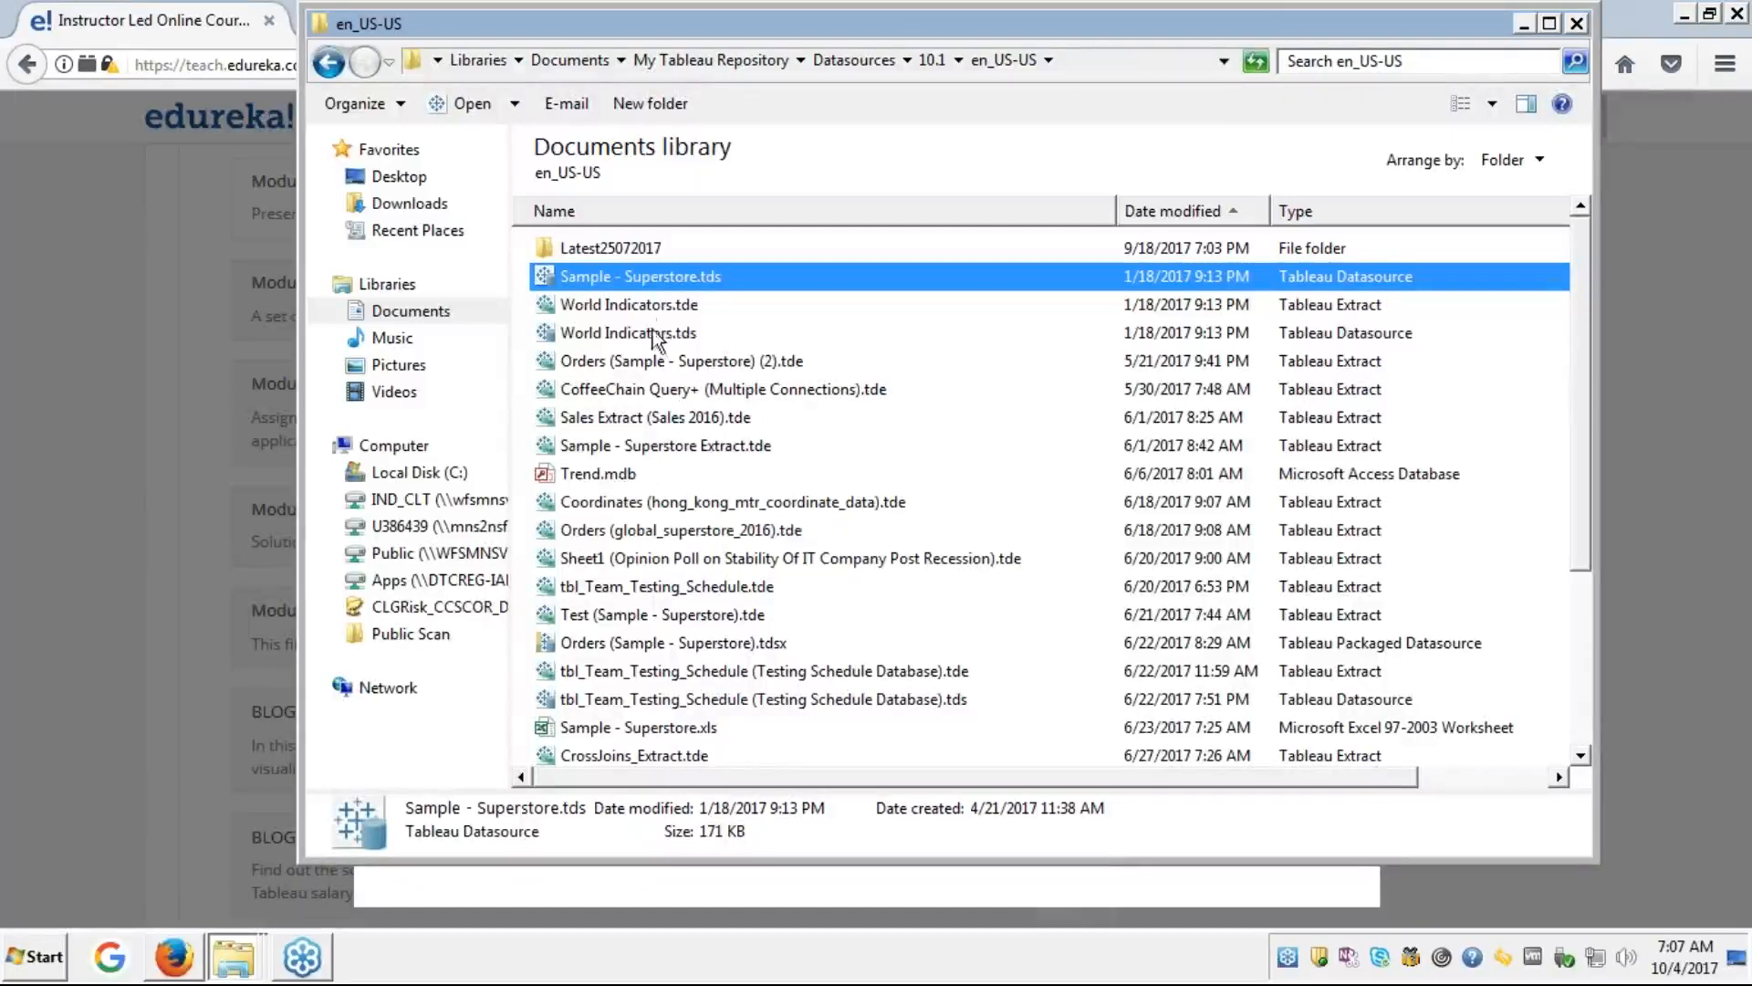
click(675, 304)
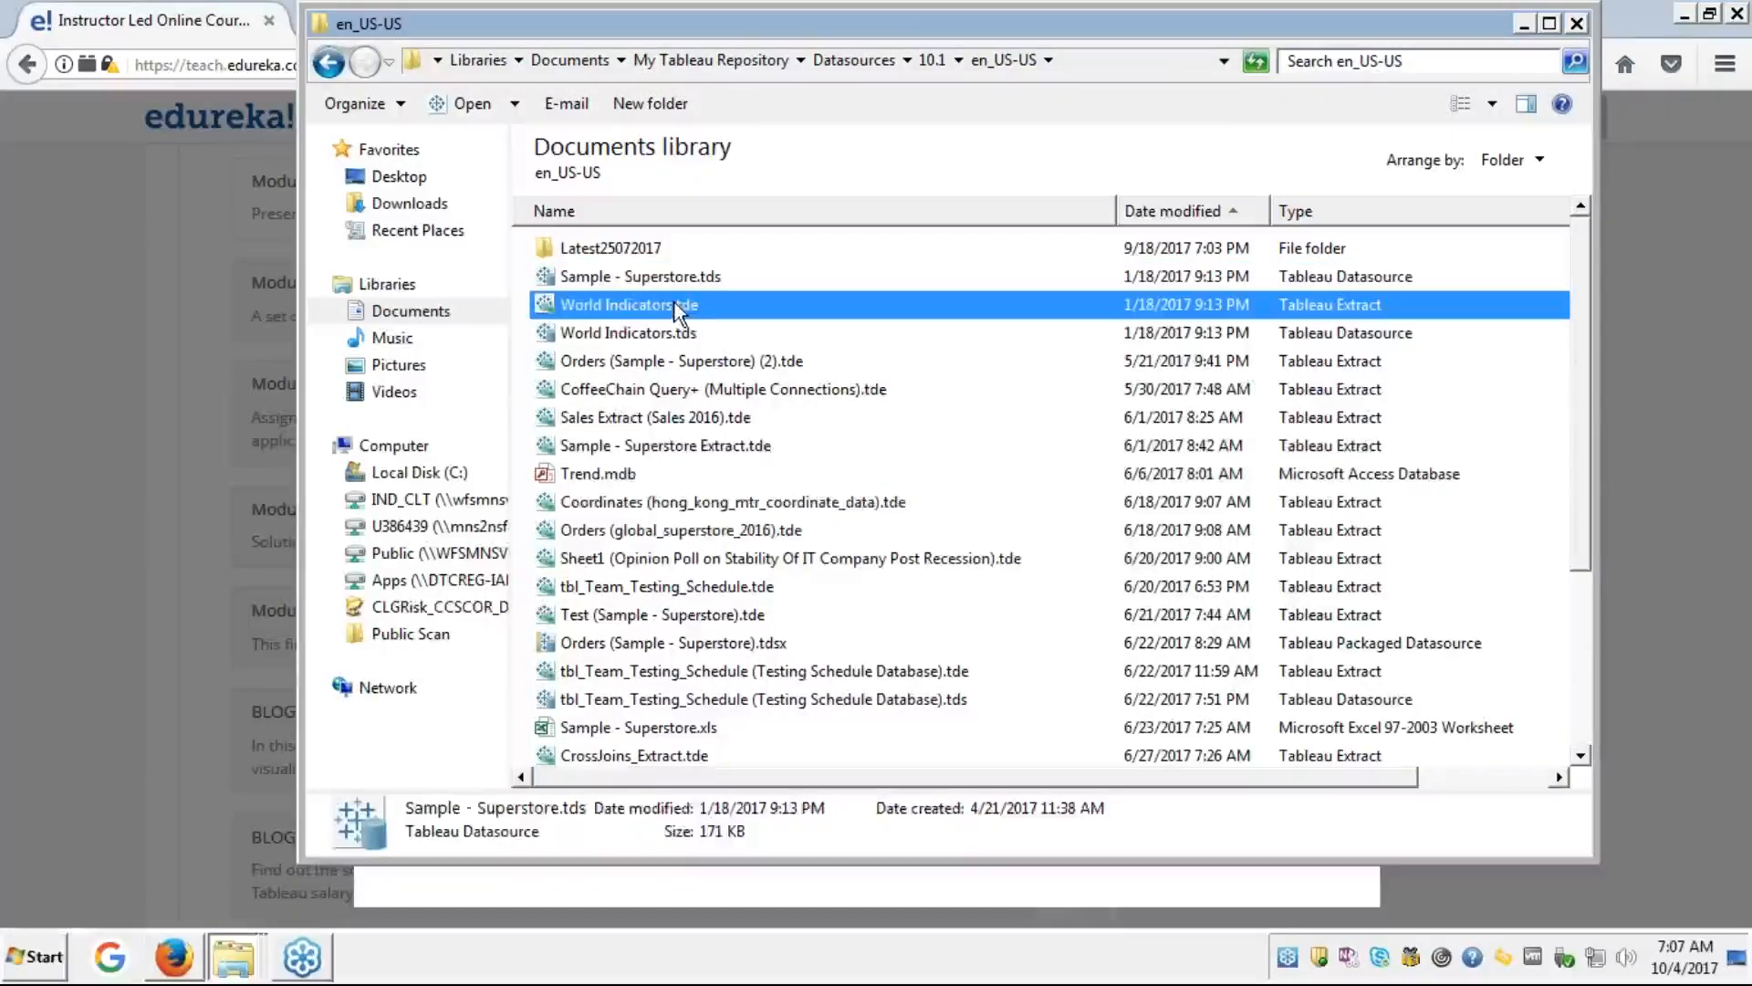
click(1717, 349)
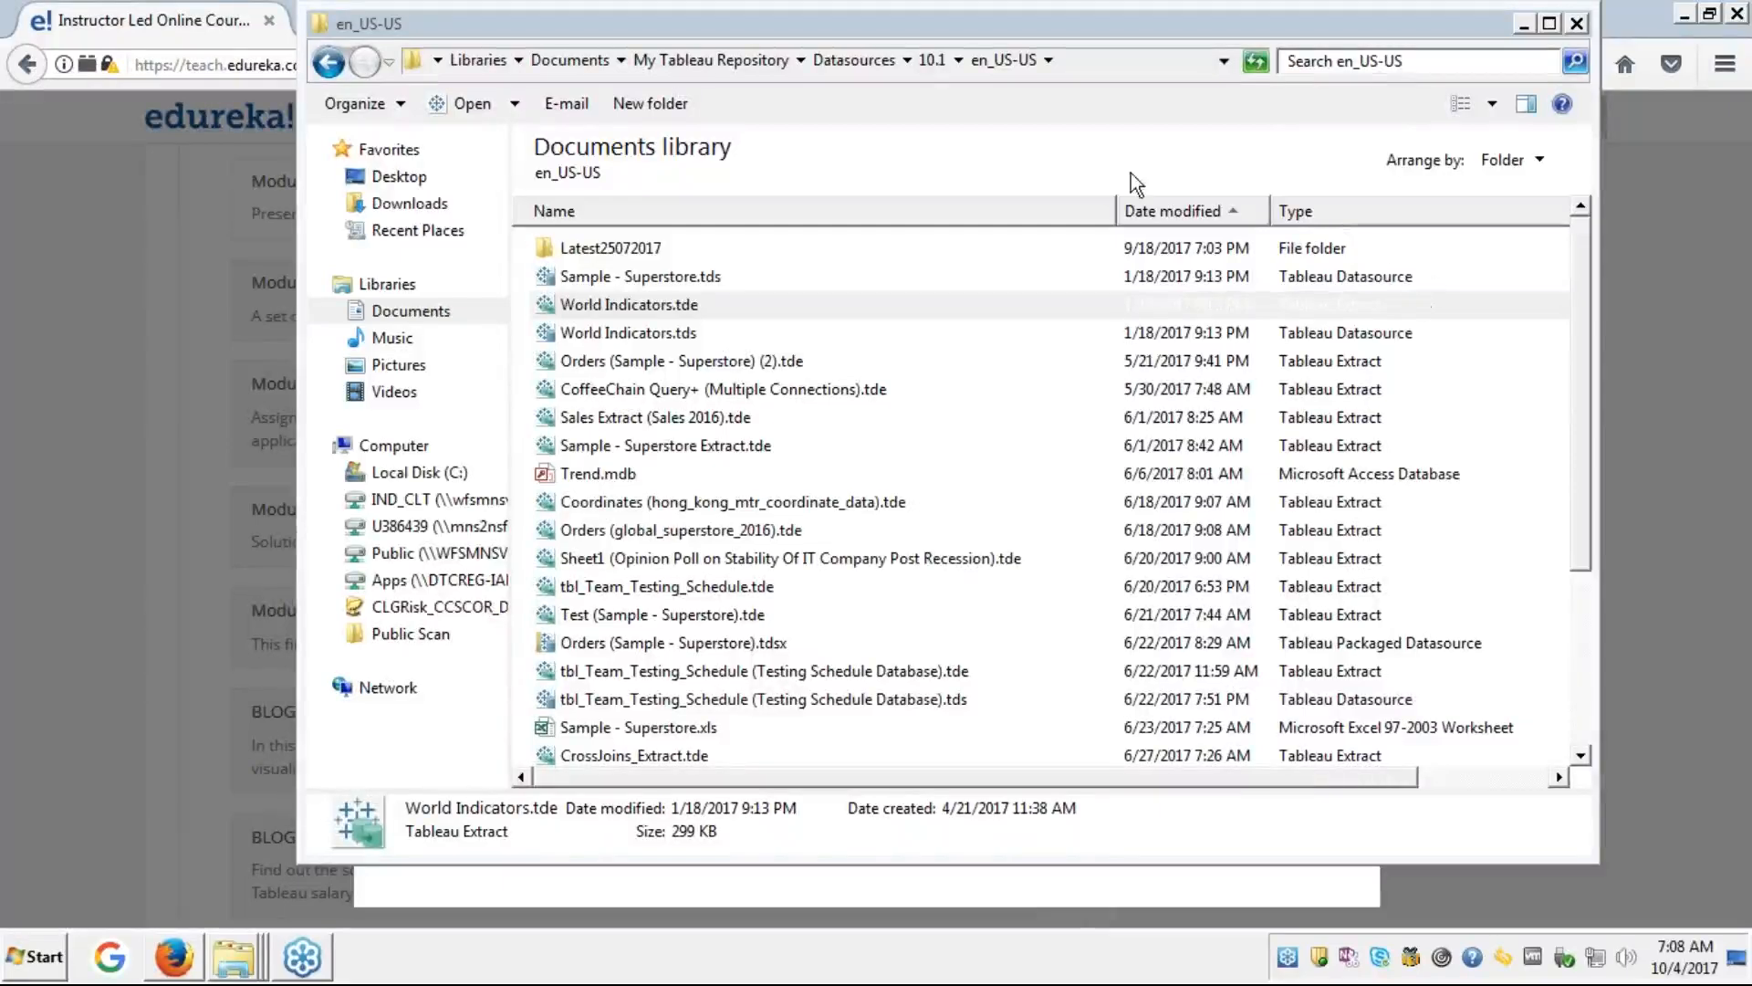
click(679, 306)
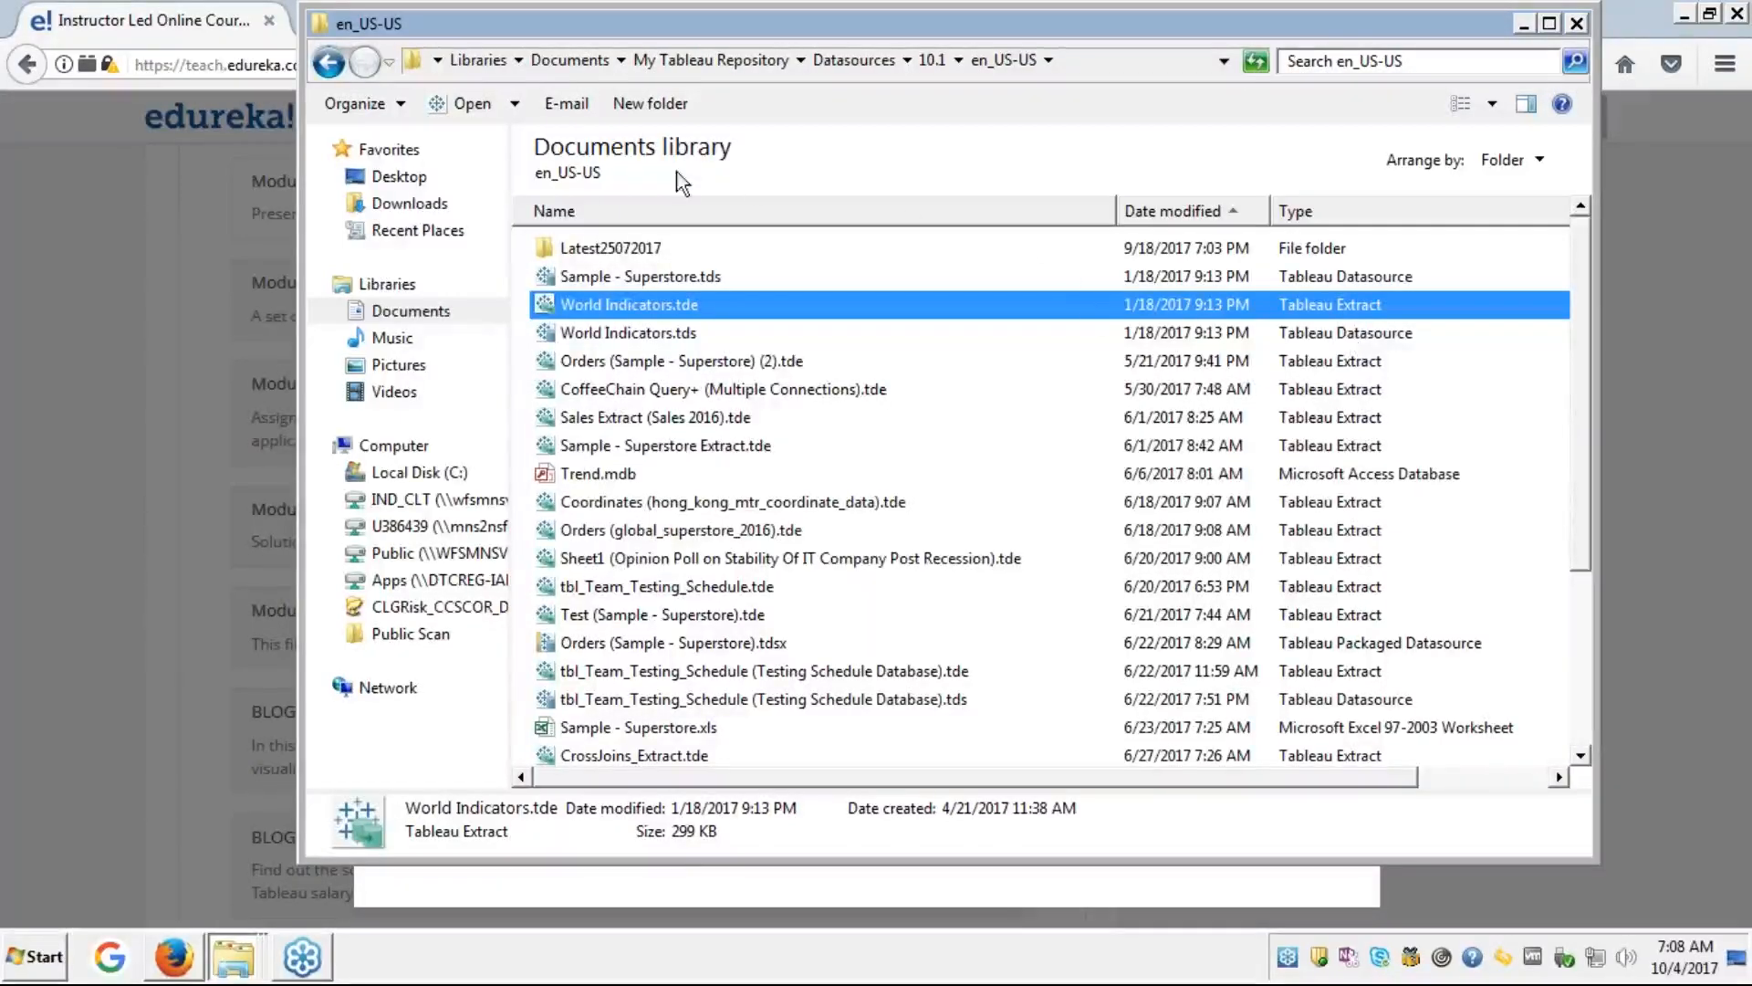
right_click(659, 309)
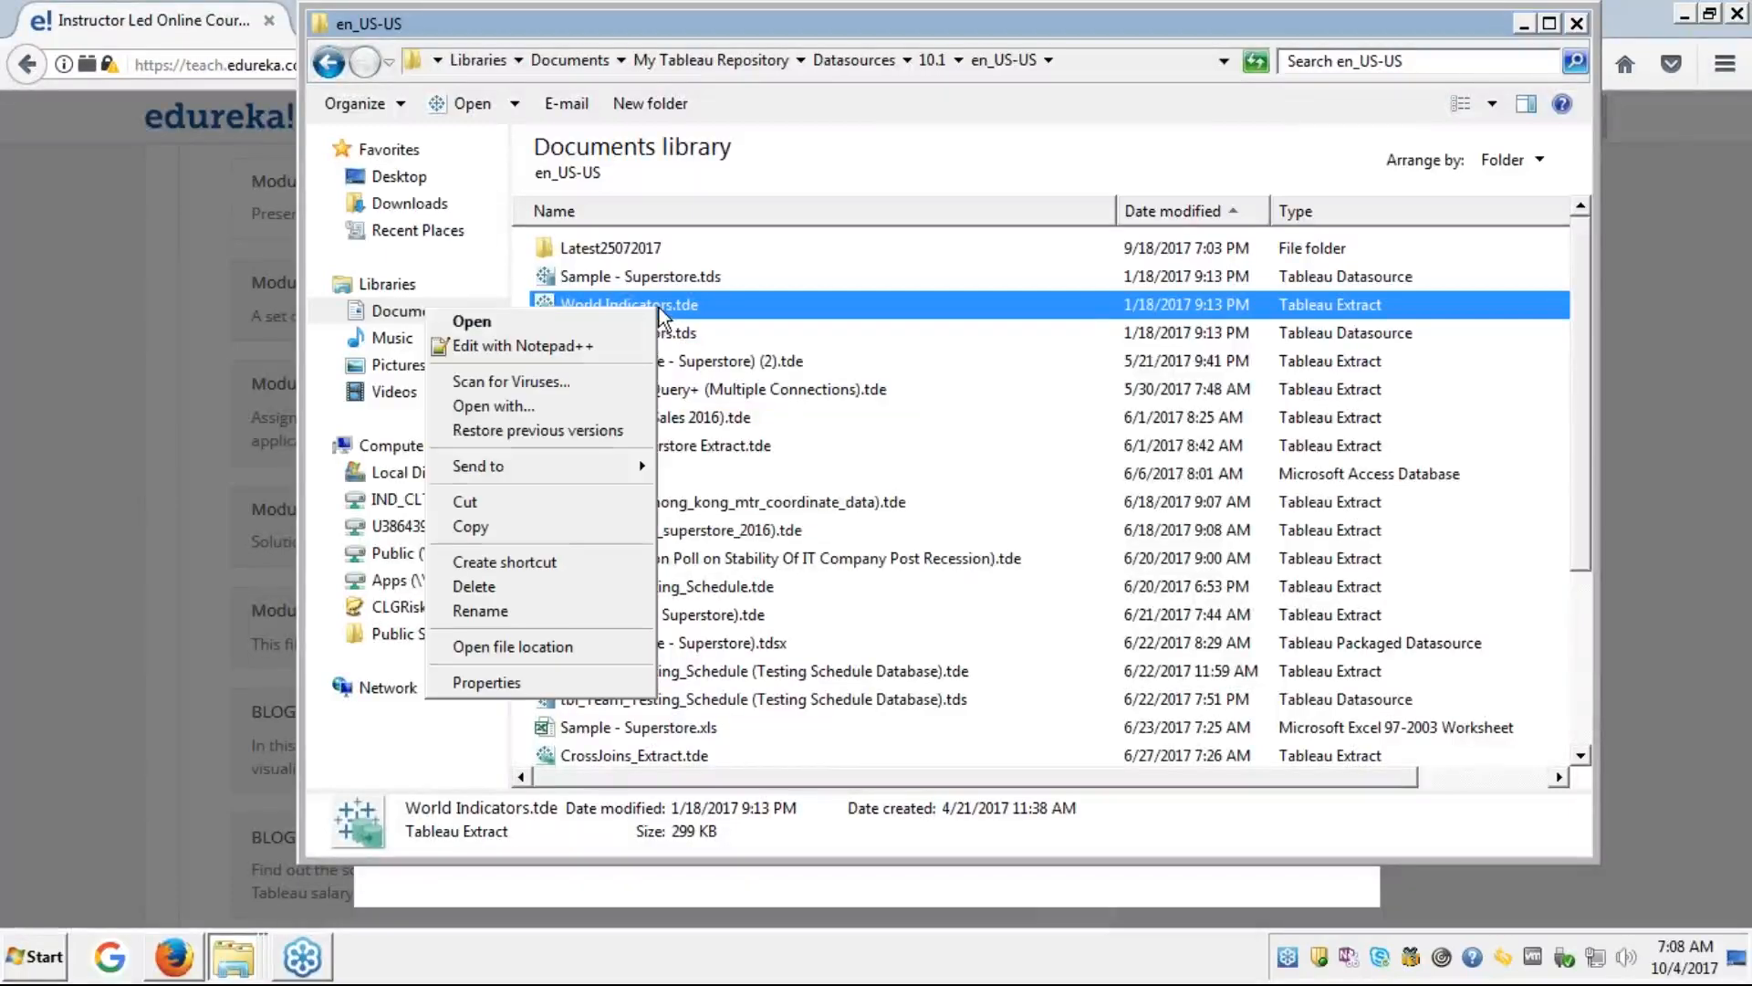
click(590, 343)
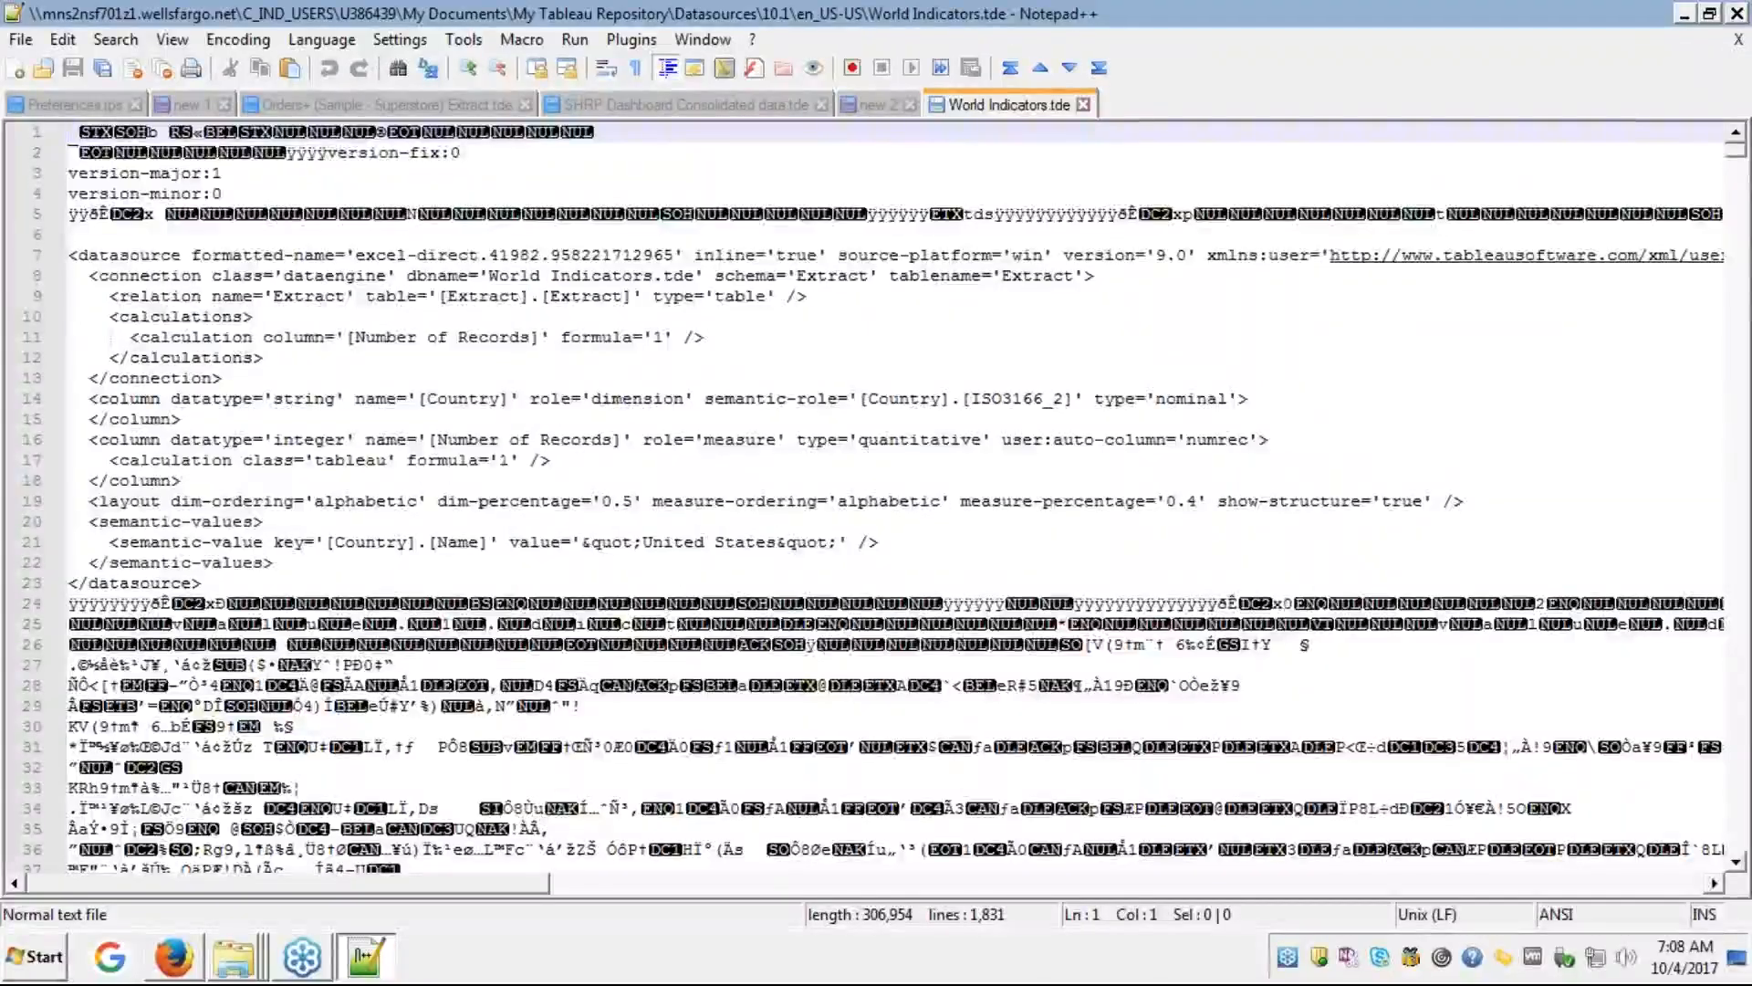
- Examine the datasource XML definition at the start of World Indicators.tde and highlight the encoded lines 24 to 30 below it
click(793, 344)
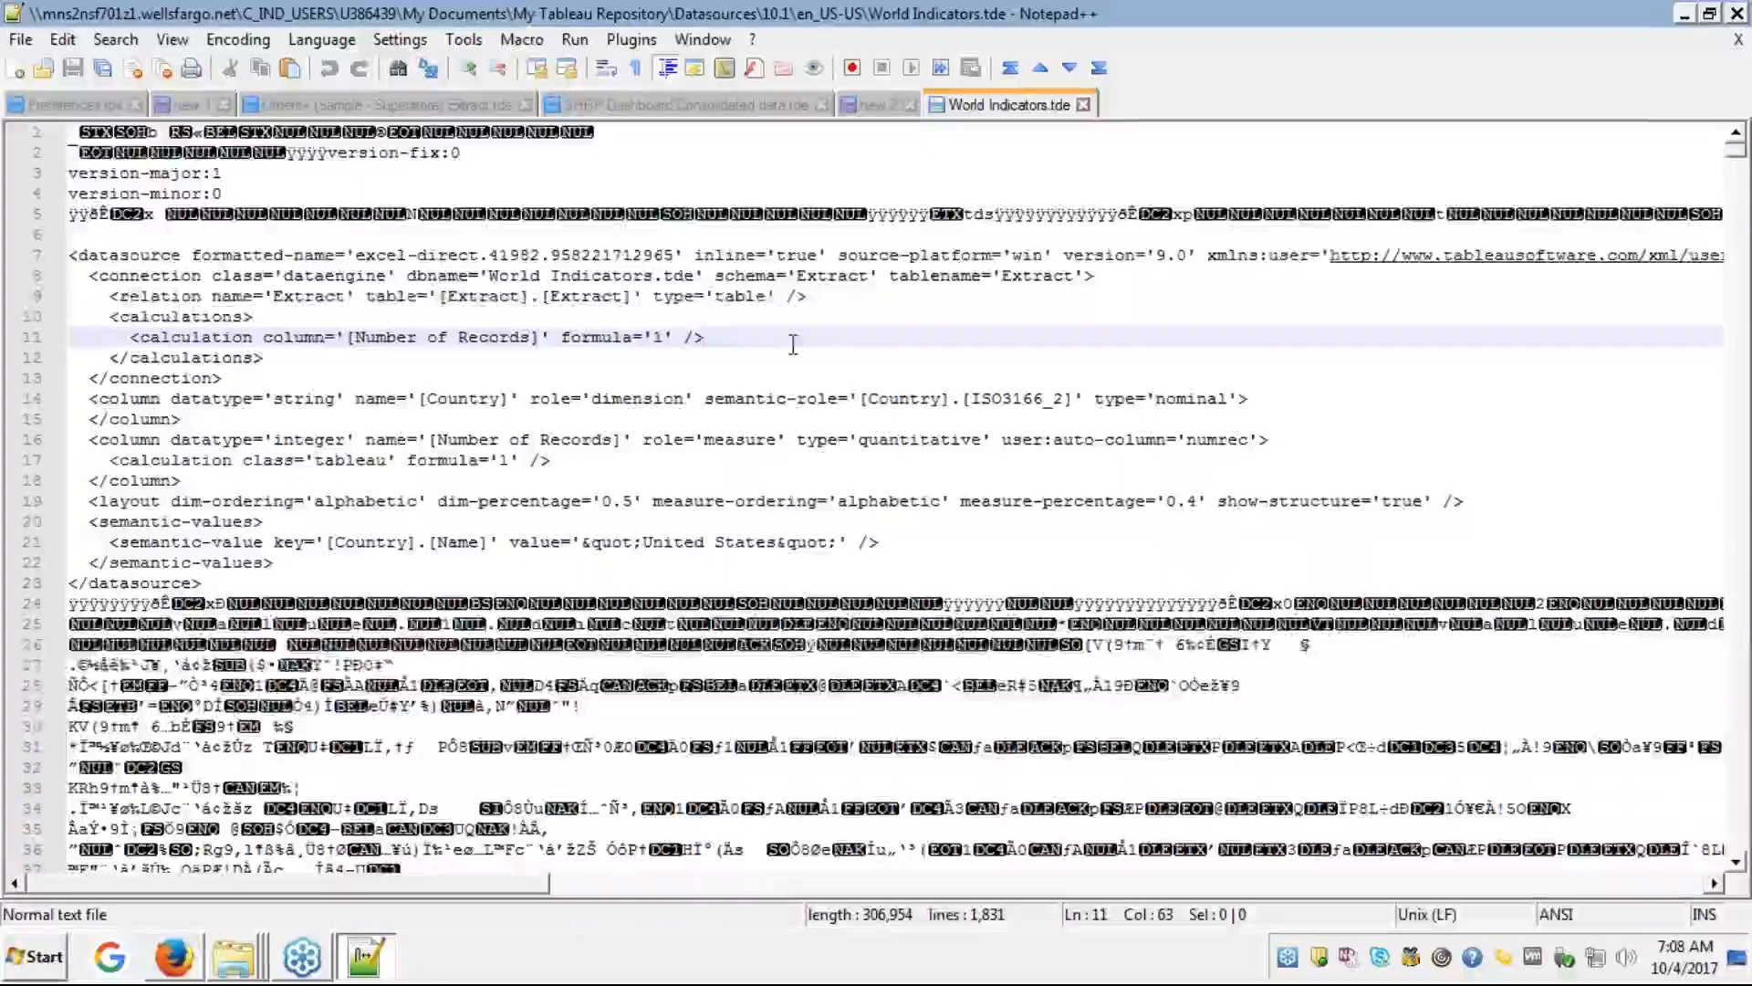
key(Down)
key(Down)
key(Down)
key(Down)
key(Down)
key(Down)
key(Down)
key(Down)
key(Down)
key(Down)
key(Down)
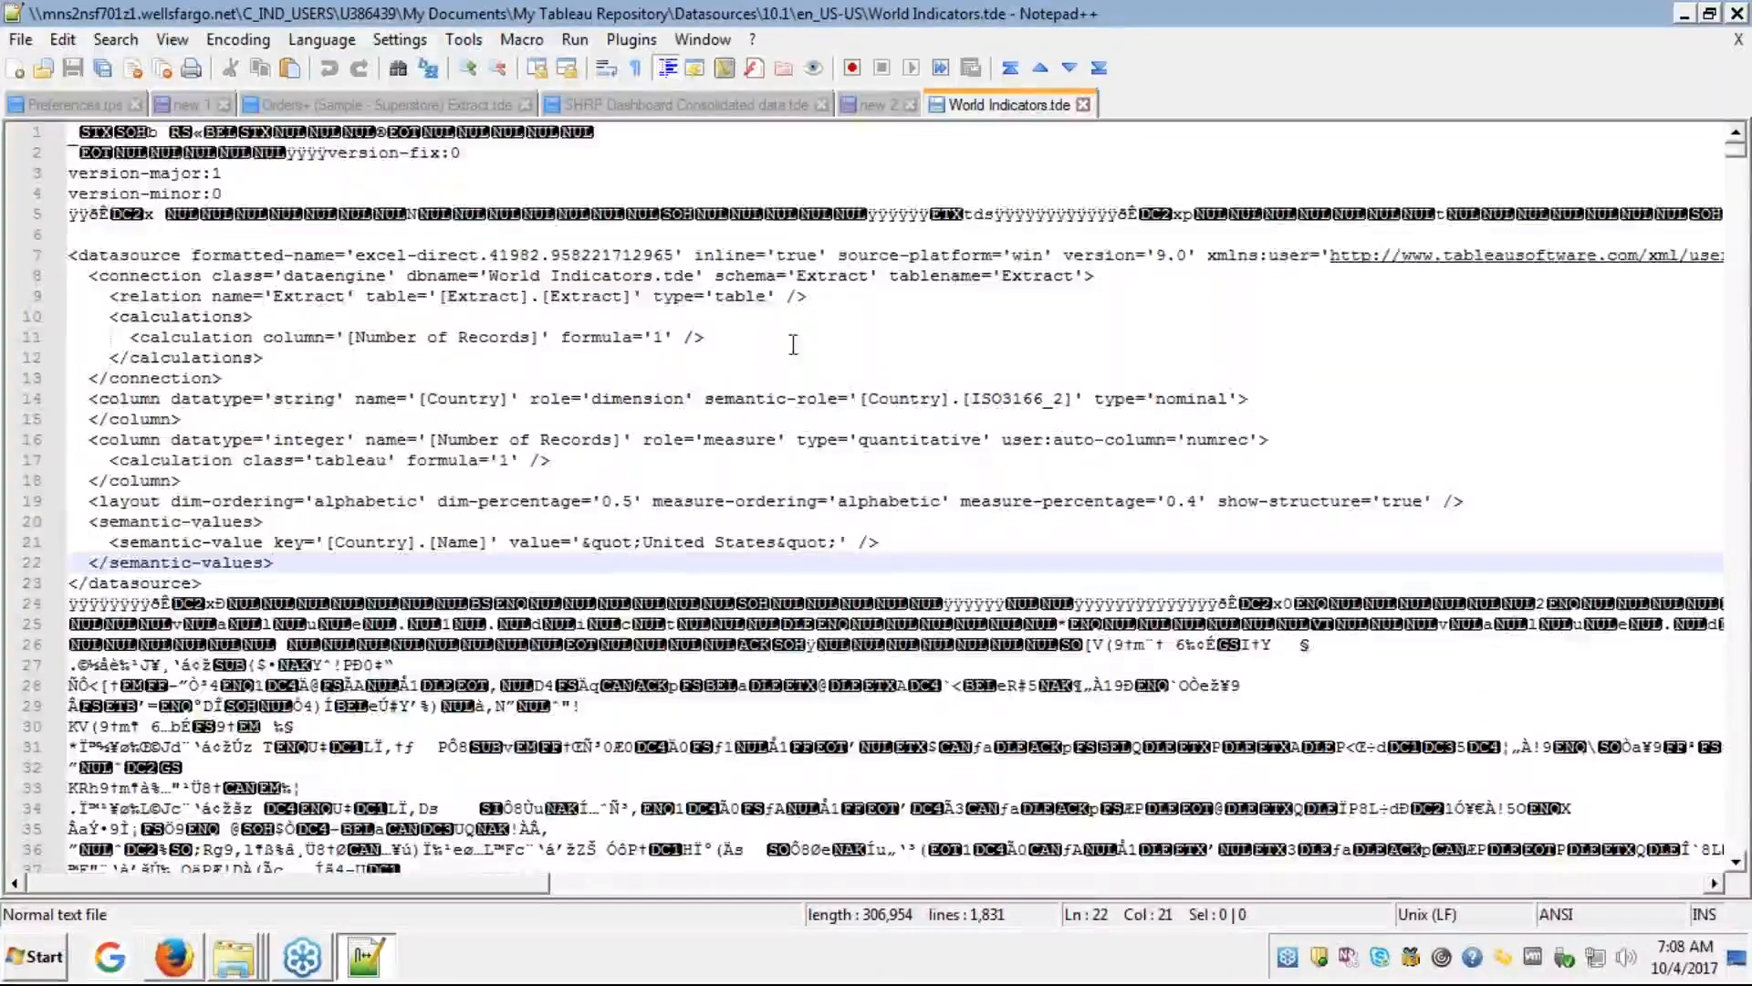
key(Down)
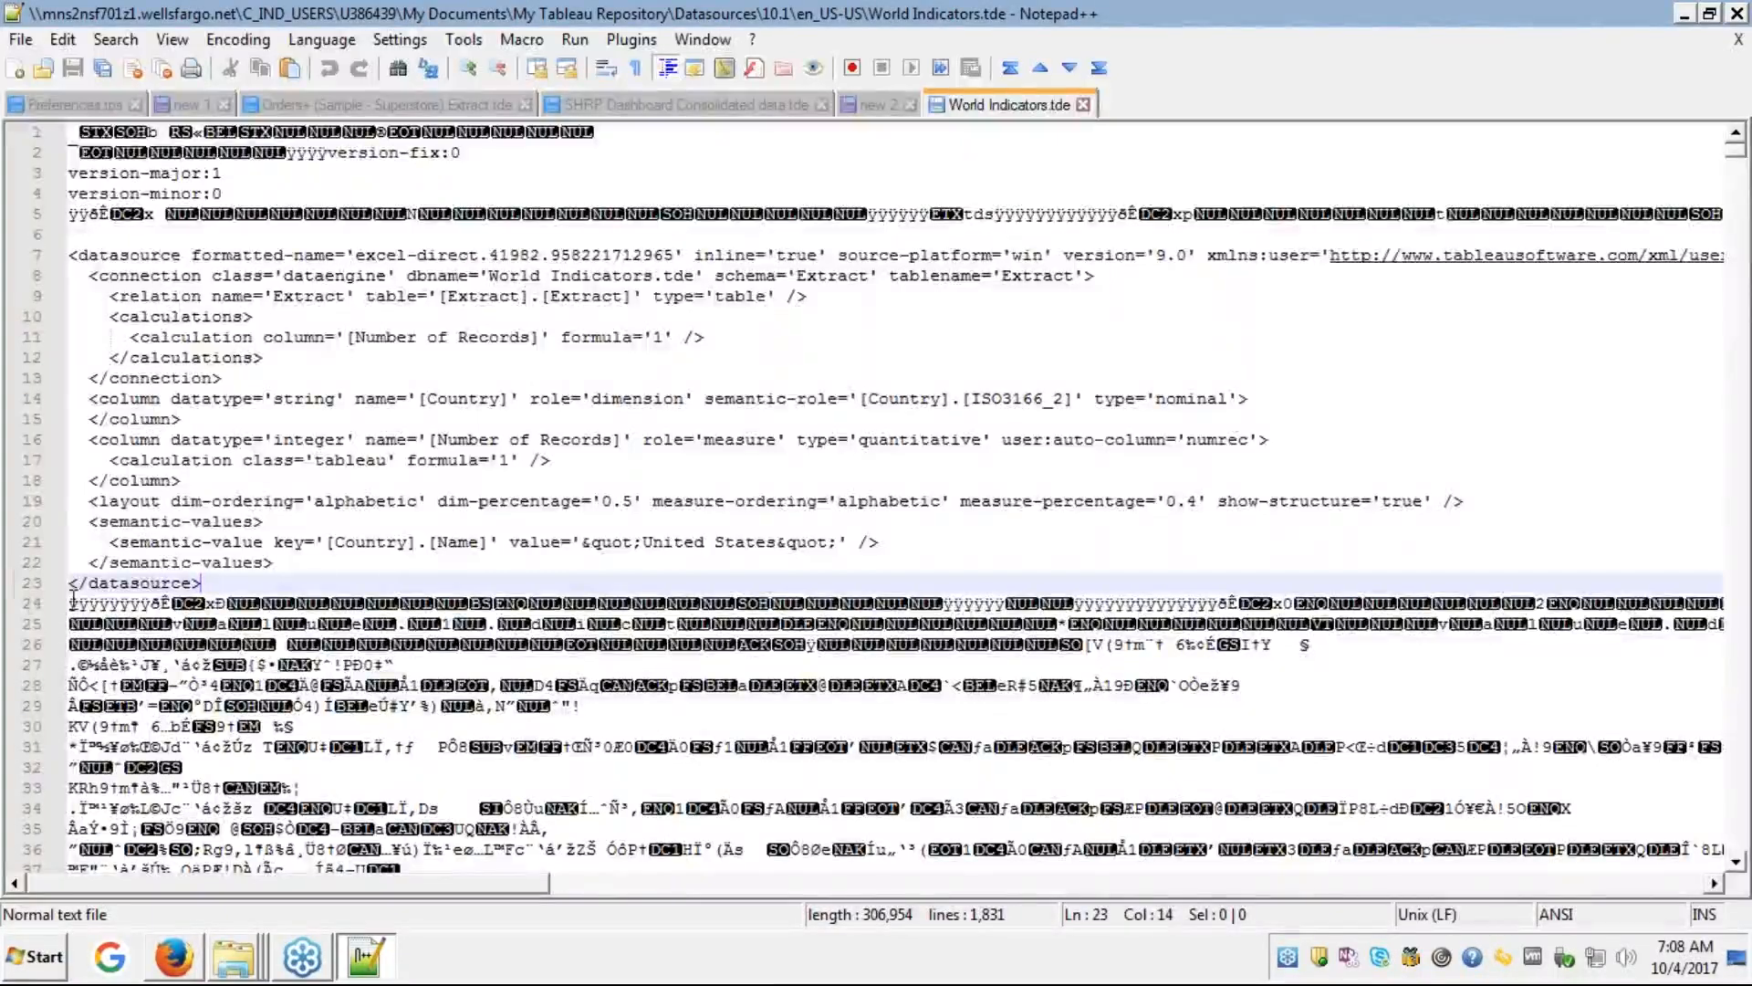
drag(73, 598, 375, 725)
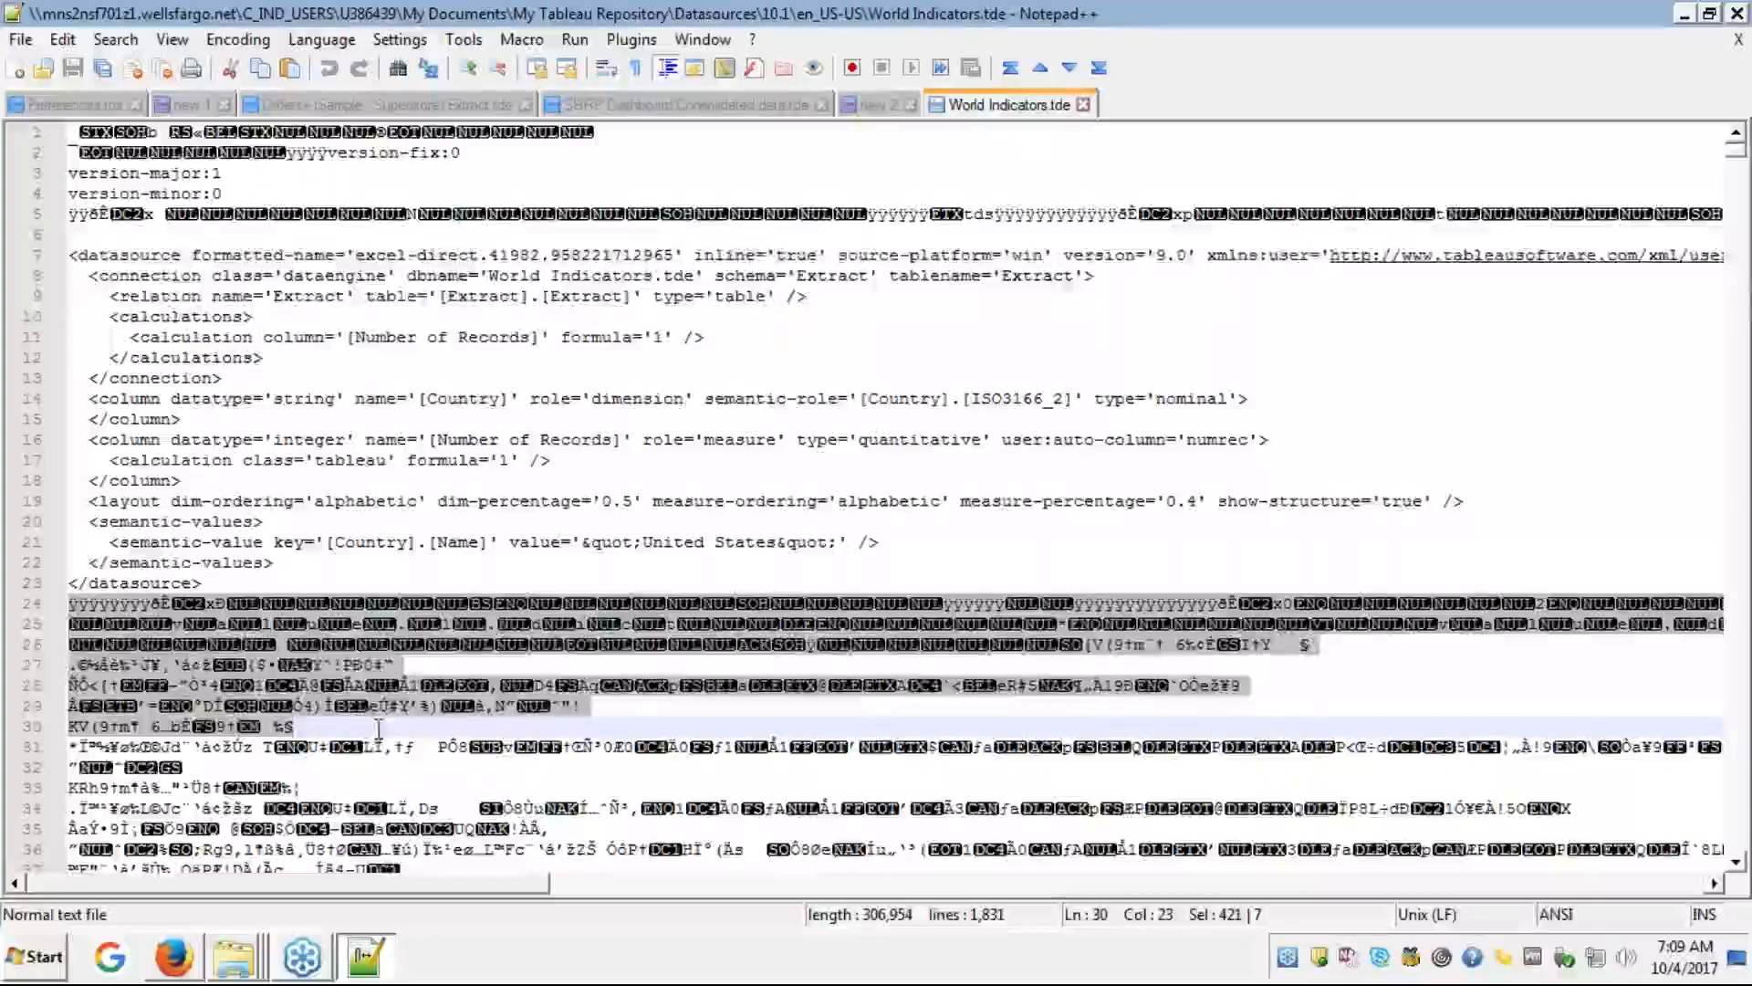
click(361, 791)
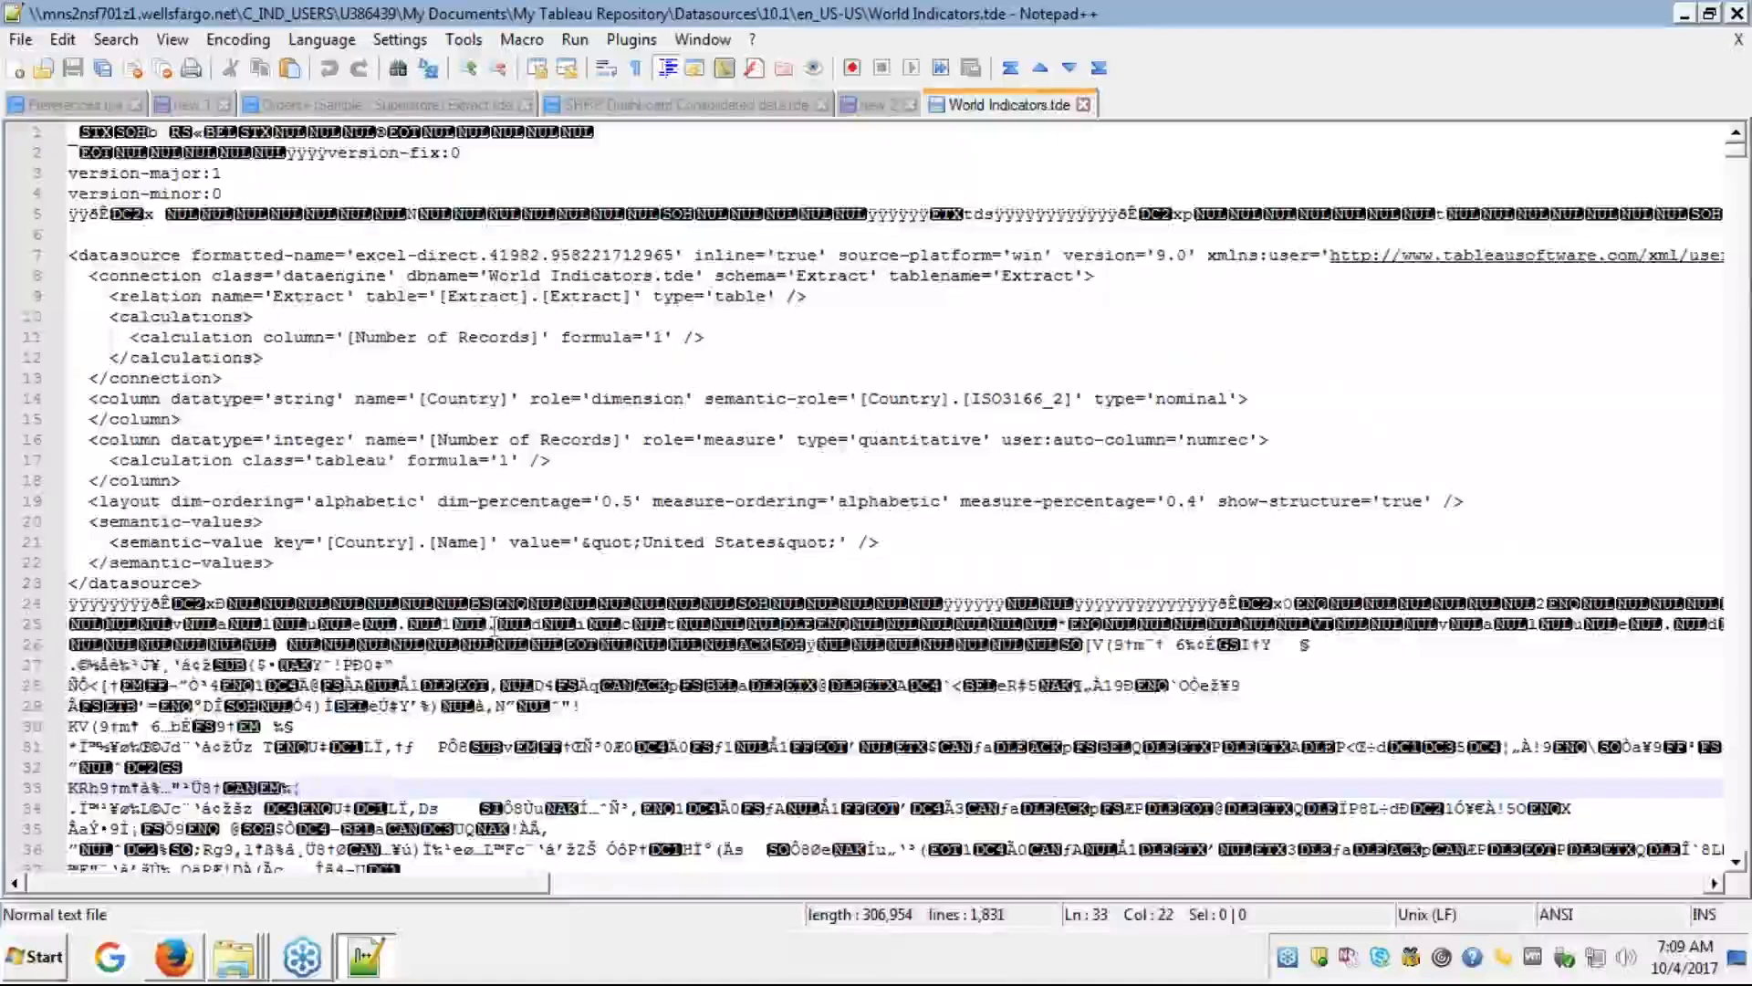
- Read down through the encoded data of World Indicators.tde as far as the block of country names
click(686, 559)
key(Down)
key(Down)
key(Down)
key(Down)
key(Down)
key(Down)
key(Down)
key(Down)
key(Down)
key(Down)
key(Down)
key(Down)
key(Down)
key(Down)
key(Down)
key(Down)
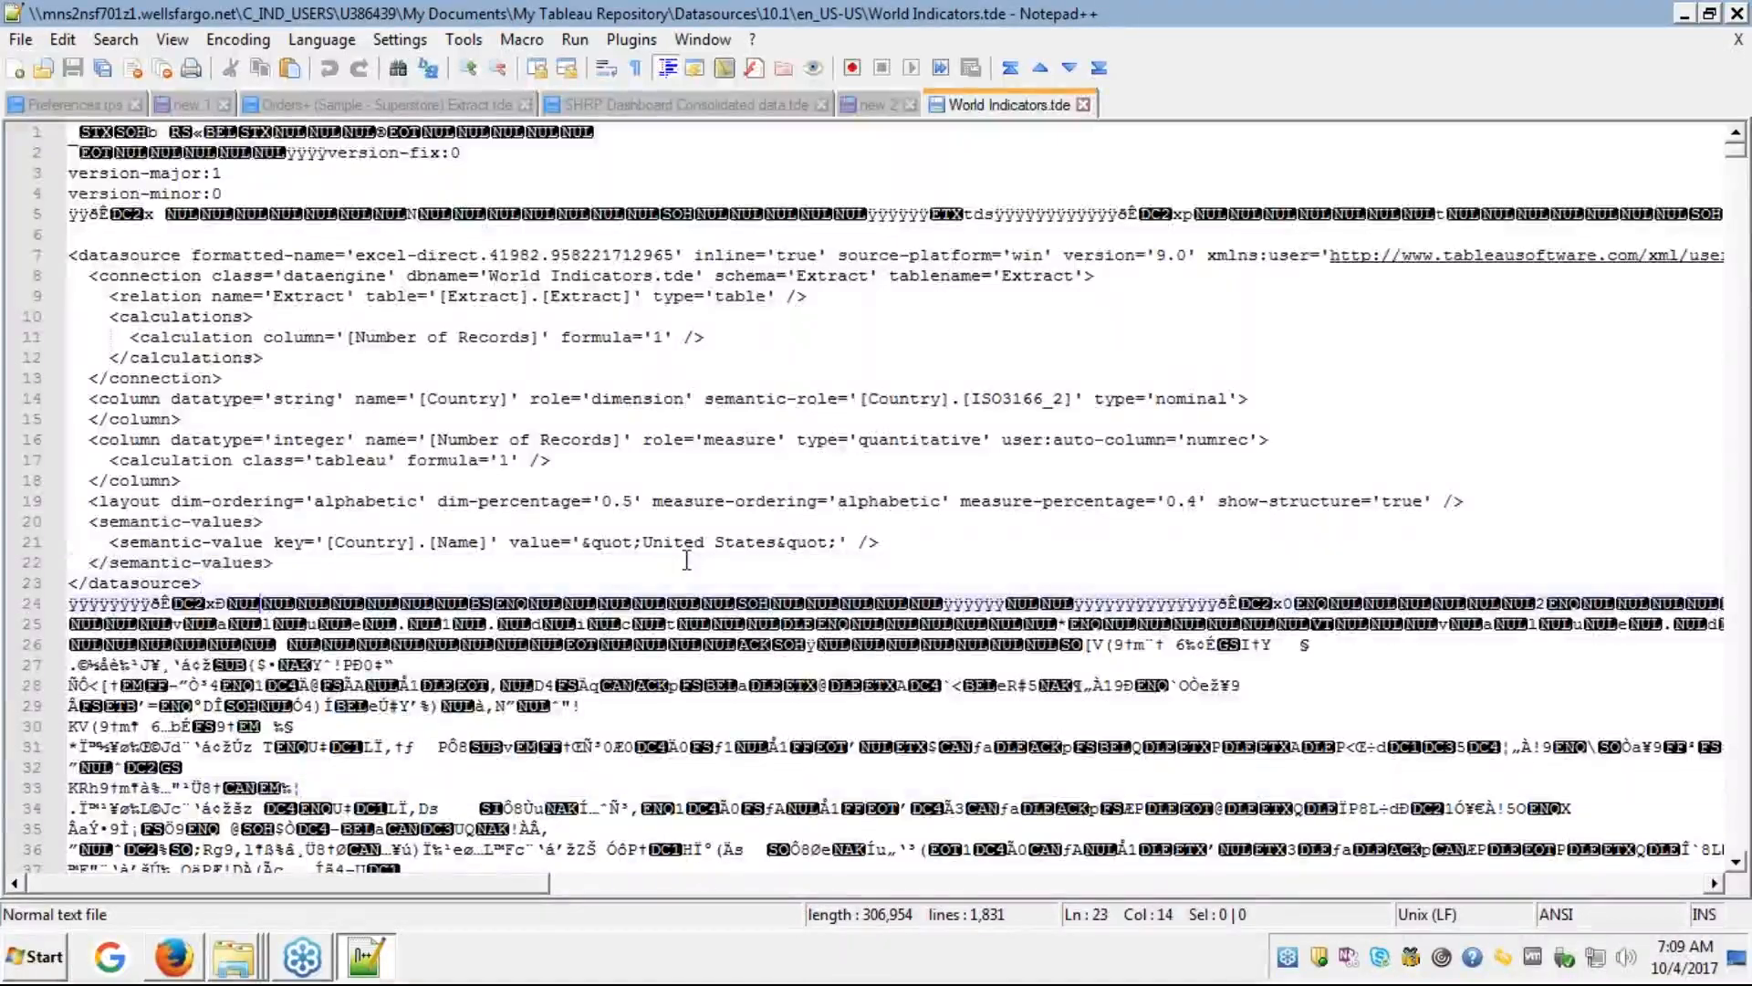
key(Down)
key(Down)
key(Down)
key(Down)
key(Down)
key(Down)
key(Down)
key(Down)
key(Down)
key(Down)
key(Down)
key(Down)
key(Down)
key(Down)
key(Down)
key(Down)
key(Down)
key(Down)
key(Down)
key(Down)
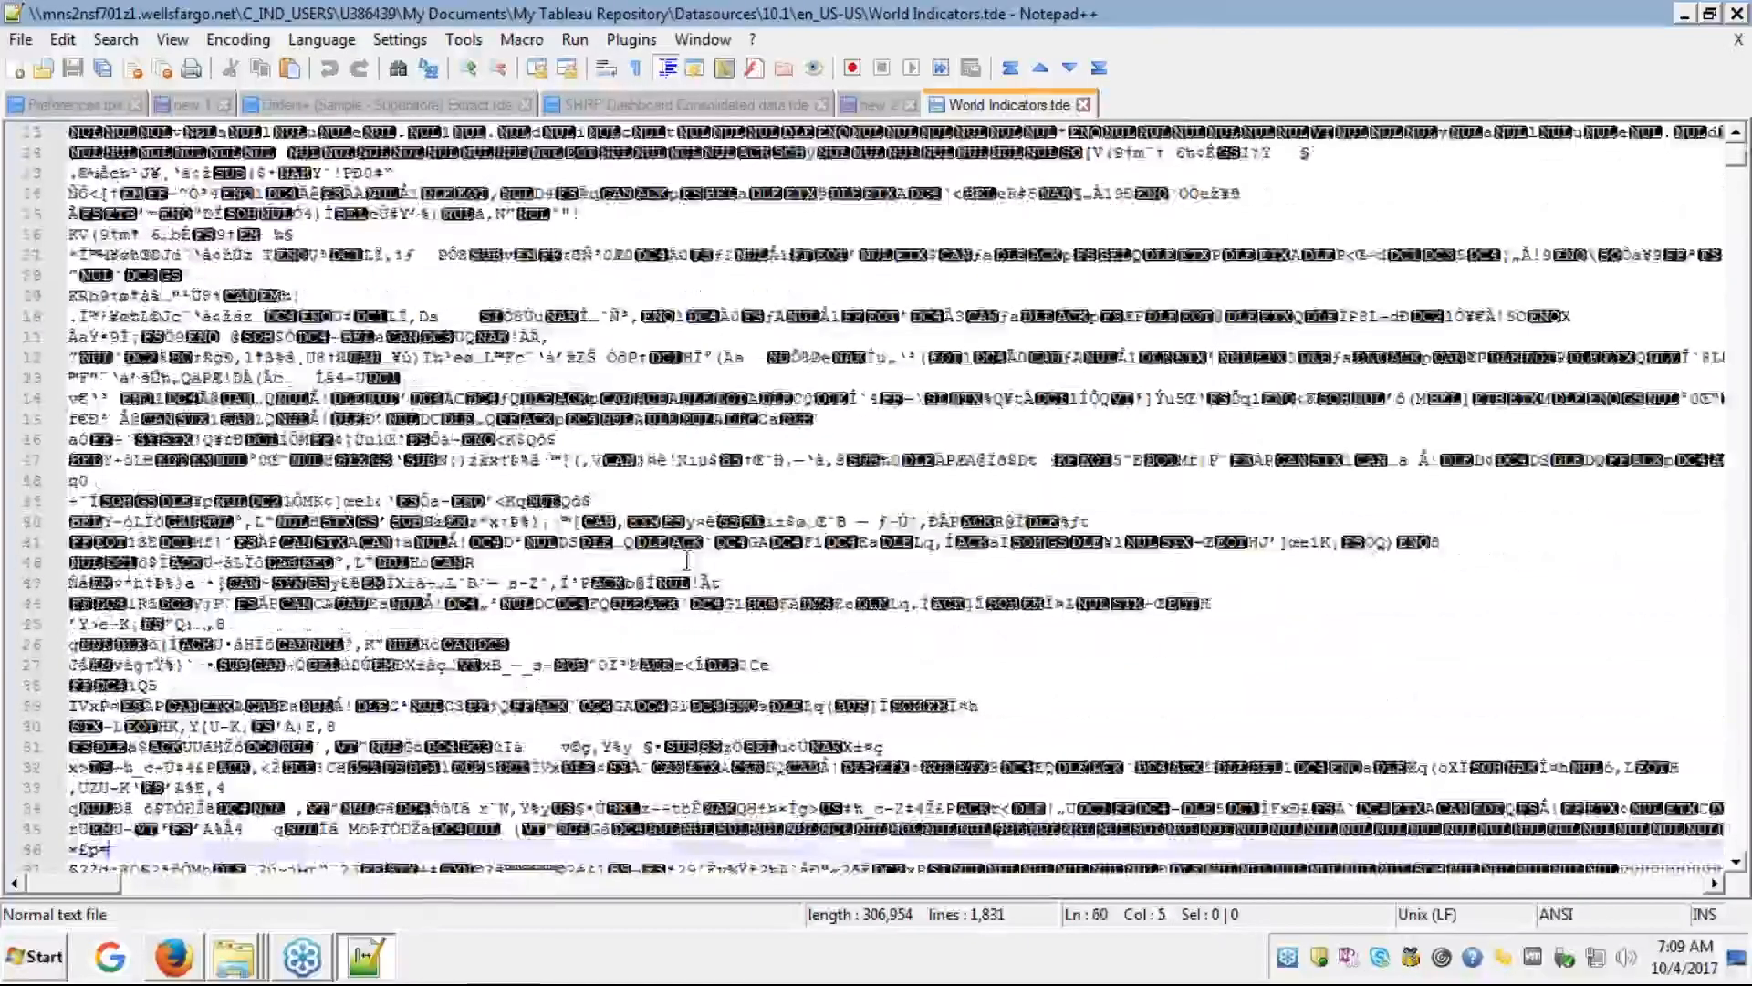
key(Down)
key(Down)
key(Down)
key(Down)
key(Down)
key(Down)
key(Down)
key(Down)
key(Down)
key(Down)
key(Down)
key(Down)
key(Down)
key(Down)
key(Down)
key(Down)
key(Down)
key(Down)
key(Down)
key(Down)
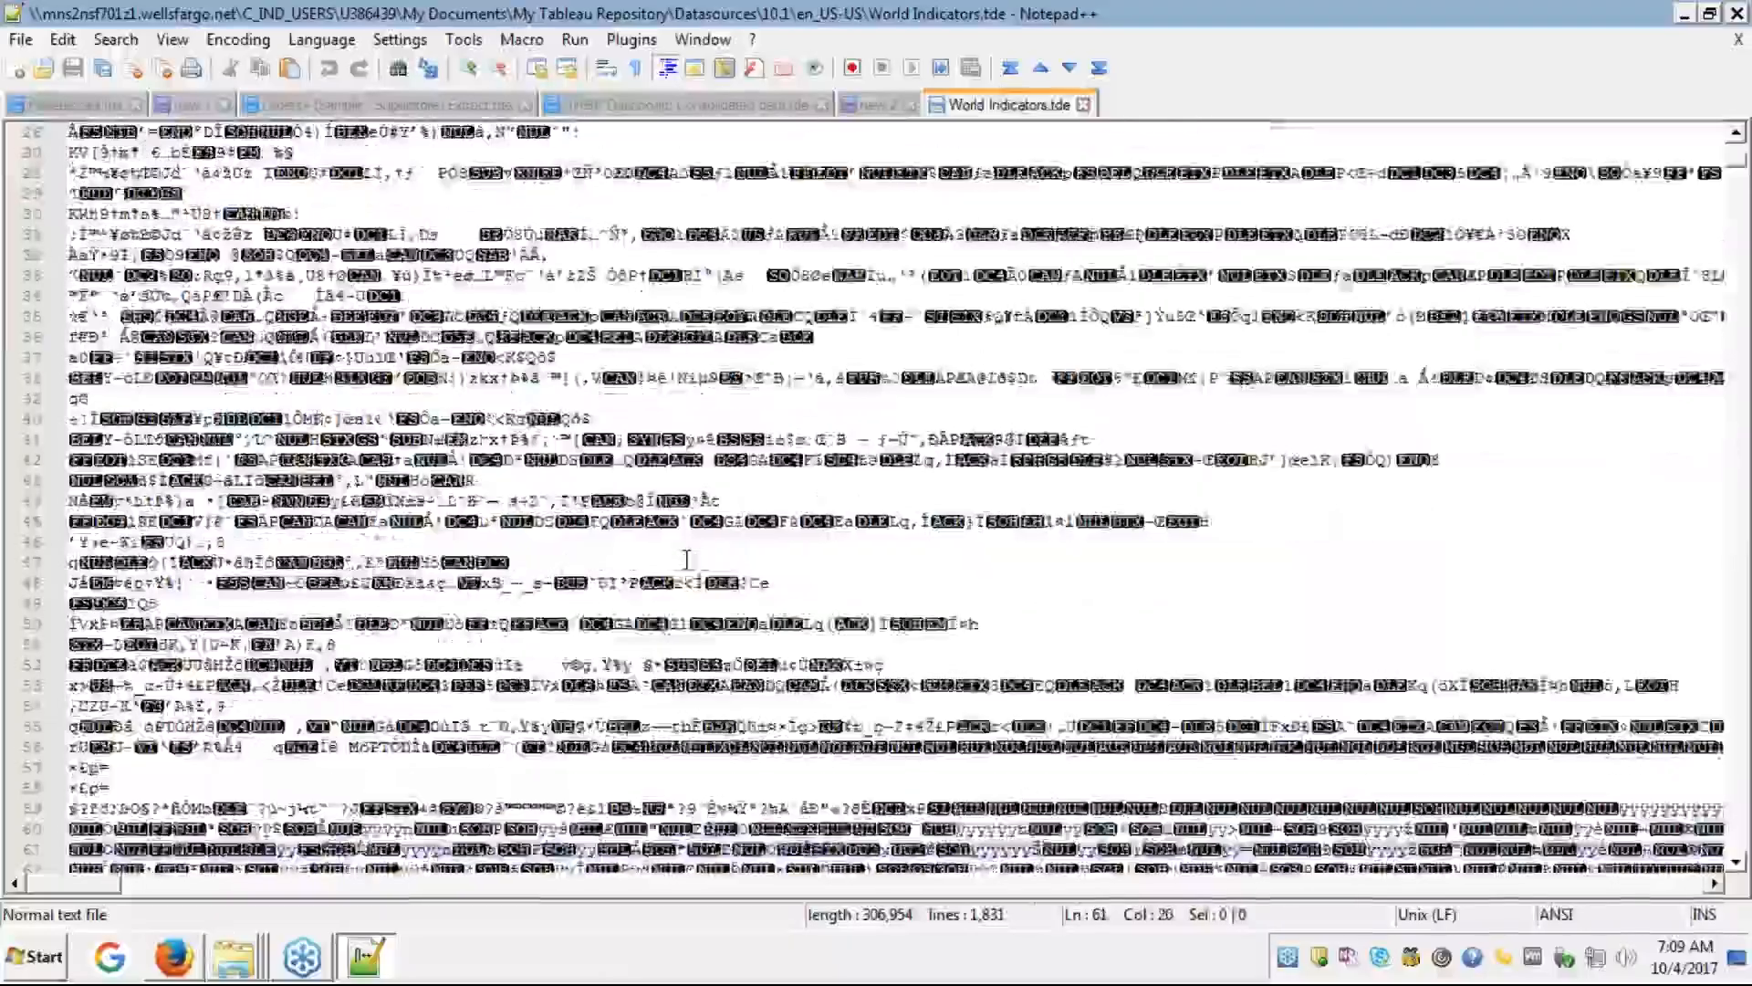
key(Down)
key(Down)
key(Down)
key(Down)
key(Down)
key(Down)
key(Down)
key(Down)
key(Down)
key(Down)
key(Down)
key(Down)
key(Down)
key(Down)
key(Down)
key(Down)
key(Down)
key(Down)
key(Down)
key(Down)
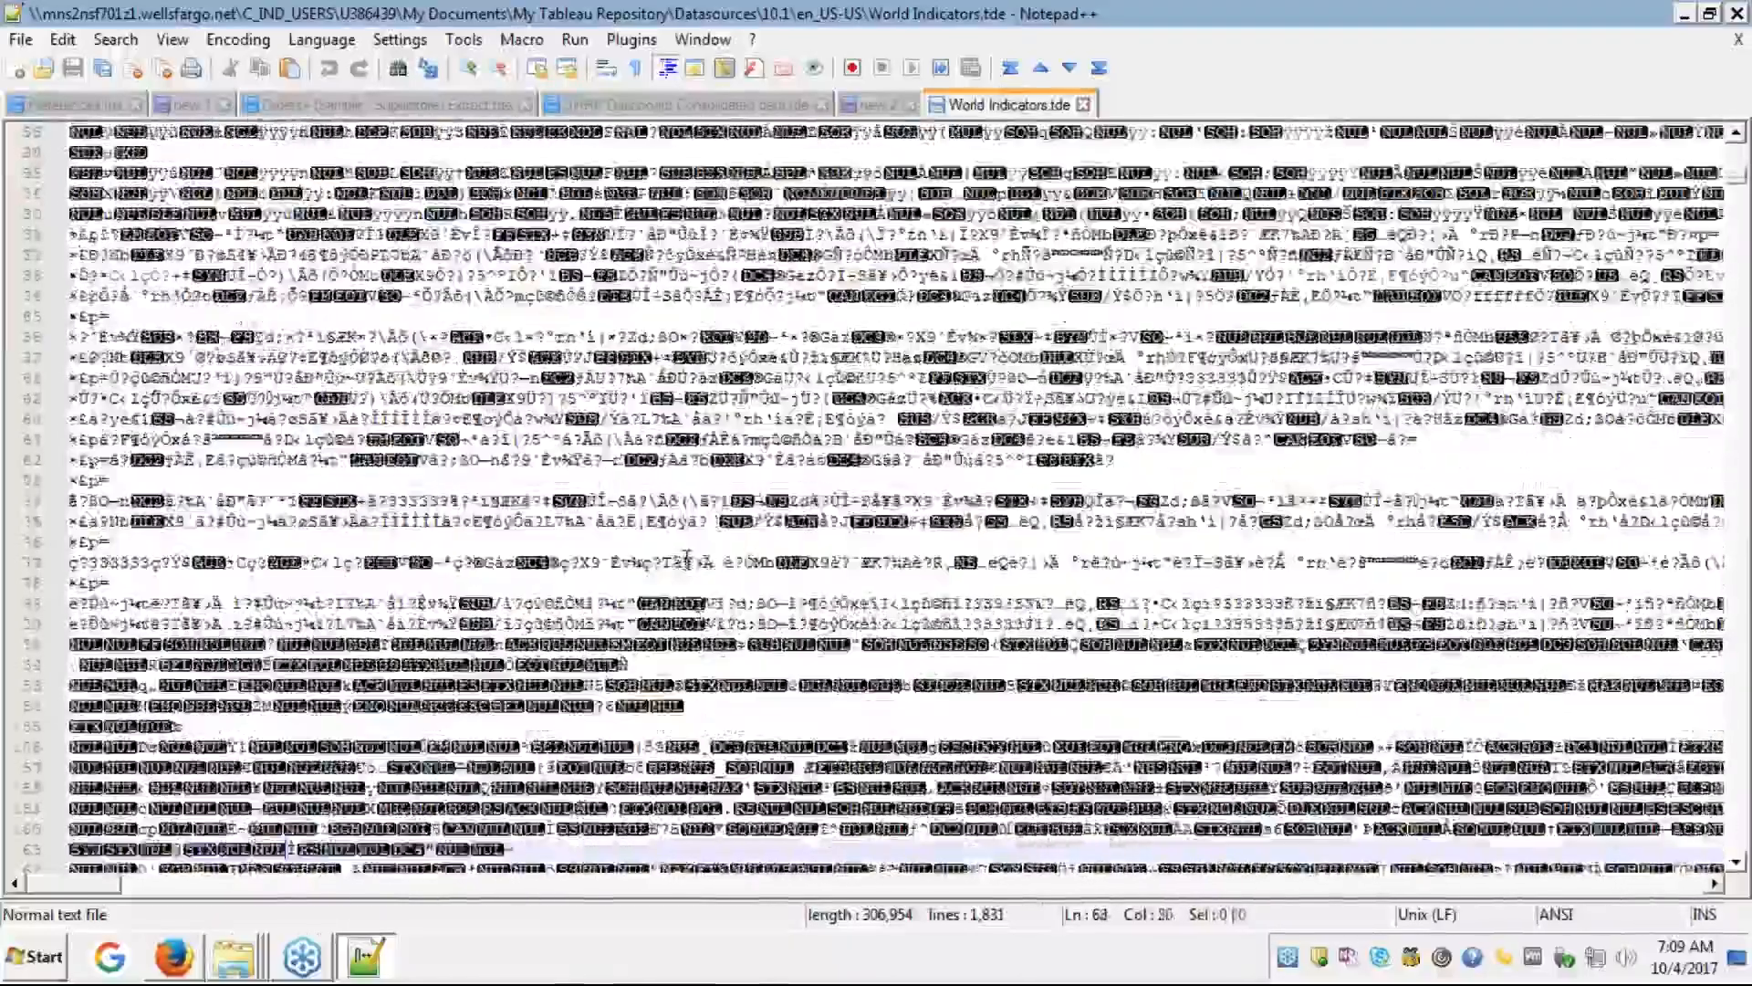
key(Down)
key(Down)
key(Down)
key(Down)
key(Down)
key(Down)
key(Down)
key(Down)
key(Down)
key(Down)
key(Down)
key(Down)
key(Down)
key(Down)
key(Down)
key(Down)
key(Down)
key(Down)
key(Down)
key(Down)
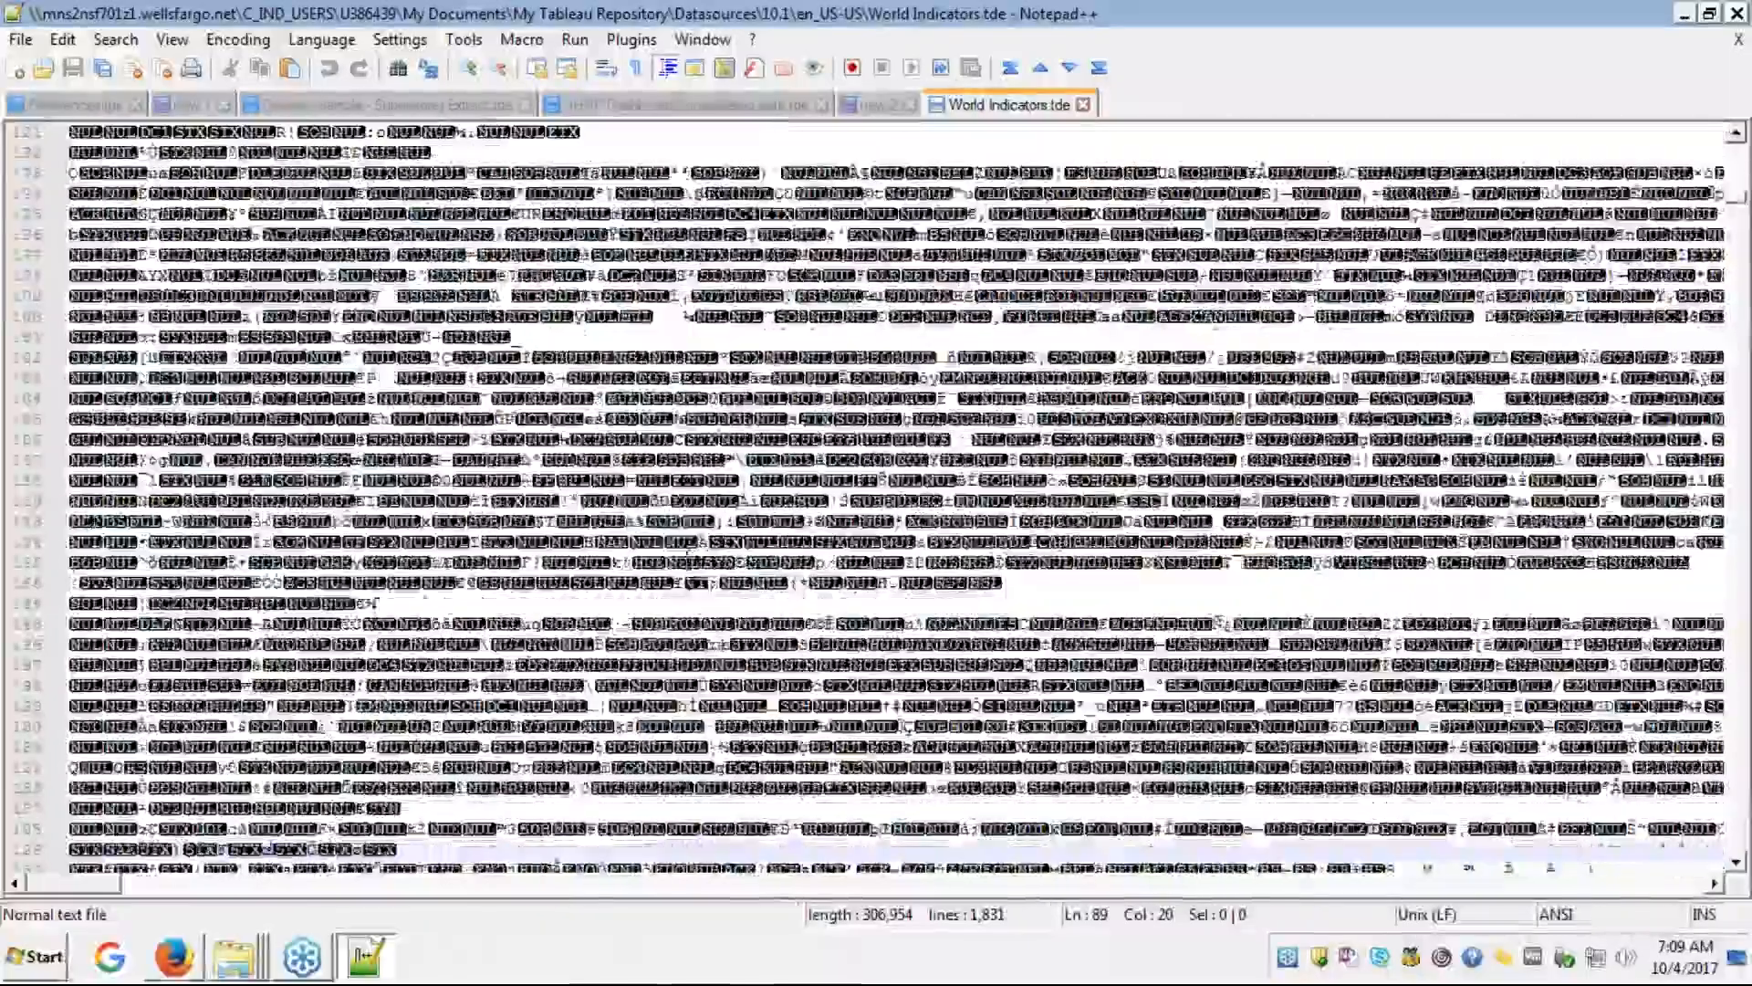
key(Down)
key(Down)
key(Down)
key(Down)
key(Down)
key(Down)
key(Down)
key(Down)
key(Down)
key(Down)
key(Down)
key(Down)
key(Down)
key(Down)
key(Down)
key(Down)
key(Down)
key(Down)
key(Down)
key(Down)
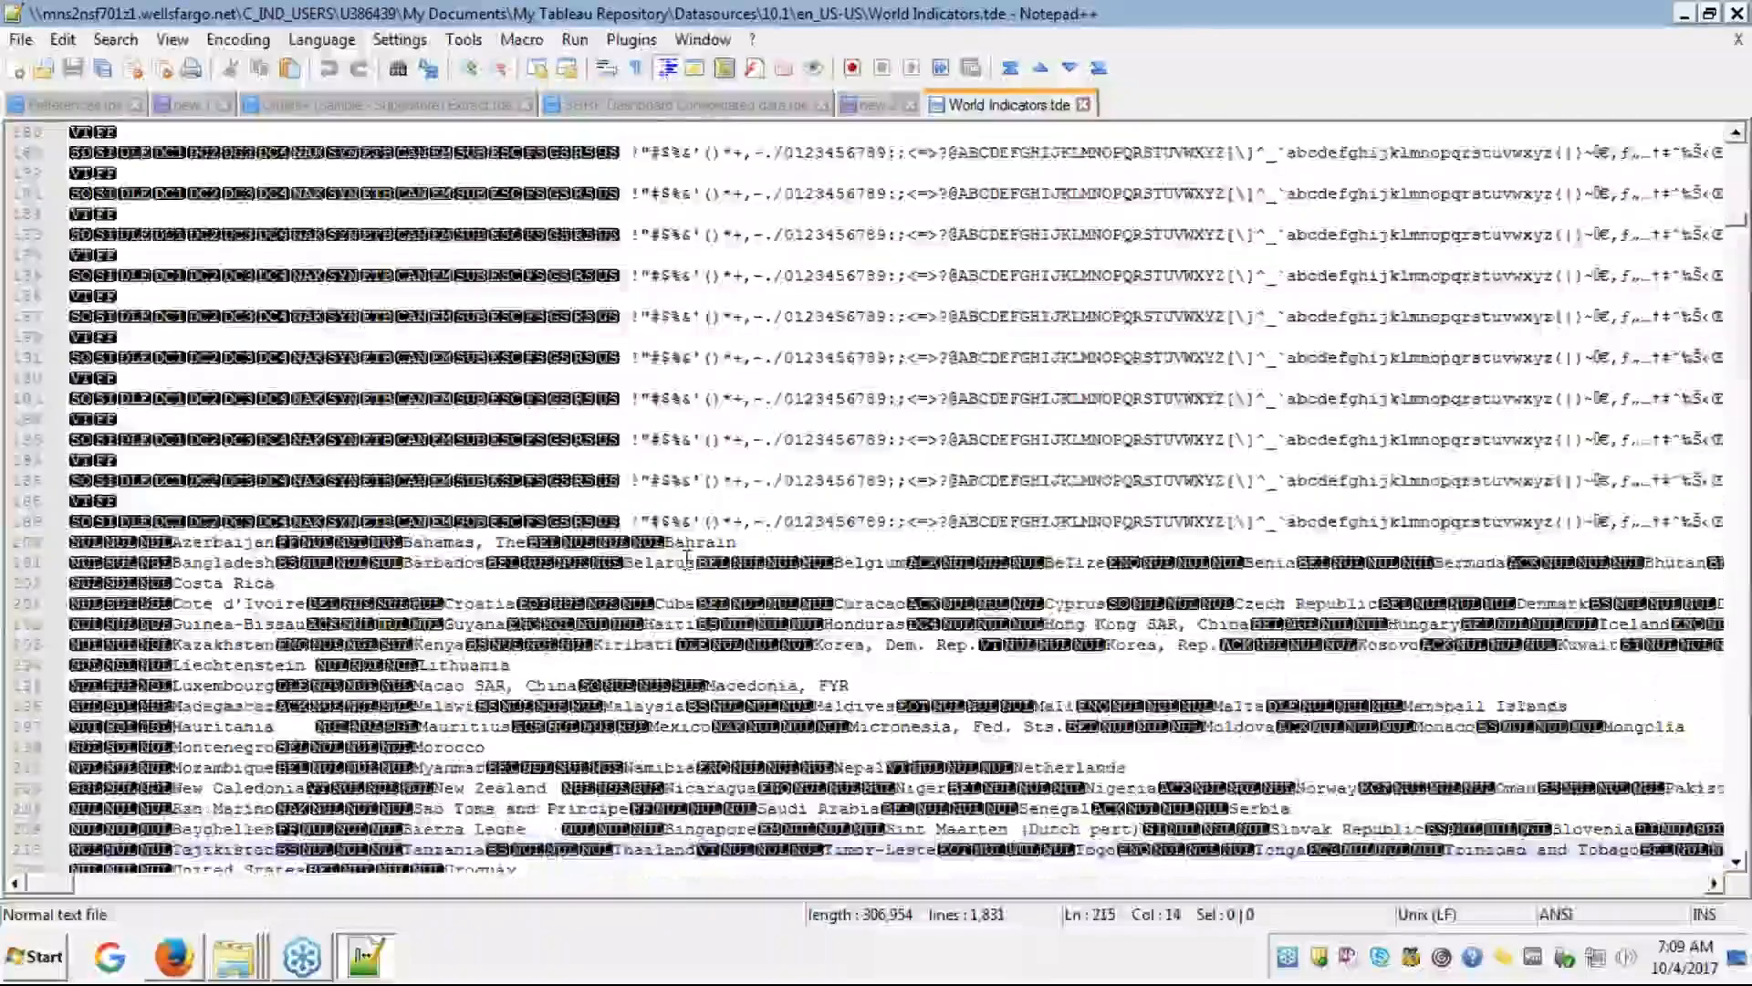
- Read on in World Indicators.tde past the block of country names to the encoded data around line 231
key(Down)
key(Down)
key(Down)
key(Down)
key(Down)
key(Down)
key(Down)
key(Down)
key(Down)
key(Down)
key(Down)
key(Down)
key(Down)
key(Down)
key(Down)
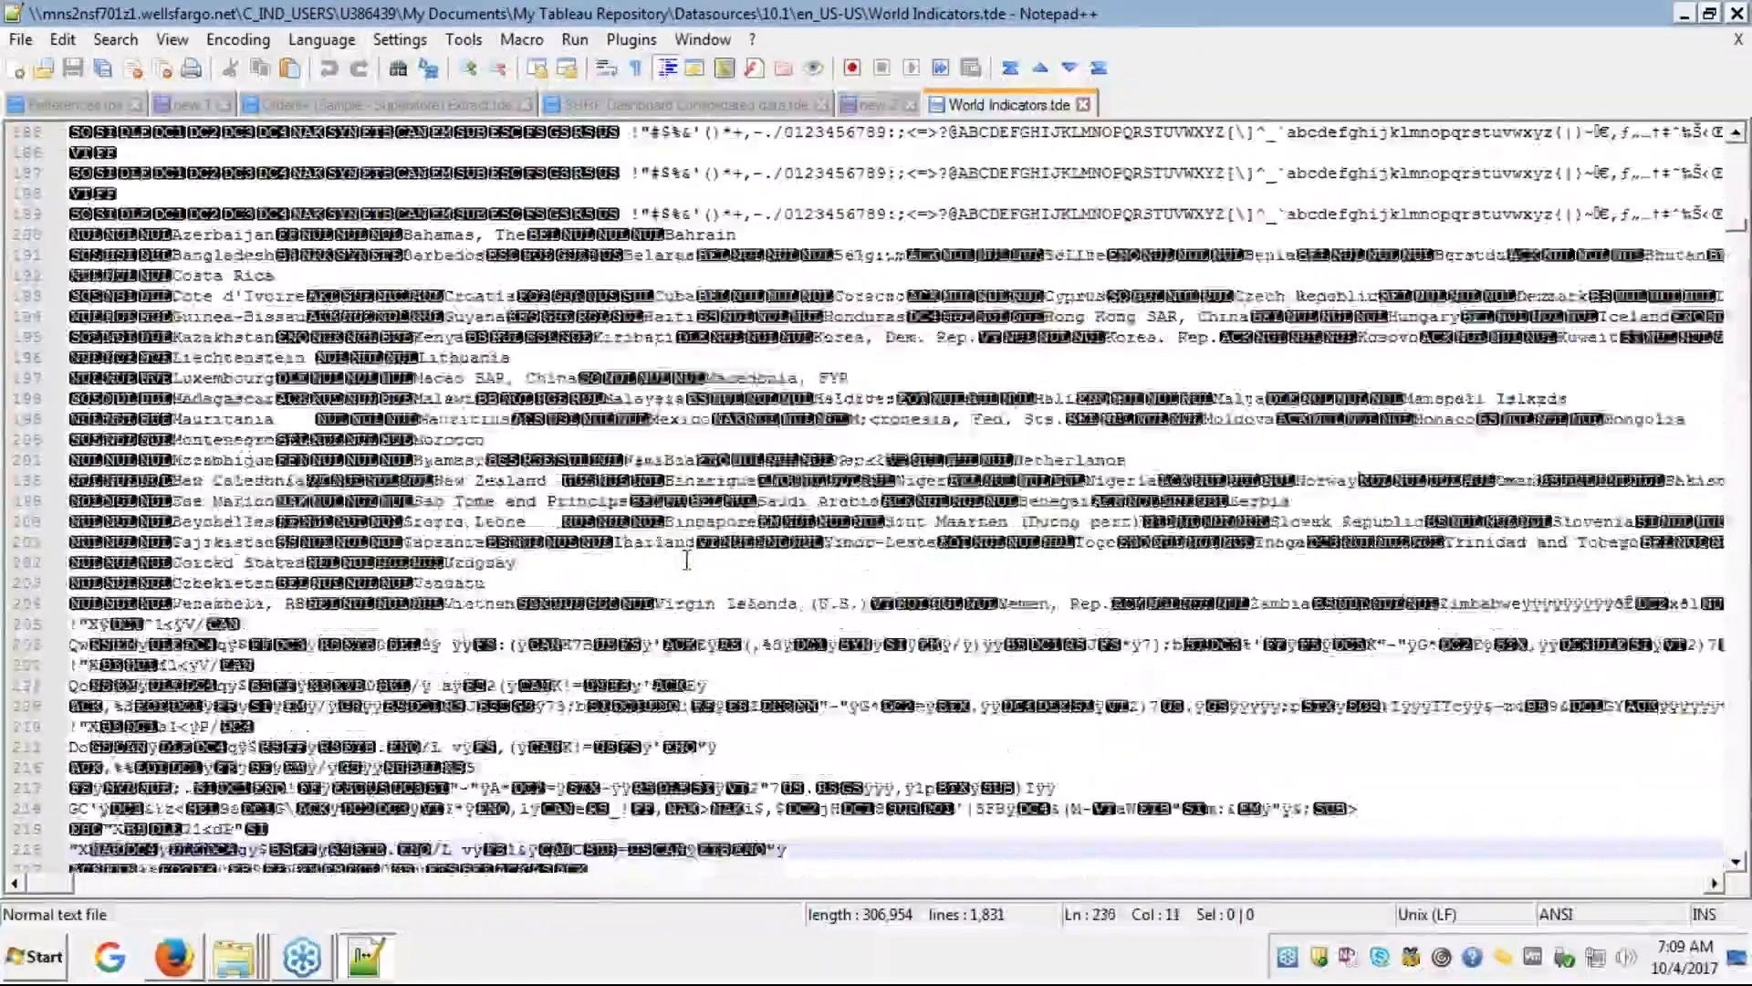
key(Down)
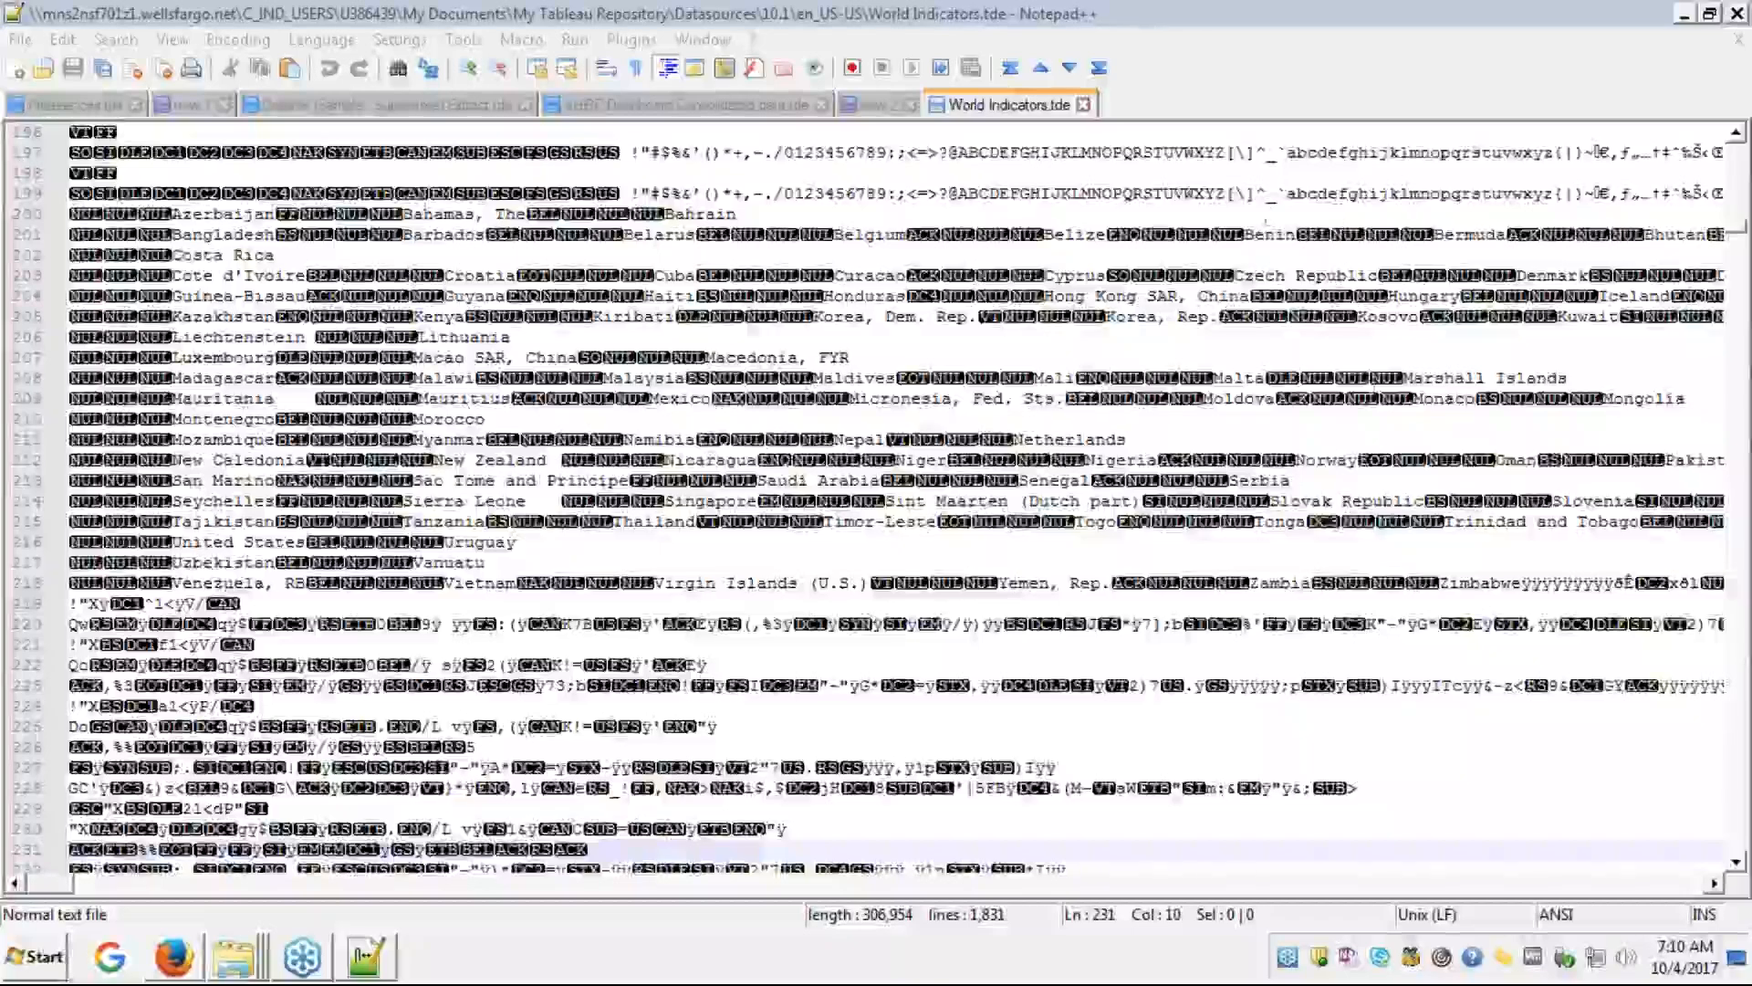
- Highlight the readable country names Uruguay, Sierra, Morocco and Belarus one after another in World Indicators.tde
double_click(450, 541)
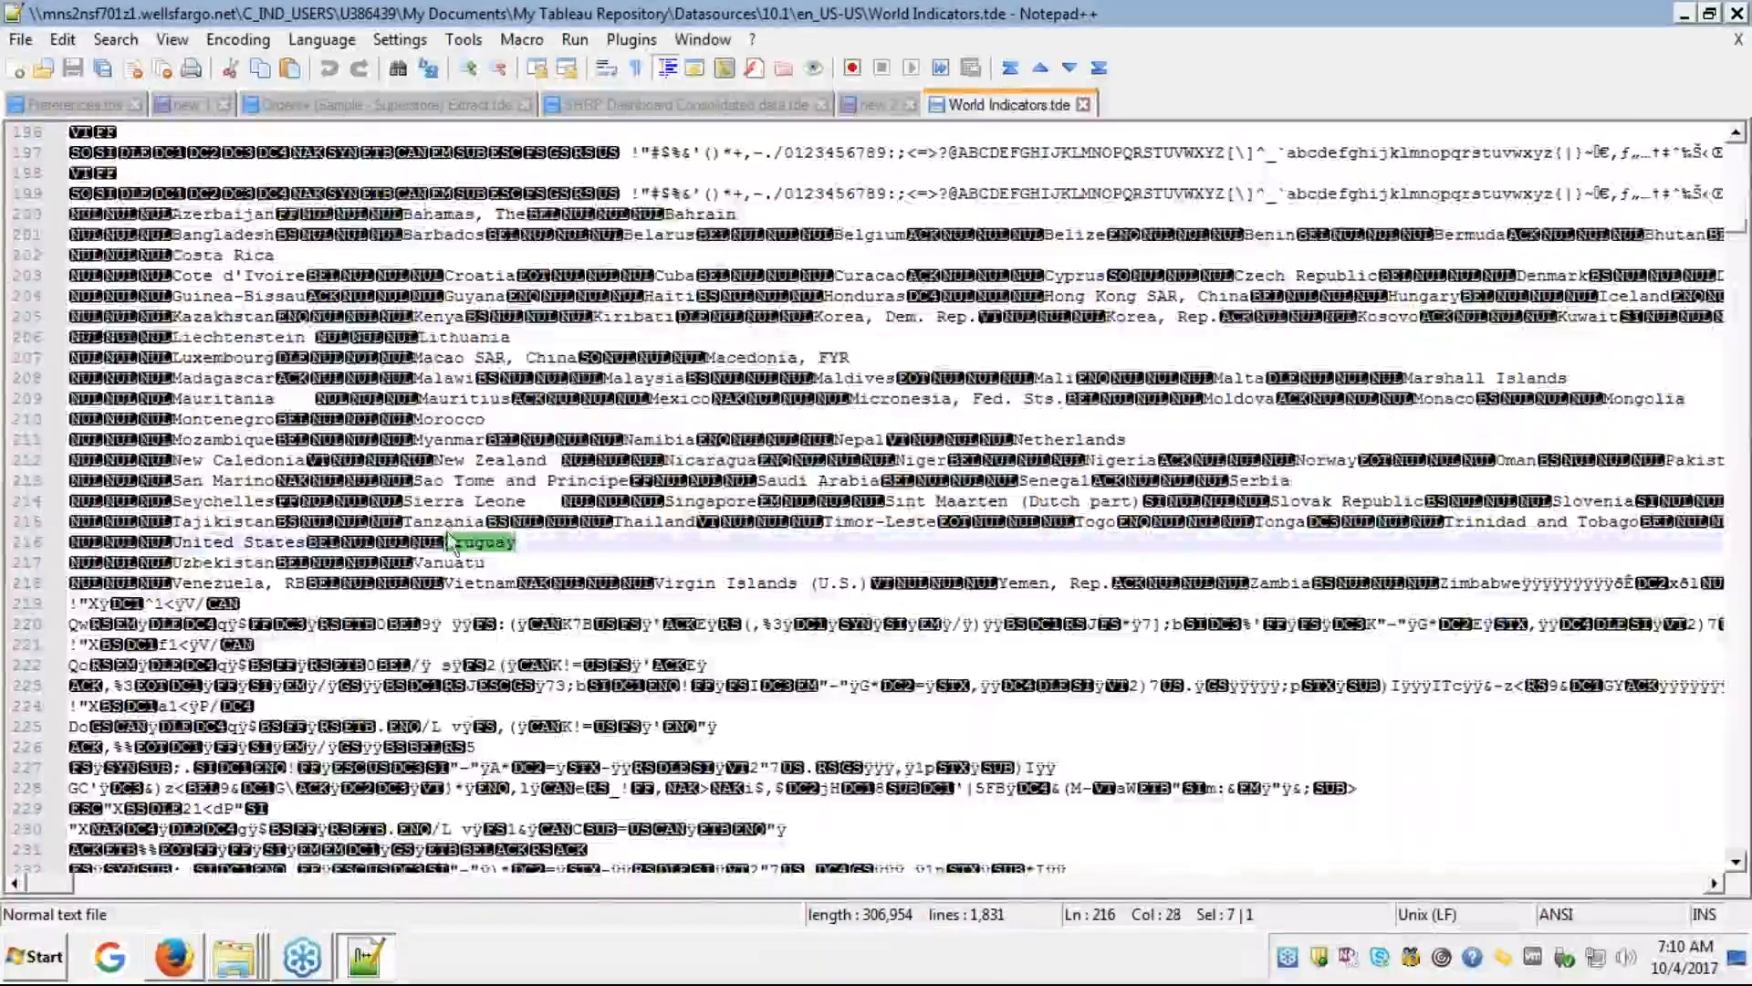
double_click(438, 502)
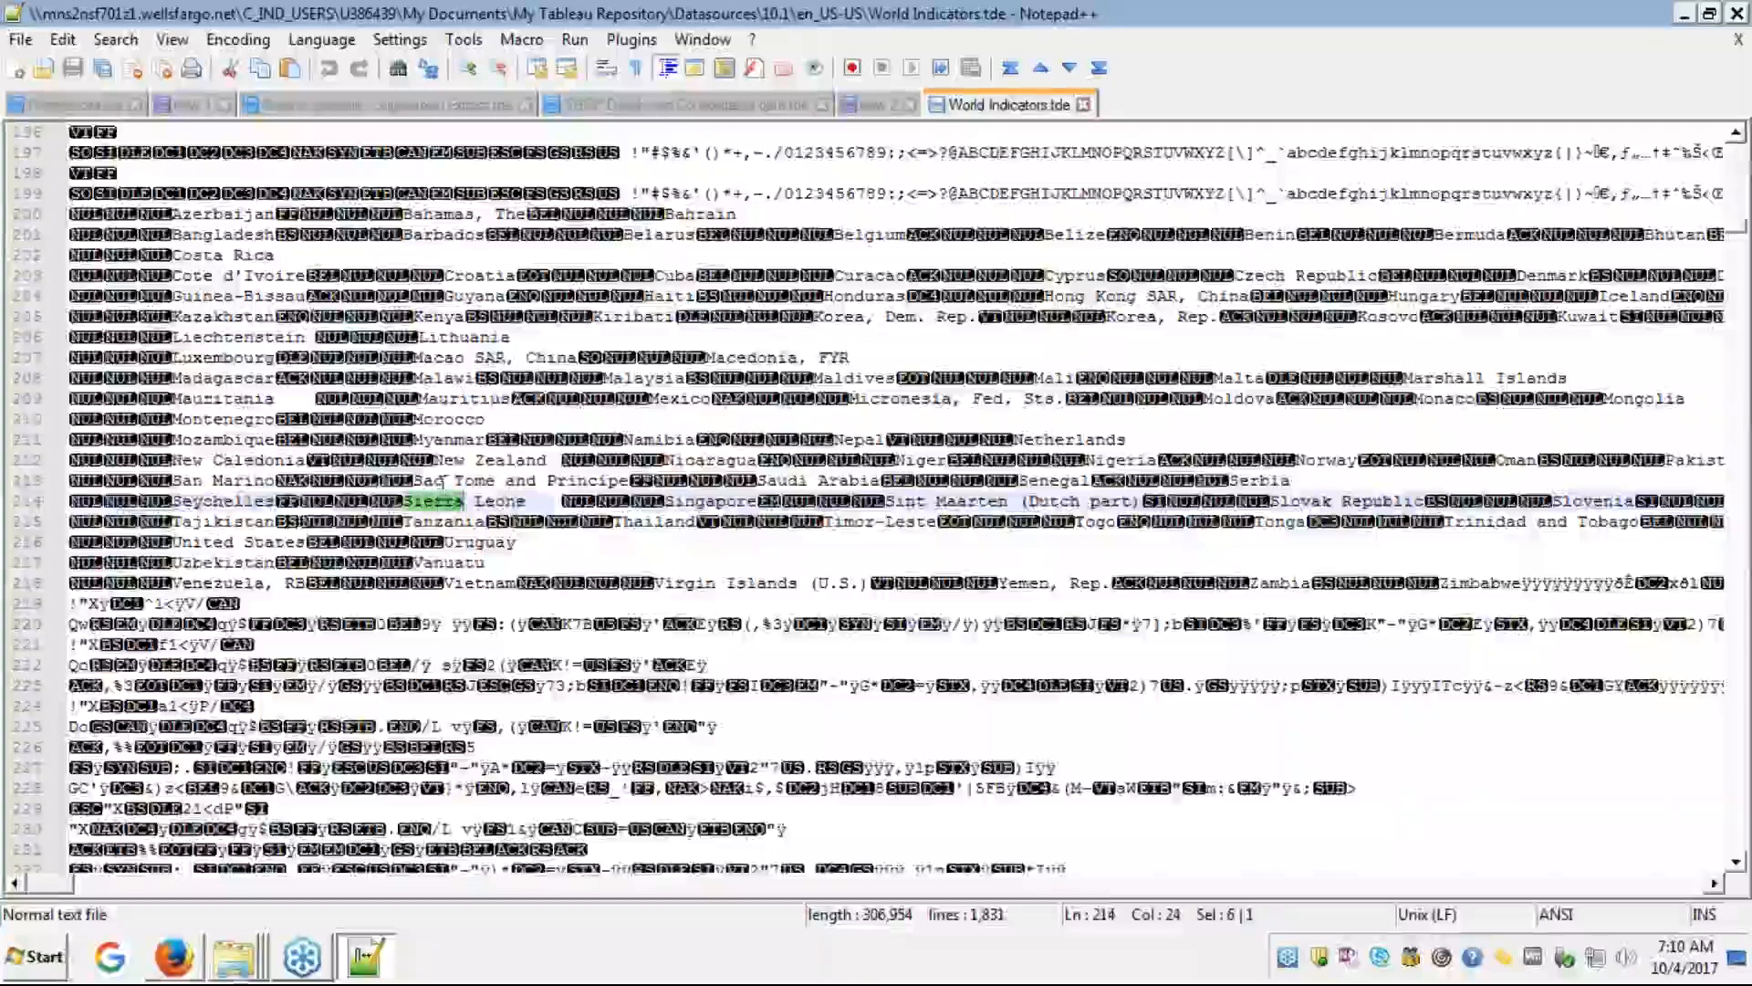
click(459, 419)
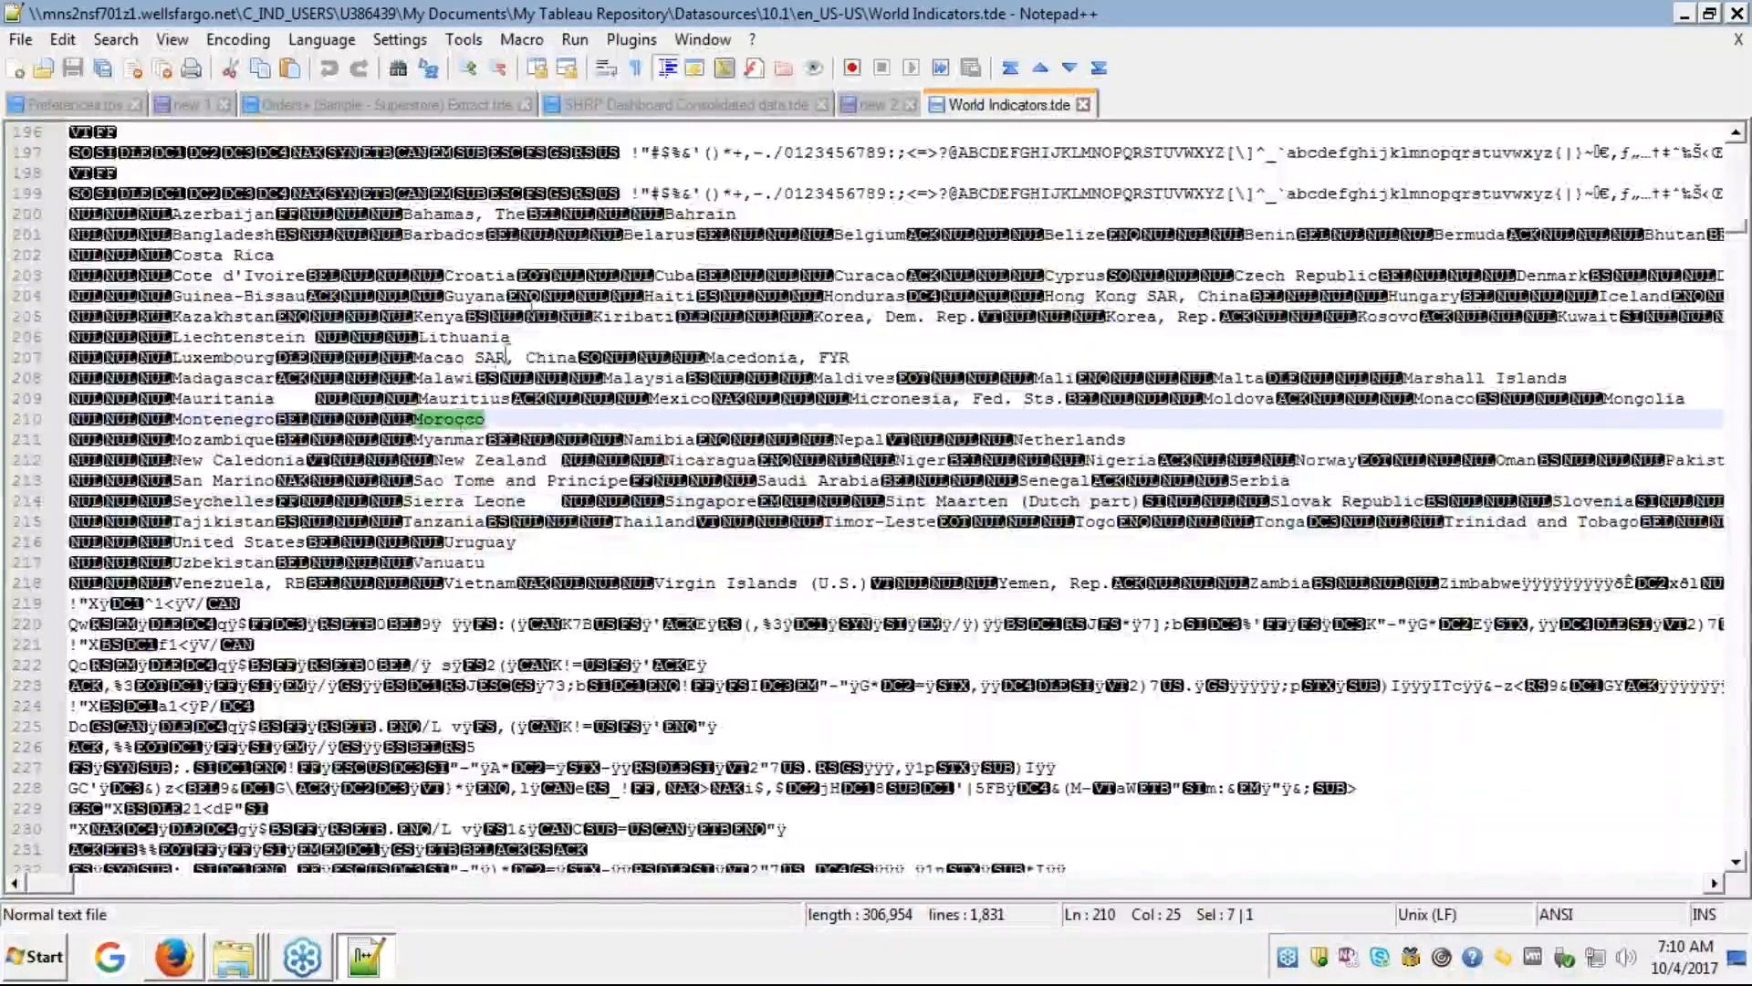
double_click(665, 237)
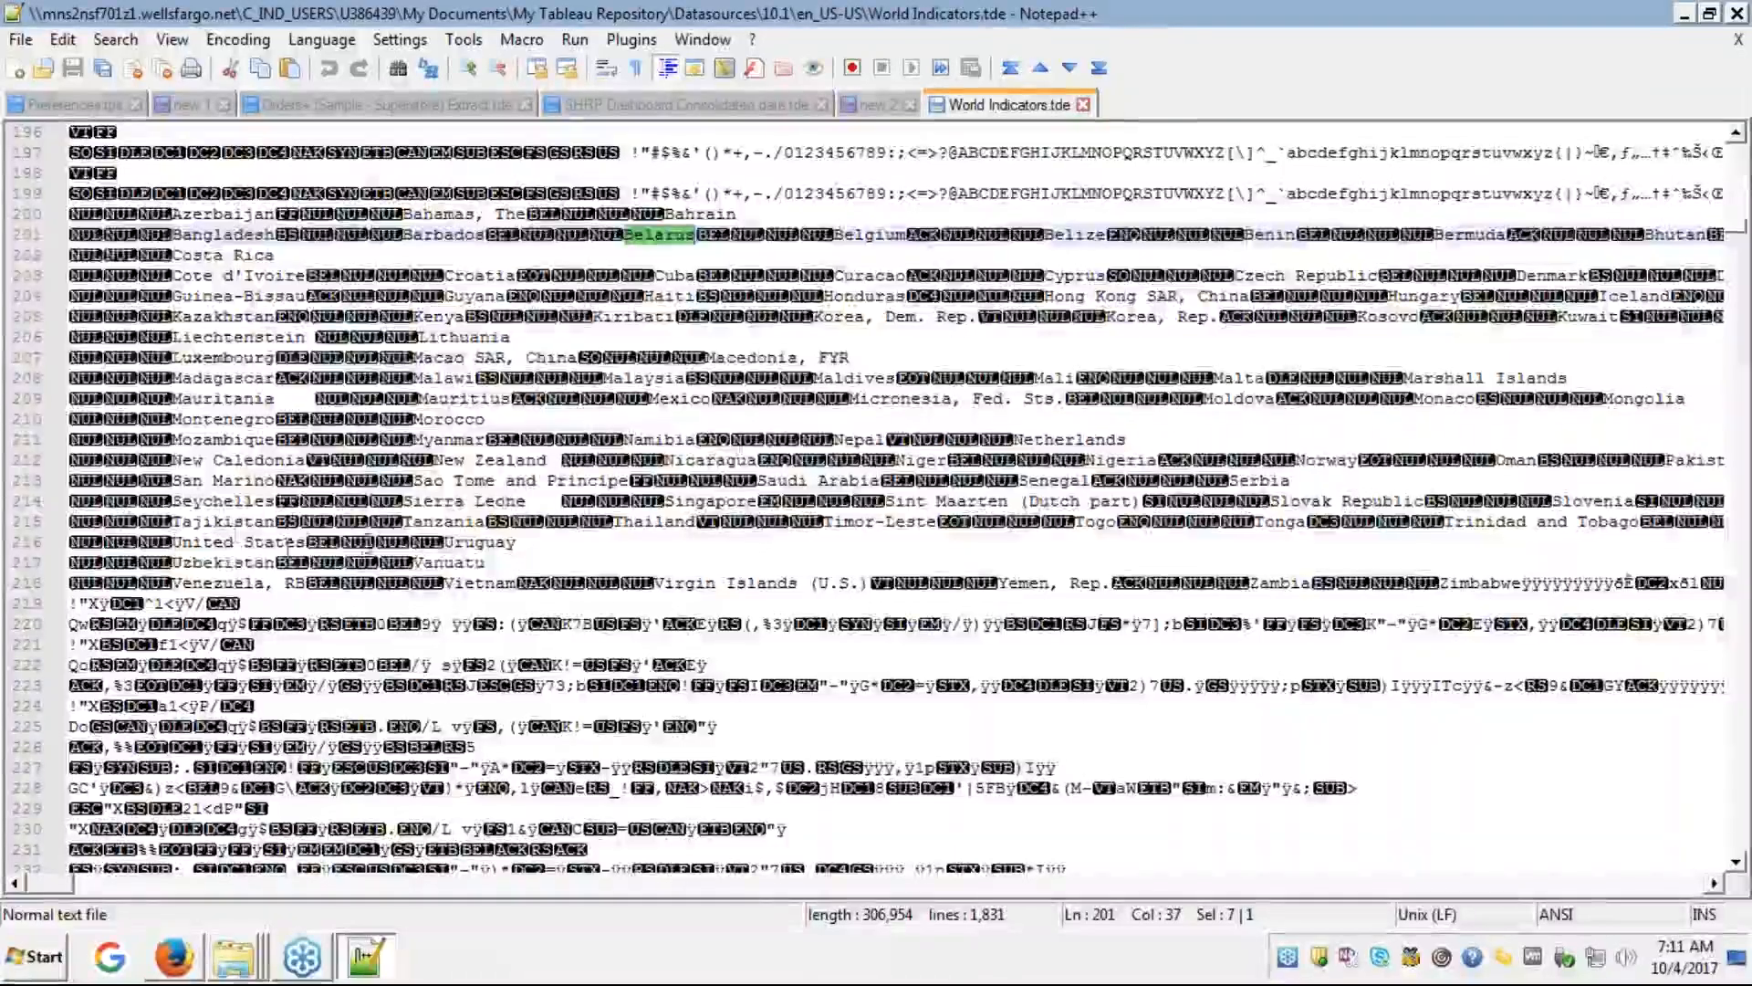
- Switch to the en_US-US folder window in Windows Explorer and check the file sizes of Sample - Superstore.tds and World Indicators.tde
click(235, 960)
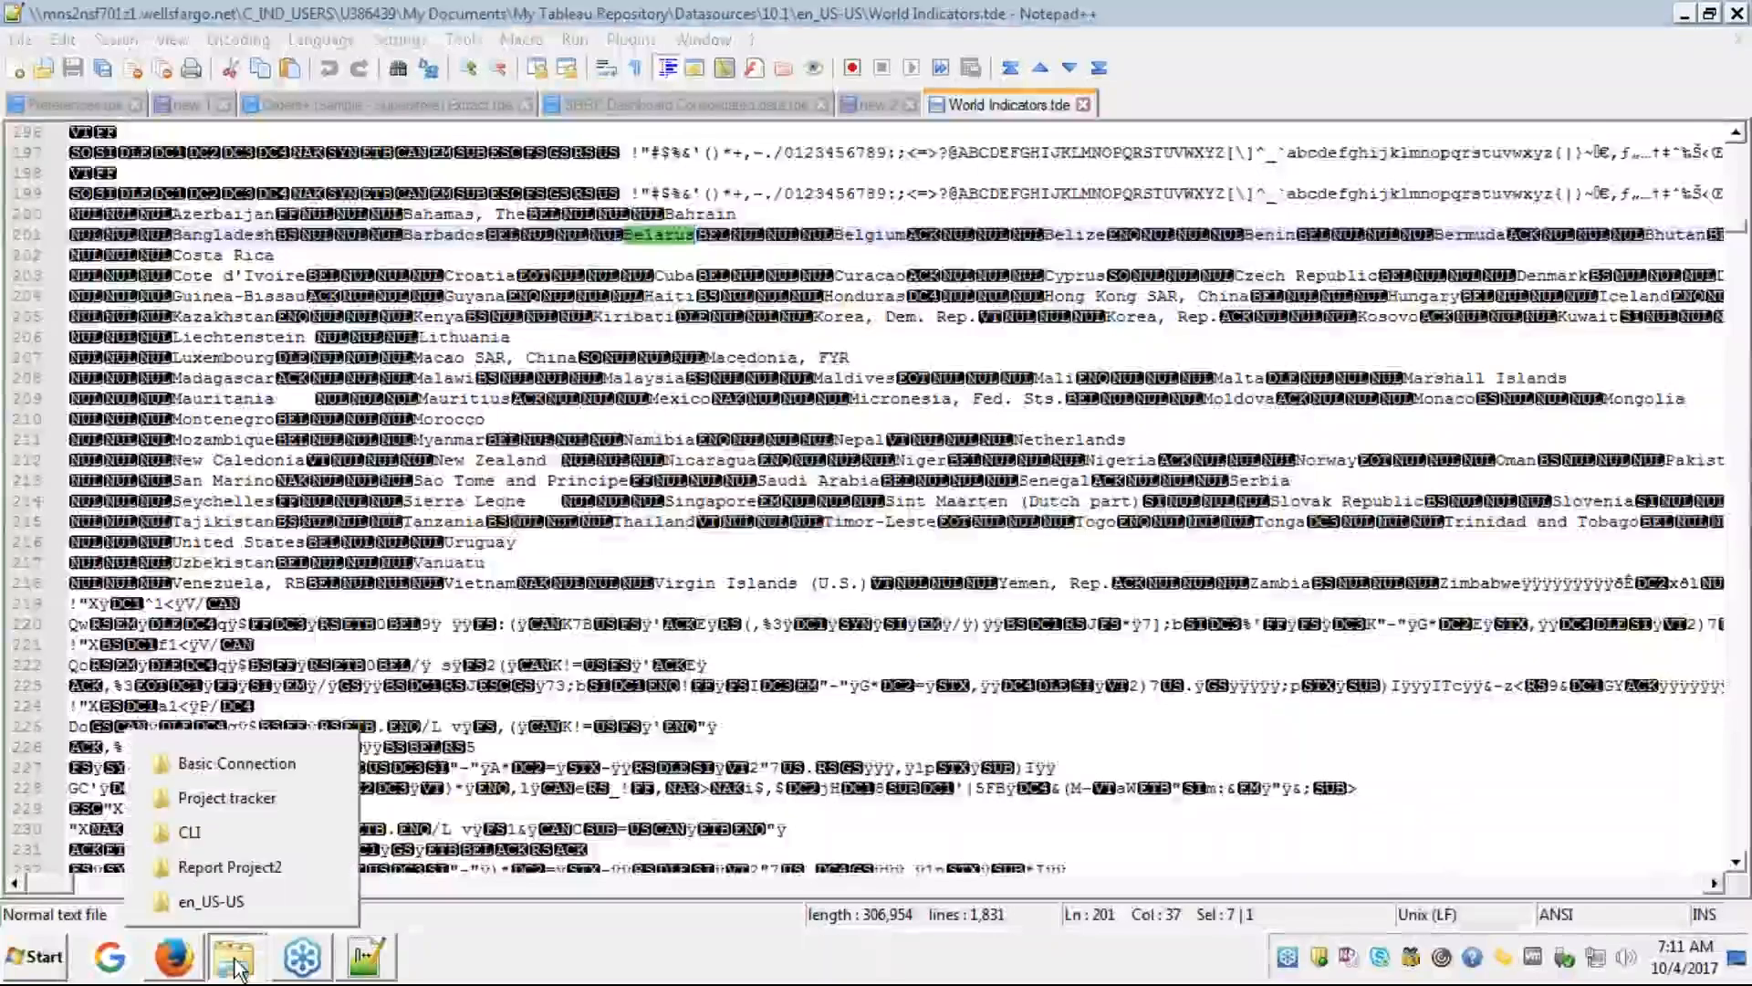
click(239, 903)
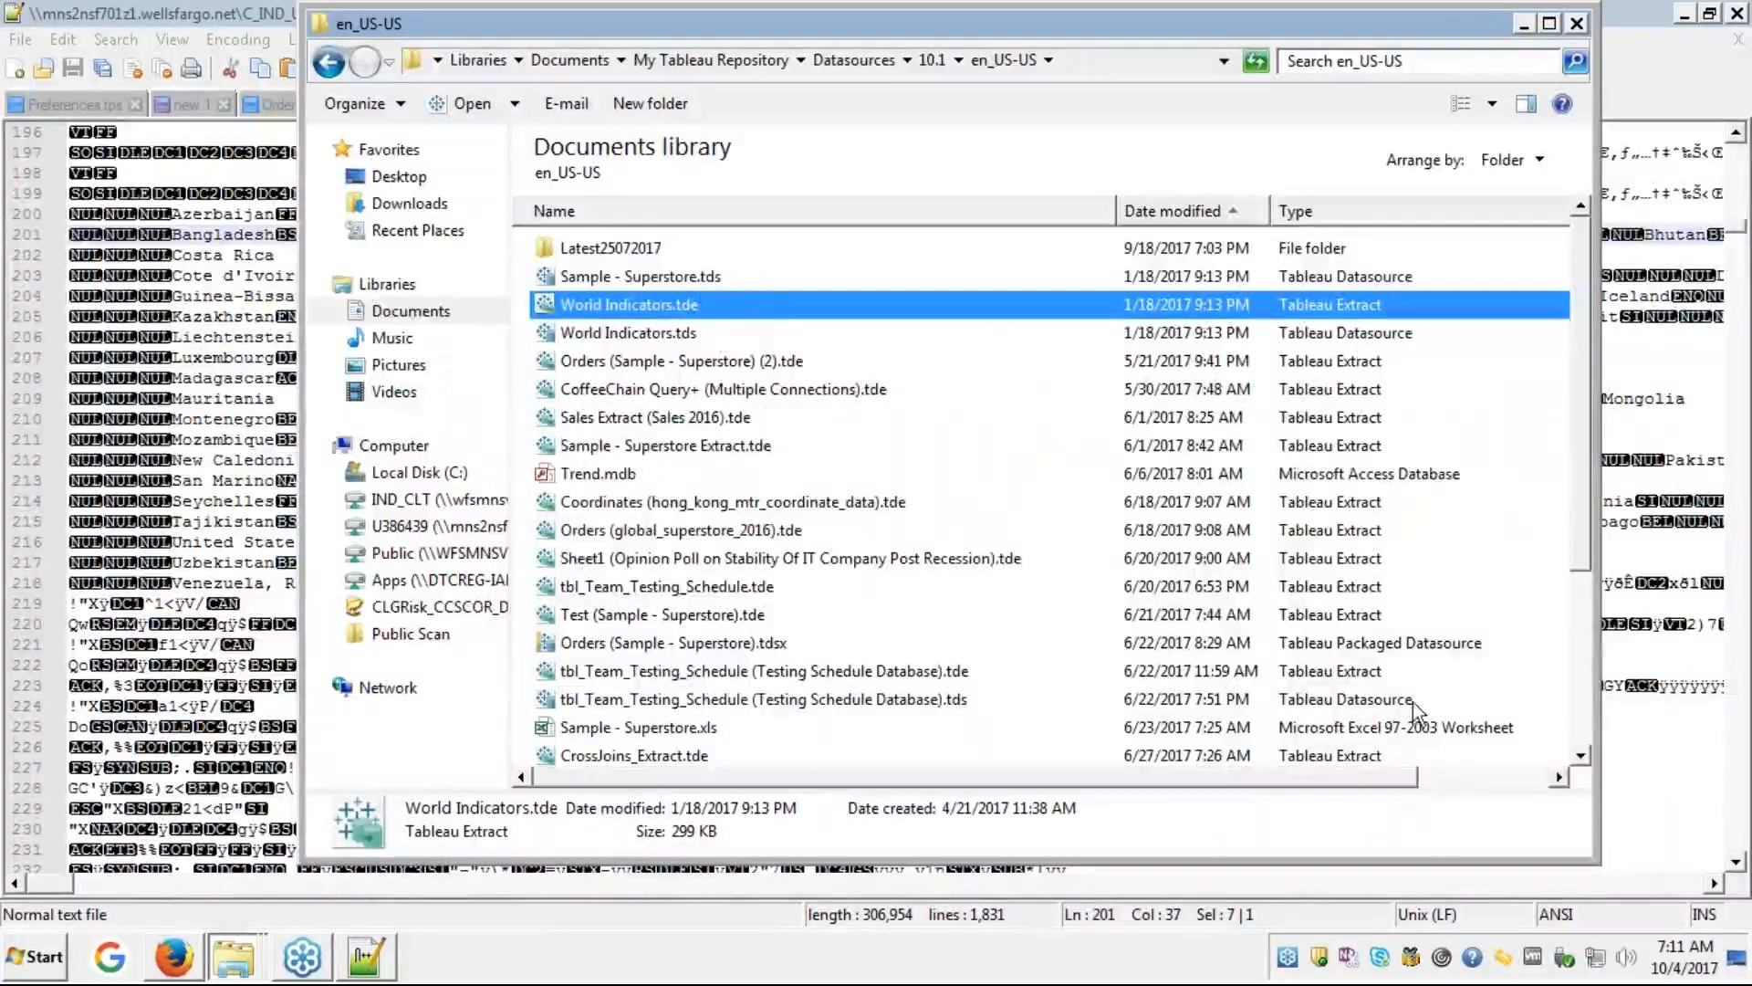
click(1560, 778)
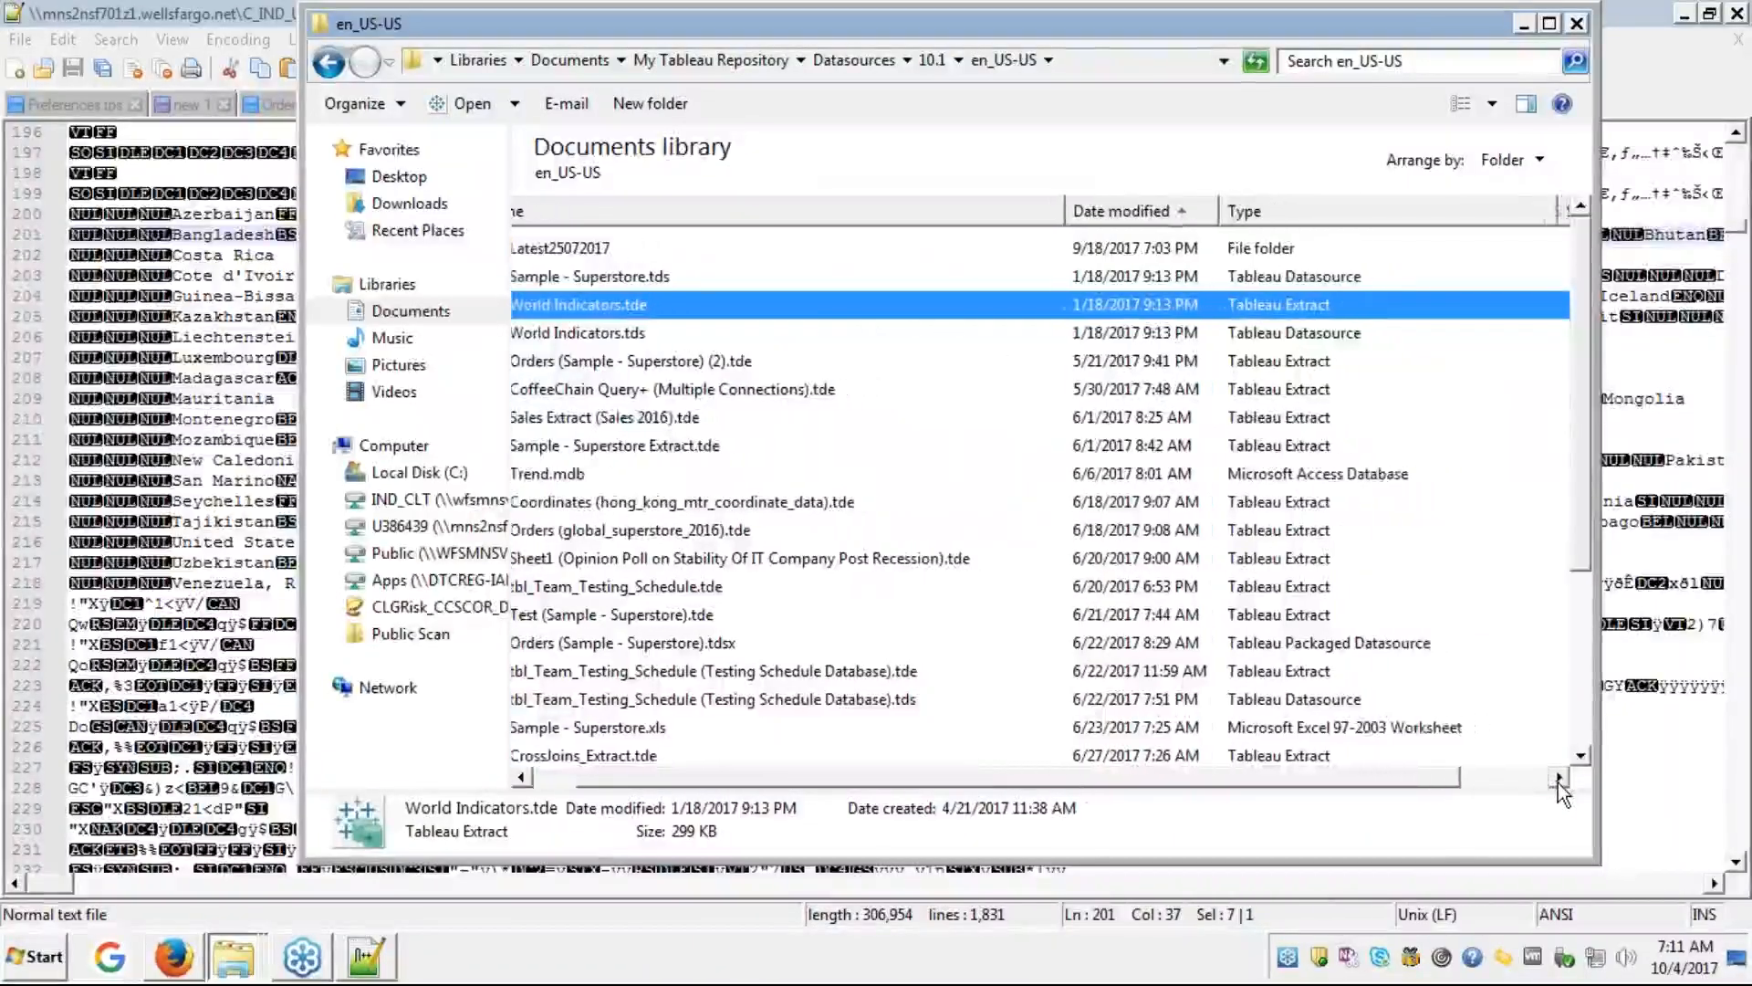
click(1560, 779)
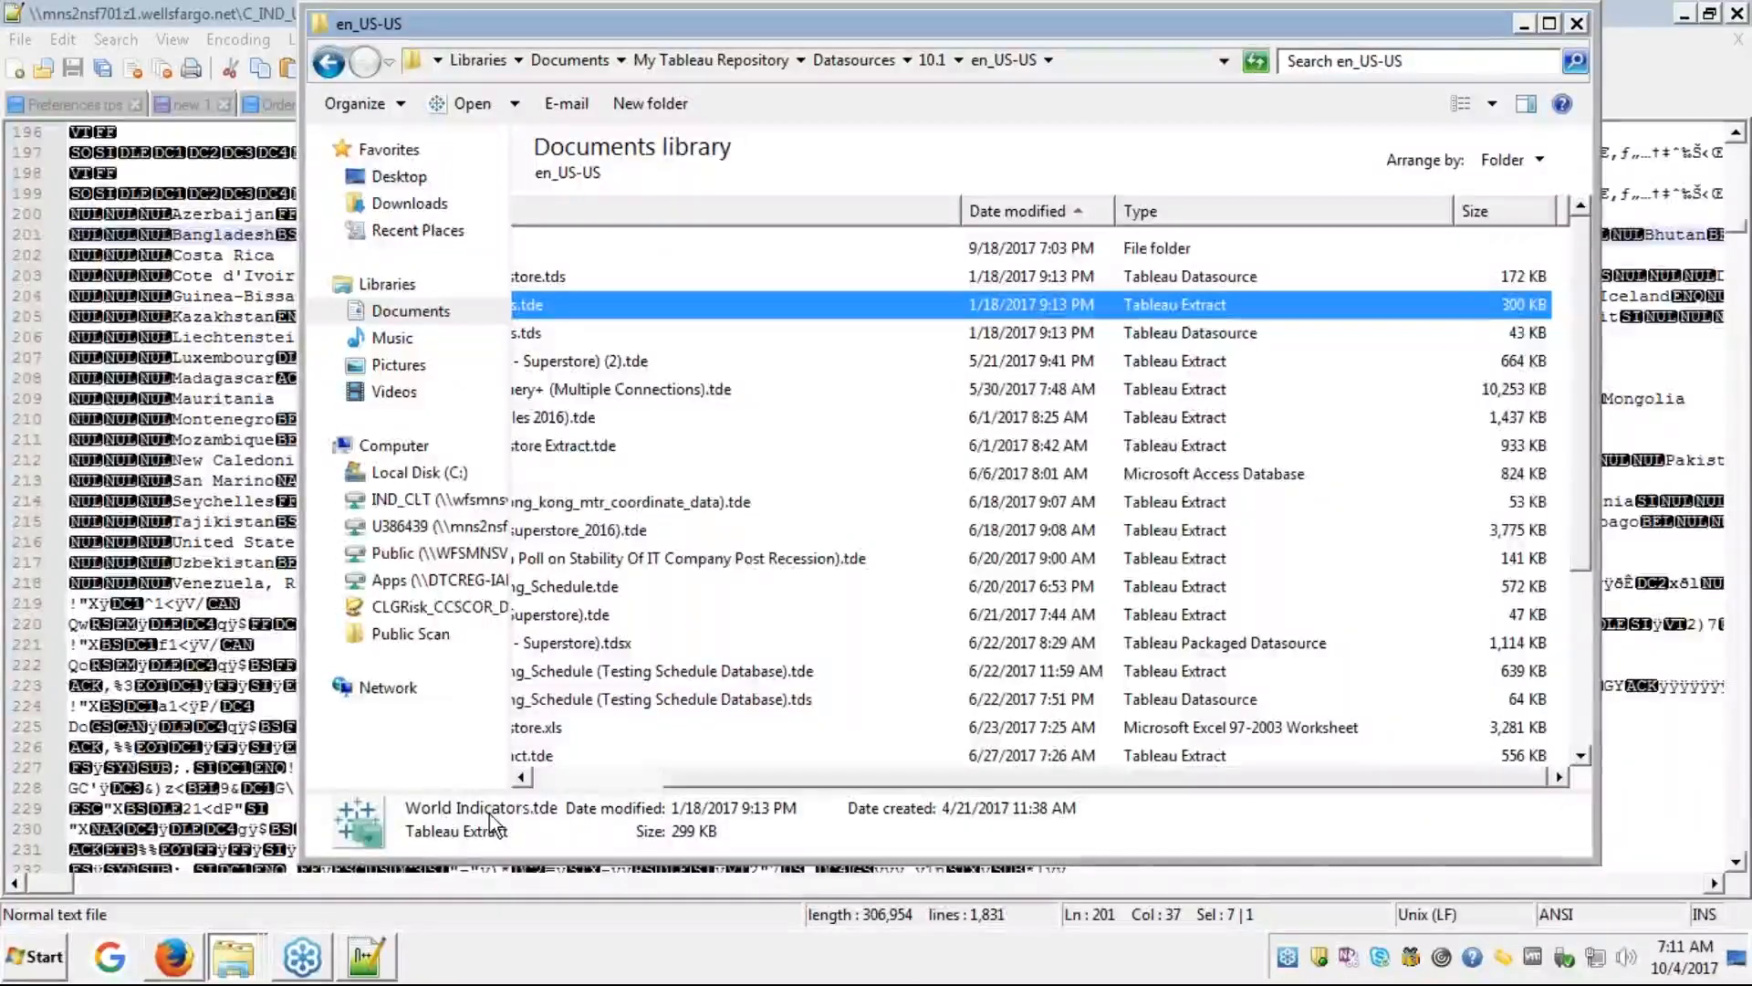
click(564, 780)
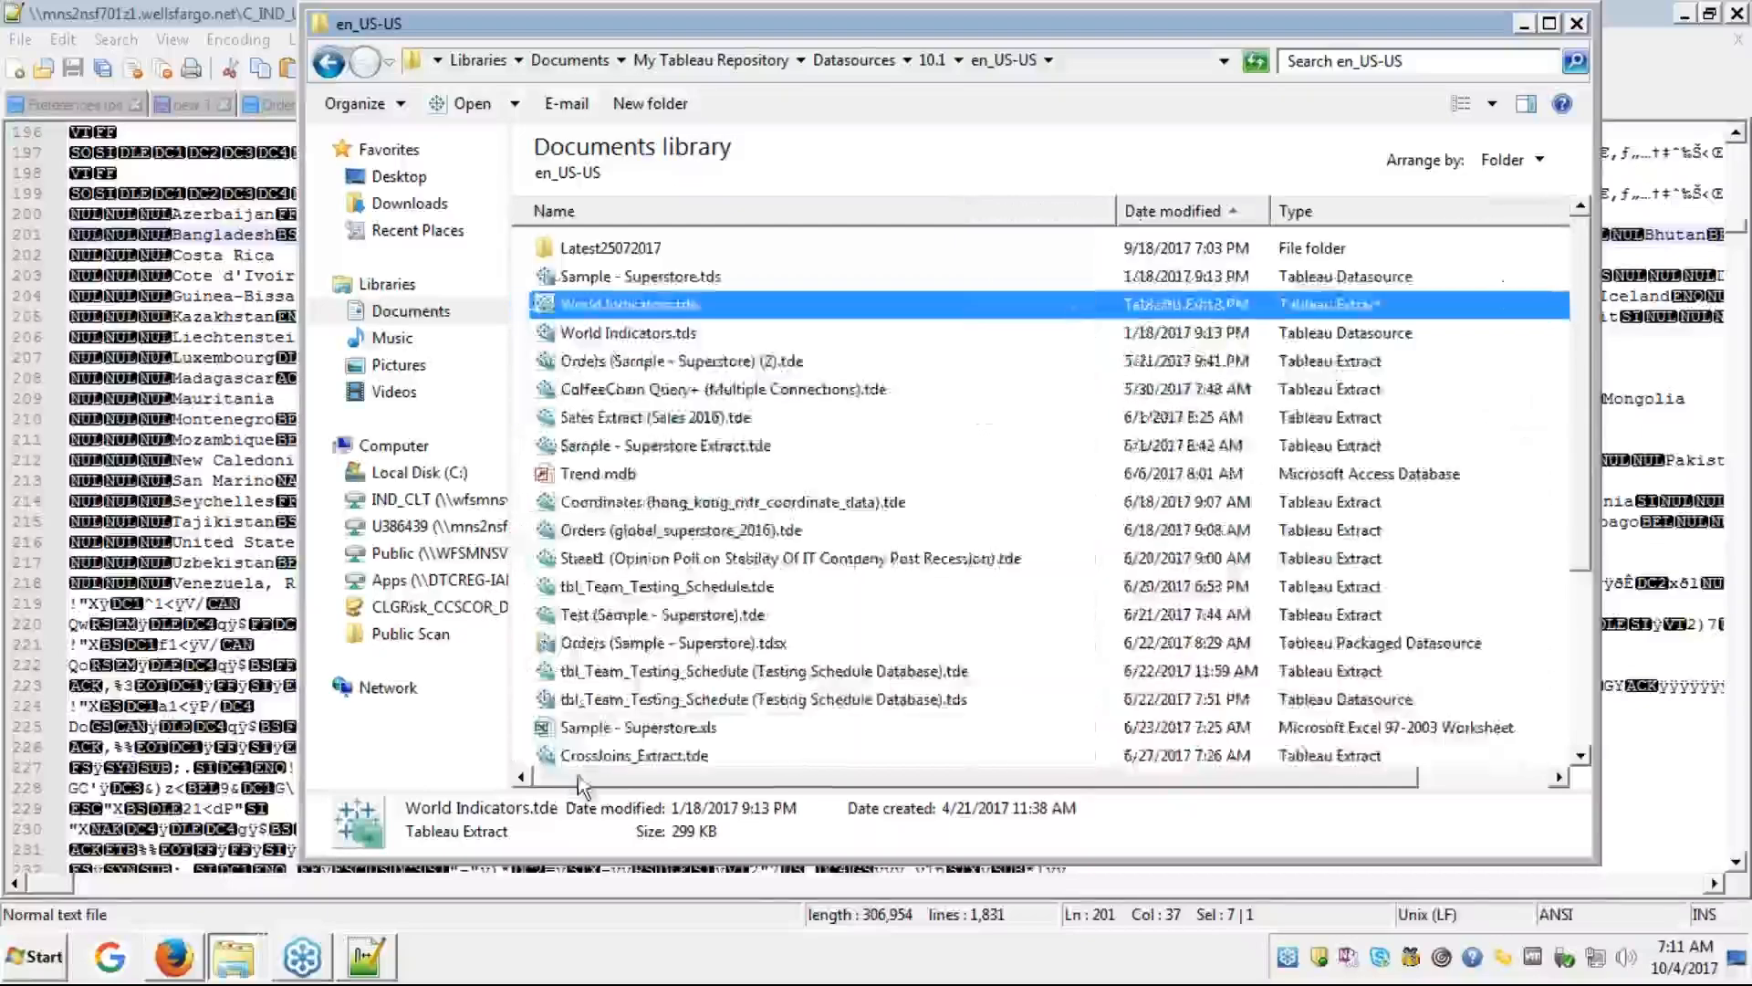
click(802, 280)
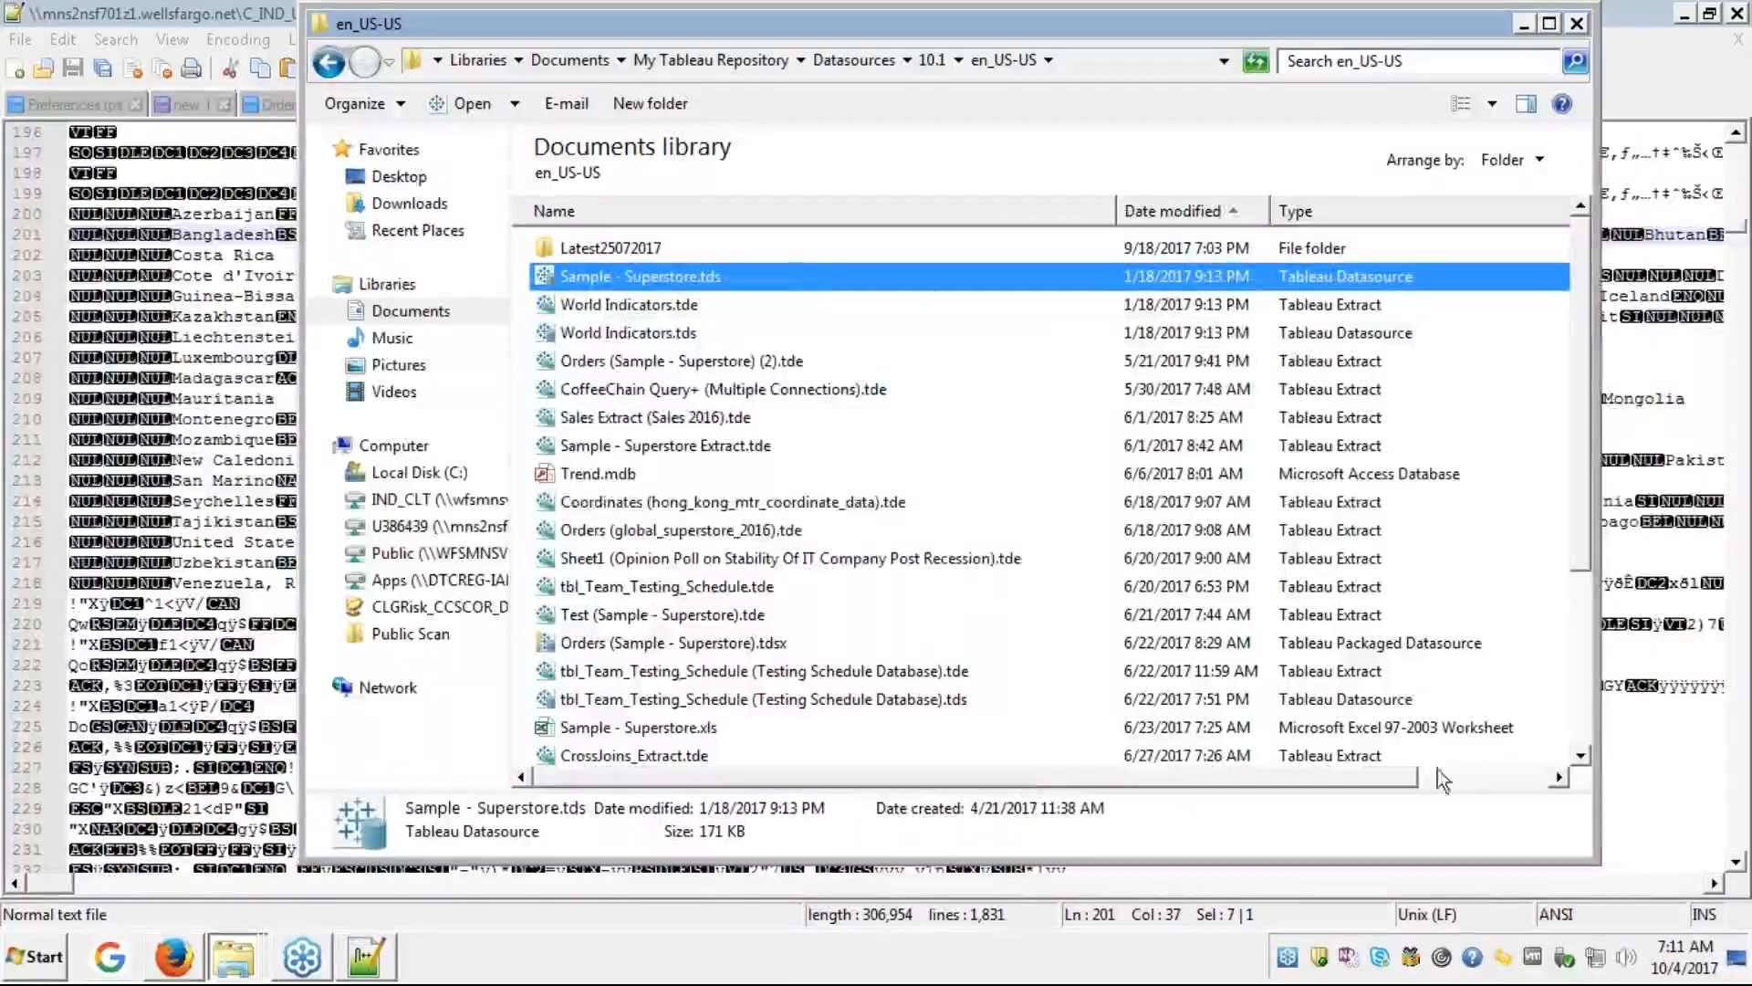
click(1530, 780)
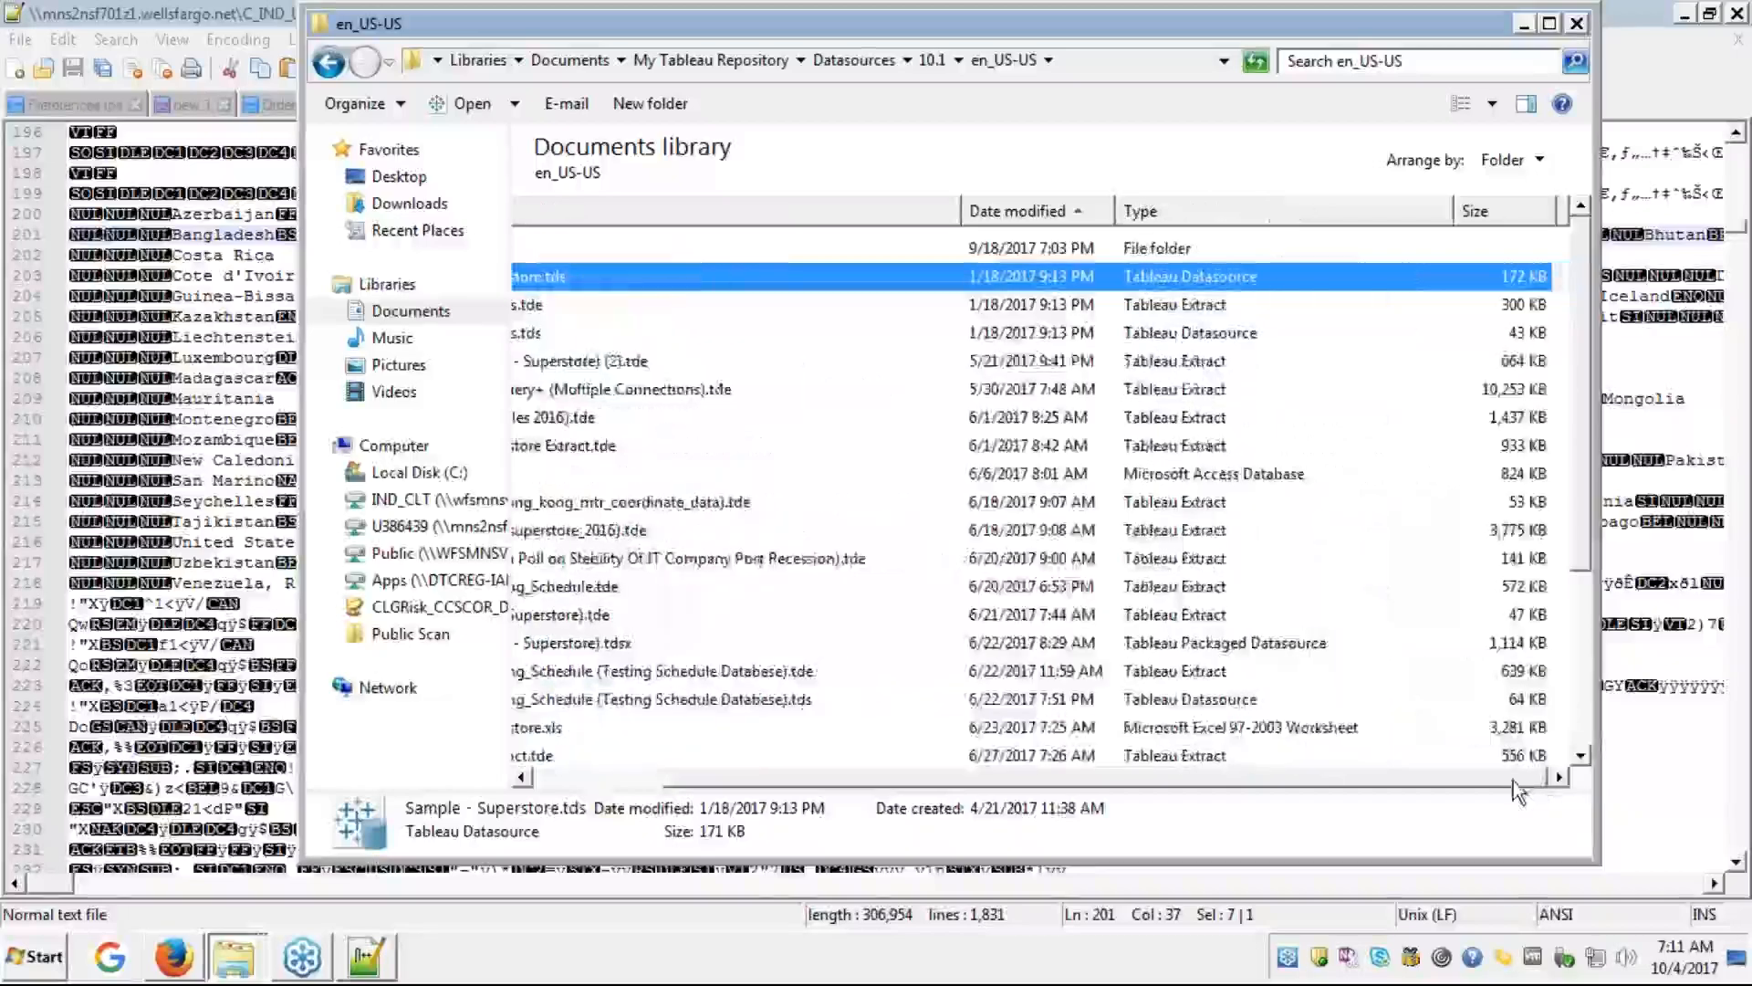
click(1515, 308)
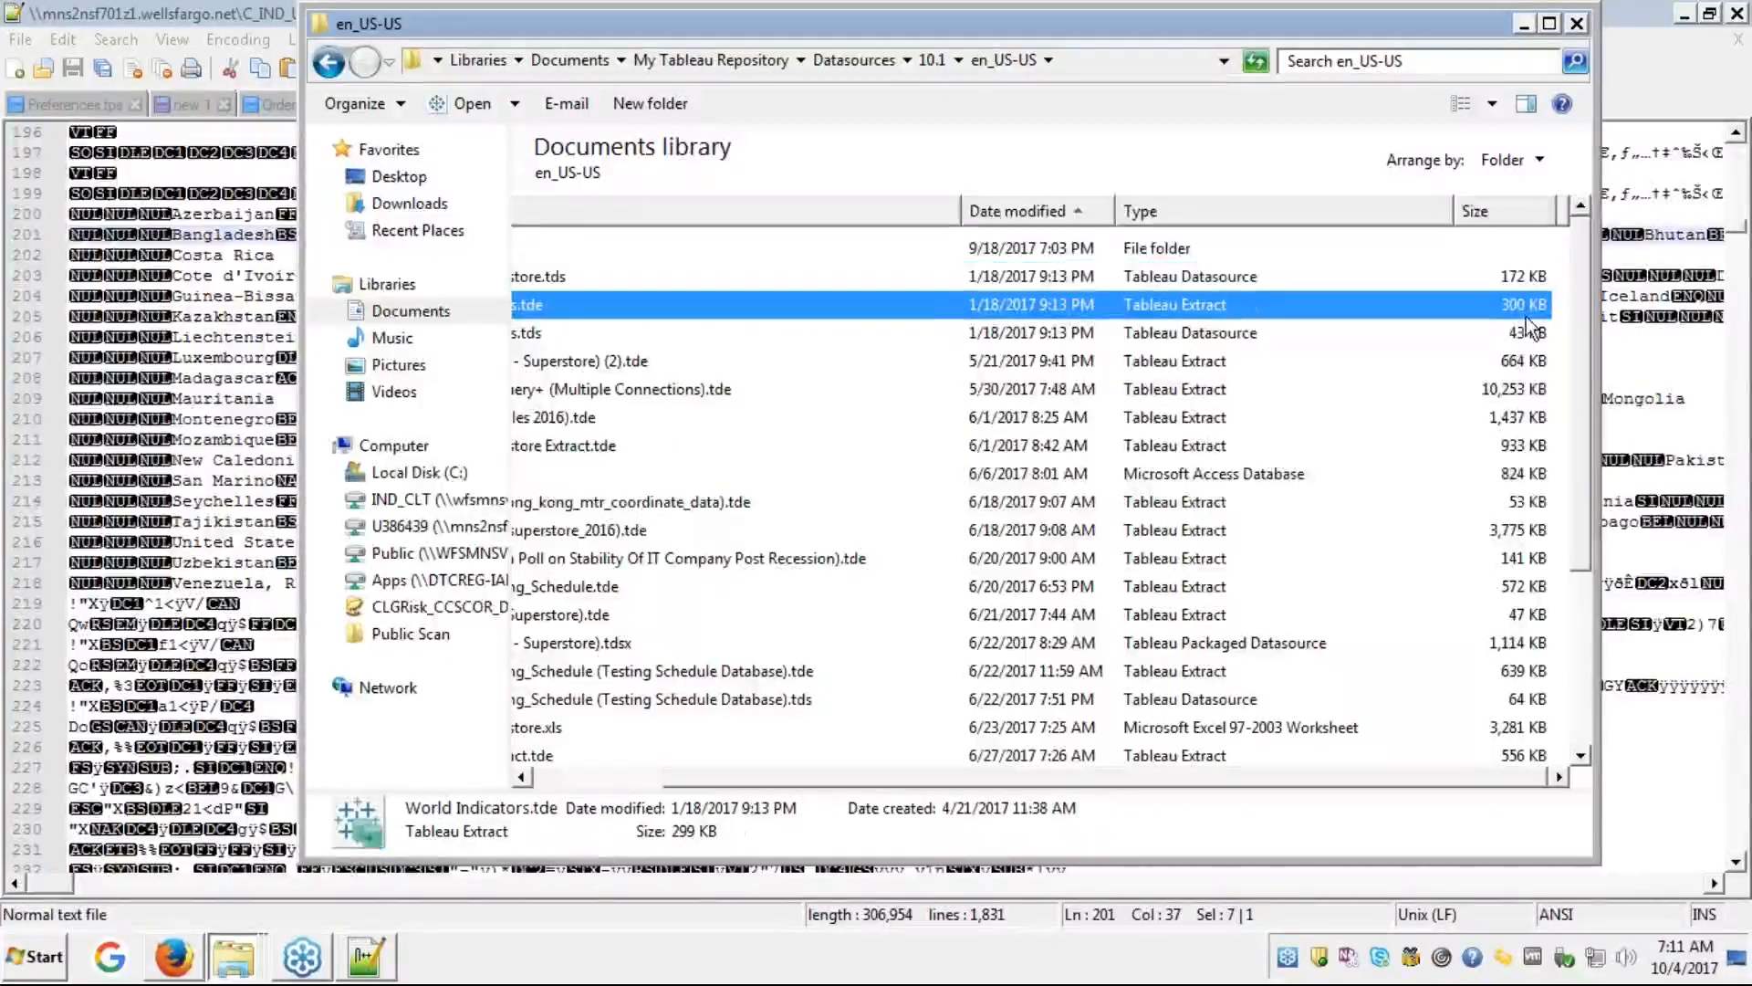
- Switch back to World Indicators.tde in Notepad++ and return to the very beginning of the file
click(1735, 354)
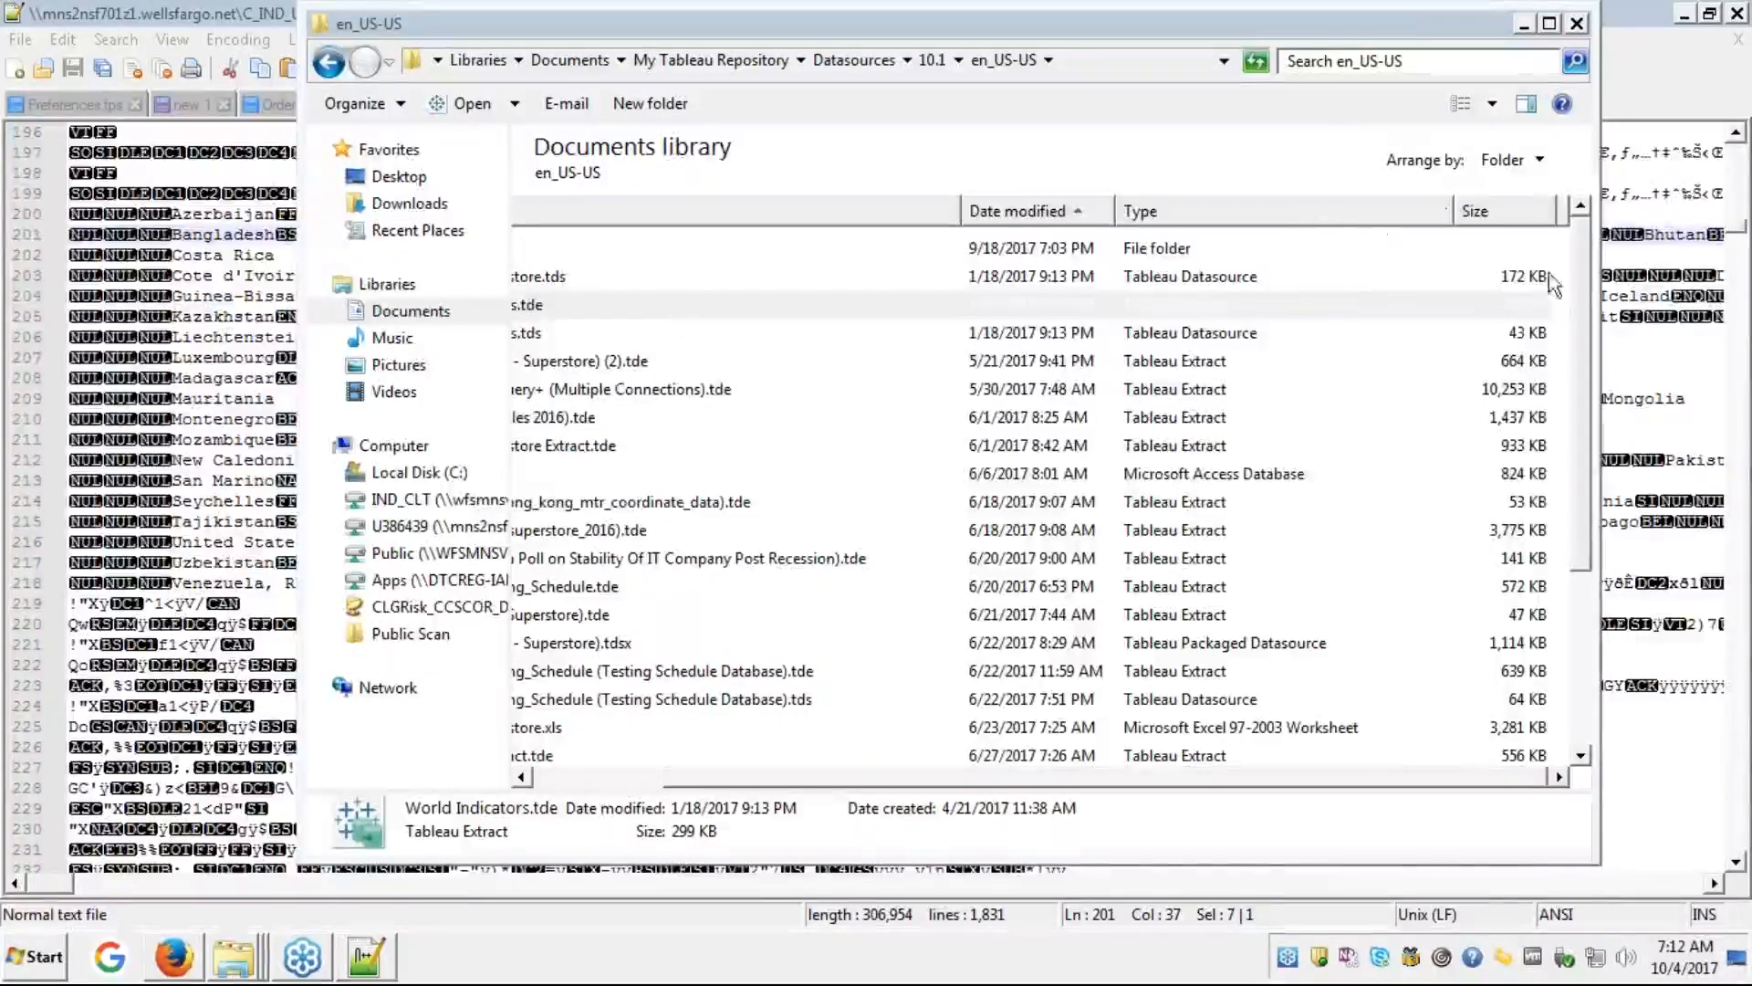
click(1673, 379)
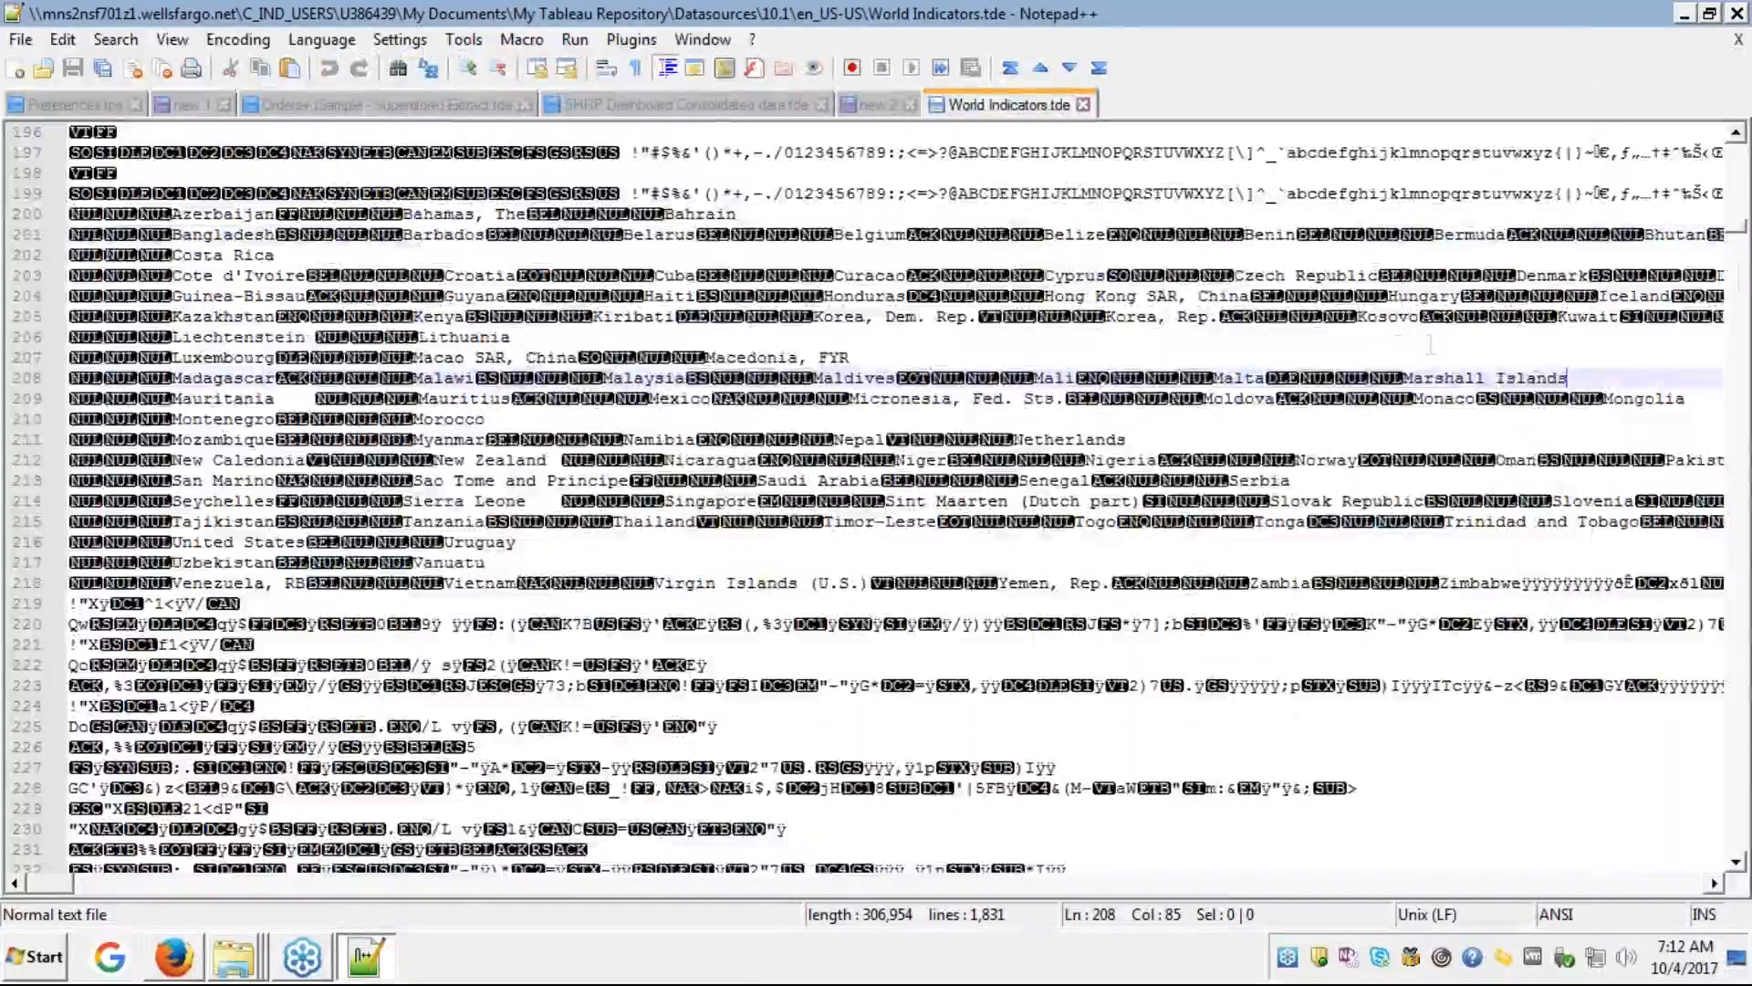
key(Up)
key(Up)
key(Up)
key(Up)
key(Up)
key(Up)
key(Up)
key(Up)
key(Up)
key(Up)
key(Up)
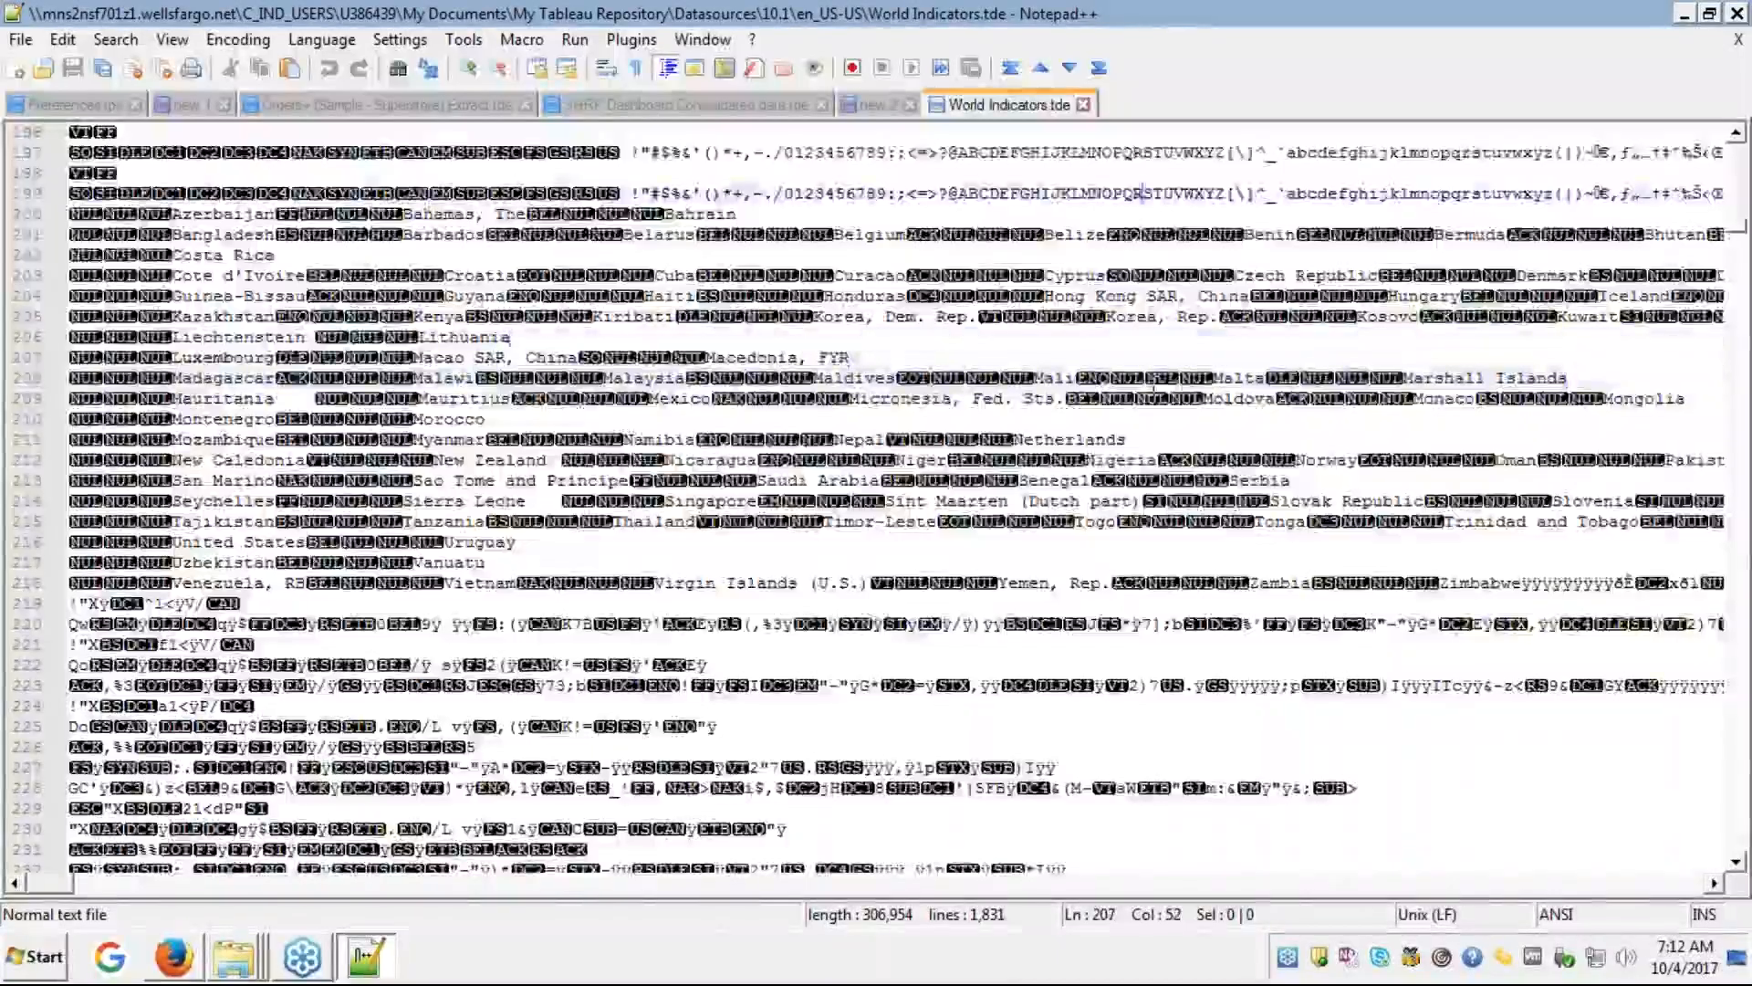
scroll(1154, 388, up, 14)
scroll(1154, 385, up, 10)
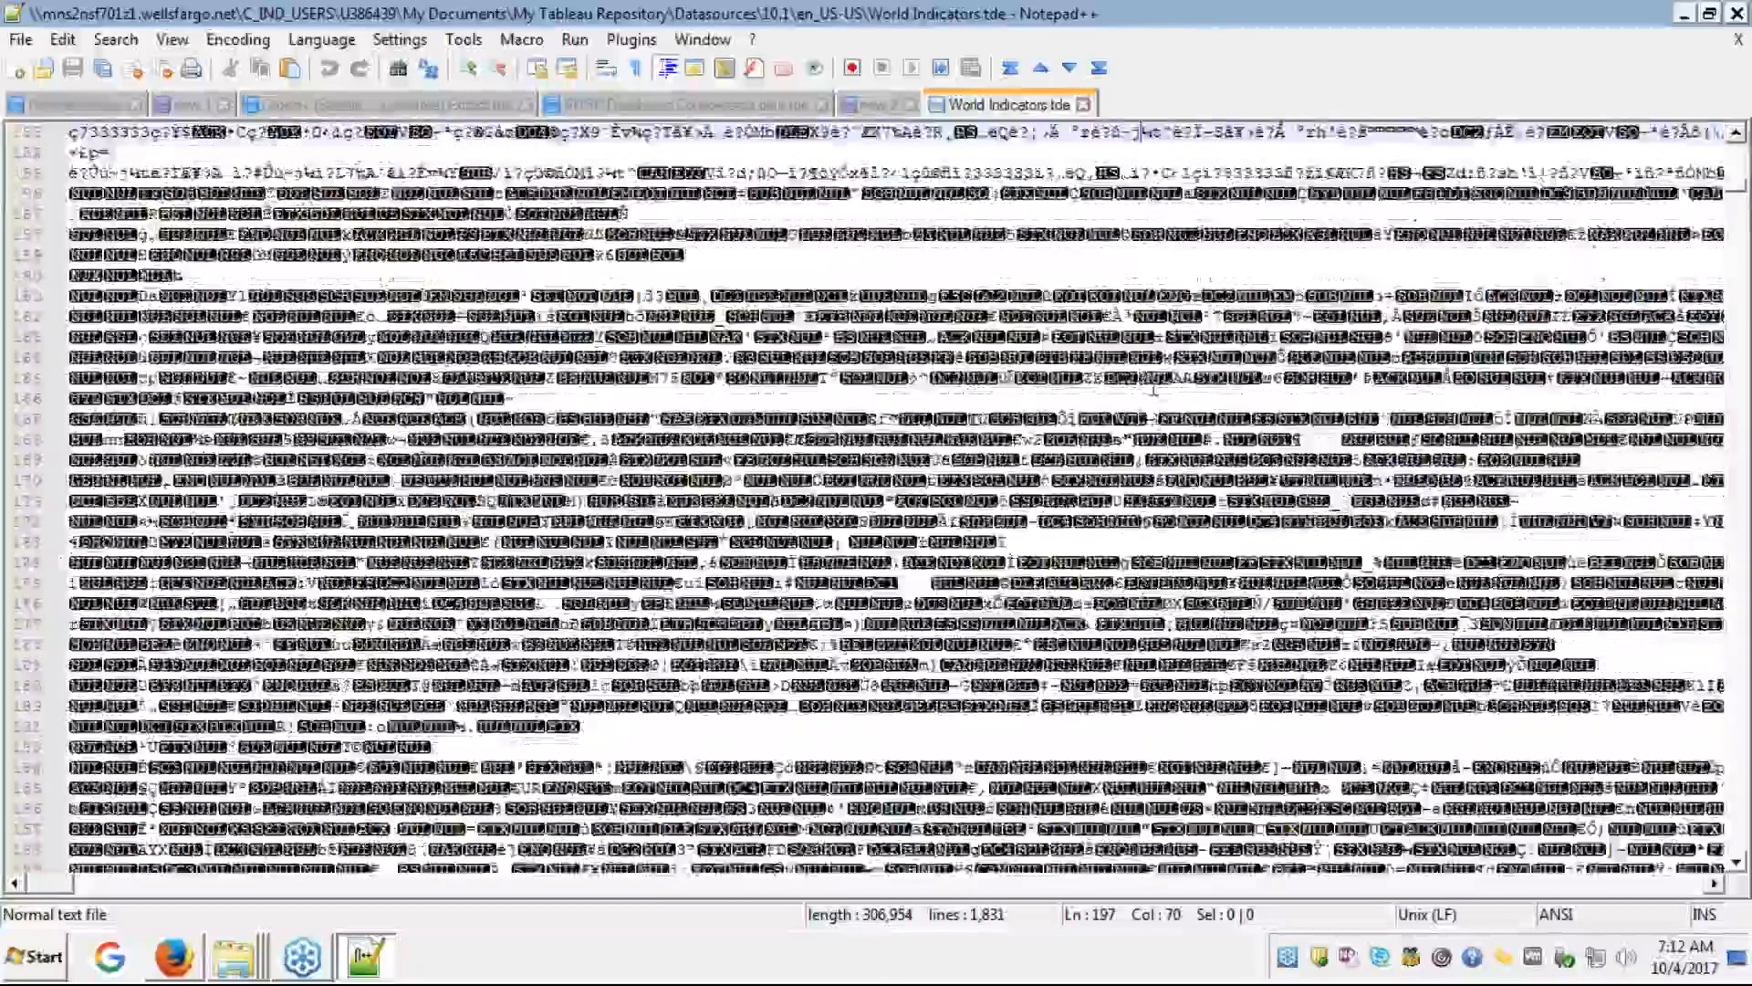
scroll(1153, 391, up, 20)
scroll(1154, 387, up, 20)
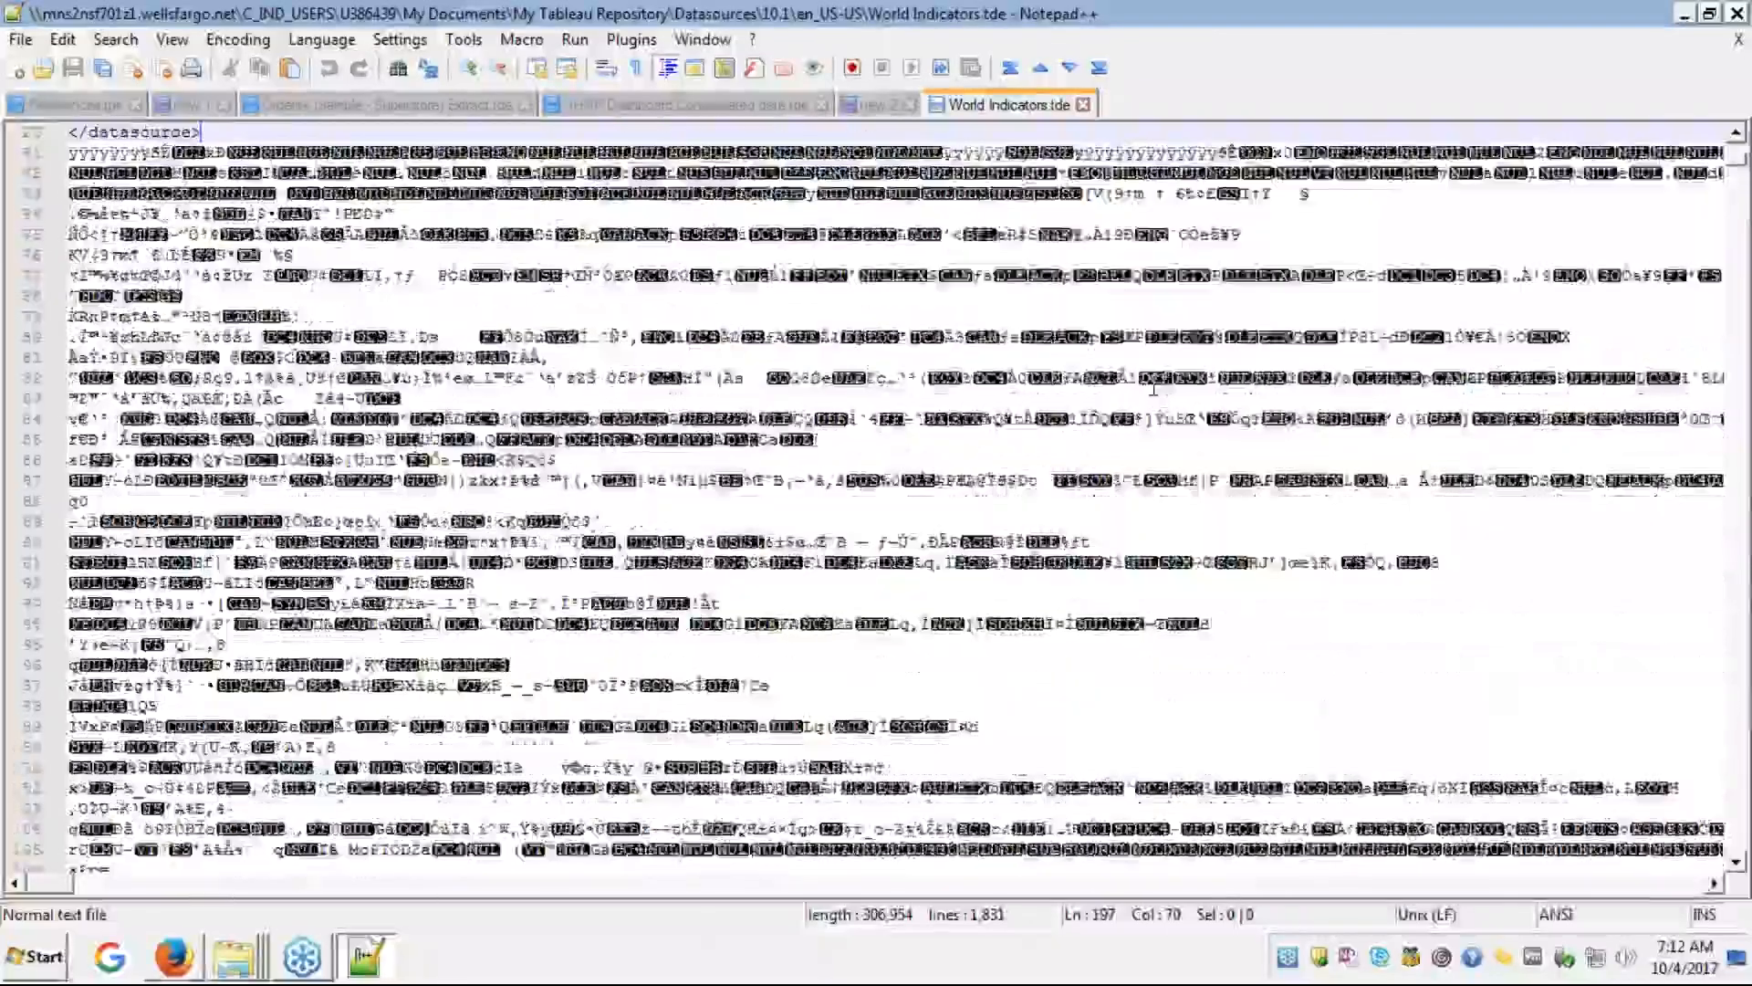
key(ctrl+Home)
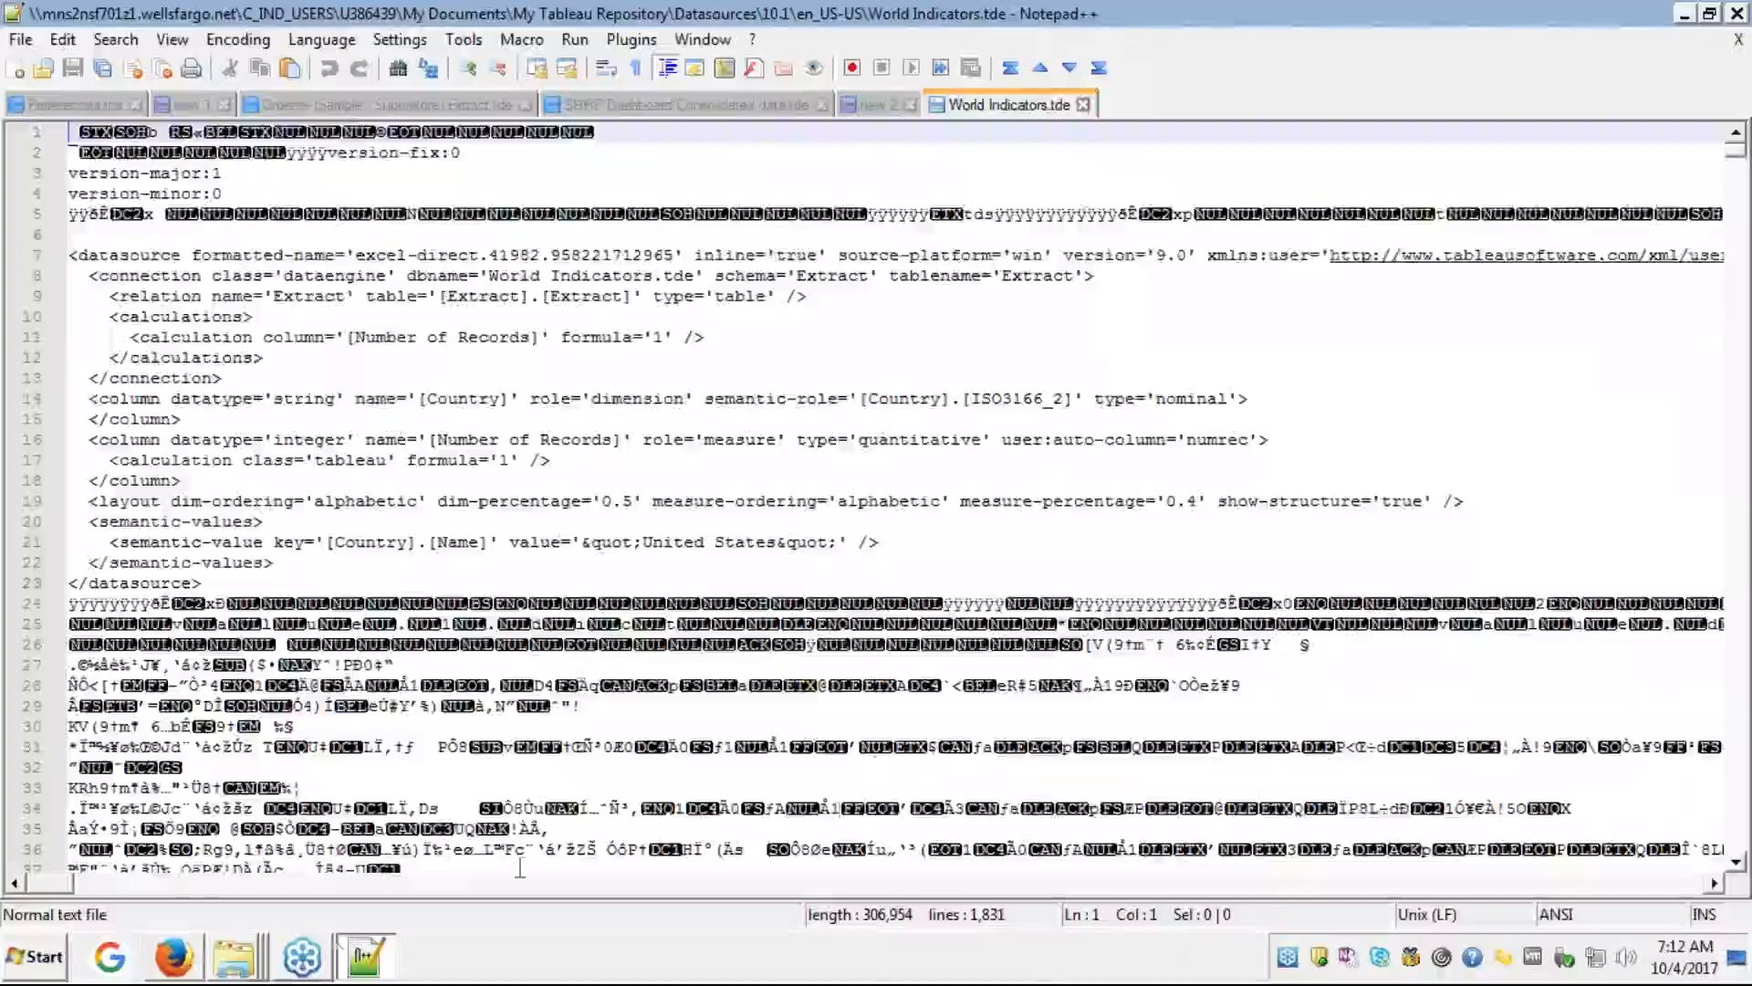
- Switch to the Basic Connection folder window in Windows Explorer and select Sample - Superstore.xls to check its size
right_click(242, 973)
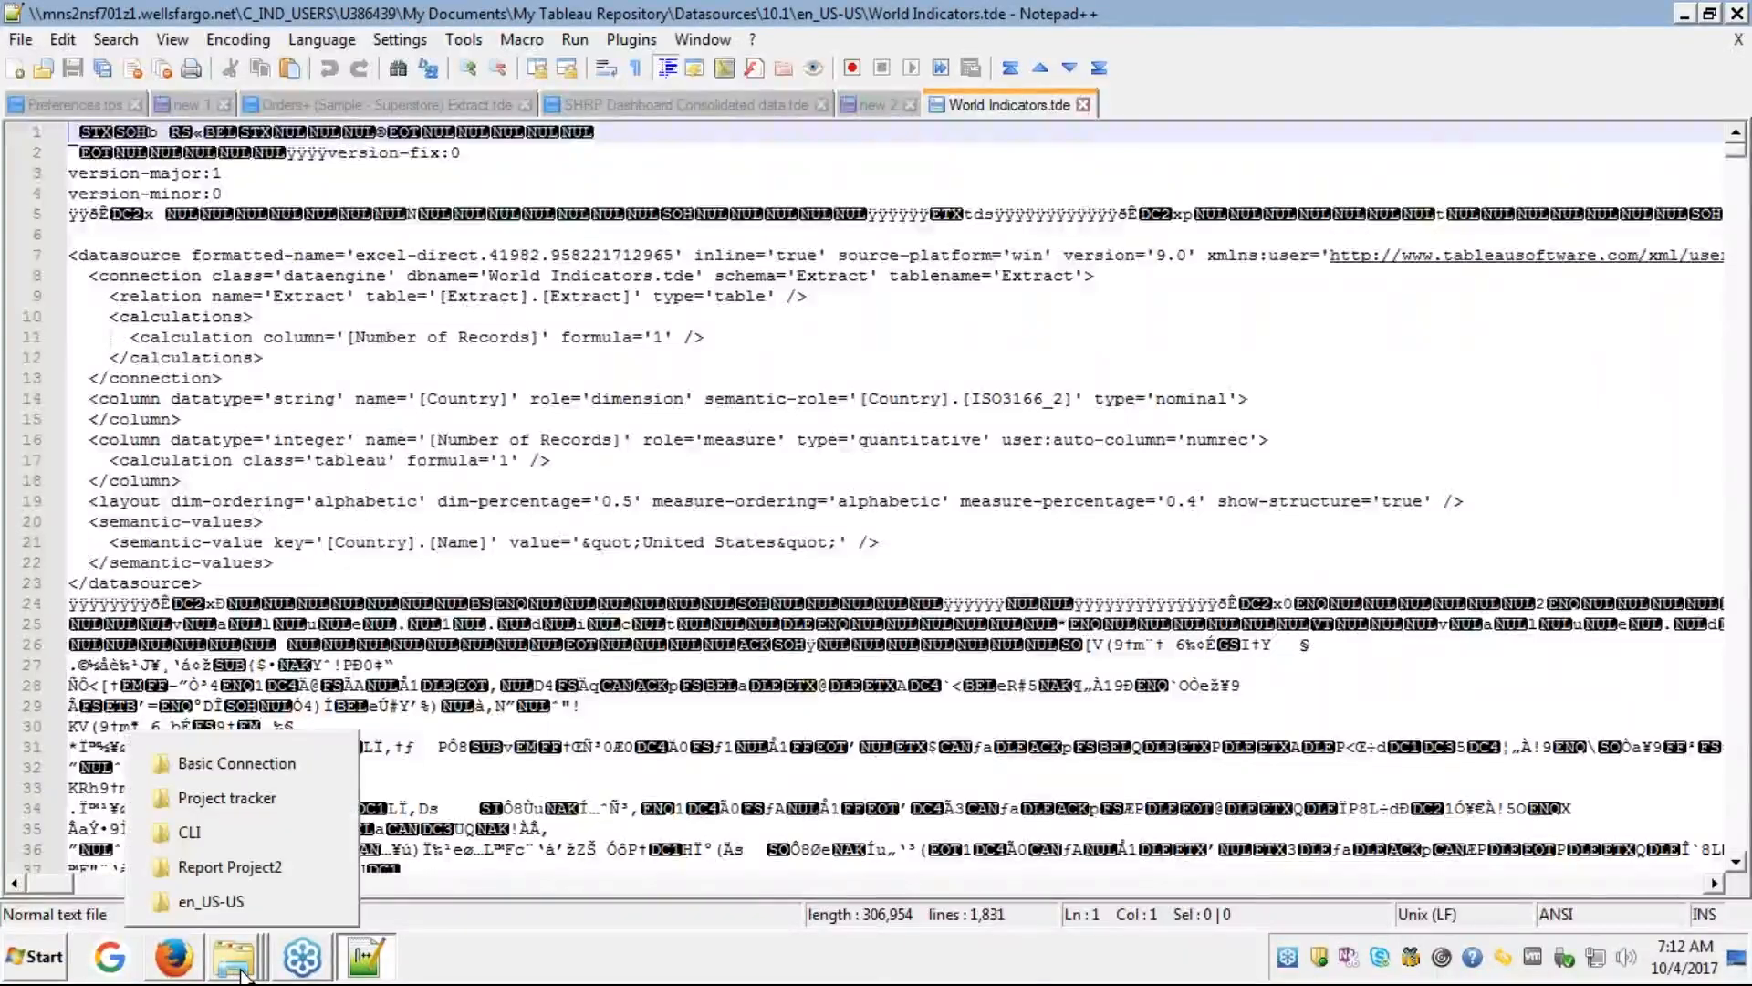
click(252, 766)
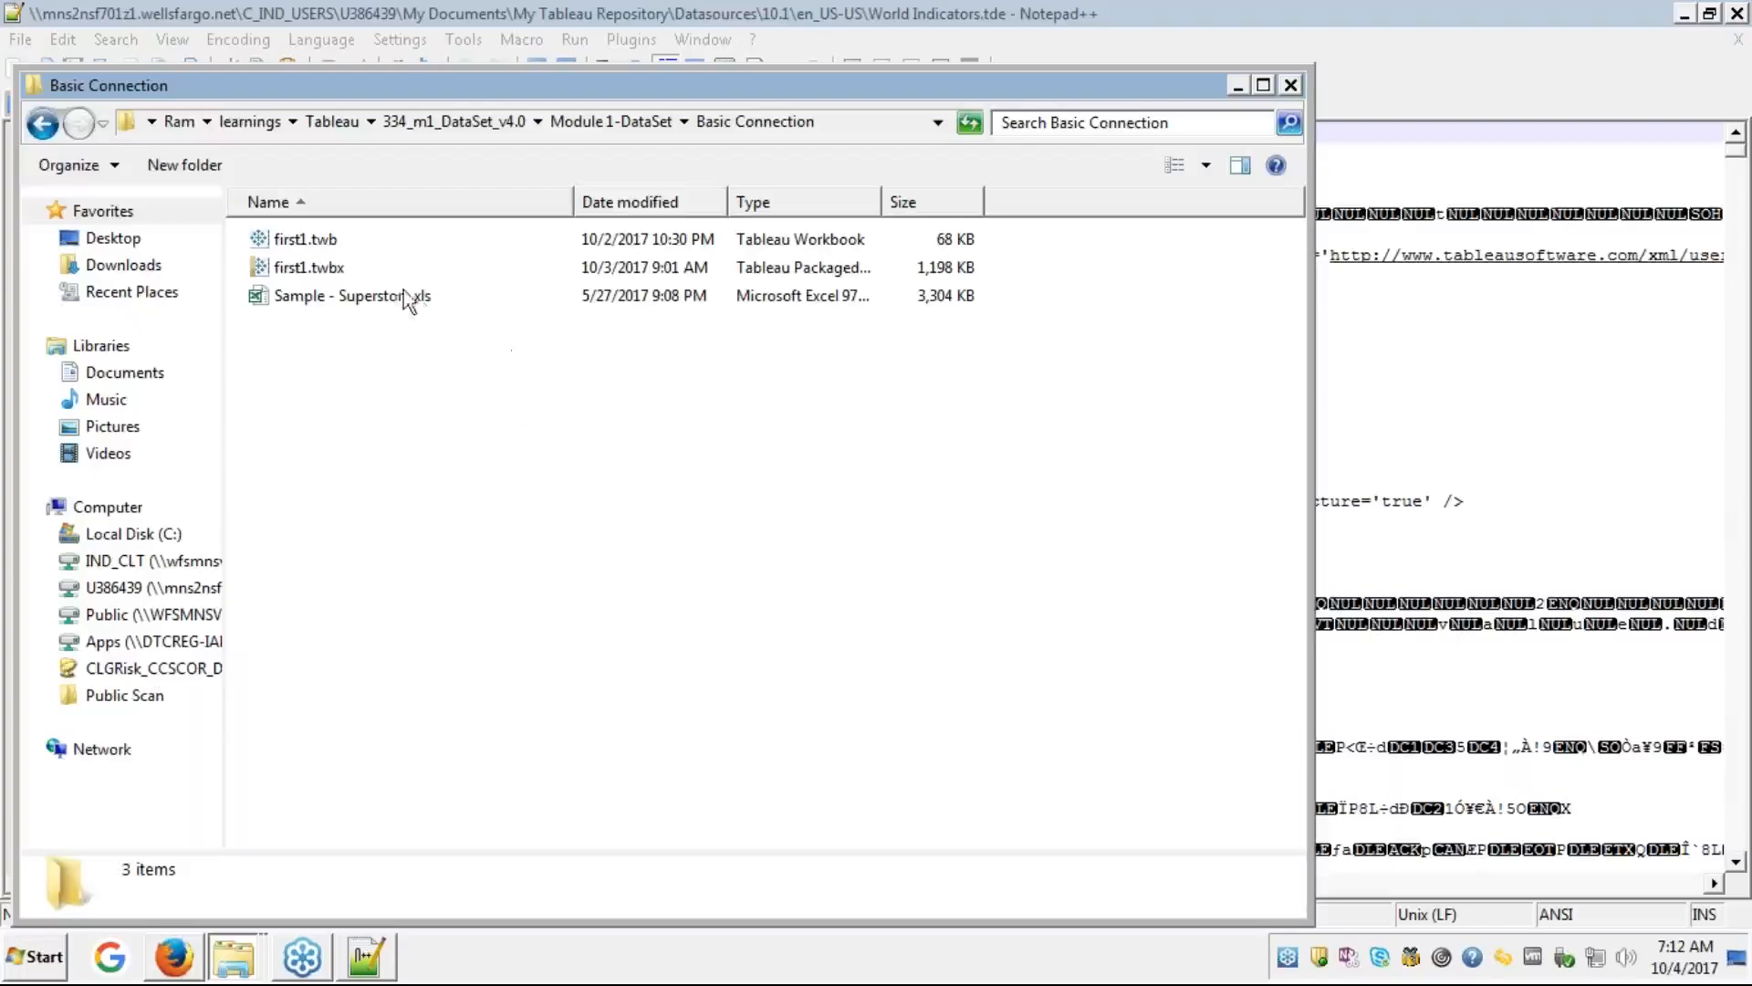
click(372, 300)
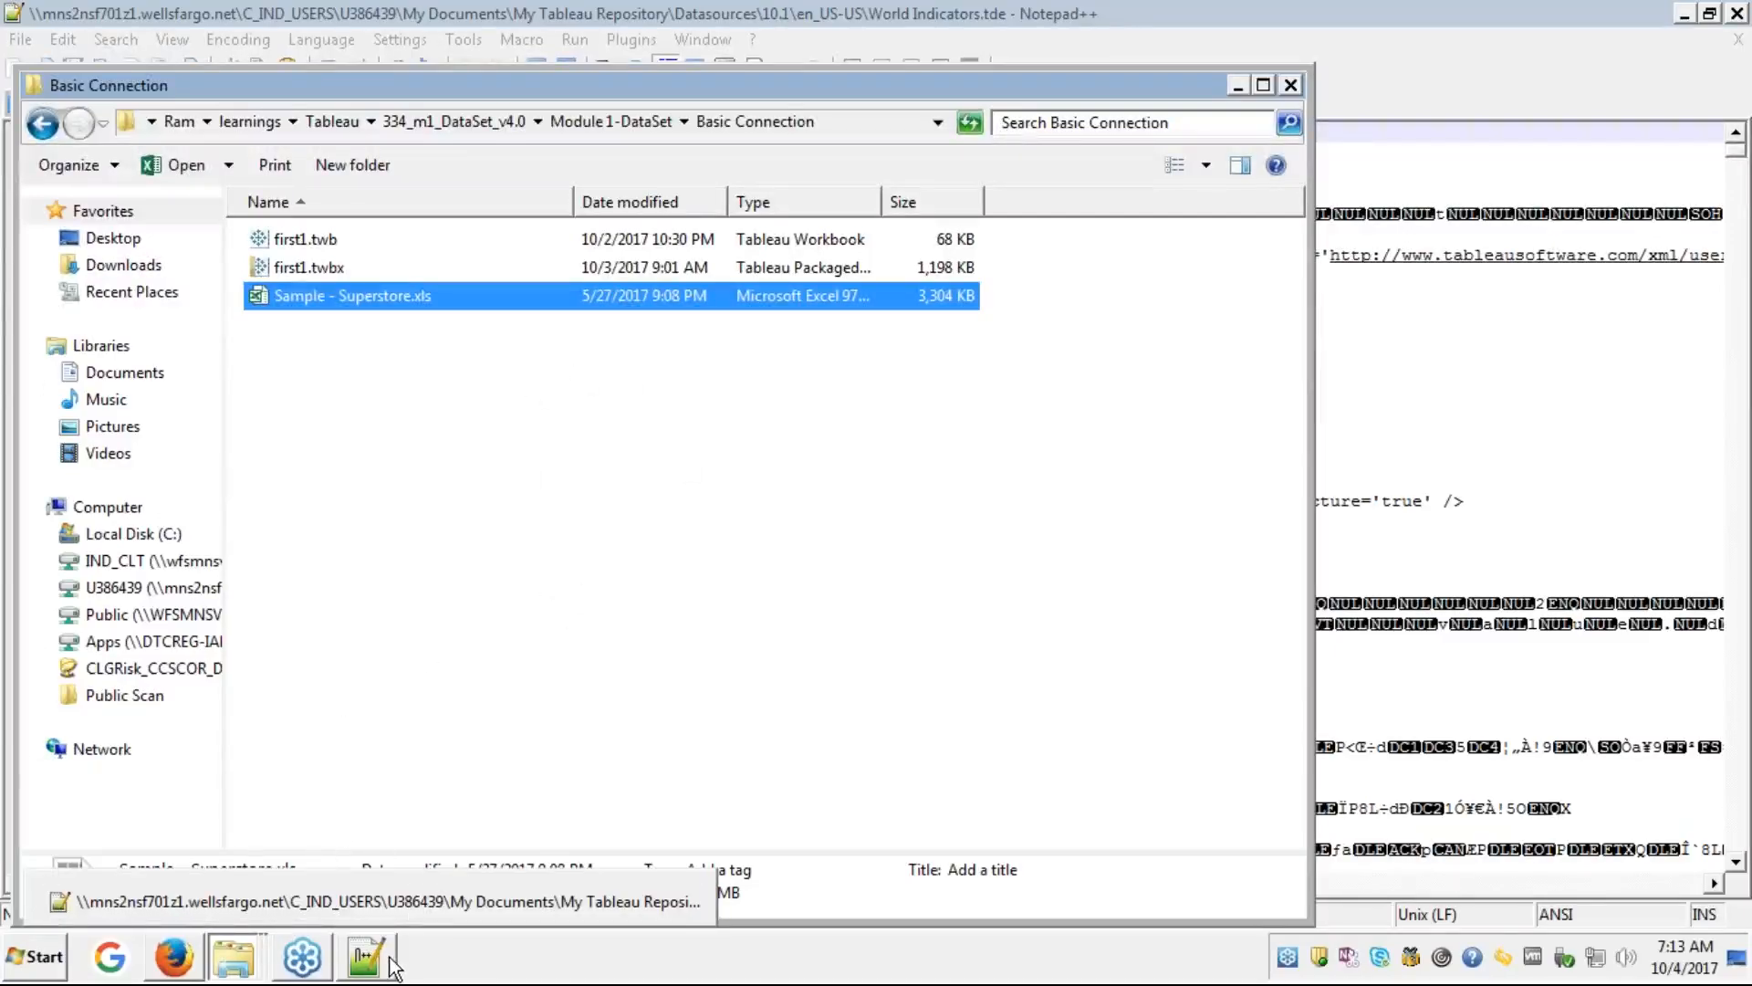
- Return to the en_US-US folder window and check the size of Sample - Superstore.tds for comparison with the Excel source
mouse_move(239, 963)
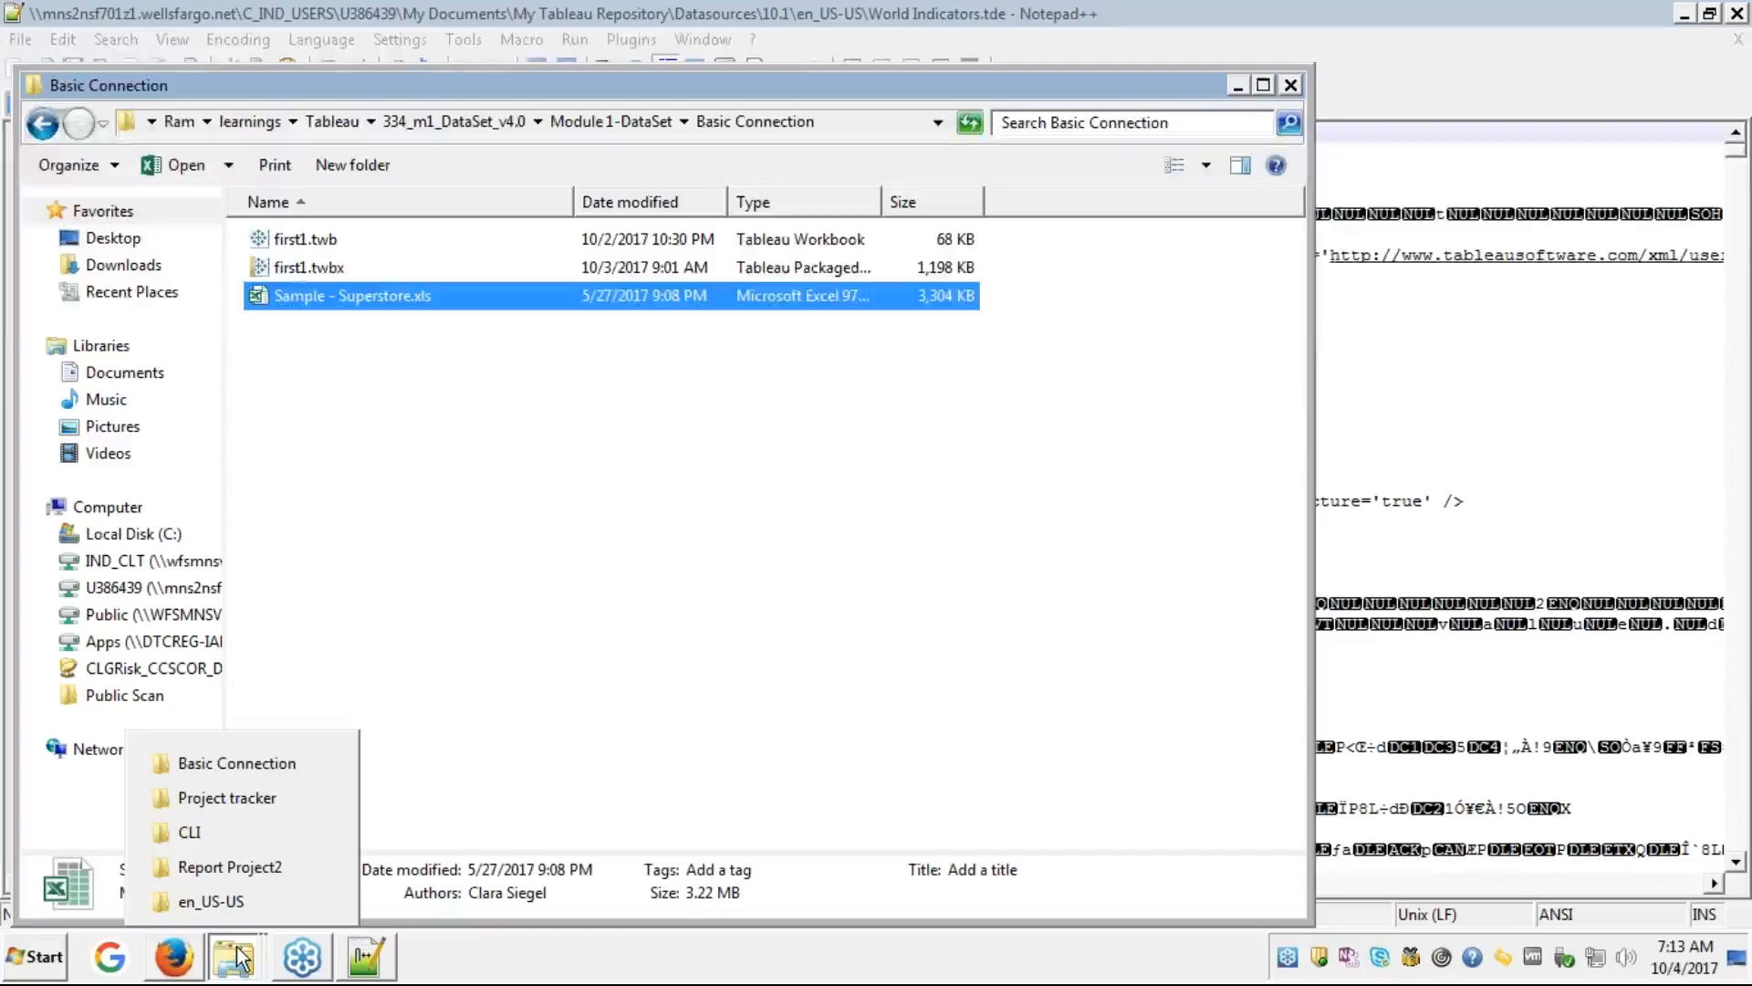
click(221, 897)
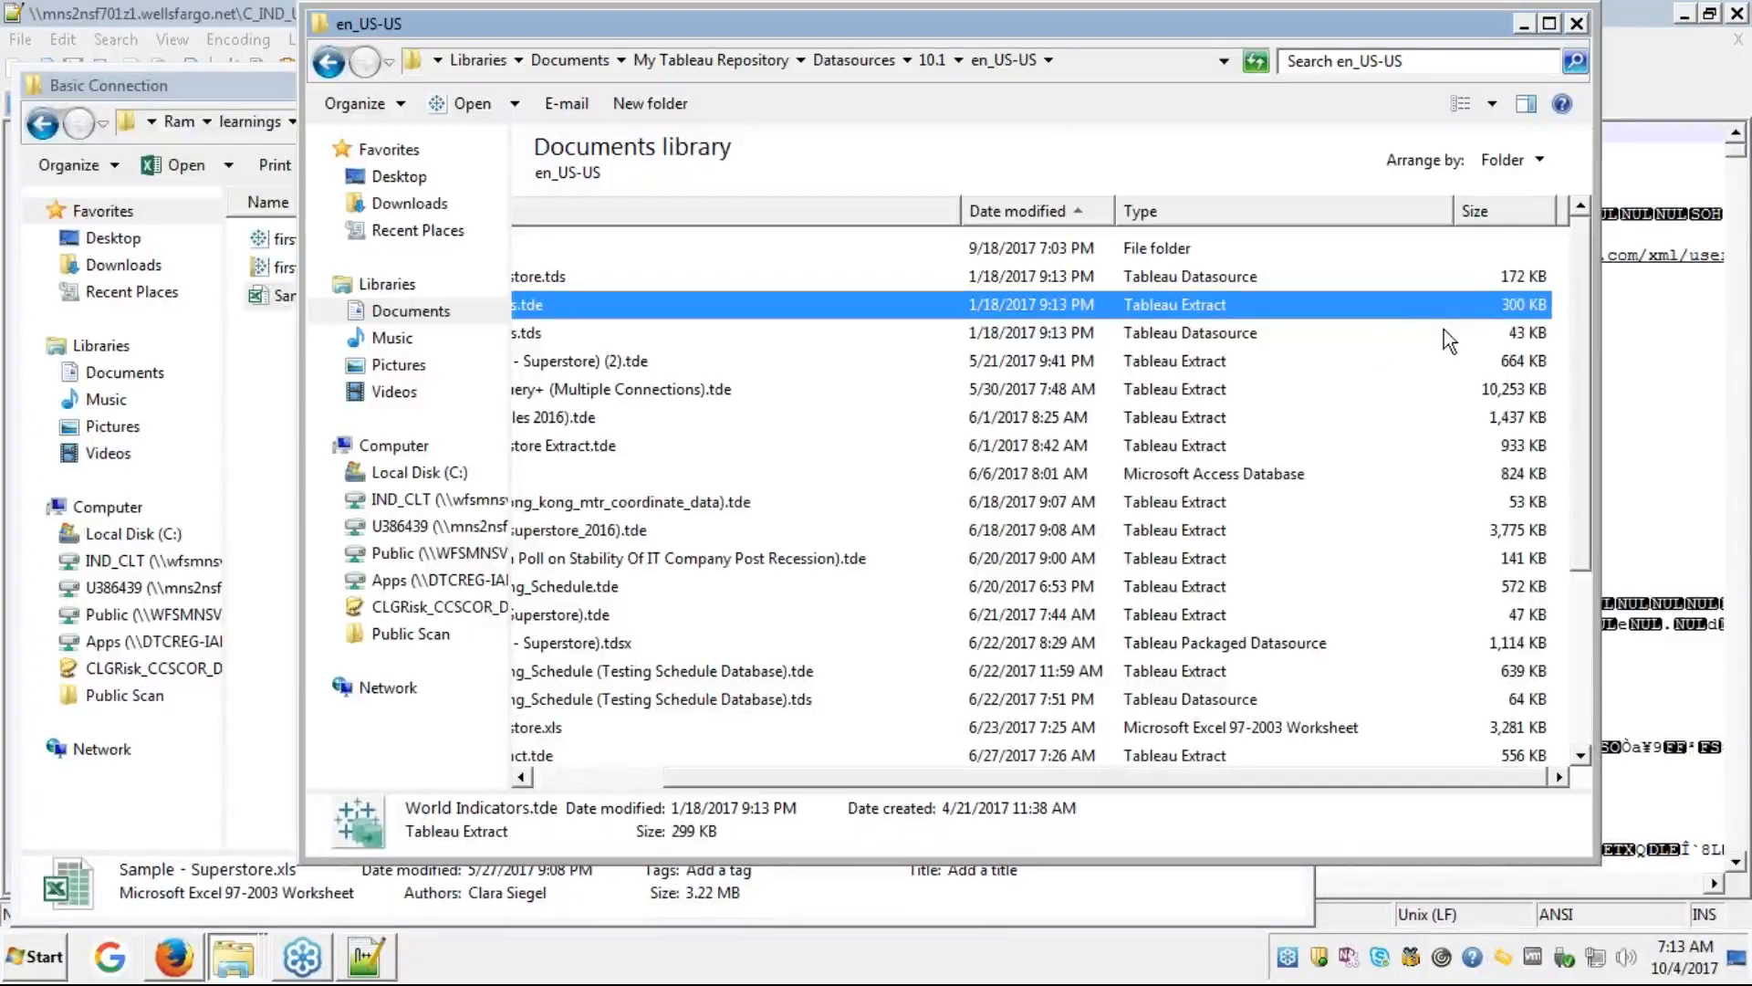
click(575, 780)
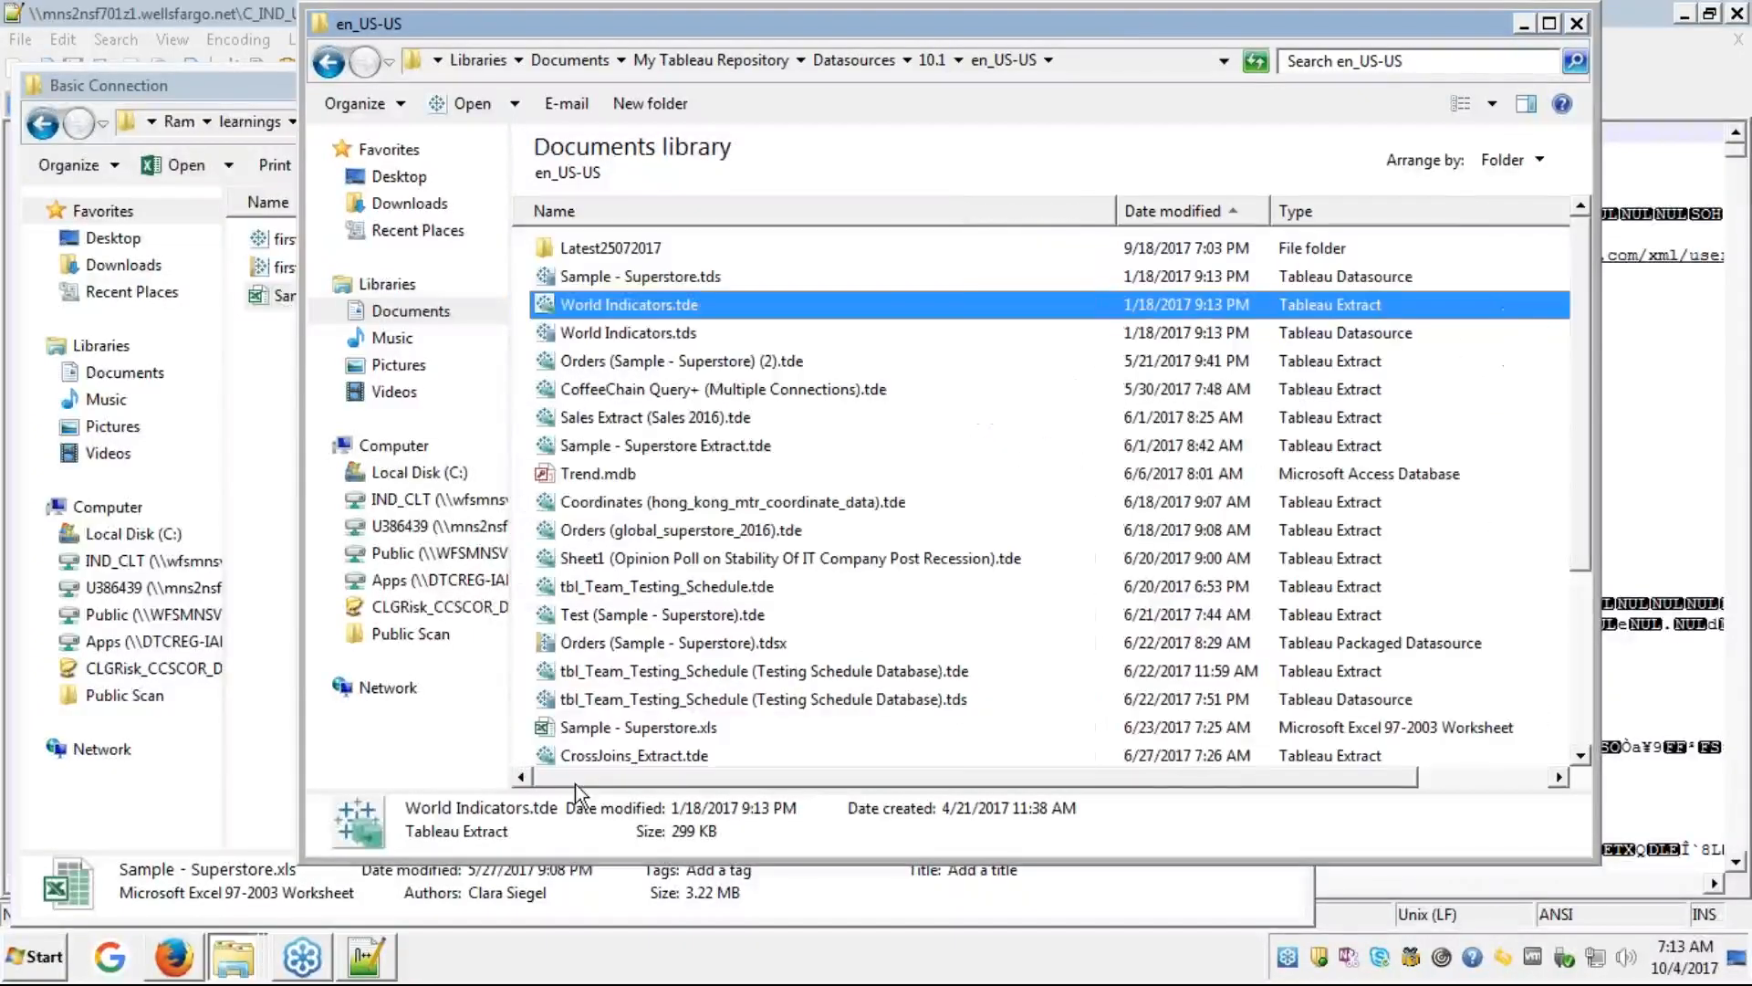
click(726, 272)
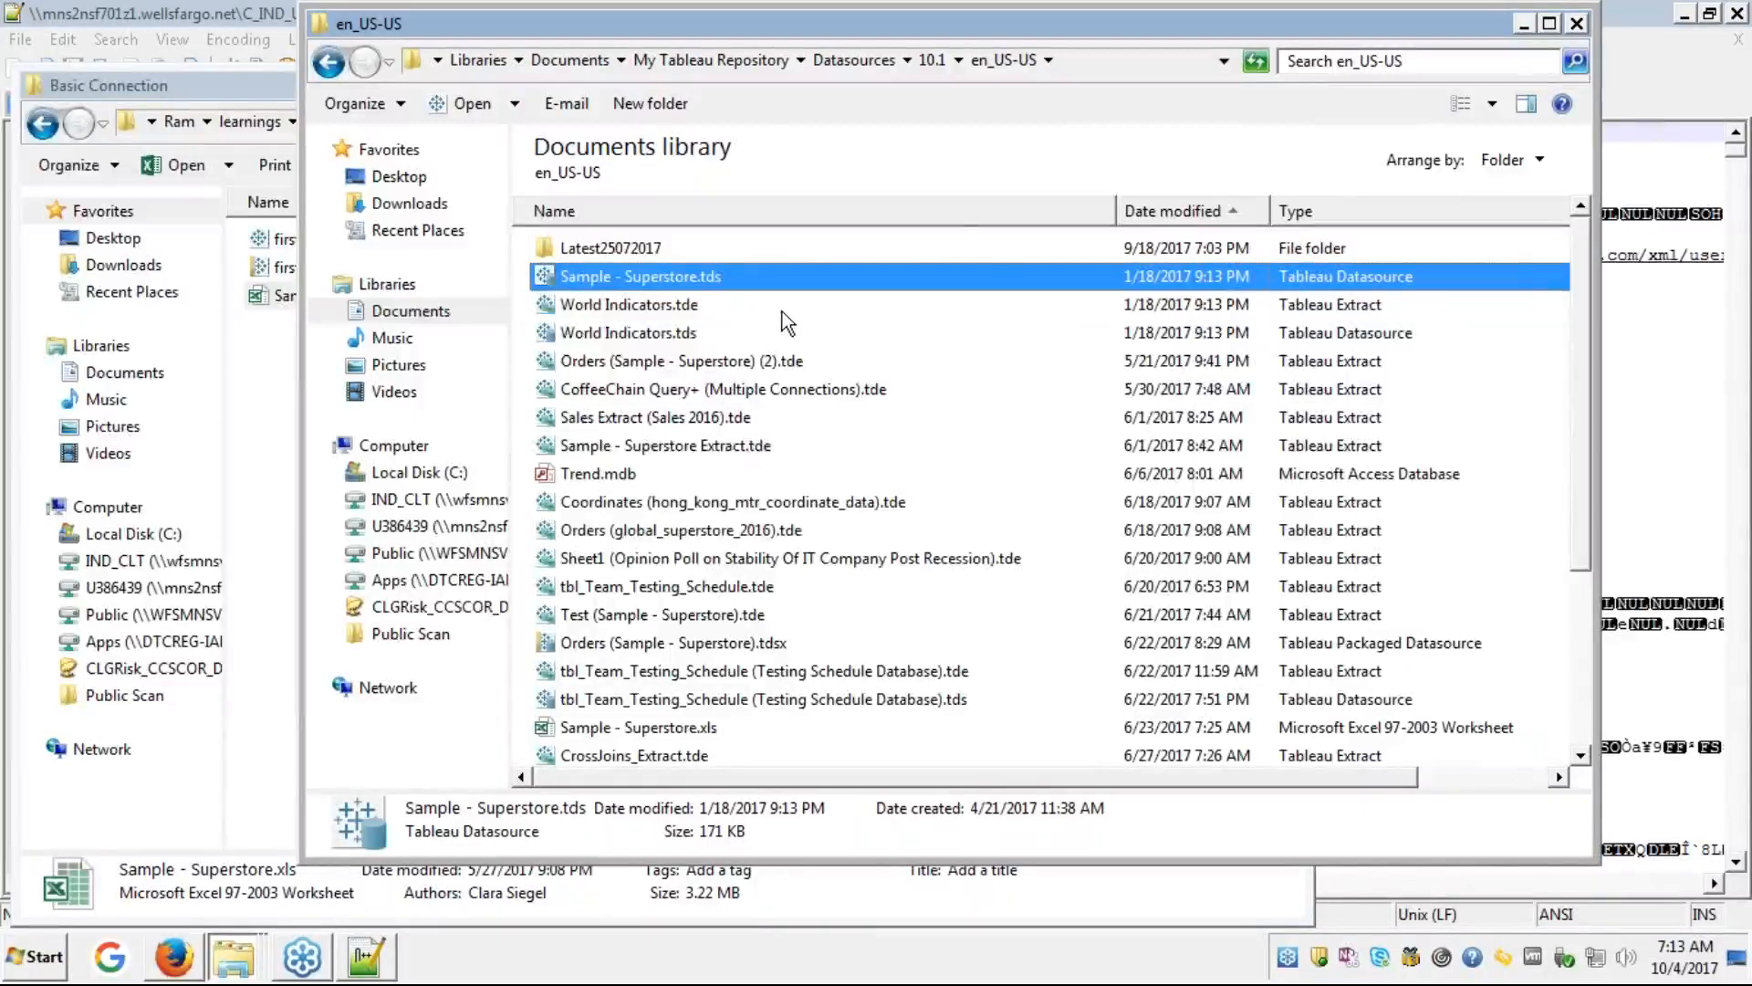
scroll(781, 310, right, 3)
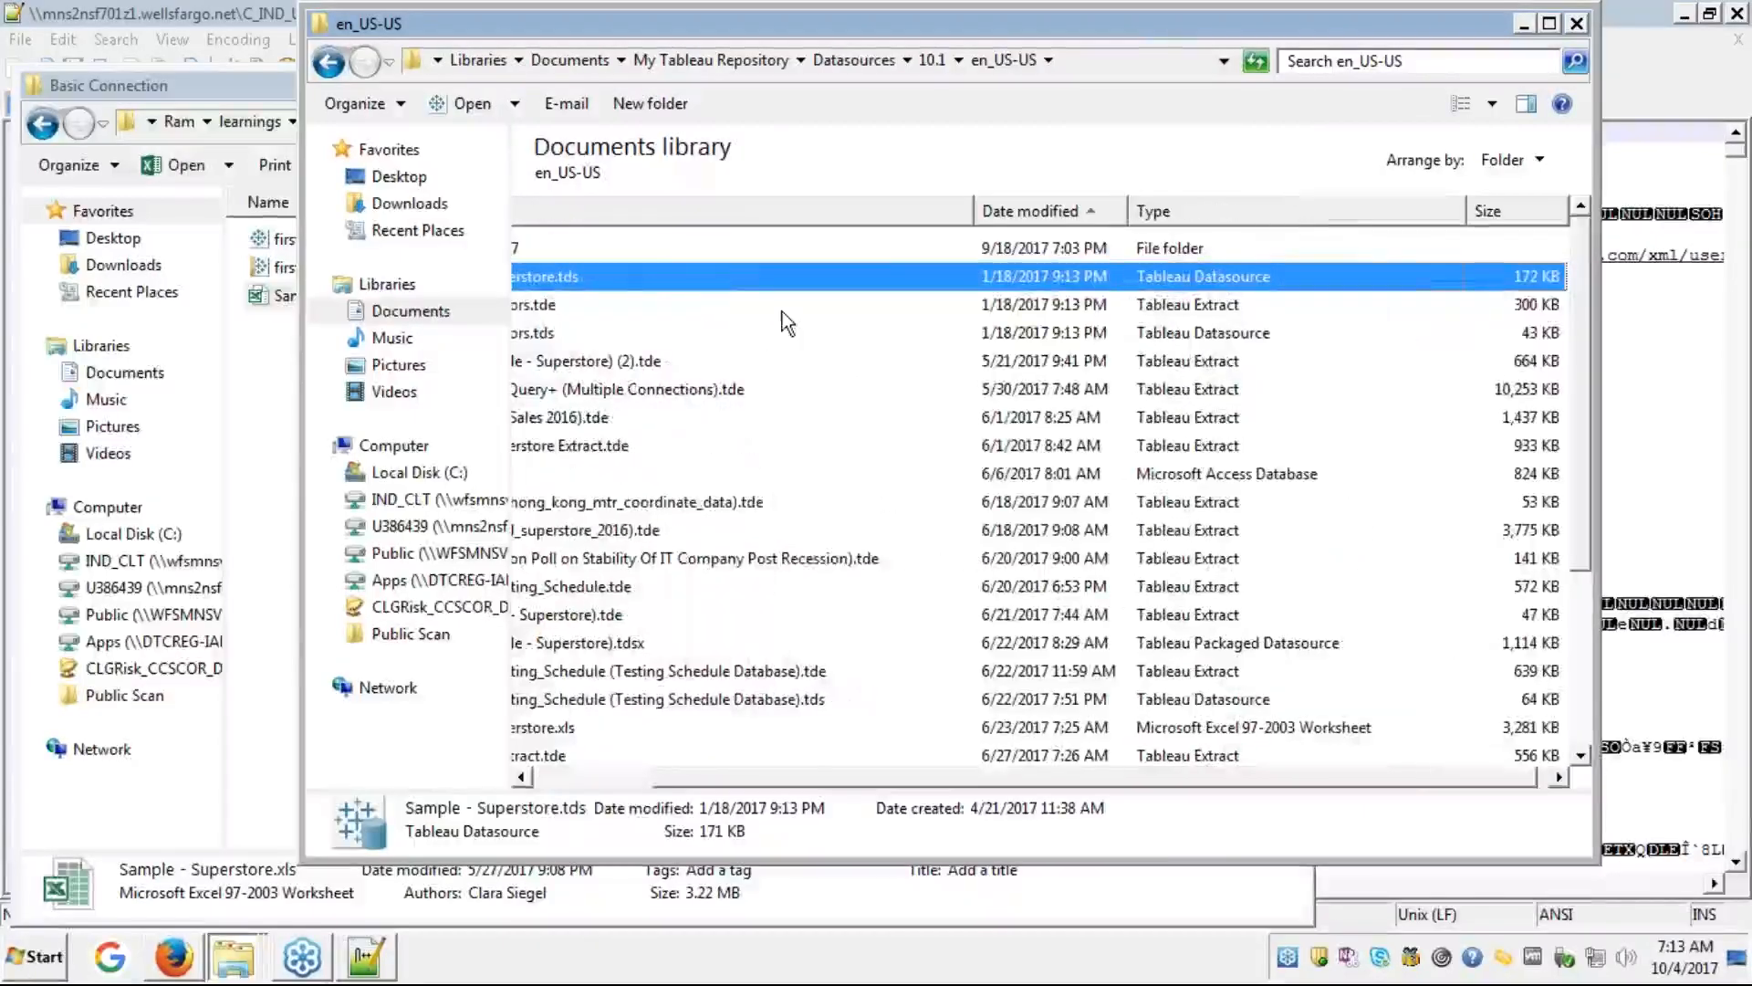
scroll(781, 310, left, 3)
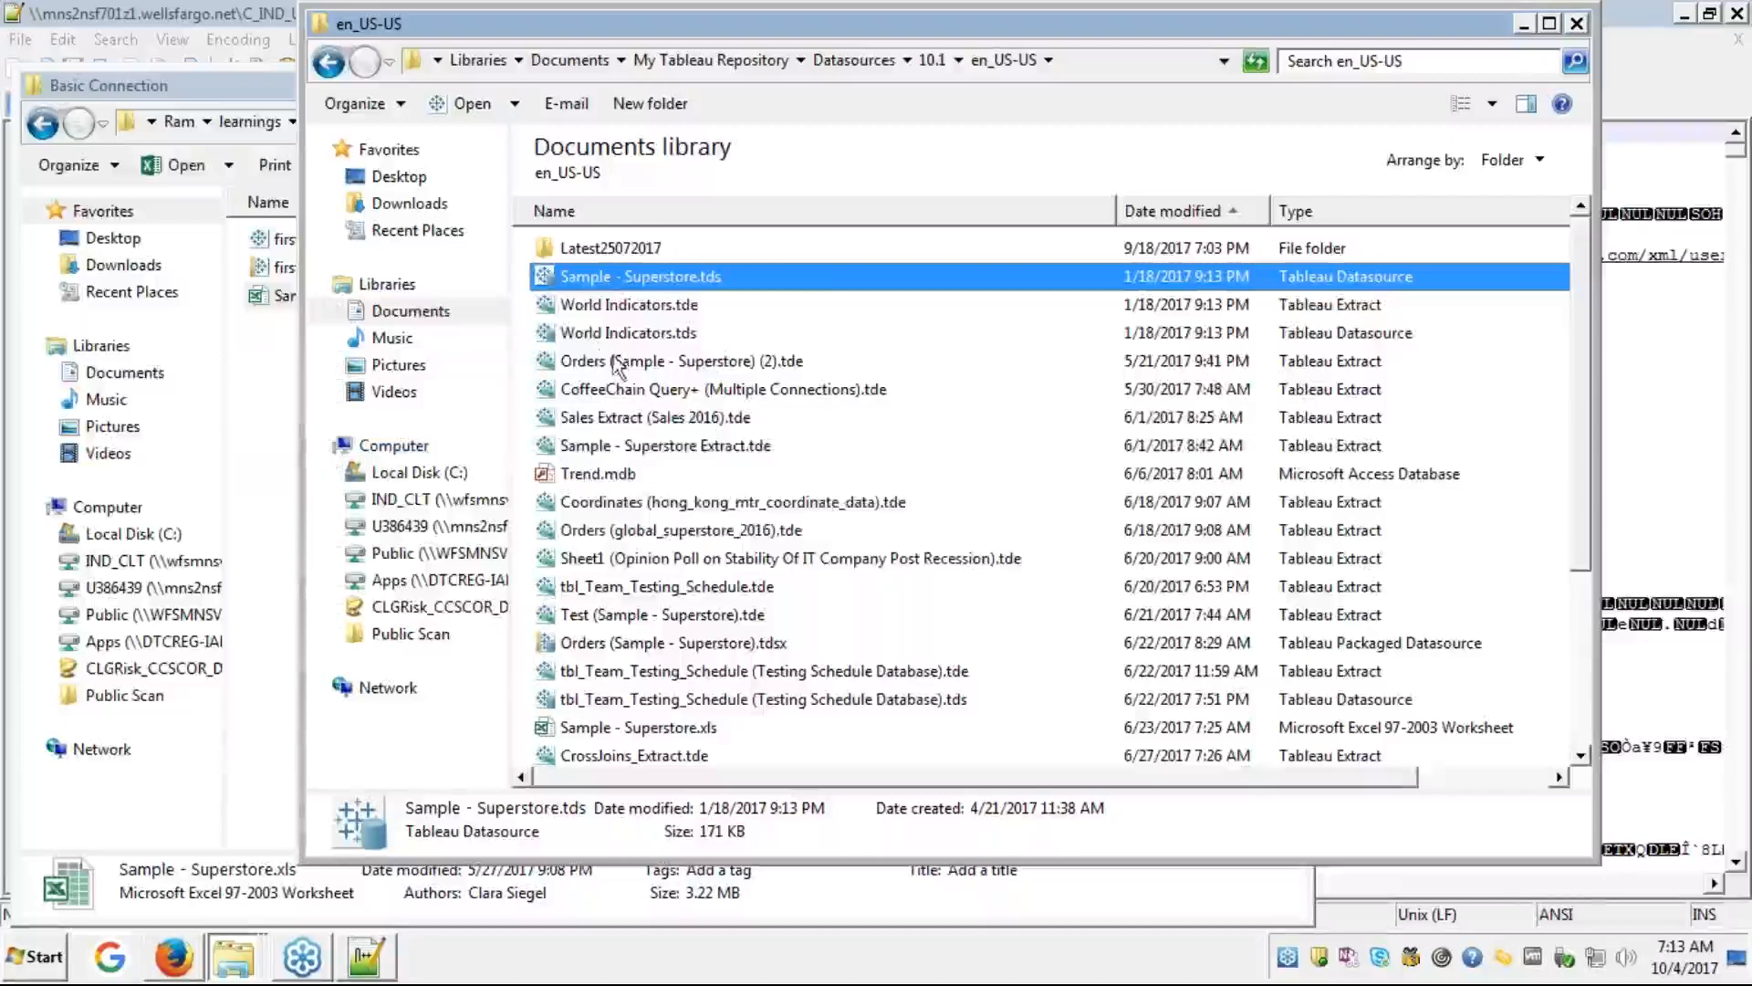
- Compare the World Indicators .tde and .tds entries, and check the size of the Orders (Sample - Superstore) (2).tde extract
click(660, 305)
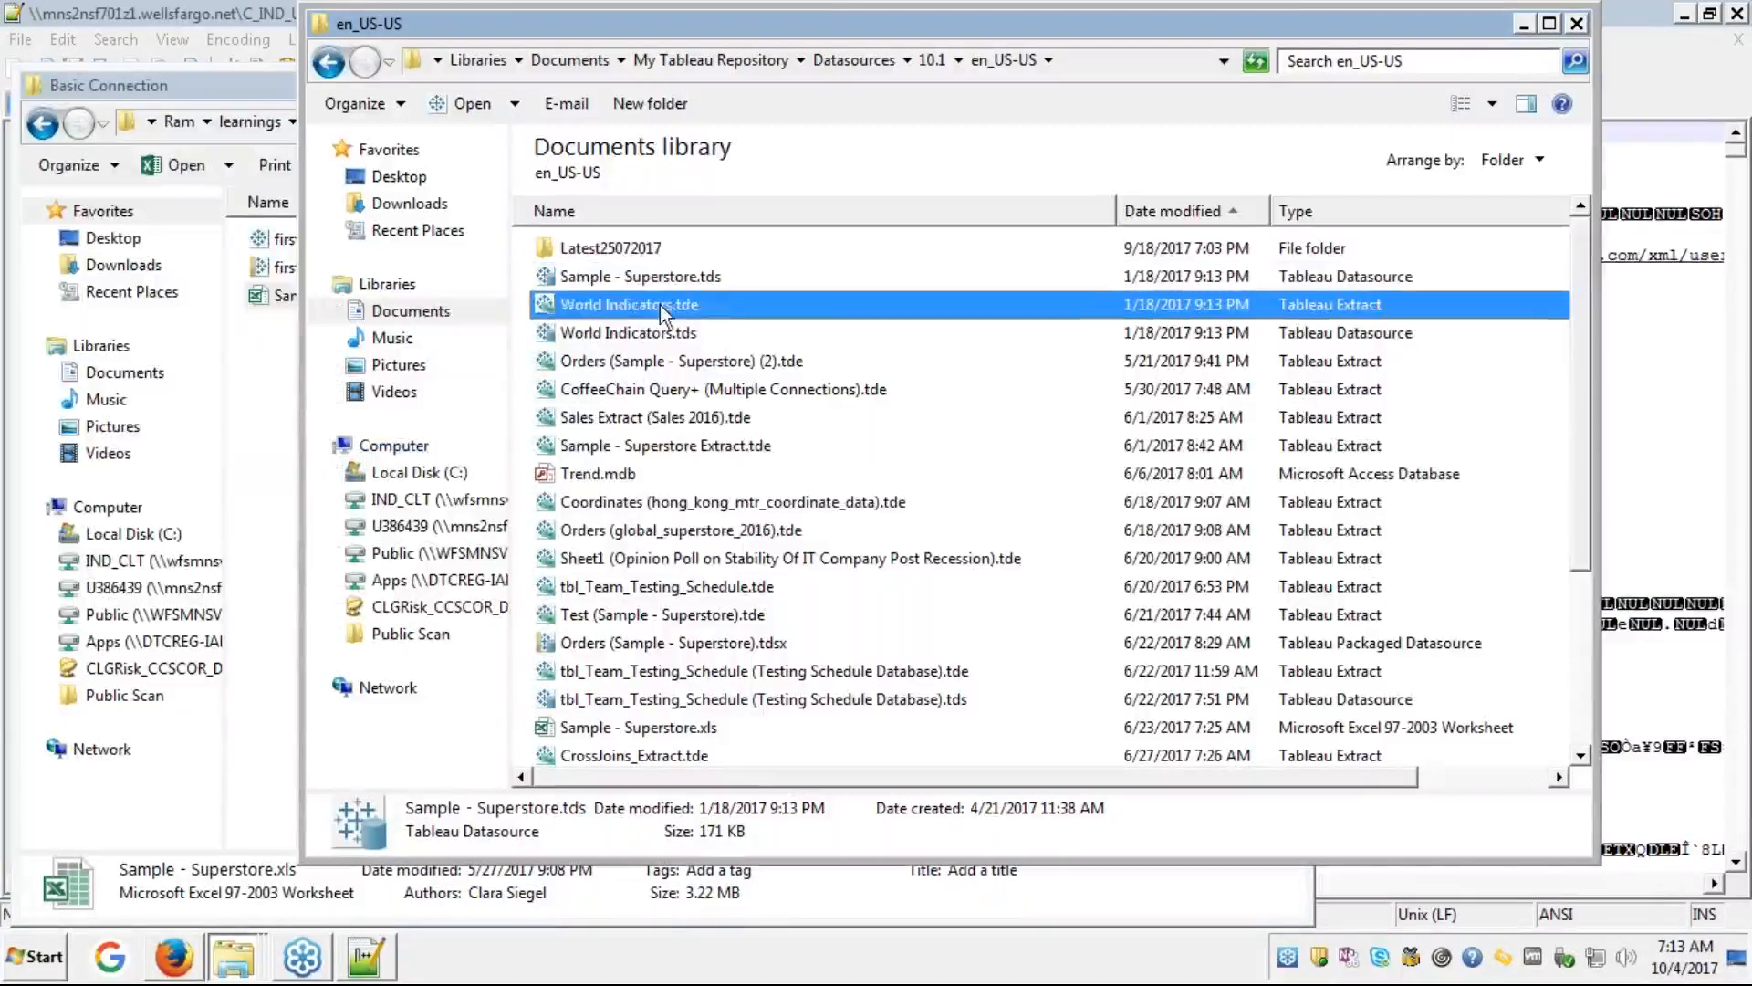
click(660, 305)
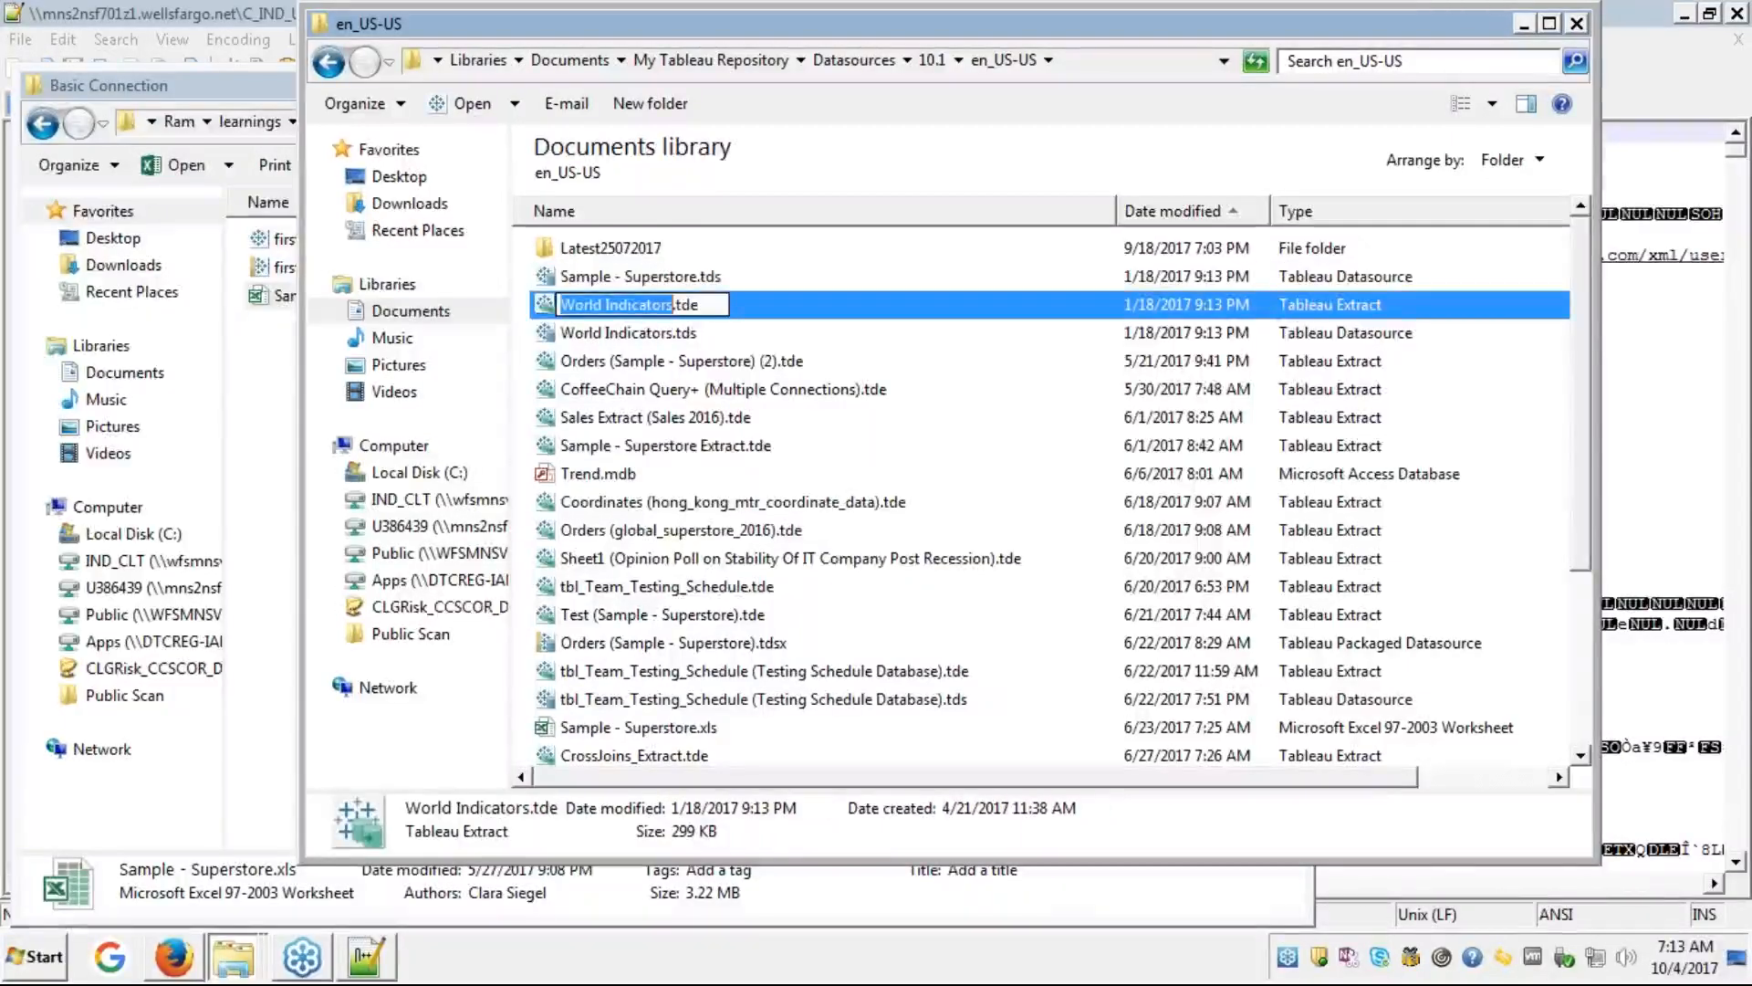
click(765, 334)
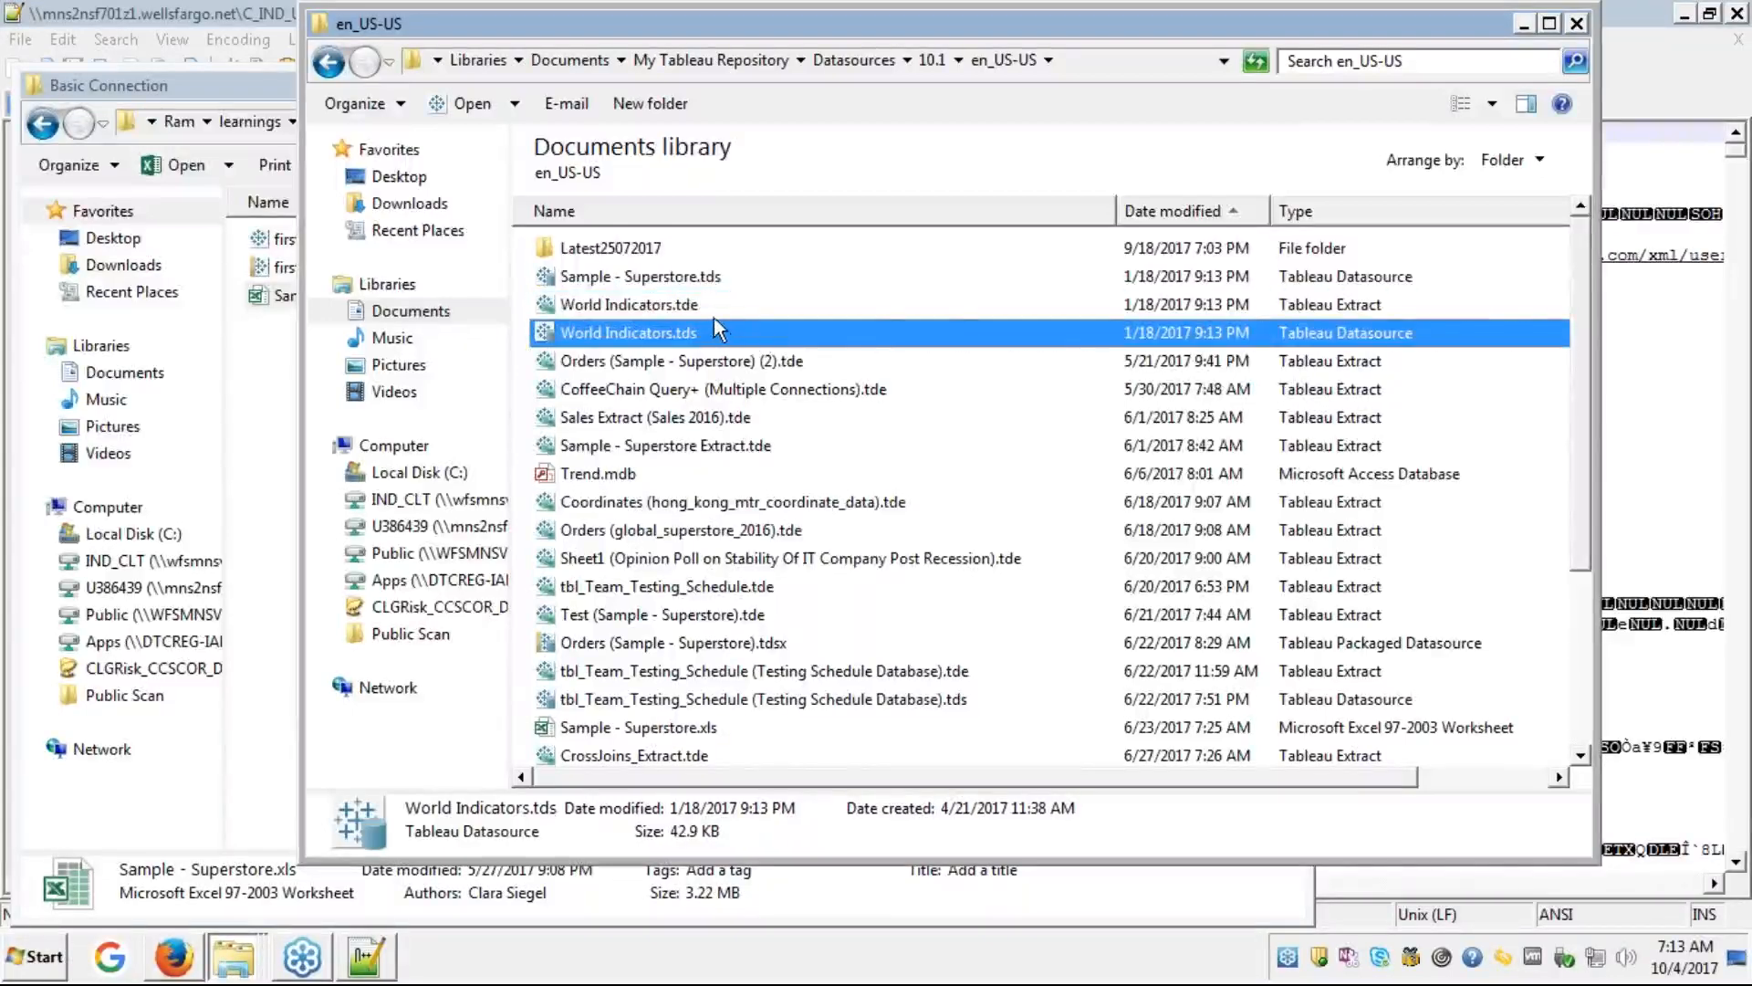
key(Up)
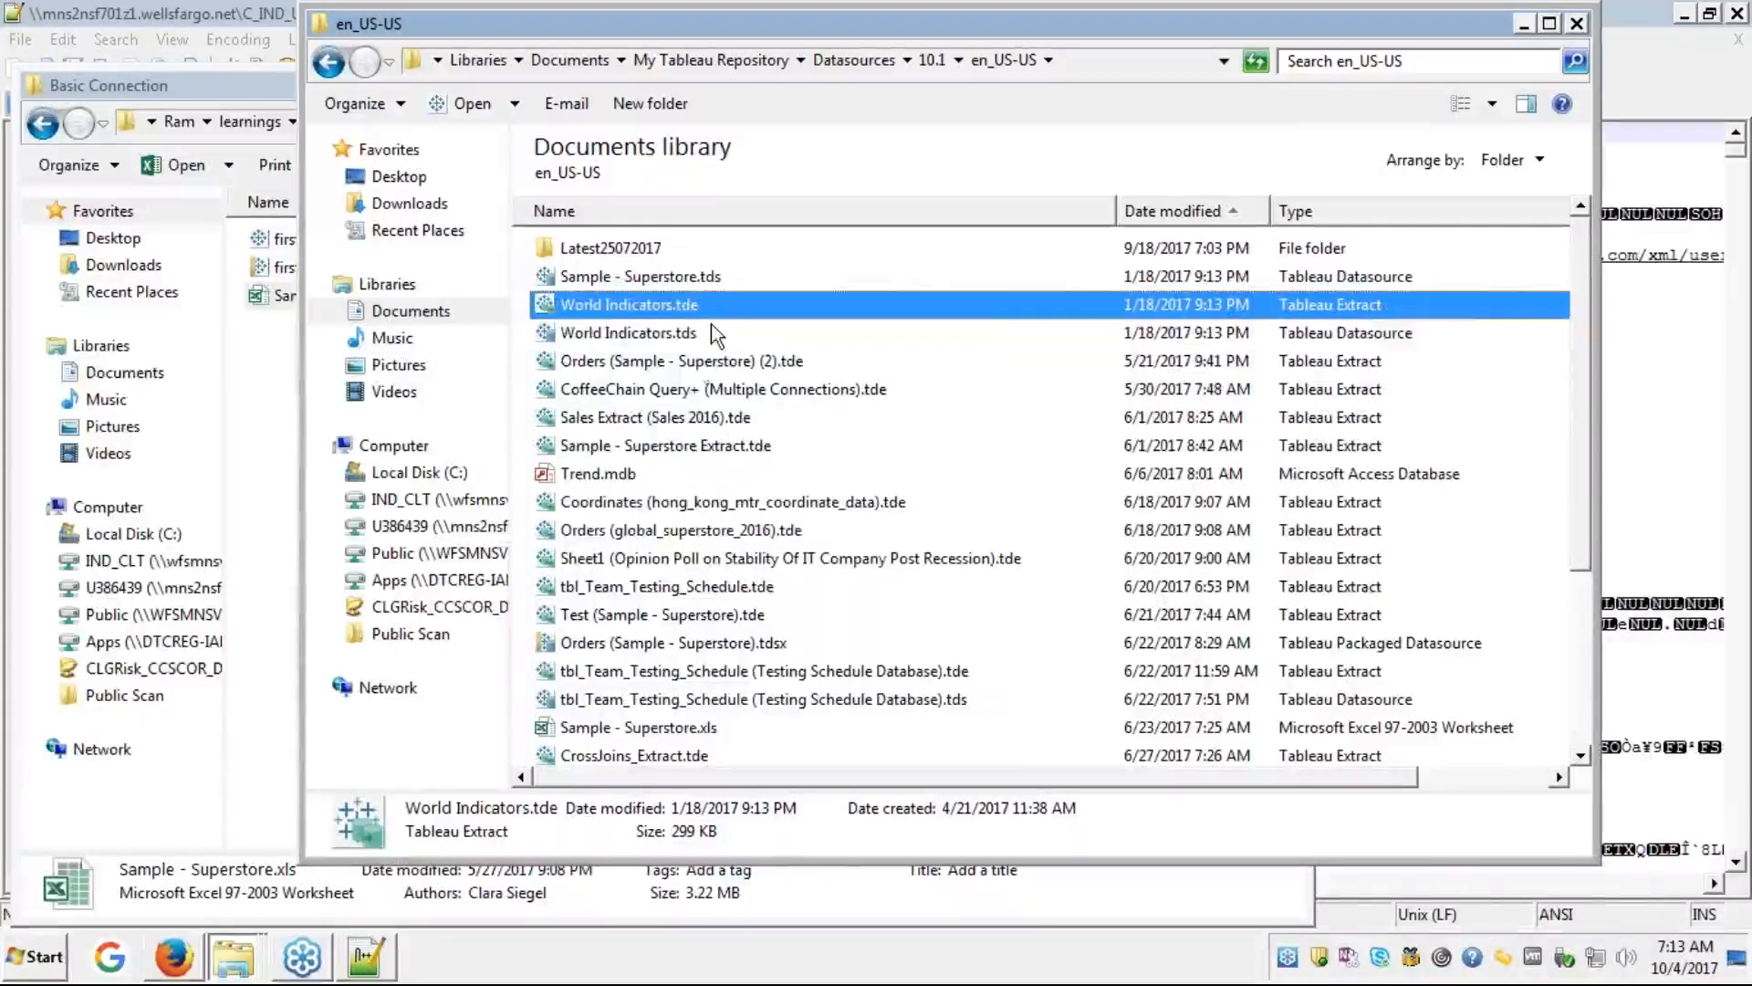
click(700, 363)
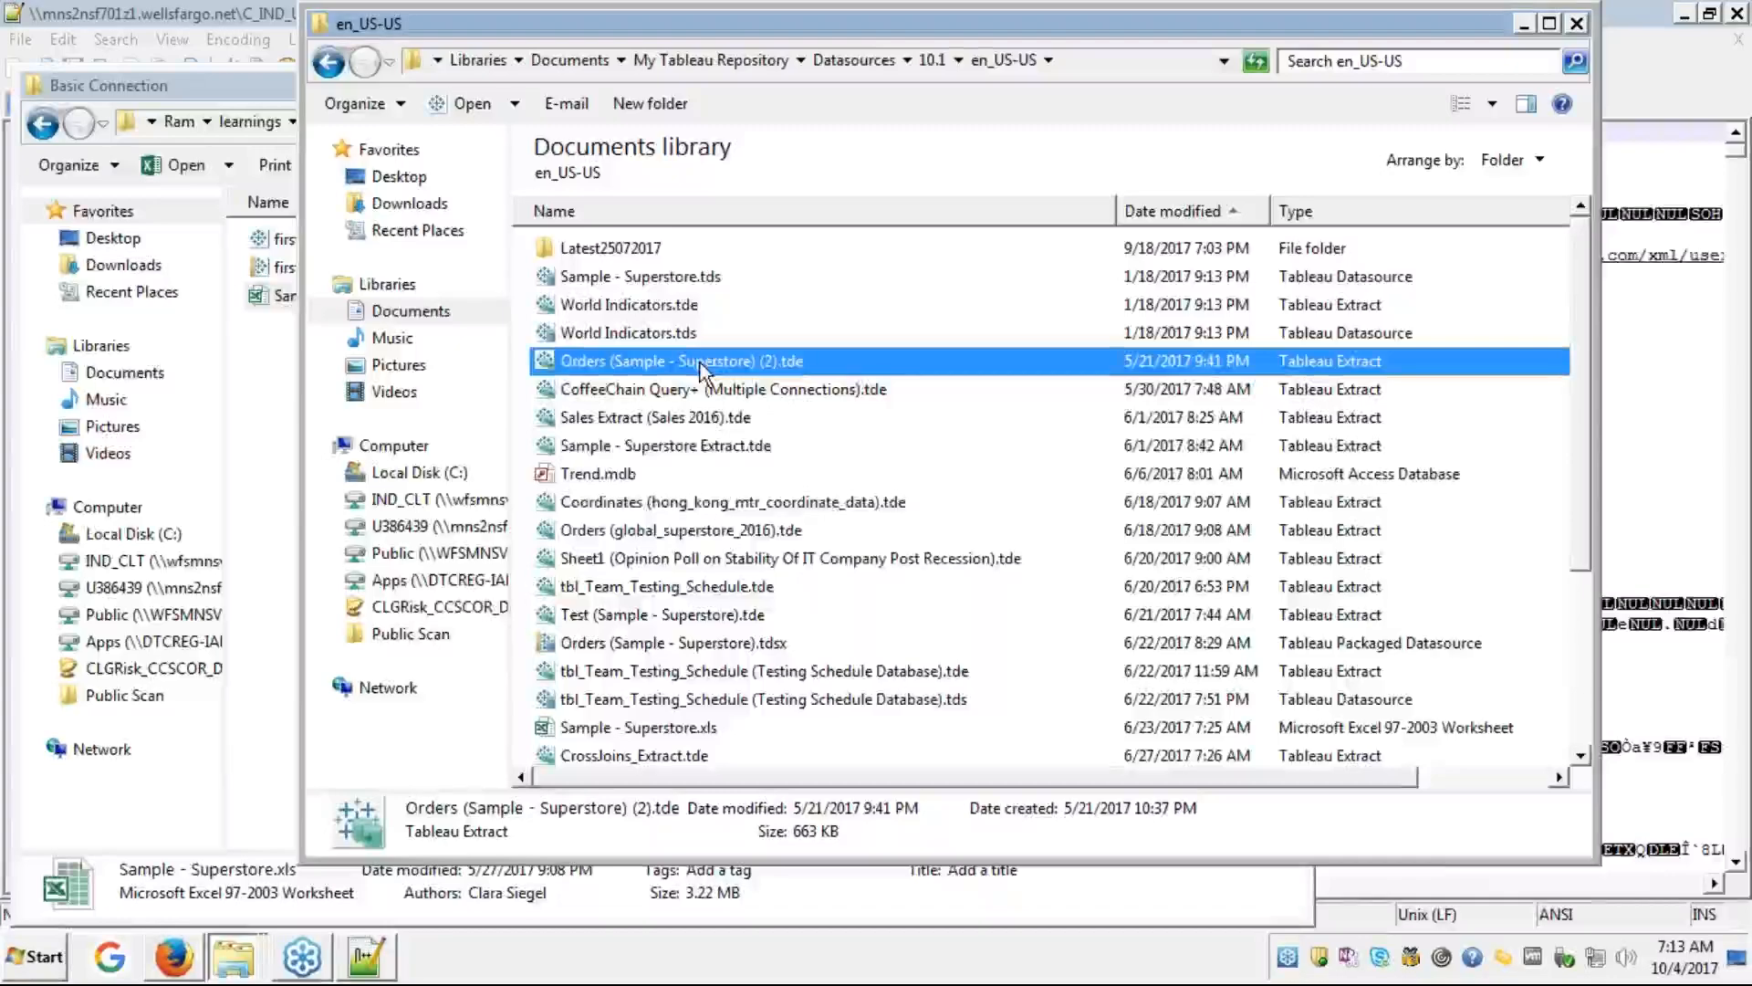
scroll(699, 363, right, 3)
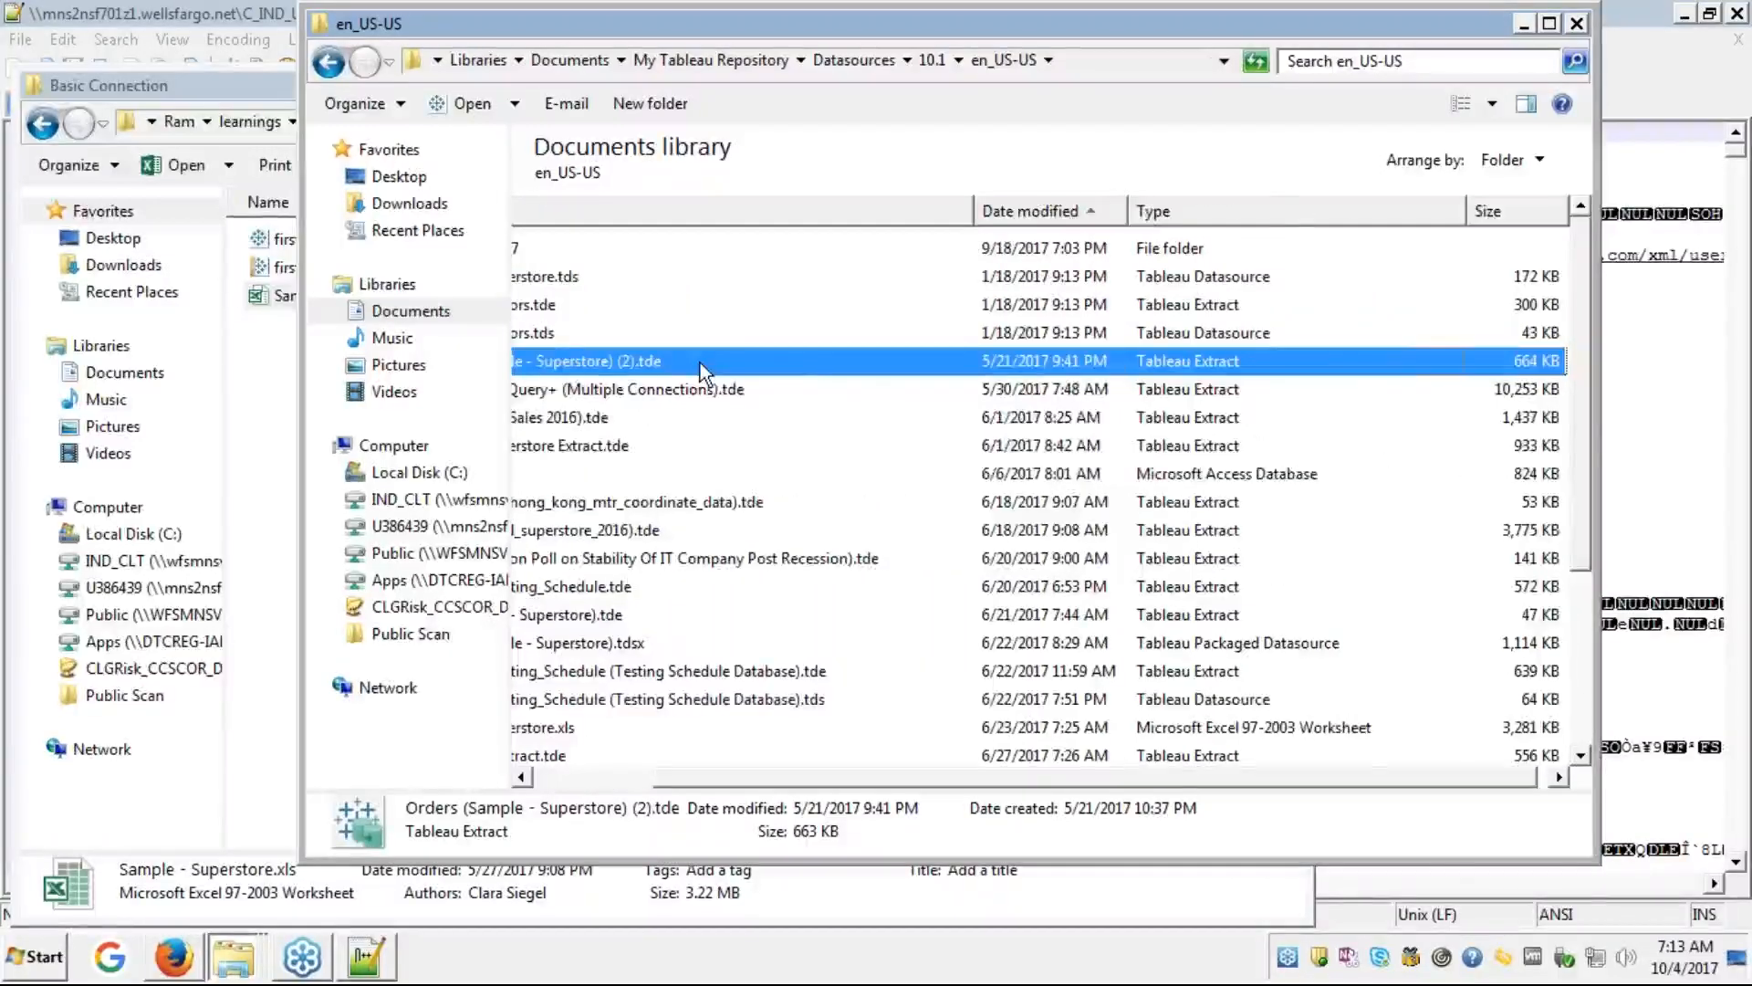
- Switch to the Module 1 presentation in Firefox, show it full screen and advance to slide 62 on further Tableau file types
scroll(699, 363, left, 3)
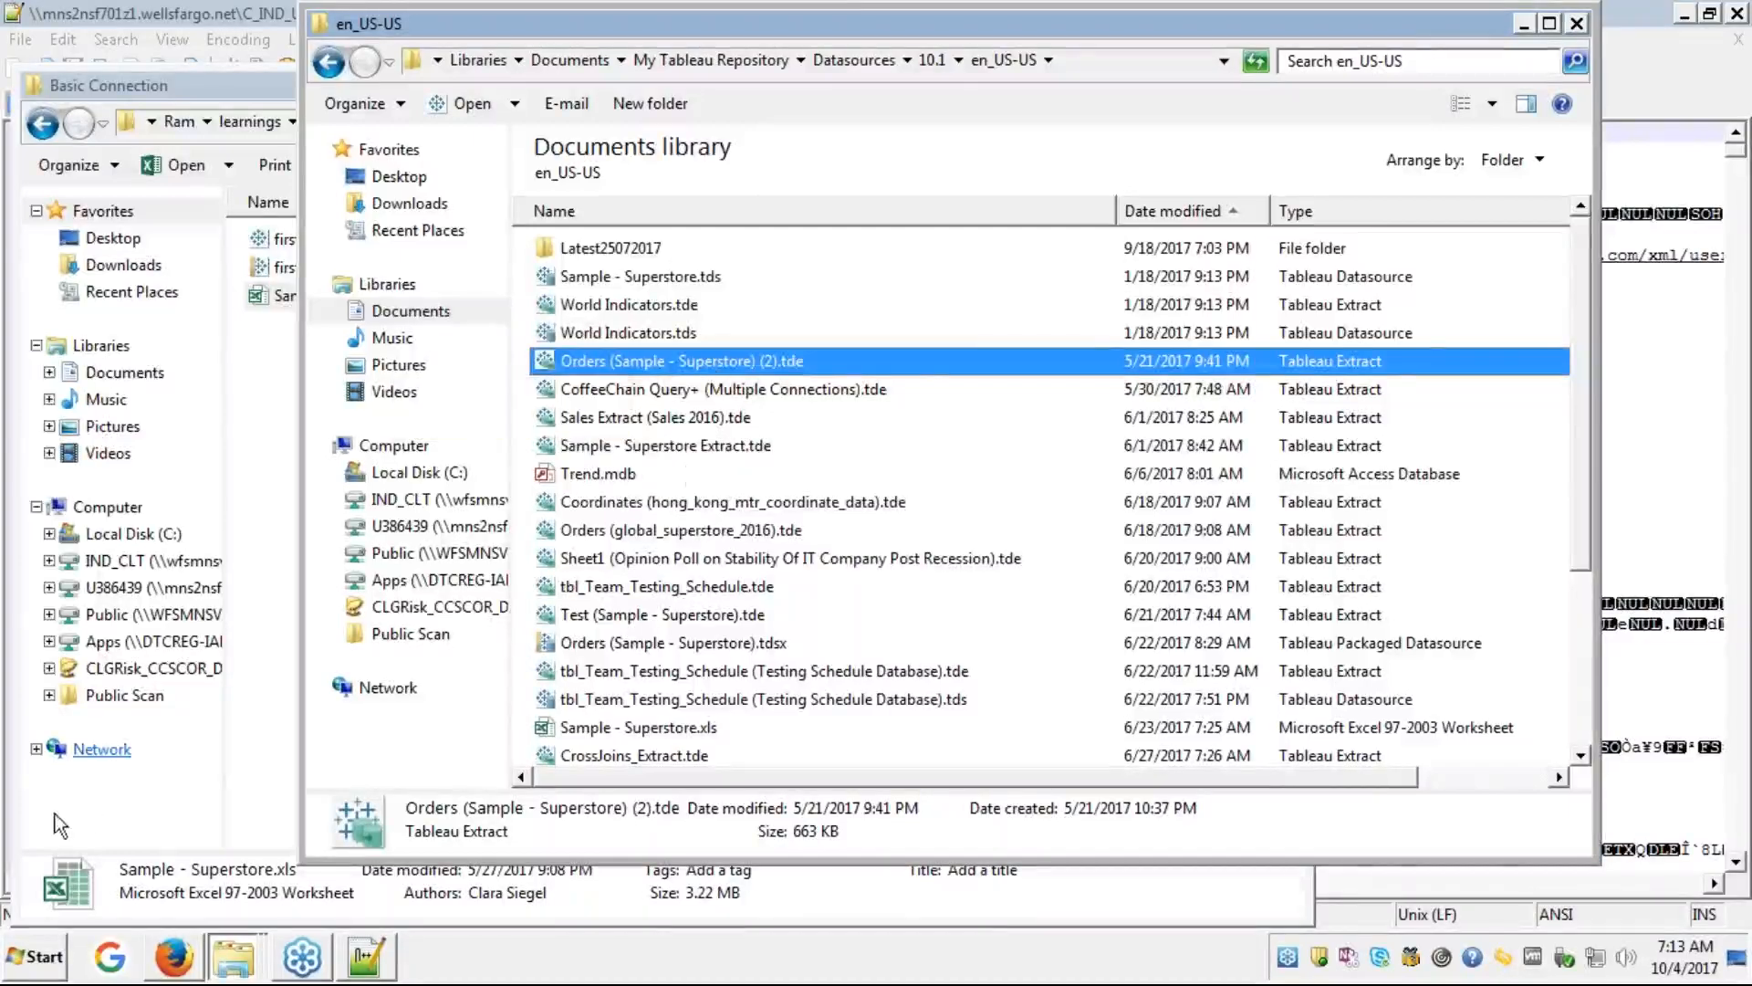
mouse_move(187, 960)
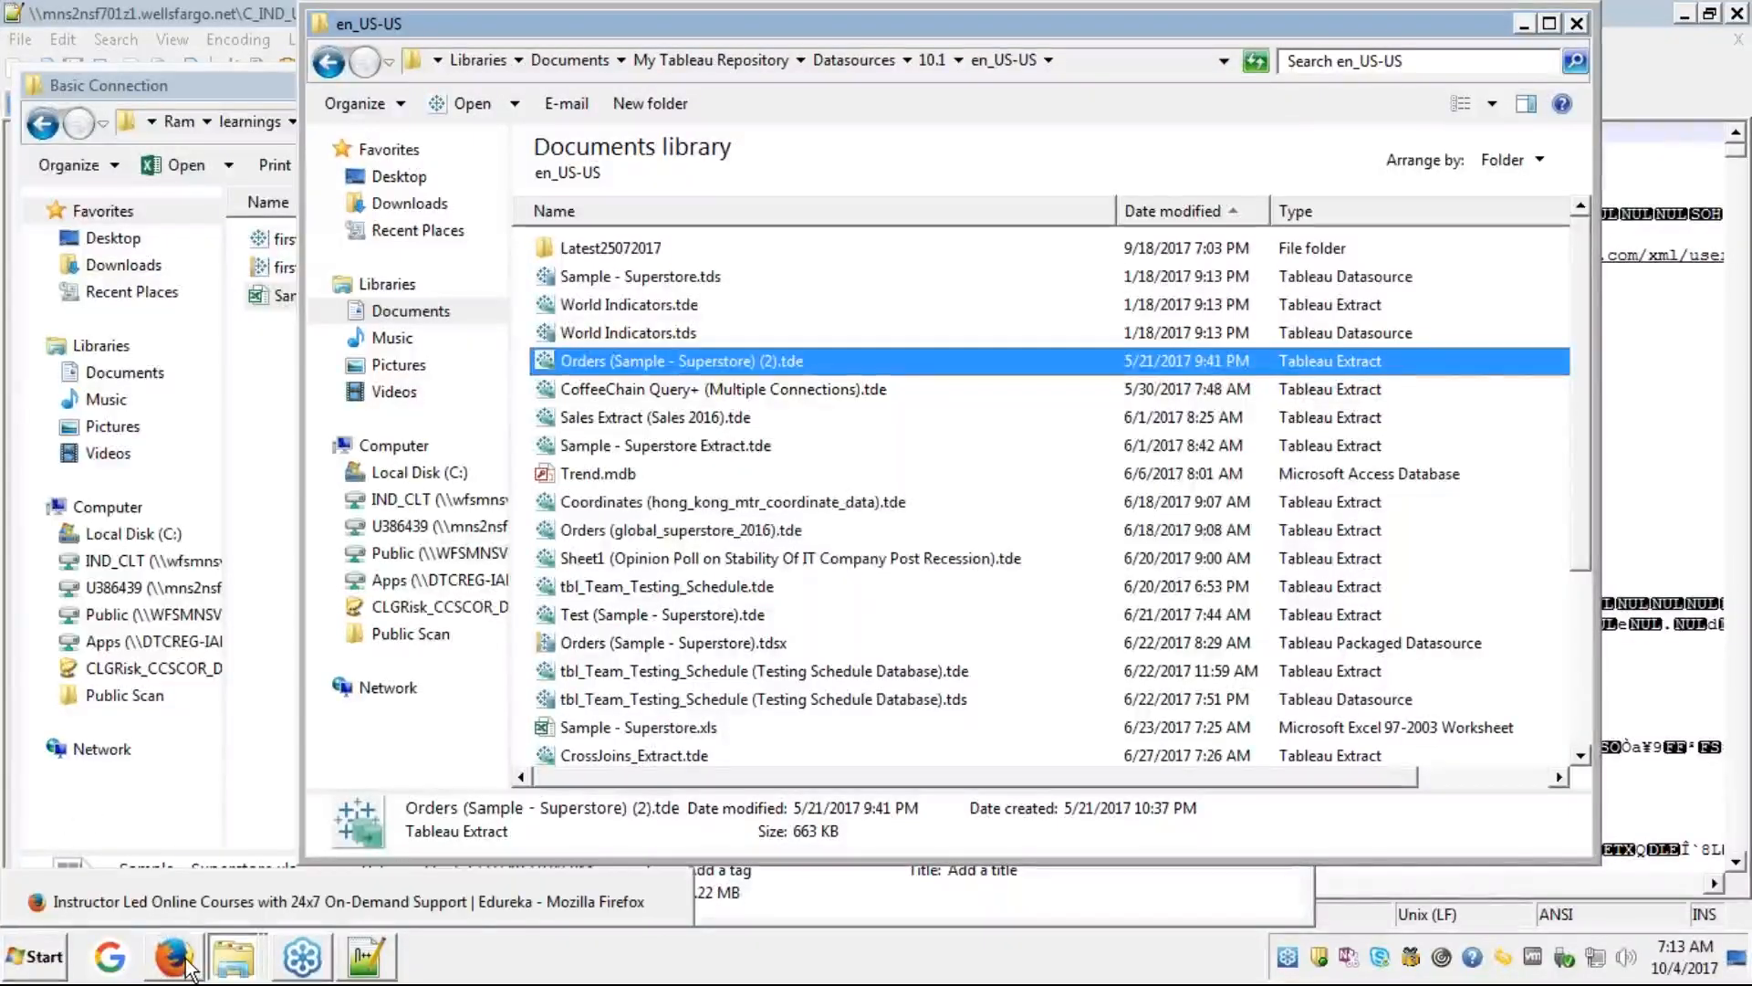
click(226, 908)
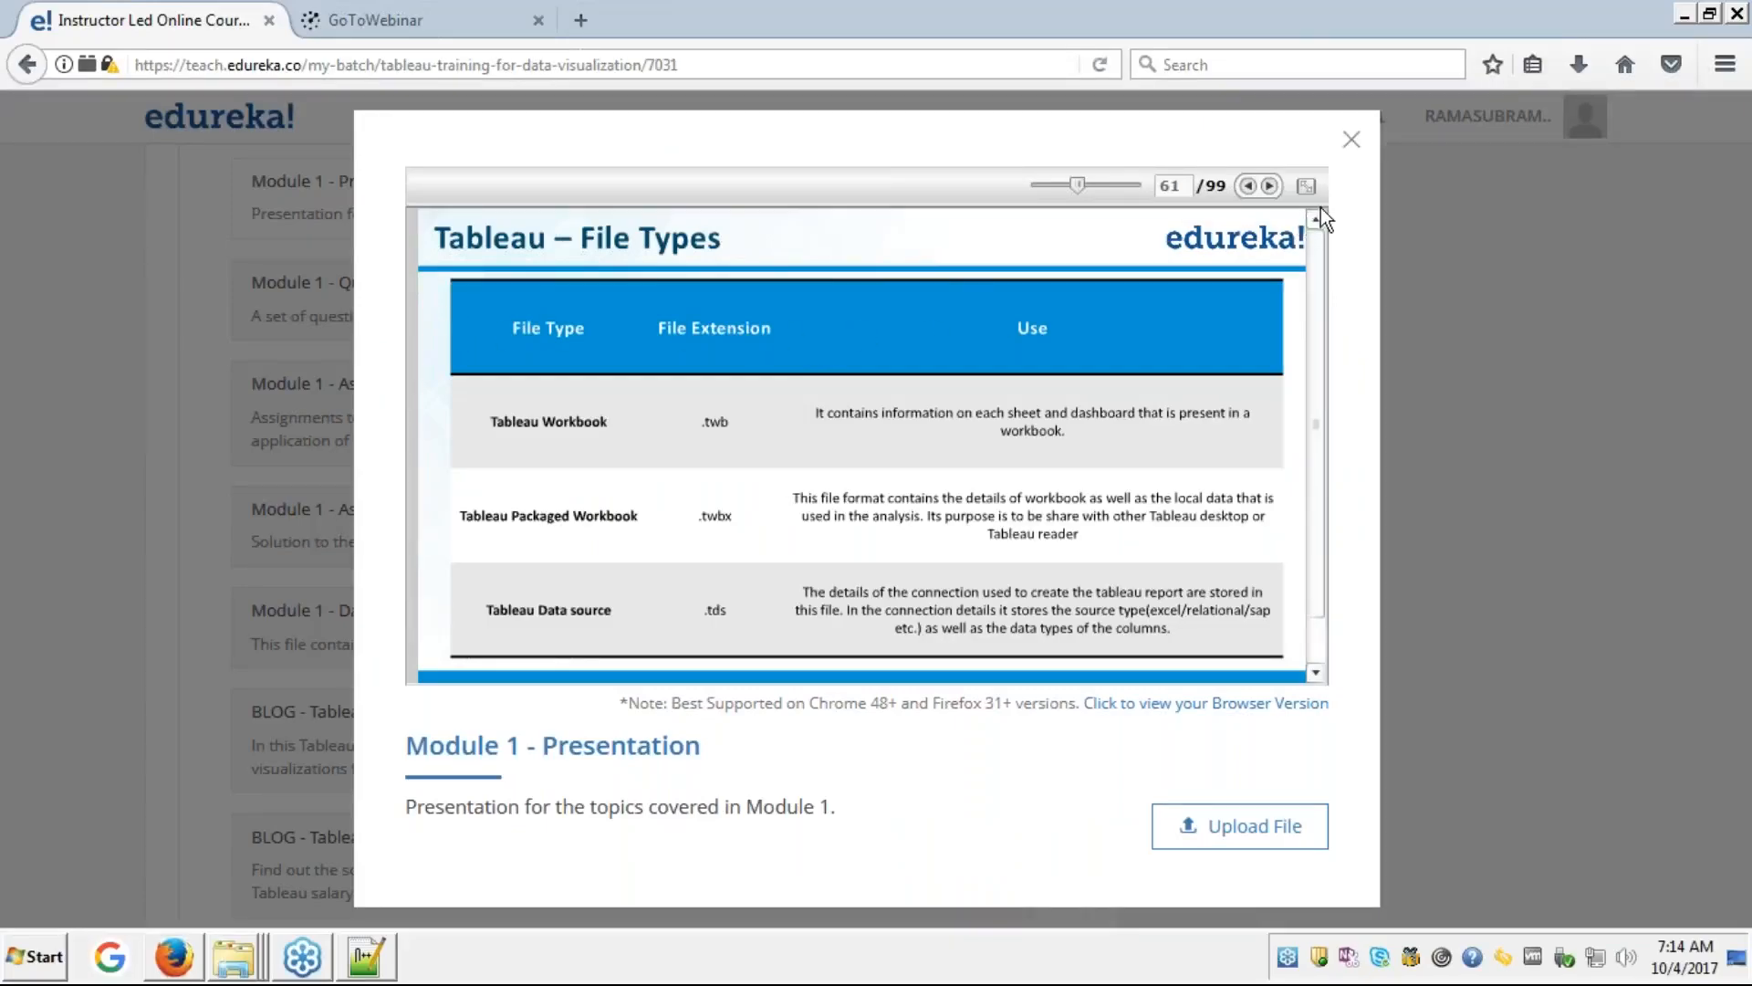
click(1309, 184)
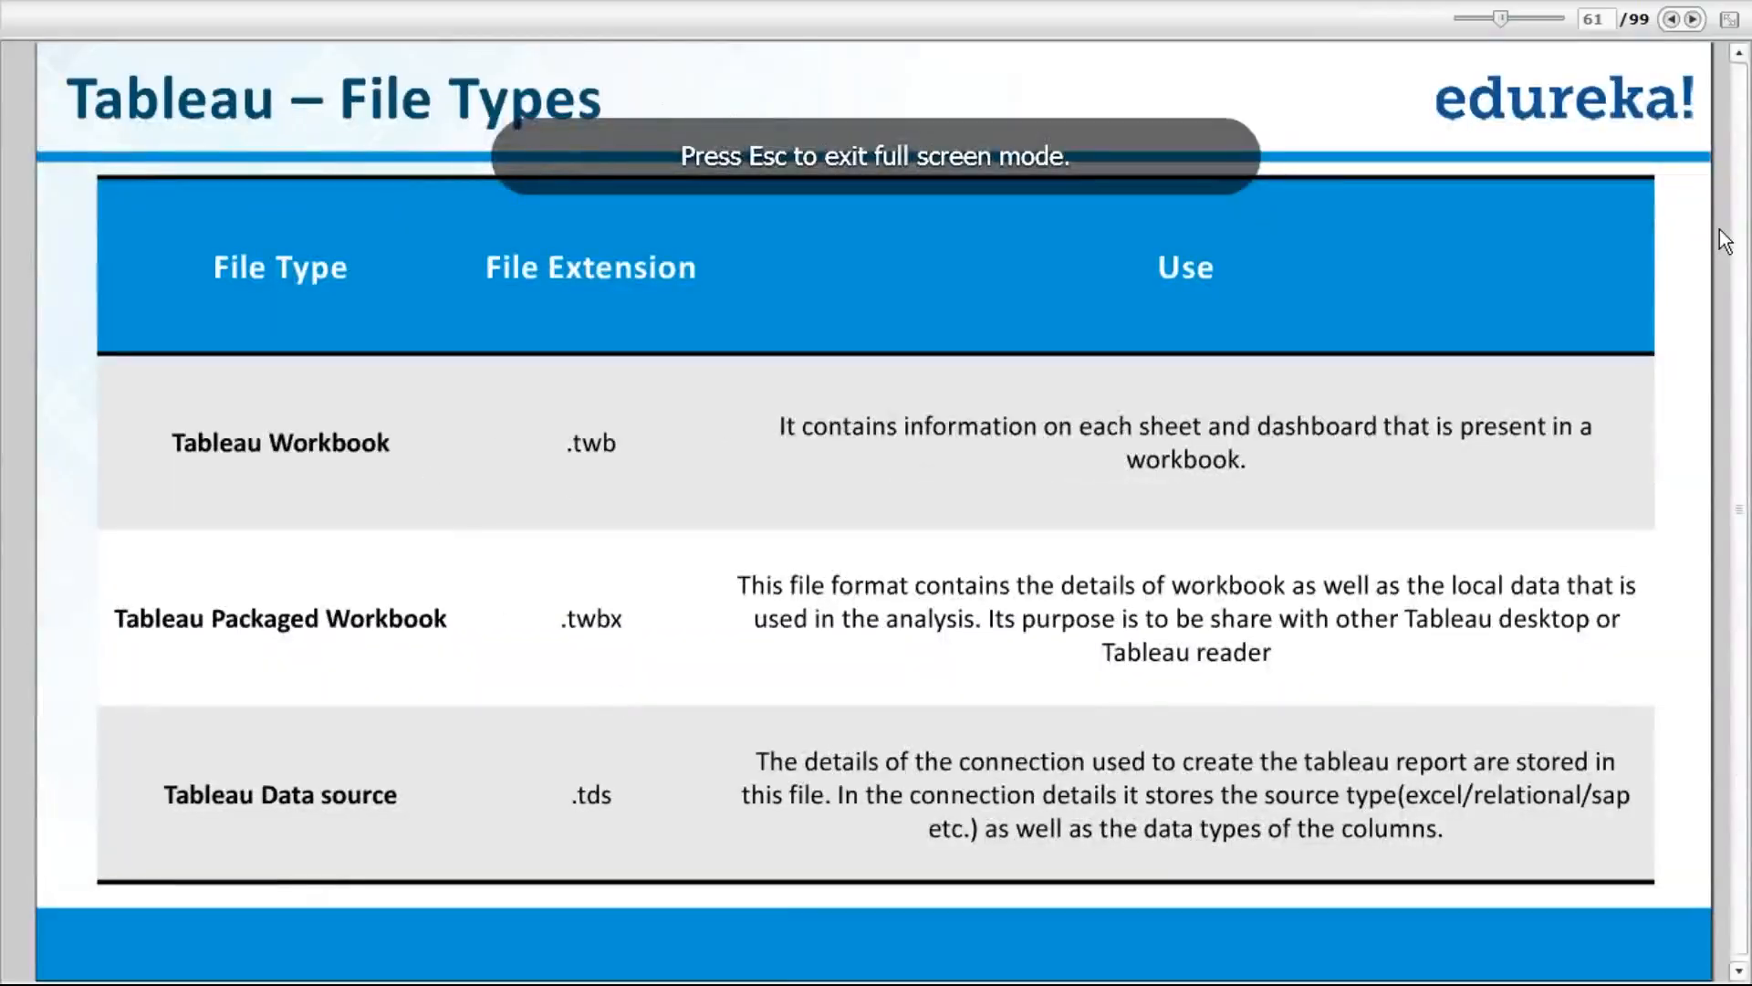
click(1693, 20)
click(1693, 20)
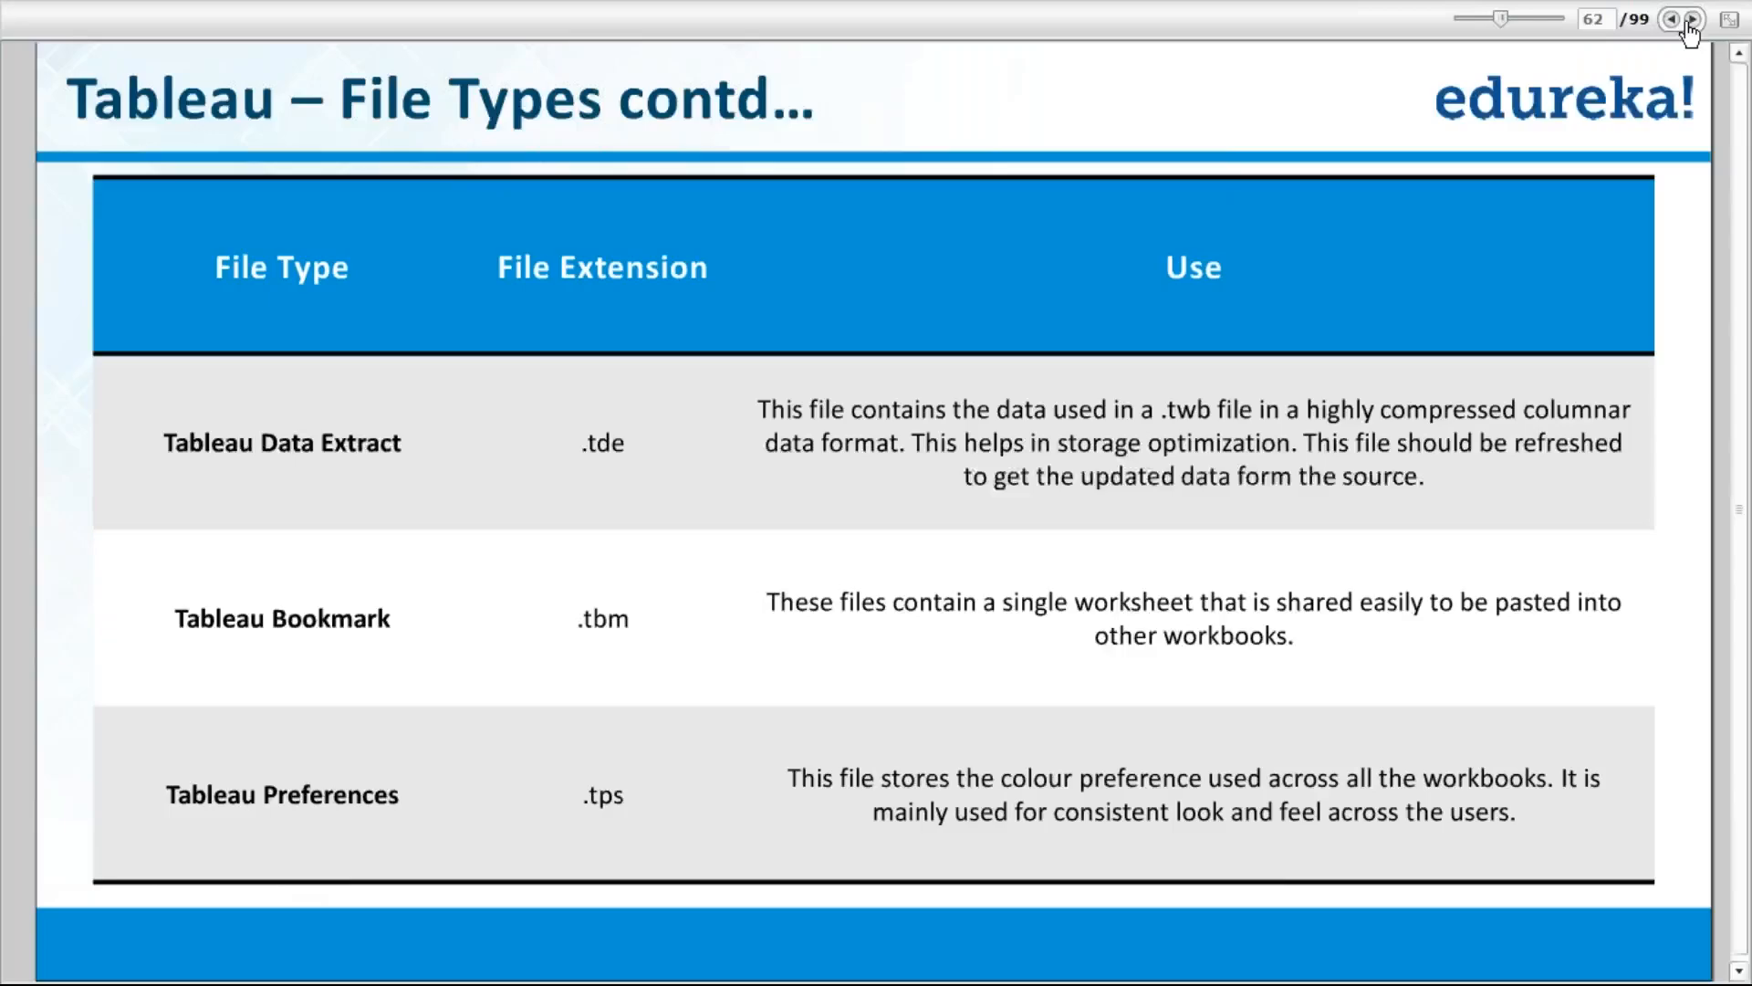
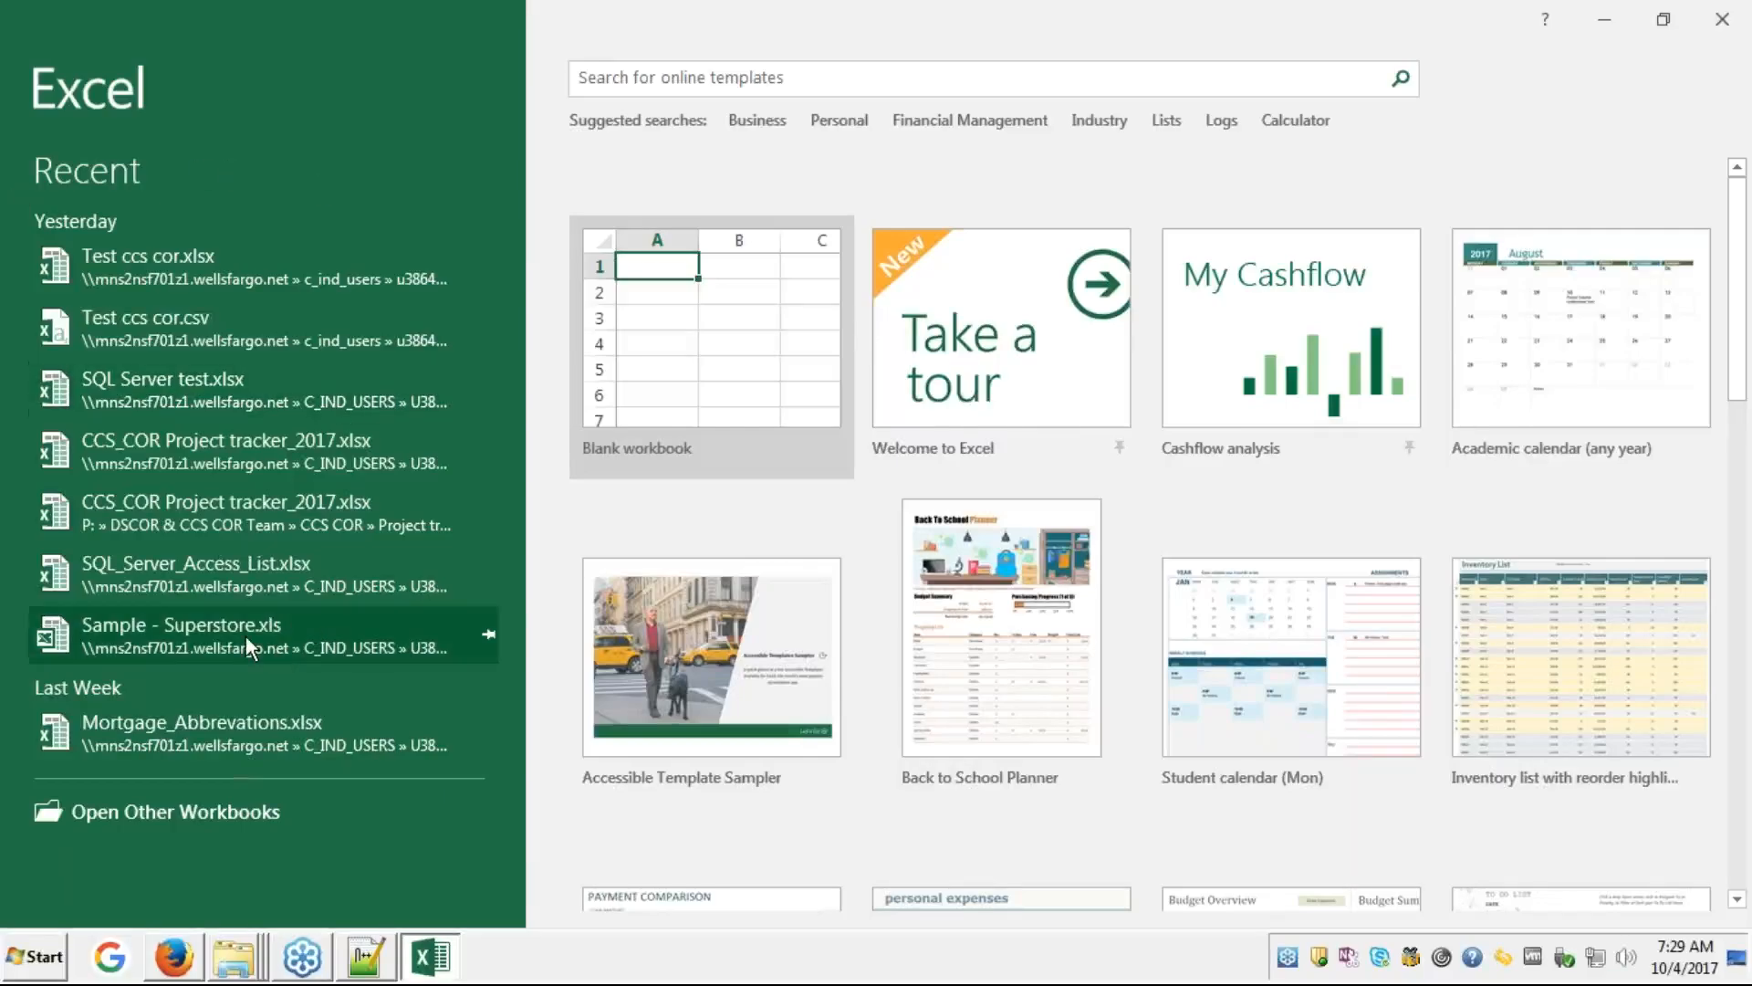
- Create a blank workbook in Excel and enter the title Table A in cell A1
click(715, 357)
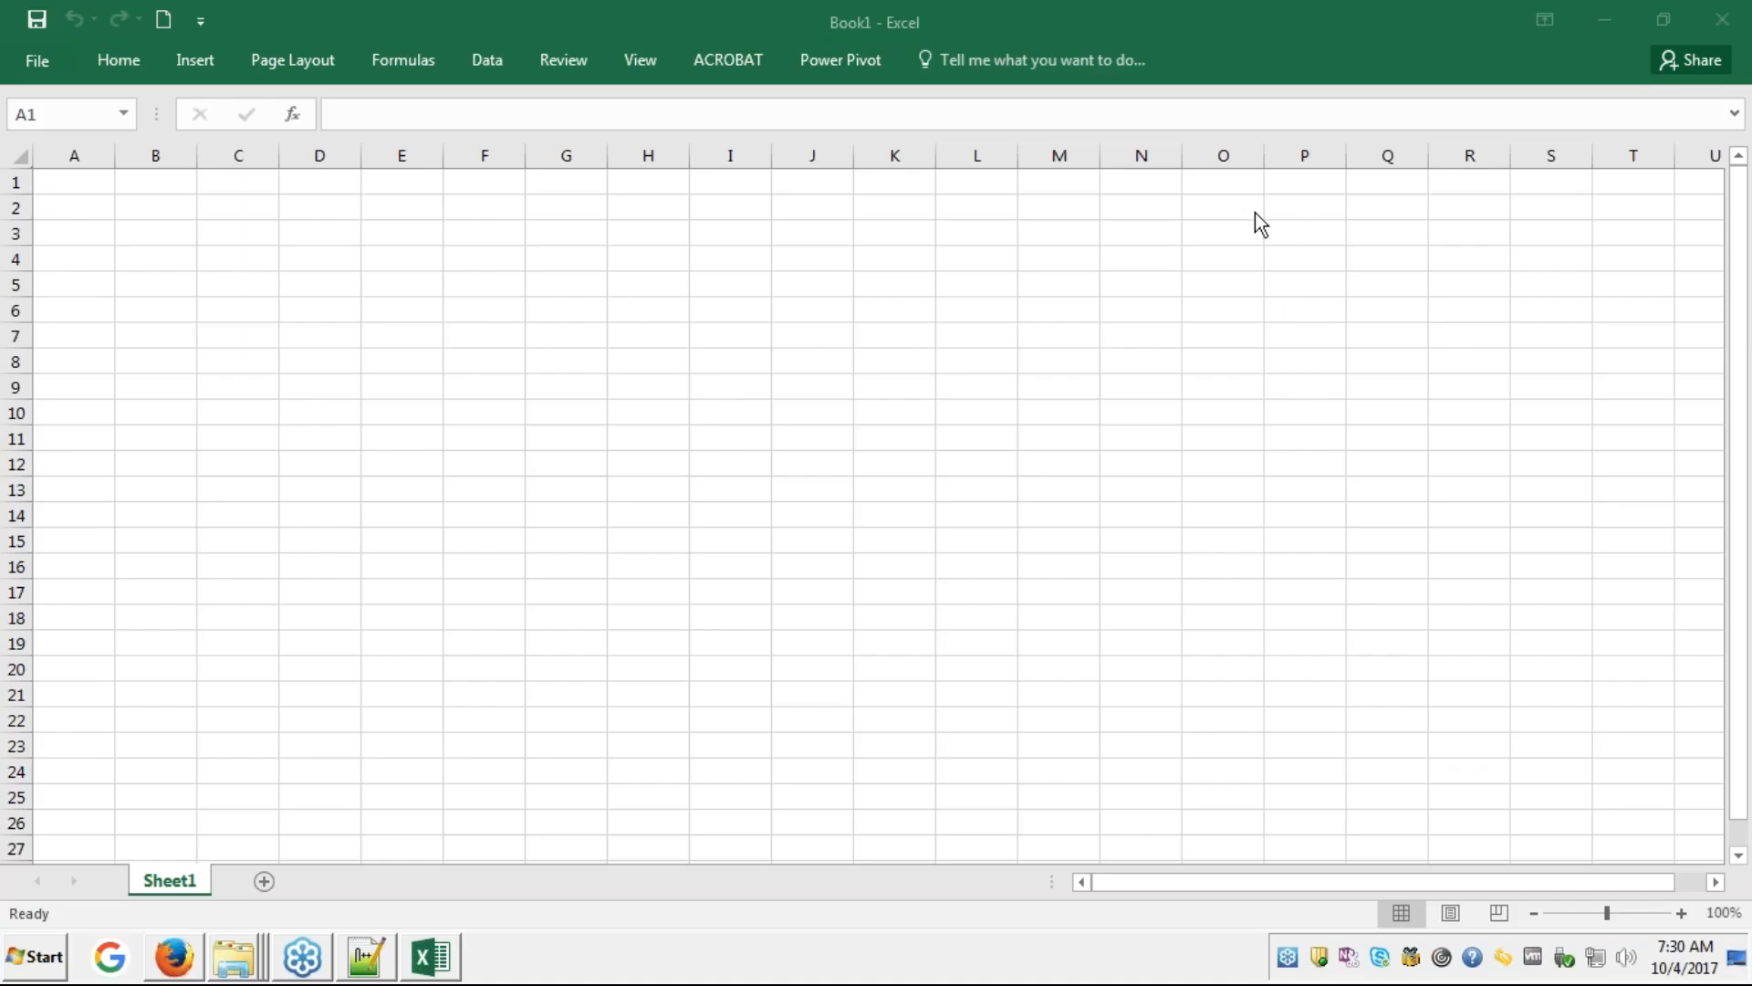
click(64, 190)
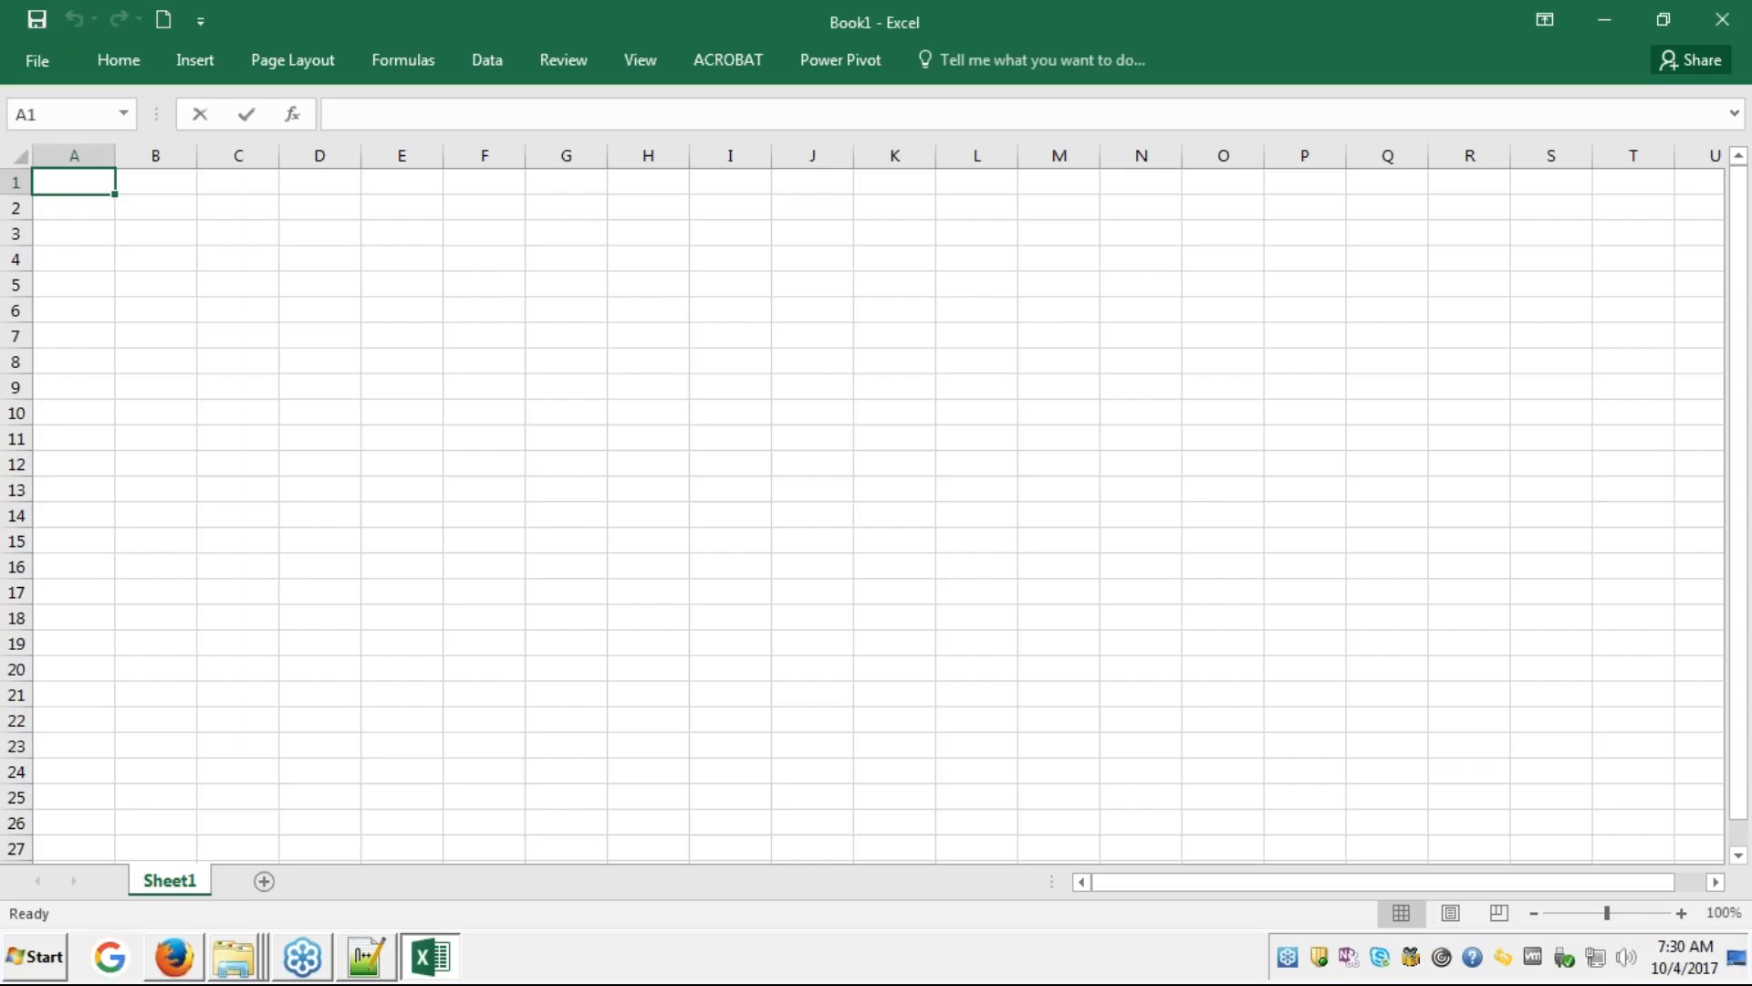
text(T)
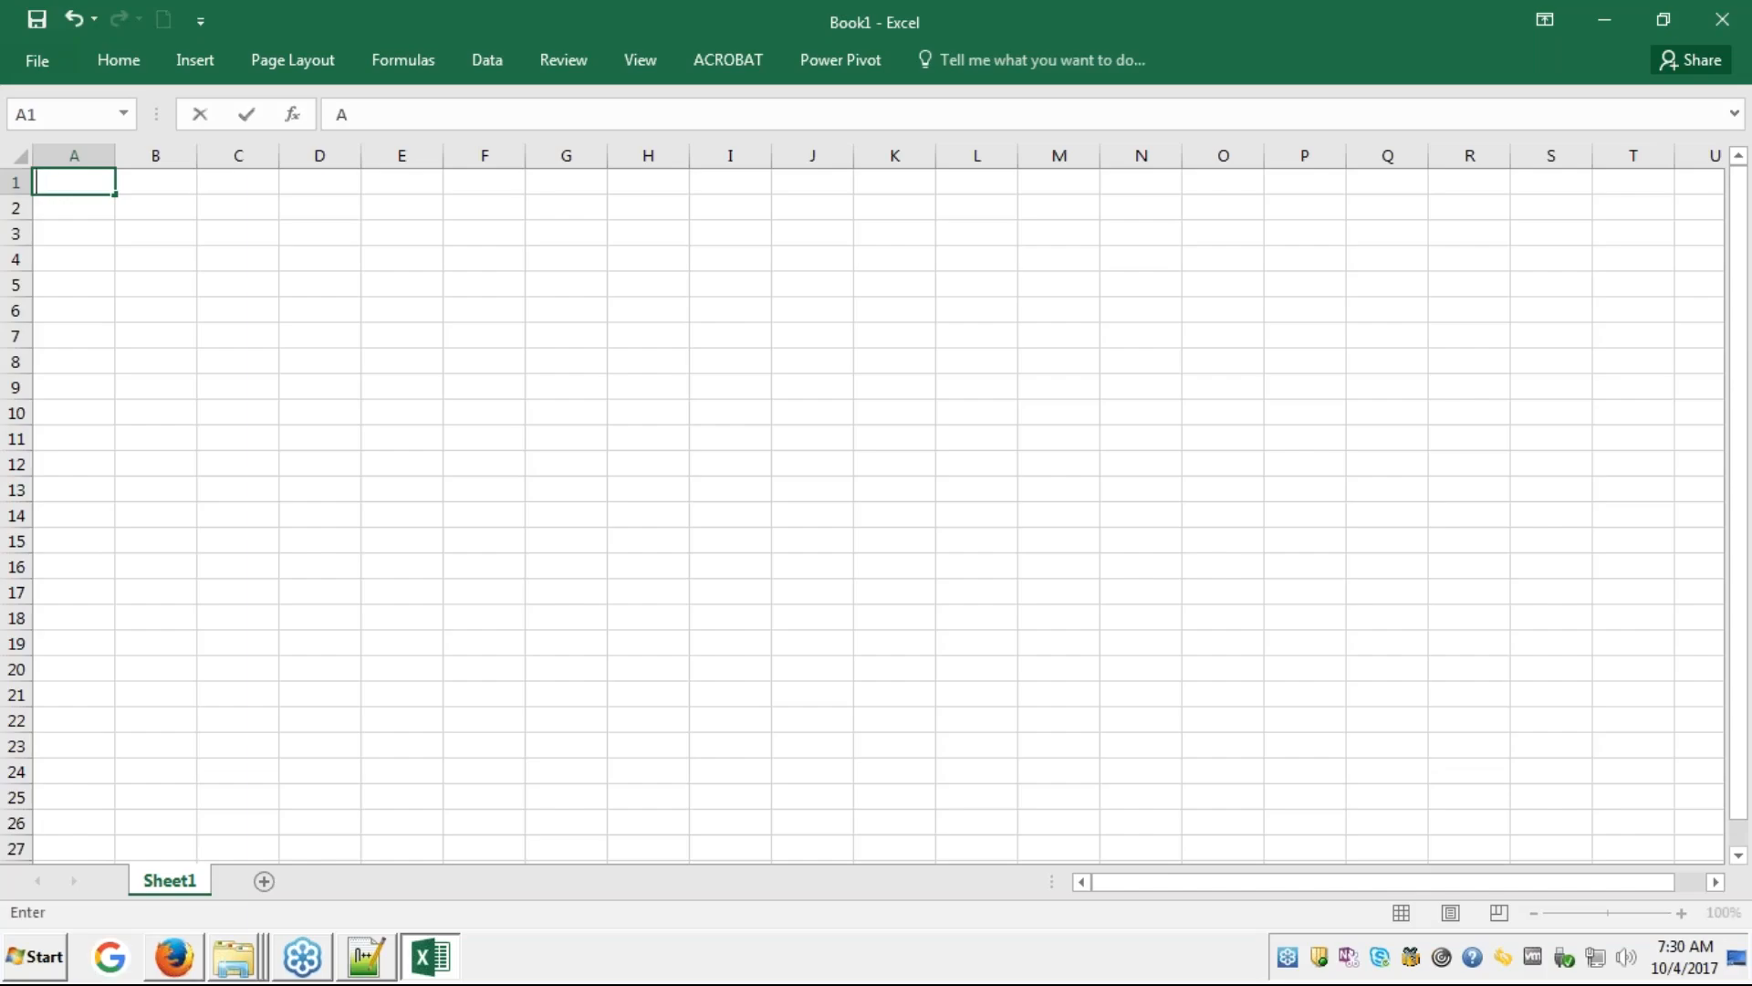
text(able A)
key(Return)
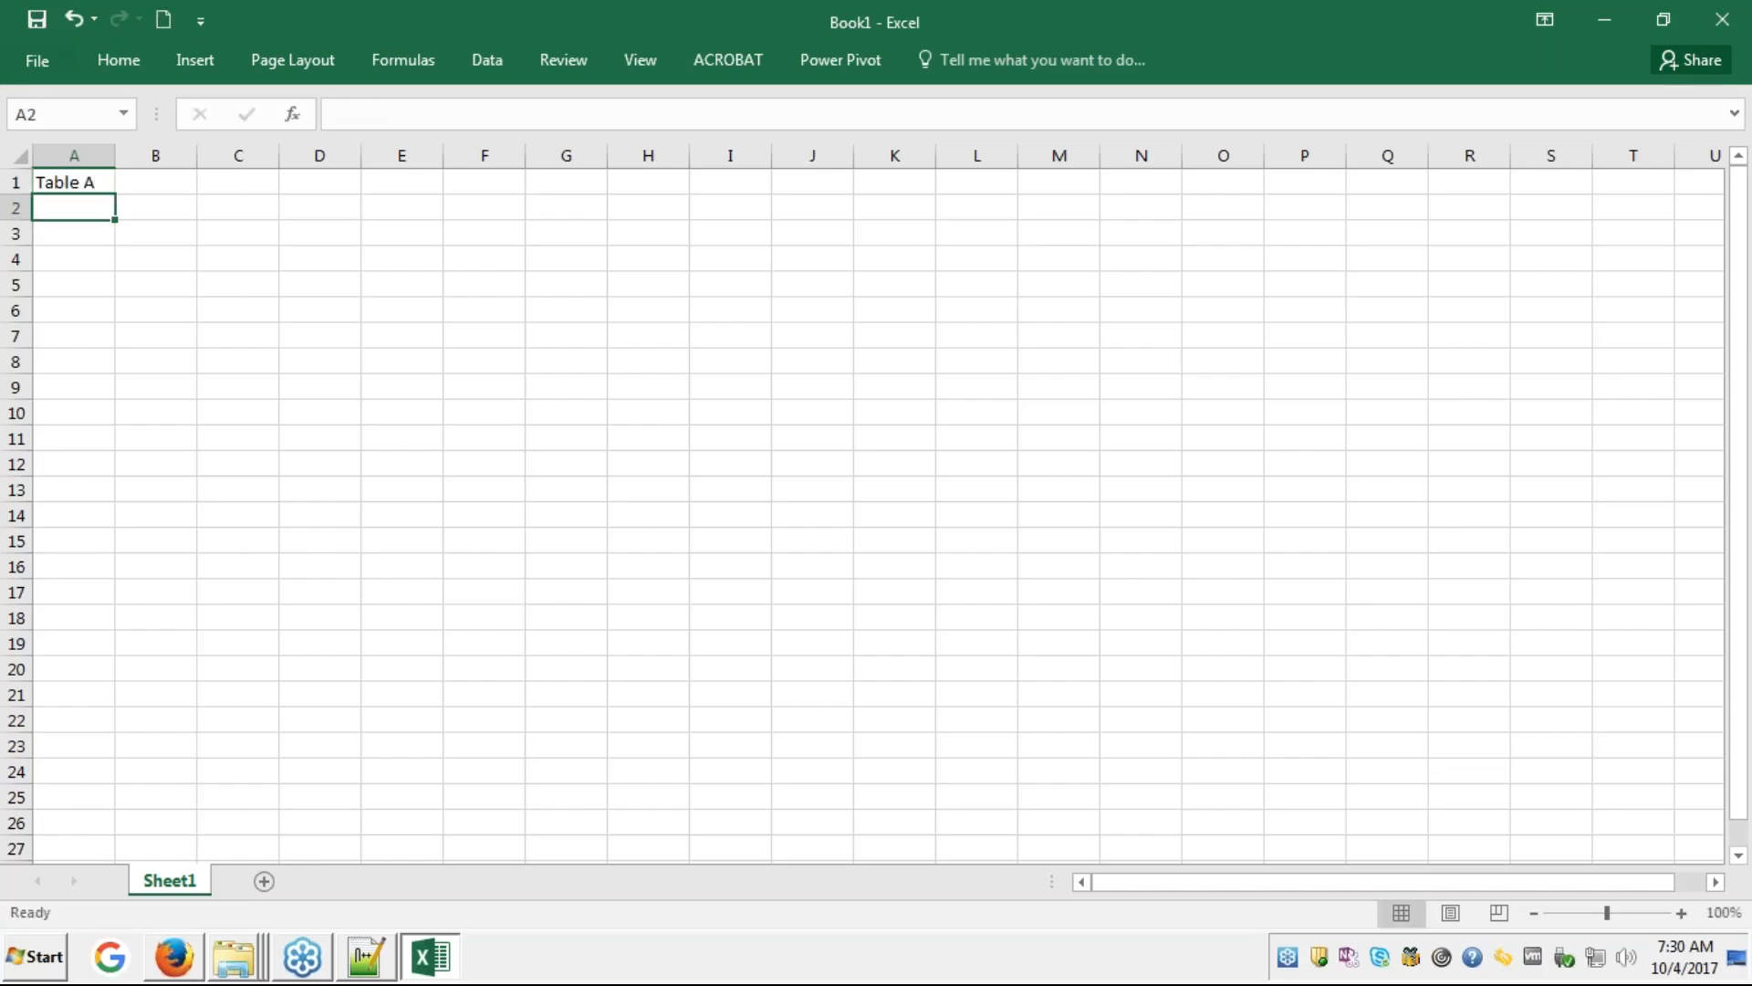
- Enter the column header Col1 in cell A2 under Table A and make it bold
text(Col1)
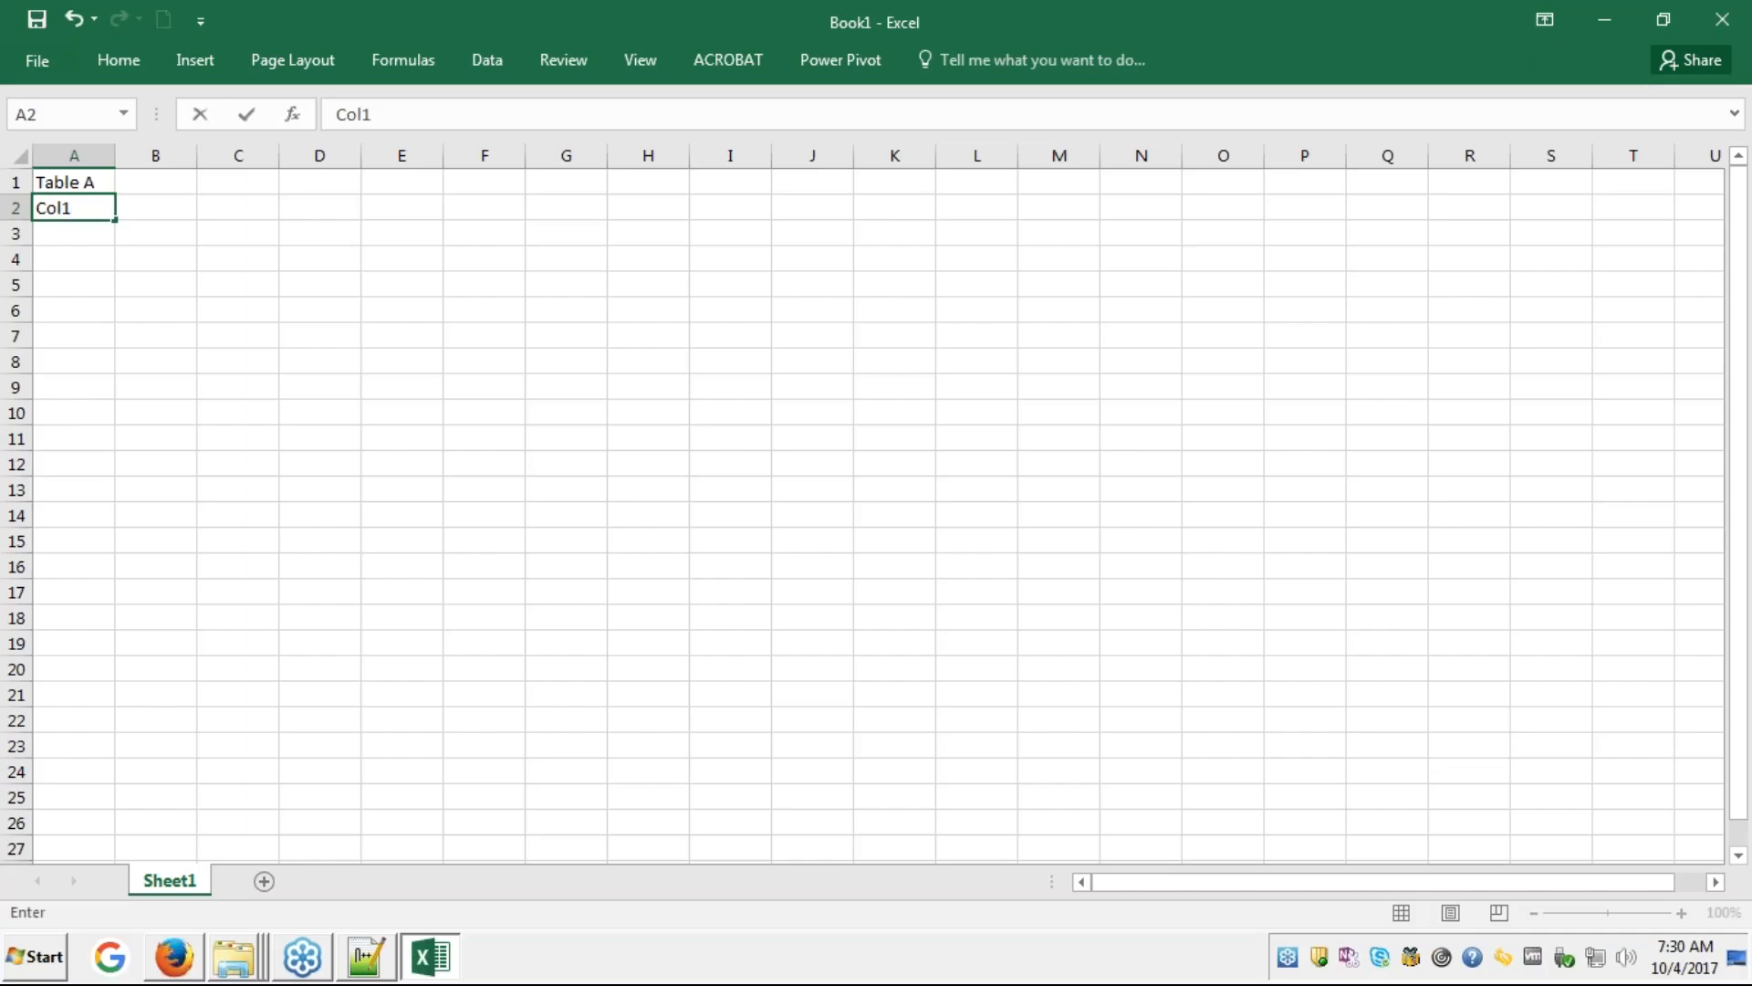
key(Tab)
key(Left)
key(ctrl+b)
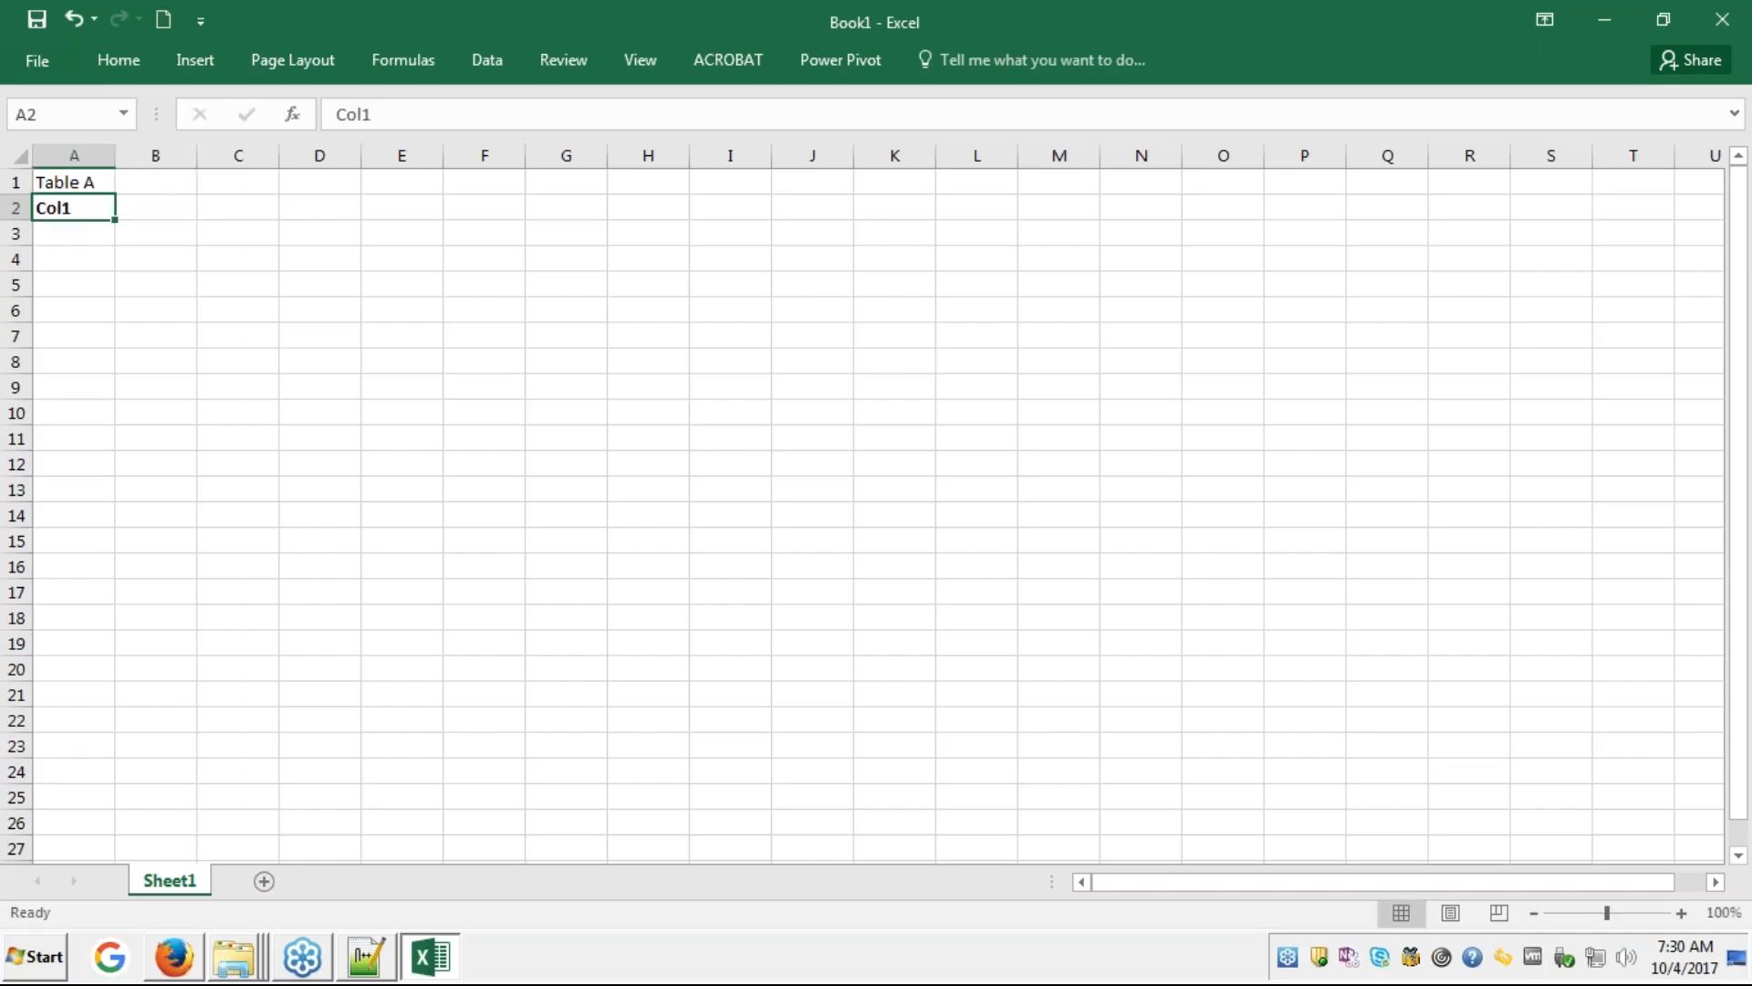
key(shift+Up)
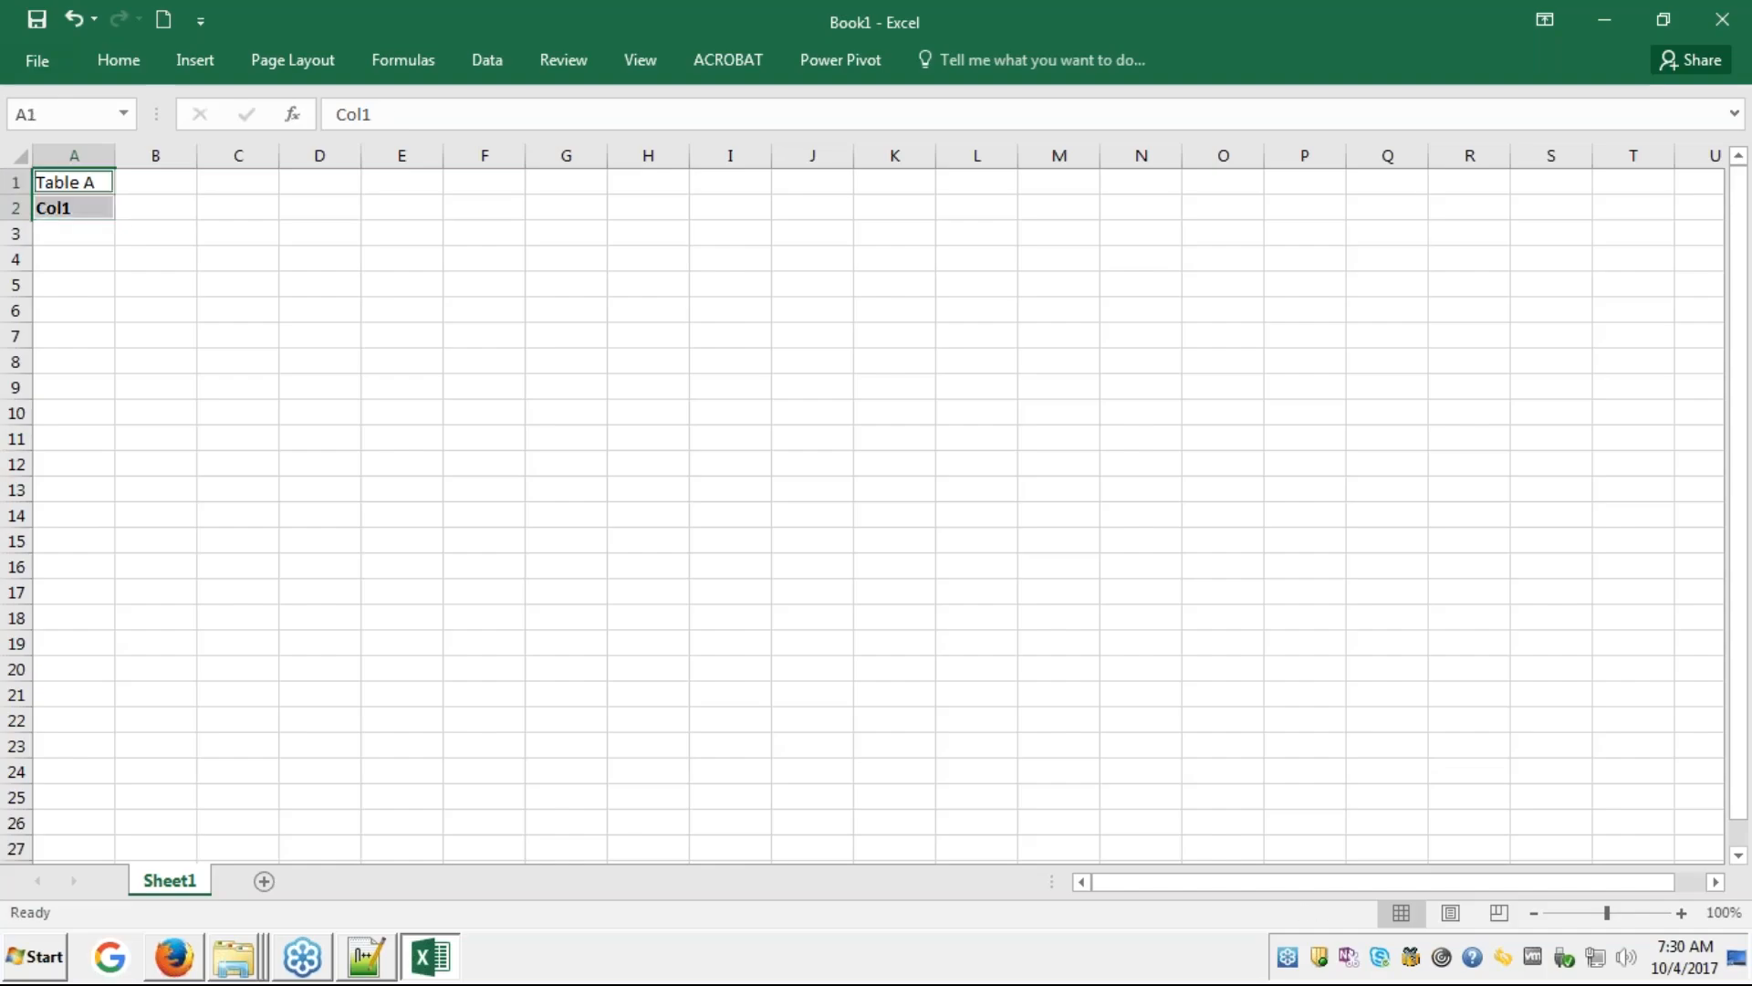
- Fill Table A's Col1 with the values 1, 2, 3 and 4 in cells A3 to A6
key(Tab)
key(Tab)
key(Down)
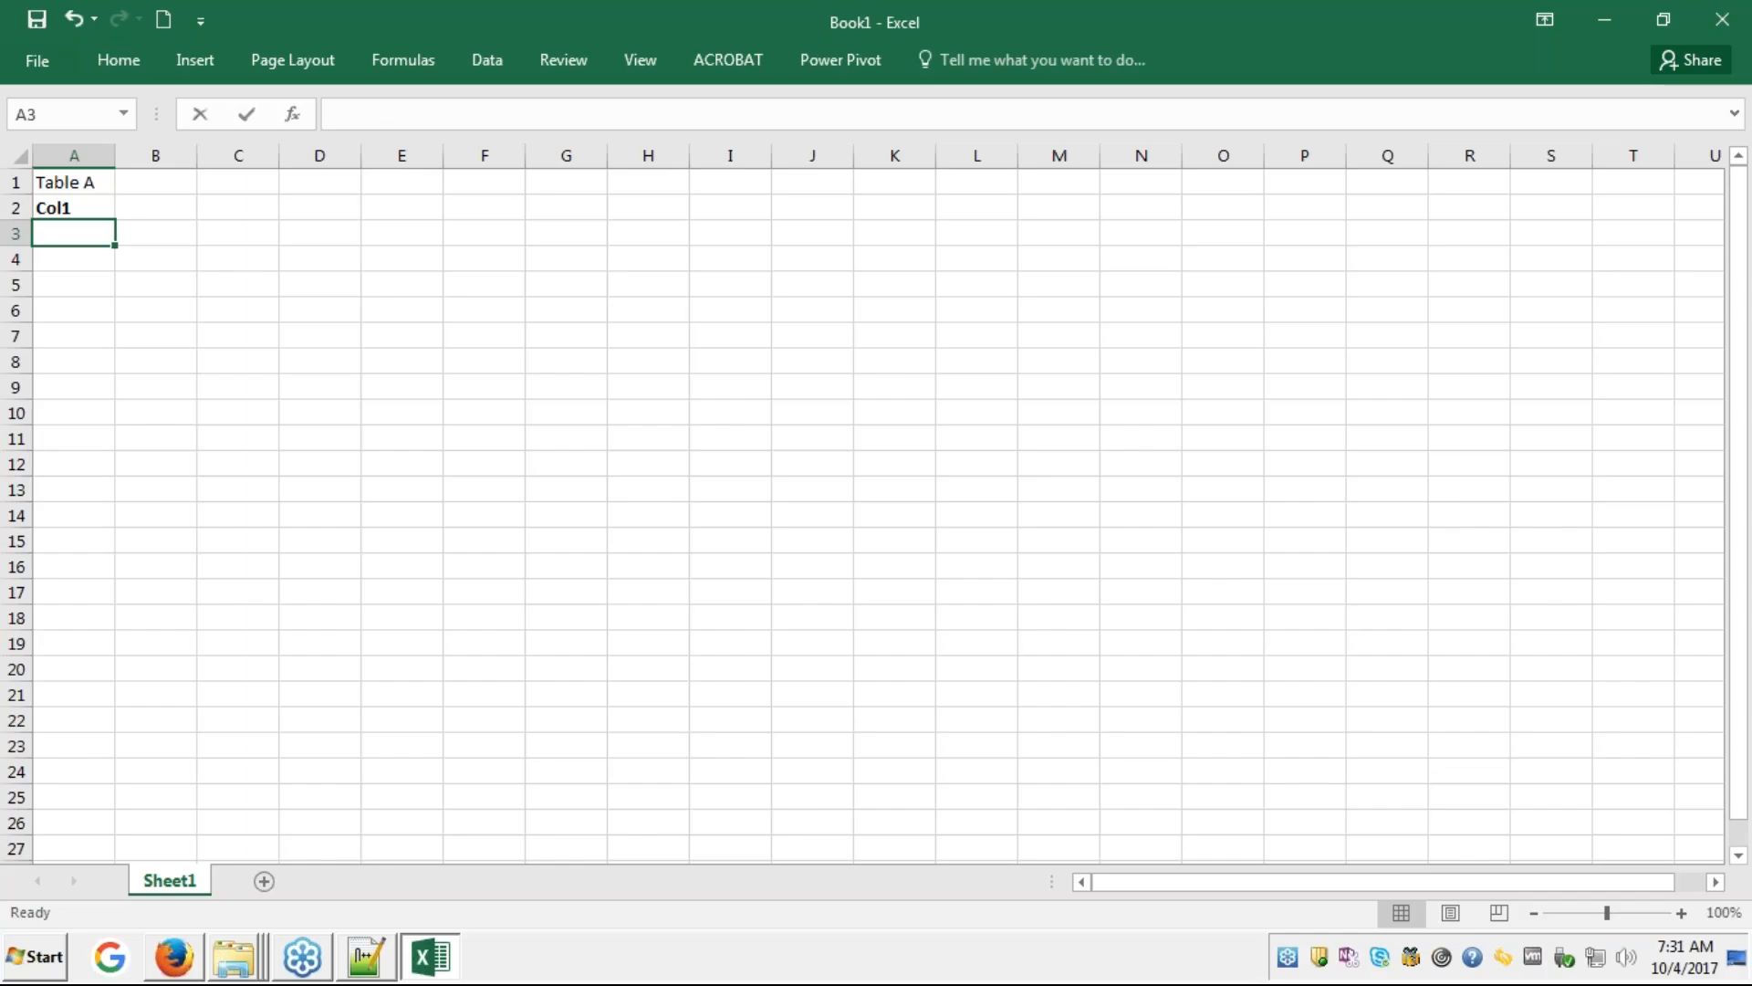
text(1)
key(Return)
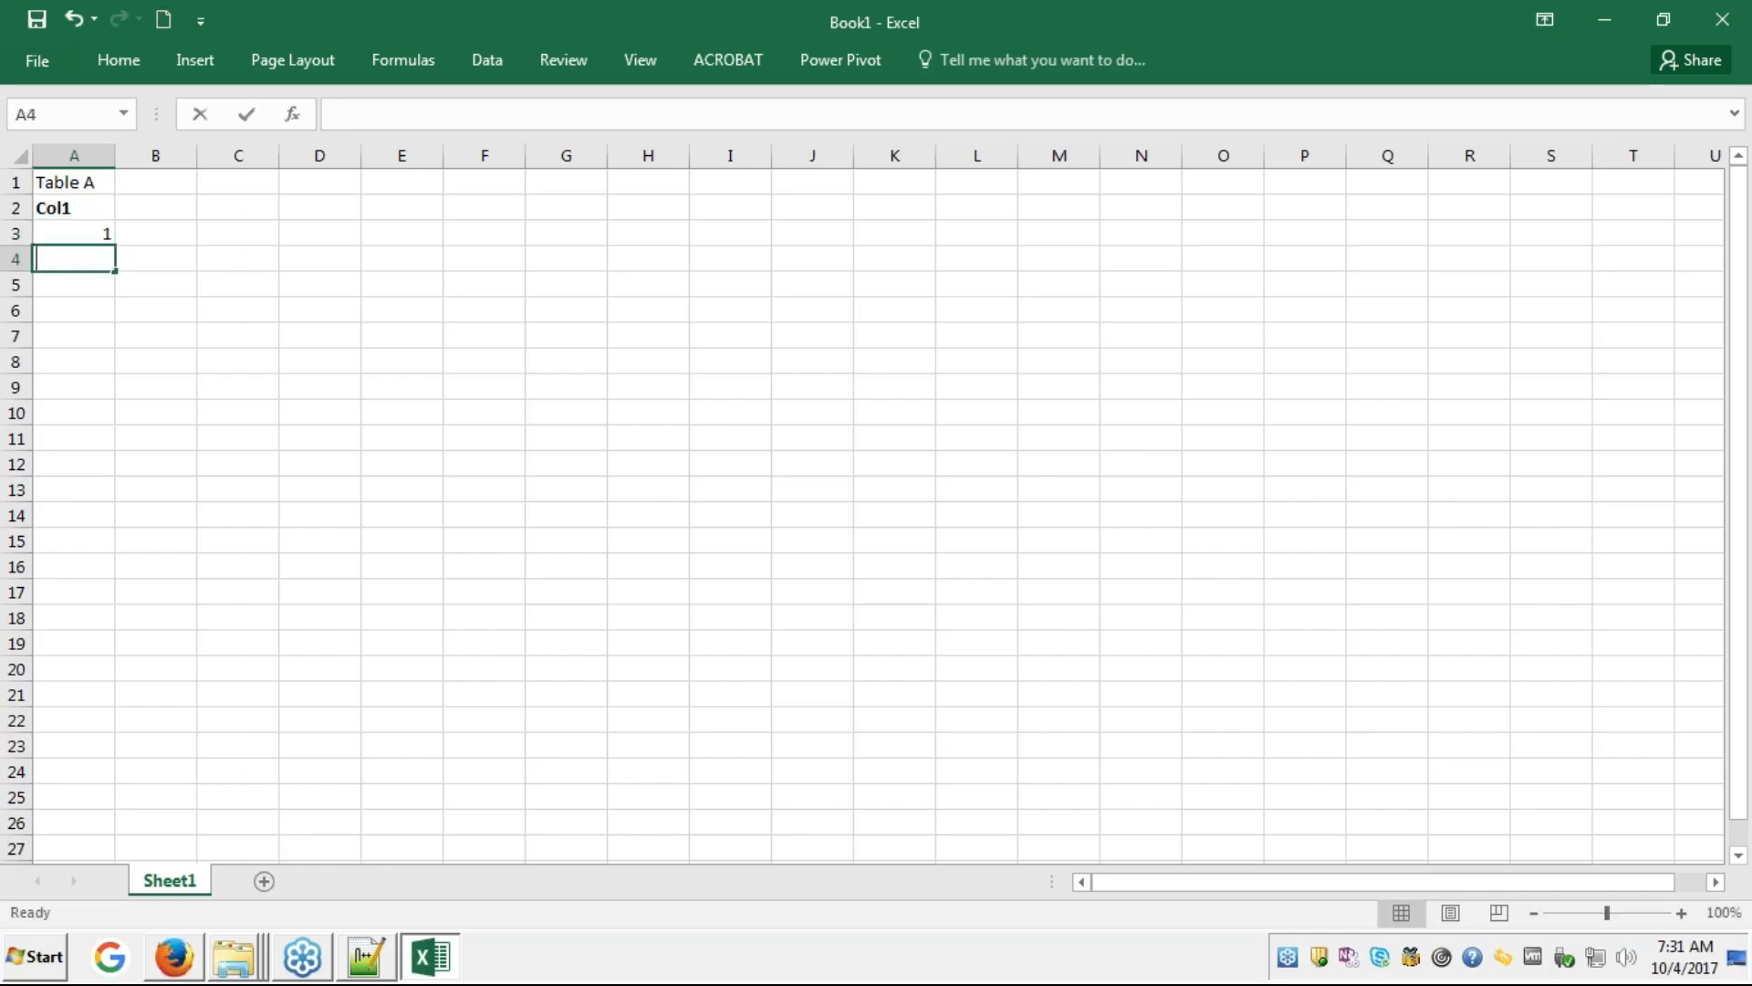
text(2)
key(Return)
text(3)
key(Return)
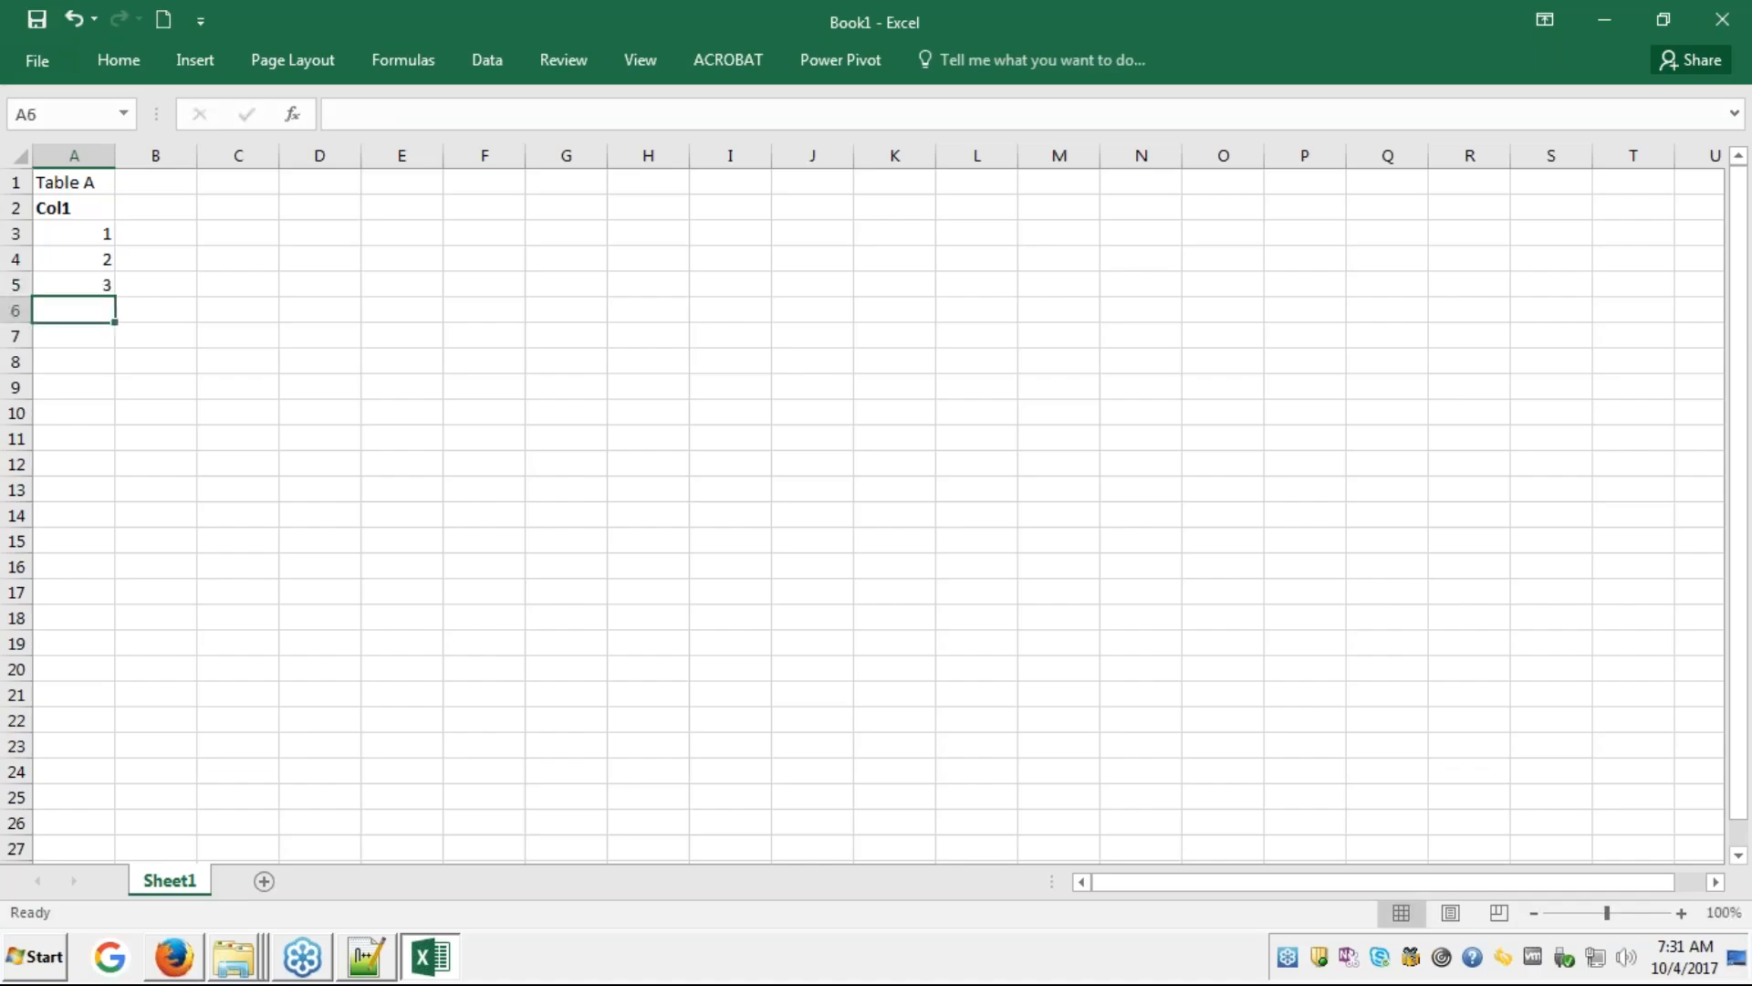
text(4)
key(Return)
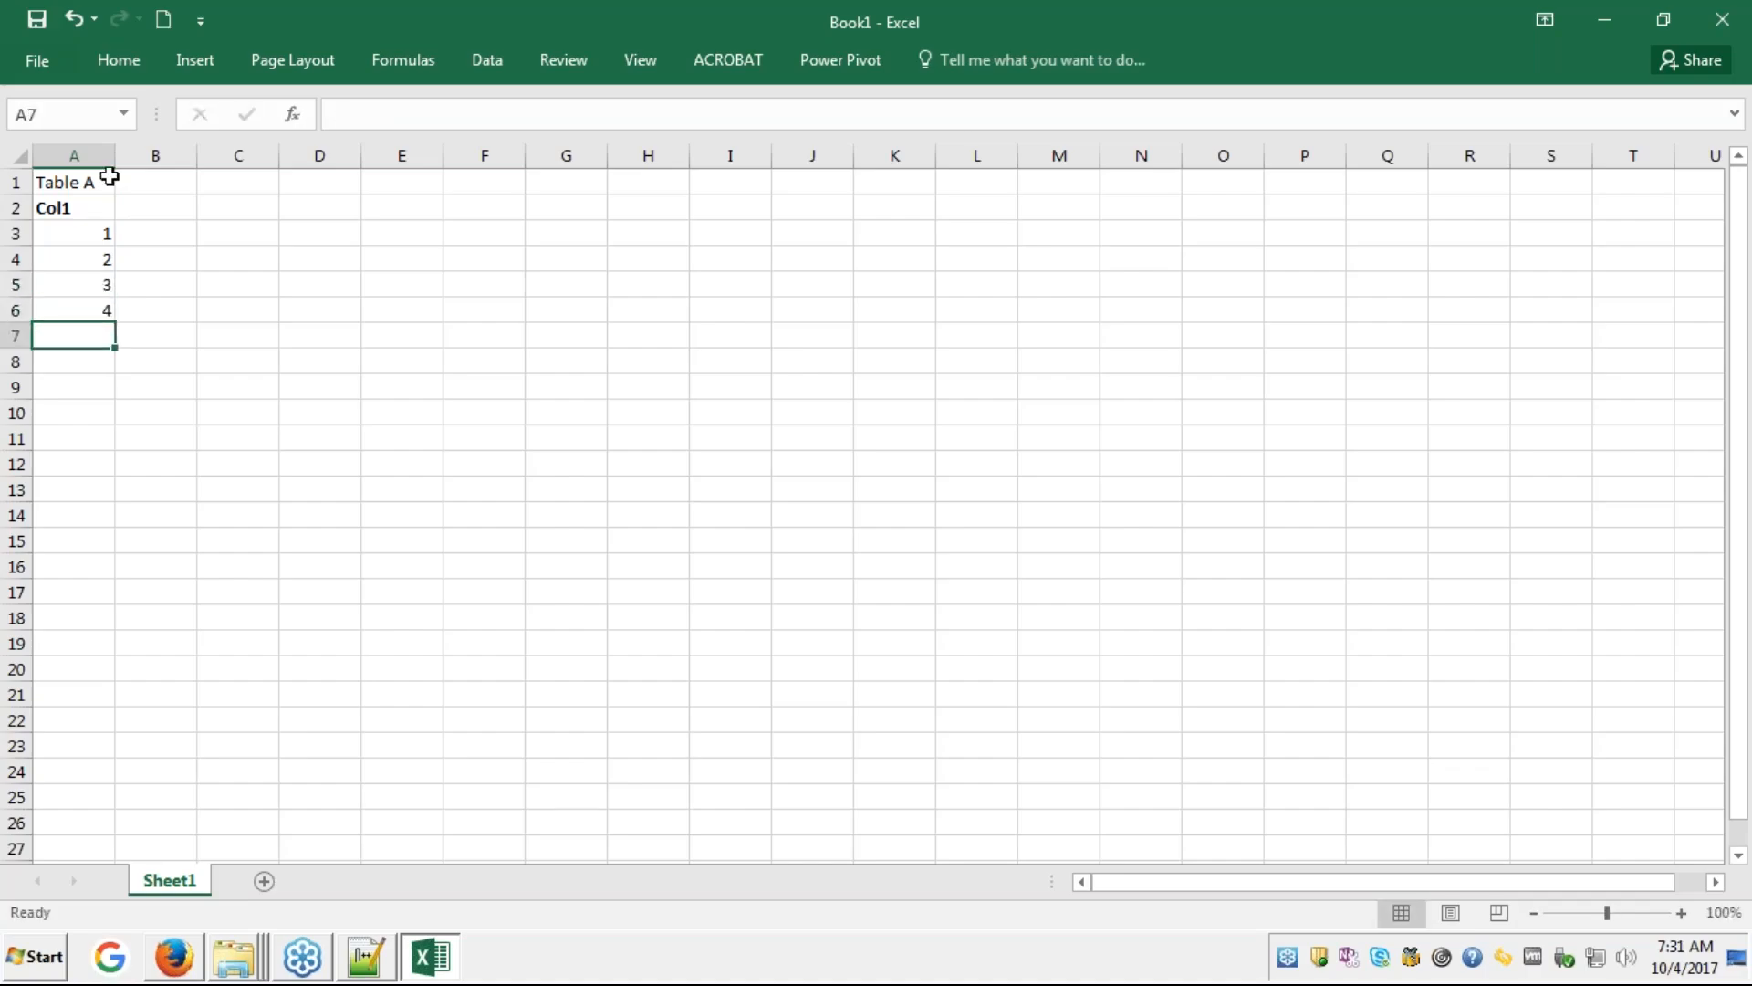
- Start a second table with the title Table B in cell C1 and the column header Col1 in C2
click(236, 188)
text(T)
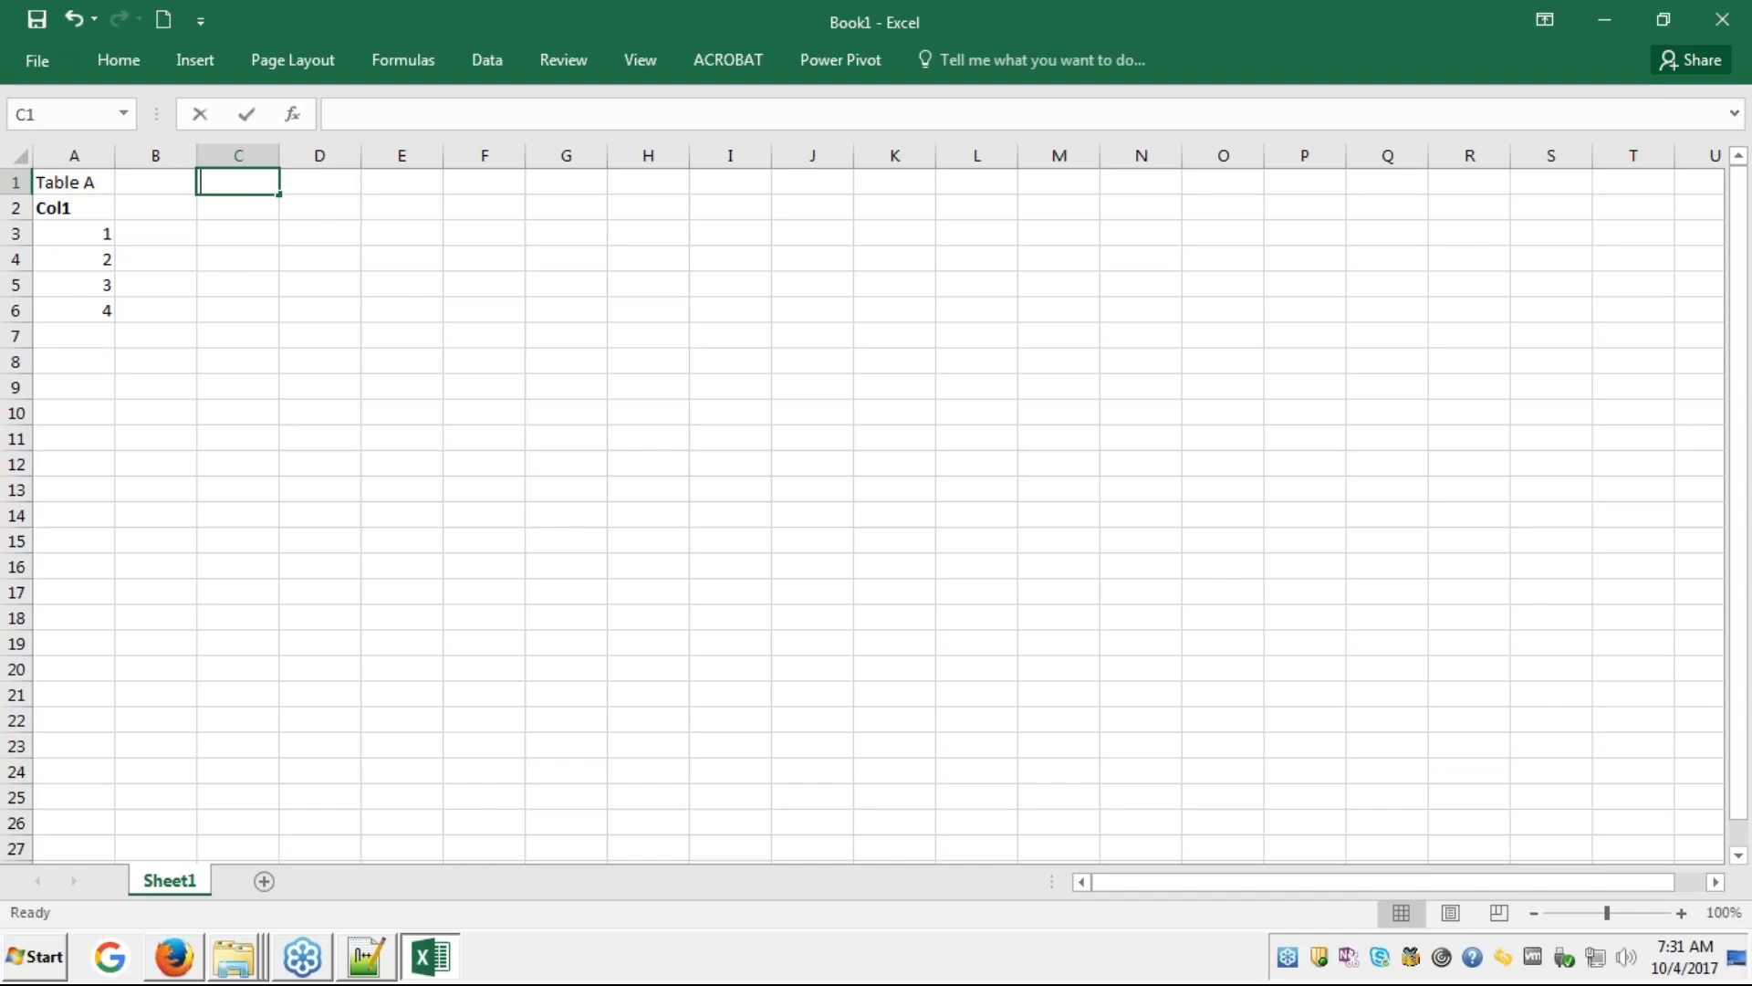
text(able B)
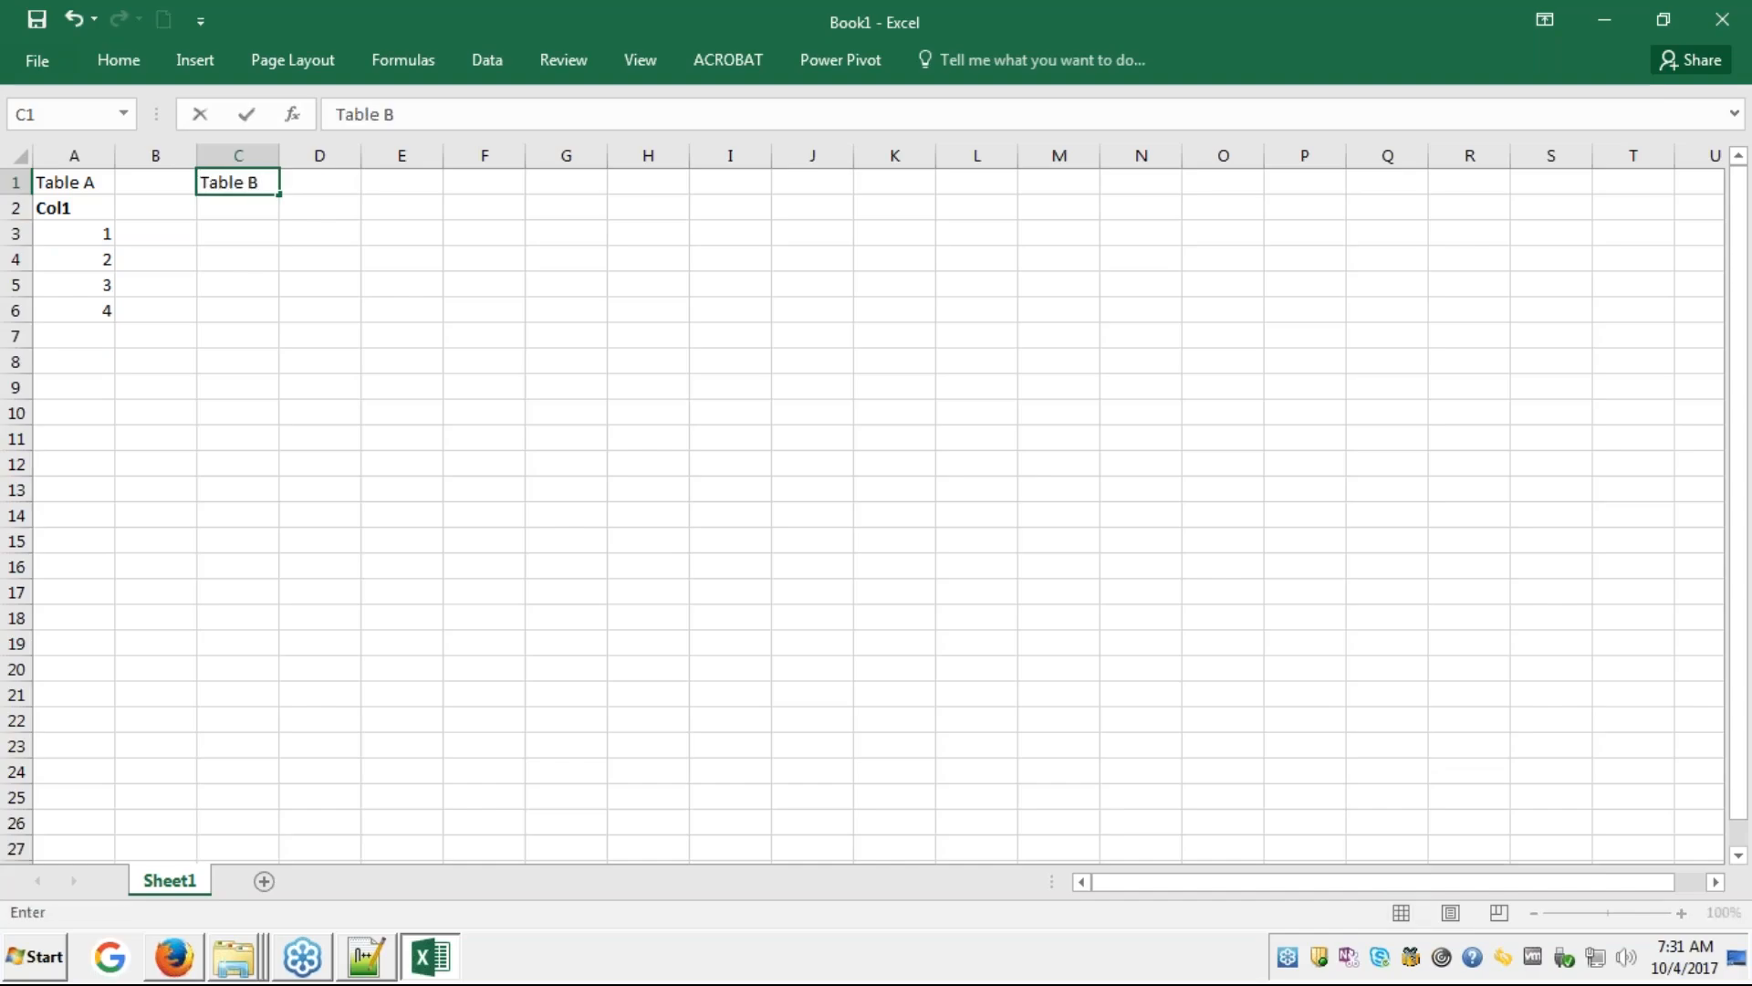
key(Return)
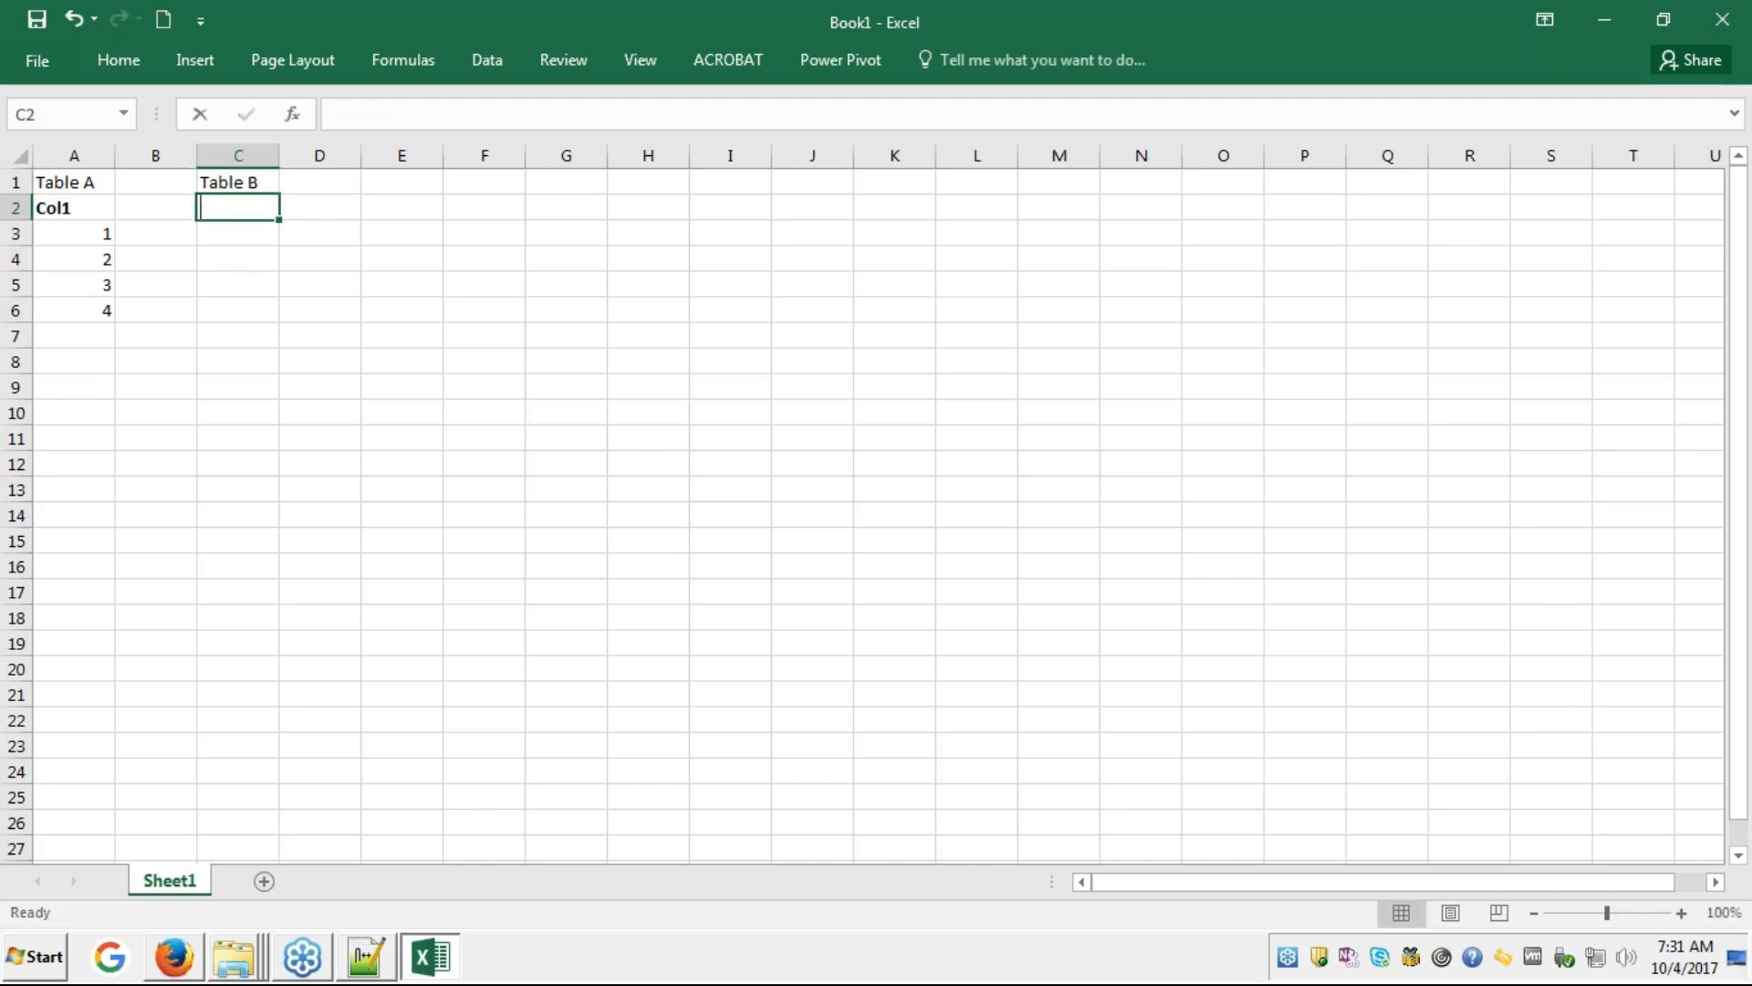
text(Col1)
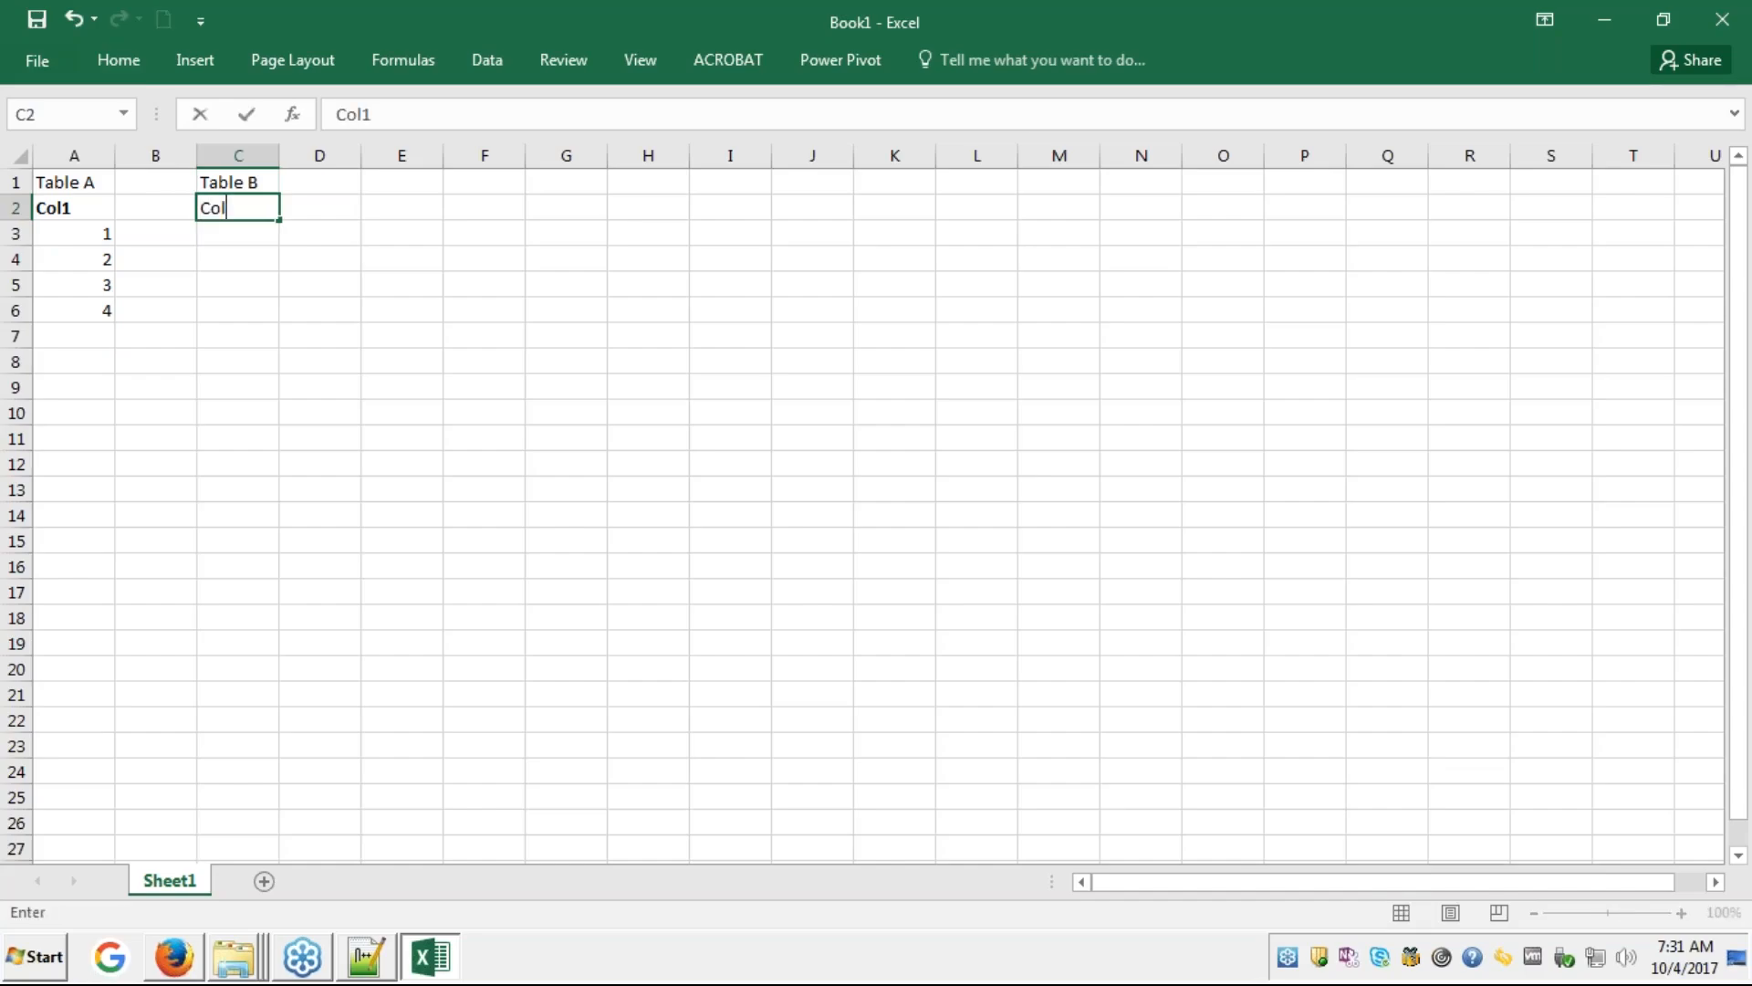
key(Return)
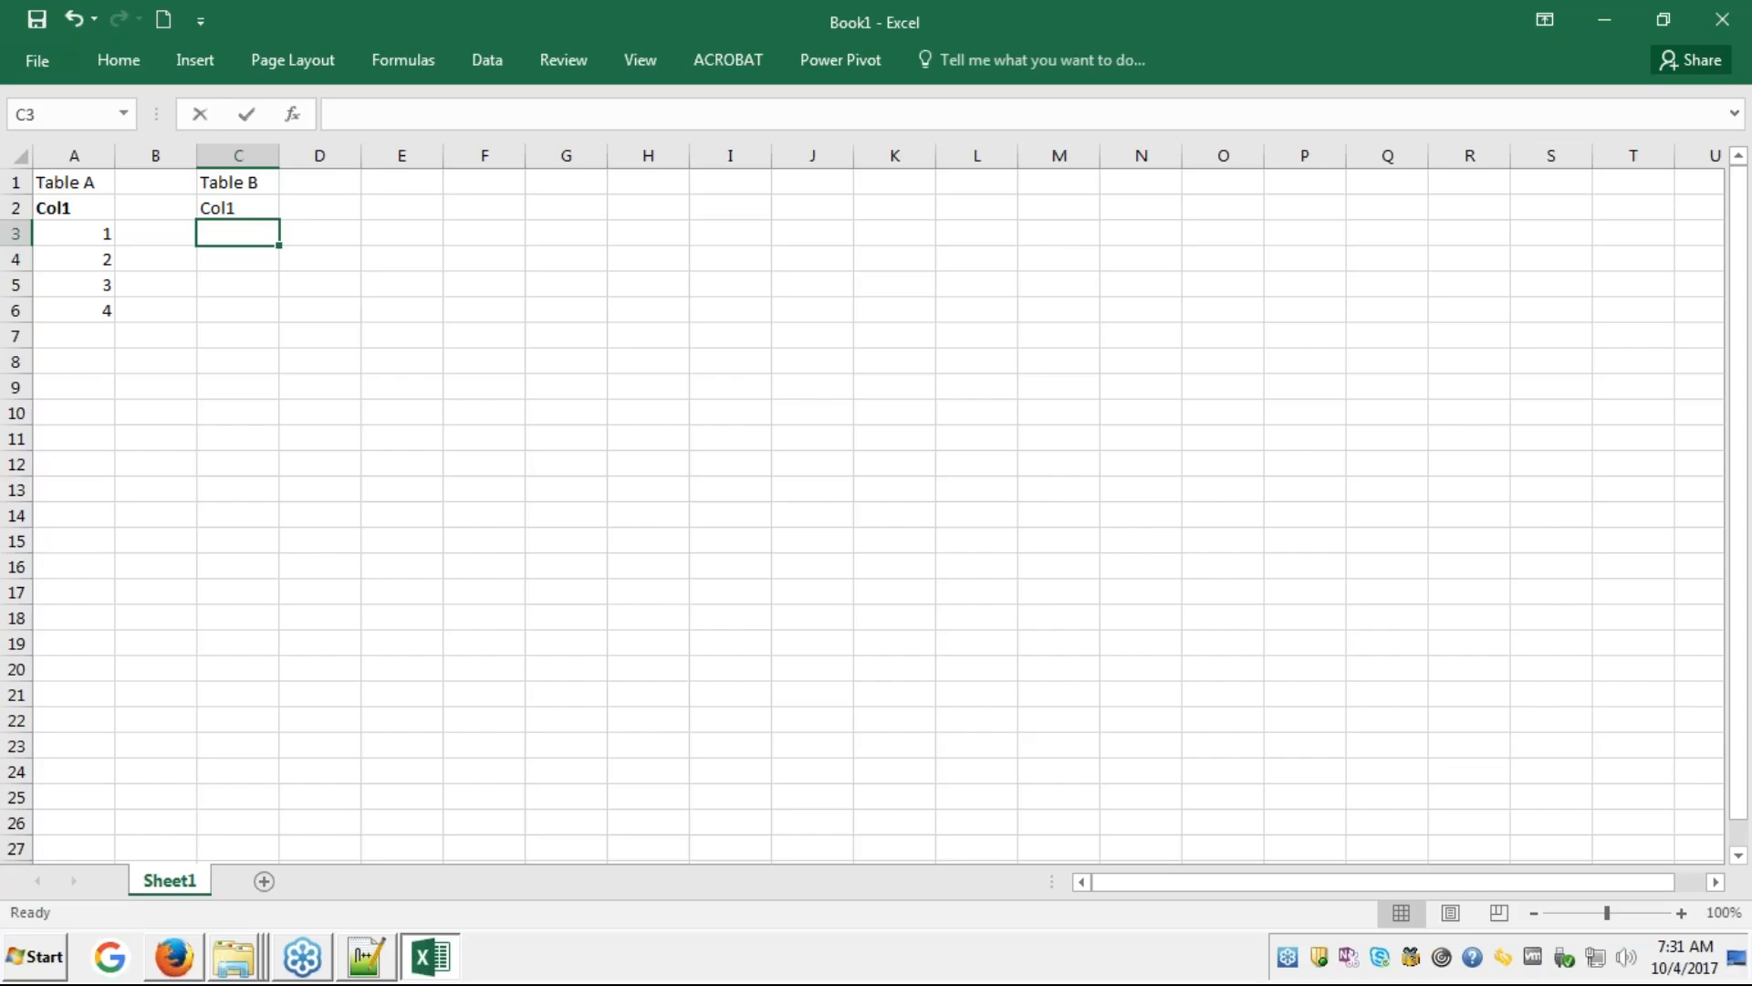
- Fill Table B's Col1 with the values 5, 6, 1 and 7 in cells C3 to C6
text(1)
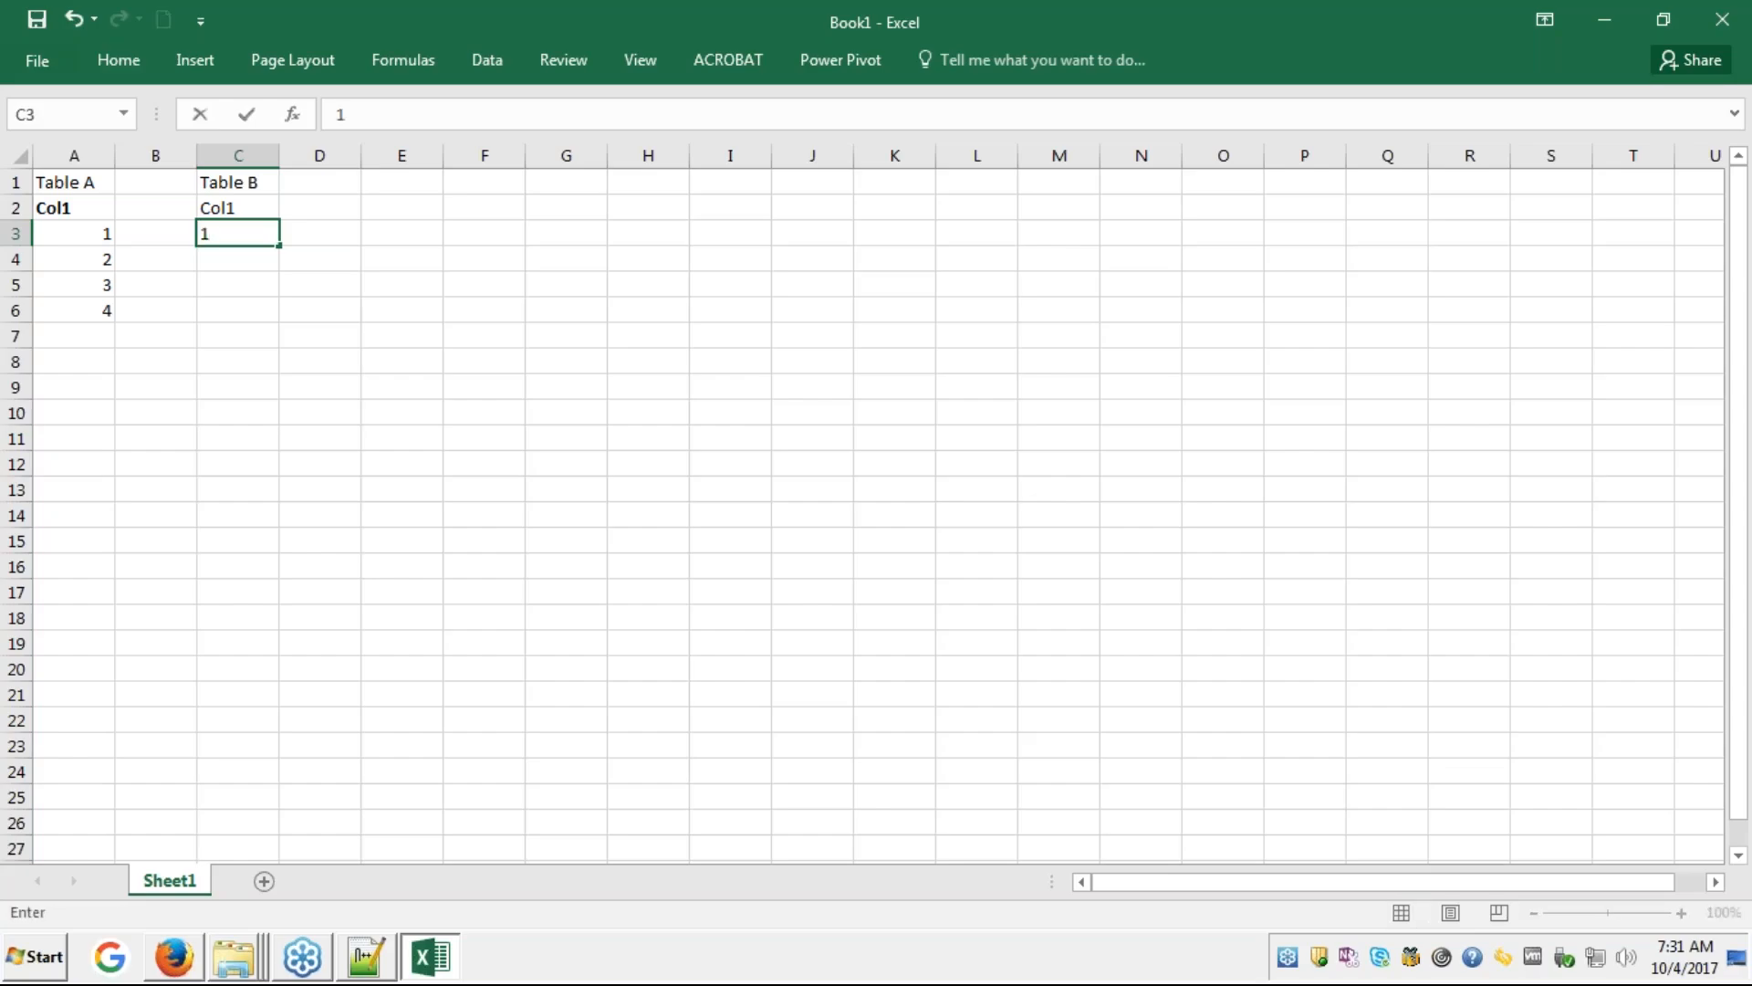
key(BackSpace)
text(5)
key(Return)
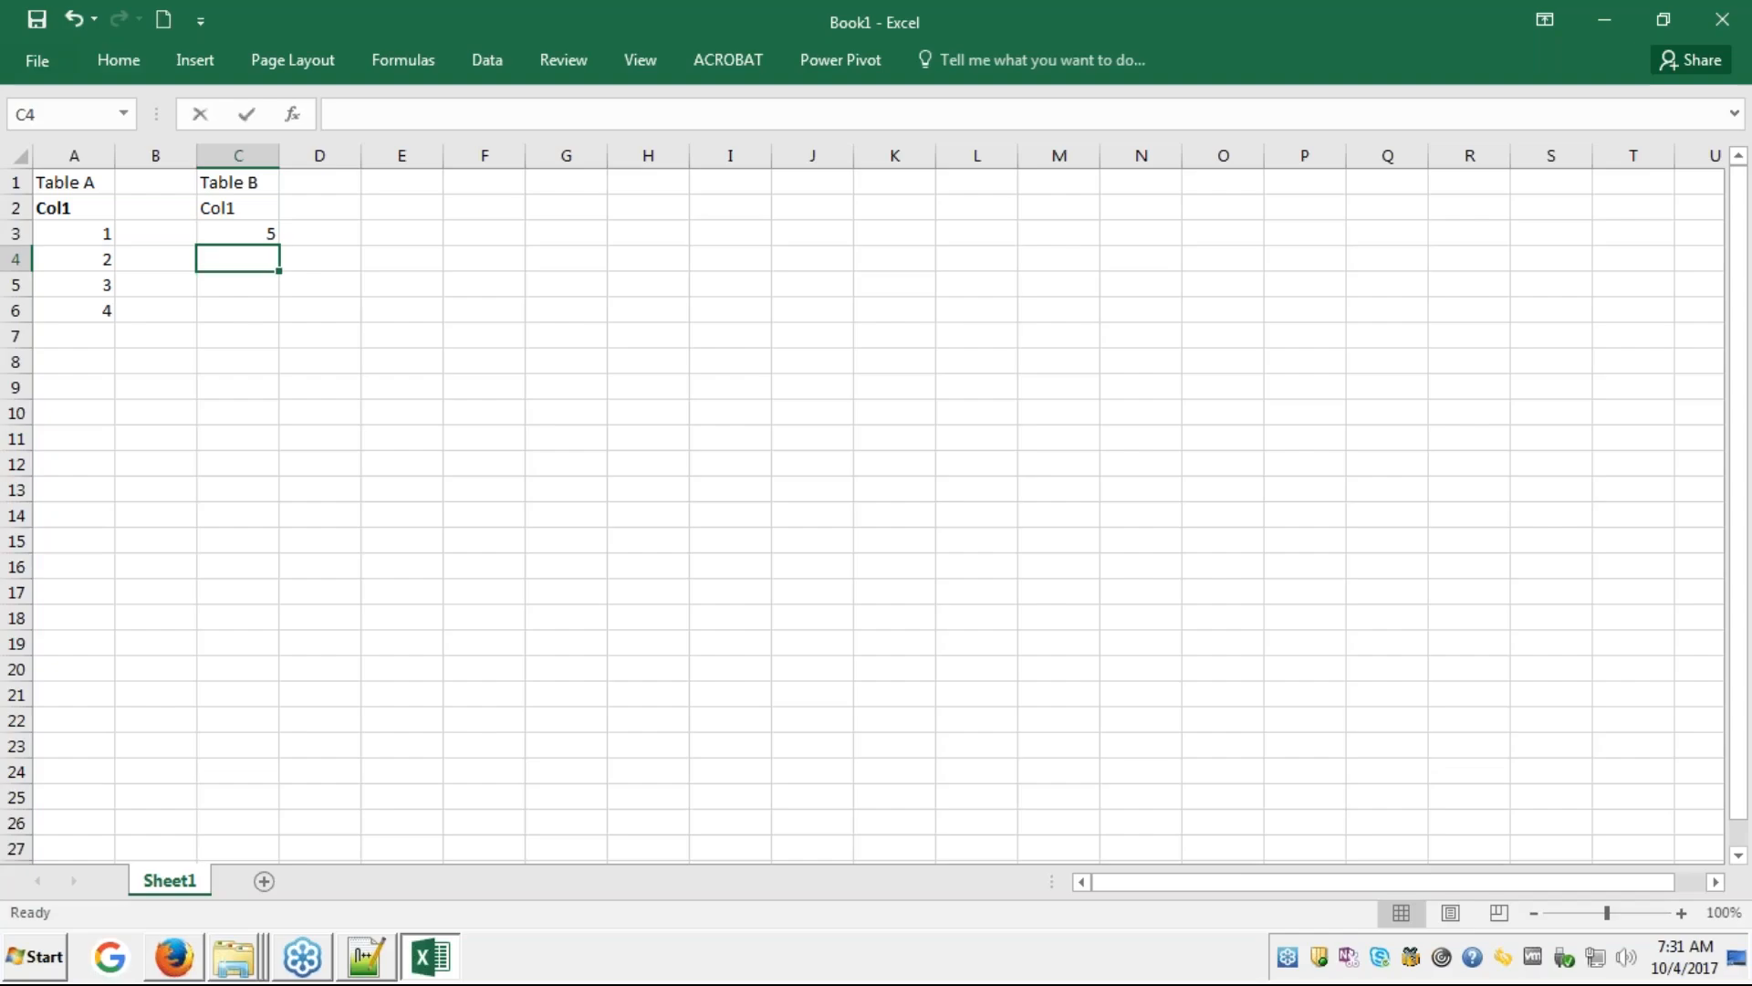
text(6)
key(Return)
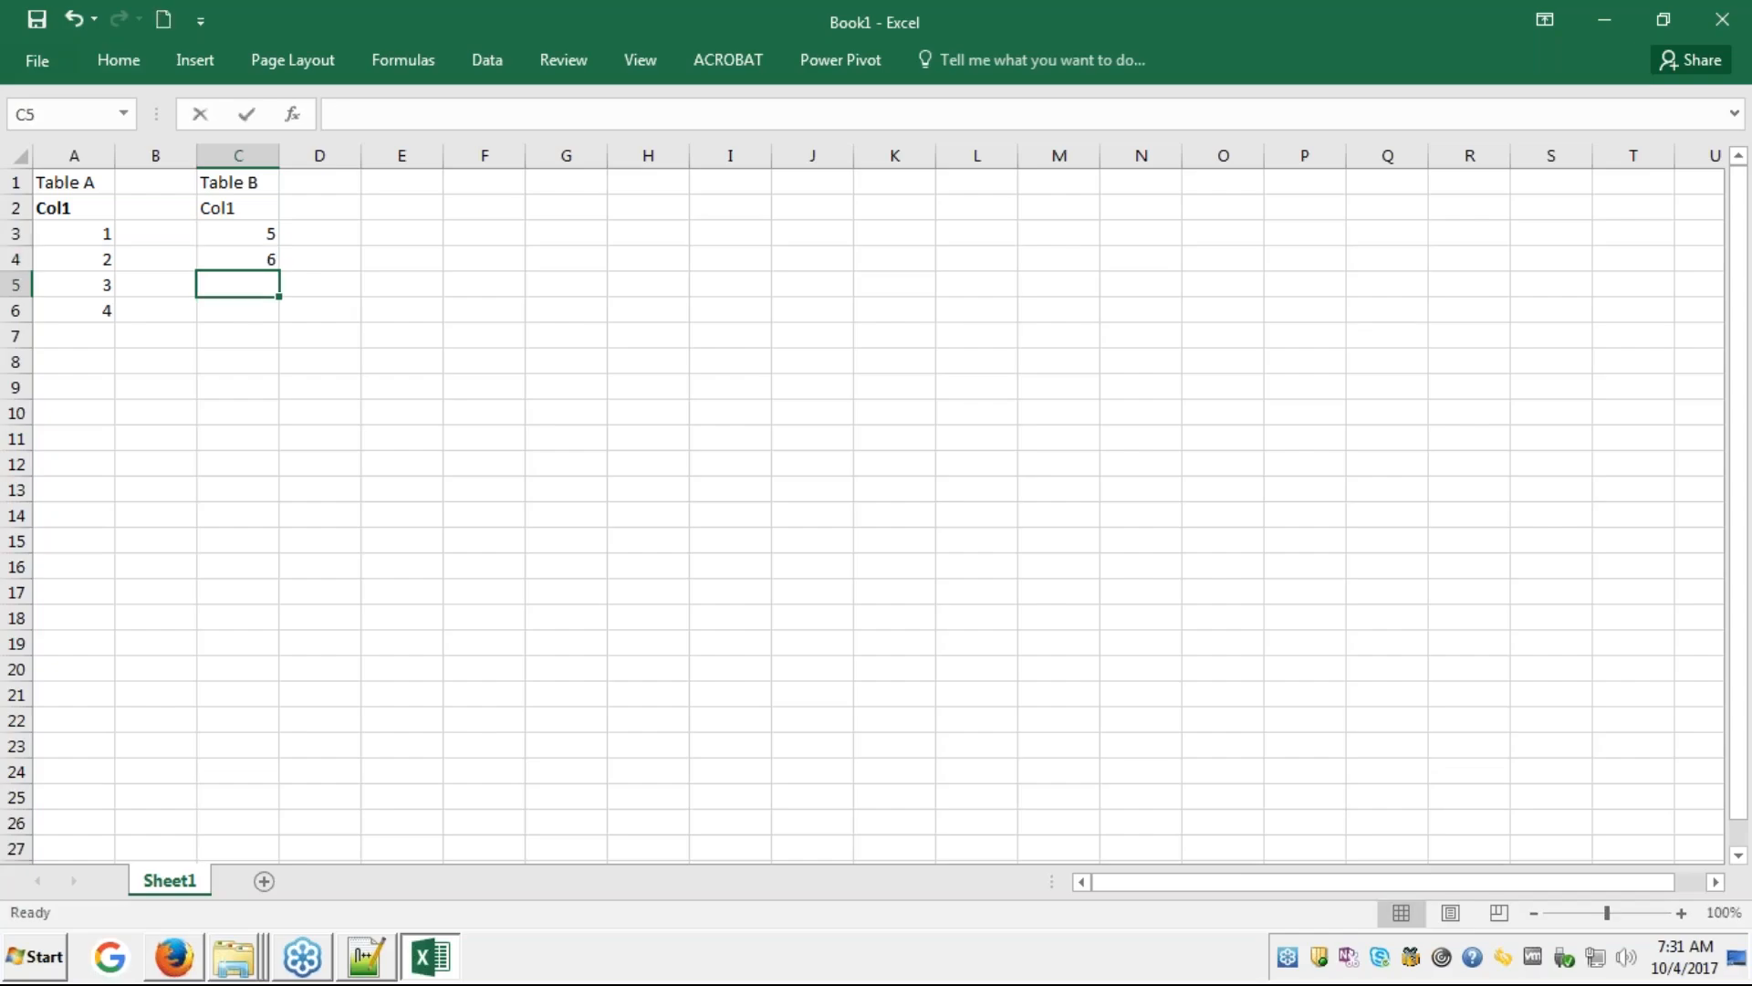
text(1)
key(Return)
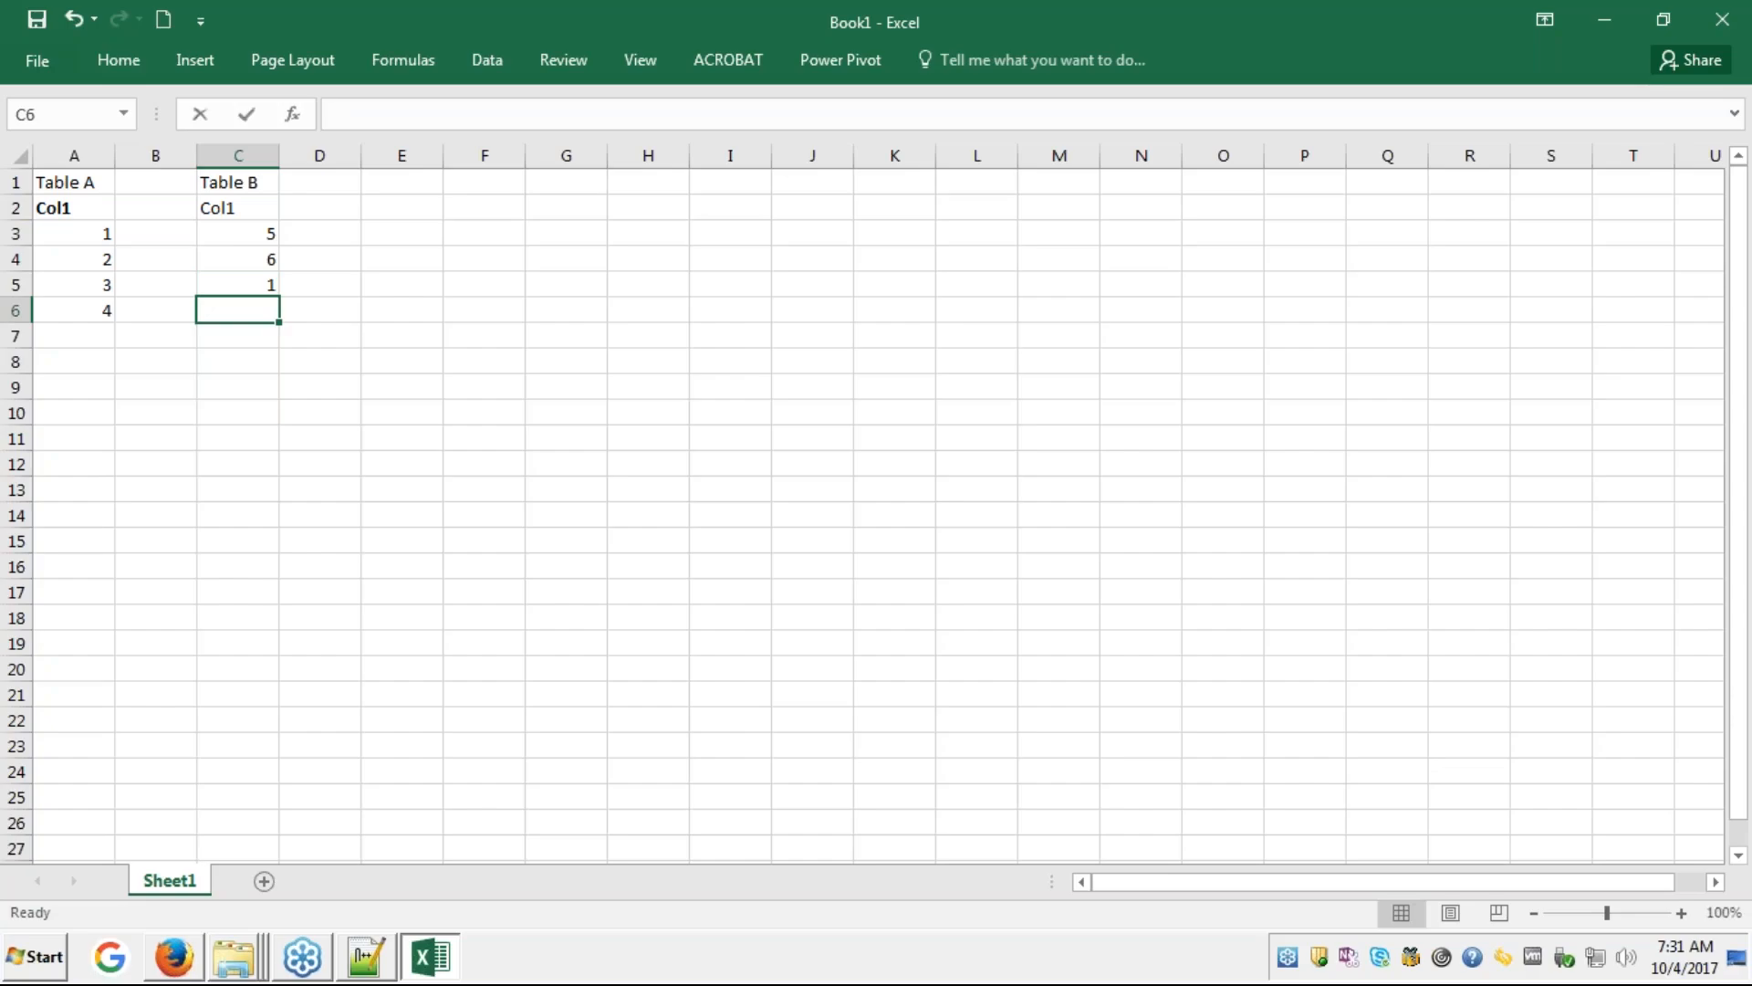
text(7)
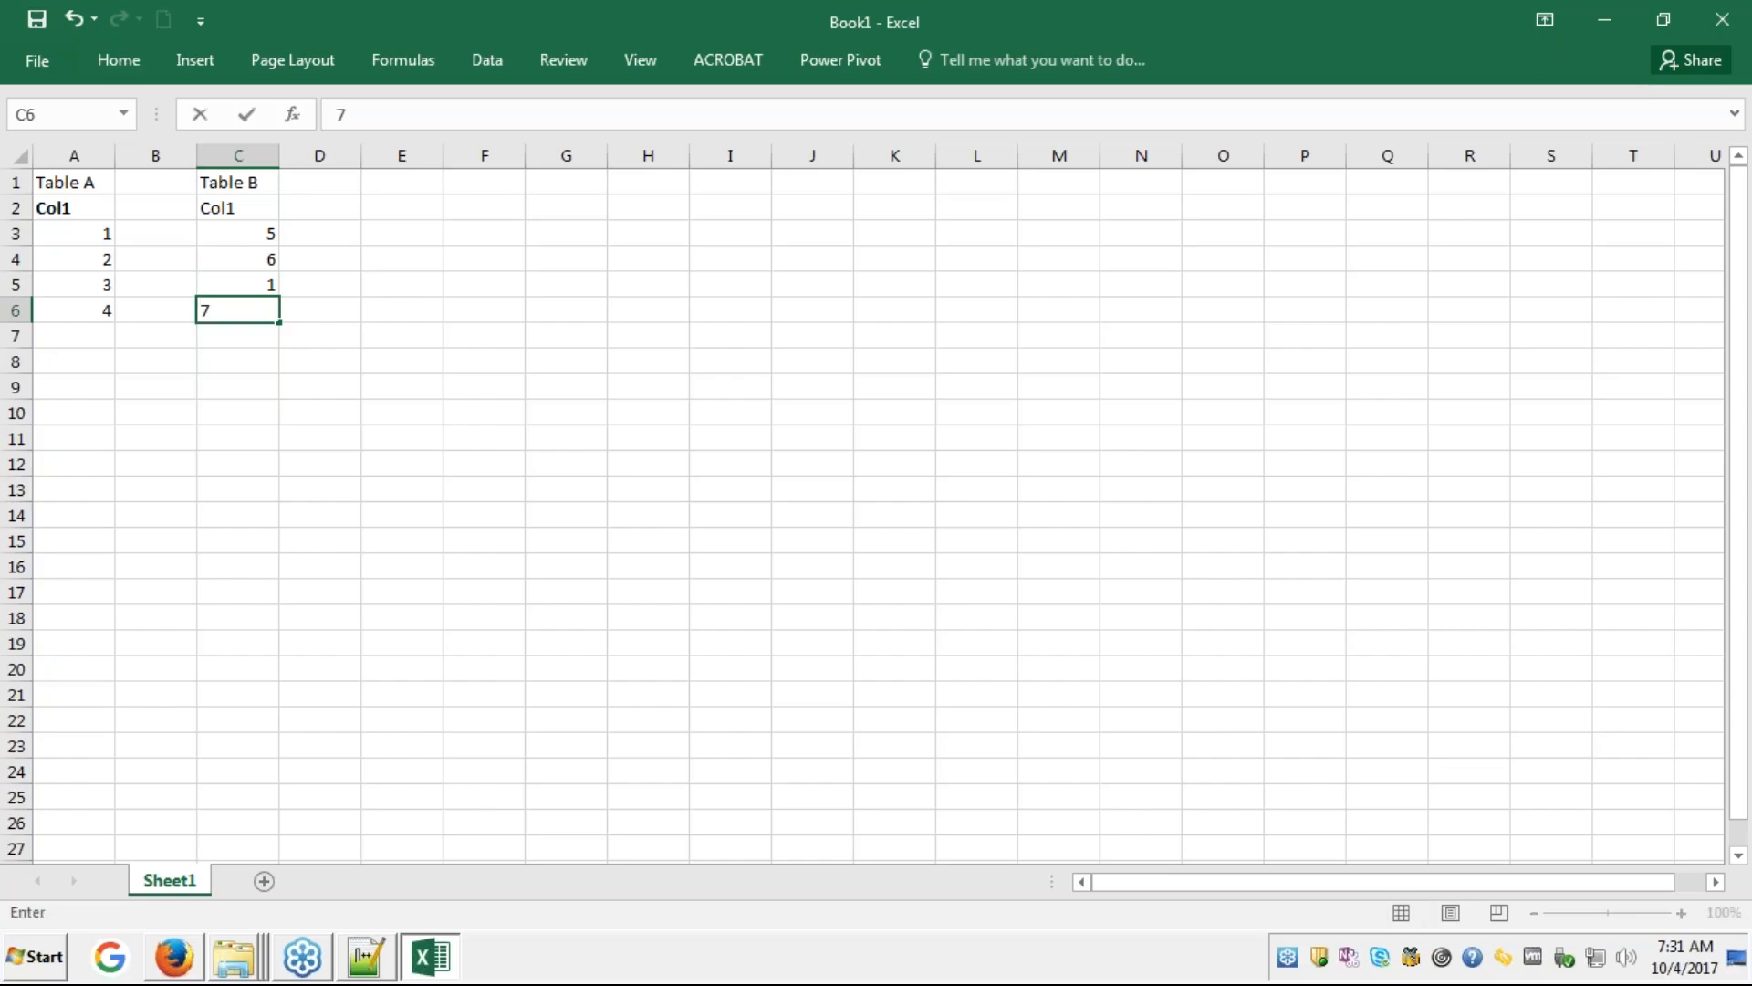
key(Return)
key(Return)
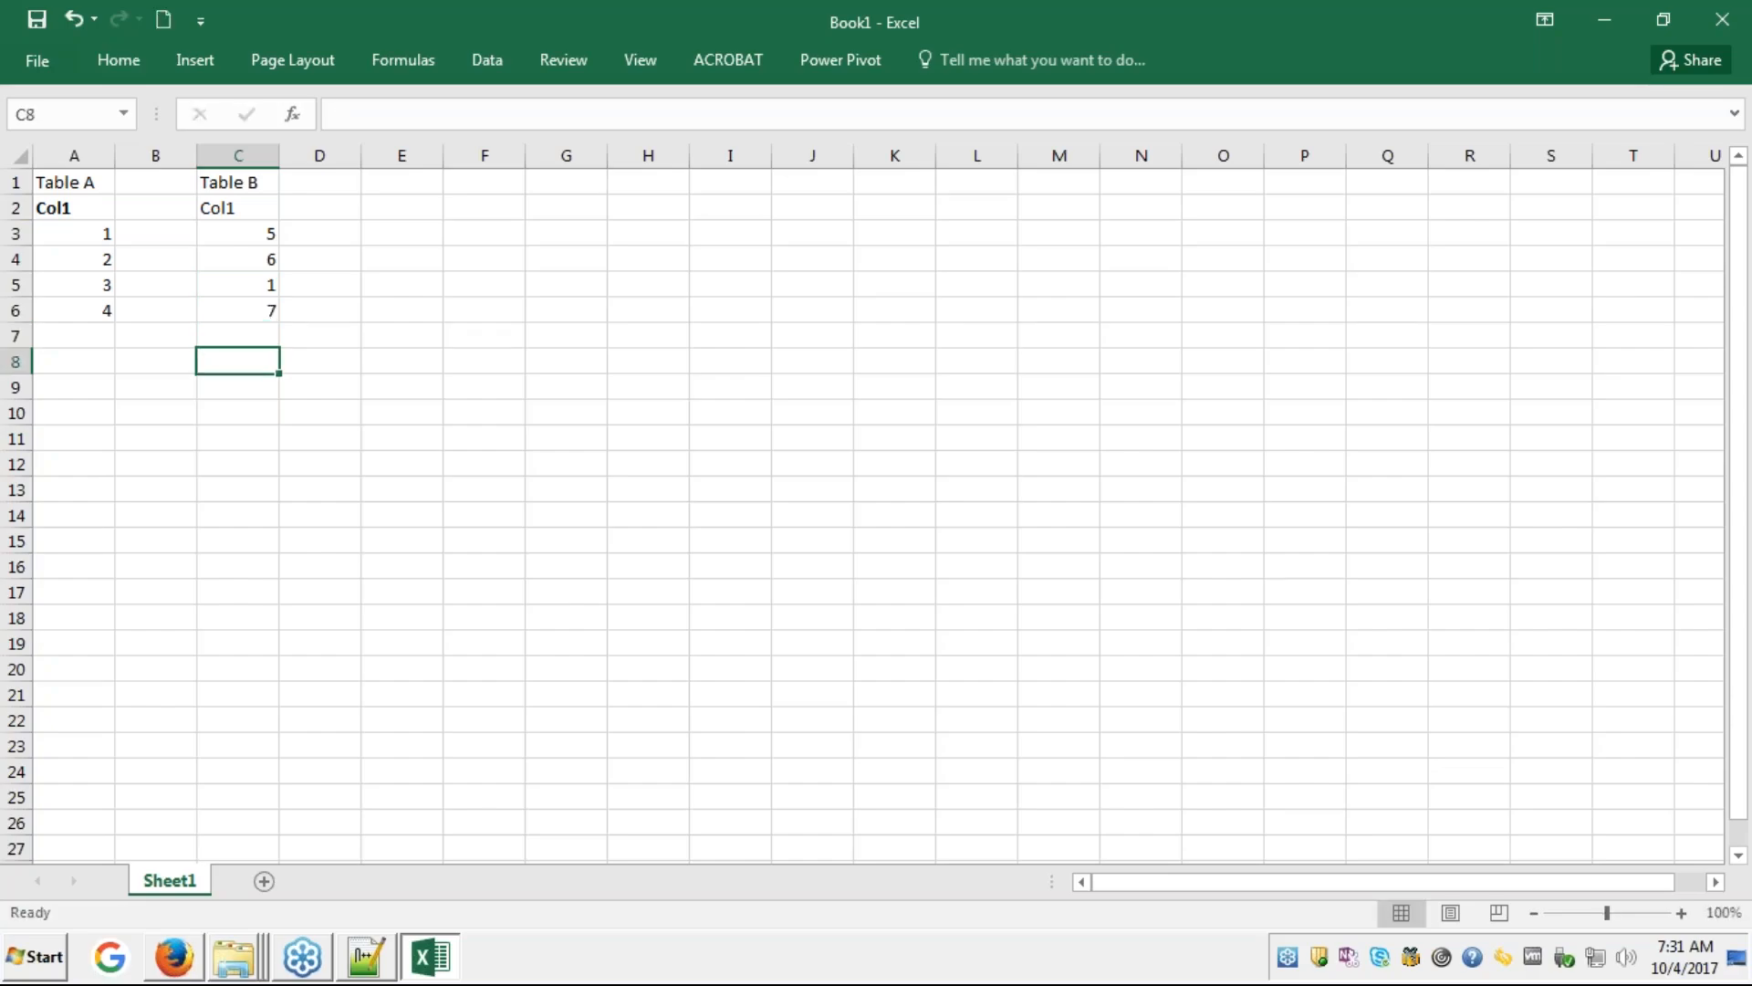
- Enter the label Inner Join in cell A8 below Table A
key(Left)
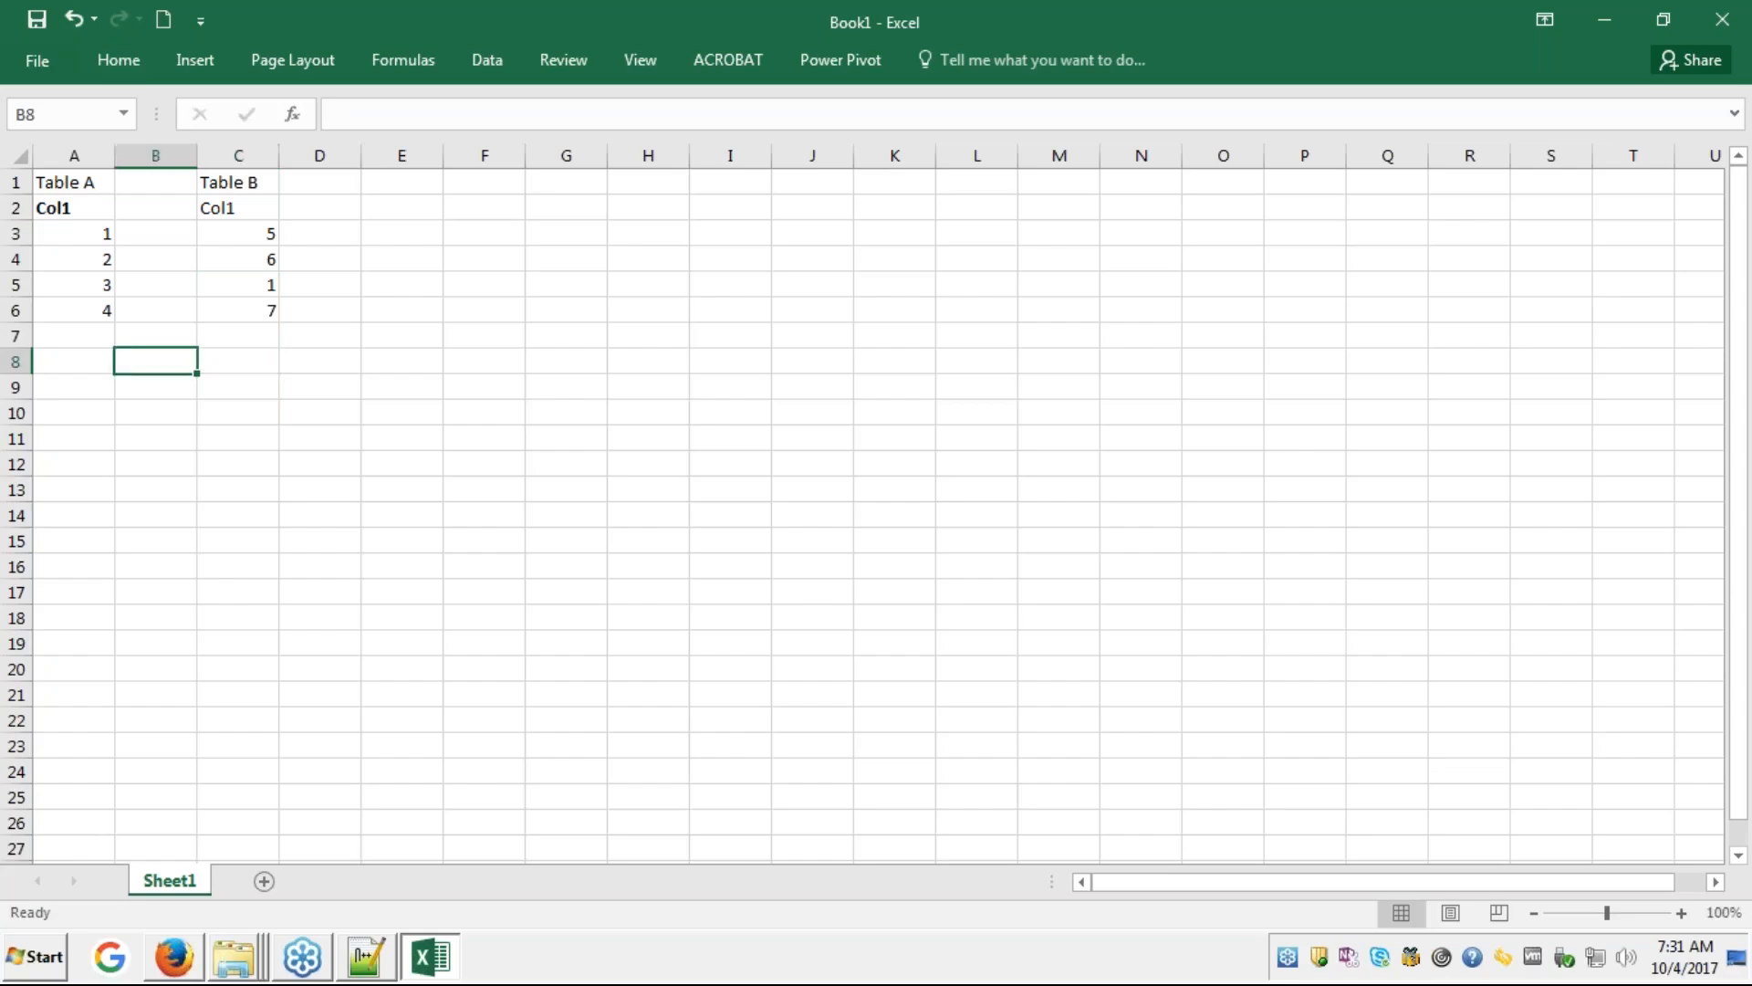
key(Left)
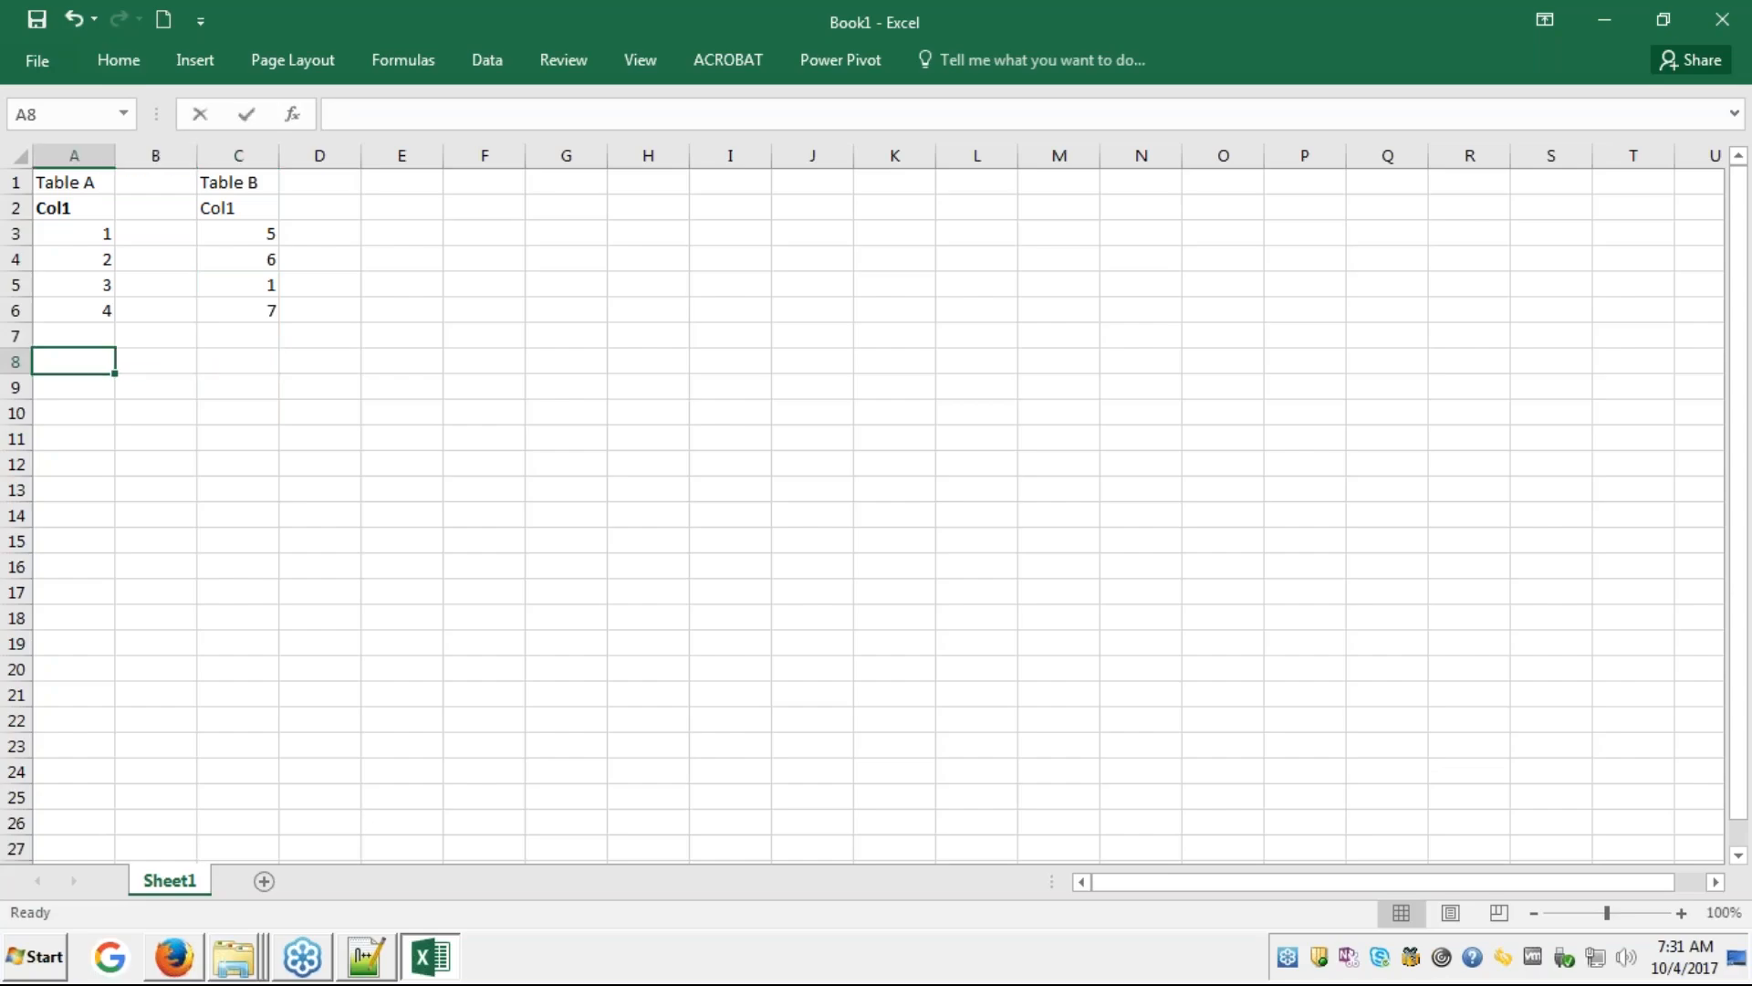
text(Ineer Jo)
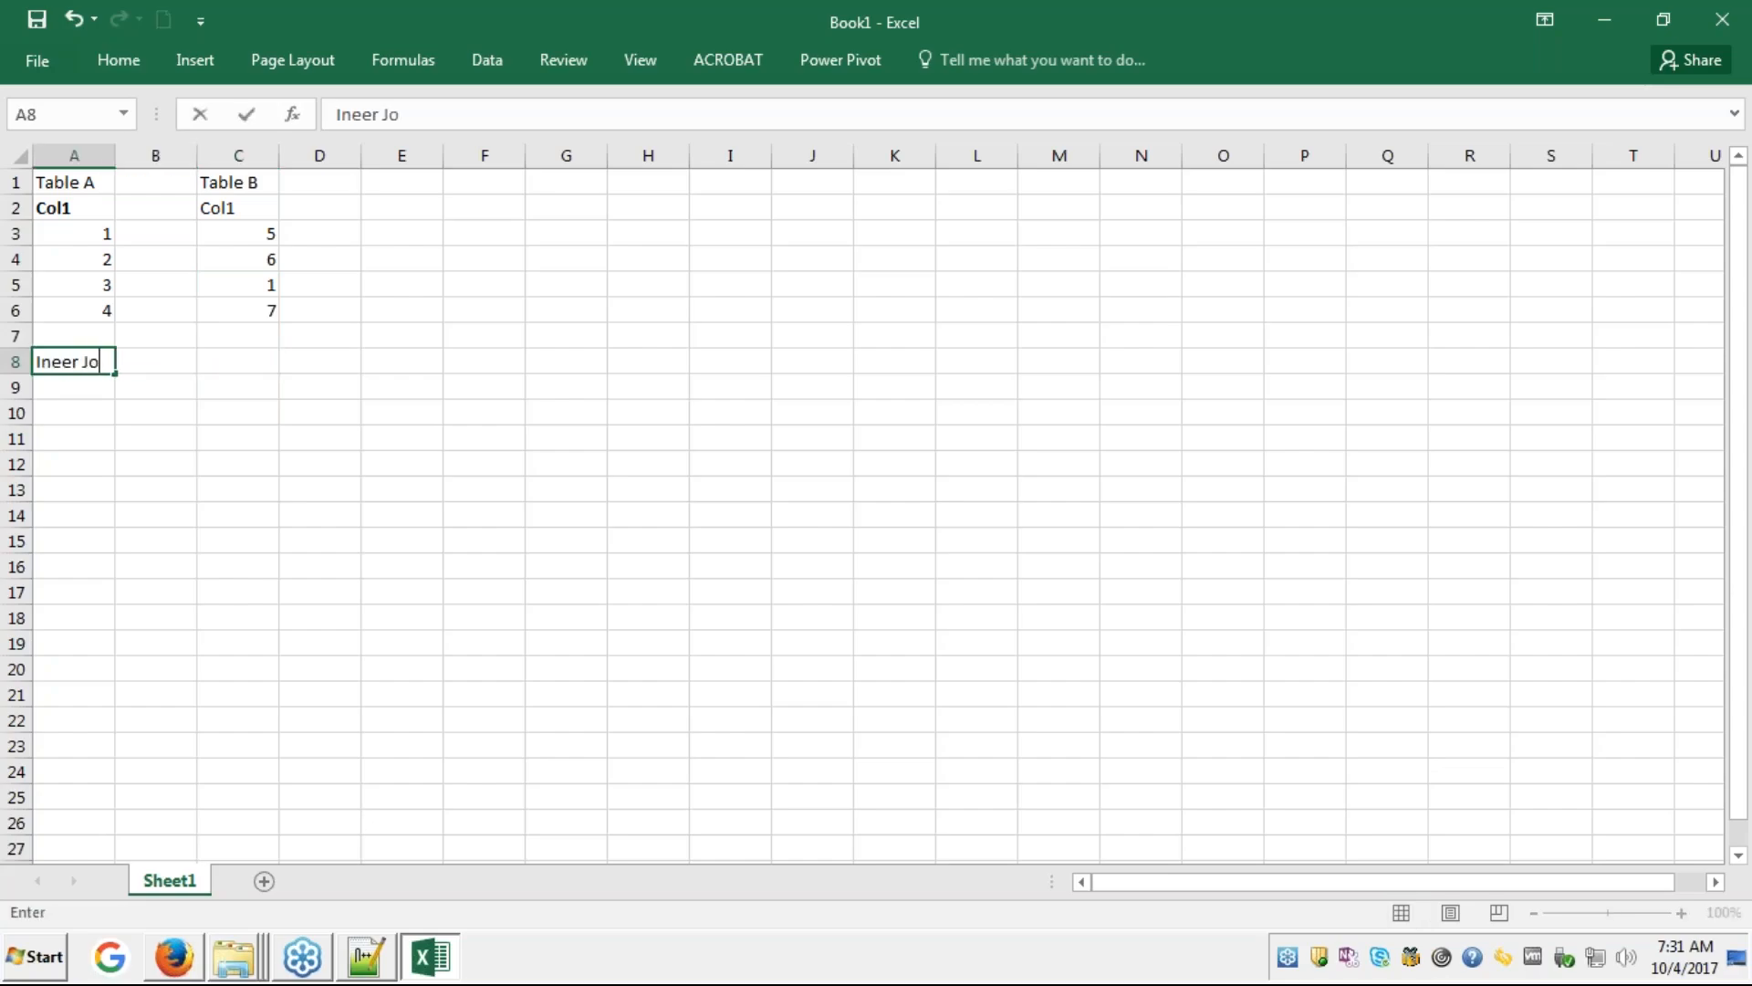
text(in)
key(BackSpace)
key(BackSpace)
key(BackSpace)
key(BackSpace)
key(BackSpace)
key(BackSpace)
key(BackSpace)
key(BackSpace)
text(ner Join)
key(Return)
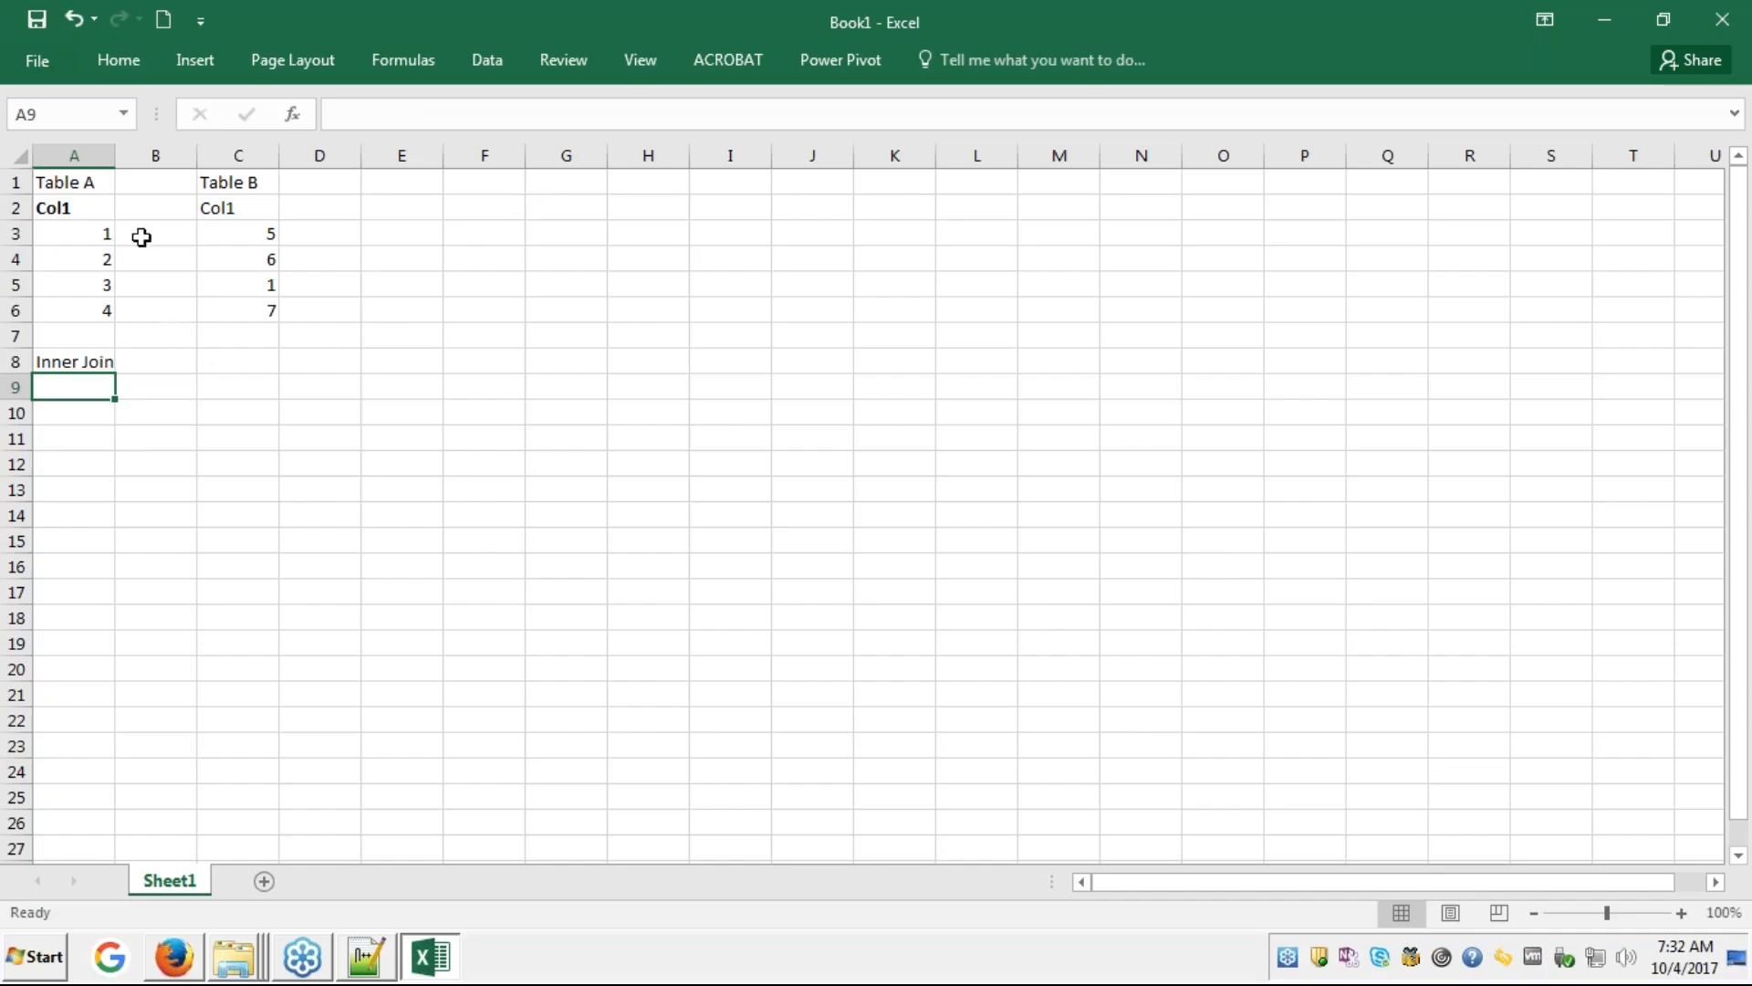
- Compare the first value of Table A's Col1 in cell A3 with each Table B value in cells C3 to C6
click(100, 239)
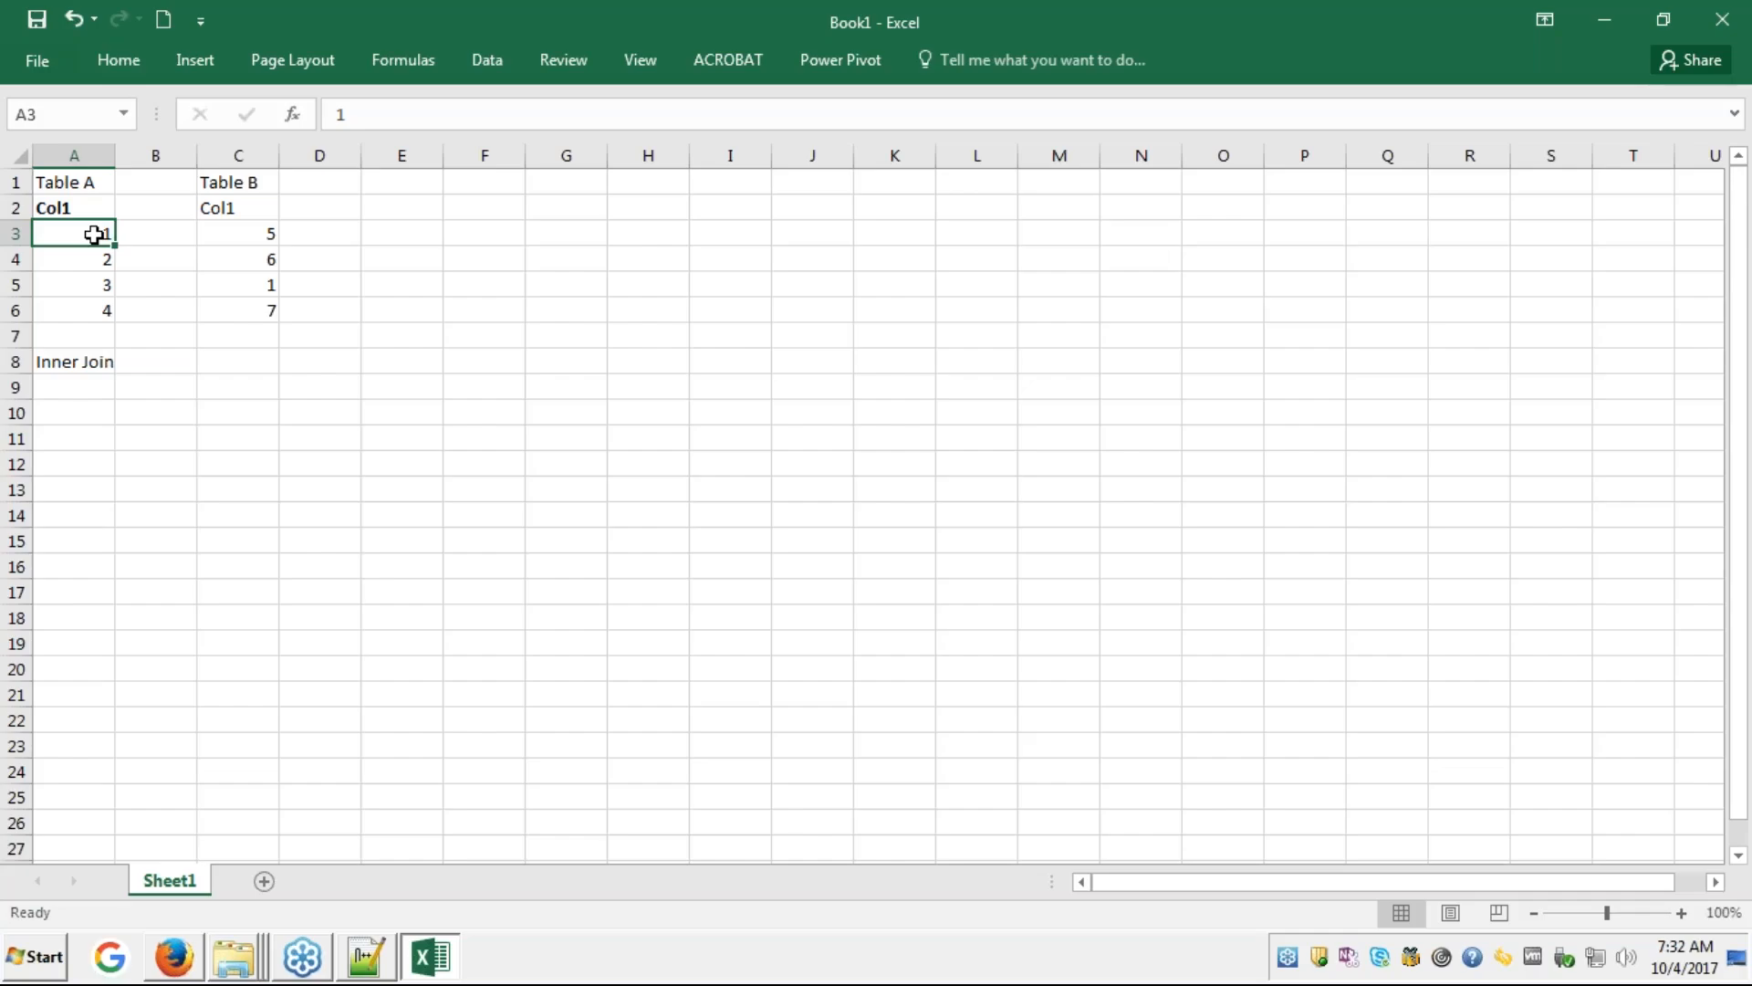
click(263, 237)
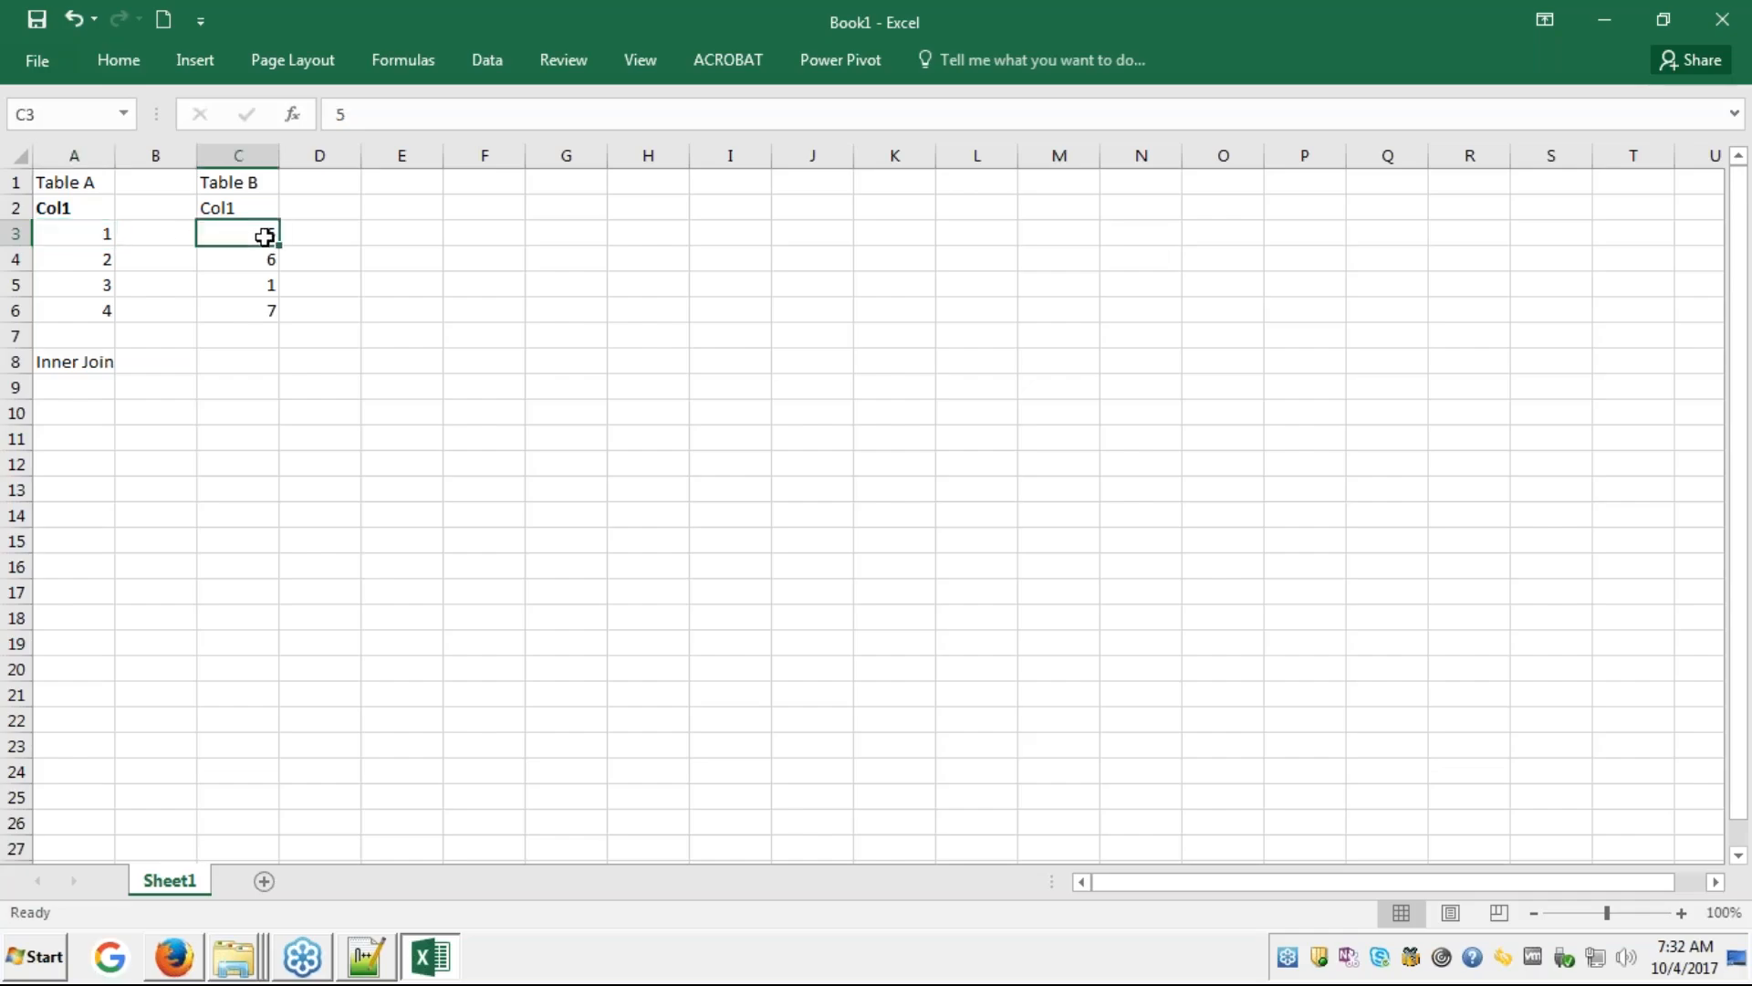
key(Down)
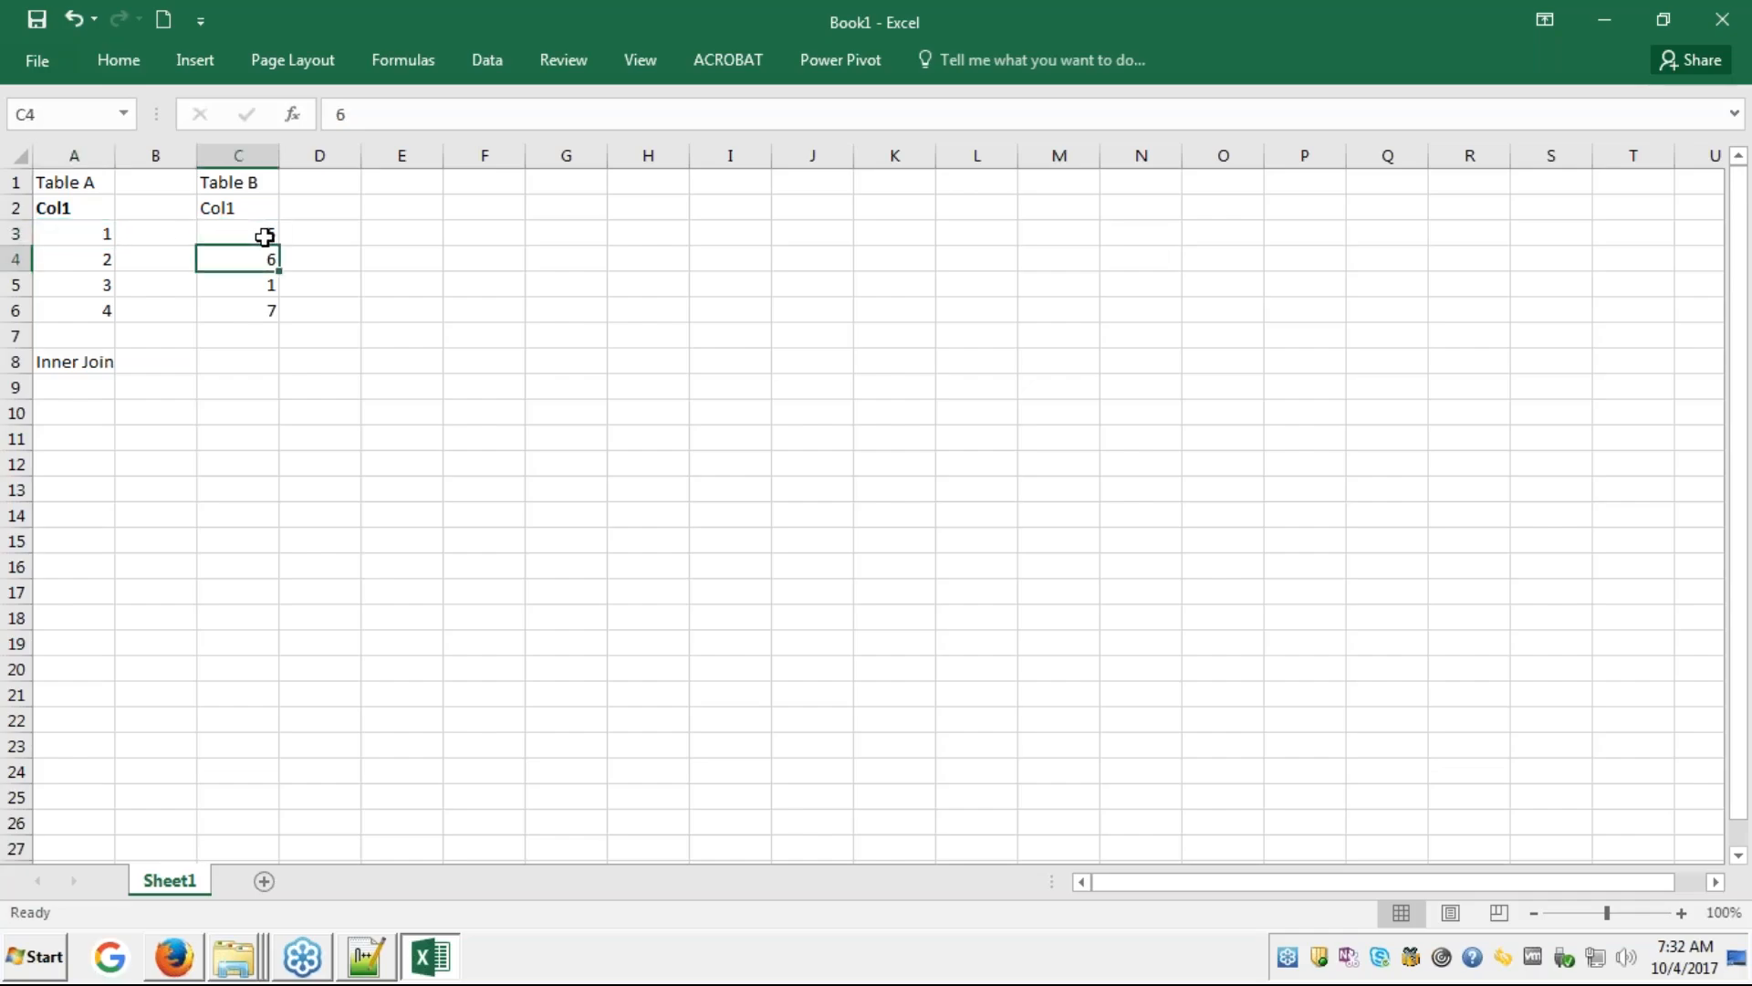
key(Down)
key(Down)
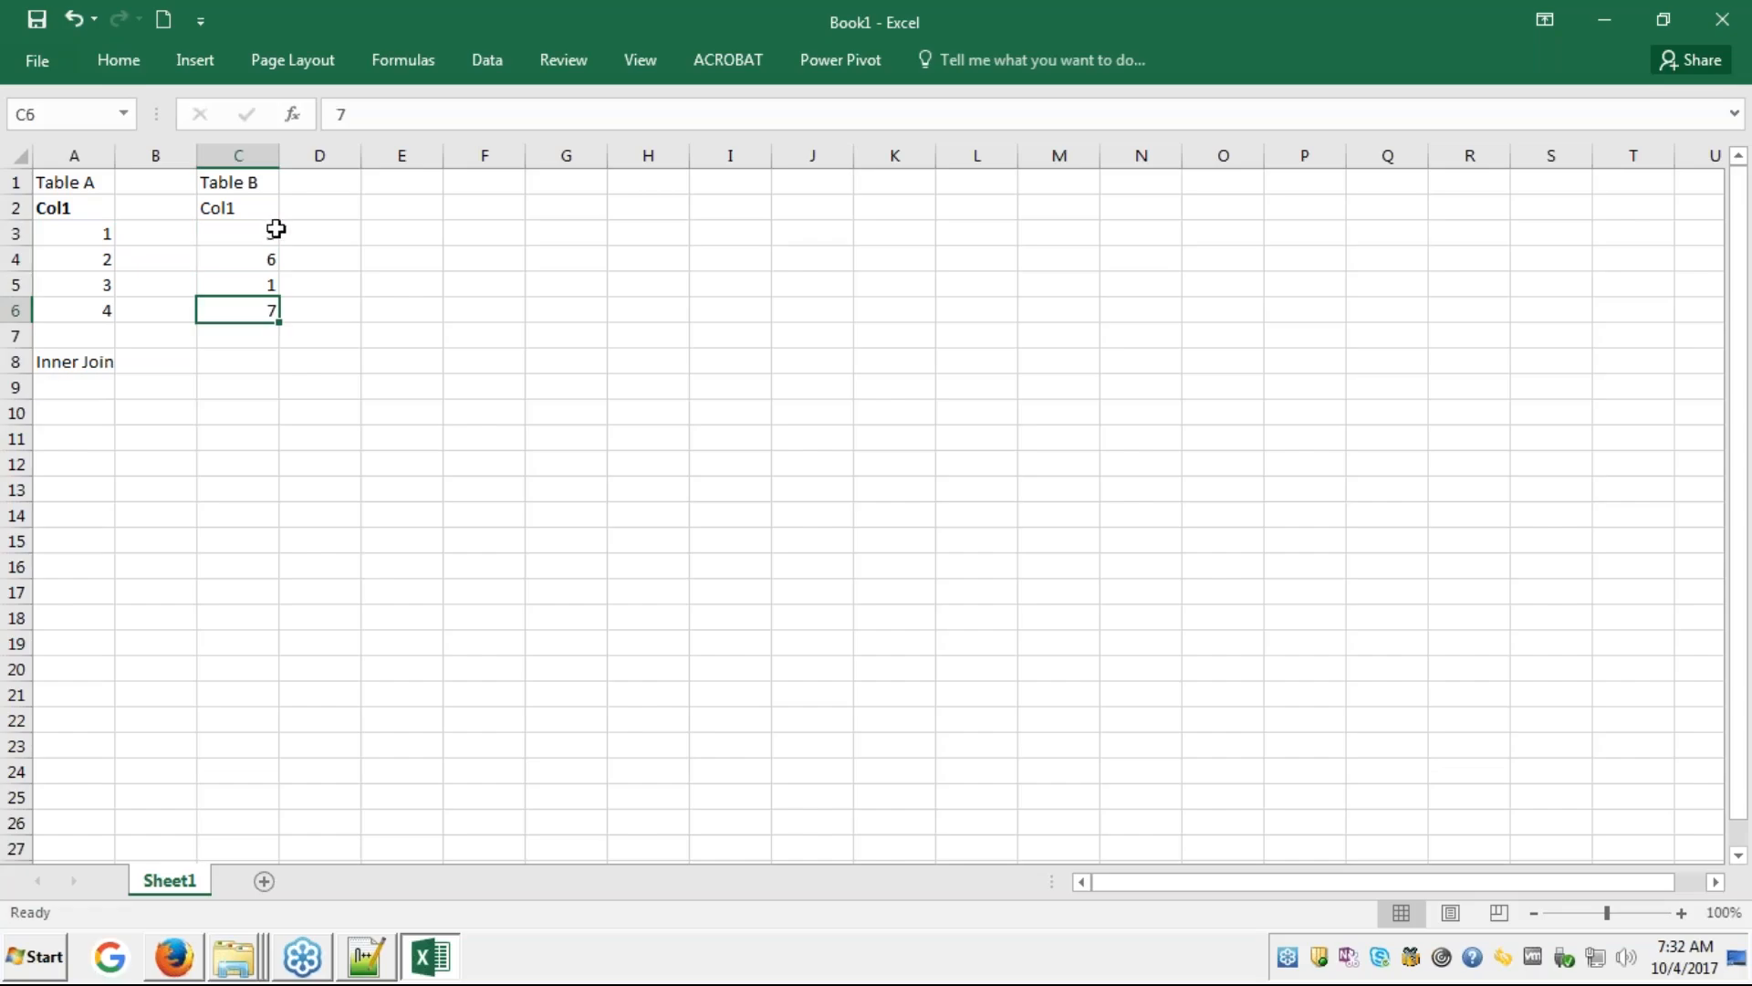
click(427, 239)
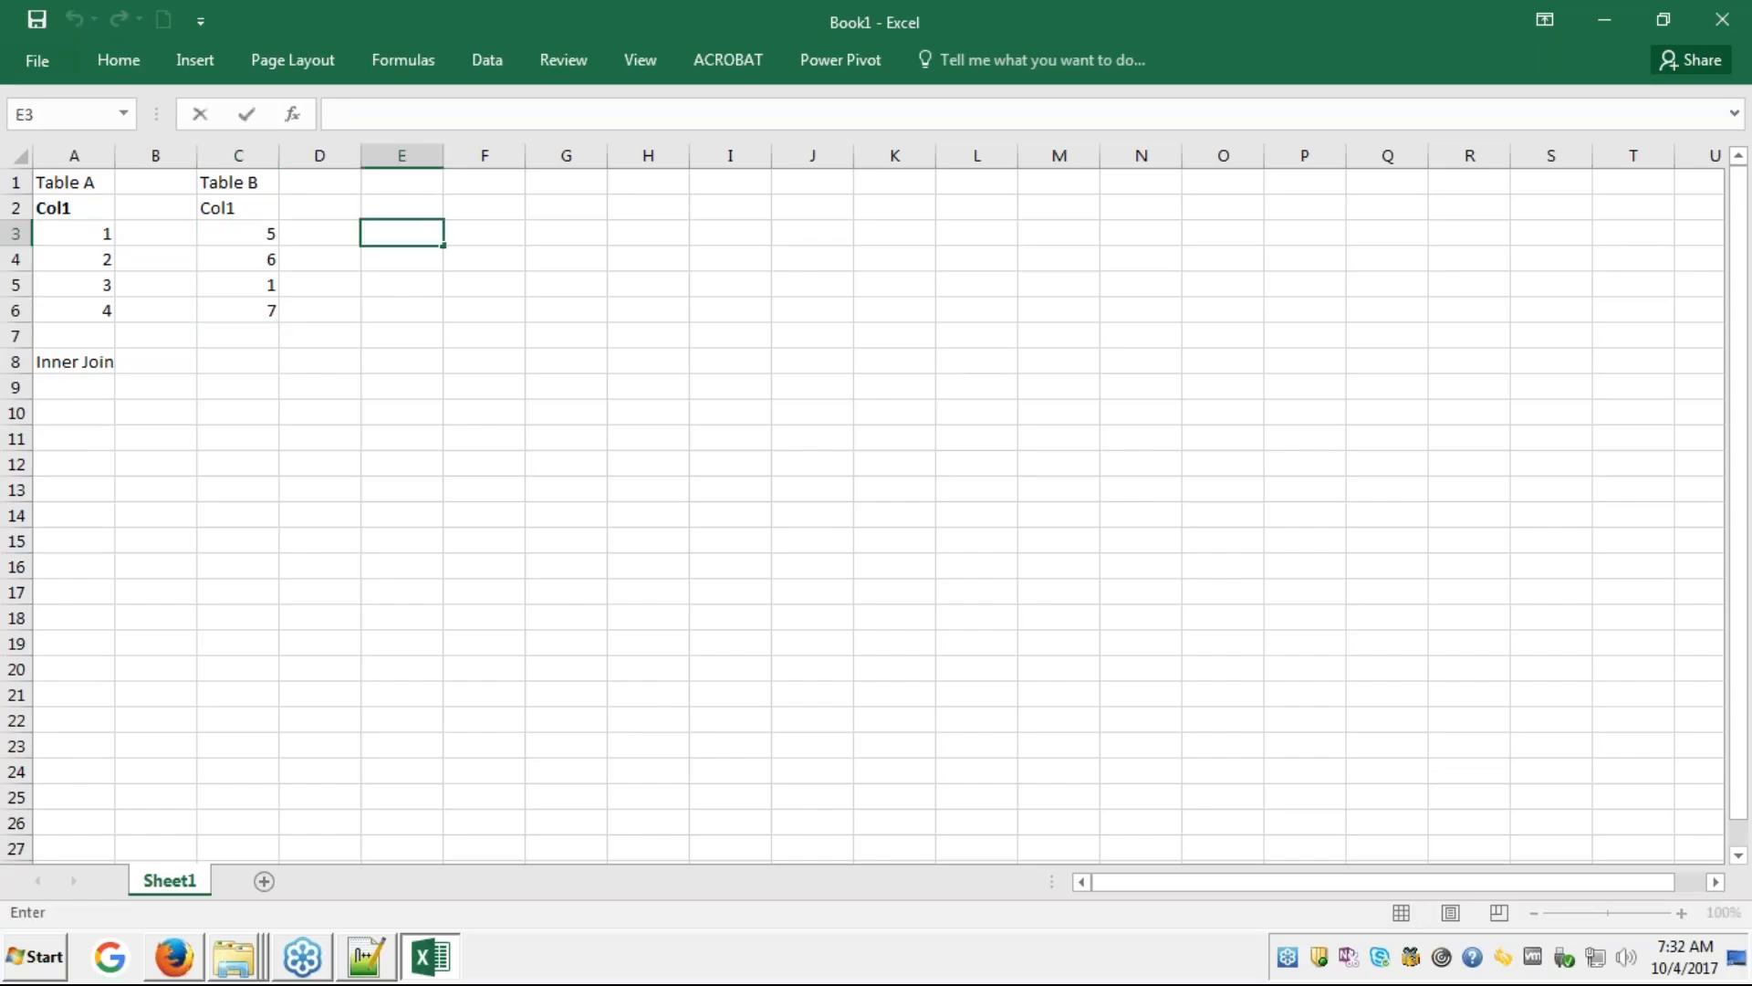
key(super+r)
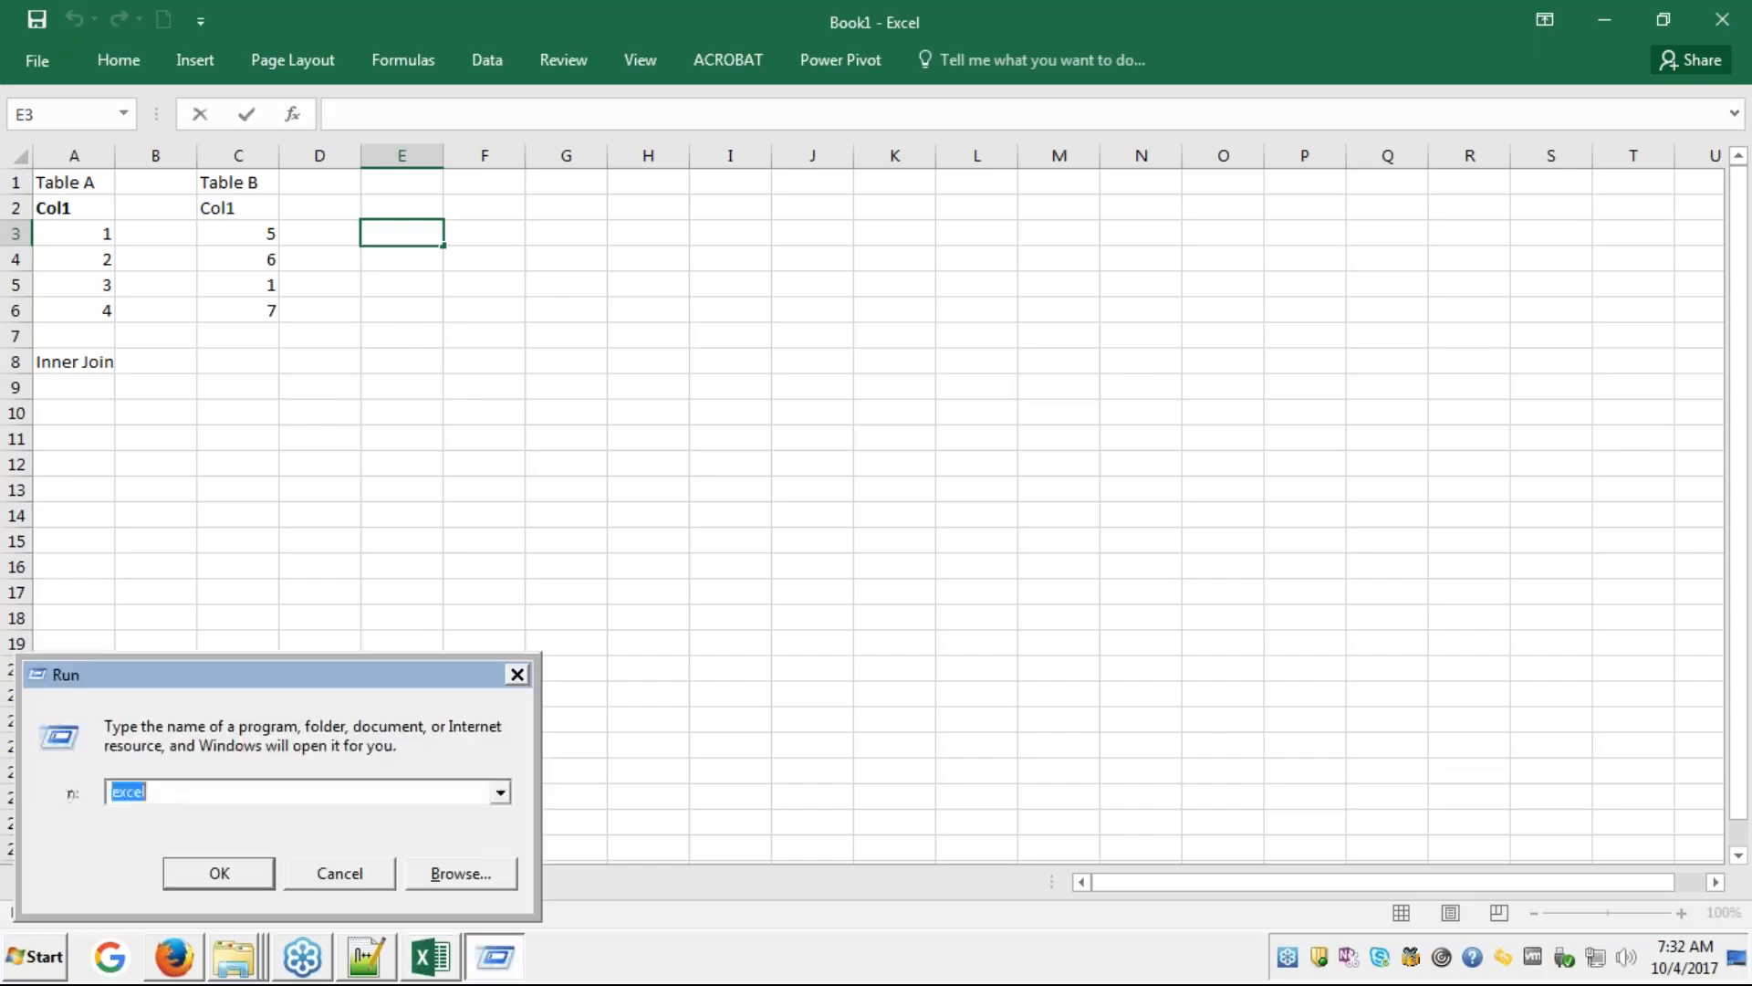
text(s)
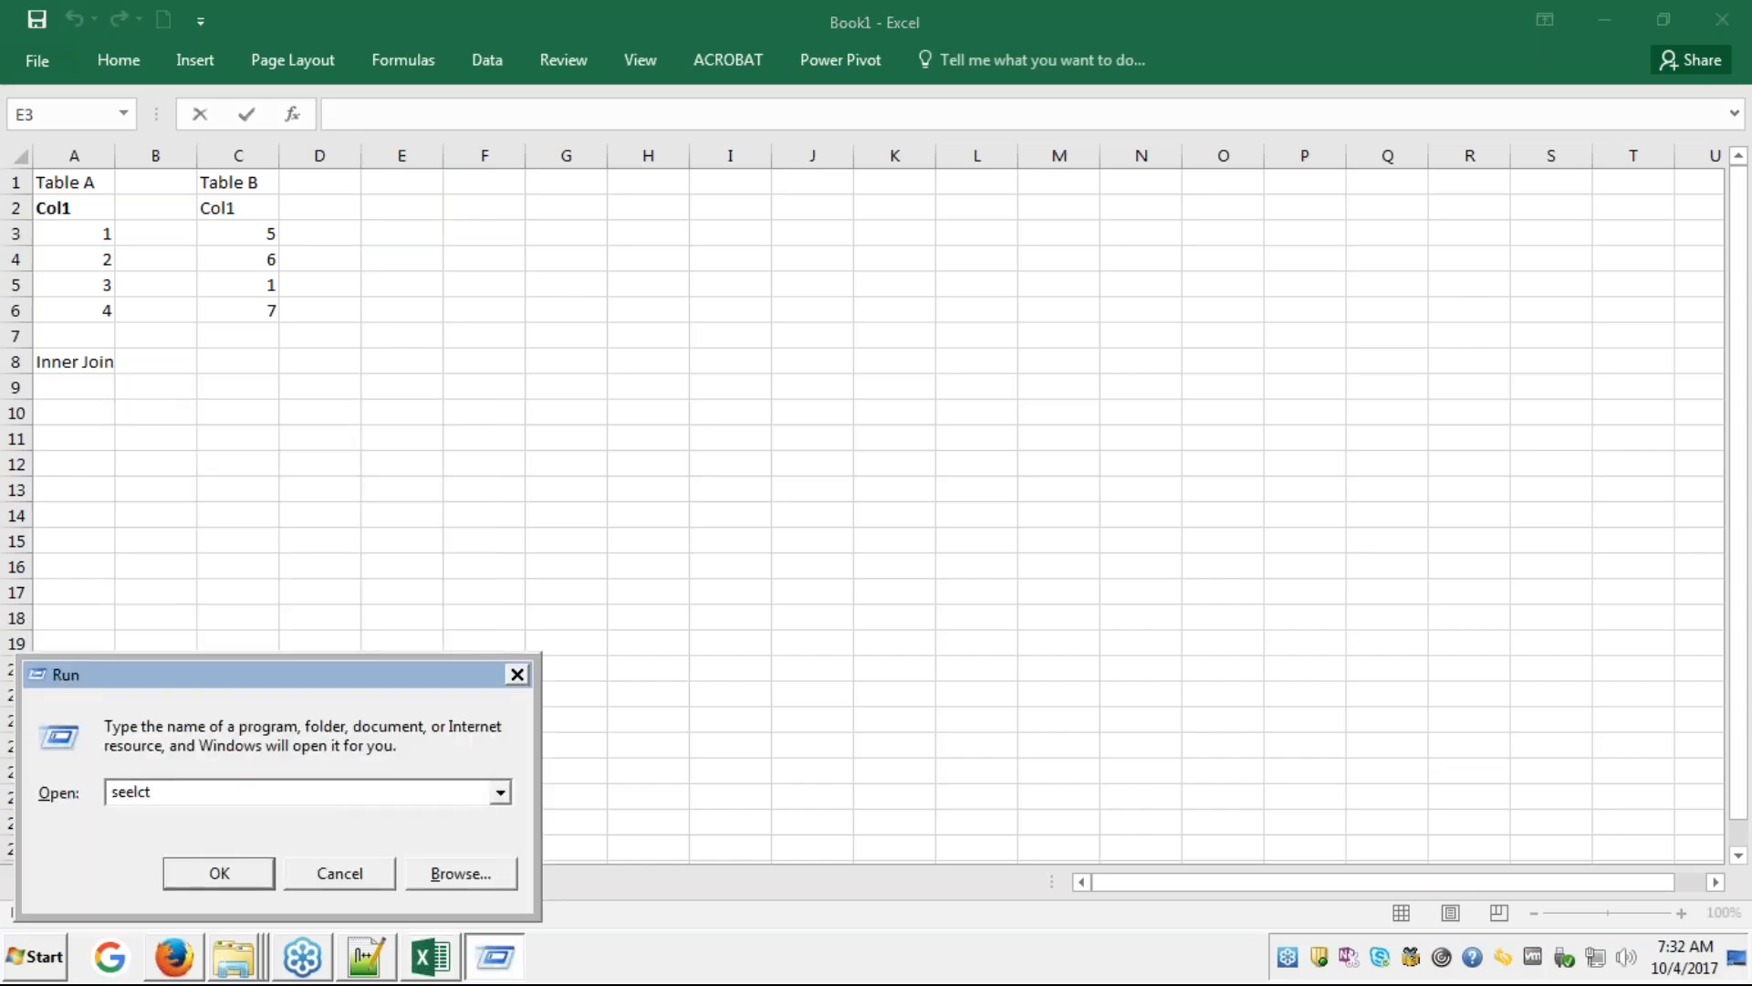
key(BackSpace)
key(BackSpace)
text(lect)
key(Return)
key(Return)
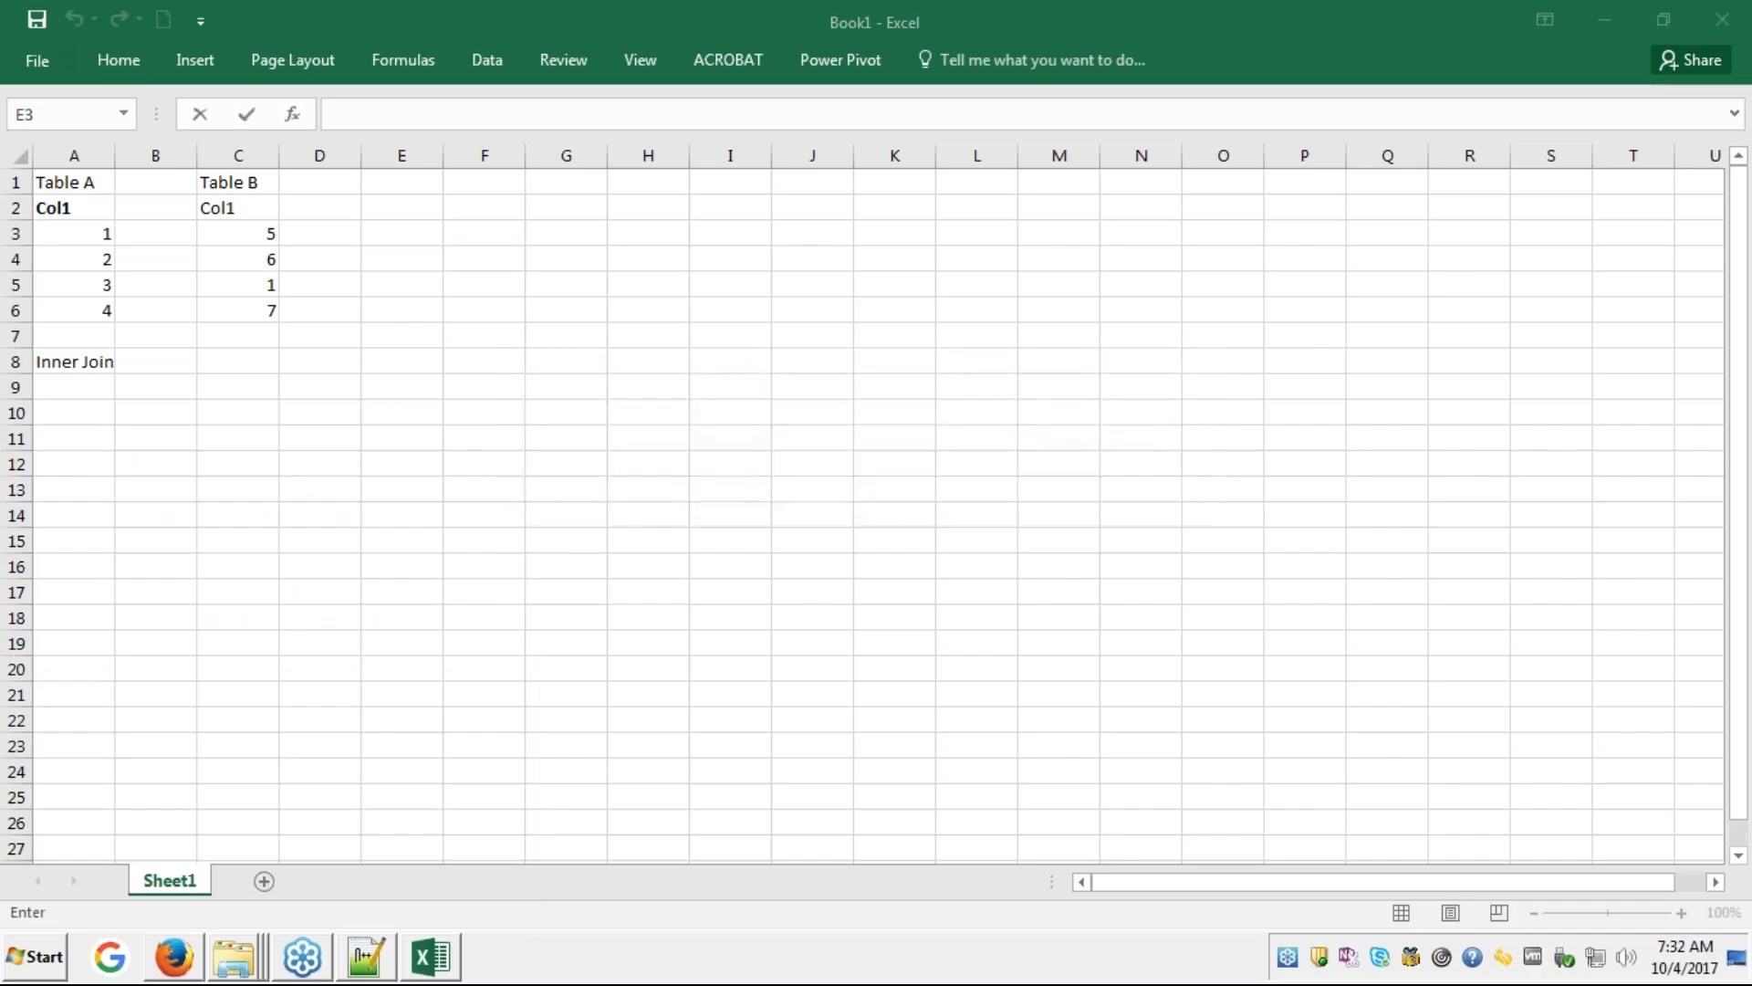
- Open Notepad and begin an SQL query with the text "select tablea.col1"
text(notepad)
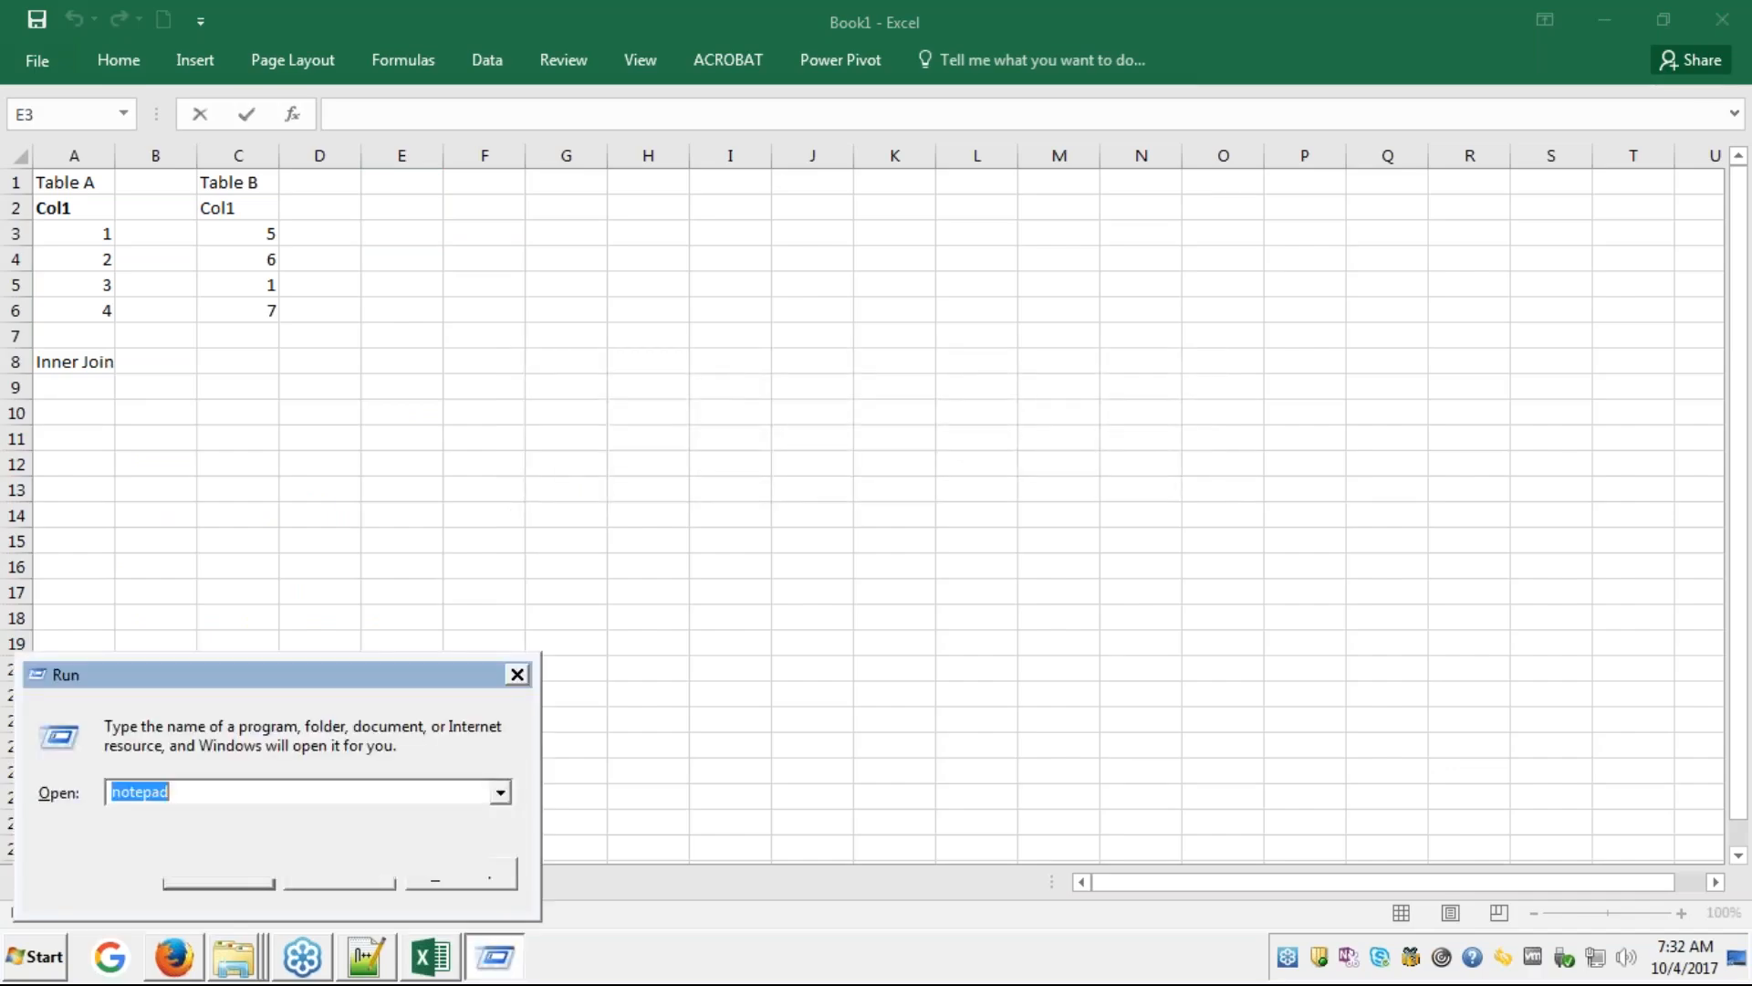
key(Return)
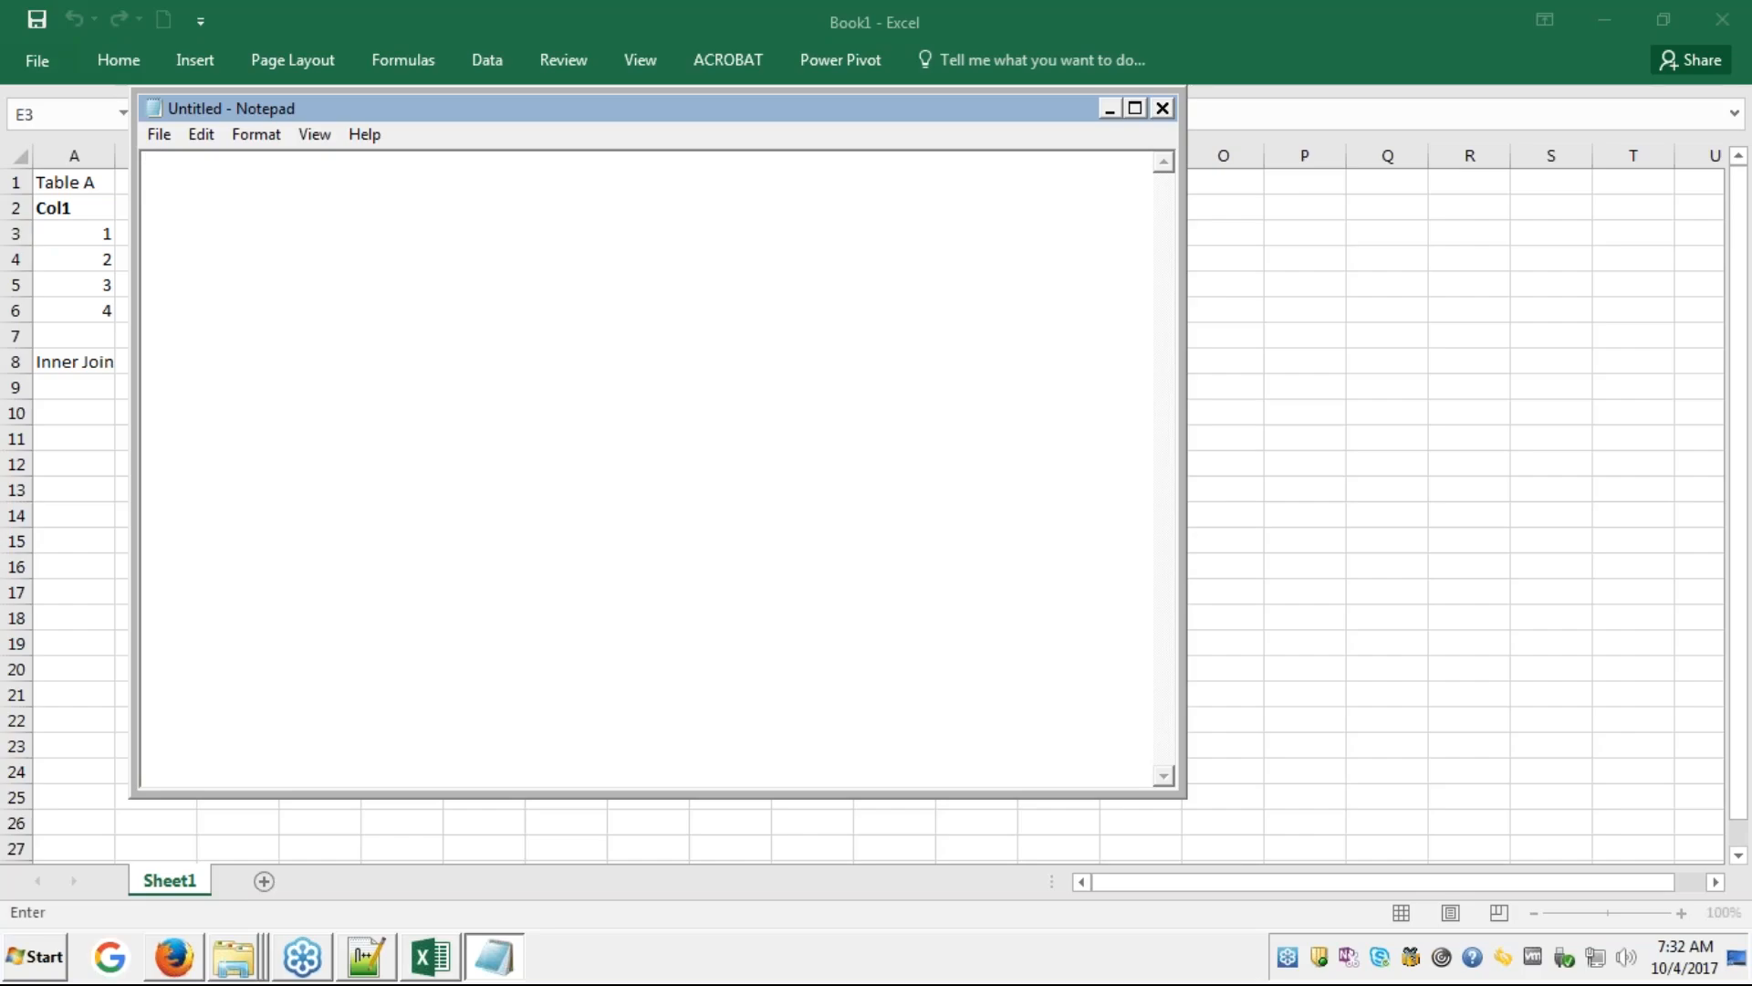
text(selct)
key(BackSpace)
key(BackSpace)
key(BackSpace)
text(ect)
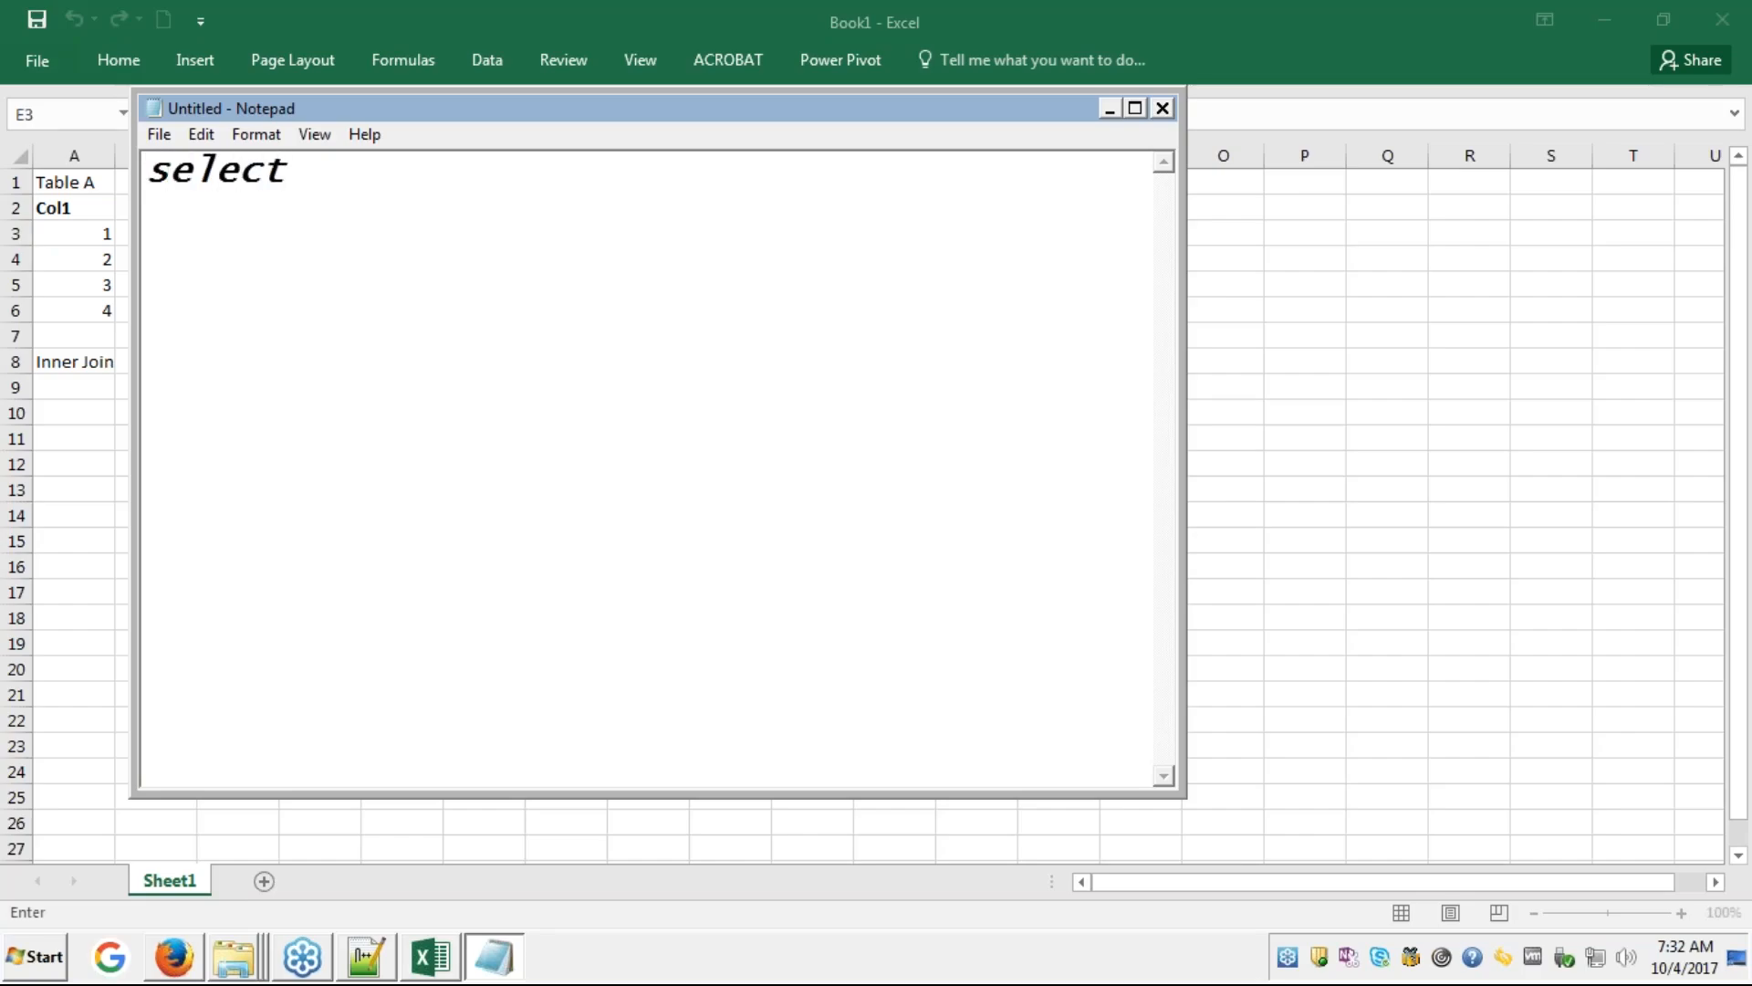
text( table)
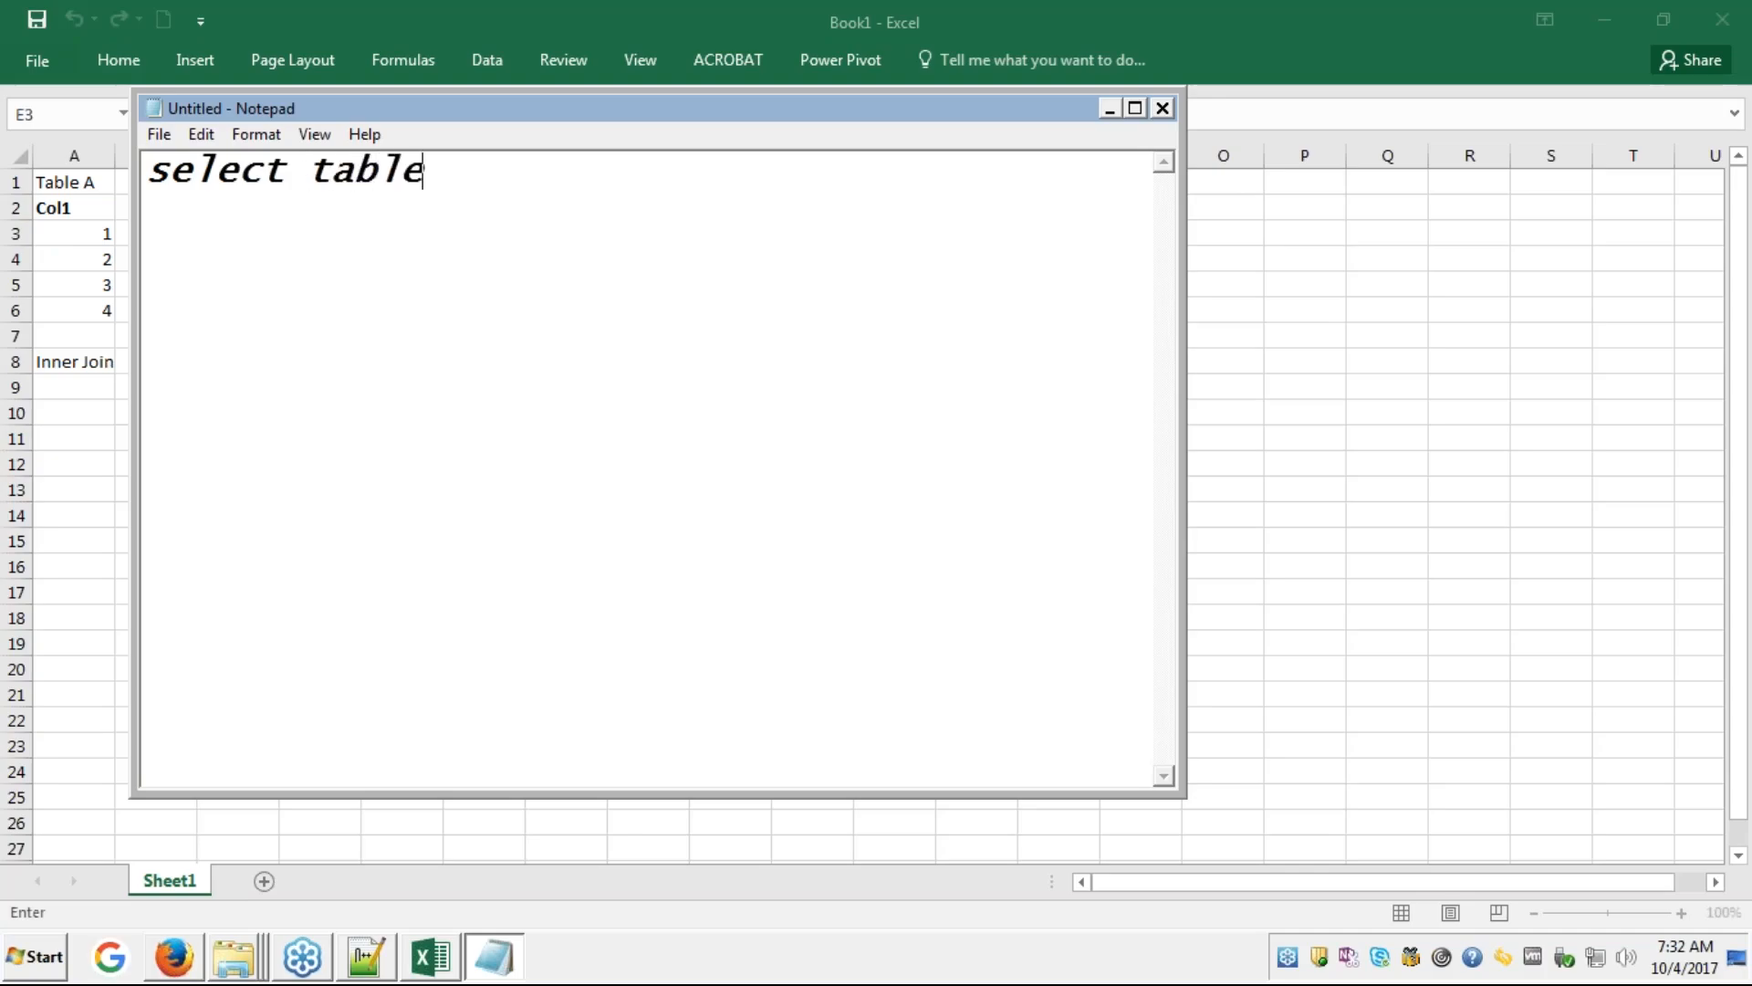
text(a.col1)
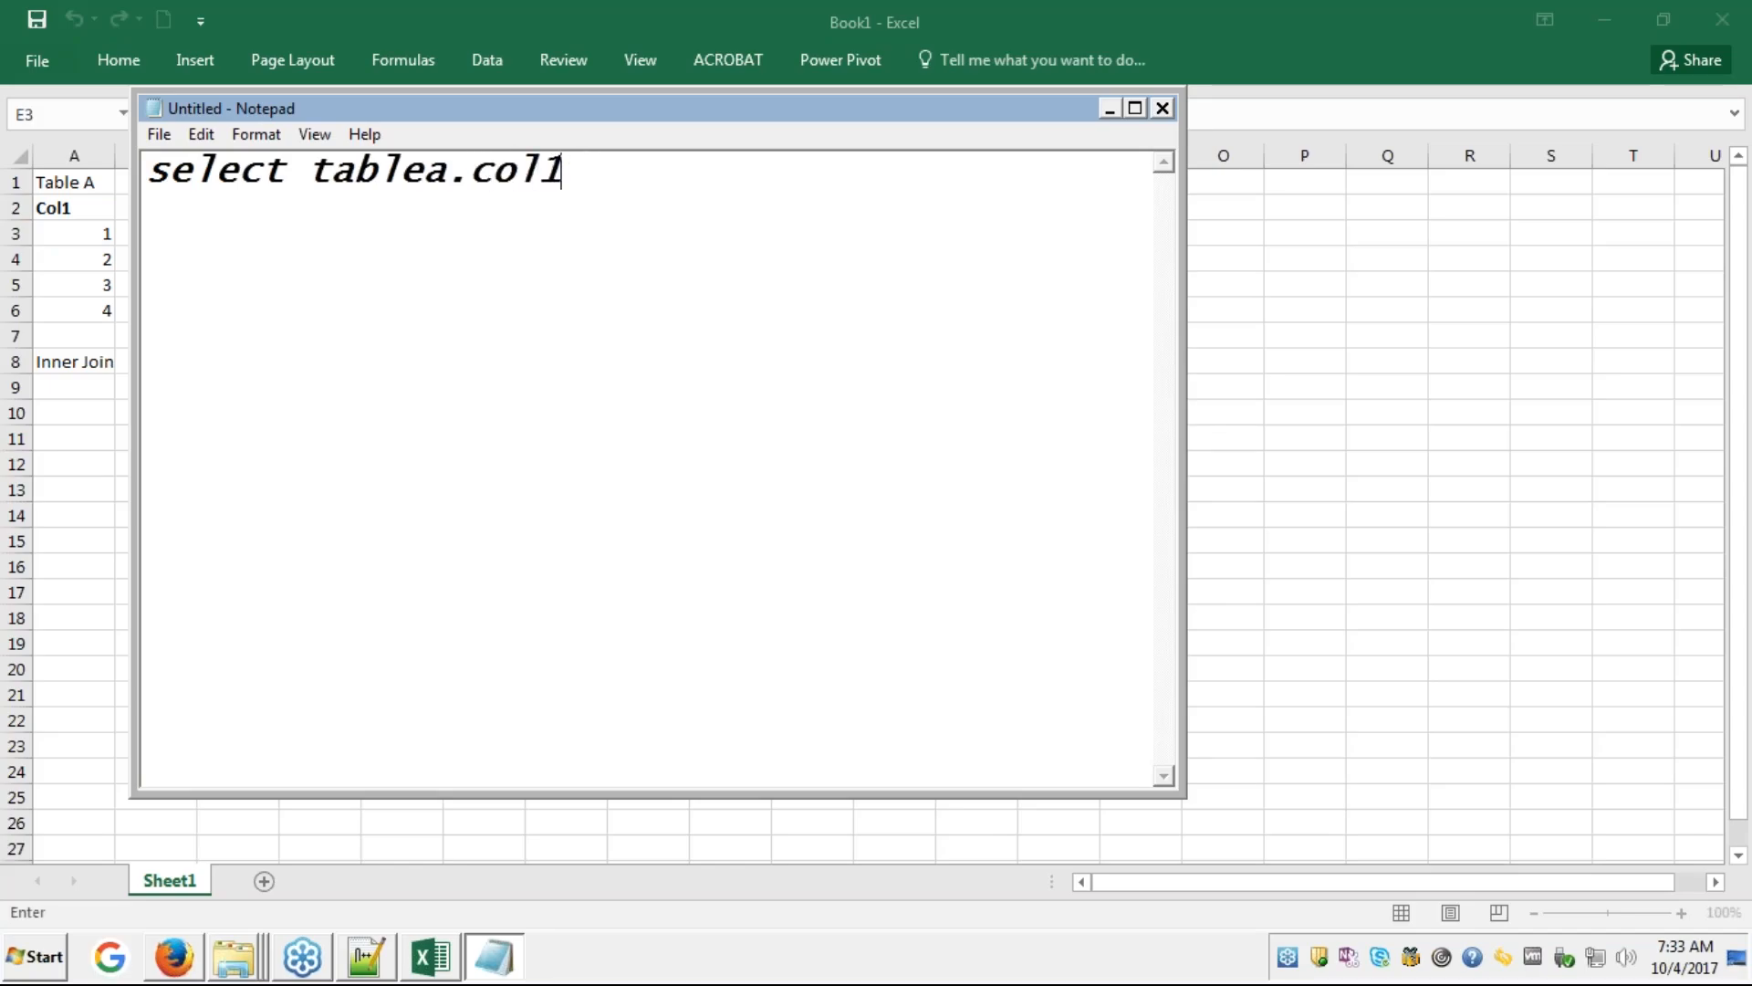
- Continue the query with "from Table A inner join Table b" to name both joined tables
text( from)
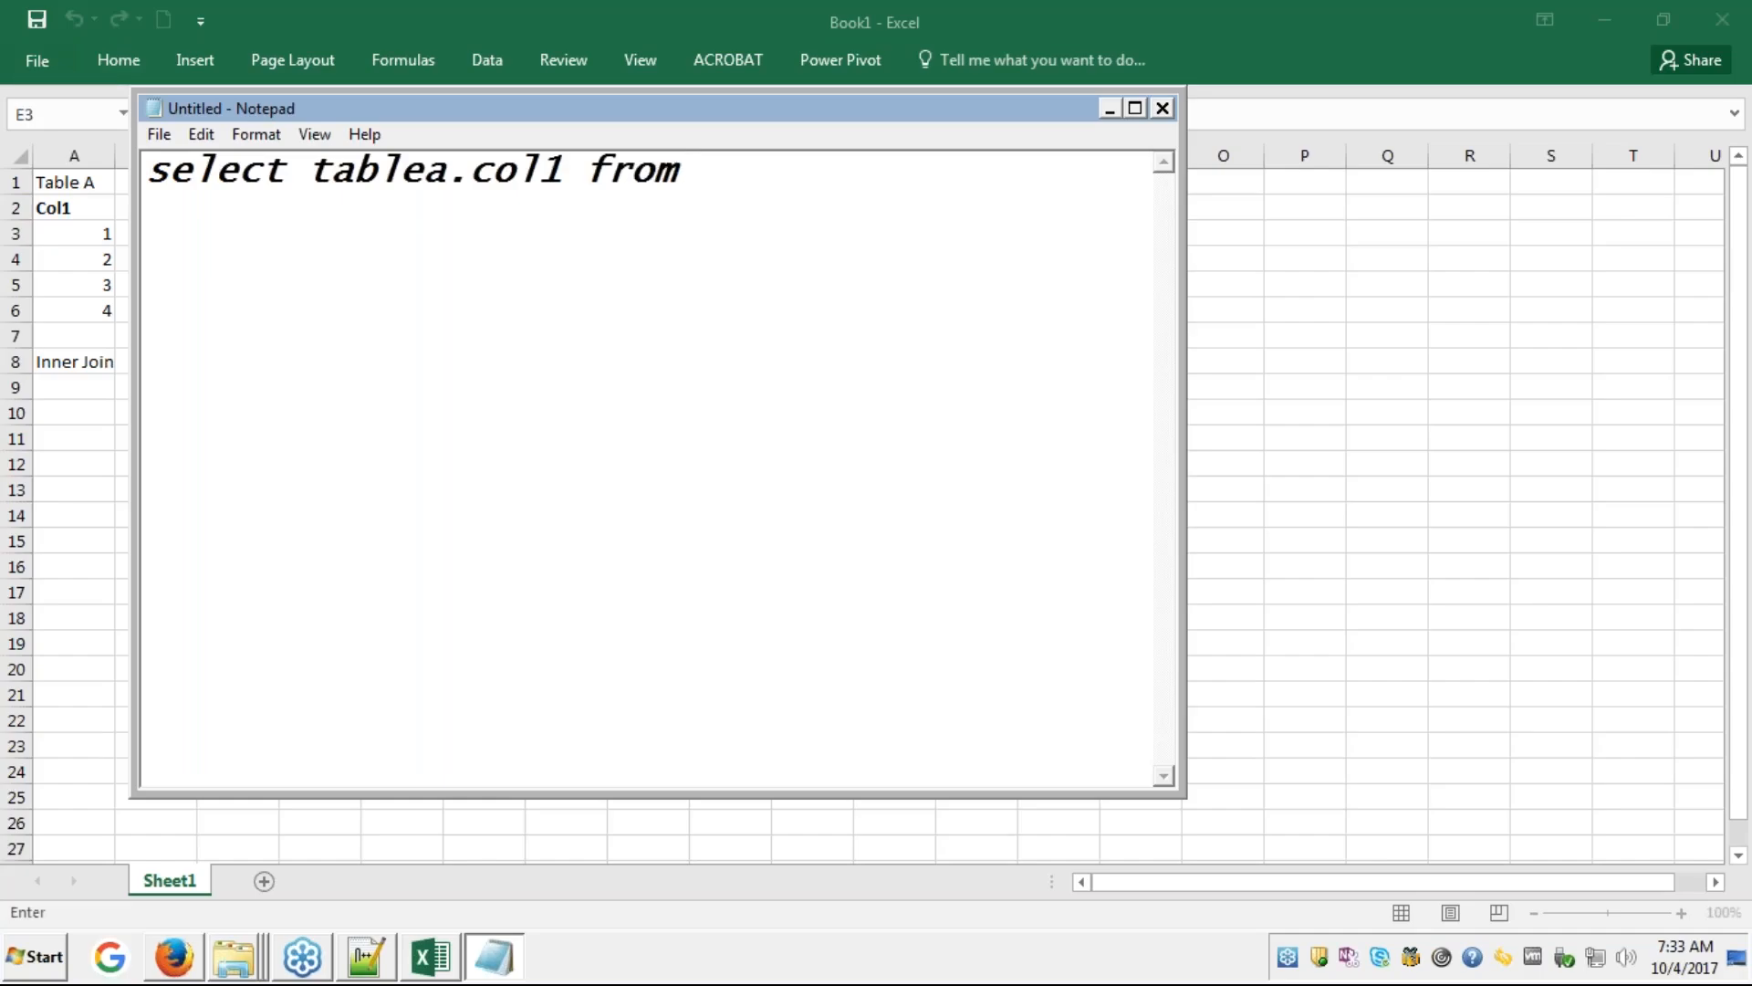
text( Table )
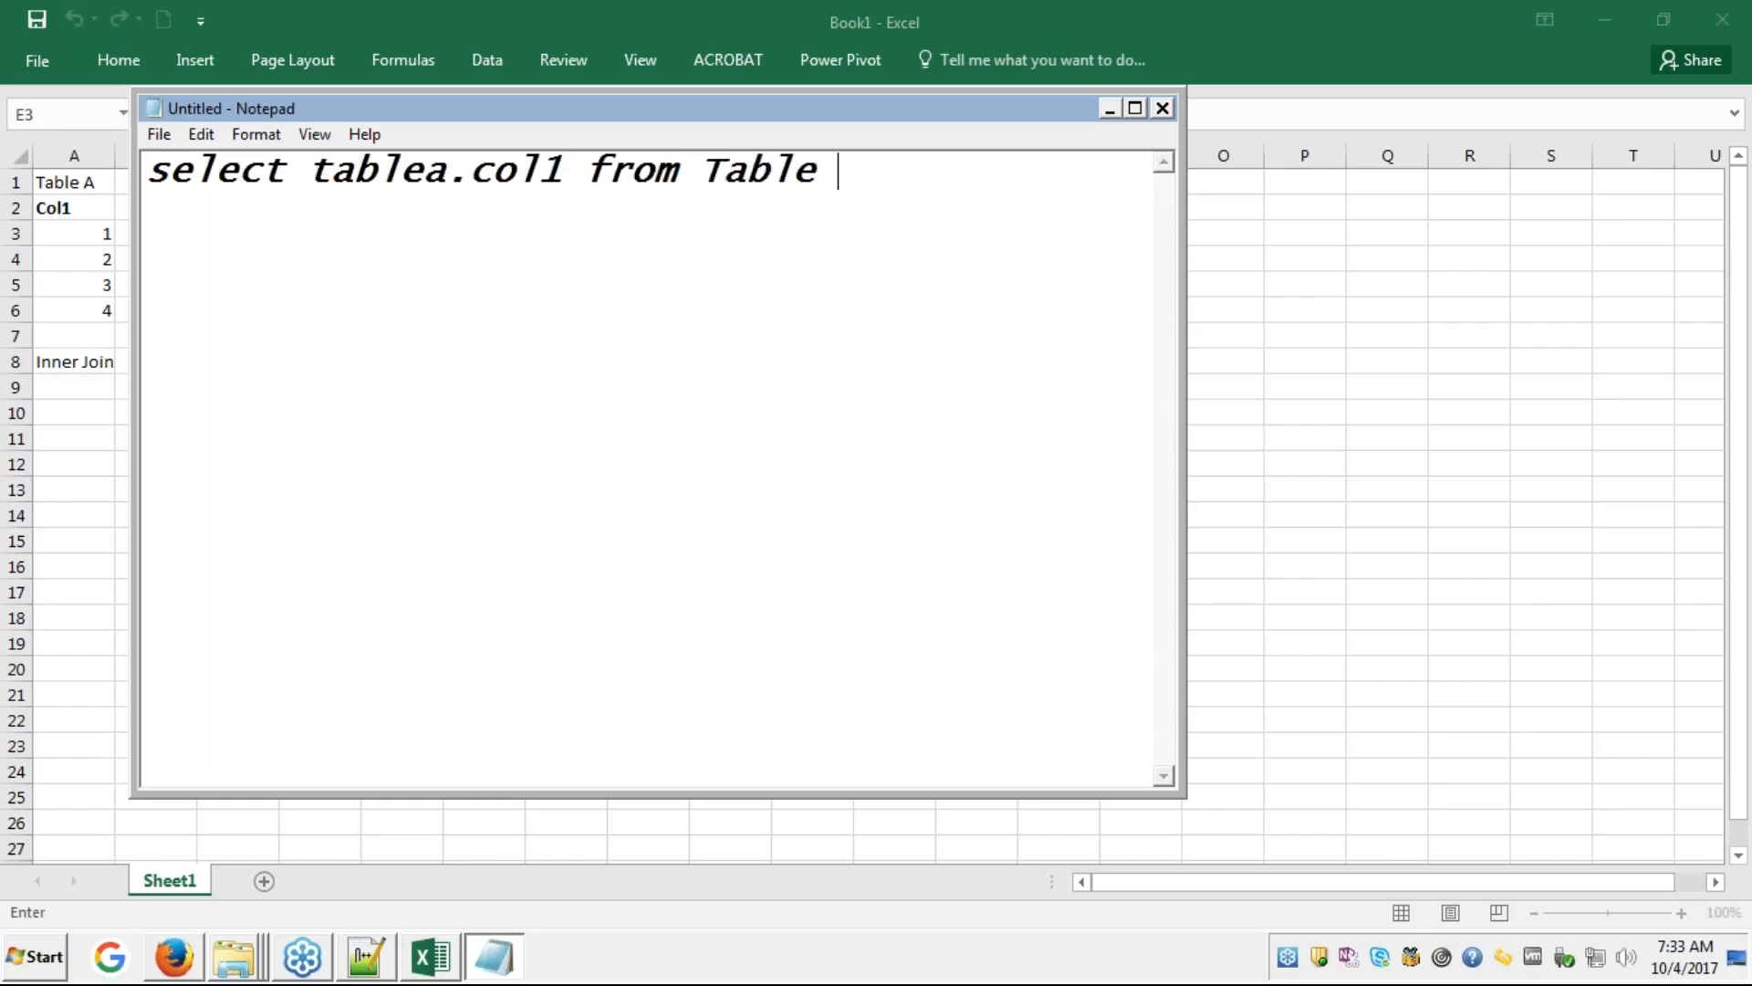
text(A inner )
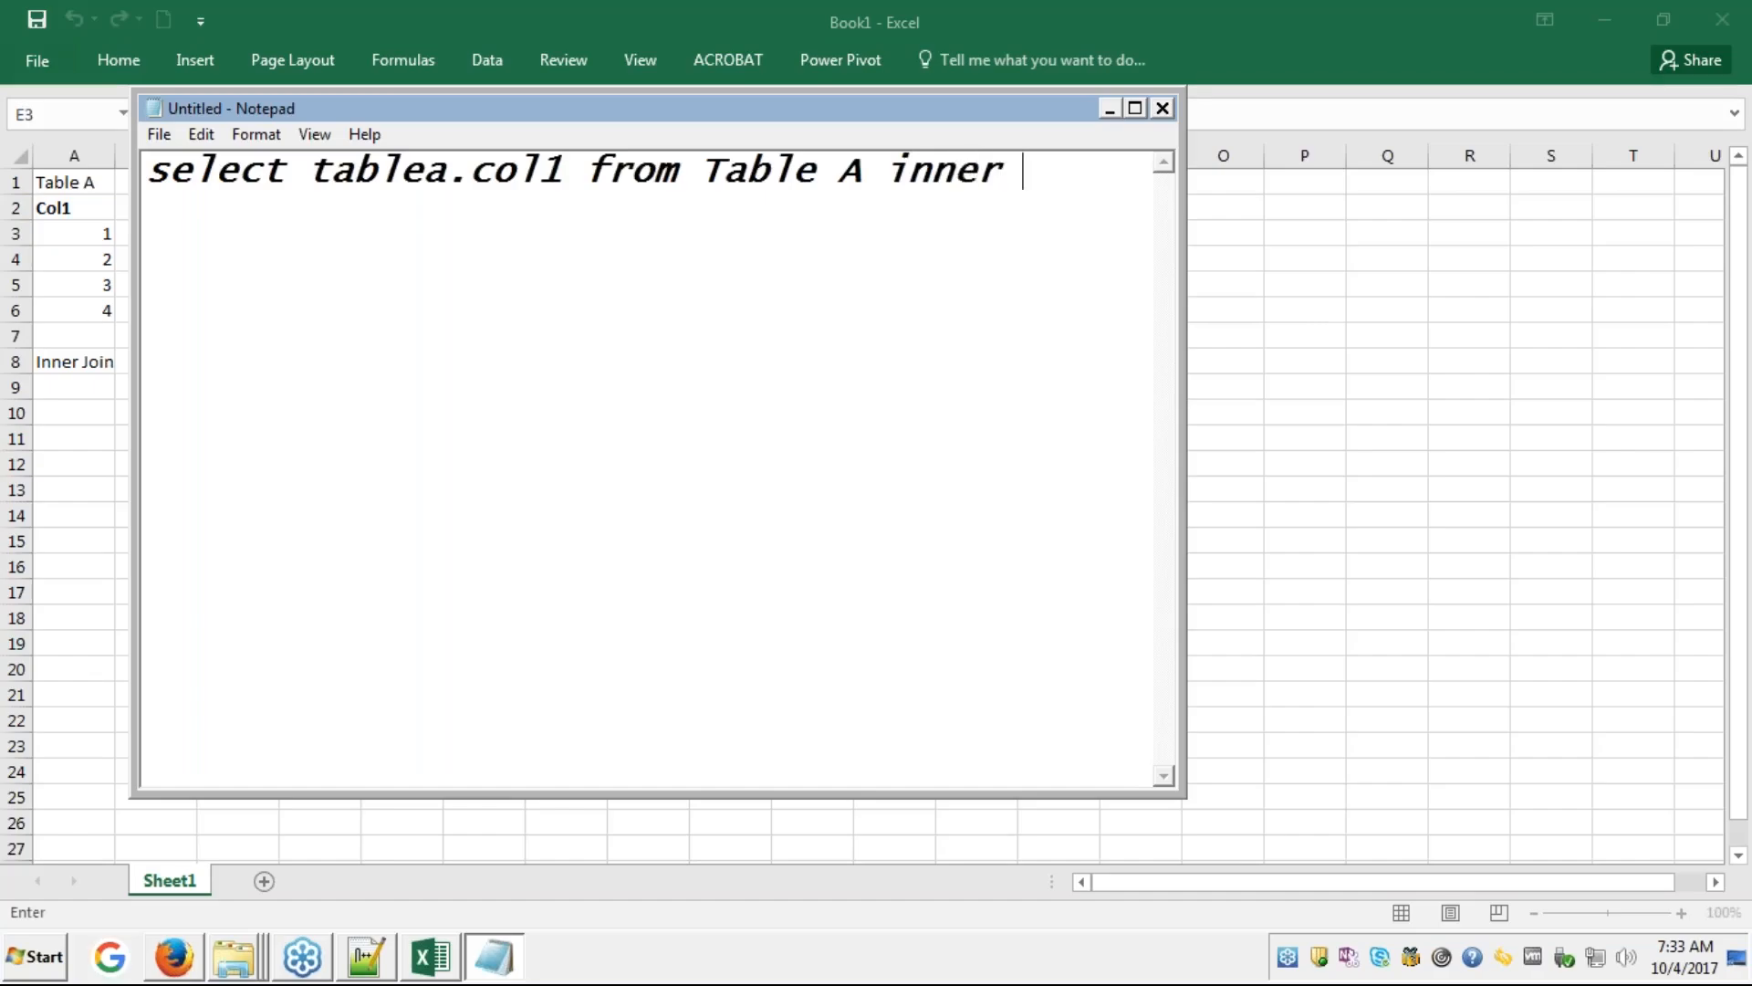
text(join T)
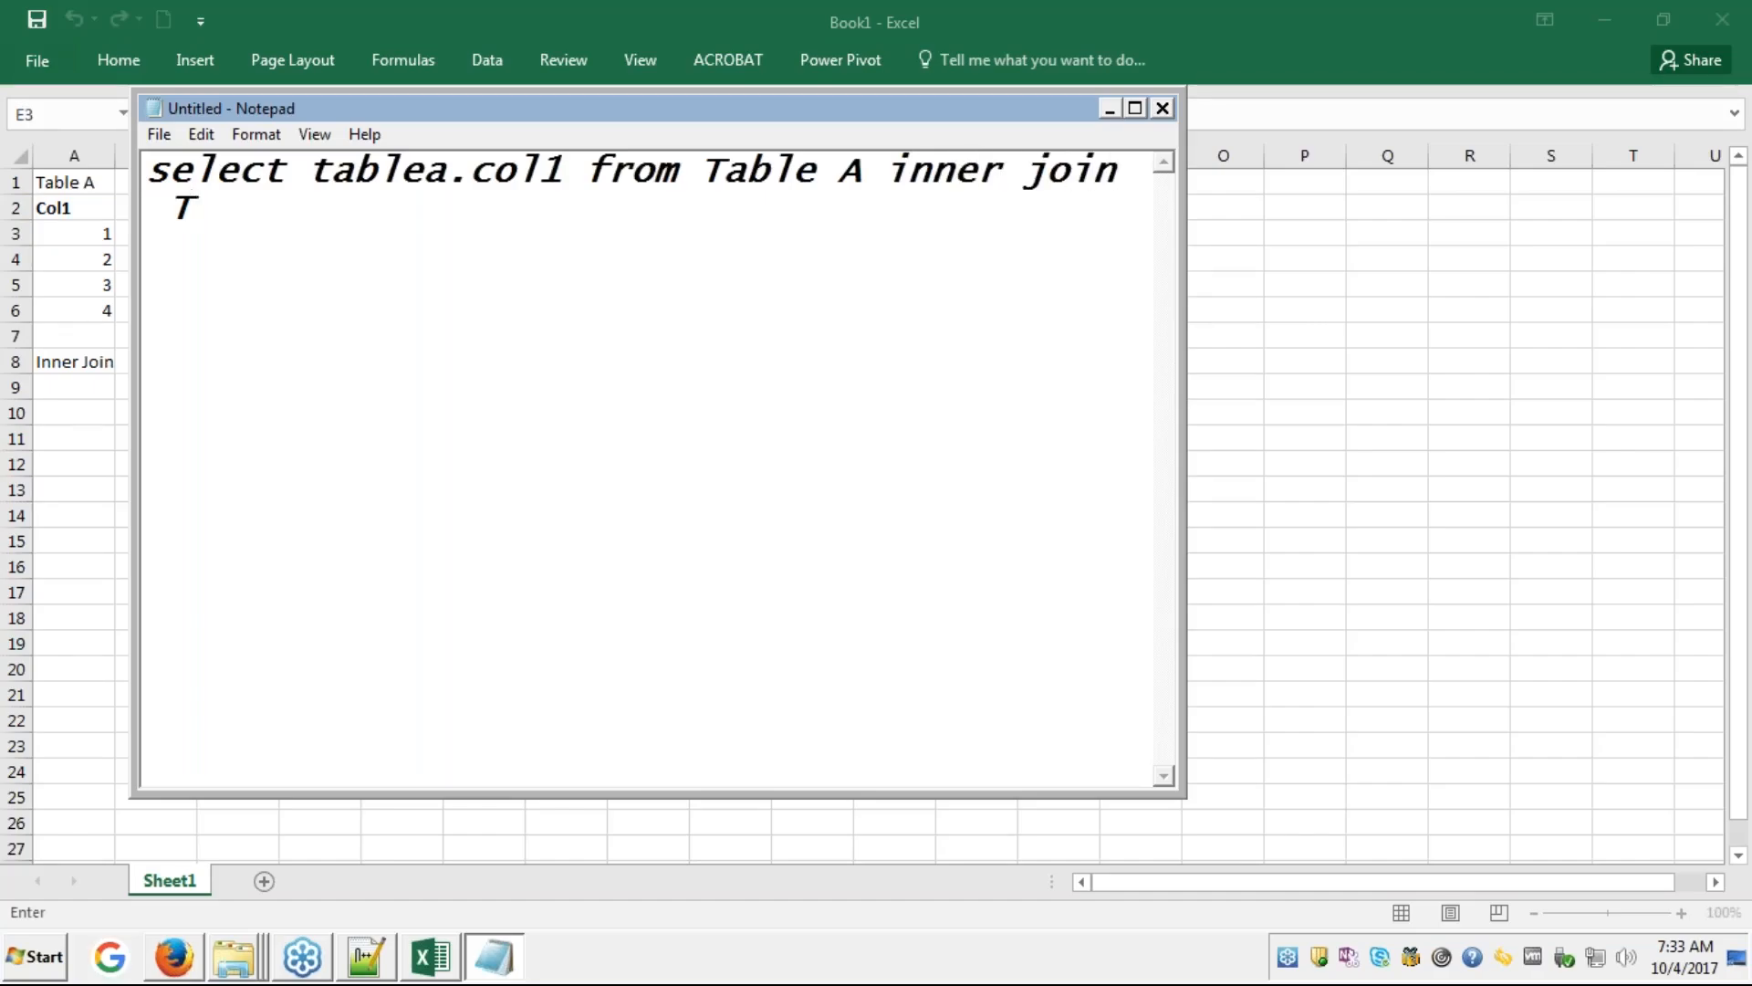
text(able b )
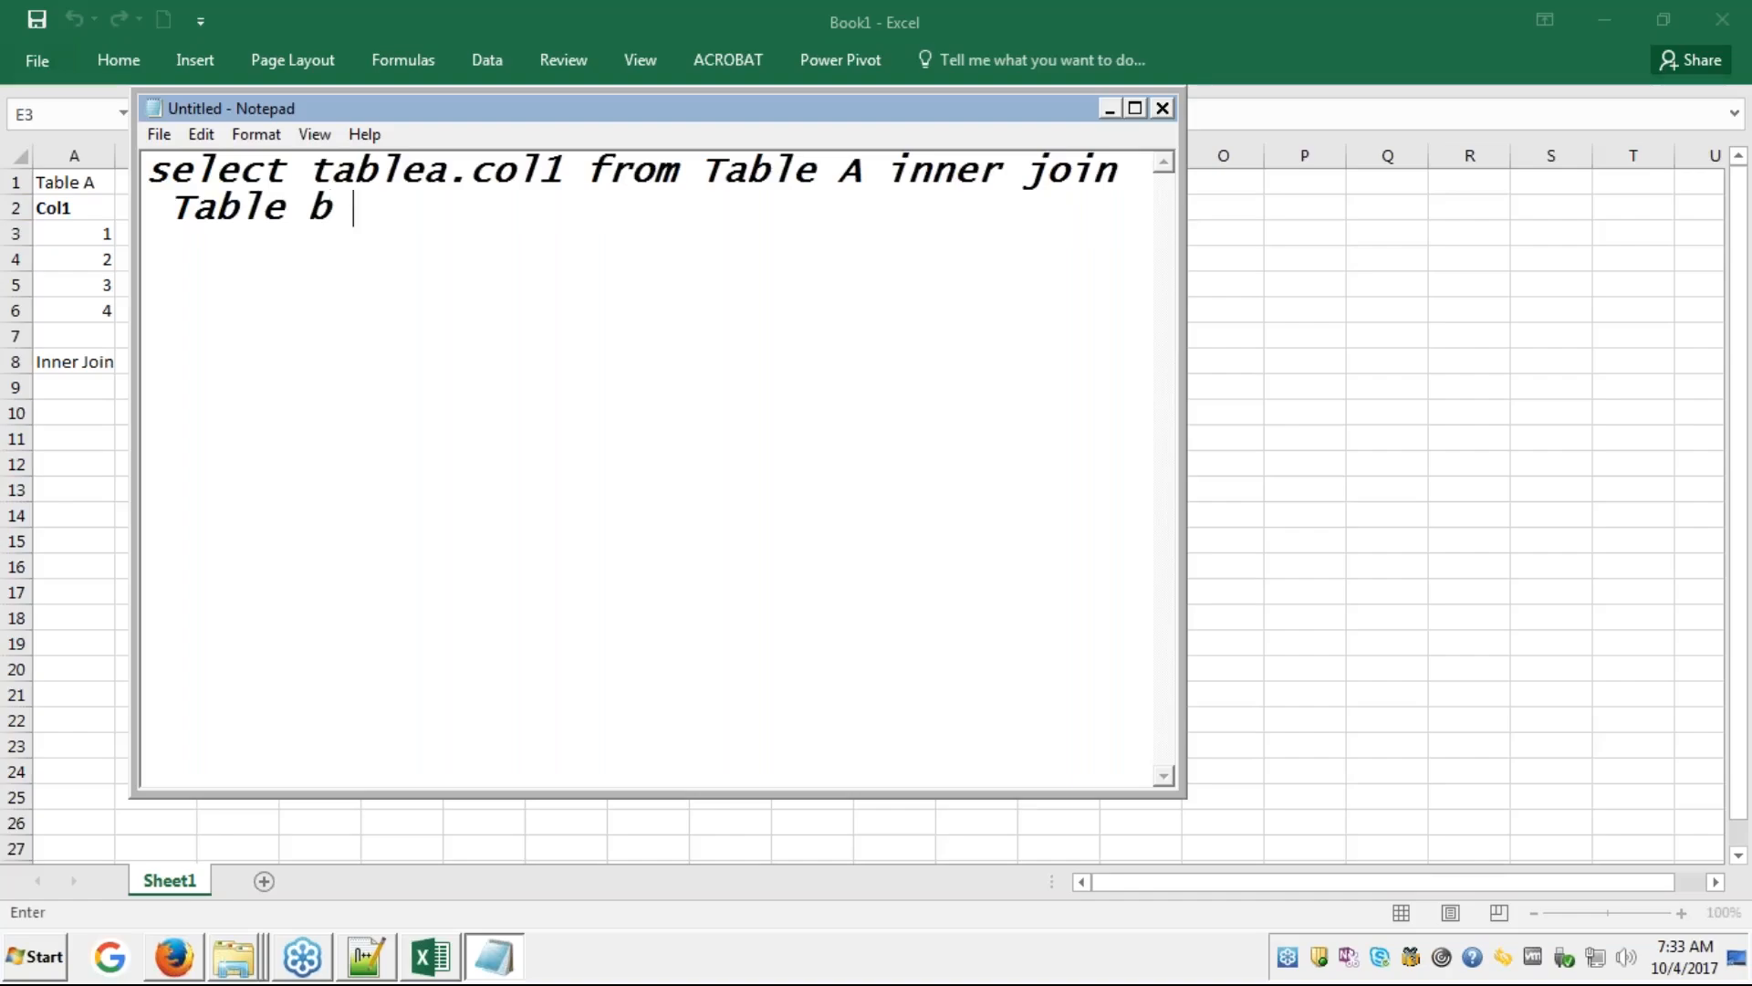
- Complete the query with the join condition "on a.col1=b.col1"
text(on a.col1)
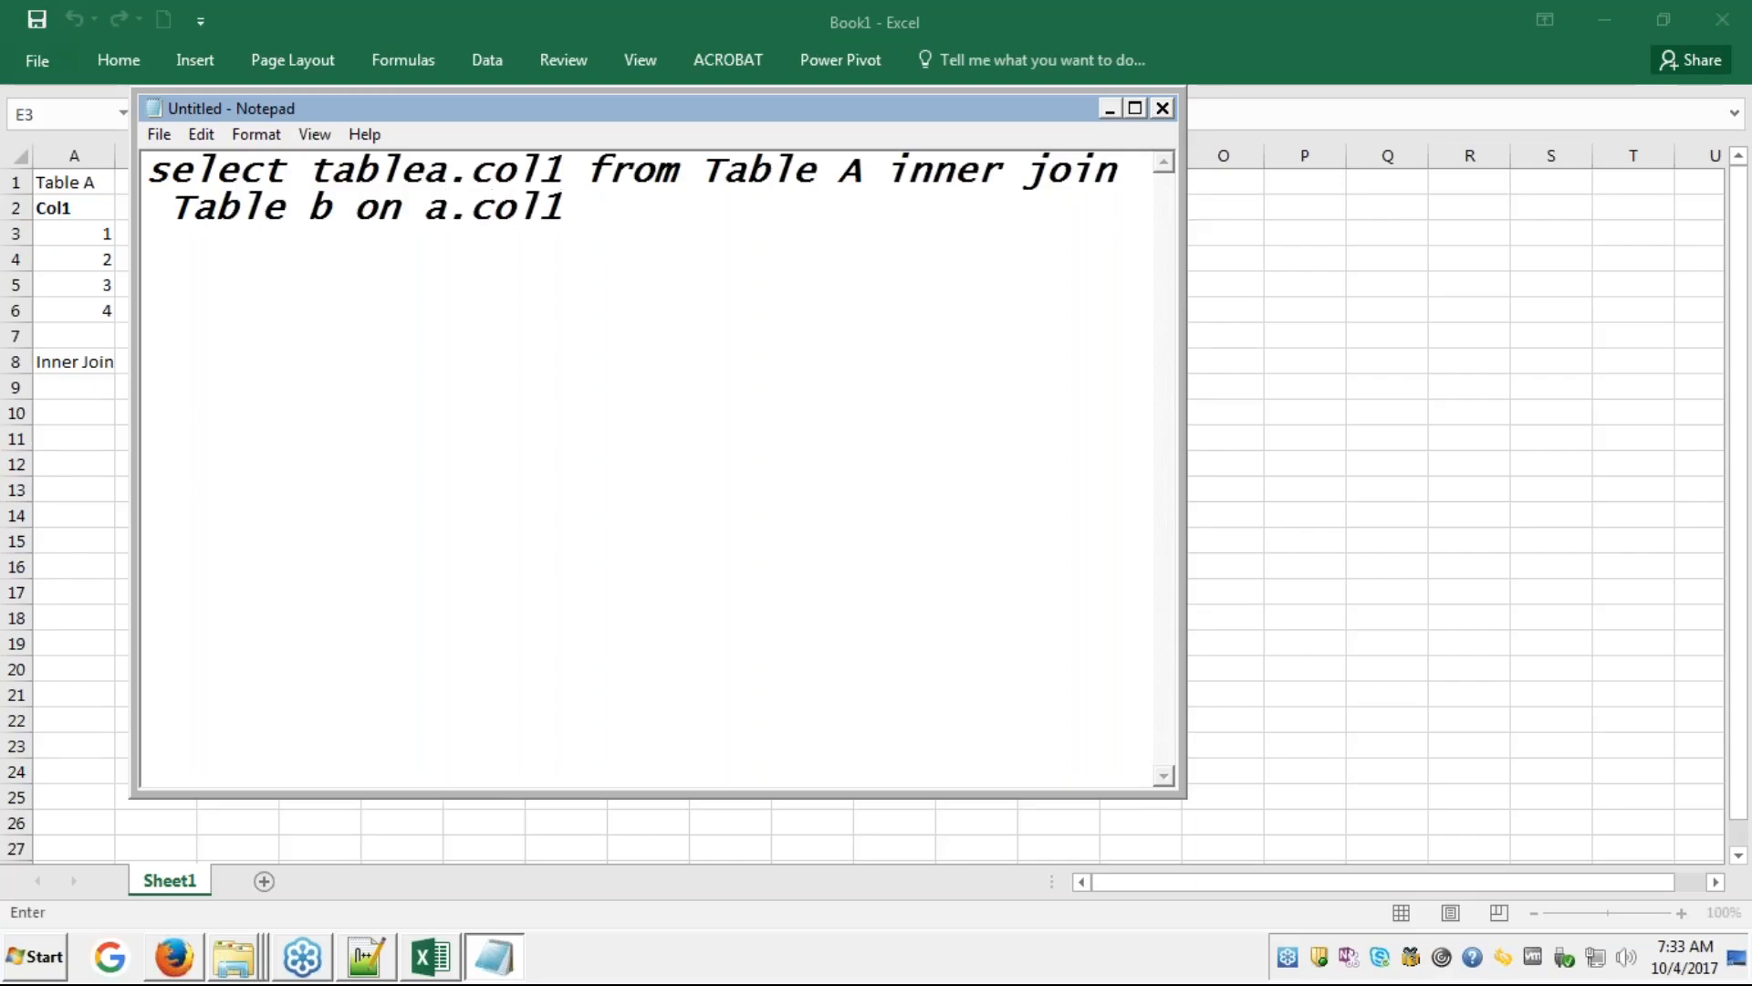
text(=b.cl)
key(BackSpace)
text(ol1)
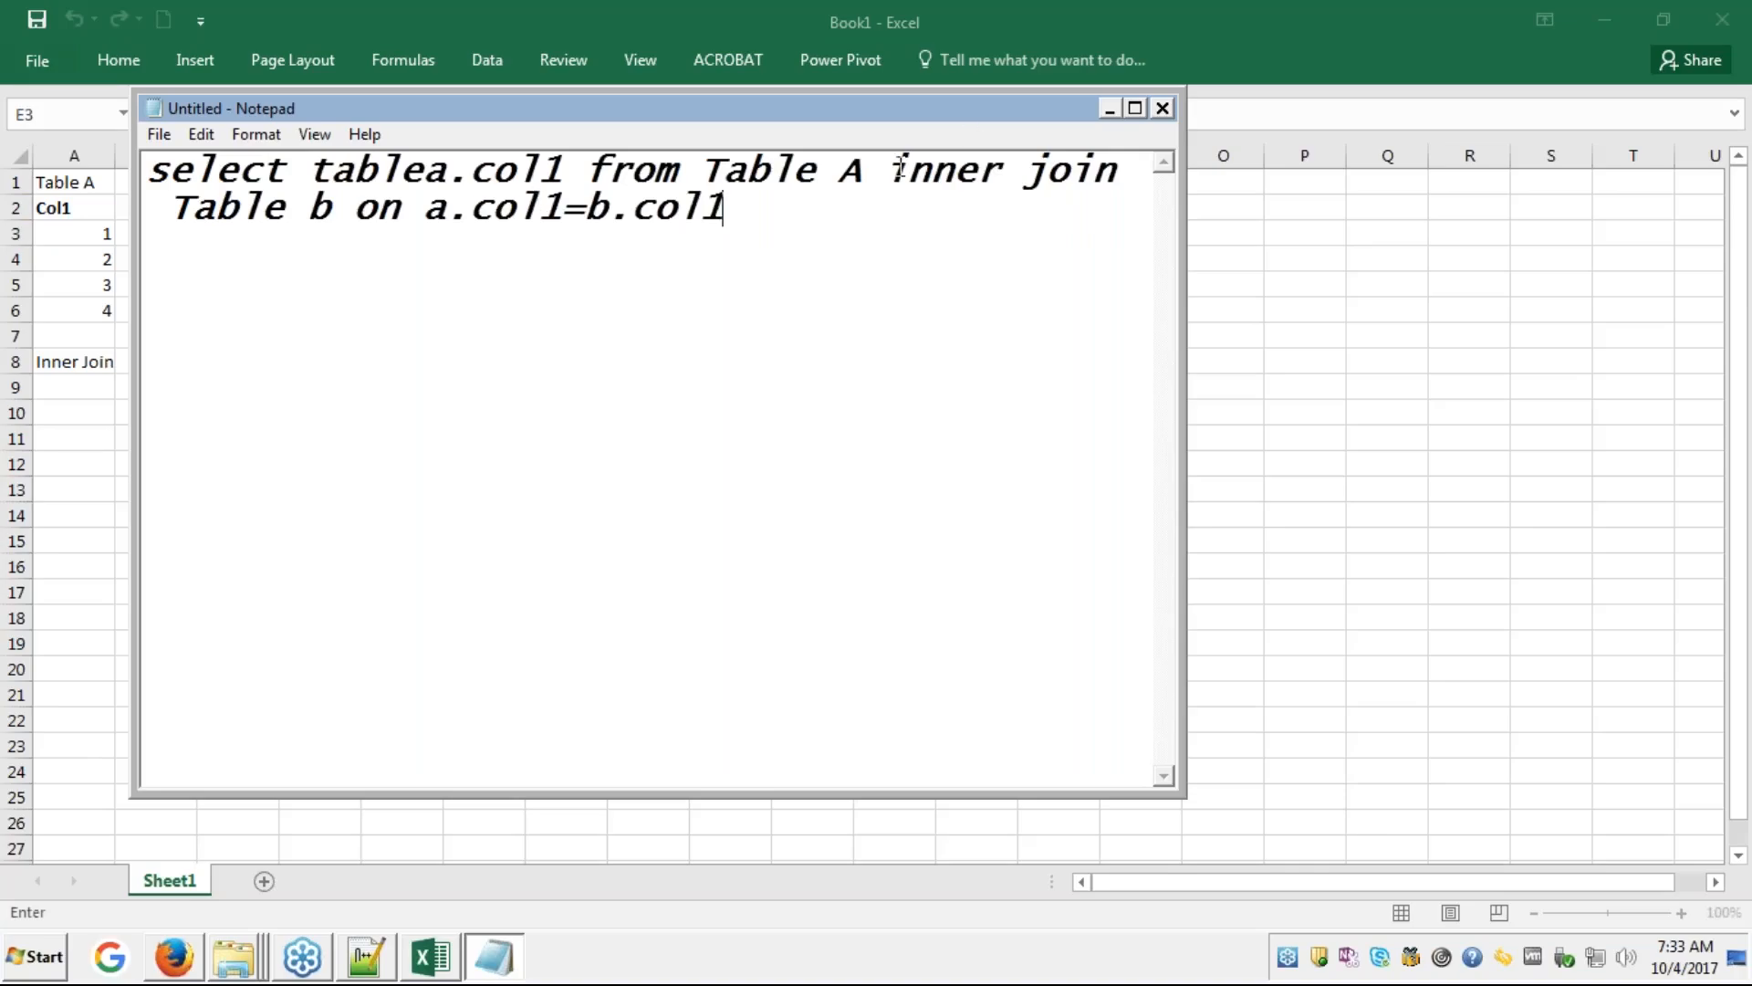
- Return to the Excel workbook with the two tables and launch Paint (mspaint) with a blank canvas
click(1302, 346)
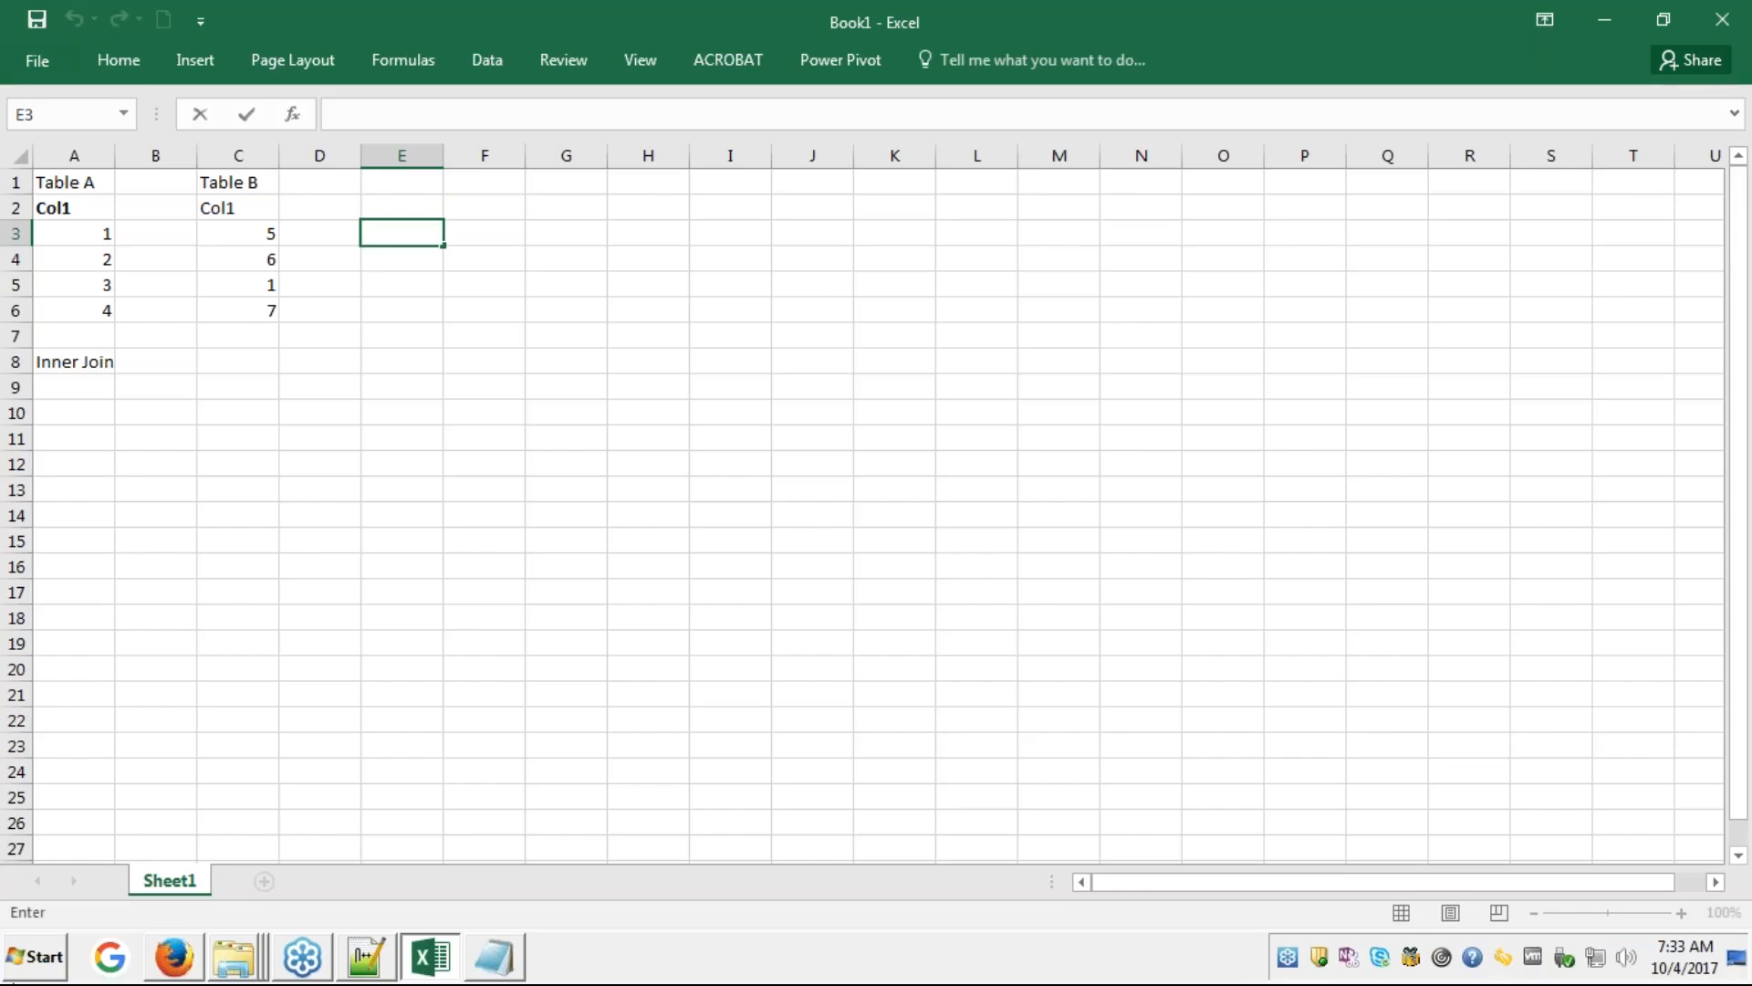
key(super+r)
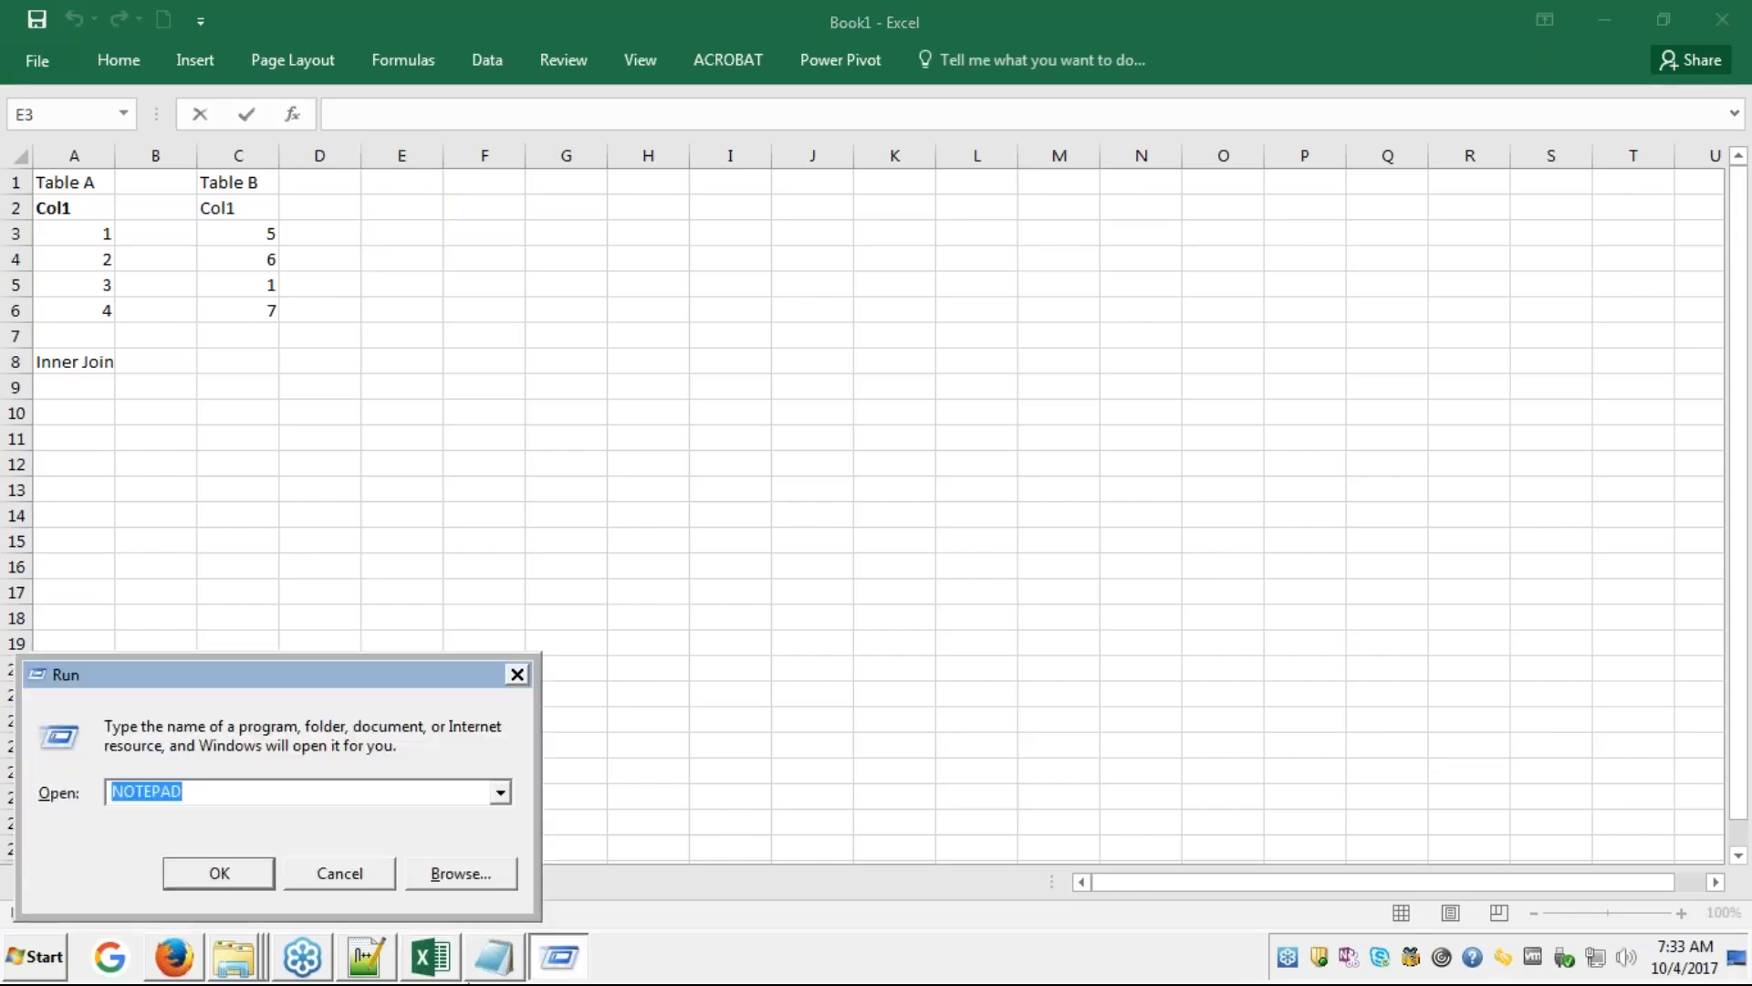
text(ms)
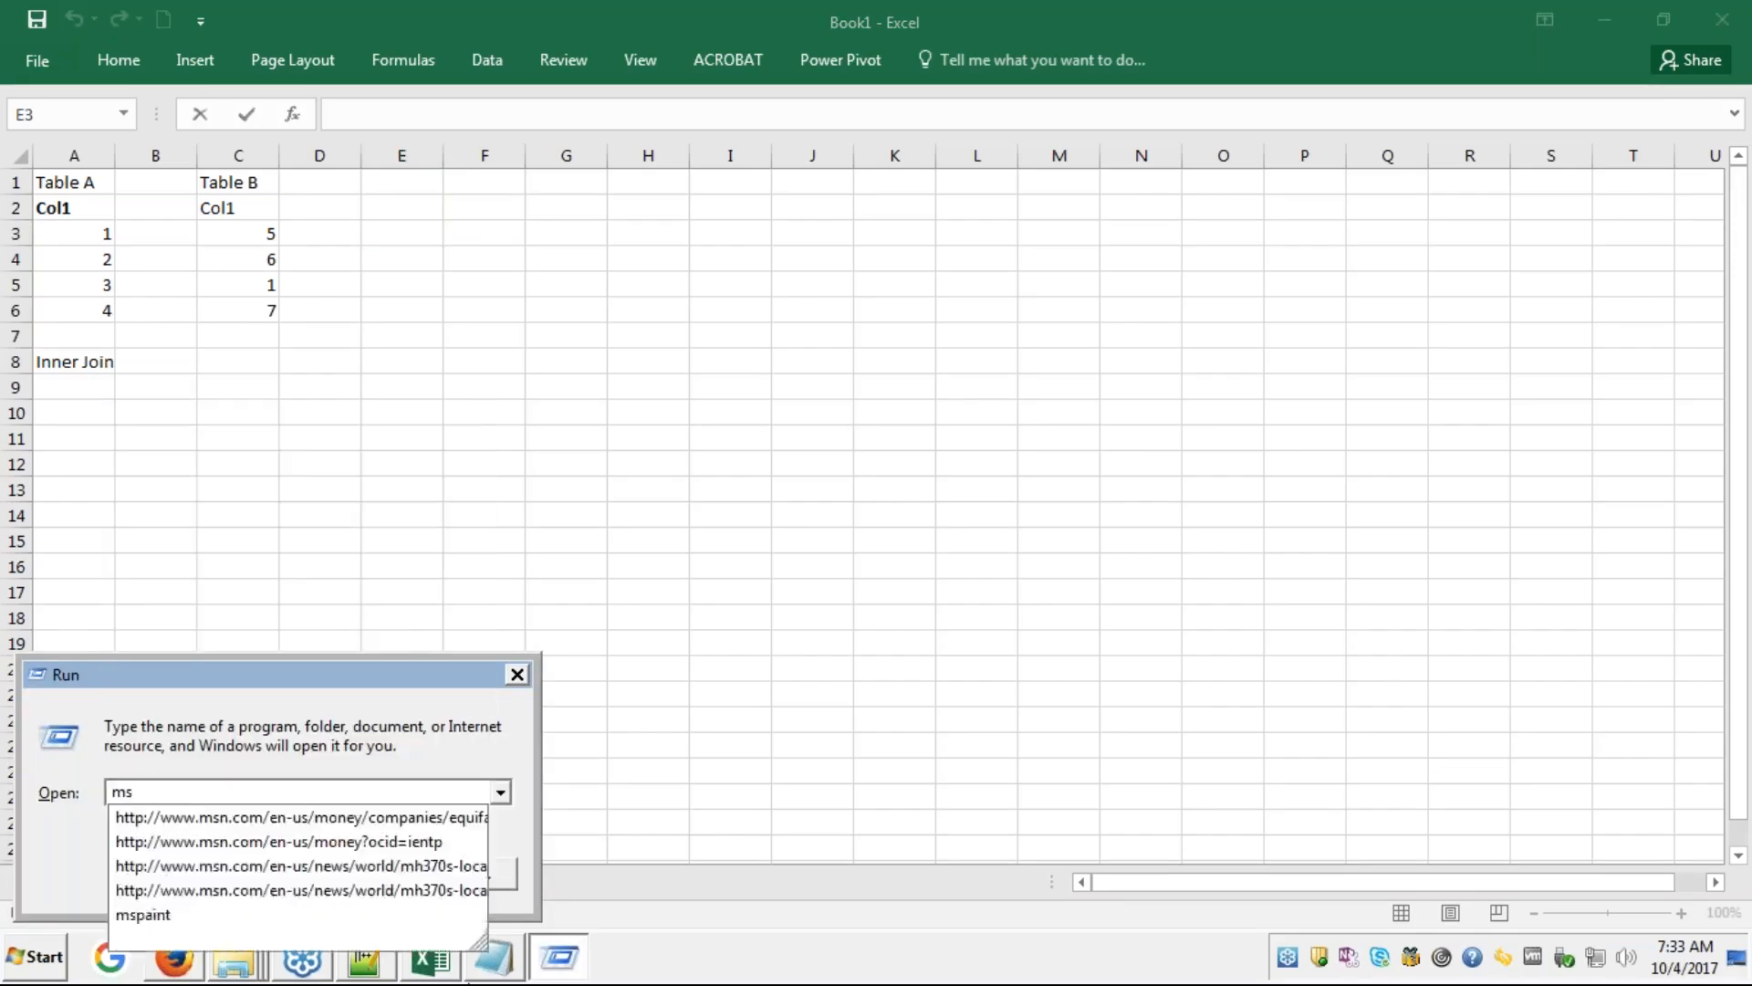
text(paint)
key(Return)
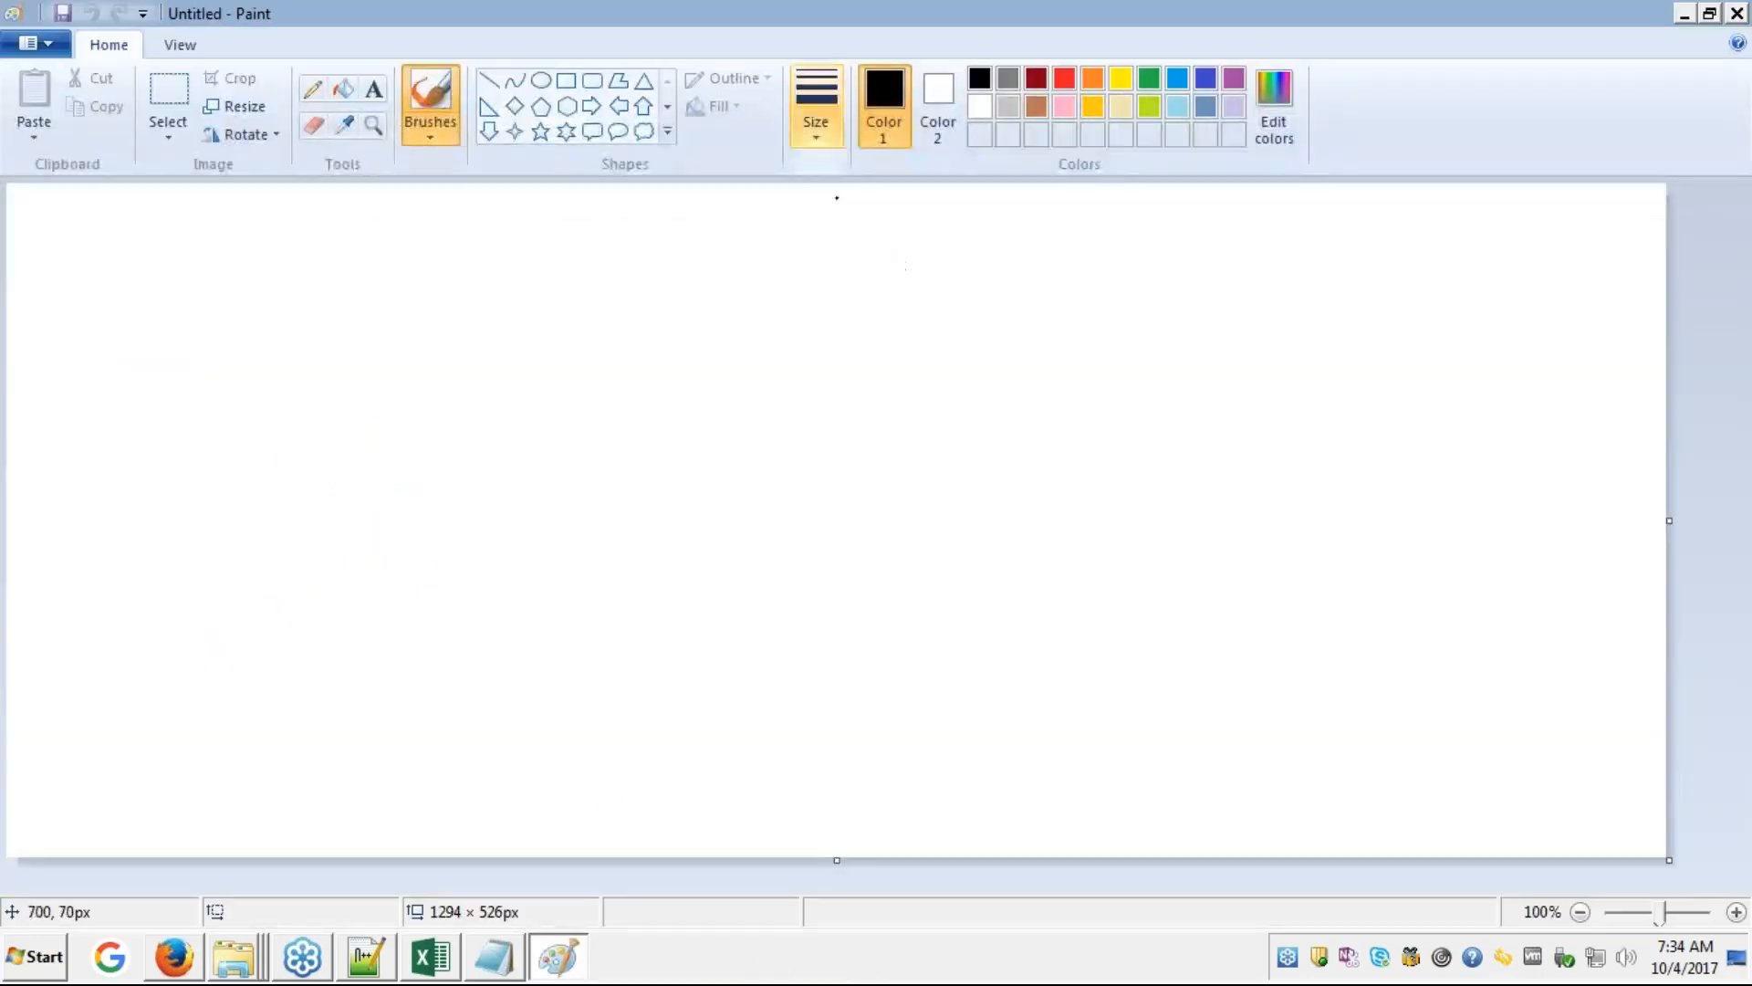
- Draw two overlapping ellipses as a Venn diagram, the first about 81 × 127 px and the second about 80 × 95 px
click(539, 82)
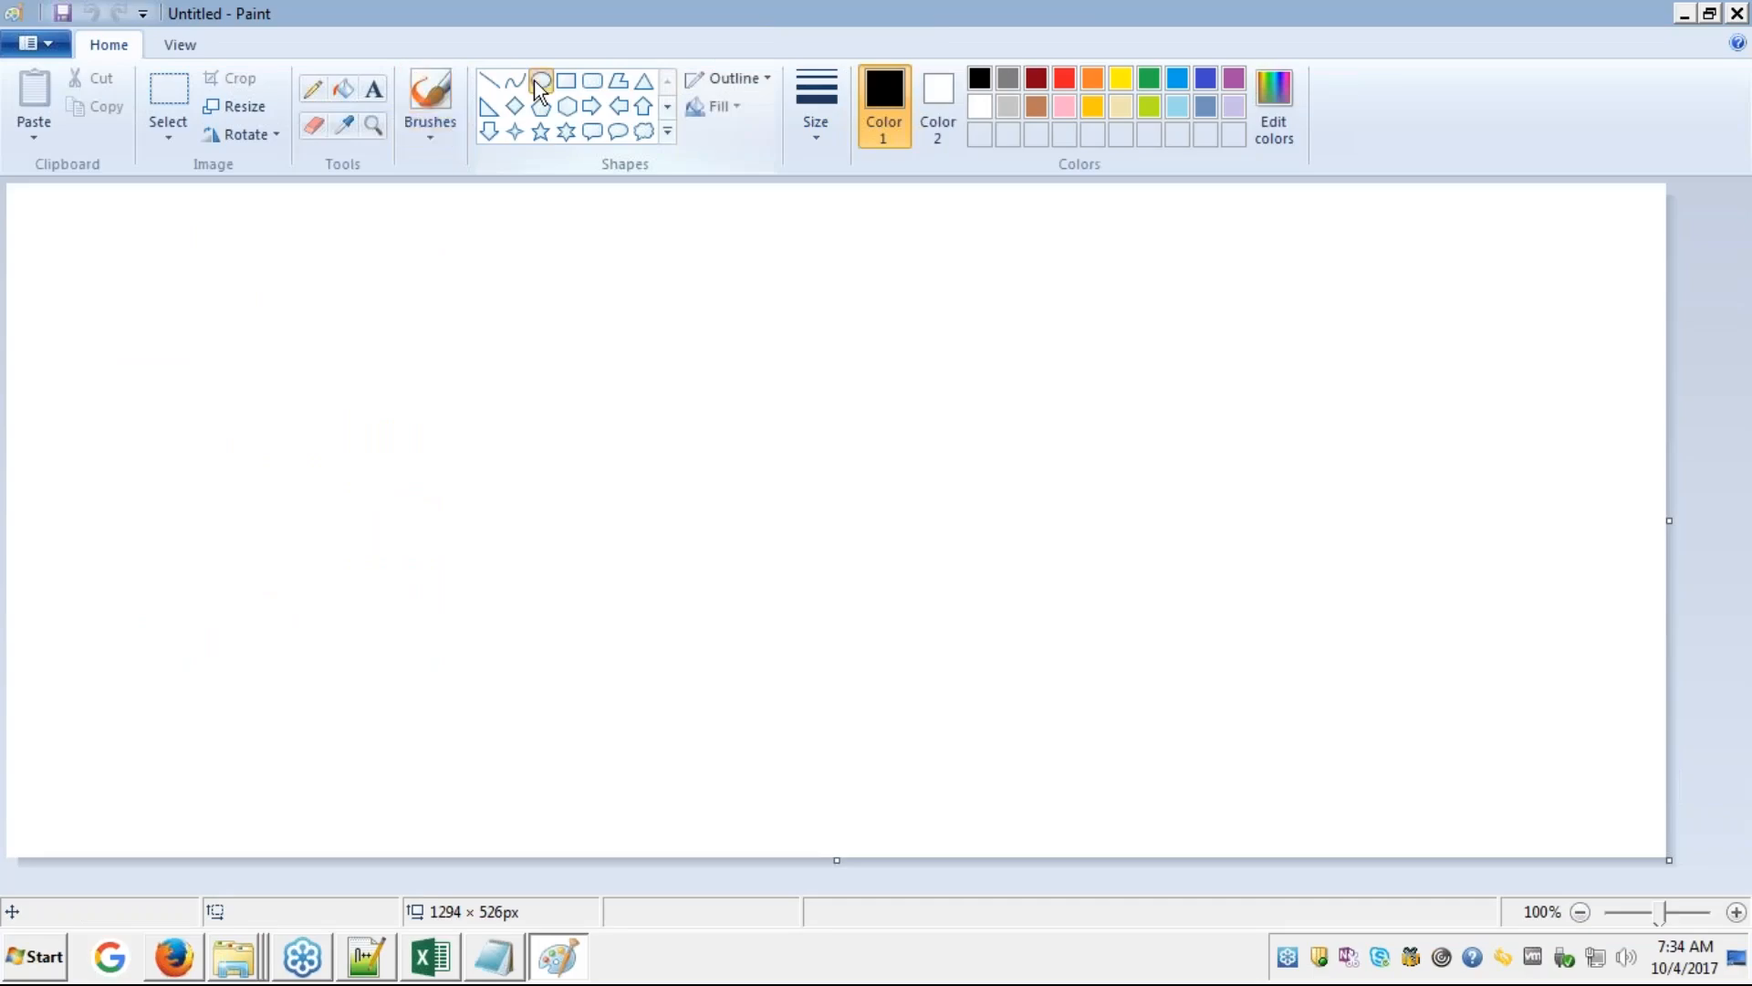
drag(224, 373, 327, 533)
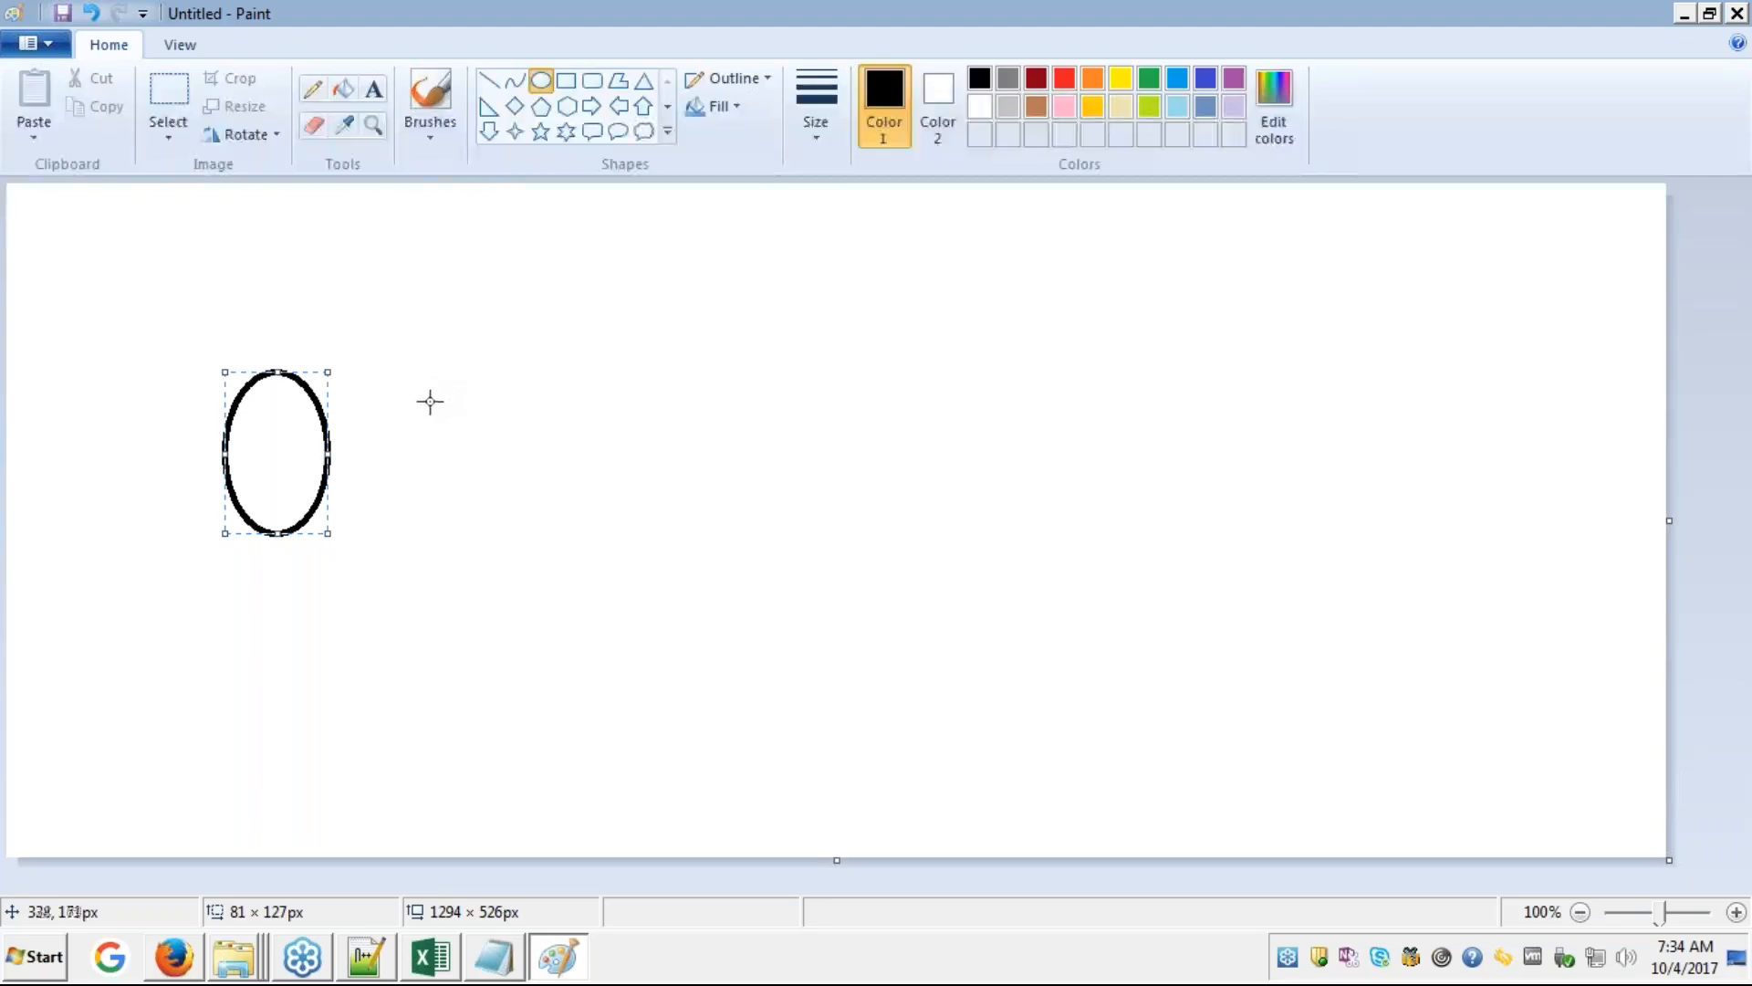
drag(398, 402, 302, 521)
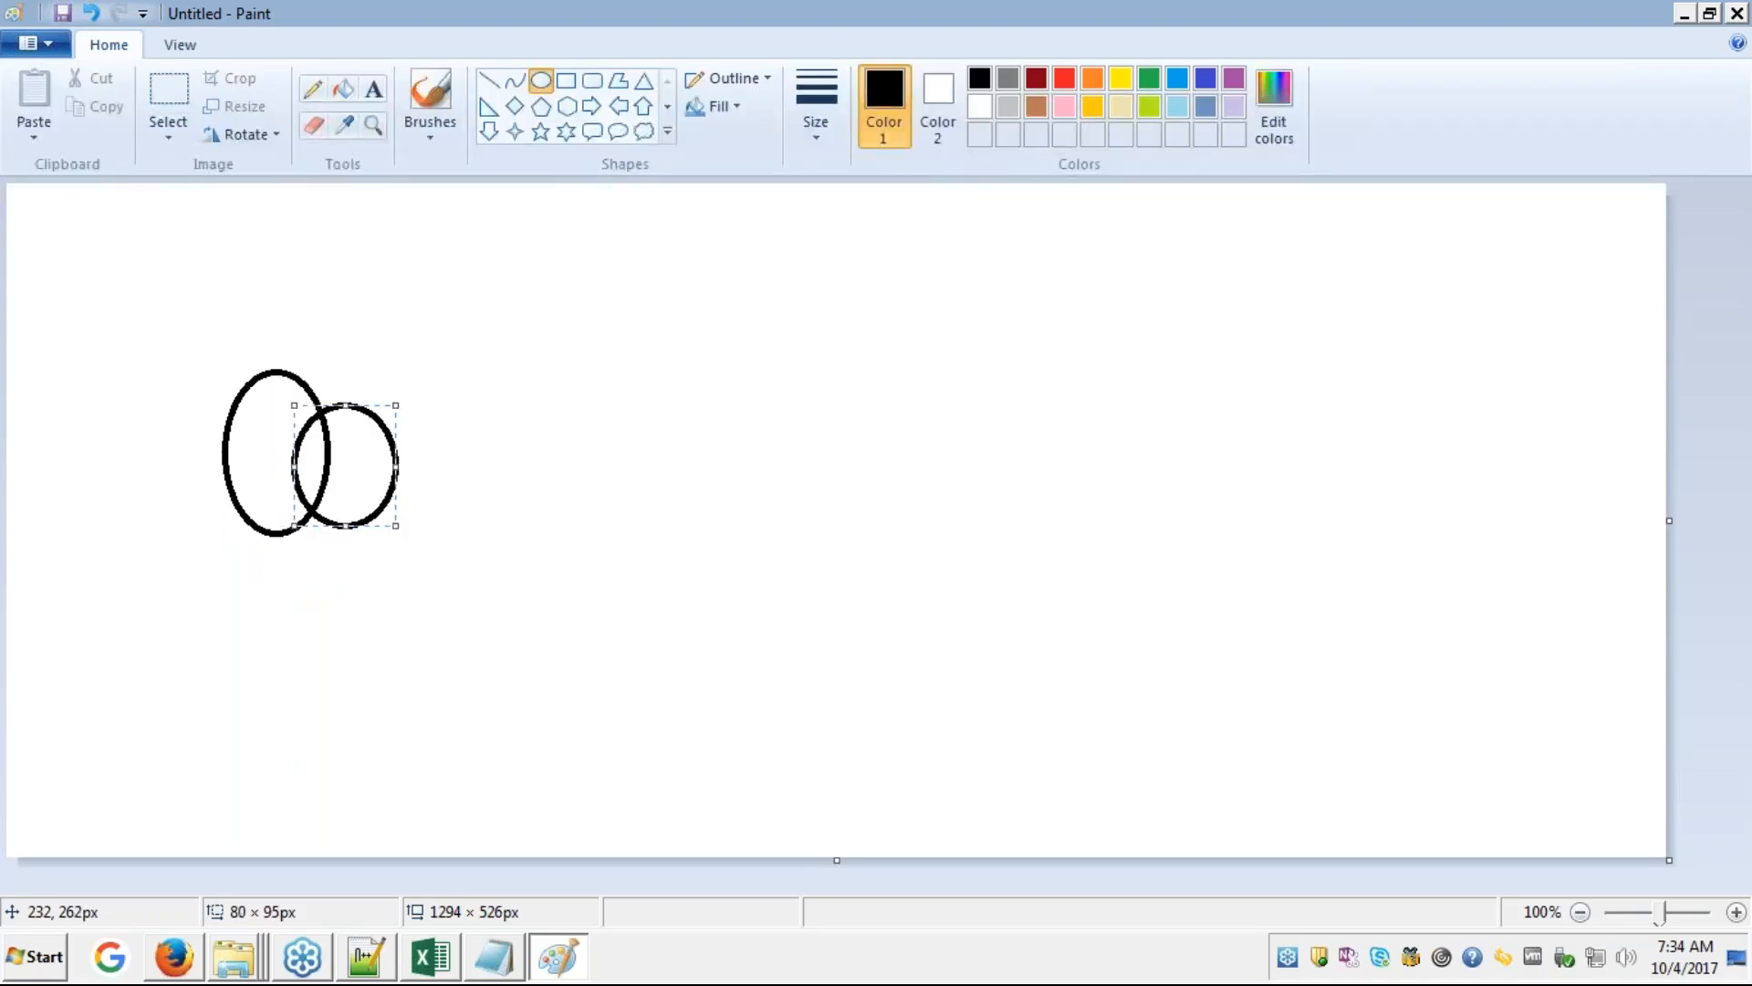
click(447, 344)
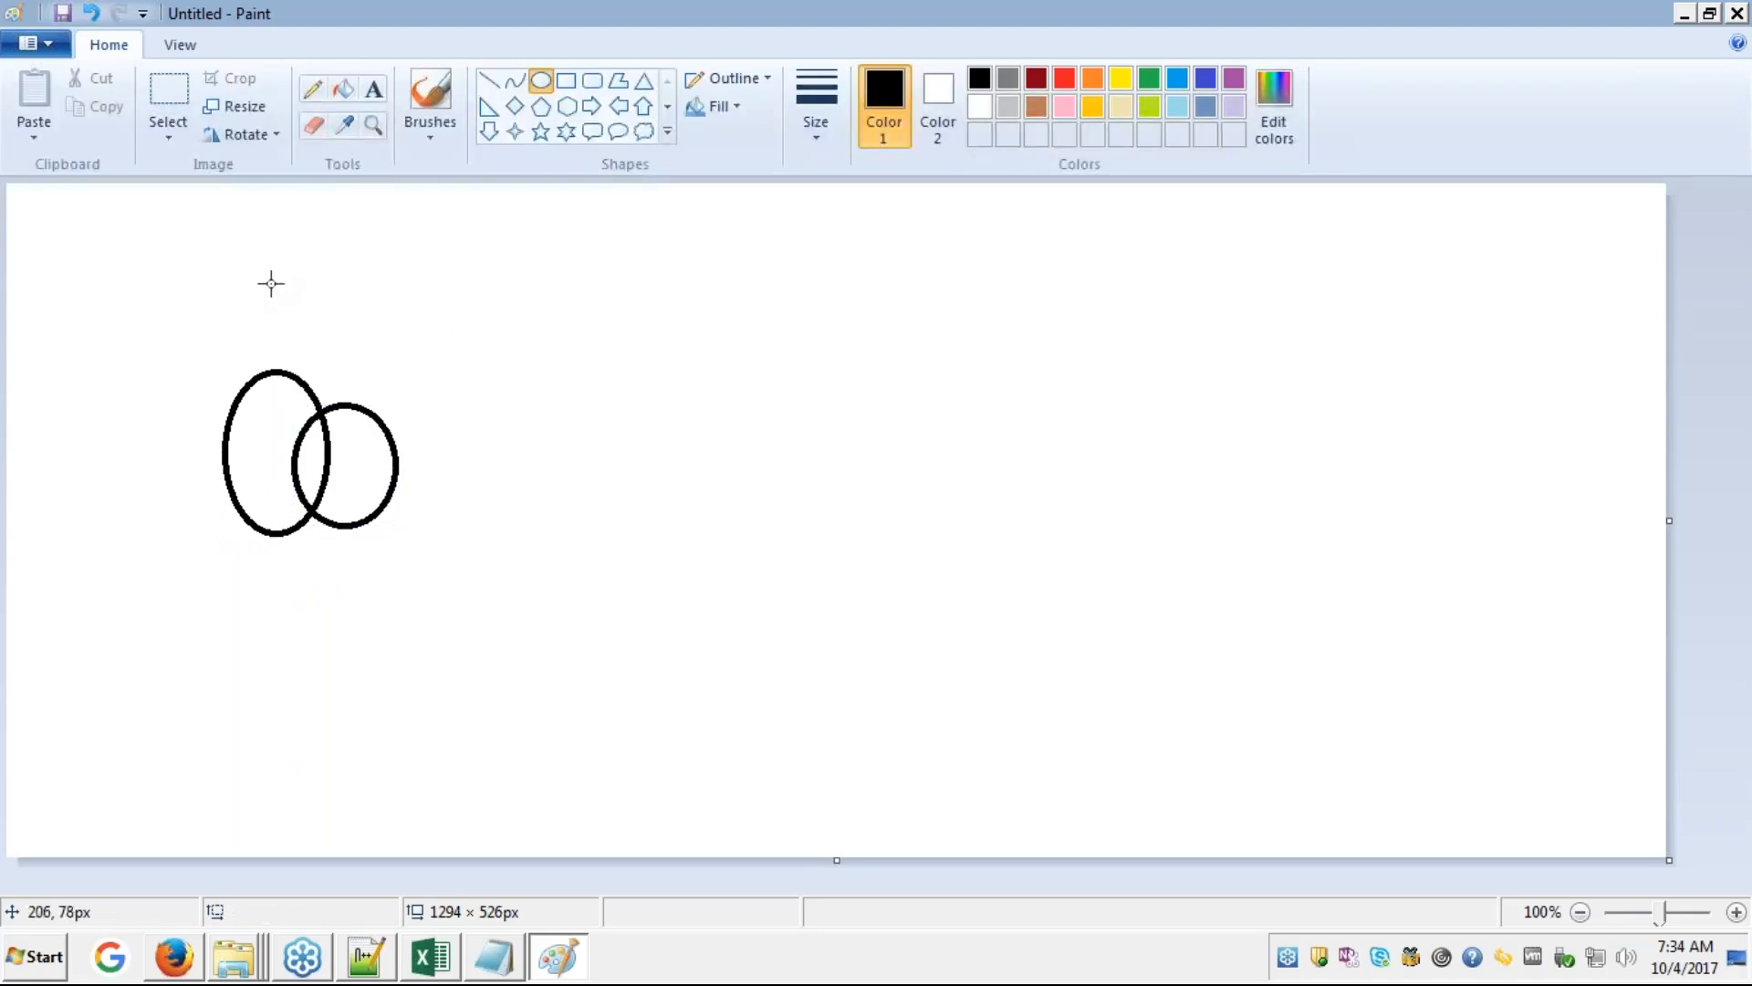
- Add the text label a above the taller ellipse and the label b above the smaller one
click(373, 89)
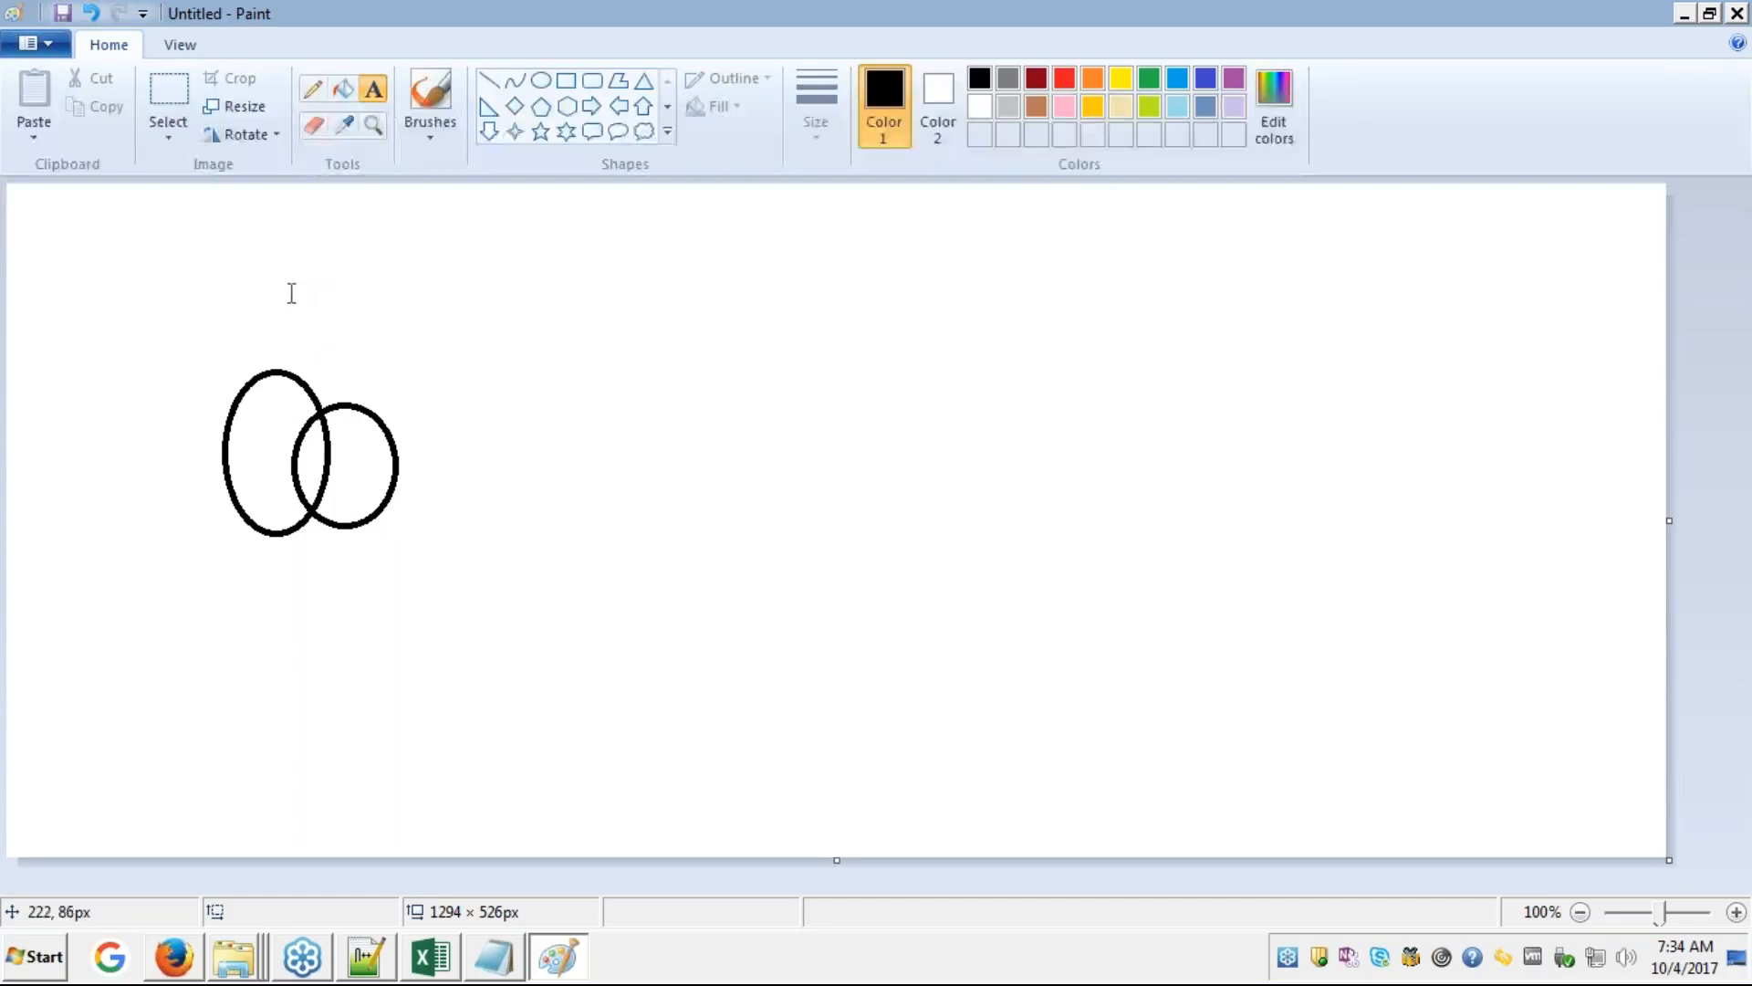
click(267, 324)
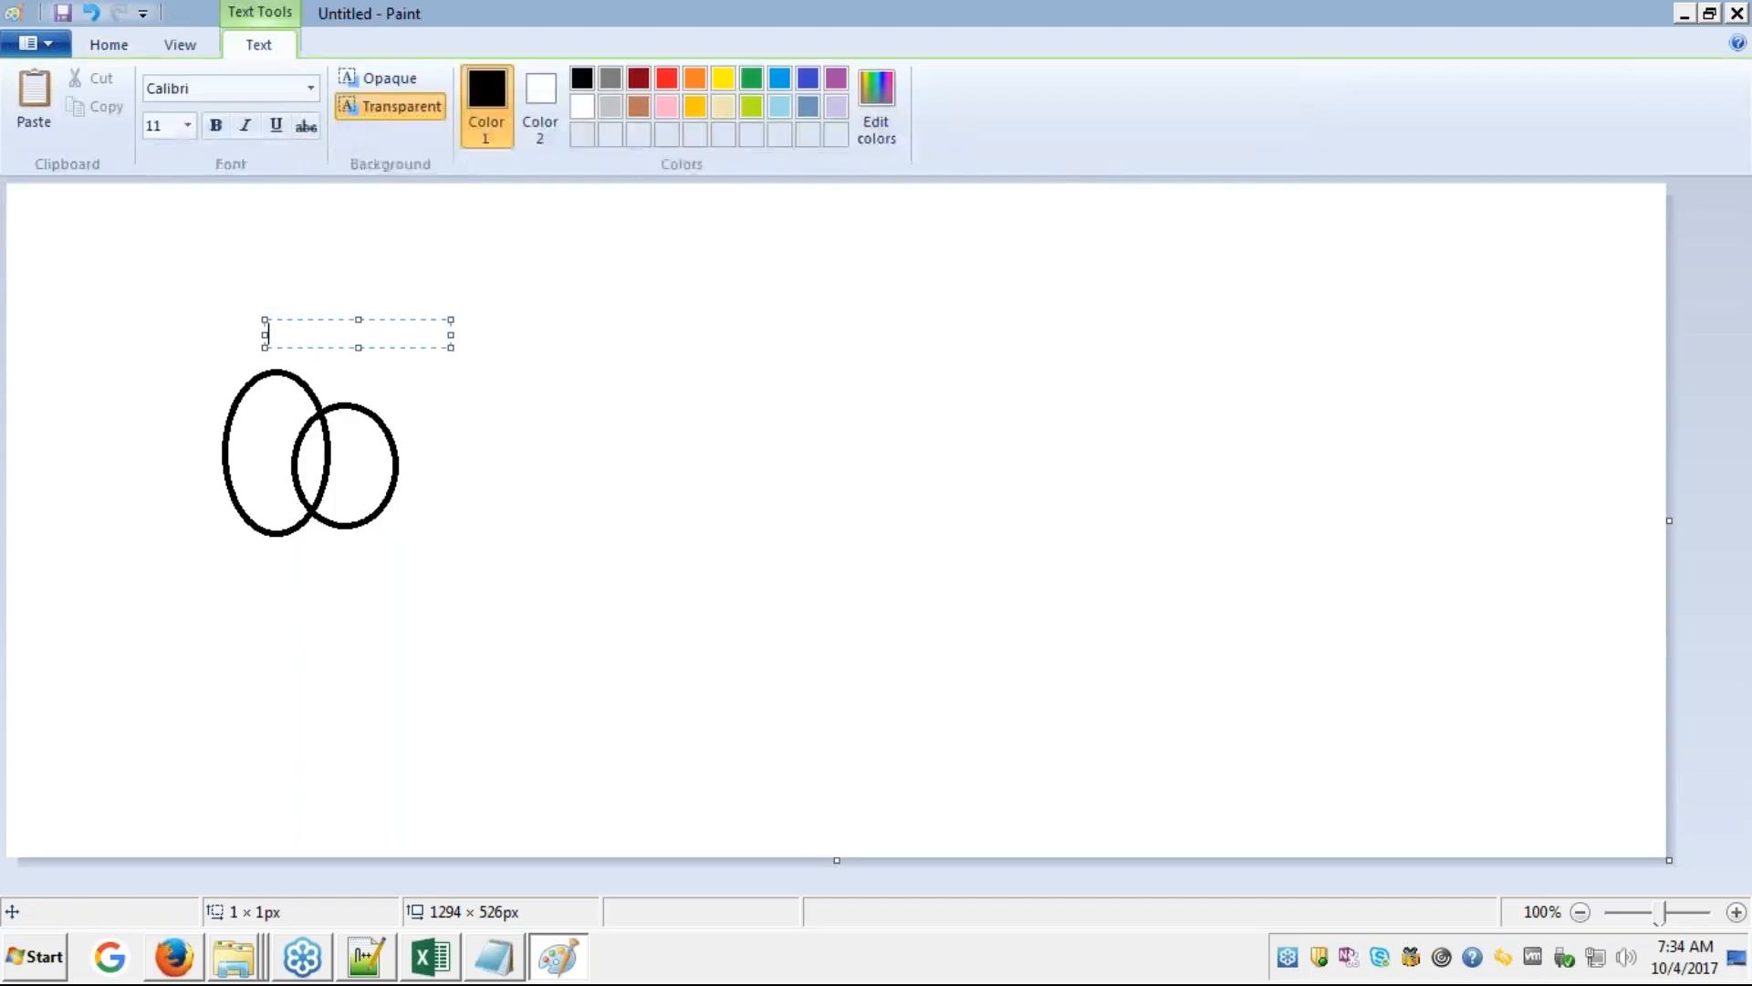
text(a)
click(478, 386)
click(367, 383)
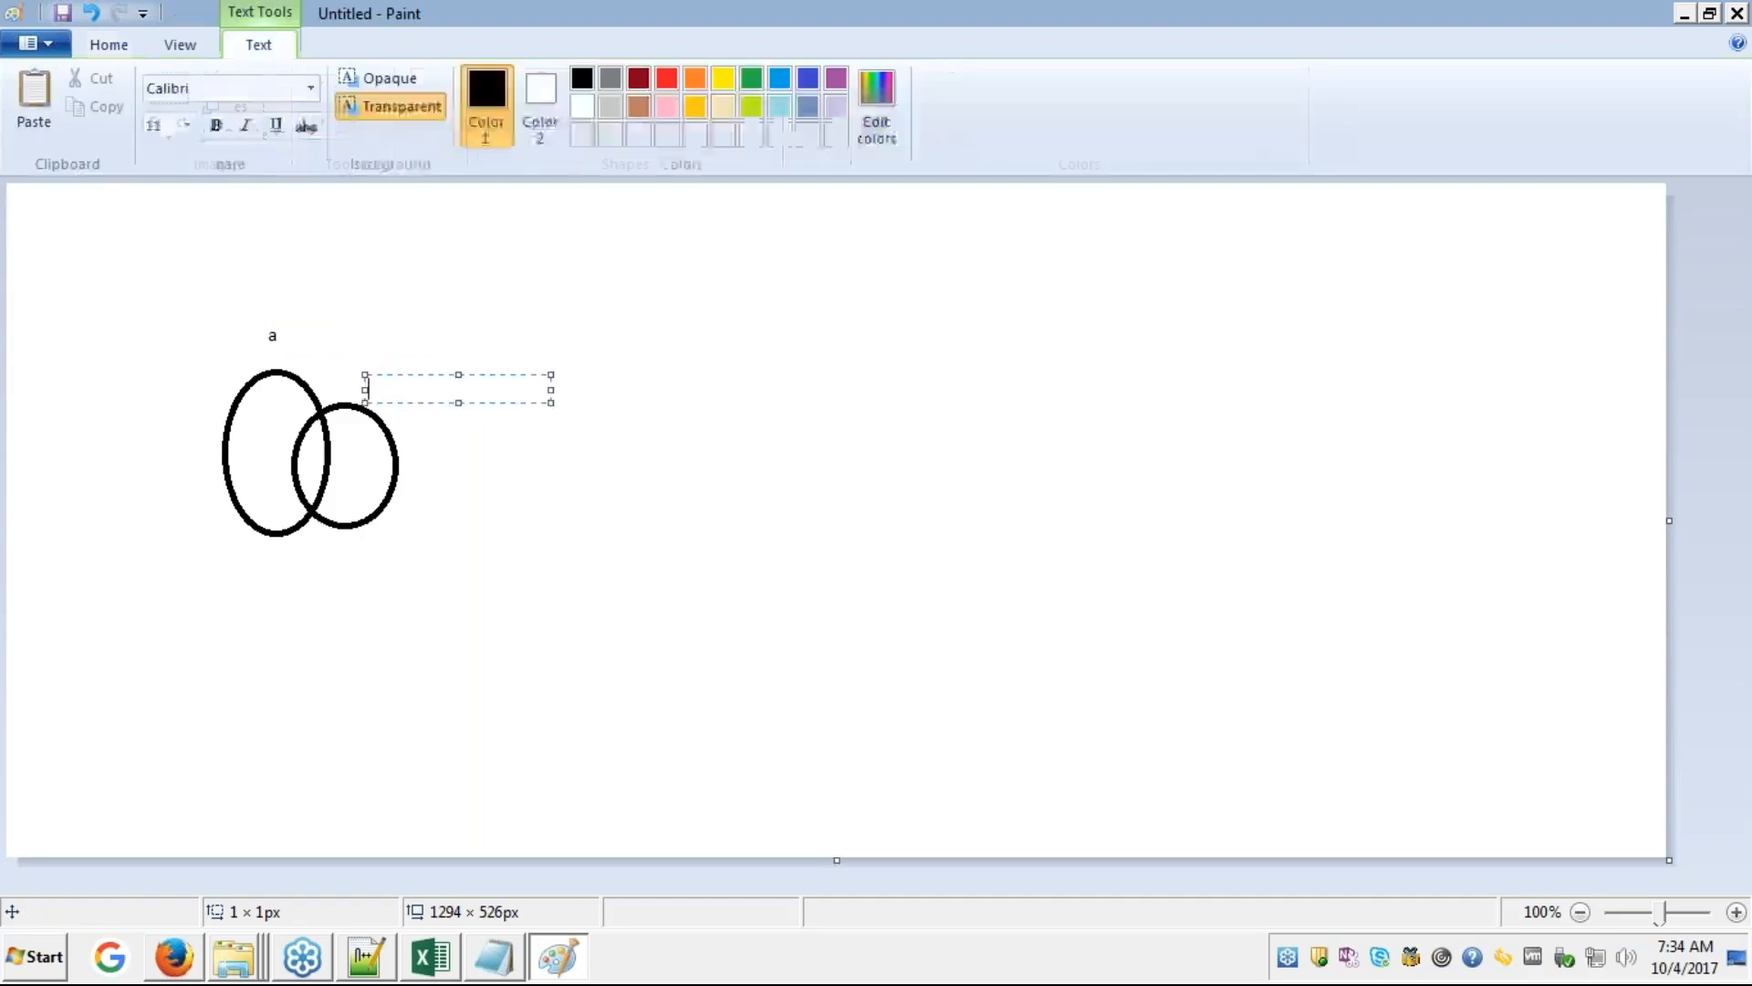
text(b)
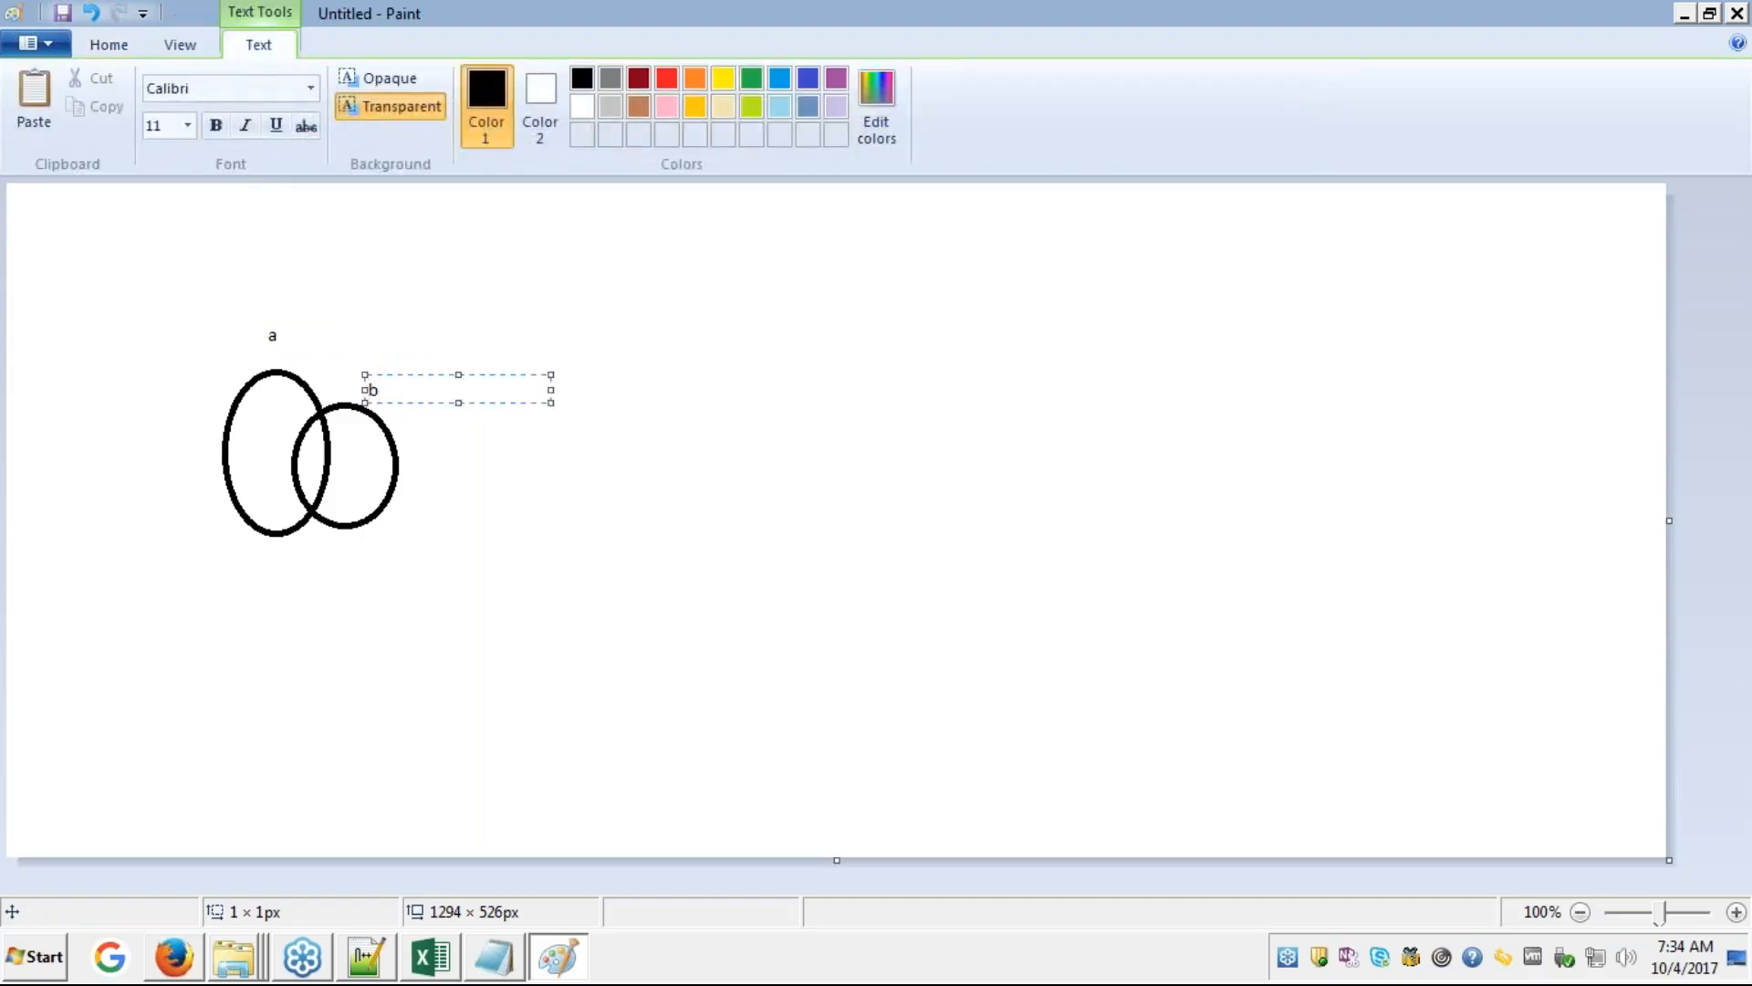
click(454, 466)
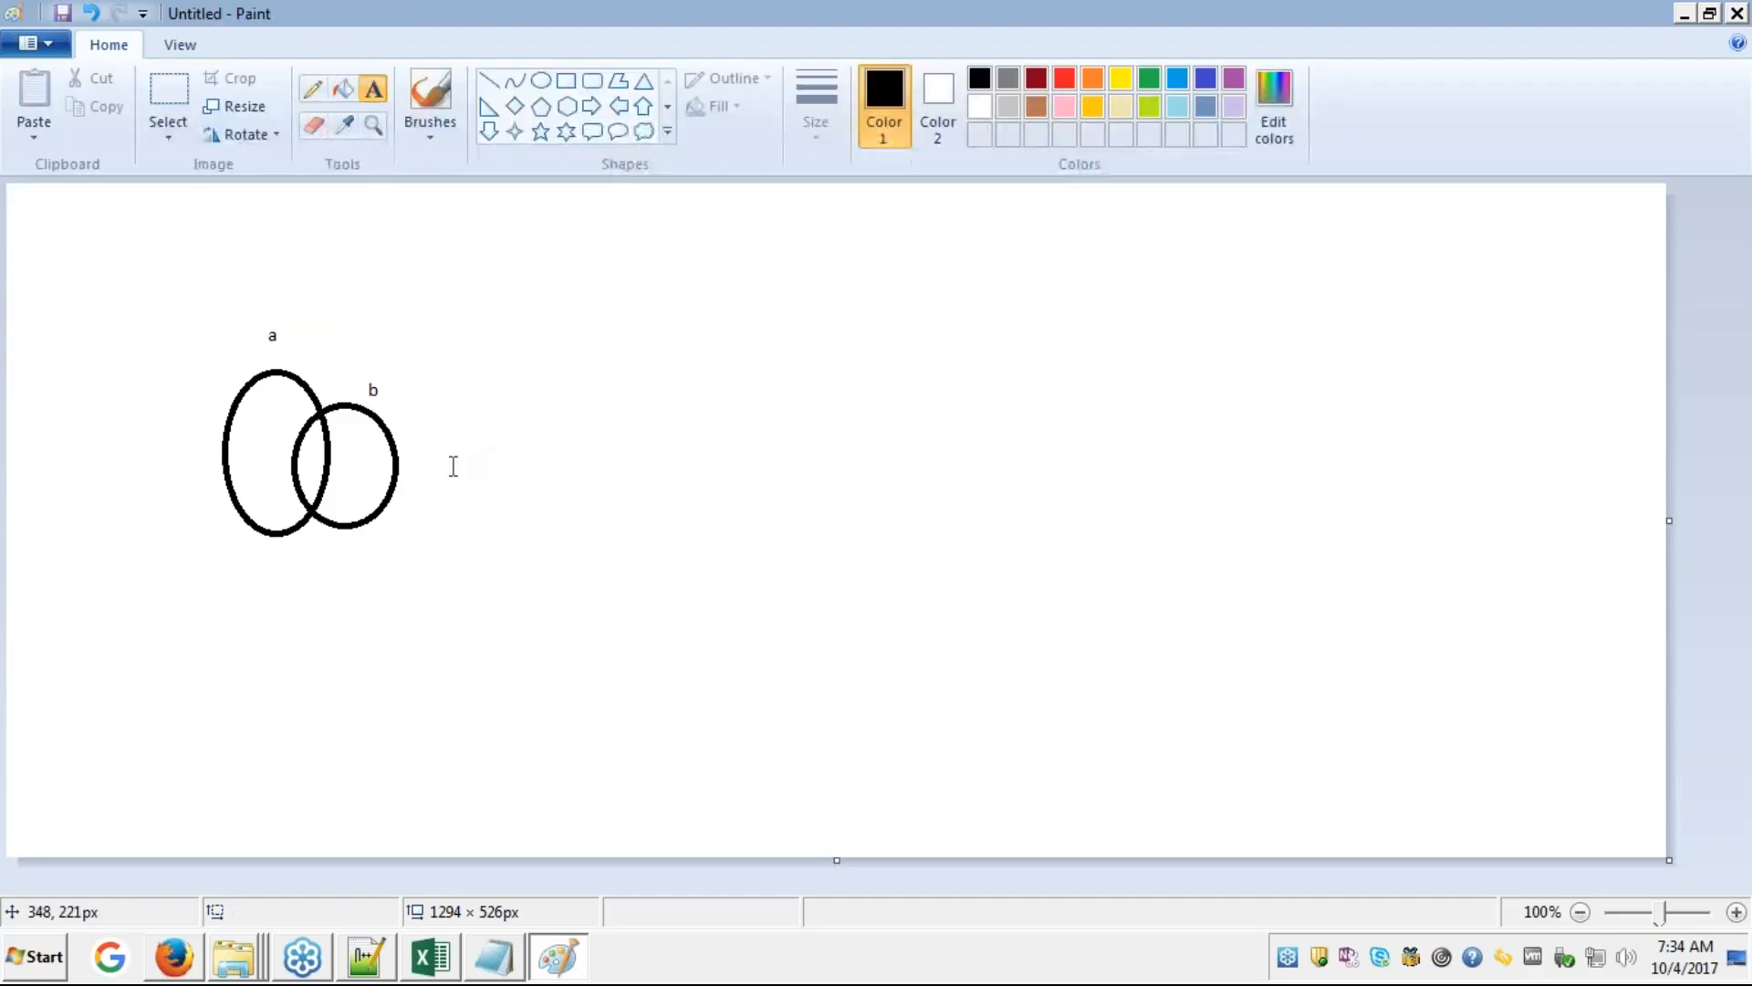
- Check the two Excel tables and add the text 1 where the Venn diagram's ellipses overlap in Paint
click(266, 407)
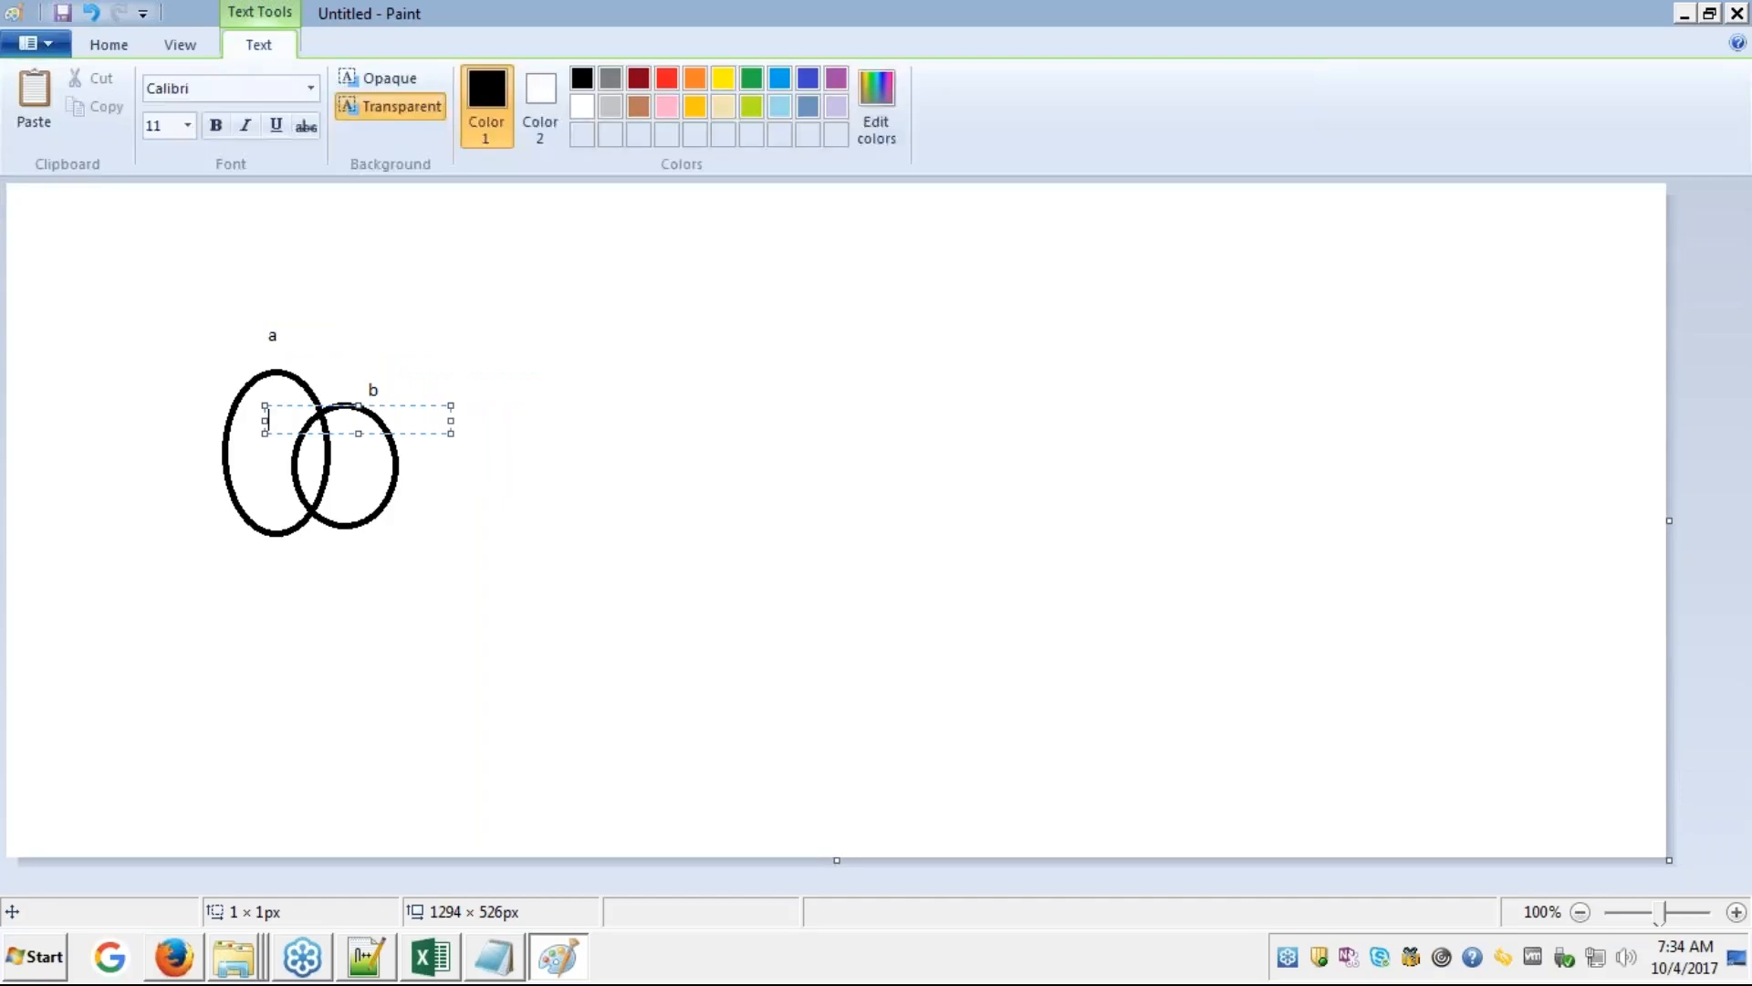
key(alt+Tab)
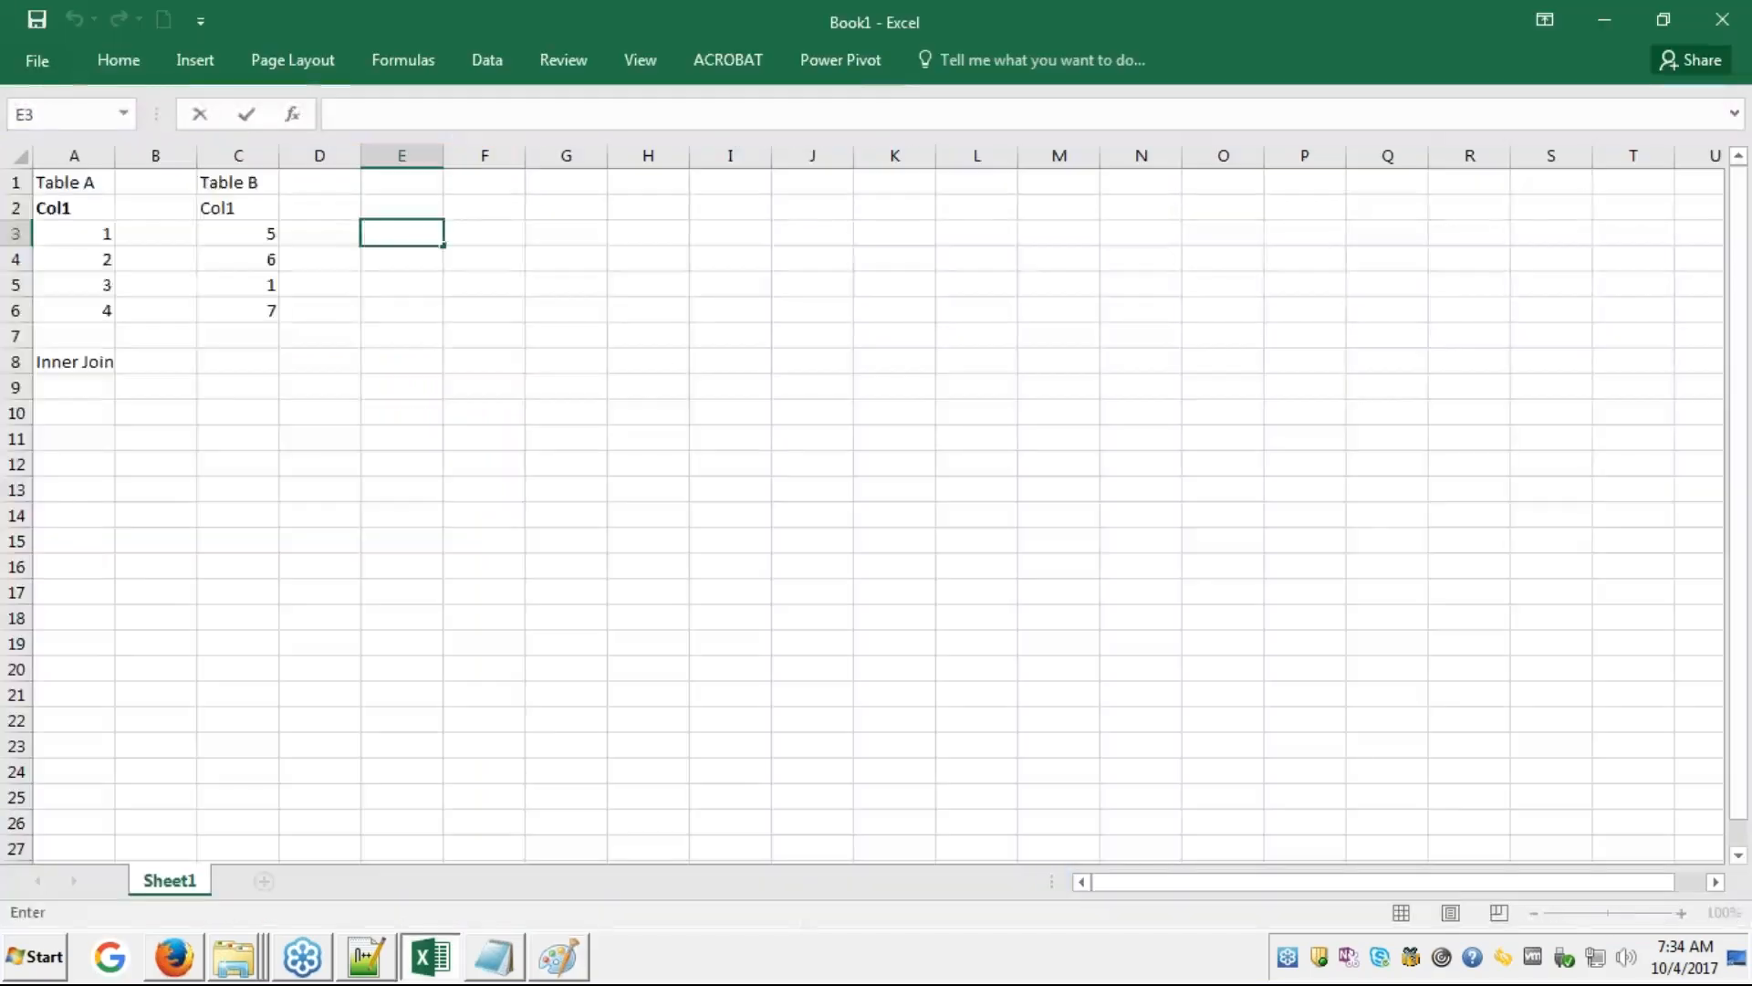
key(alt+Tab)
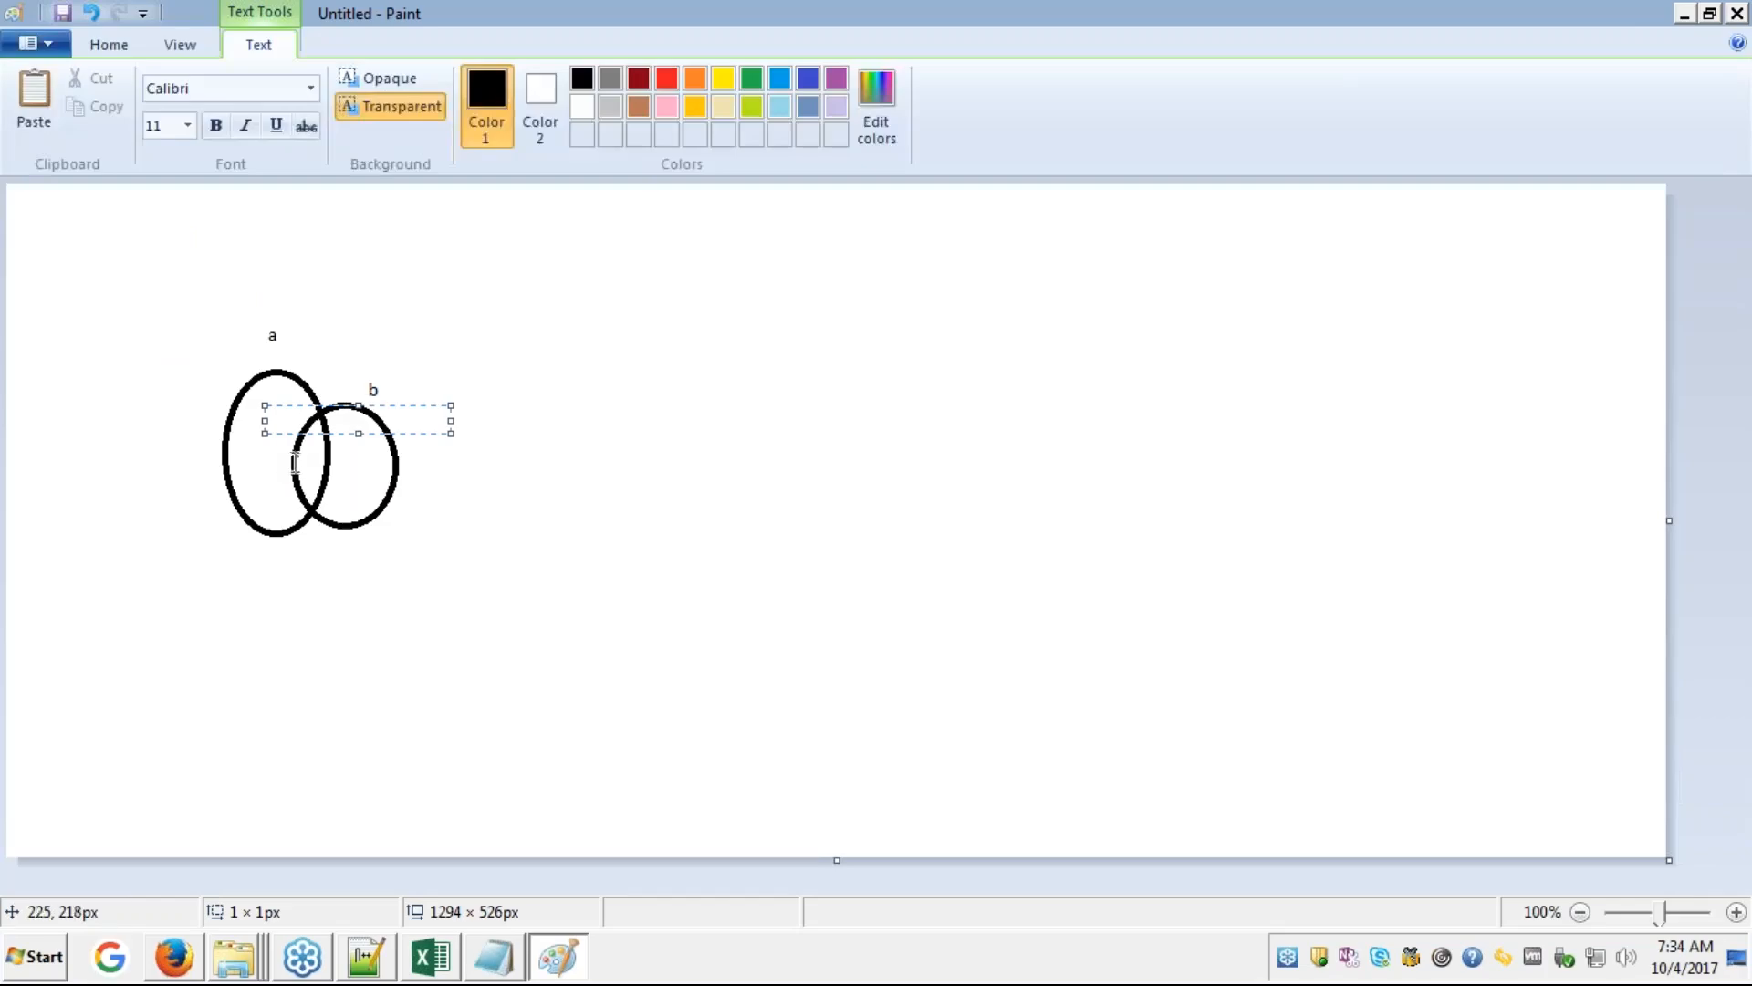
click(313, 455)
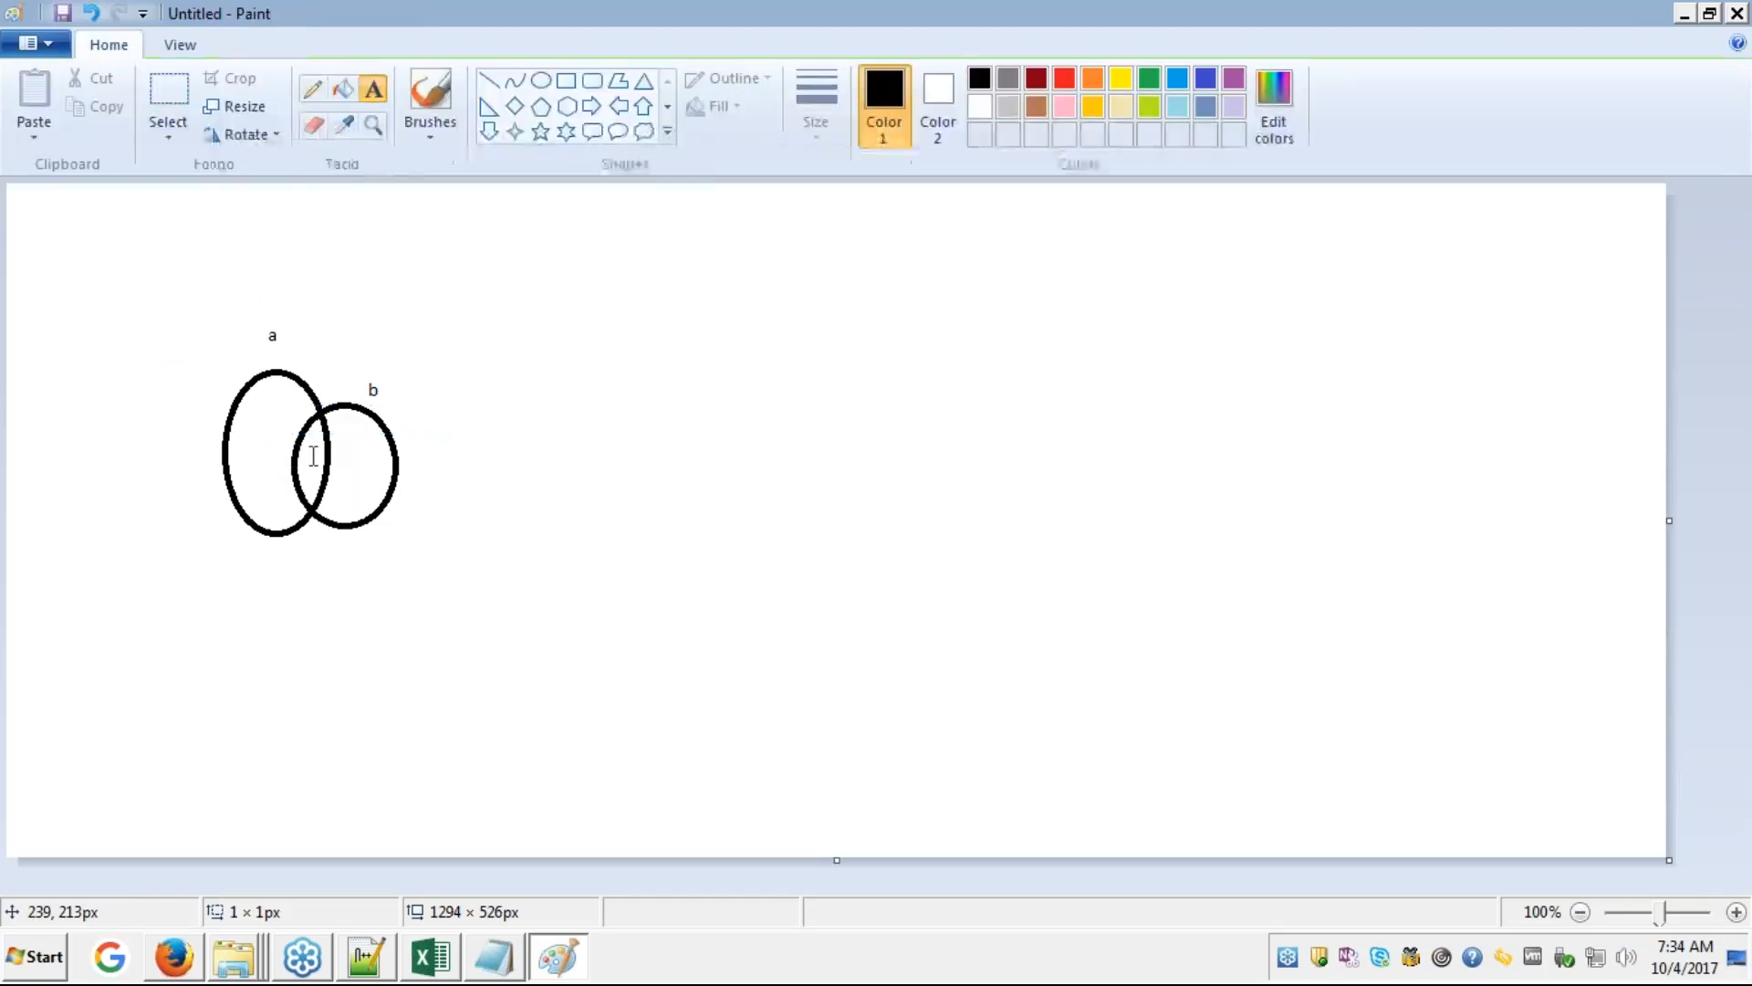
click(313, 455)
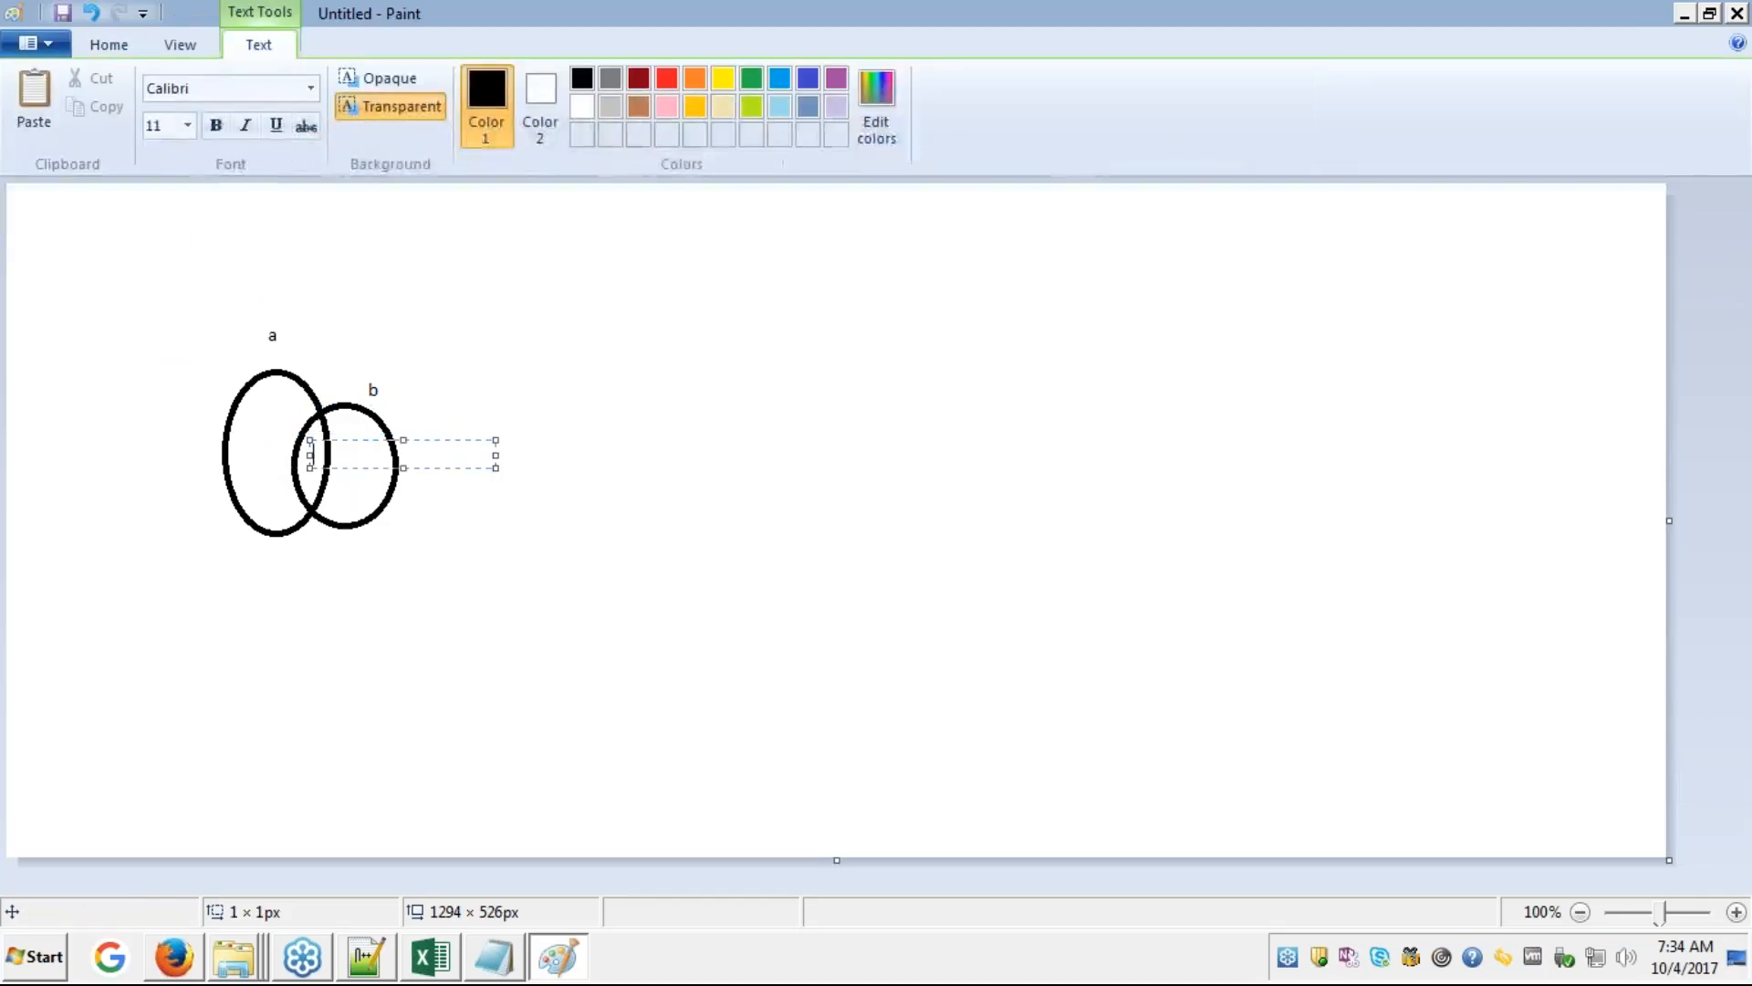
text(1)
click(273, 413)
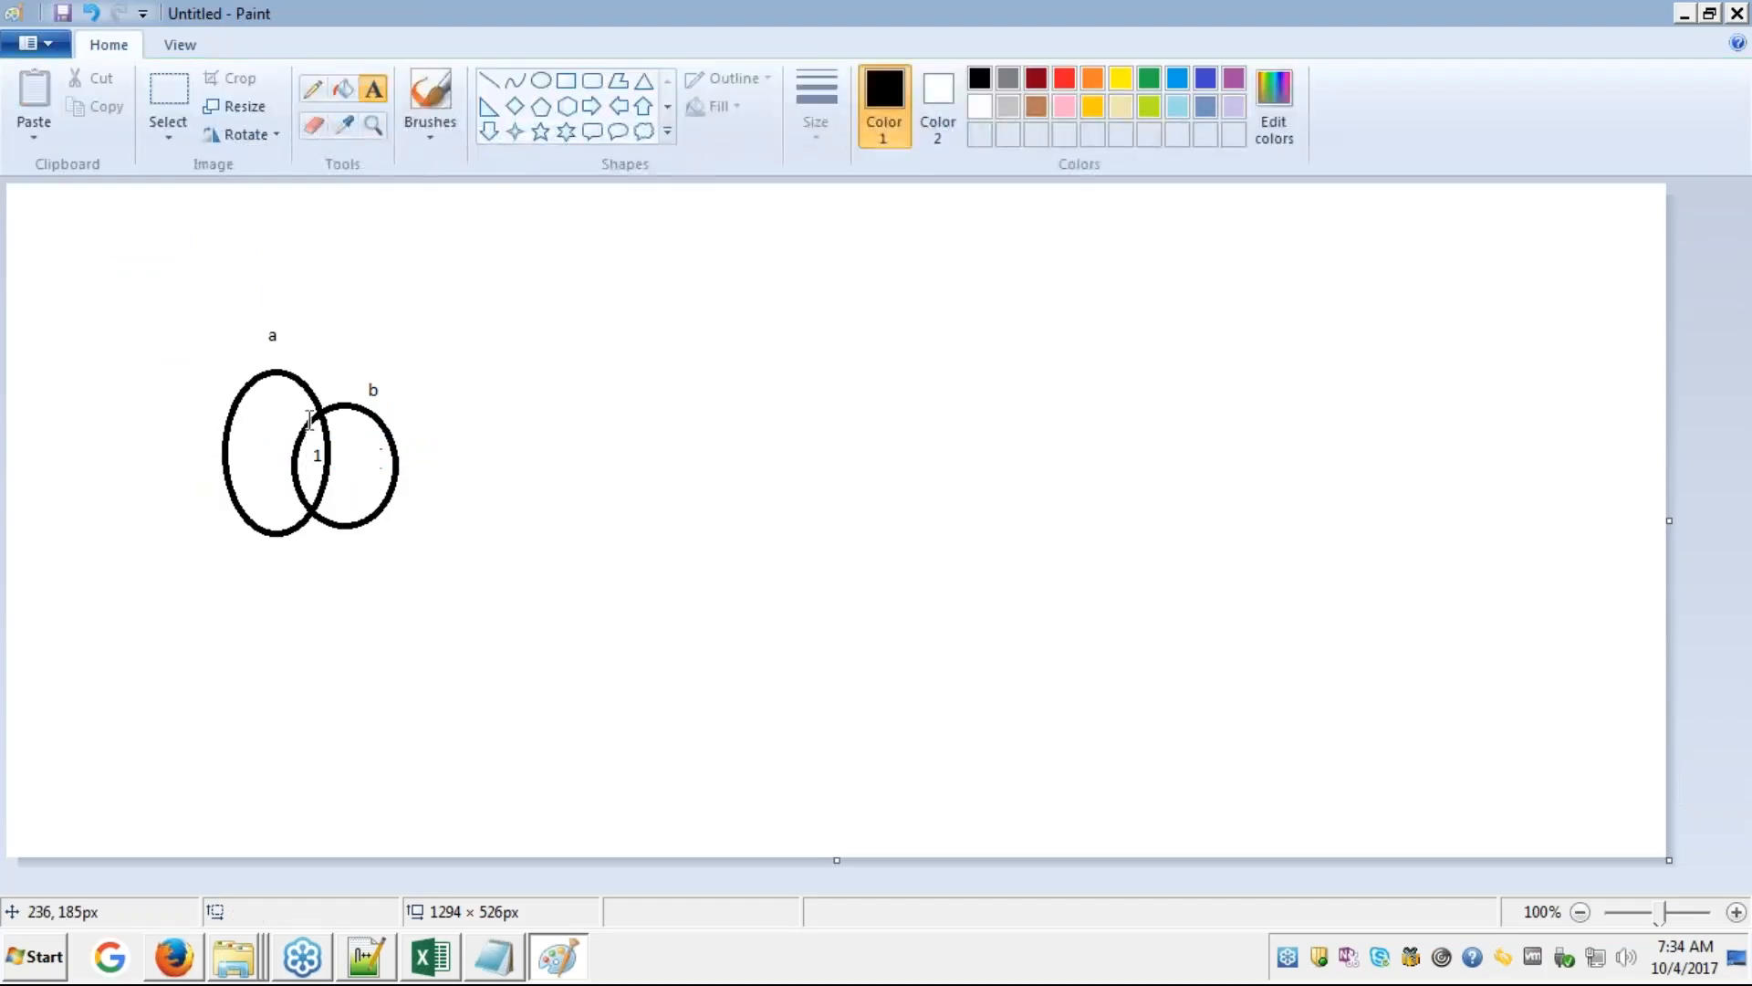
- Add the values 2, 3 and 4 on separate lines inside ellipse a, outside the overlap
click(266, 402)
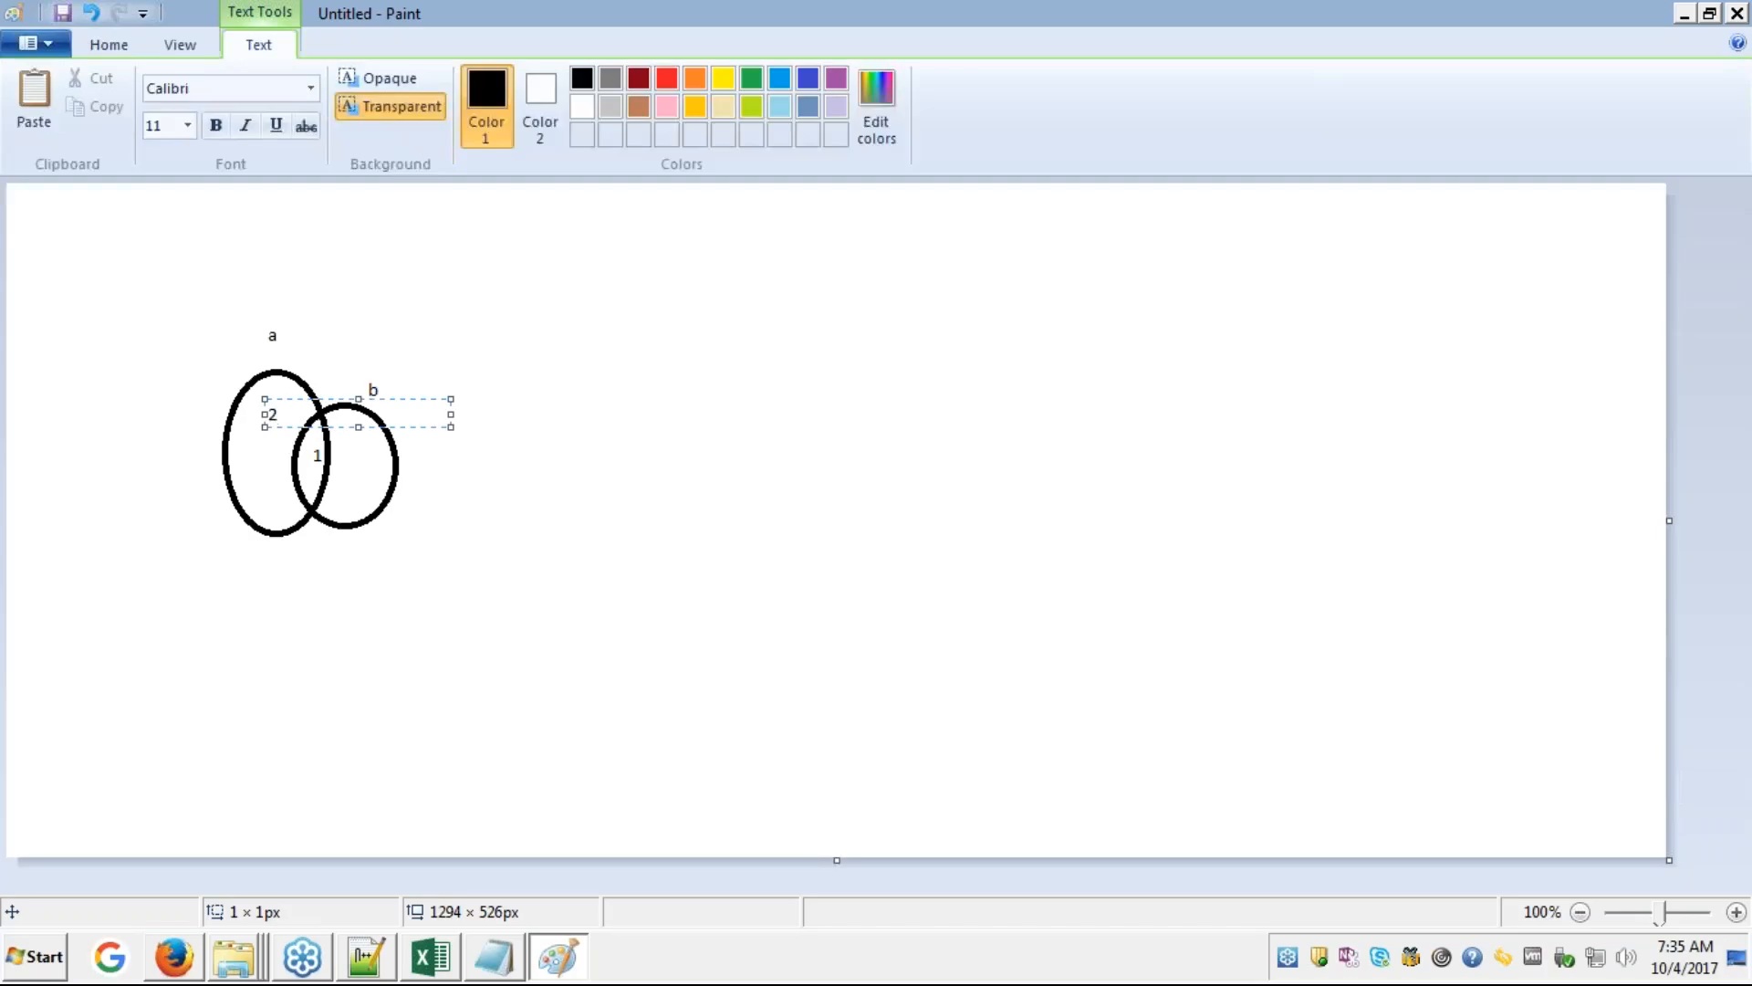
text(2)
key(Return)
text(3)
key(Return)
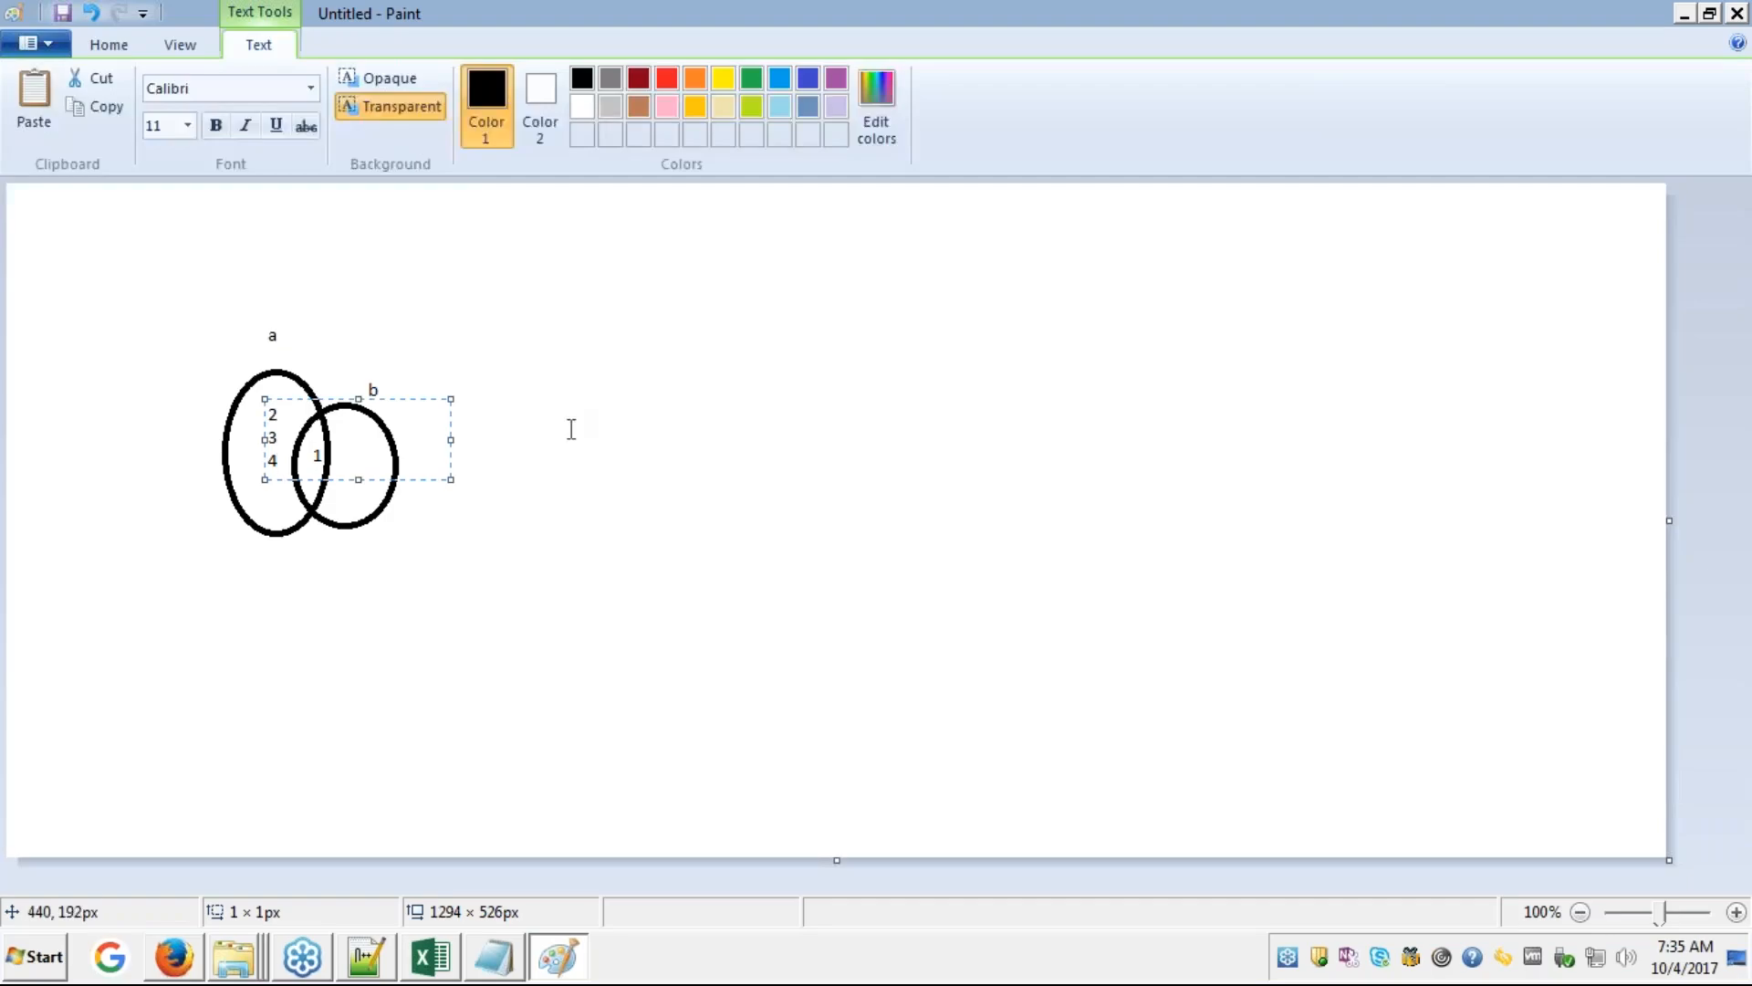
click(560, 427)
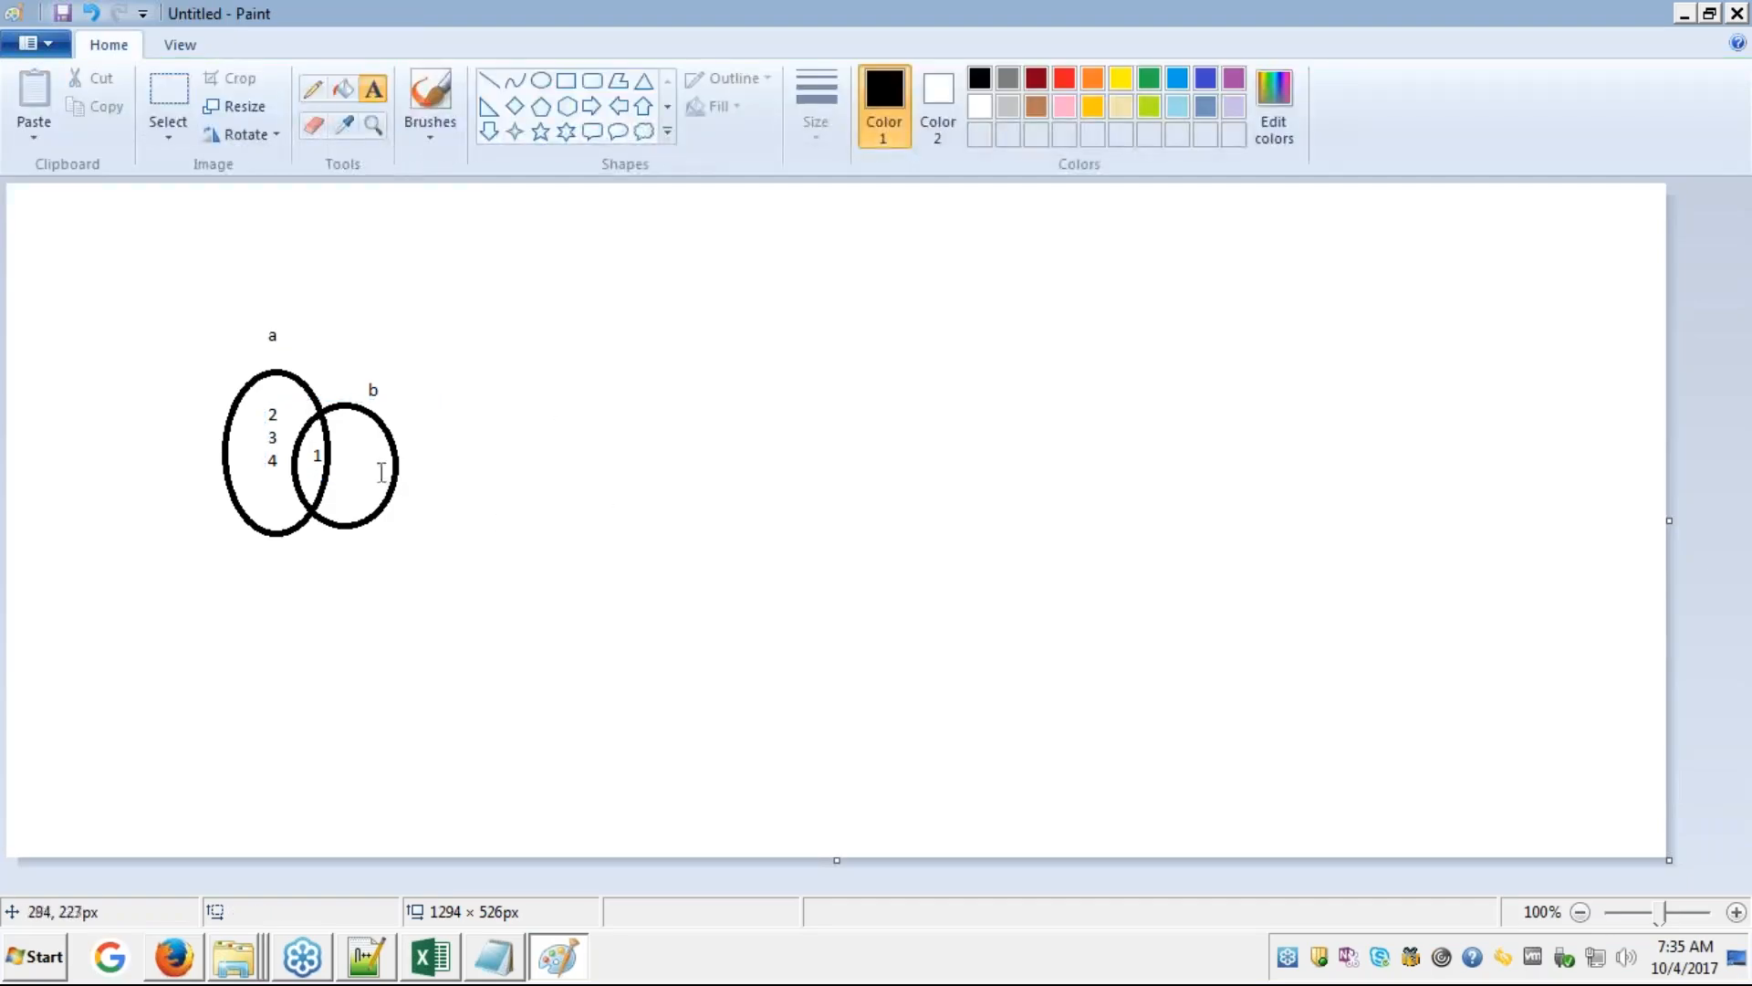
- Check Table B in Excel and add the values 5, 6 and 7 on separate lines inside ellipse b in Paint
click(356, 443)
key(alt+Tab)
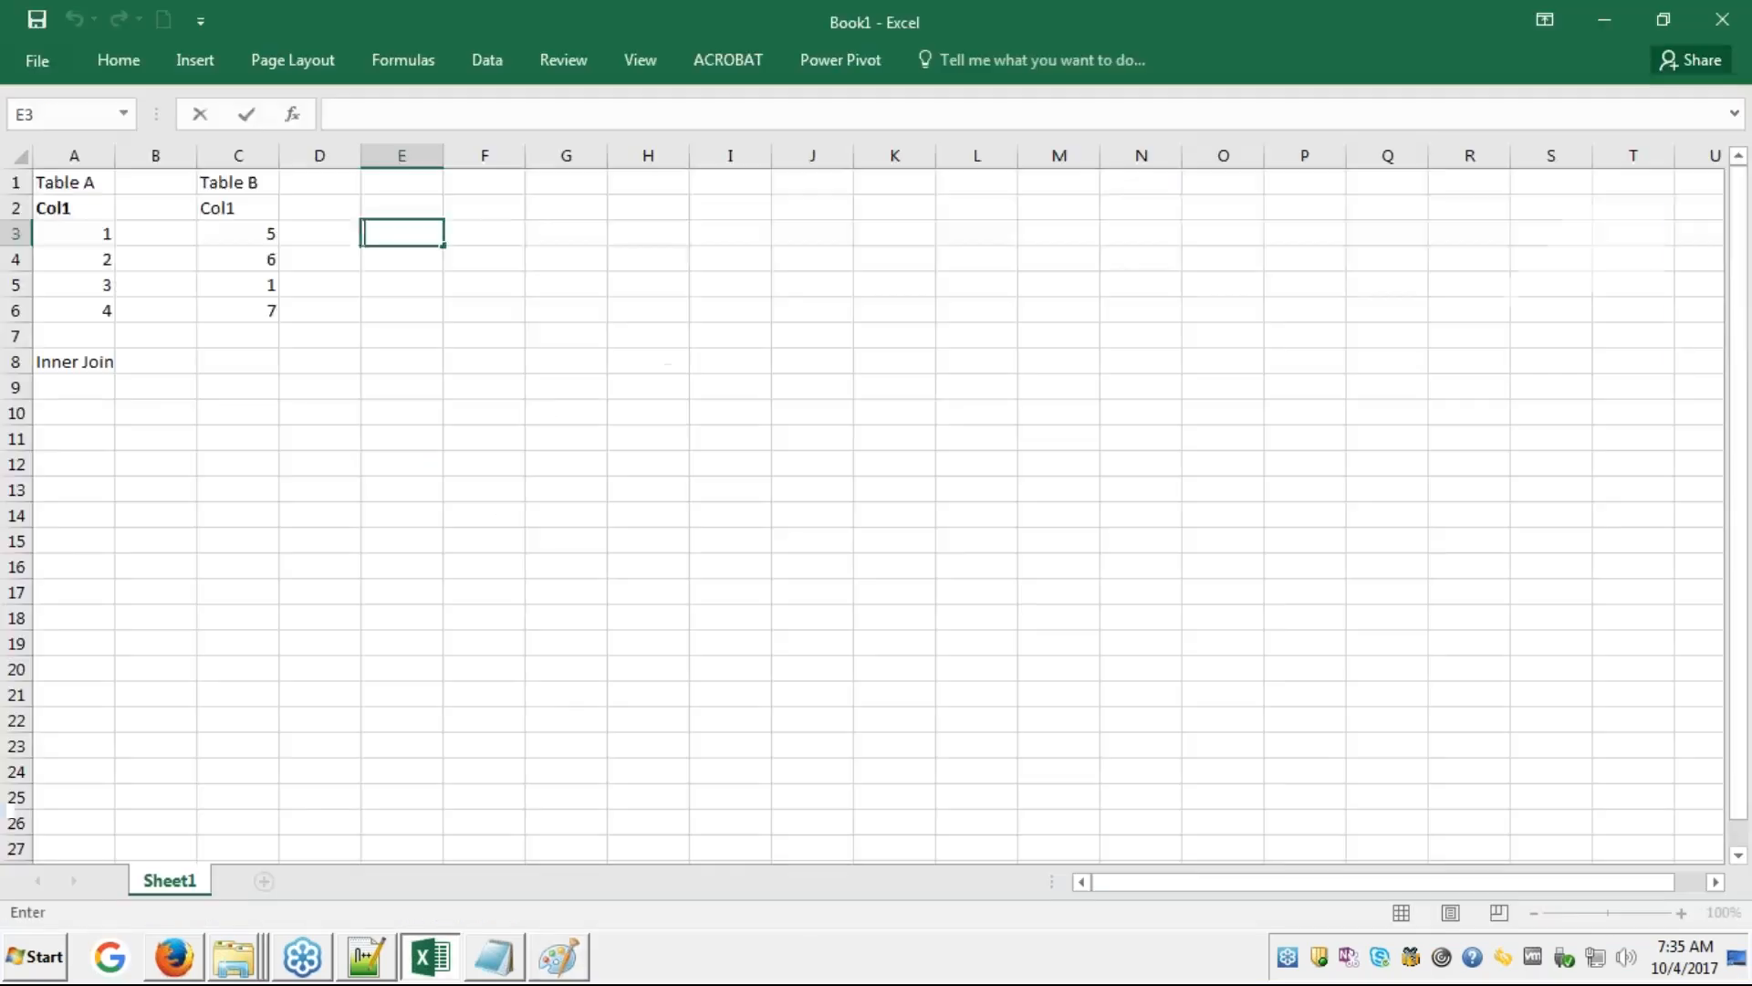
key(alt+Tab)
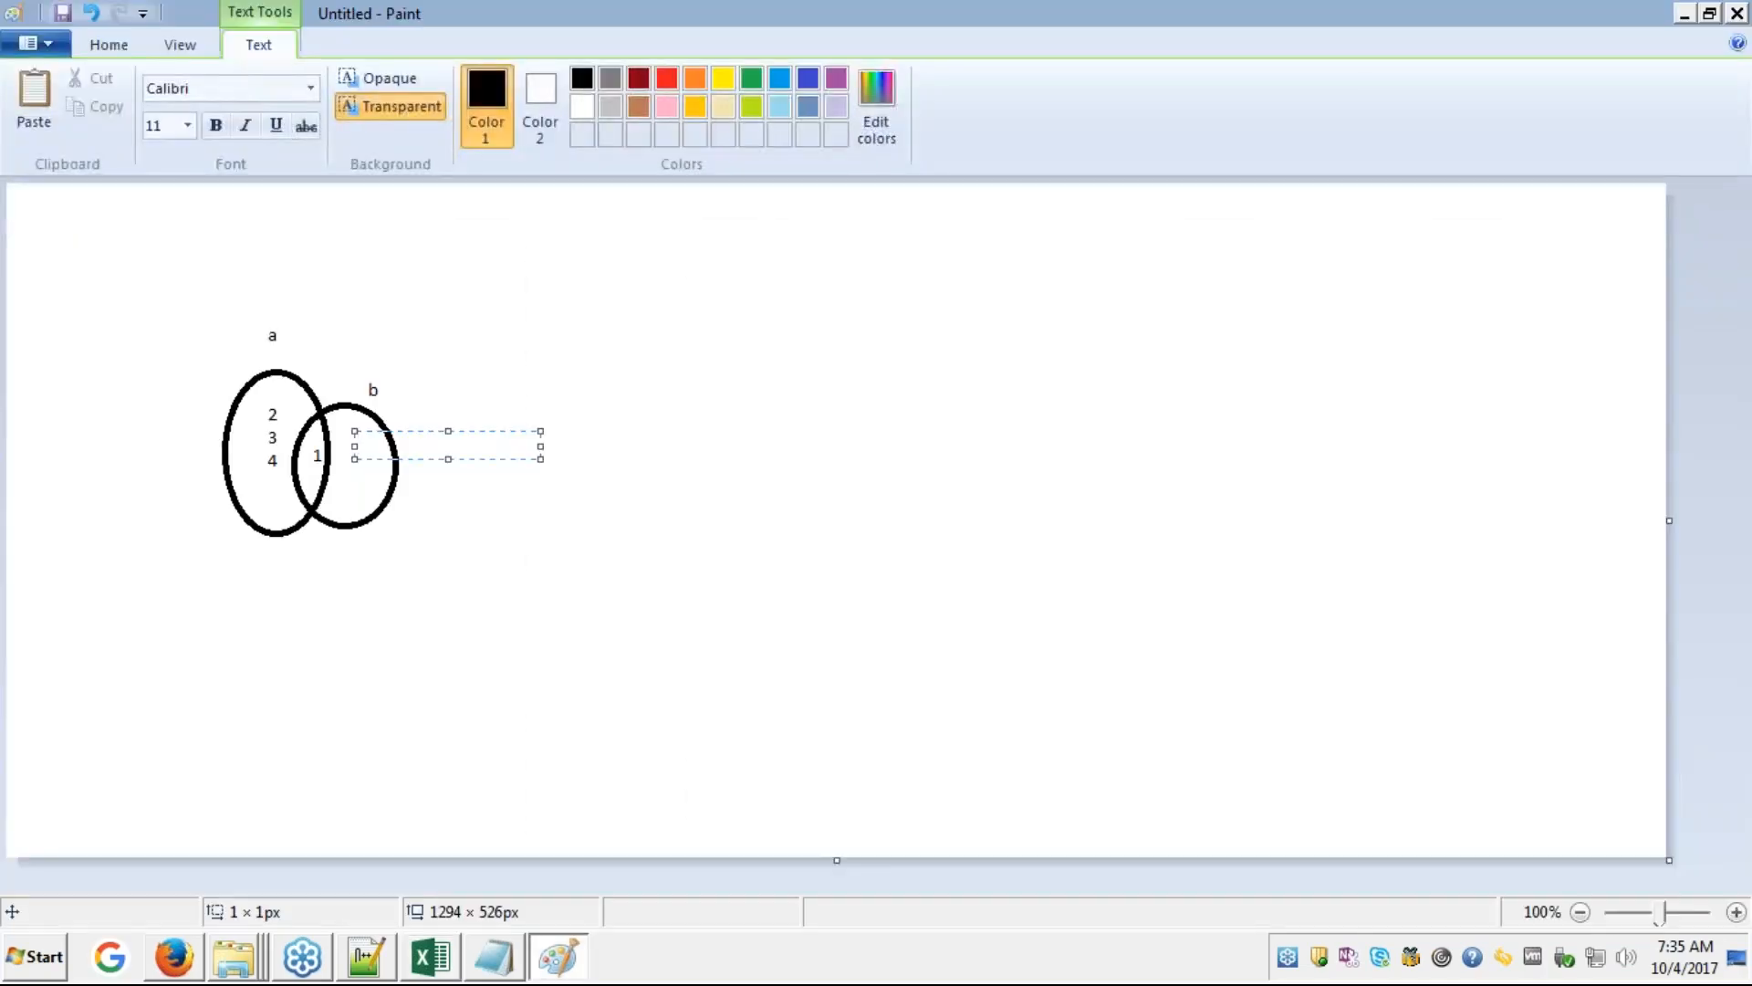
text(6)
key(Return)
key(Return)
text(7)
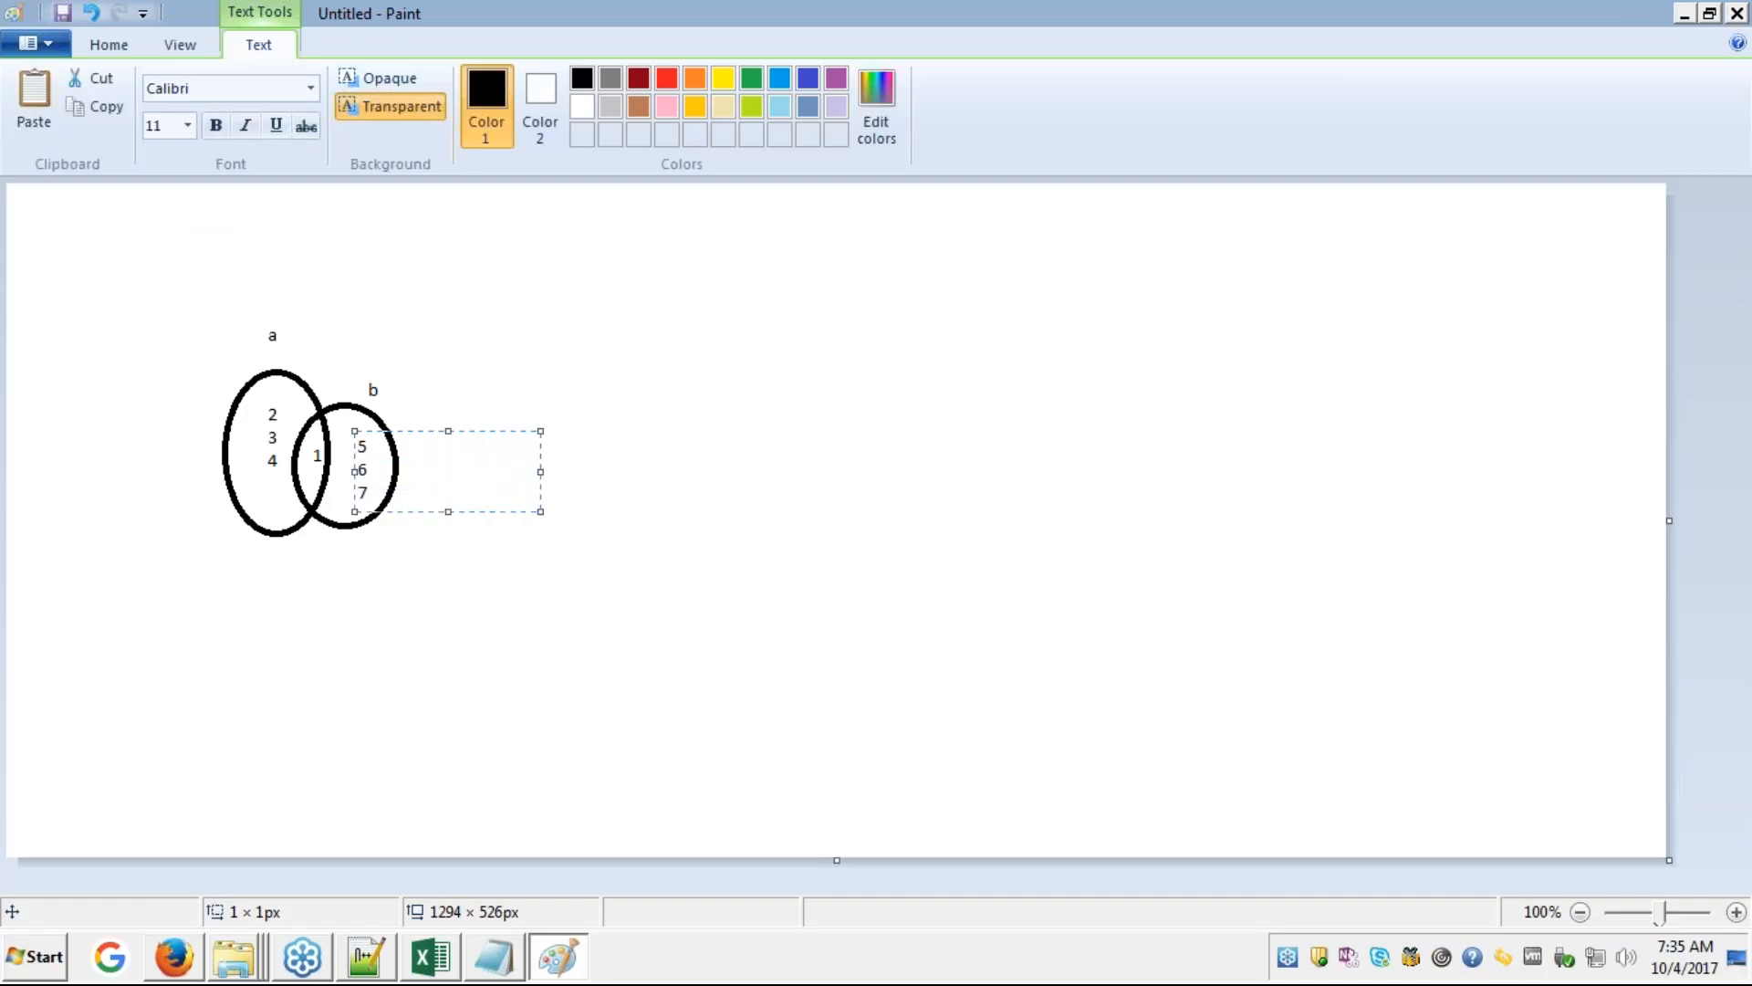
key(Return)
click(815, 383)
- Compare the Venn diagram's overlap with the Excel tables, examining the value in C5, the Inner Join area and the first value of each table
key(alt+Tab)
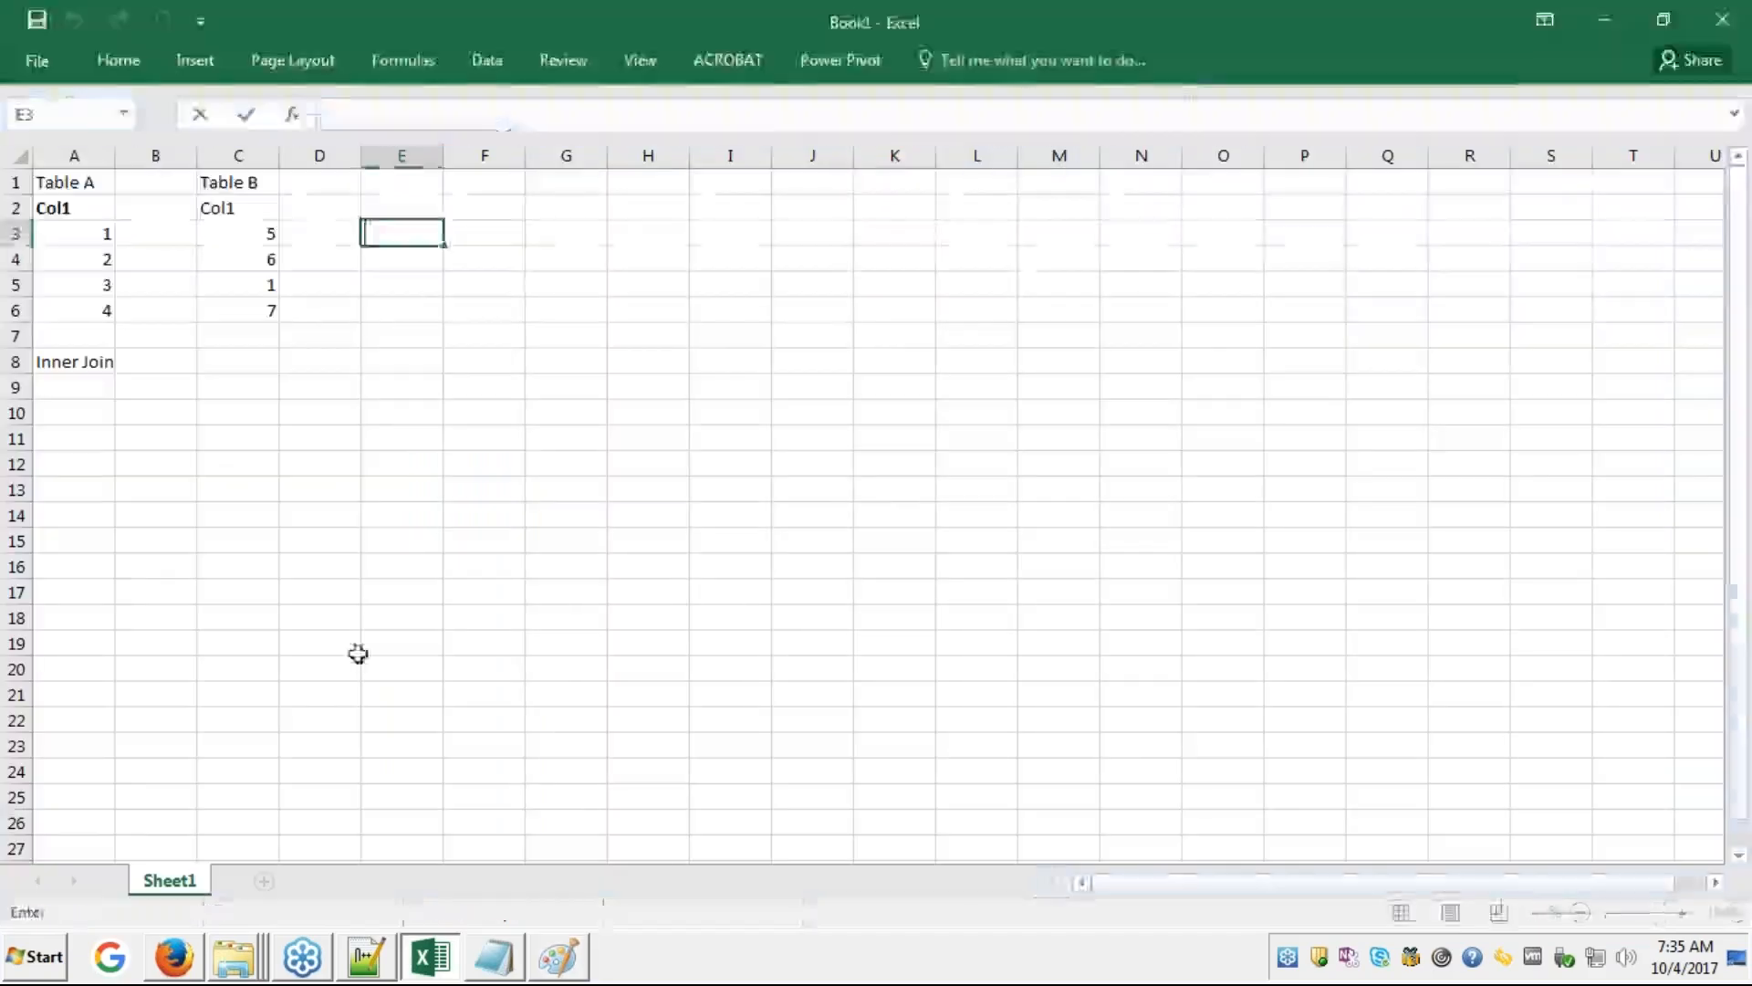
click(262, 283)
key(alt+Tab)
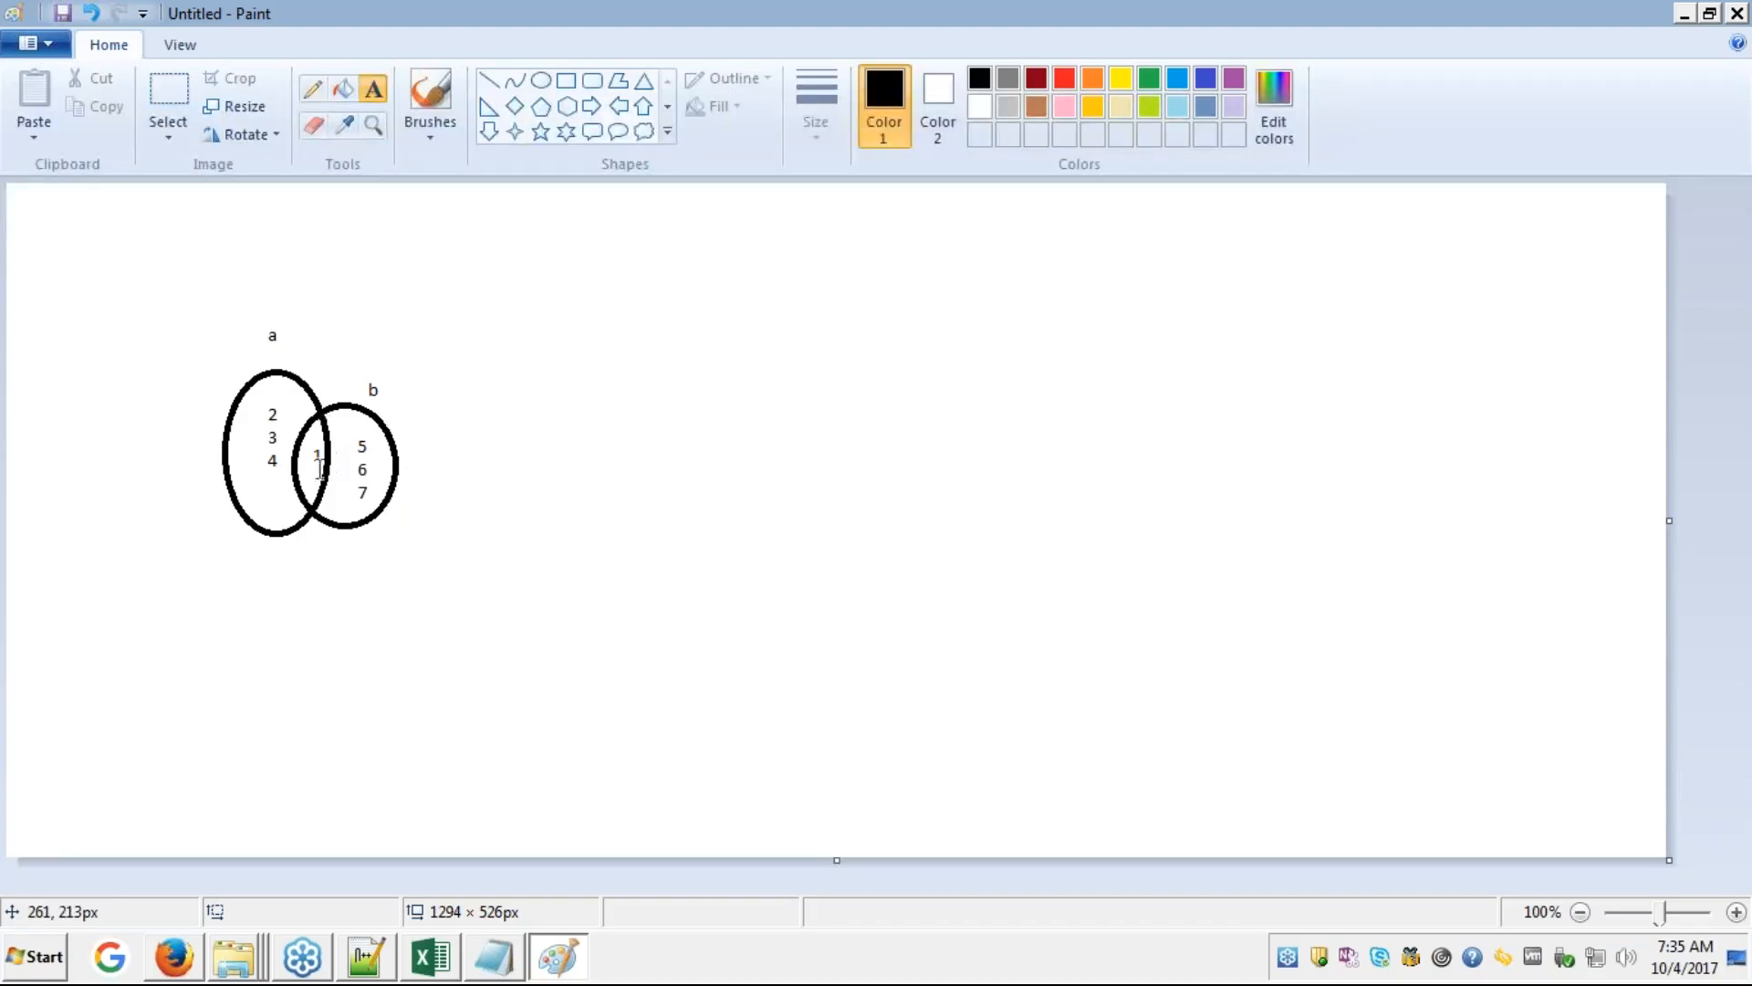
click(313, 466)
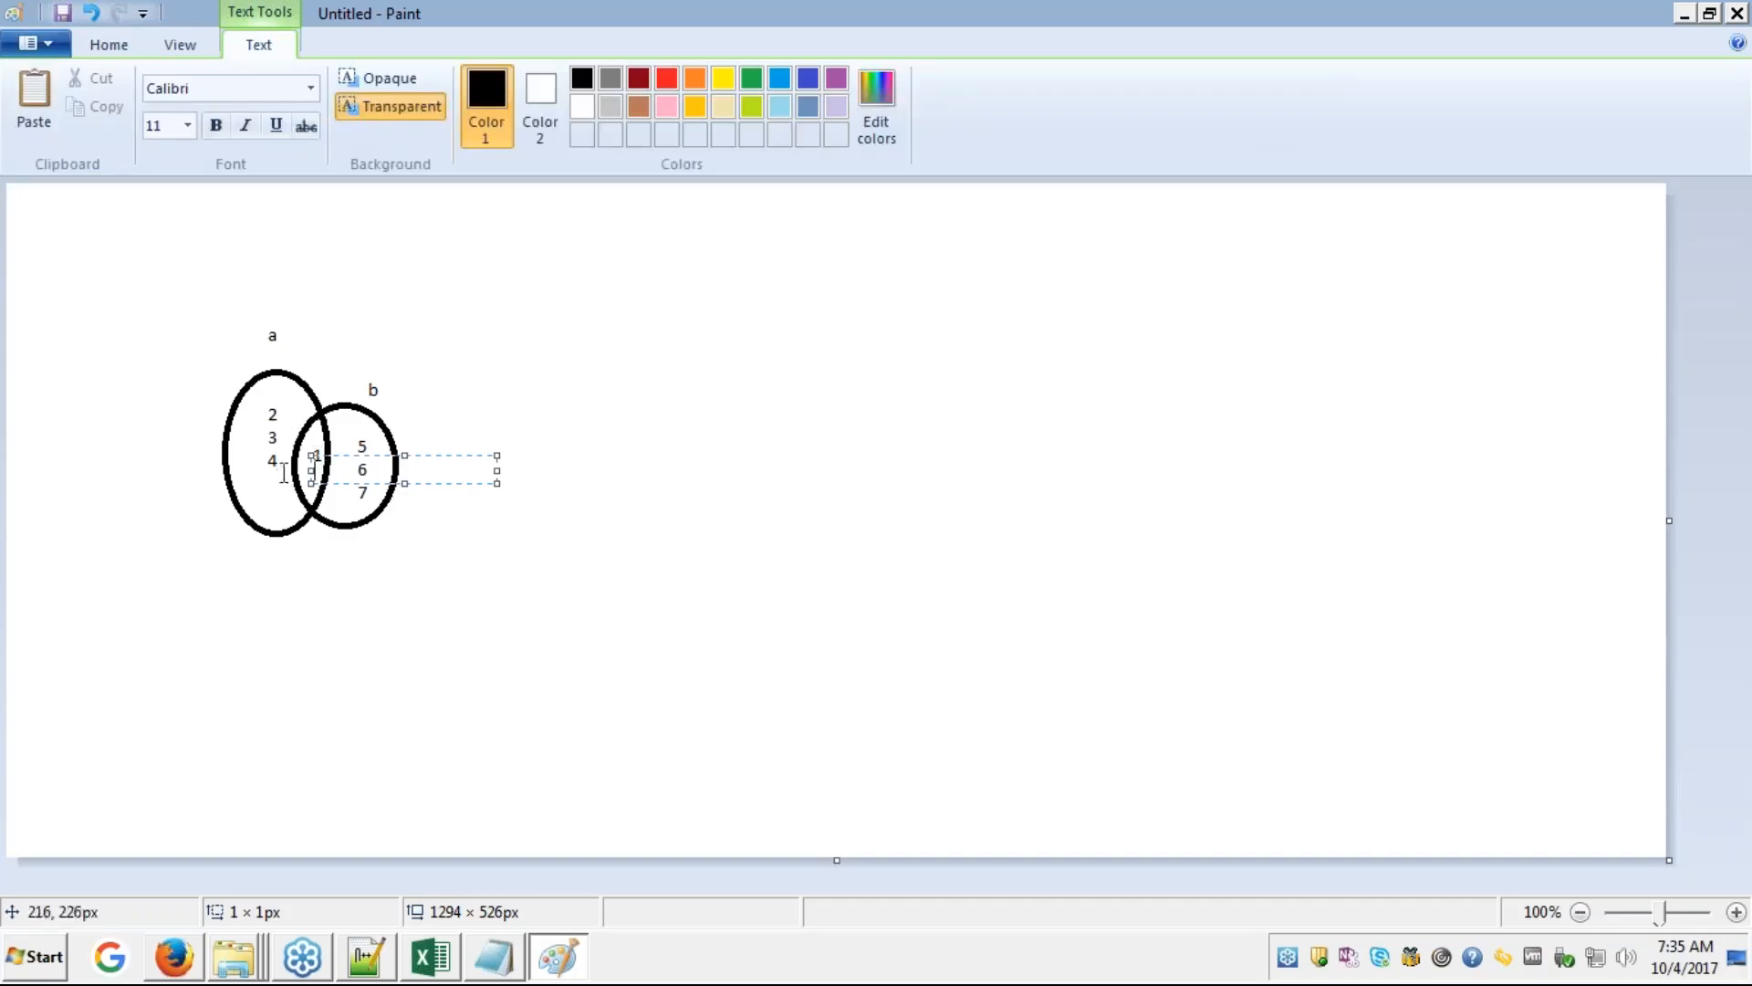
click(511, 383)
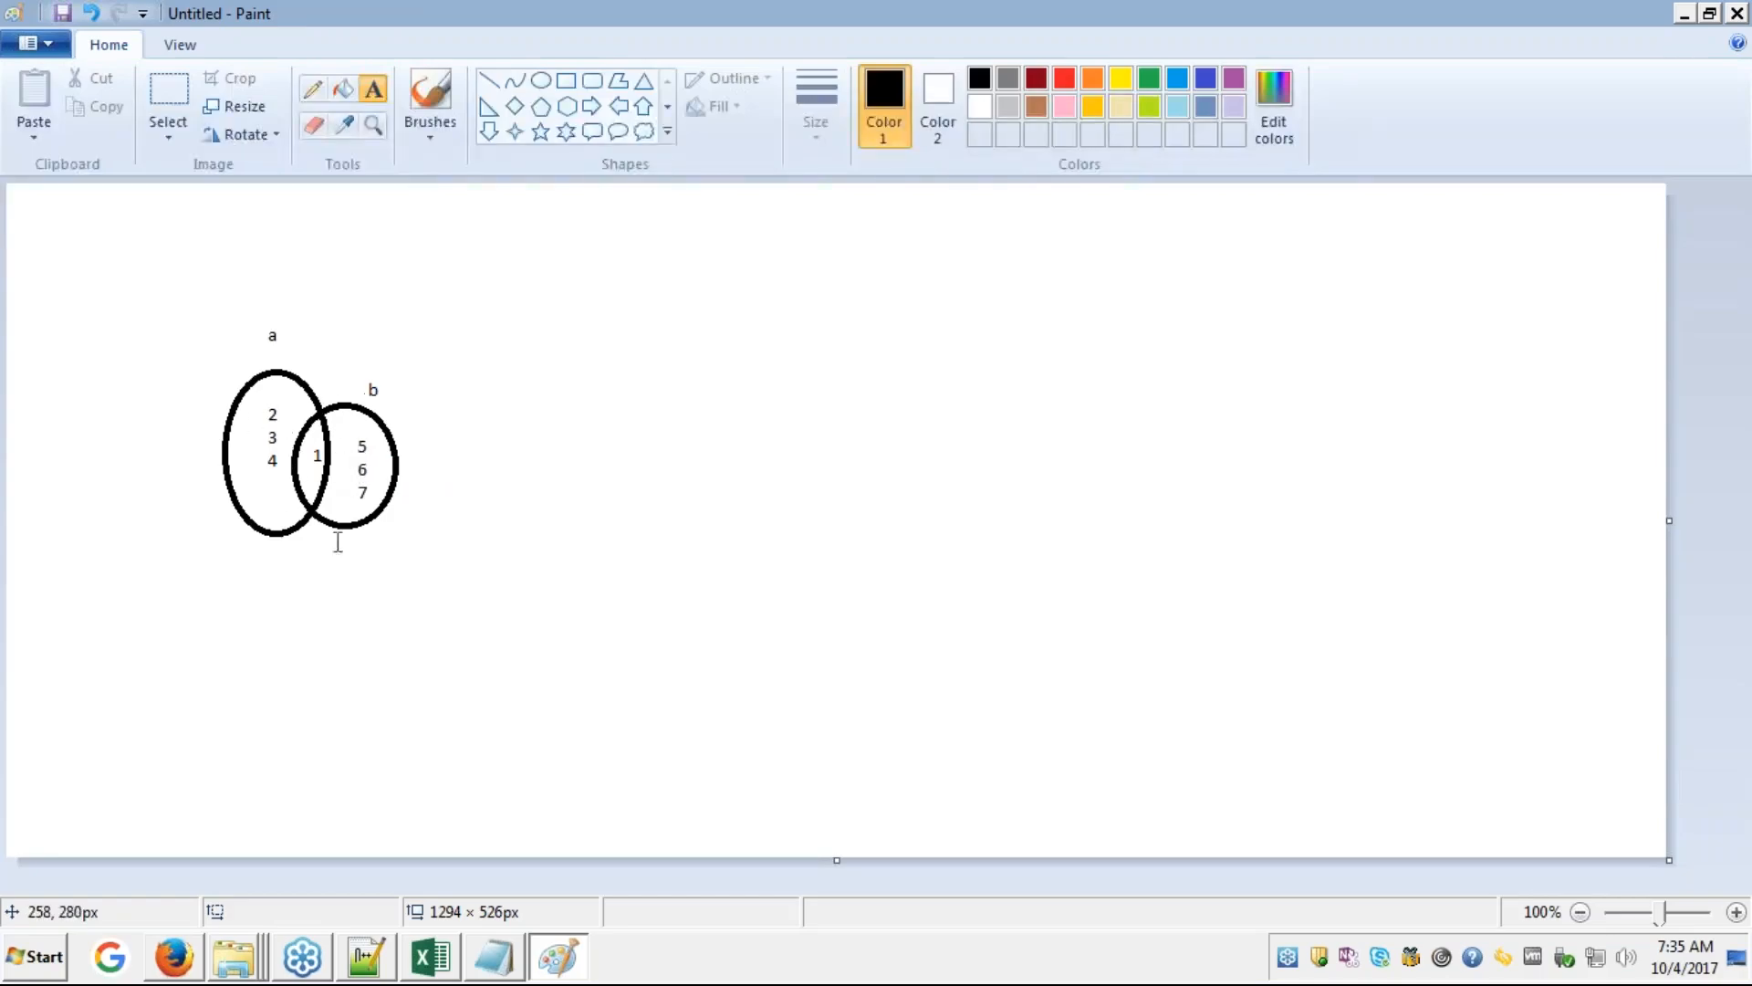
key(alt+Tab)
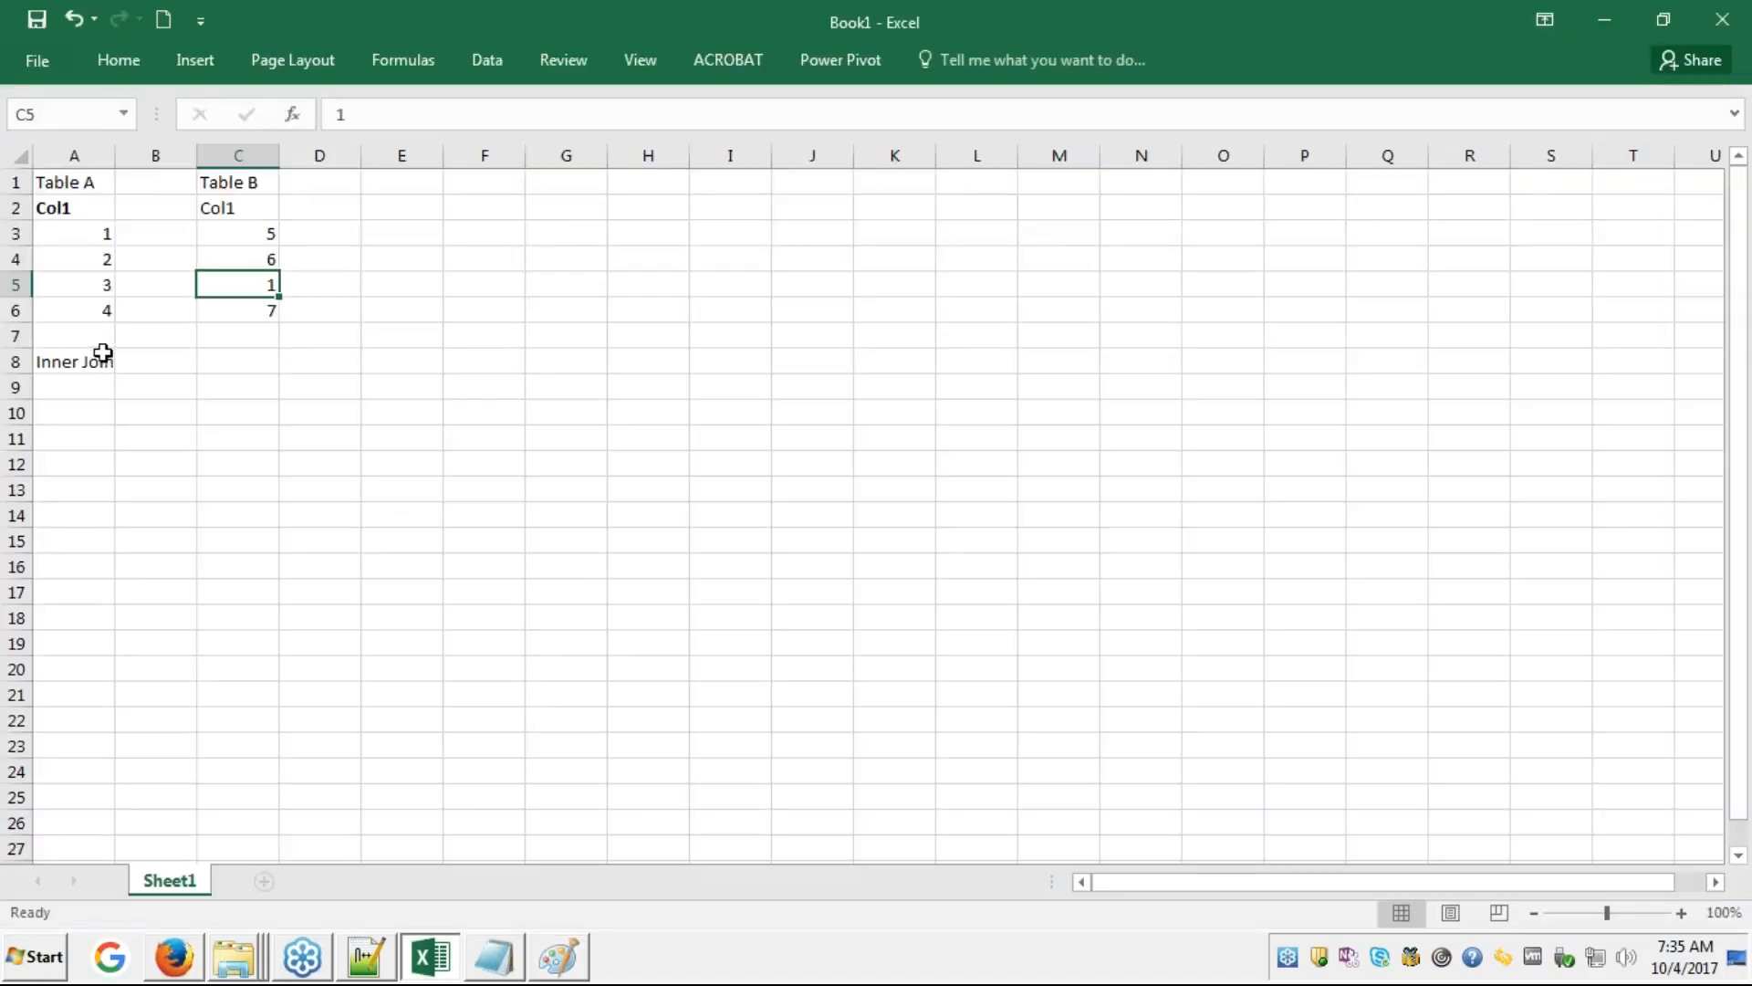
click(73, 387)
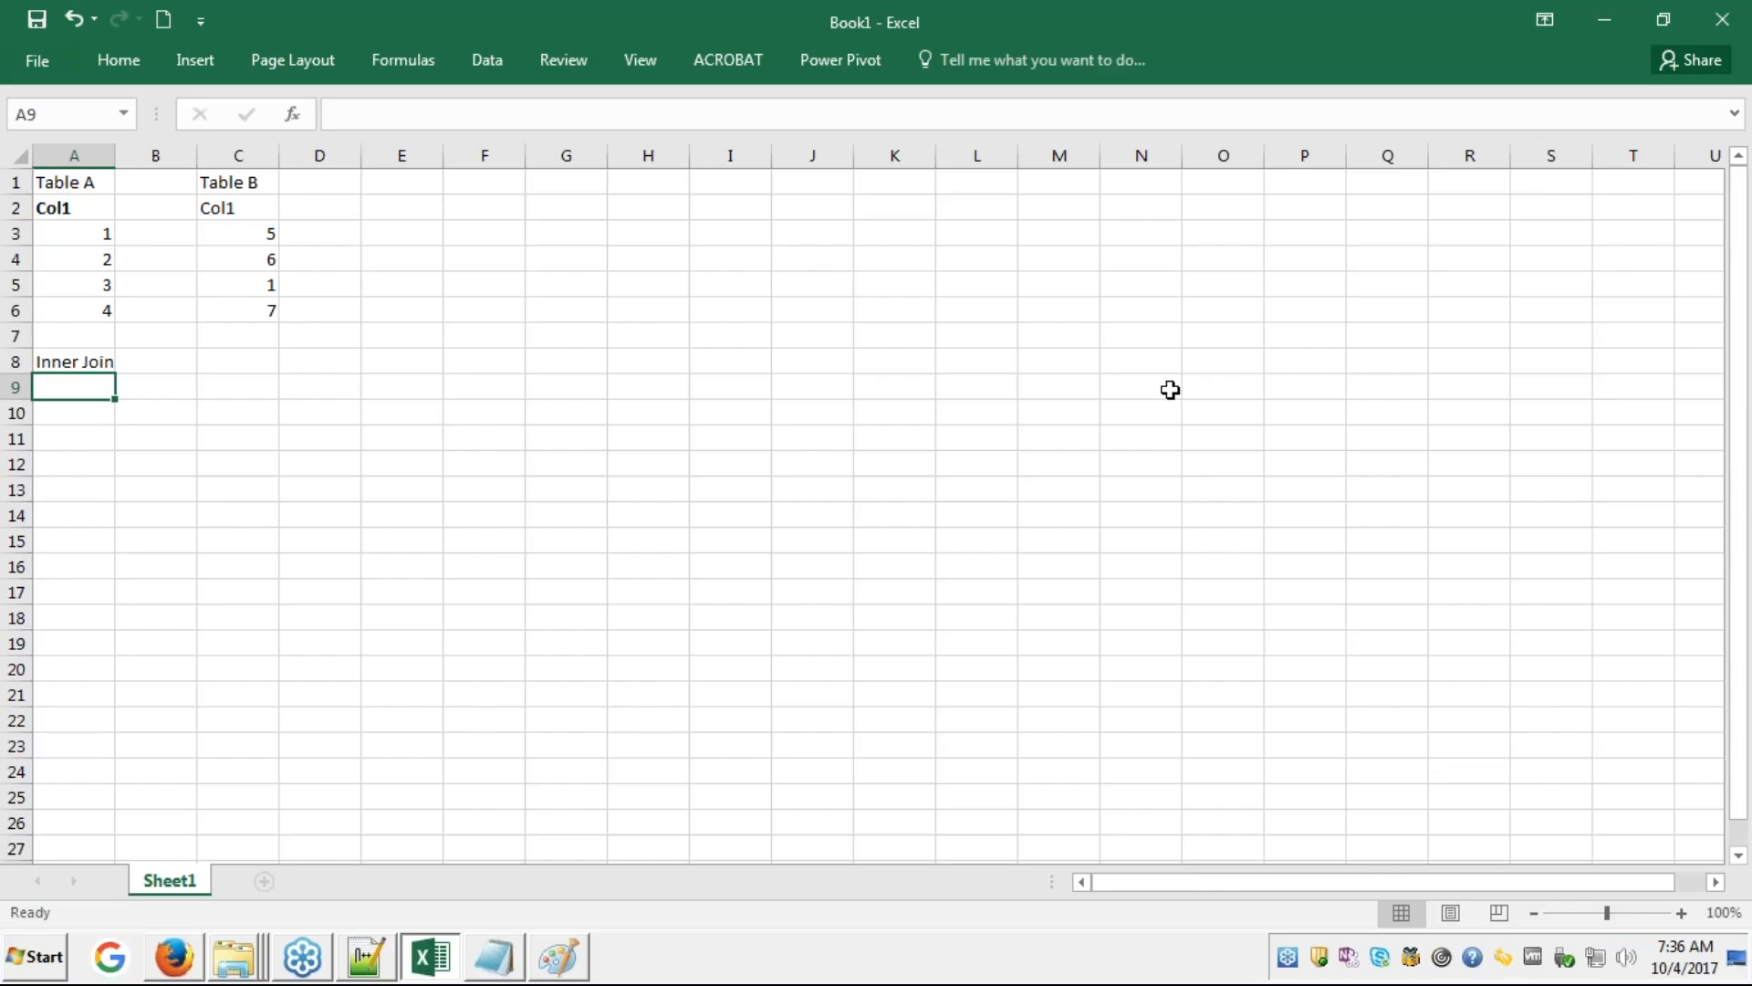
click(1737, 357)
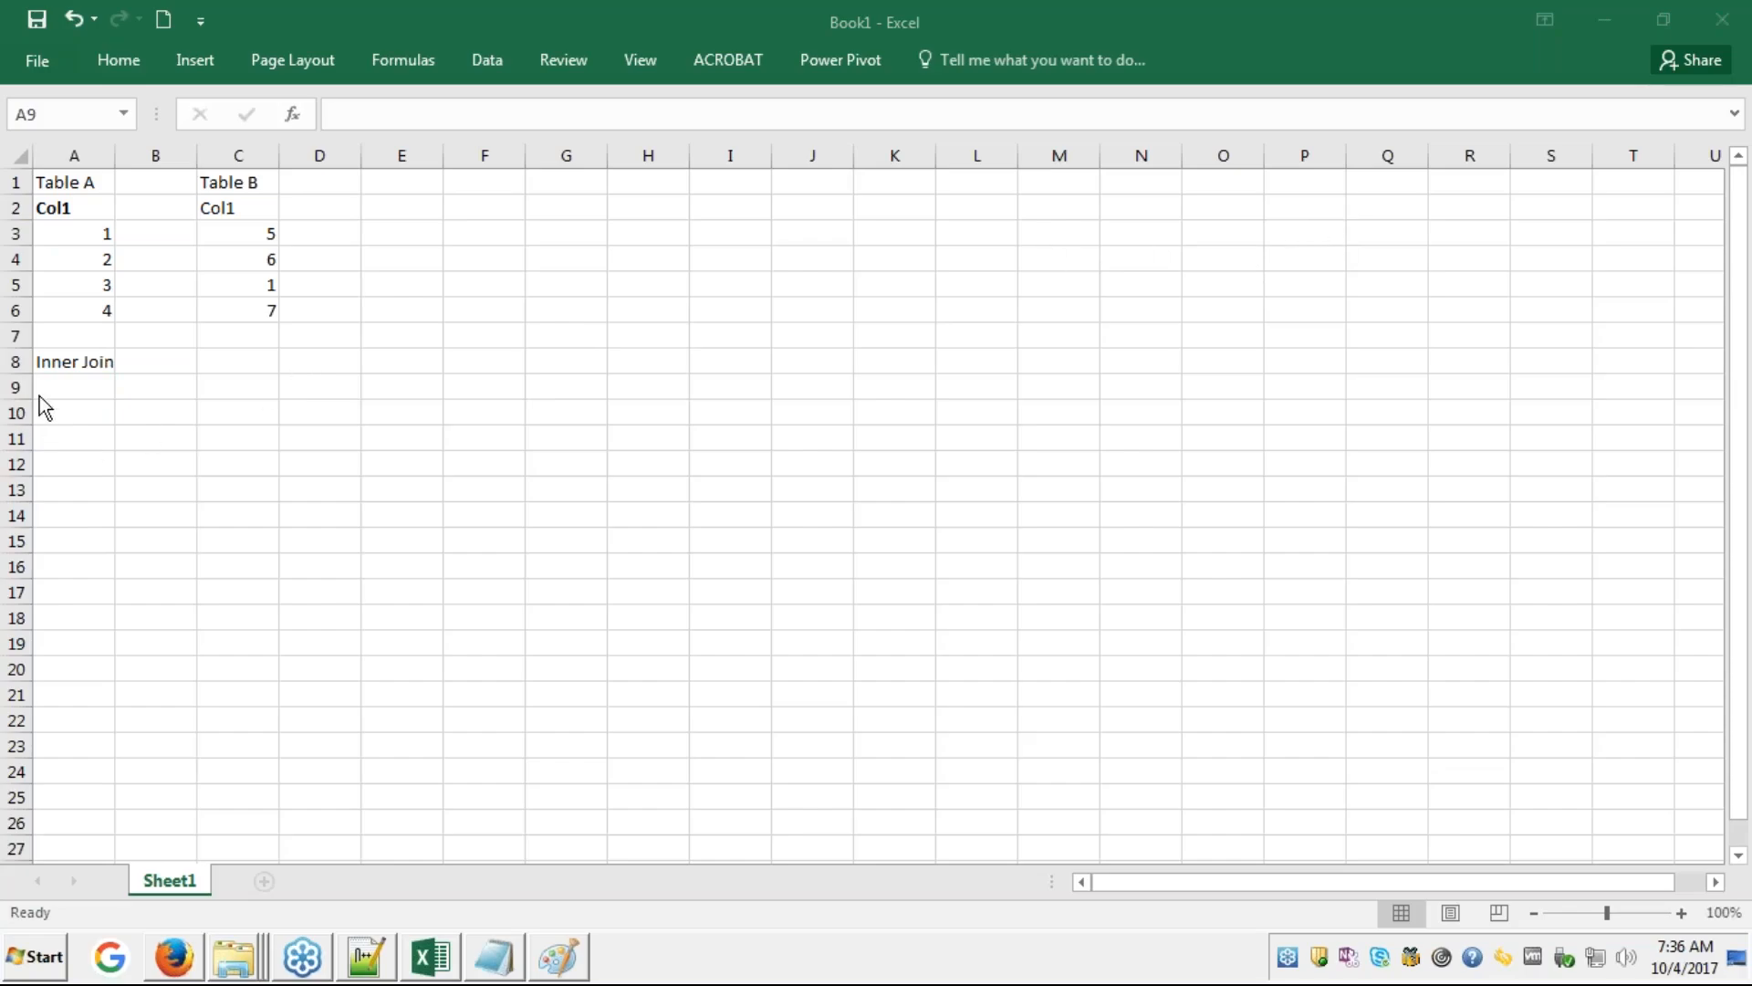
click(106, 233)
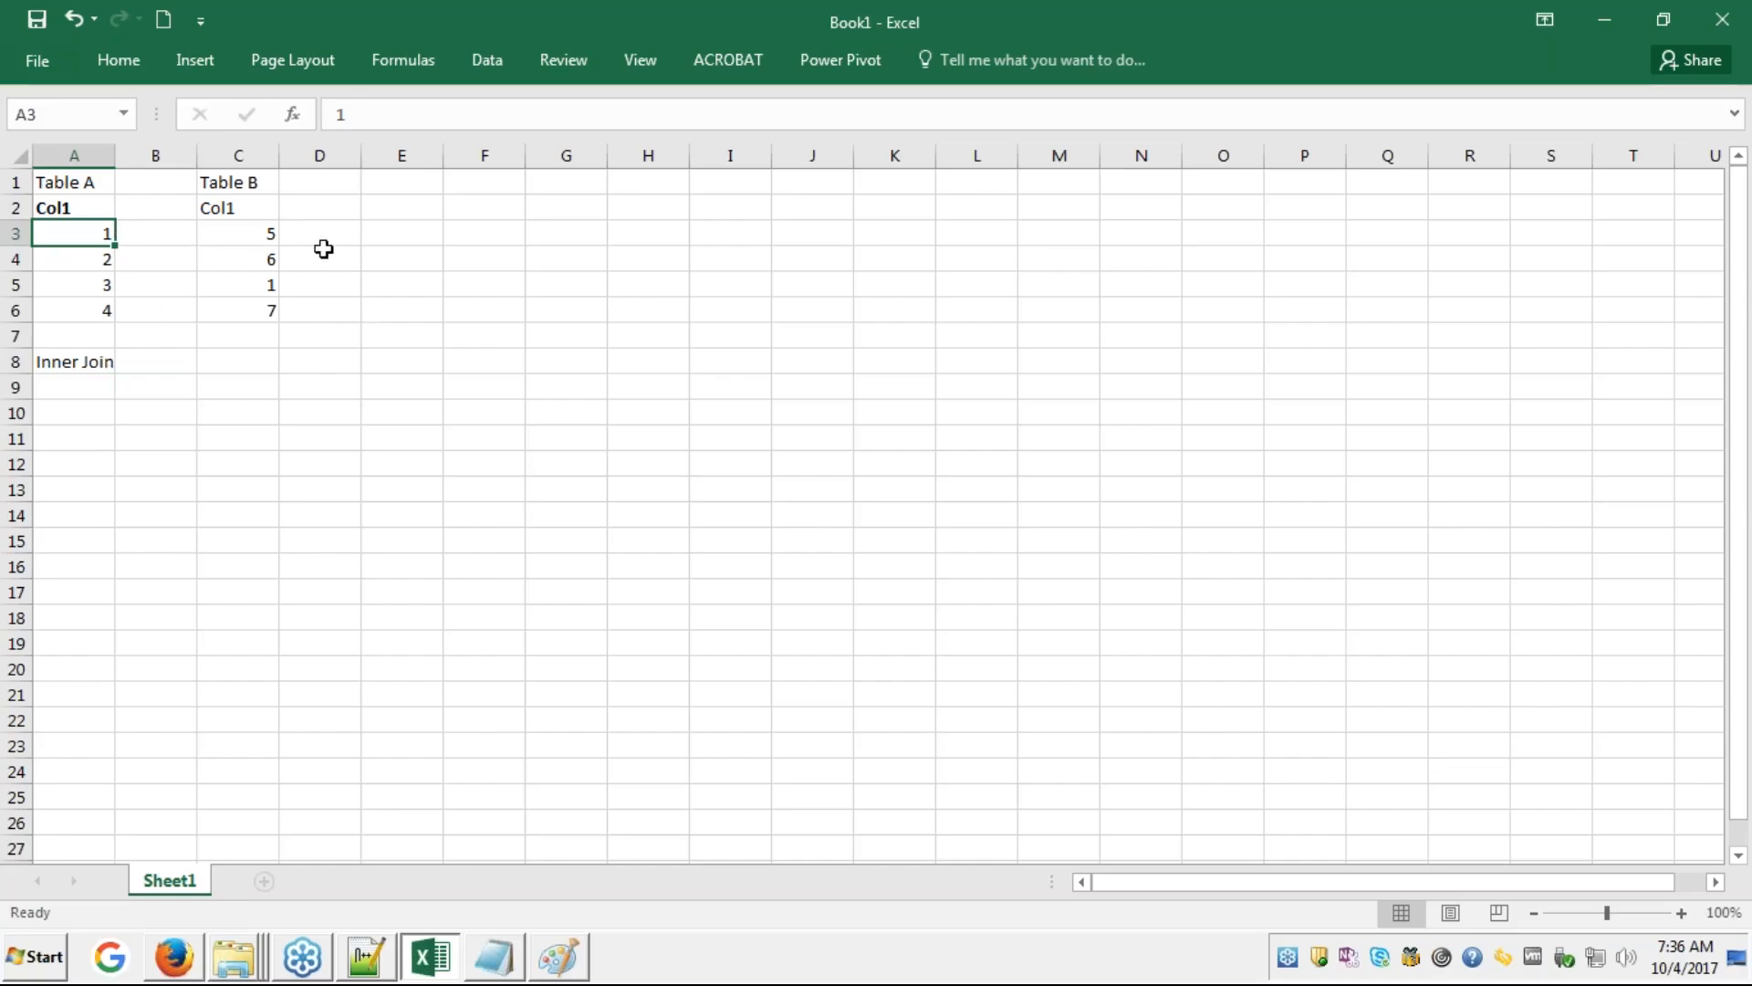
click(262, 237)
key(Right)
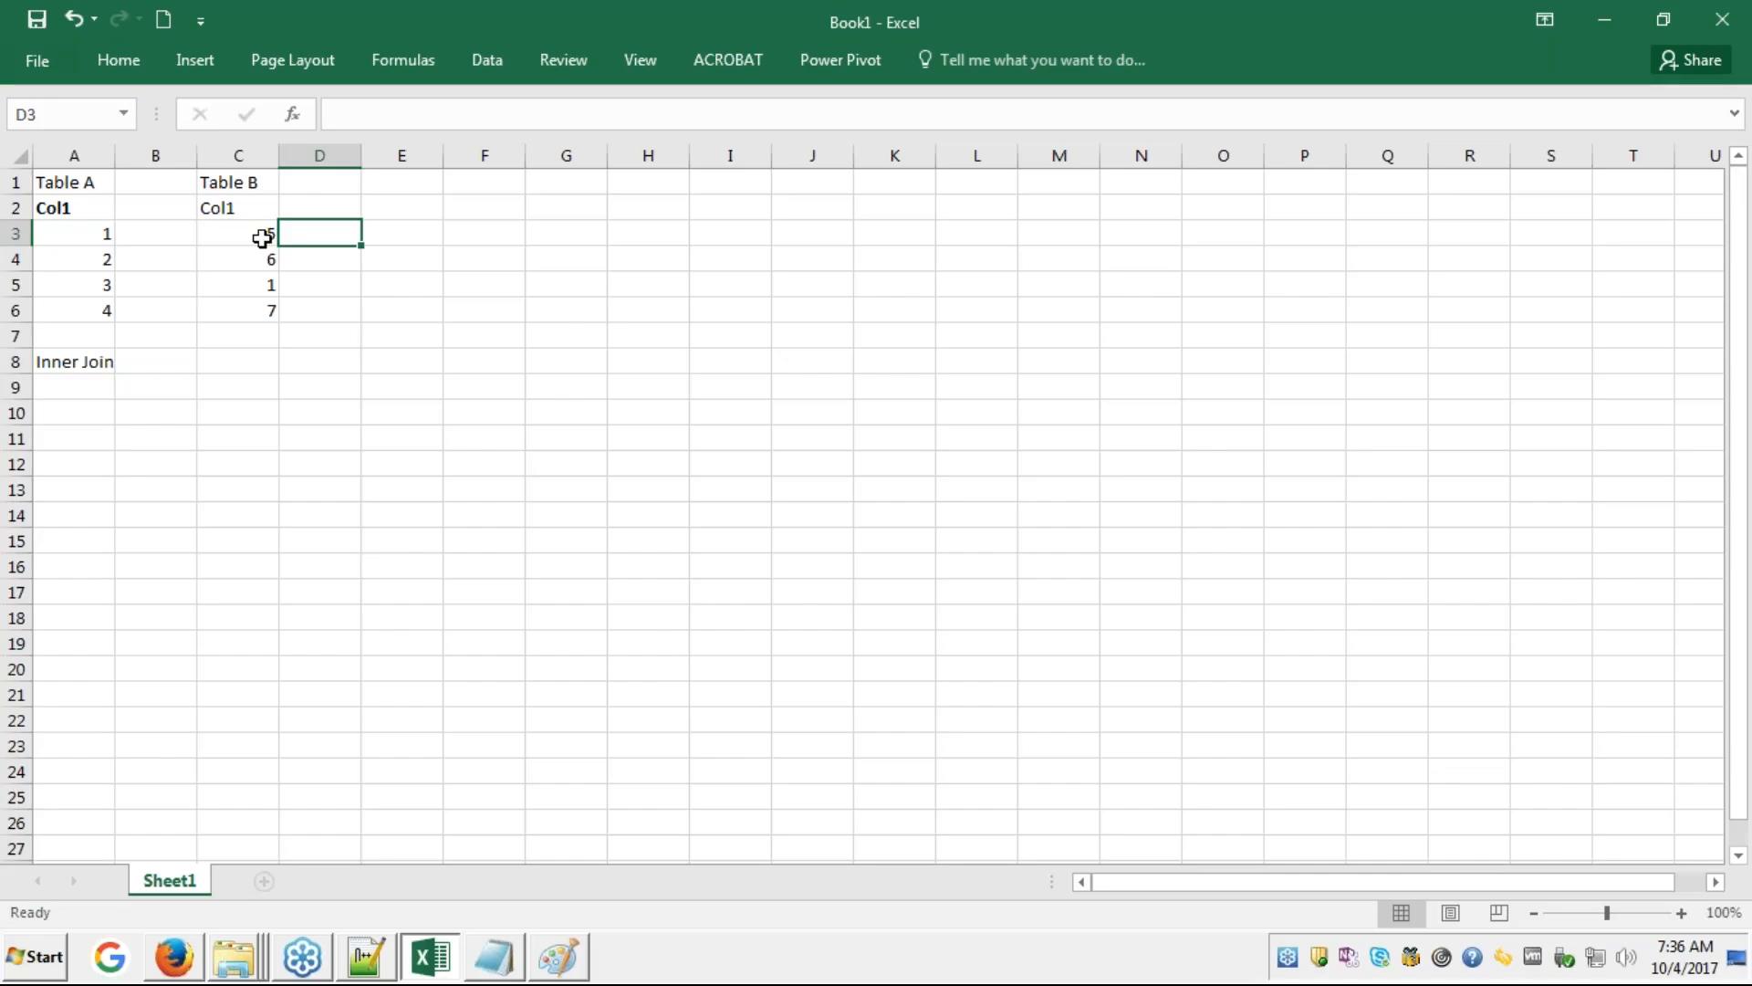
key(F2)
text(0)
key(BackSpace)
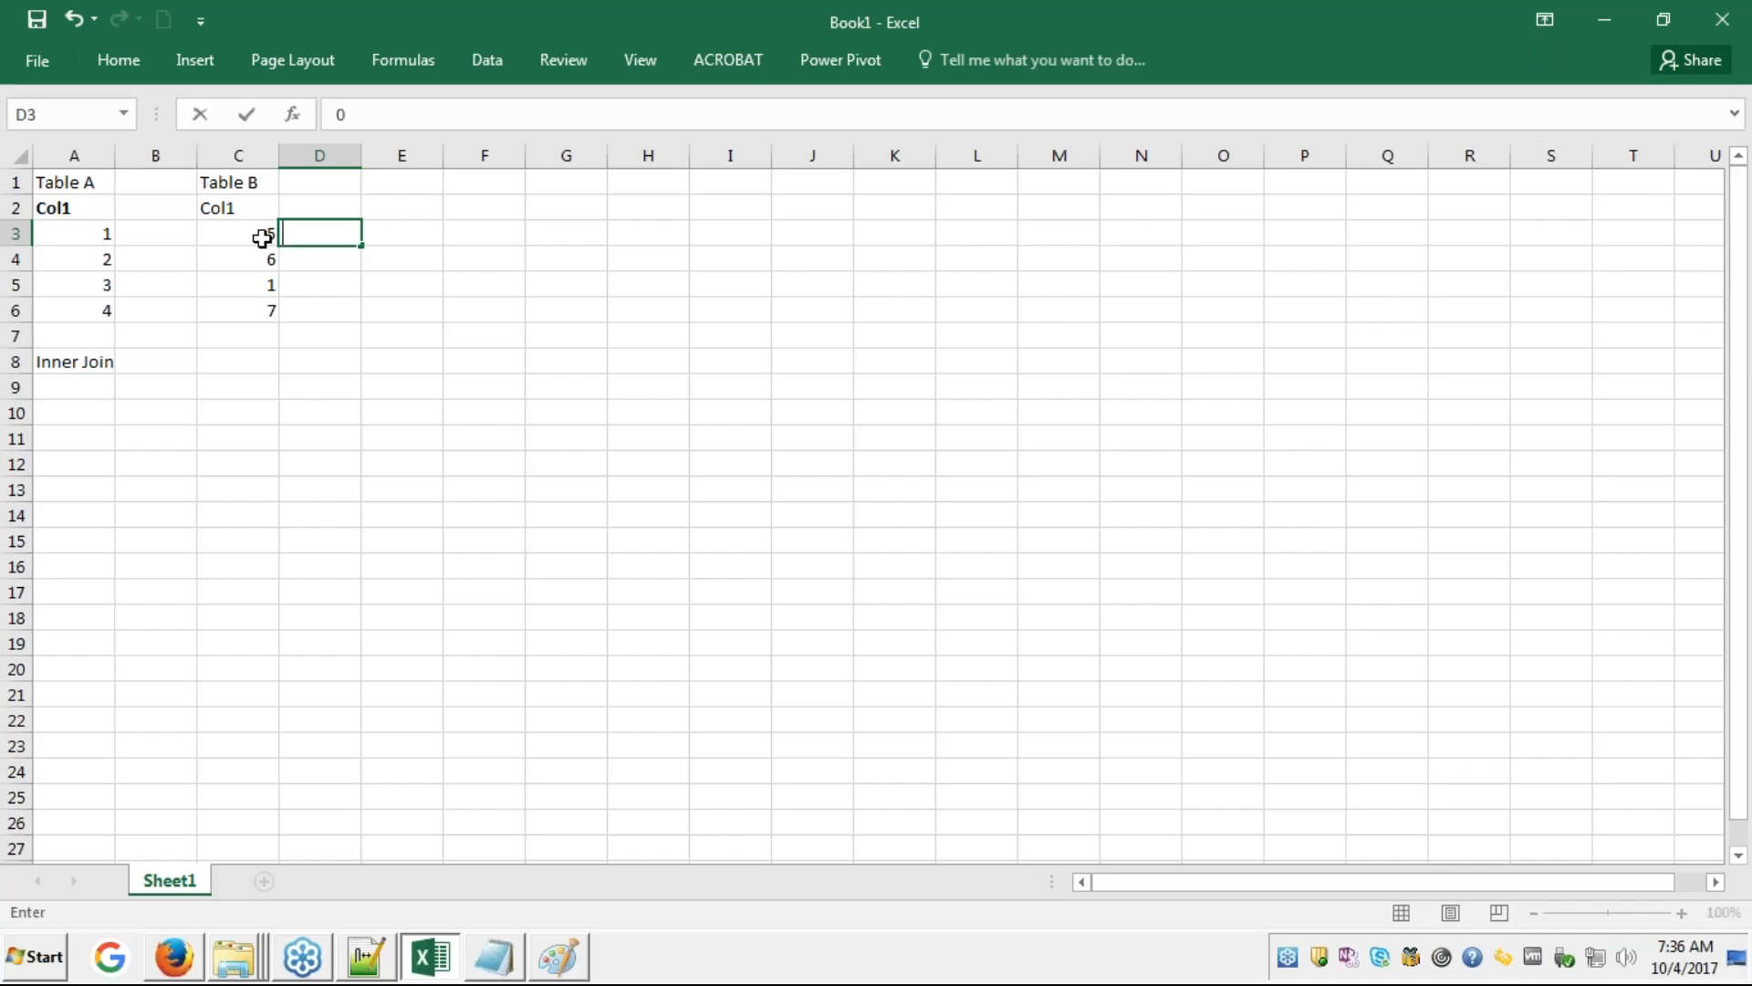
key(Return)
key(Return)
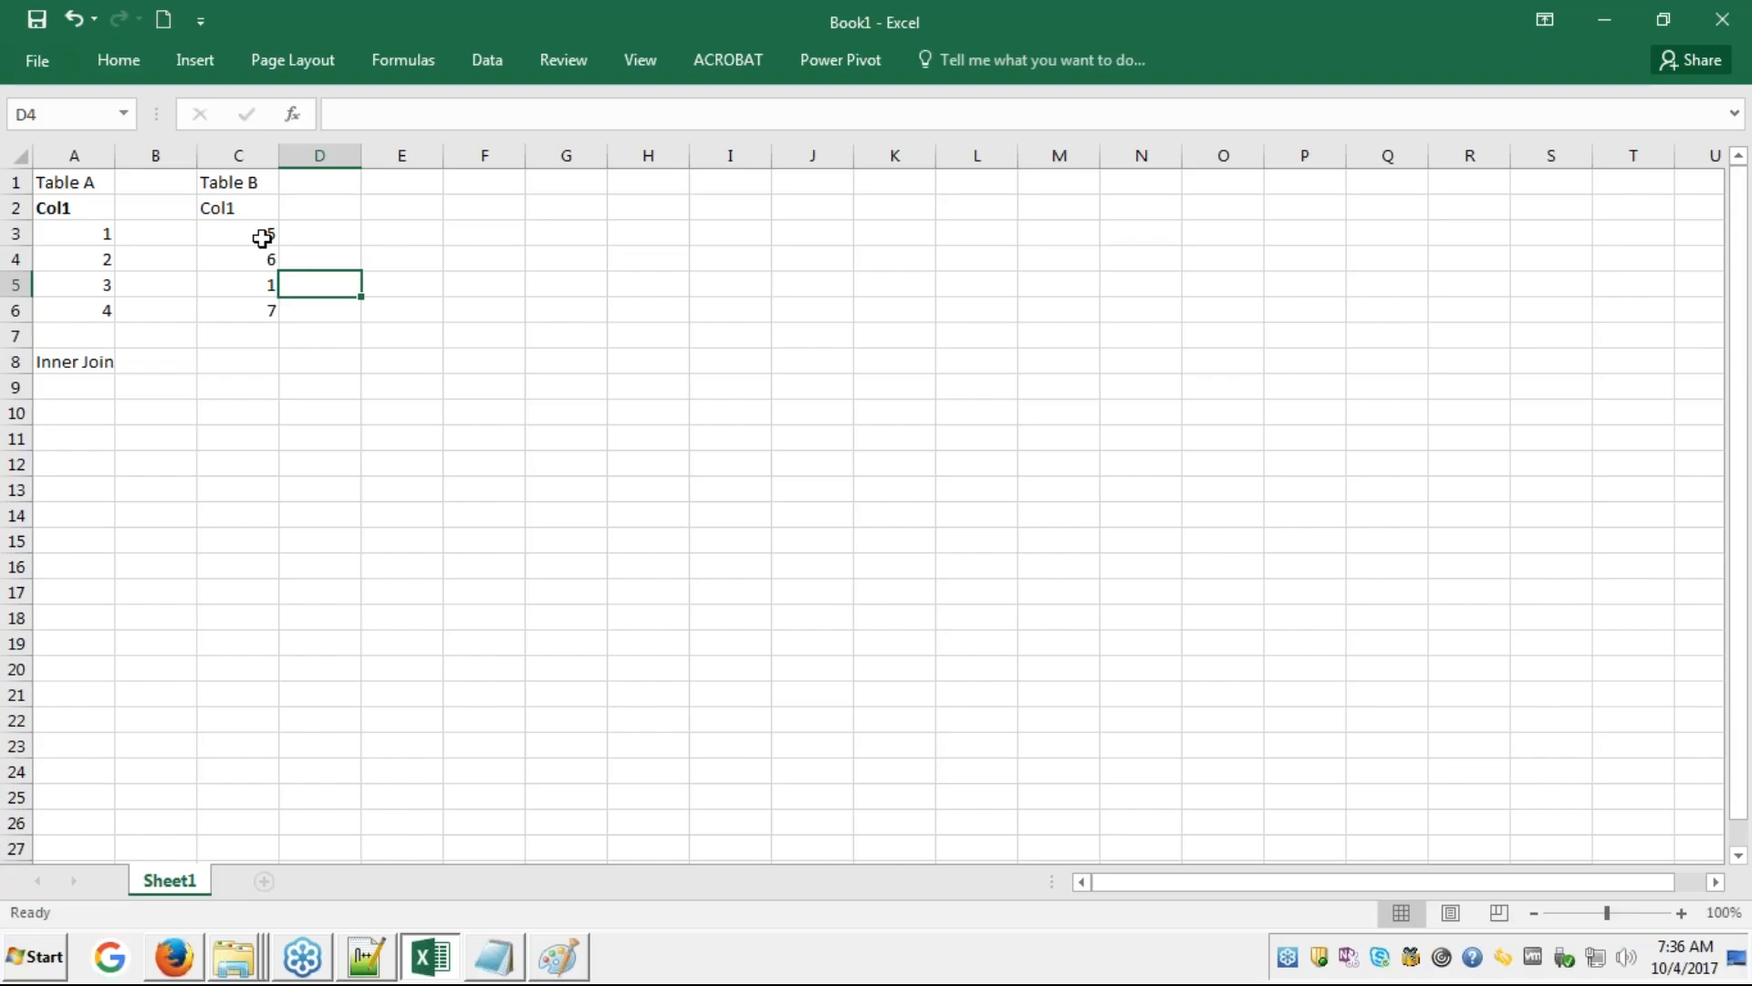
click(262, 238)
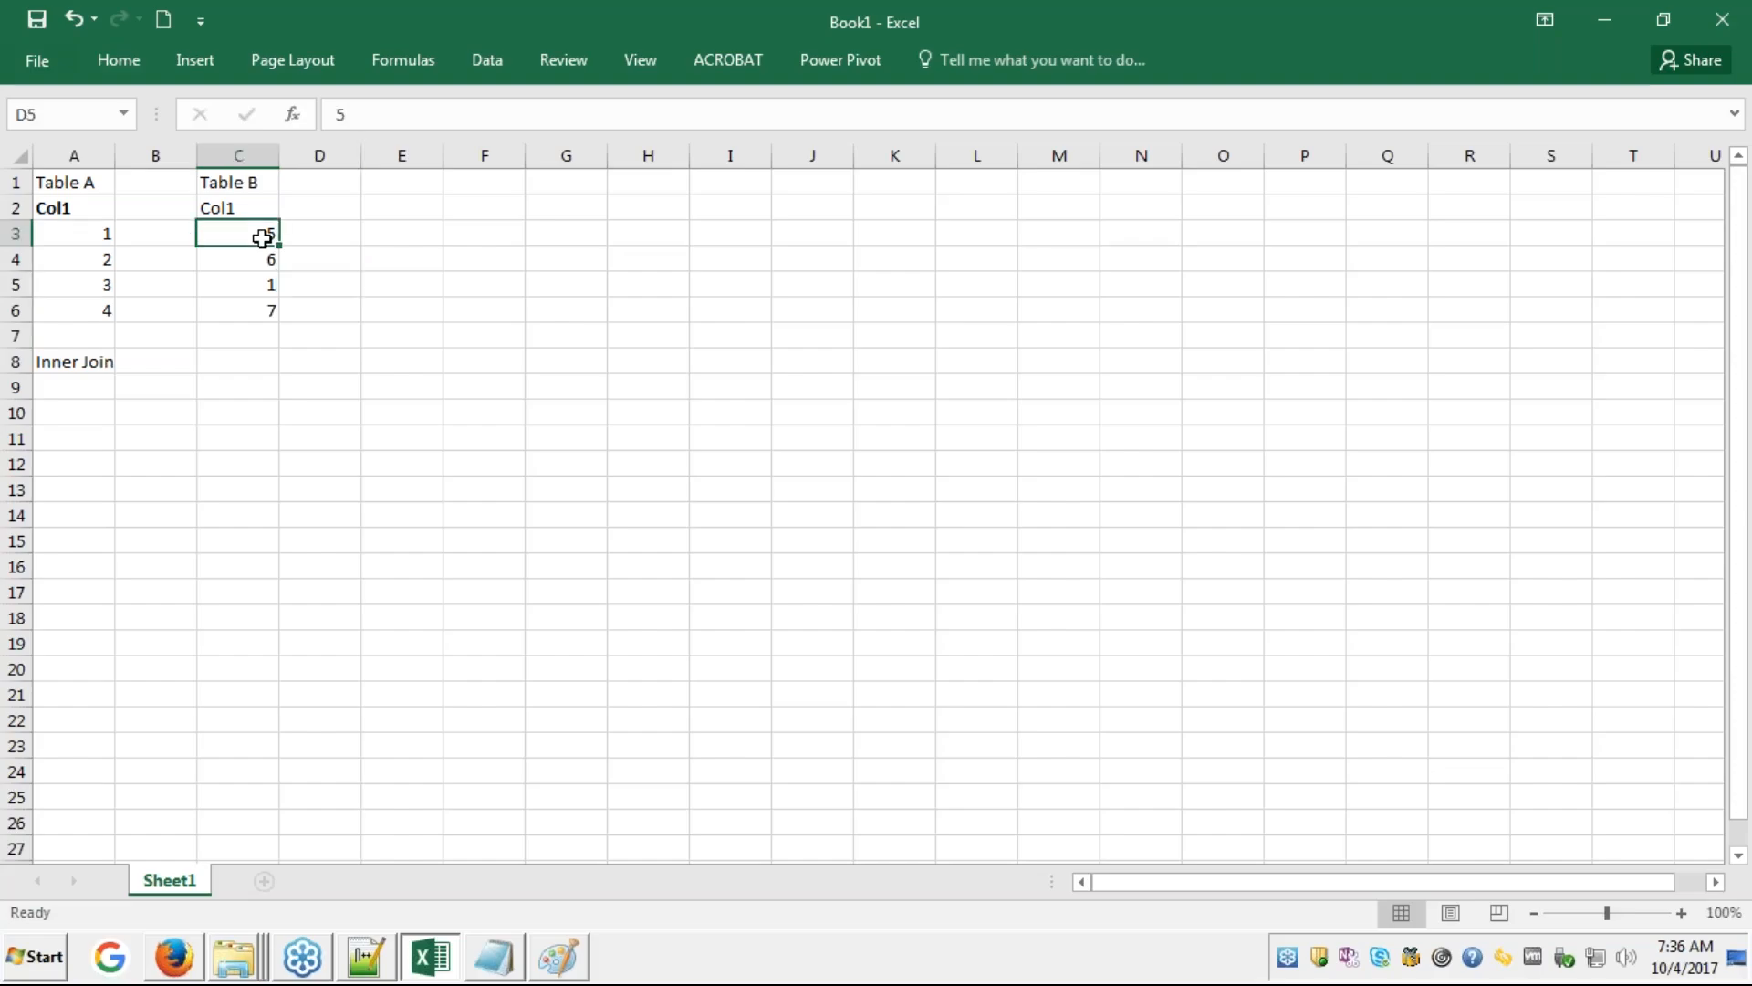
text(yes)
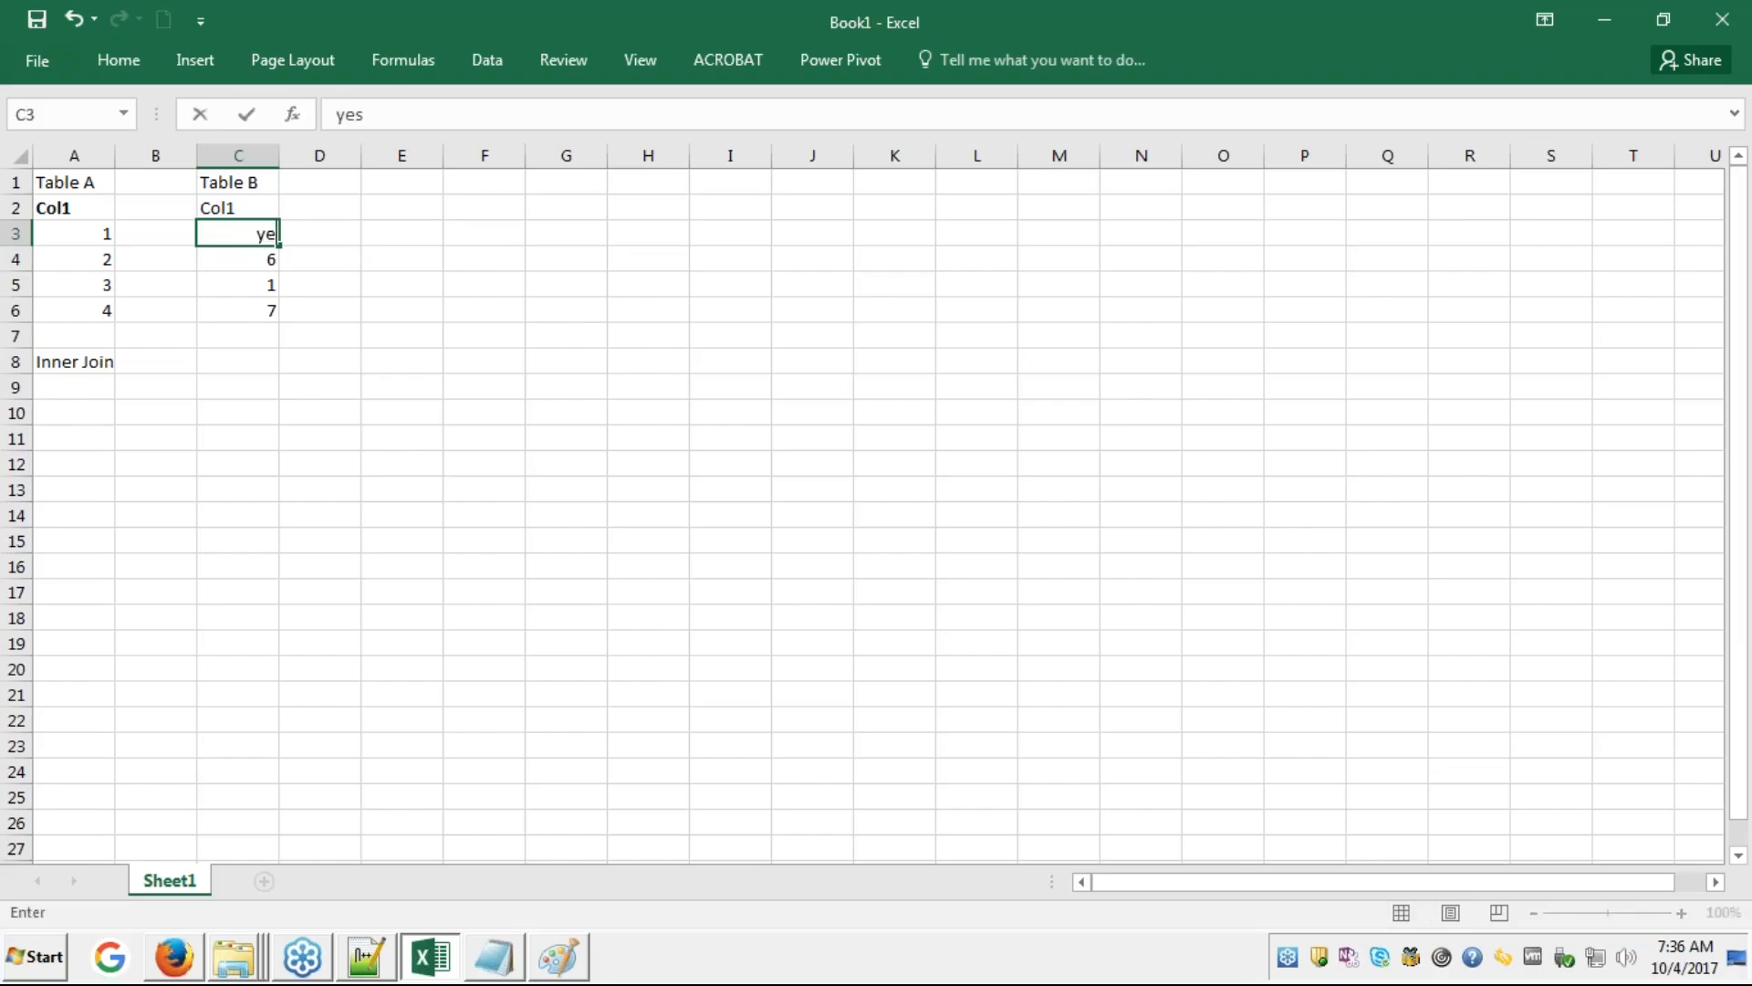
key(Escape)
key(ctrl+z)
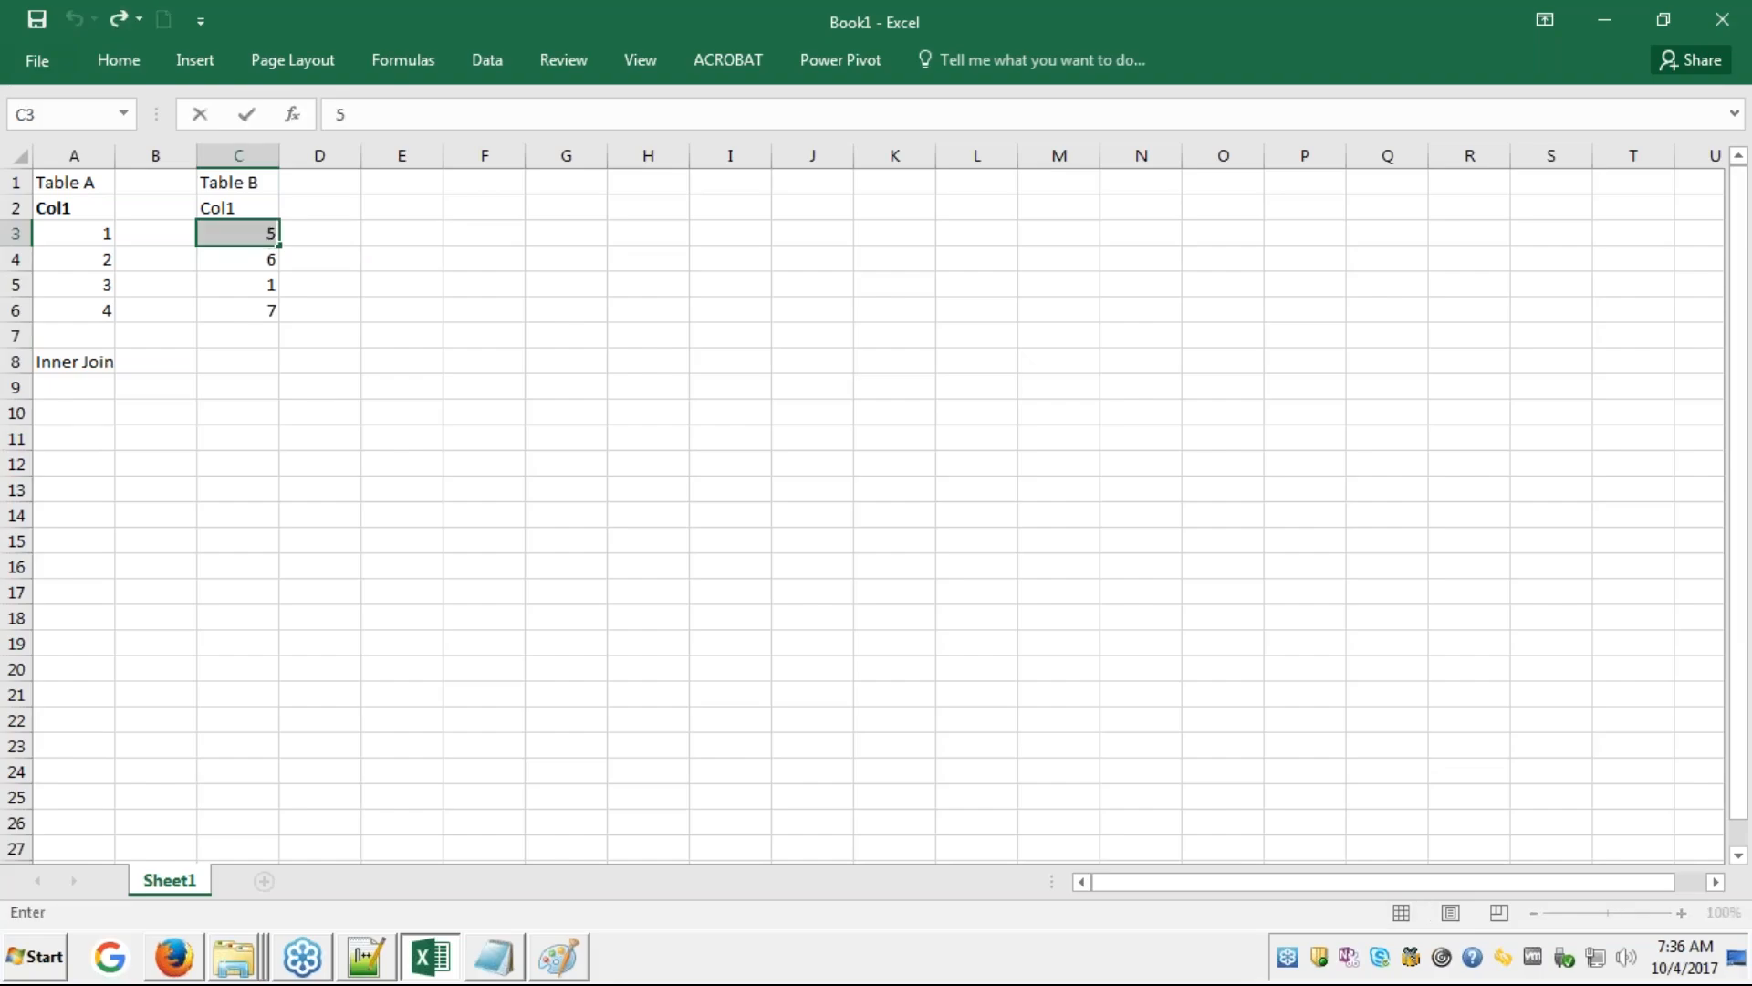
- Enter yes in cell D5 to mark the matching value 1 in Table B
click(317, 287)
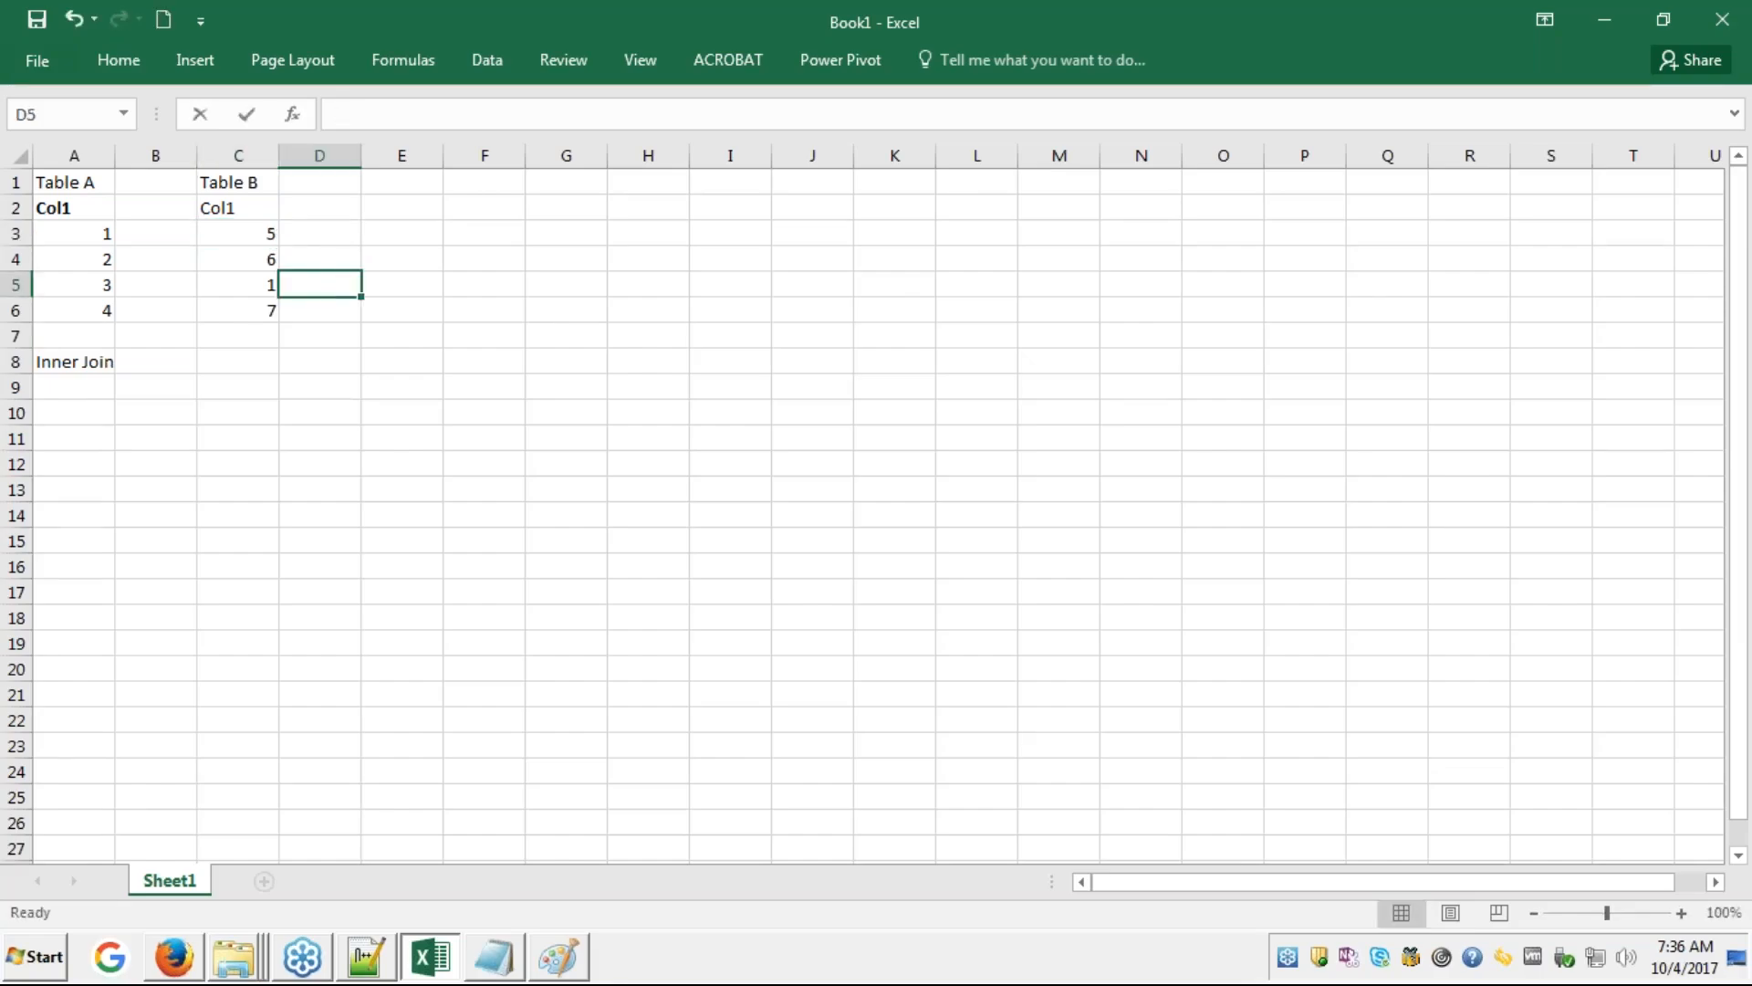
text(yes)
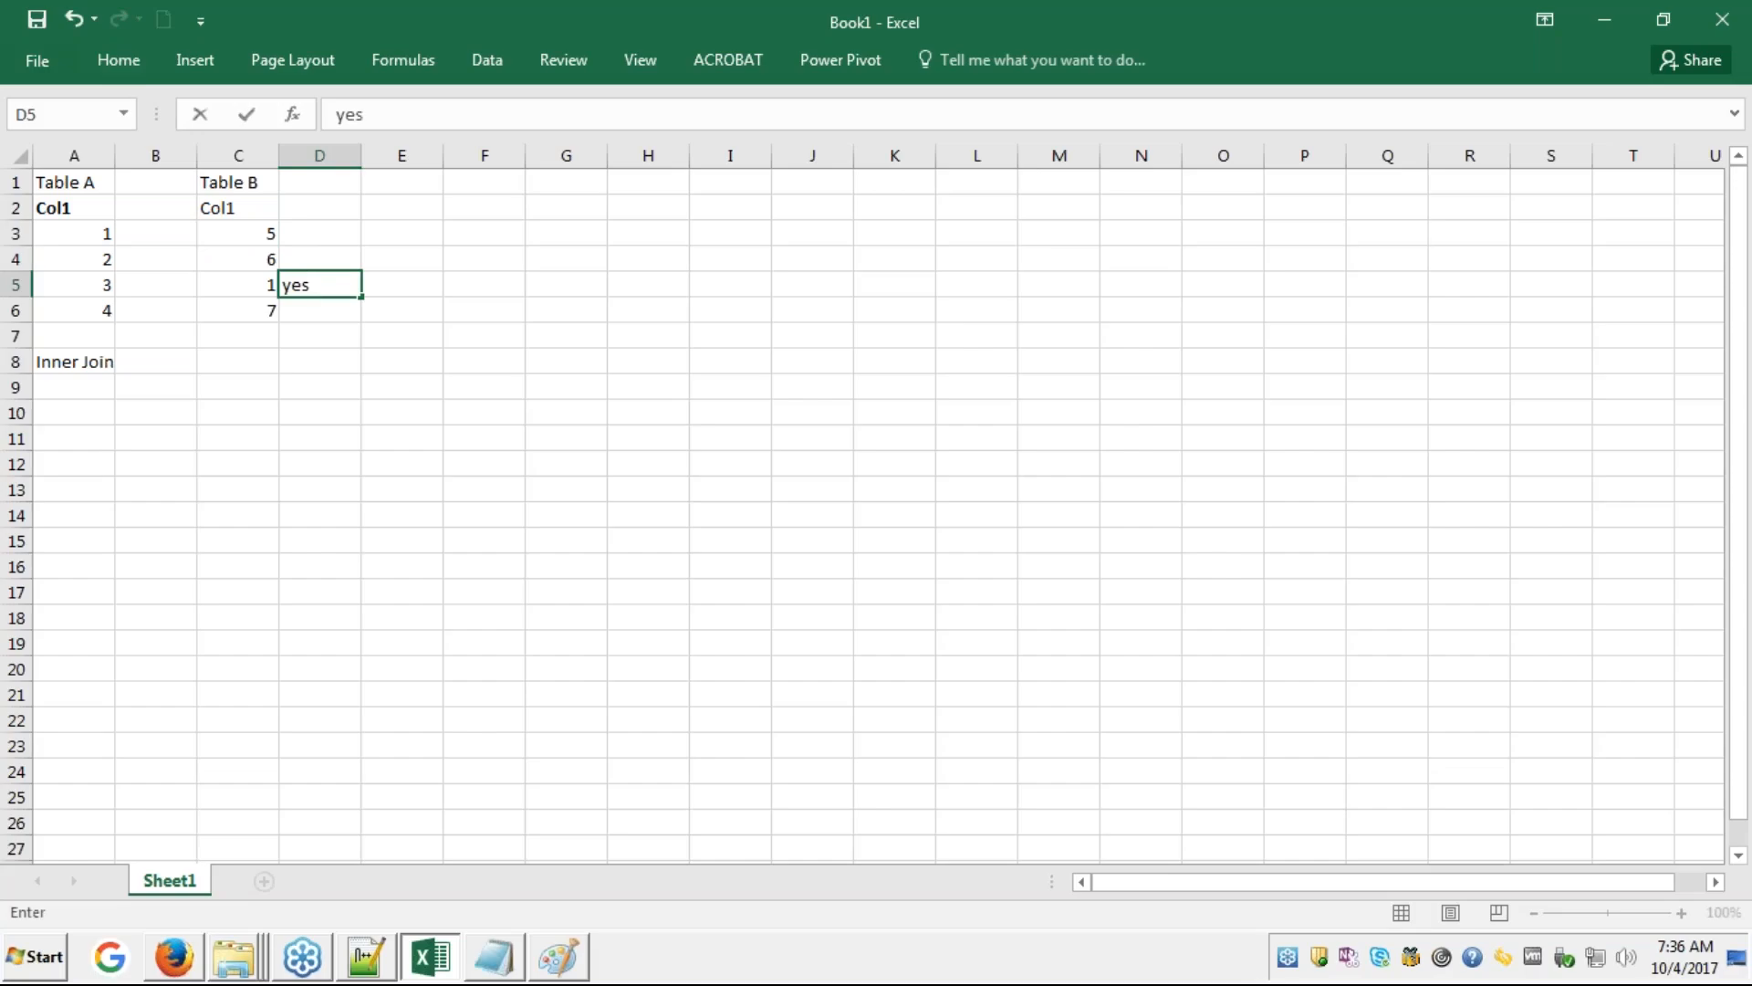
key(Return)
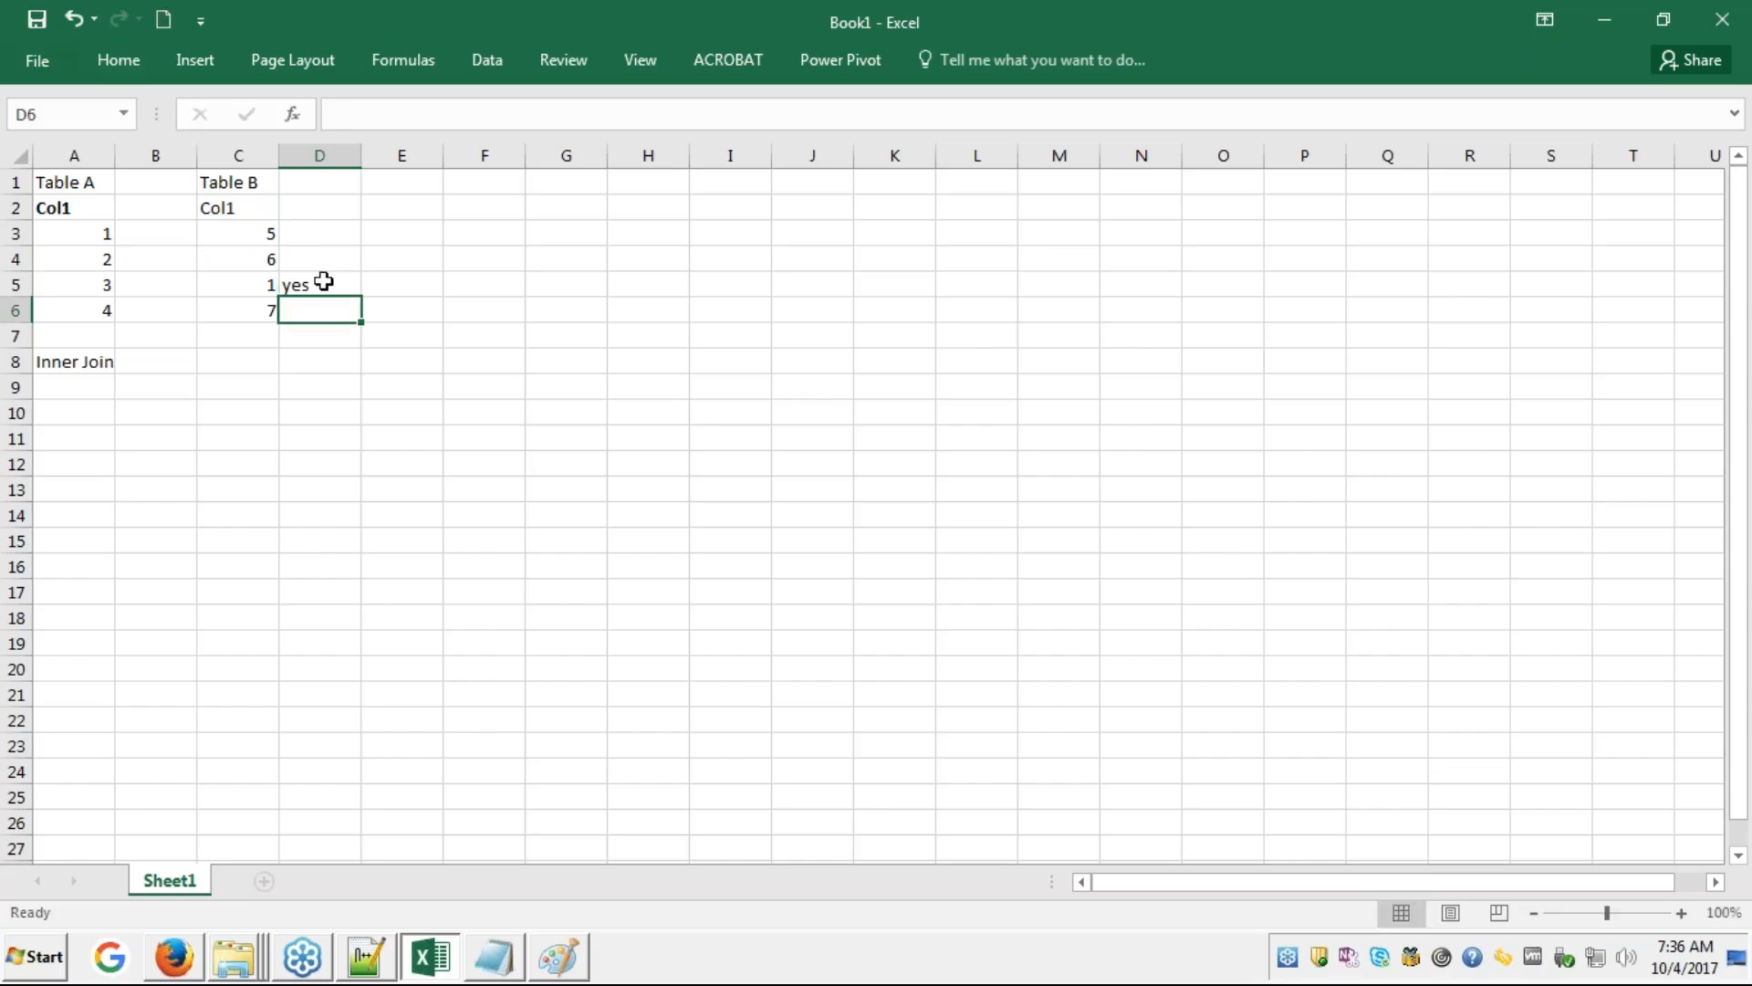
click(321, 282)
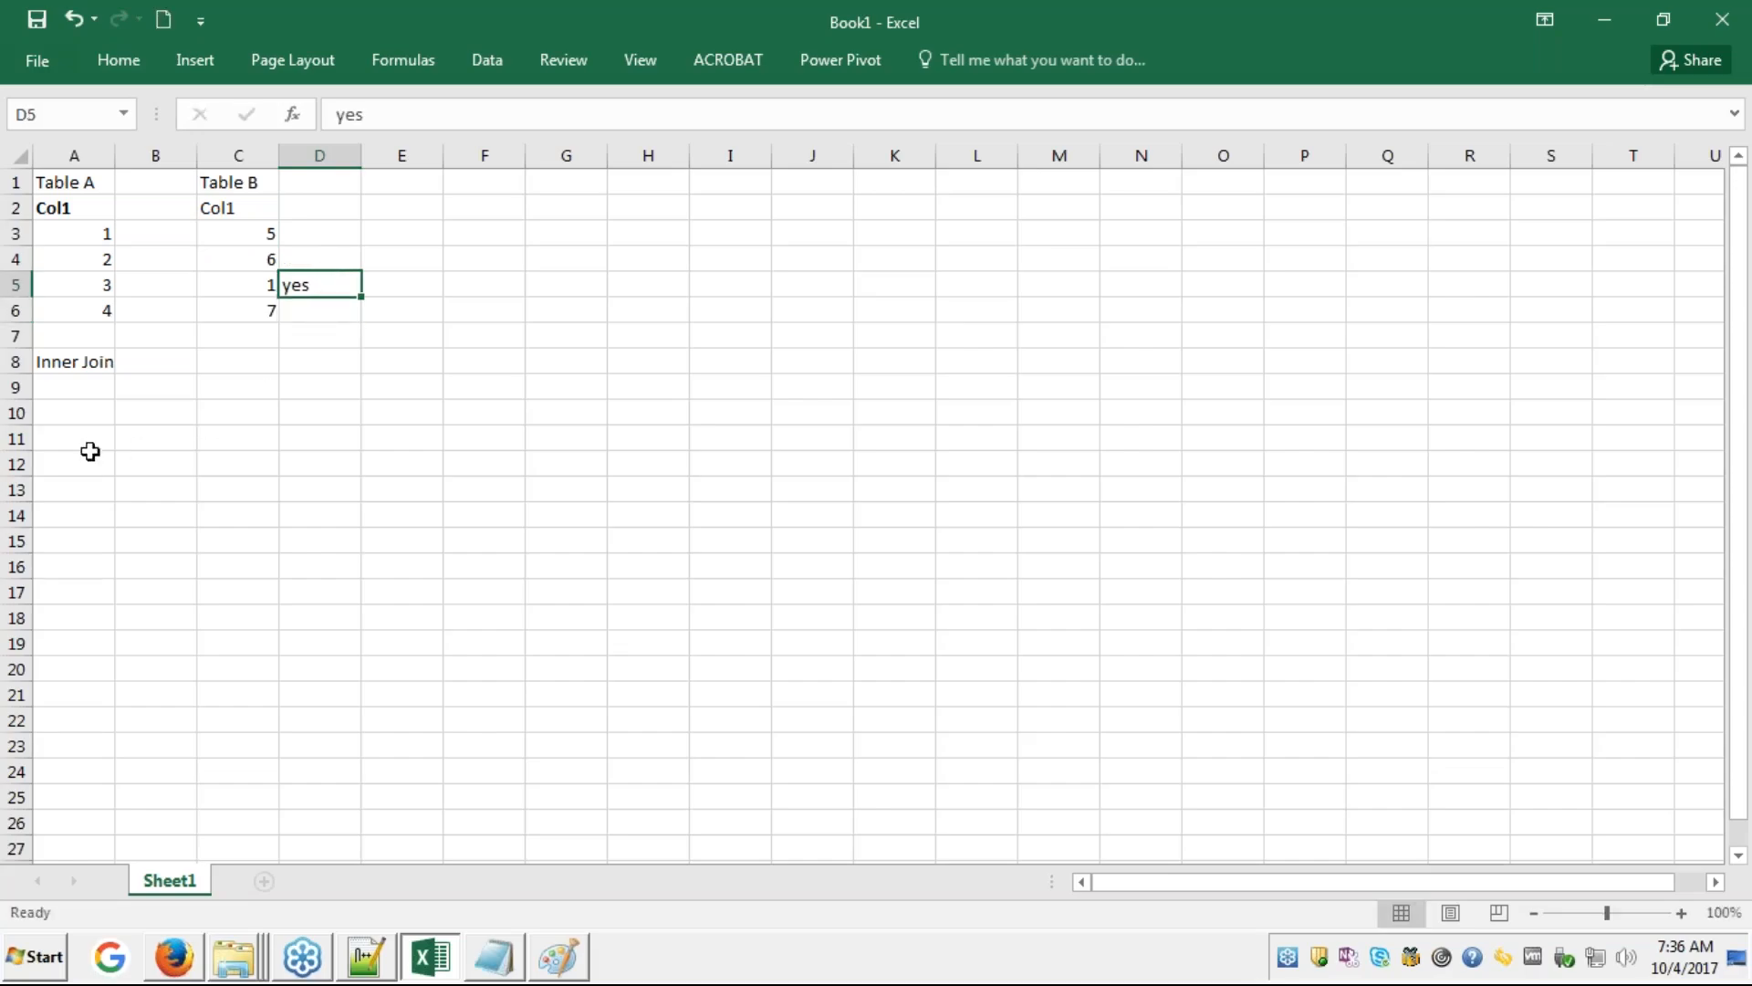
- Enter the join result 1 in cell A9 under the Inner Join heading
click(63, 387)
text(1)
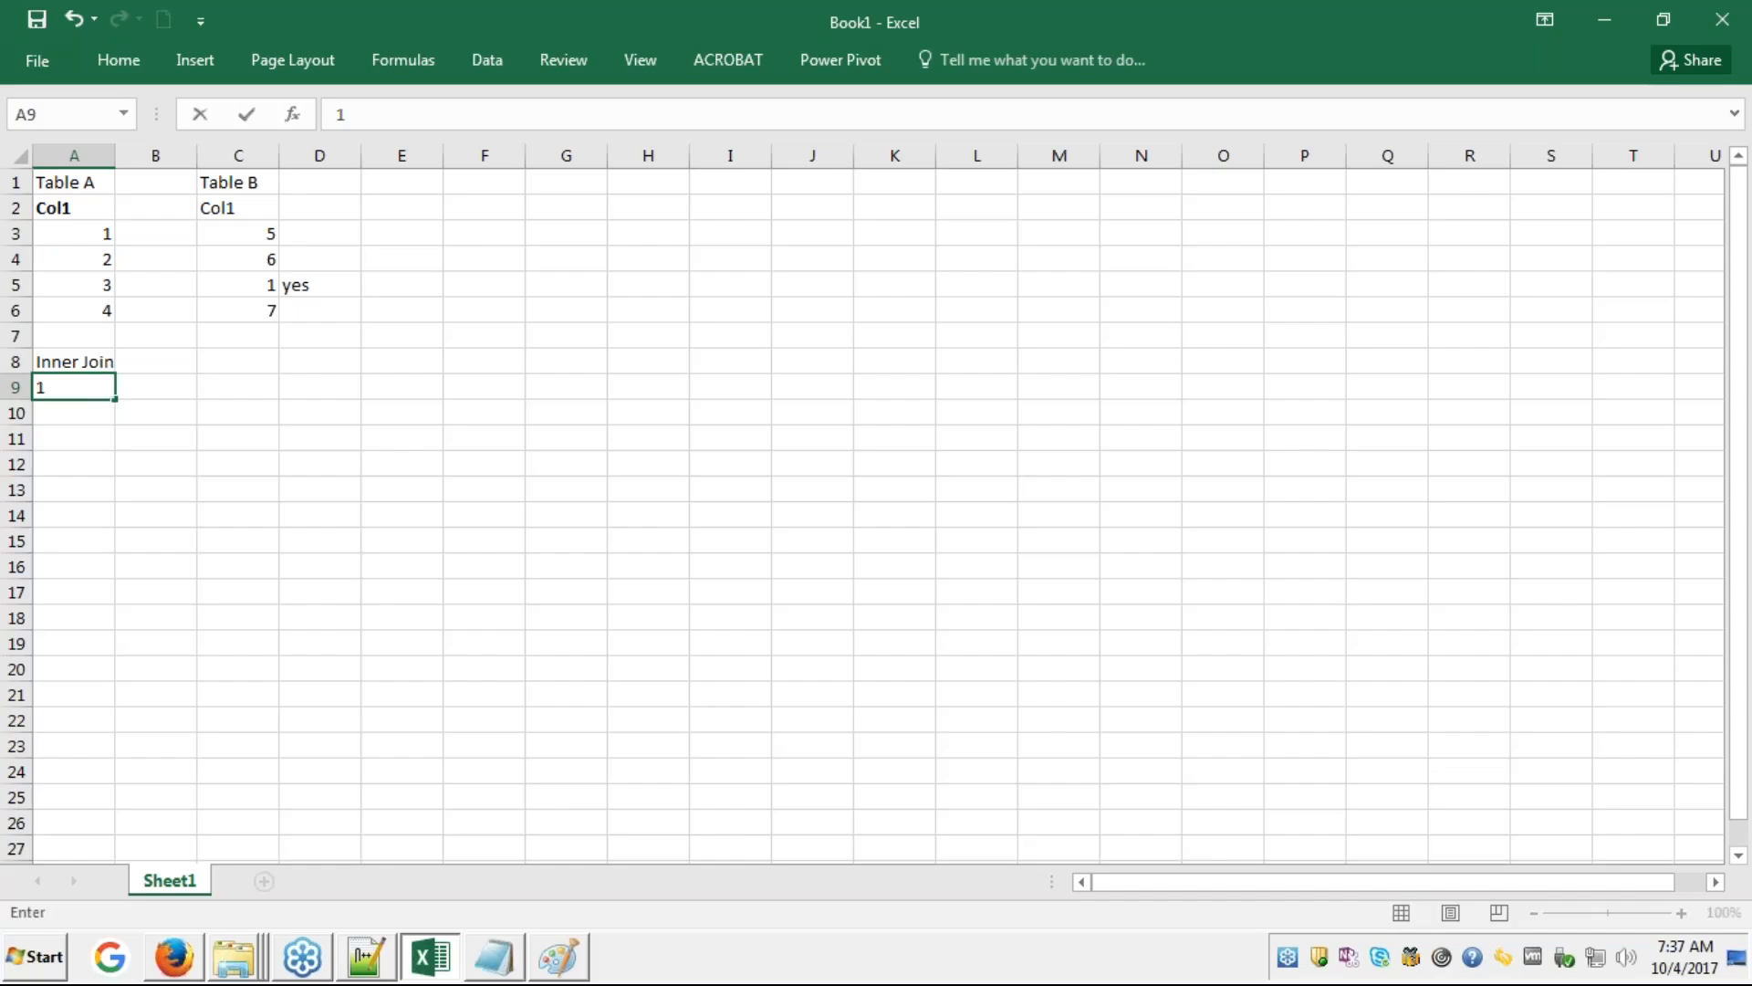
key(Return)
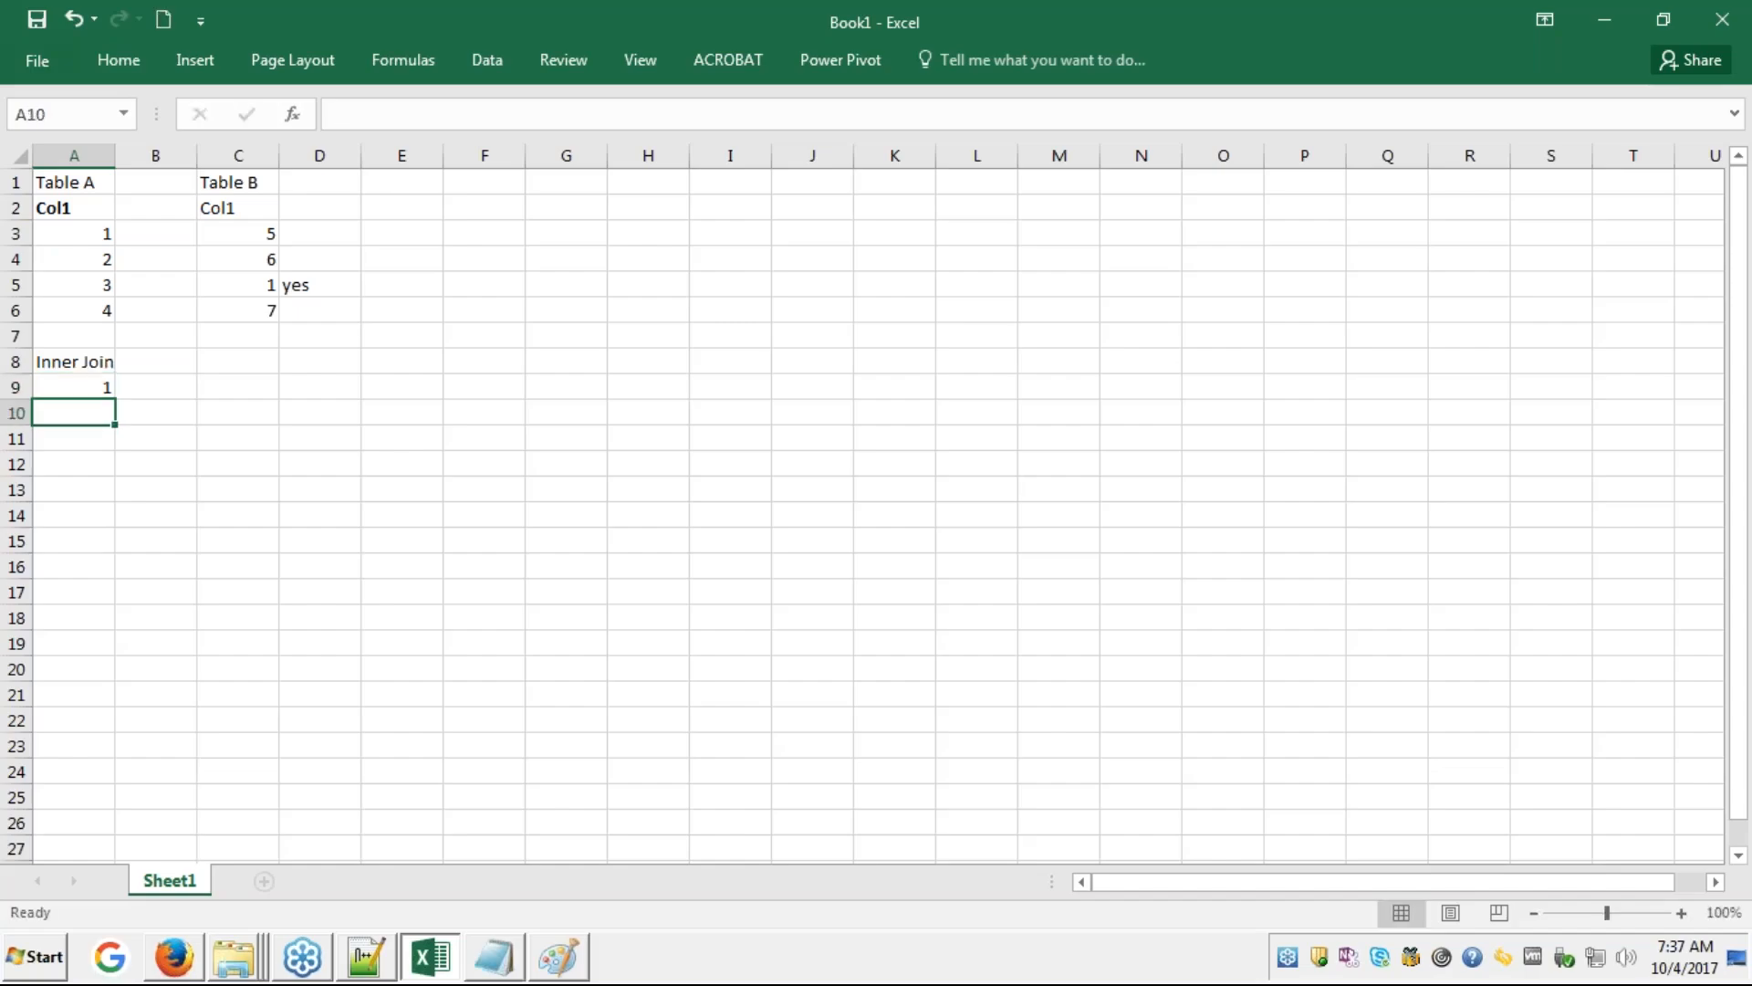
- Compare the remaining Table A values 2, 3 and 4 with Table B and check the result under the Inner Join heading
click(87, 389)
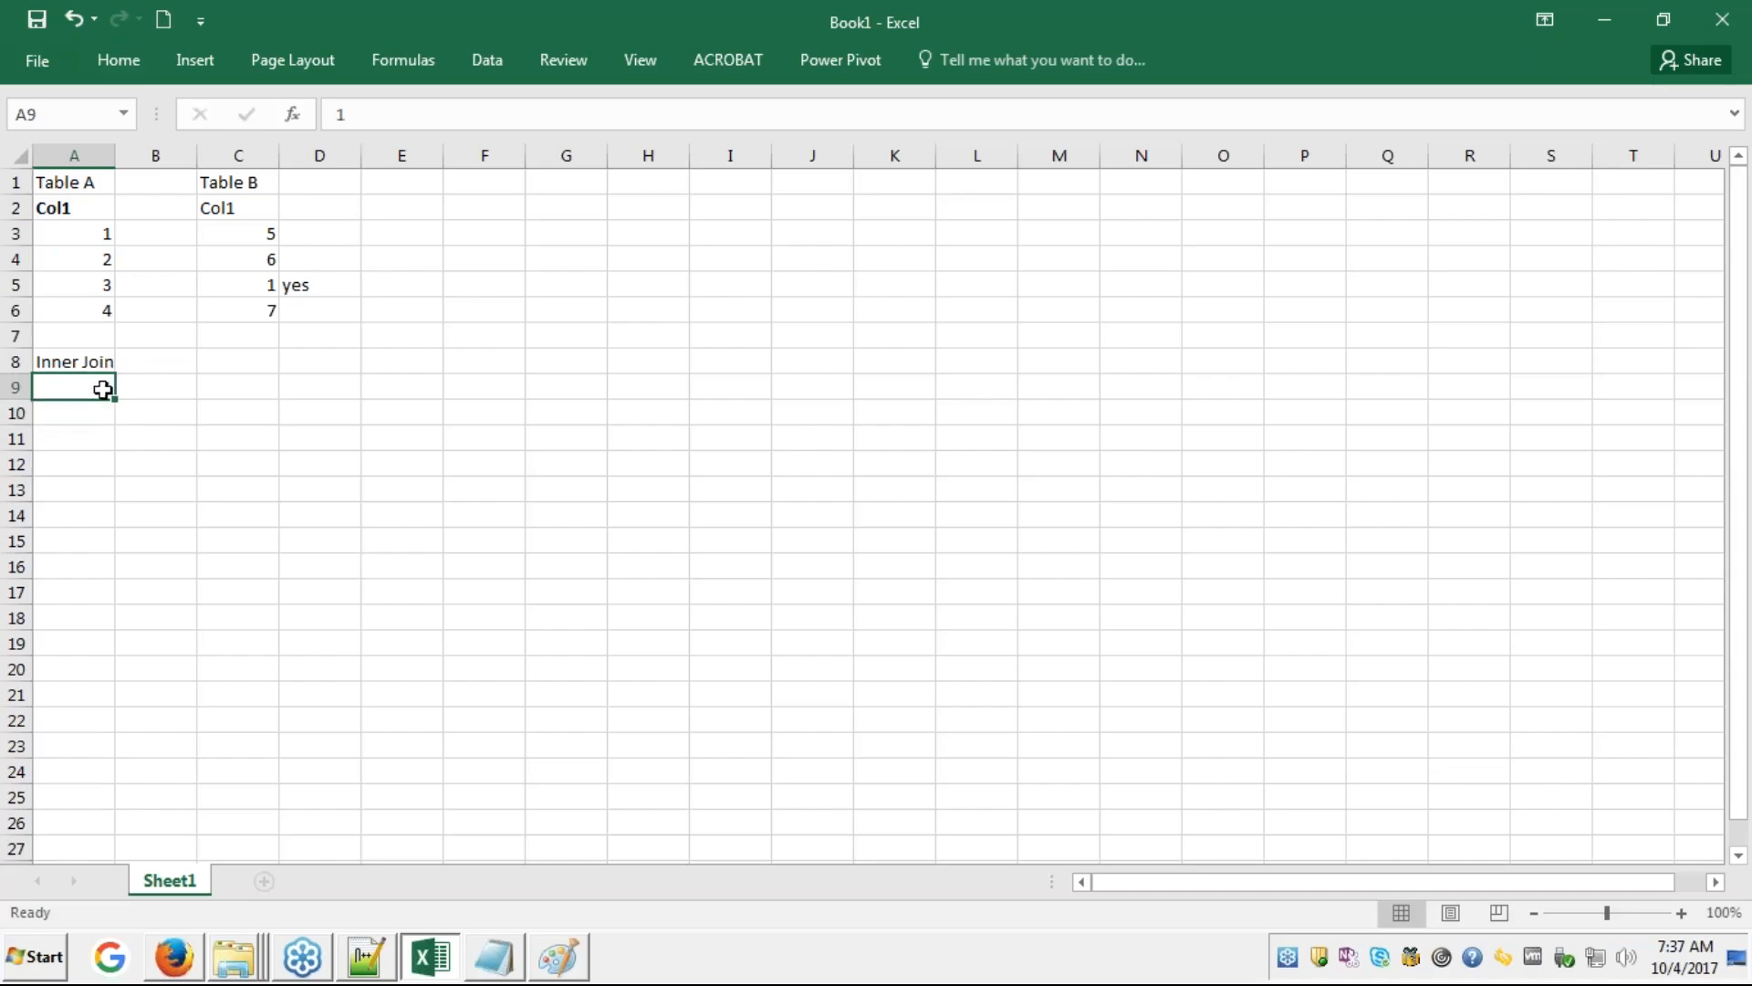
click(102, 255)
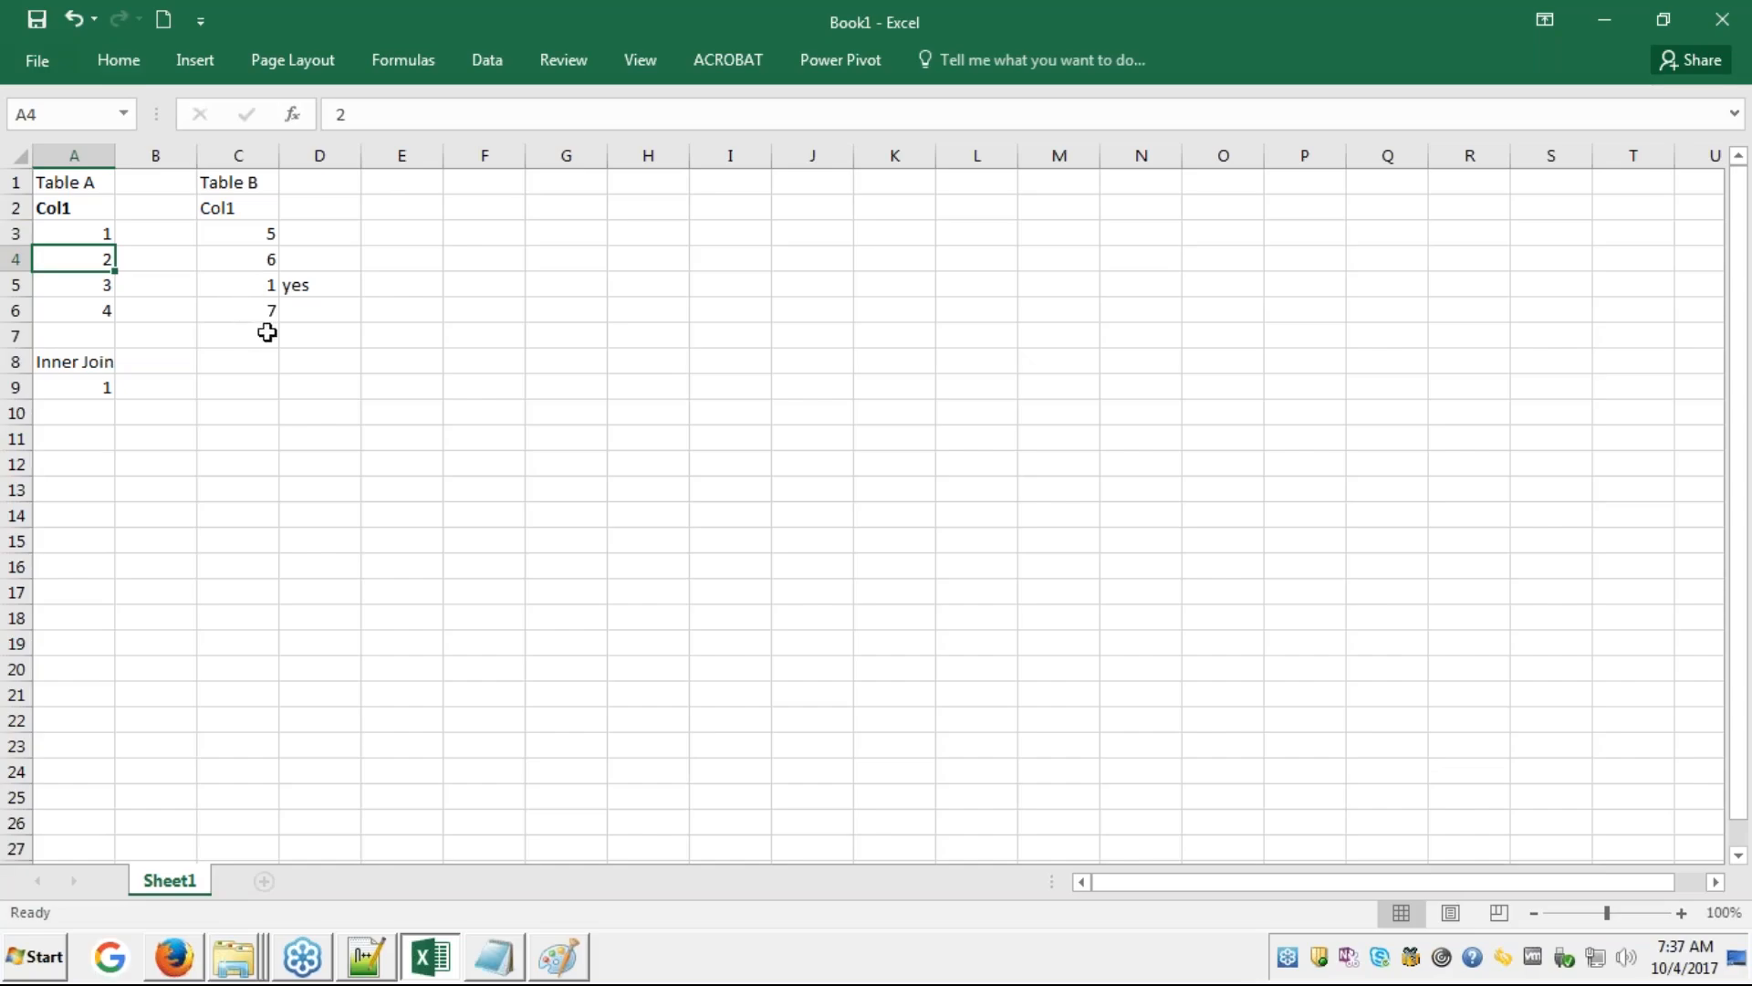
click(106, 287)
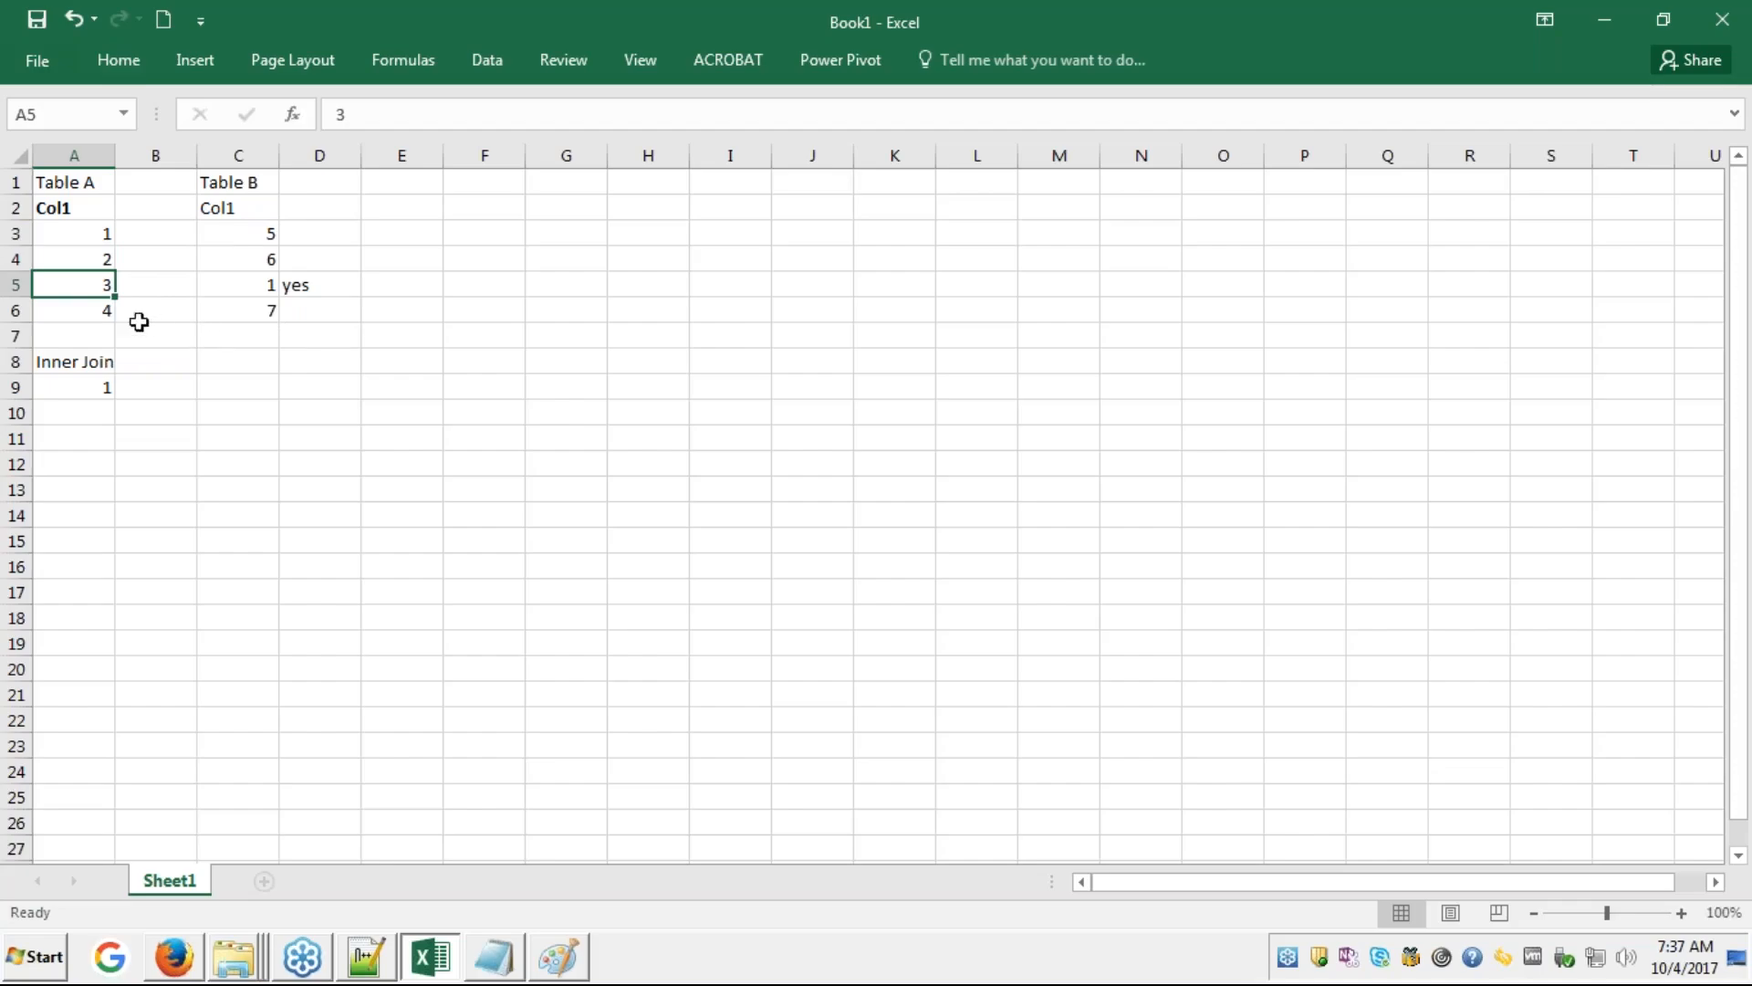
click(107, 314)
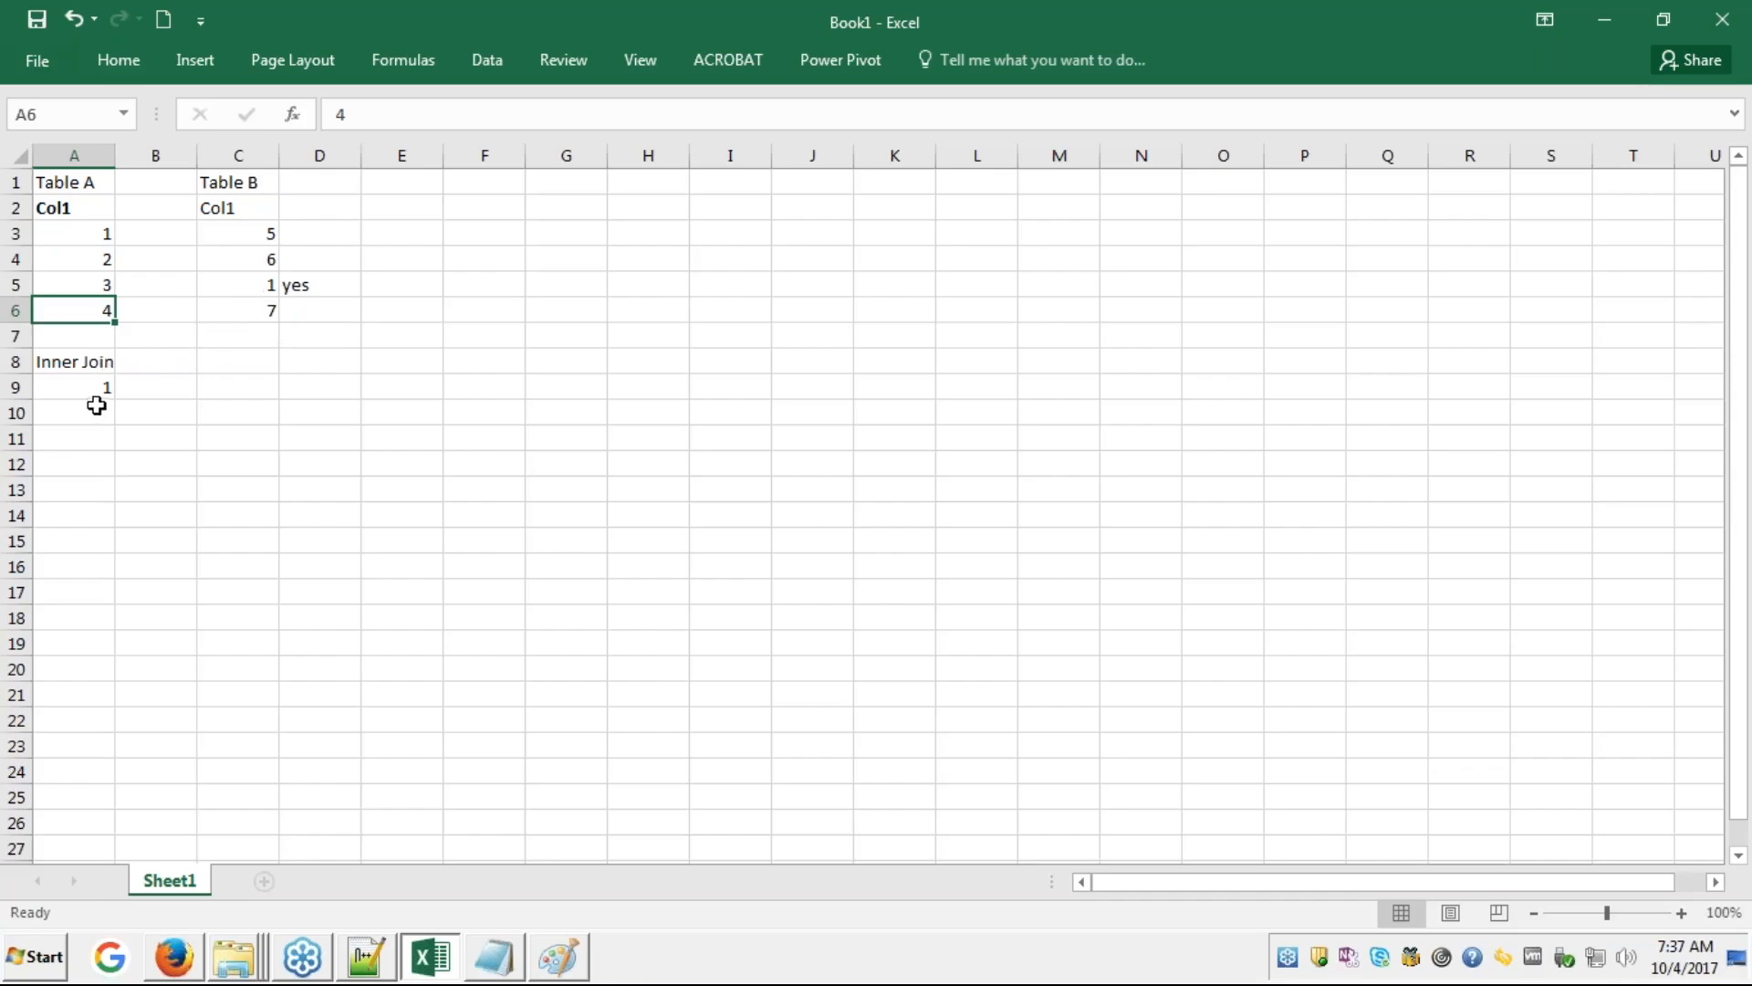
click(106, 392)
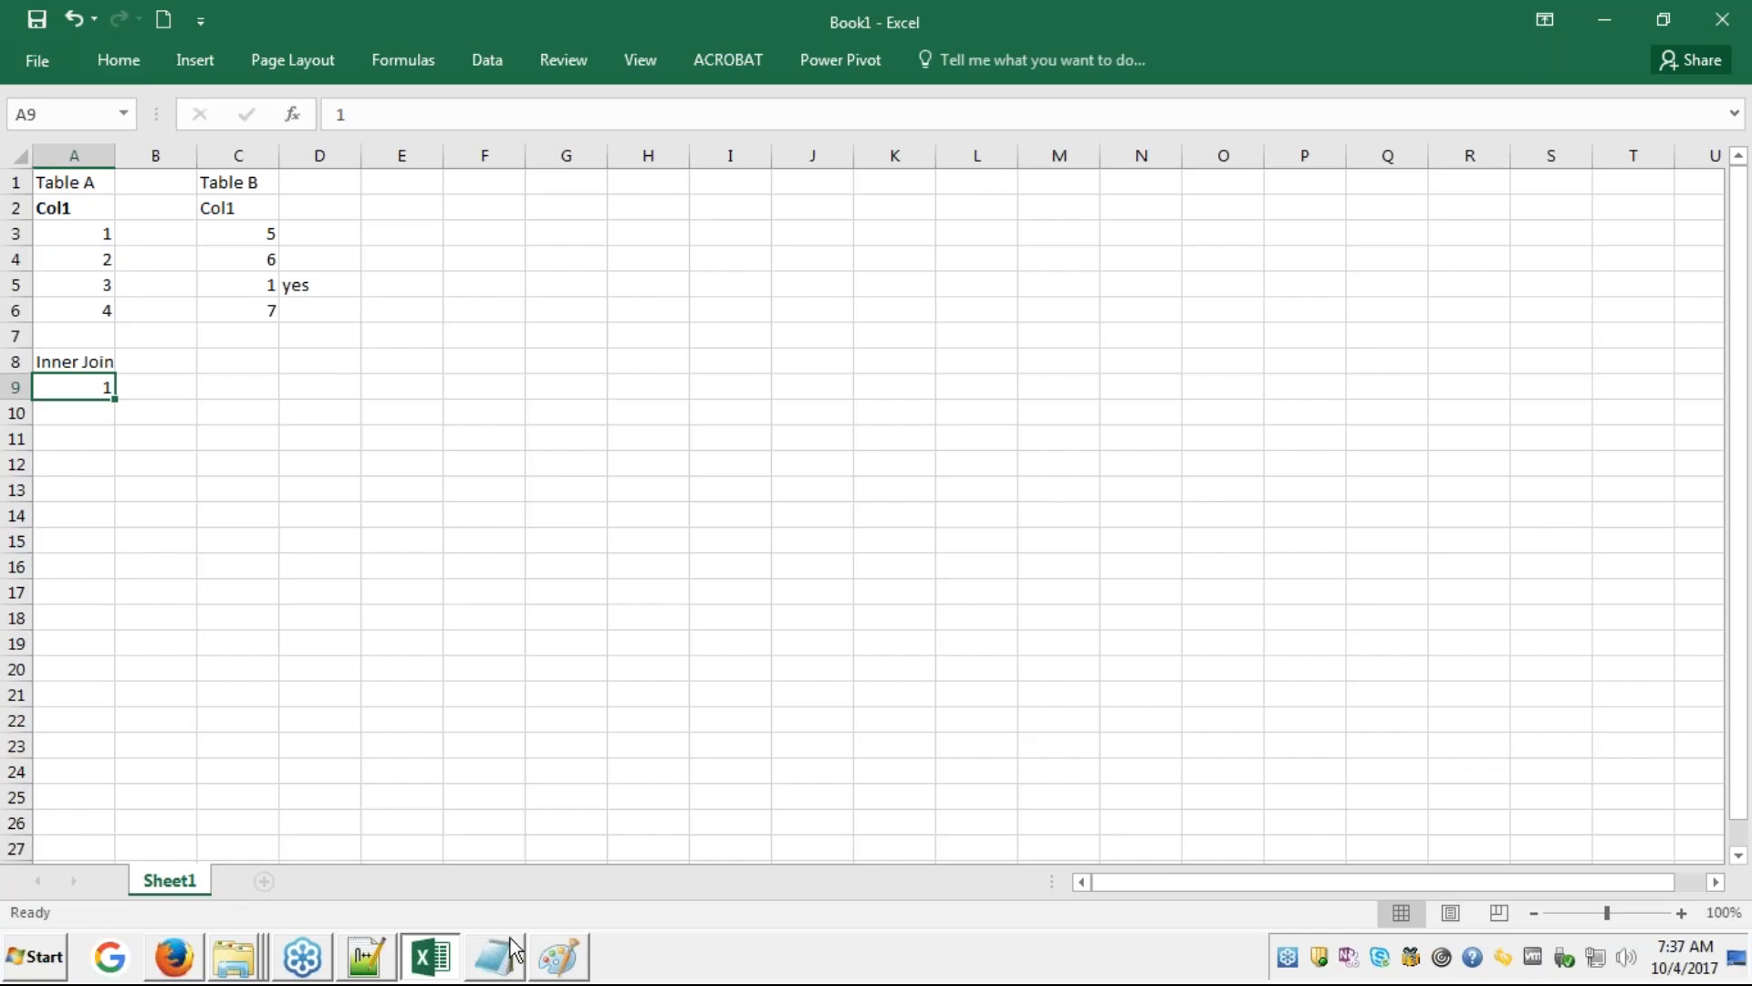
- Switch to Paint and fill the overlap of ellipses a and b with black to mark the inner join result
click(577, 975)
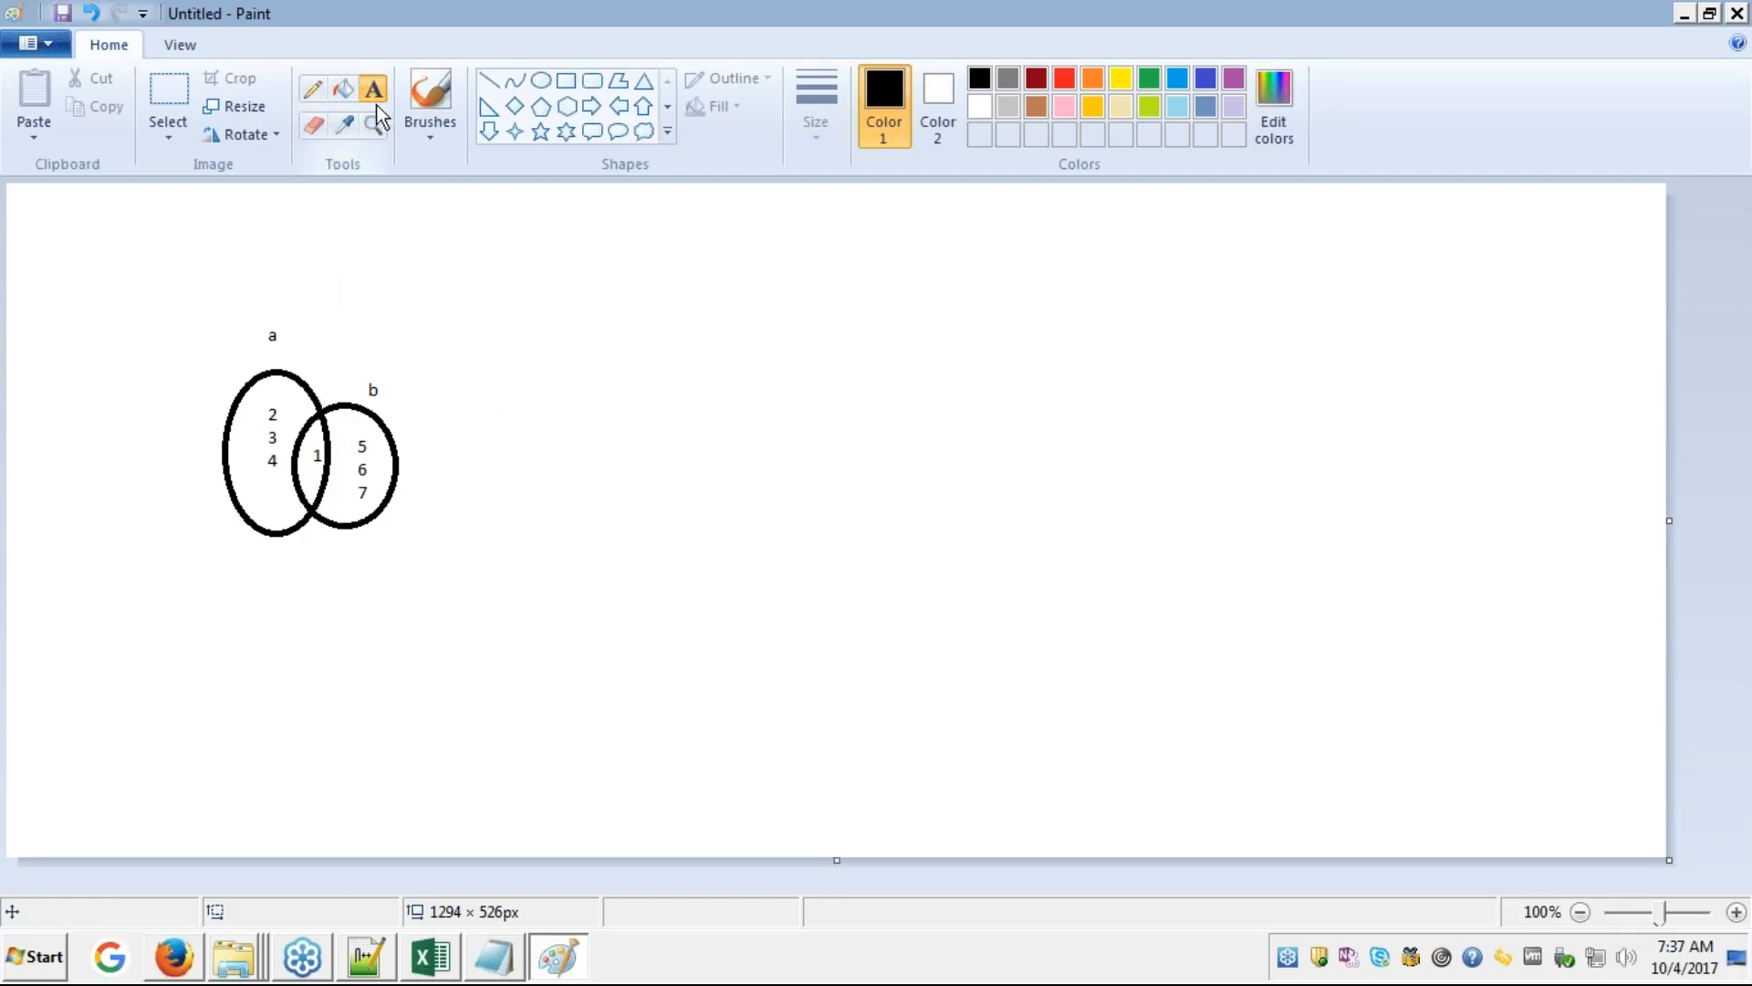
click(346, 92)
click(315, 474)
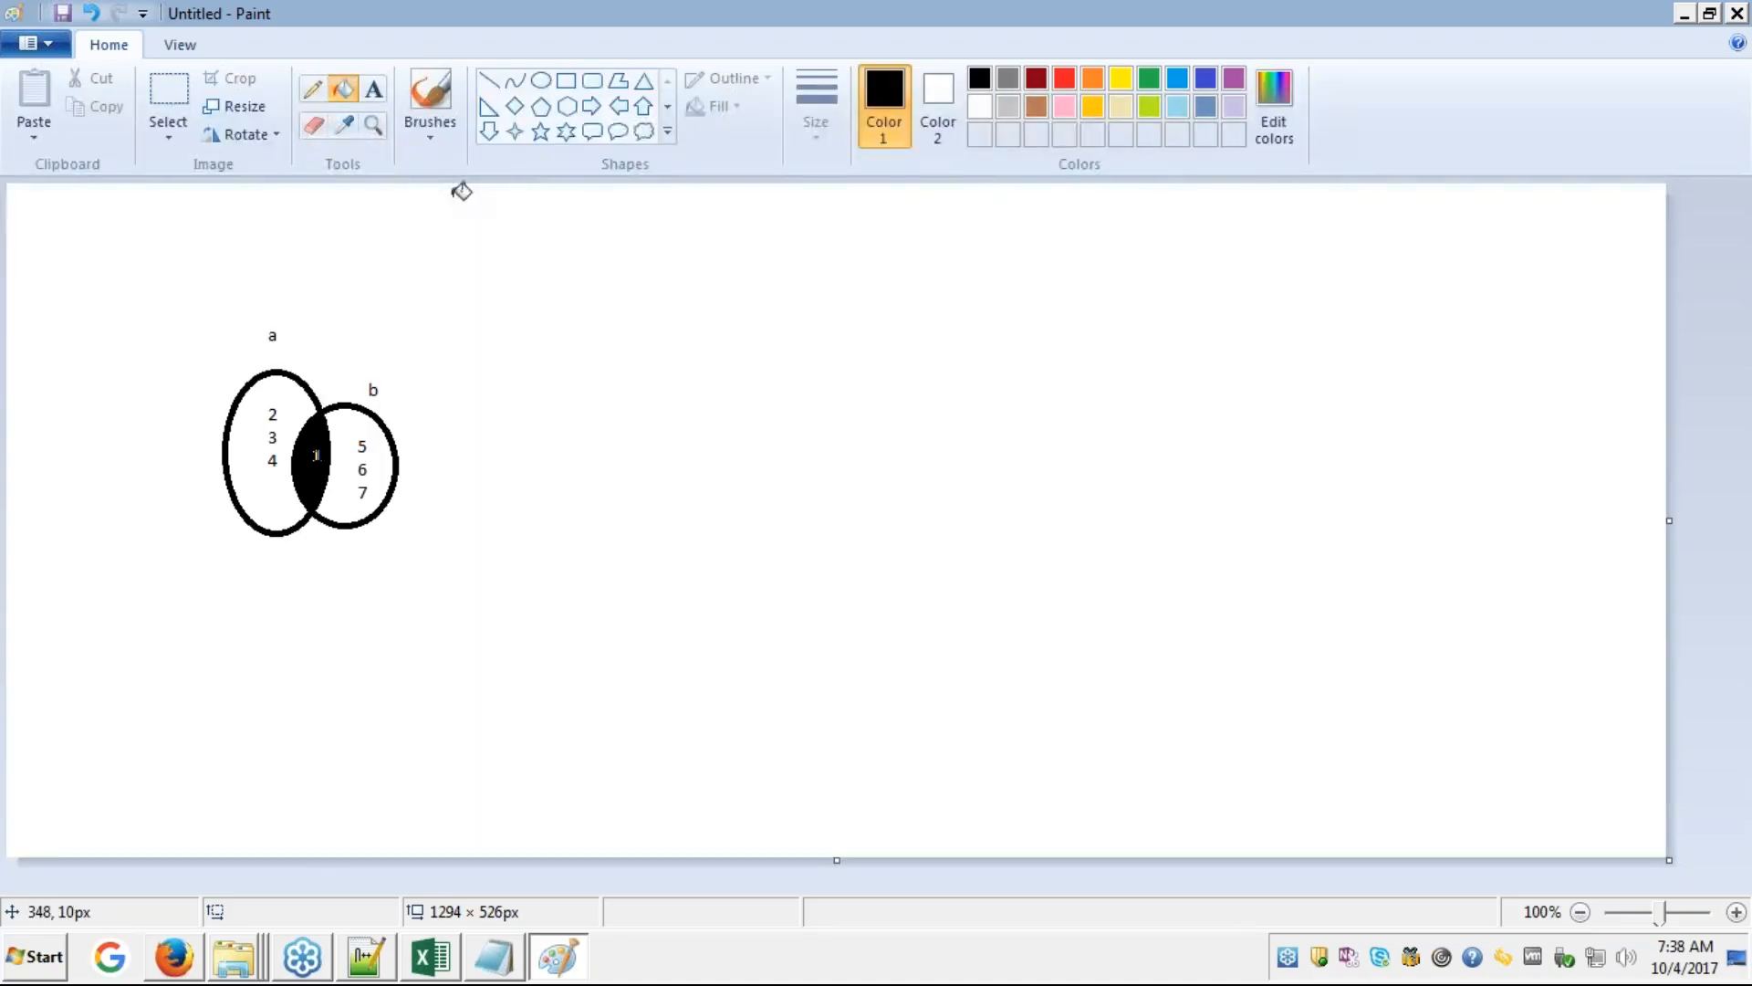
key(ctrl+z)
key(alt+Tab)
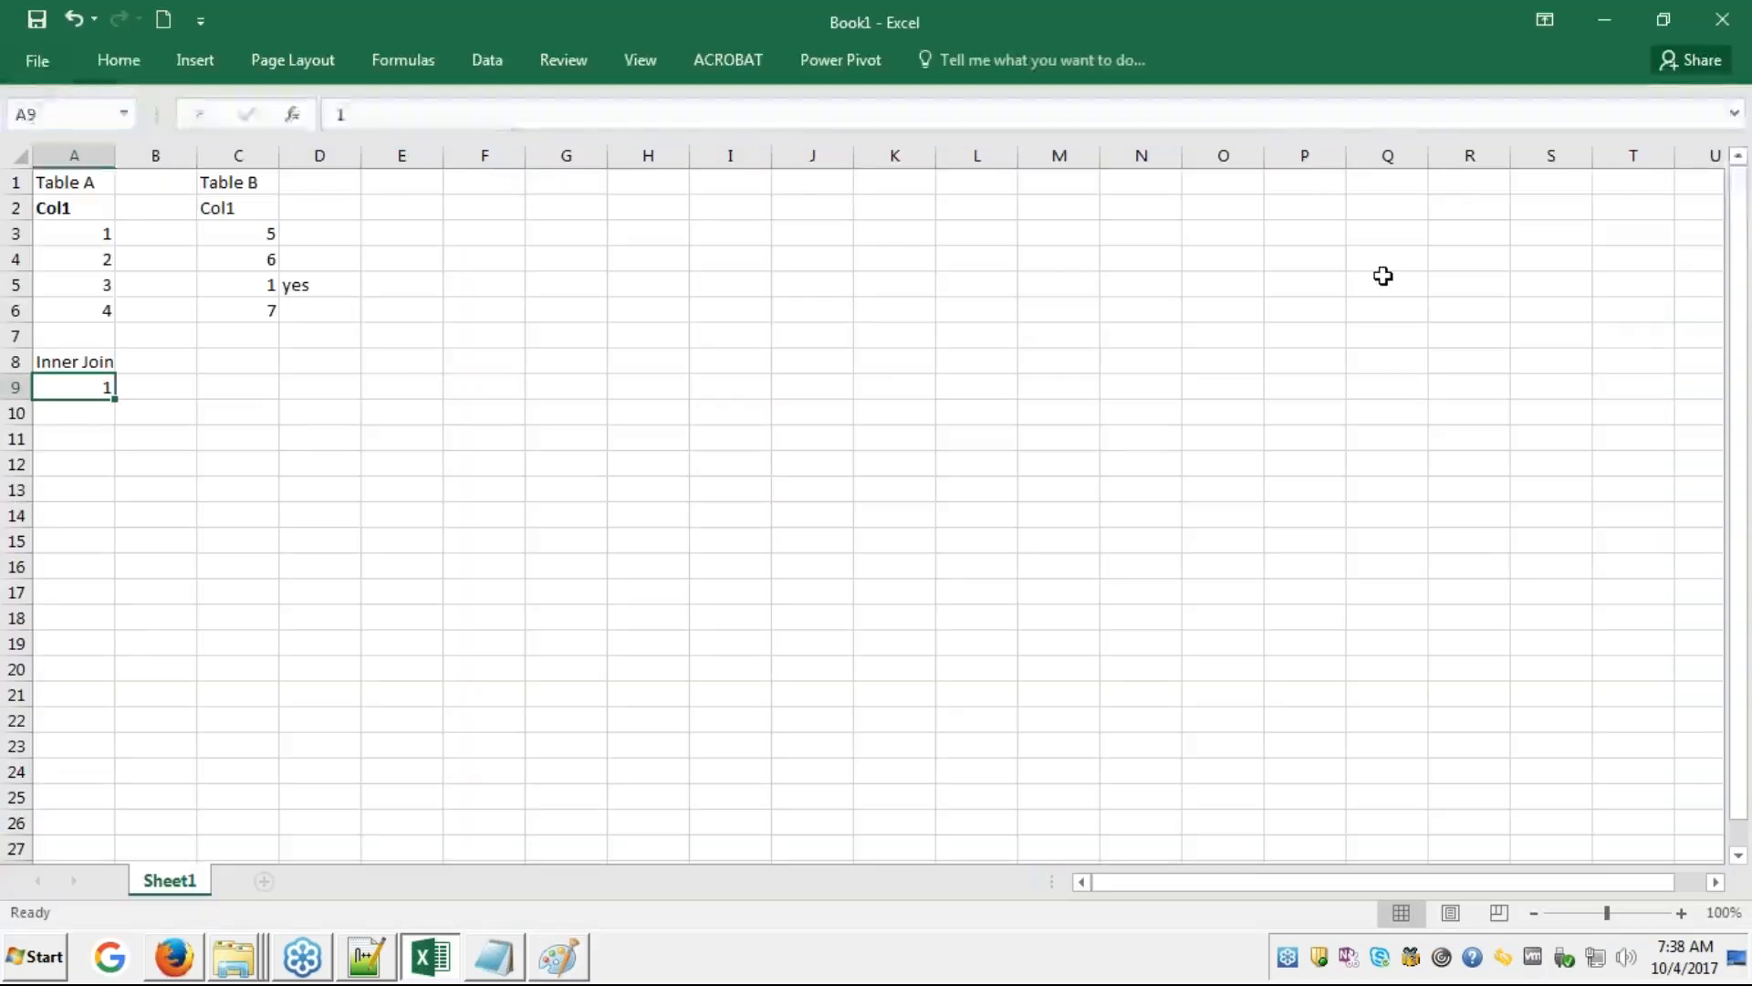
click(1728, 354)
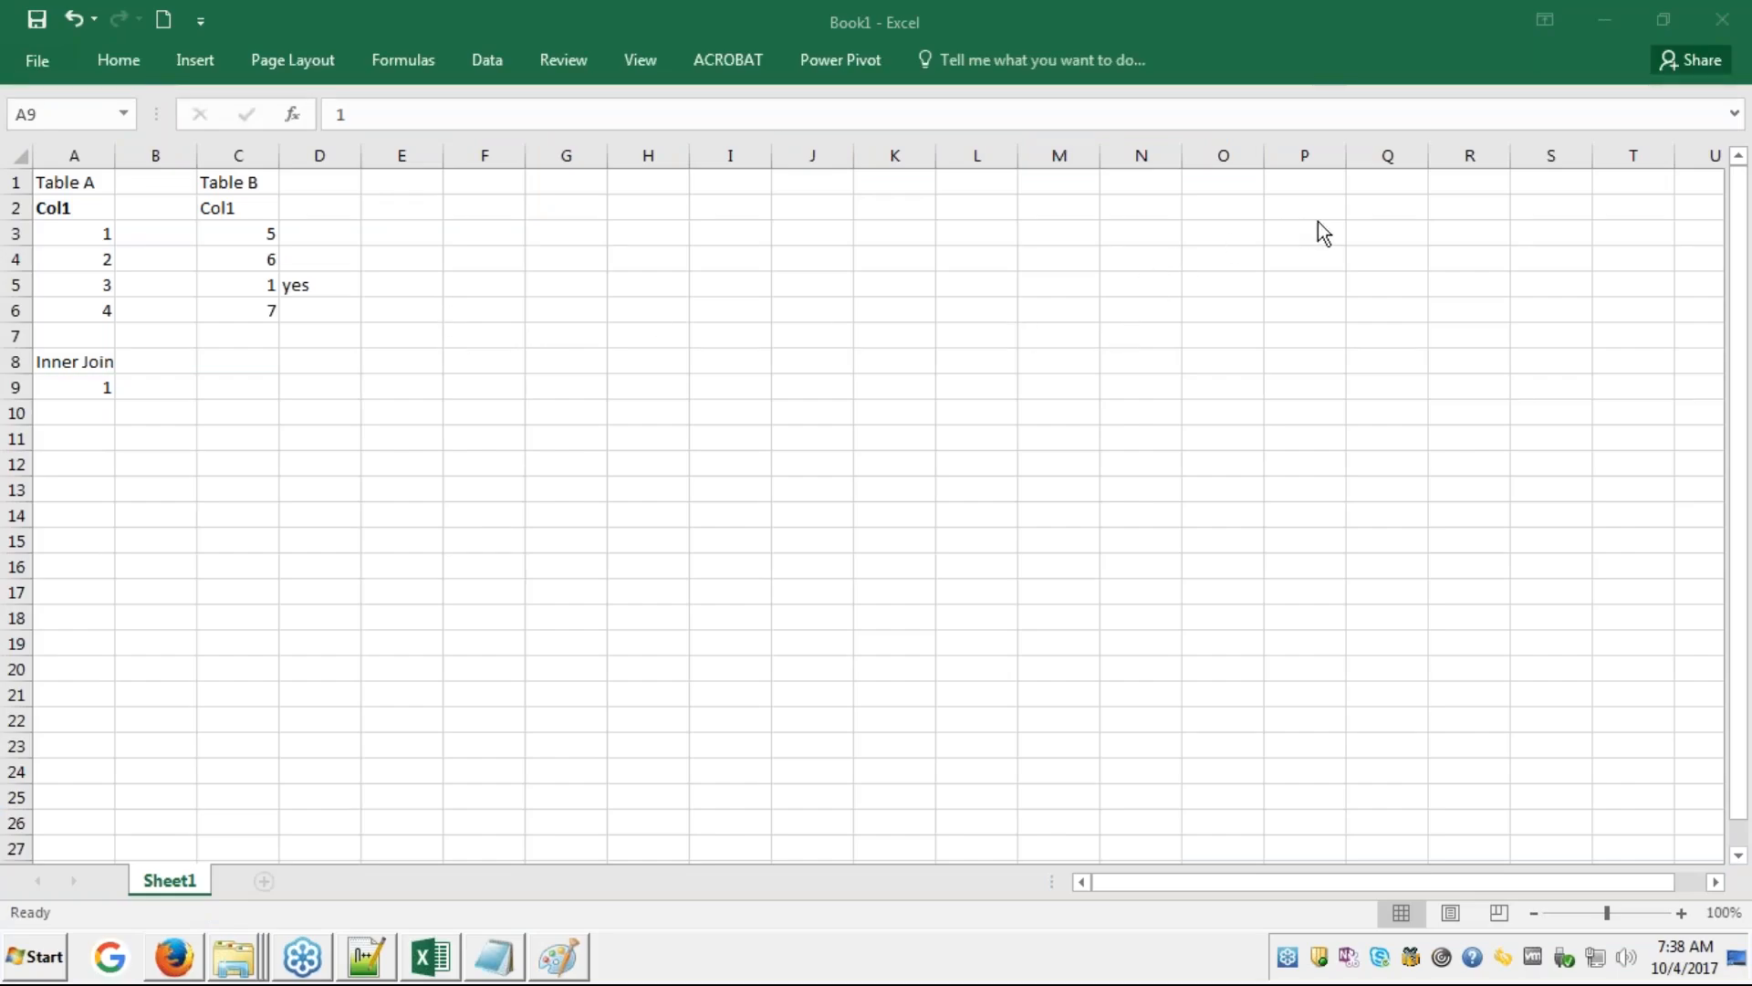
key(alt+Tab)
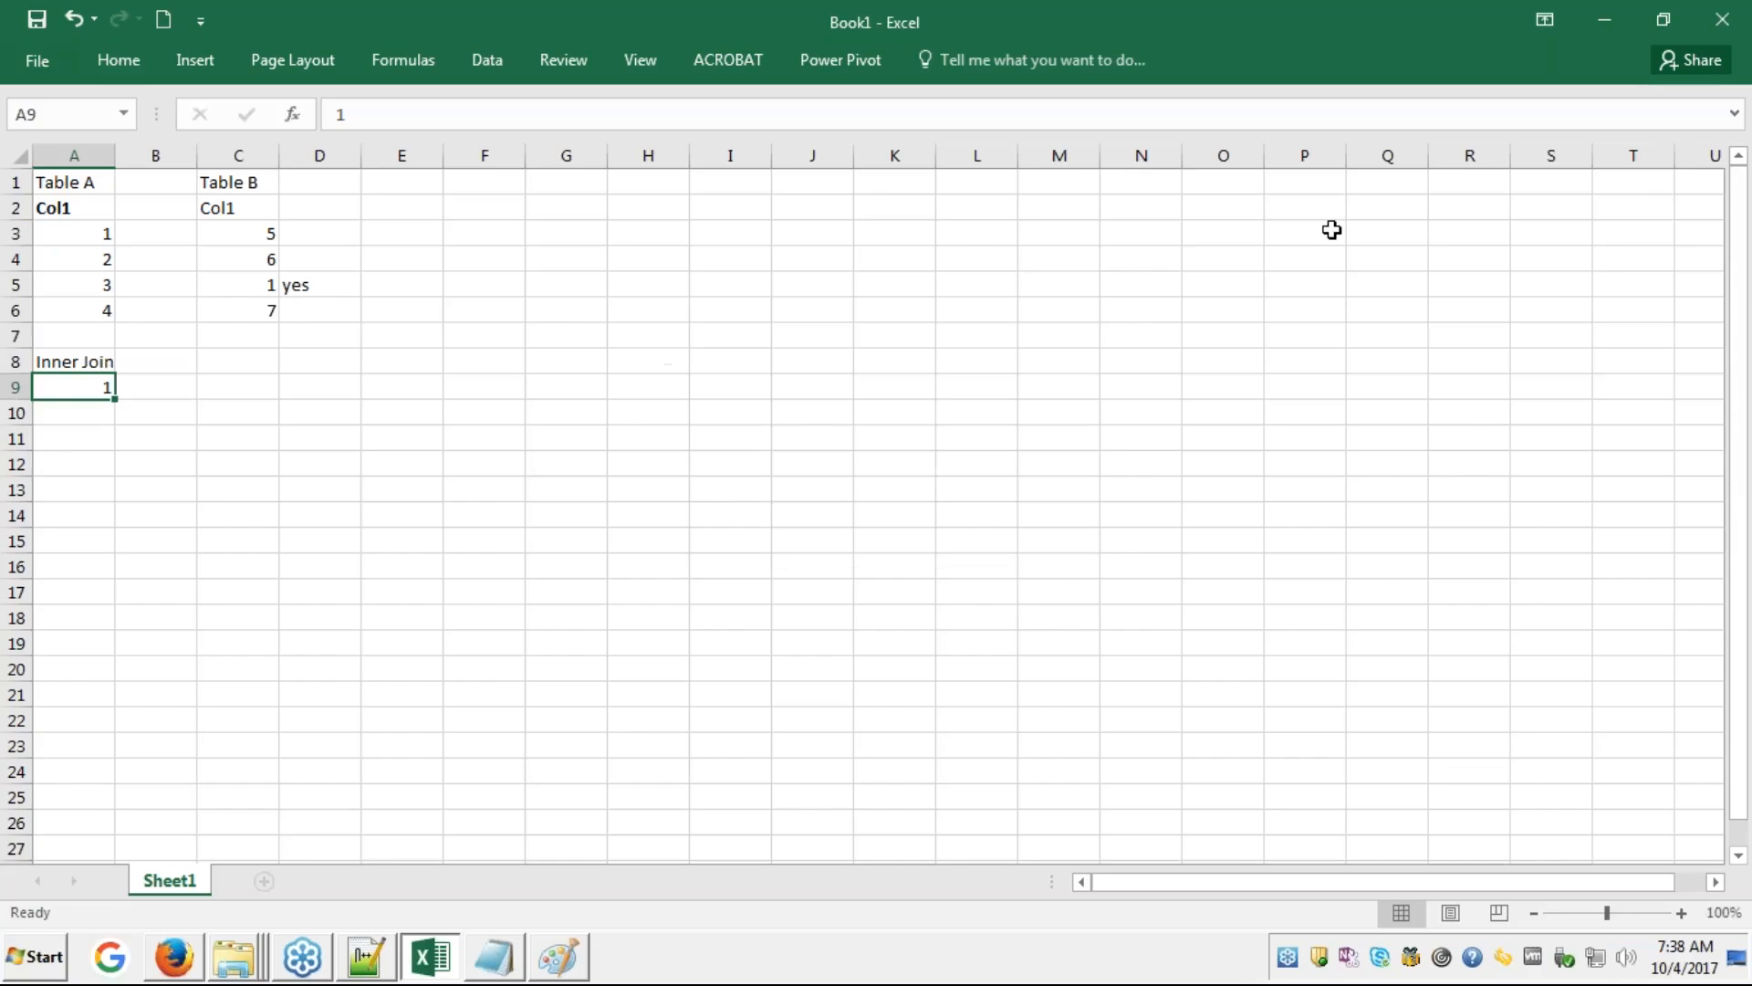
click(1728, 344)
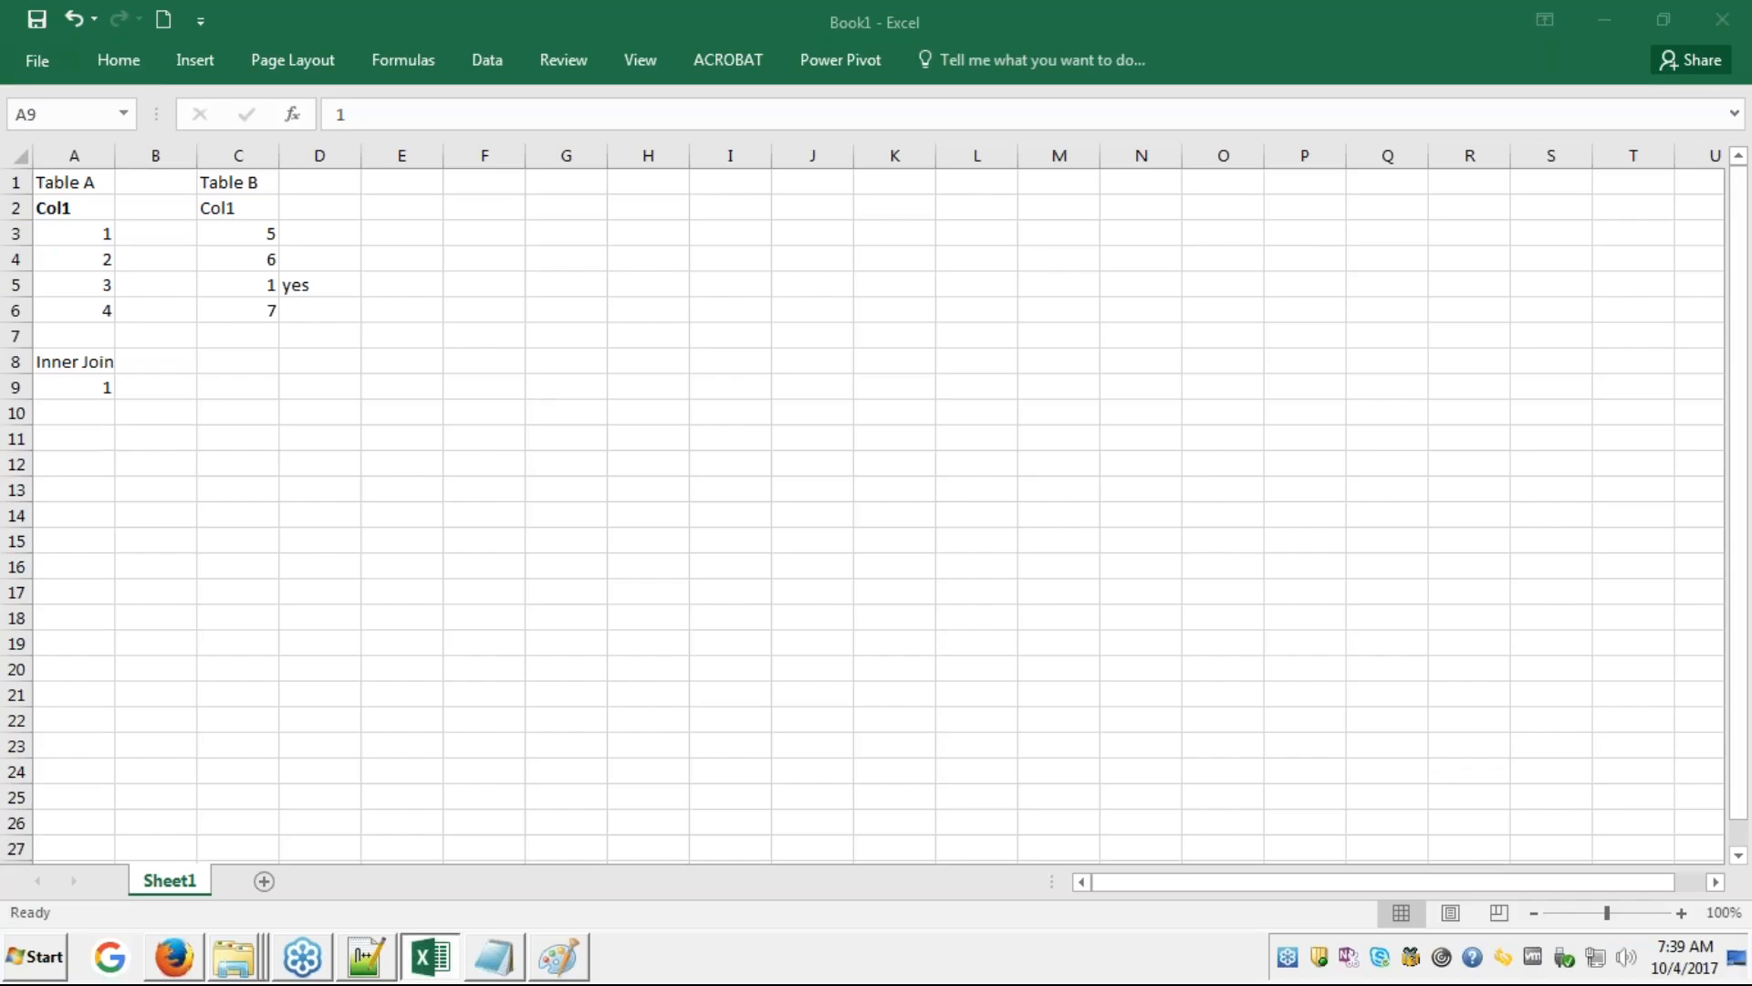
- Enter the heading left Join in cell A12 of the Excel sheet
click(103, 445)
key(Down)
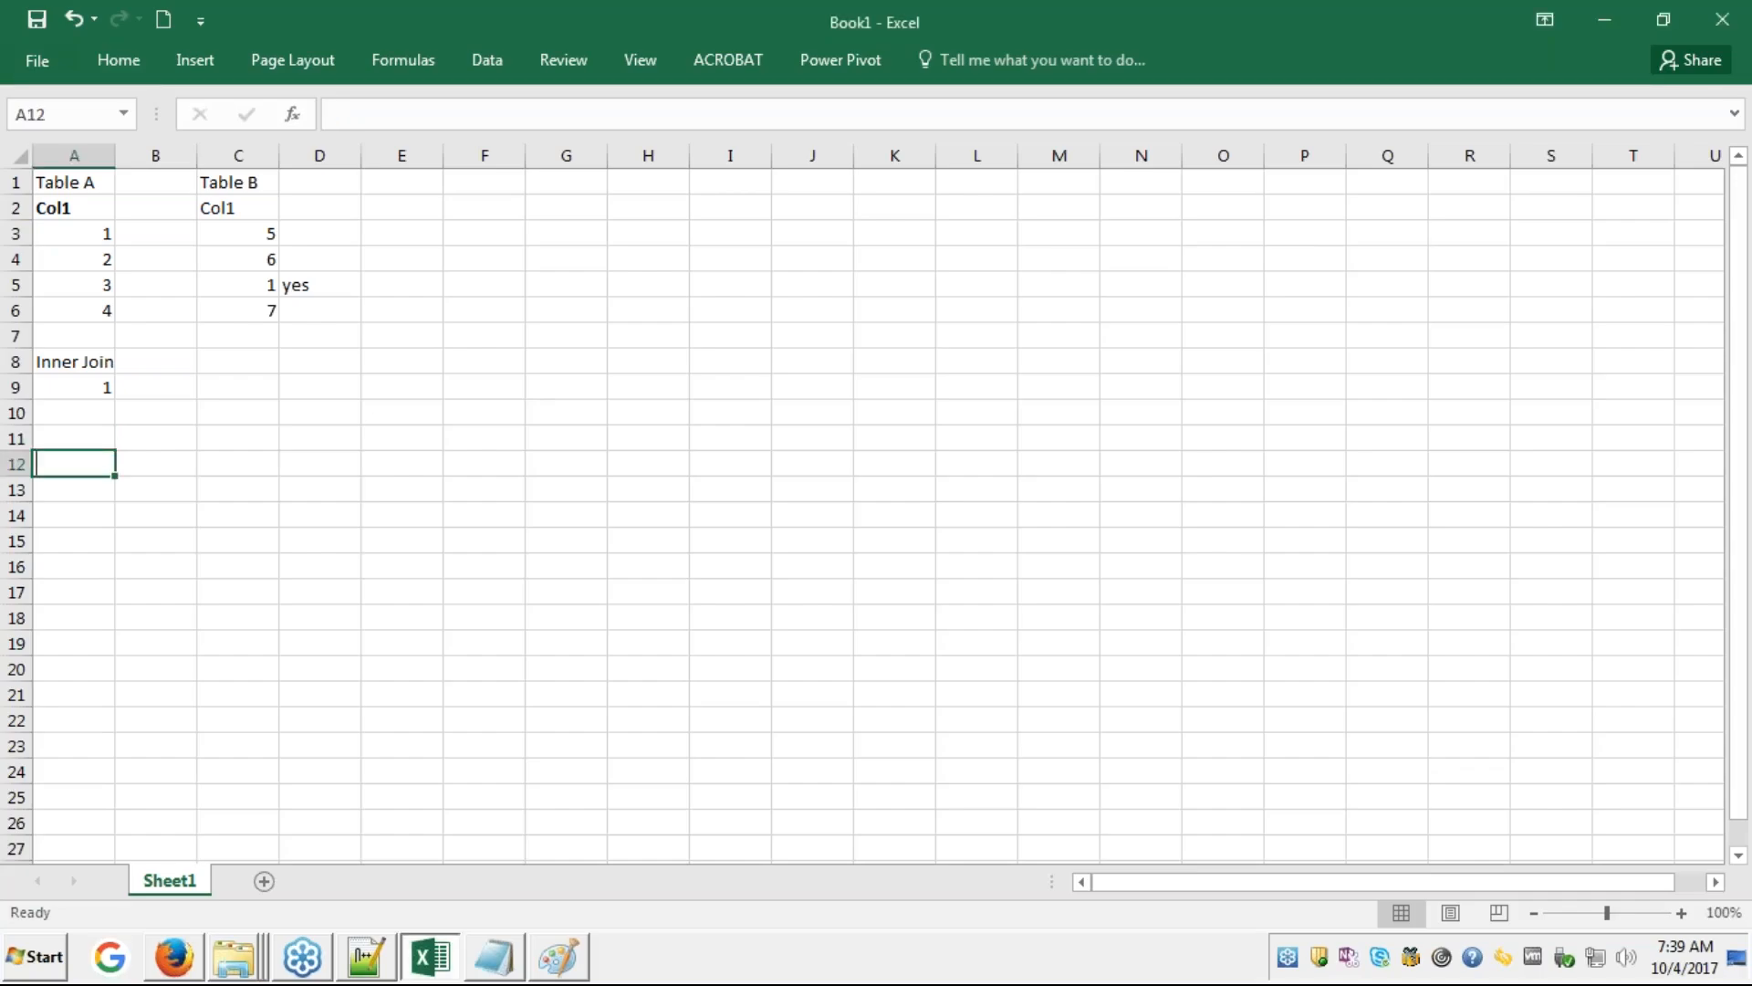
text(left Join)
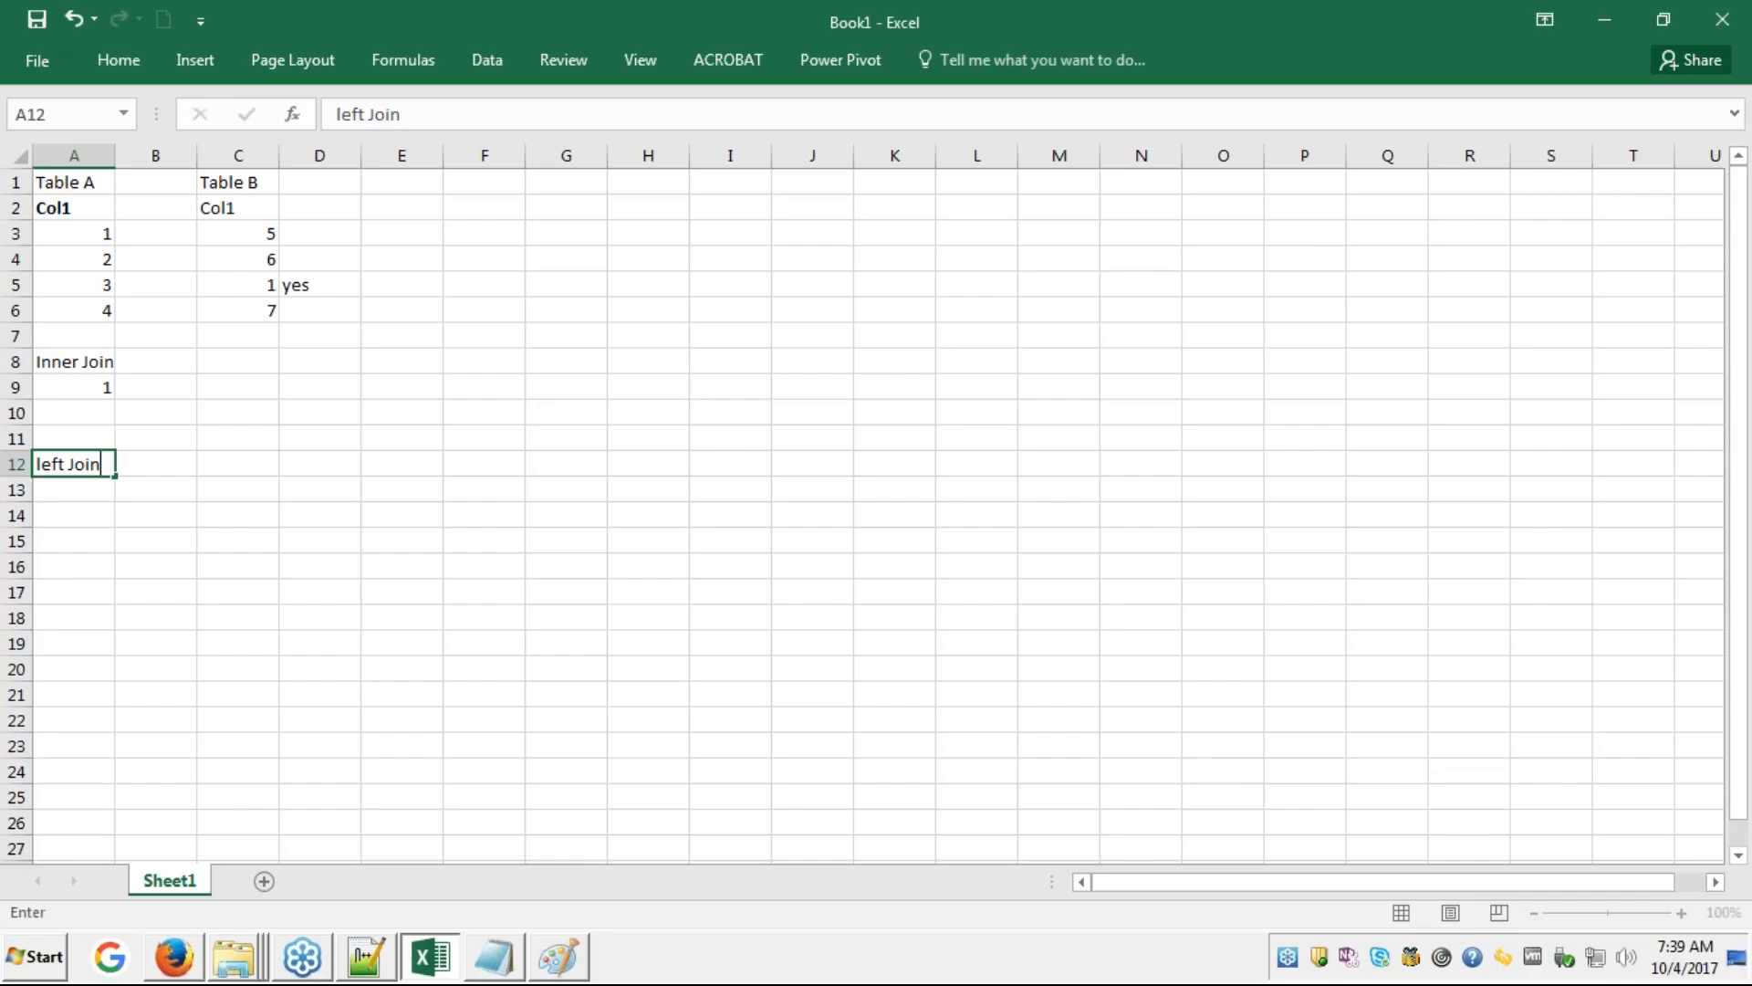
key(Return)
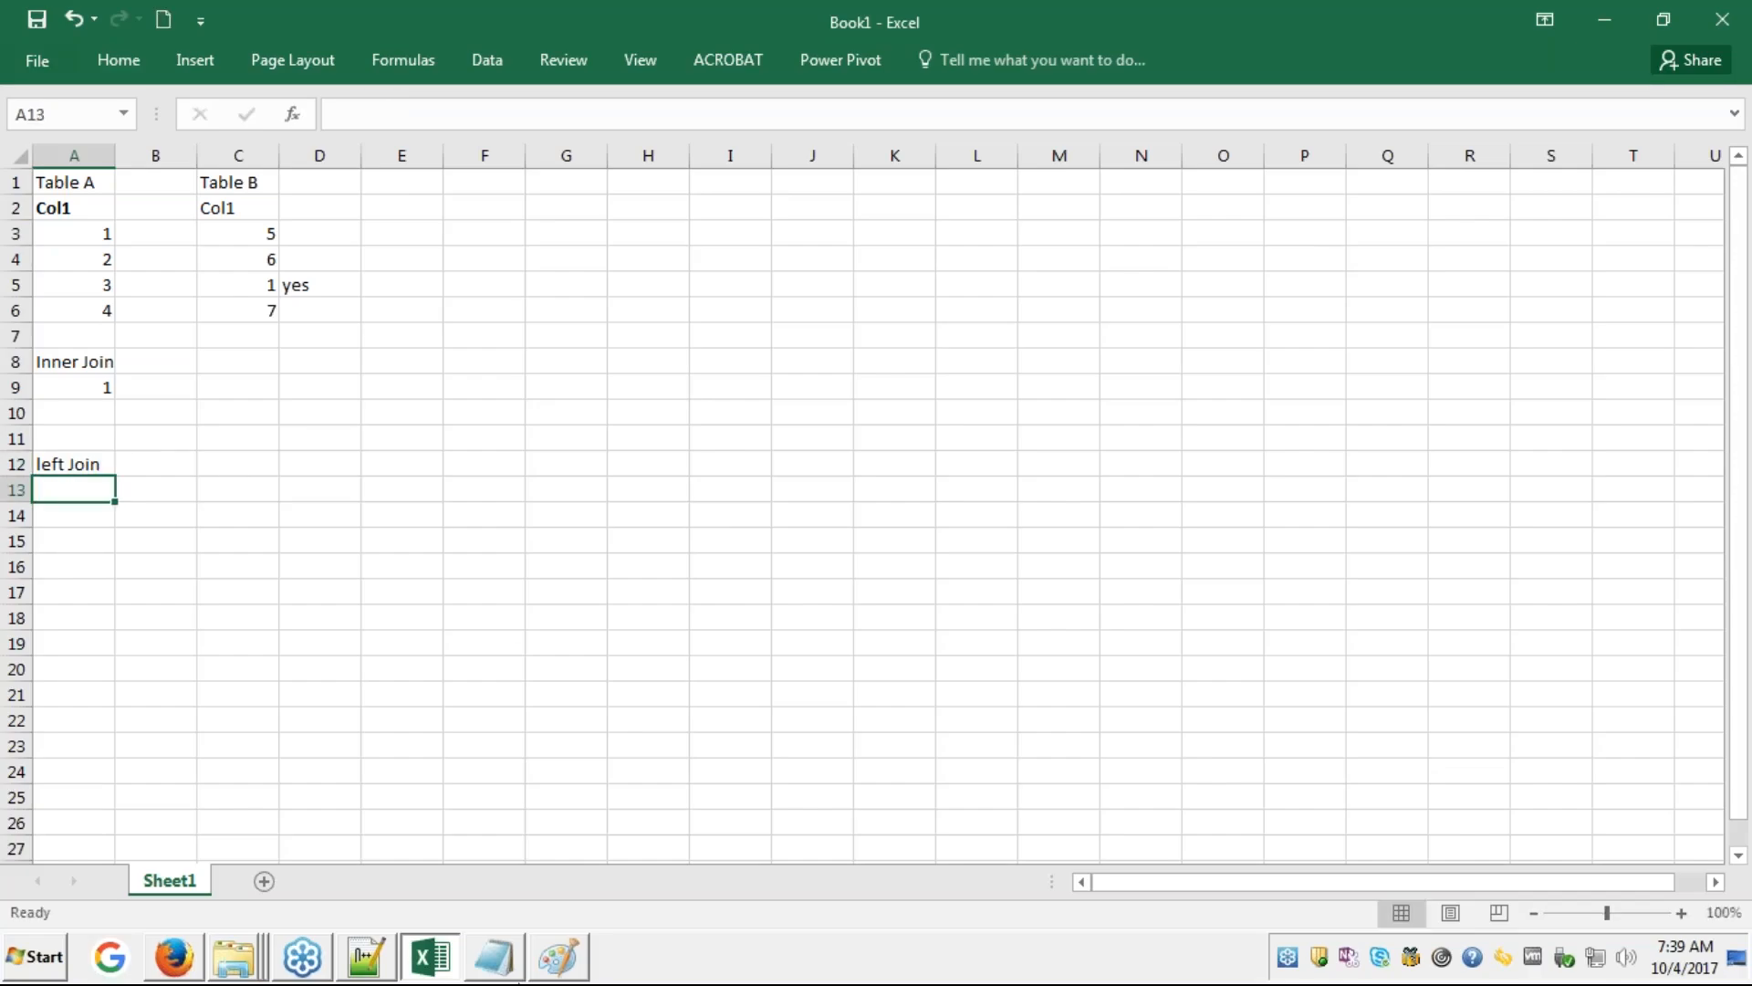
- Switch to Paint and erase the entire inner join Venn diagram from the canvas
click(566, 958)
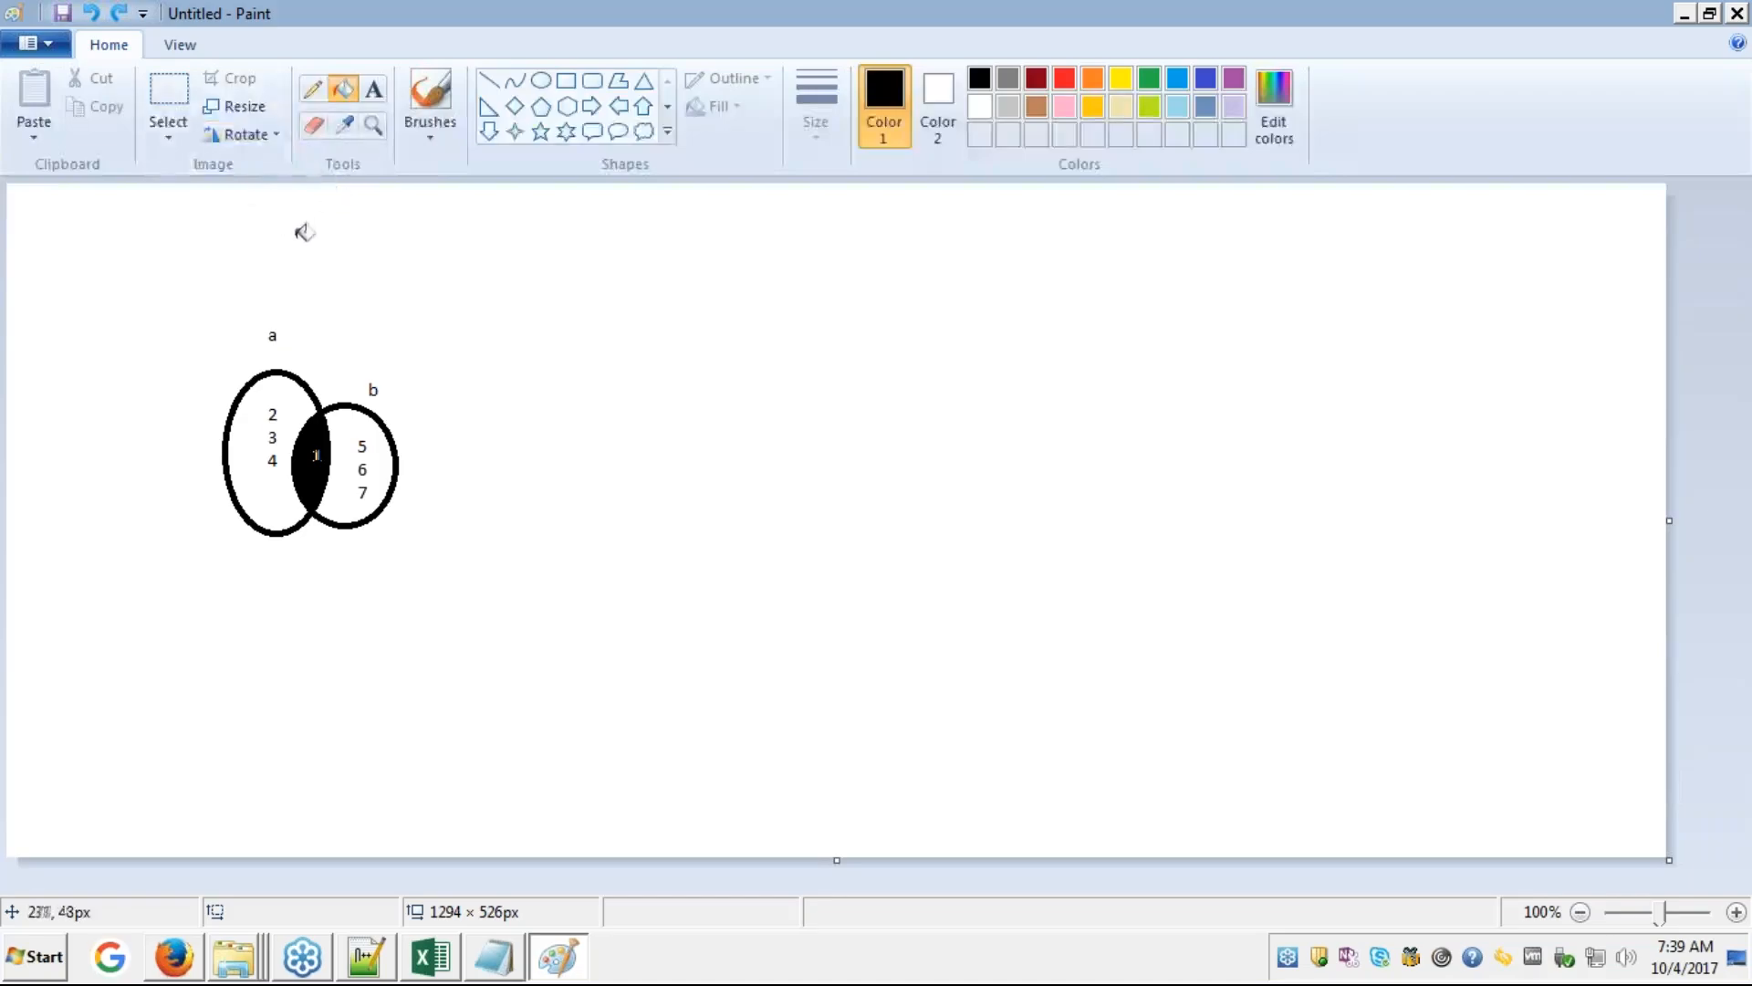
click(401, 323)
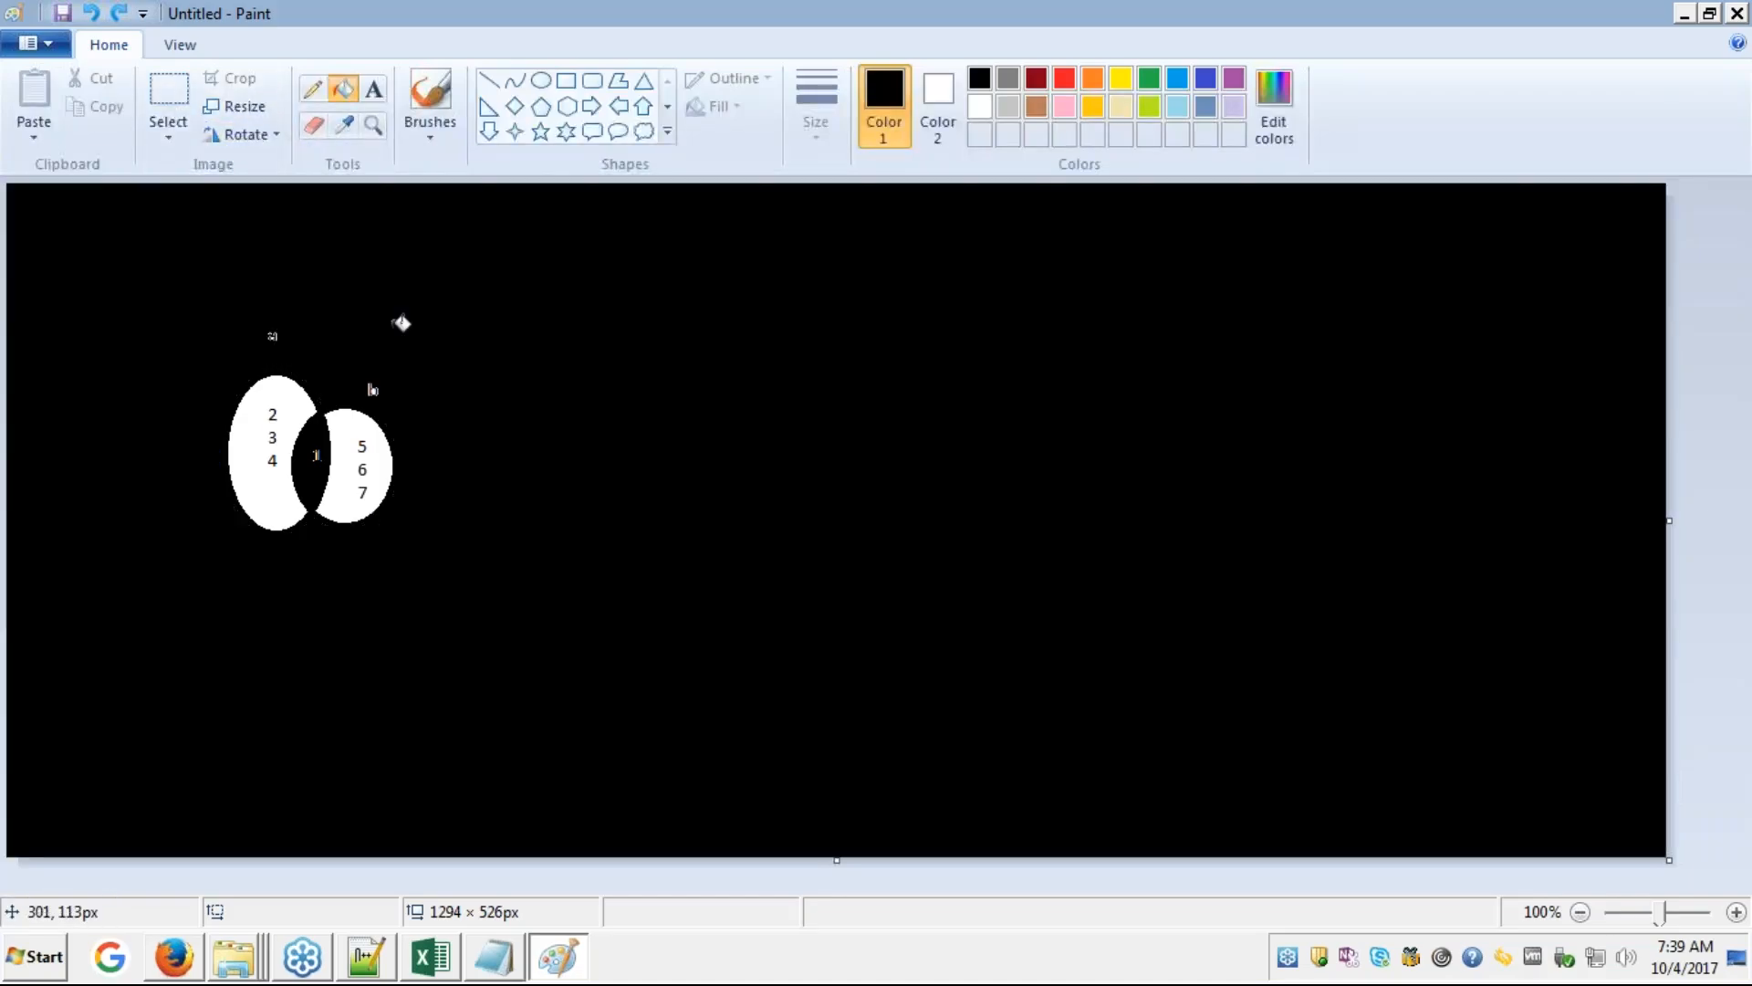
key(ctrl+a)
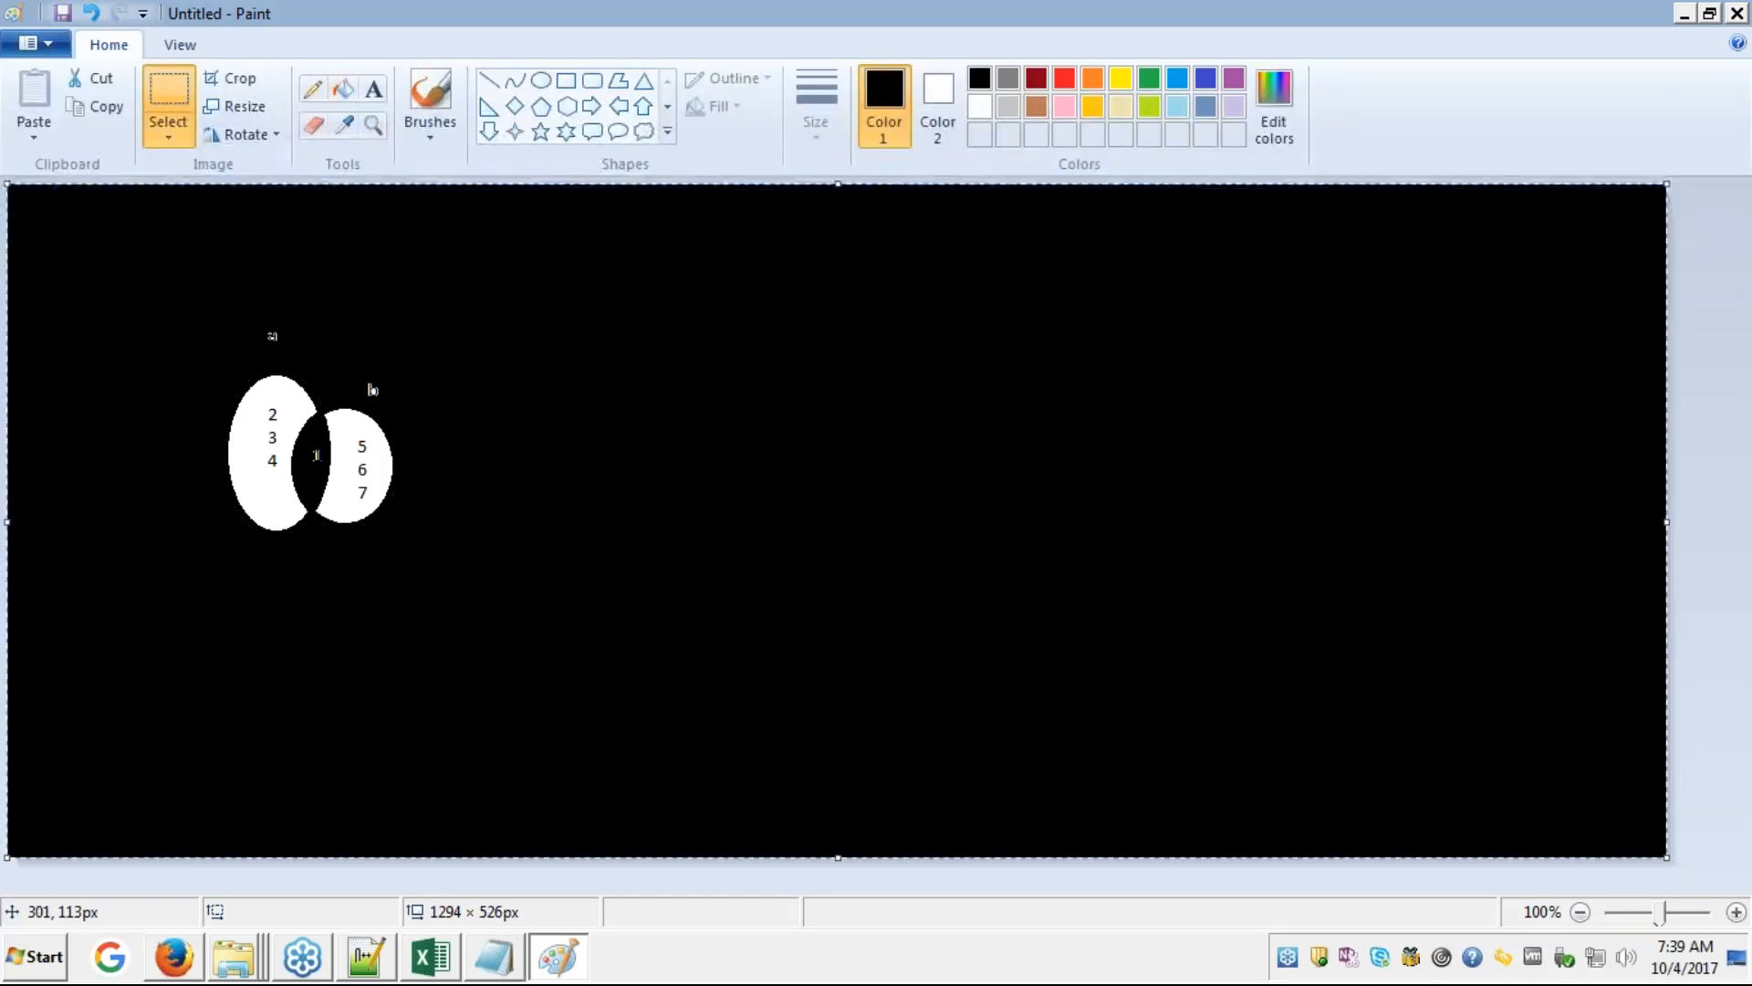
key(Delete)
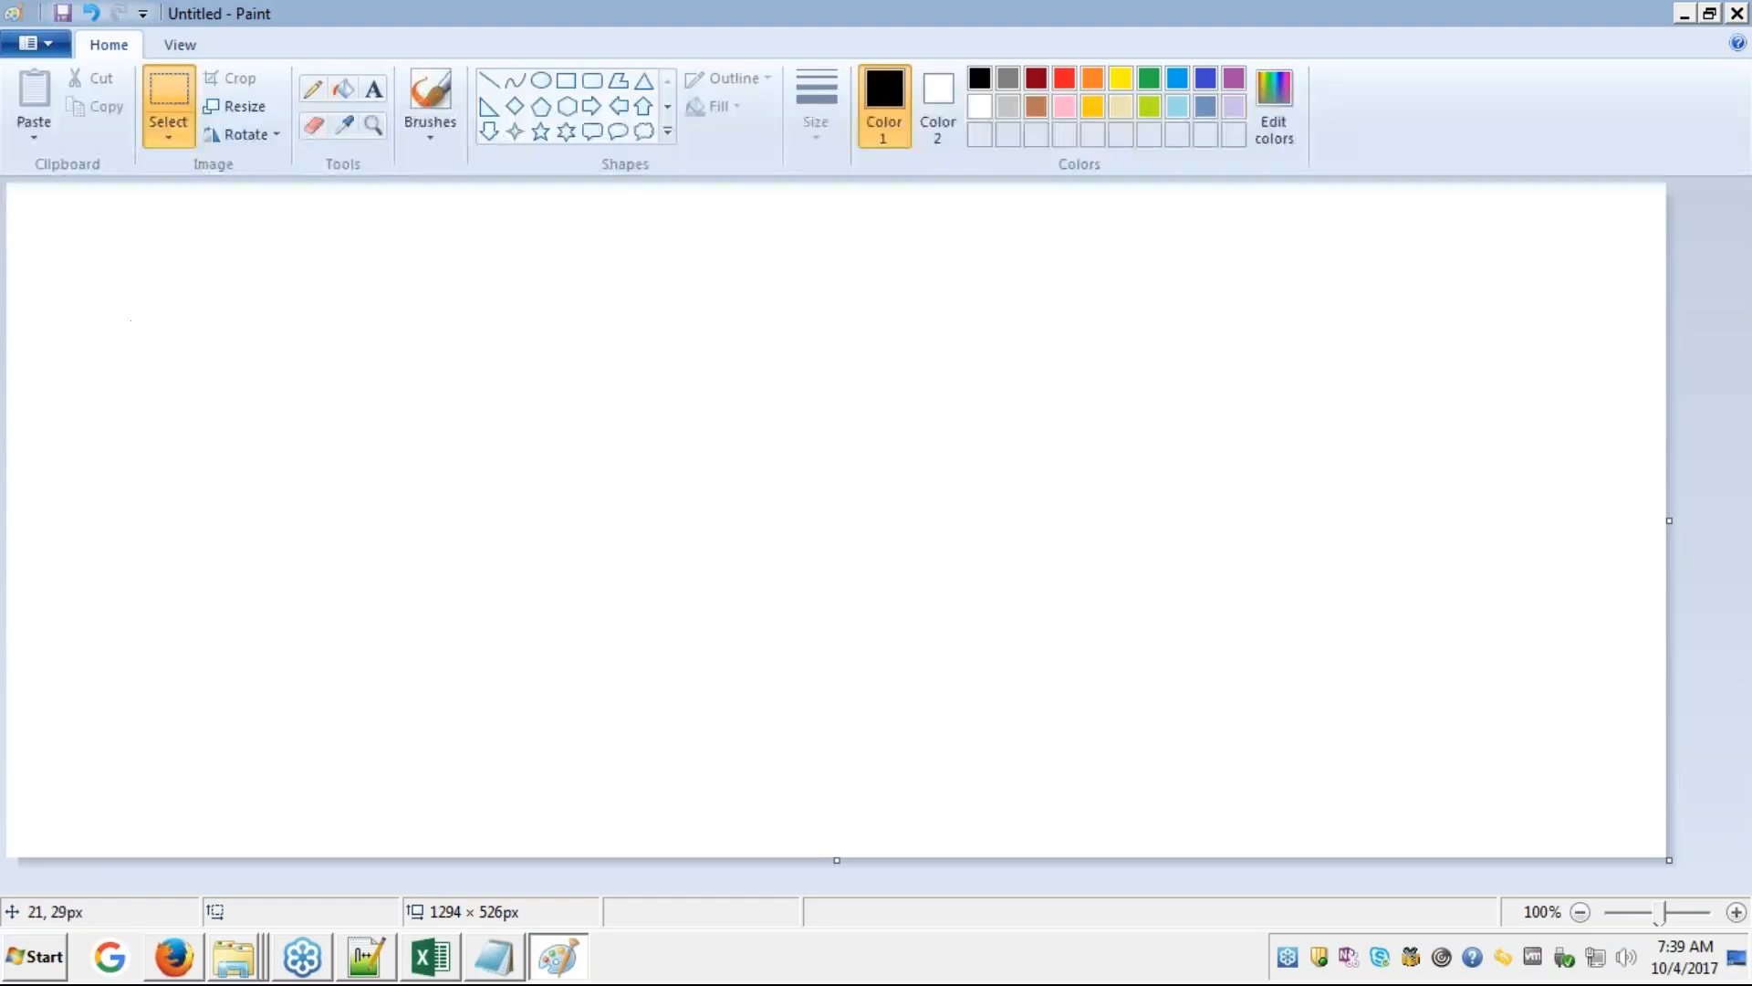
- Draw two overlapping ellipses, a large one about 114 × 130 px and a smaller one about 64 × 95 px across its right edge
click(540, 81)
drag(231, 410, 377, 575)
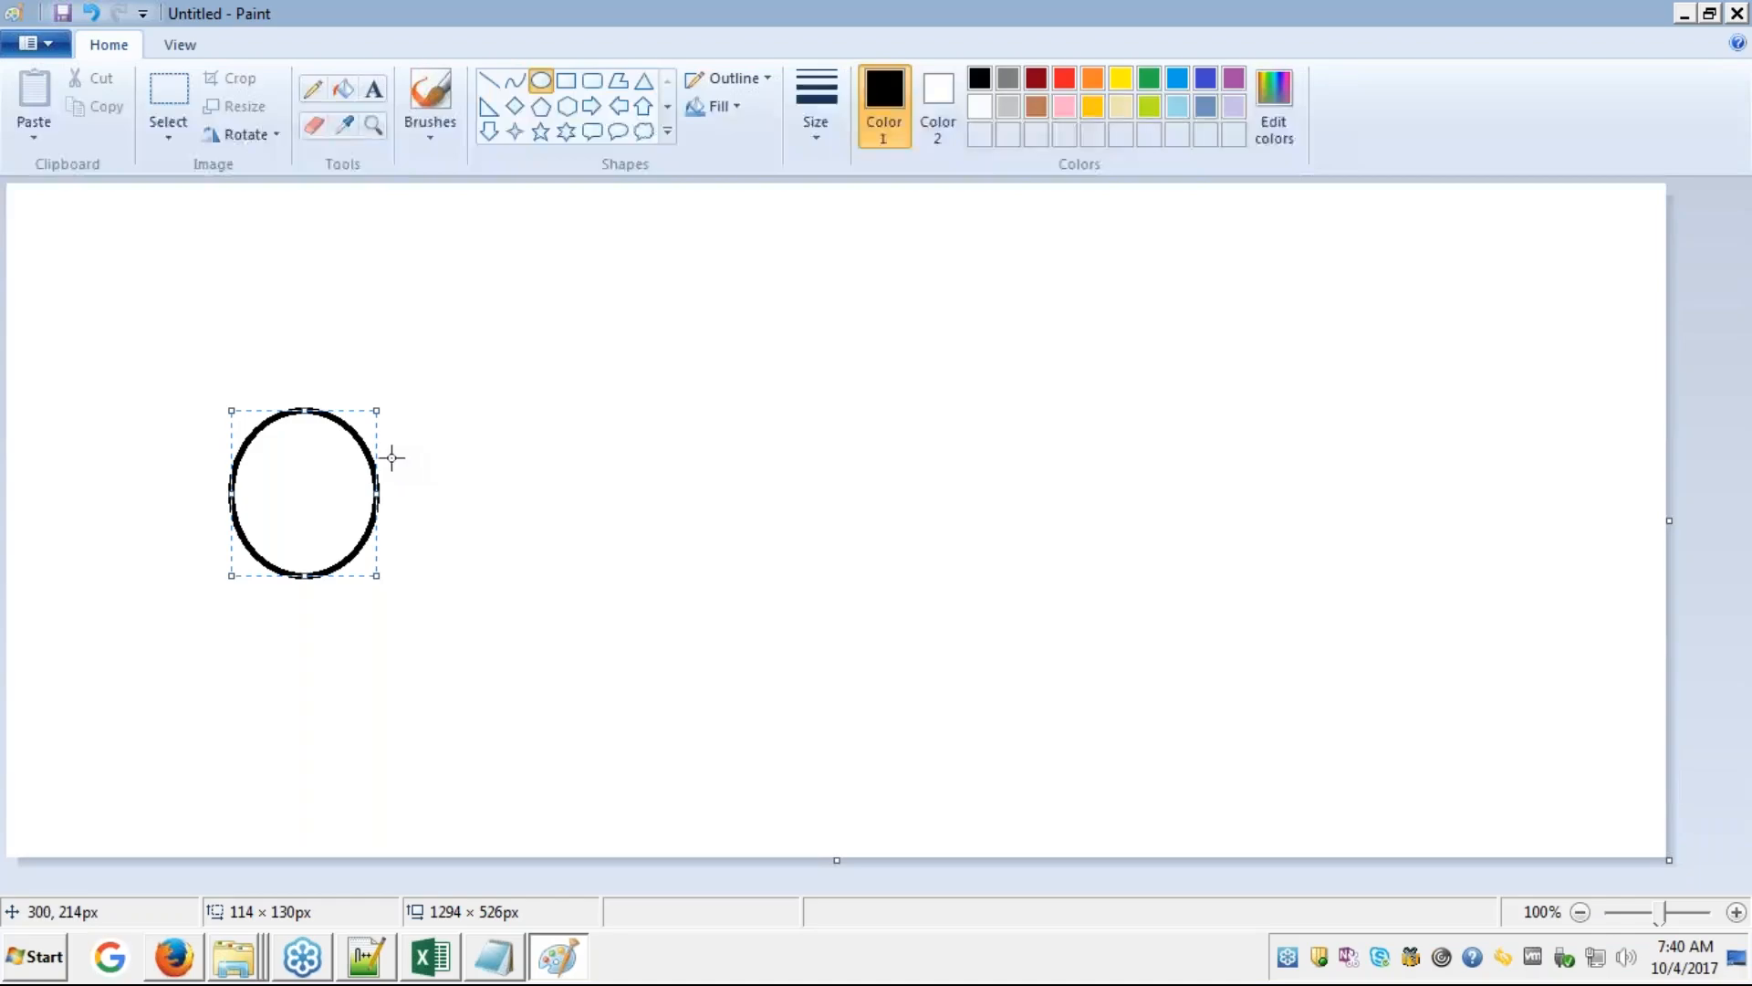
drag(363, 467, 355, 536)
click(435, 415)
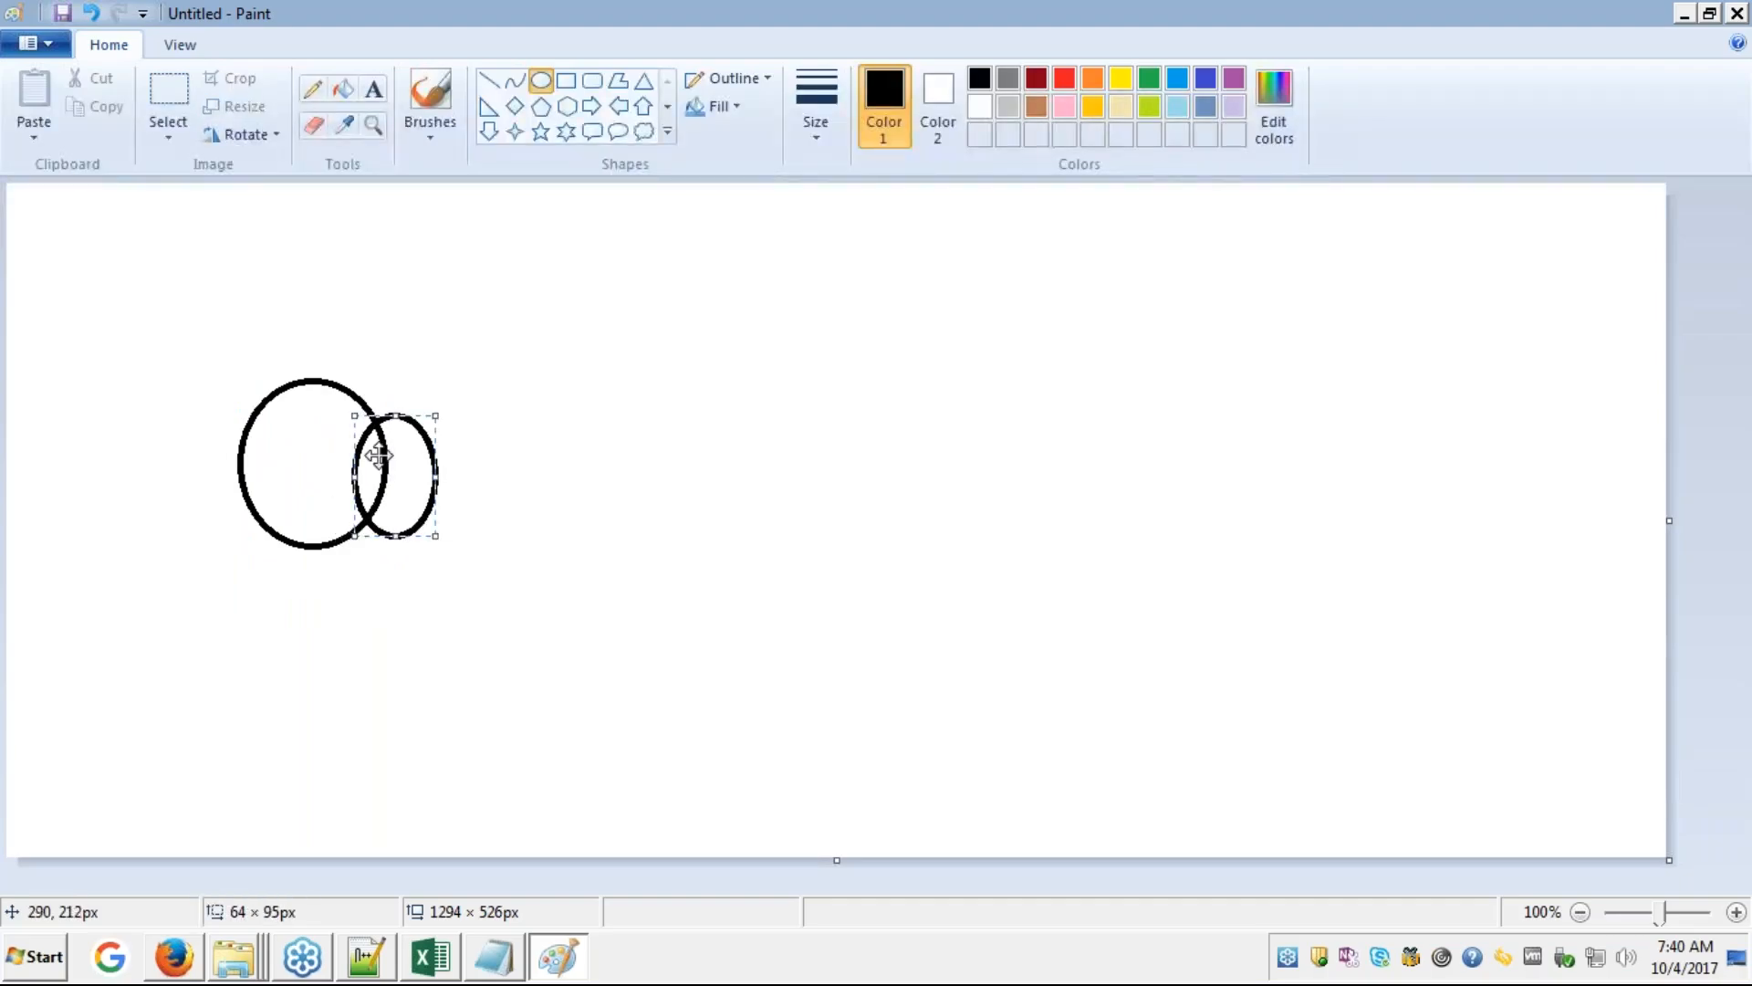
click(313, 445)
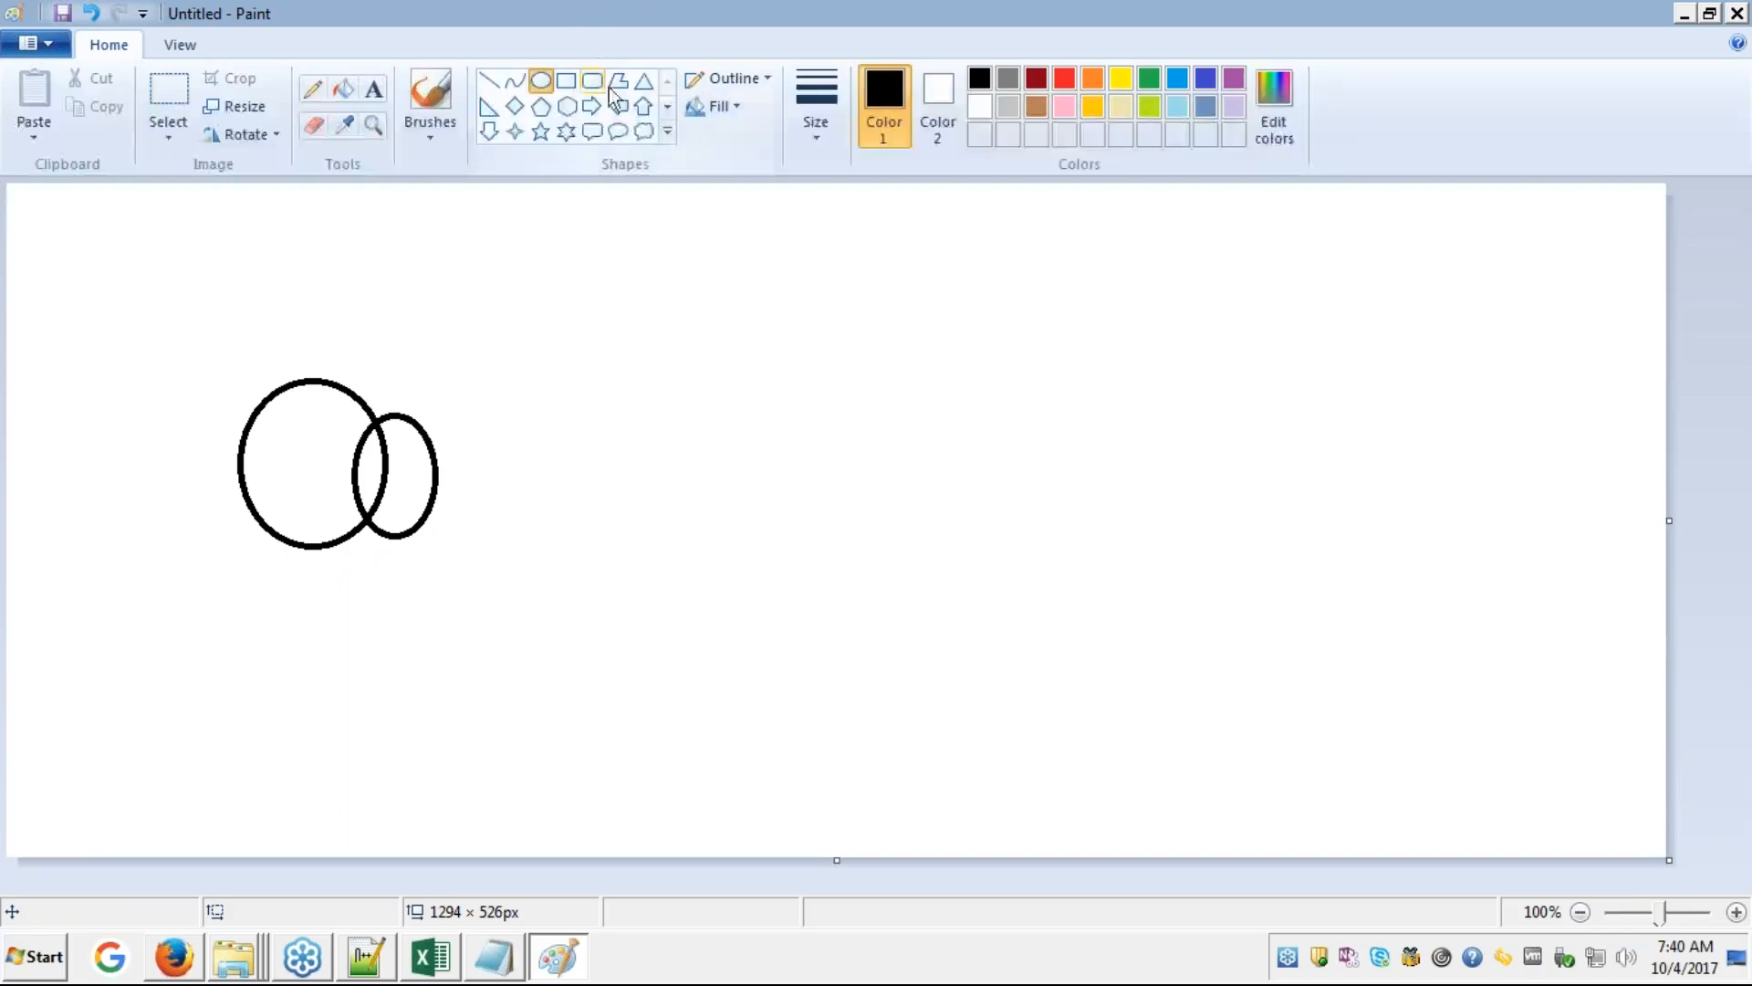
- Add the text values 1, 2, 3 and 4 on separate lines inside the large ellipse
click(374, 88)
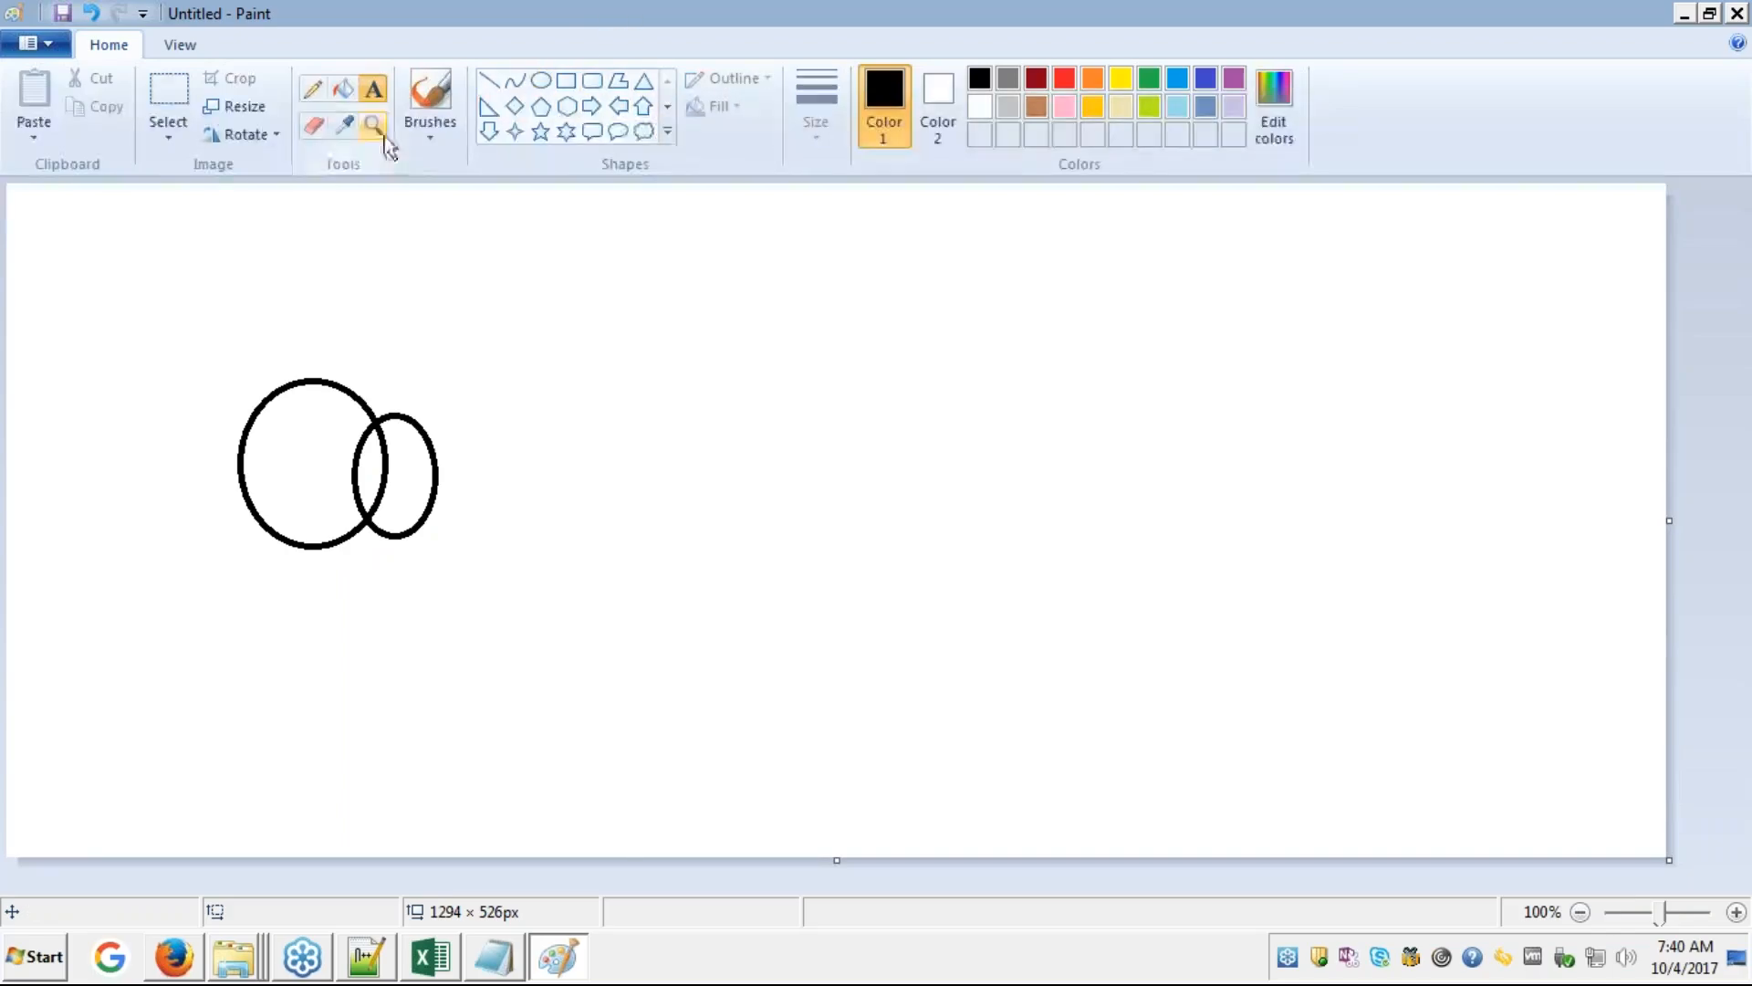
click(296, 416)
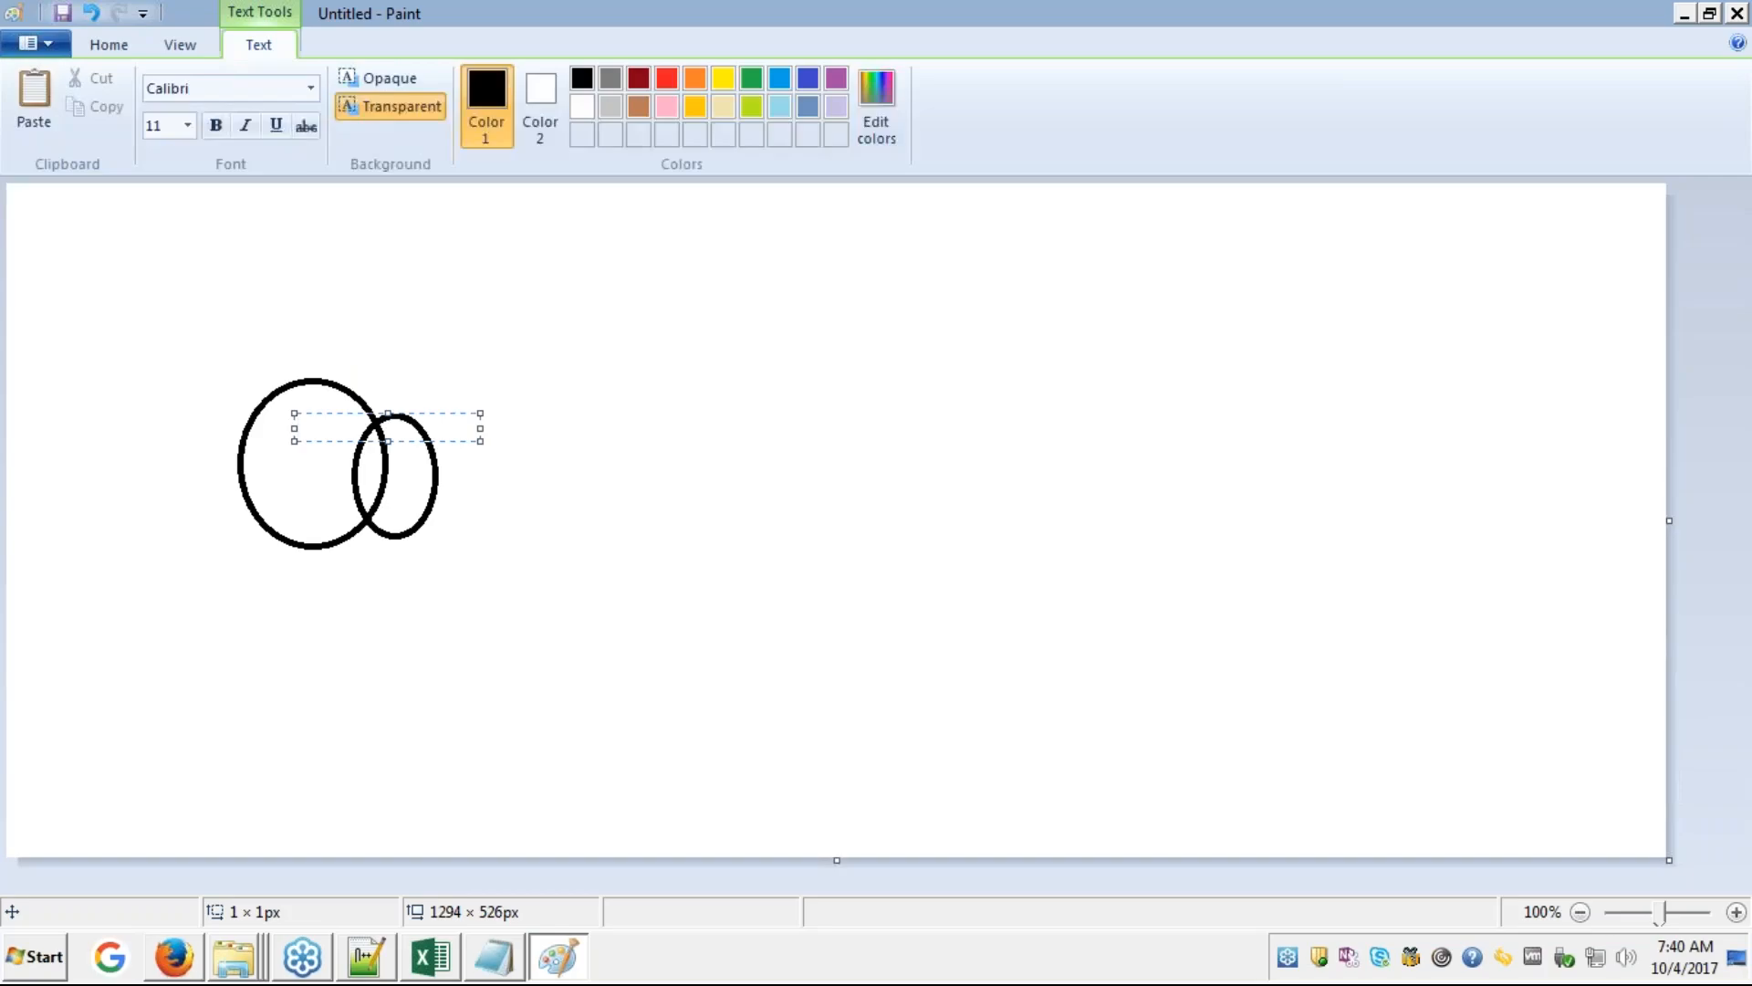
text(1)
key(Return)
text(2)
key(Return)
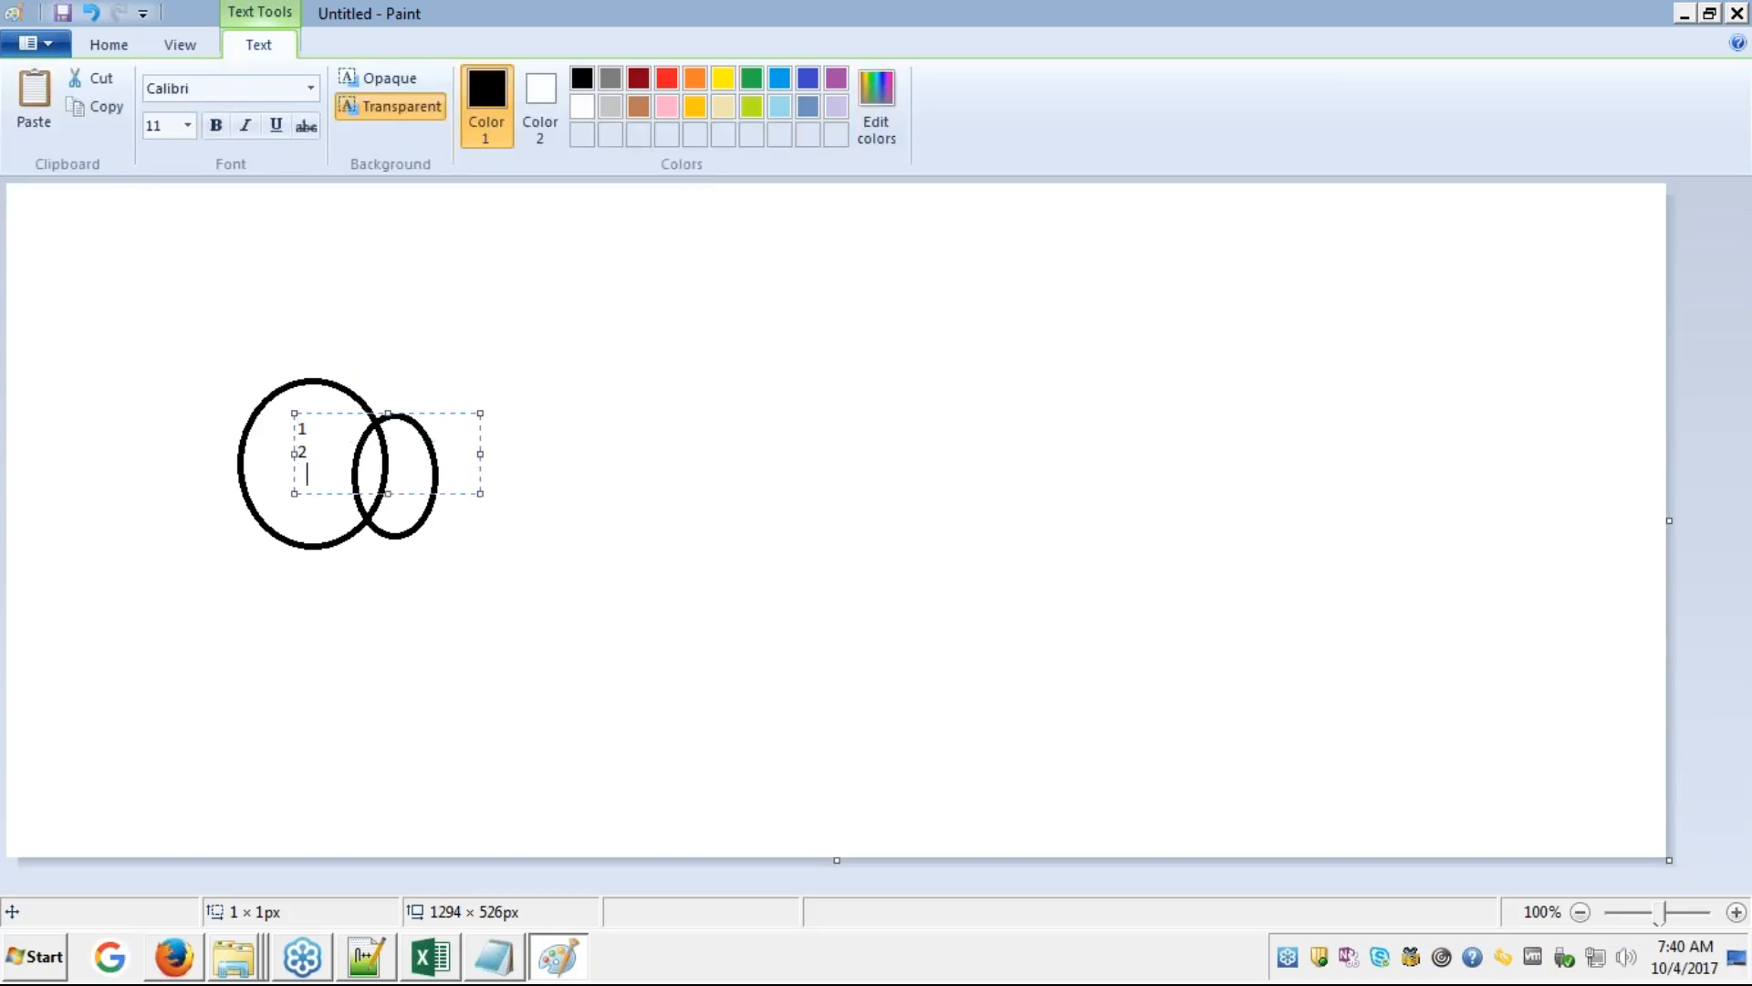
text(3)
key(Return)
text(4)
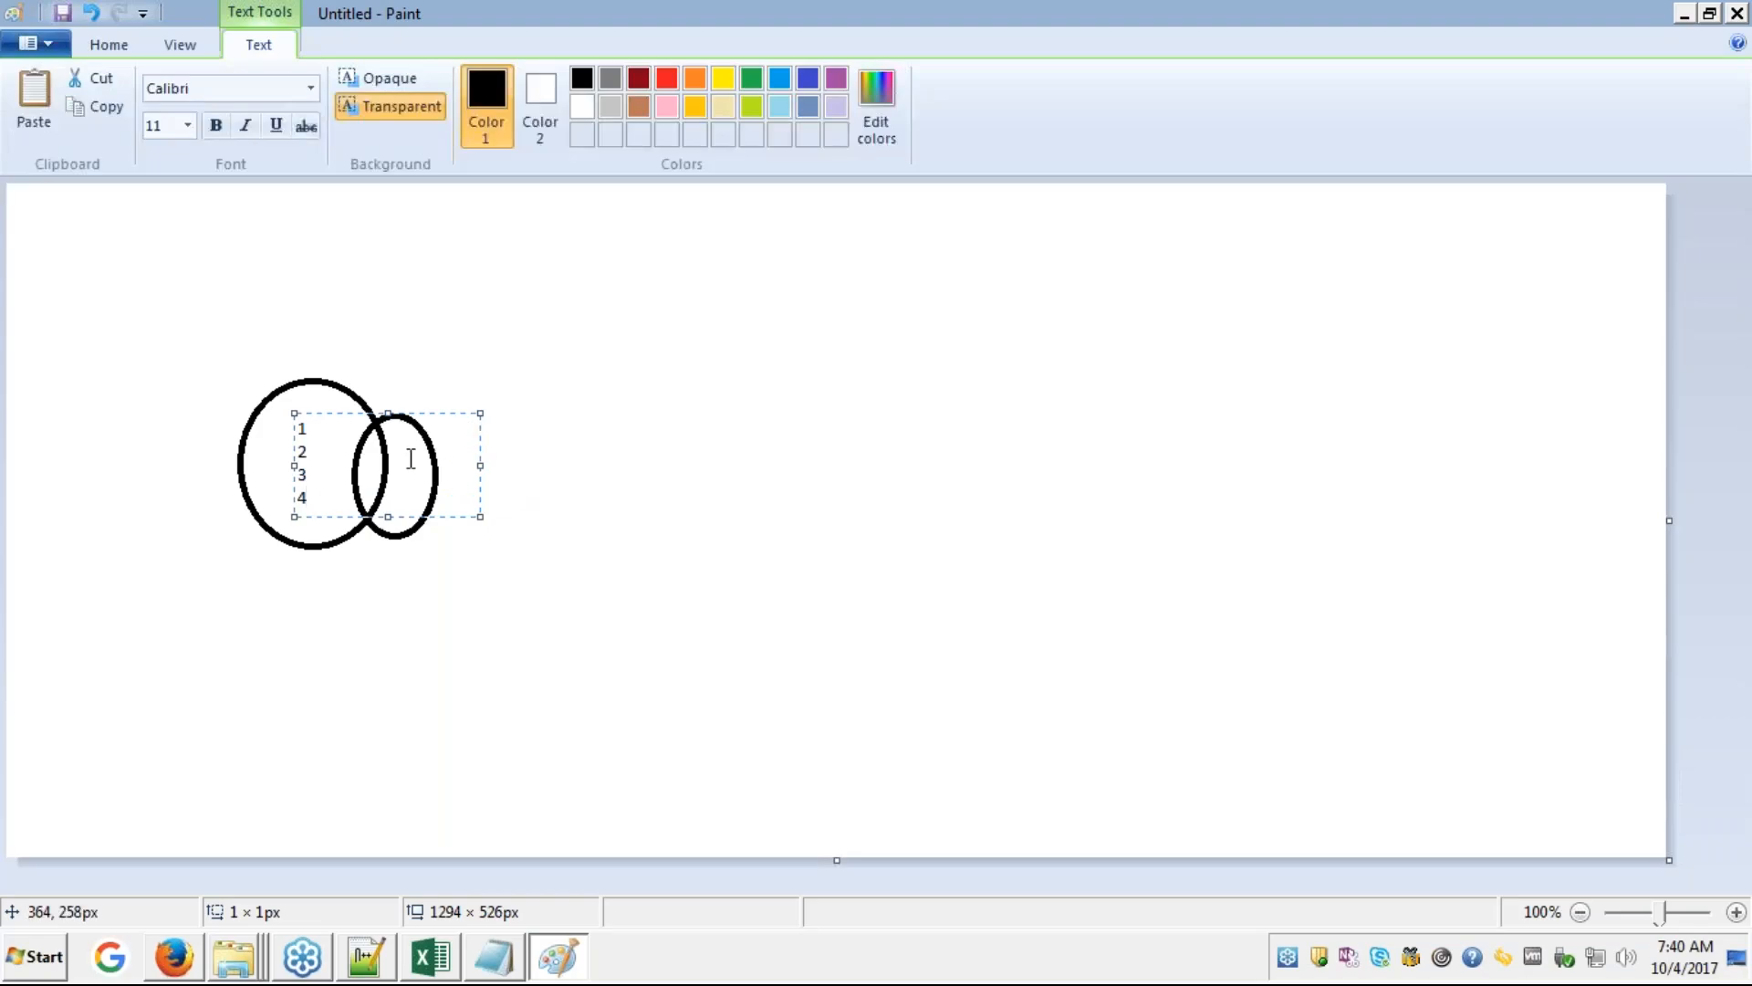
- Remove the 1 from the large ellipse's text, keeping its line blank, and finish the text box
click(316, 428)
key(BackSpace)
click(372, 475)
drag(394, 466, 589, 383)
click(591, 385)
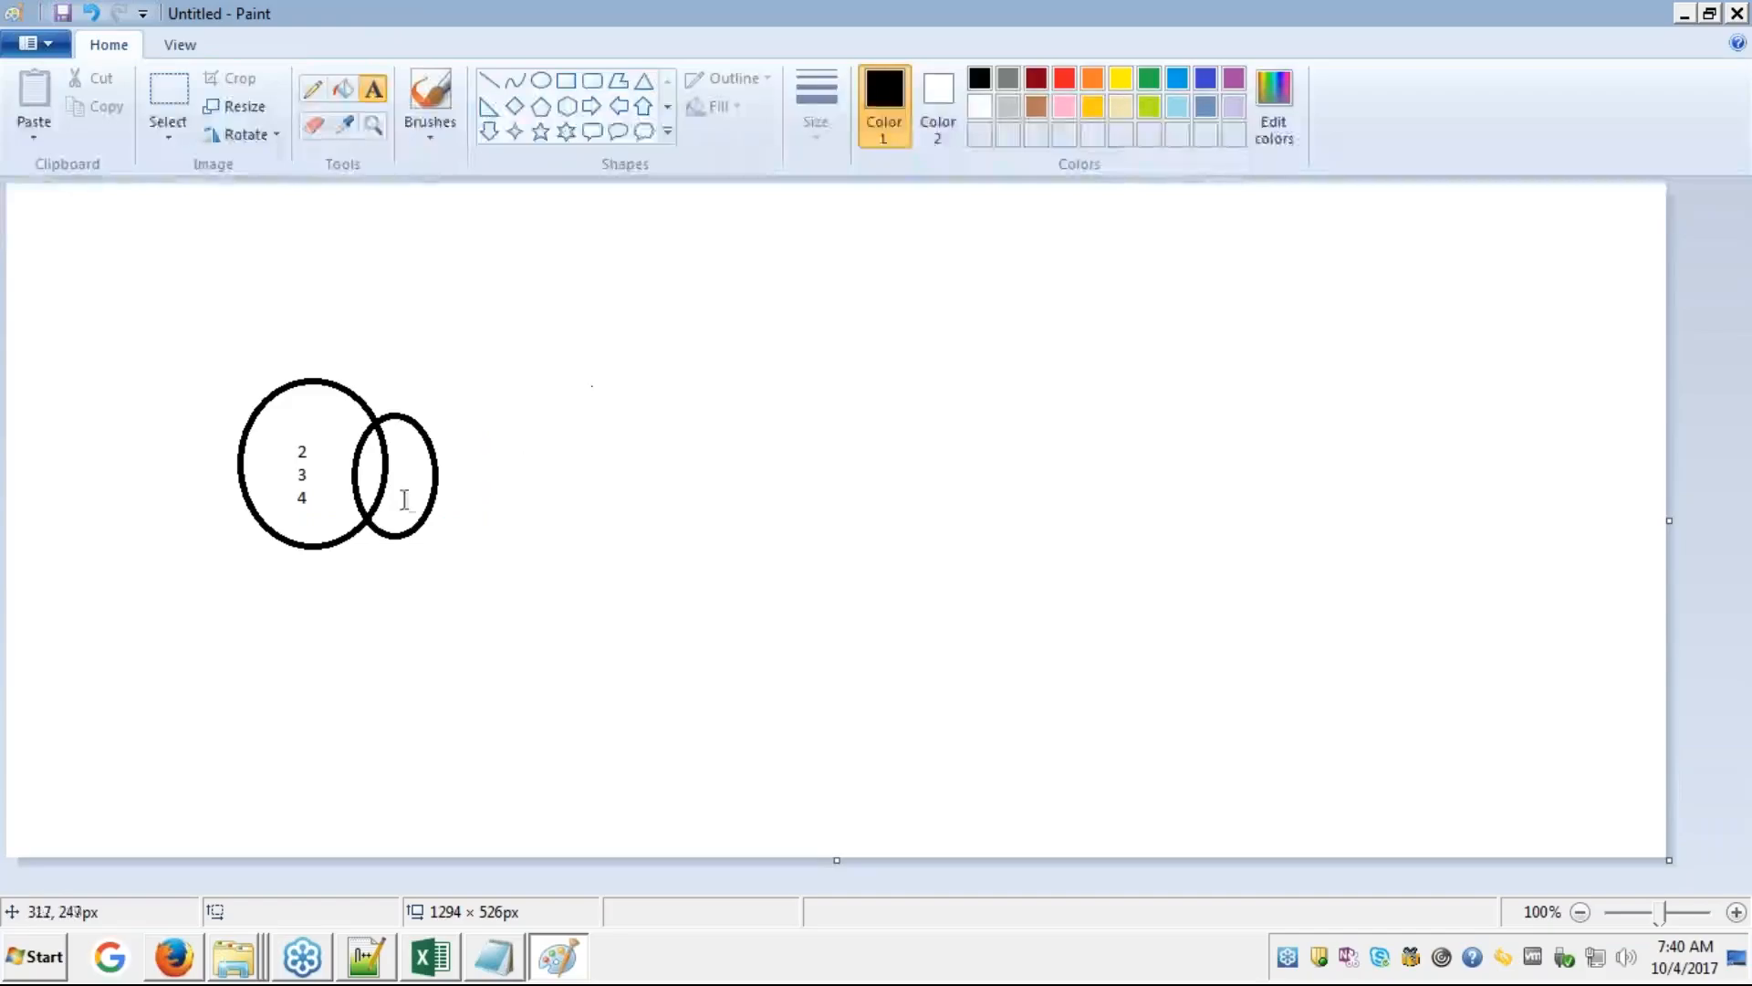
- Add the shared value 1 as text in the overlap of the two ellipses
click(367, 469)
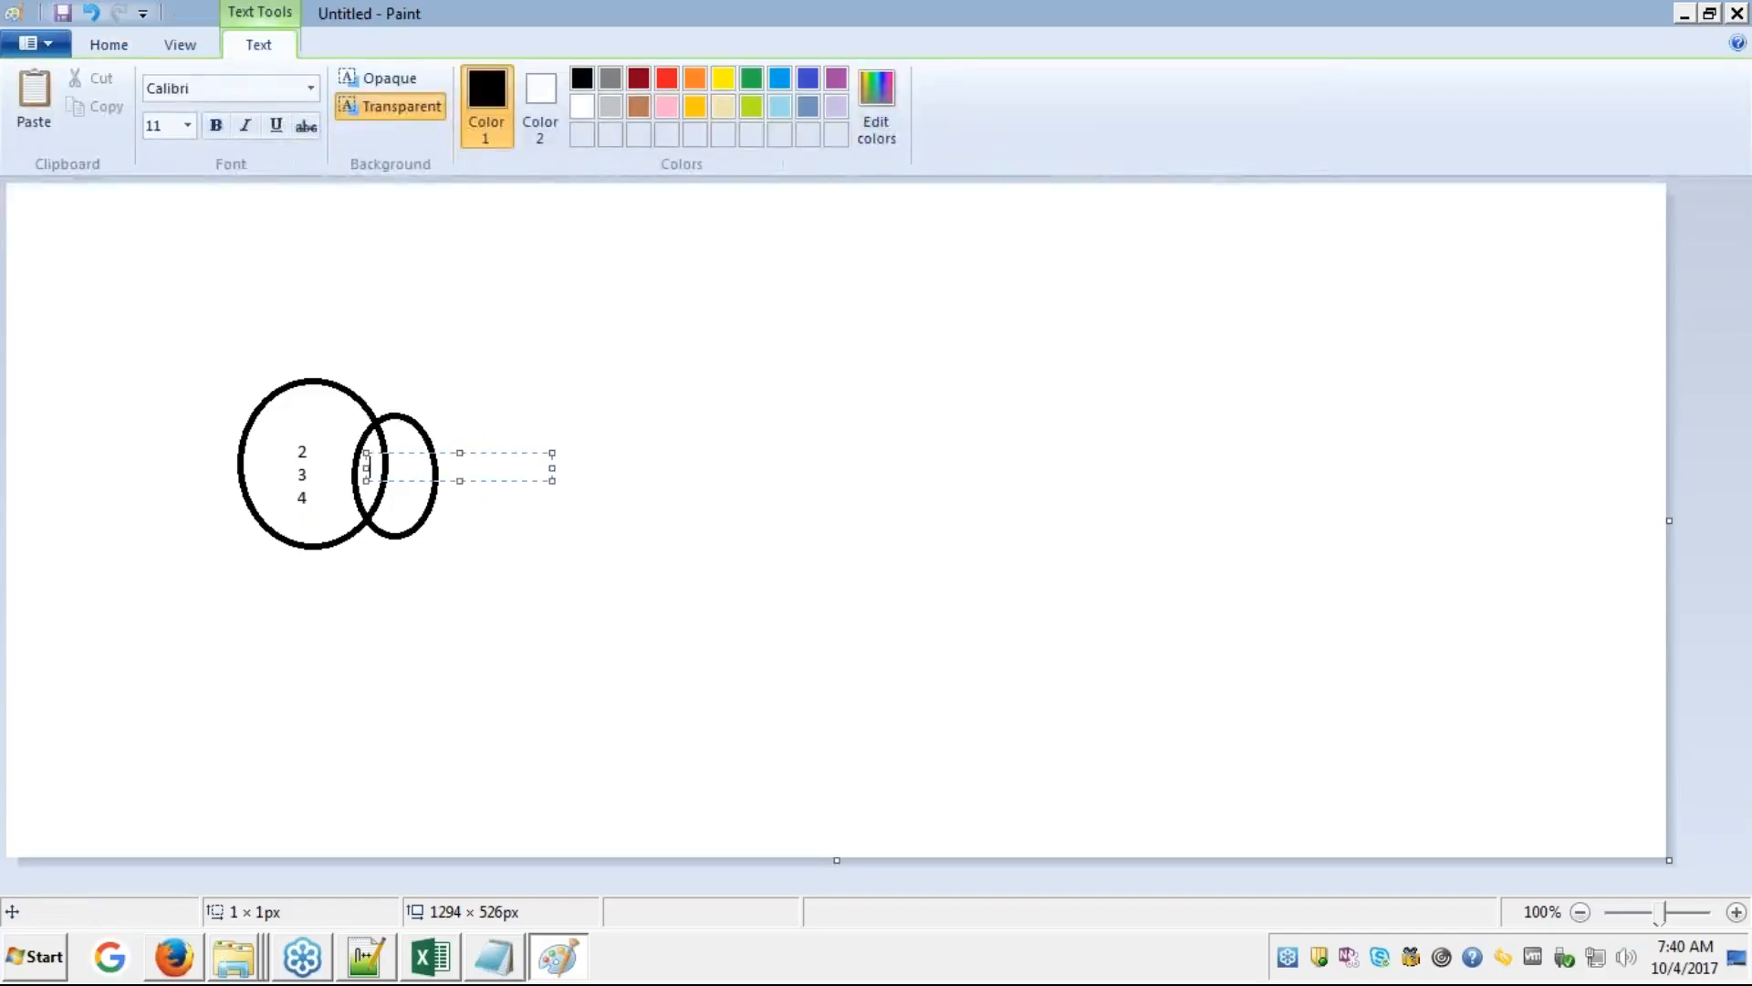
text(1)
click(414, 525)
- Add the values 5, 6 and 7 on separate lines in the non-overlapping part of the small ellipse
click(407, 456)
key(Return)
text(6)
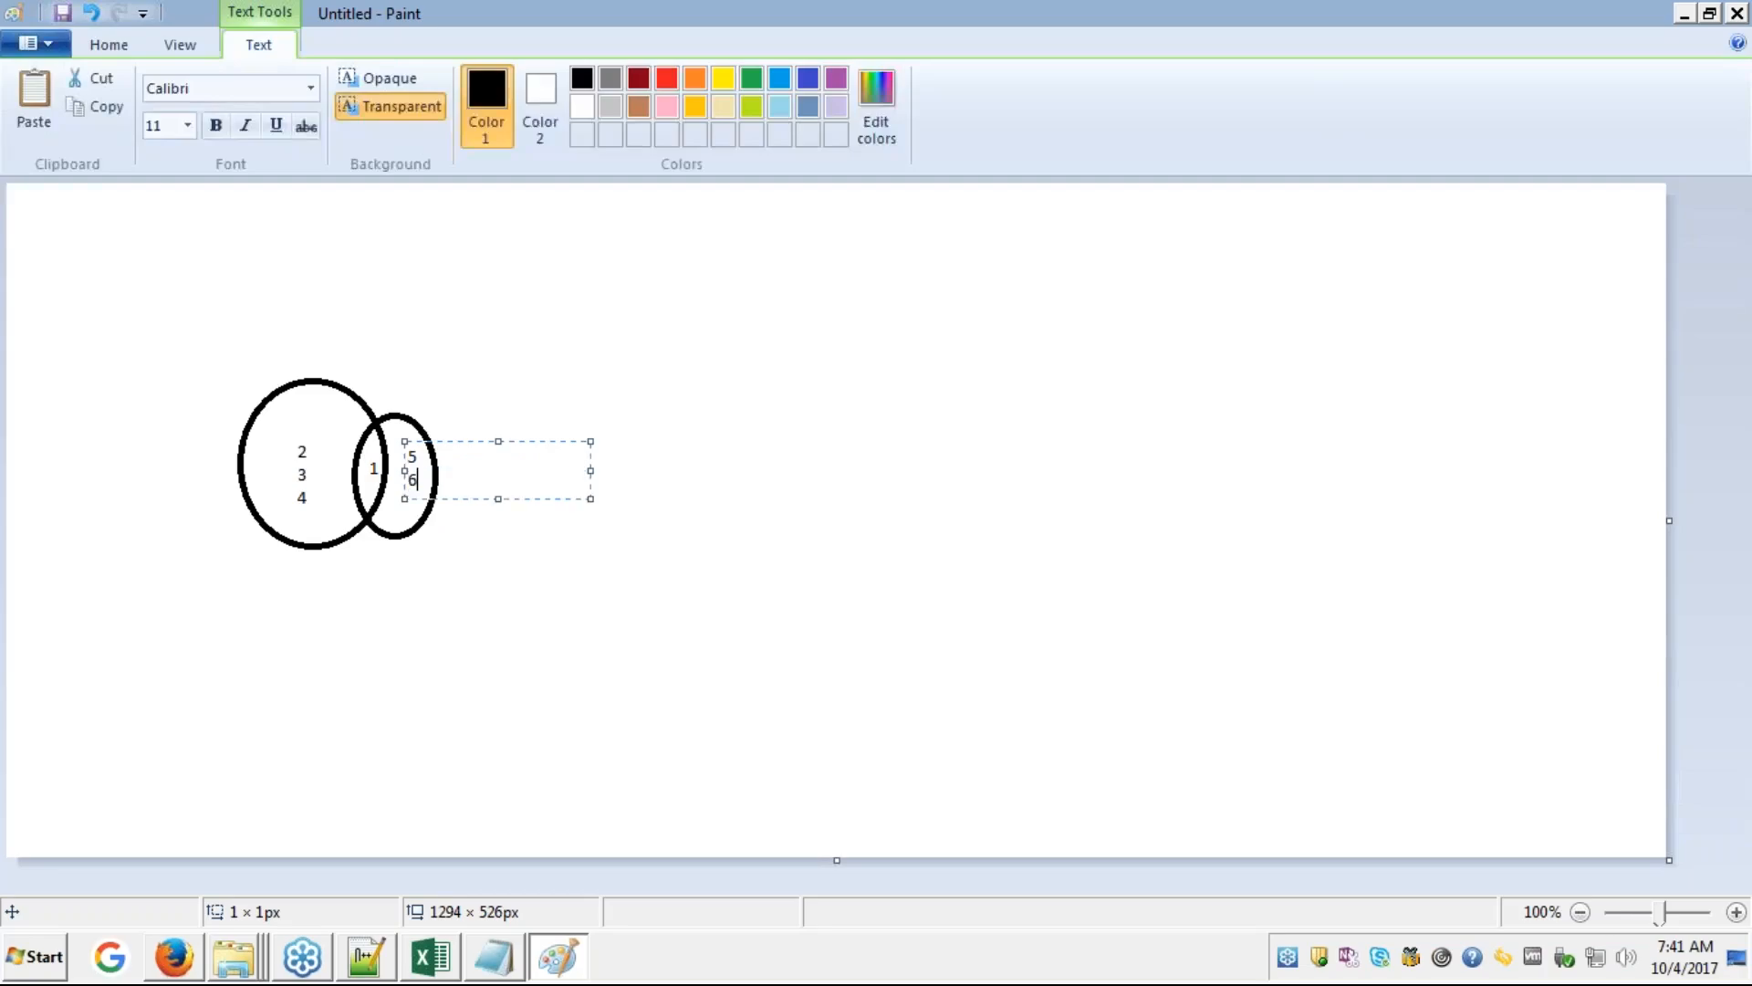
key(Return)
text(7)
click(724, 493)
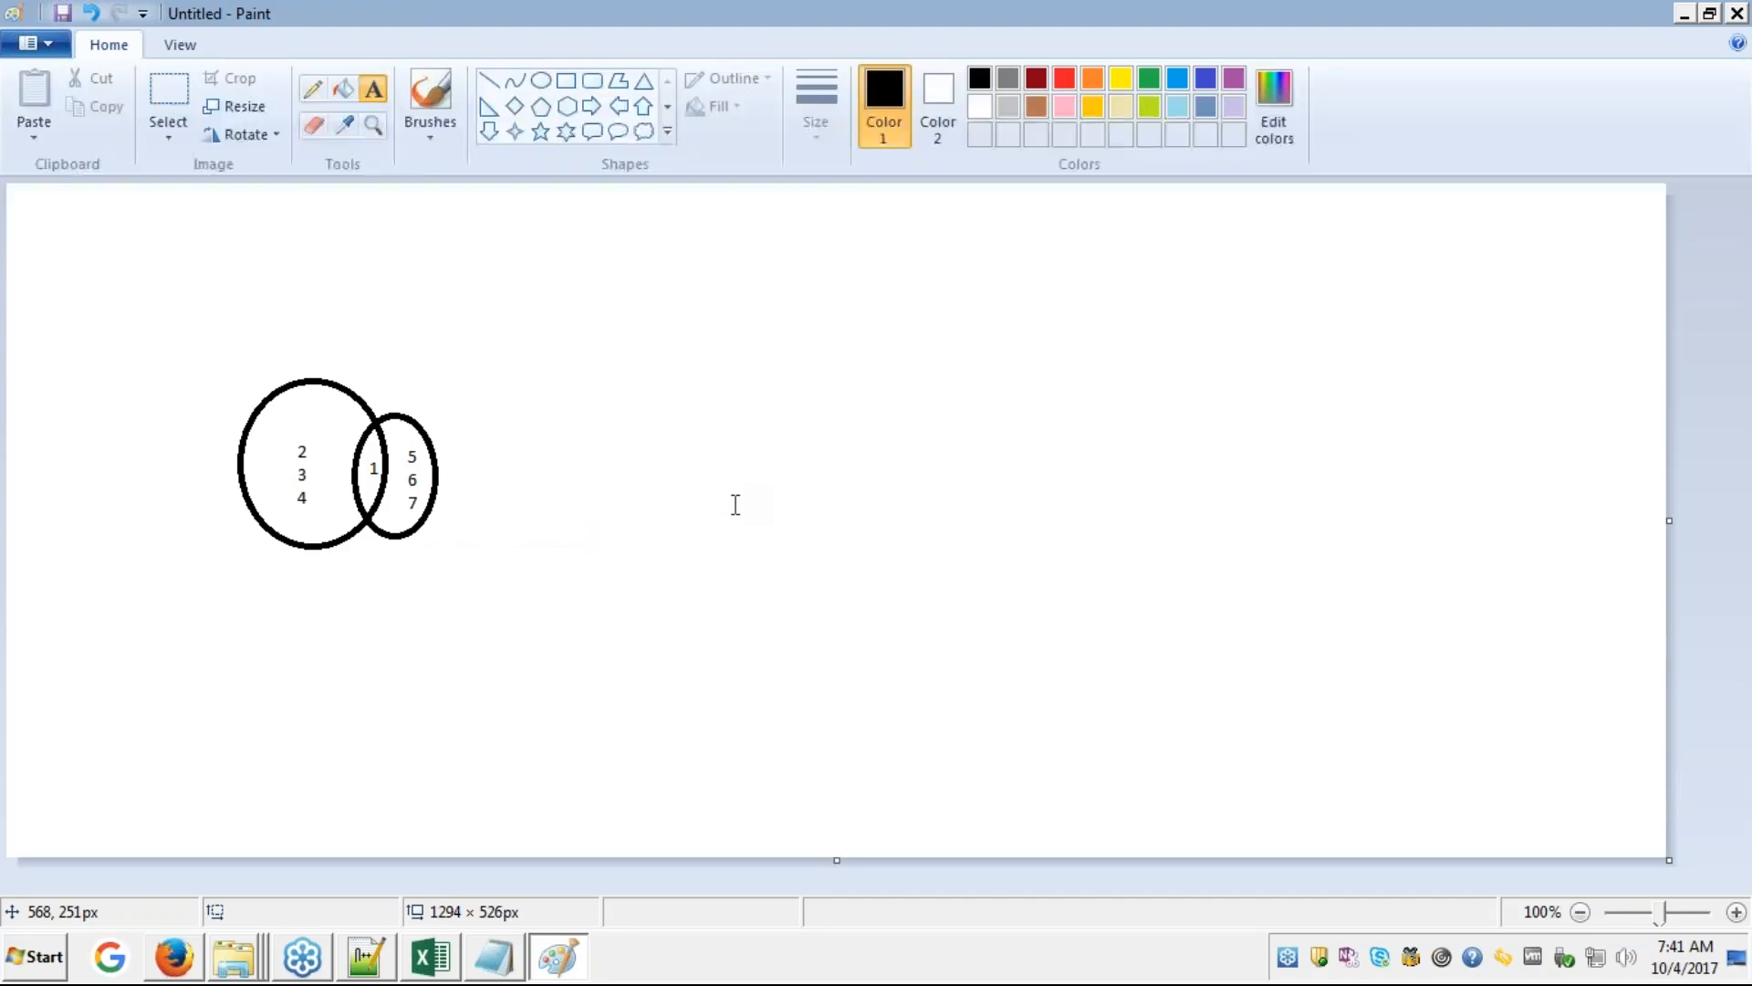
- Fill the large ellipse and its overlap with black to shade the left join area
click(349, 91)
click(313, 395)
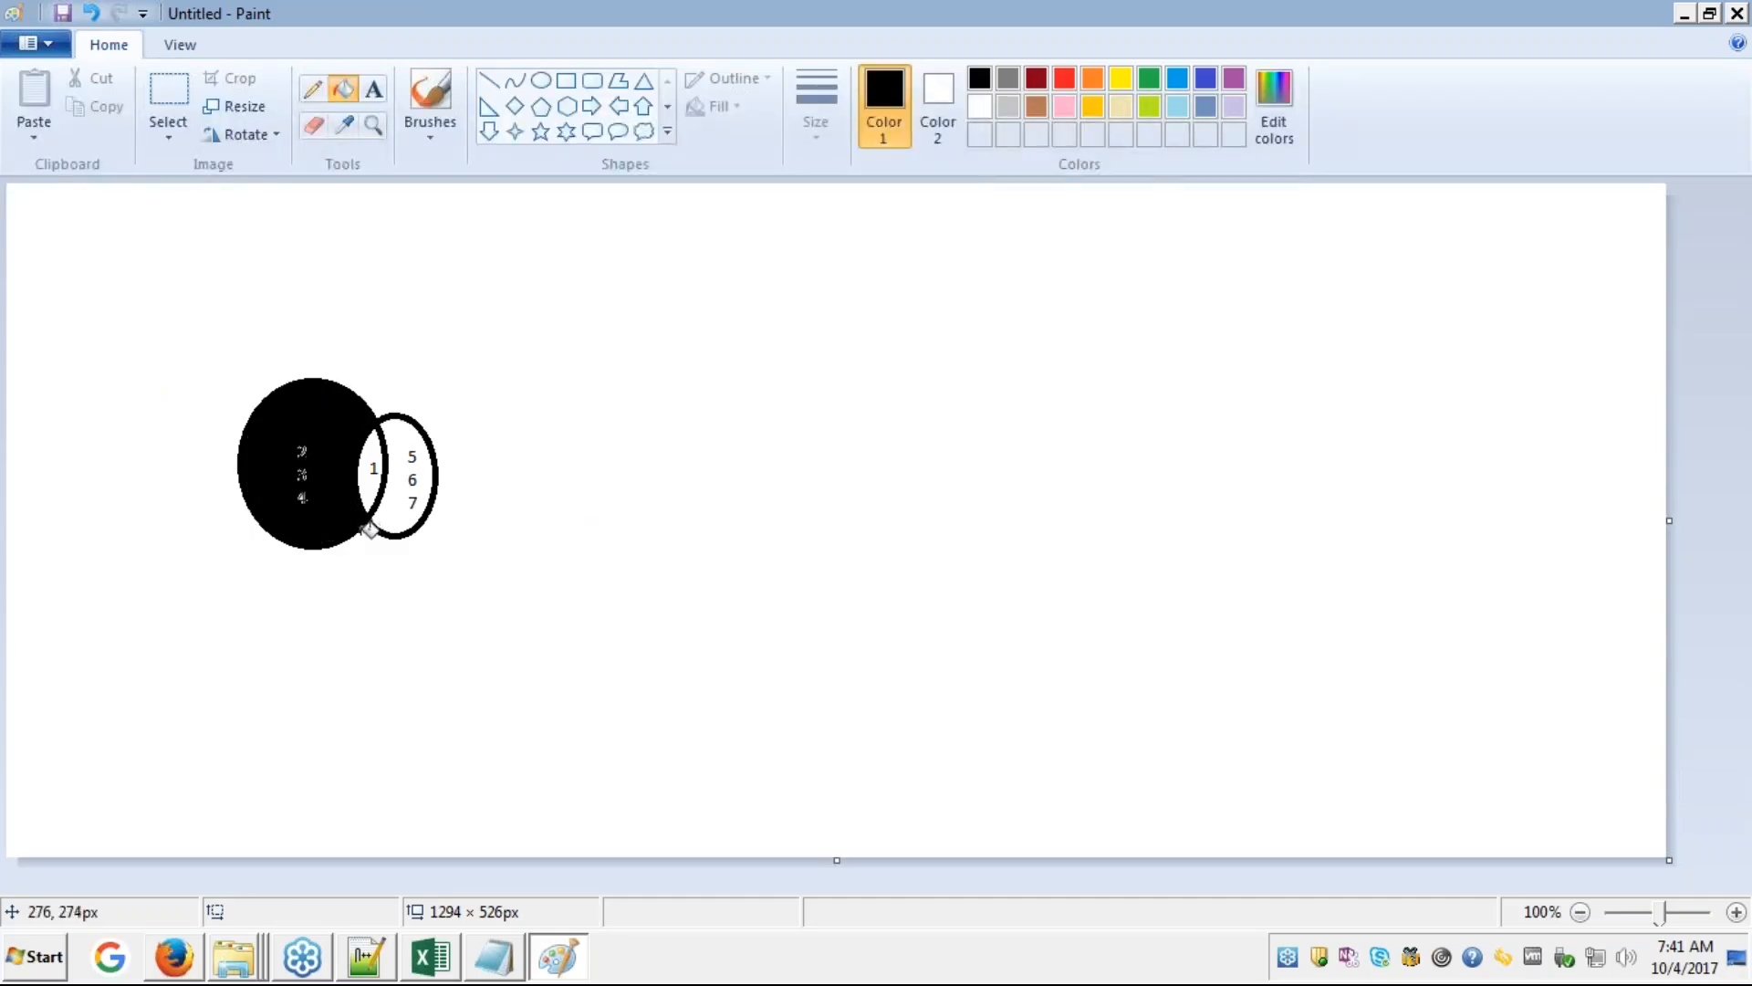
click(375, 490)
- Compare the Excel tables with the shaded left join diagram in Paint and return to the left Join area in Excel
click(433, 965)
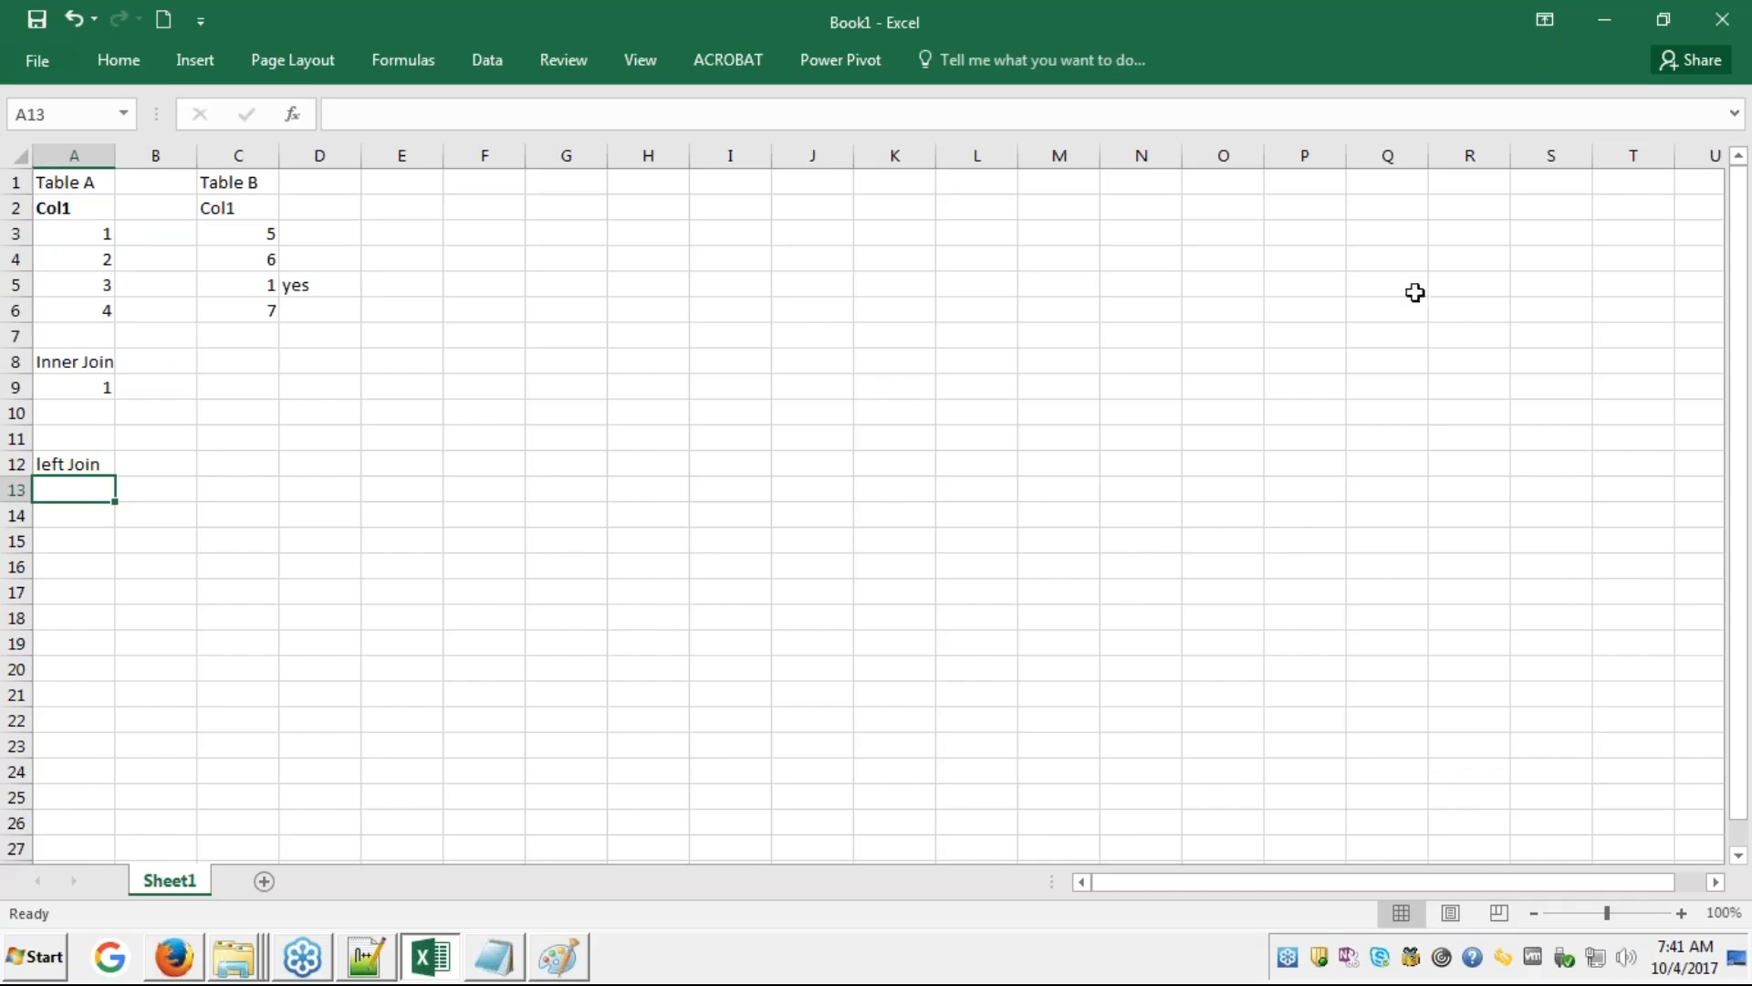
click(1733, 357)
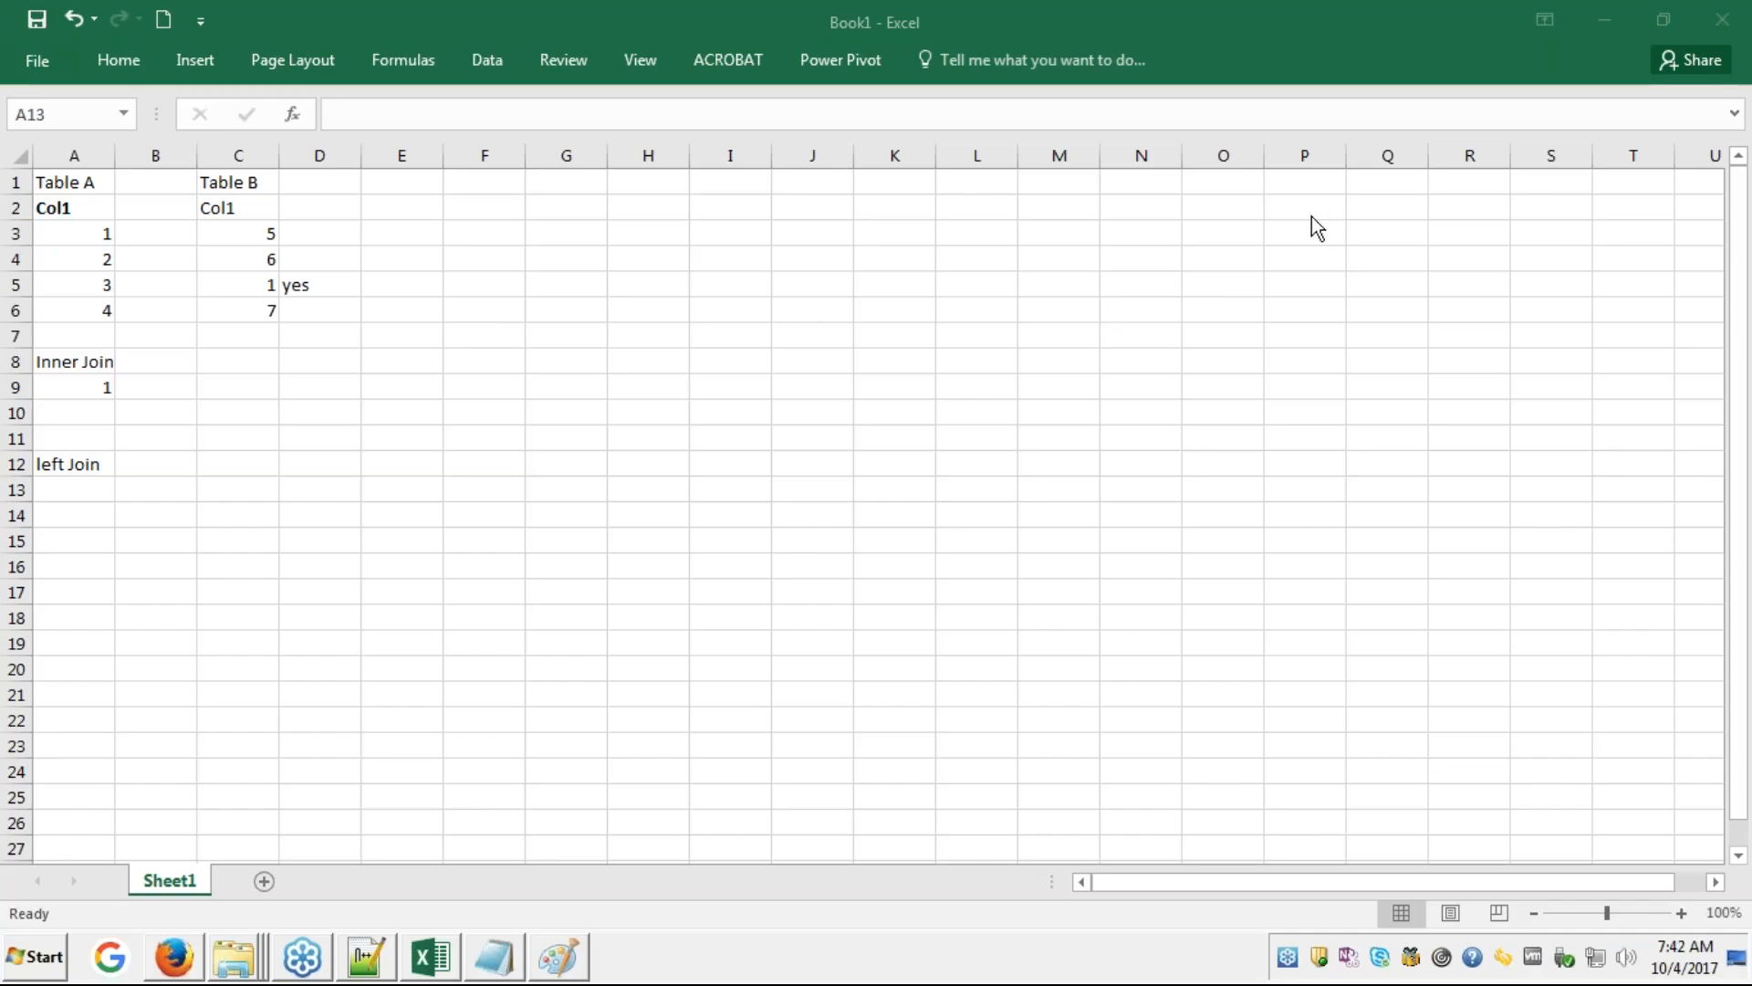
click(101, 228)
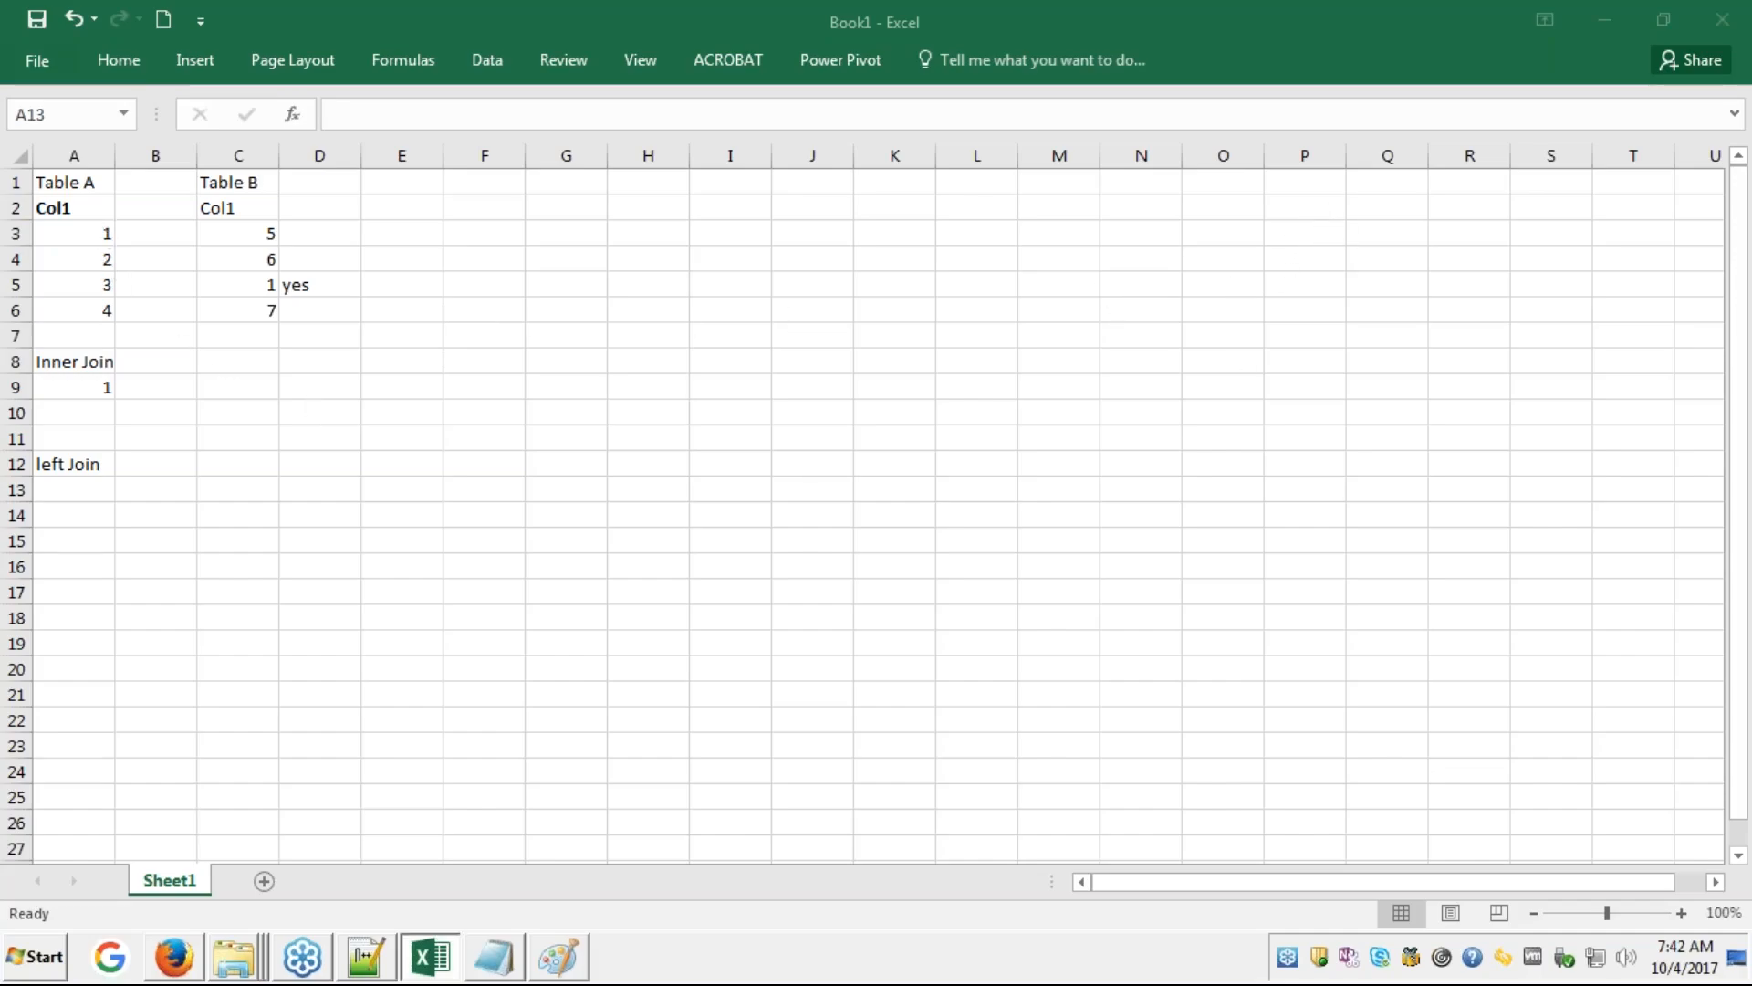
click(581, 956)
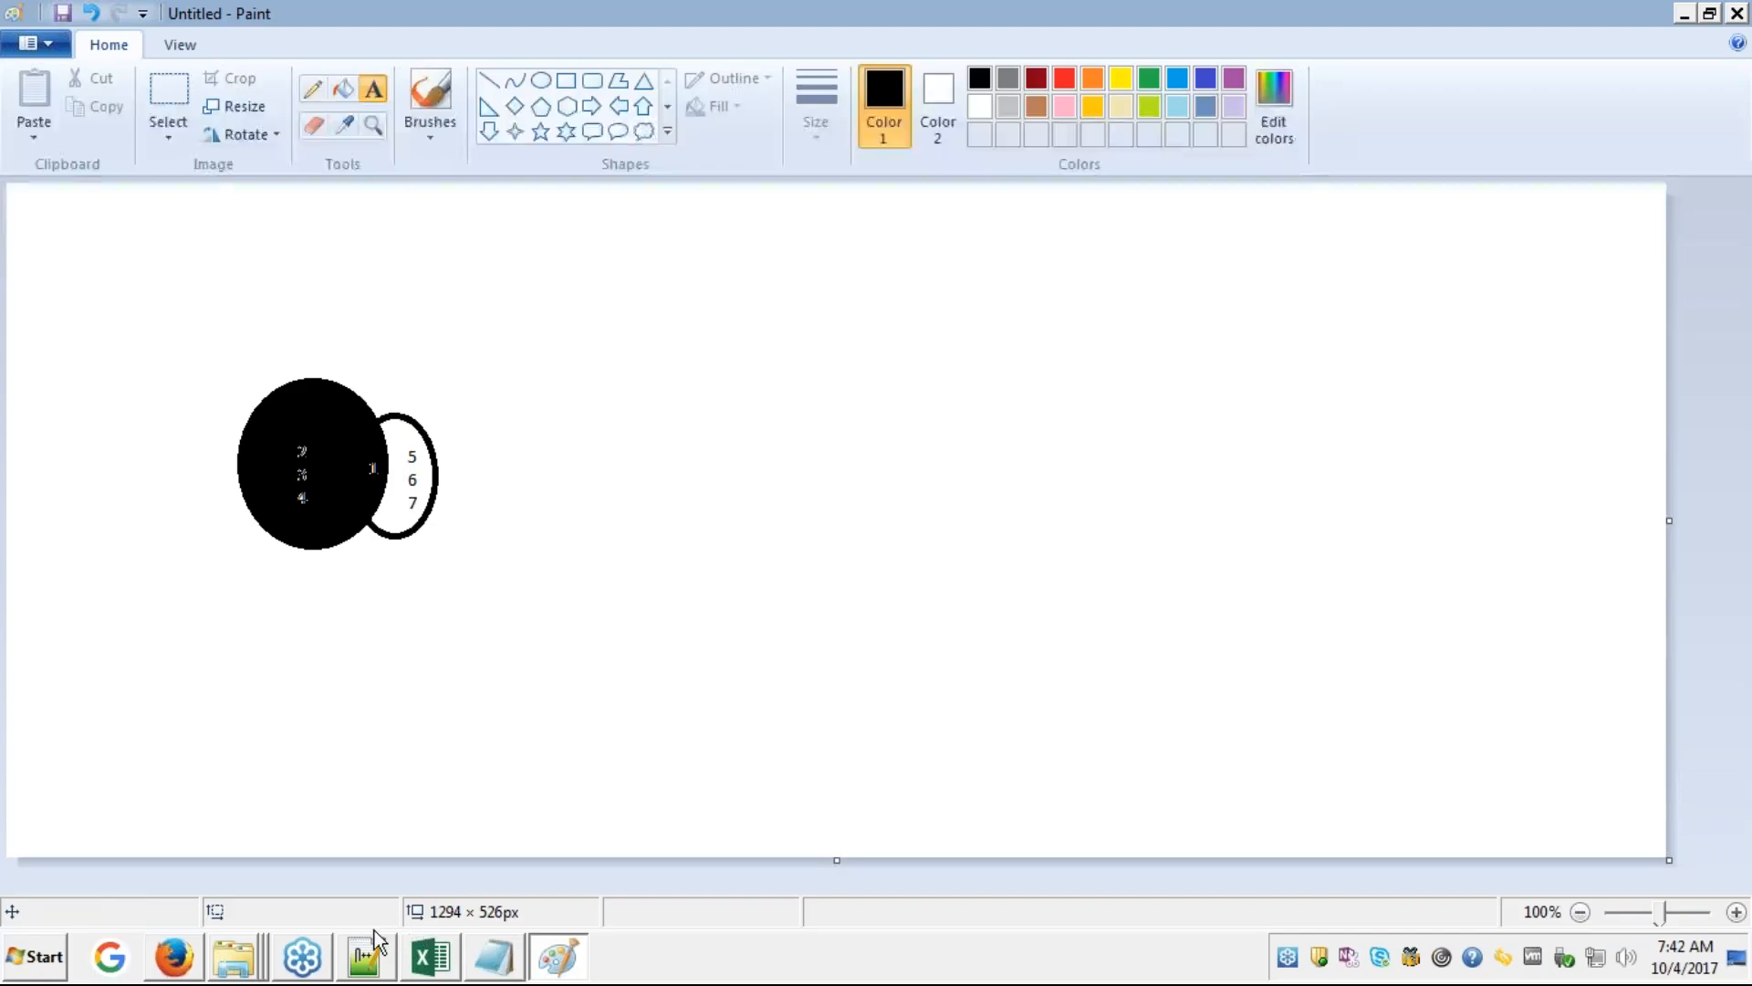
click(457, 969)
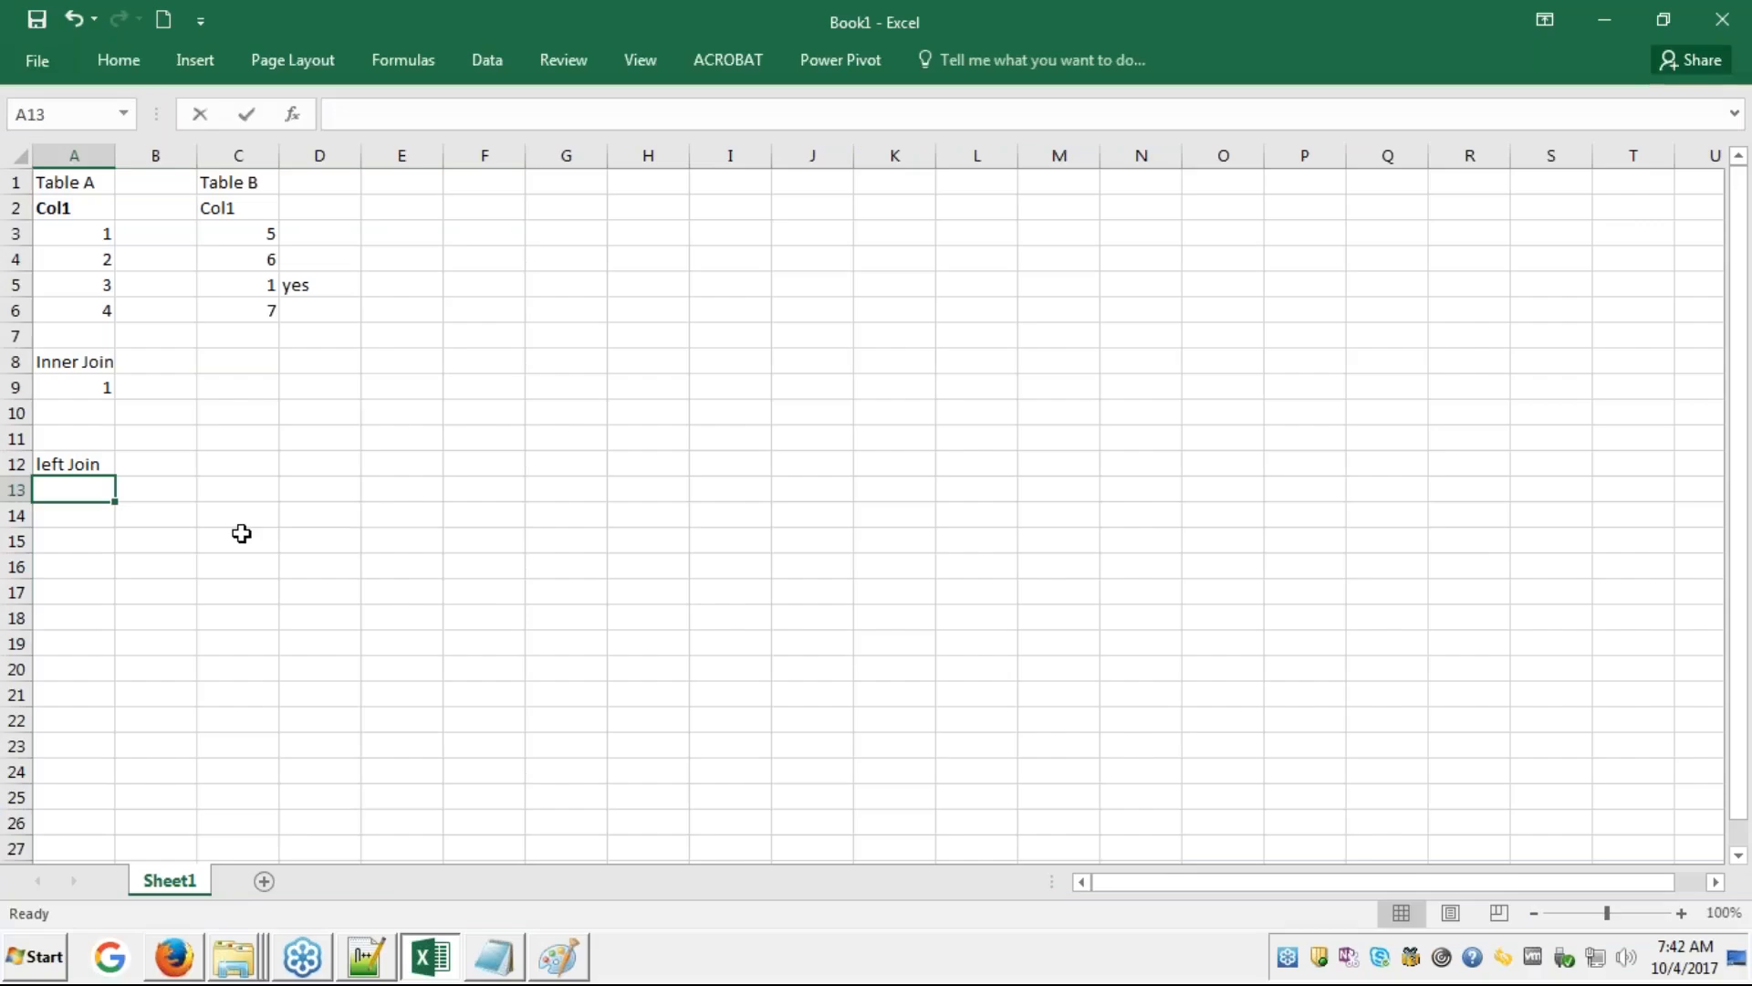
- Enter the left join result values 1, 2, 3 and 4 in cells A13 to A16
text(1)
key(Return)
text(2)
key(Return)
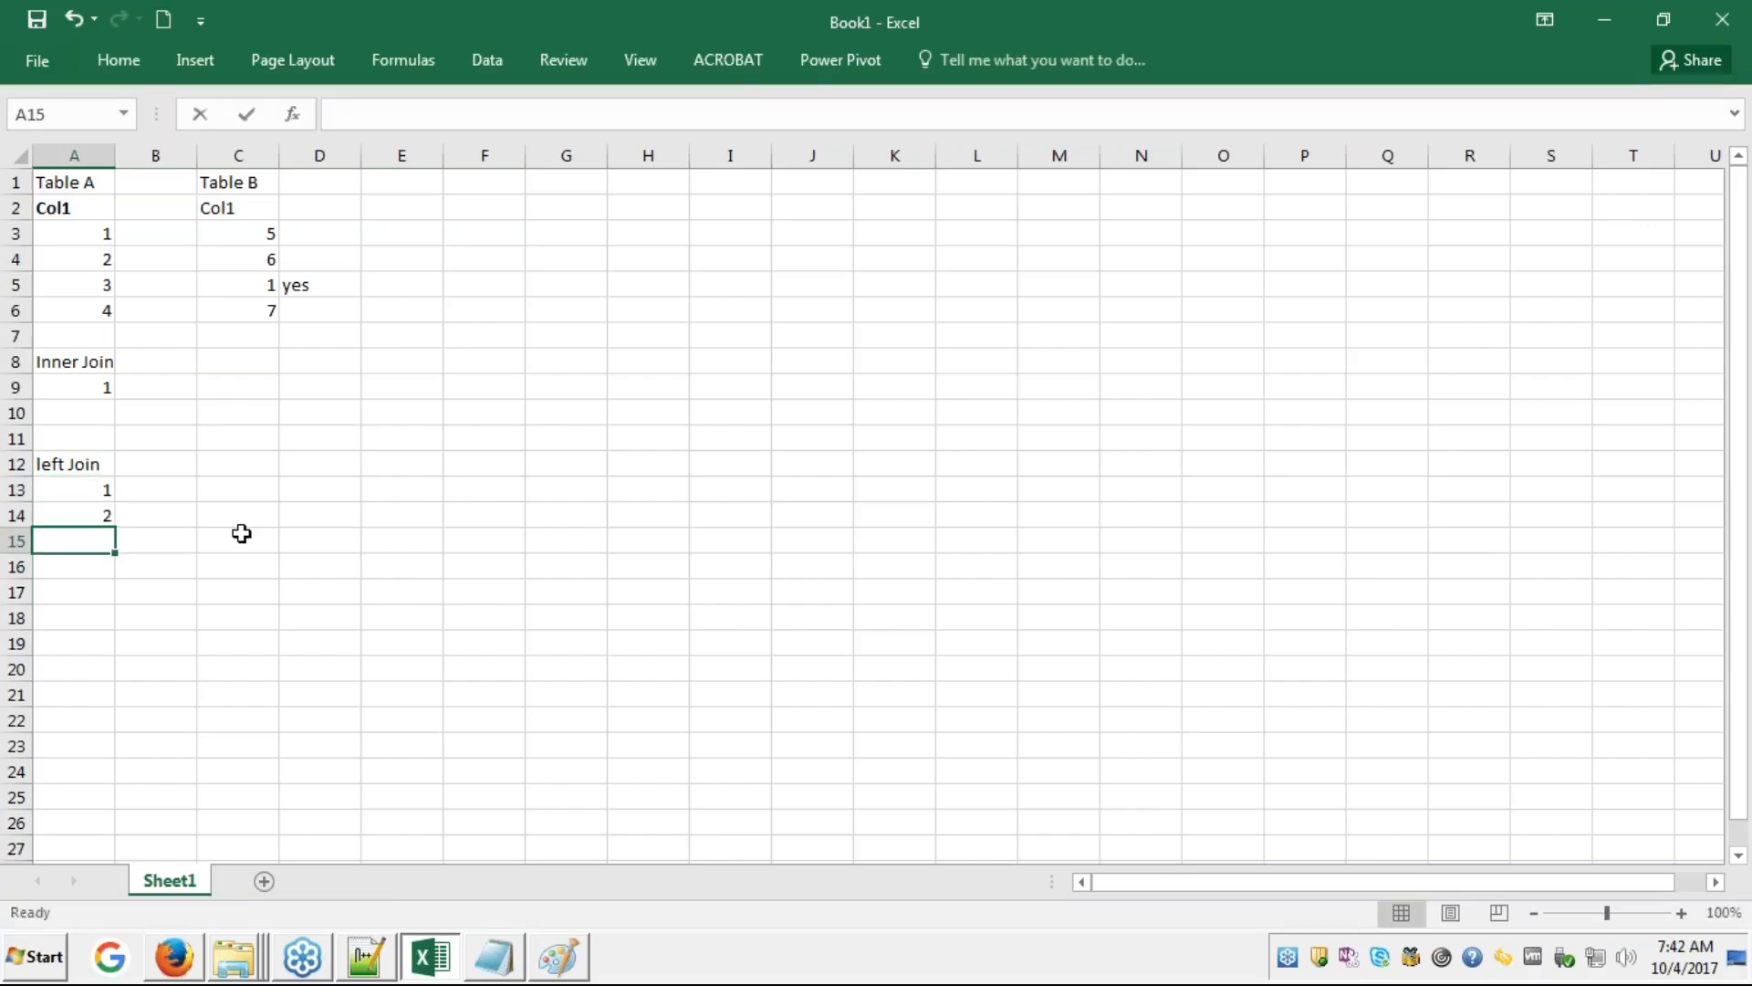
text(3)
key(Return)
text(4)
key(Return)
key(Return)
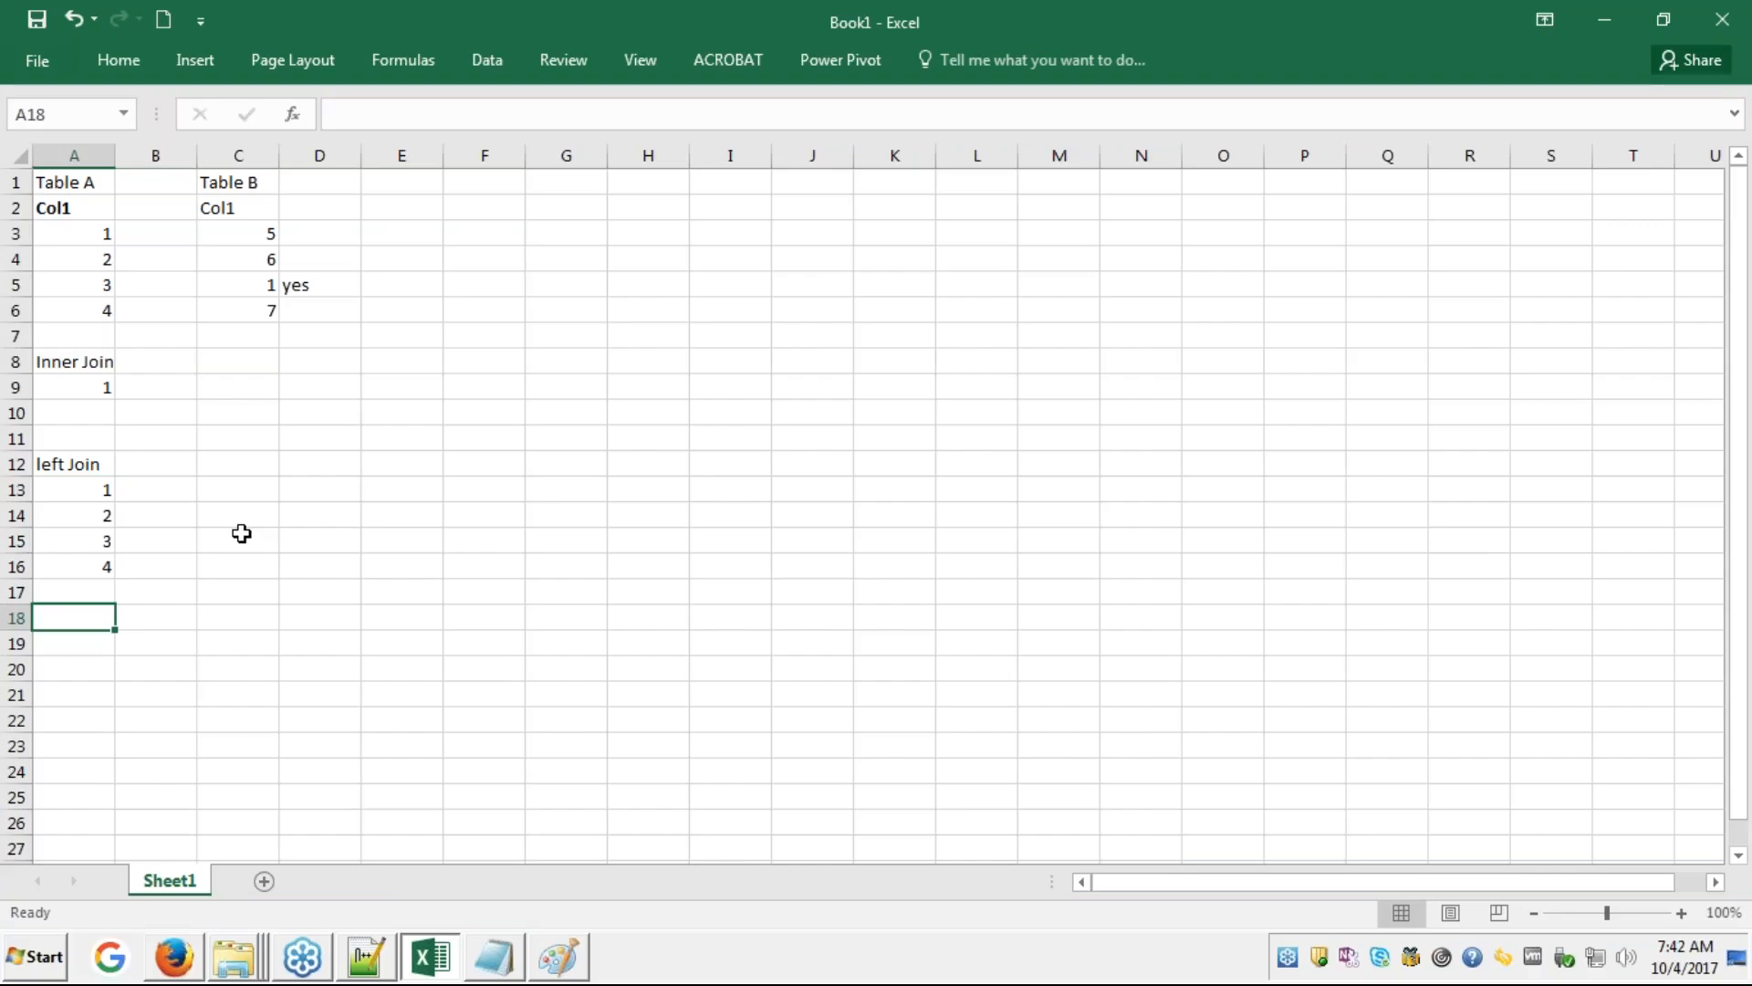
key(Up)
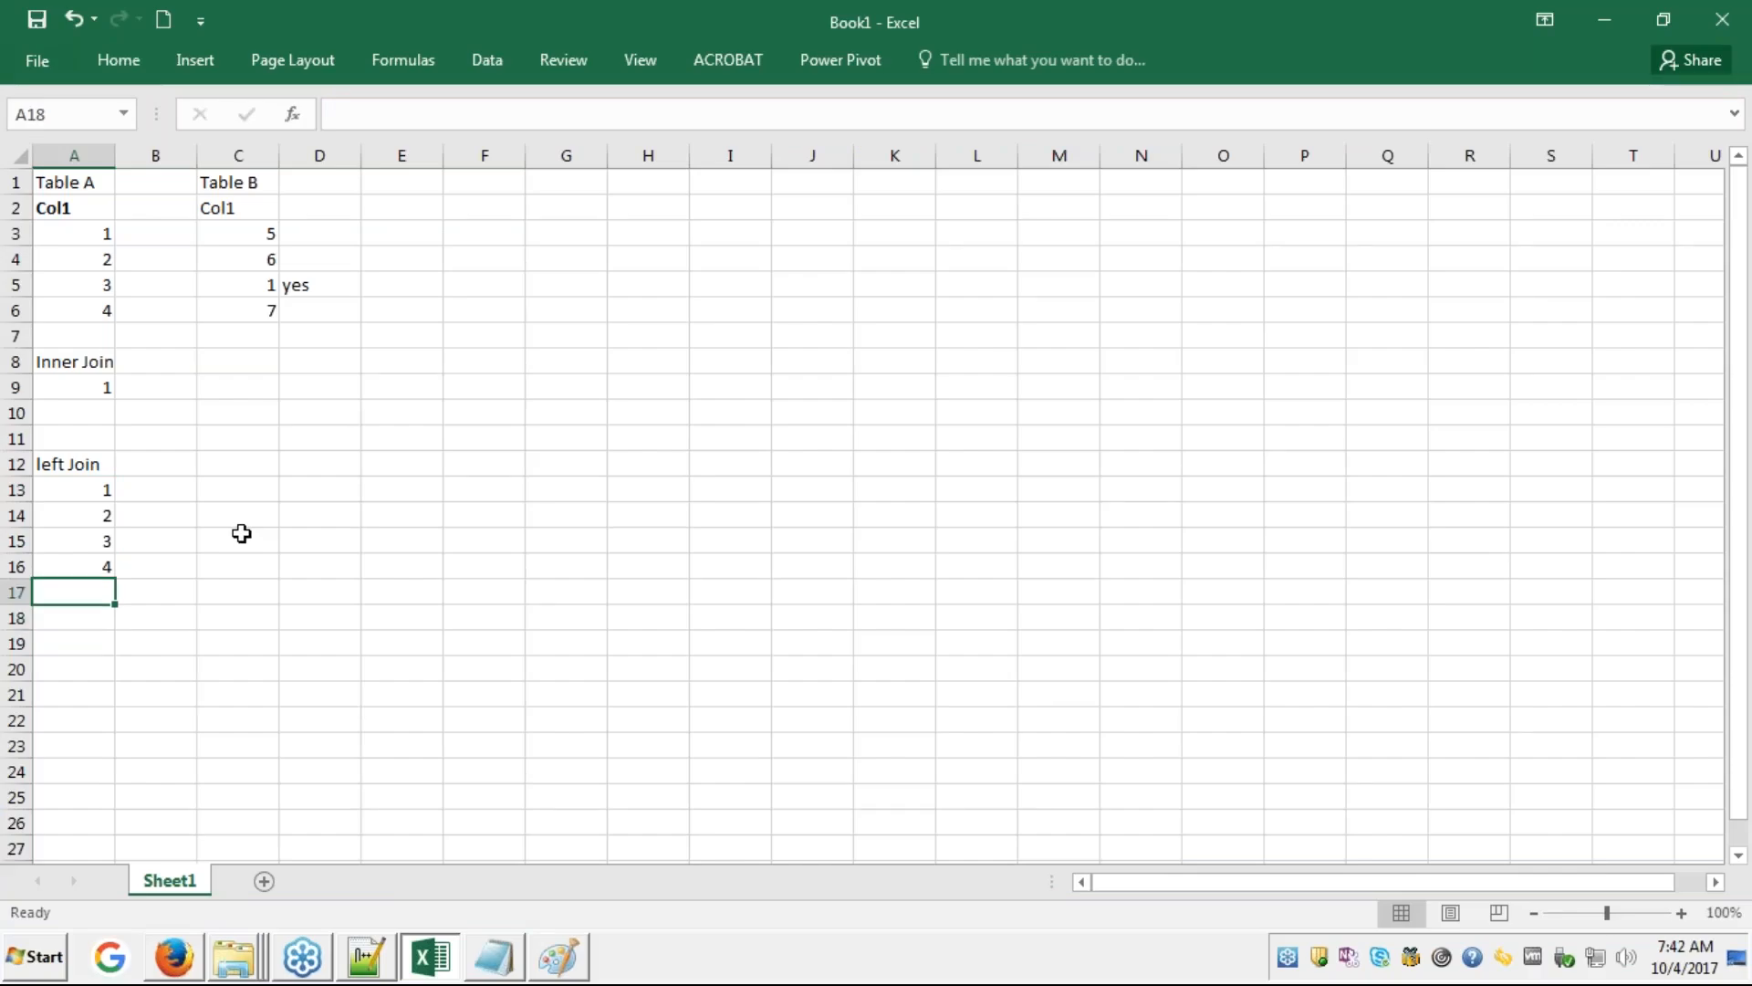
key(Down)
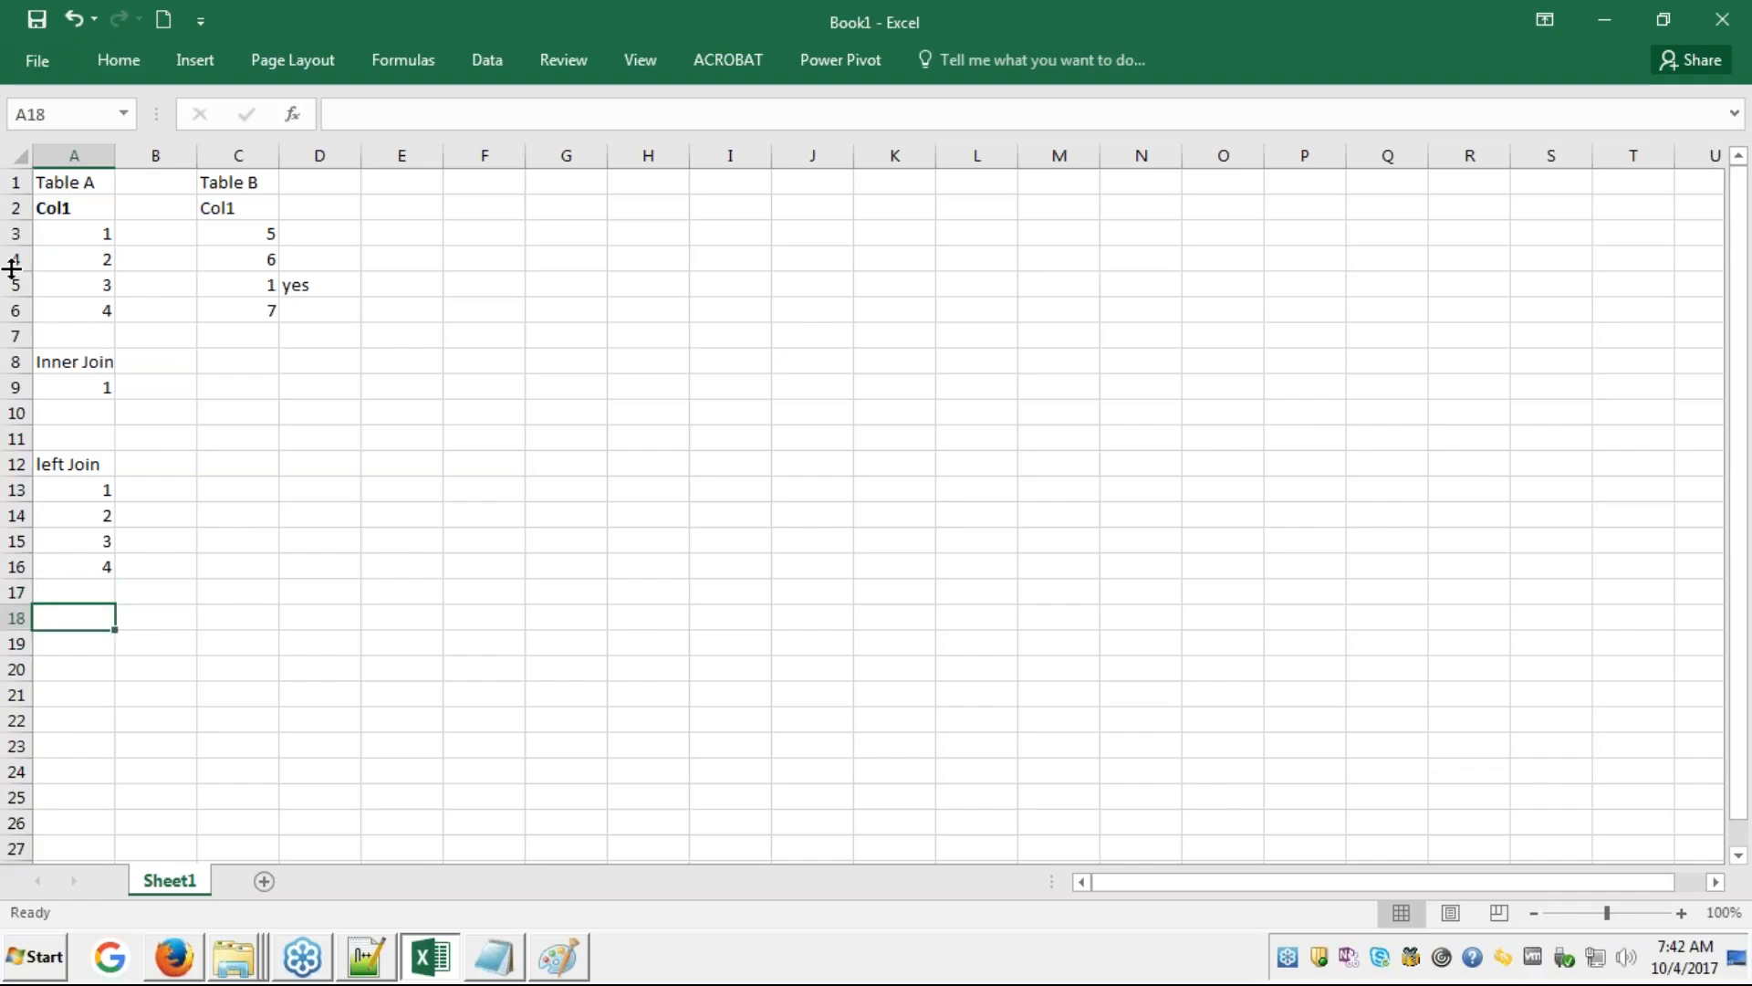
- Compare Table A's values with the left join result and enter the heading Right Join in A18
click(104, 242)
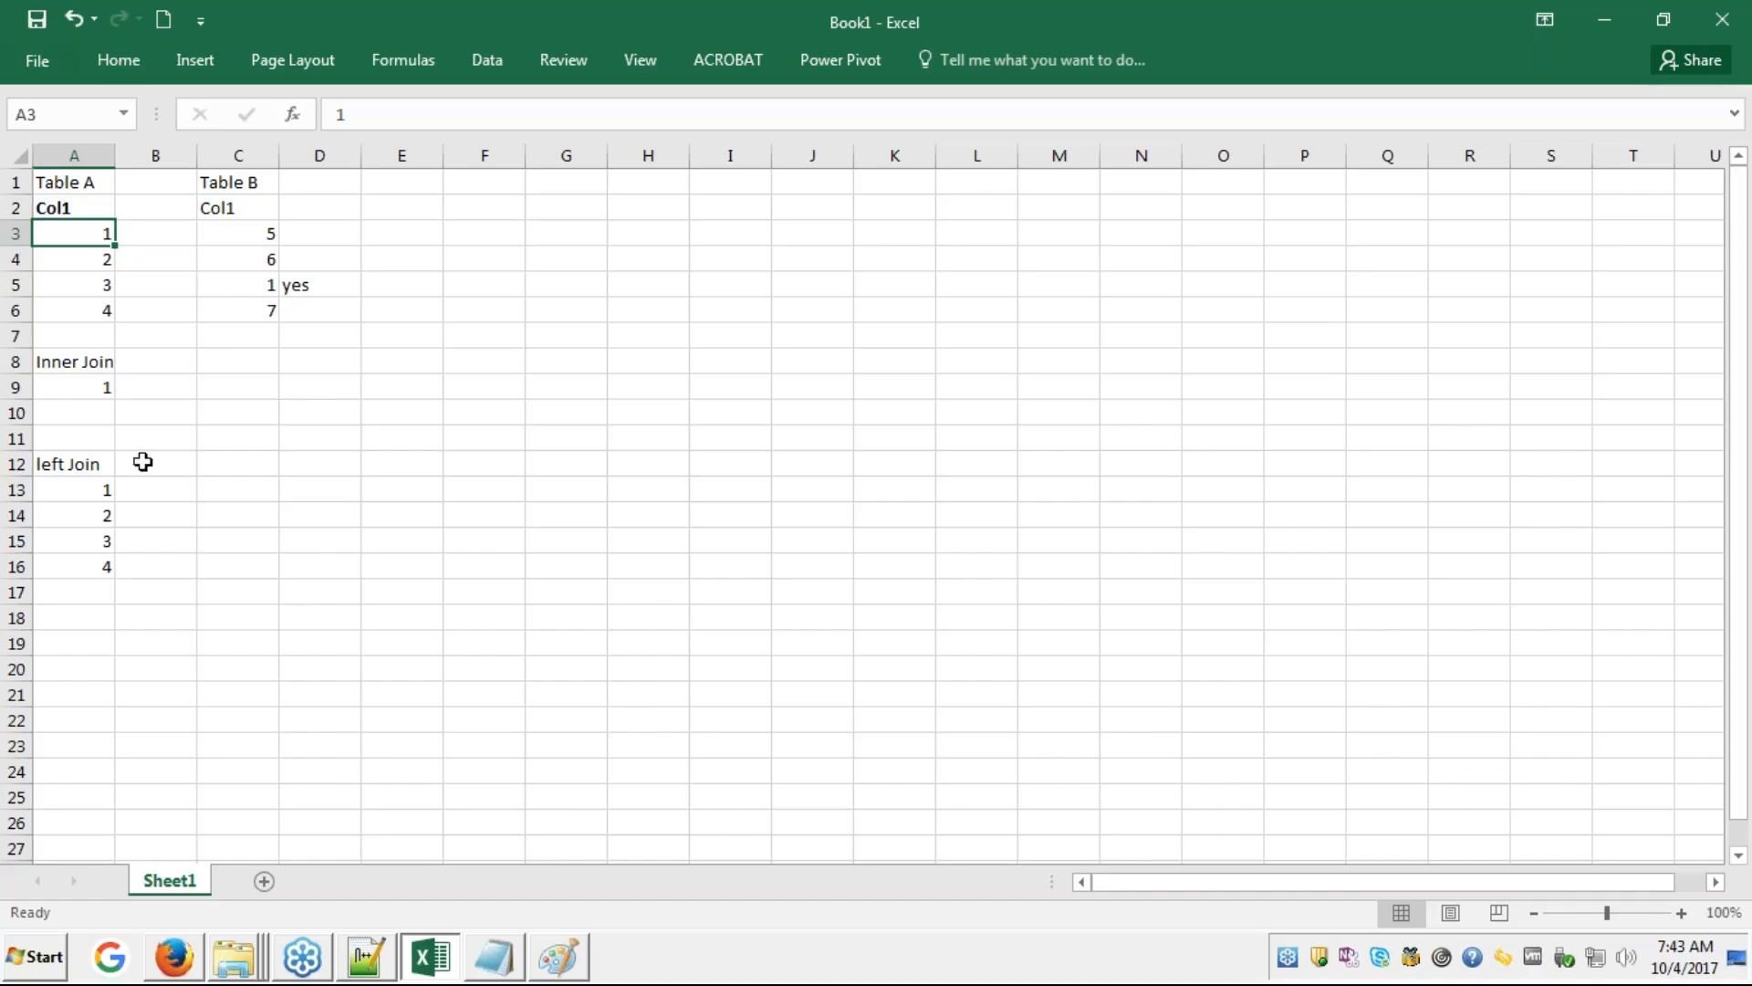
click(104, 490)
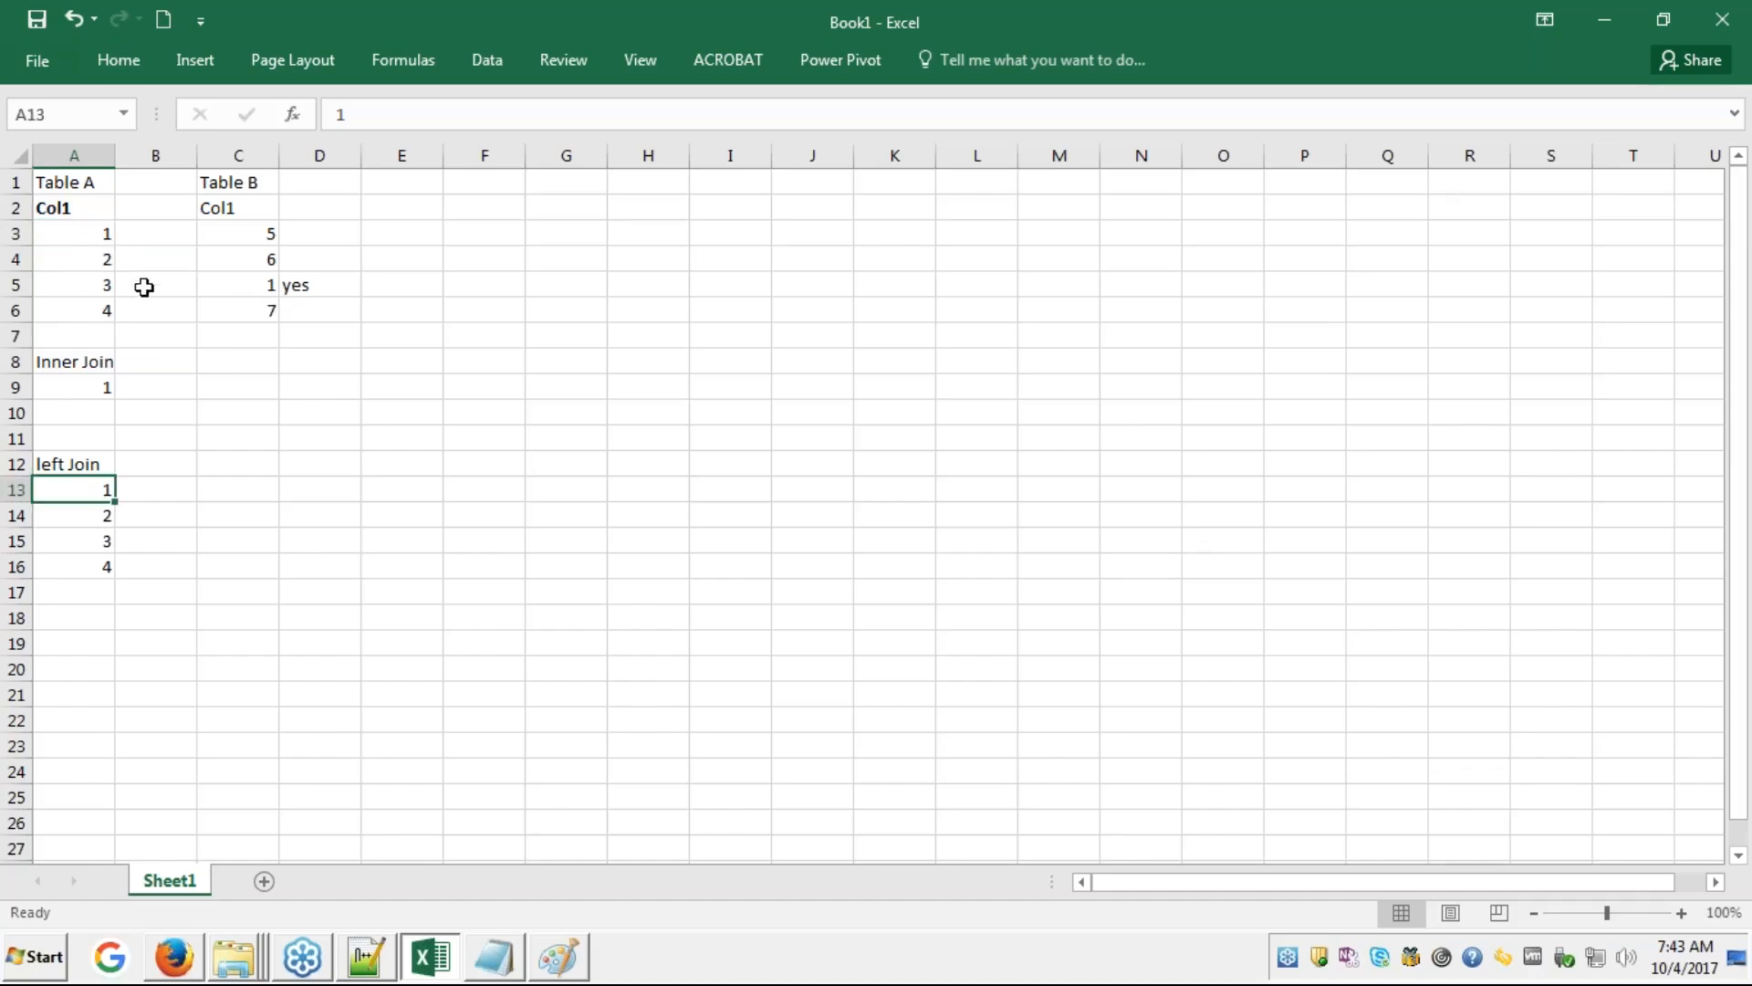
click(101, 261)
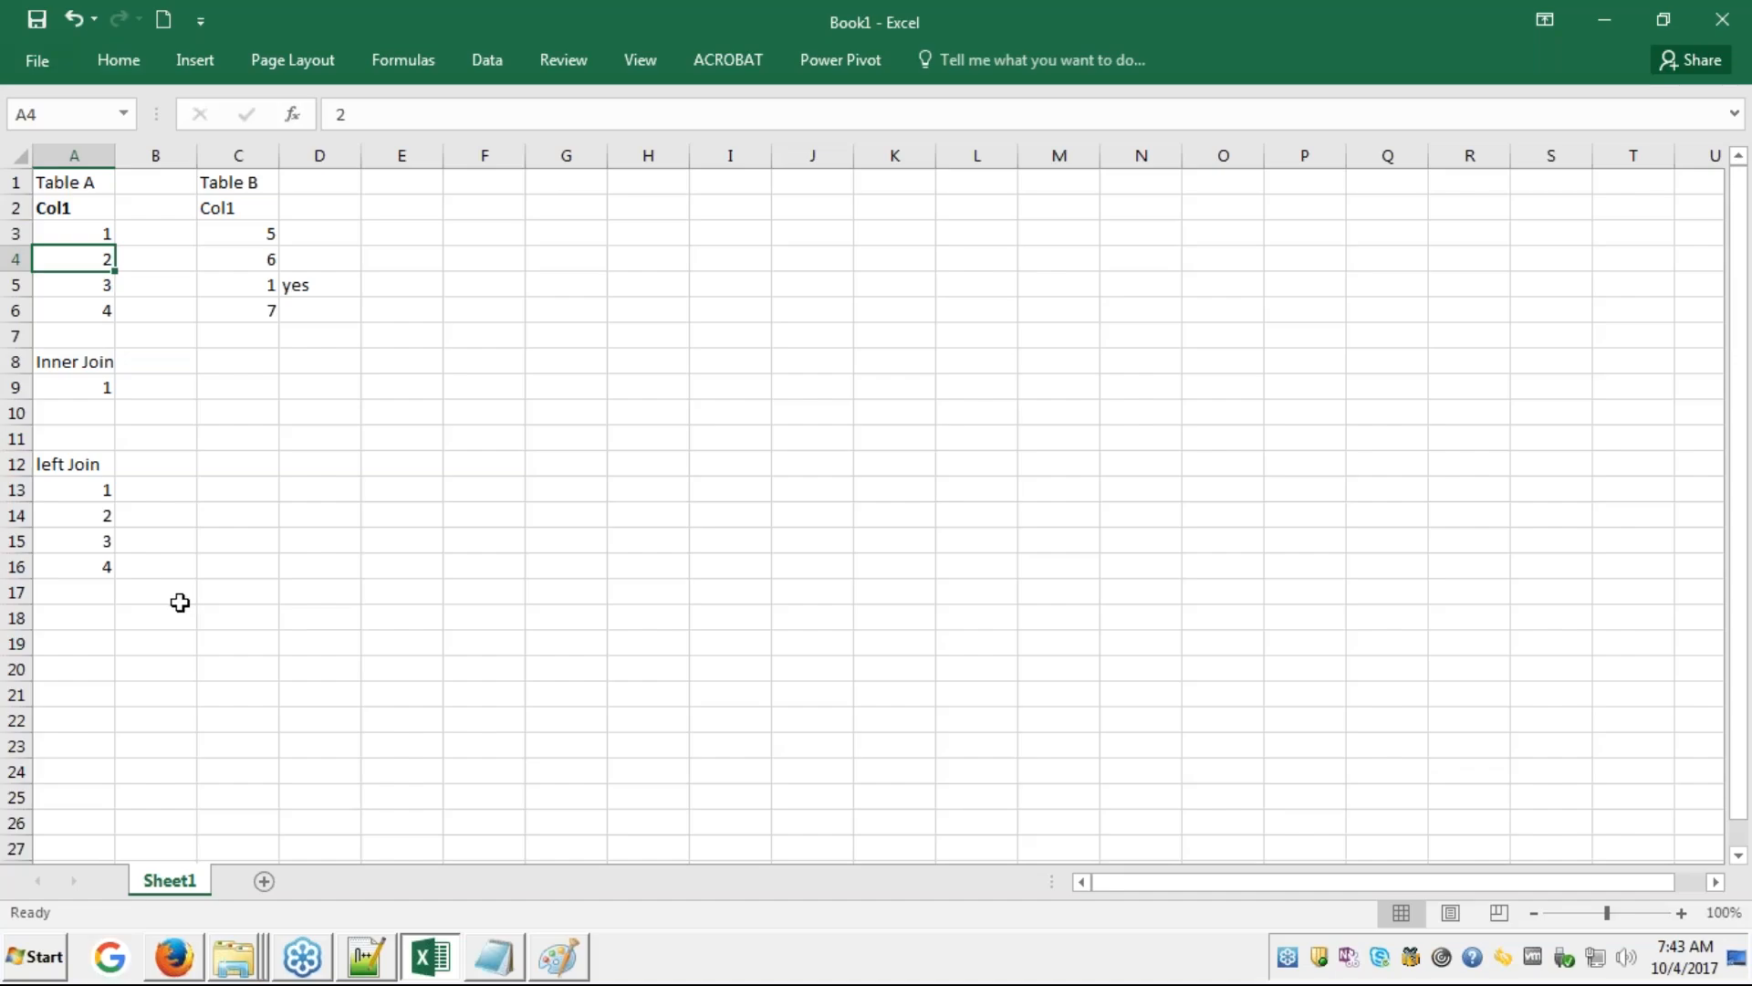
click(74, 614)
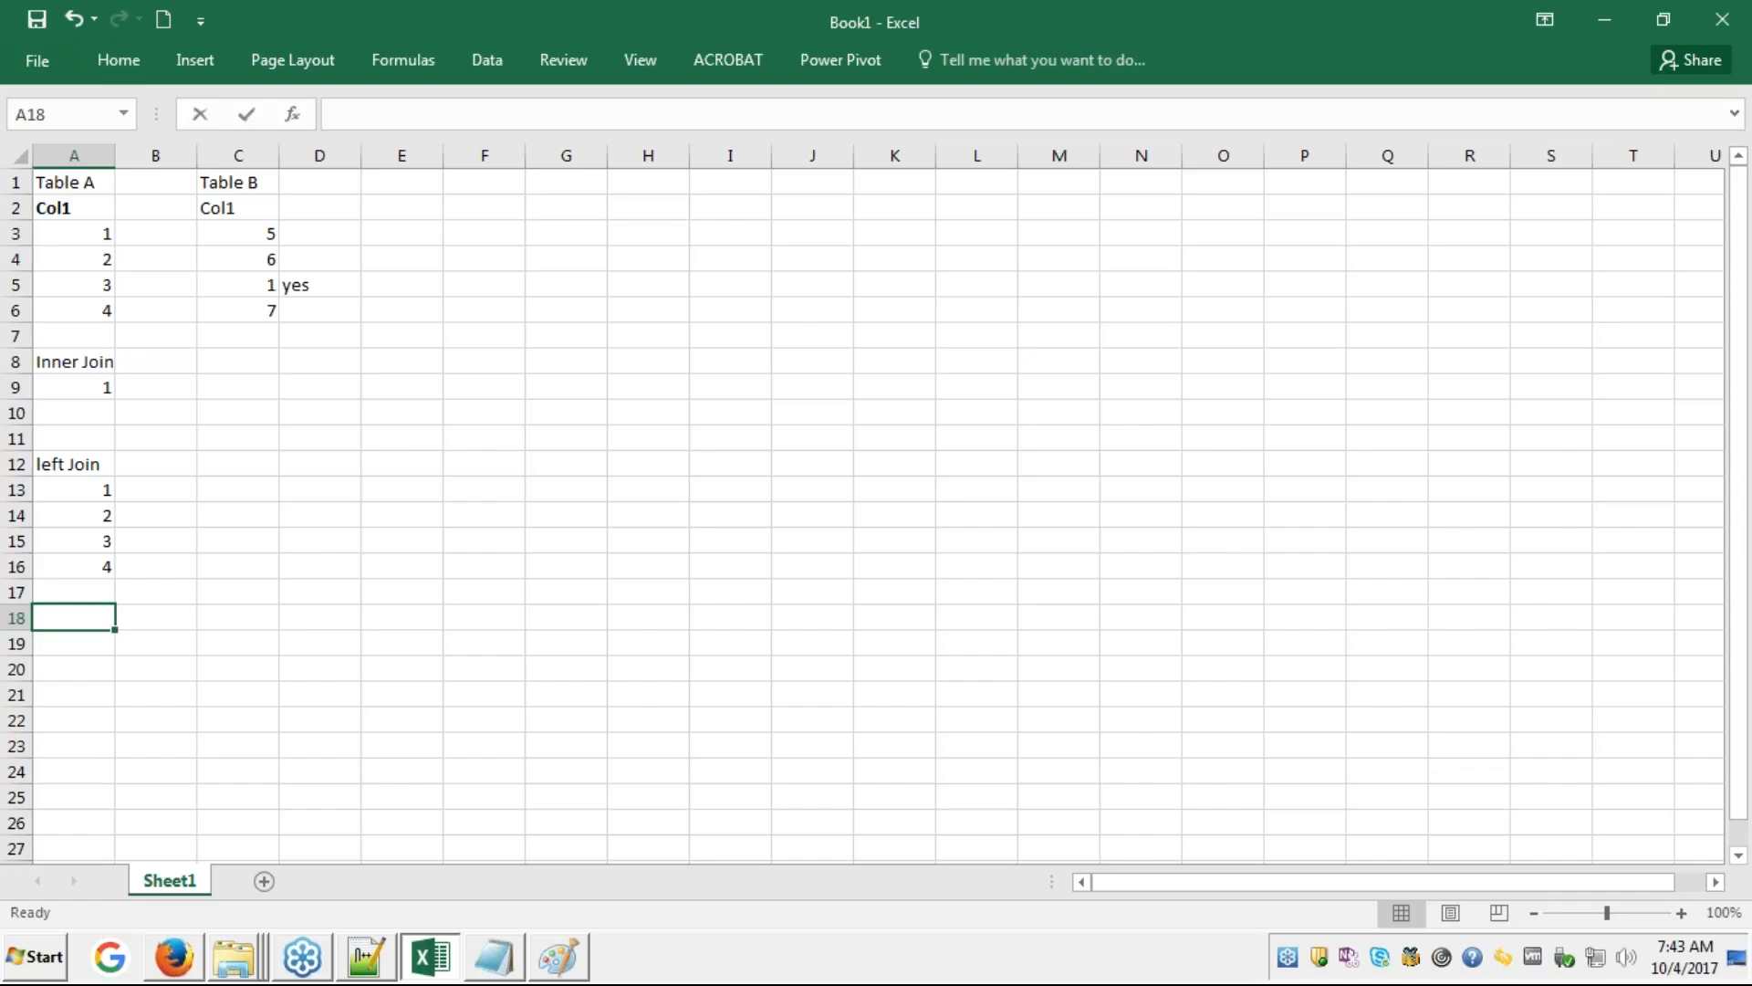
text(Rig)
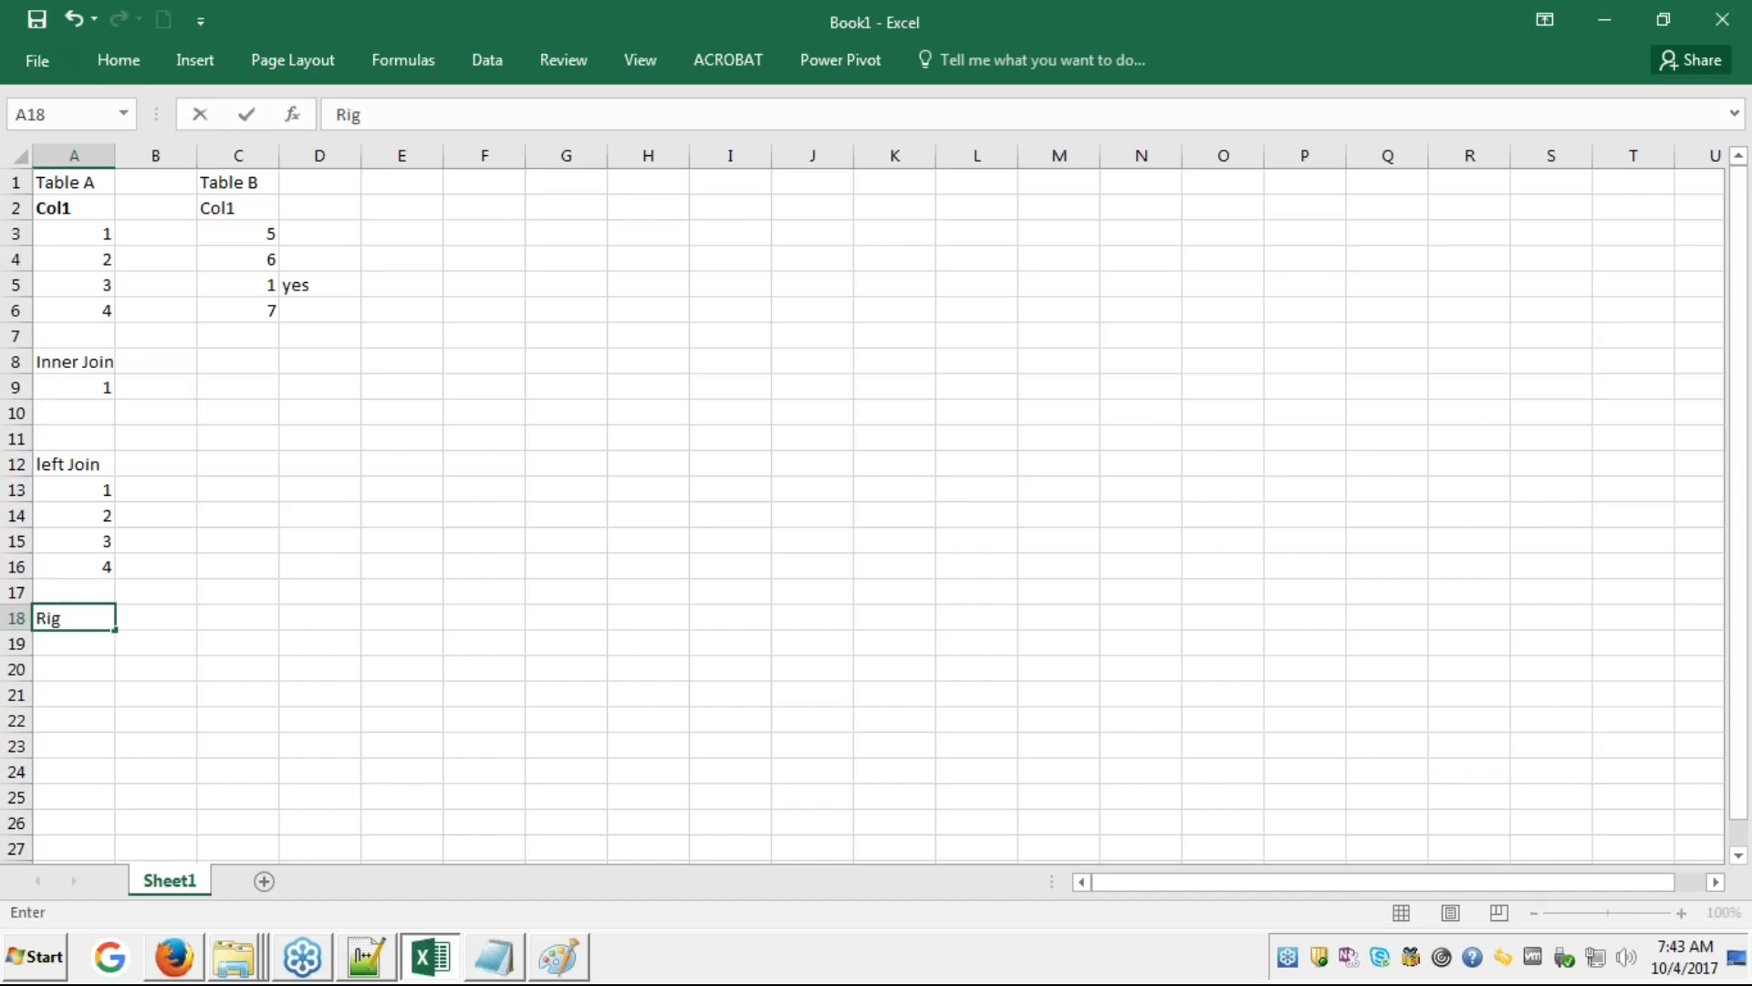
text(ht Join)
key(Return)
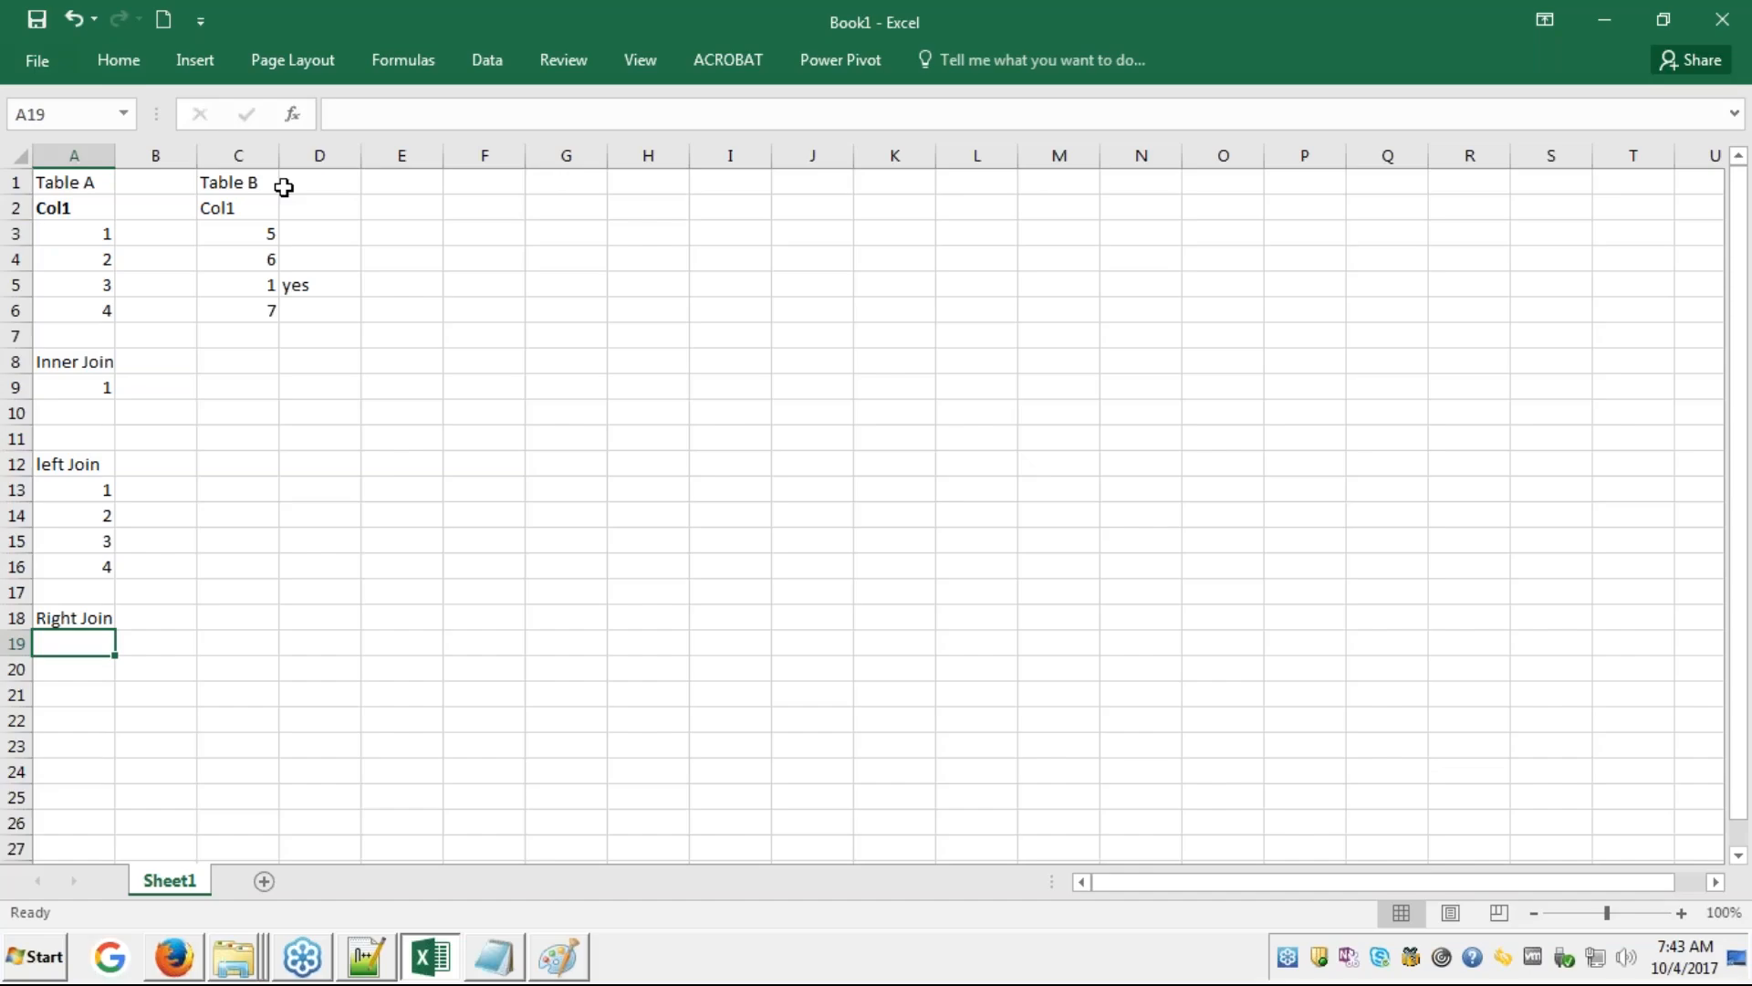
- Compare the matching value 1 in both tables and enter 1 in E5 and 1 in F5 beside Table B's match
click(1728, 354)
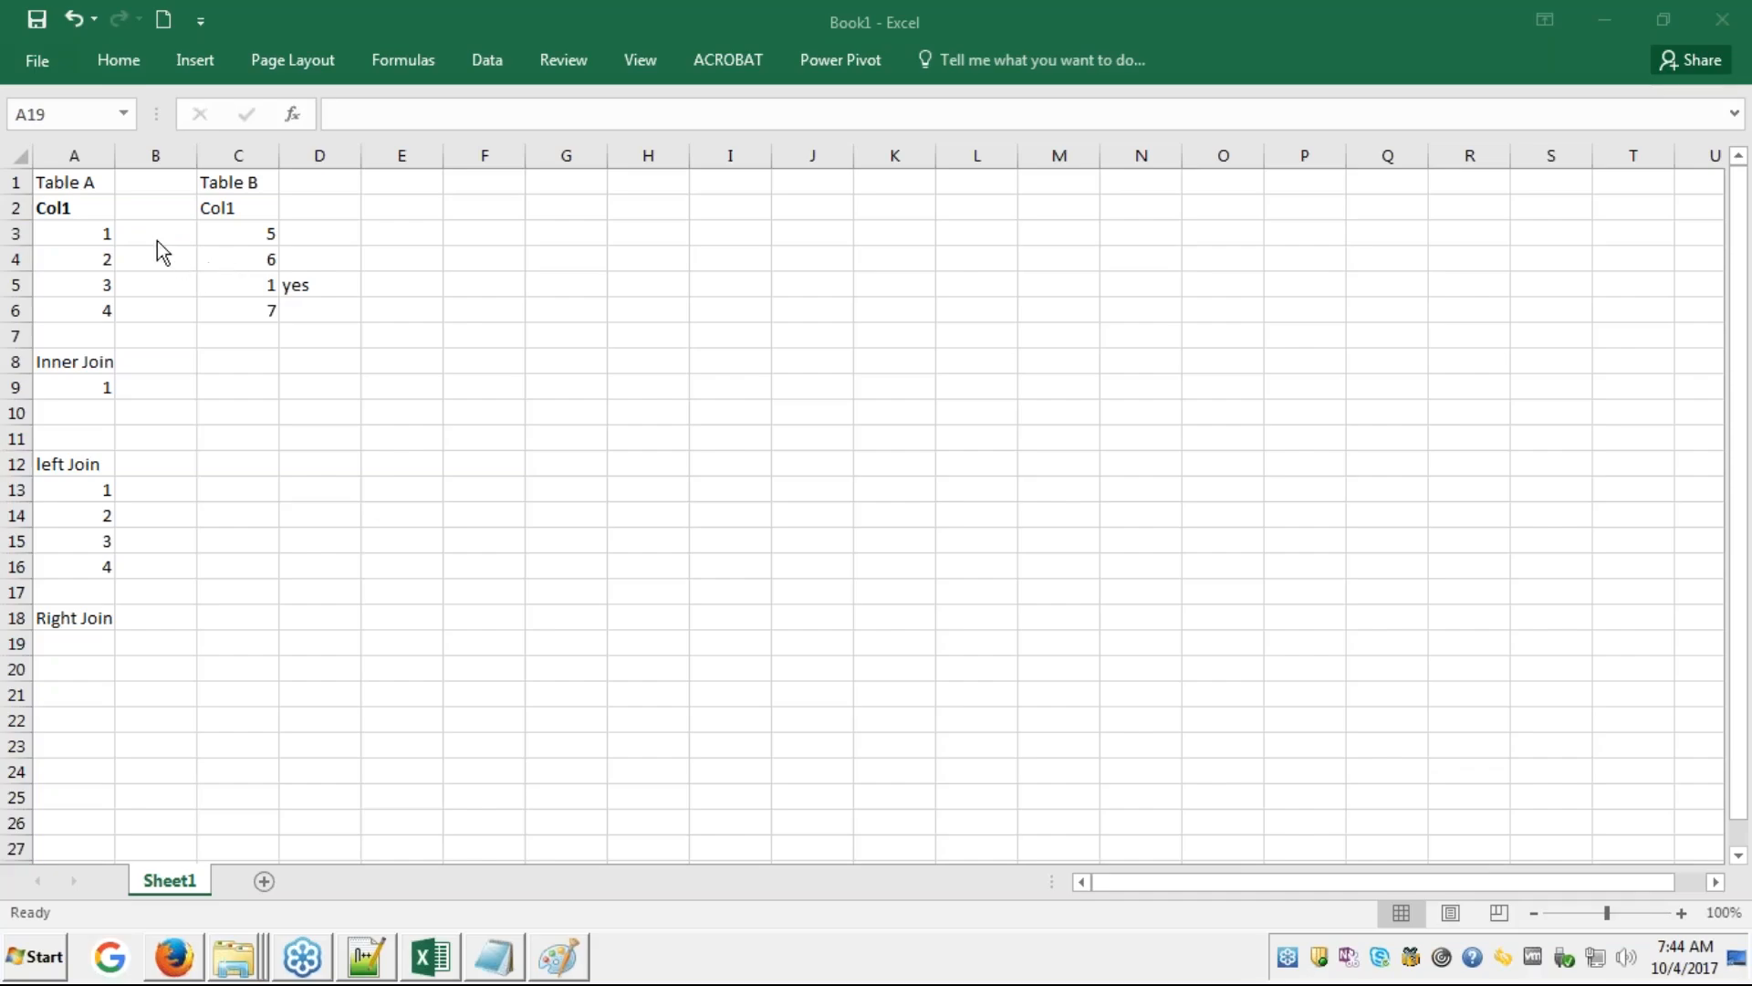
click(97, 234)
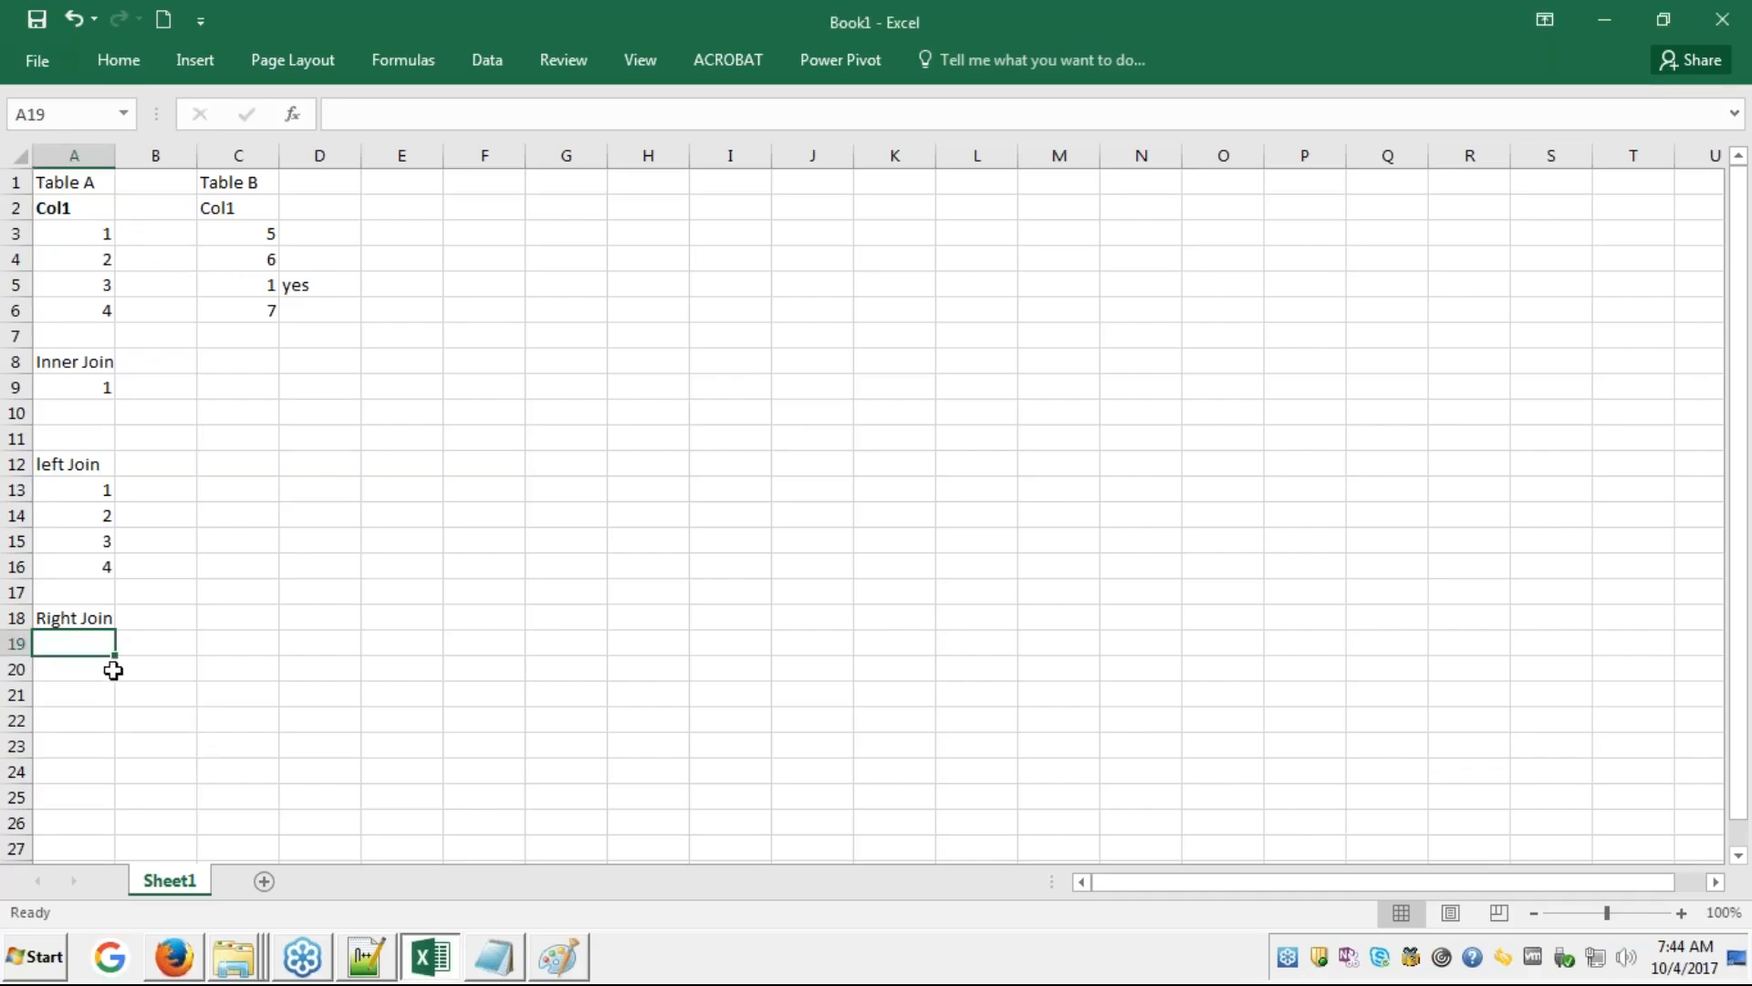
click(280, 286)
click(105, 234)
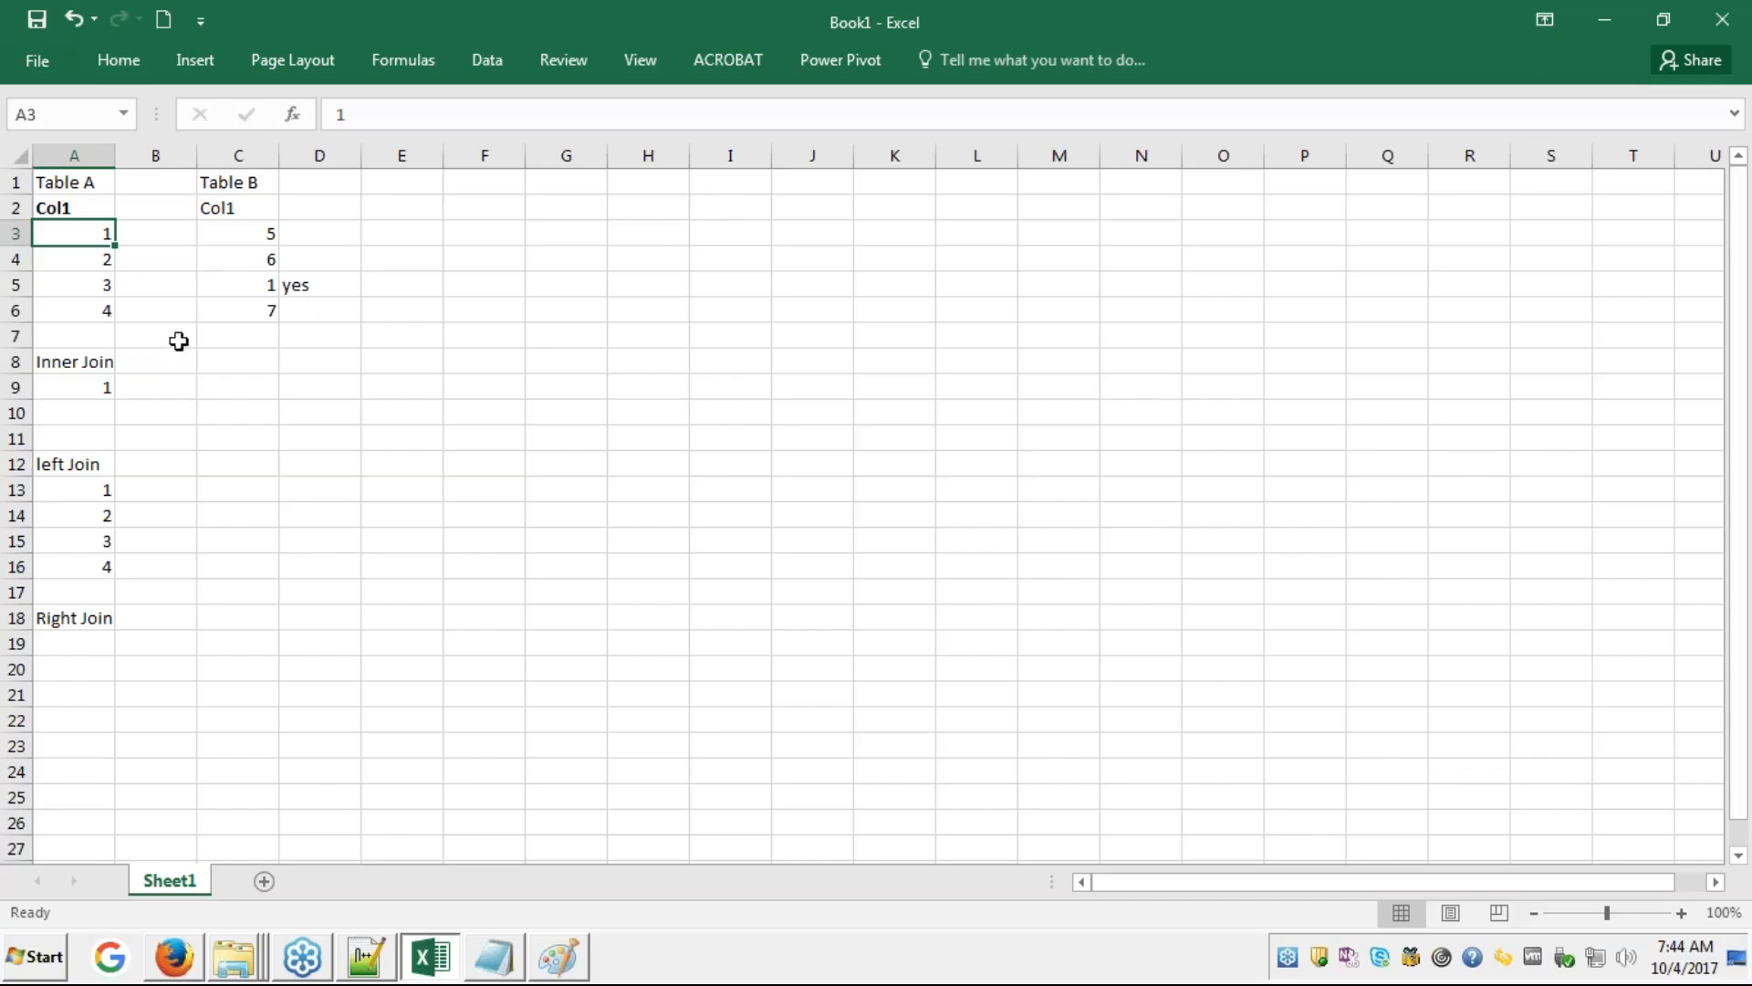
click(271, 289)
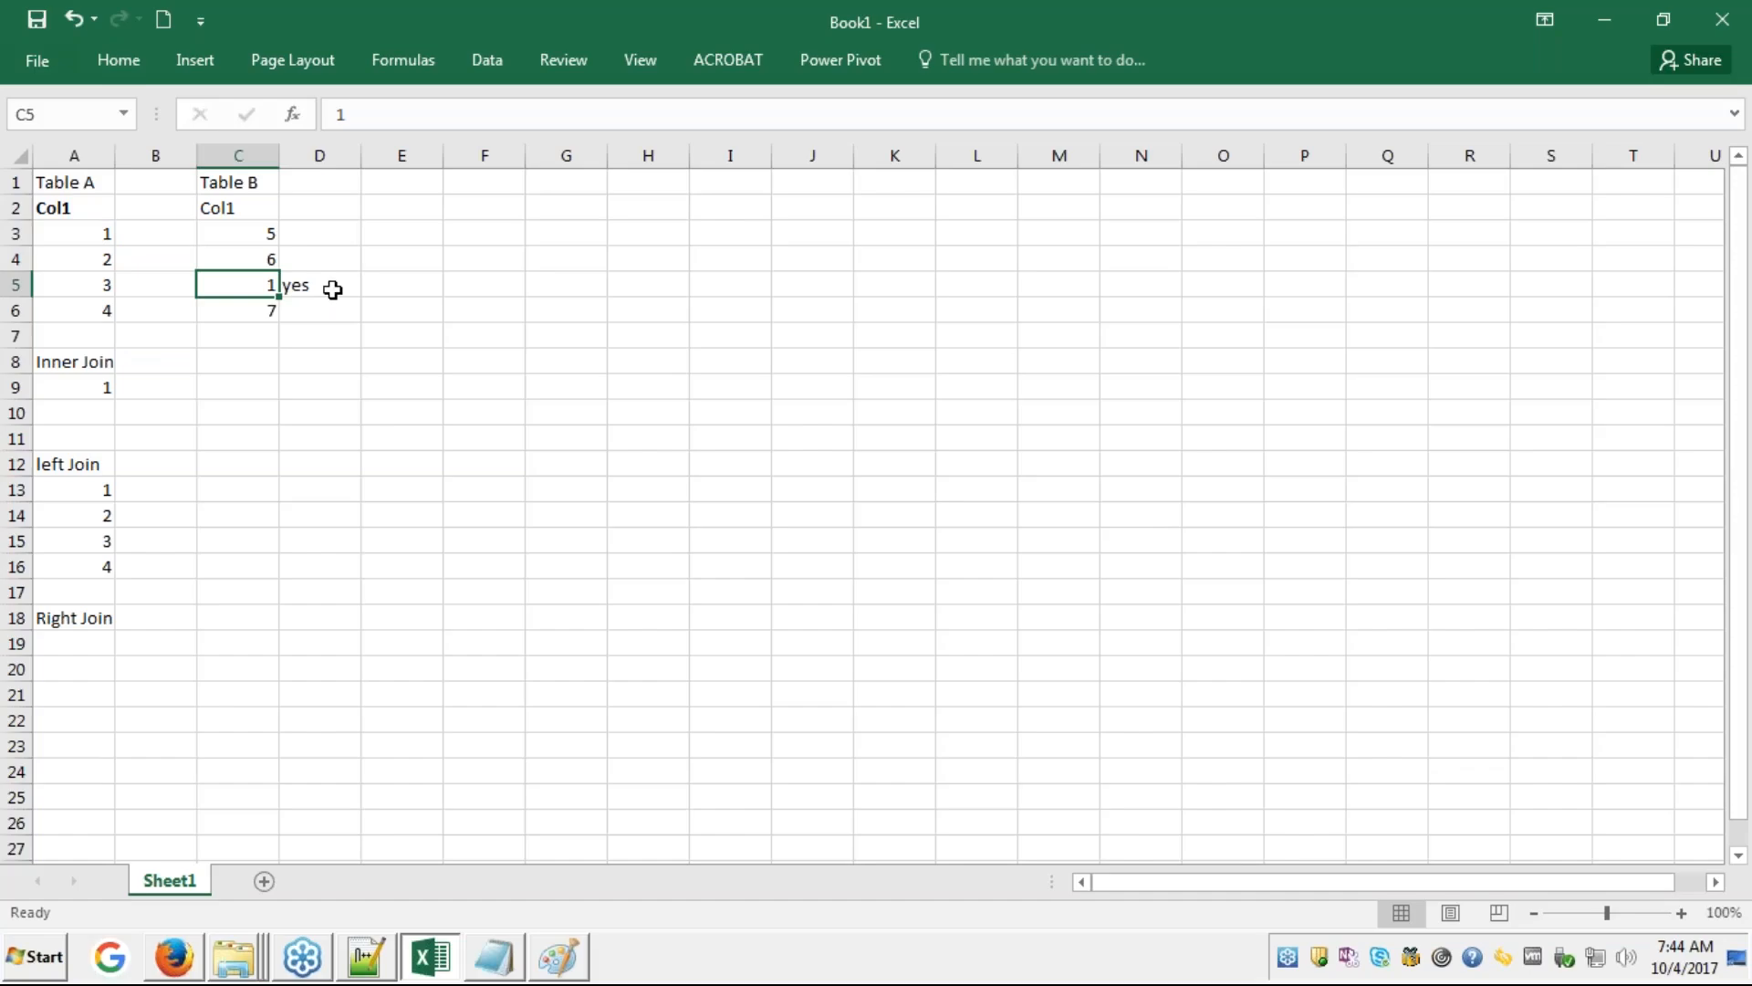
click(437, 290)
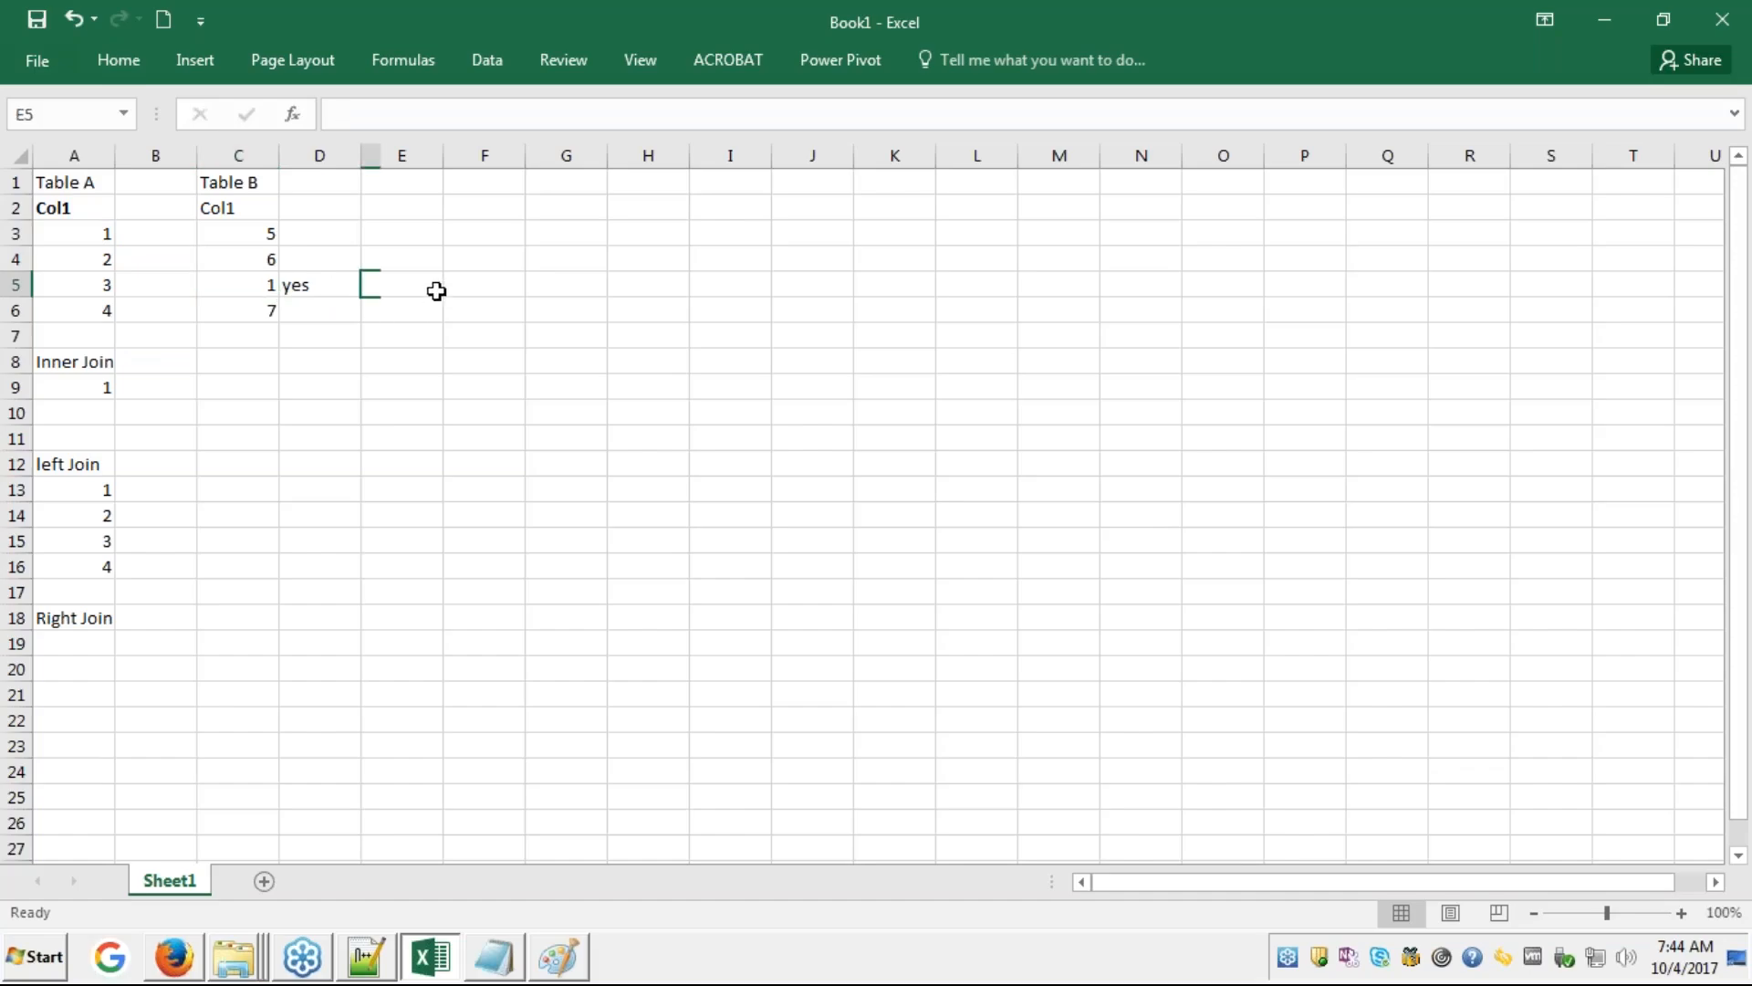
text(1)
key(Tab)
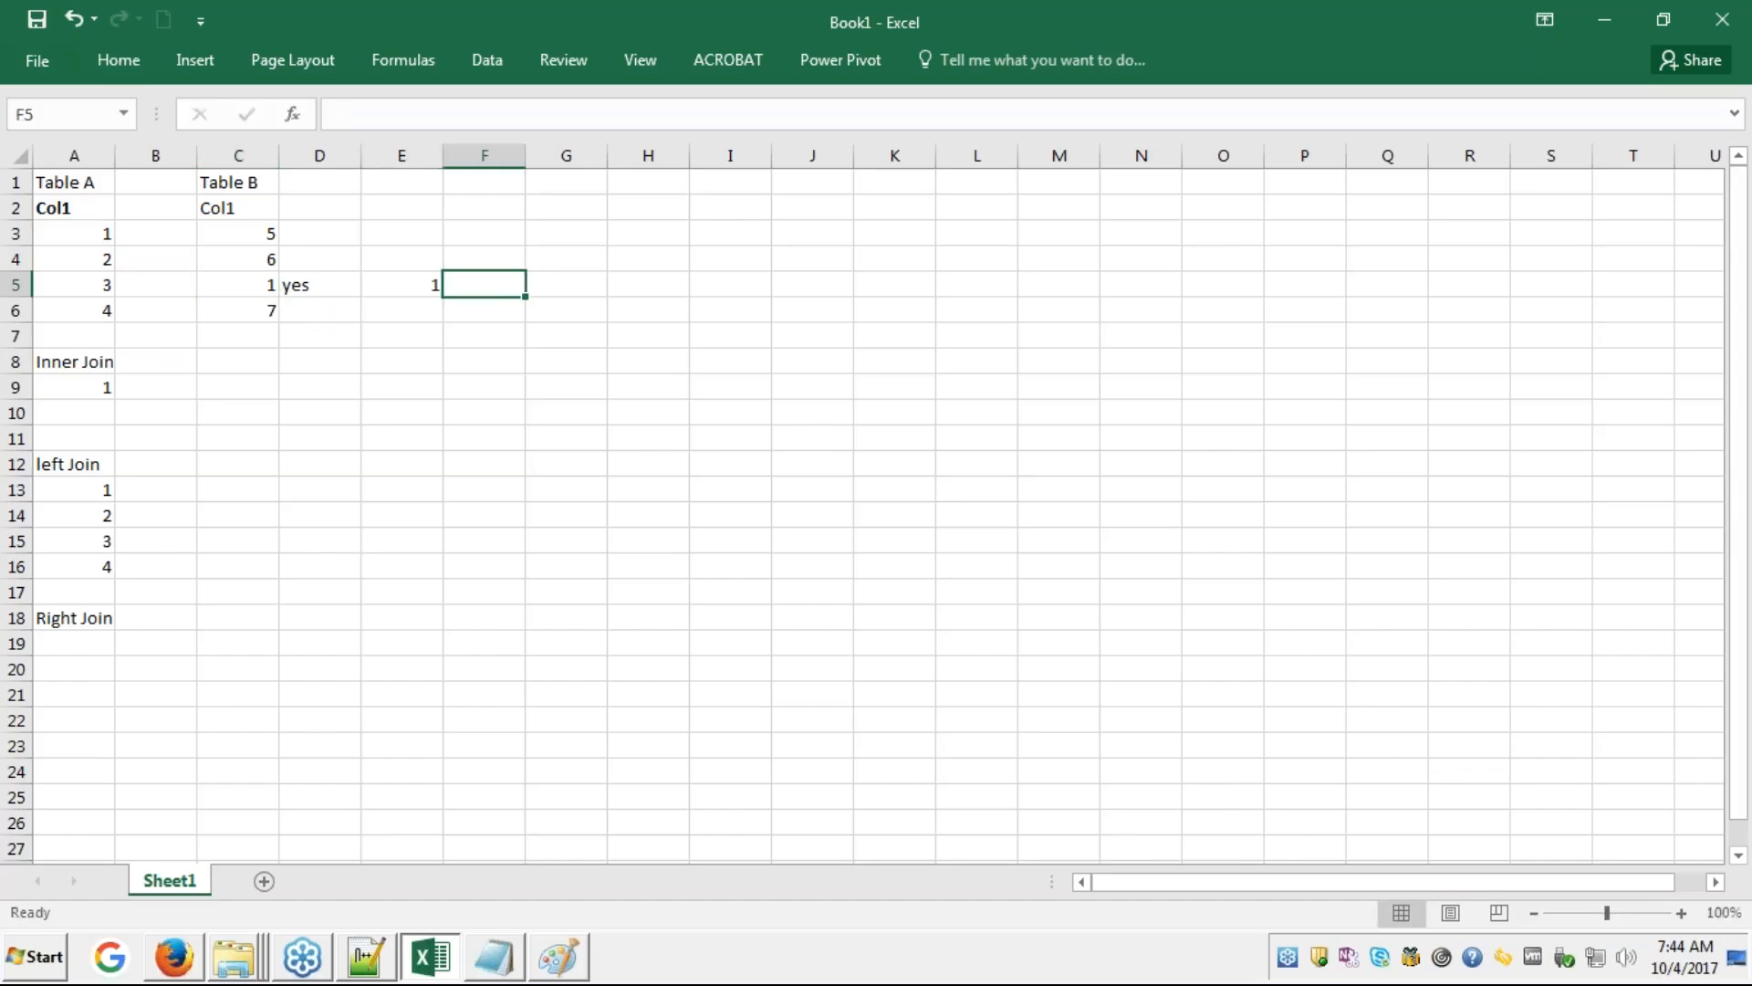
text(1)
key(Tab)
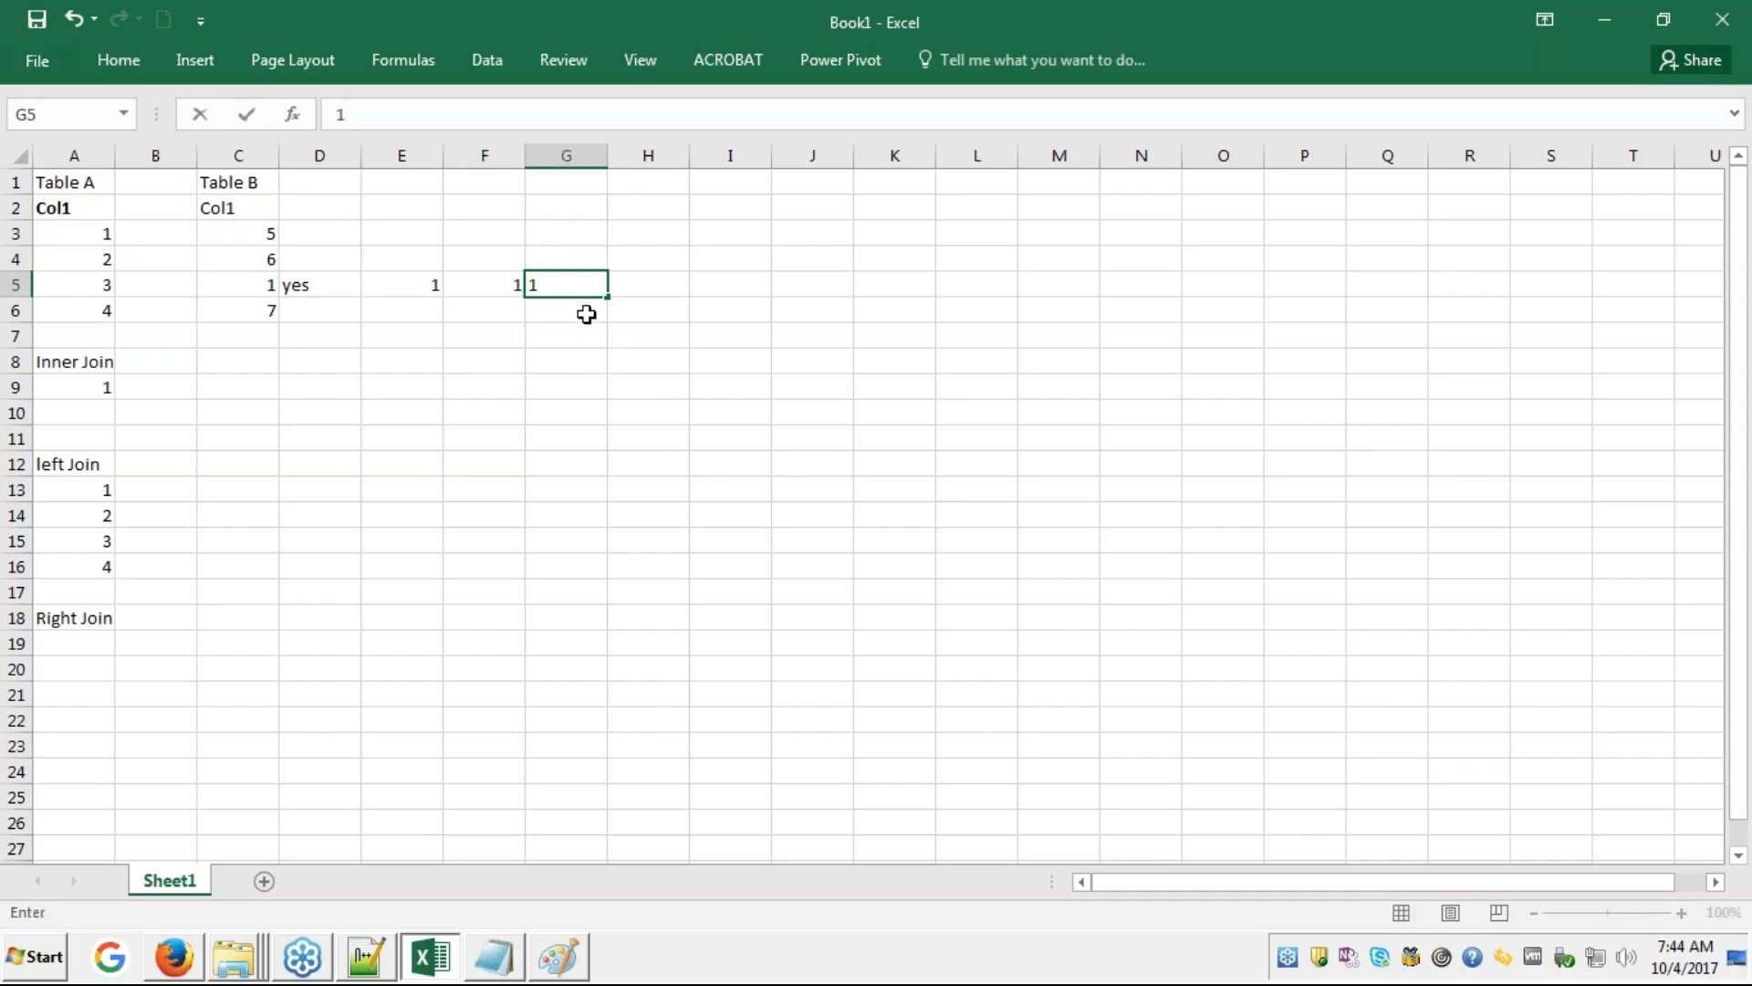
- Enter 1*1 as text in G5, review it against the two tables and undo that entry
text(1*1)
key(Return)
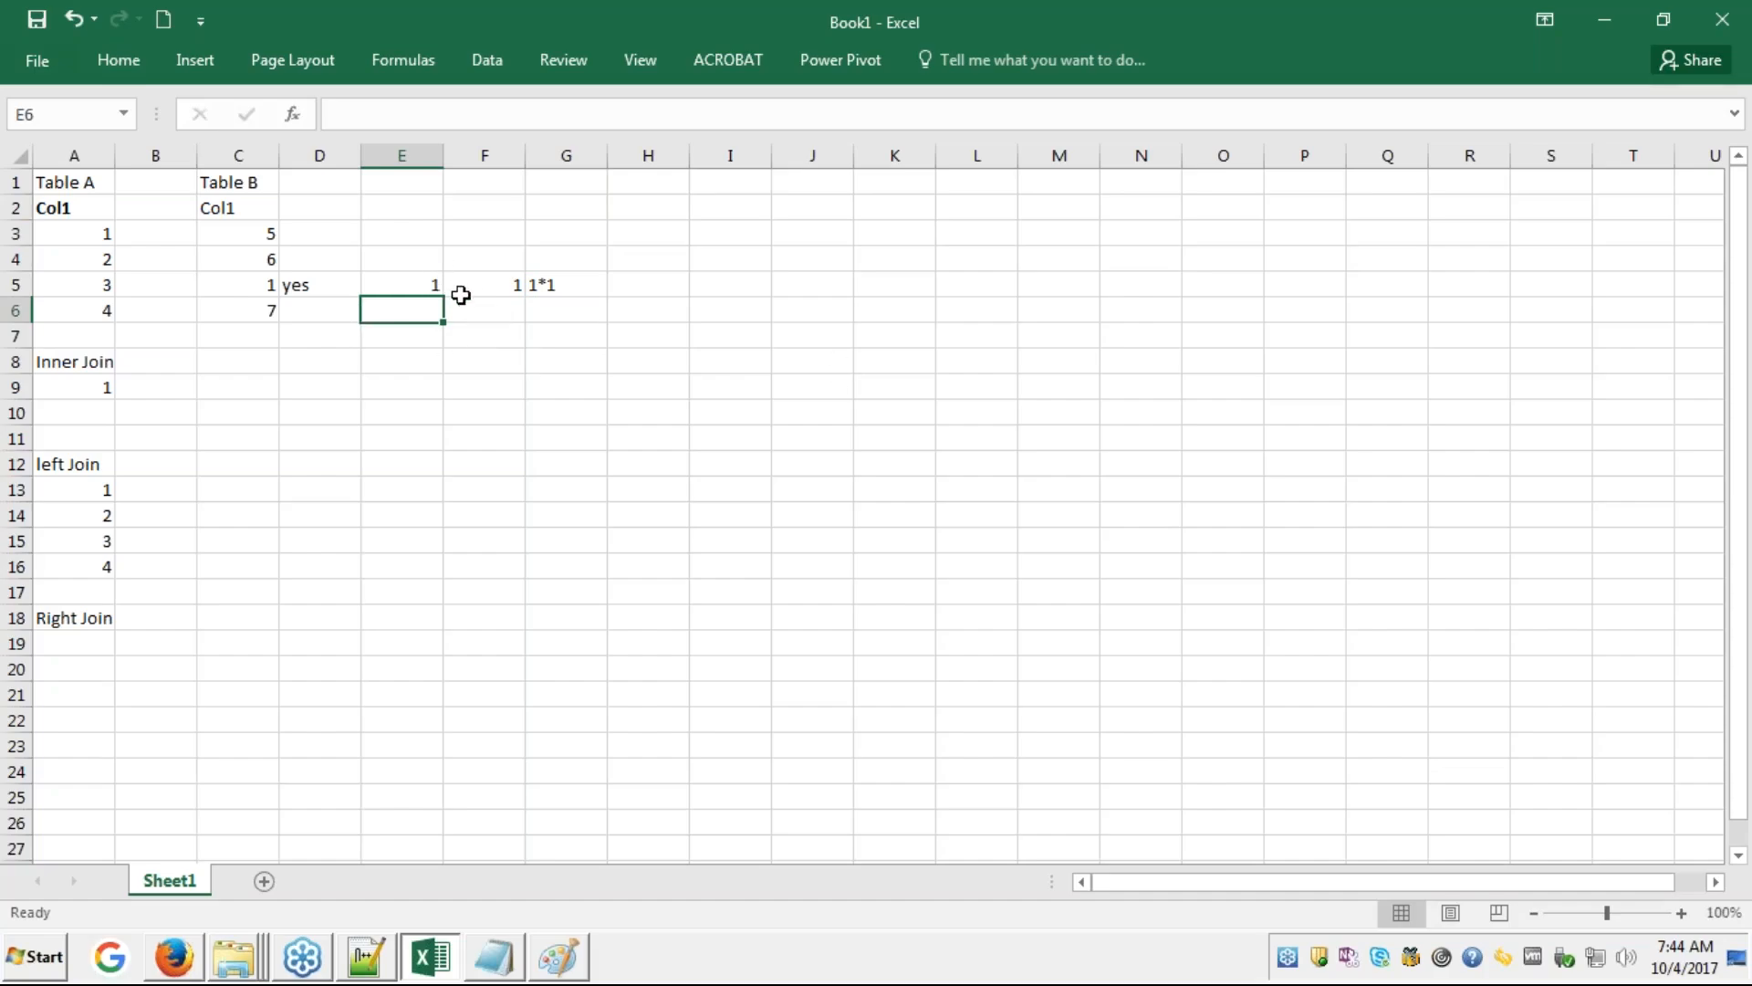
click(511, 285)
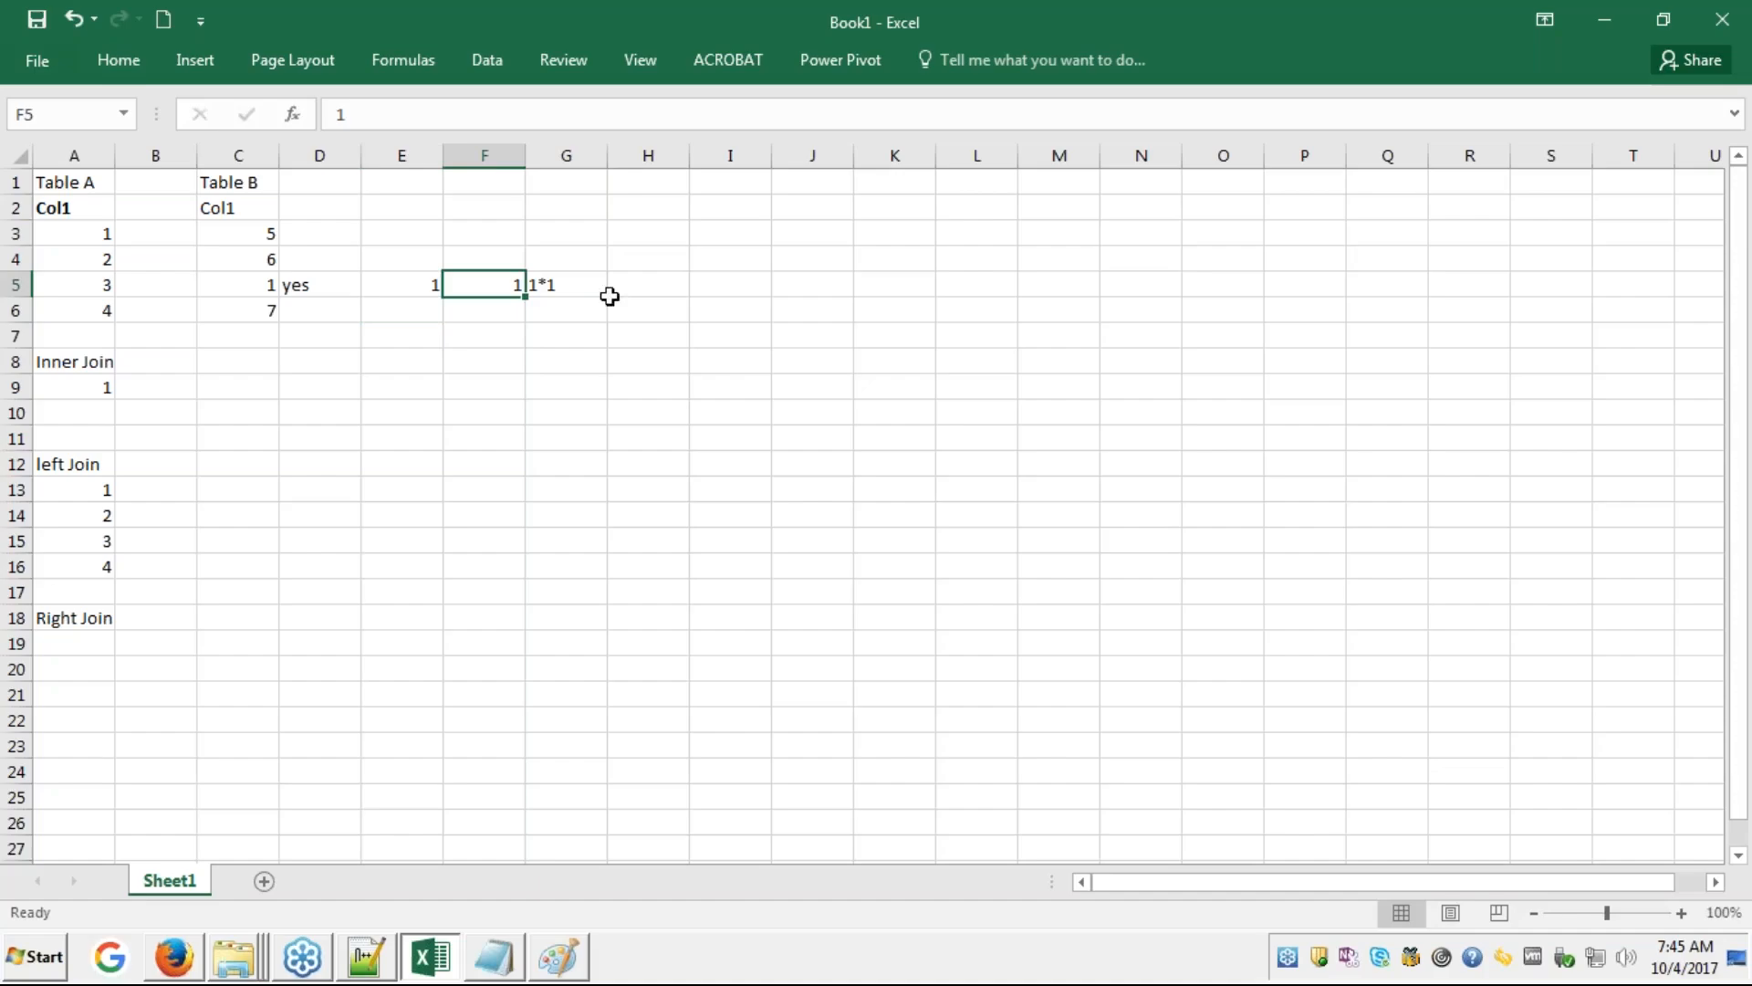
click(552, 291)
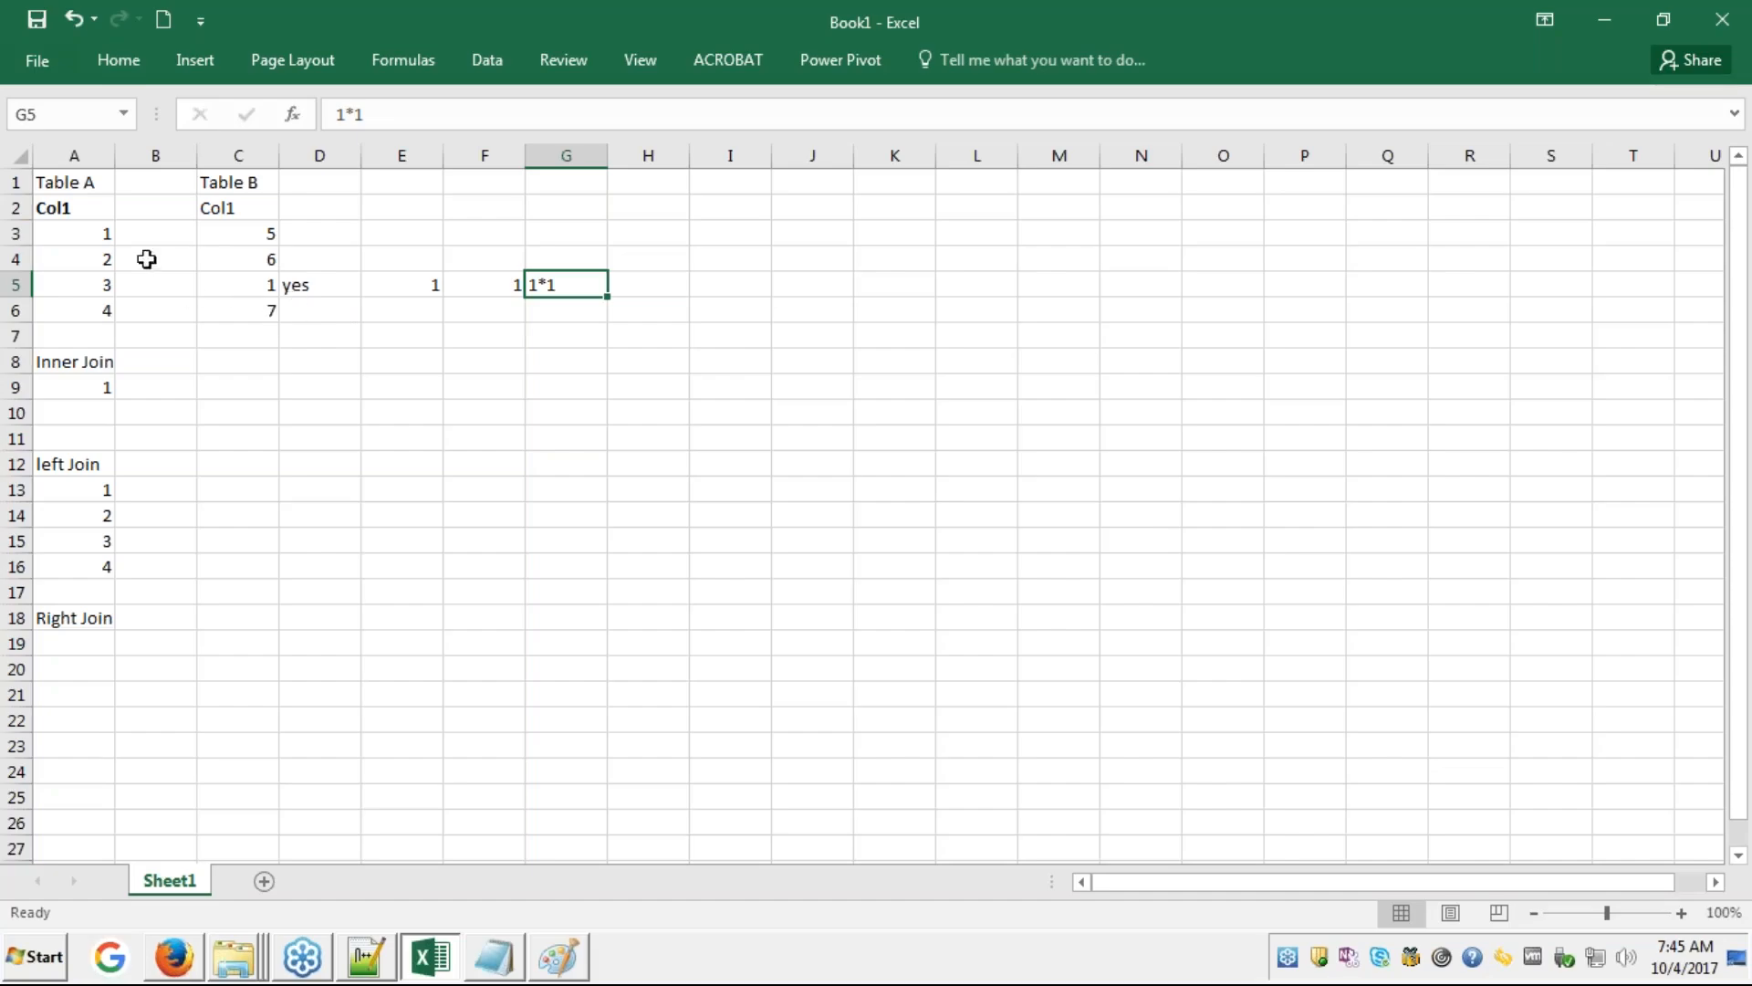
click(101, 233)
drag(102, 233, 281, 293)
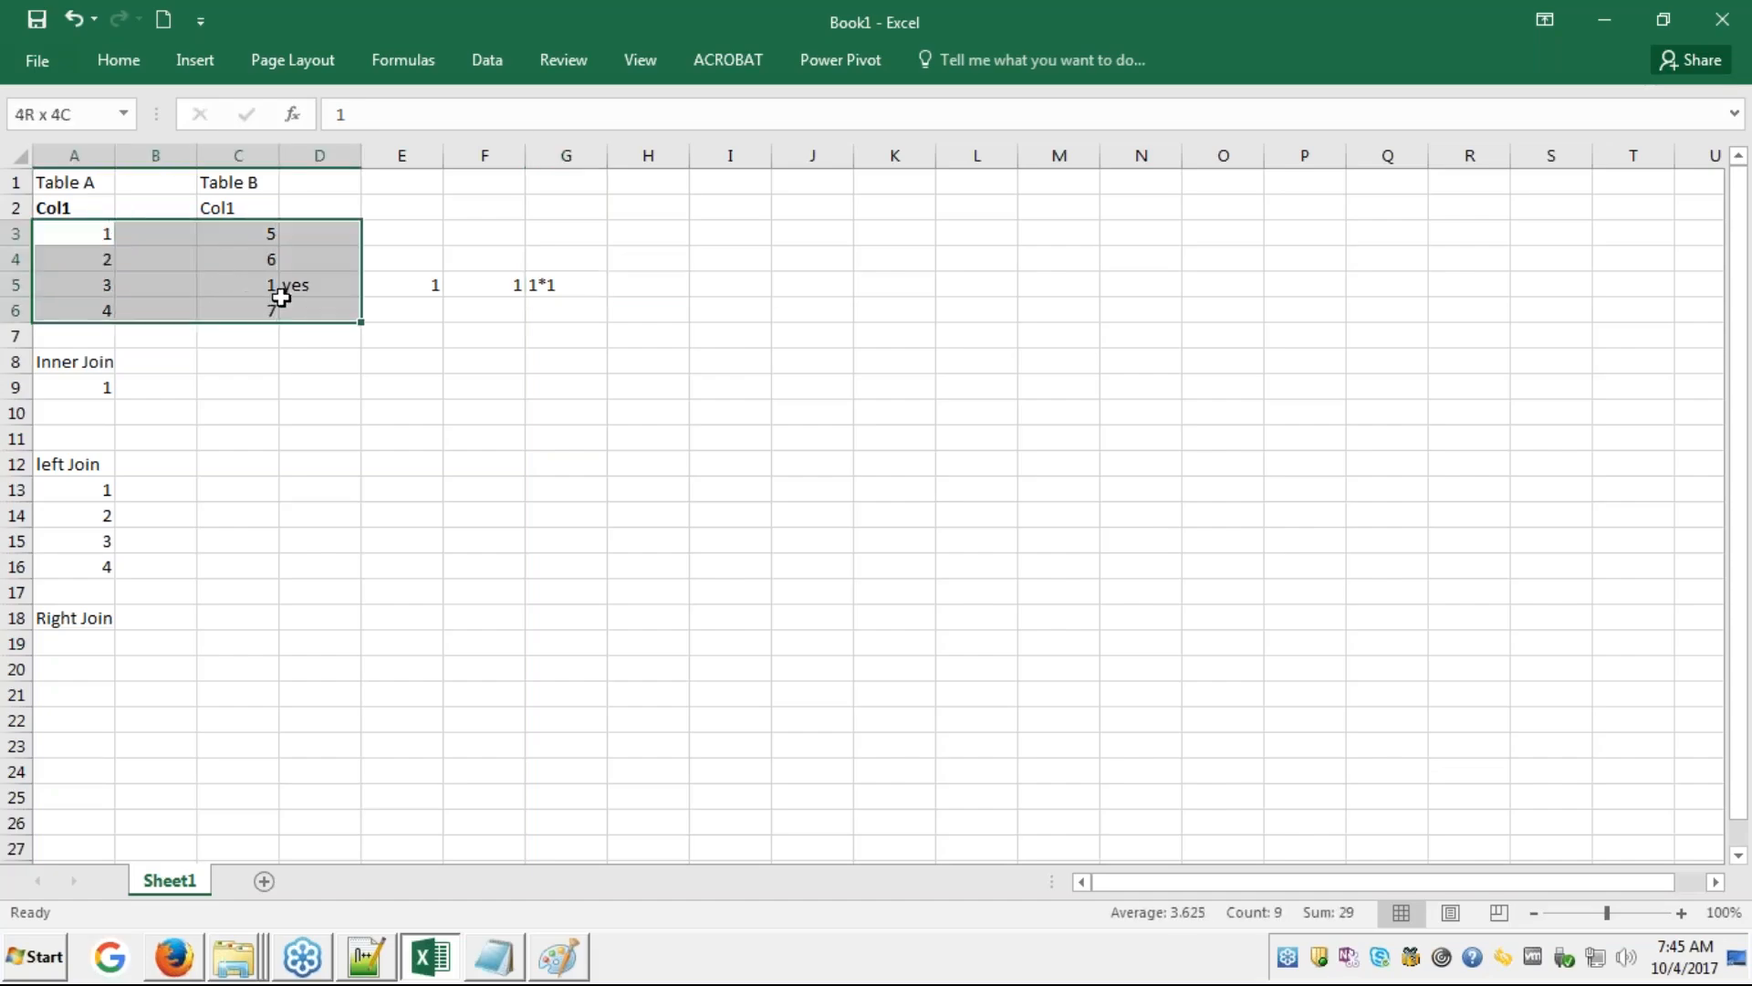
drag(150, 297, 274, 282)
key(ctrl+z)
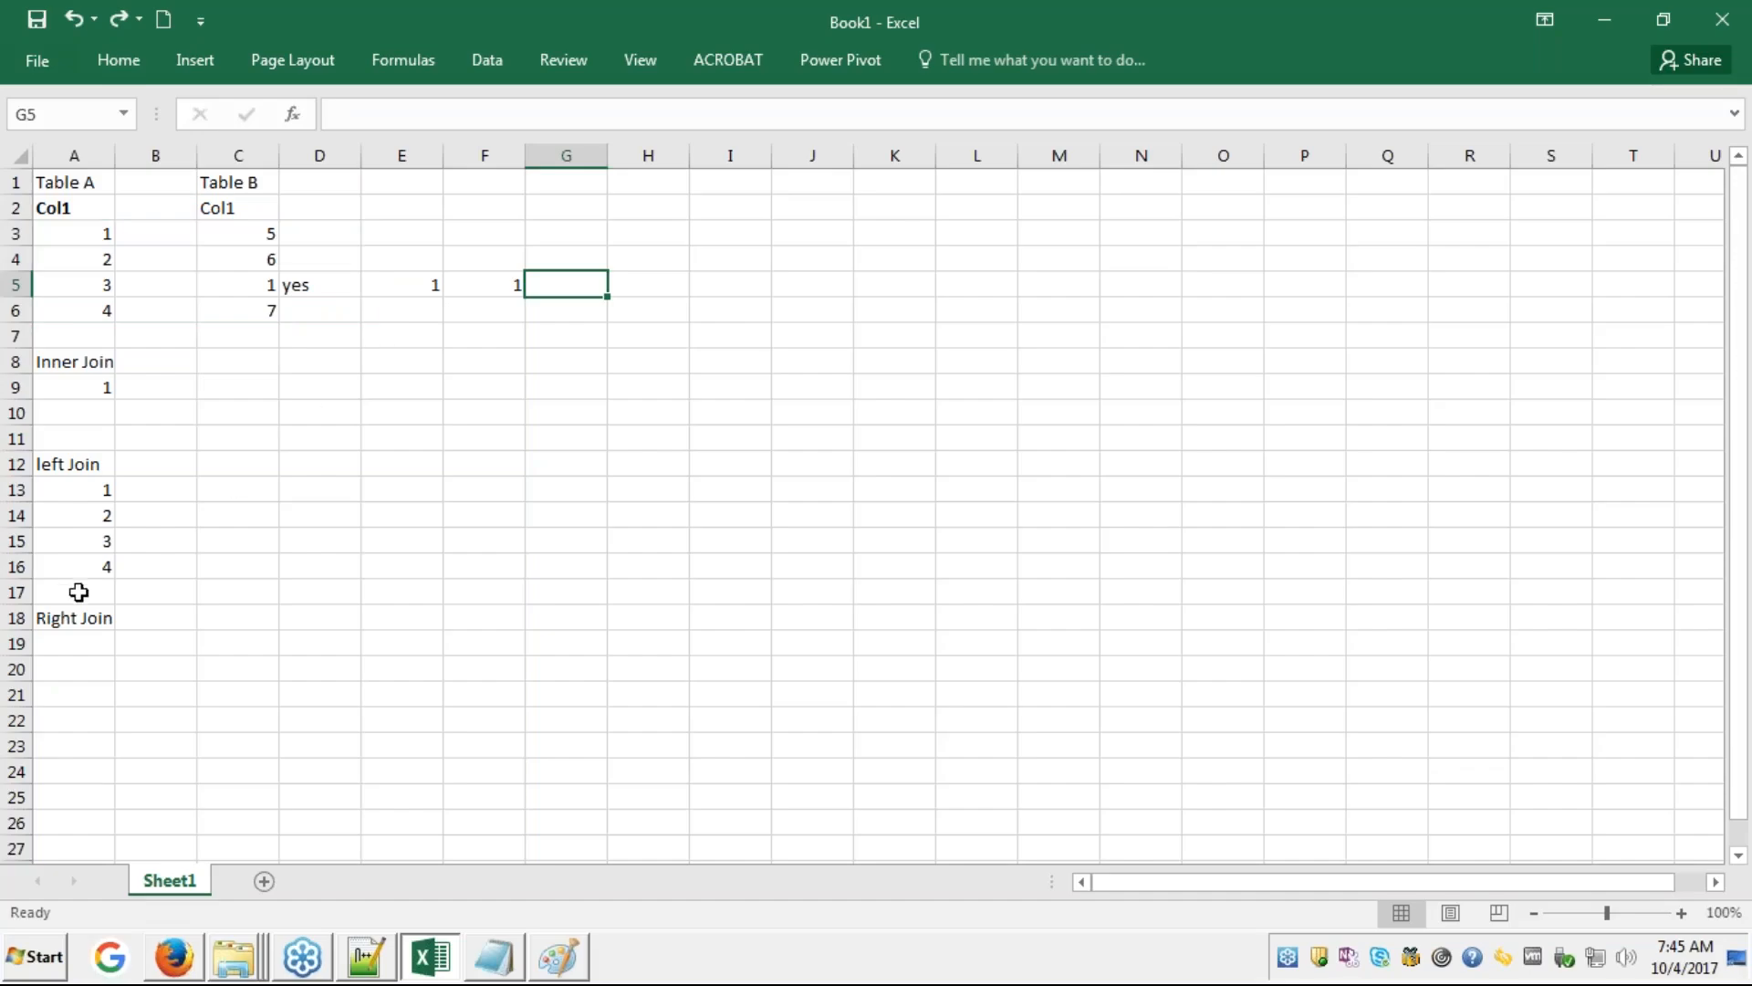
- Enter the right join result values 5, 6, 1 and 7 in cells A19 to A22
click(78, 620)
key(Down)
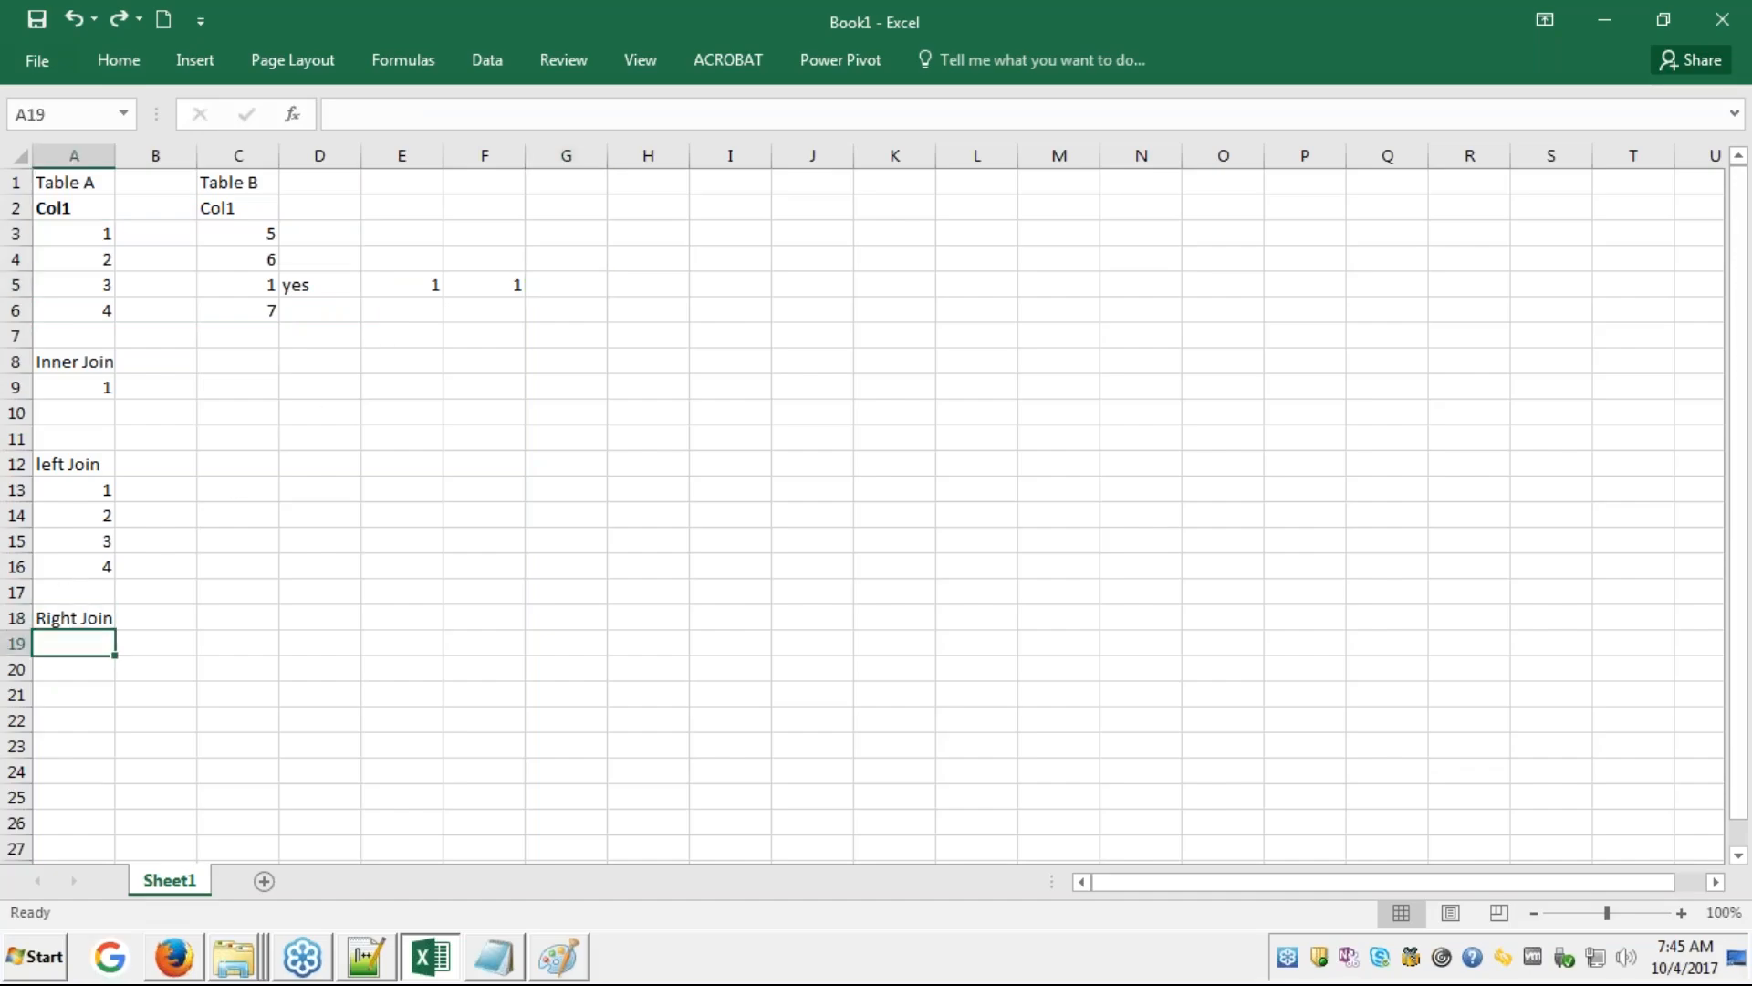
text(5)
key(Return)
text(6)
key(Return)
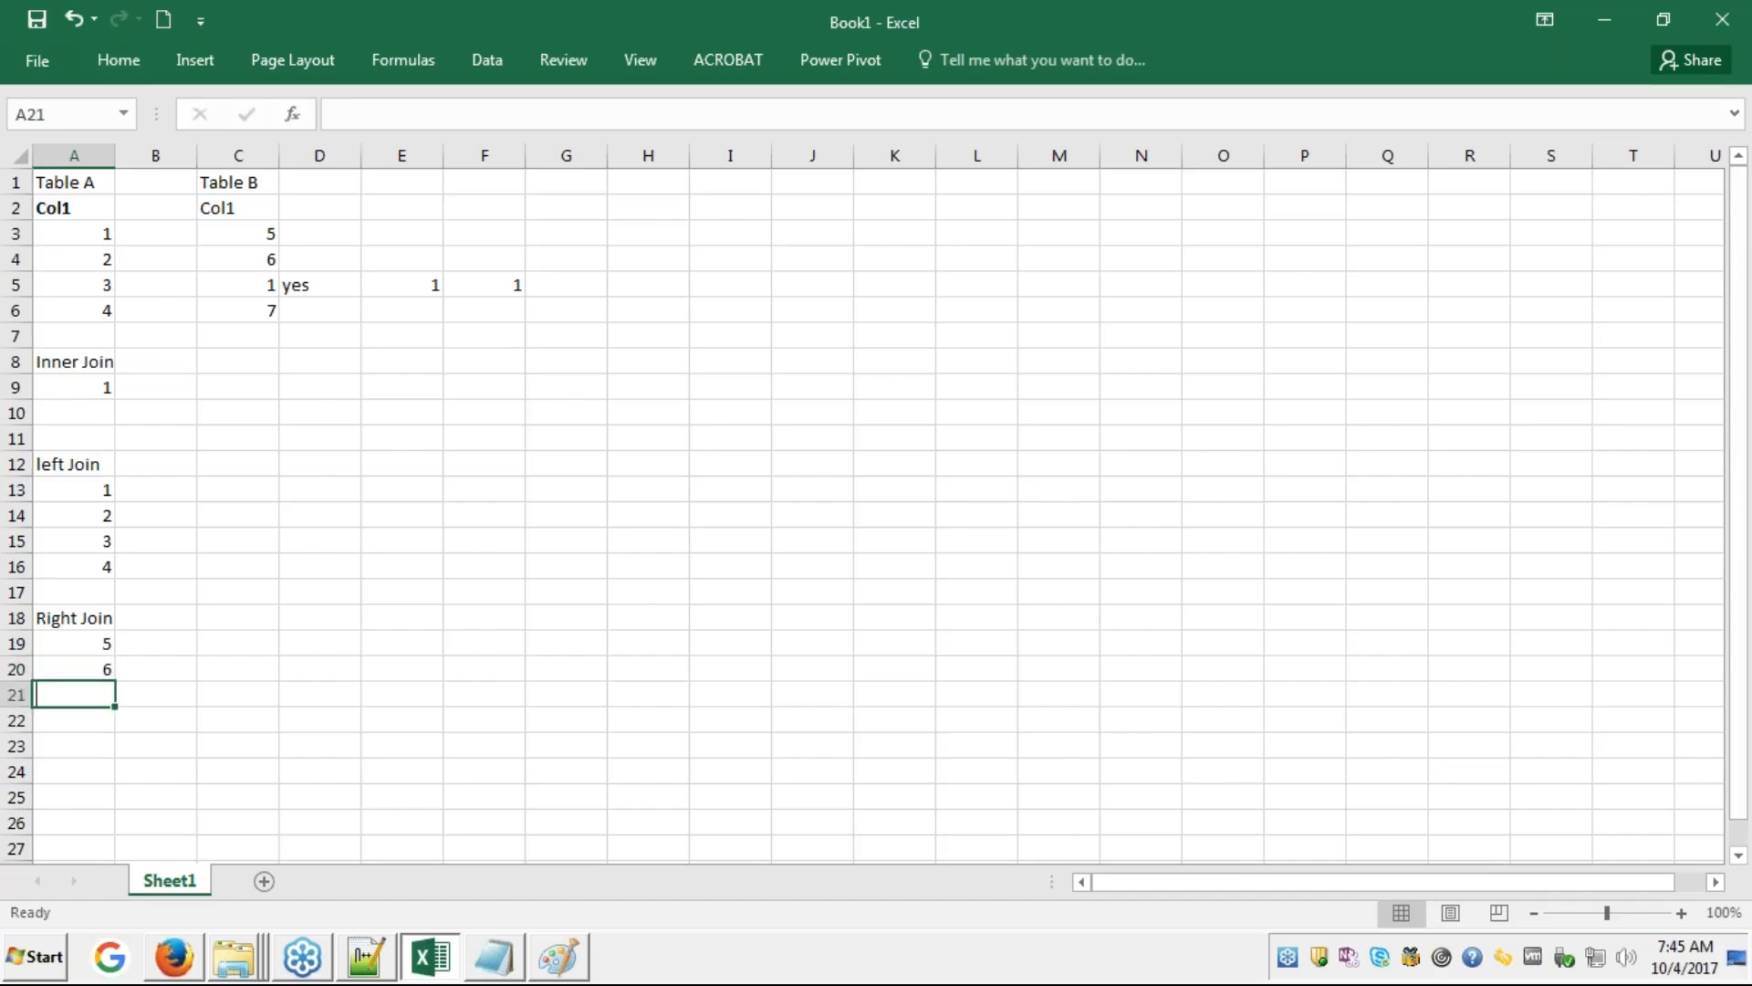
text(1)
key(Return)
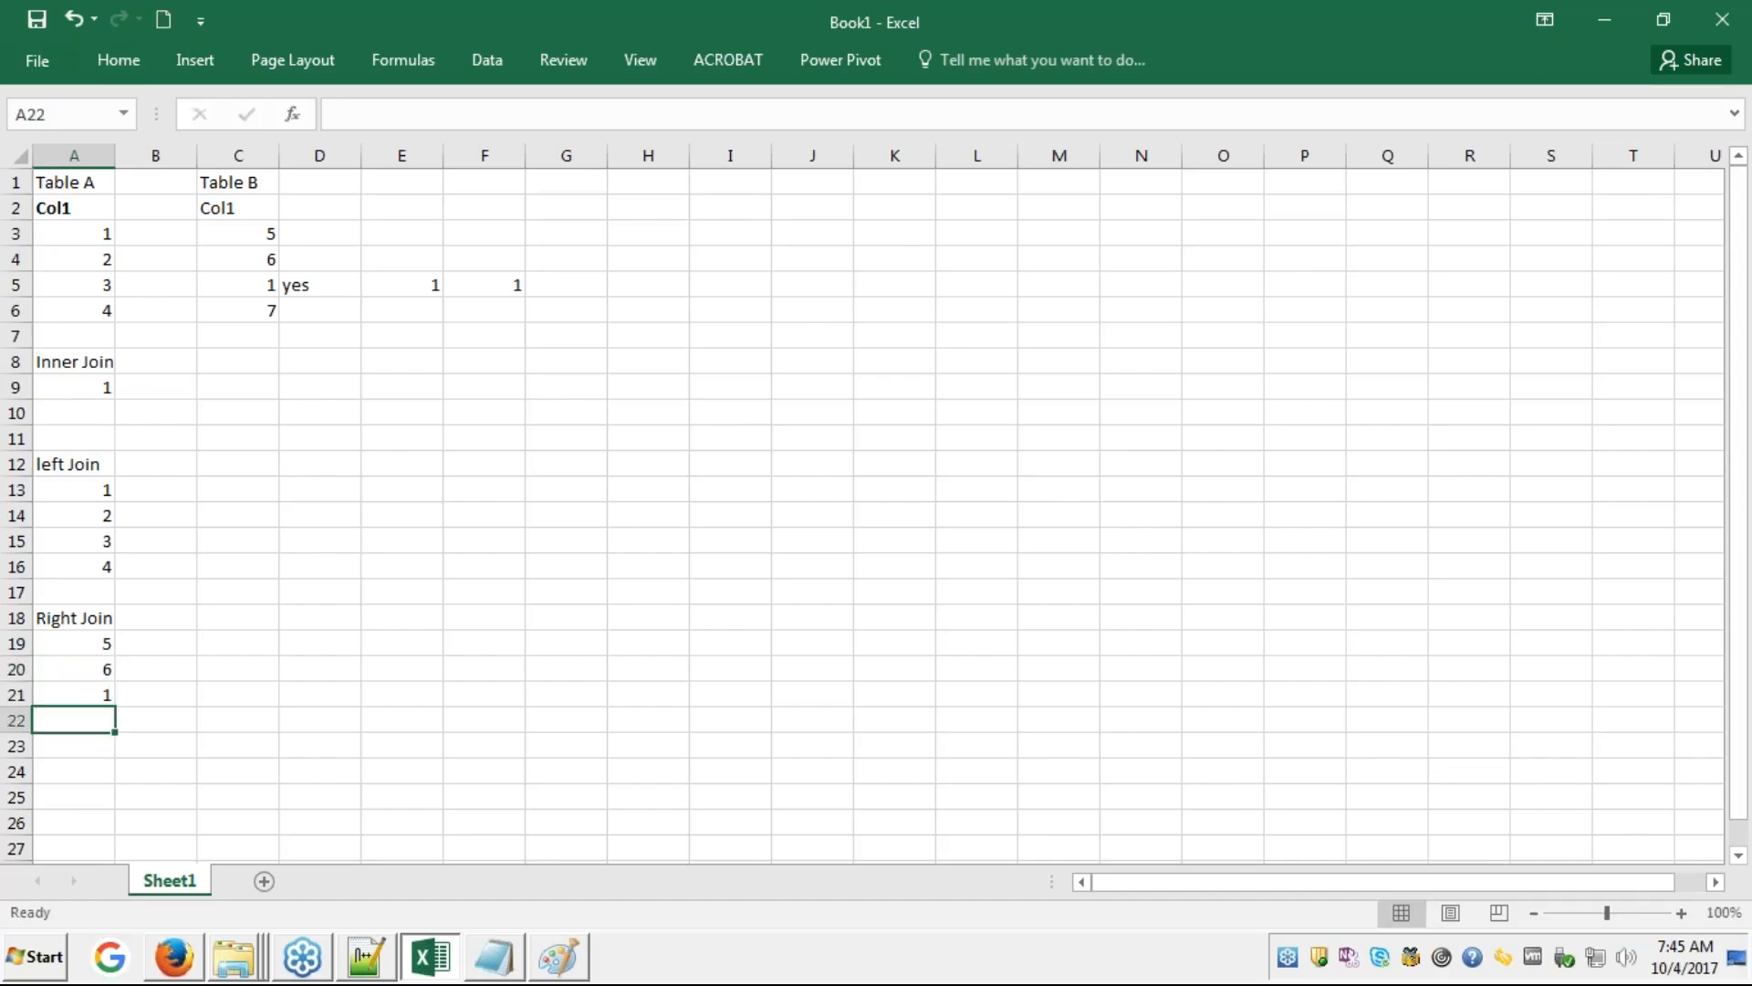
text(7)
key(Return)
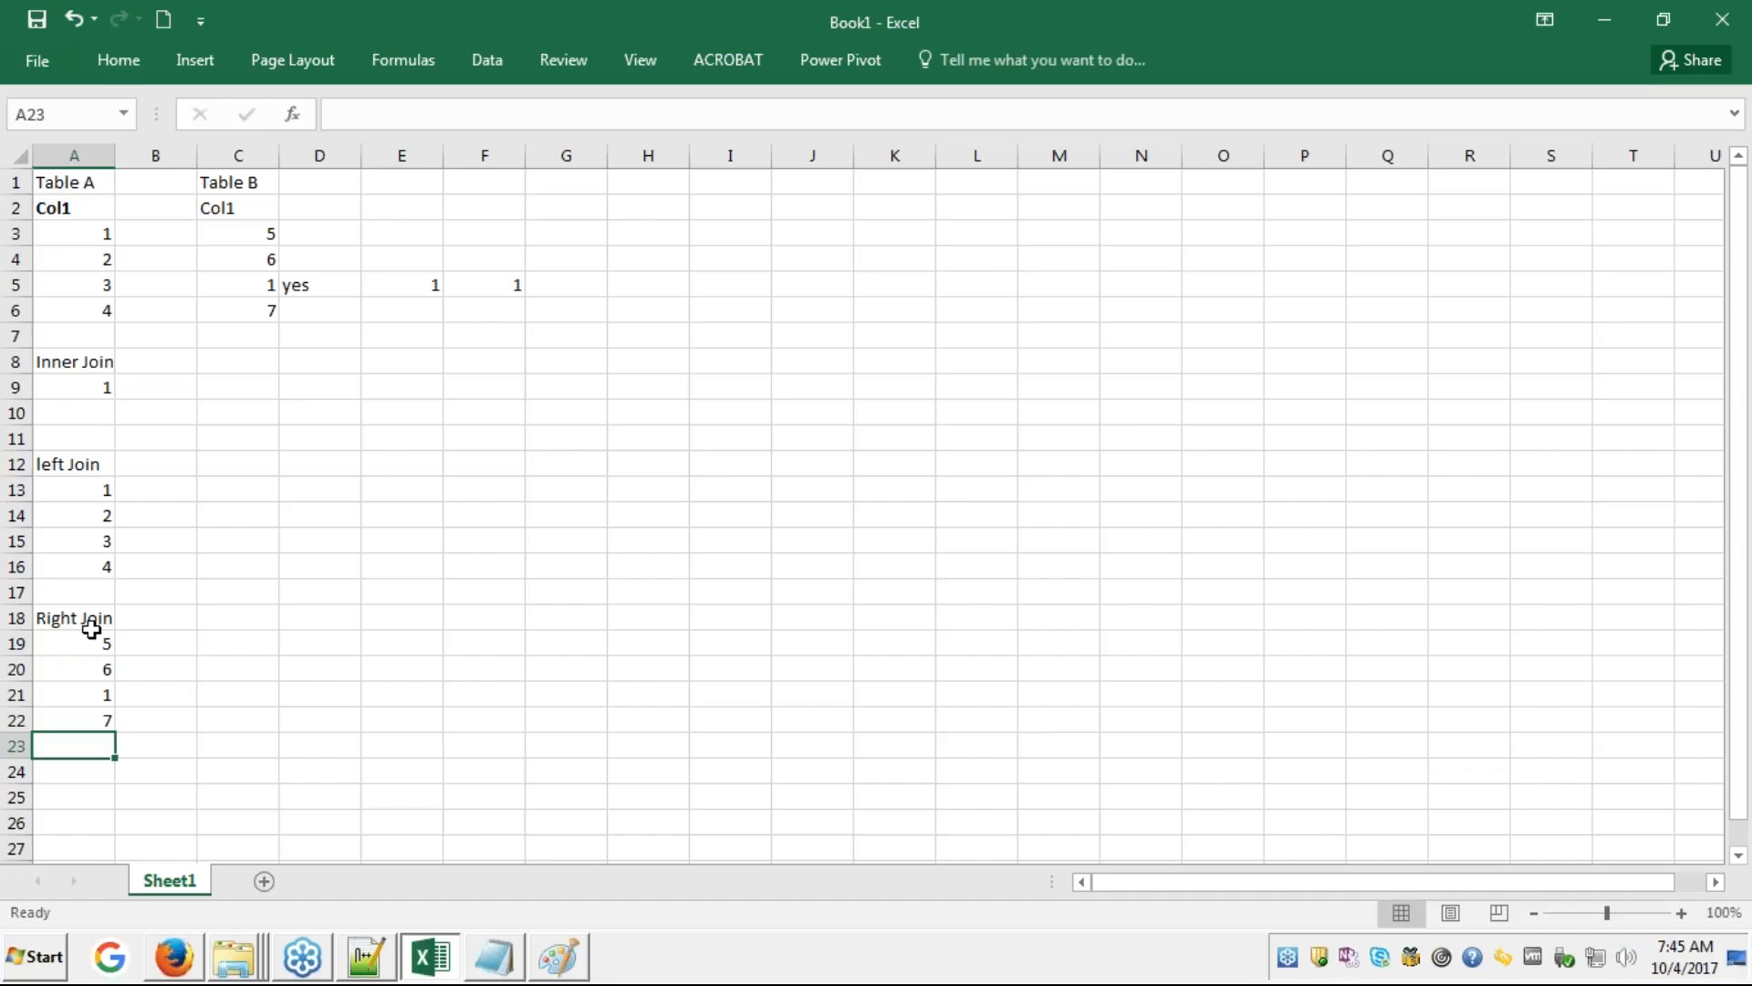
- Add a duplicate value 1 to Table B in C7 and to the right join result in A23
click(104, 694)
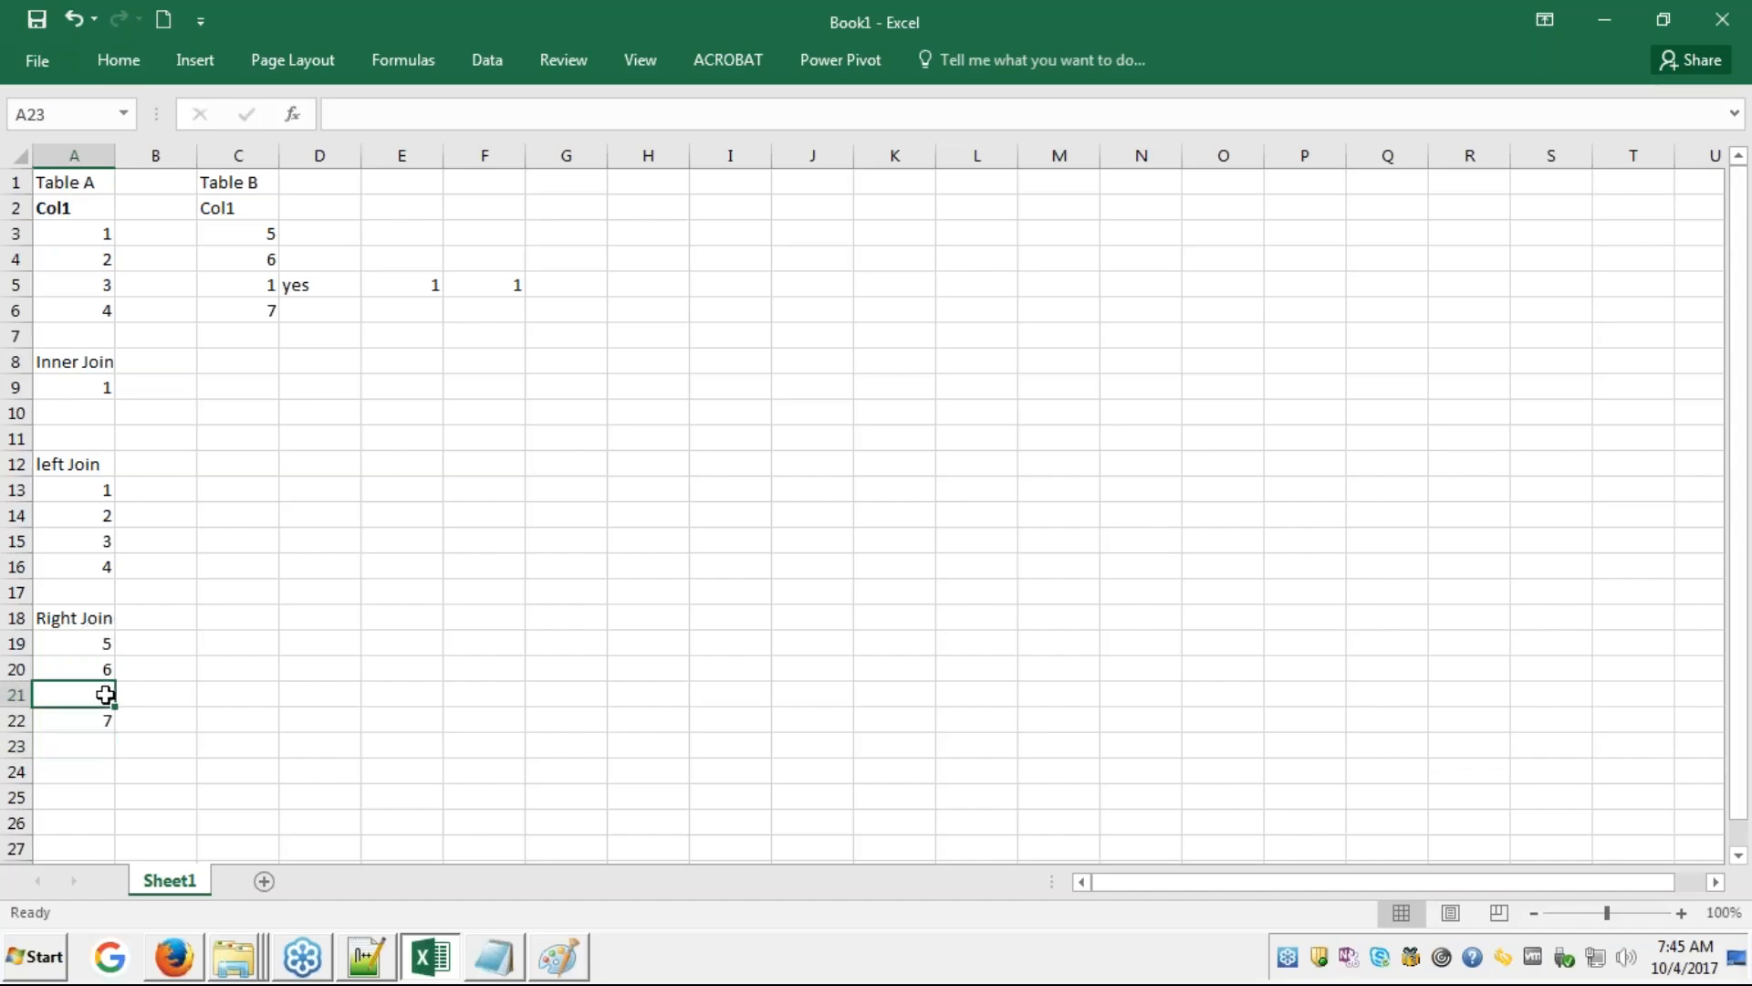
click(95, 332)
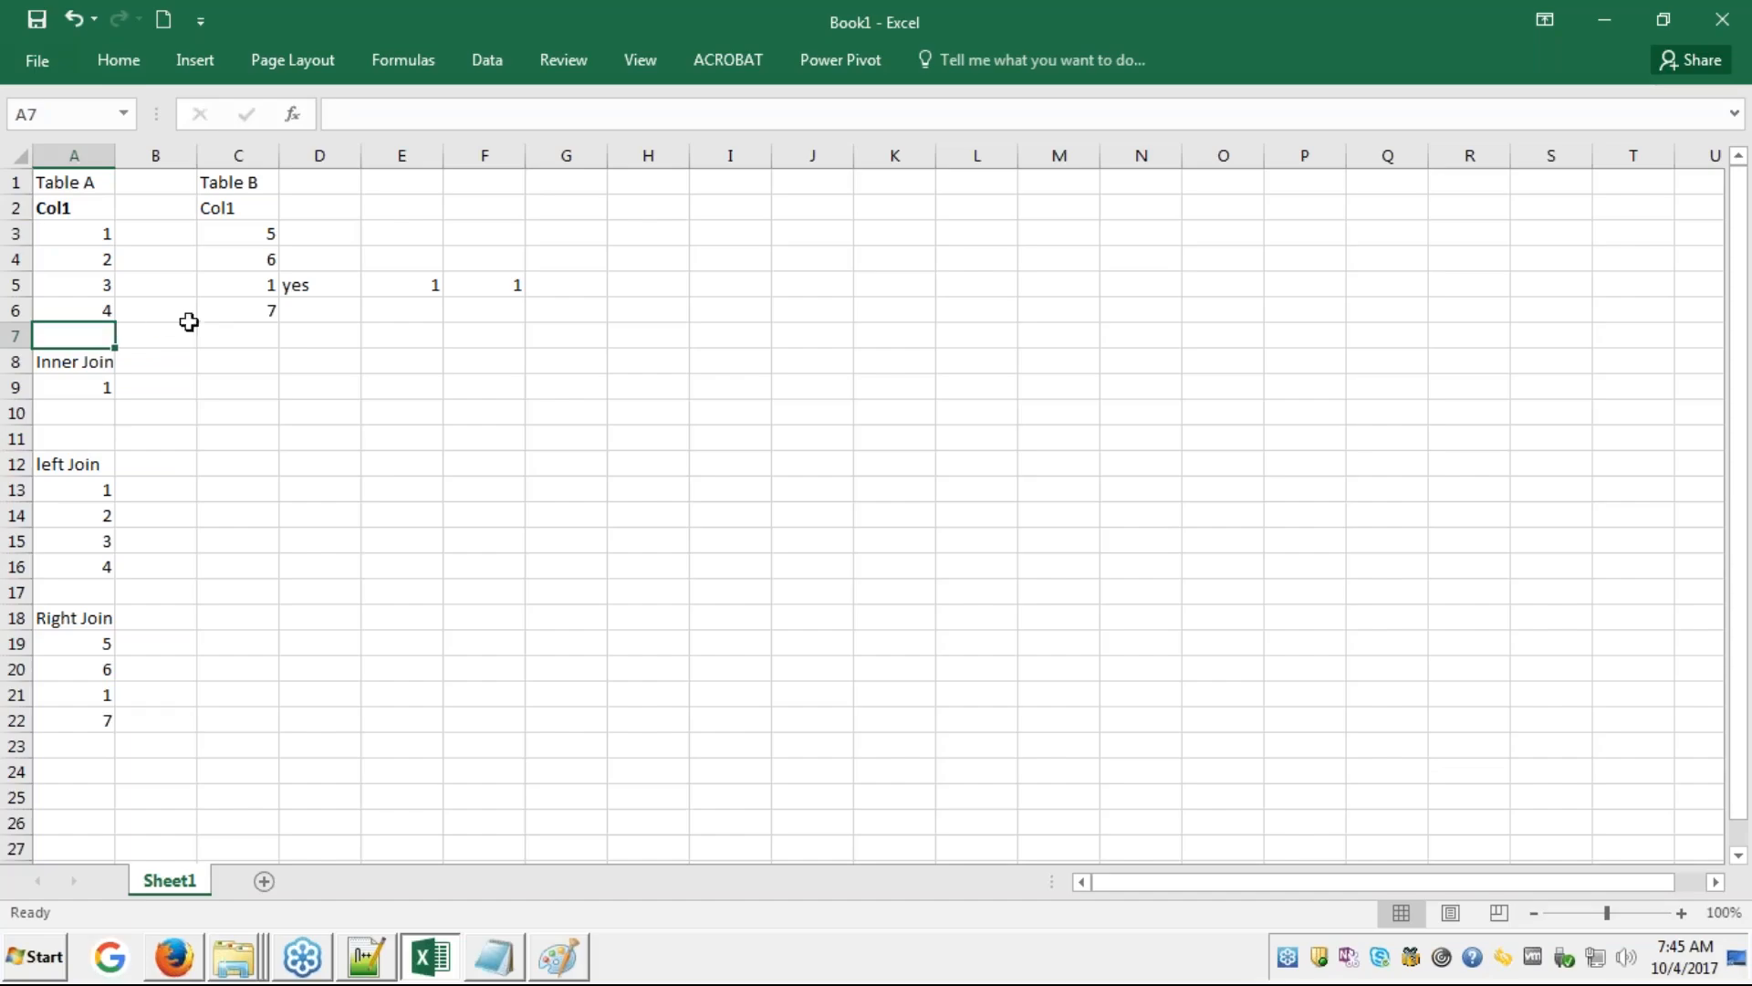
click(273, 330)
text(1)
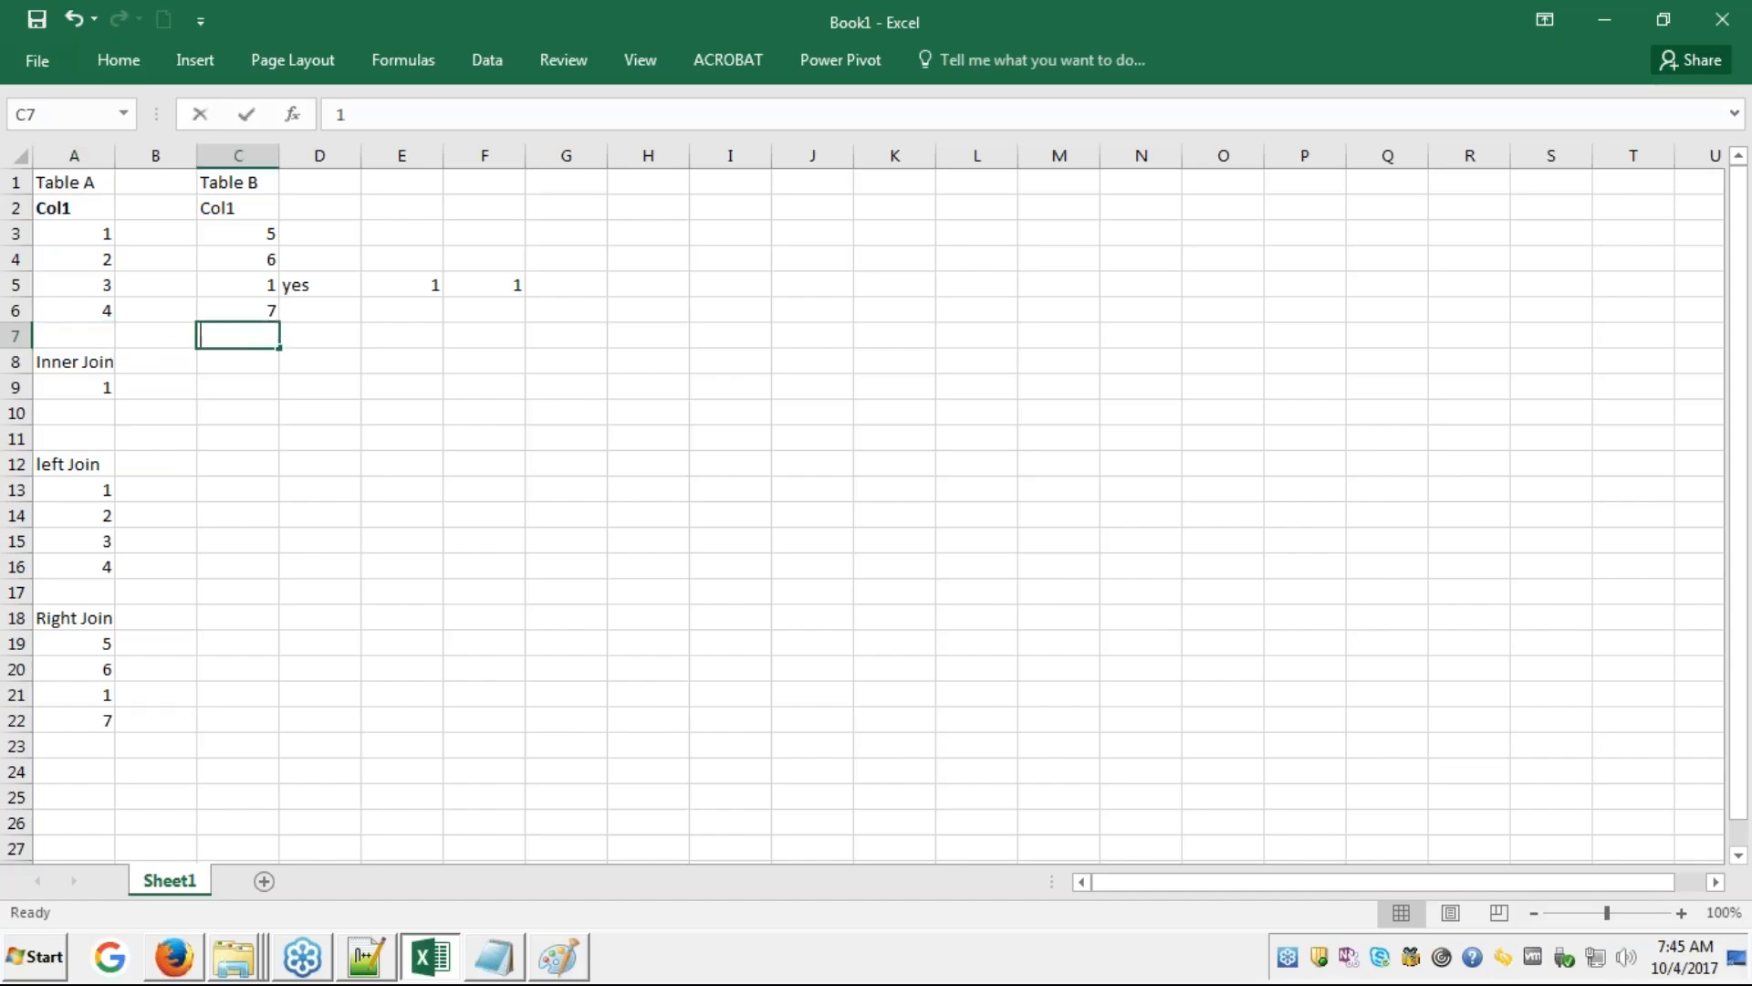
click(73, 737)
text(1)
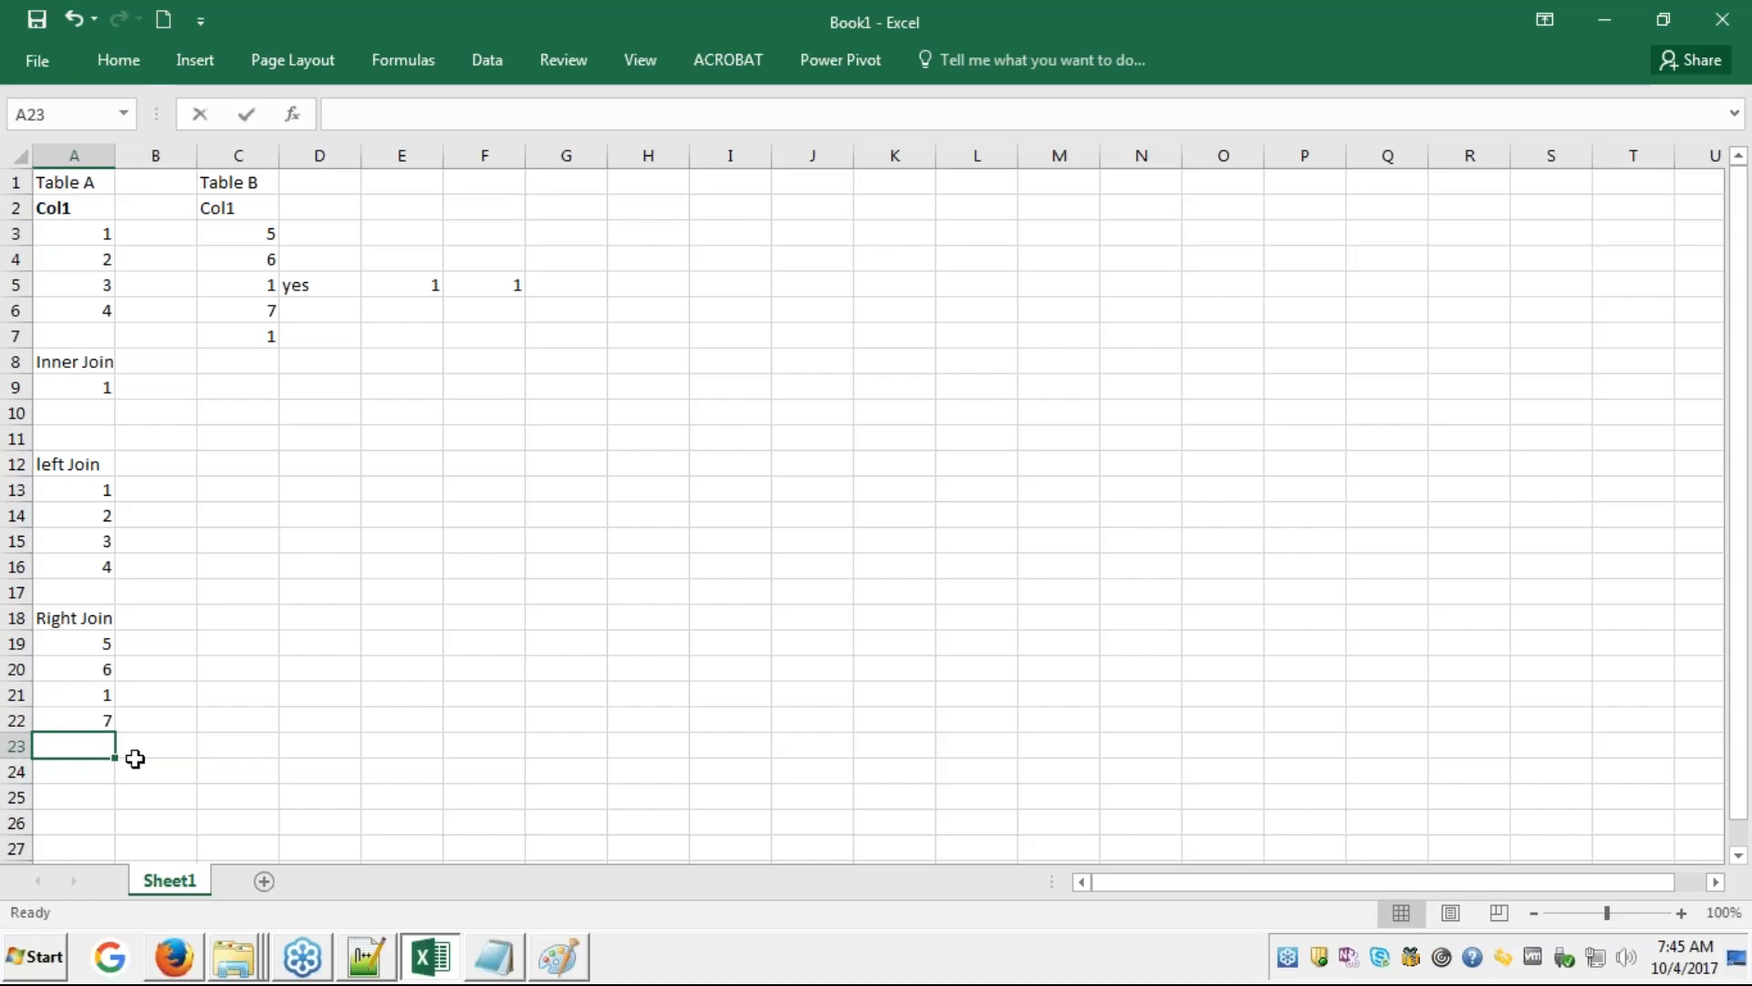
key(Return)
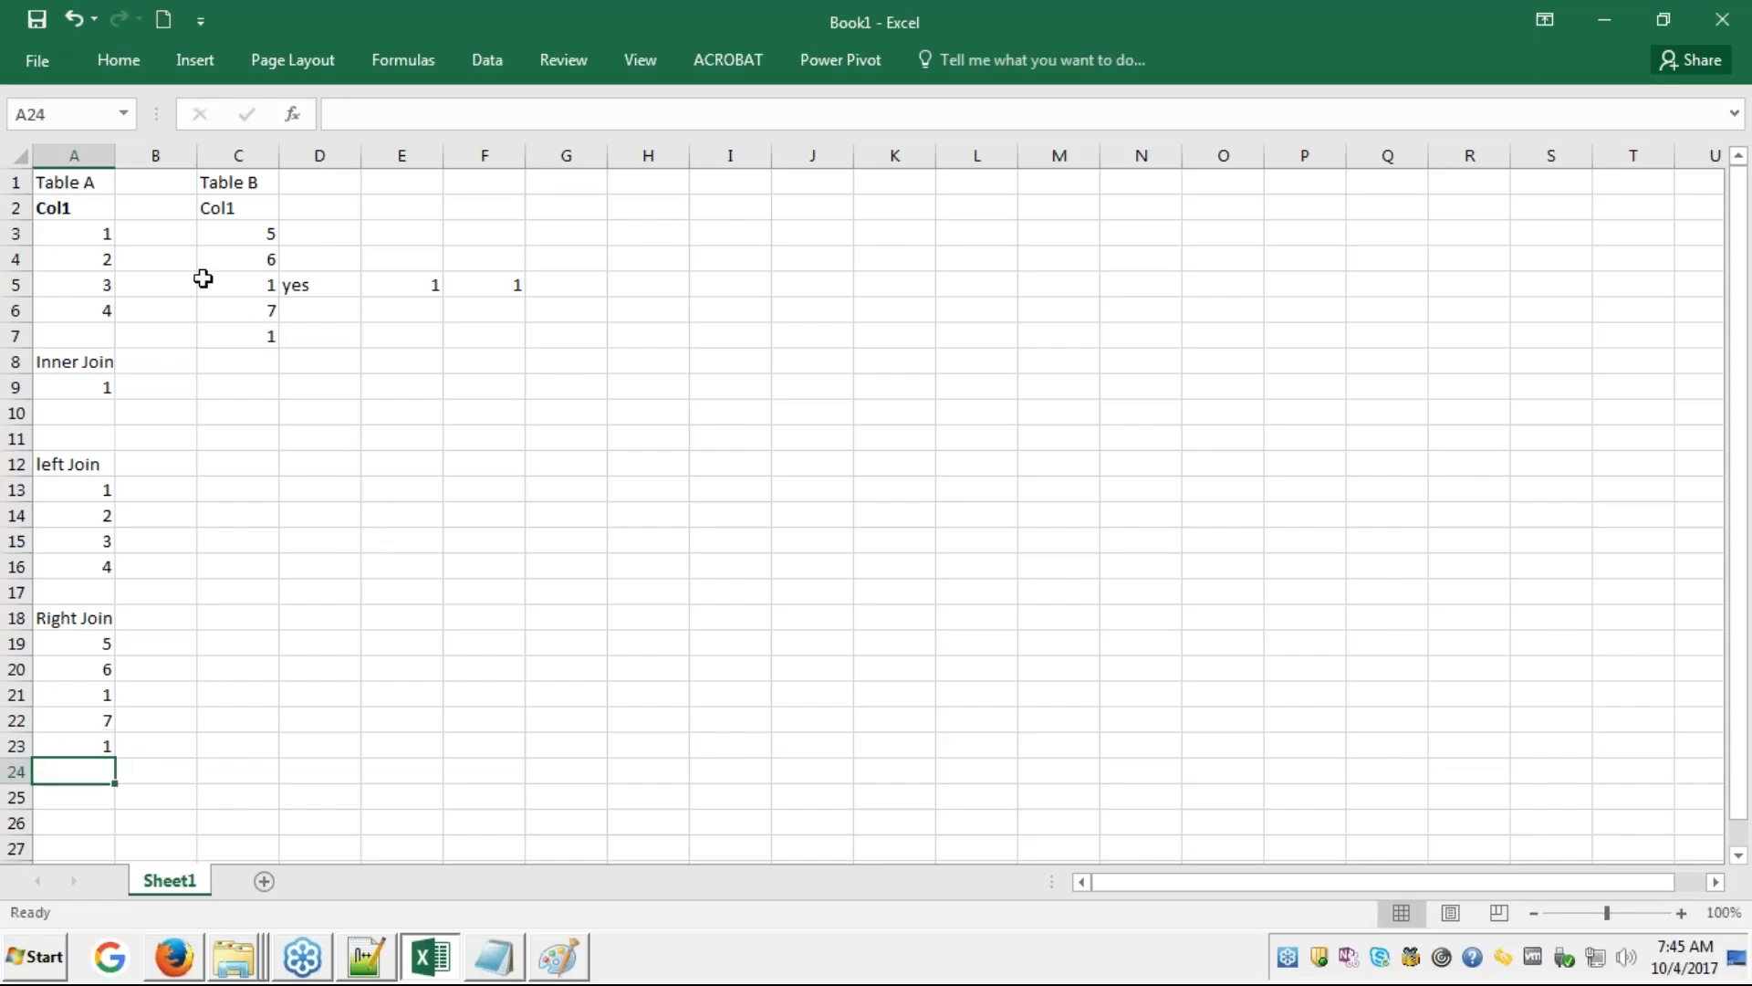
- Enter 2 in F5 and the formula =1*2 in G5 to multiply the matching row counts
click(511, 286)
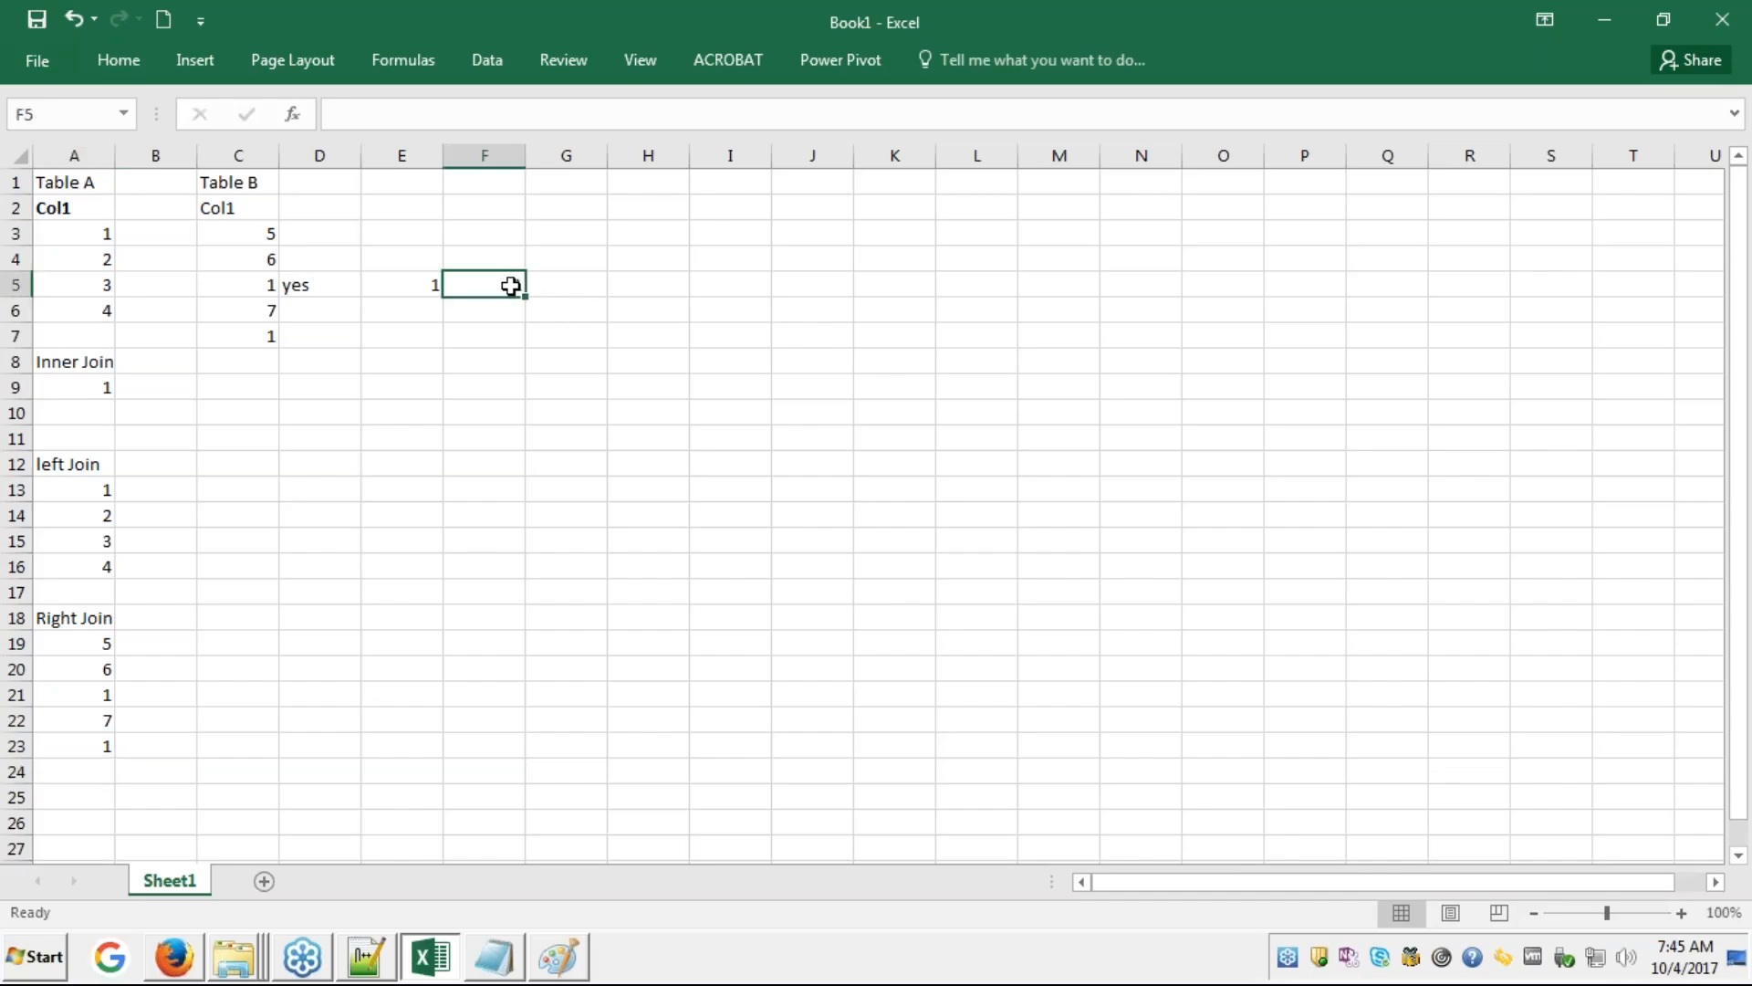
text(2)
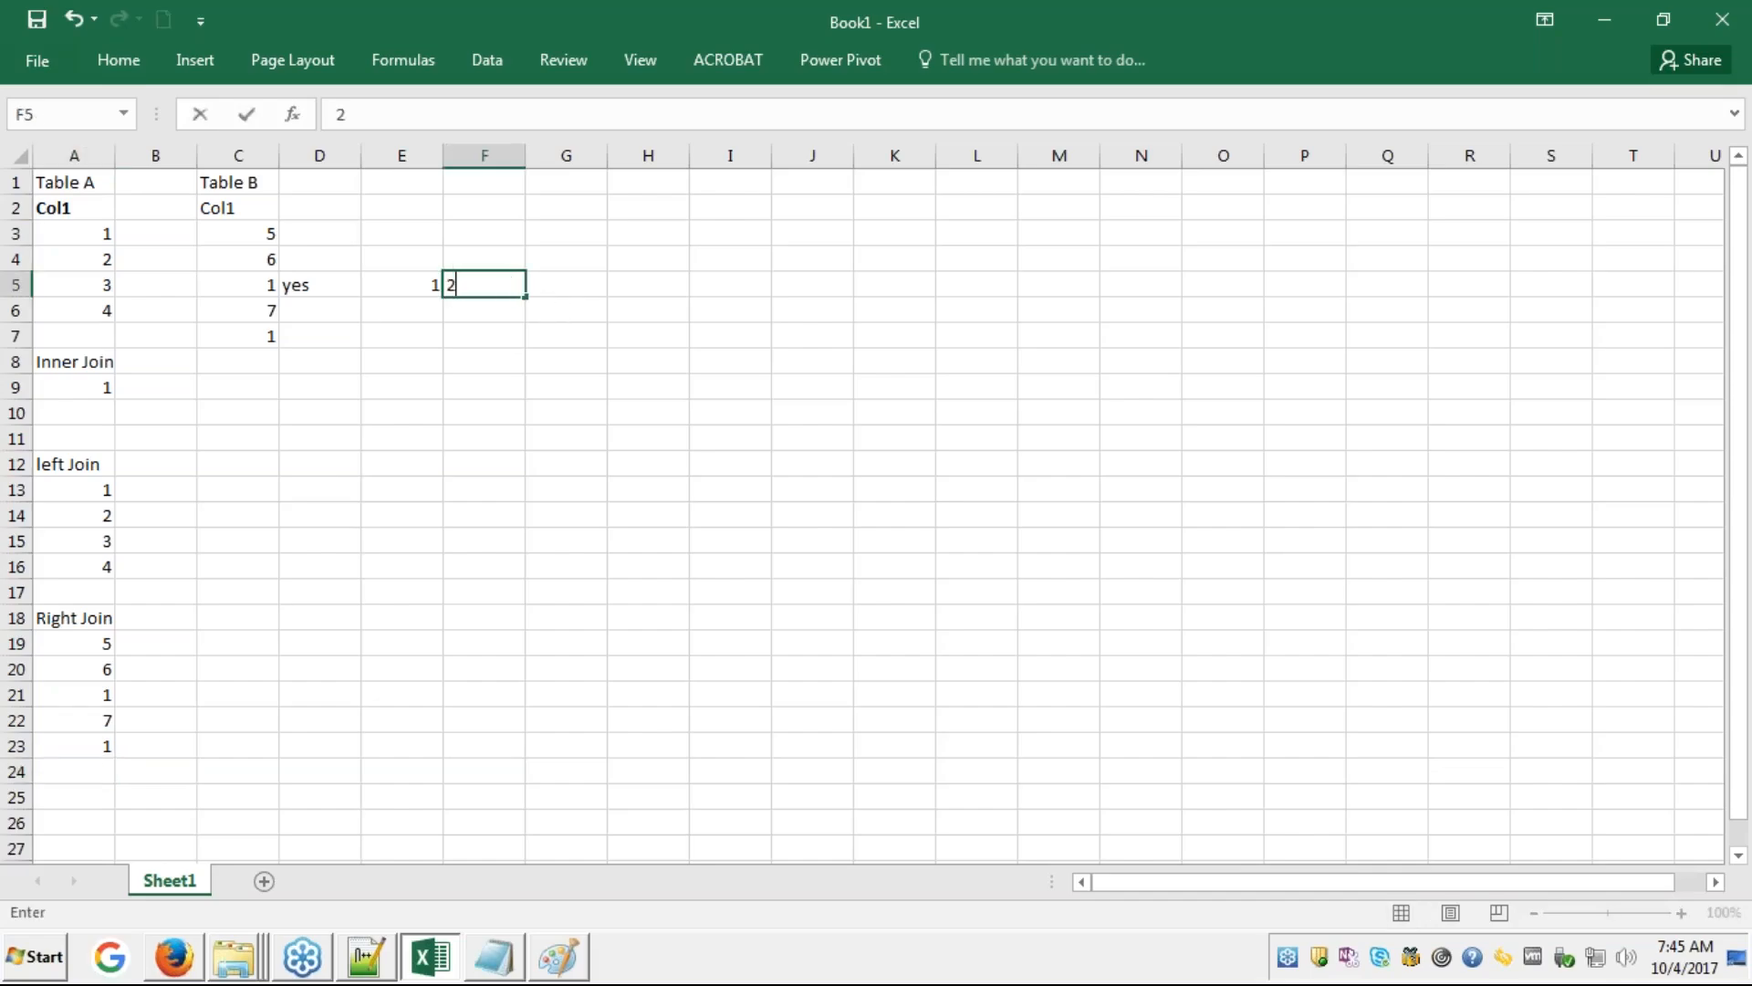
key(Tab)
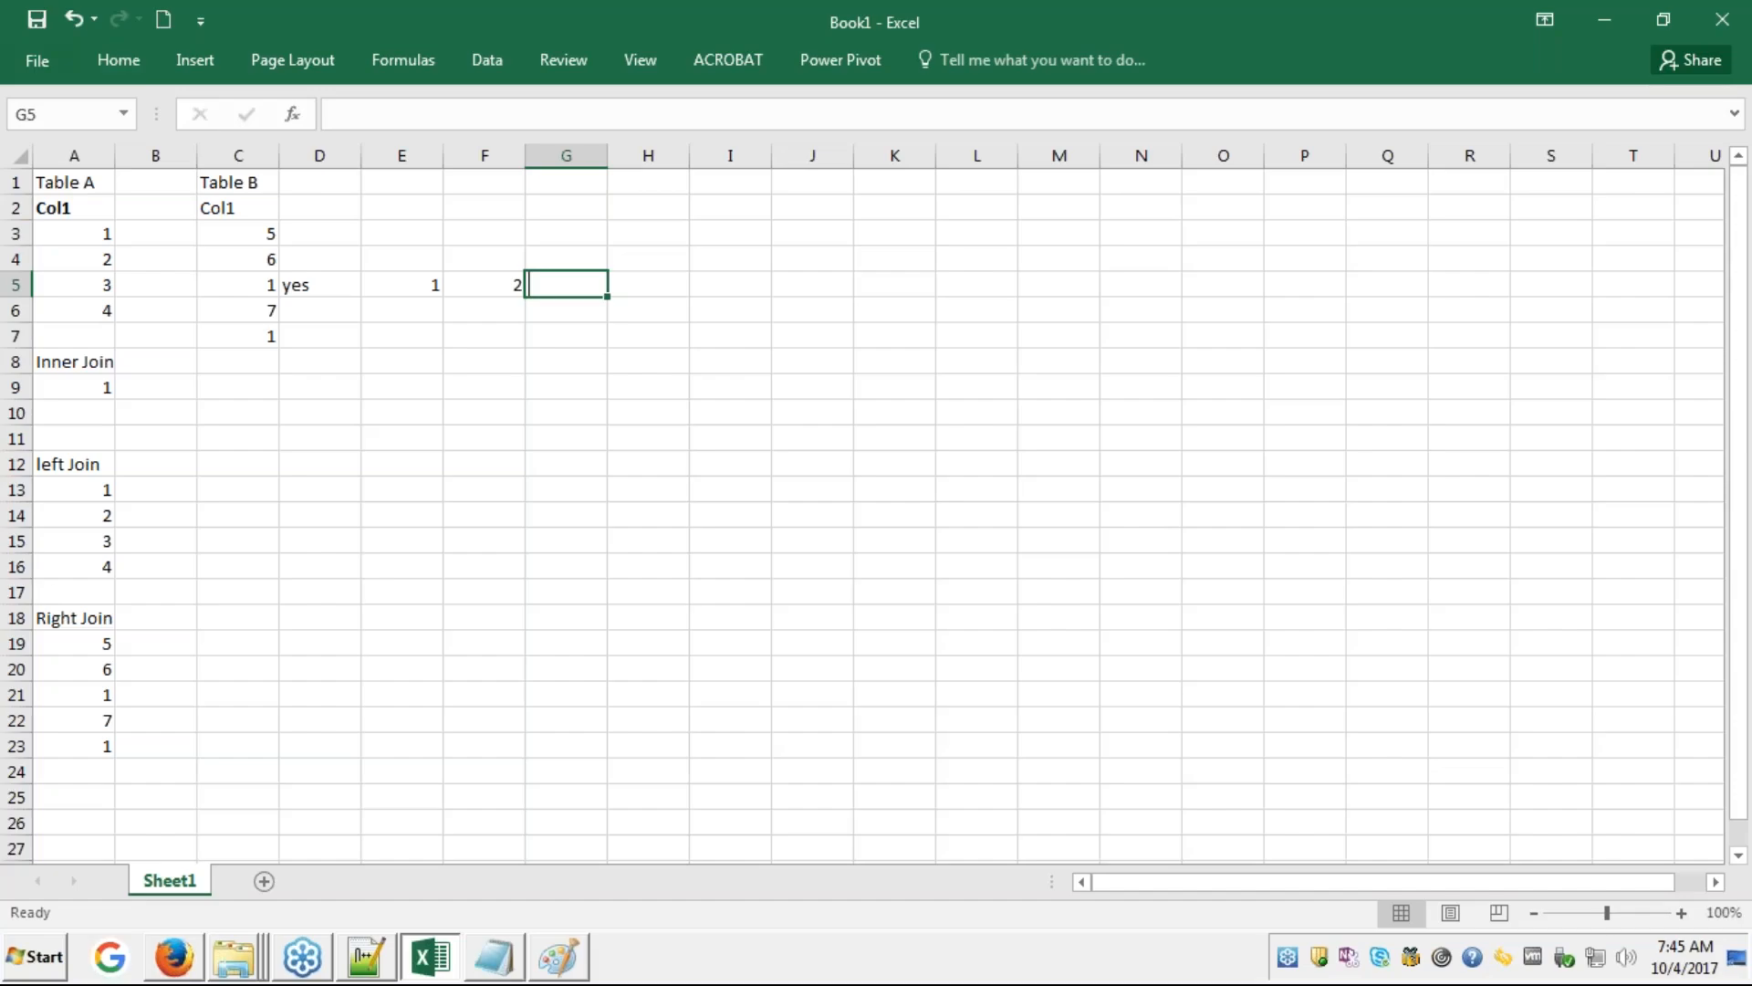
text(=1*2)
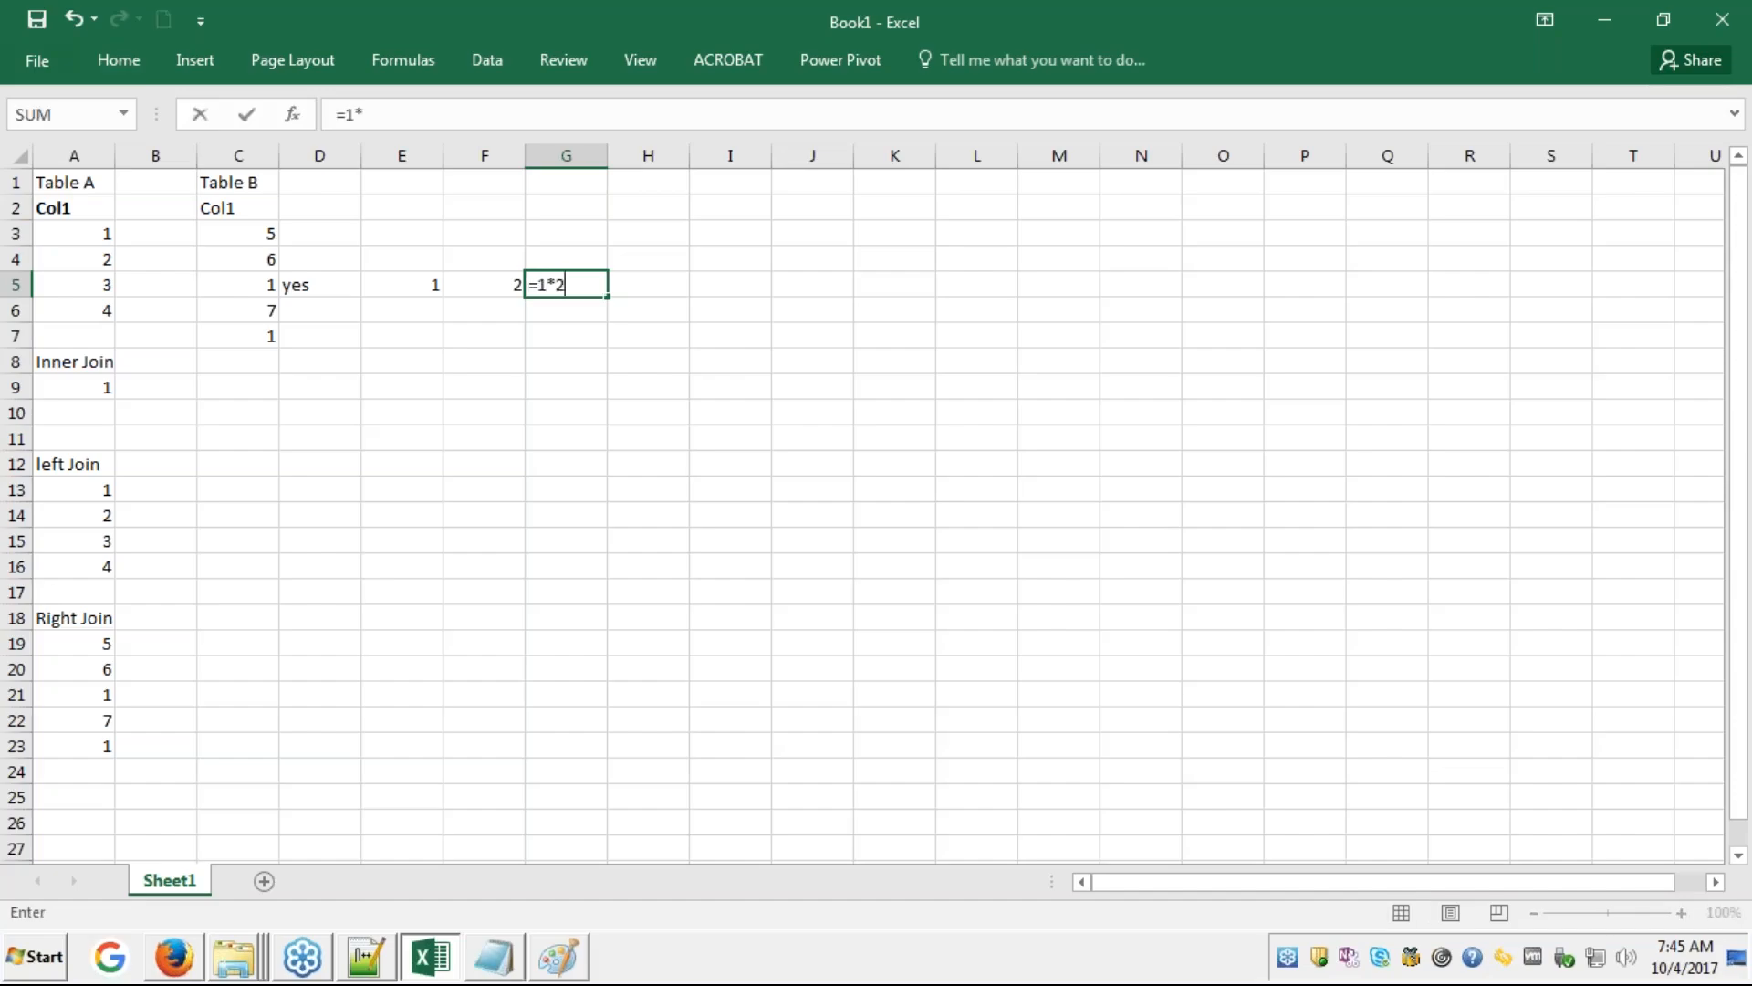
key(Return)
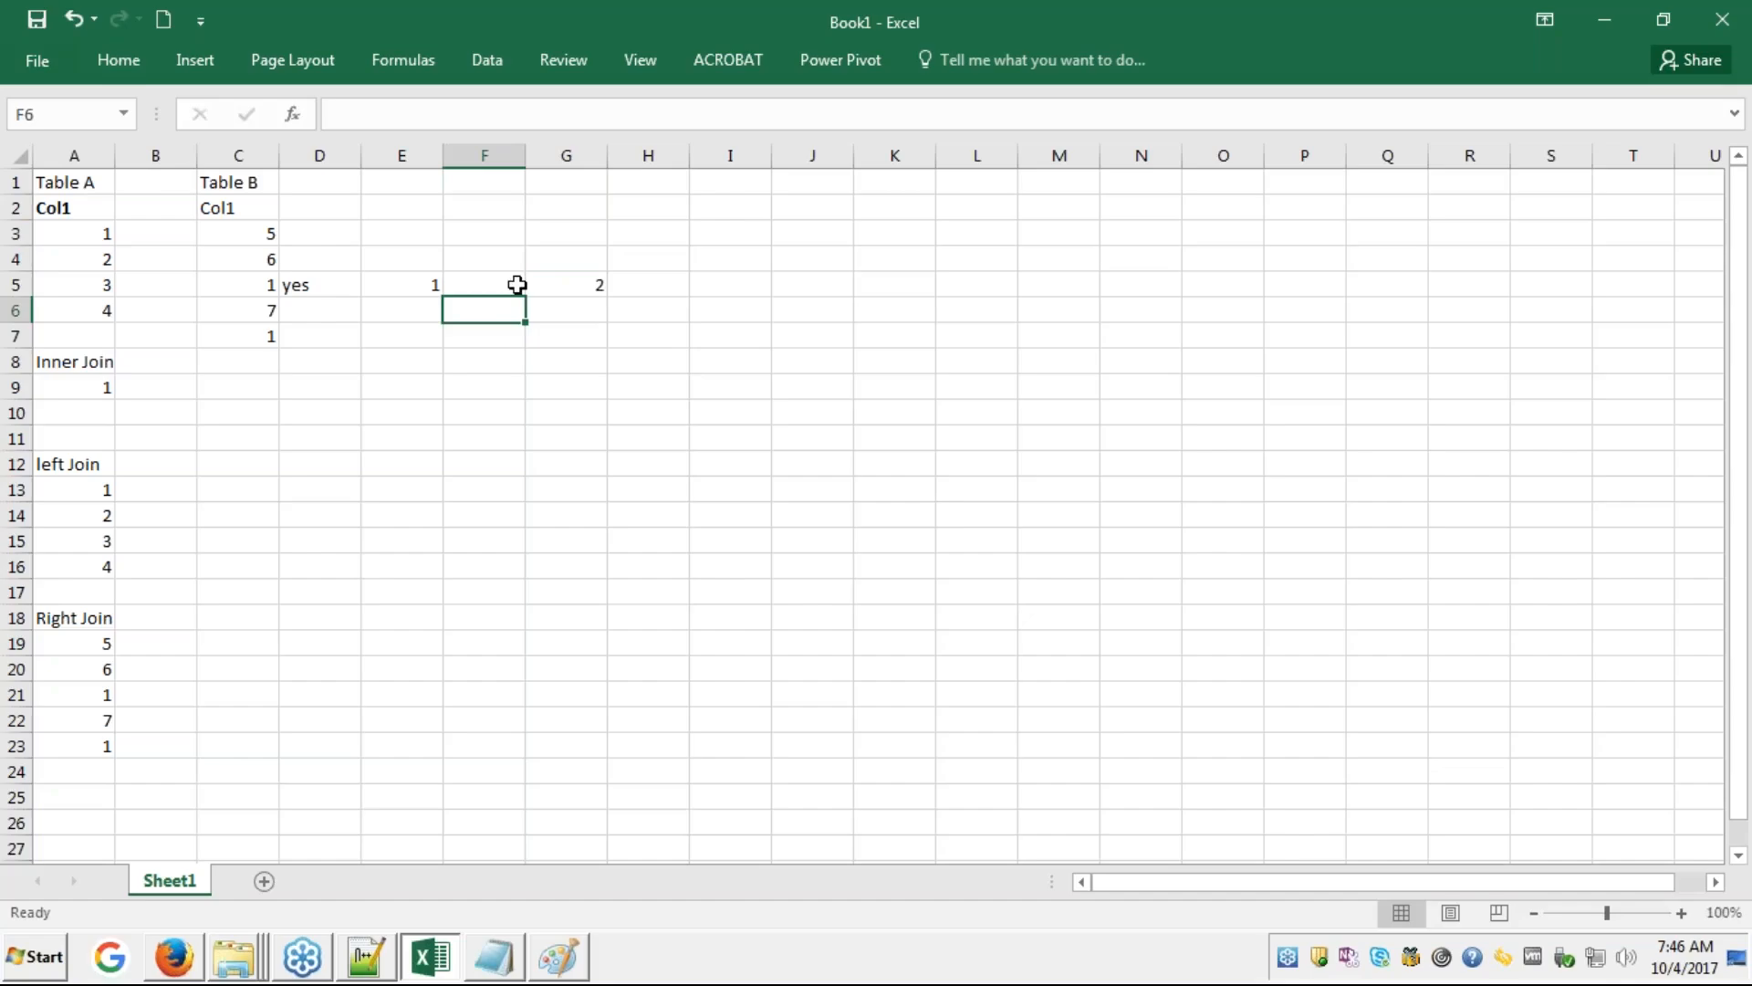
click(582, 283)
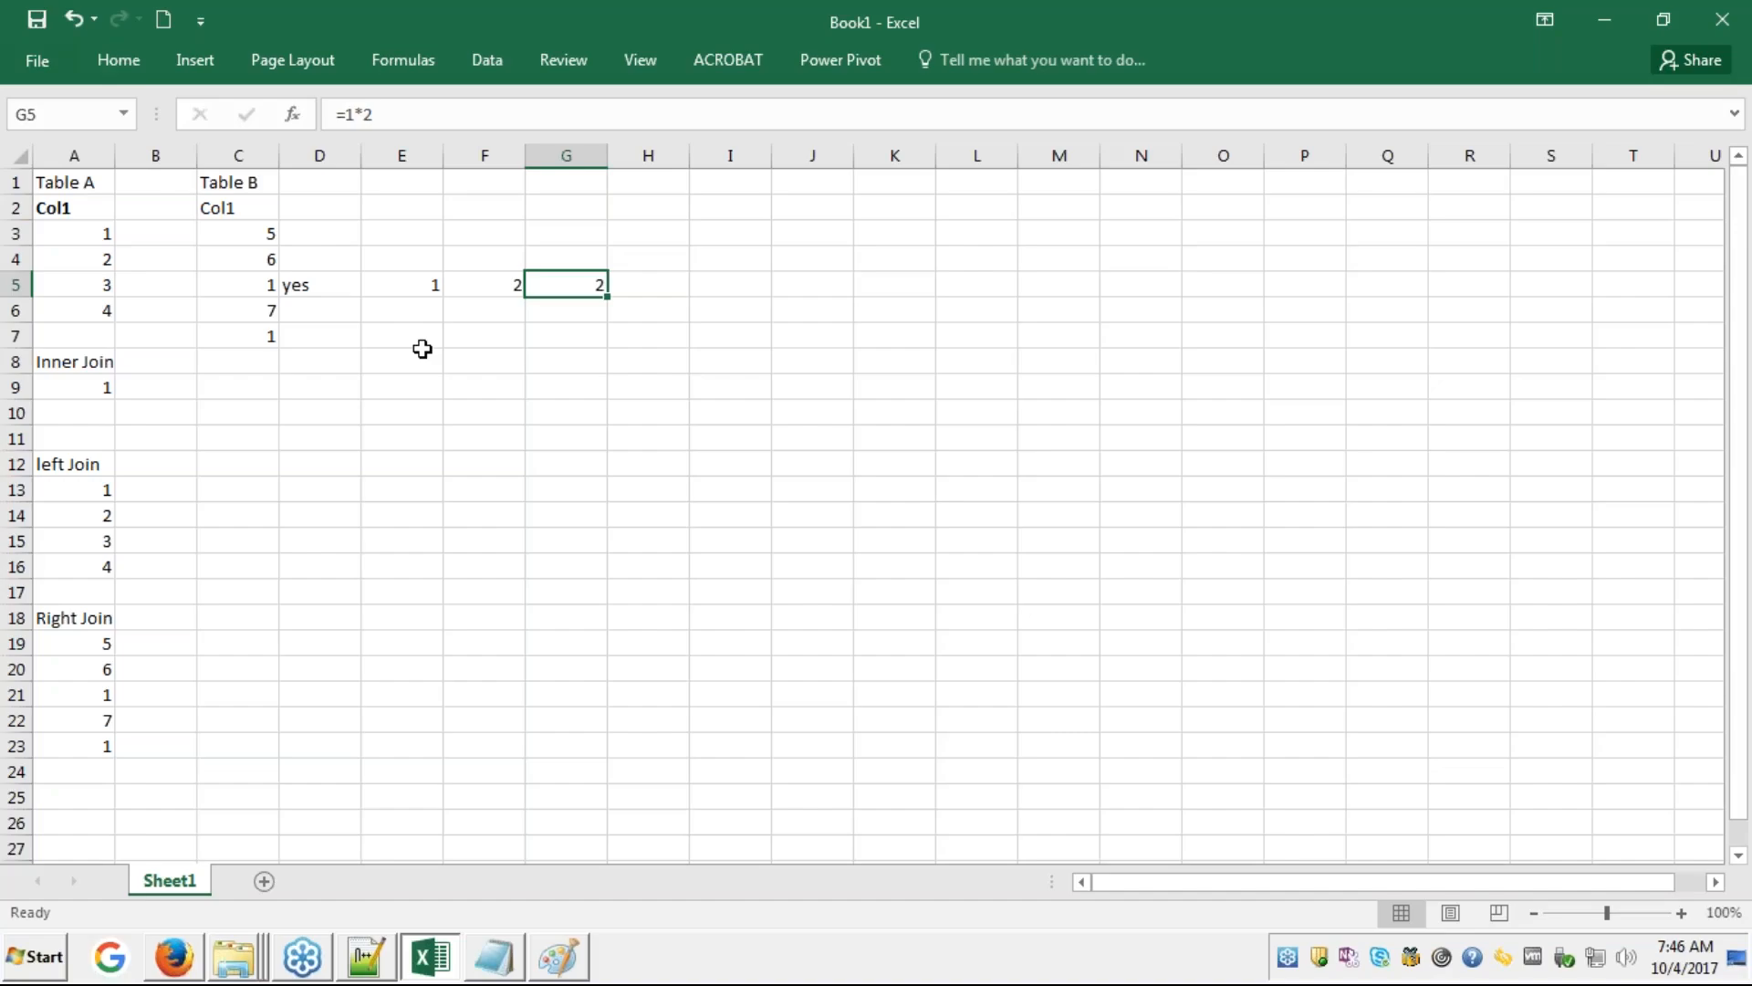
click(1733, 358)
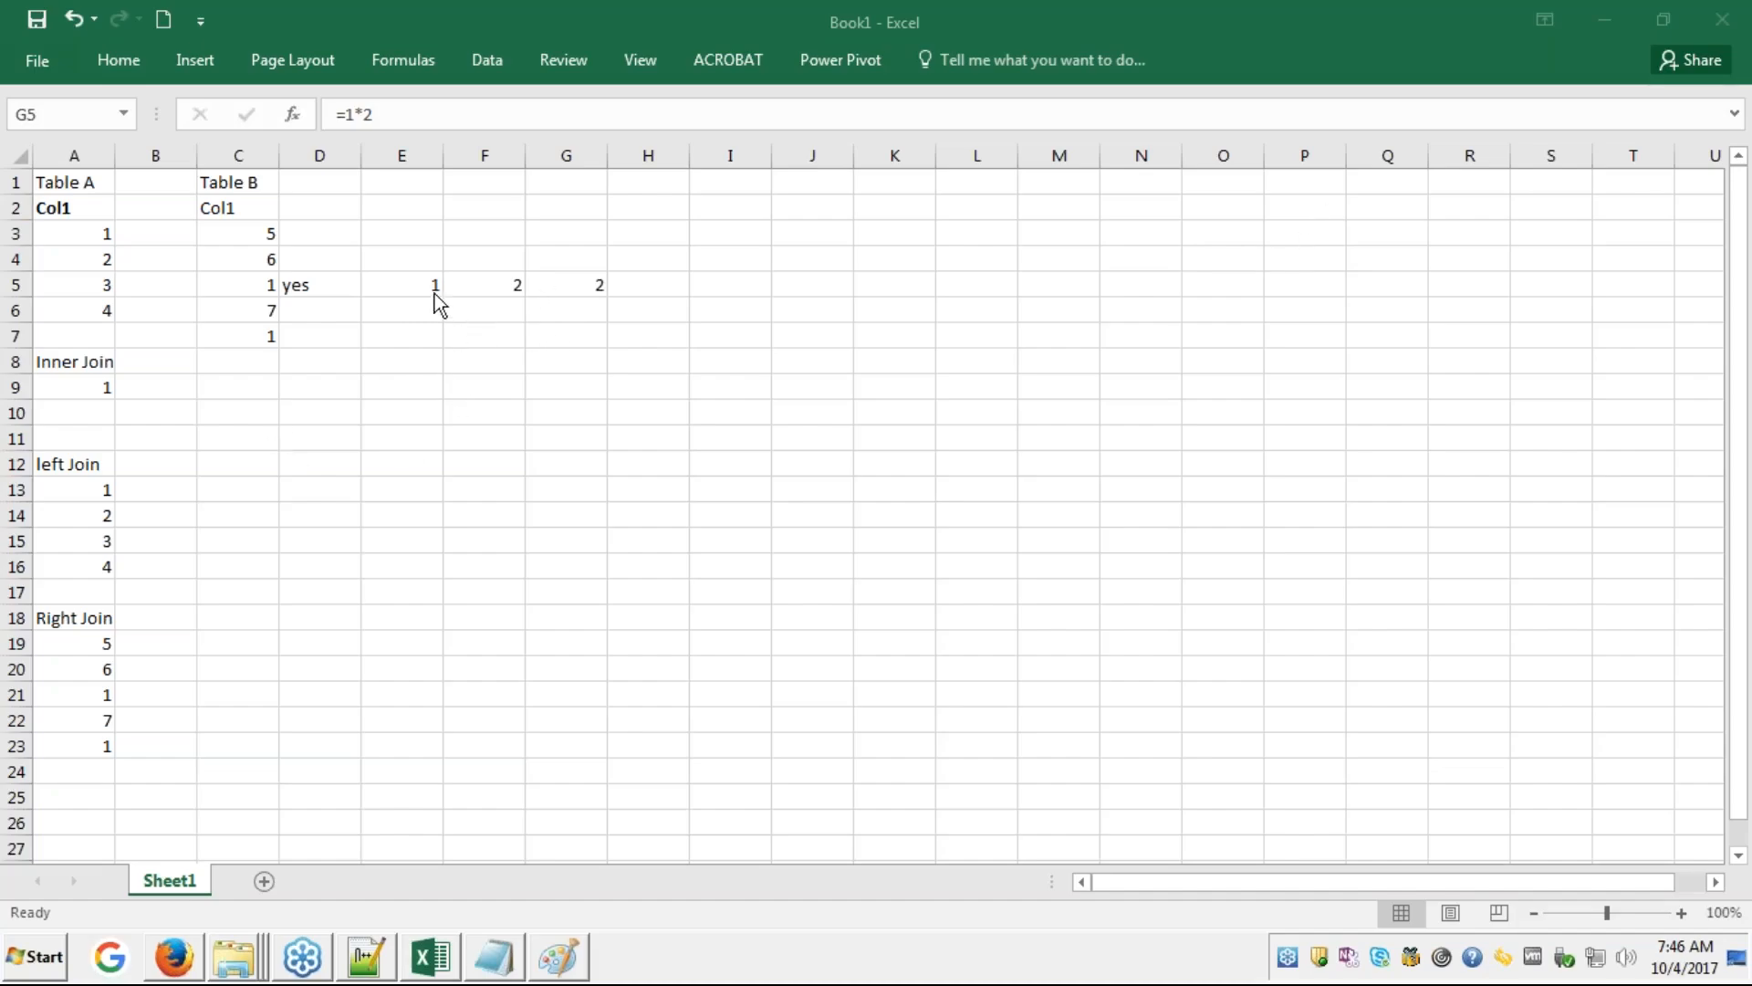
- Clear the match-count figures from cells E5 to G5 beside Table B
key(alt+Tab)
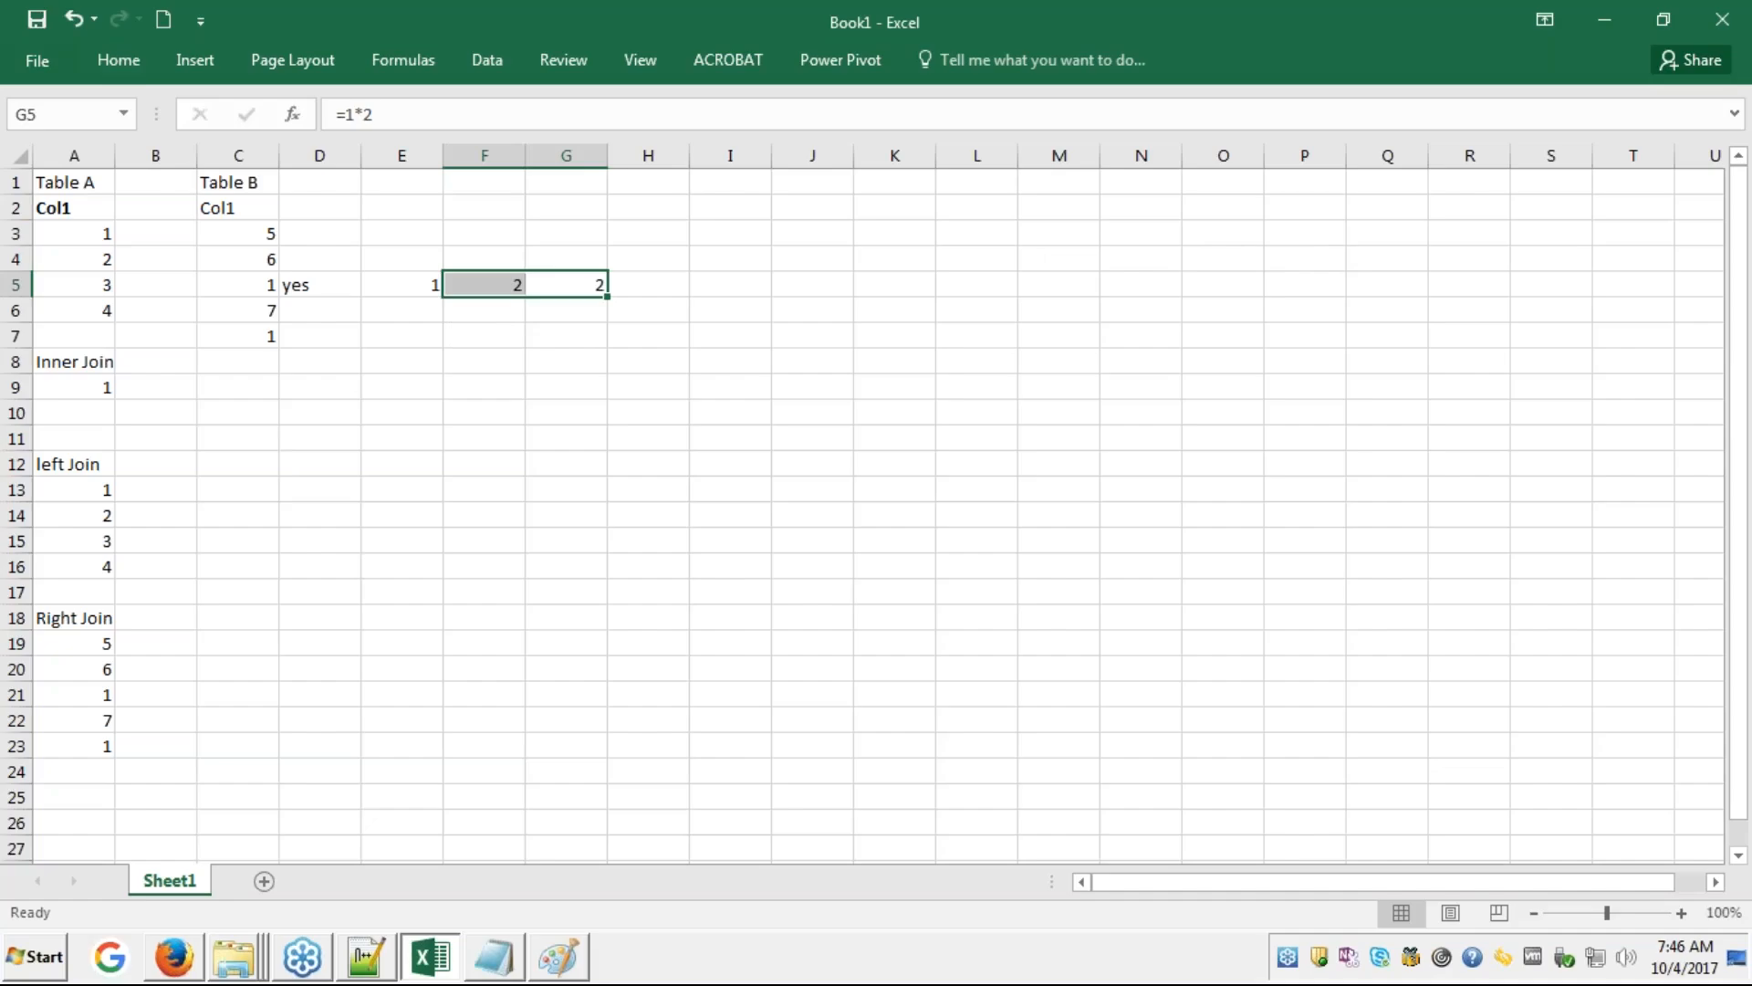
key(shift+Left)
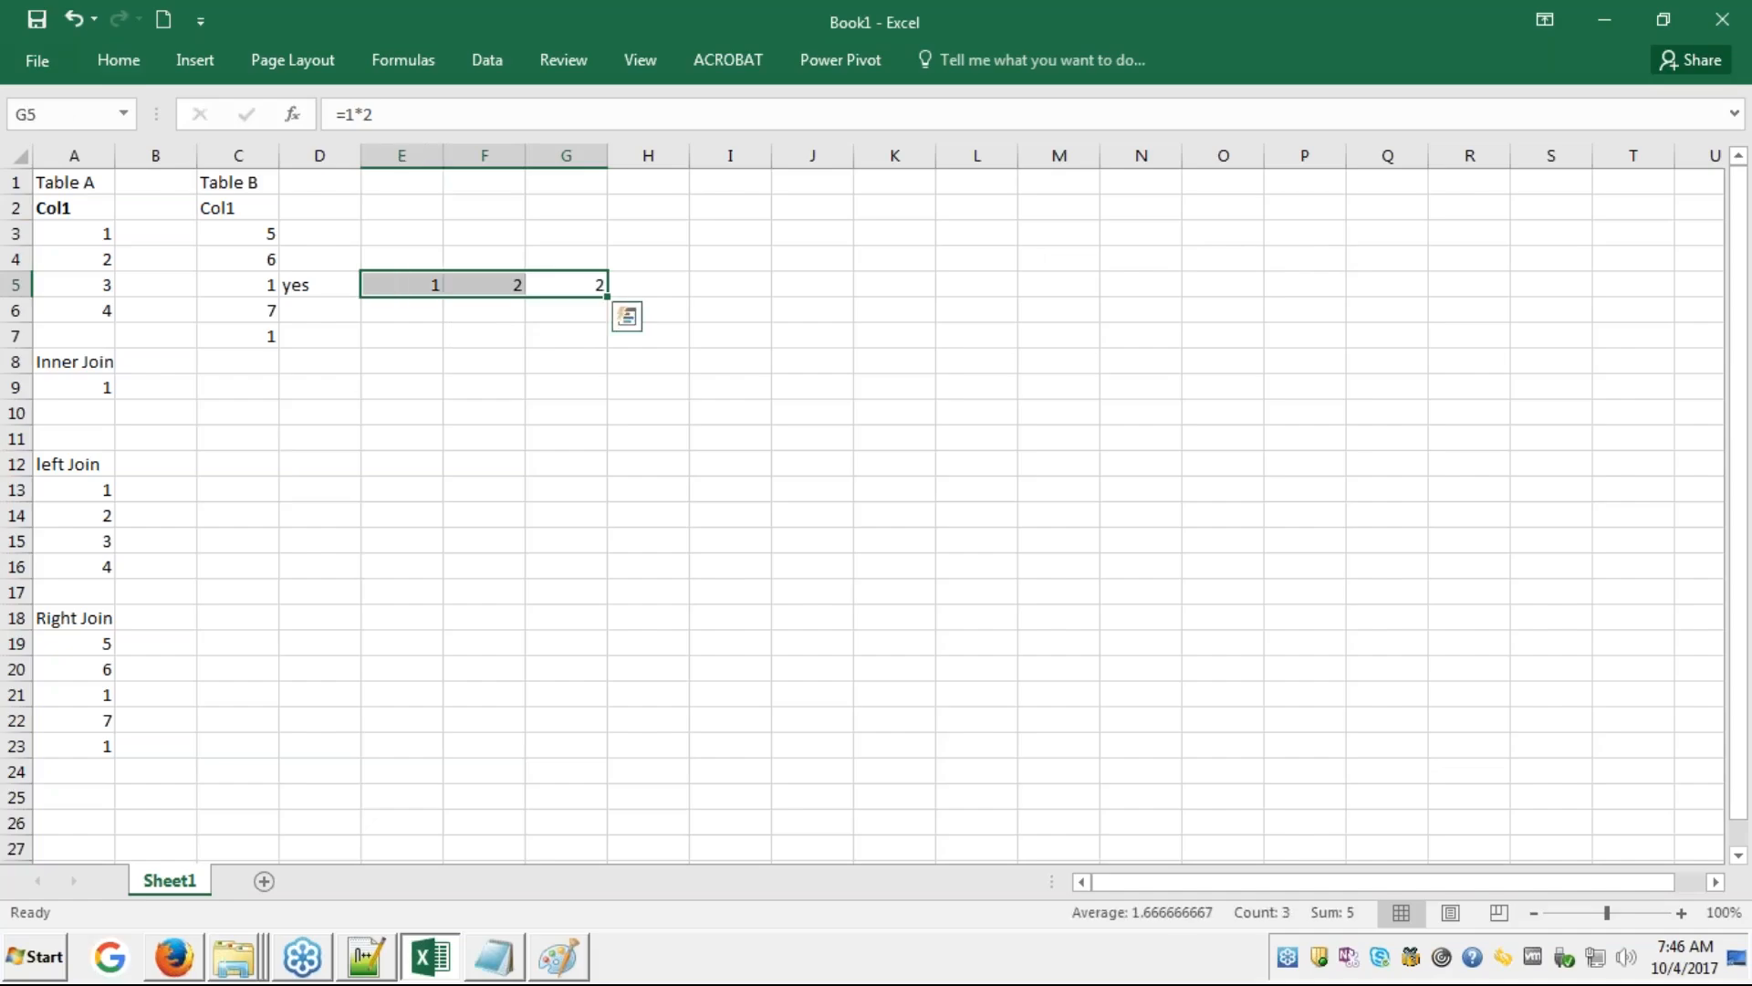
key(Delete)
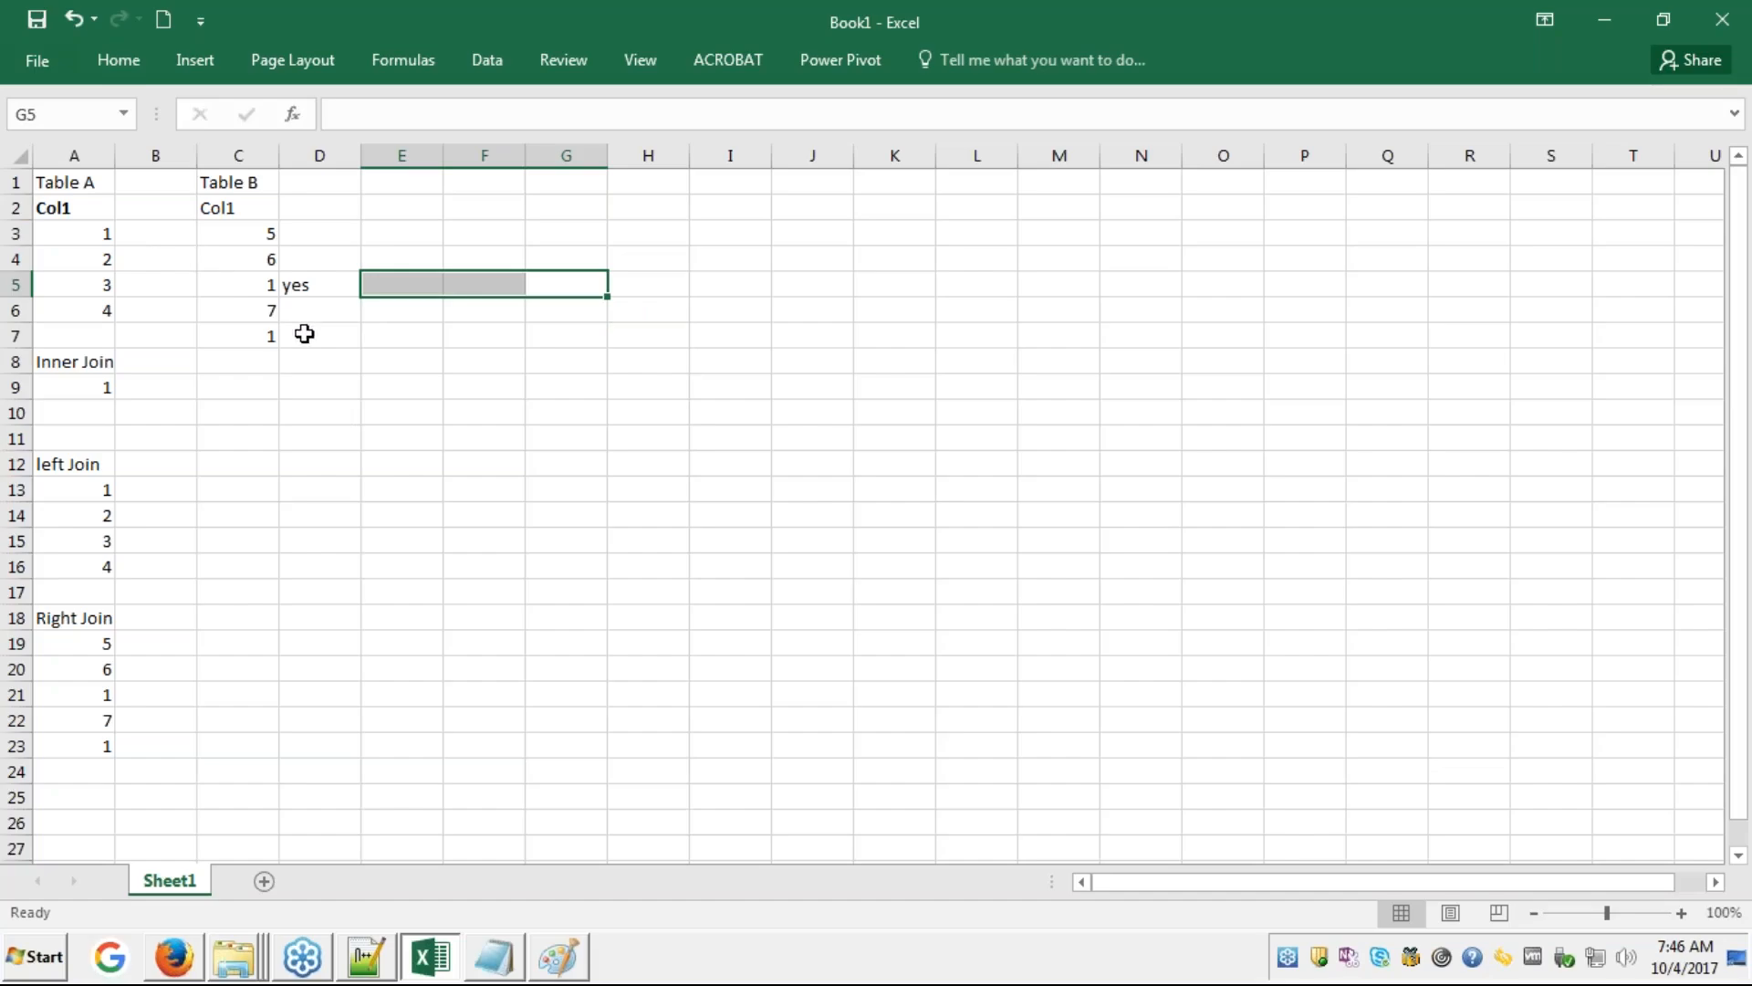
click(269, 338)
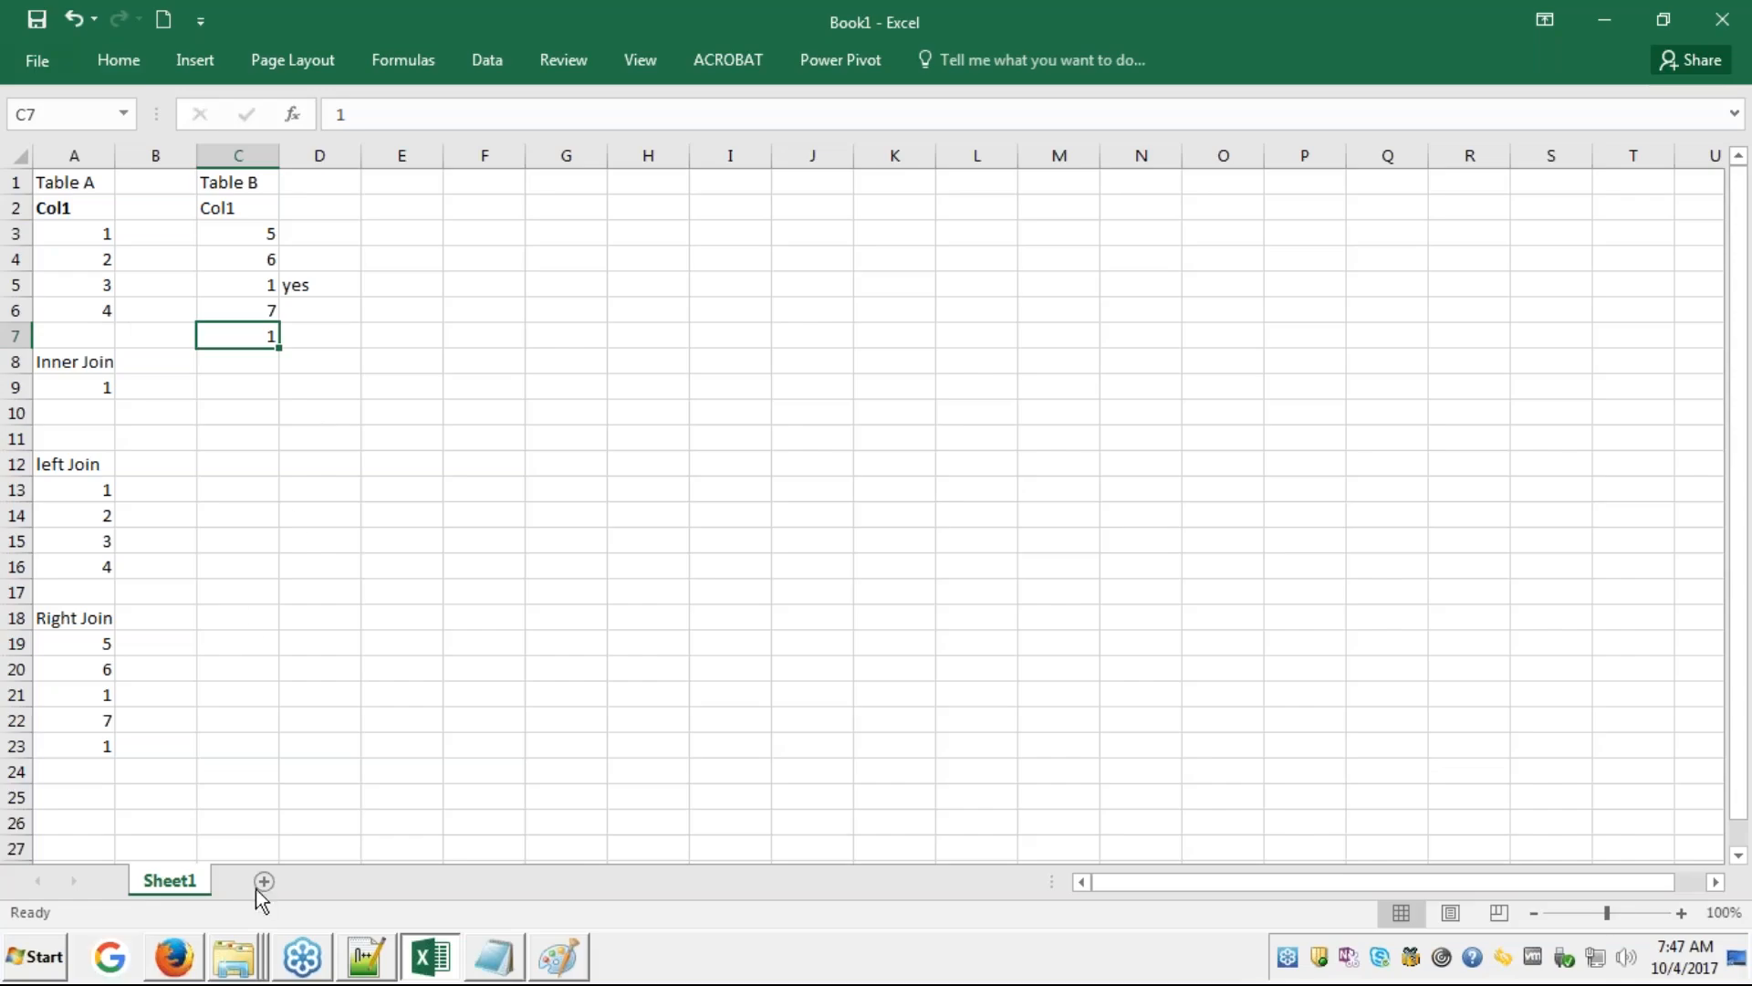
- Switch to Firefox, show the Module 1 presentation full screen and advance to the Joins and Union diagrams on slide 69
click(179, 958)
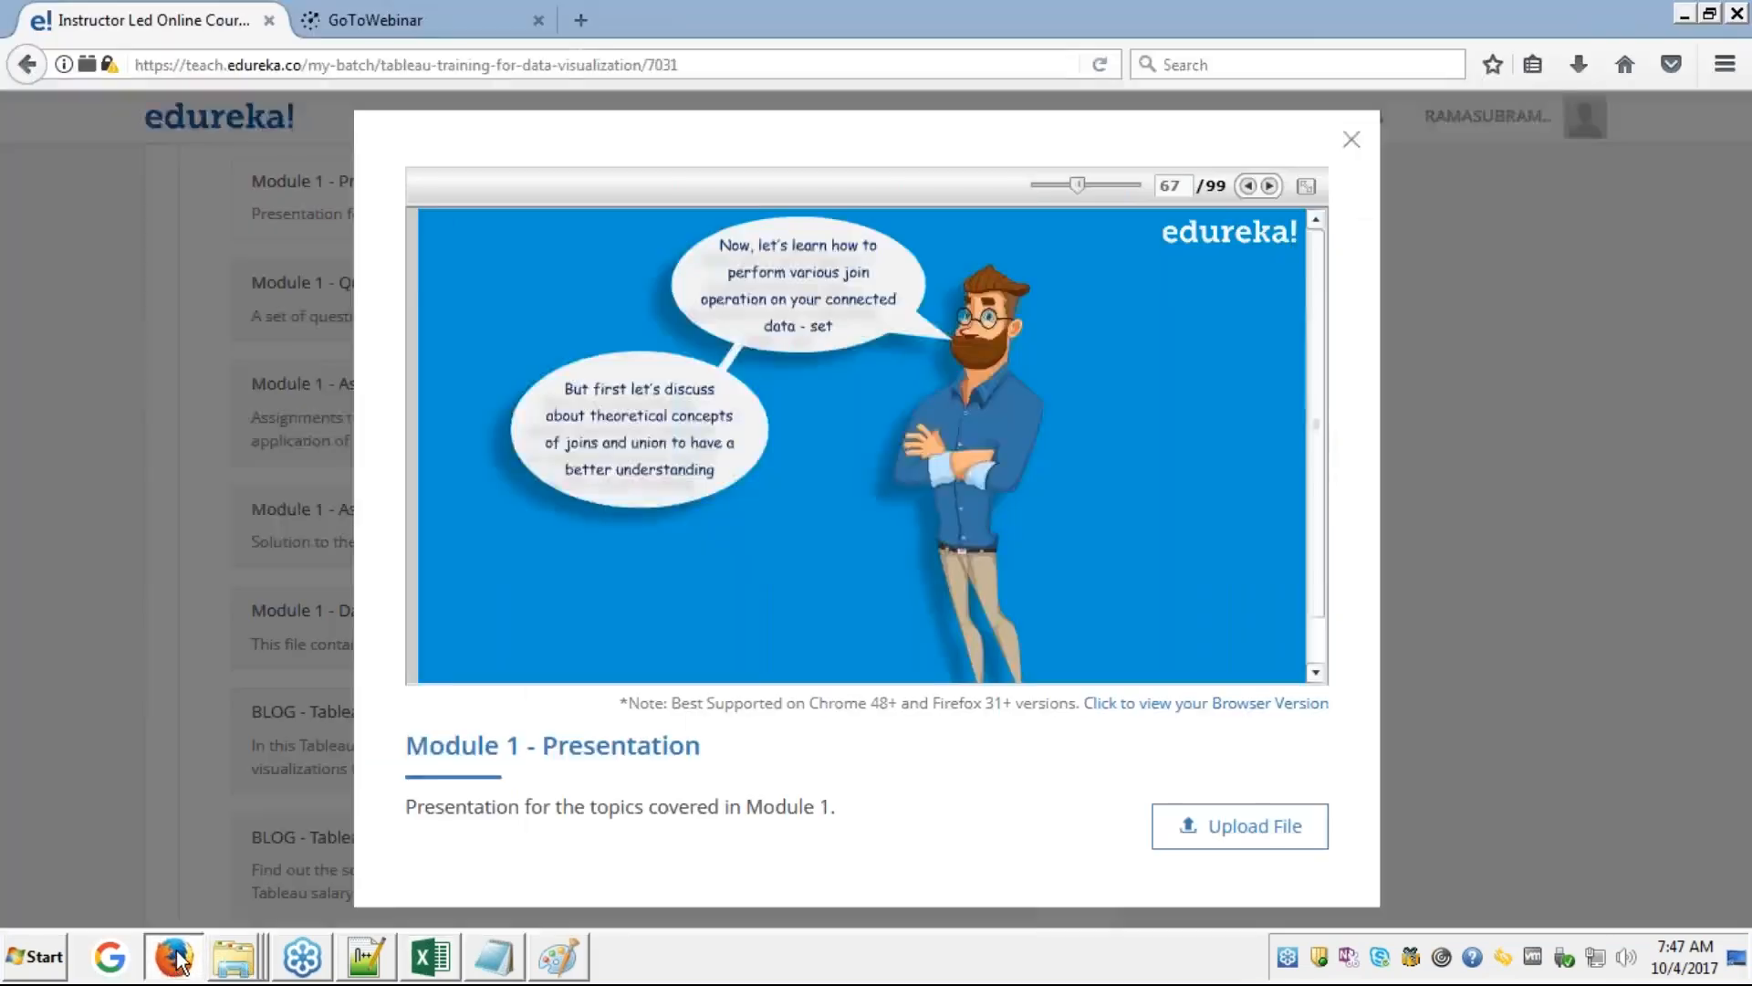
click(1304, 188)
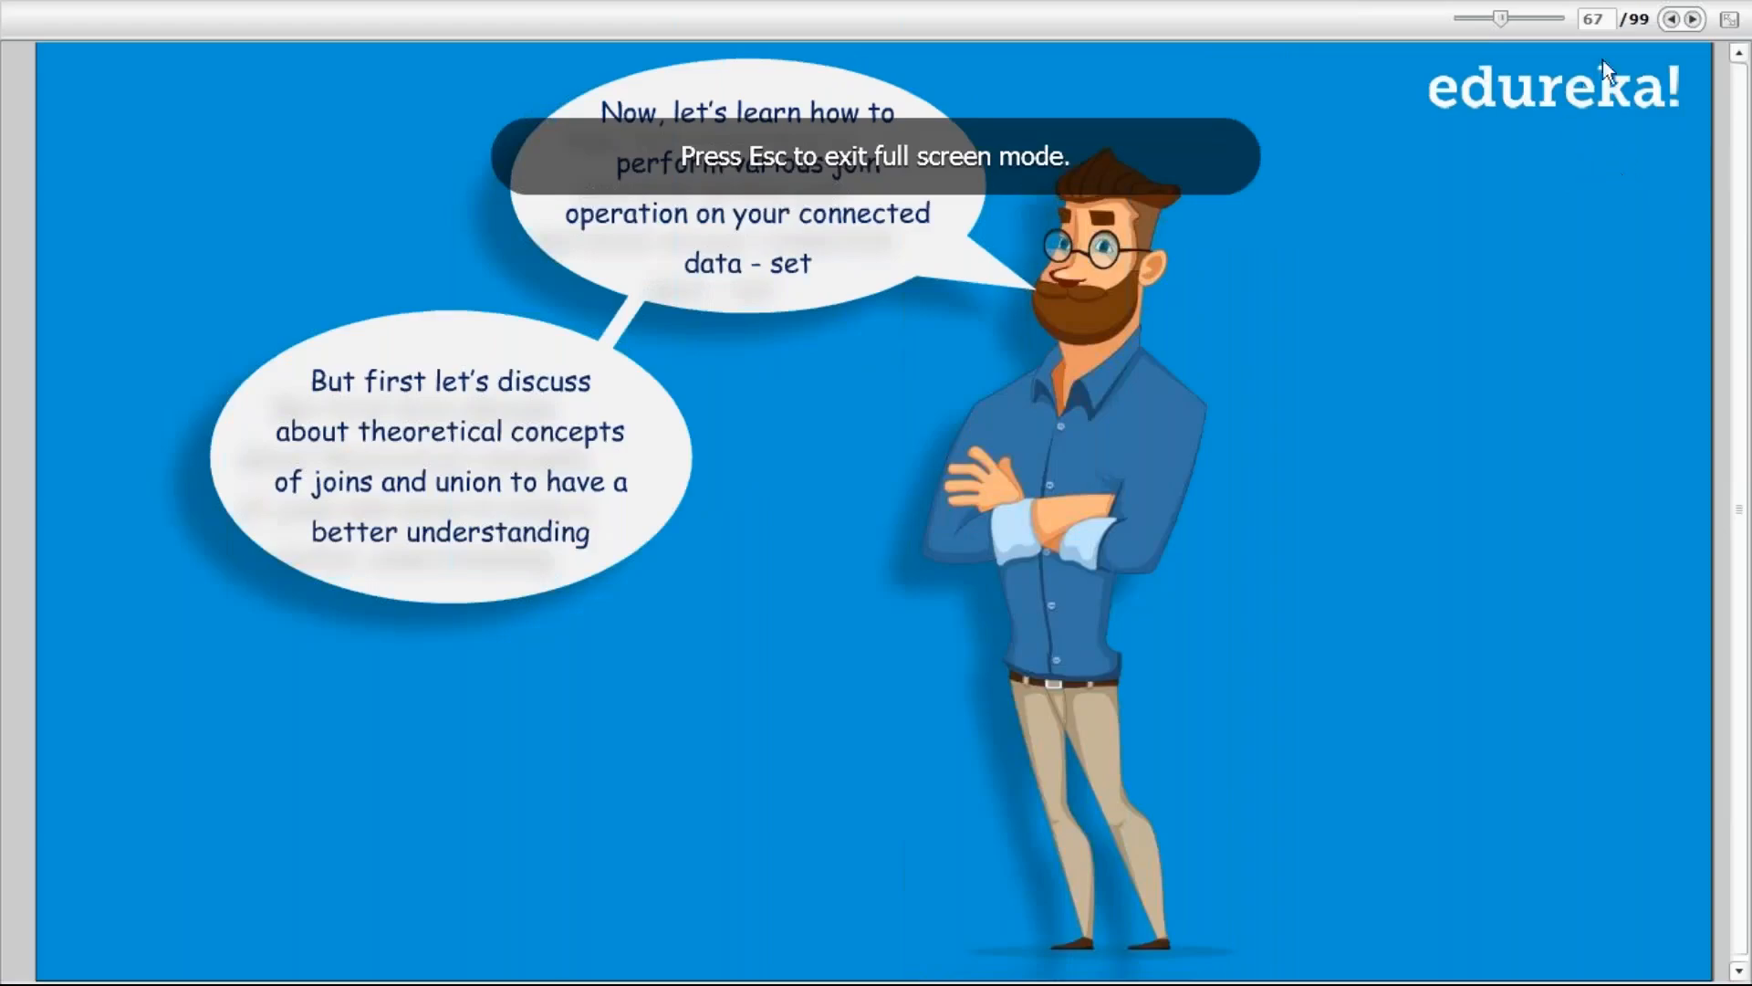
click(1691, 19)
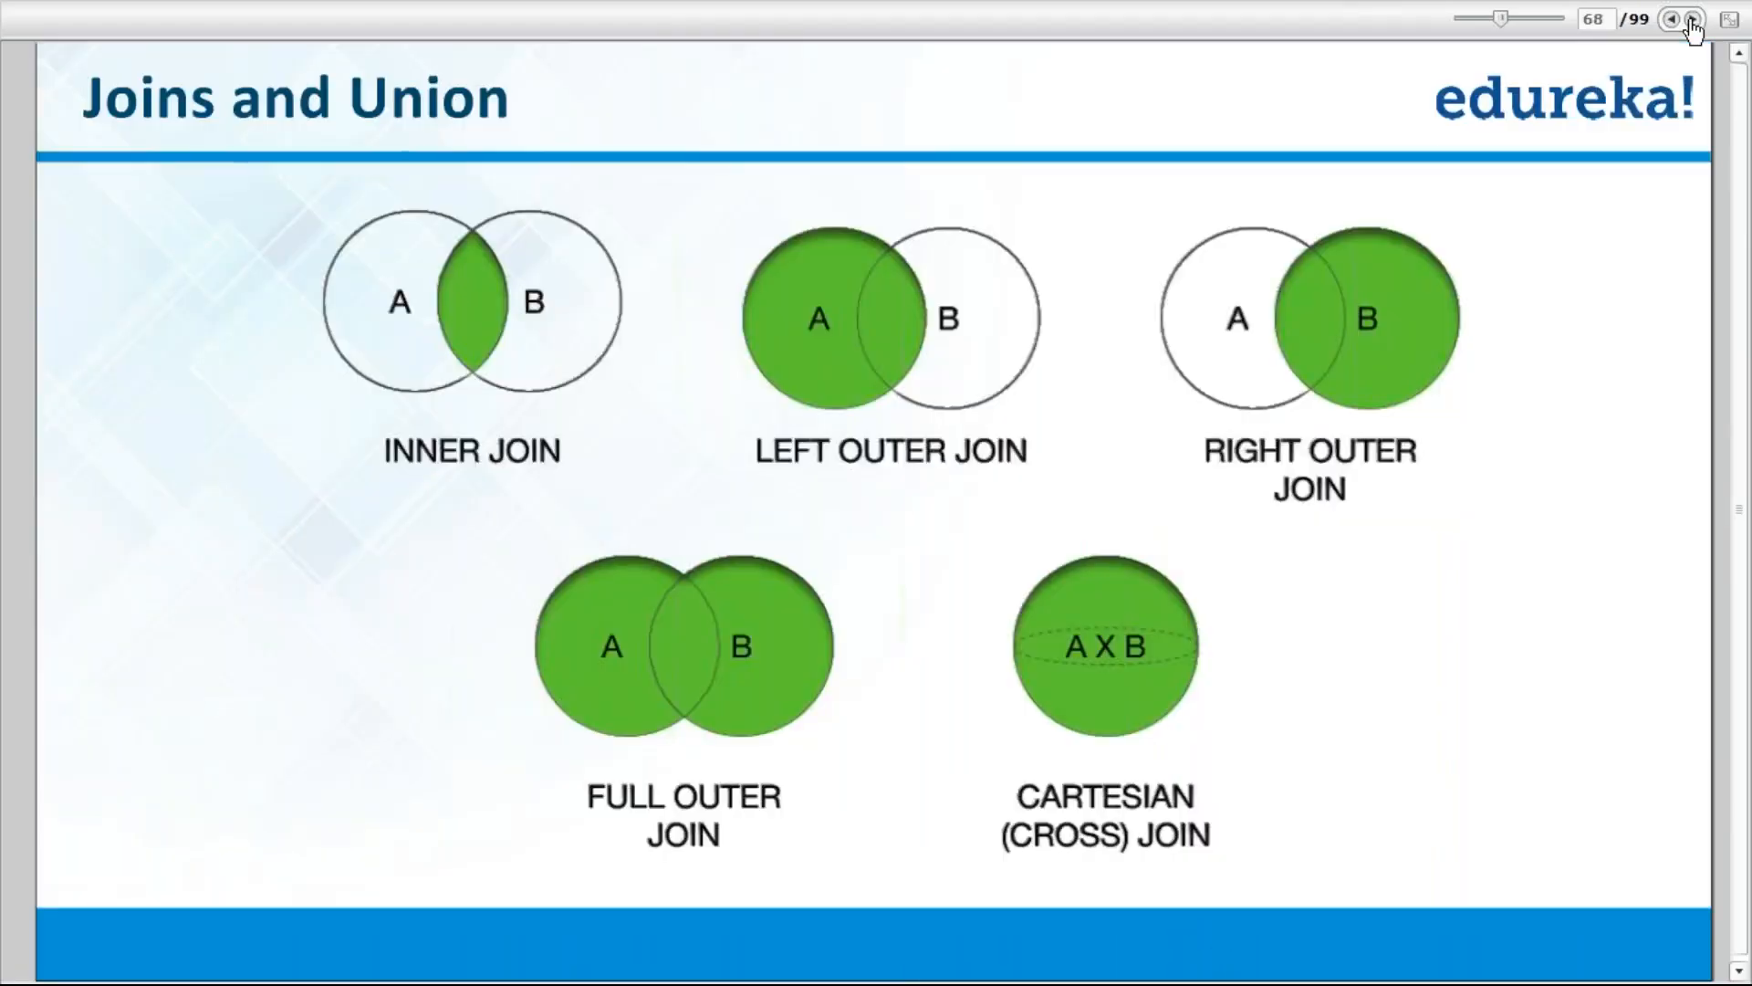
click(1691, 19)
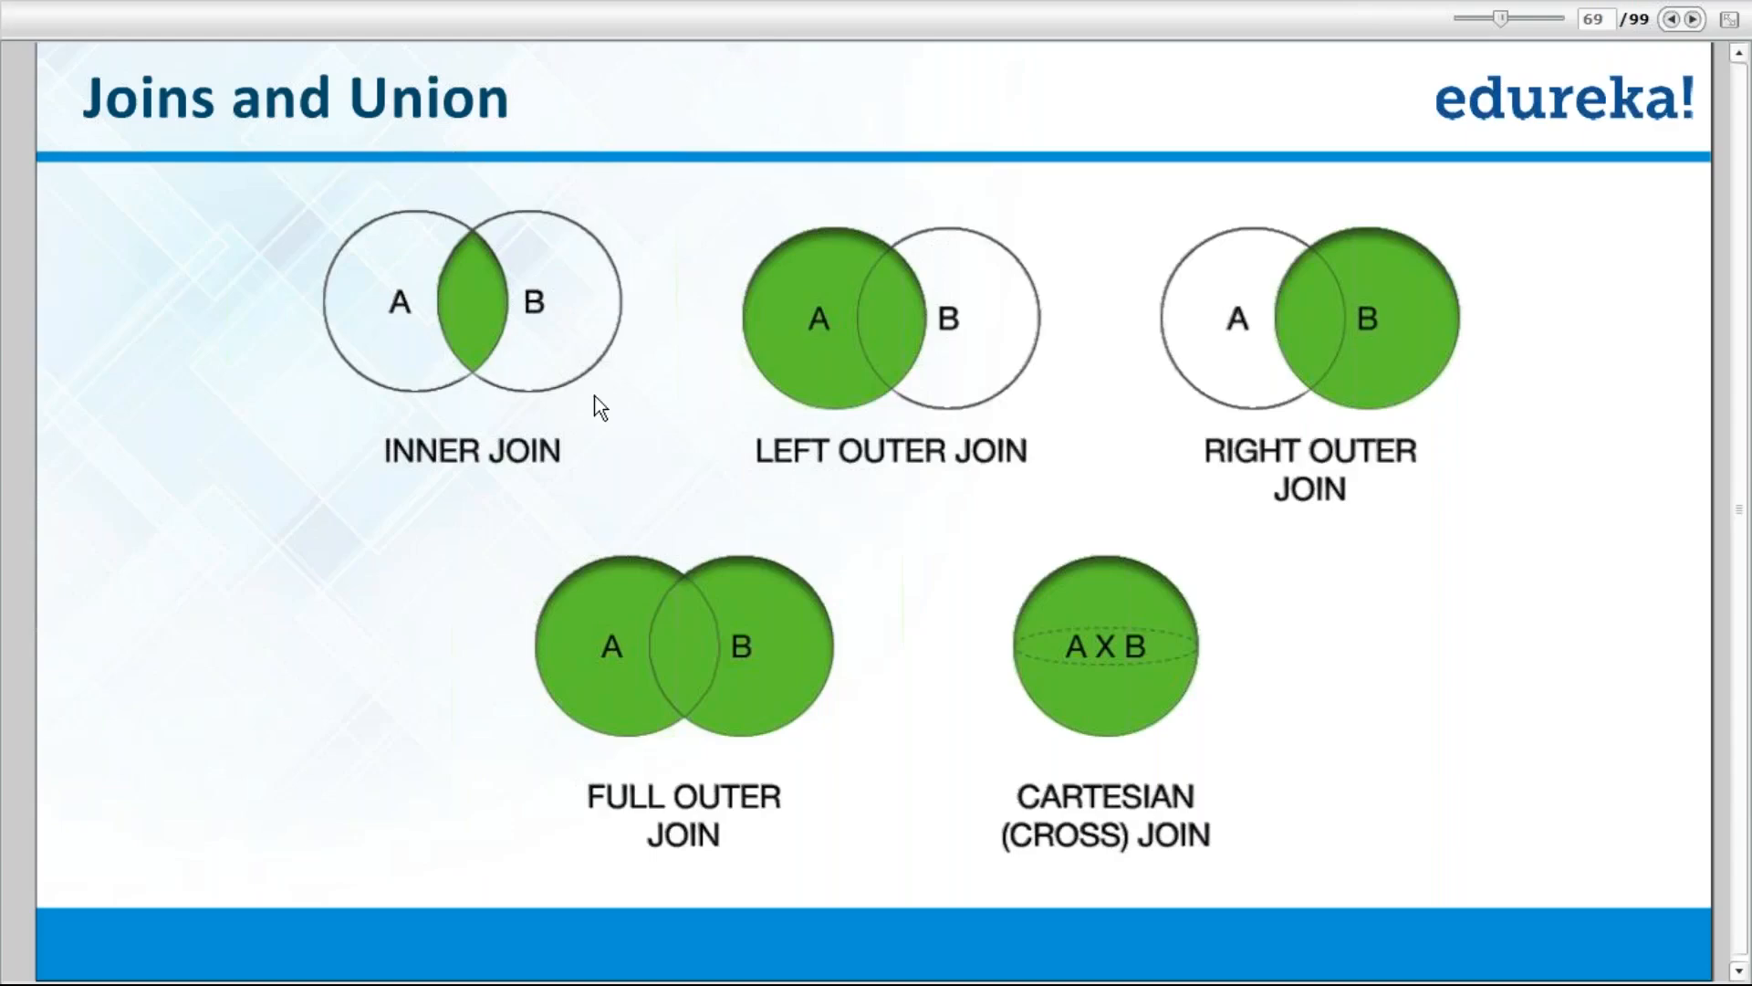
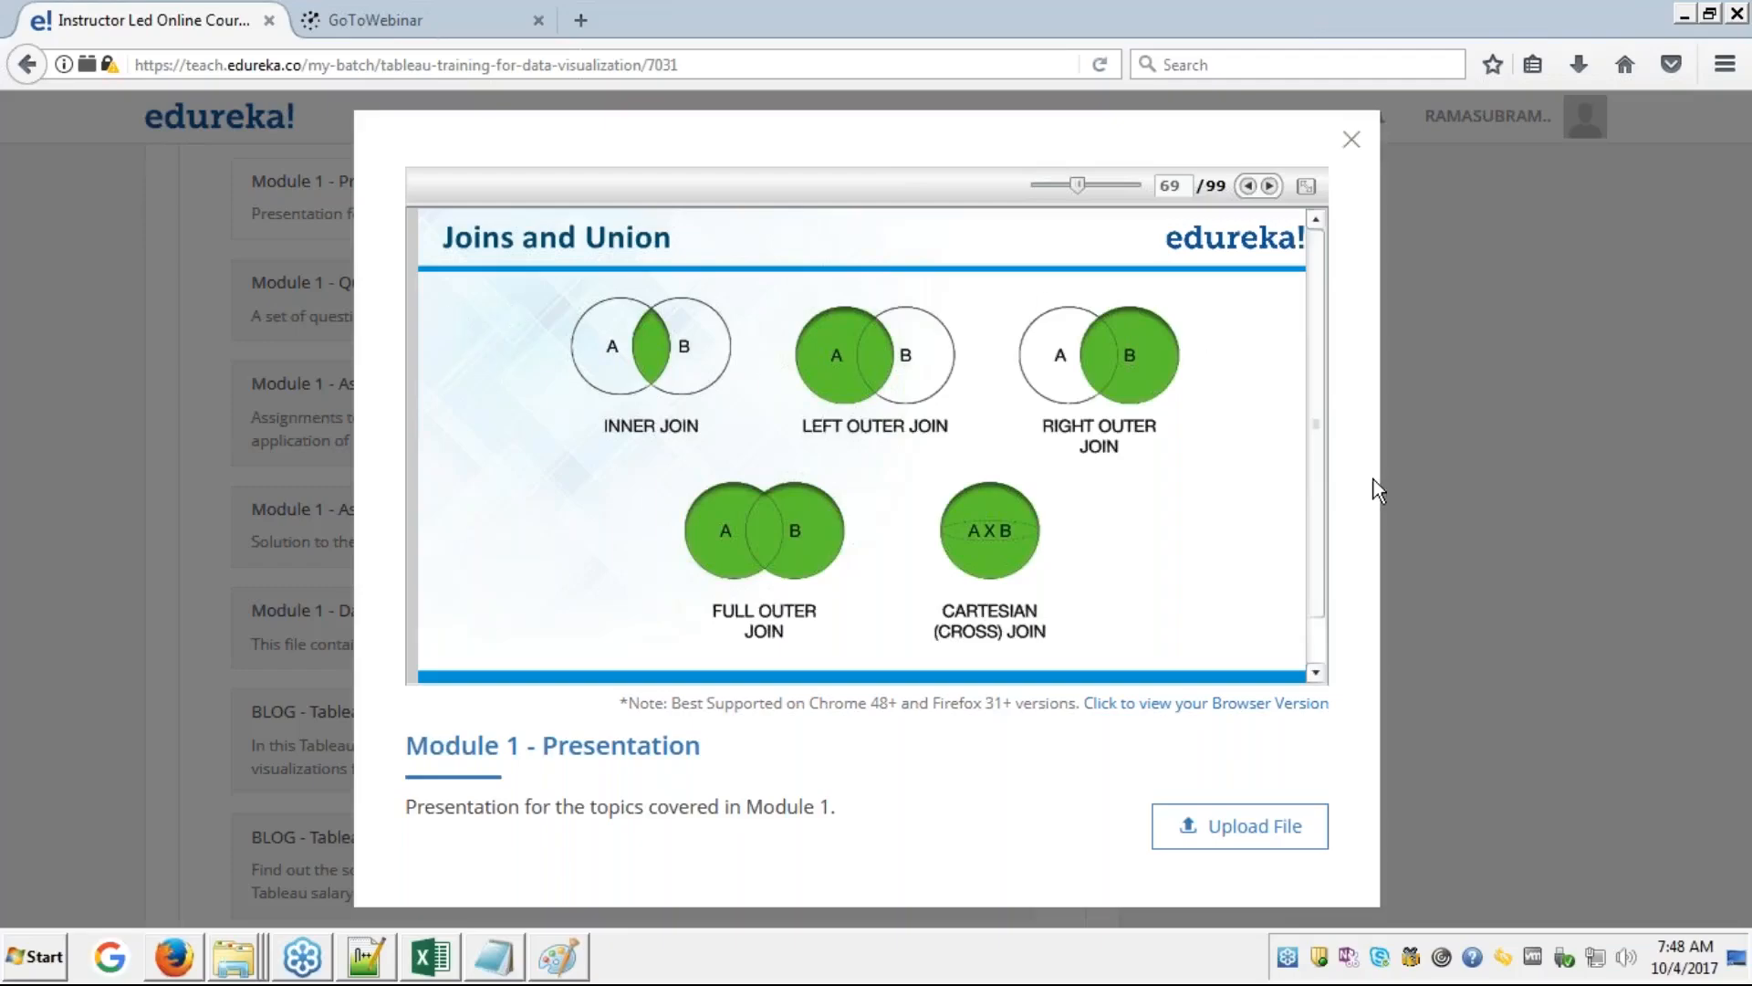
- Close the Module 1 presentation viewer and review the inner join query in Notepad
click(1426, 473)
click(1426, 473)
click(504, 964)
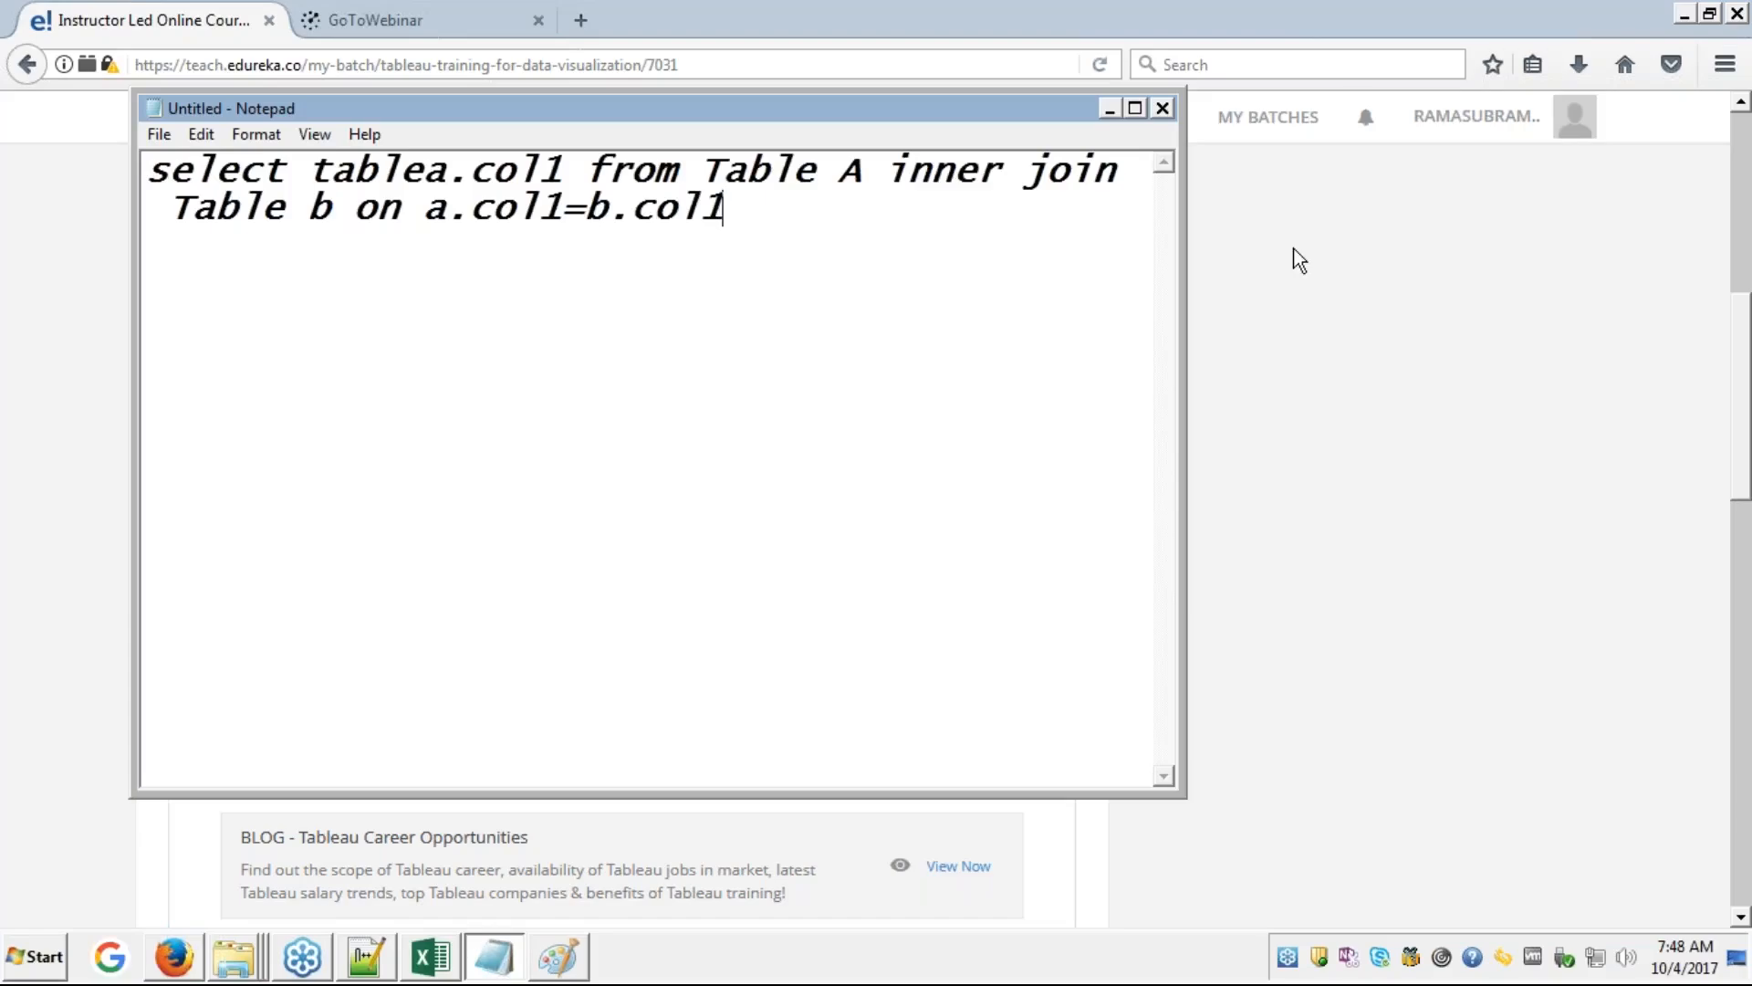
click(1309, 219)
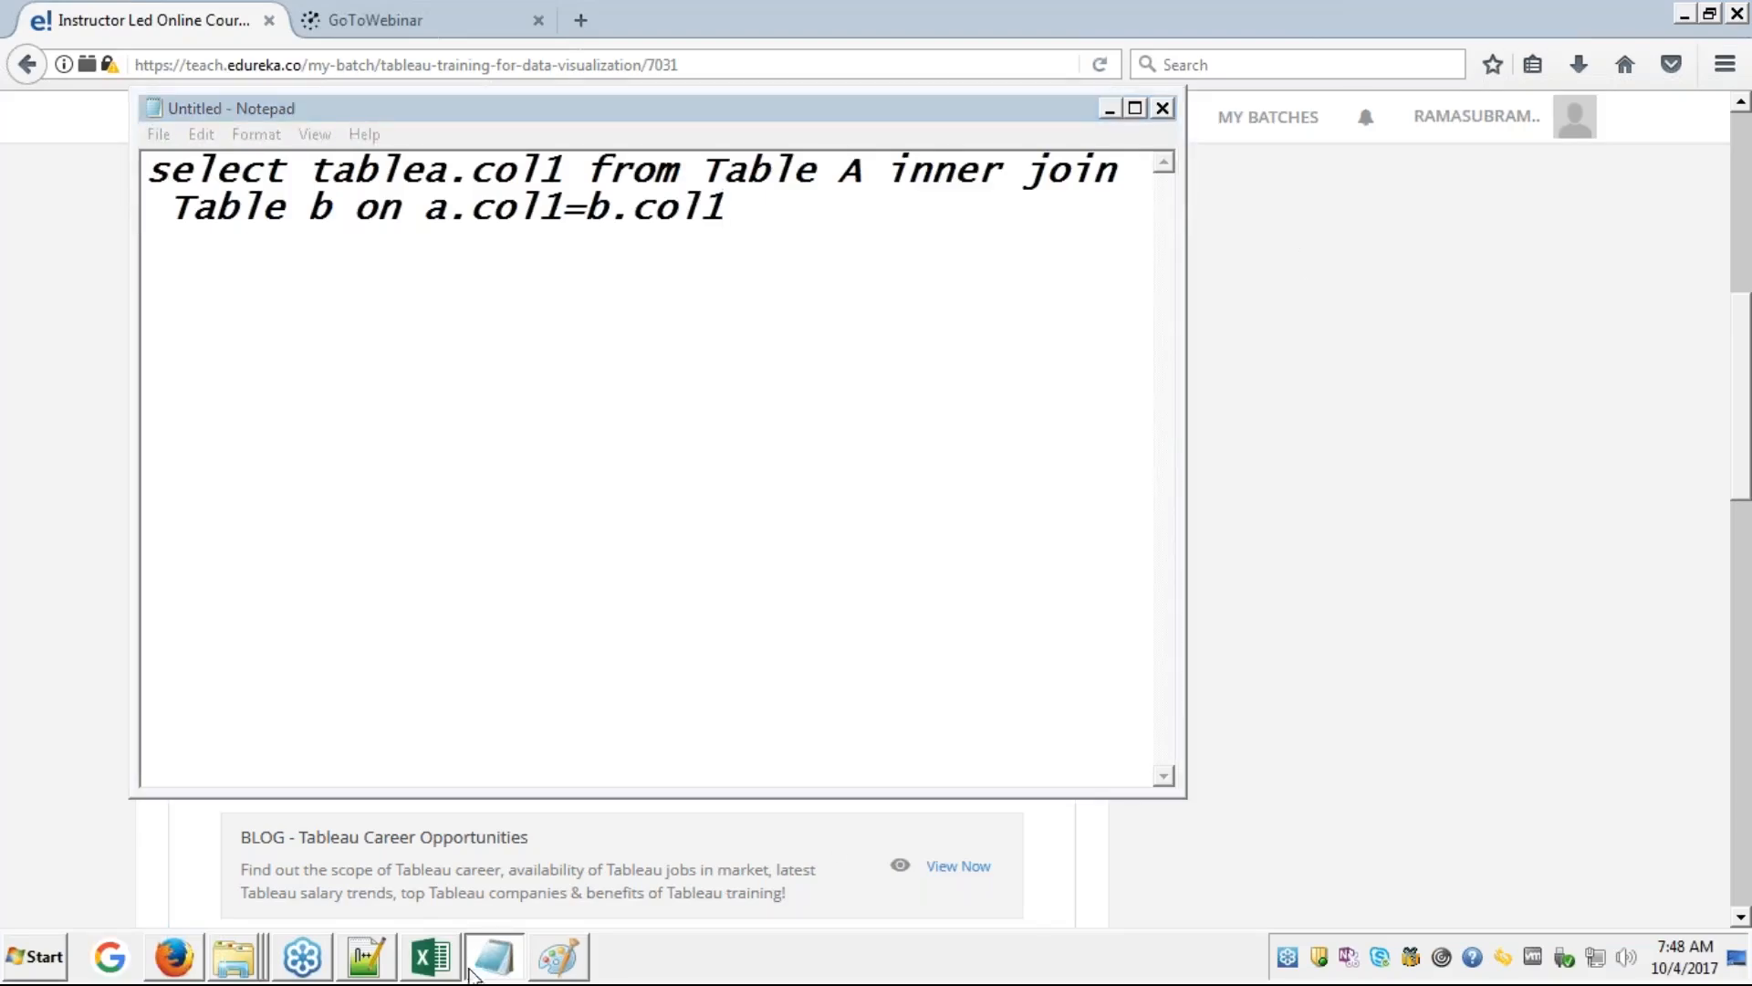
- Switch to Excel and compare the value 1 in Table A's cell A3 with its match in Table B's cell C5
click(430, 958)
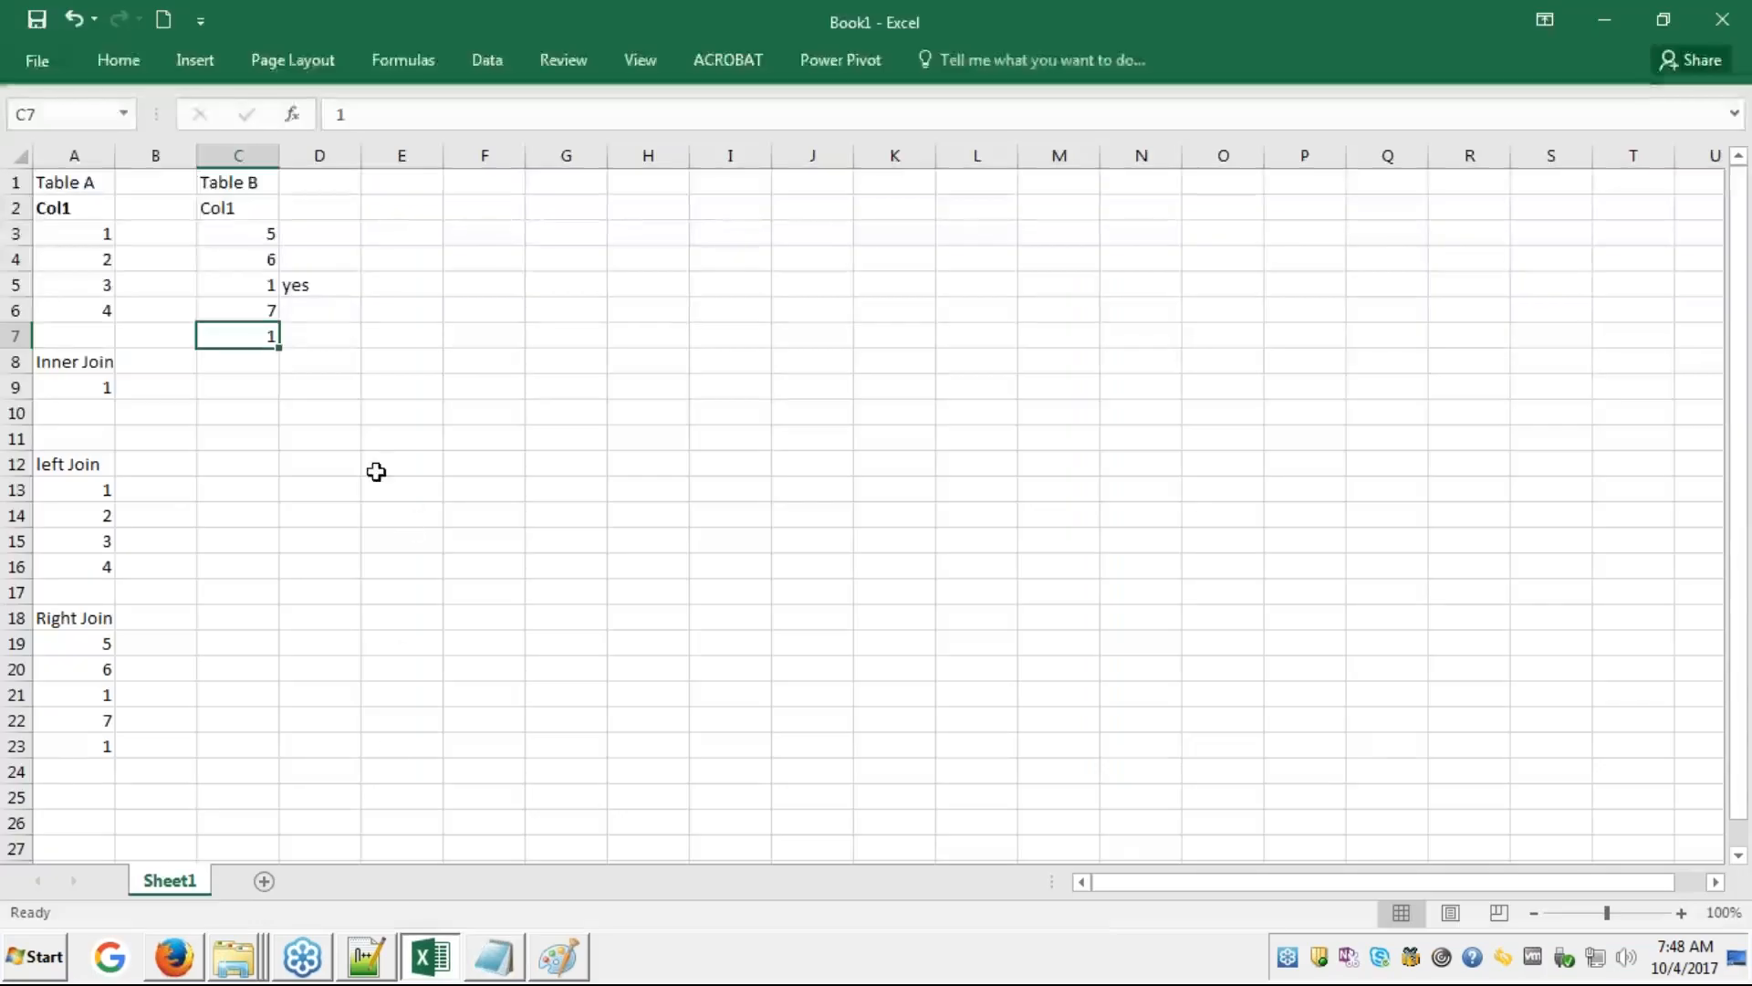
click(508, 265)
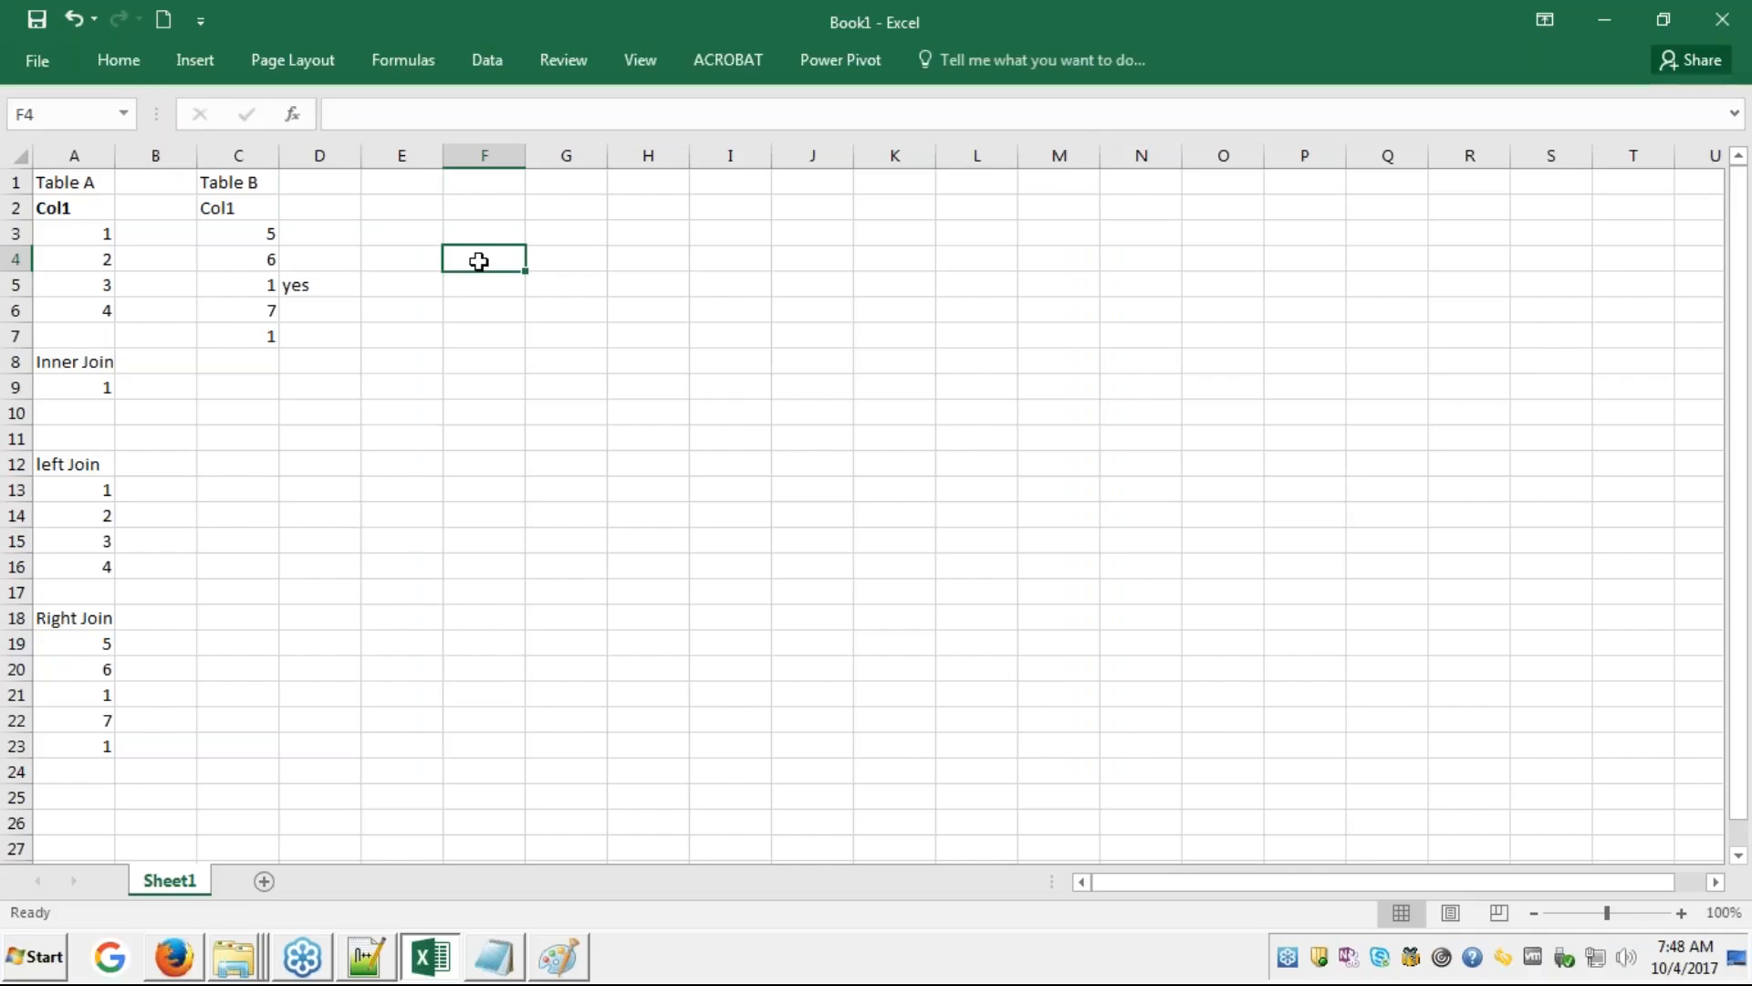
click(105, 231)
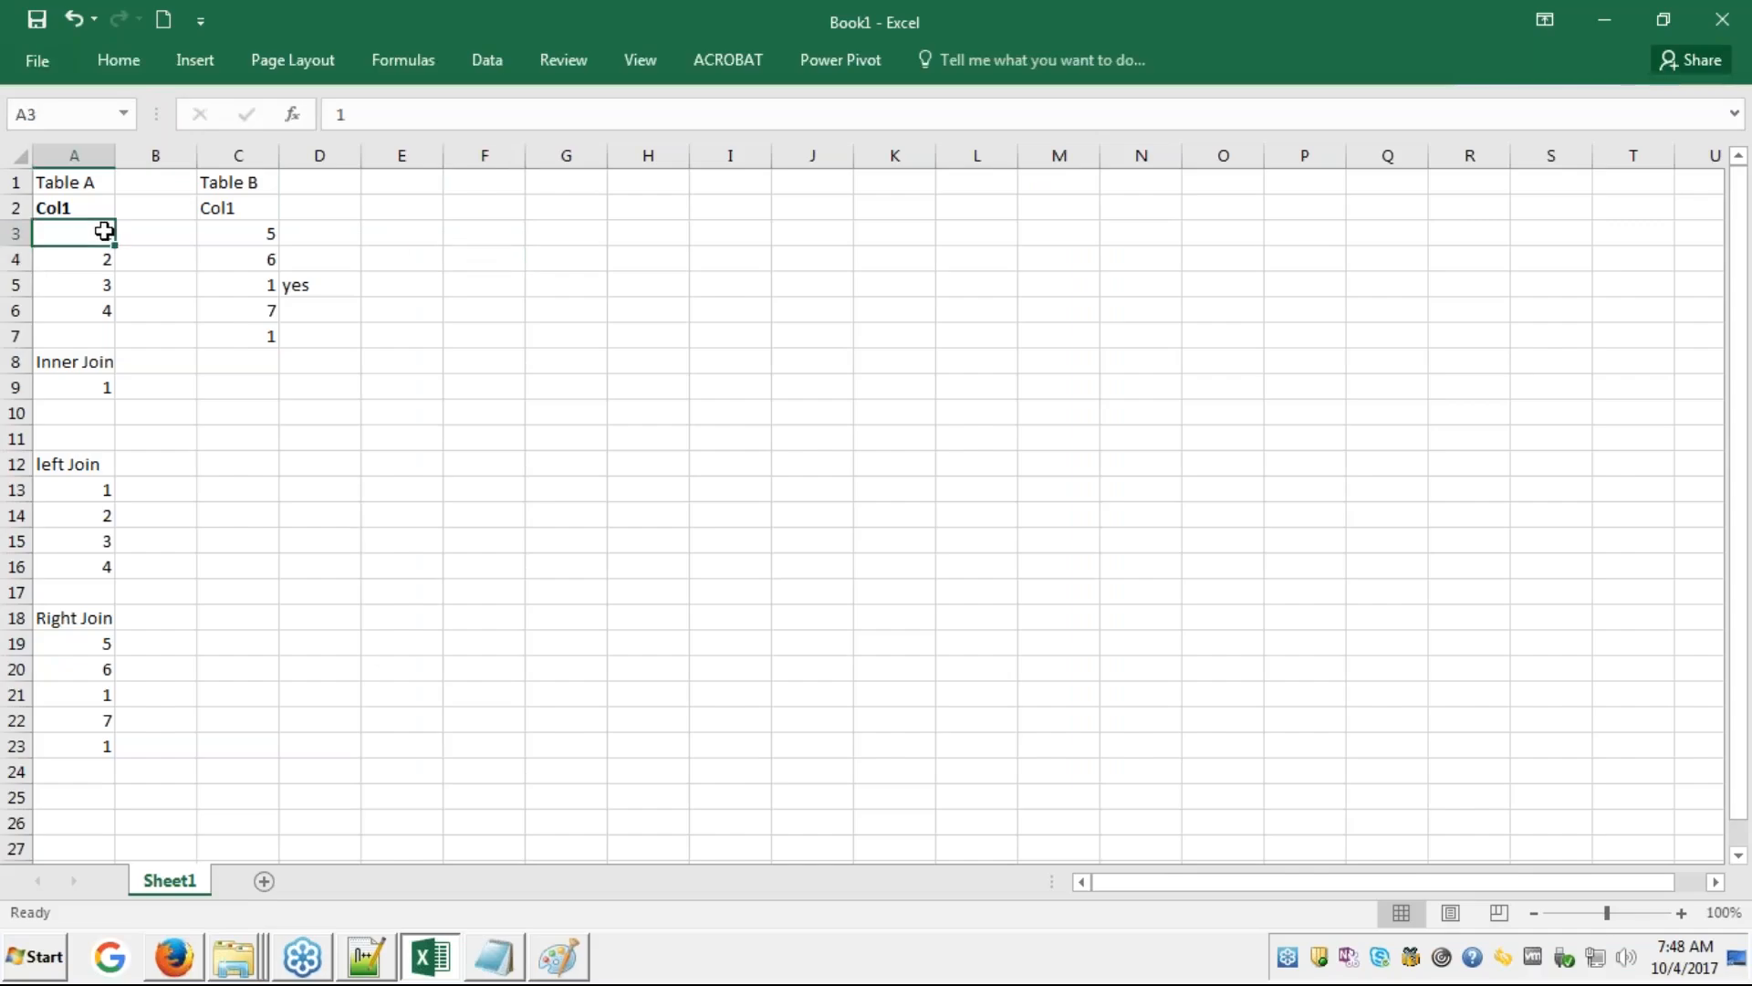
click(273, 286)
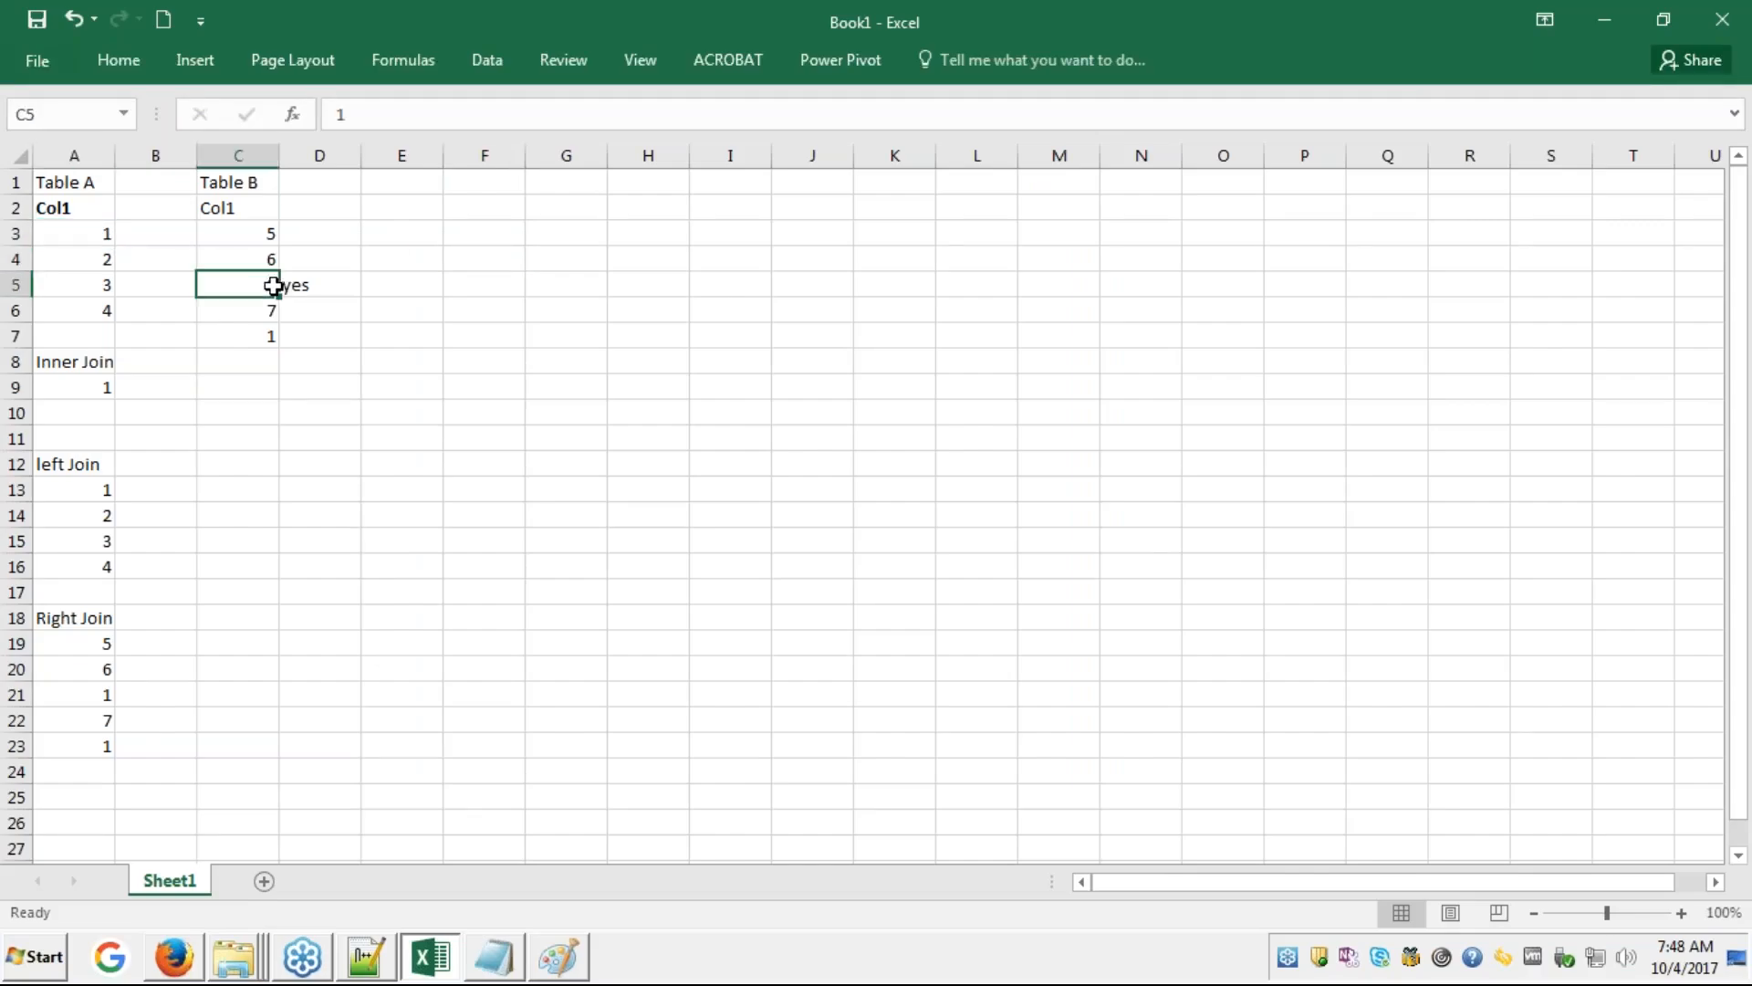
click(107, 236)
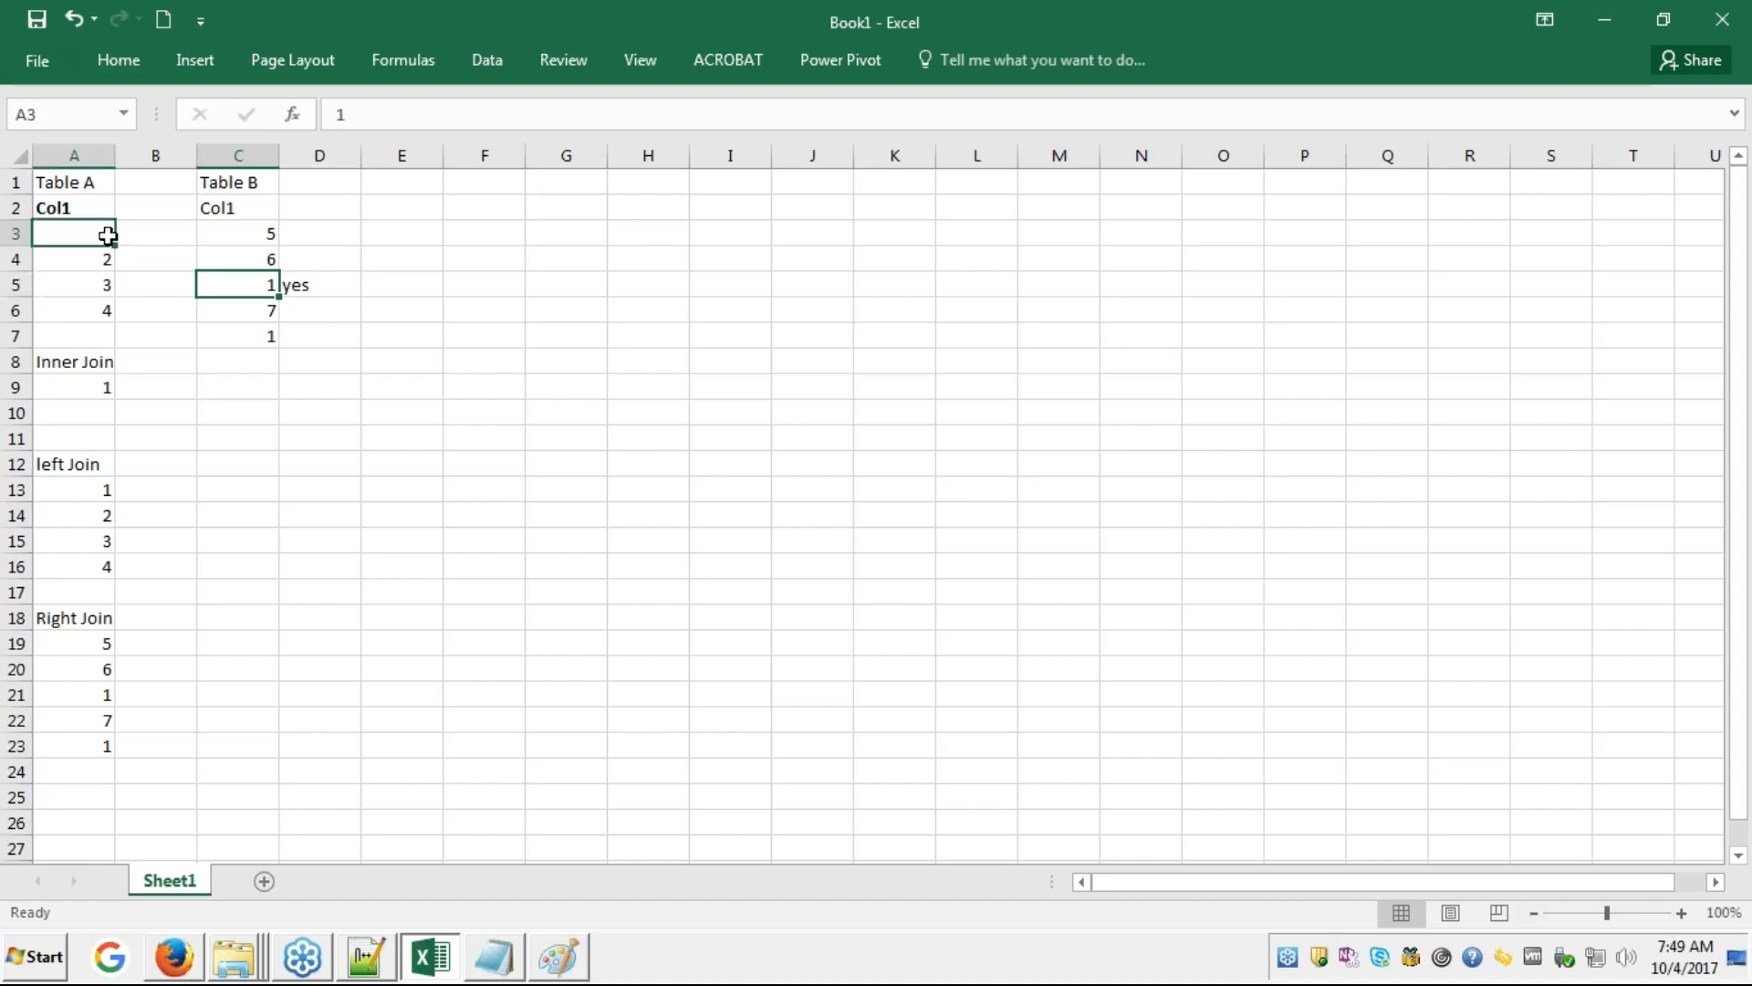
click(263, 288)
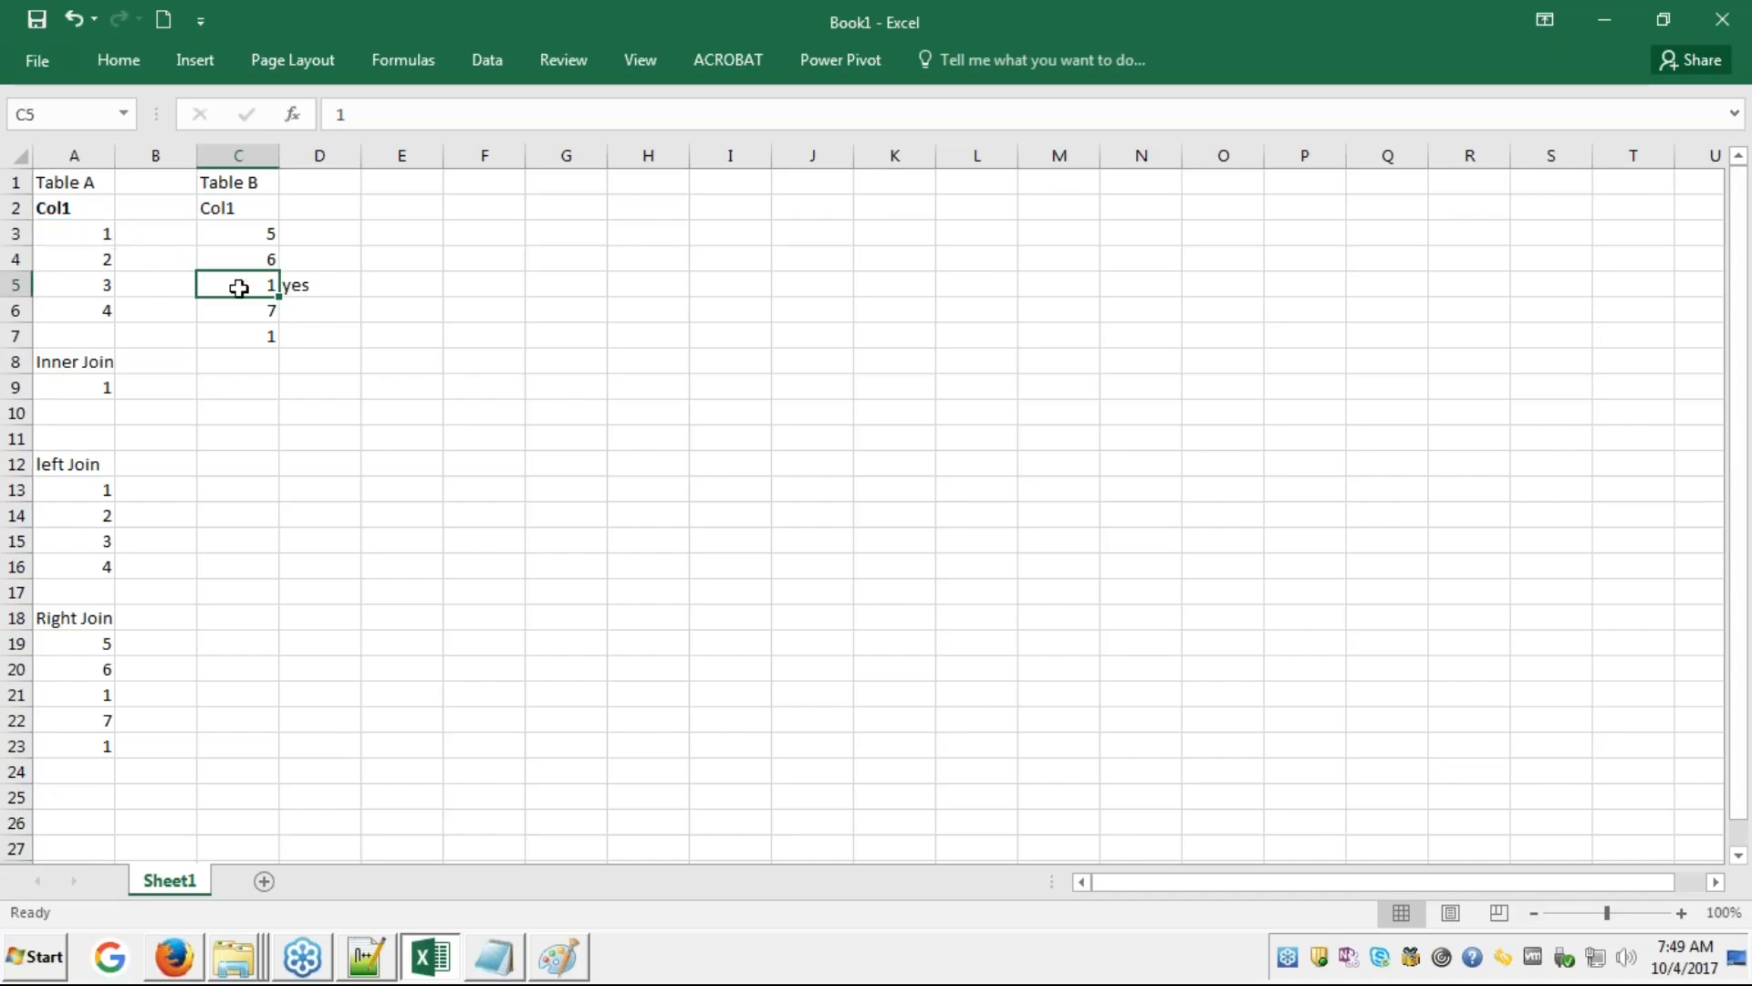
click(95, 229)
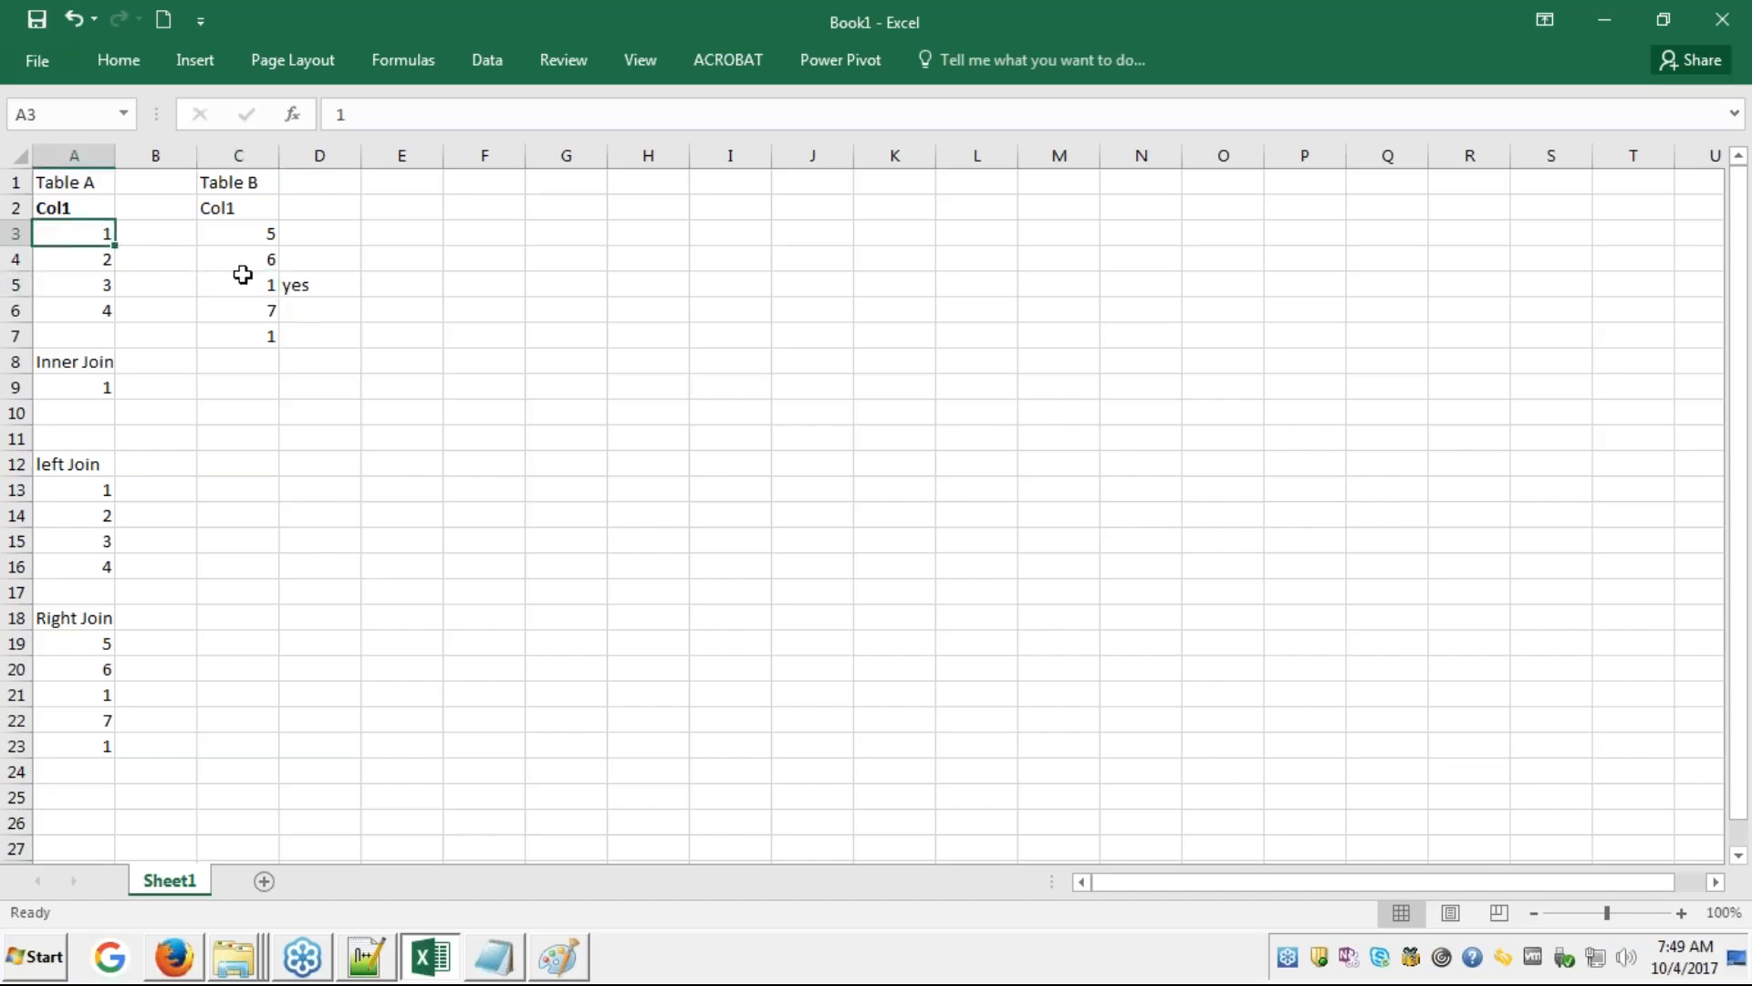
click(271, 285)
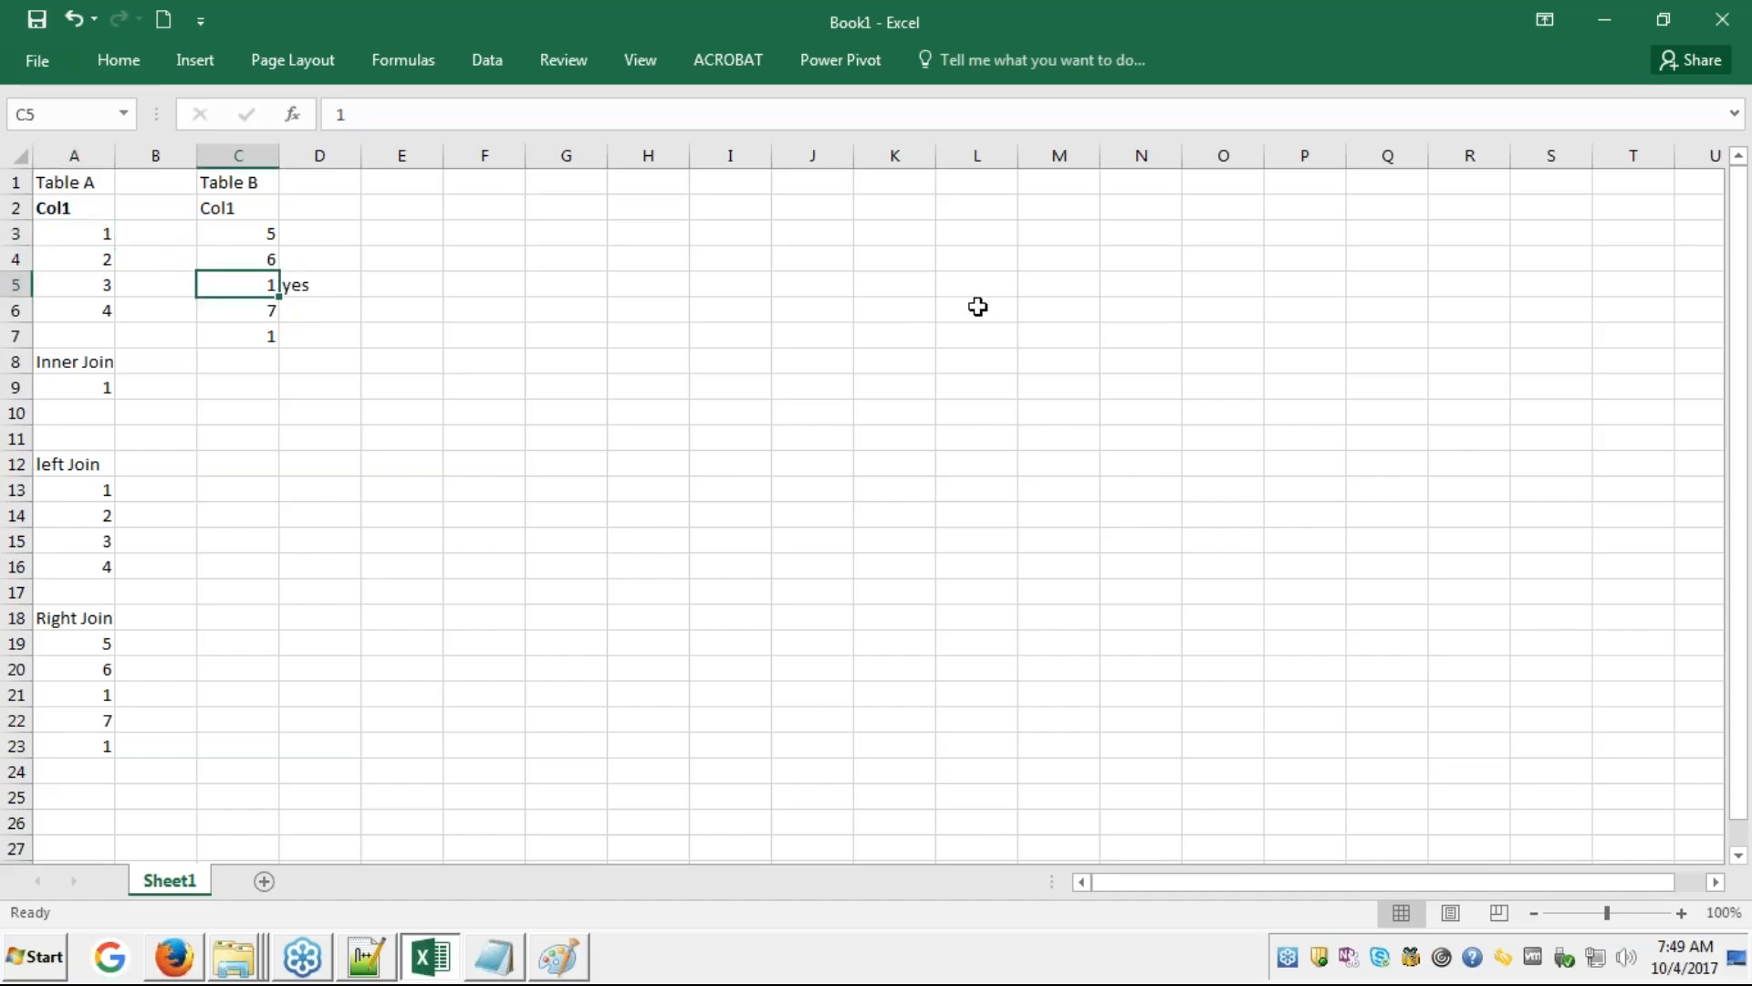
click(1729, 345)
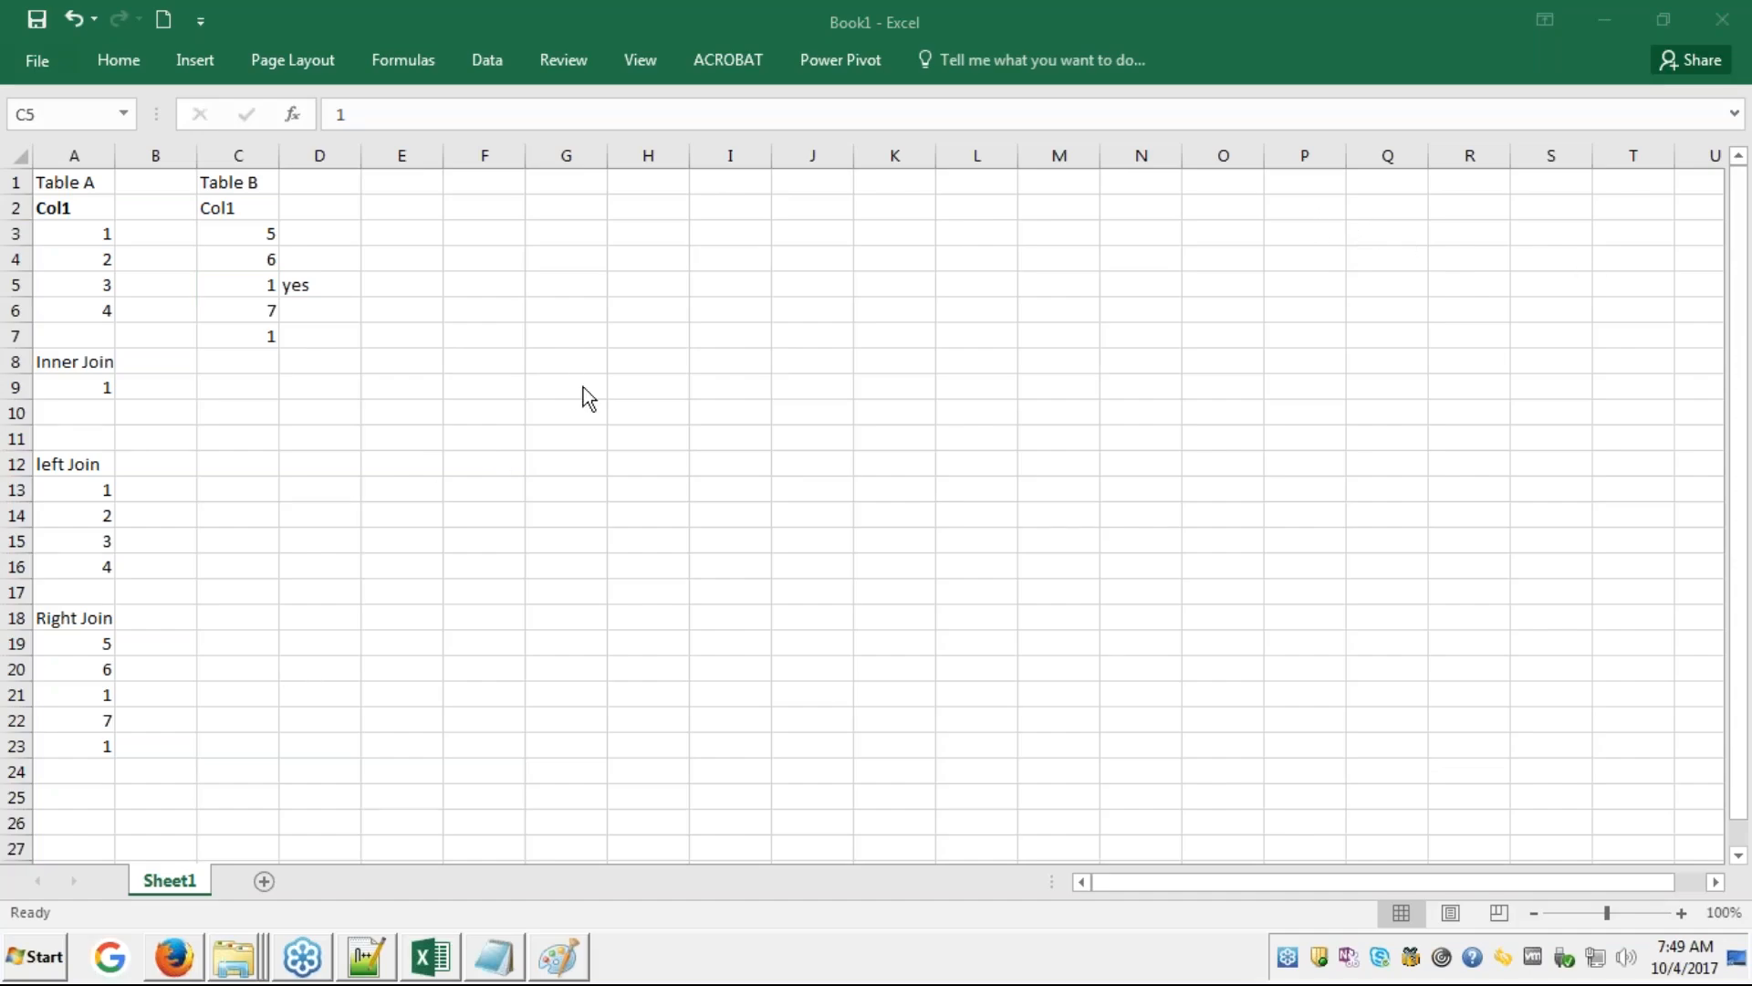
click(545, 343)
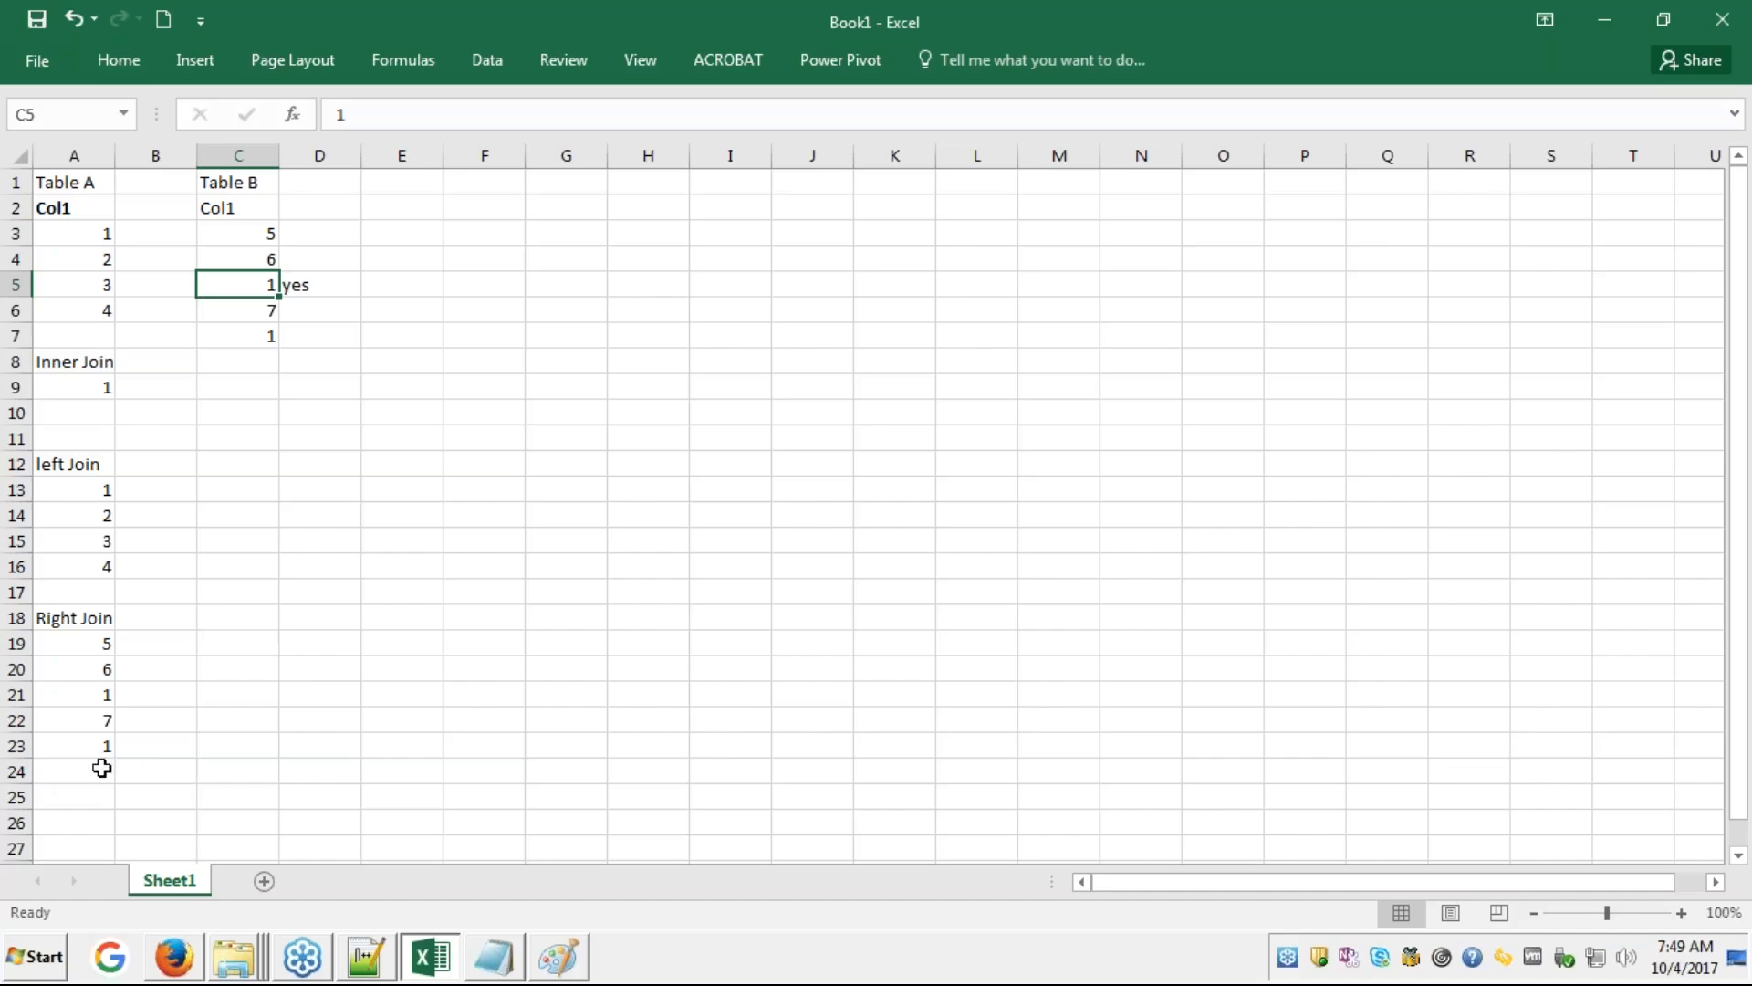
- Add the heading "full outer join" in A24 below the right join results
click(63, 768)
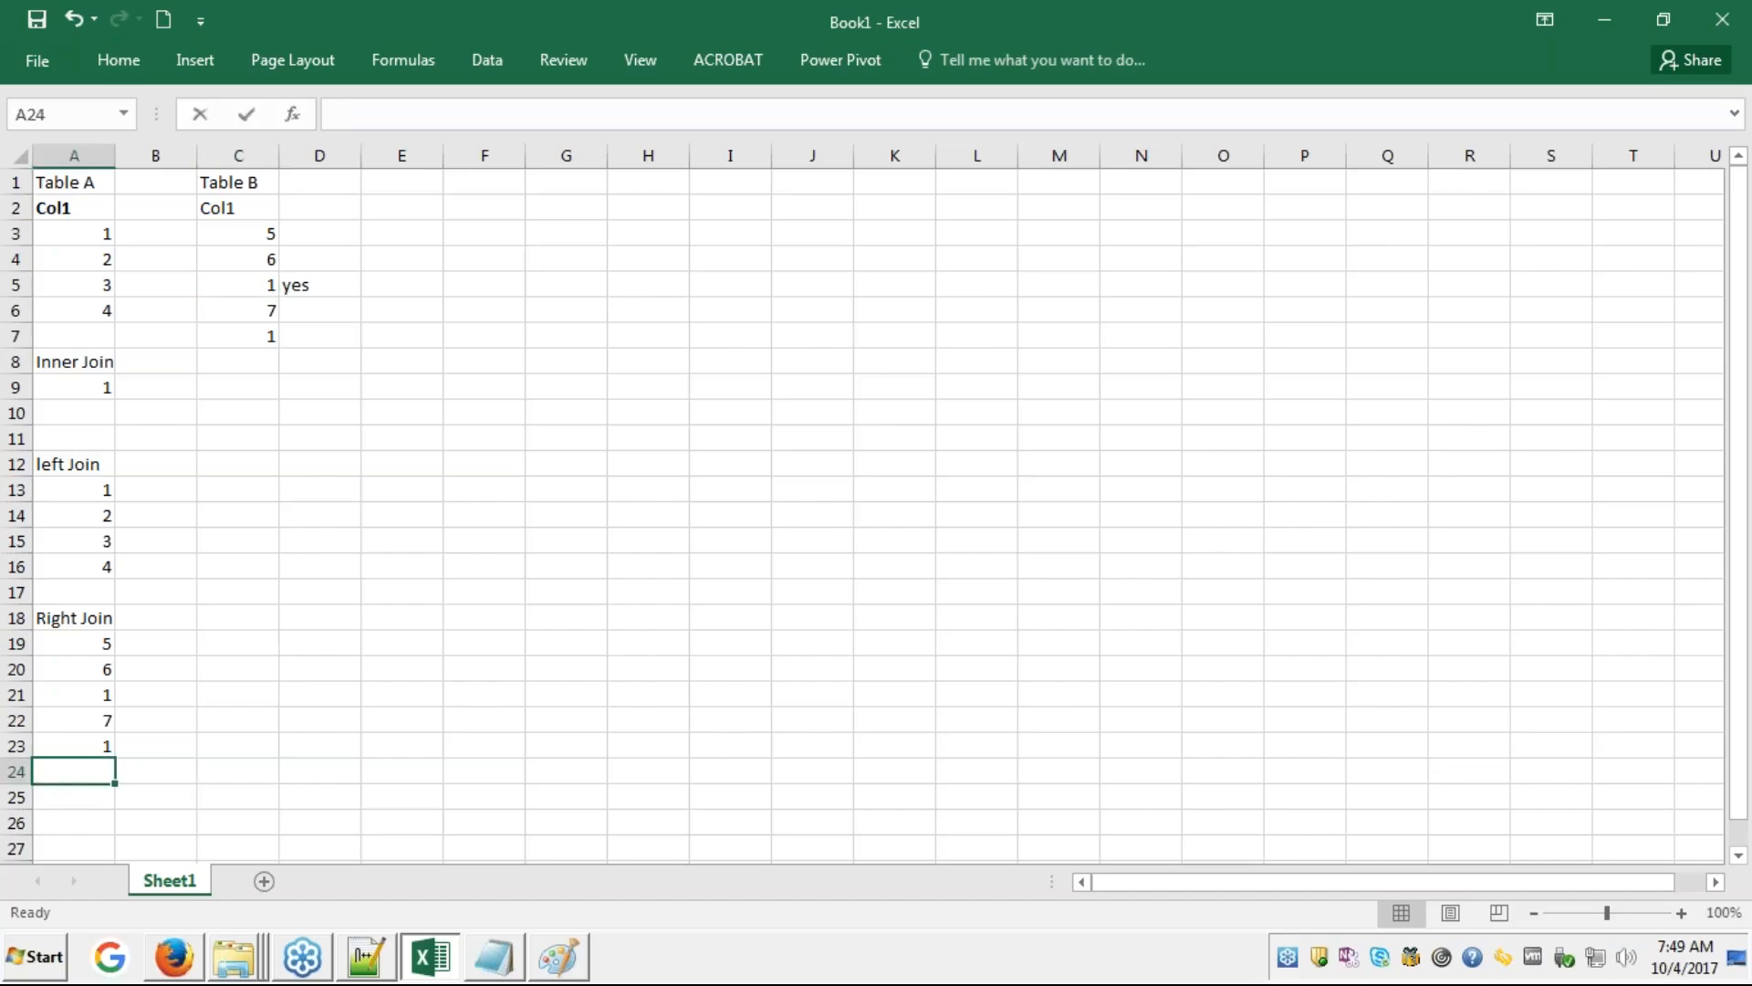
text(full o)
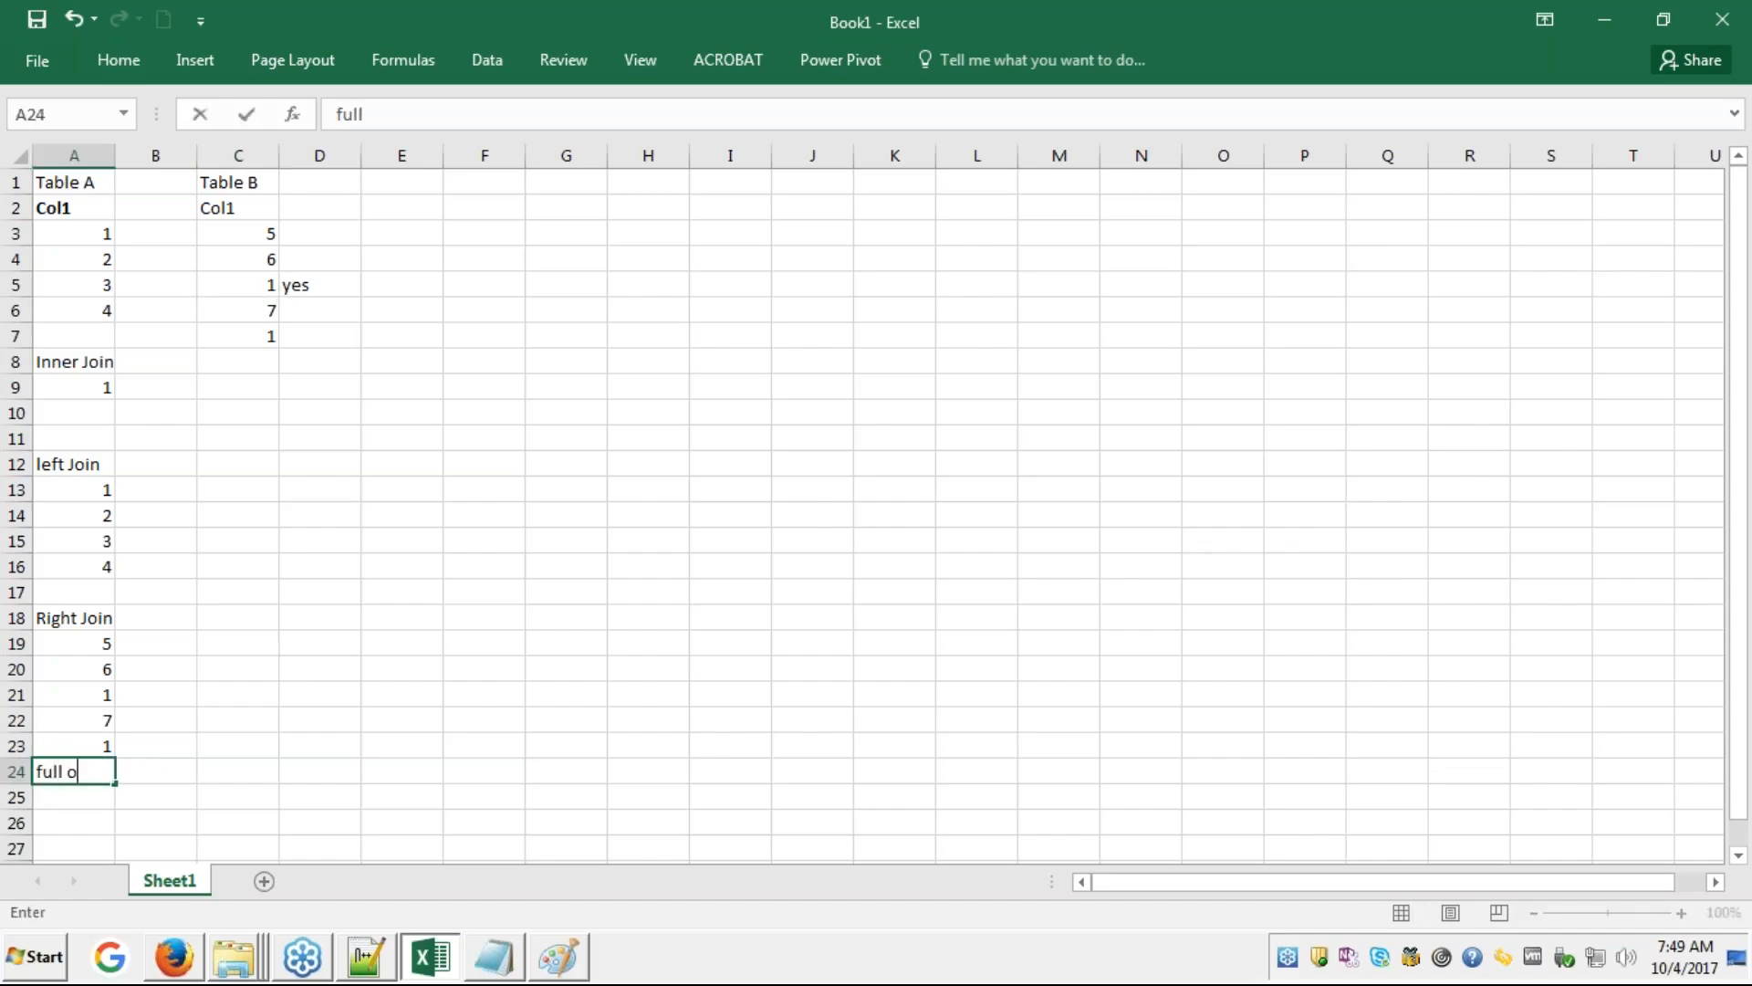
text(uter join)
key(Return)
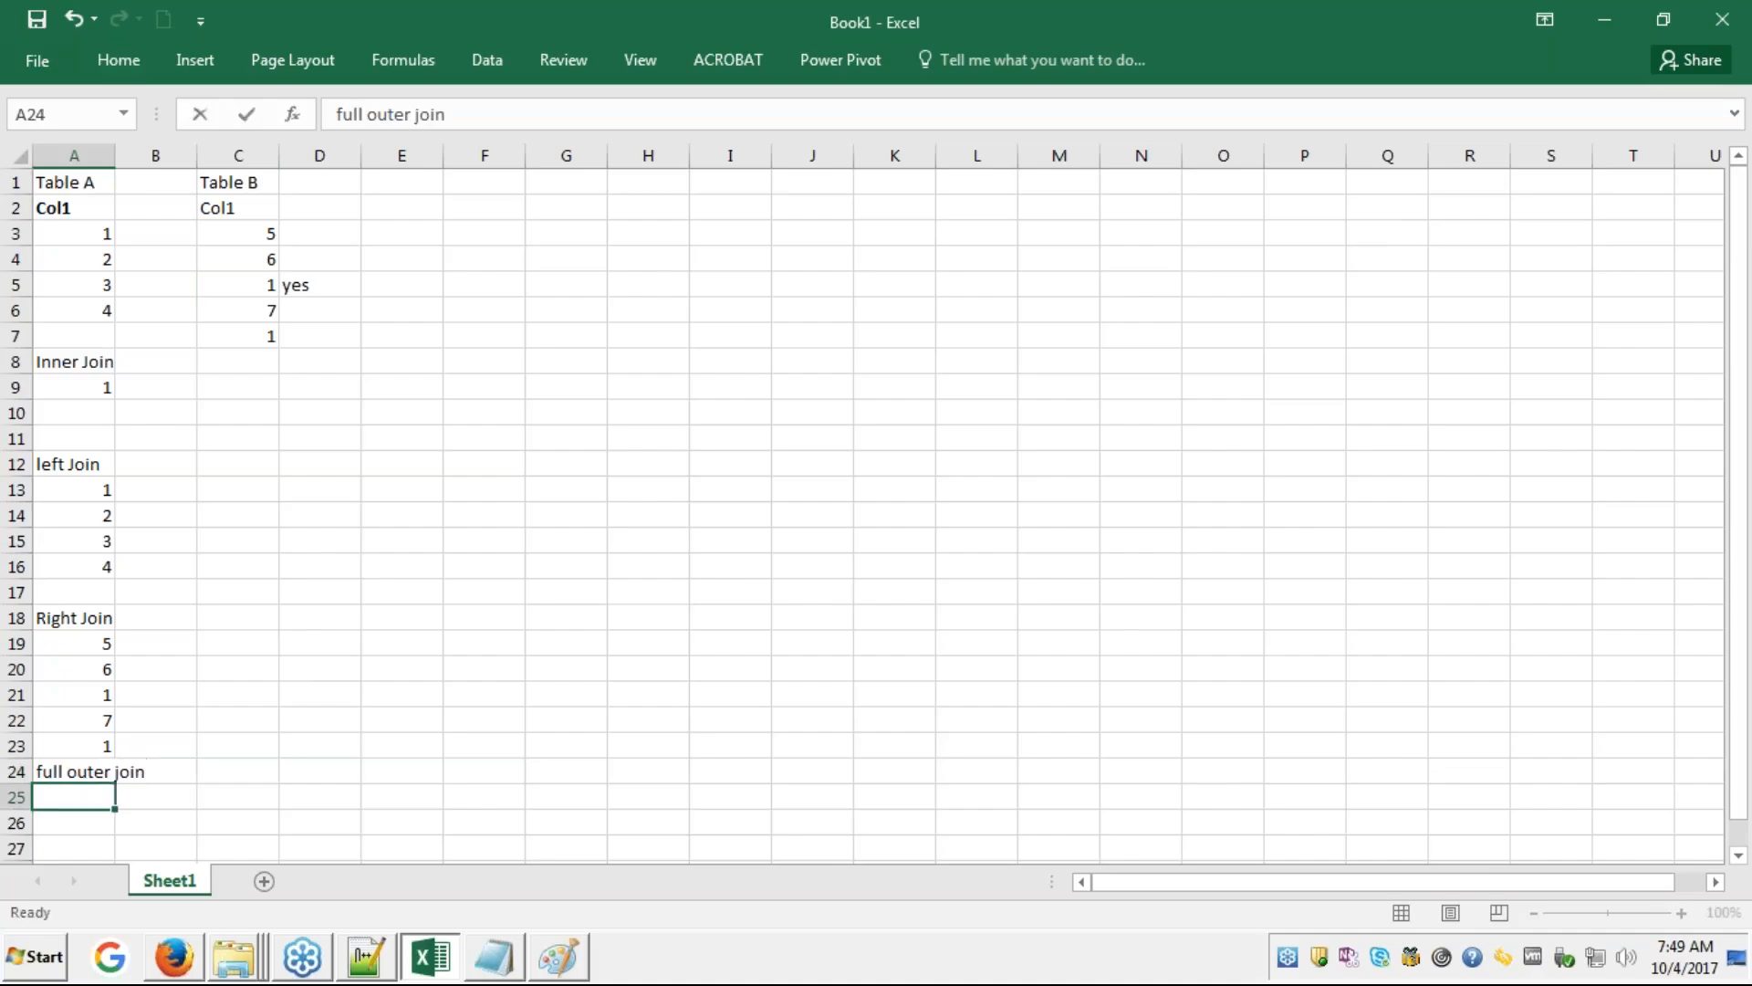
key(Return)
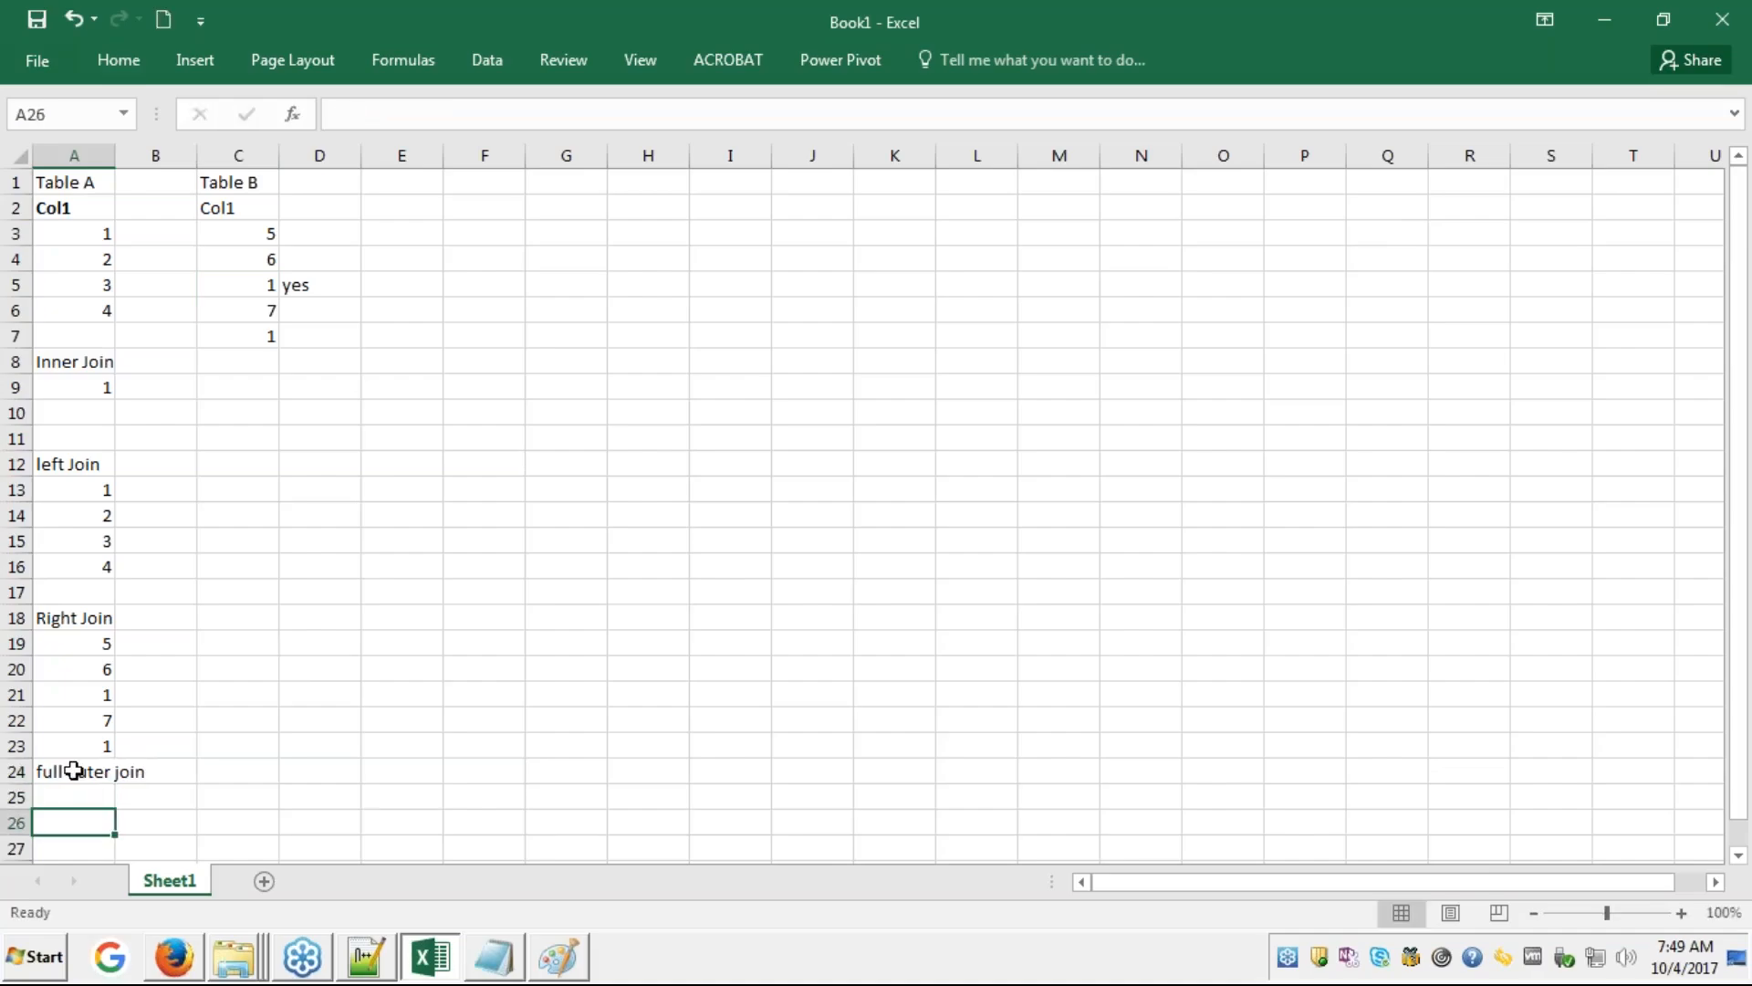
- Review the values of Table B and Table A that belong in the full outer join
click(238, 516)
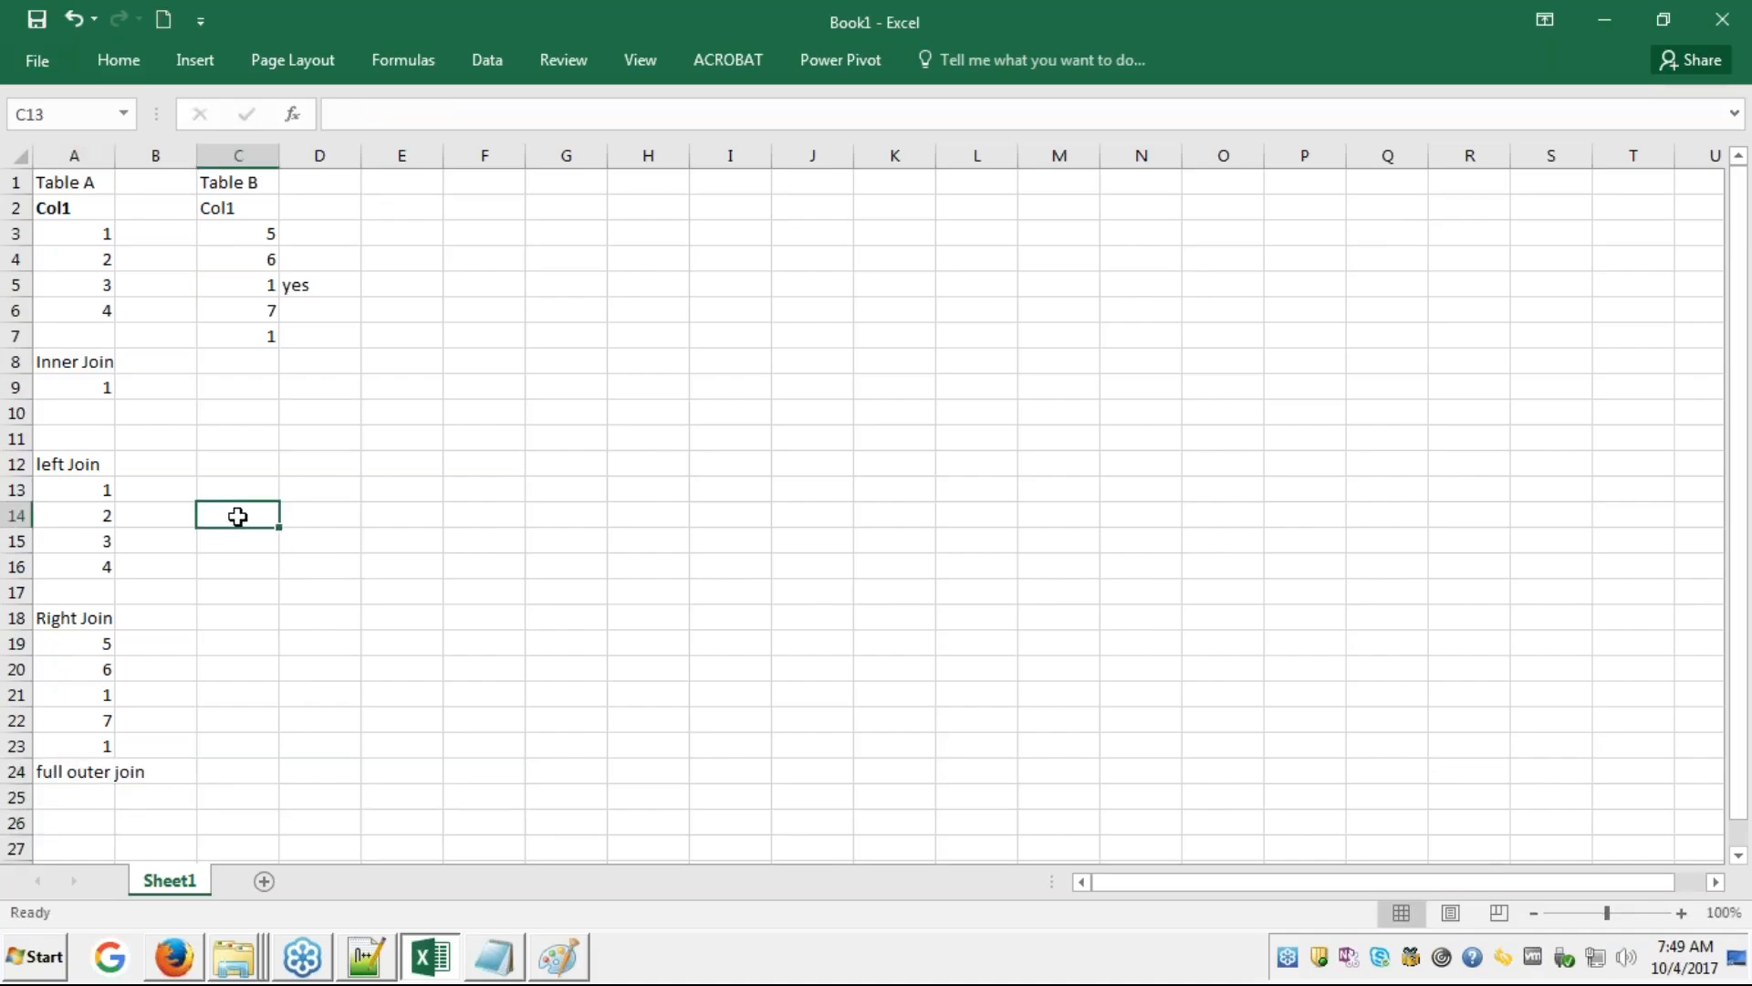
key(Up)
key(Up)
key(Up)
key(Up)
key(Up)
key(Up)
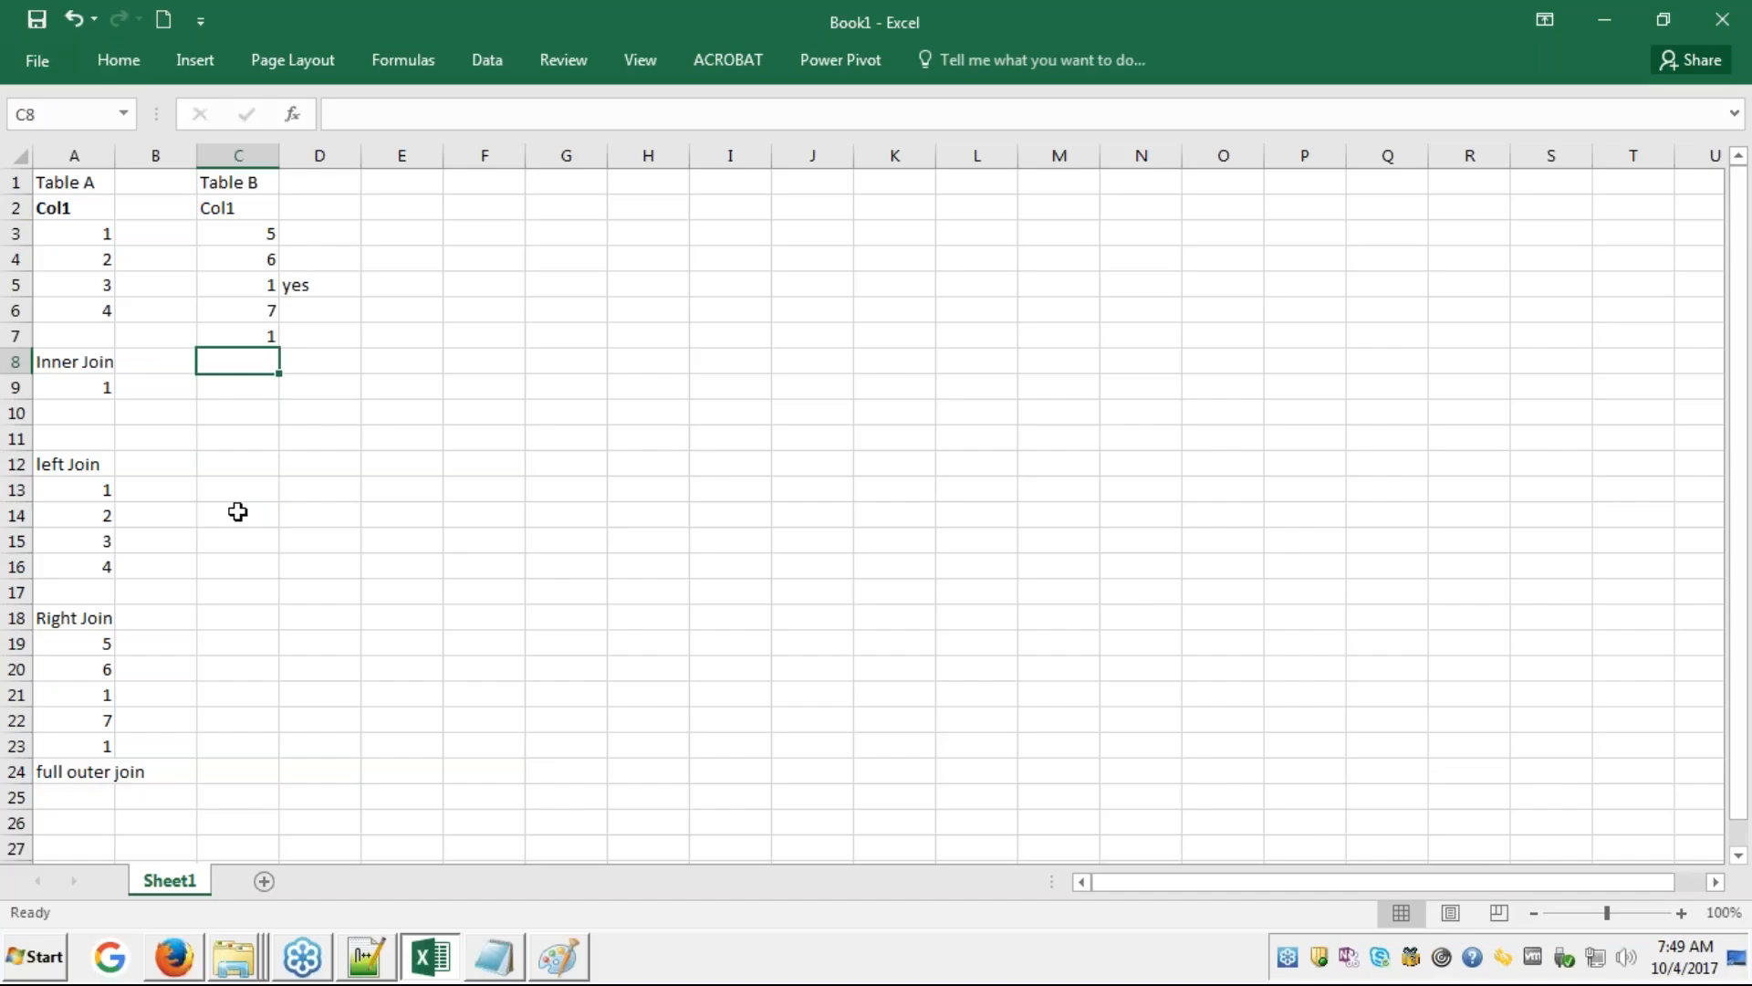
click(107, 234)
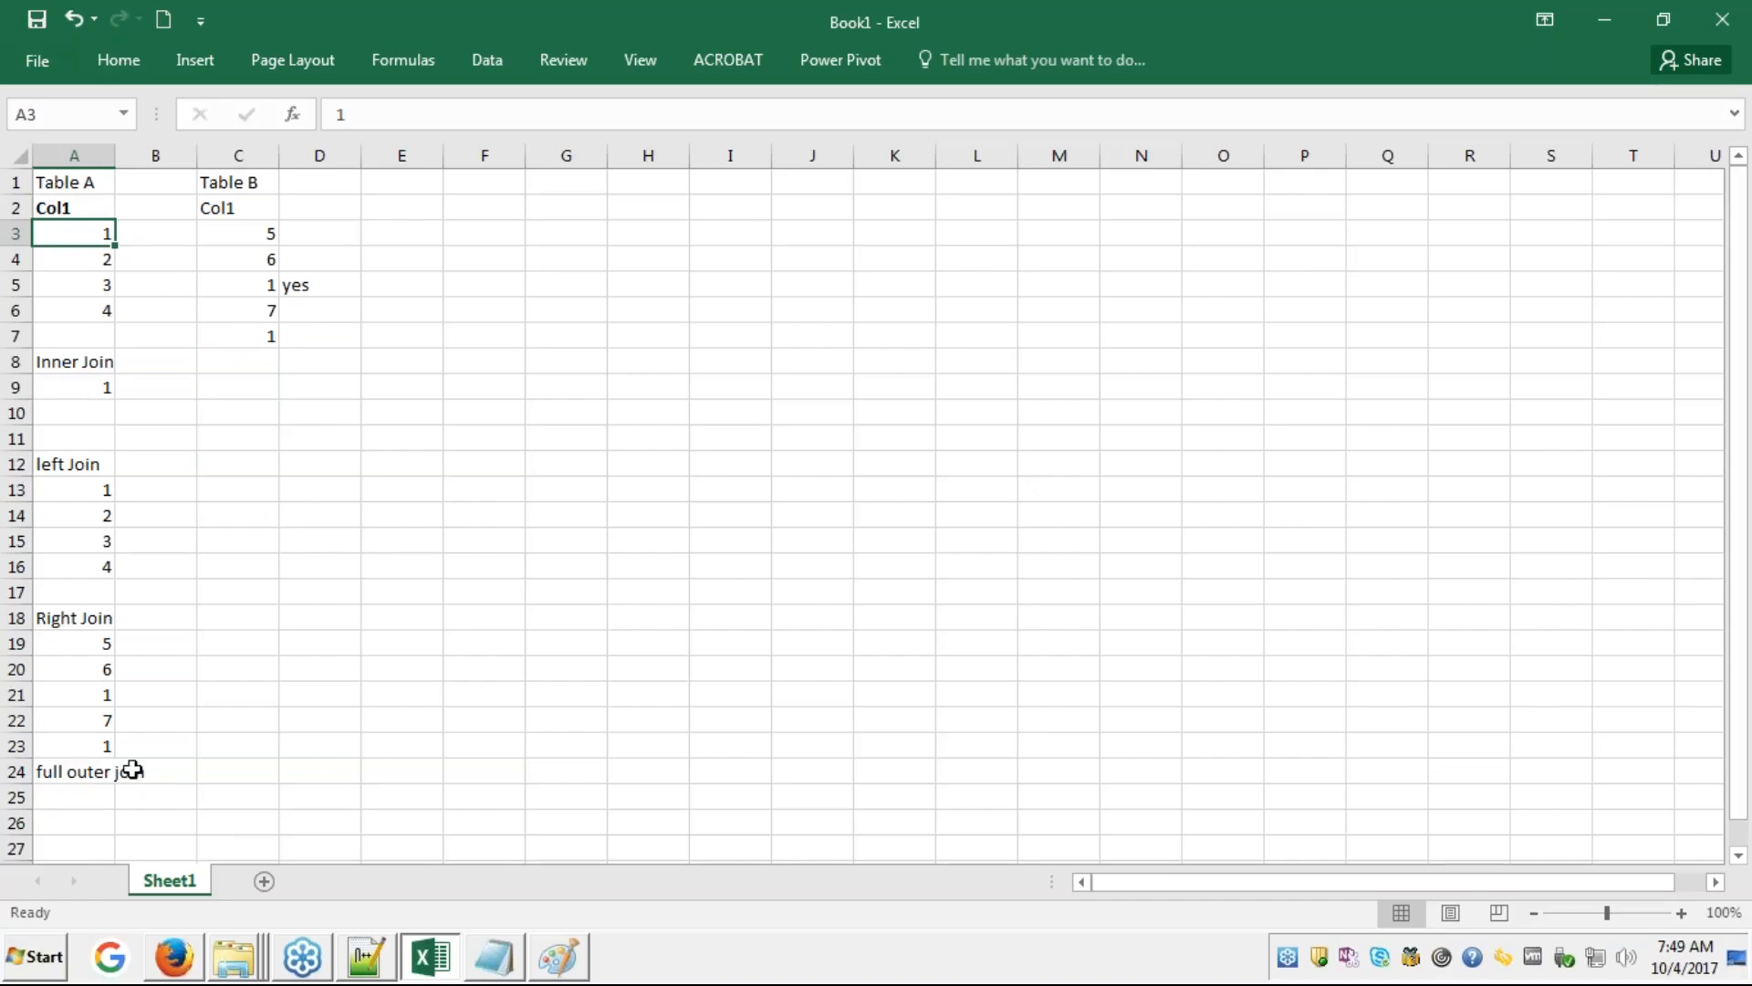
- Enter Table A's values 1, 2, 3 and 4 in A25:A28 under the full outer join heading
click(82, 789)
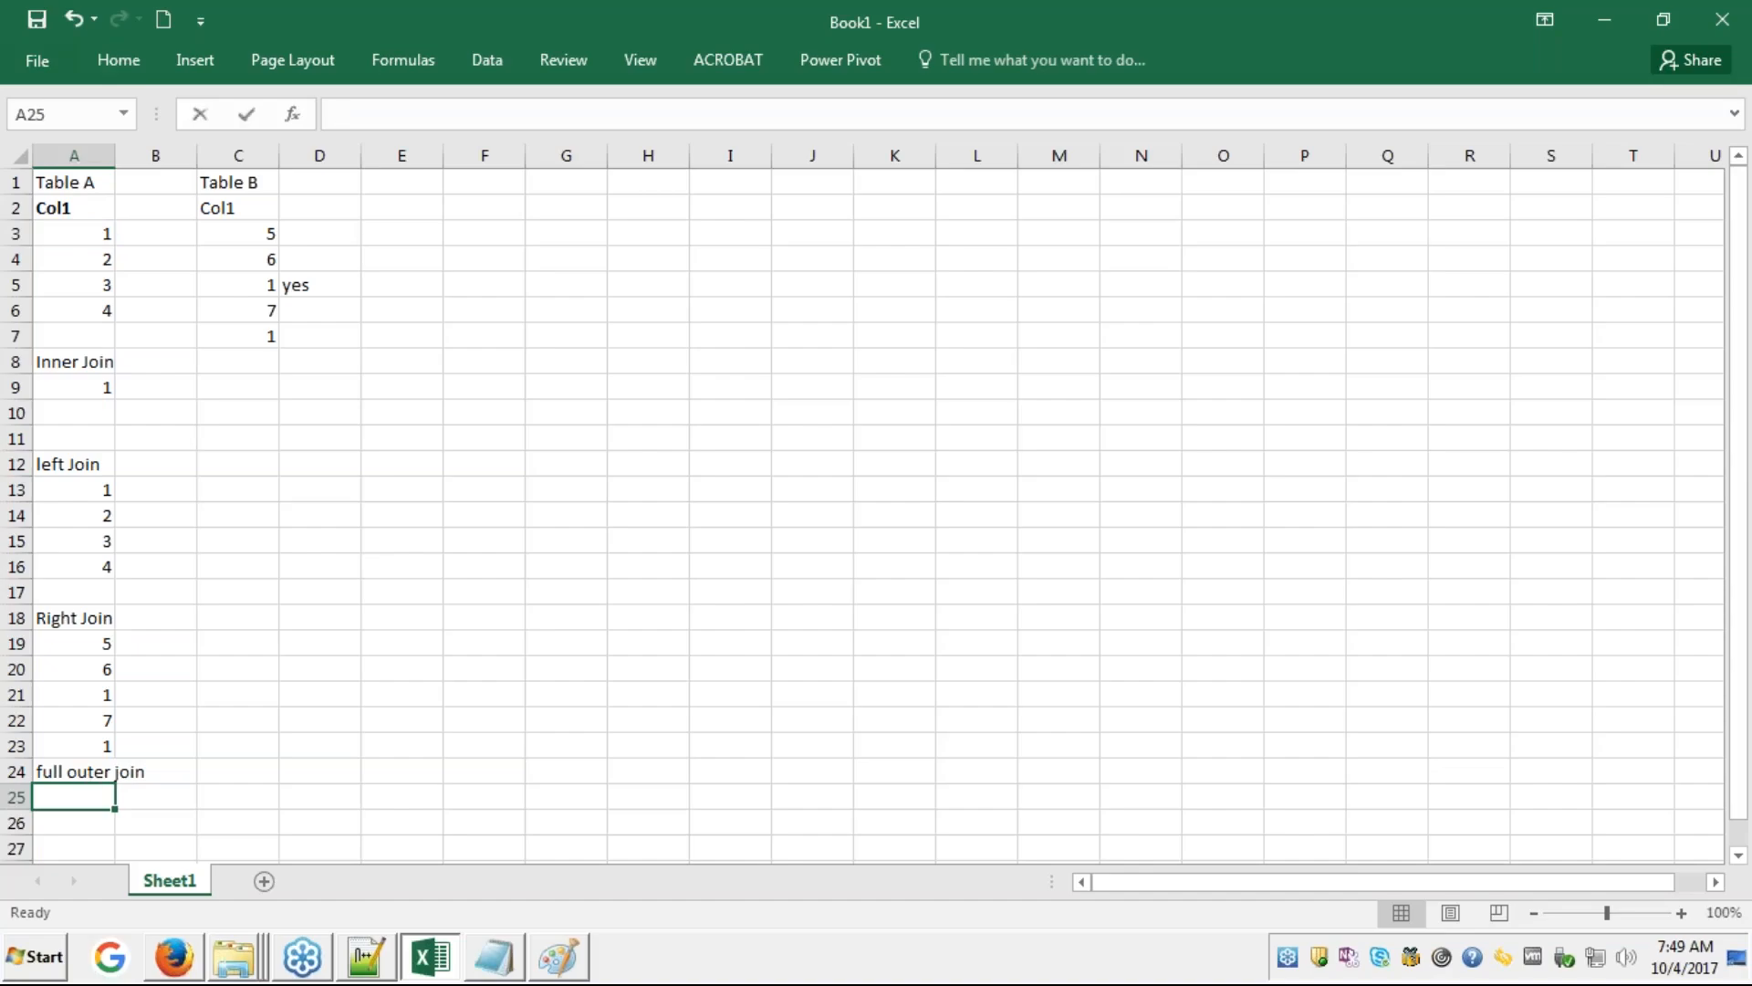
text(1)
key(Return)
text(2)
key(Return)
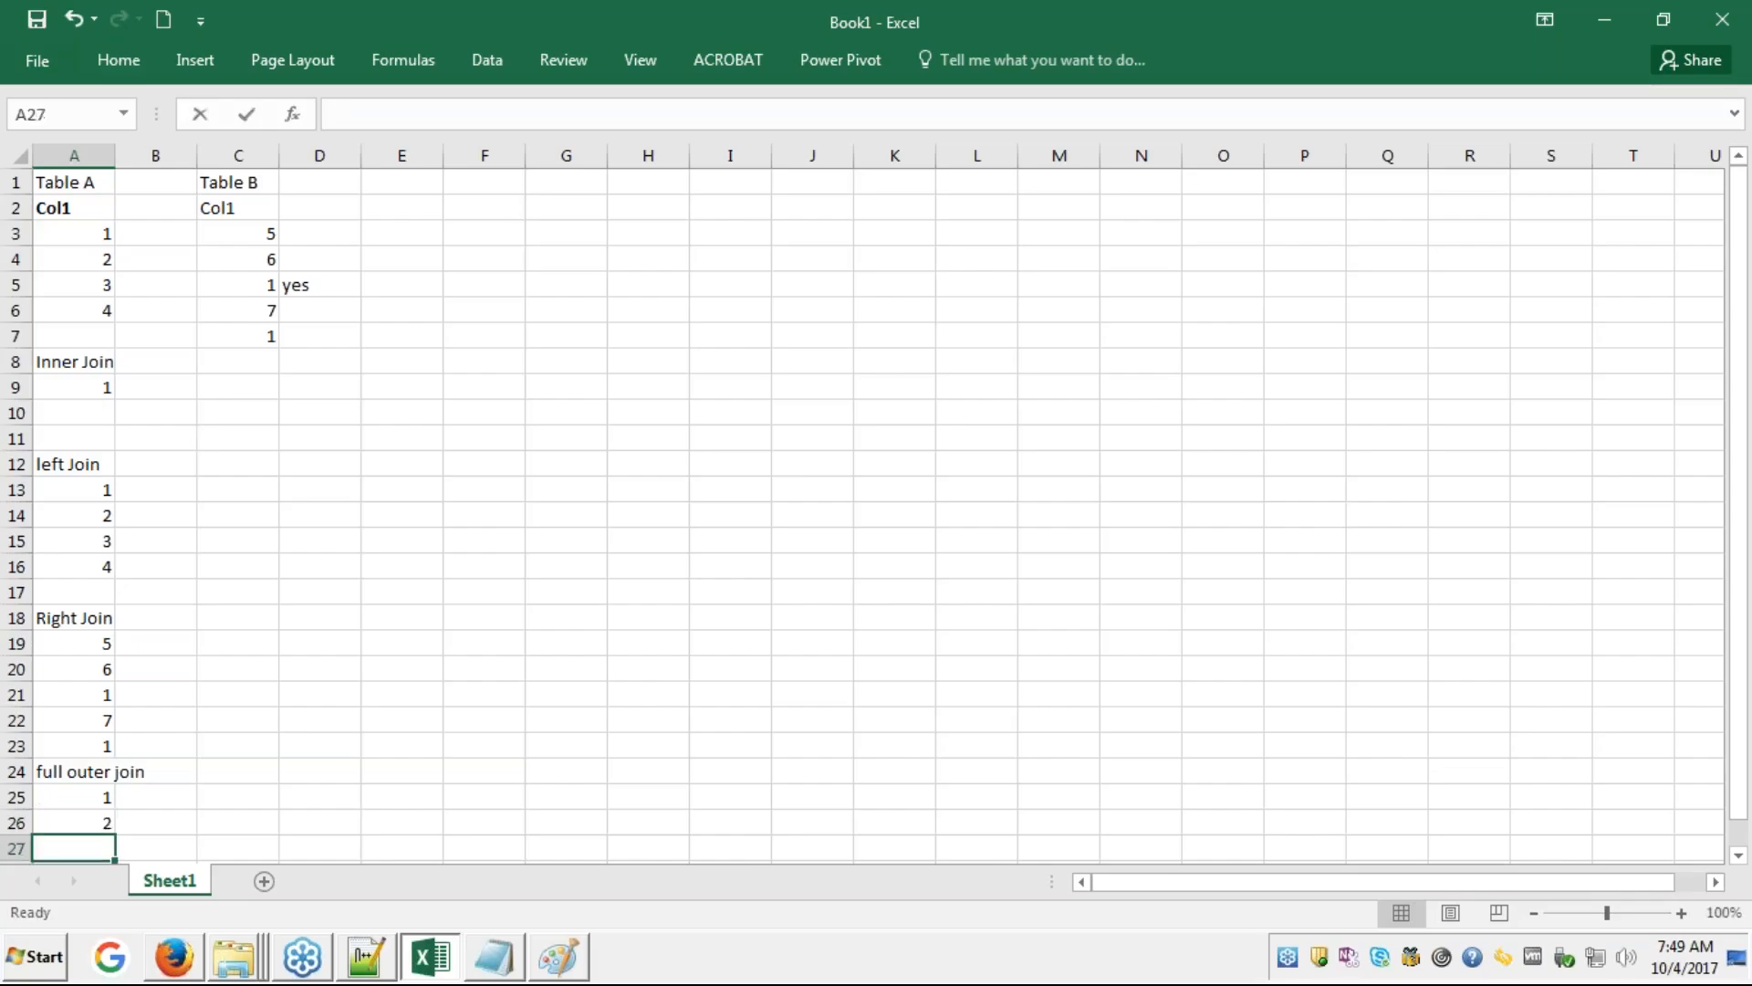
text(3)
key(Return)
text(4)
key(Return)
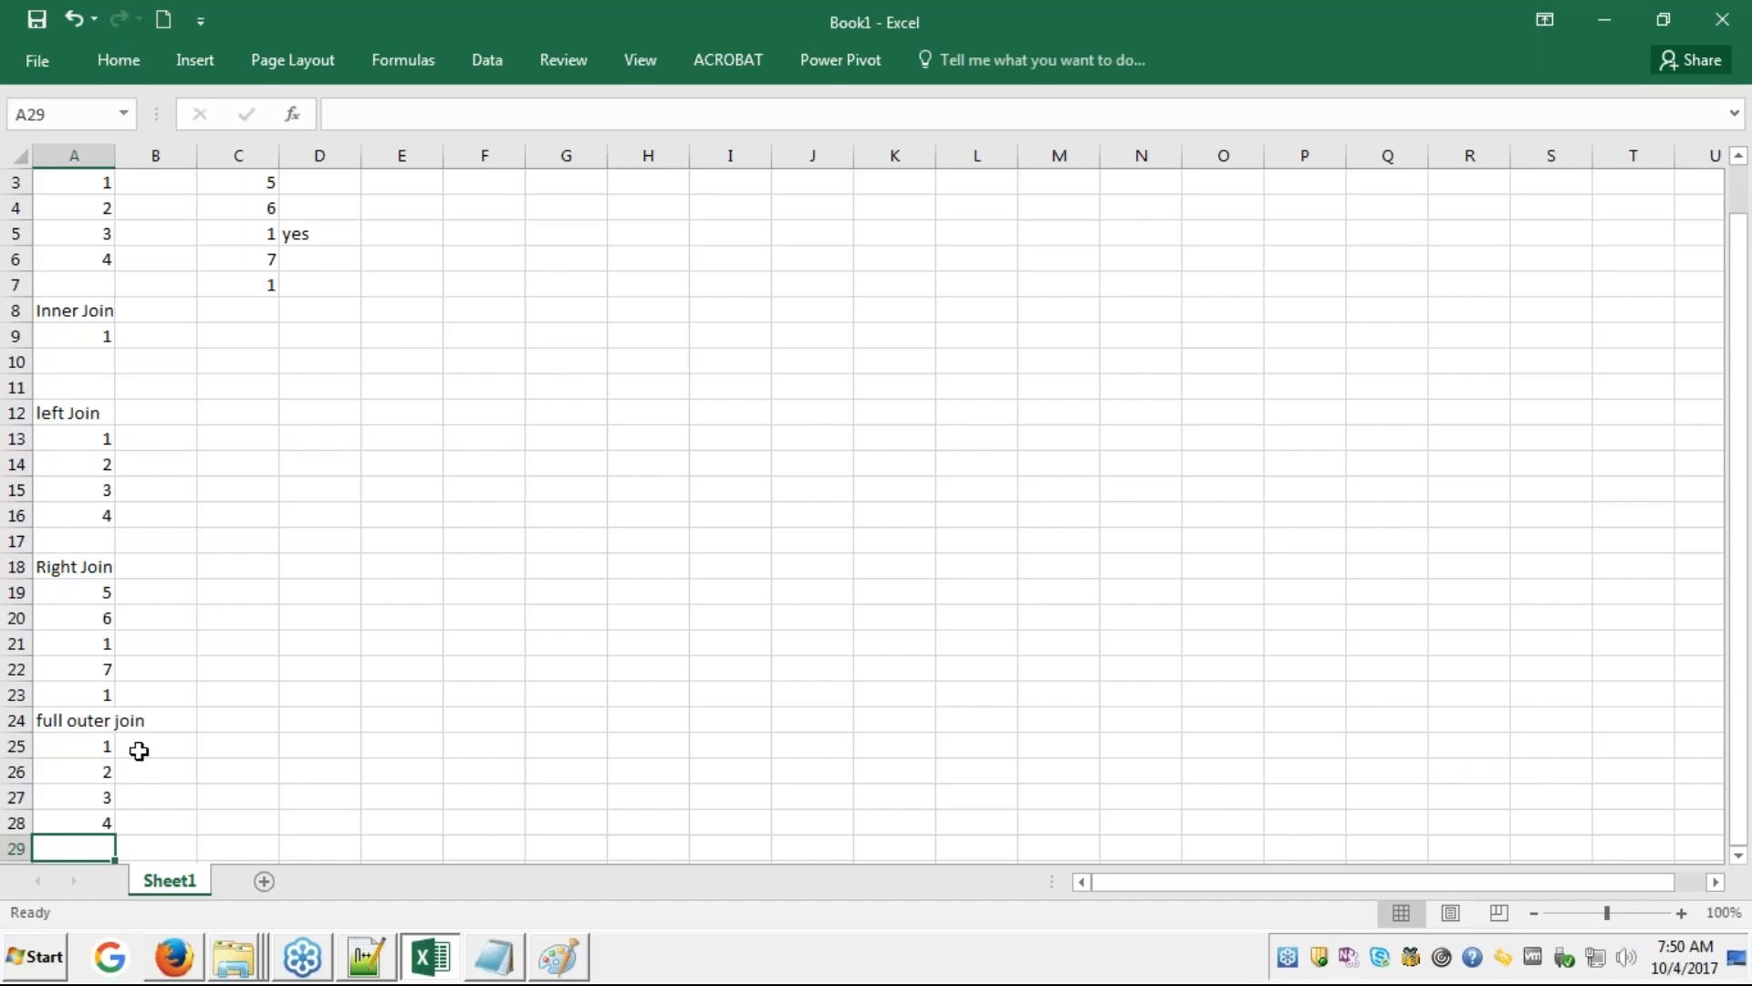
- Review the Table A and Table B values against the entries listed under the full outer join heading
click(403, 466)
key(Up)
key(Up)
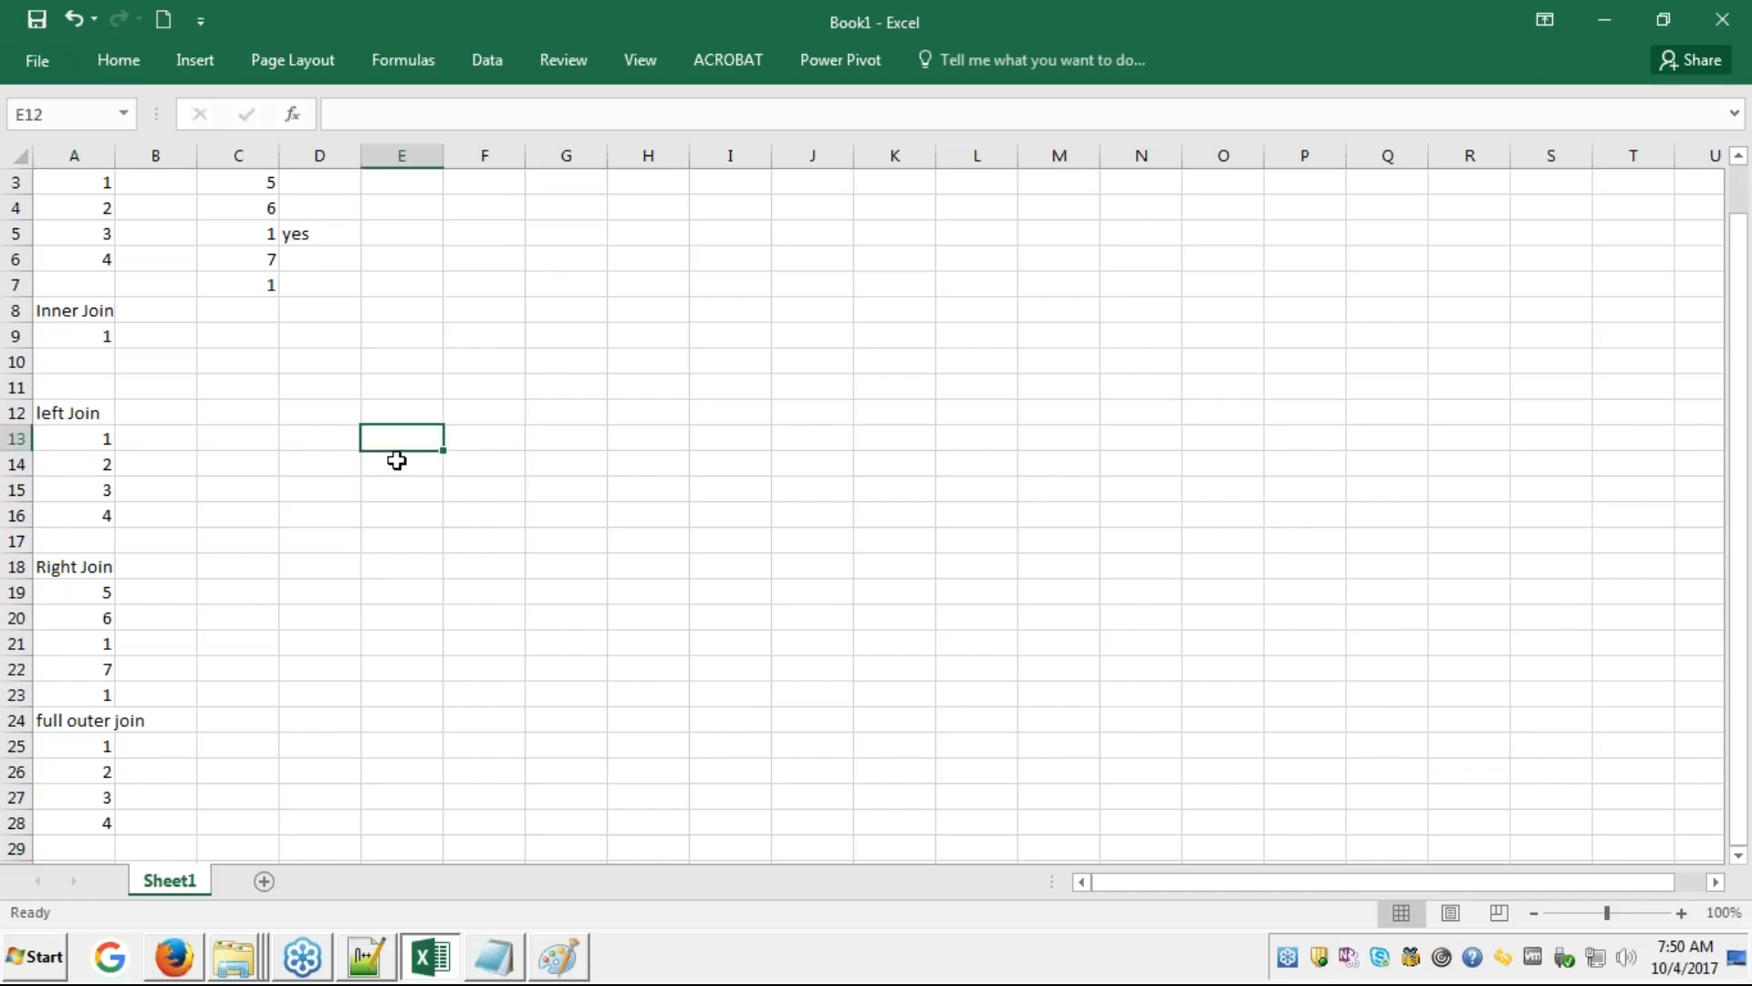
key(Up)
key(Up)
key(Up)
key(Up)
key(Up)
key(Up)
key(Up)
key(Up)
key(Up)
key(Up)
key(Up)
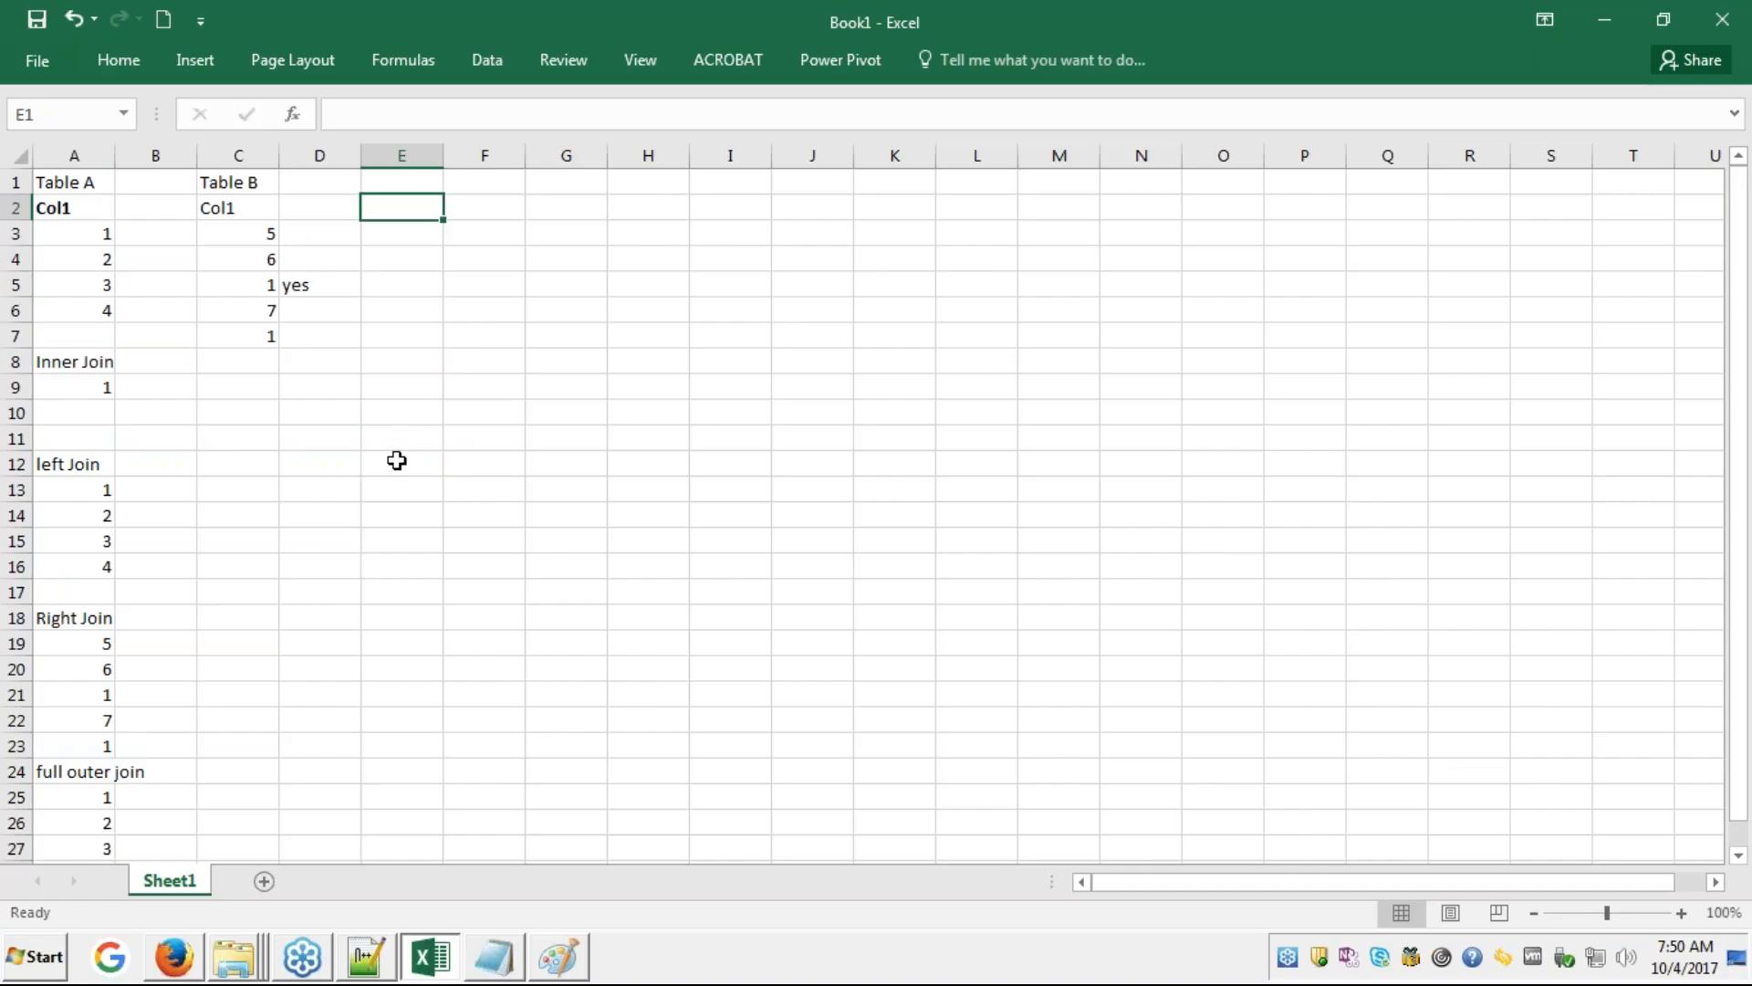
key(Down)
key(Down)
key(Down)
key(Down)
key(Down)
key(Down)
key(Down)
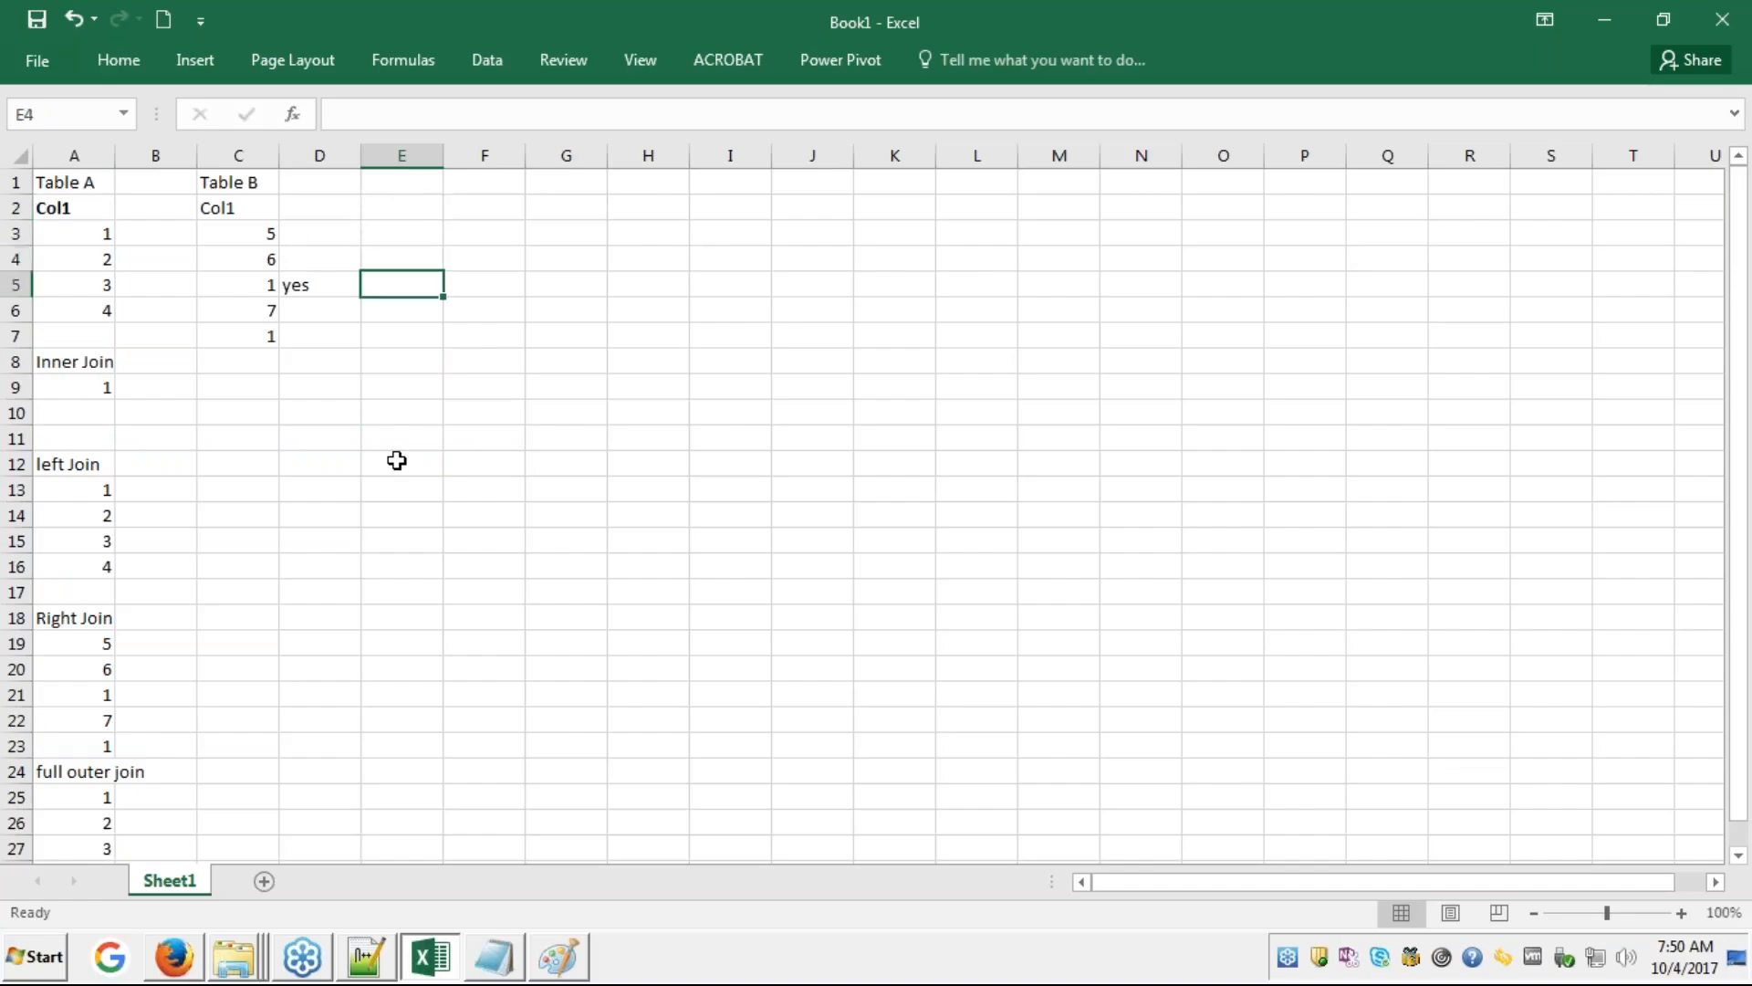
key(Down)
key(Down)
key(Down)
key(Down)
key(Down)
key(Down)
key(Down)
key(Down)
key(Down)
key(Down)
key(Down)
key(Down)
key(Down)
key(Down)
key(Down)
key(Down)
key(Down)
key(Down)
key(Down)
key(Down)
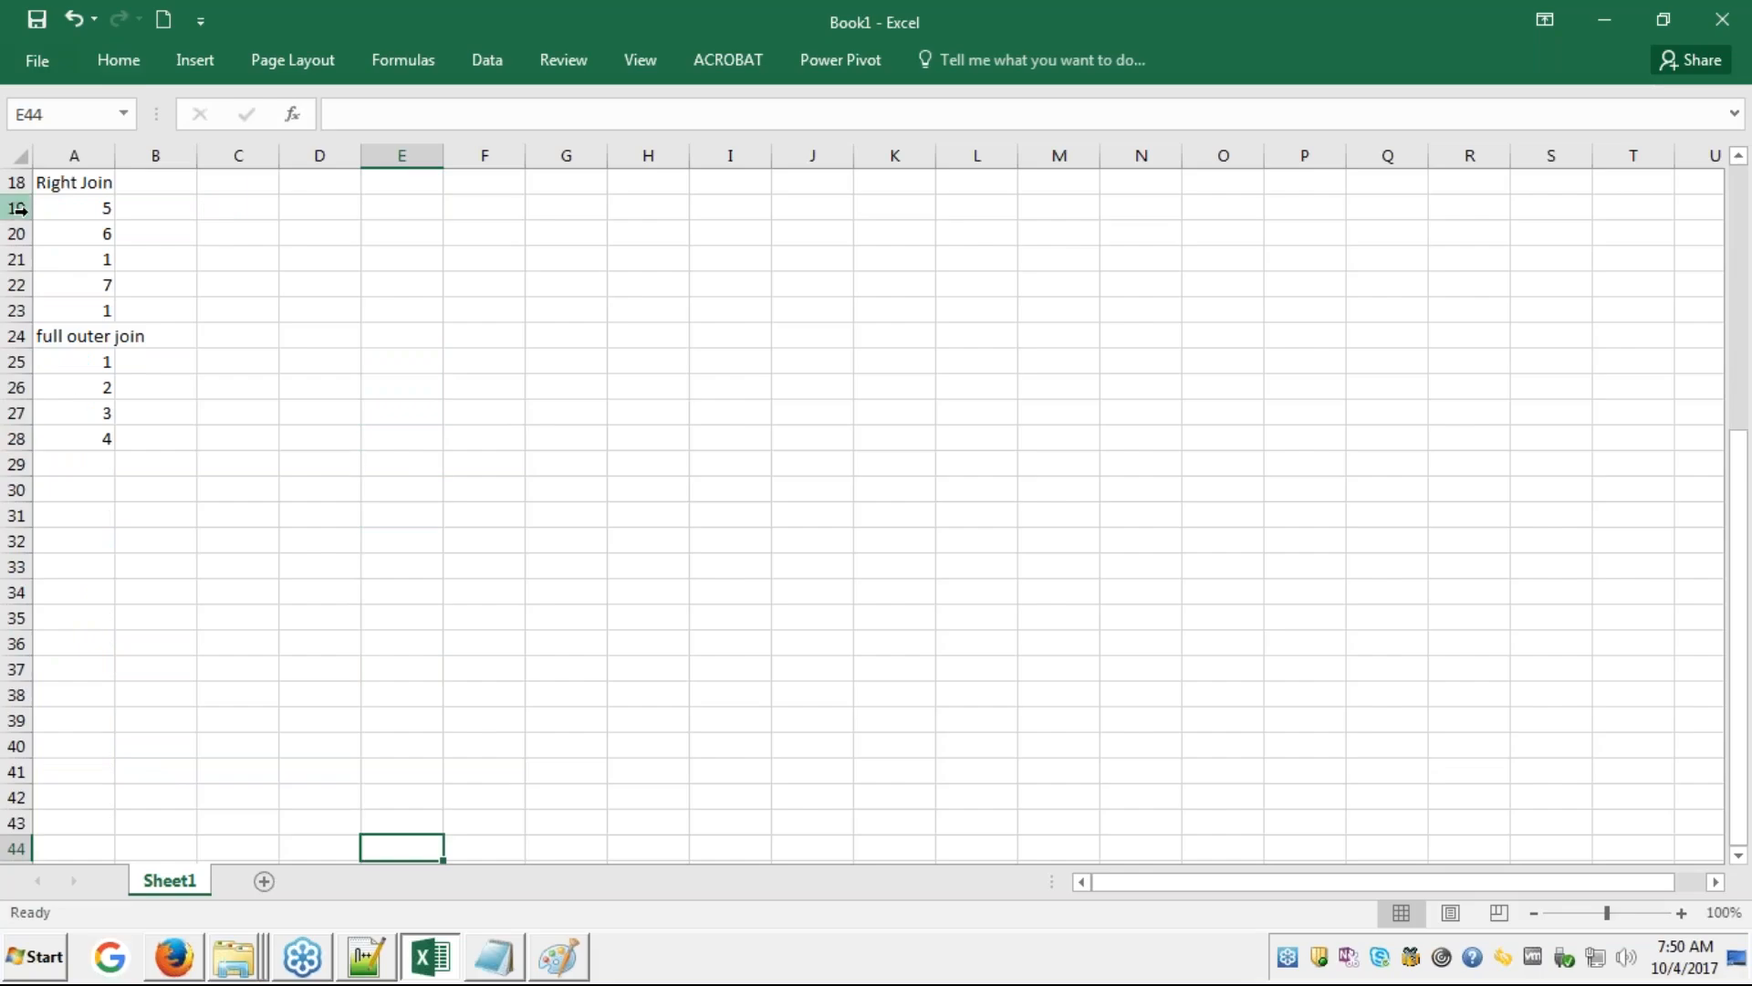
- Continue the full outer join list with Table B's values 5, 6 and 7 in A29:A31
click(86, 459)
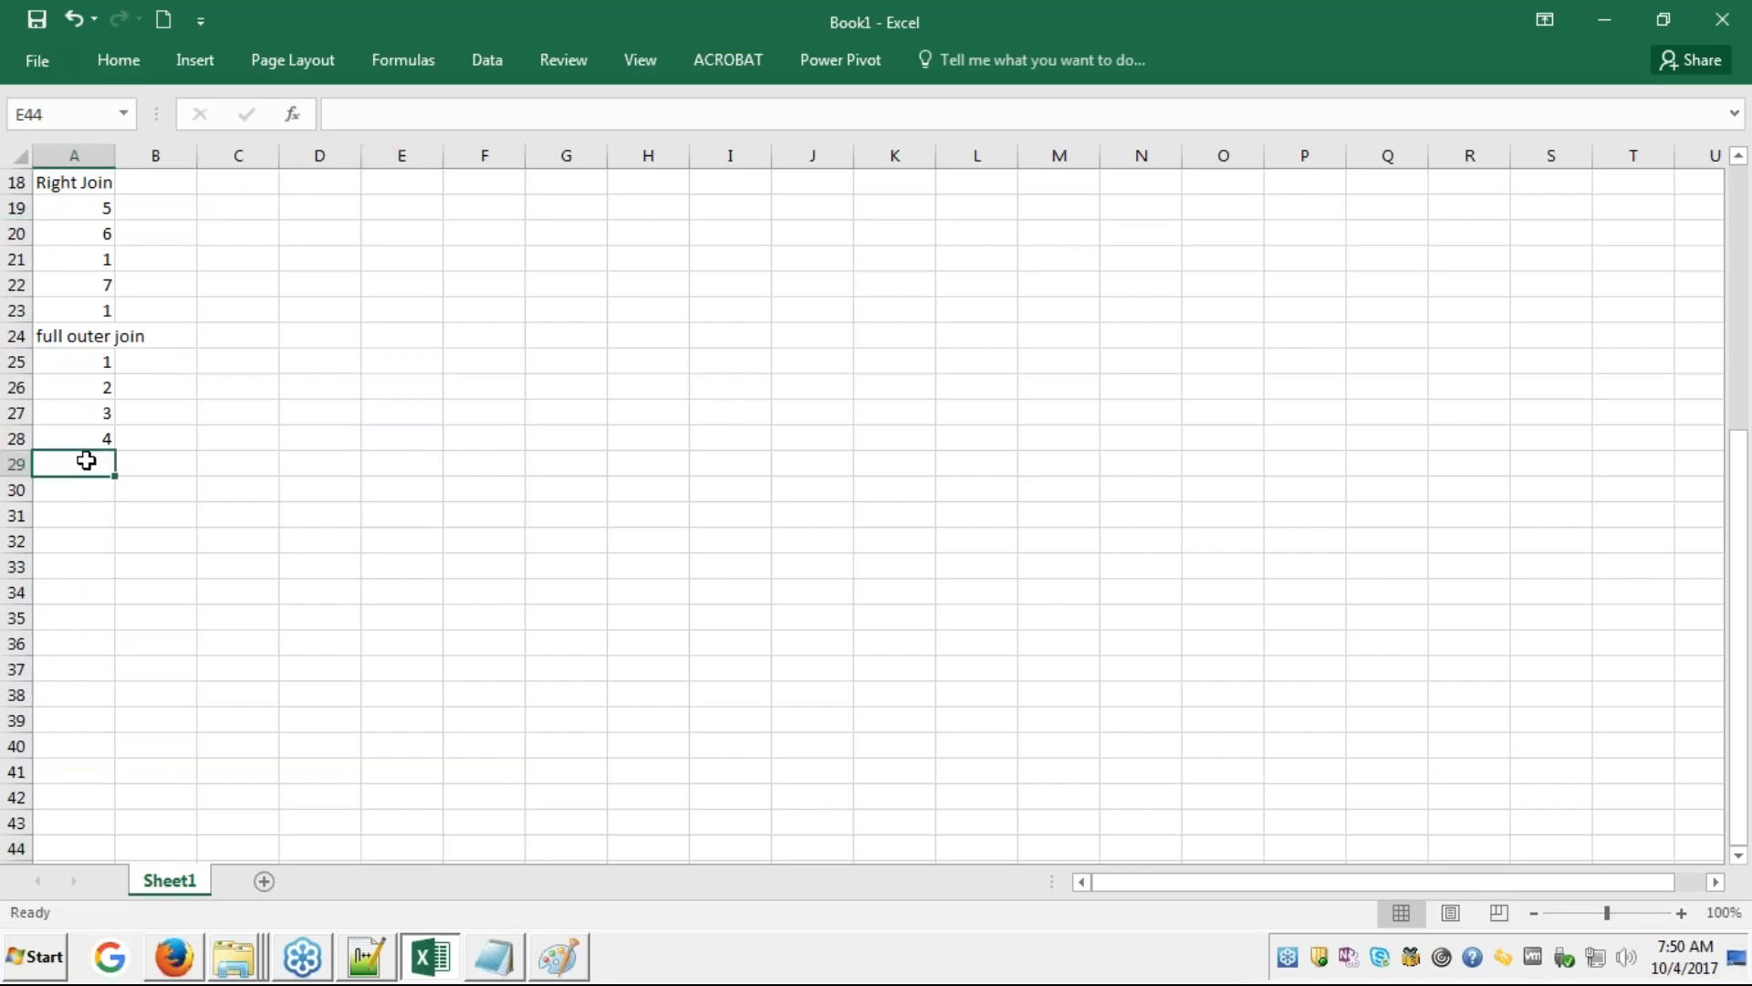
text(5)
key(Return)
text(6)
key(Return)
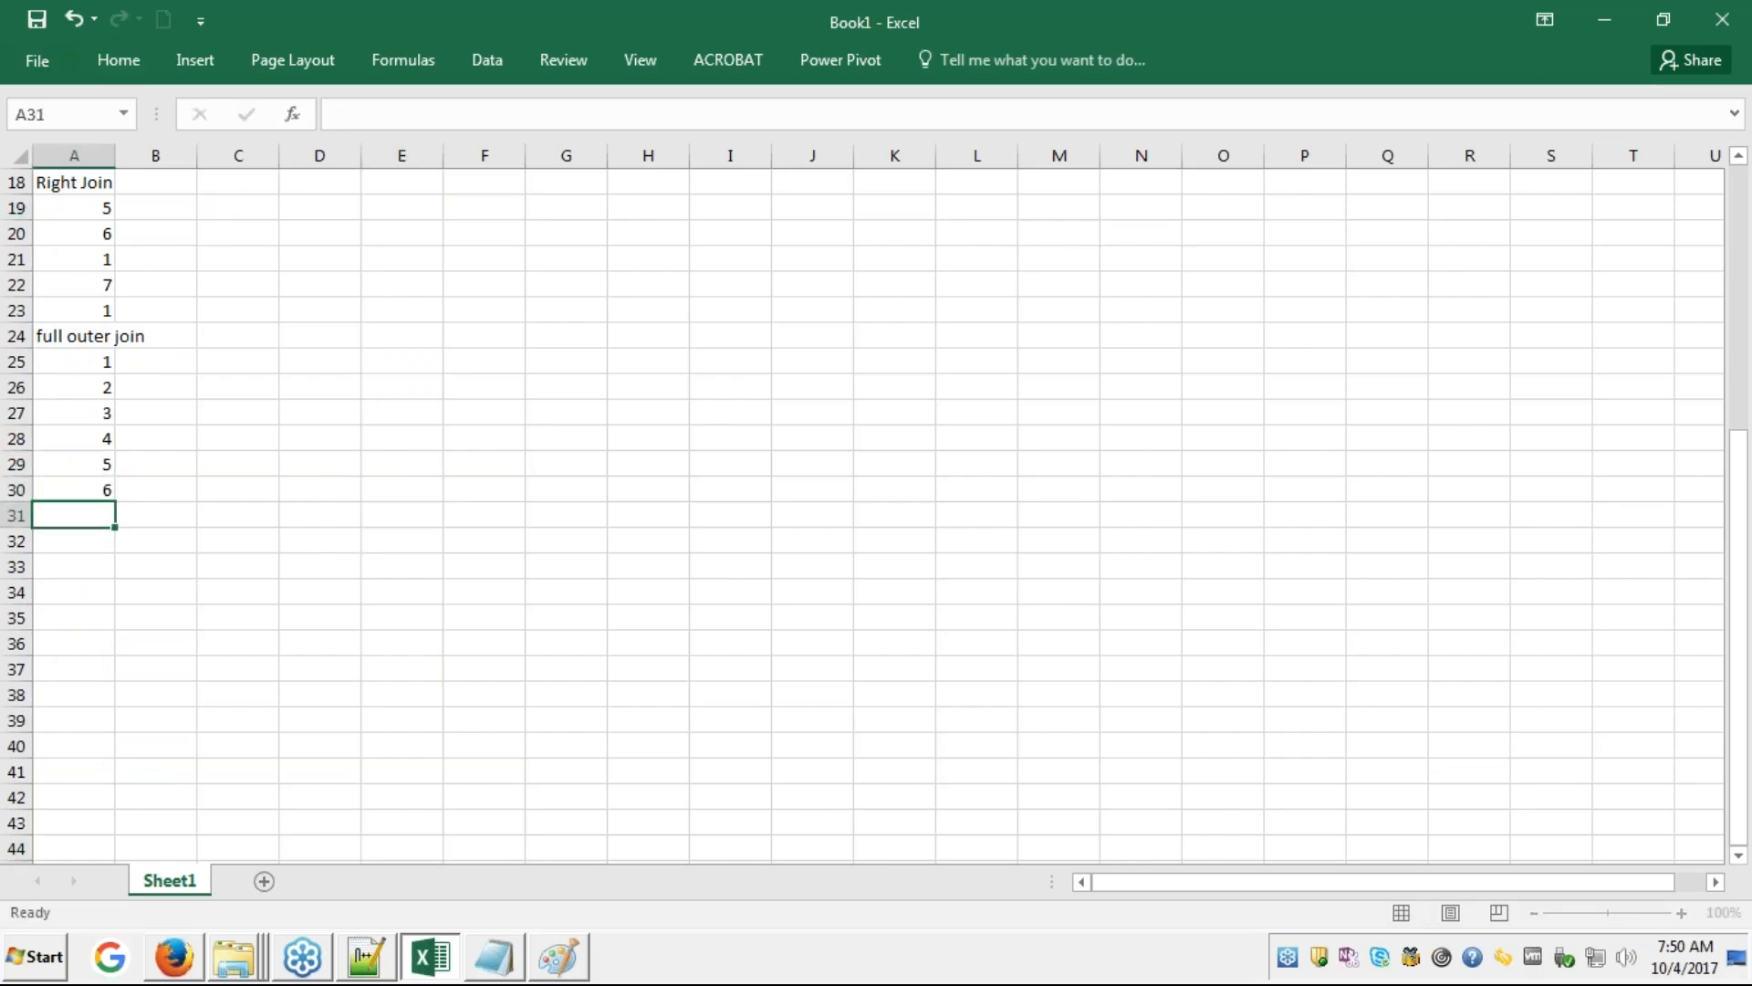
text(7)
key(Return)
- Recheck the source tables and clear the value 1 from A25 in the full outer join list
click(492, 338)
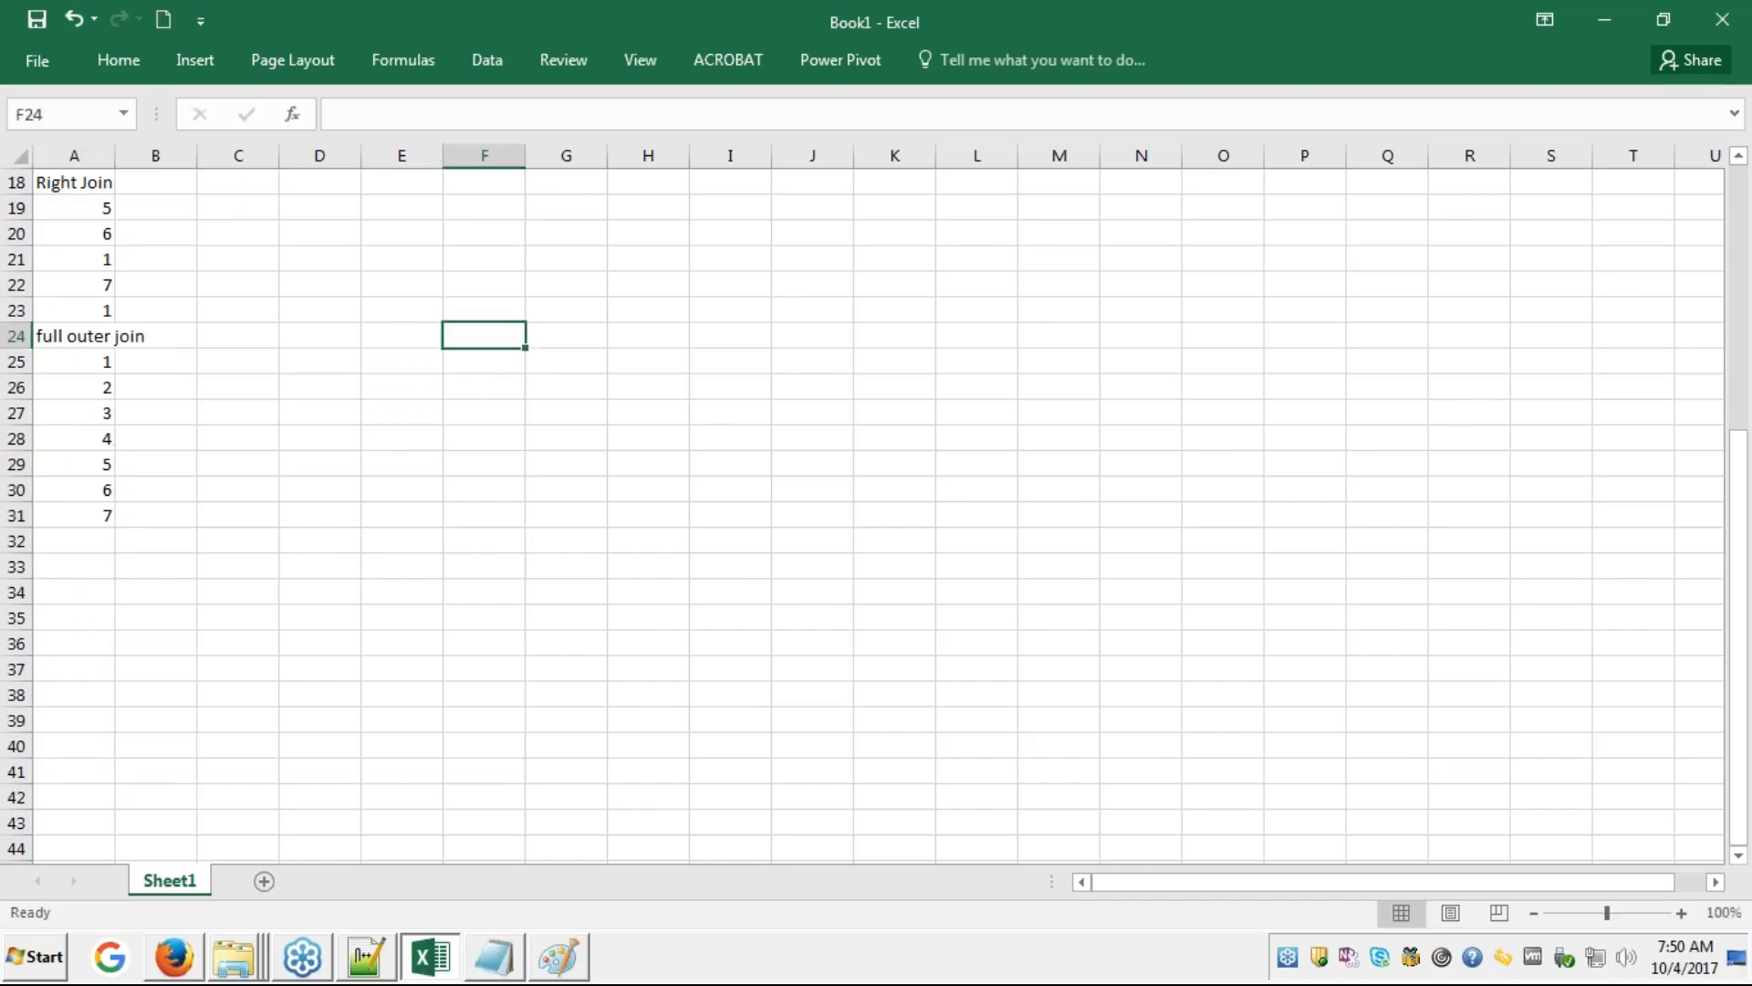
key(Up)
key(Up)
key(Up)
key(Up)
key(Up)
key(Up)
key(Up)
key(Up)
key(Up)
key(Up)
key(Up)
key(Up)
key(Up)
key(Up)
key(Up)
key(Up)
key(Up)
key(Up)
key(Up)
key(Up)
key(Up)
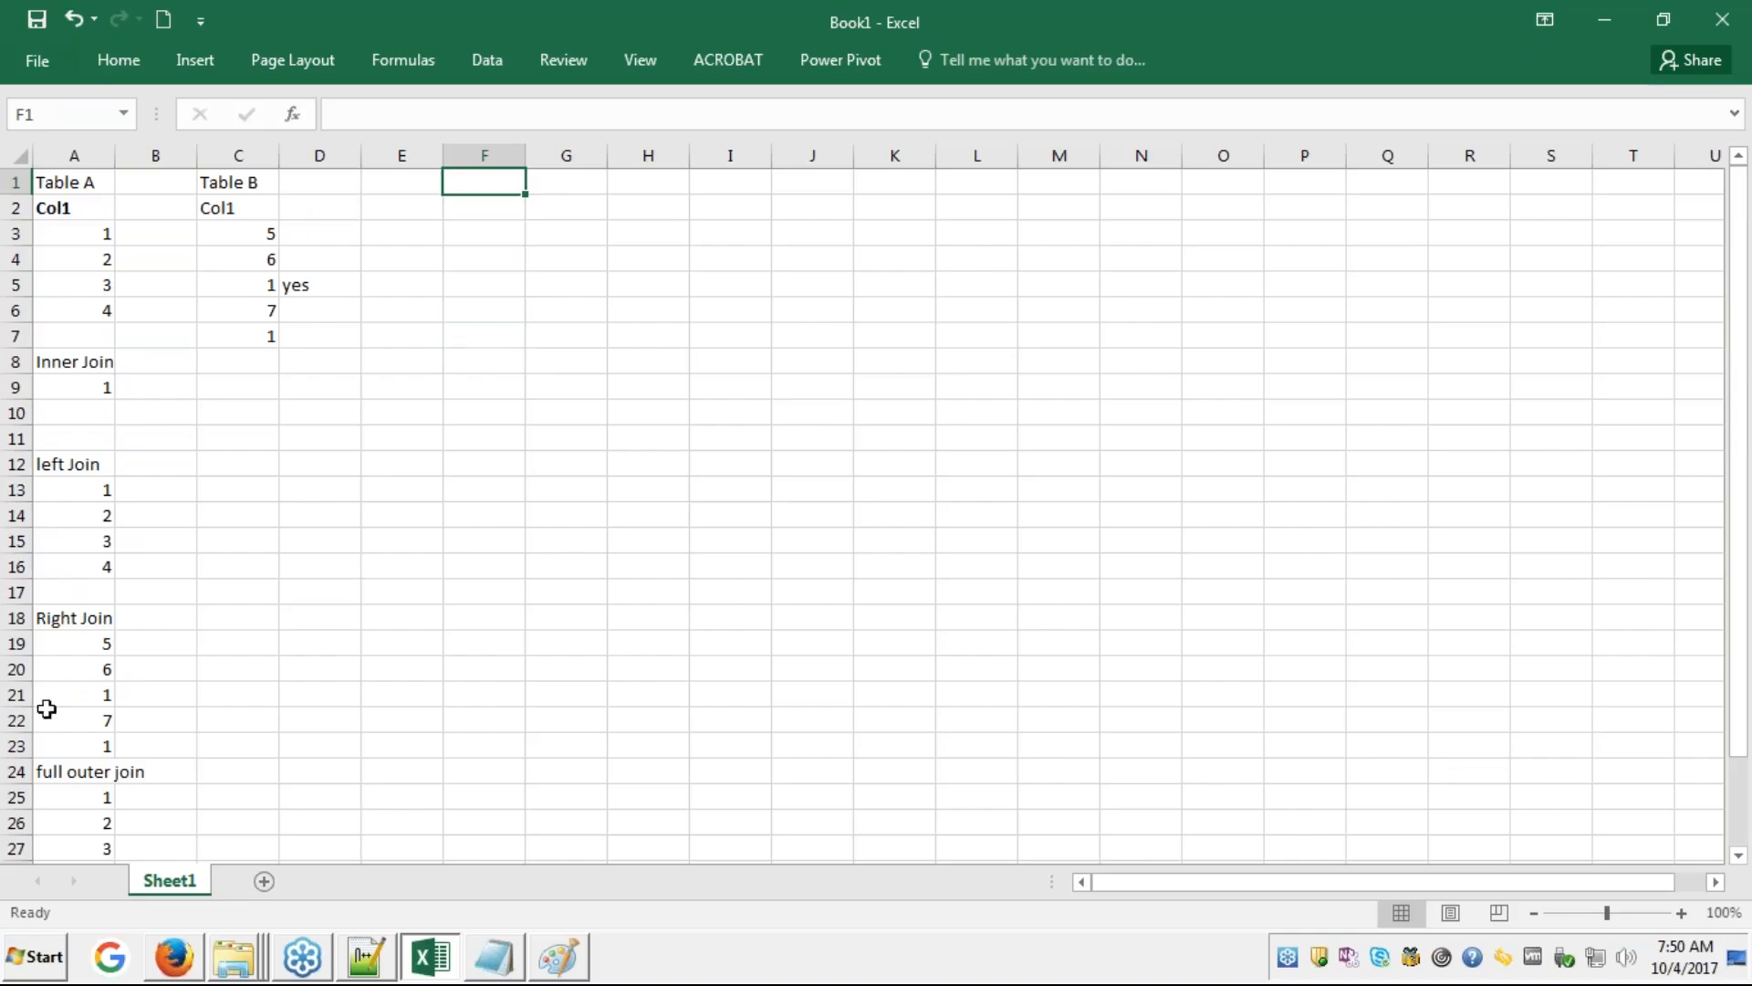
click(90, 797)
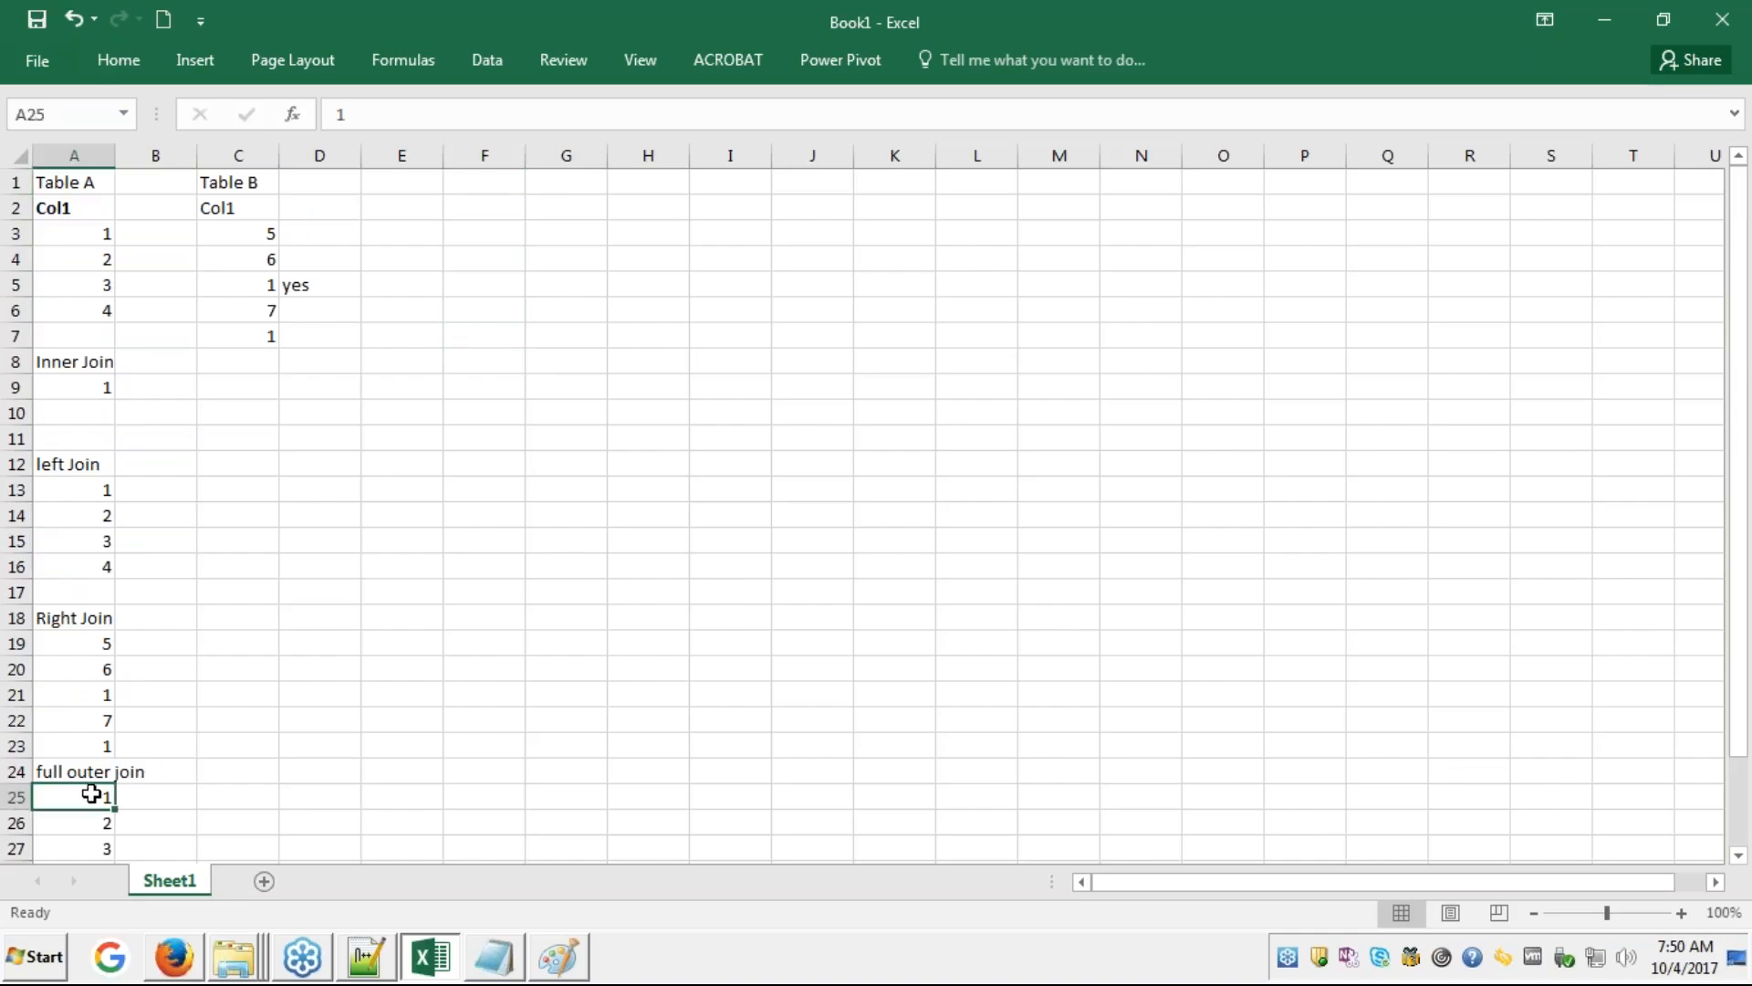
key(Delete)
- Switch to Paint and erase the whole left join diagram from the canvas
click(561, 966)
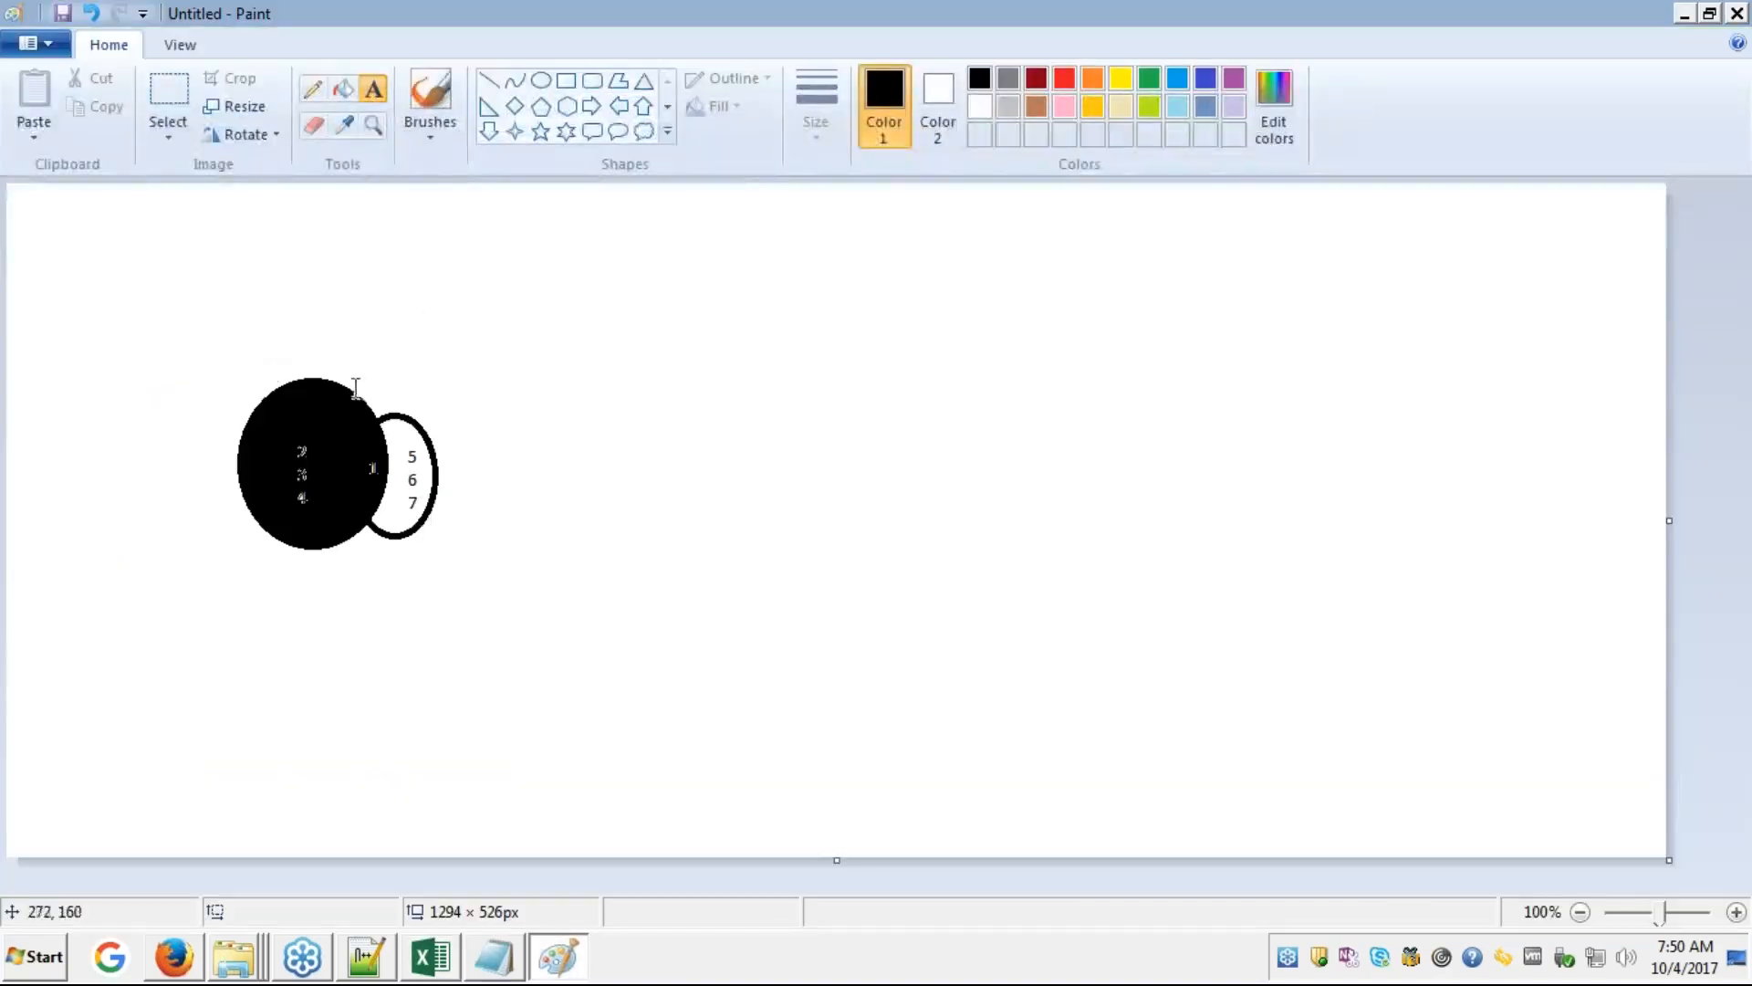
key(ctrl+a)
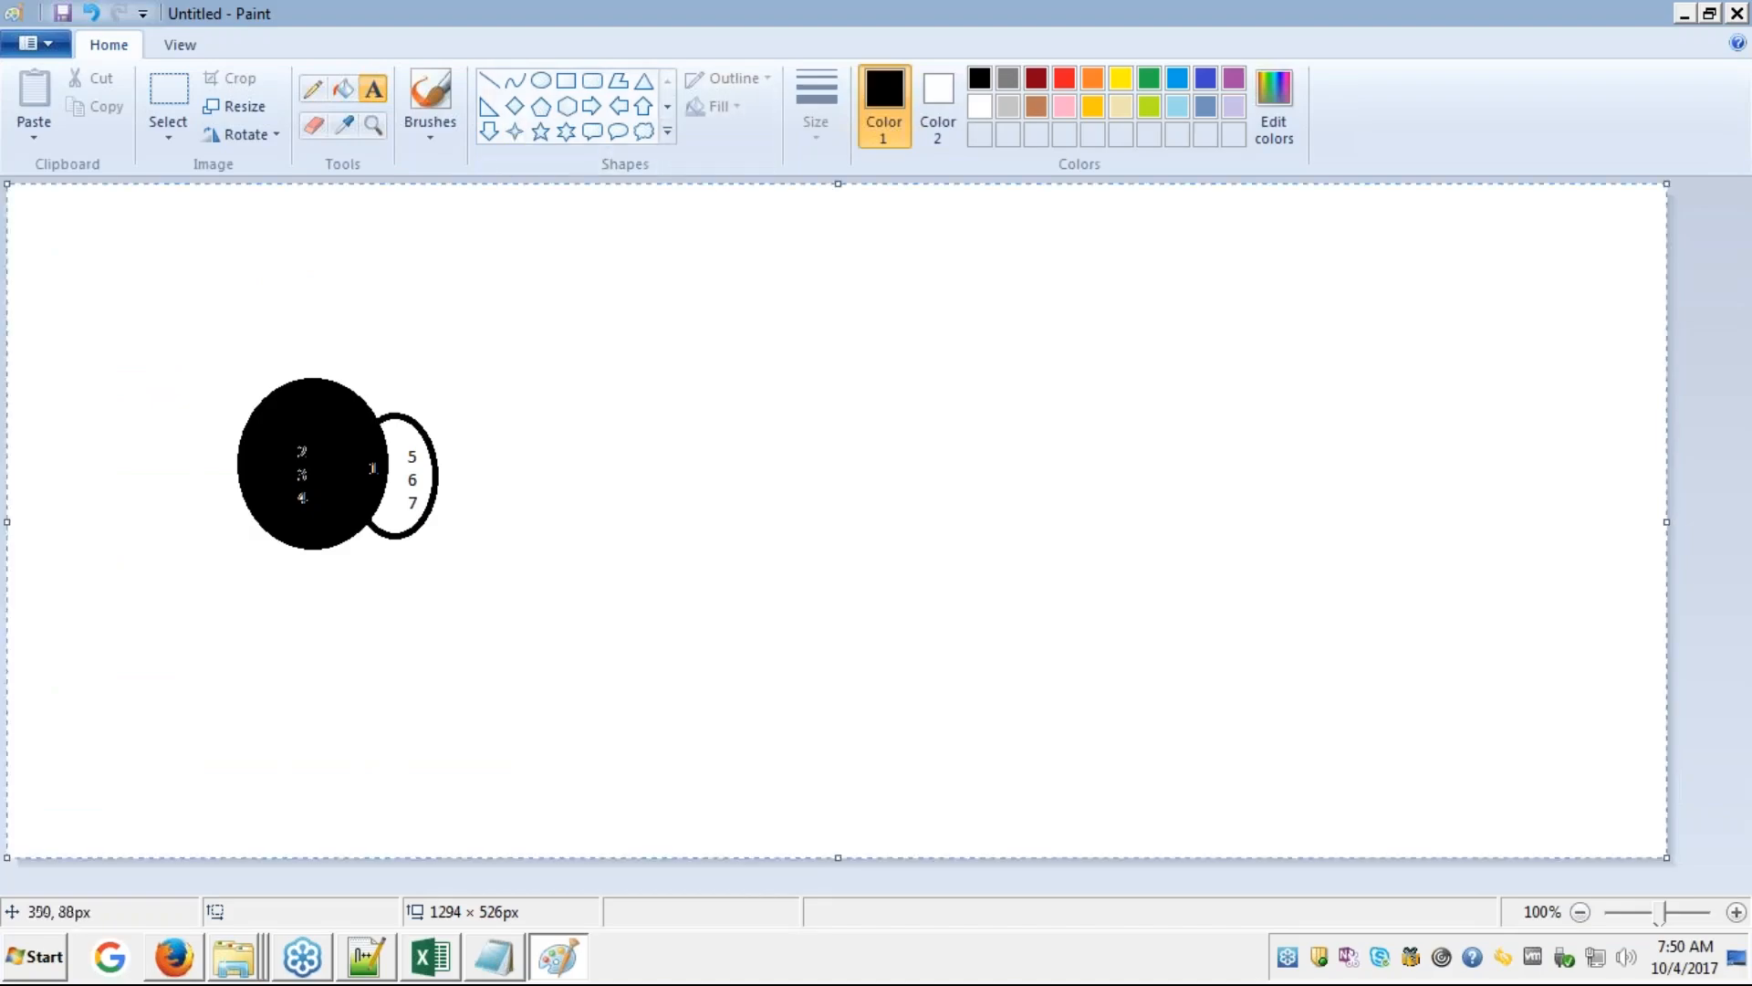
key(Delete)
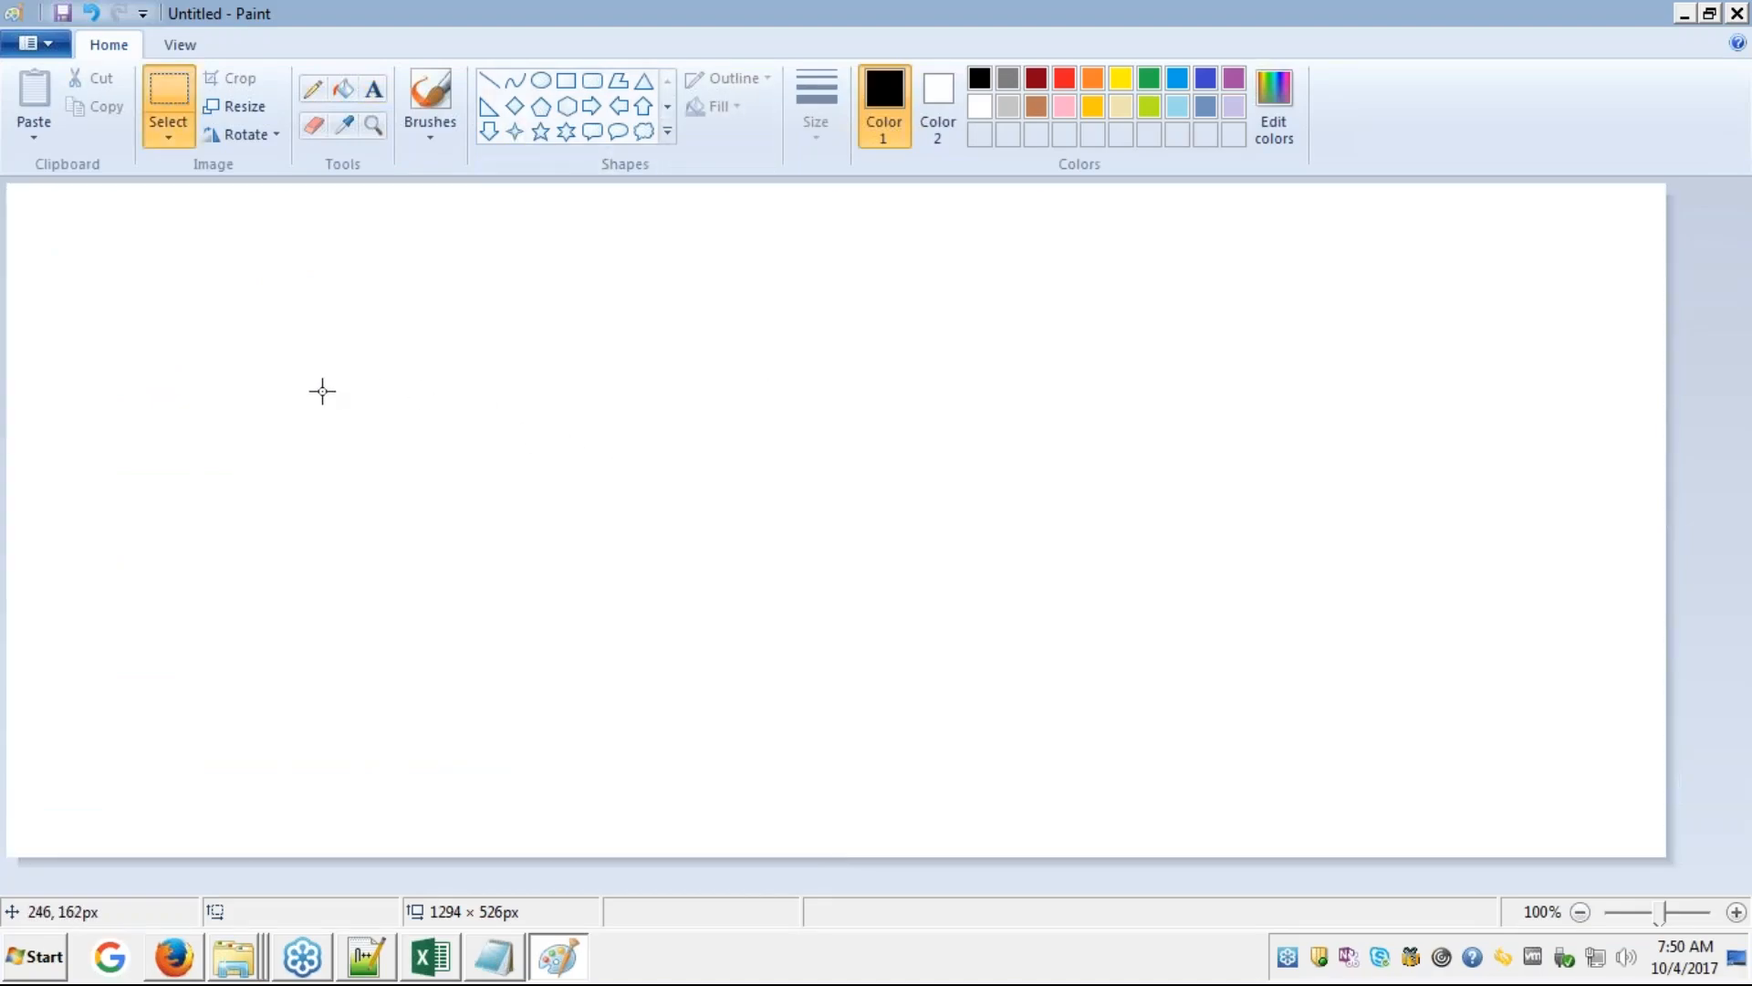
- Draw a larger circle and a smaller one, about 72 × 77 px, overlapping its right edge
drag(322, 392, 388, 410)
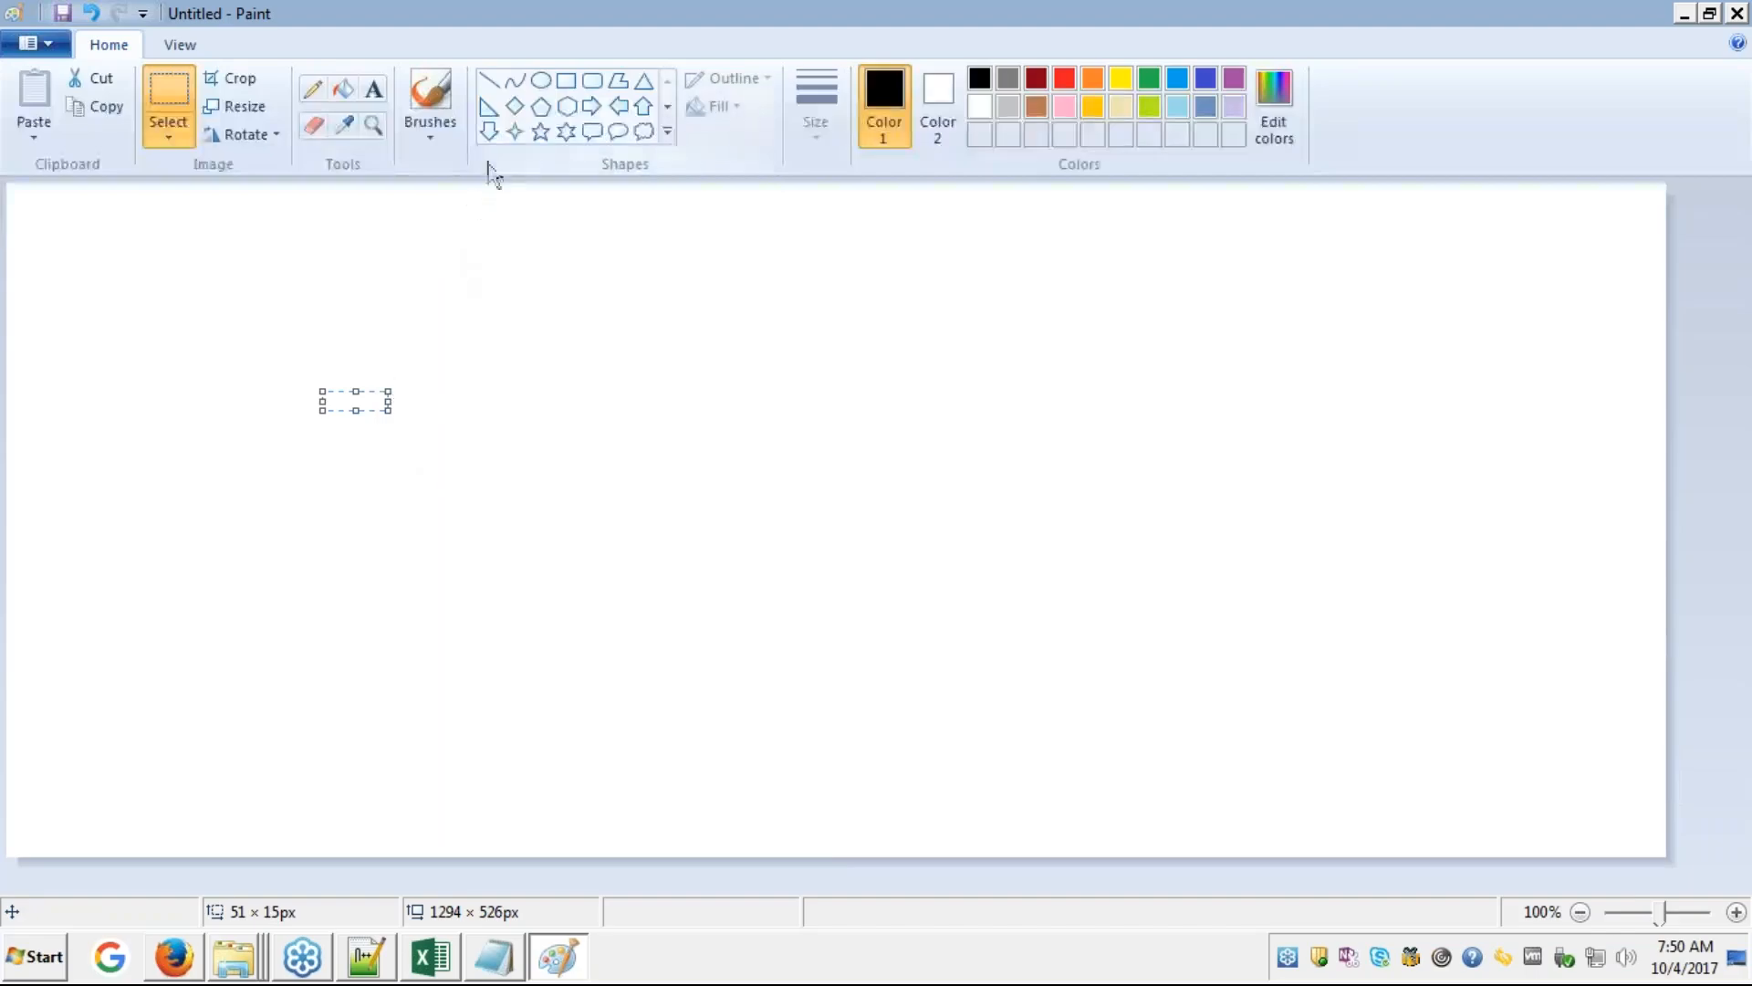
click(544, 82)
drag(335, 388, 468, 521)
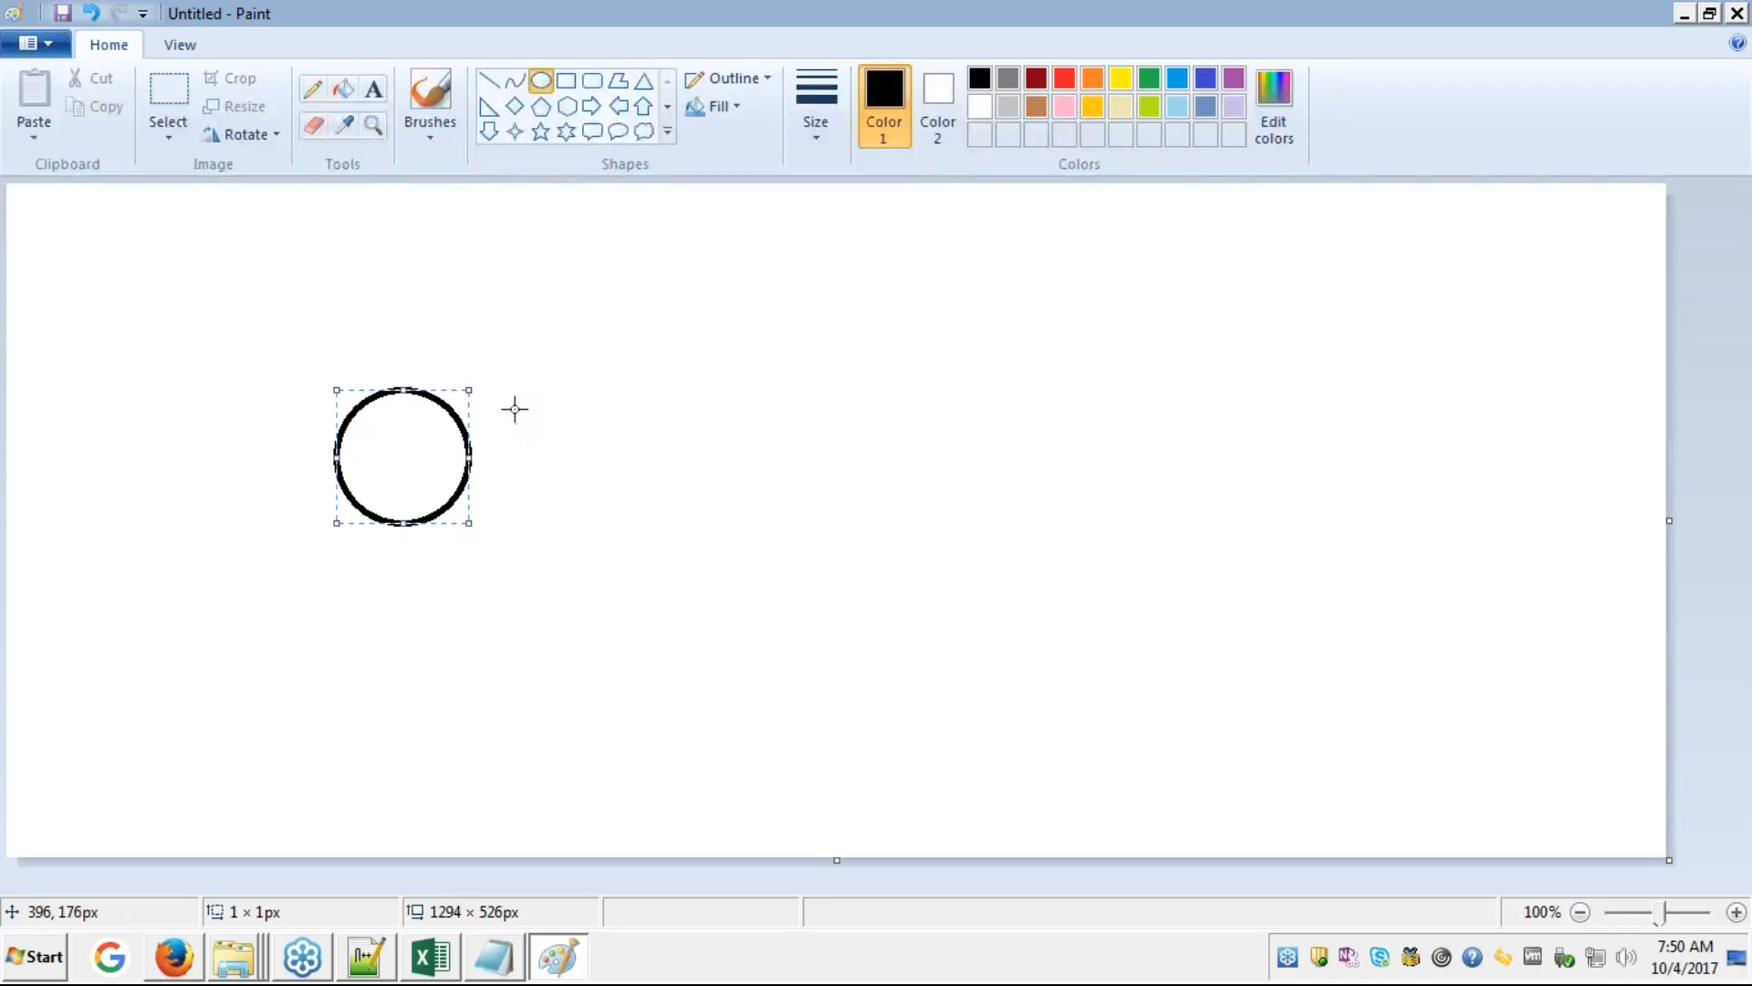
drag(515, 409, 423, 506)
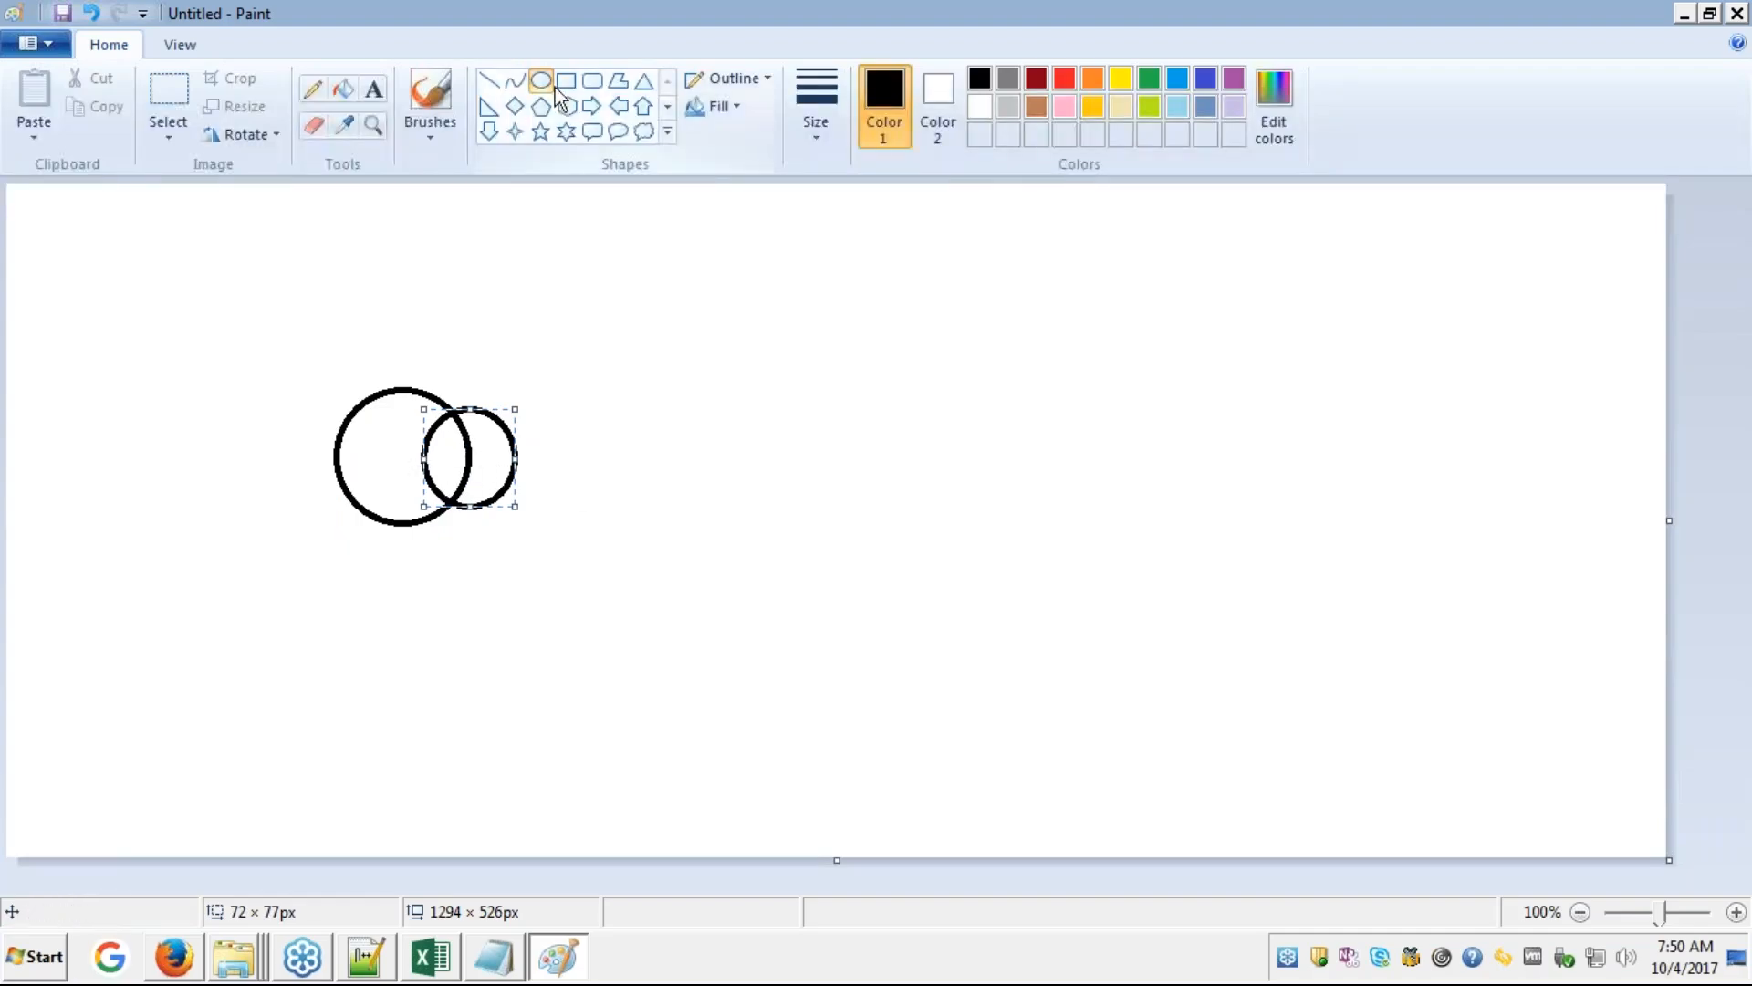
- Add the values 2, 3 and 4 on separate lines inside the larger circle, outside the overlap
click(373, 89)
click(379, 433)
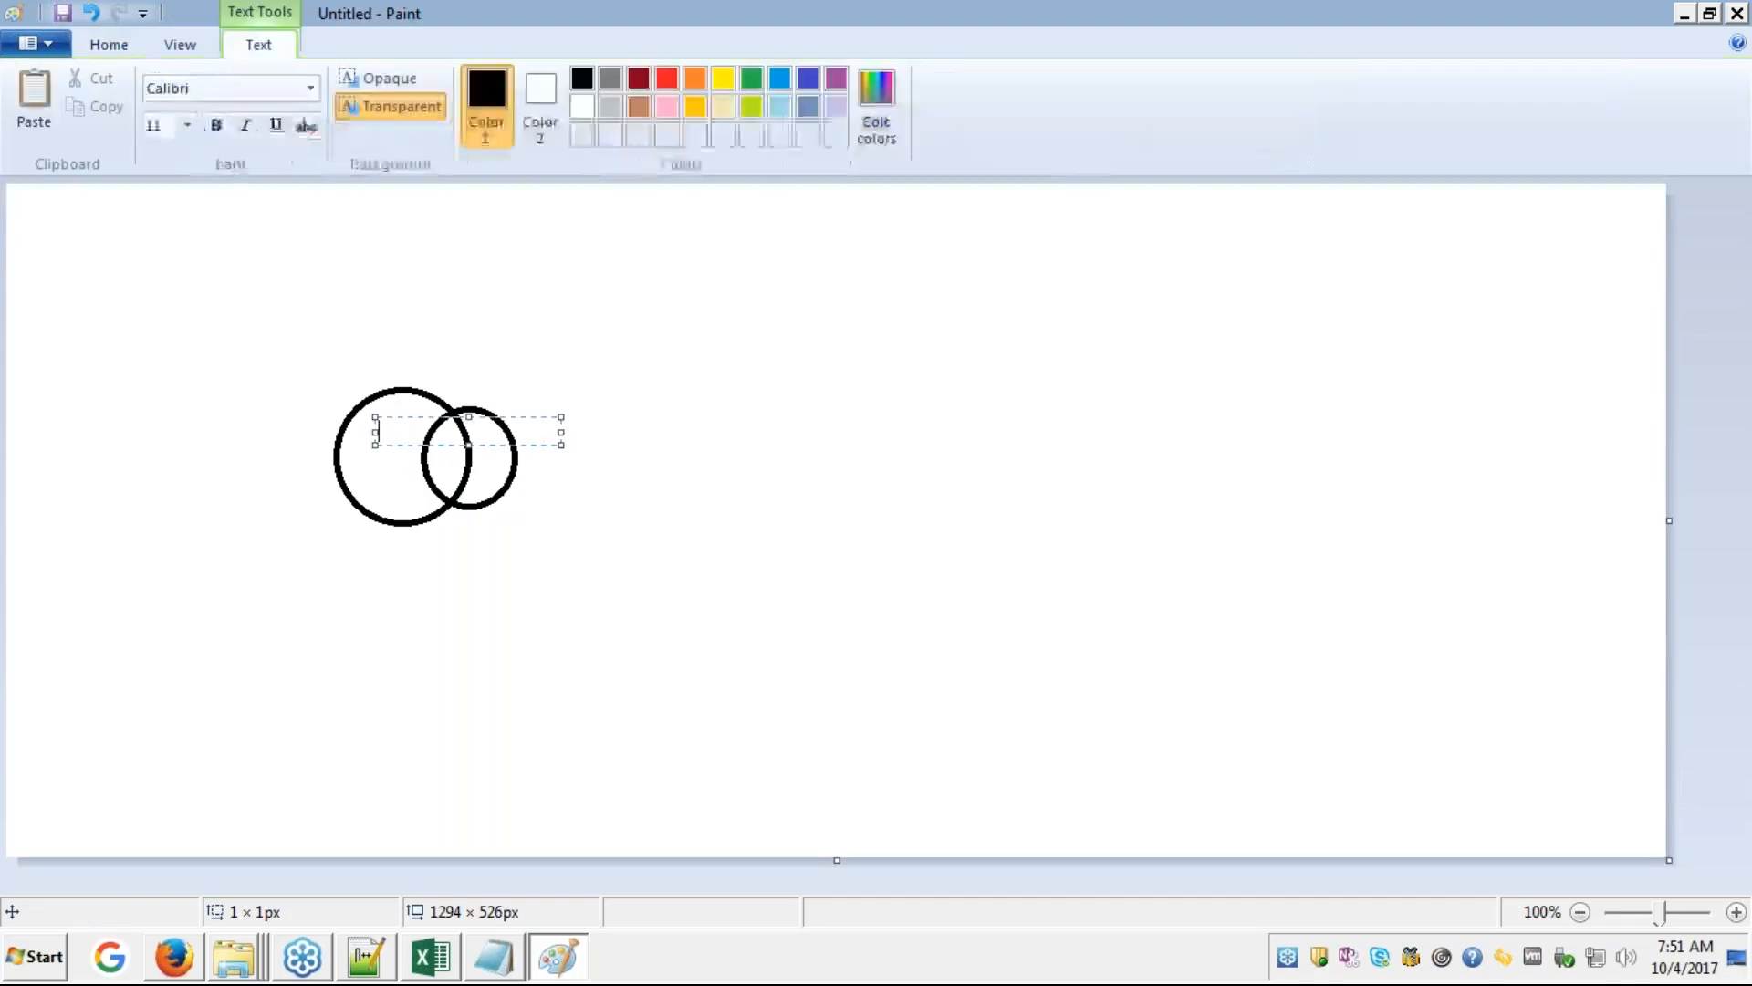
text(2)
key(Return)
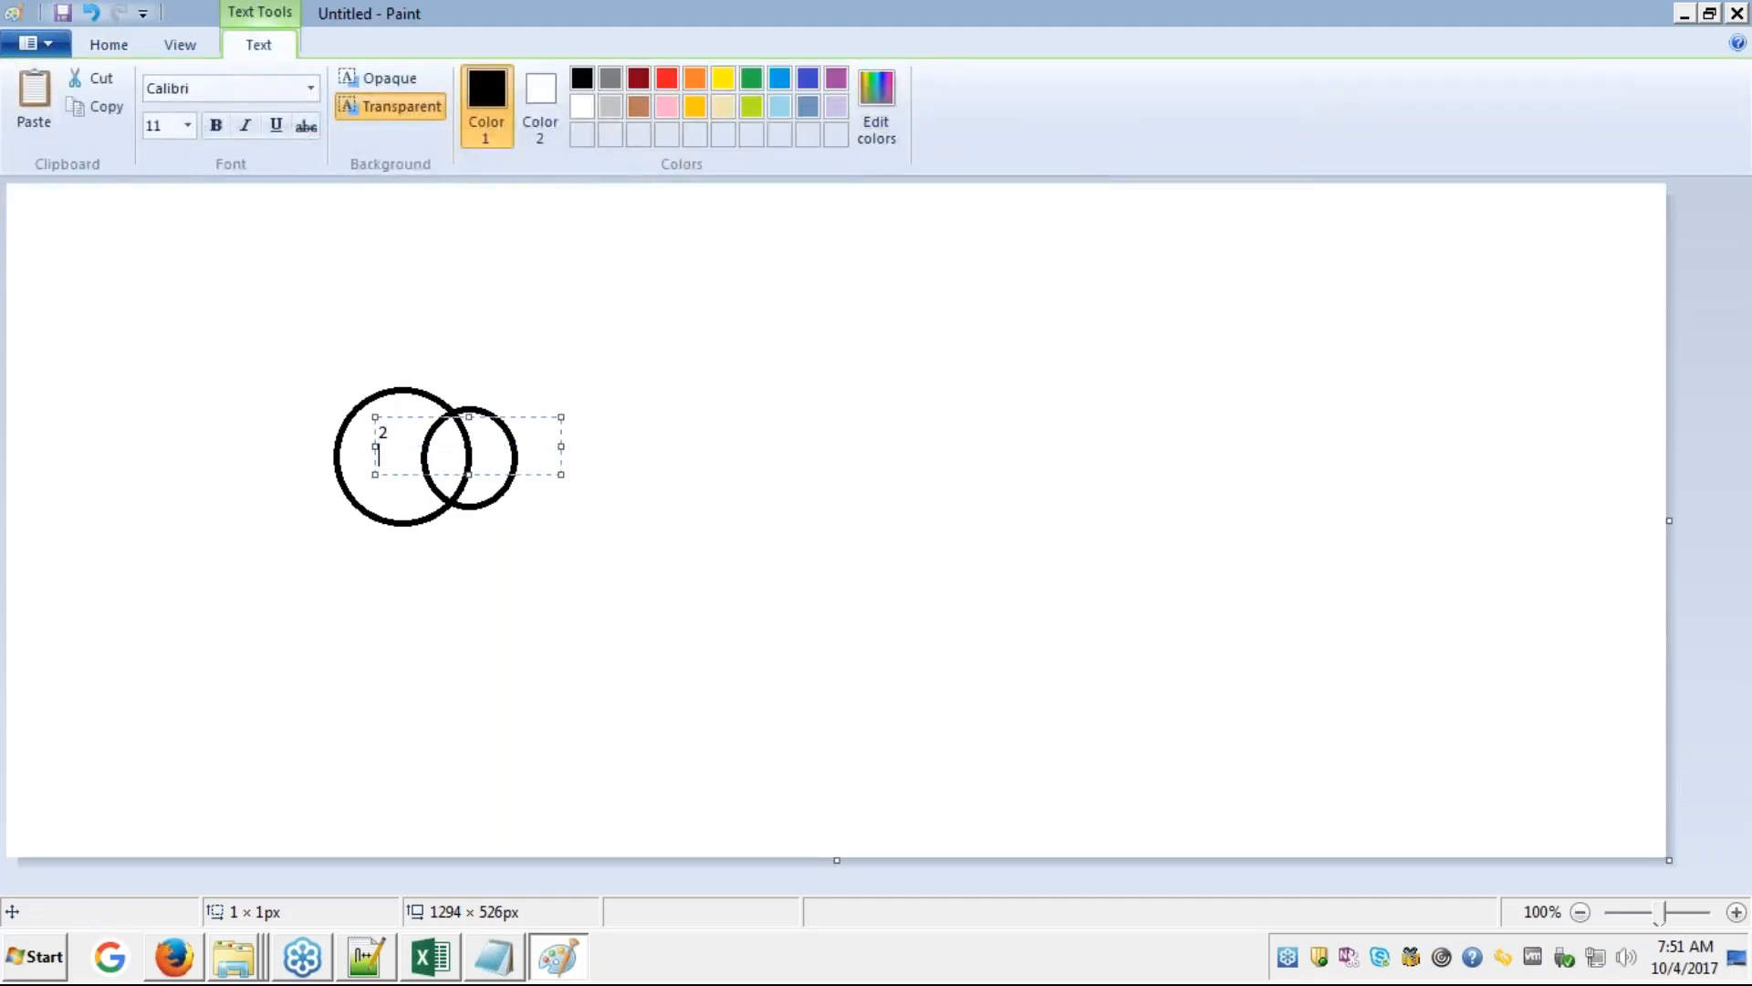
text(3 )
text(4)
key(Return)
click(567, 356)
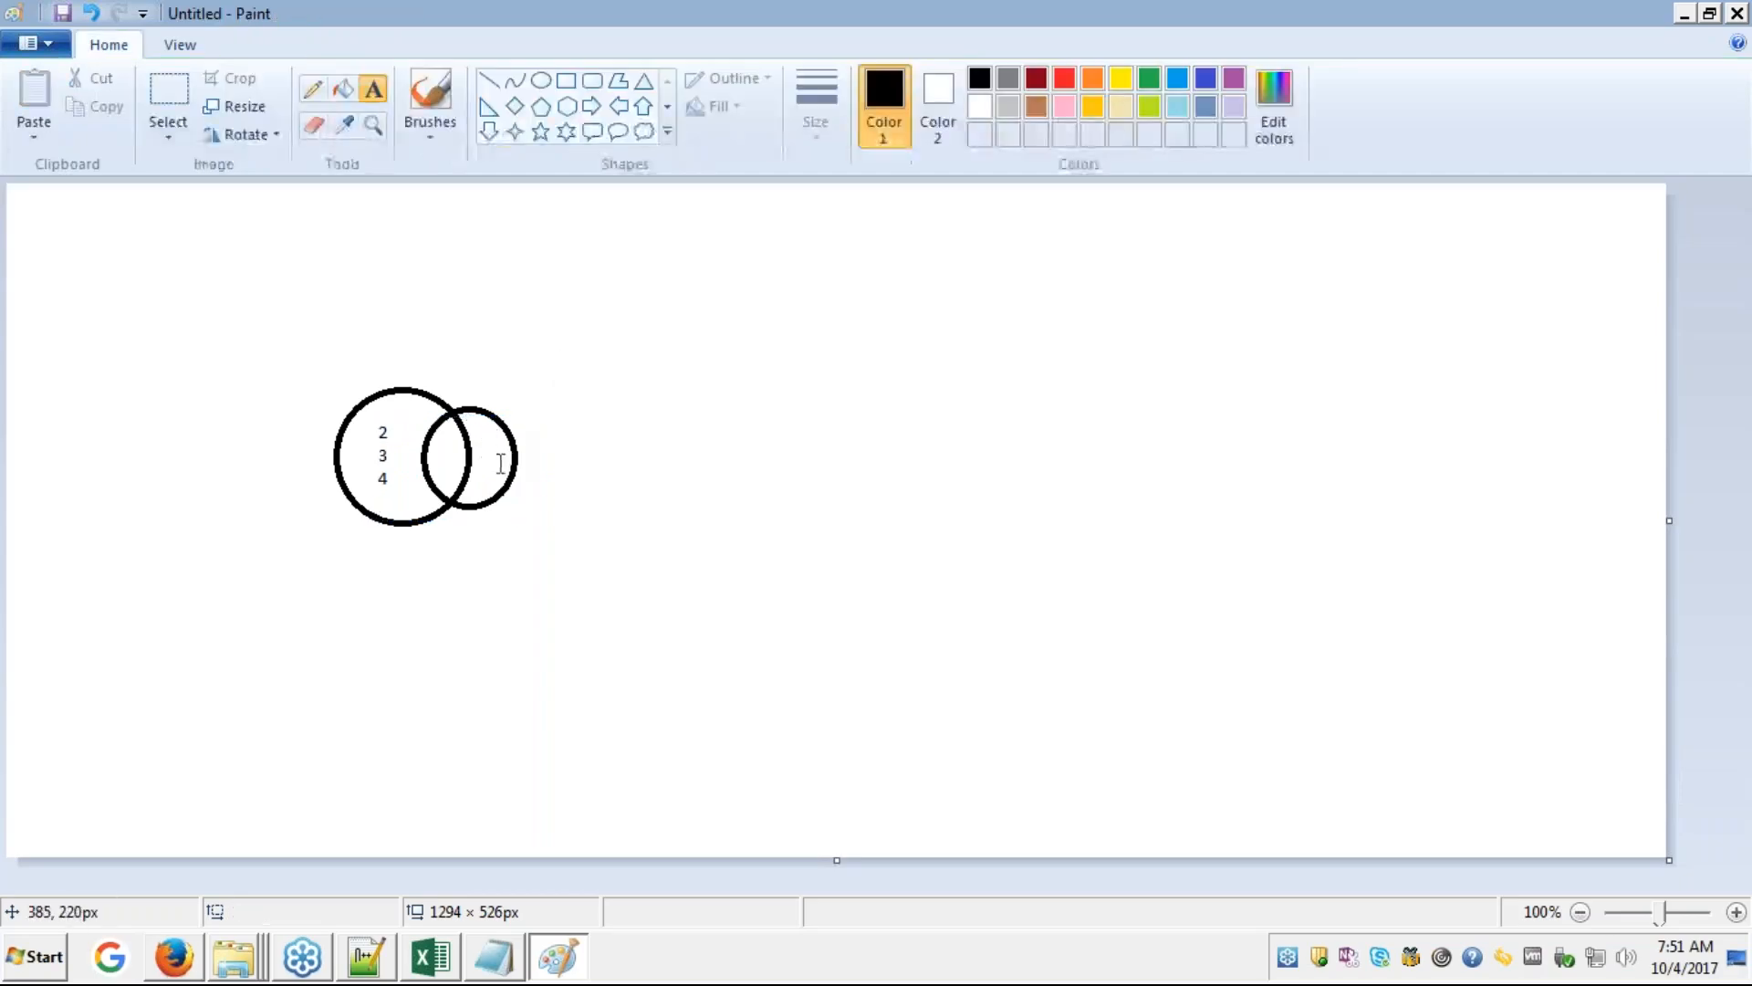
- Add the values 5, 6 and 7 on separate lines inside the smaller circle, outside the overlap
click(485, 433)
text(5)
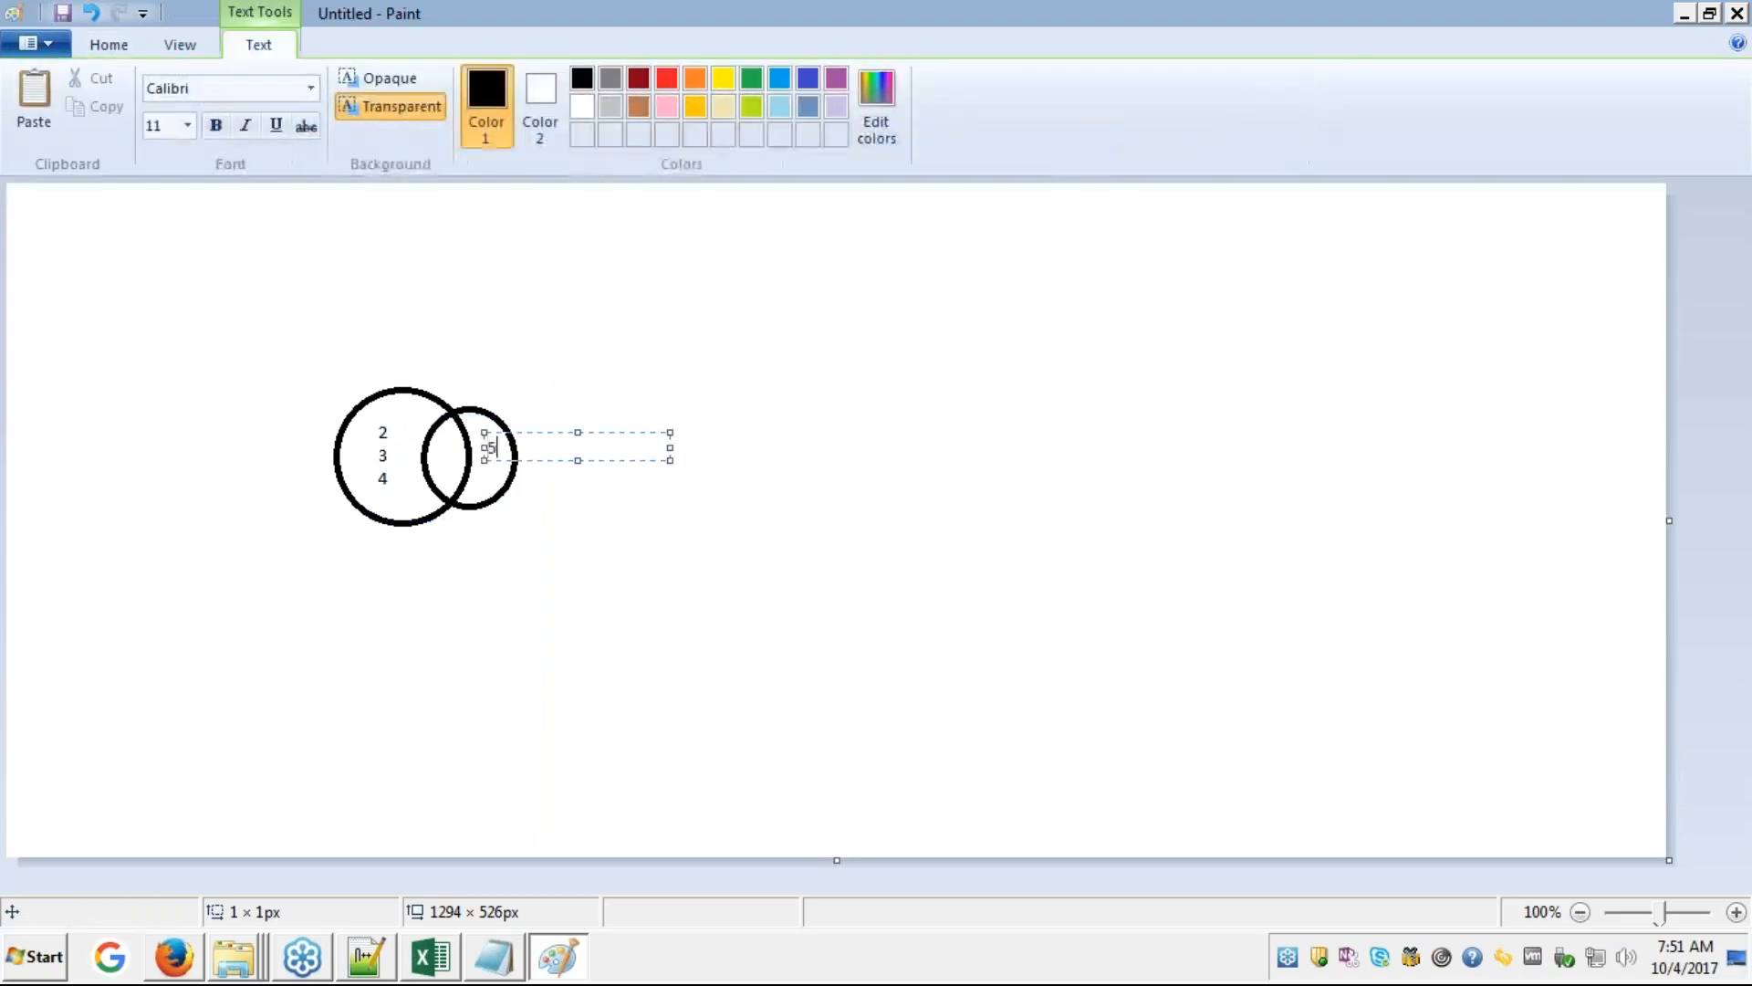
key(Return)
text(6)
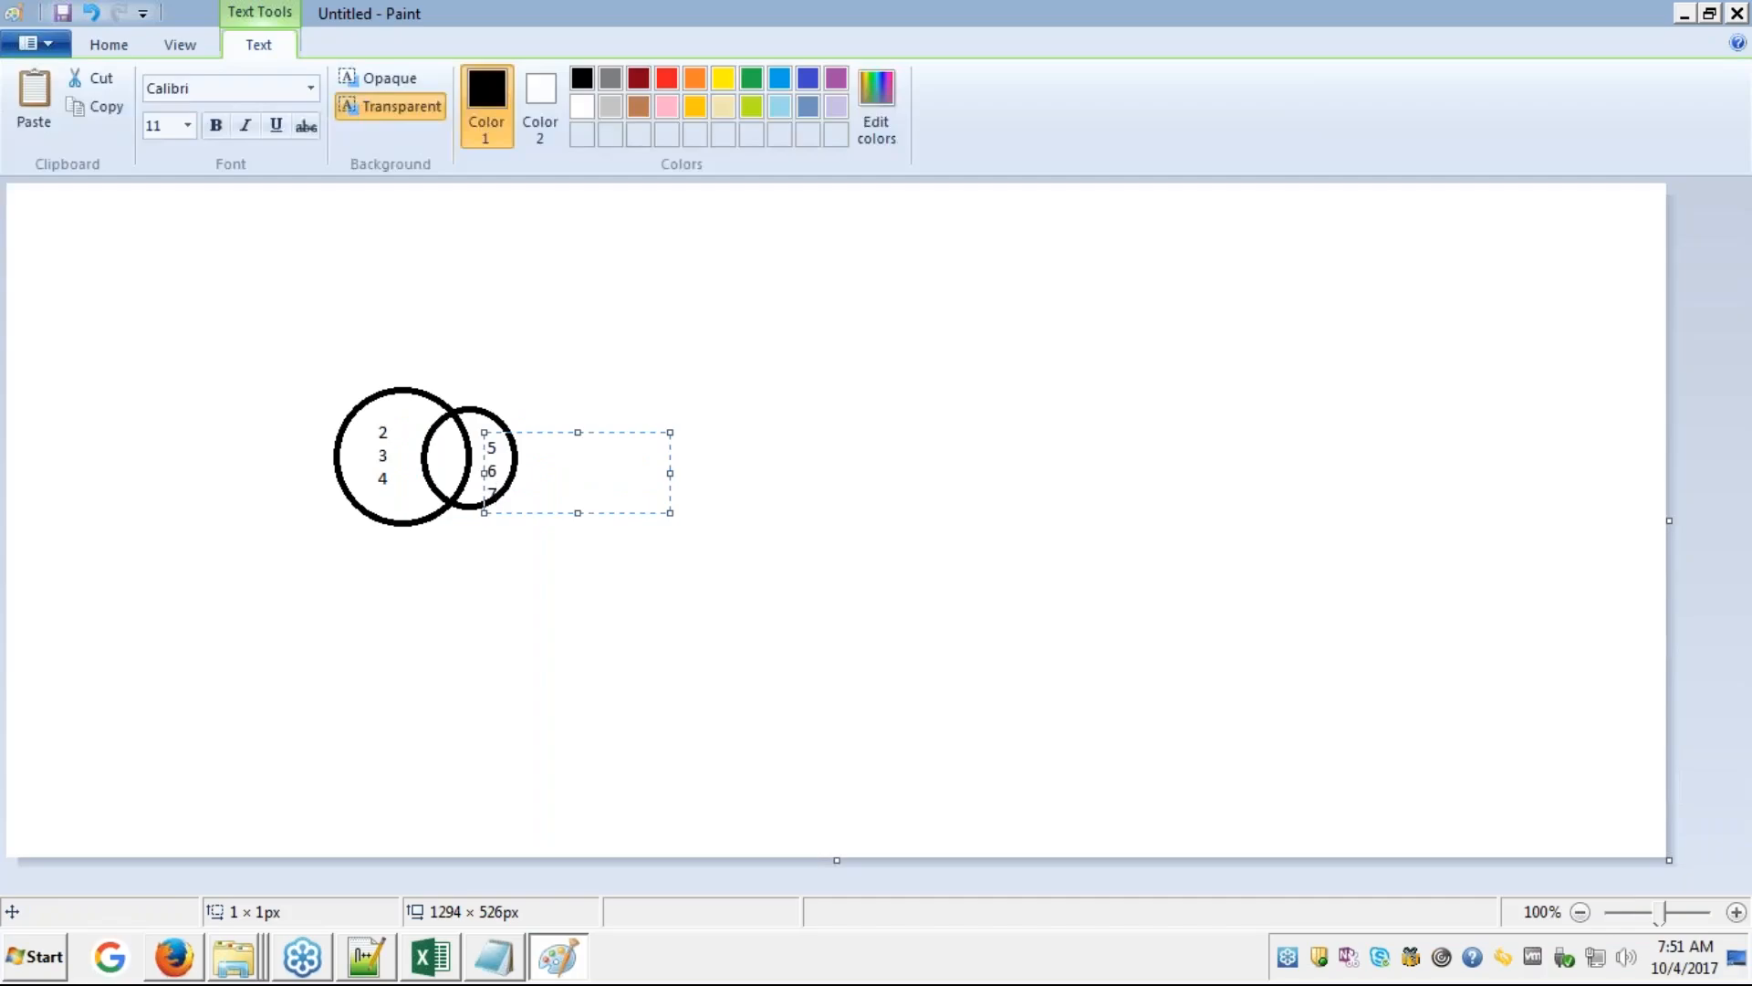
click(662, 376)
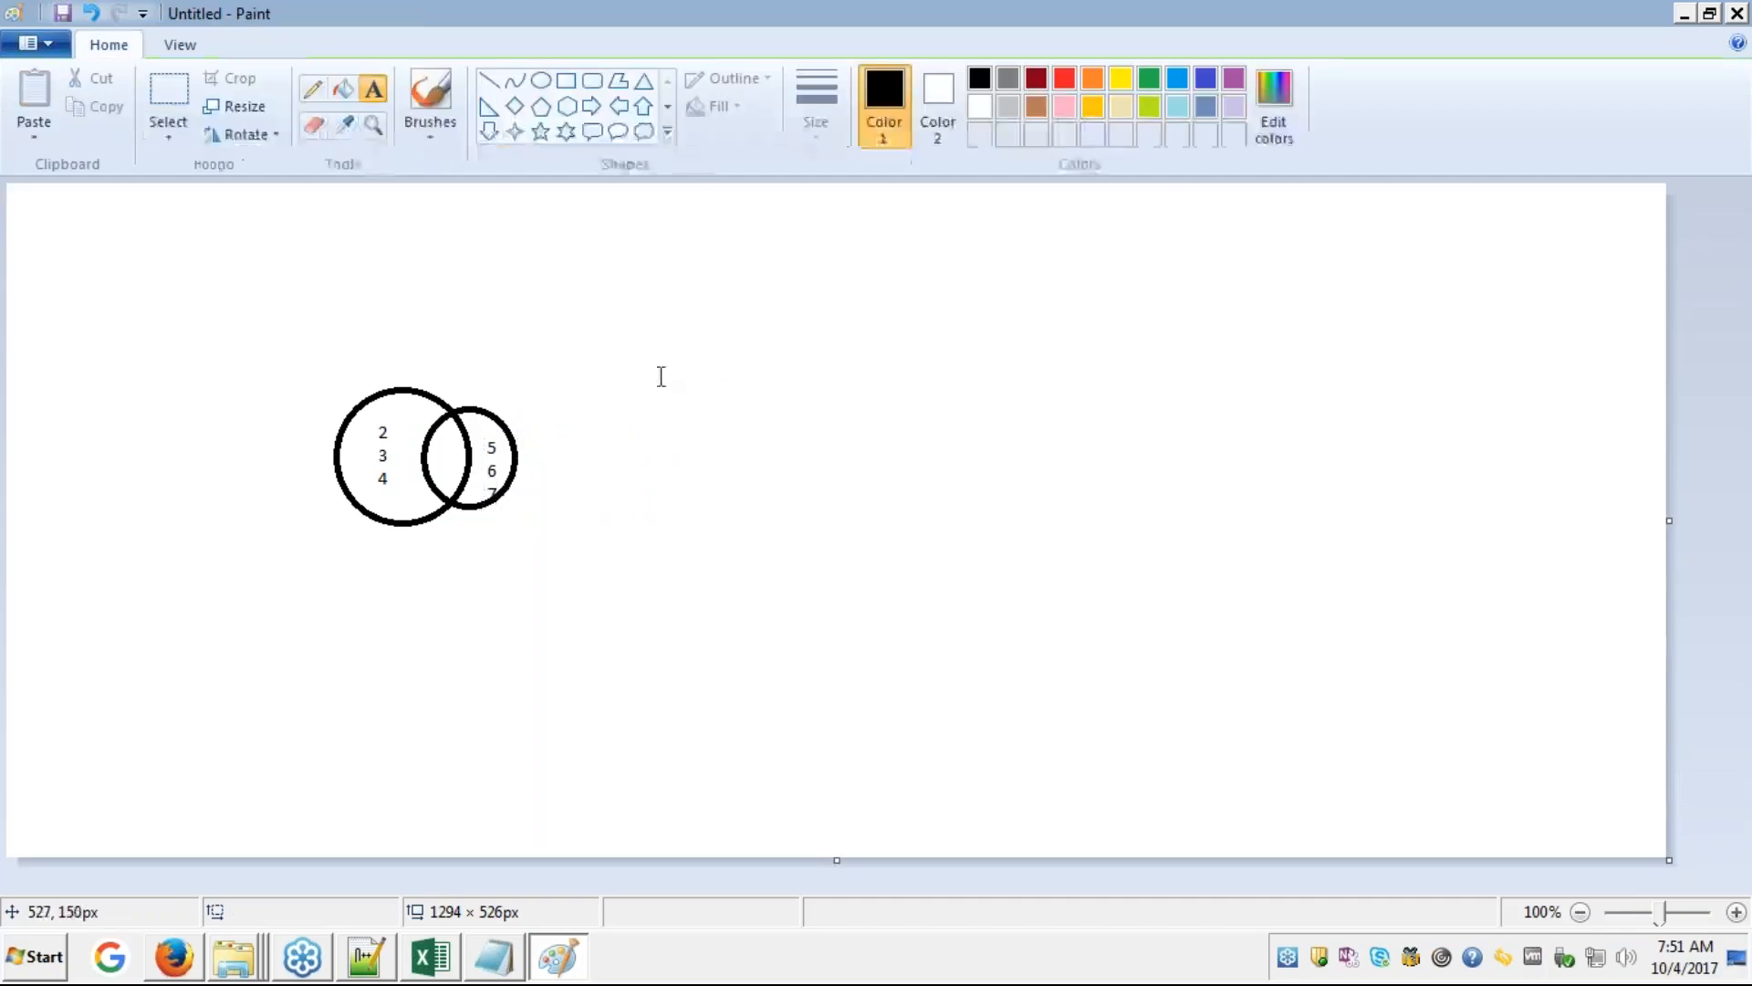
- Add the value 1 twice, on separate lines, in the overlap of the two circles
click(448, 443)
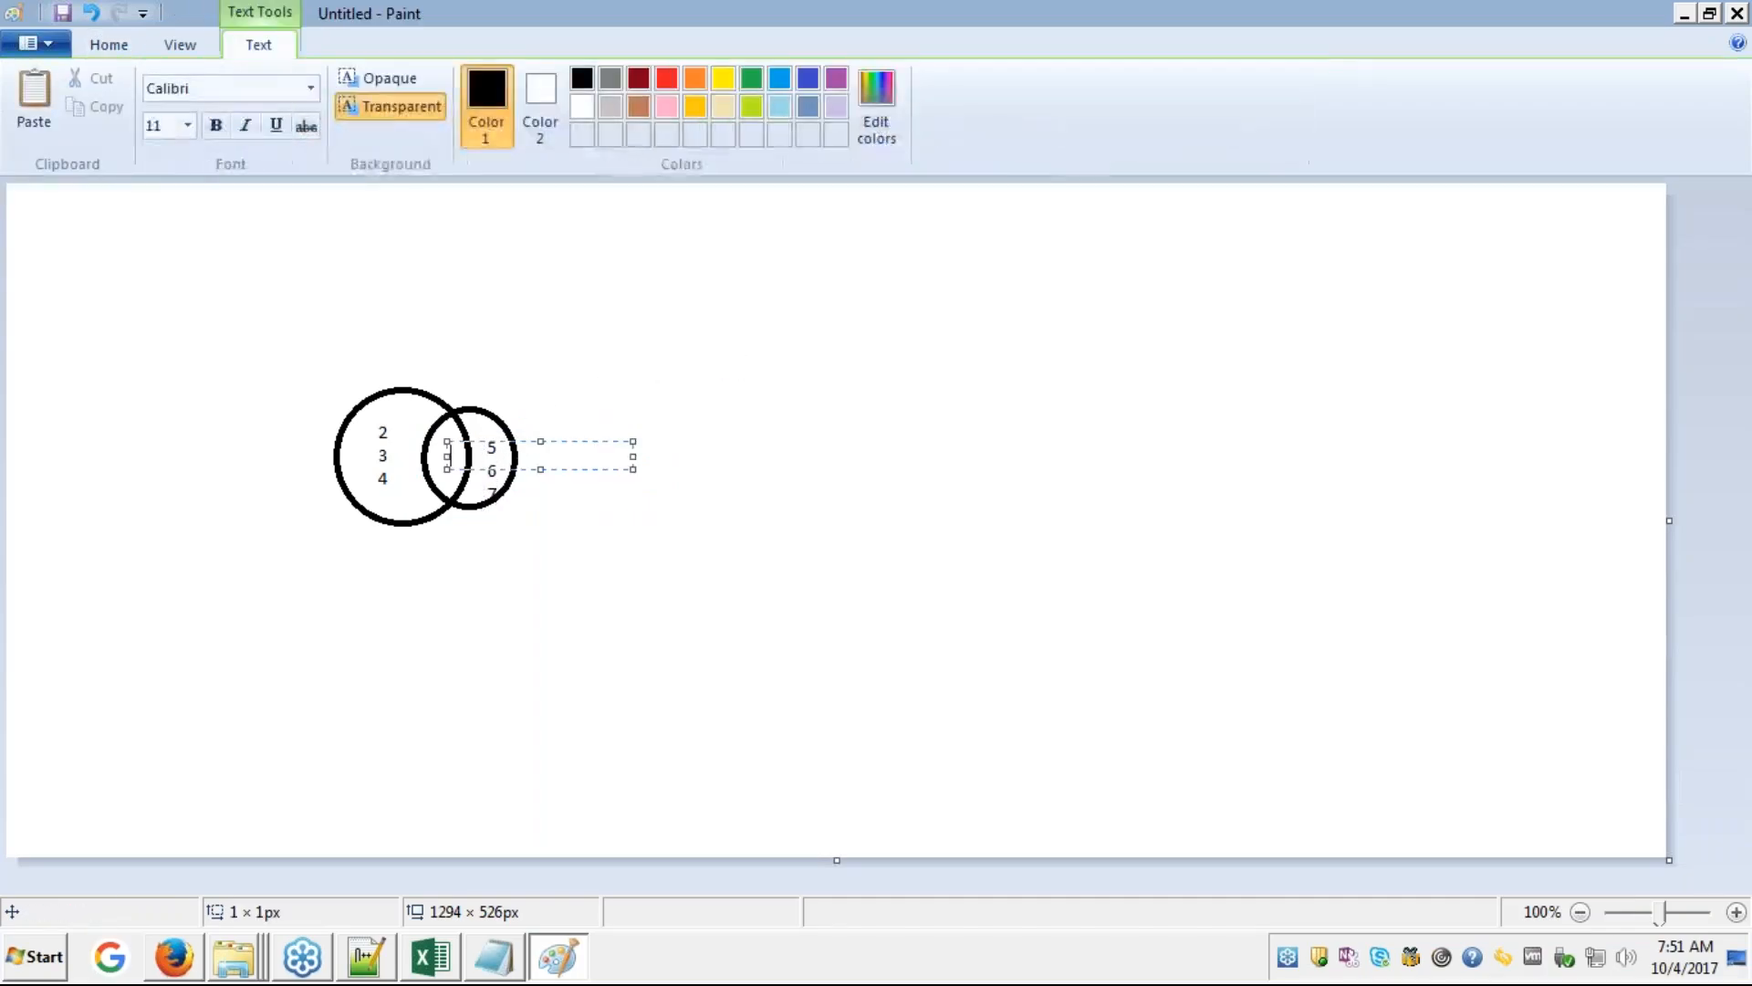
text(1)
key(Return)
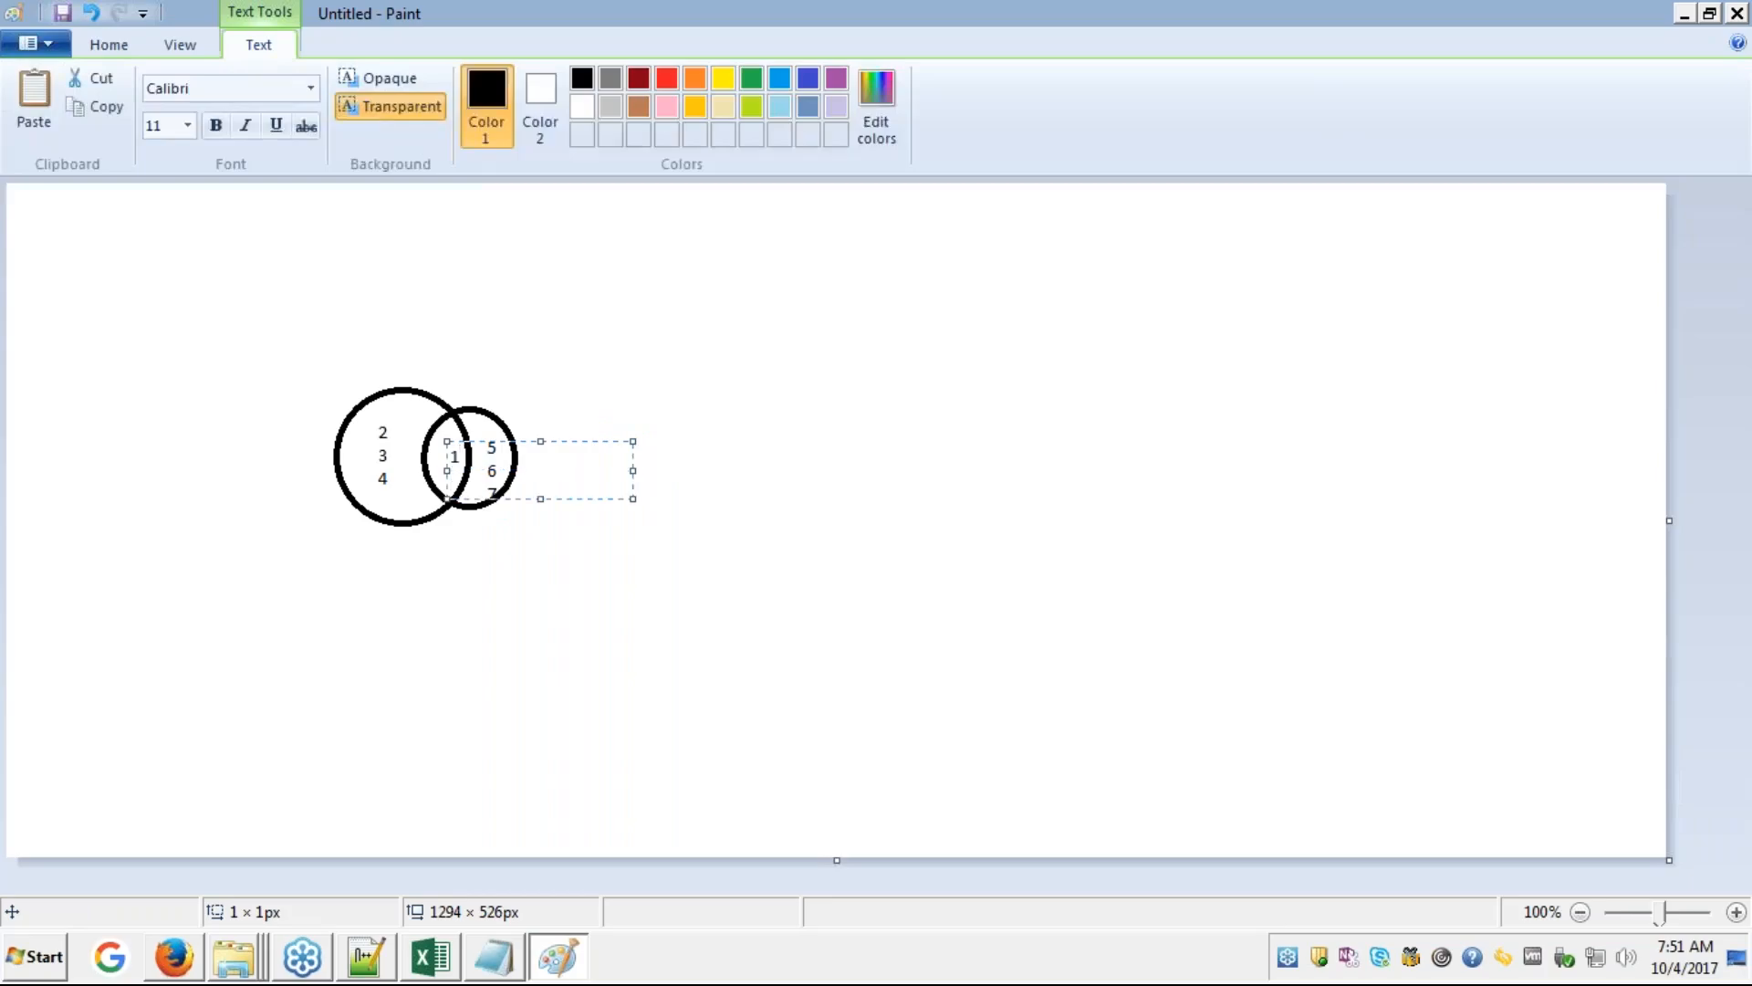
text(1)
click(752, 340)
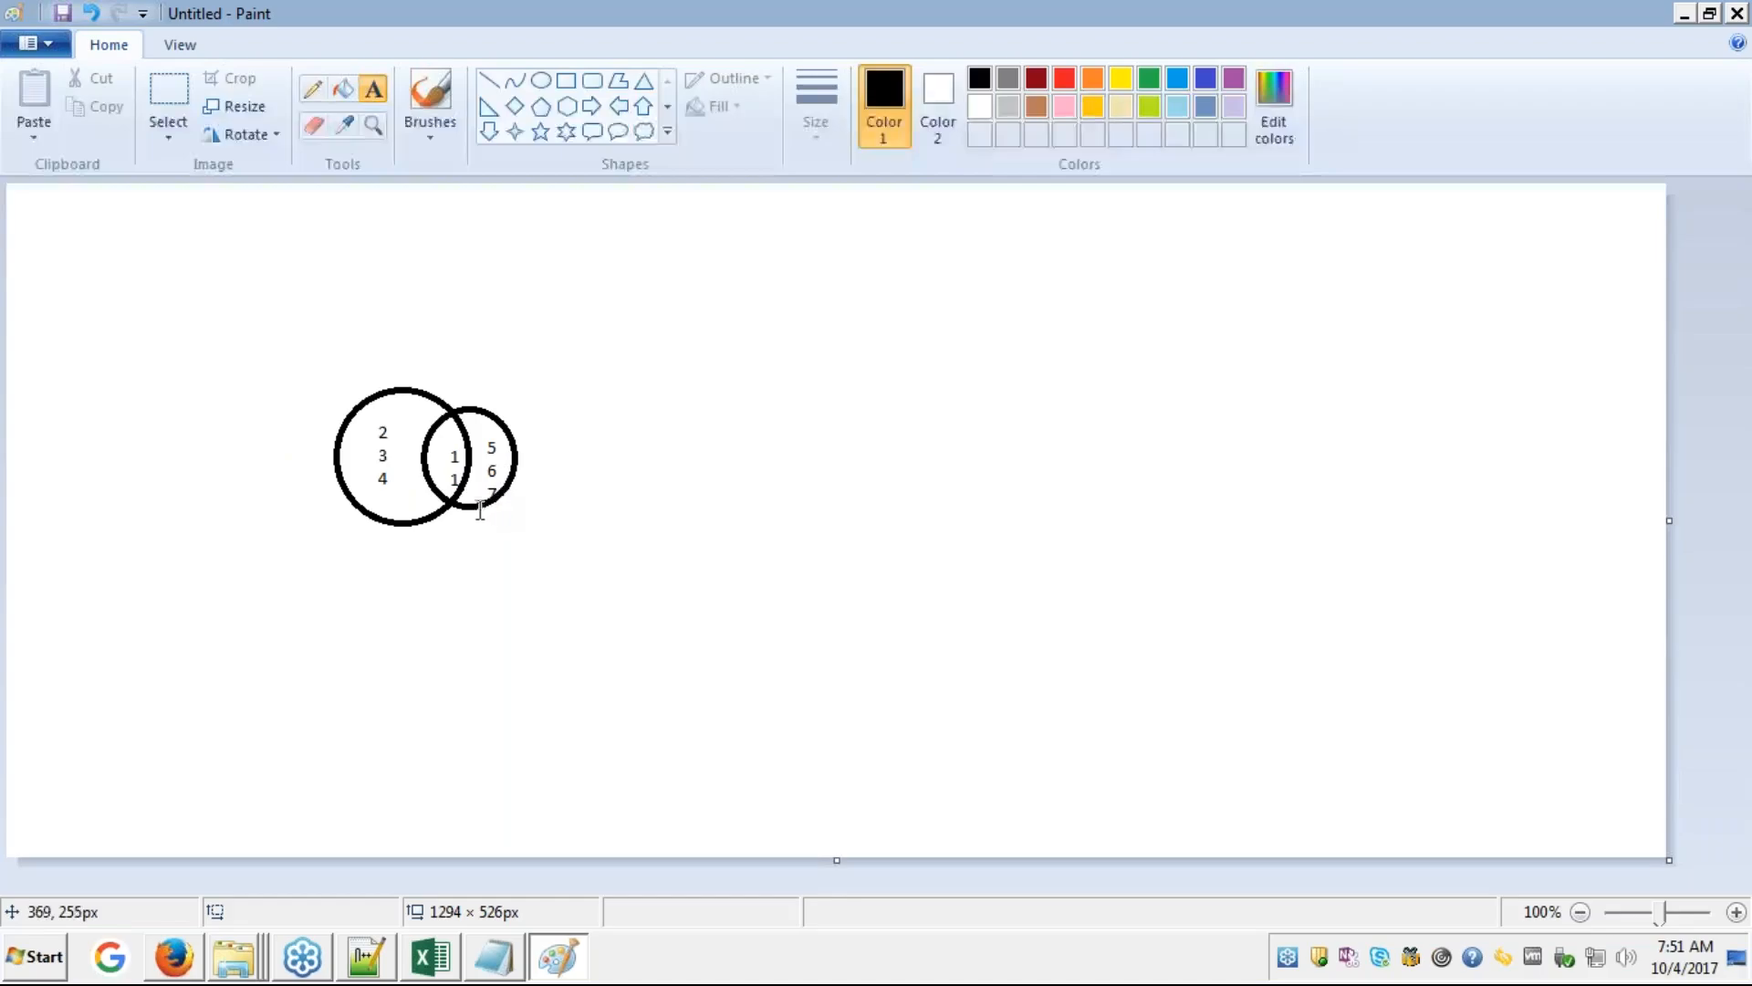
- Switch to Excel and add the value 1 in both A32 and A33 to end the full outer join list
key(alt+Tab)
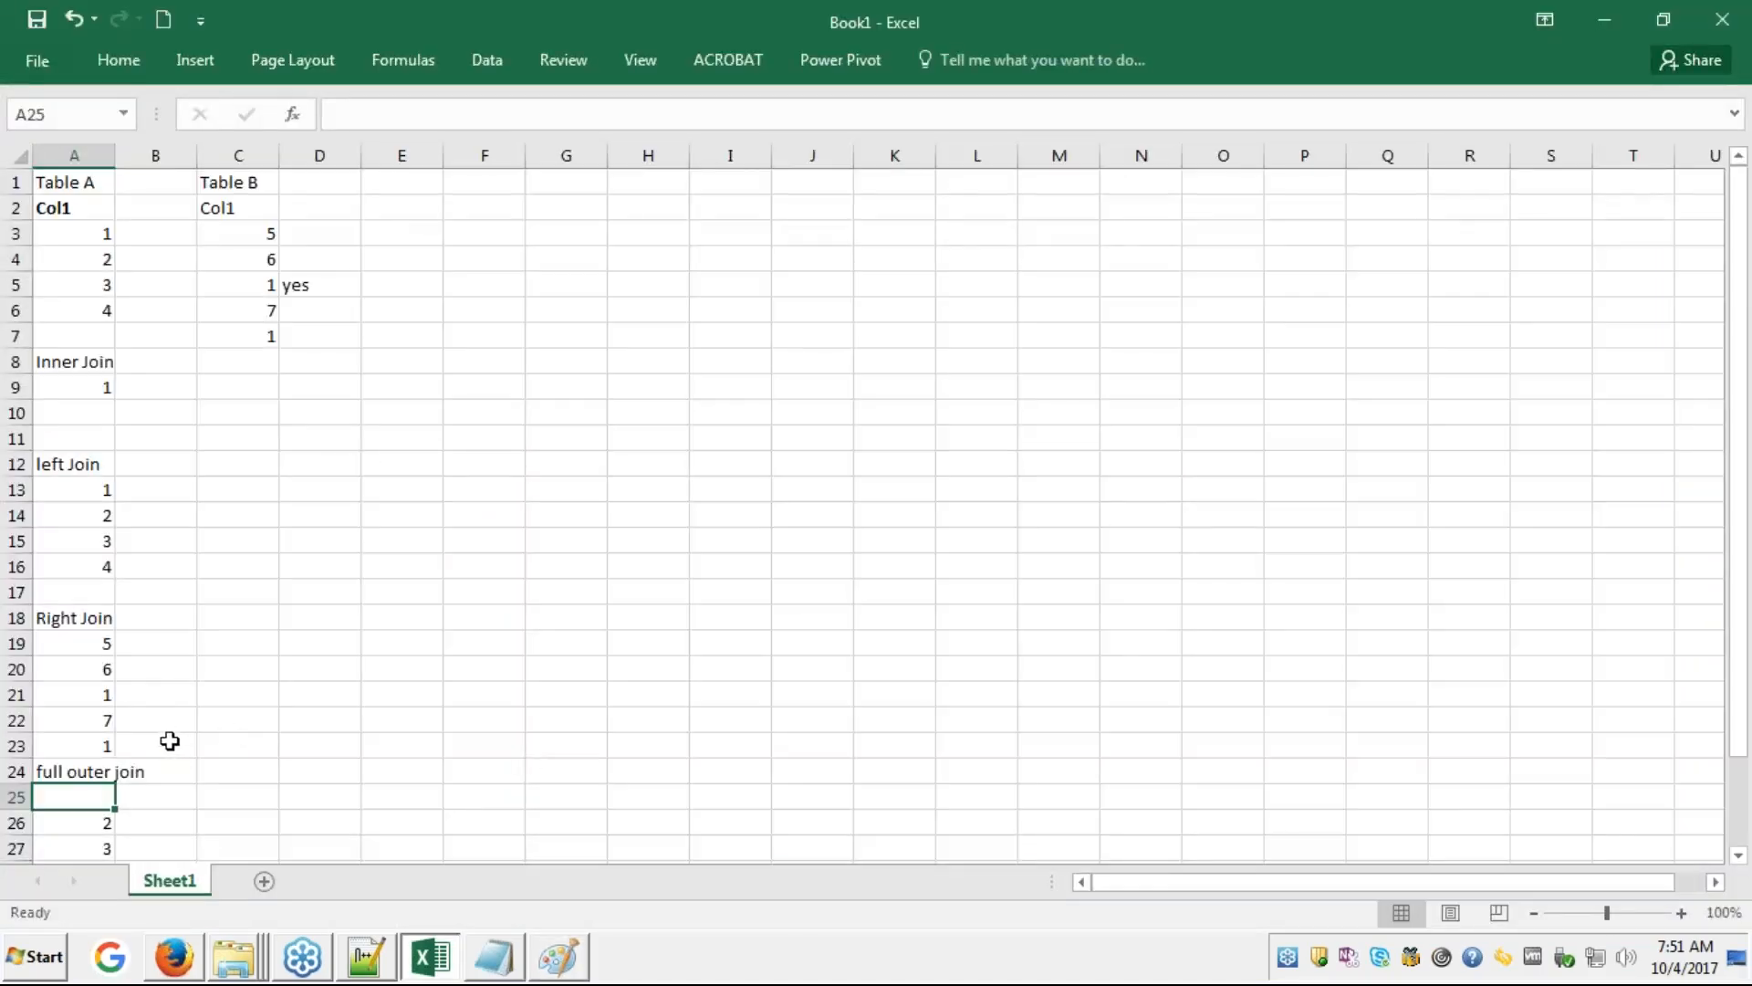
key(Down)
key(Down)
key(Down)
key(Down)
key(Down)
key(Down)
key(Down)
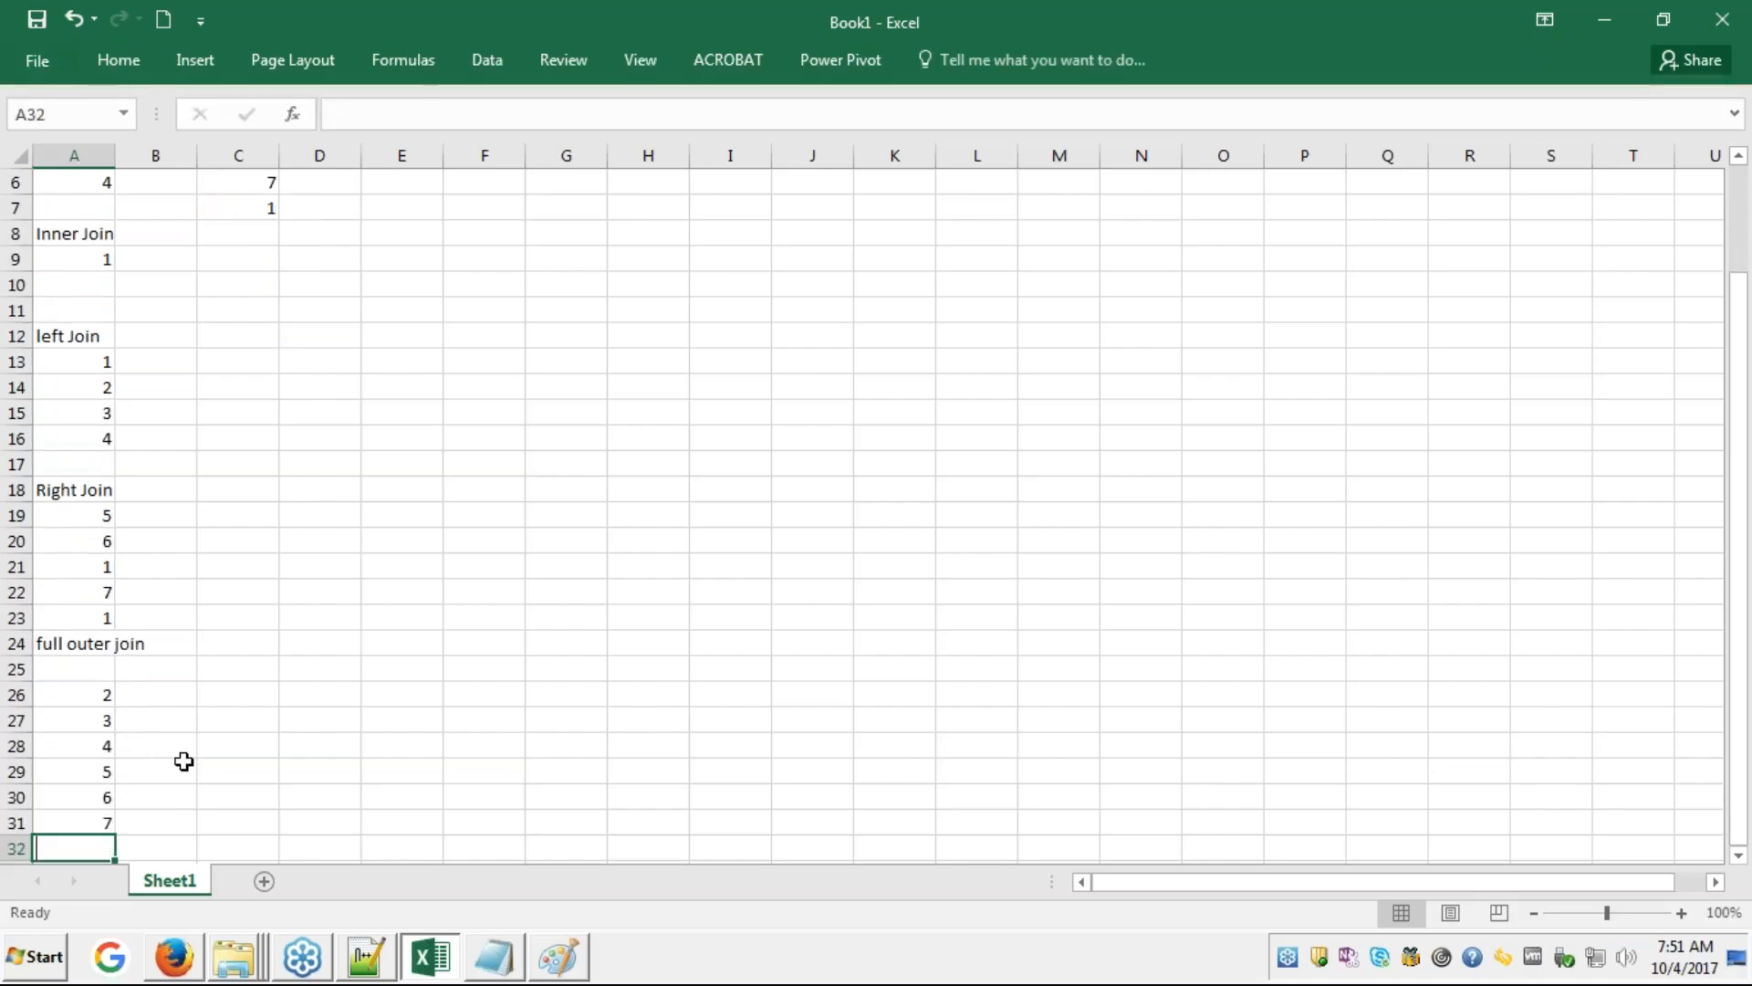
text(1)
key(Return)
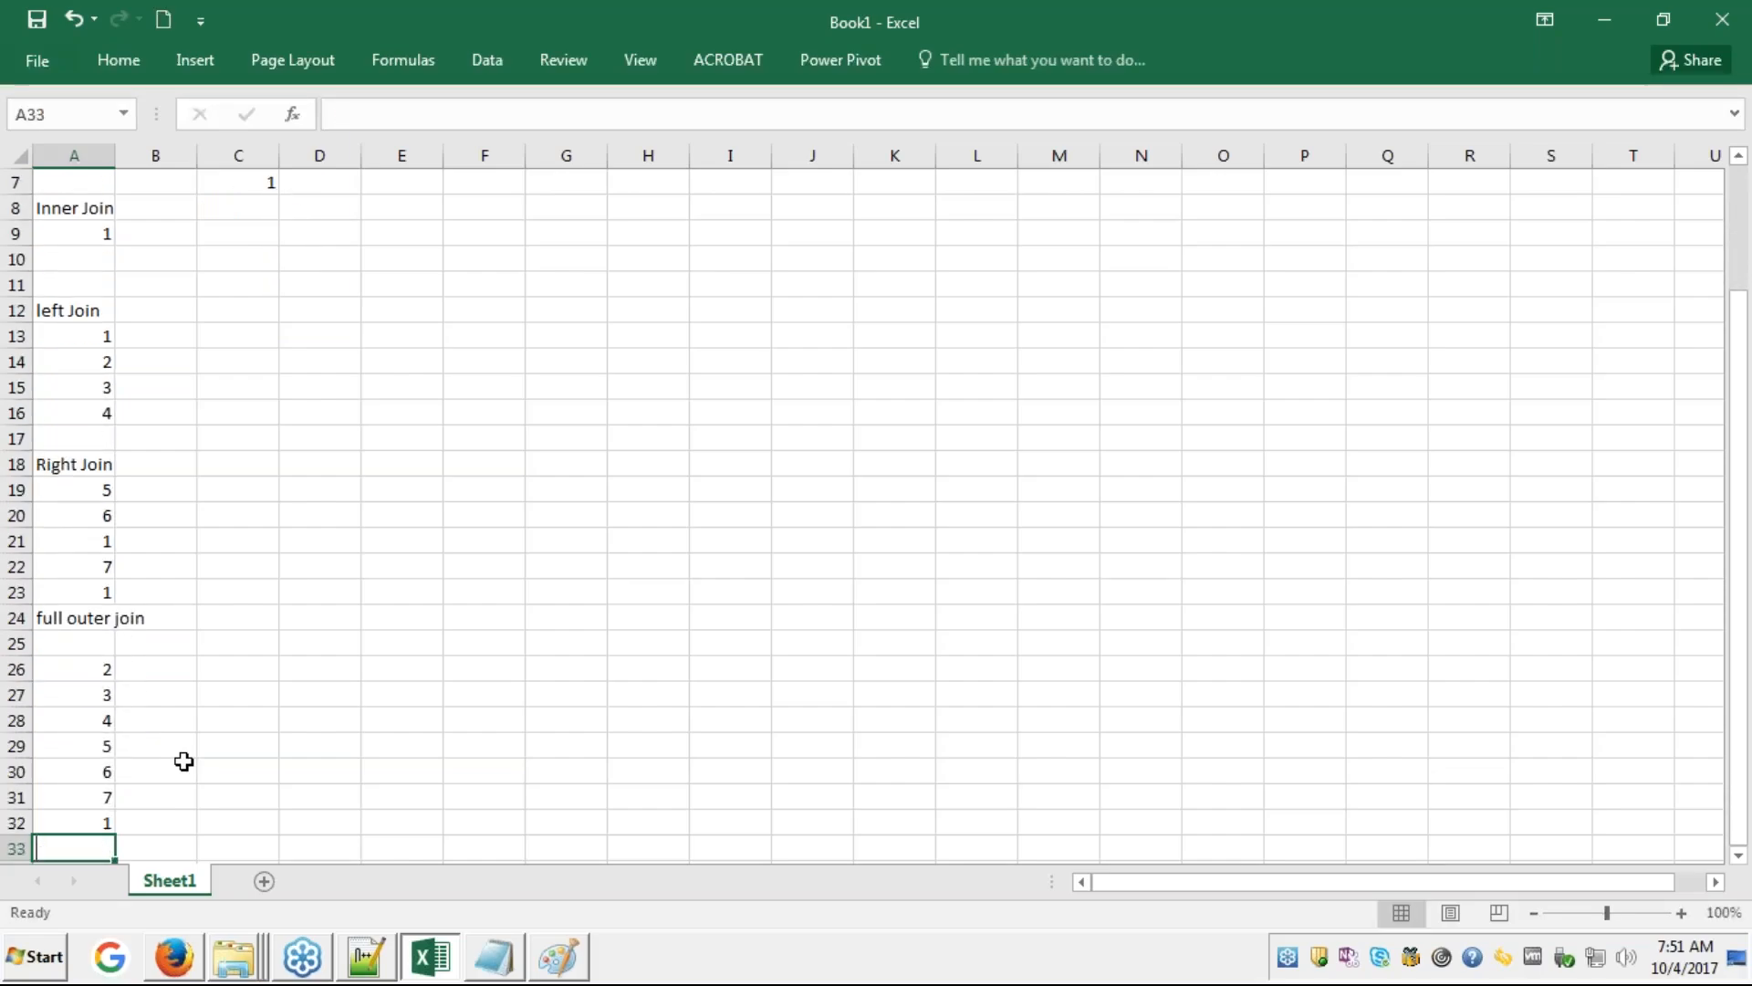
text(1)
key(Return)
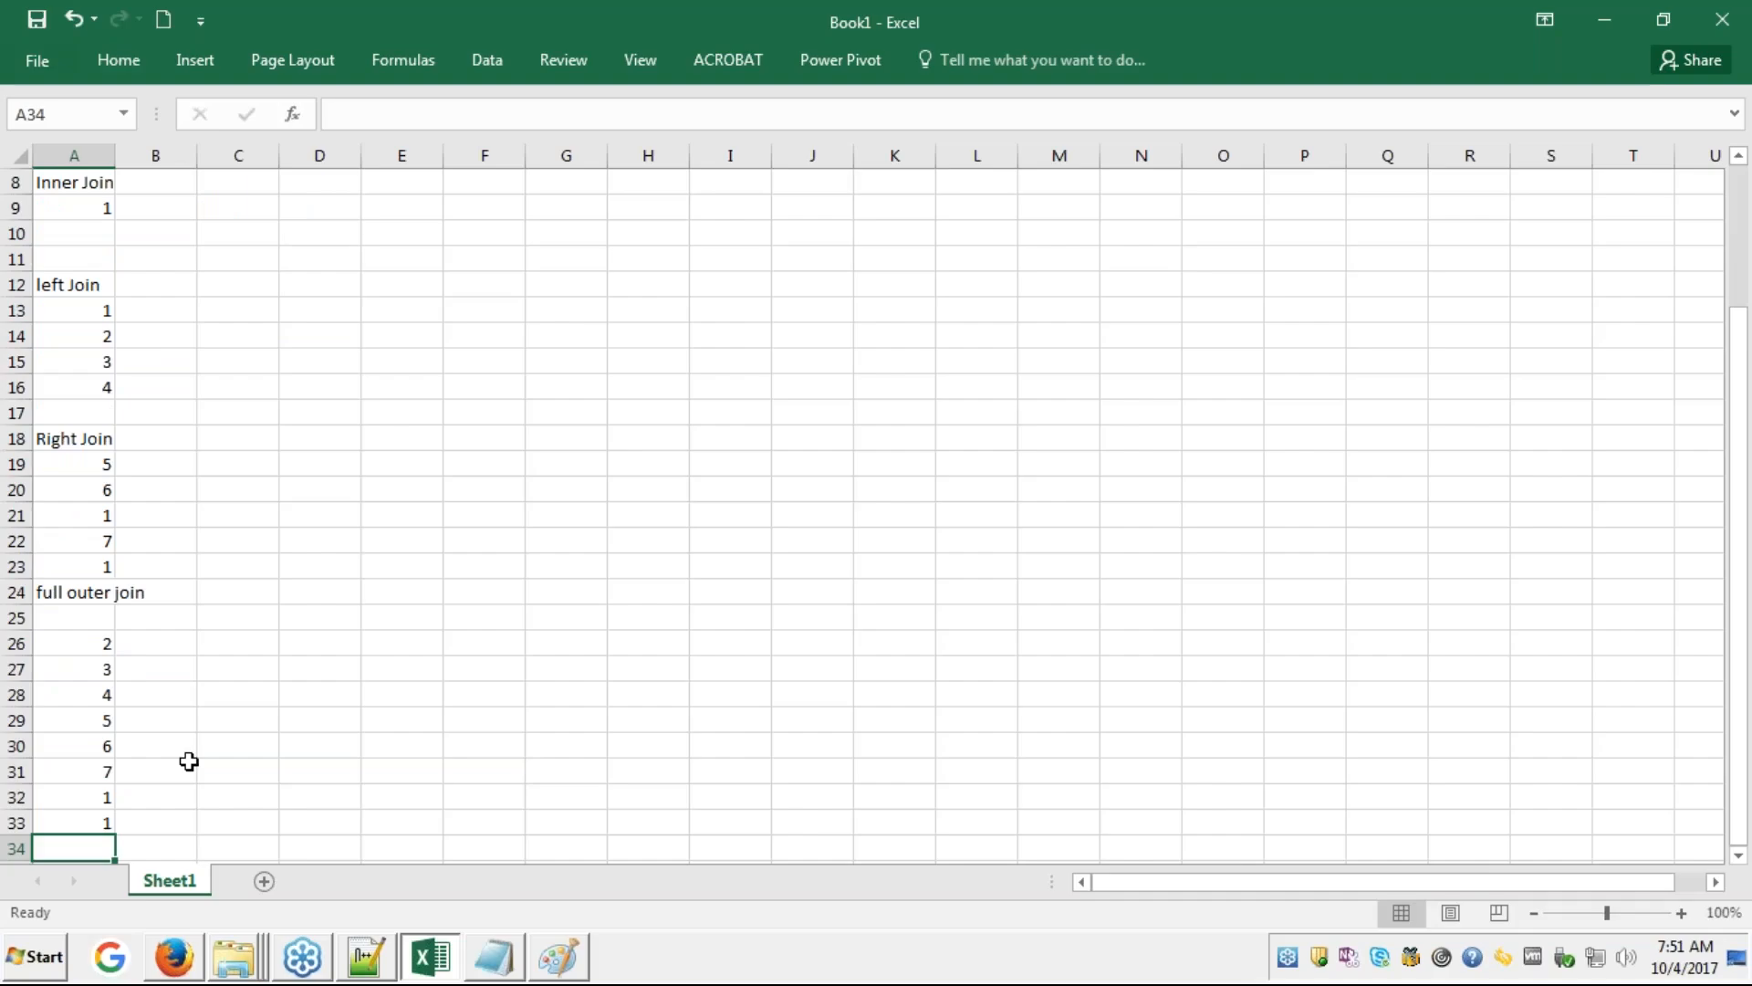
- Return to the source tables and compare the value 1 in A3 with the matching values in Table B
click(139, 695)
key(Up)
key(Up)
key(Up)
key(Up)
key(Up)
key(Up)
key(Up)
key(Up)
key(Up)
key(Up)
key(Up)
key(Up)
key(Up)
key(Up)
key(Up)
key(Up)
key(Up)
key(Up)
key(Up)
key(Up)
key(Up)
key(Up)
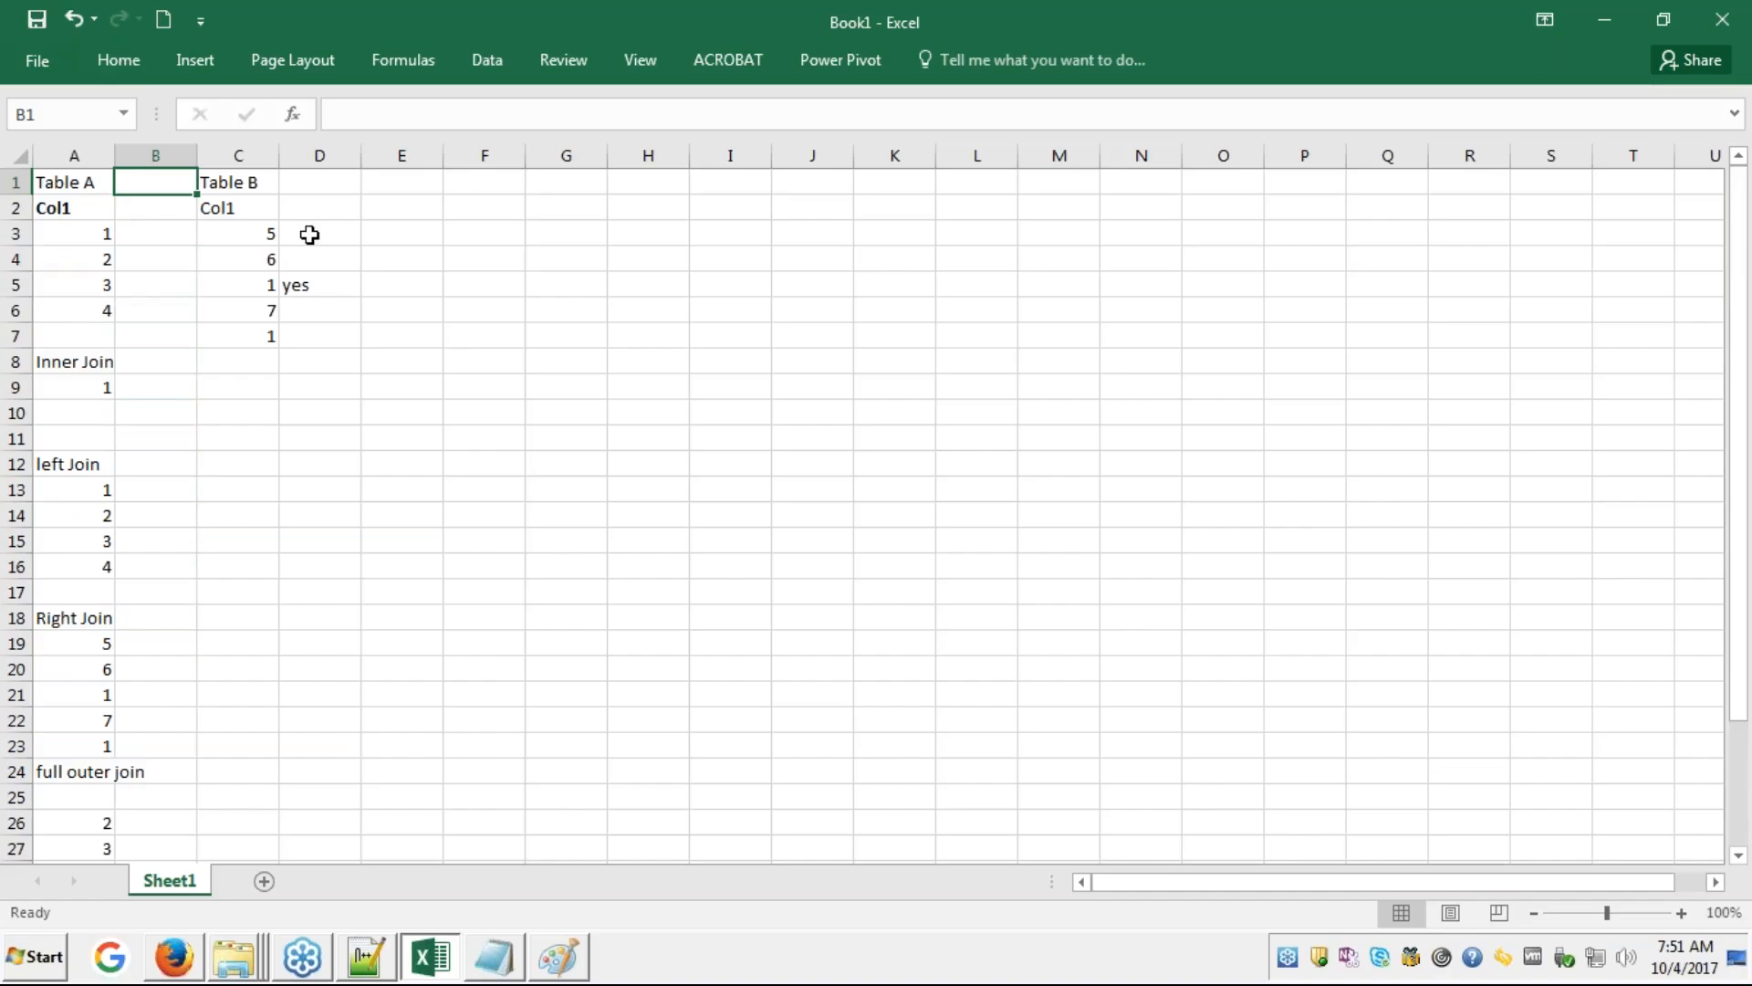
click(106, 239)
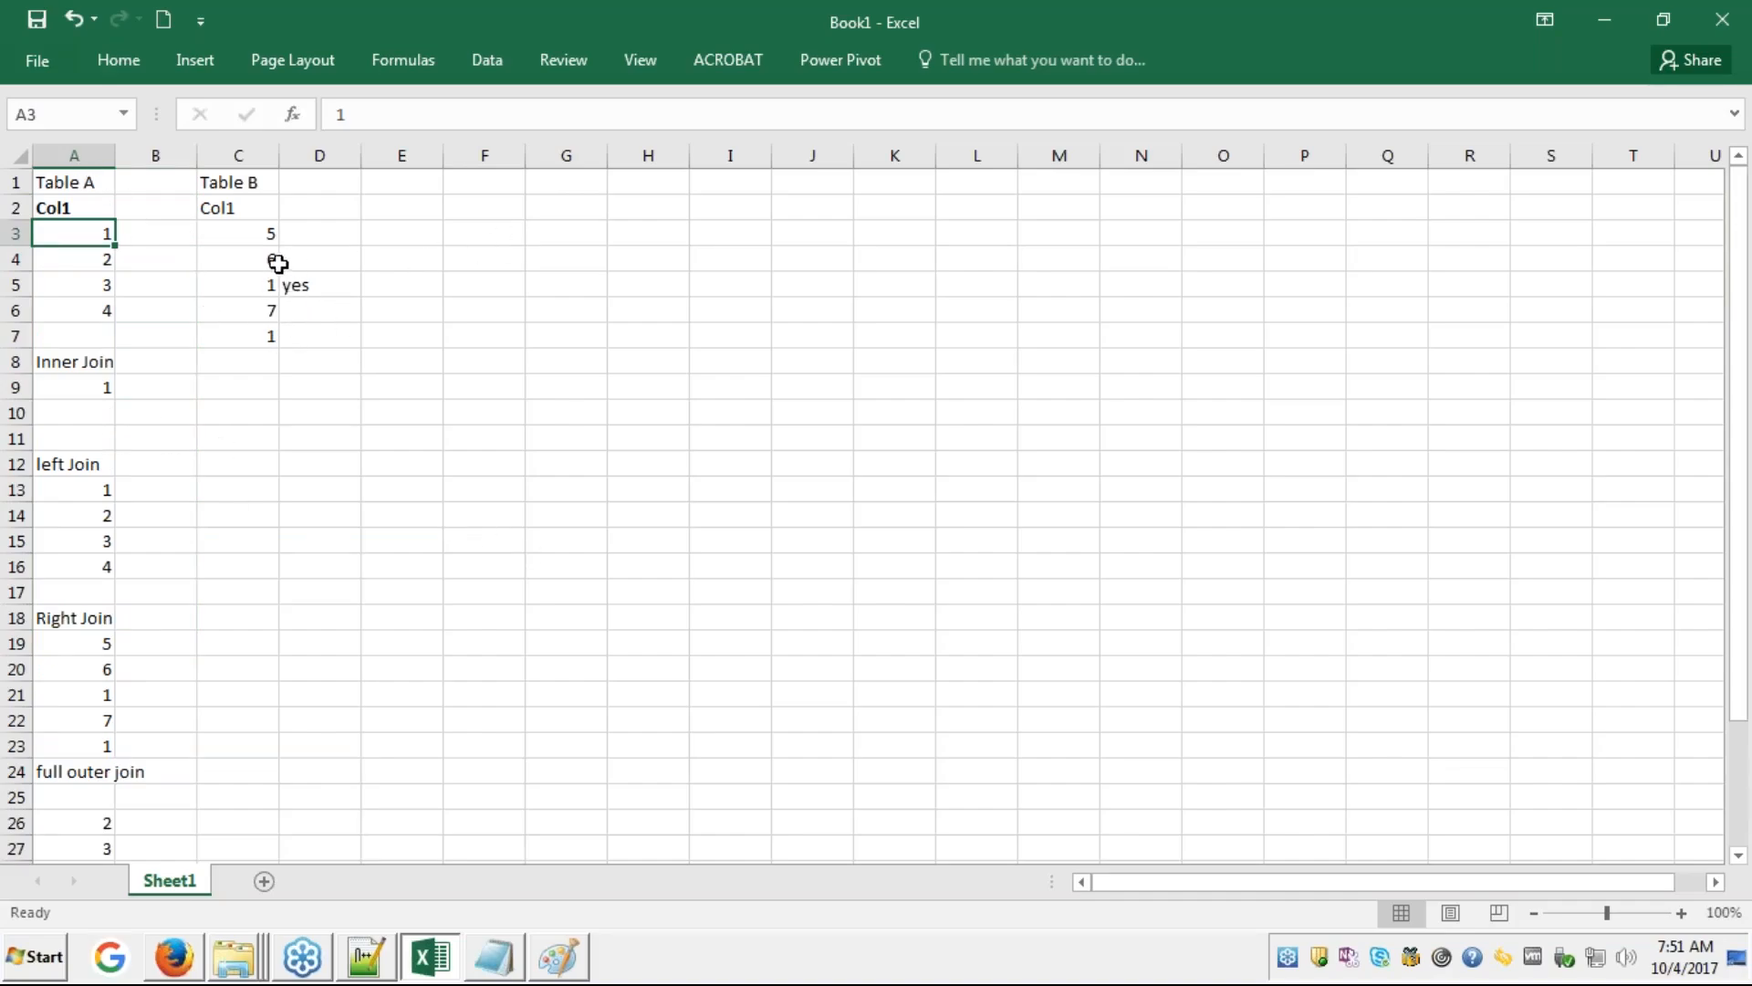
- Go through the full outer join values one by one from A26 to A33
click(84, 825)
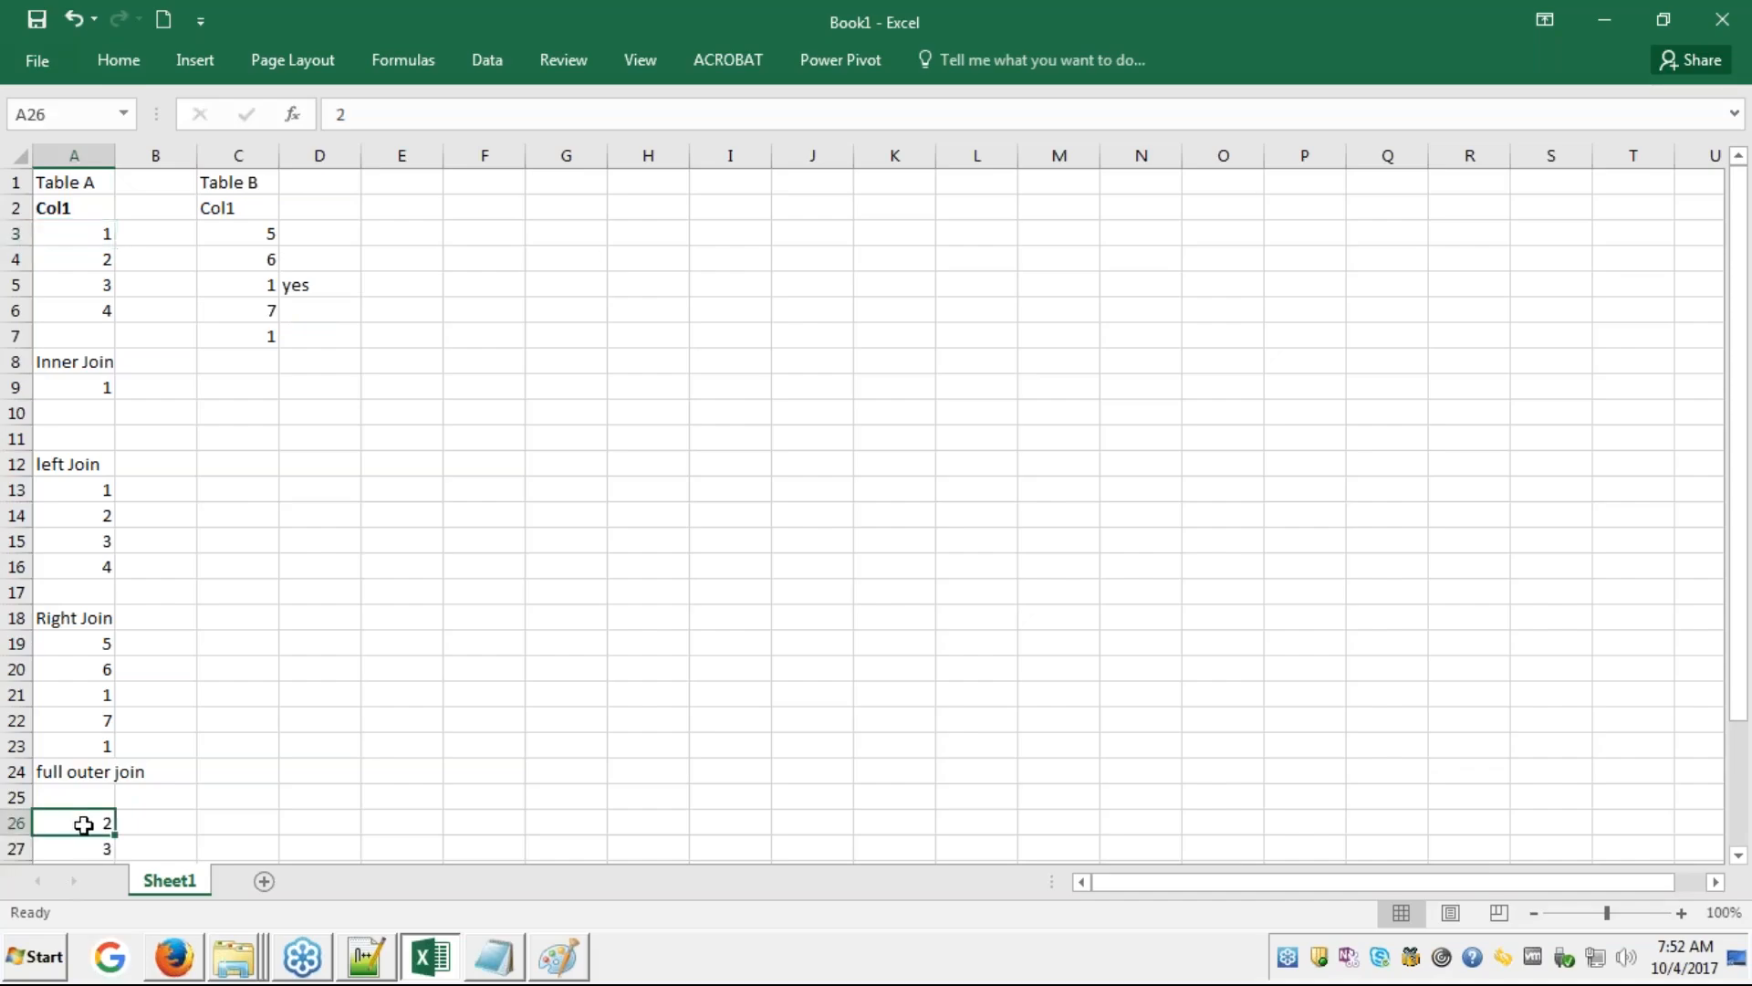
key(Down)
key(Down)
key(Down)
key(Down)
key(Down)
key(Down)
key(Down)
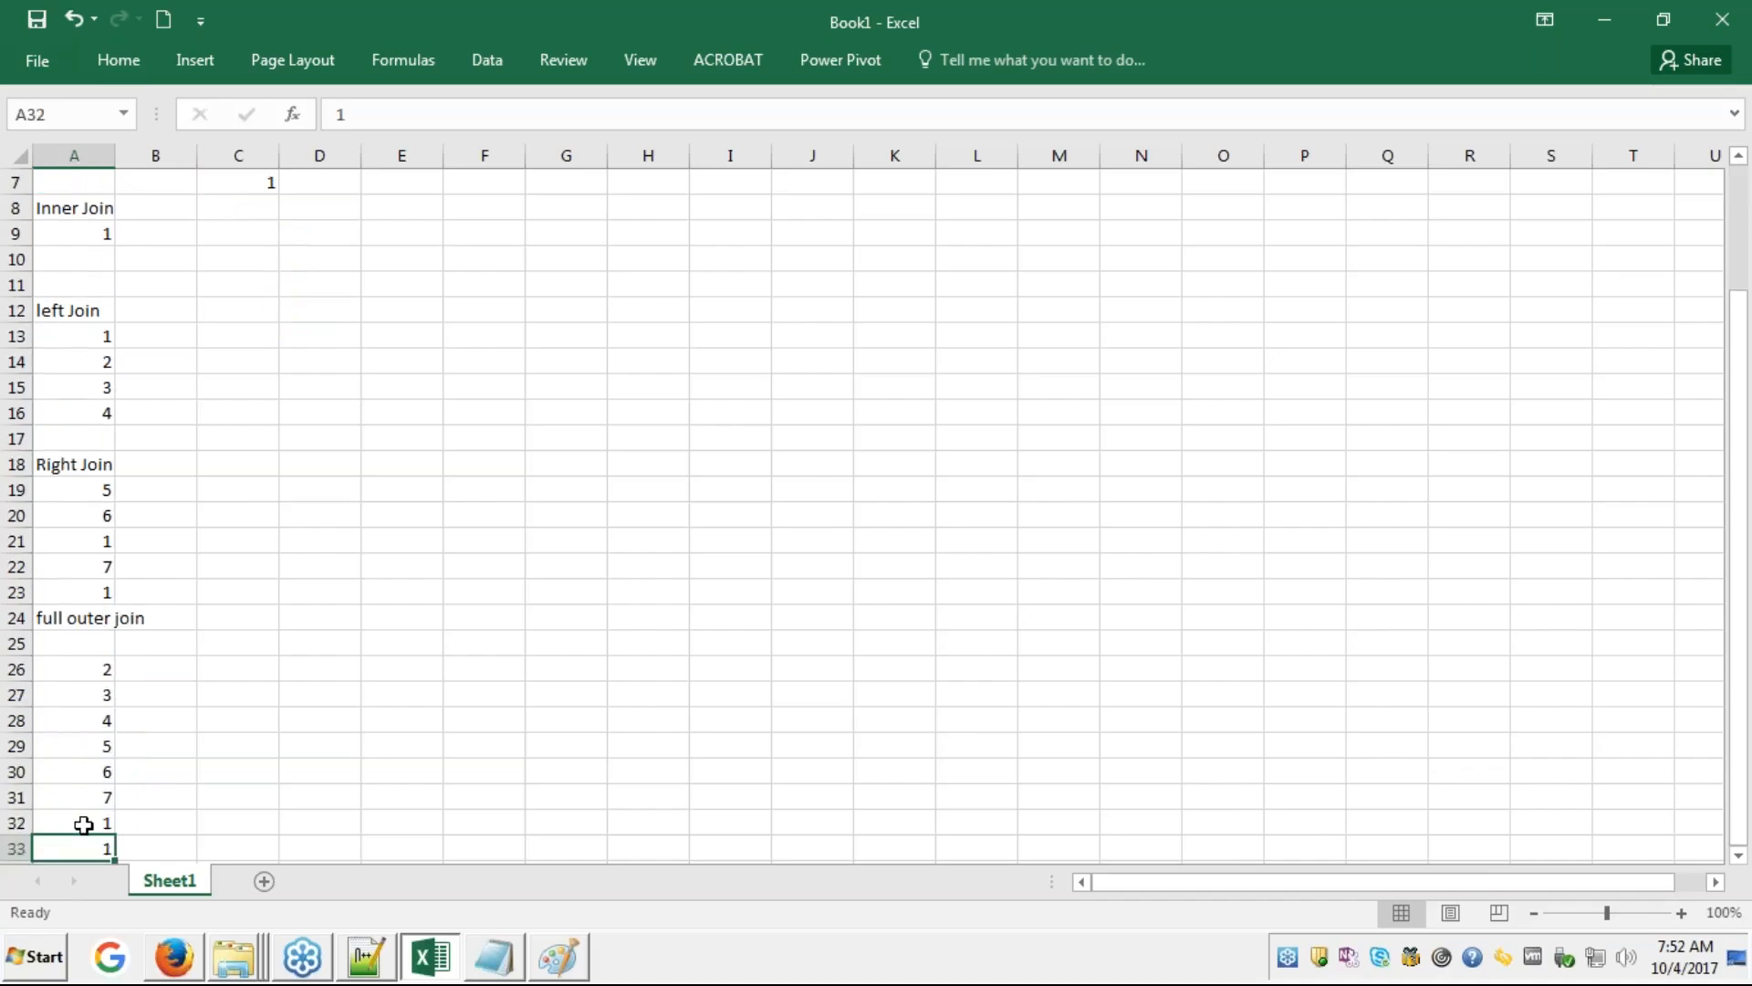
- Review column A from the full outer join list up to Table A and back down through all the join results
key(Up)
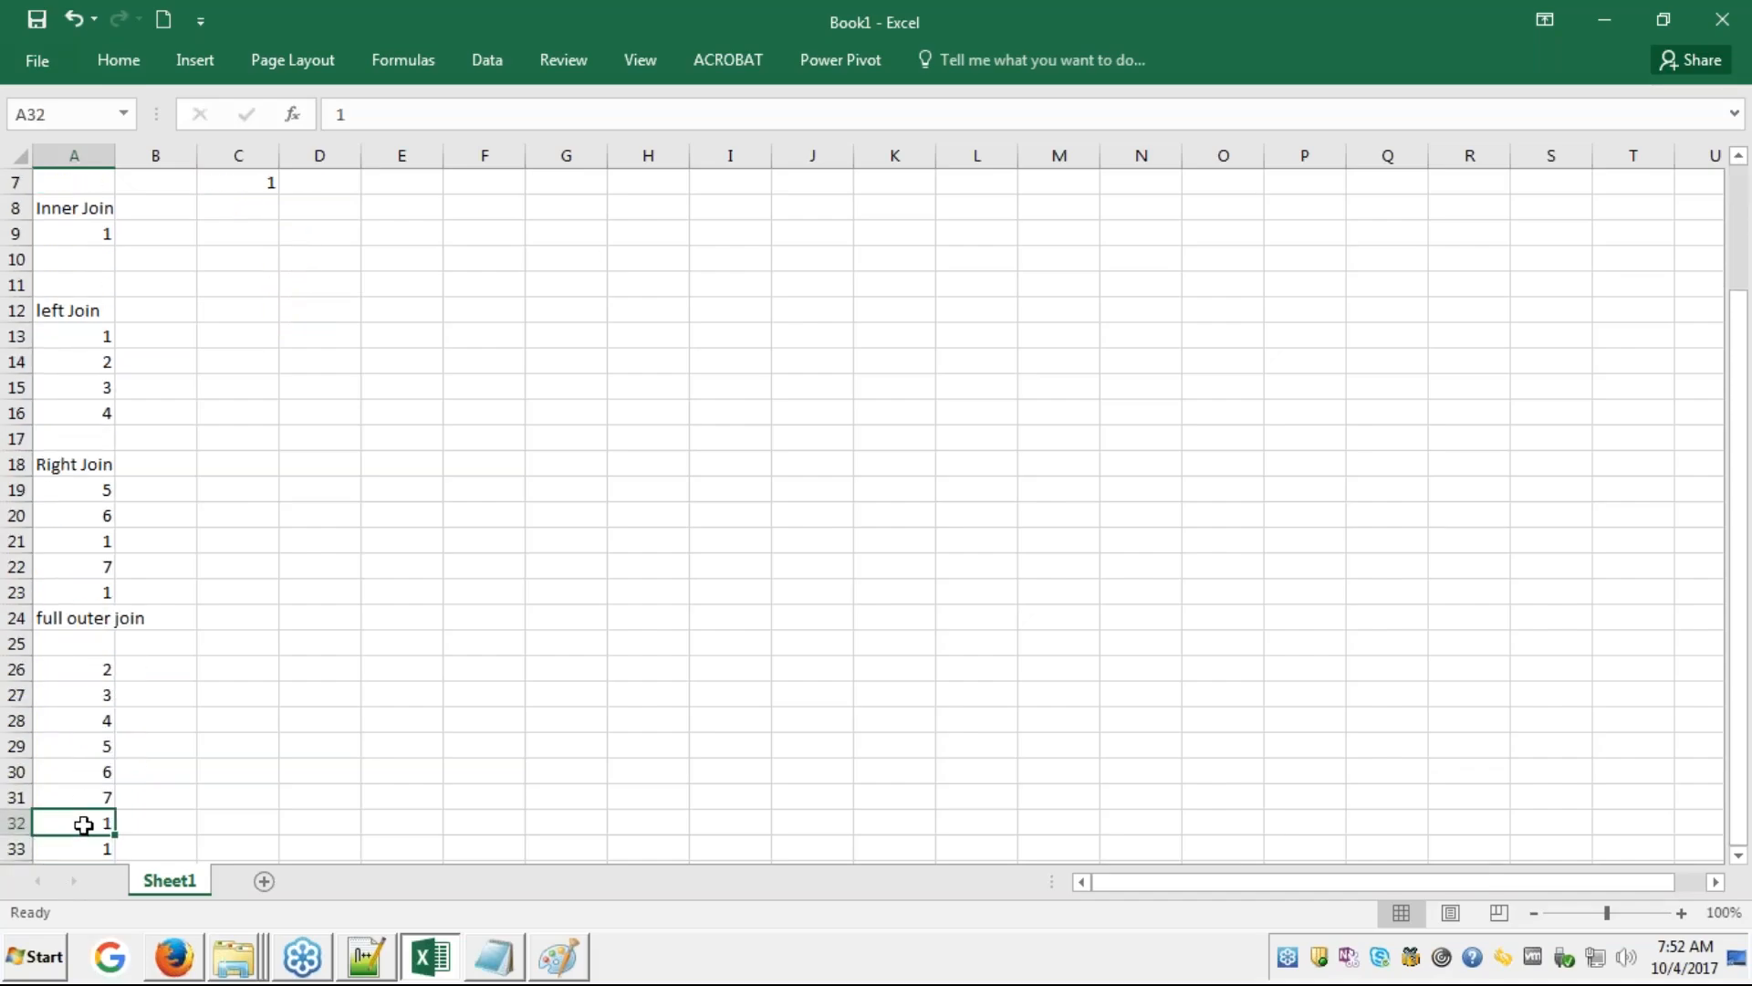
key(Up)
key(Up)
key(Up)
key(Up)
key(Up)
key(Up)
key(Up)
key(Up)
key(Up)
key(Up)
key(Up)
key(Up)
key(Up)
key(Up)
key(Up)
key(Up)
key(Up)
key(Up)
key(Up)
key(Up)
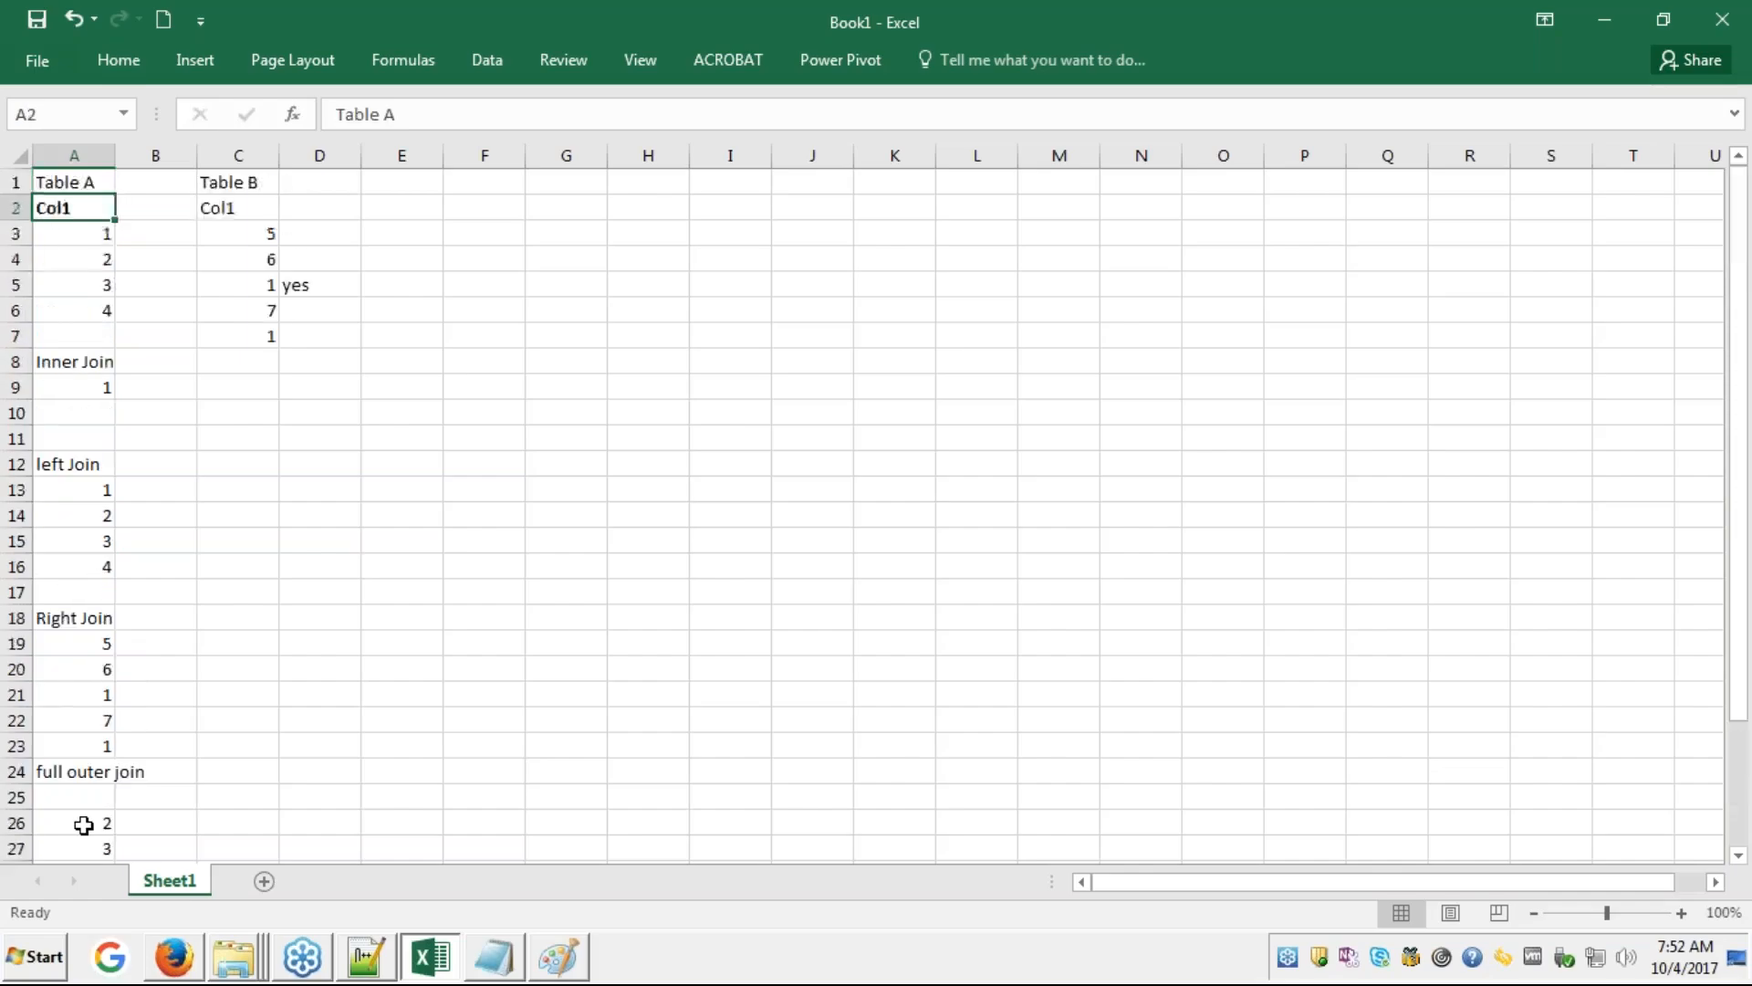
key(Down)
key(Down)
key(Down)
key(Down)
key(Down)
key(Down)
key(Down)
key(Down)
key(Down)
key(Down)
key(Down)
key(Down)
key(Down)
key(Down)
key(Down)
key(Down)
key(Down)
key(Down)
key(Down)
key(Down)
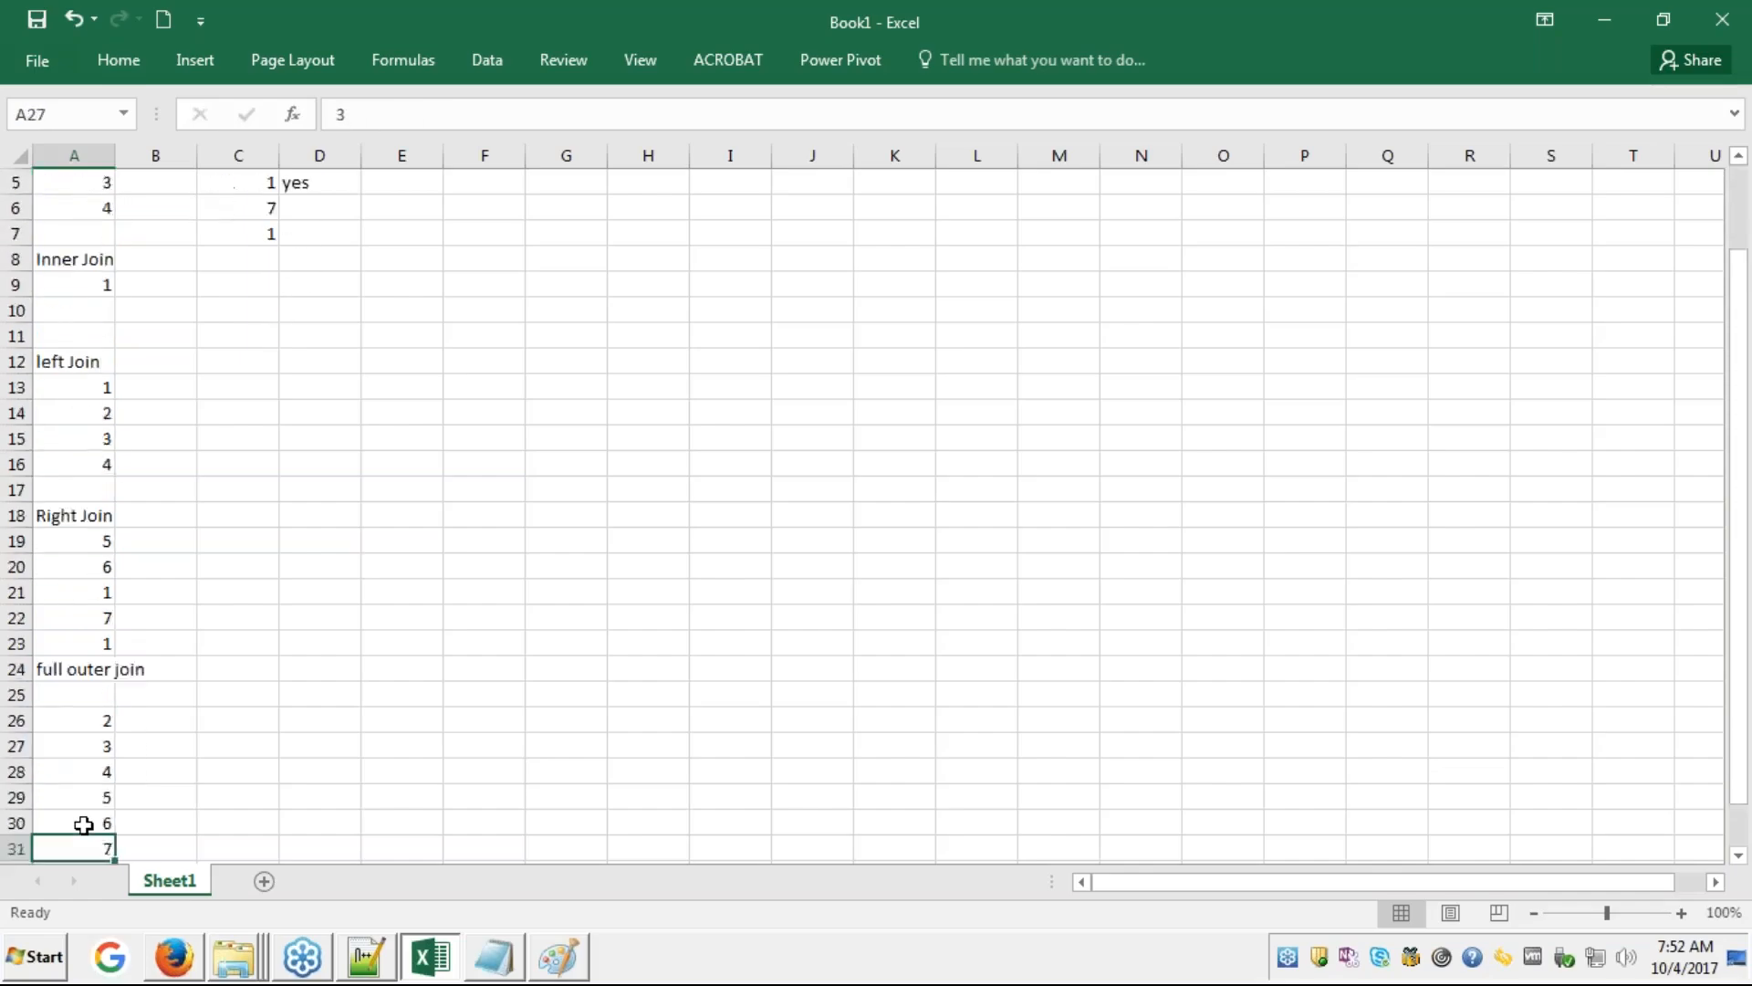
key(Down)
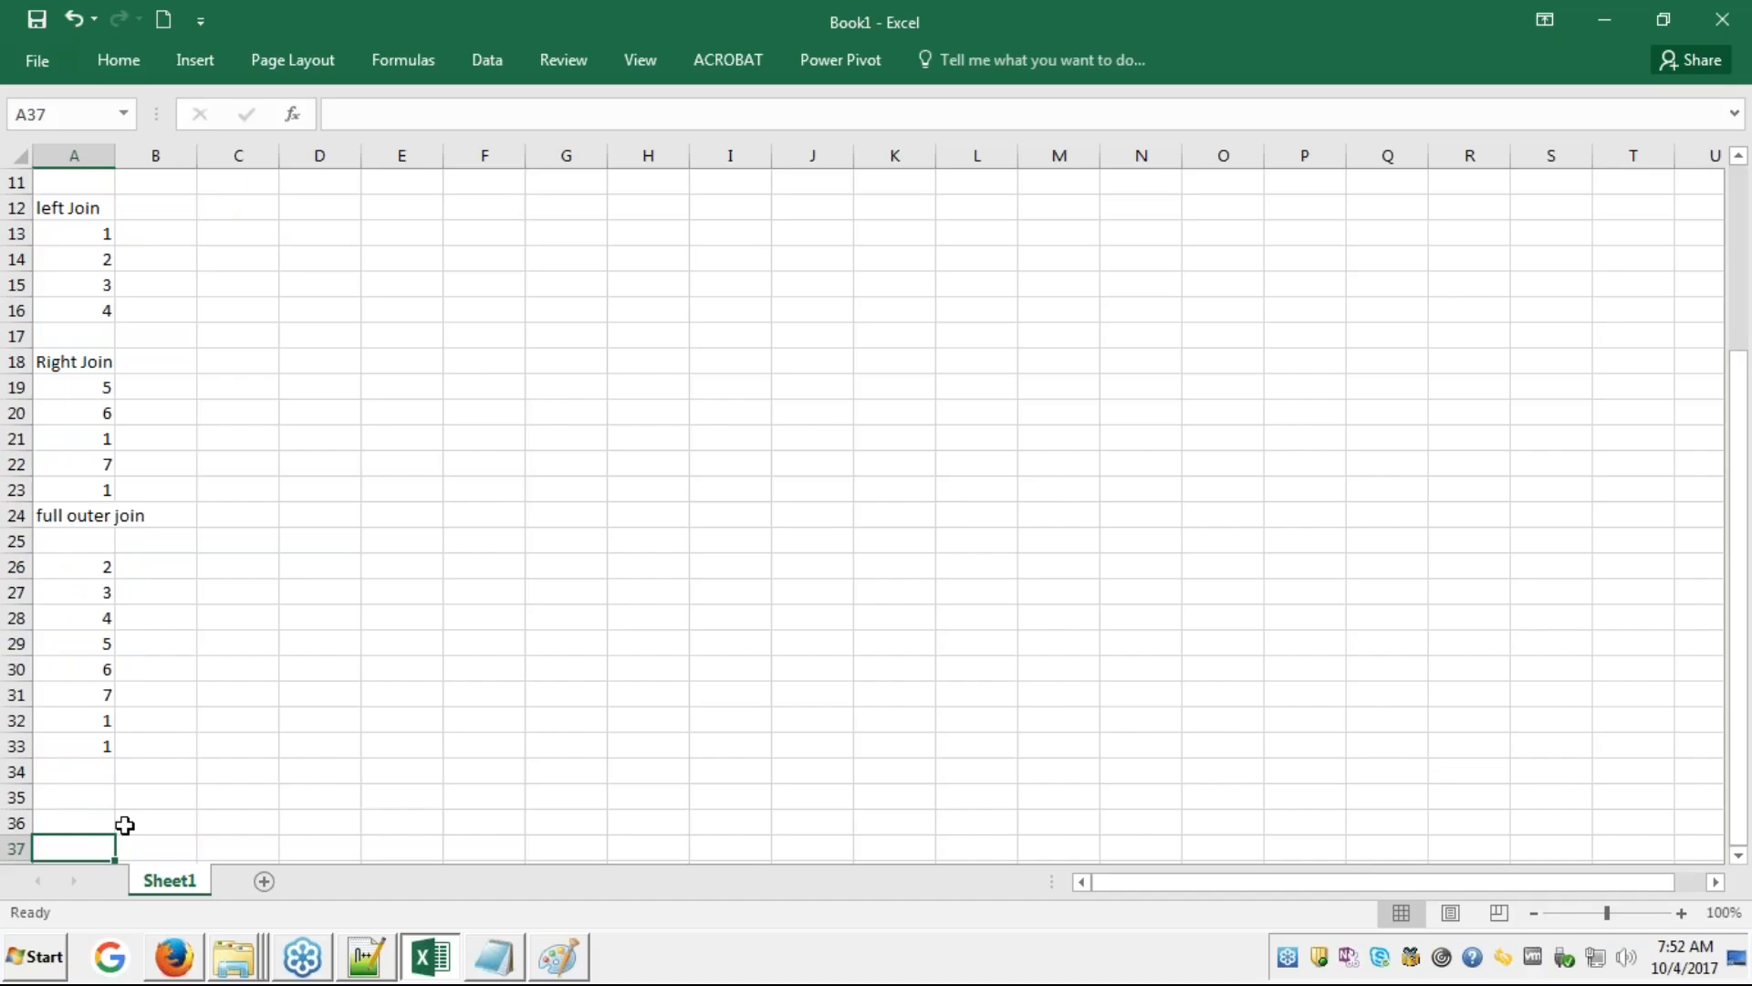
- Switch to Firefox, open the Module 1 presentation from the course page and advance to its second slide
mouse_move(493, 957)
click(176, 964)
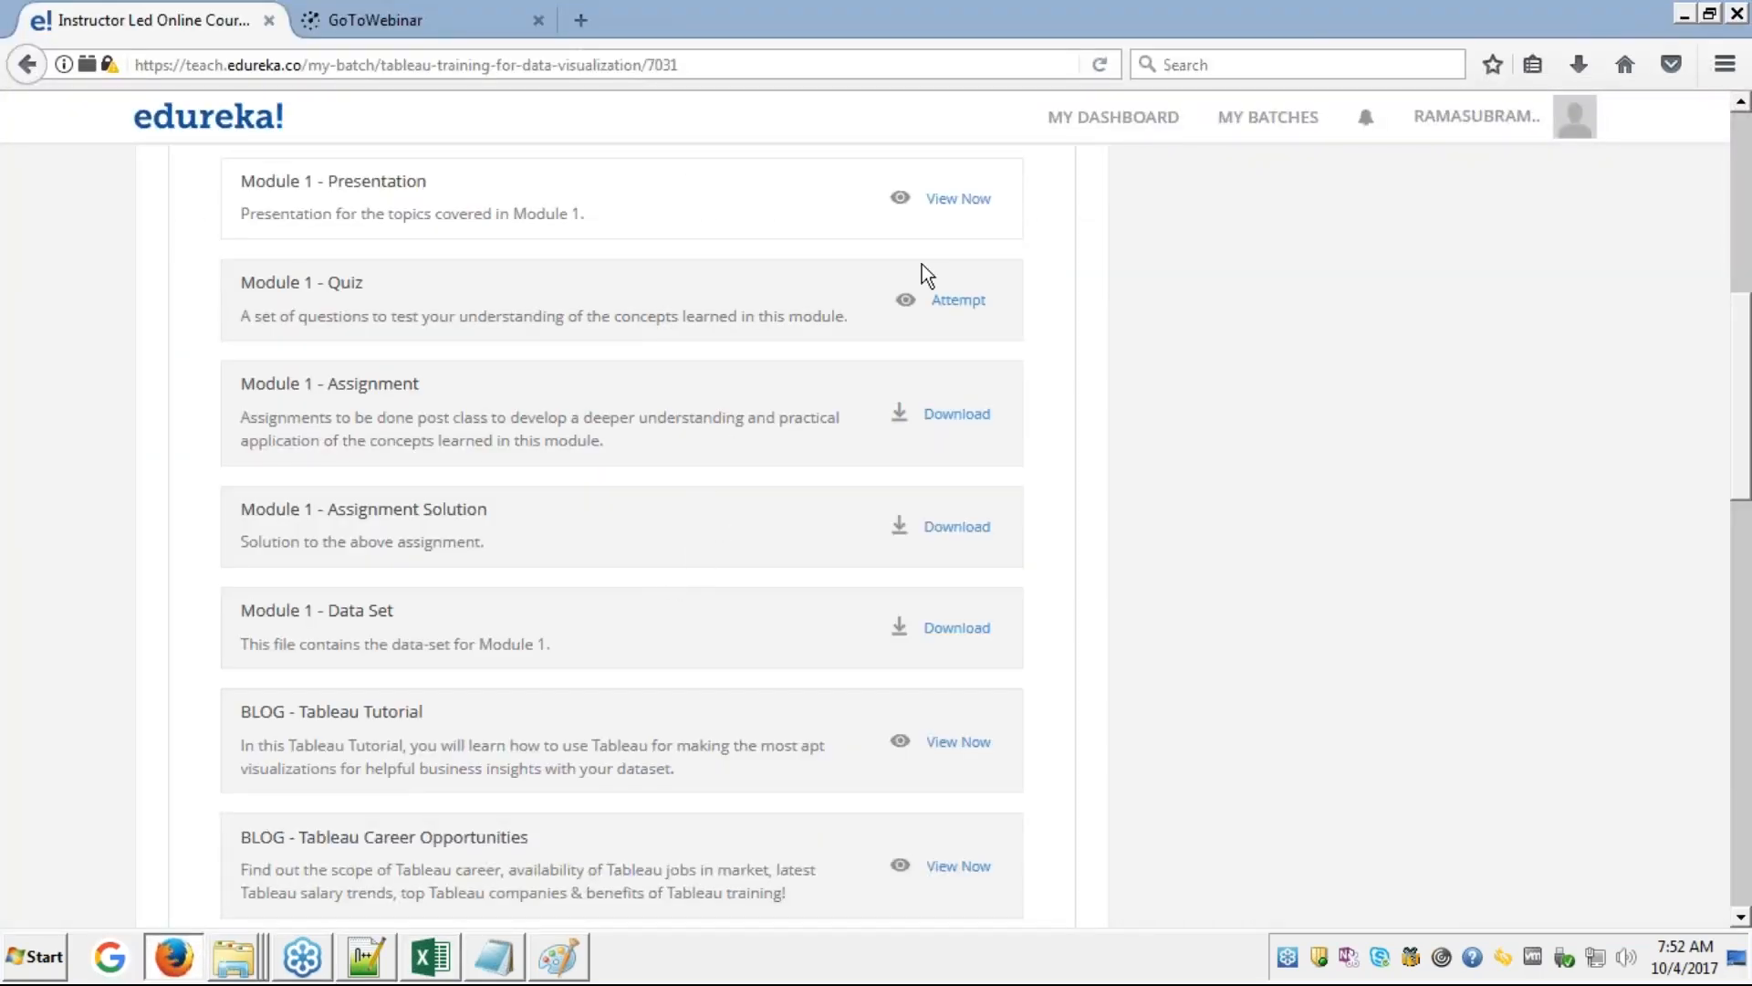
click(962, 198)
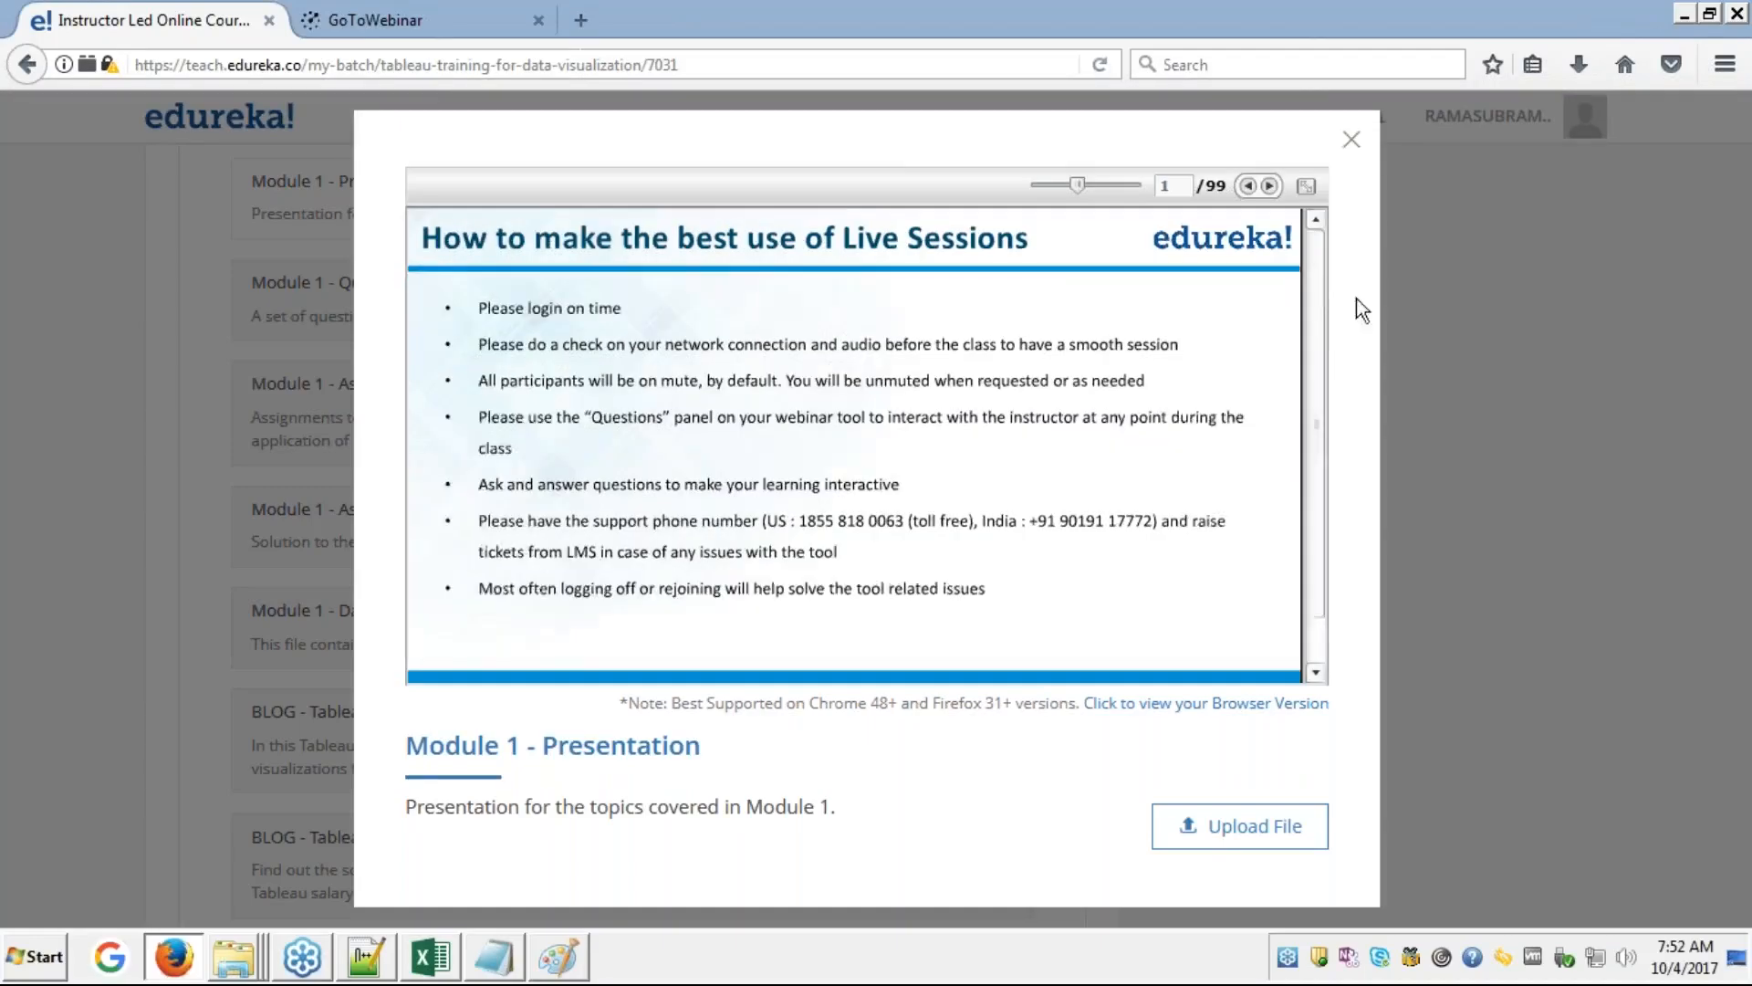
click(1269, 187)
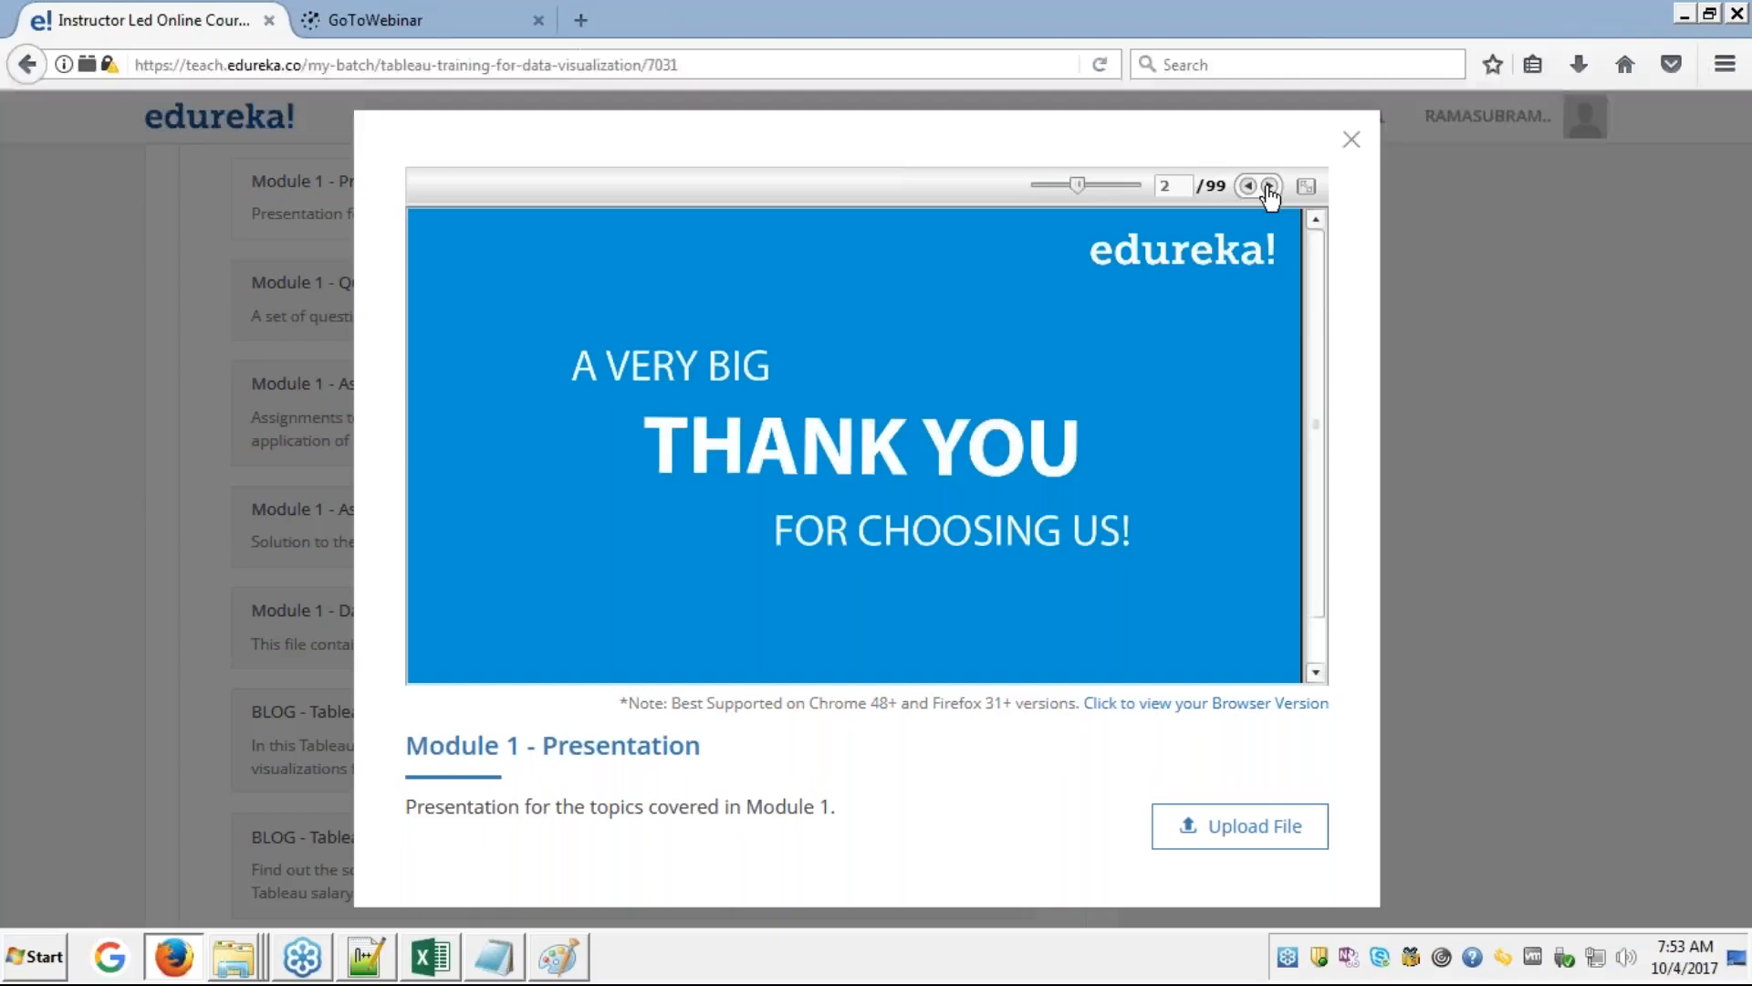
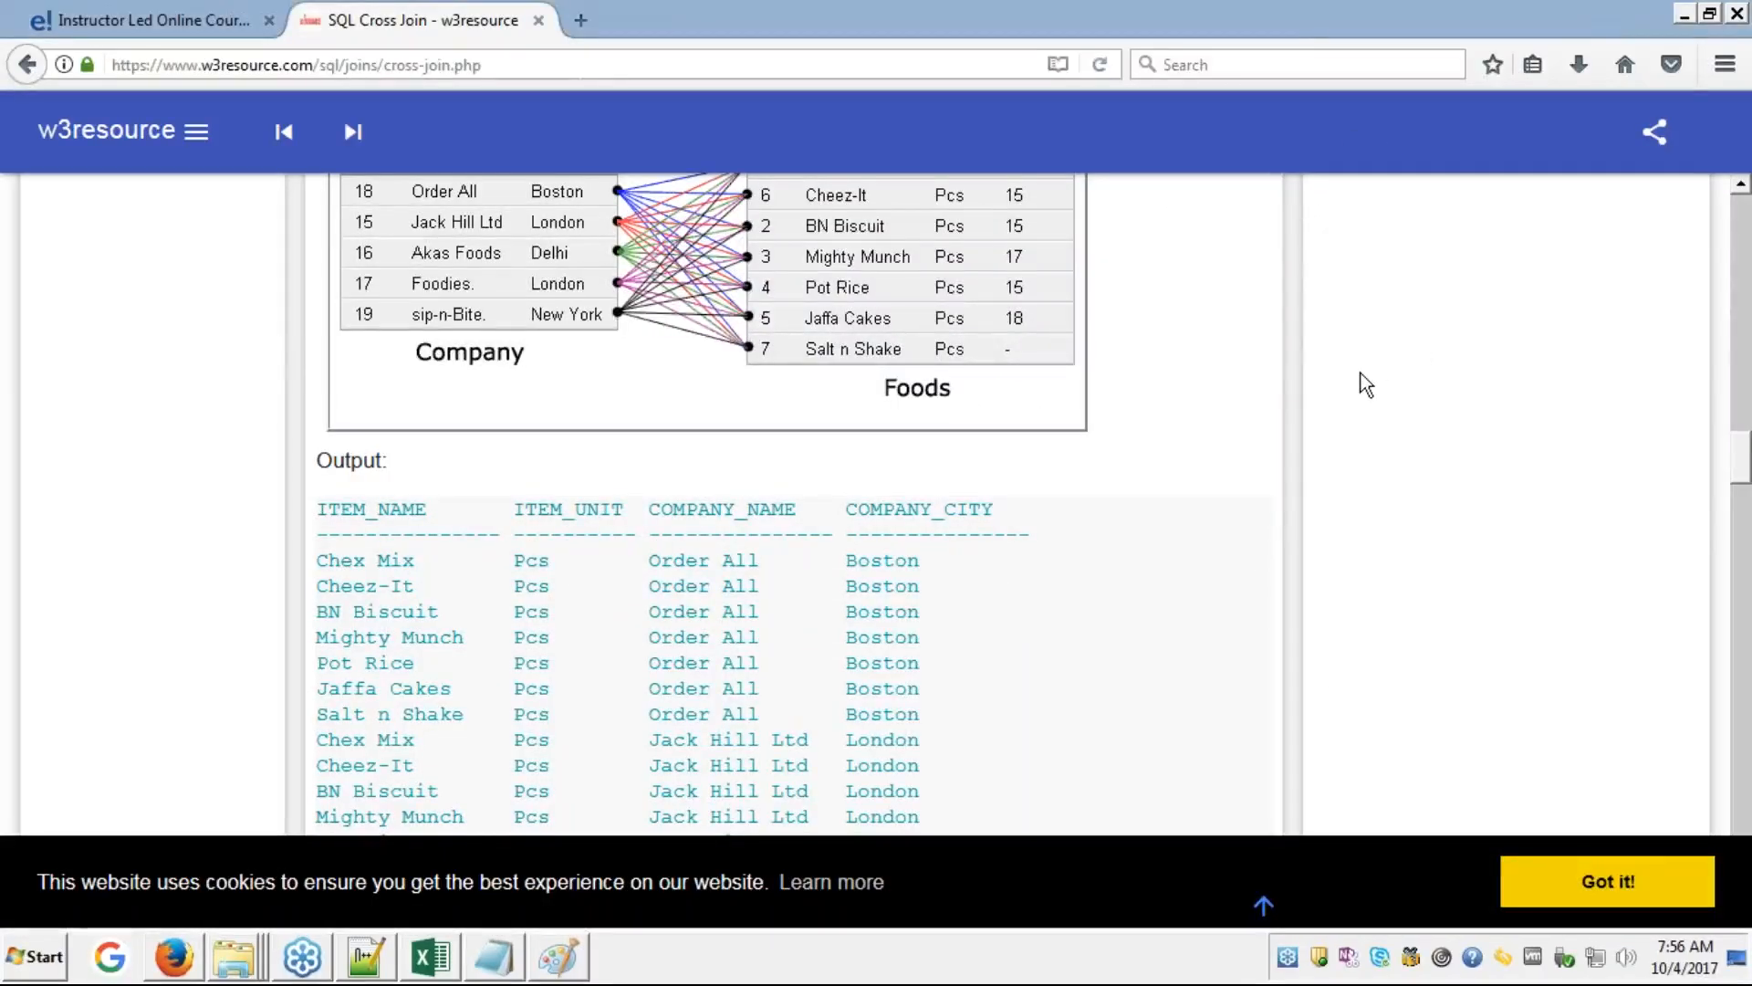
- Go back over the w3resource SQL Cross Join page, from the example output to the definition and syntax
scroll(1367, 383, up, 10)
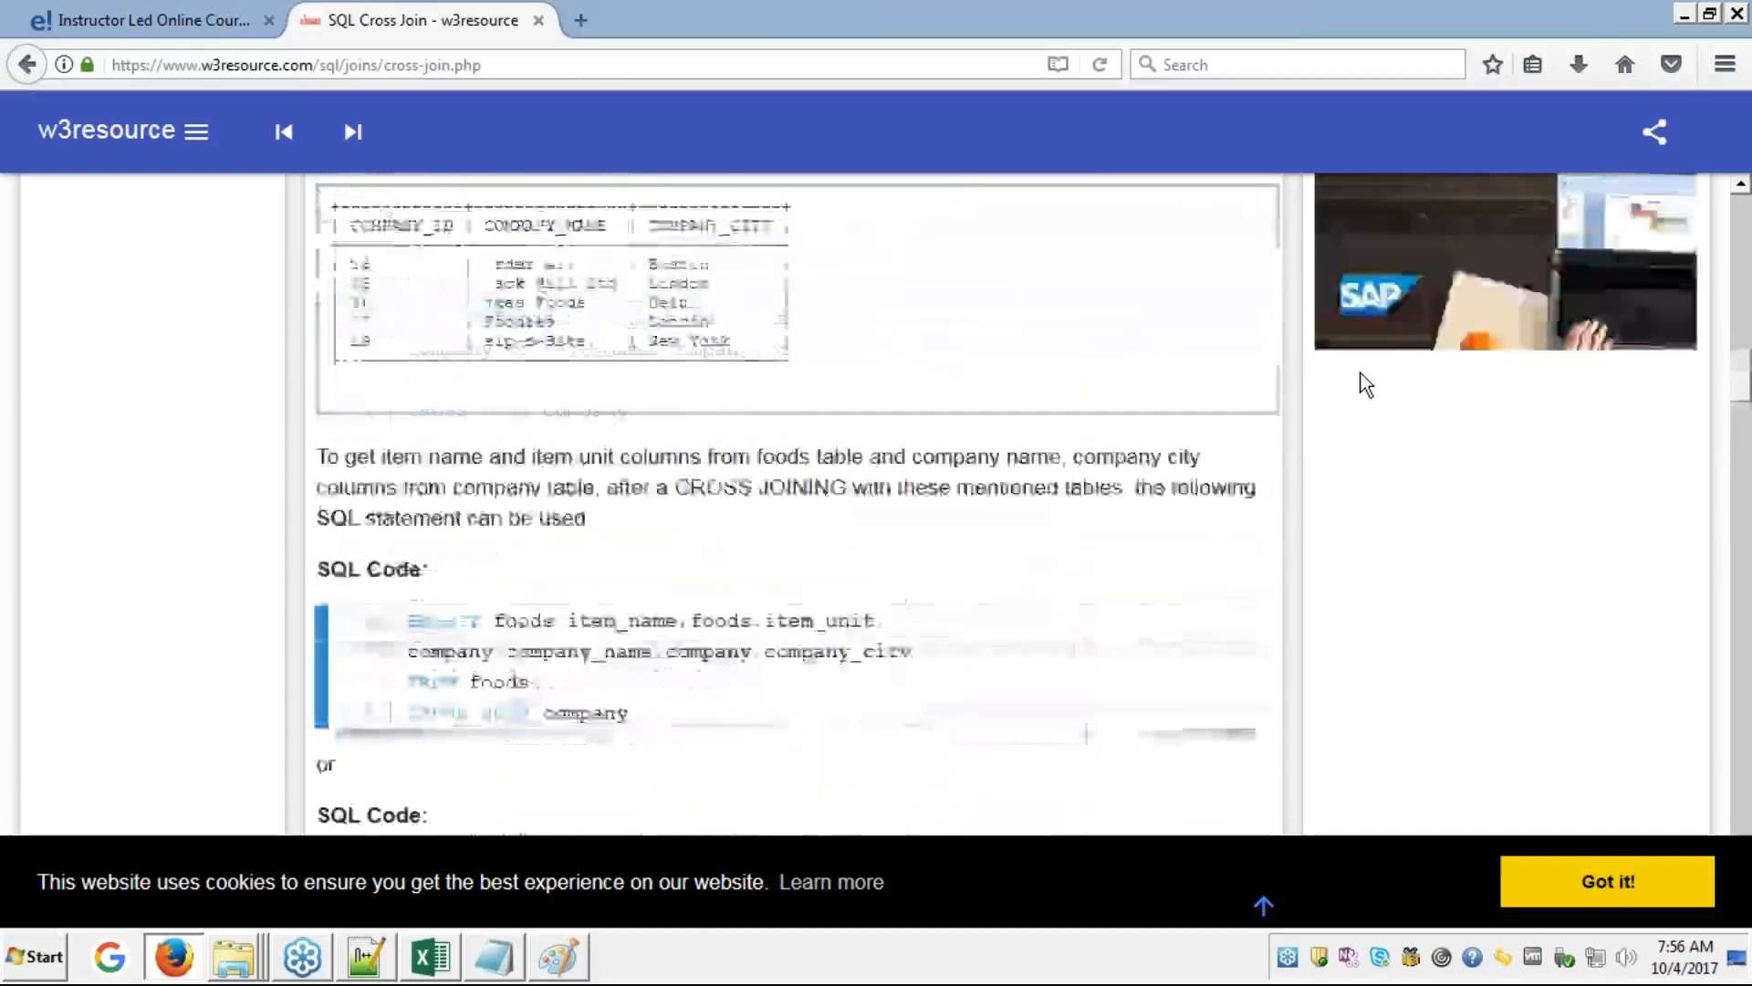
scroll(1366, 383, up, 5)
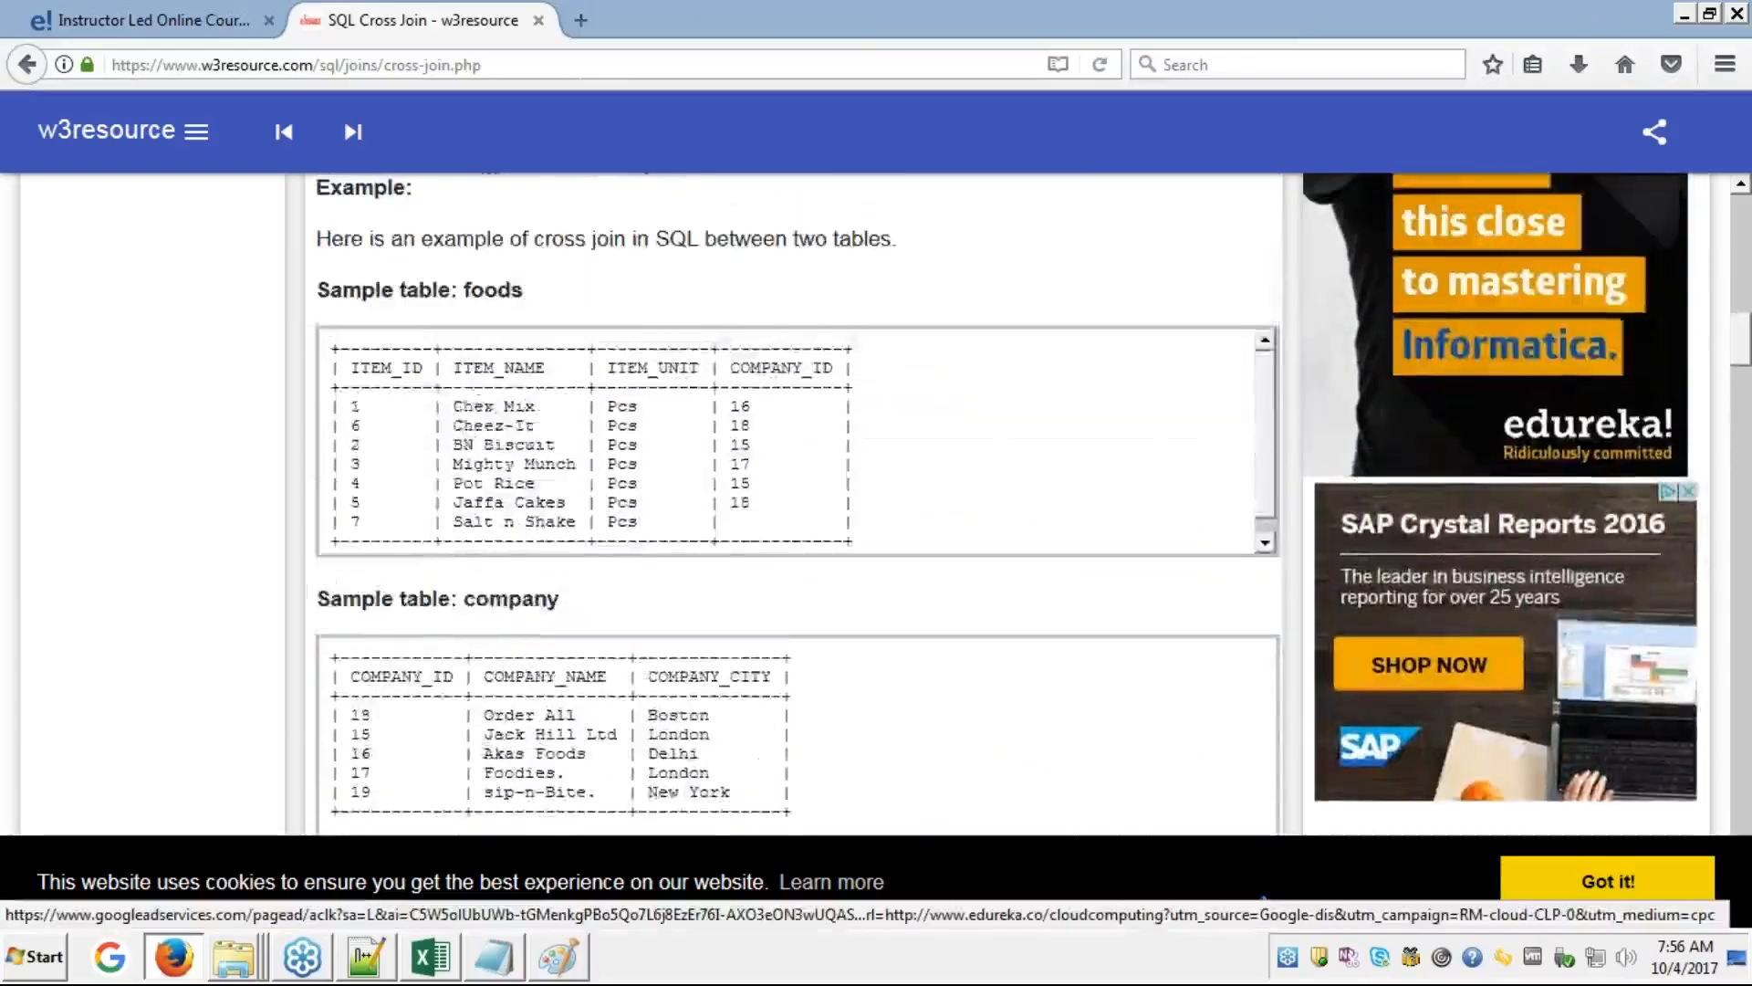
scroll(1367, 383, up, 6)
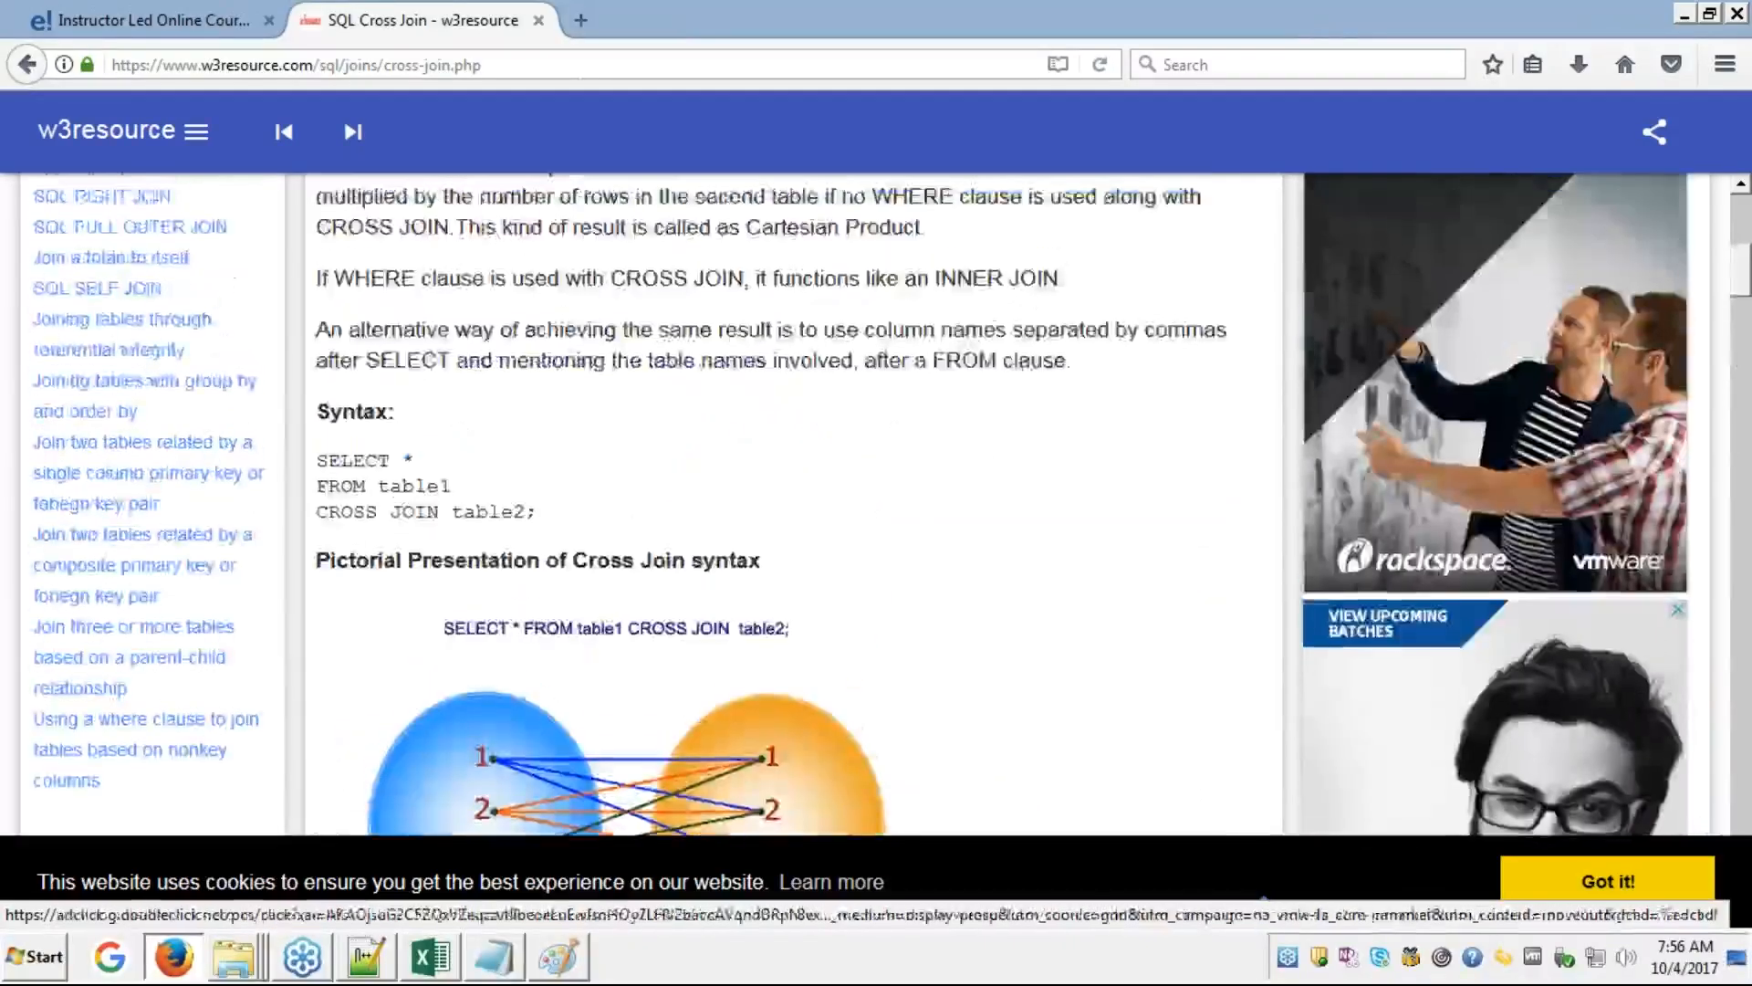
scroll(1399, 374, up, 4)
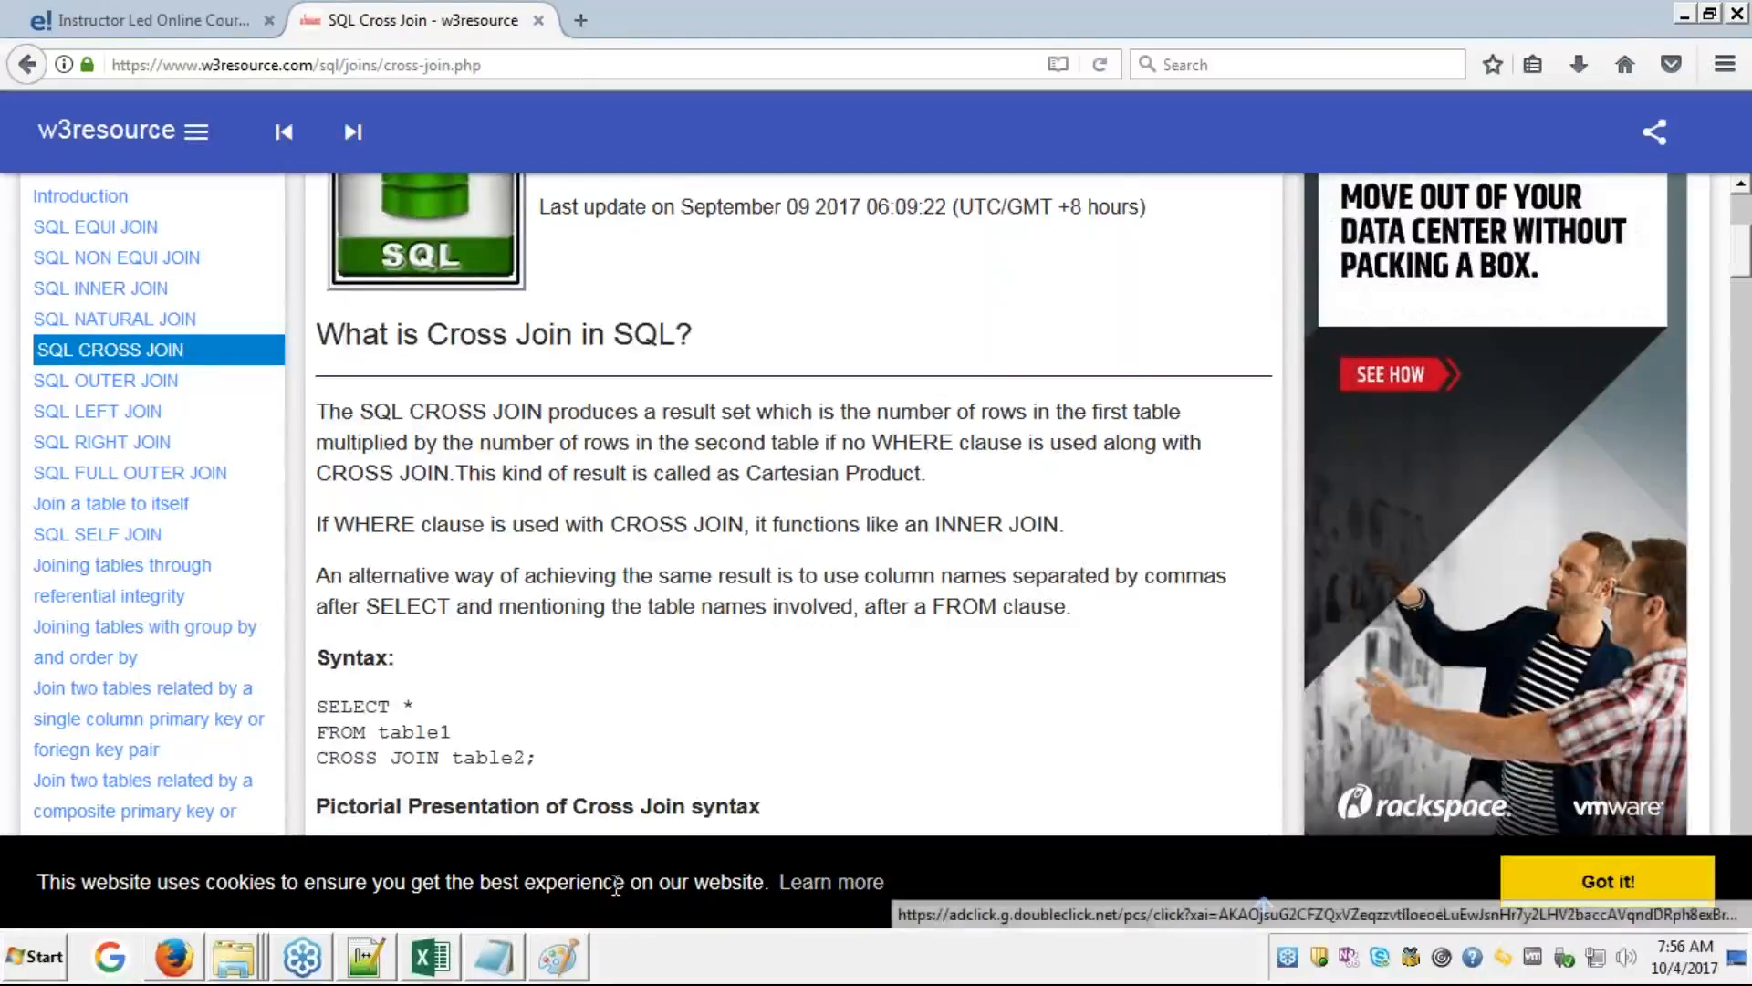
- Switch to Excel, return to the source tables and highlight the Table A values in A3:A6
click(501, 975)
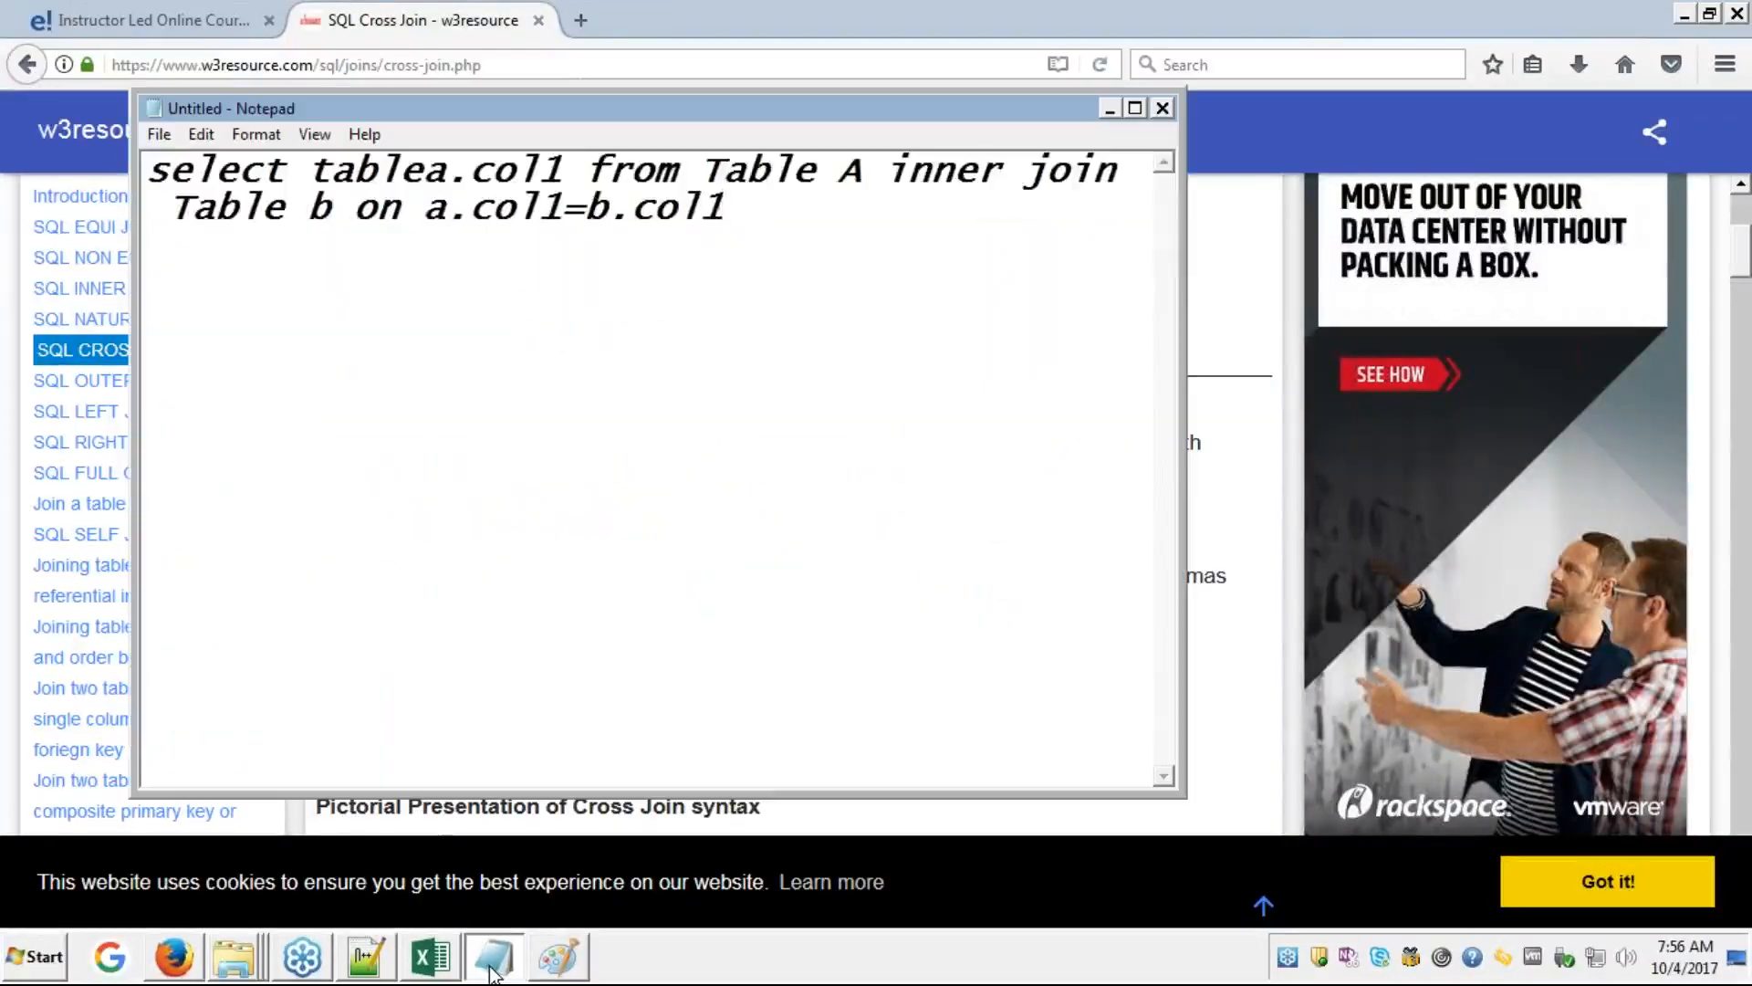
click(430, 957)
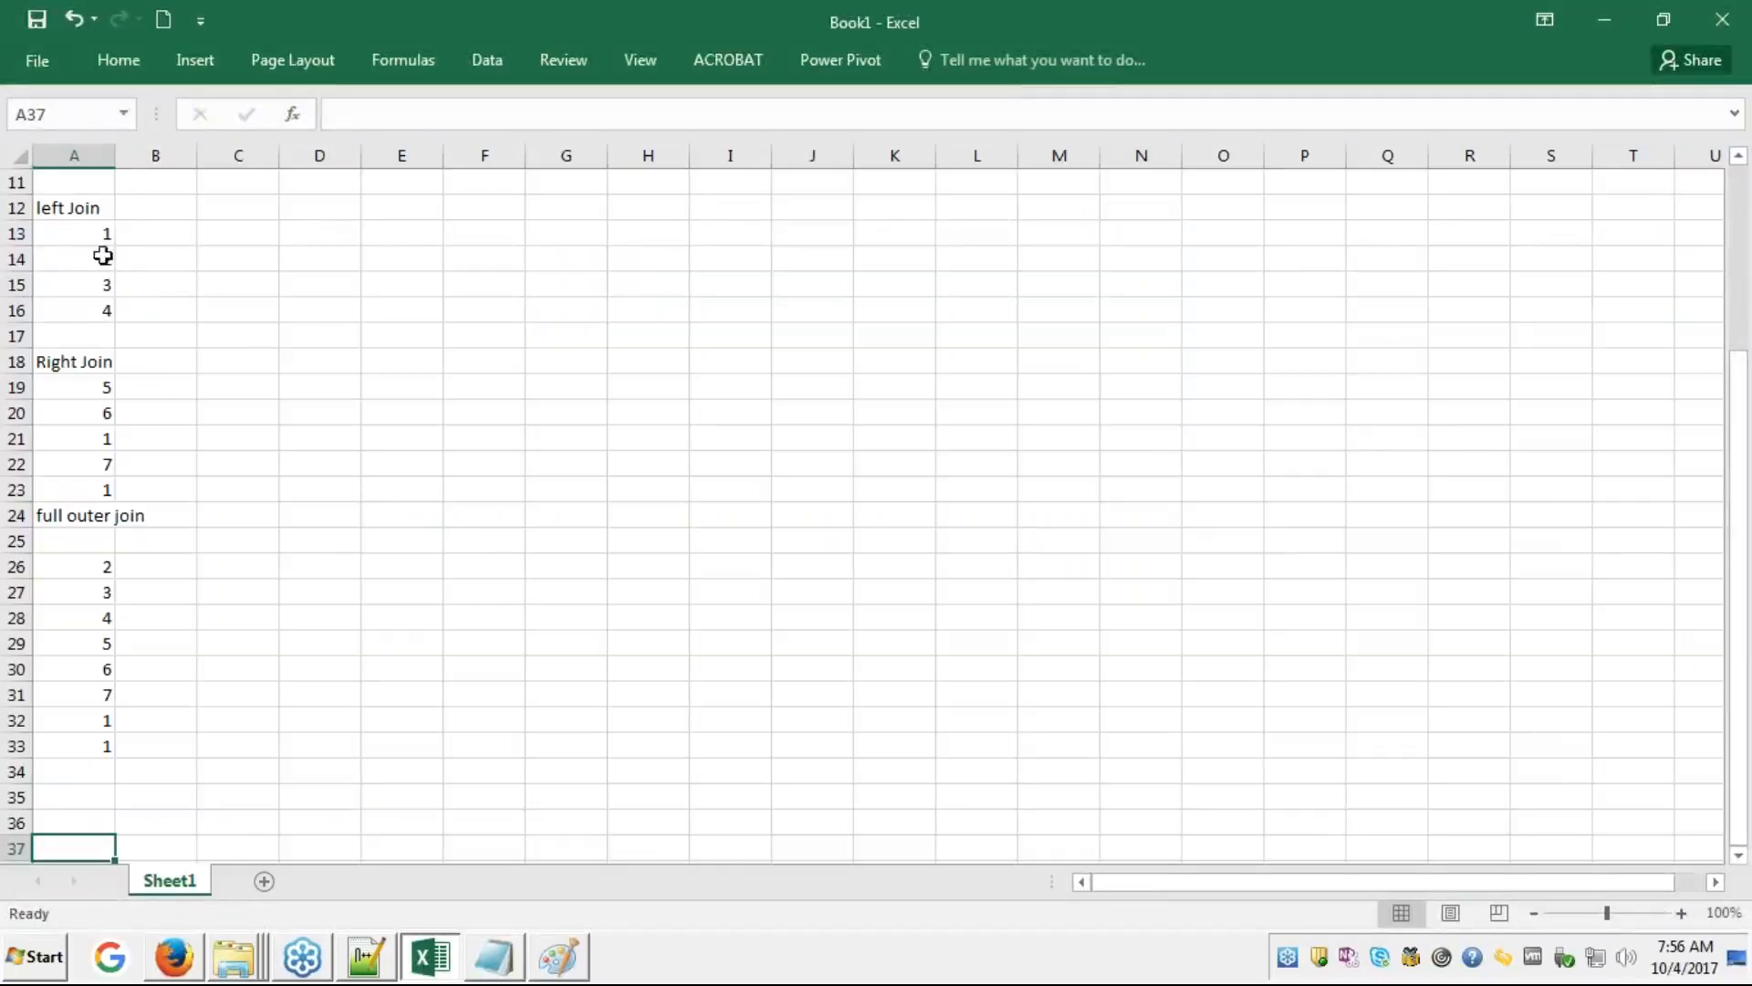
click(87, 228)
key(Up)
key(Up)
key(Up)
key(Up)
key(Up)
key(Up)
key(Up)
key(Up)
key(Up)
key(Up)
key(Up)
key(Up)
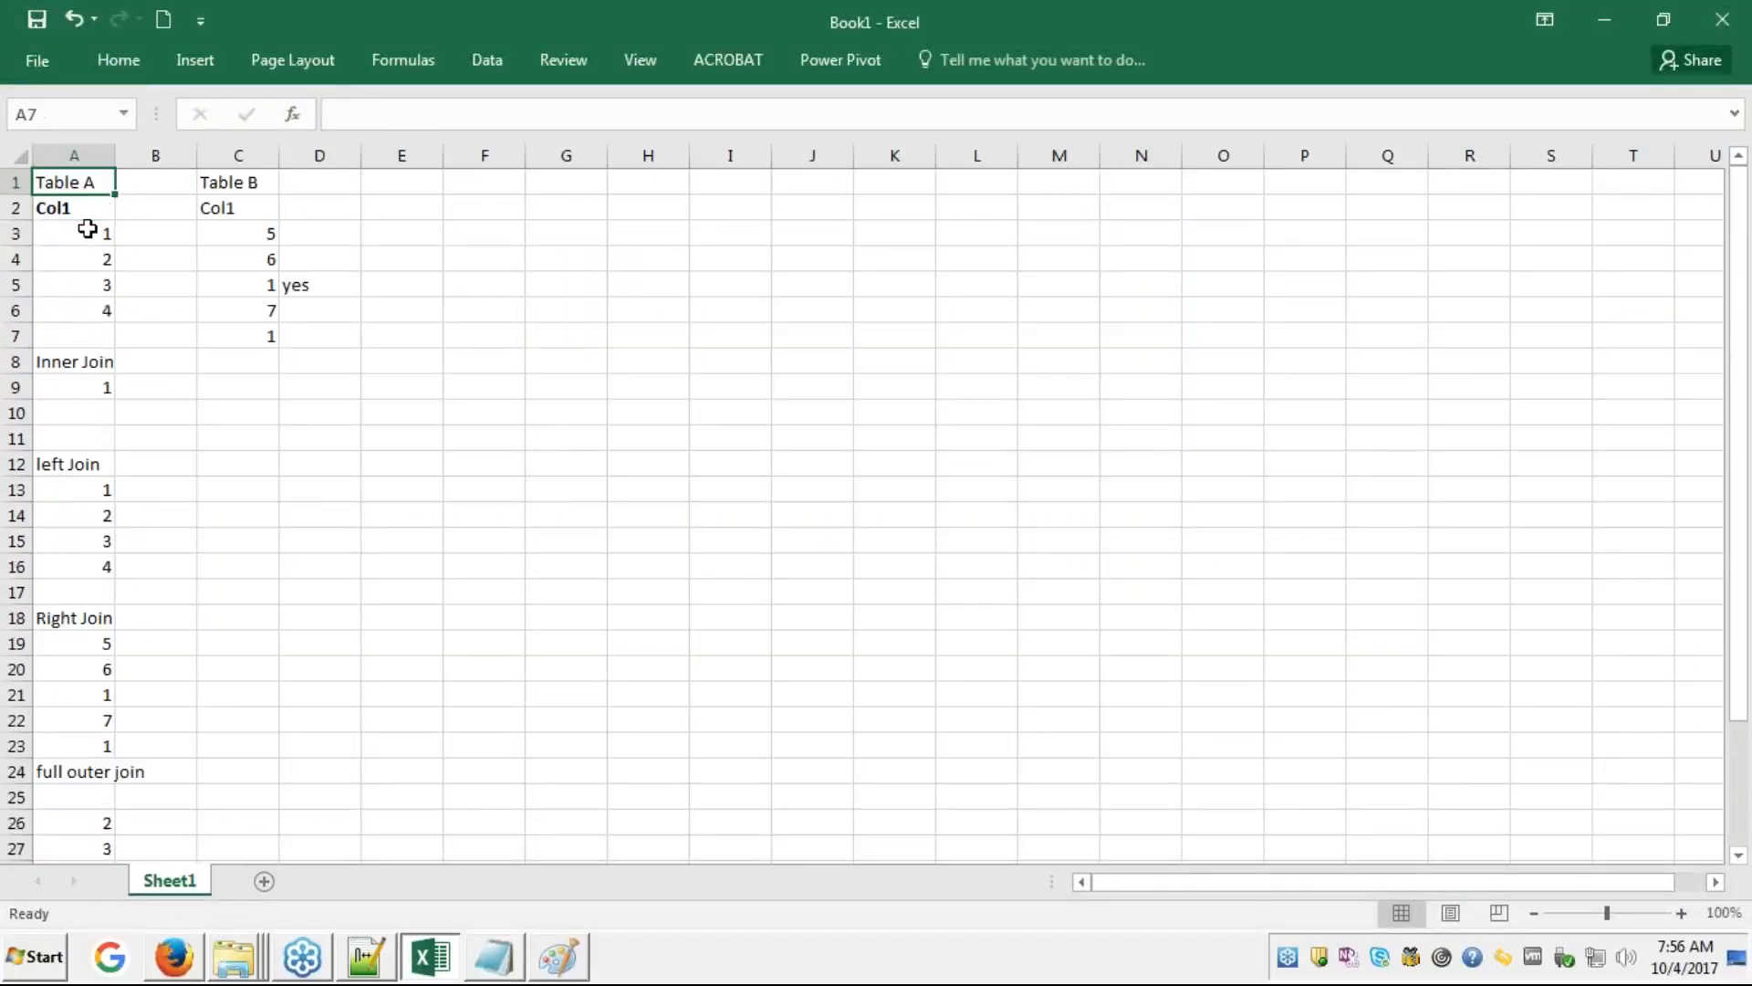
key(Down)
key(Down)
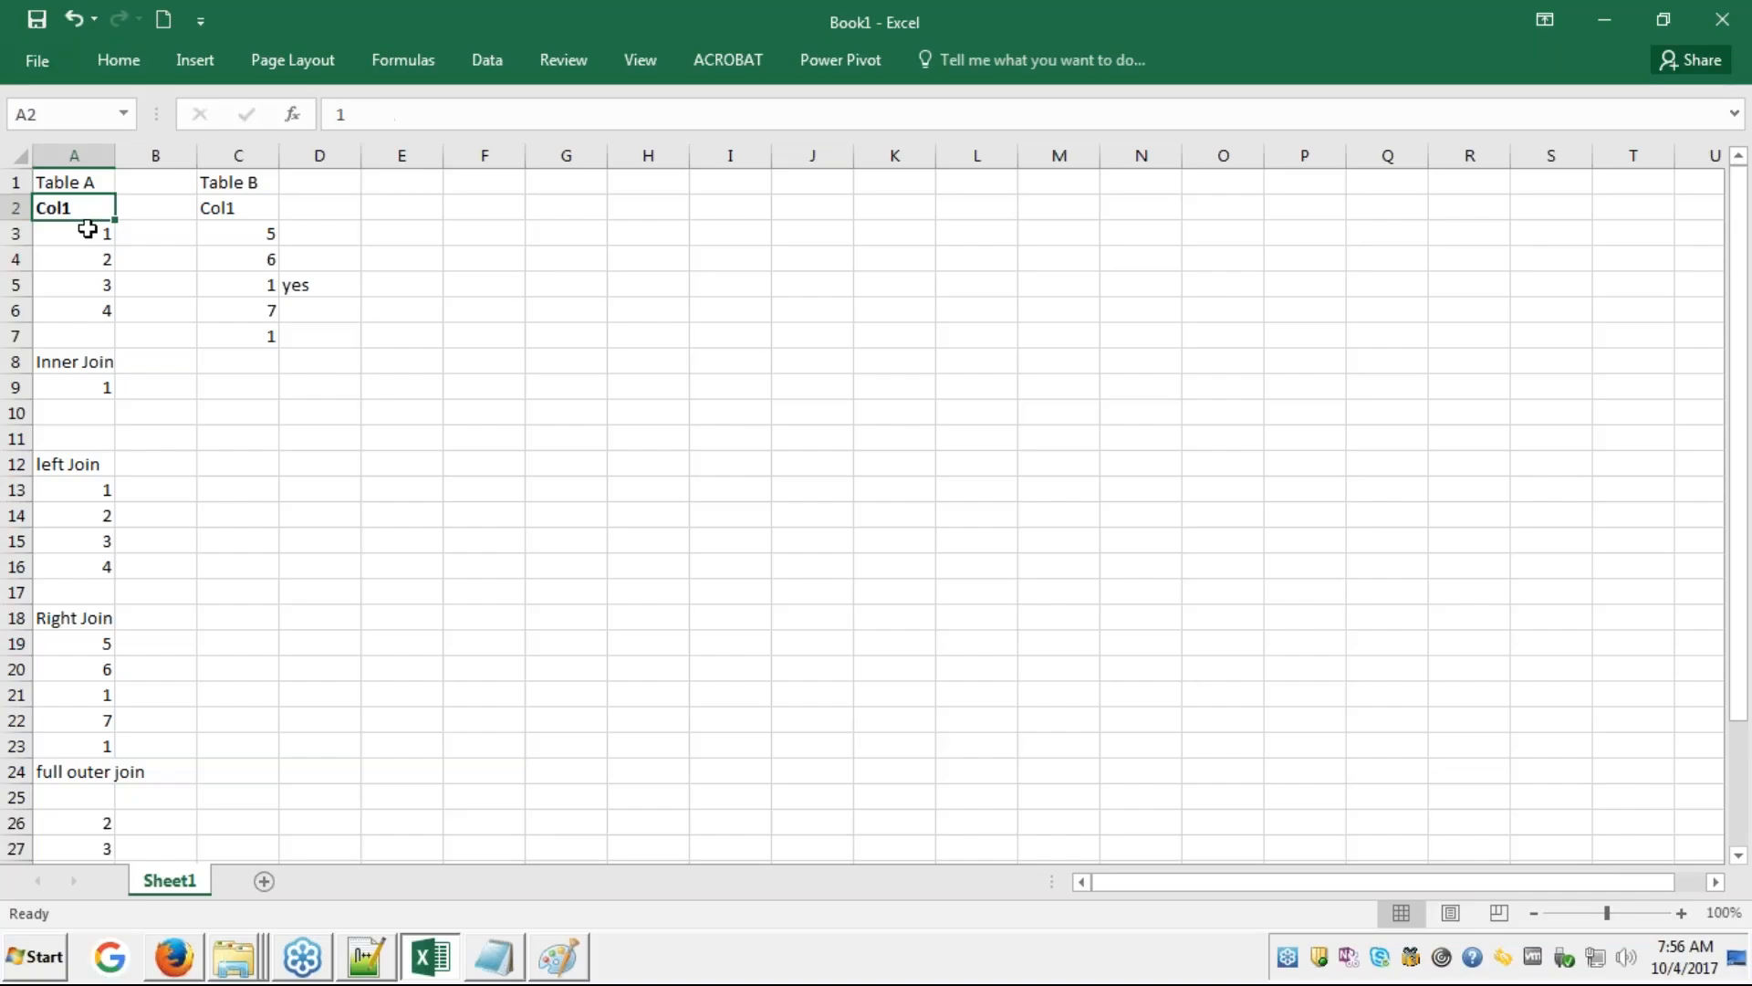
key(shift+Down)
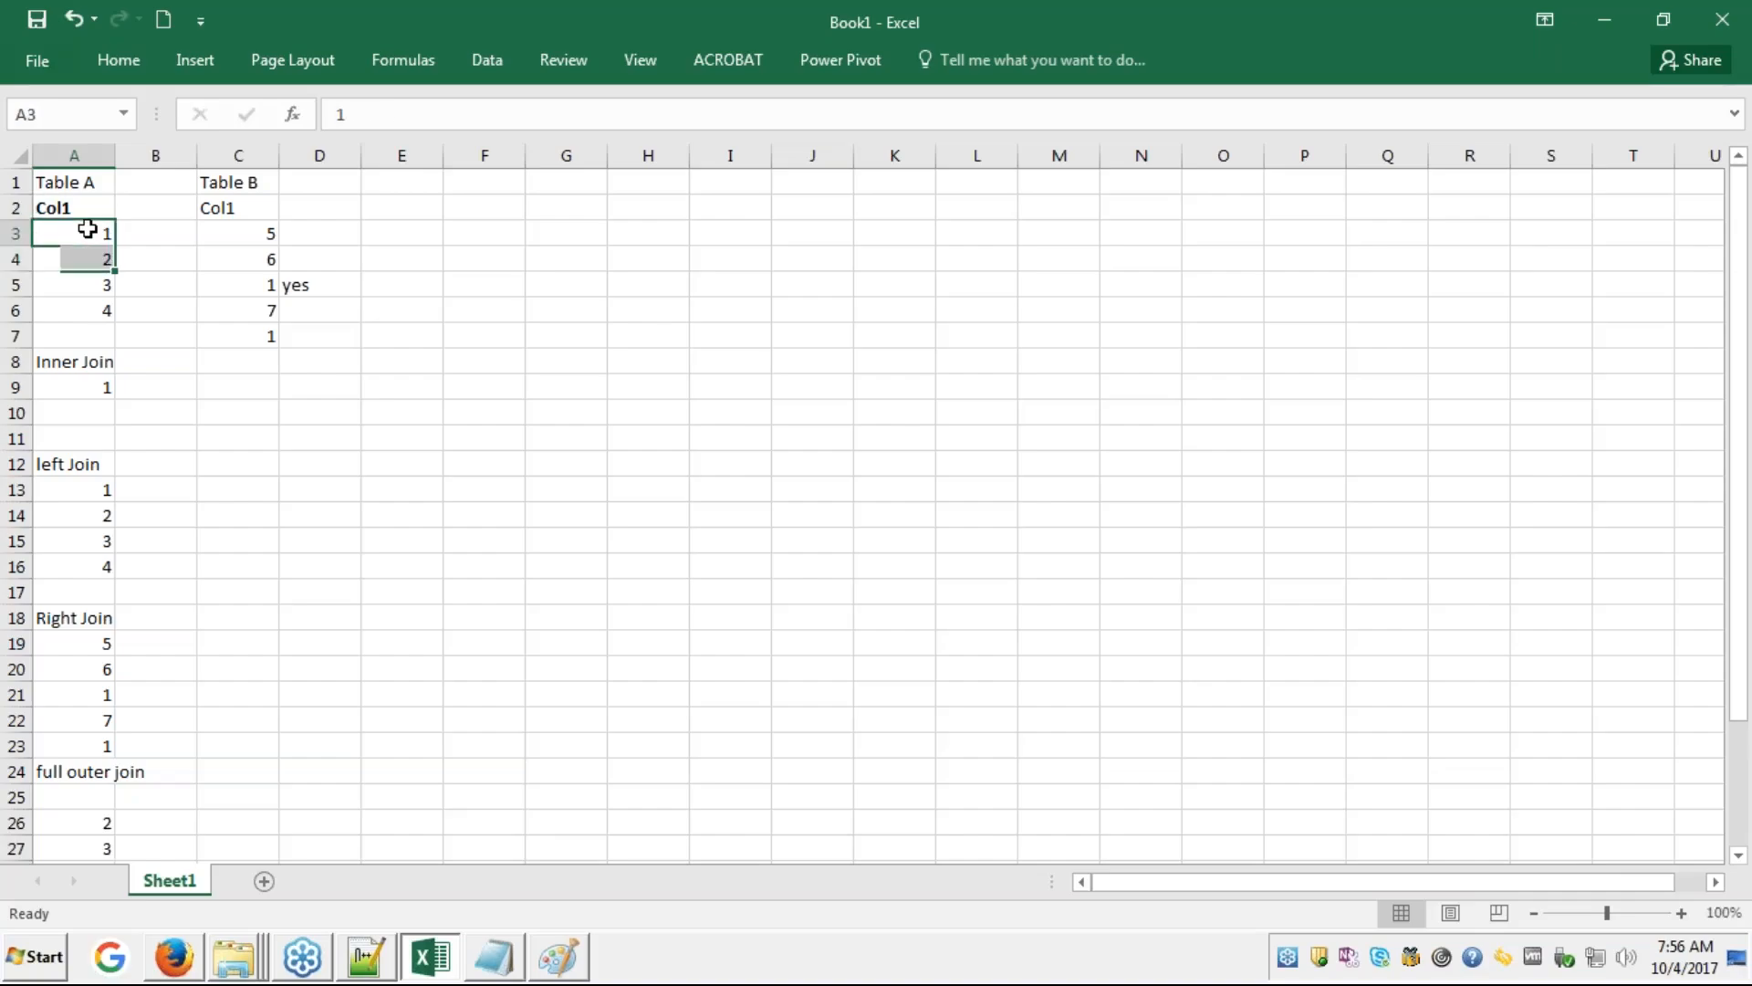
key(shift+Down)
key(shift+Down)
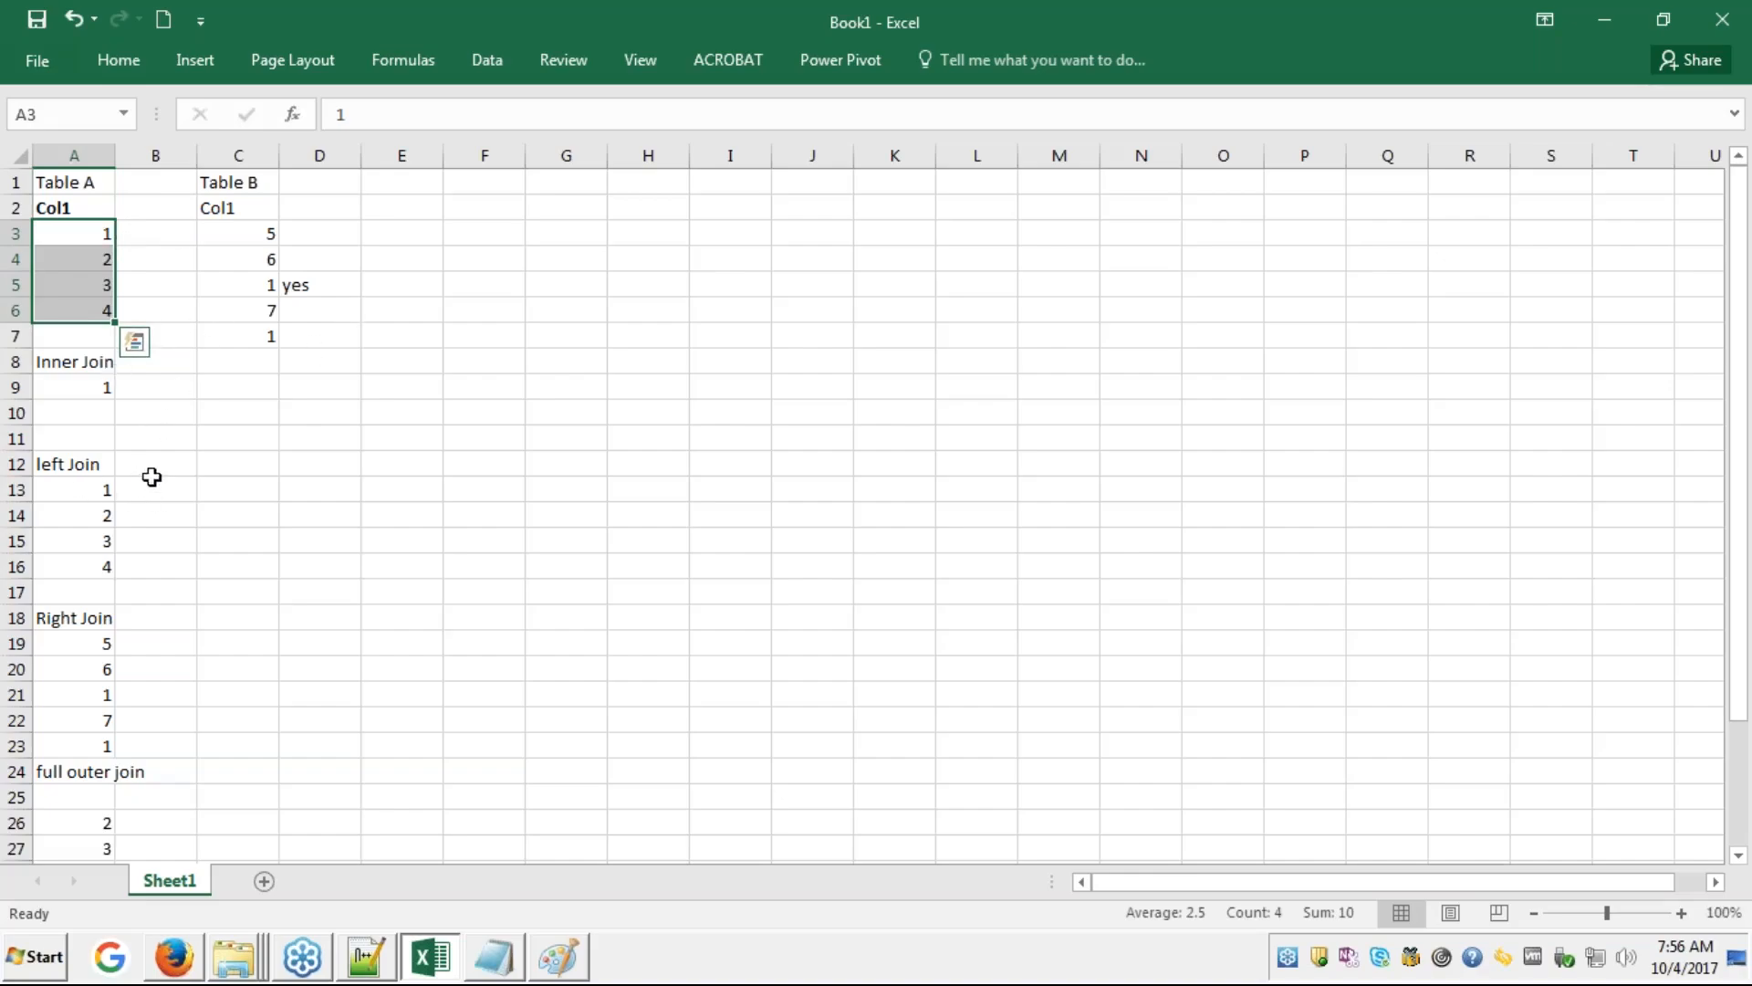
- Highlight the Table B values in C3:C7 to compare them with Table A
click(245, 380)
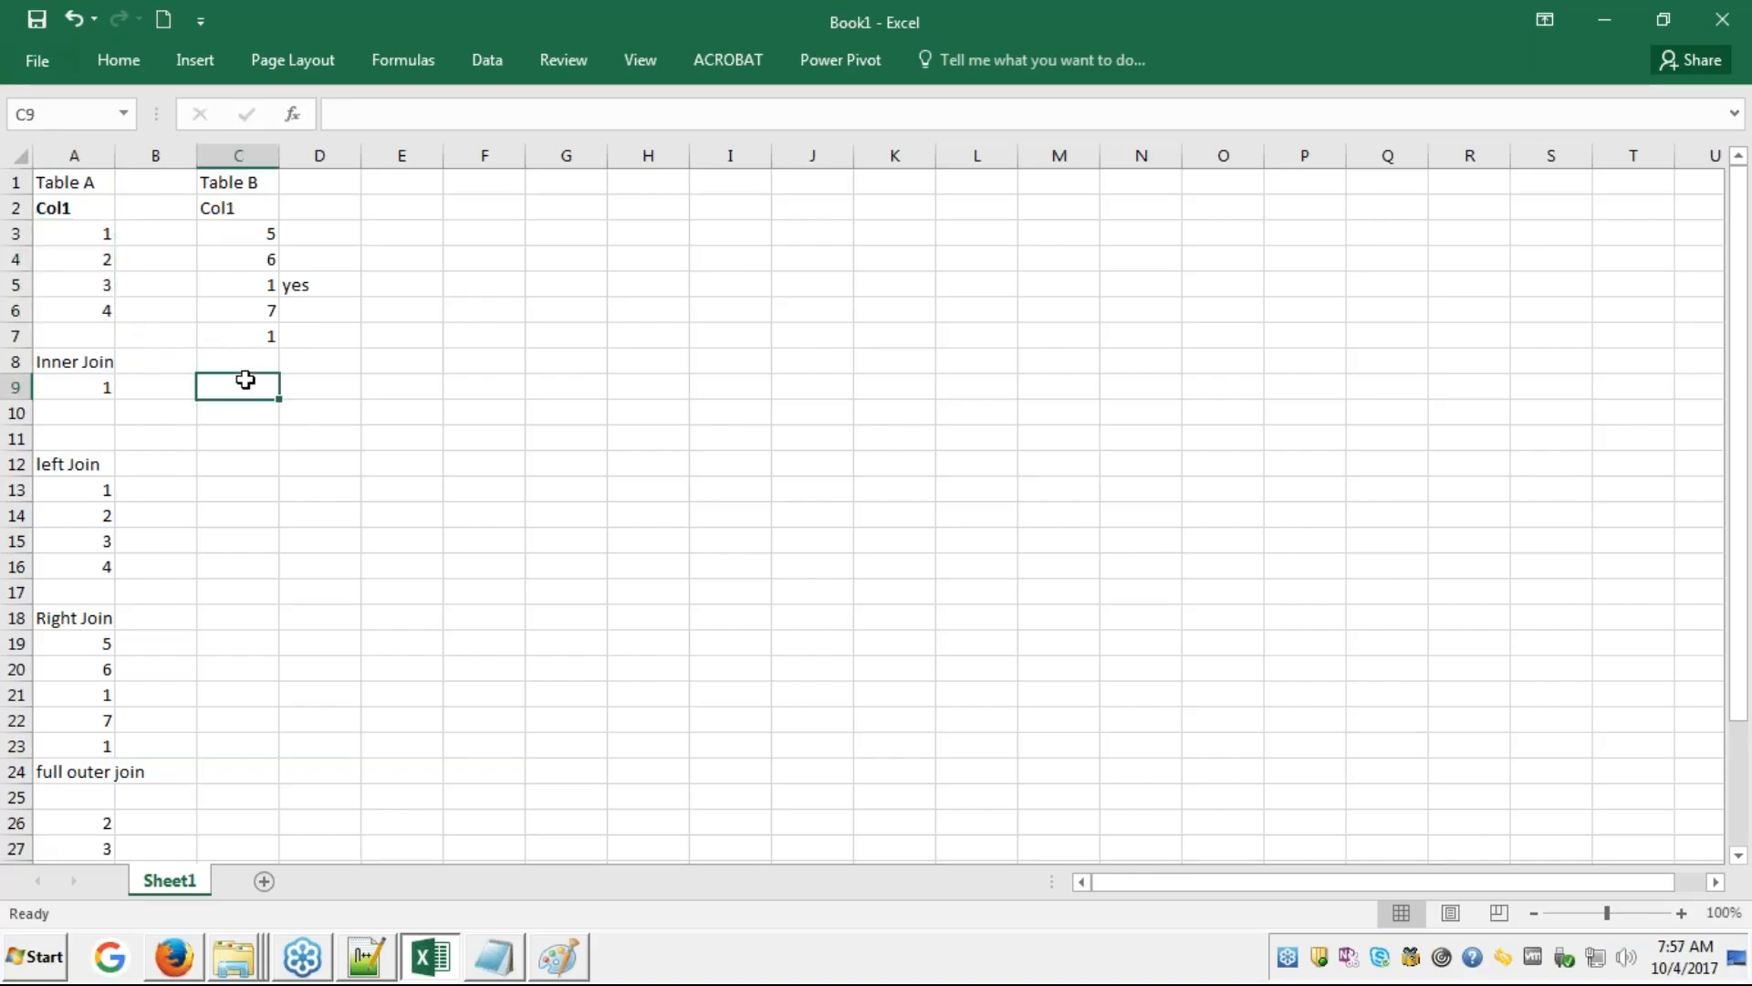
click(284, 236)
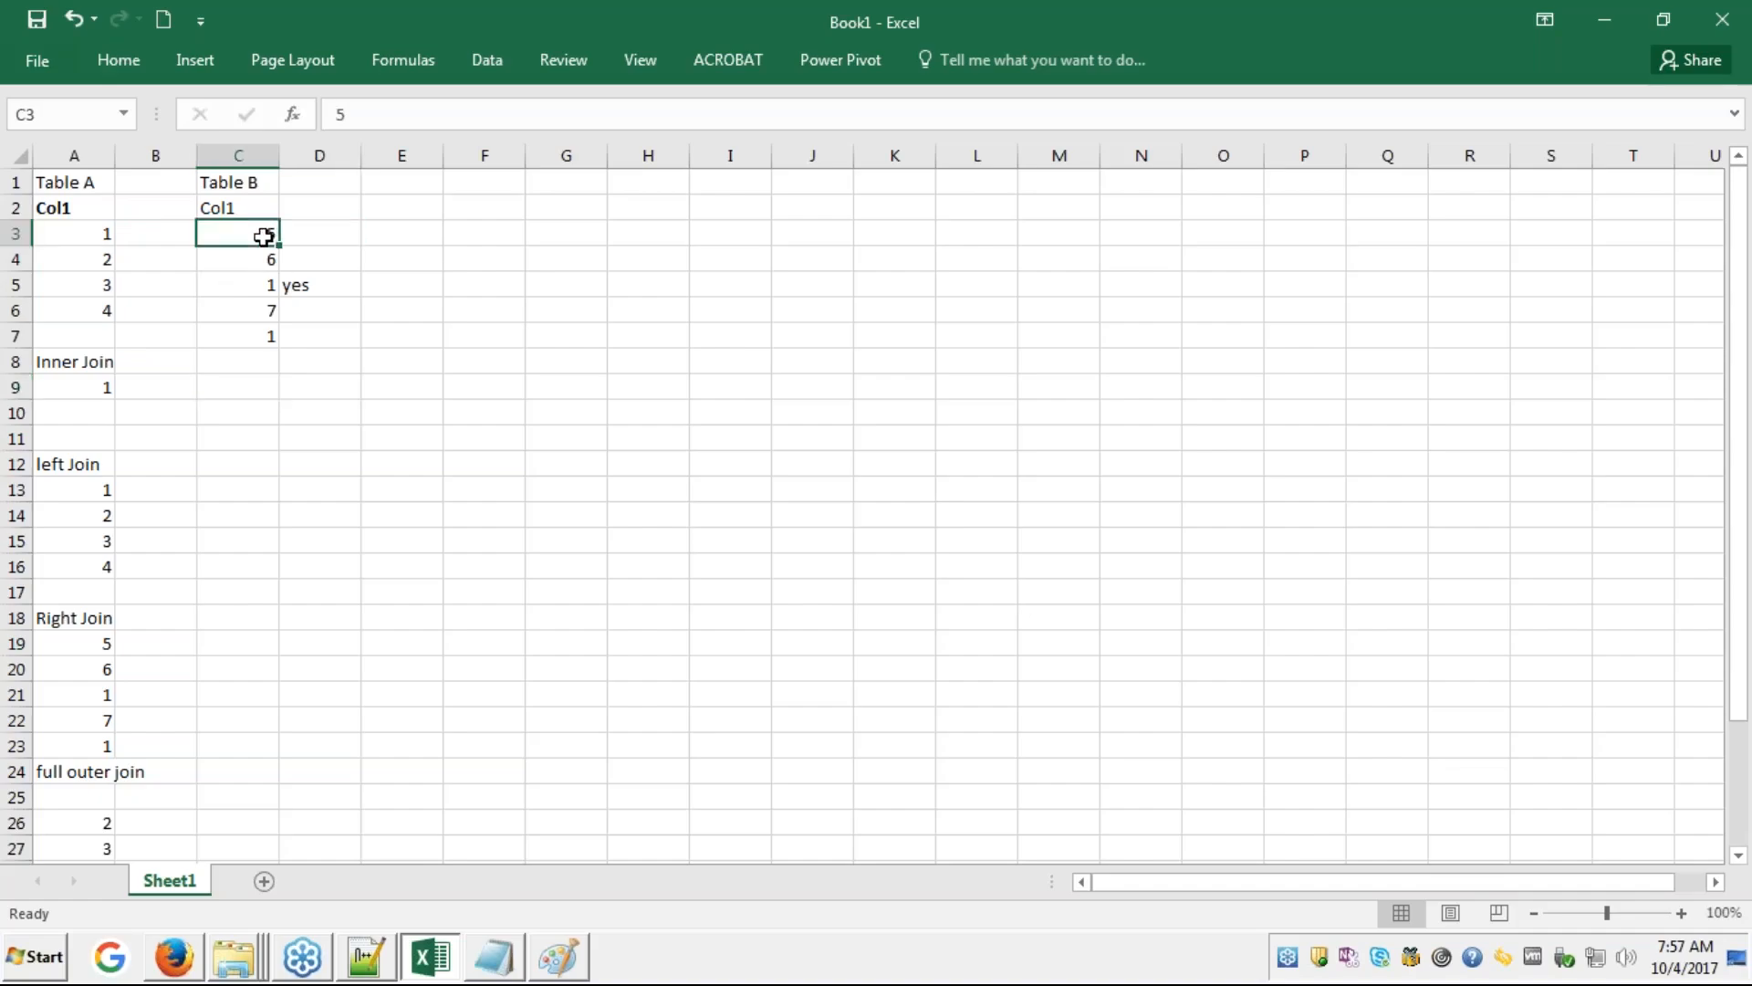
key(shift+Down)
key(shift+Down)
key(shift+Down)
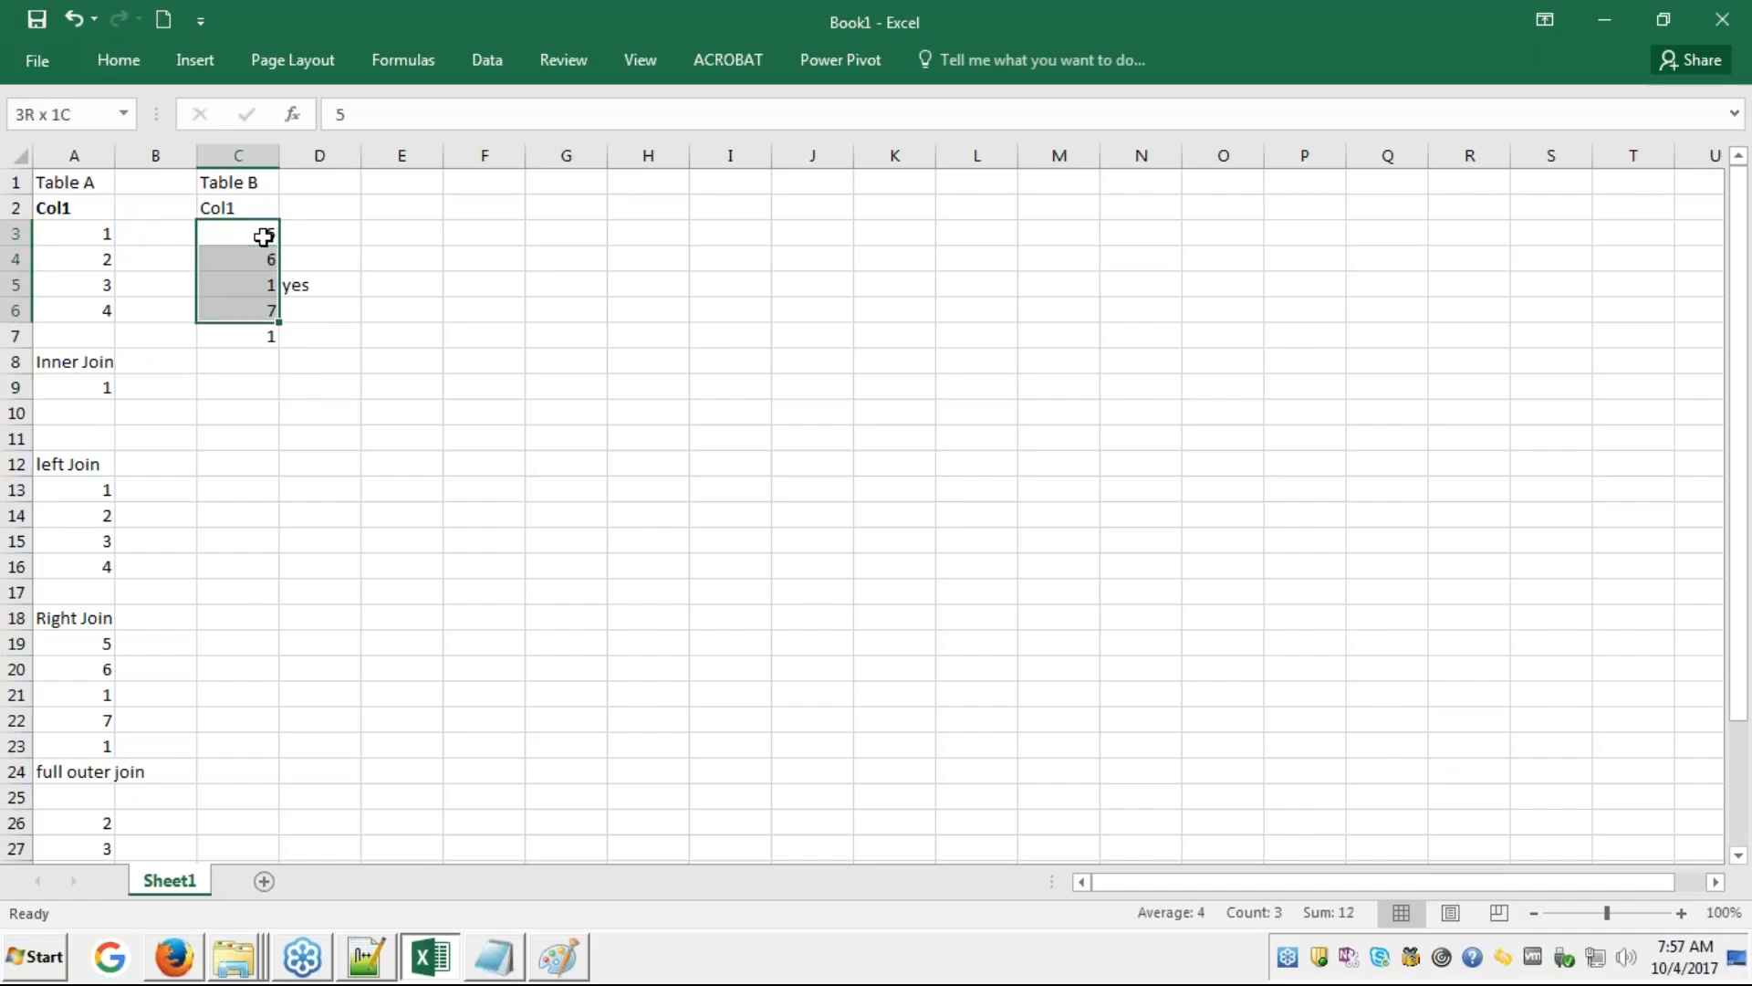
key(shift+Down)
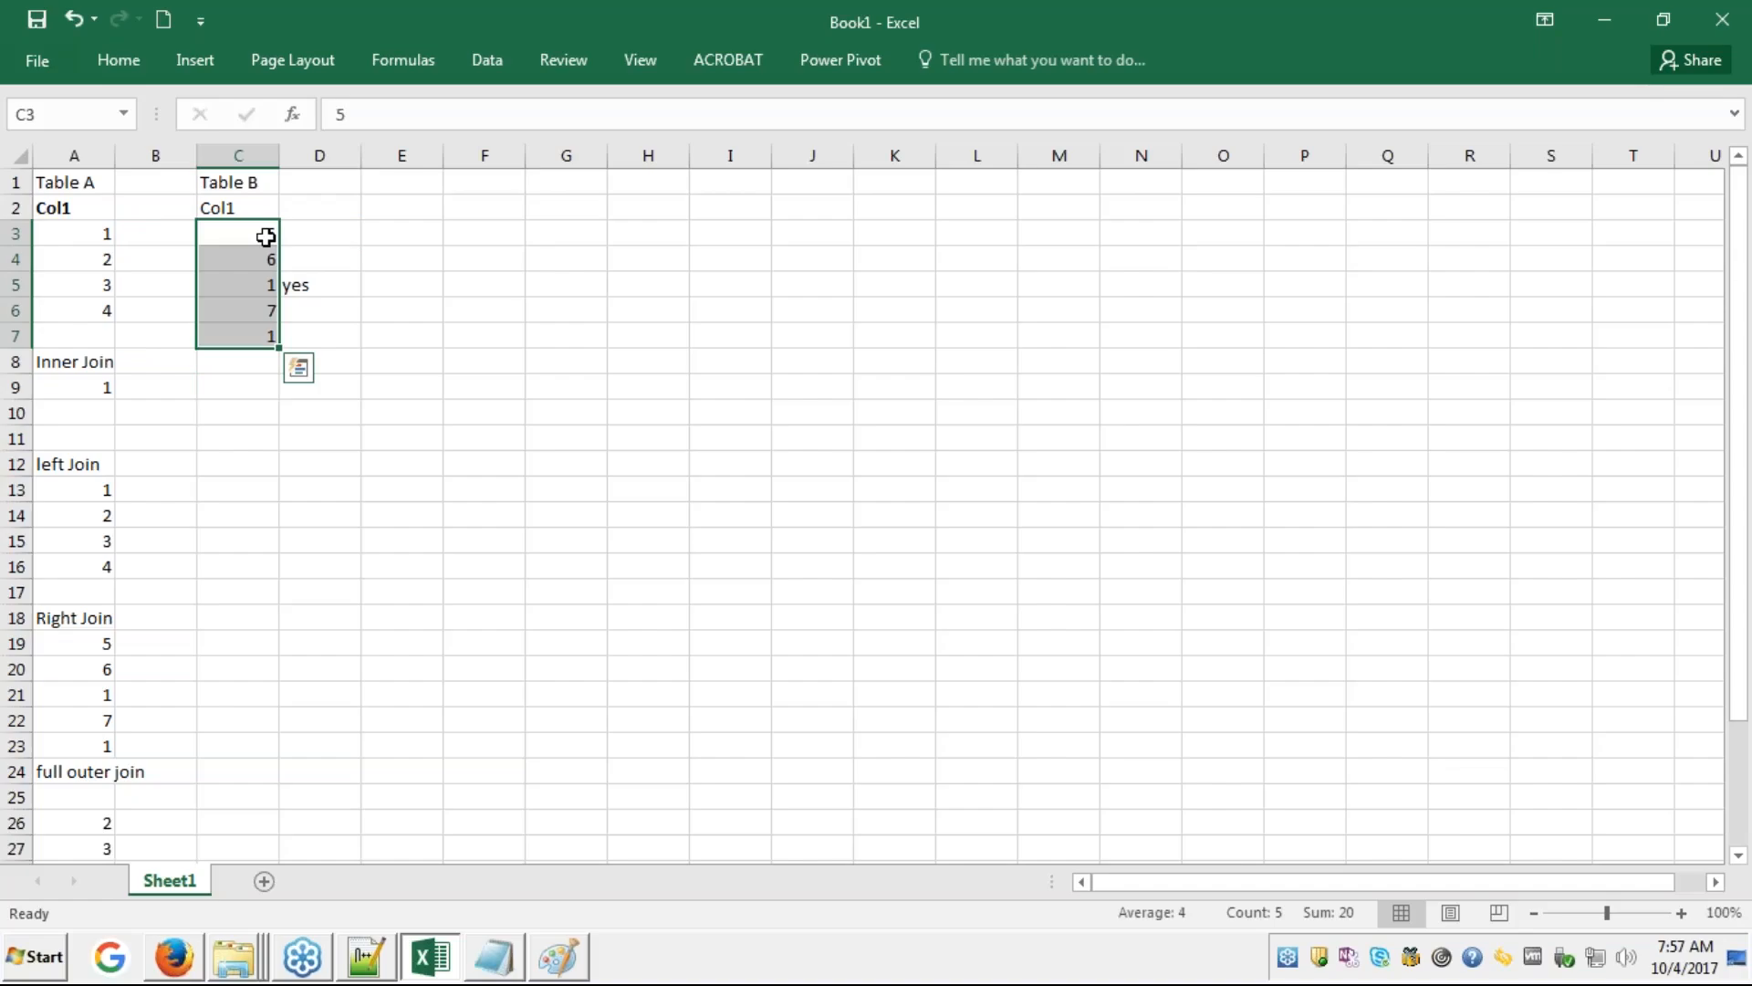
click(566, 251)
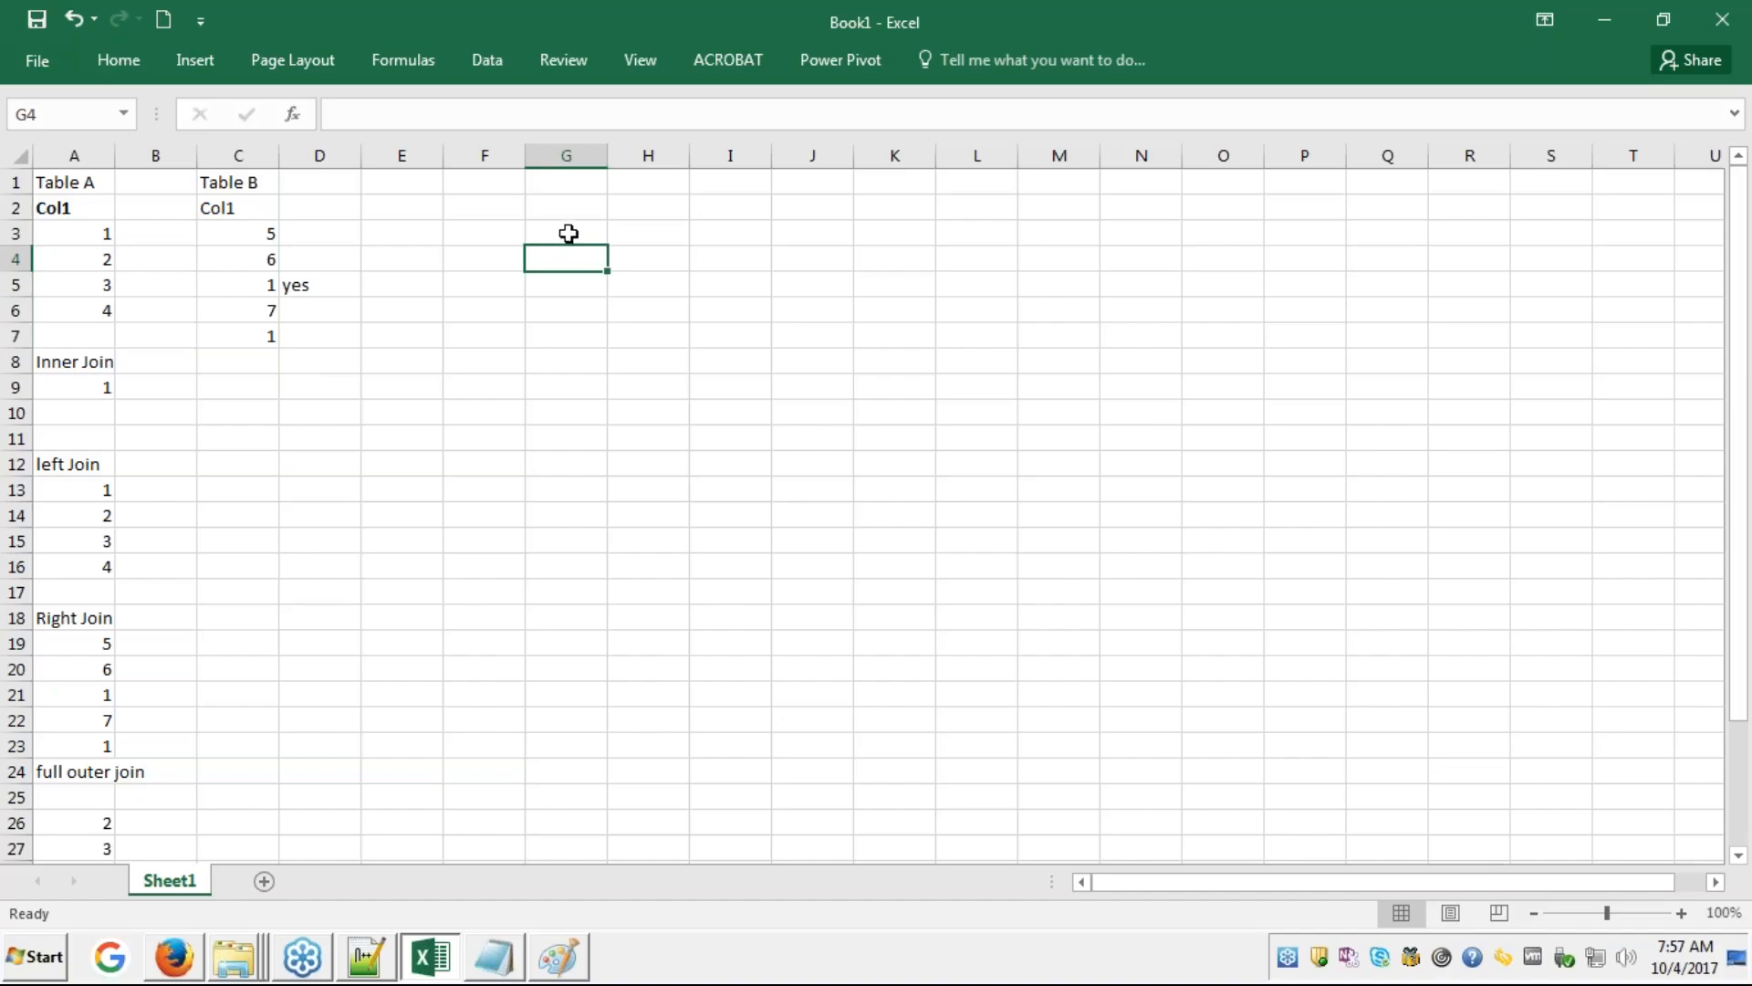
click(567, 234)
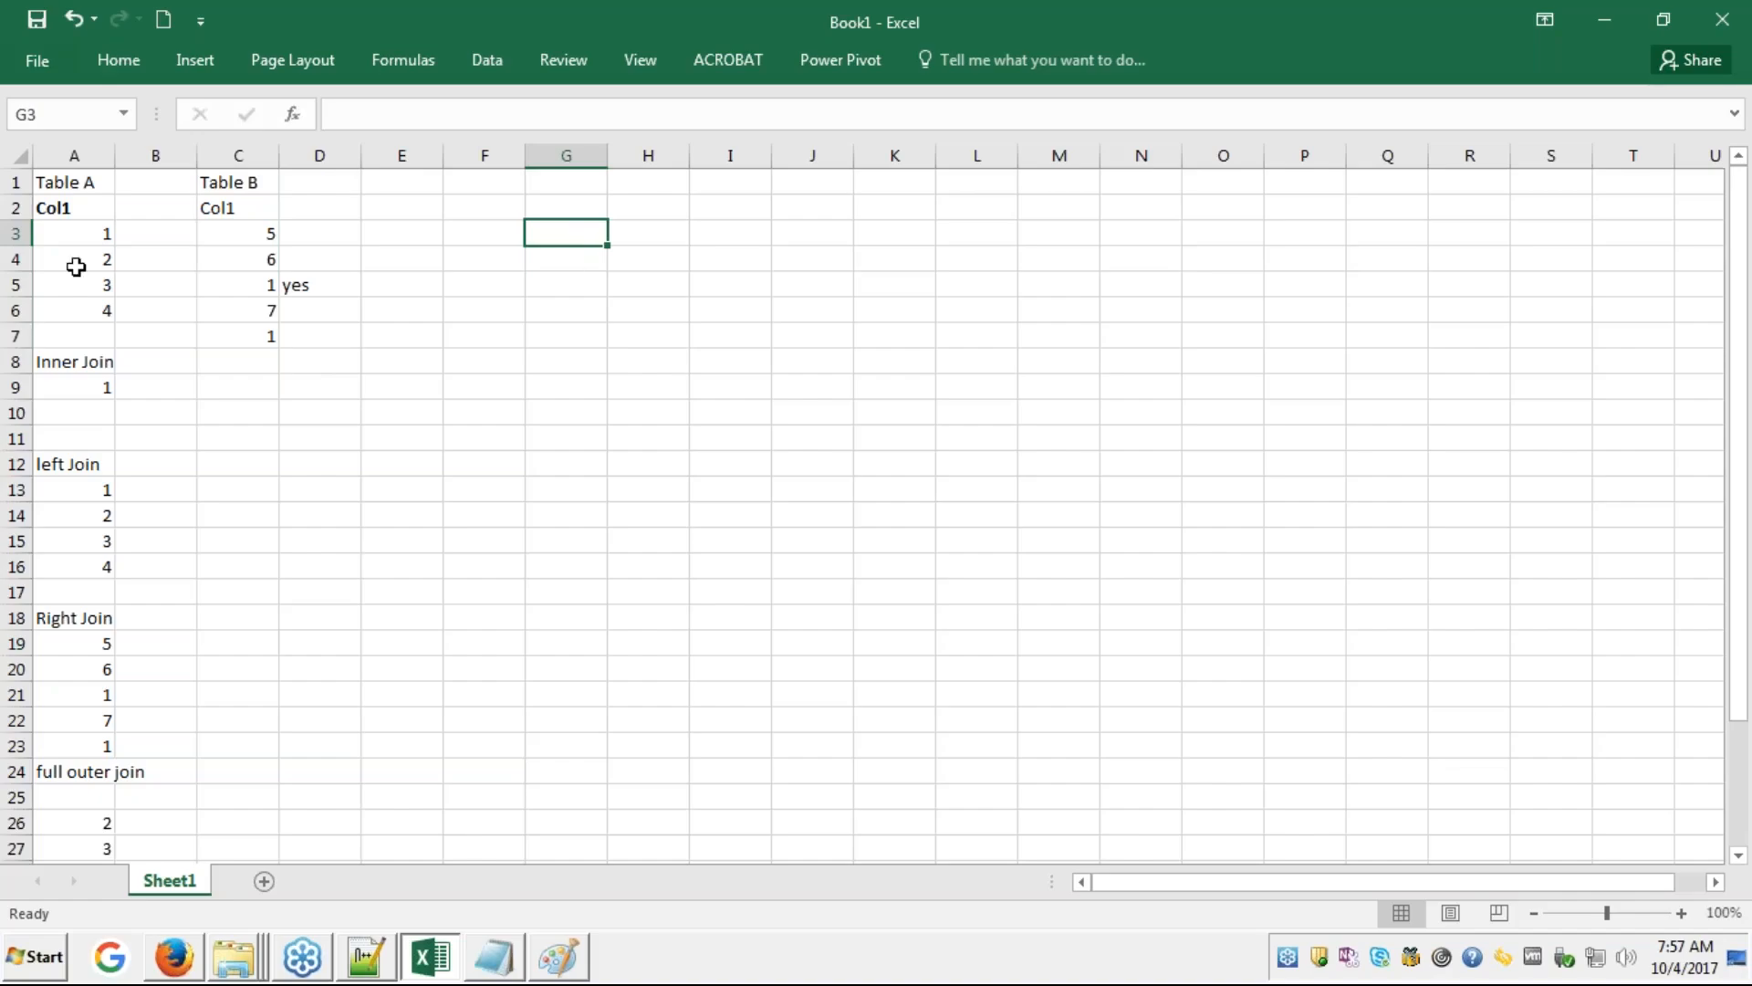
click(108, 235)
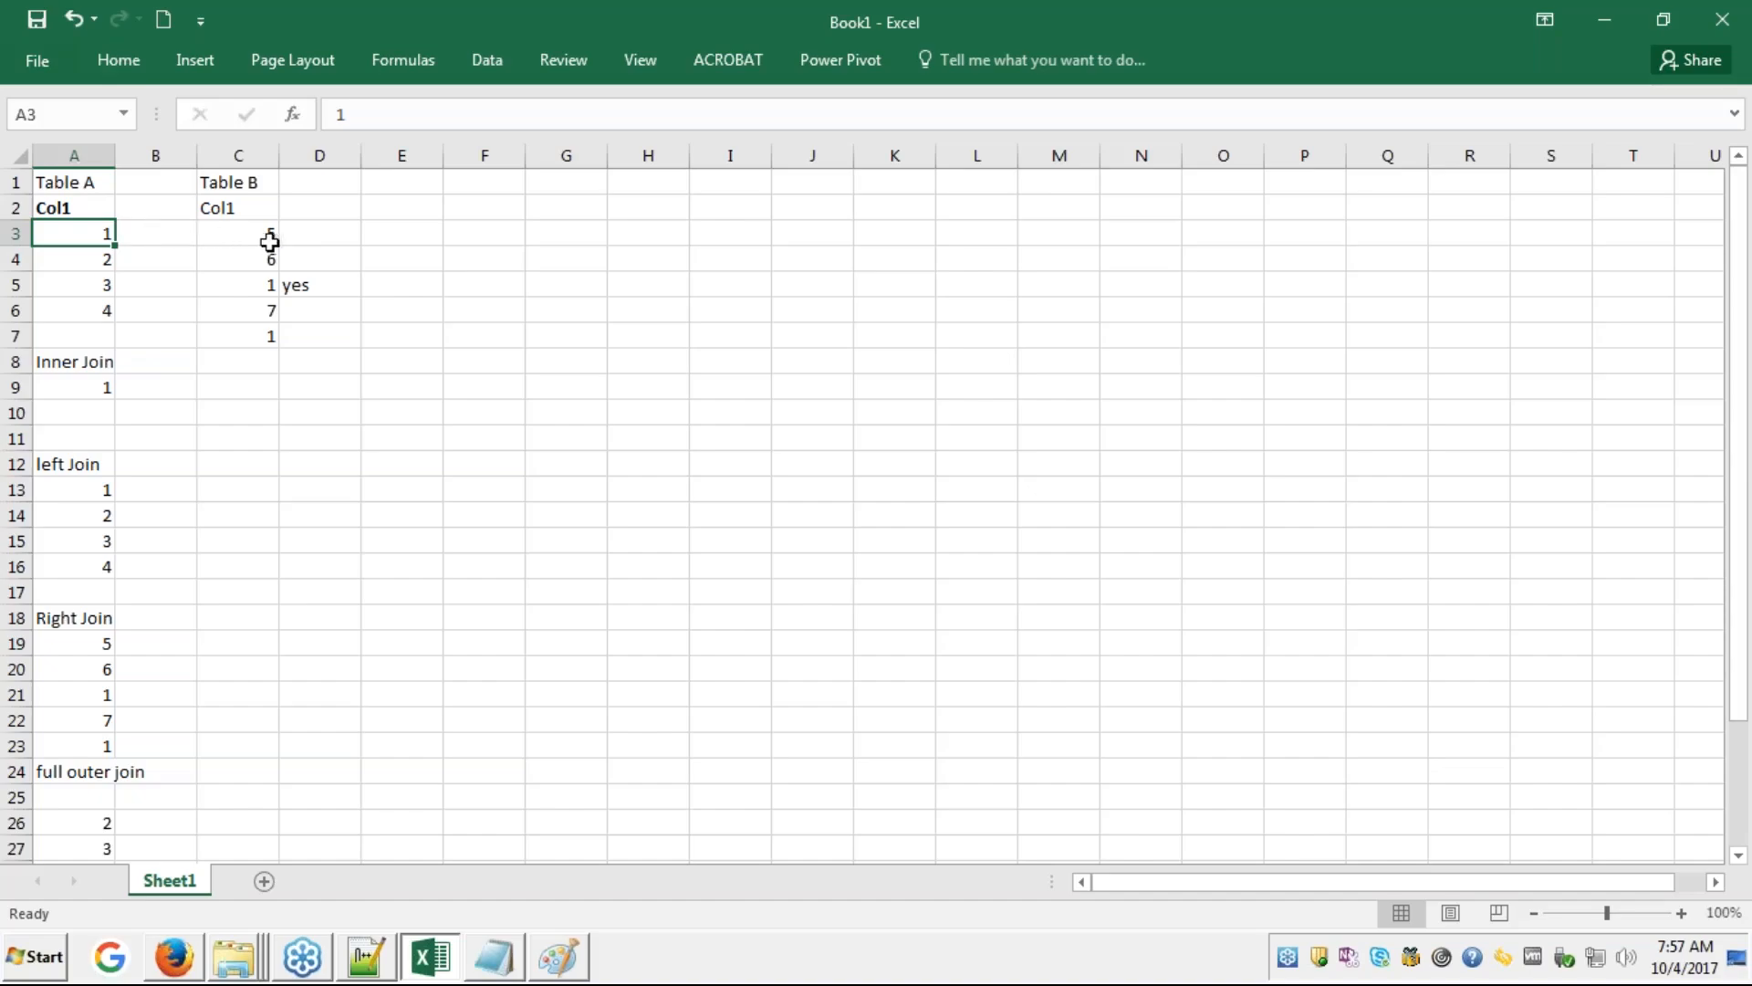
click(502, 237)
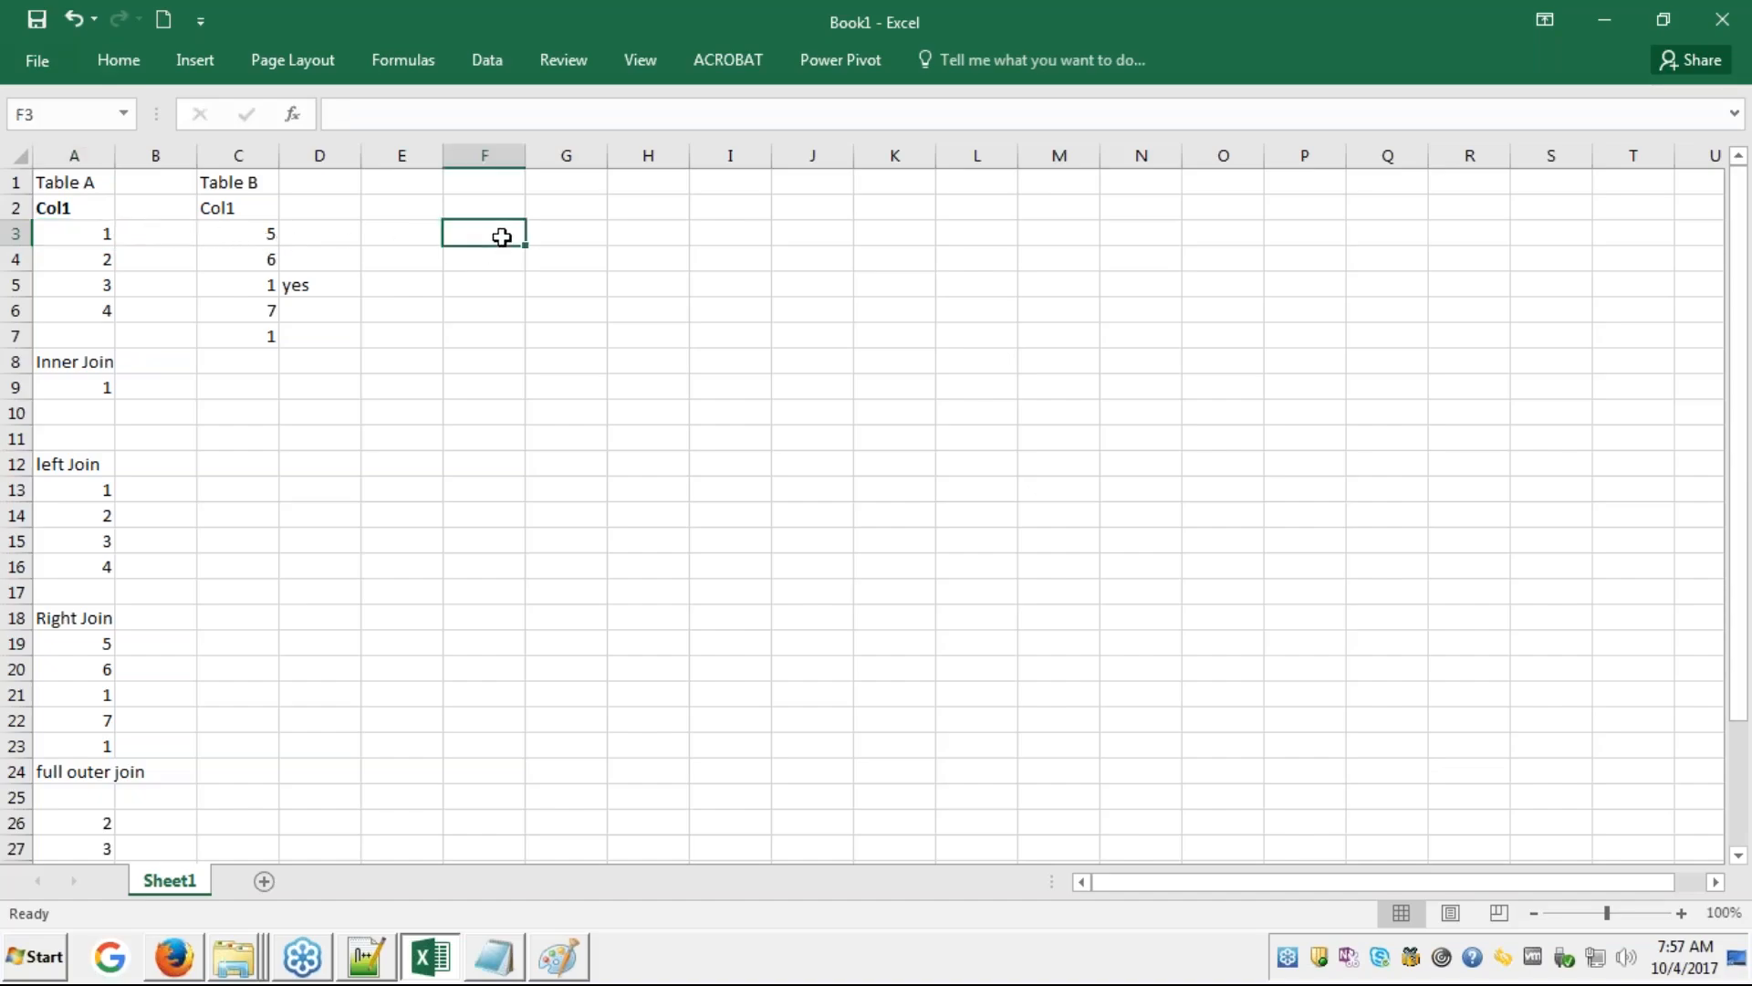
text(1)
key(Return)
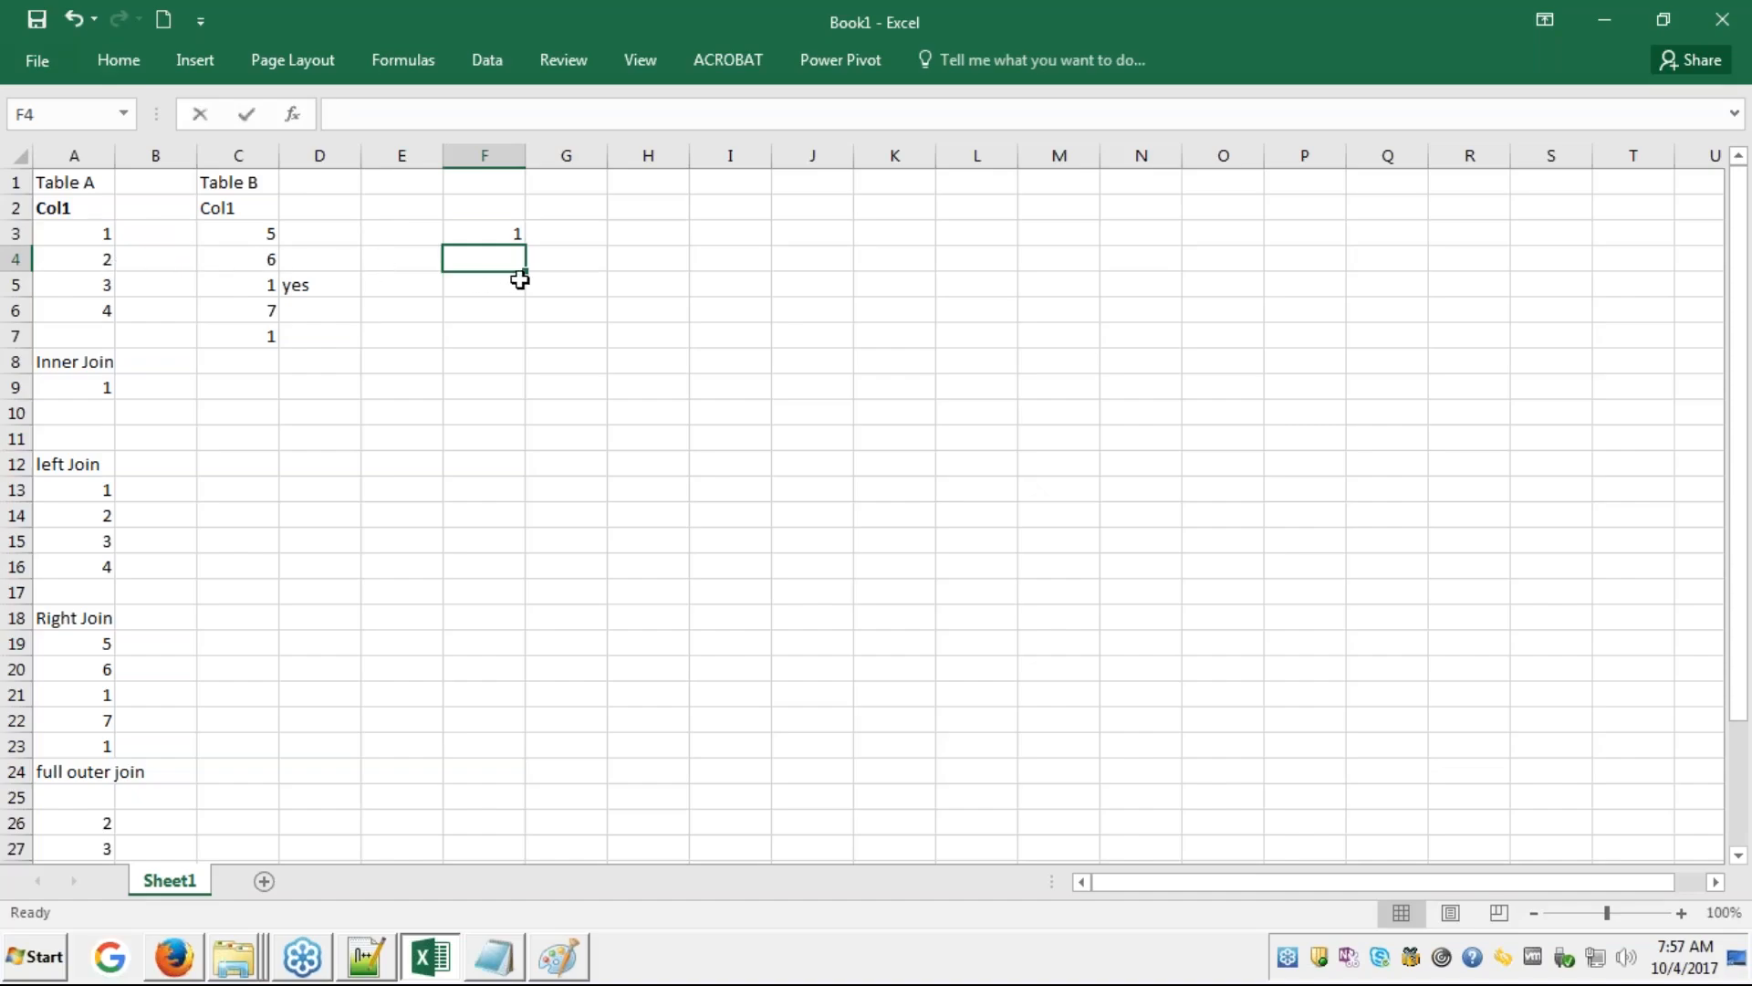
text(1)
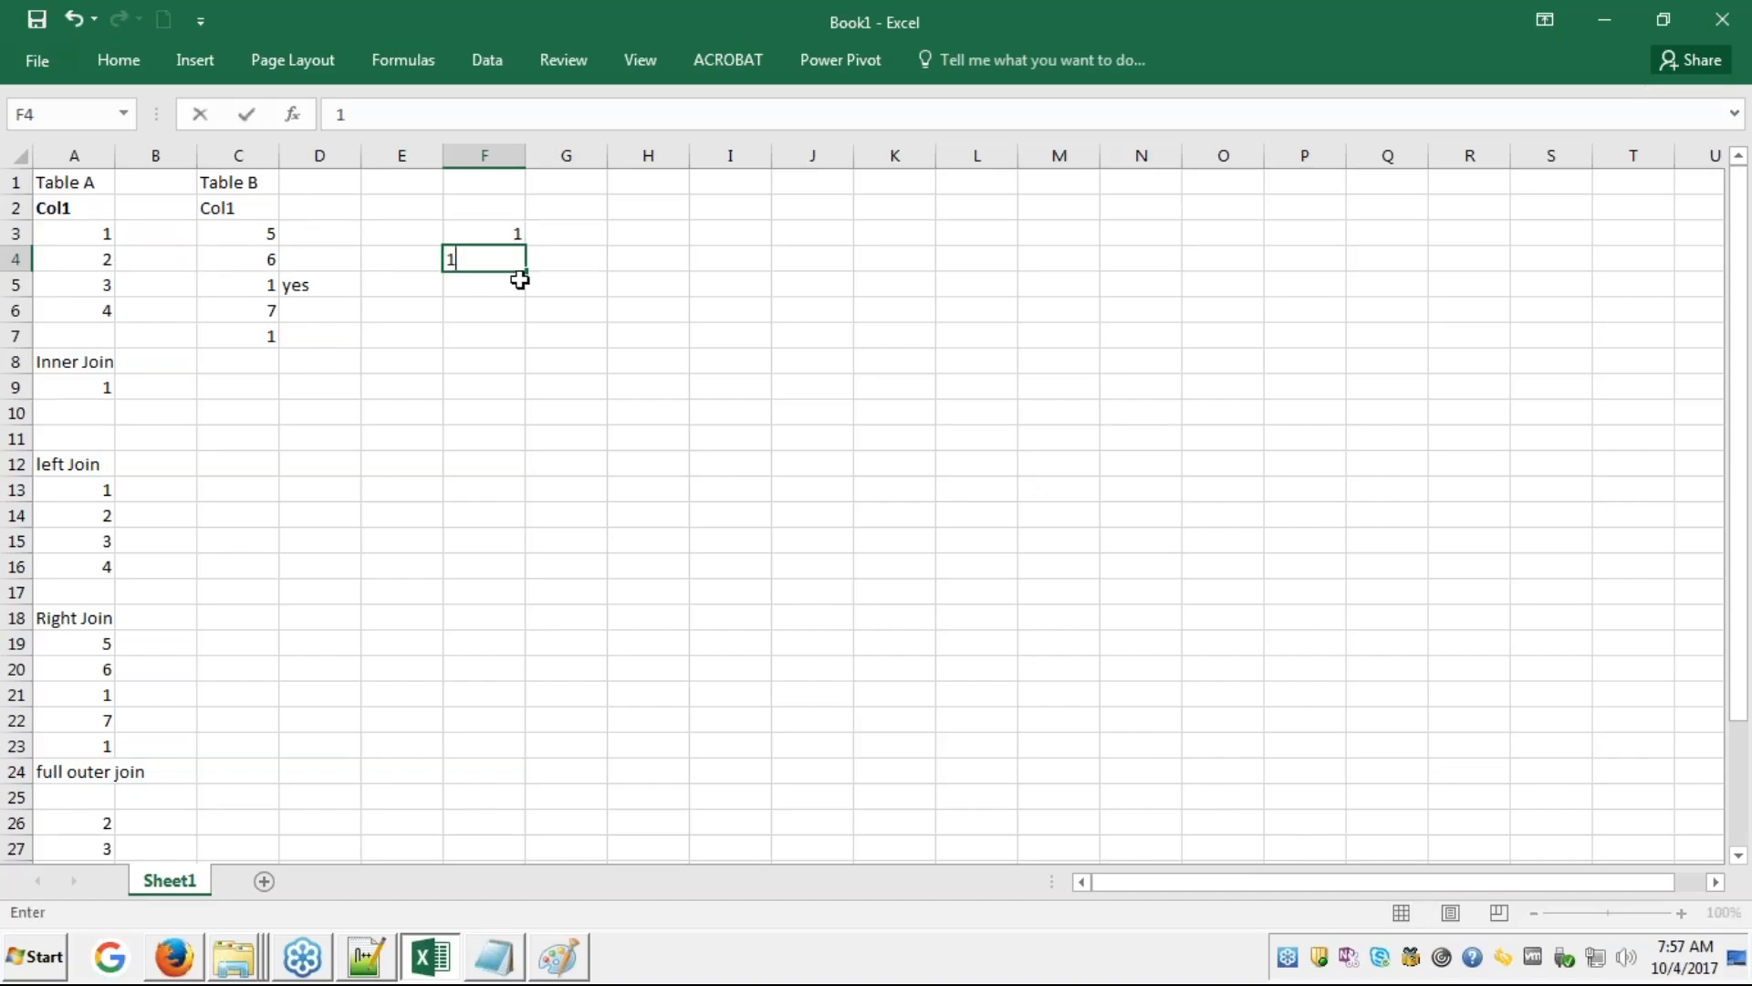
key(BackSpace)
click(517, 211)
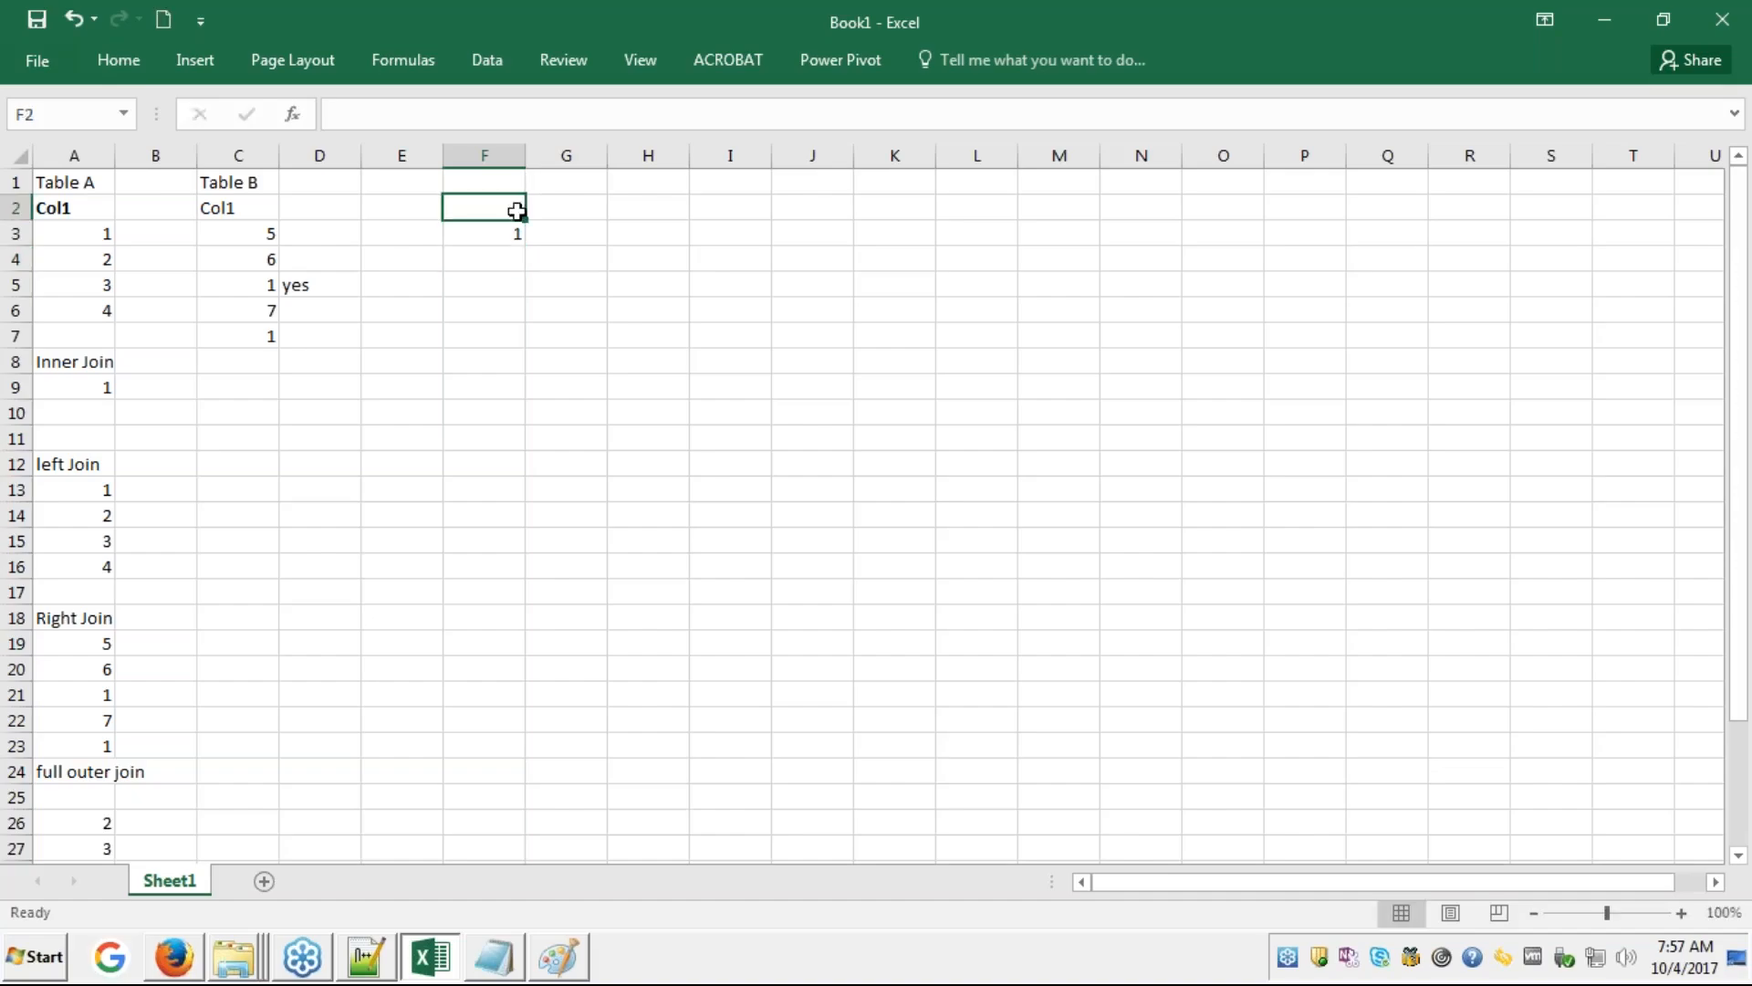
click(494, 239)
key(Delete)
- Switch to Firefox and examine the cross join syntax, the table1 and table2 diagram and its row-combination explanation
key(alt+Tab)
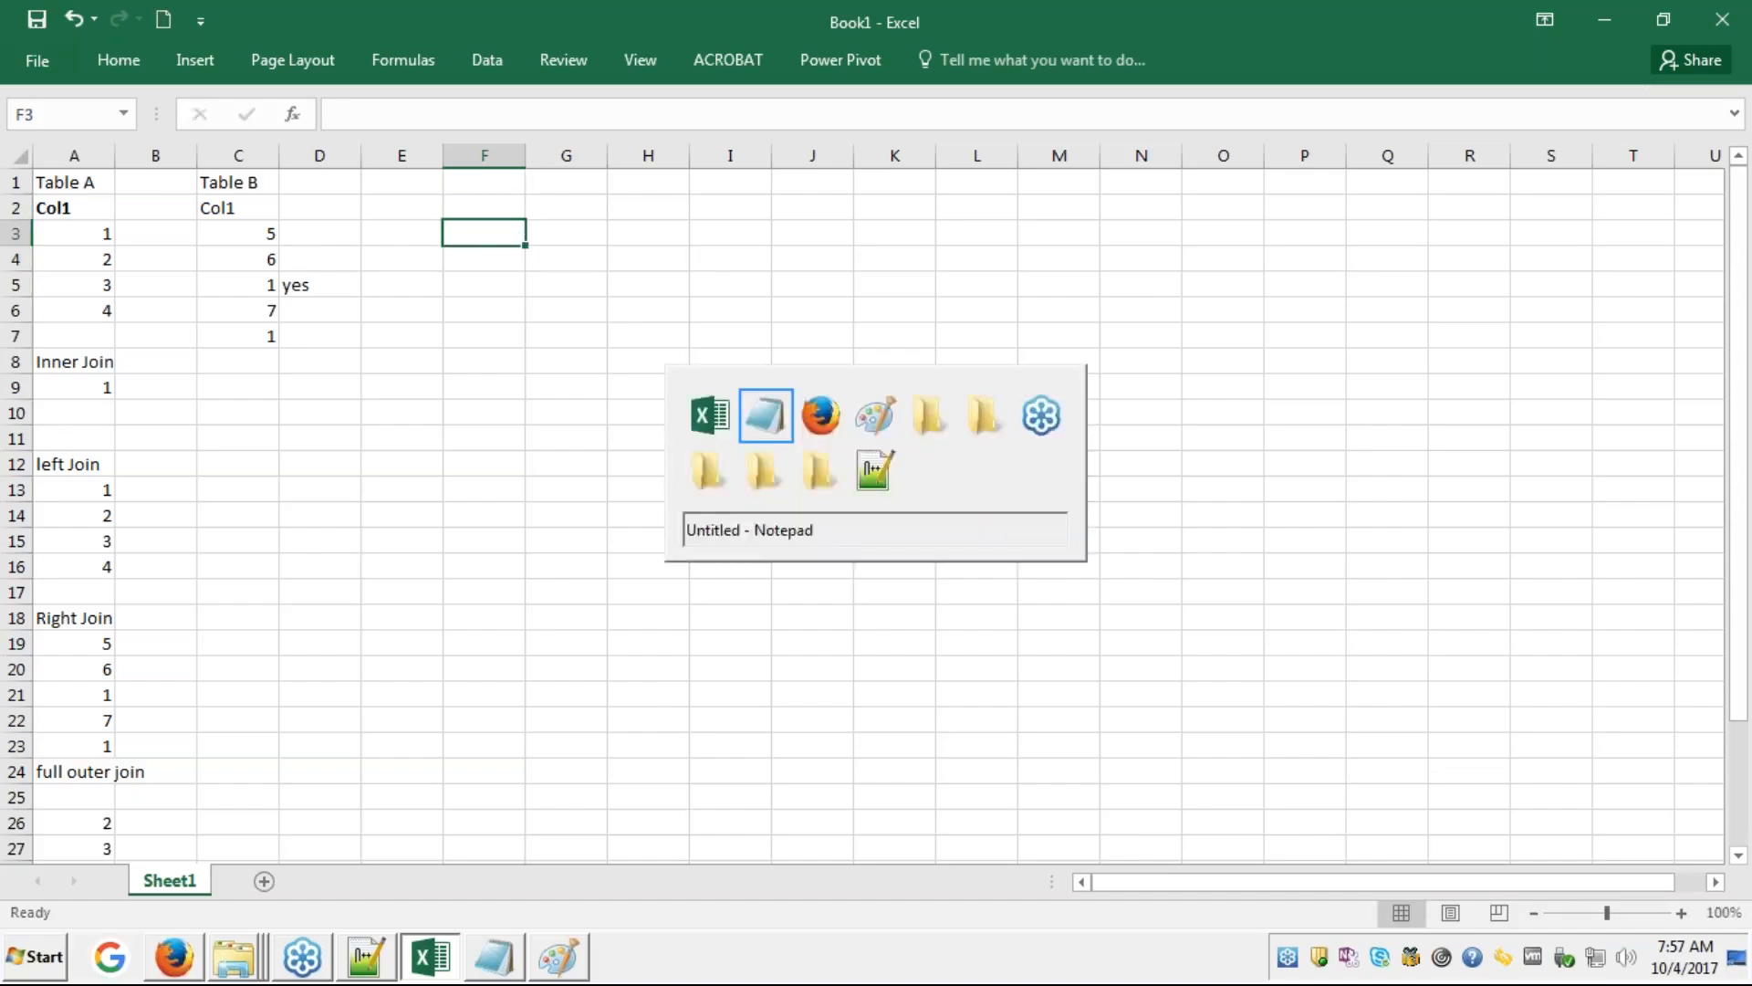
key(alt+Tab)
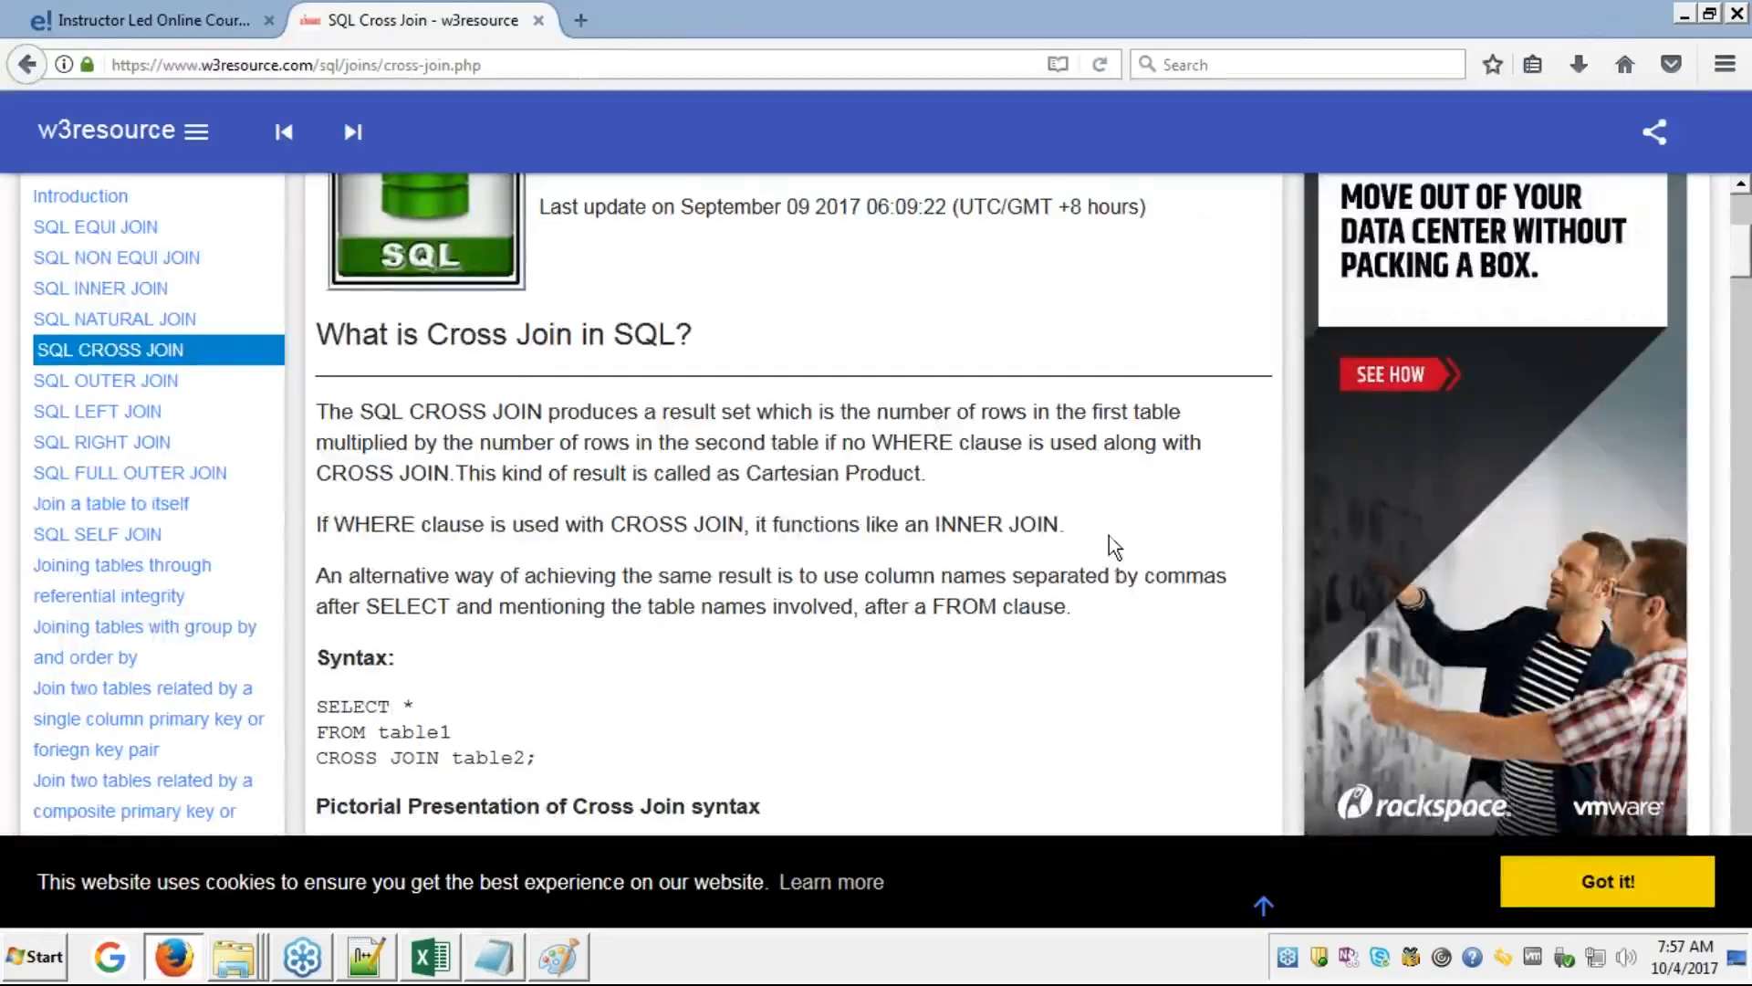
scroll(1109, 535, down, 1)
scroll(1109, 535, down, 10)
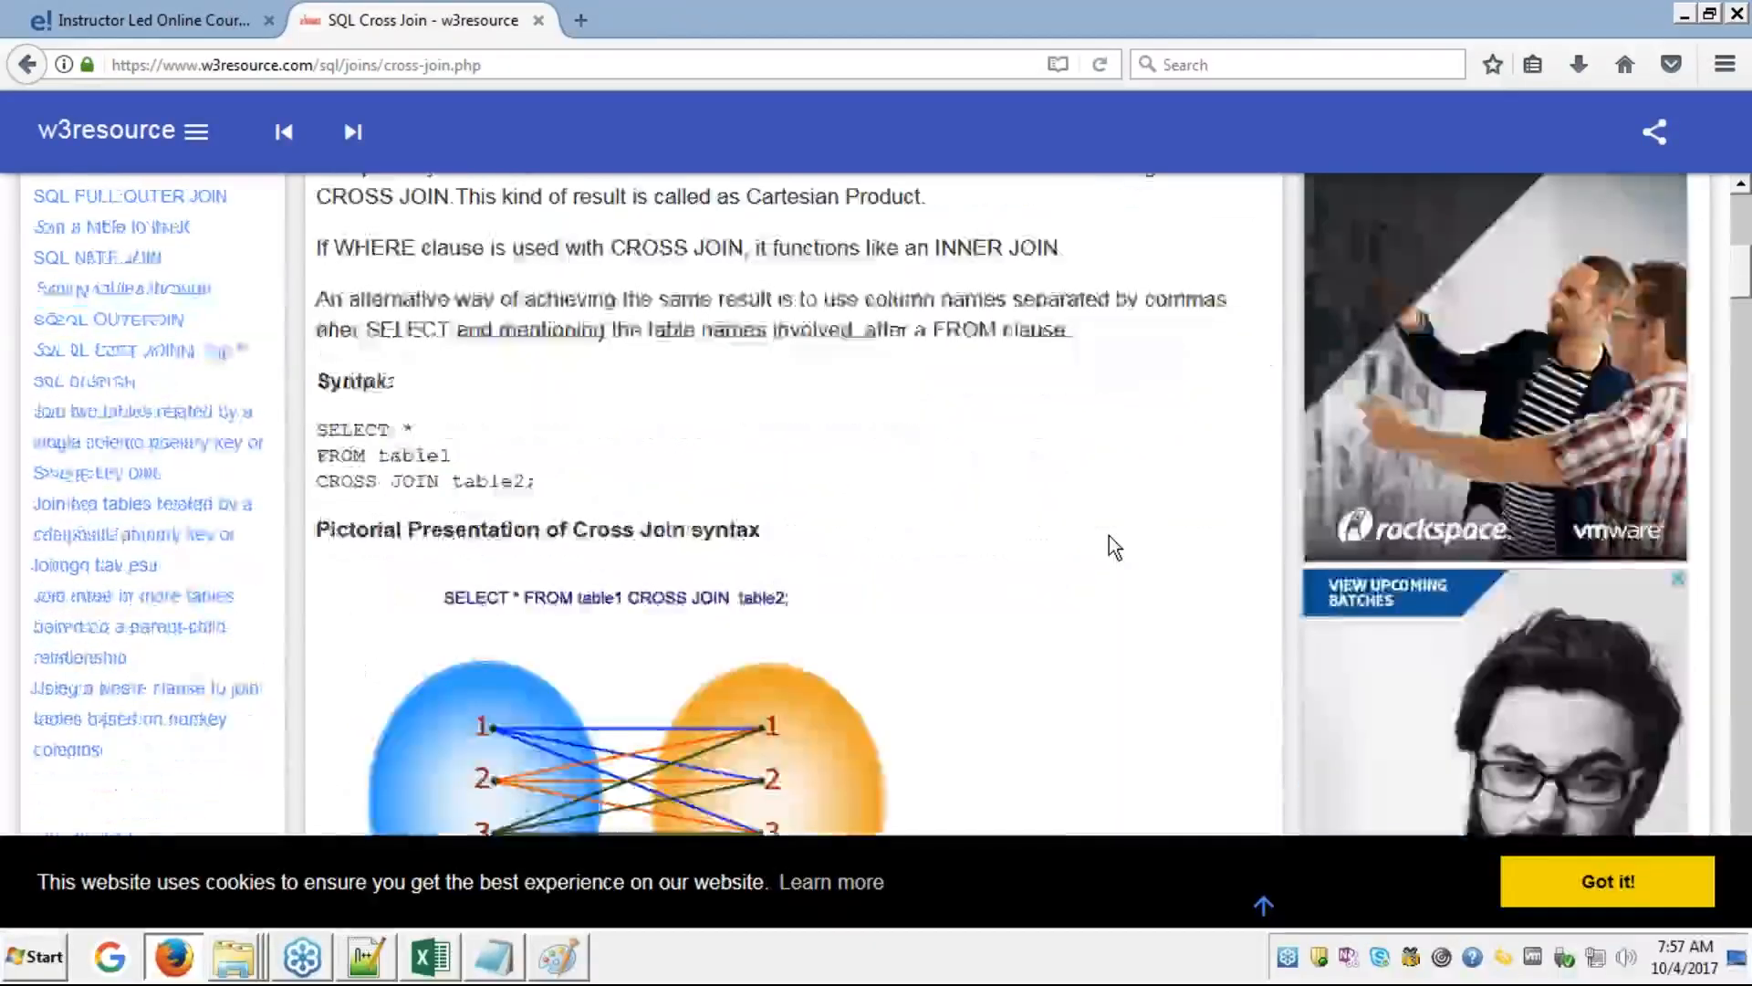
scroll(1109, 537, up, 6)
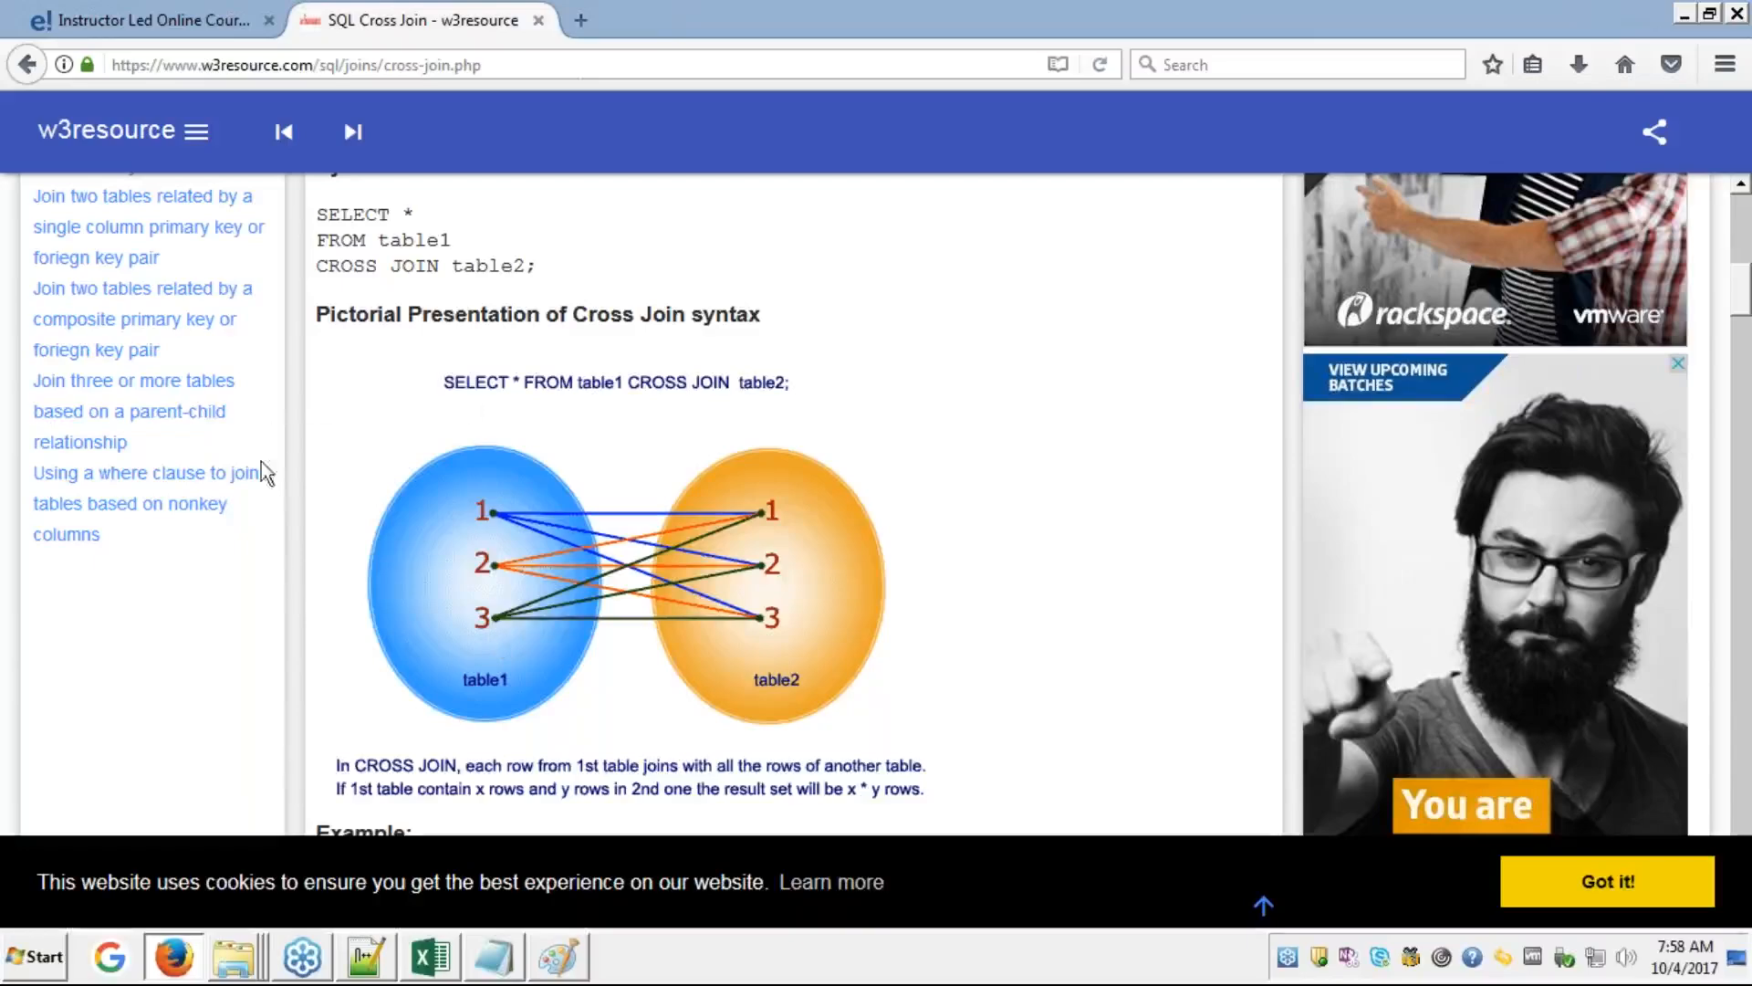
scroll(1132, 683, down, 1)
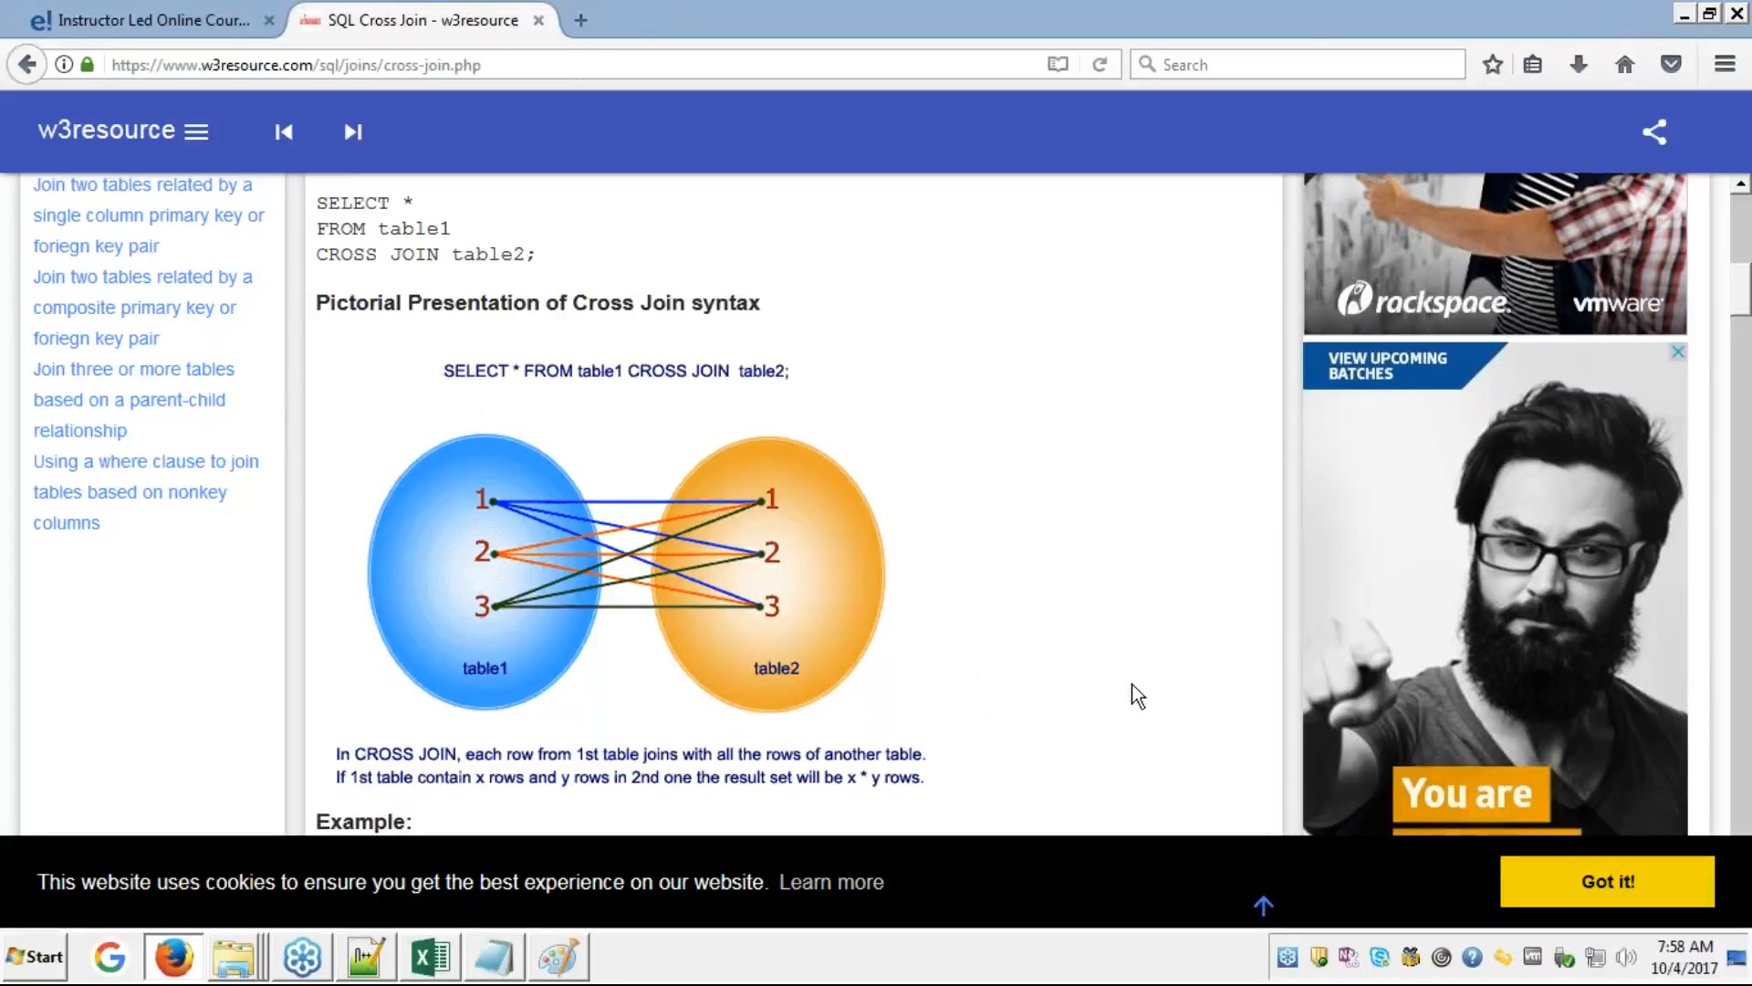
scroll(1132, 685, down, 4)
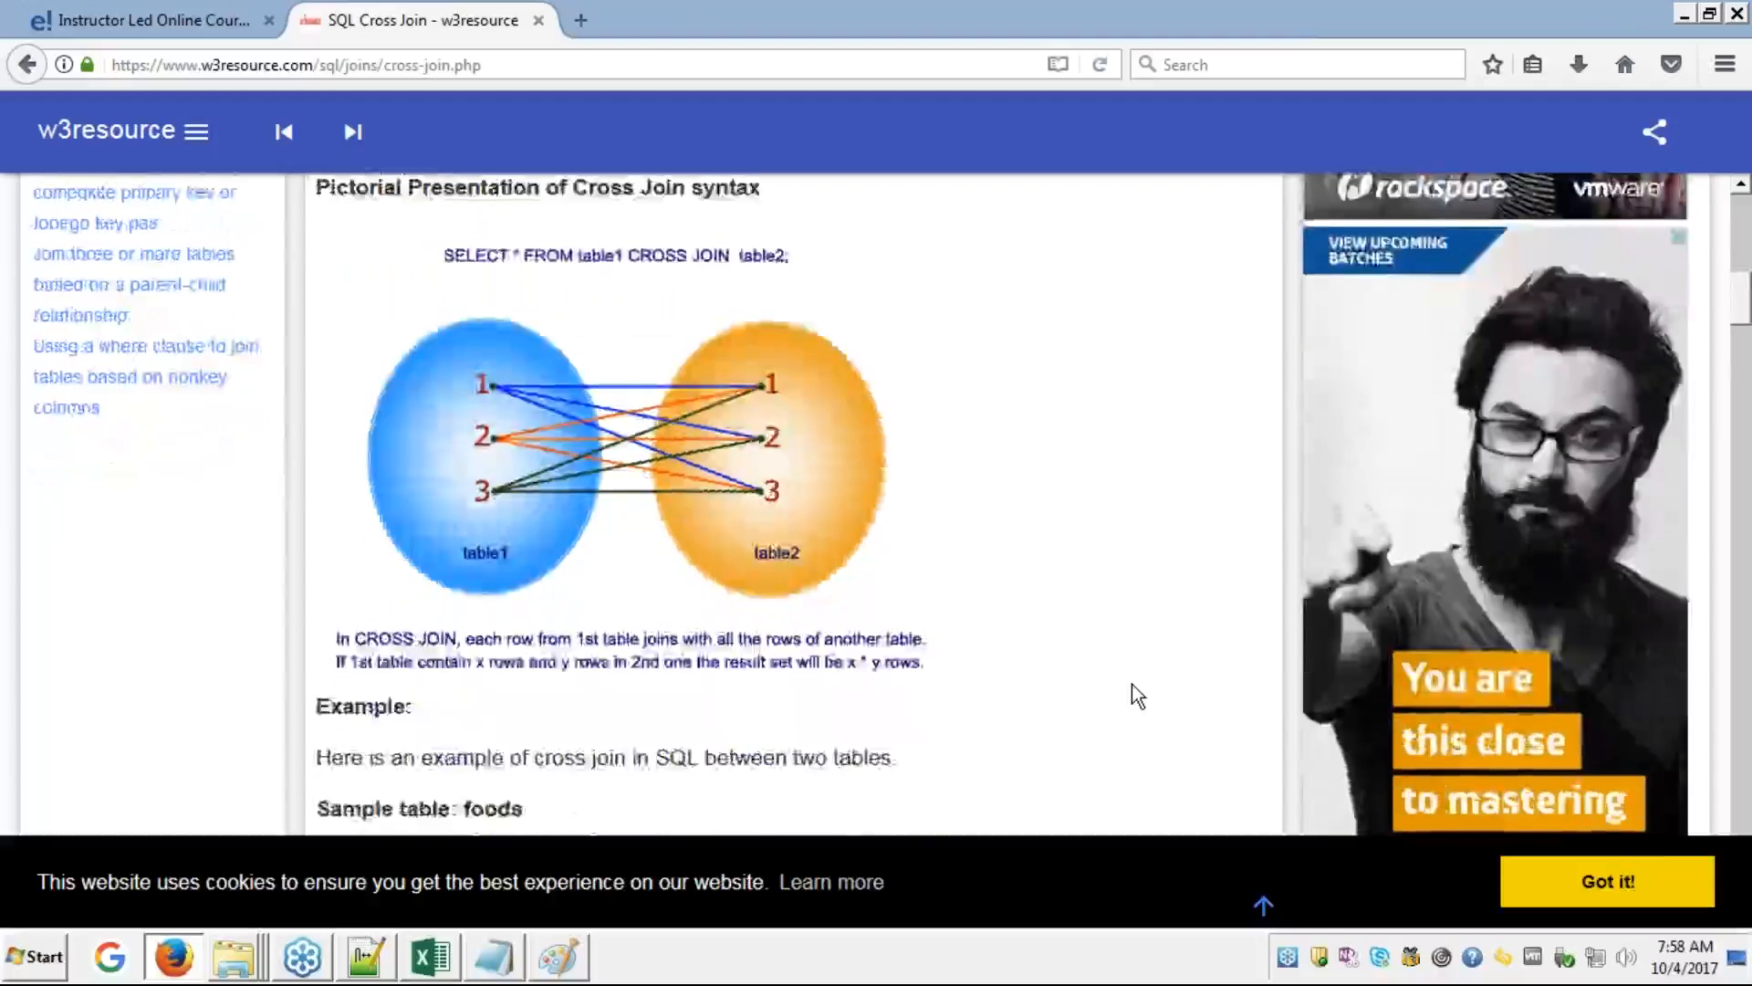
- Examine the foods and company sample tables and the two SQL Code versions of their cross join
scroll(1136, 695, down, 10)
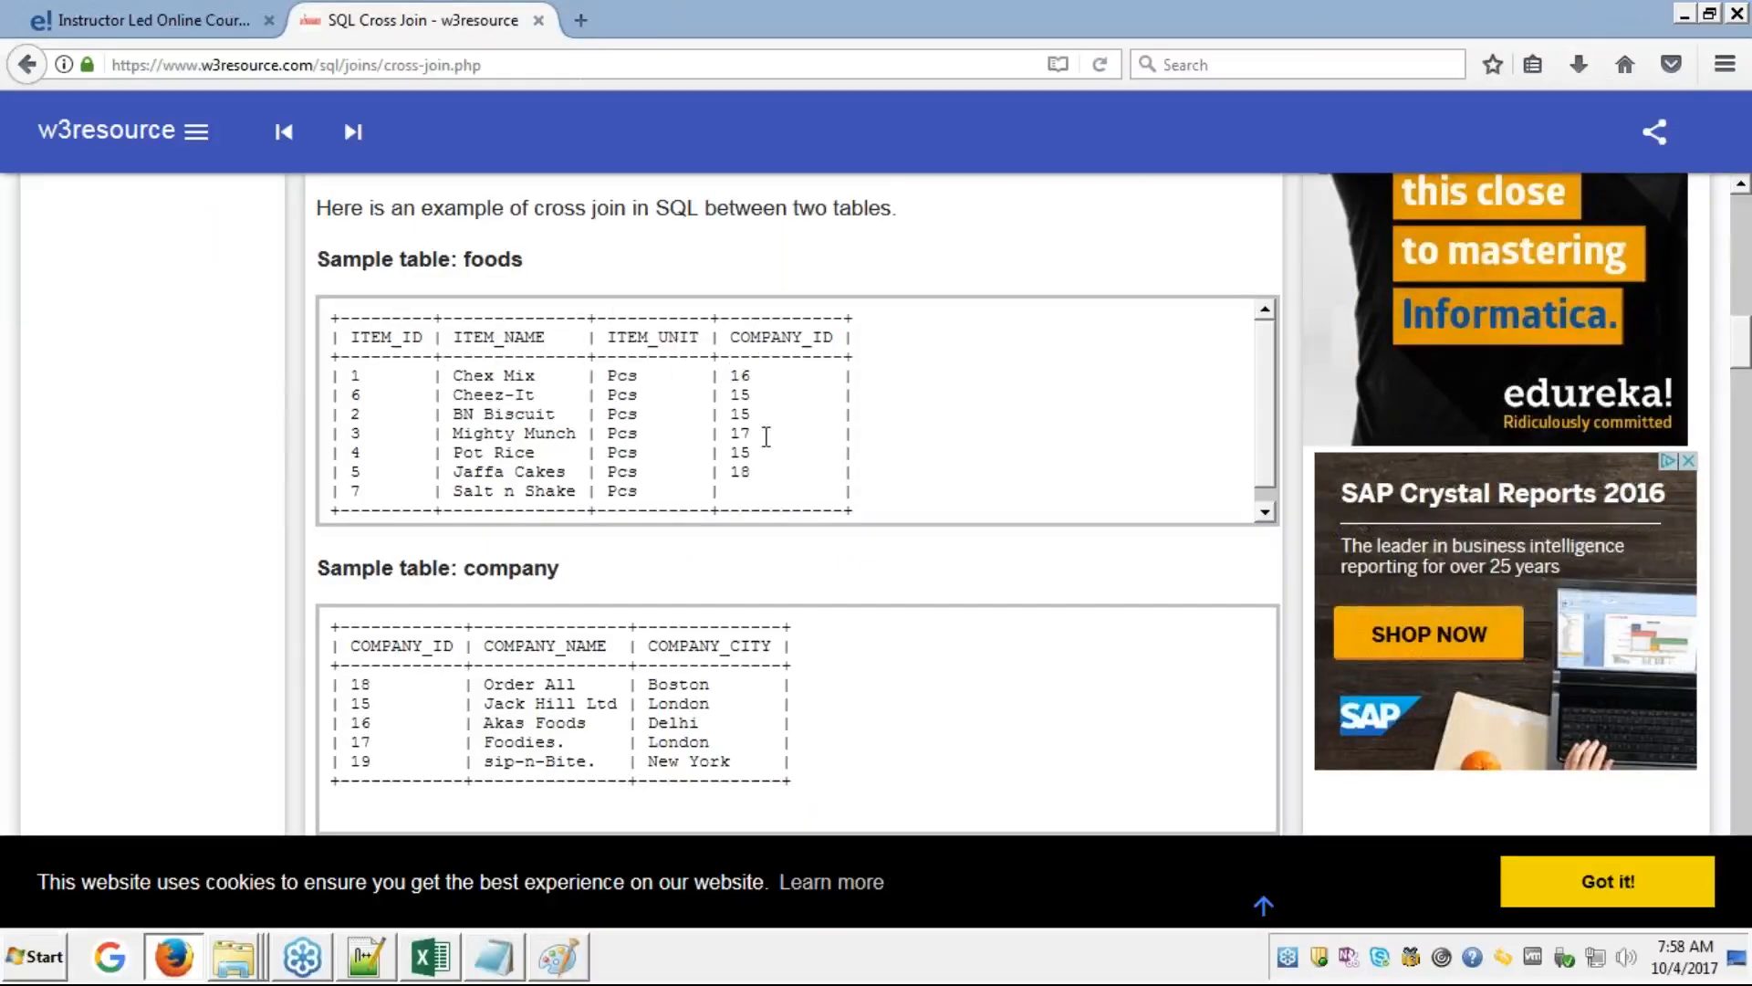
scroll(917, 688, down, 1)
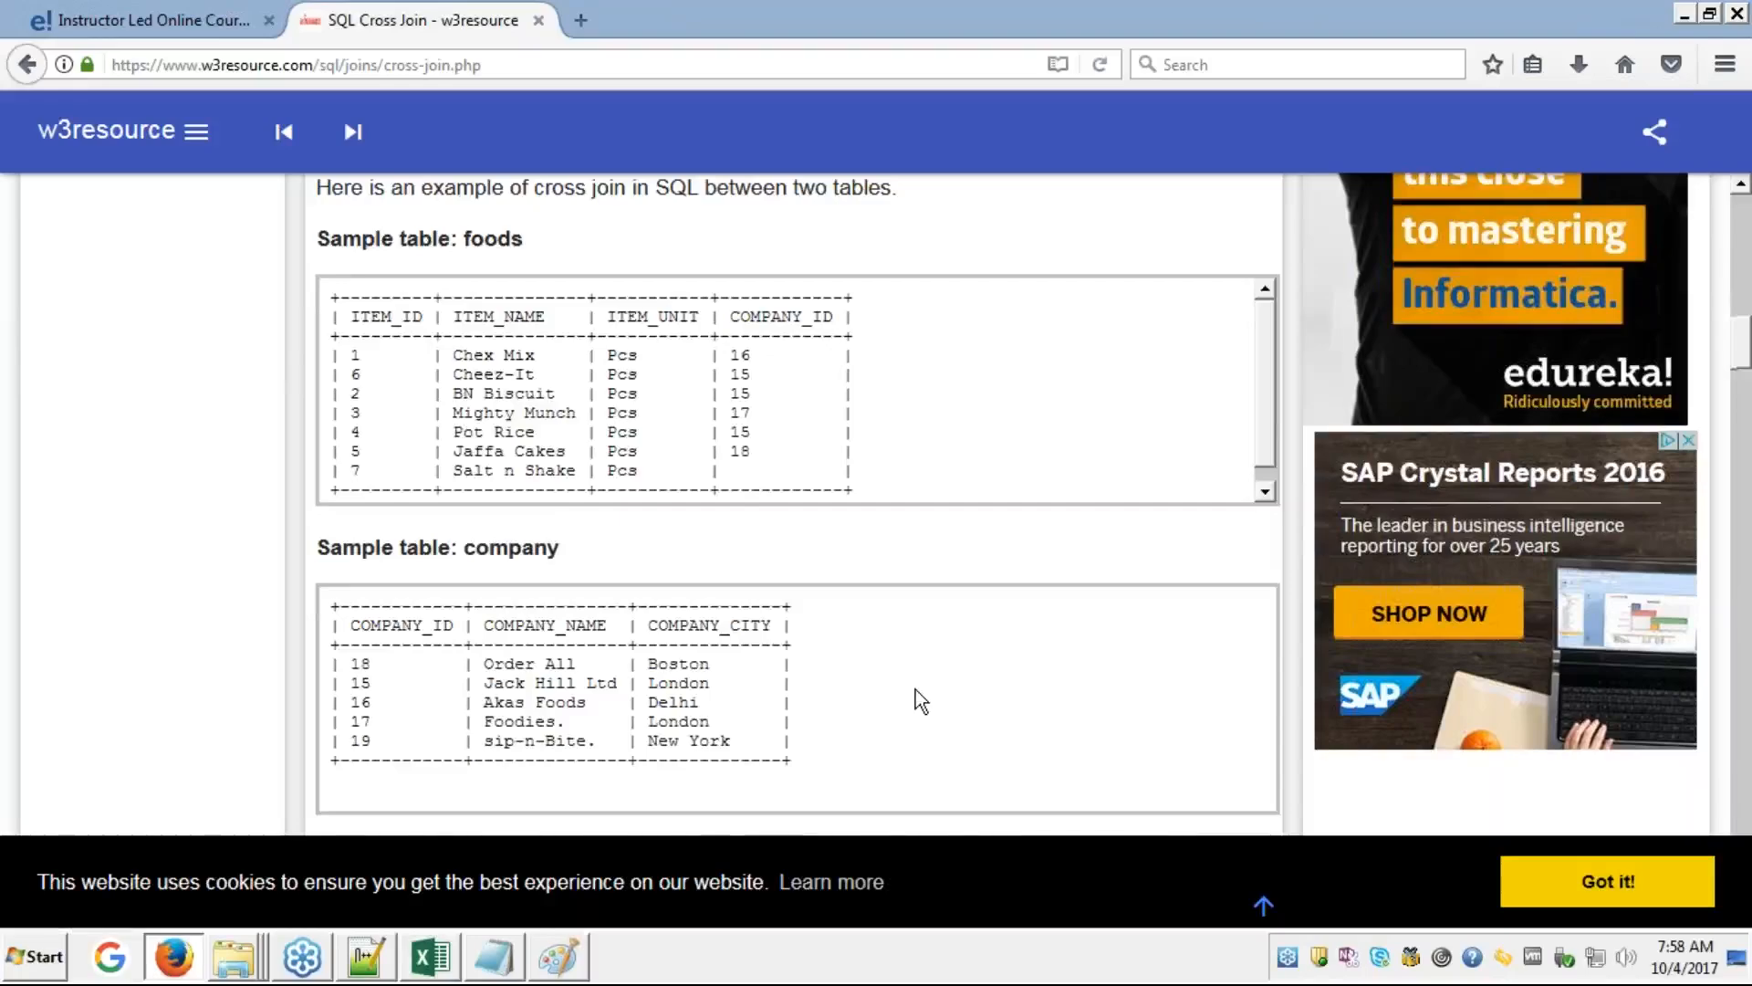
scroll(917, 690, down, 1)
scroll(916, 690, down, 3)
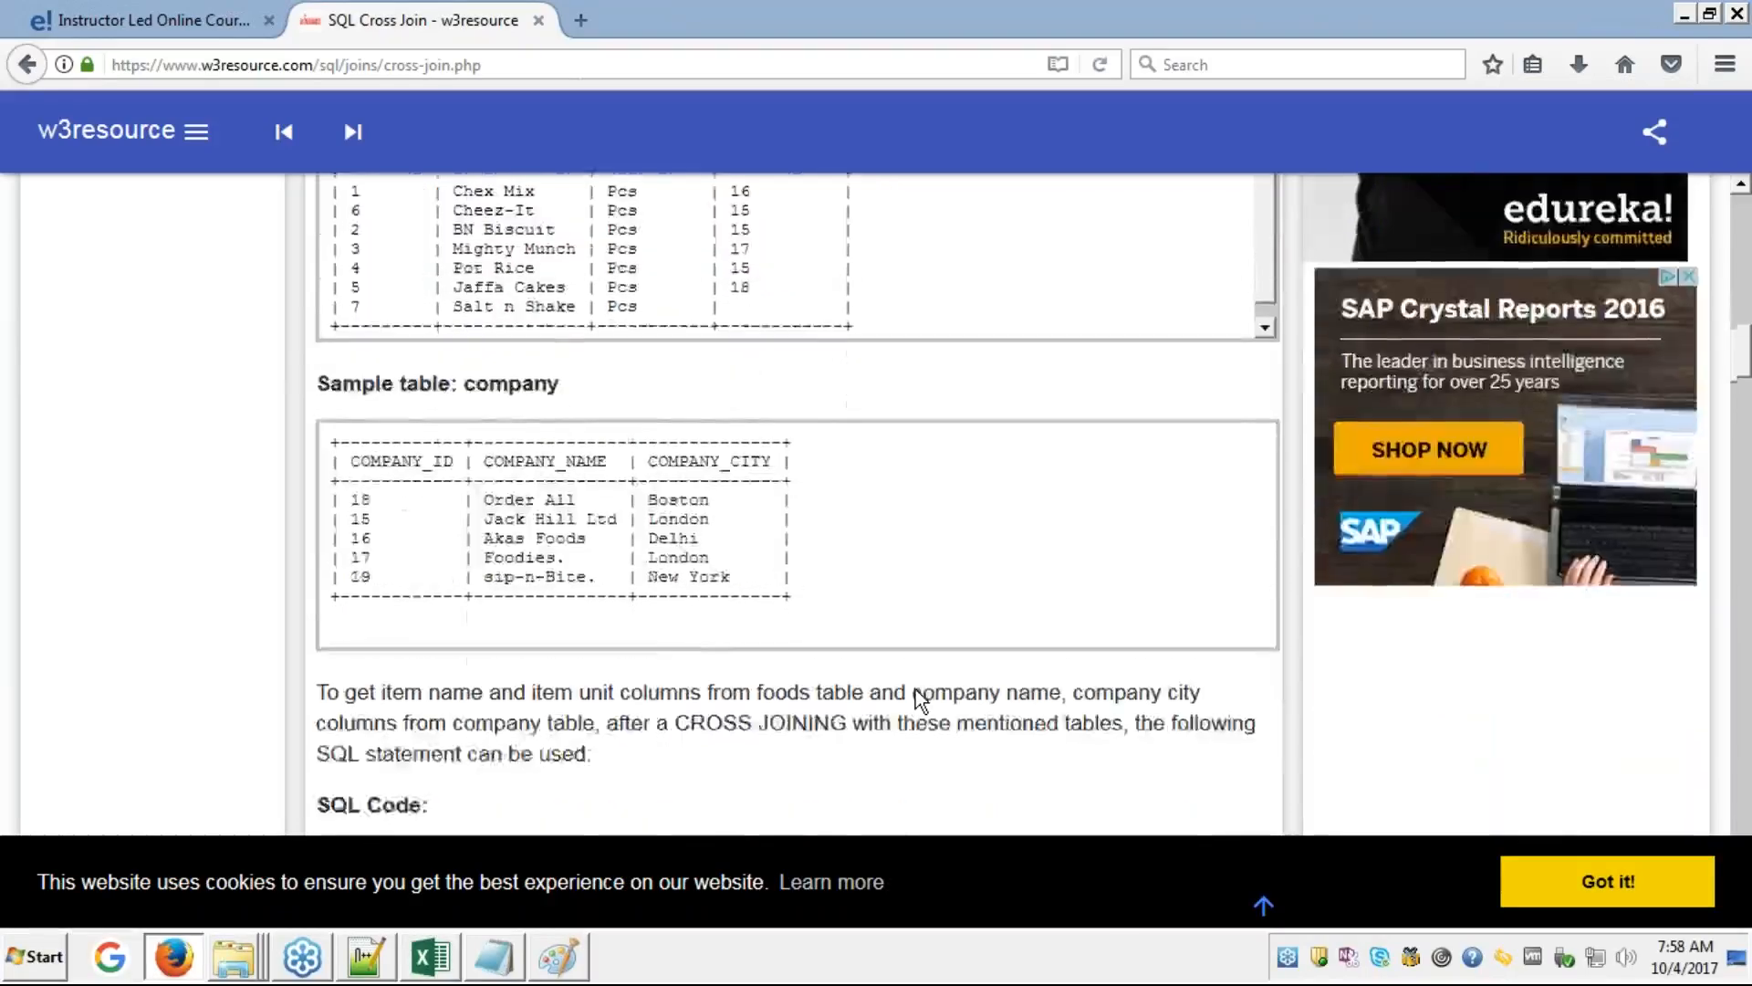
scroll(916, 695, down, 5)
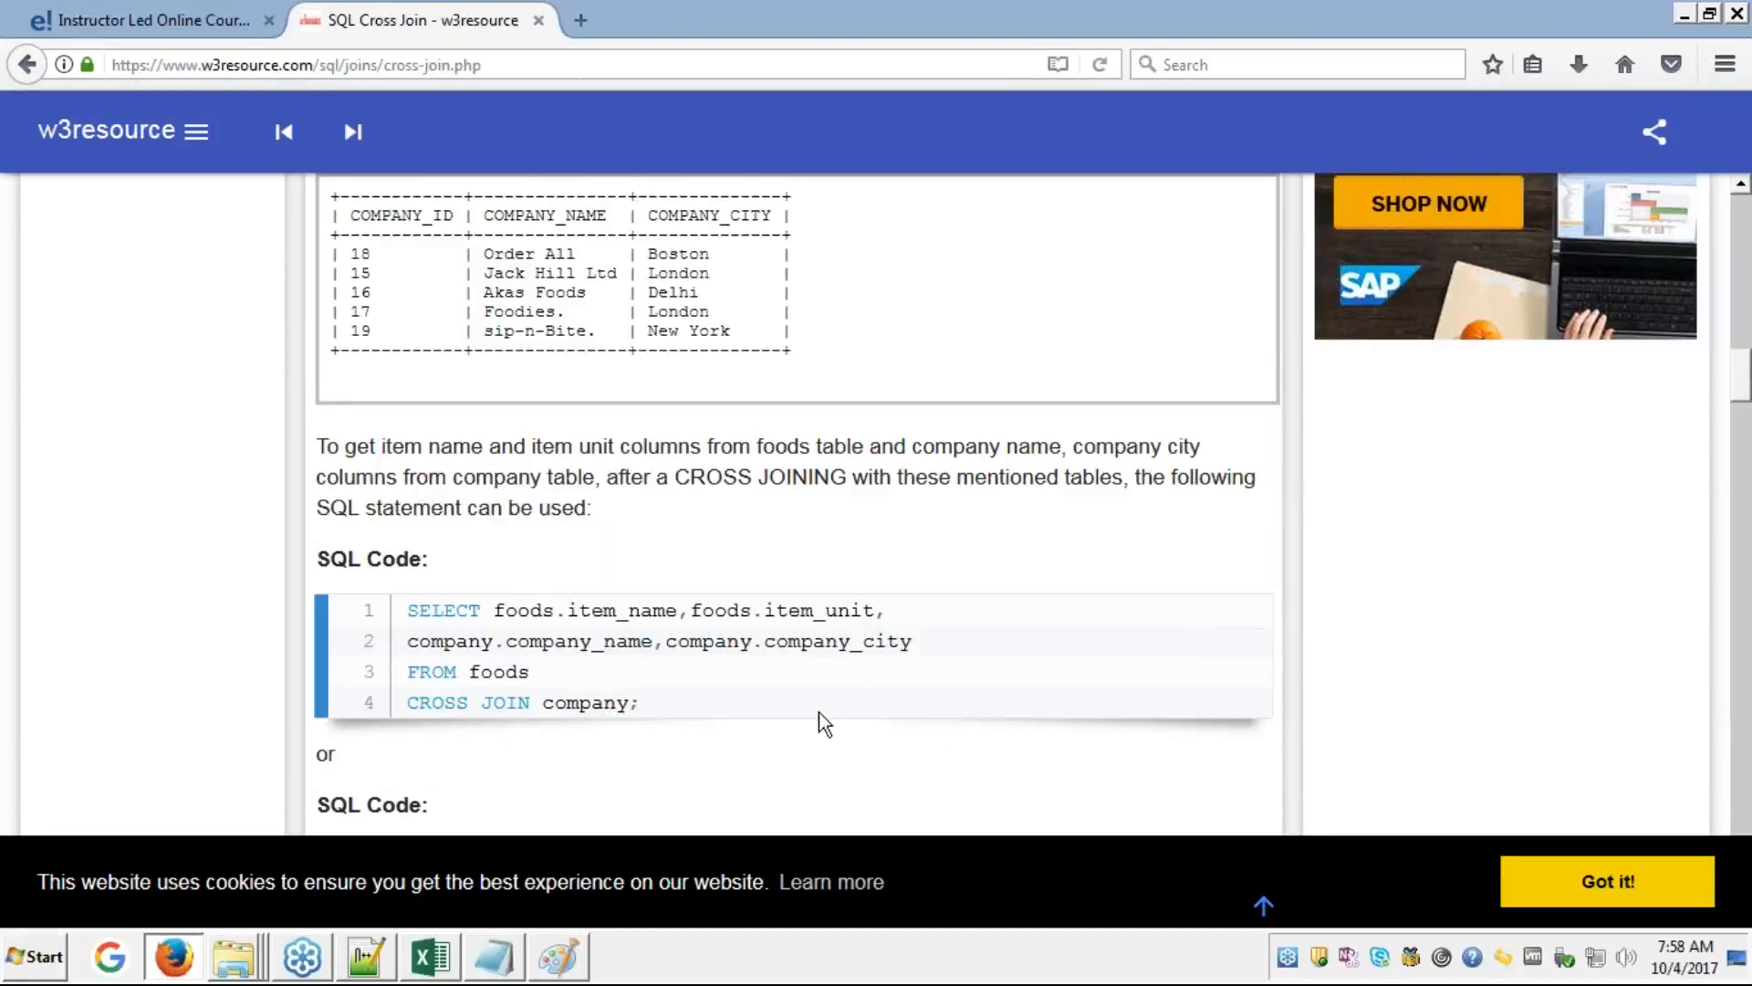
scroll(816, 721, down, 9)
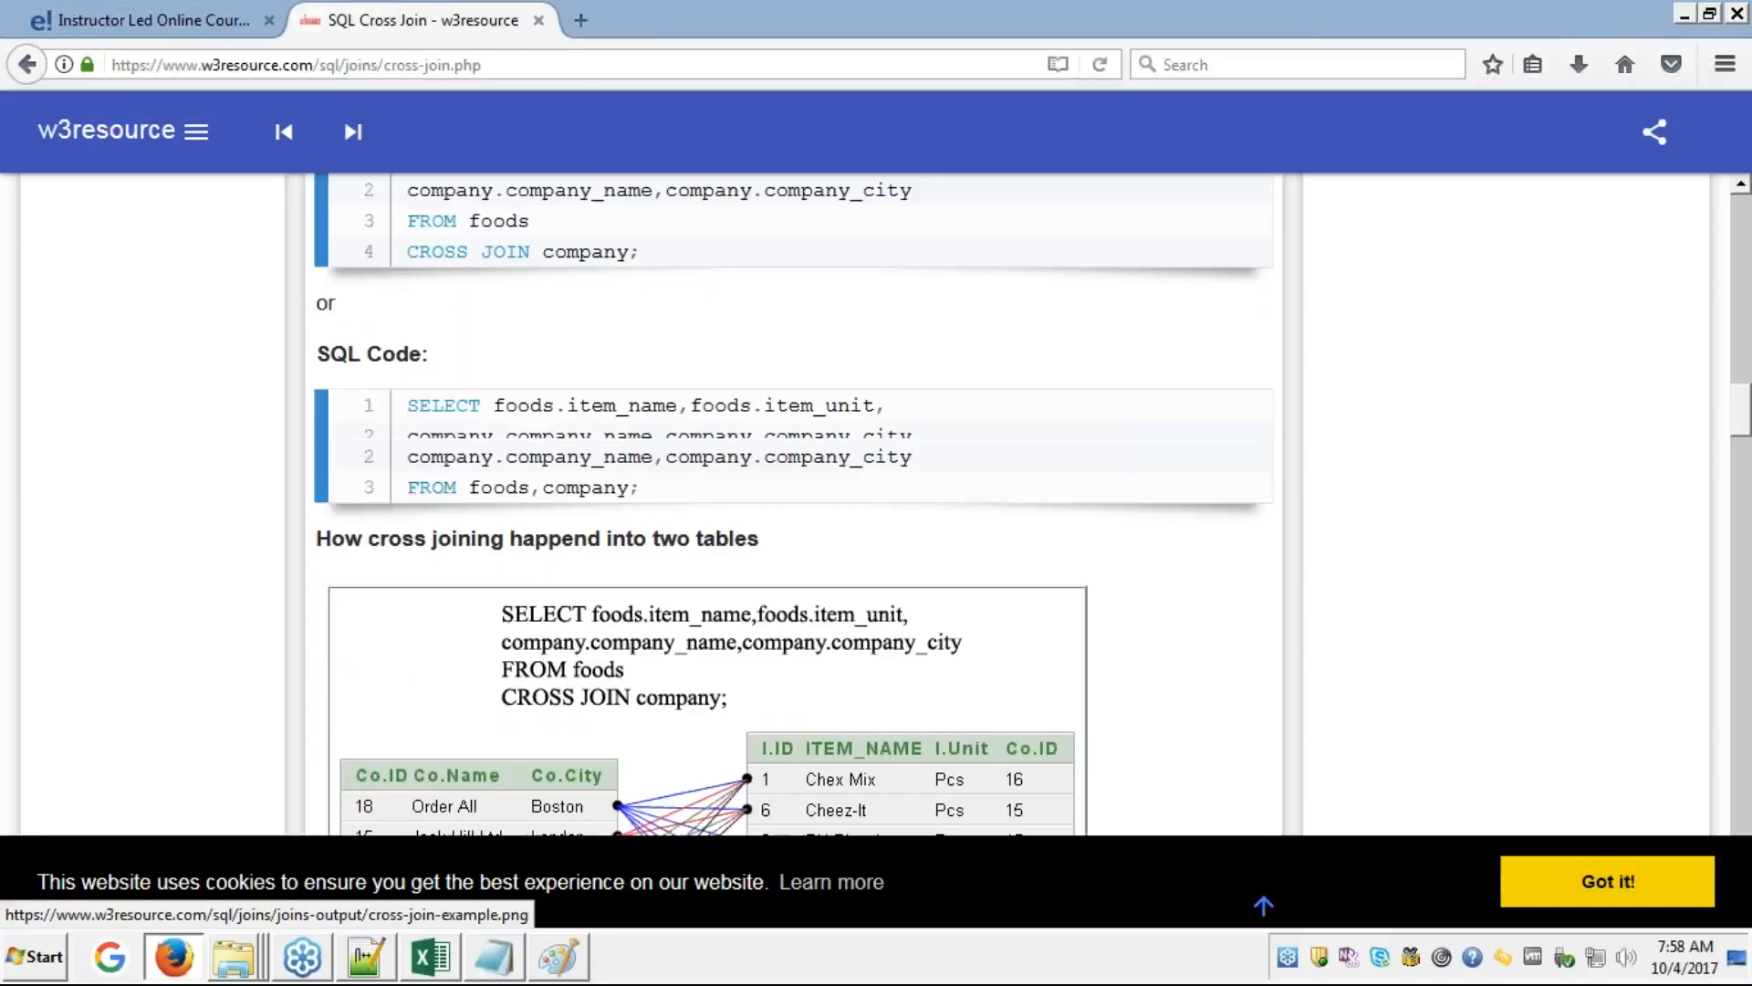
- Examine the Company and Foods cross join diagram on the page and as a separate image, closing the image when finished
scroll(792, 509, down, 12)
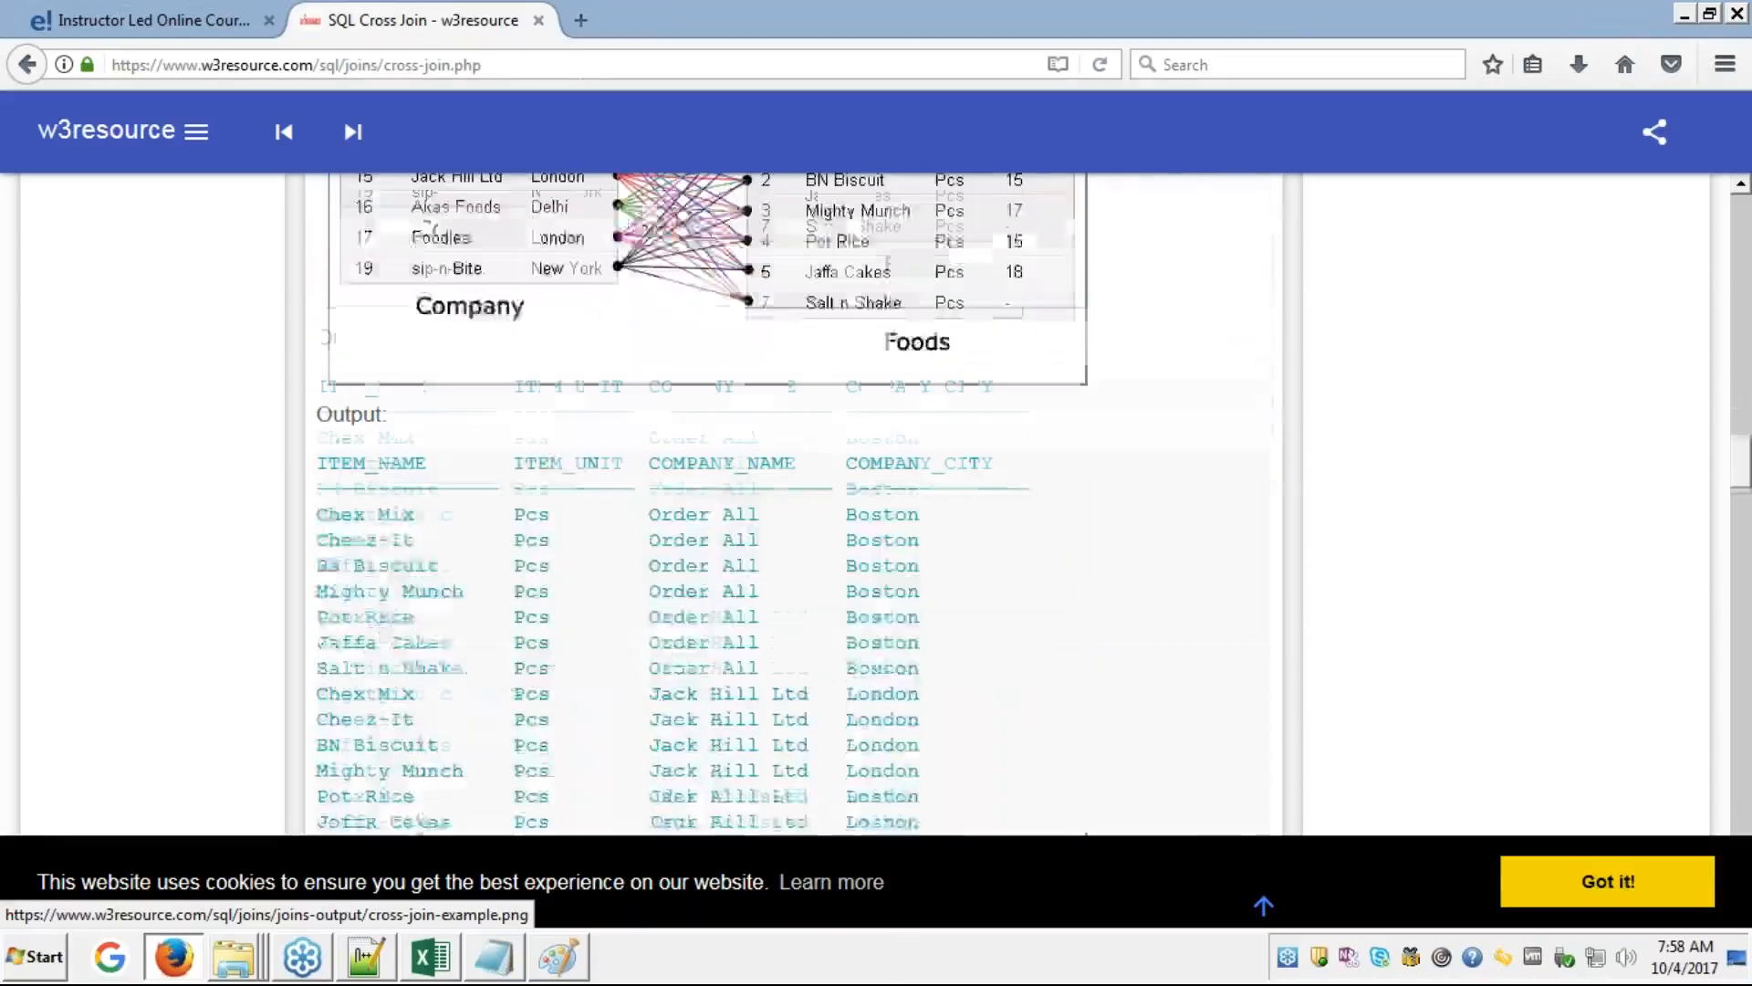
scroll(792, 502, up, 2)
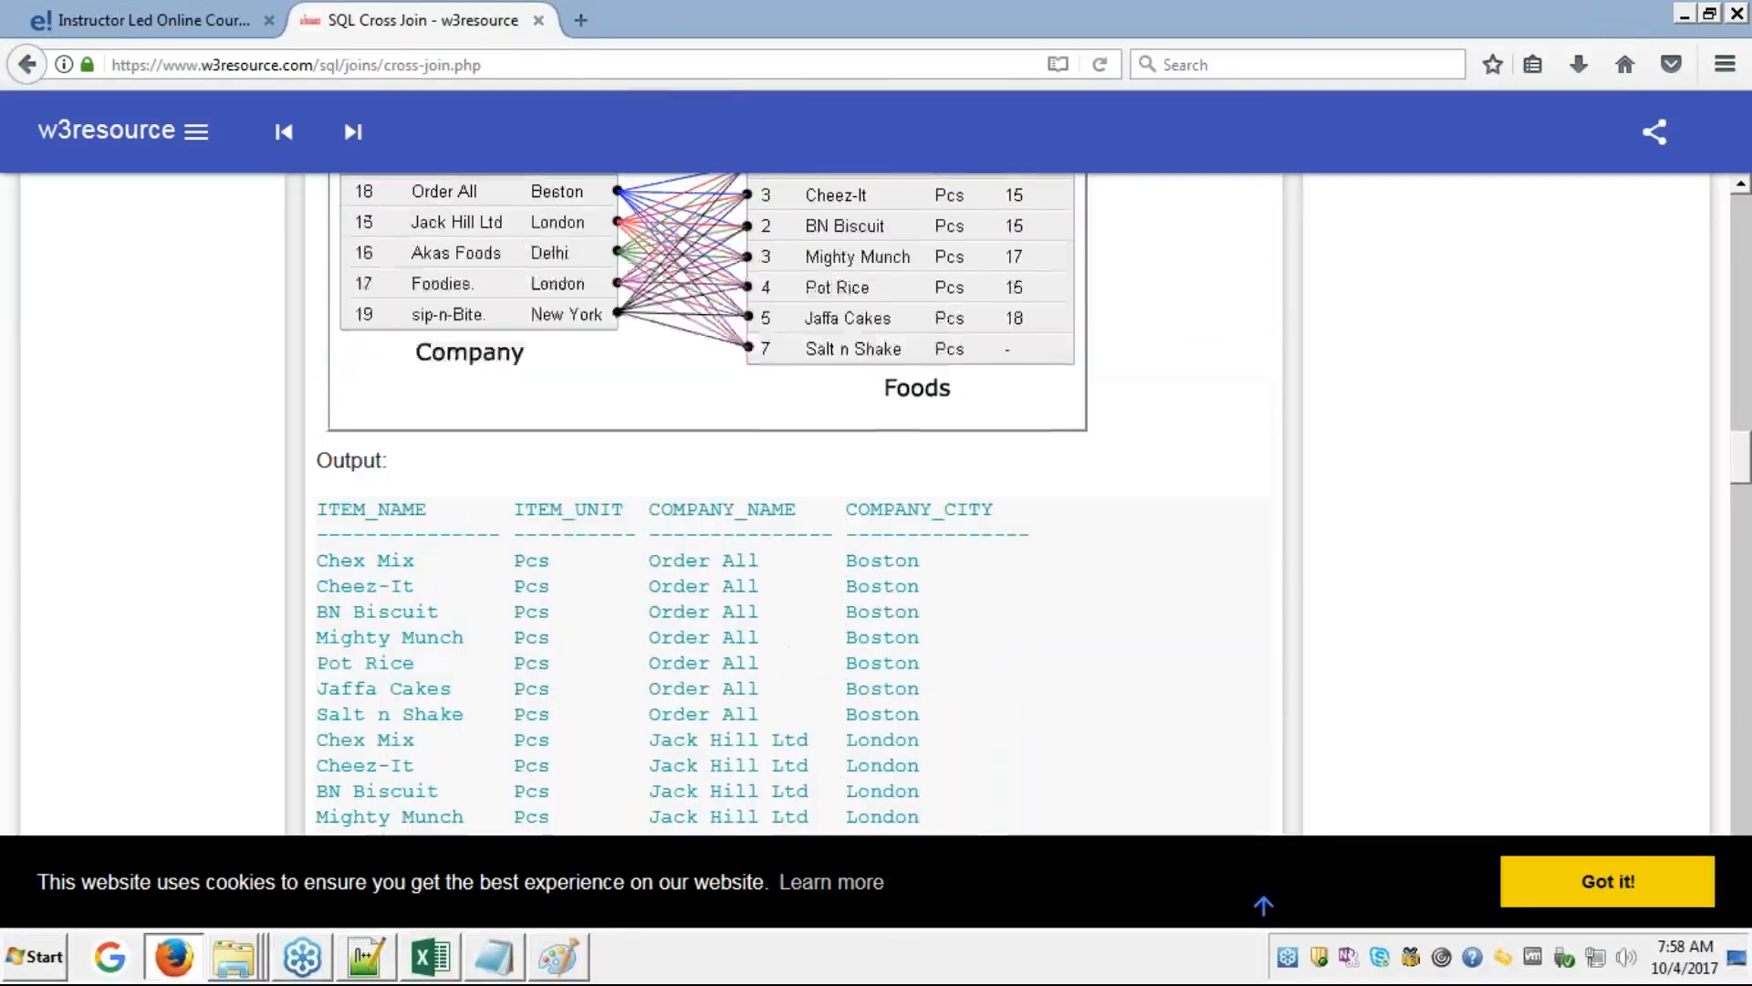
scroll(791, 502, up, 5)
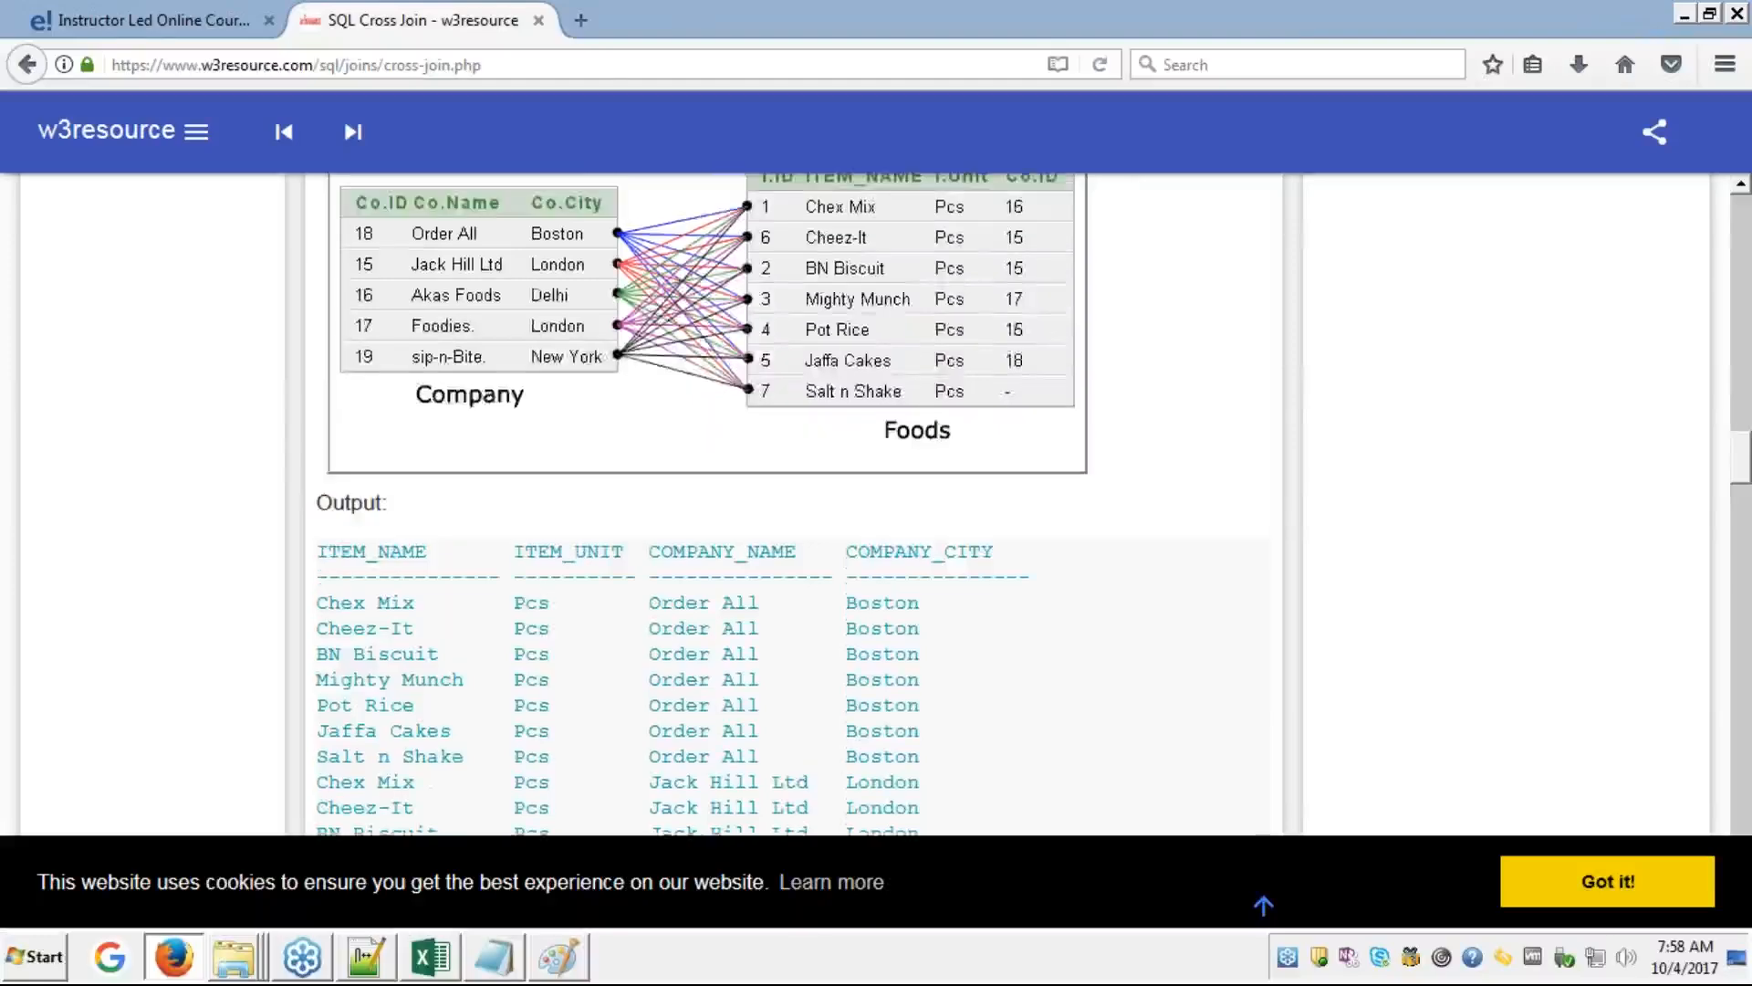
scroll(707, 502, up, 4)
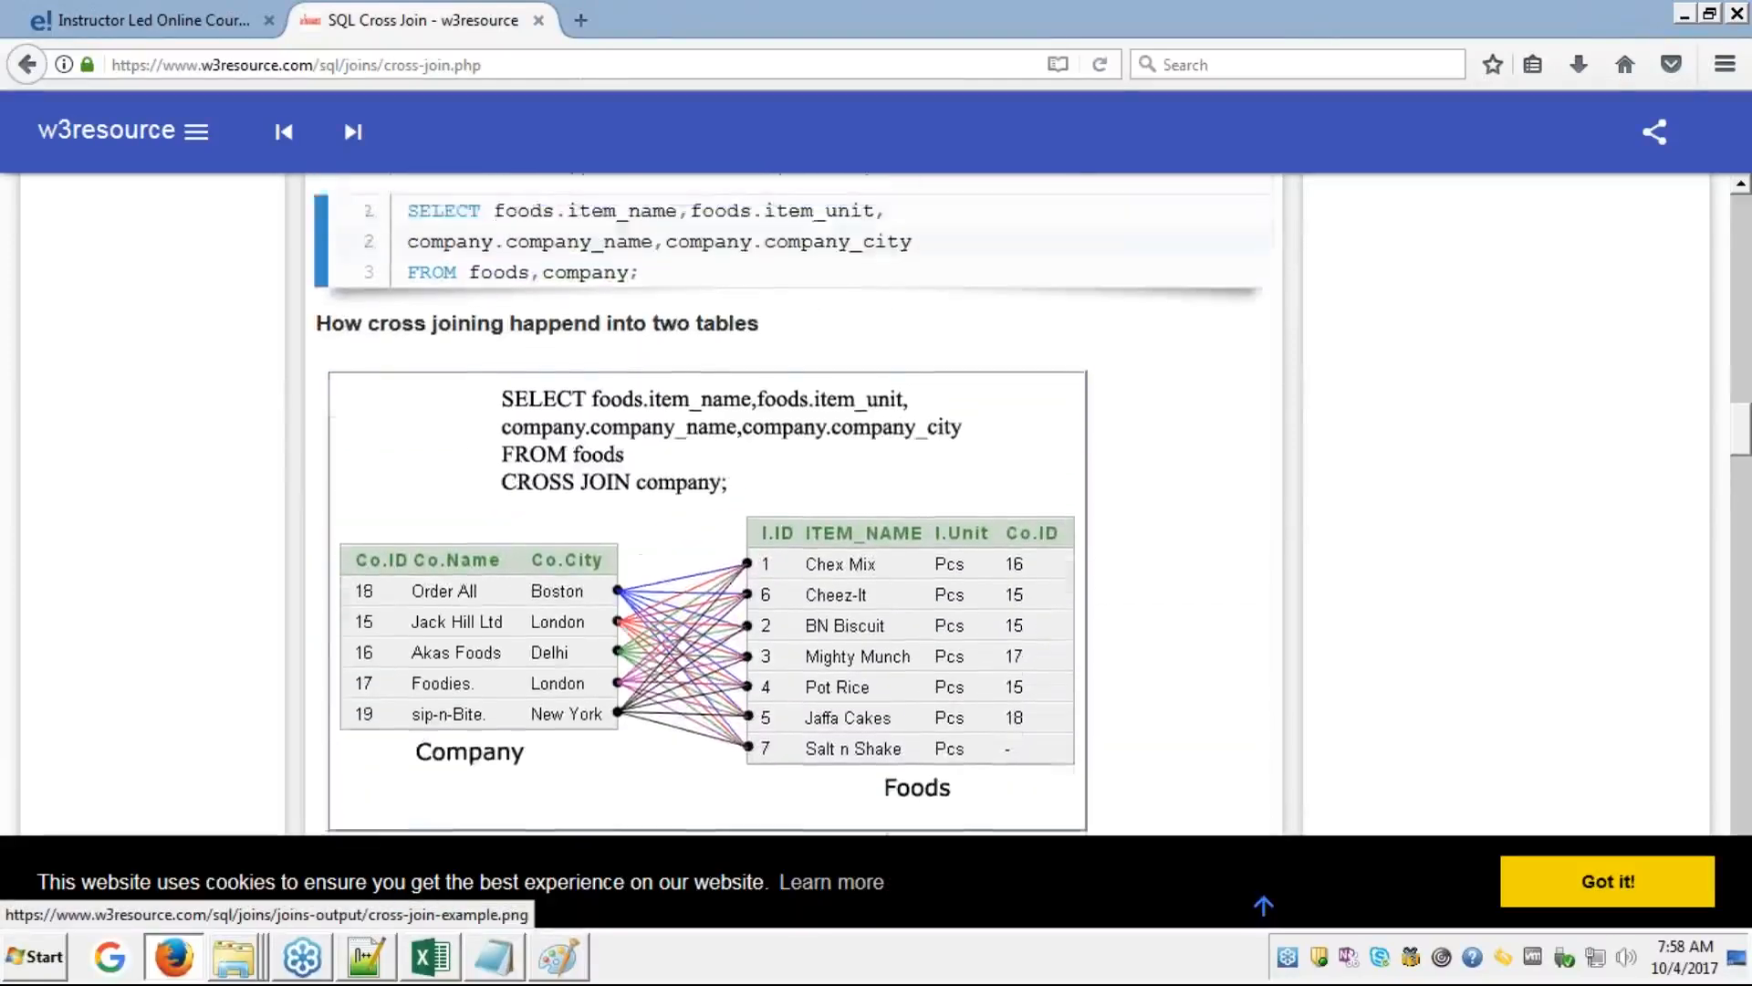
scroll(707, 502, down, 5)
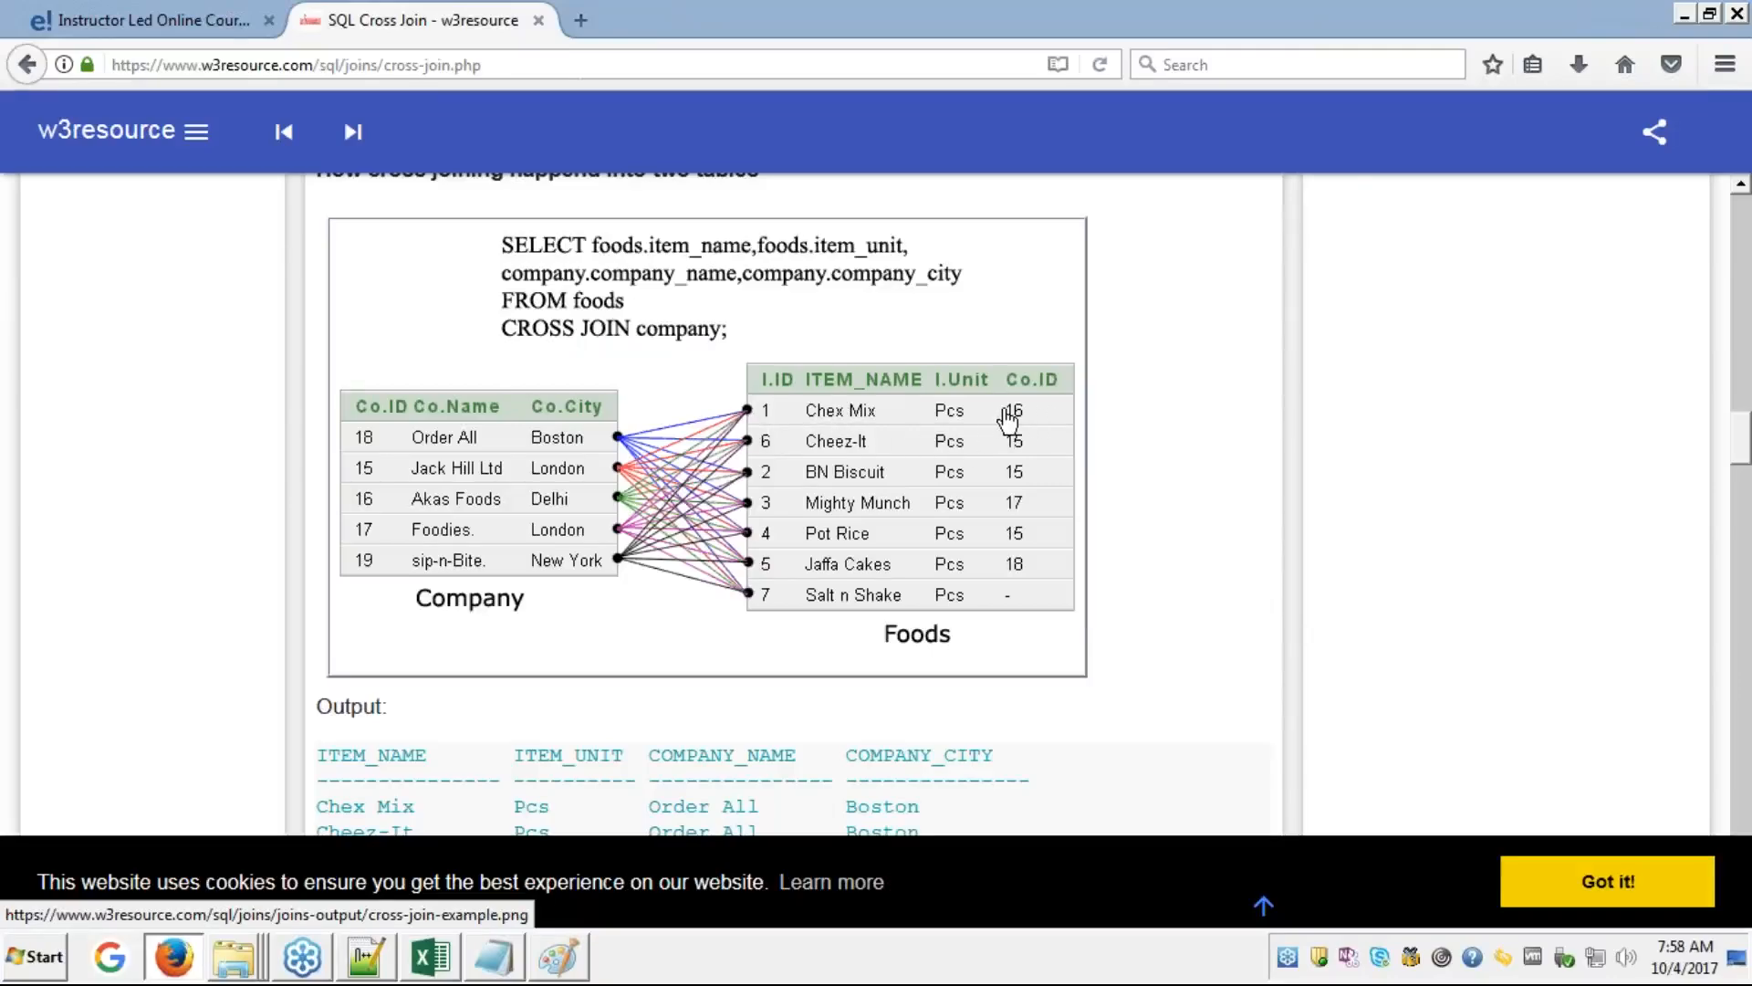
click(444, 476)
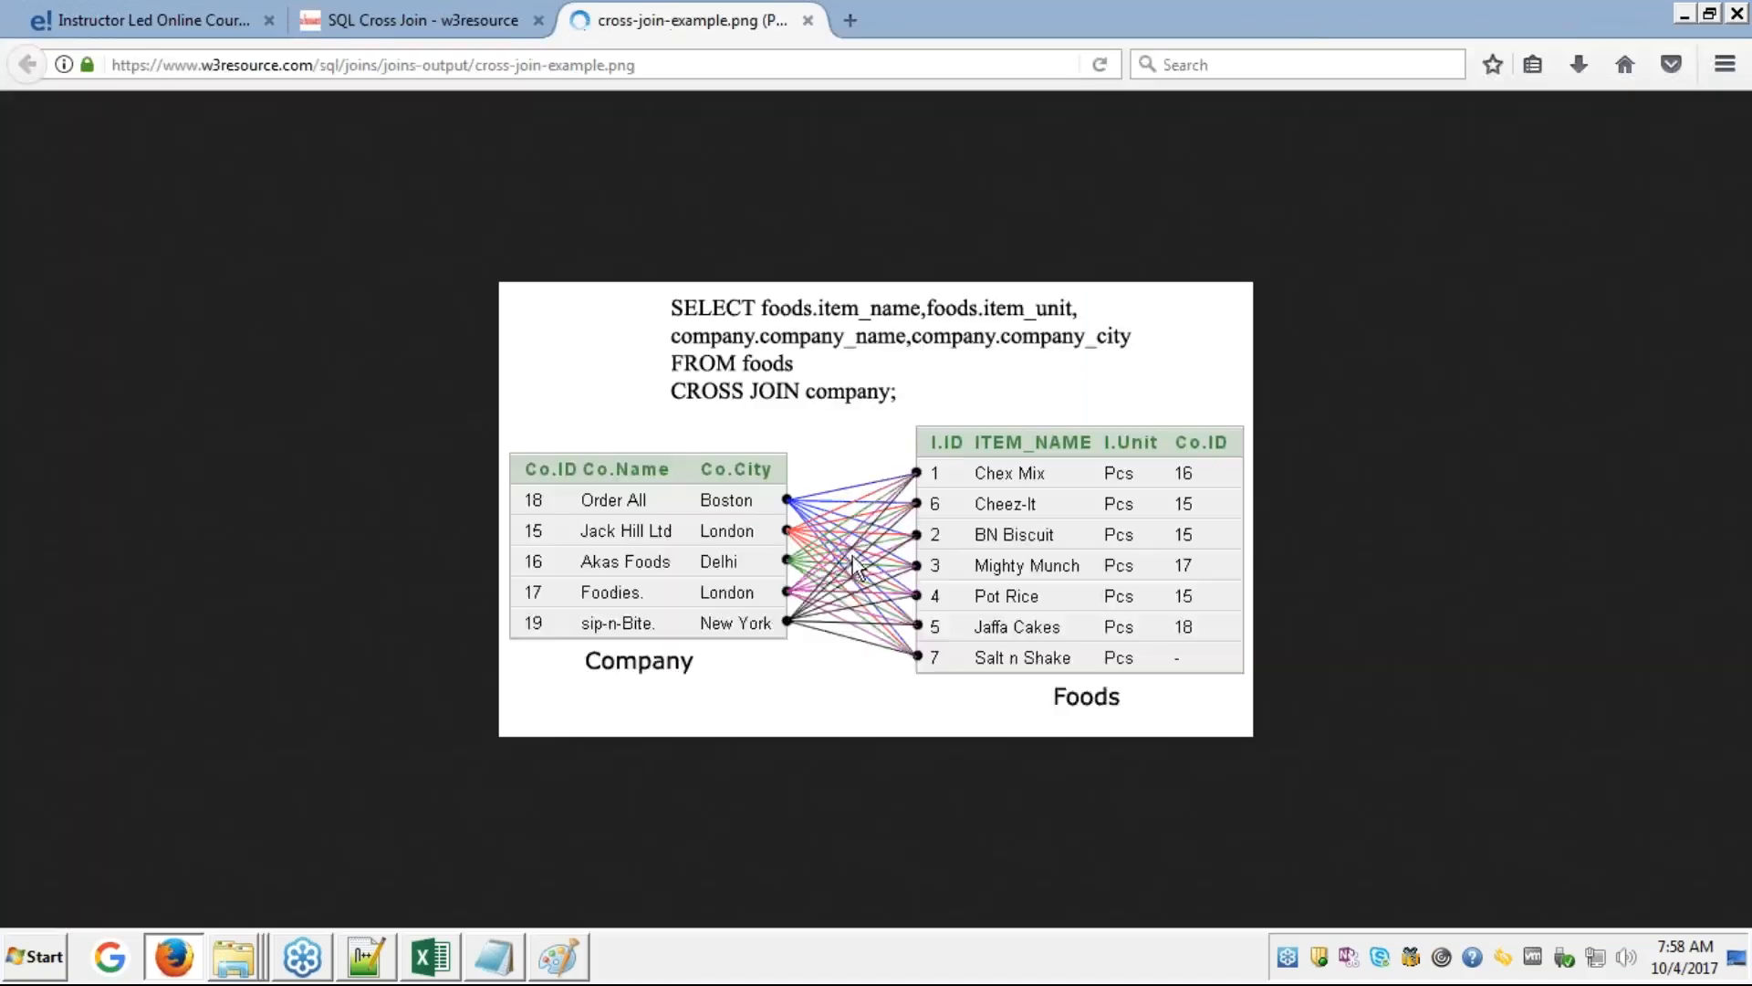
click(808, 21)
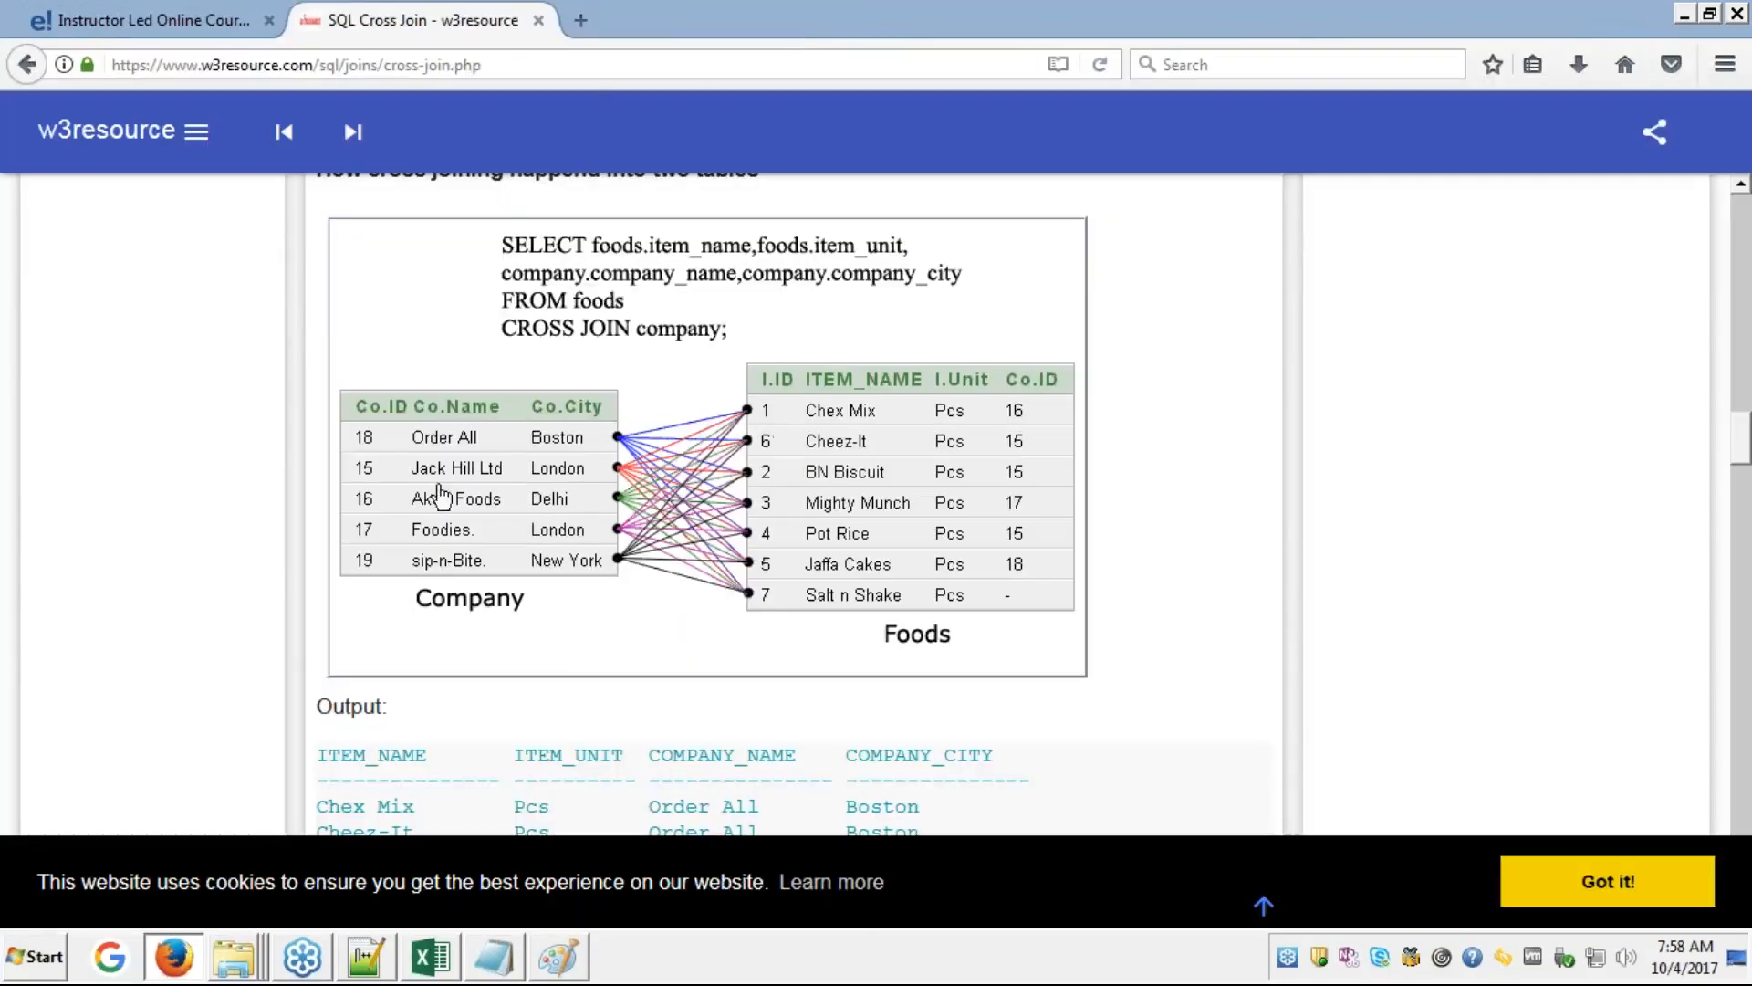
- Compare the Company and Foods diagram with the output rows that the cross join query returns
scroll(1196, 744, down, 1)
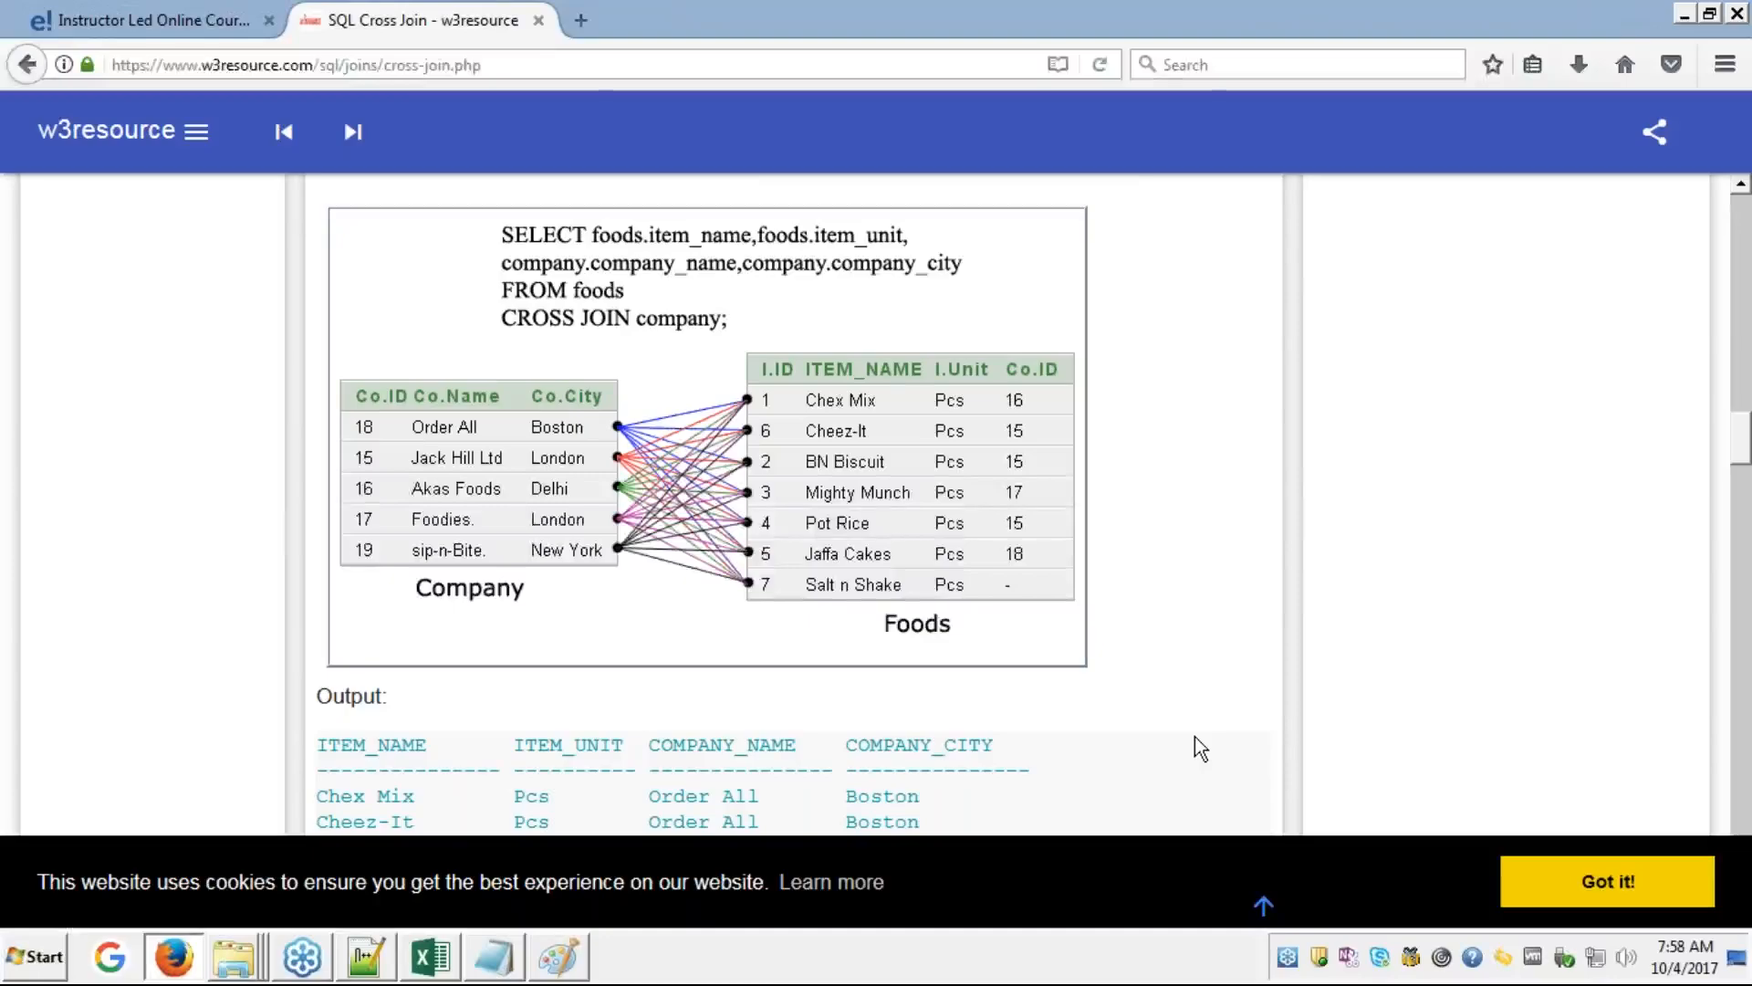
scroll(1195, 738, down, 2)
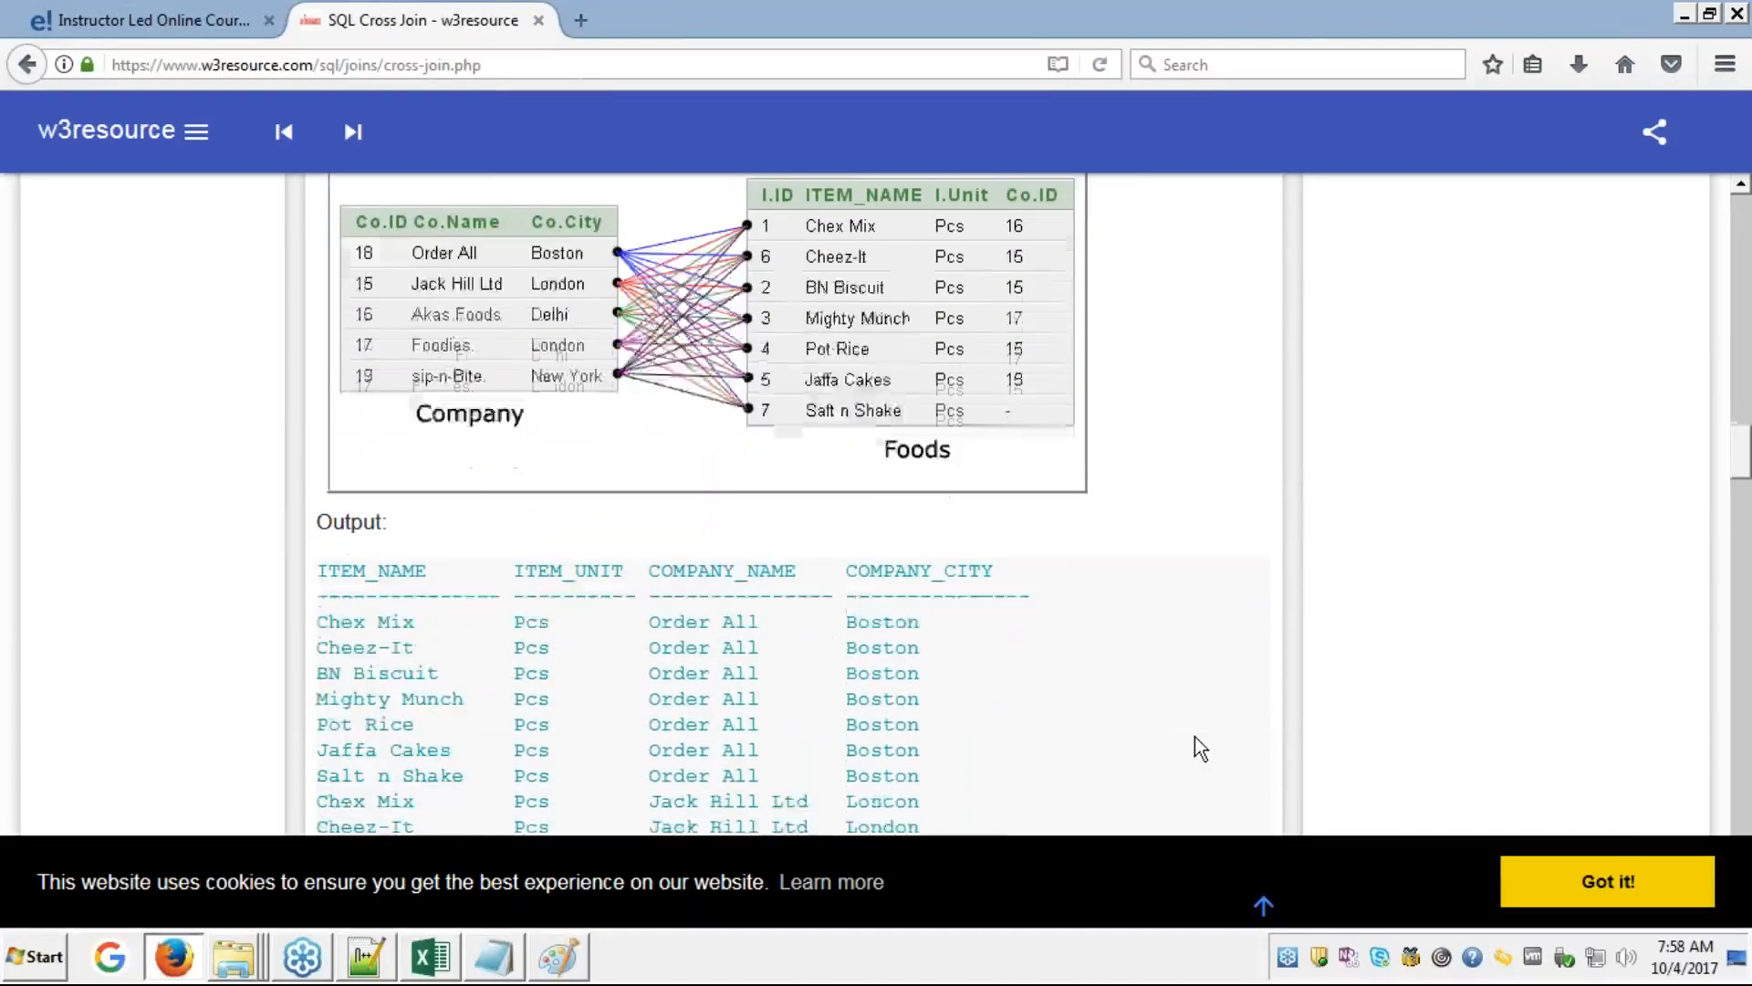
scroll(1196, 738, down, 2)
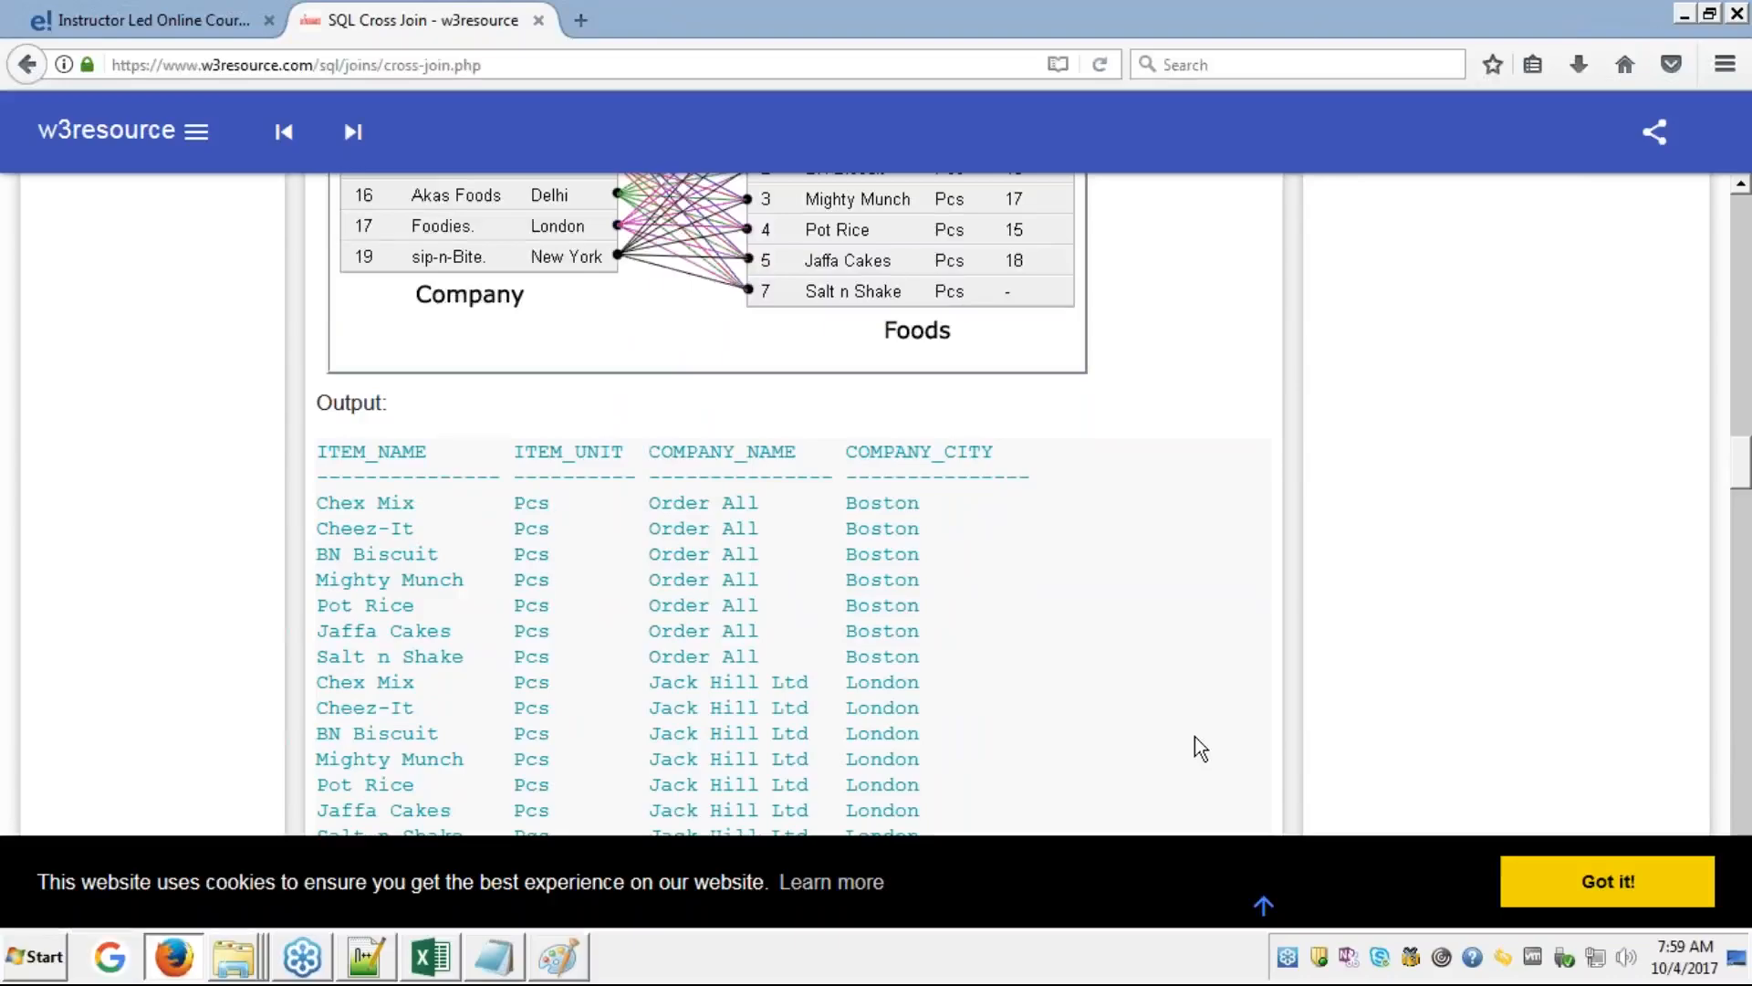
scroll(1195, 737, up, 1)
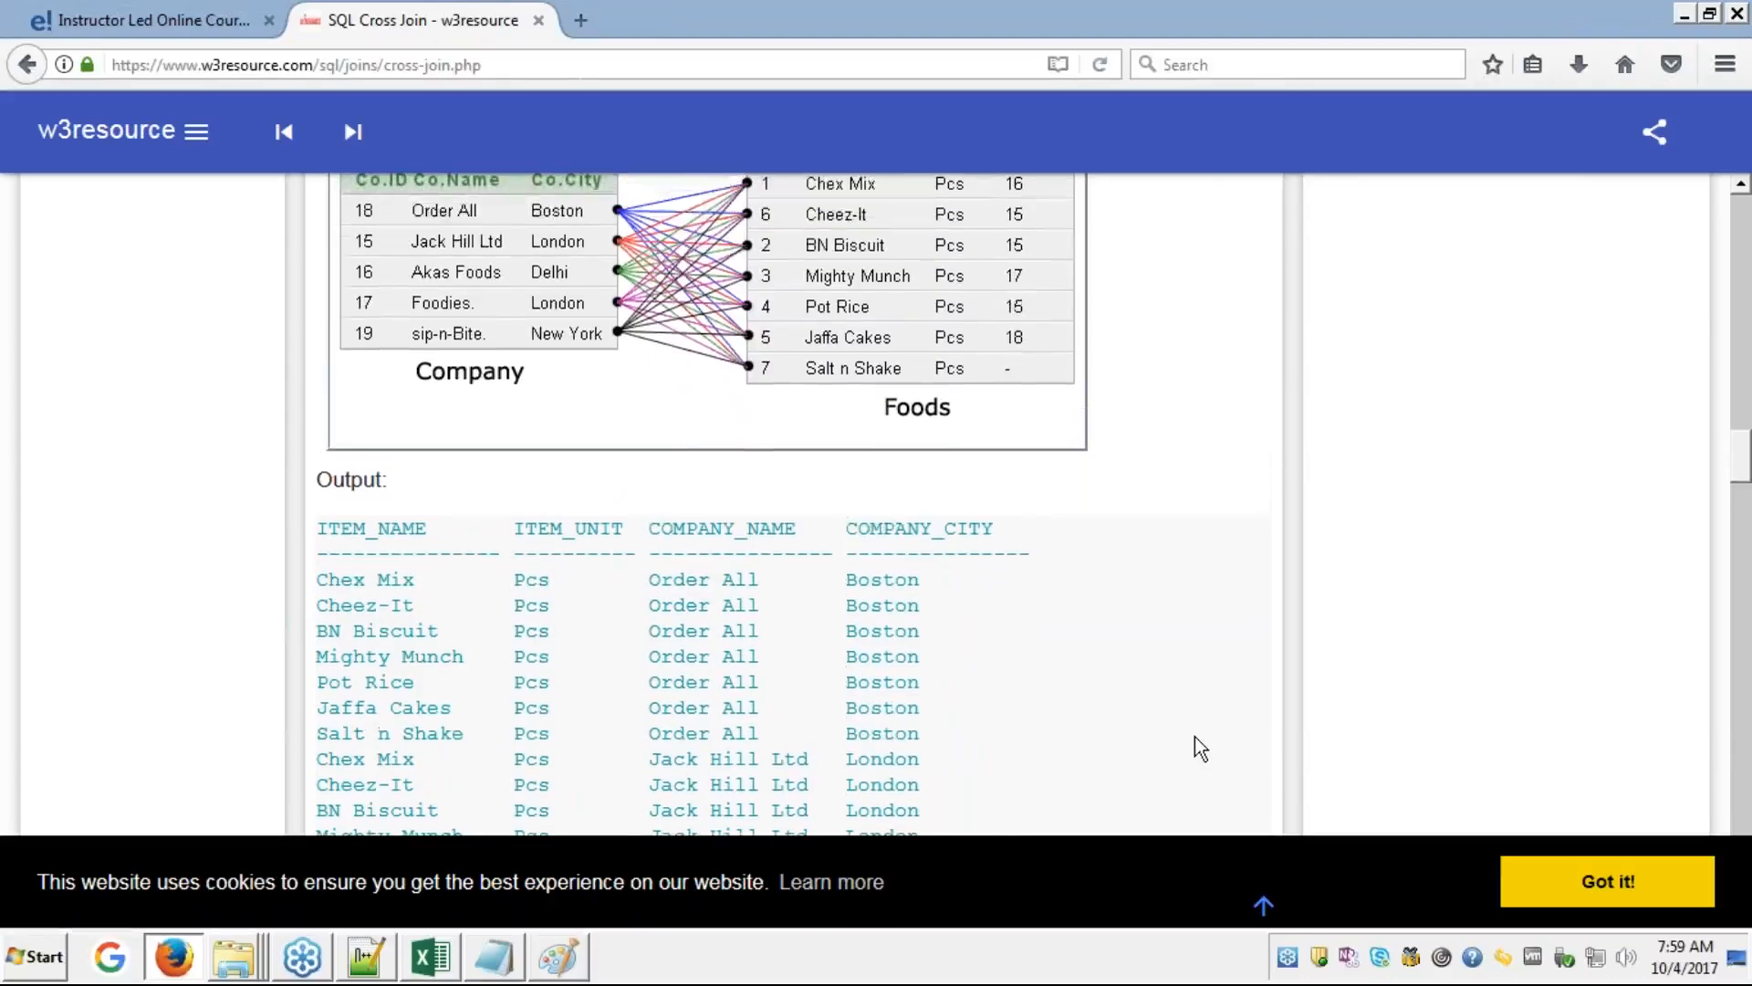
scroll(1196, 737, up, 1)
scroll(1195, 736, up, 5)
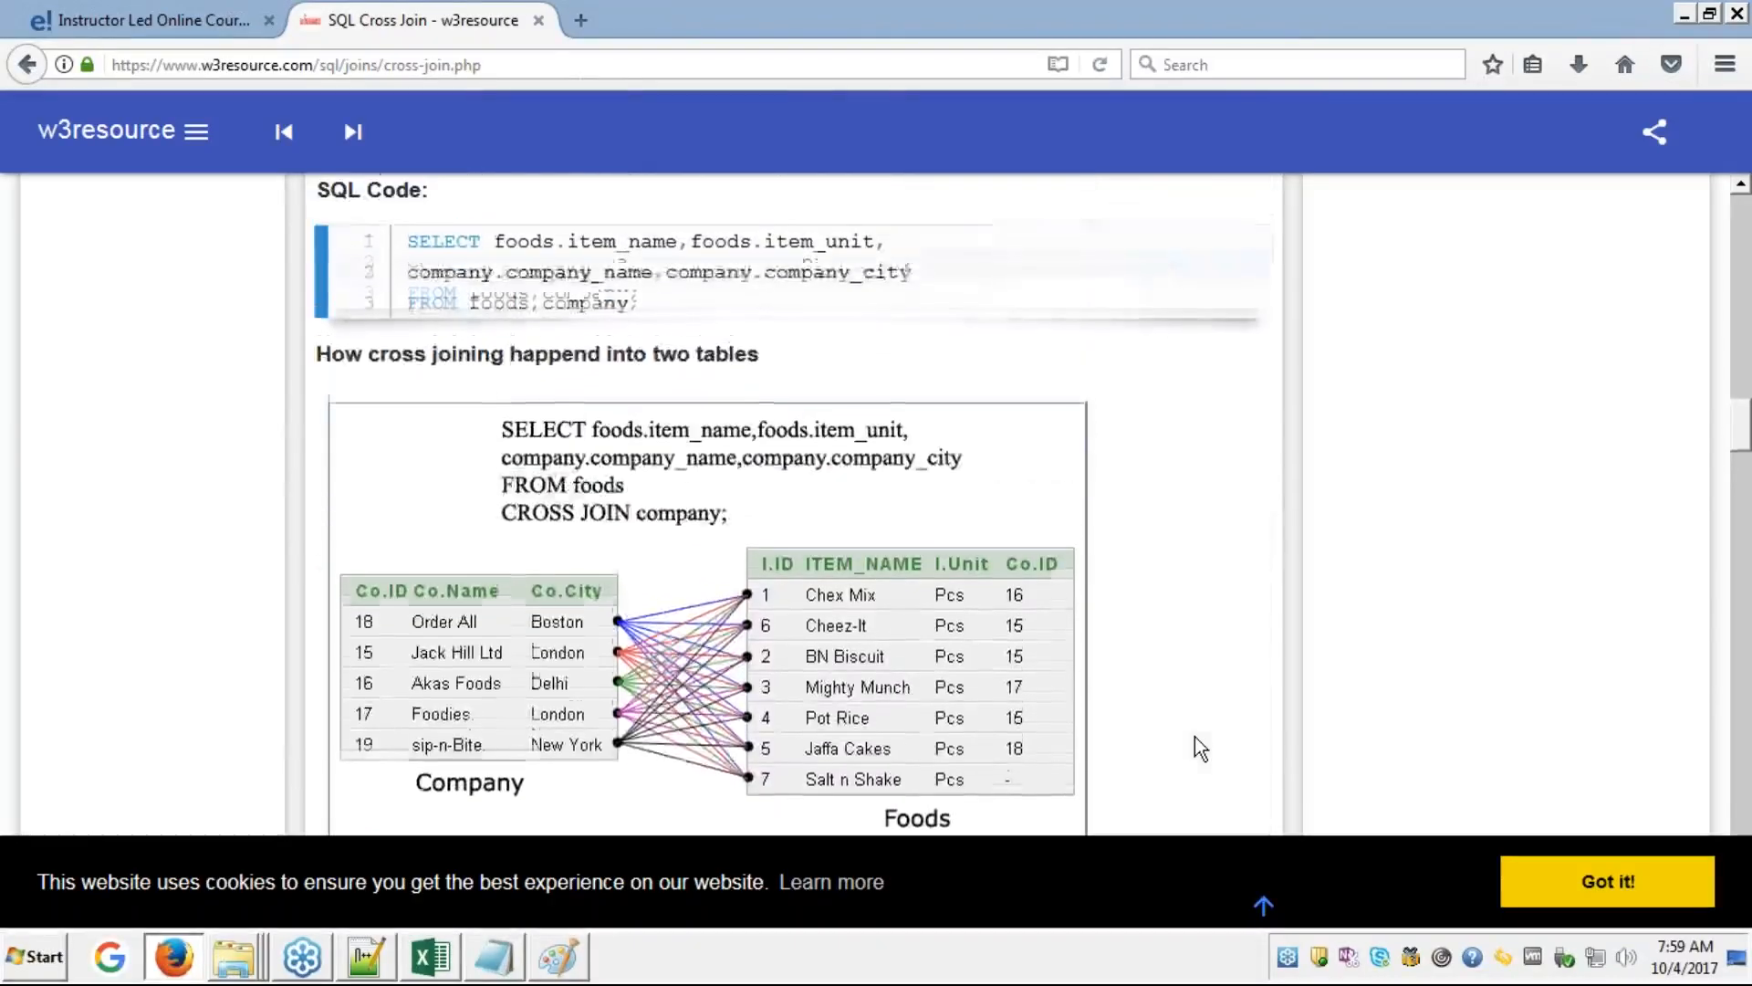
scroll(1195, 737, down, 10)
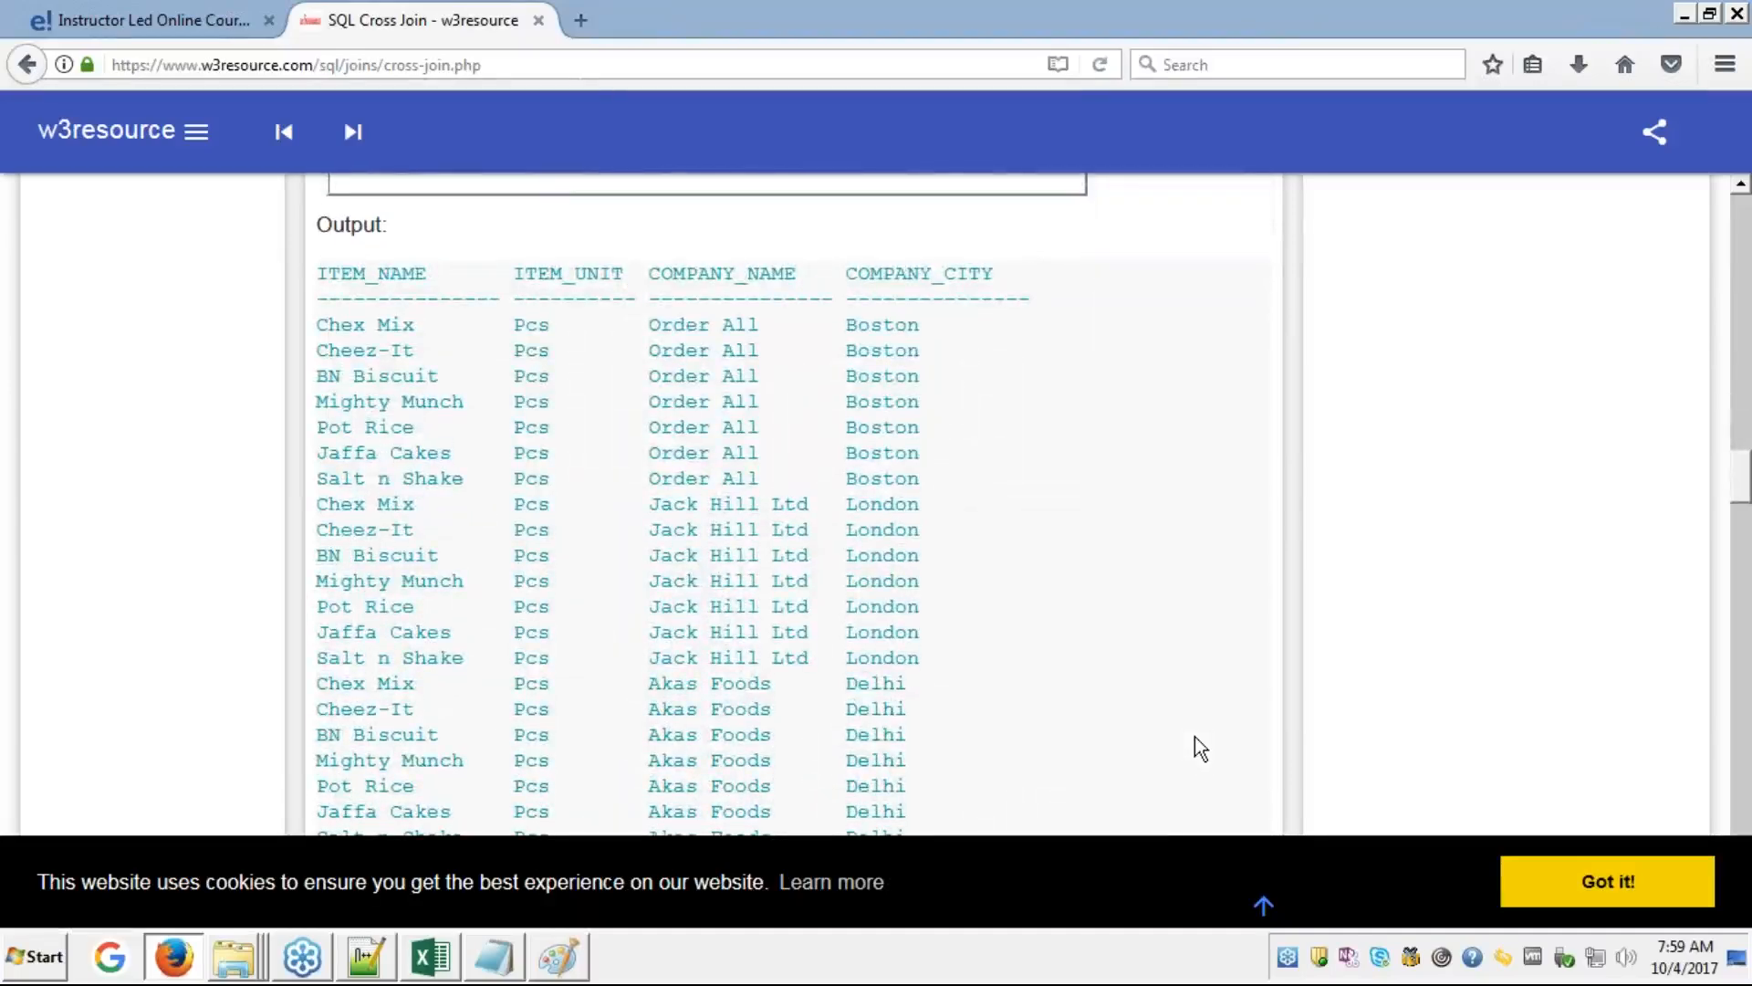
scroll(1196, 738, up, 10)
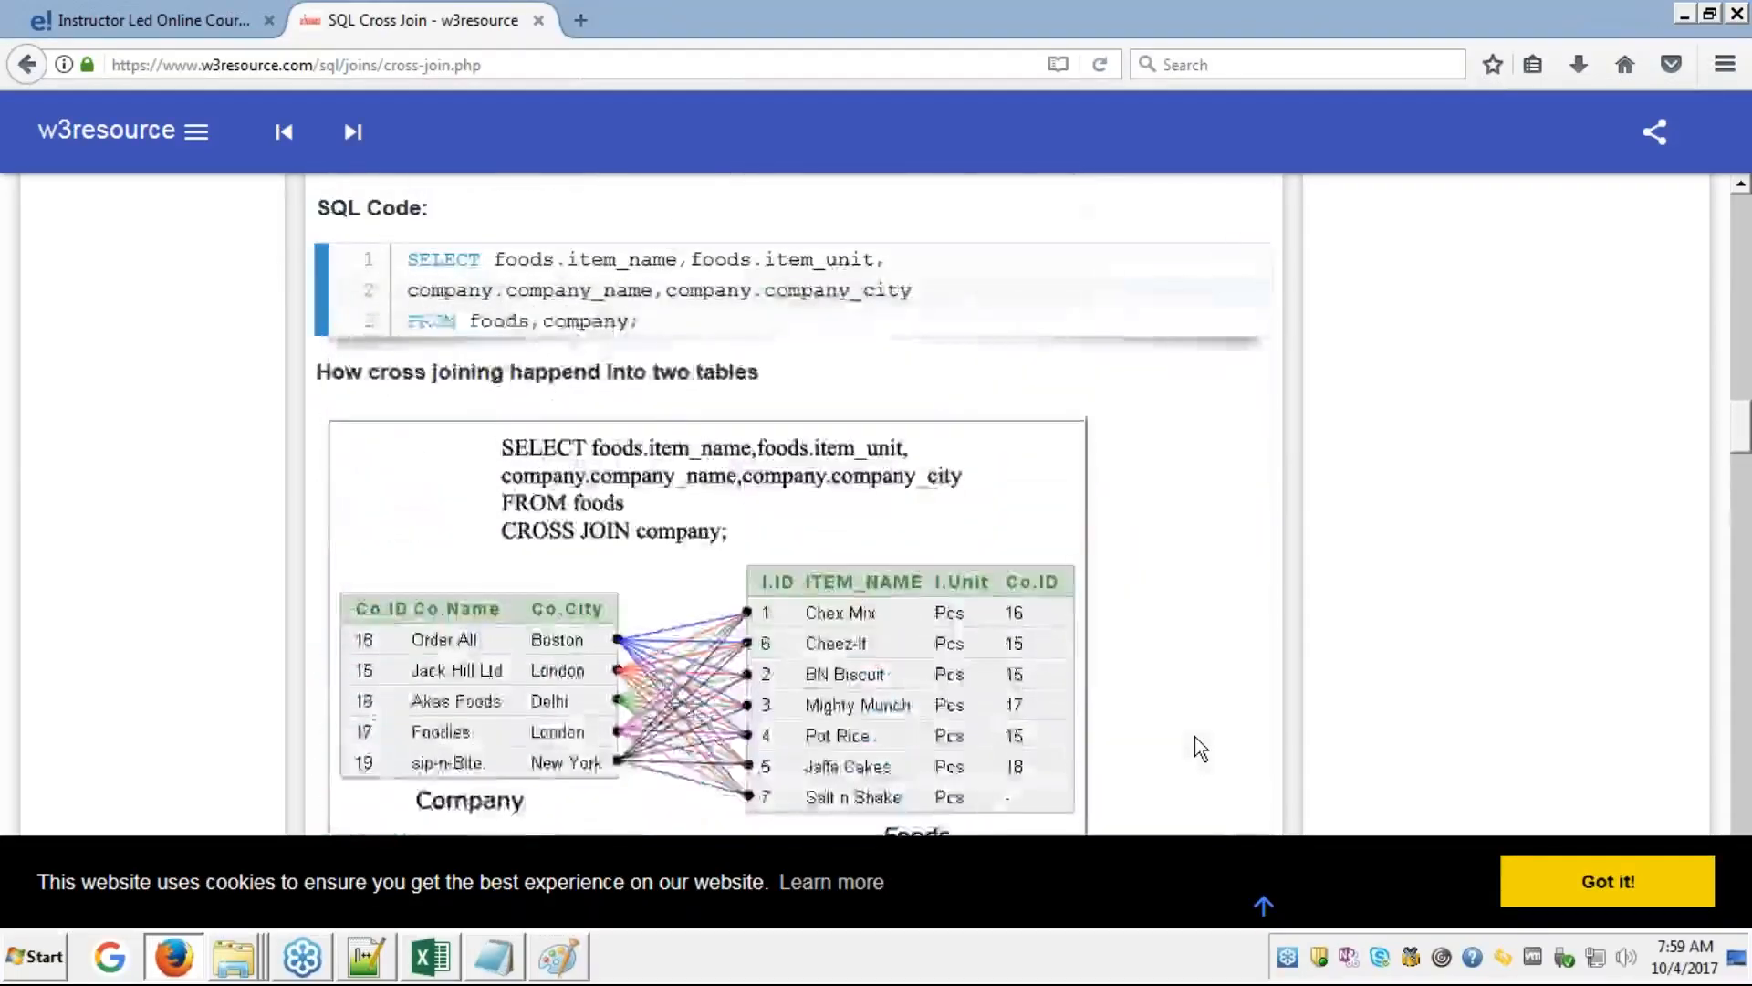
scroll(1196, 736, down, 3)
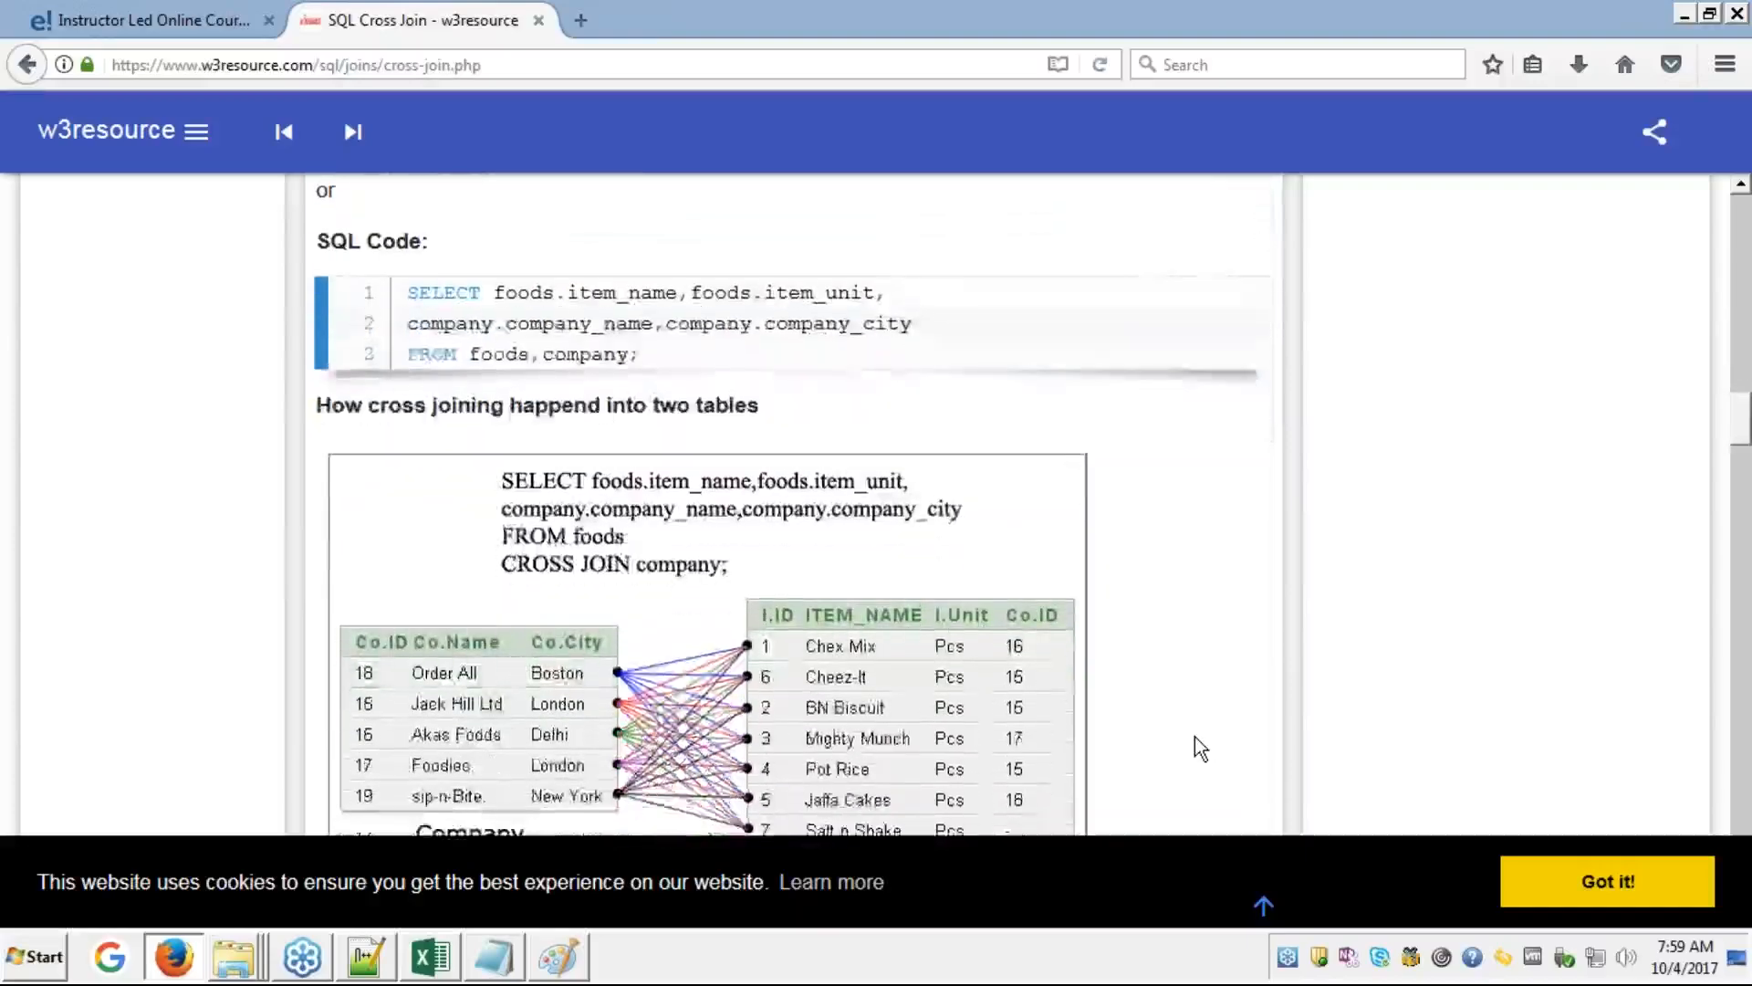
- Look through the rest of the cross join output and the second Company and Foods diagram with the row-combination arrows
scroll(1195, 737, down, 13)
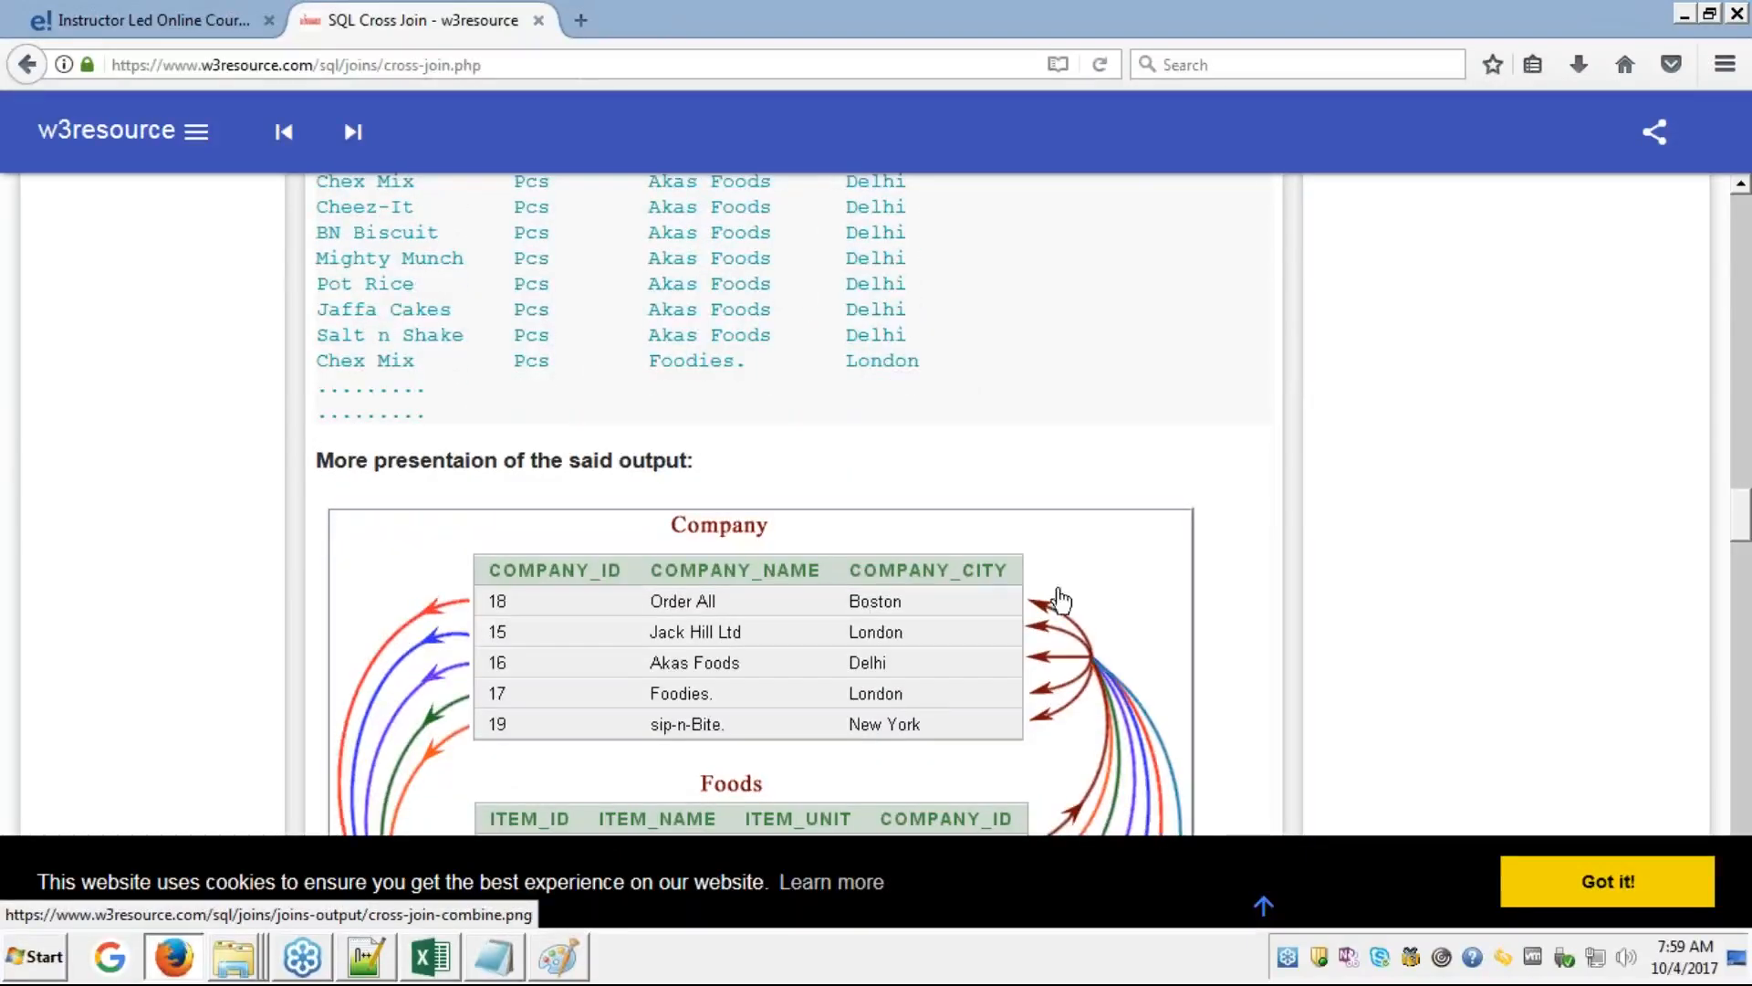
scroll(1369, 470, down, 1)
scroll(1366, 461, down, 6)
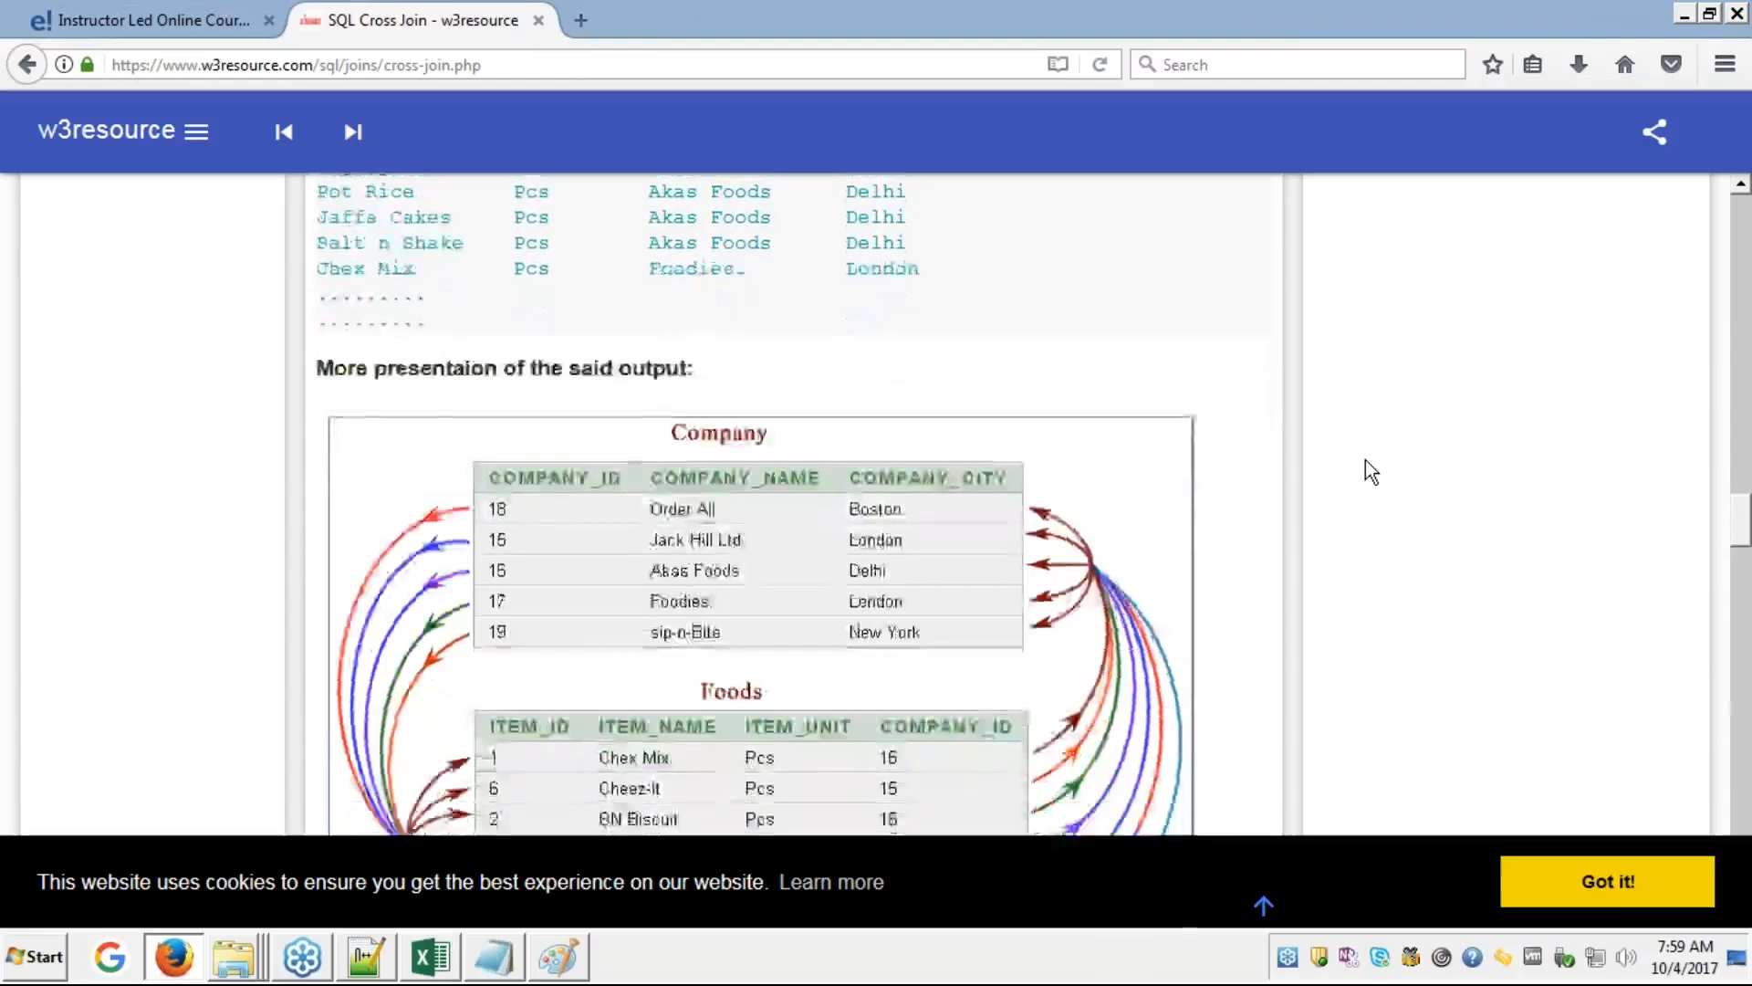
key(alt+Tab)
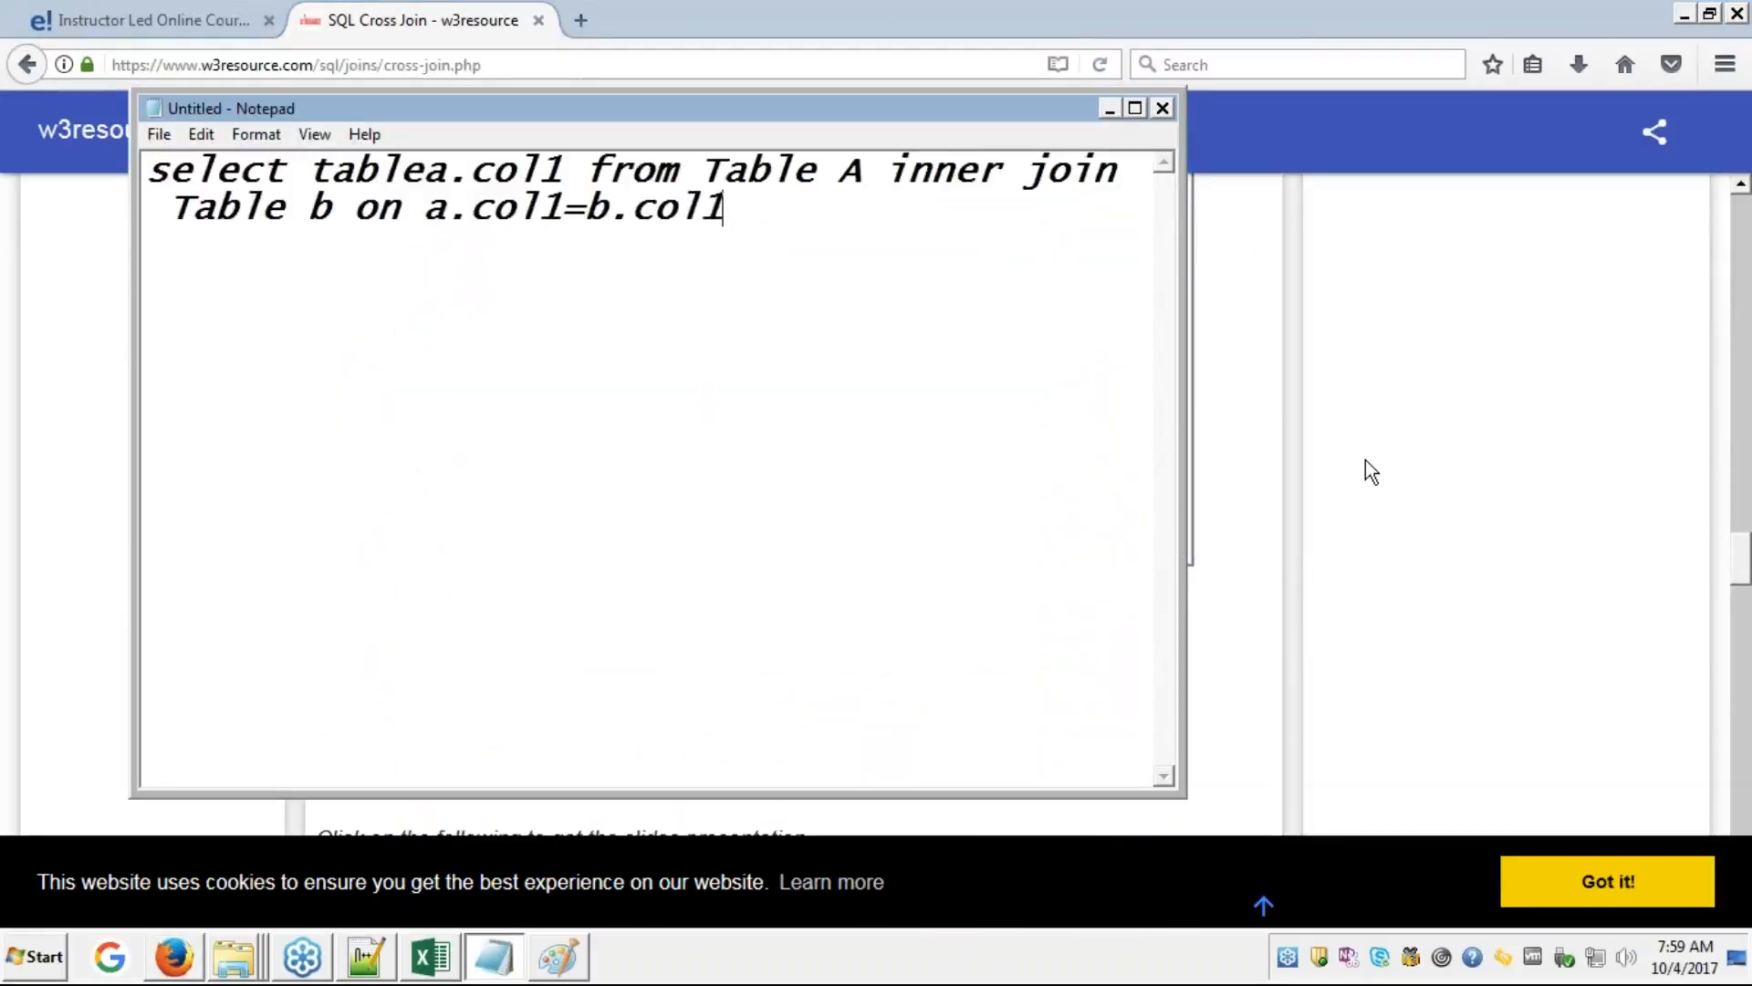
key(alt+Tab)
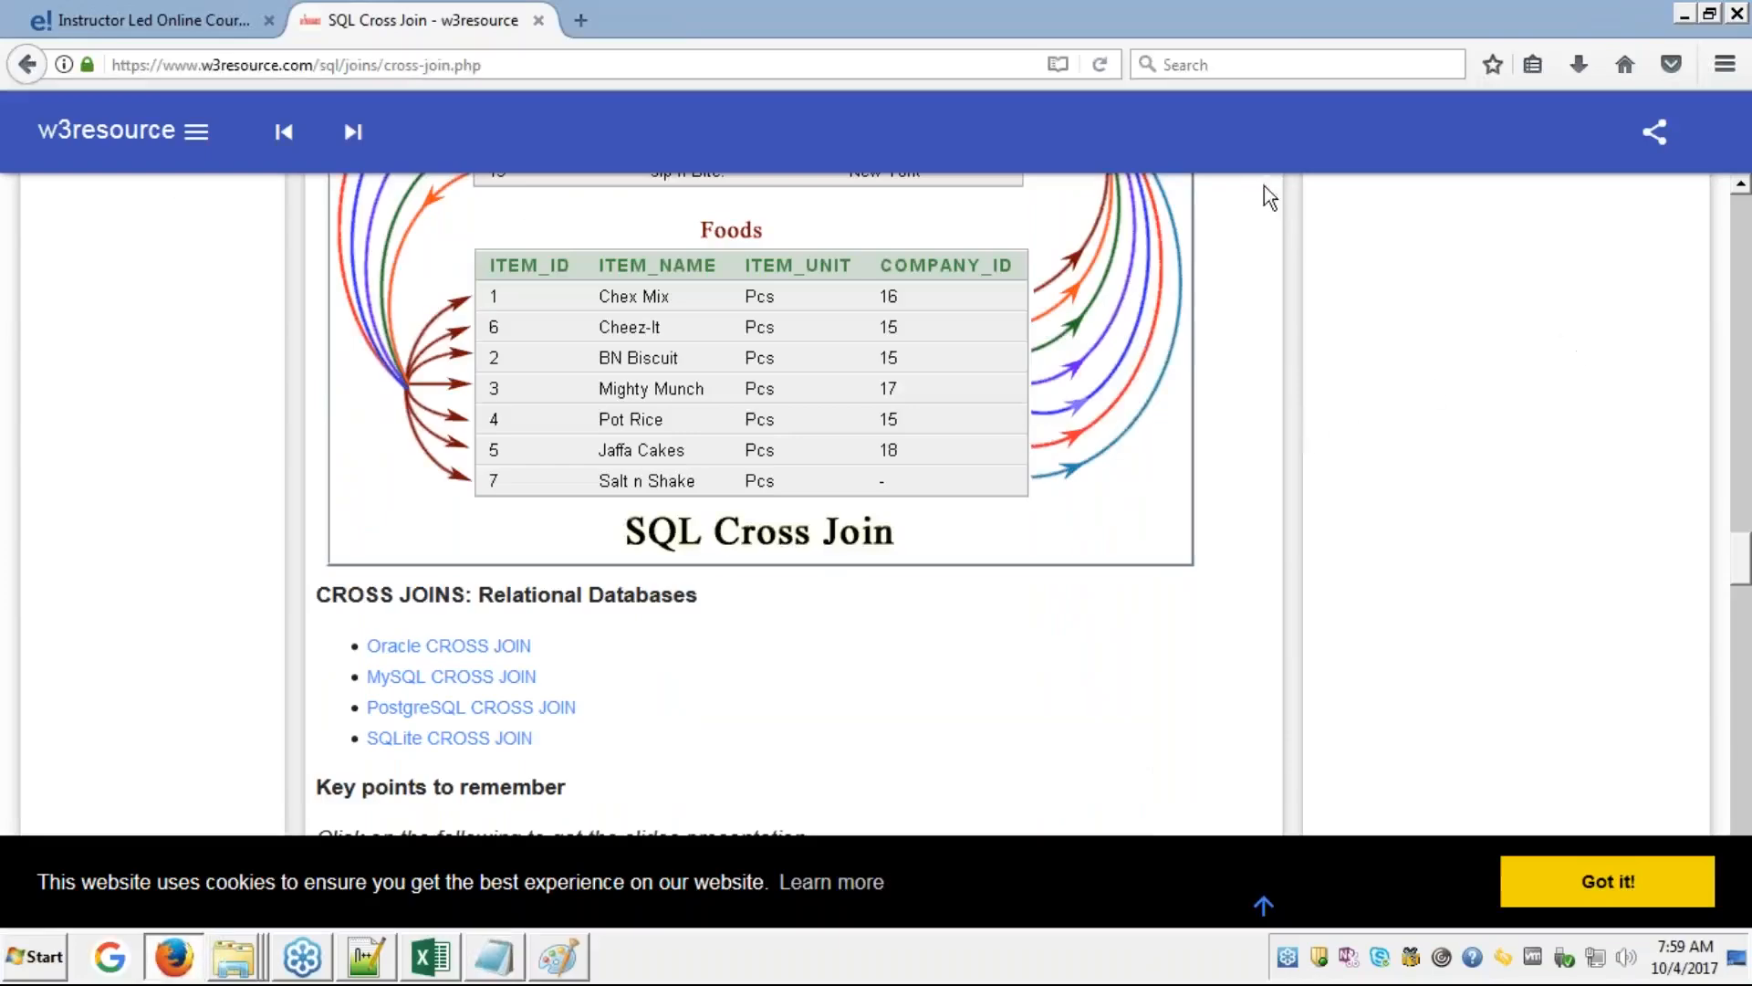
- Close the SQL Cross Join page and show the Module 1 presentation full screen, advancing to the Join V/s Union slide
click(538, 20)
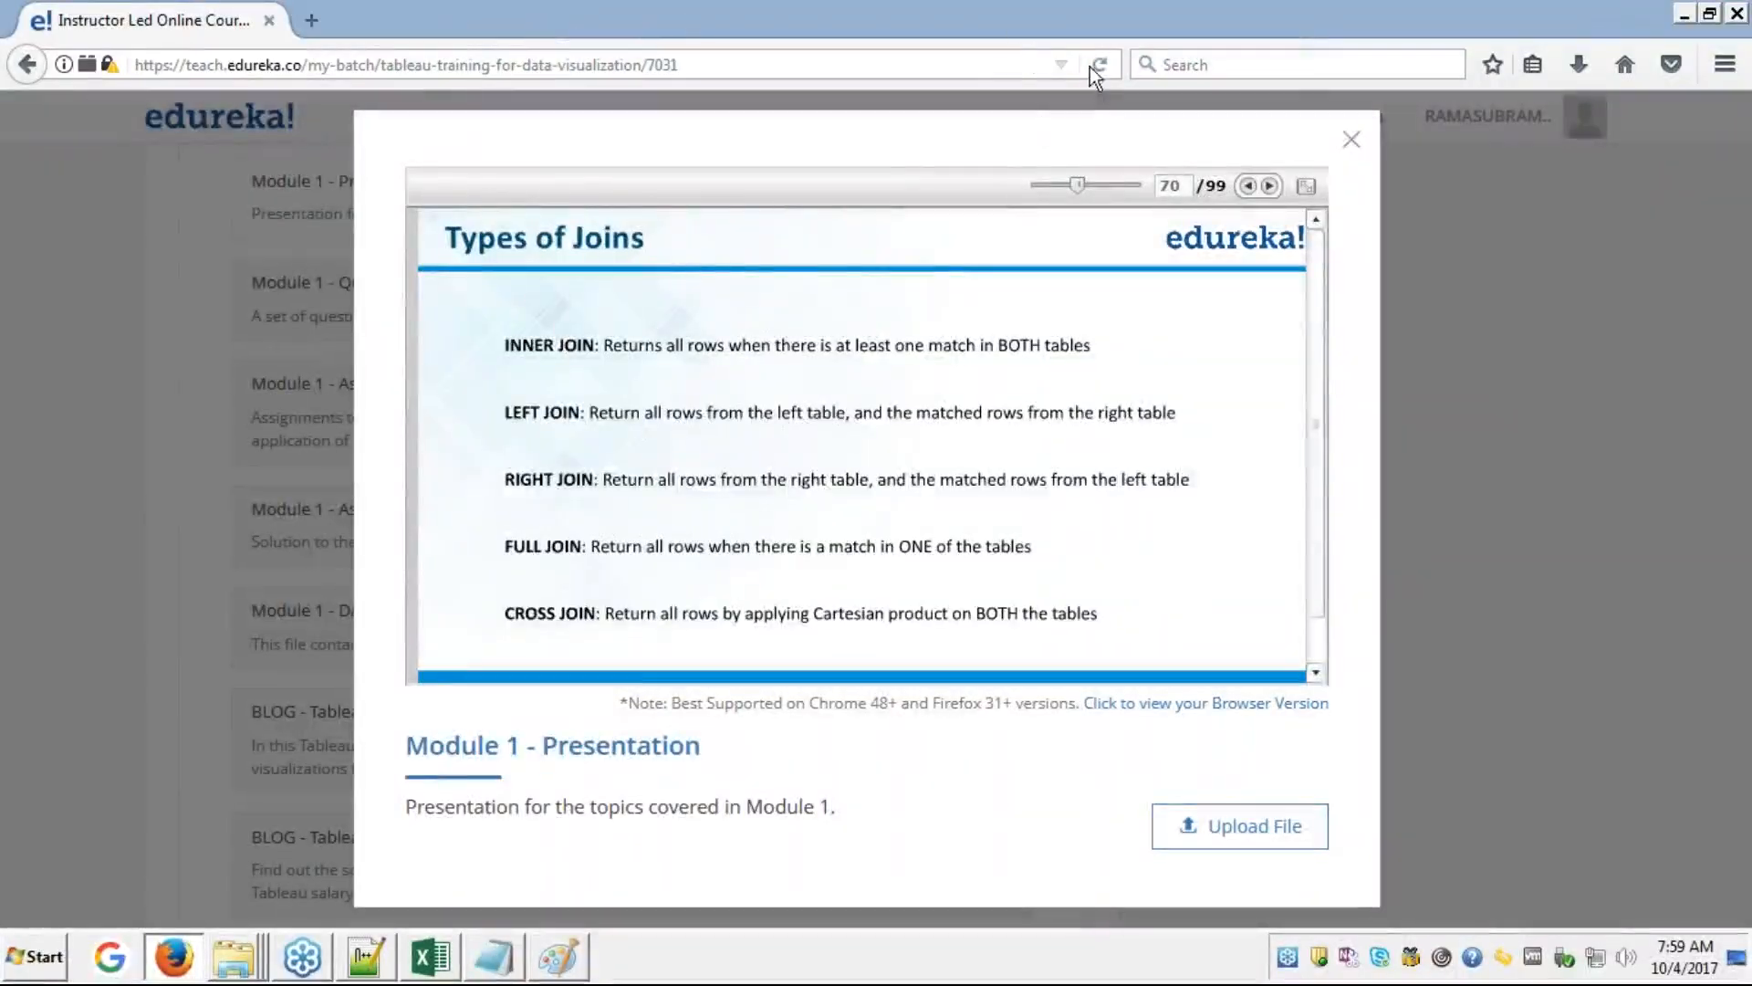
click(1306, 187)
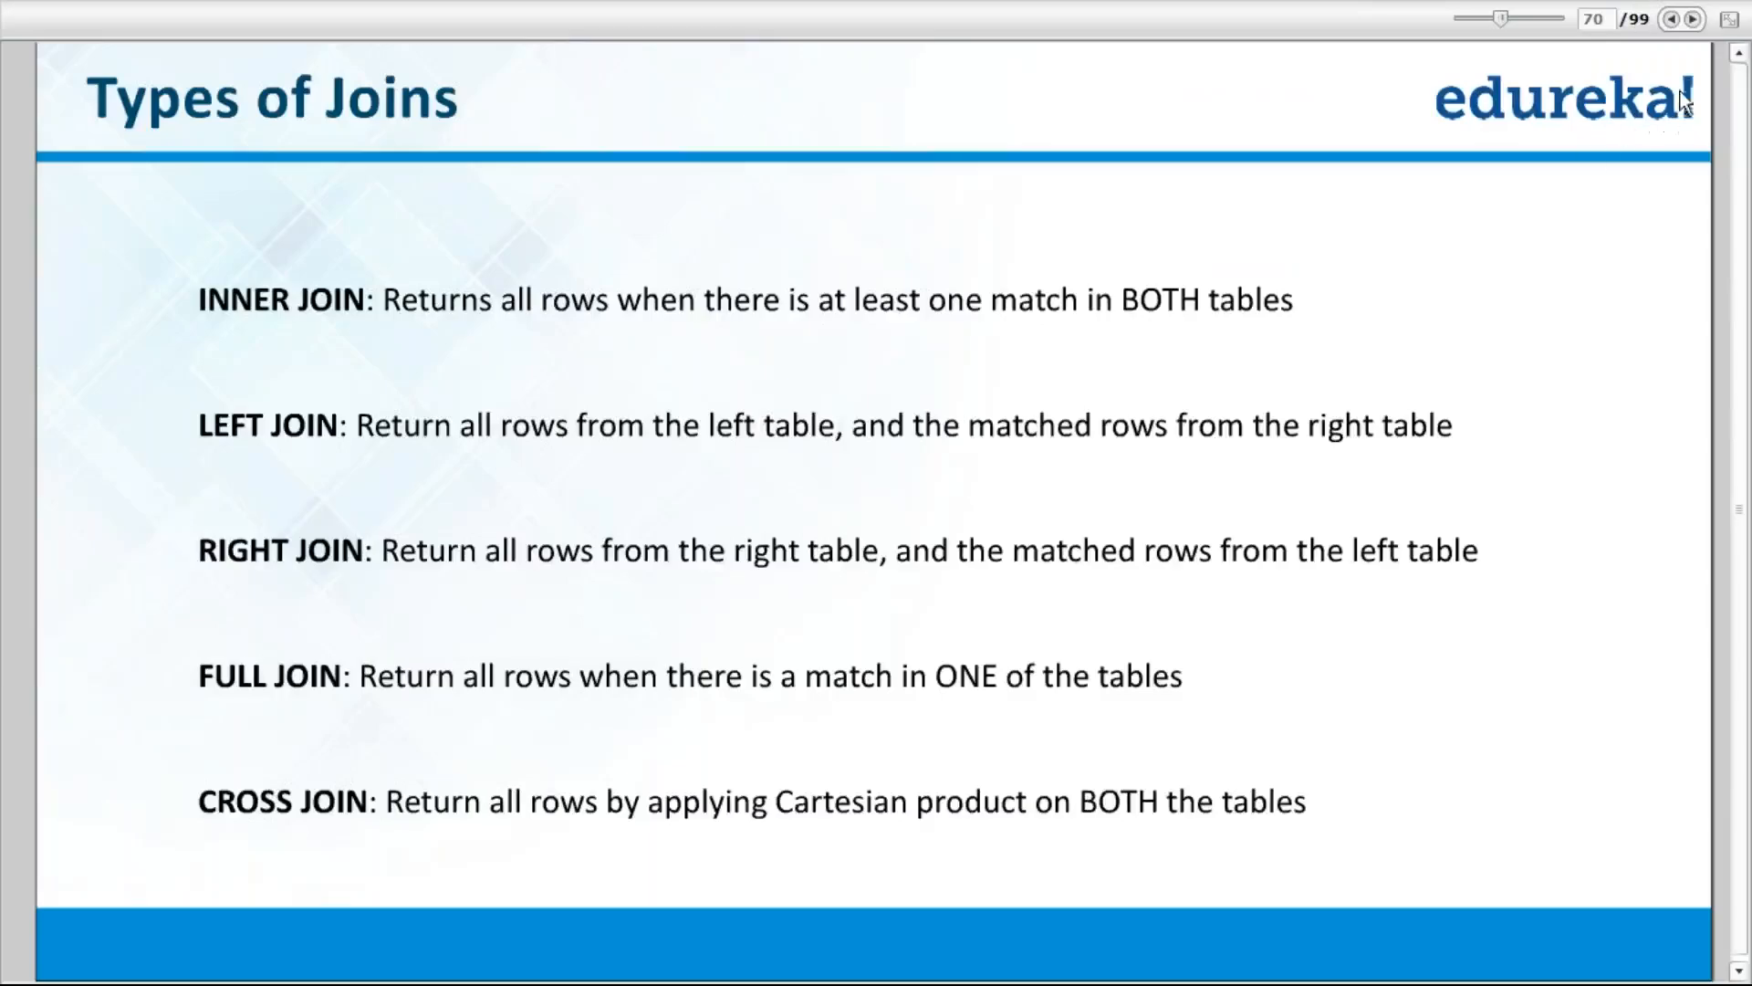
click(1692, 22)
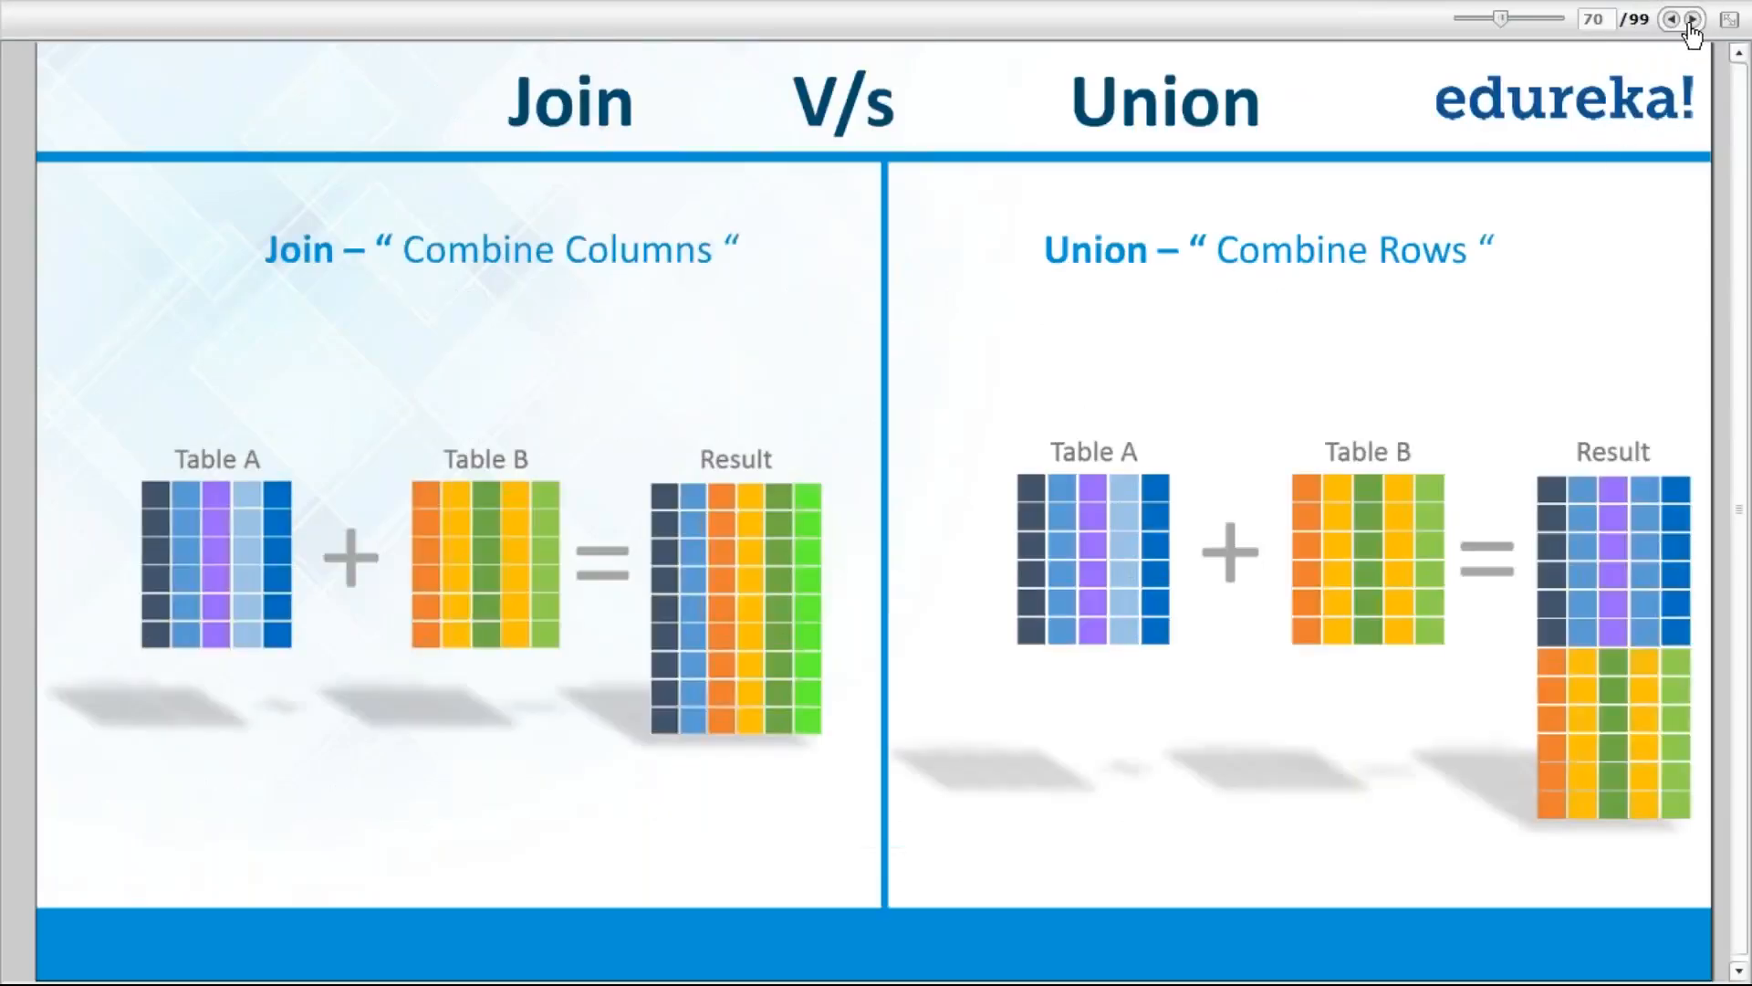
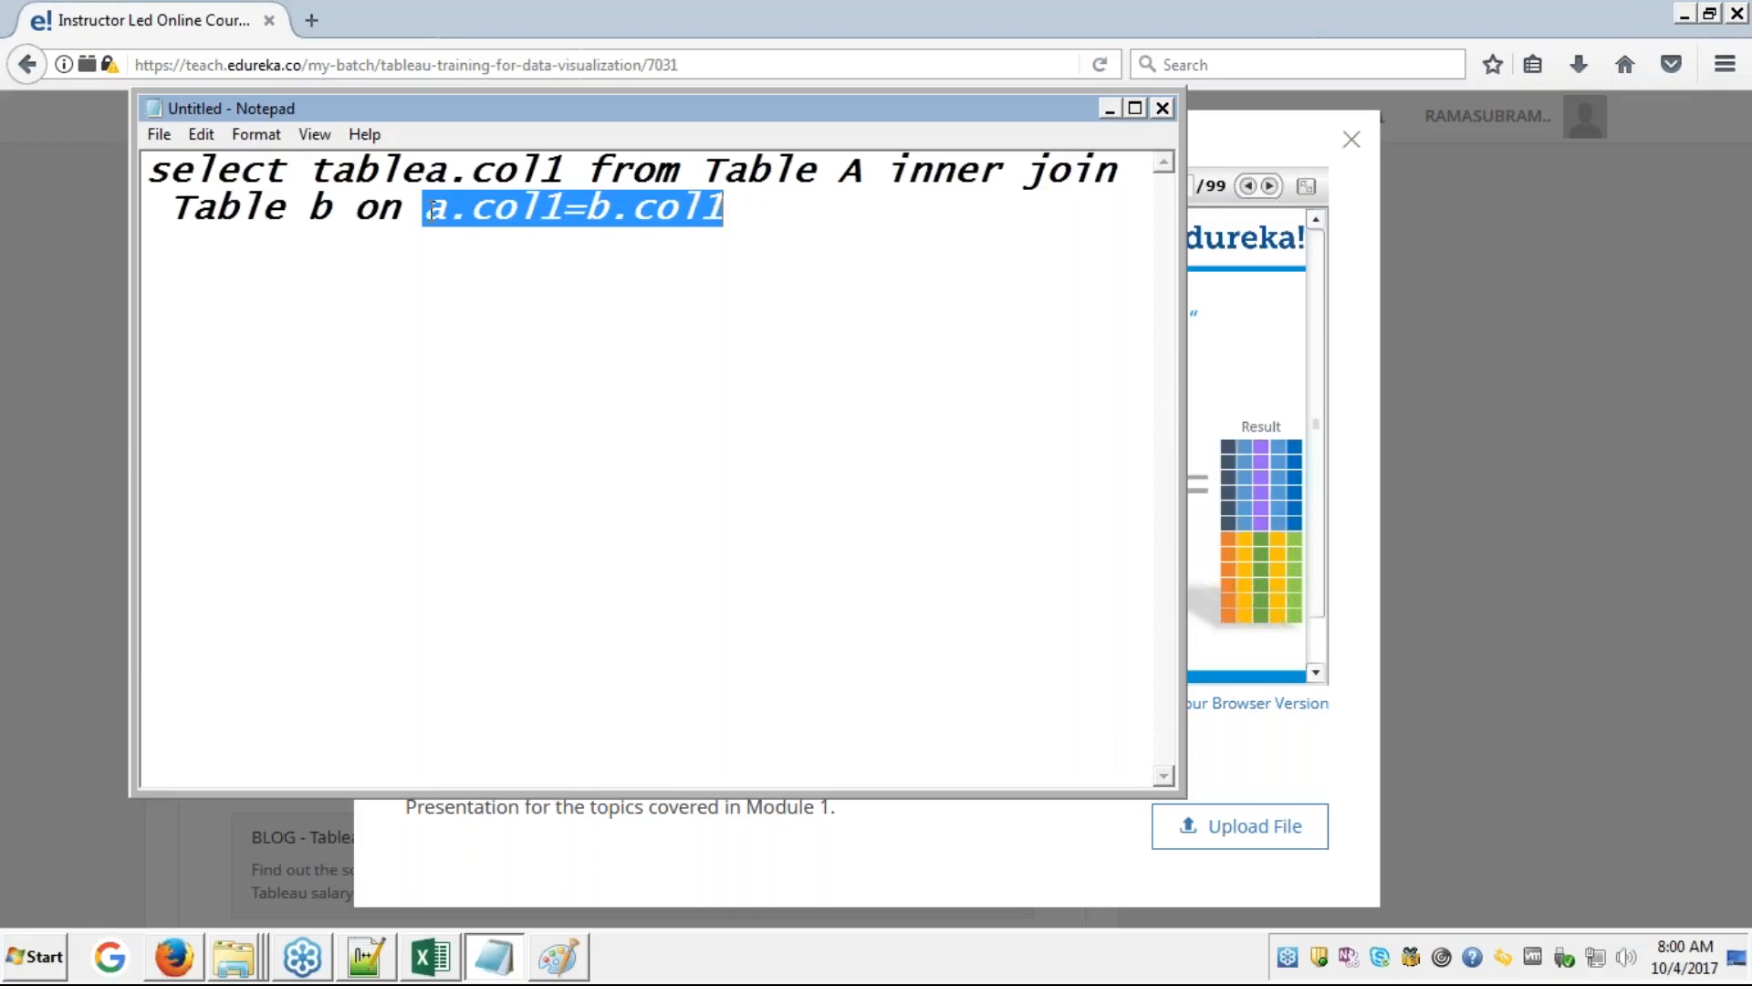
- Switch from Notepad back to the presentation in Firefox and show the Join V/s Union slide full screen
key(alt+Tab)
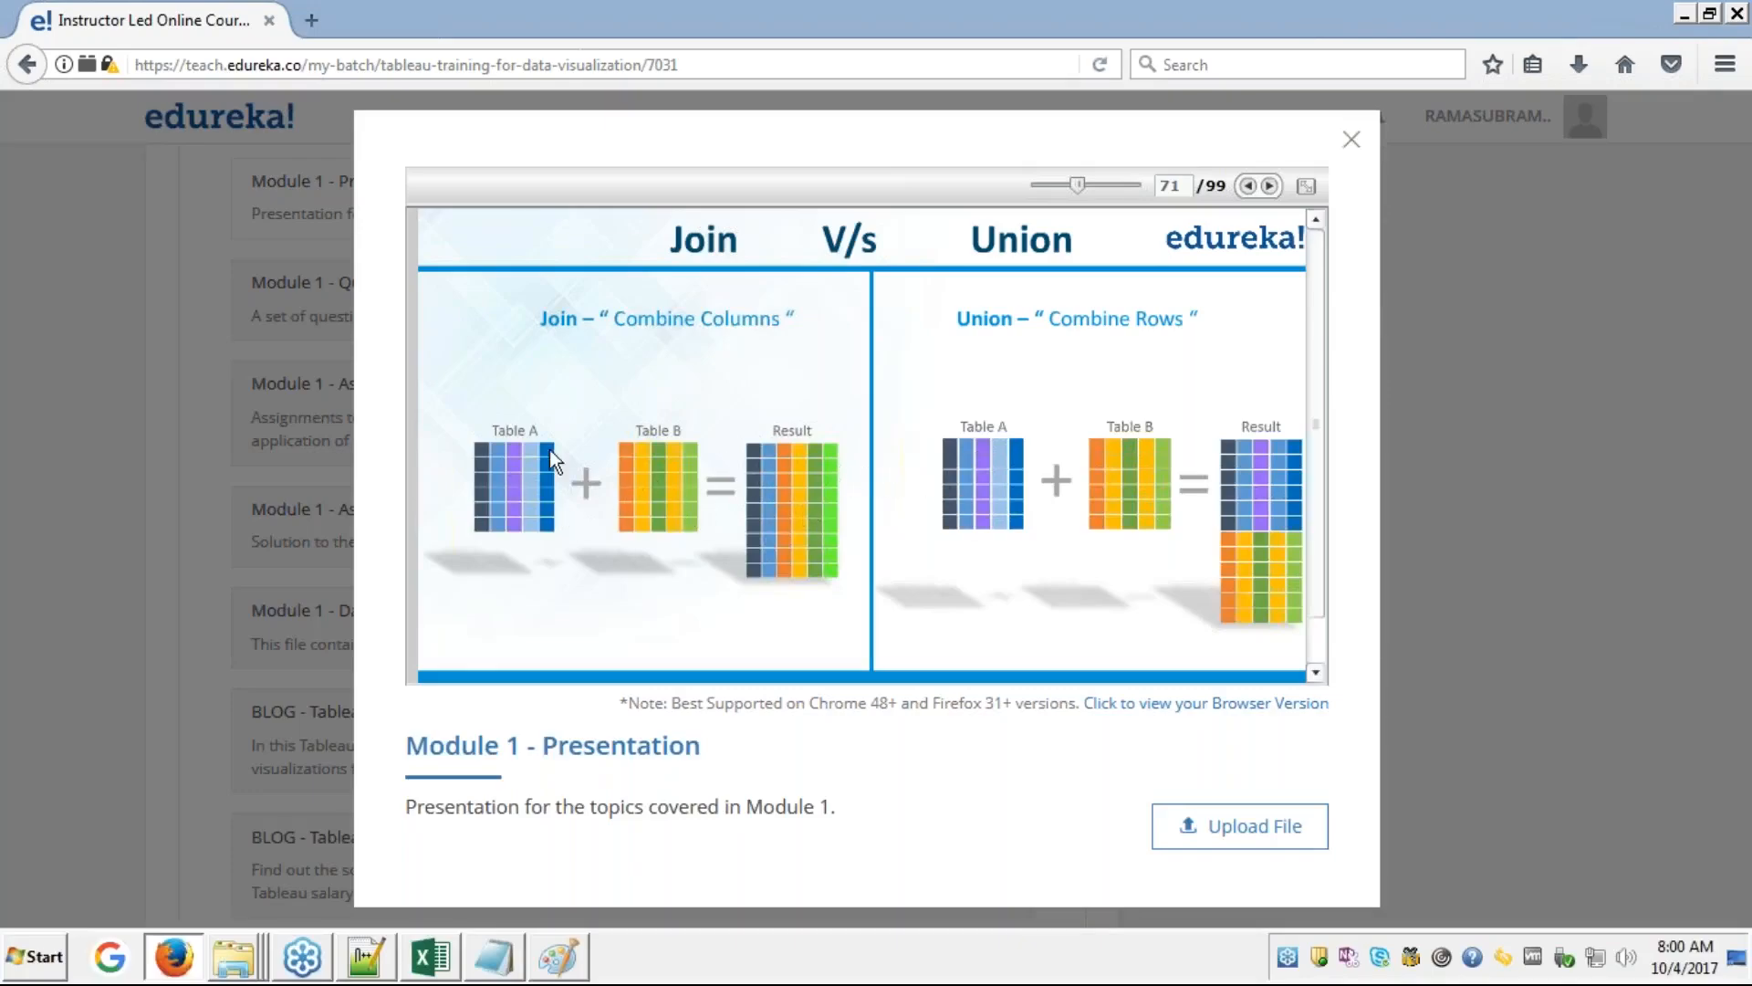
click(1306, 186)
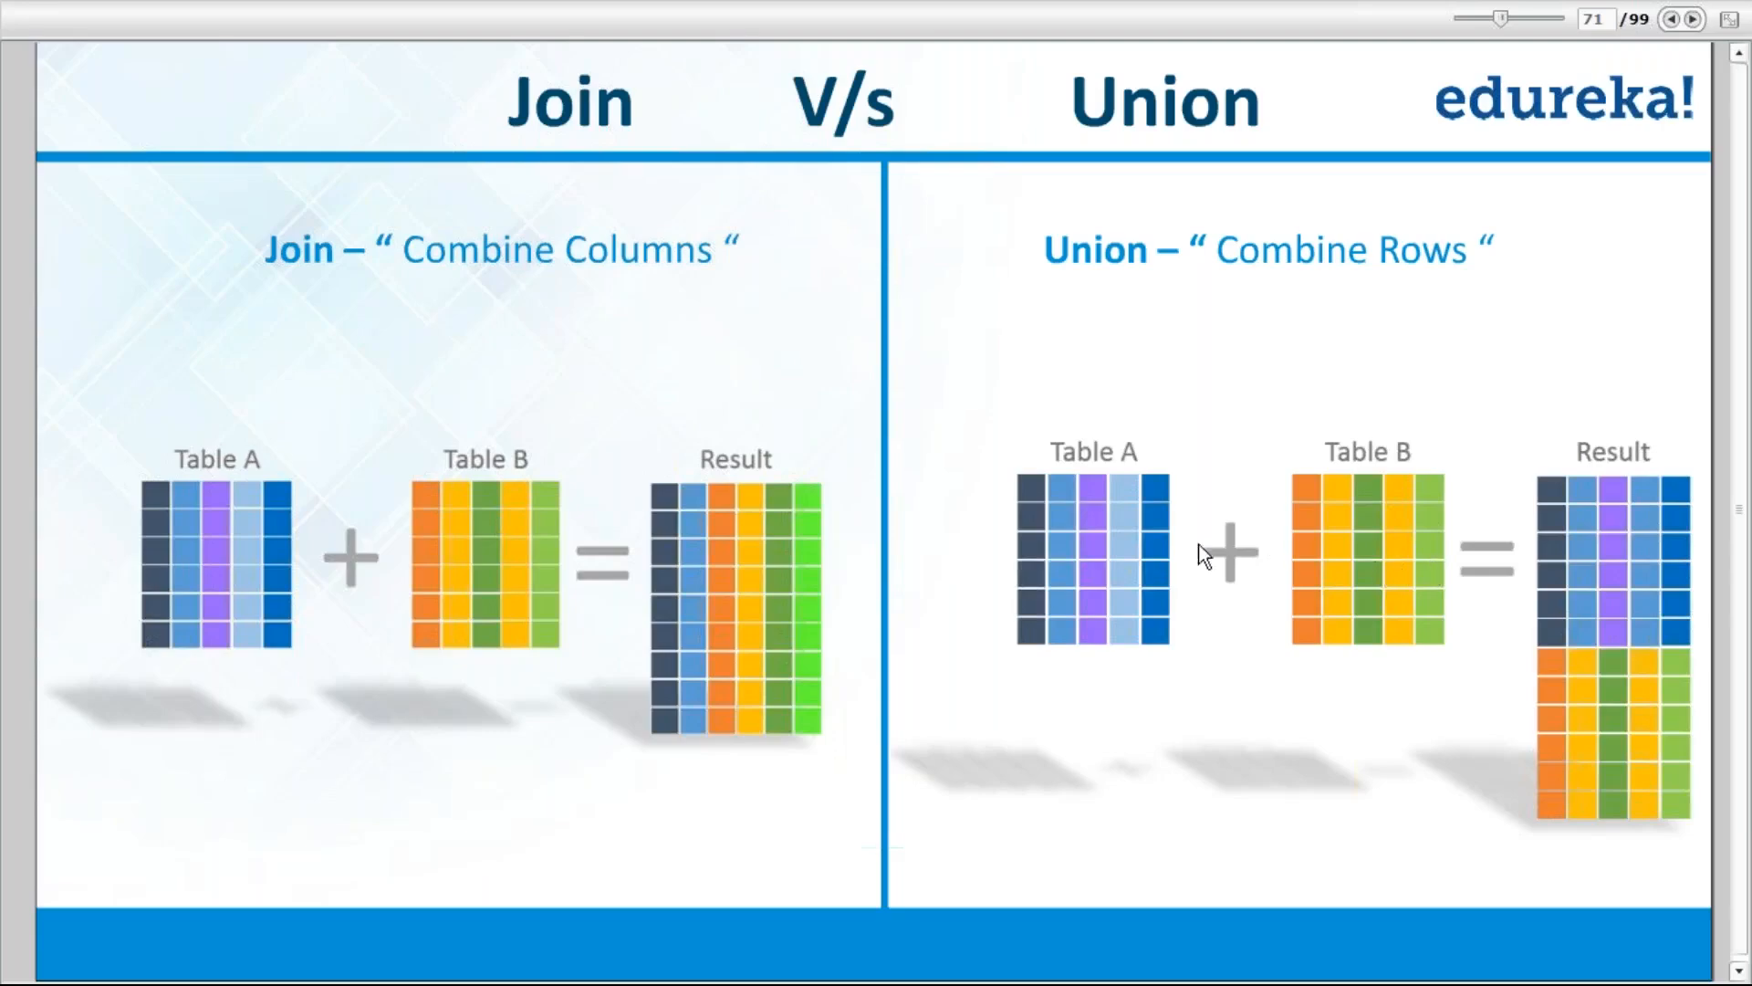
- Leave the full-screen slide and switch to the Excel workbook with Table A and Table B
key(alt+Tab)
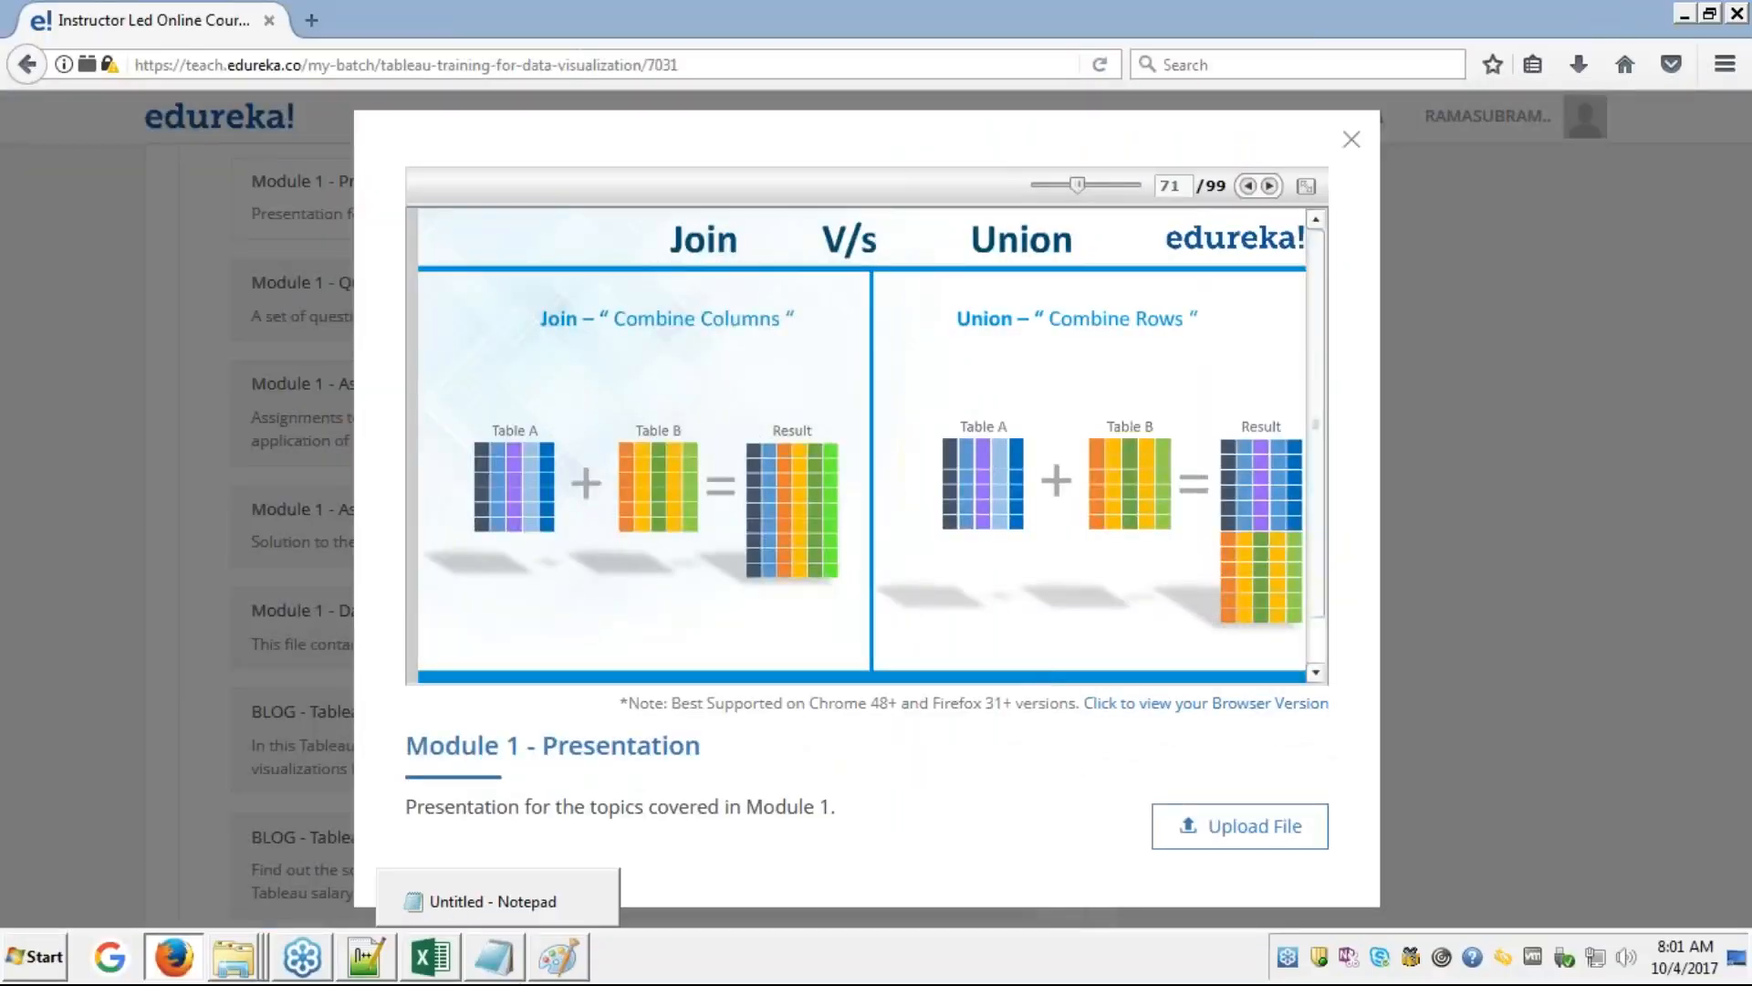
click(494, 957)
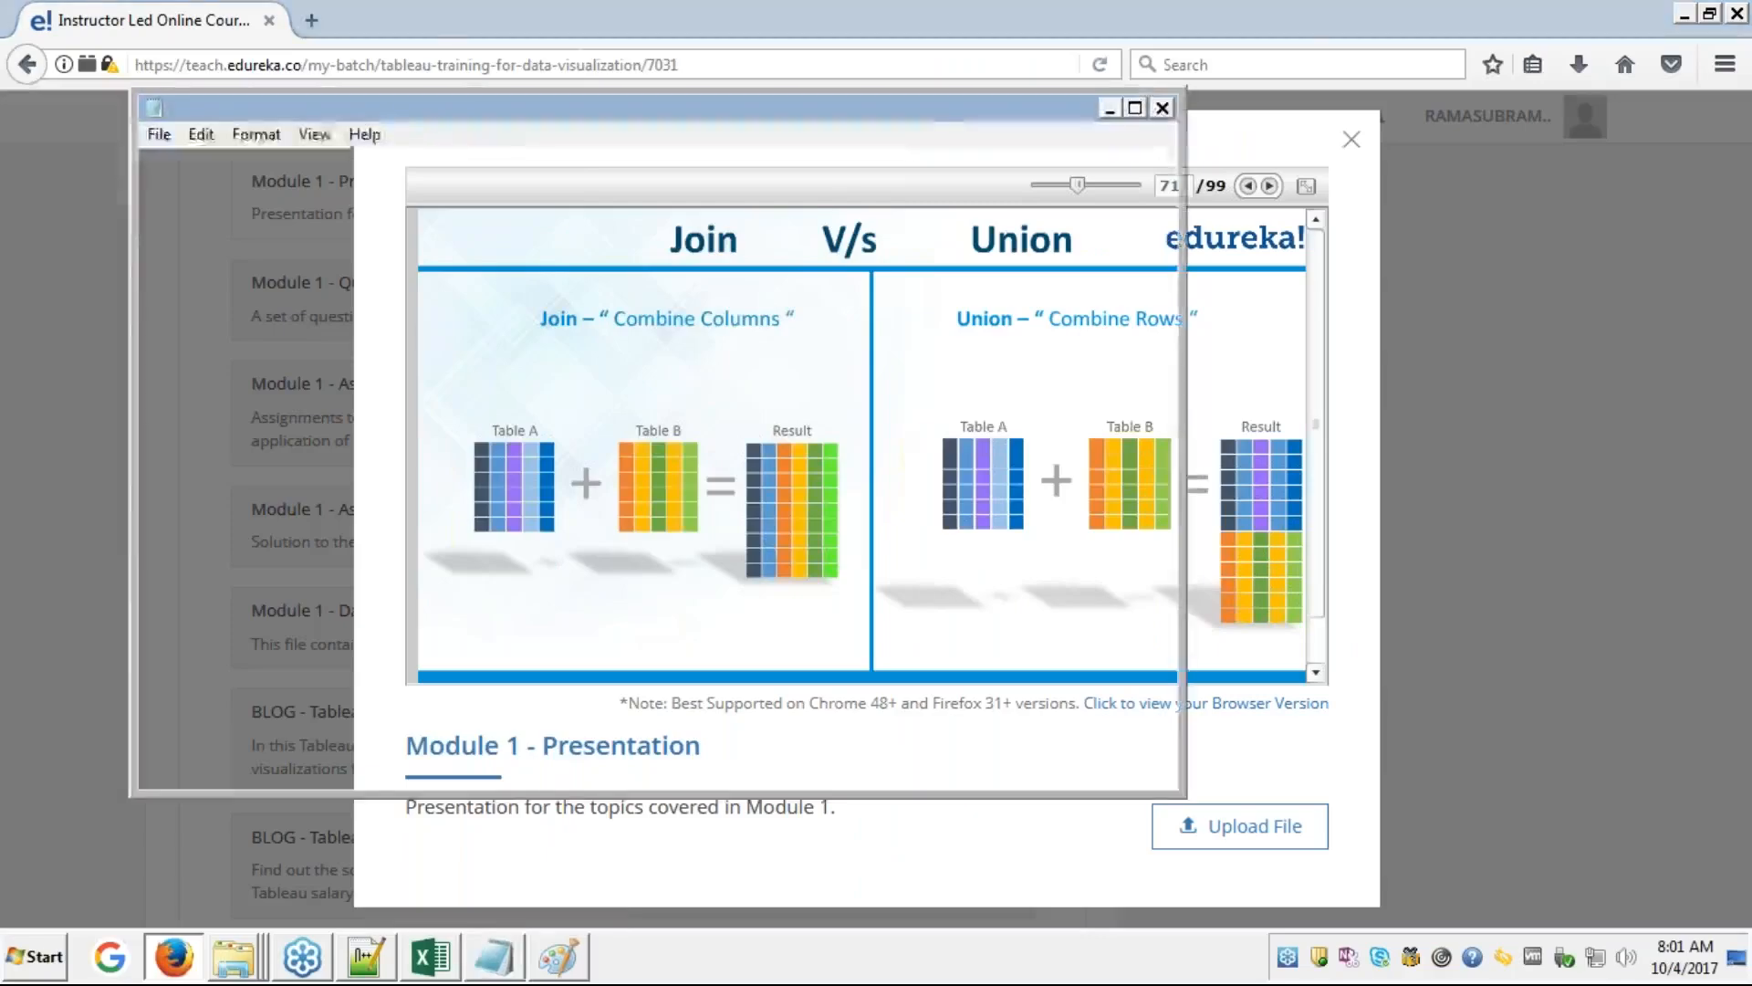
click(430, 958)
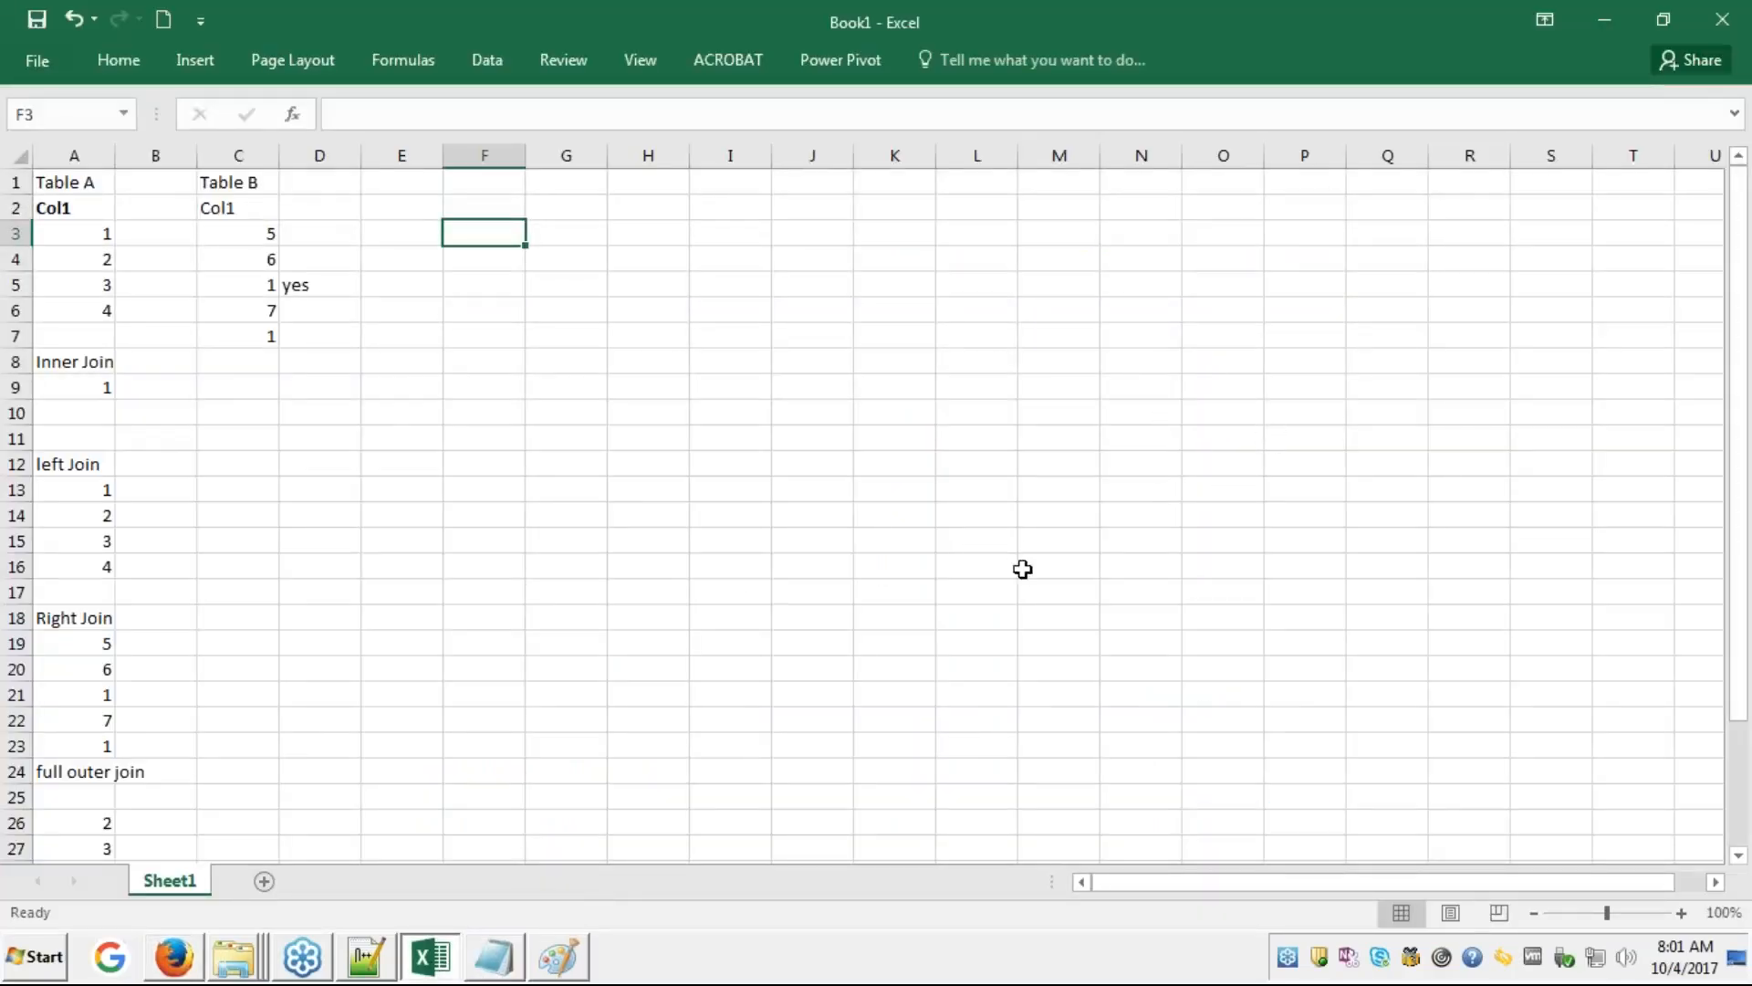
click(430, 960)
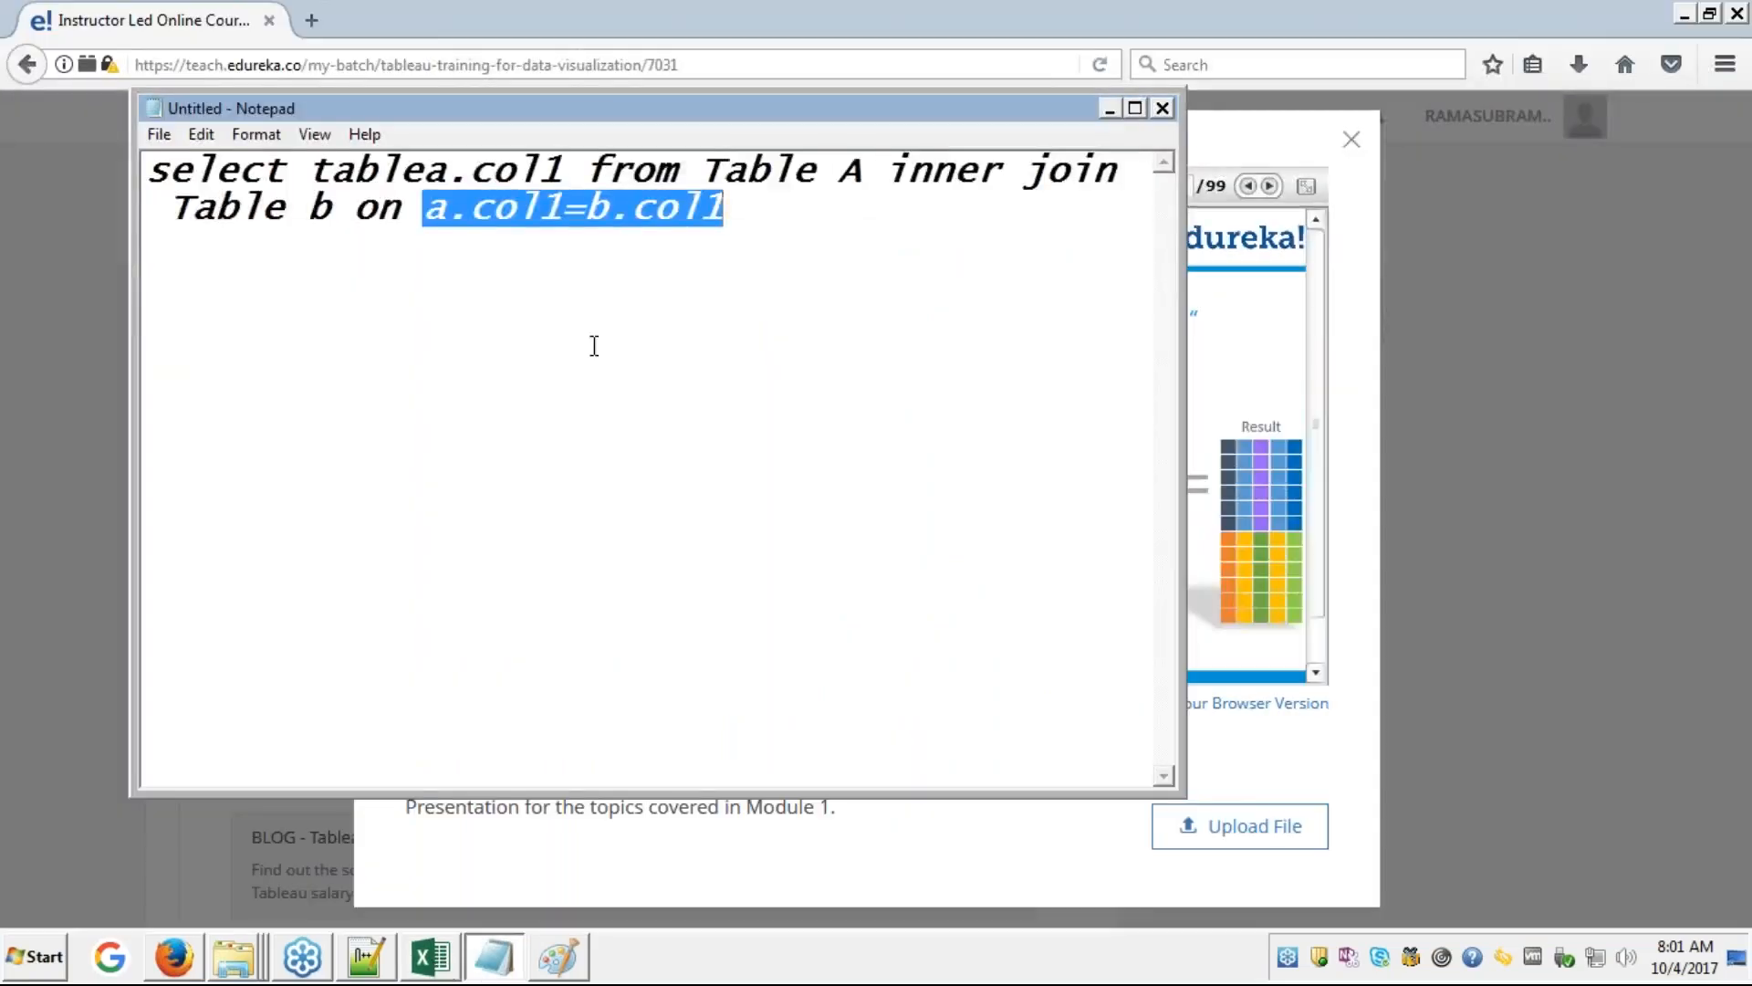
click(572, 346)
key(alt+Tab)
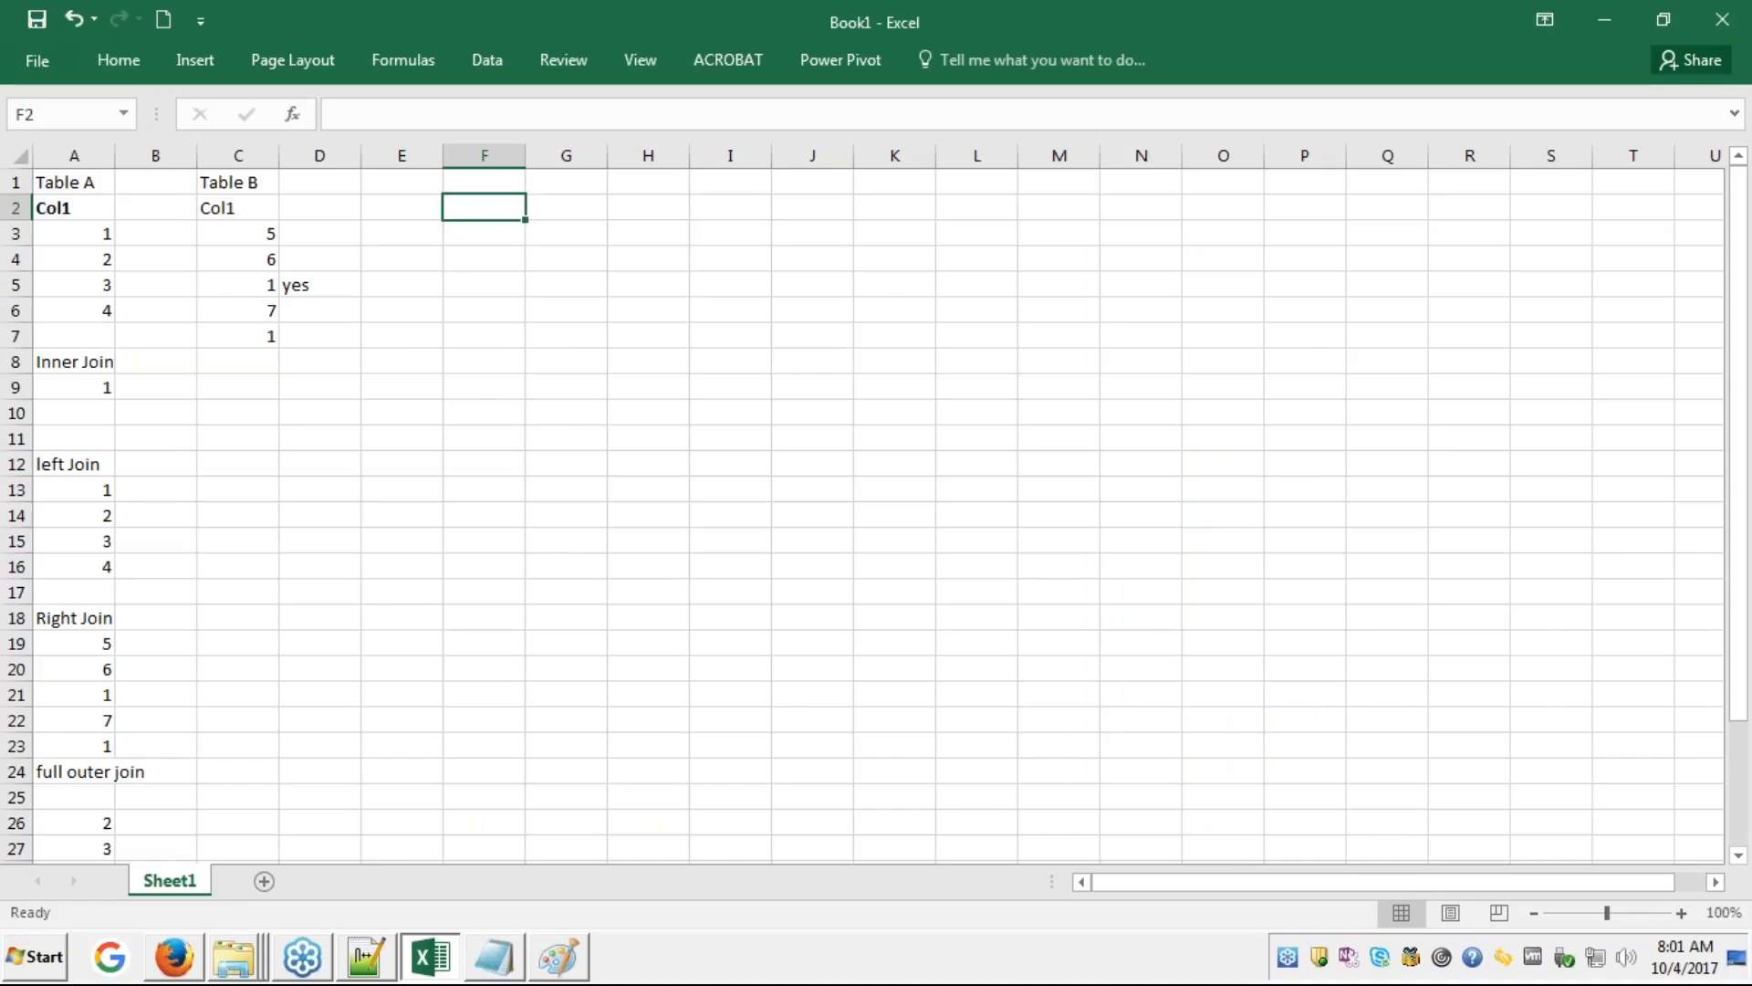
key(Up)
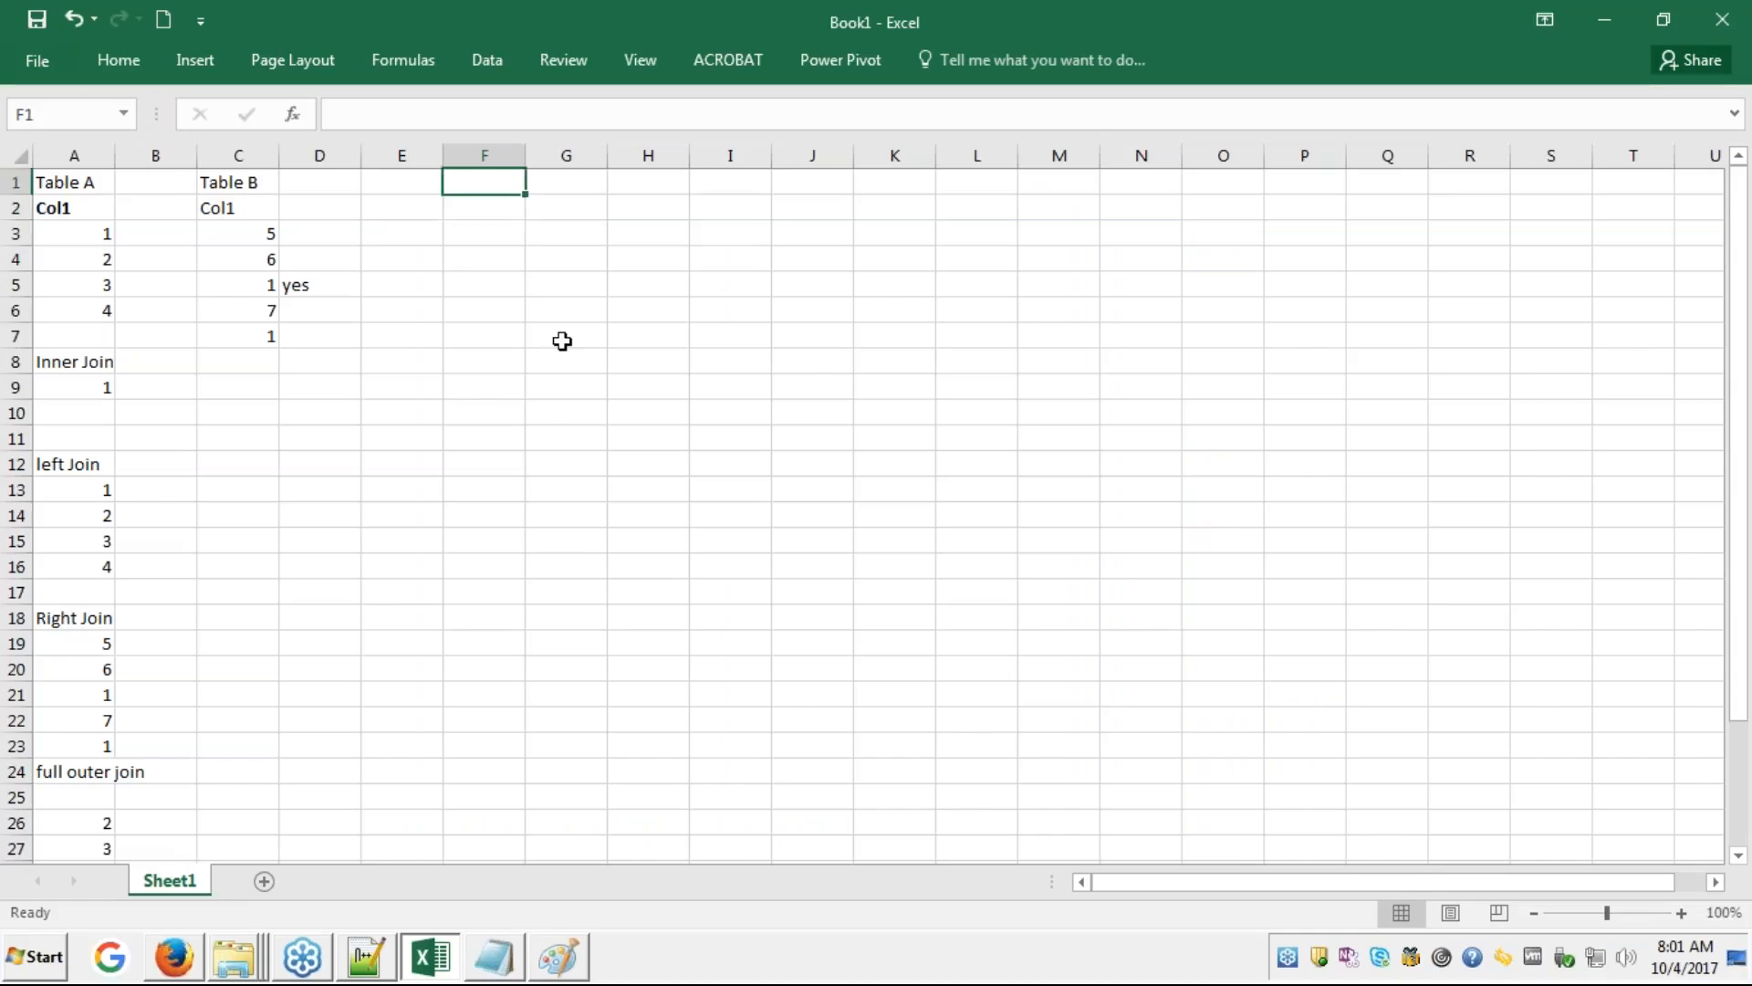
- Clear the "yes" note beside Table B in D5 and enter the heading "union" in cell F2
click(340, 283)
key(Delete)
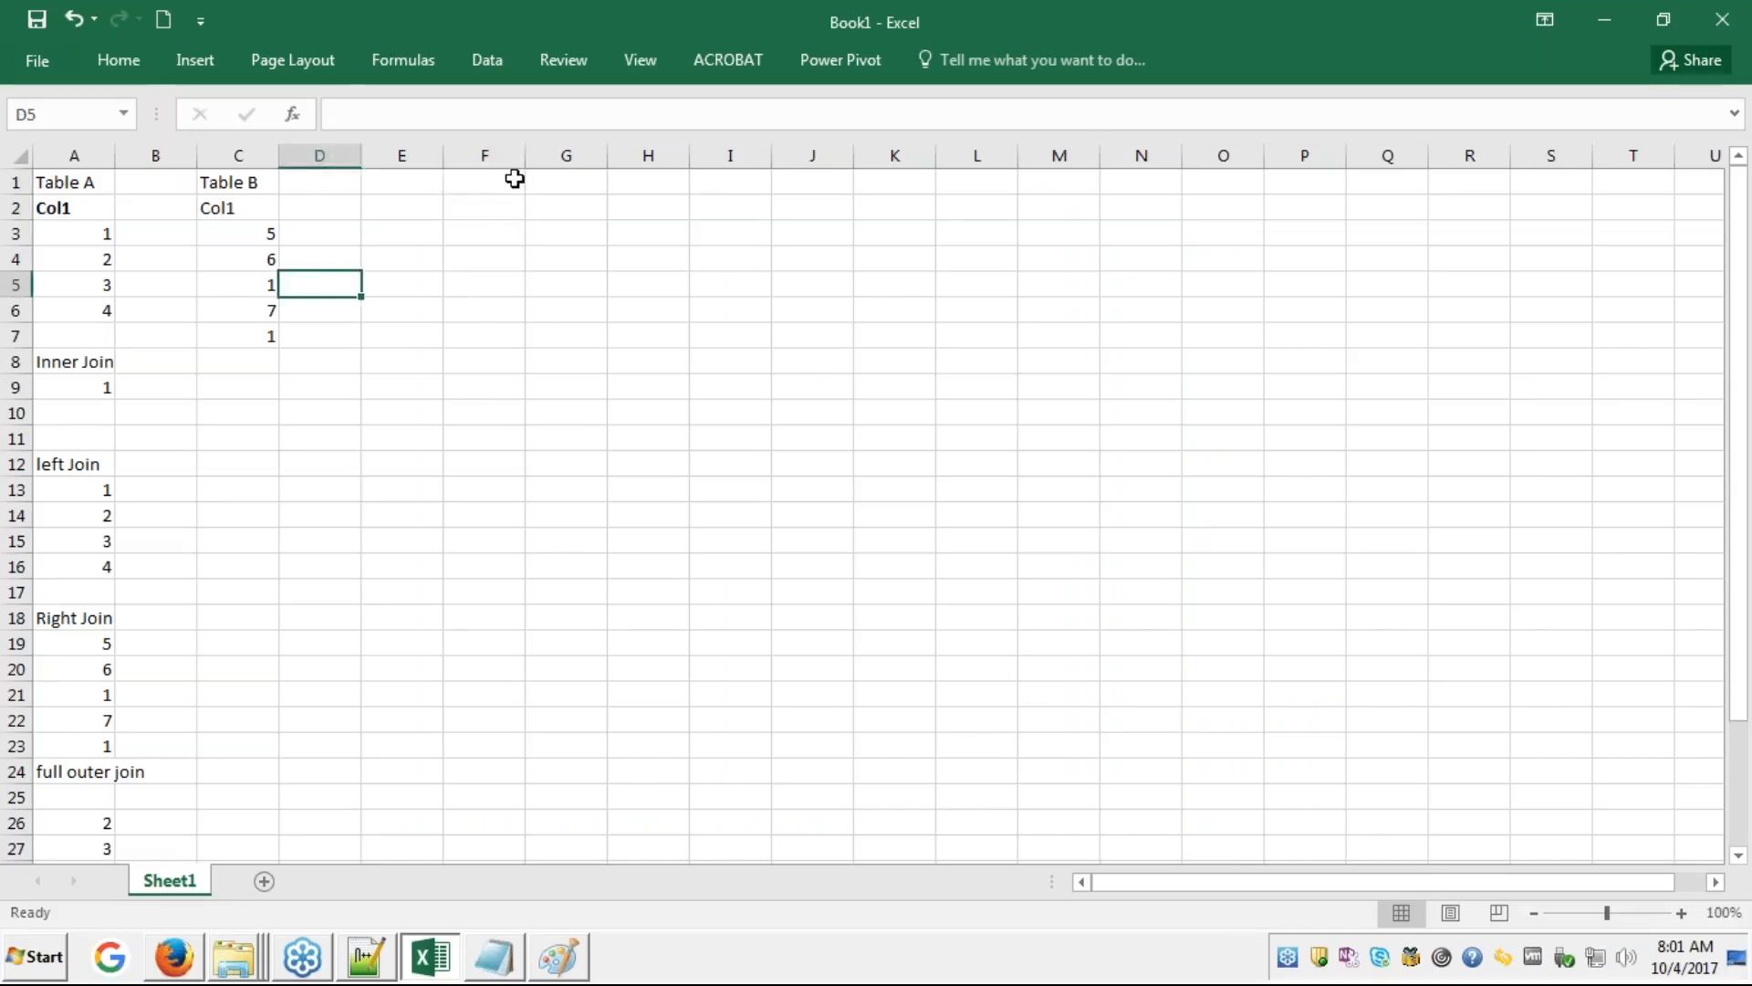
click(497, 237)
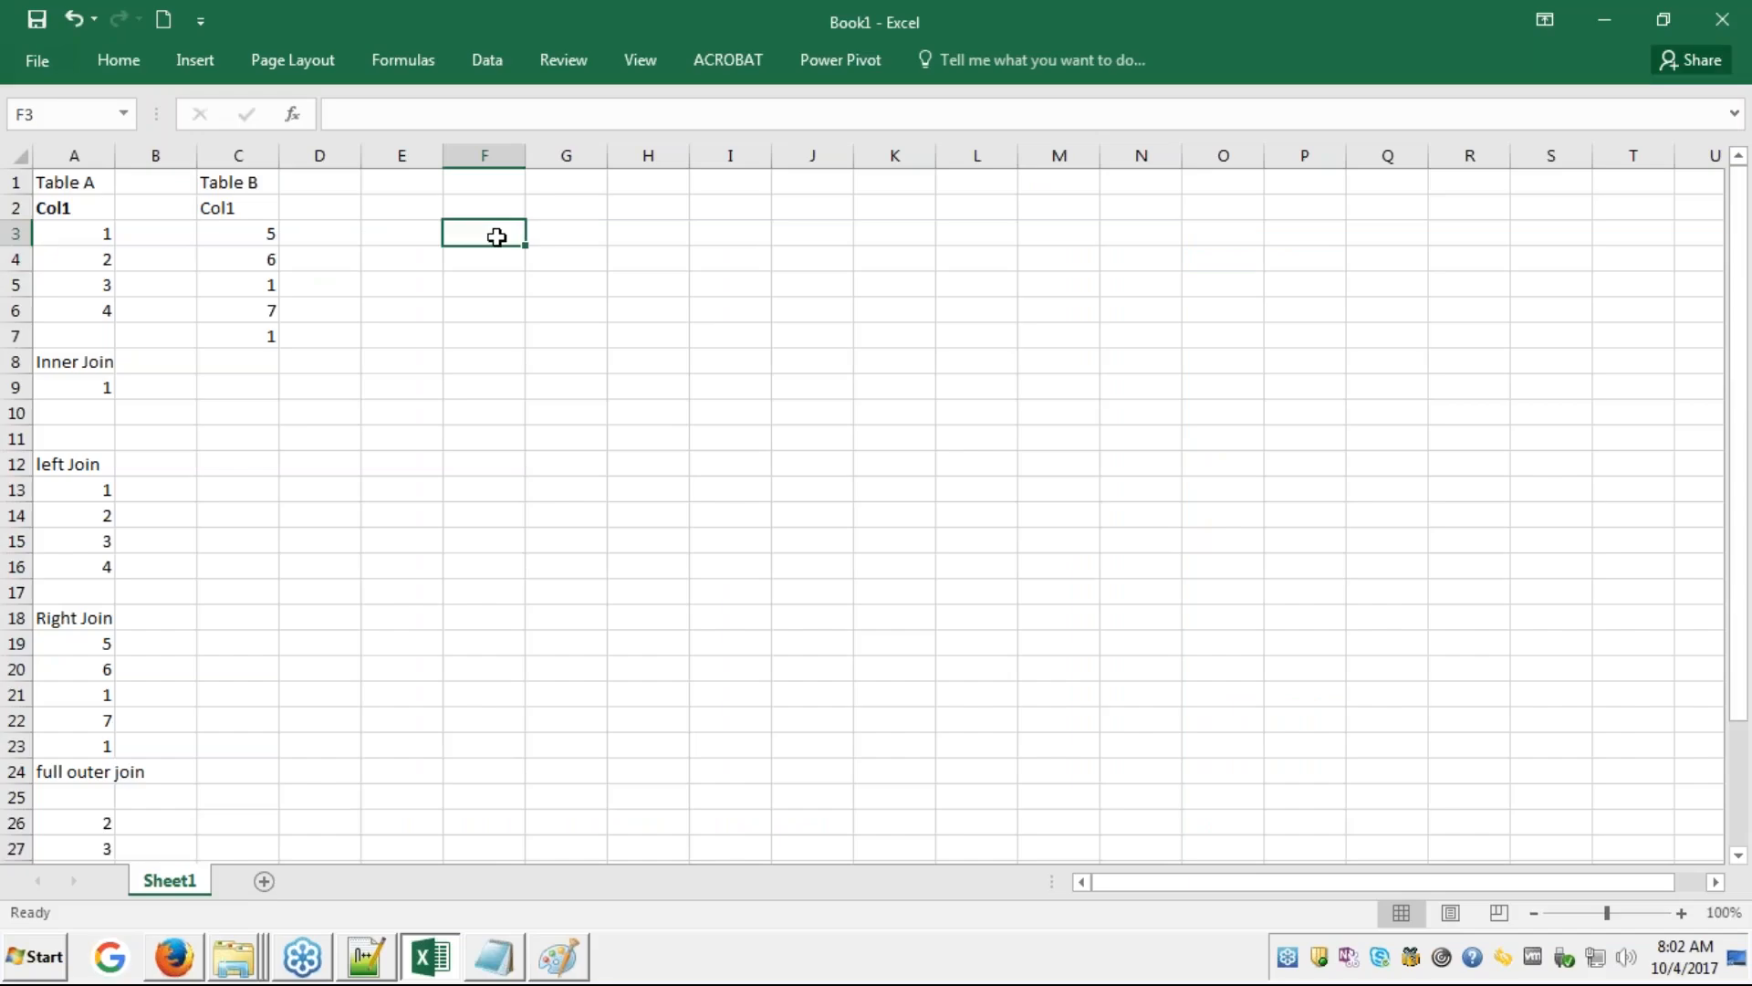
key(Up)
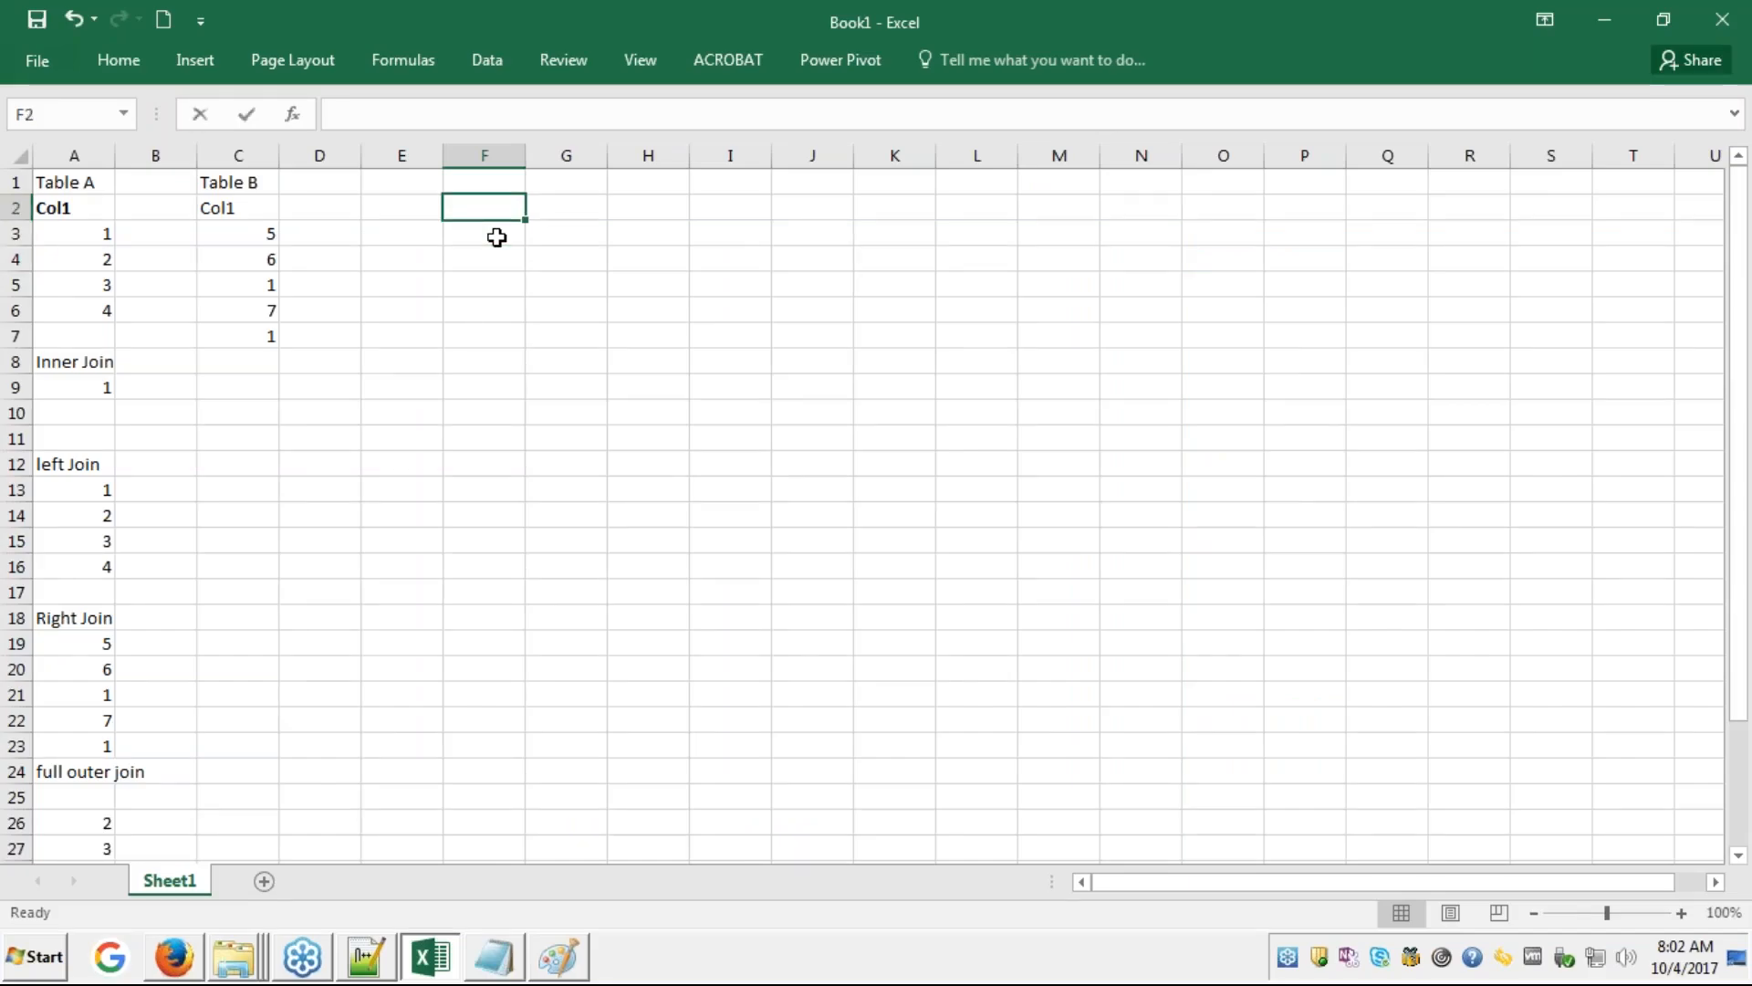
text(union)
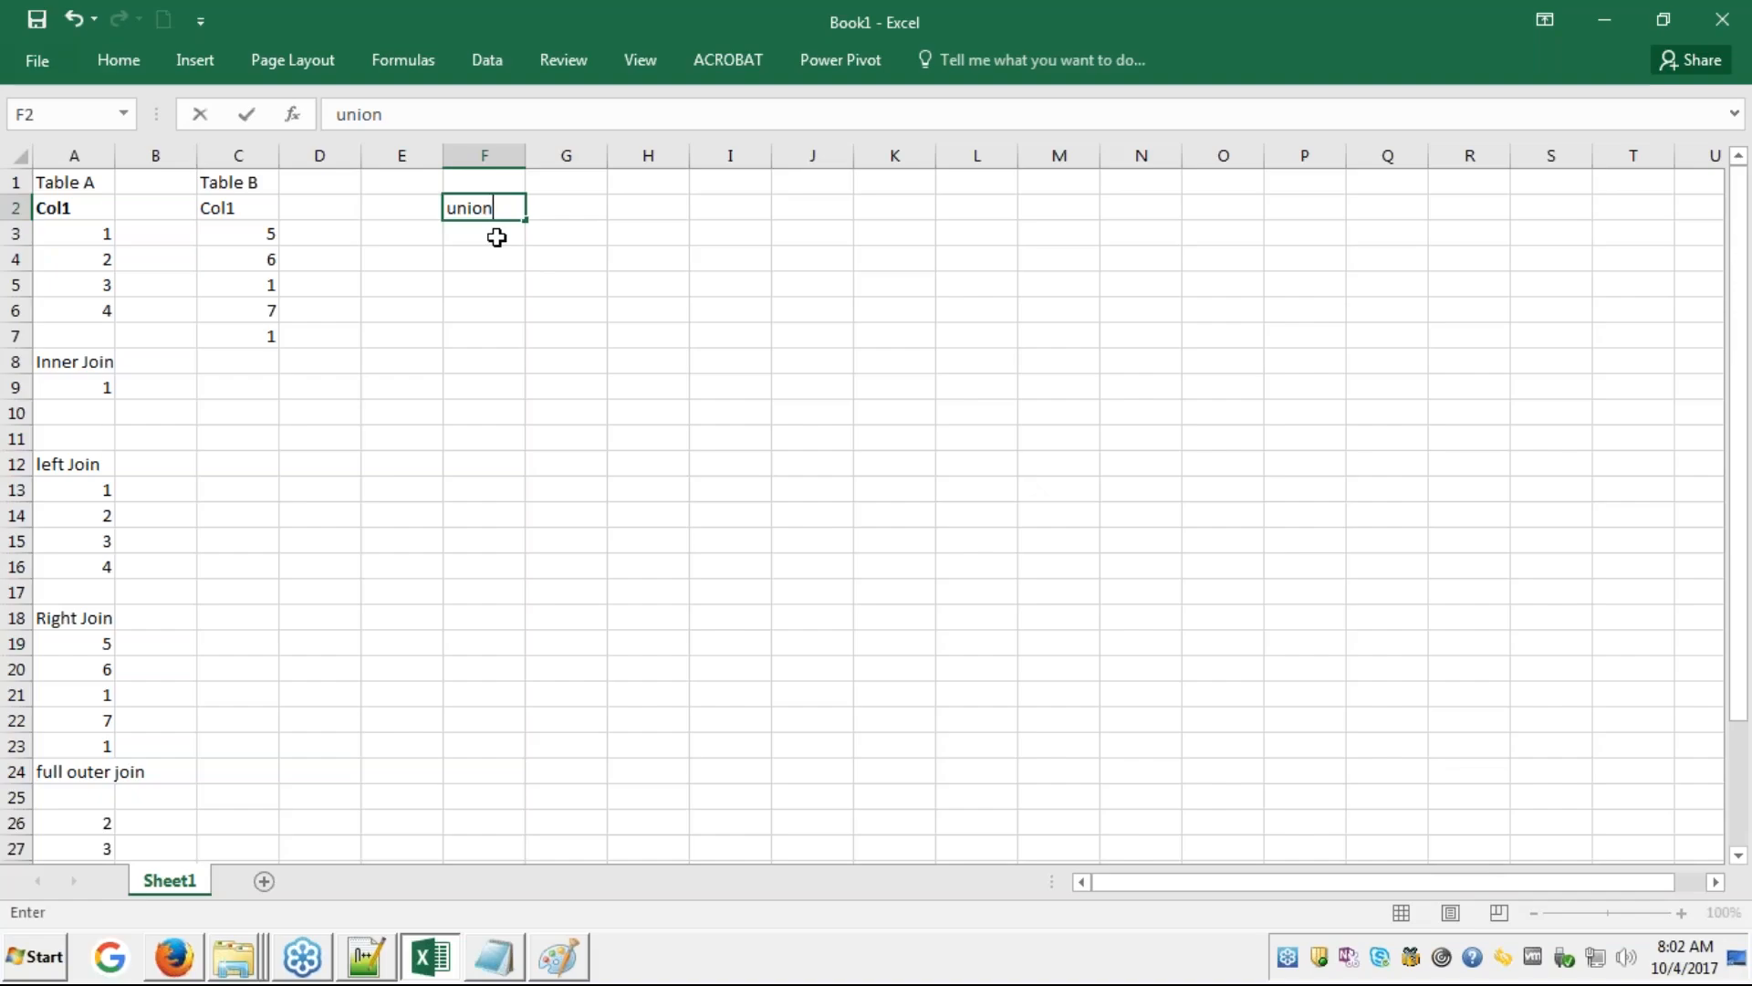
key(Return)
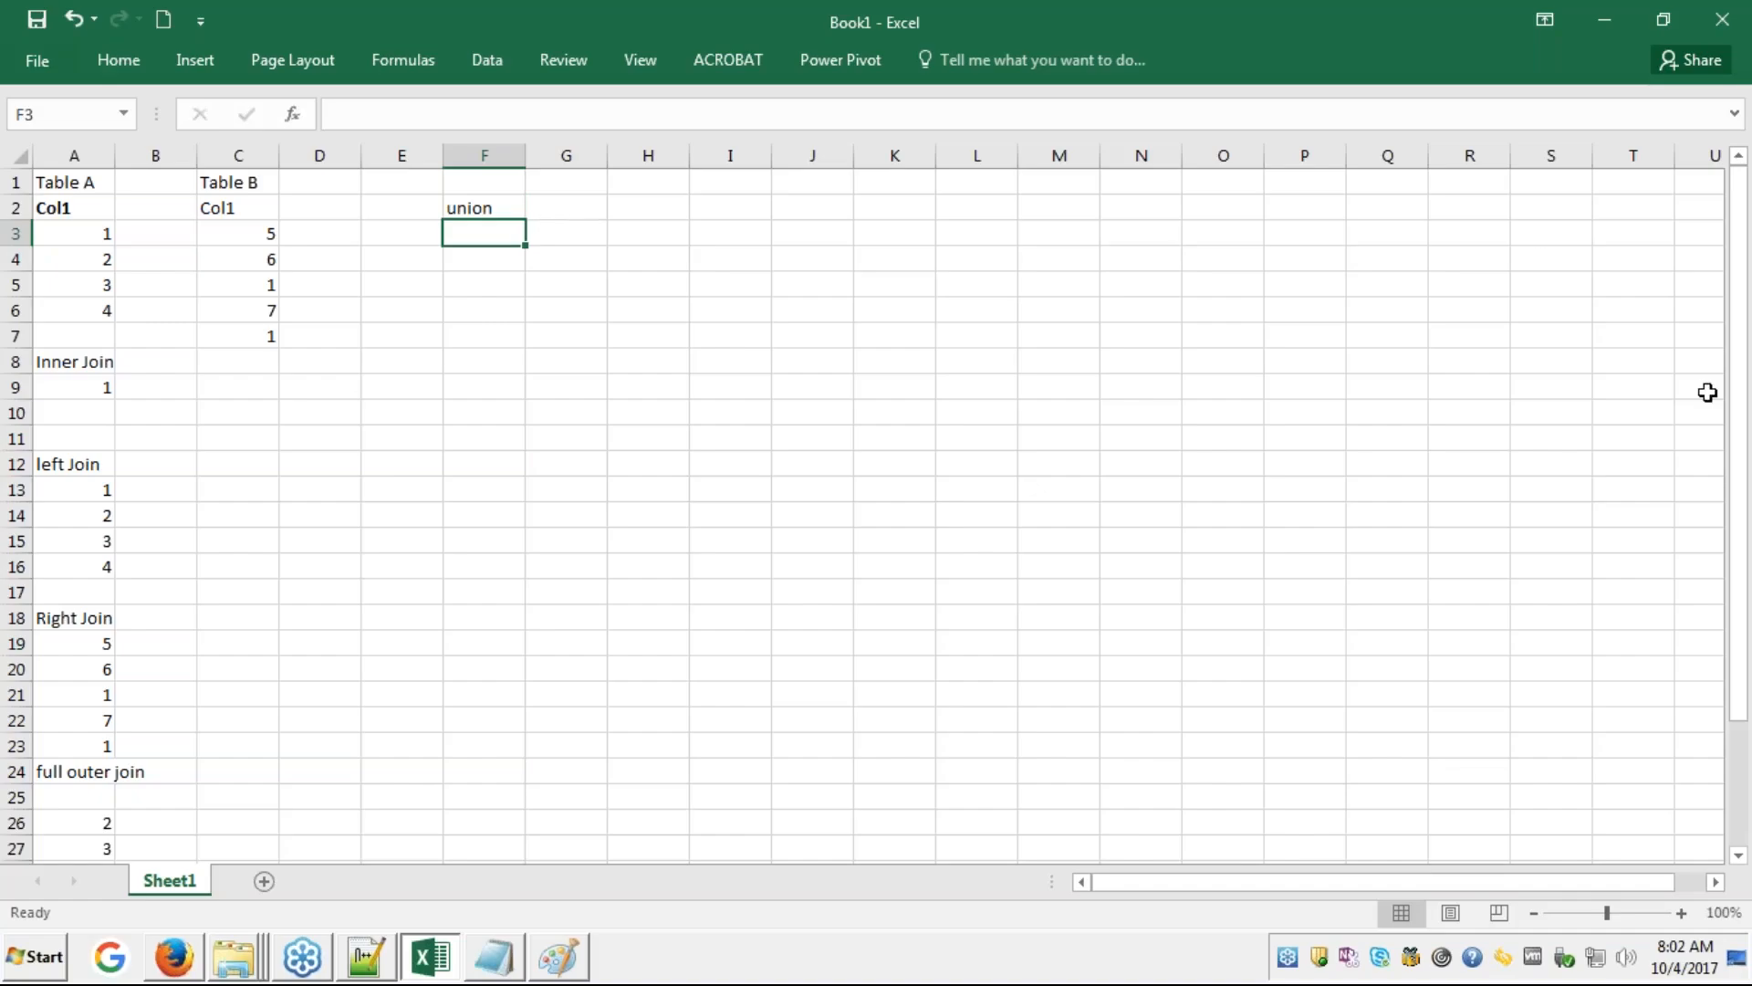
- Switch to Firefox and view the Join V/s Union slide of the Module 1 presentation in full screen
drag(1731, 359, 1731, 360)
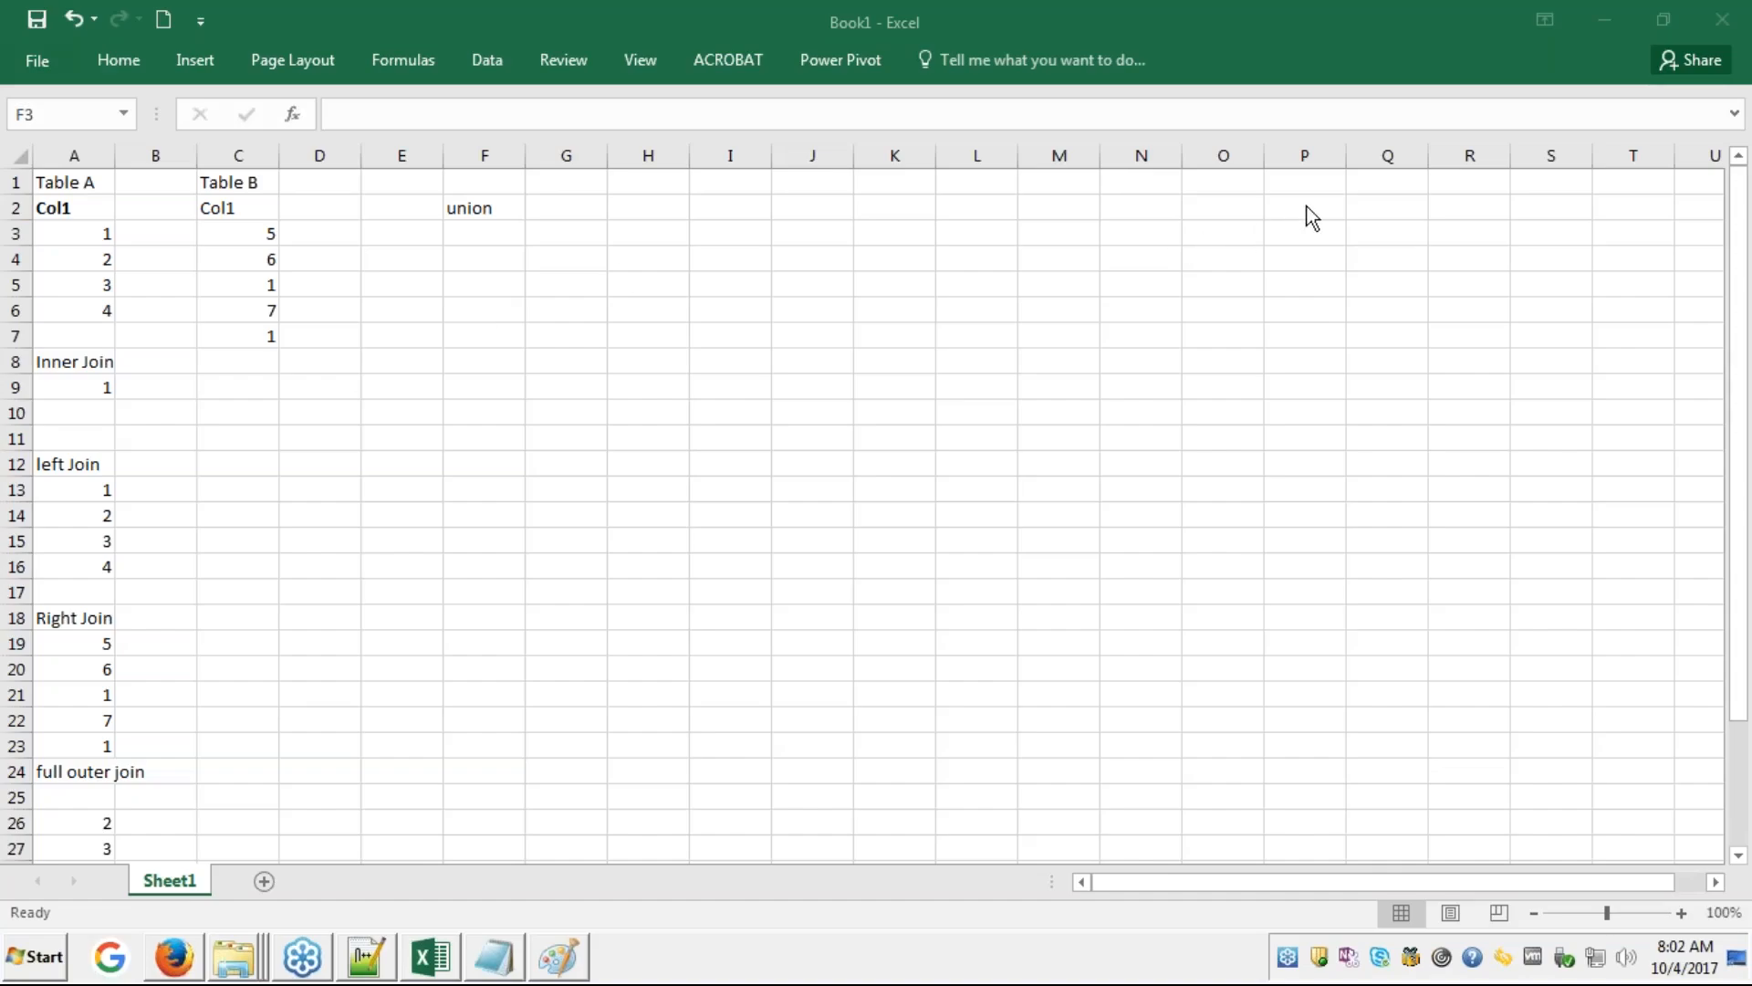
key(alt+Tab)
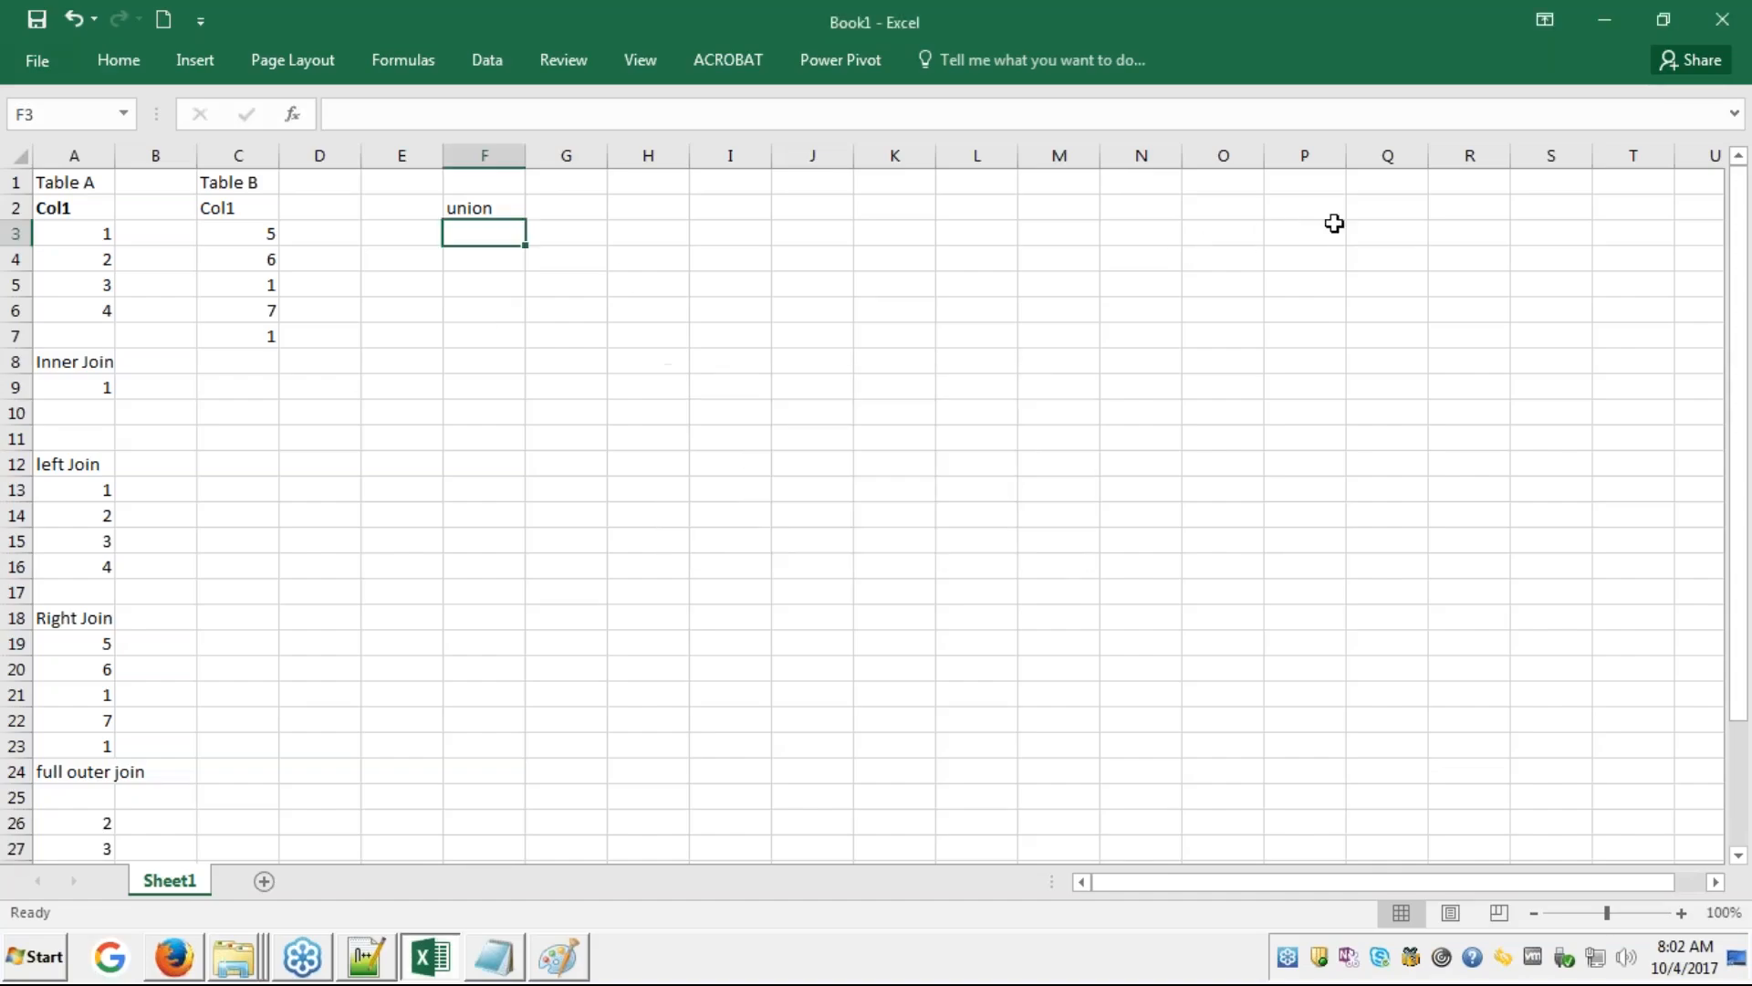
key(alt+Tab)
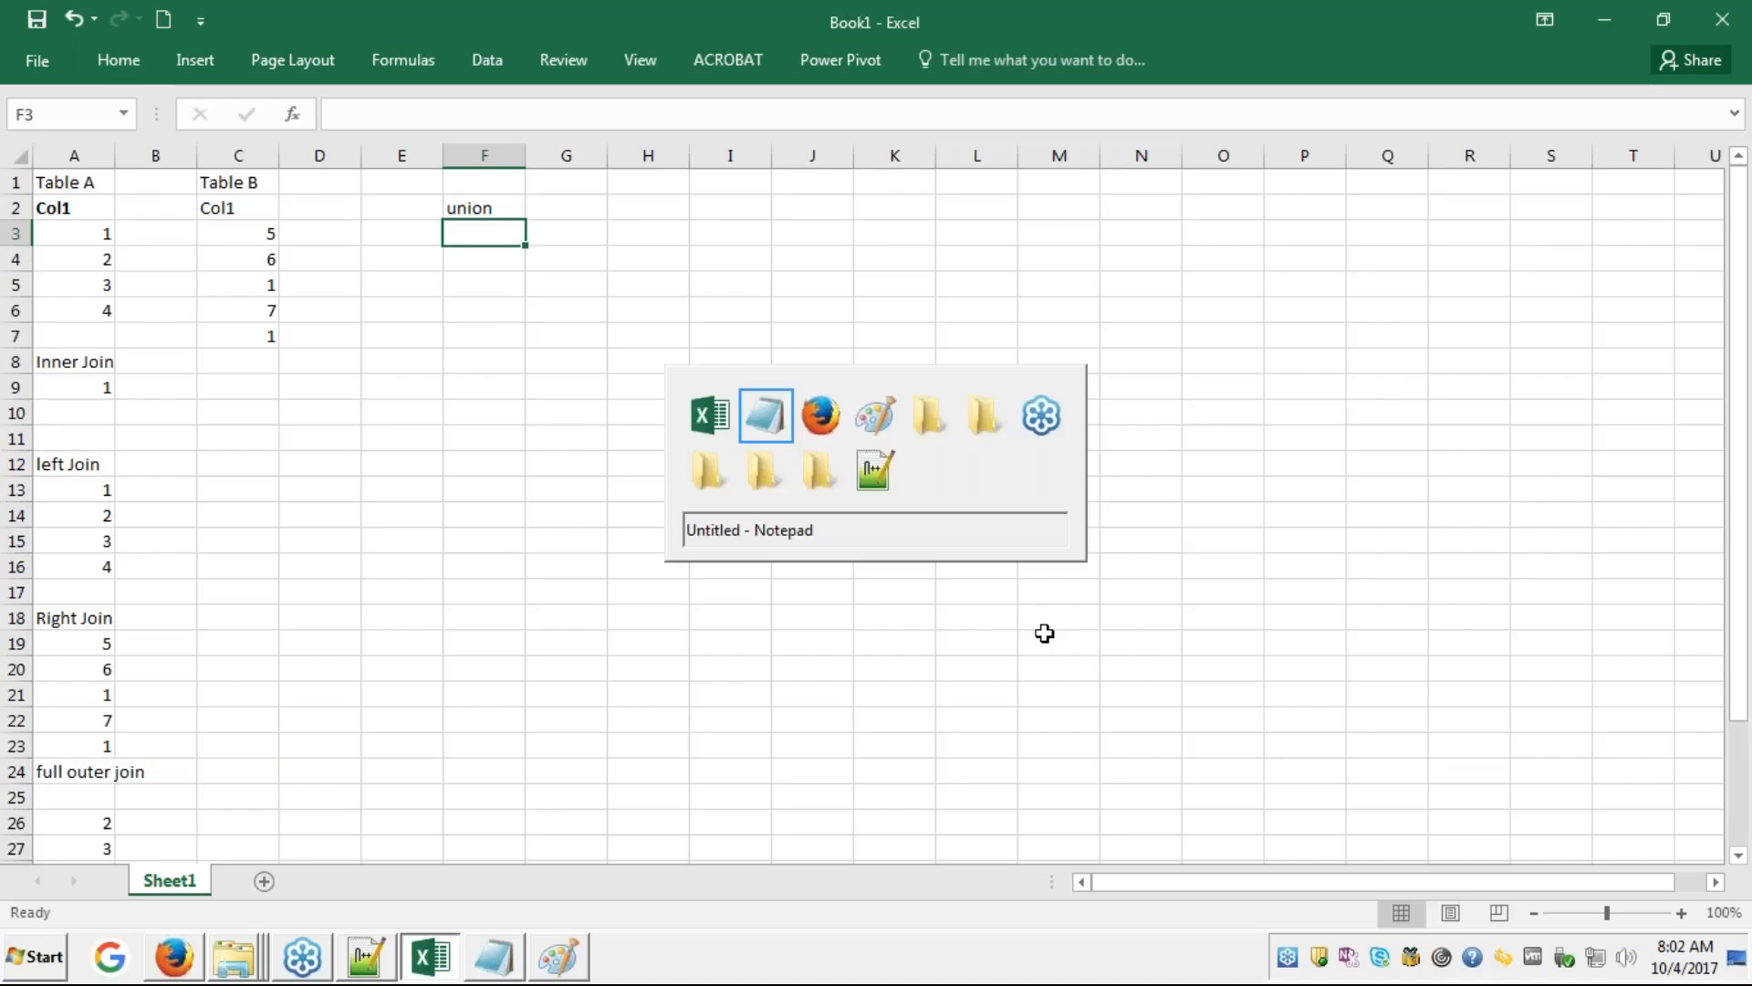
key(alt+Tab)
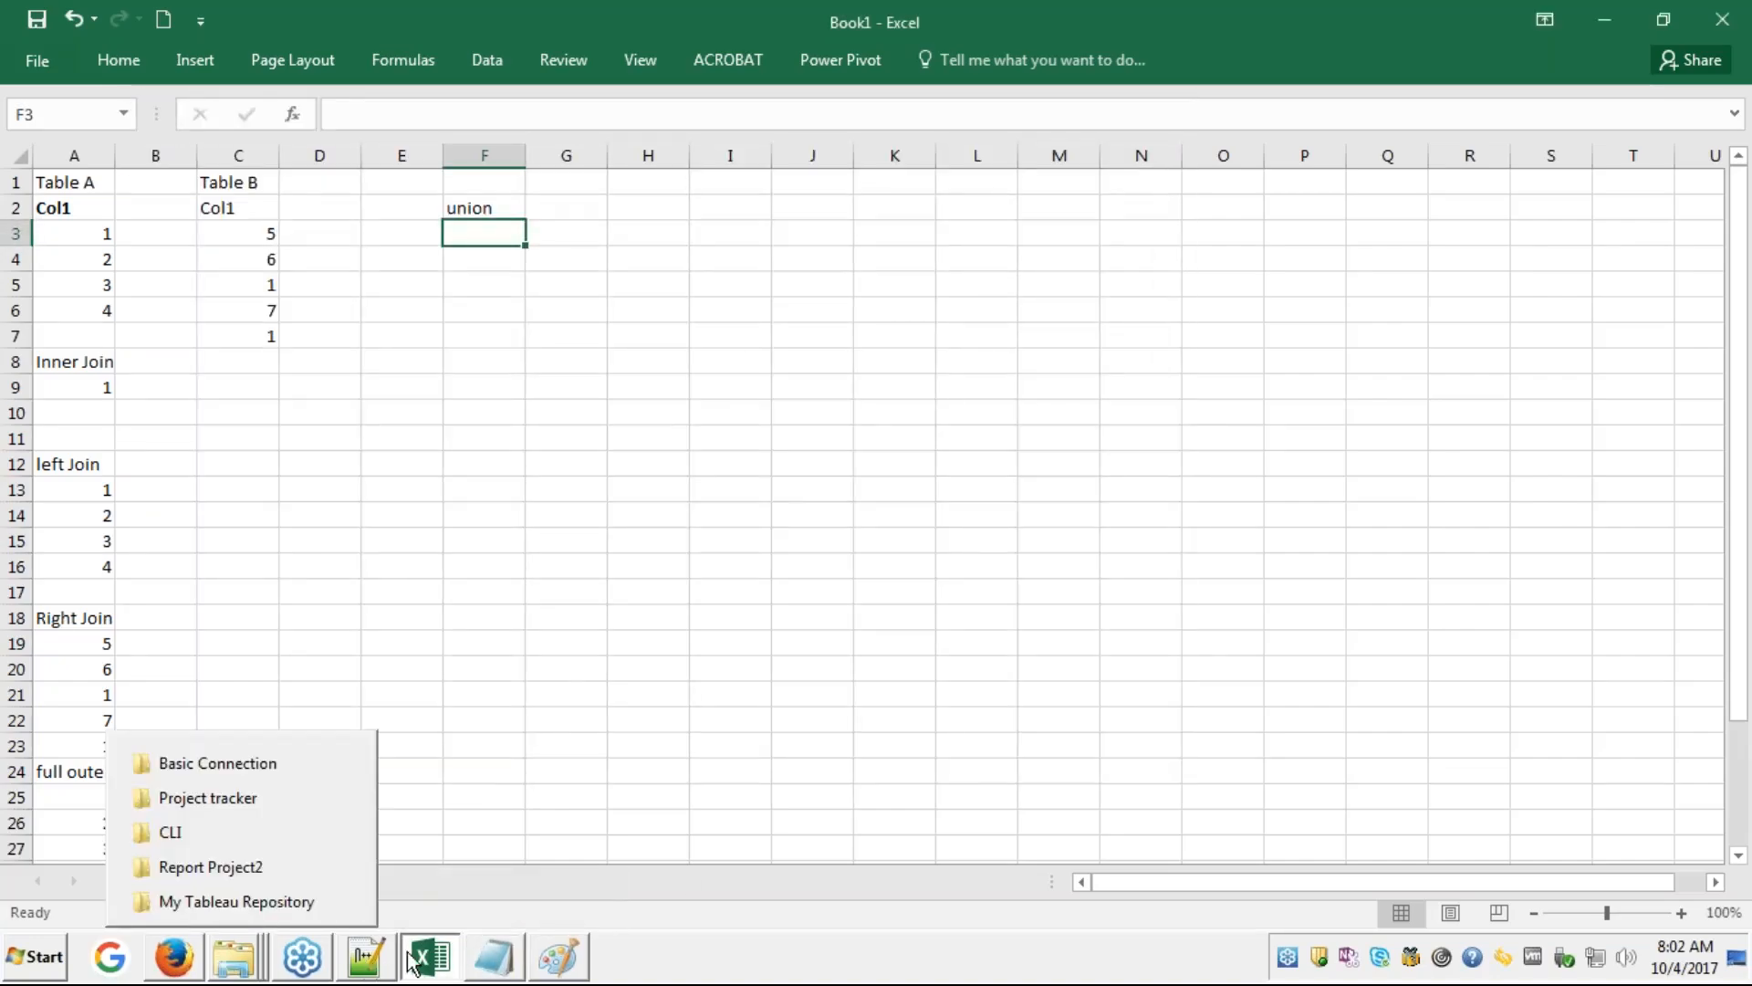
click(174, 960)
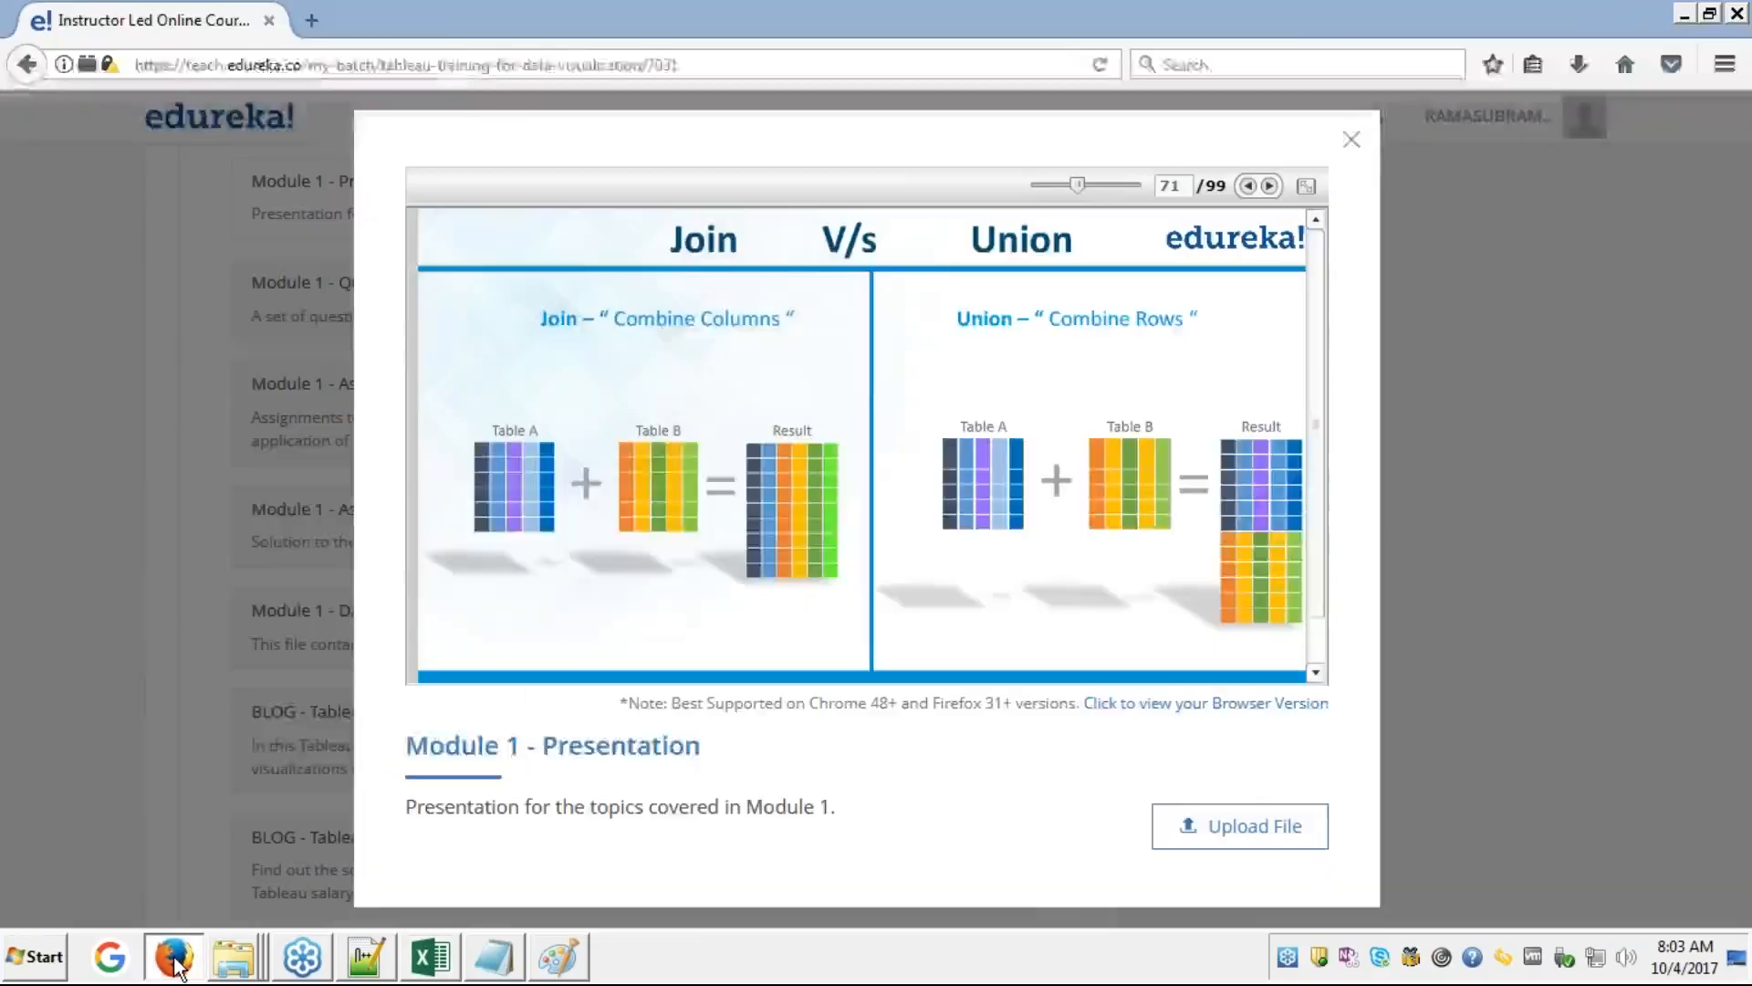
click(1307, 189)
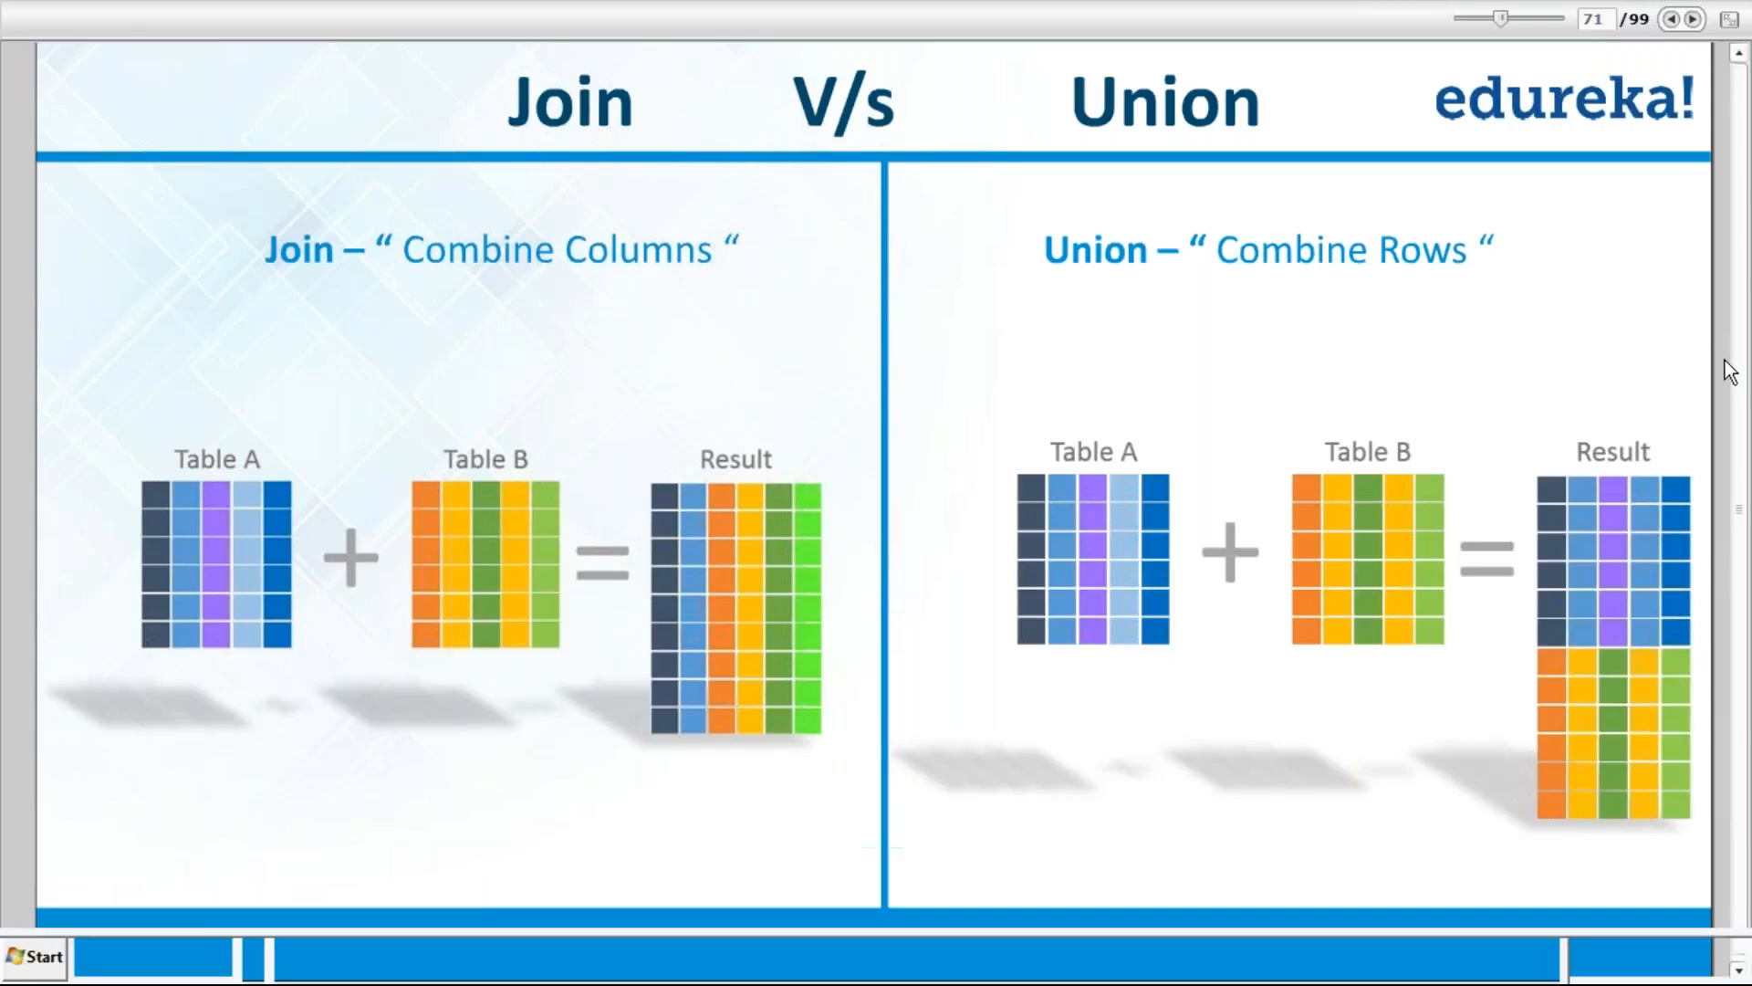
key(Escape)
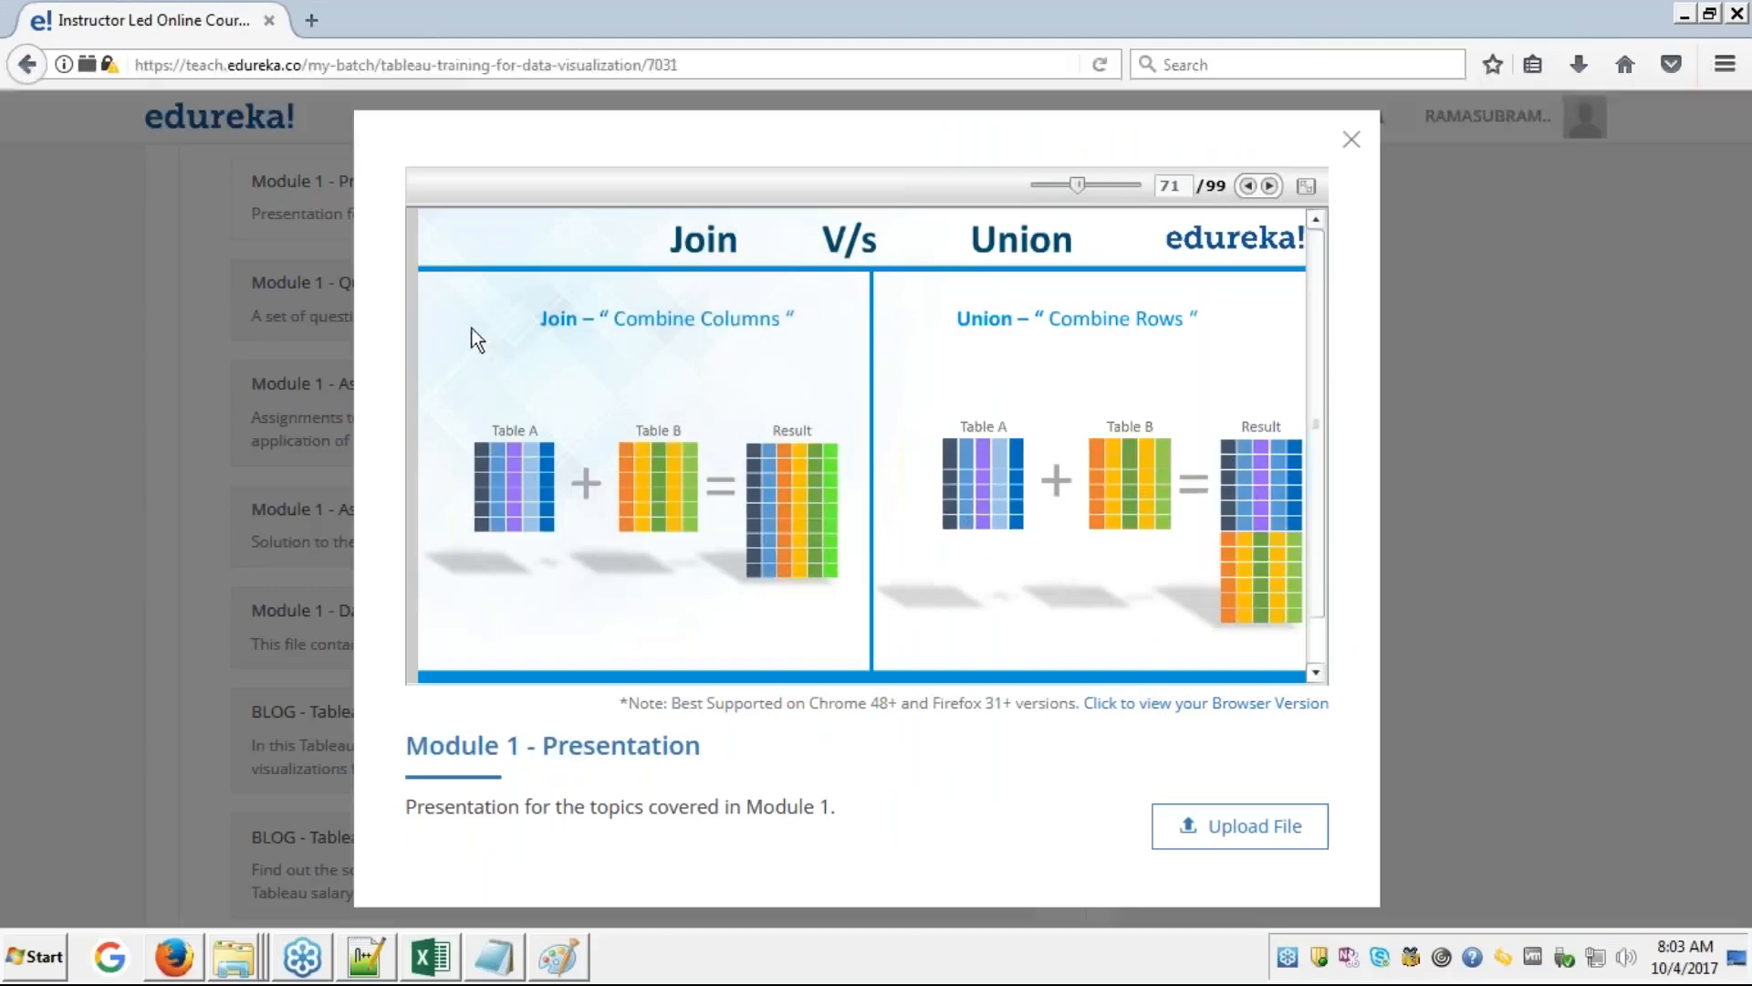
- Switch back to the Excel workbook and list Table A's values 1, 2, 3 and 4 in cells F3:F6 under the union heading
key(alt+Tab)
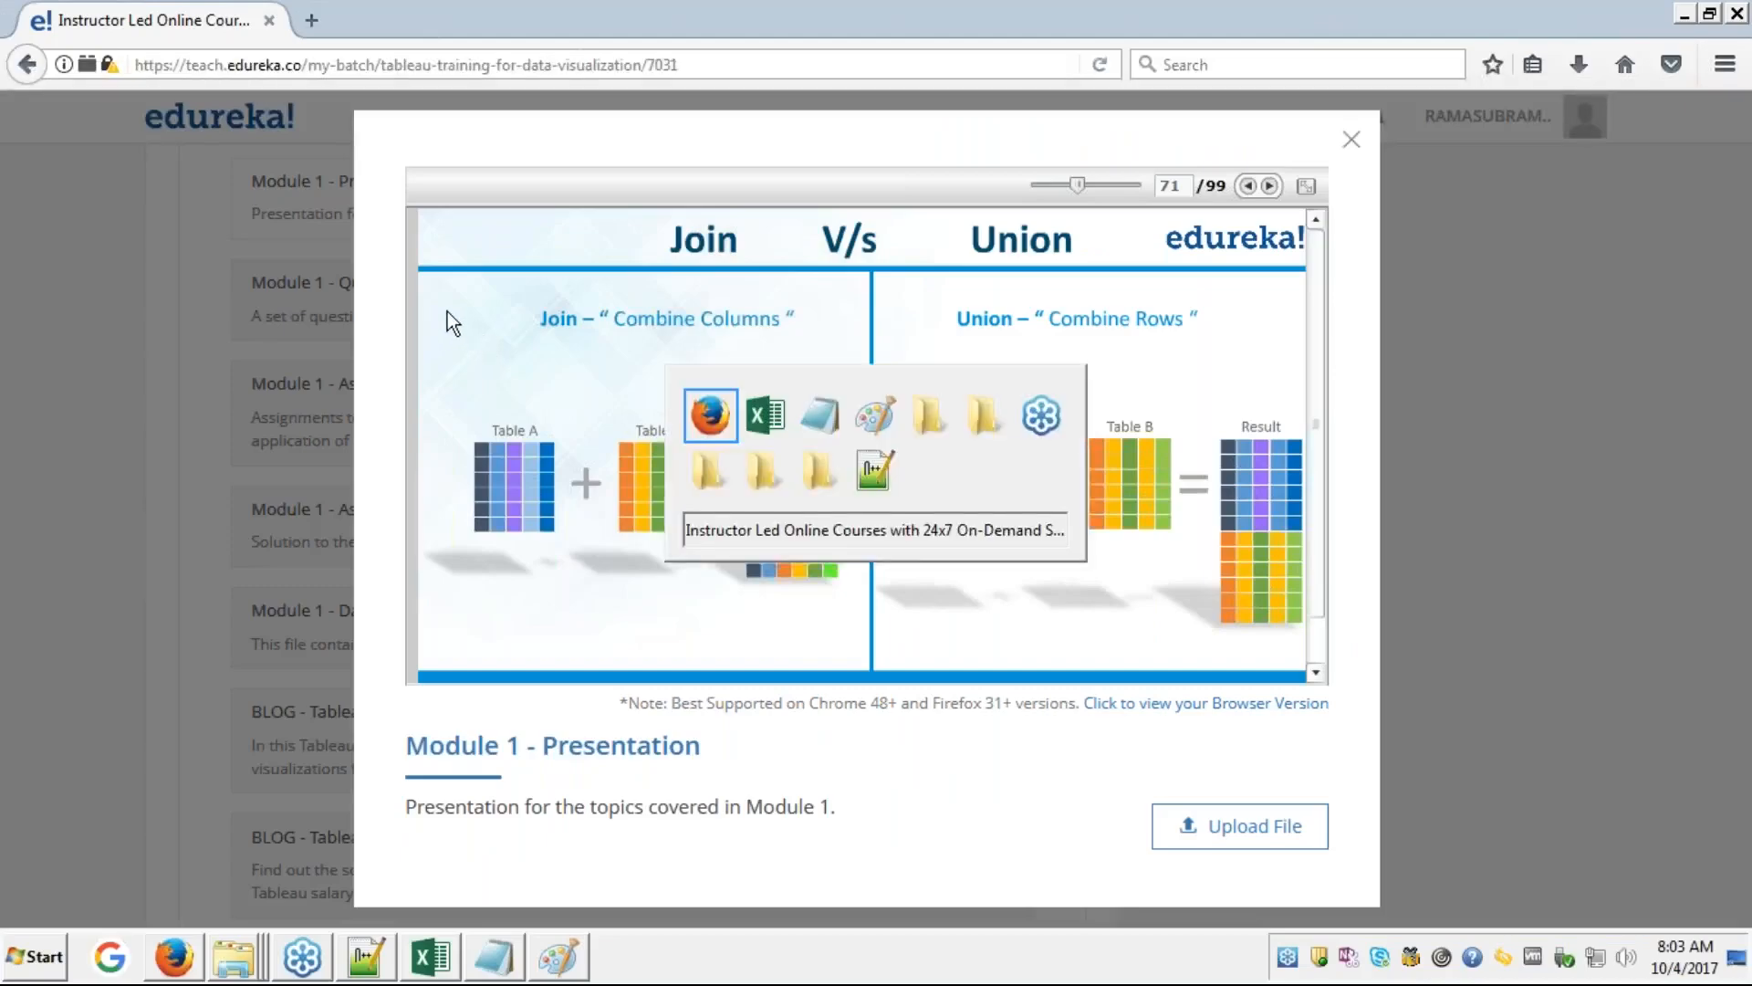
key(alt+Tab)
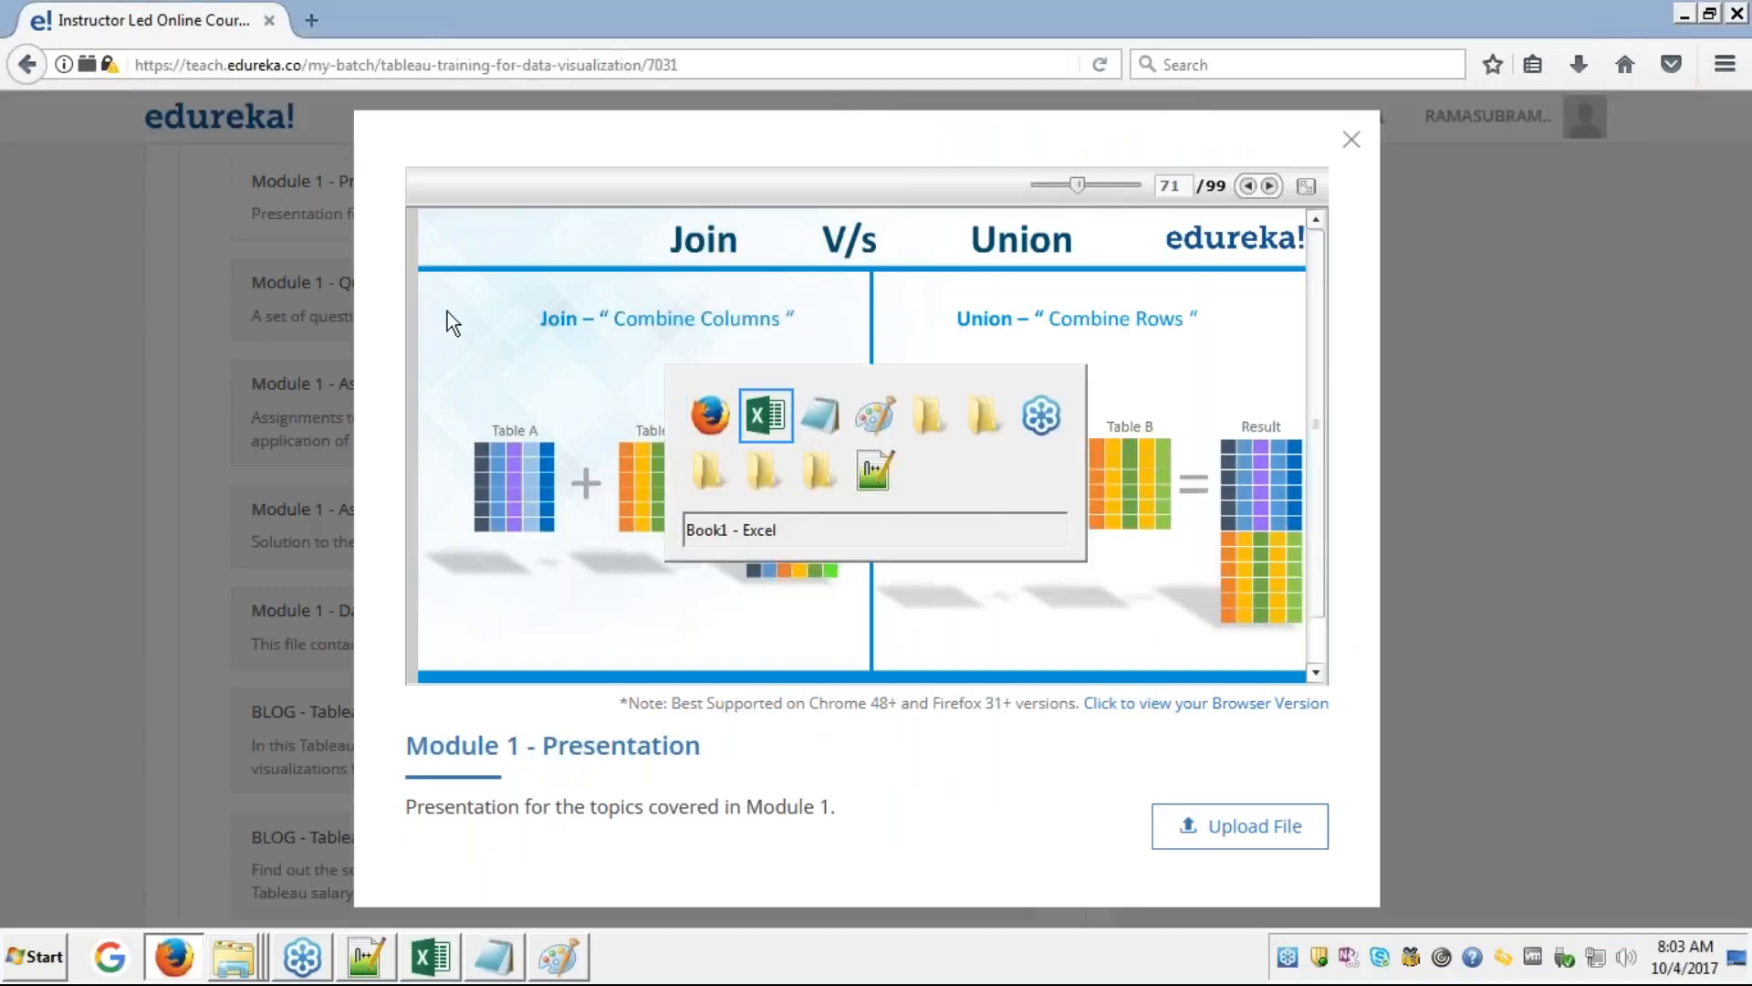
key(alt+Tab)
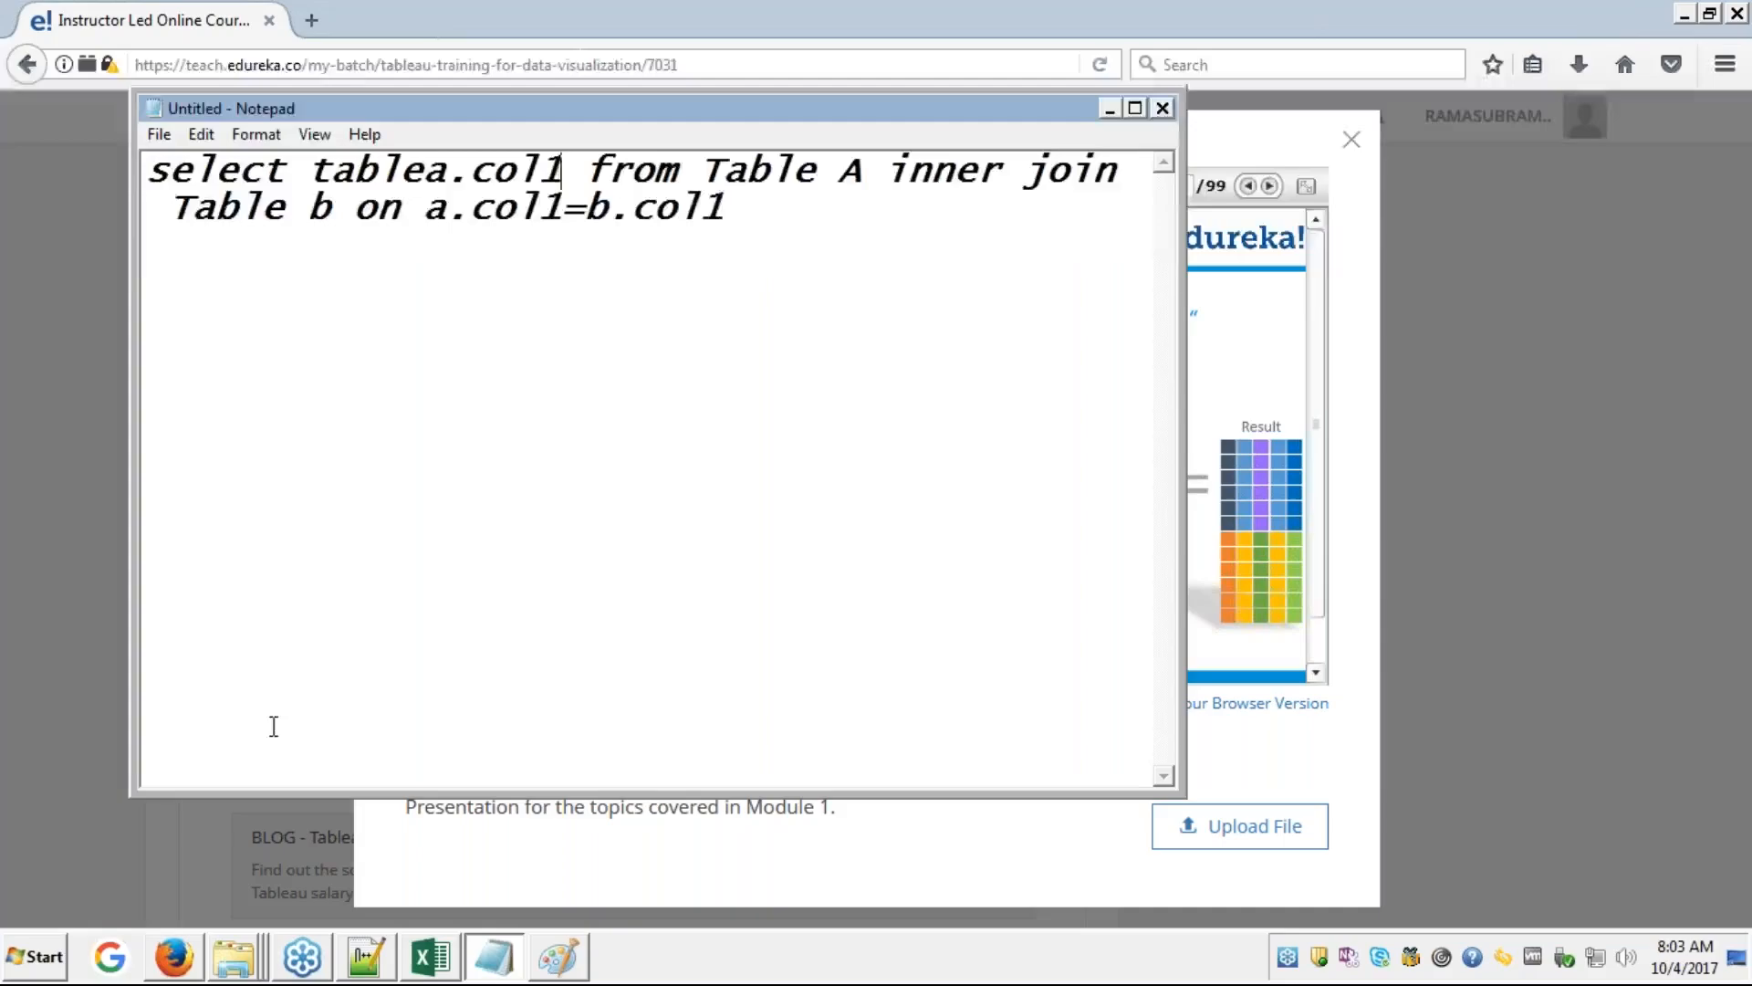
click(421, 967)
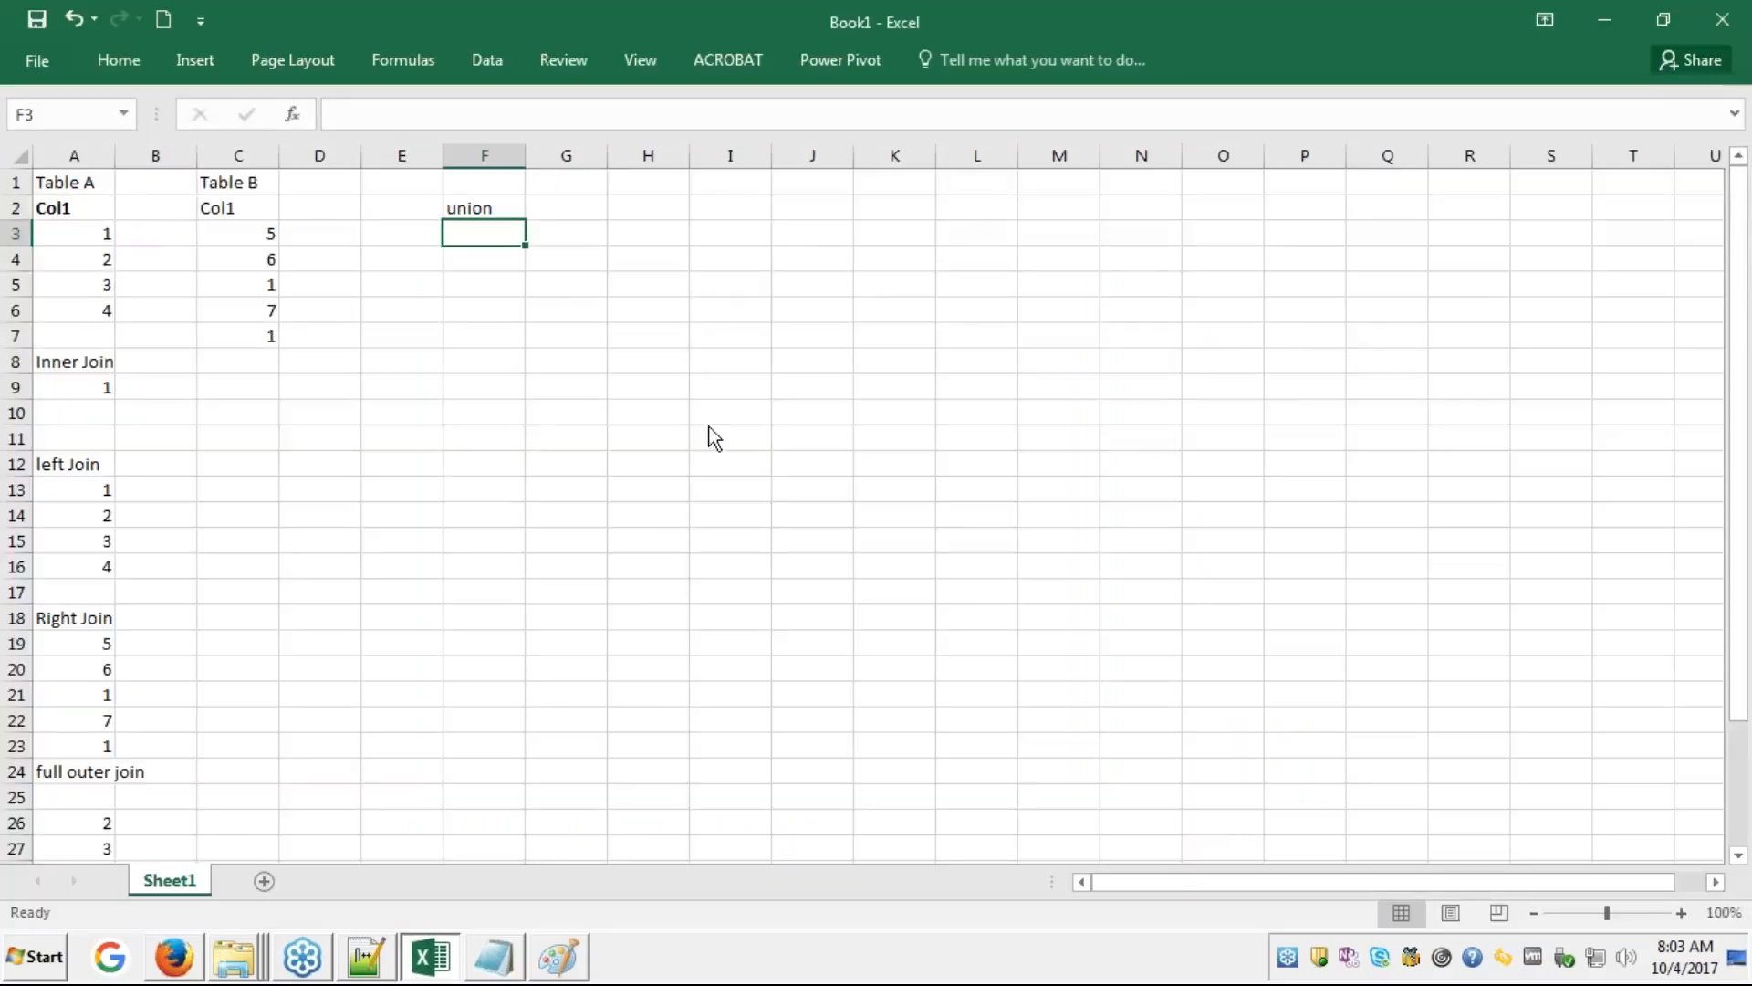
click(1316, 215)
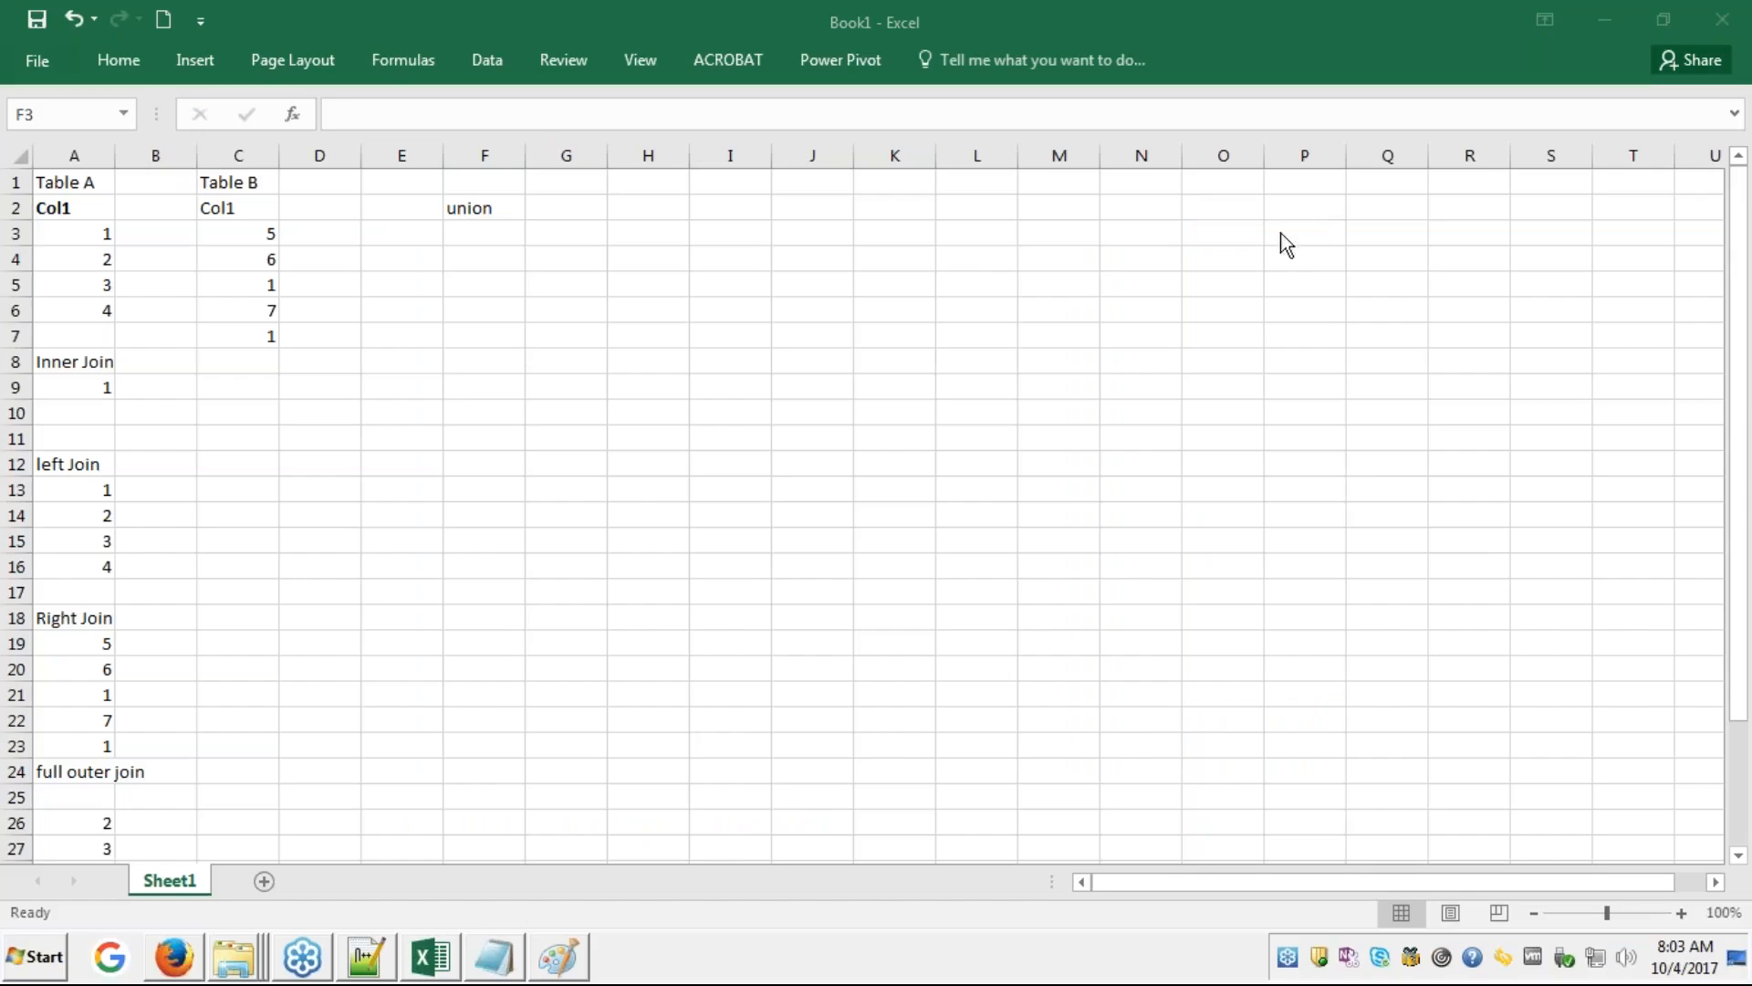
click(452, 239)
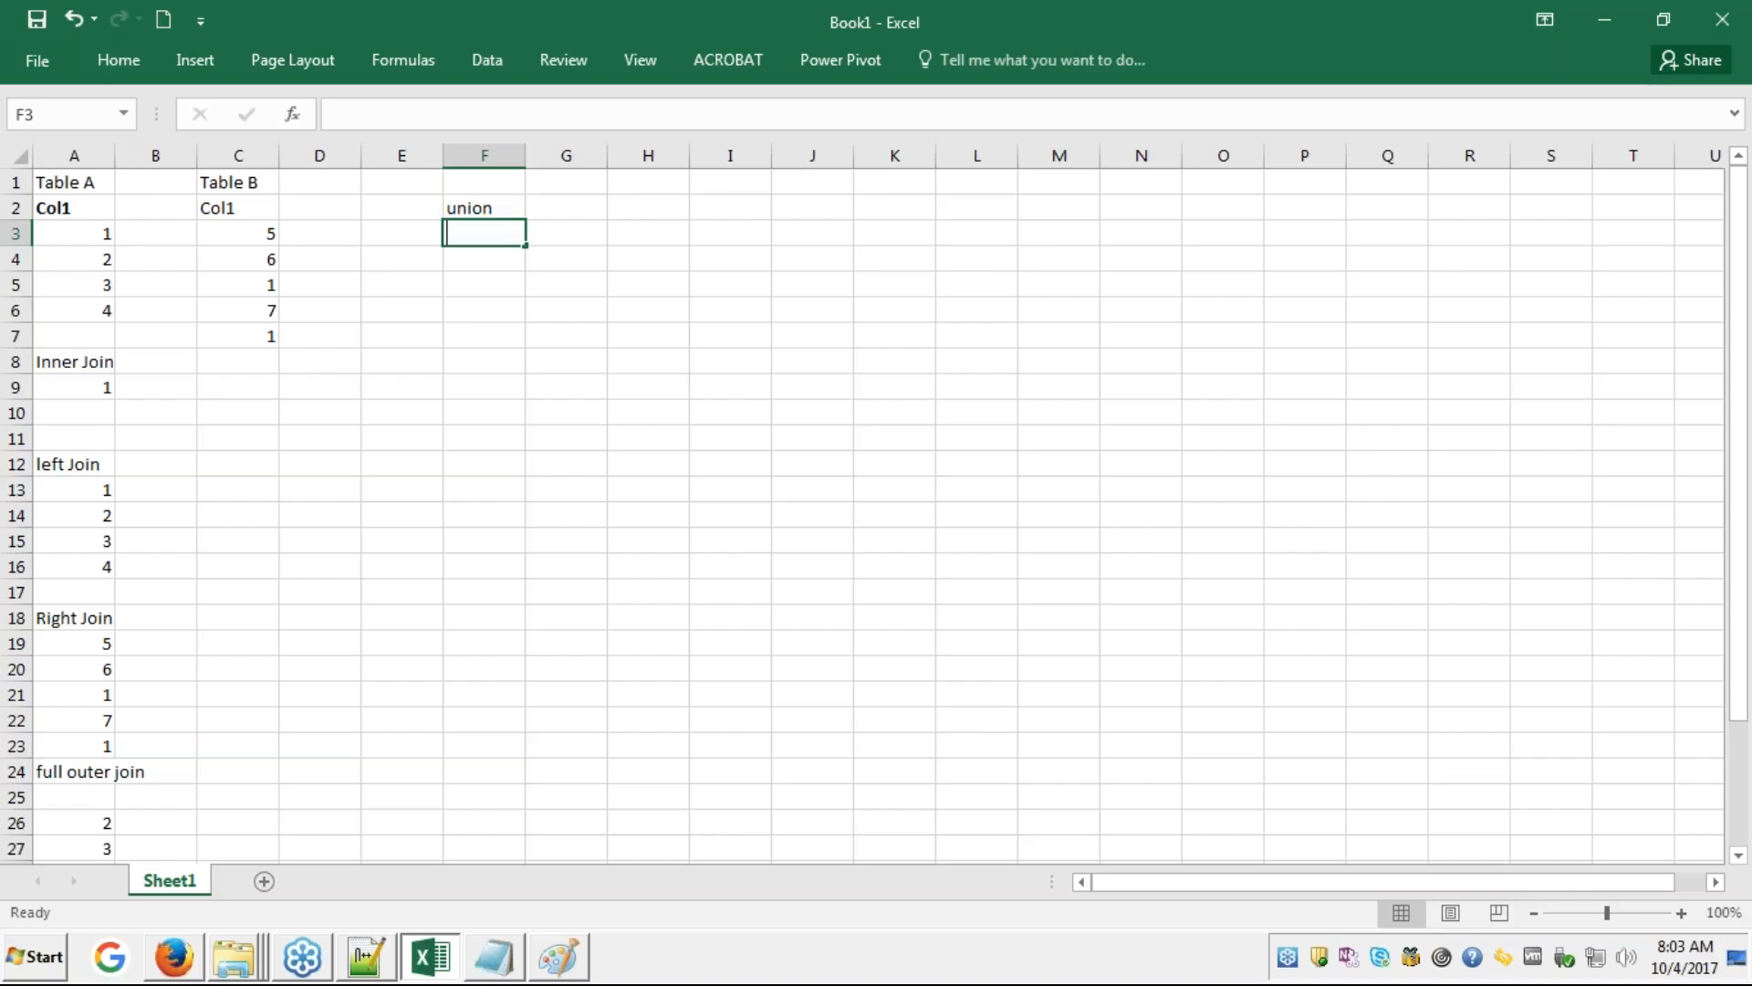
text(1)
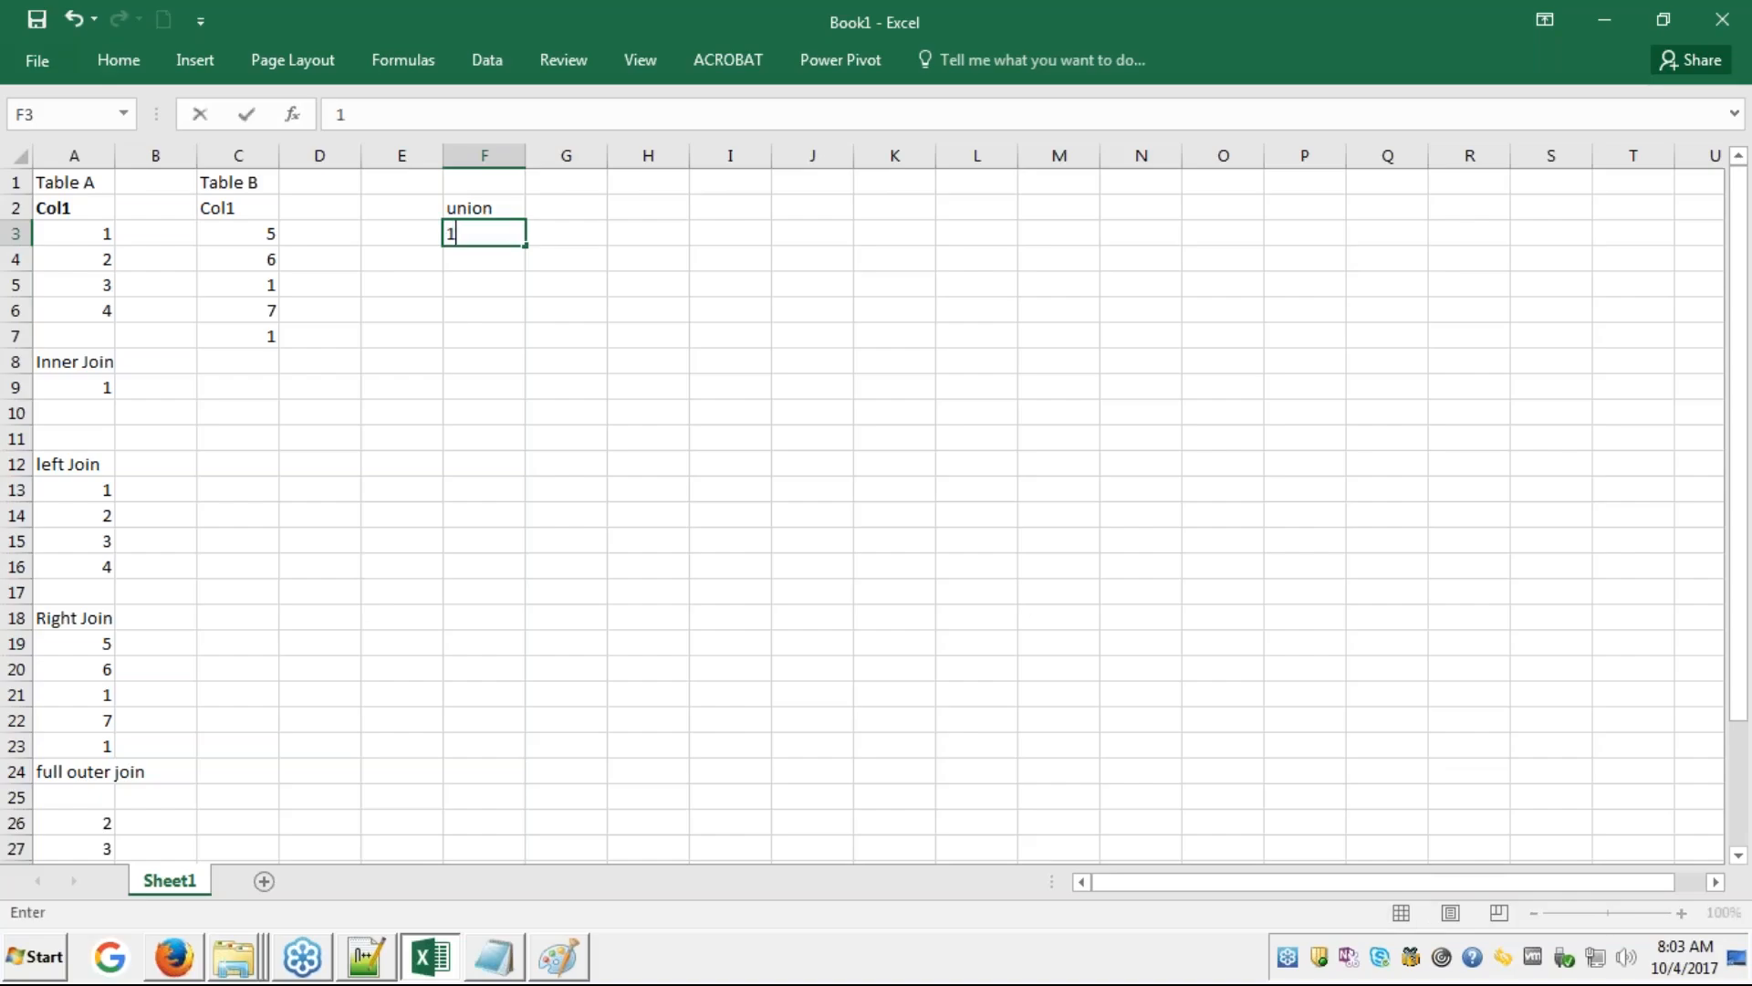
key(Return)
text(2)
key(Return)
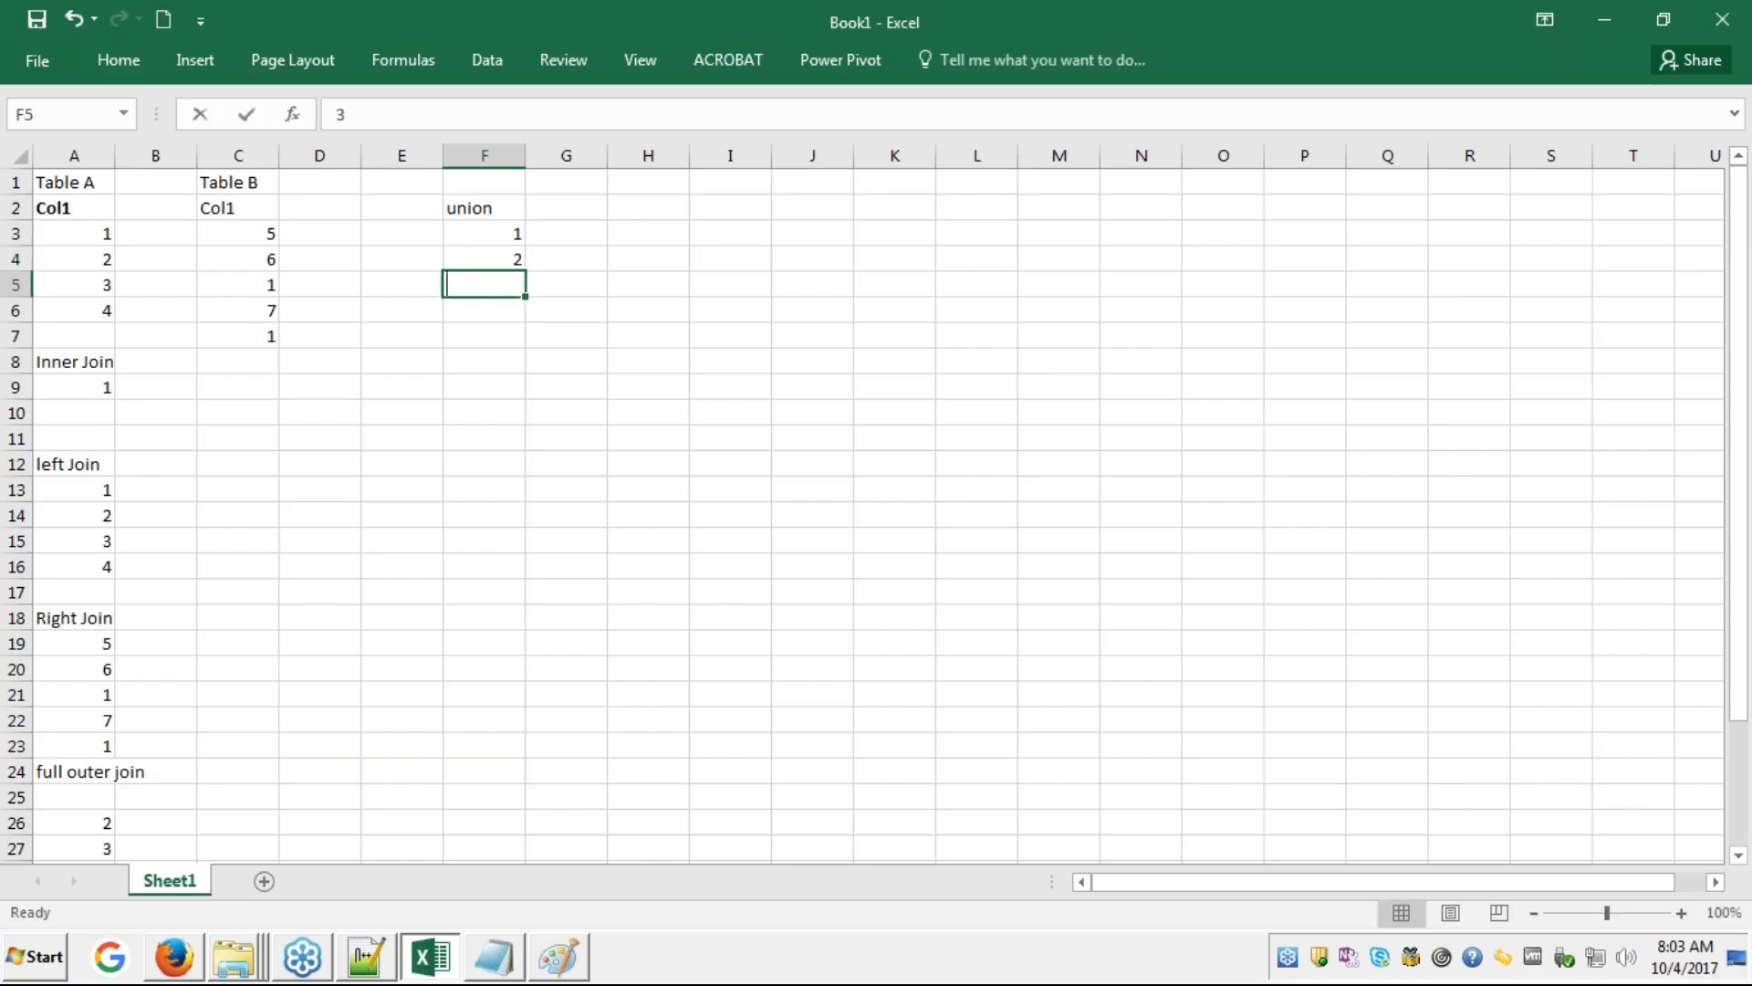
text(3)
key(Return)
text(4)
key(Return)
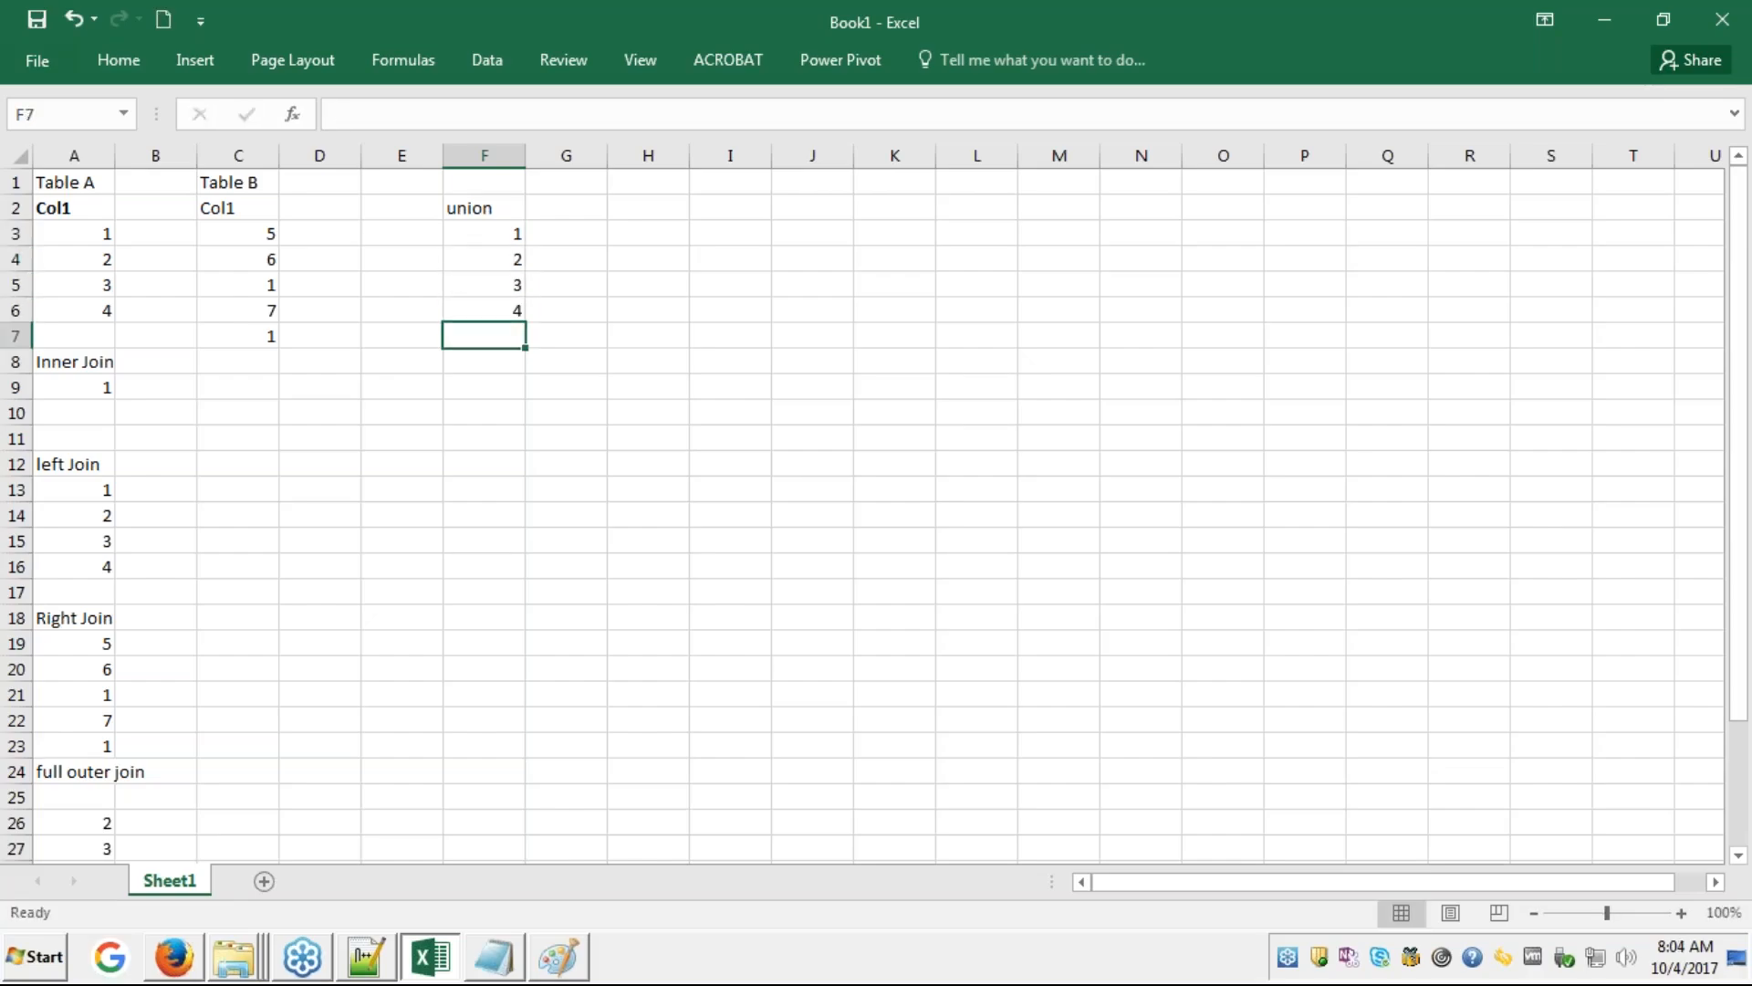
- Append Table B's values 5, 6, 1, 7 and 1 to the union list in cells F7:F11
text(5)
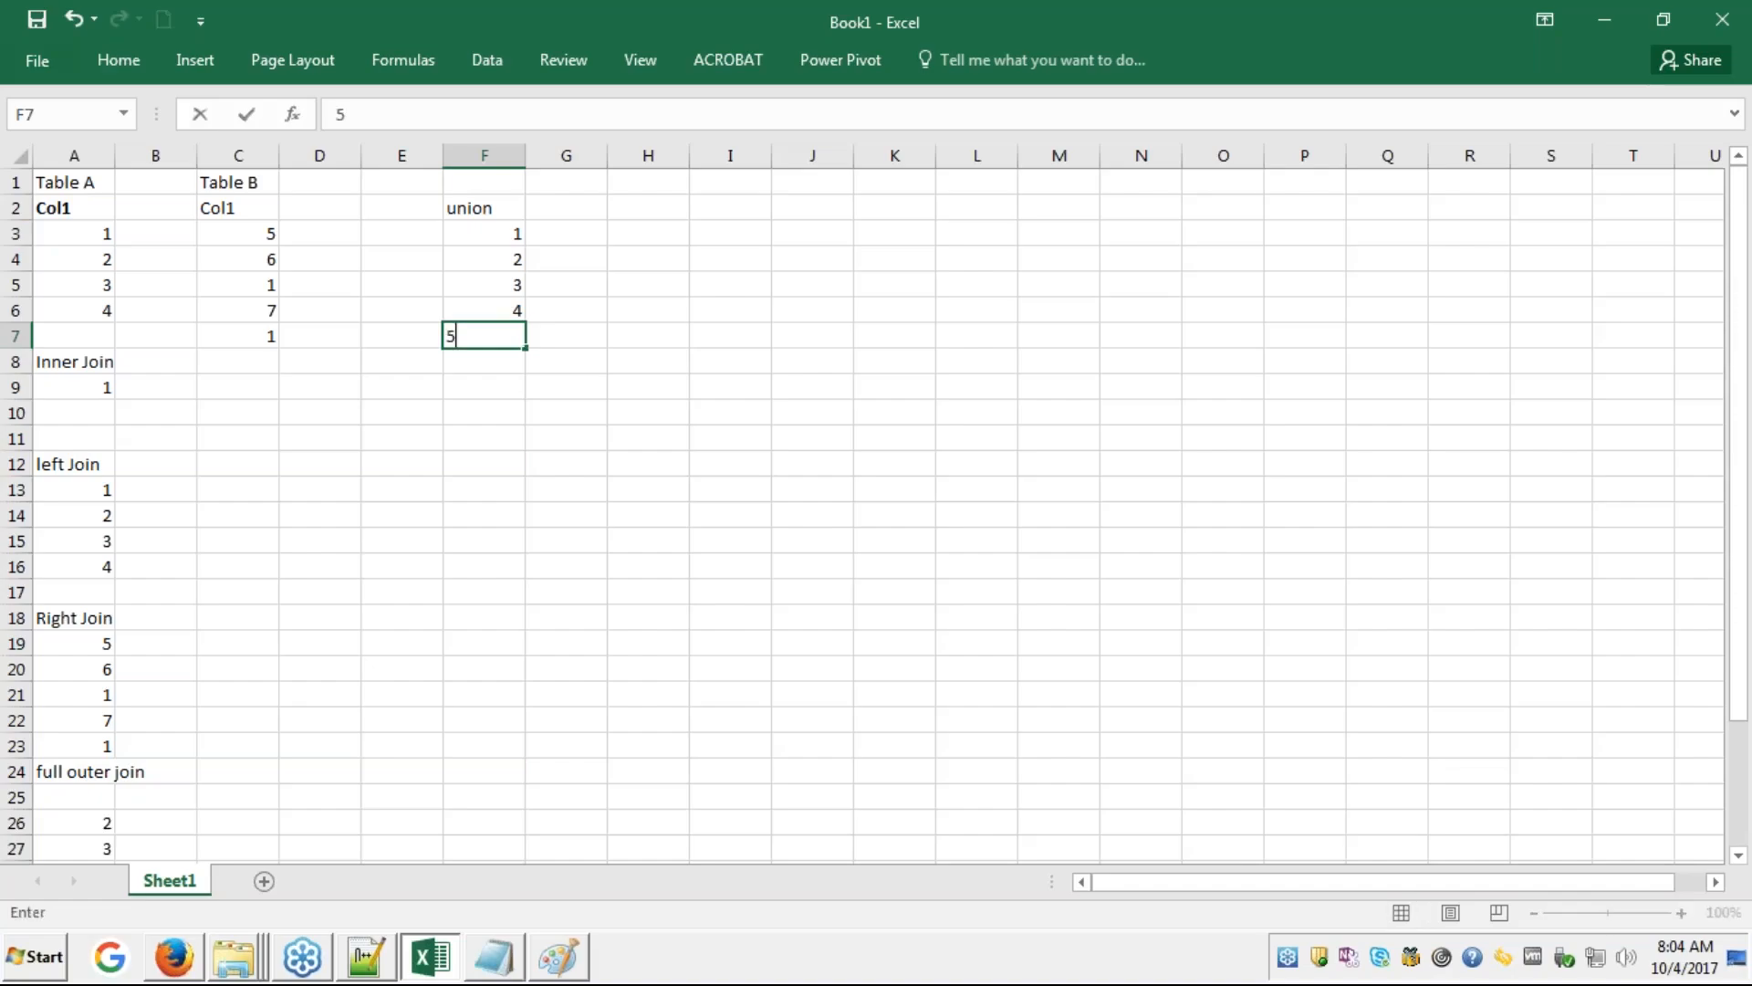
key(Return)
text(6)
key(Return)
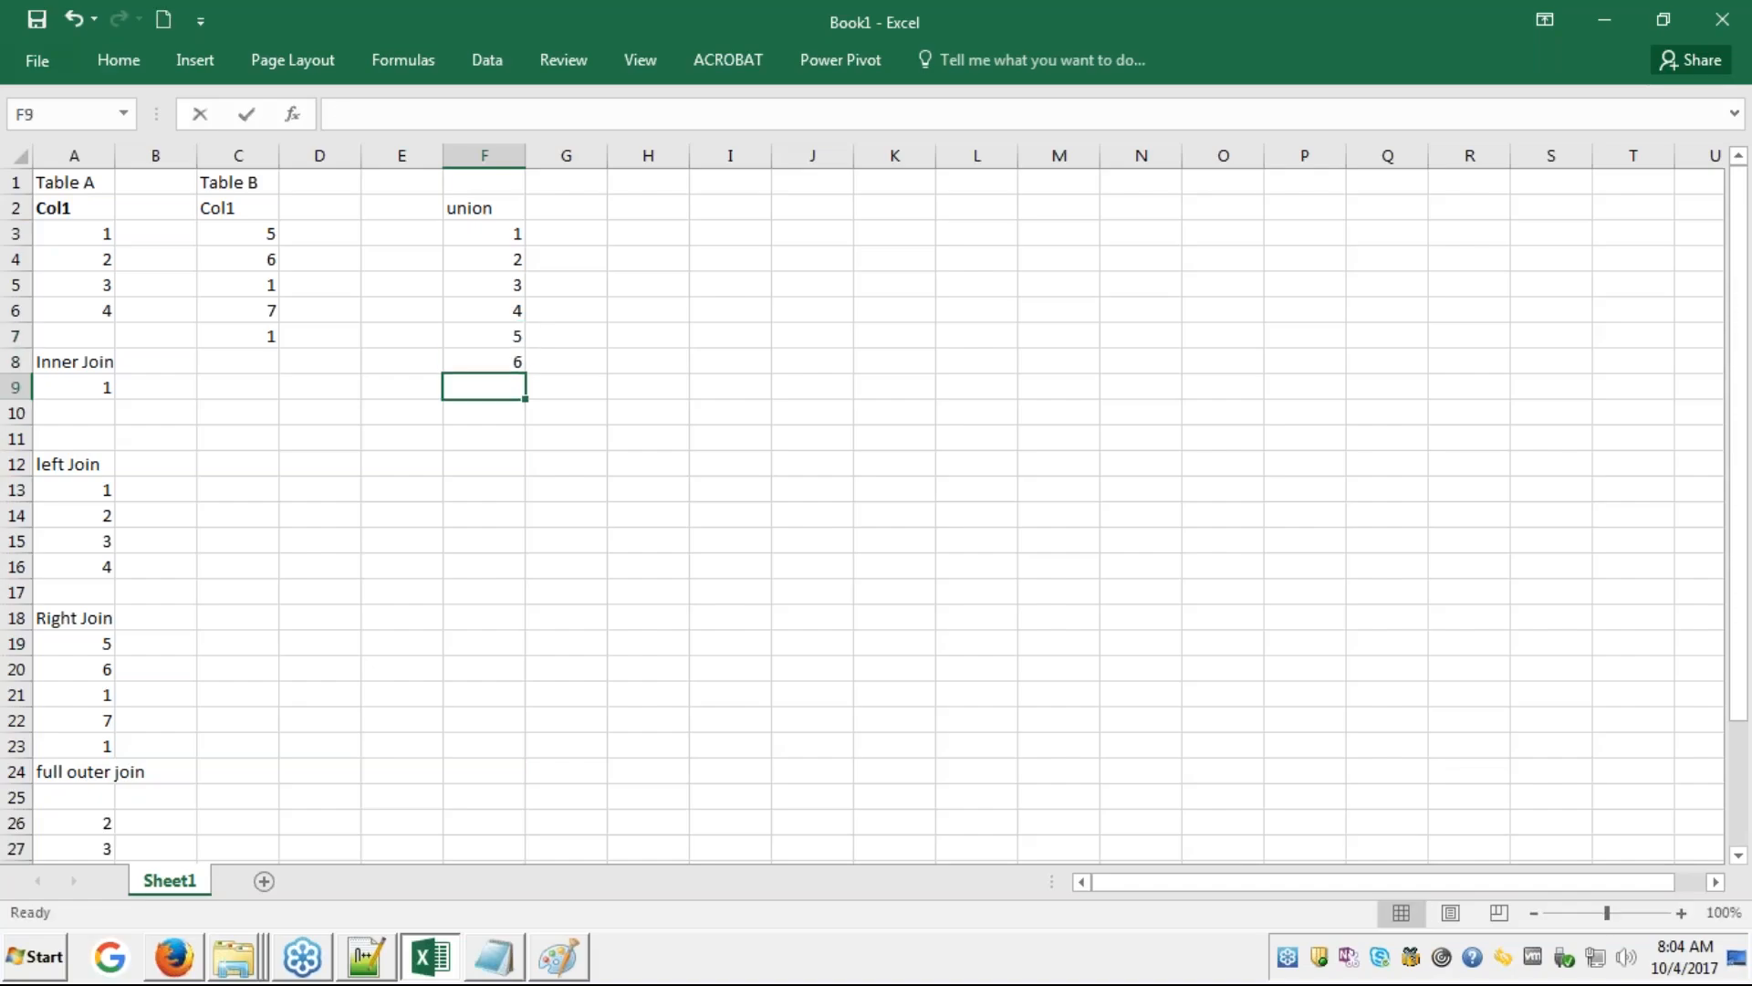
text(1)
key(Return)
text(7)
key(Return)
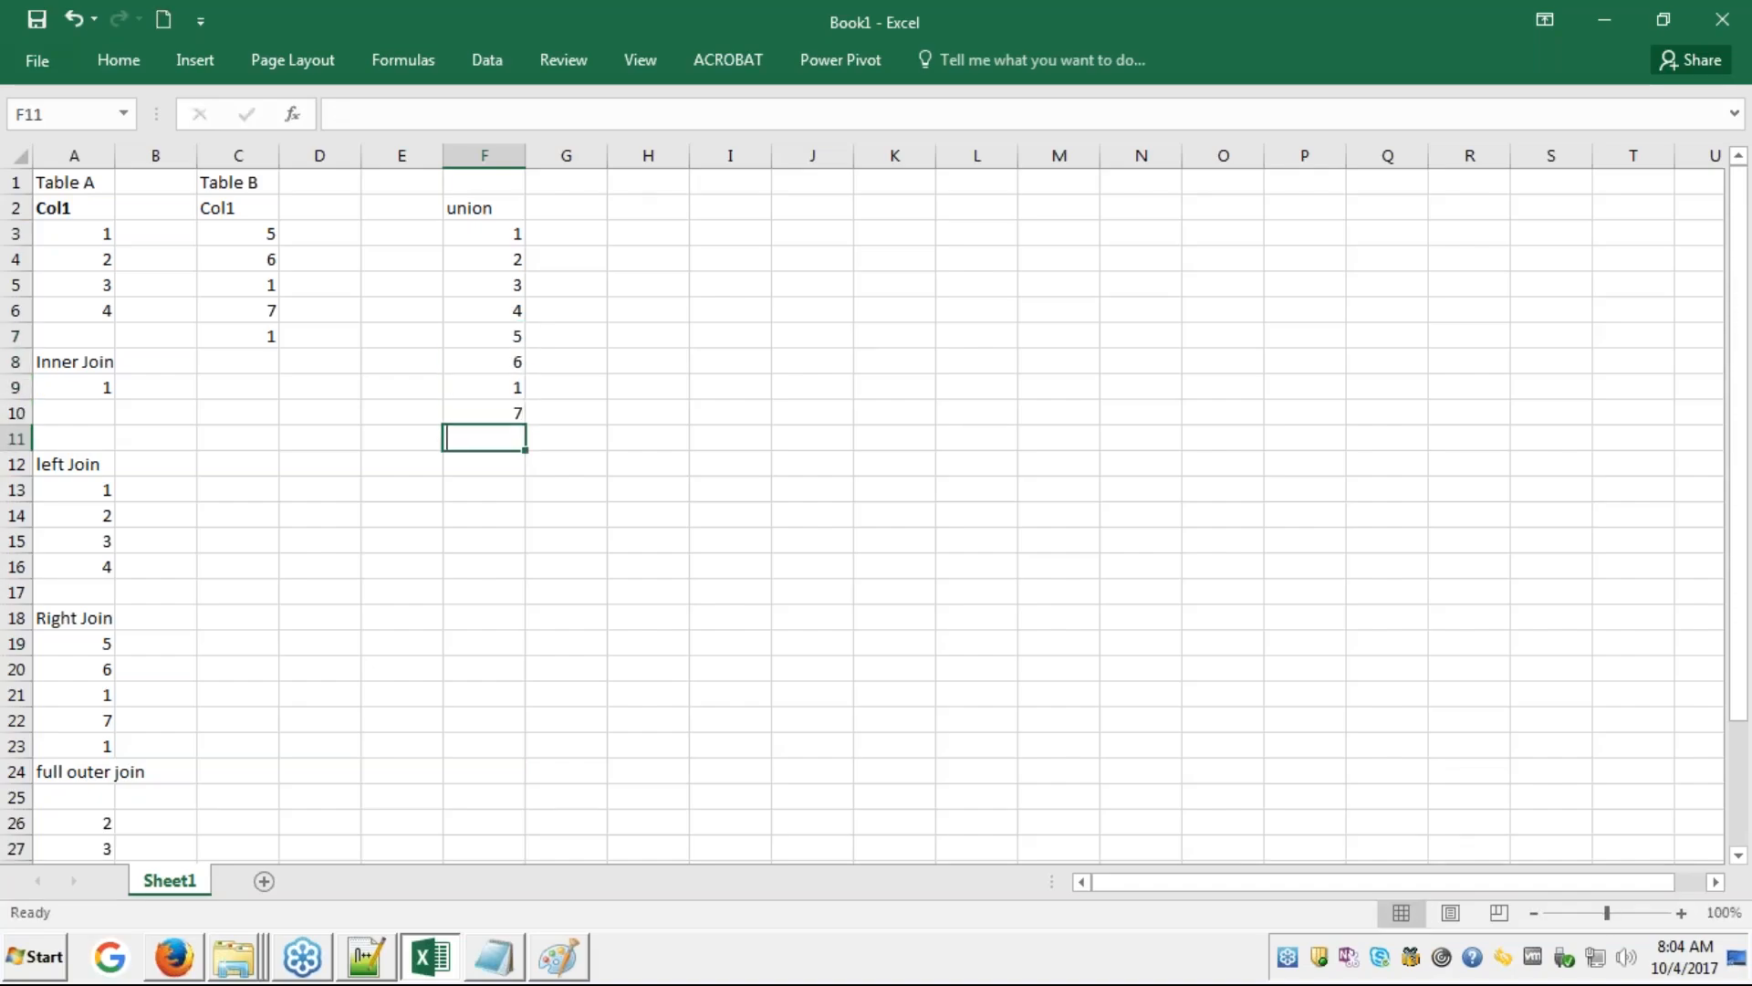
text(1)
key(Return)
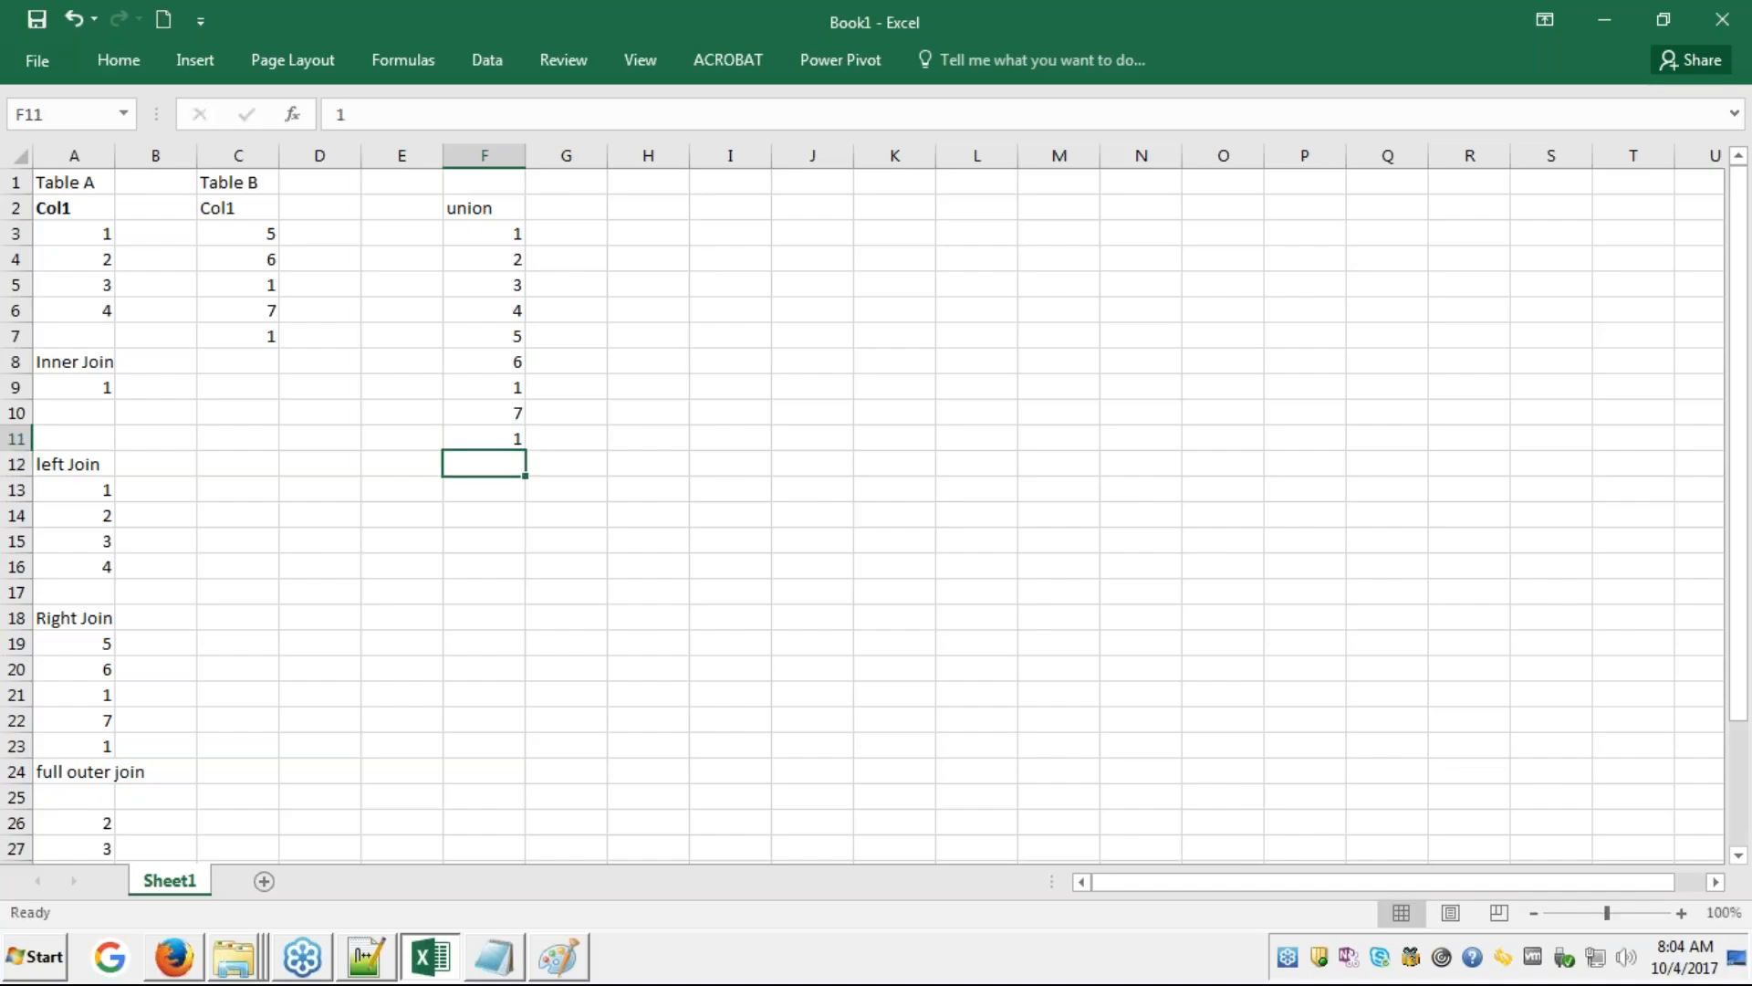
- Select the whole list of union values in F3:F11 to review the combined rows
key(shift+Up)
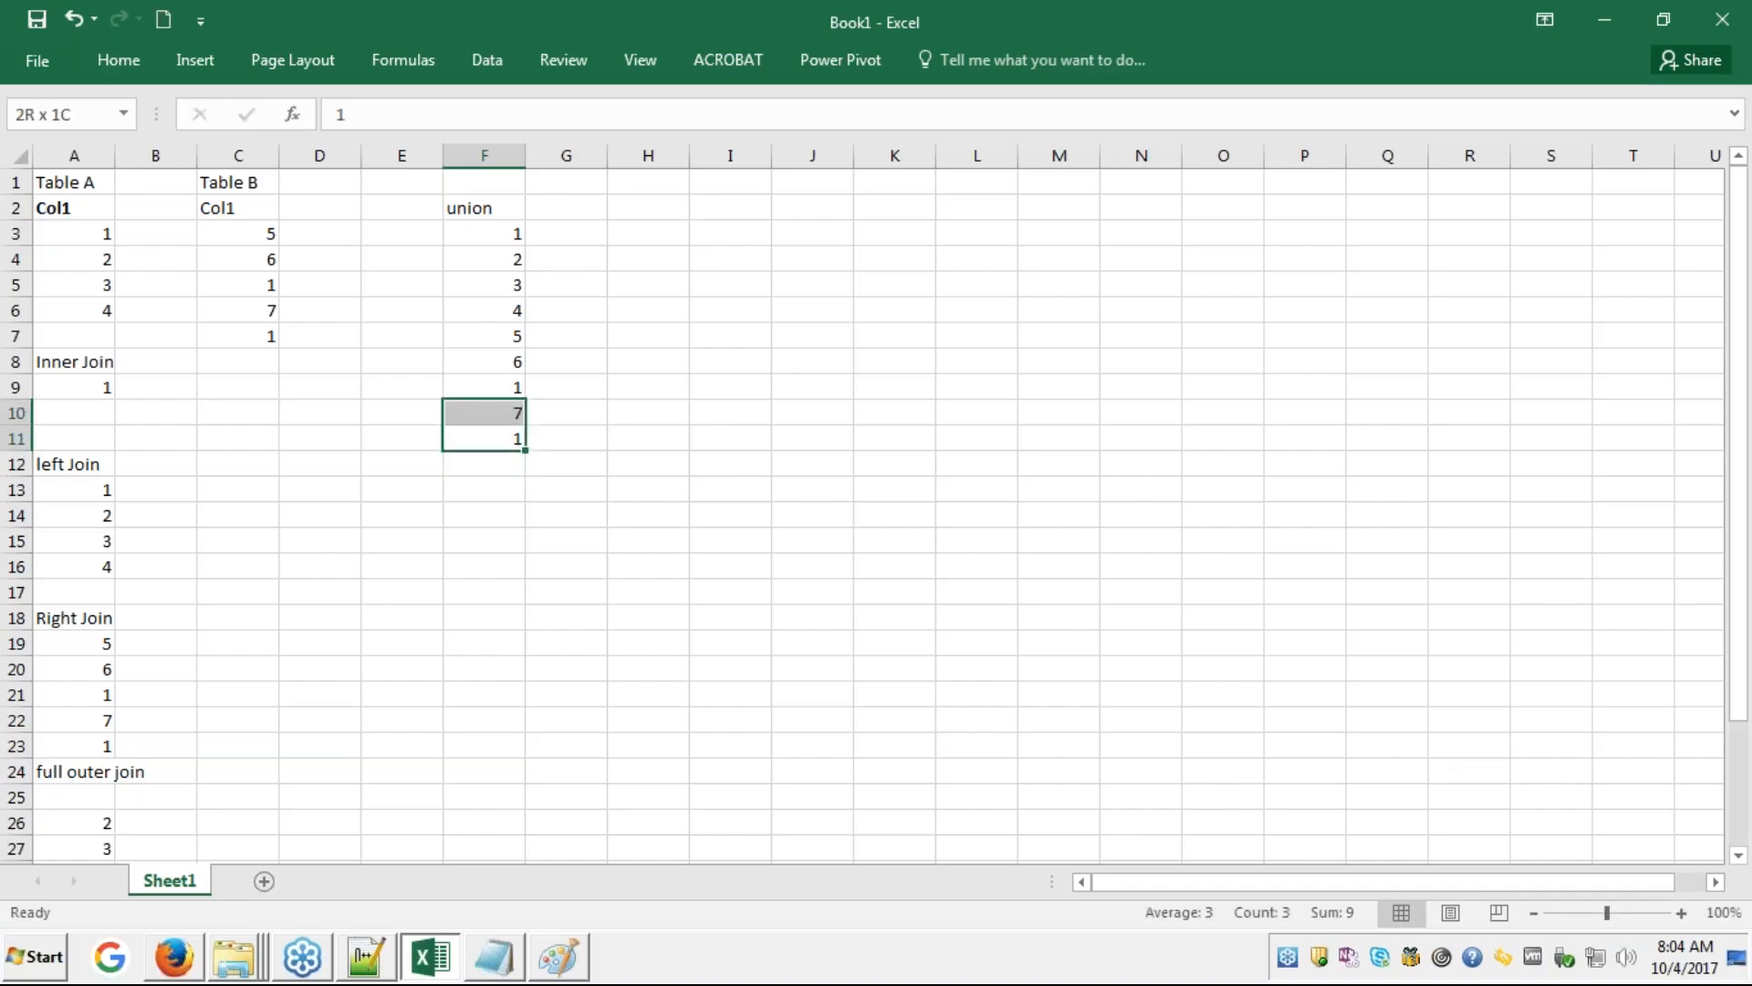
key(shift+Up)
key(shift+Up)
key(shift+Up)
key(shift+Up)
key(shift+Up)
key(shift+Up)
key(shift+Up)
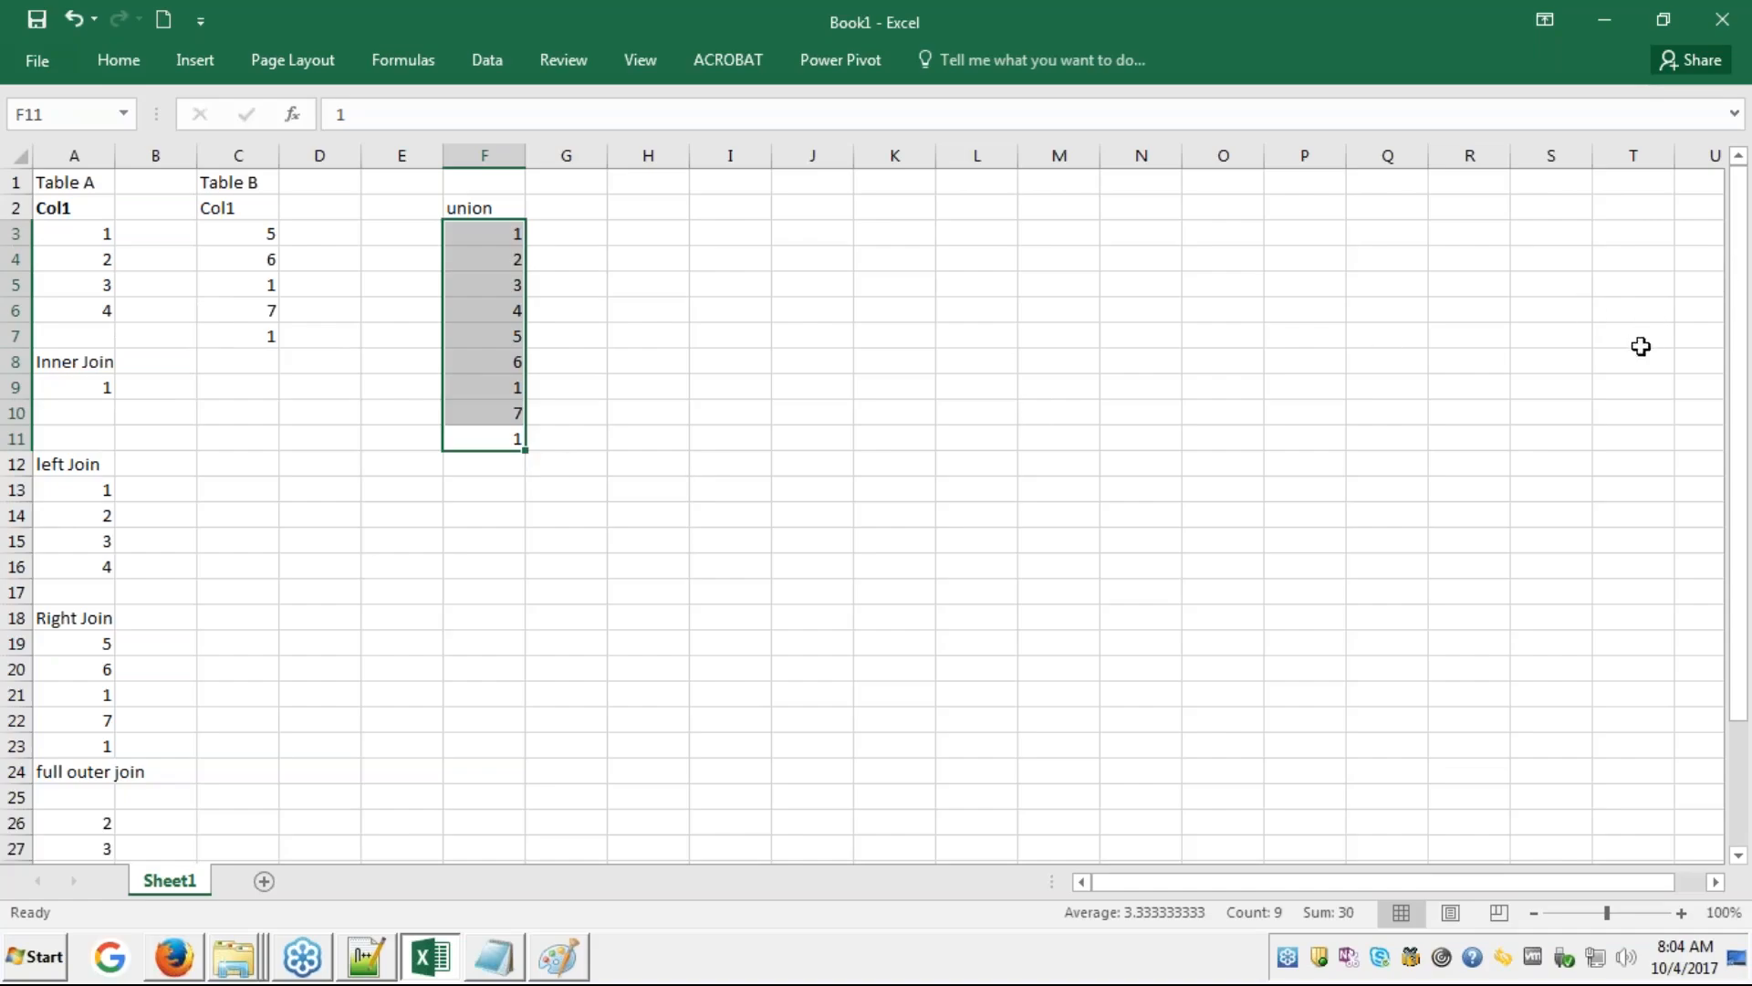
click(1735, 359)
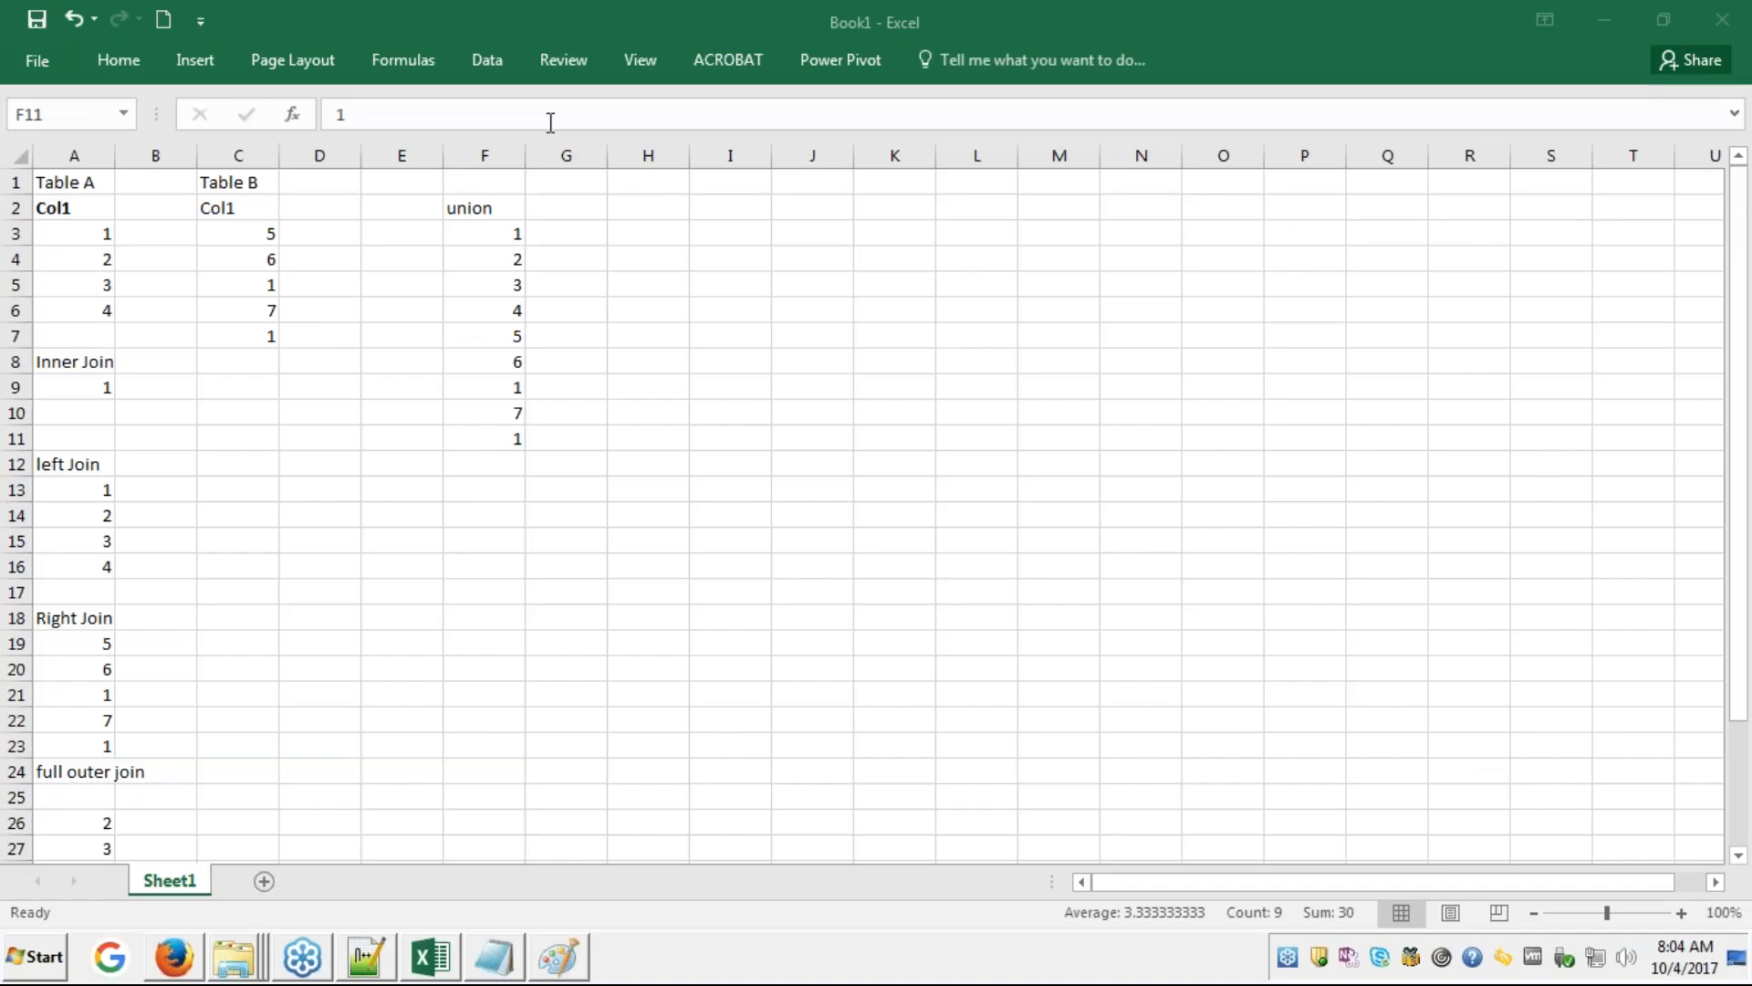
- Change the heading in cell F2 to "union all"
click(499, 211)
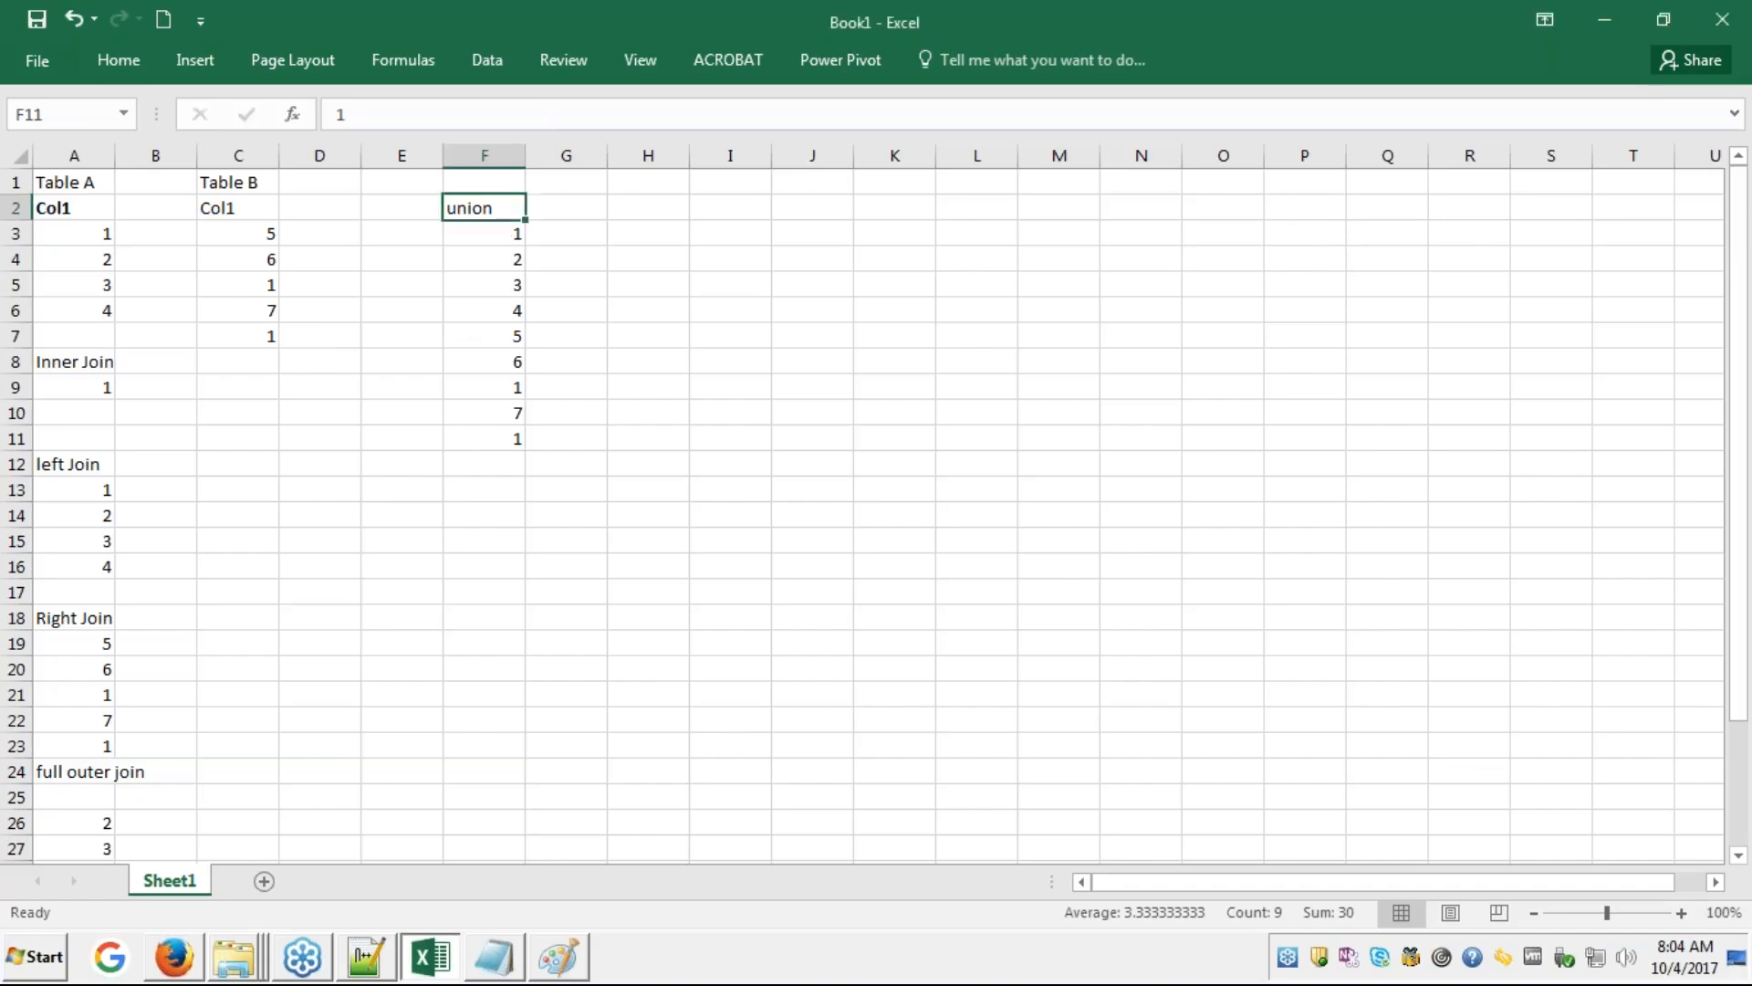
key(F2)
text(a)
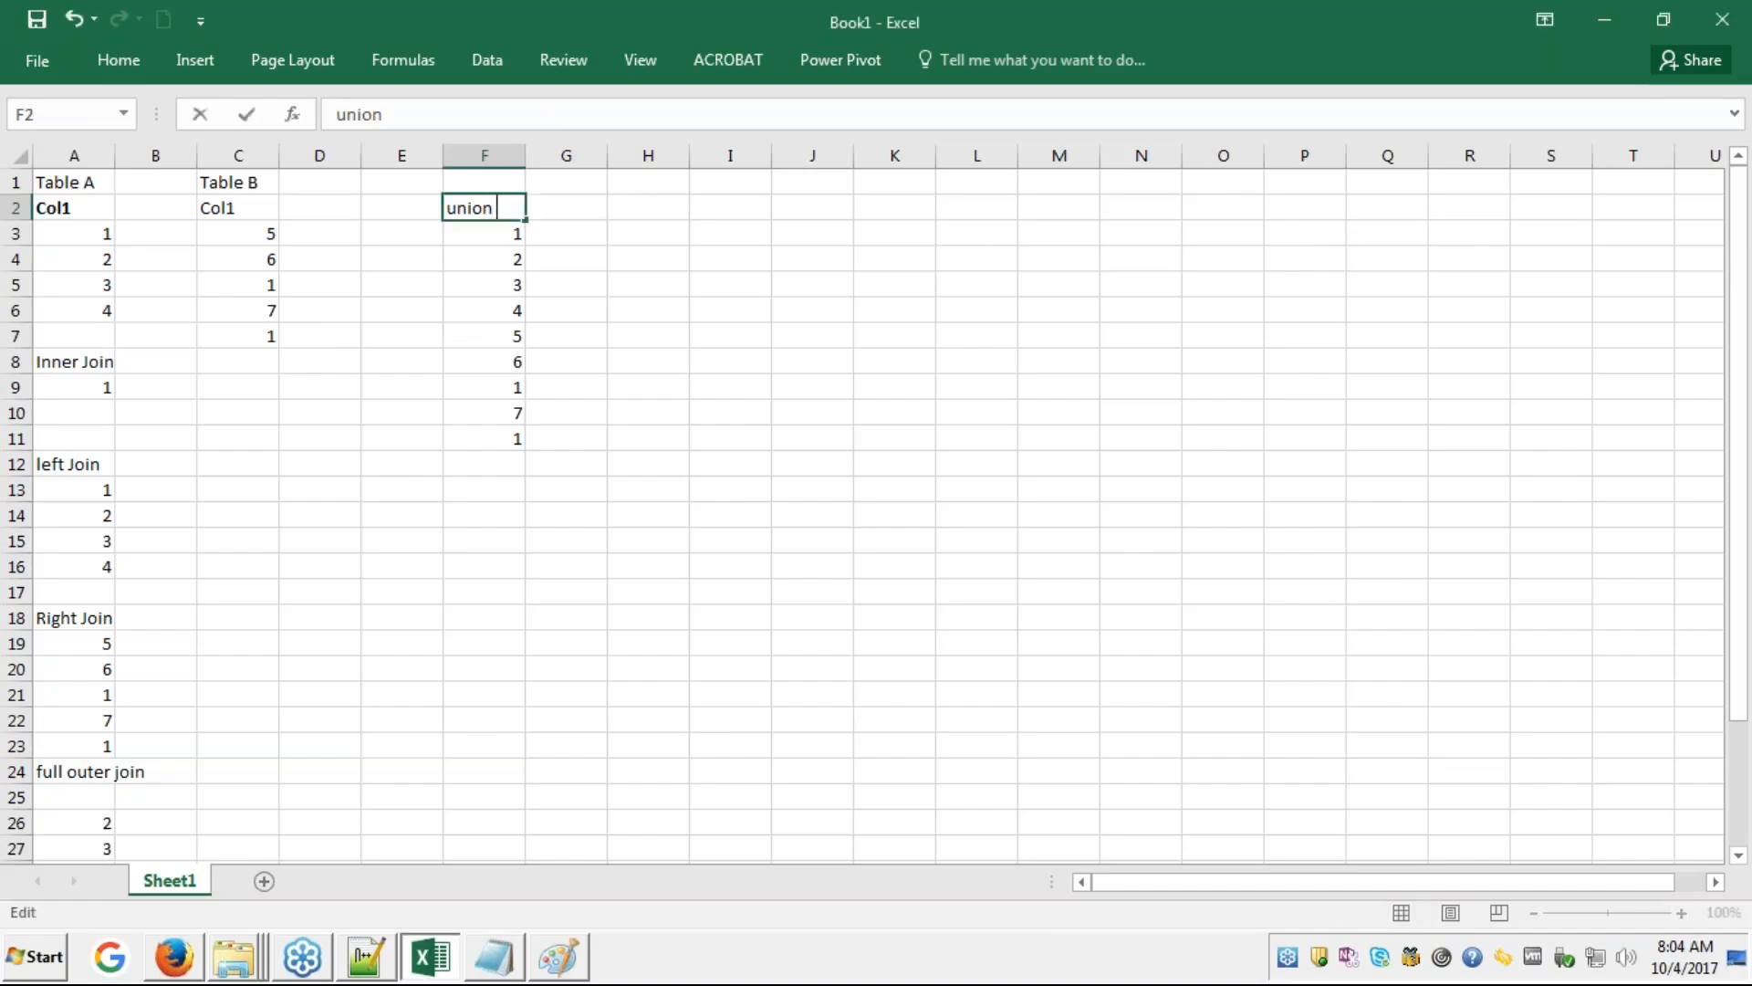
text(ll)
key(Return)
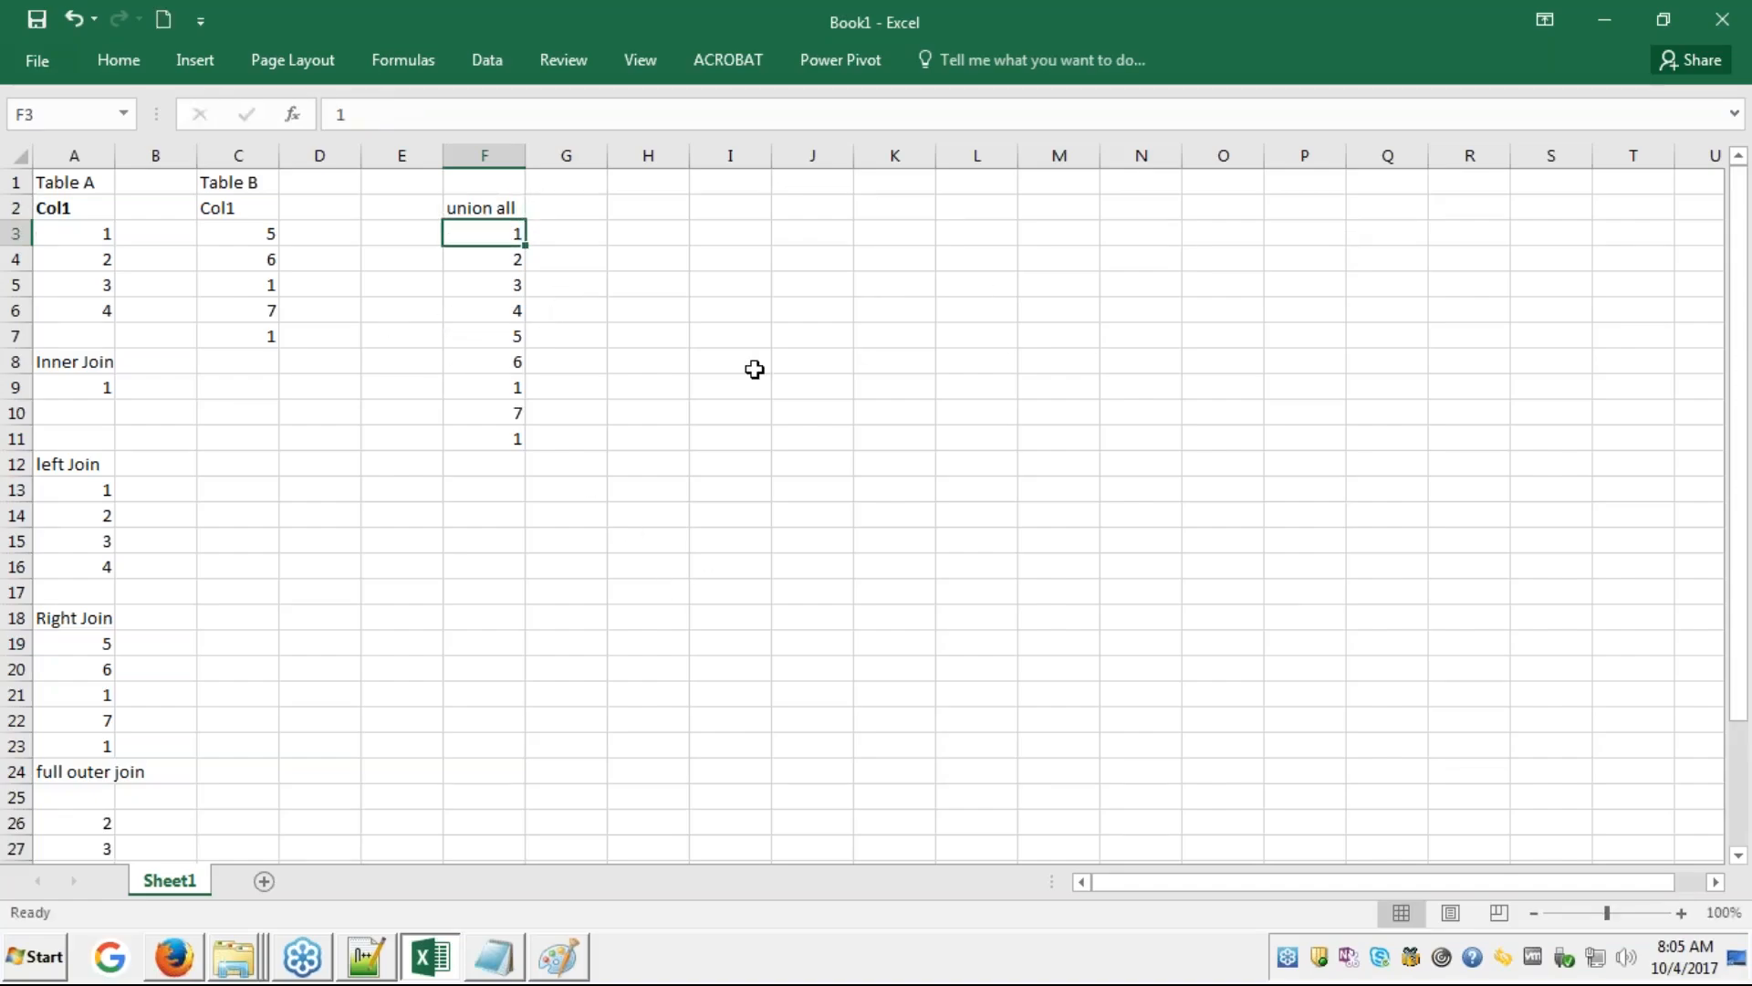
key(Right)
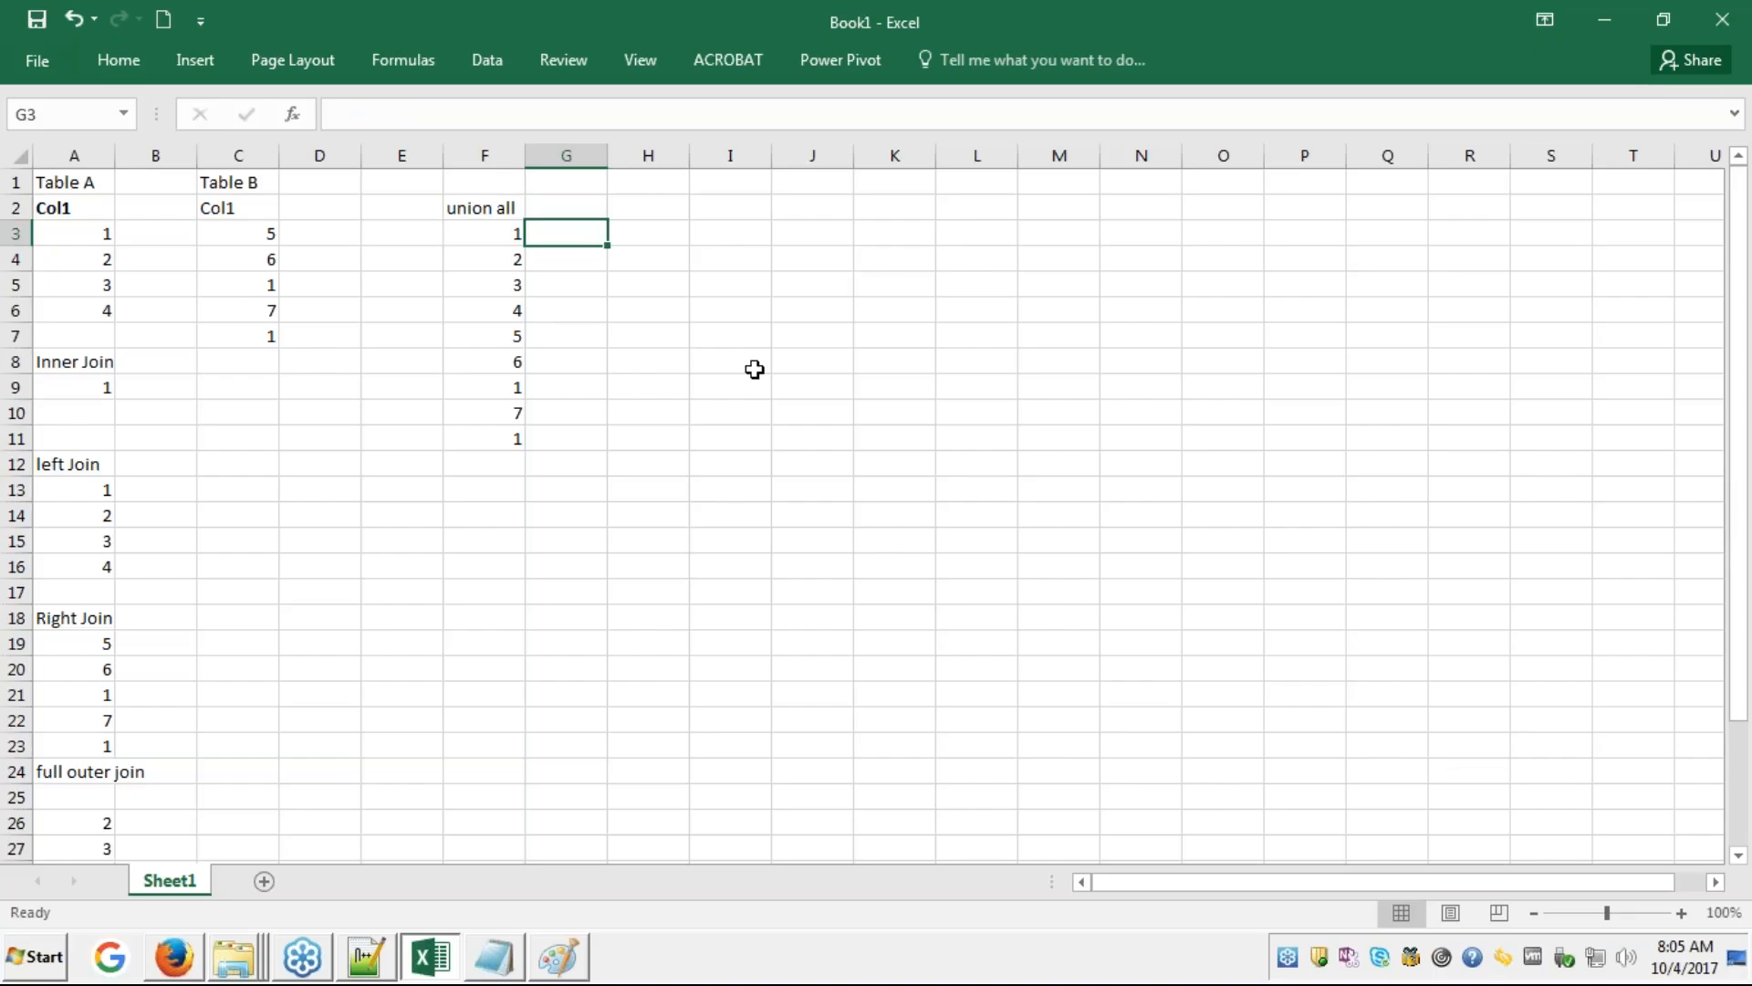
- Add the heading "union" in cell G2 and list Table A's values 1, 2, 3 and 4 in G3:G6
key(Up)
text(union)
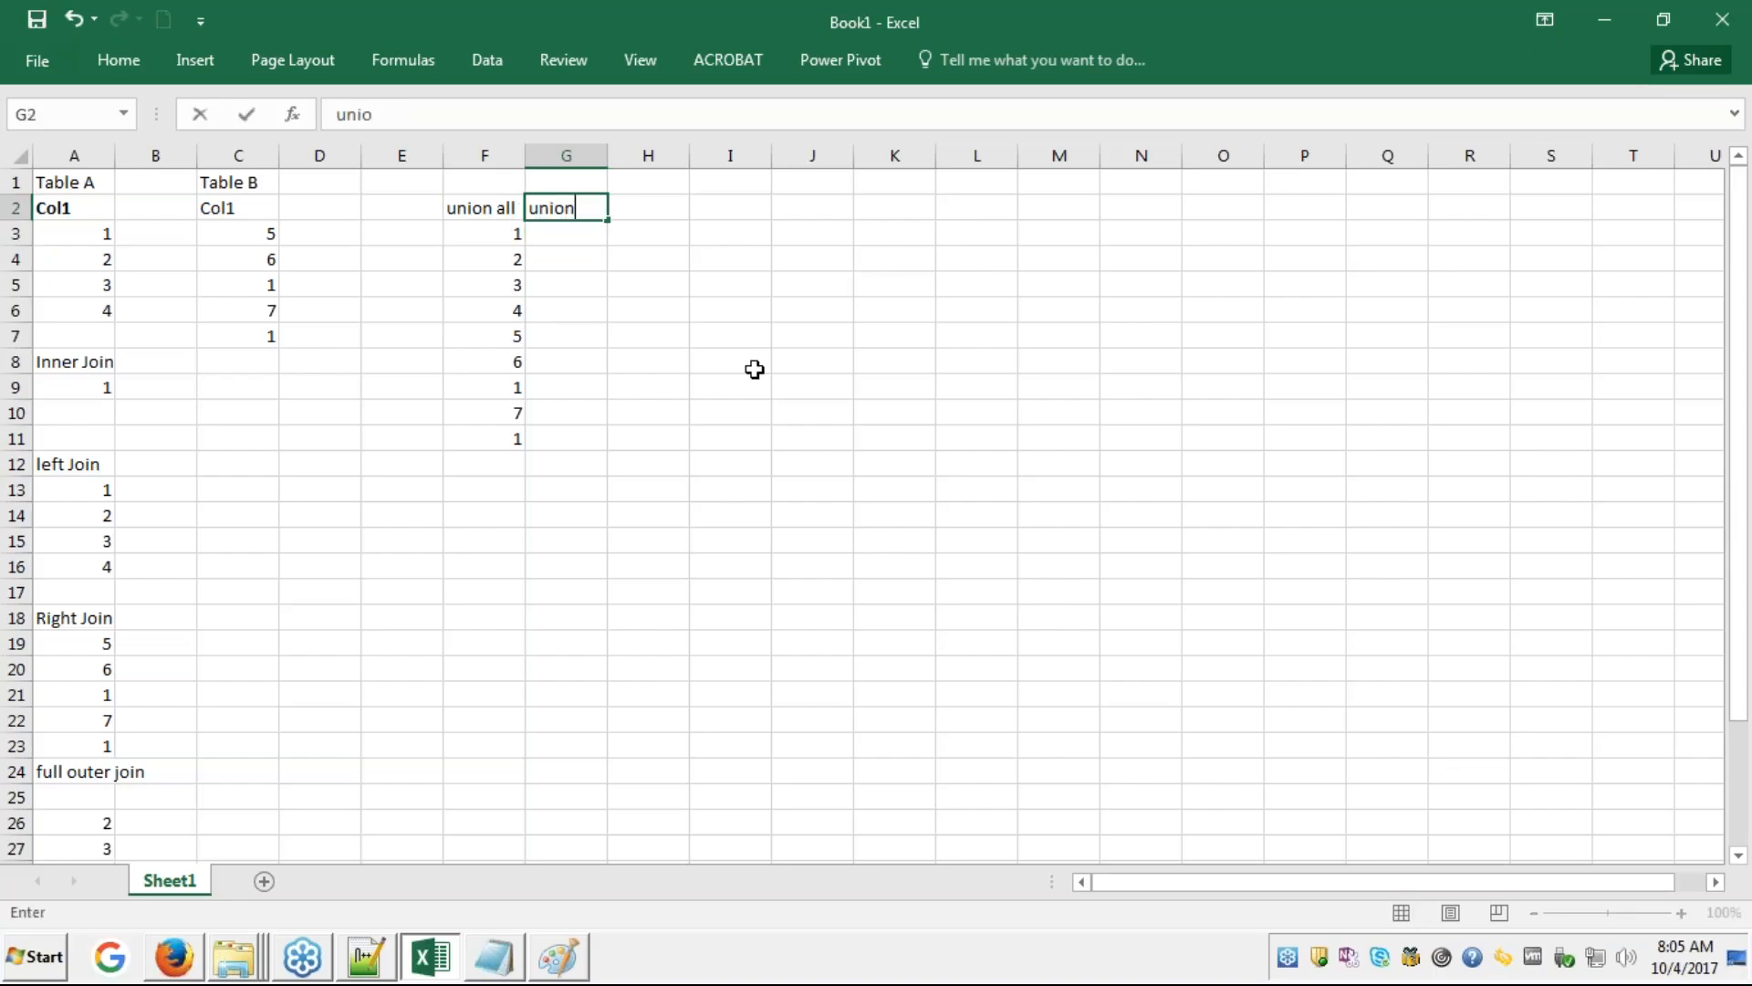
key(Return)
text(1)
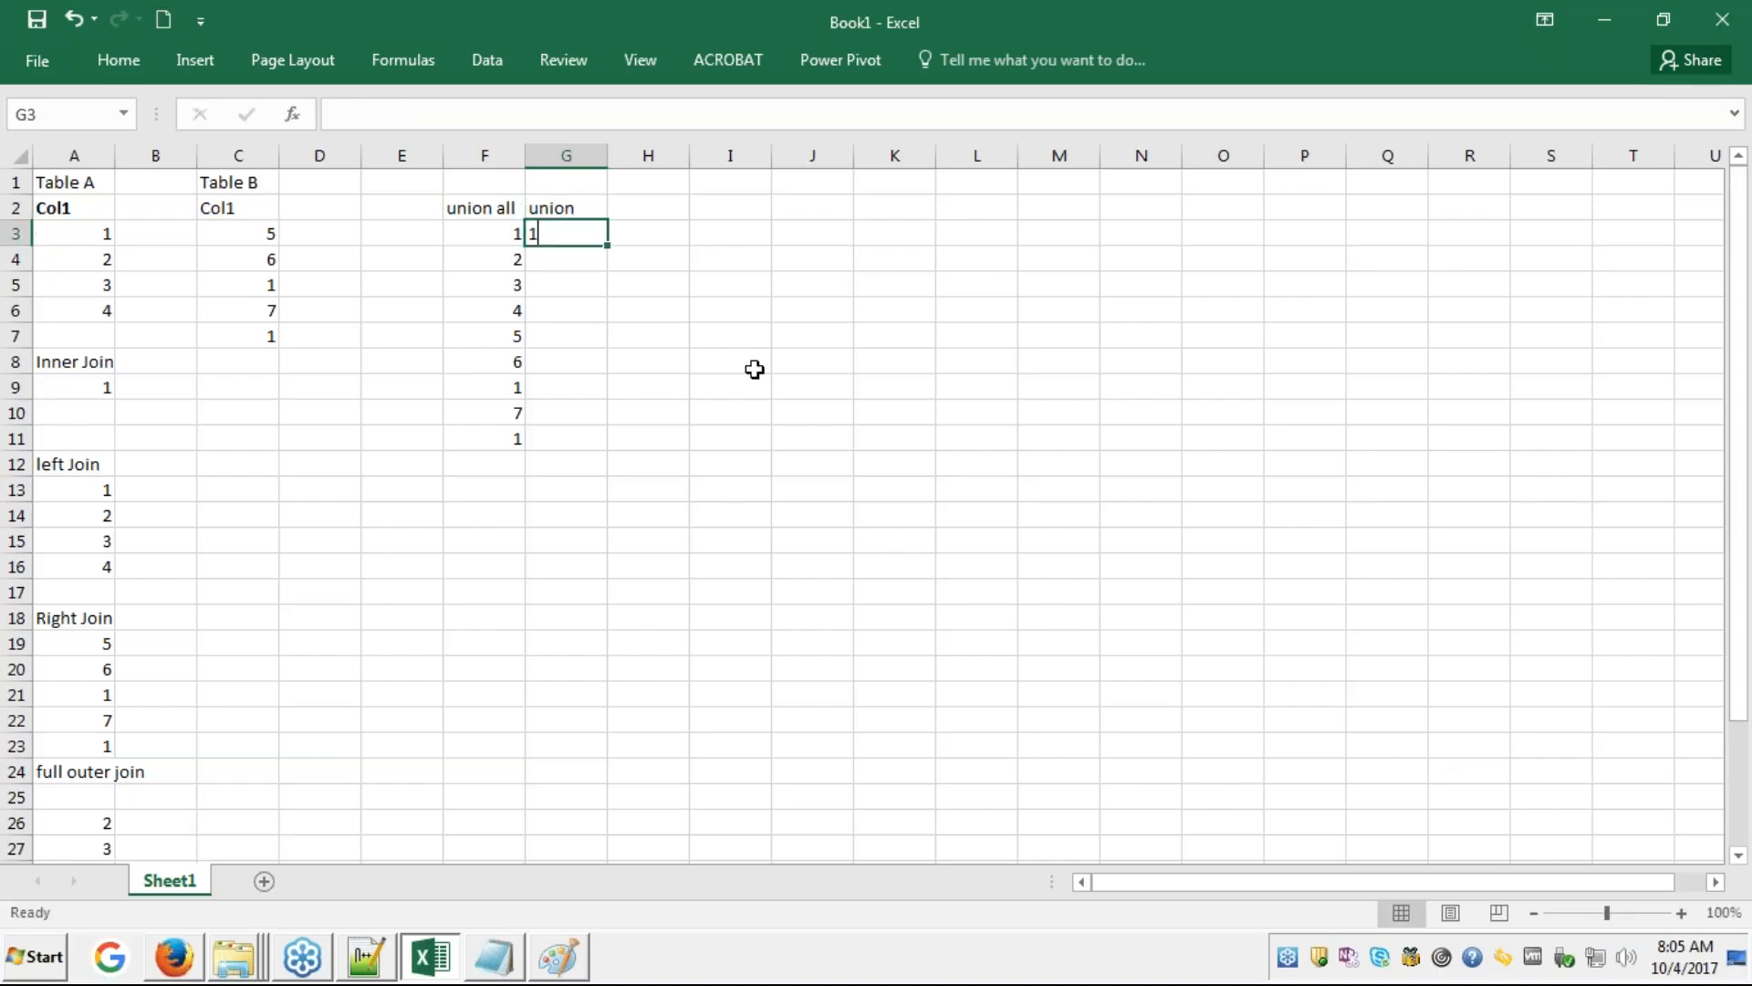
key(Return)
text(2)
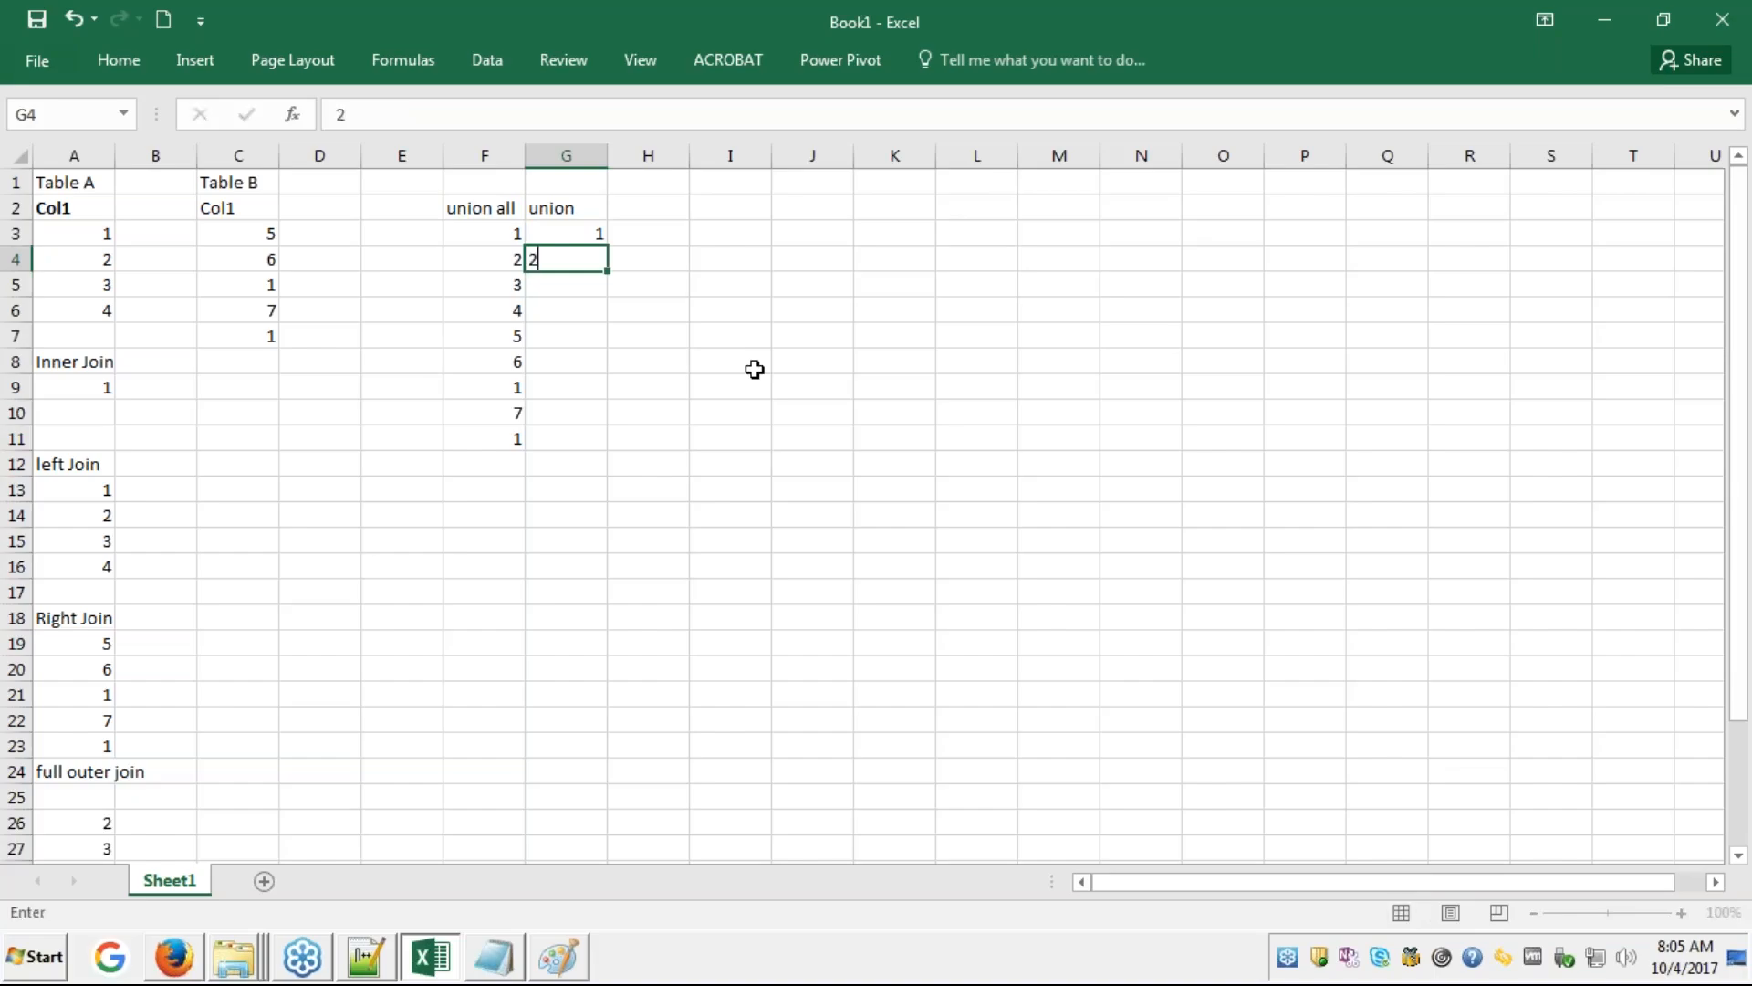
key(Return)
text(3)
key(Return)
text(4)
key(Return)
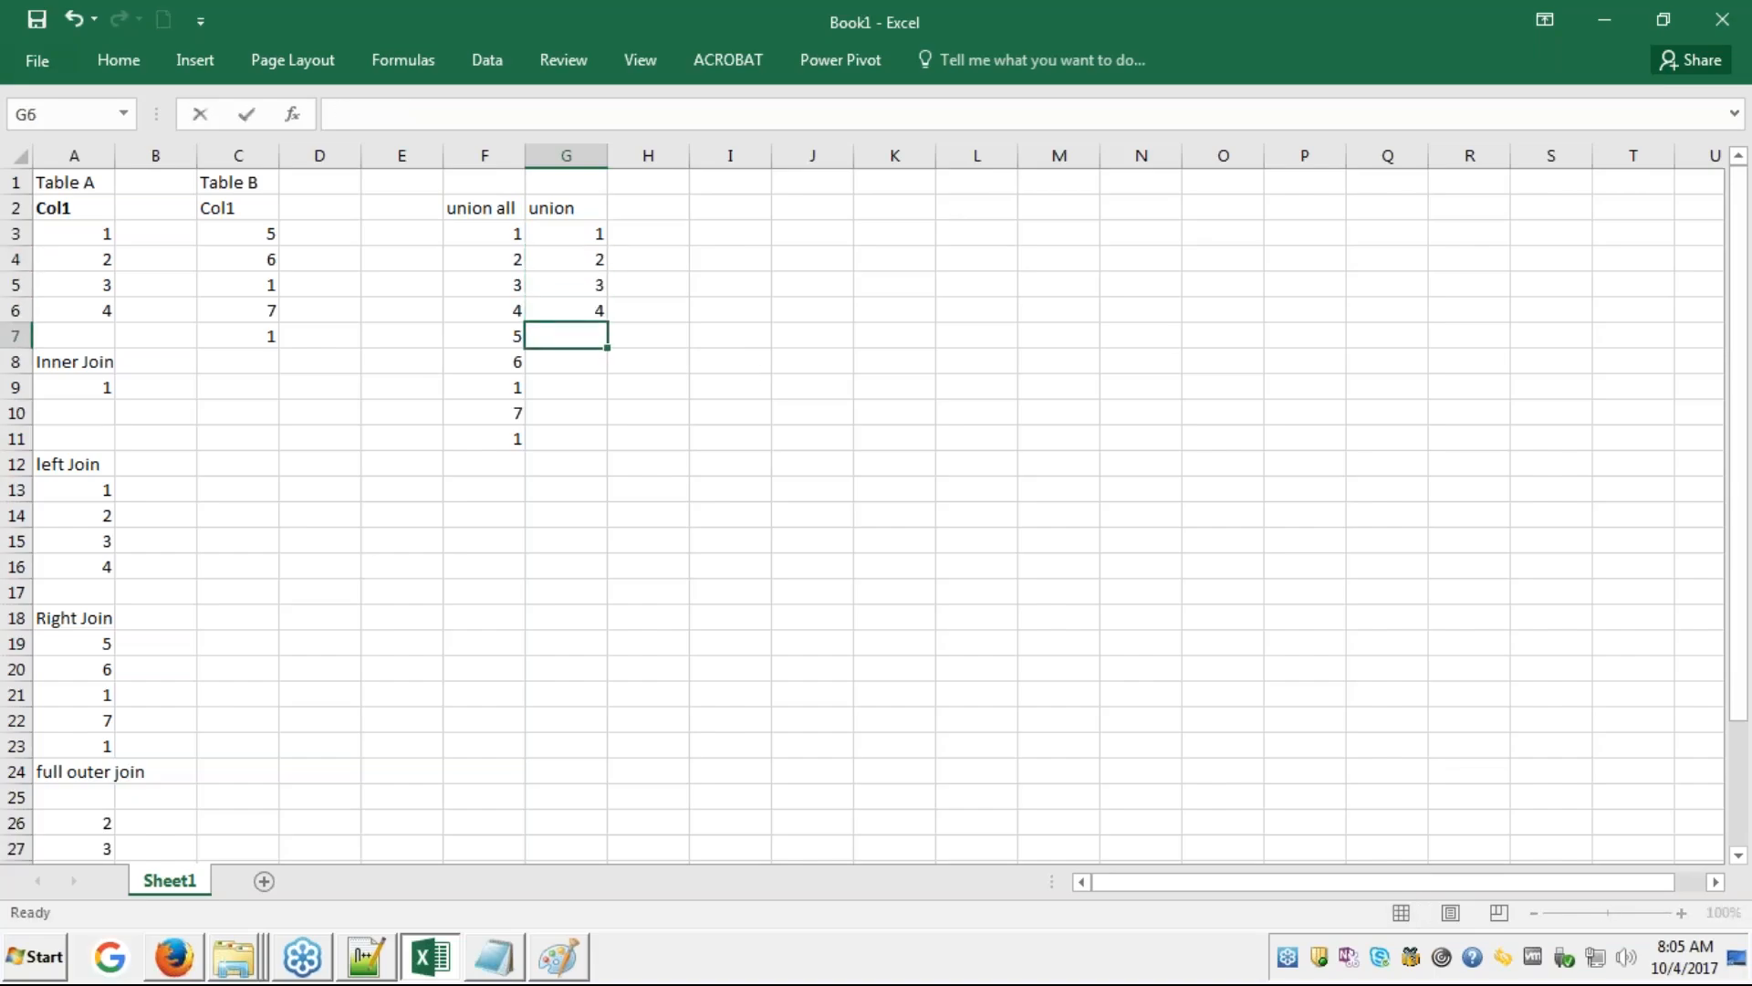
- Append Table B's distinct values 5, 6 and 7 to the union list in cells G7:G9
text(5)
key(Return)
text(6)
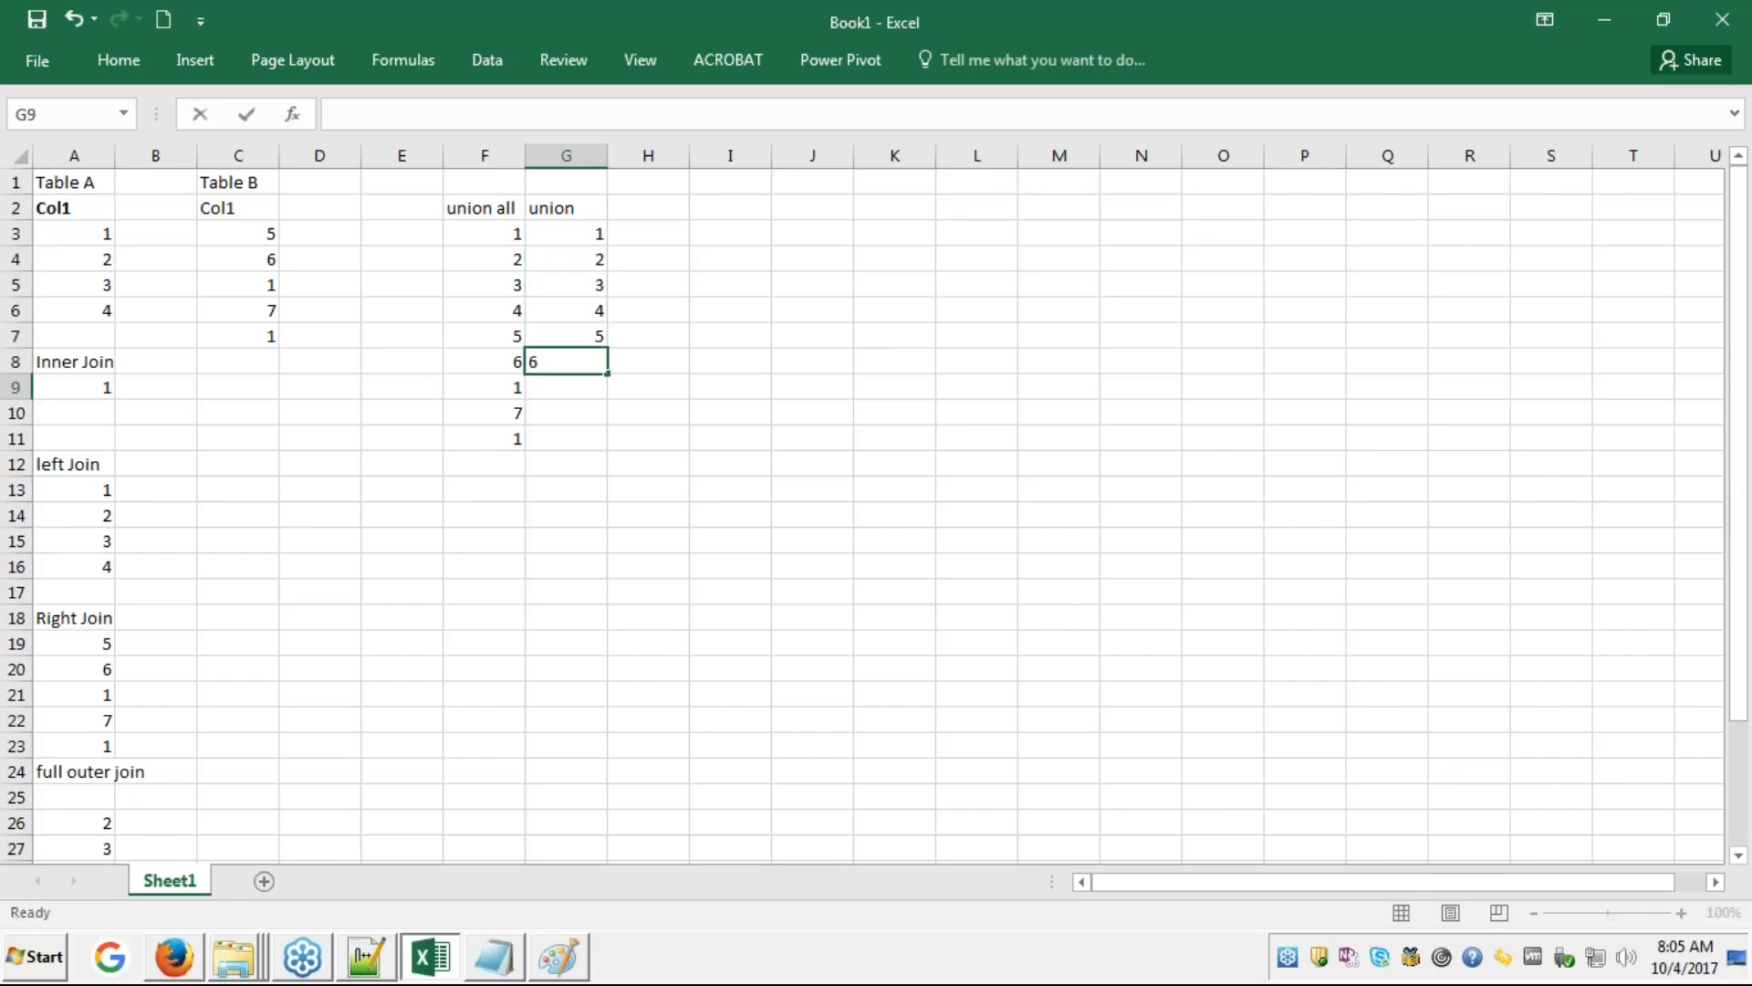
key(Return)
text(7)
key(Return)
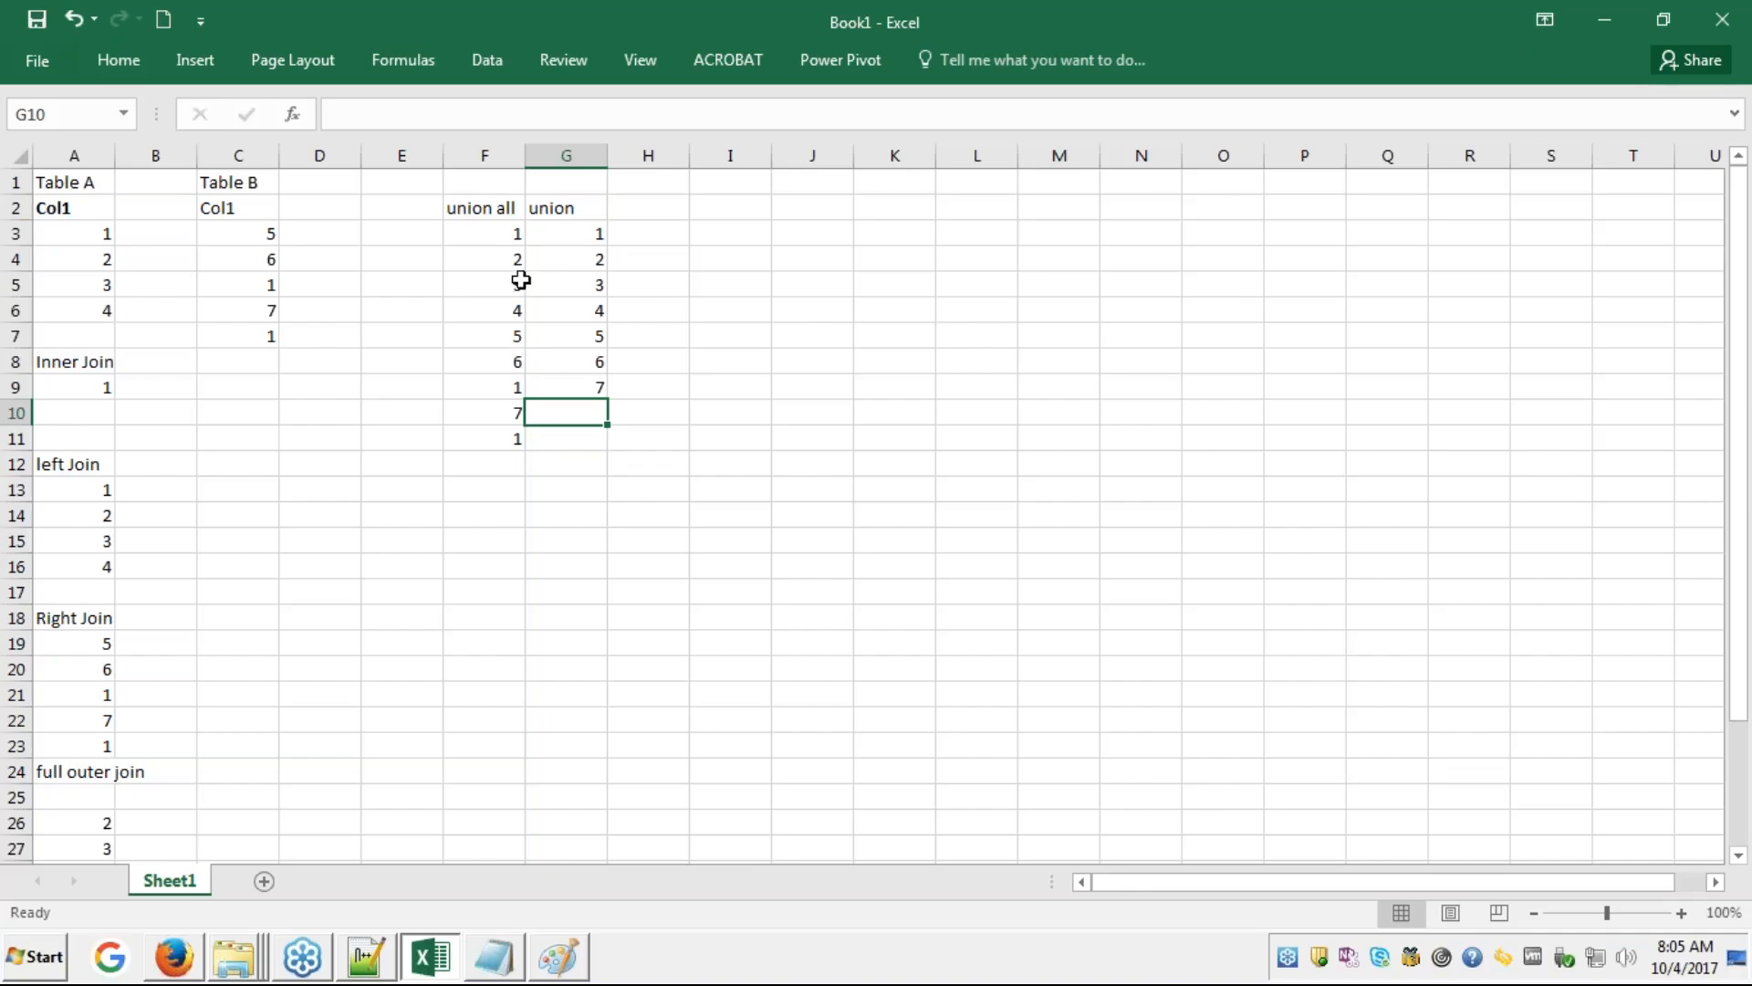
- Review the union list in column G and compare it with the union all list in column F
key(Up)
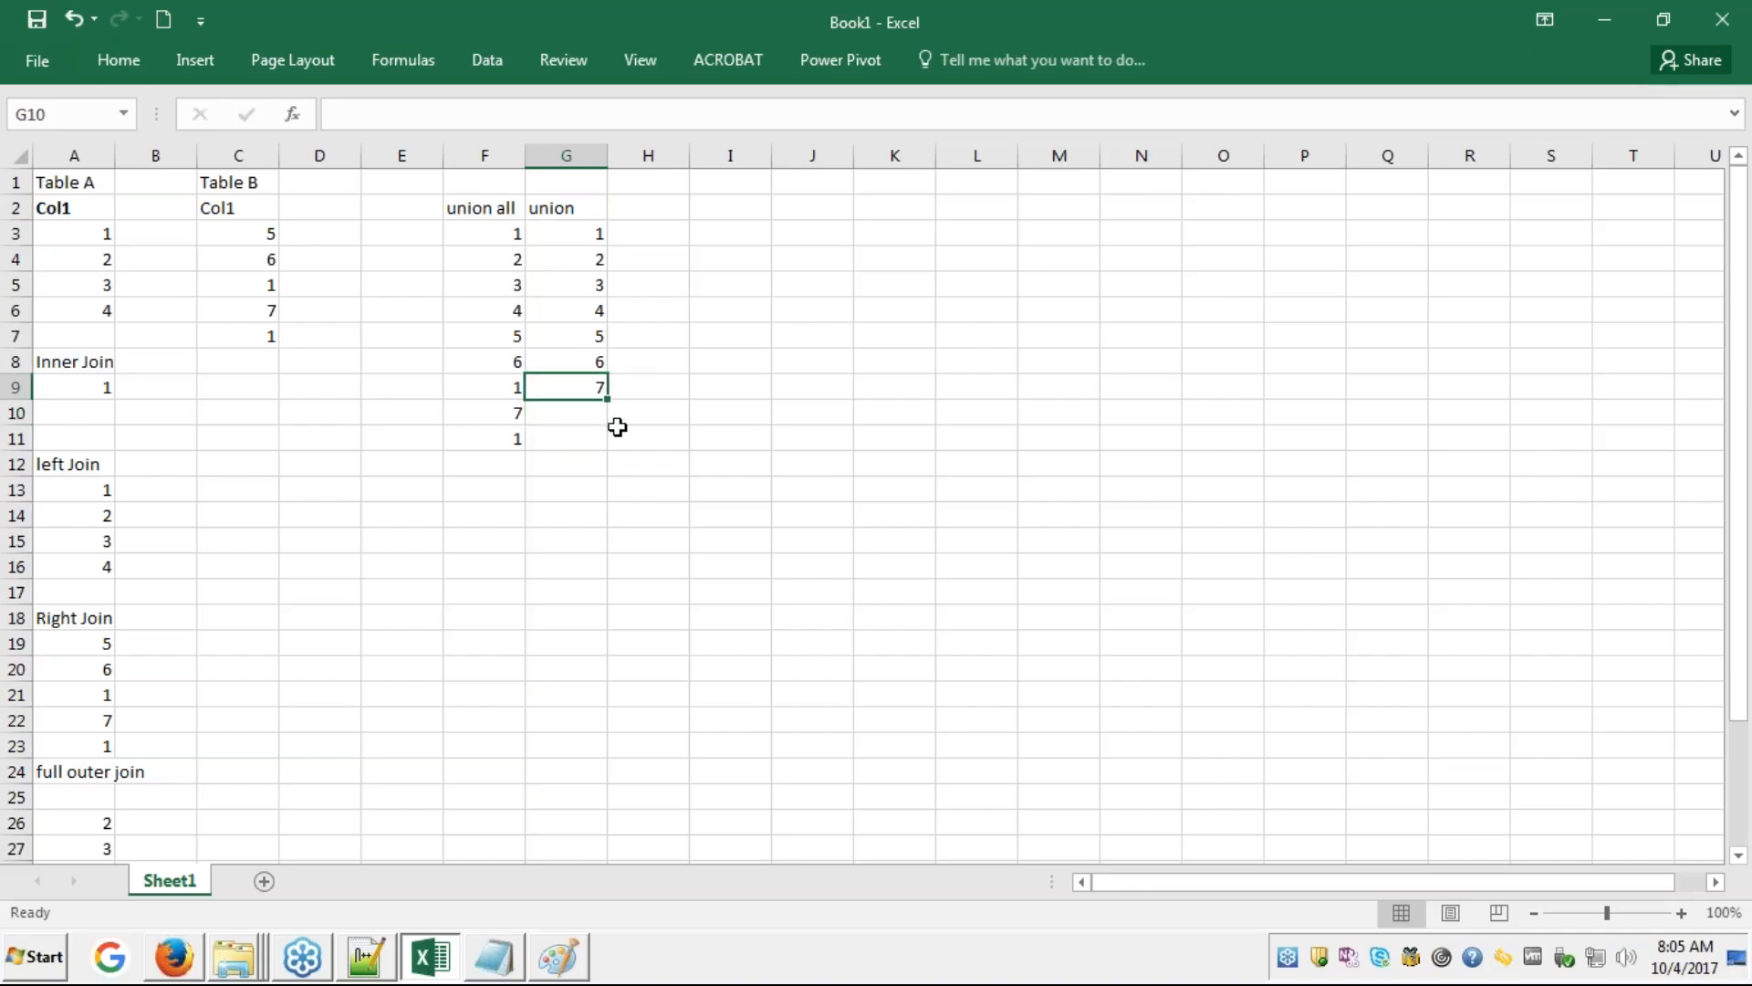
key(Up)
key(Up)
key(Up)
key(Up)
key(Up)
key(Up)
key(Up)
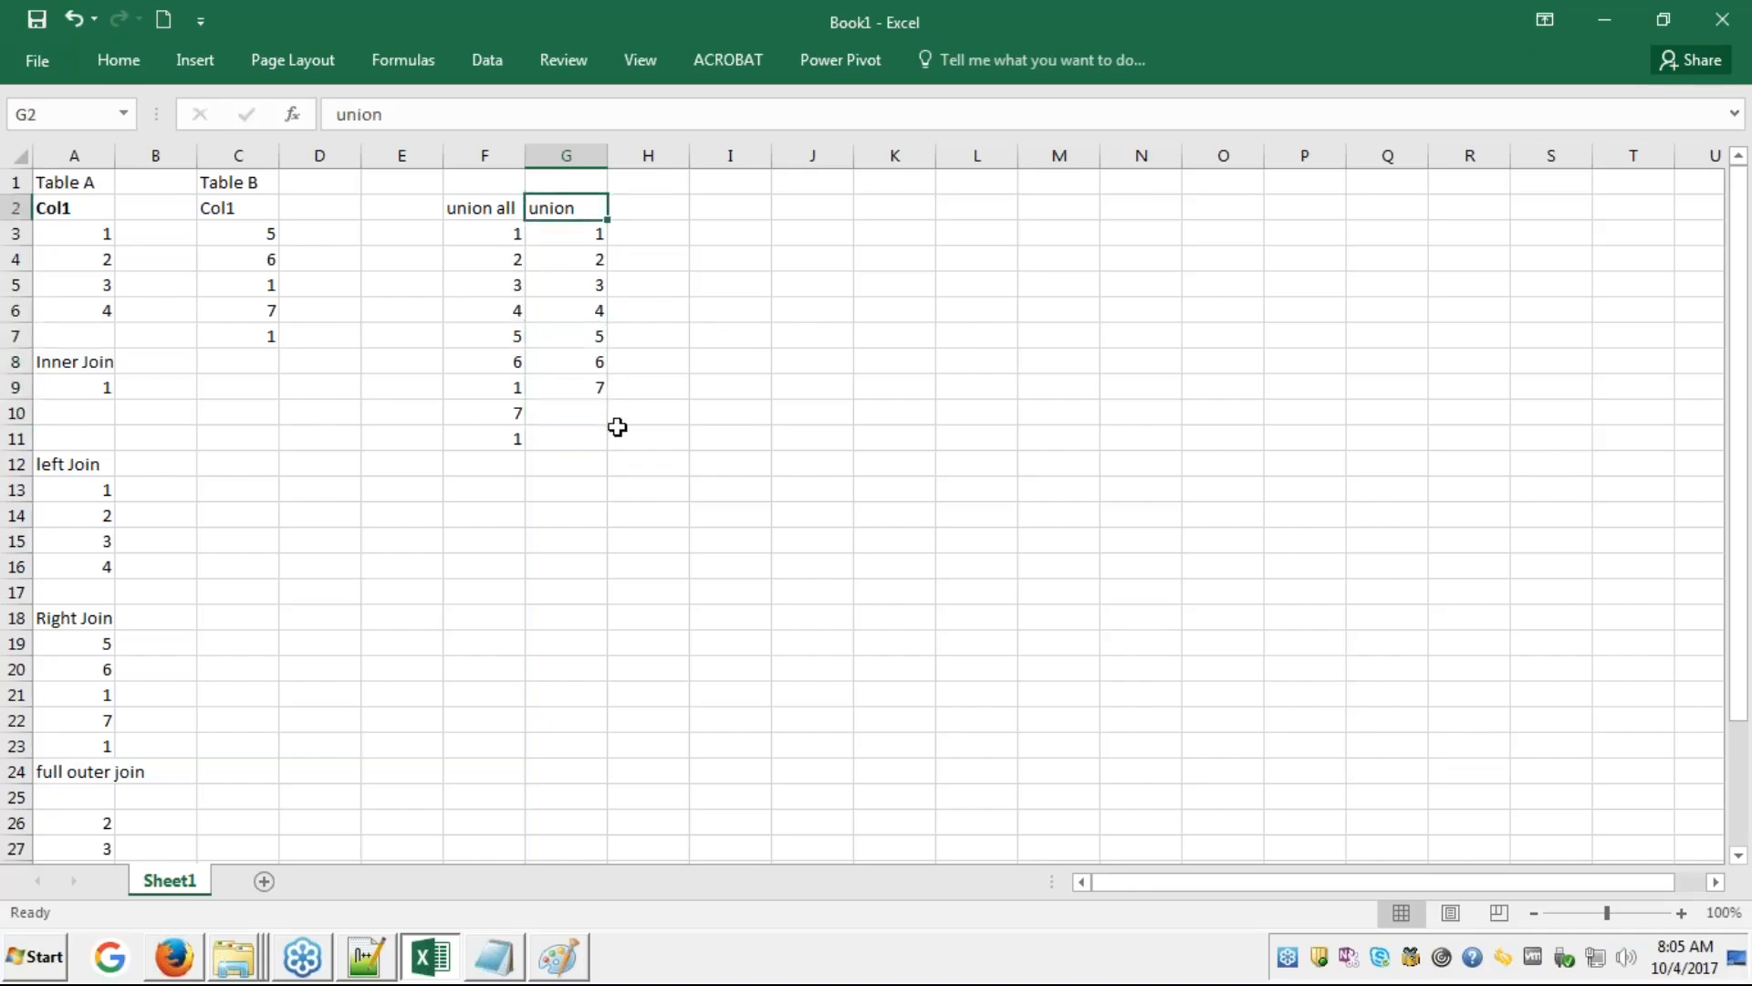
key(Down)
key(Down)
key(Down)
key(Down)
key(Down)
key(Down)
key(Down)
key(Down)
key(Down)
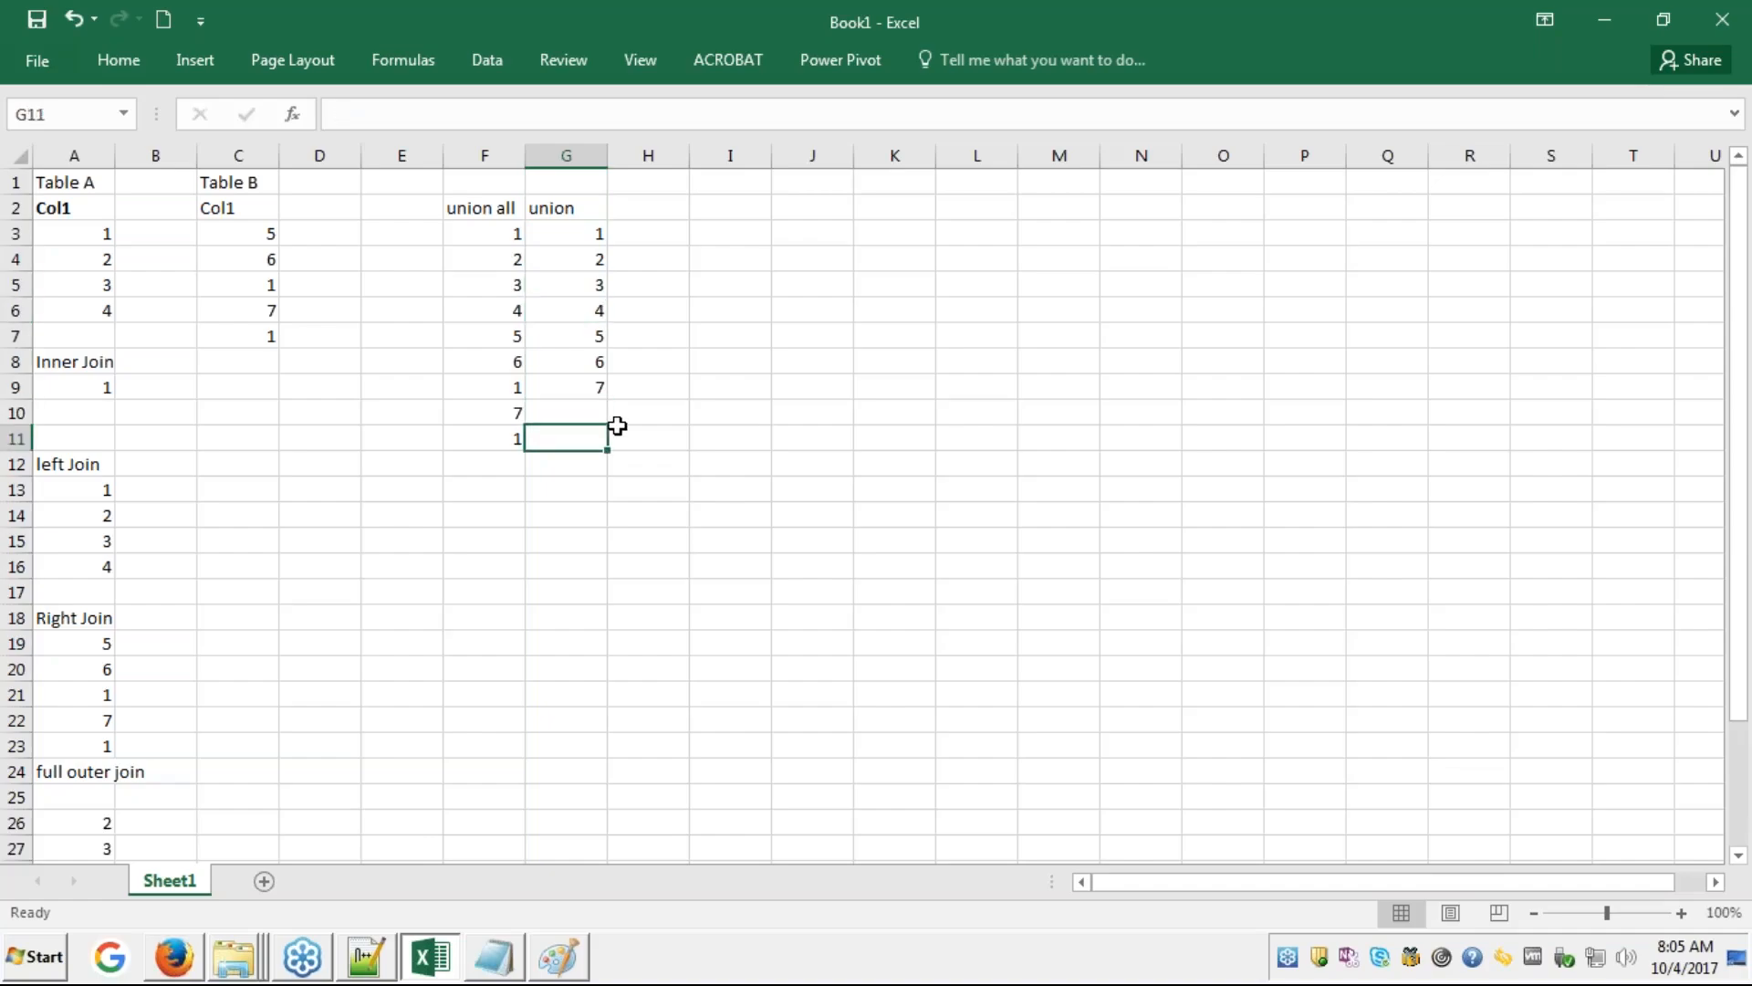
click(496, 208)
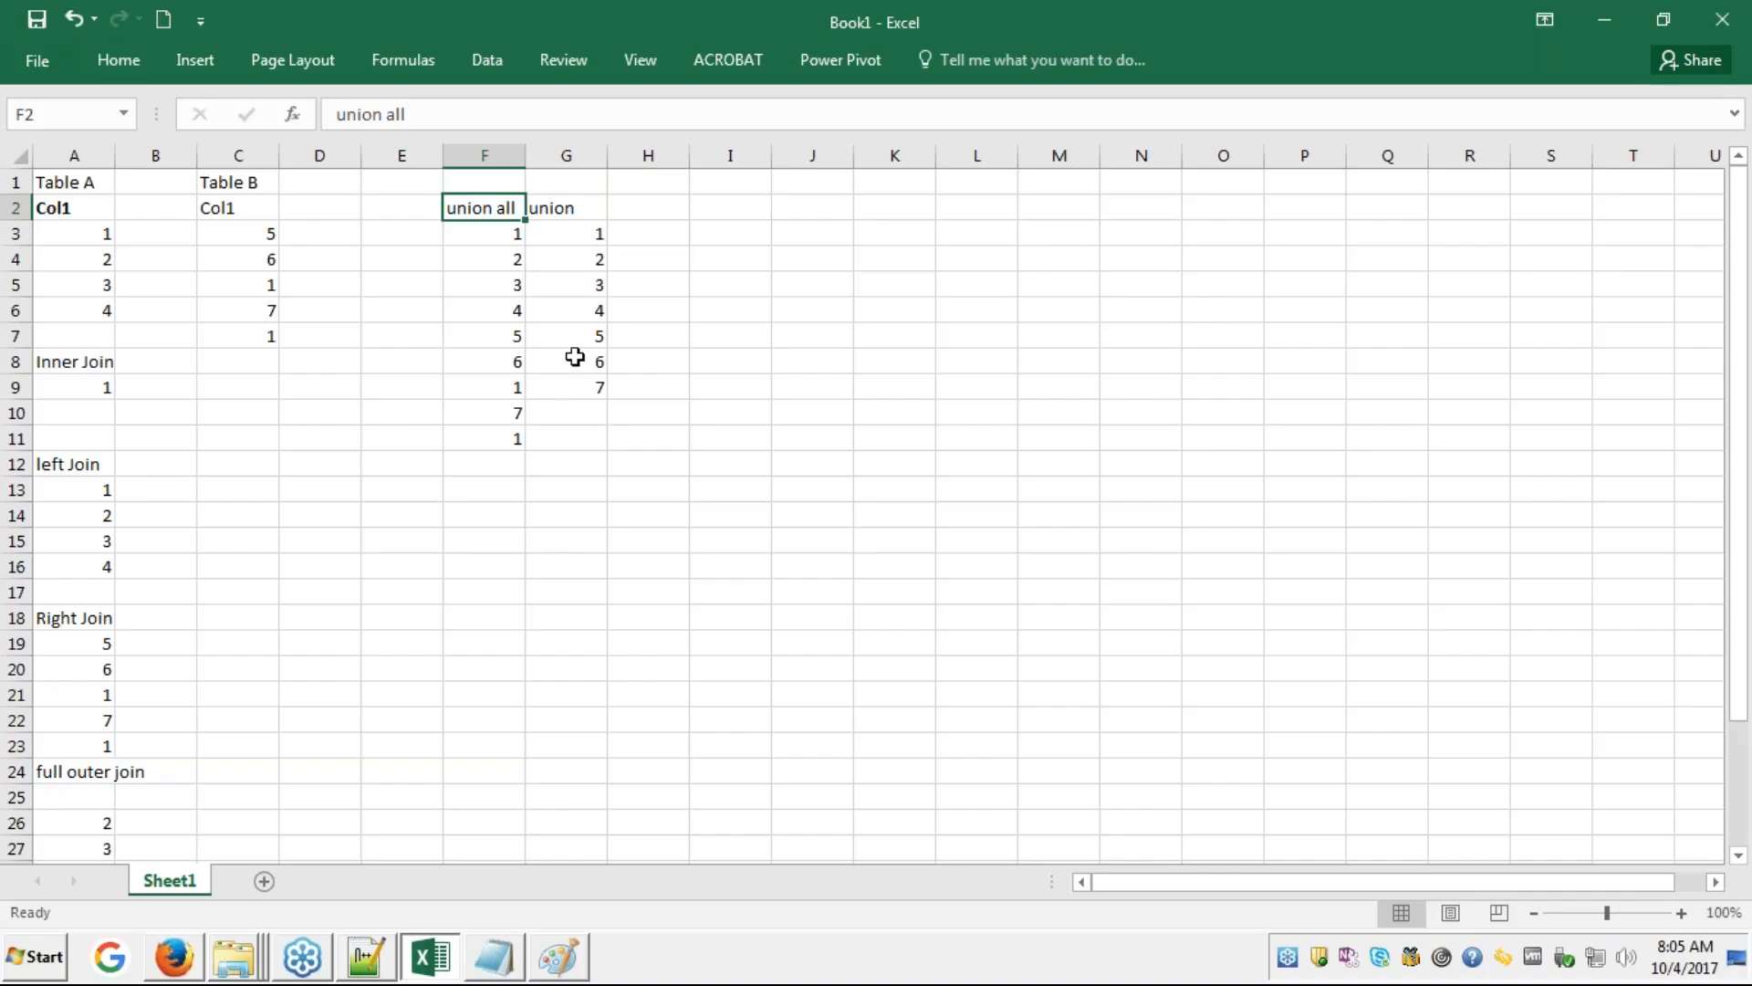
- Switch to the Module 1 presentation in Firefox, show it full screen and advance from the Join V/s Union slide to slide 73
key(alt+Tab)
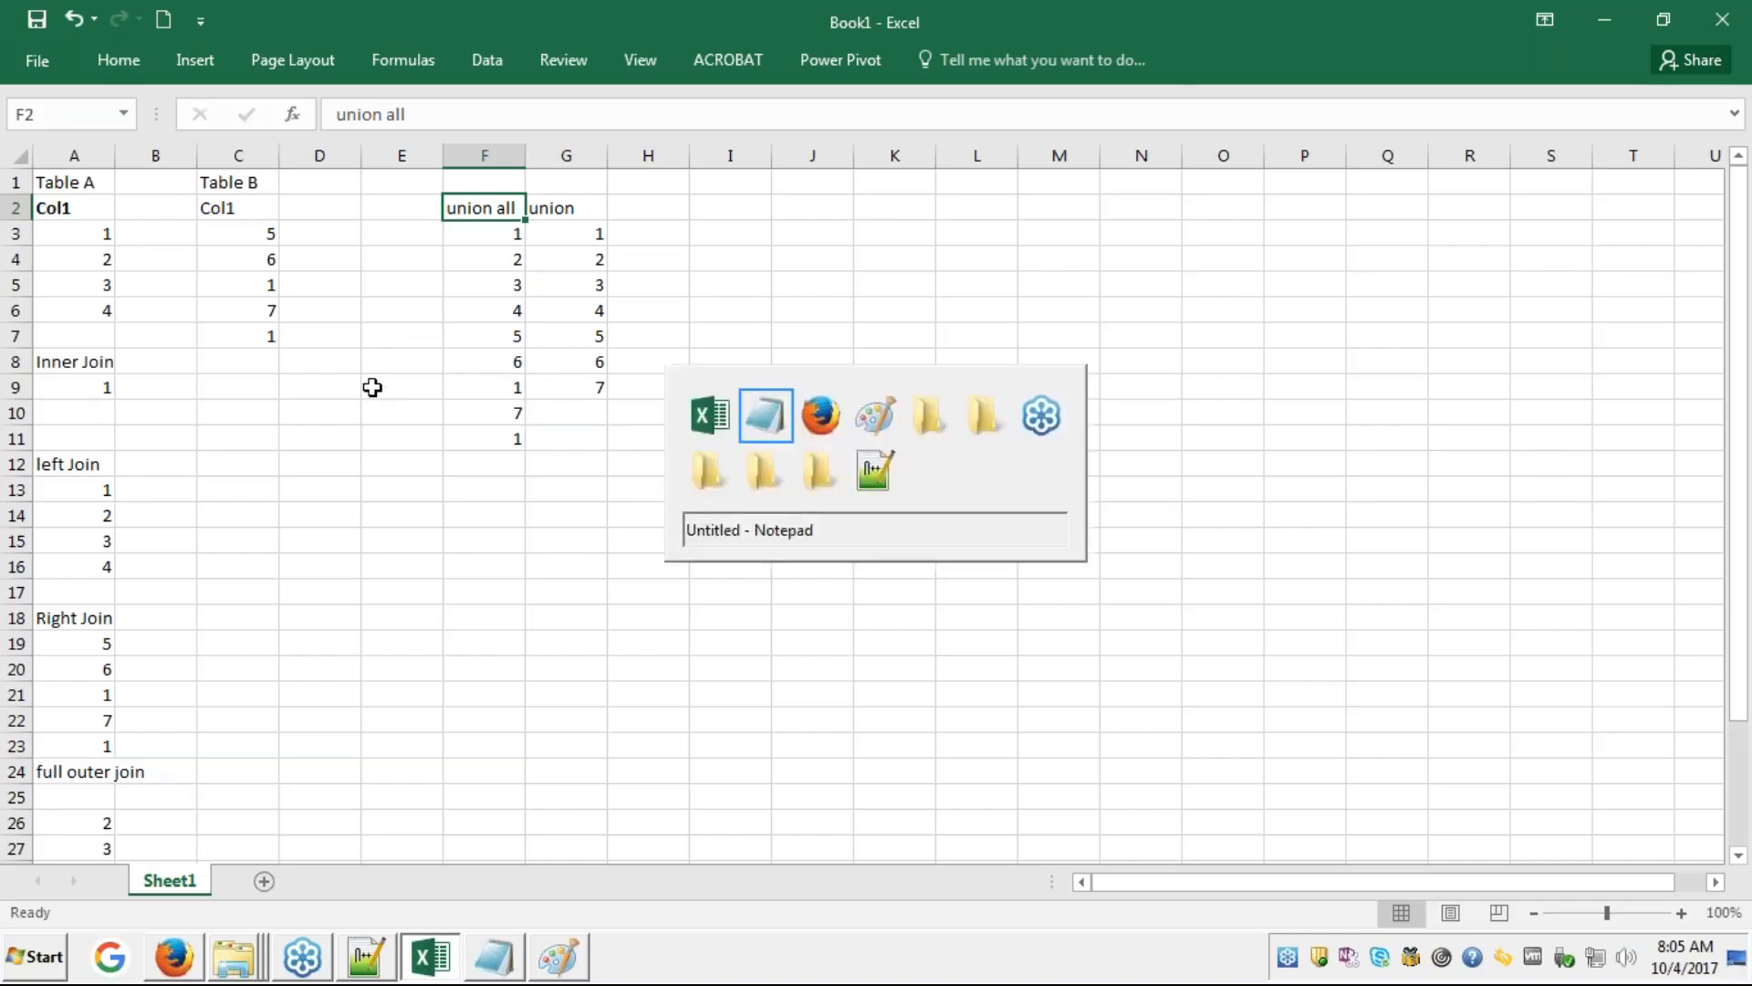
key(alt+Tab)
key(Tab)
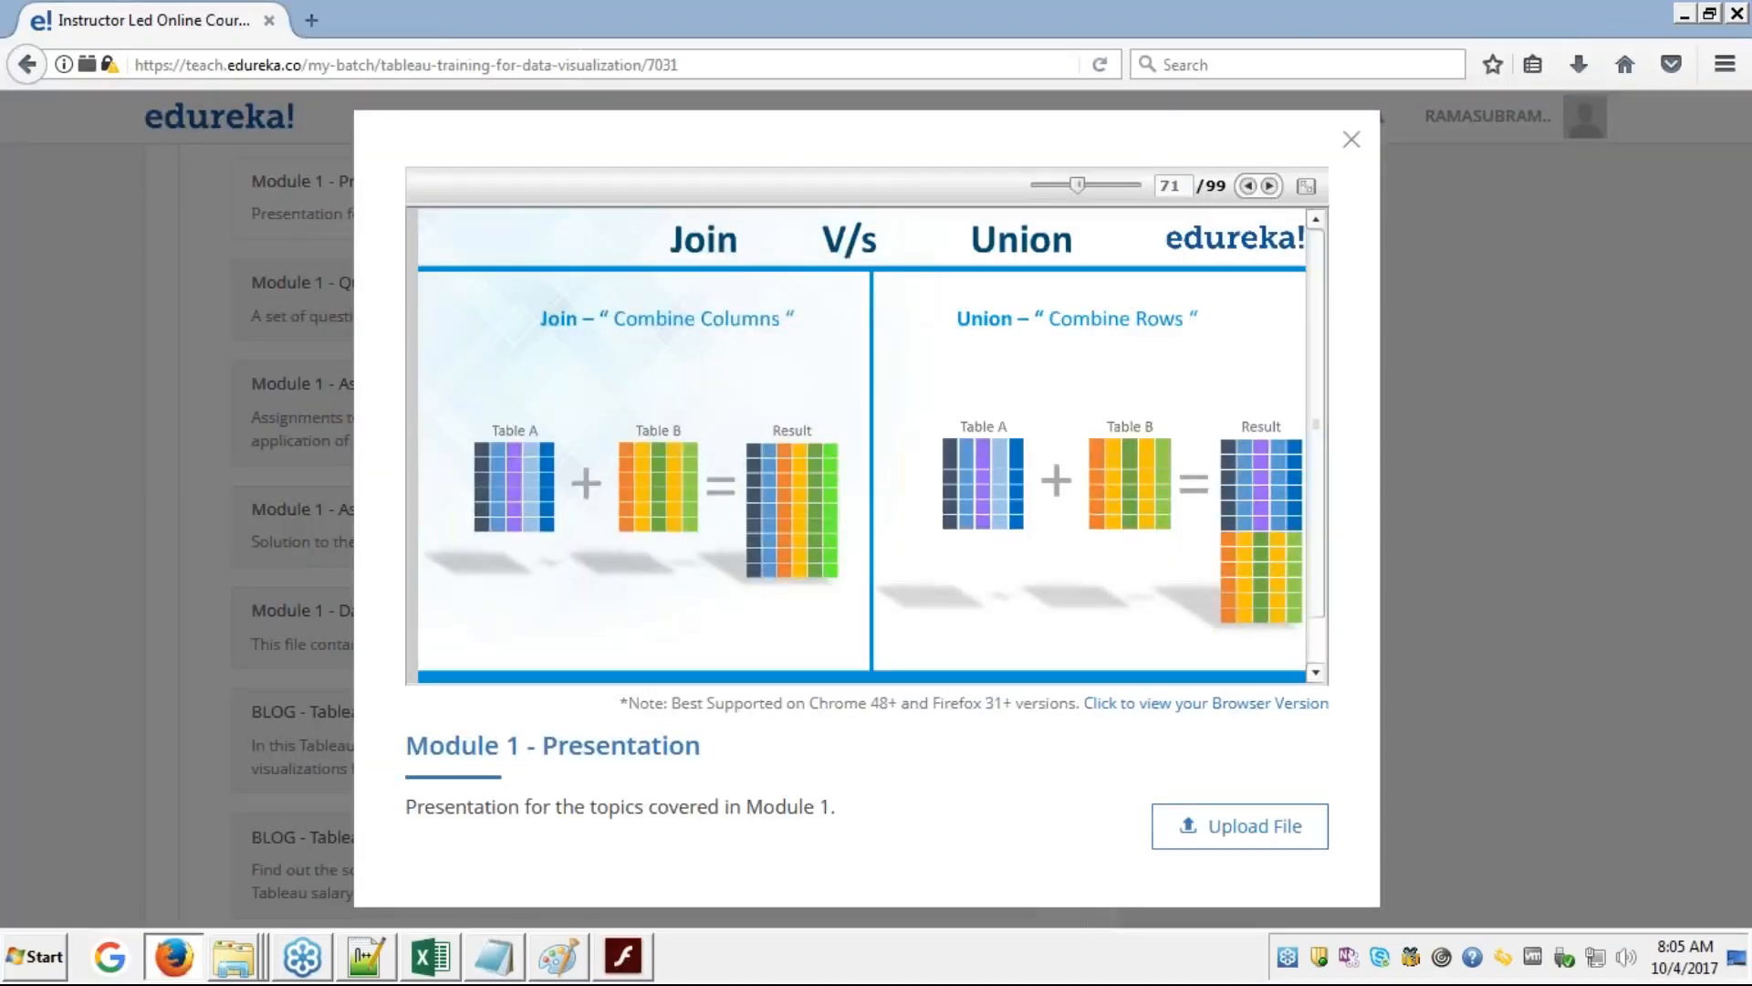
click(1306, 185)
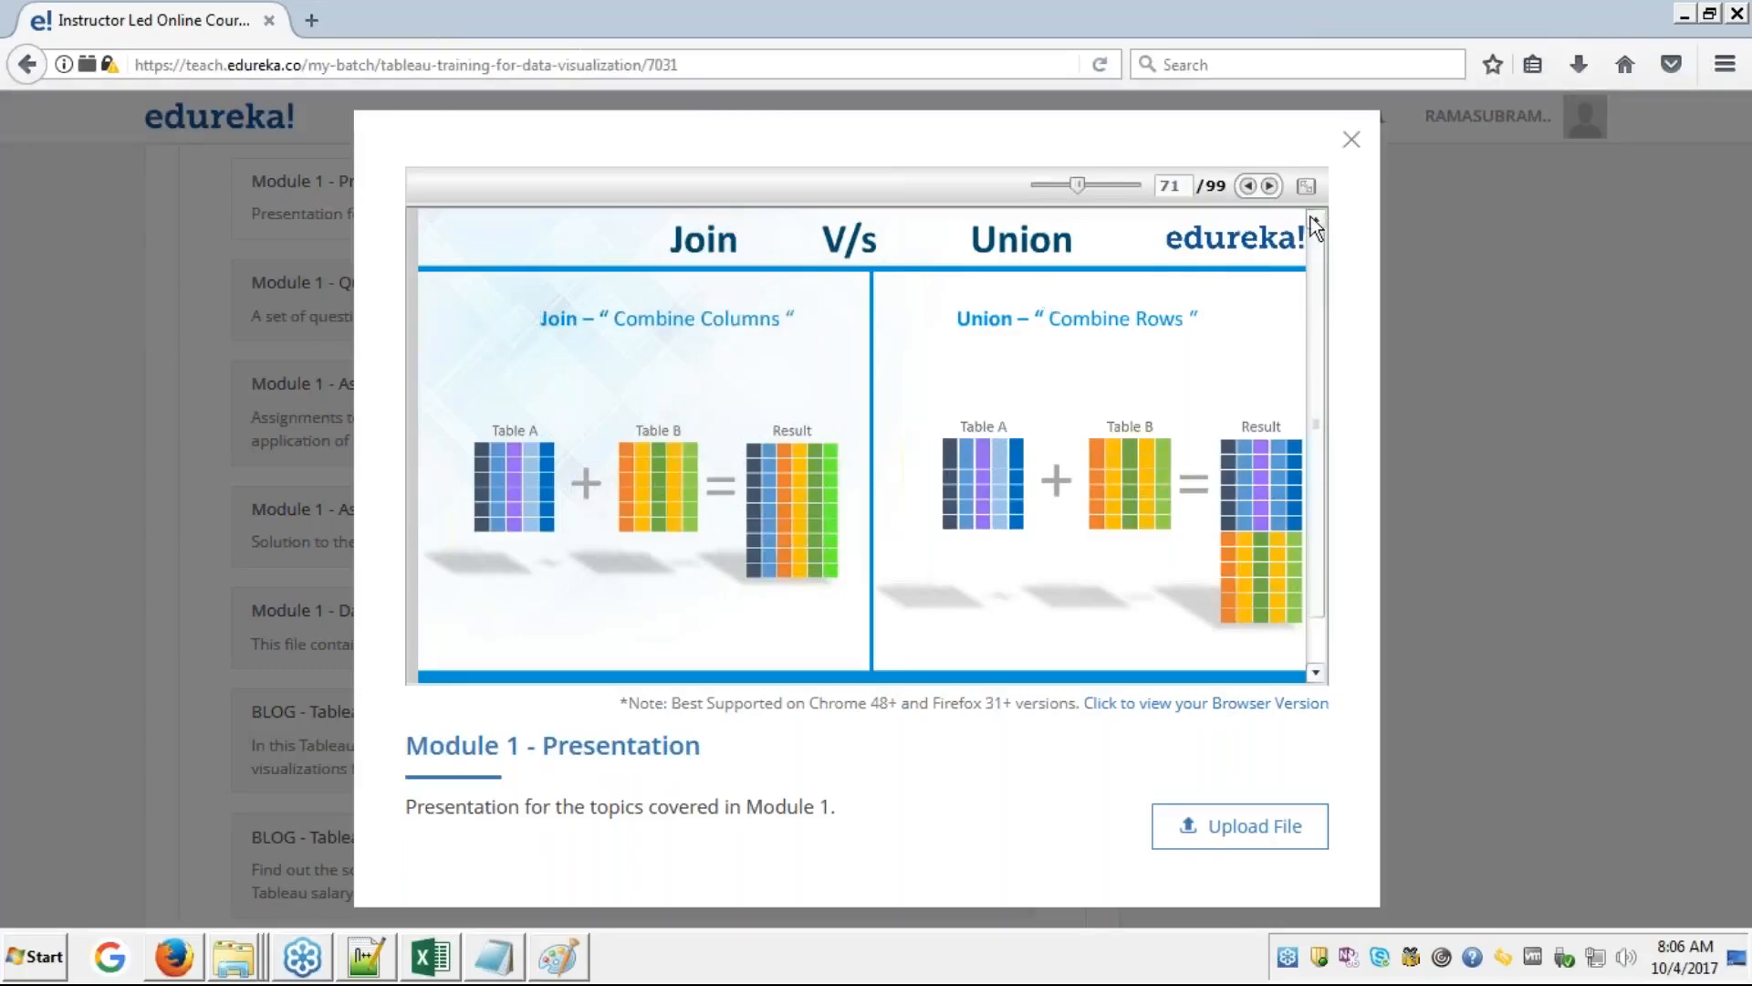
click(1306, 185)
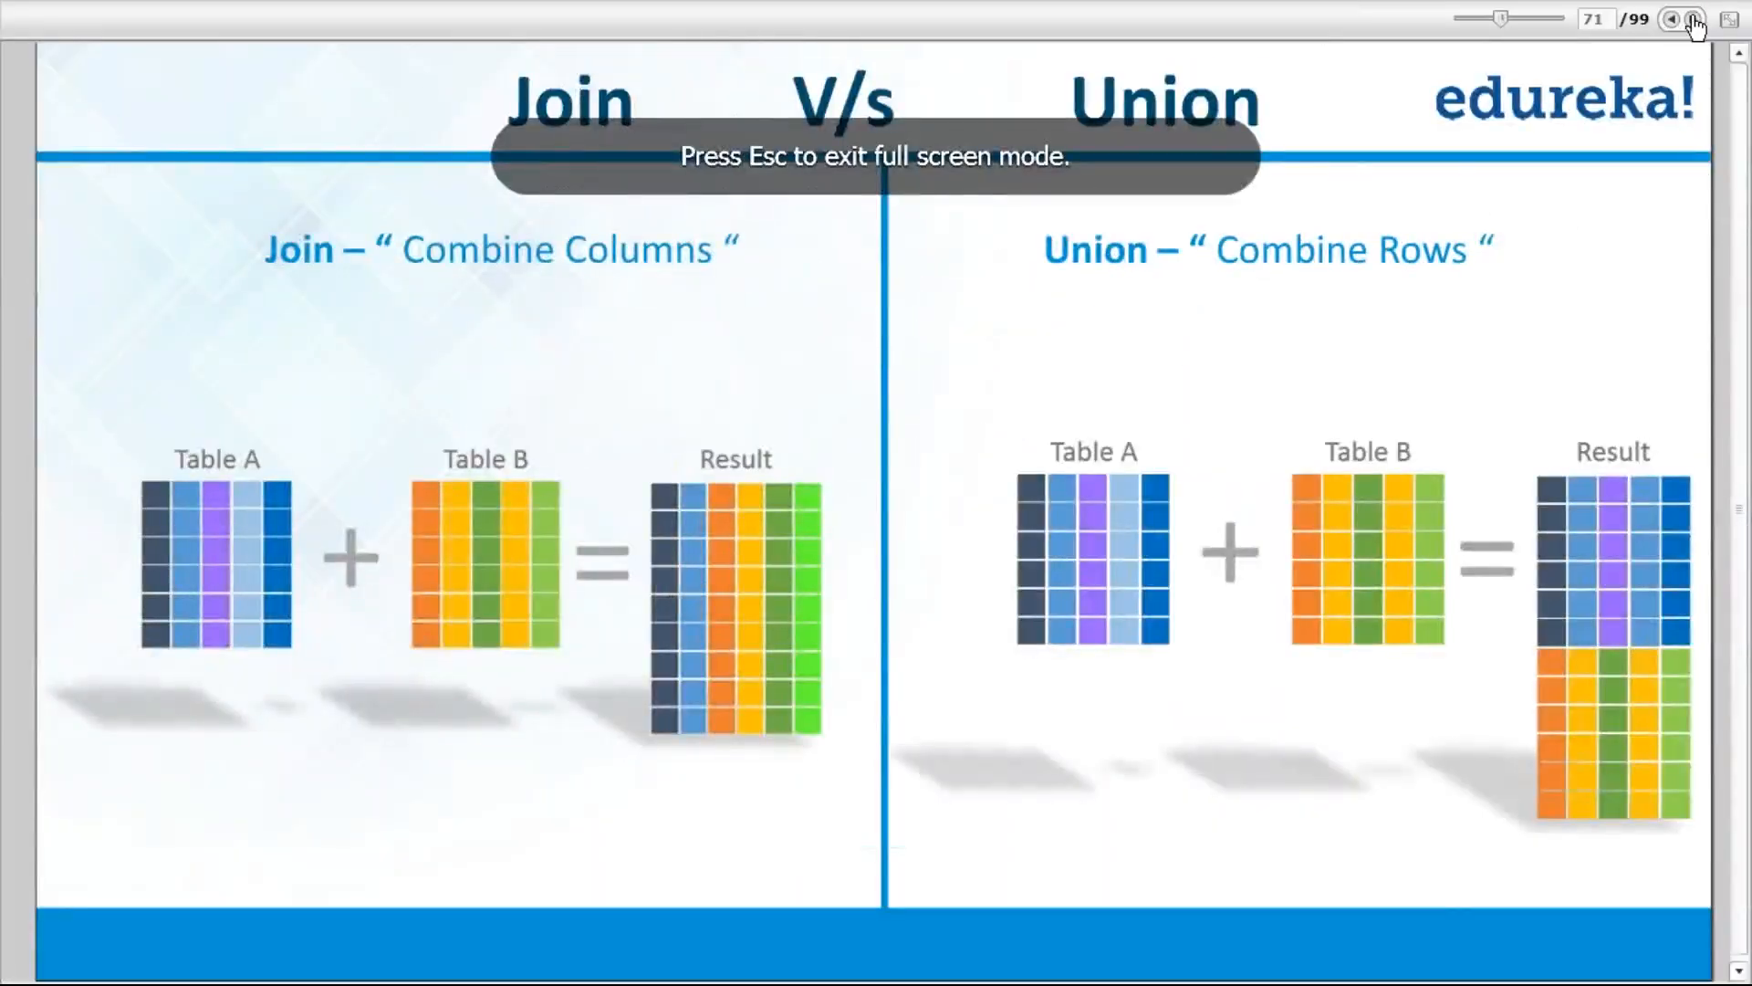
click(1693, 20)
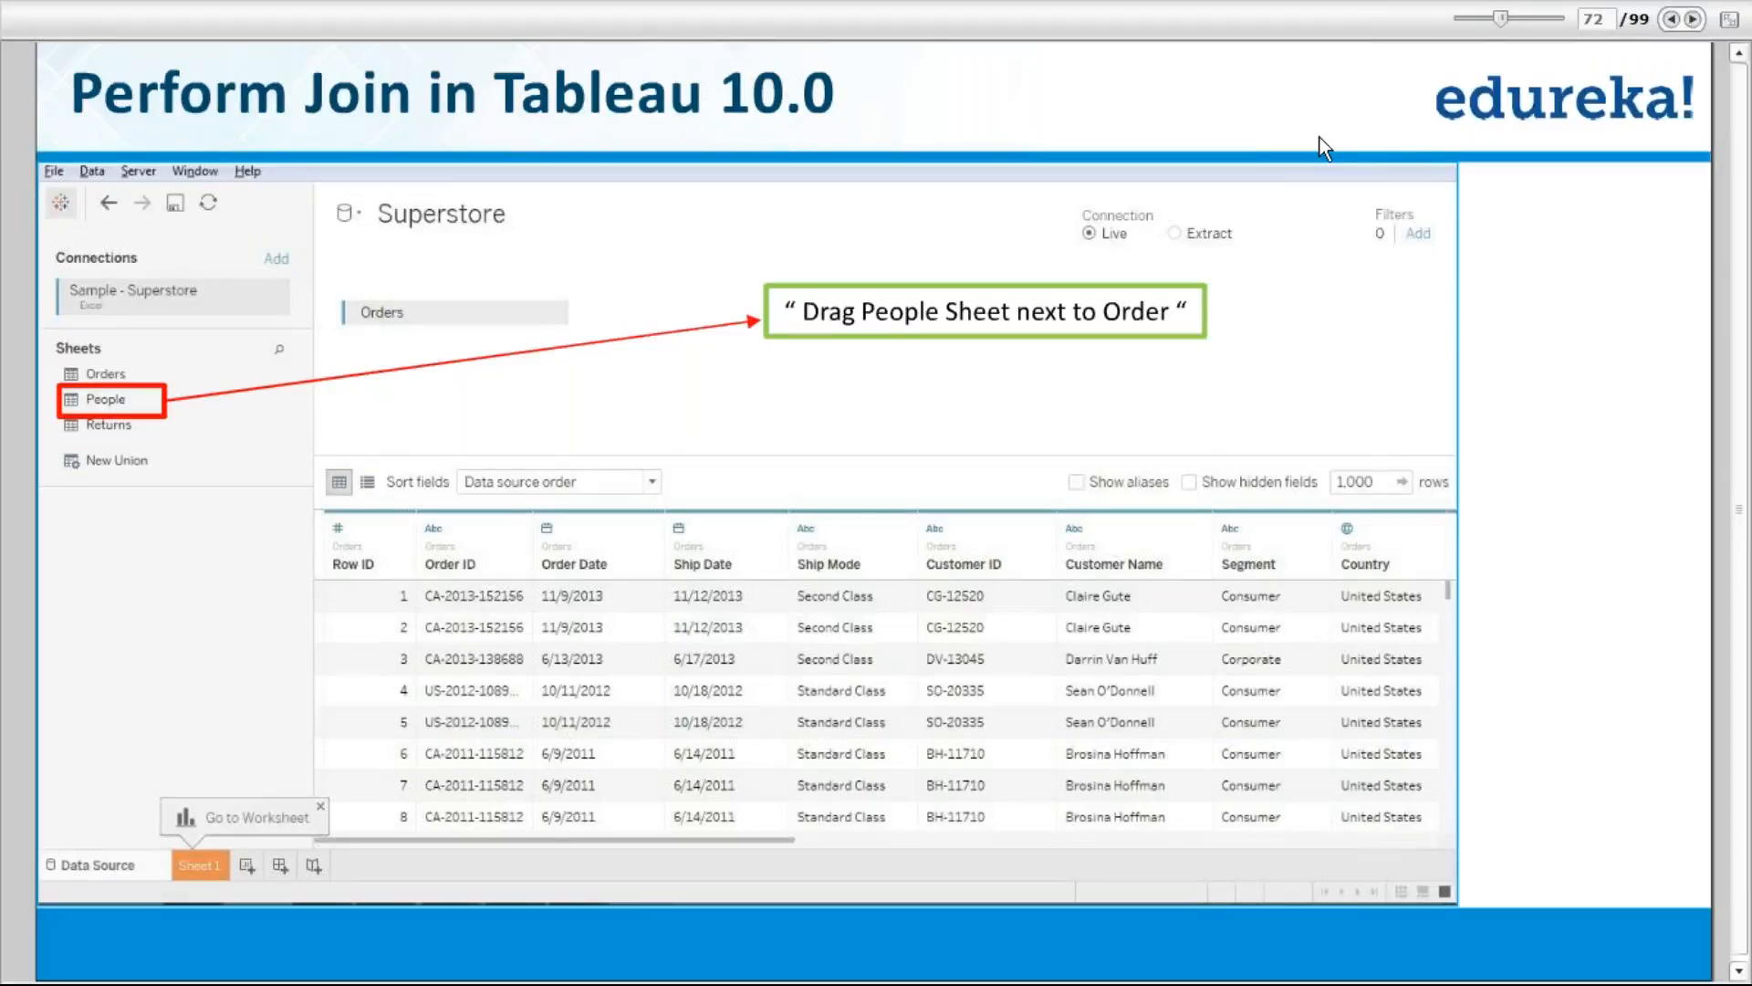
click(1693, 20)
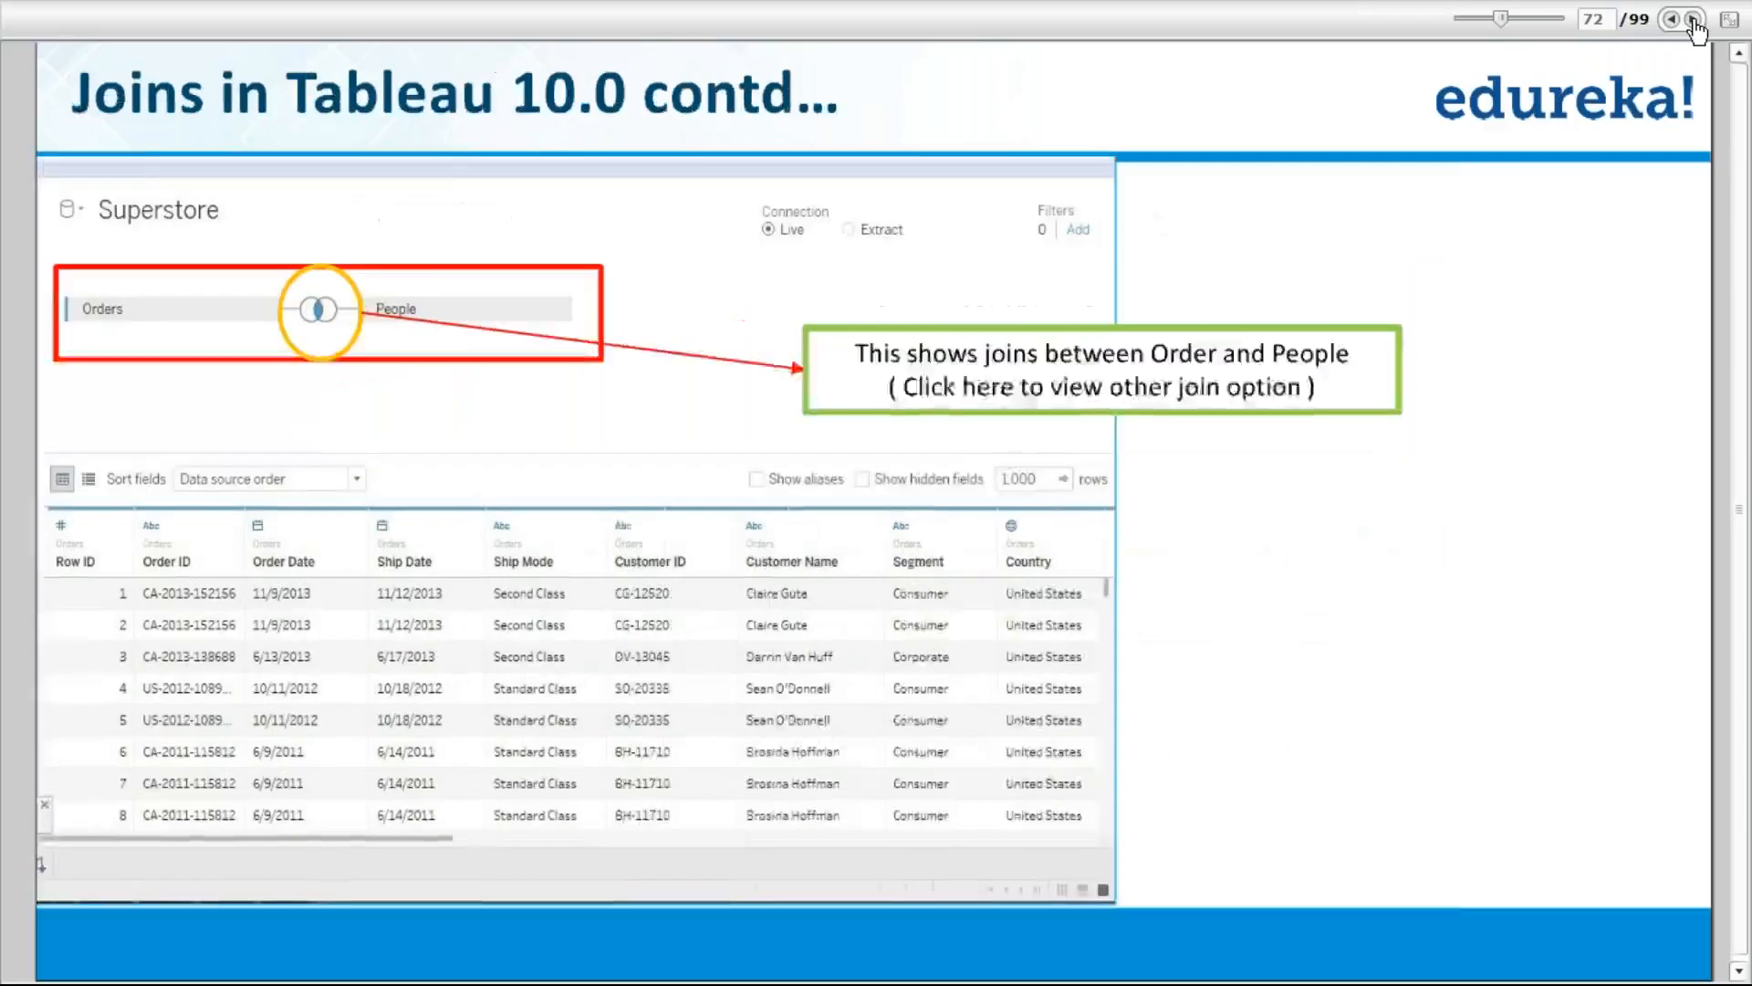
key(alt+Tab)
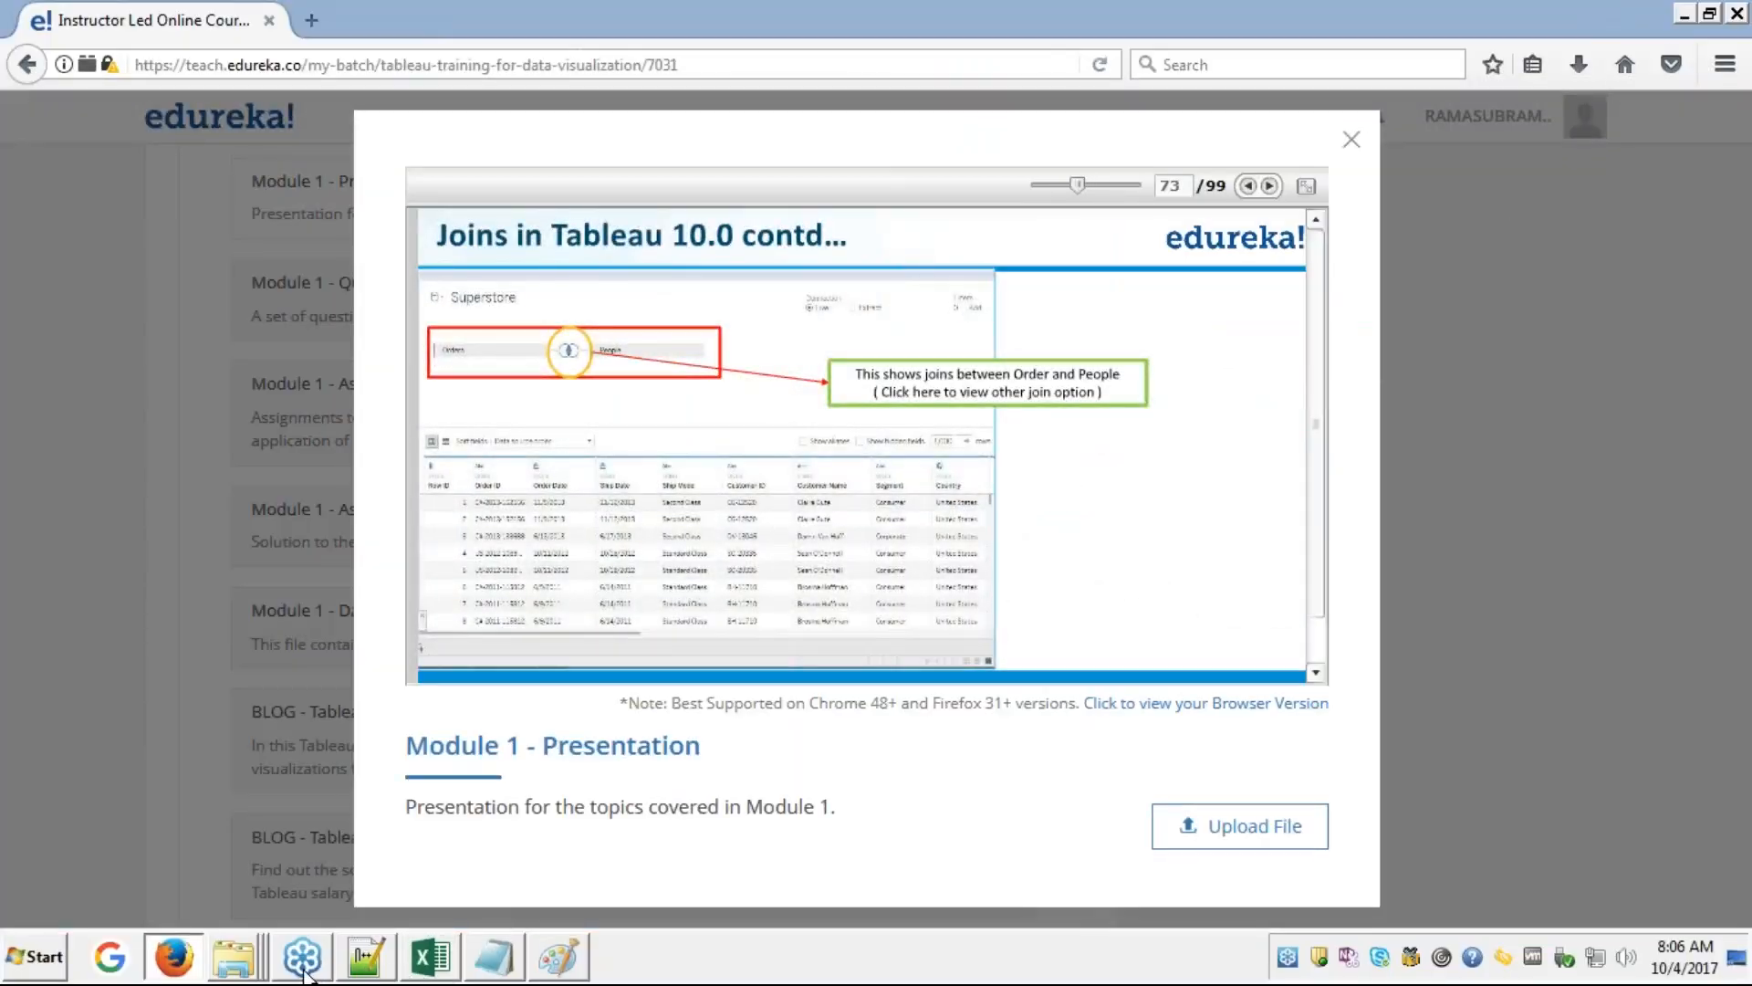
key(alt+Tab)
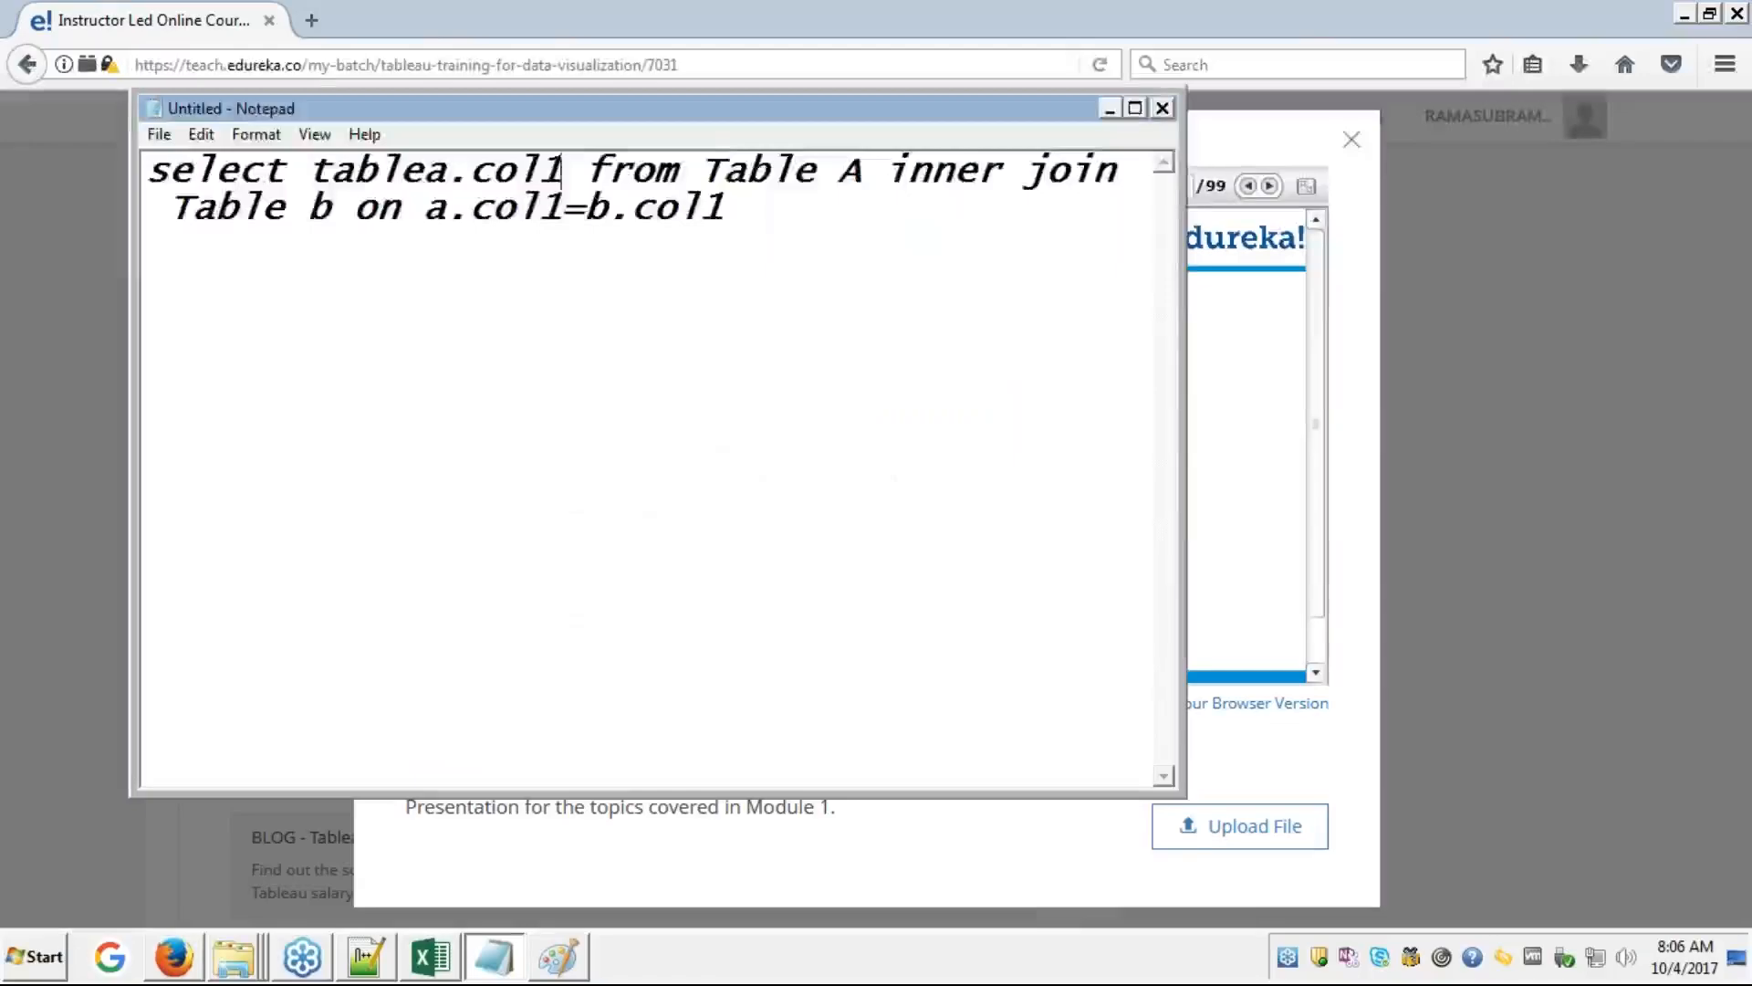
key(alt+Tab)
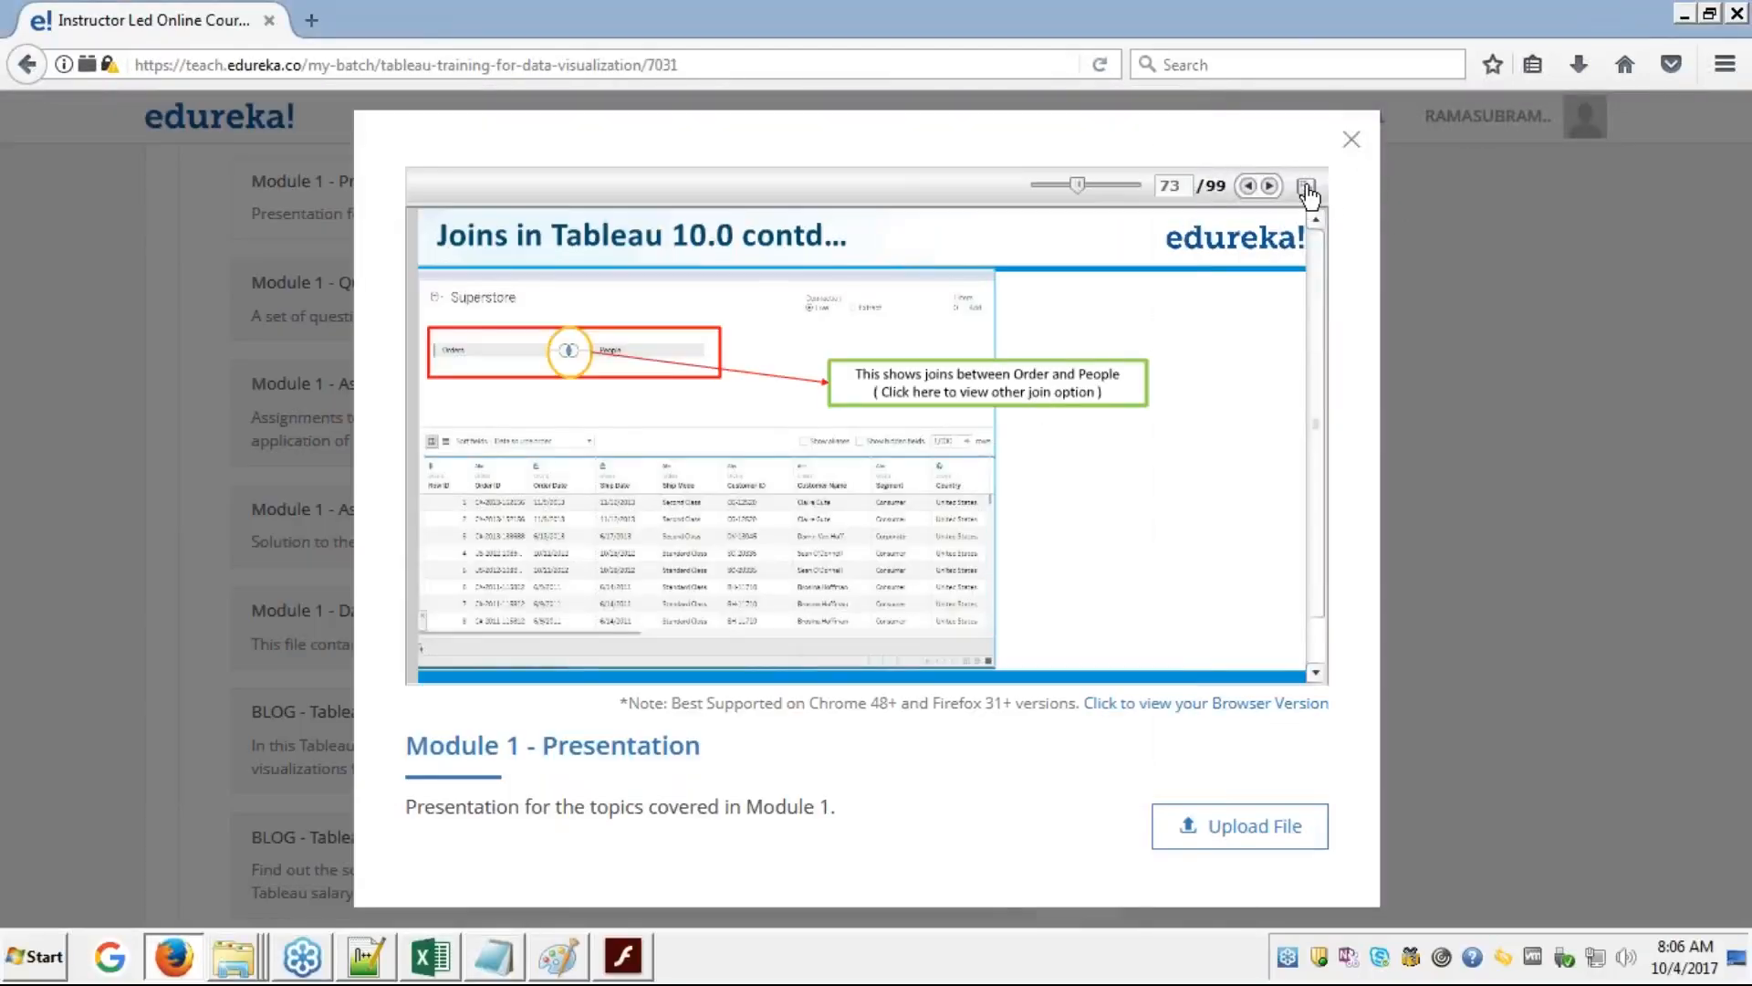
- Return the presentation to full screen and advance past the Join Options Available slide to the Cross Join in Tableau 10.0 slide
click(1312, 191)
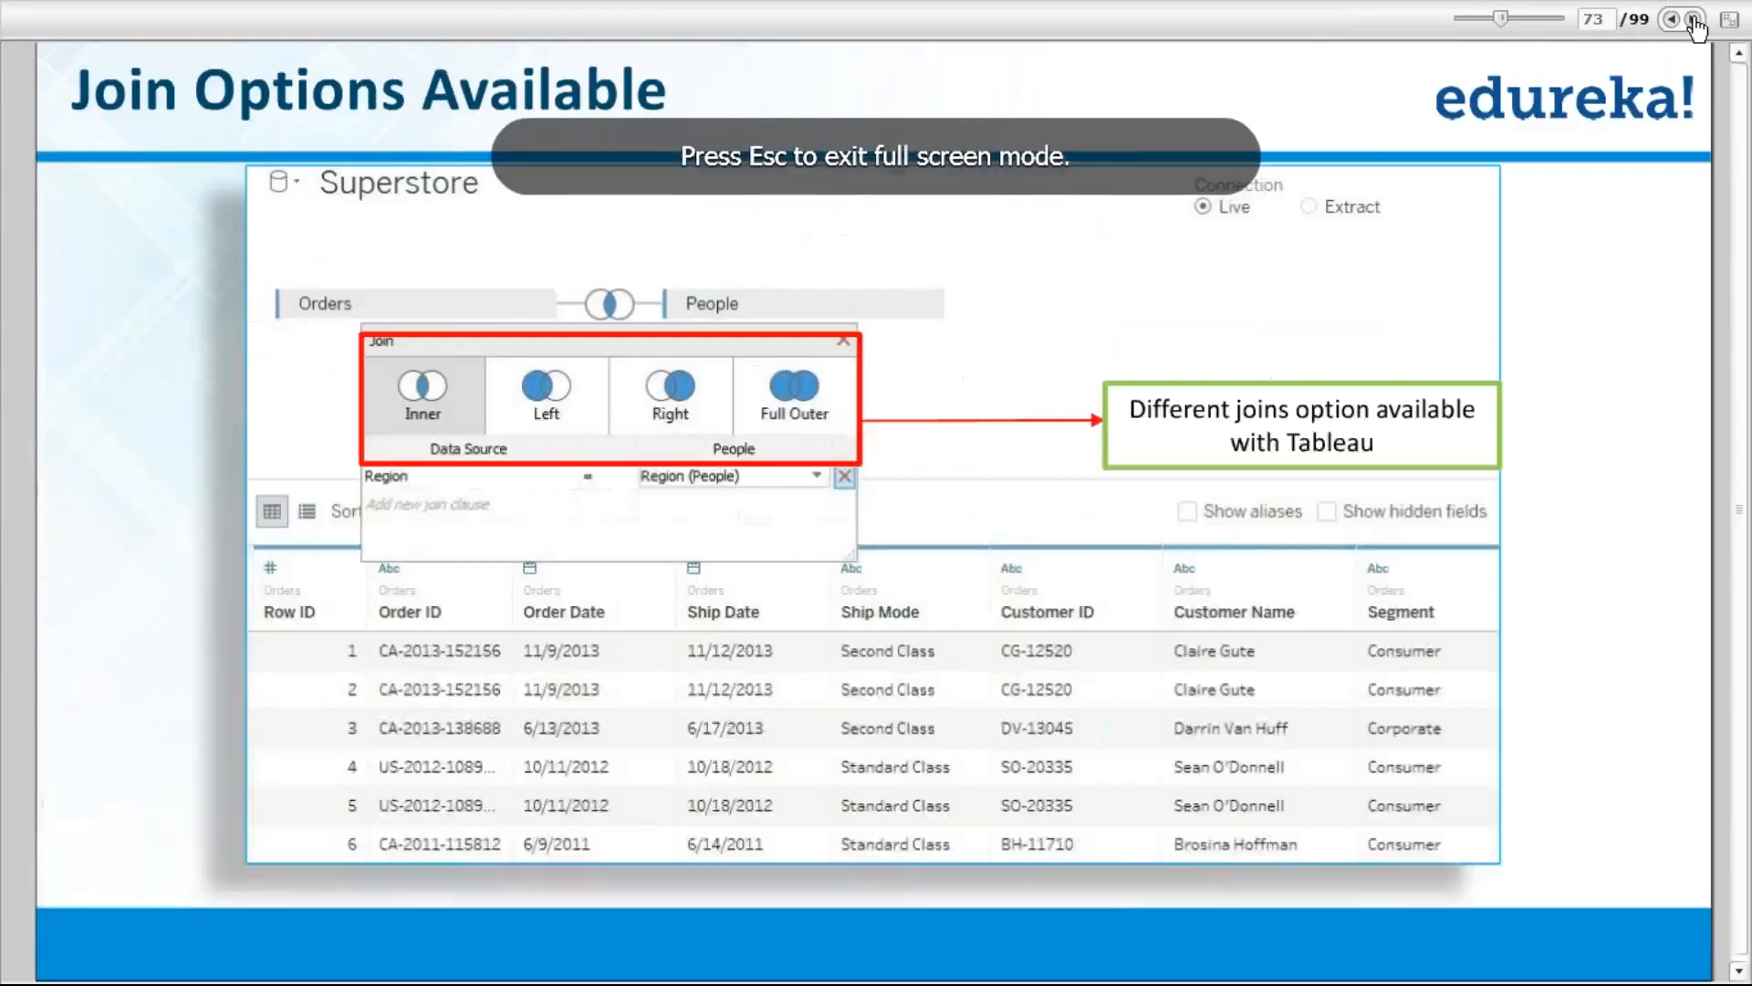
click(1693, 20)
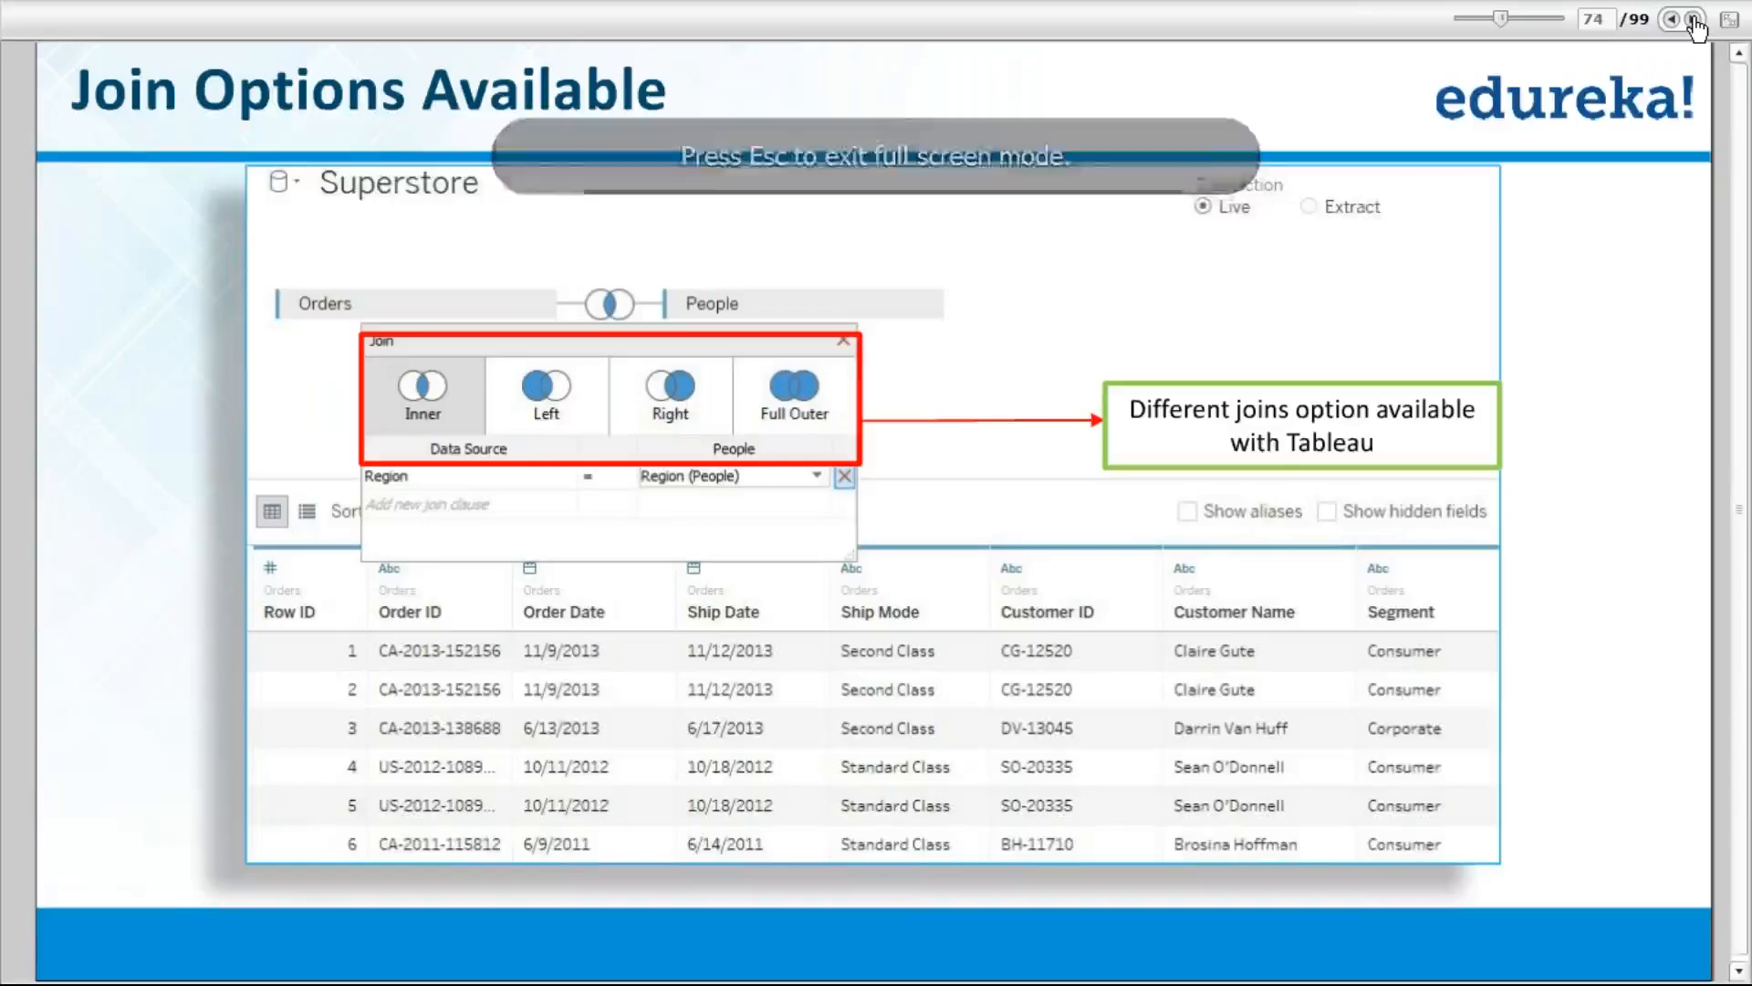
click(1694, 20)
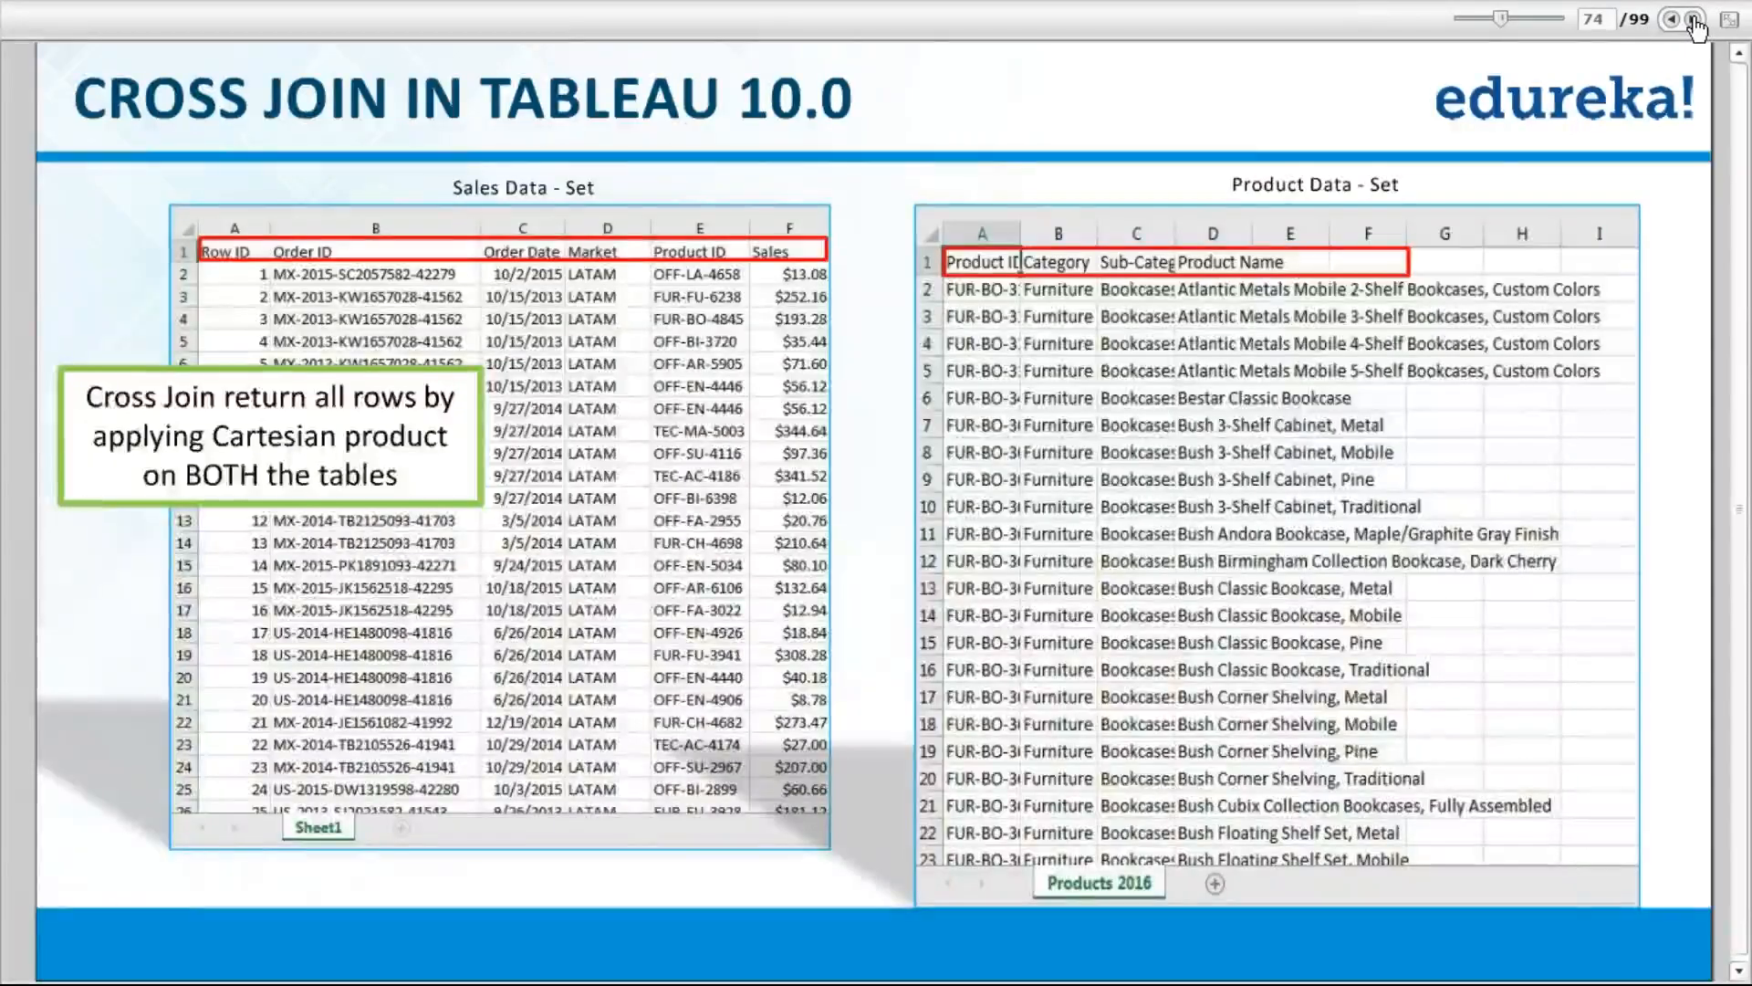
- Page through the Cross Join Contd slides up to slide 82 and leave full-screen mode
click(1693, 19)
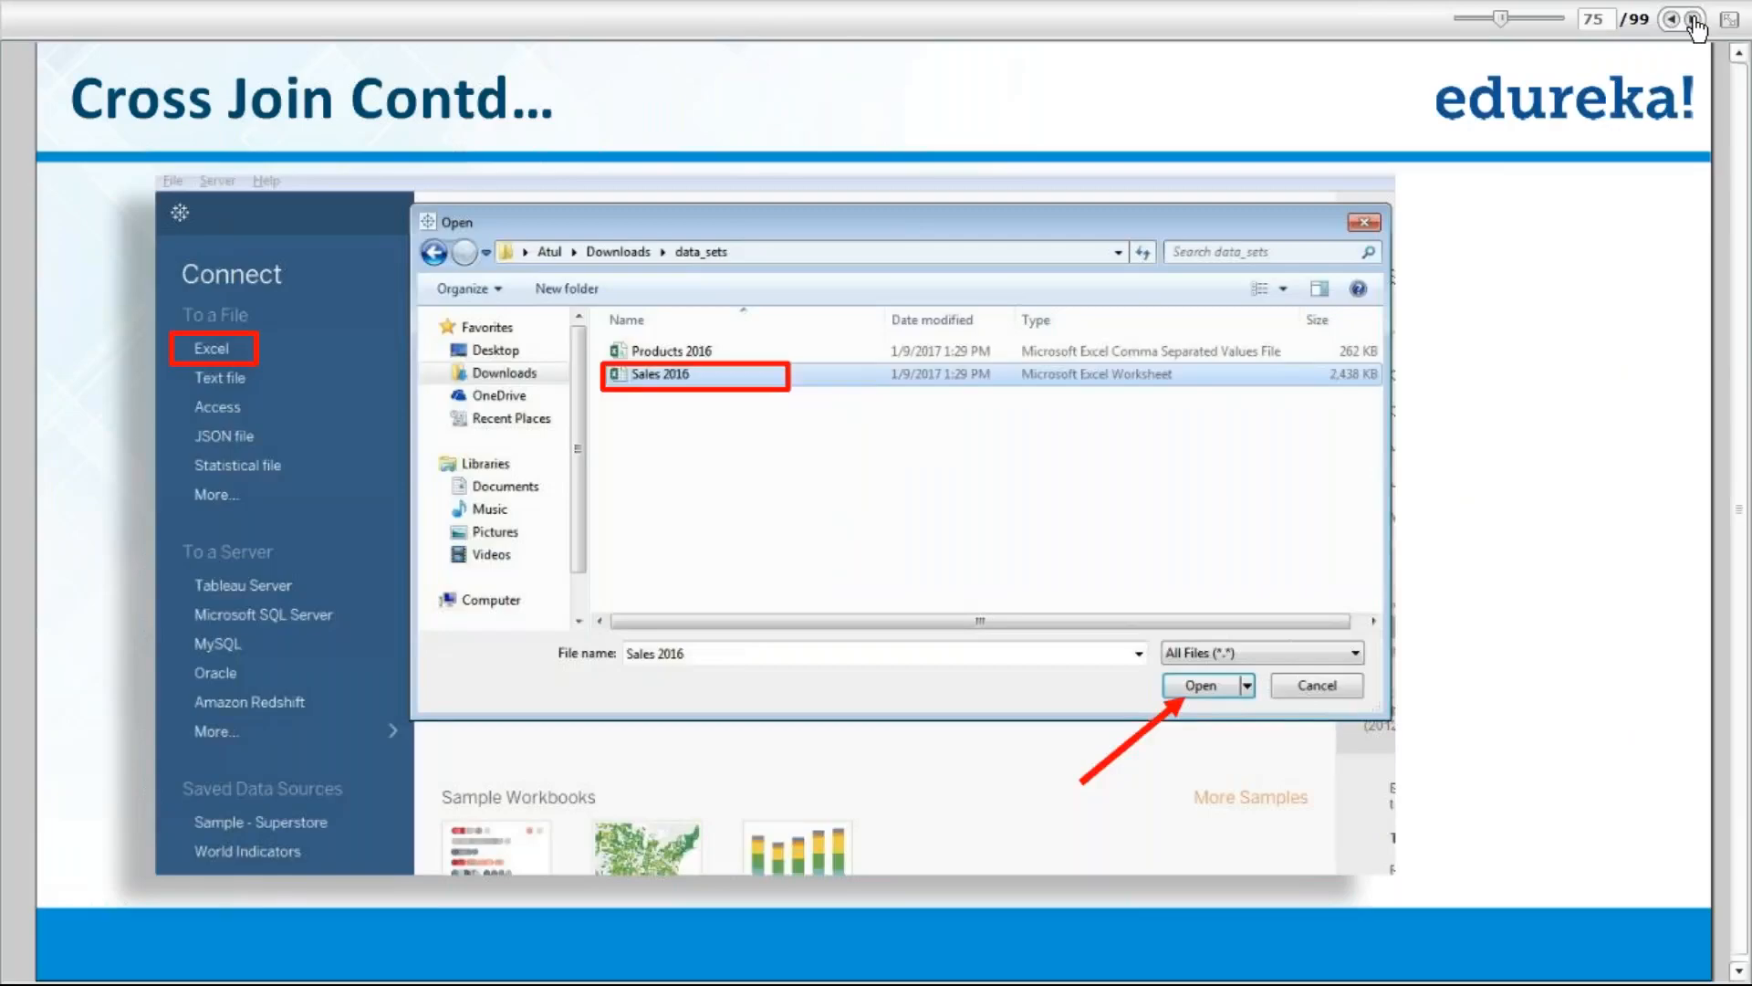
double_click(1693, 19)
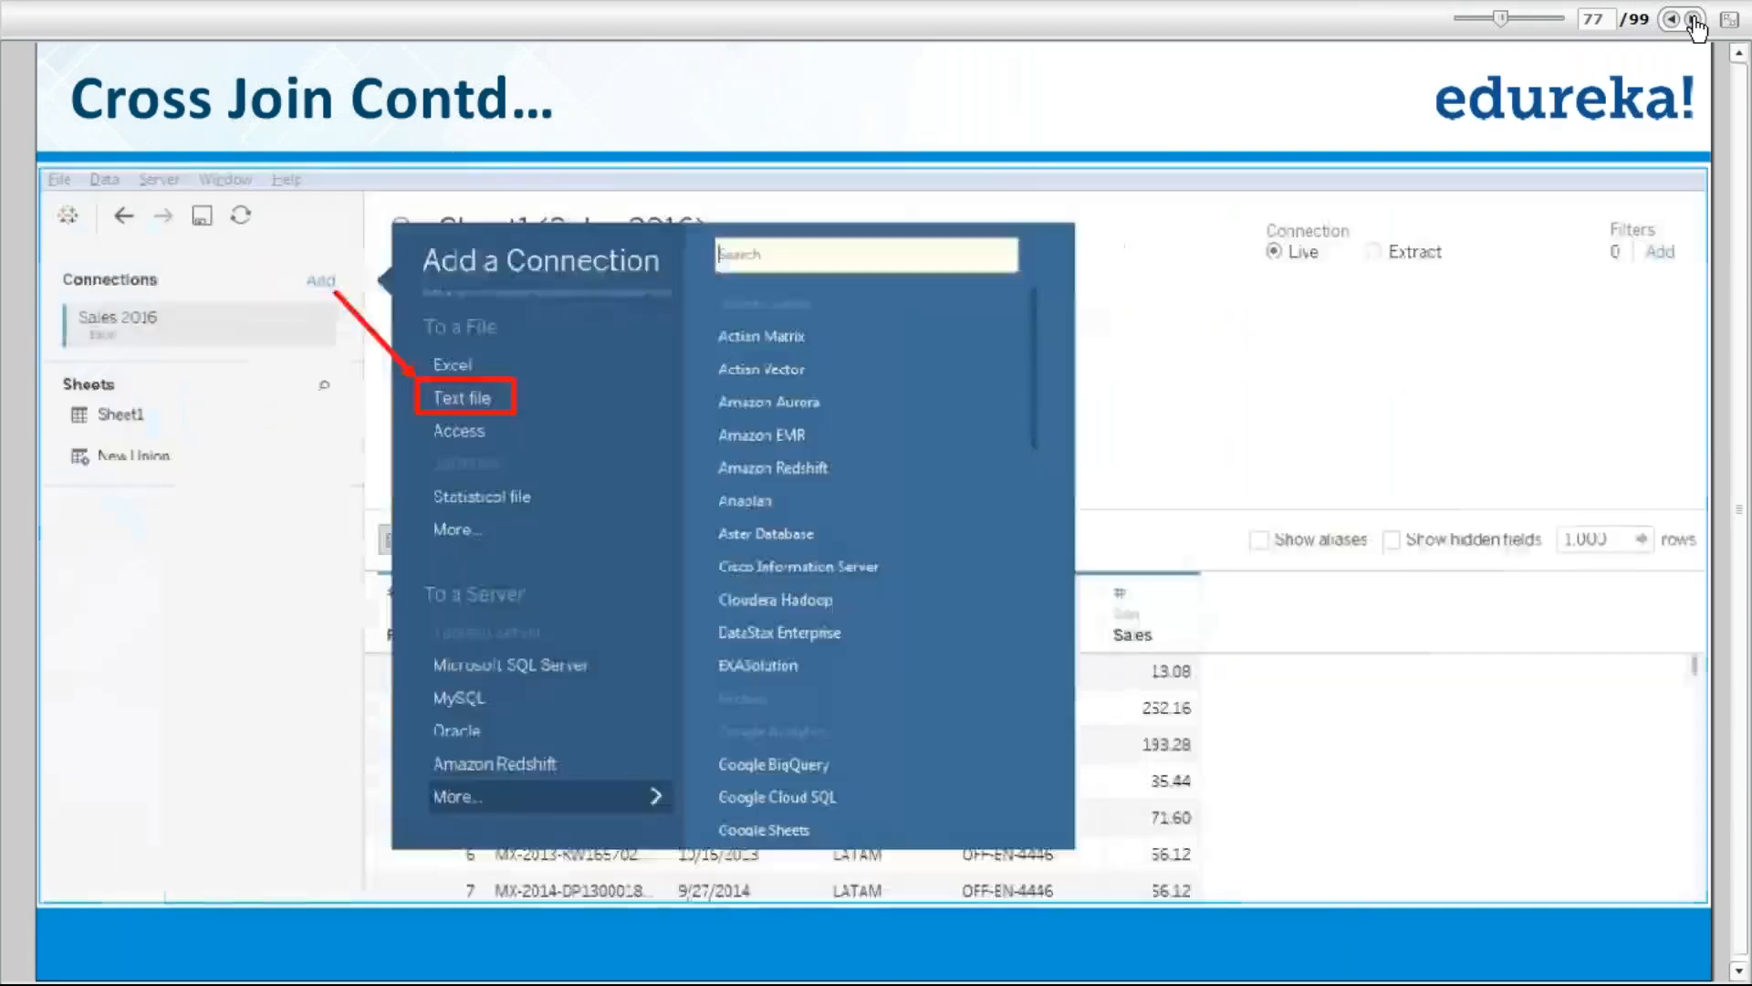
click(1693, 19)
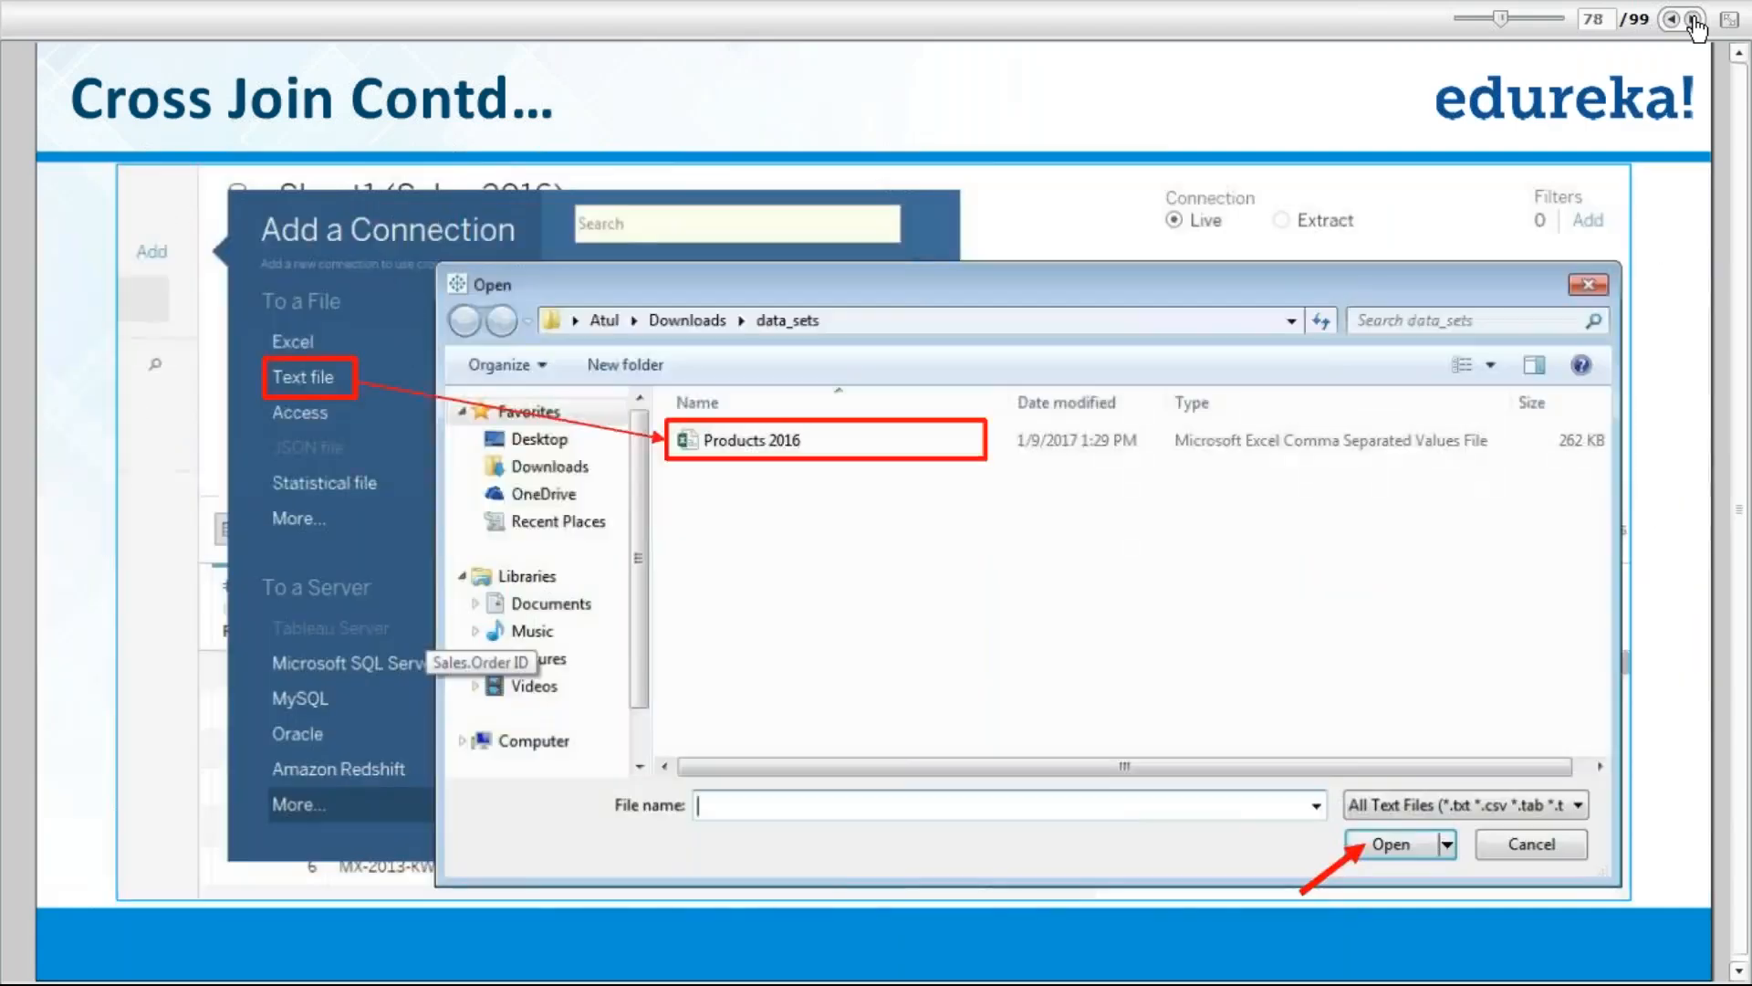
click(1693, 19)
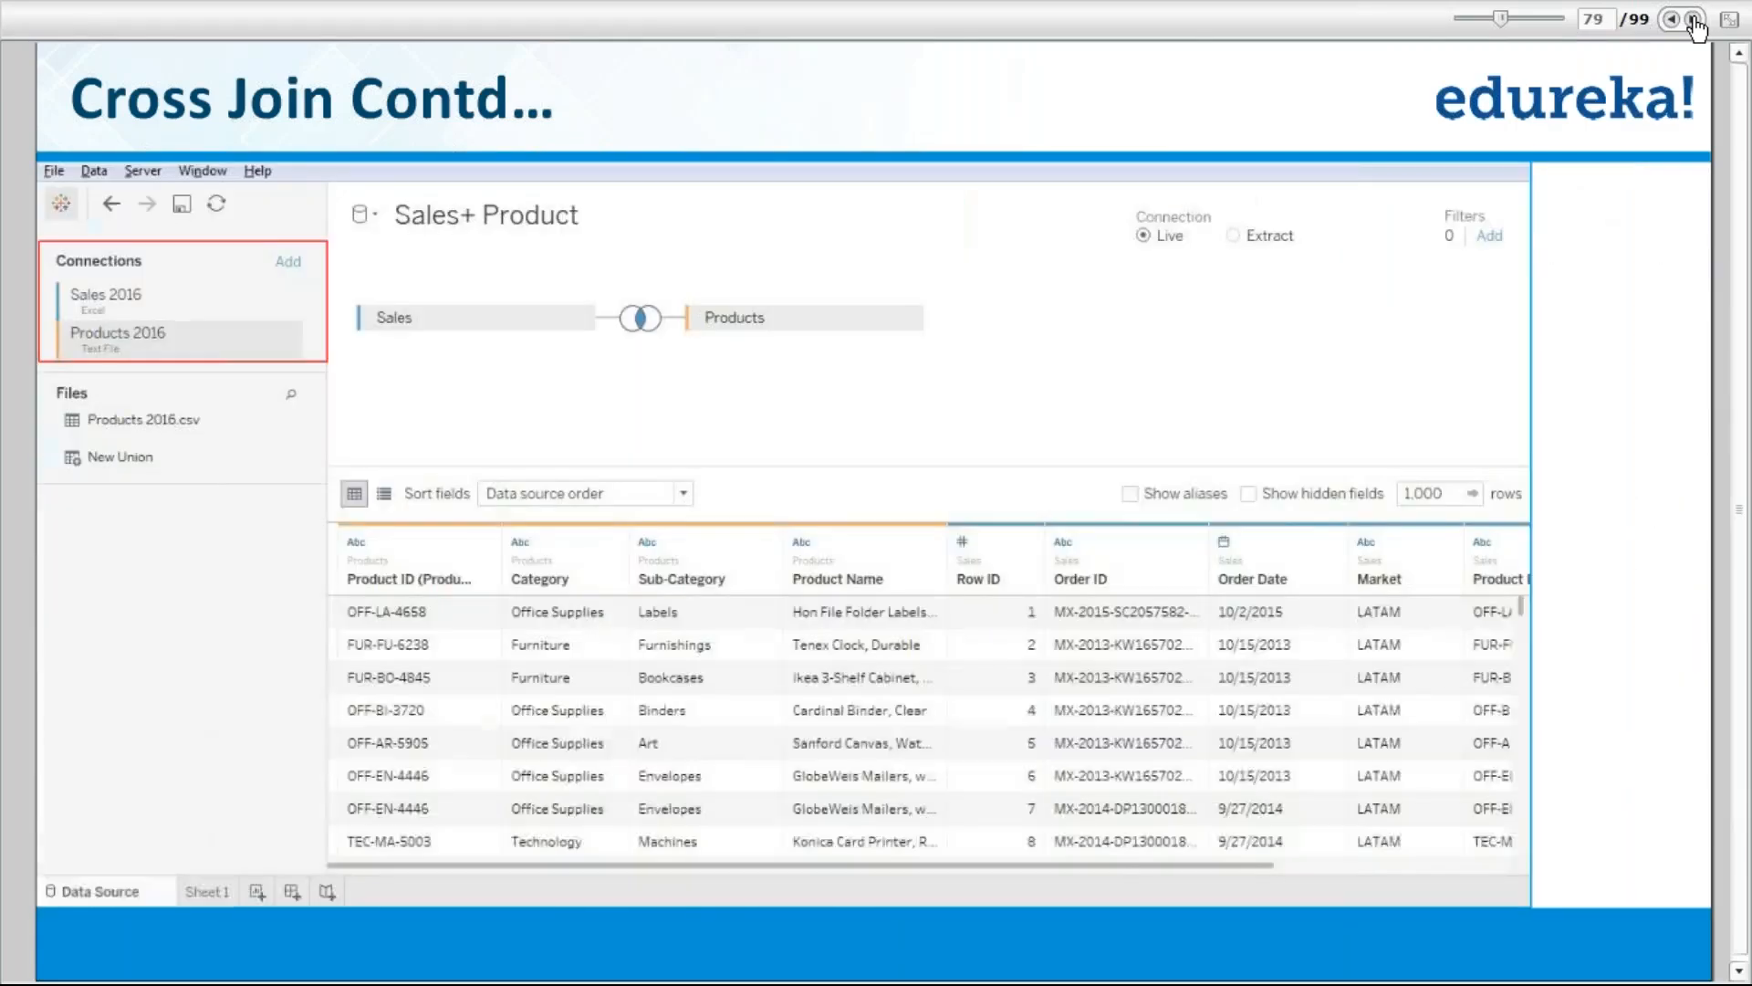
click(1694, 19)
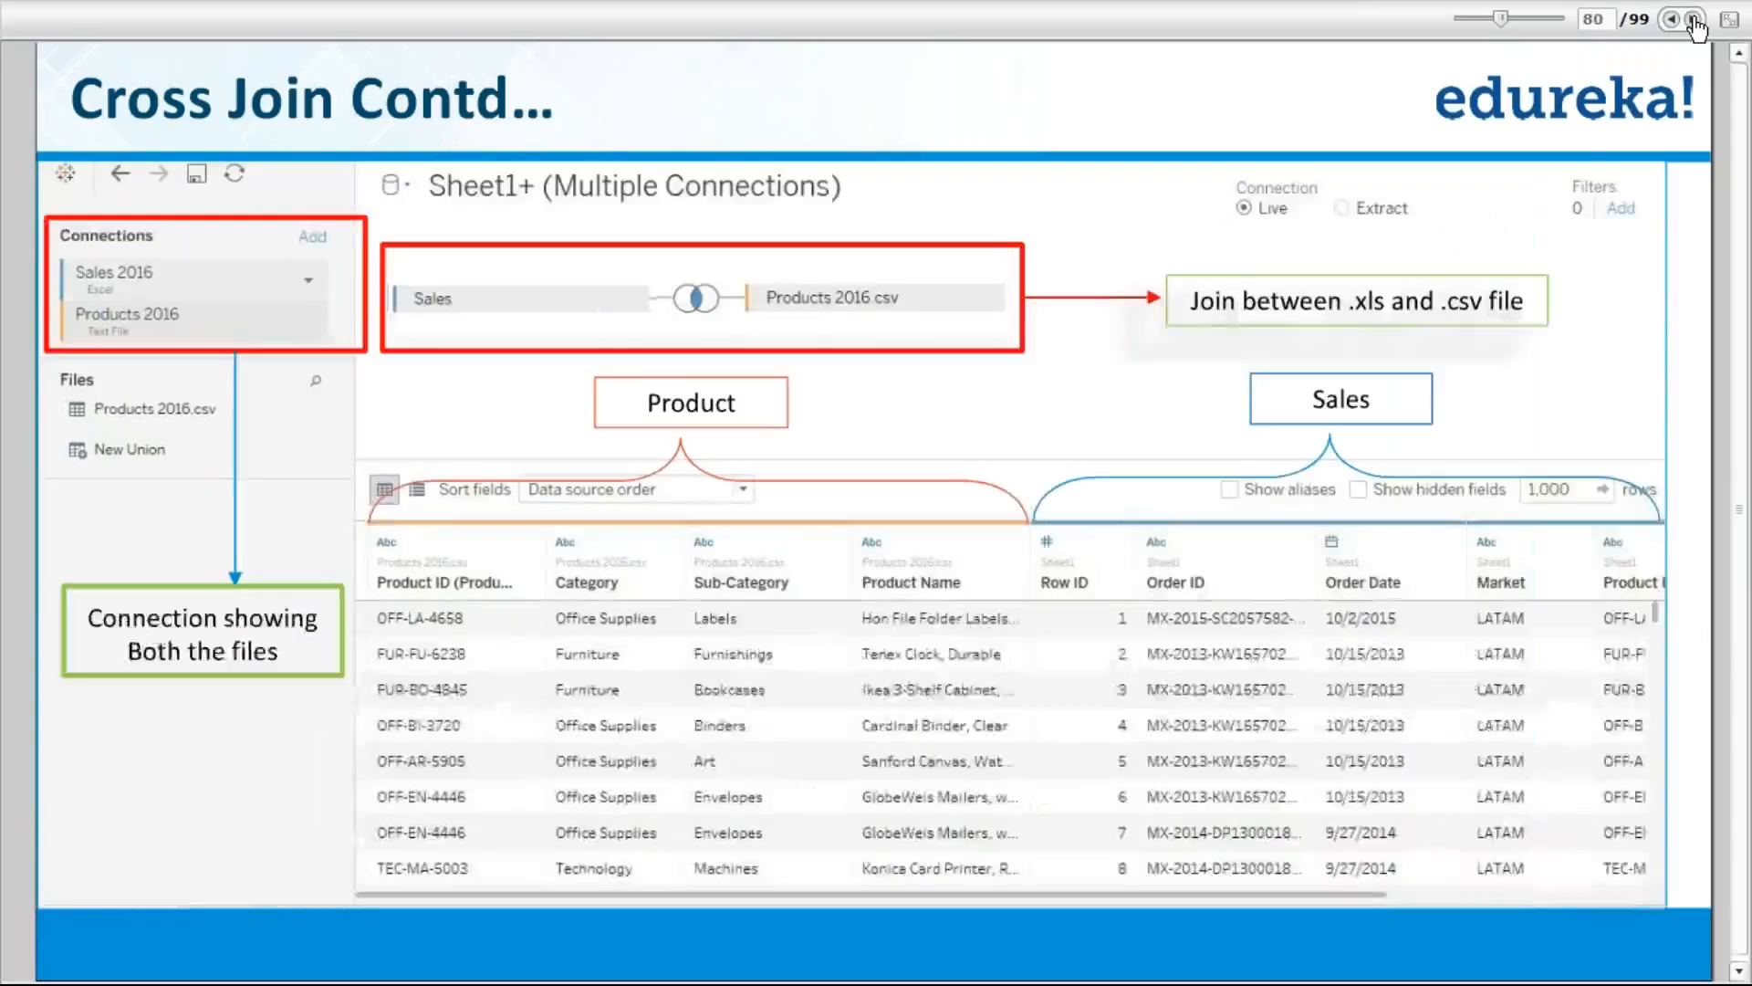
click(1693, 19)
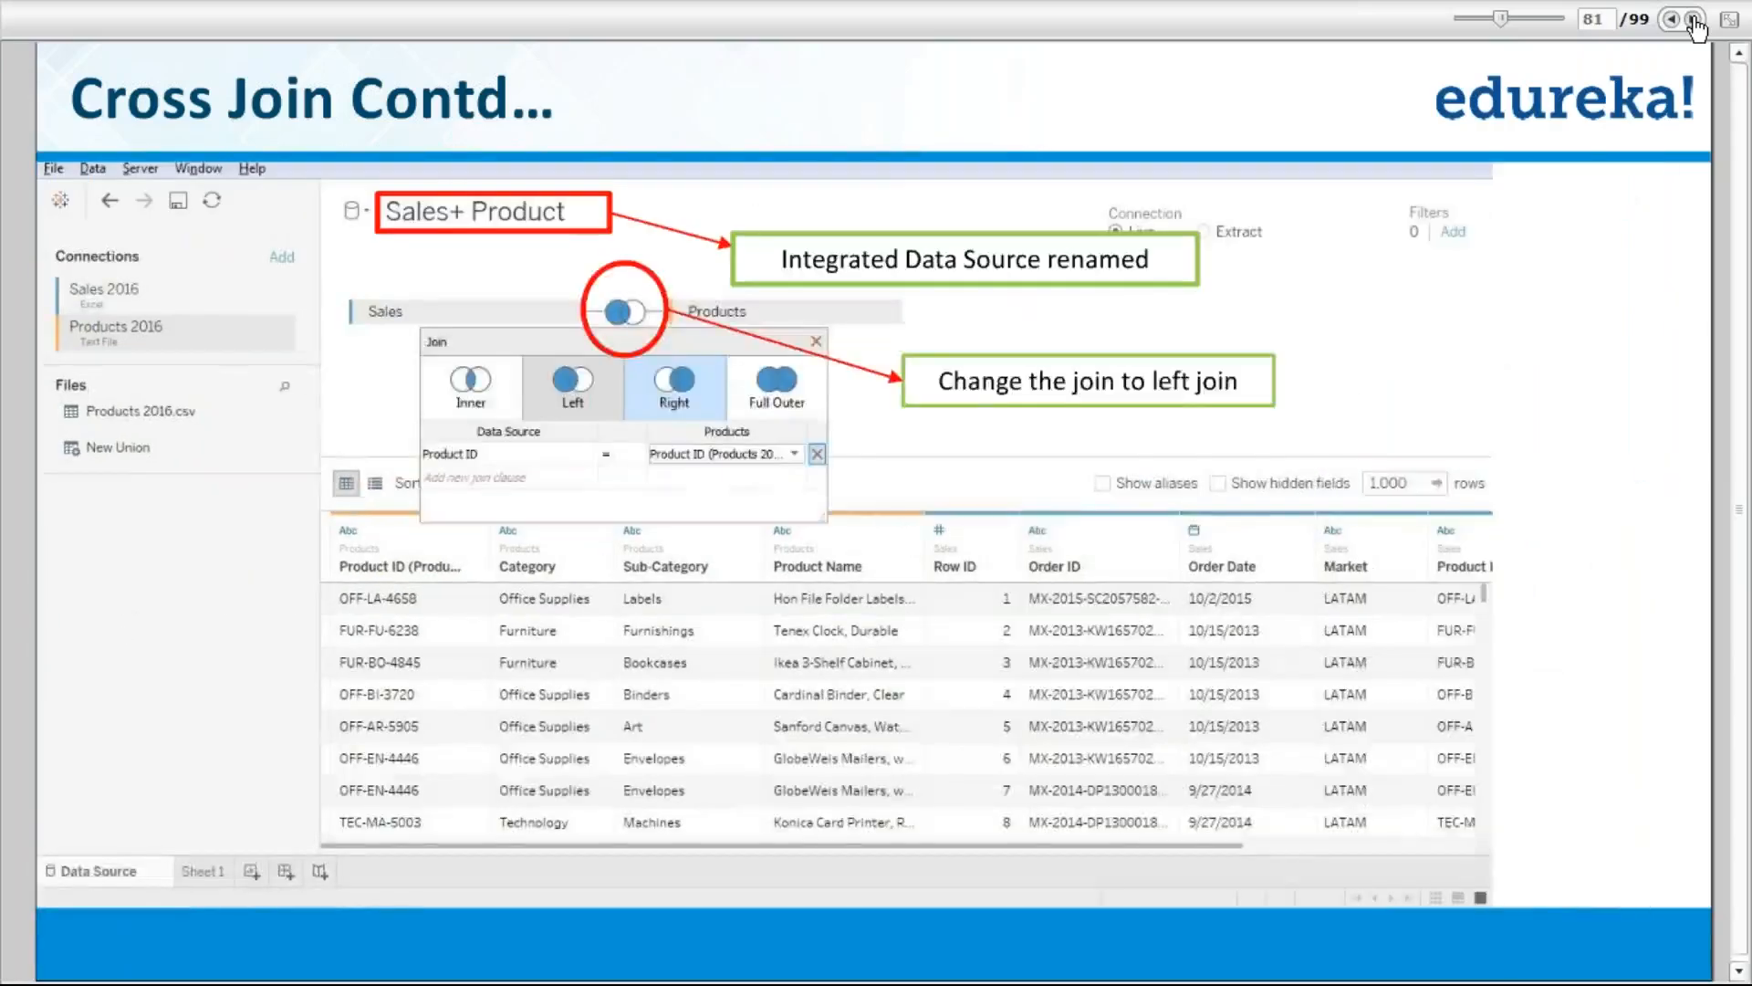
click(1692, 19)
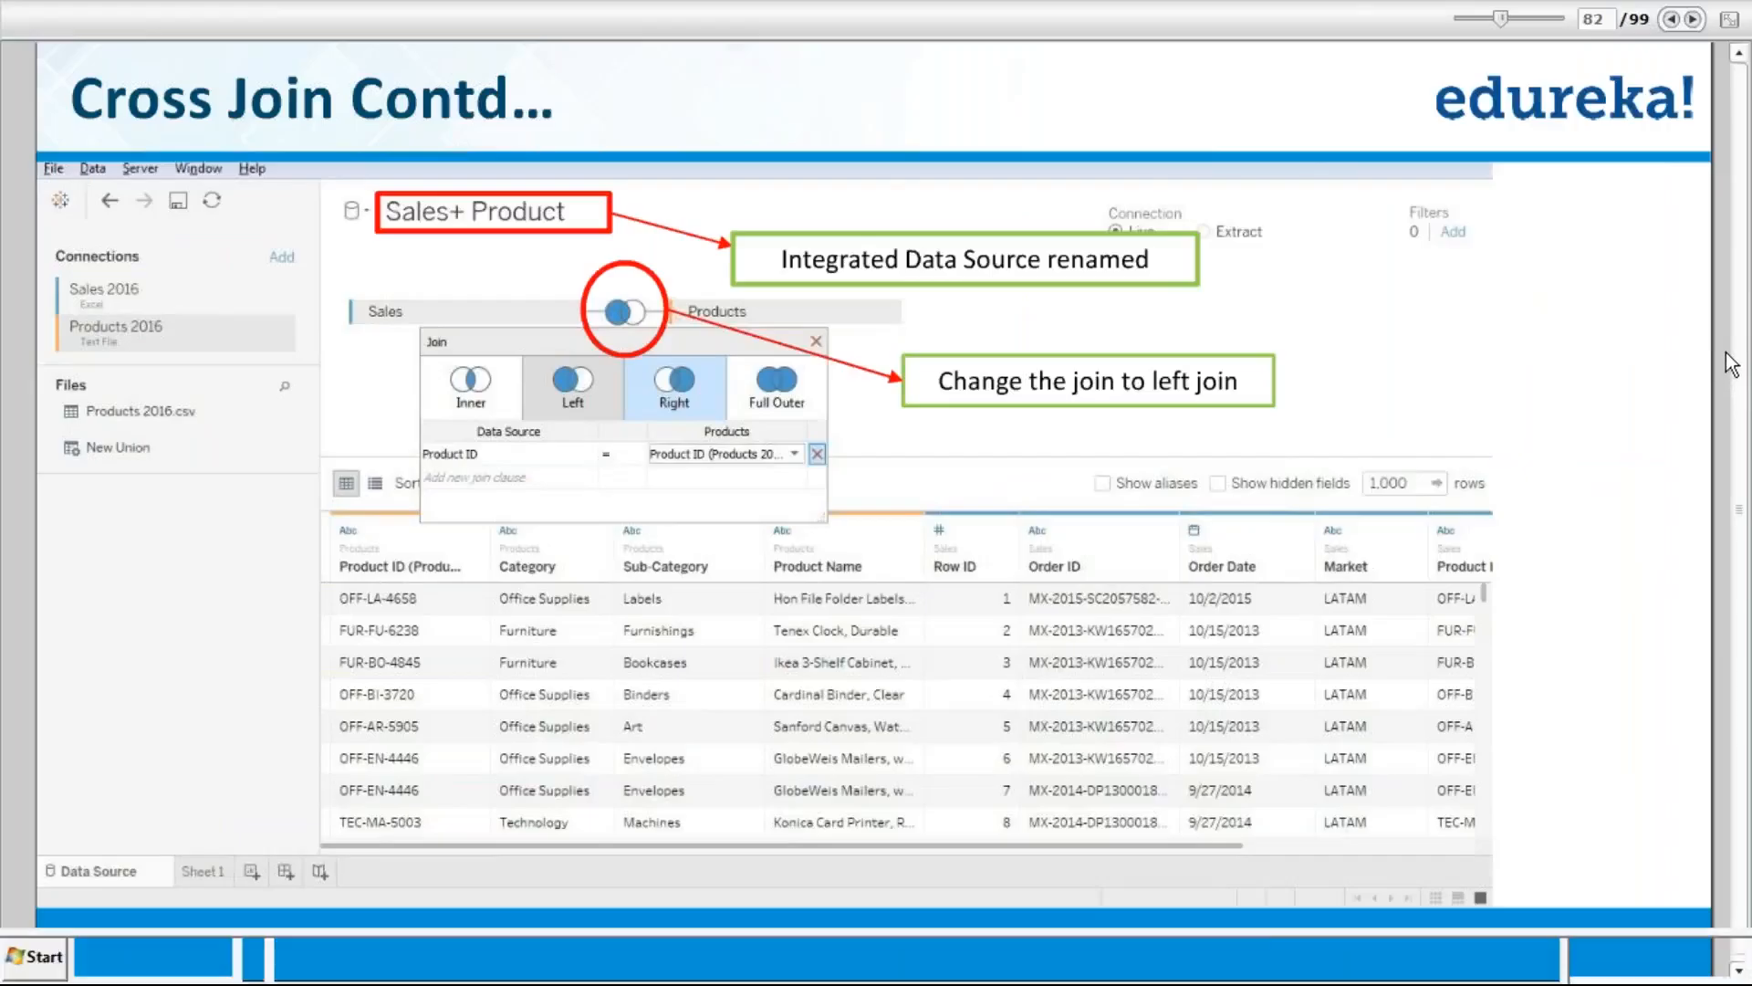
key(Escape)
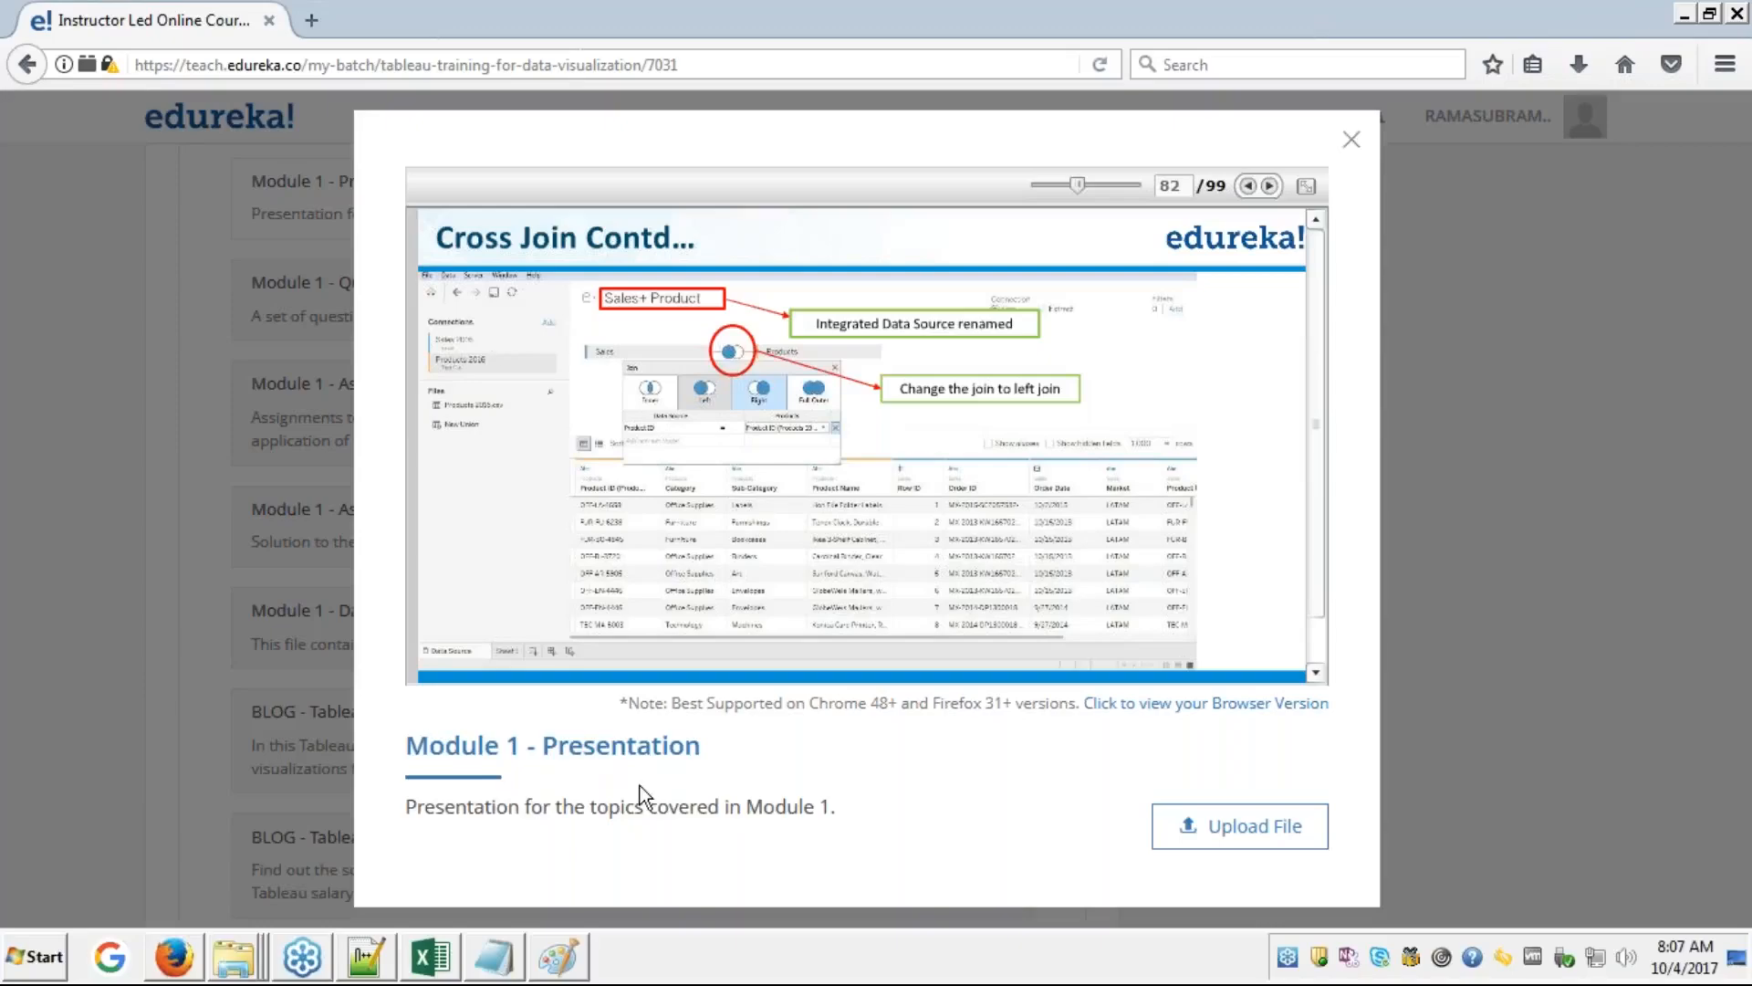
- Launch Tableau 10.1
click(28, 969)
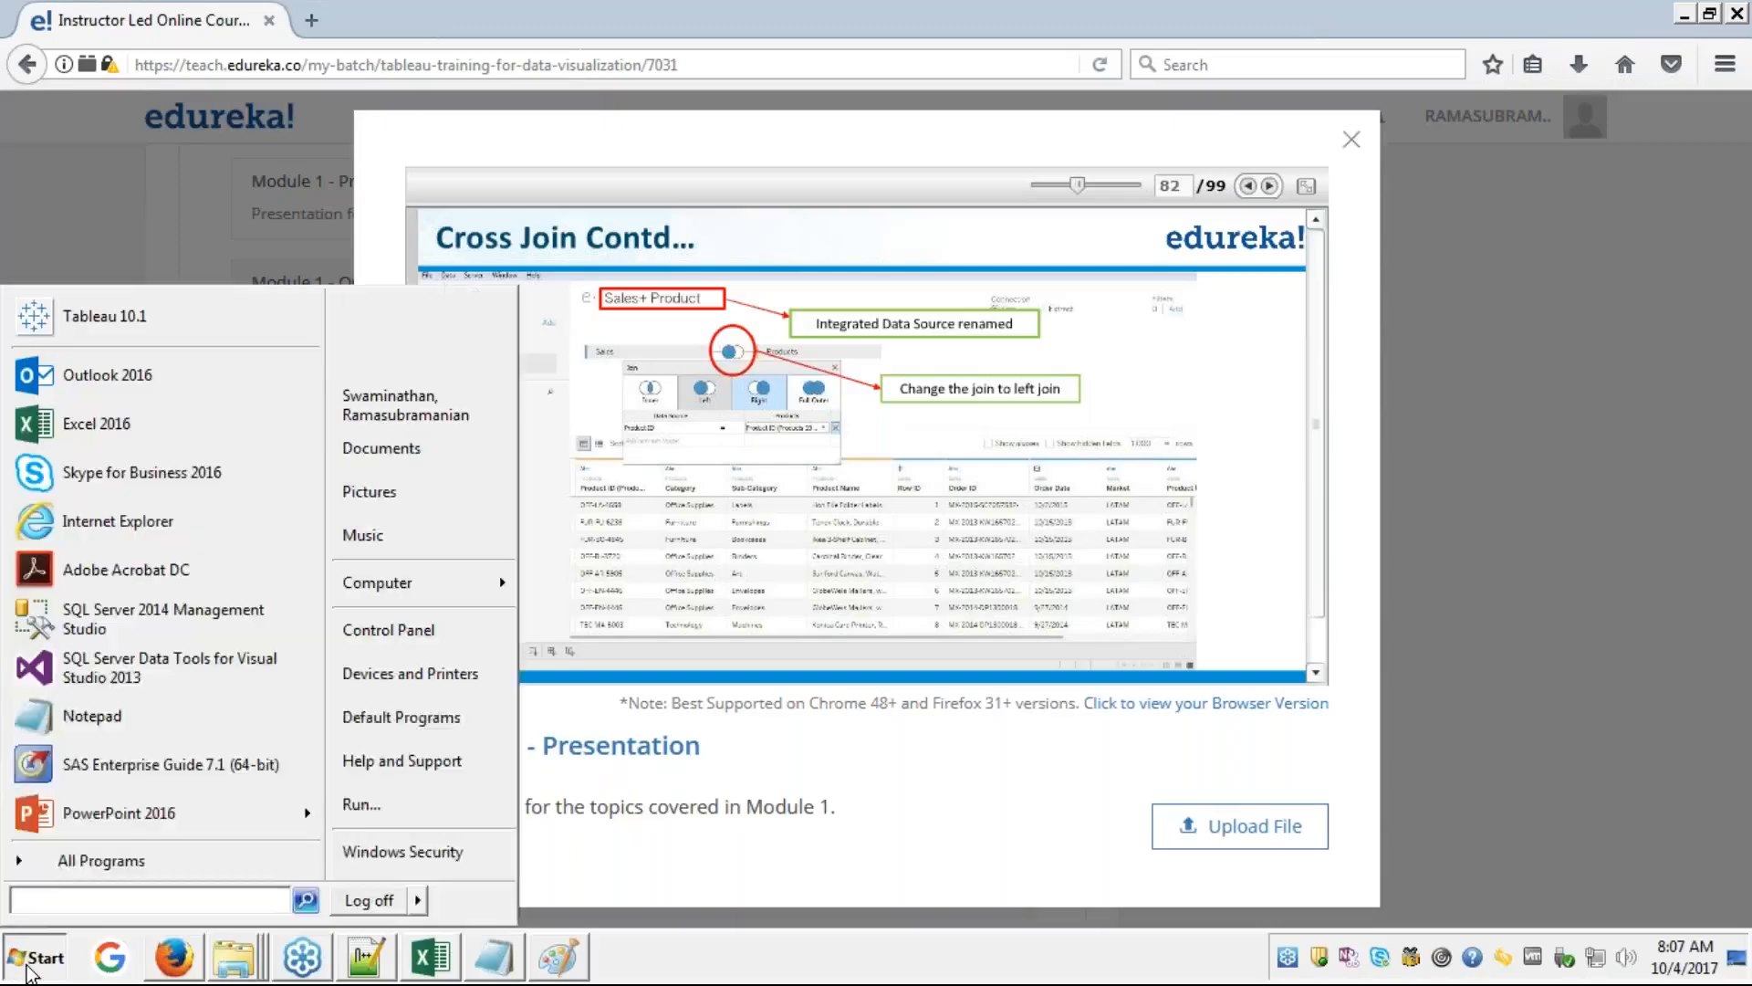
mouse_move(220, 375)
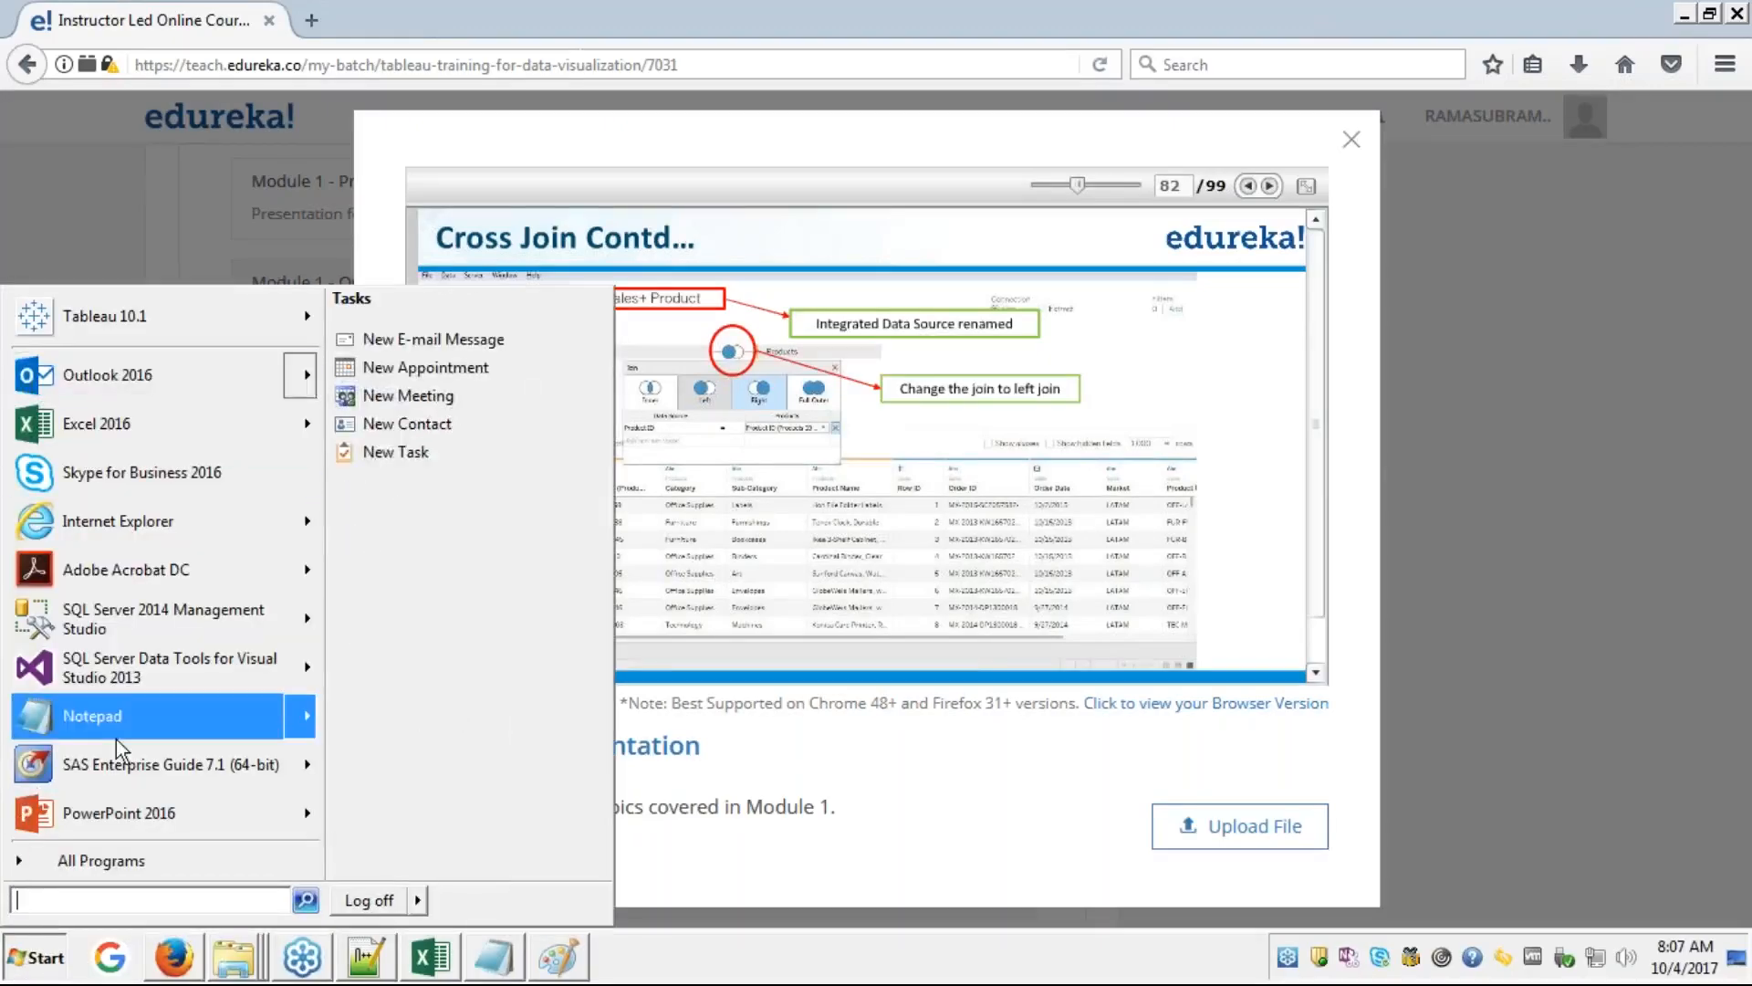
click(82, 316)
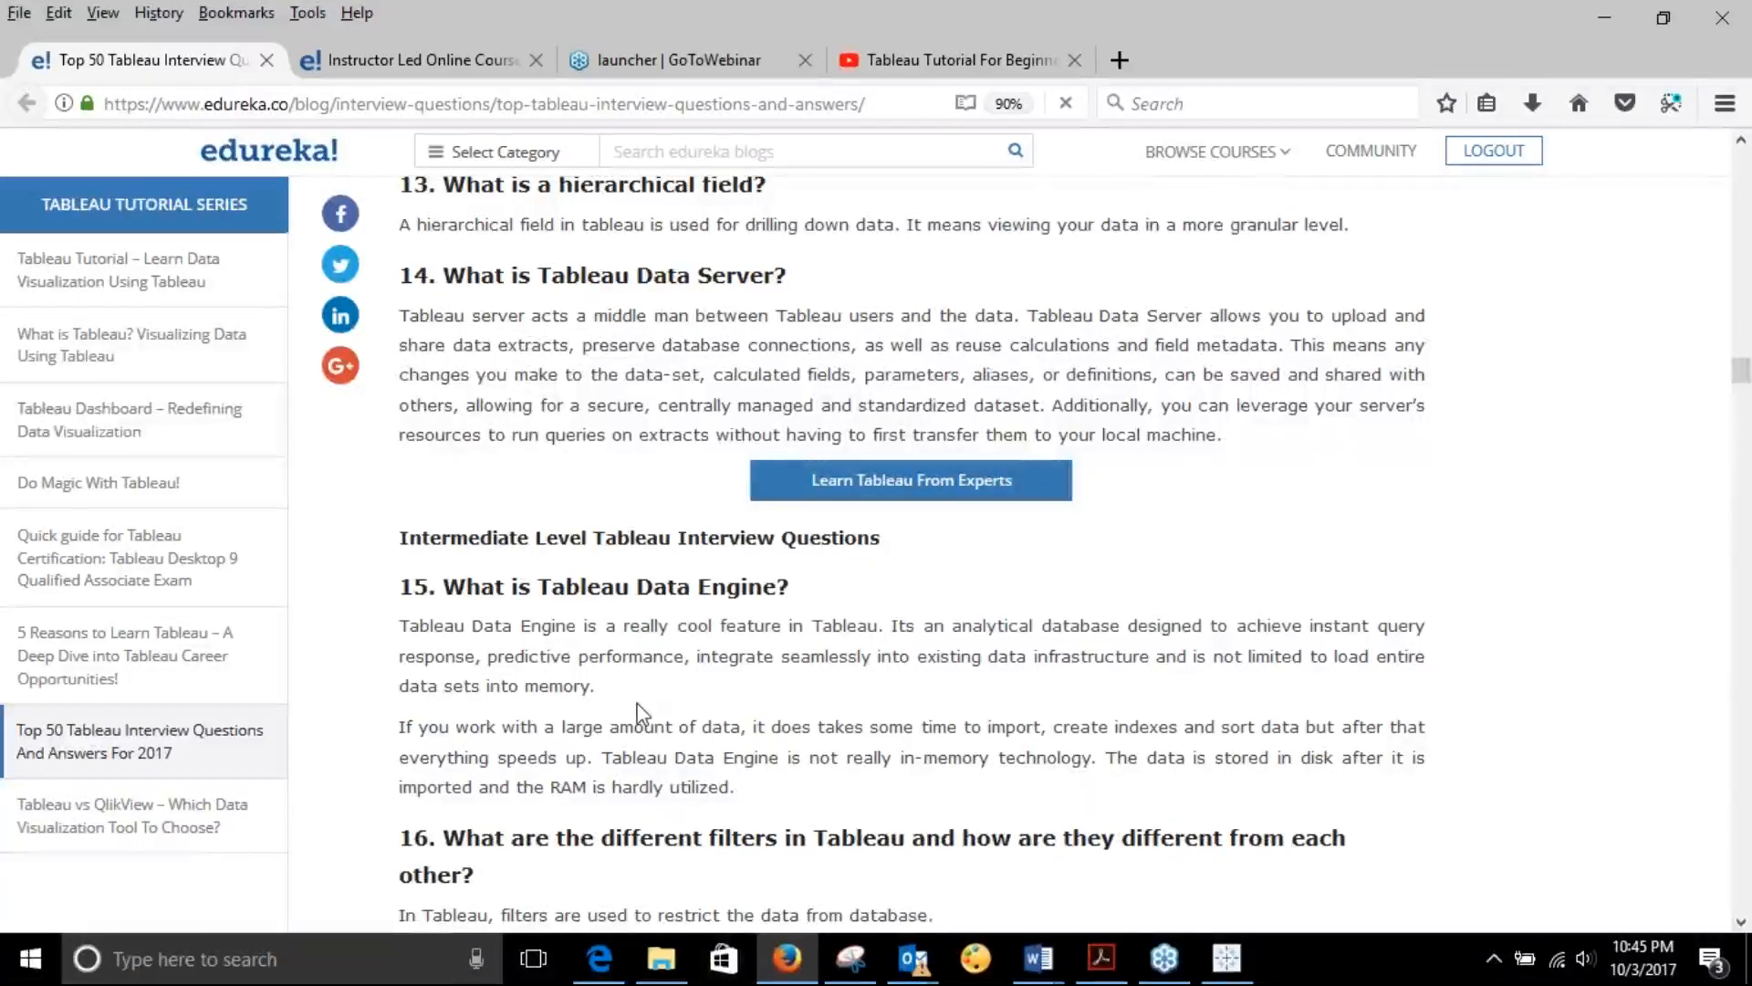
- Launch Tableau 10.4 and bring its Book1 window to the front
click(240, 958)
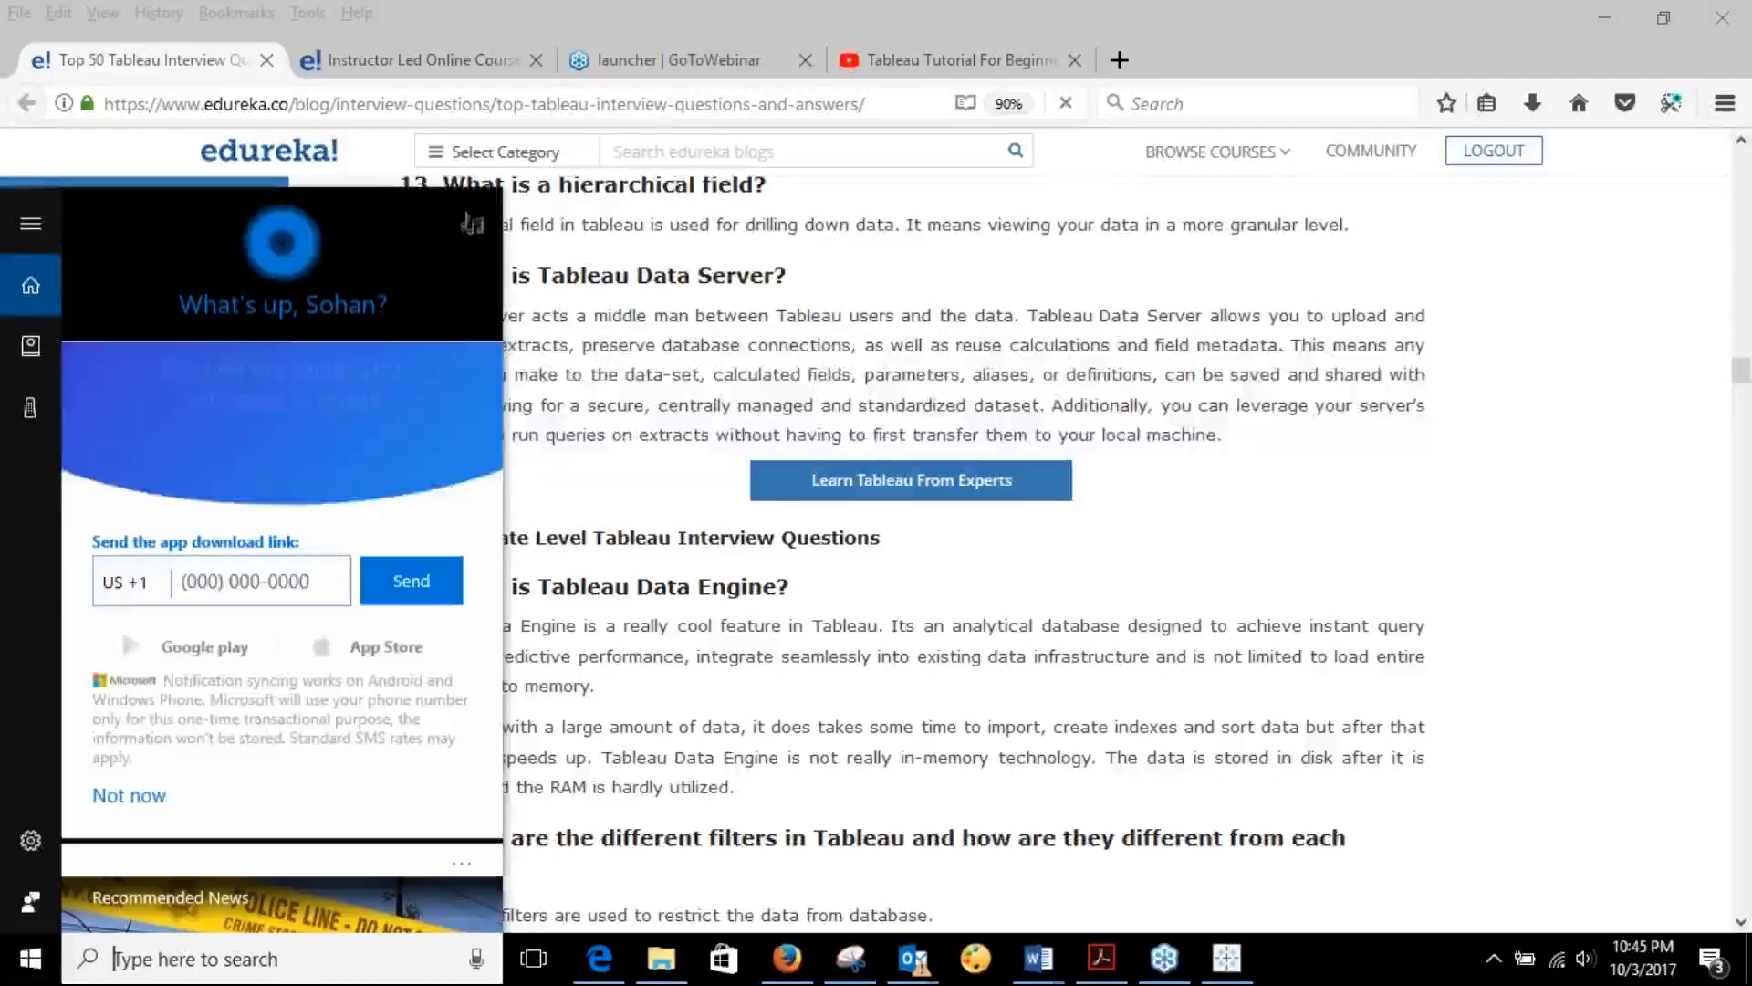
text(tabl)
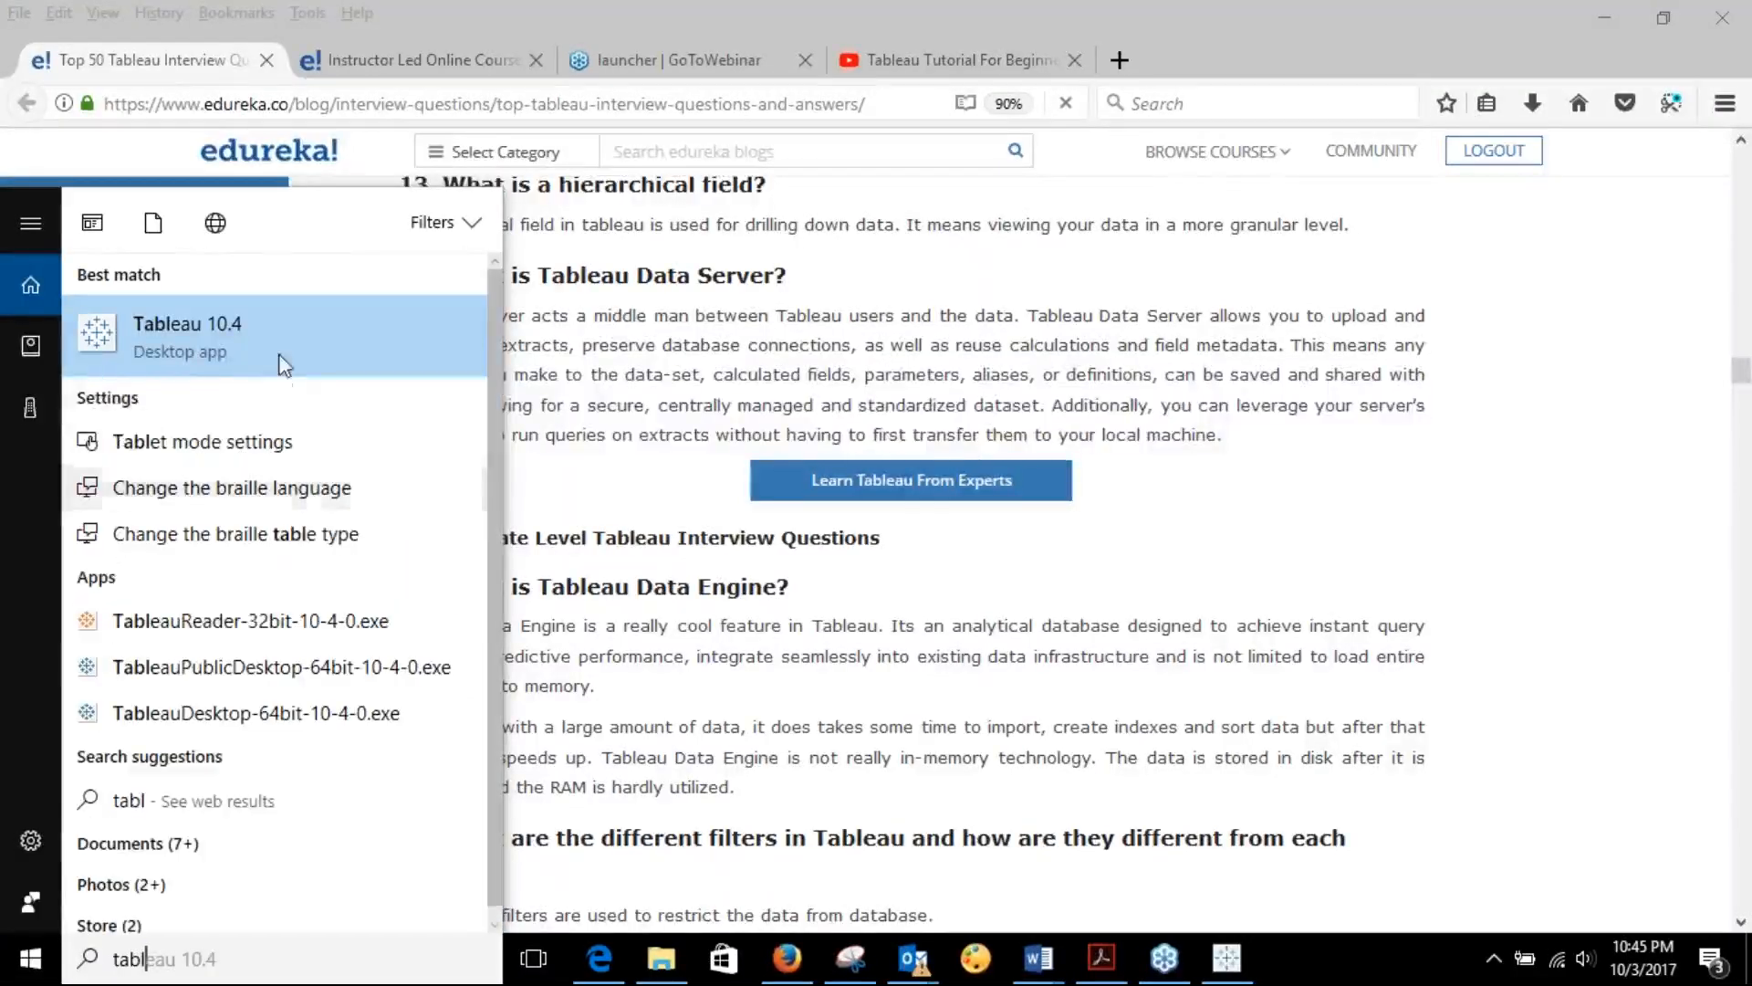
click(212, 339)
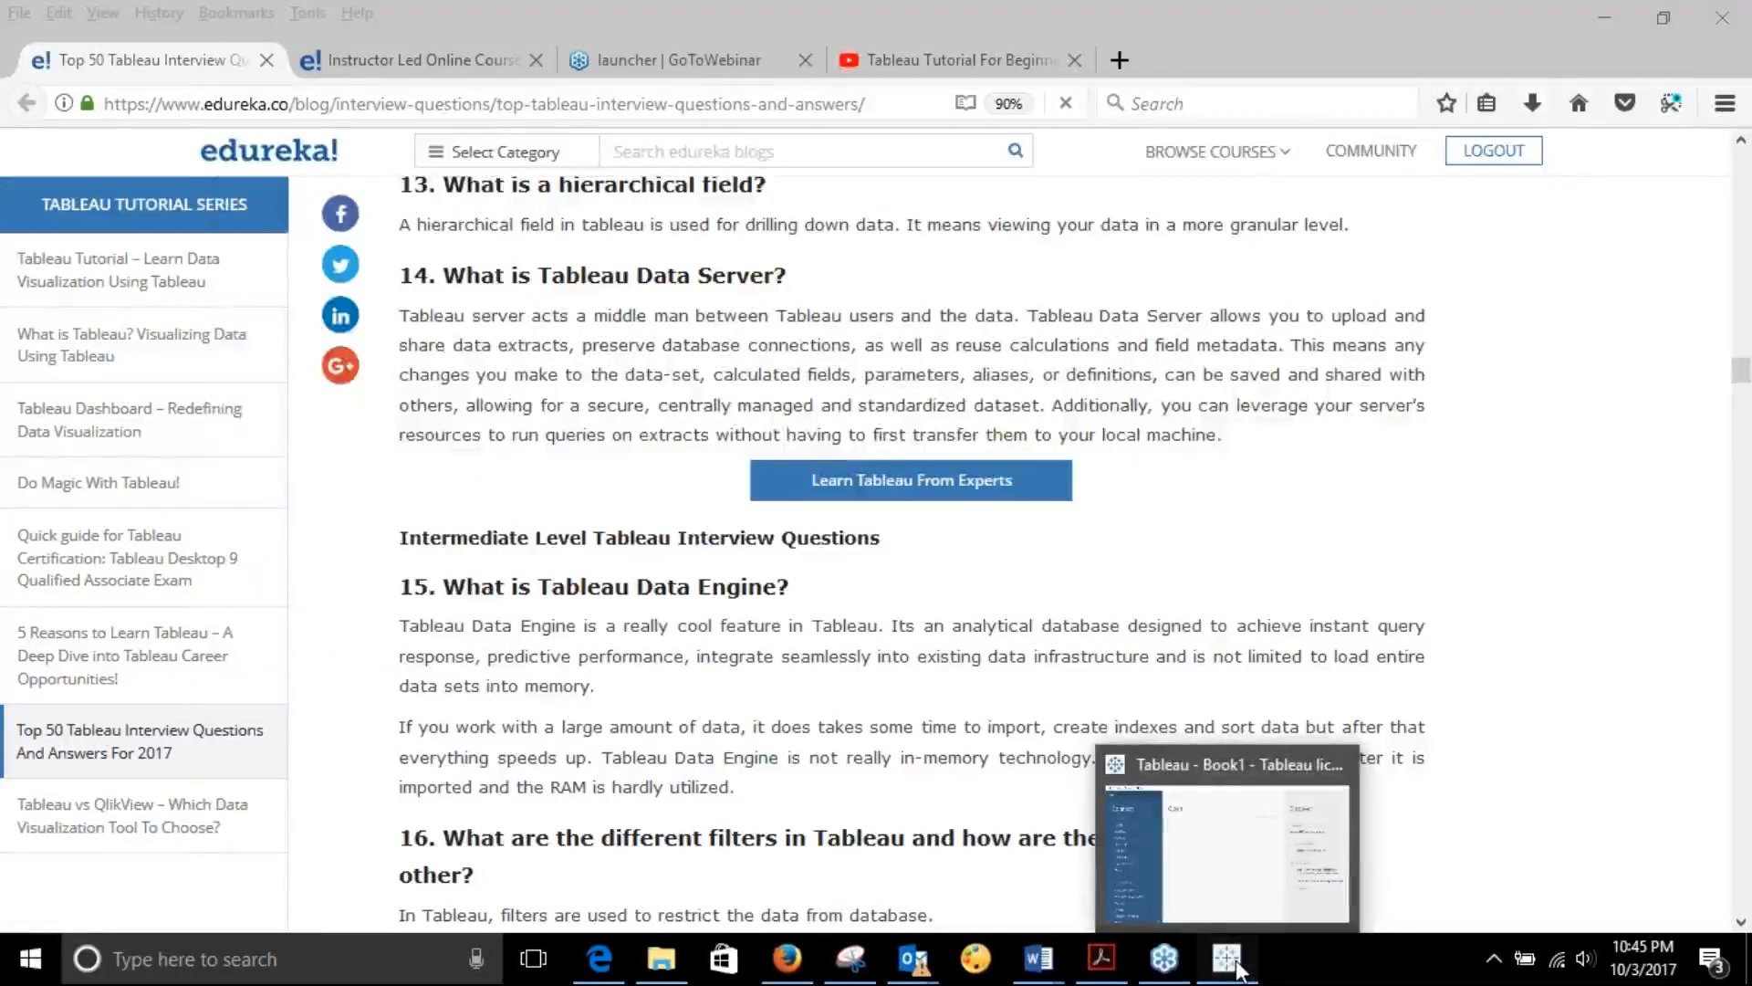
click(1238, 968)
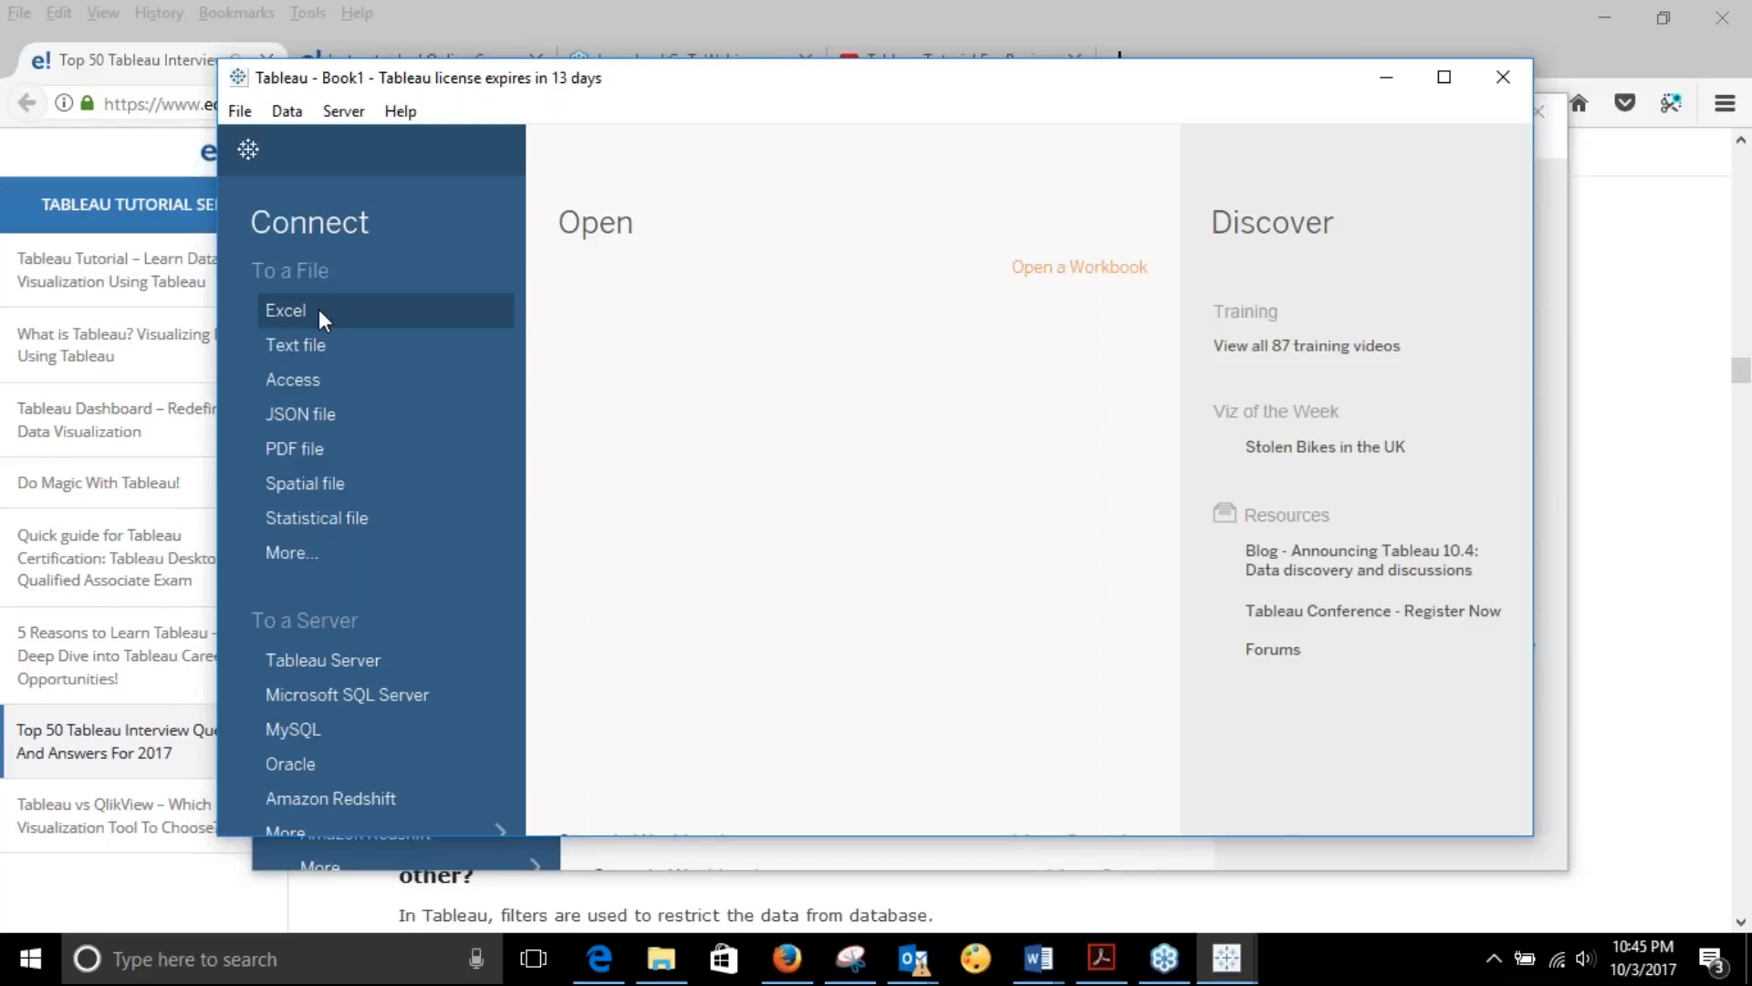
- Try to connect Tableau to an Excel file, and close the program from its error dialog
click(320, 309)
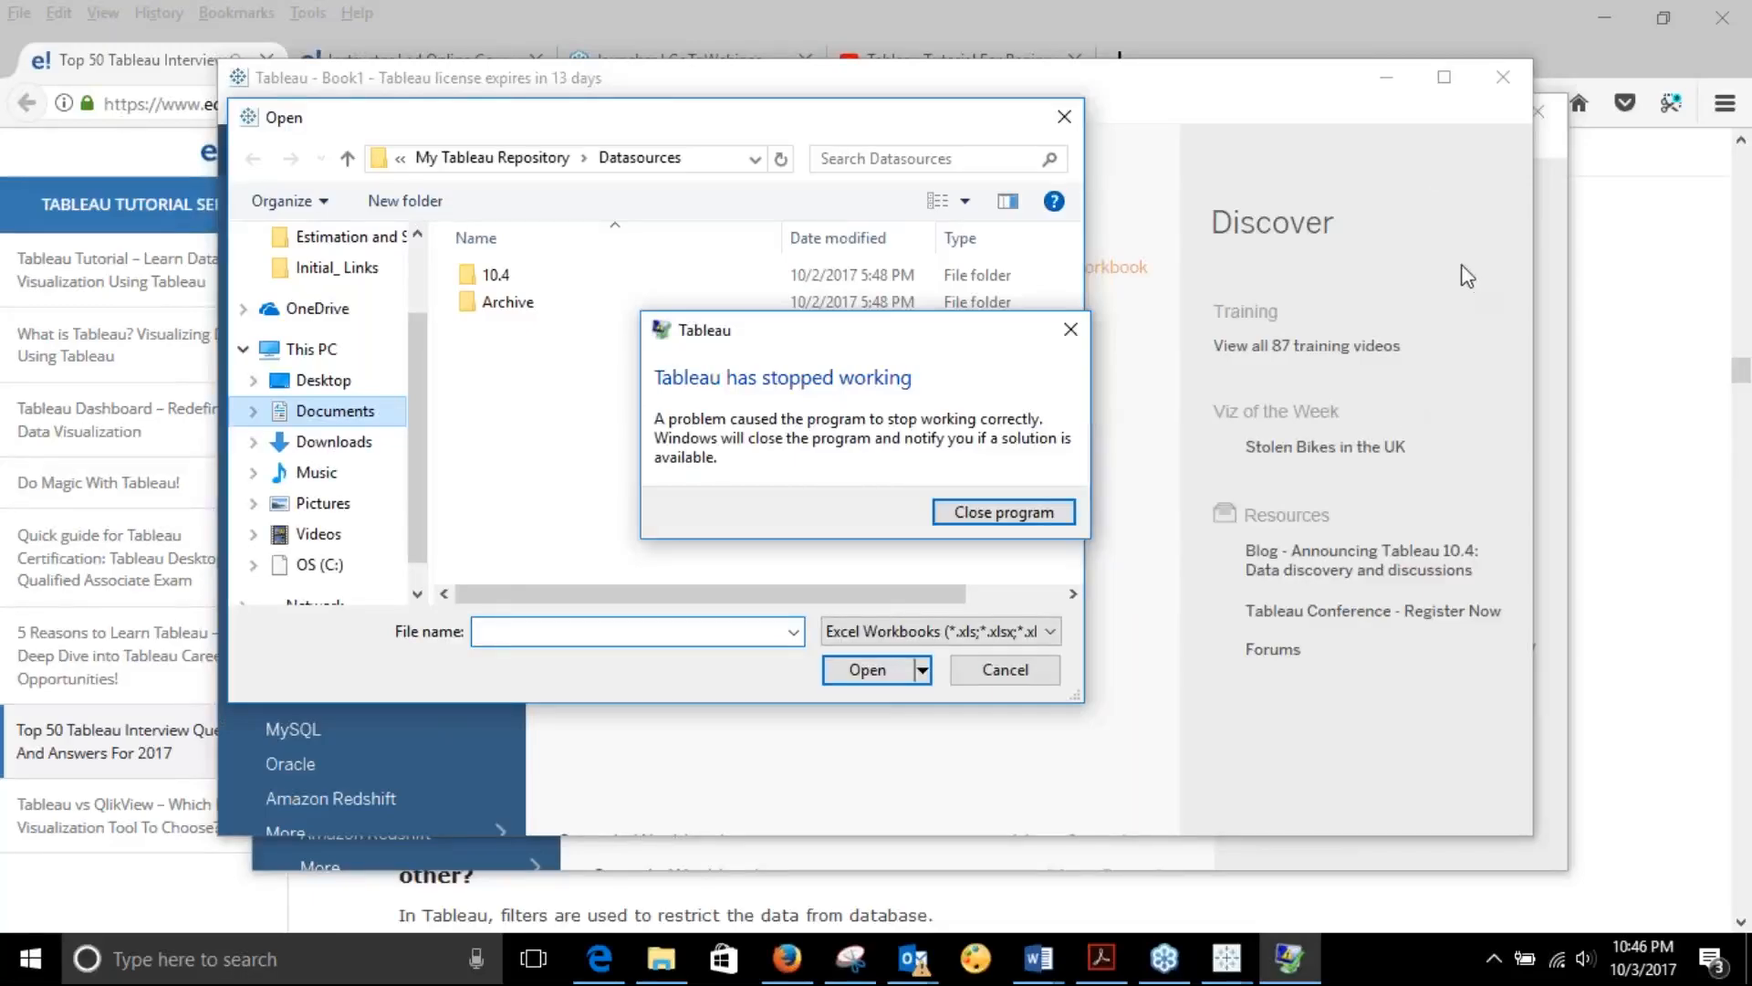
click(1623, 157)
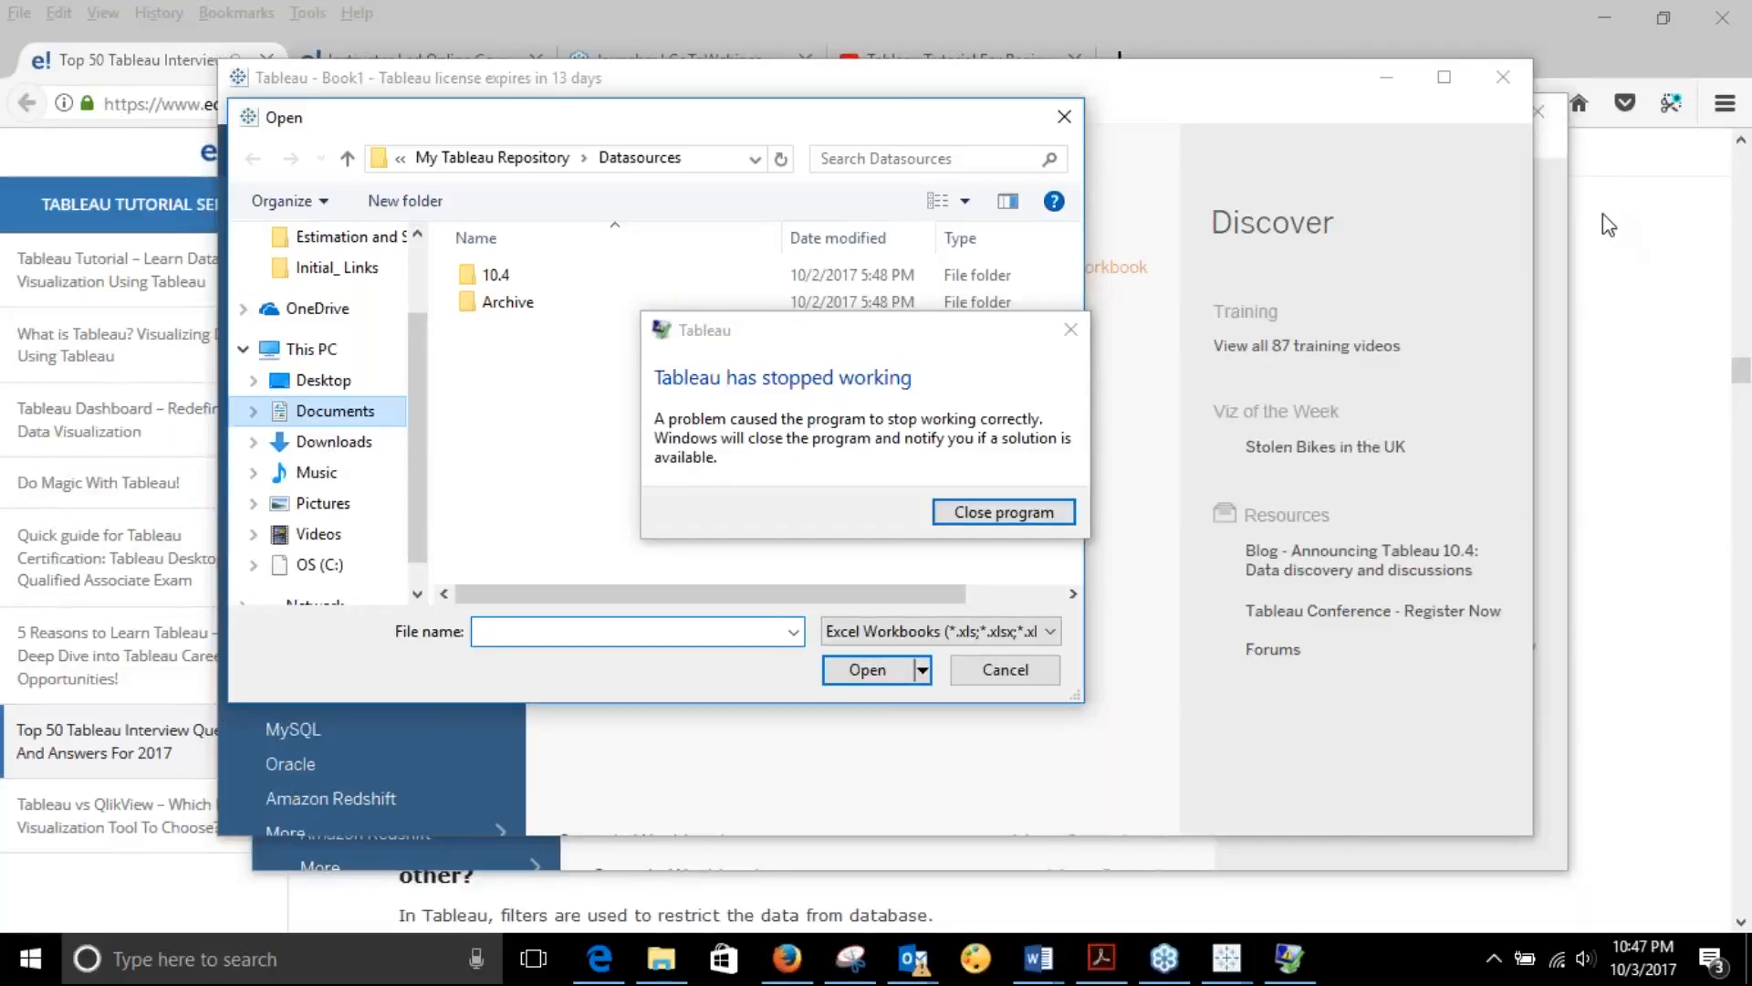
click(1015, 512)
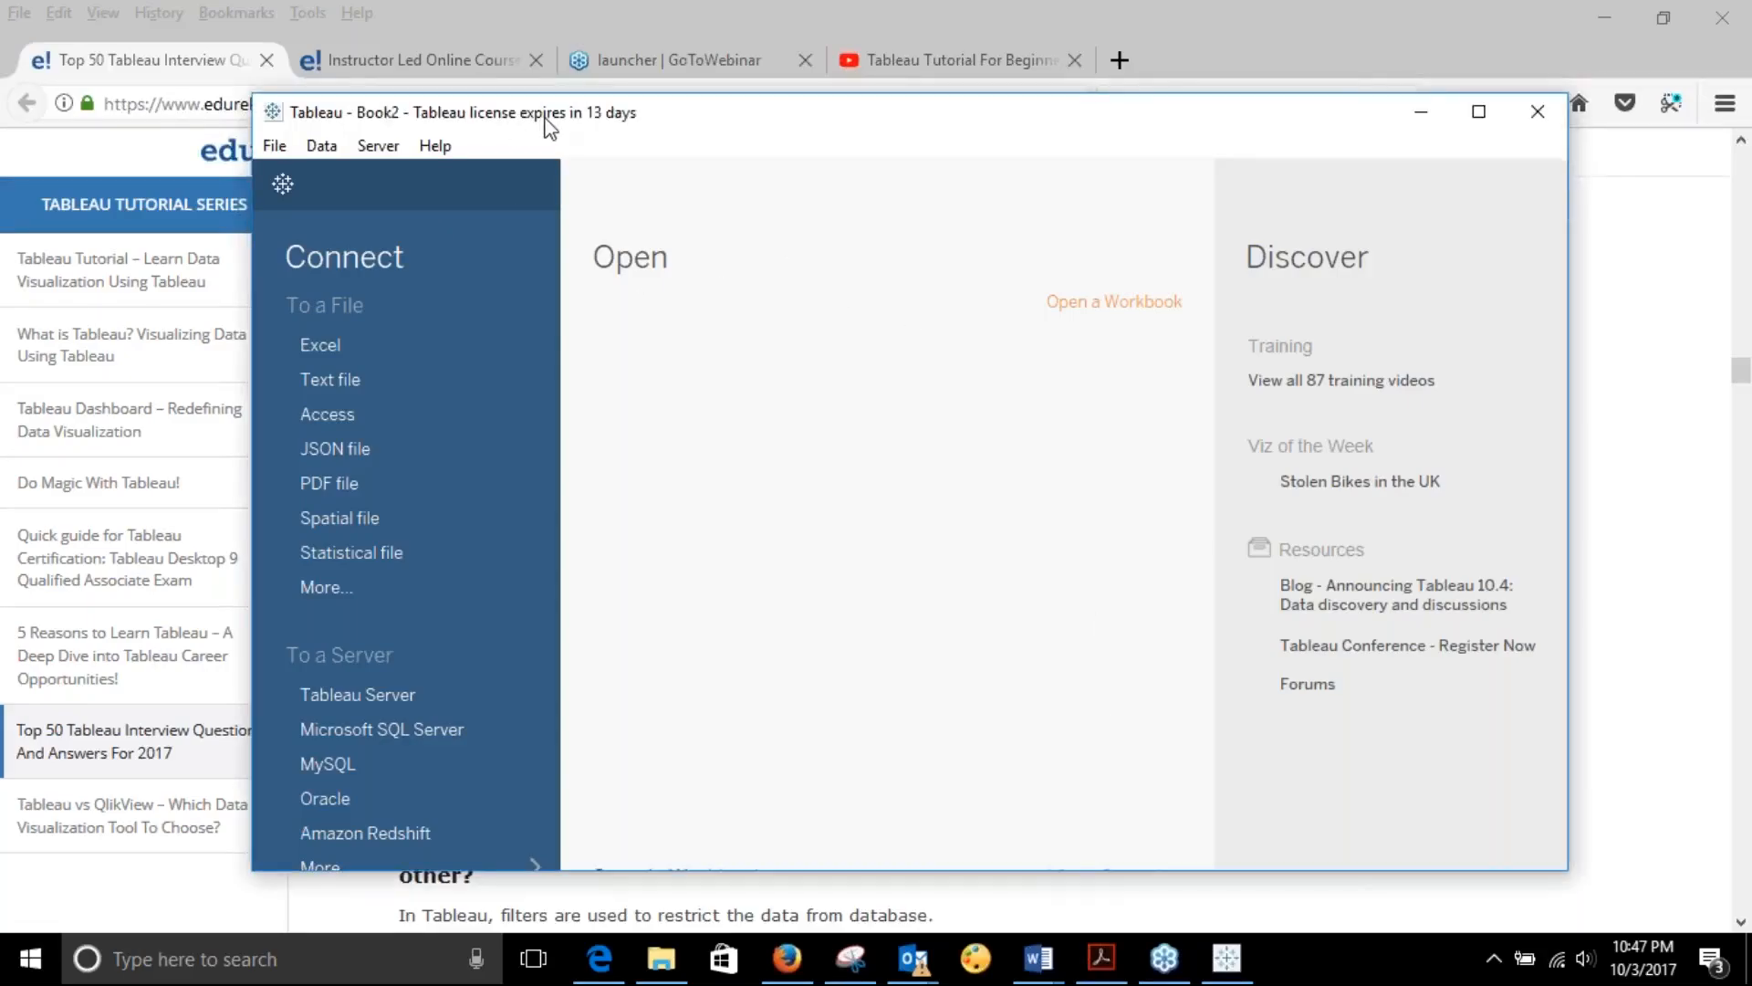
drag(544, 118, 390, 110)
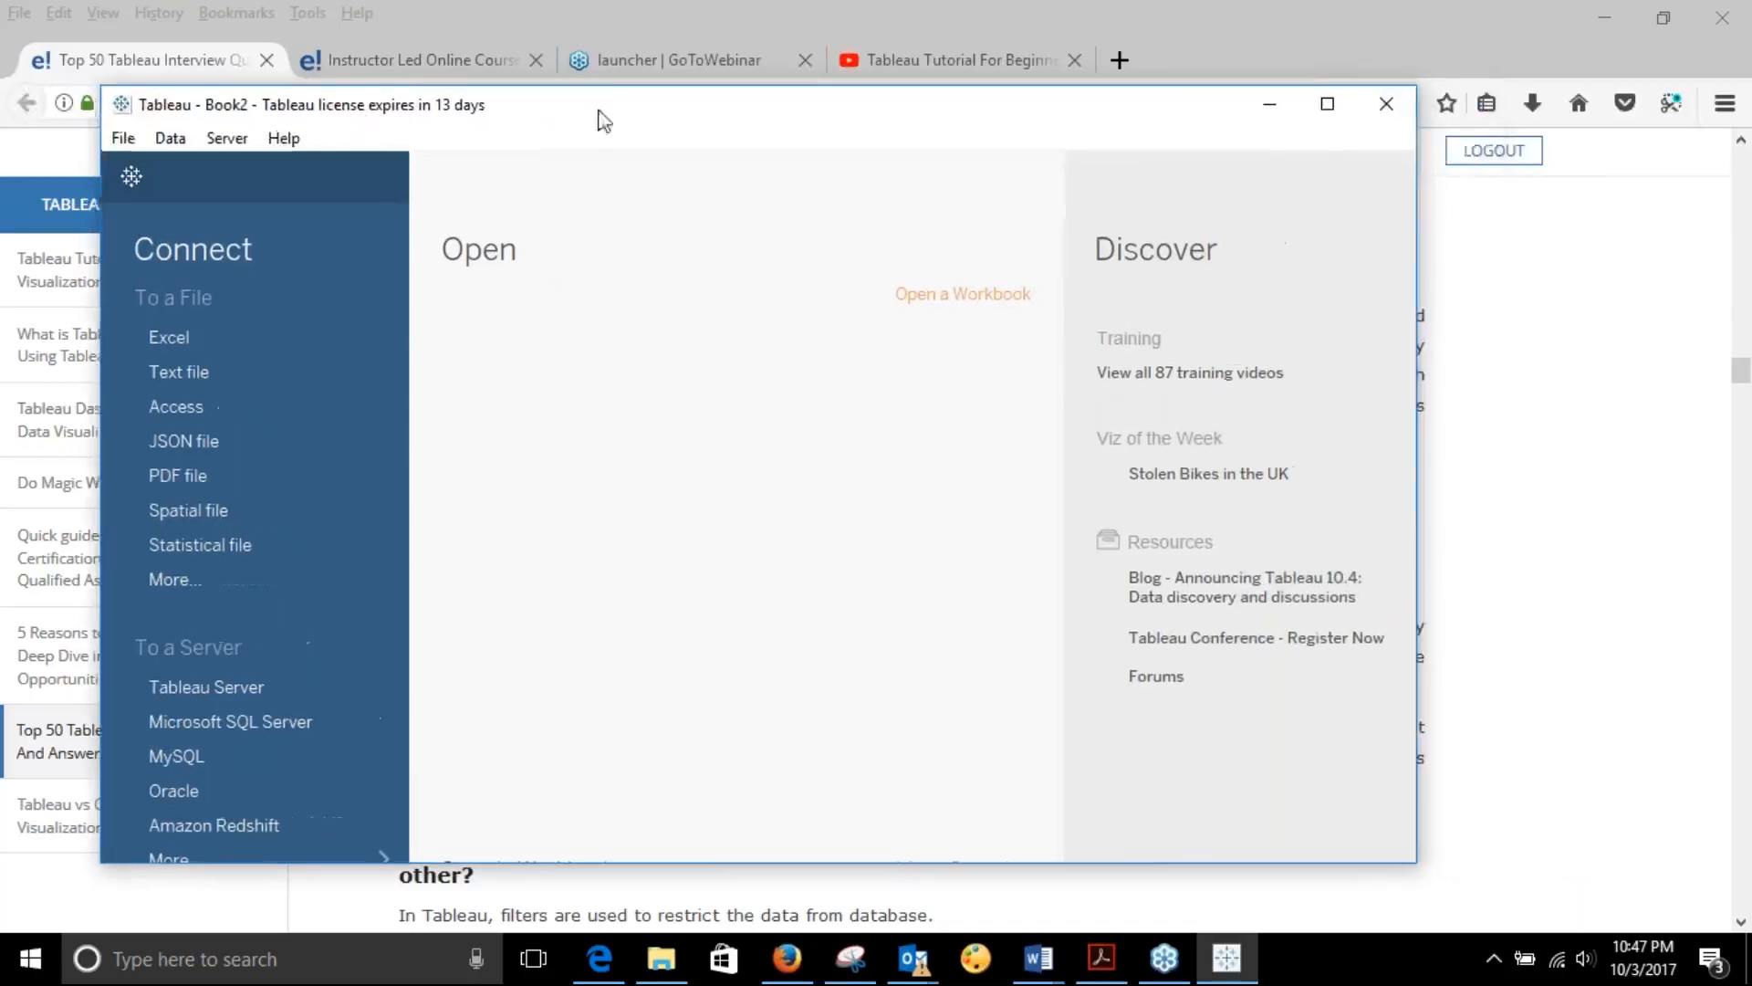
drag(599, 110, 308, 114)
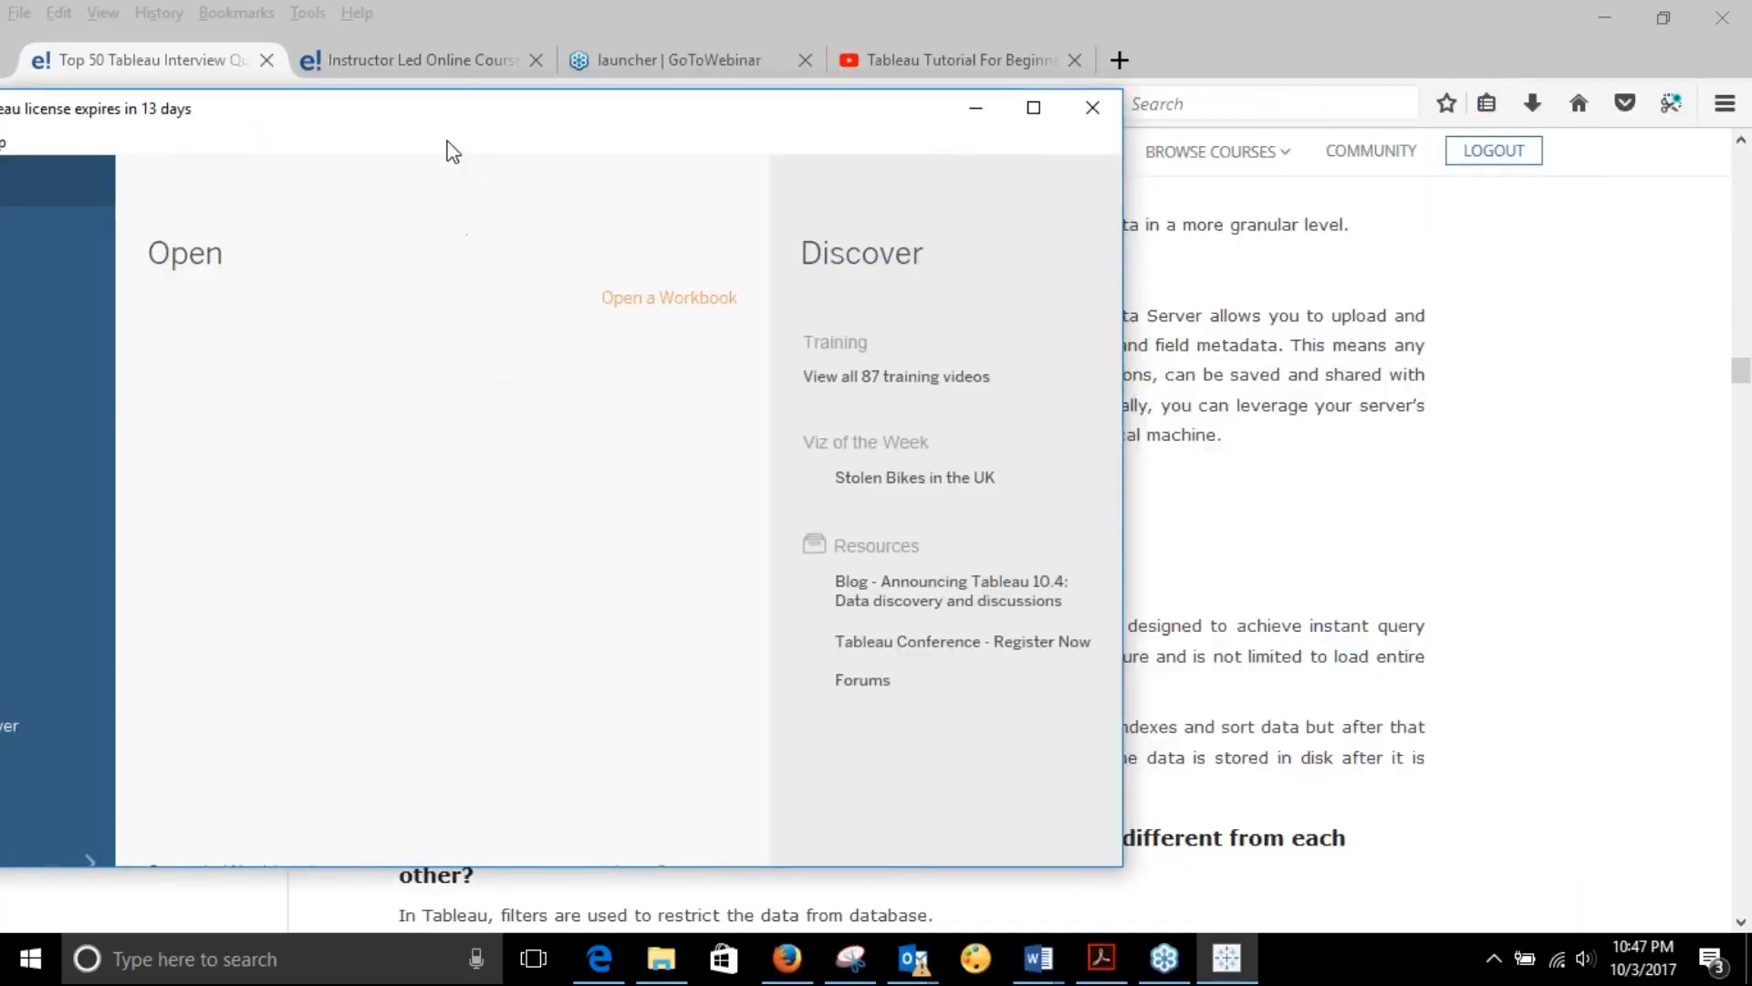
drag(455, 124, 894, 146)
click(380, 396)
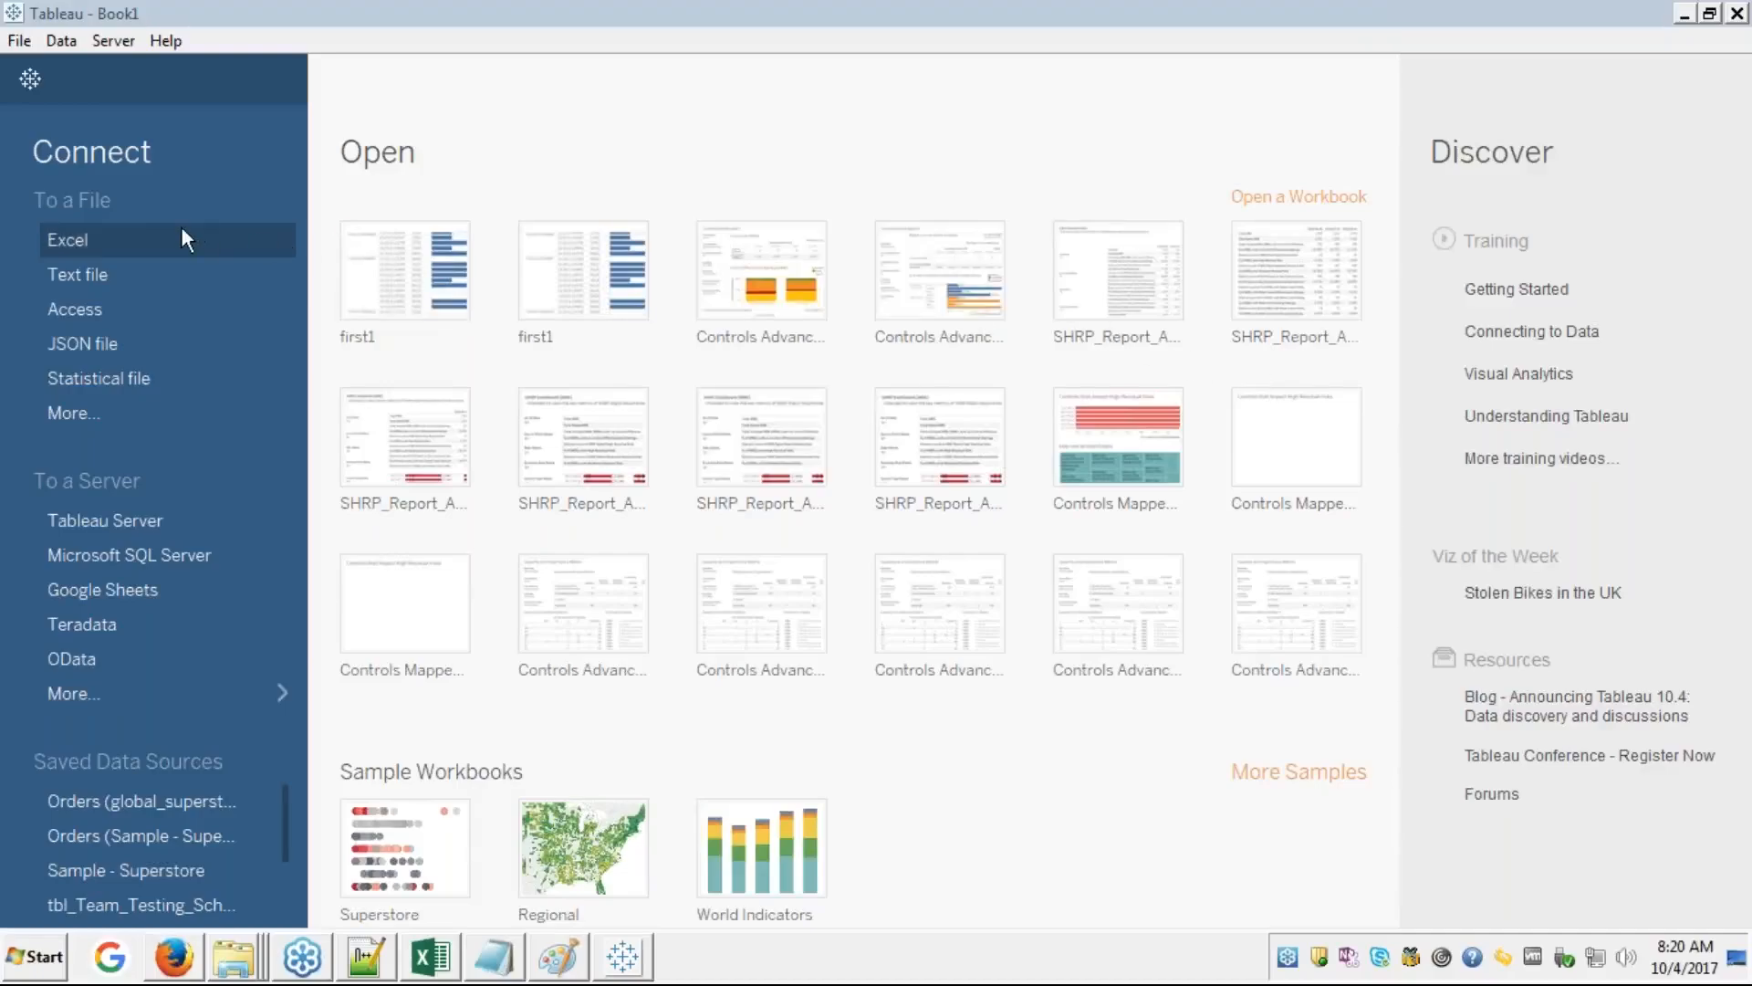
- Connect to the Excel file Sample - Superstore.xls in the Basic Connection folder
click(76, 234)
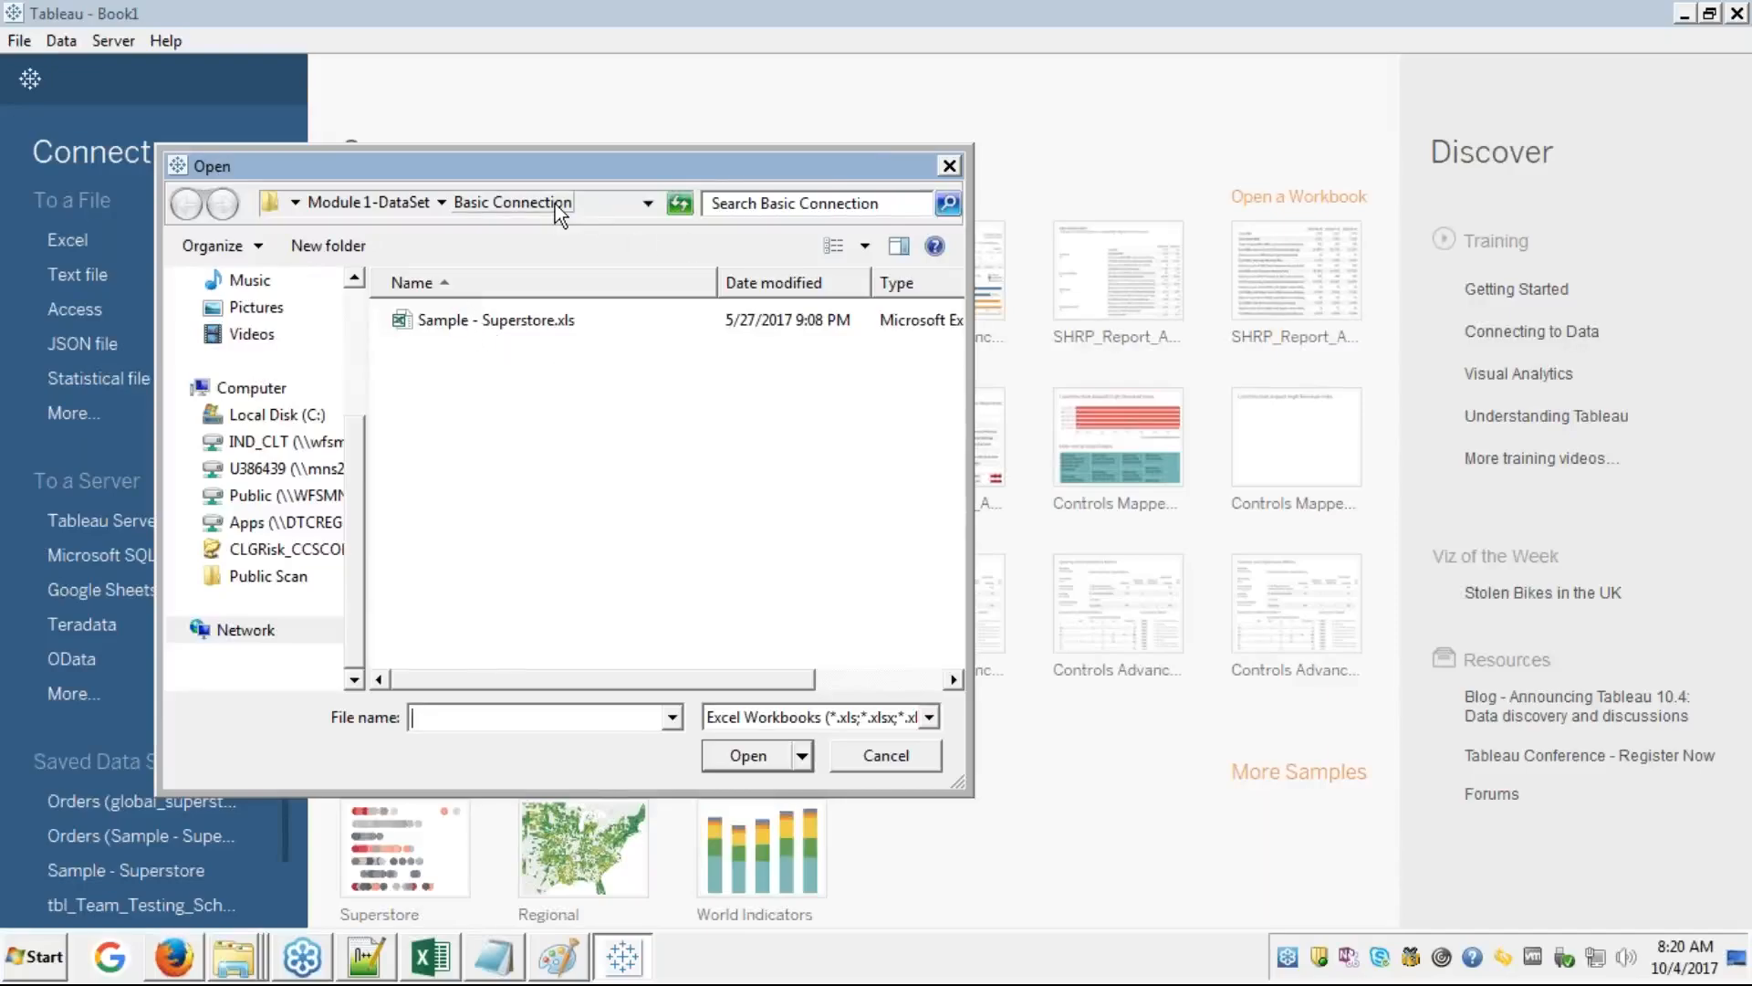
click(463, 321)
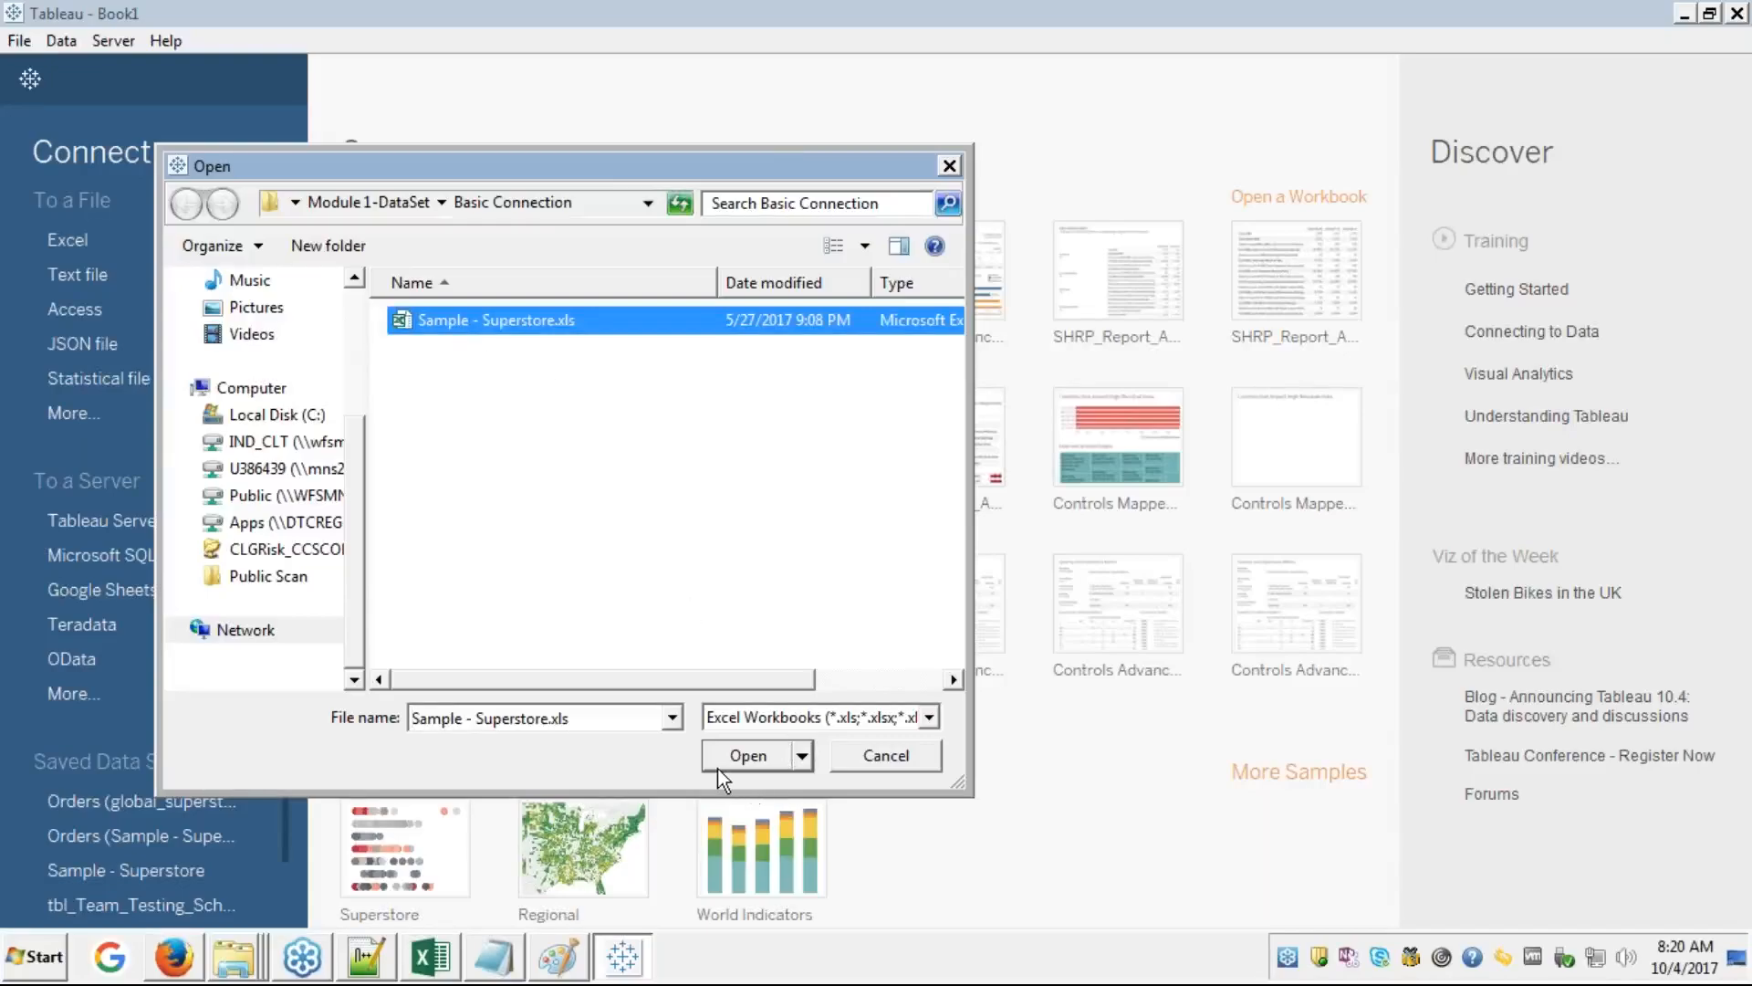
click(743, 760)
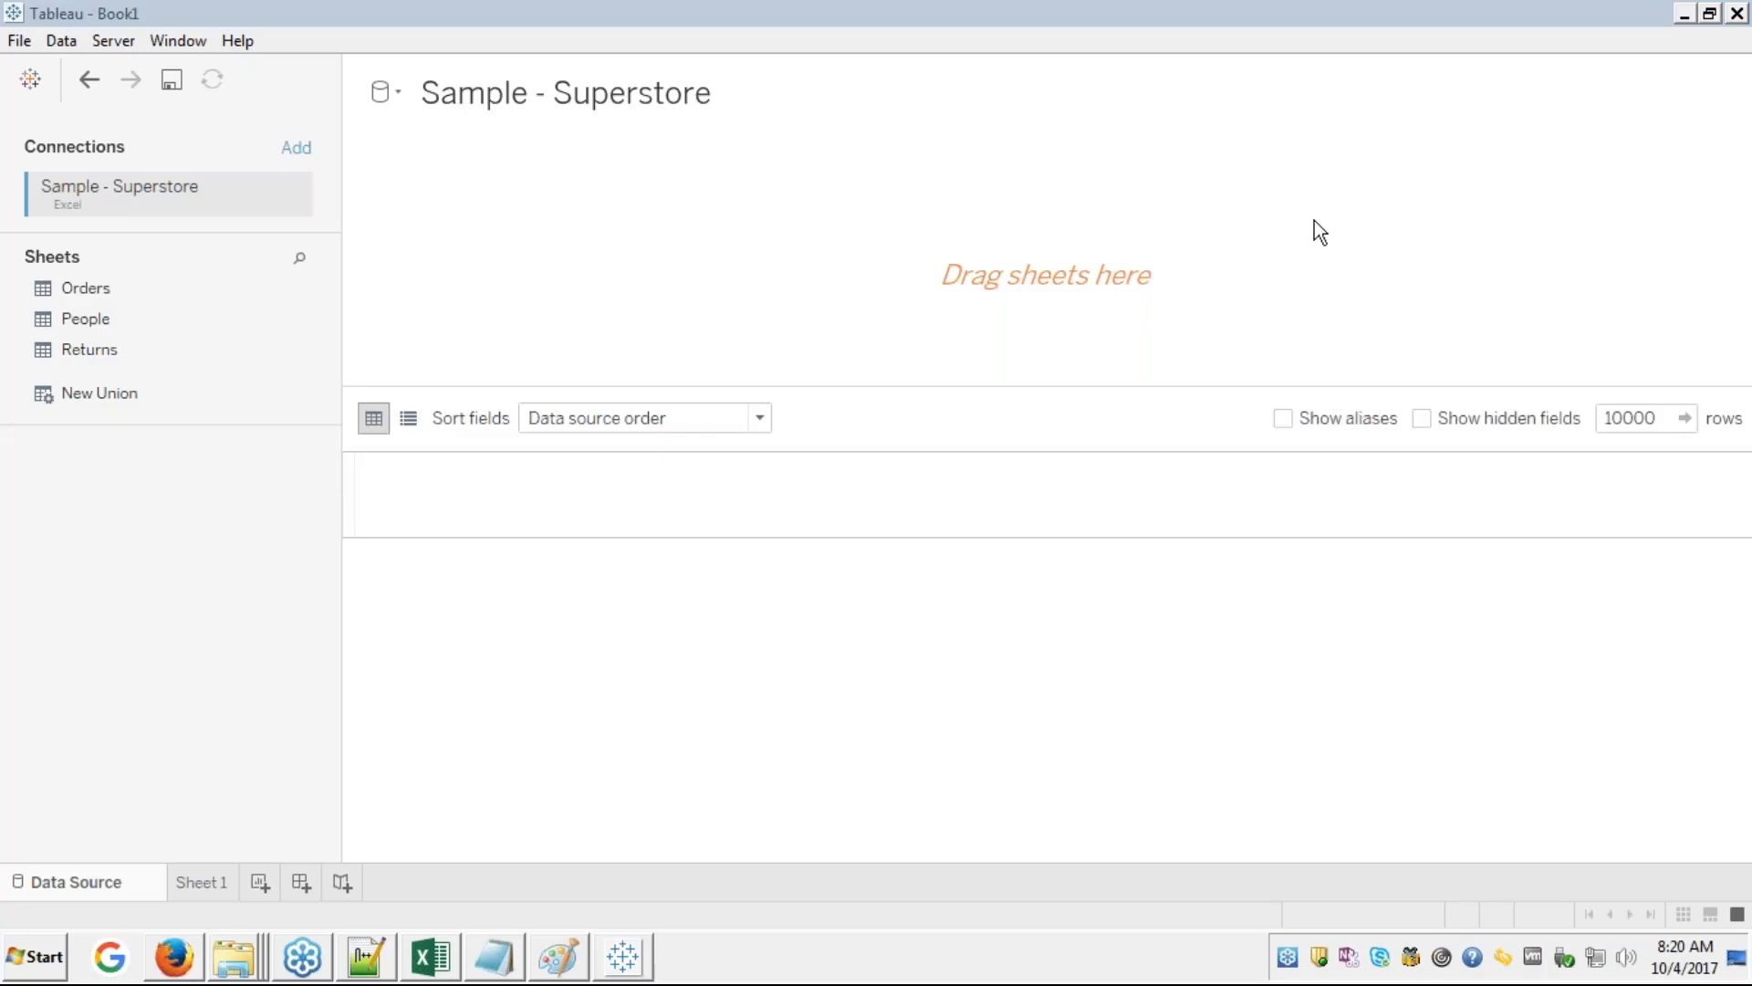
- Add the Orders sheet to the data source canvas and join the People sheet to it
click(77, 292)
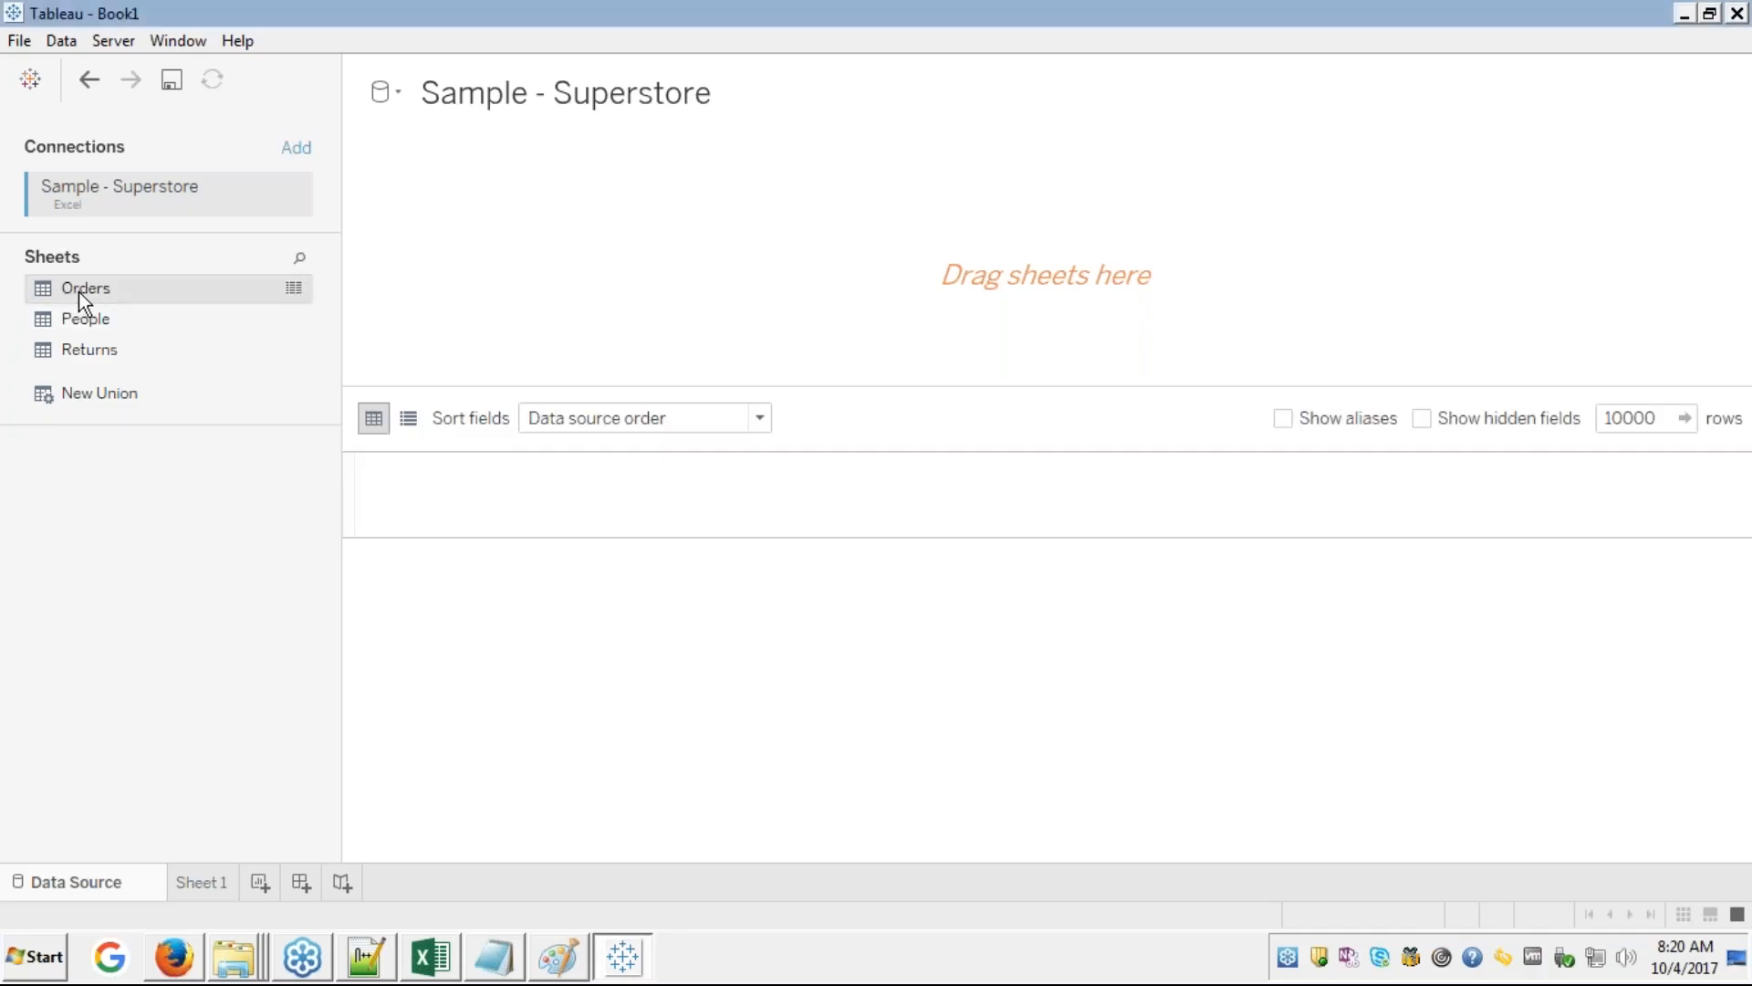
drag(79, 292, 448, 239)
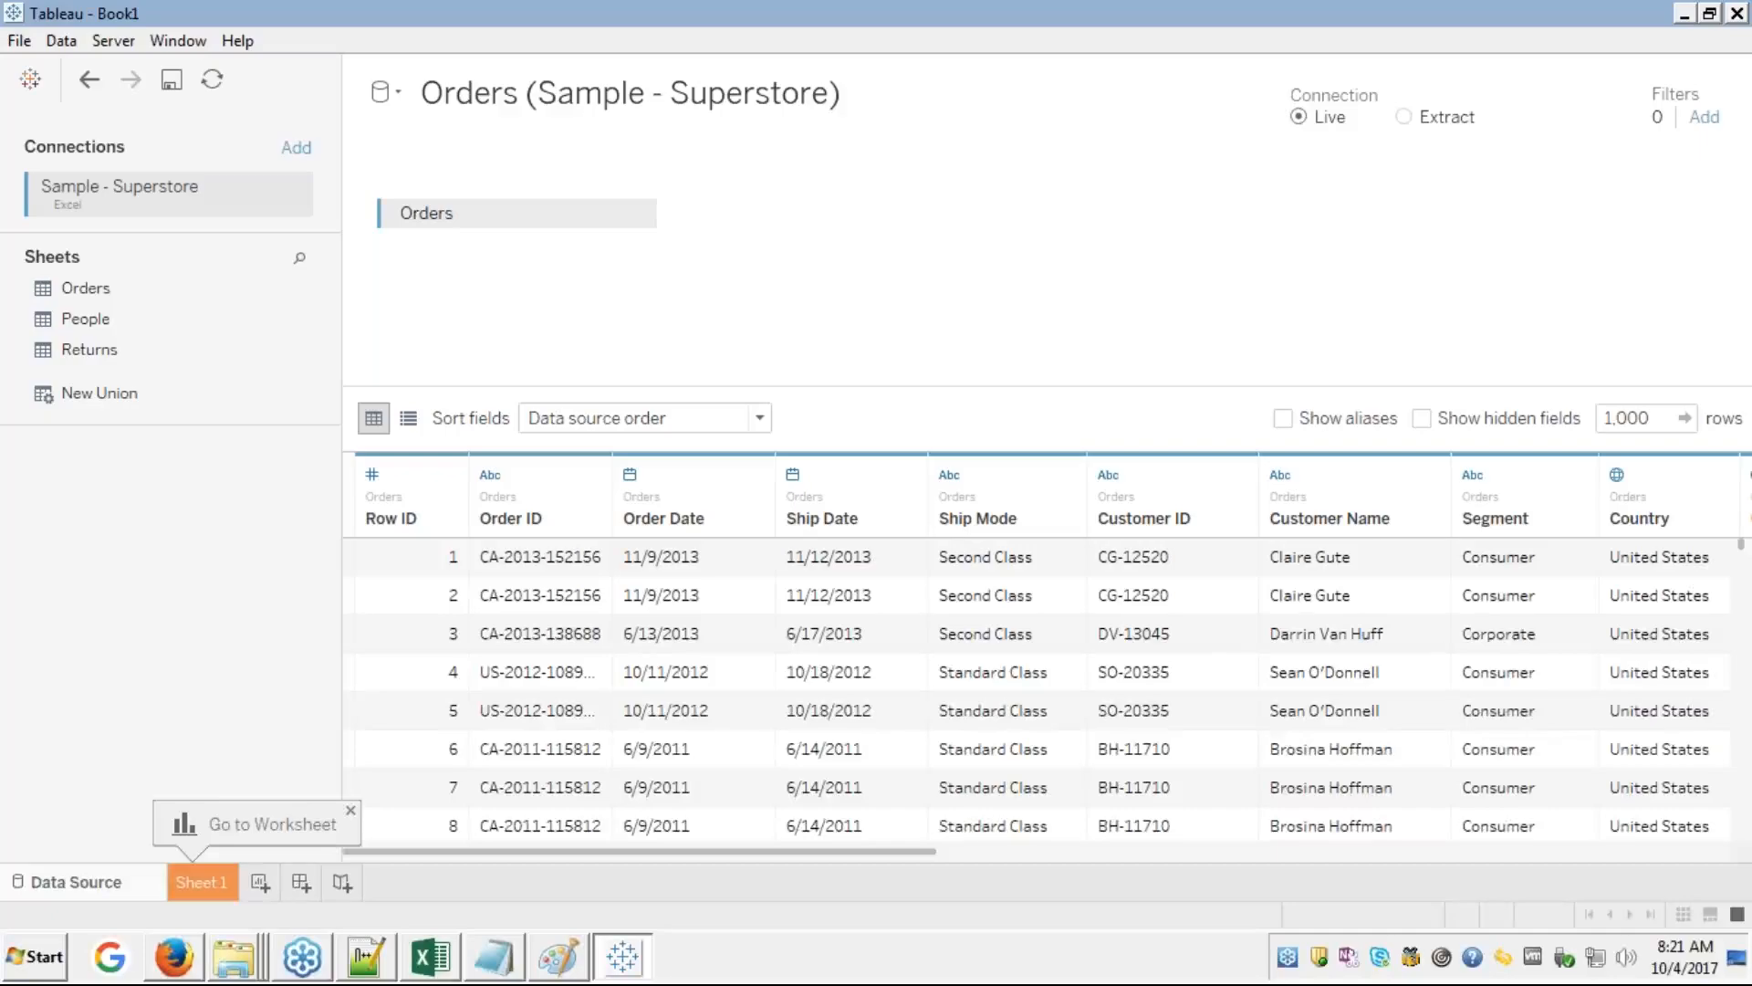
click(76, 326)
drag(86, 325, 772, 258)
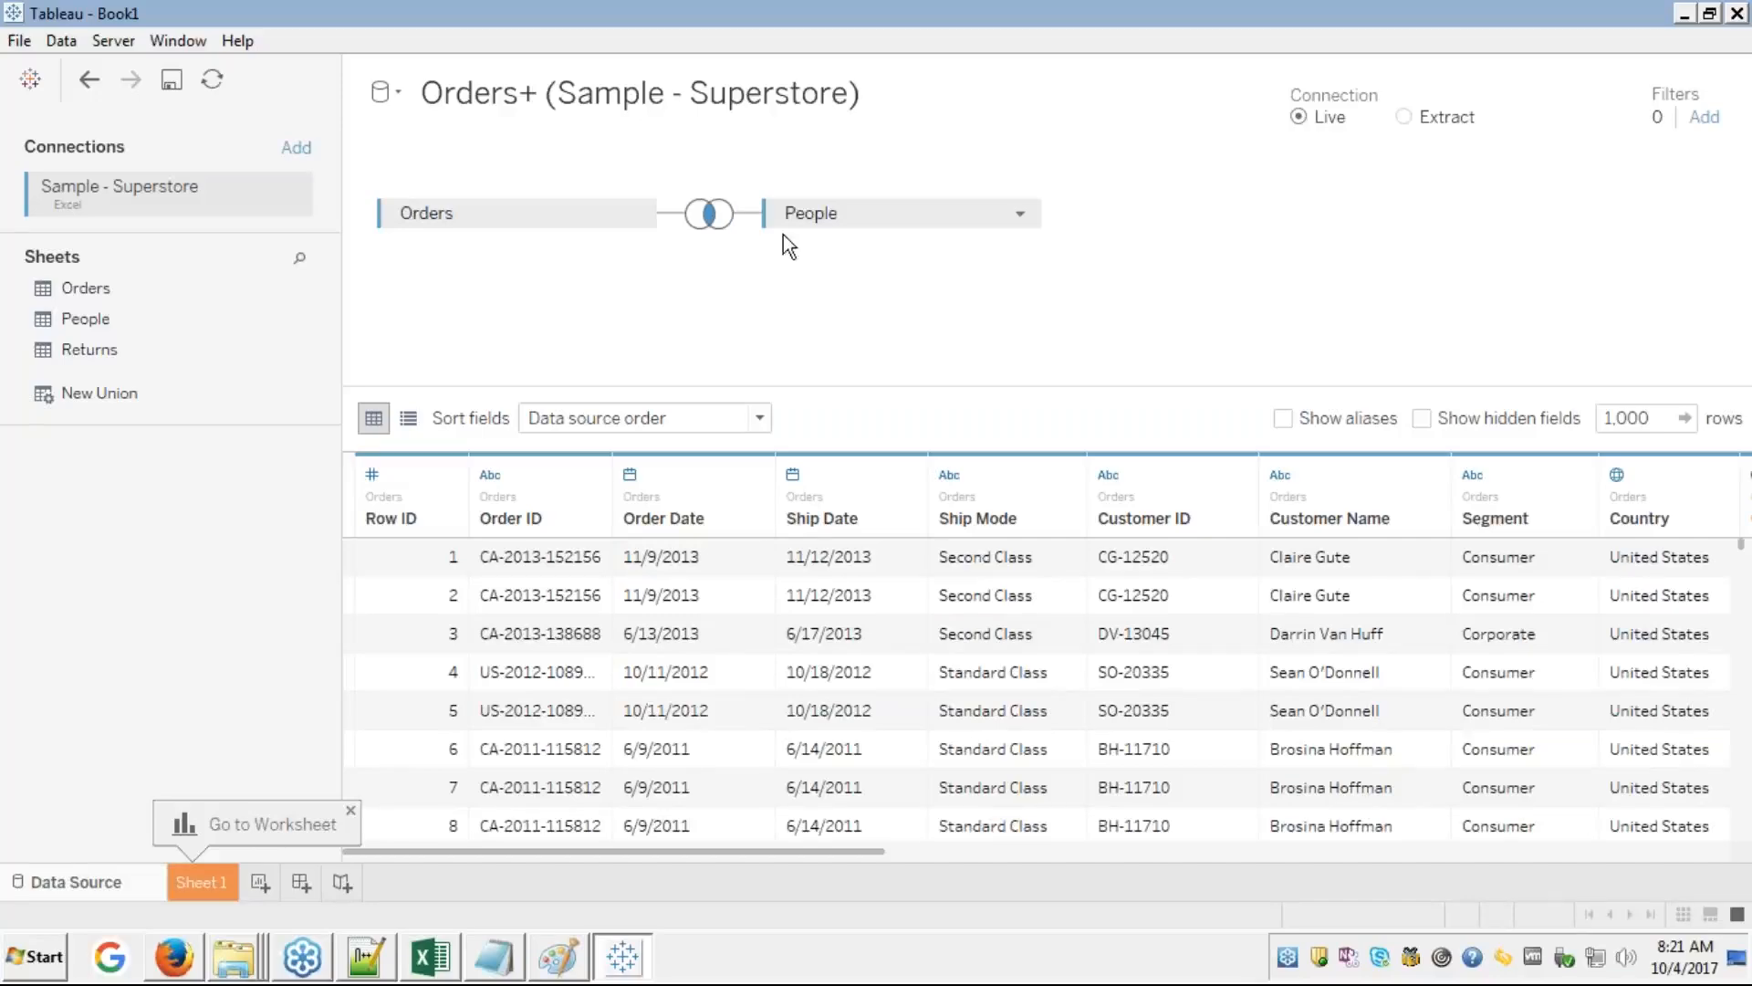
- Open the join between Orders and People and switch its type to Left, Right and finally Full Outer
click(721, 233)
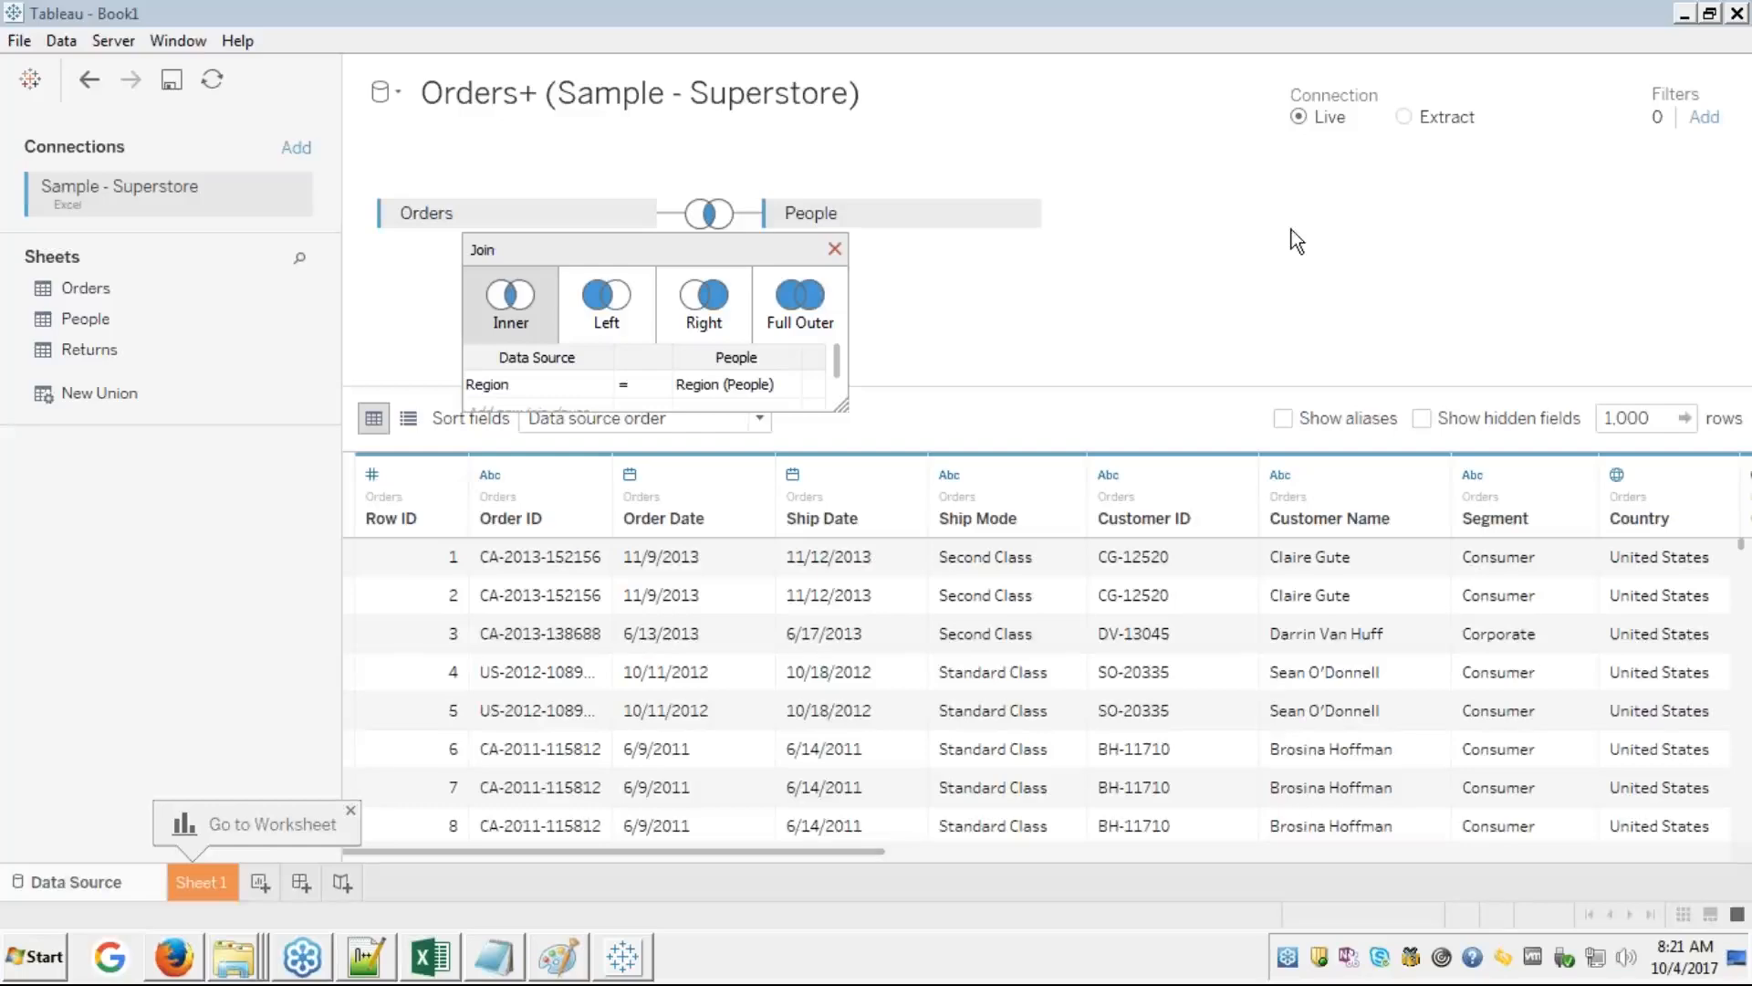
click(834, 248)
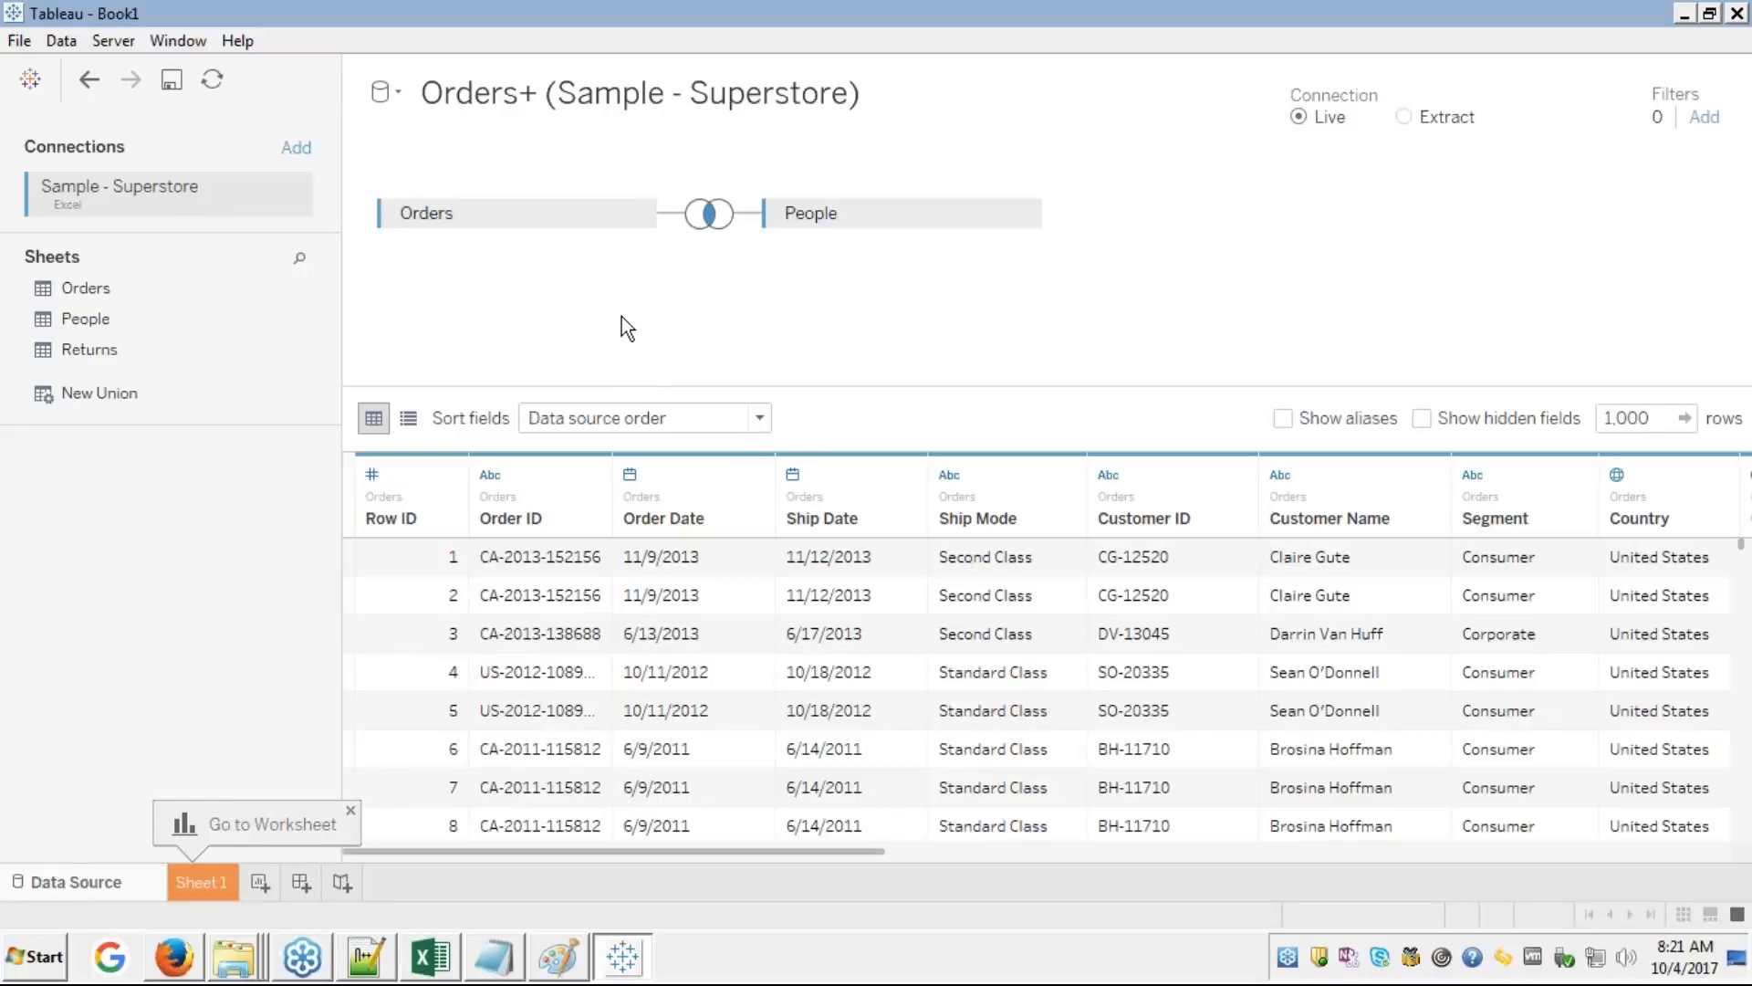
click(711, 216)
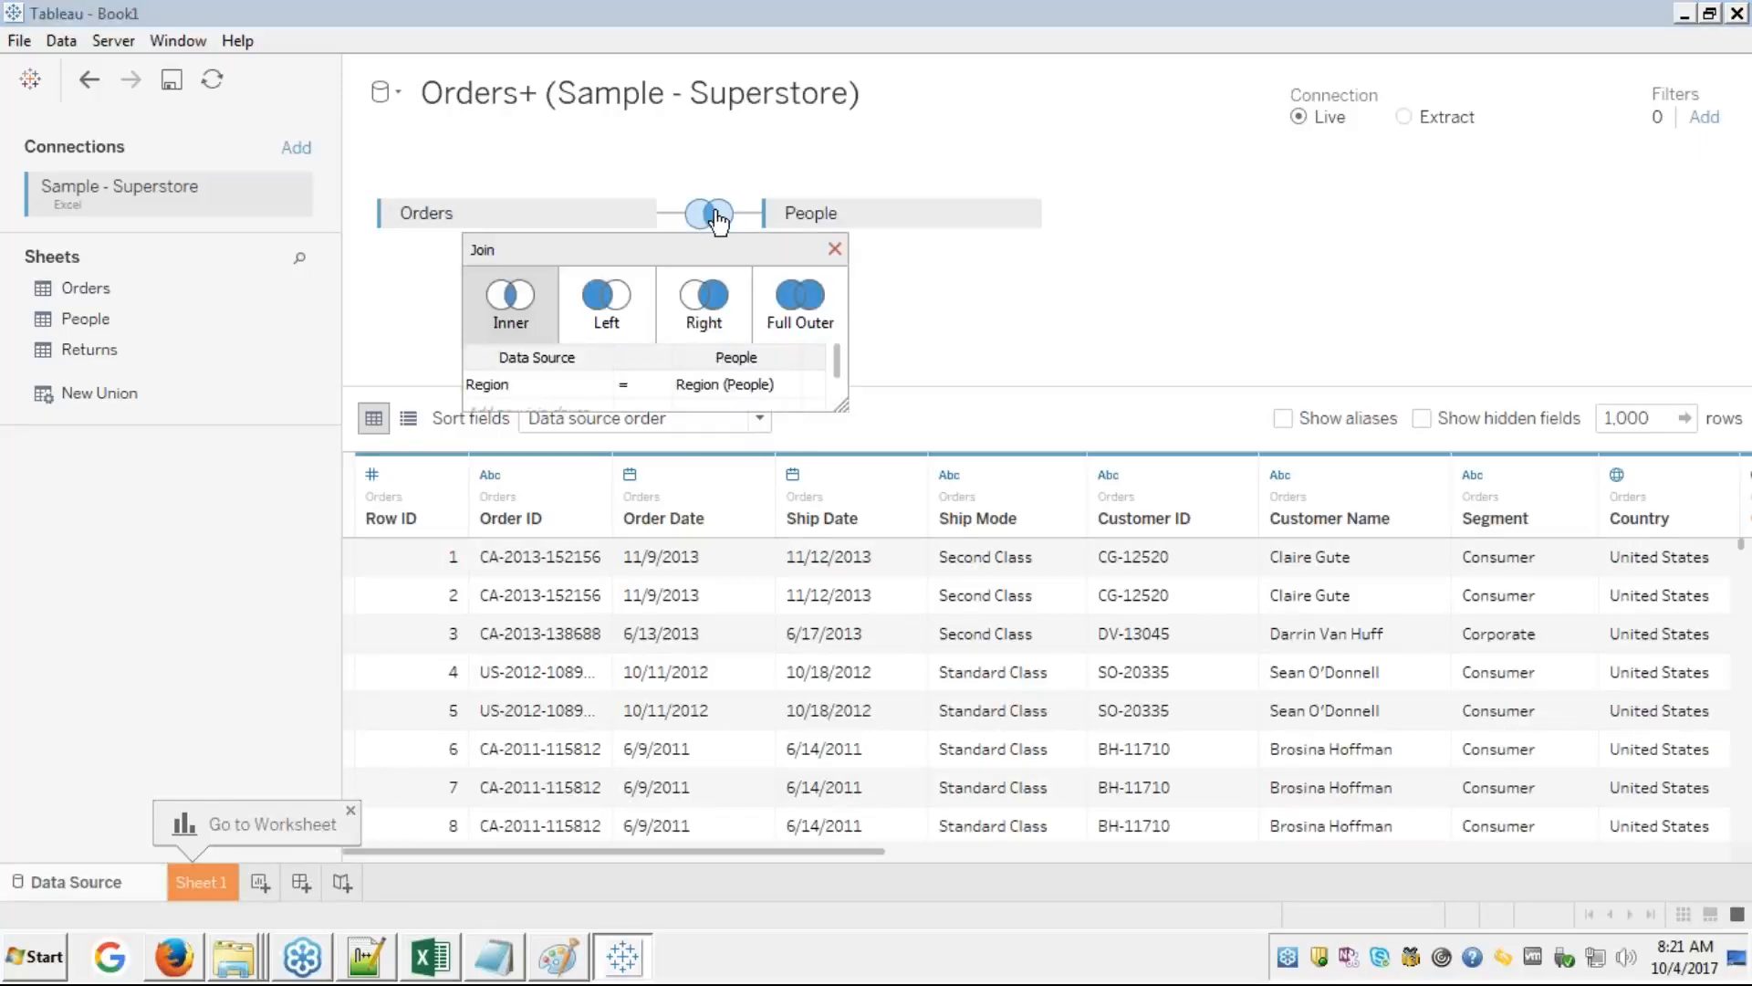
click(605, 315)
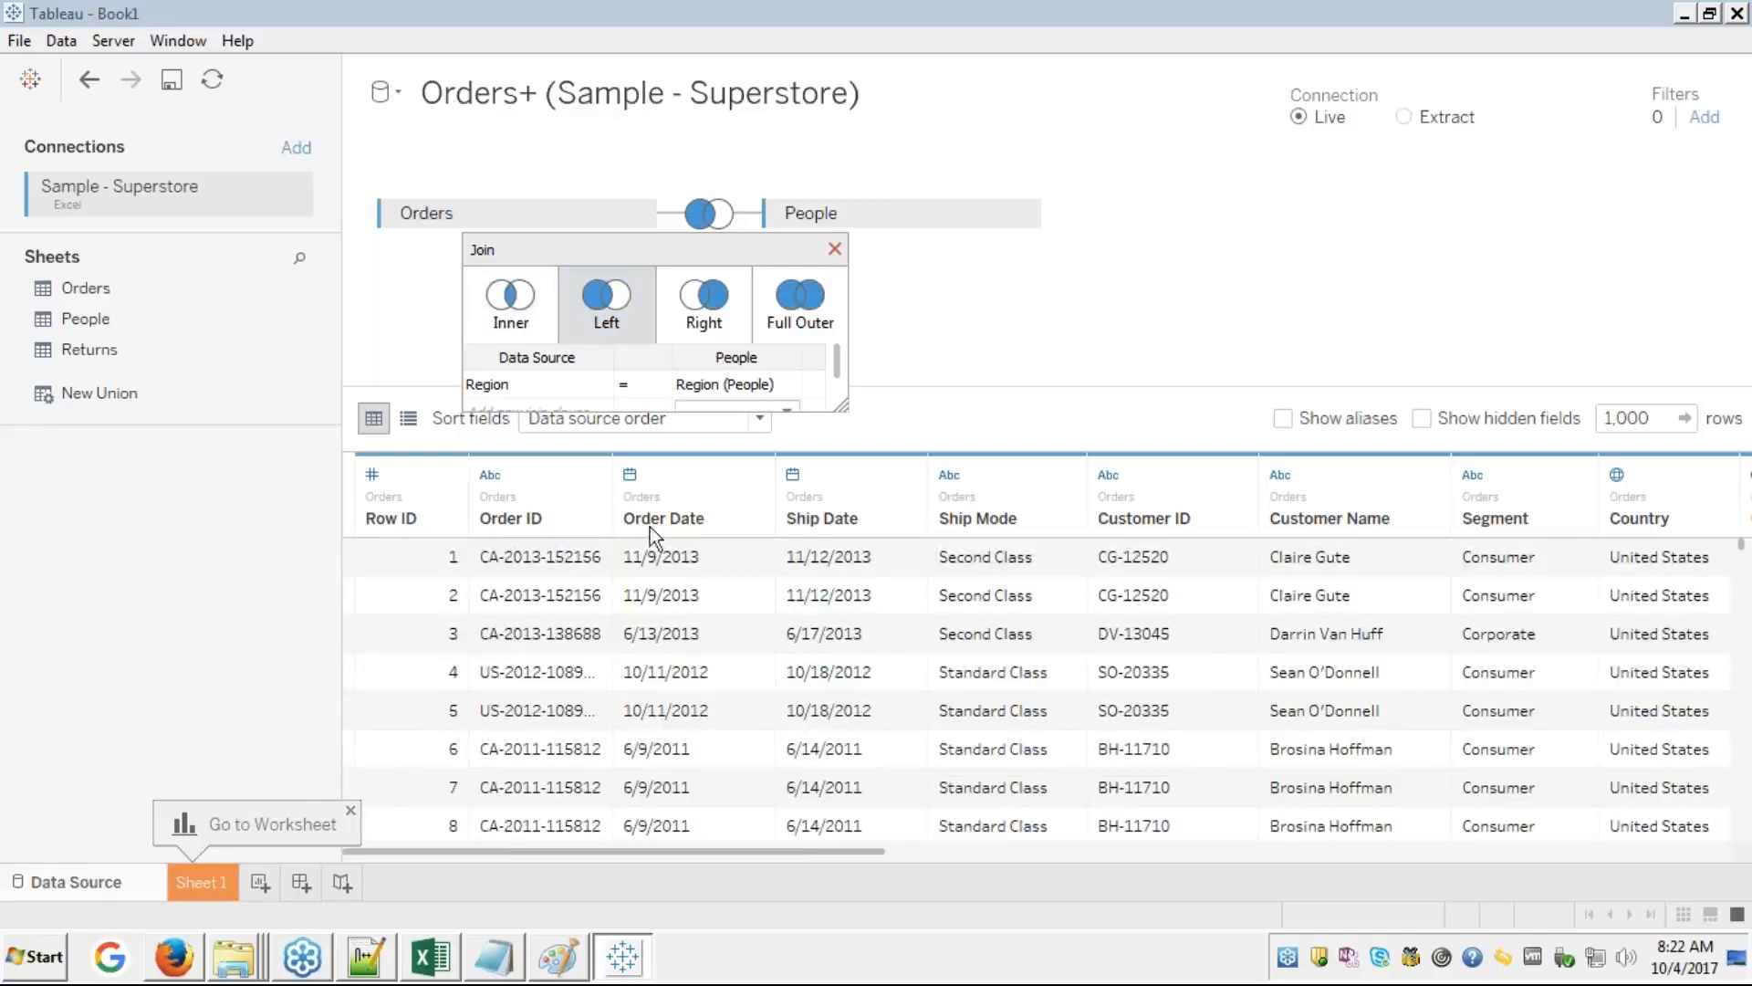
click(692, 298)
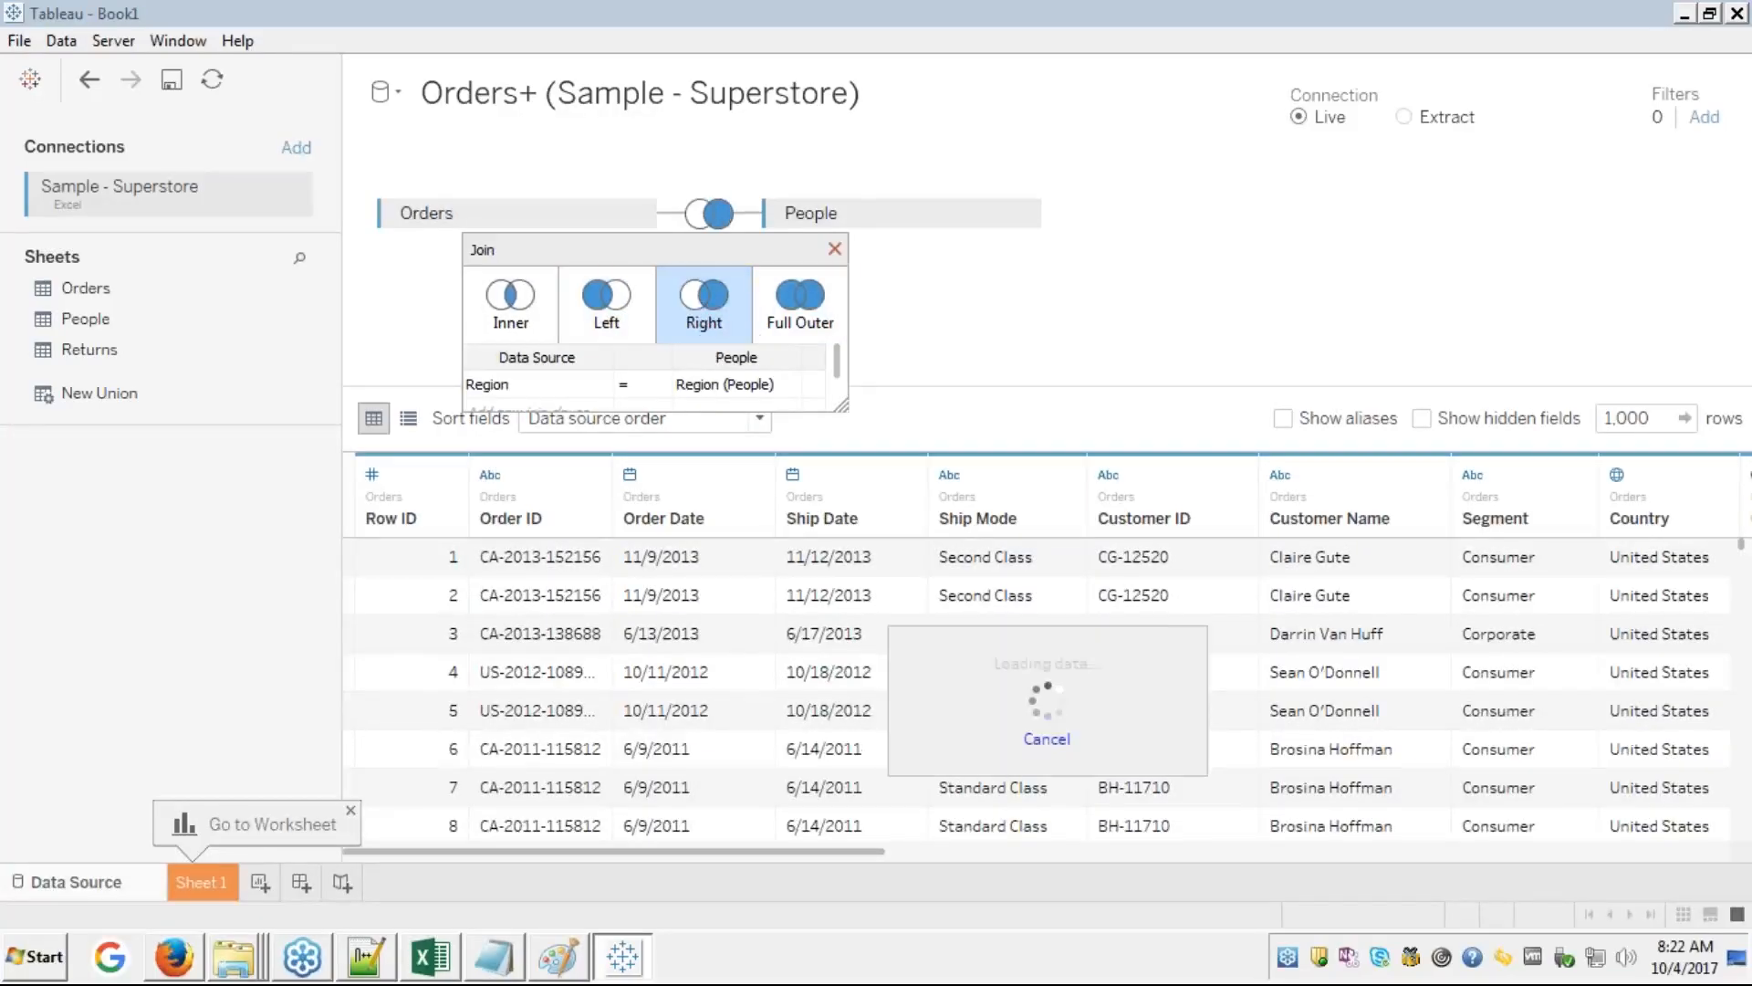
click(775, 298)
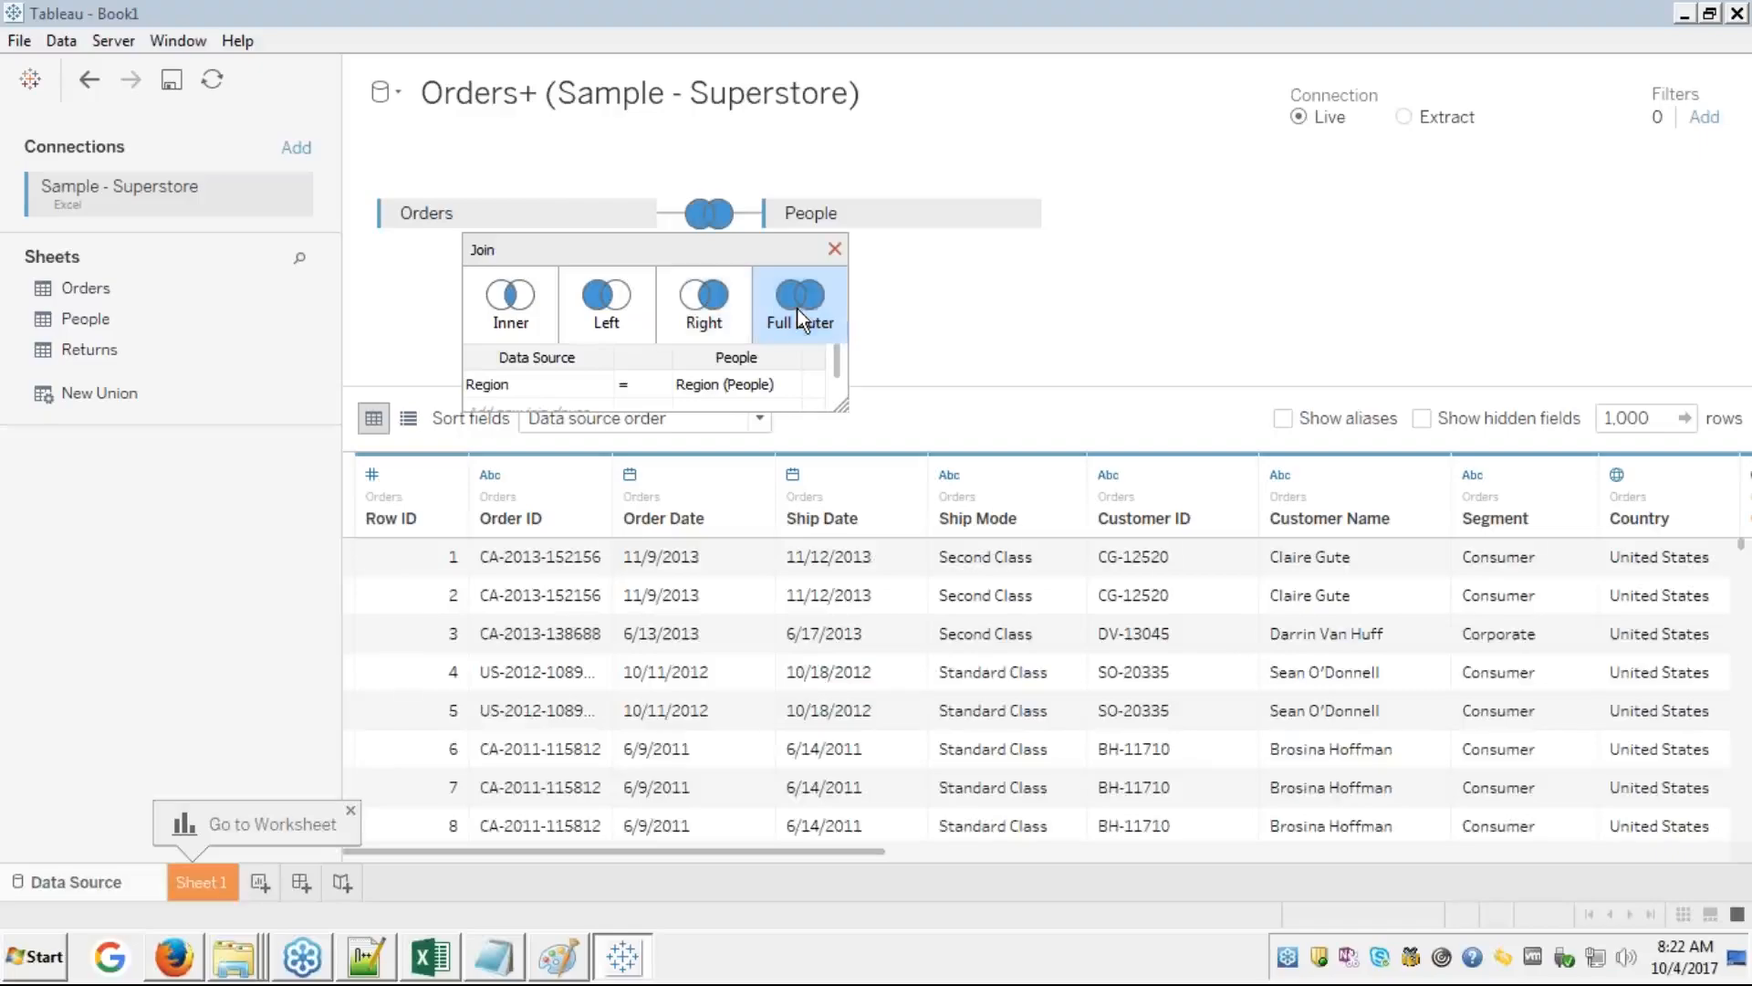
click(834, 249)
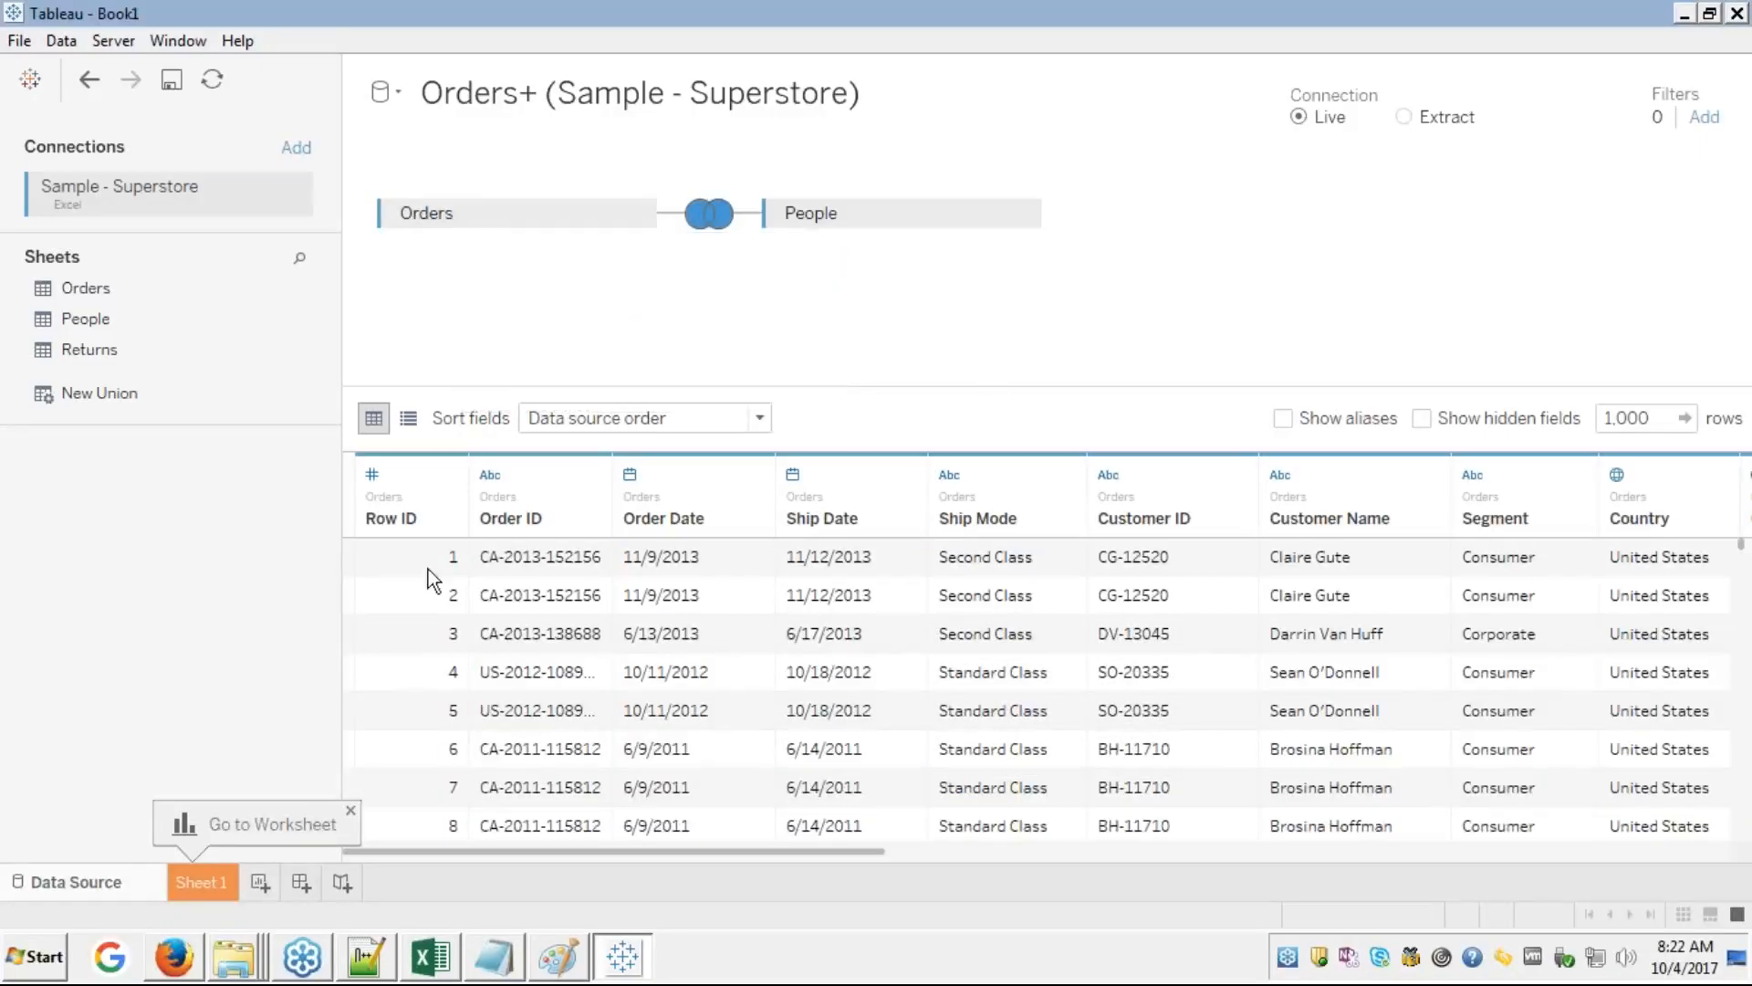
- Set the join between Orders and People to Inner and close the join settings
click(230, 954)
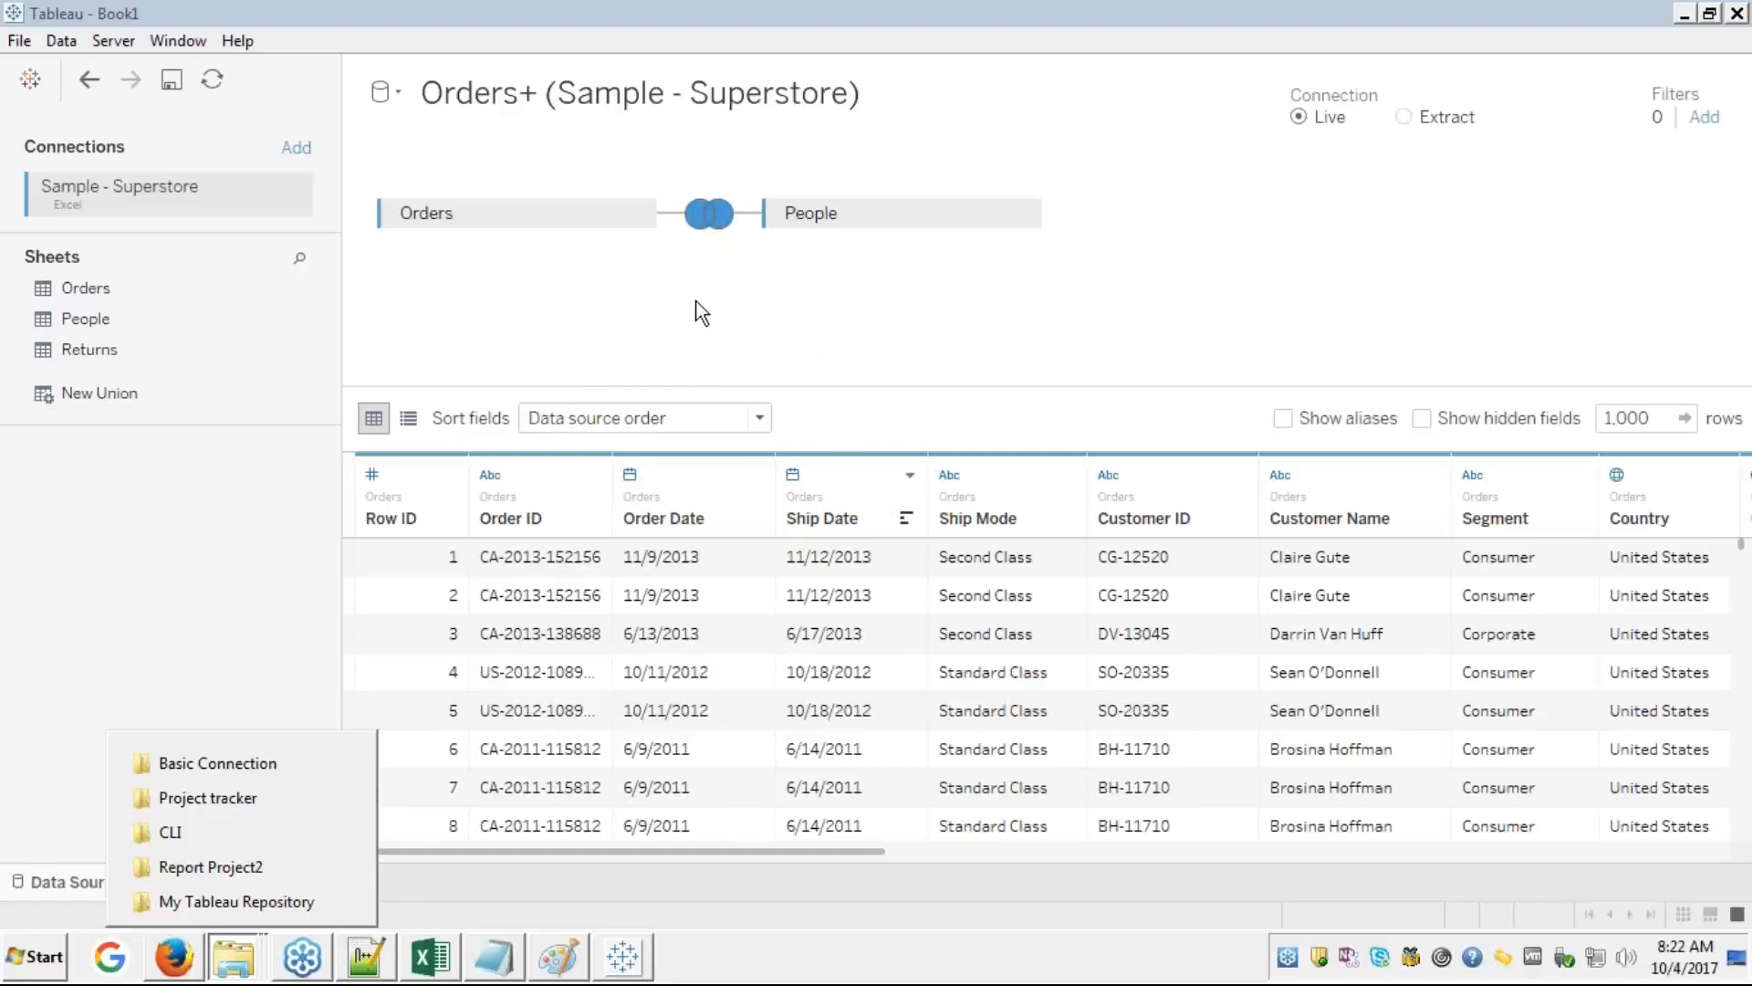
click(705, 223)
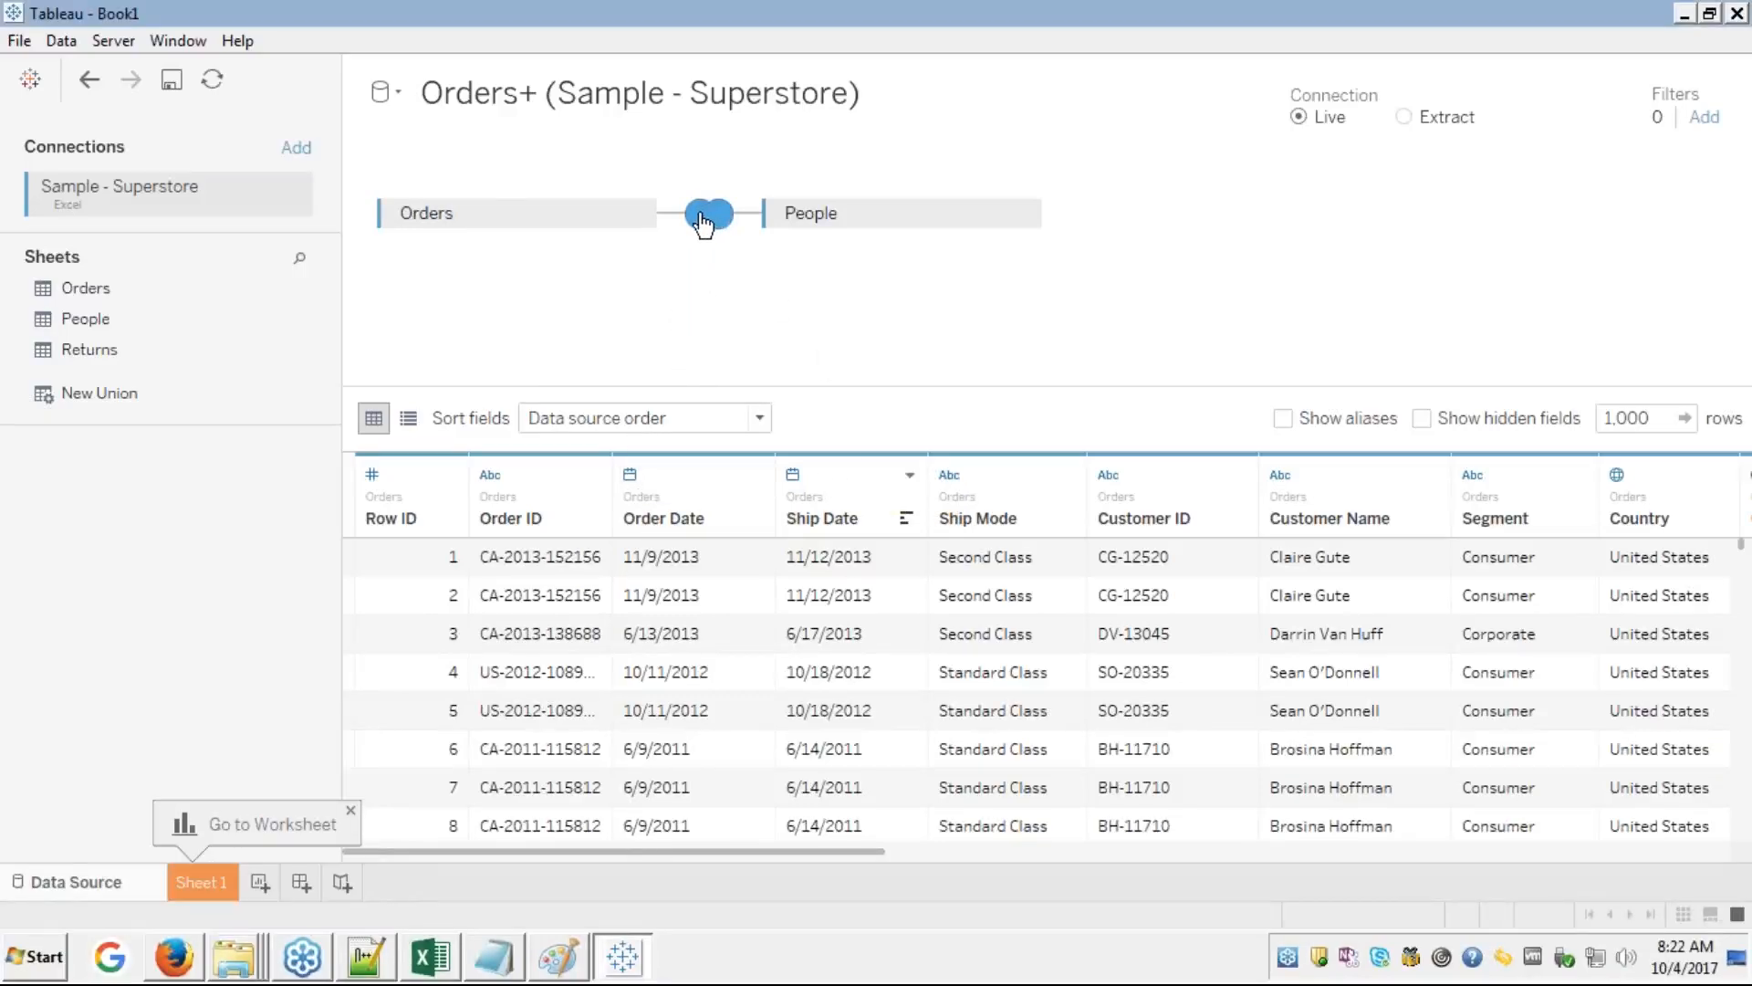
click(702, 222)
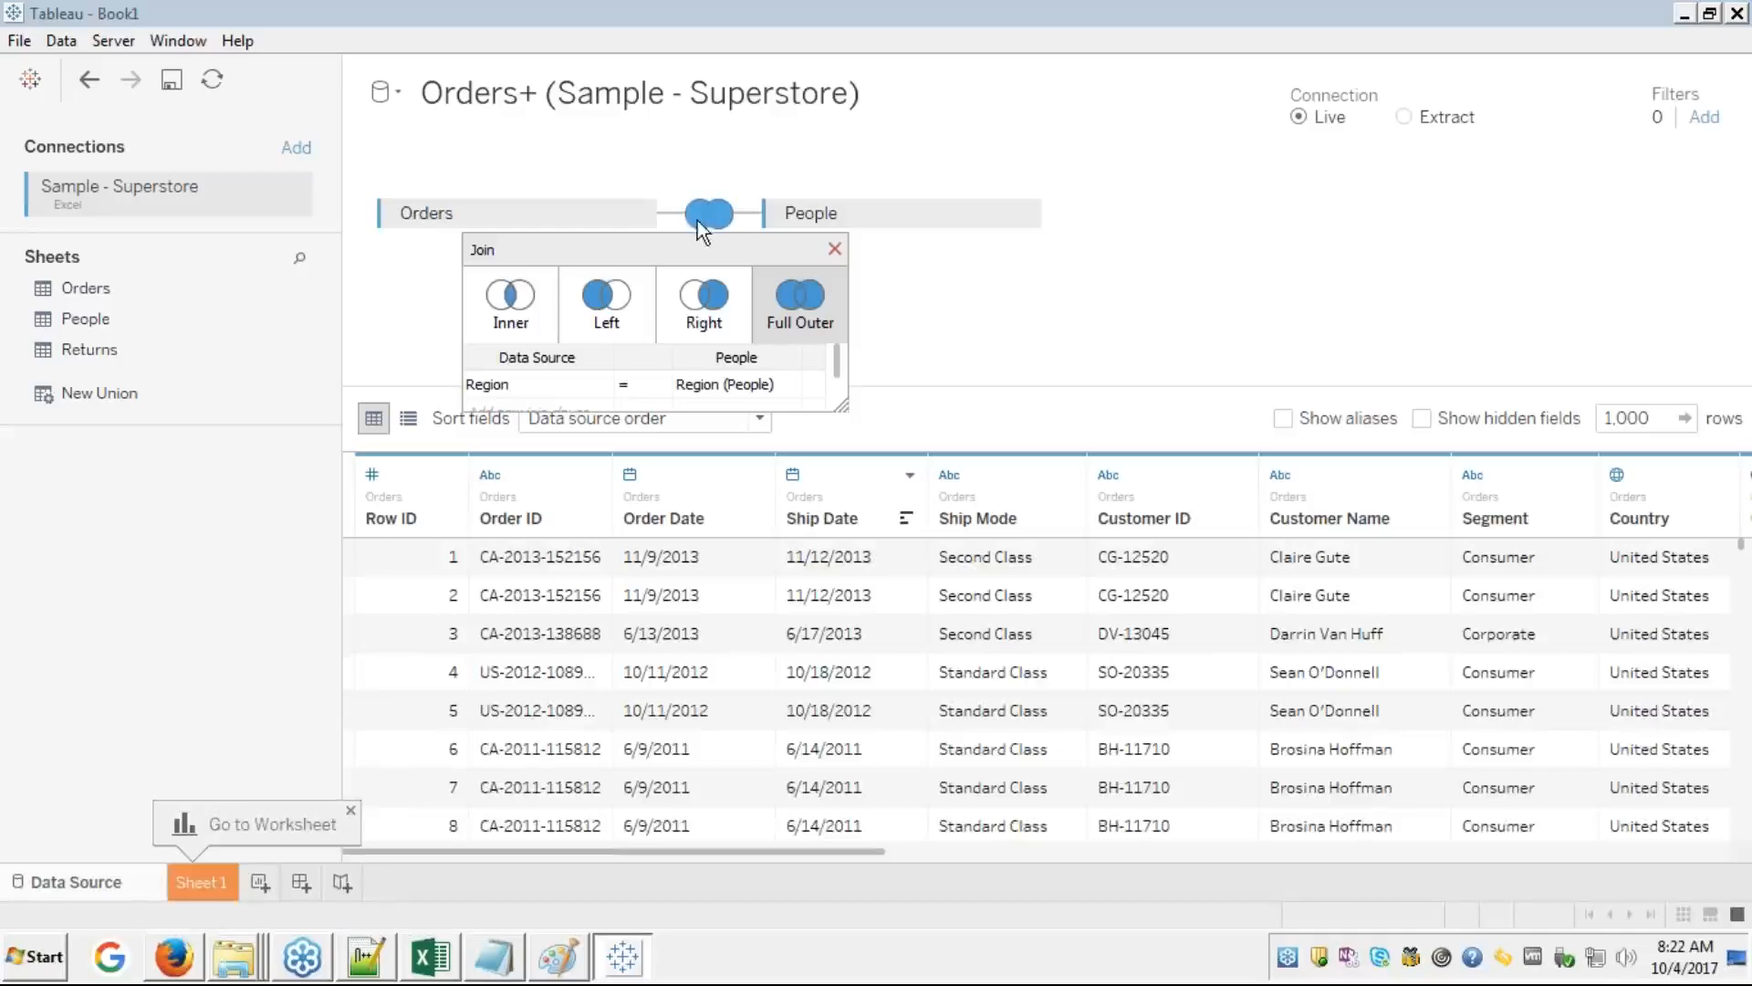
click(513, 297)
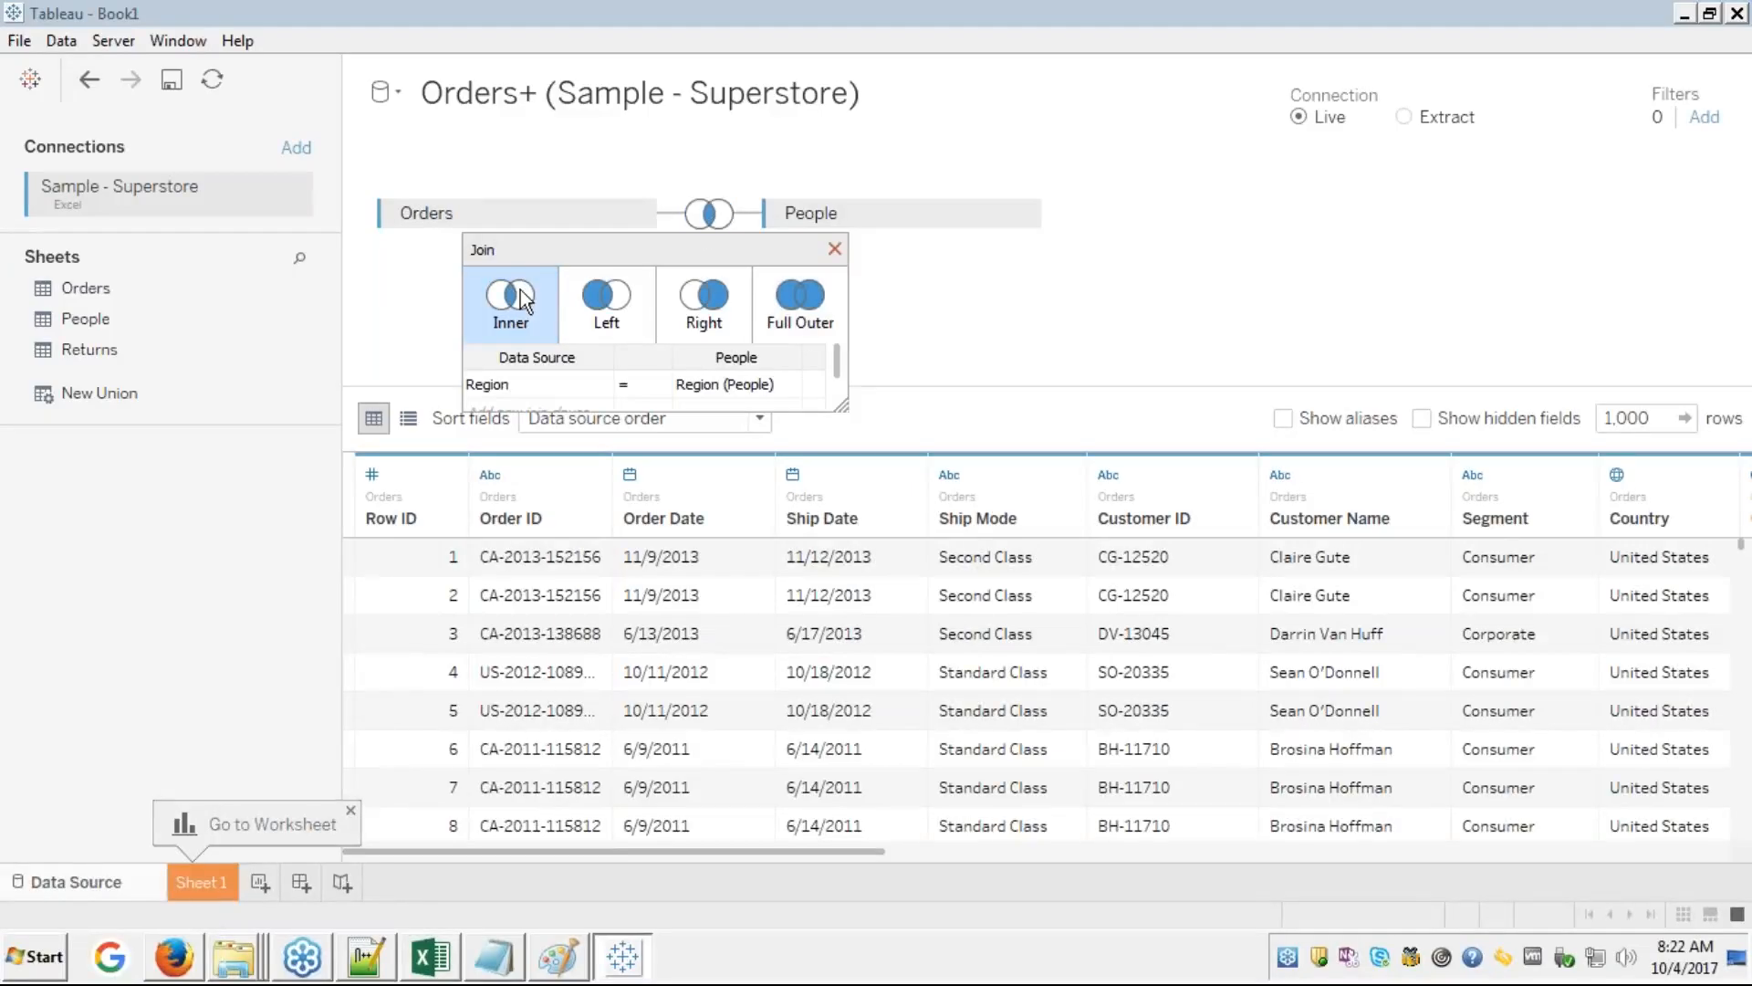
click(834, 246)
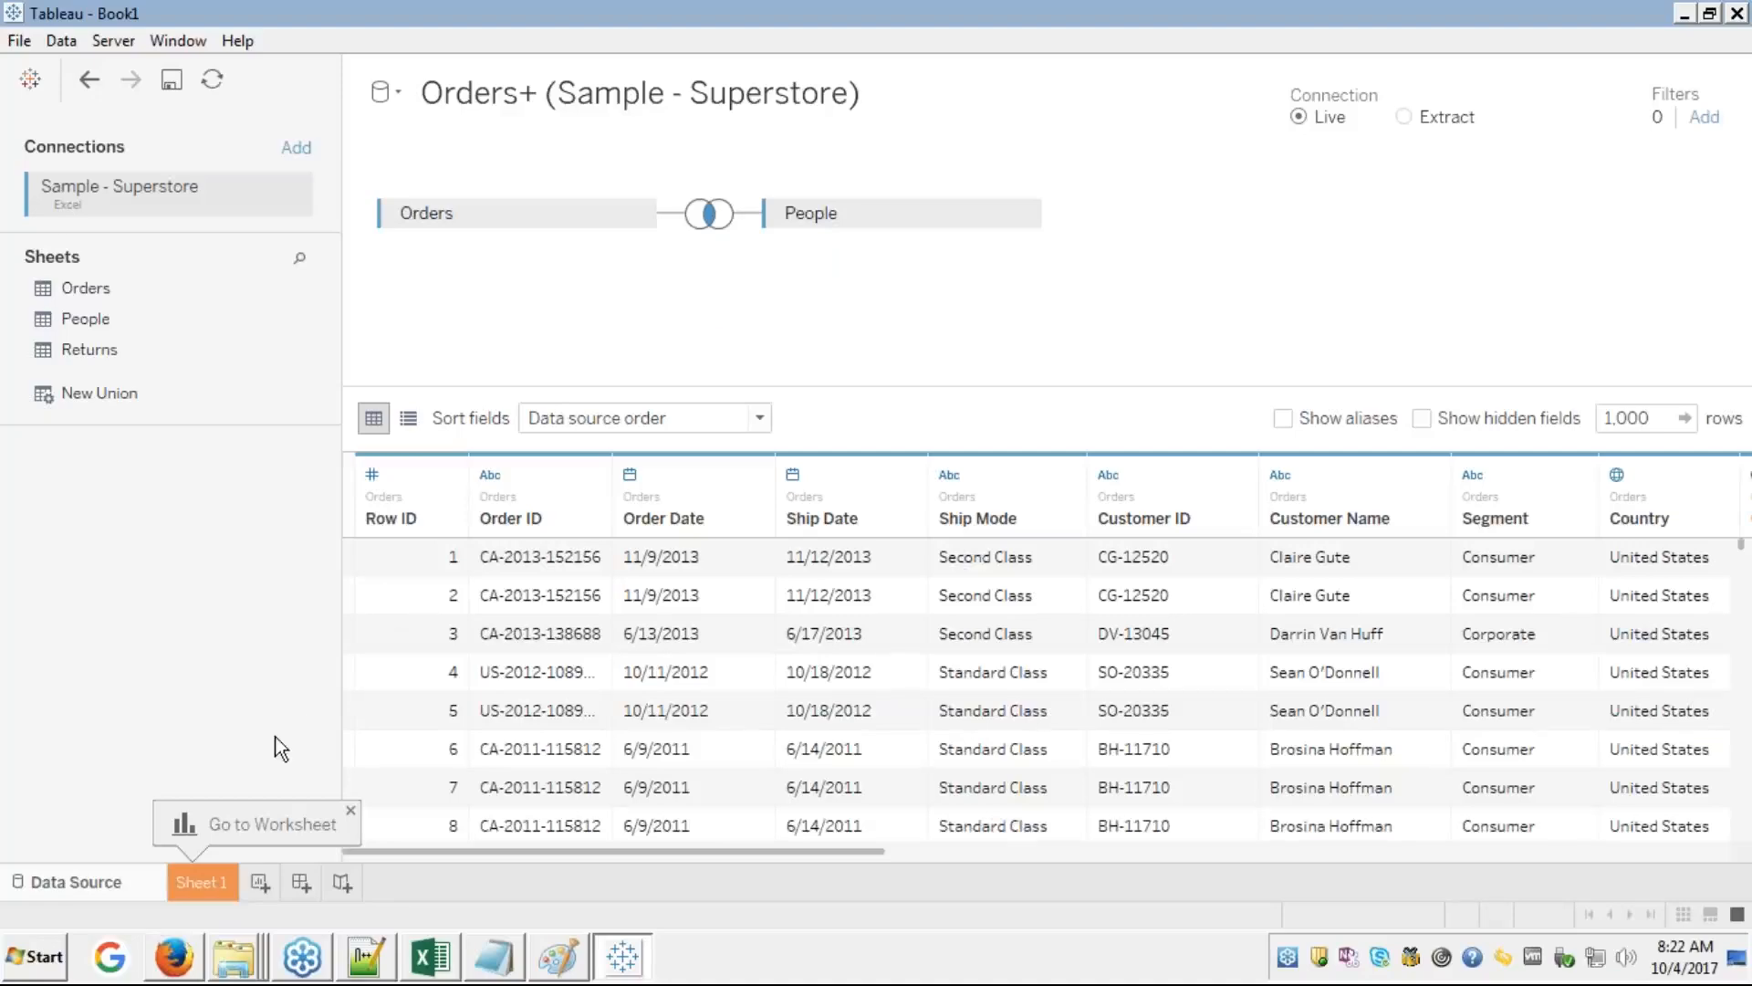
- Open Sample - Superstore.xls from the Basic Connection folder in Excel and view its Returns and People sheets
right_click(230, 957)
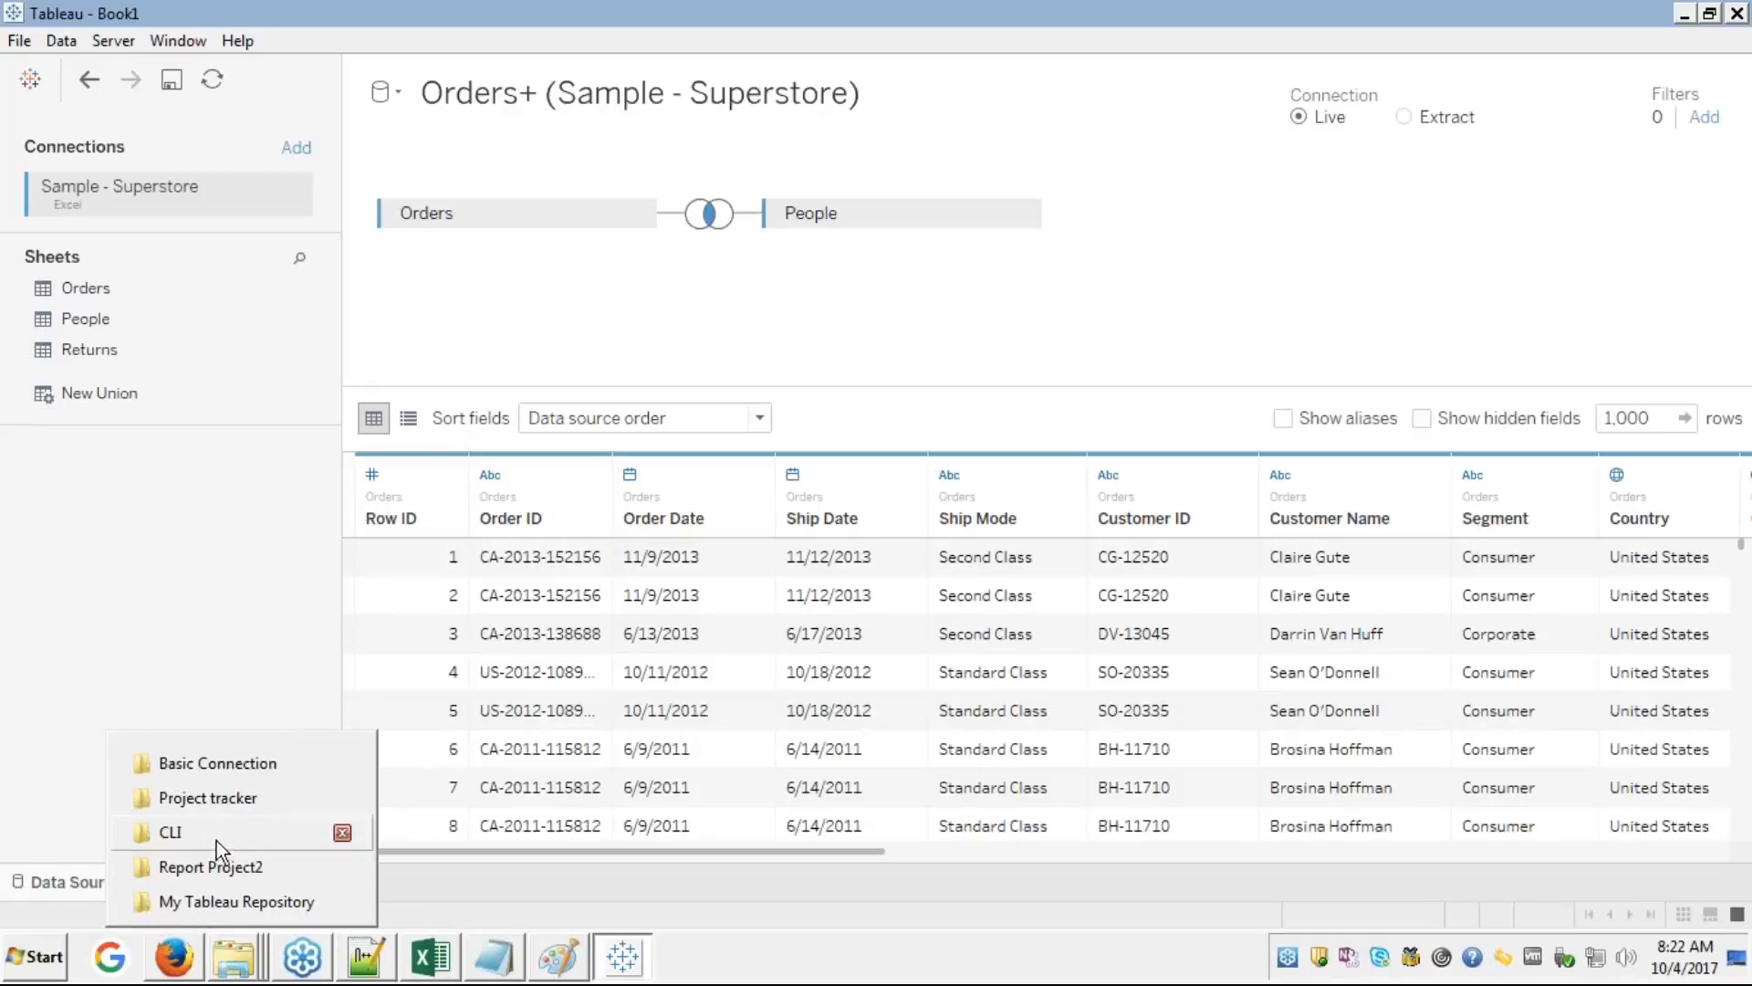
click(206, 761)
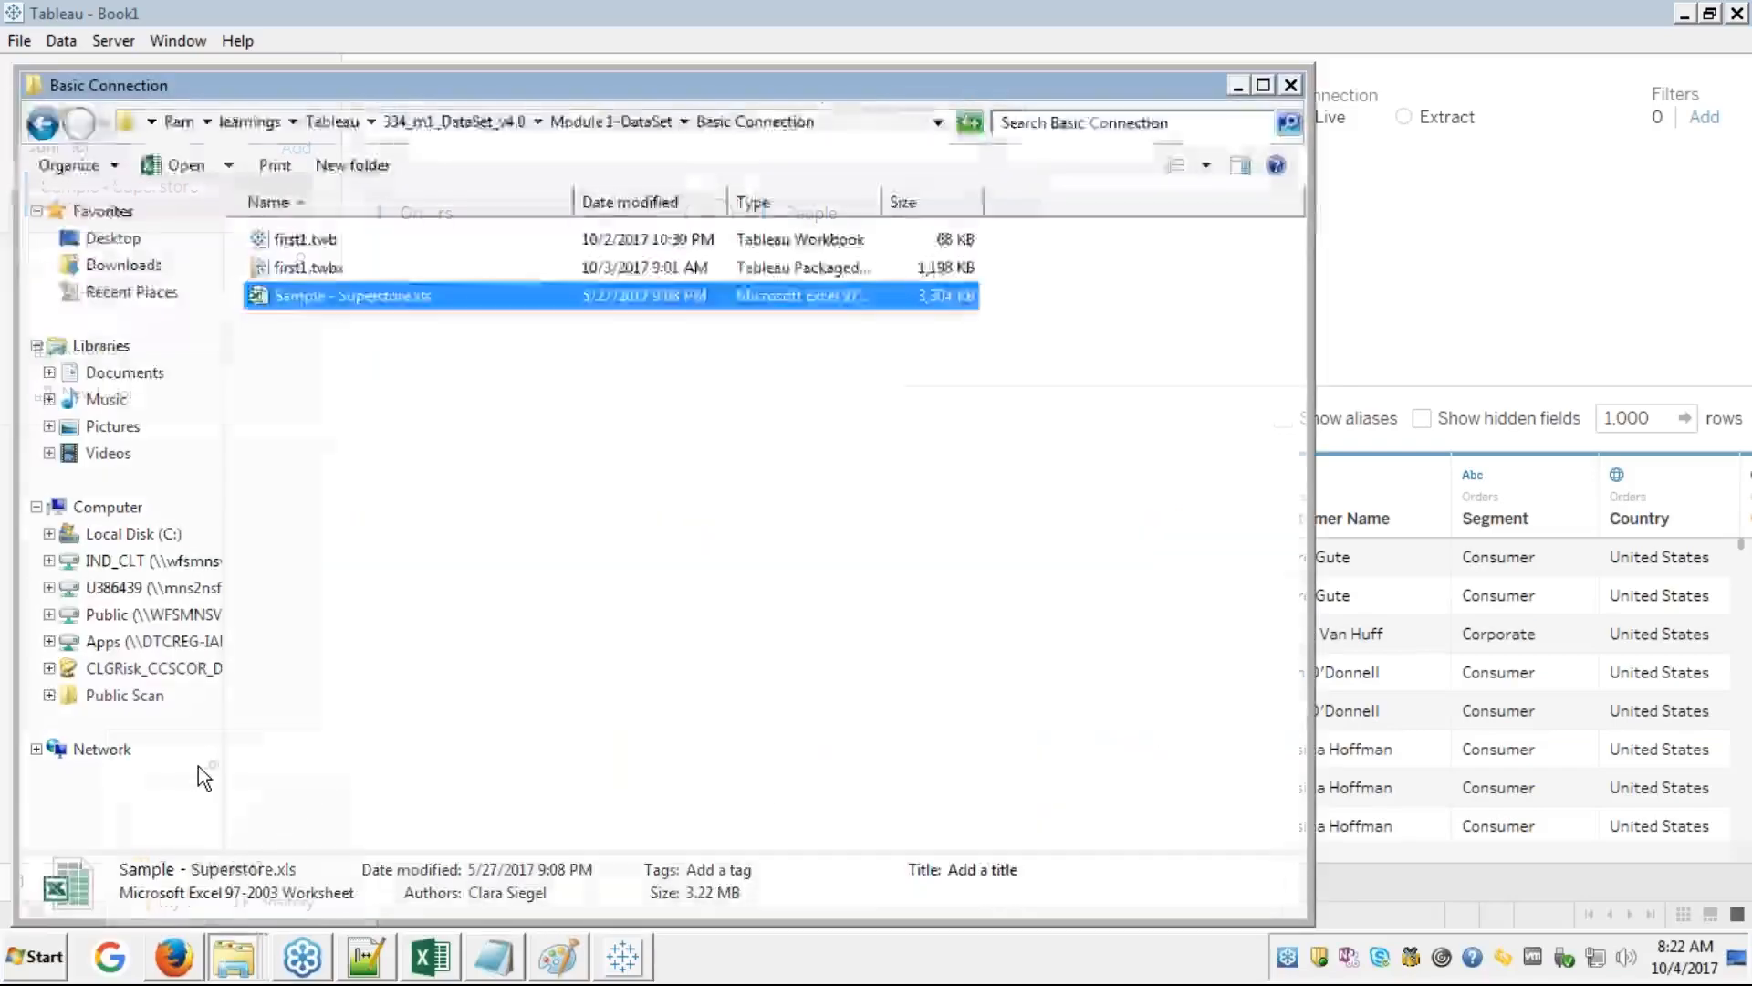
click(319, 301)
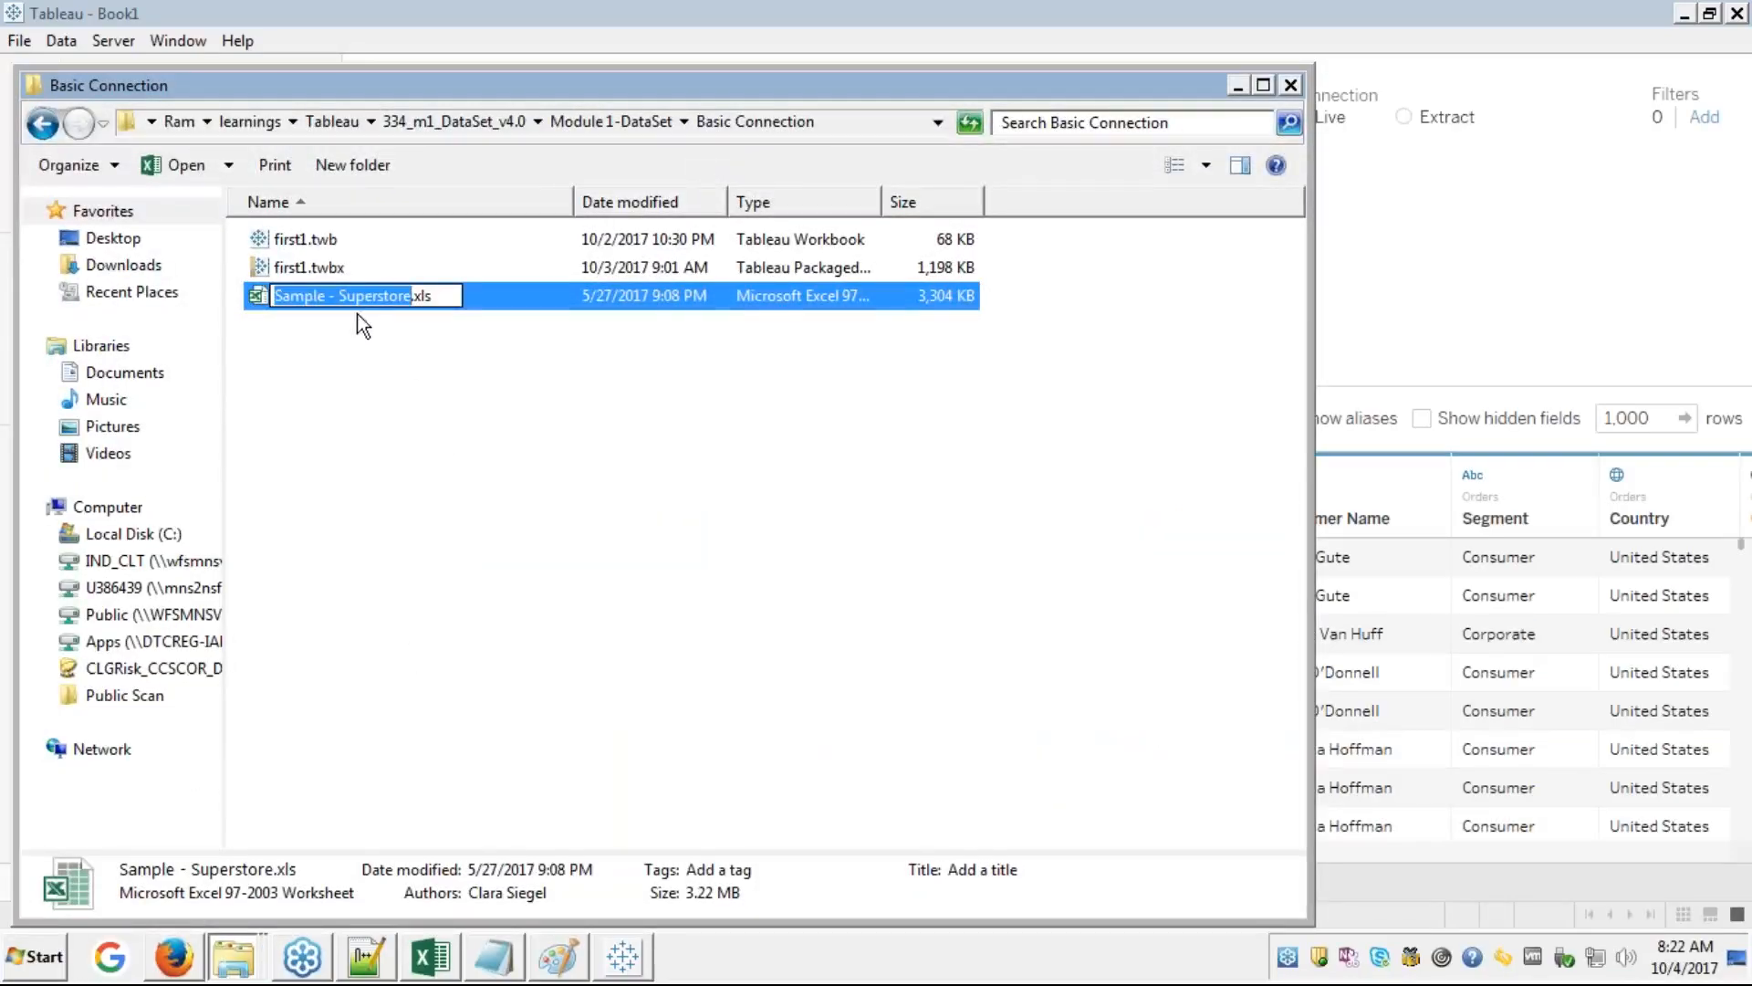
click(396, 339)
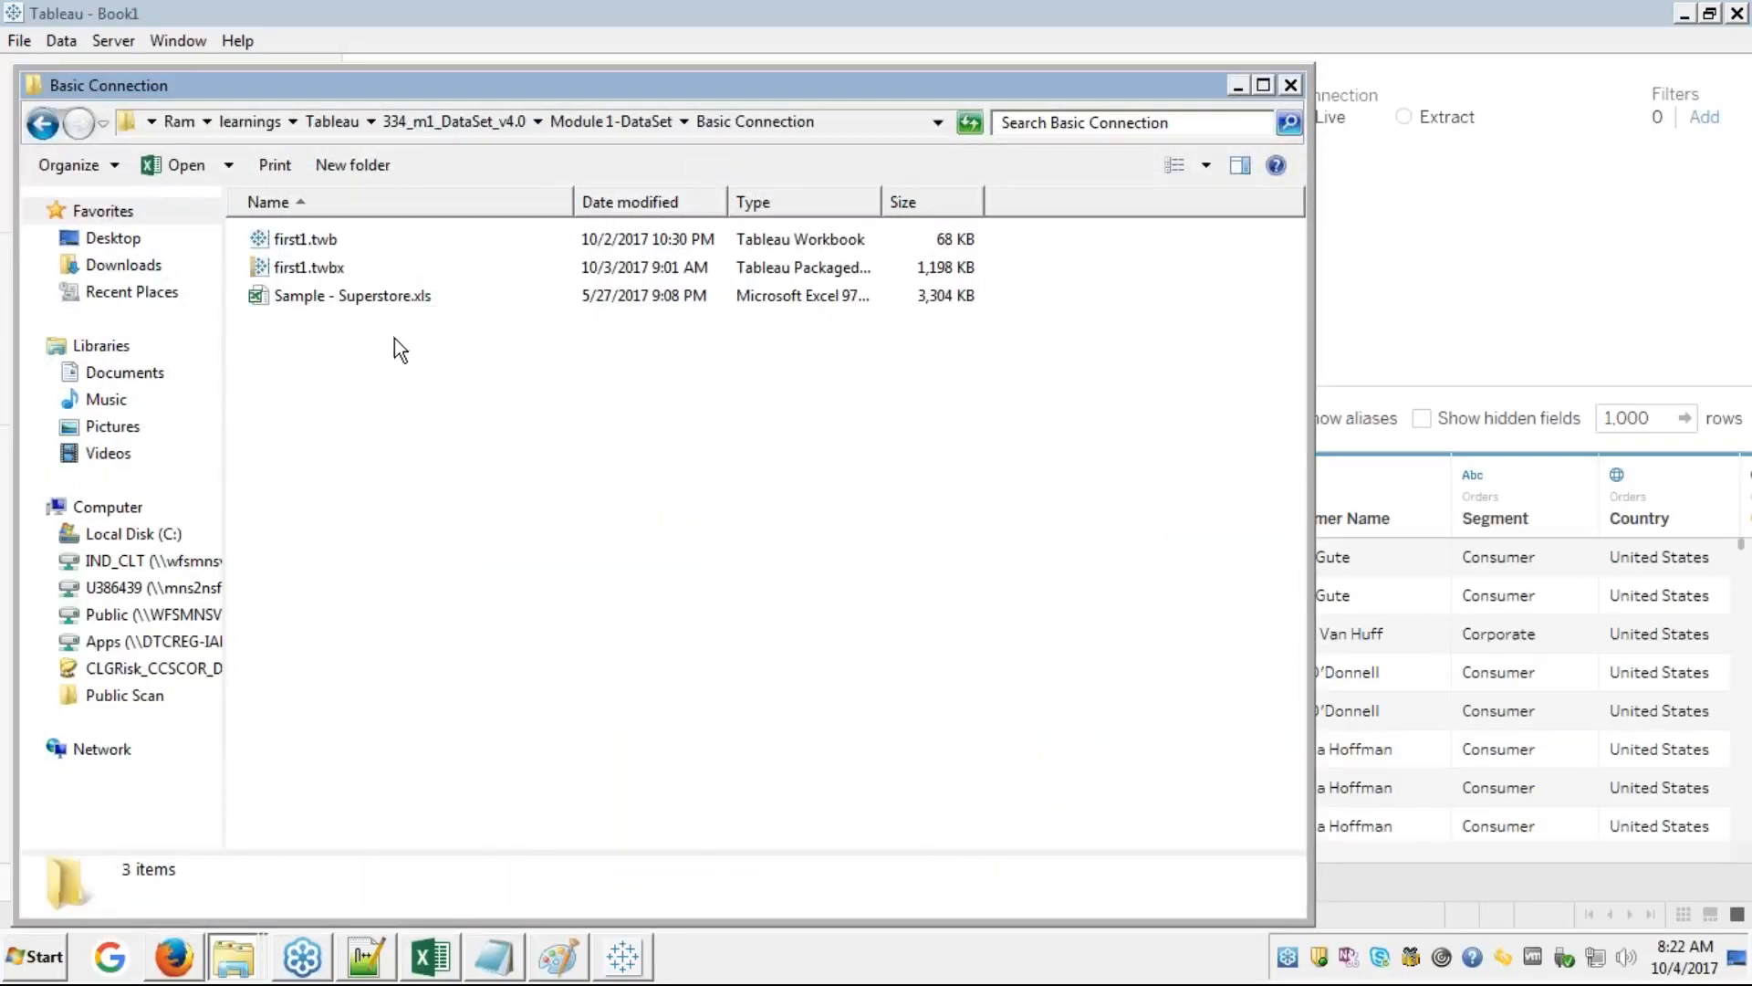
double_click(330, 298)
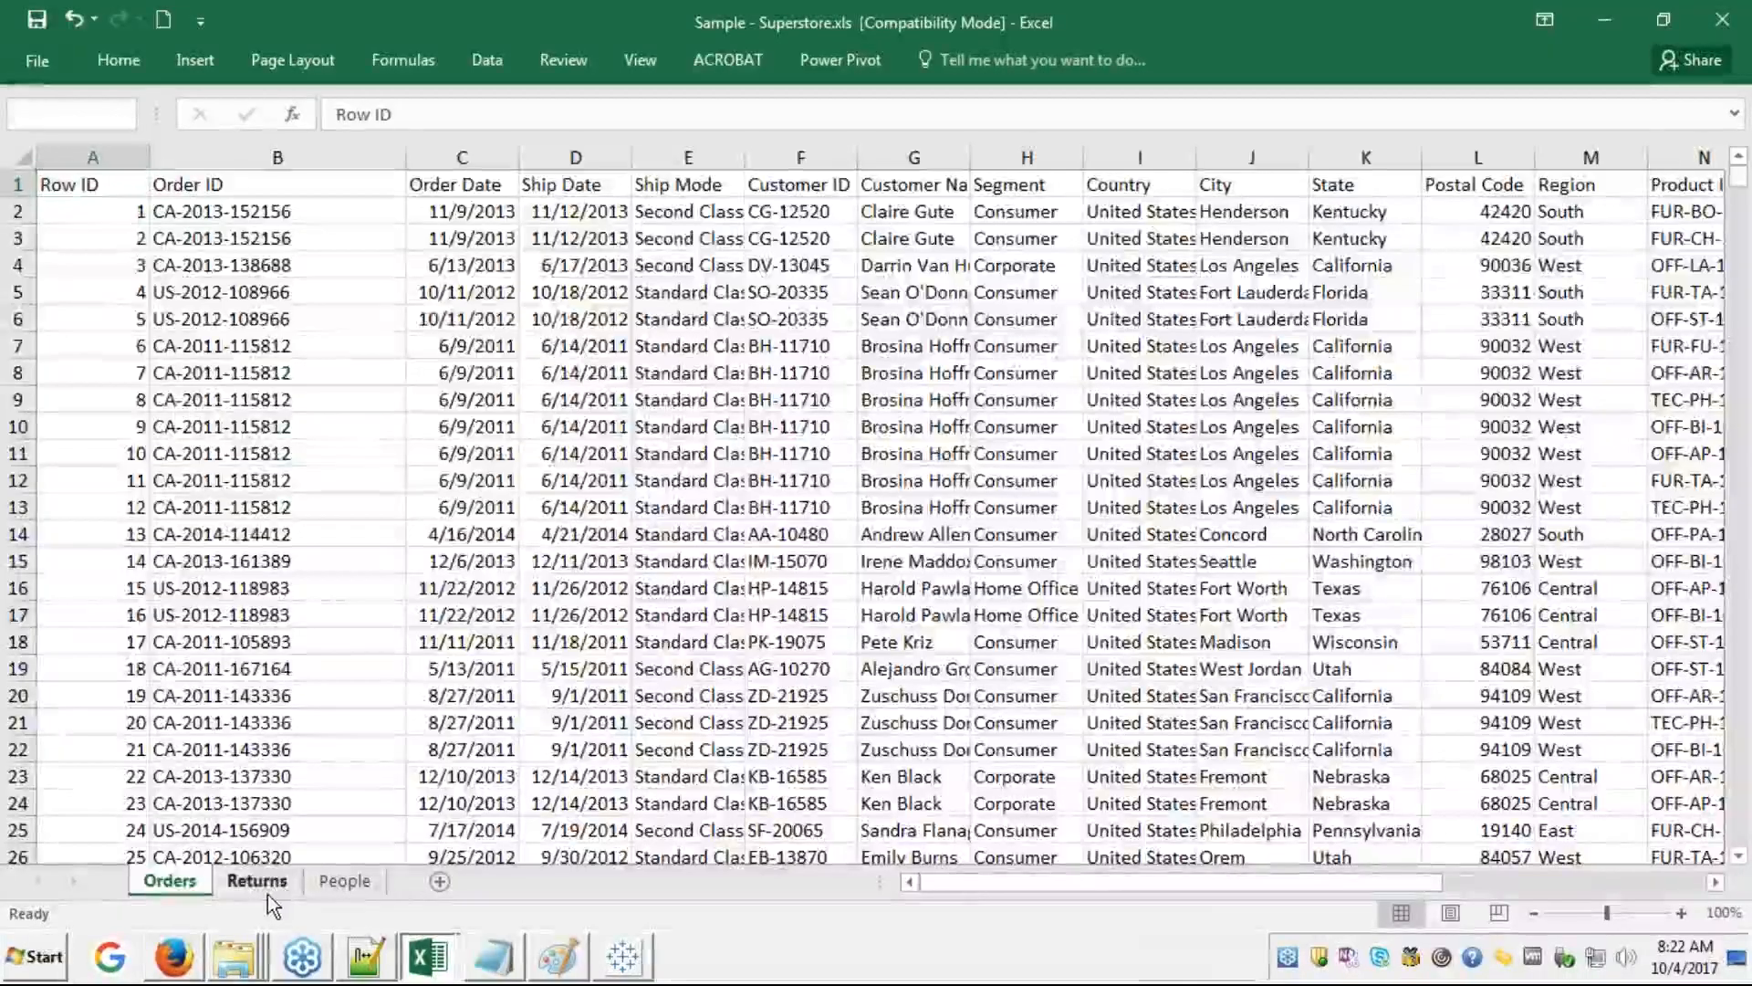
click(267, 892)
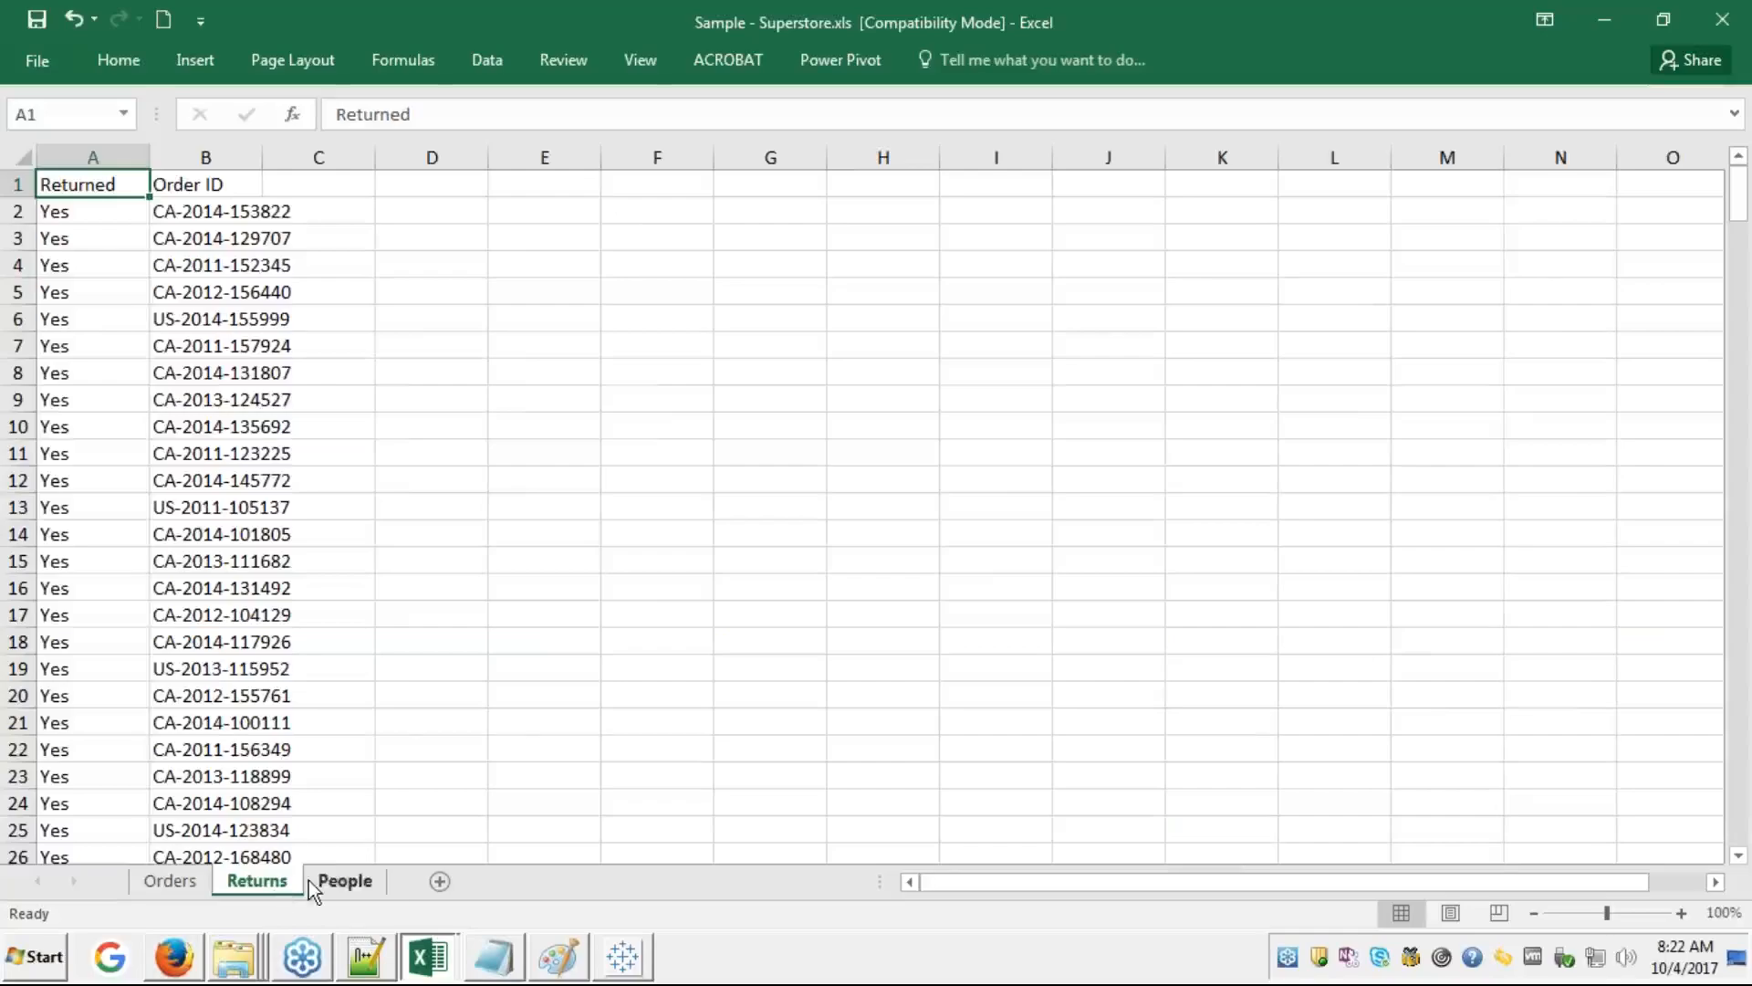
click(337, 893)
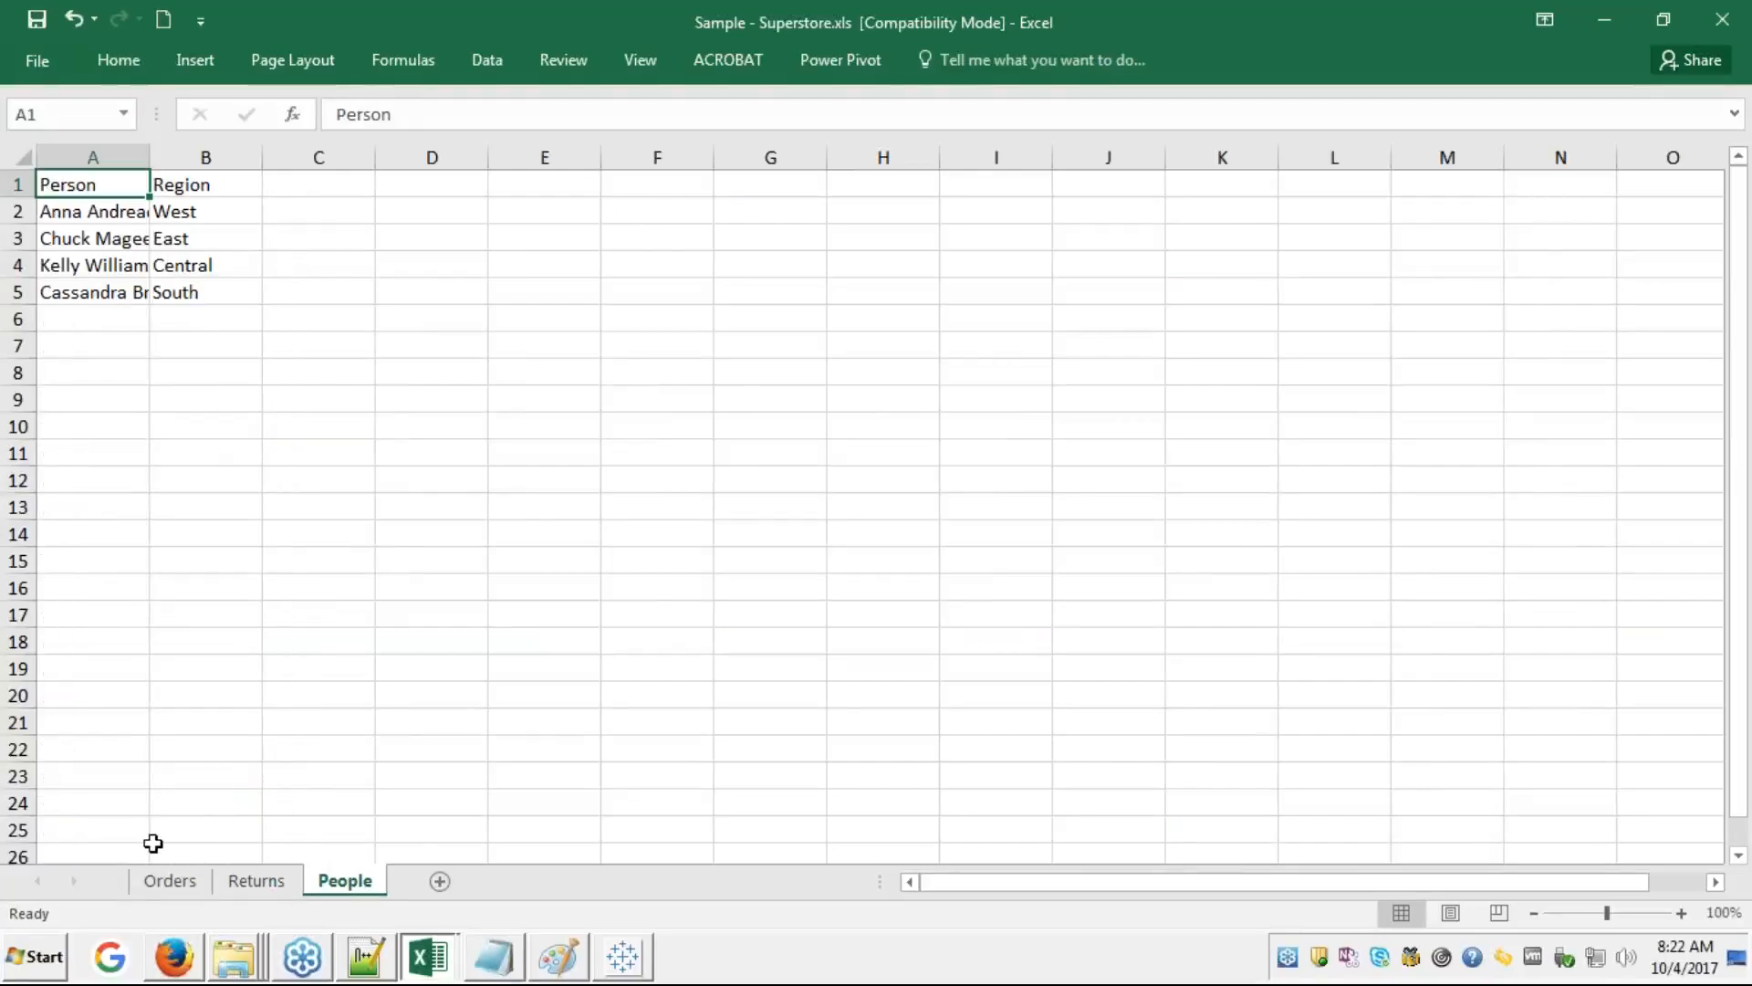
- Compare the contents of the Orders, People and Returns sheets in the workbook
click(173, 883)
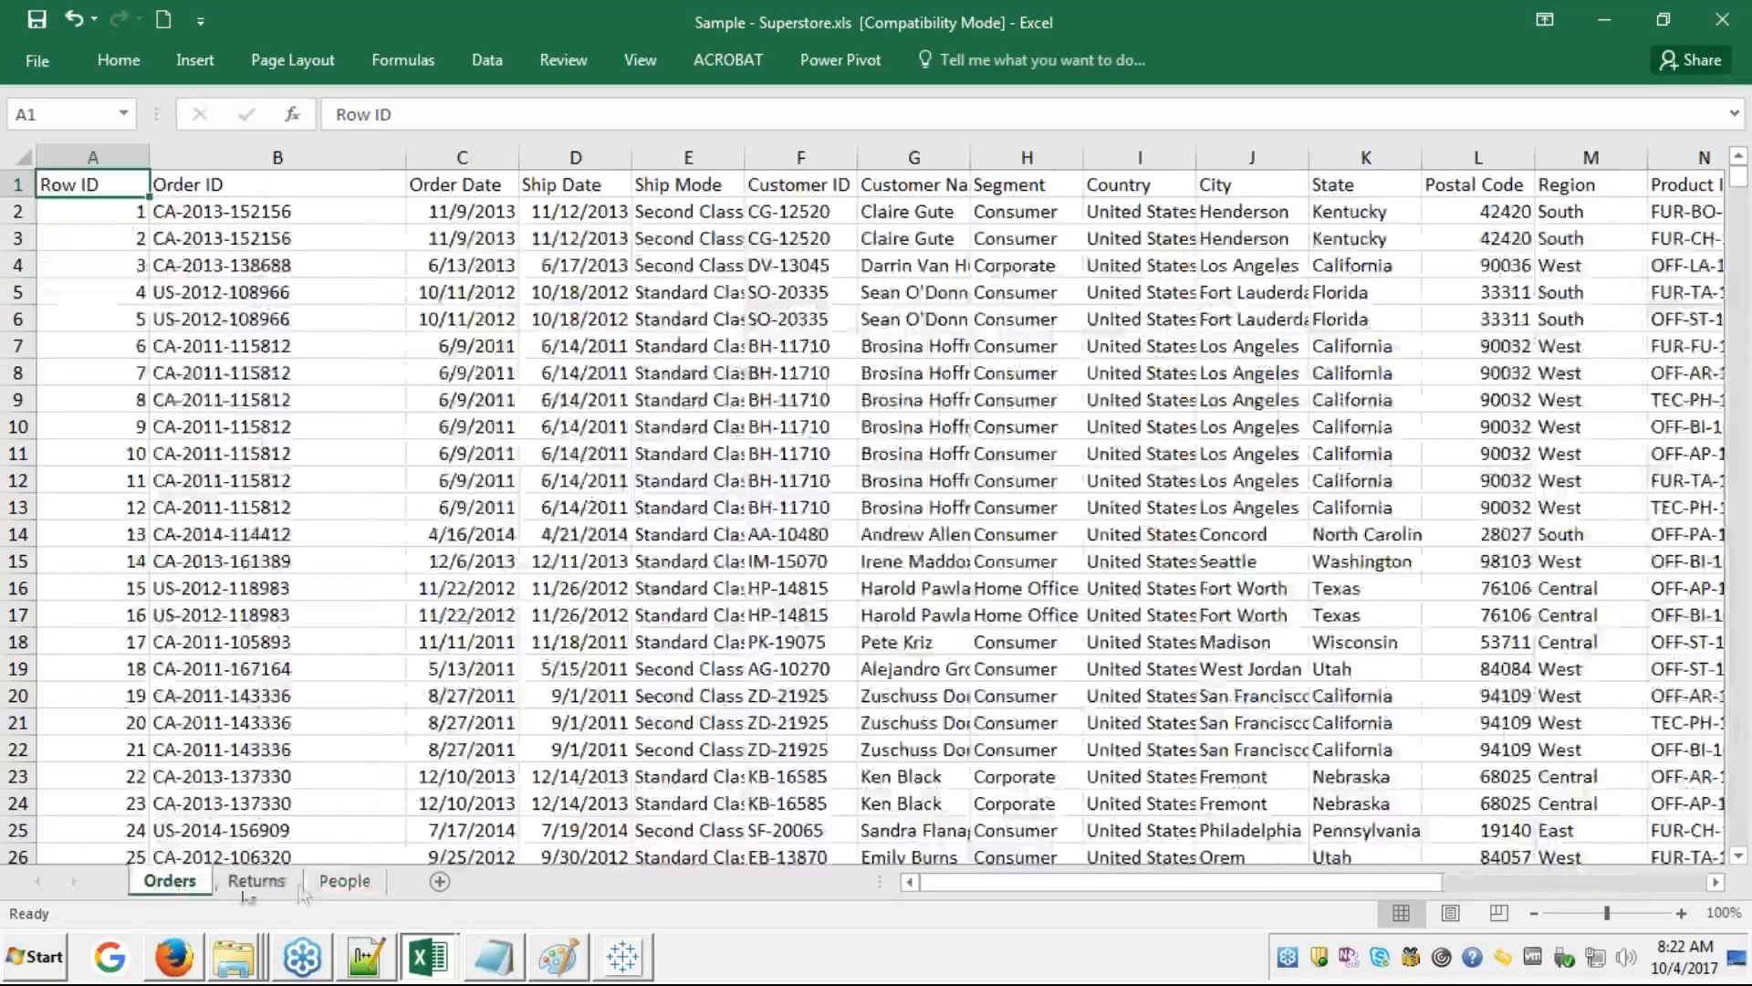
click(336, 882)
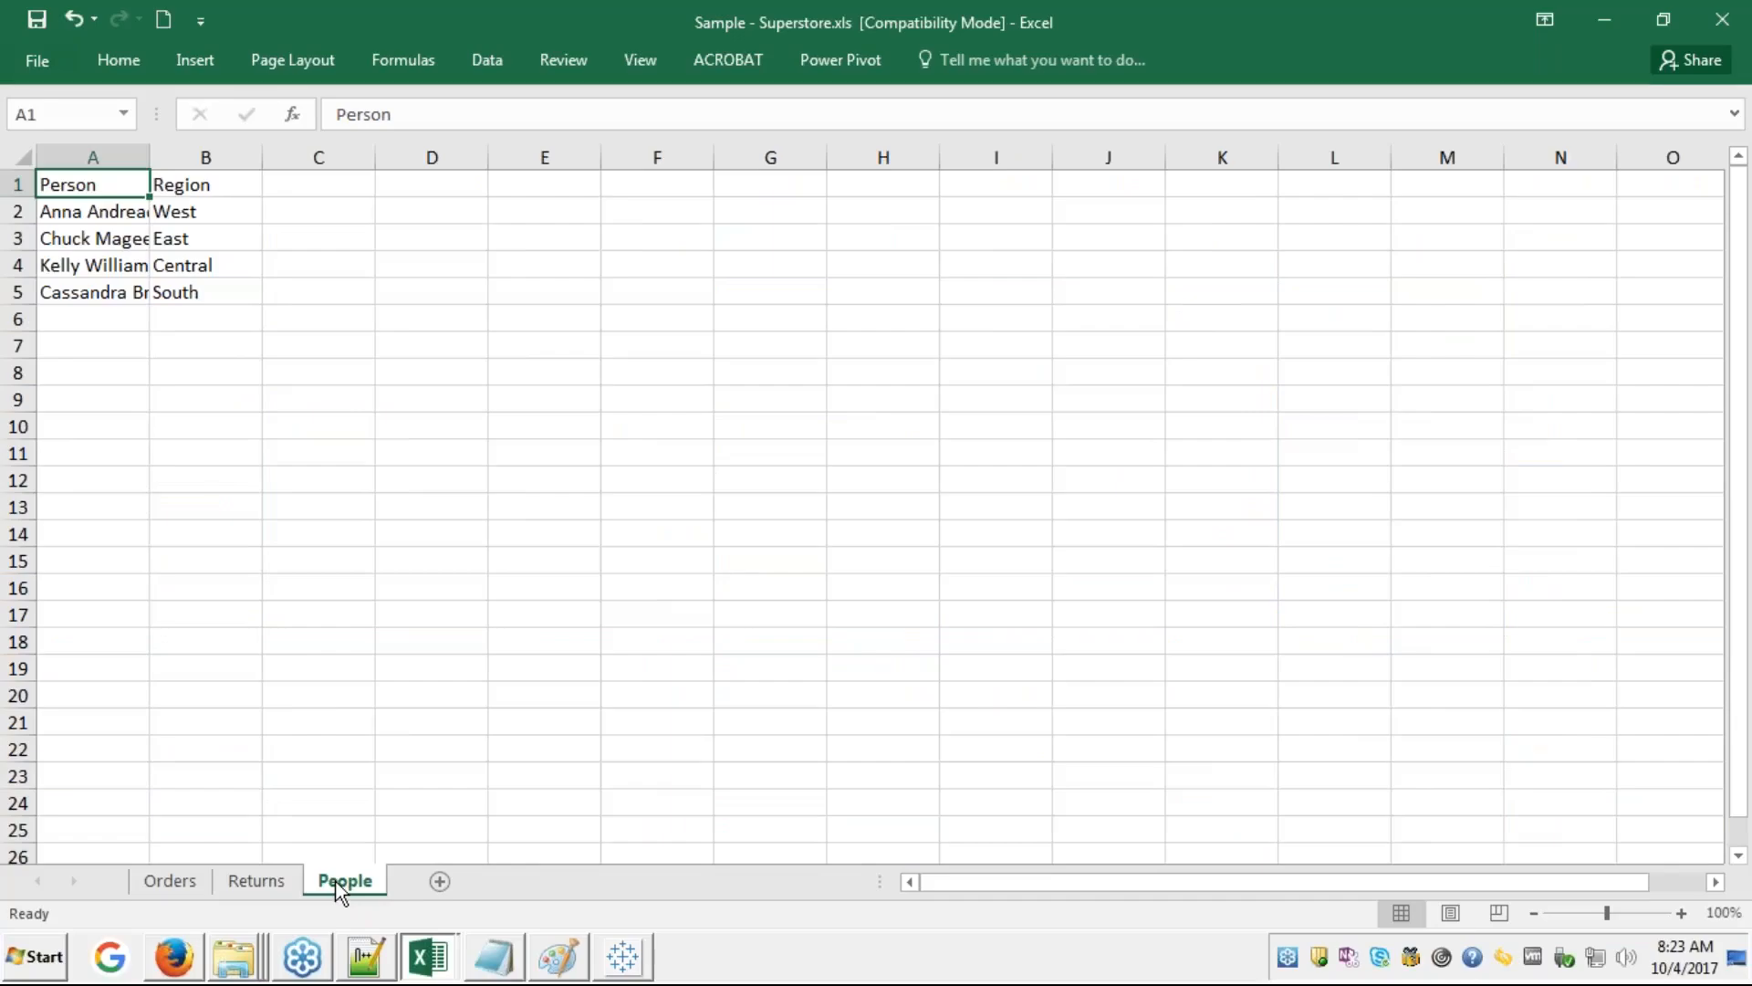
click(252, 878)
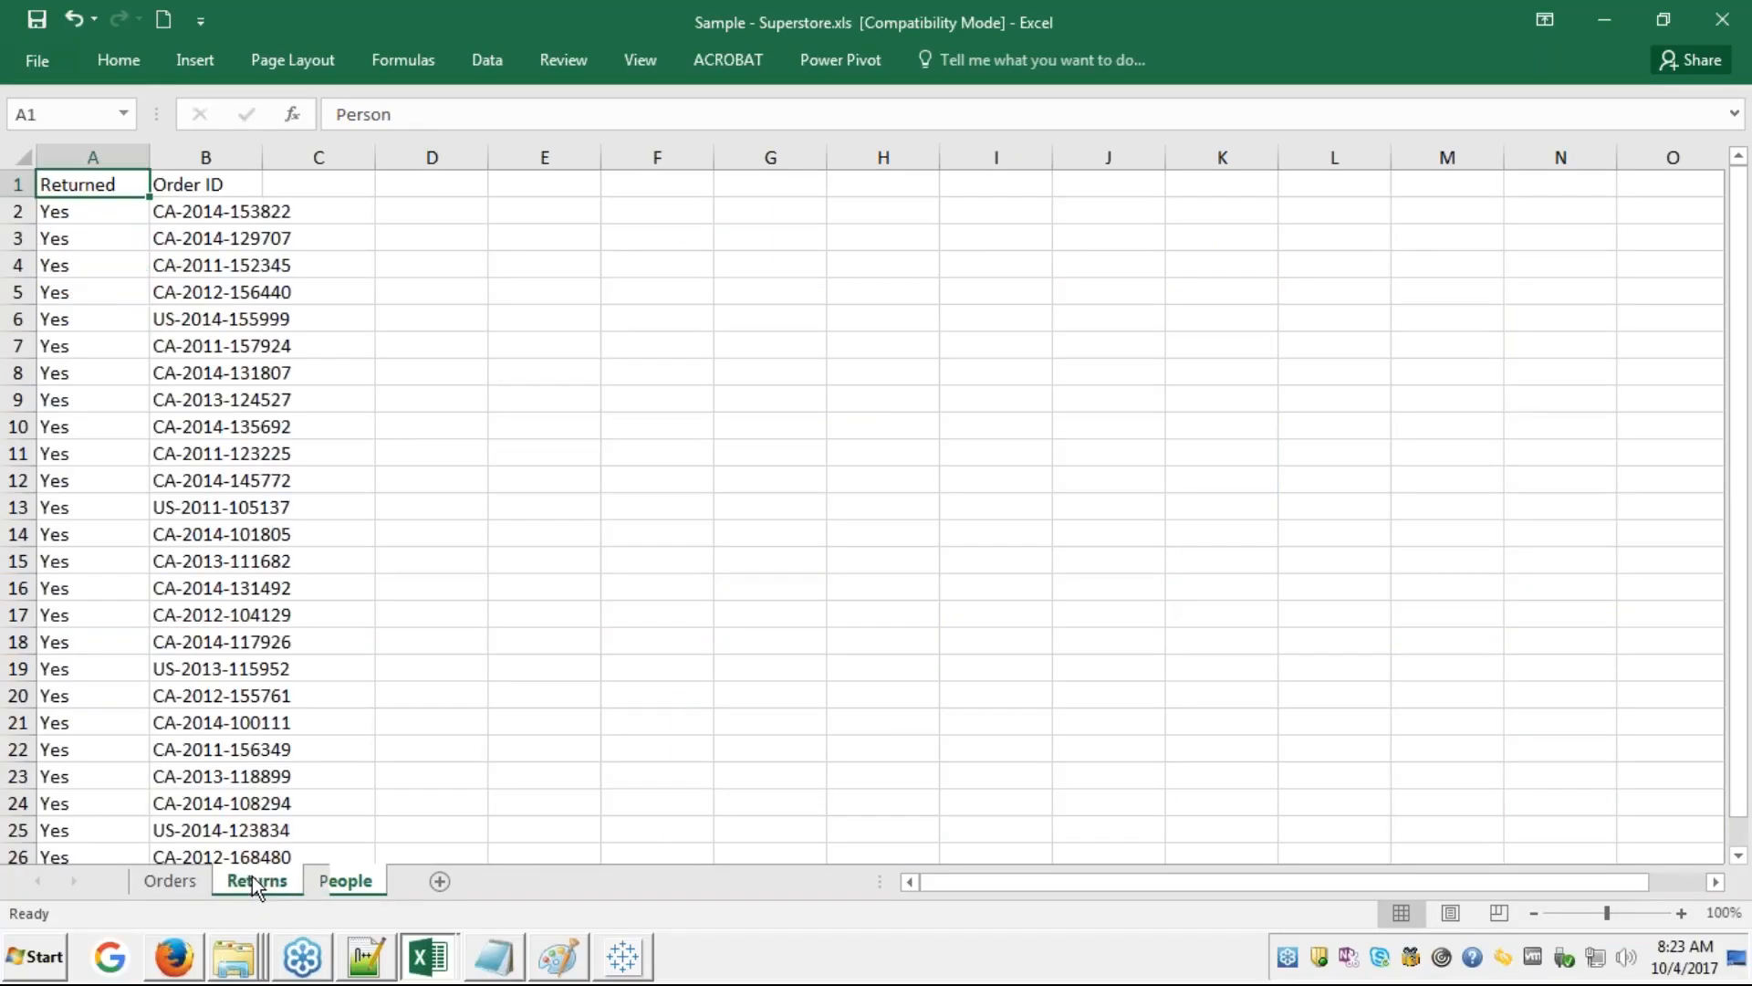
- On the Orders sheet, clear all data from row 6 down to the last record, keeping the first four orders
click(192, 881)
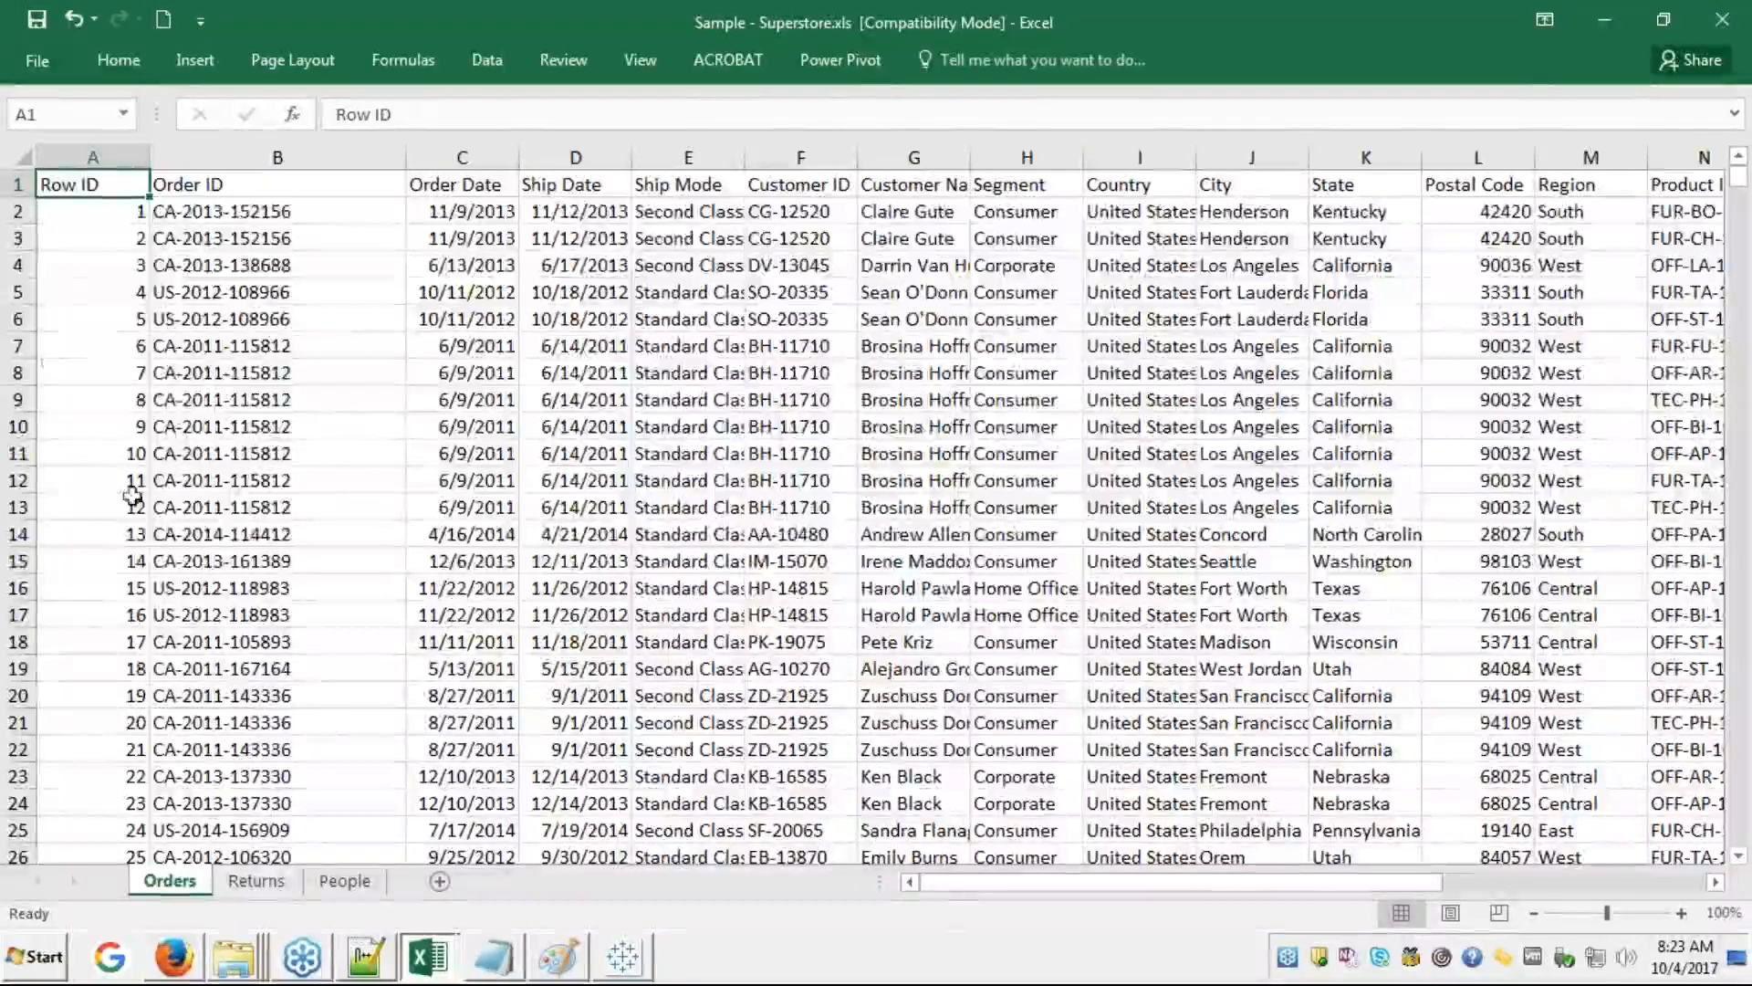
click(49, 271)
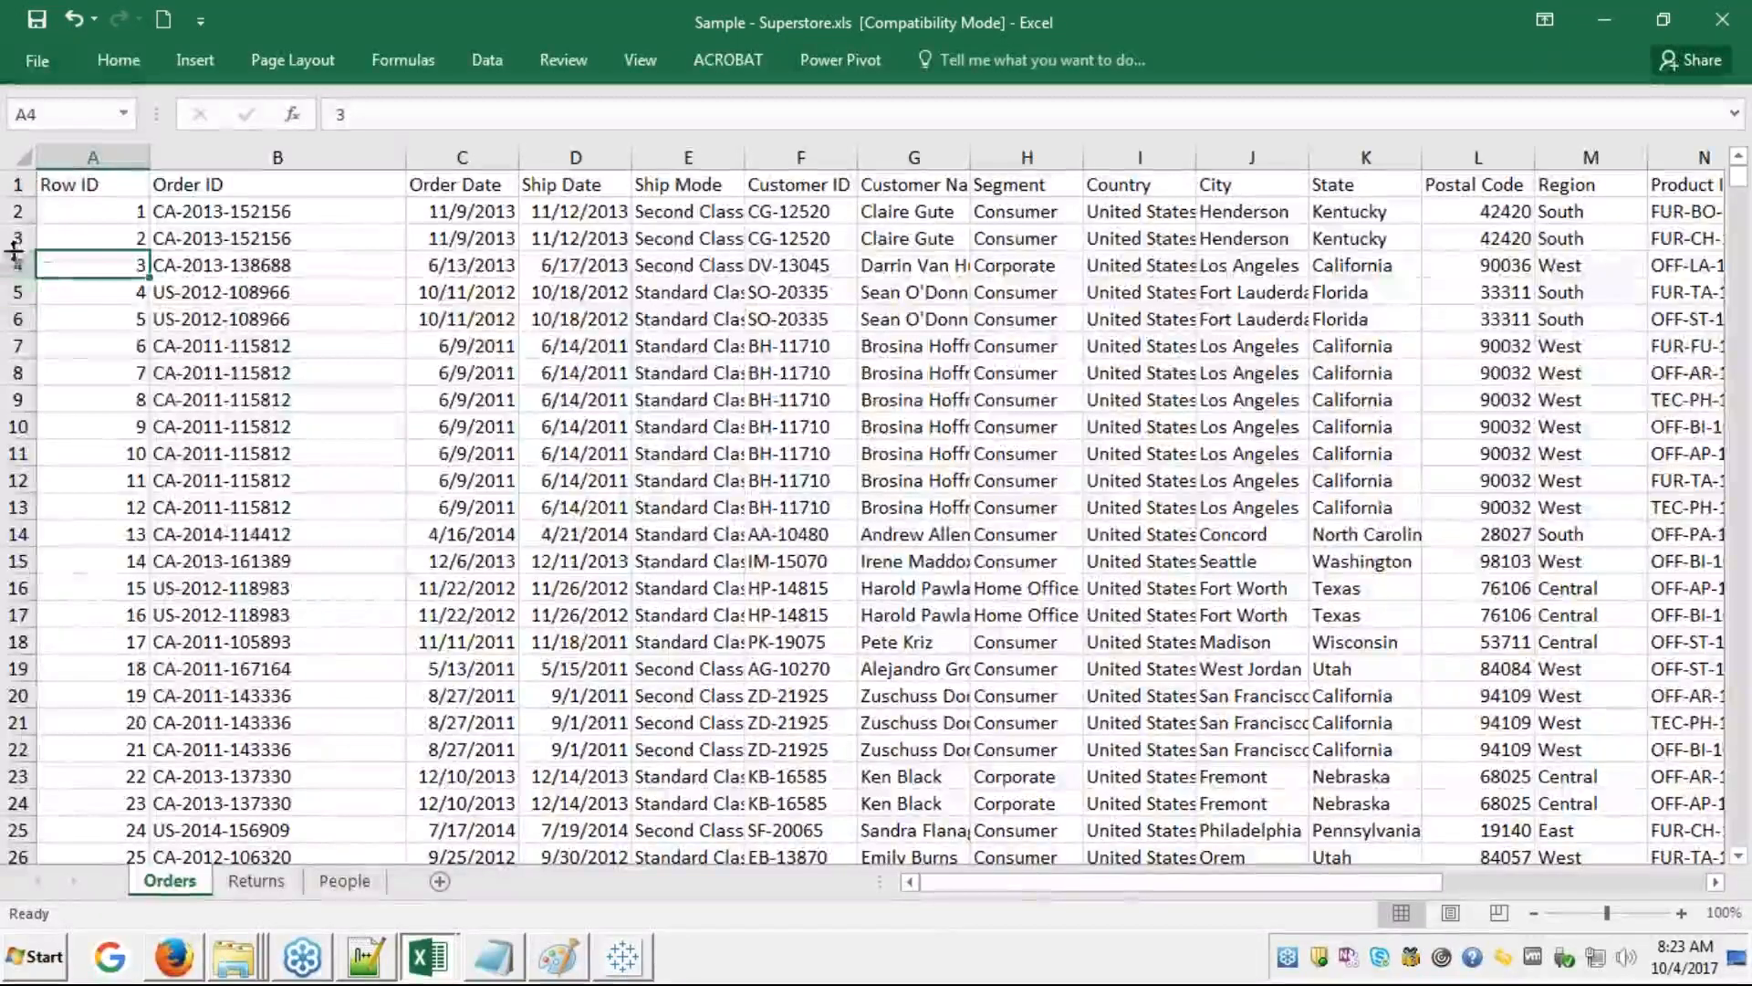
click(18, 318)
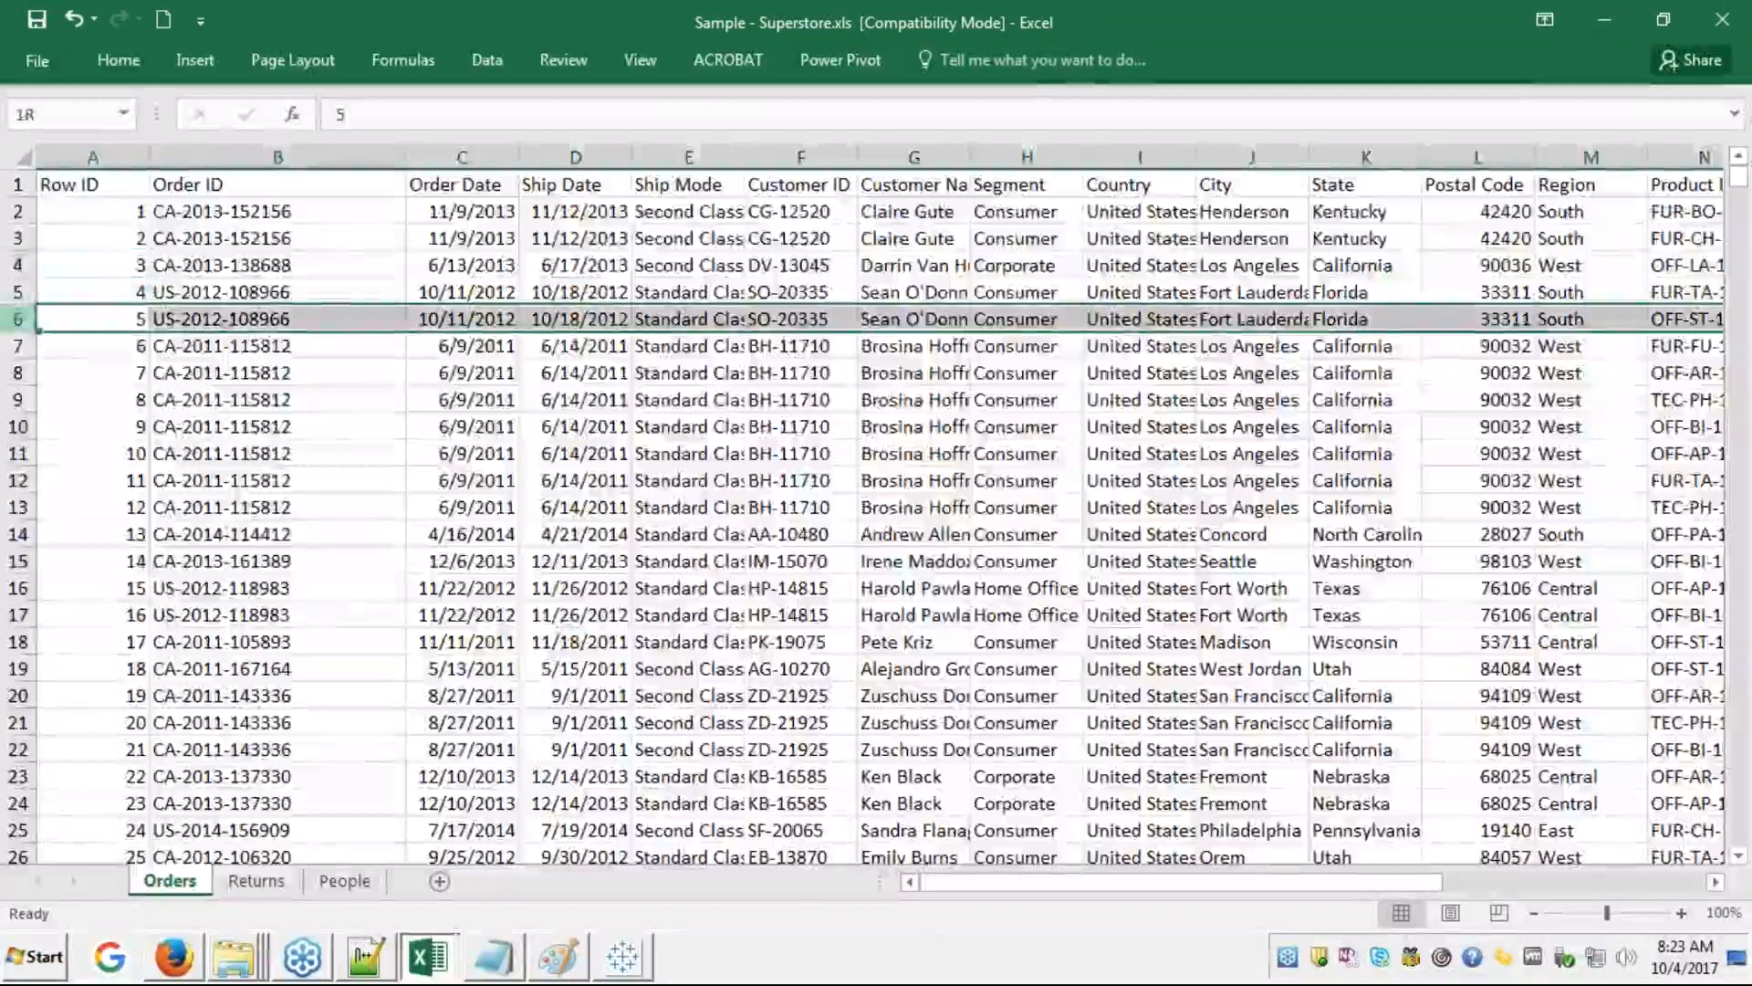
key(ctrl+shift+Down)
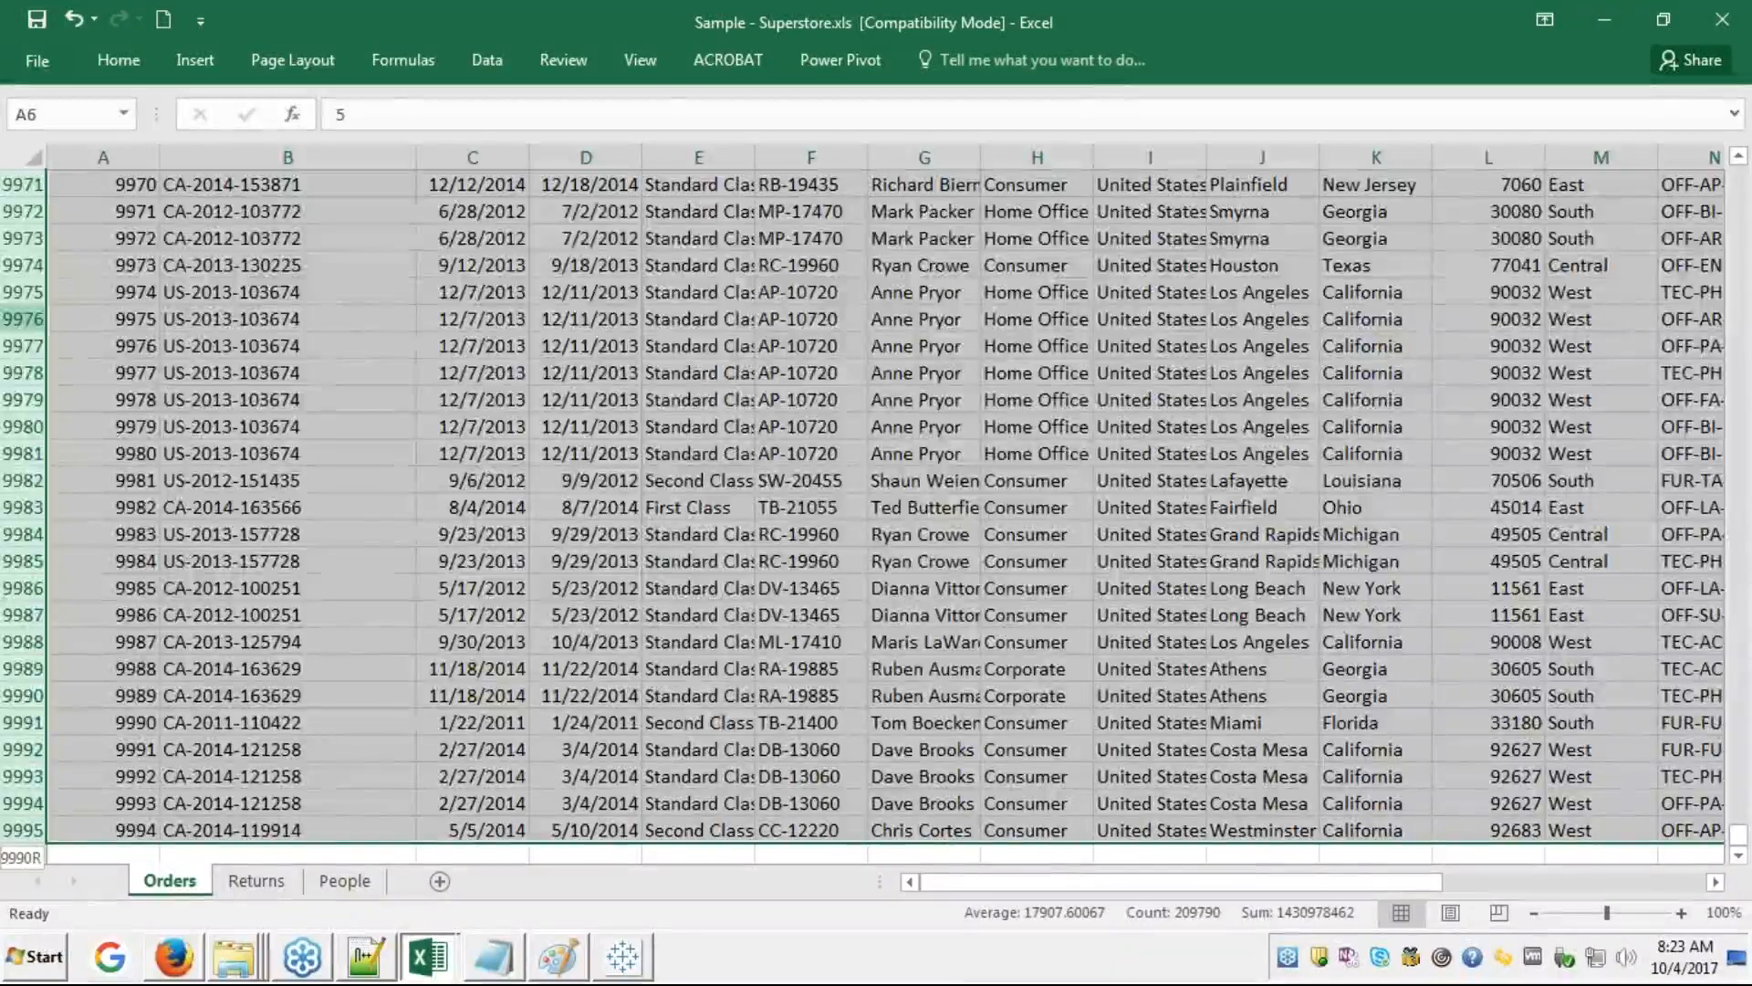
key(ctrl+BackSpace)
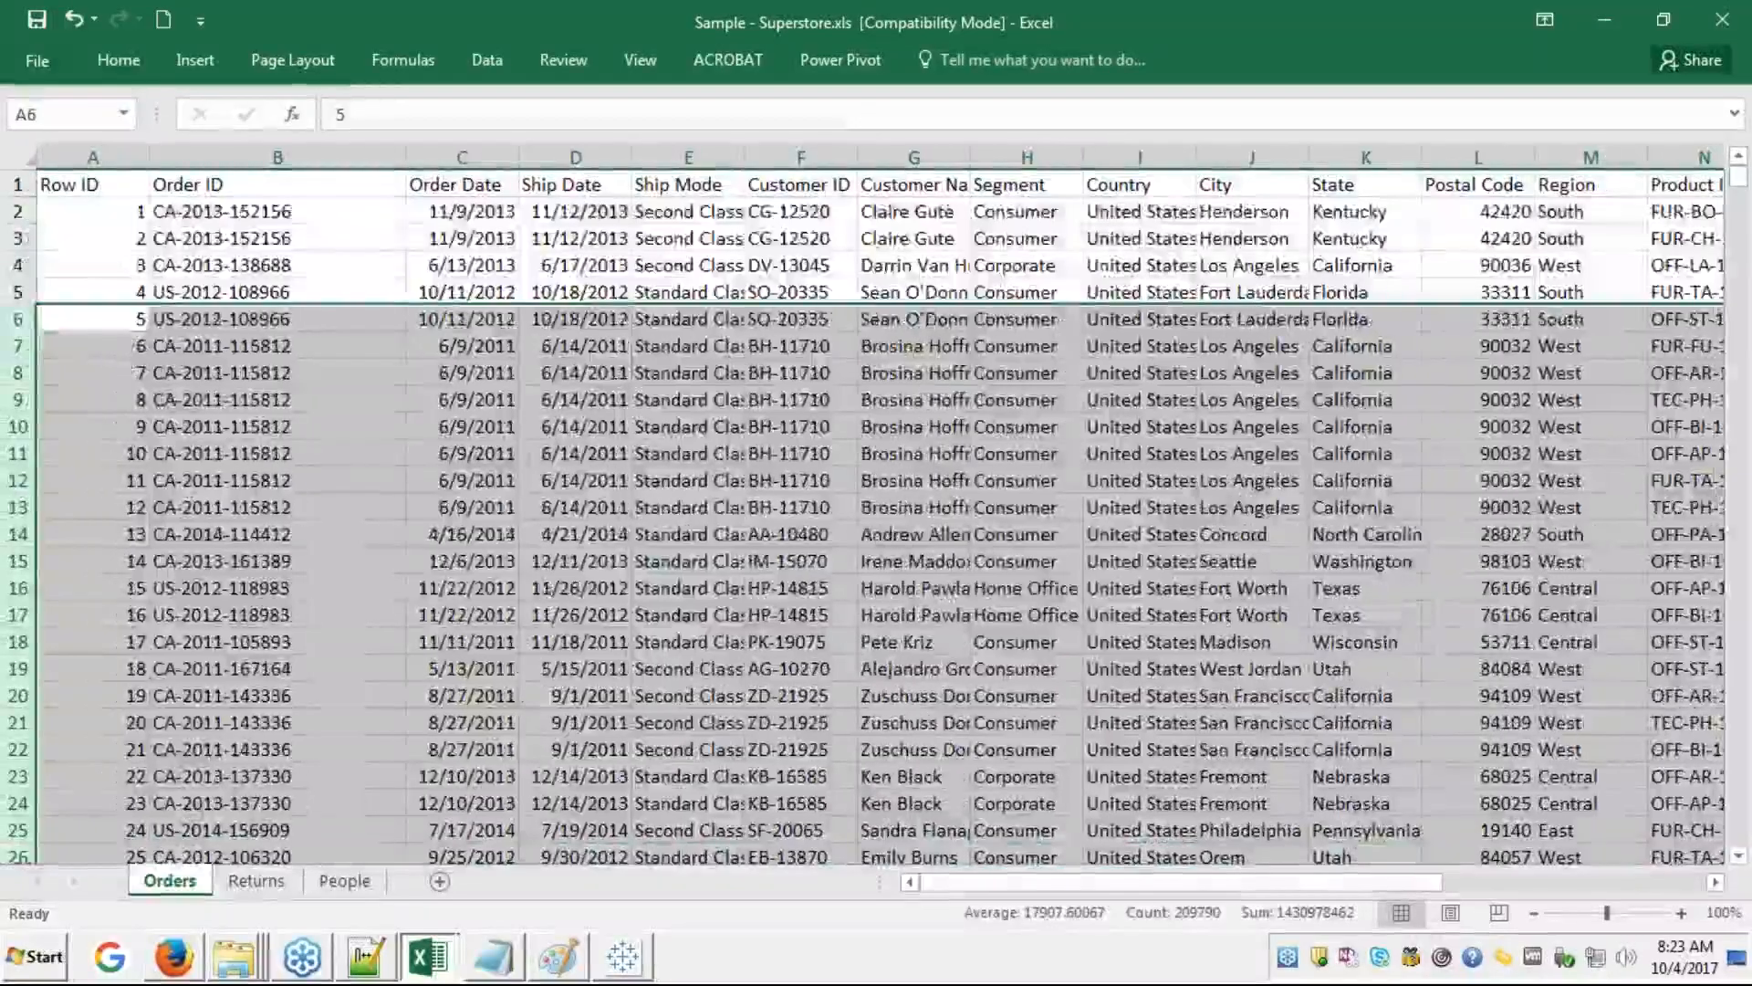
key(Delete)
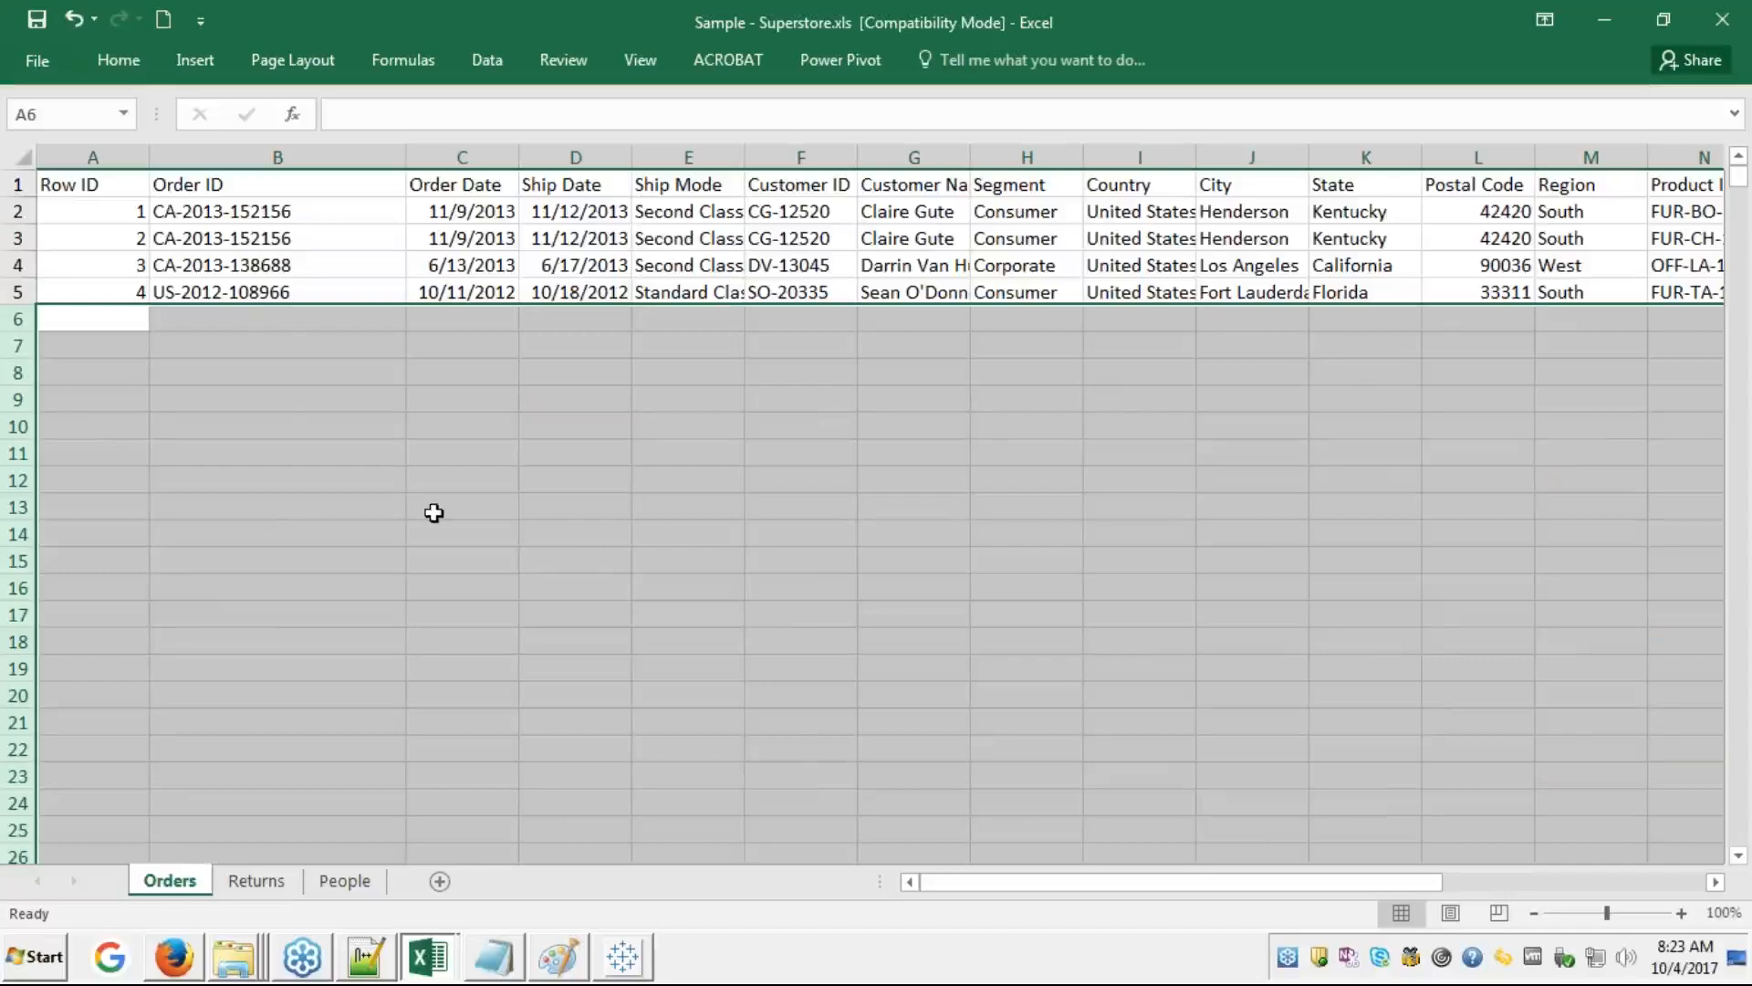
- On the Returns sheet, clear all data from row 5 down and fit the Order ID column's width to its contents
click(262, 879)
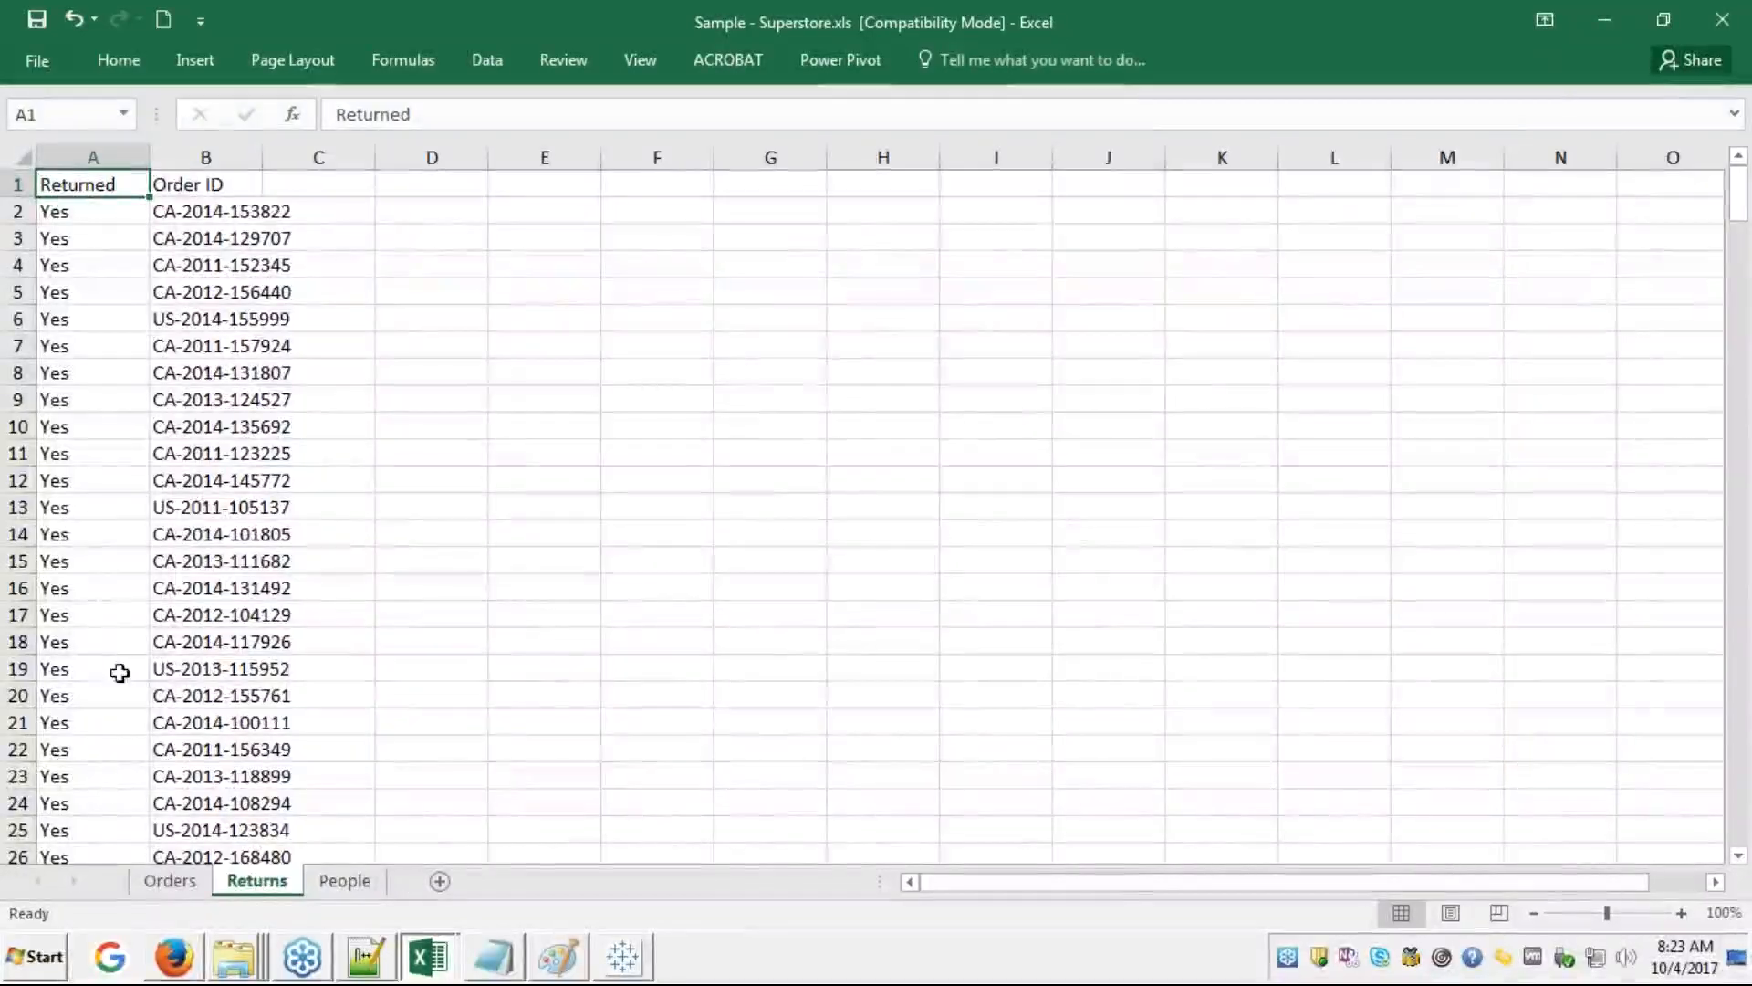
click(171, 878)
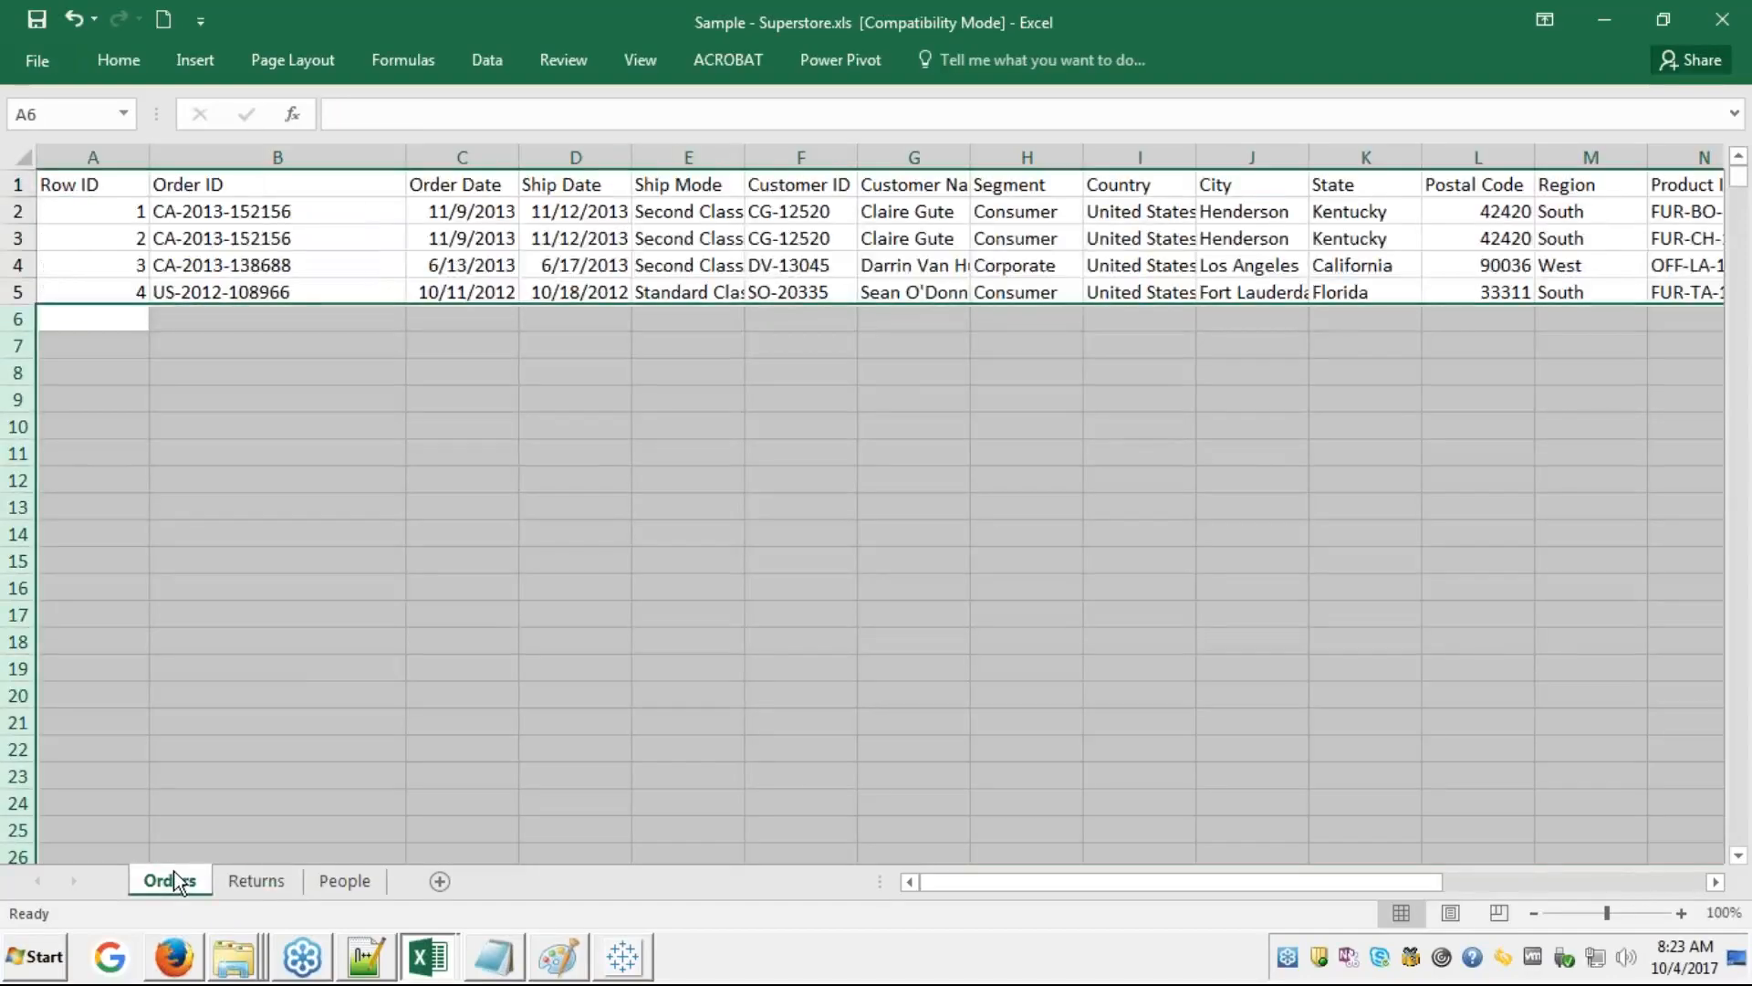
click(255, 880)
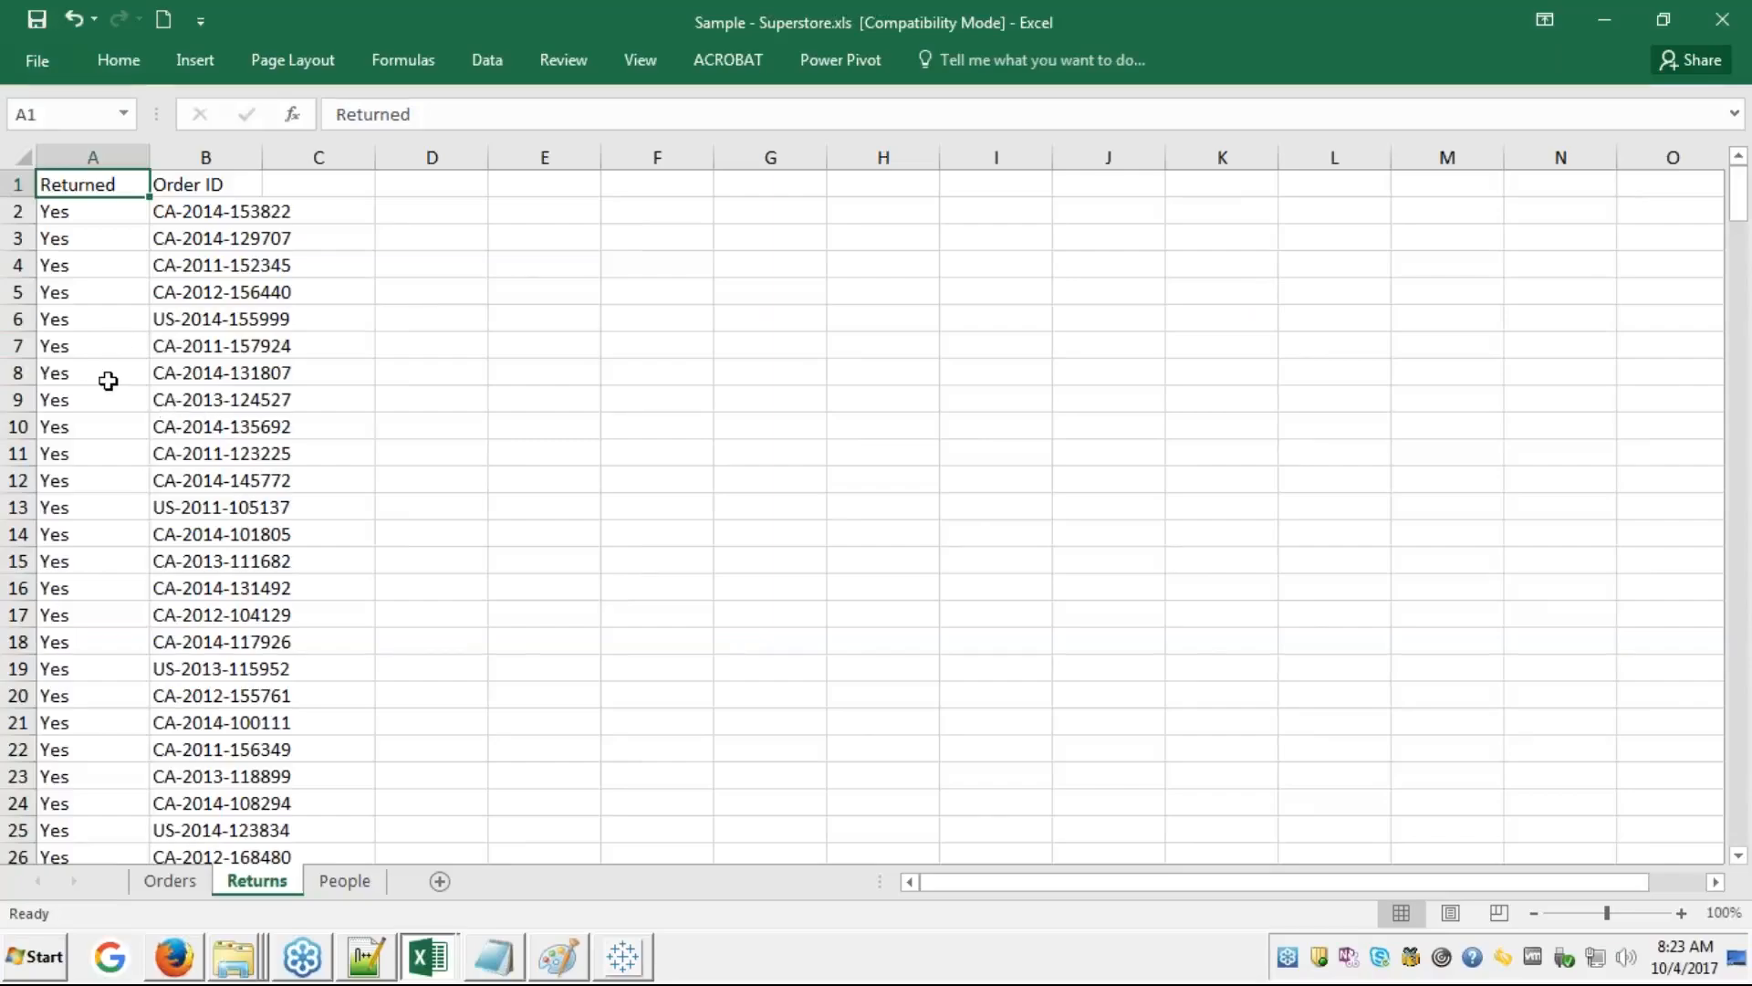
click(18, 291)
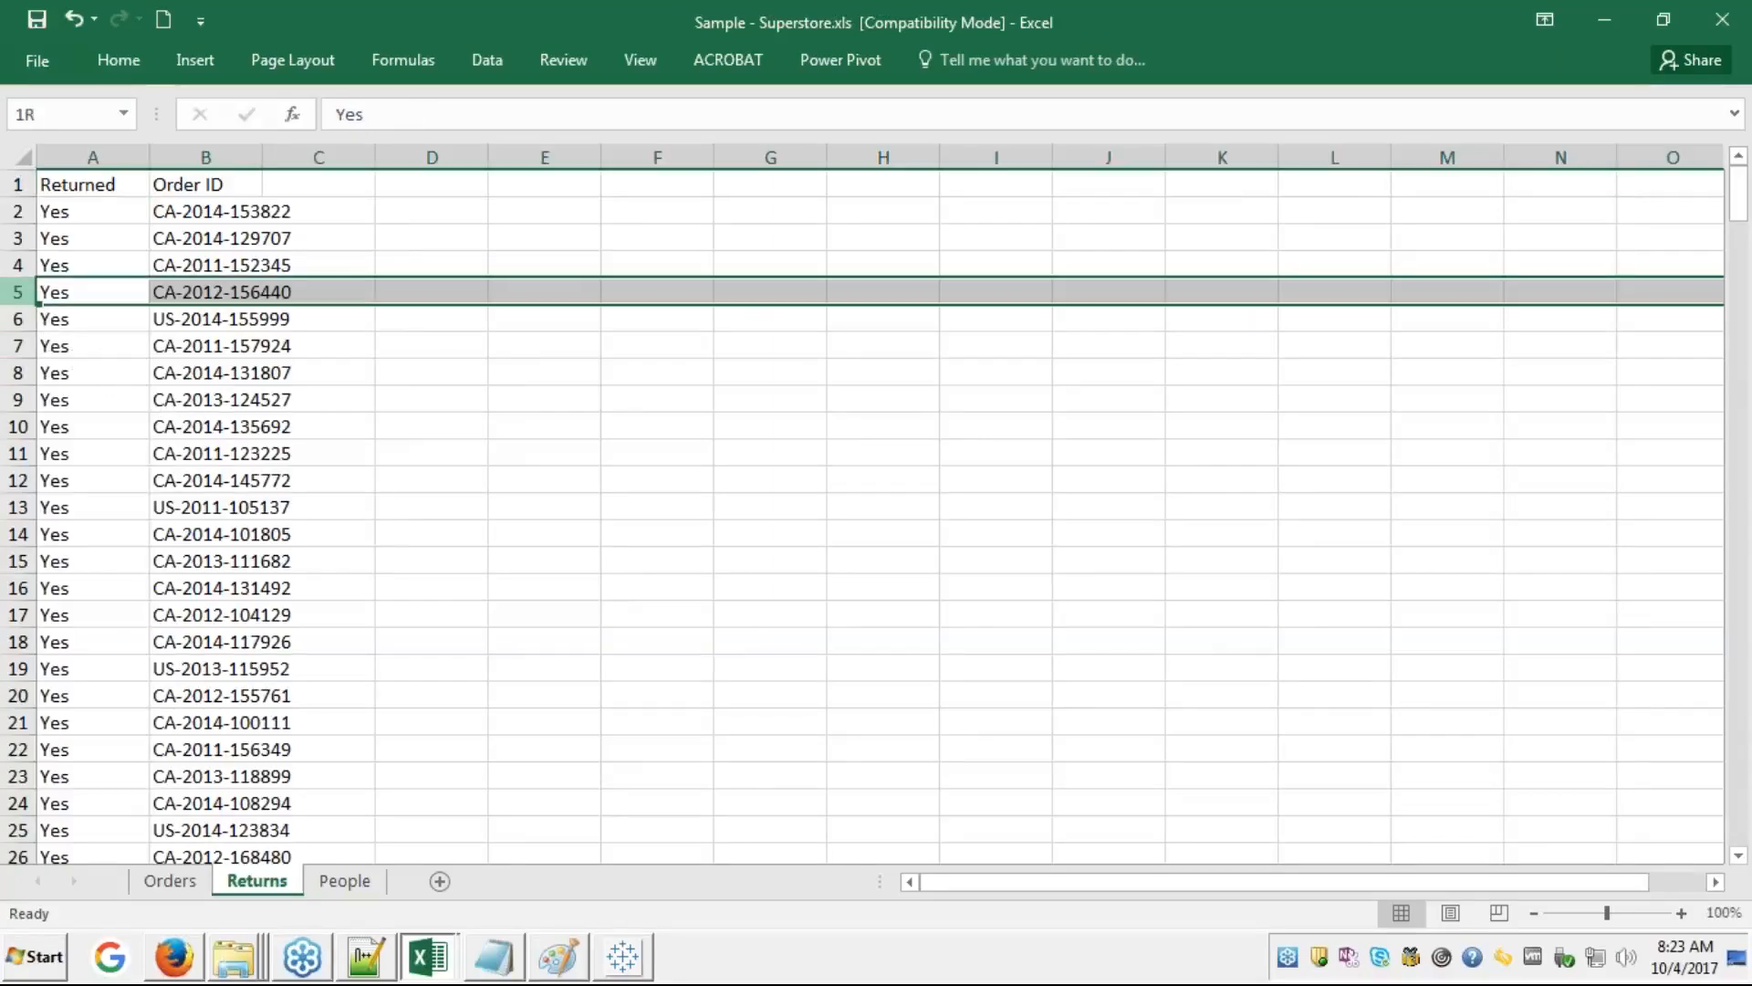
drag(18, 291, 18, 862)
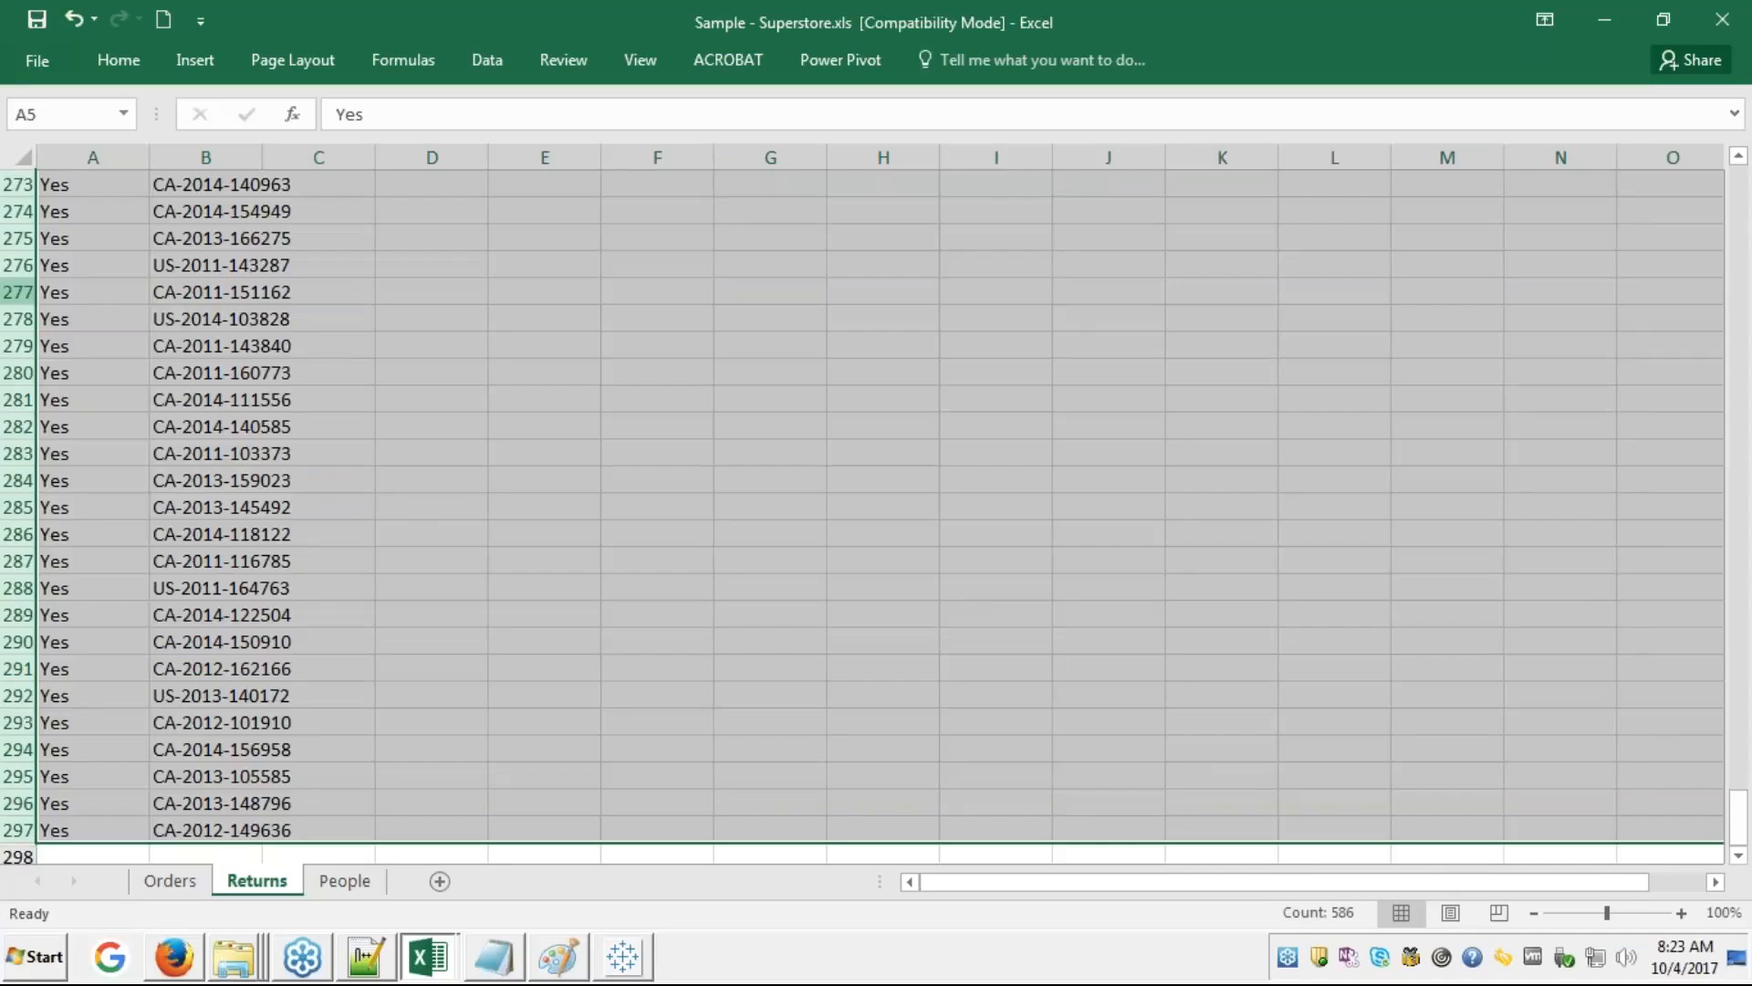
key(Delete)
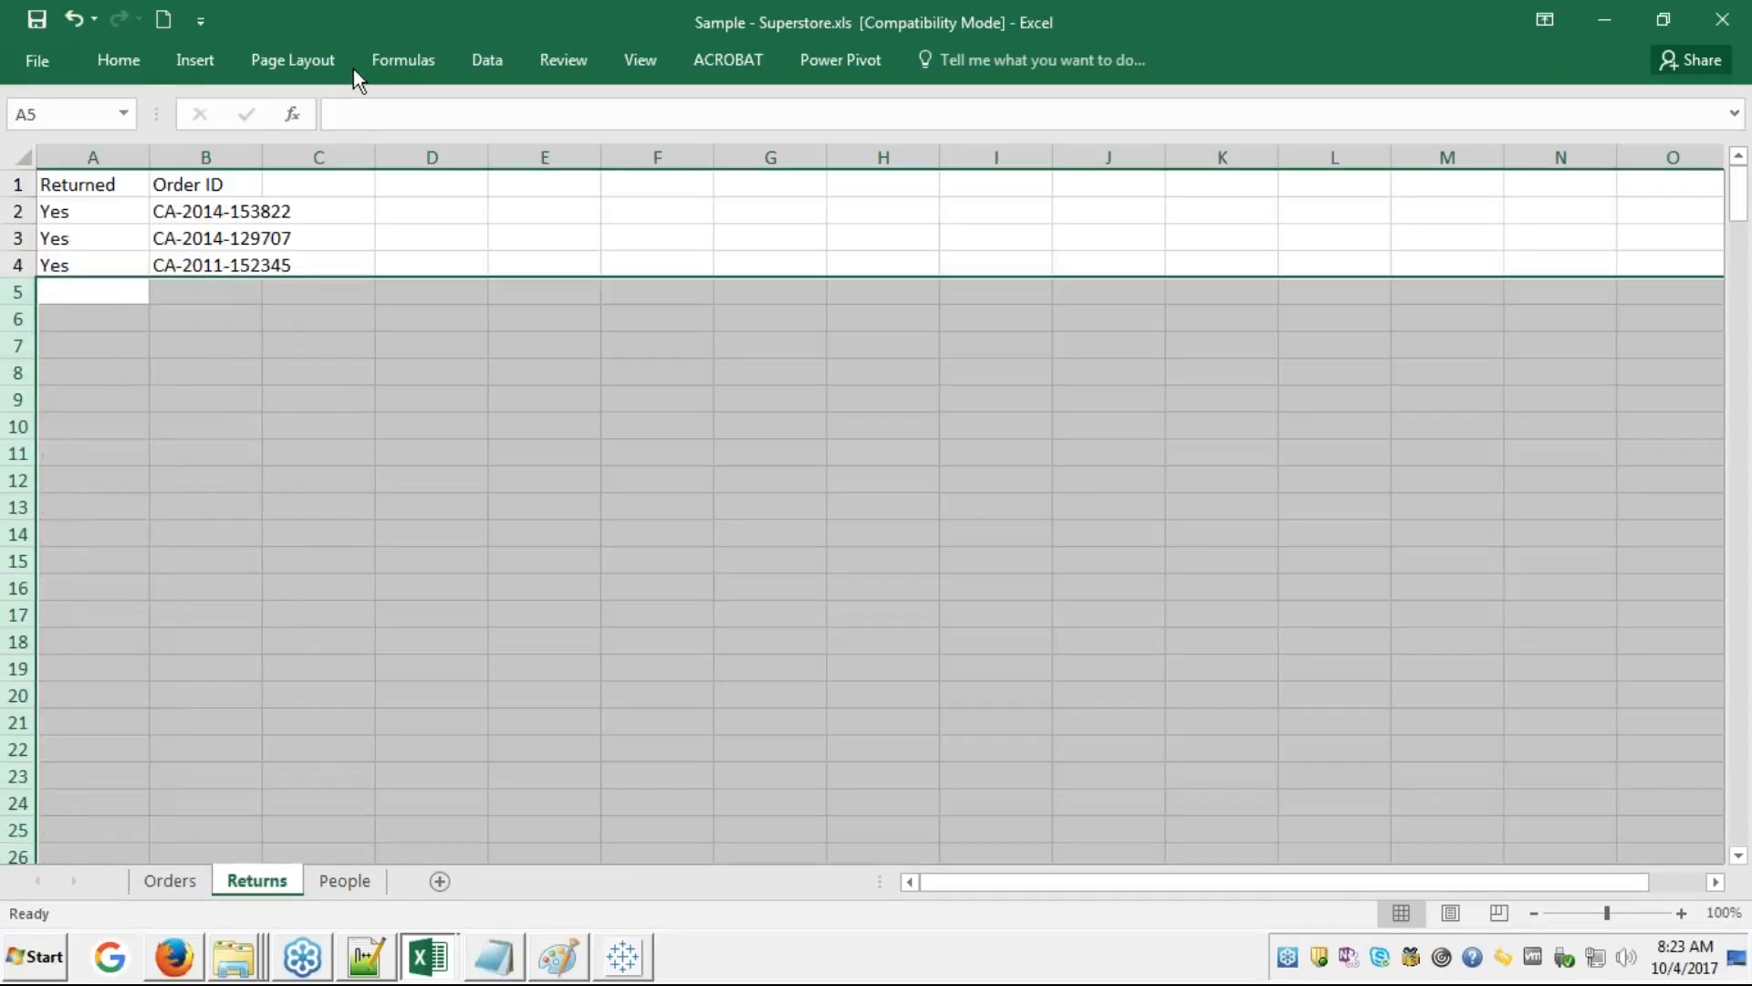
click(267, 263)
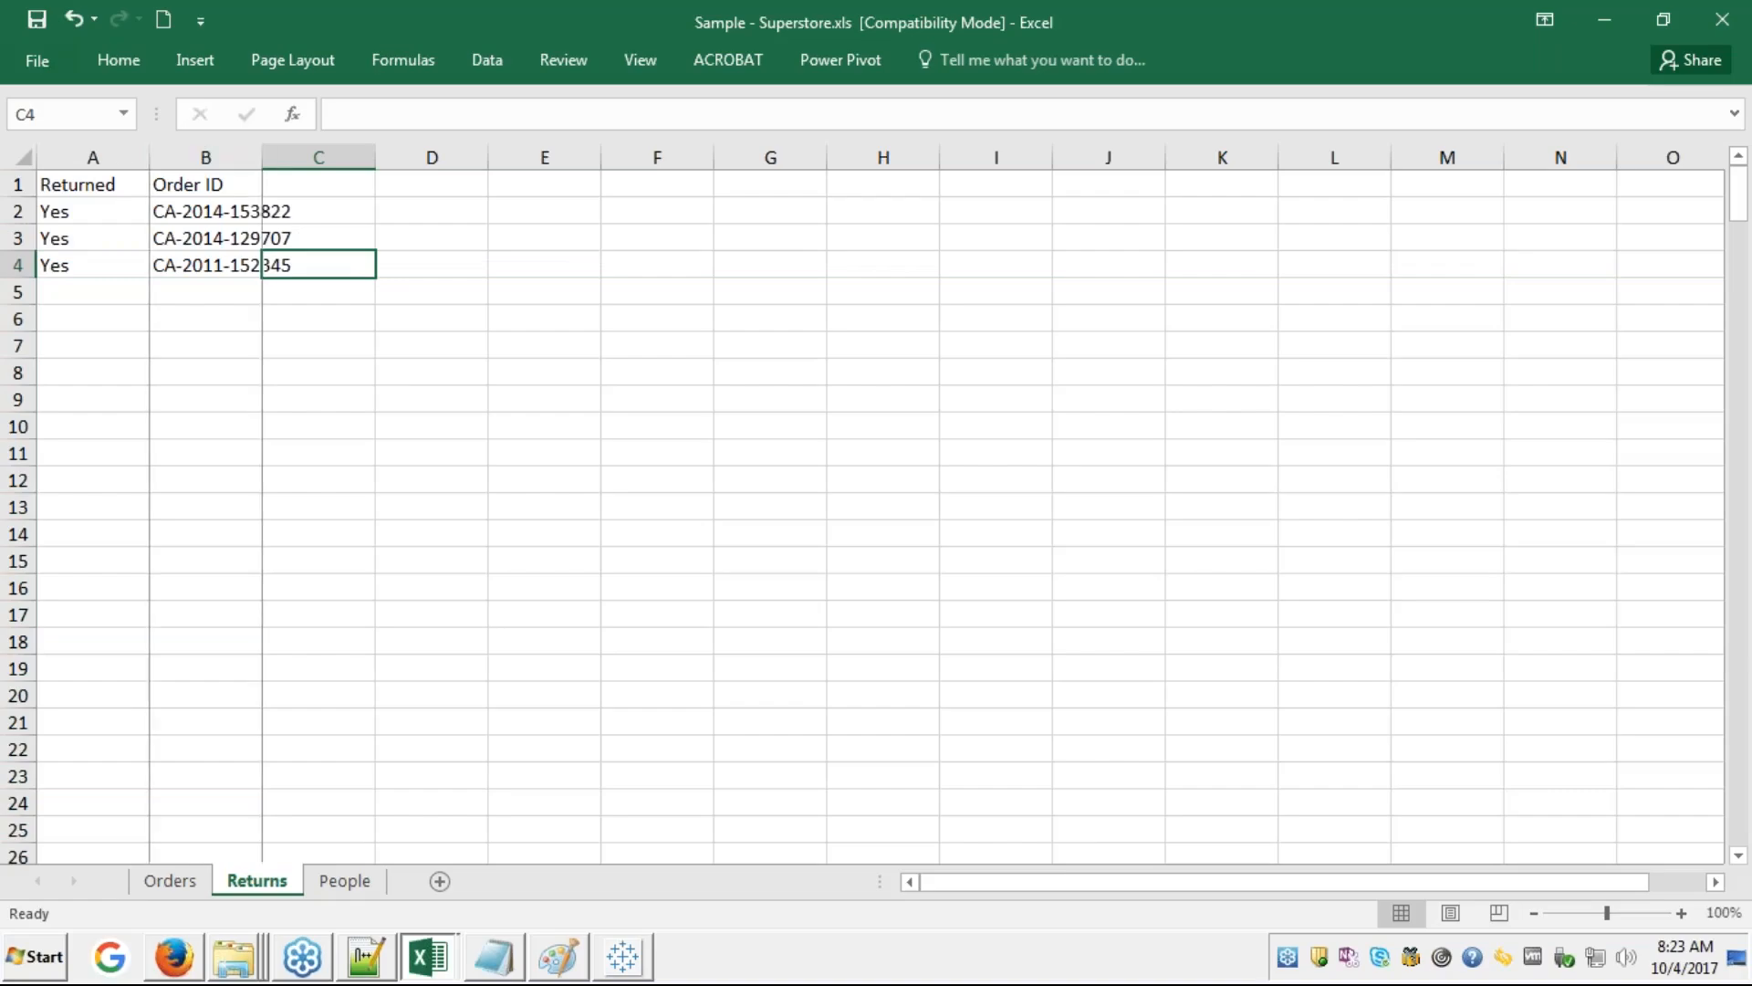
double_click(262, 159)
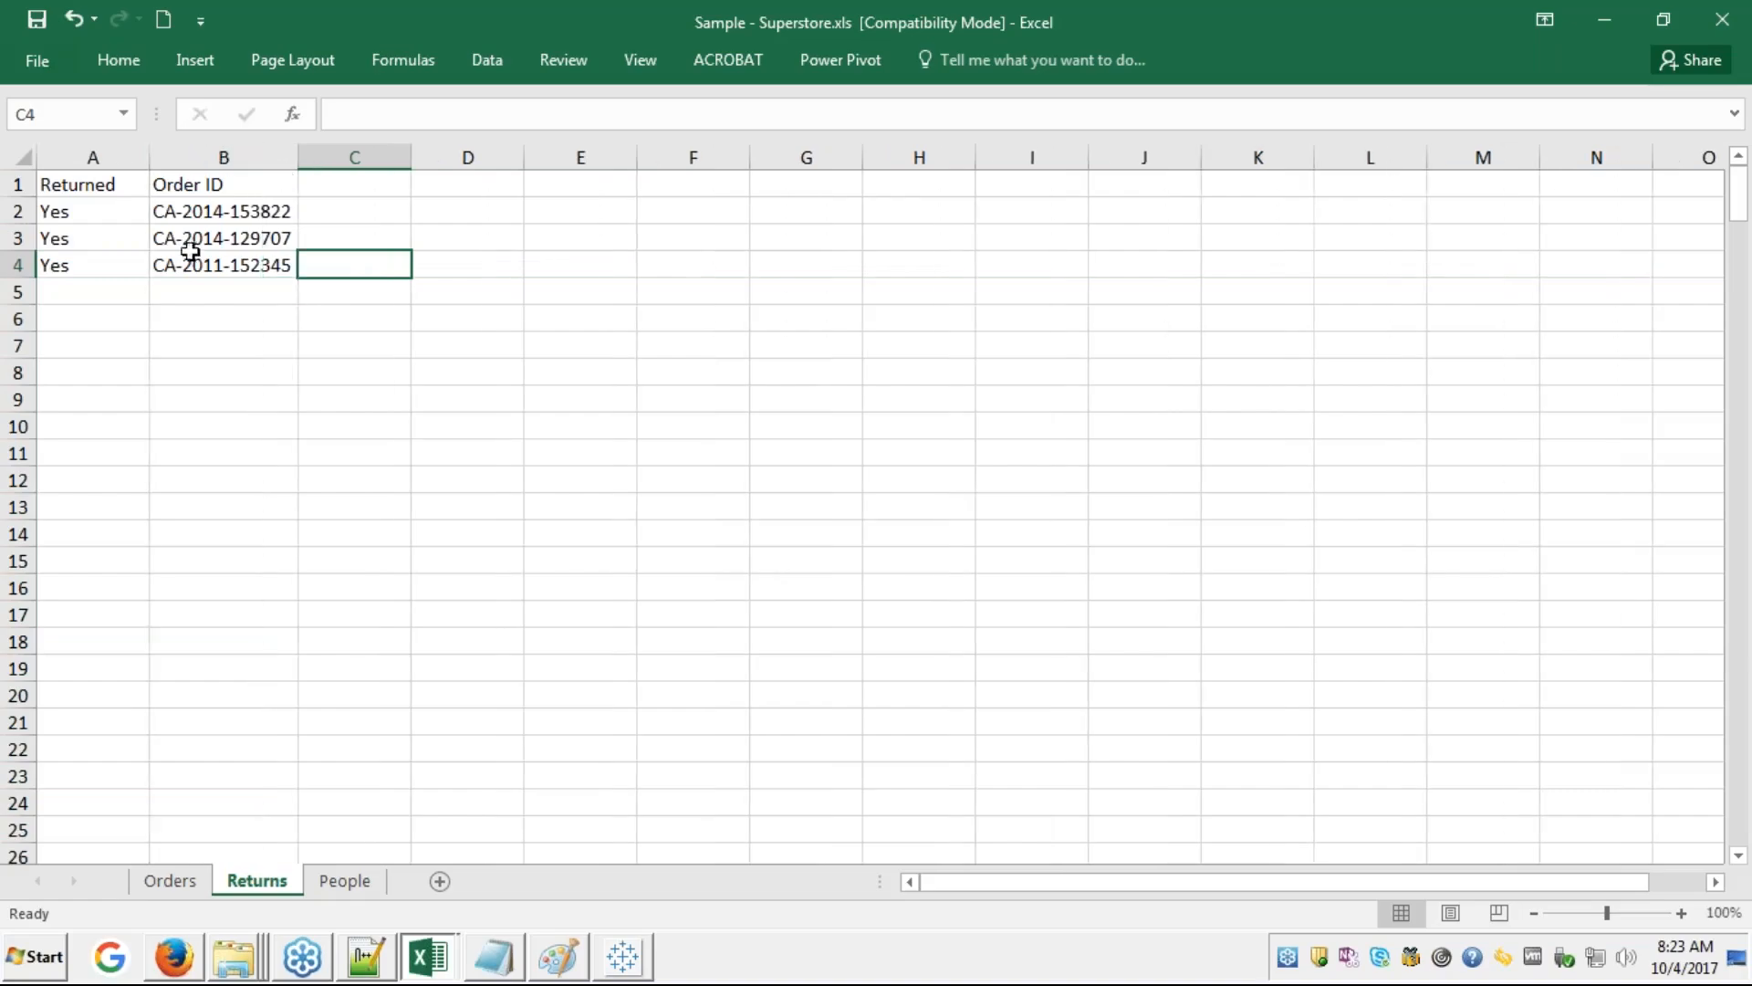
- Return to the Orders sheet and save a copy of the workbook as Sample - Superstore_test.xls in the Basic Connection folder
click(173, 878)
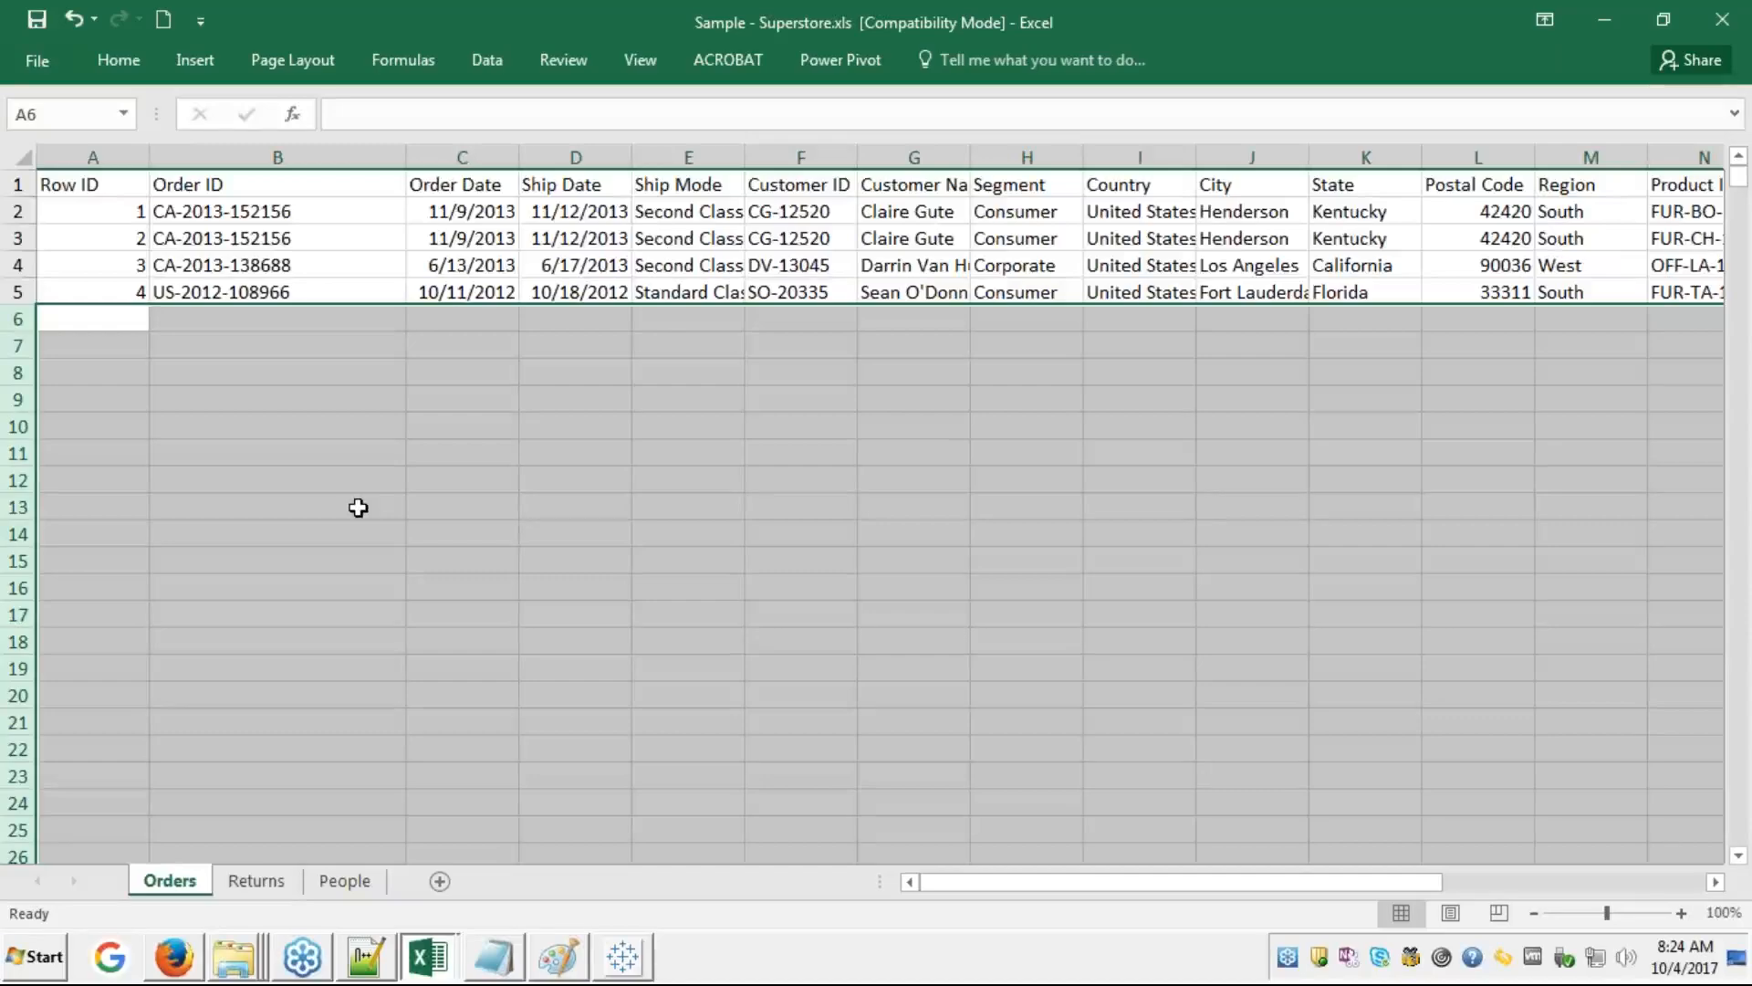
click(345, 215)
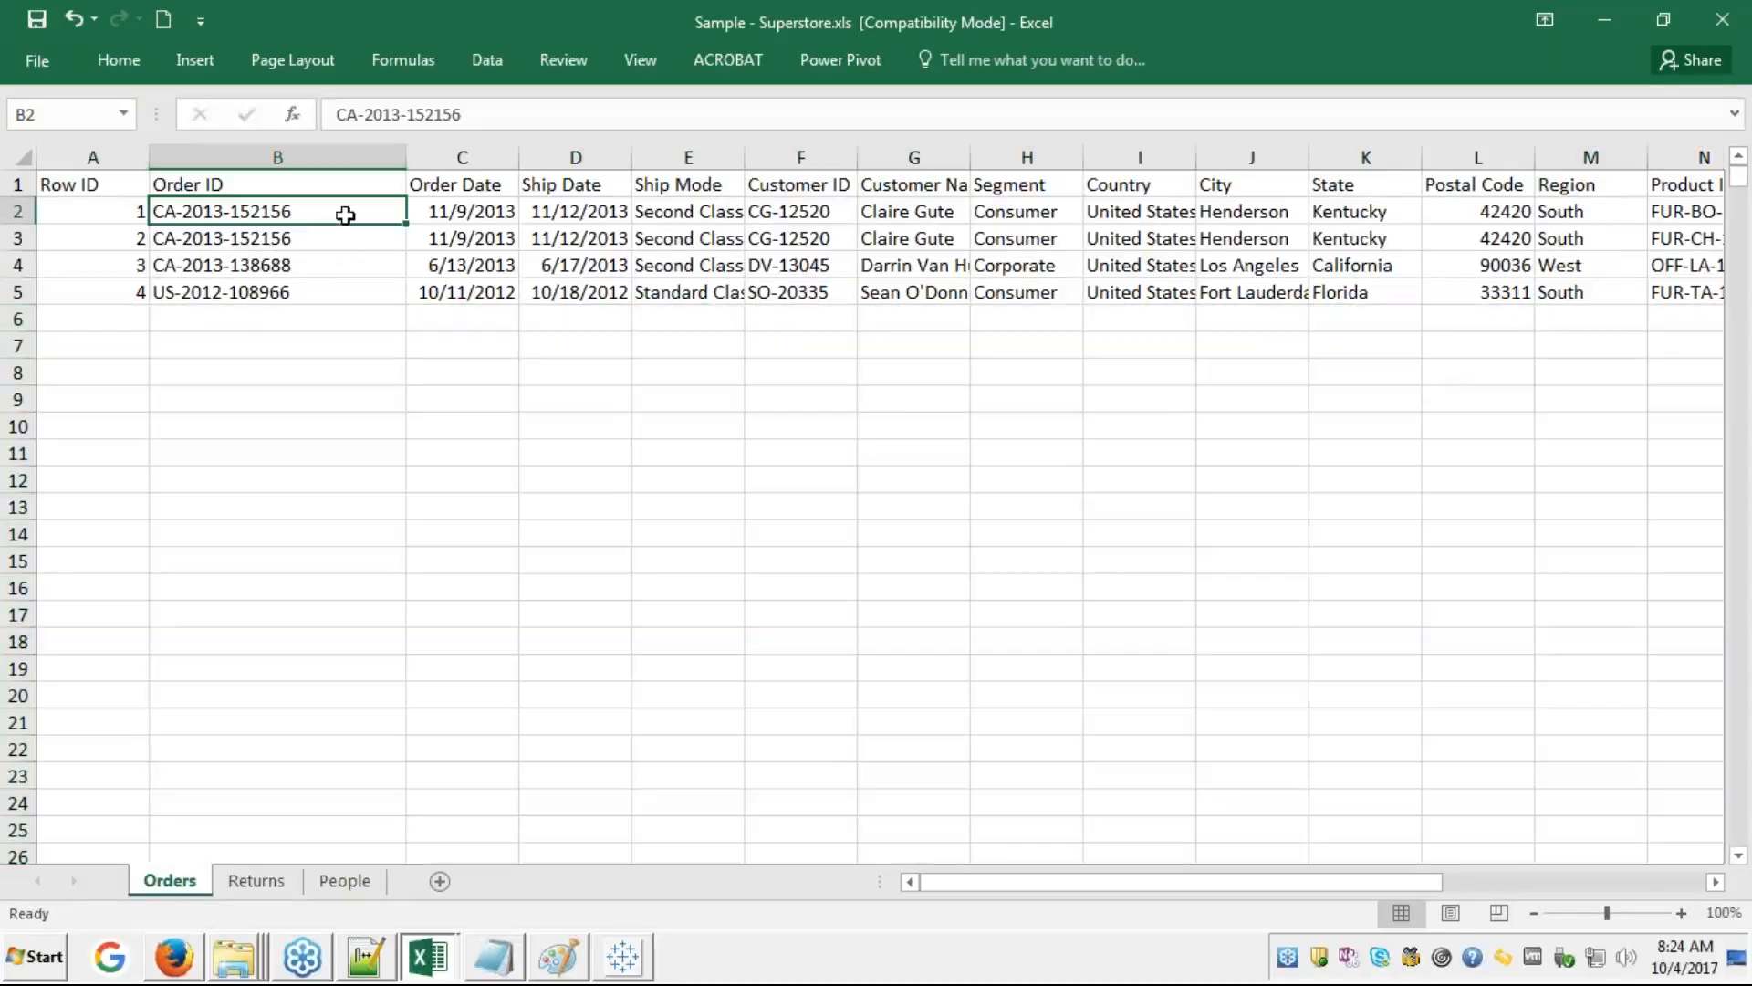
click(41, 63)
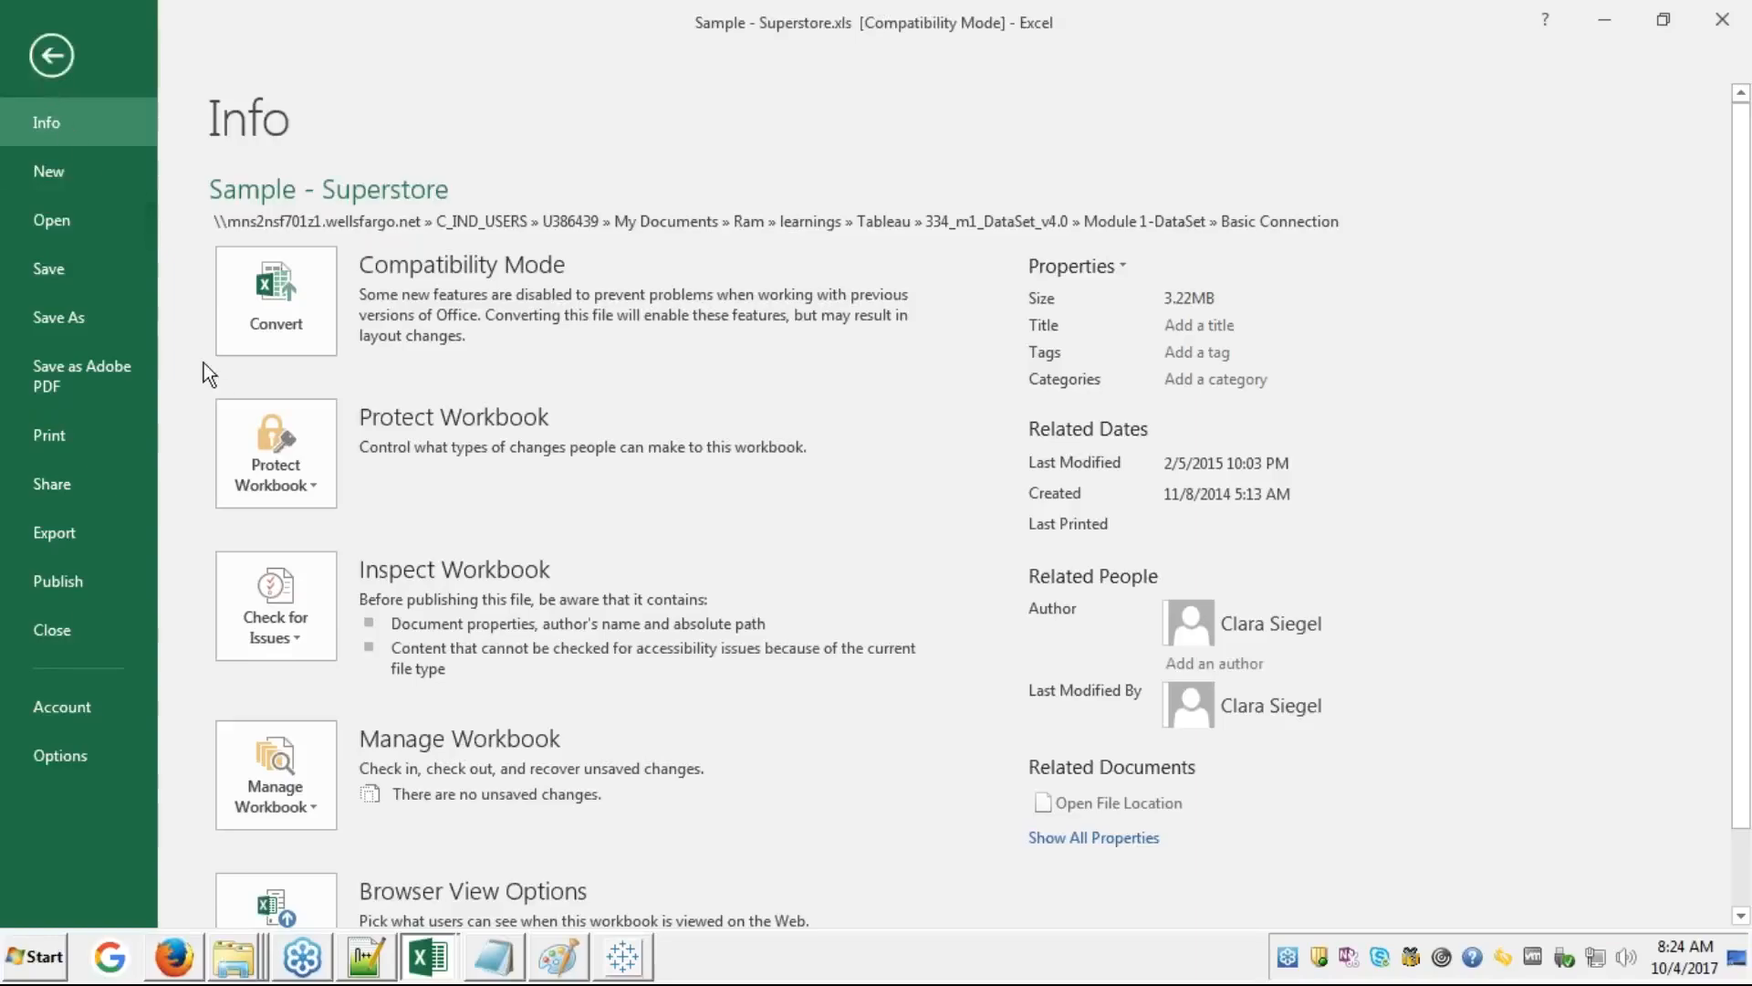
click(55, 321)
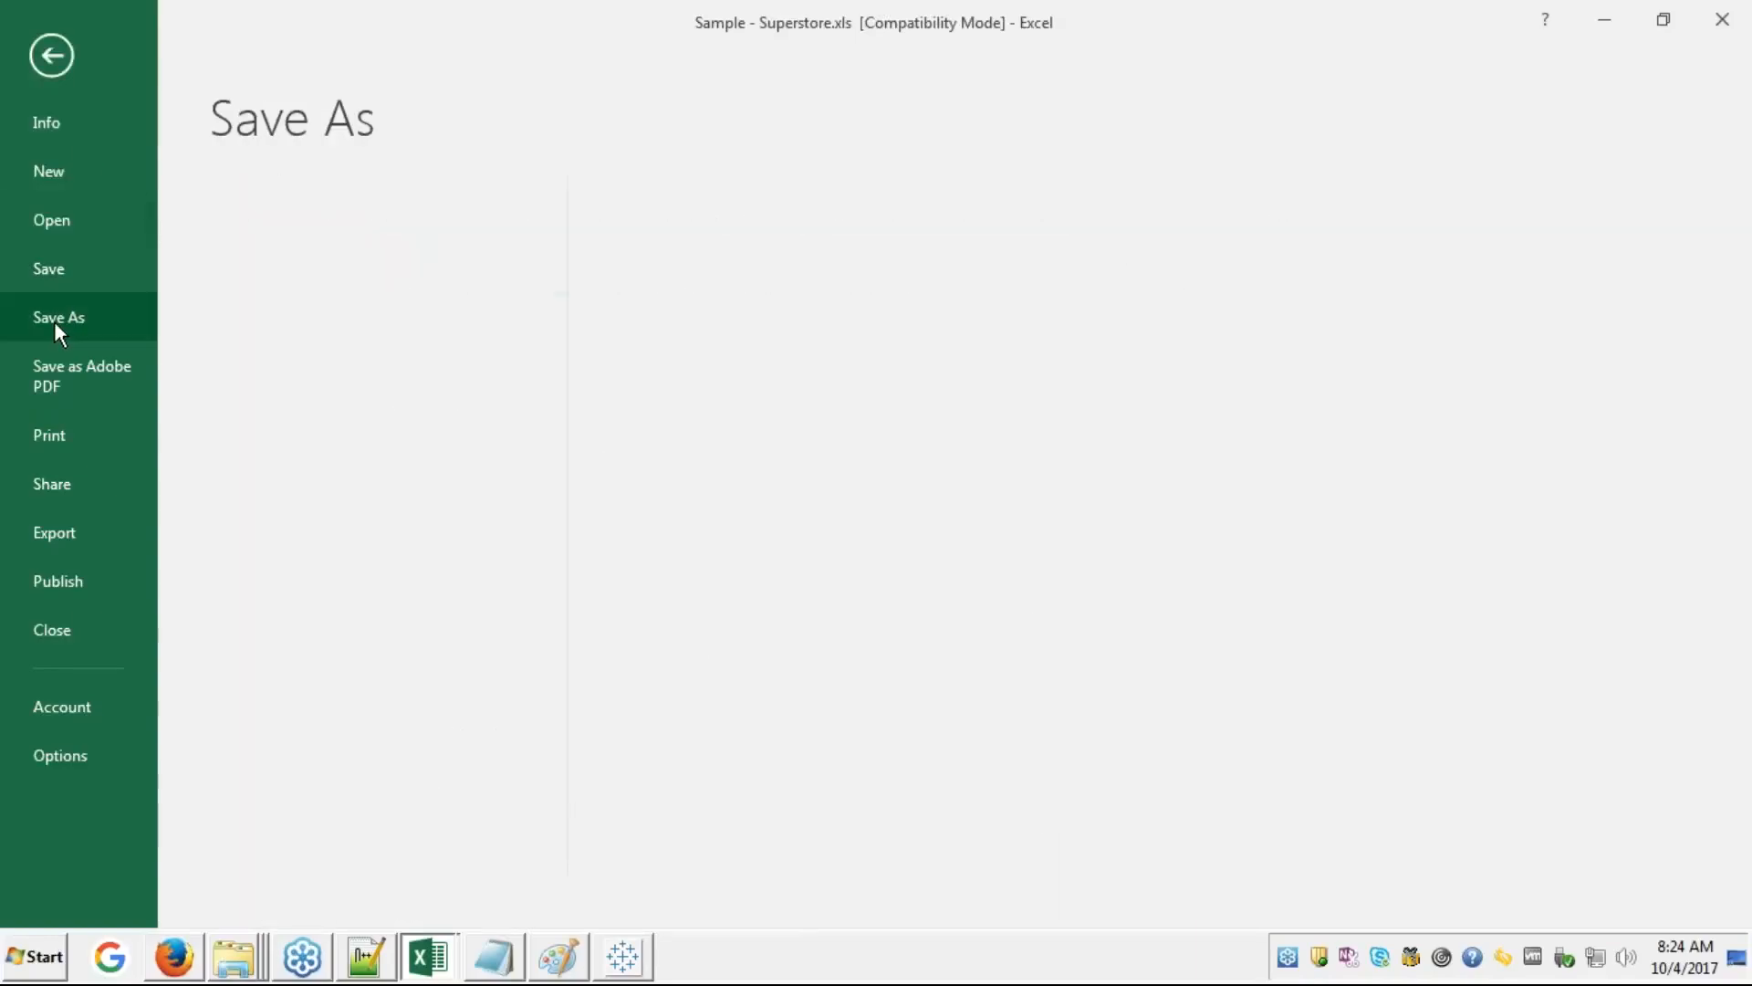
click(754, 261)
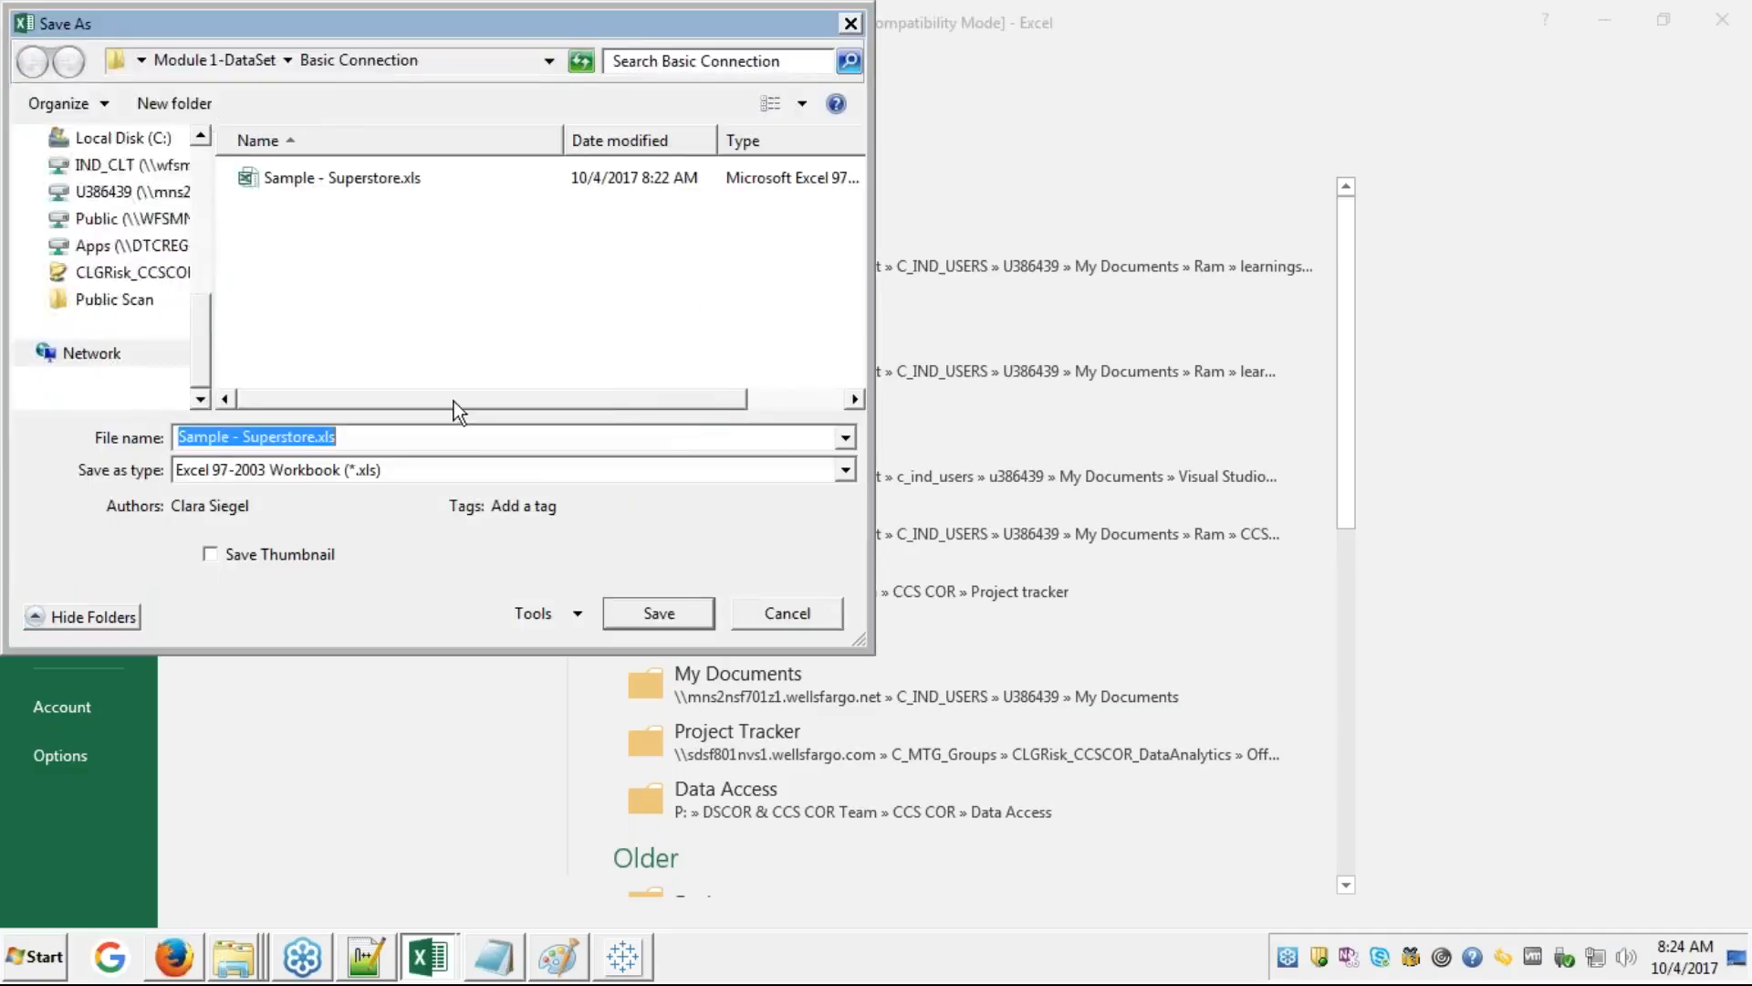
click(309, 439)
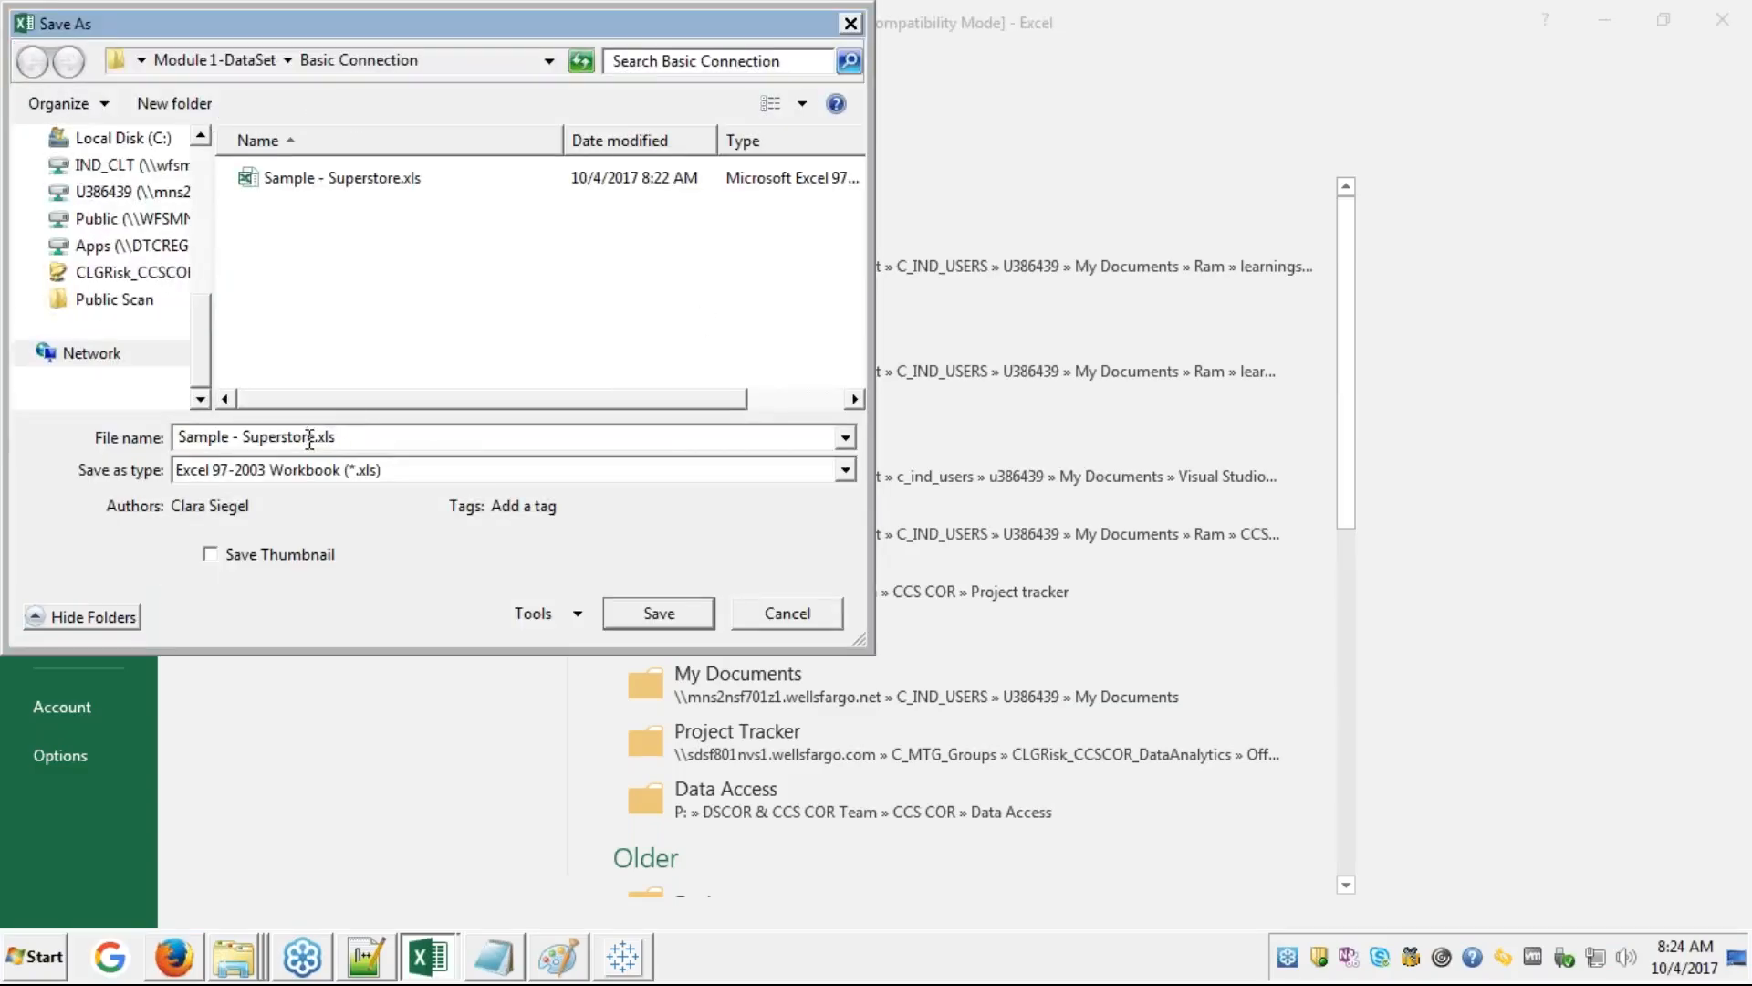
text(_test)
click(682, 609)
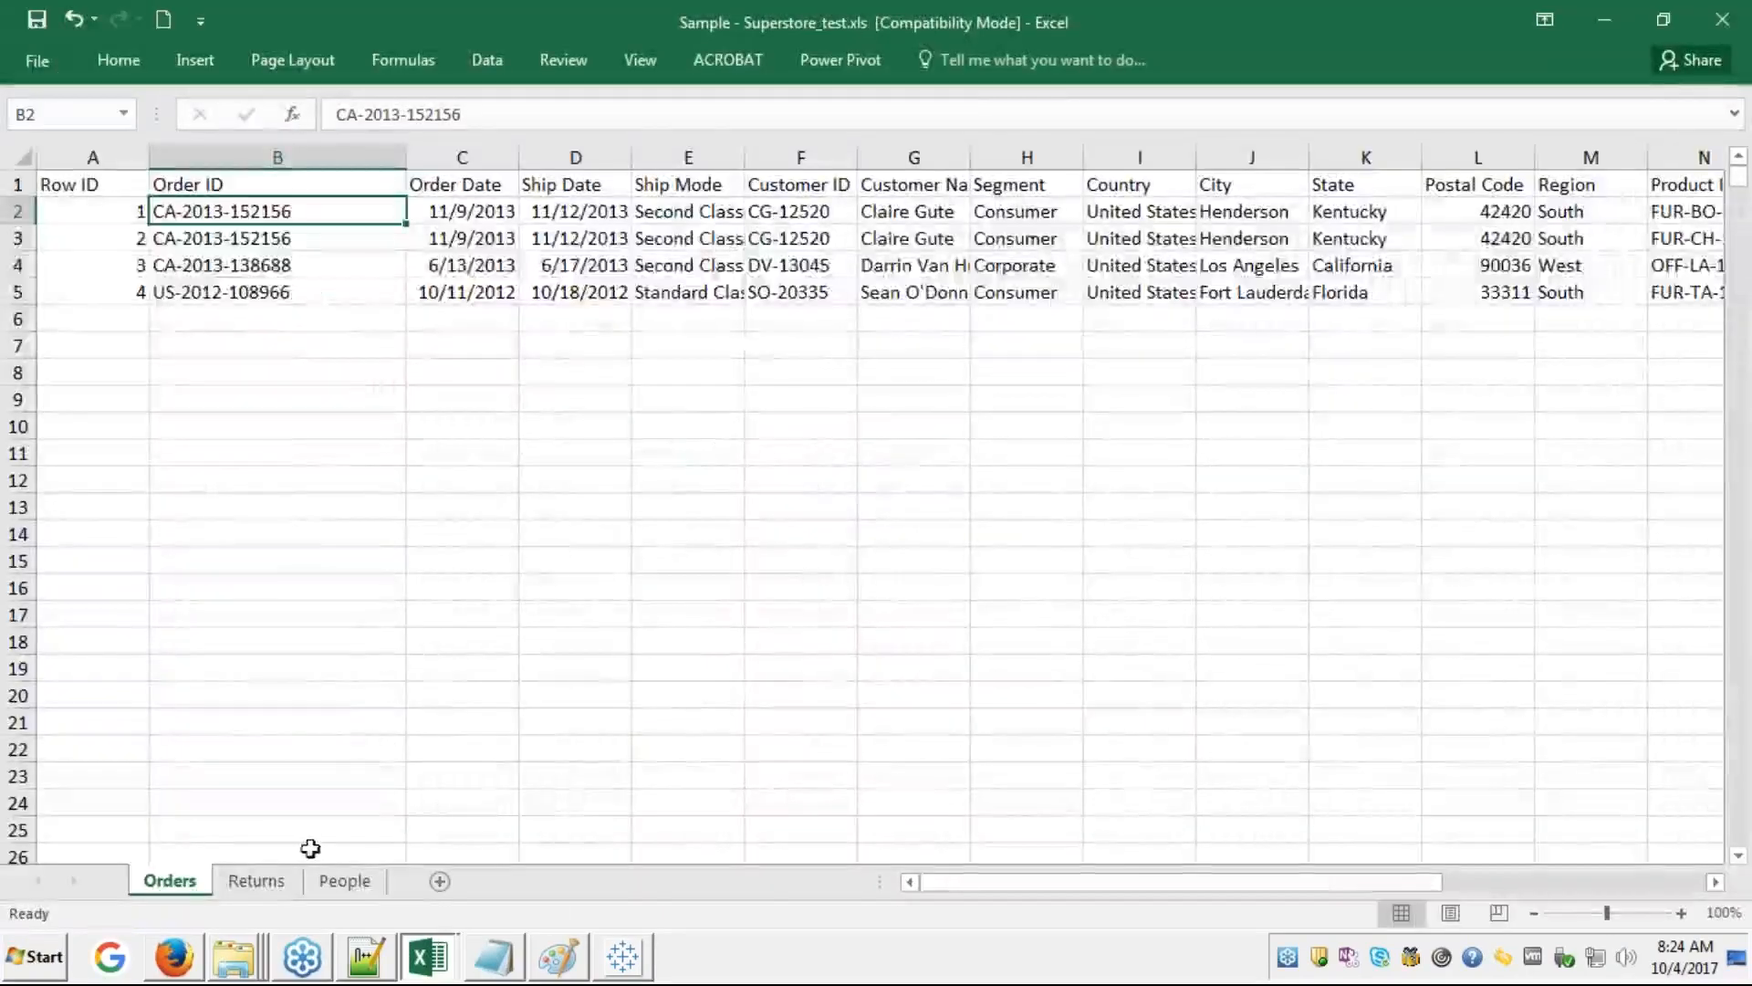
click(348, 802)
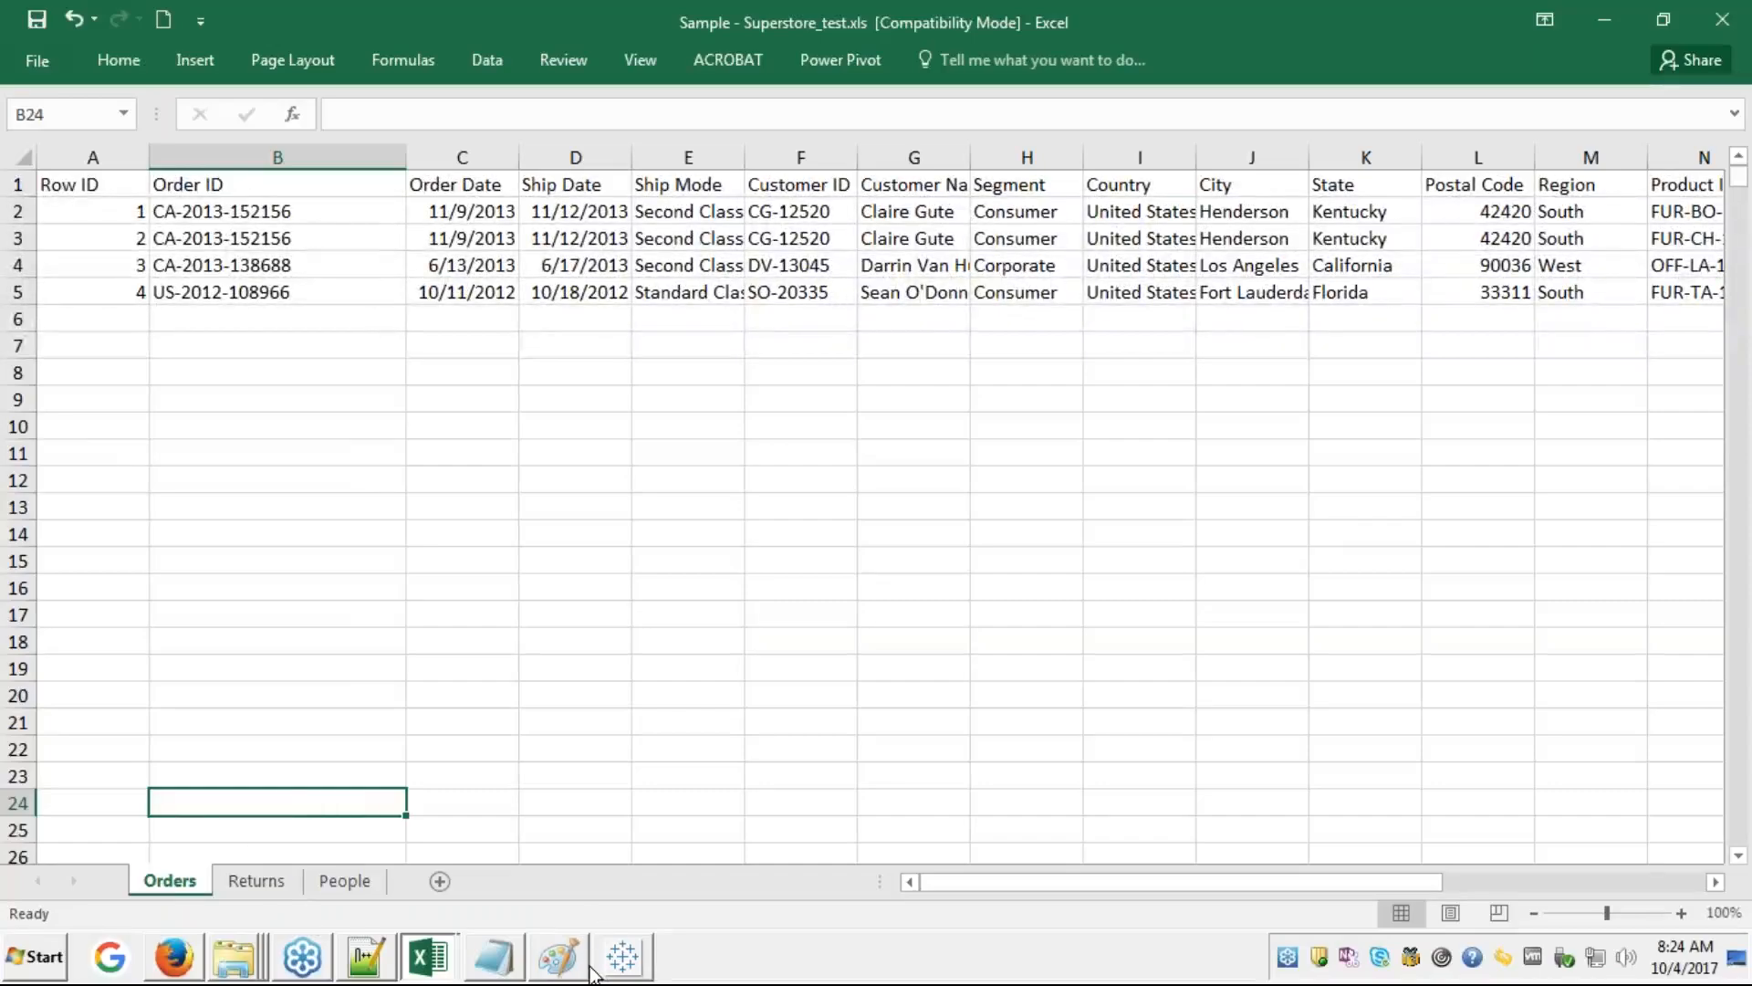
- Switch to Tableau, remove People from the join and close the Sample - Superstore data source
click(638, 960)
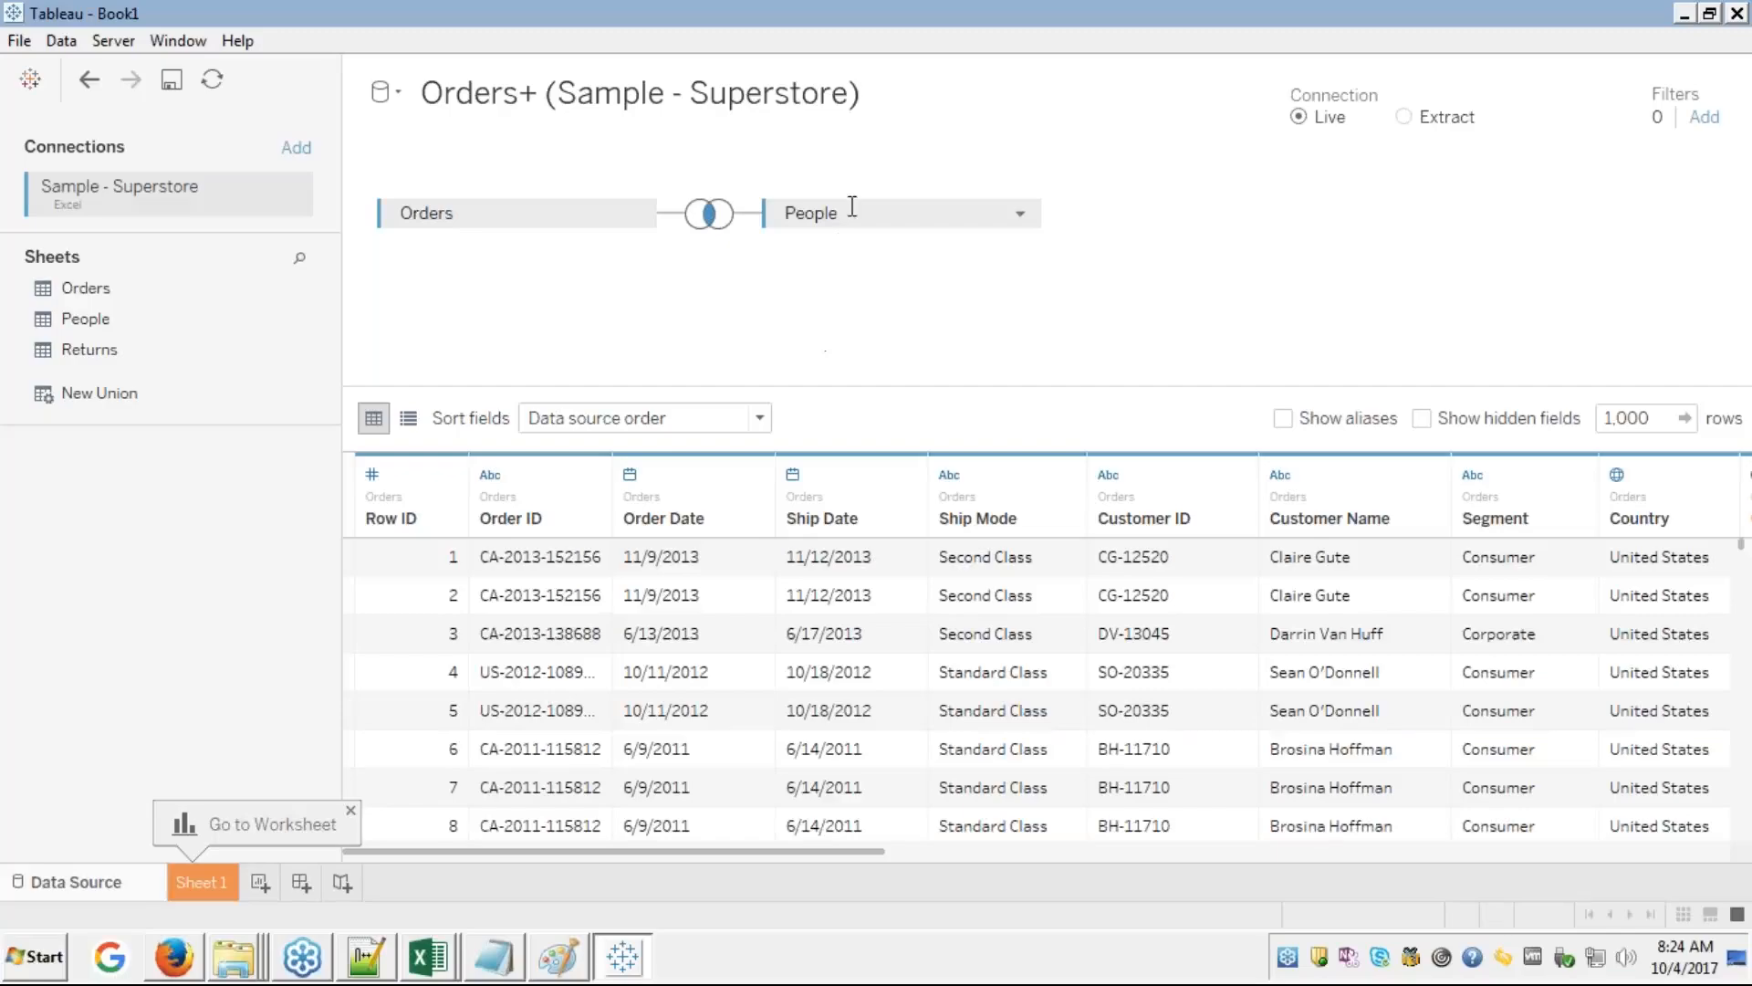
drag(844, 212, 164, 407)
double_click(481, 208)
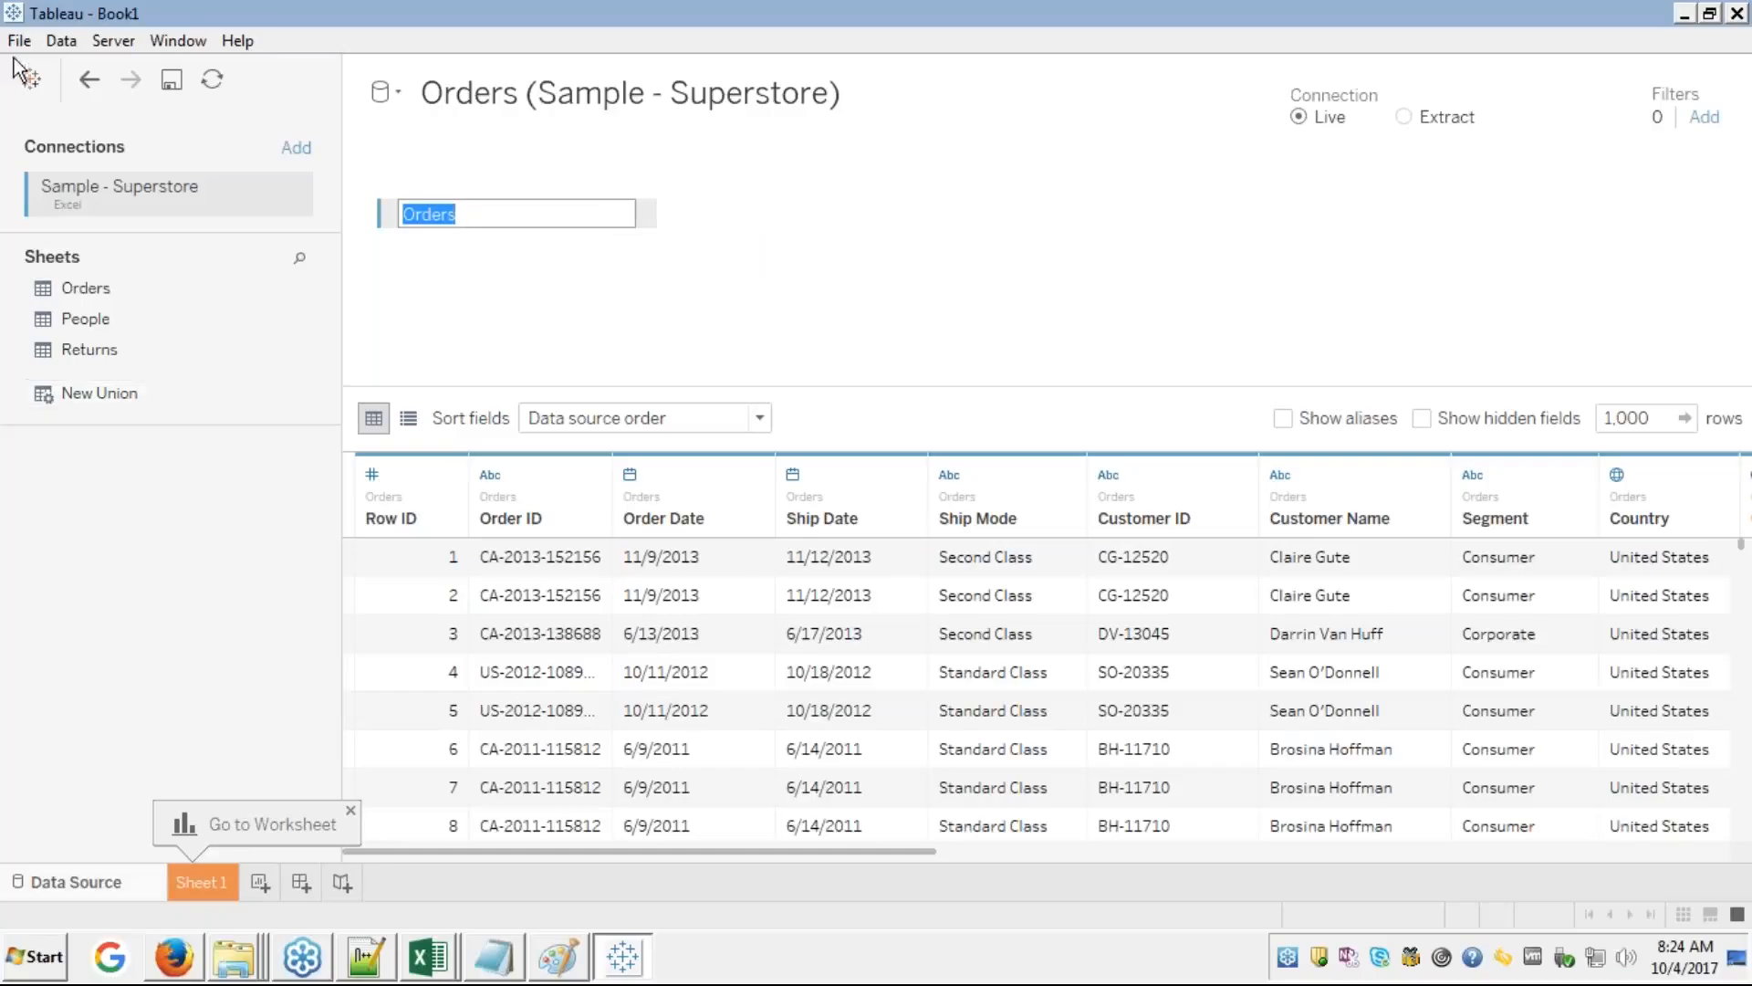
click(61, 40)
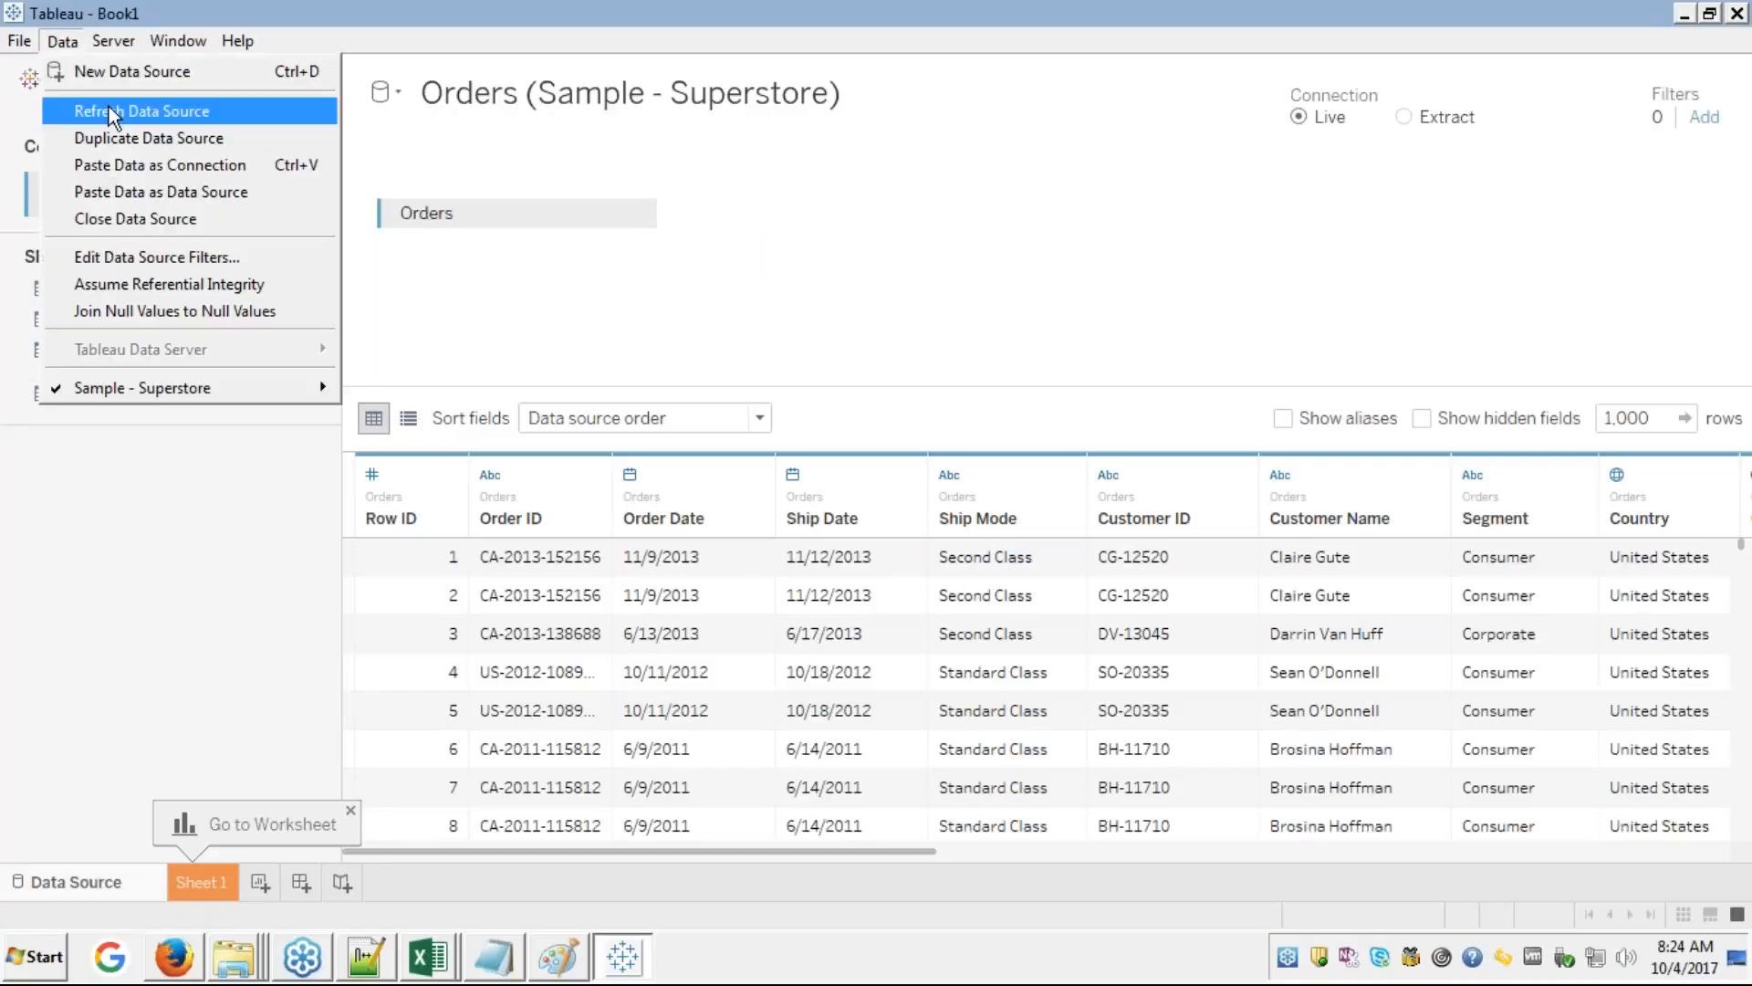
click(113, 257)
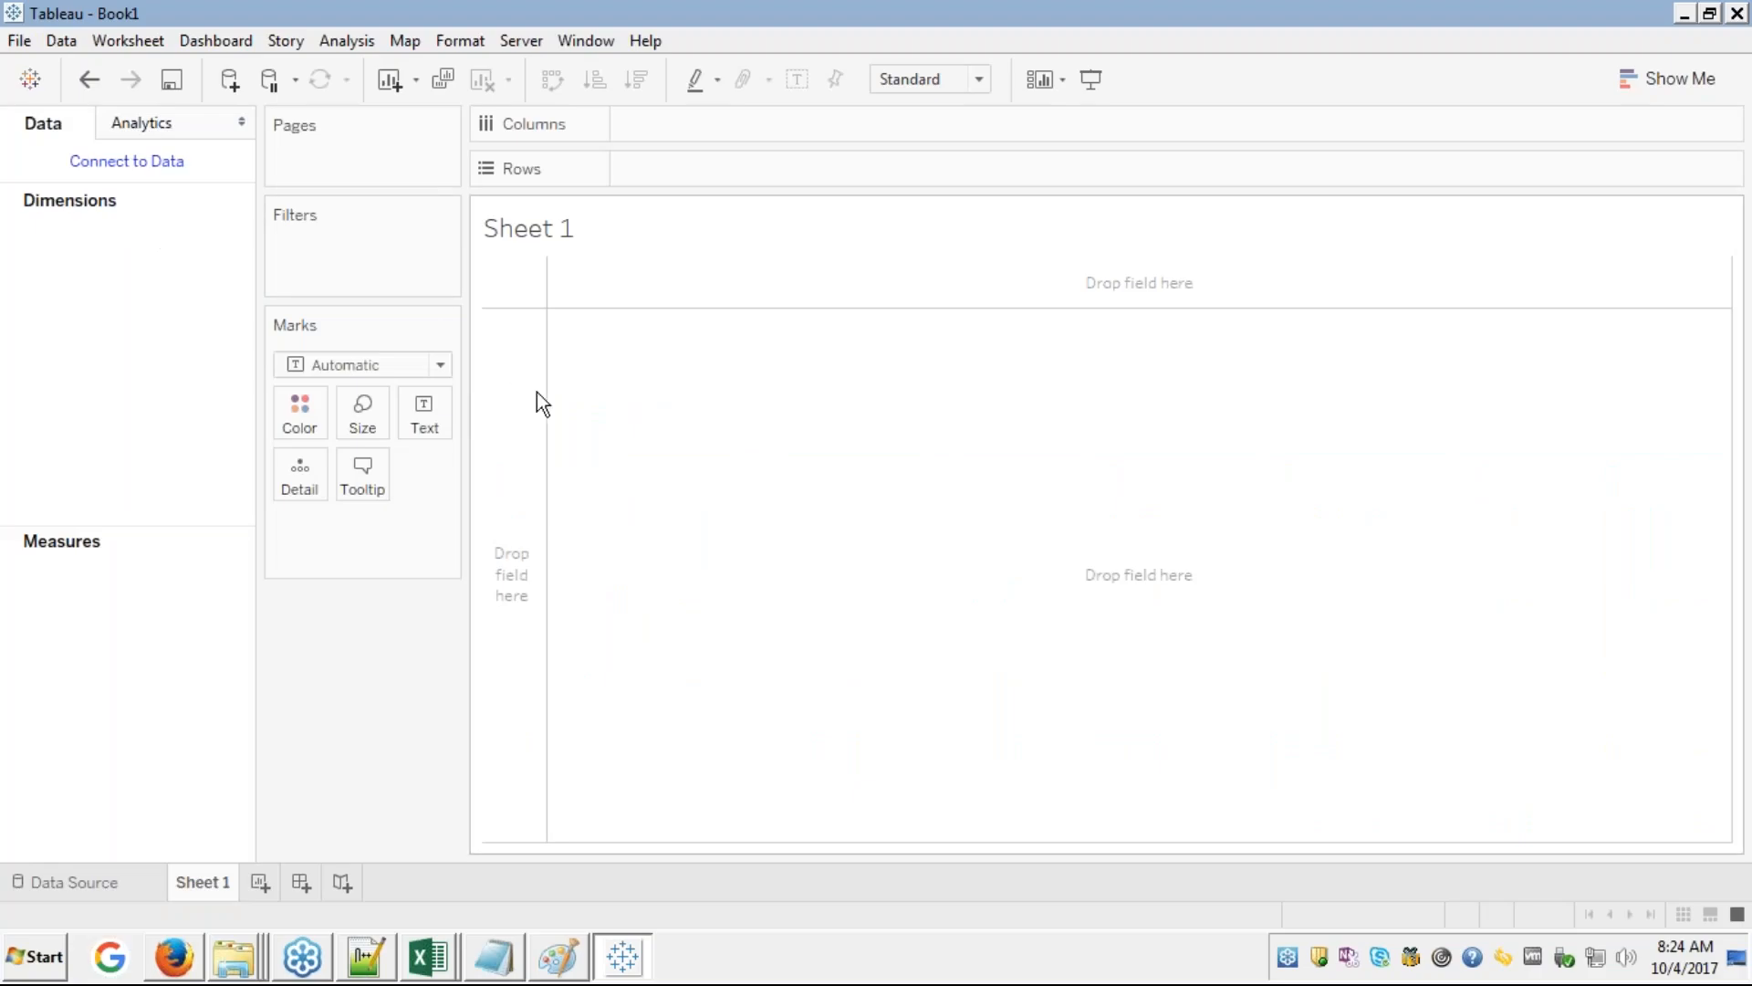
- Connect to the Excel file Sample - Superstore_test.xls as a new data source
click(69, 885)
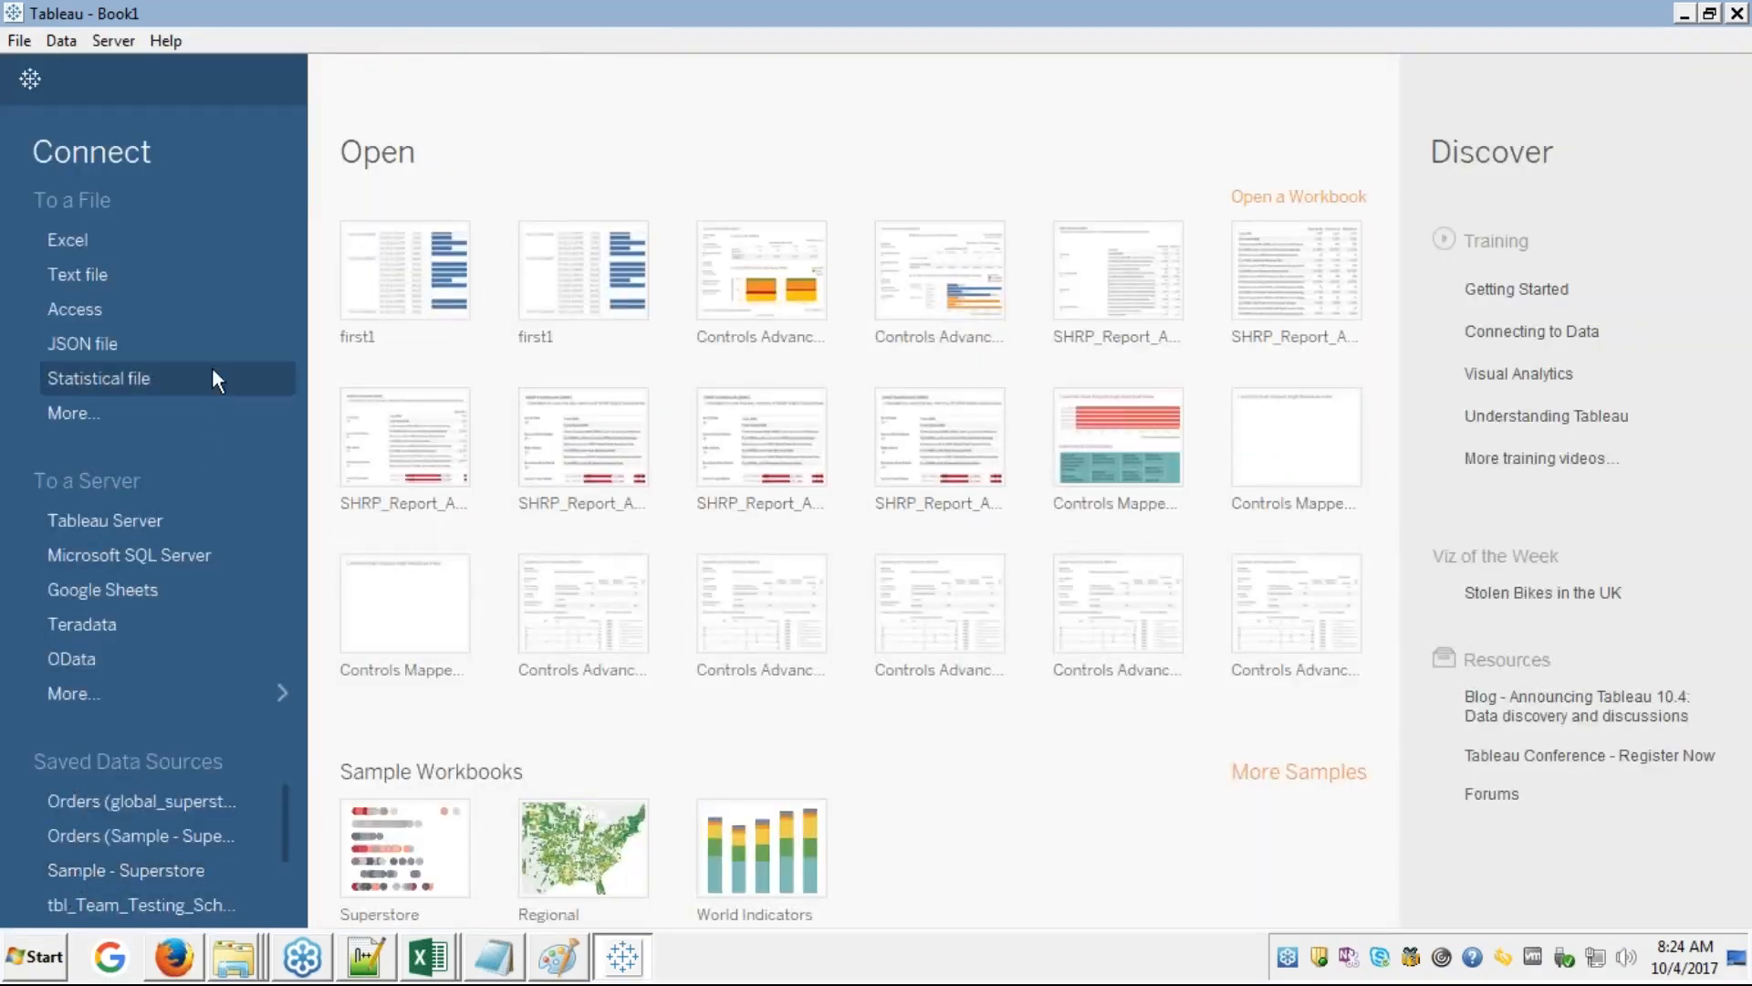
click(58, 240)
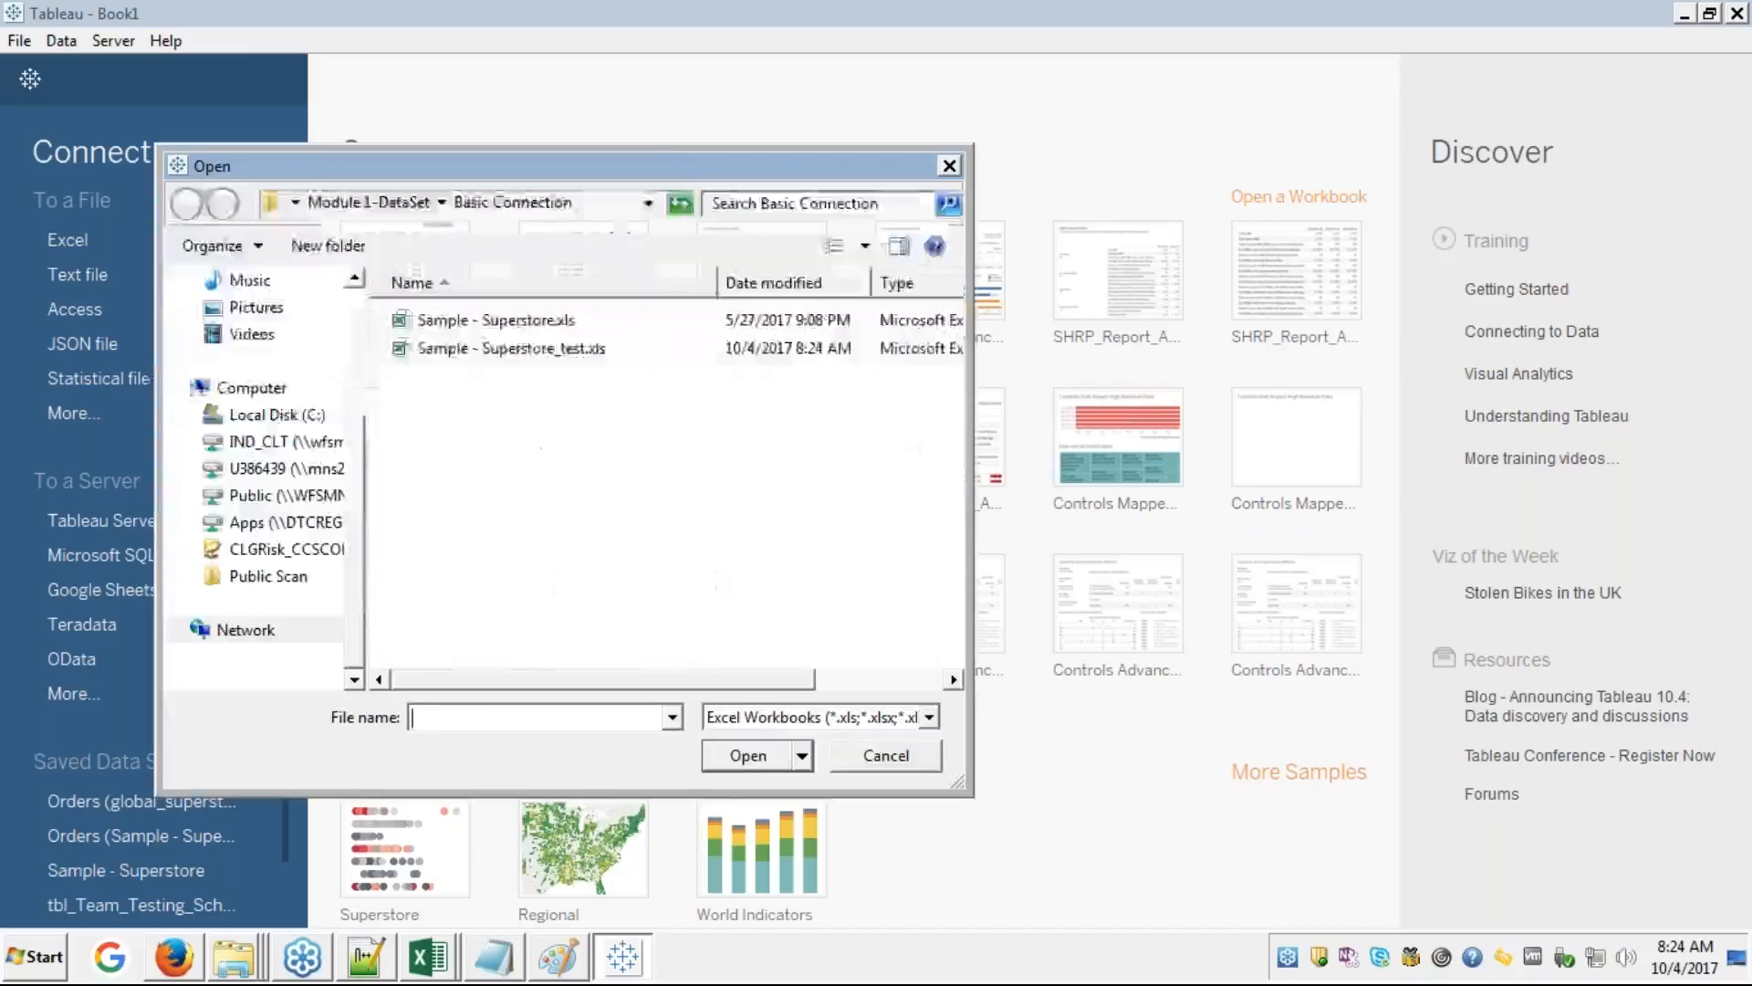
click(490, 350)
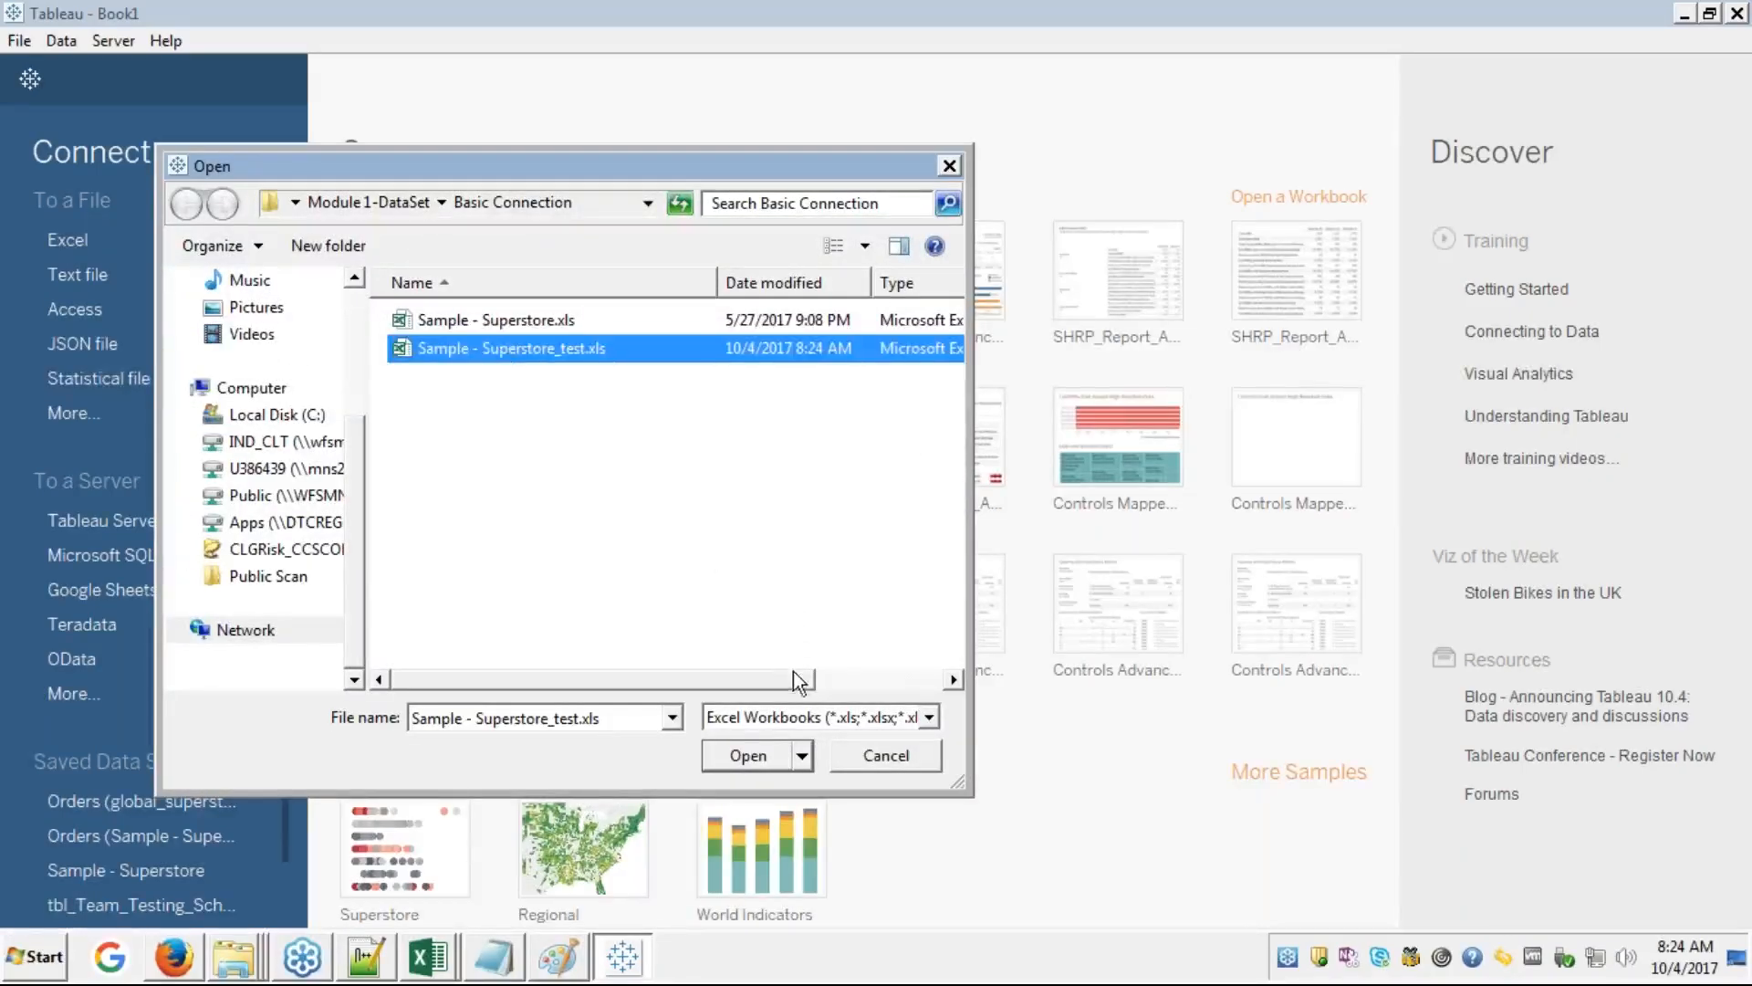
click(741, 757)
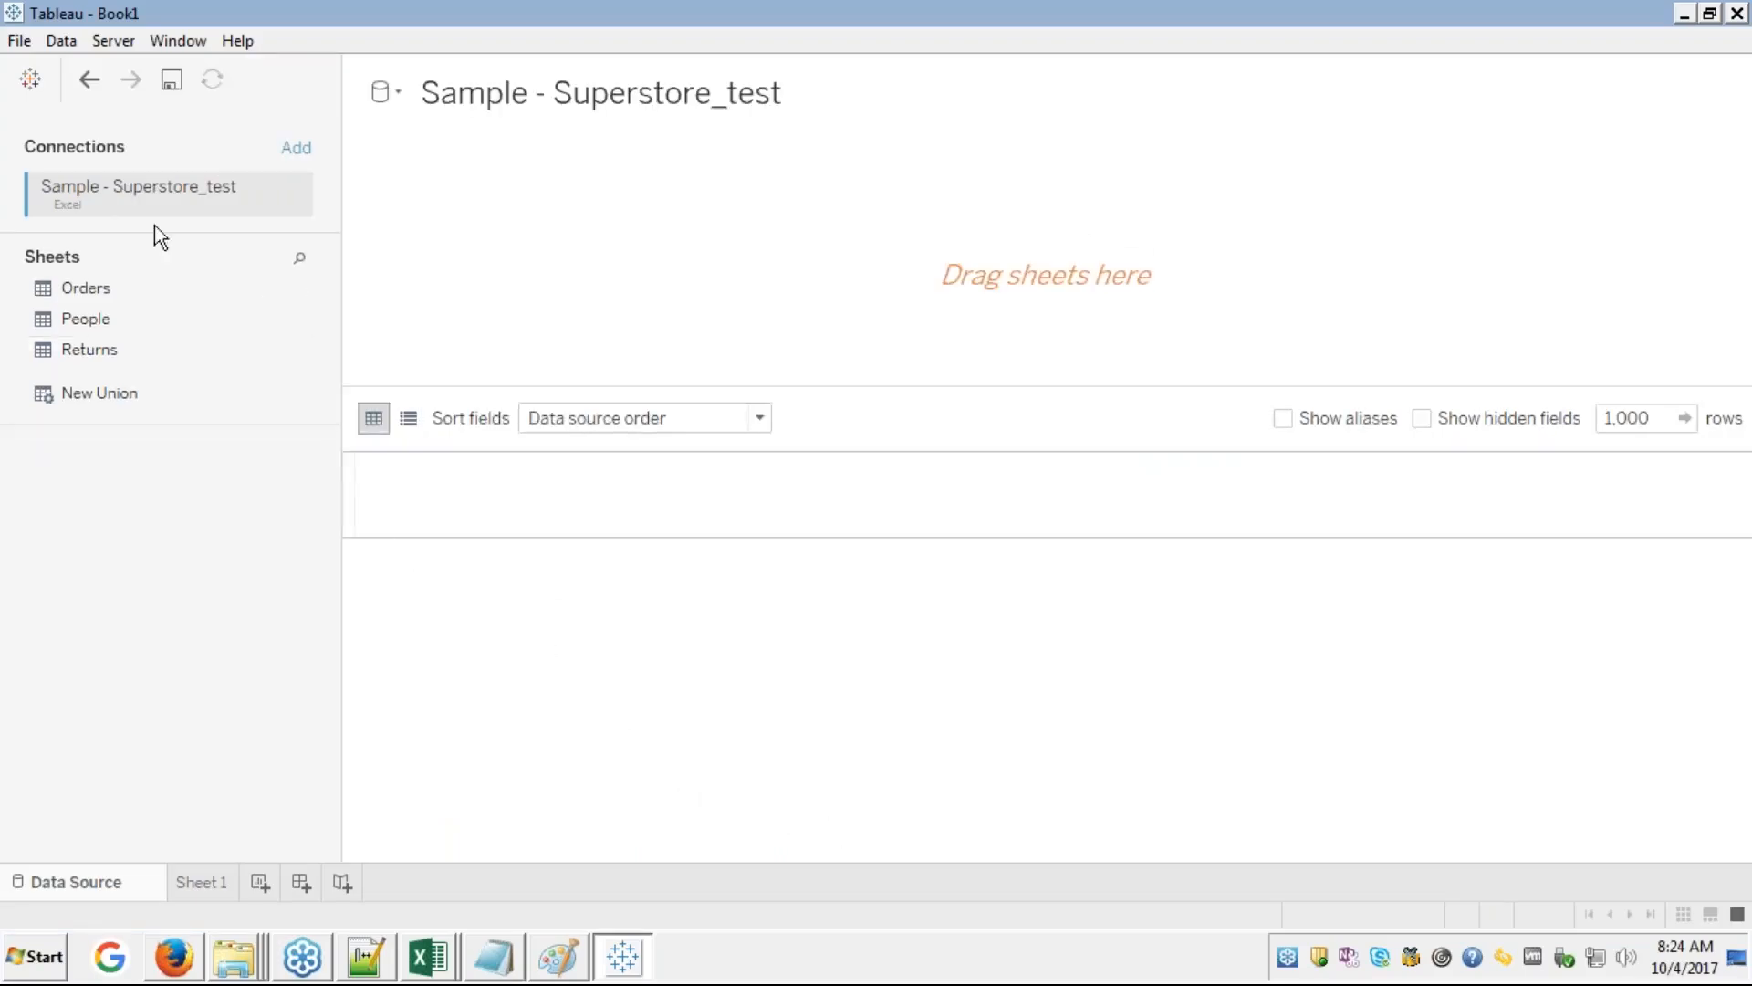
- Add the Orders sheet to the data source canvas and join the Returns sheet to it
drag(68, 290, 534, 251)
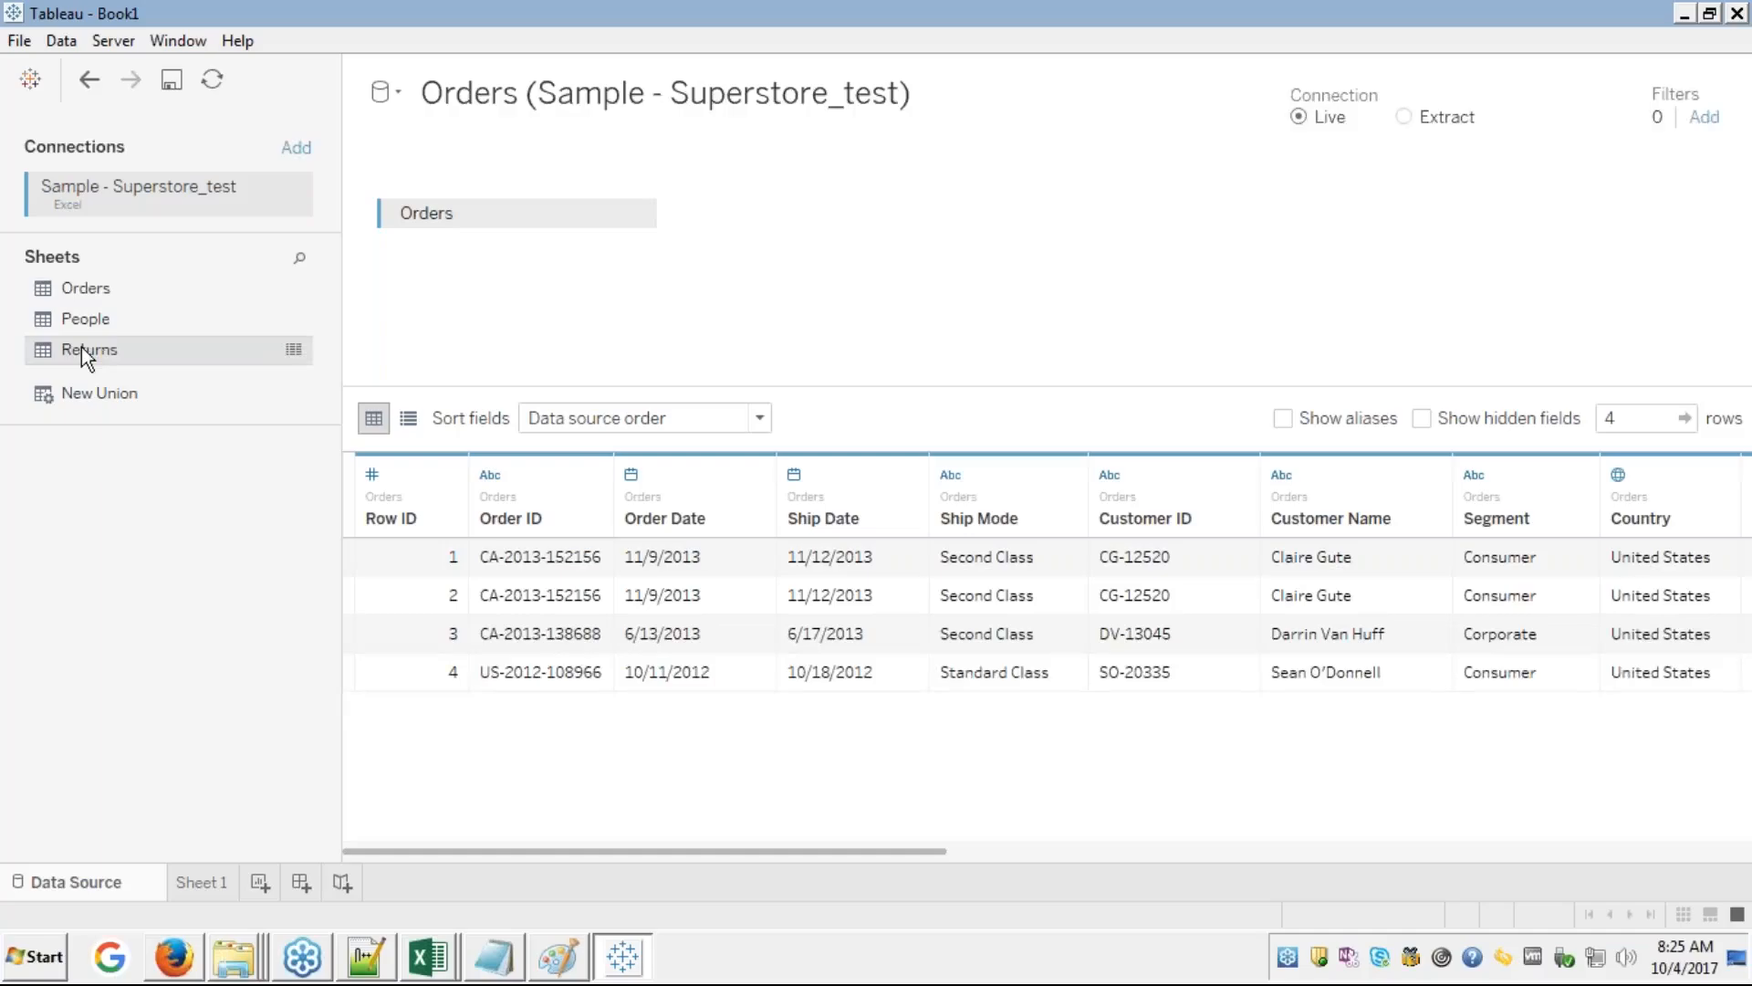
mouse_move(80, 349)
mouse_down()
mouse_move(474, 316)
mouse_move(642, 272)
mouse_move(92, 402)
mouse_move(95, 338)
mouse_up()
drag(95, 350, 777, 222)
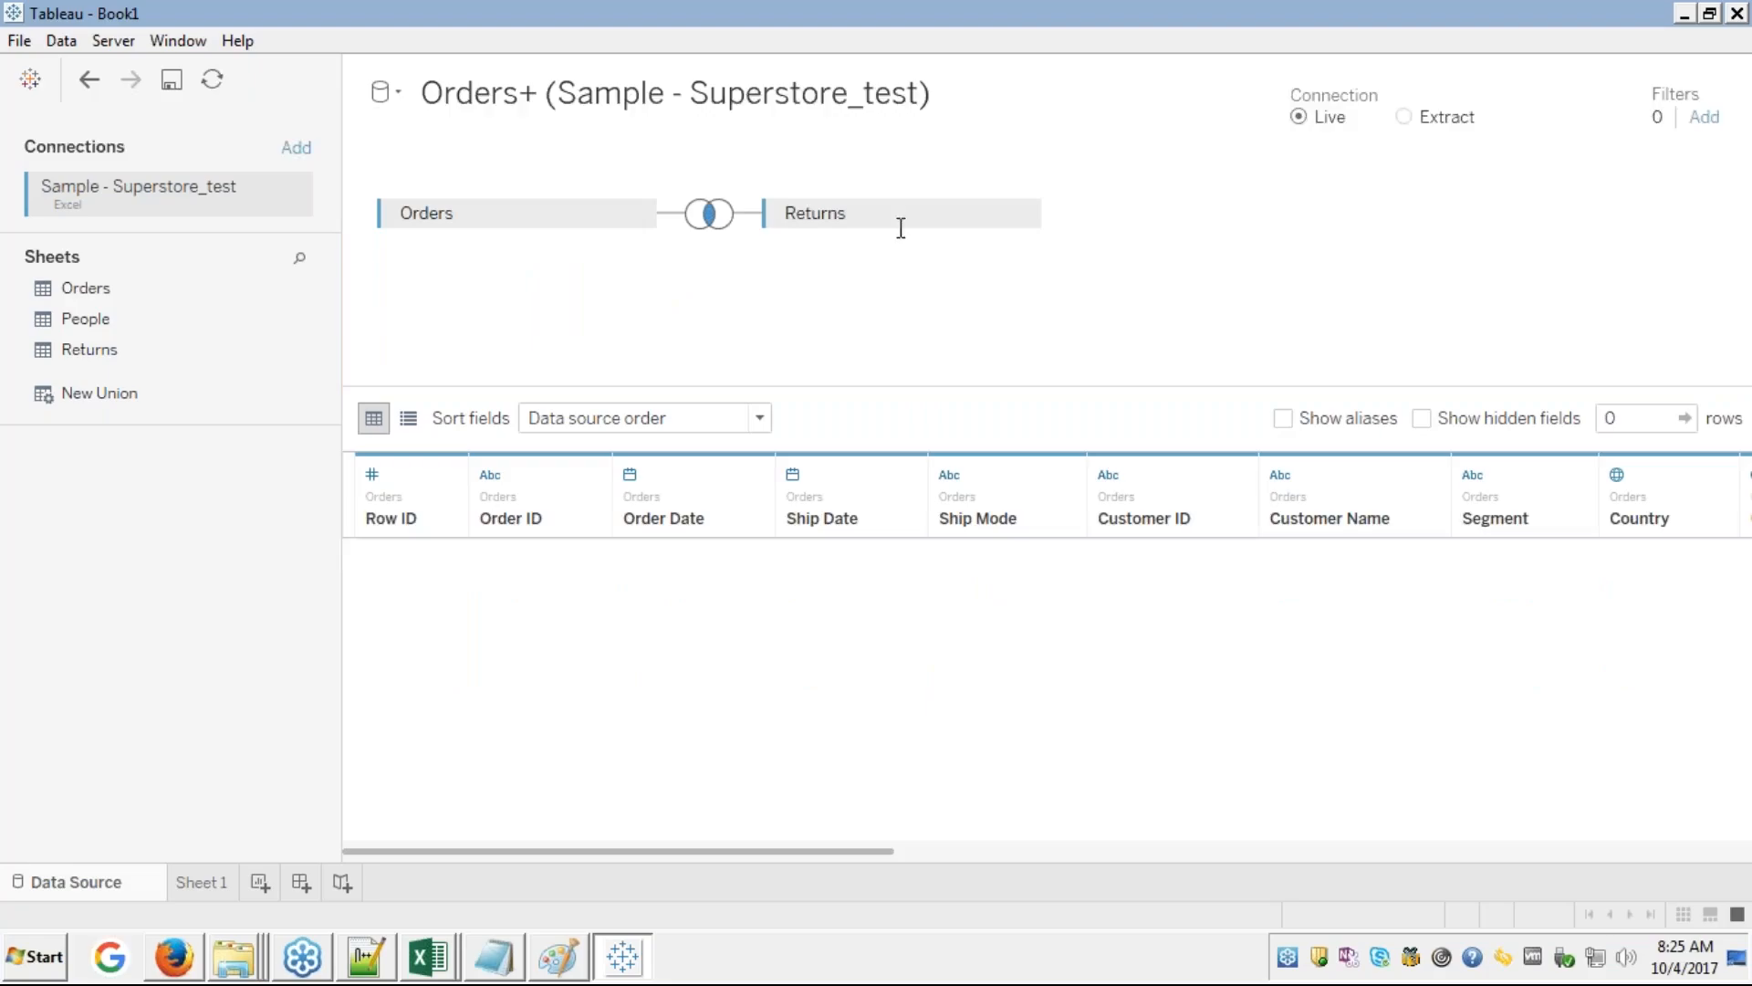
- Switch to Sample - Superstore_test.xls in Excel and compare the Order IDs on the Orders and Returns sheets
mouse_move(443, 966)
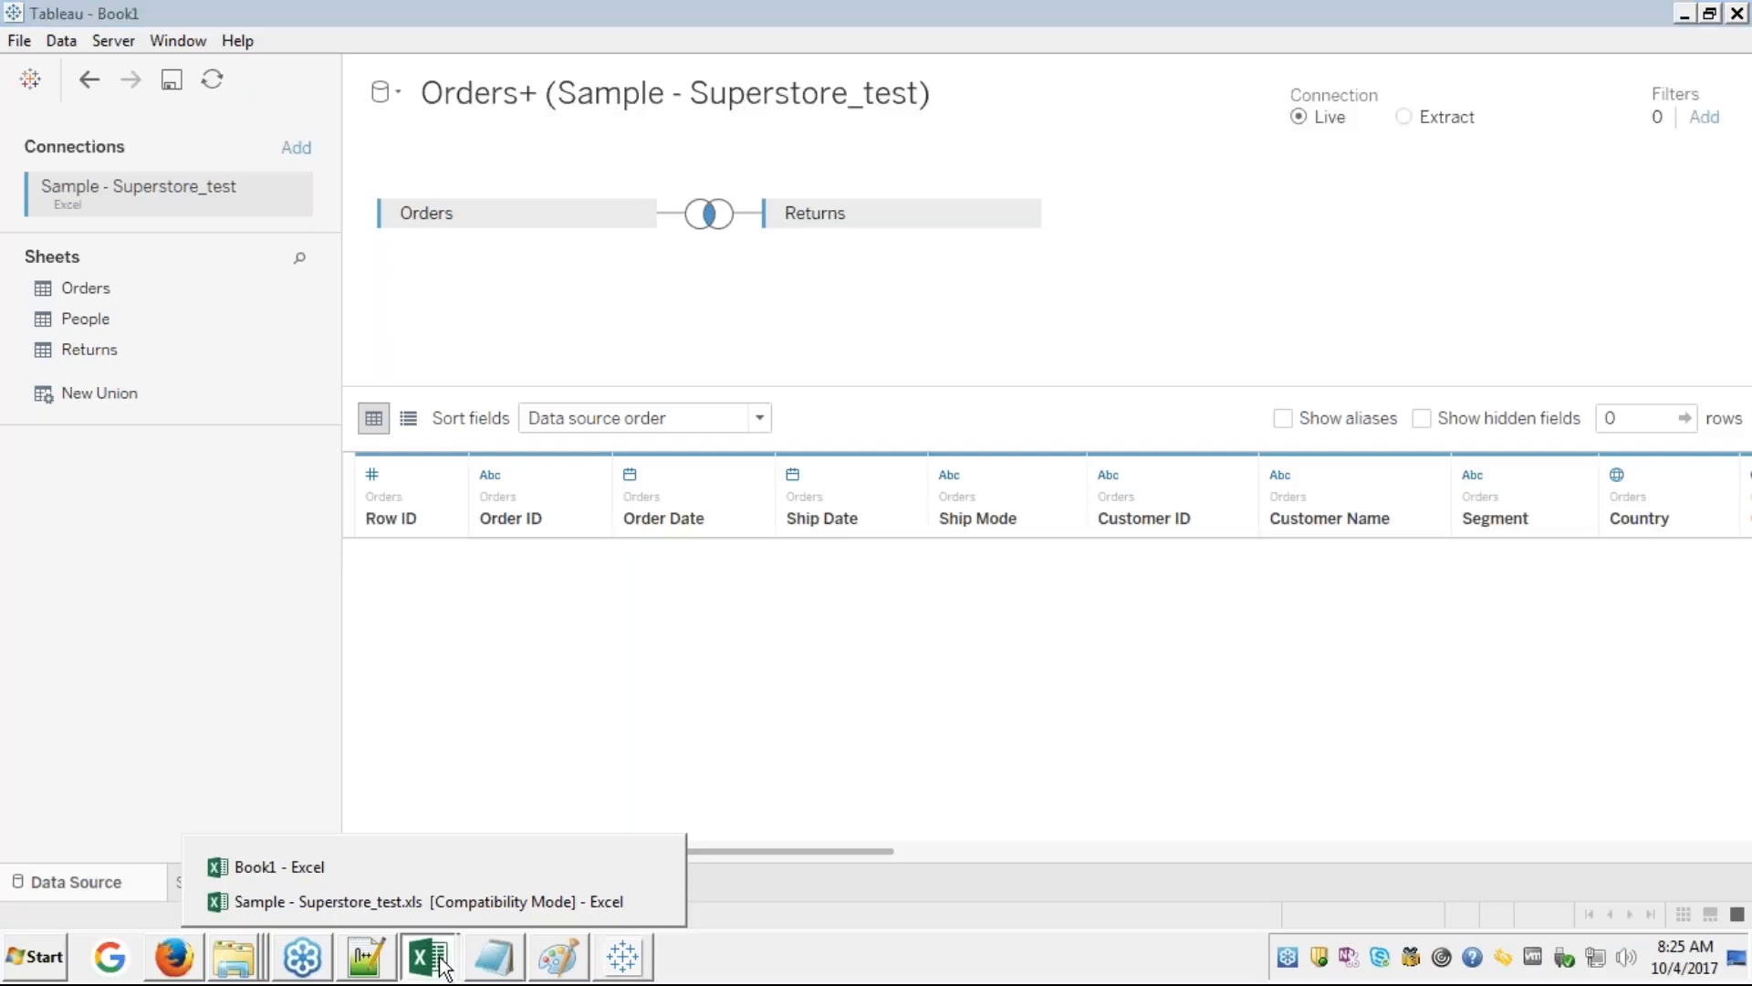
click(387, 907)
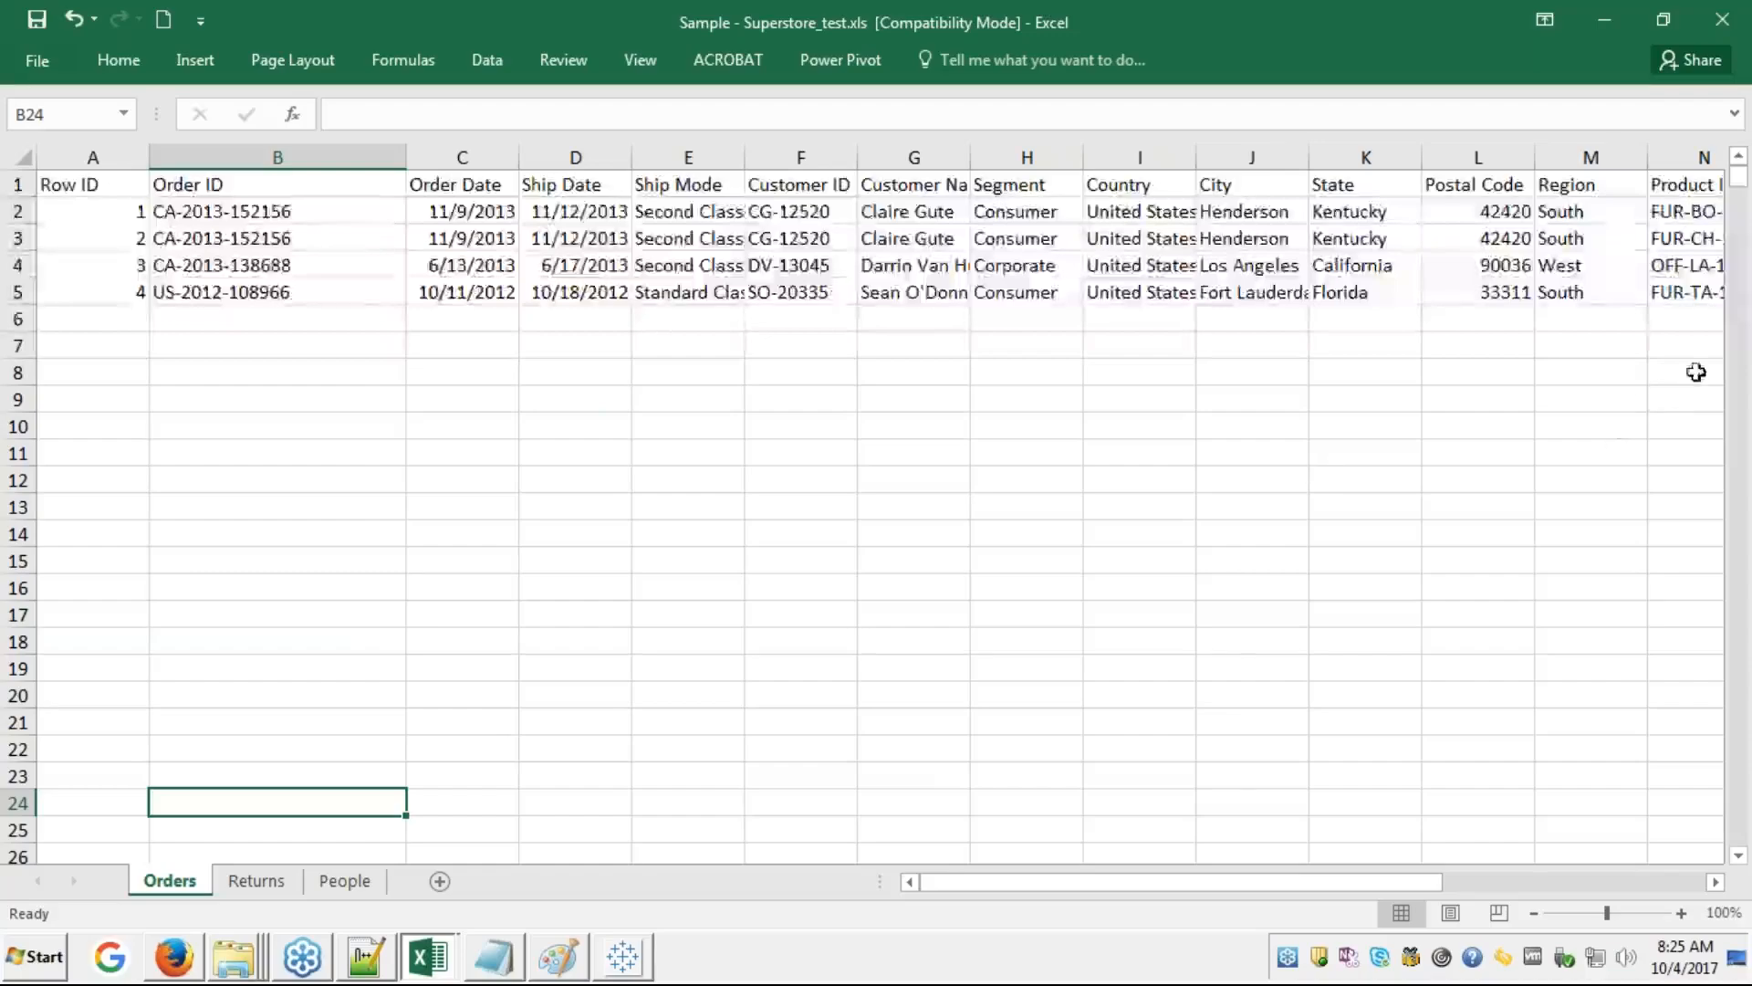
click(1731, 355)
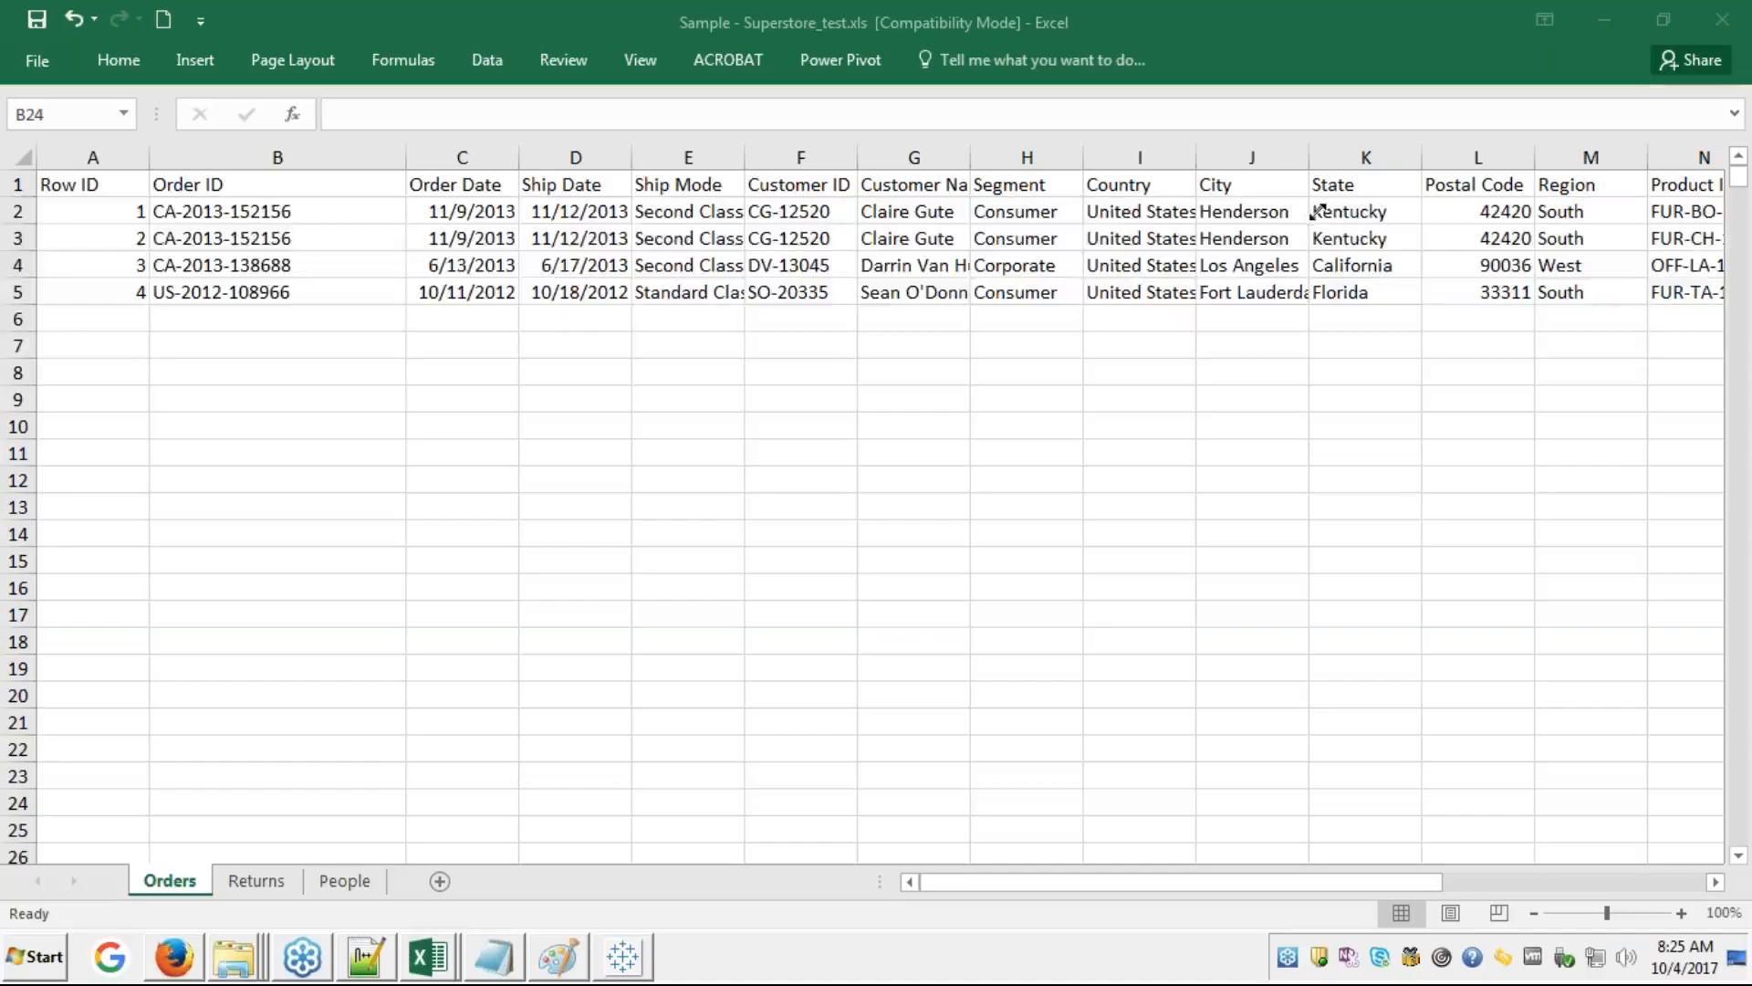
click(292, 212)
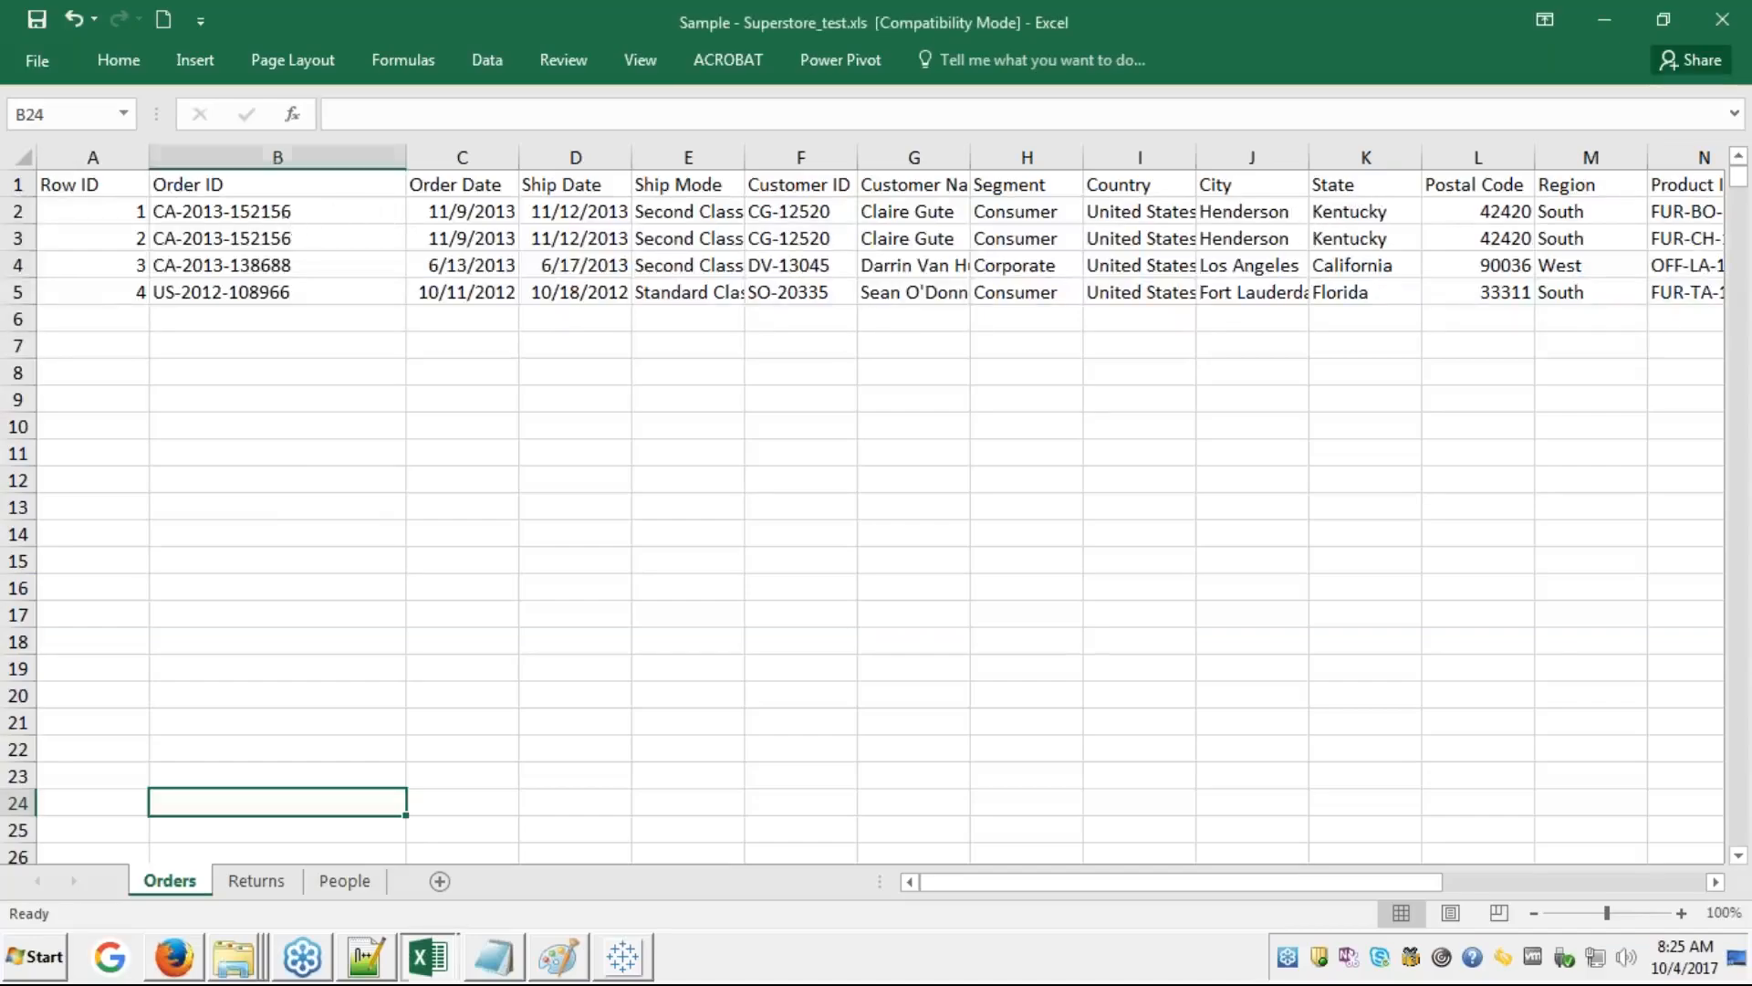
click(317, 212)
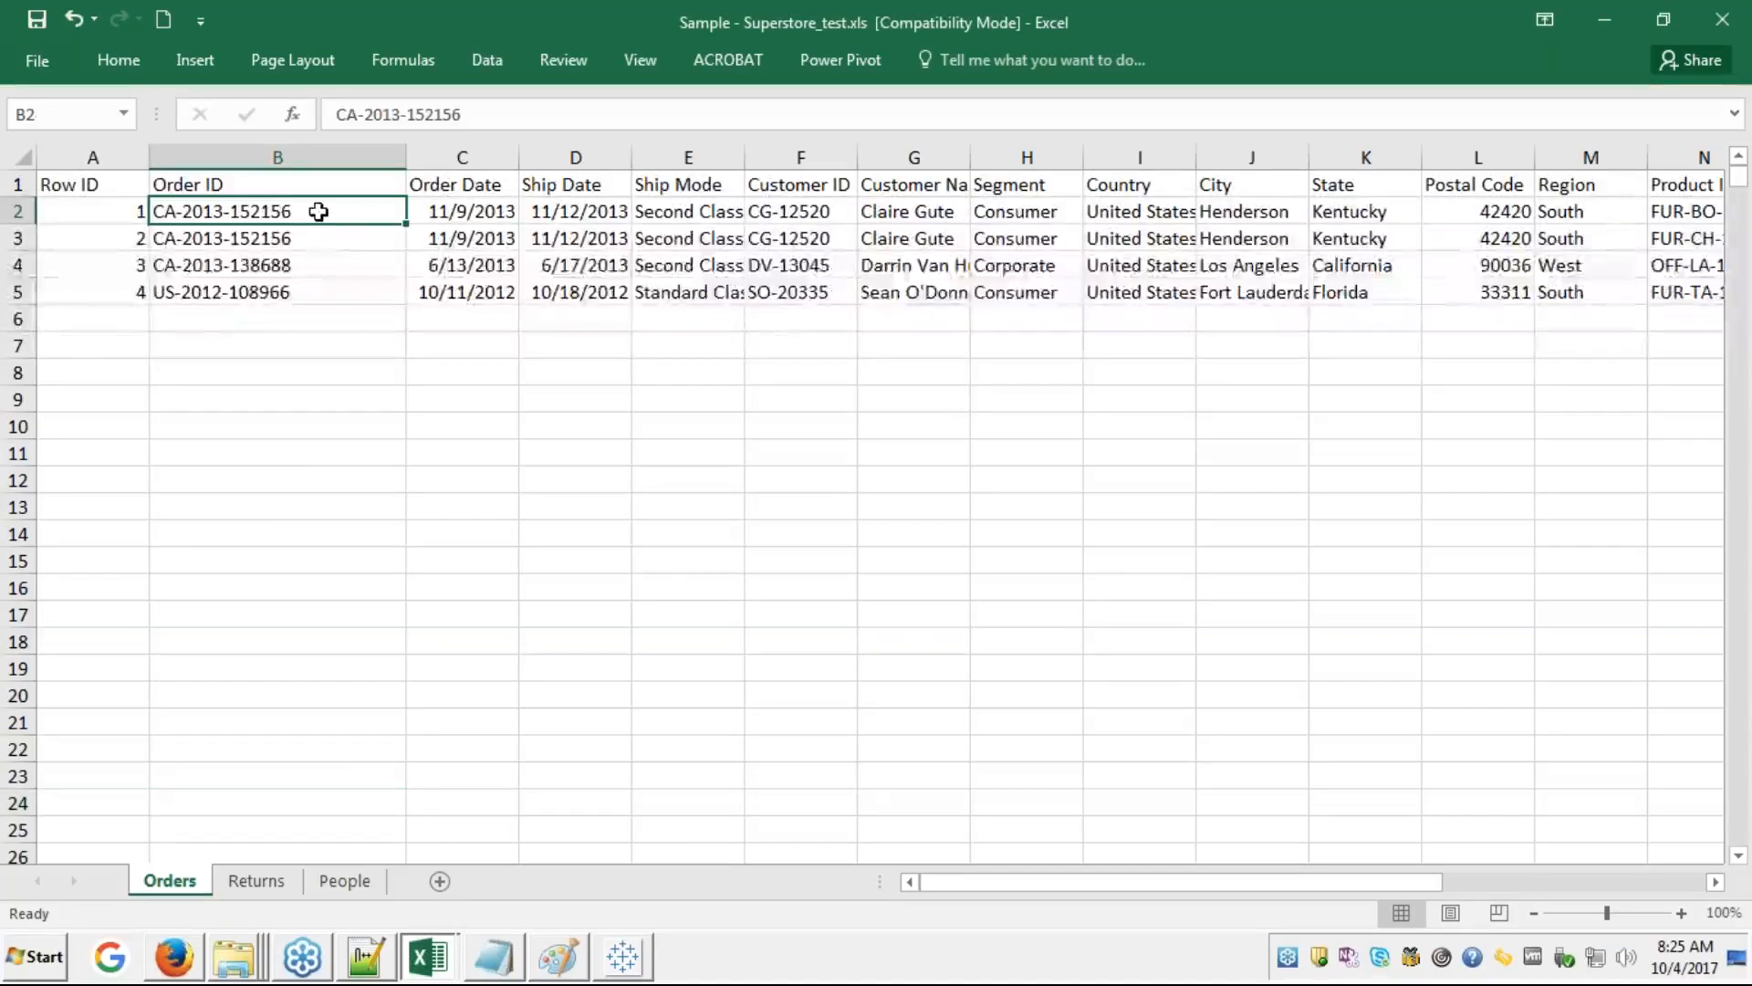
click(272, 884)
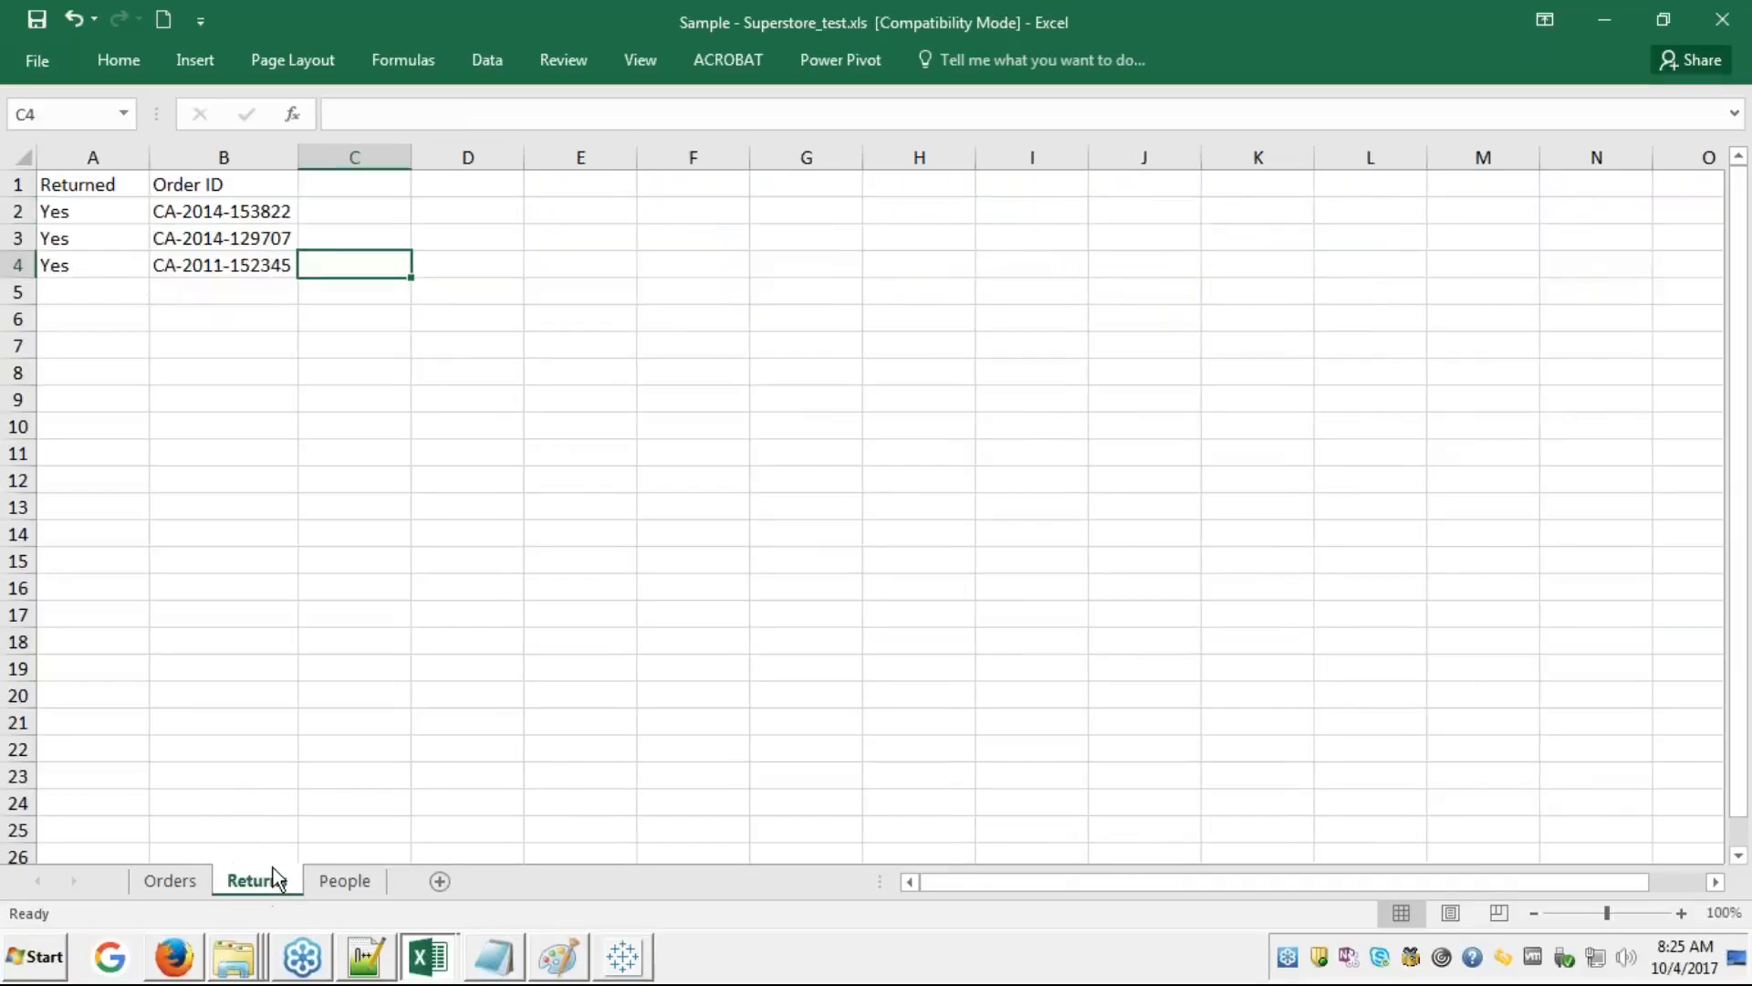
click(178, 881)
- Return to Tableau and change the join between Orders and Returns to a Left join
key(alt+Tab)
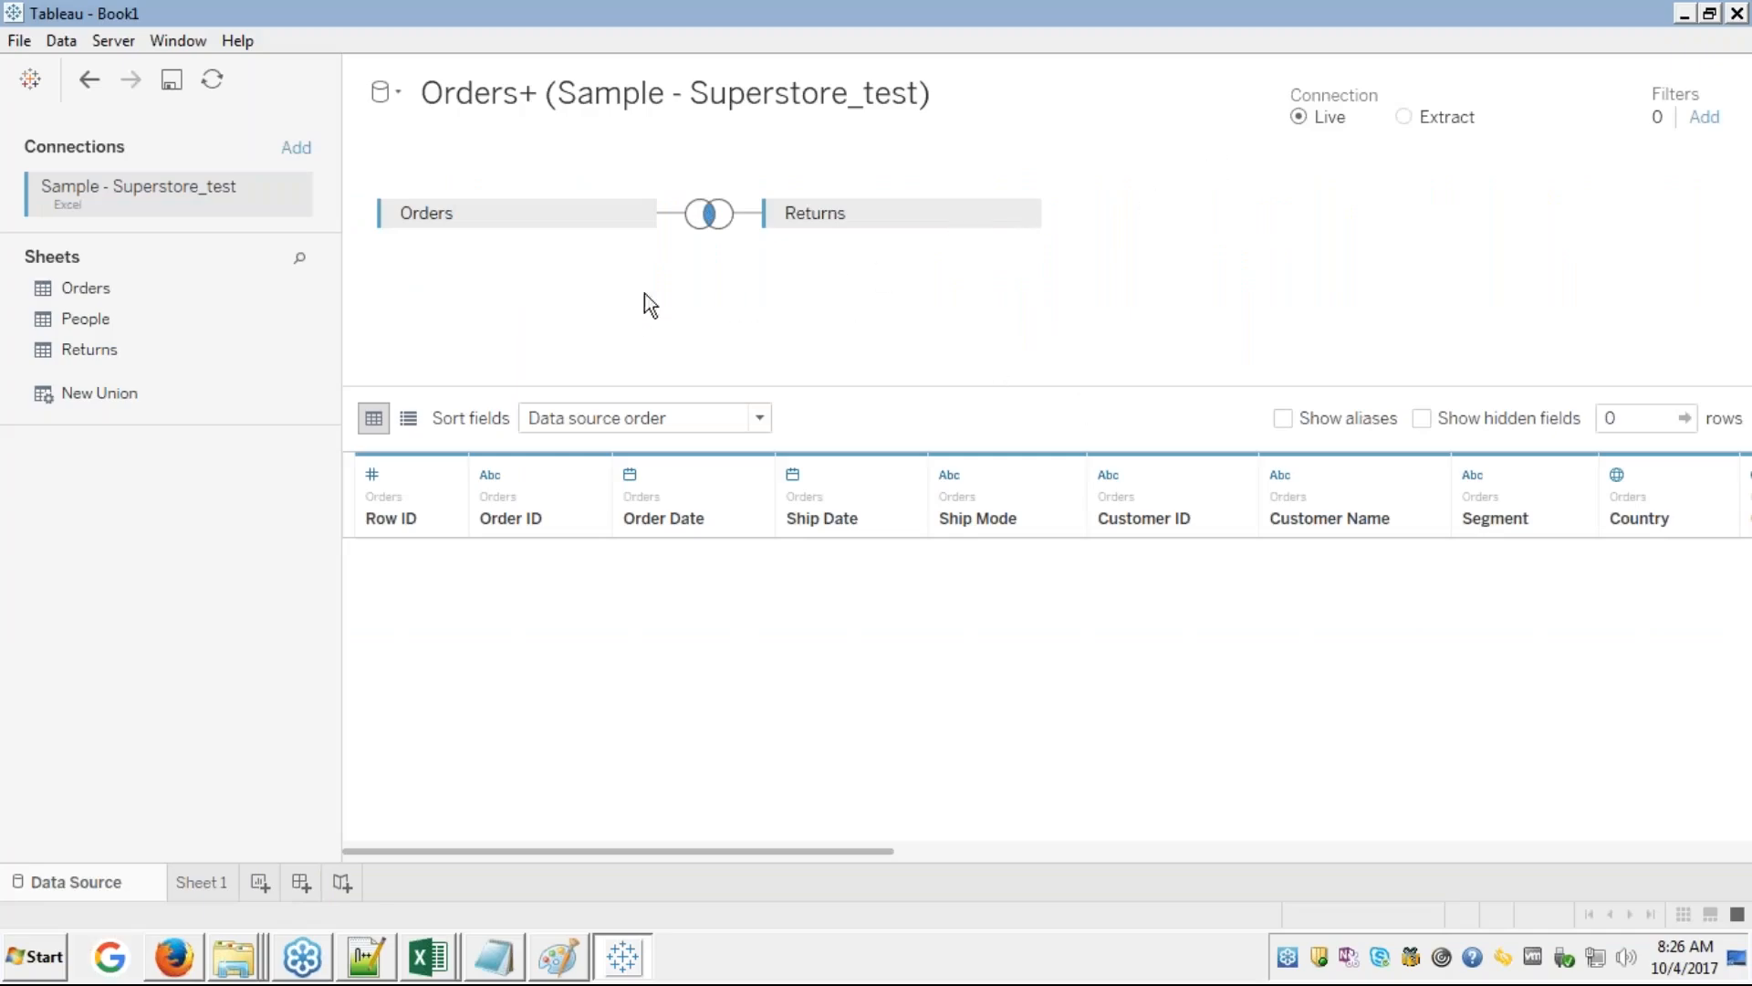
click(710, 216)
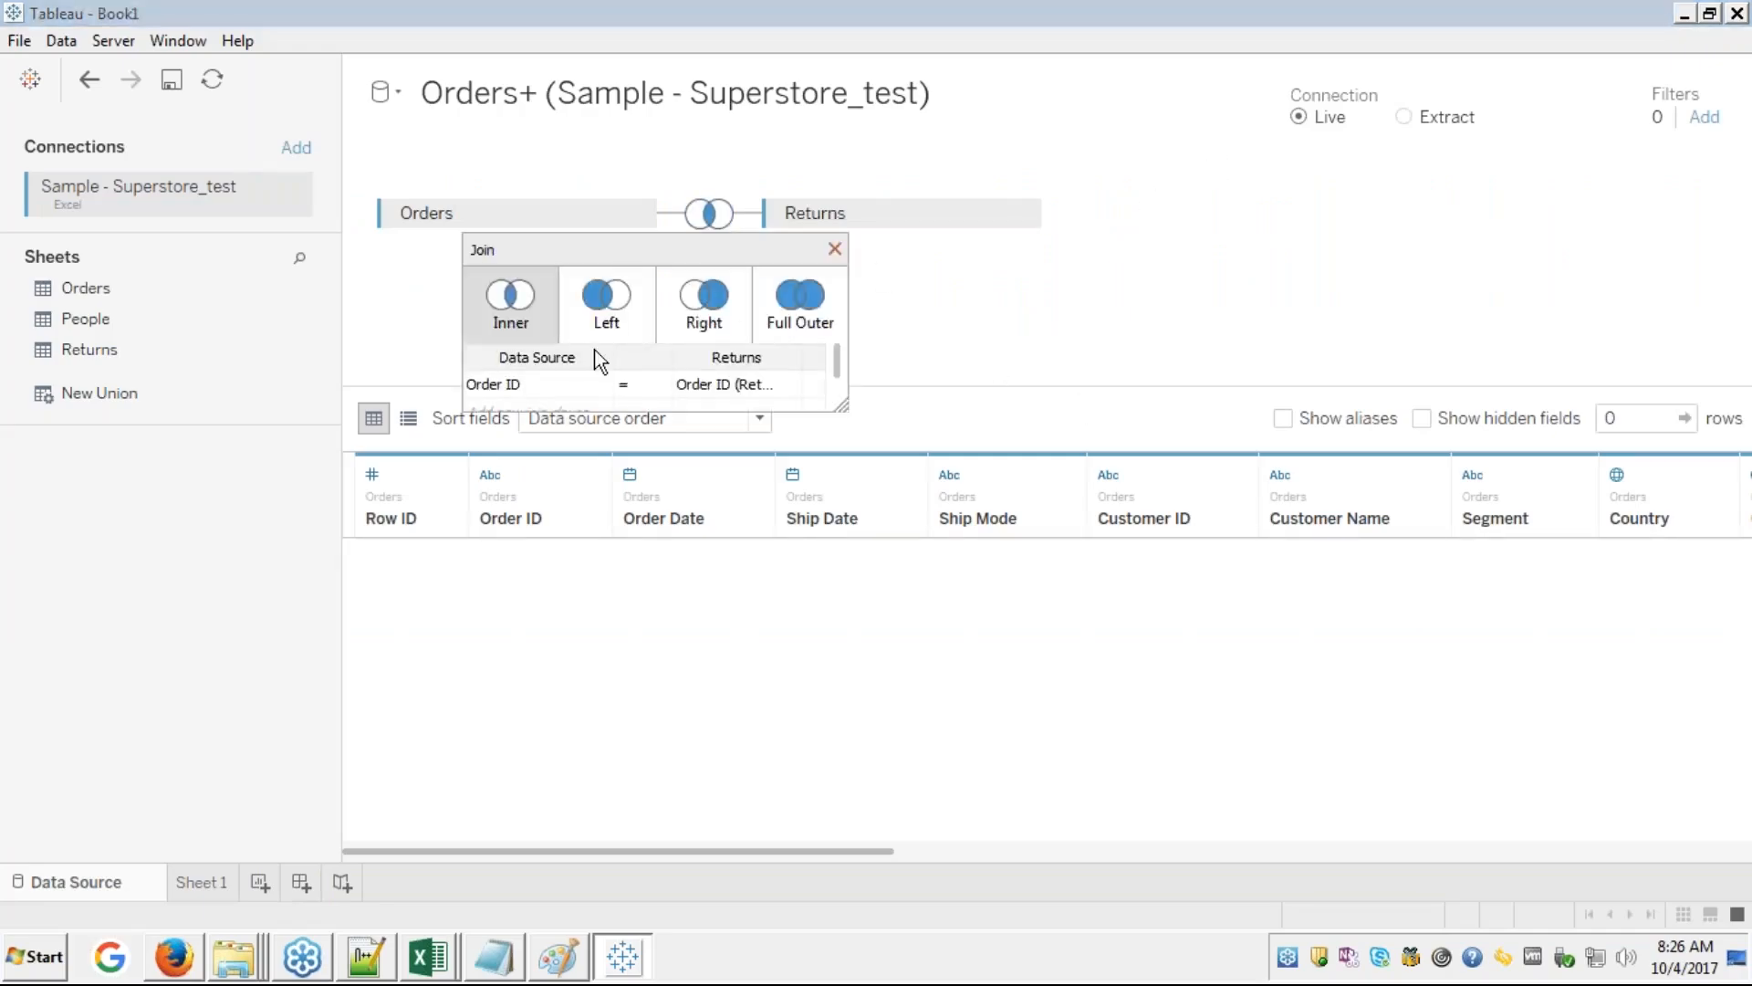
click(621, 305)
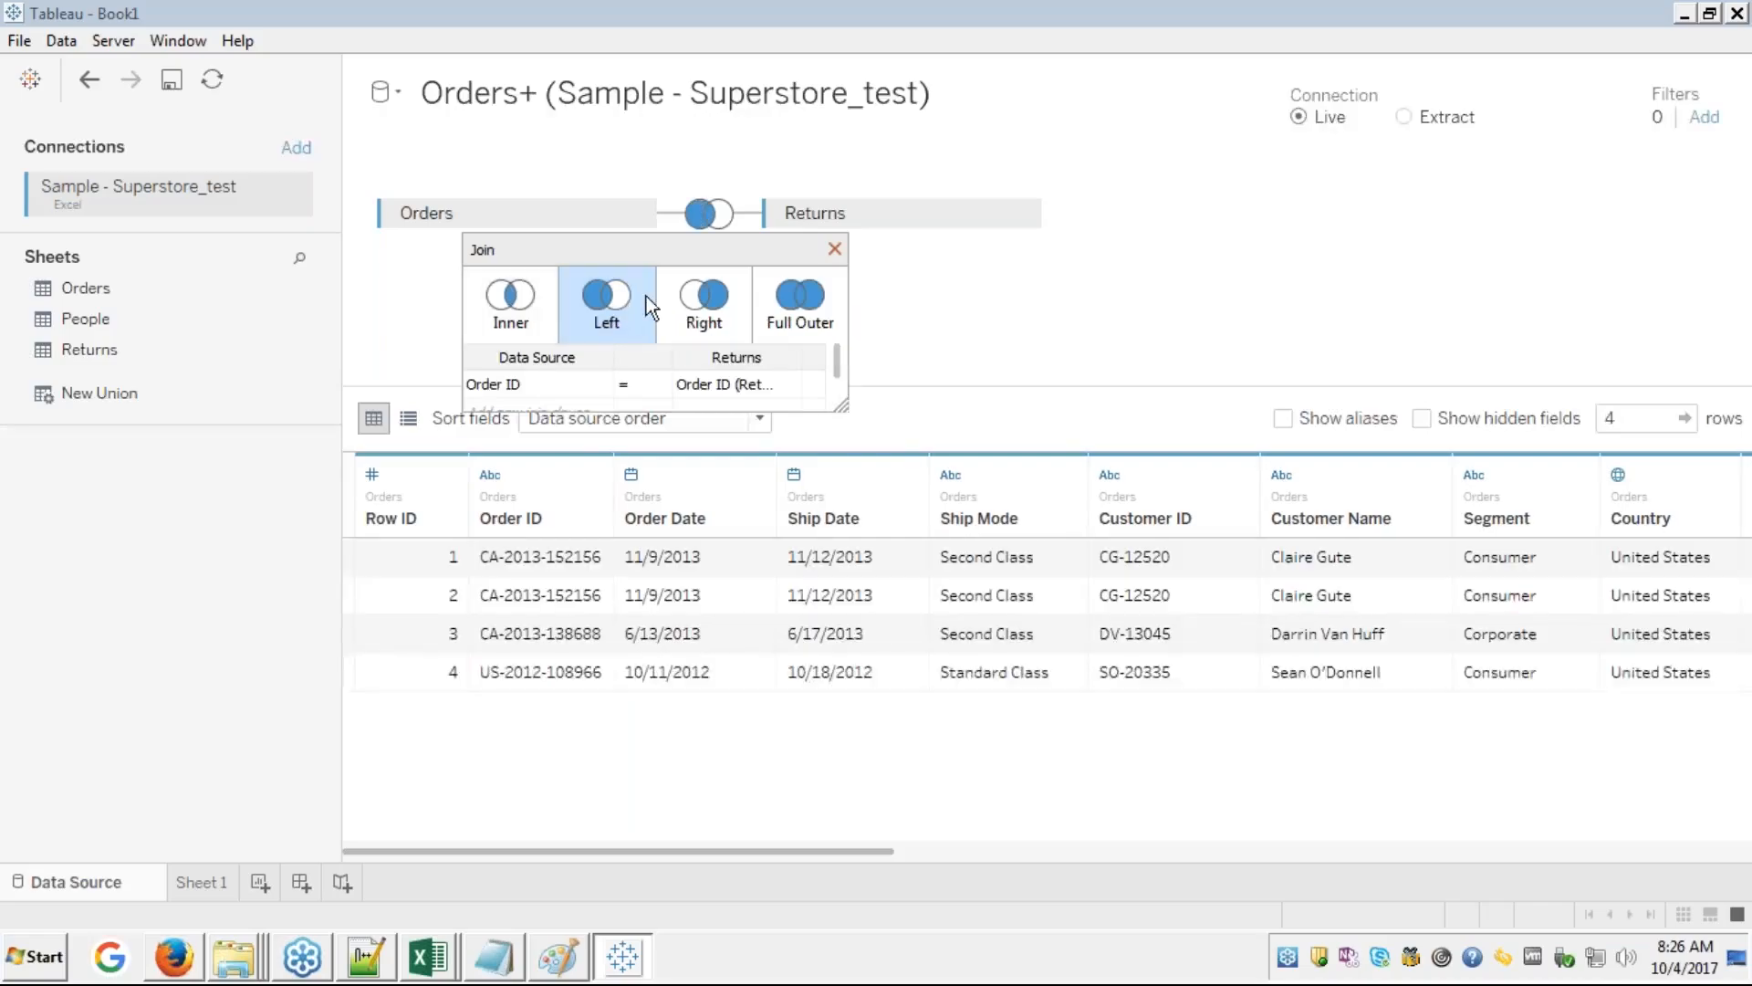
click(836, 249)
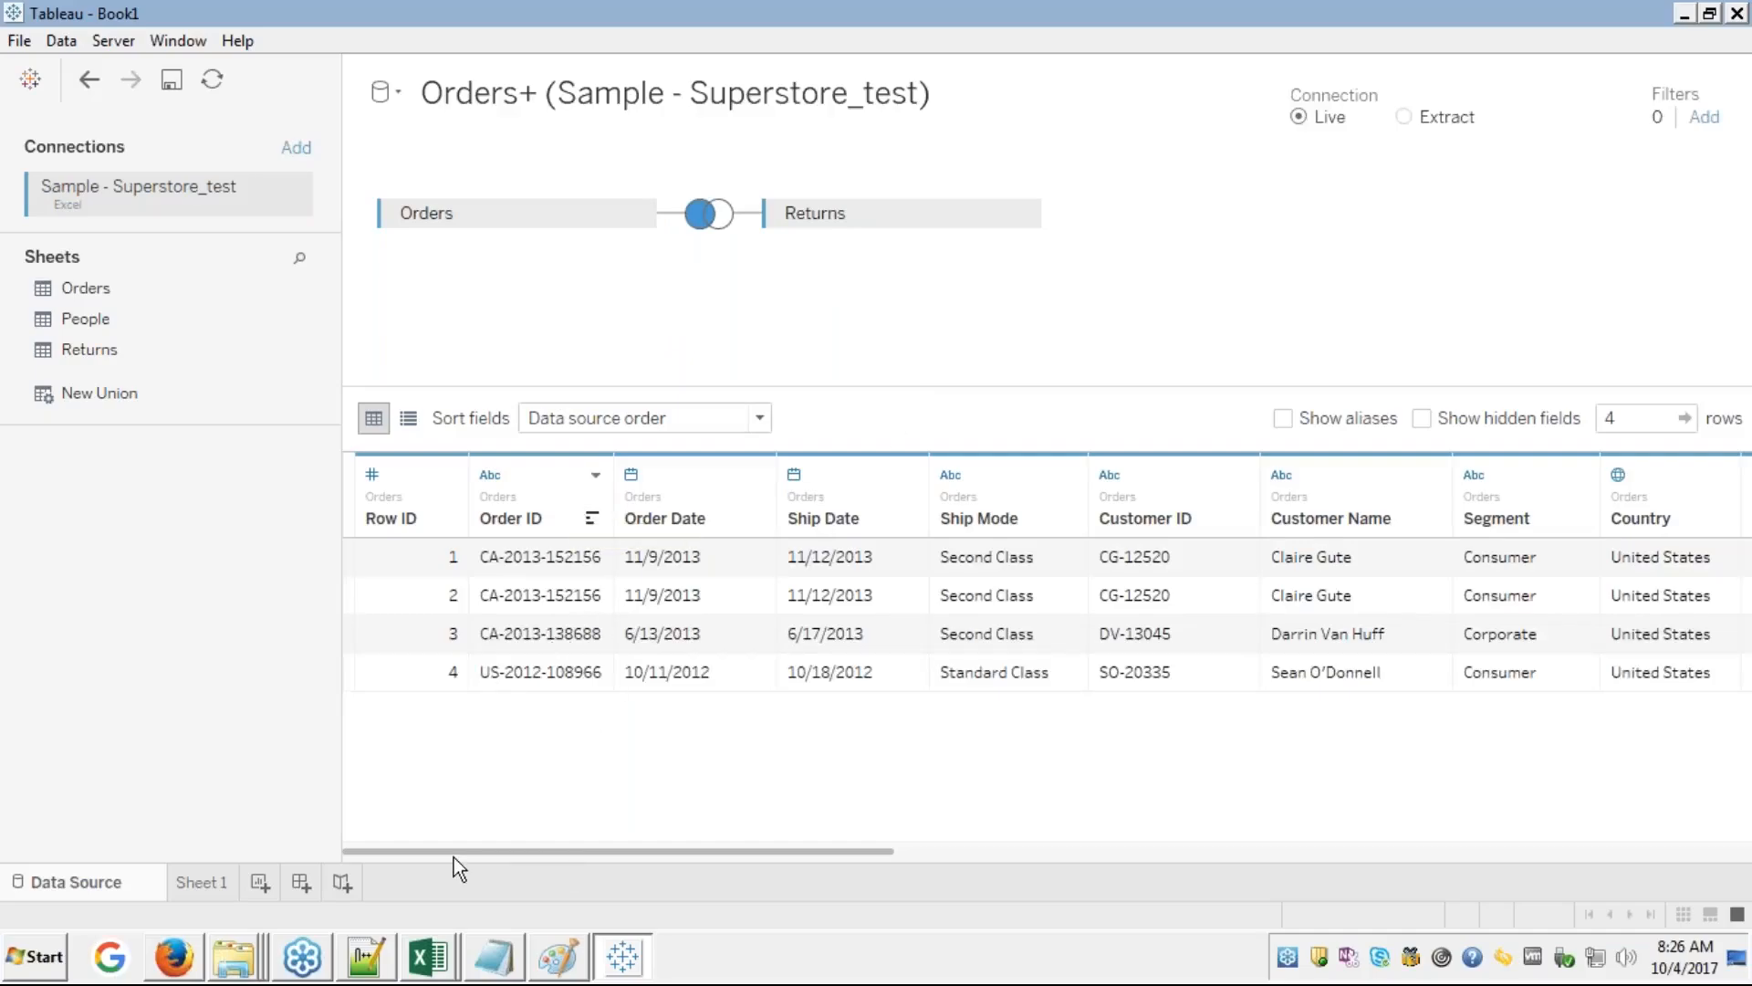
- Switch to the Sample - Superstore_test.xls workbook in Excel and examine the Order IDs in B2:B5 of the Orders sheet
mouse_move(431, 968)
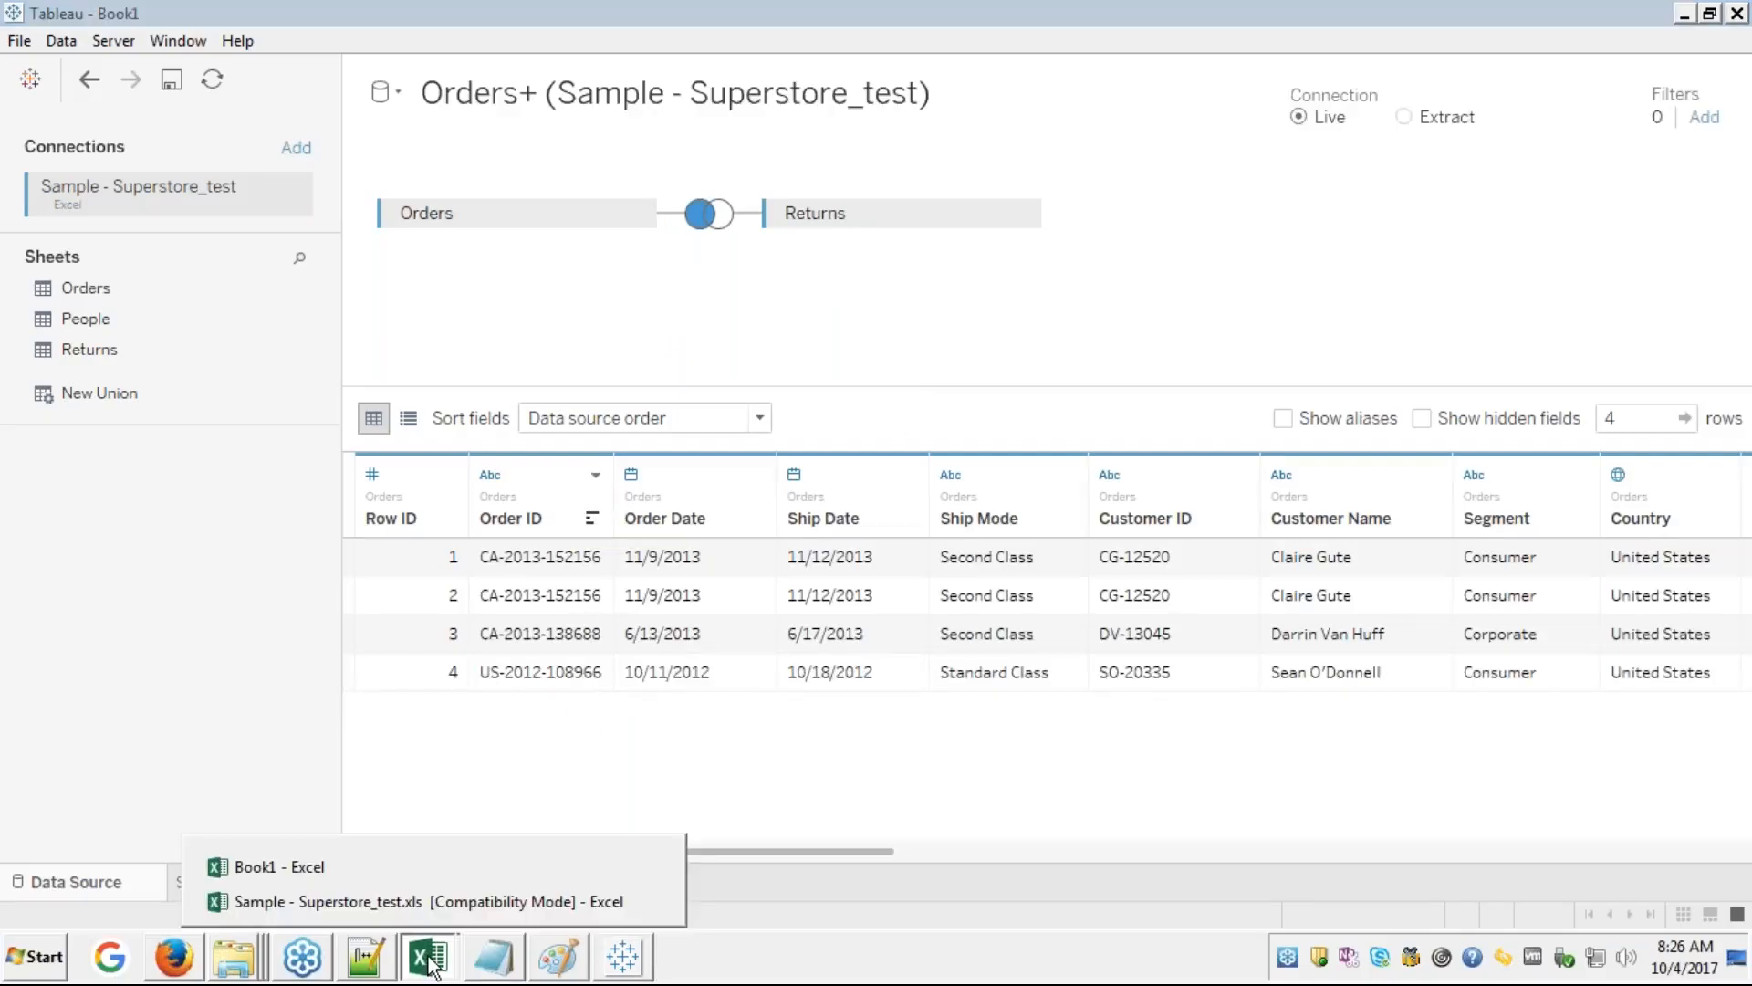
click(411, 901)
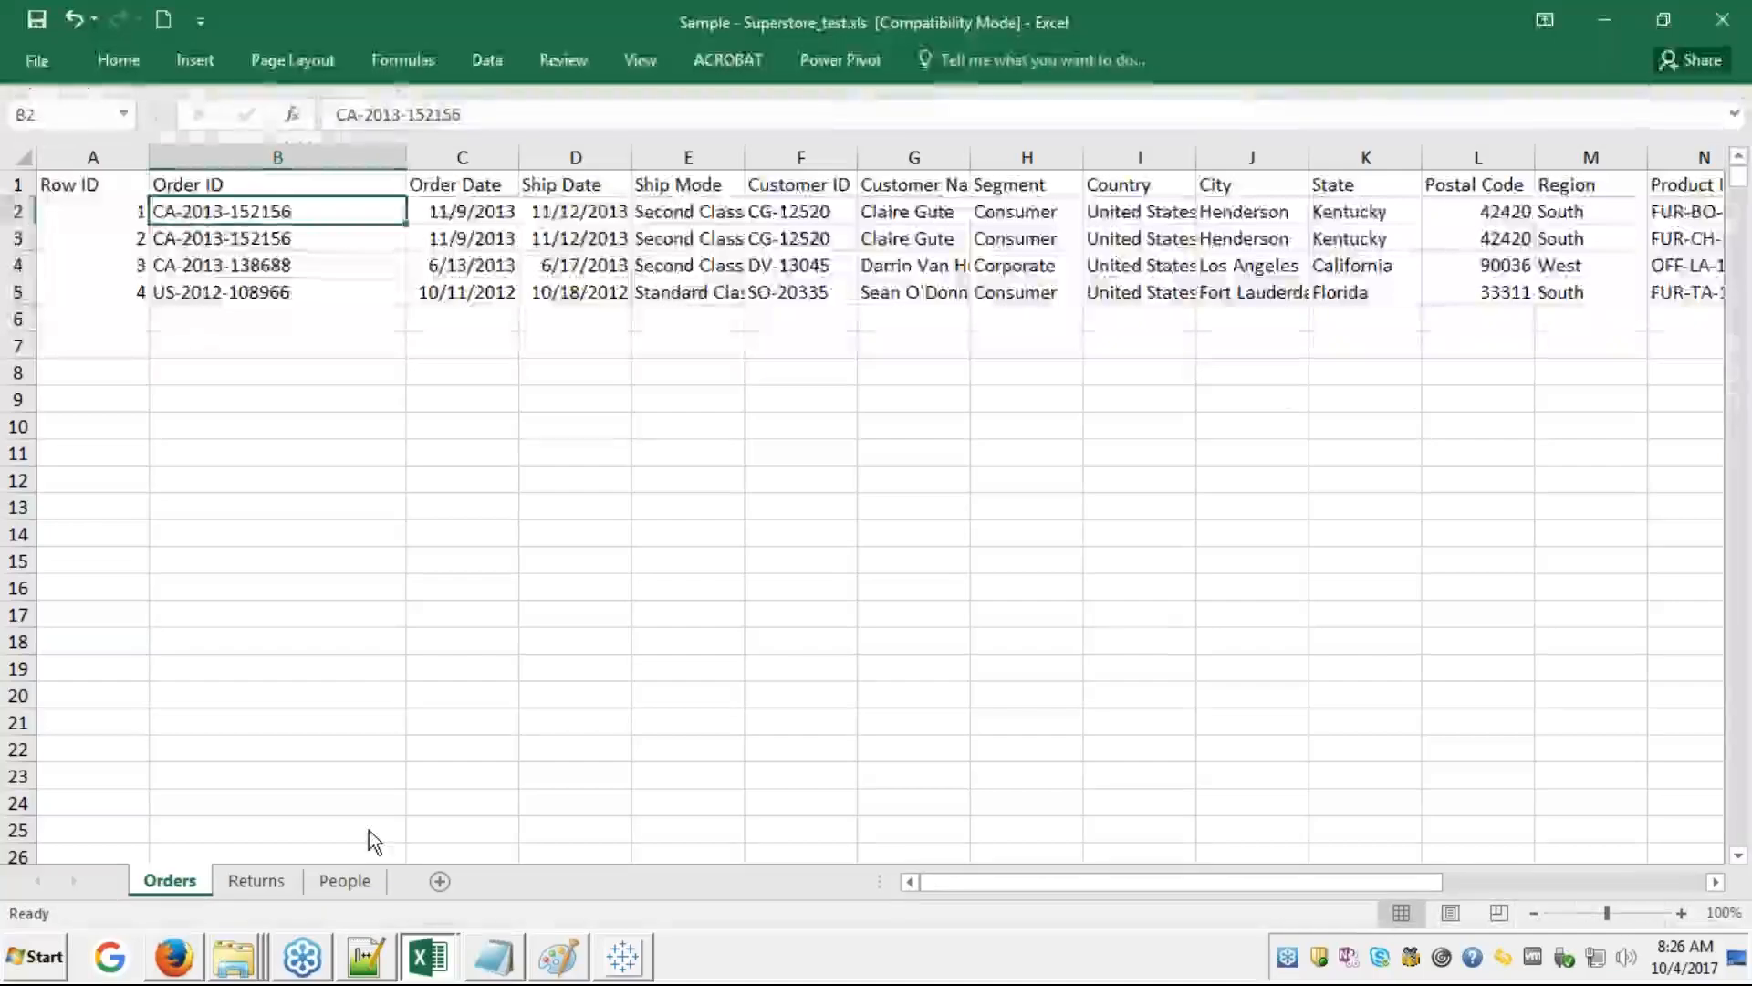
drag(269, 217, 264, 292)
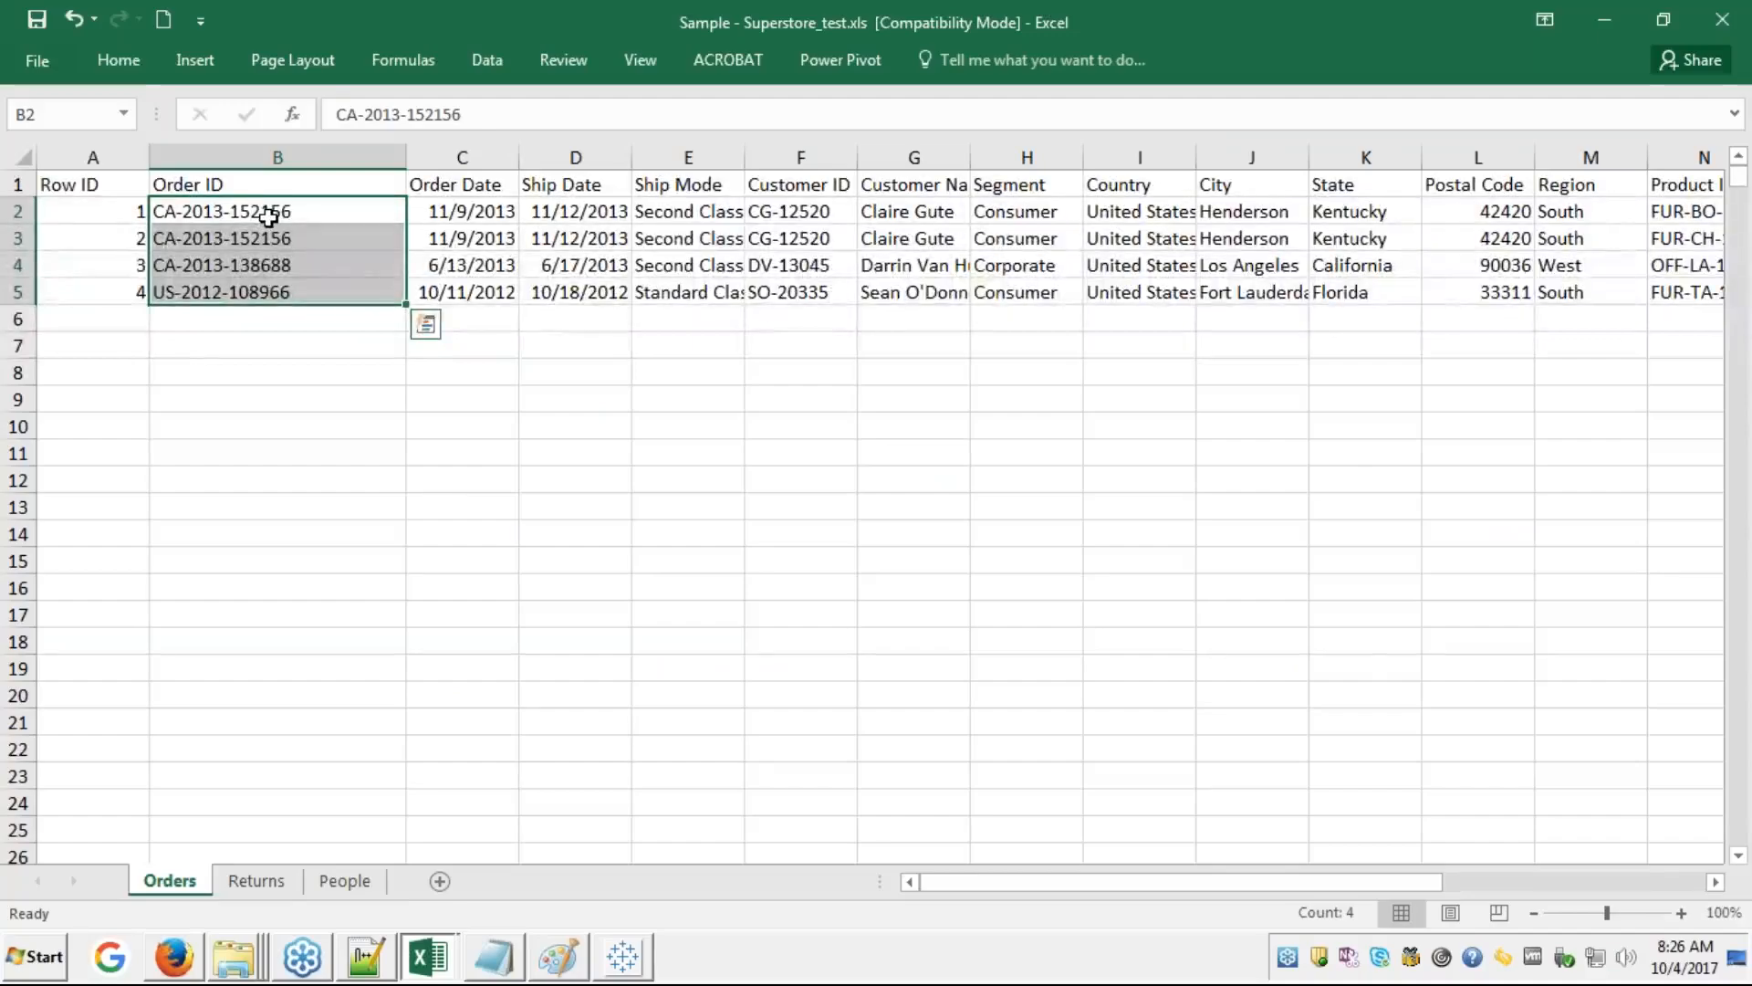
click(343, 365)
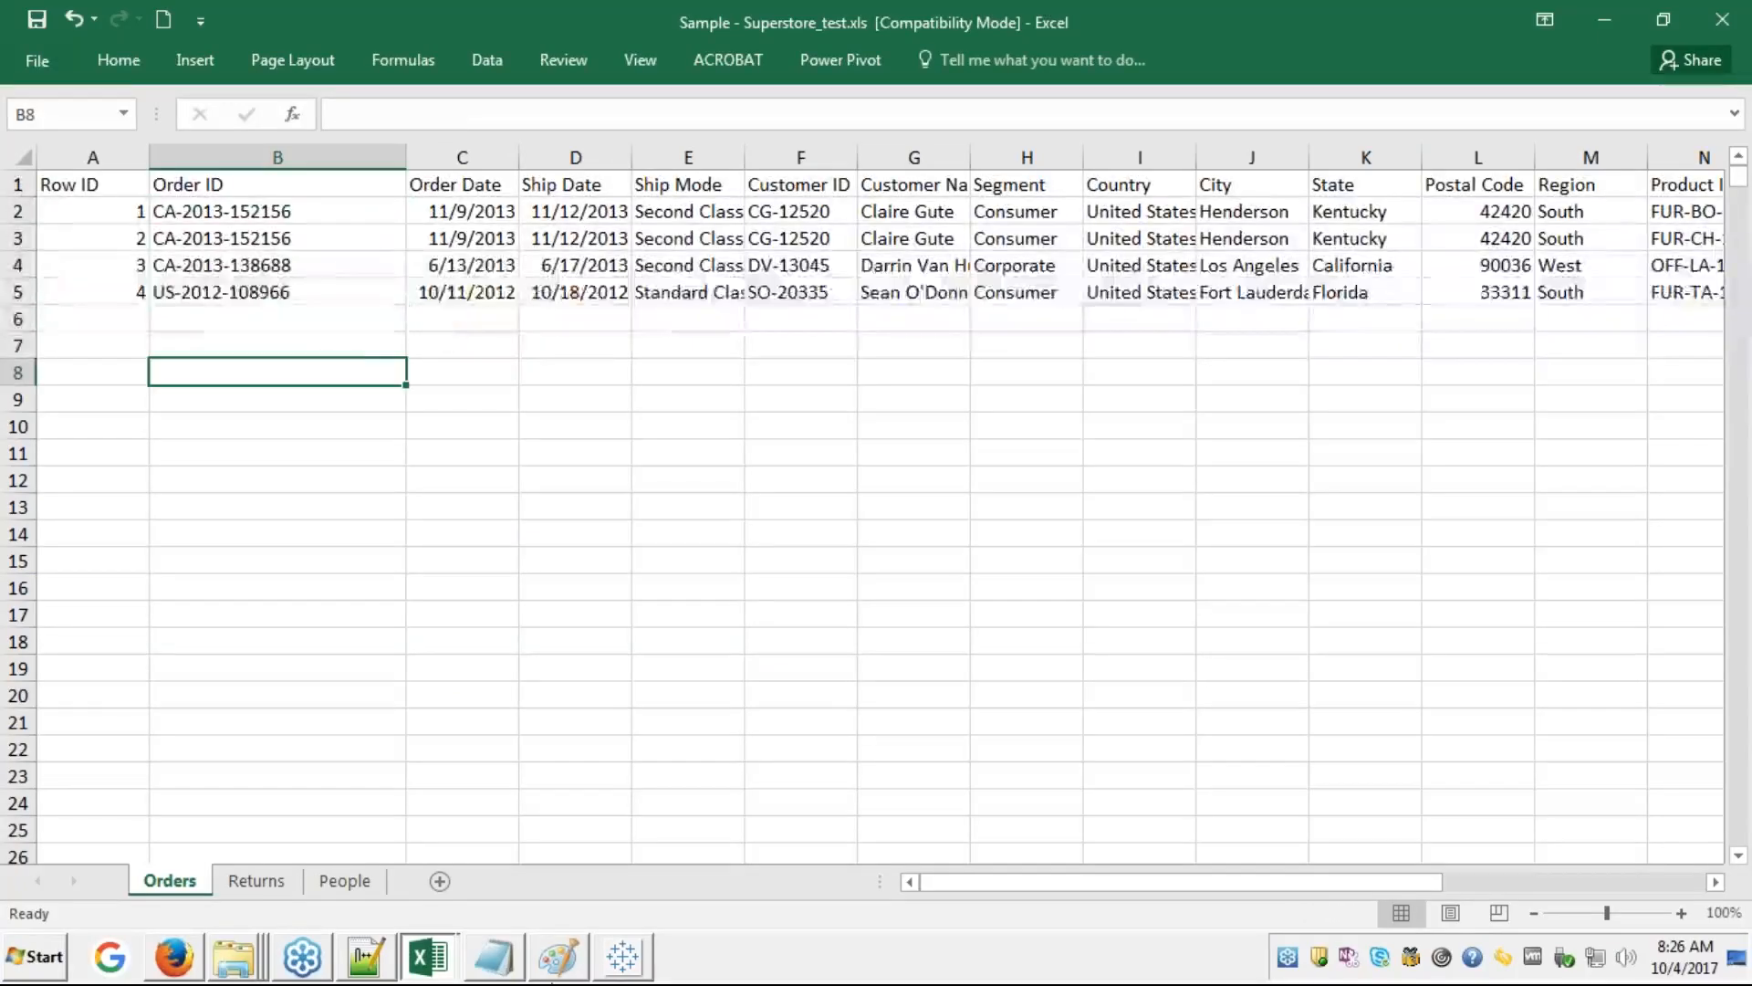
- Go back to Tableau and set the join between Orders and Returns to a Right join
click(643, 954)
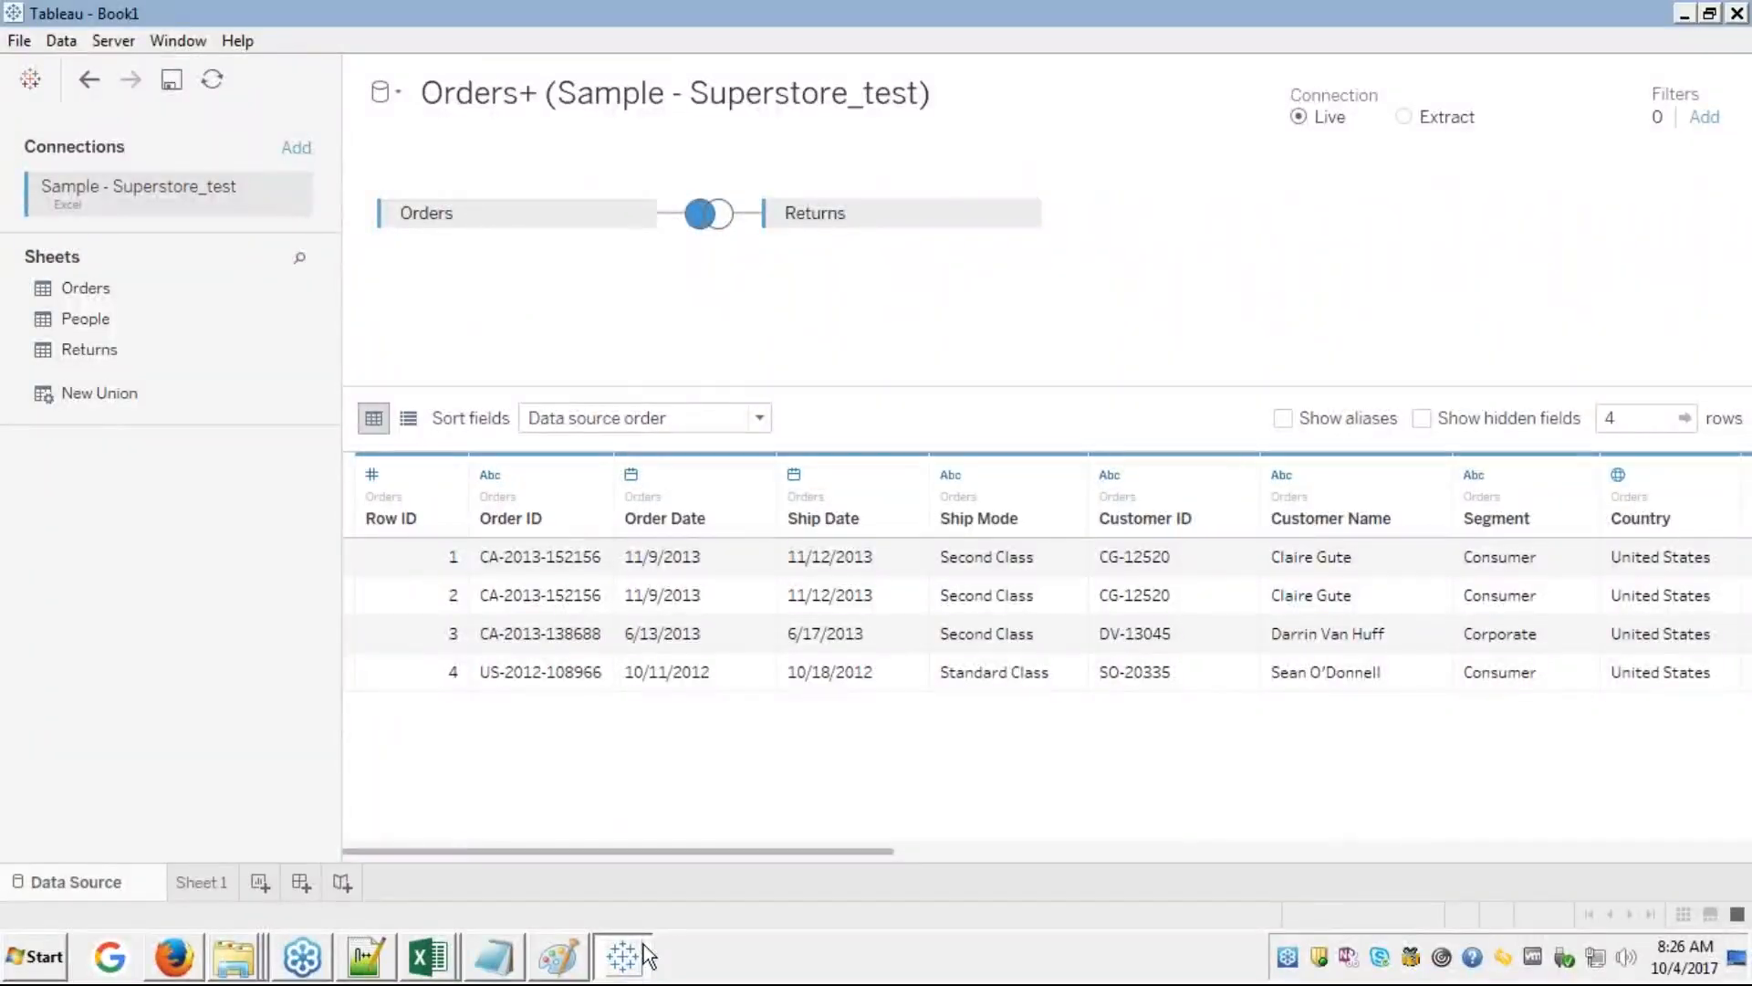
click(711, 222)
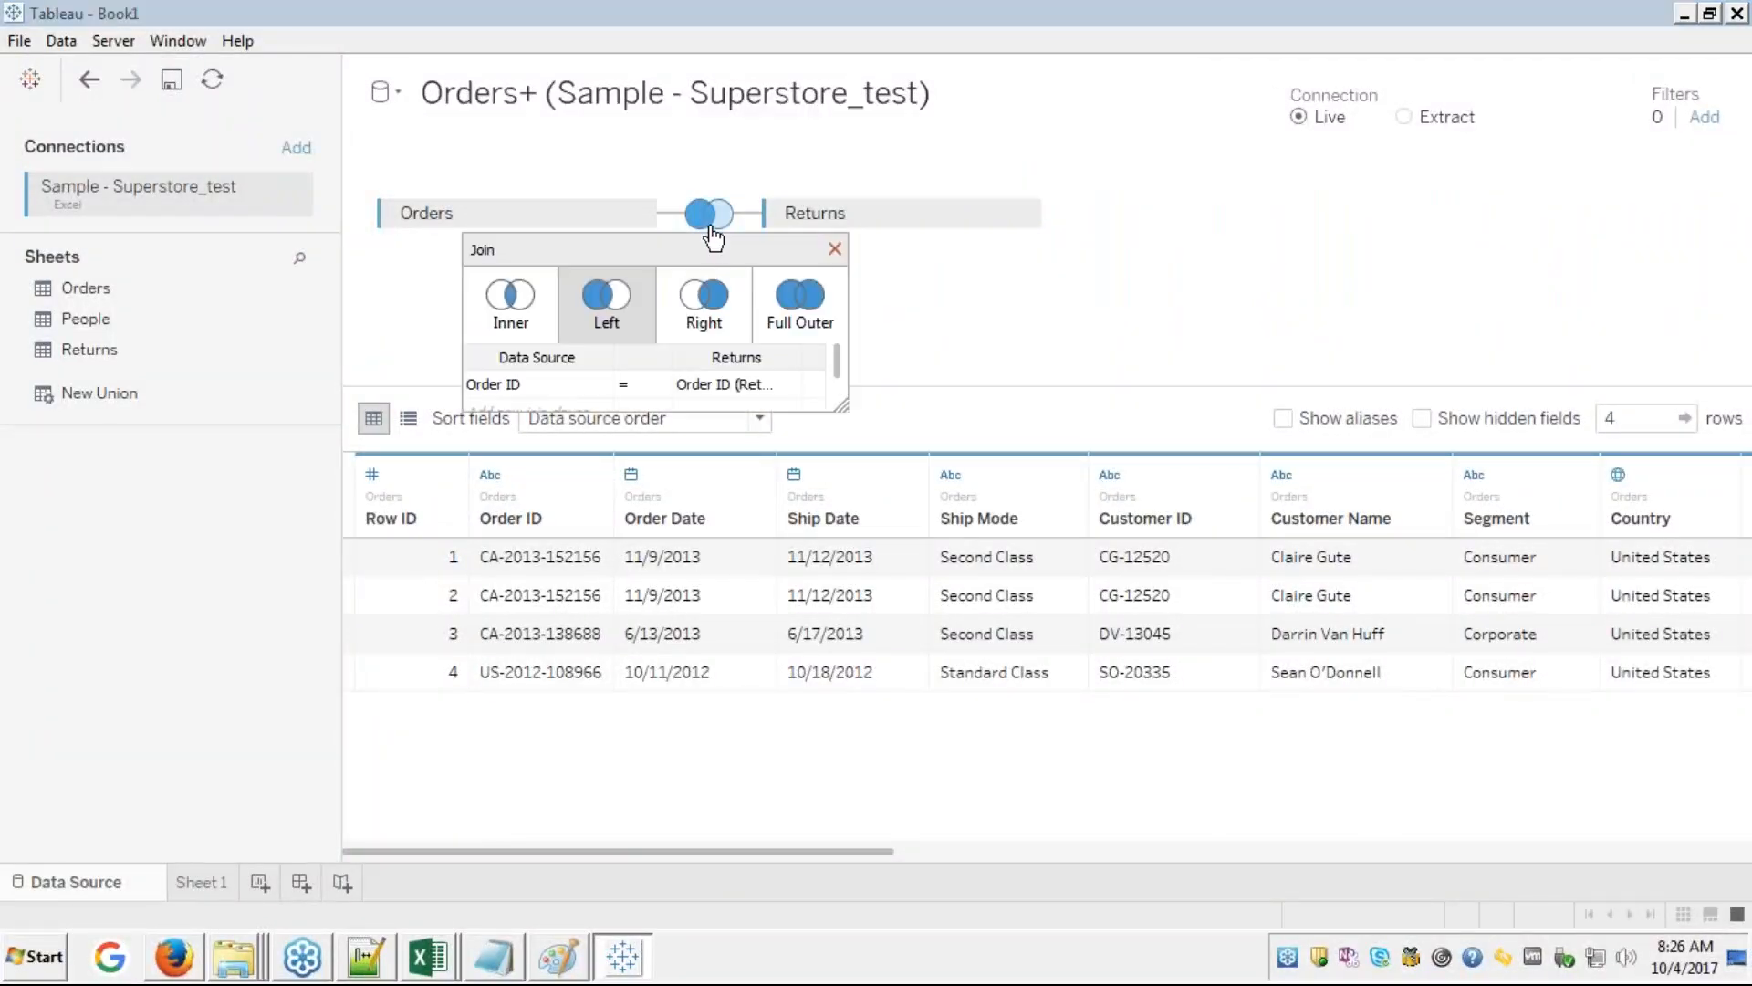
click(714, 305)
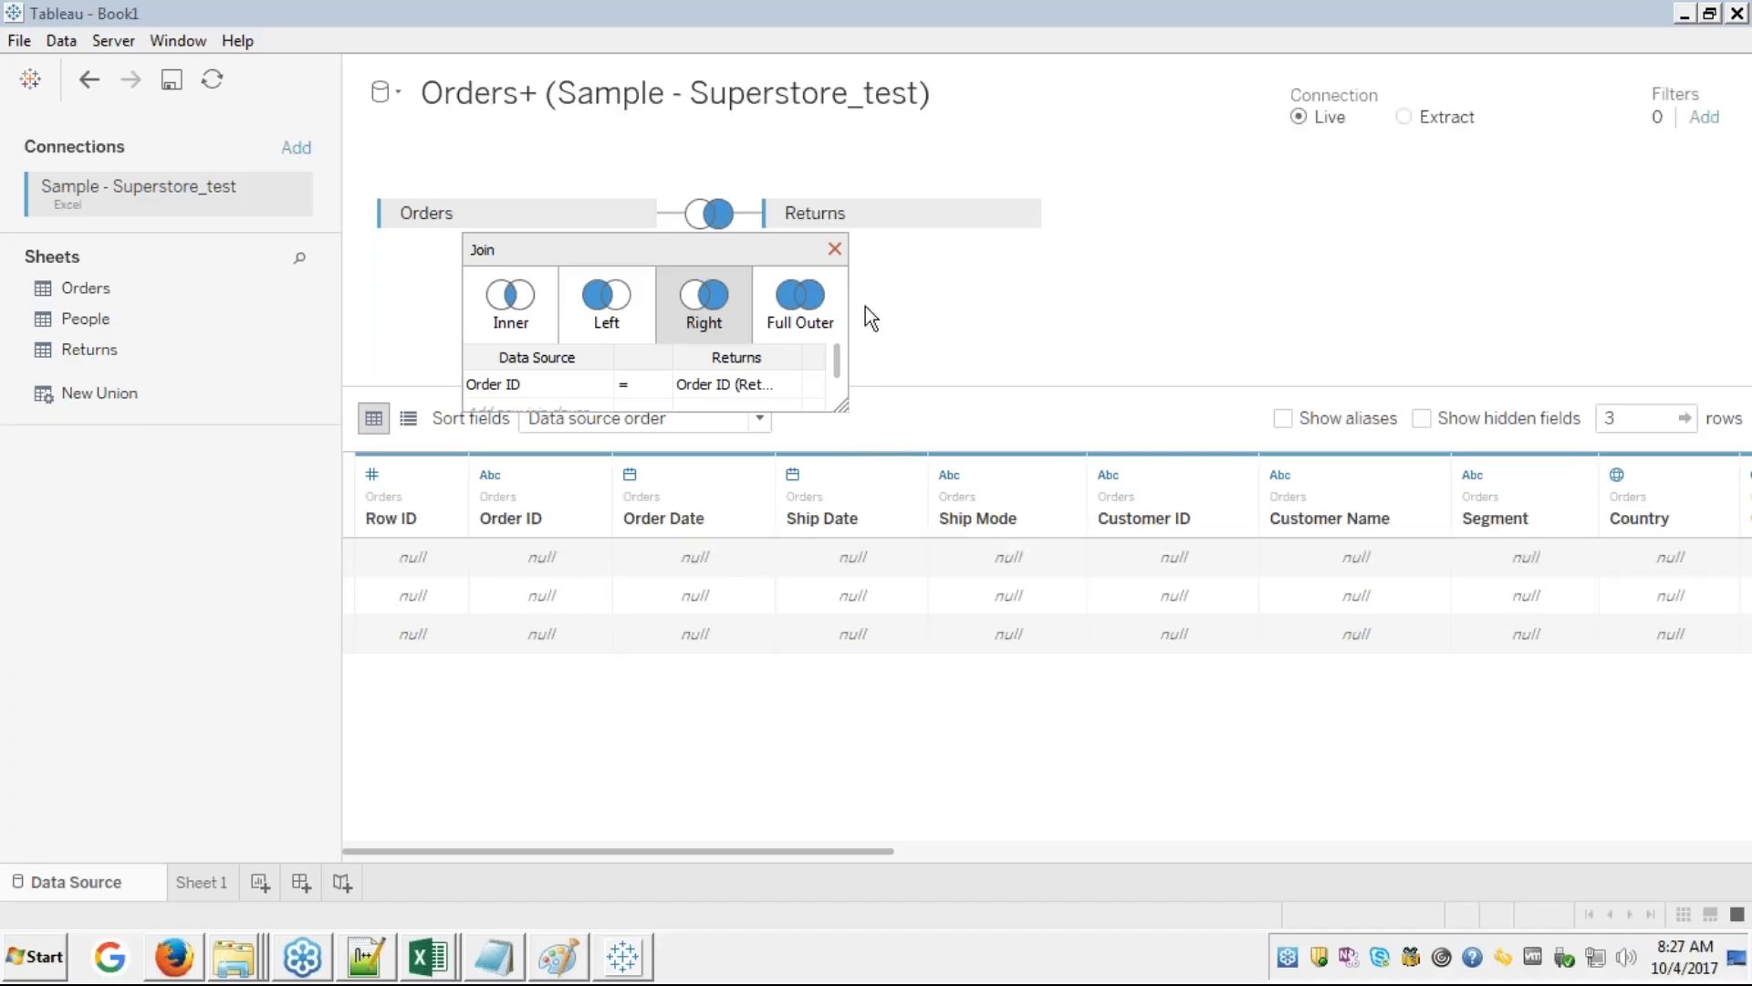
click(834, 248)
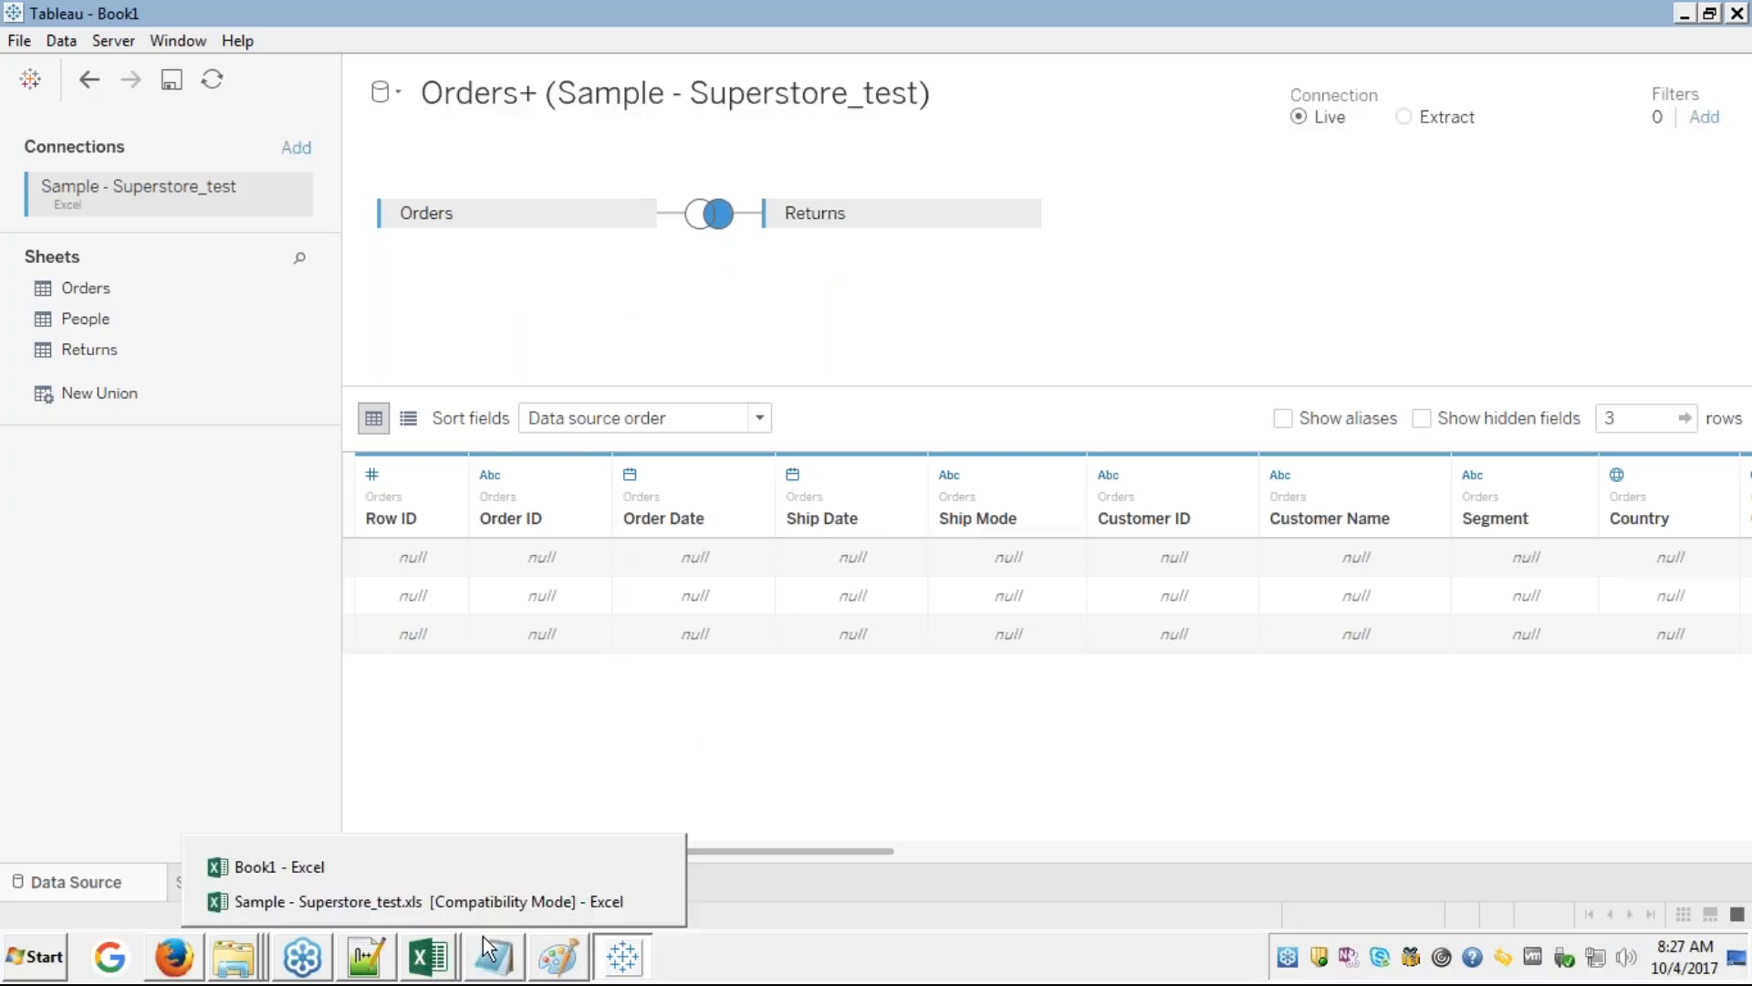
- Open Sample - Superstore_test.xls in Excel again and review the records on the Returns sheet
mouse_move(465, 941)
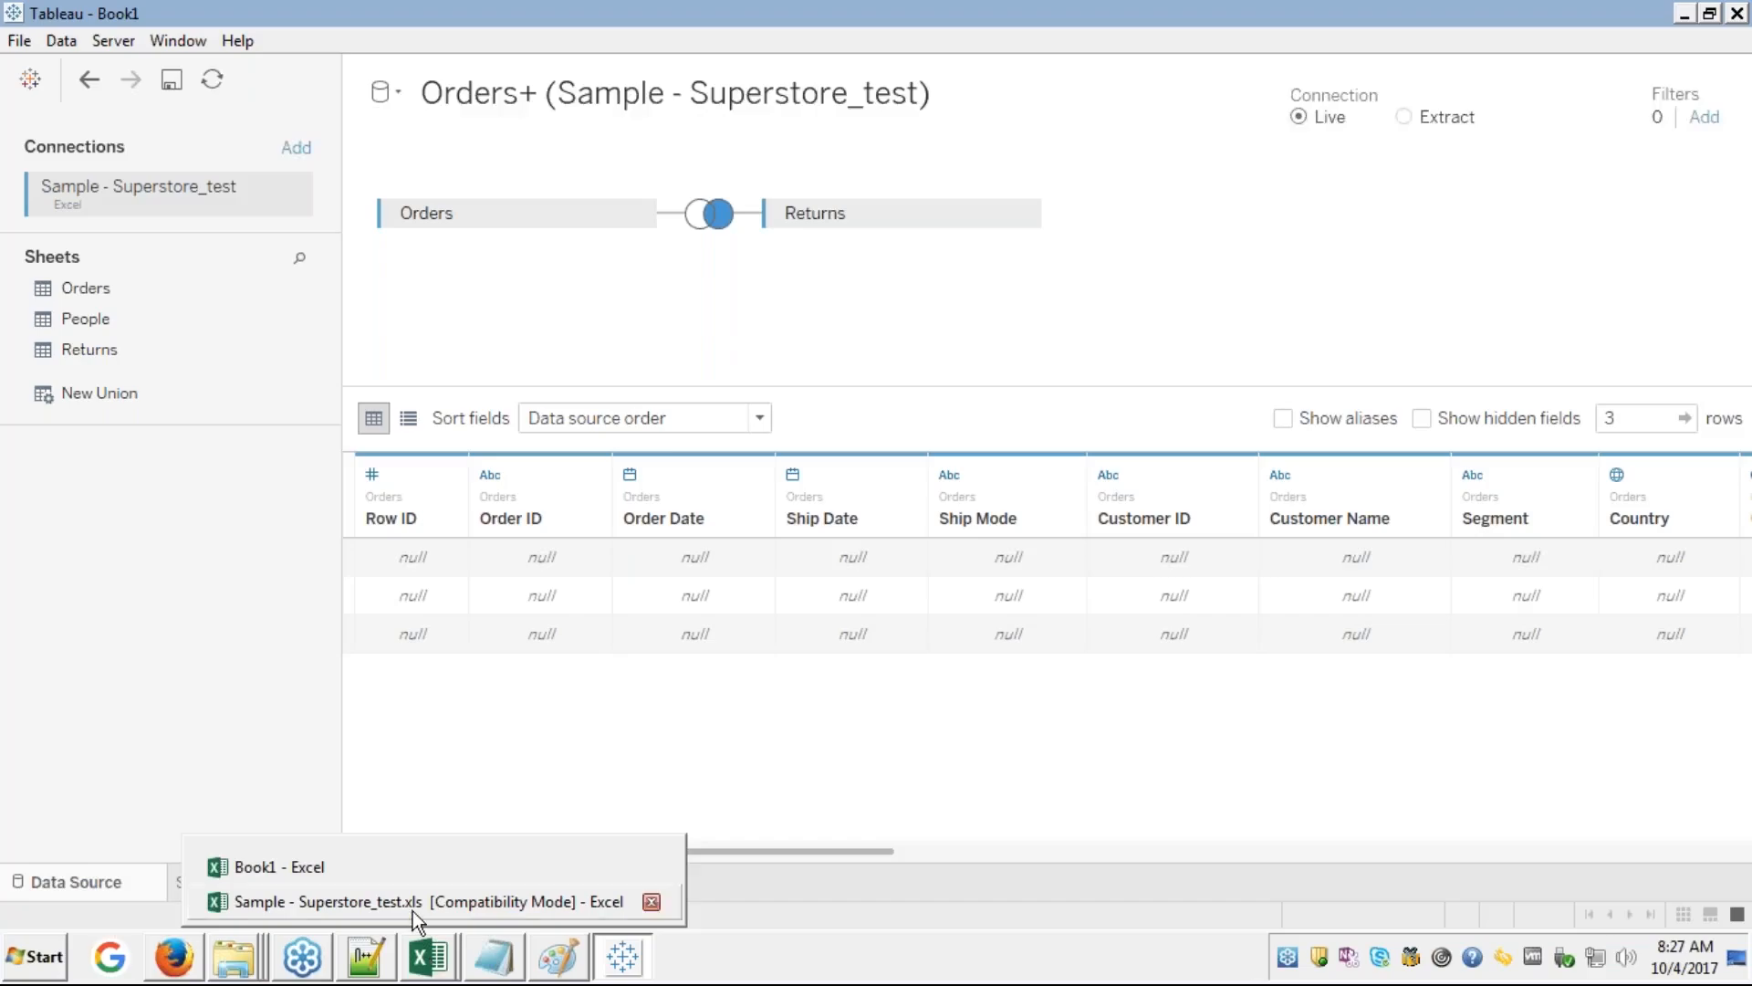
click(413, 904)
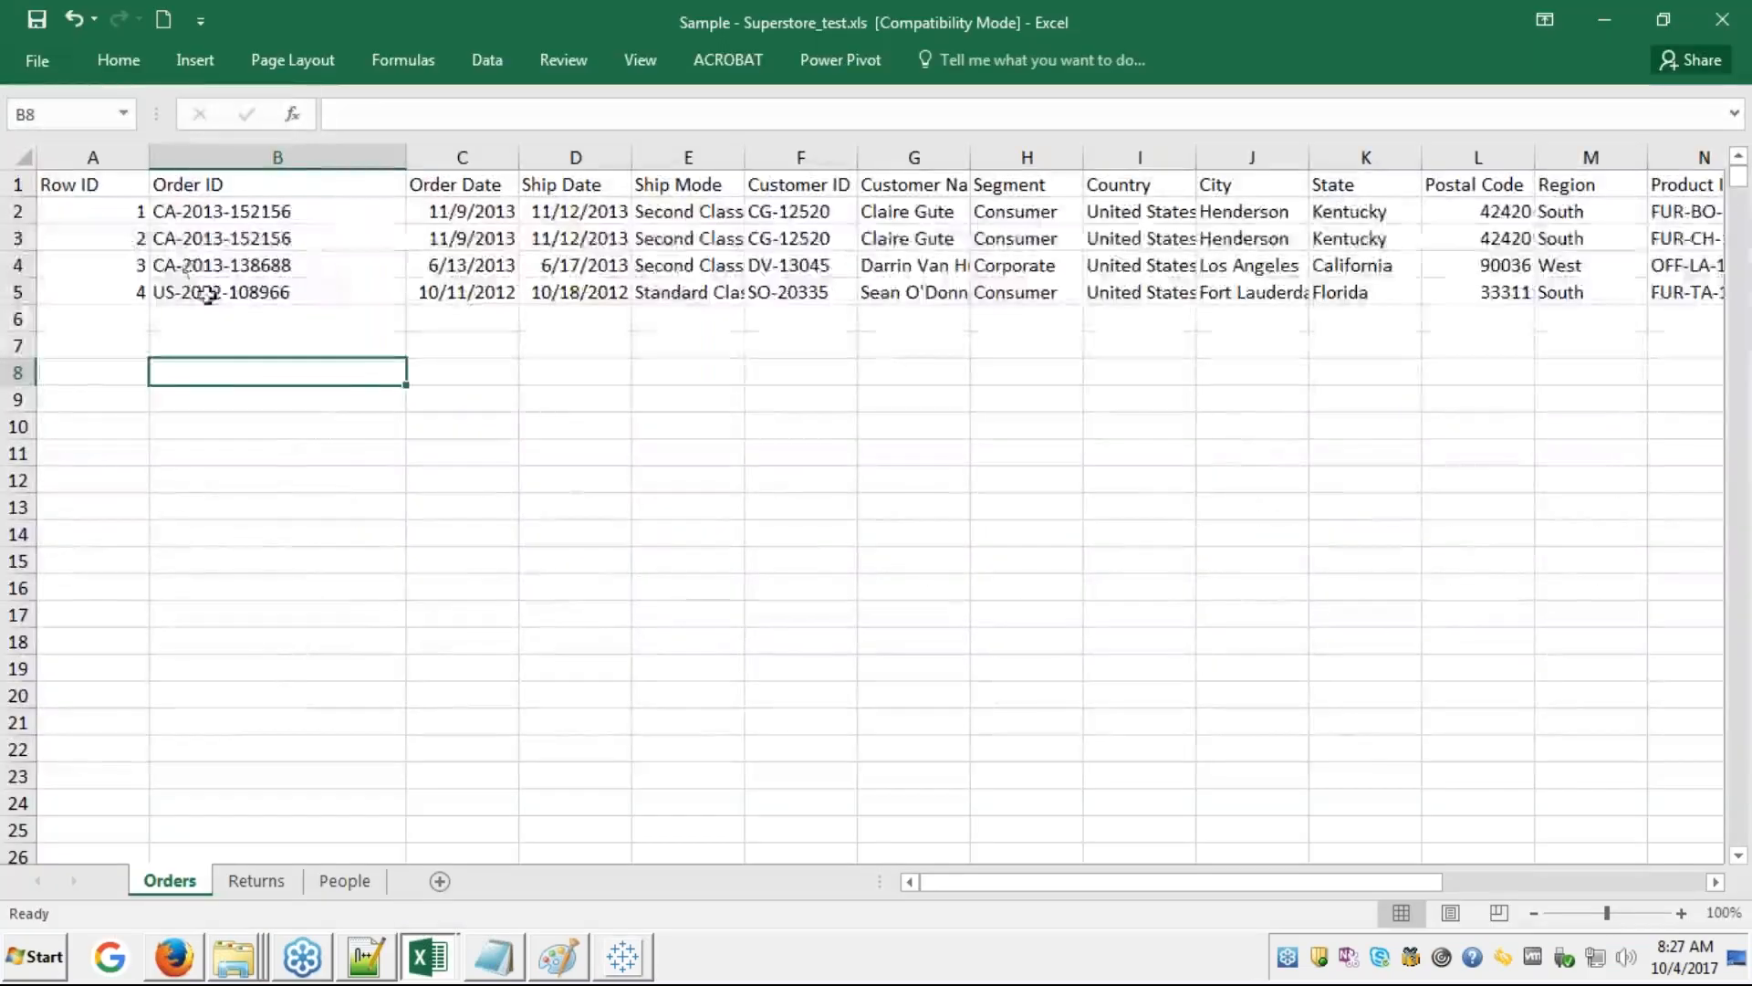
click(269, 889)
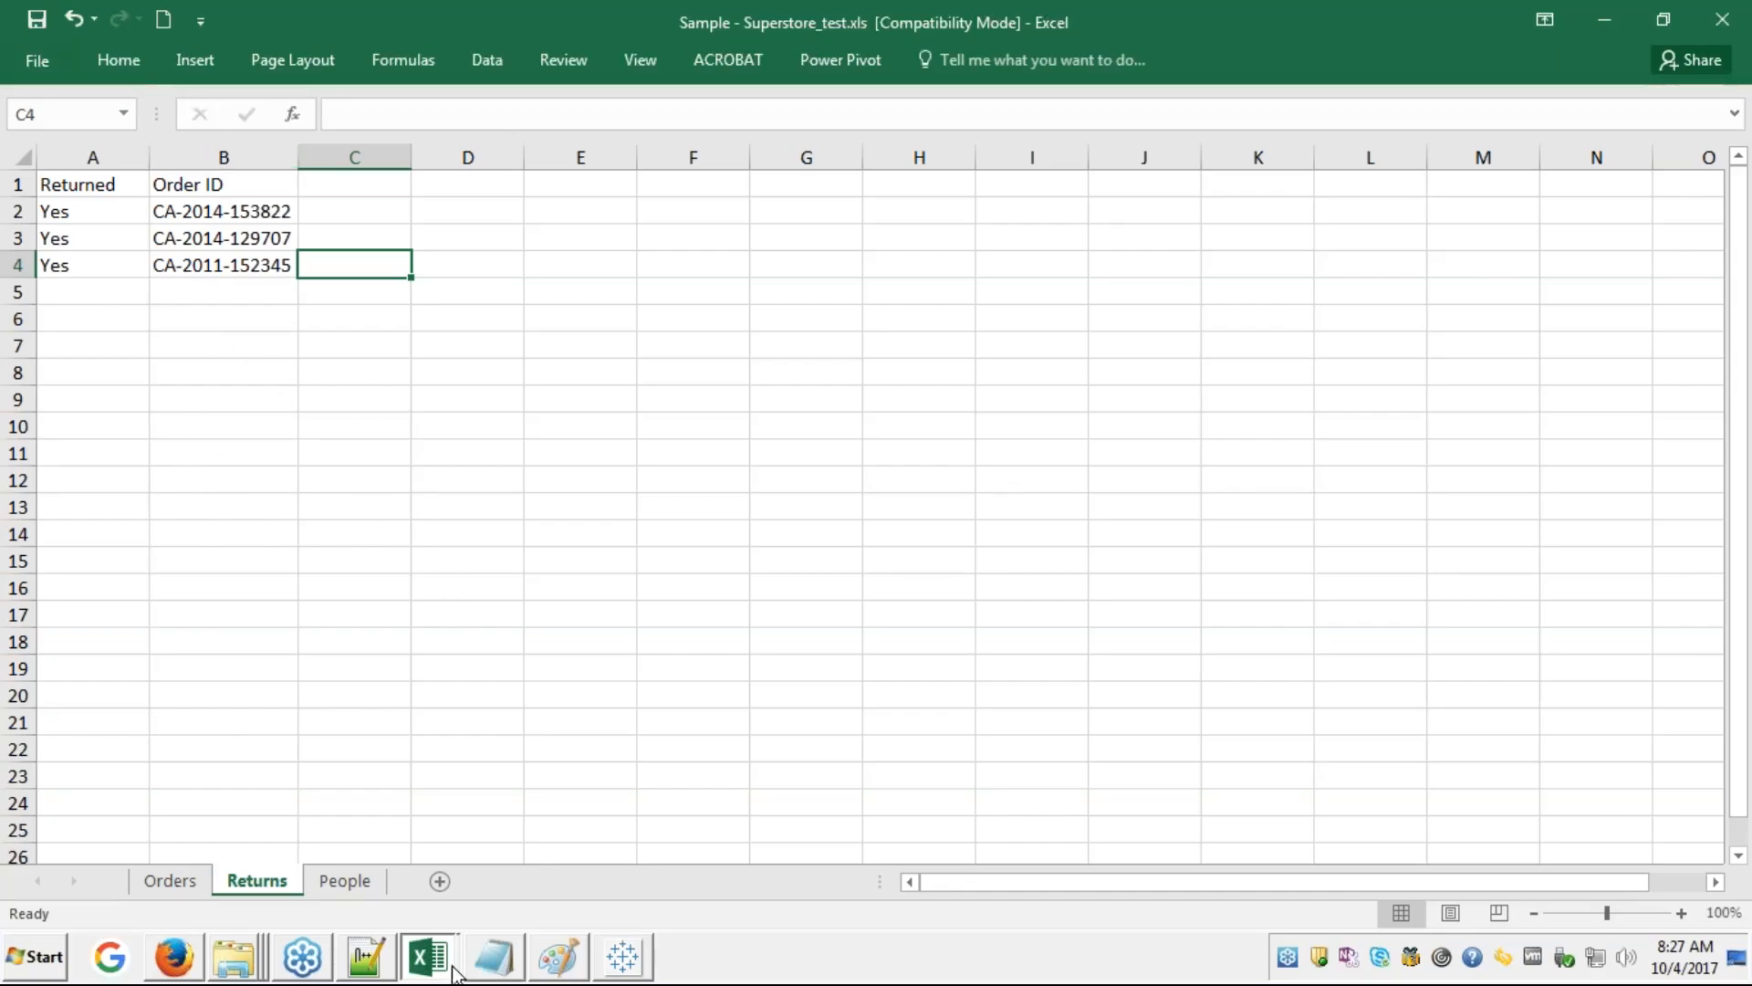
- Return to Tableau and examine the joined rows across the preview grid, from Row ID through Returned and Order ID (Returns)
click(625, 962)
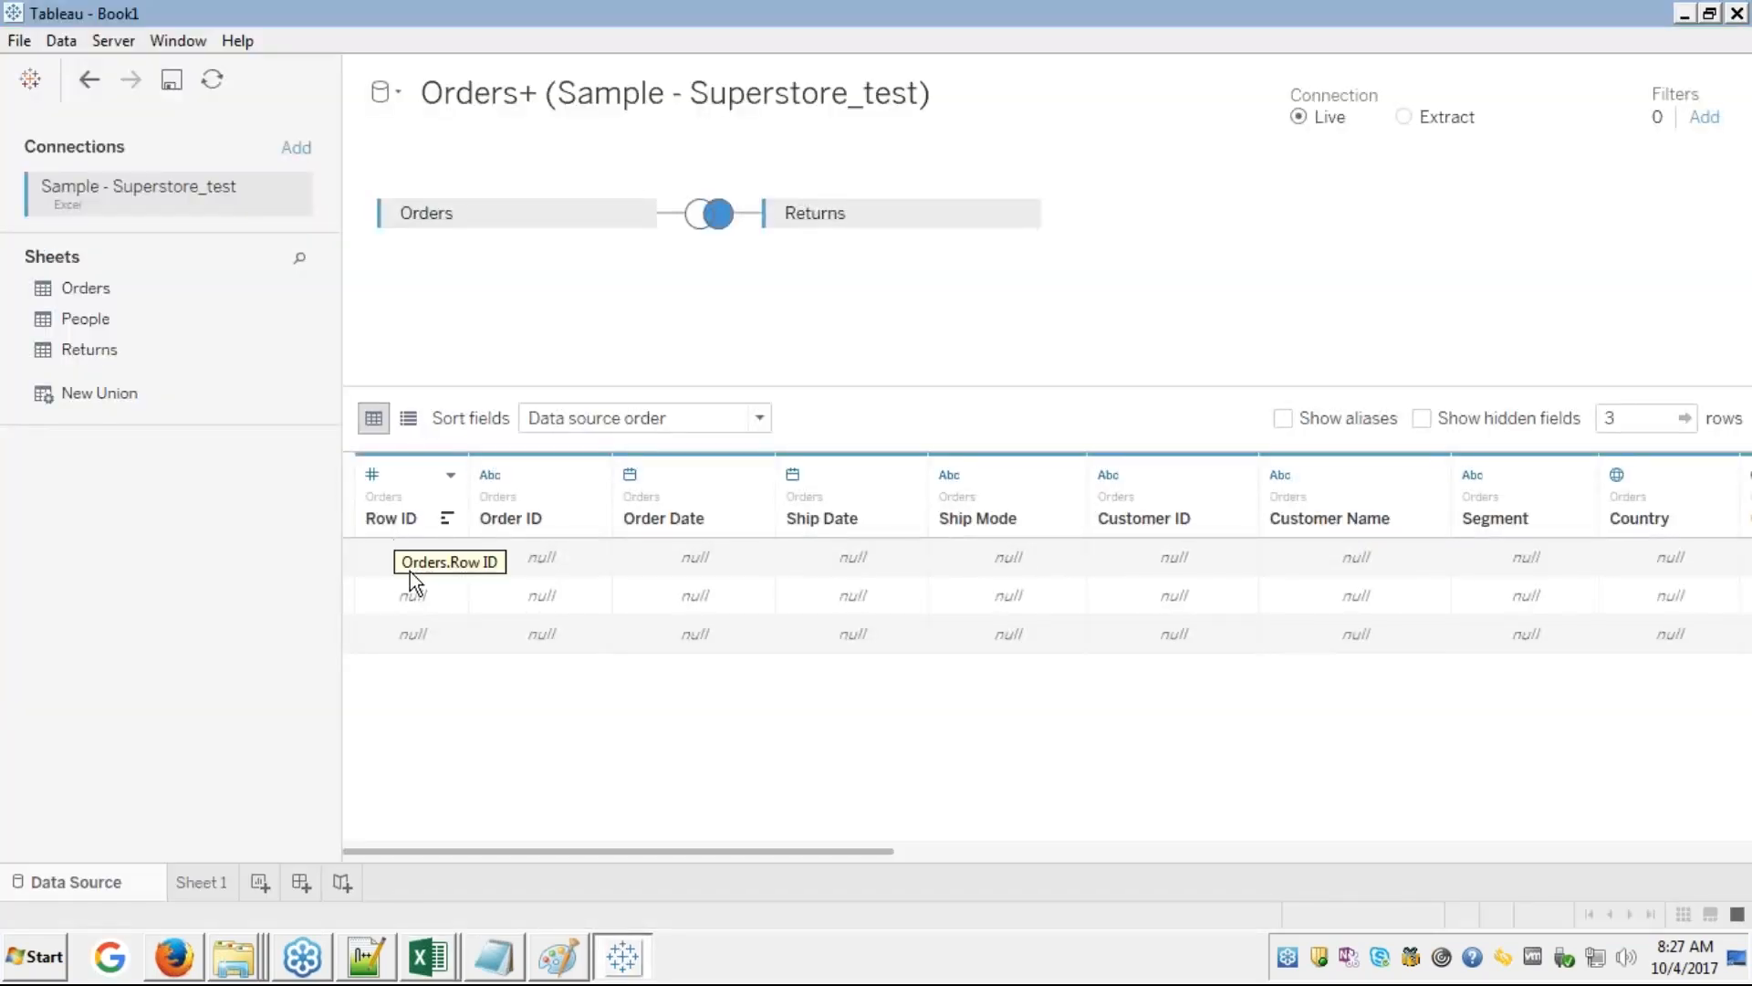
click(414, 561)
key(Right)
key(Right)
key(Right)
key(Right)
key(Right)
key(Right)
key(Right)
key(Right)
key(Right)
key(Right)
key(Right)
key(Right)
key(Right)
key(Right)
key(Right)
key(Right)
key(Right)
key(Right)
key(Right)
key(Right)
key(Right)
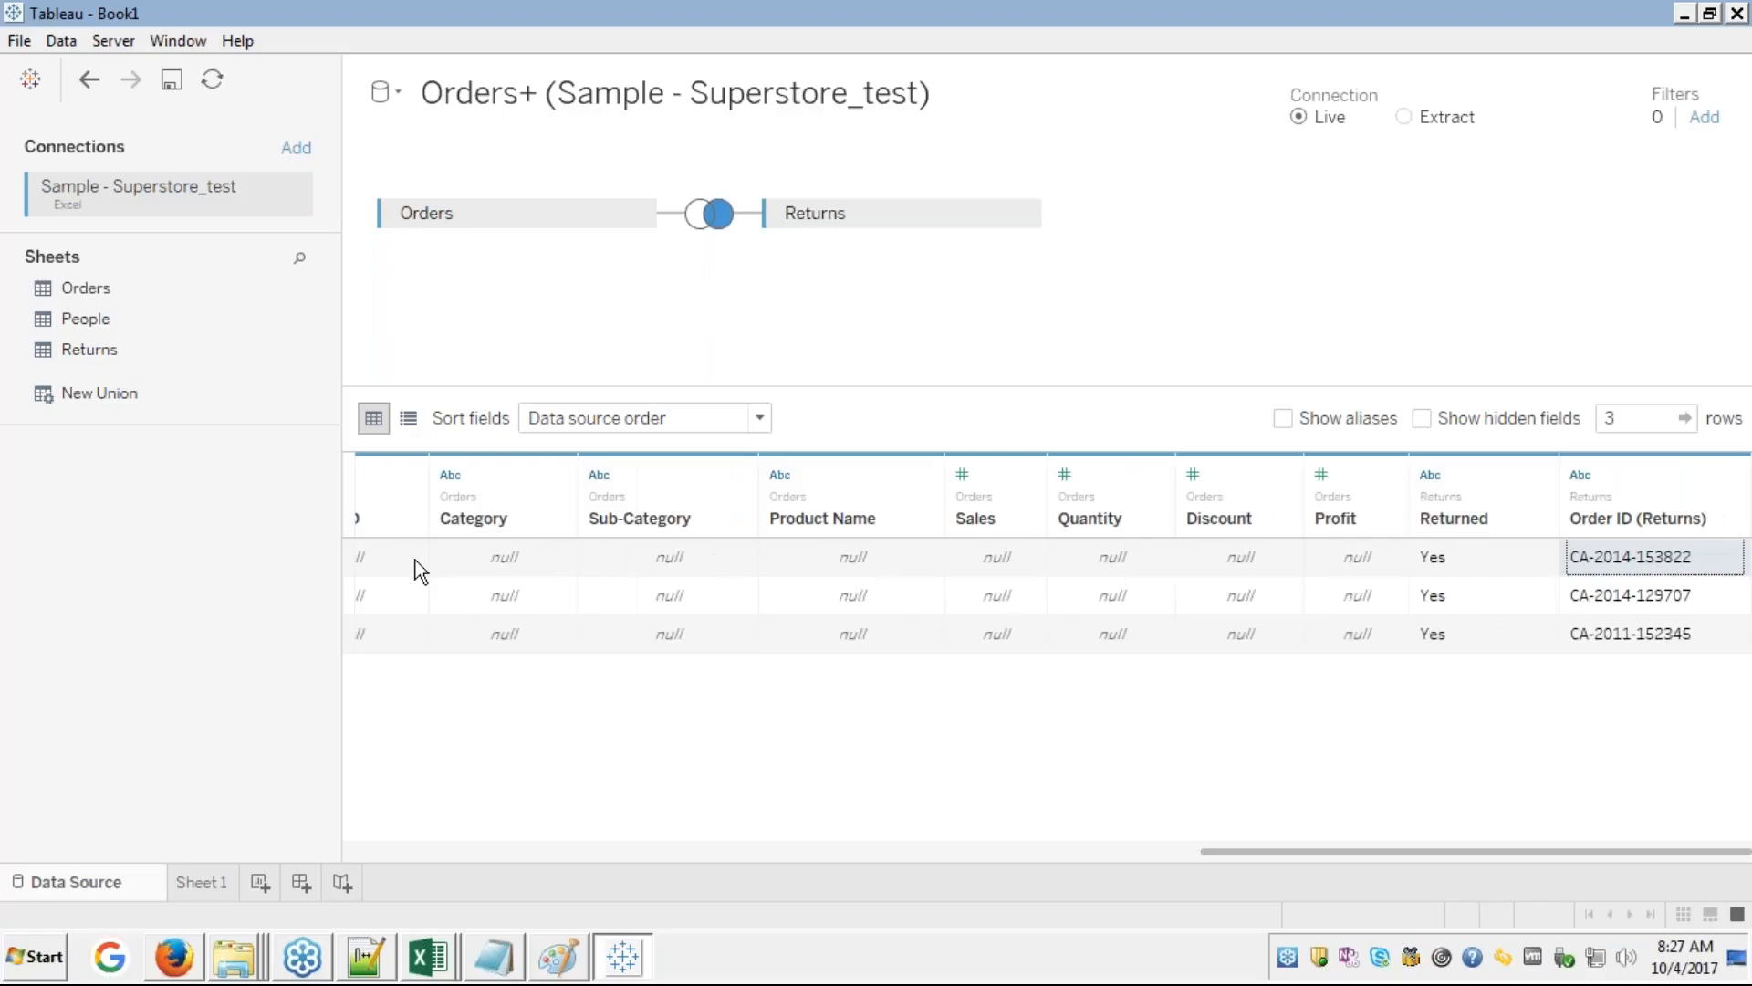
key(Down)
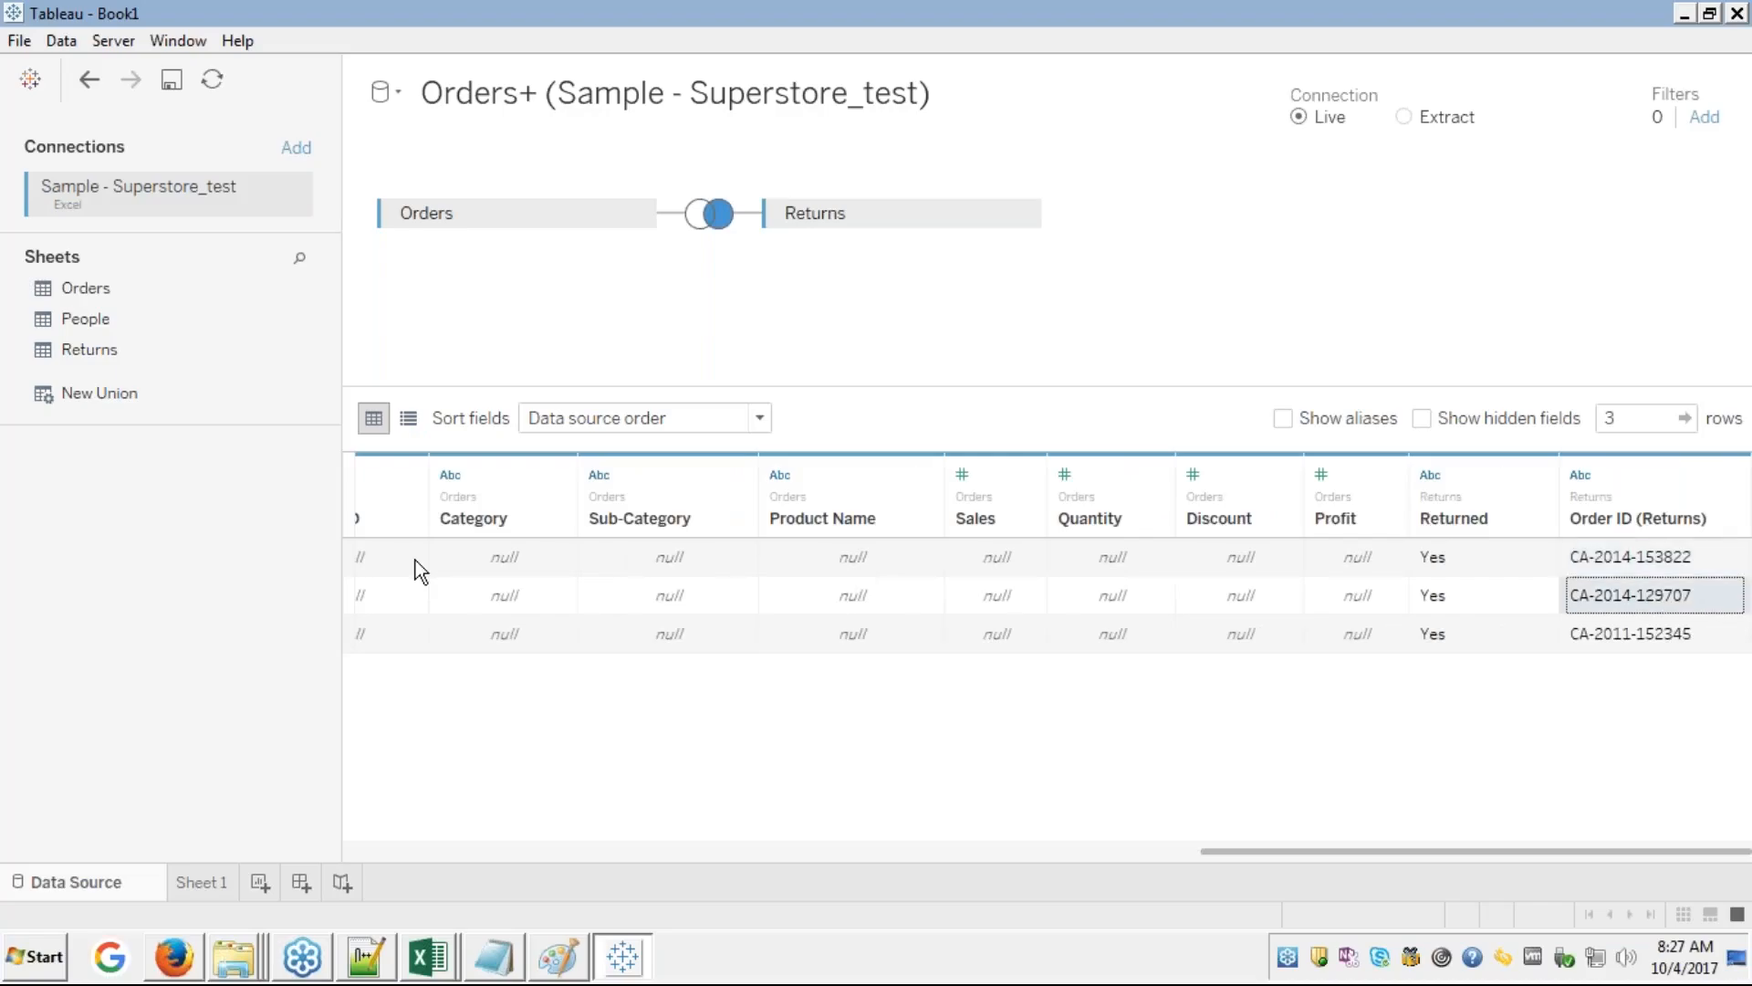
key(Down)
key(Up)
key(Up)
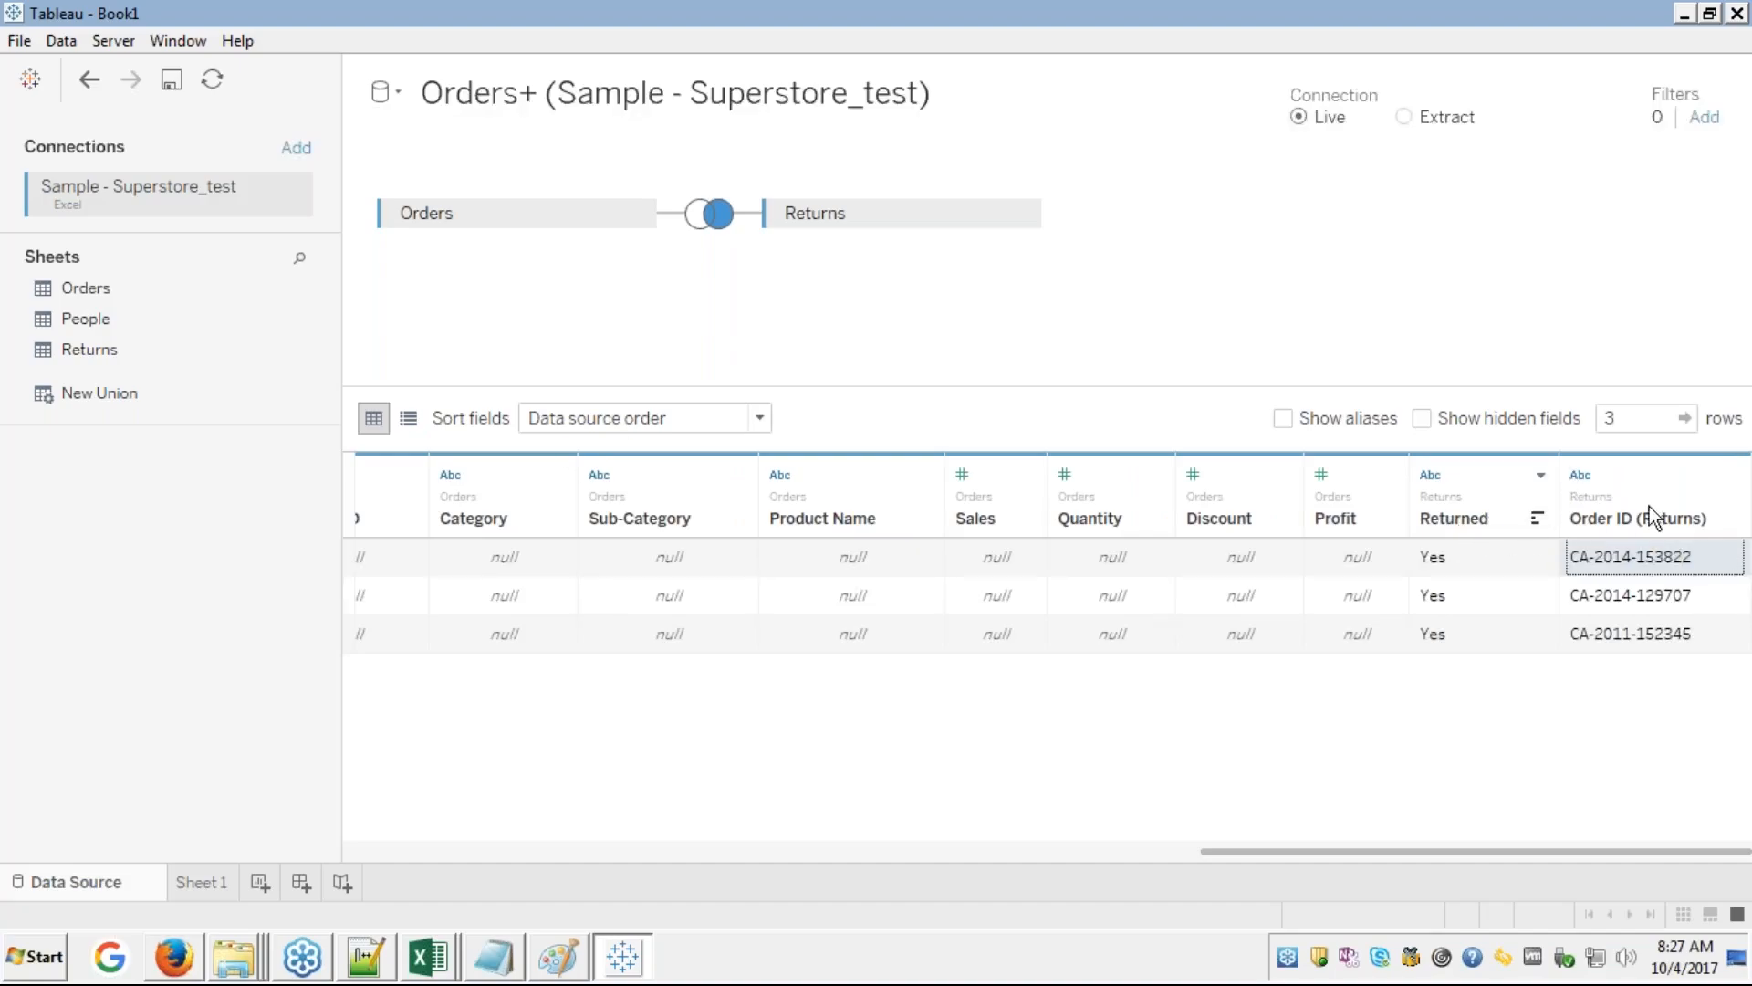
click(1541, 550)
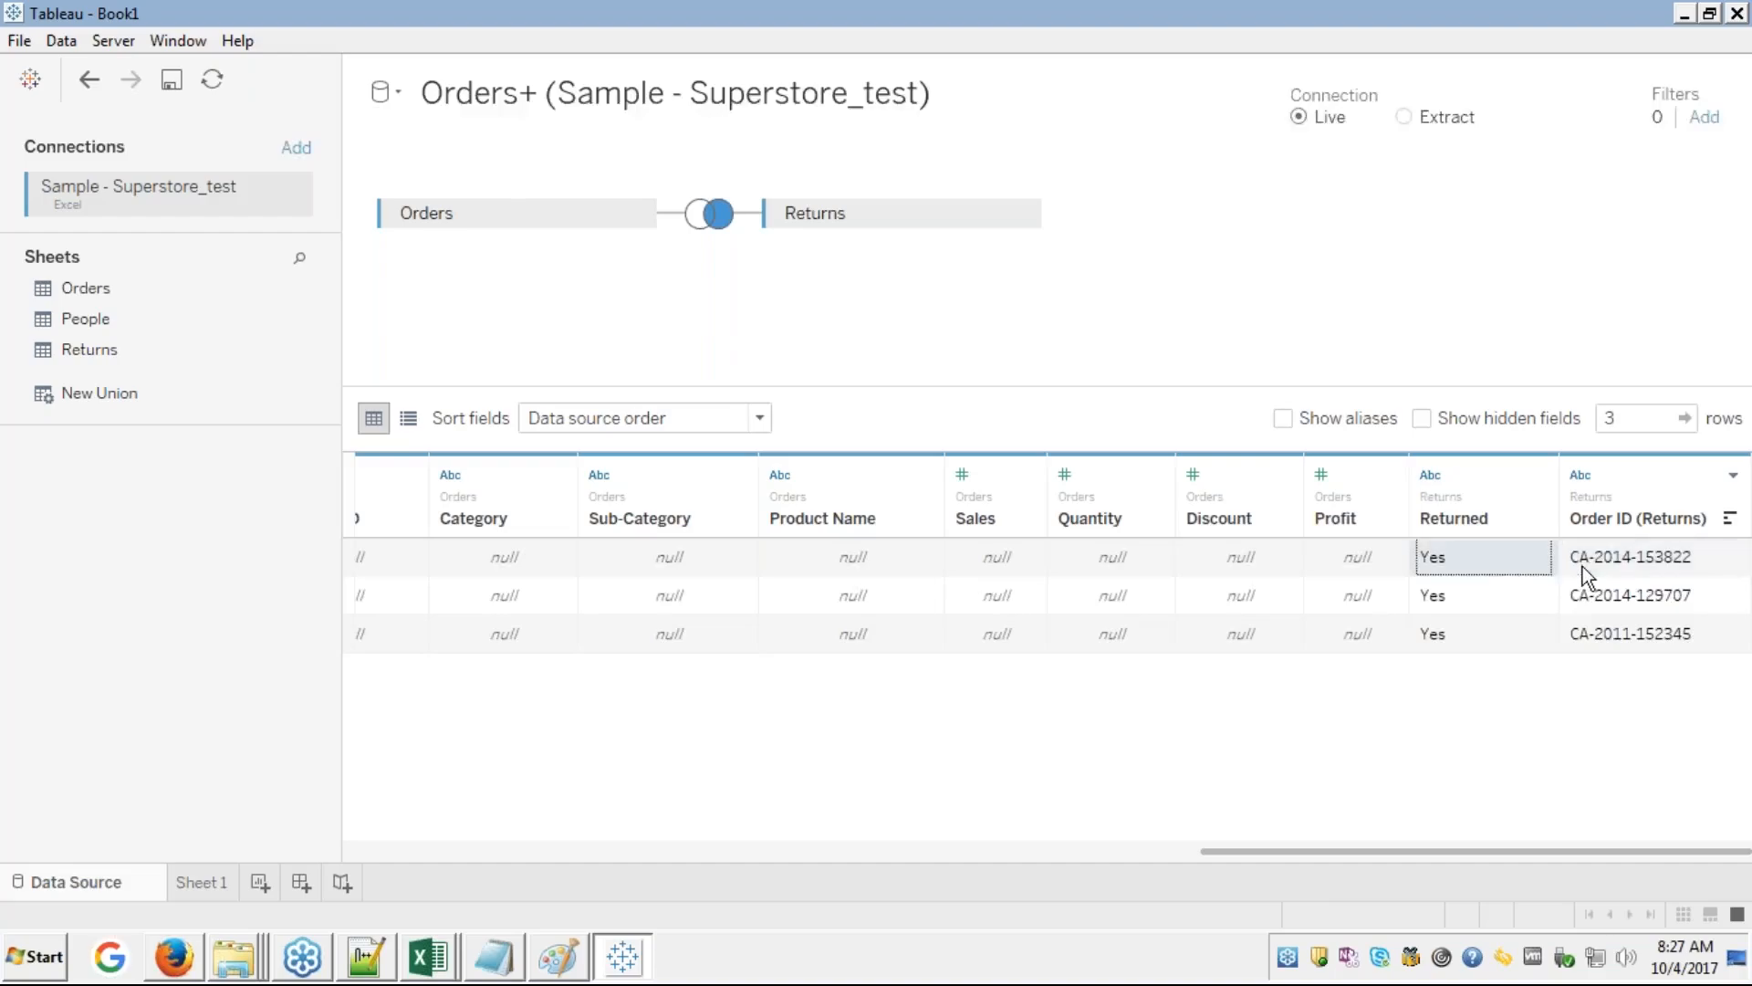
- Recheck the first row's Orders fields from Row ID to Ship Mode, ending at Order ID (Returns)
key(Home)
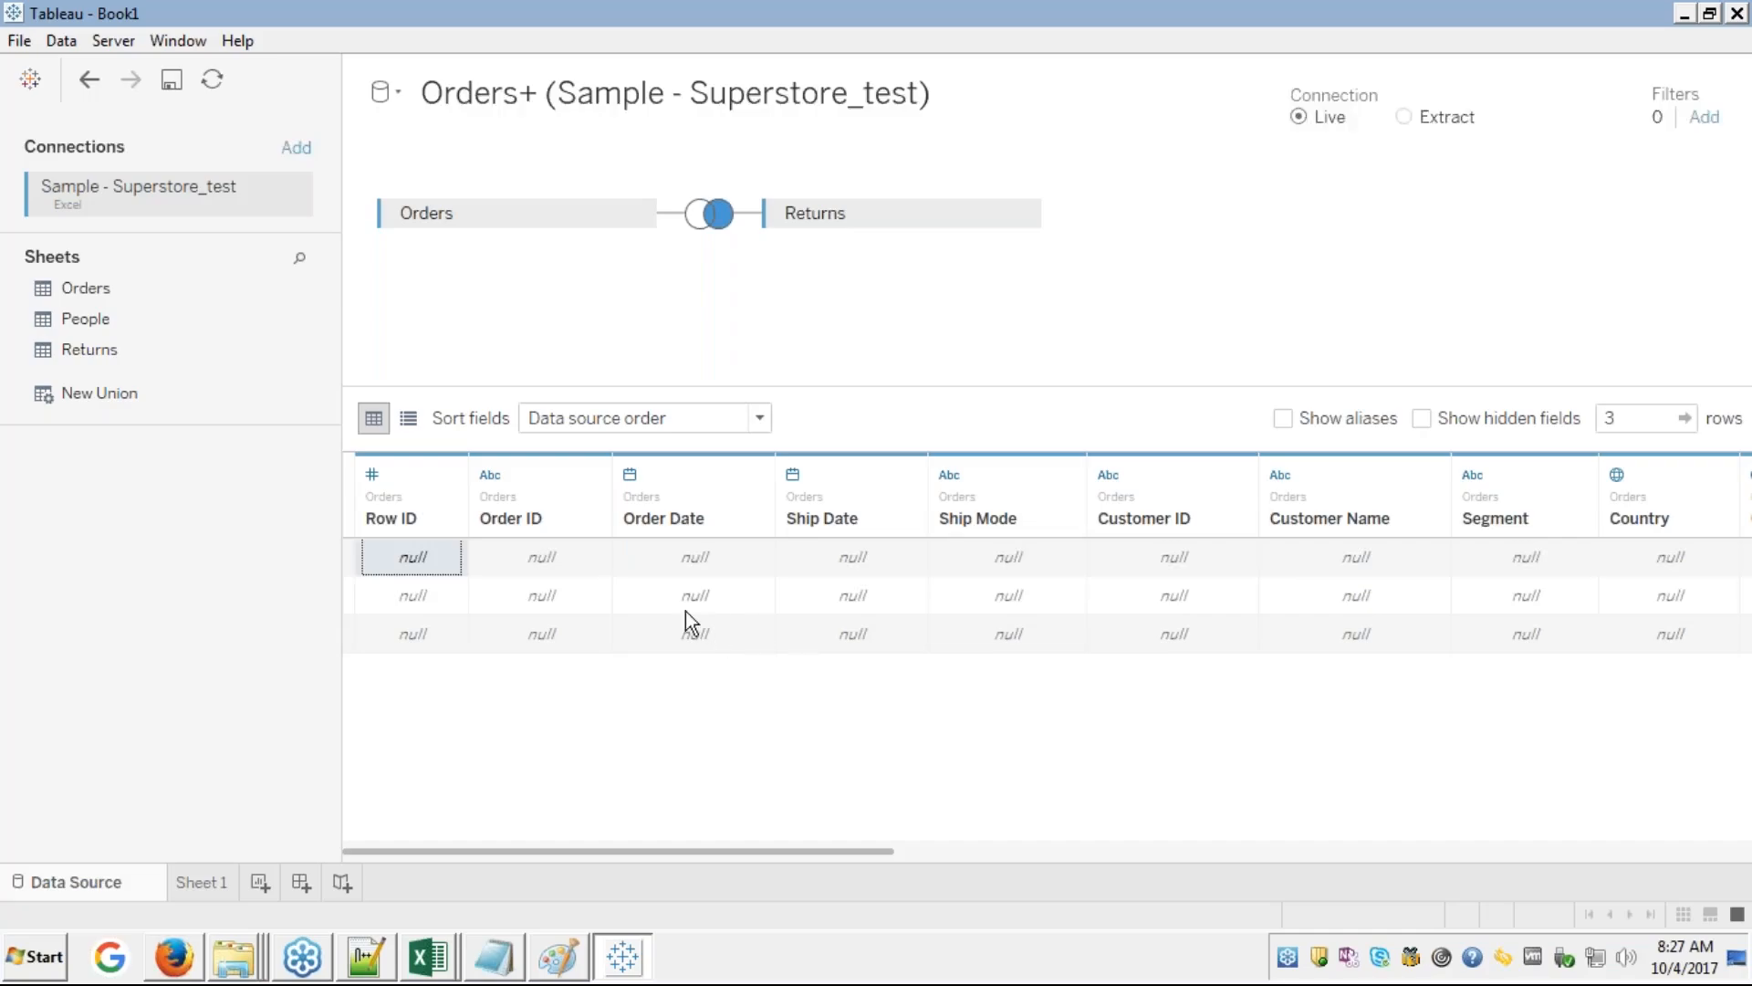
key(Right)
key(Right)
key(Right)
key(Right)
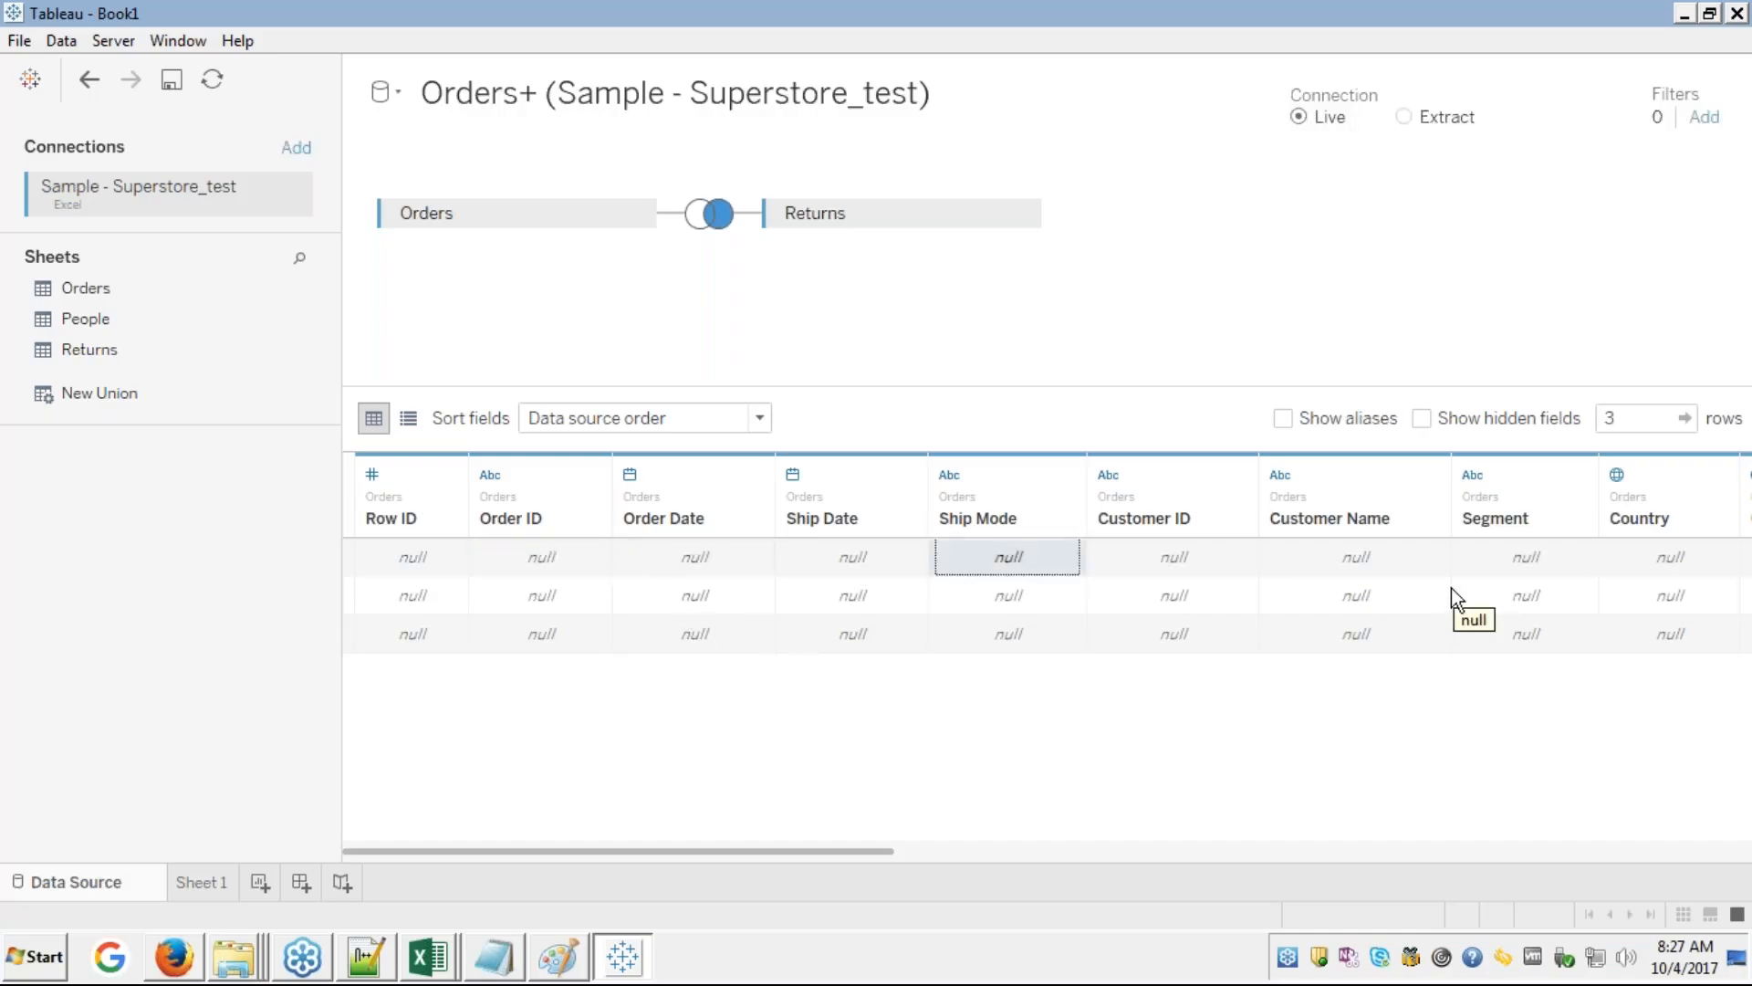
key(End)
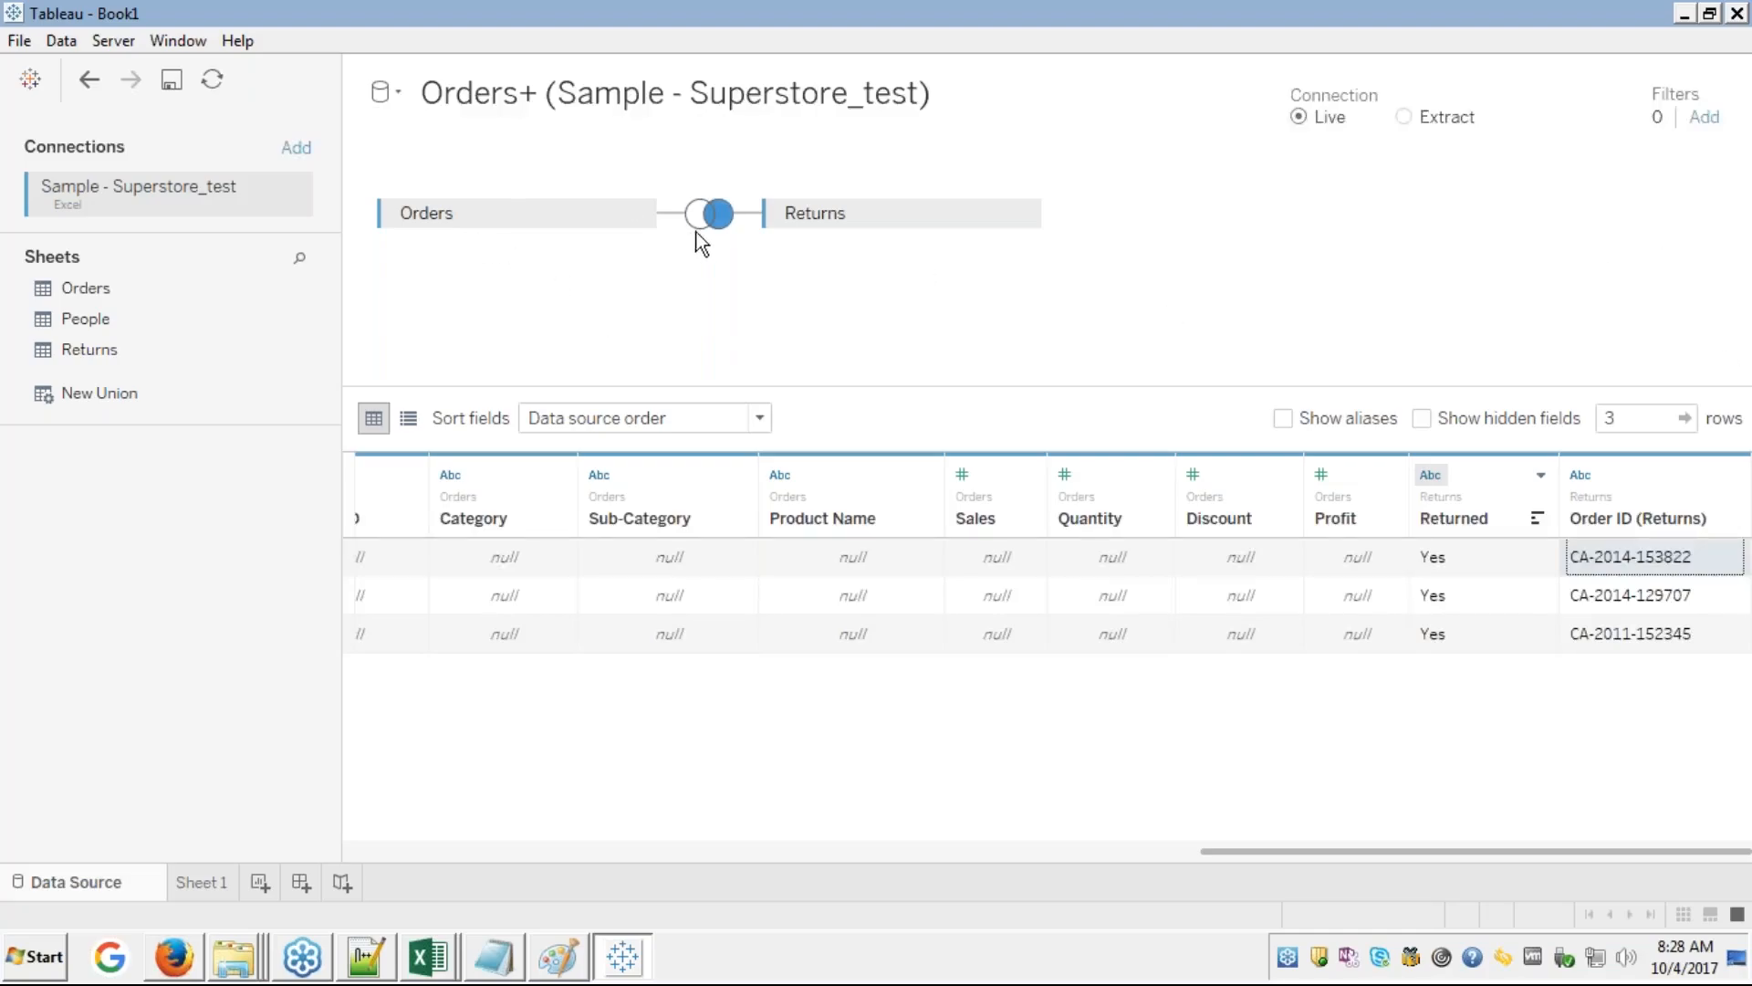
- Switch the Orders–Returns join to Left and back to Right to compare the resulting preview rows
click(724, 216)
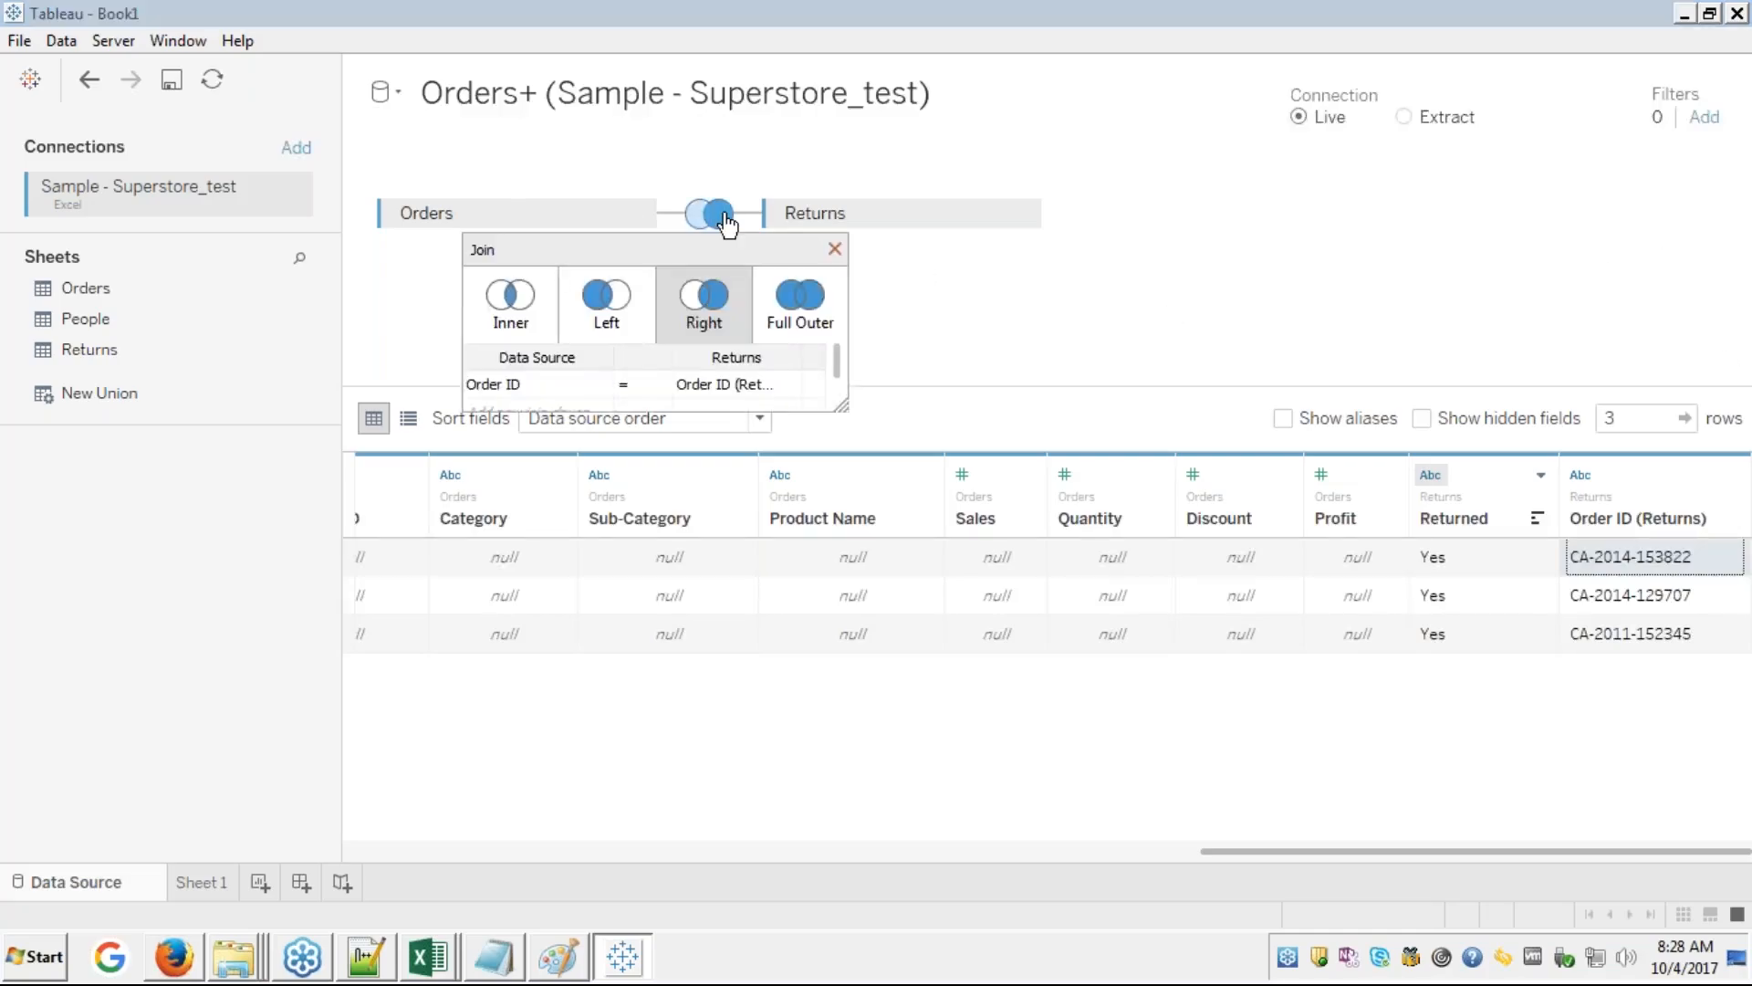
click(597, 303)
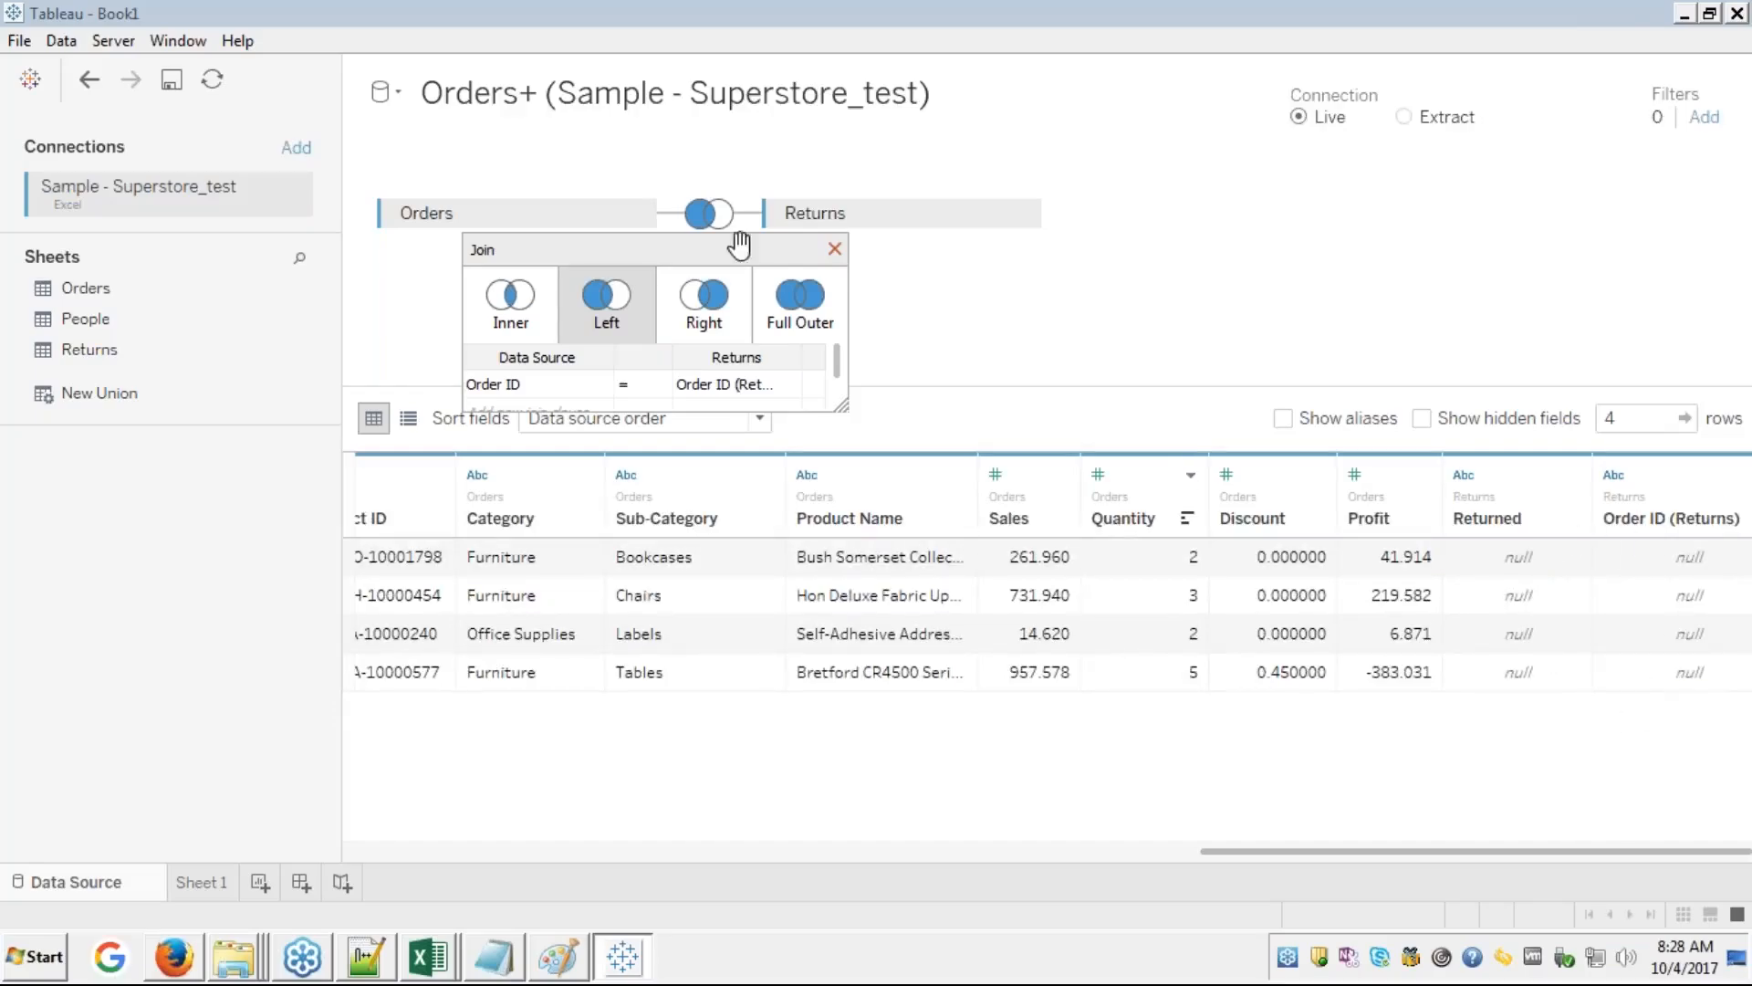
click(703, 302)
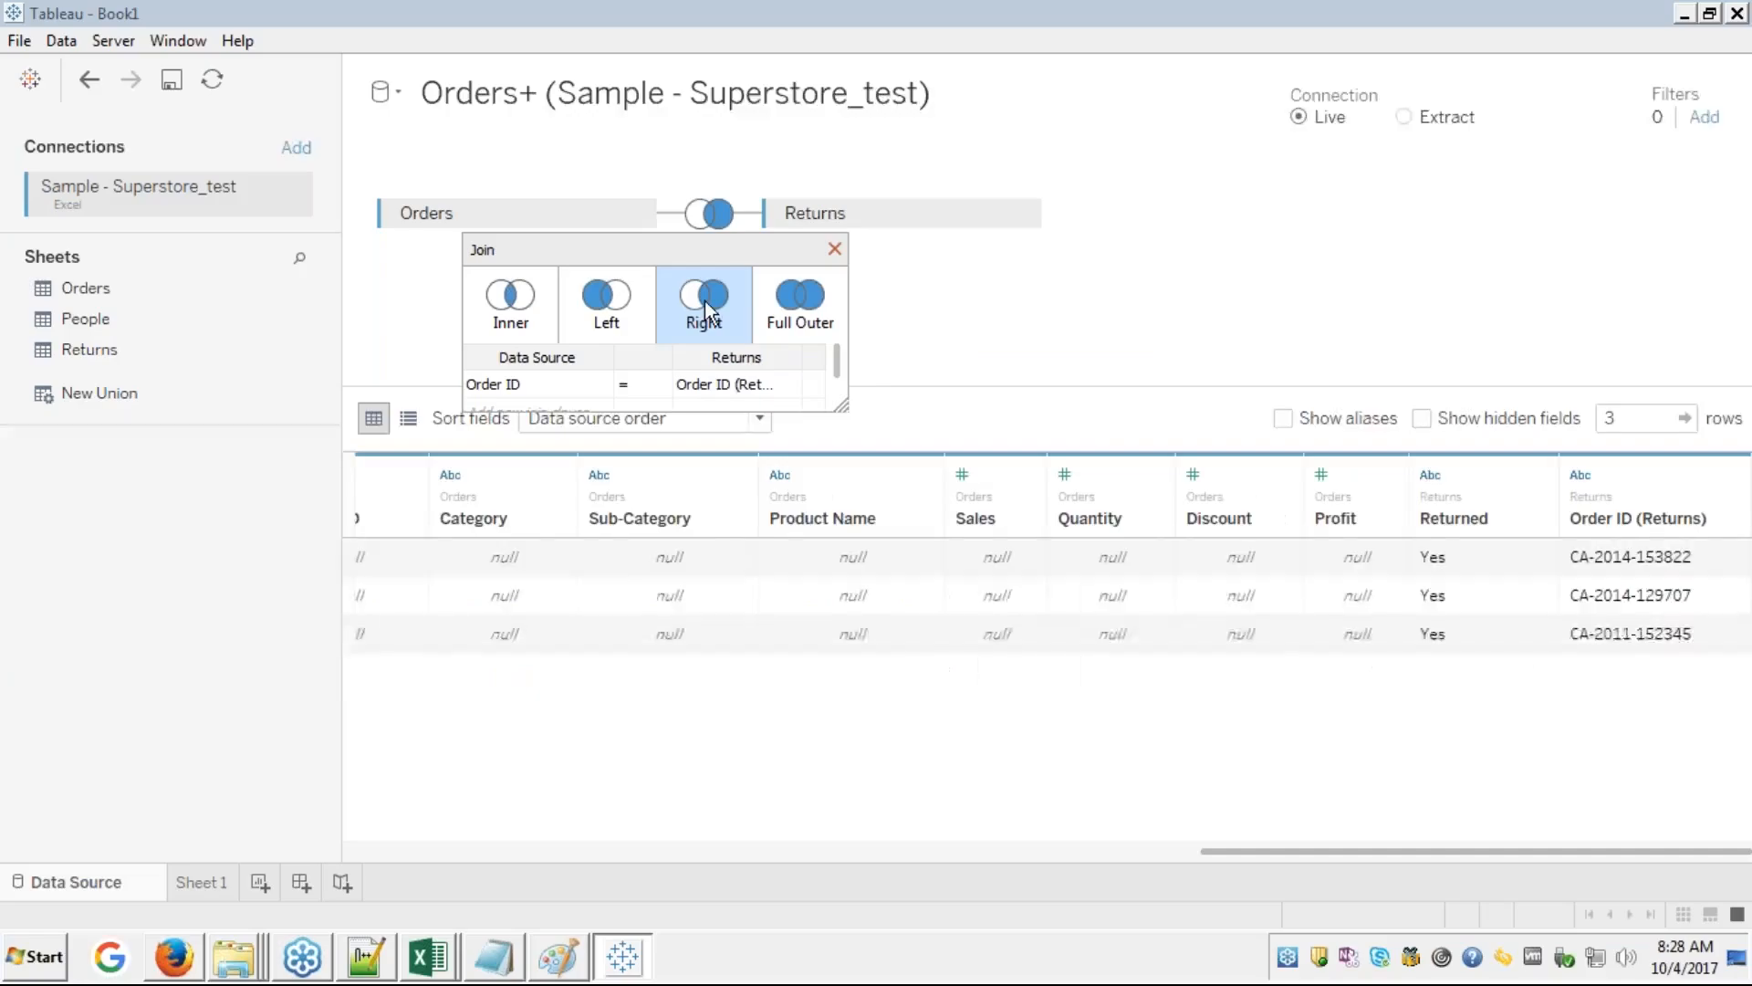
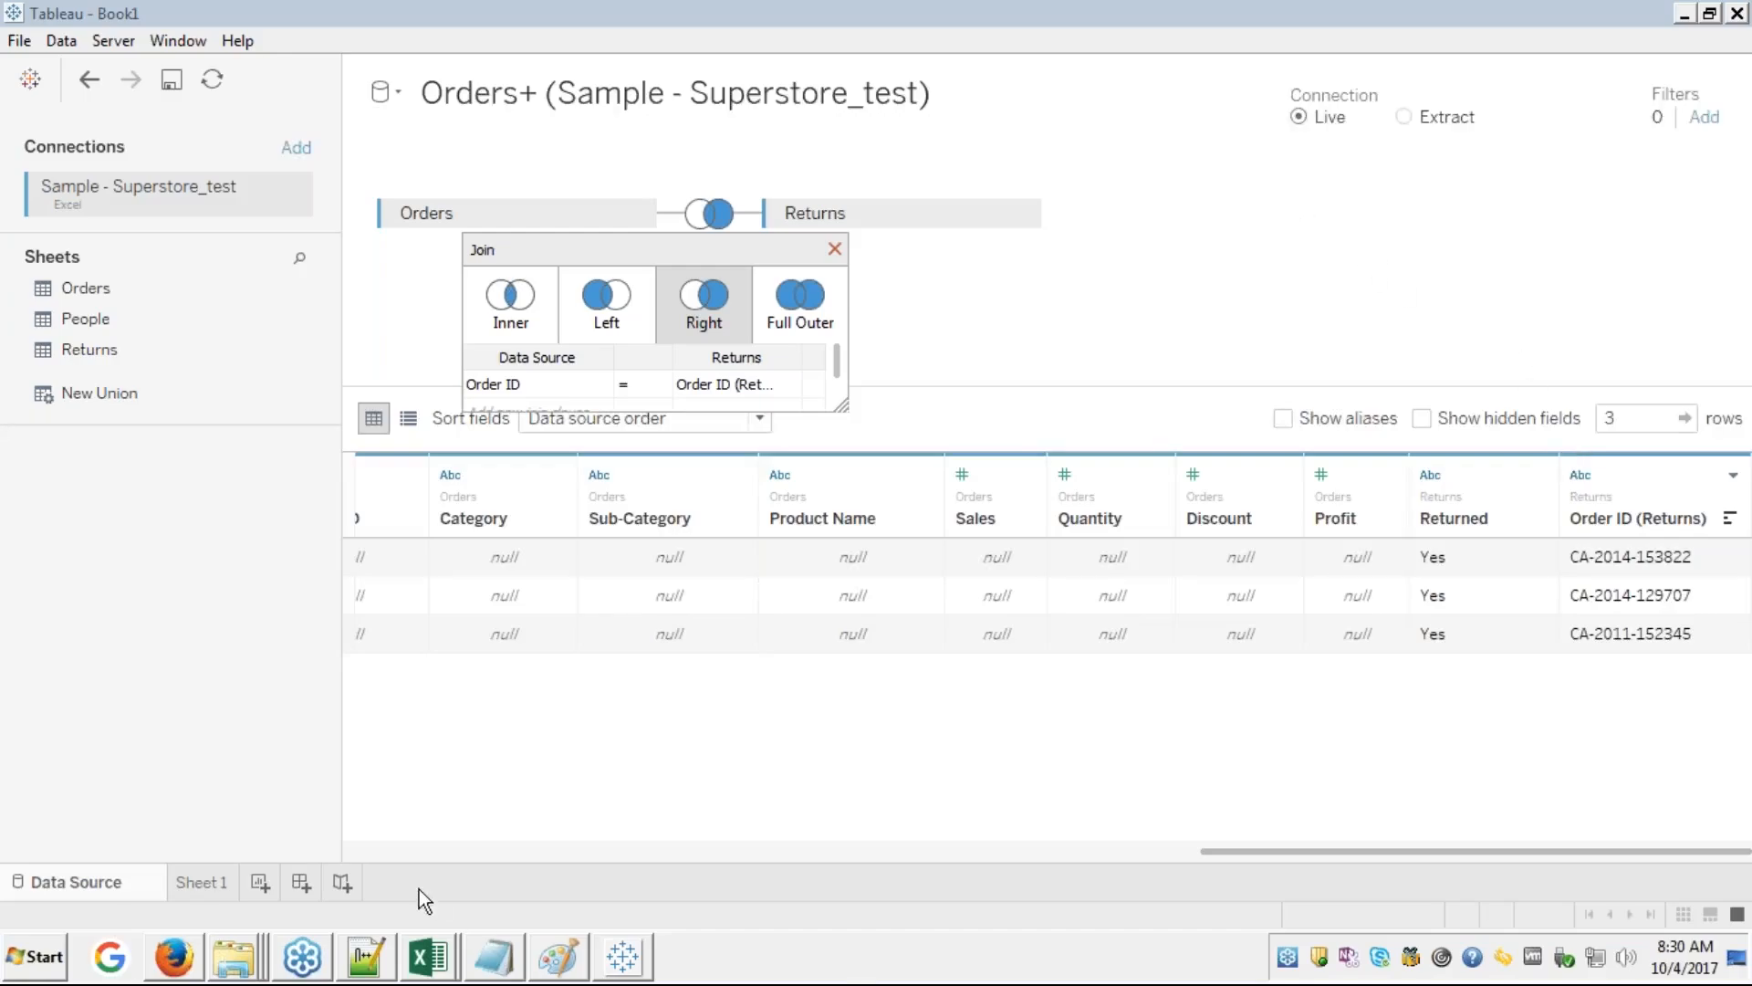
- Switch to Sample - Superstore_test.xls in Excel and enter Yes in cell A5 of the Returns sheet
click(429, 963)
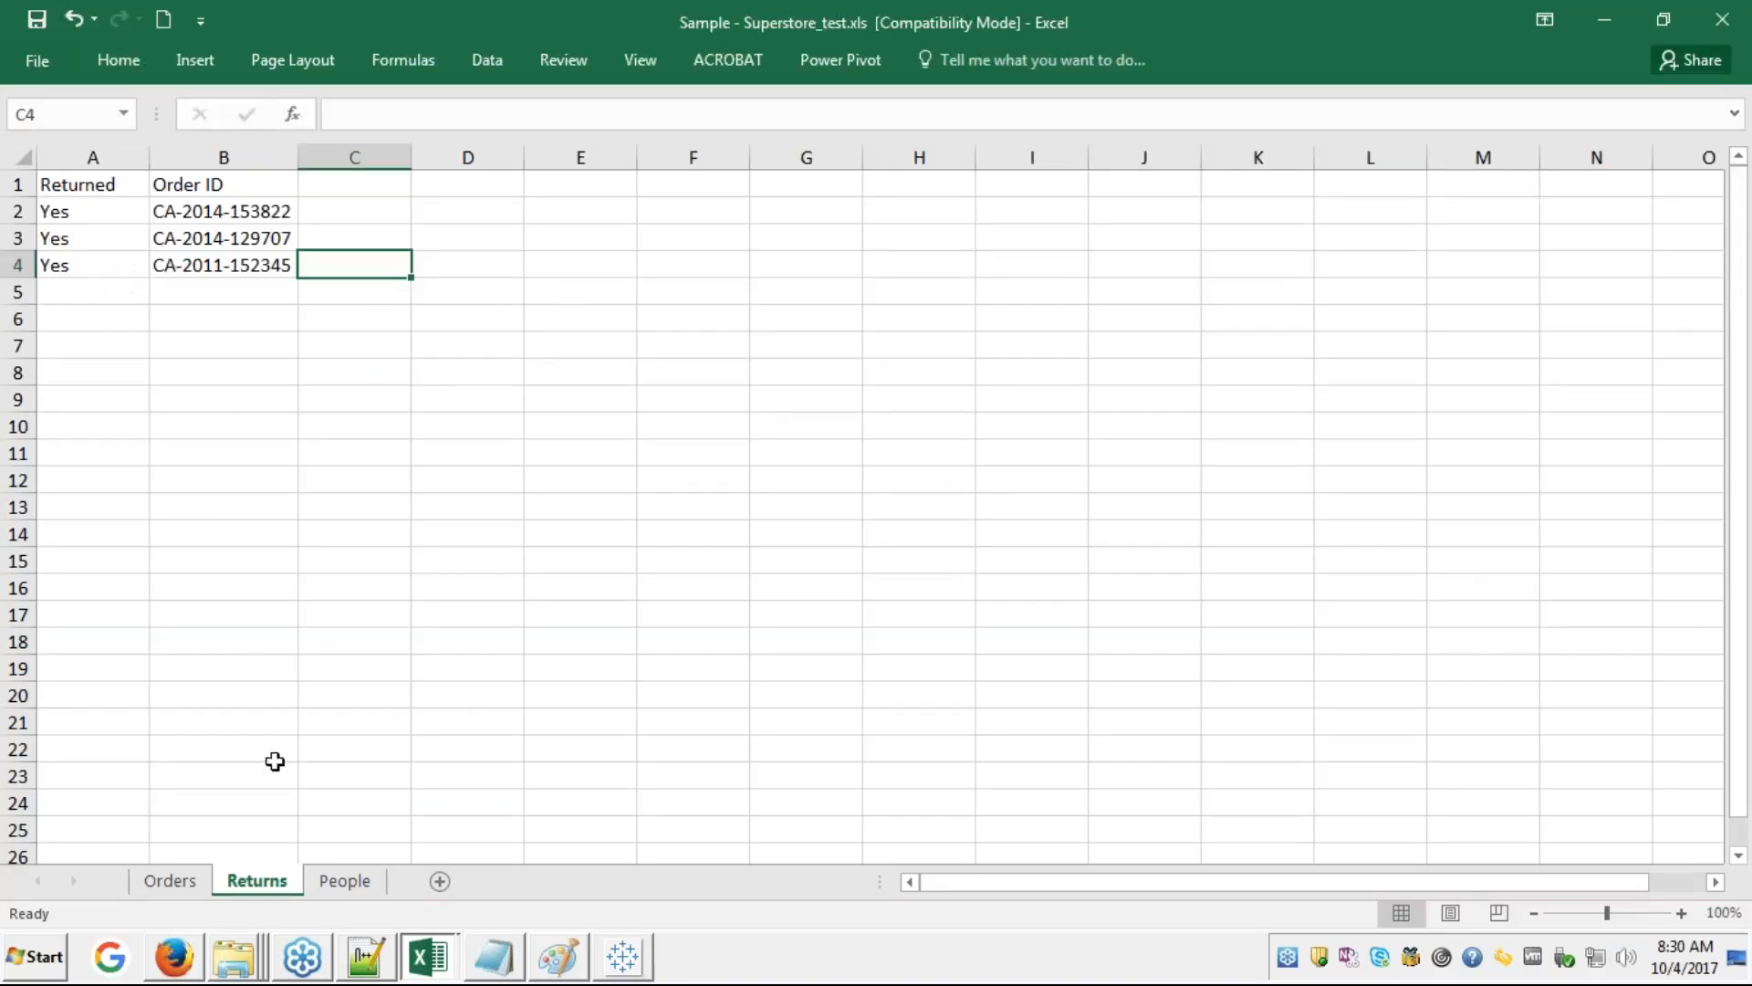
click(171, 882)
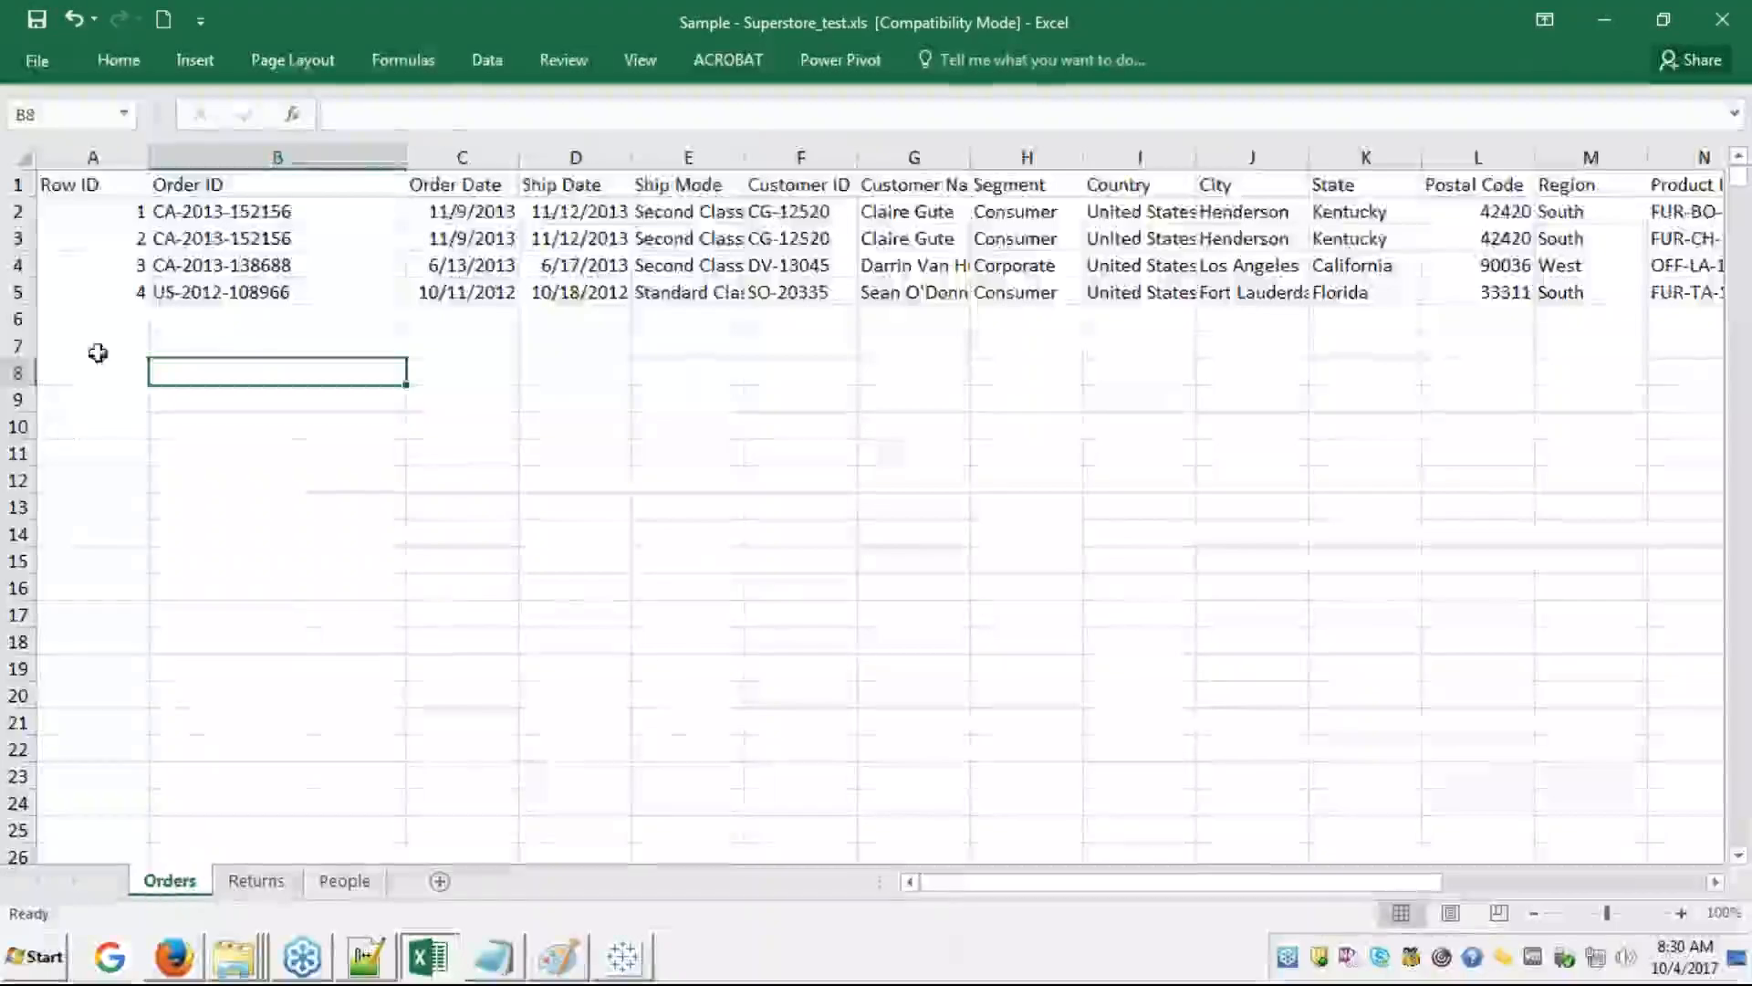
click(193, 297)
key(ctrl+c)
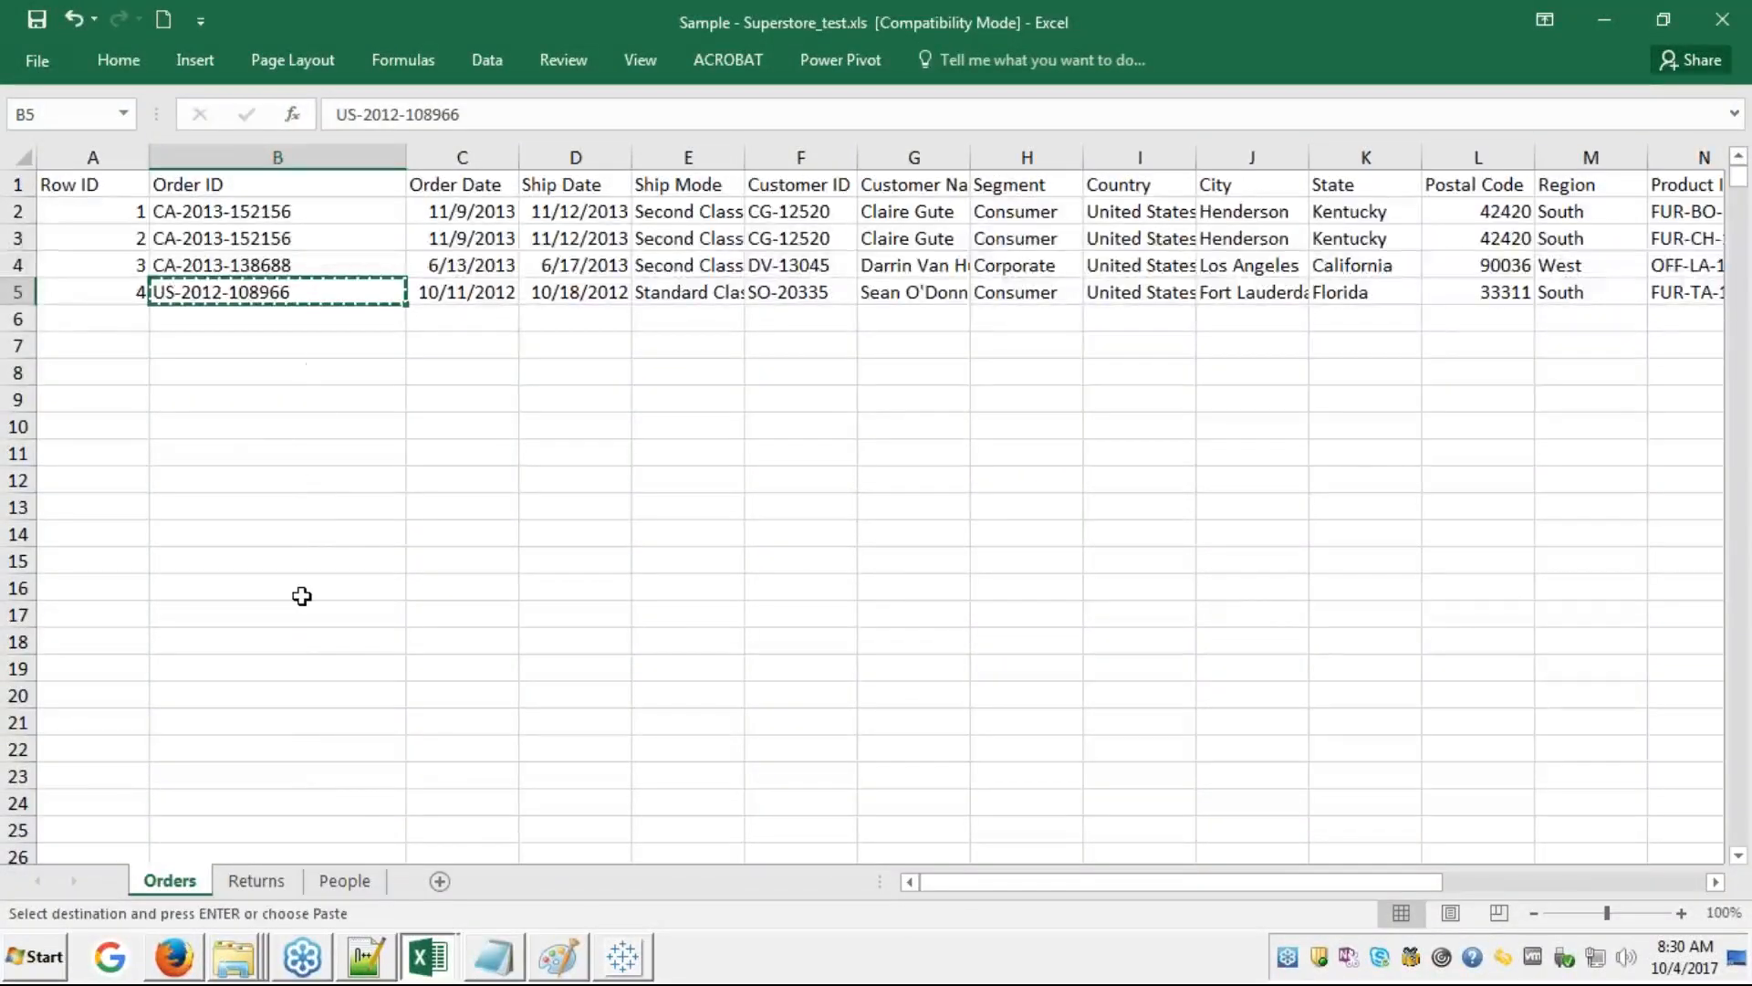
click(252, 881)
click(74, 293)
text(yes)
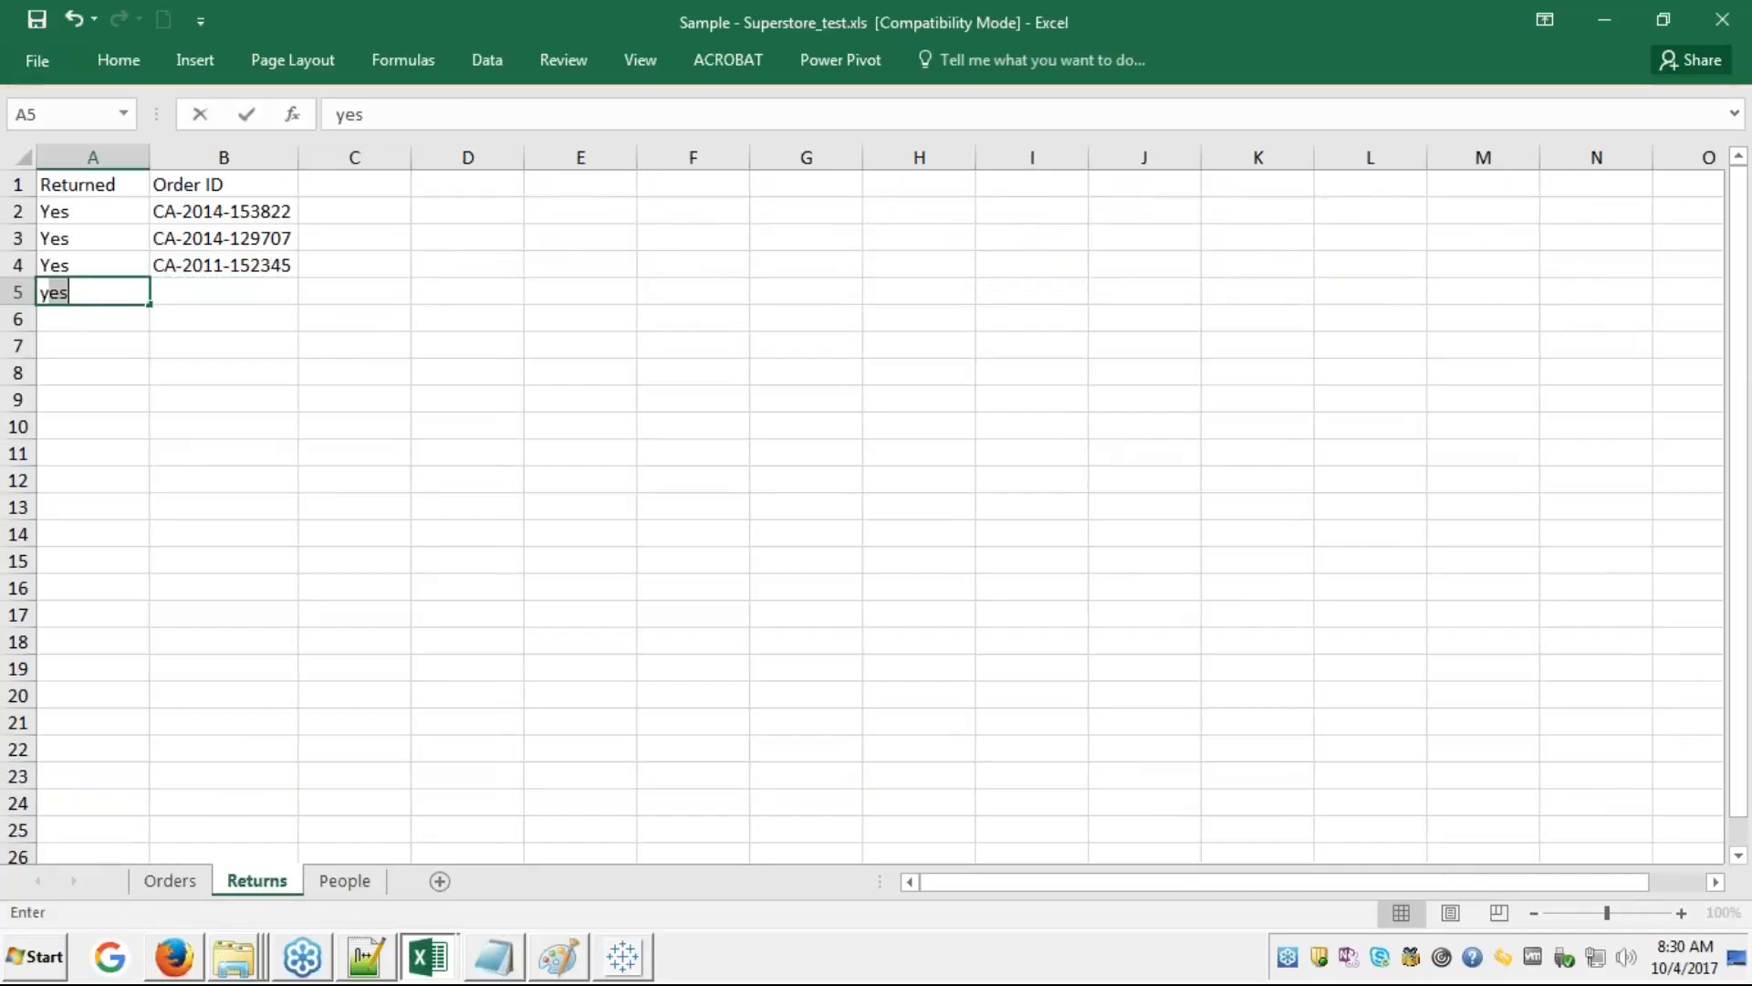
key(Tab)
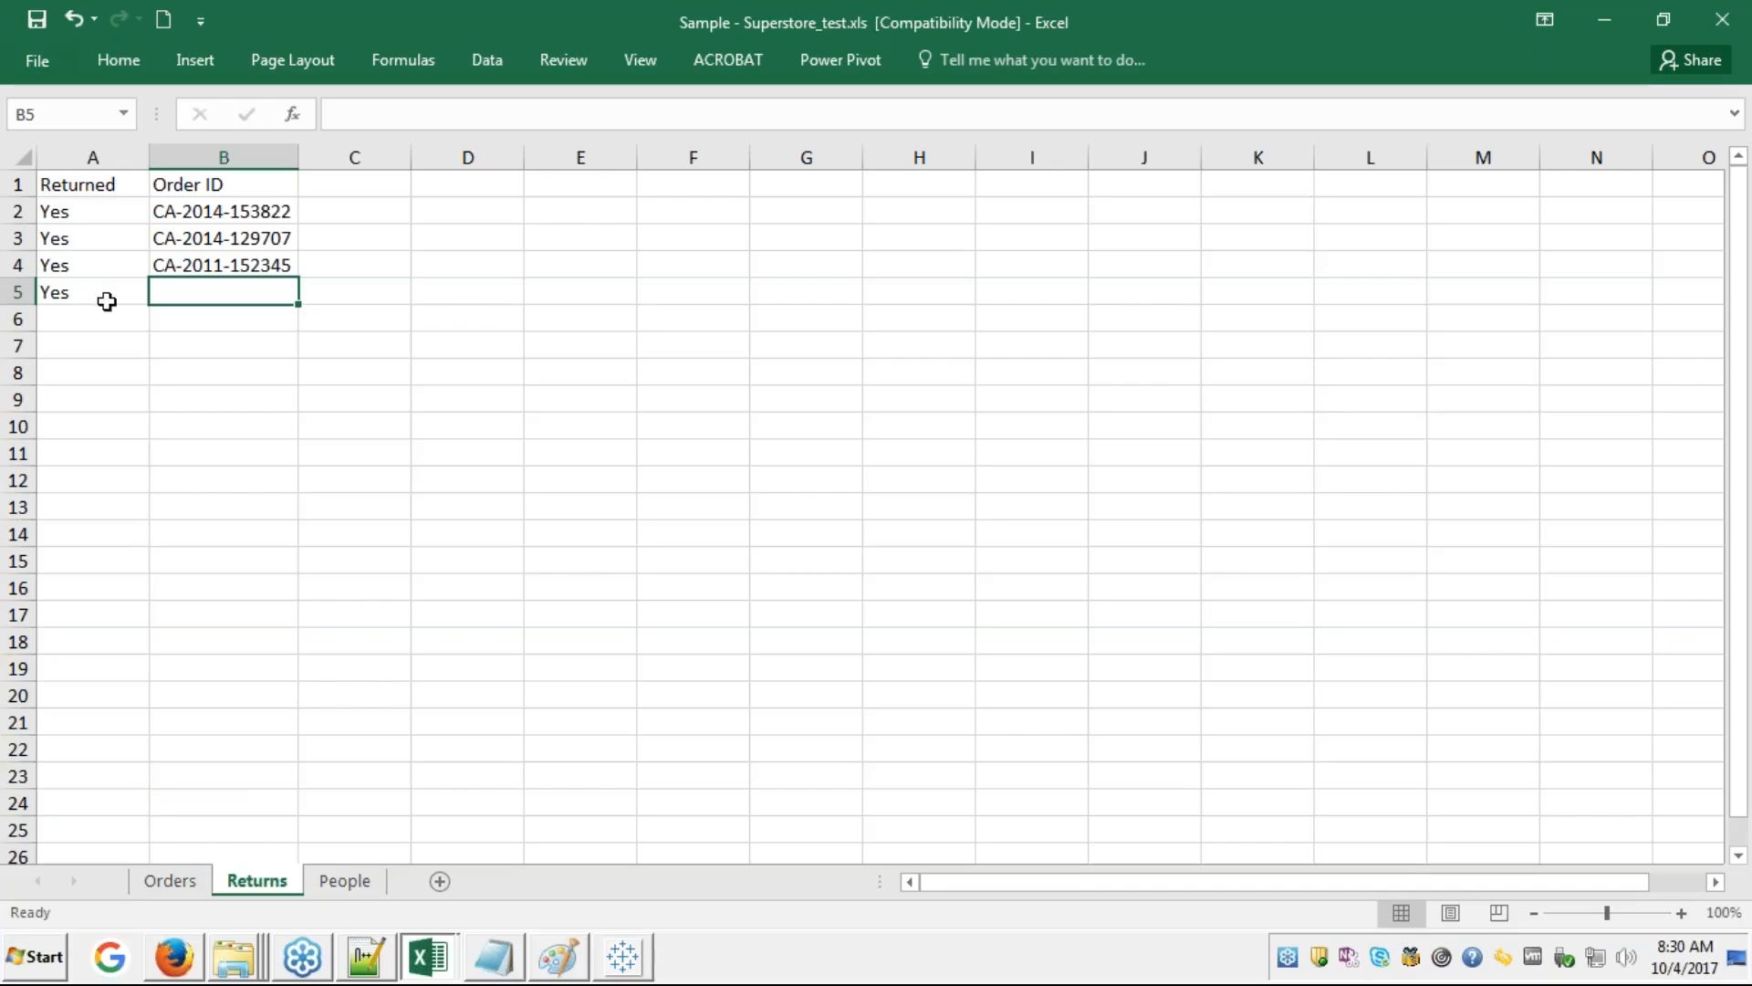
- Copy the Order ID of the Row ID 4 record on the Orders sheet into cell B5 of the Returns sheet
click(153, 883)
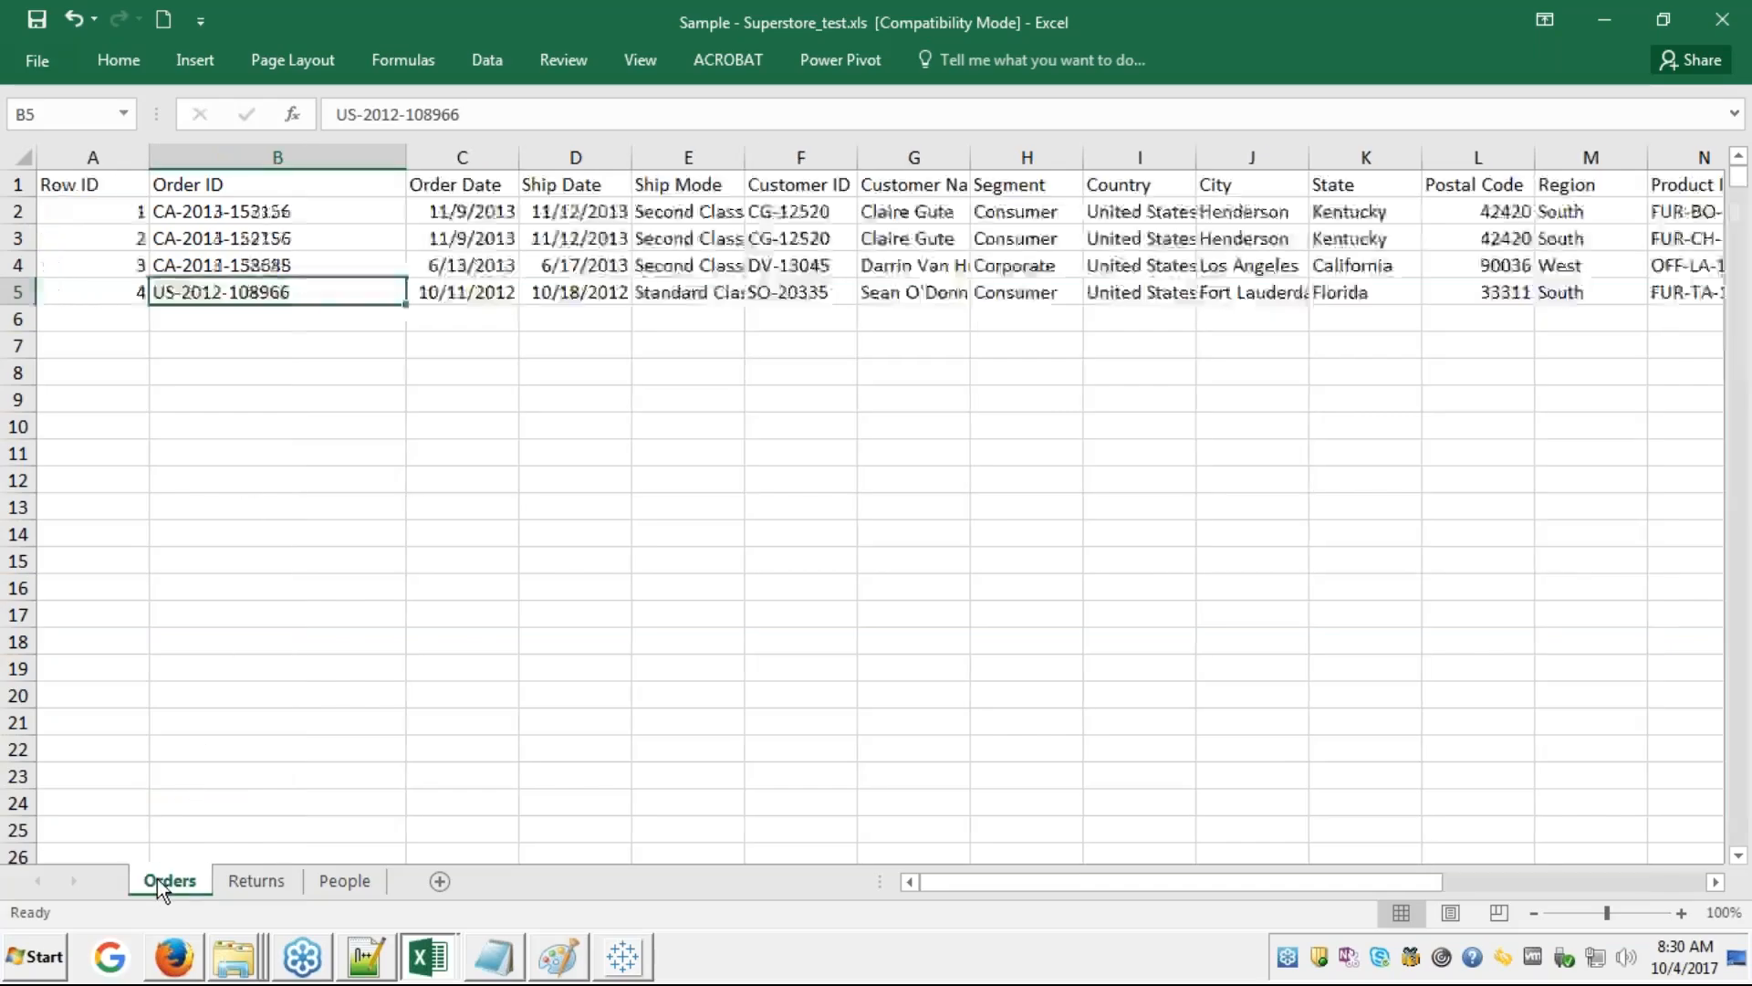
key(ctrl+c)
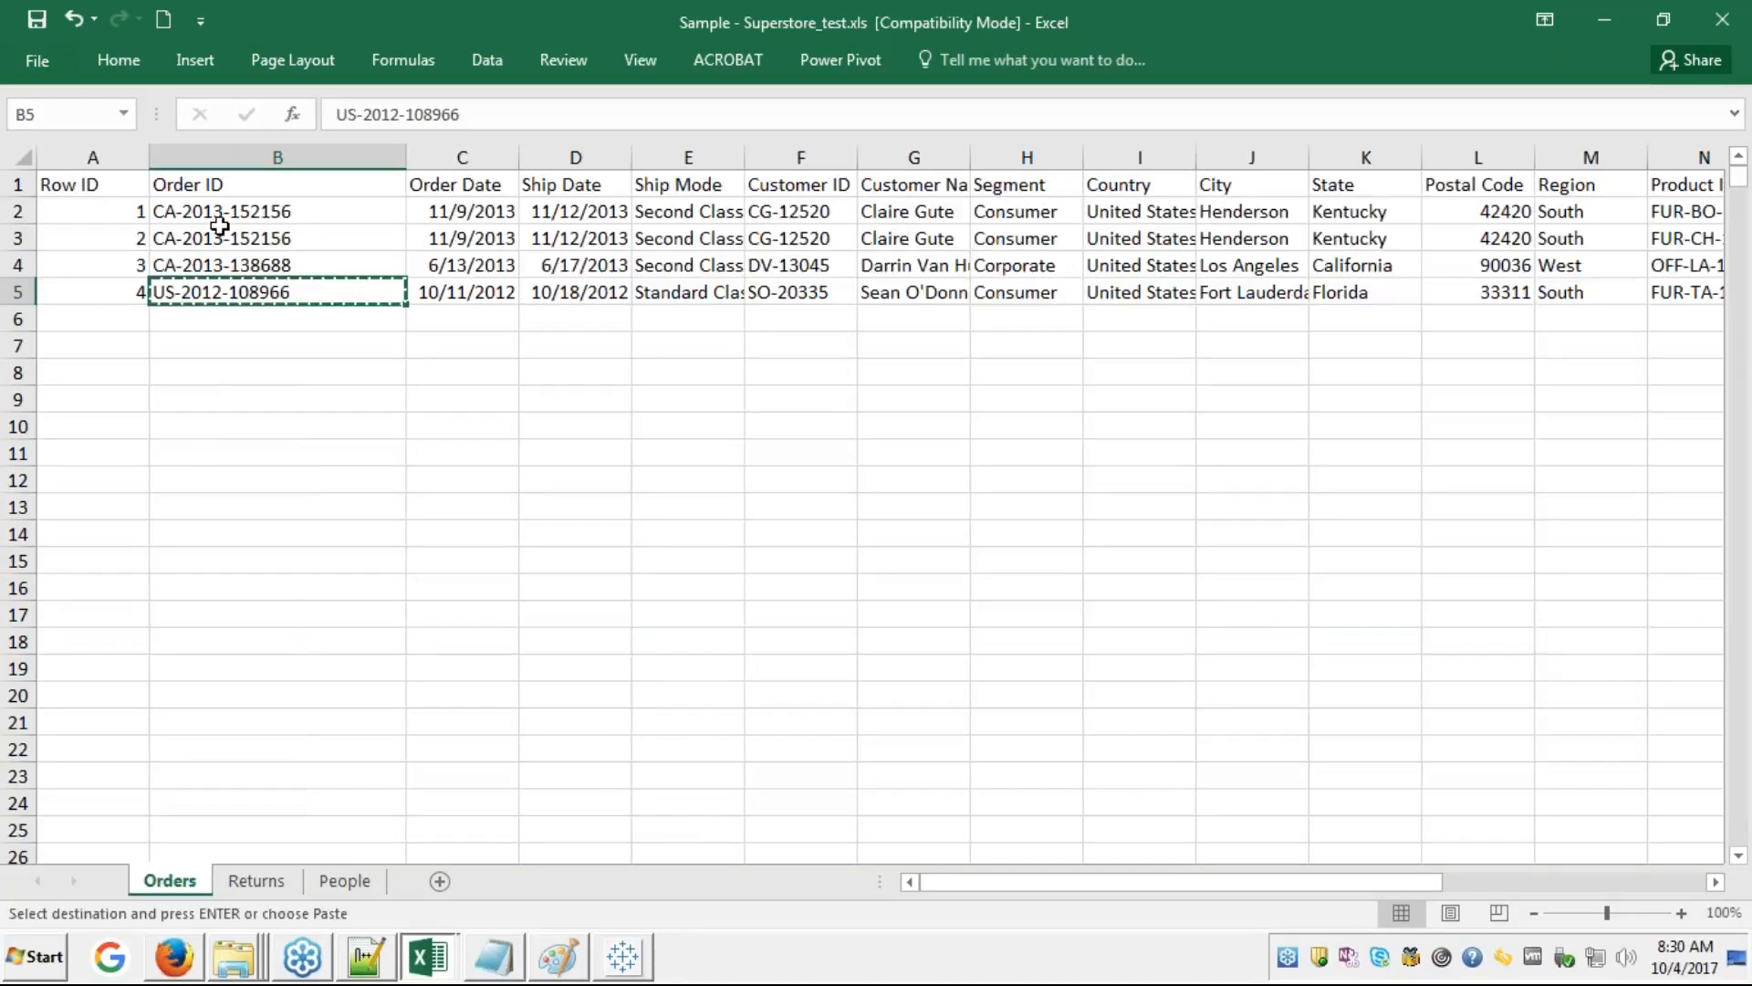
click(243, 884)
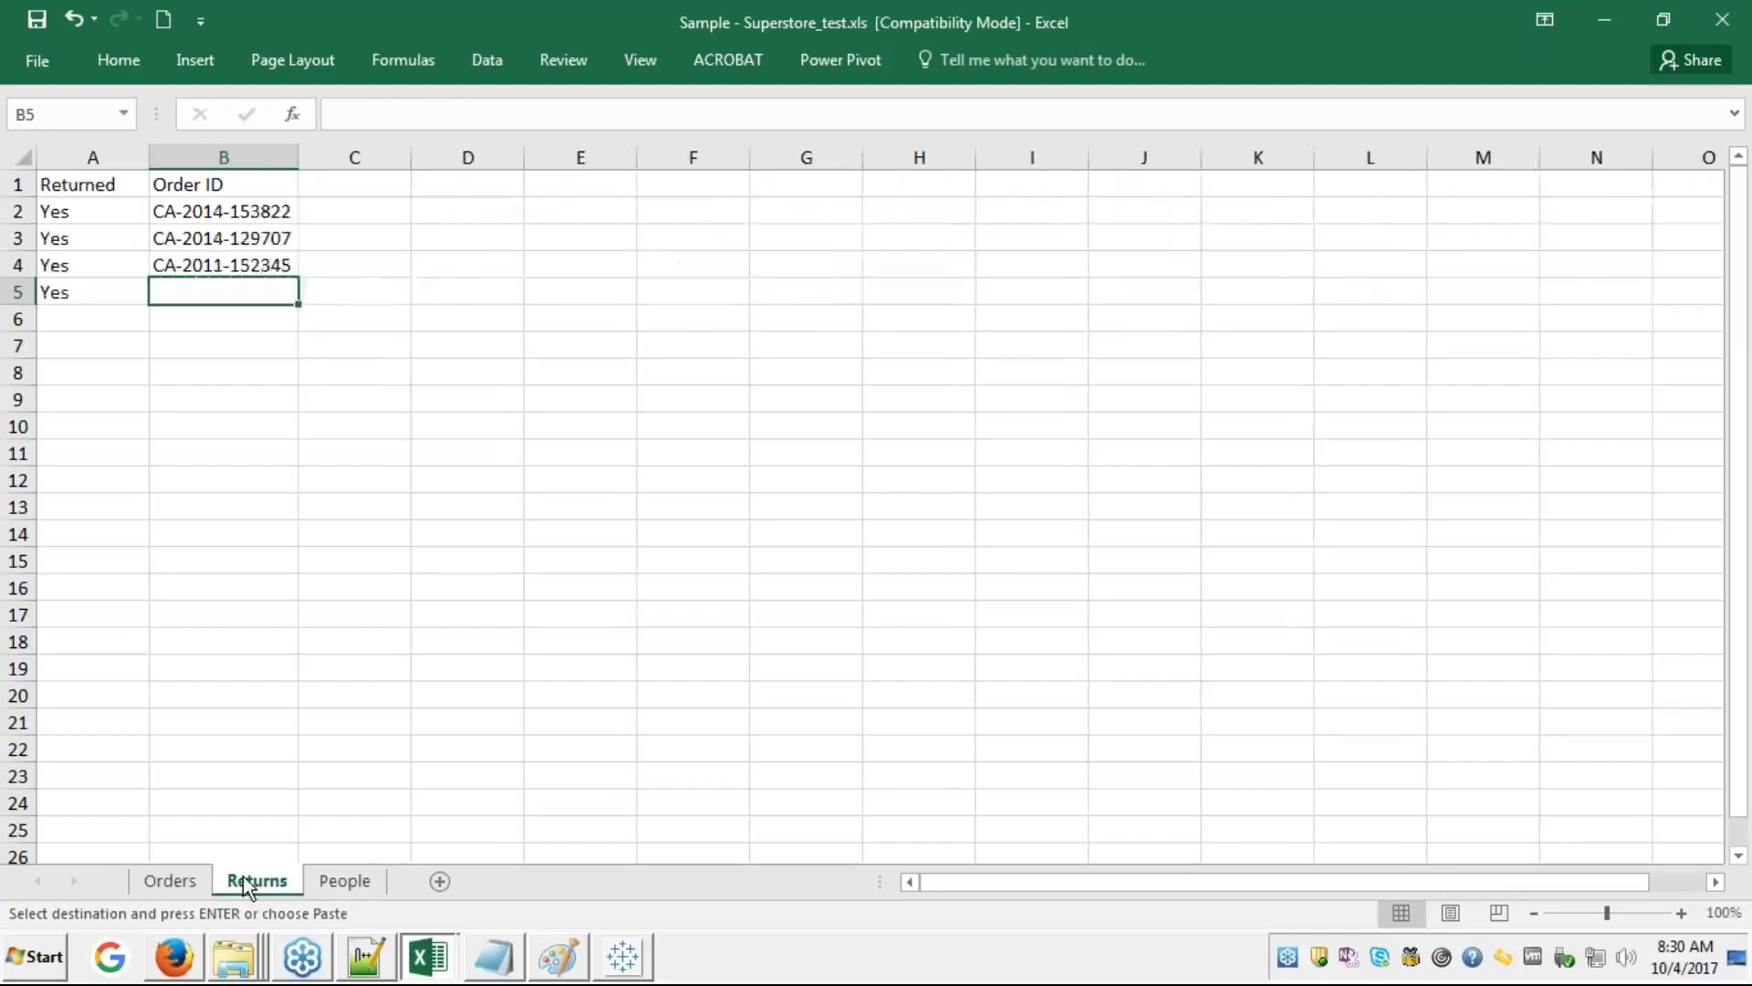
key(ctrl+v)
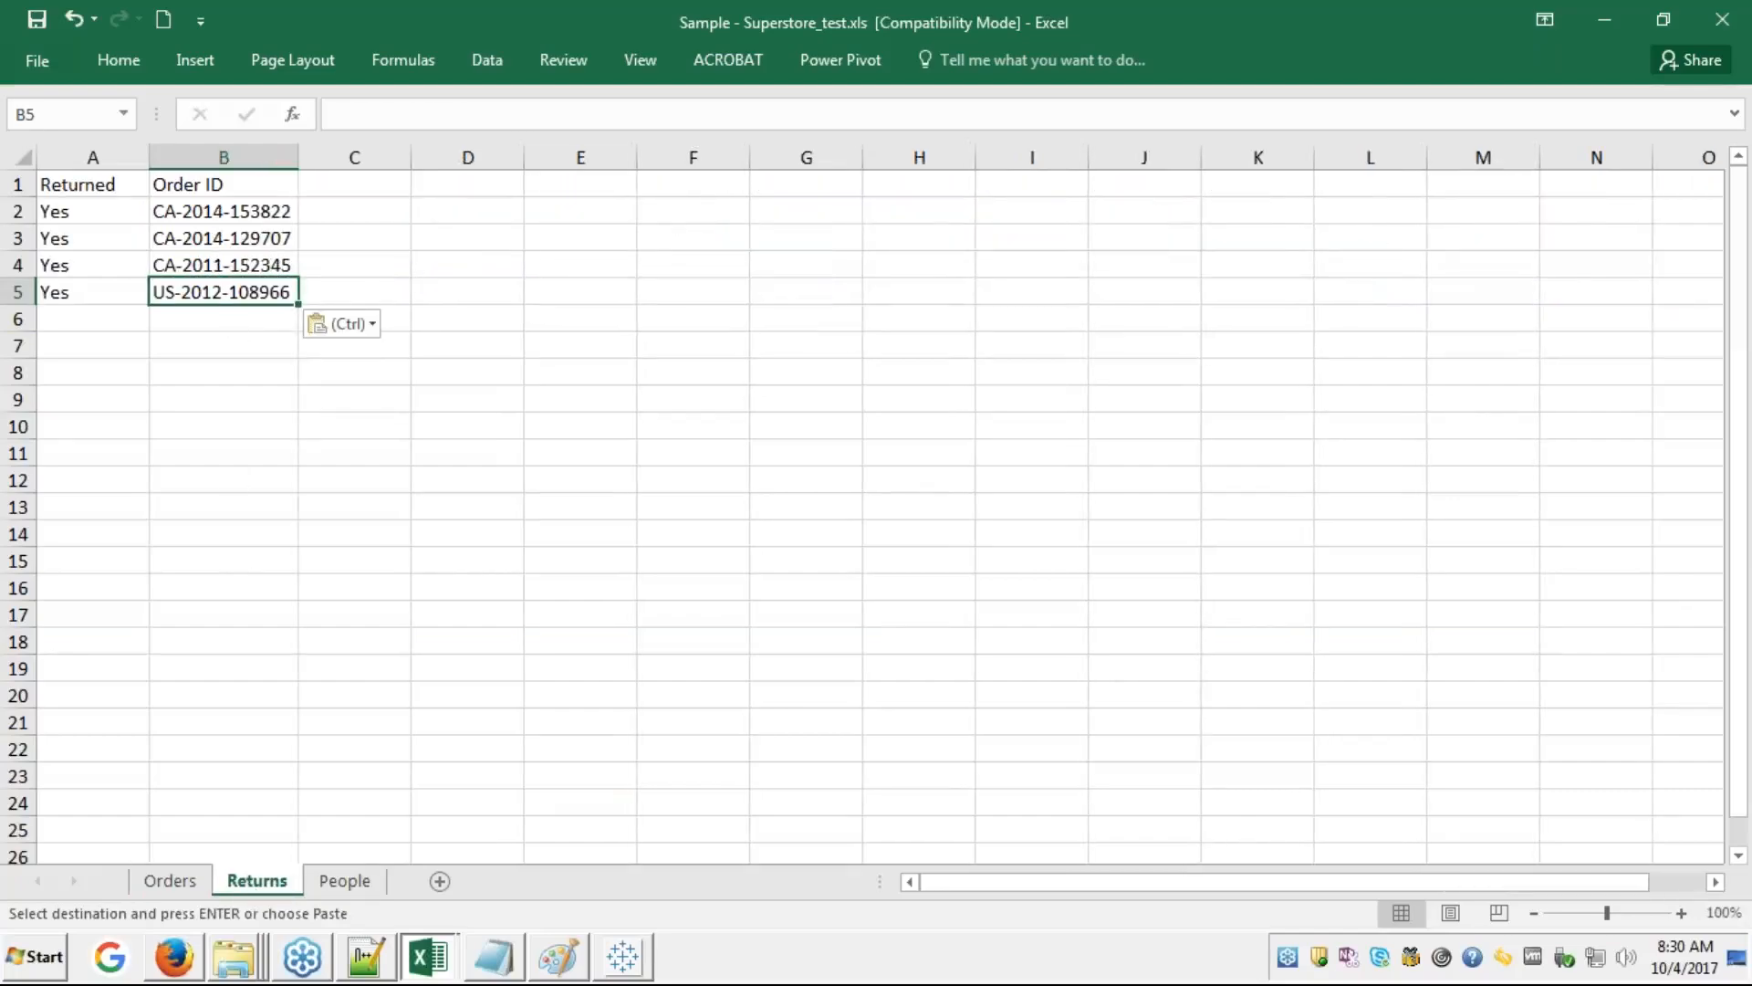
key(Escape)
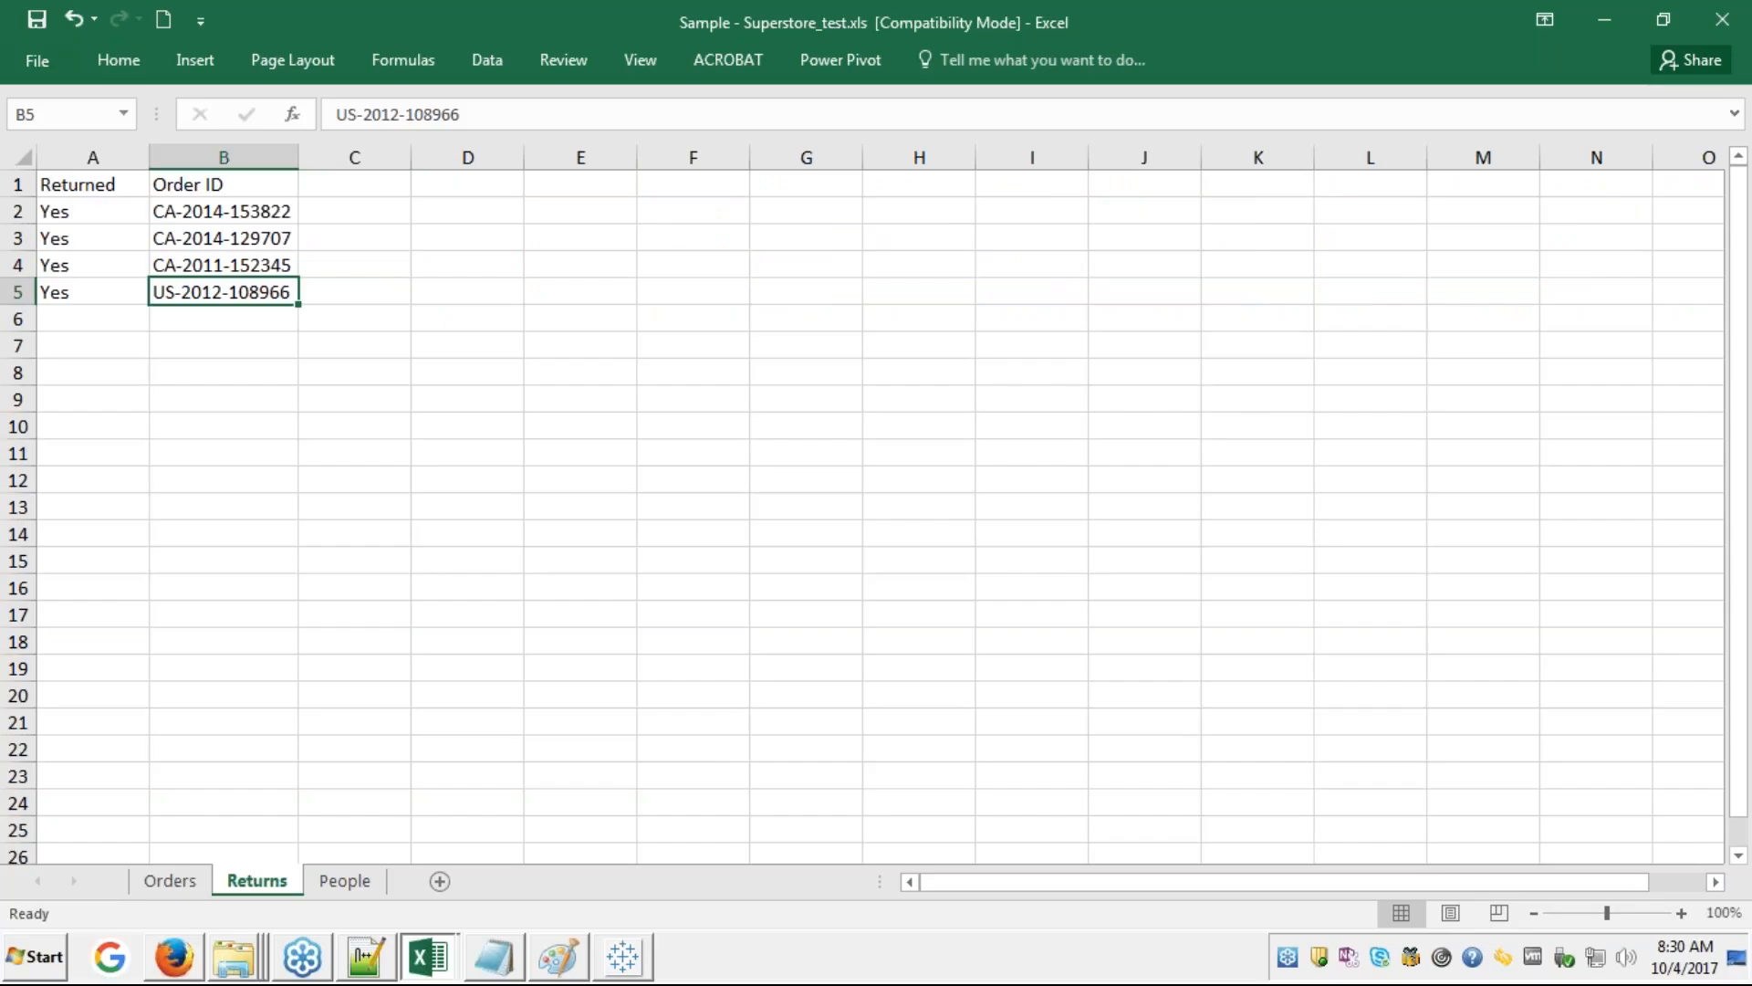
- Return to Tableau, close the Join settings and refresh the Orders+ data source to load the added Returns record
click(617, 969)
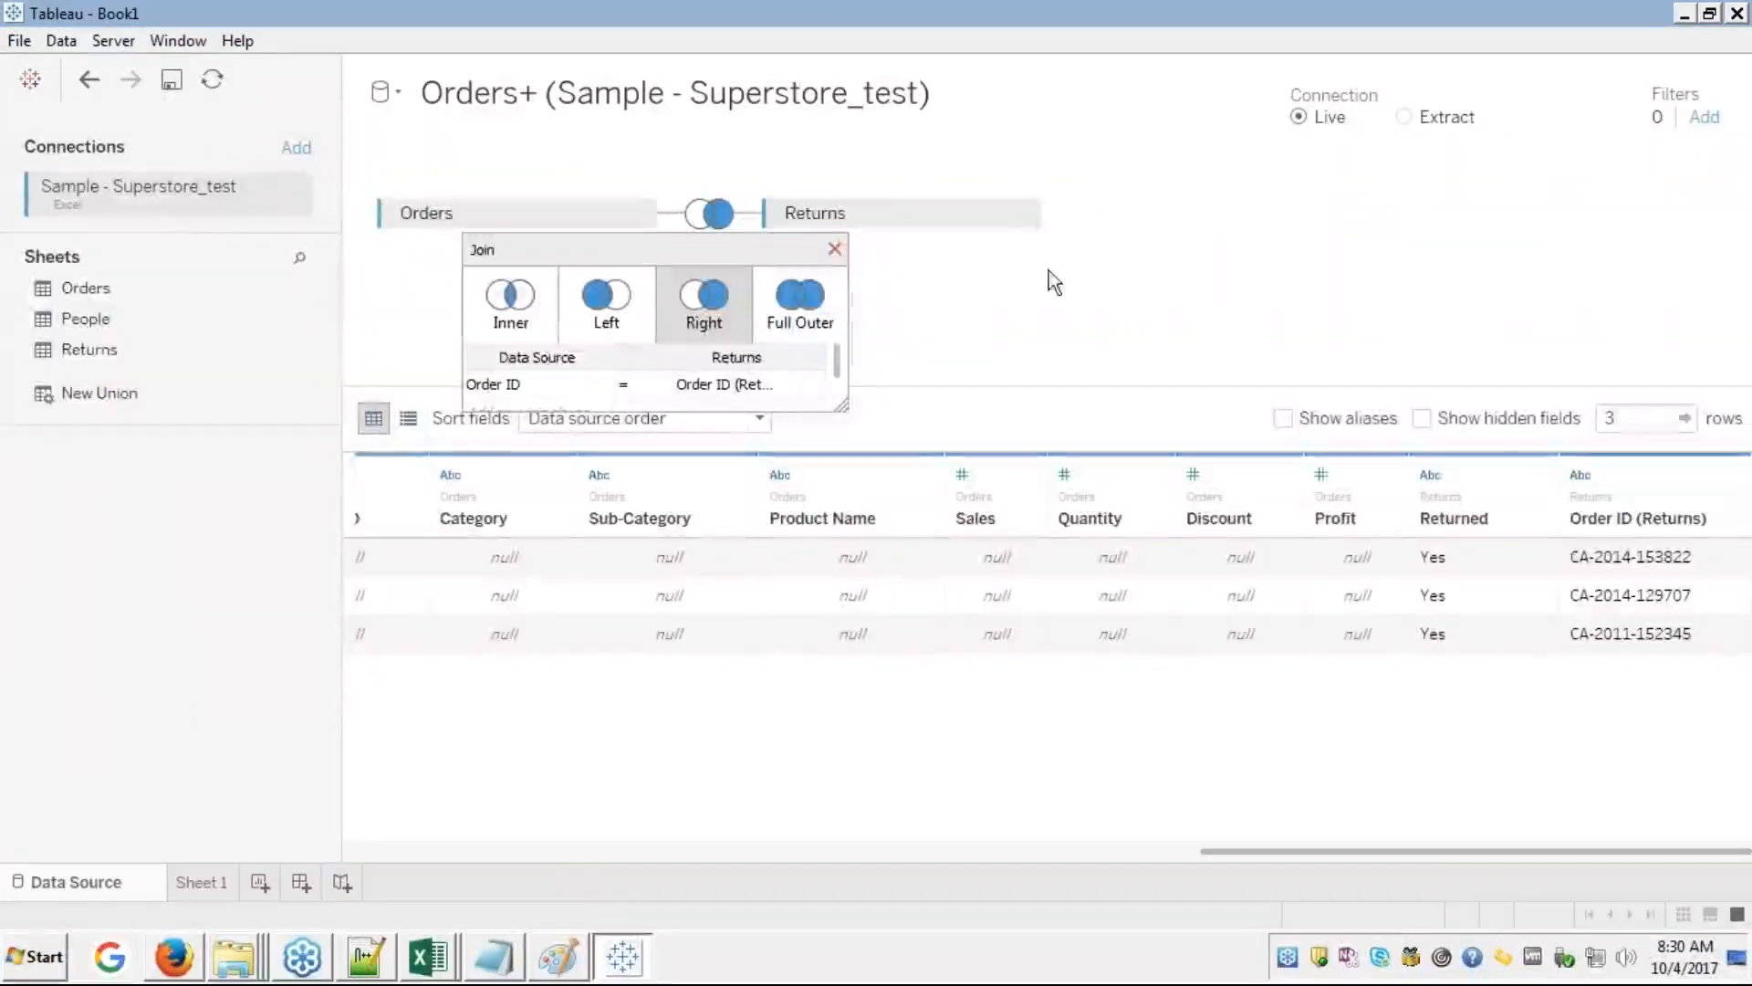
click(835, 249)
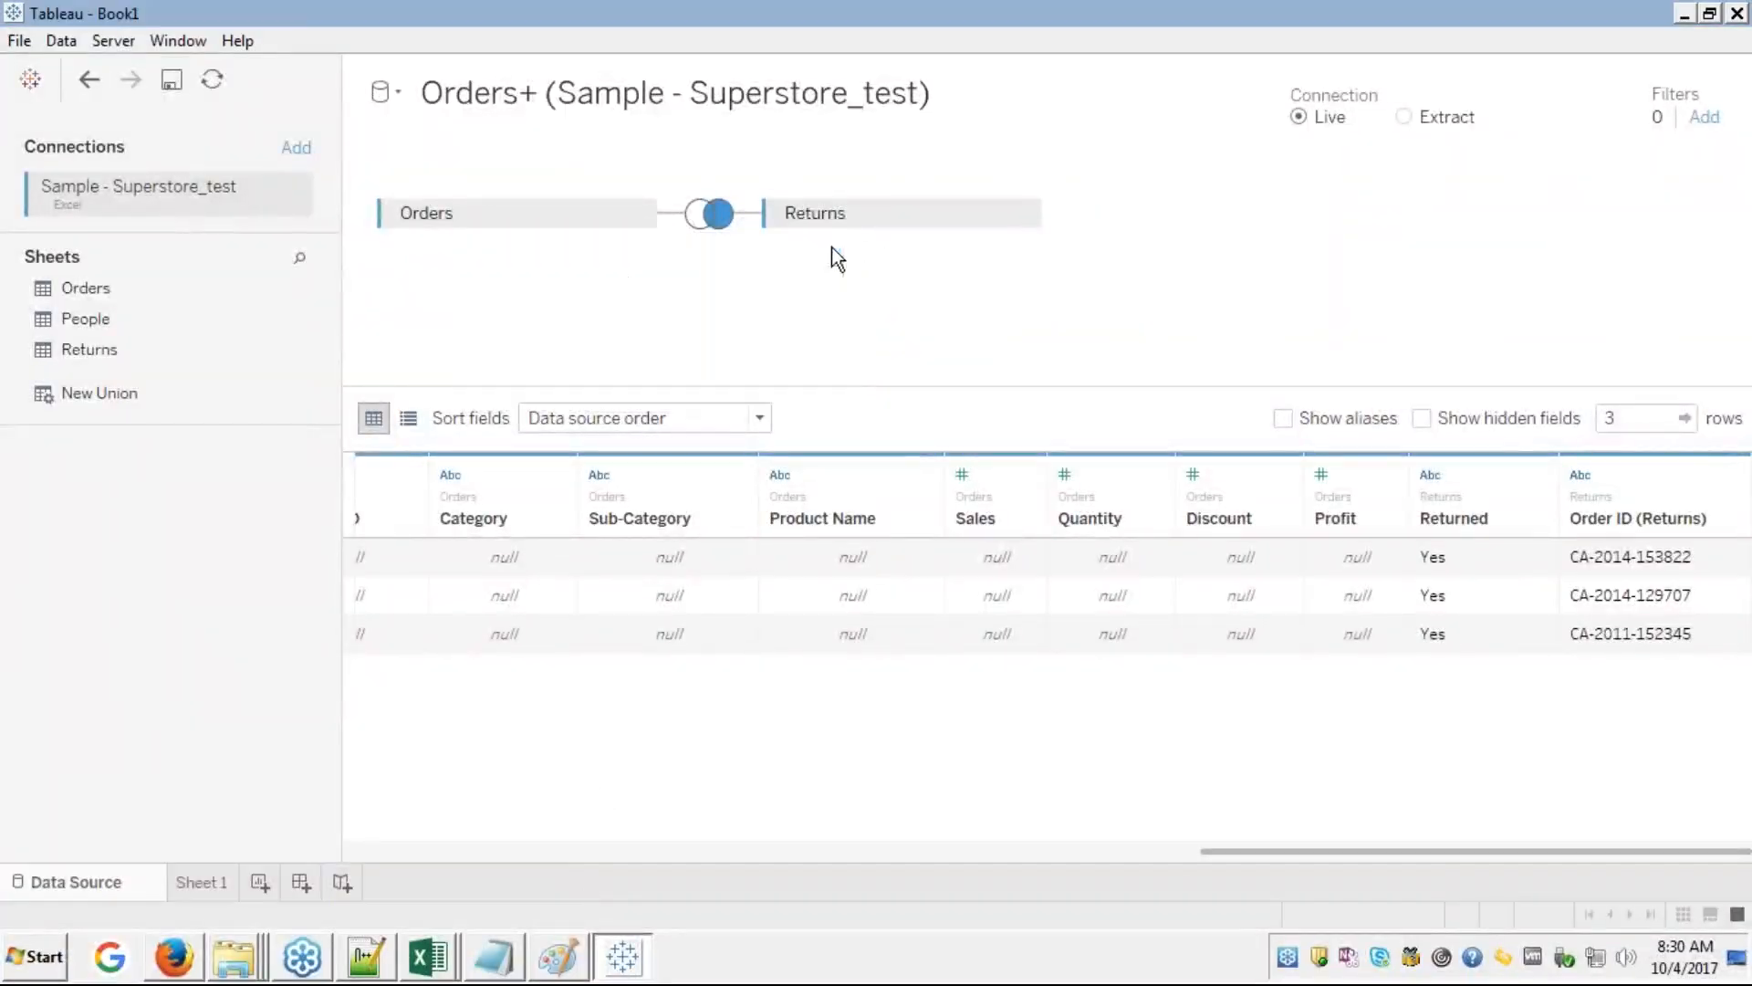
click(214, 86)
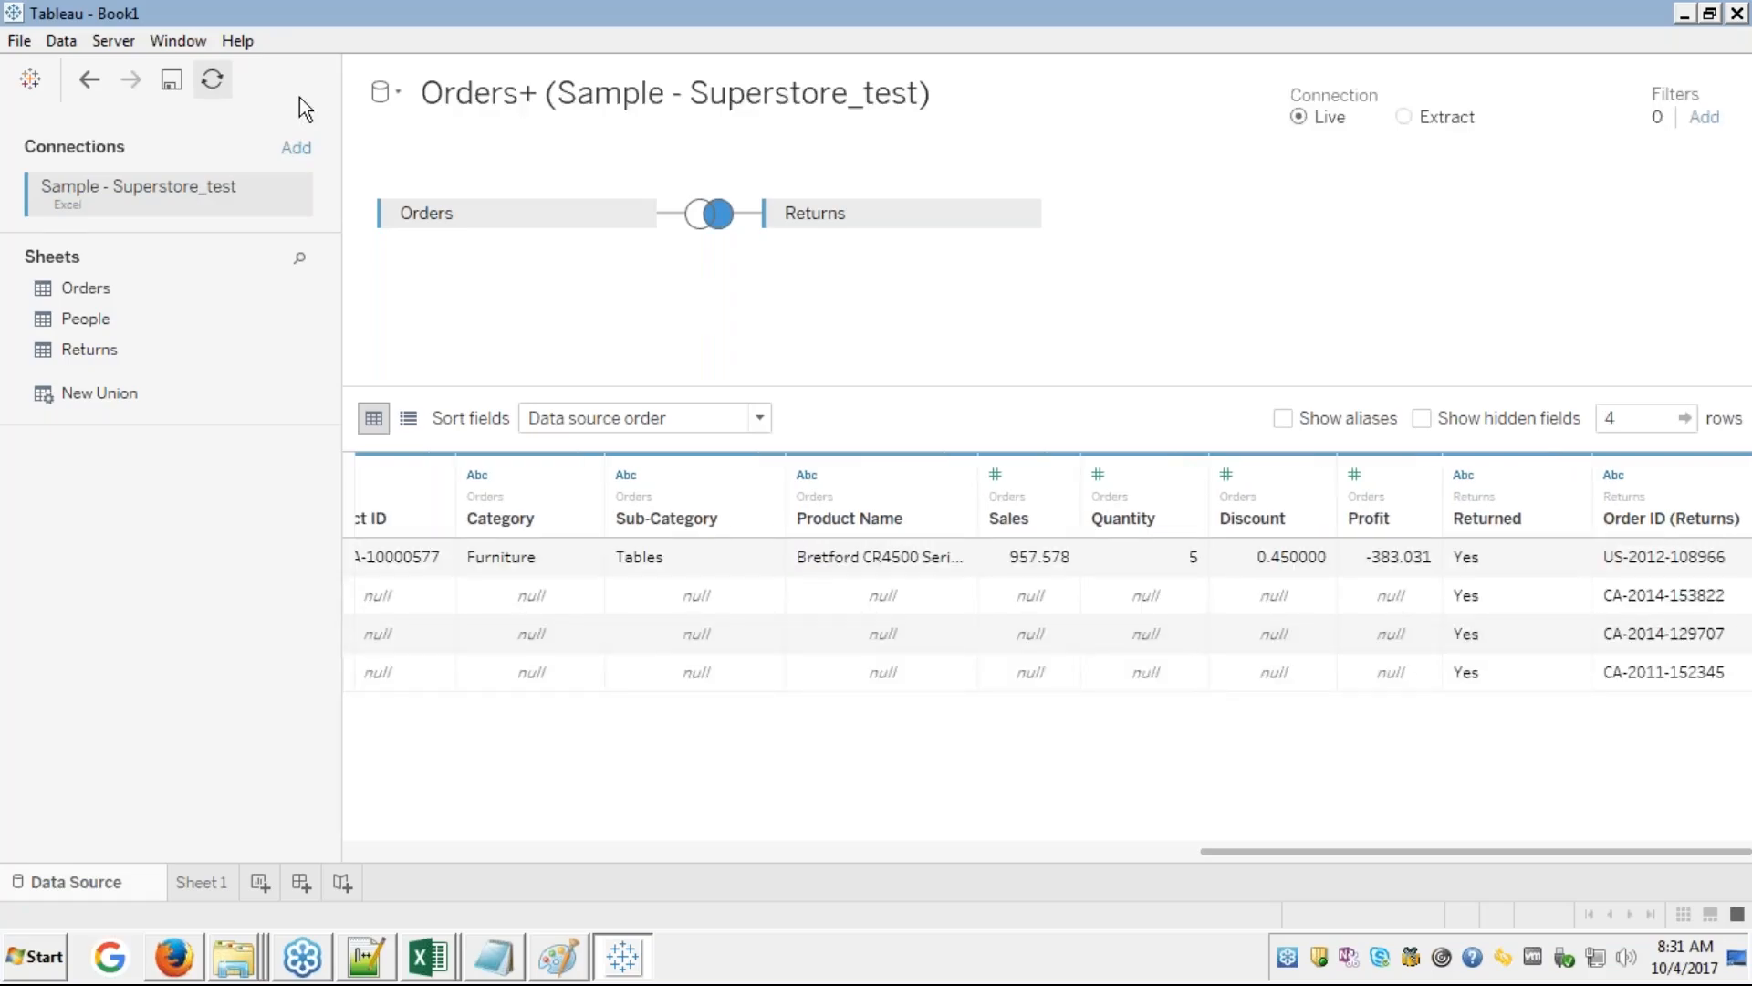
- Examine the first right-joined row field by field, from Row ID through Returned and Order ID (Returns)
click(369, 855)
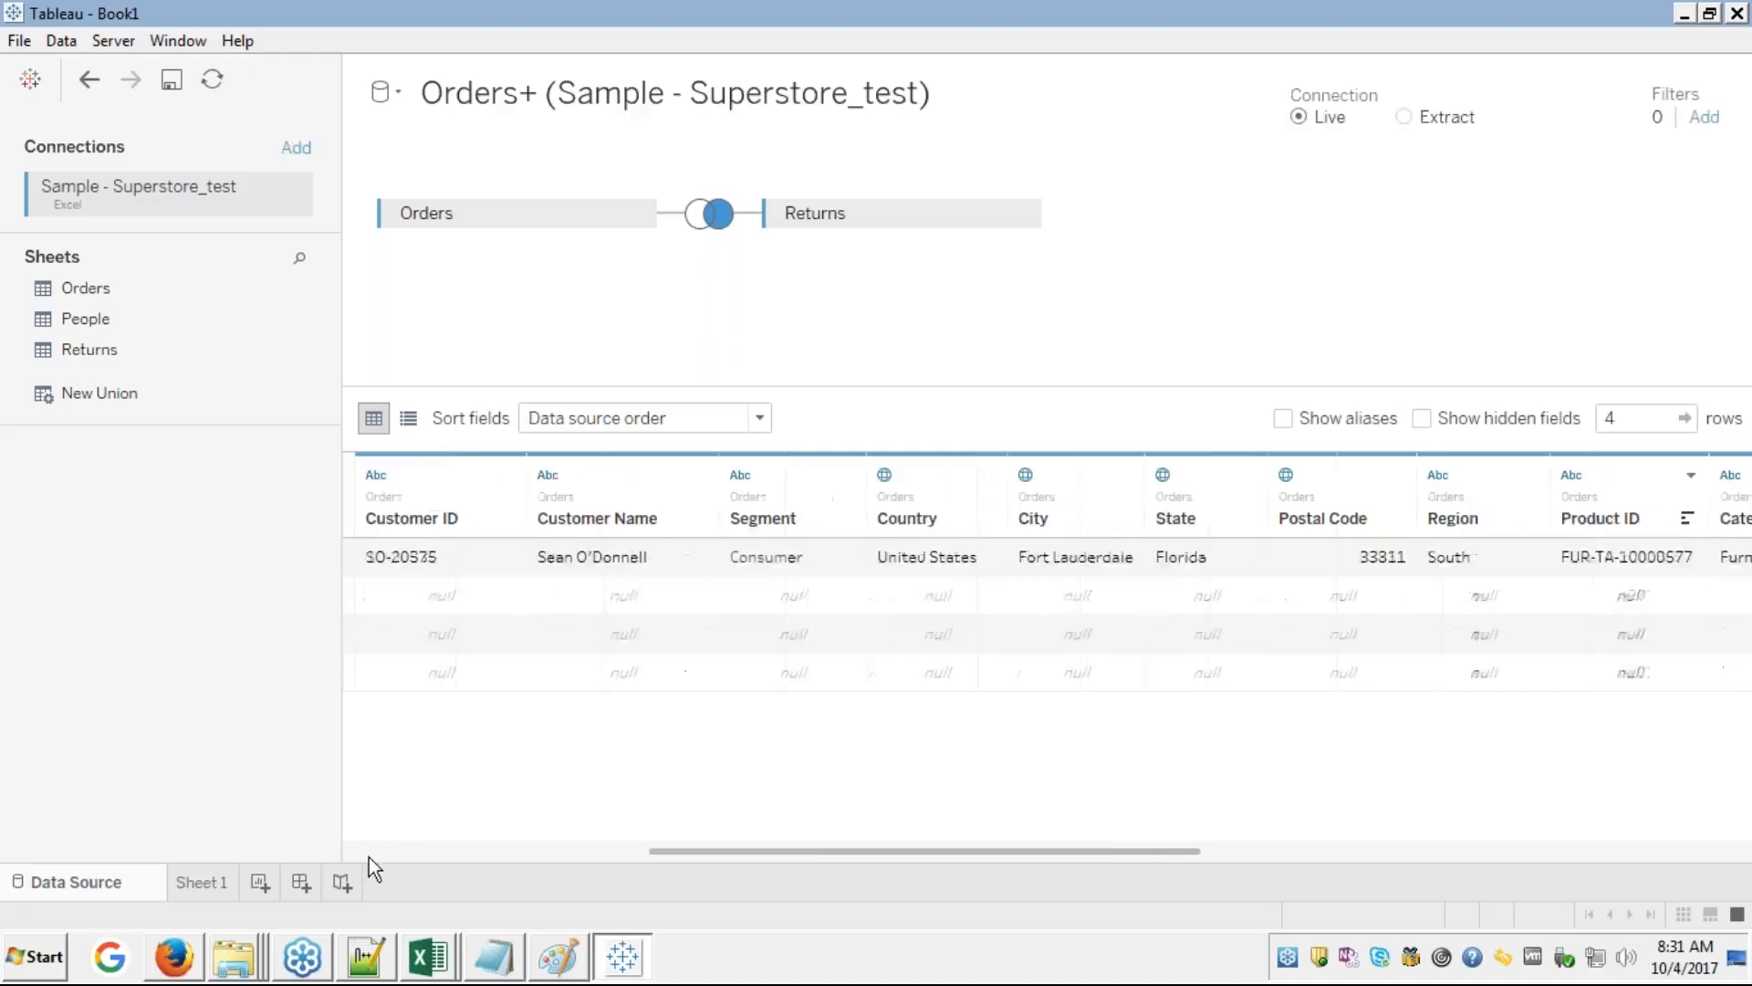
click(369, 854)
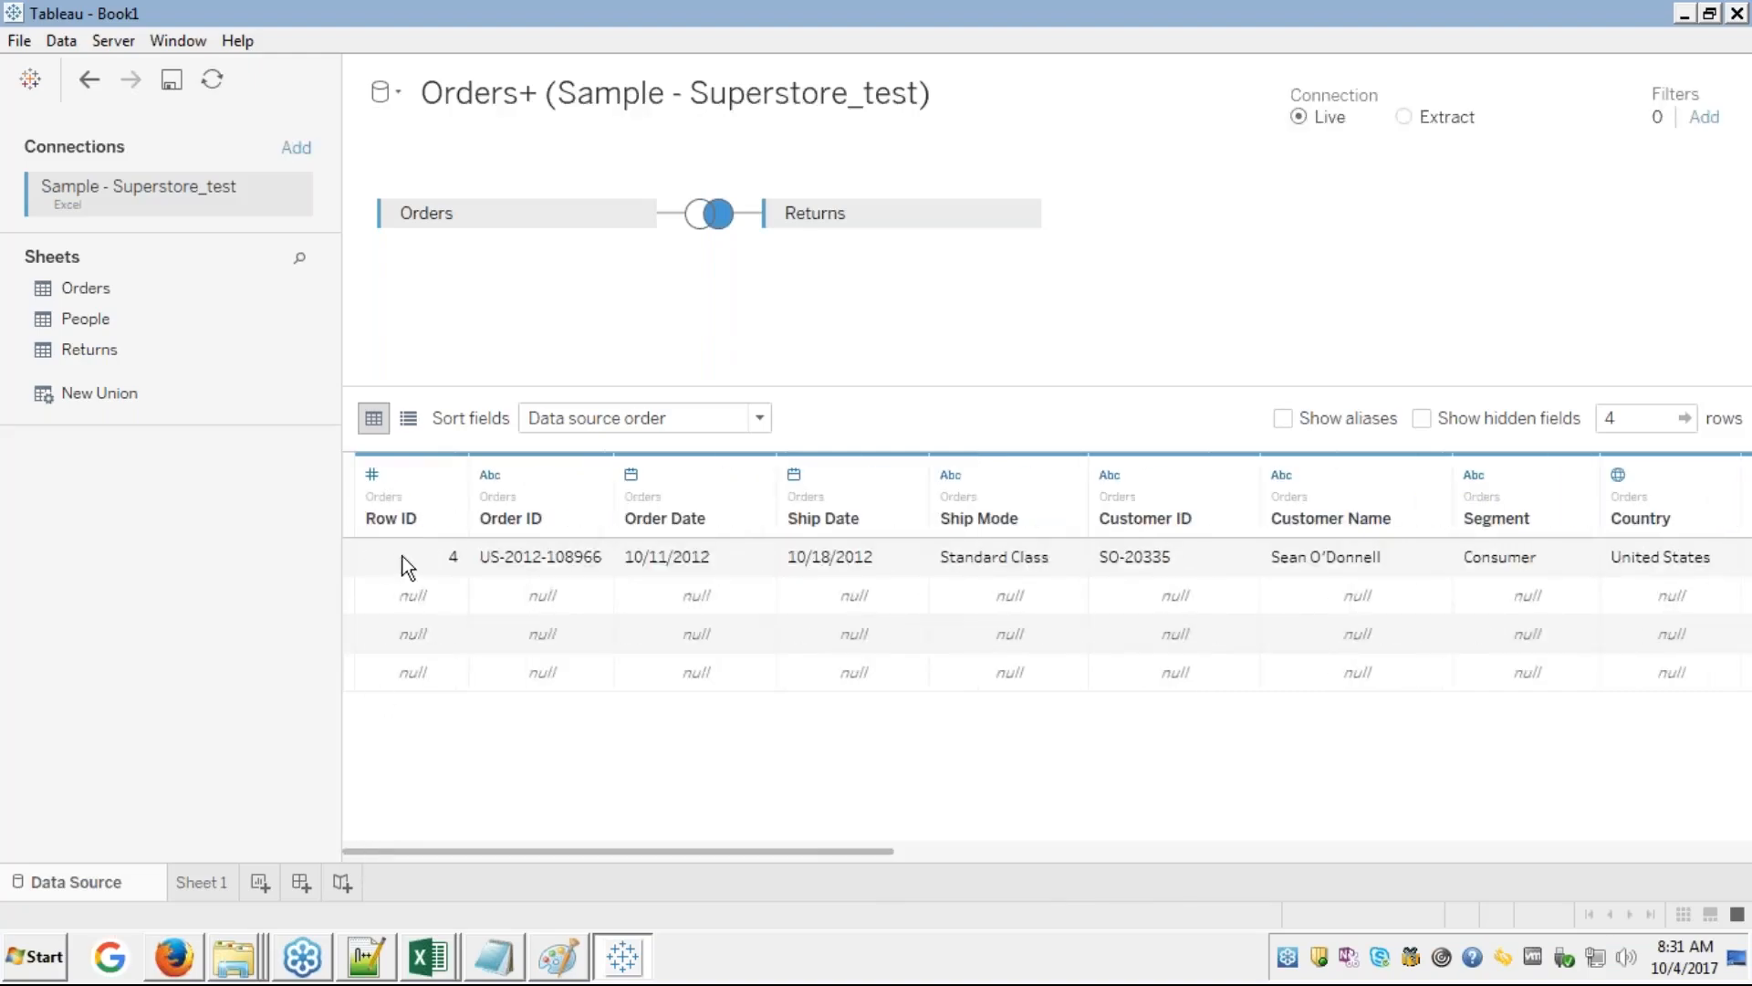
click(441, 558)
key(Right)
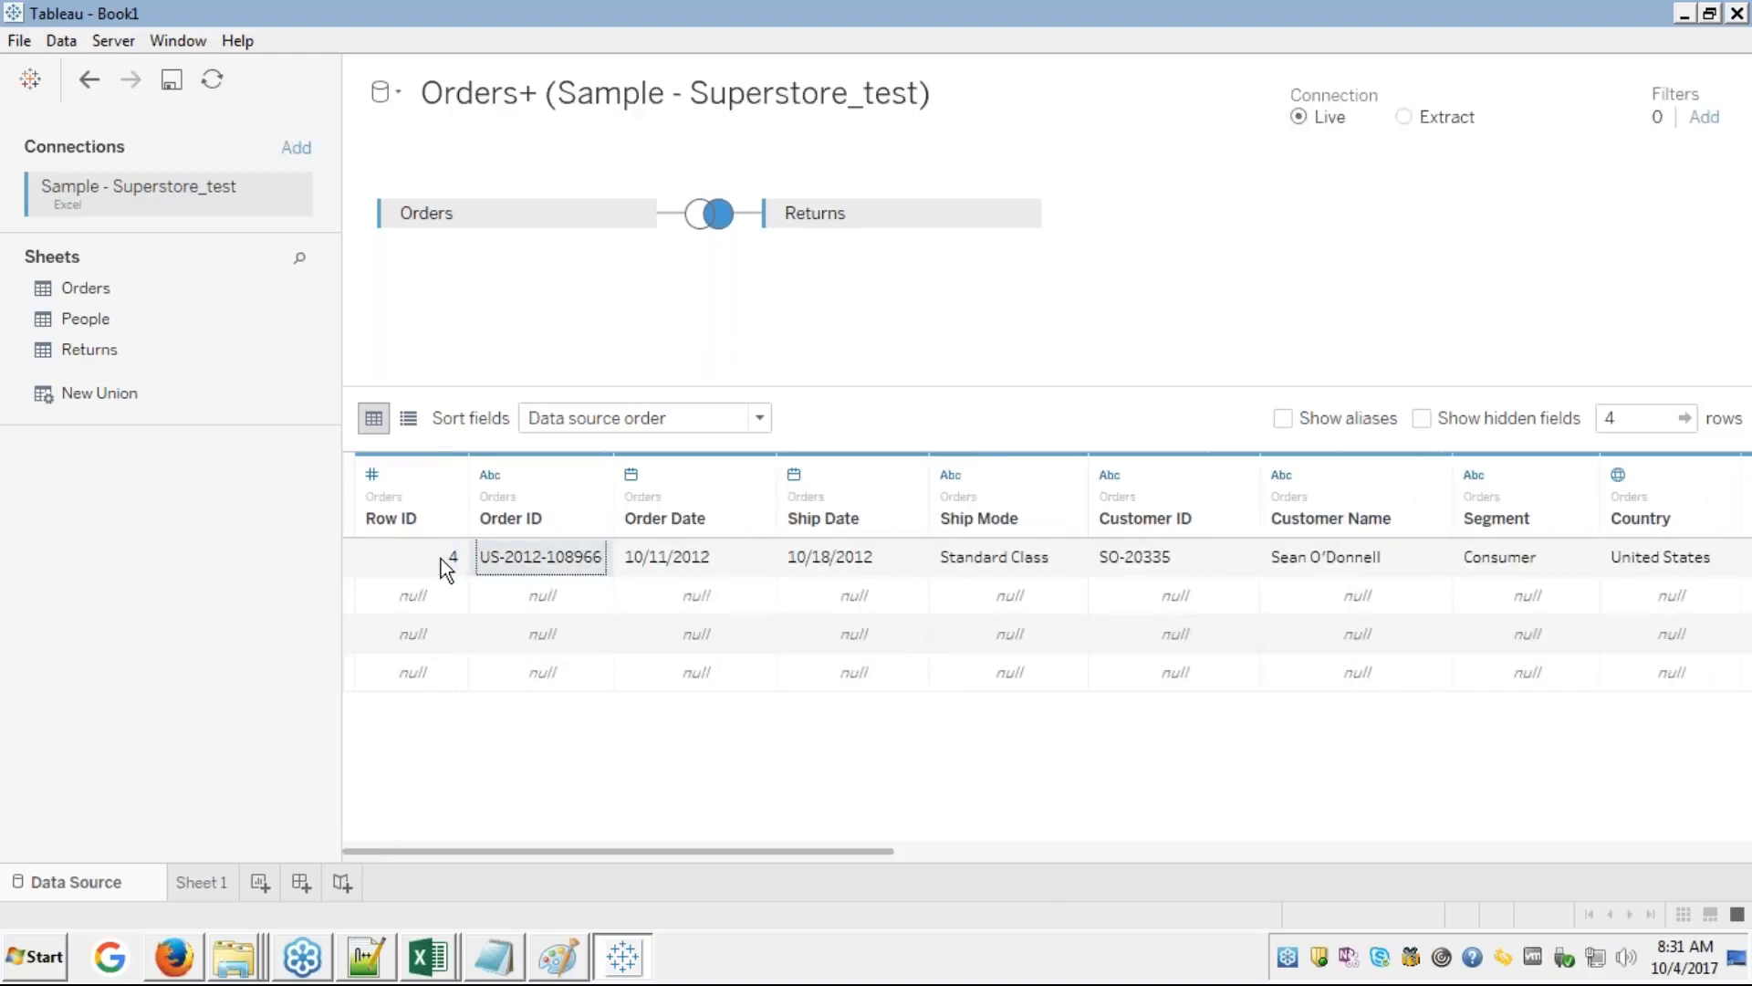
key(Right)
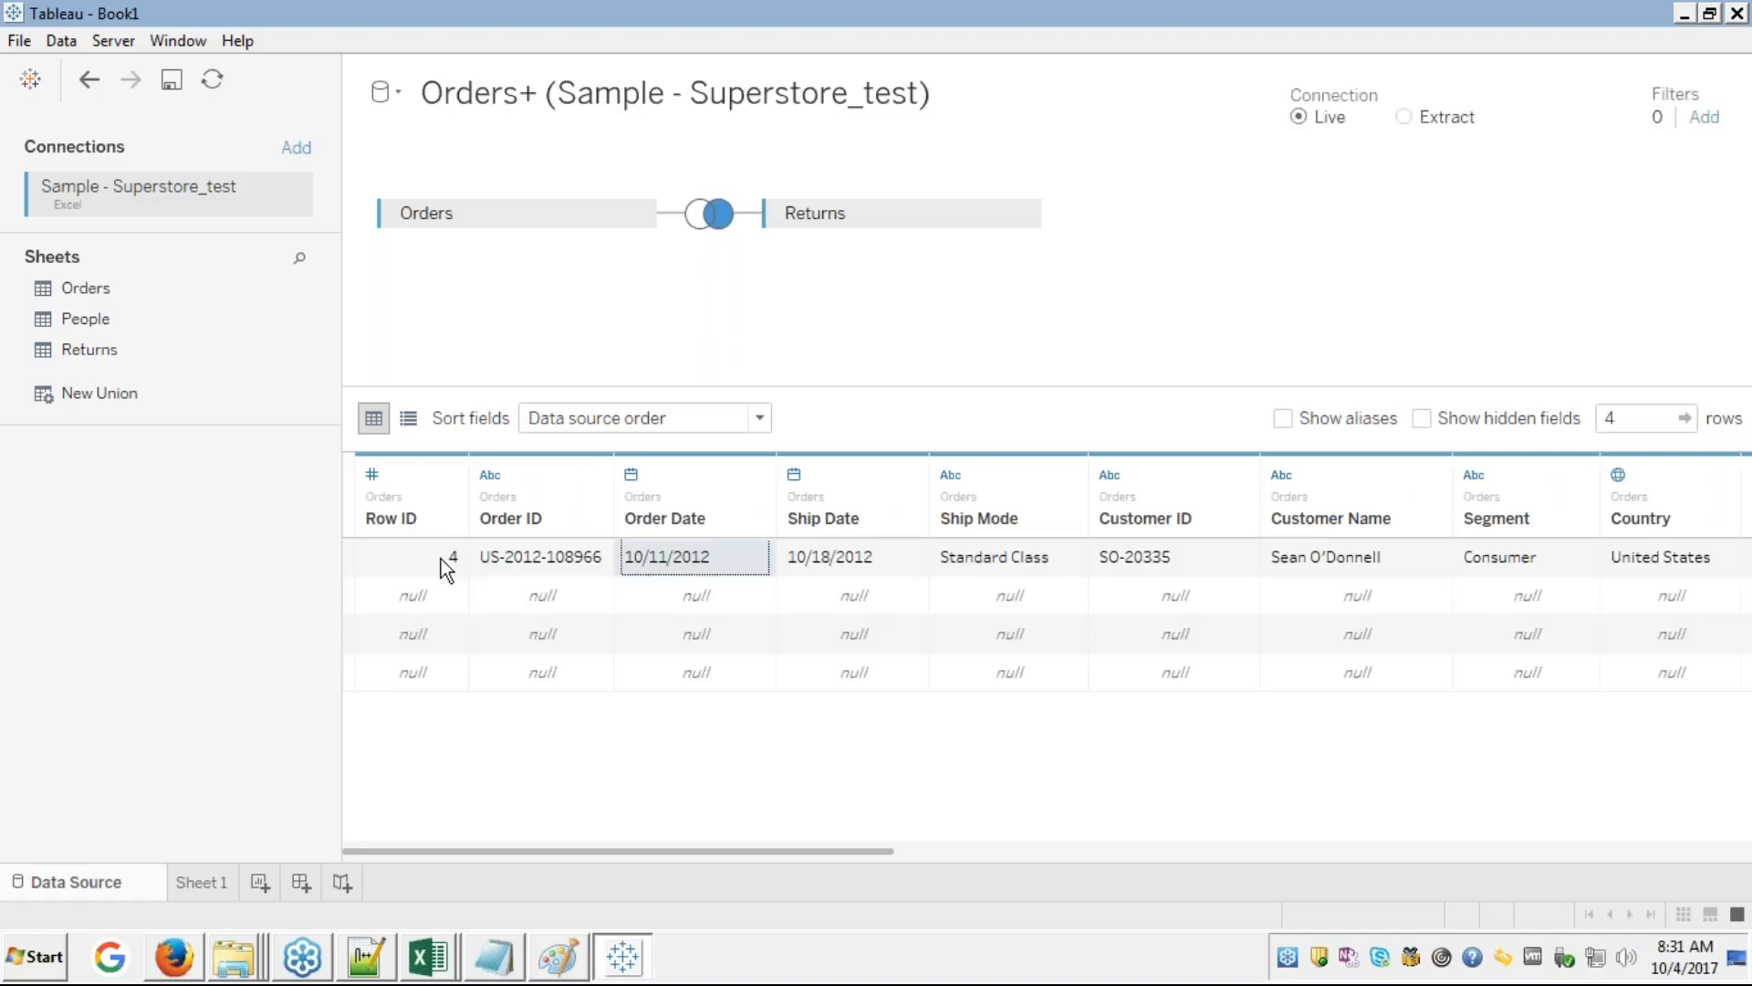
key(Right)
key(Right)
key(Right)
key(Right)
key(Right)
key(Right)
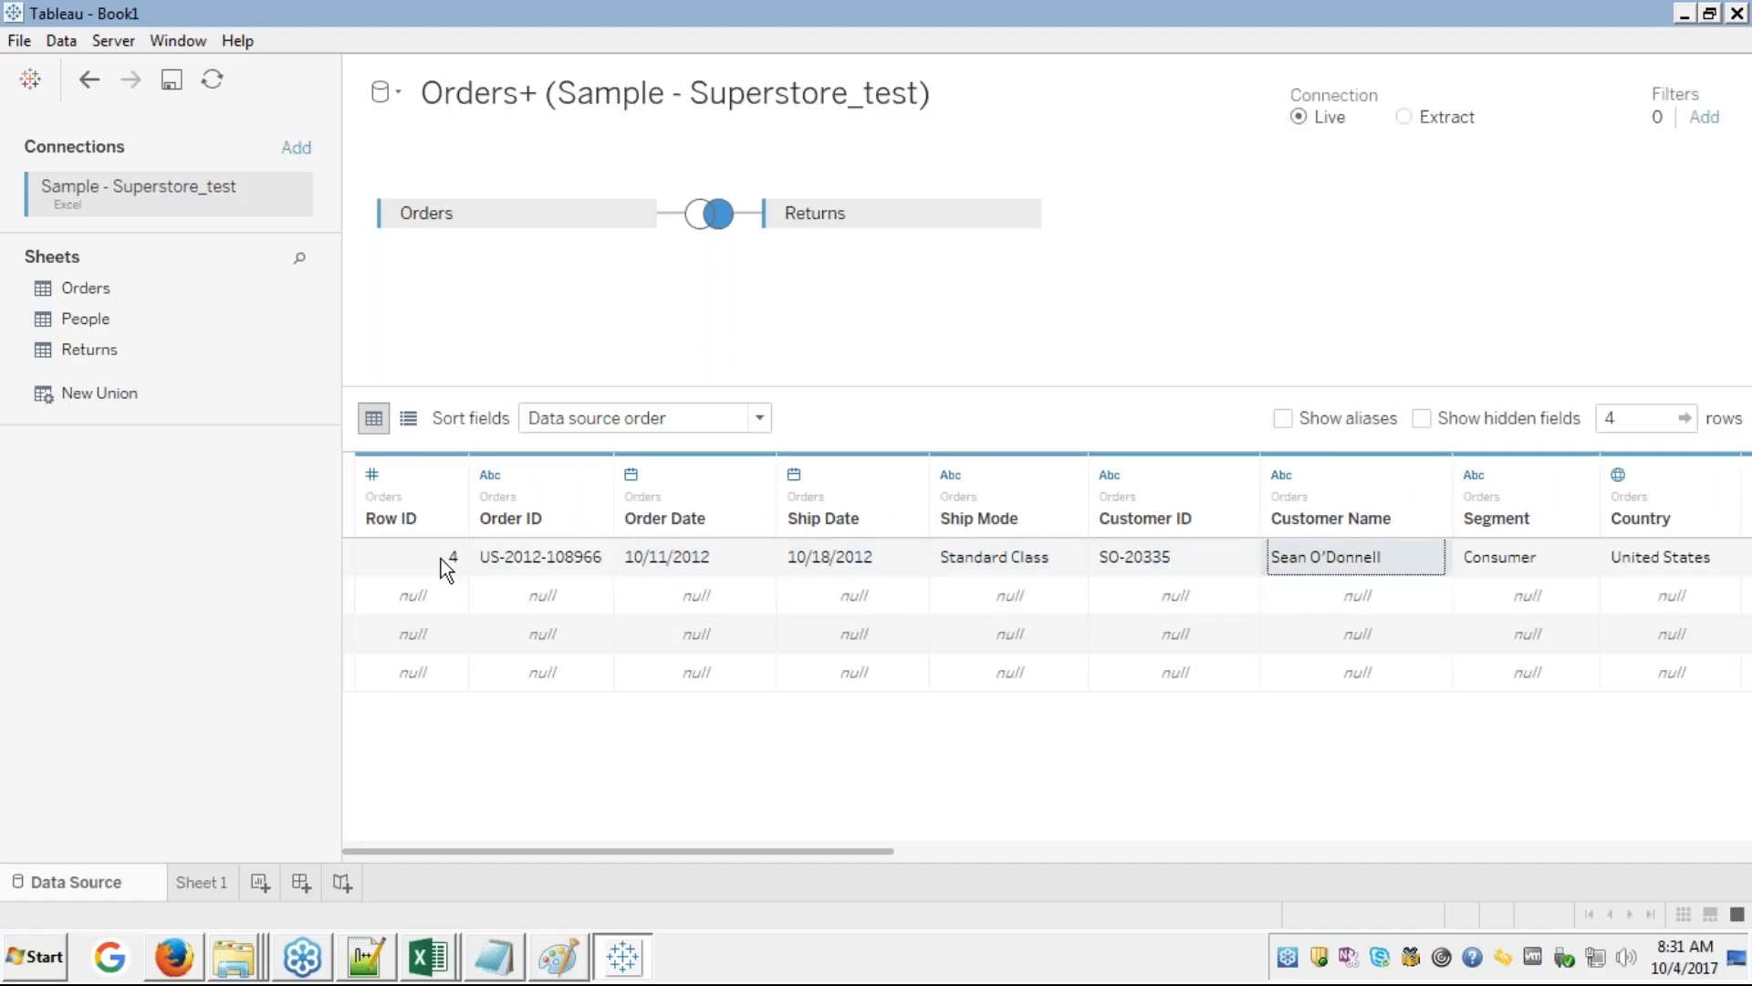
key(Right)
key(Right)
key(Right)
key(Right)
key(Right)
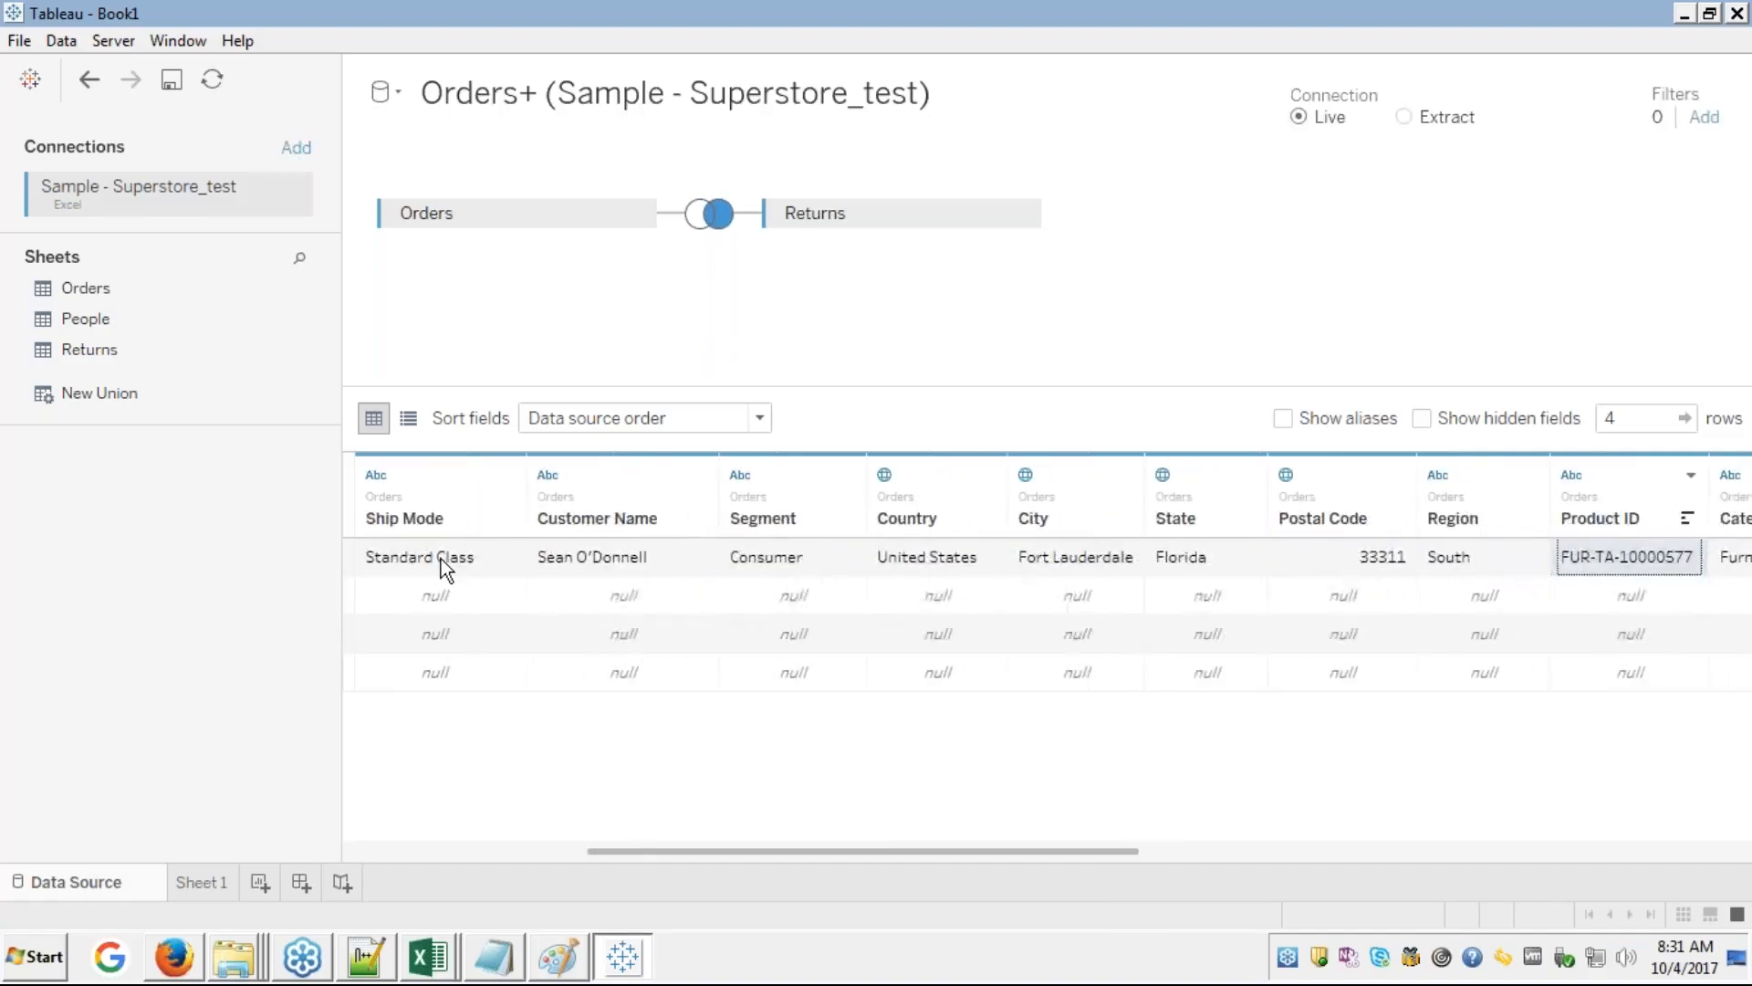
key(Right)
key(Right)
key(Right)
key(Right)
key(Right)
key(Right)
key(Right)
key(Right)
key(Right)
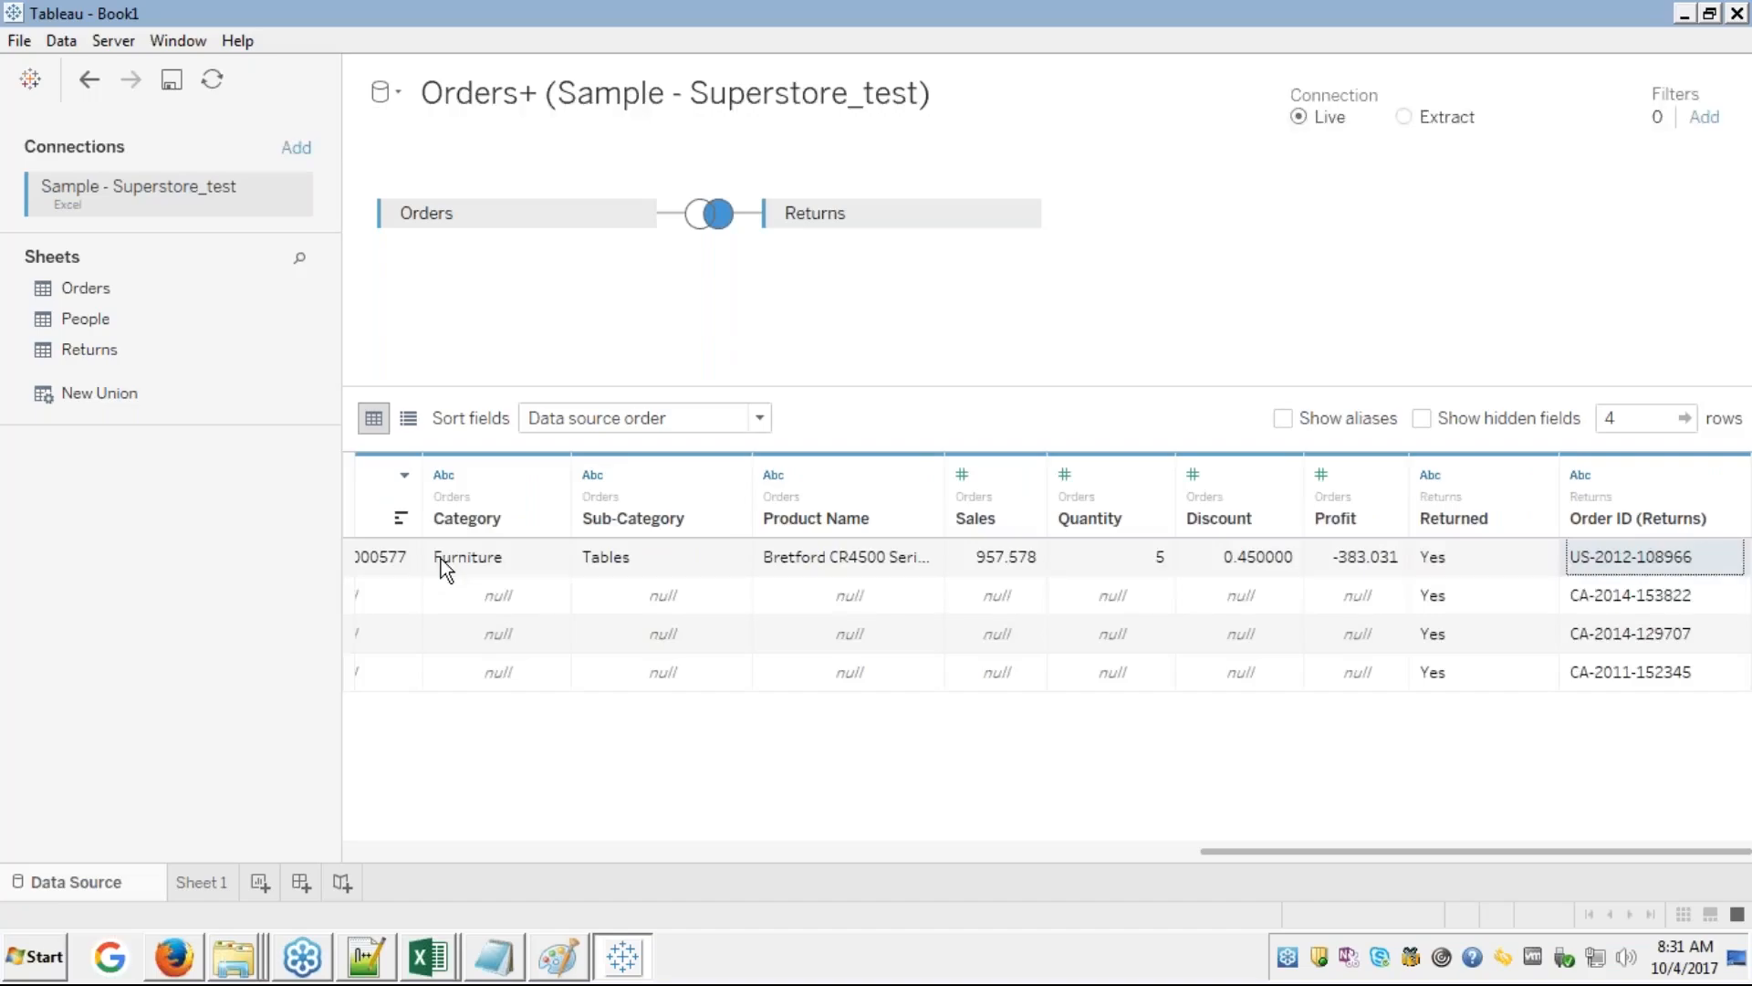
key(Left)
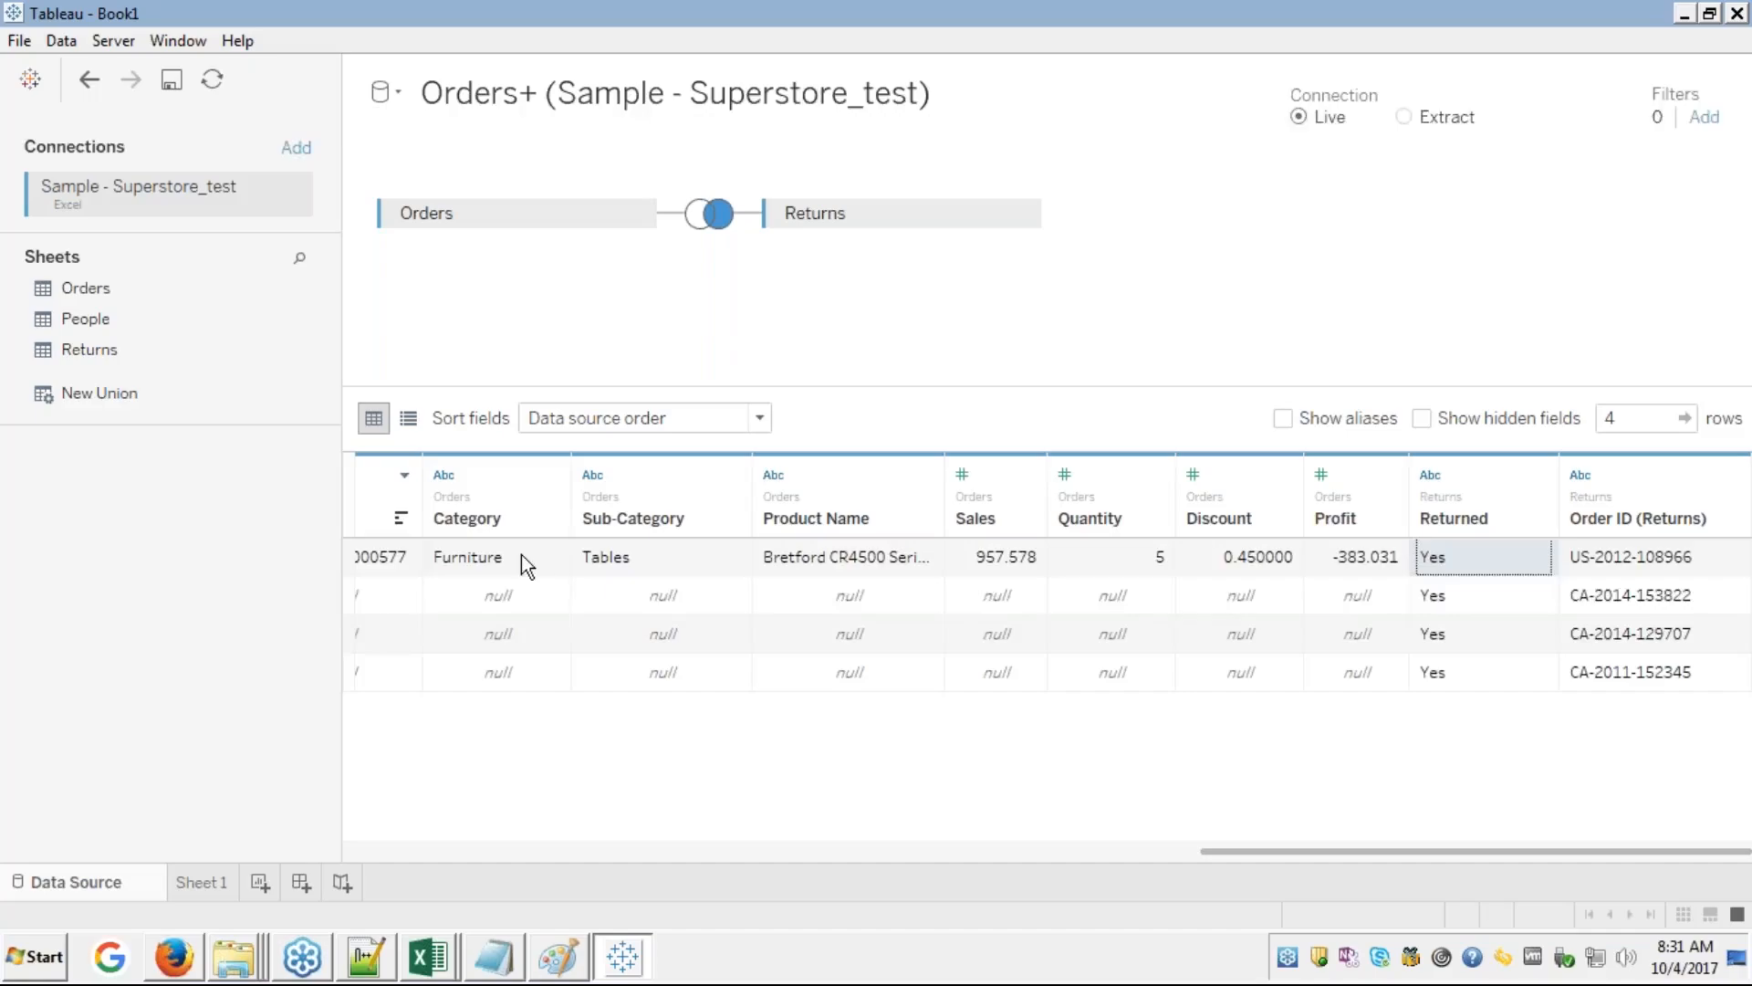
click(1728, 353)
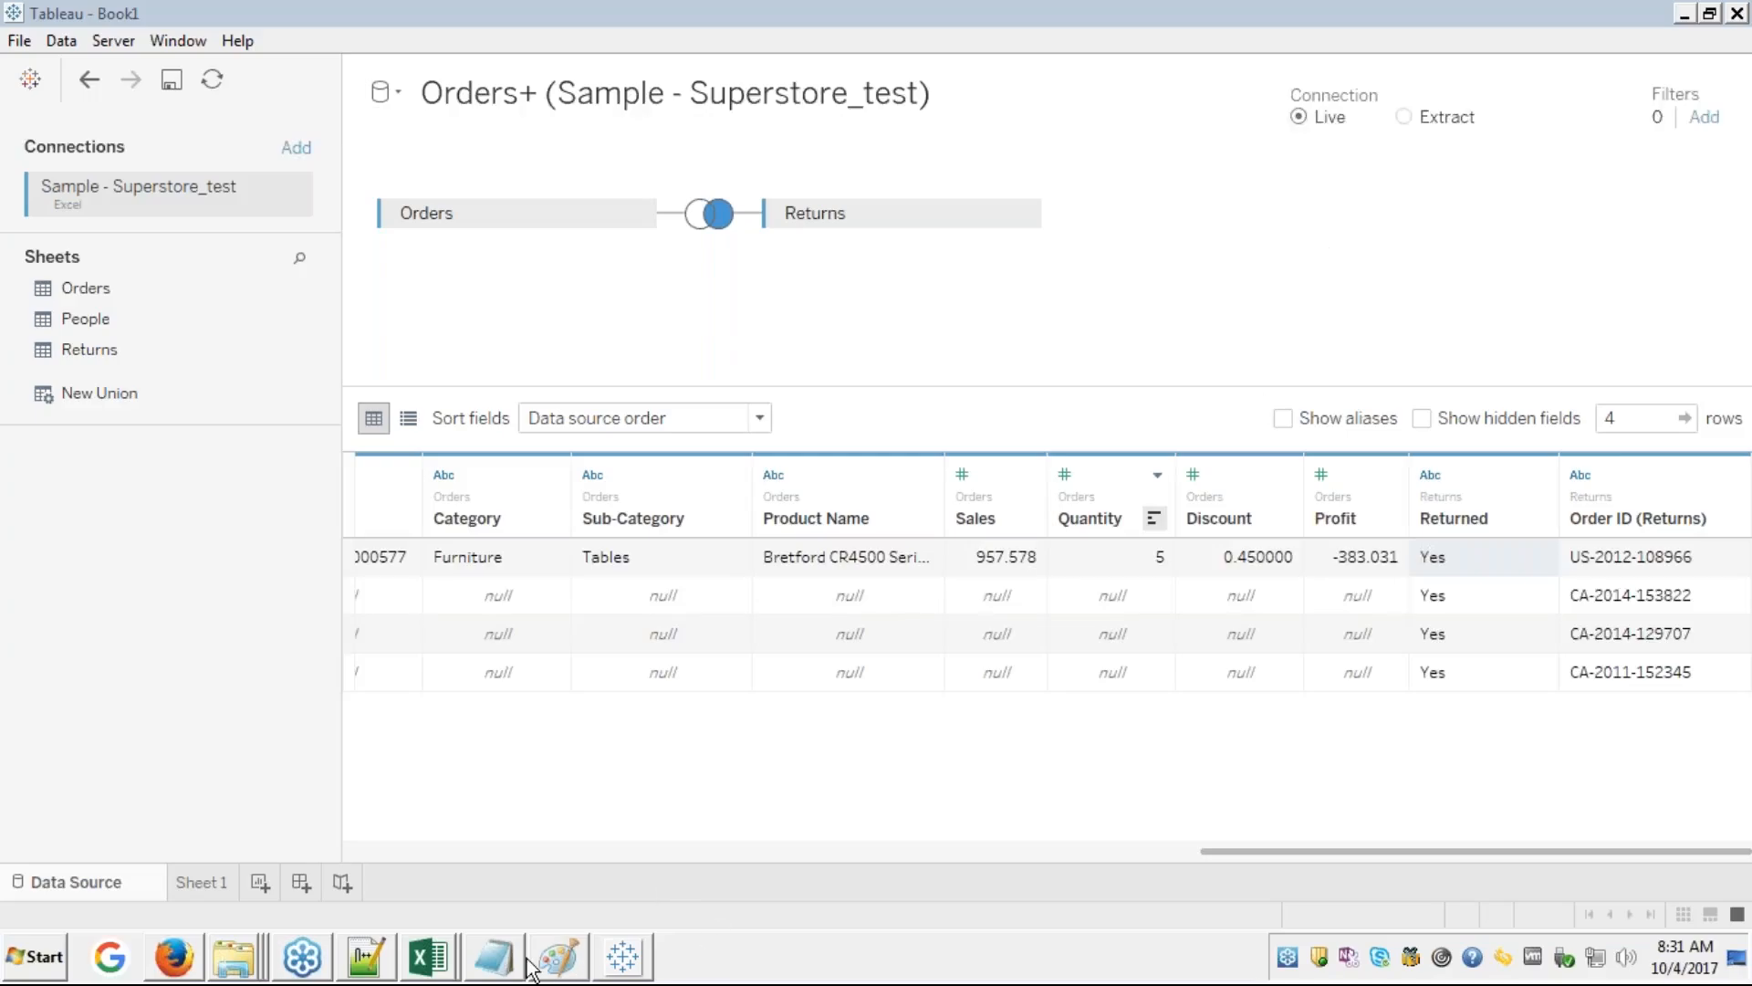
- Switch to Sample - Superstore_test.xls in Excel and duplicate the Orders record in row 5 into row 6, with Row ID 5
mouse_move(345, 967)
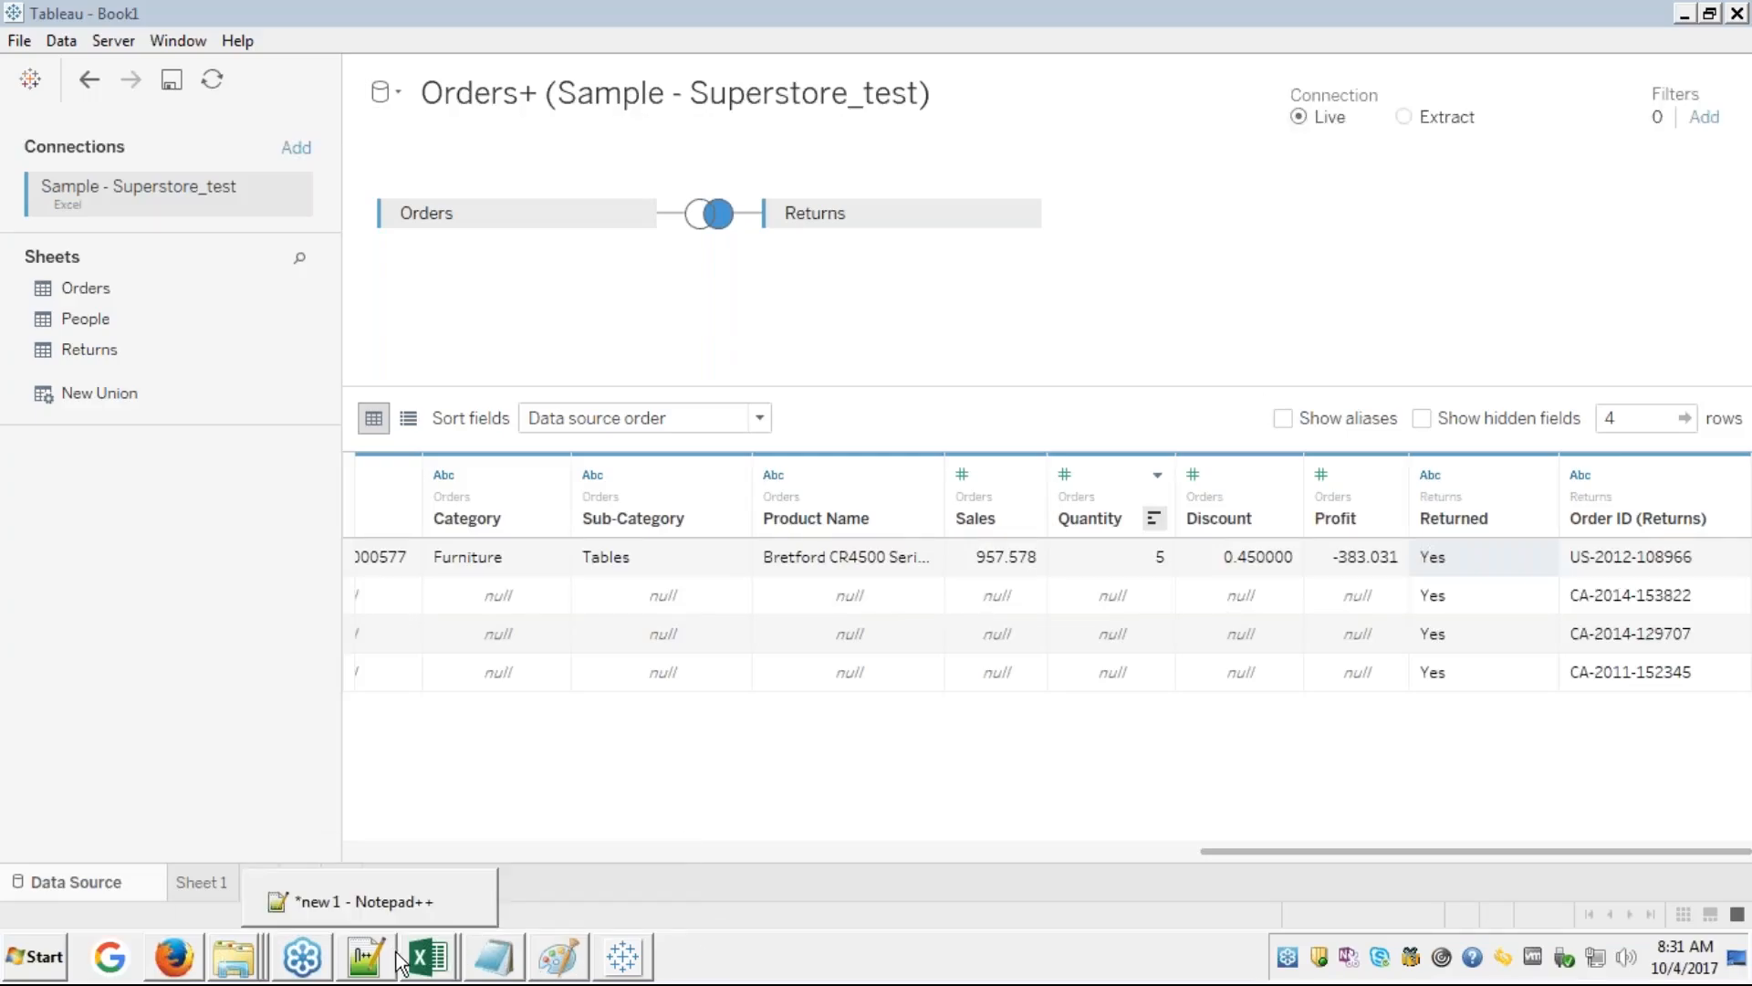
mouse_move(444, 961)
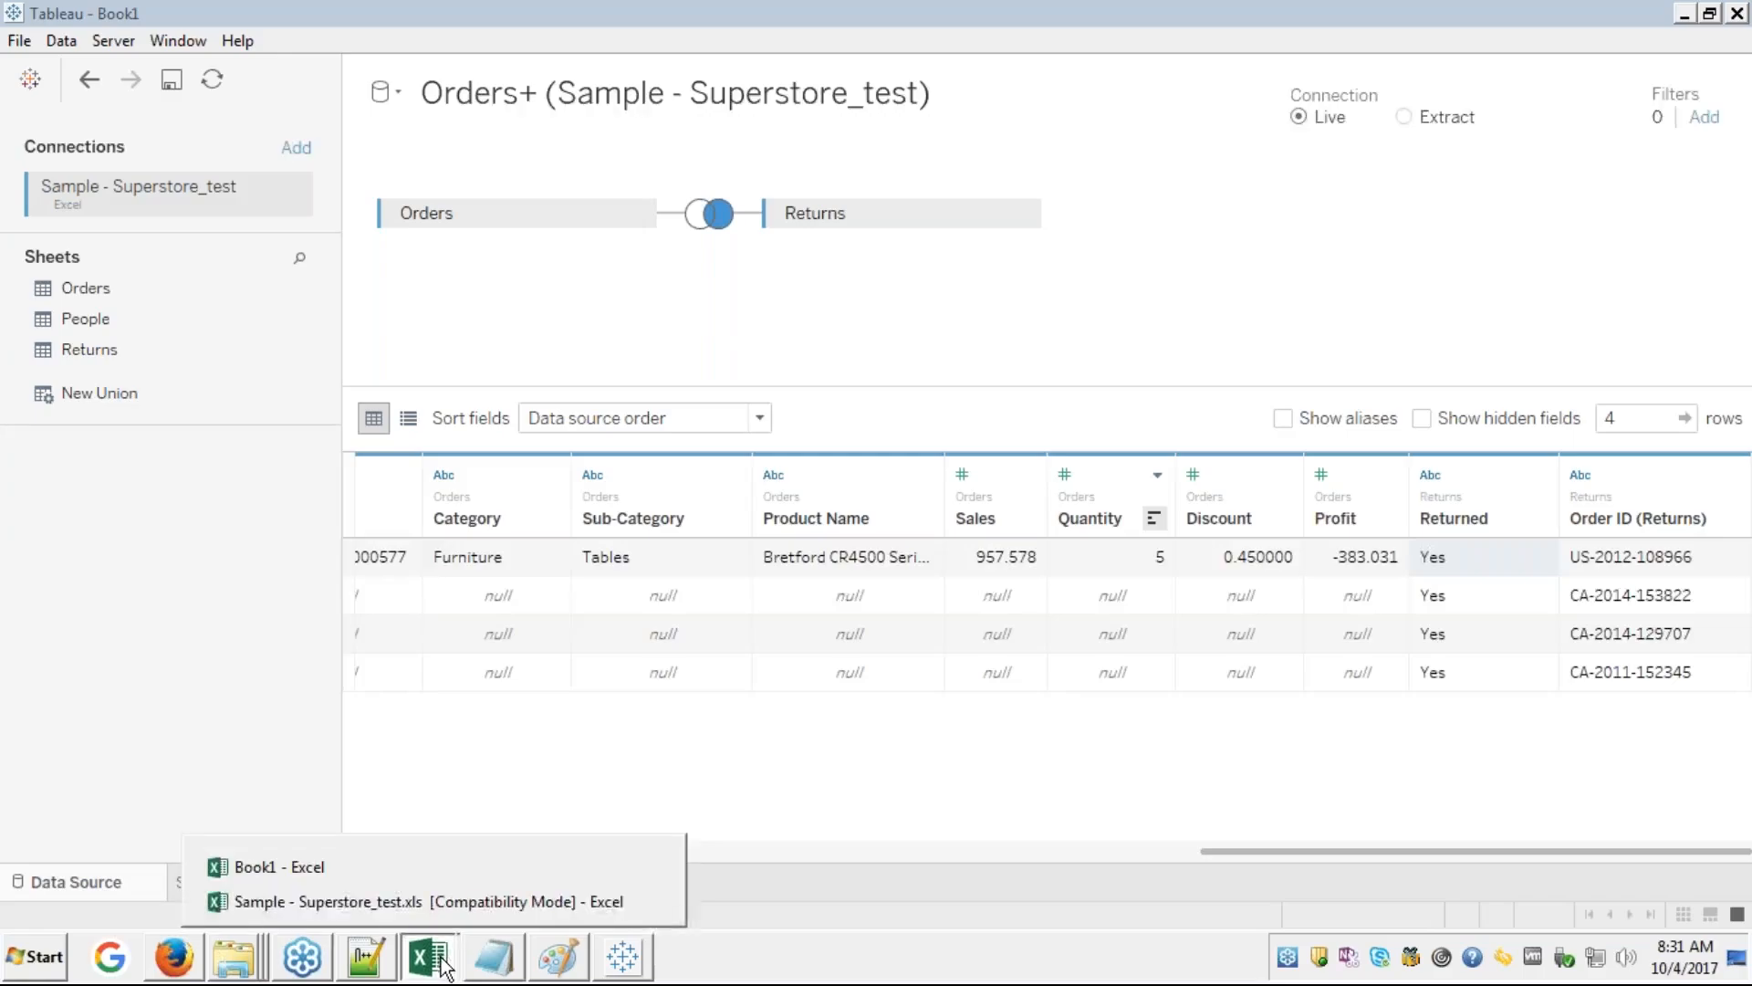
click(387, 899)
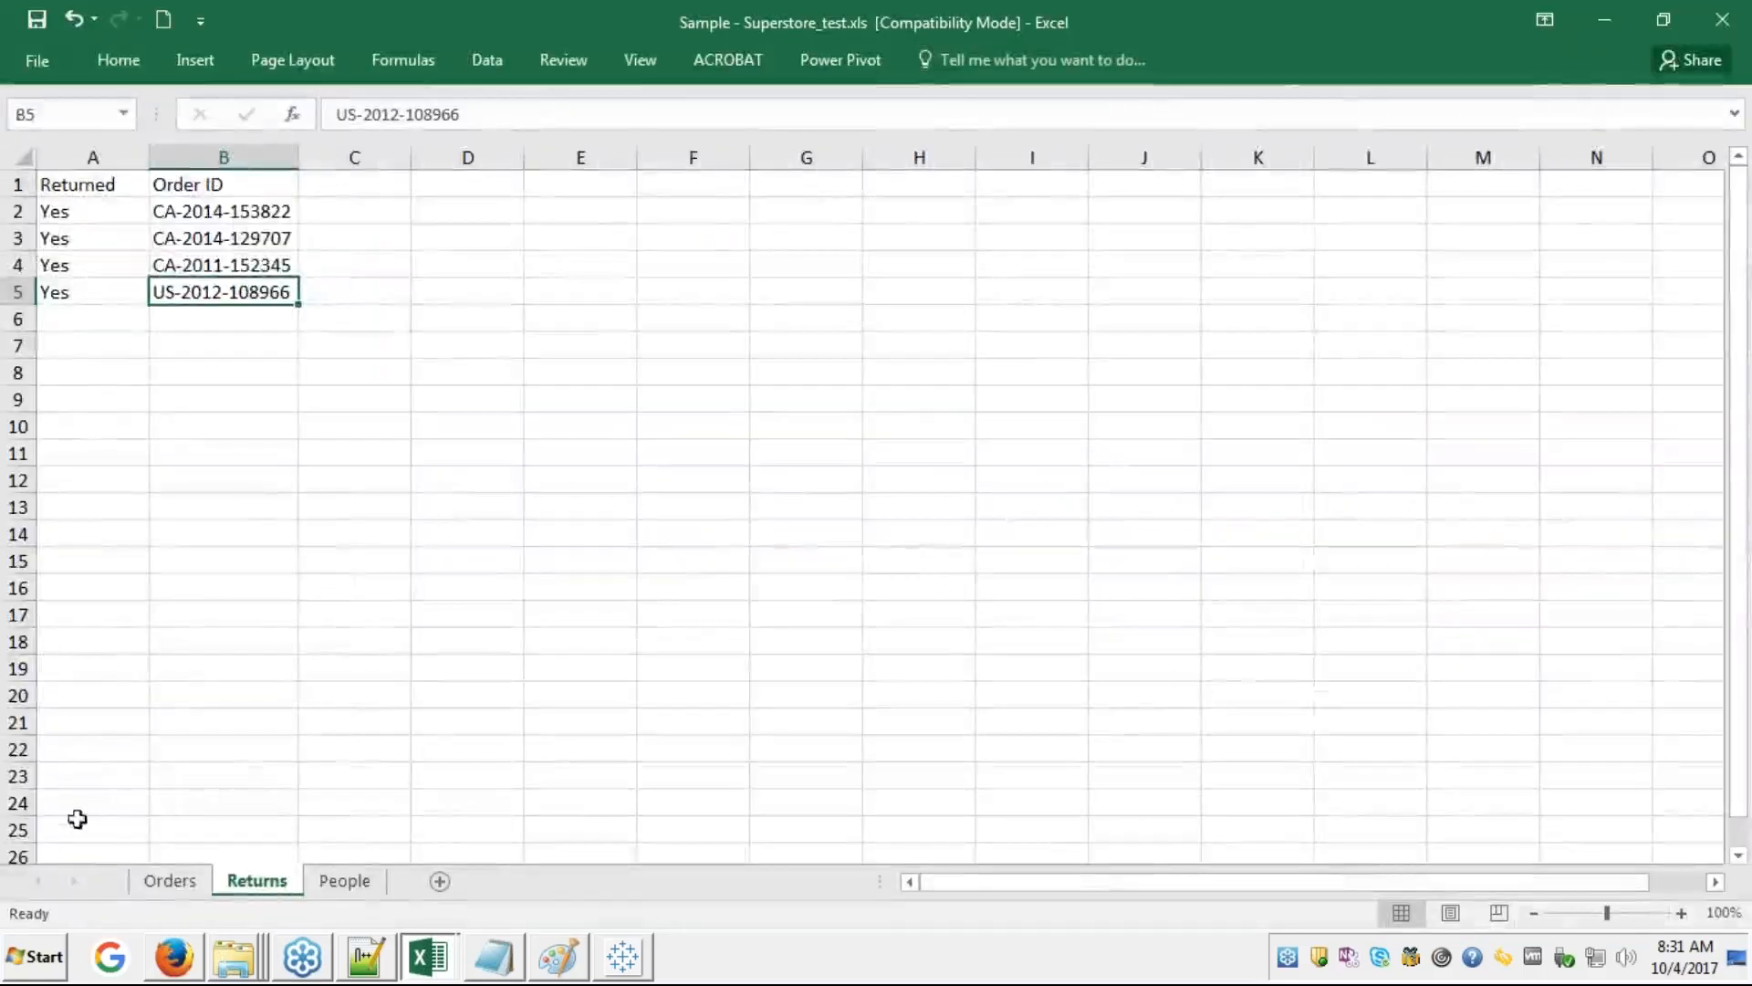
click(172, 891)
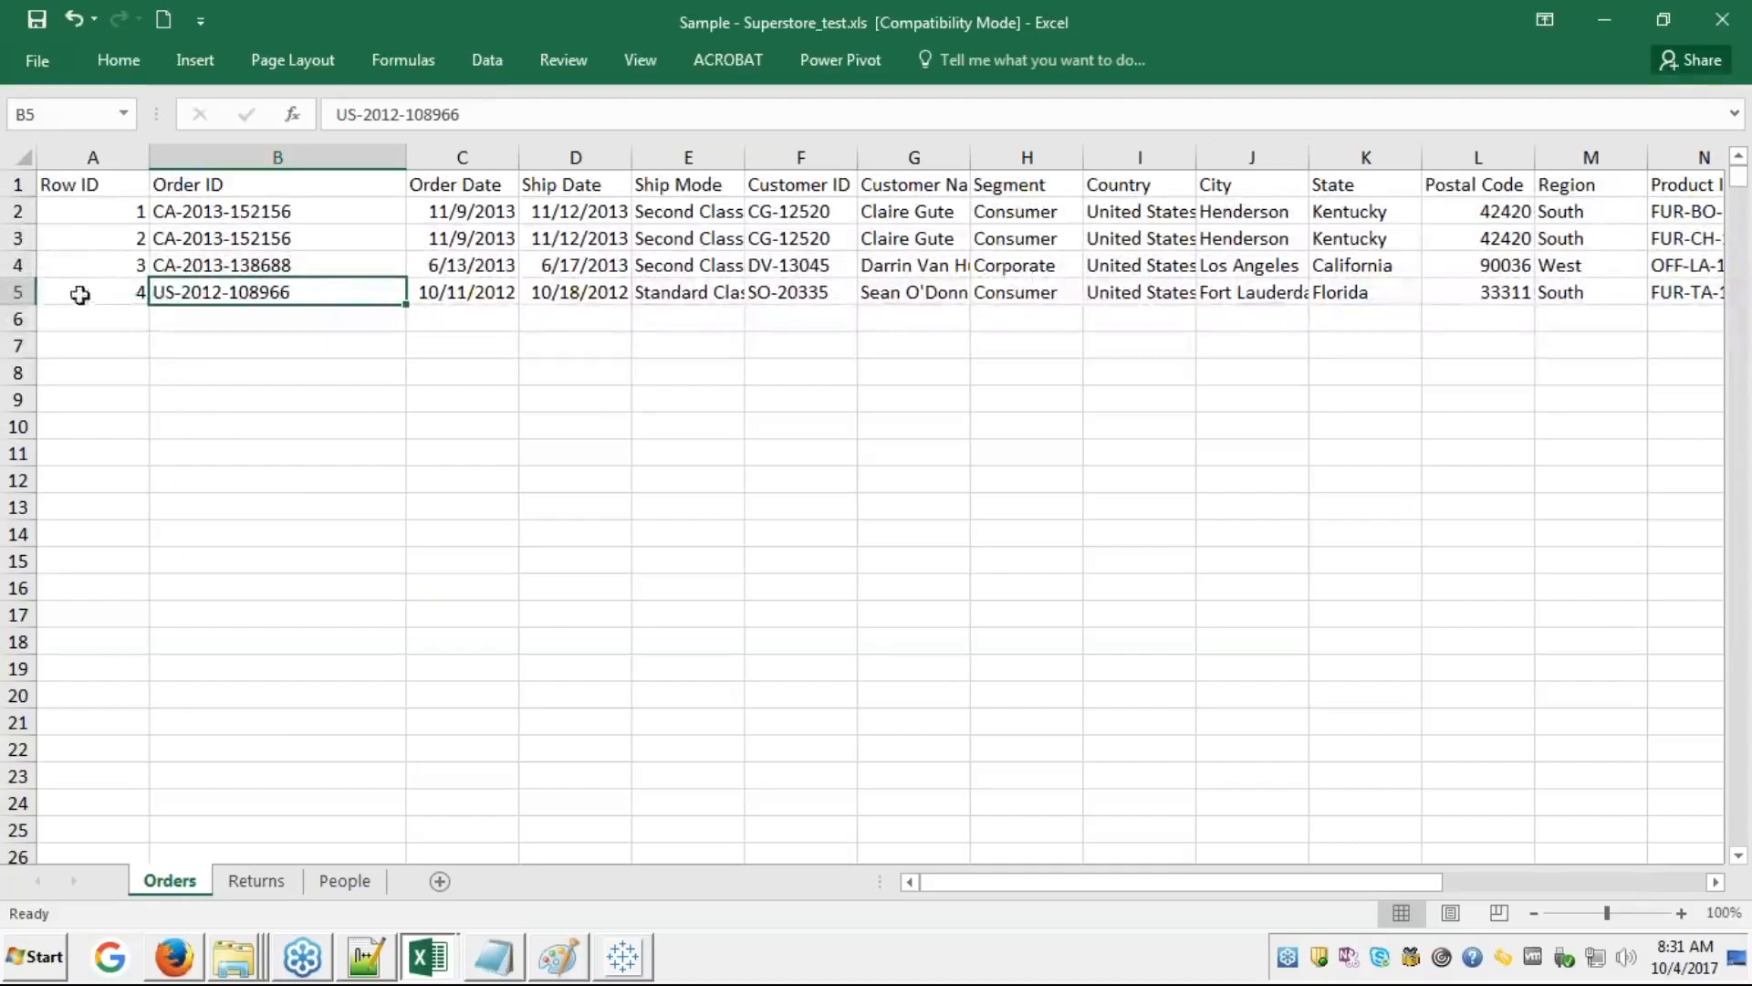
click(18, 293)
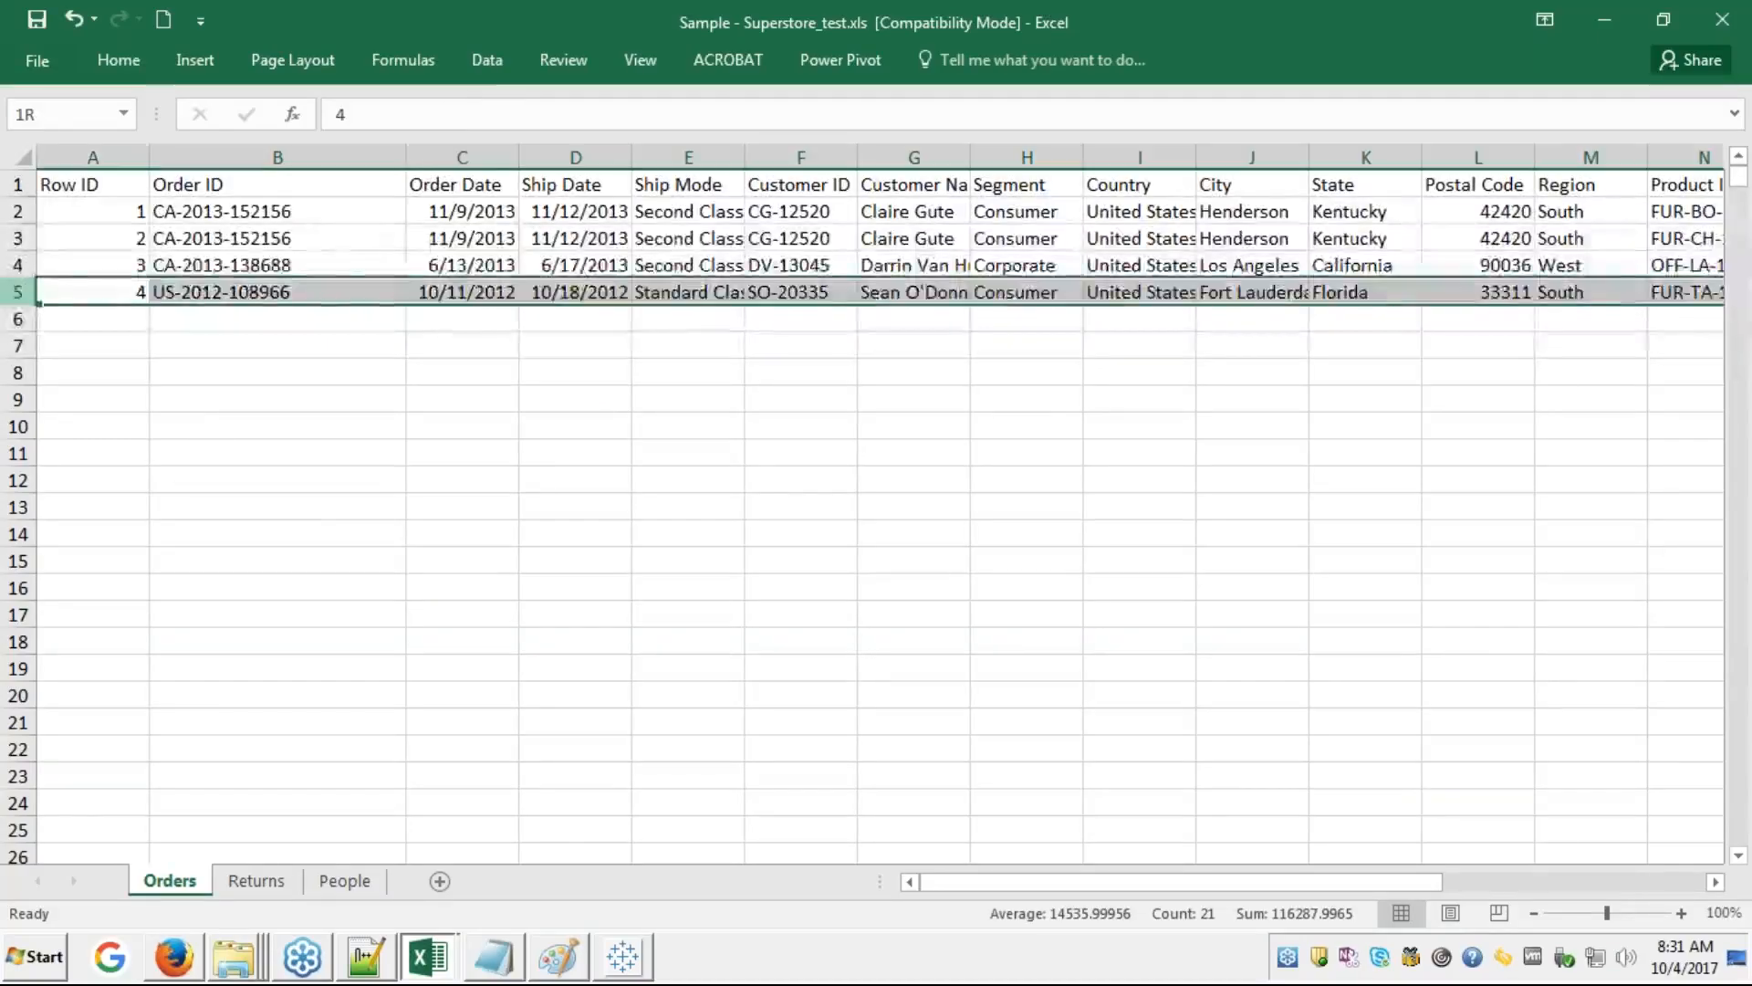
key(ctrl+c)
click(94, 320)
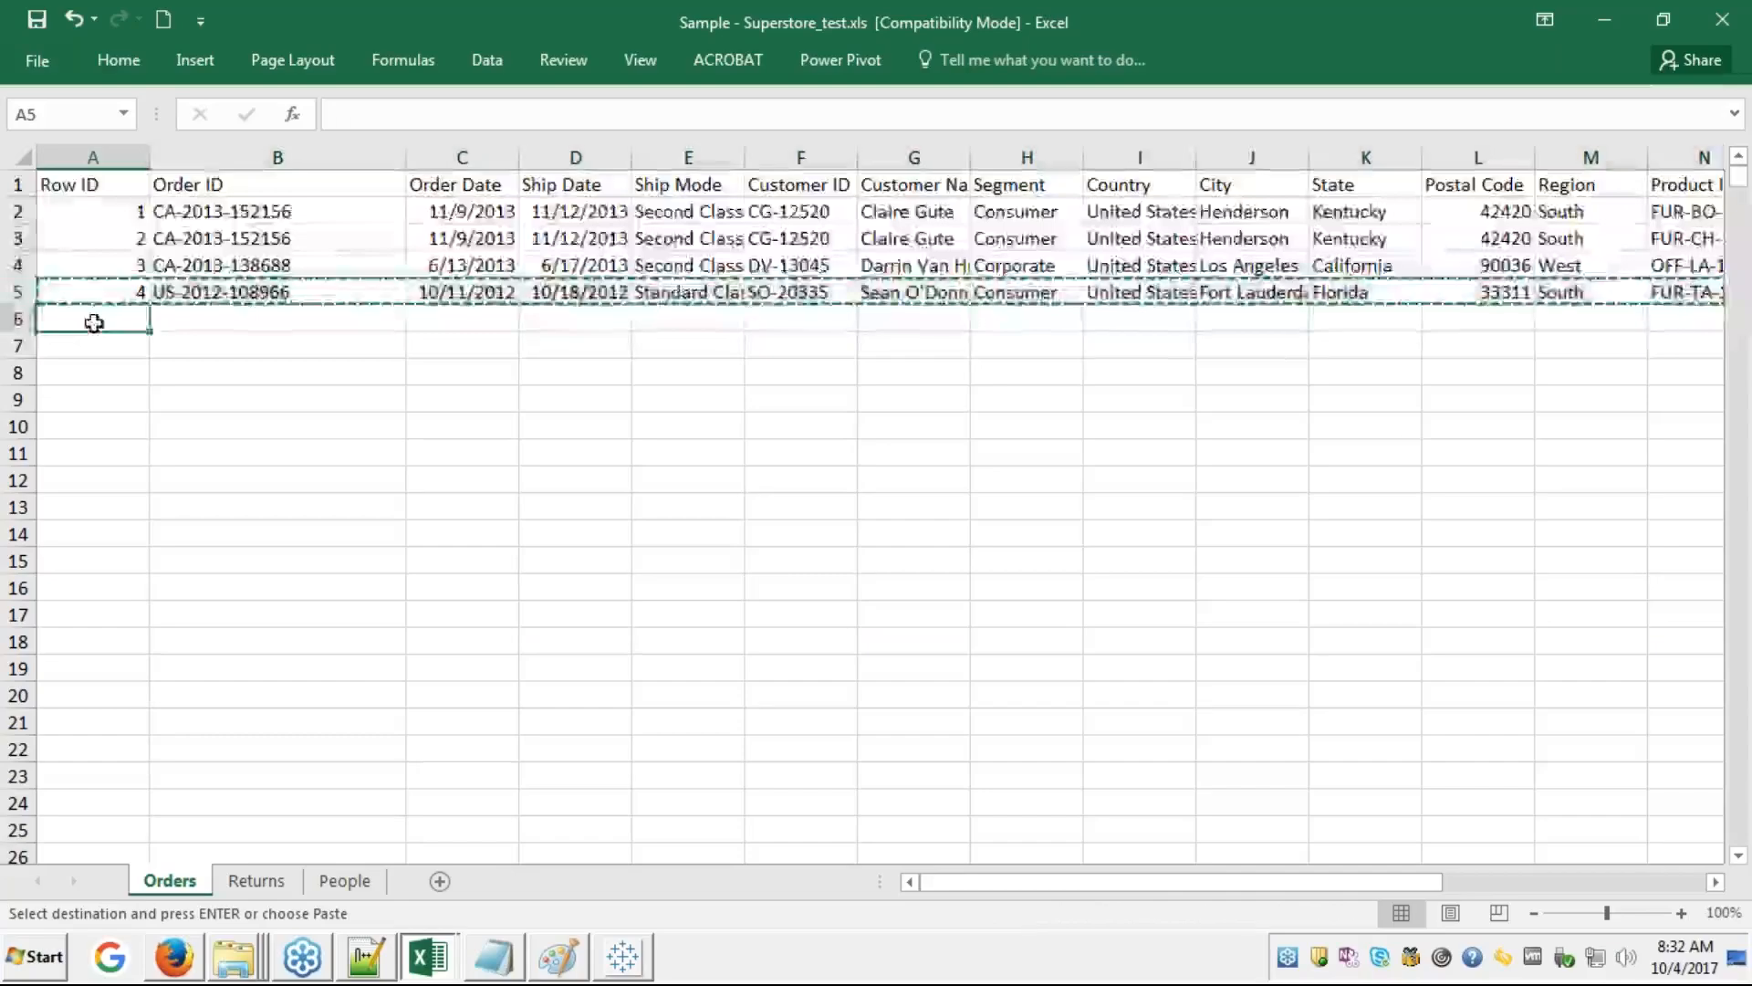
key(ctrl+v)
click(129, 320)
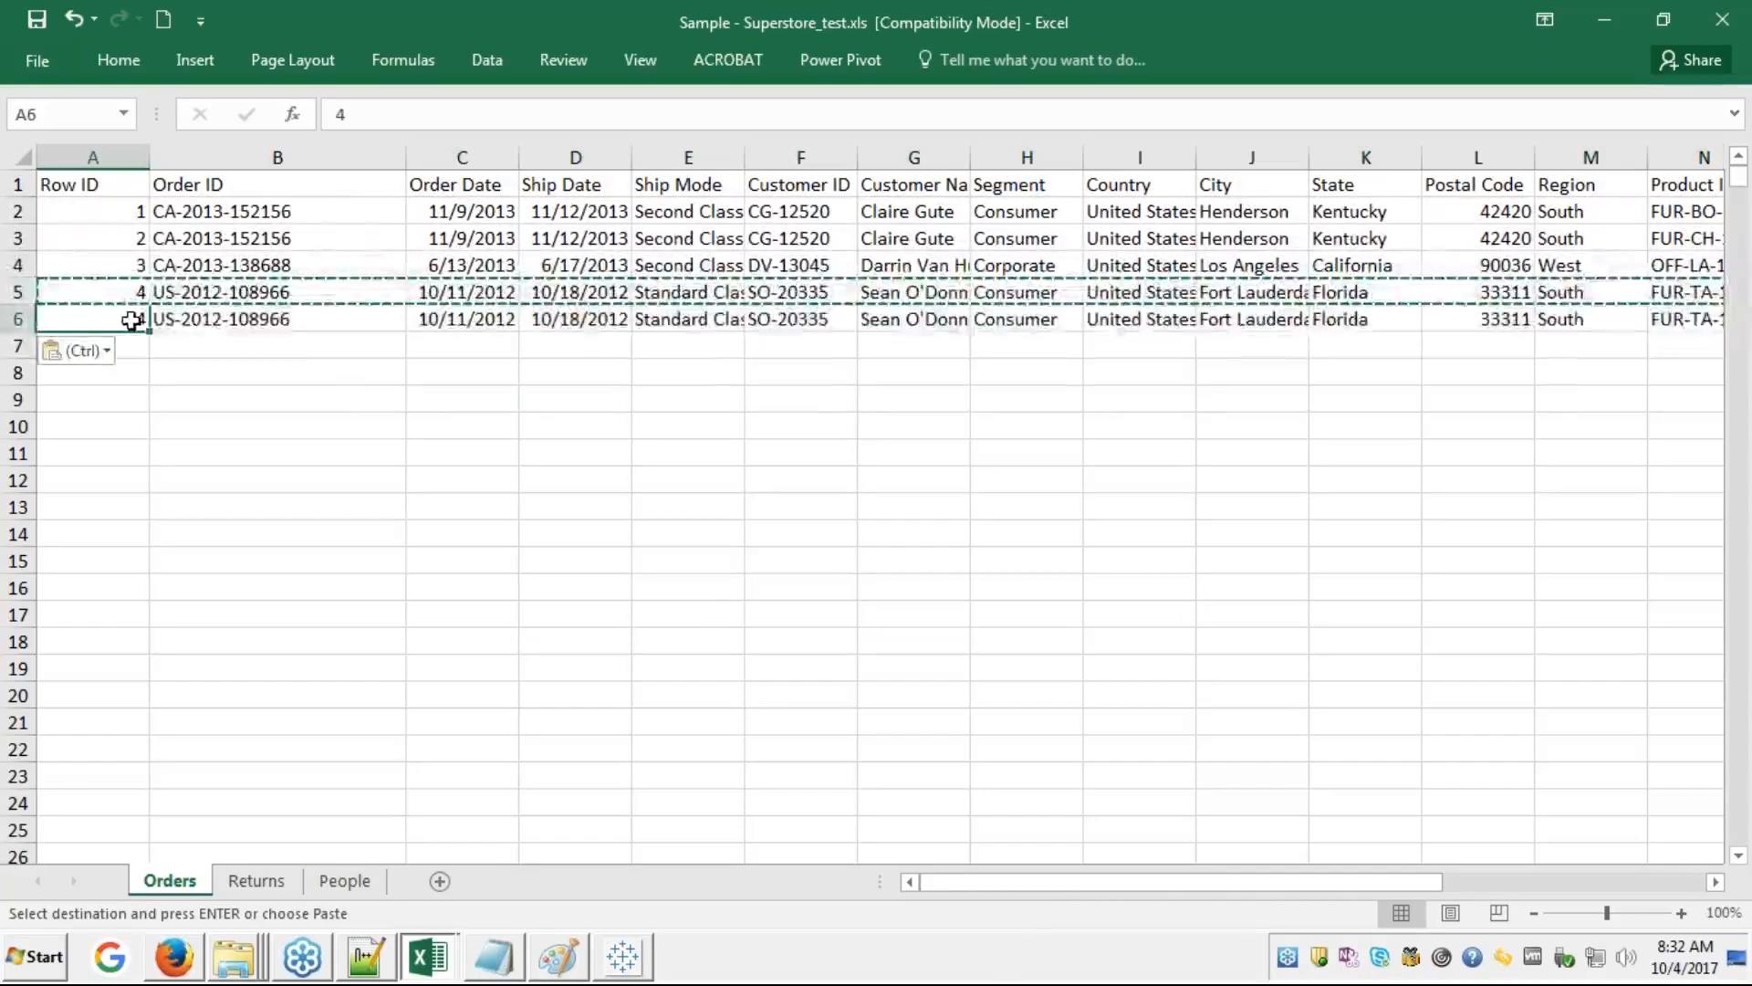
text(5)
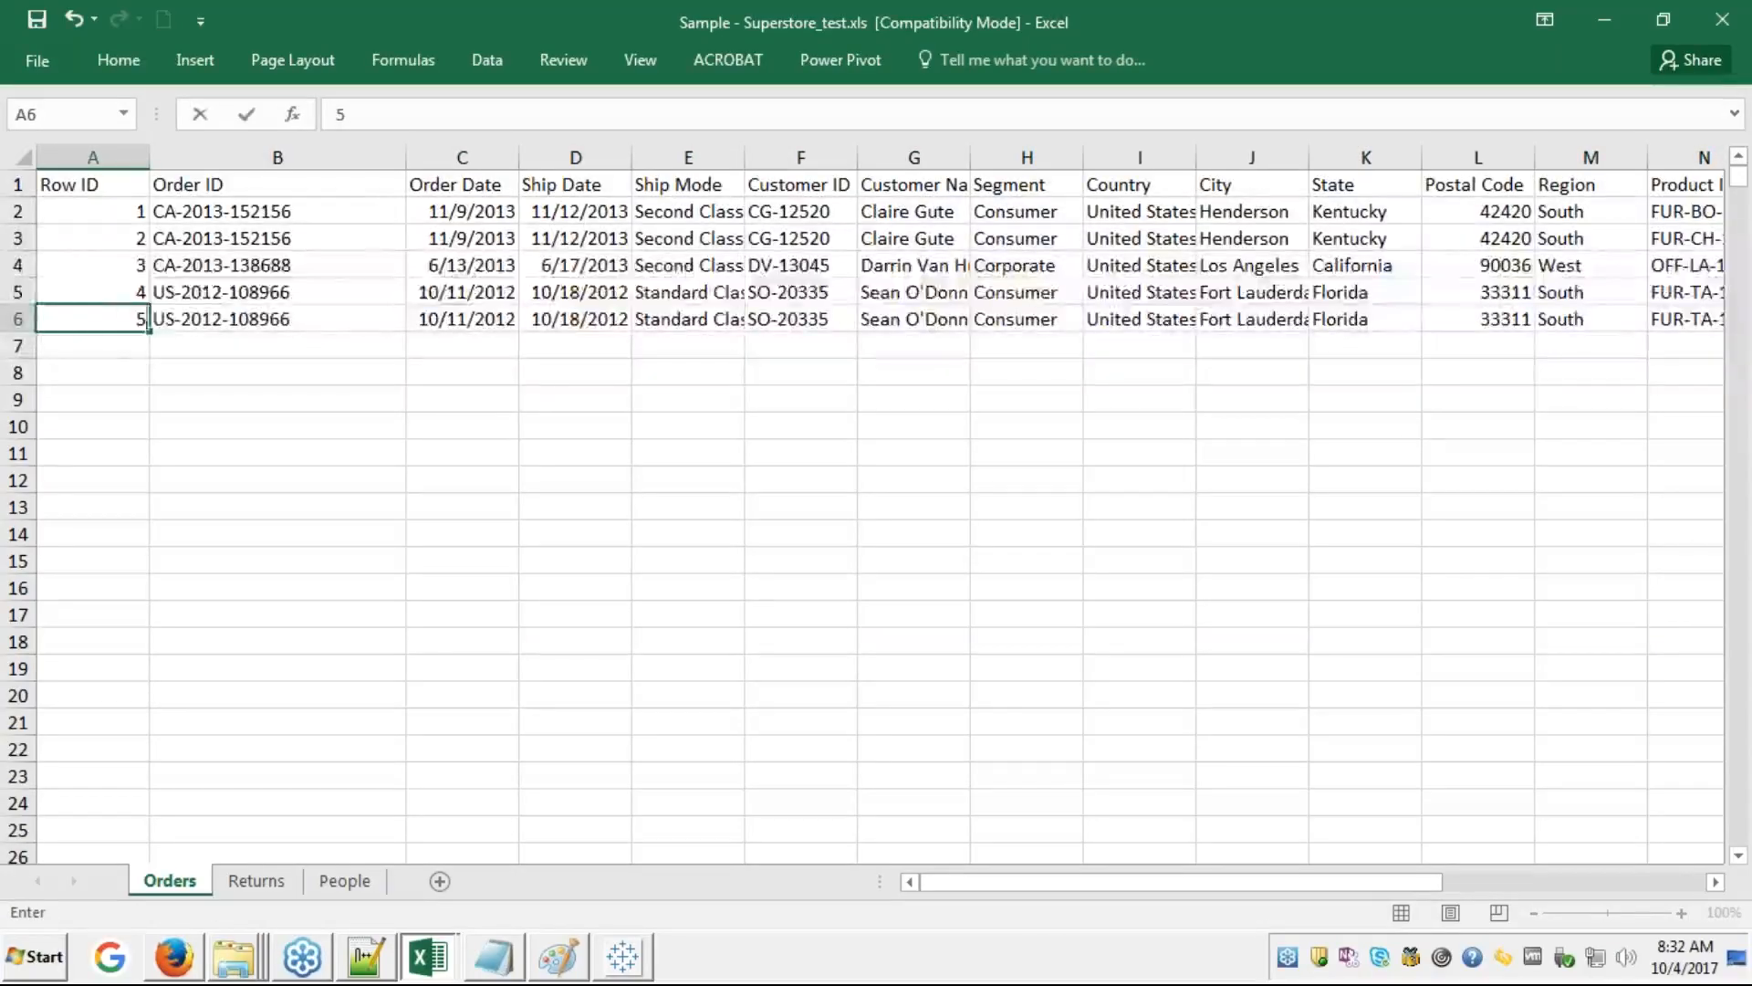
key(Return)
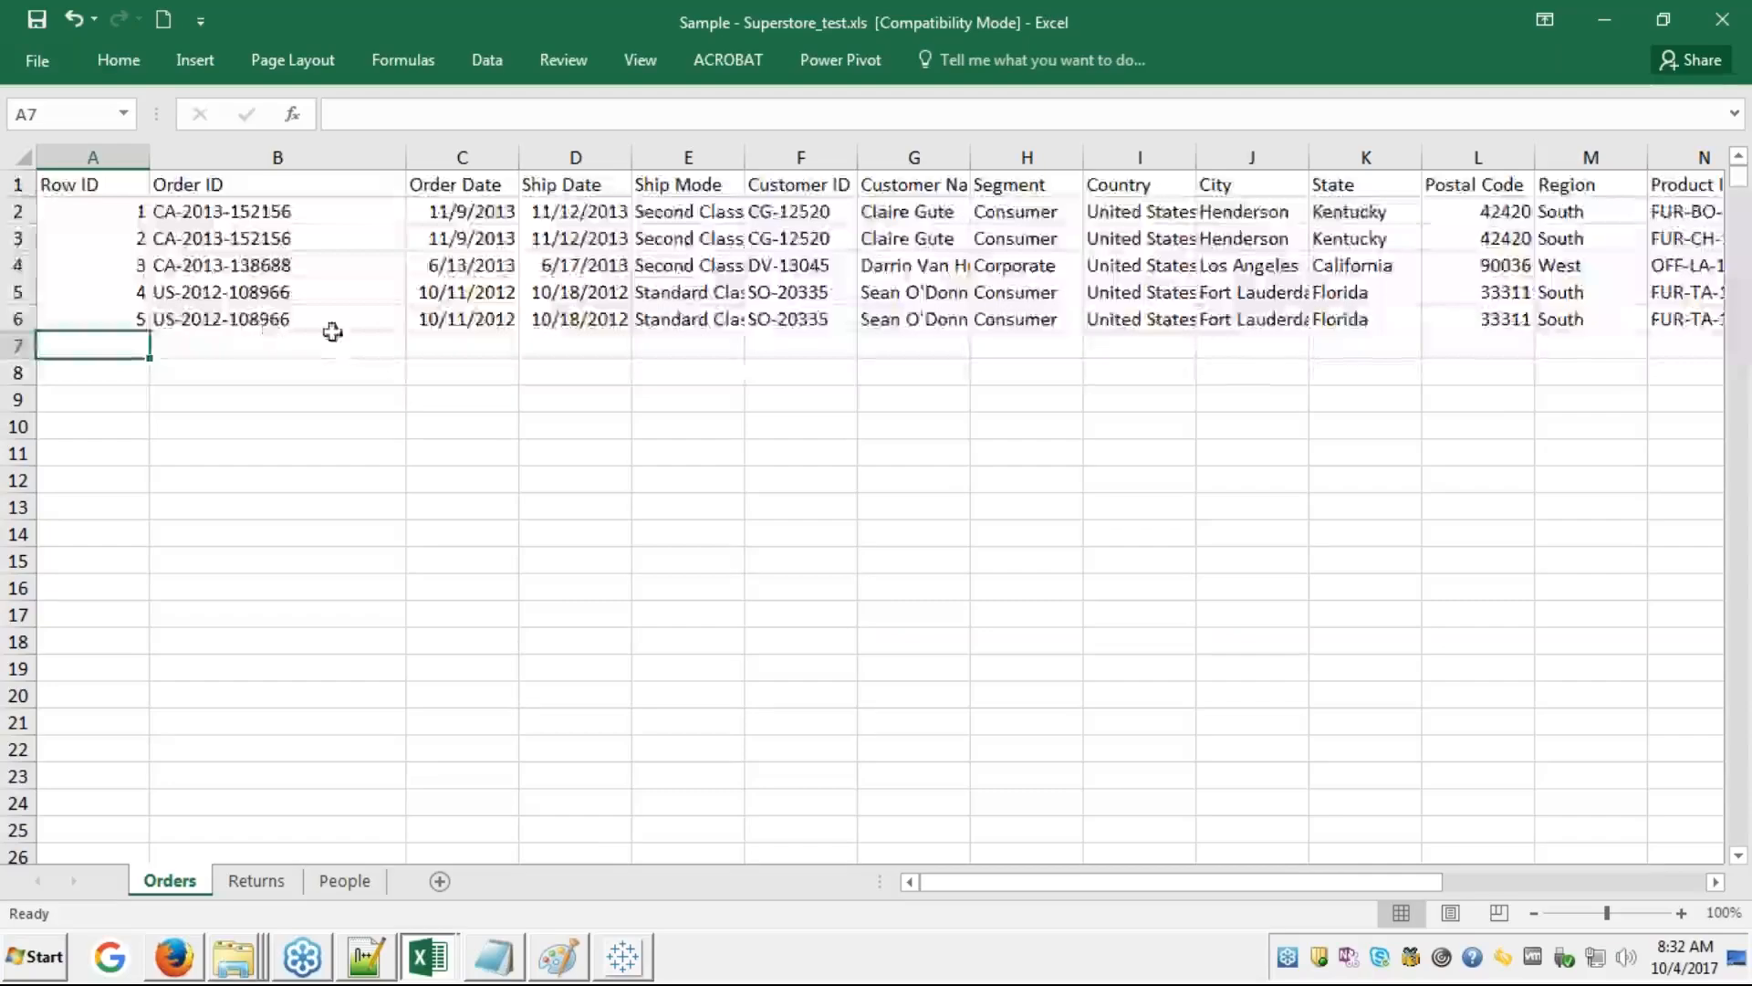
- Return to Tableau and refresh the data source again to load the duplicated Orders record
click(613, 949)
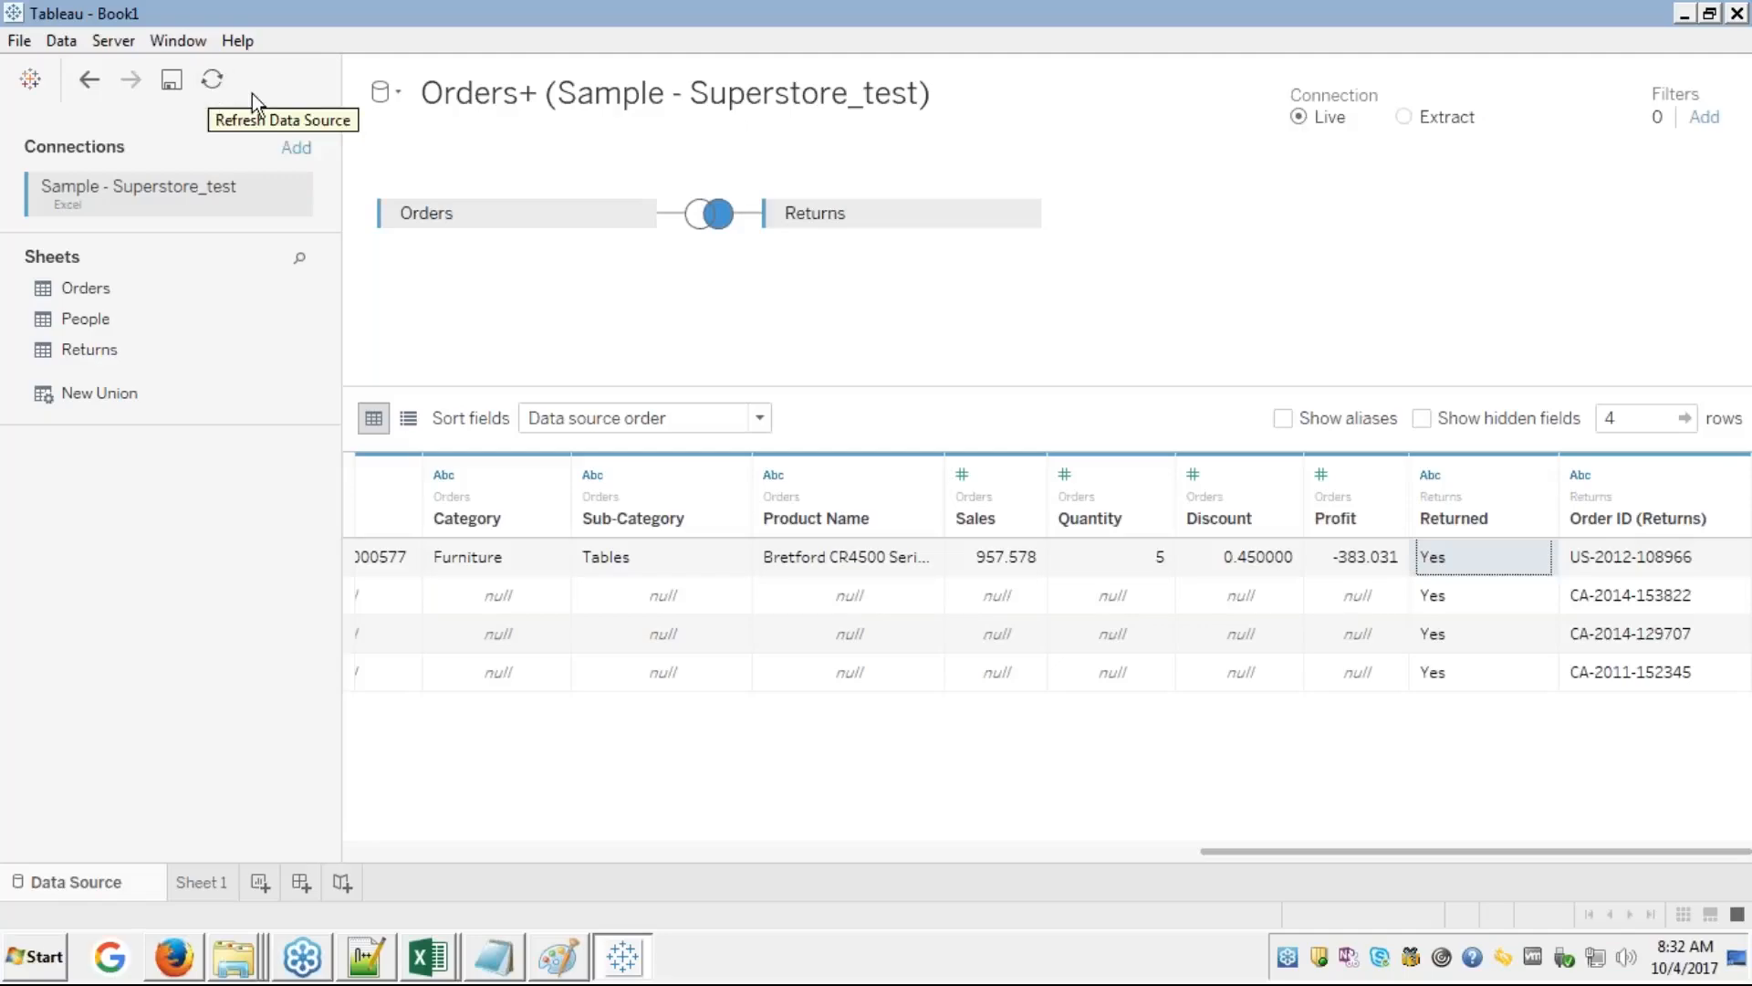
click(1727, 356)
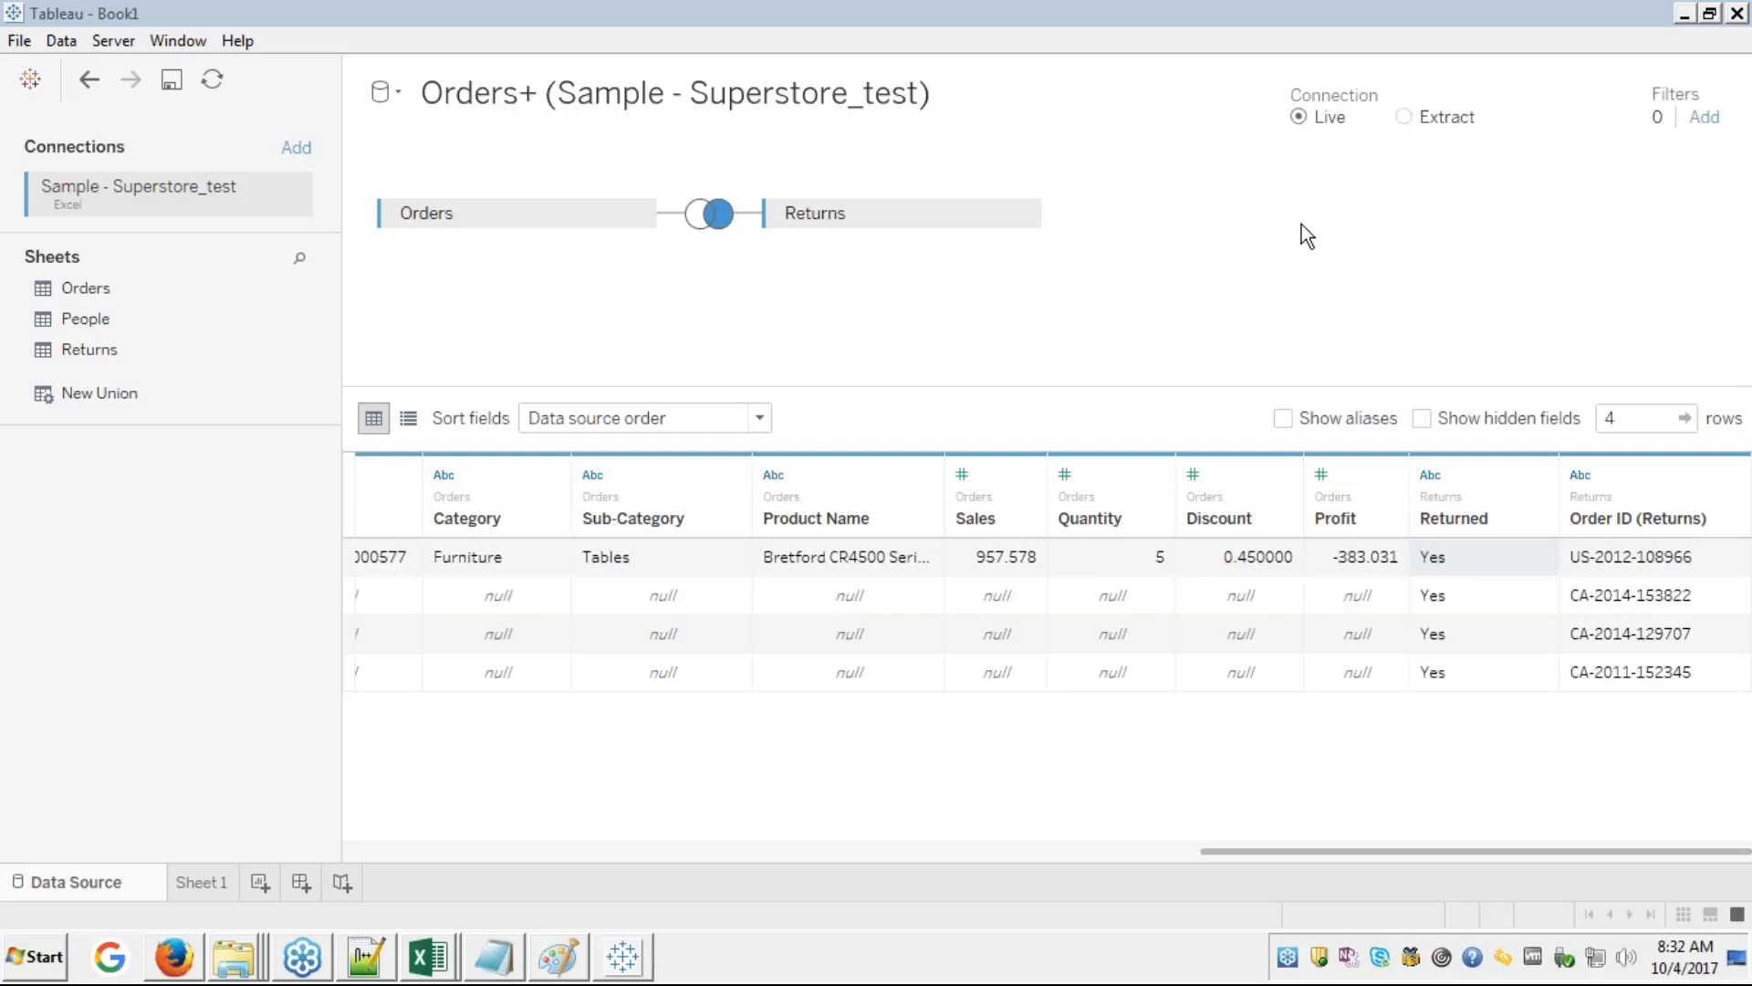
click(217, 77)
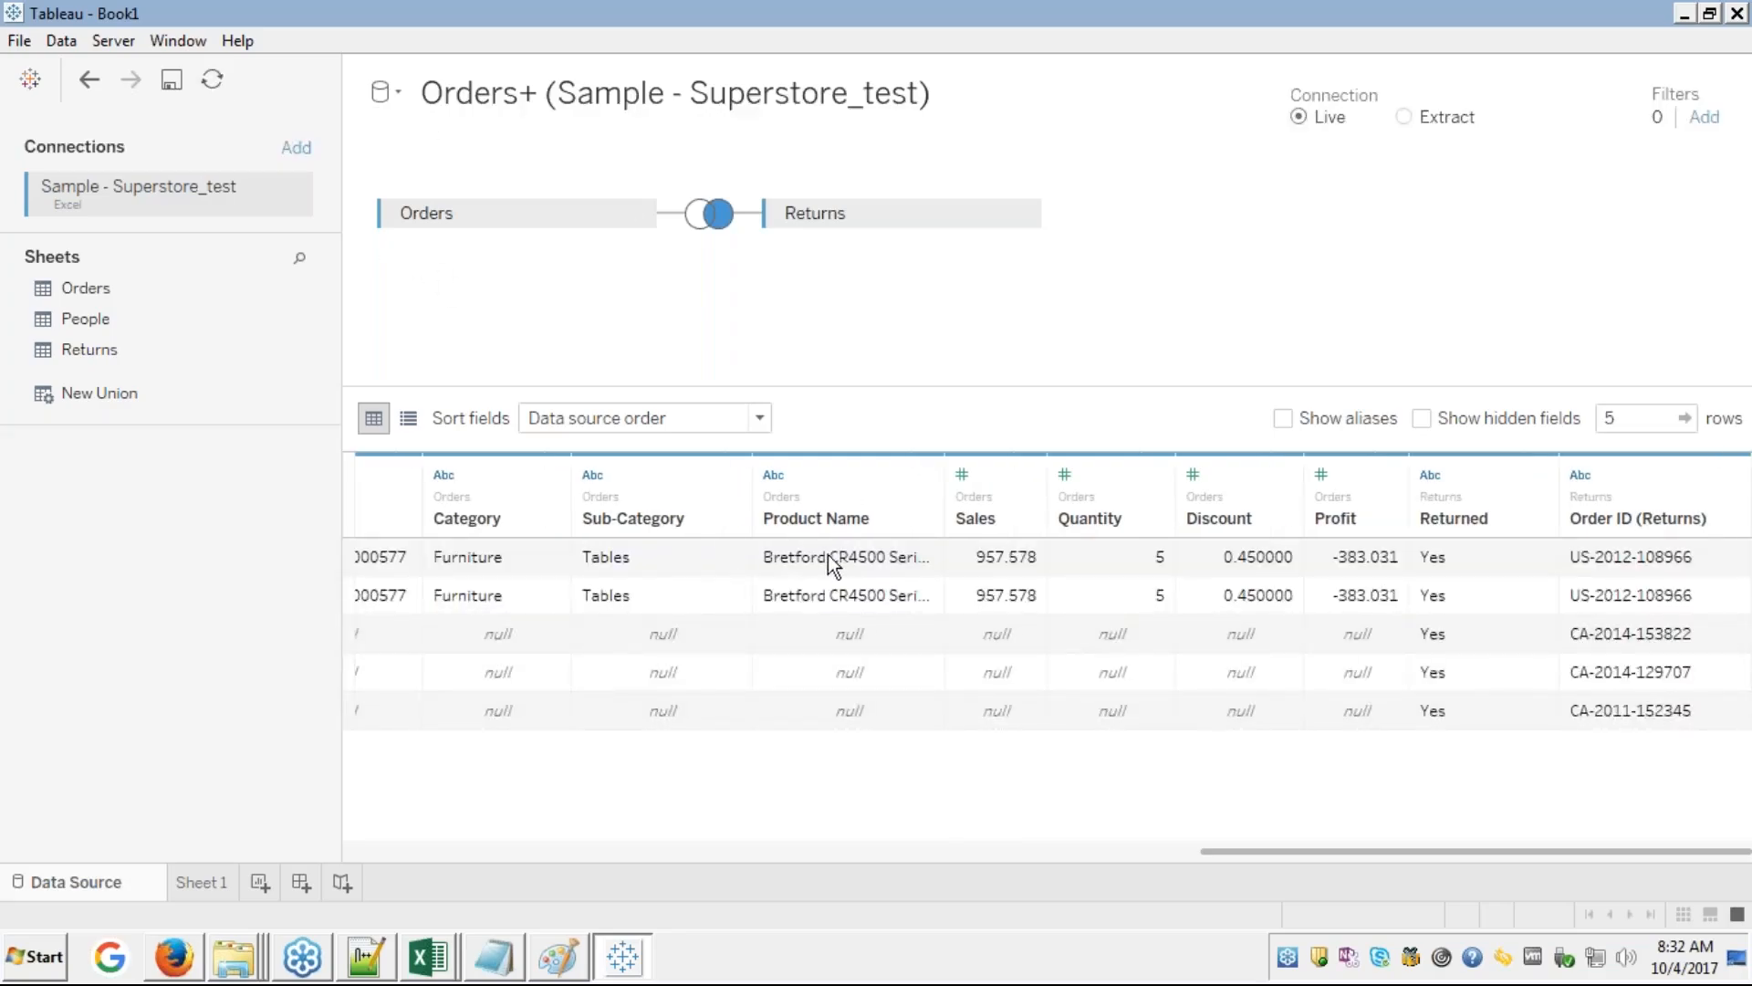
- Examine the second right-joined row, the duplicated order, field by field from Row ID through Order ID (Returns)
click(831, 559)
key(Left)
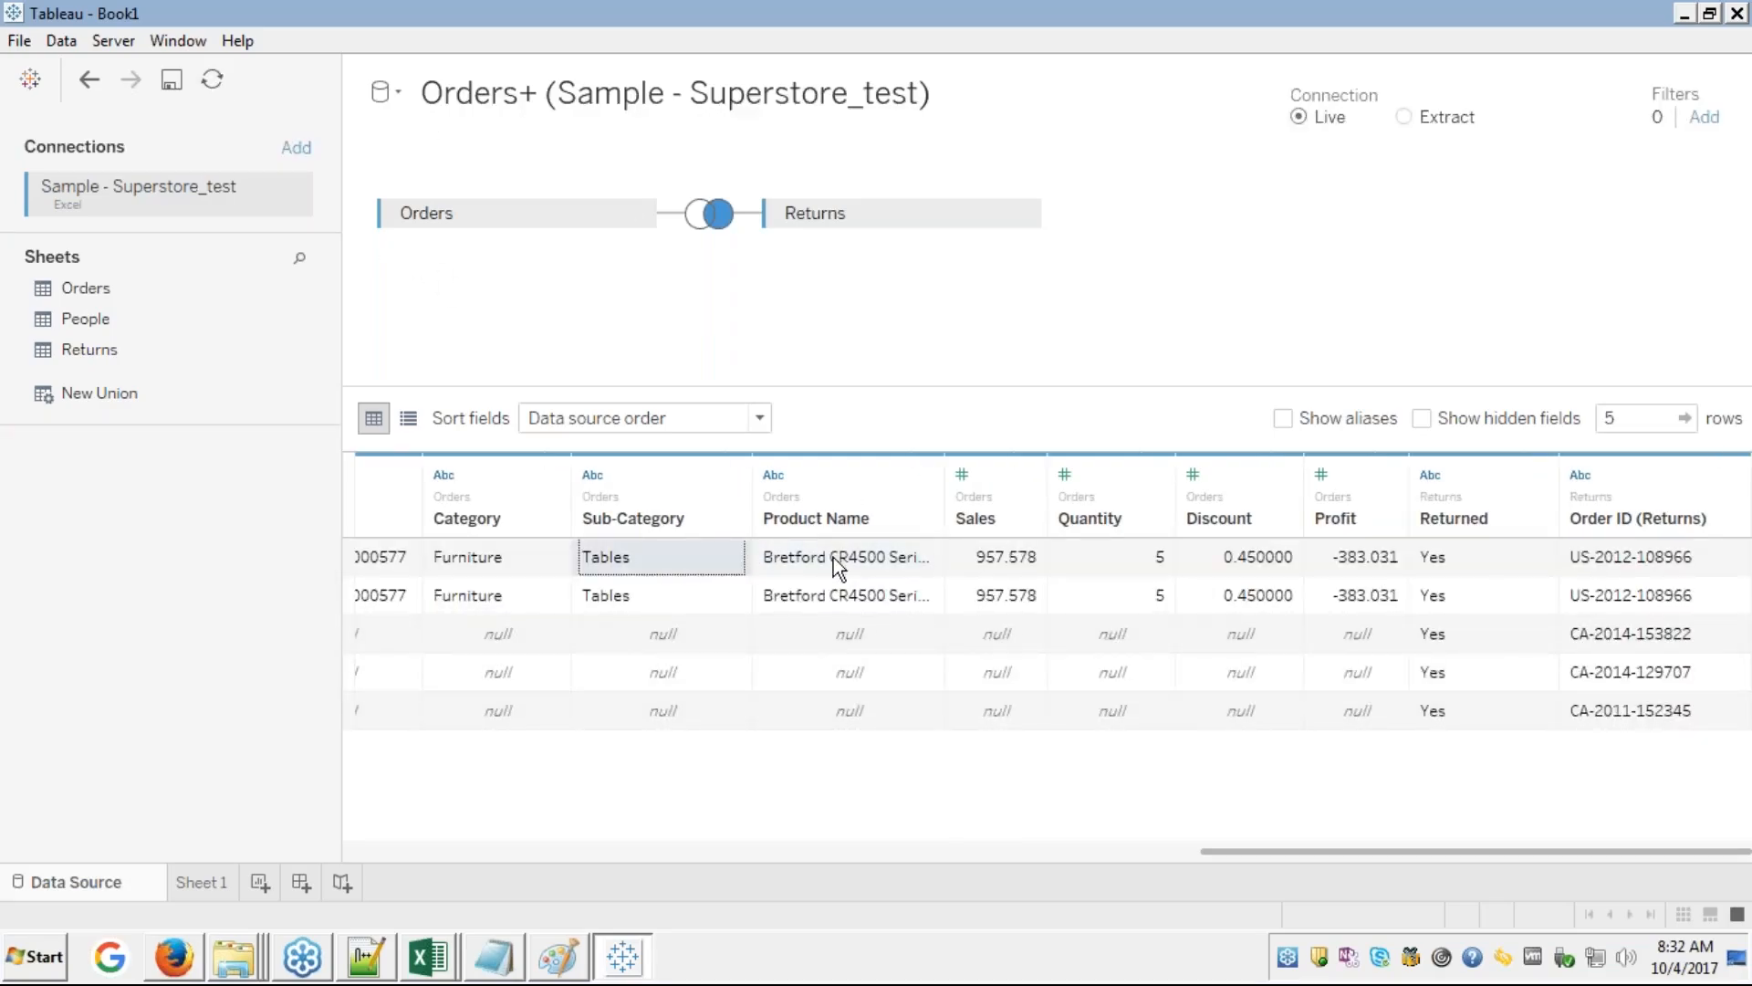
key(Left)
key(Left)
key(Left)
key(Left)
key(Left)
key(Left)
key(Left)
key(Left)
key(Left)
key(Left)
key(Left)
key(Left)
key(Left)
key(Left)
key(Left)
key(Down)
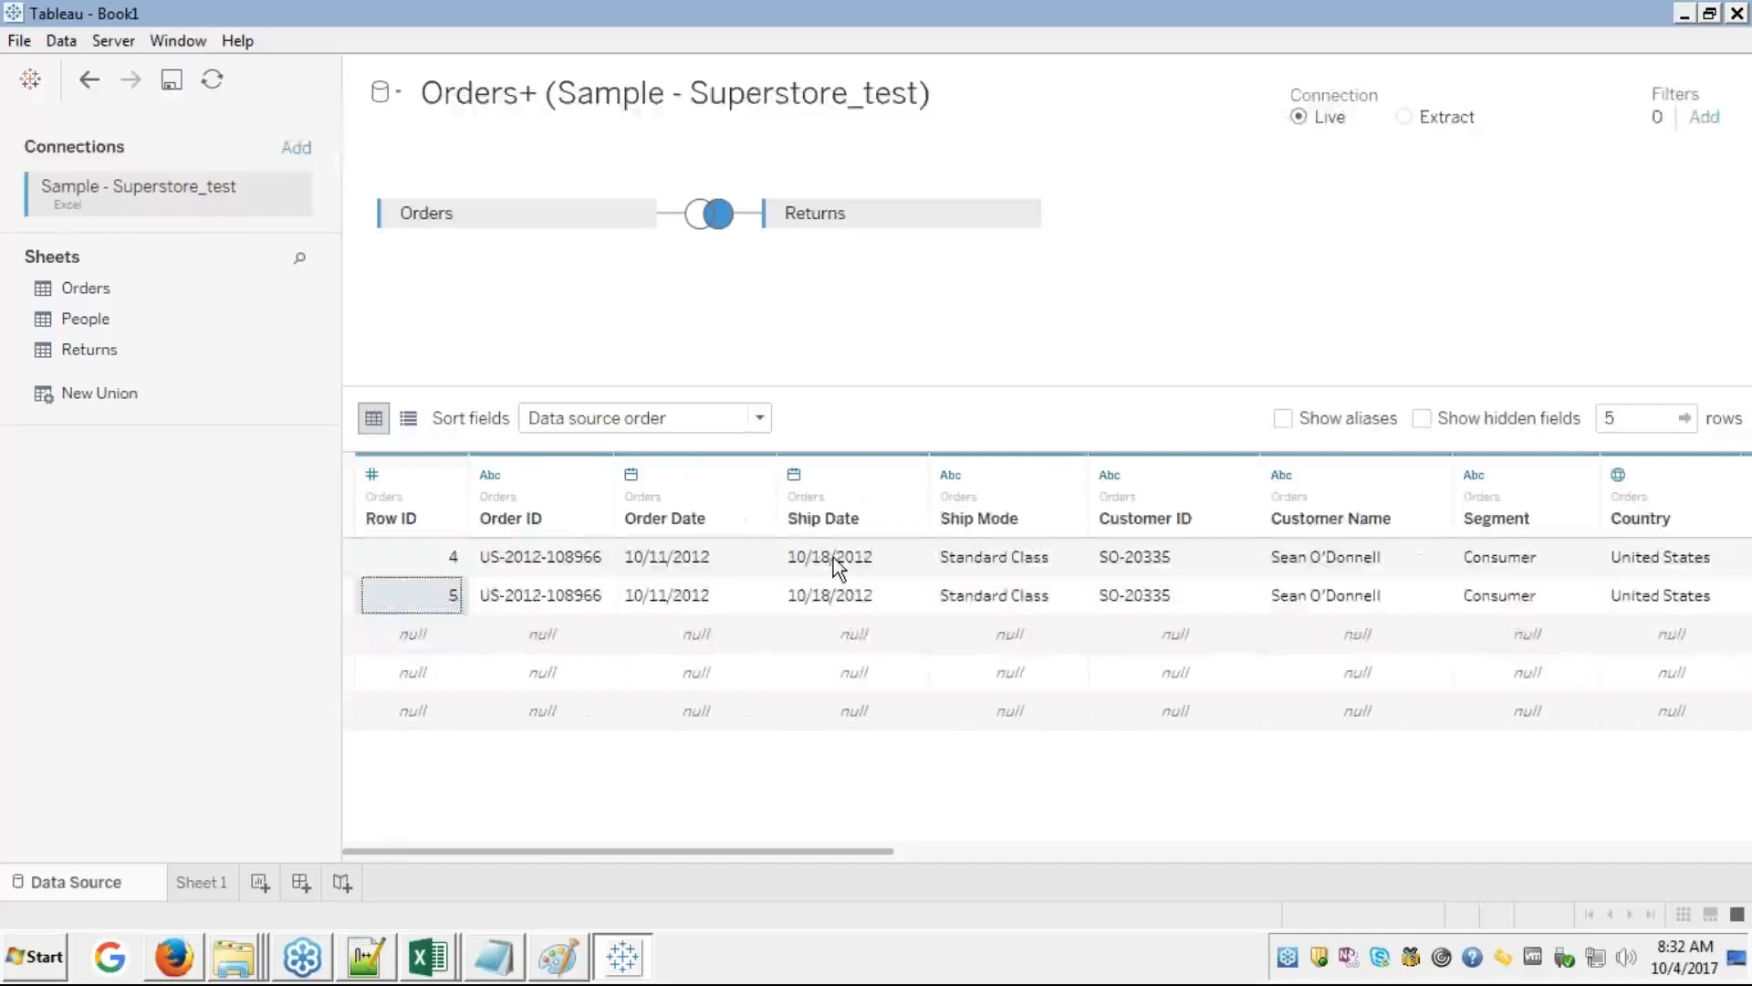
key(Right)
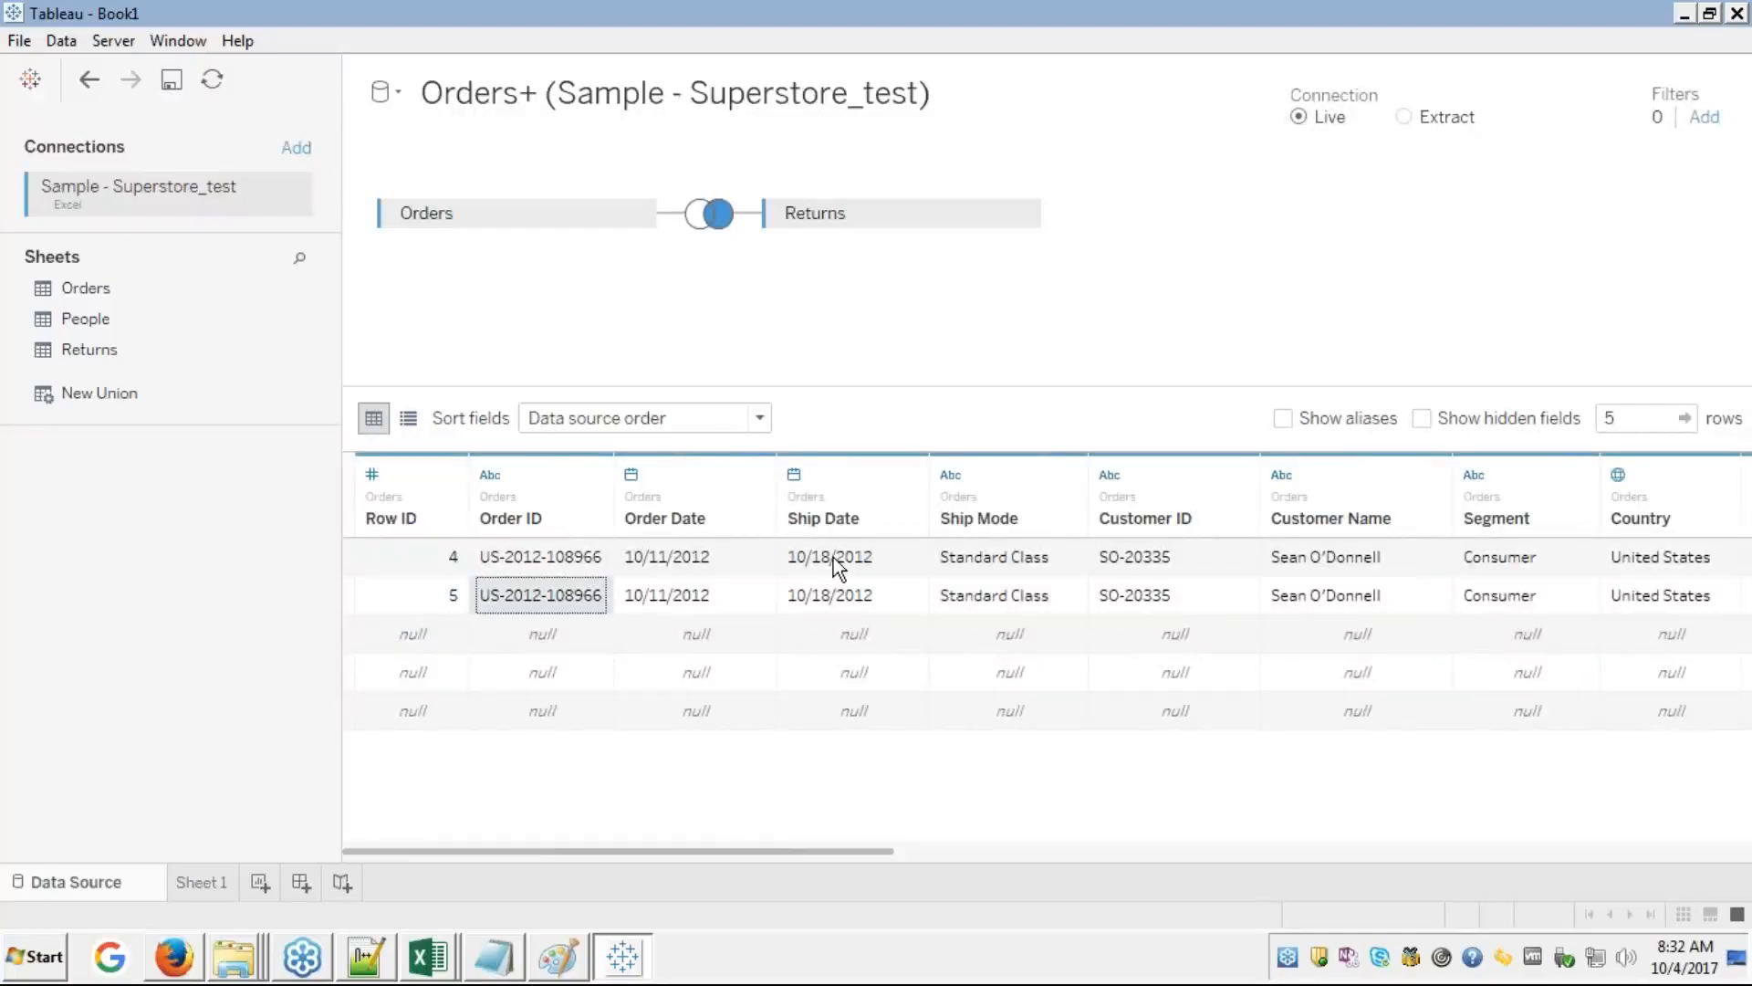
key(Right)
key(Right)
key(Right)
key(Right)
key(Right)
key(Right)
key(Right)
key(Right)
key(Right)
key(Right)
key(Right)
key(Right)
key(Right)
key(Right)
key(Right)
key(Right)
key(Right)
key(Right)
key(Right)
key(Right)
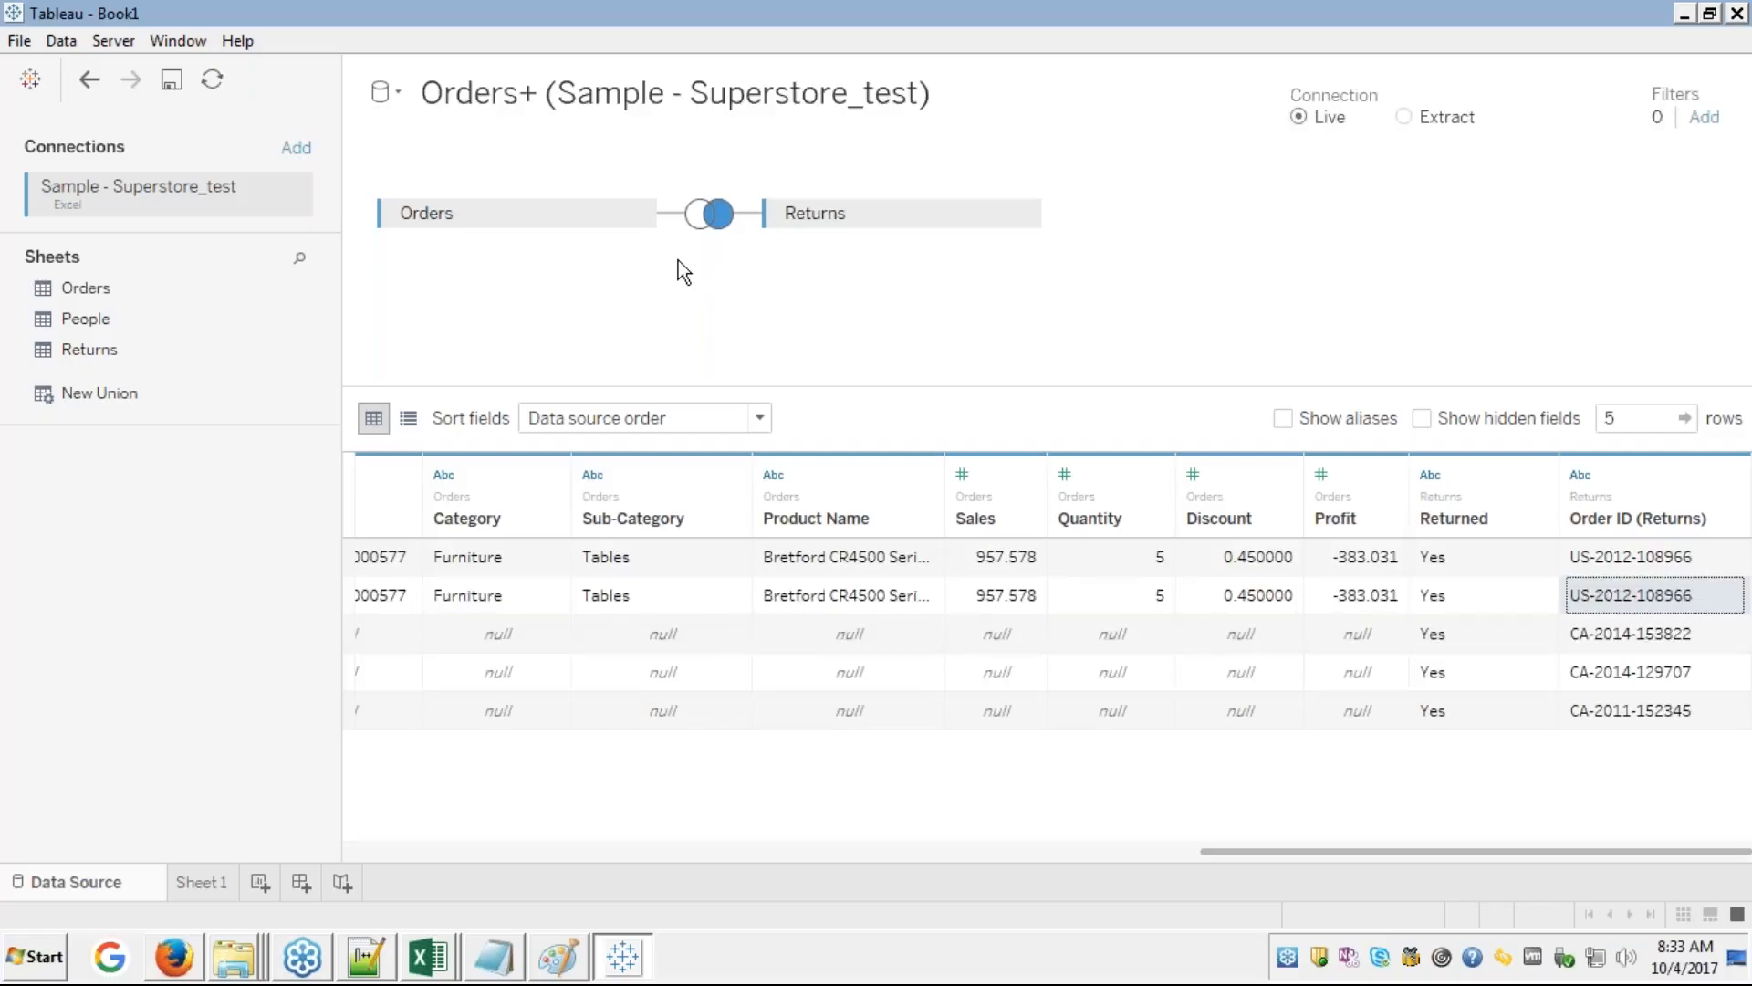
- Change the join between Orders and Returns to Full Outer
click(1728, 361)
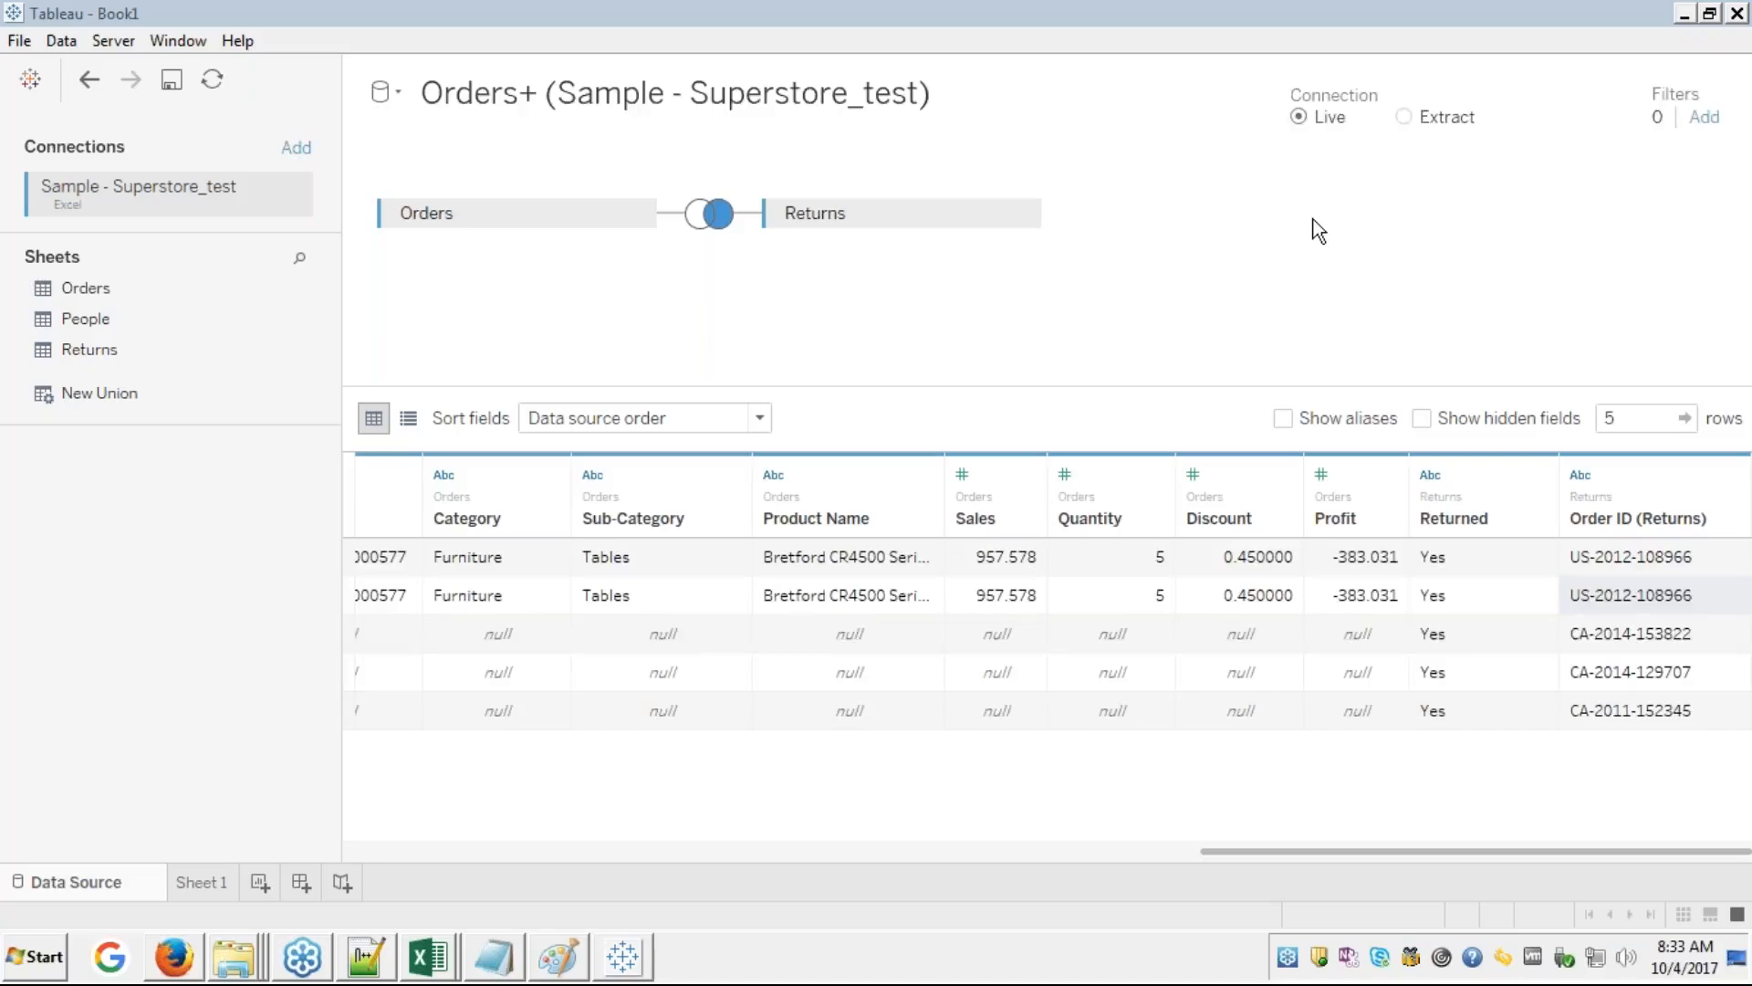
click(1427, 278)
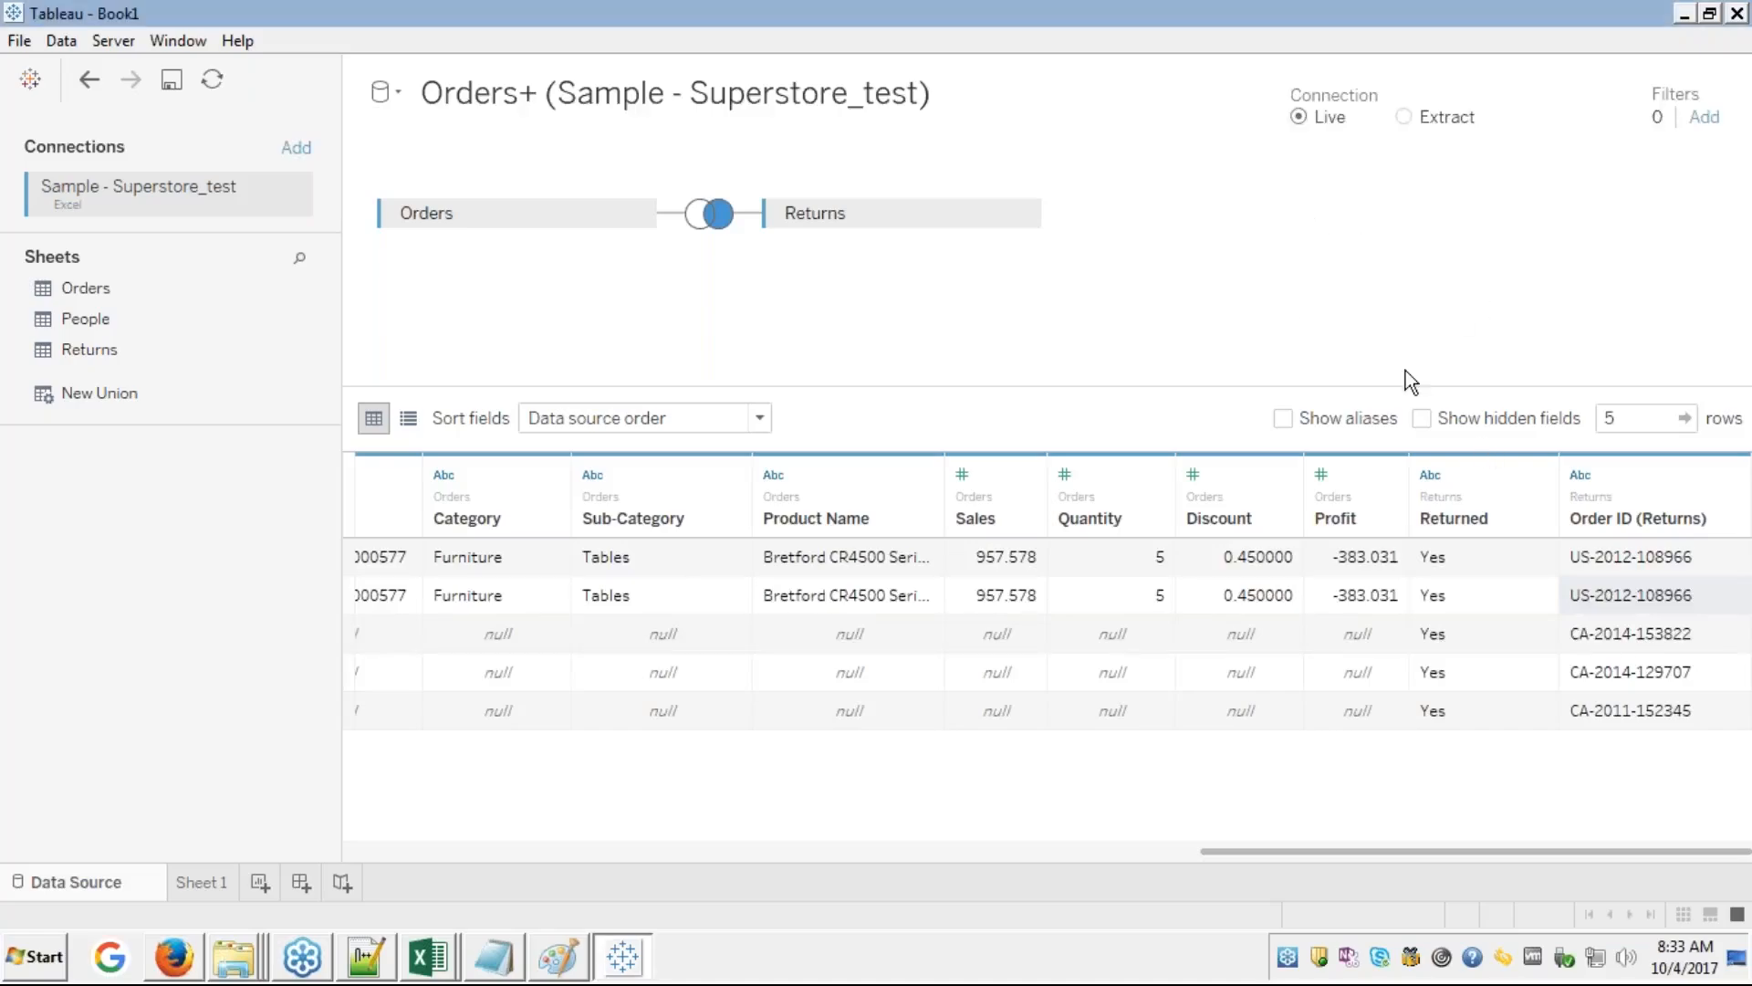
click(714, 217)
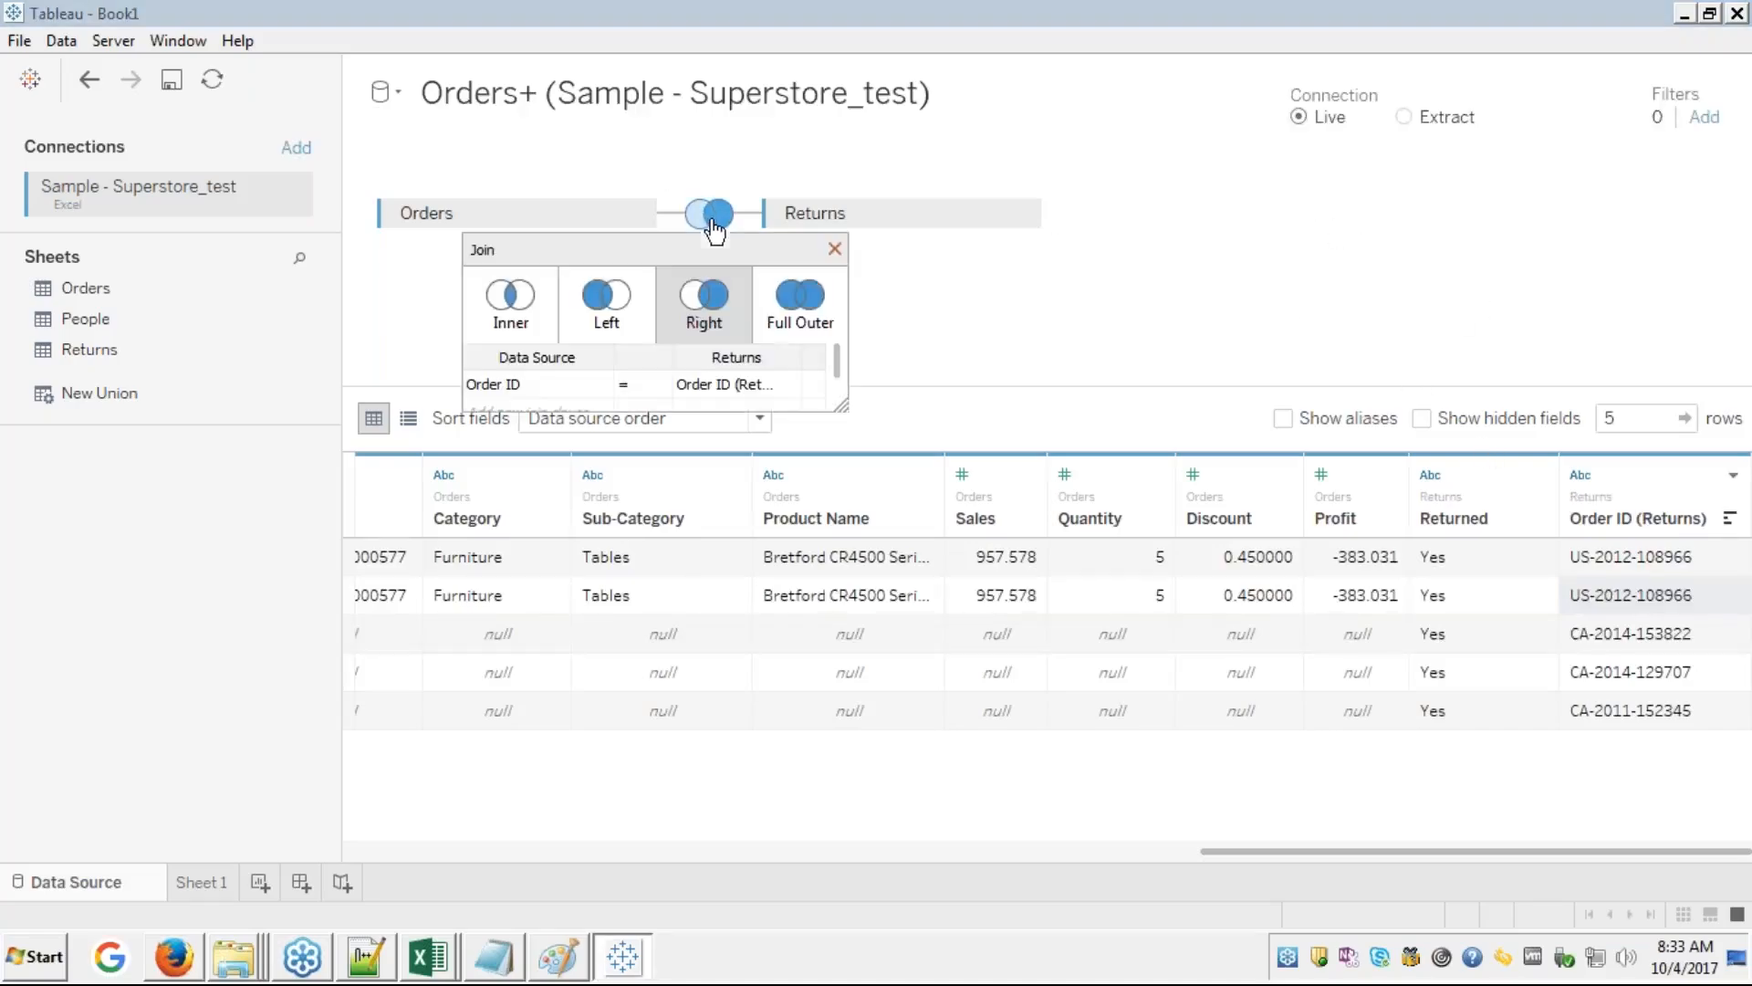
click(800, 310)
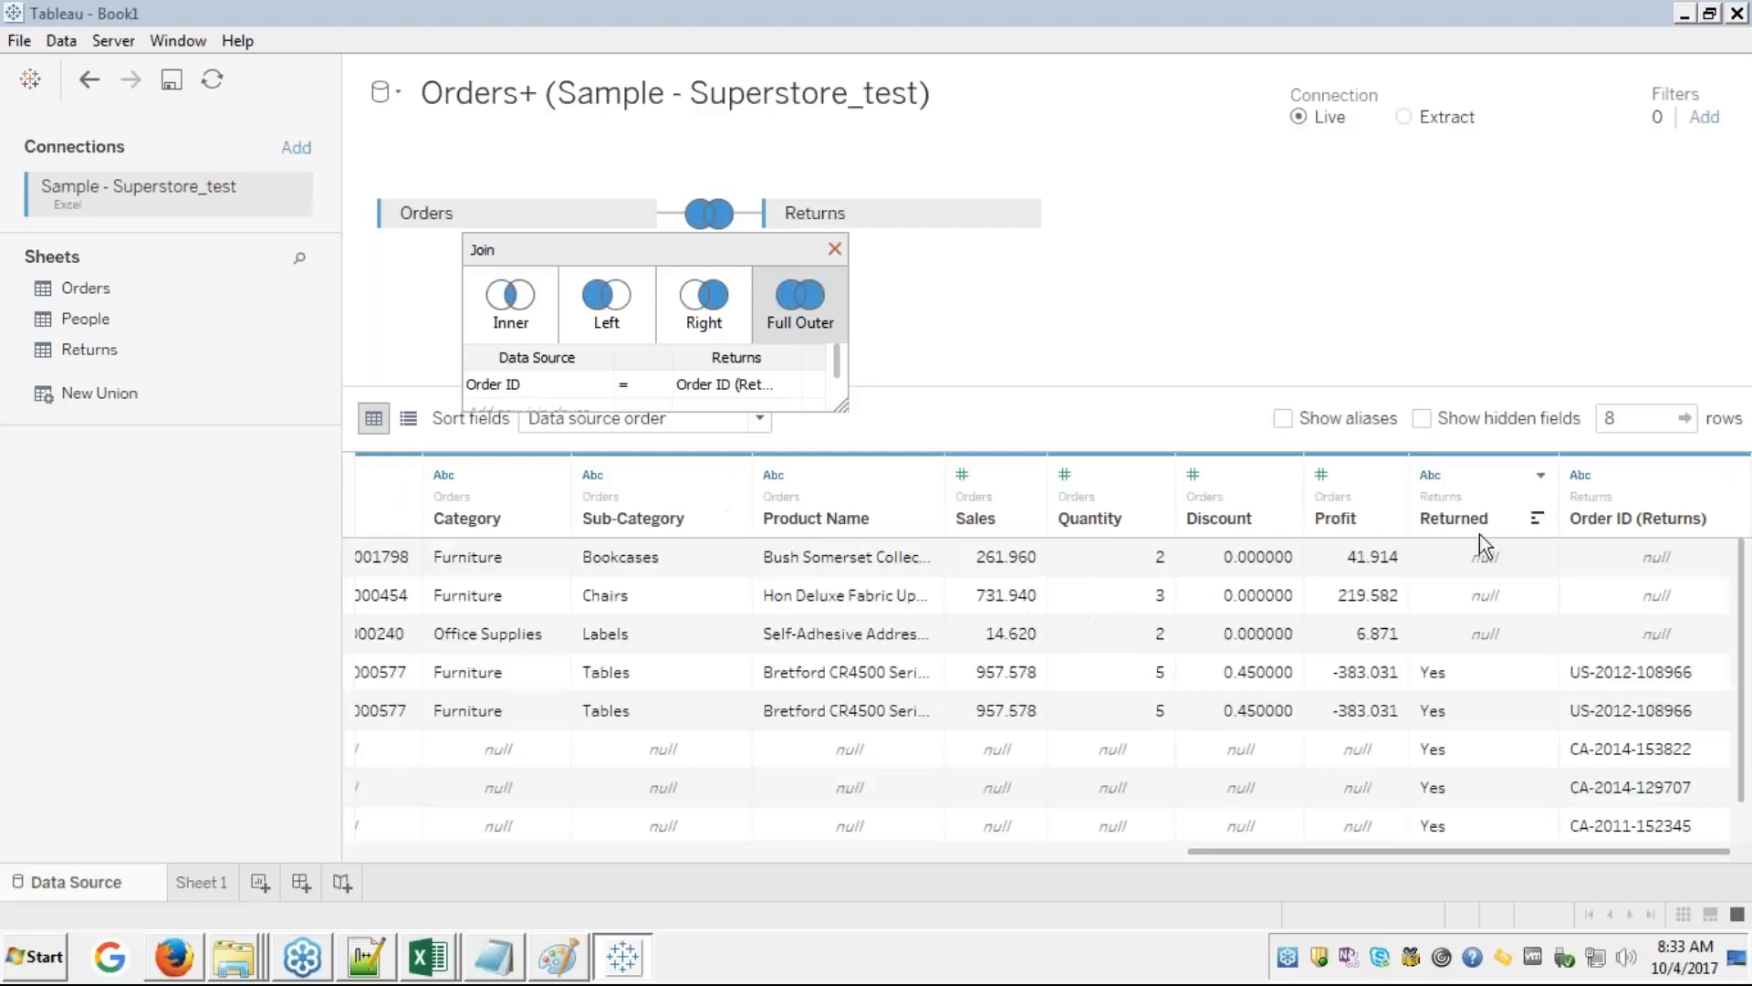
- Examine the full outer join records by going back to Row ID and through every row down to the last
click(1509, 557)
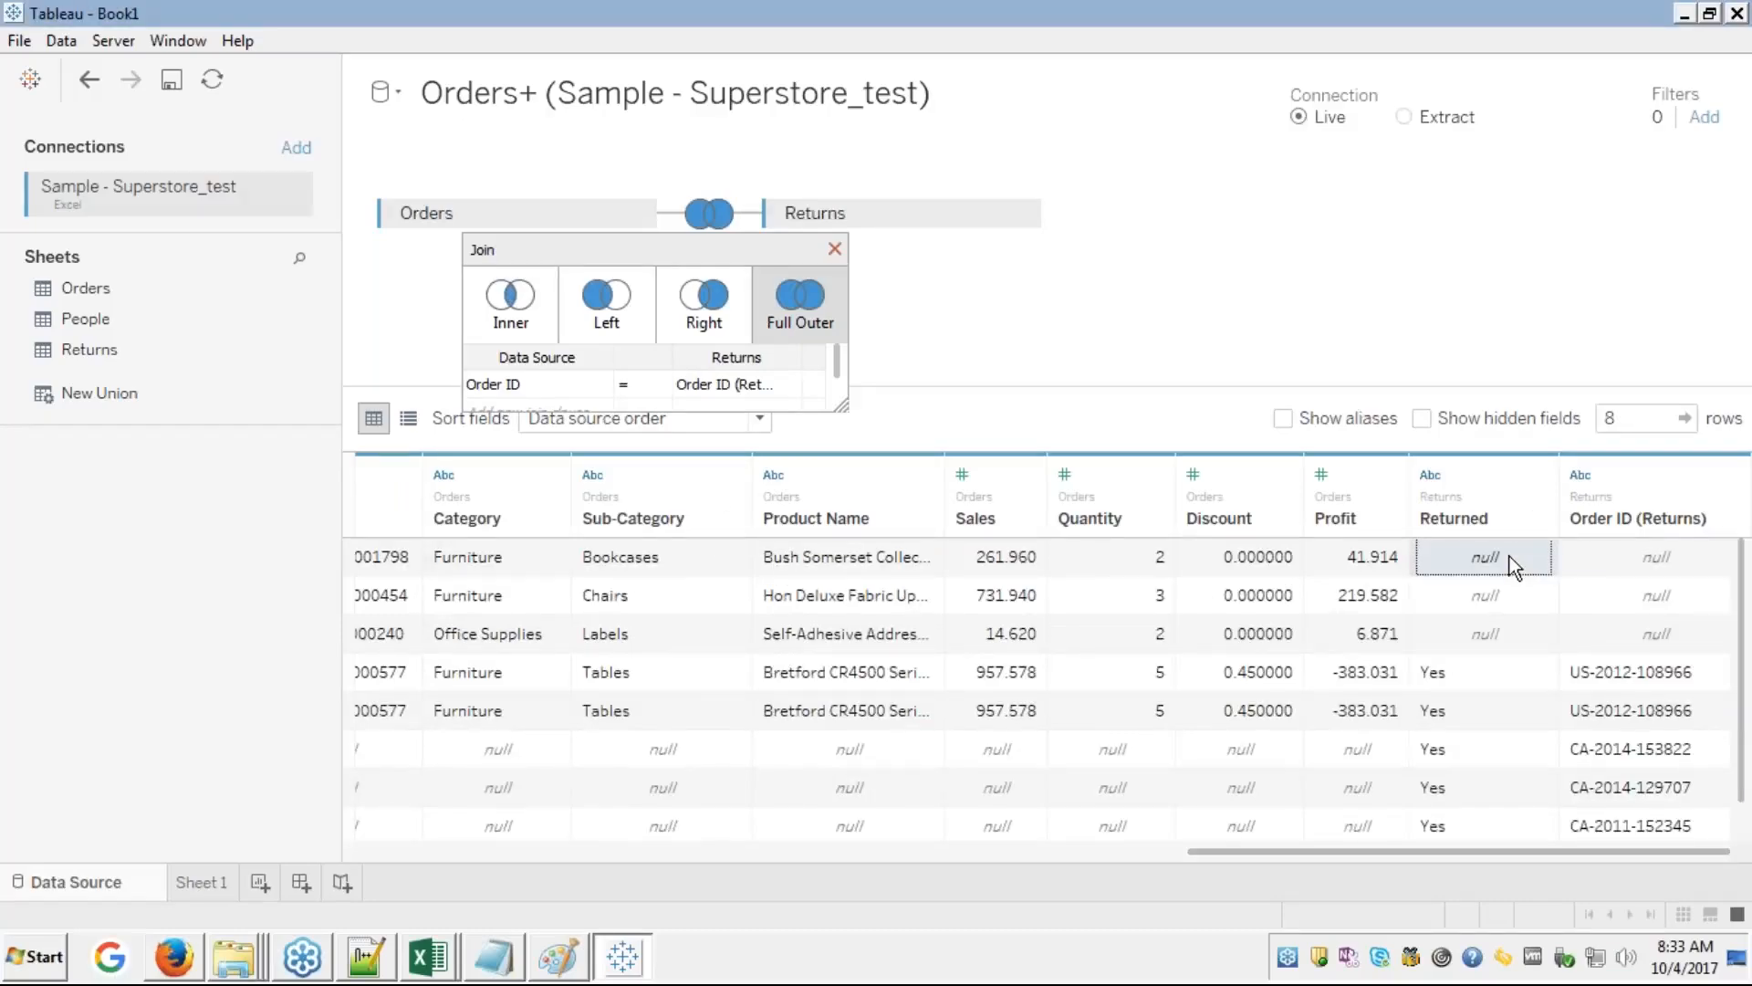
key(Left)
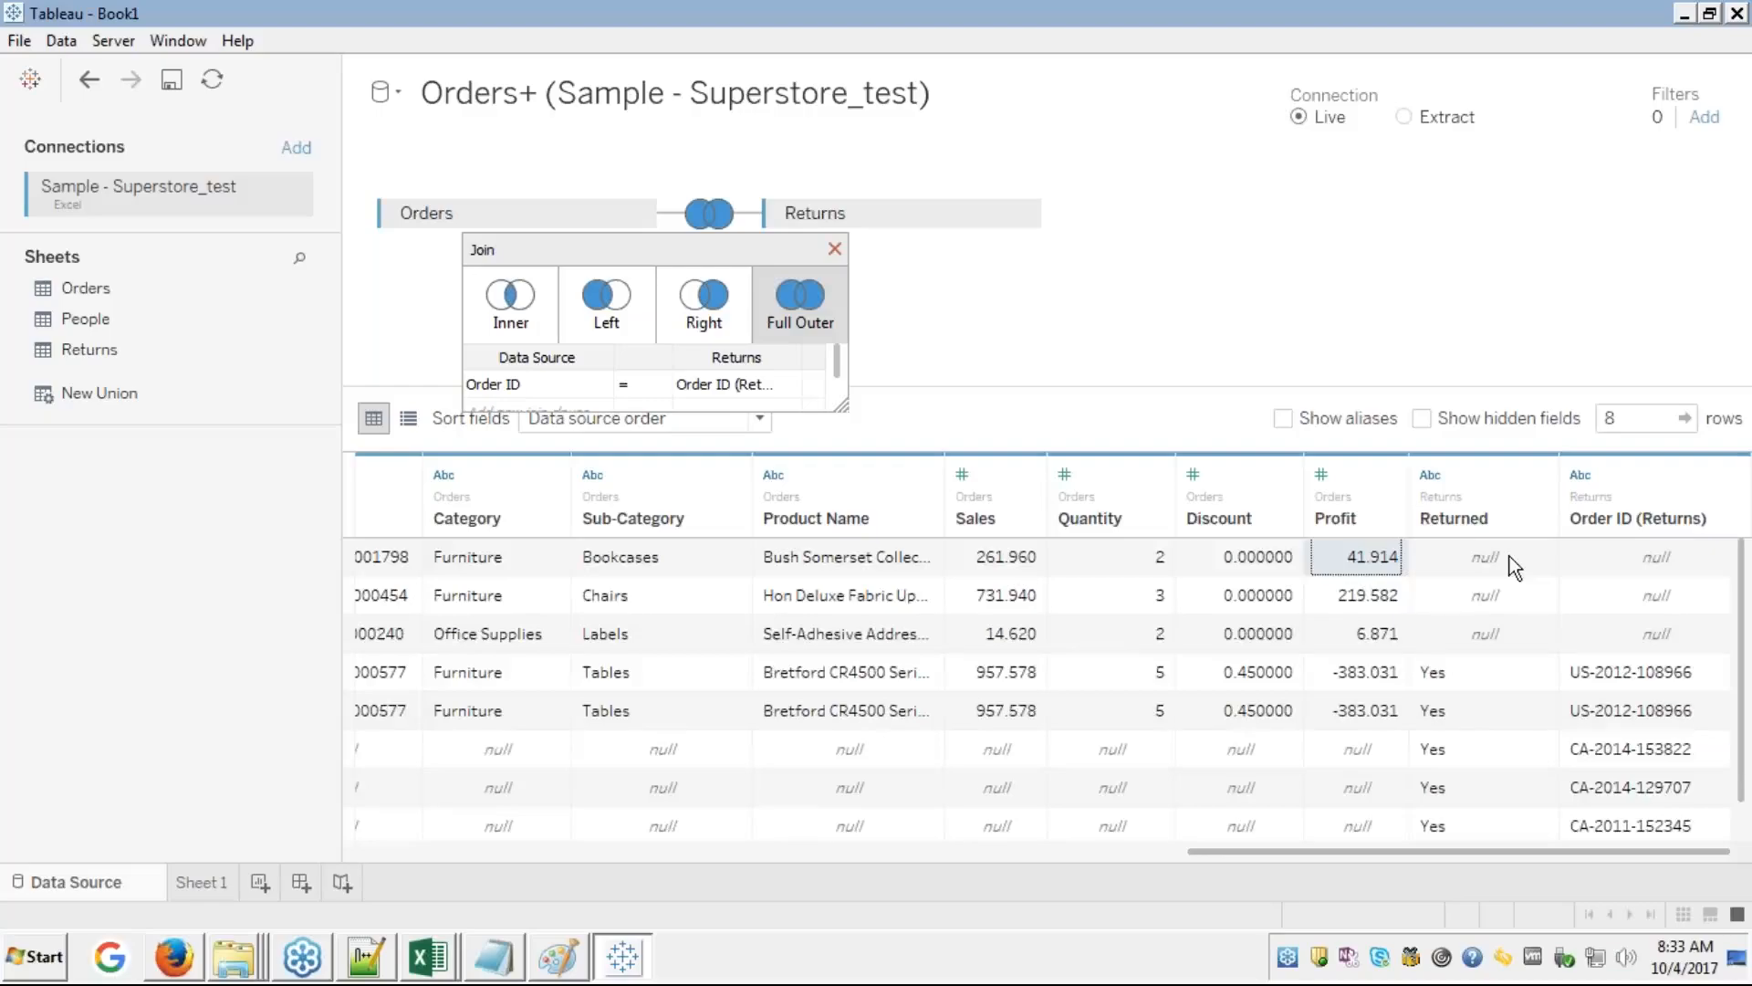
key(Left)
key(Left)
key(Left)
key(Left)
key(Left)
key(Left)
key(Left)
key(Left)
key(Left)
key(Left)
key(Left)
key(Left)
key(Left)
key(Left)
key(Left)
key(Left)
key(Left)
key(Left)
key(Left)
key(Left)
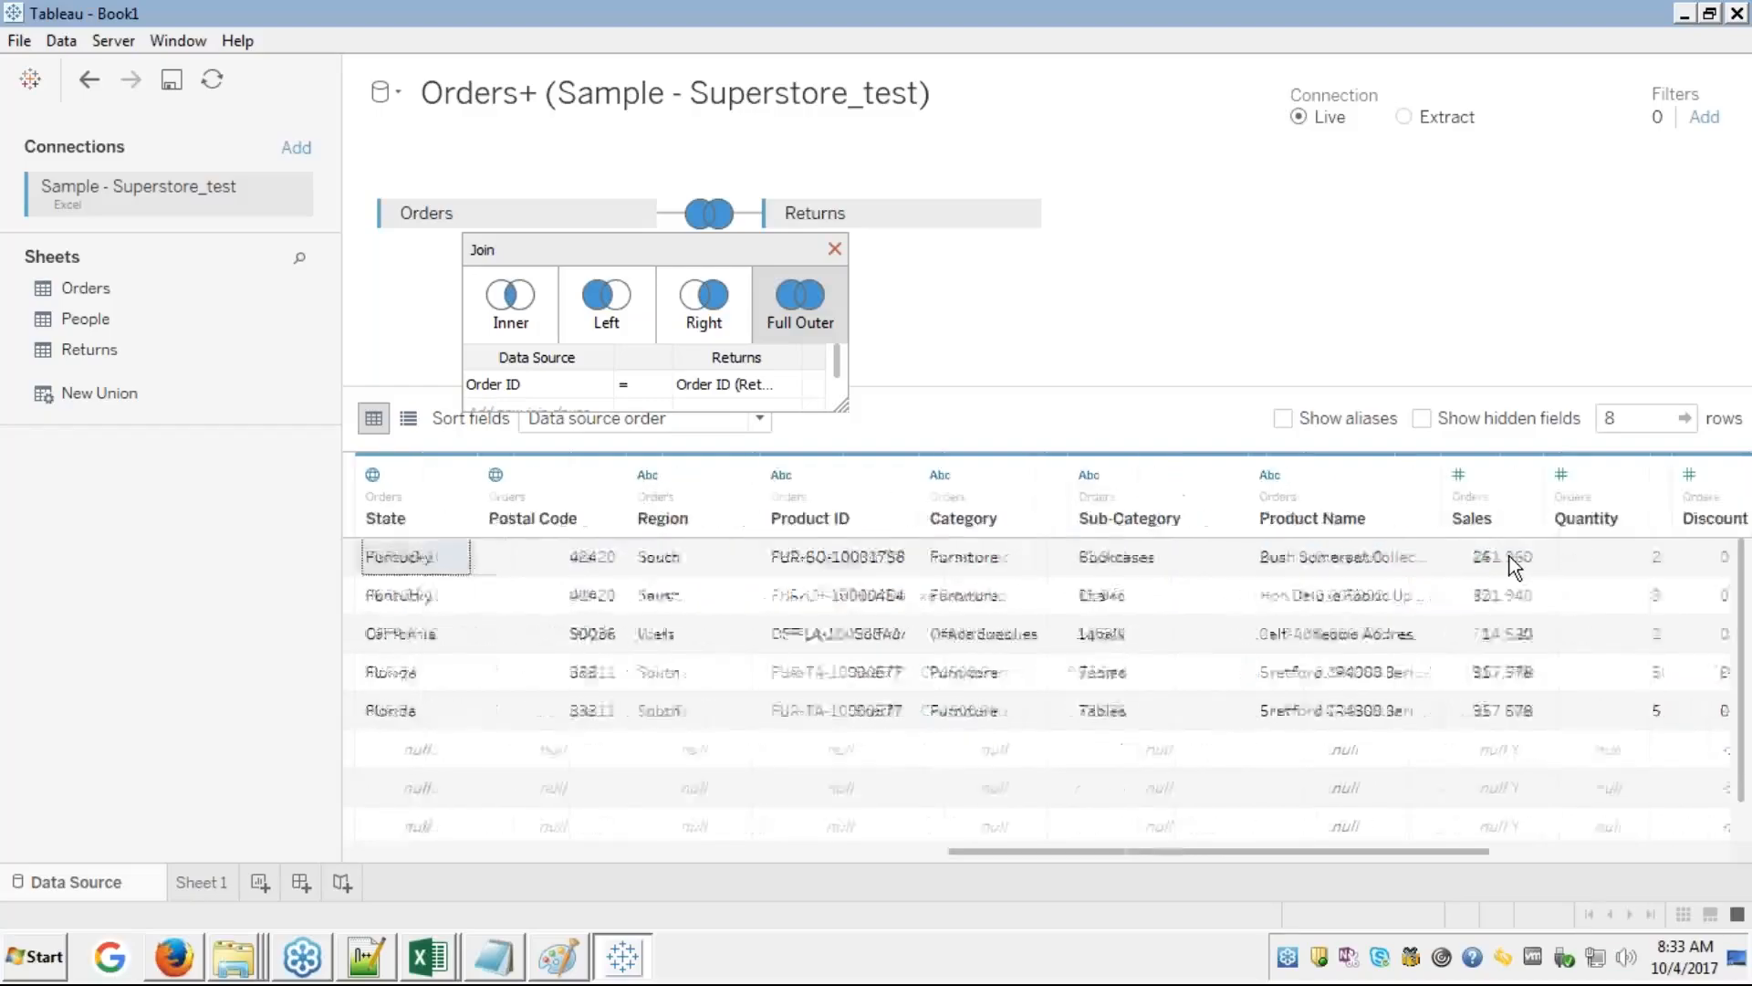
key(Down)
key(Down)
key(Down)
key(Down)
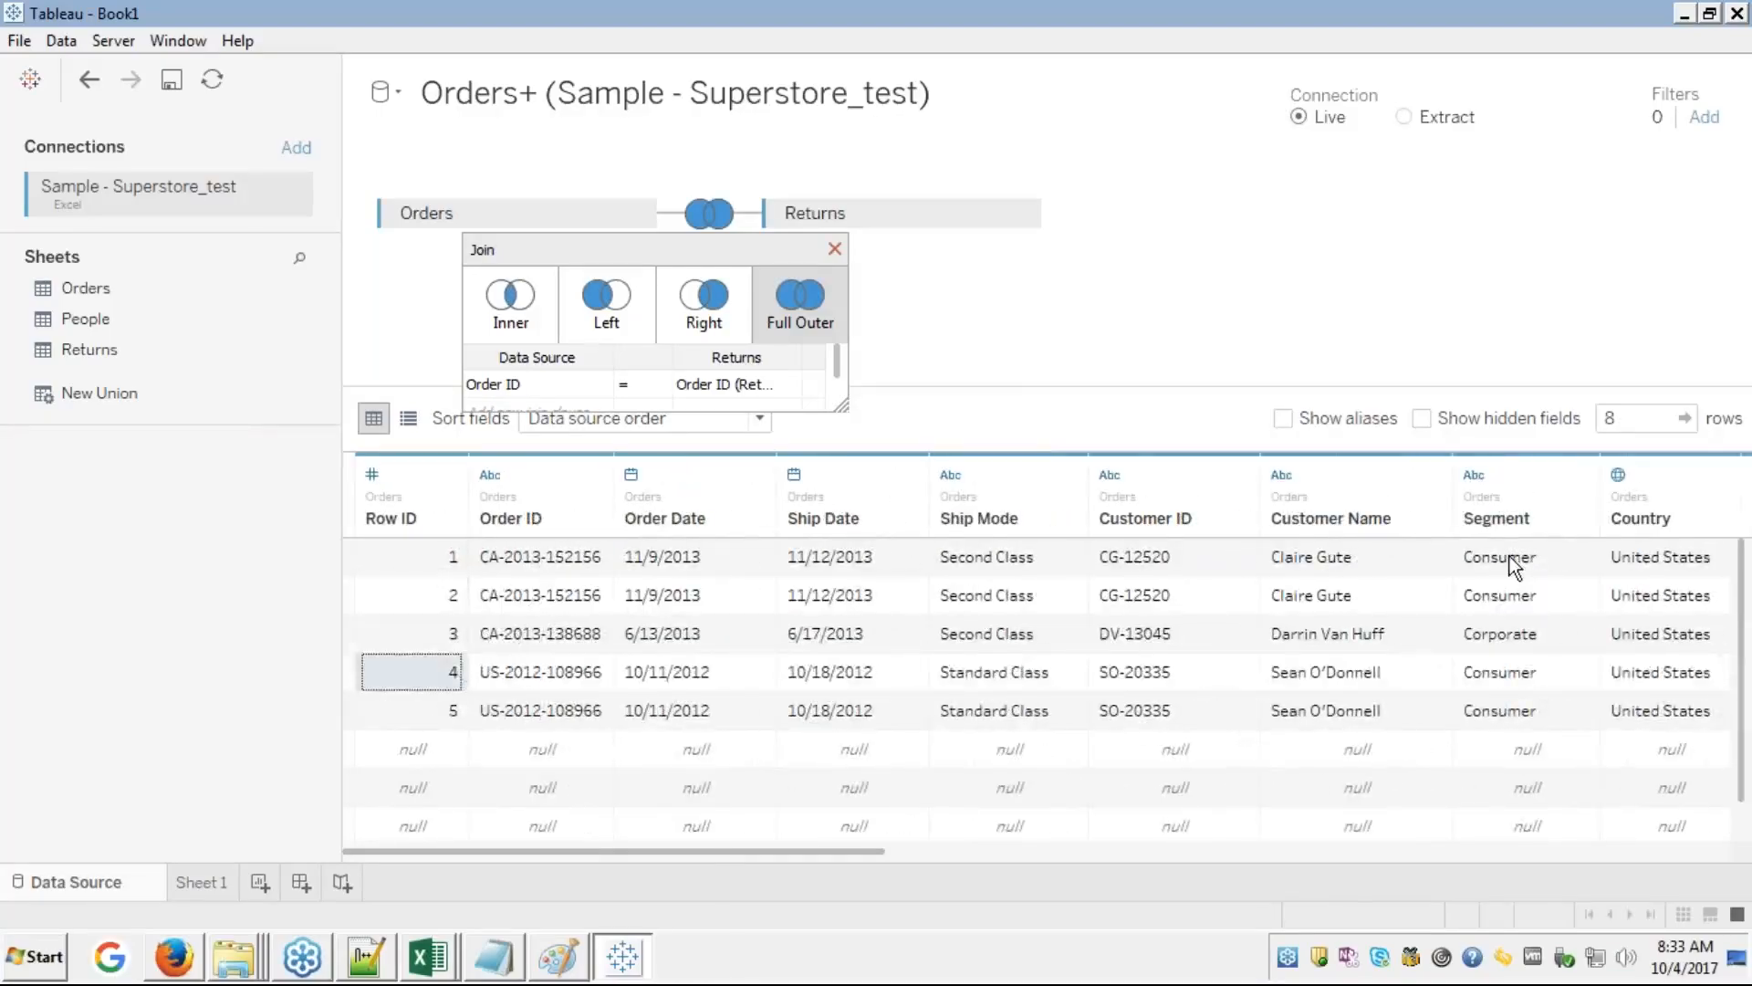
key(Down)
key(Down)
key(Down)
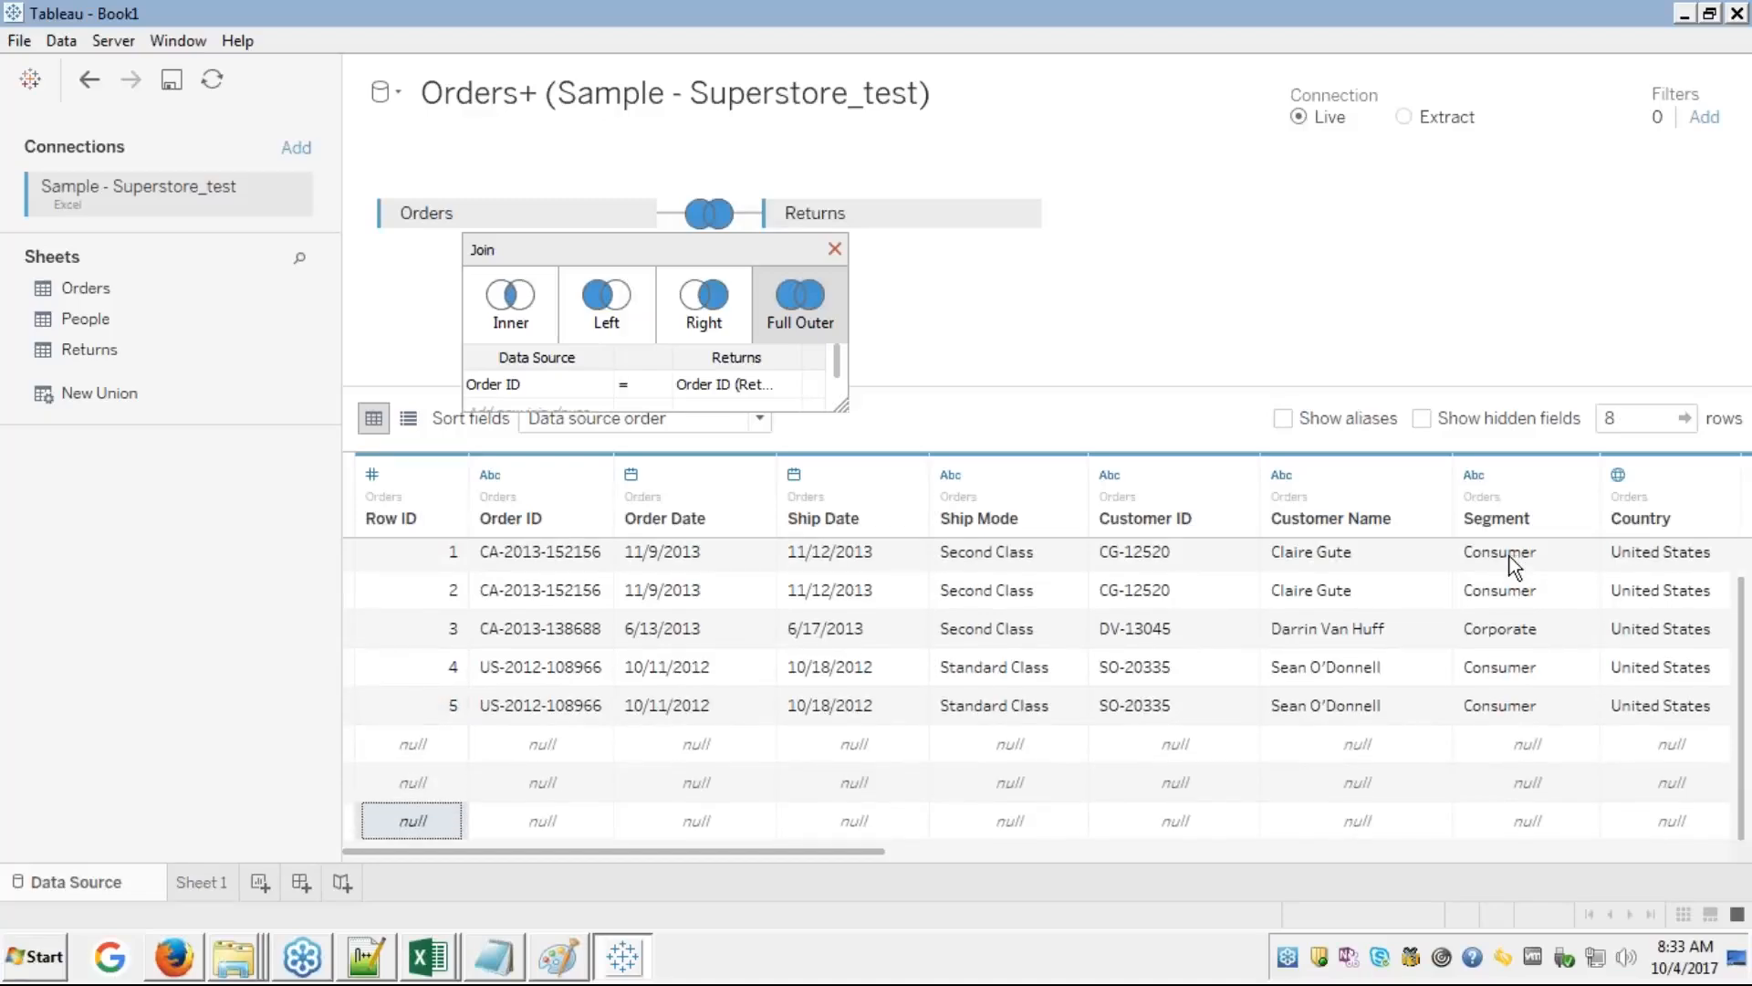
- Examine the last full outer row across to Order ID (Returns), and the two Returns records above it
key(Right)
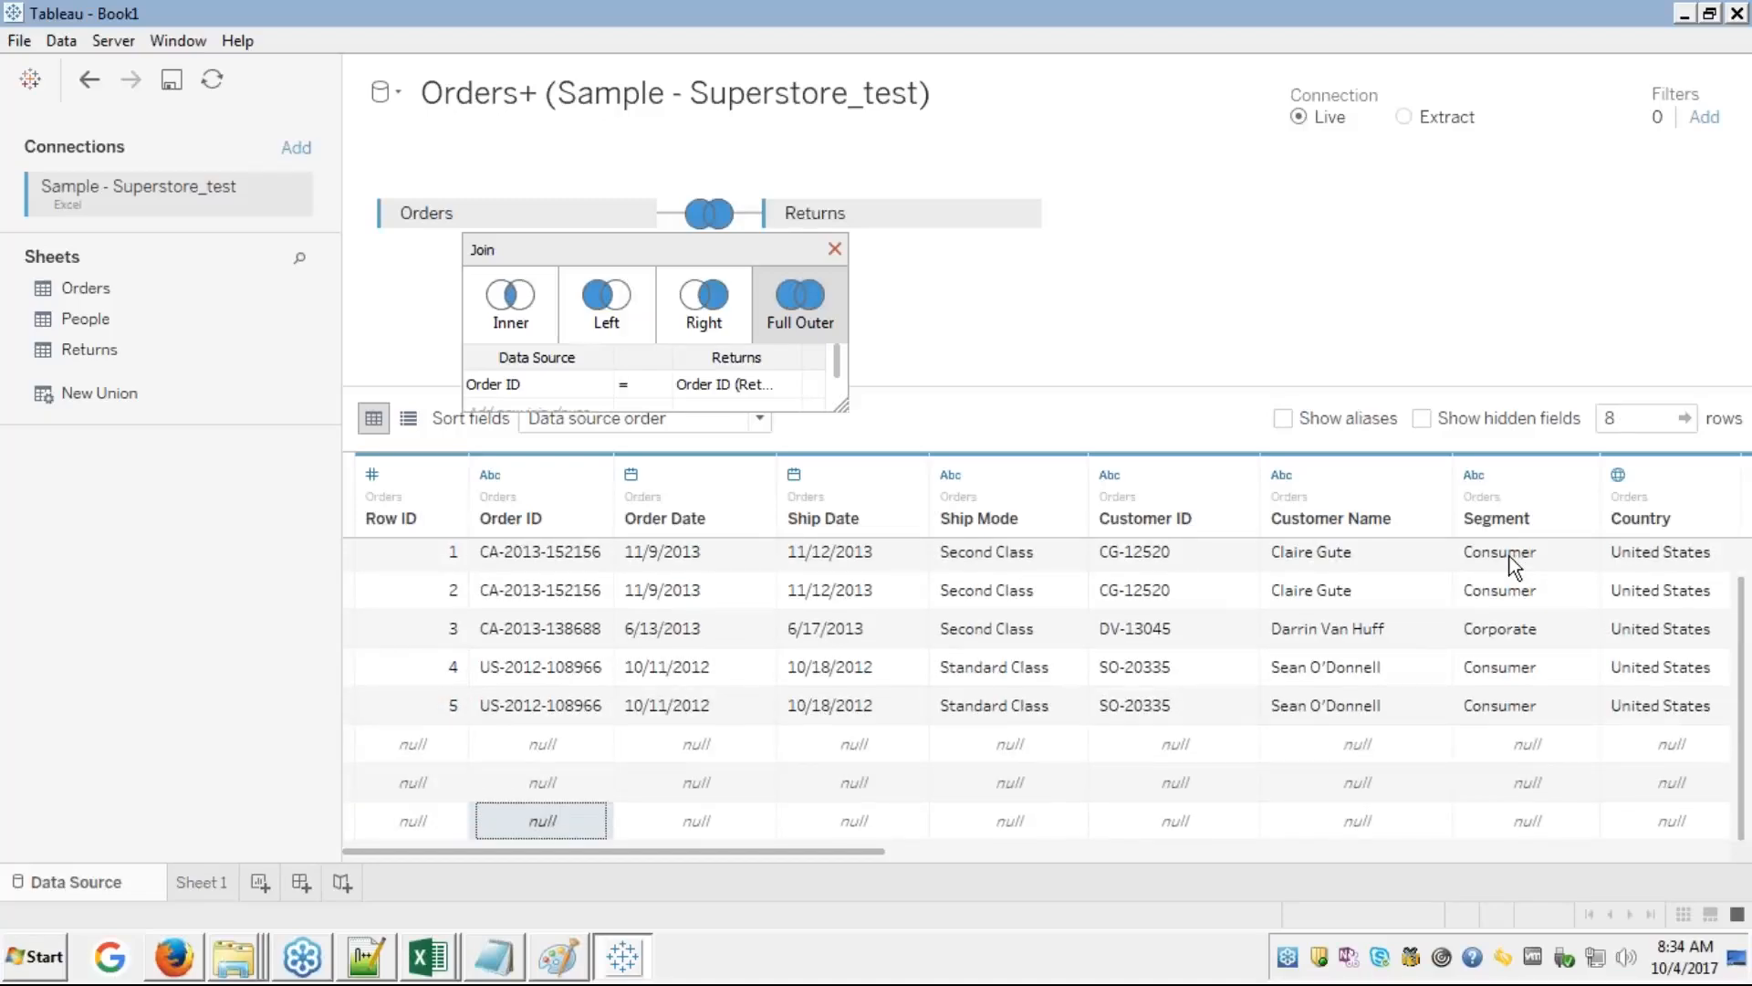
key(Right)
key(Right)
key(Right)
key(Right)
key(Right)
key(Right)
key(Right)
key(Right)
key(Right)
key(Right)
key(Right)
key(Right)
key(Right)
key(Right)
key(Right)
key(Right)
key(Right)
key(Right)
key(Right)
key(Right)
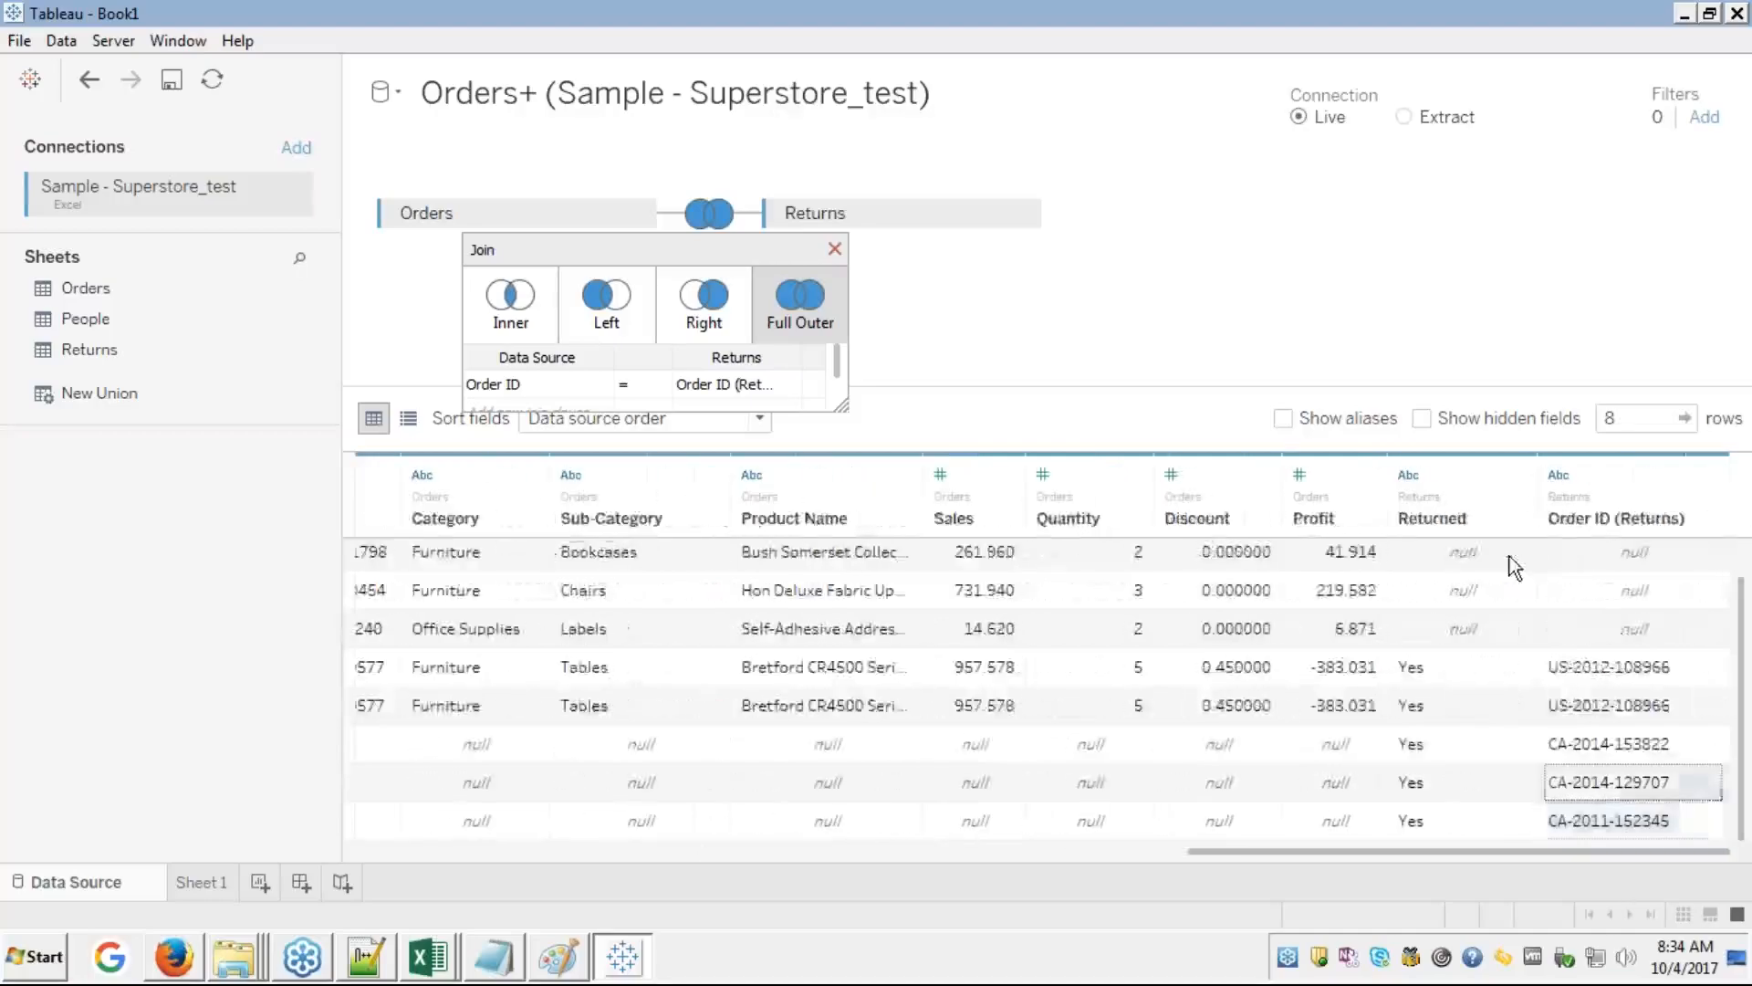
key(Up)
key(Up)
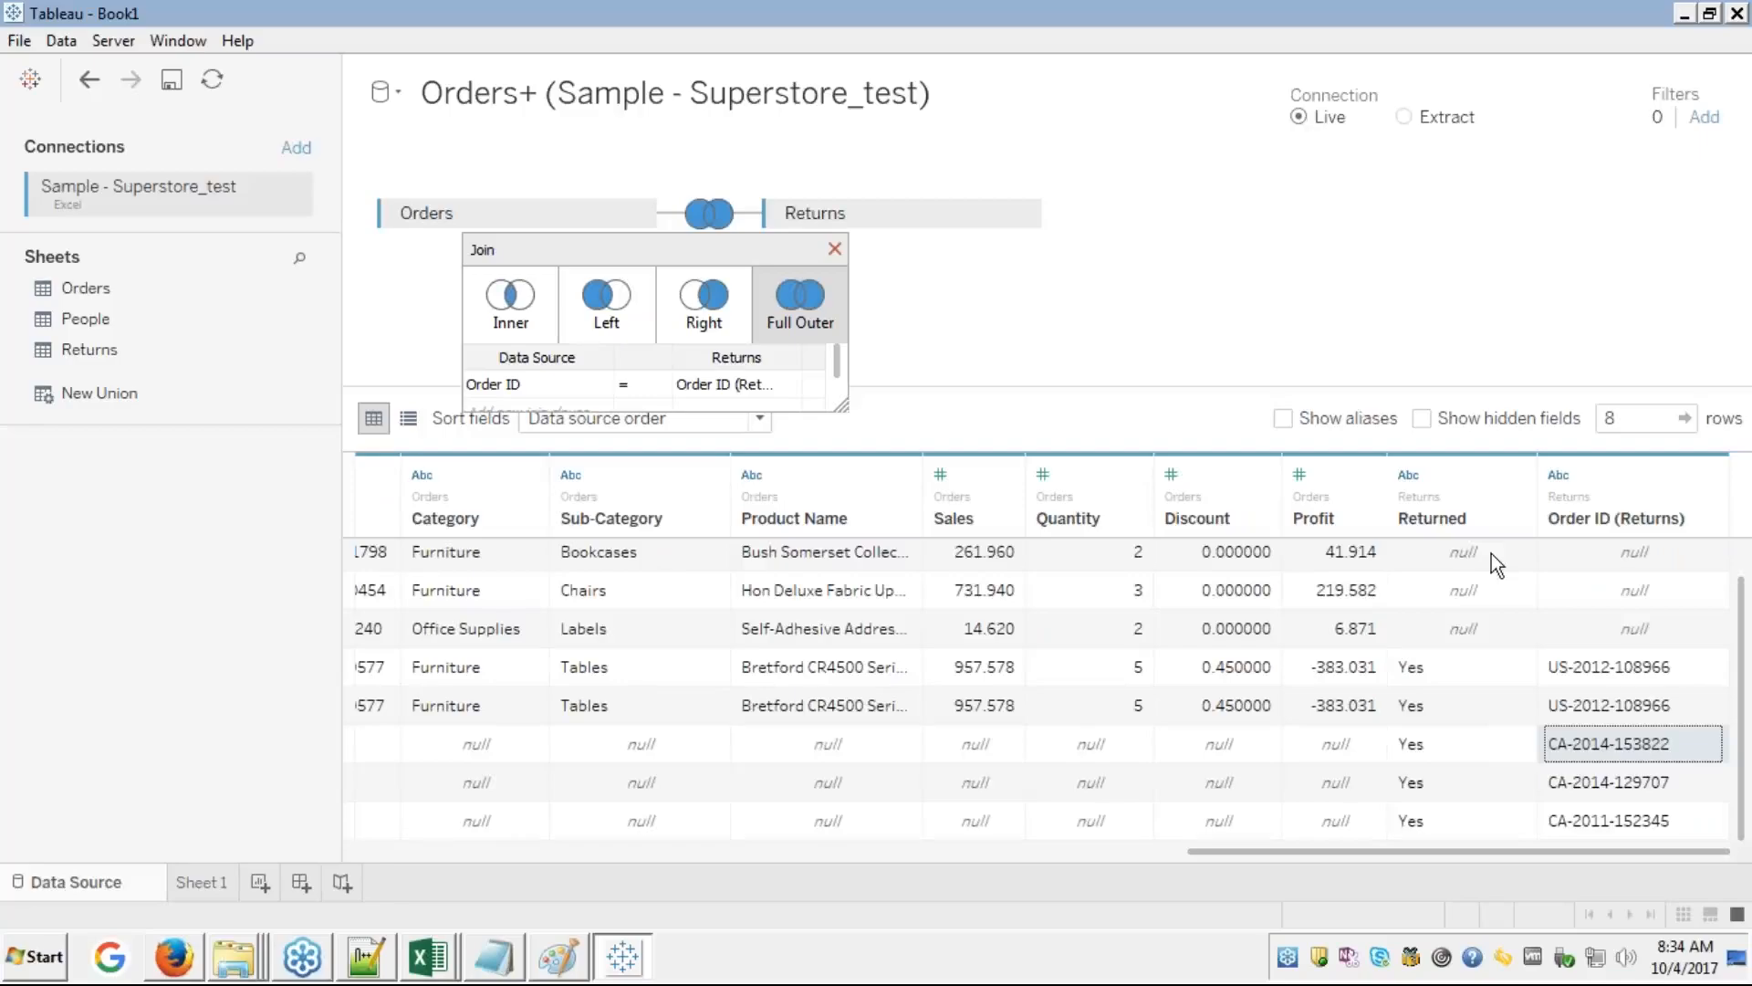
- Compare the matched order rows 4 and 5 with the other Row ID entries in the full outer join
click(798, 667)
key(Left)
key(Left)
key(Left)
key(Left)
key(Left)
key(Left)
key(Left)
key(Left)
key(Left)
key(Left)
key(Left)
key(Left)
key(Left)
key(Left)
key(Left)
key(Left)
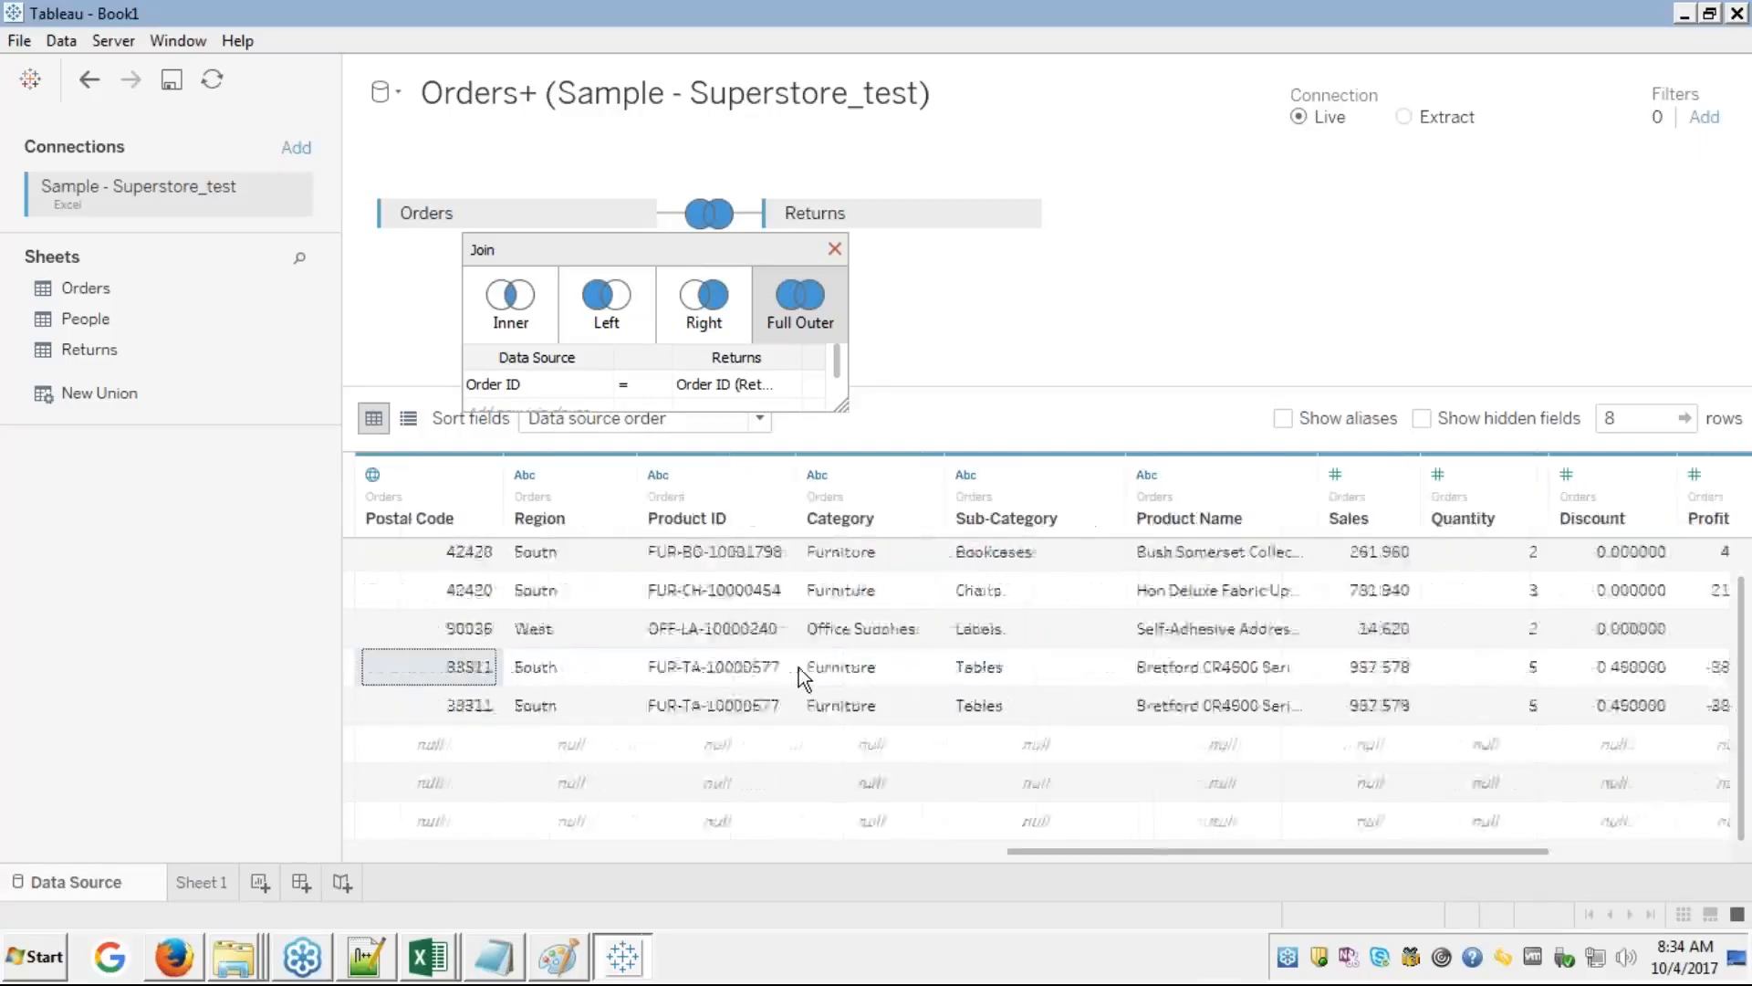
key(Down)
key(Up)
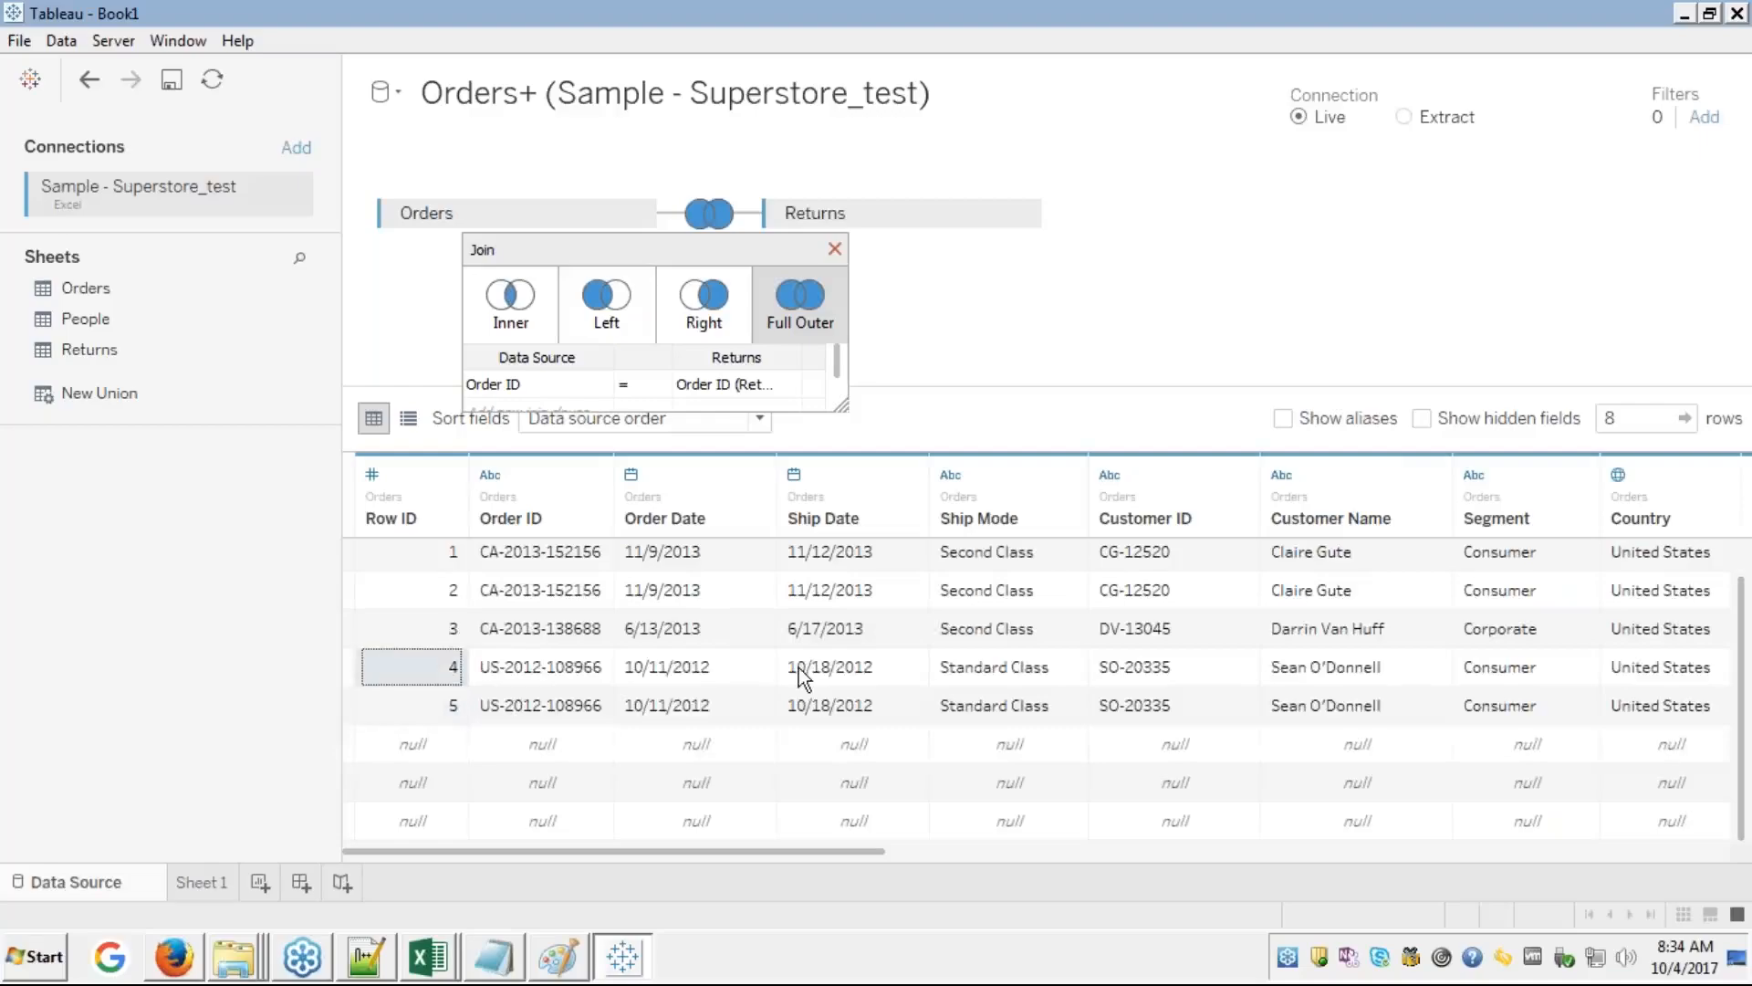
key(Down)
key(Up)
key(Up)
key(Up)
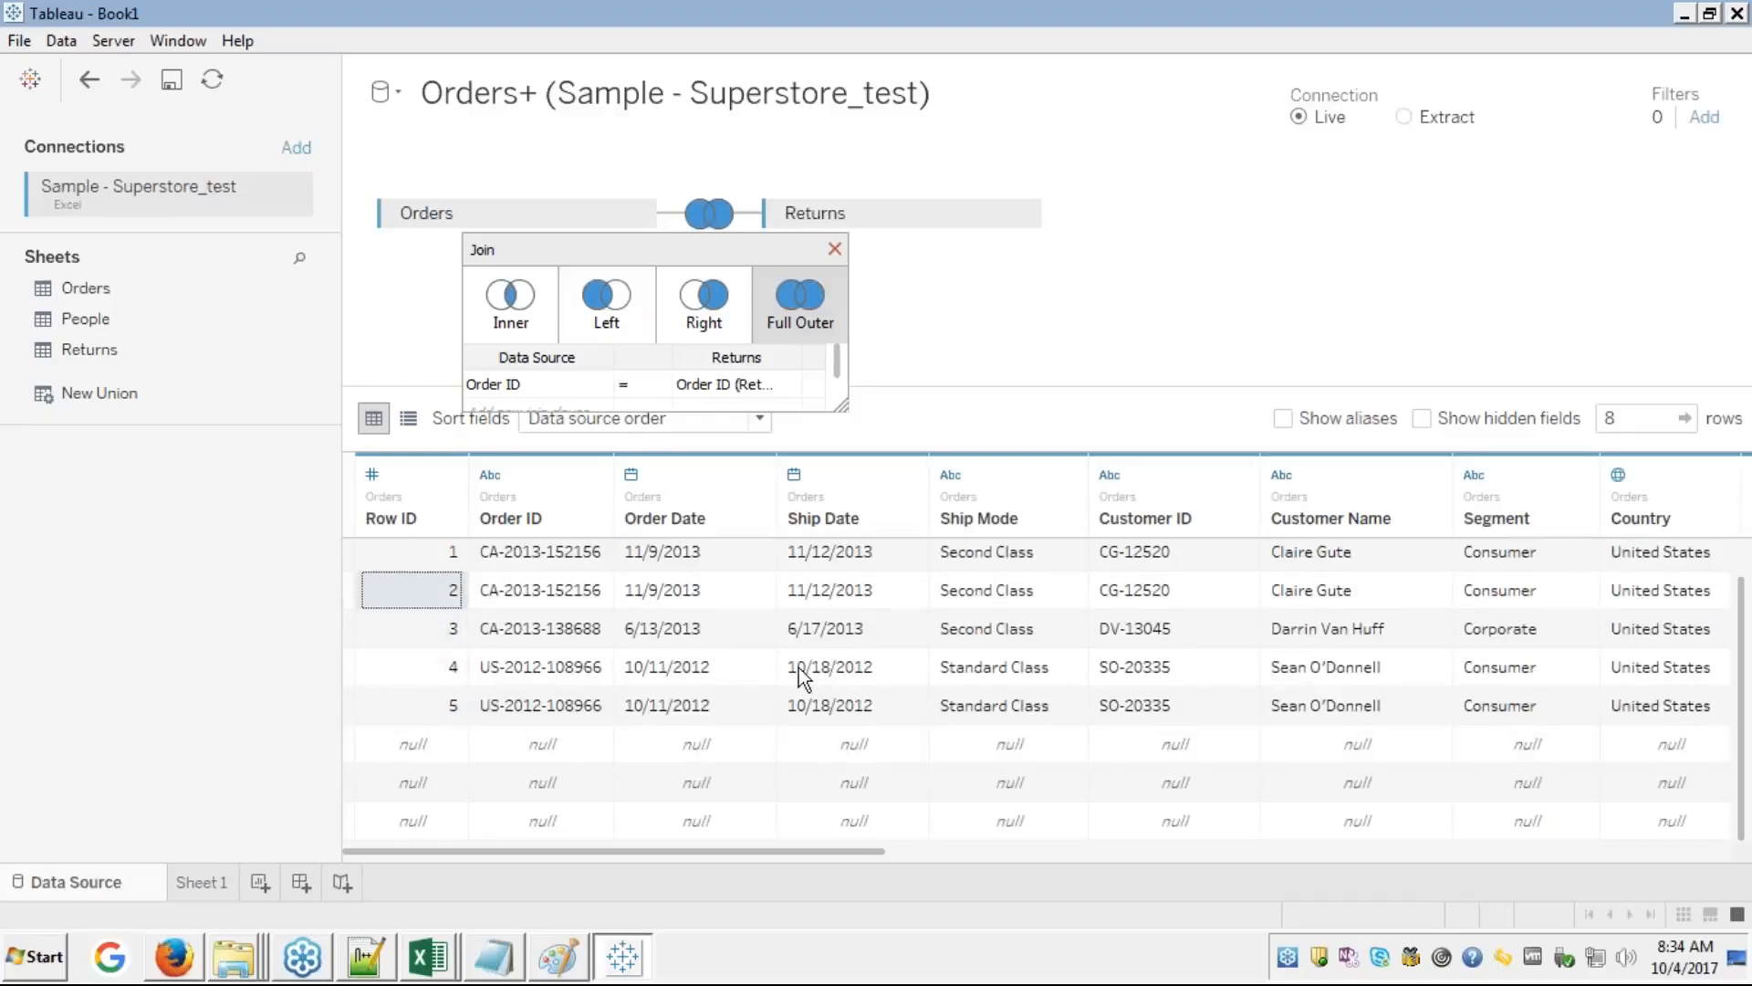
key(Up)
key(Down)
key(Down)
key(Down)
key(Down)
key(Down)
key(Down)
key(Down)
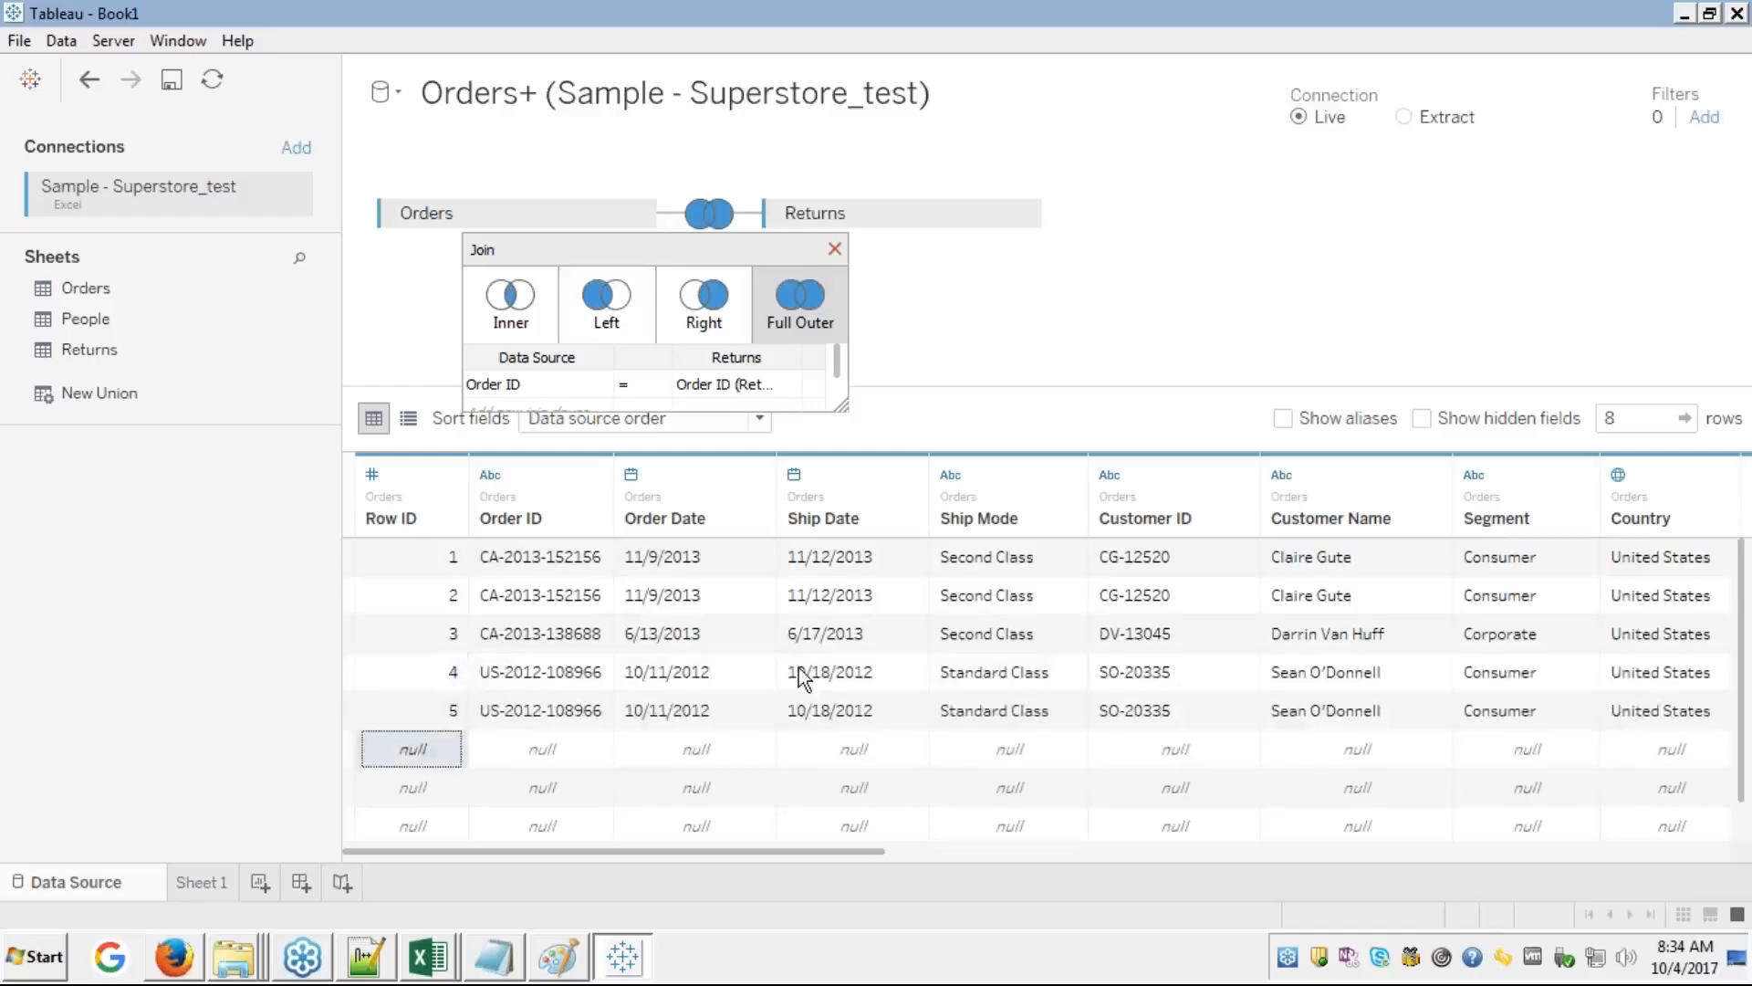
- Check the rows without an order again, across the Orders fields to their Order ID (Returns) values
key(Right)
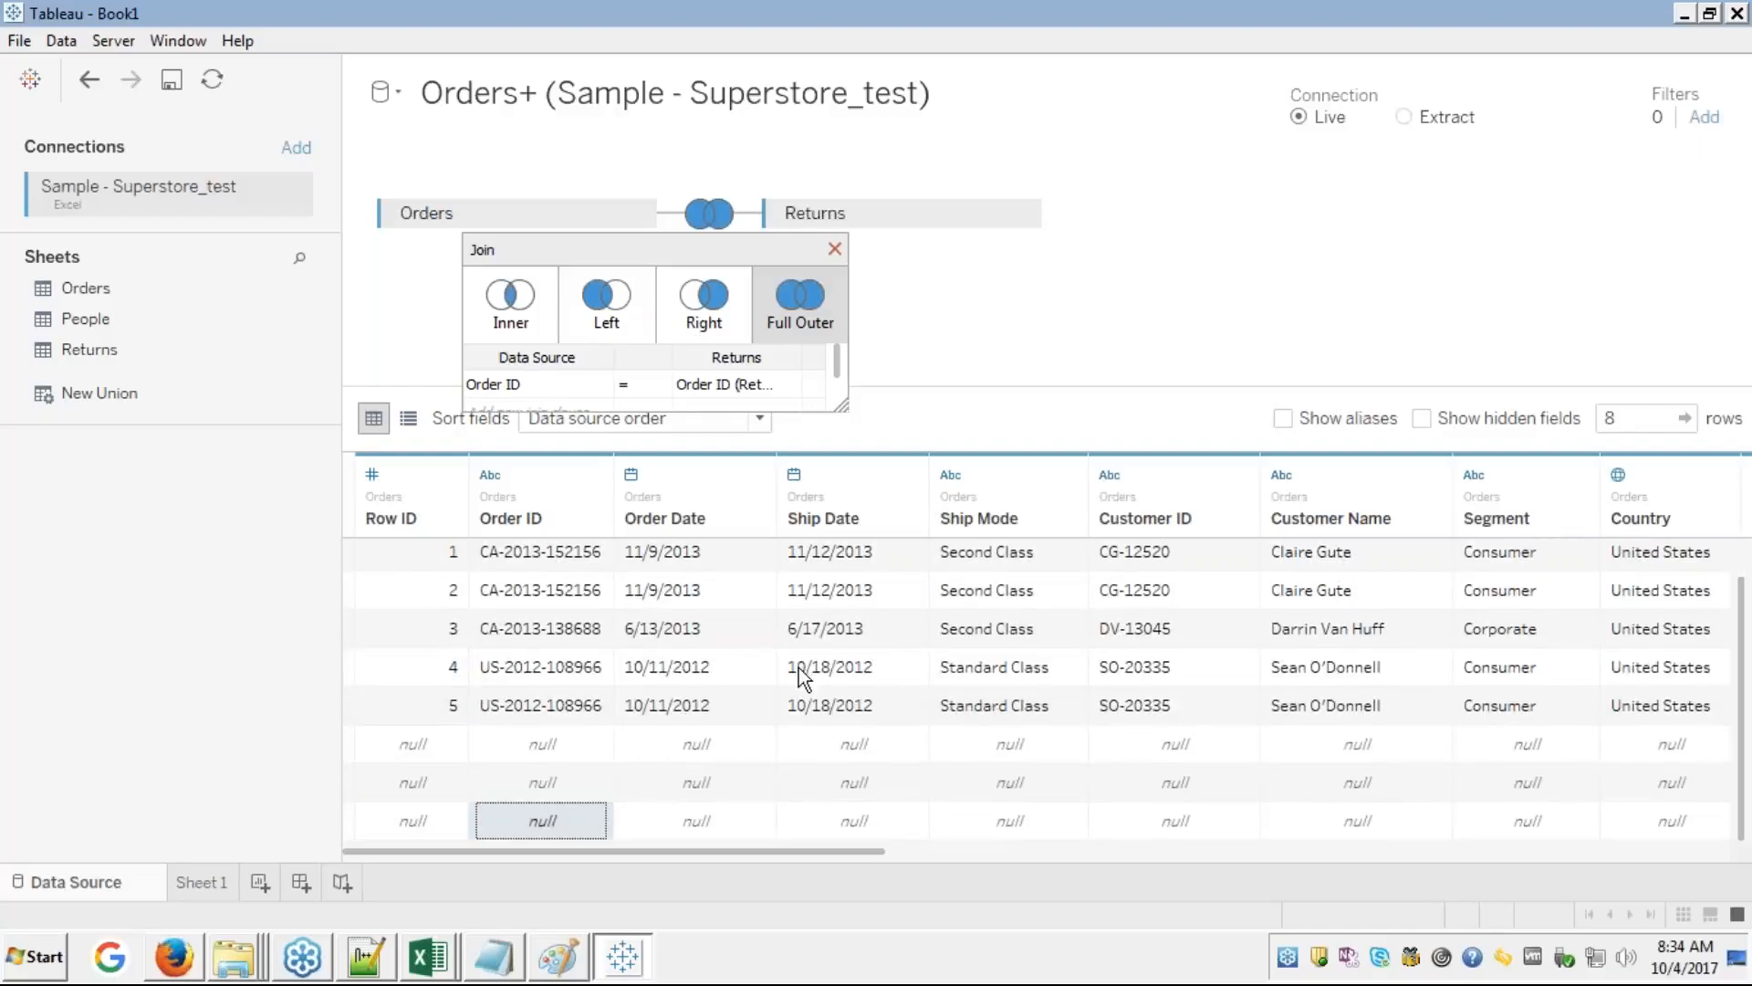
key(Right)
key(Right)
key(Right)
key(Right)
key(Right)
key(Right)
key(Right)
key(Right)
key(Right)
key(Right)
key(Right)
key(Right)
key(Right)
key(Right)
key(Right)
key(Right)
key(Right)
key(Right)
key(Right)
key(Right)
key(Up)
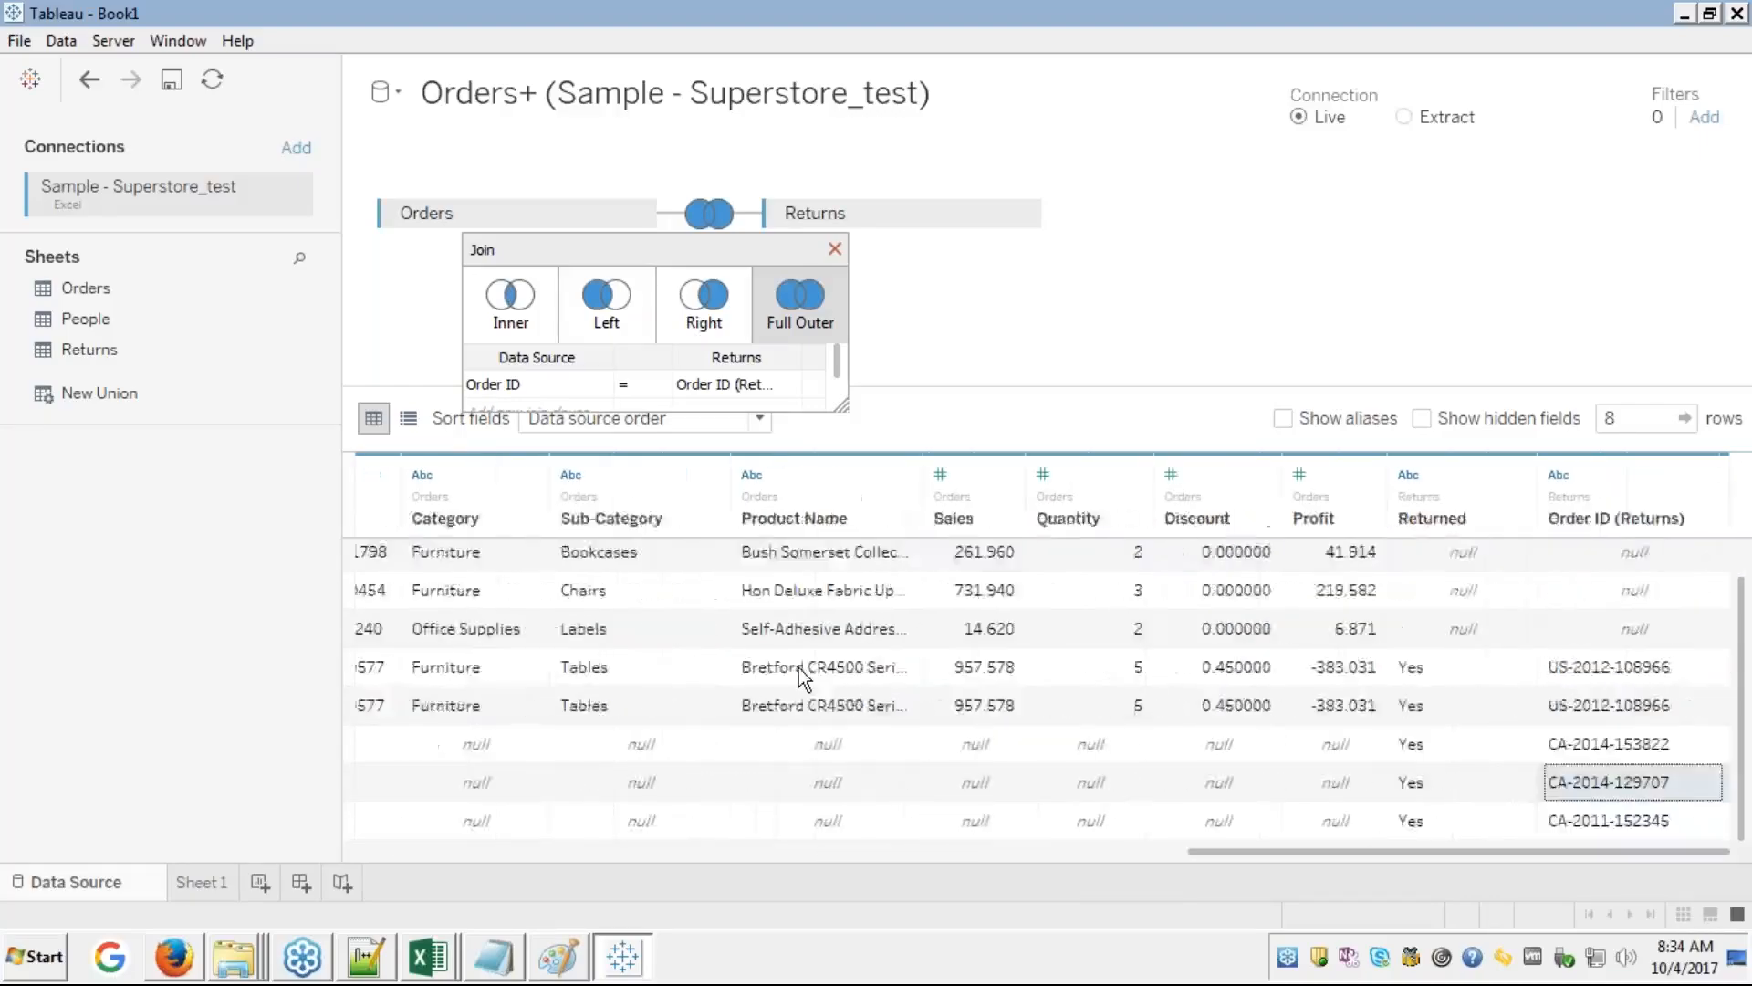
key(Up)
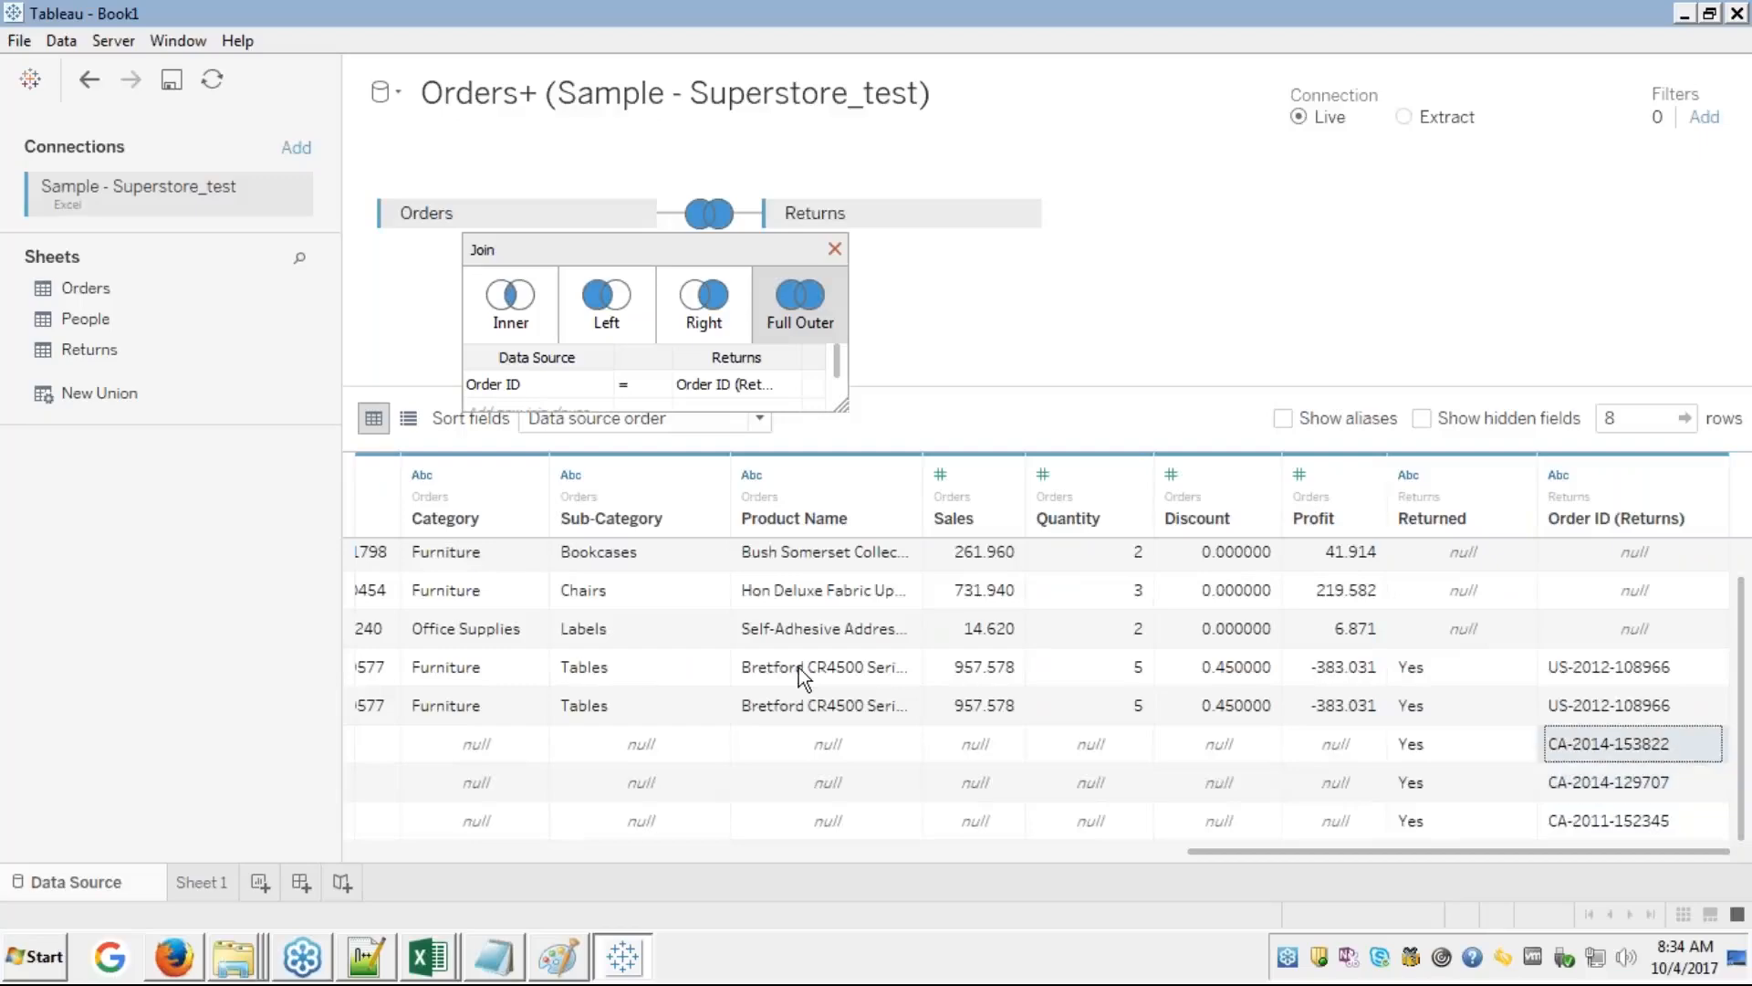
key(Up)
key(Down)
- Close the Join settings, reopen them to check the selected join type, and close them again
click(835, 247)
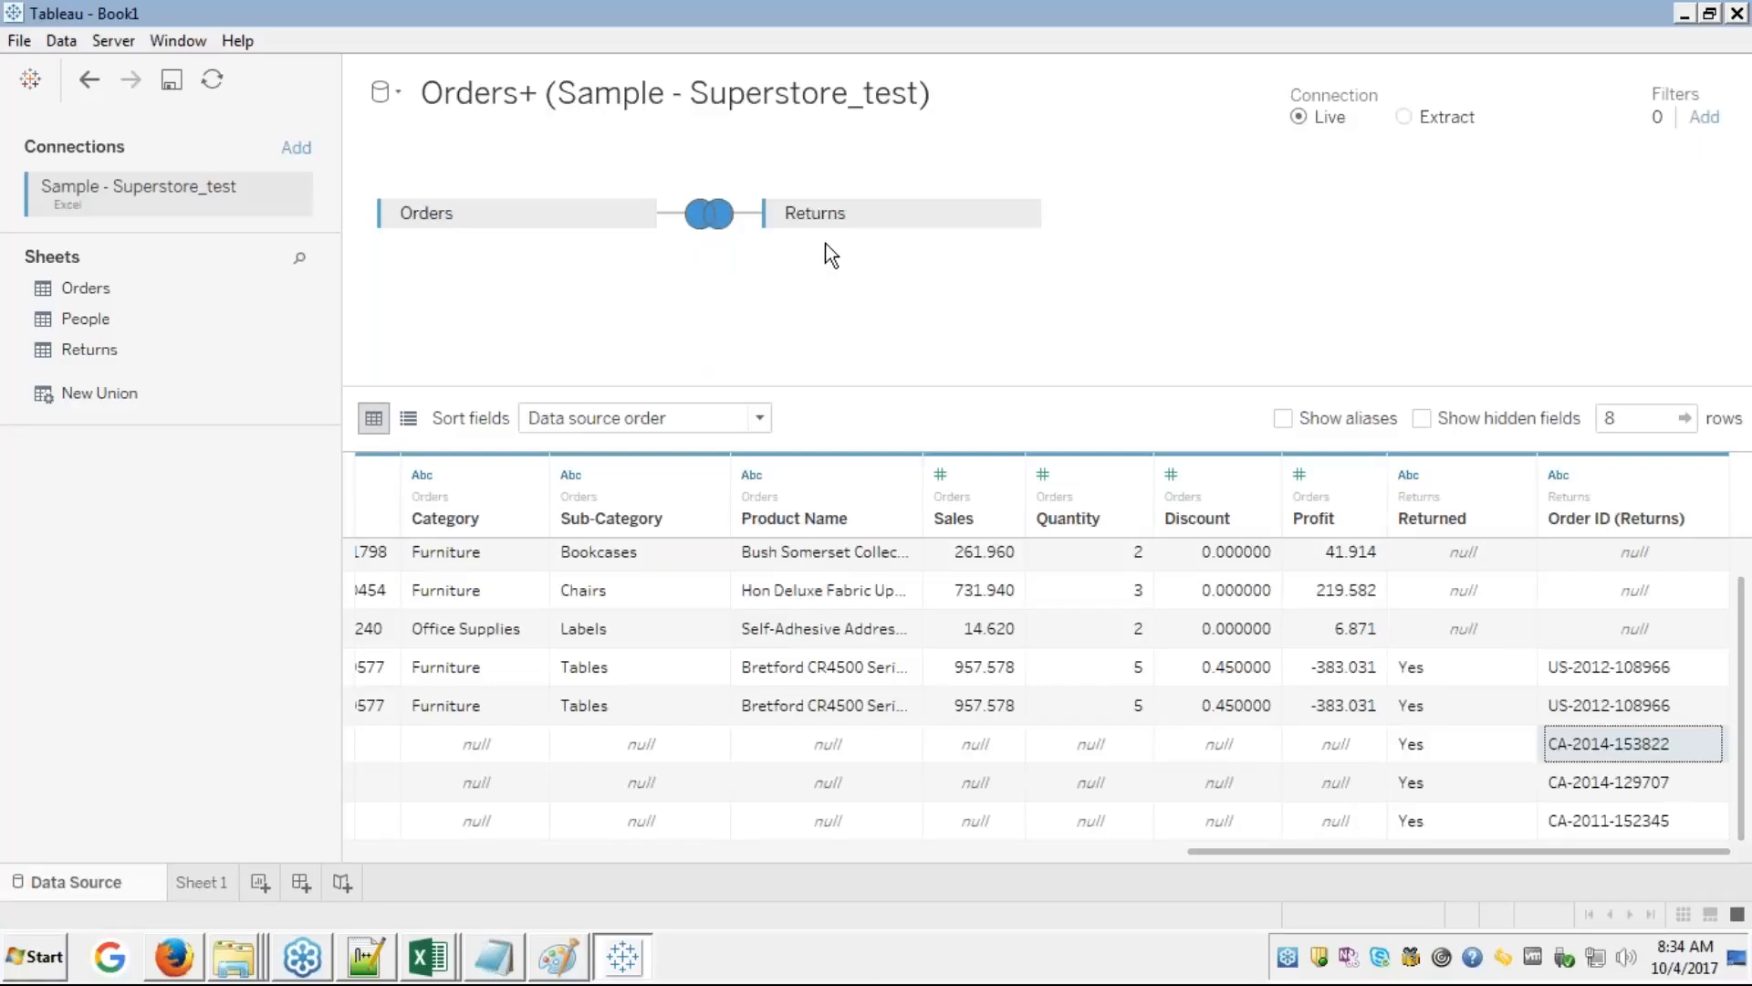
click(713, 215)
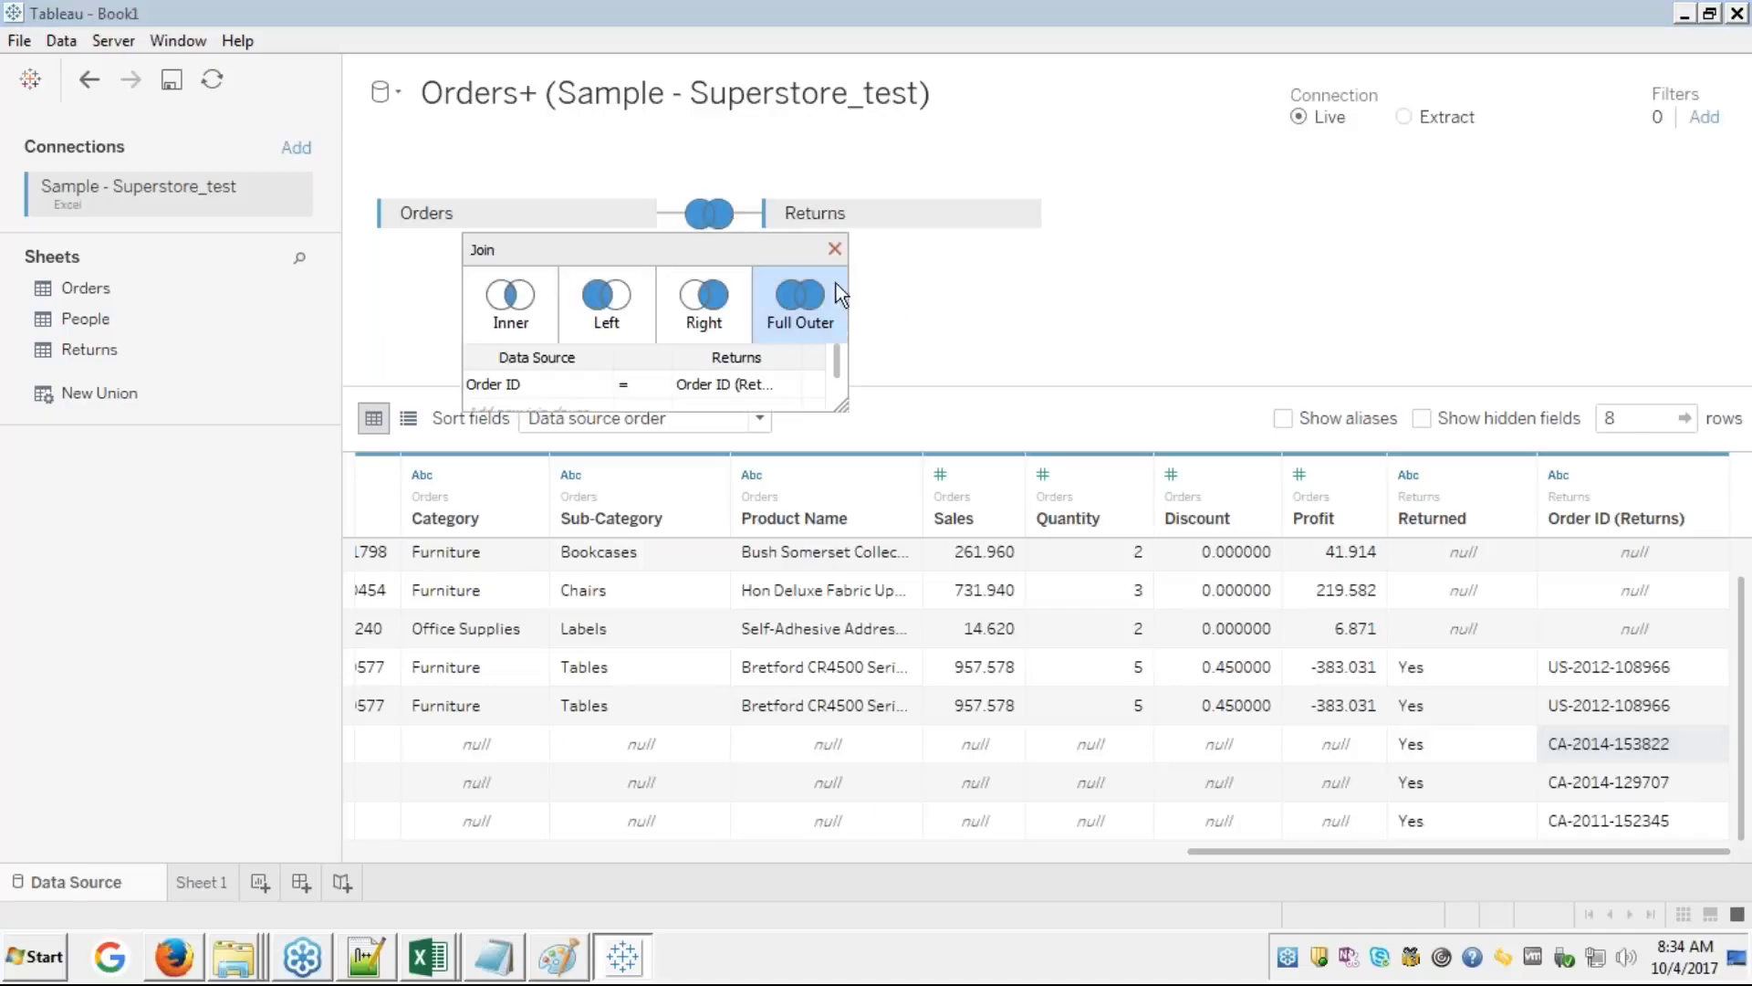
click(836, 248)
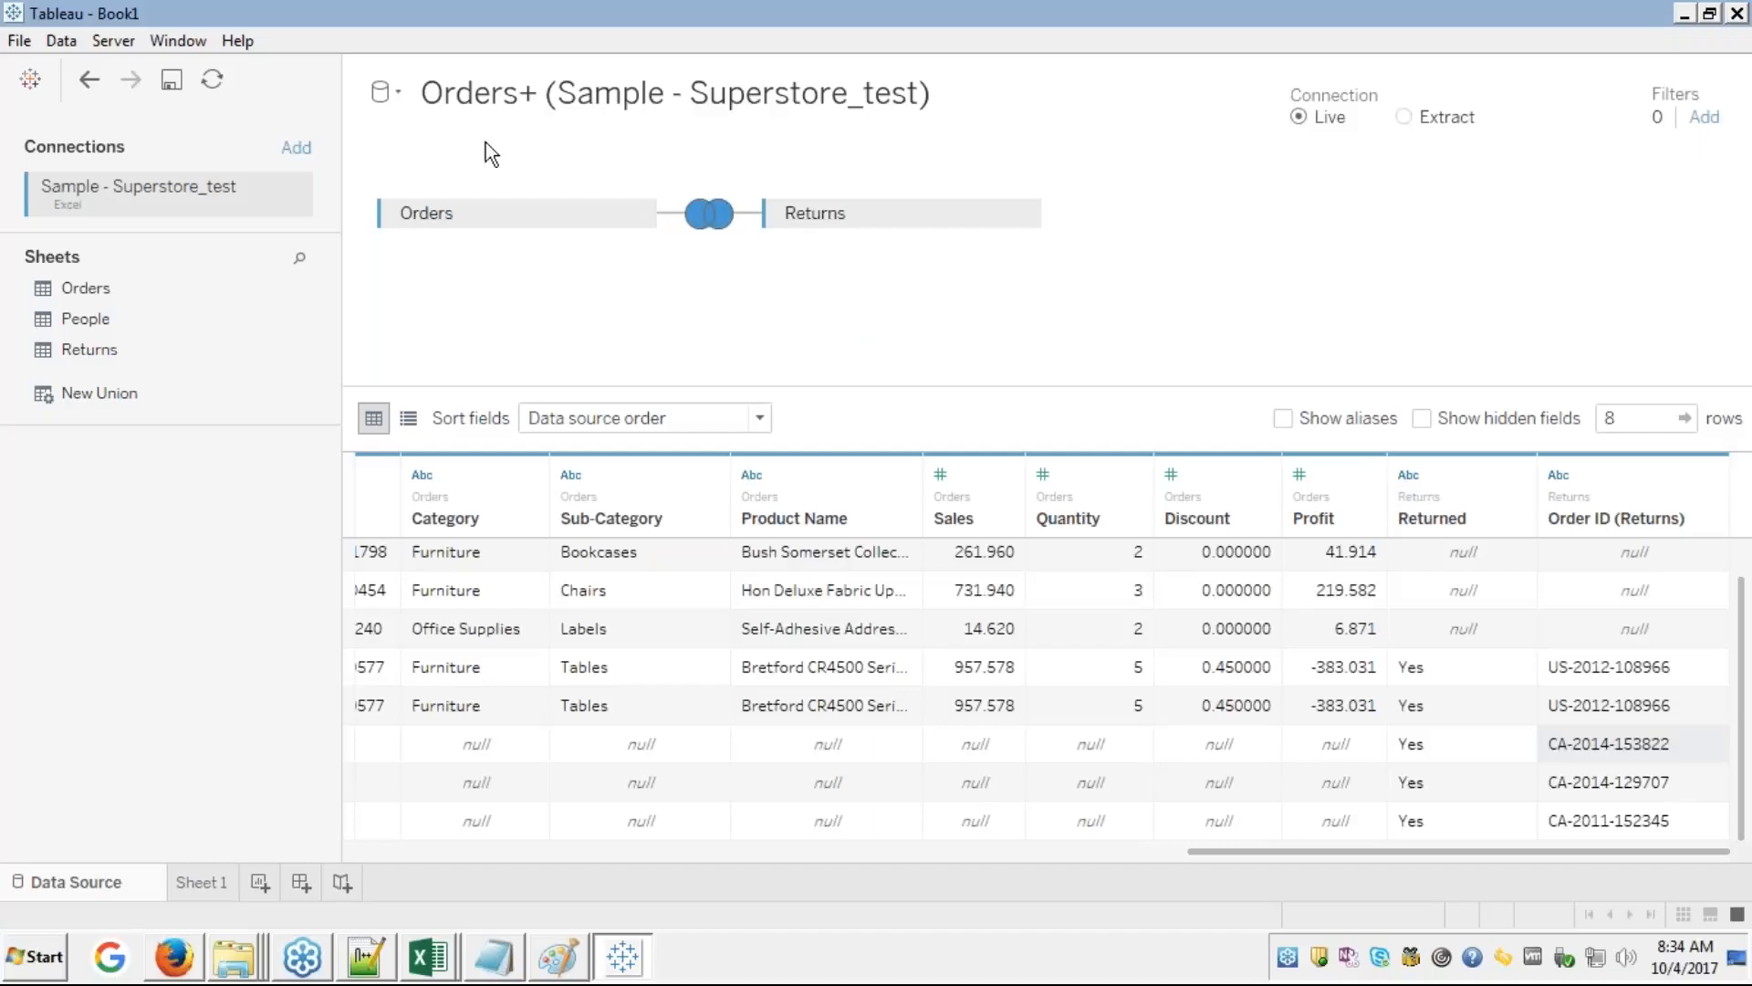
- Close the Sample - Superstore_test data source and go to the Connect start page
click(61, 41)
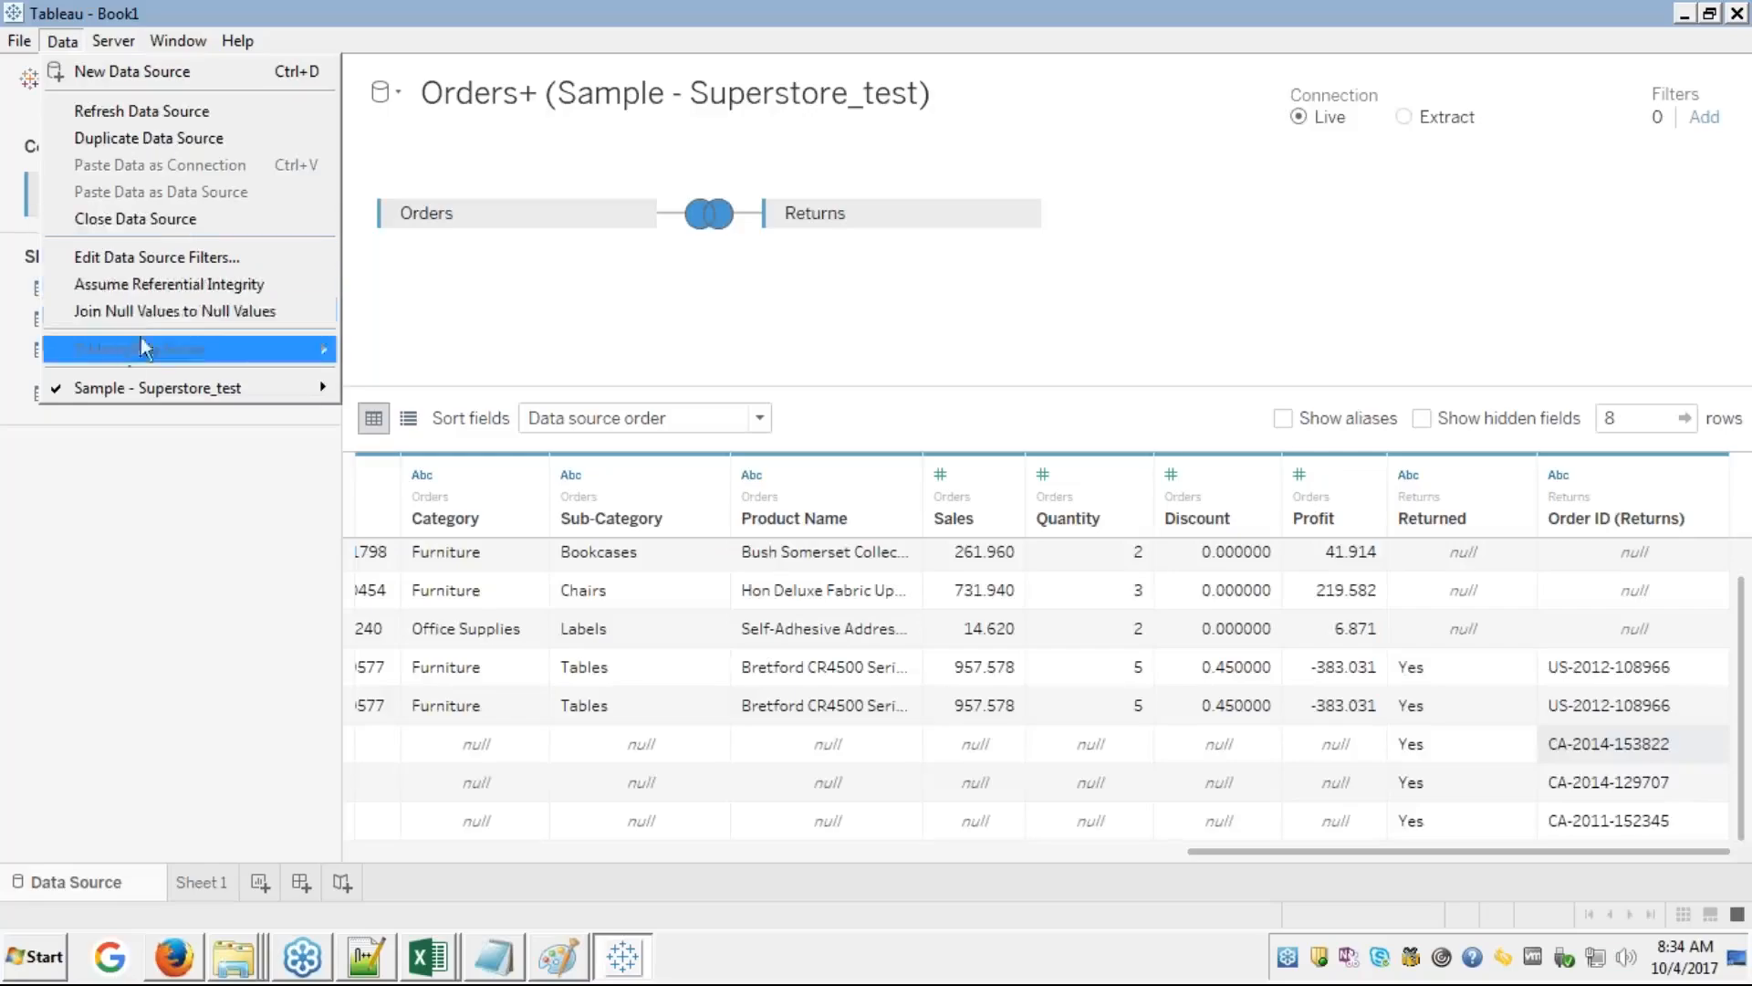
click(133, 219)
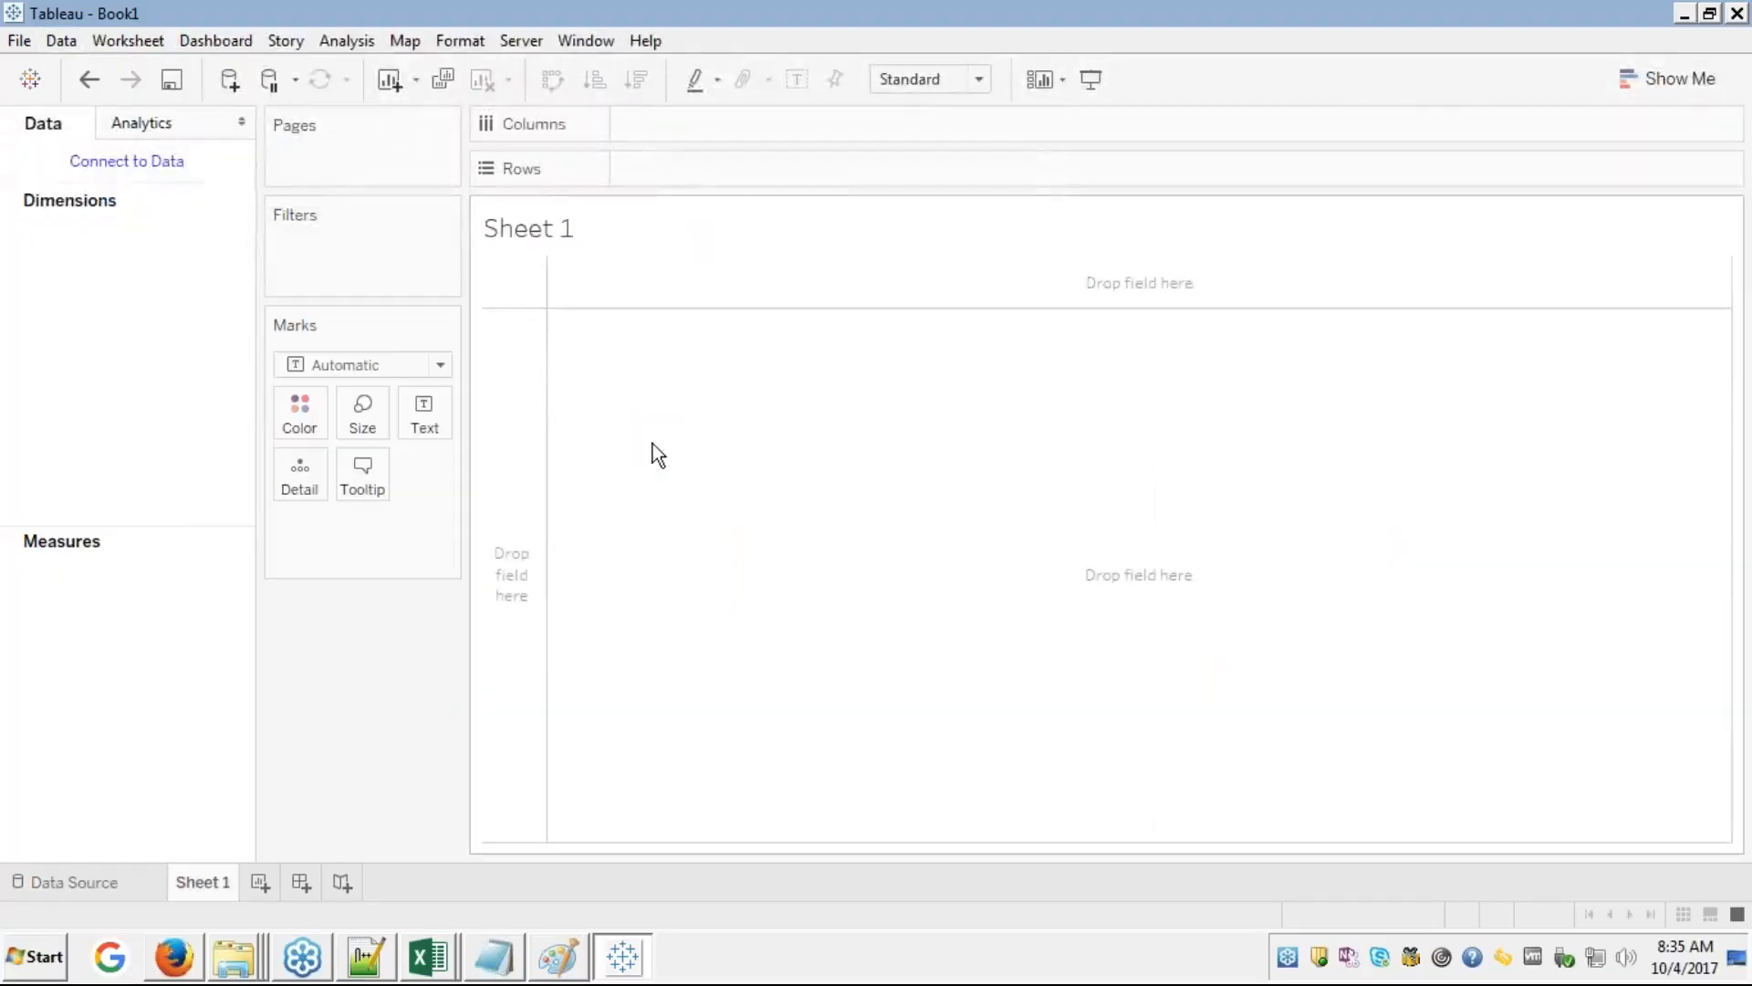
click(101, 876)
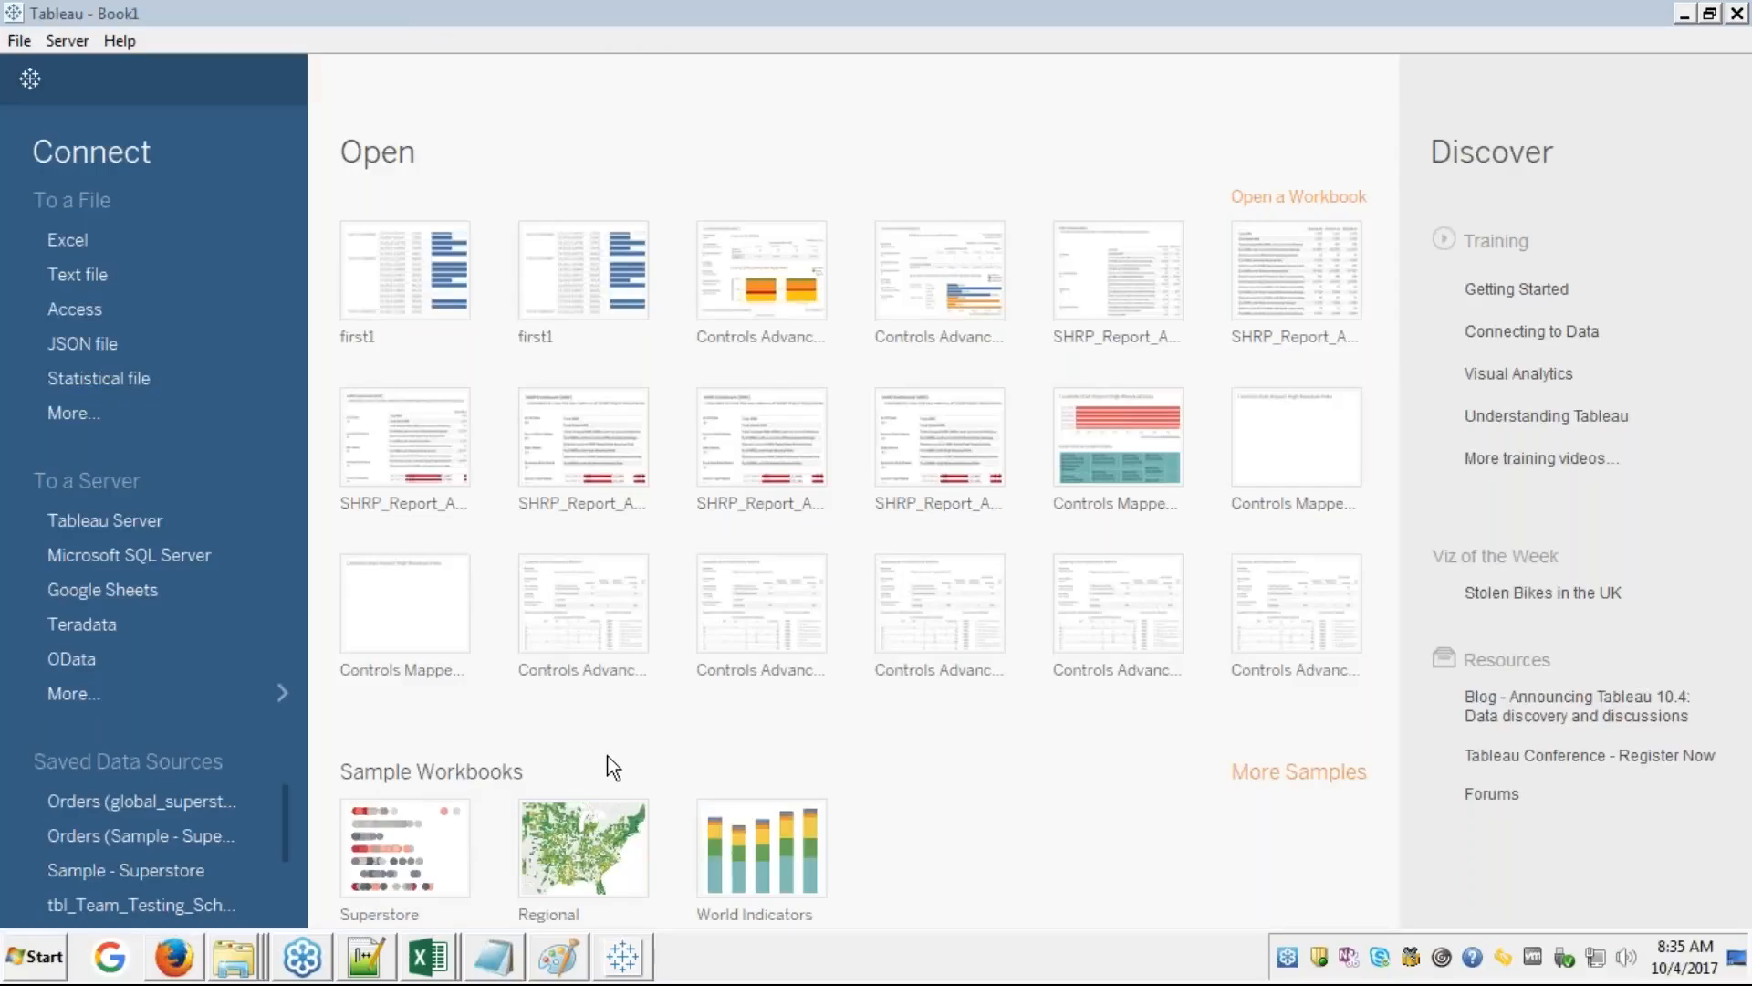
- Switch to Firefox, show the Module 1 presentation full screen and go back to slide 81
click(178, 961)
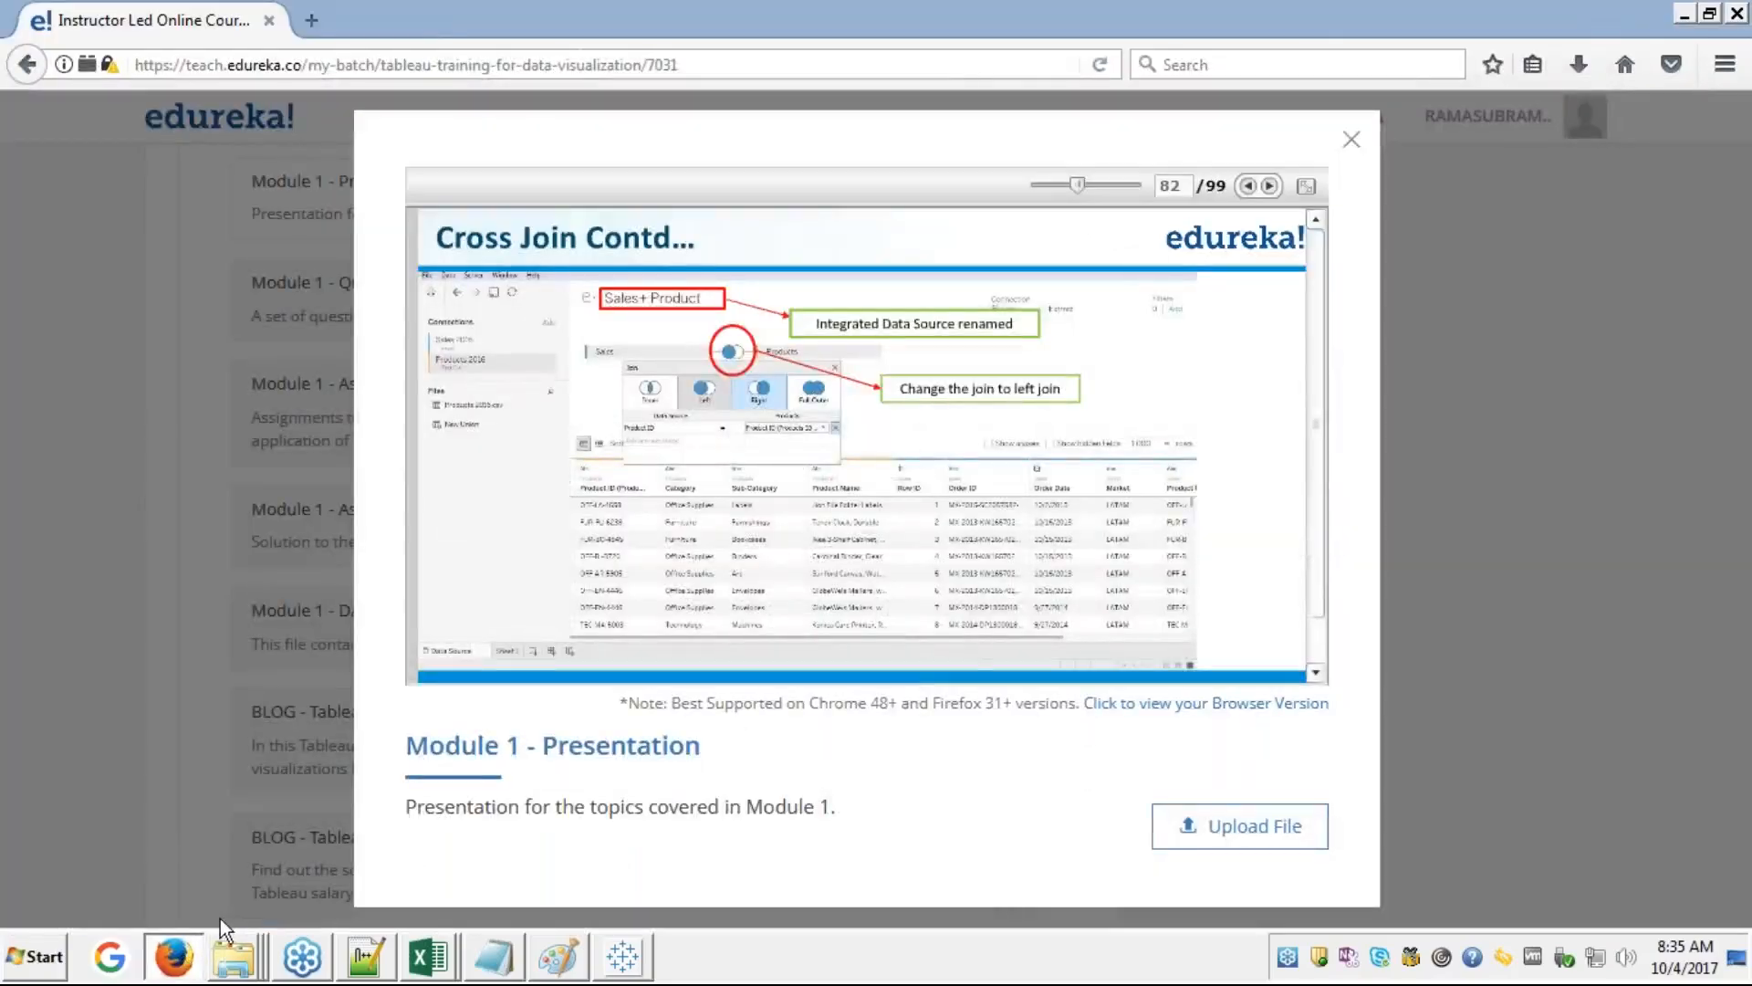
click(1307, 188)
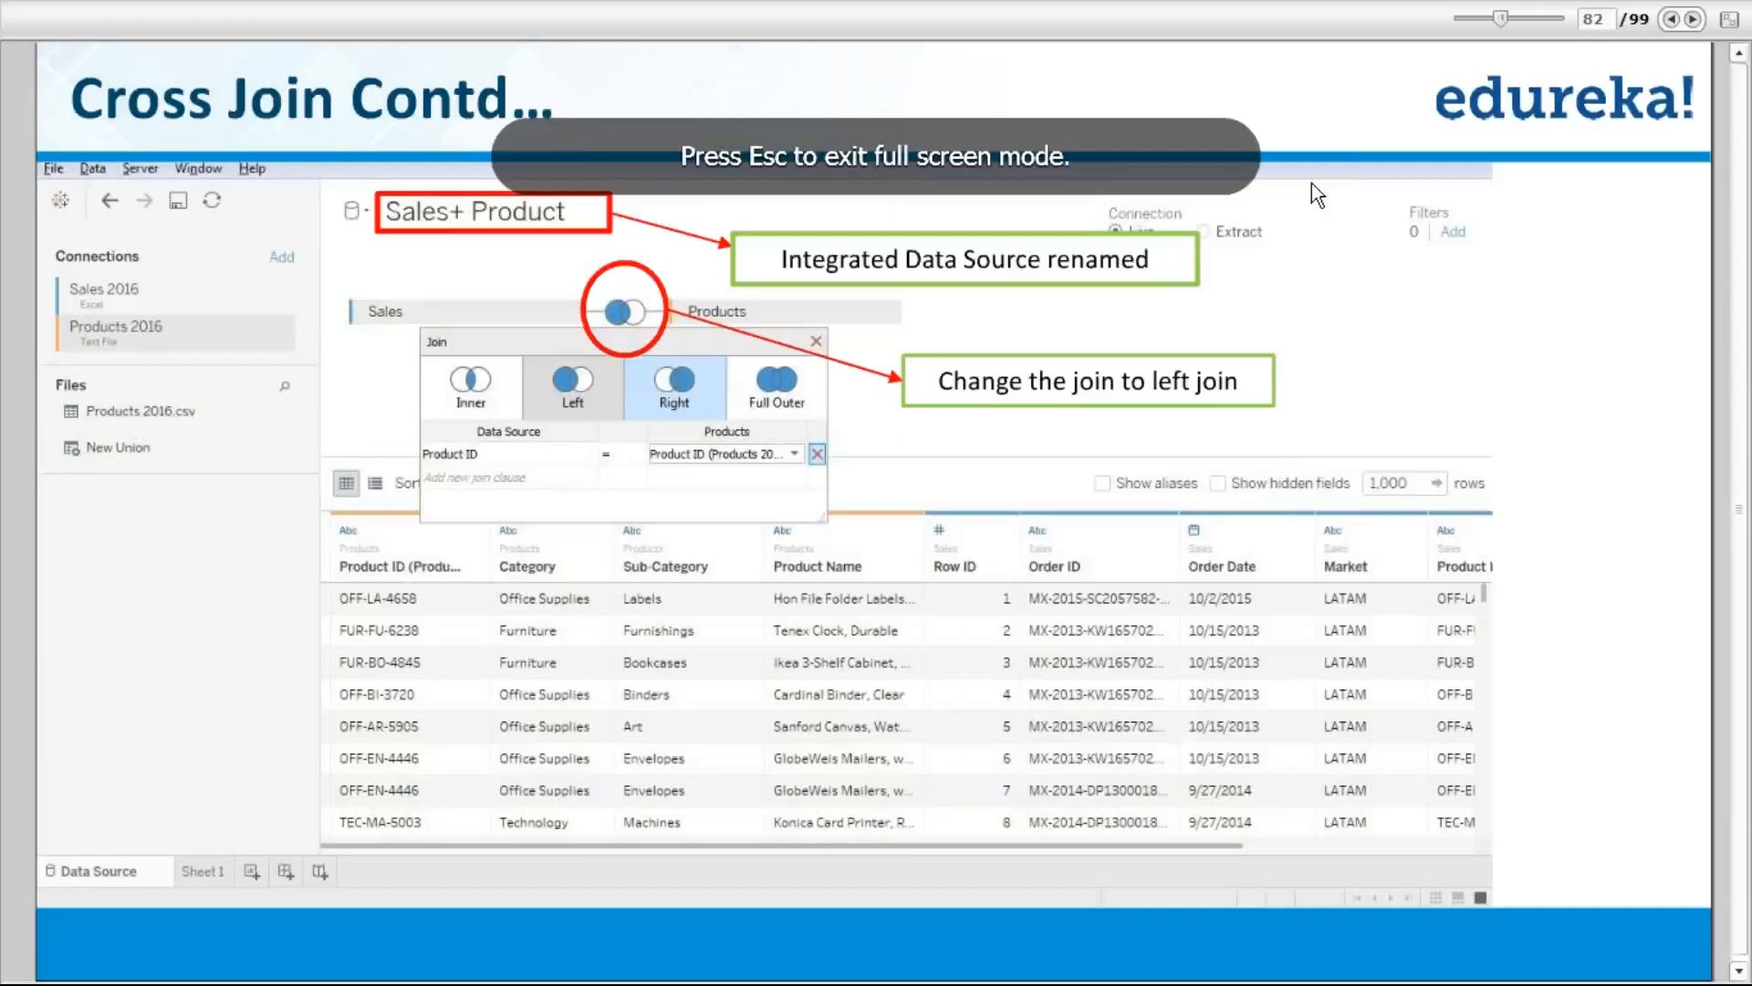
click(1669, 20)
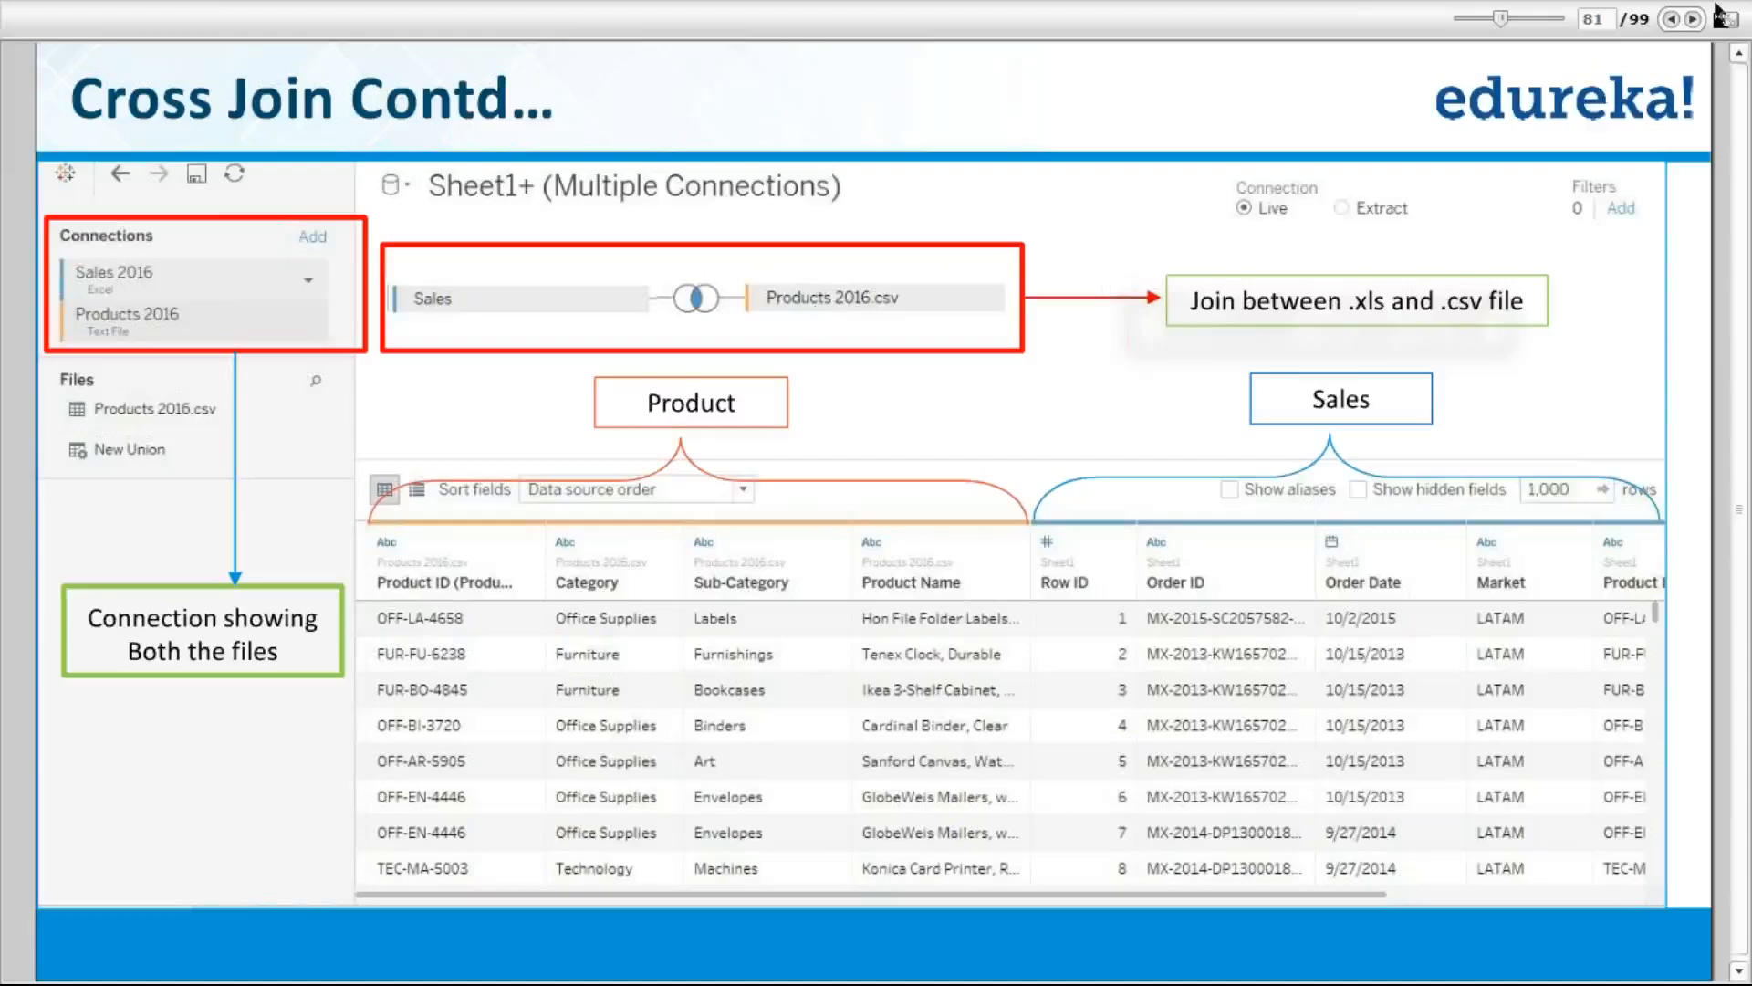
- Go back through the presentation slides from slide 81 to the Join V/s Union comparison on slide 71
click(1672, 20)
click(1672, 20)
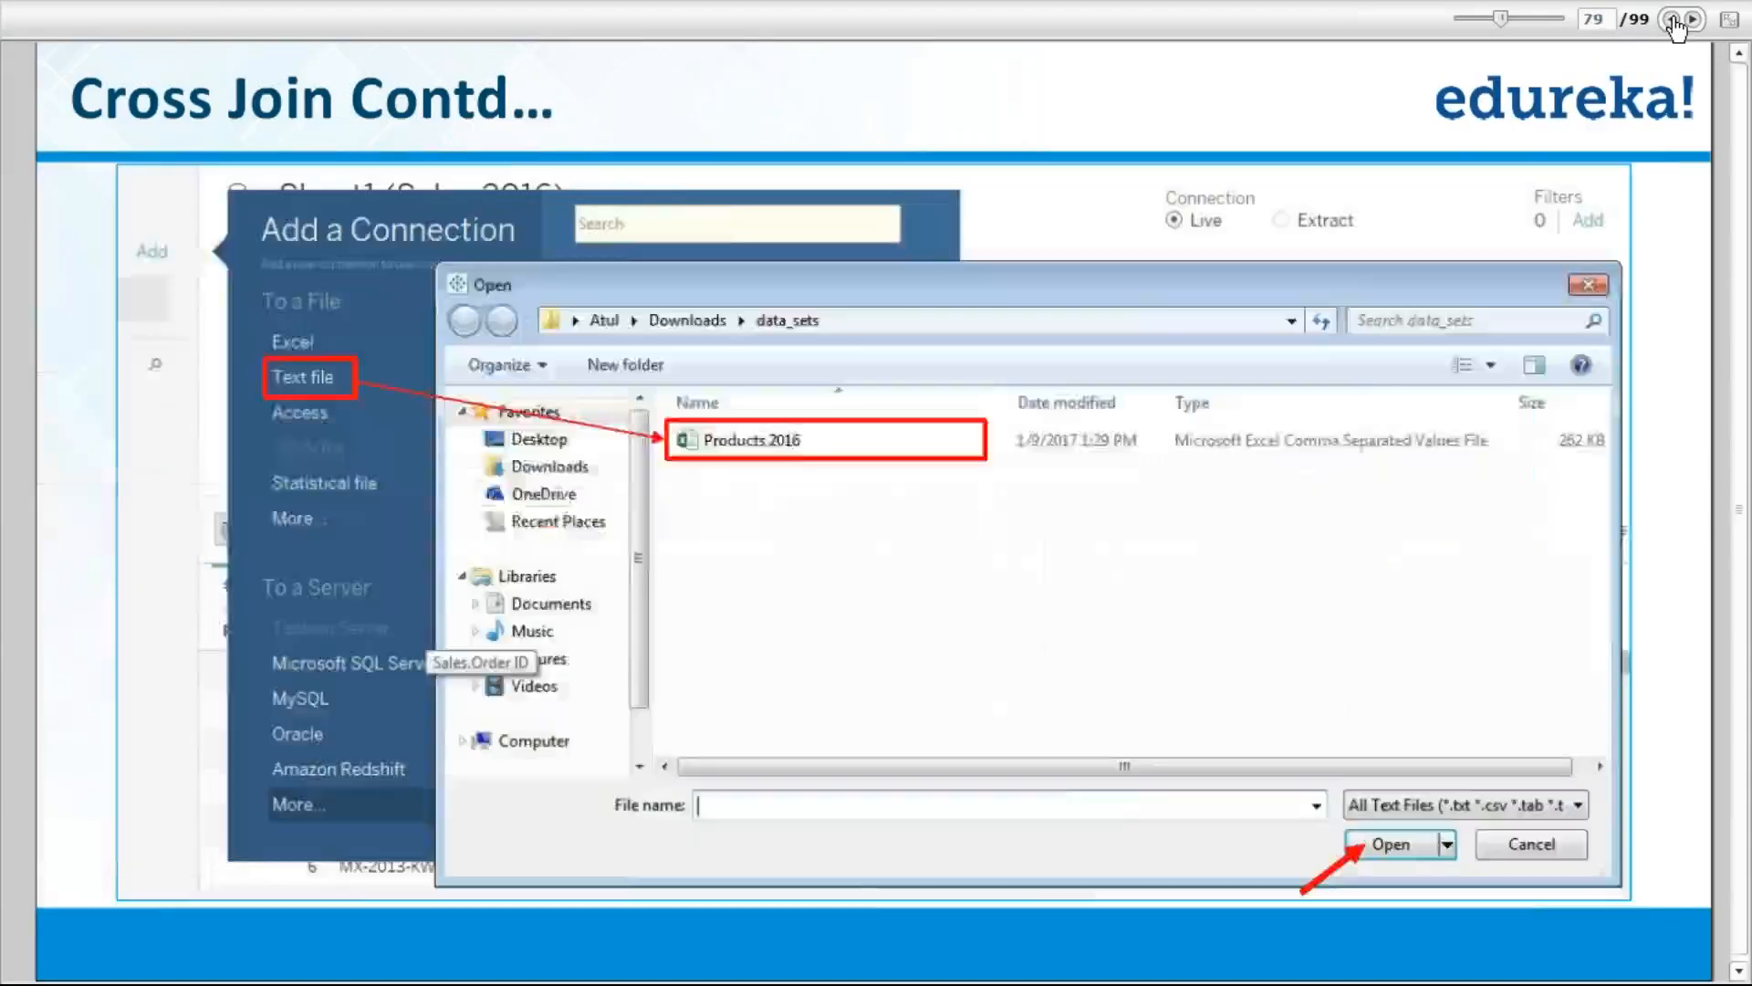
click(1672, 20)
click(1672, 20)
click(1672, 20)
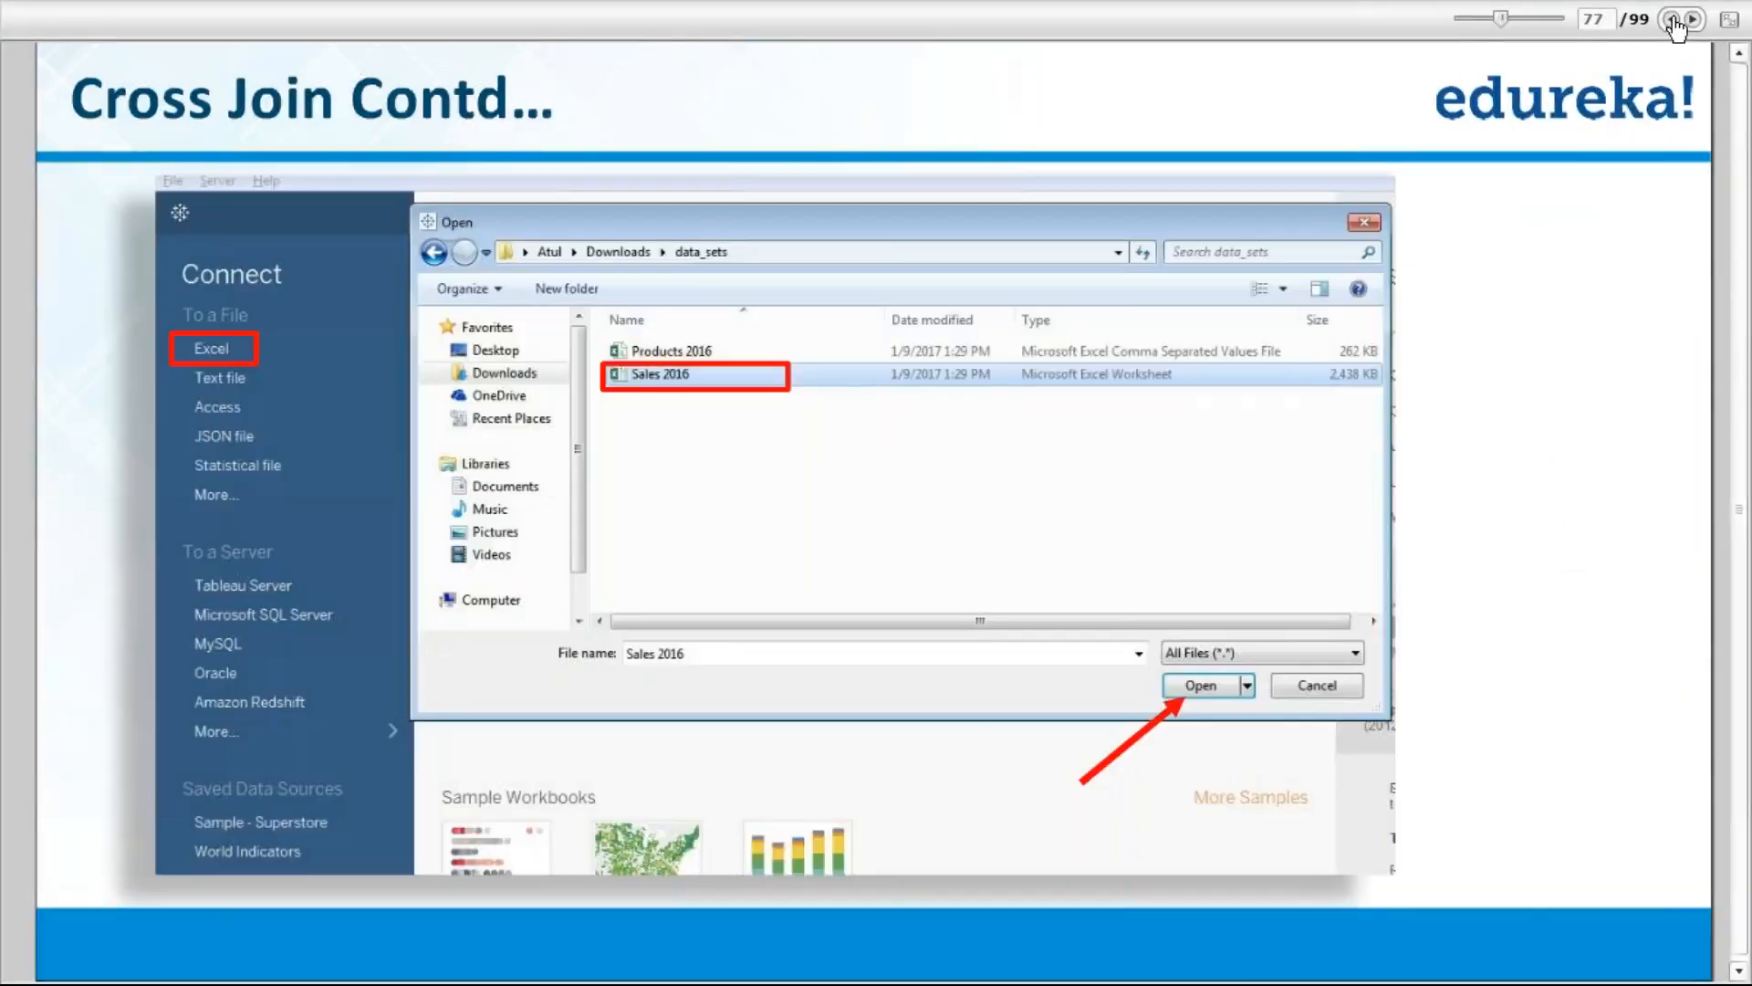
click(1672, 20)
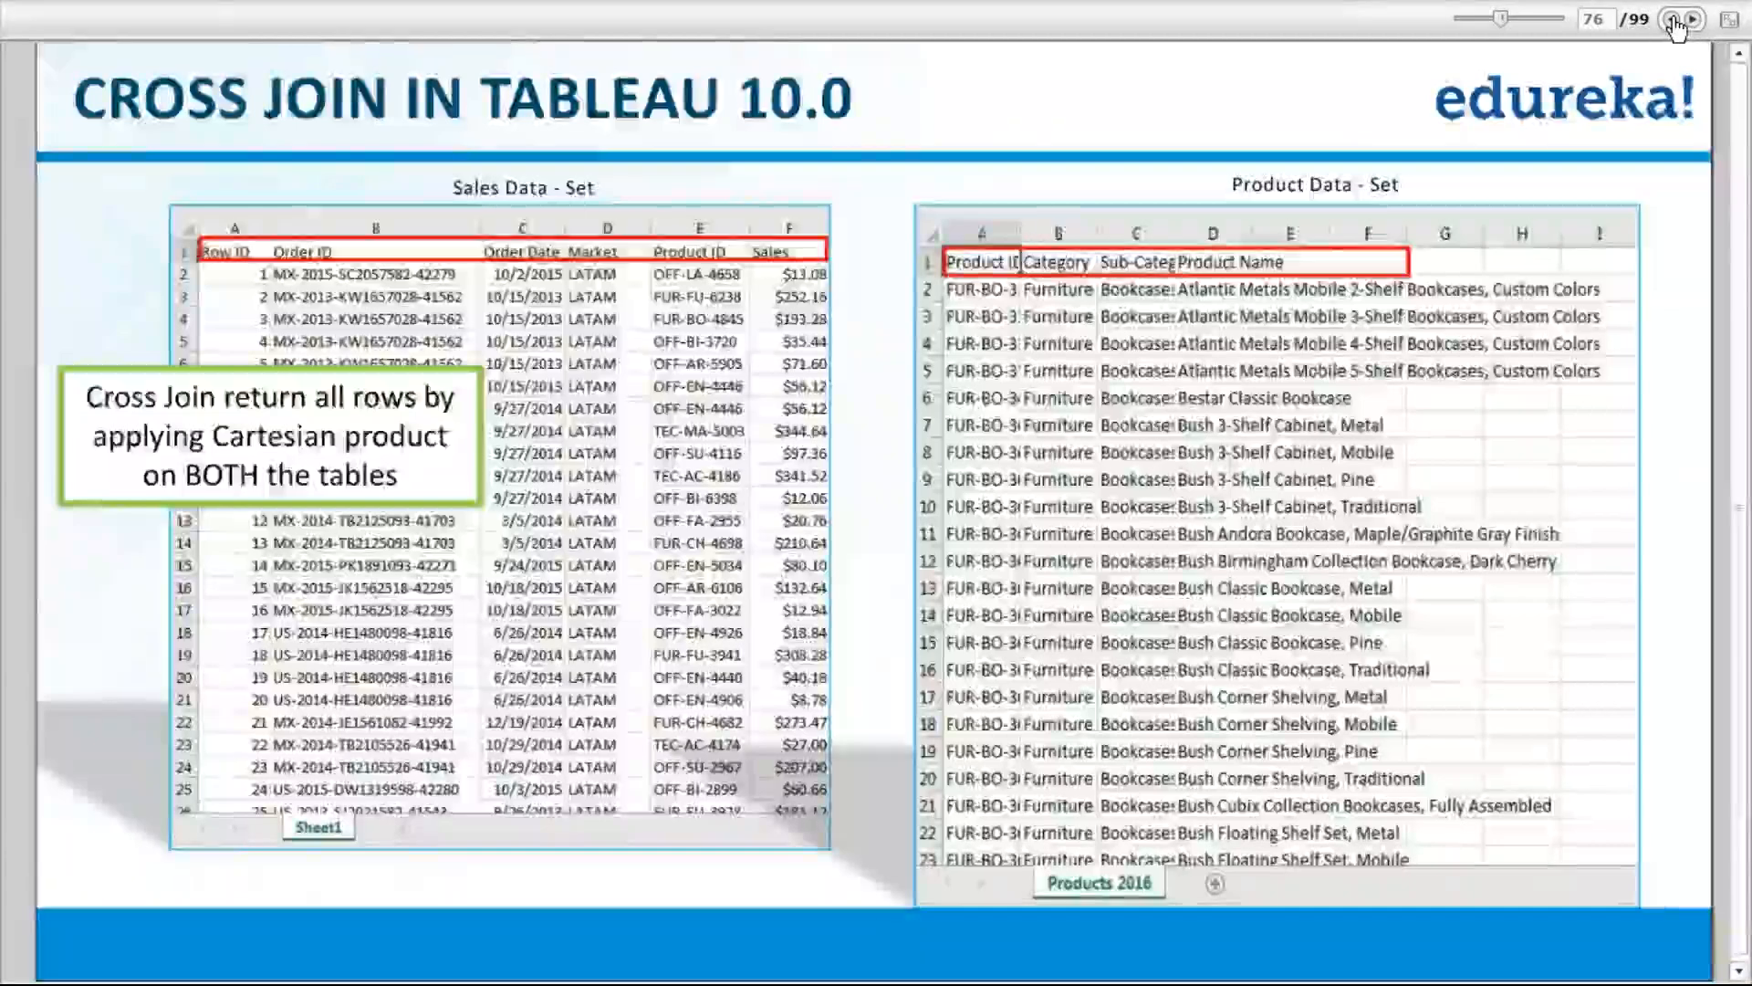
click(1672, 20)
click(1673, 21)
click(1672, 20)
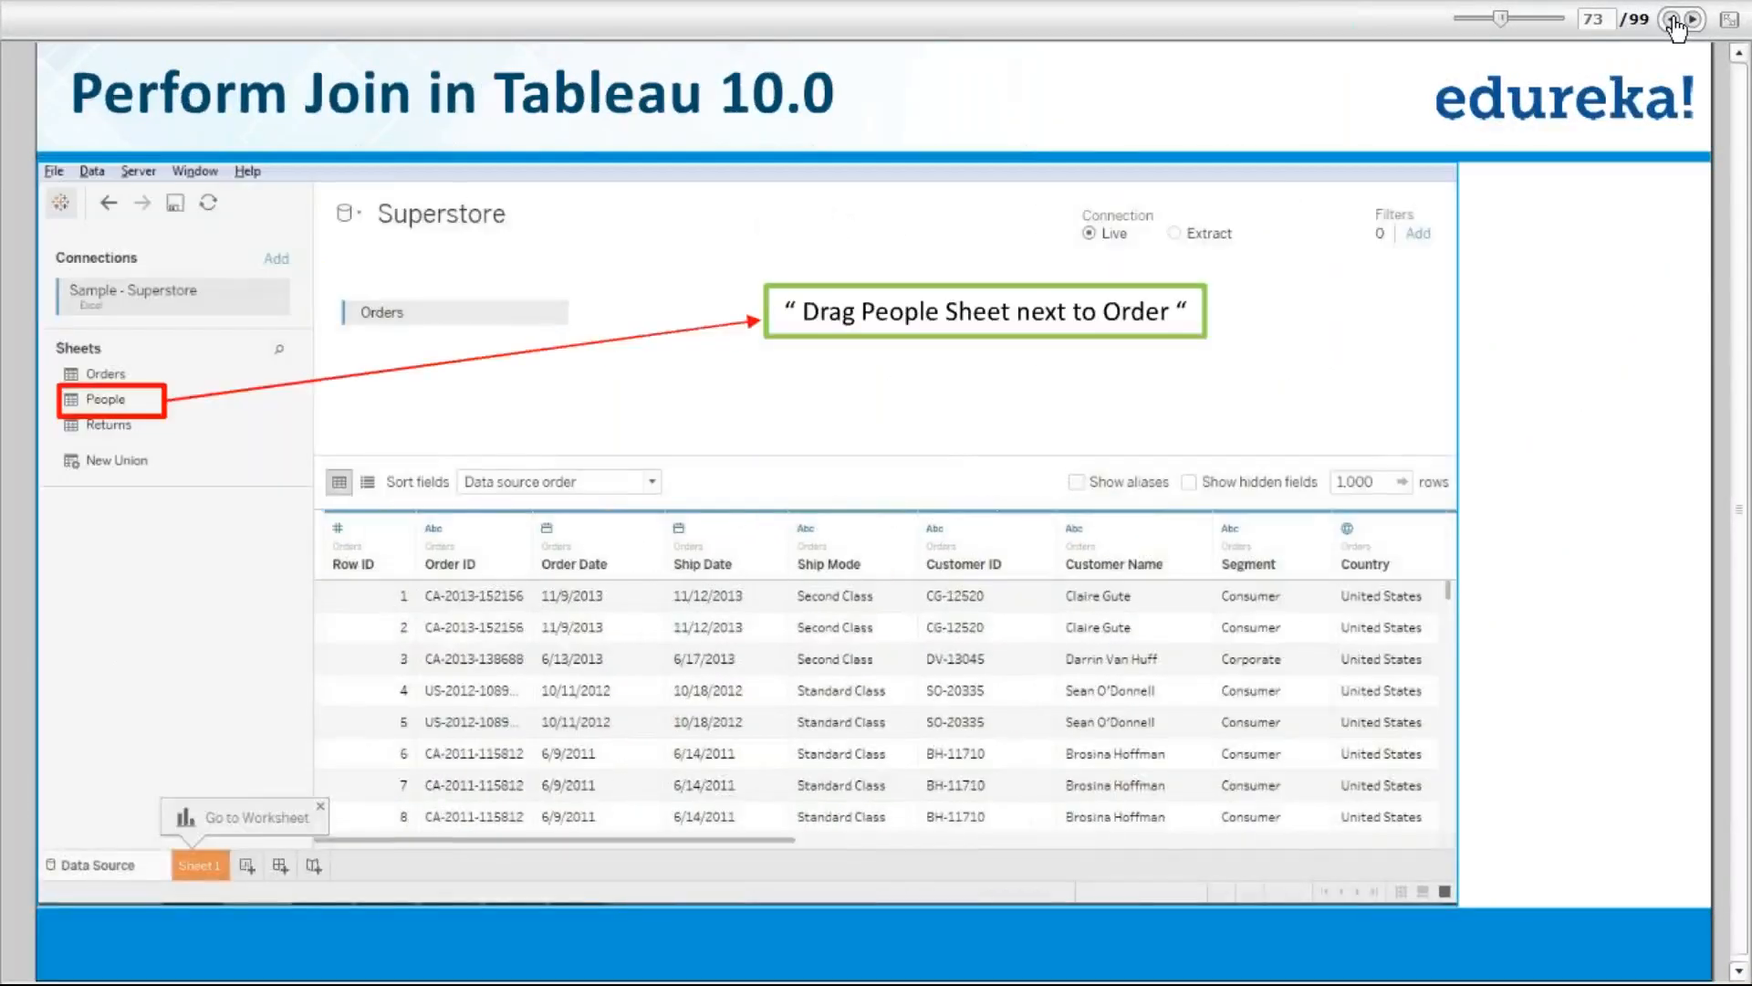
click(1672, 20)
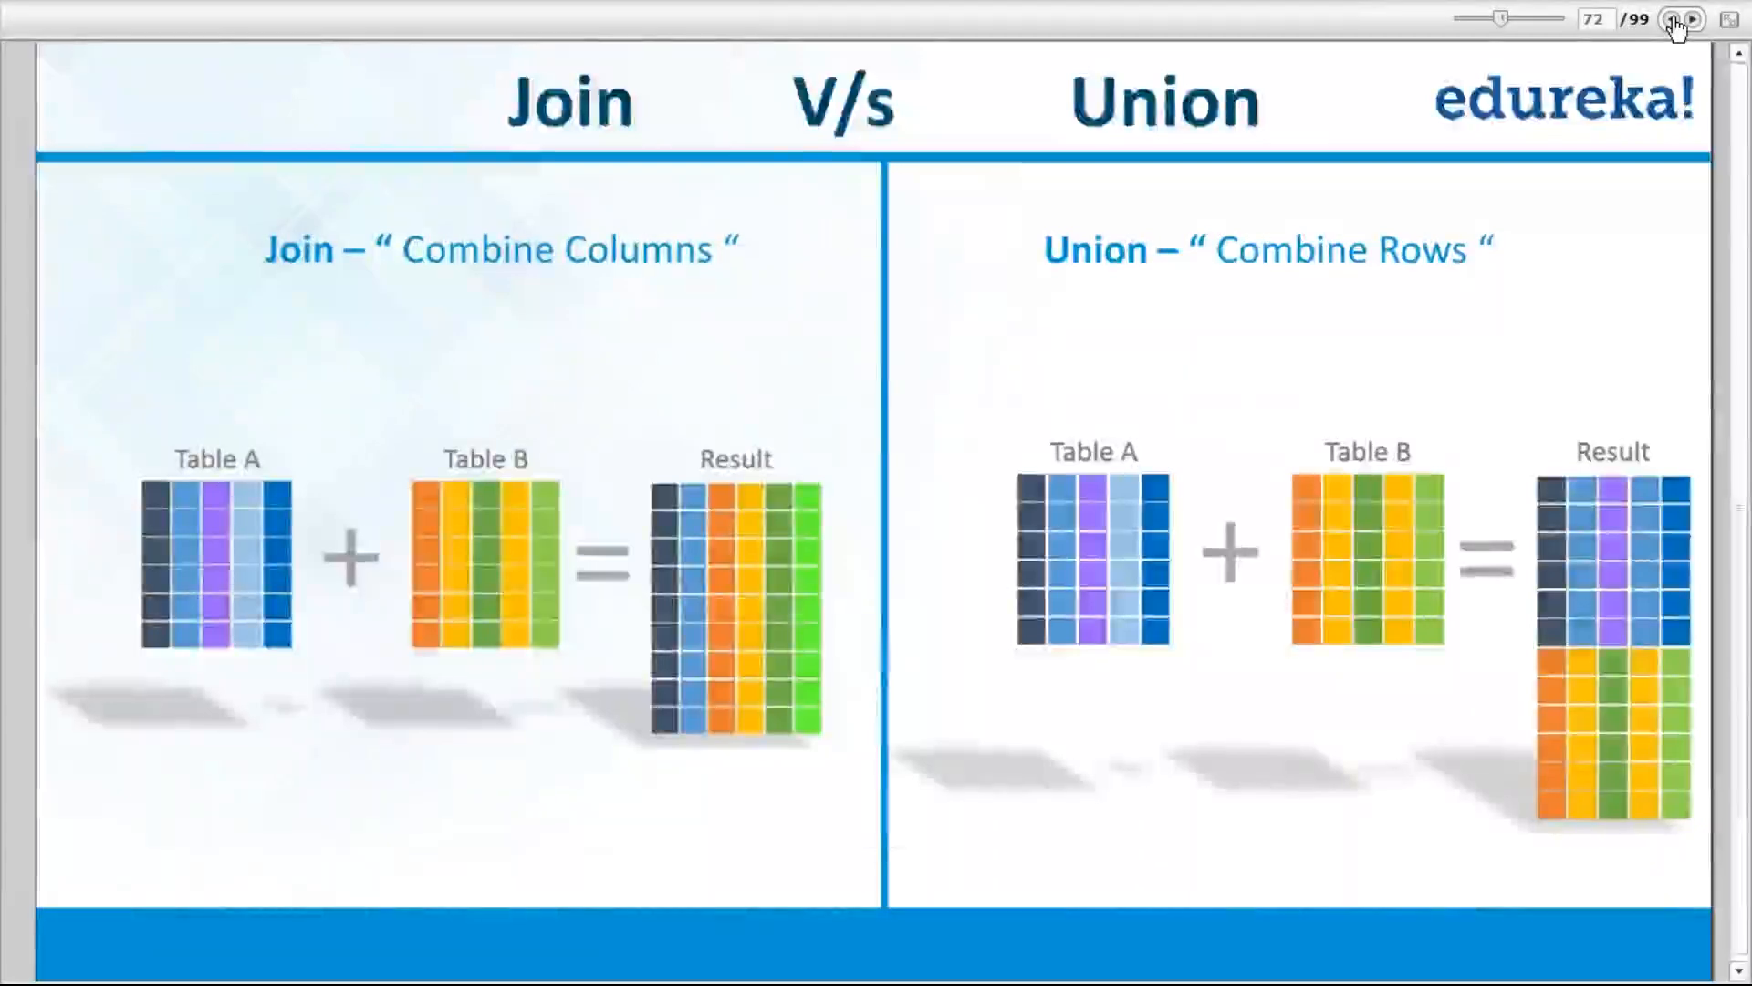
click(1672, 20)
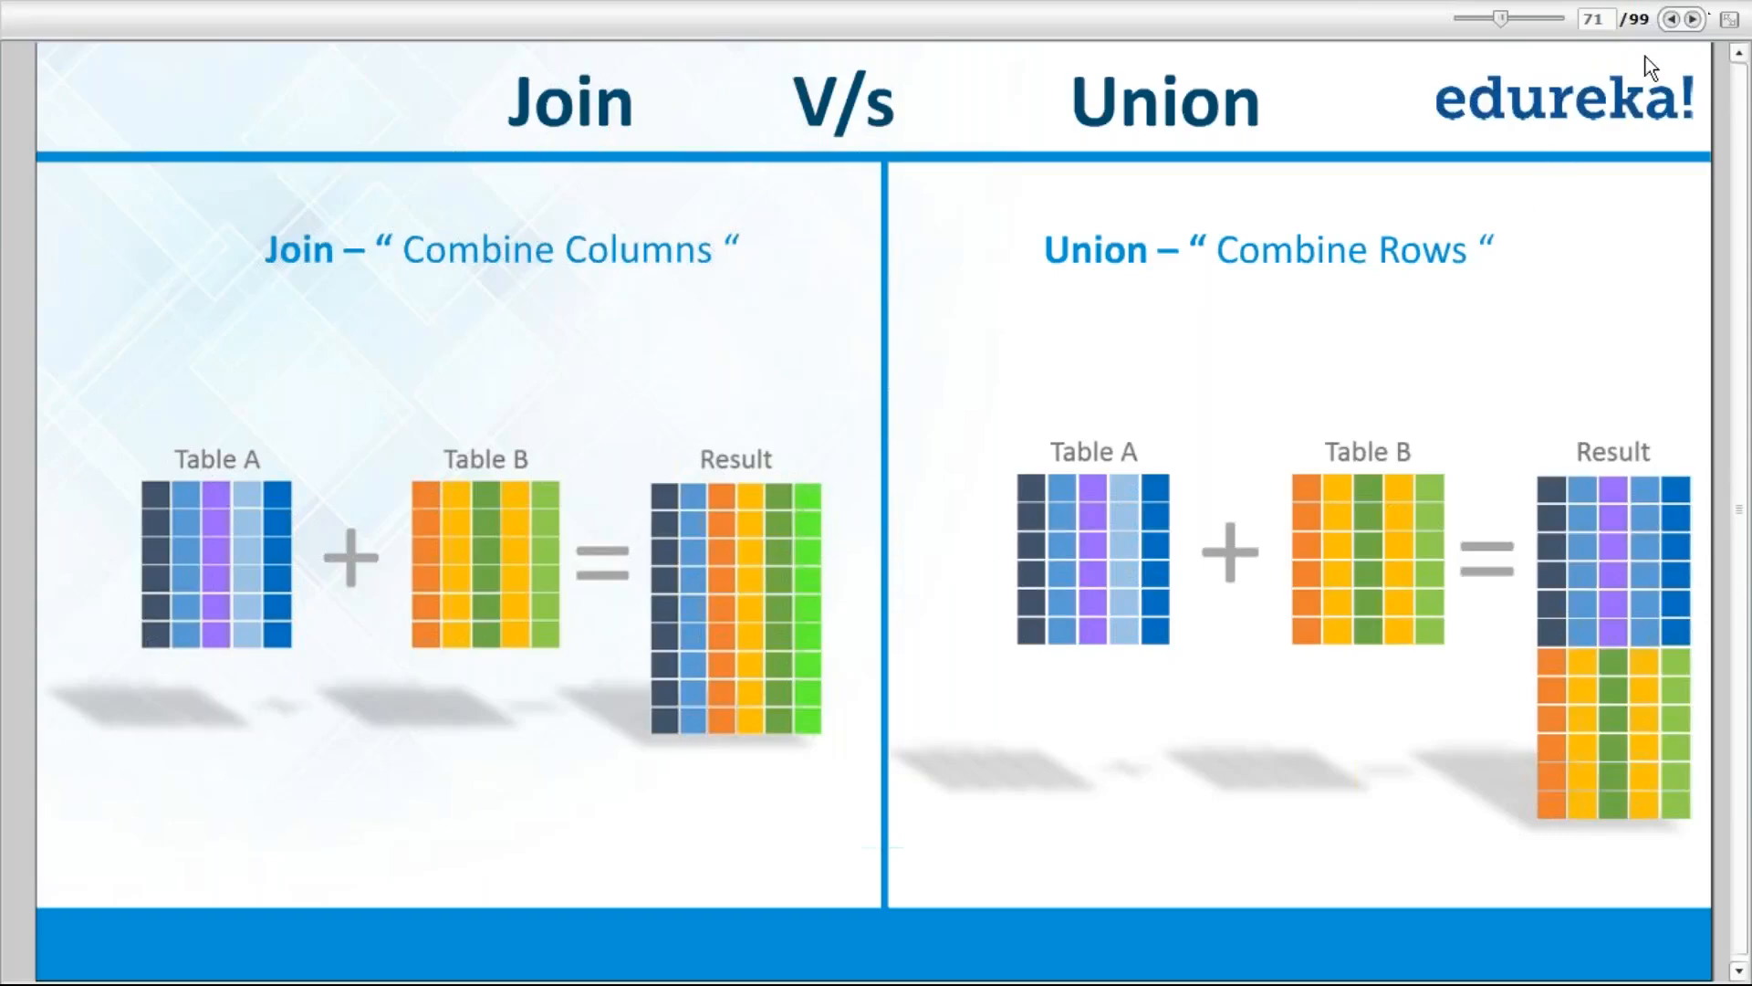
- Step forward through the join options and cross join slides to slide 76, and leave the full-screen presentation
click(1691, 20)
click(1691, 20)
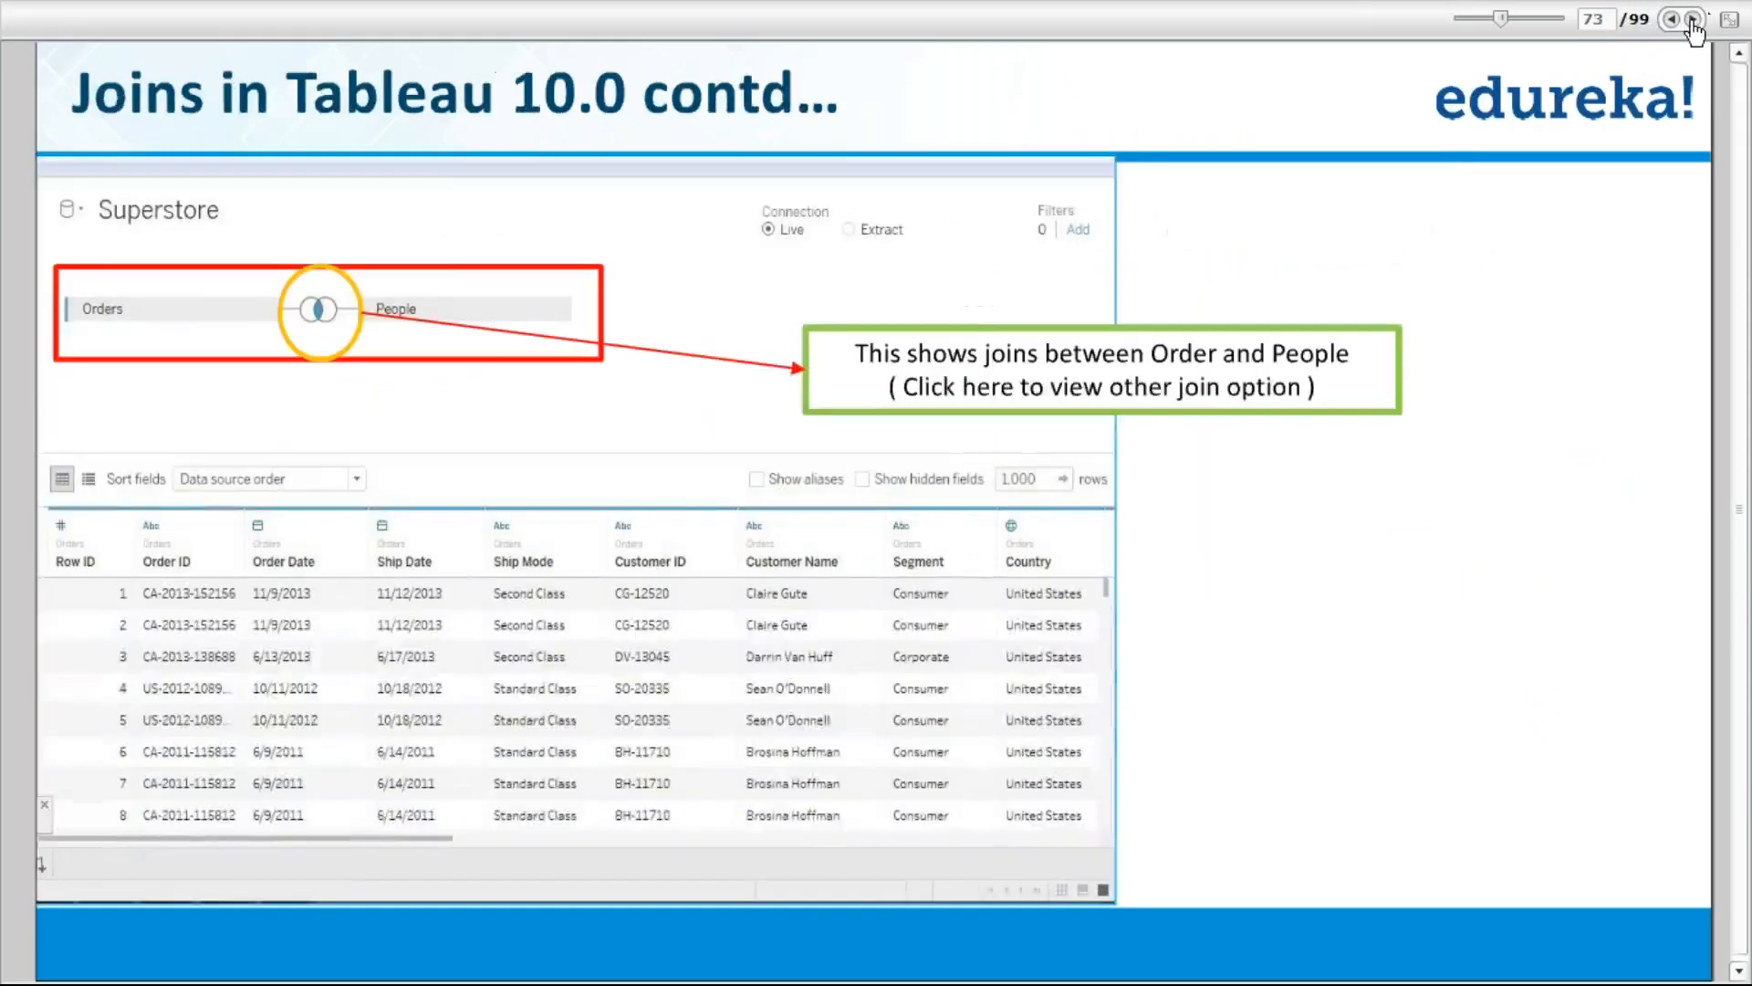
click(1691, 20)
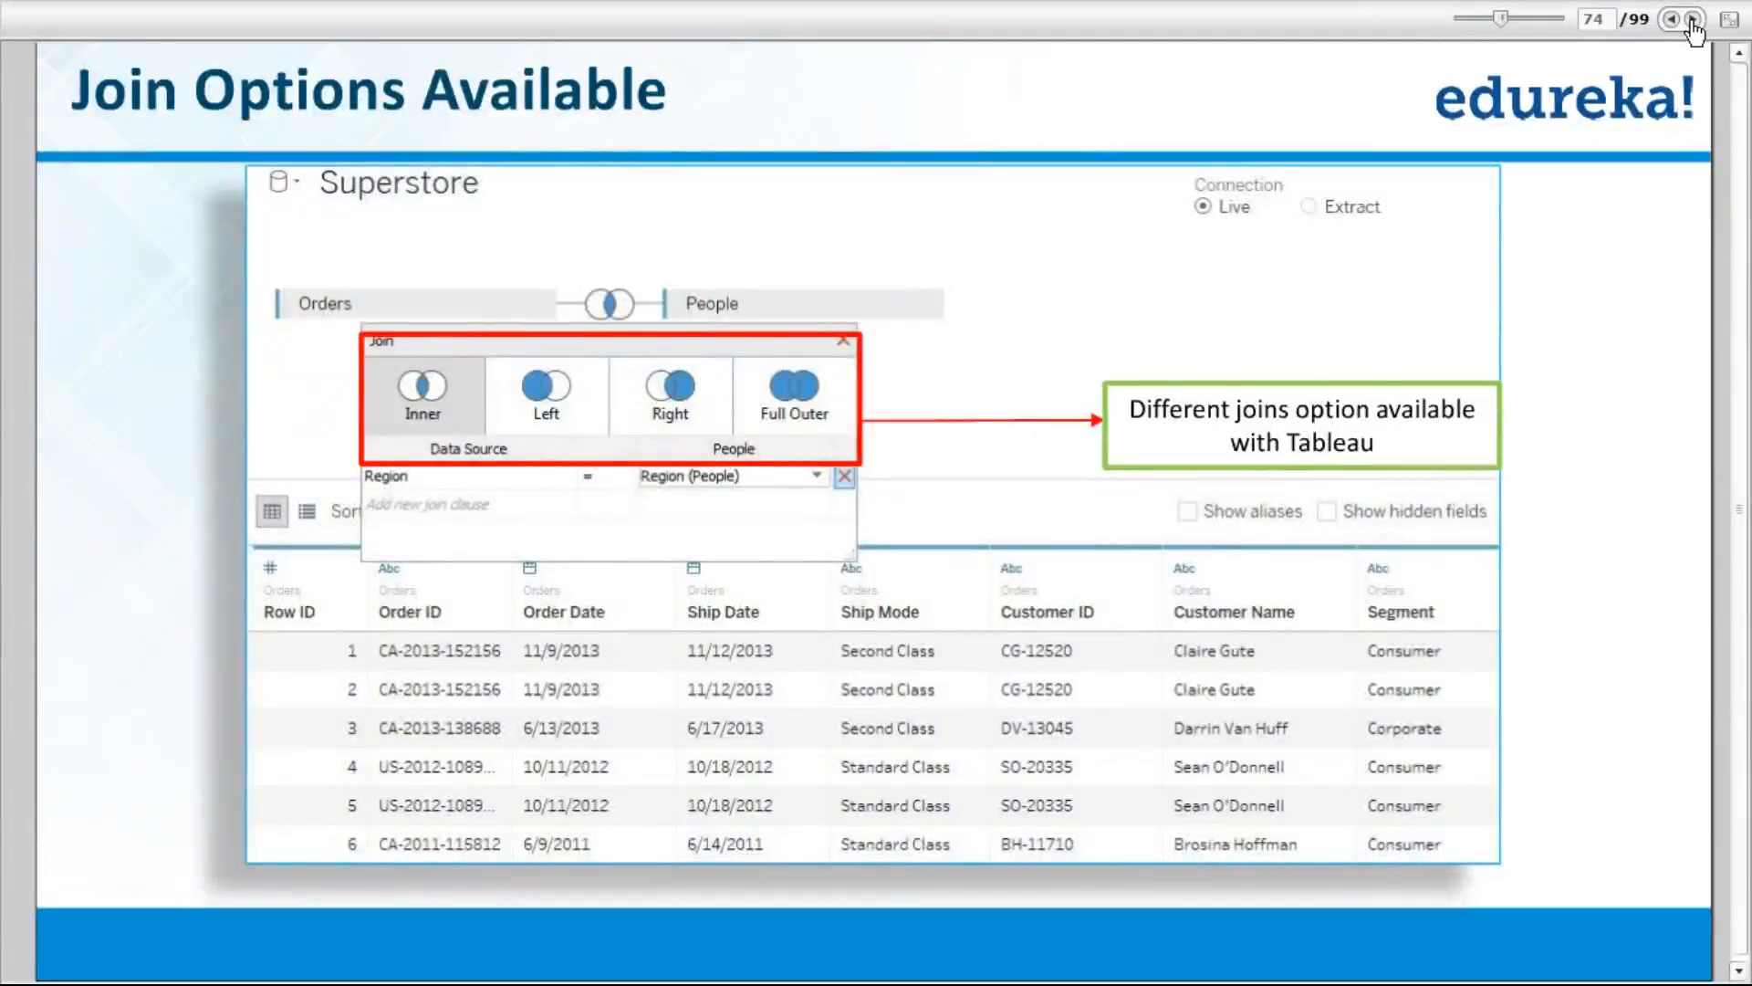
click(1691, 20)
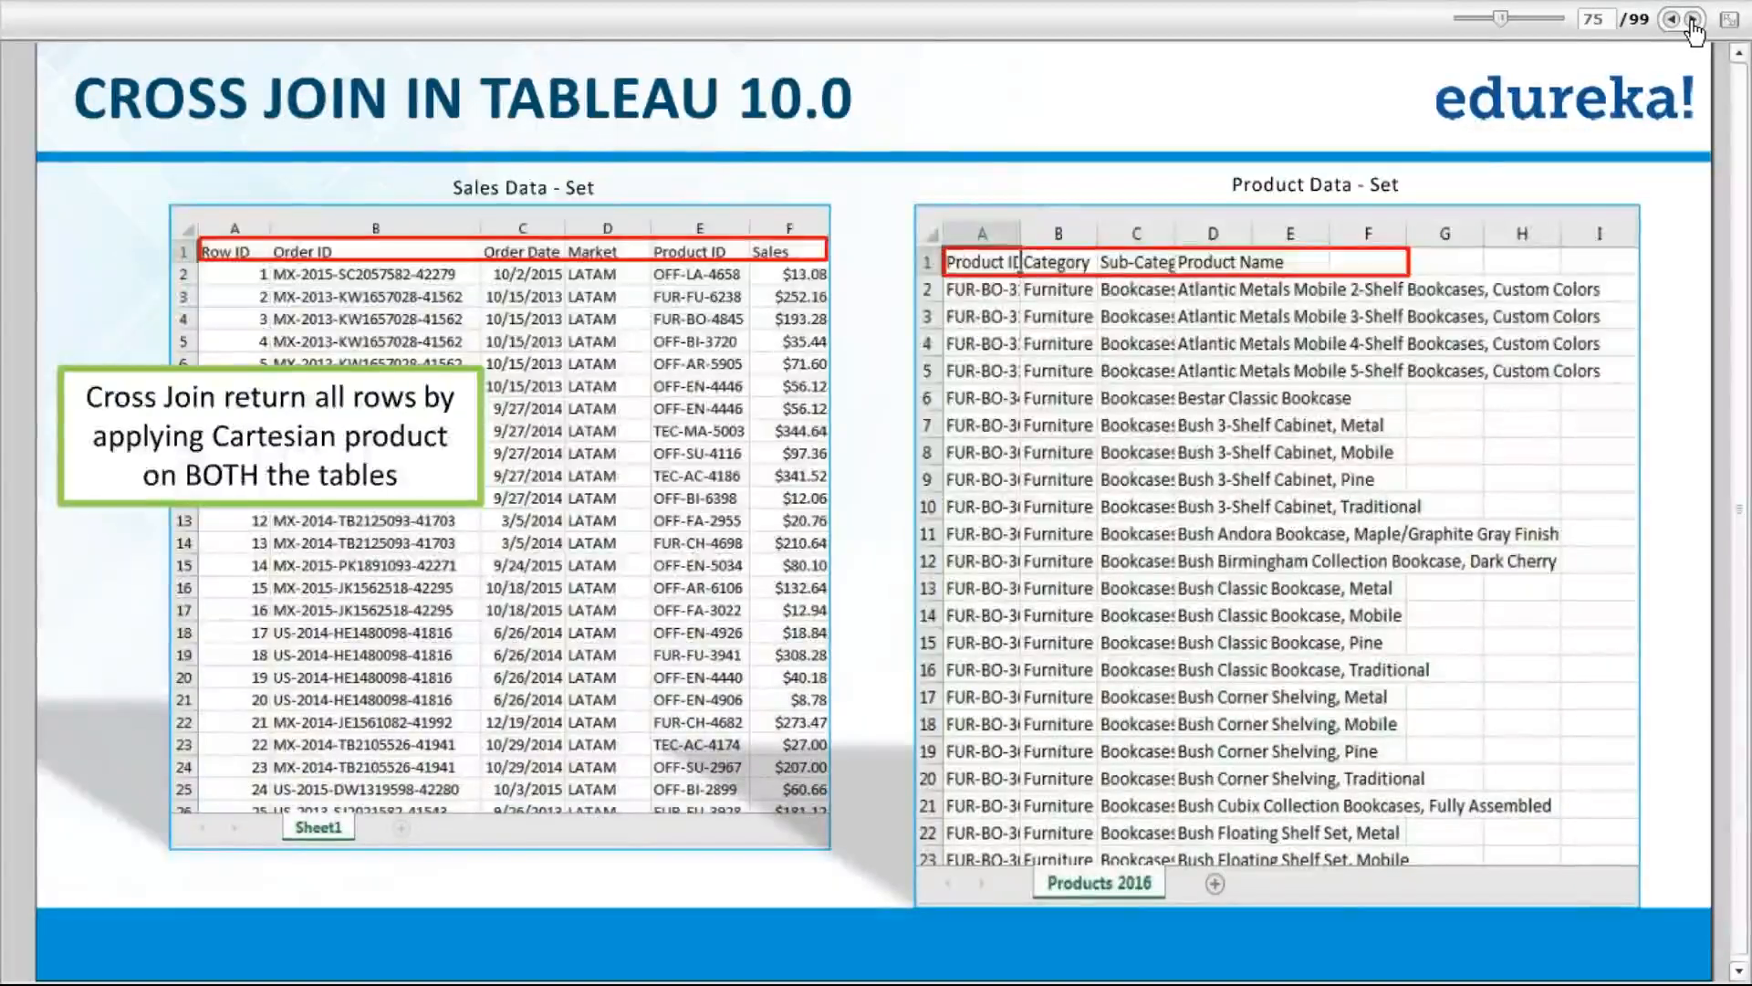
click(1693, 20)
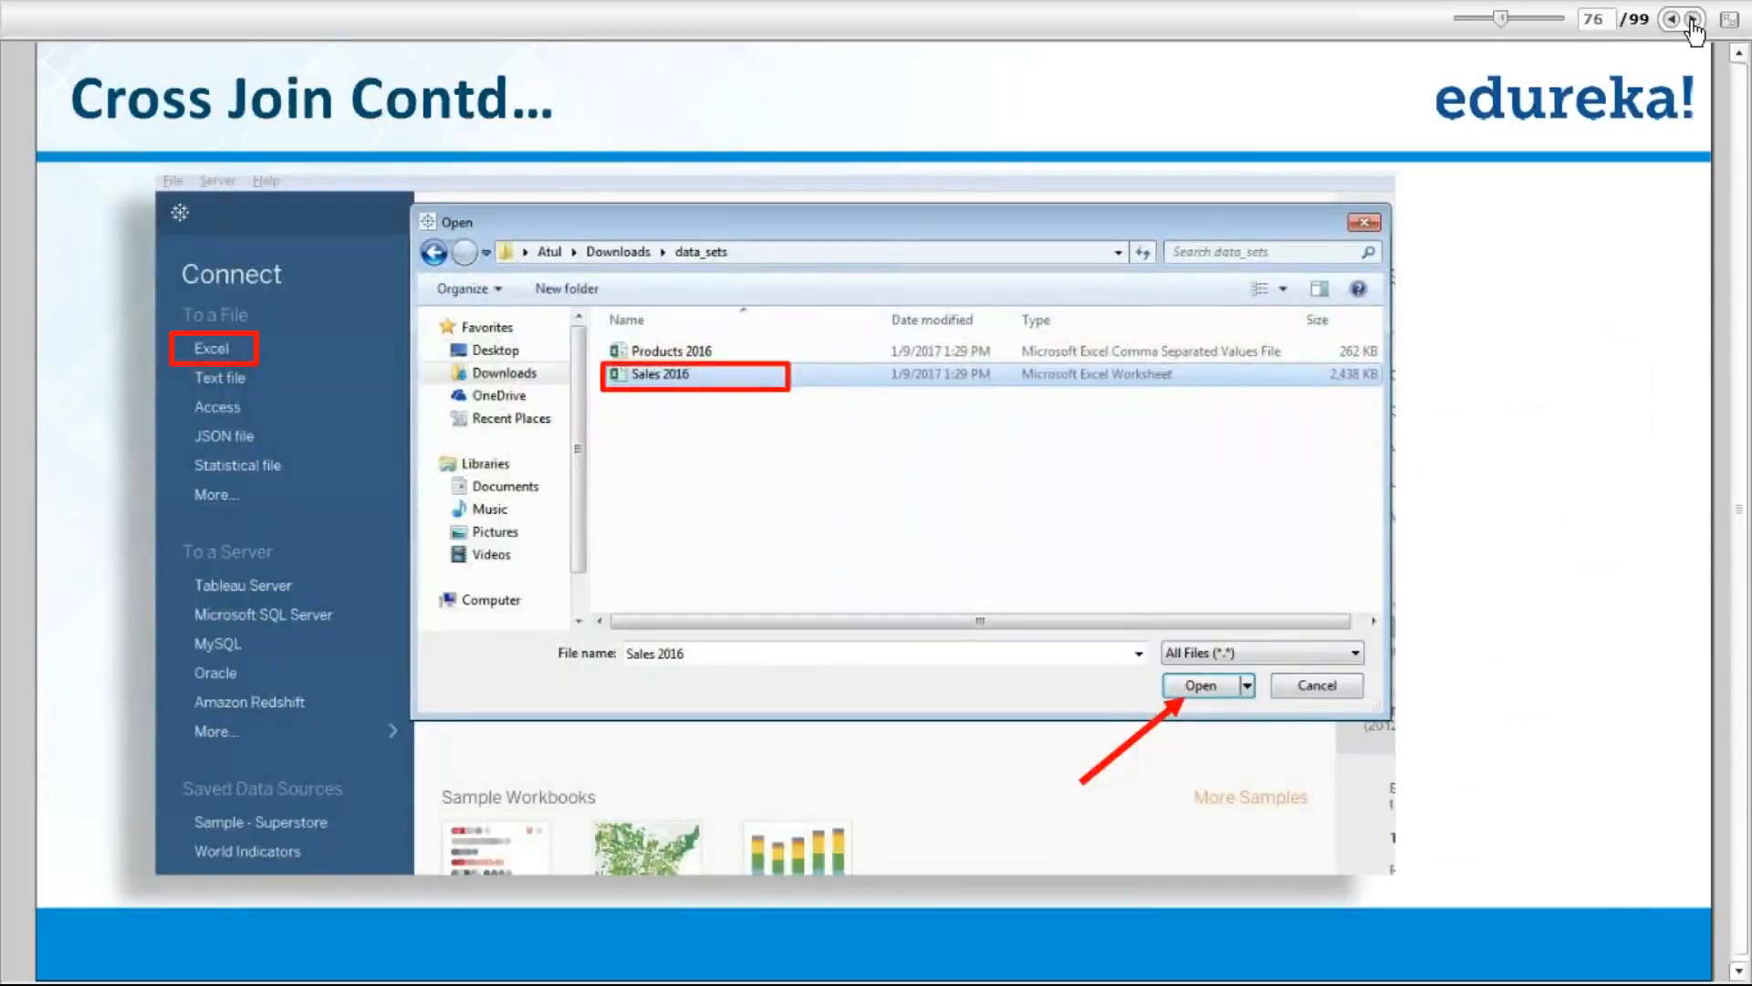
key(alt+Tab)
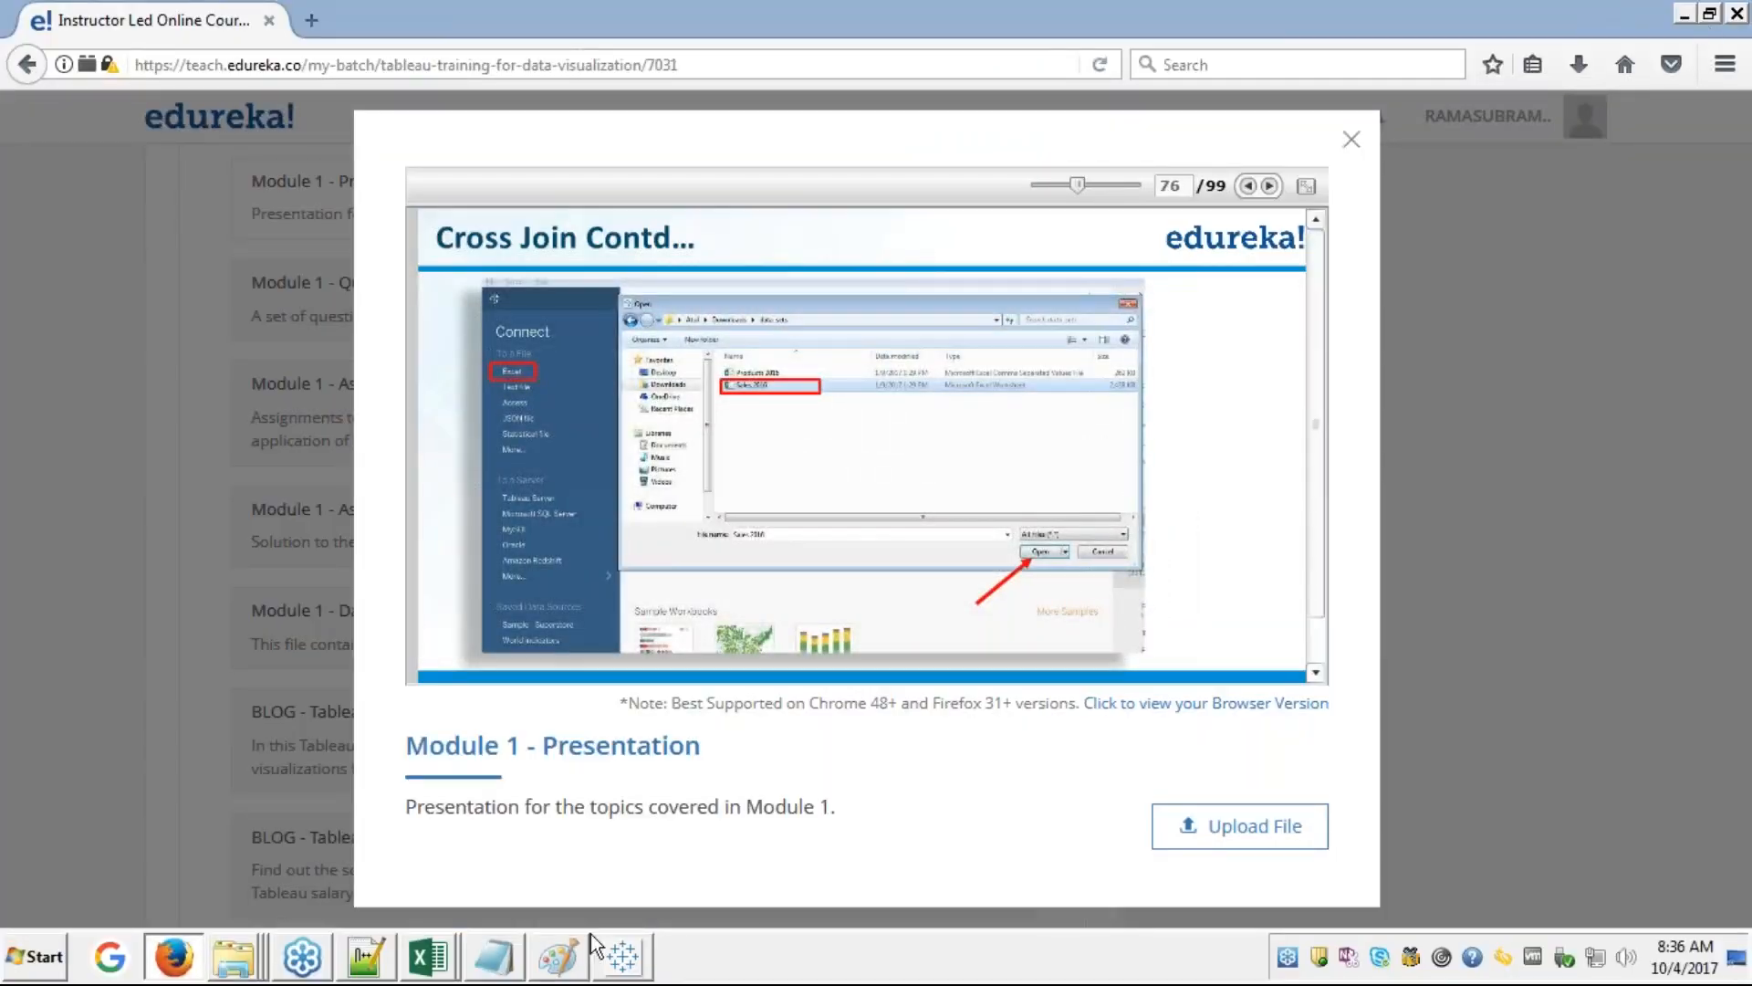
- Switch to Tableau, bring up the Basic Connection folder in Windows Explorer and open the neighbouring Cross Join folder in Module 1-DataSet
click(626, 958)
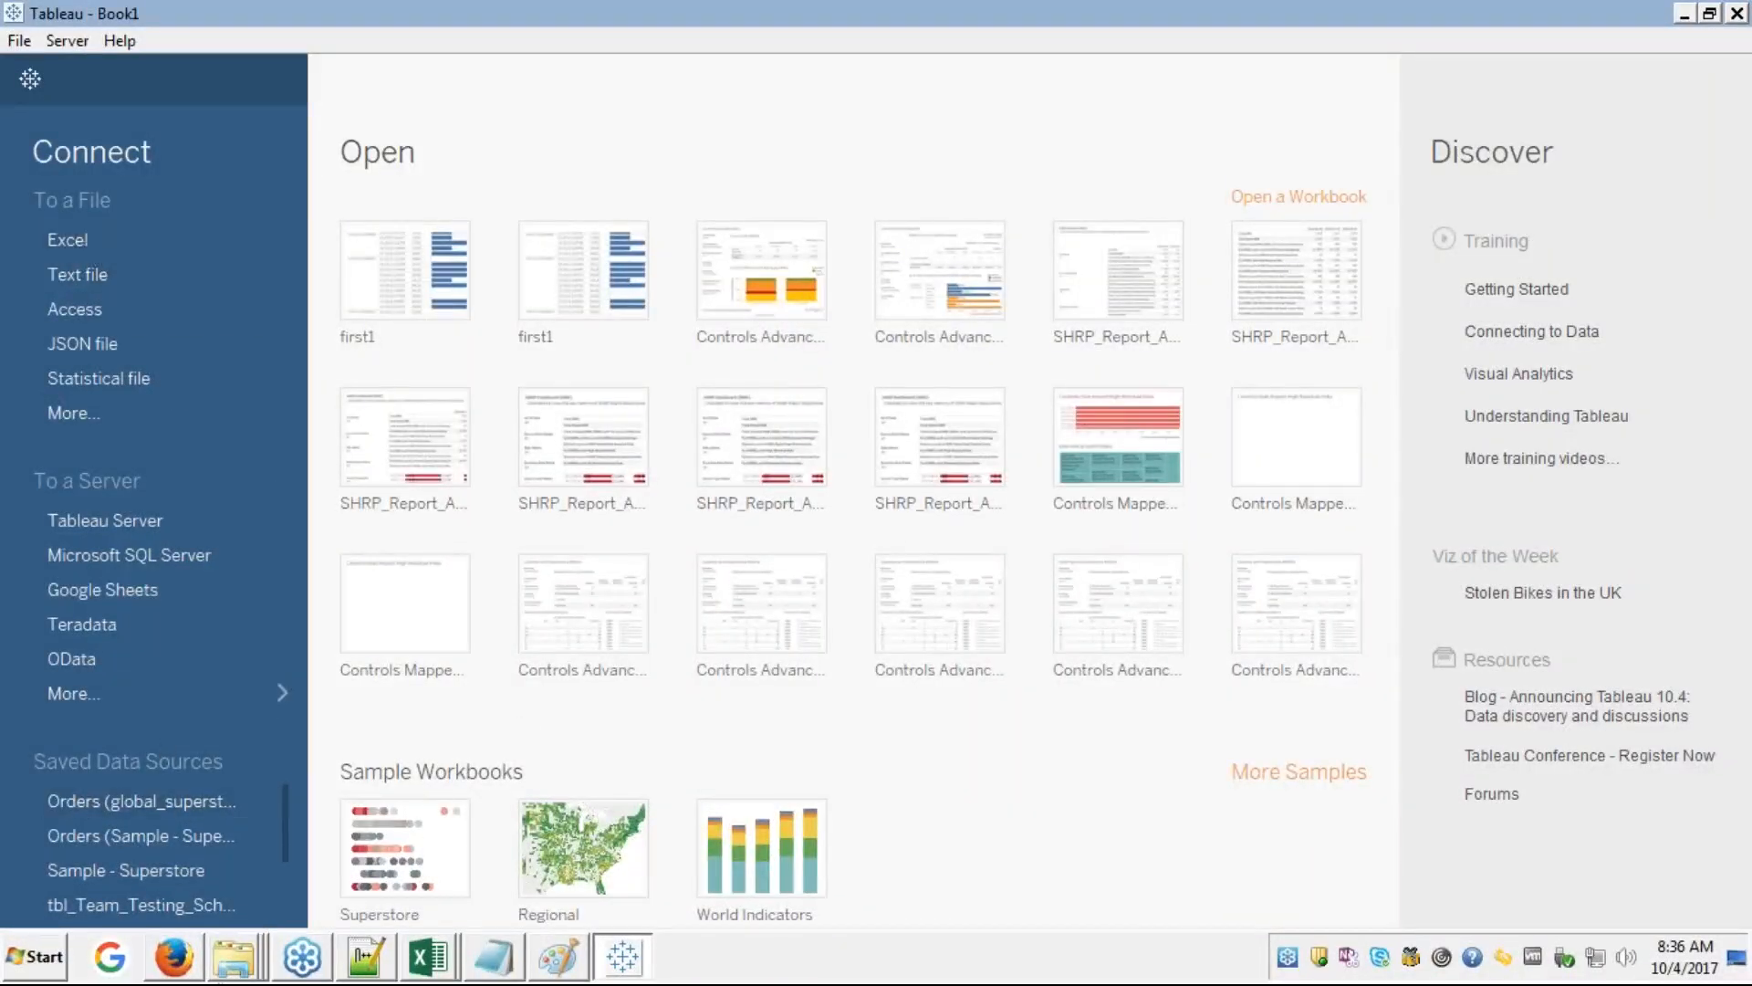
right_click(234, 956)
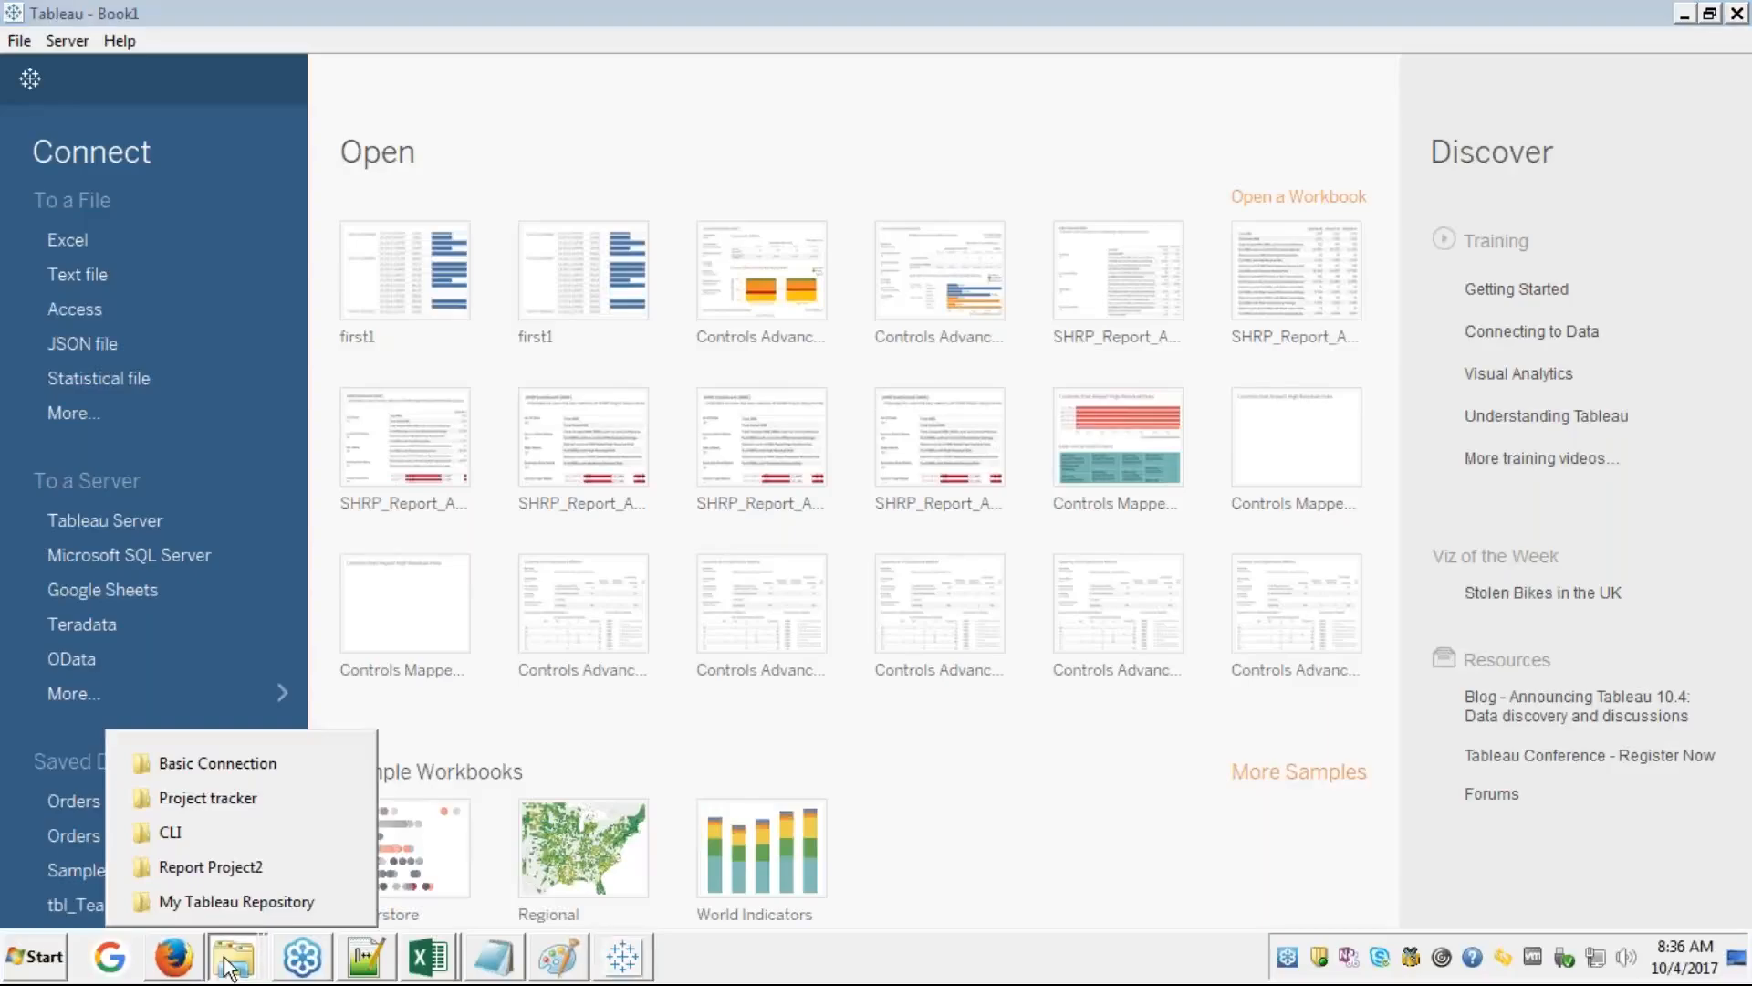
click(277, 765)
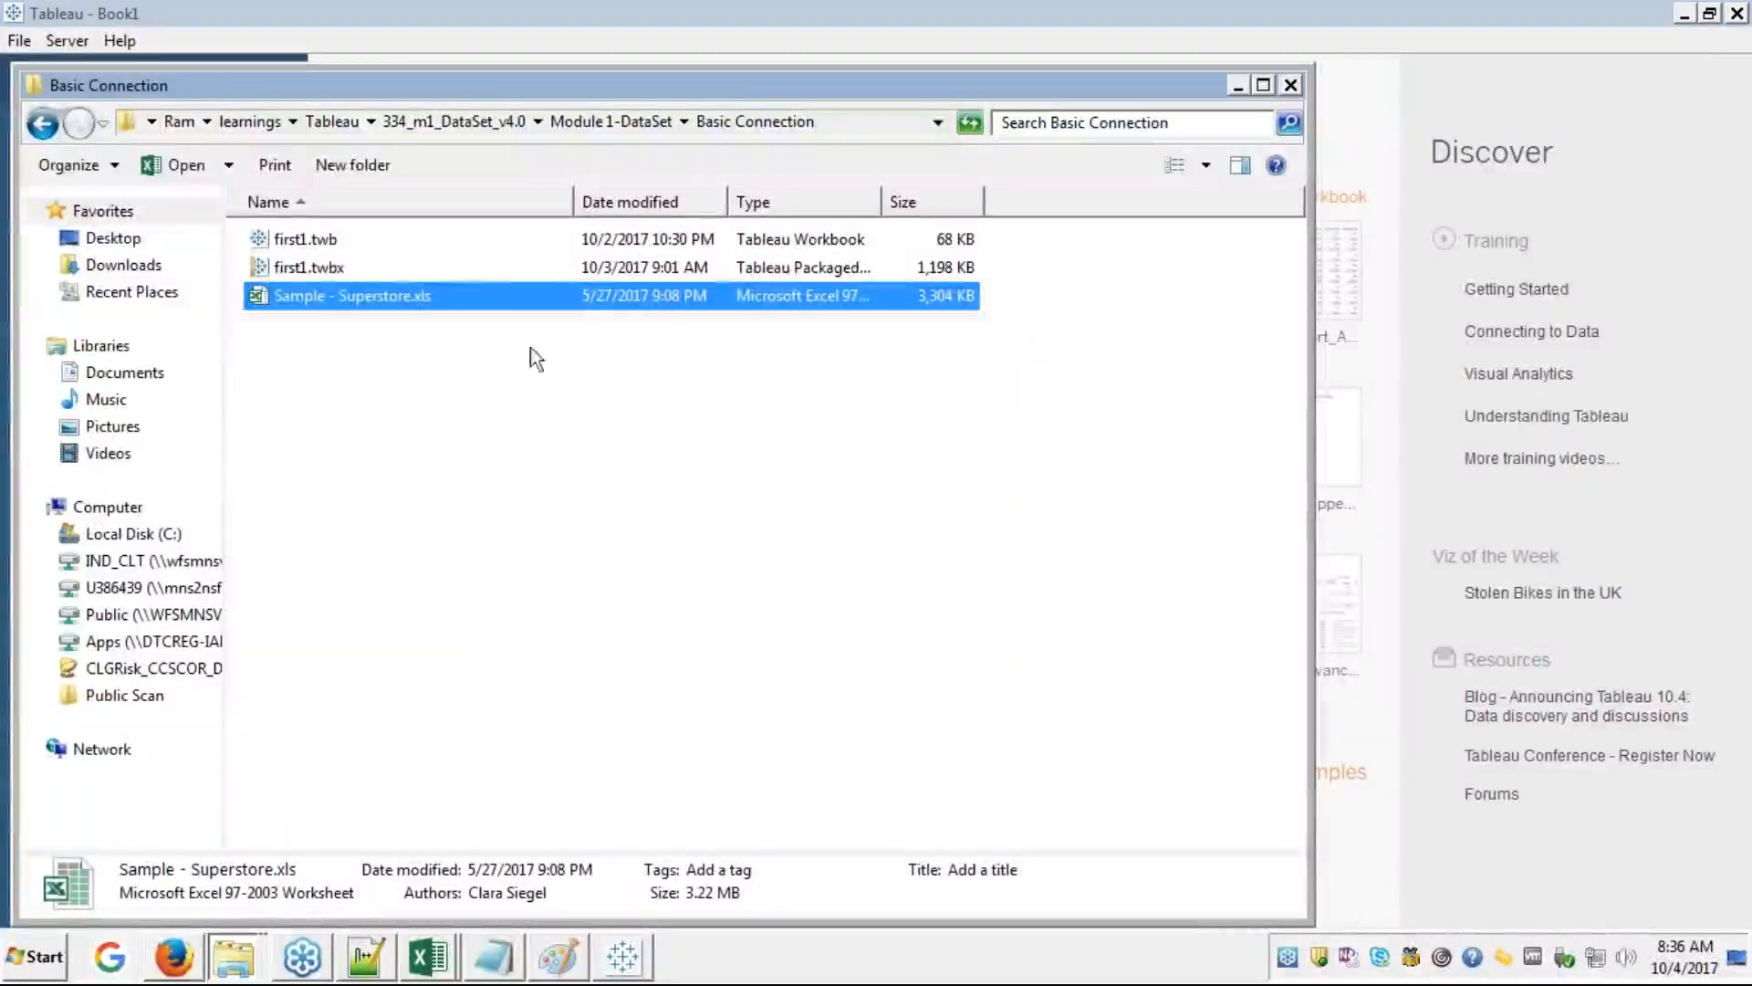
click(655, 442)
key(BackSpace)
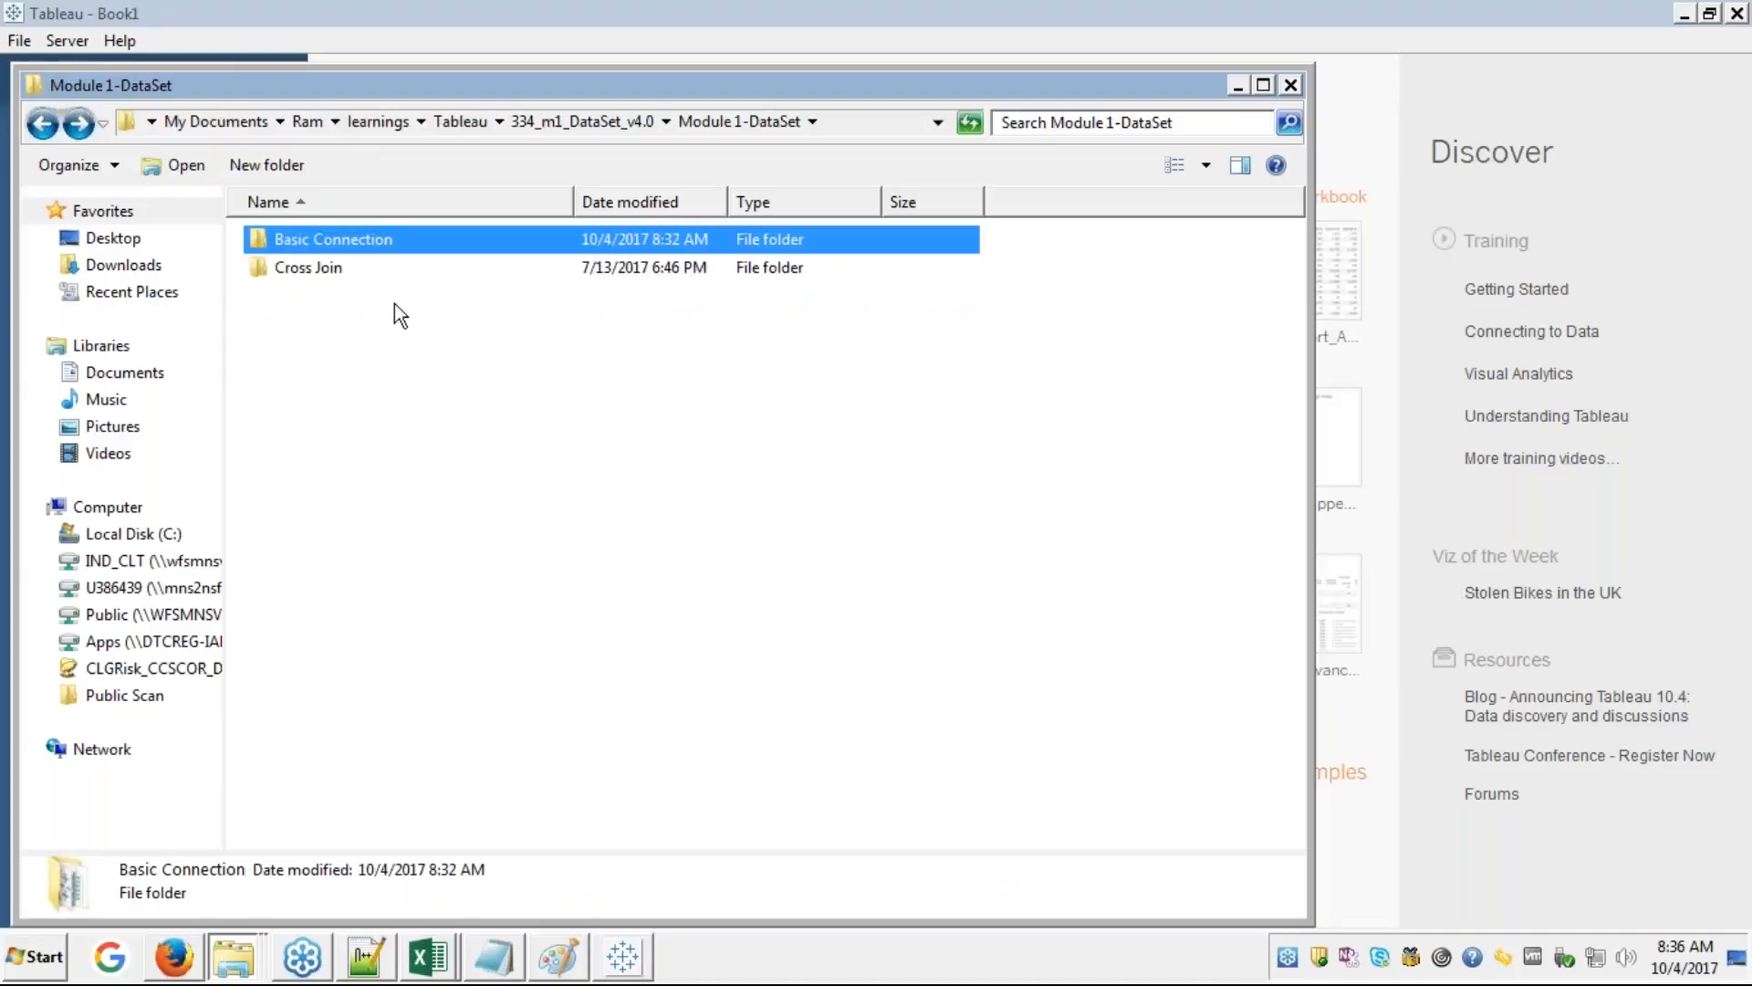
double_click(336, 267)
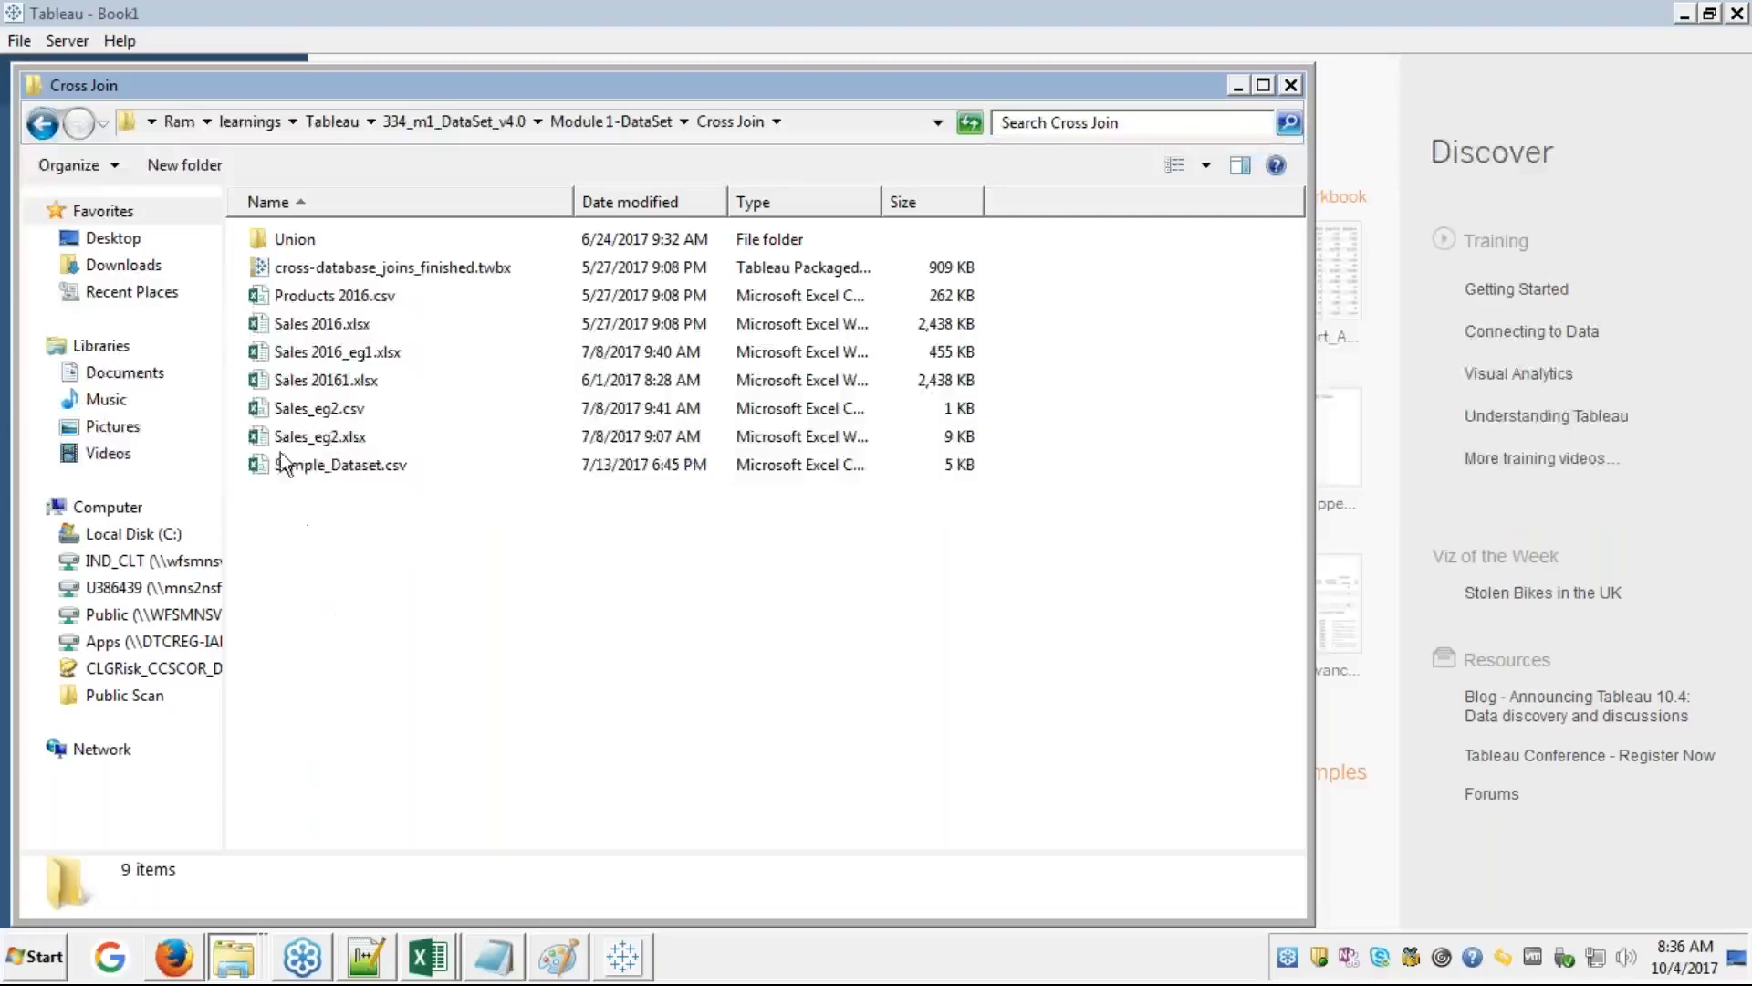
- Delete all files from the Cross Join folder except Products 2016.csv and Sales 2016.xlsx, keeping the Union folder
click(320, 352)
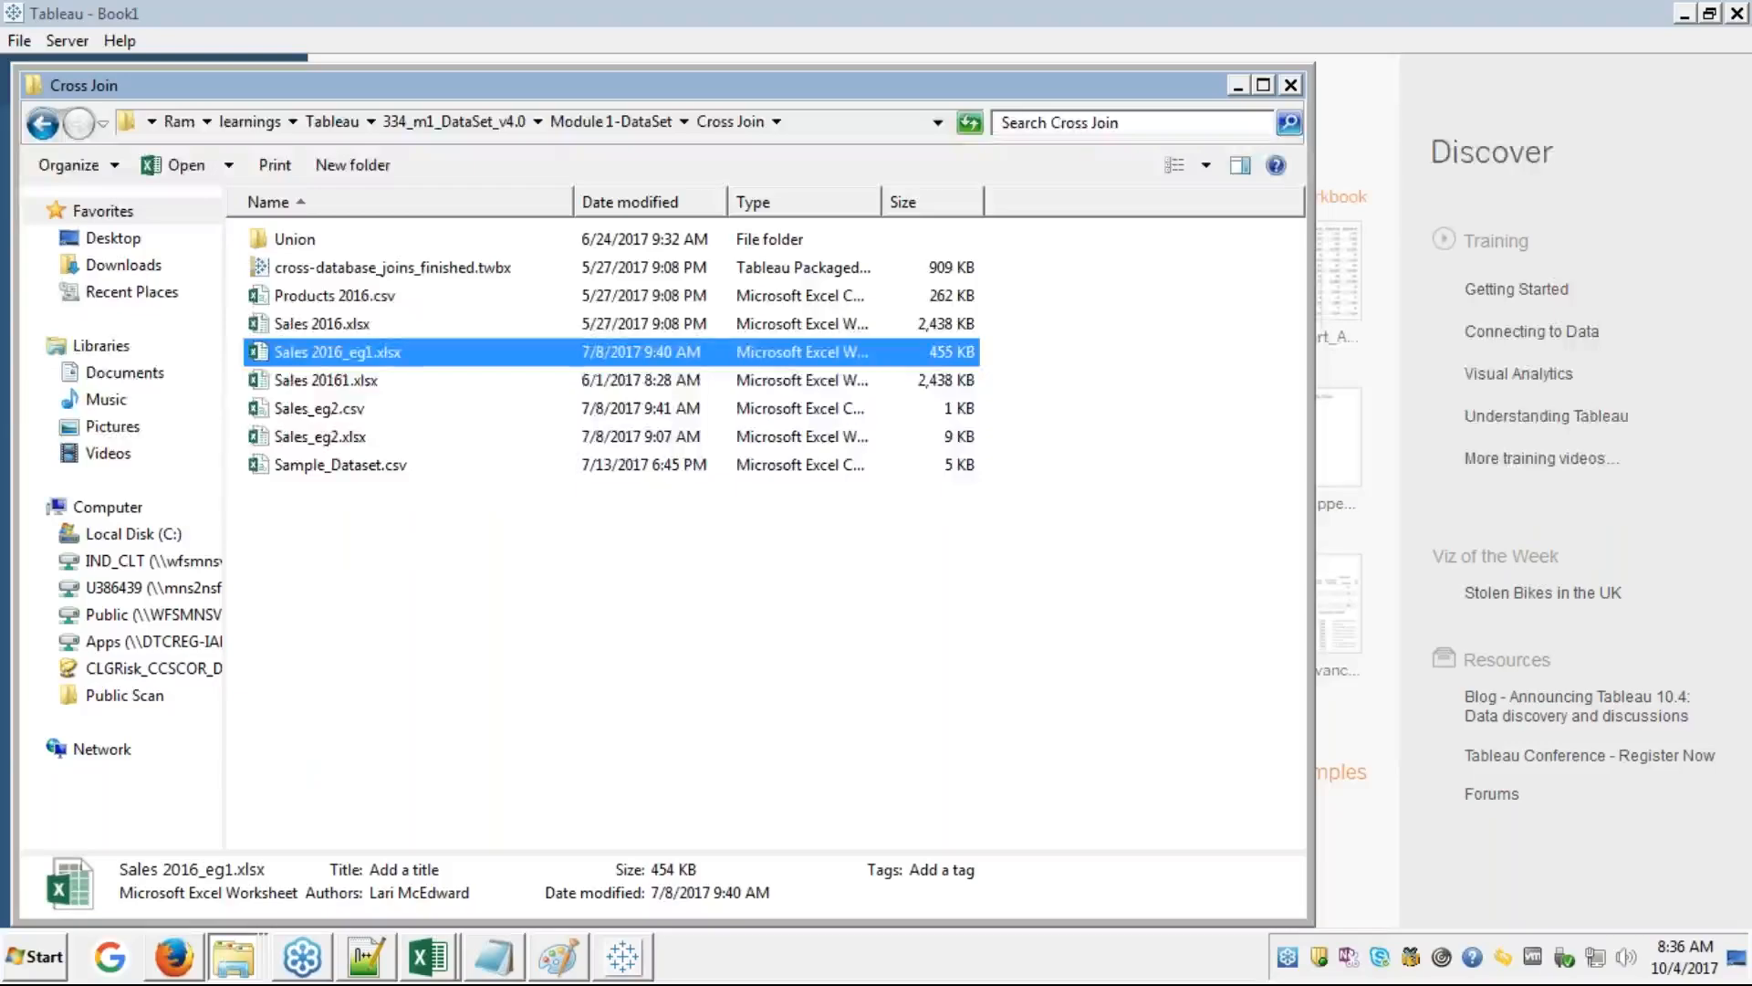
key(shift+Down)
key(shift+Down)
key(shift+Down)
key(shift+Down)
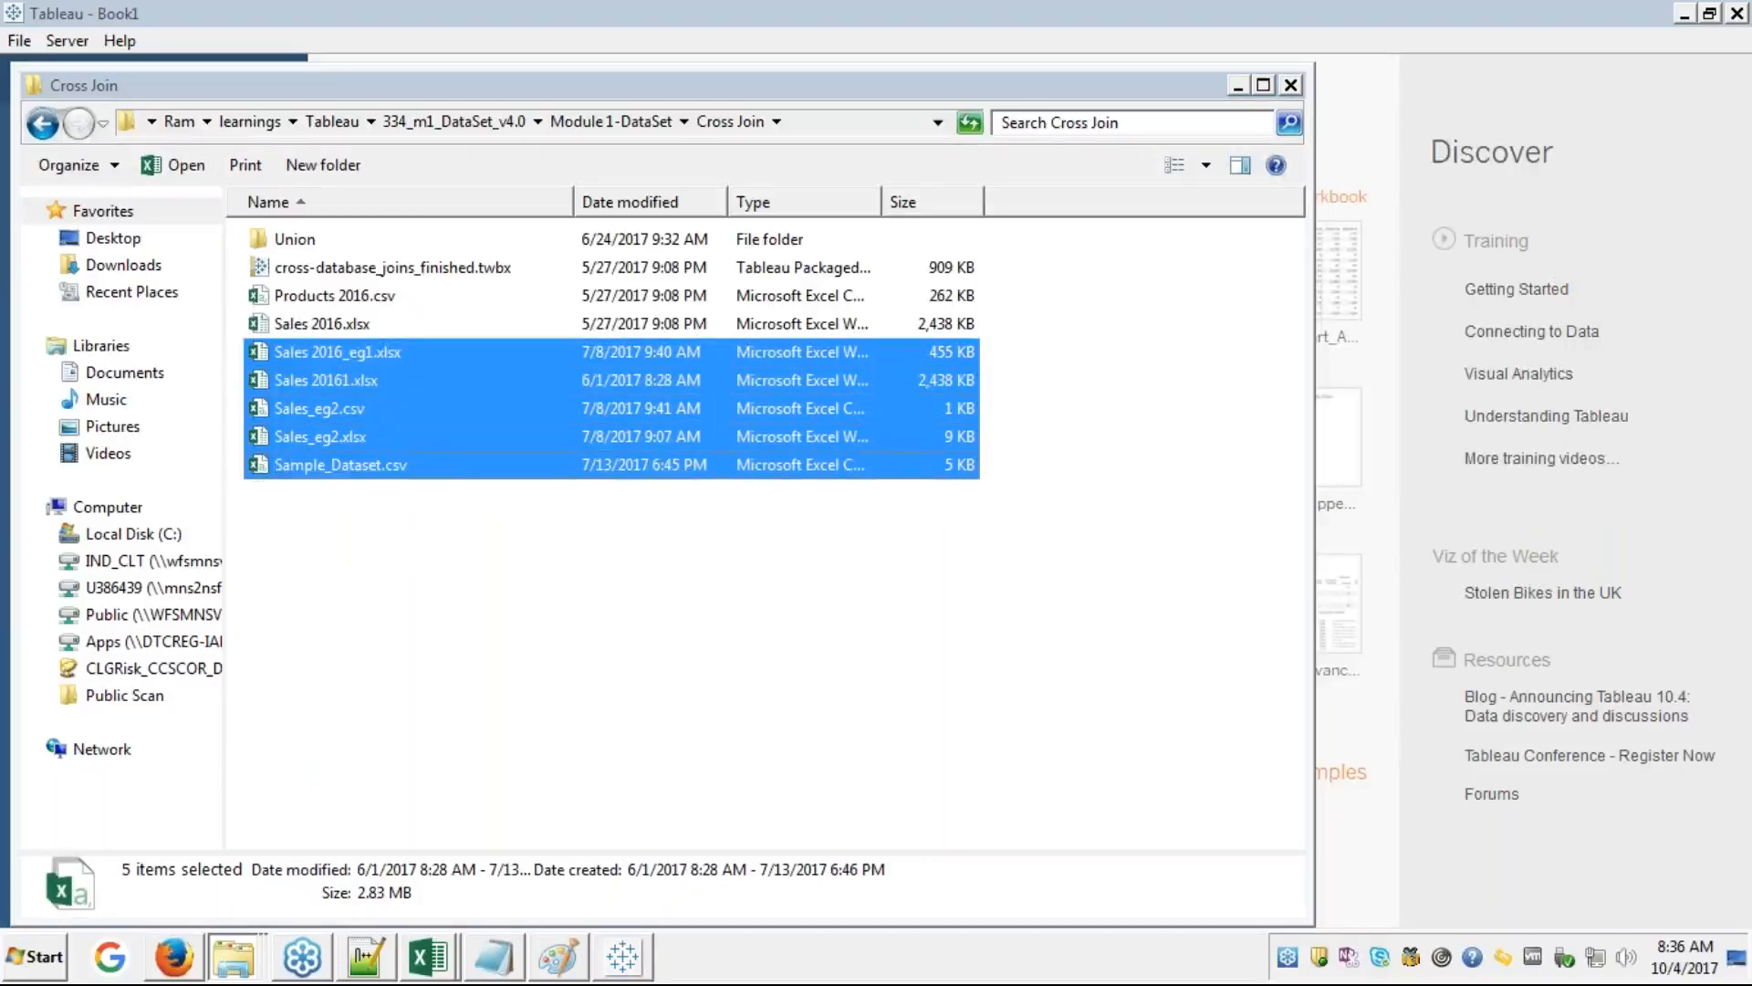
click(337, 352)
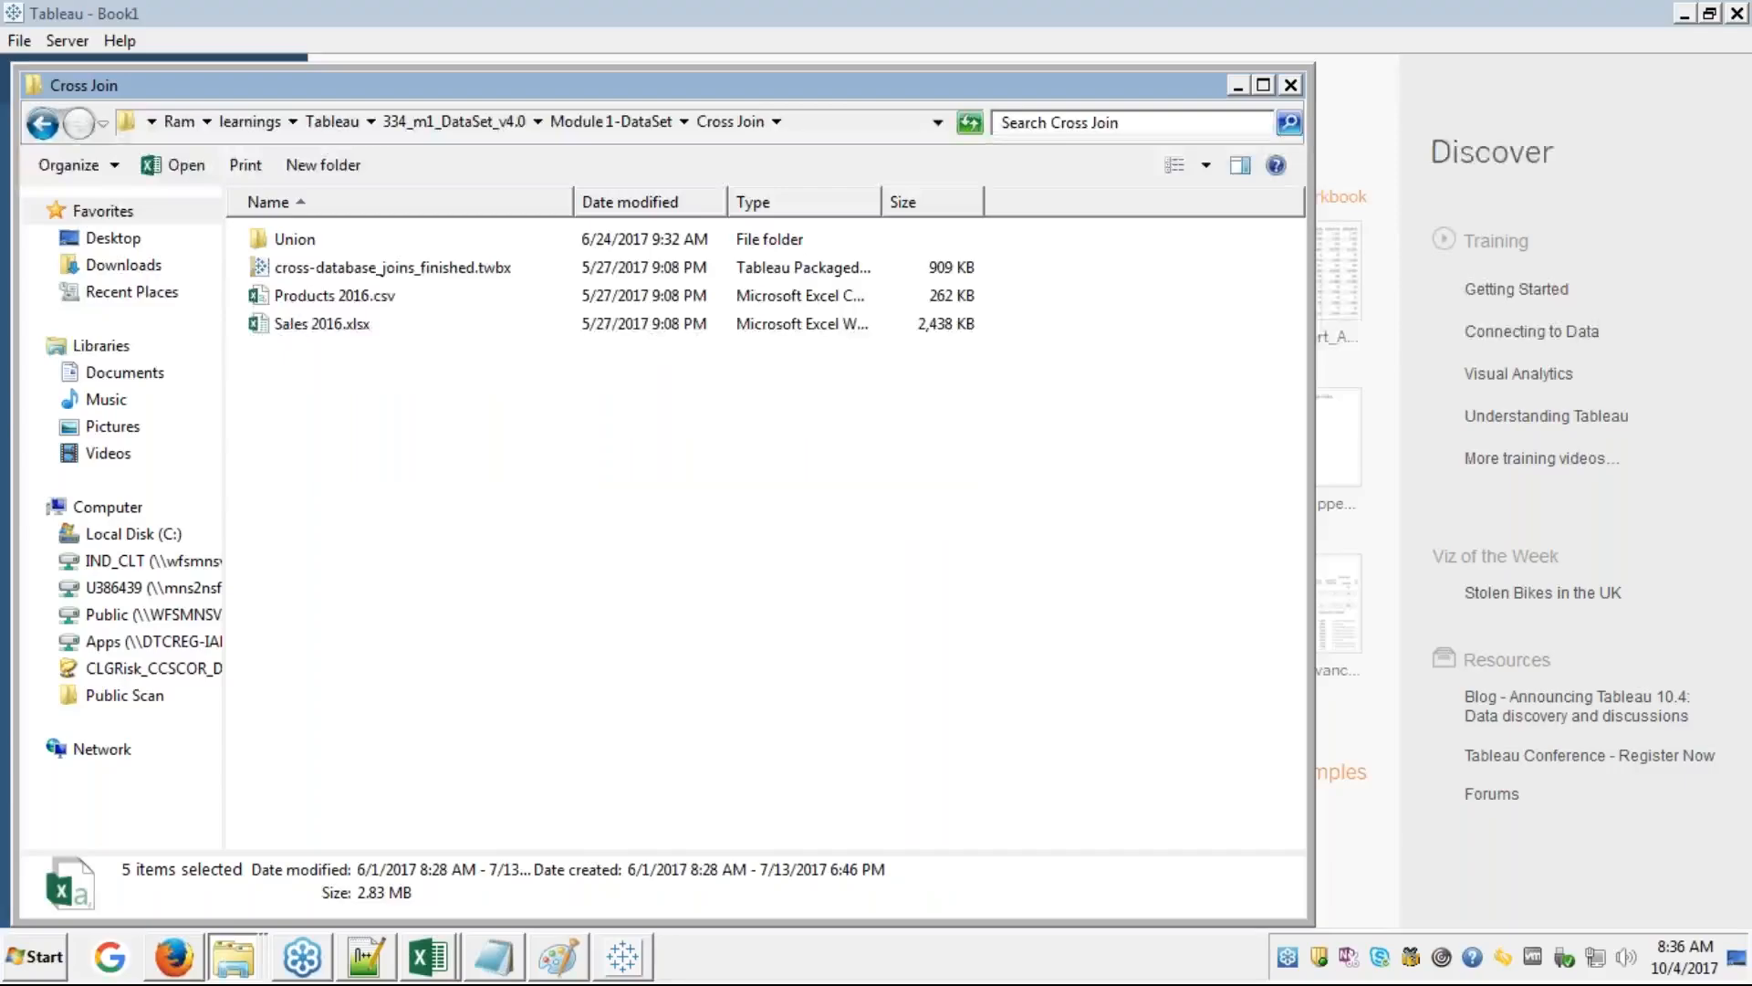
click(338, 267)
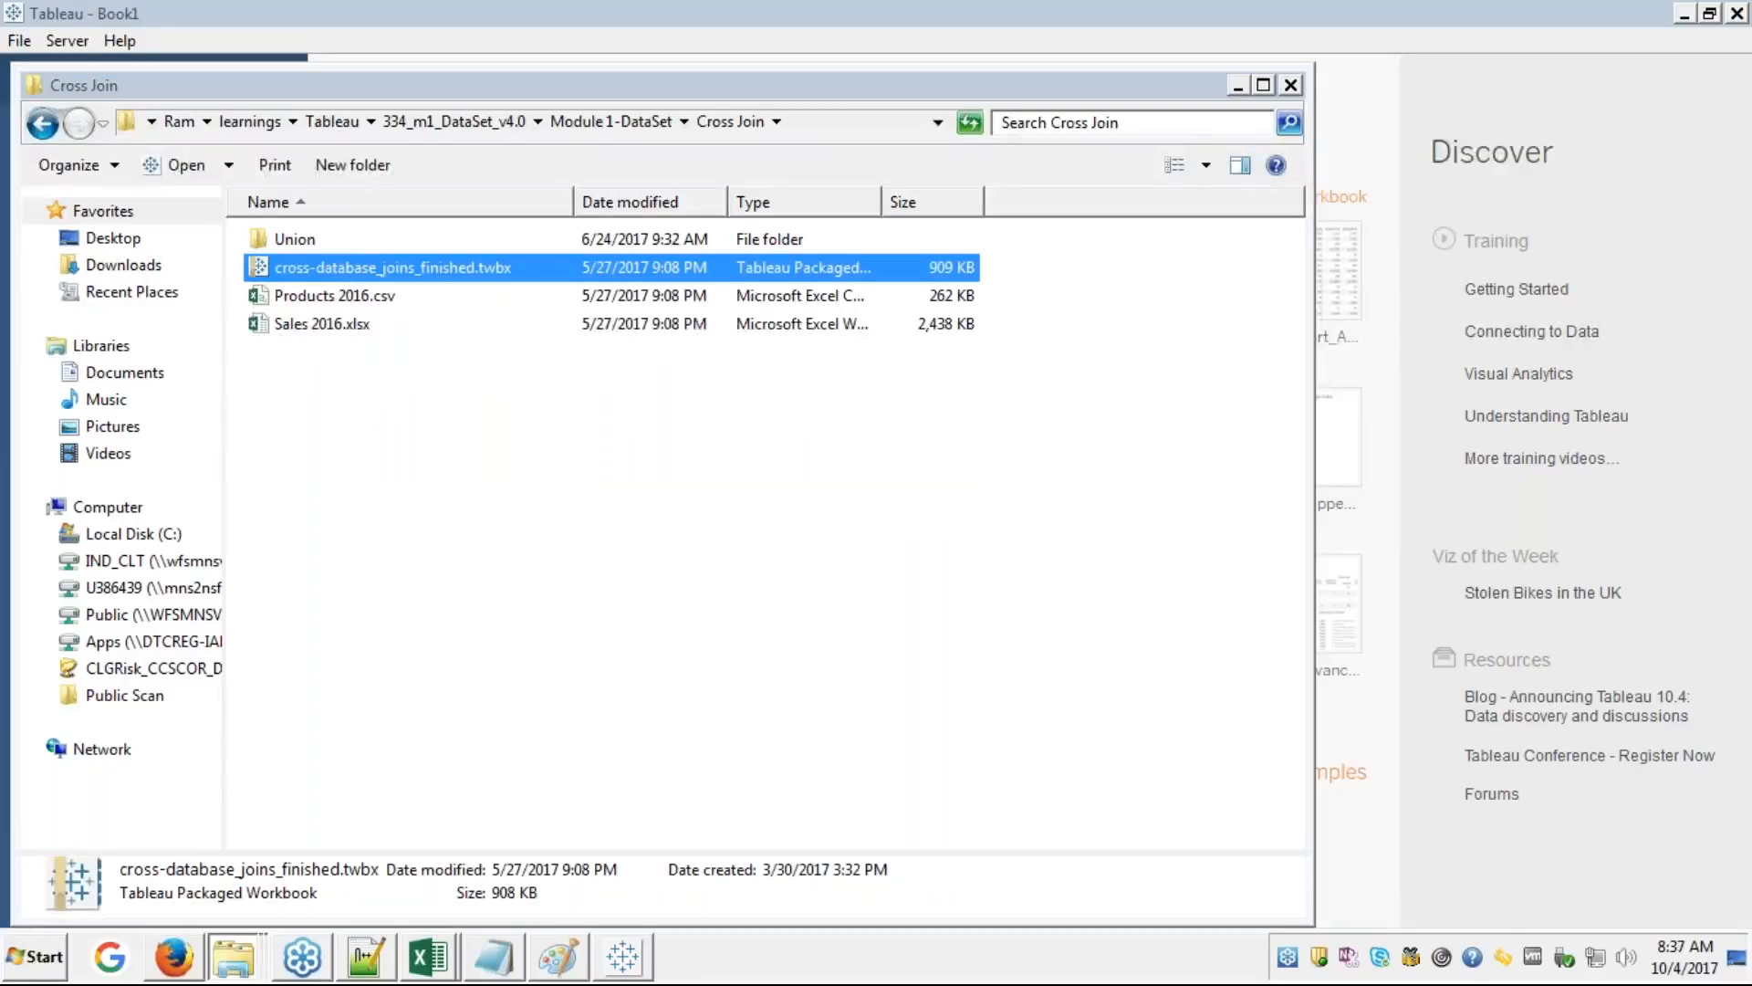
key(Delete)
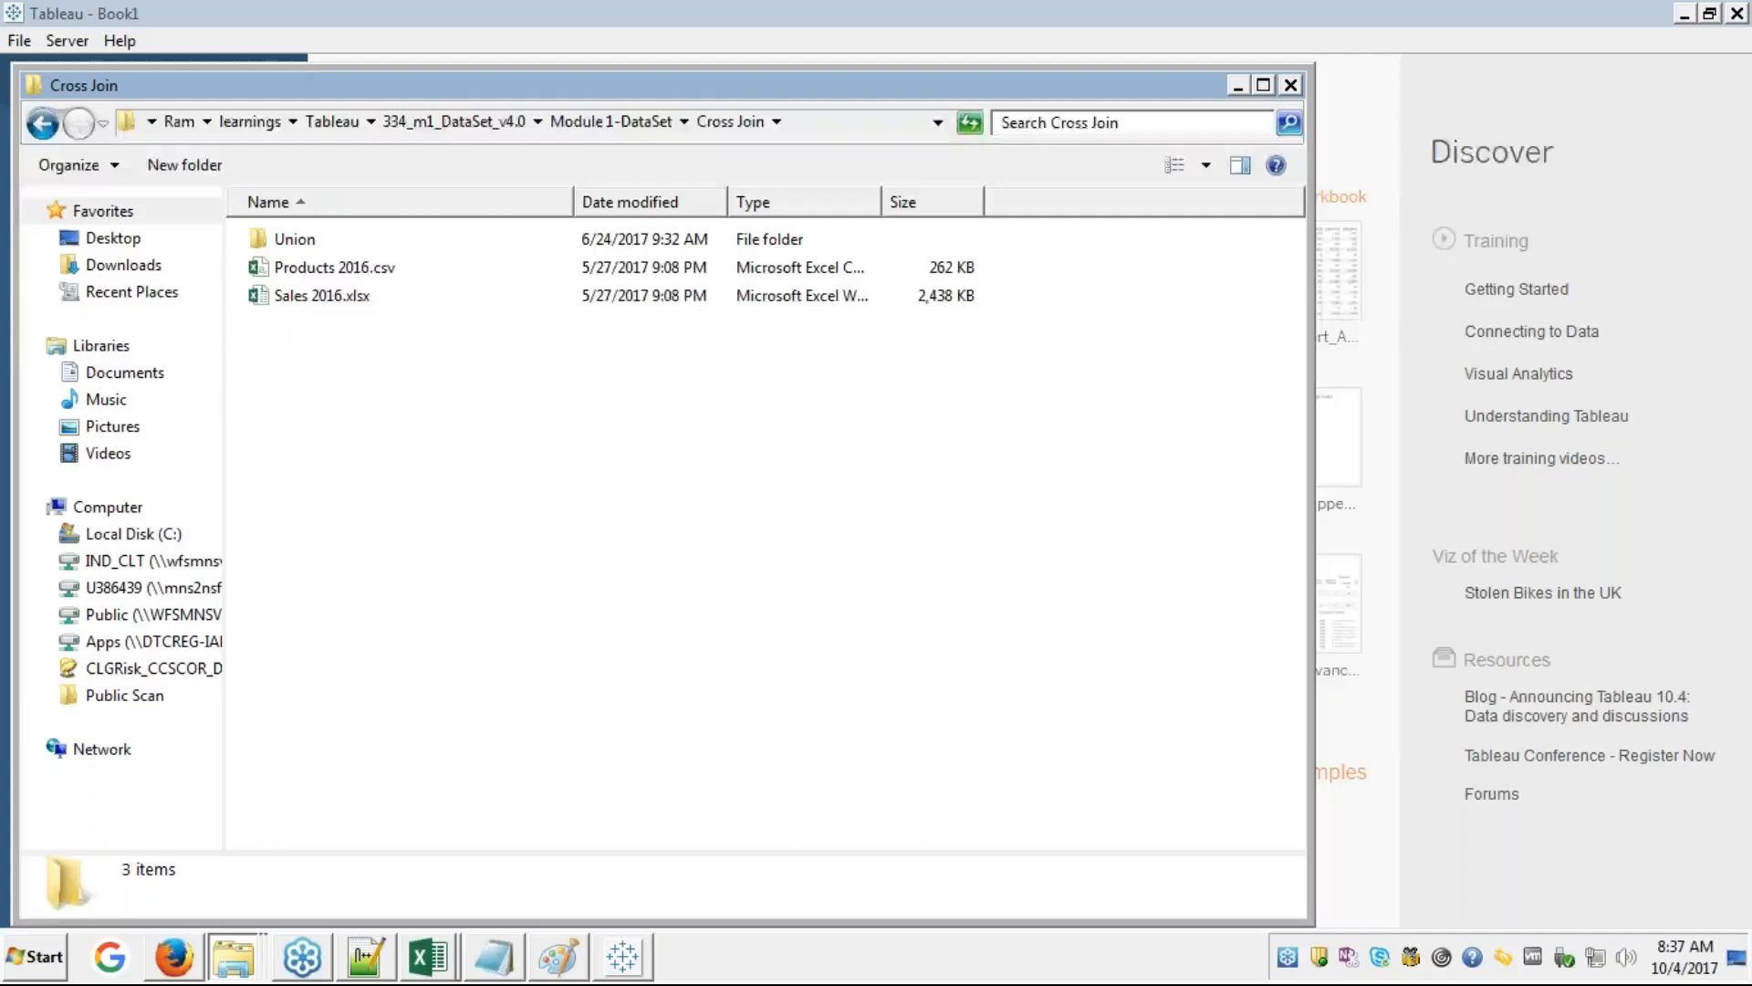
- Point out Products 2016.csv and Sales 2016.xlsx in the folder and return to the Tableau start page
click(359, 277)
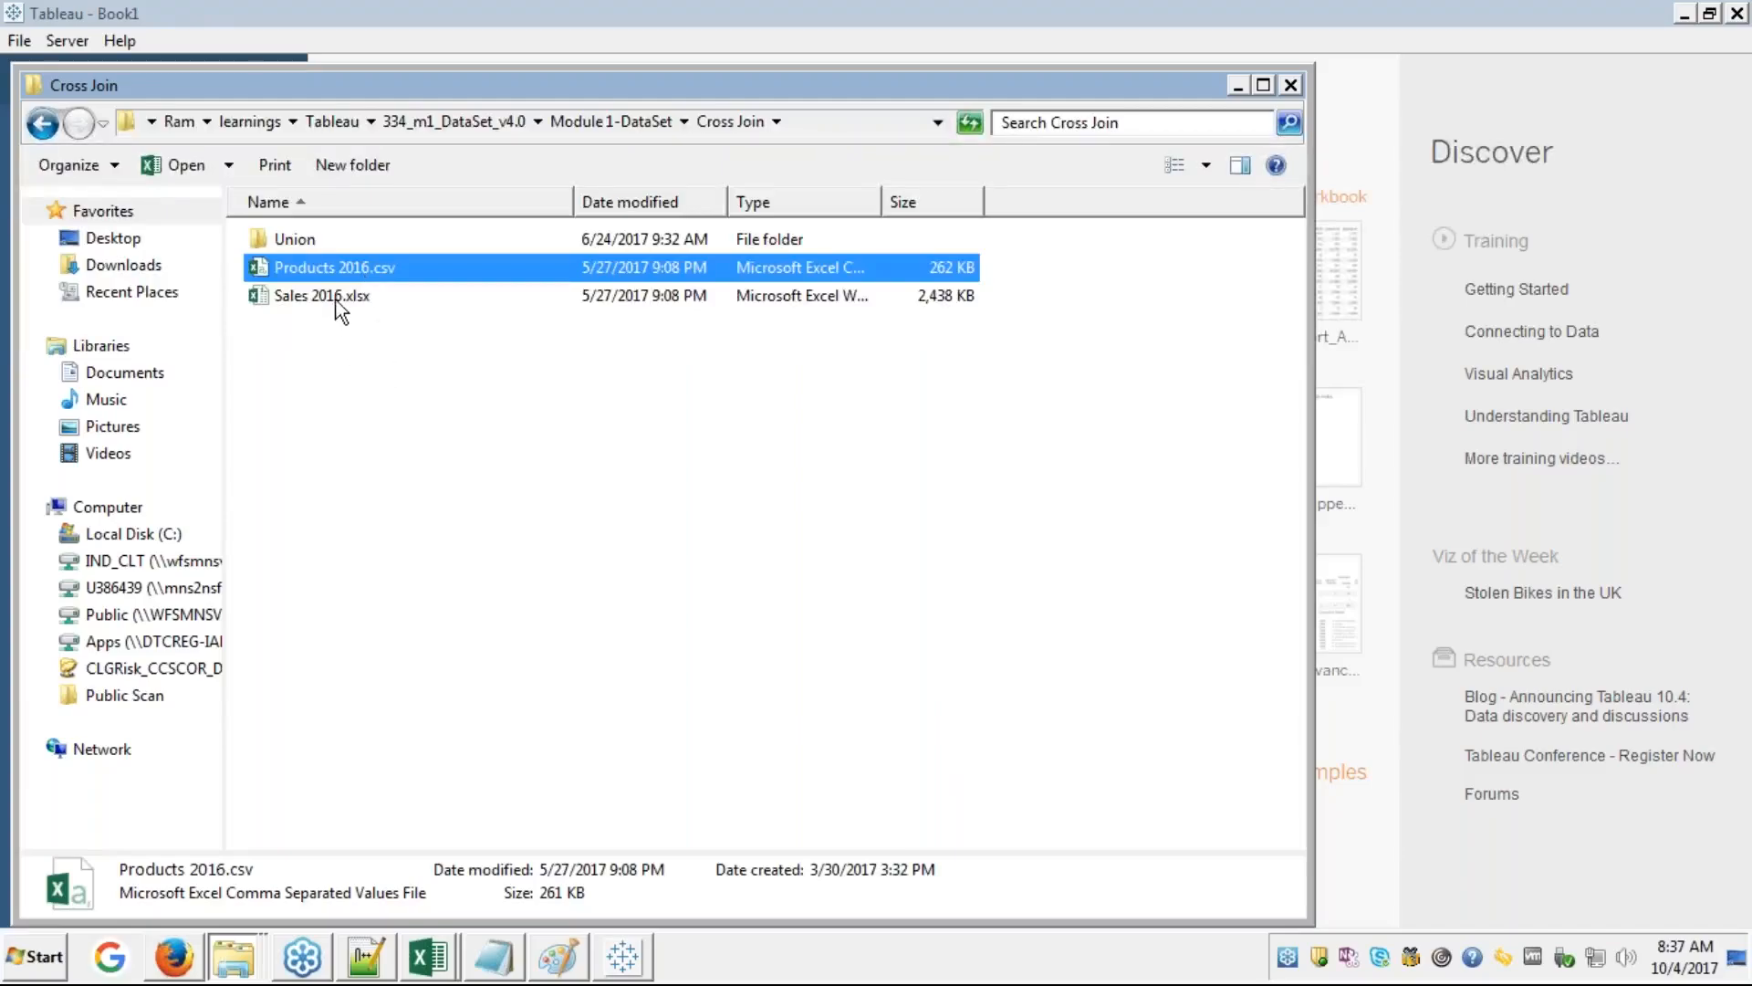
click(336, 302)
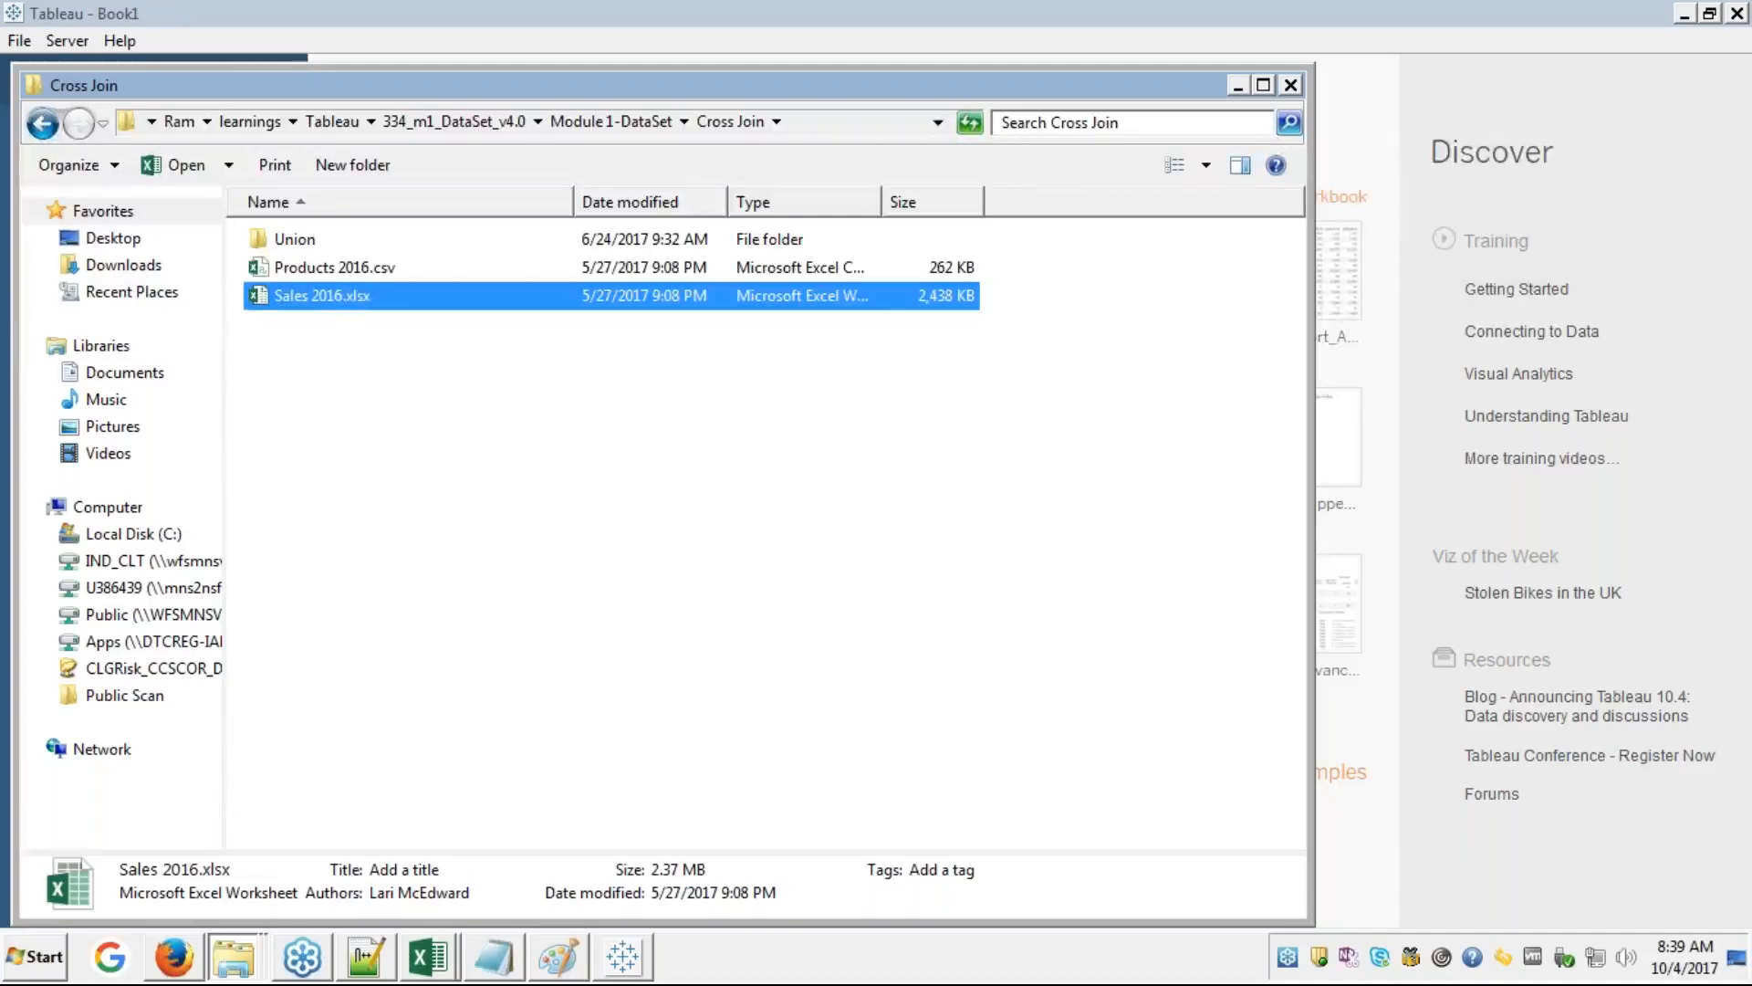
click(1736, 365)
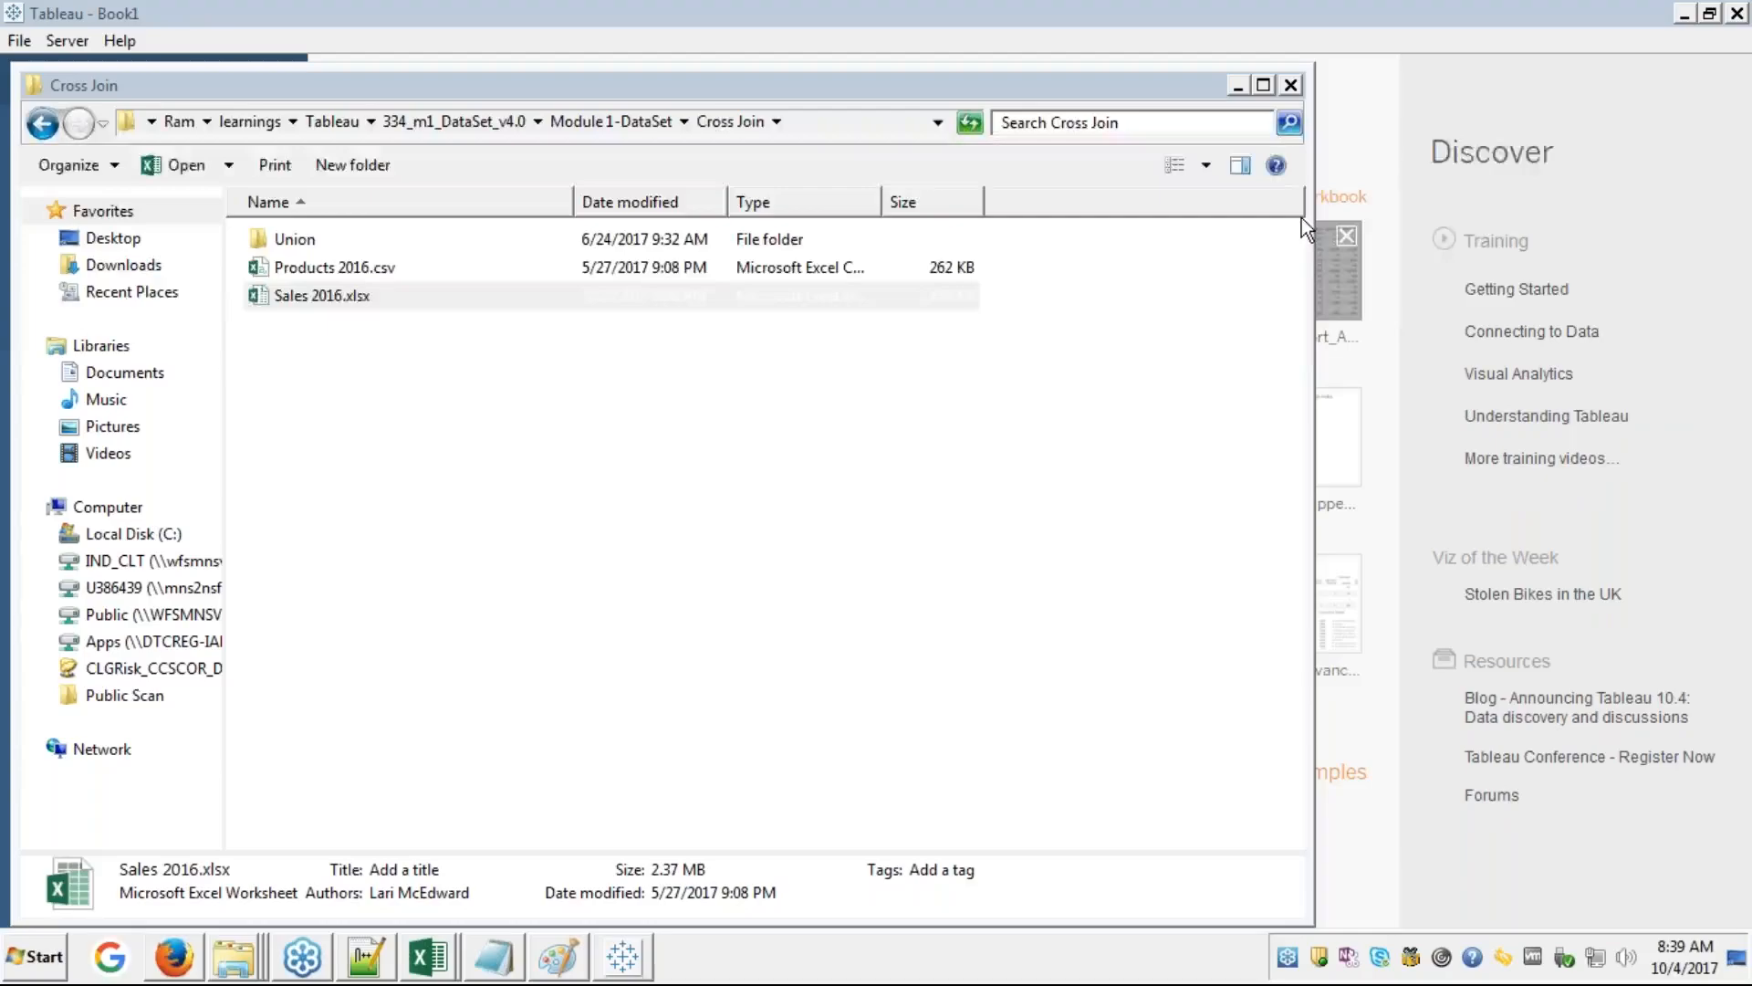
click(1042, 369)
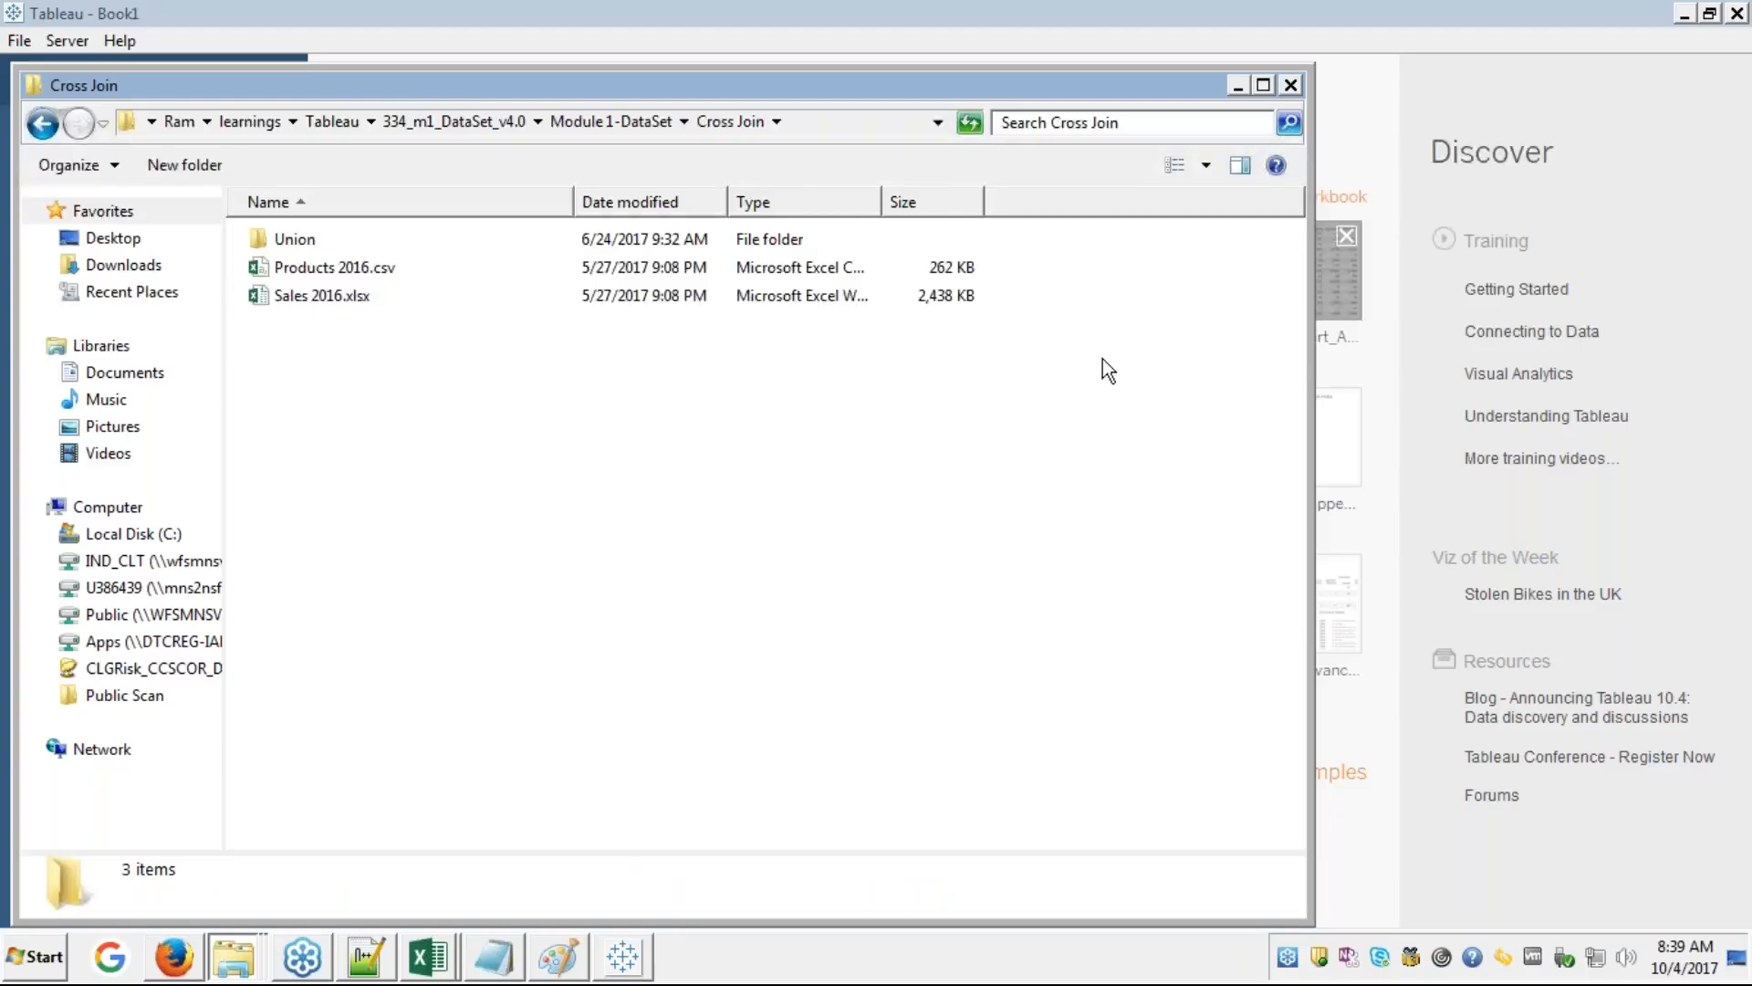
click(1703, 368)
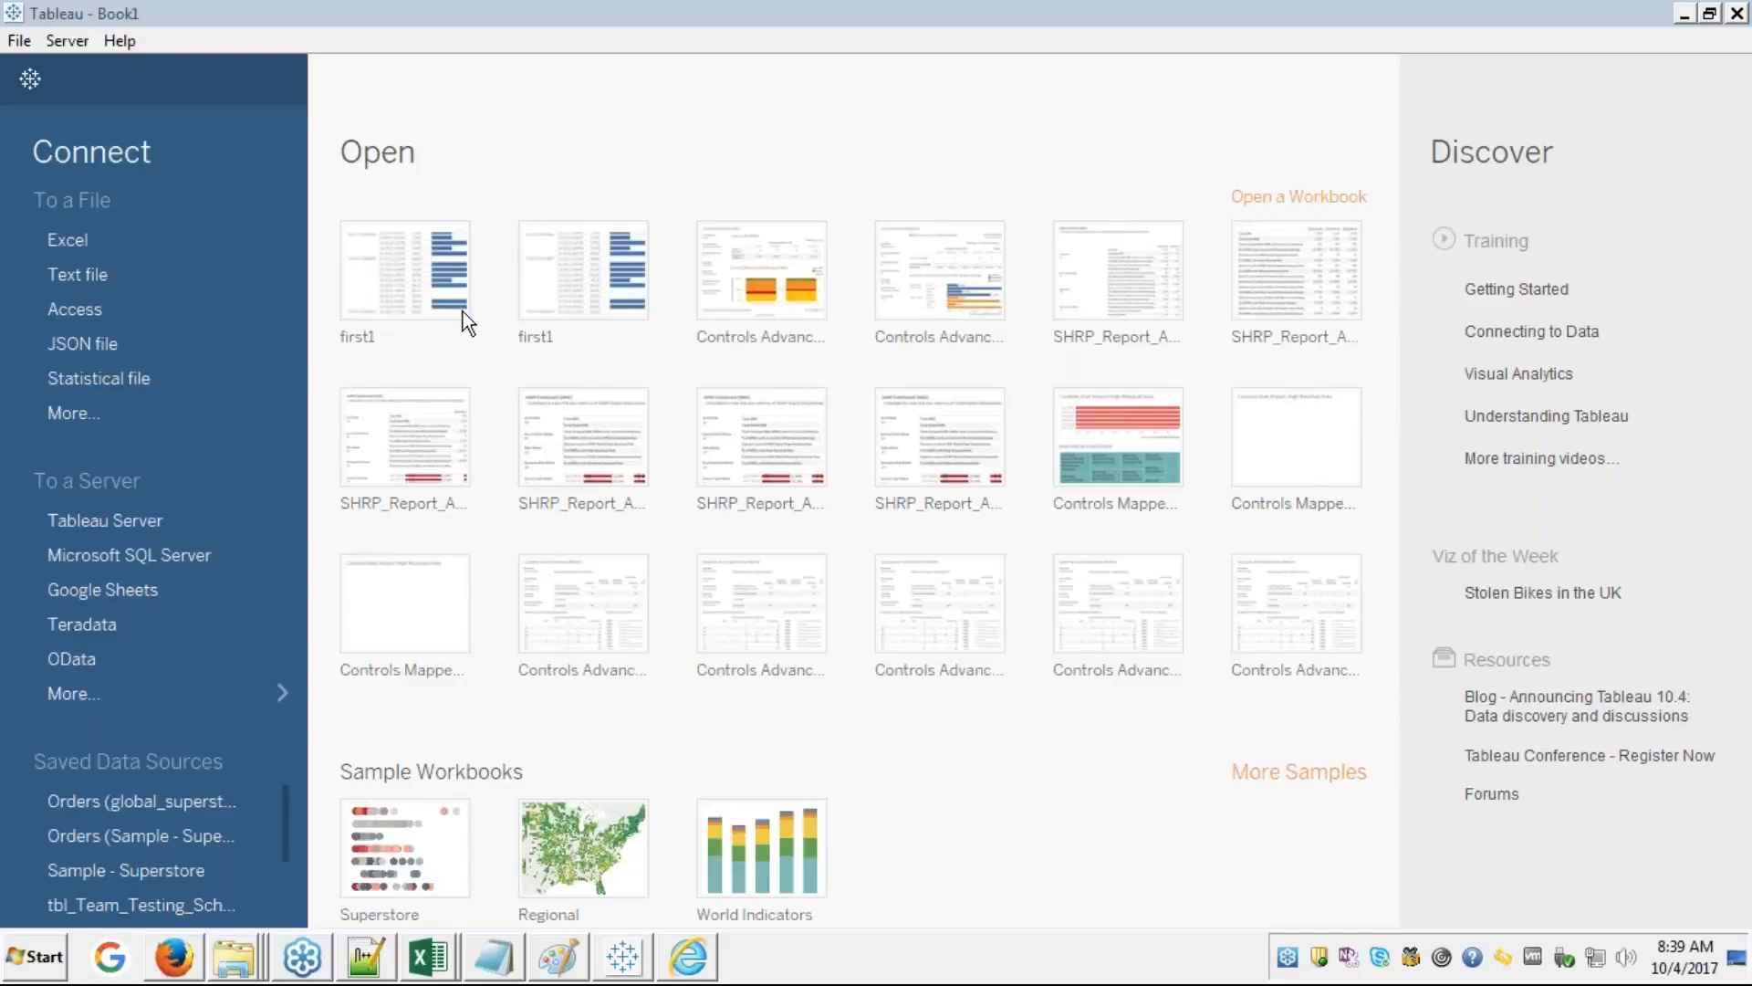
- Switch to Firefox to view the Cross Join slide of the Module 1 presentation
mouse_move(1347, 250)
click(199, 964)
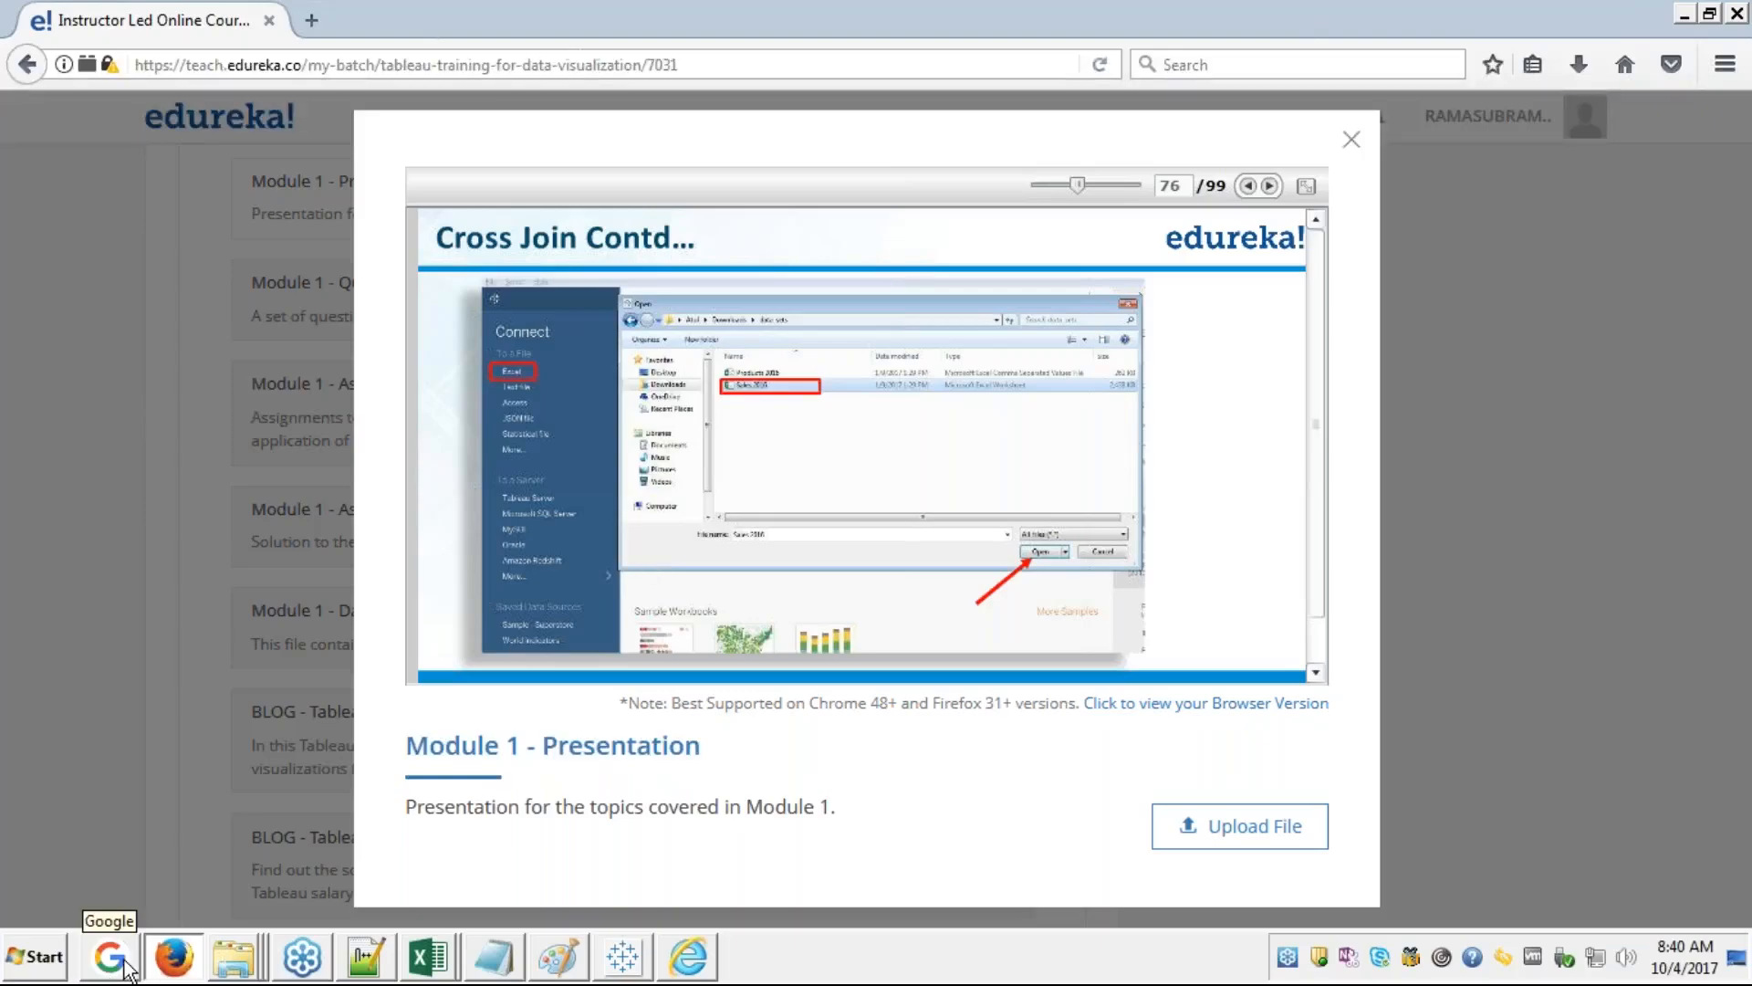
mouse_move(173, 973)
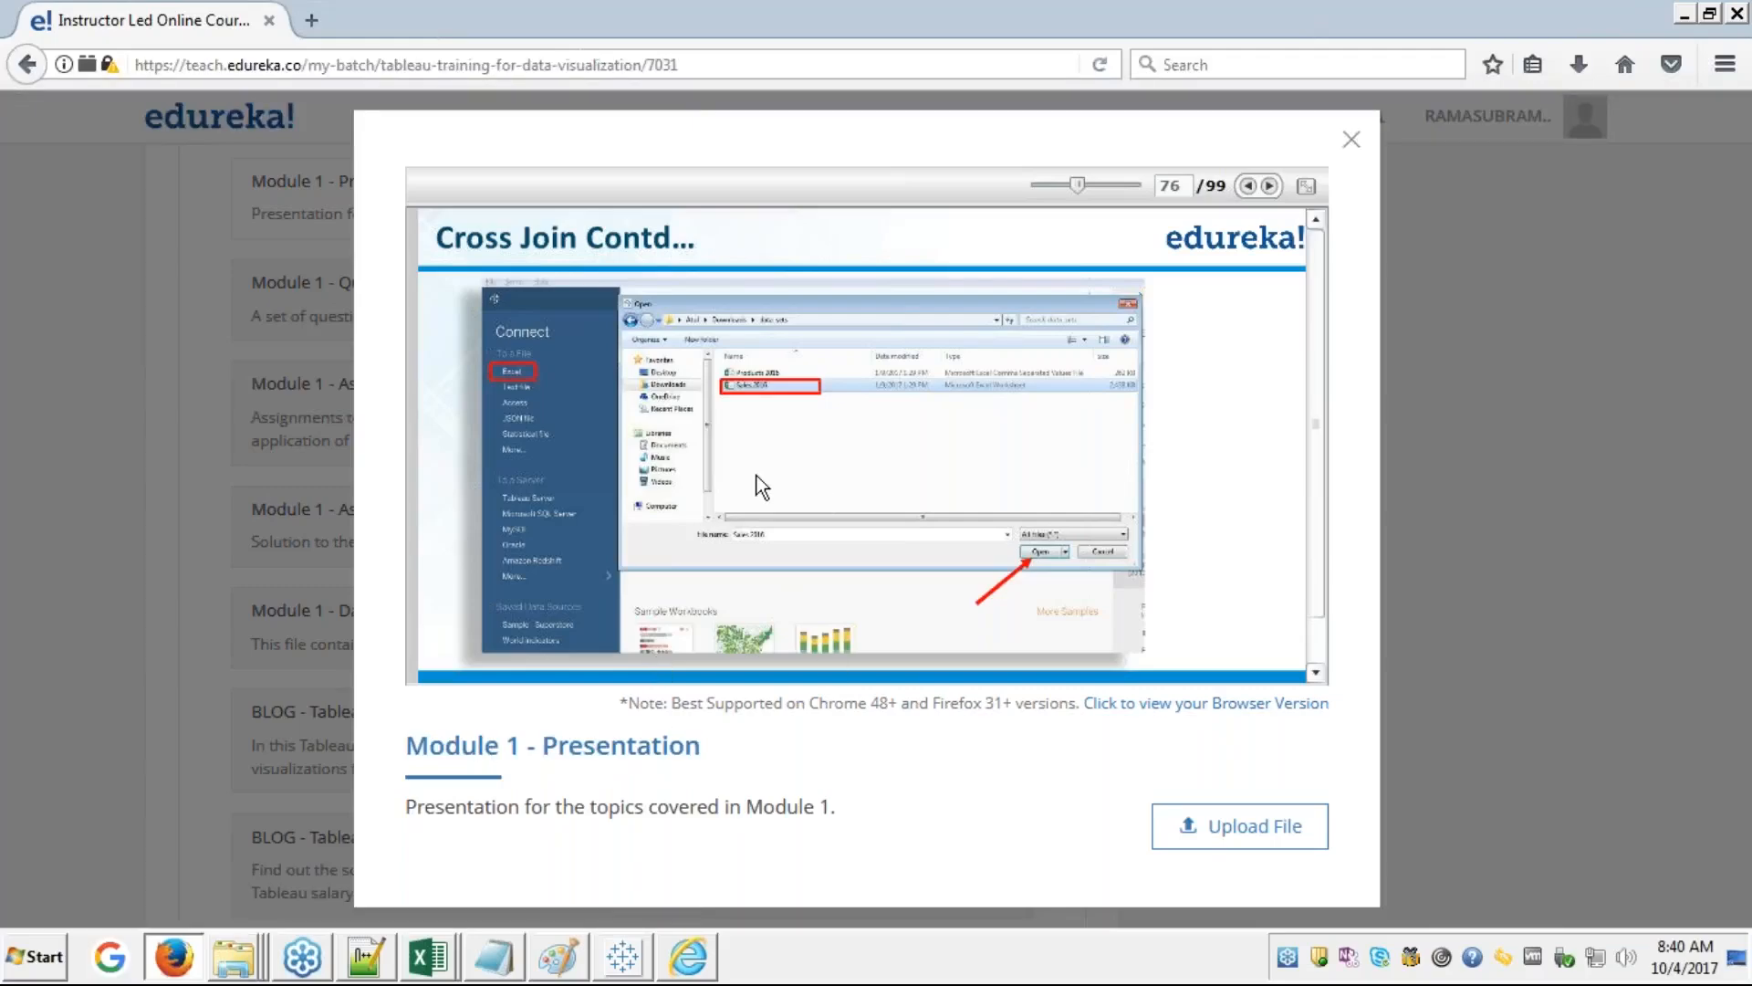
mouse_move(311, 972)
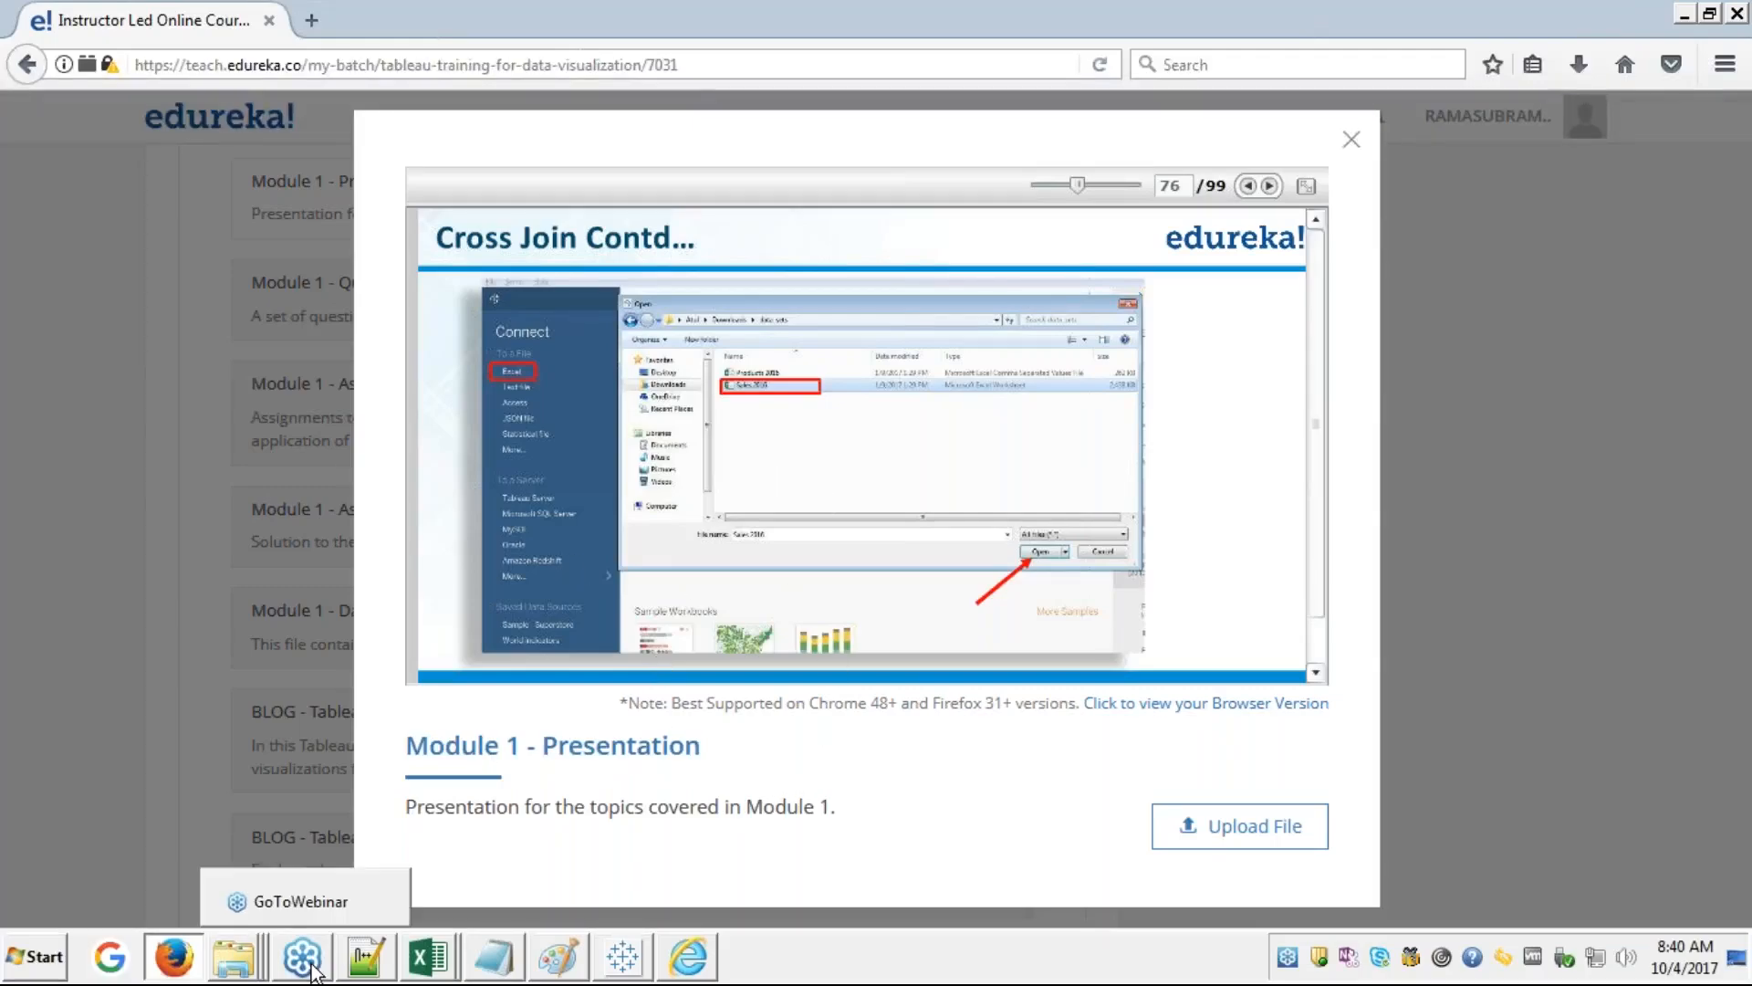
- Switch to Tableau, close the Sales 2016 data source and return to the Connect start page
key(alt+Tab)
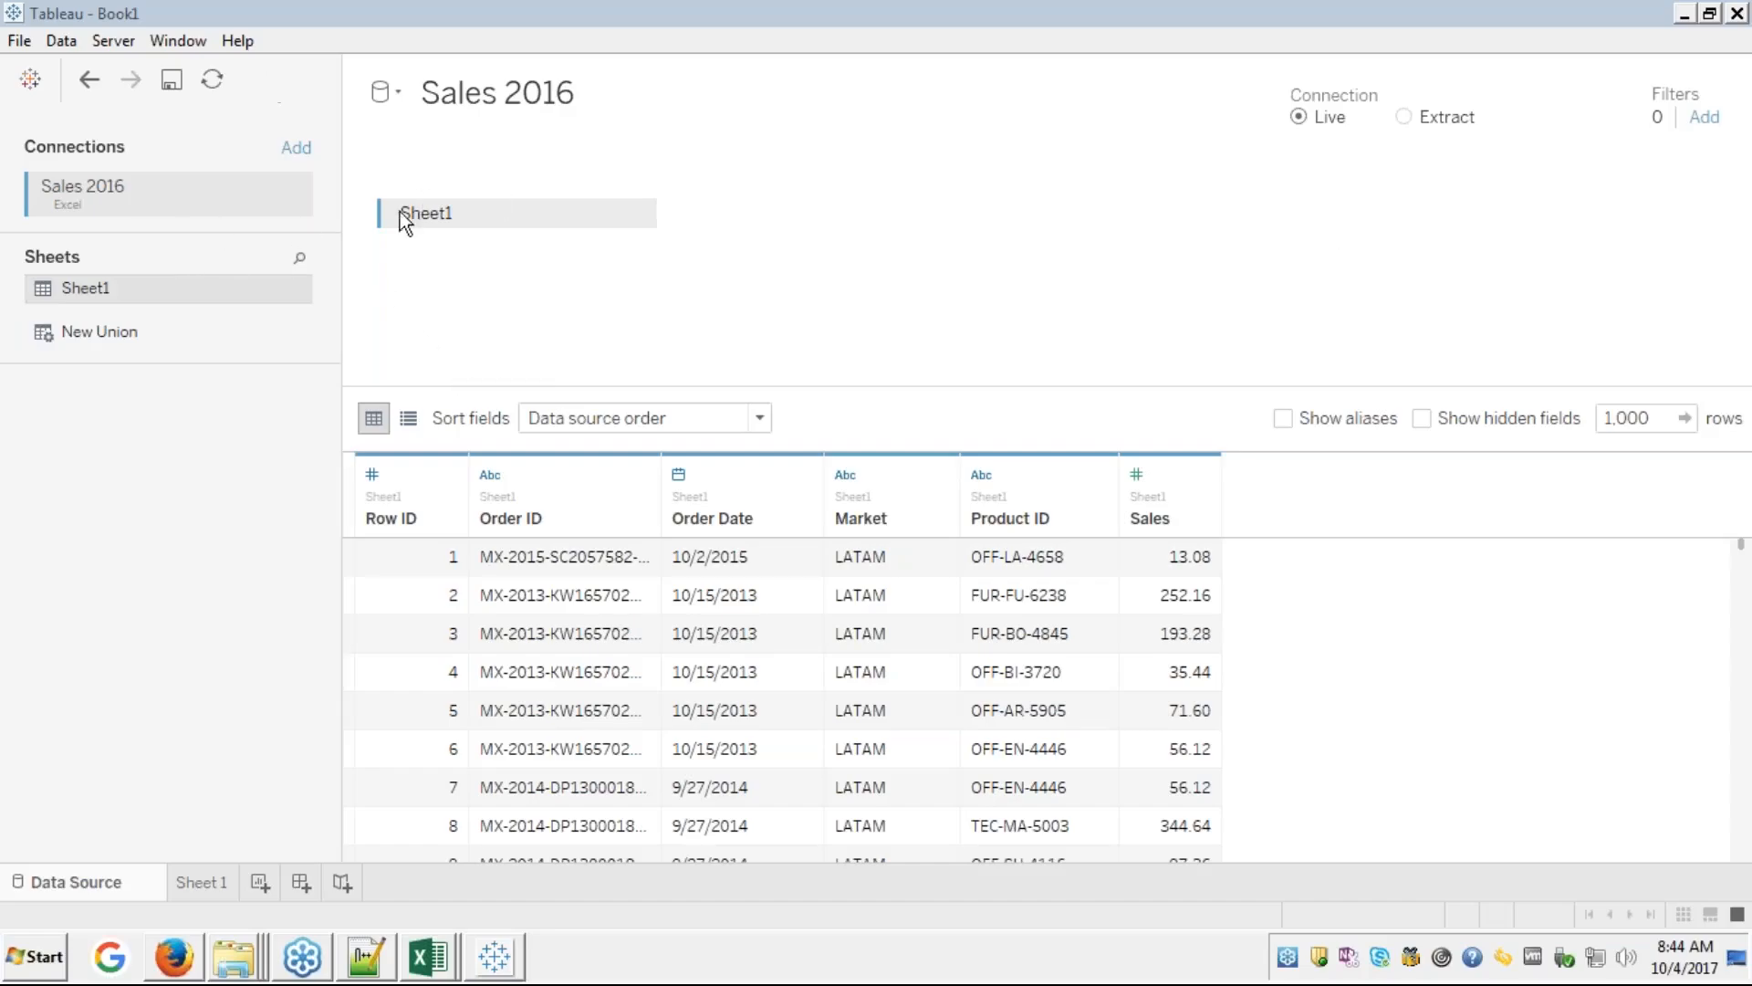
click(60, 40)
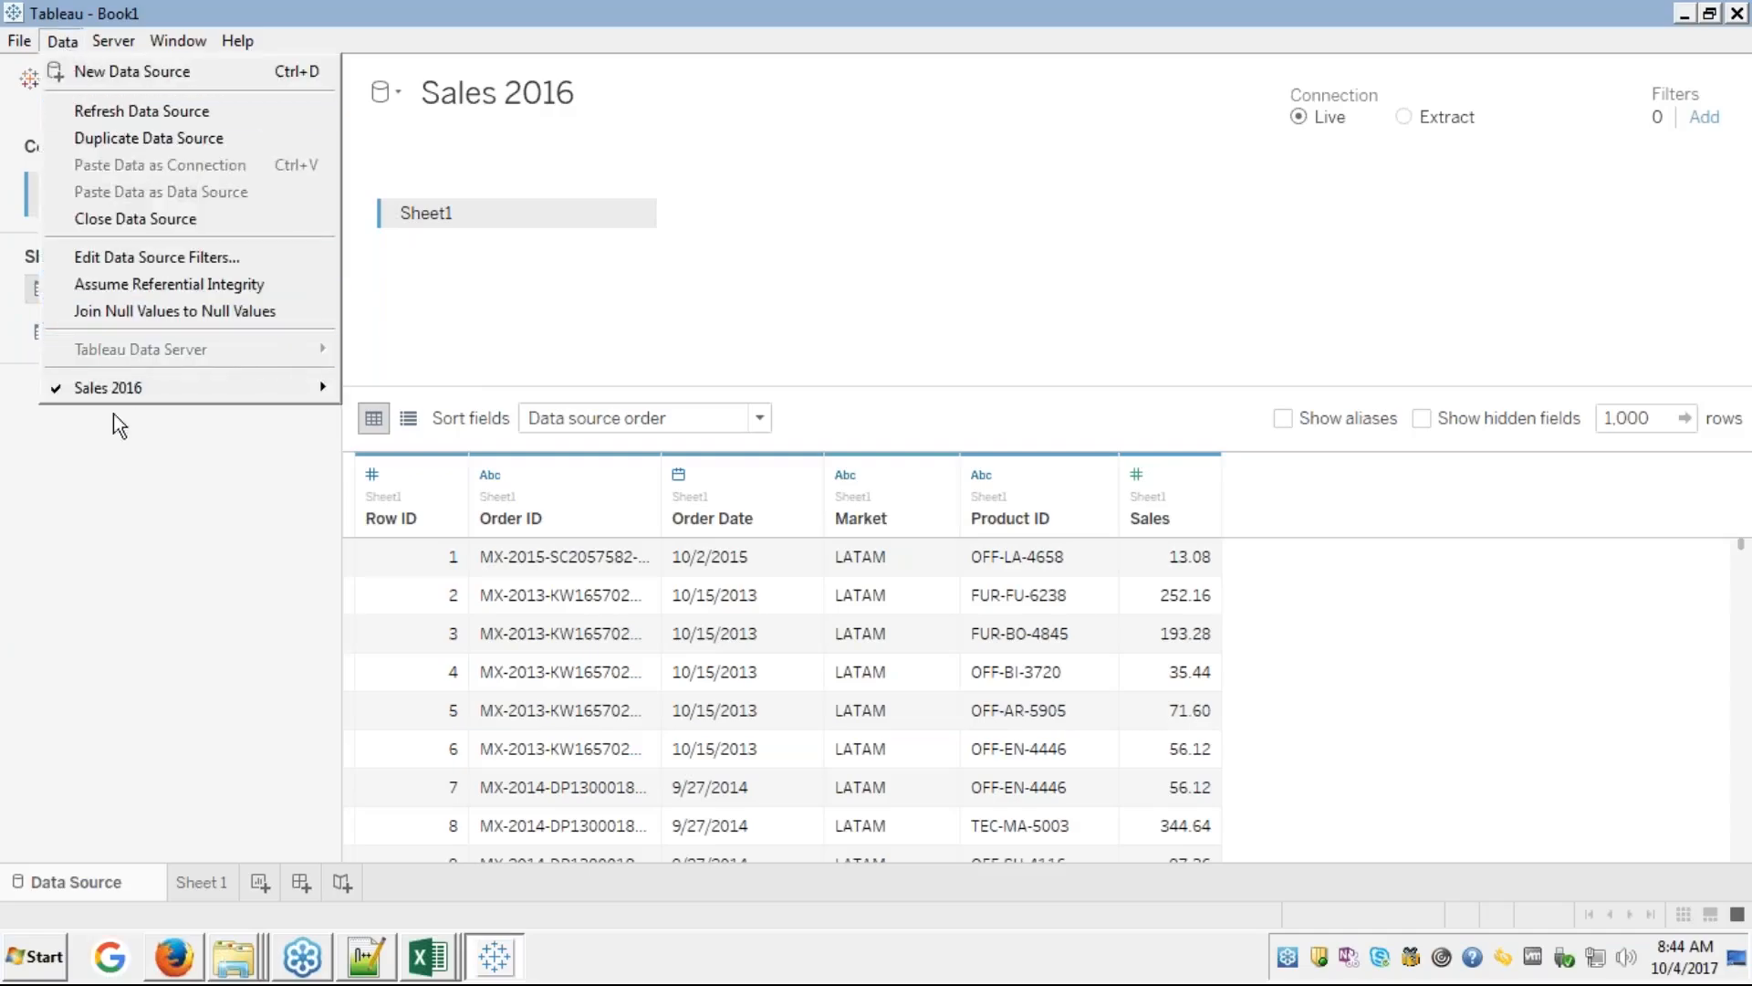
click(157, 218)
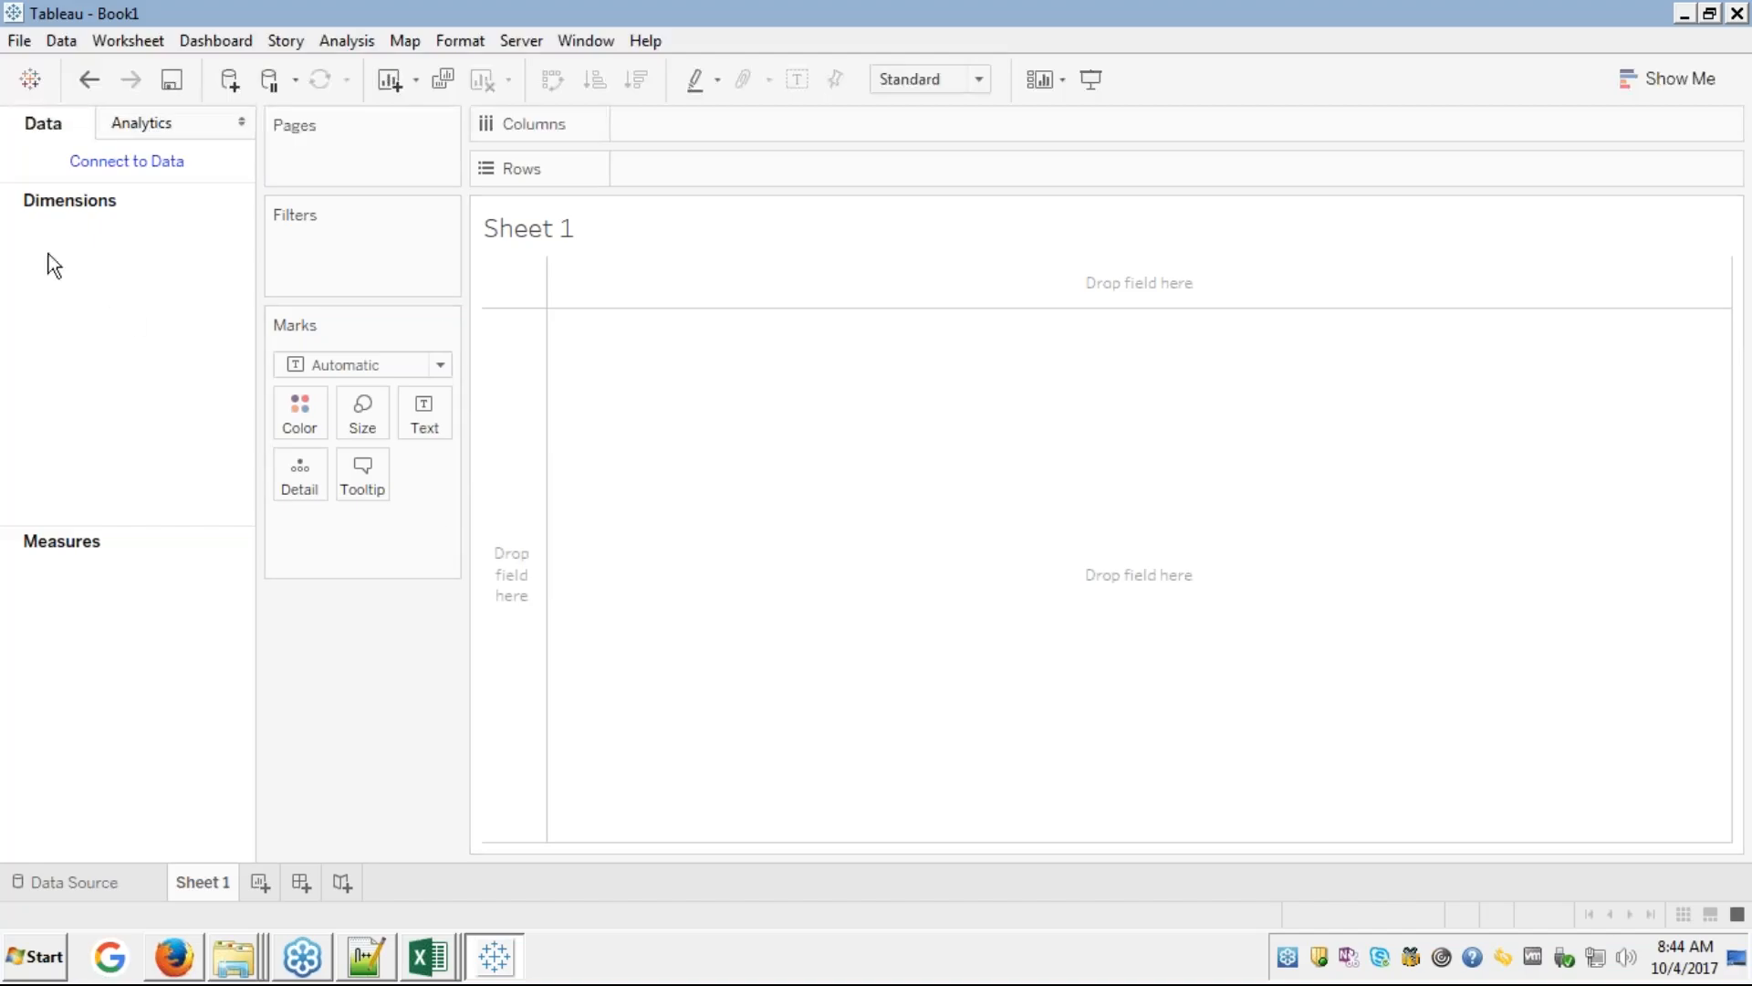
click(71, 887)
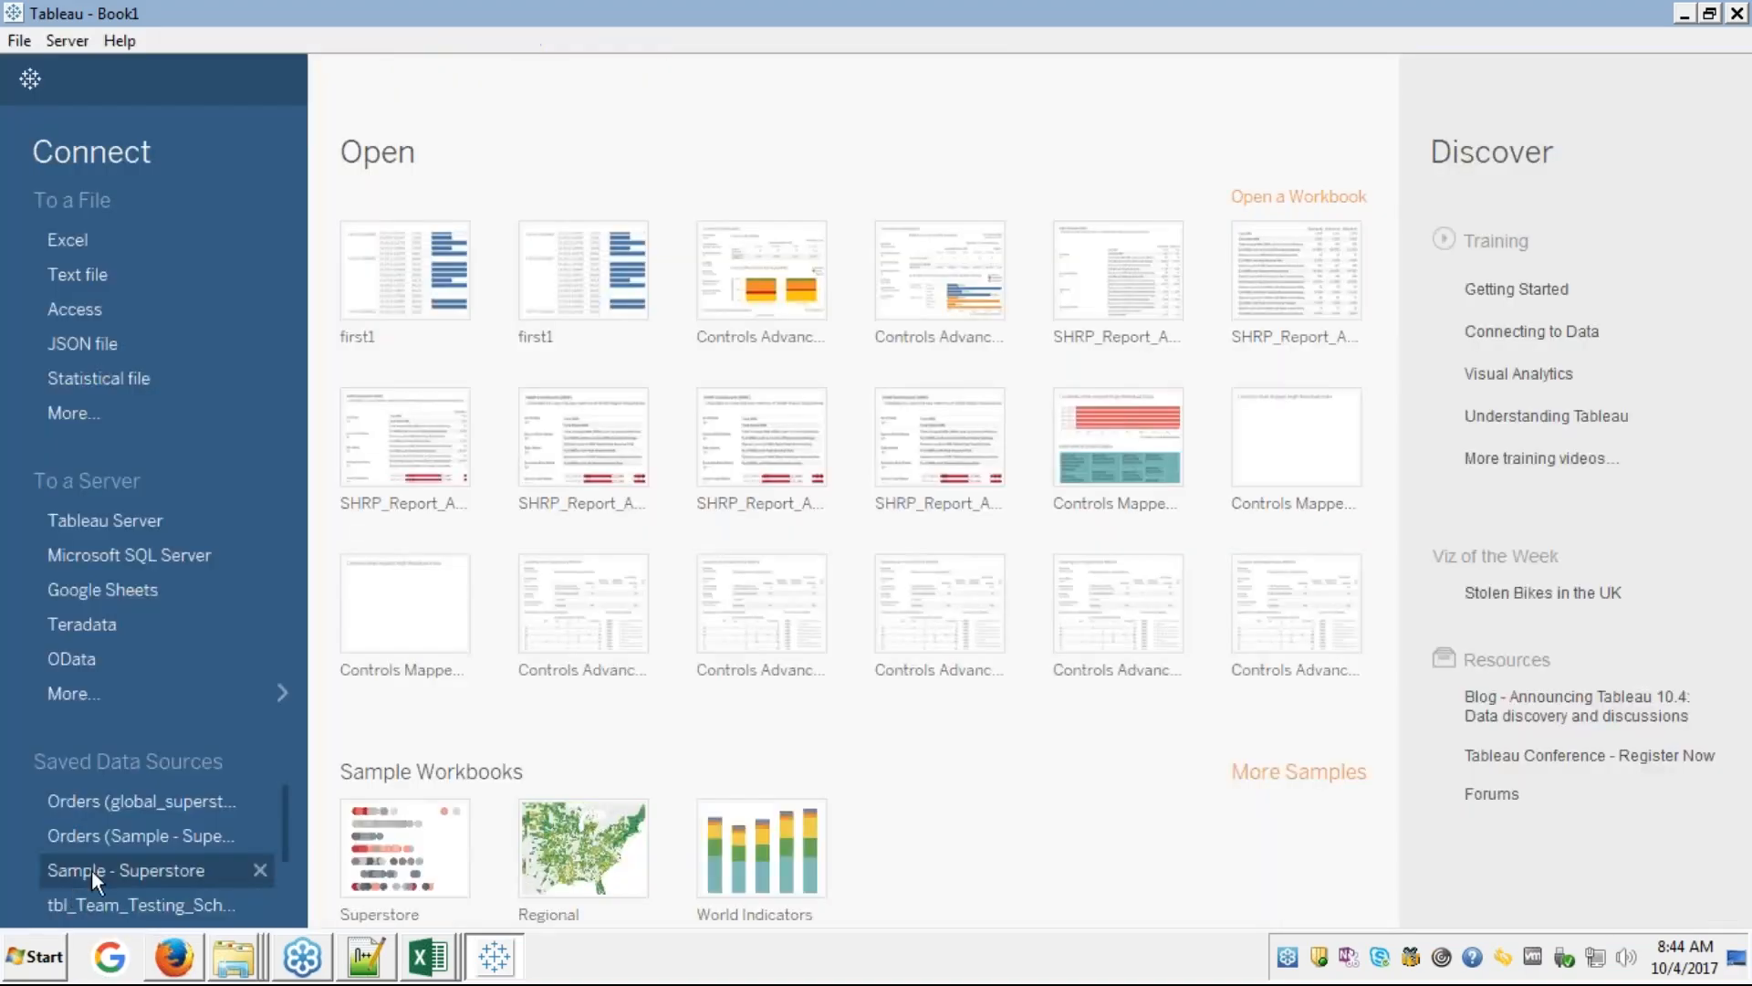
- Connect to the Excel file Sales 2016.xlsx from the Cross Join folder
click(133, 248)
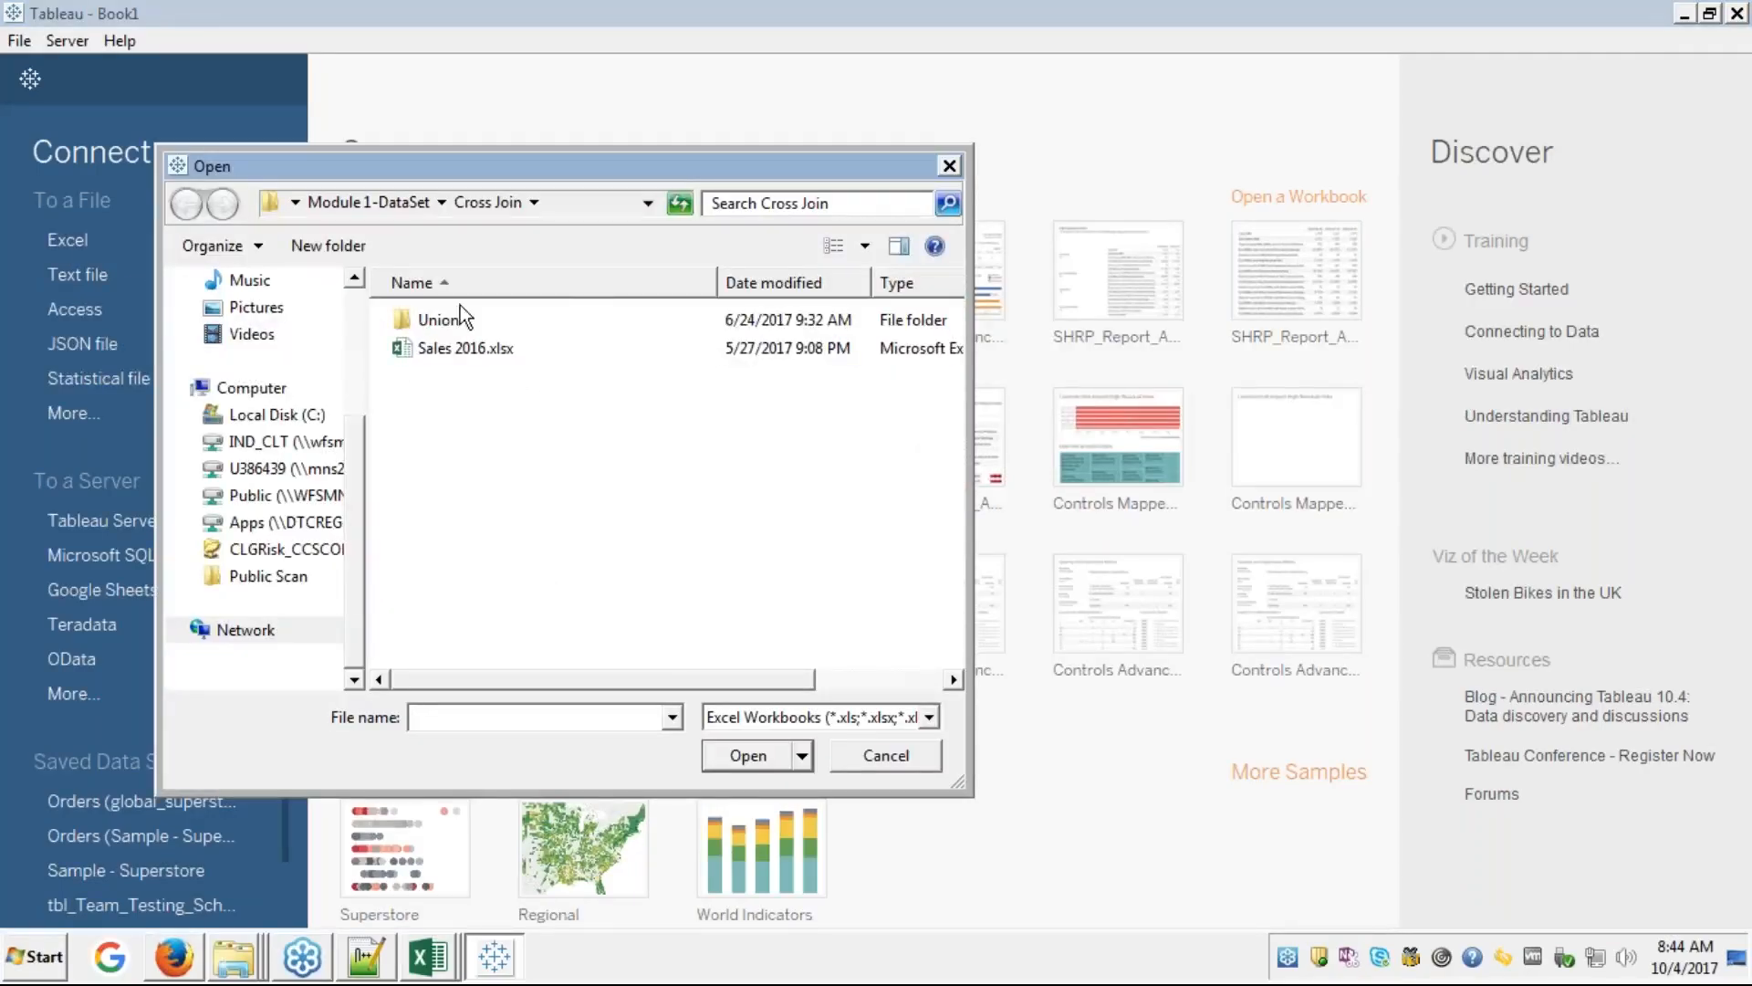
click(447, 348)
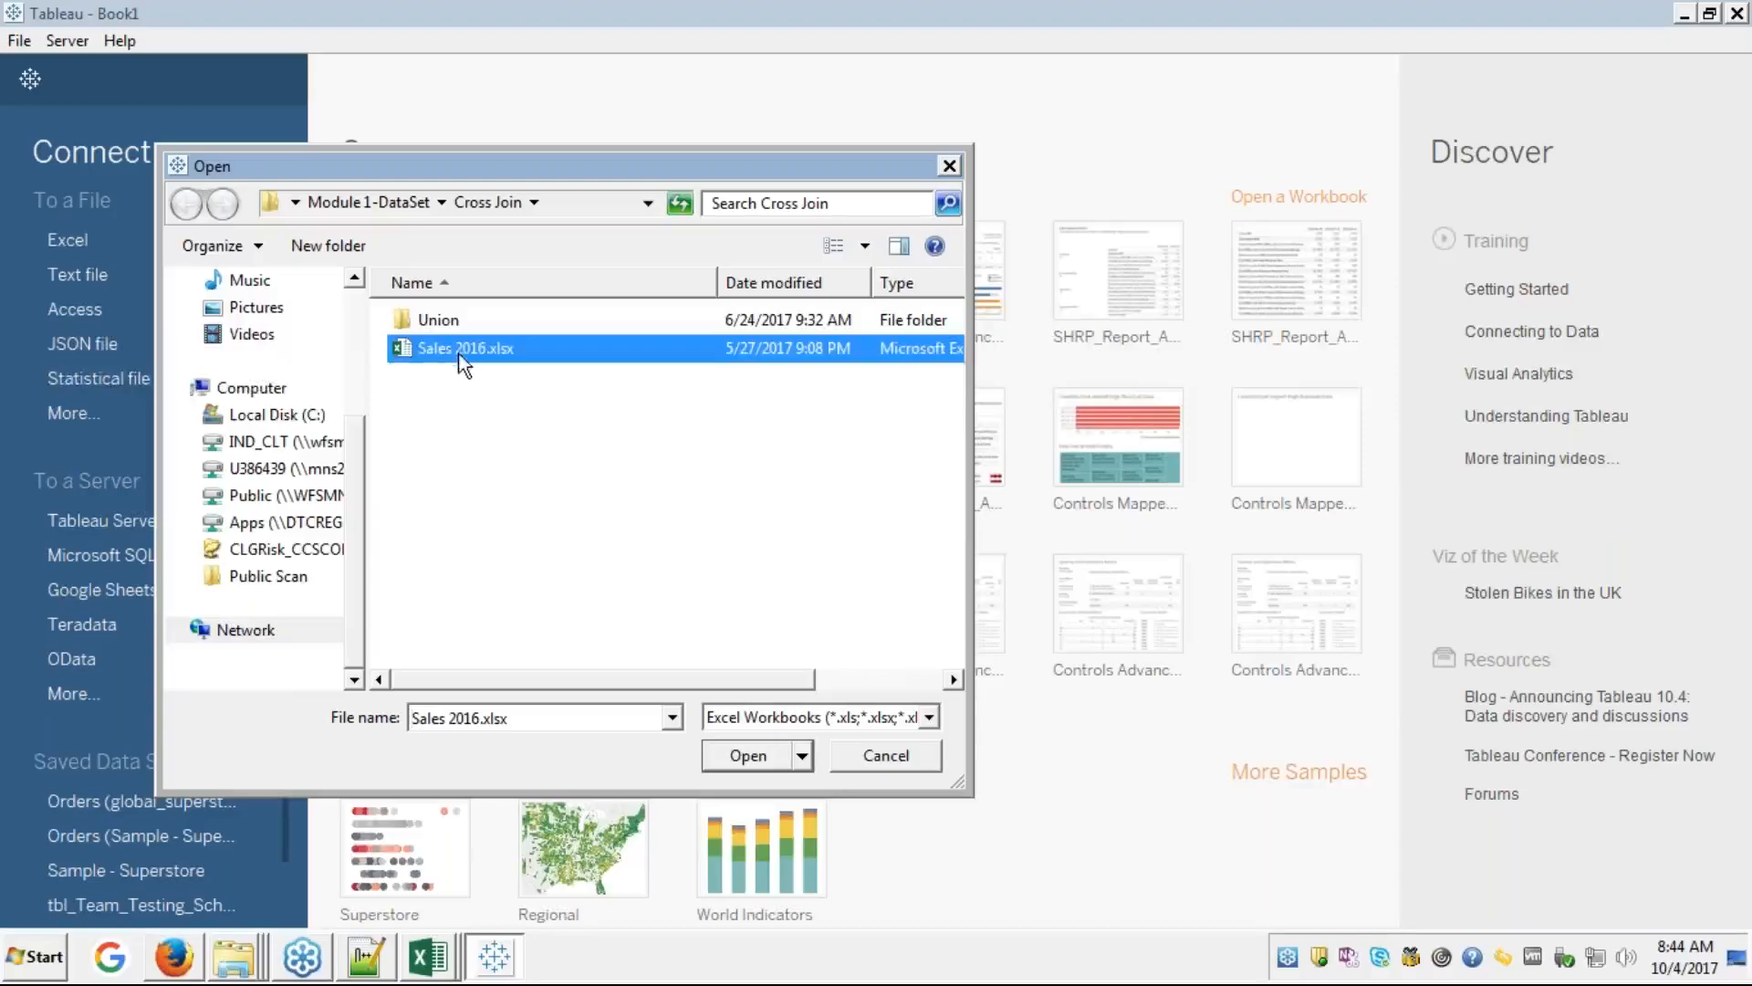
click(749, 757)
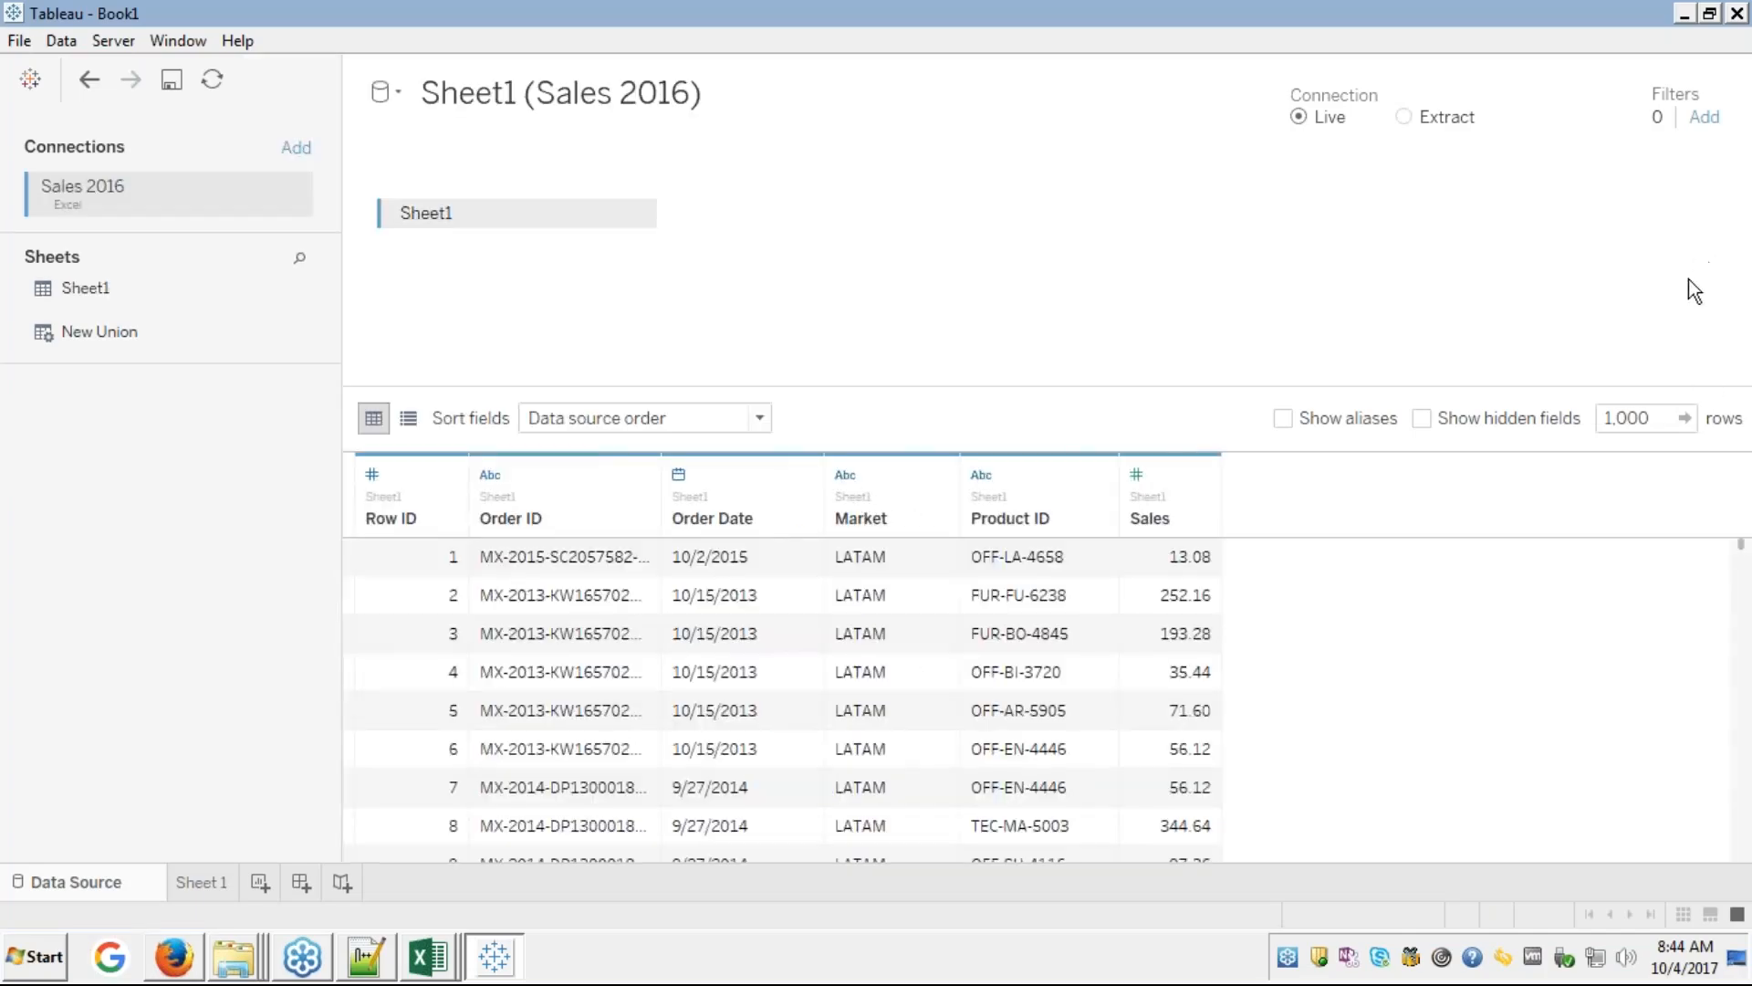
click(1371, 42)
- Rename the data source as Sales 2016
click(453, 94)
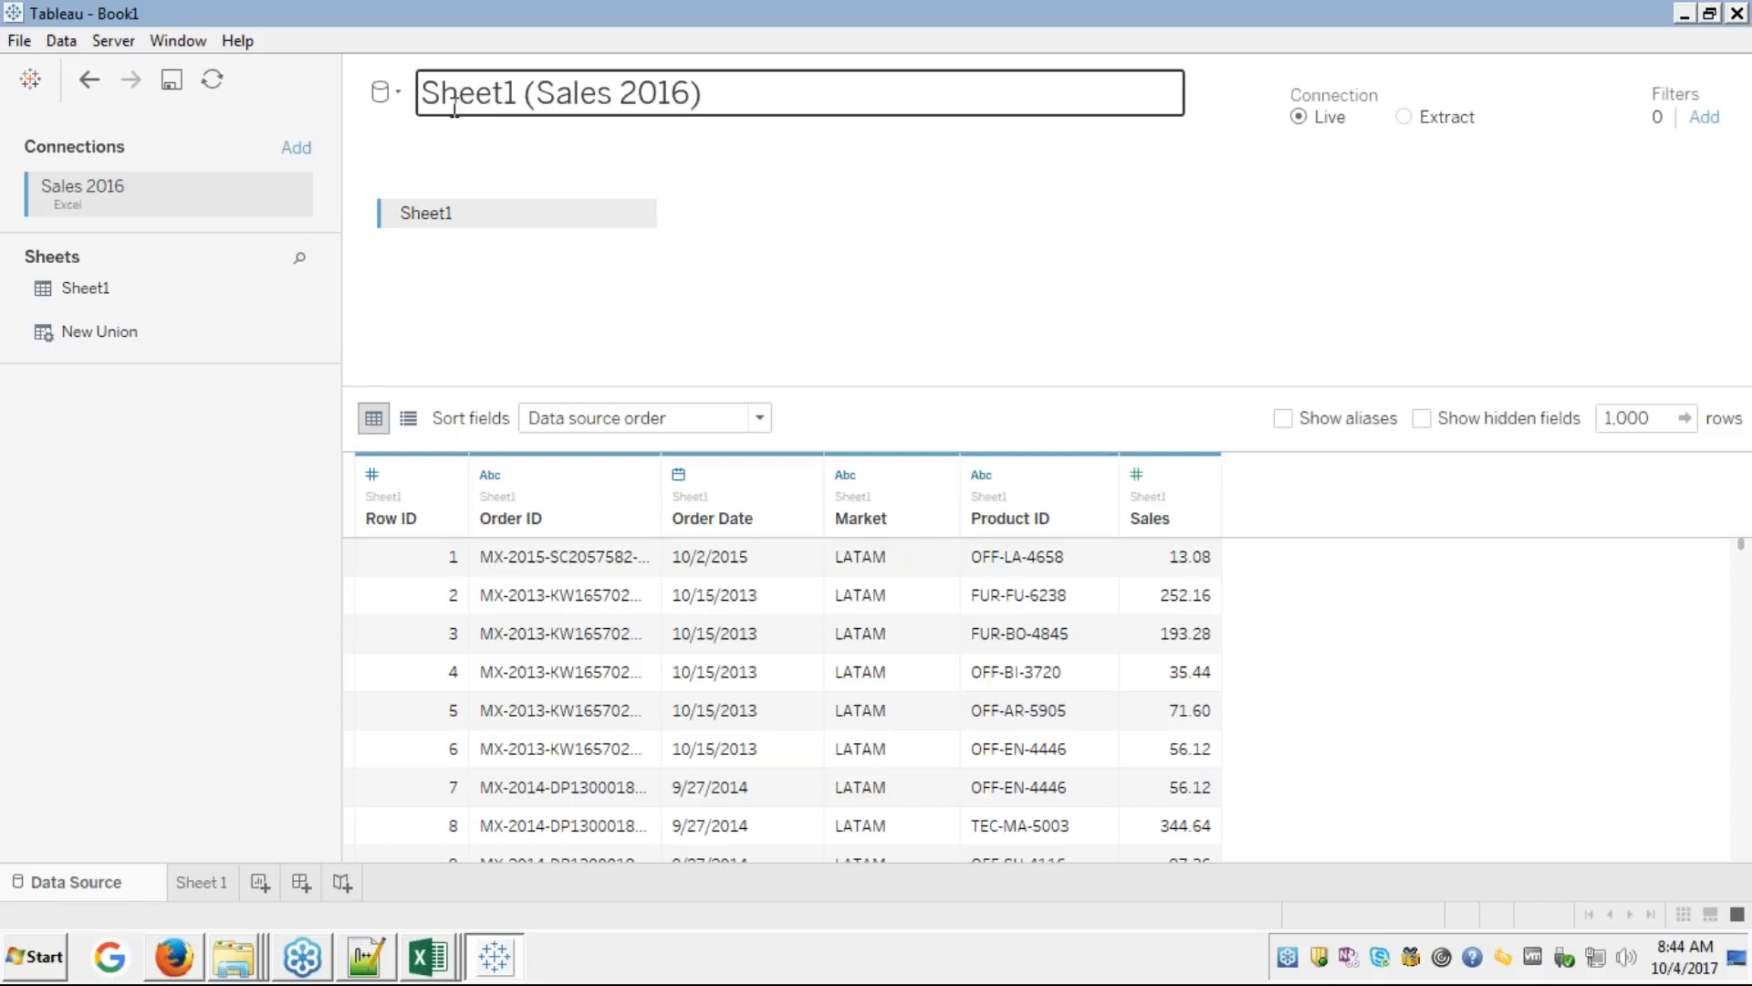
click(534, 87)
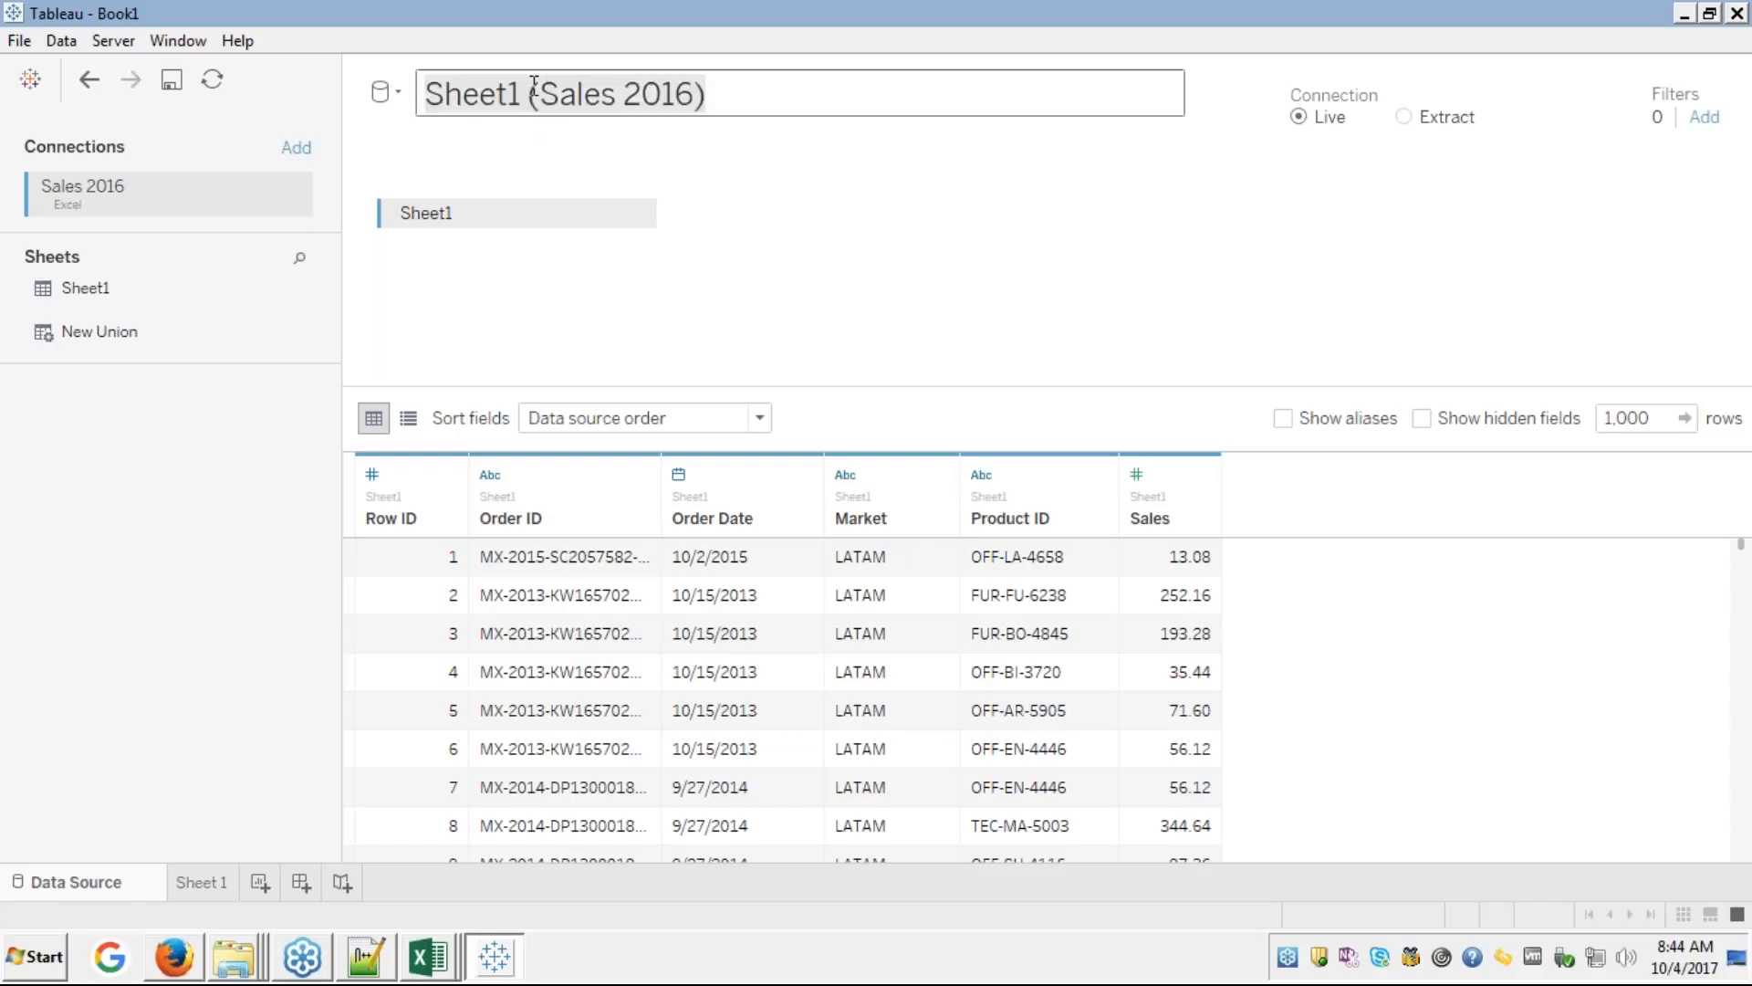
click(533, 88)
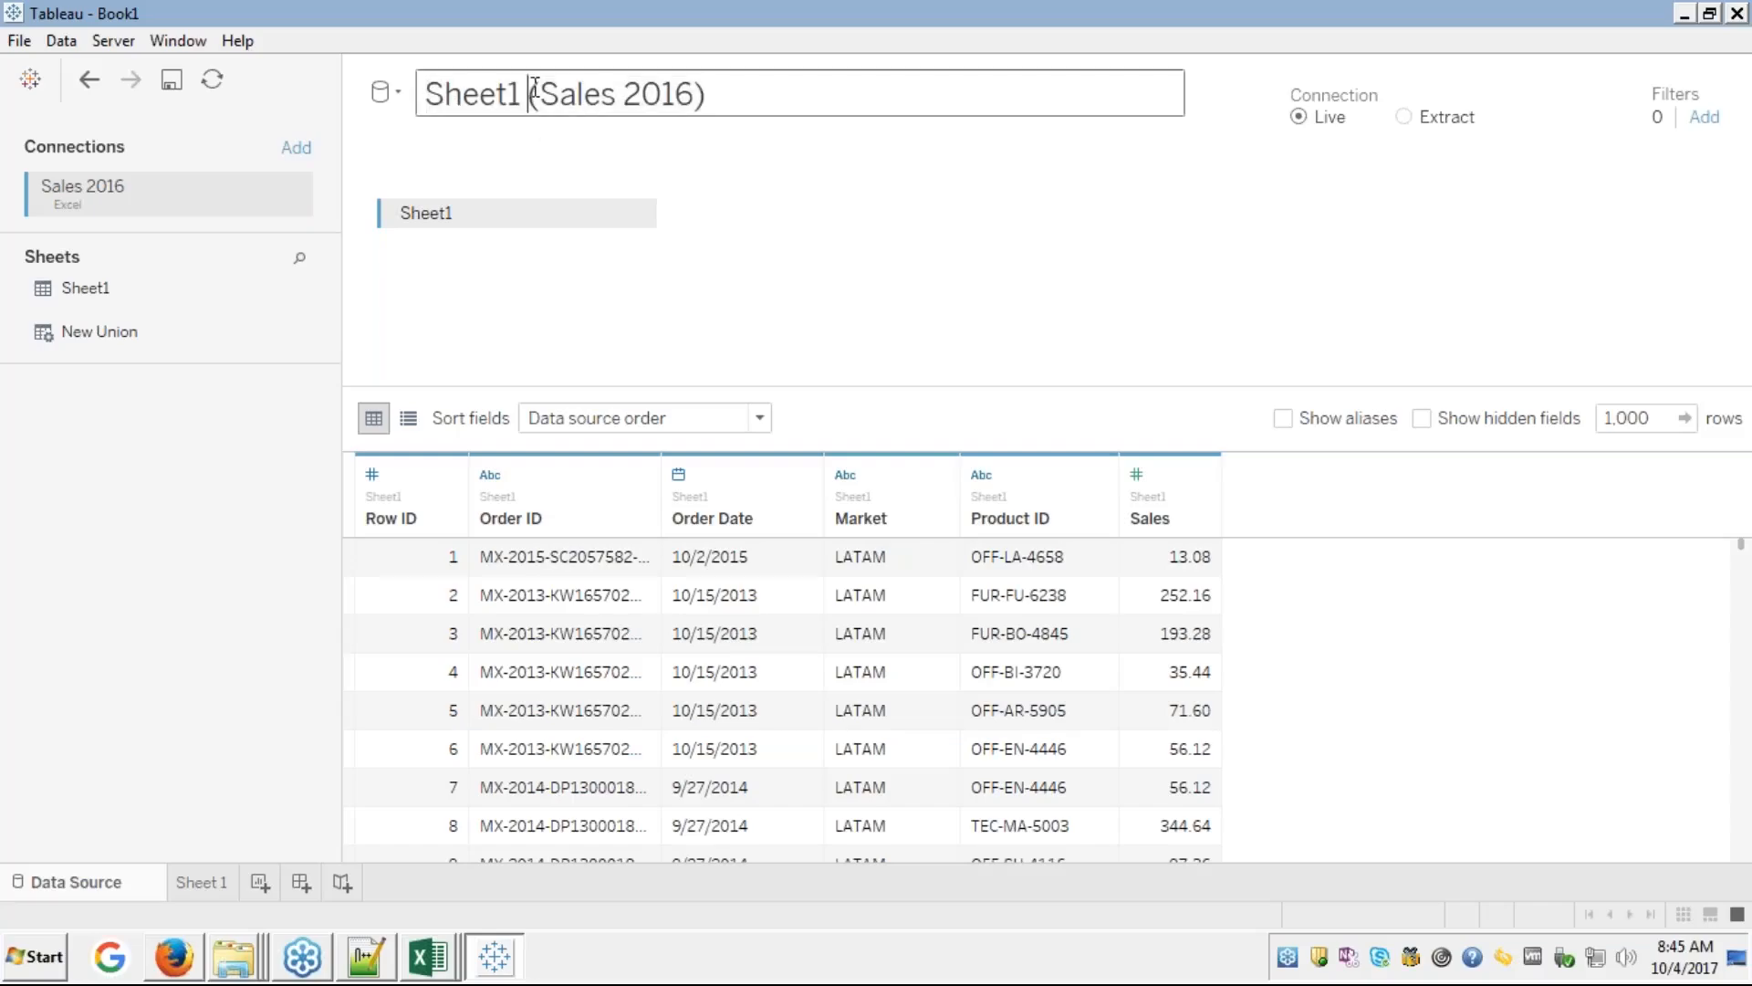
key(Delete)
key(BackSpace)
key(BackSpace)
key(BackSpace)
key(BackSpace)
key(BackSpace)
key(BackSpace)
key(BackSpace)
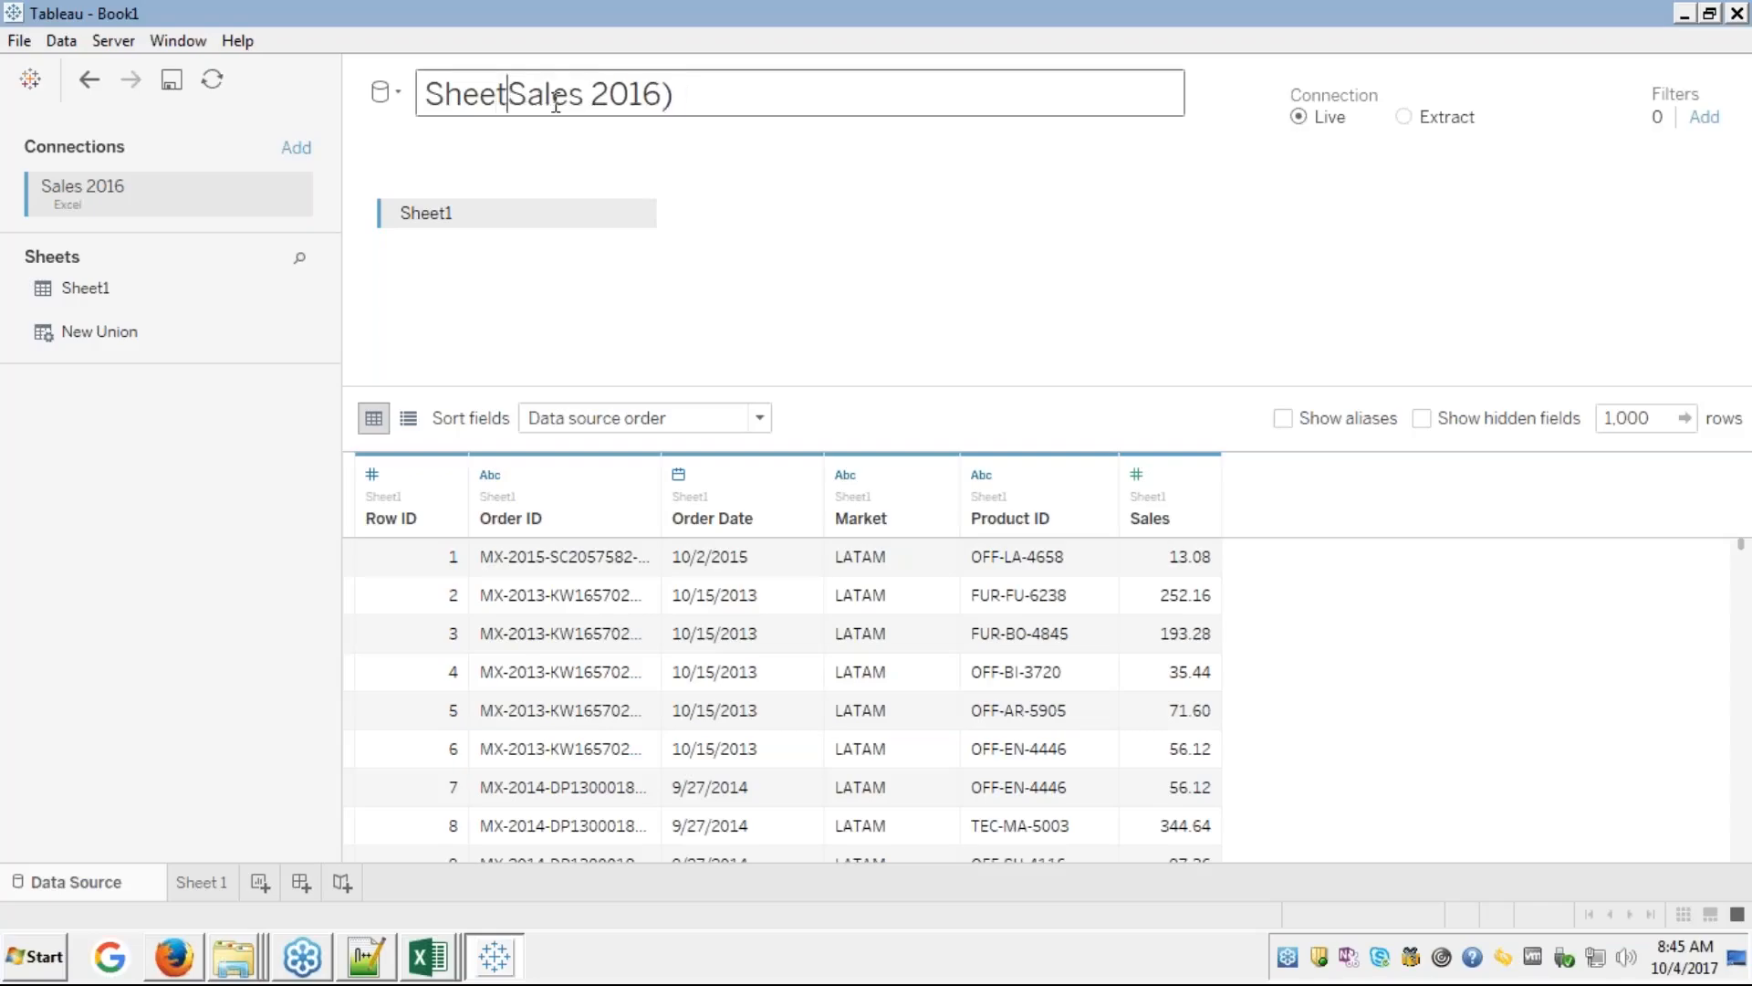
click(602, 95)
key(BackSpace)
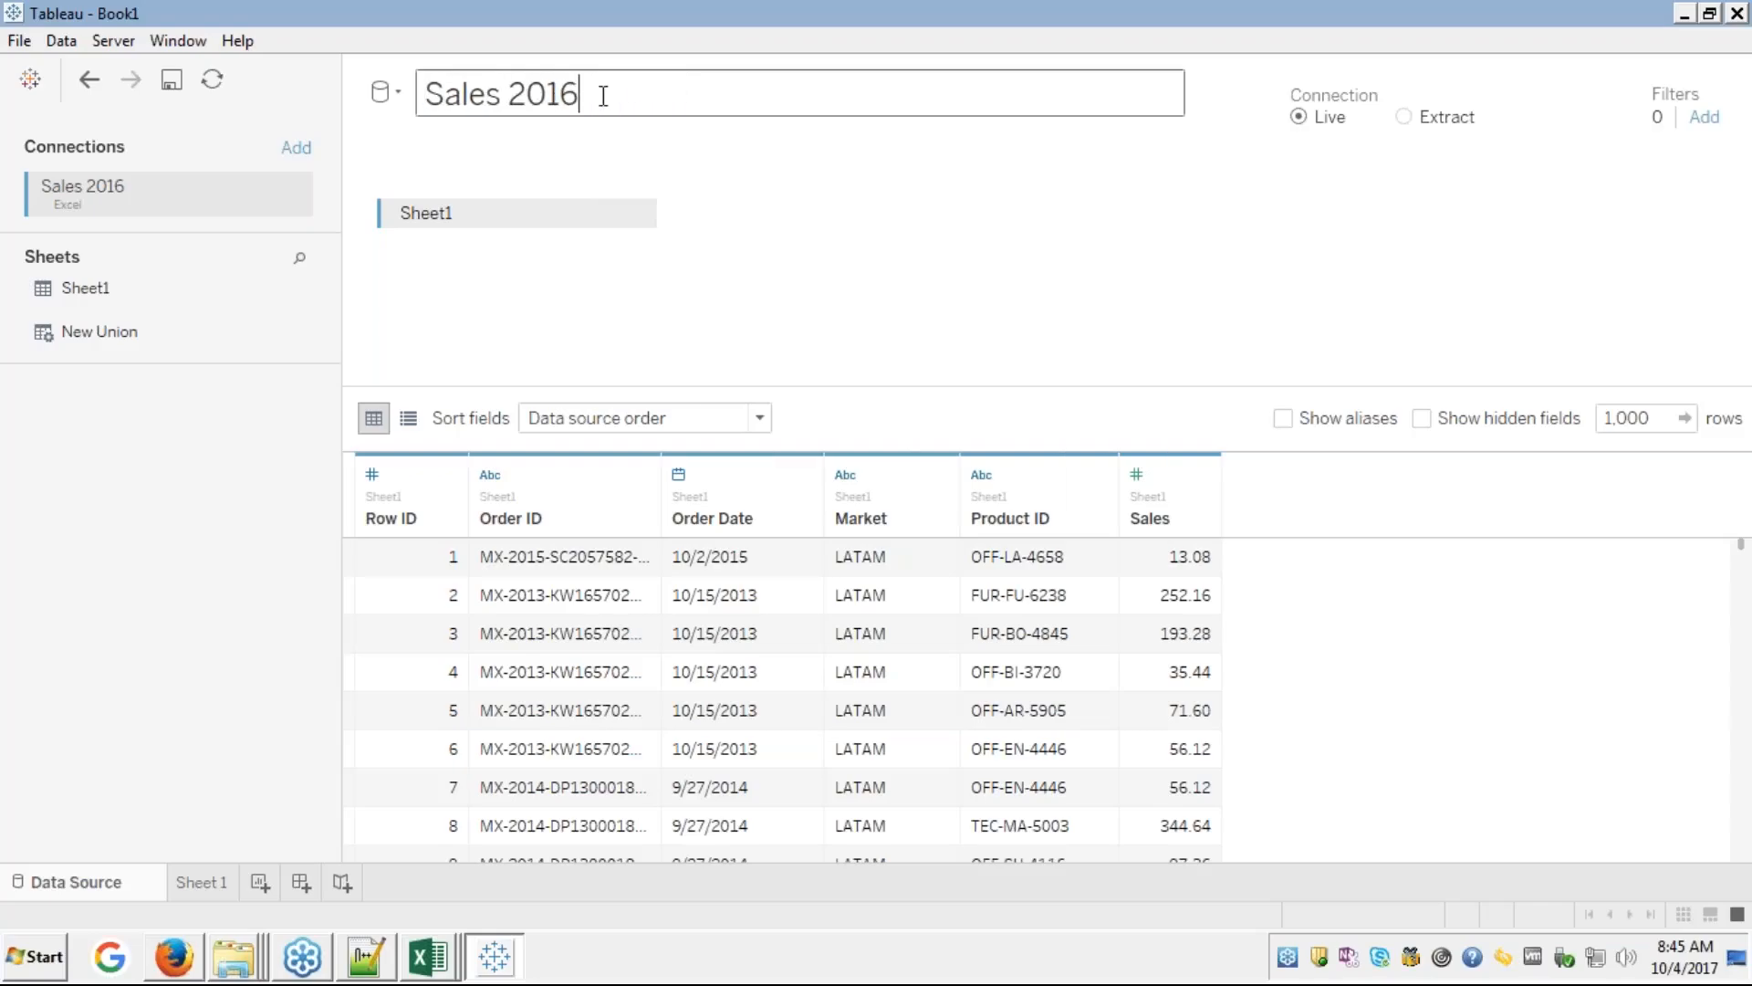
click(790, 212)
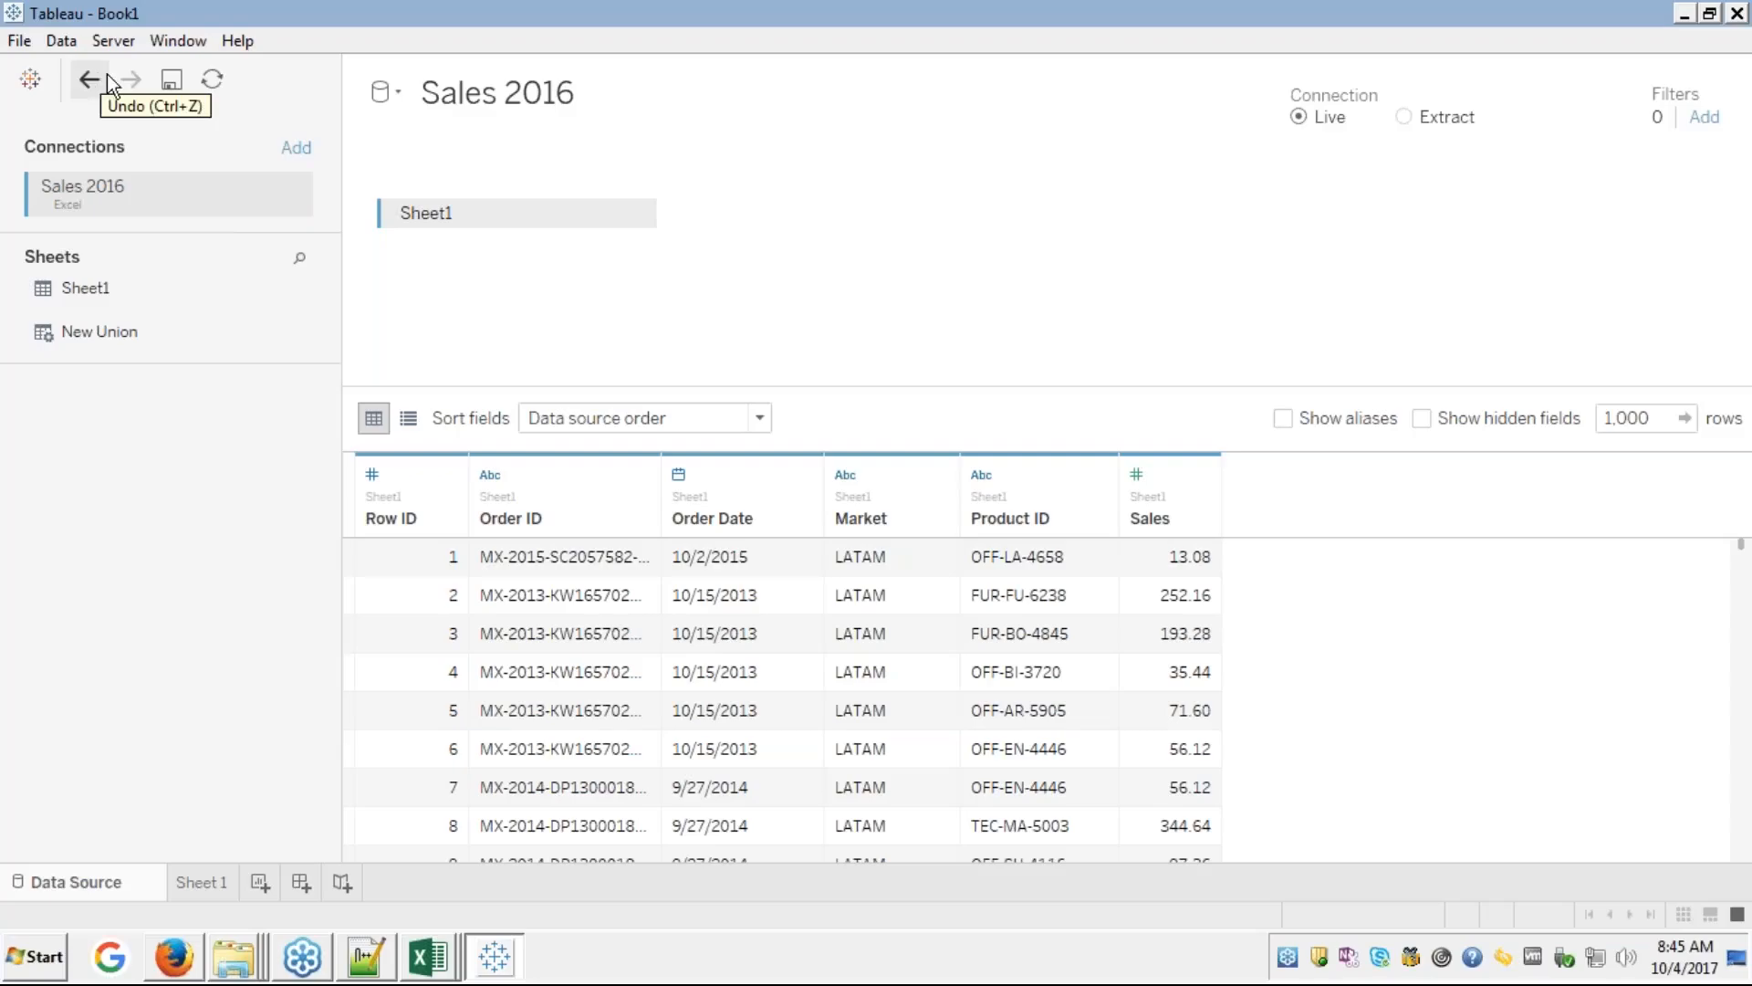
- Add a text file connection to Products 2016.csv from the Cross Join folder
click(299, 151)
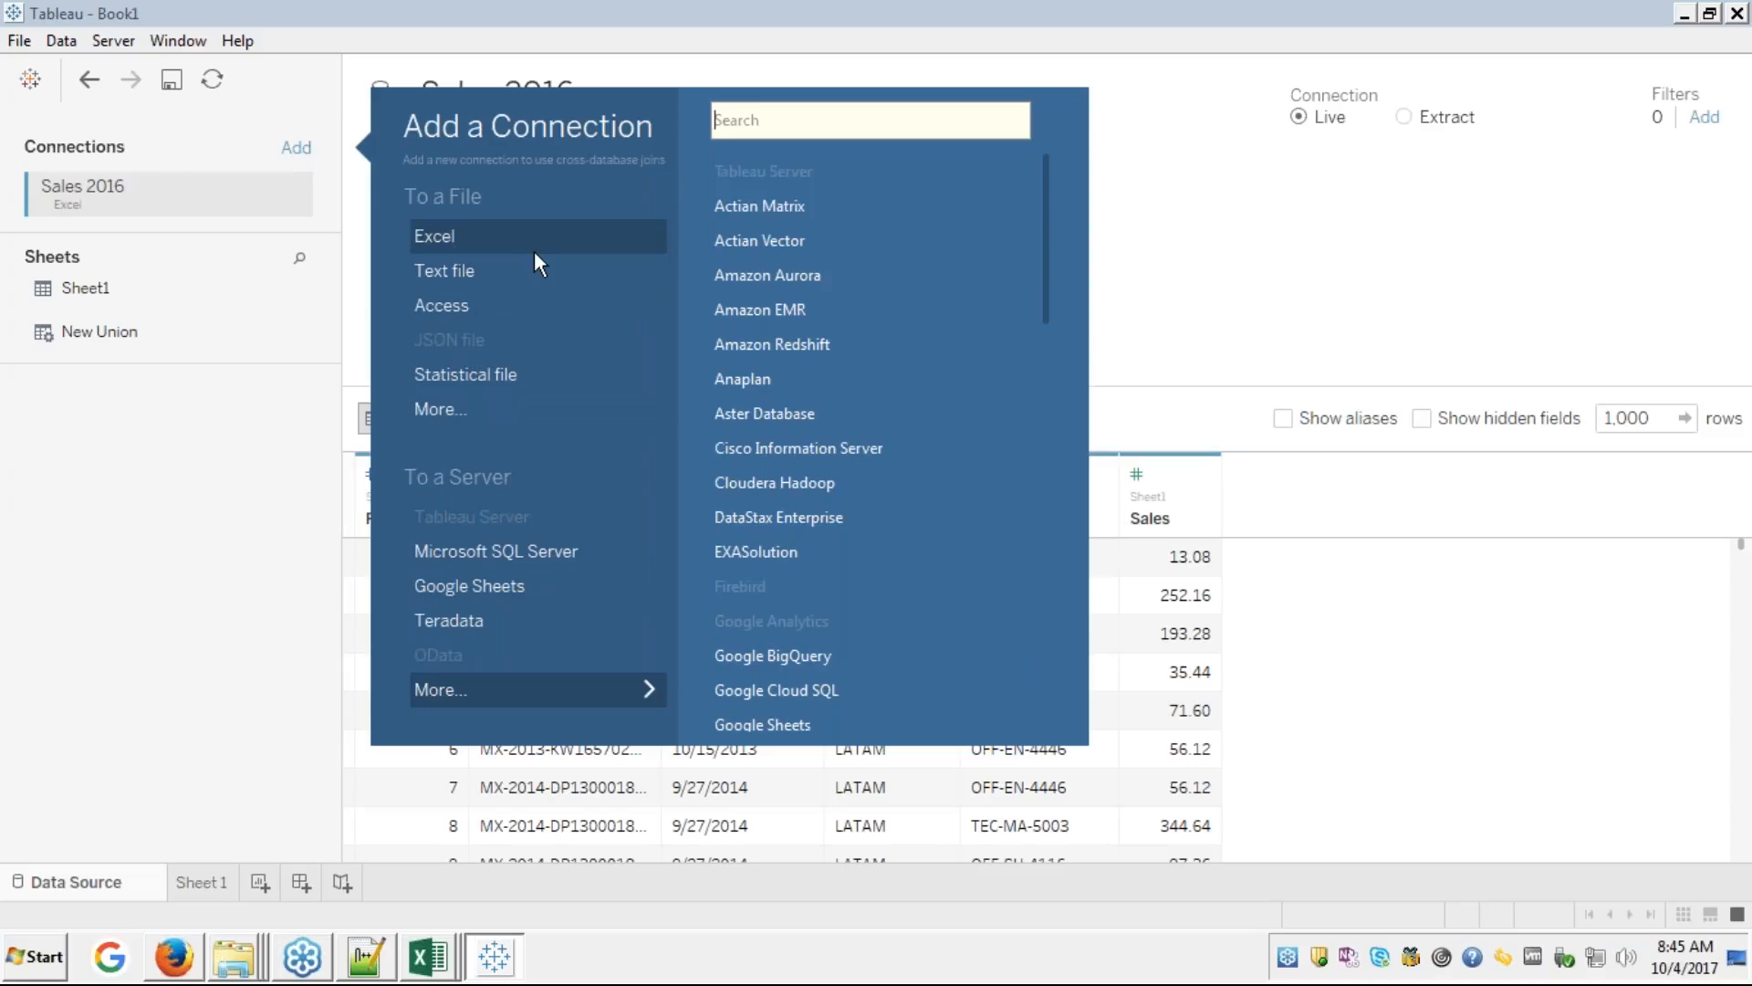
click(480, 274)
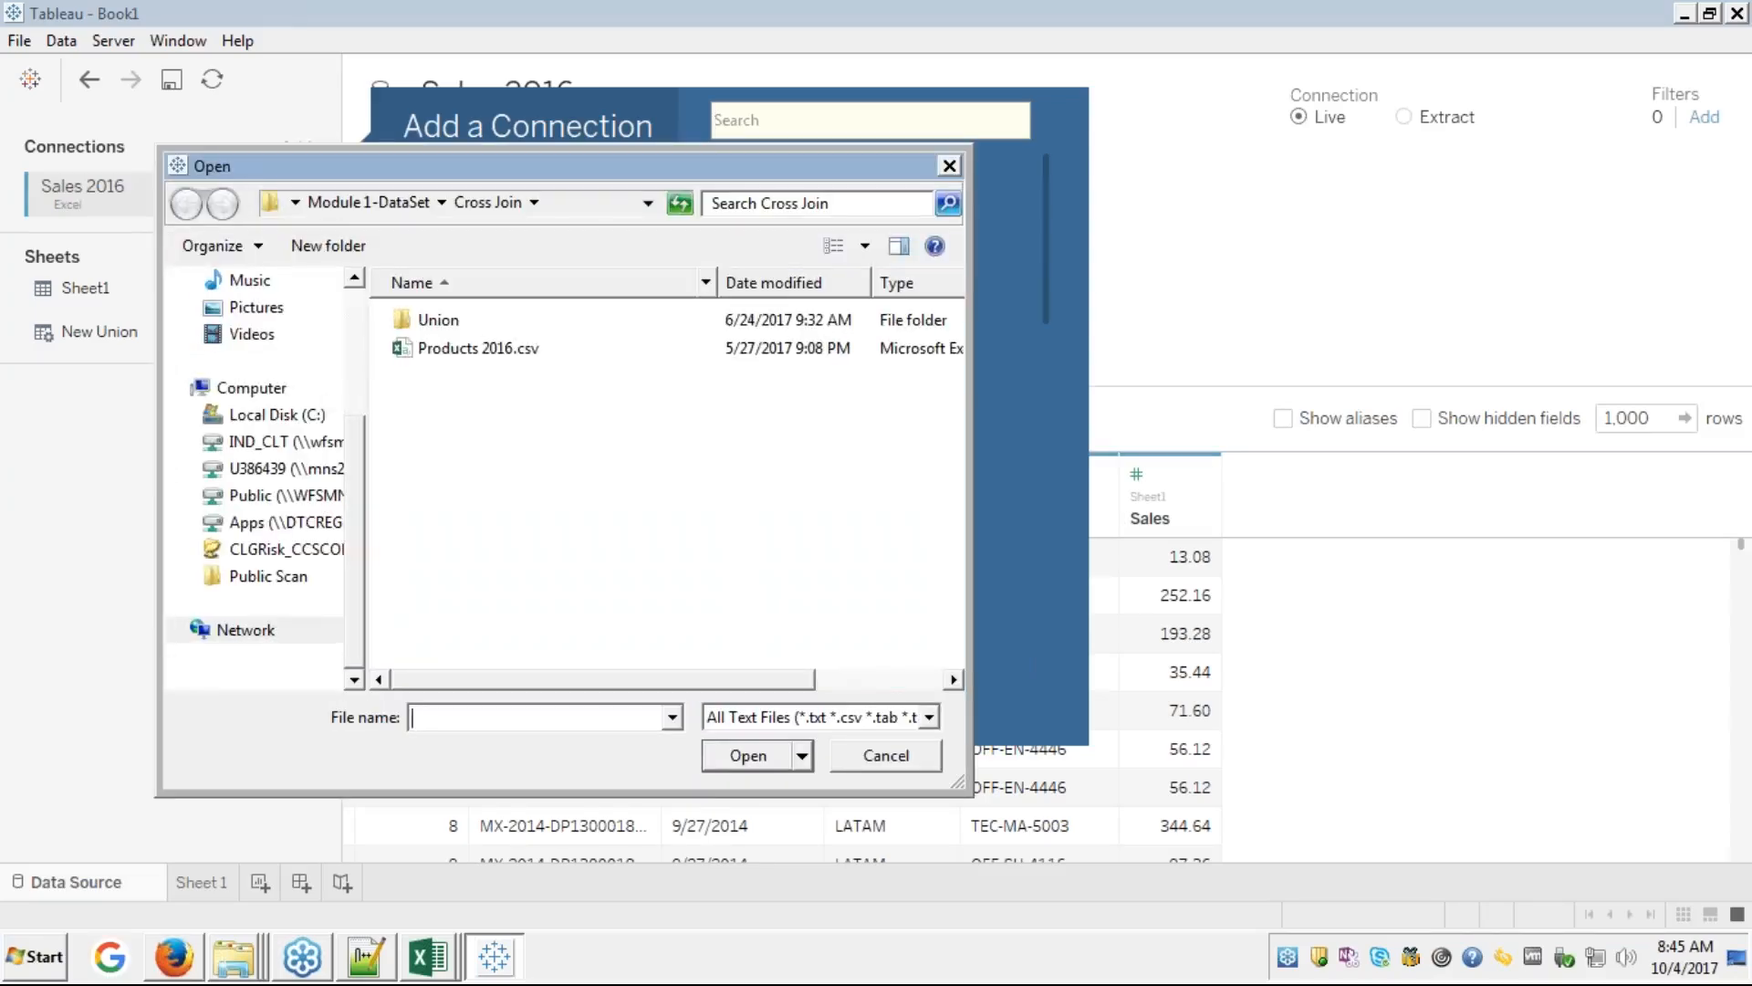
click(455, 348)
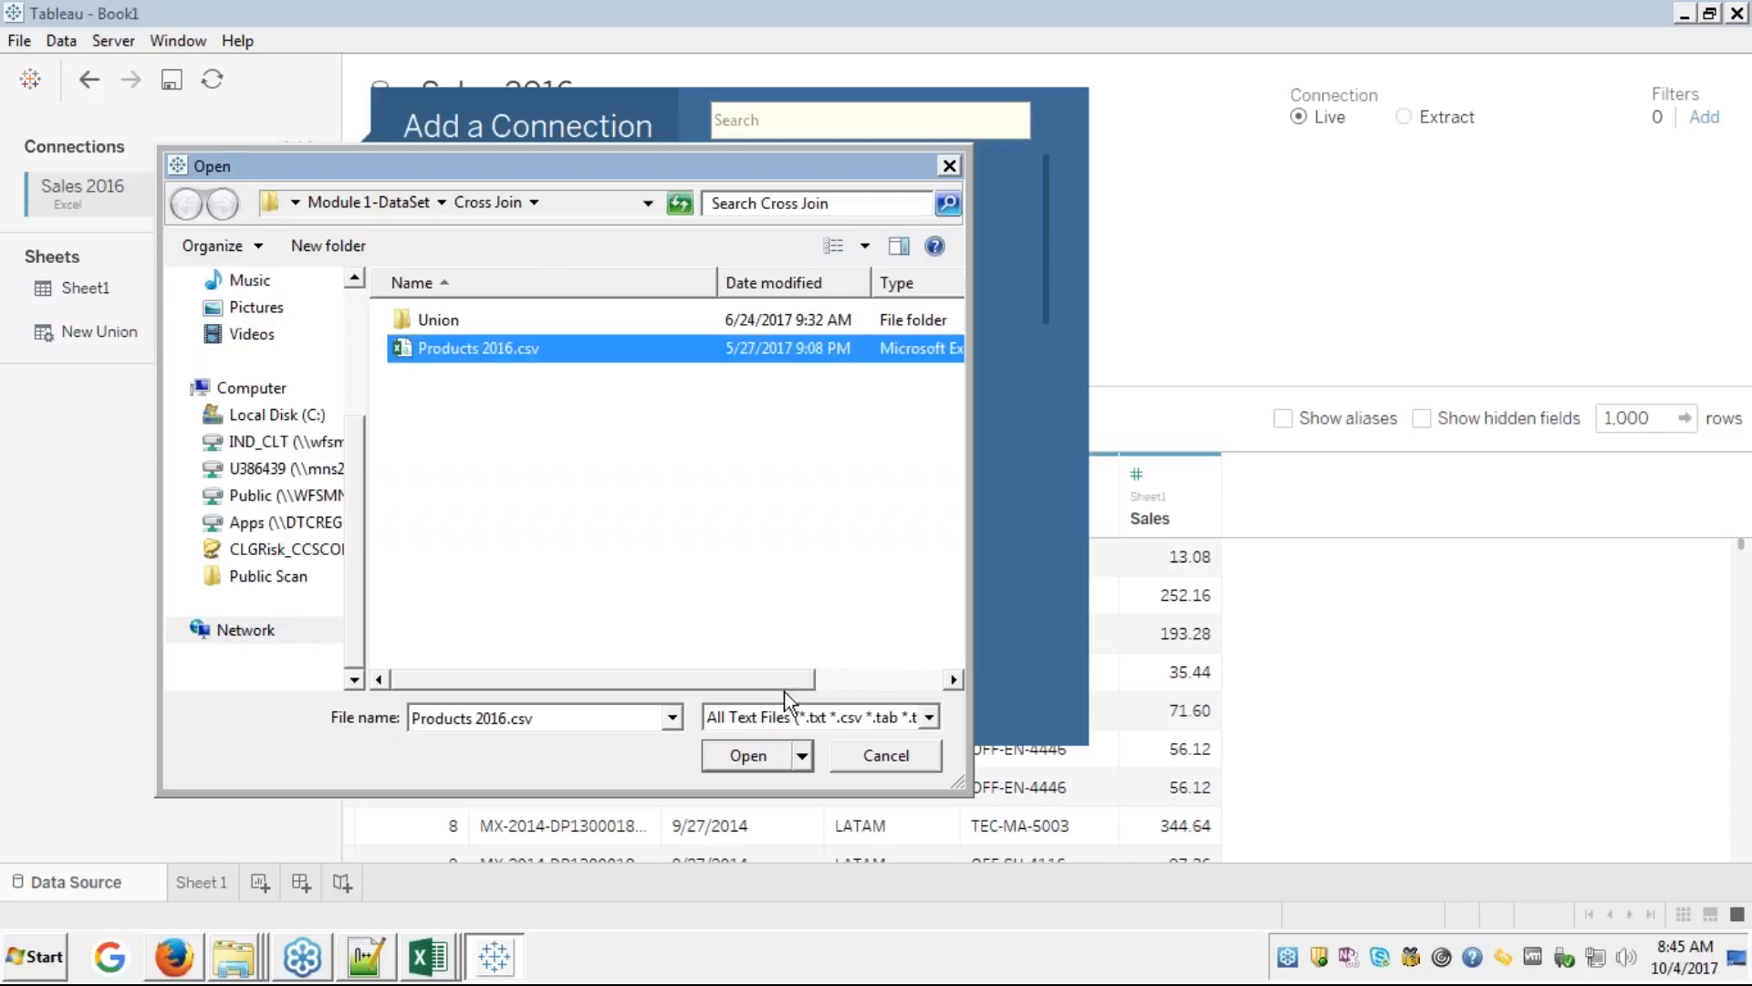
click(745, 756)
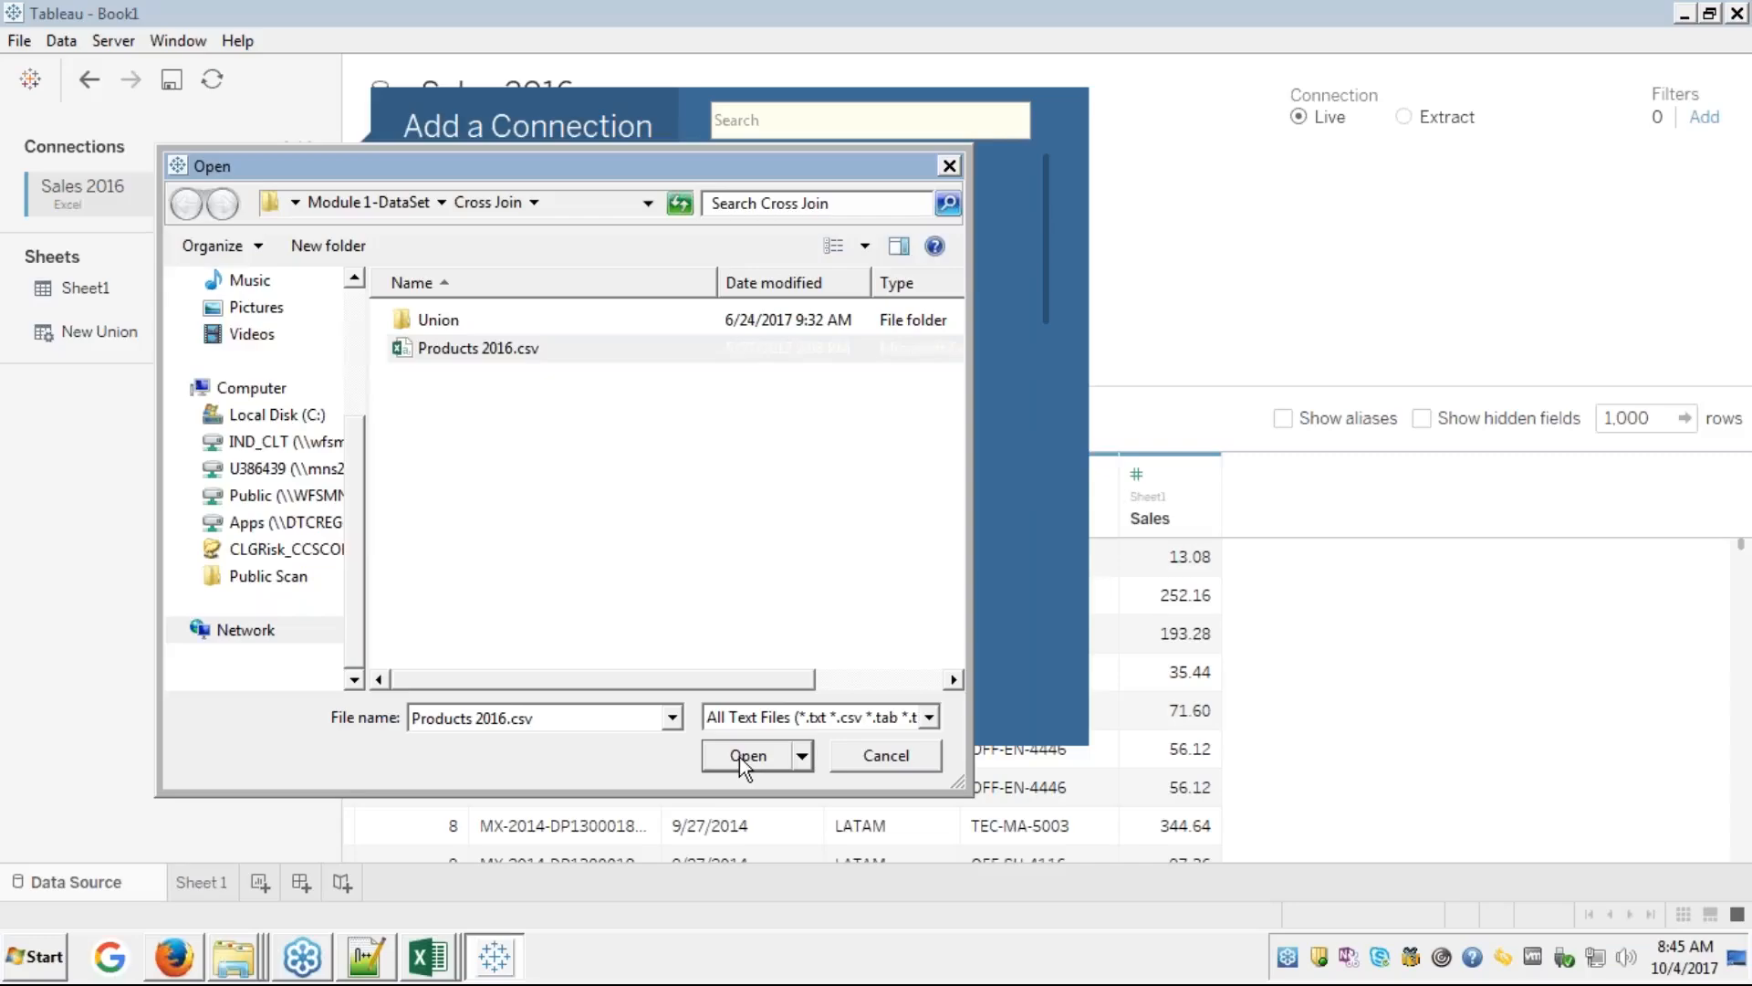
click(745, 756)
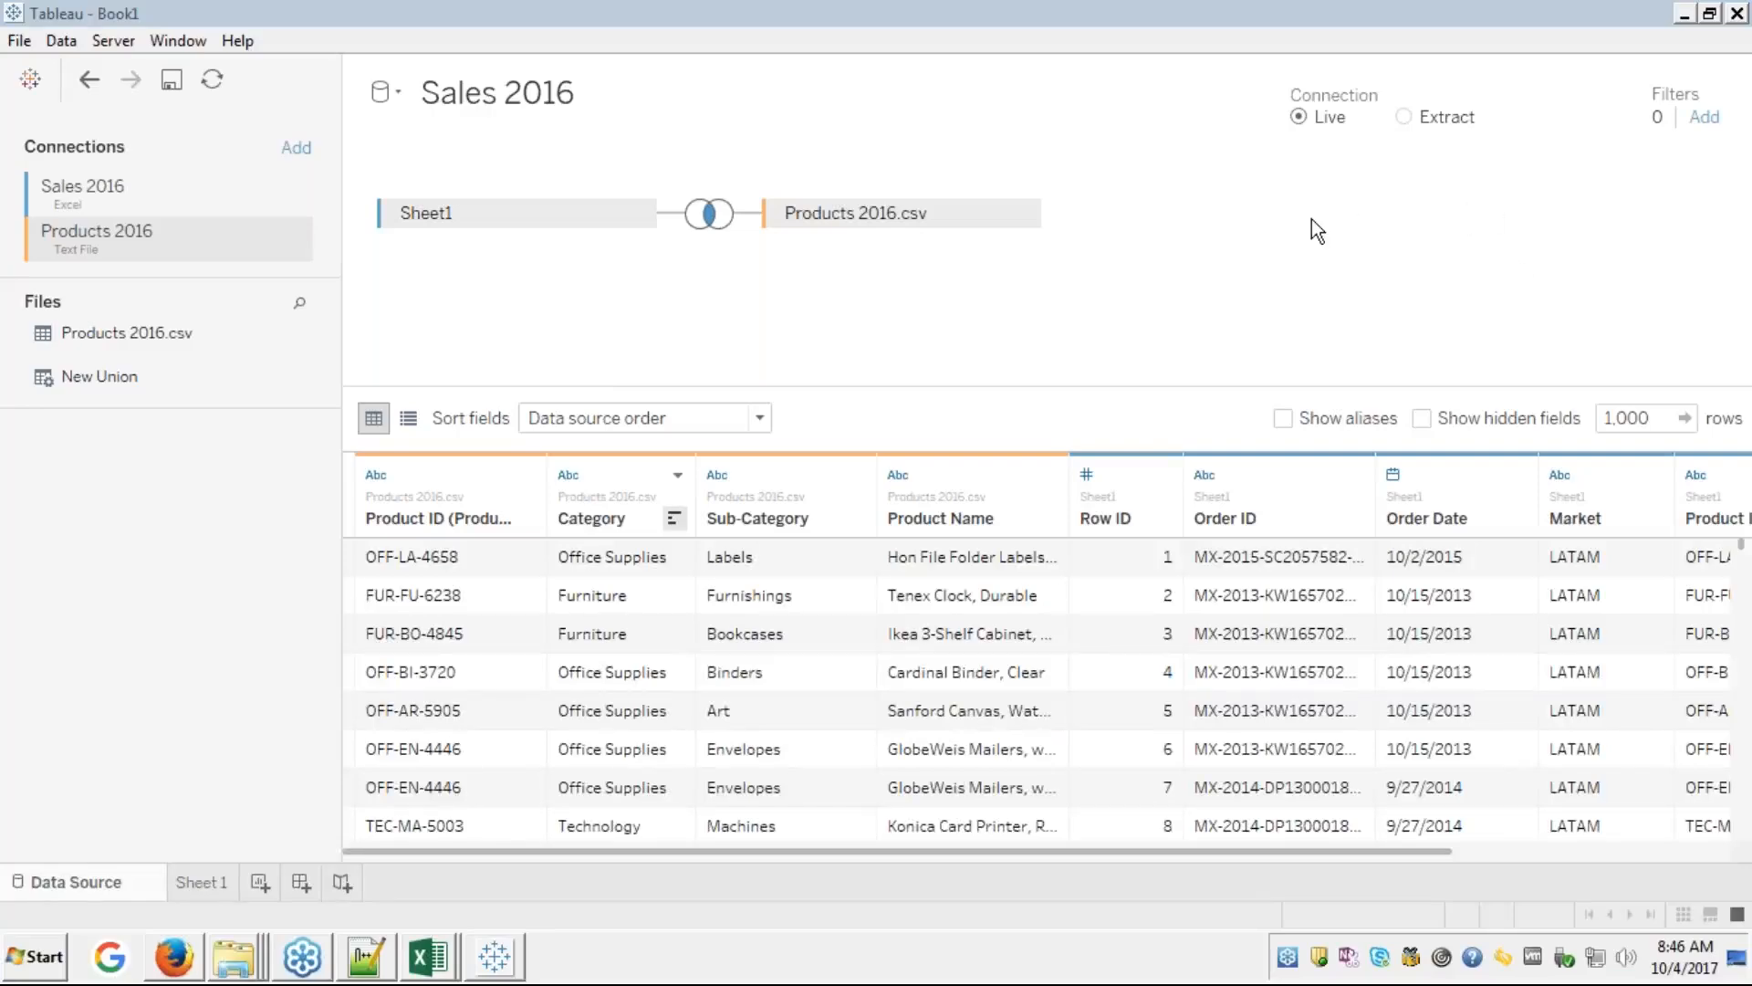
- Remove the Products 2016 connection, close the Sales 2016 data source and return to the Connect start page
right_click(96, 237)
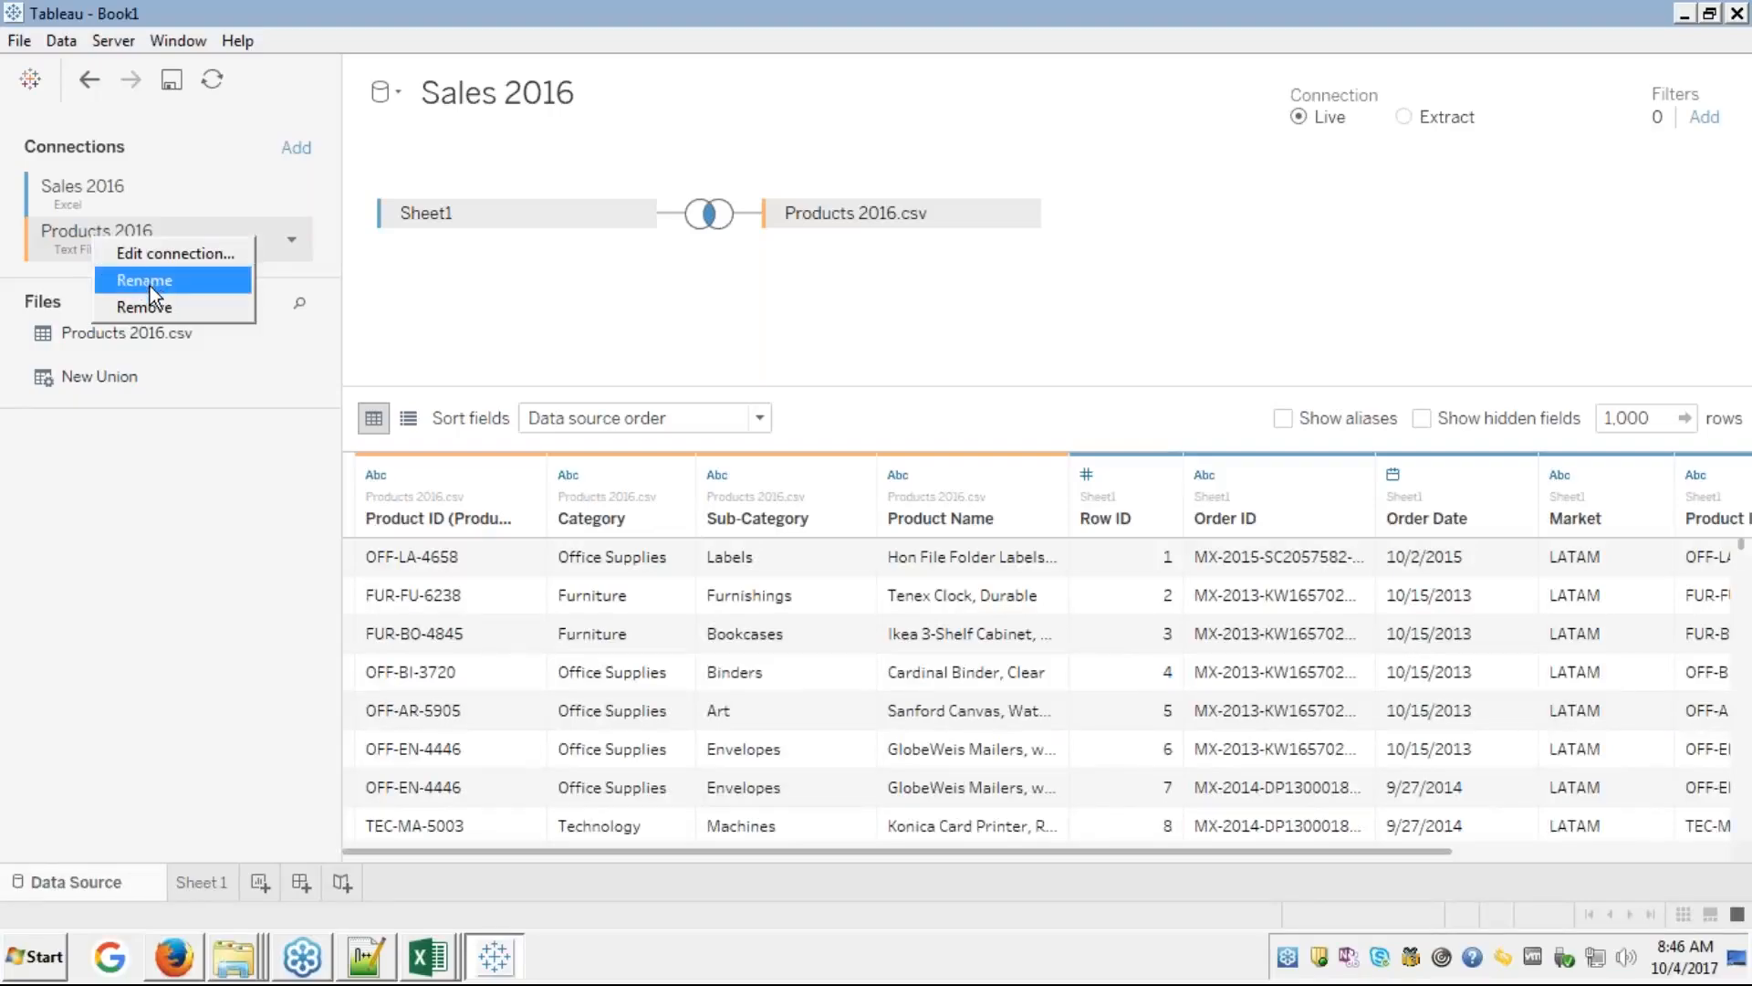
click(144, 310)
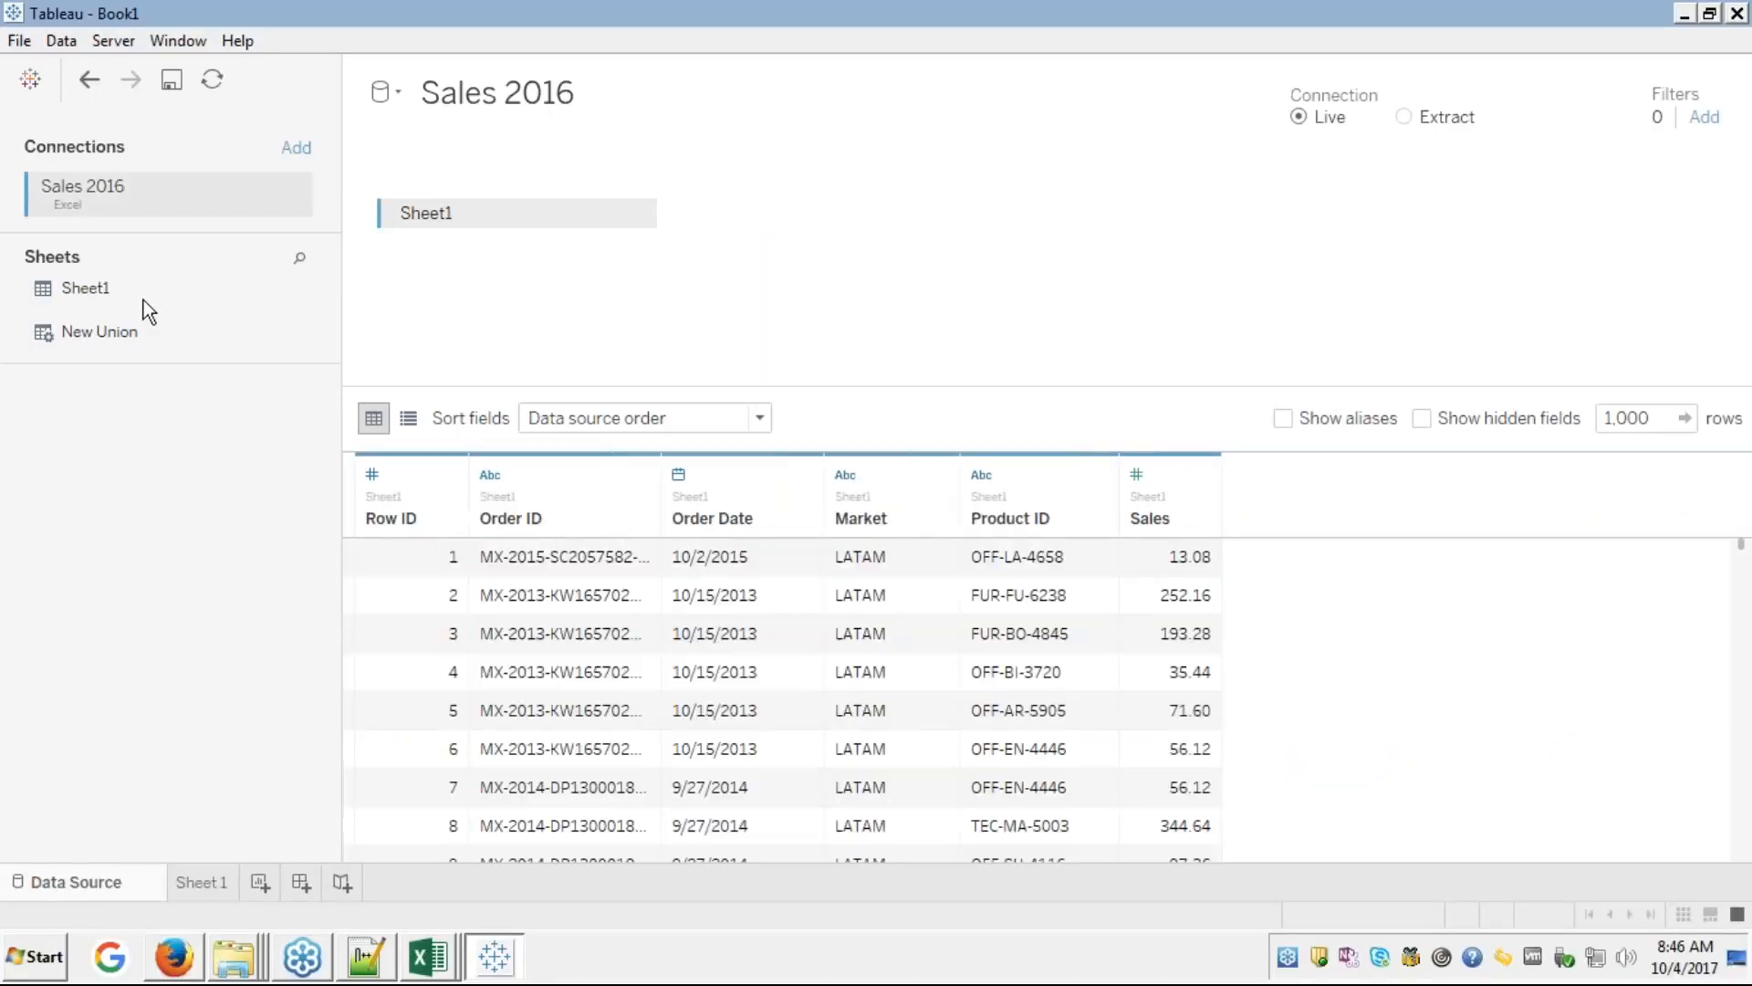
click(61, 41)
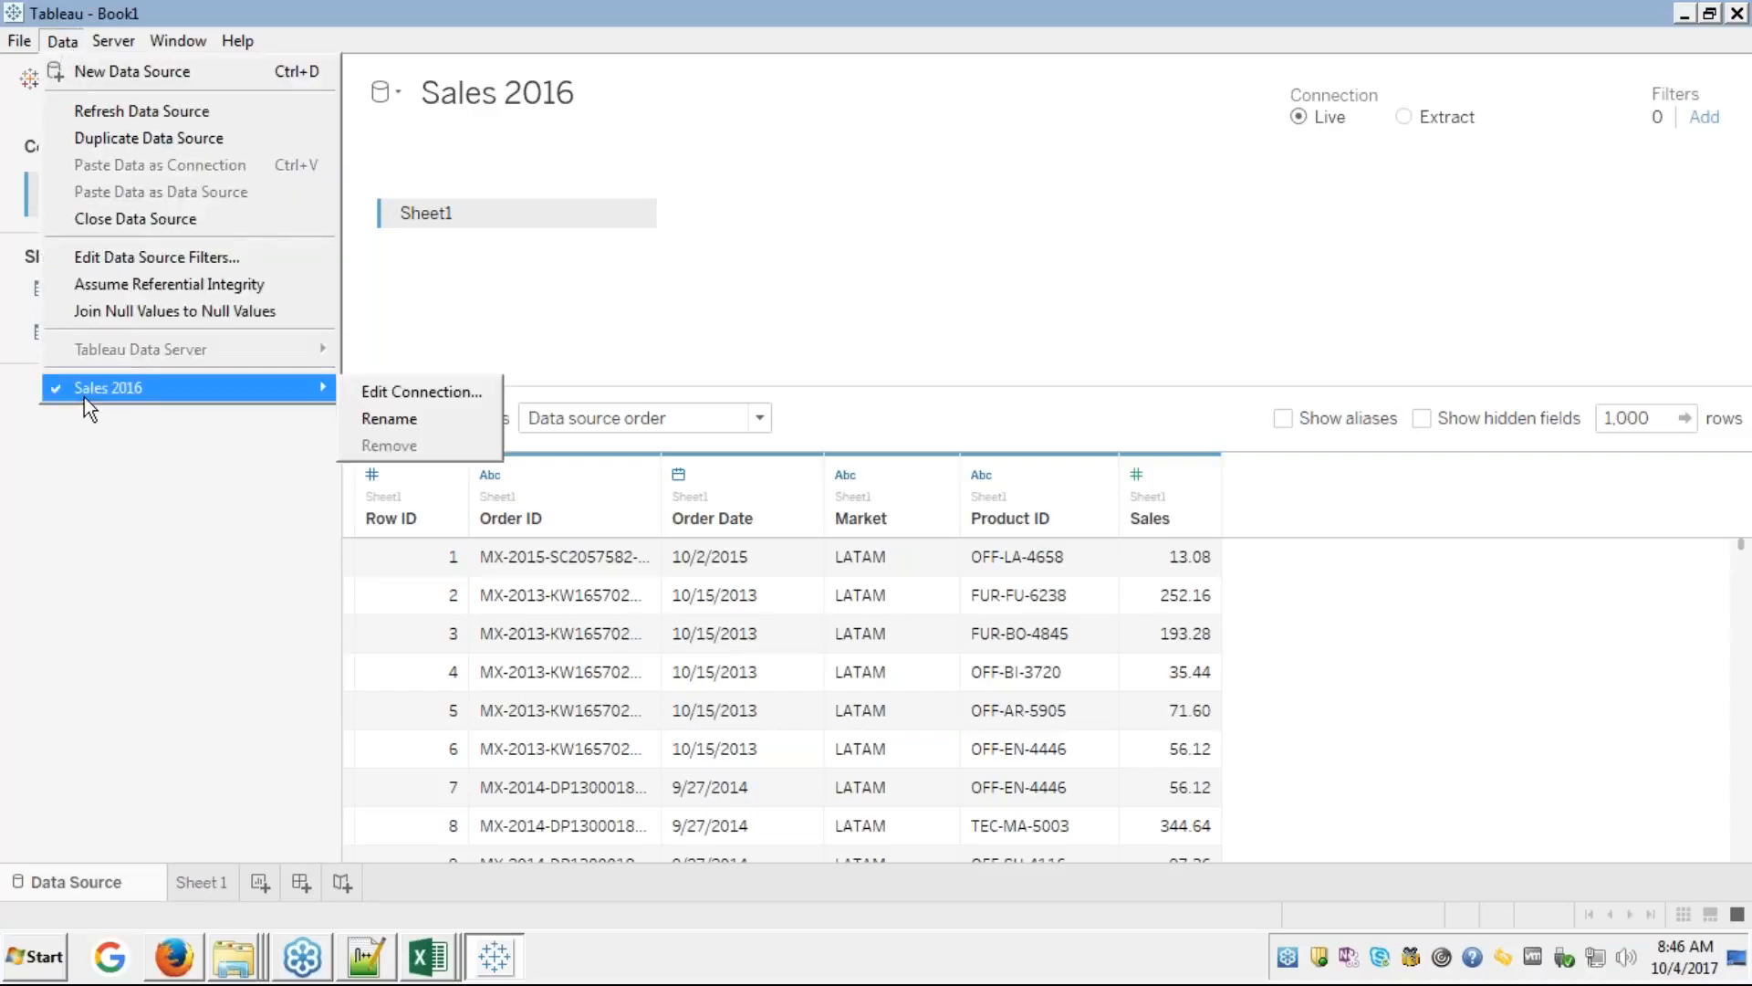
click(149, 219)
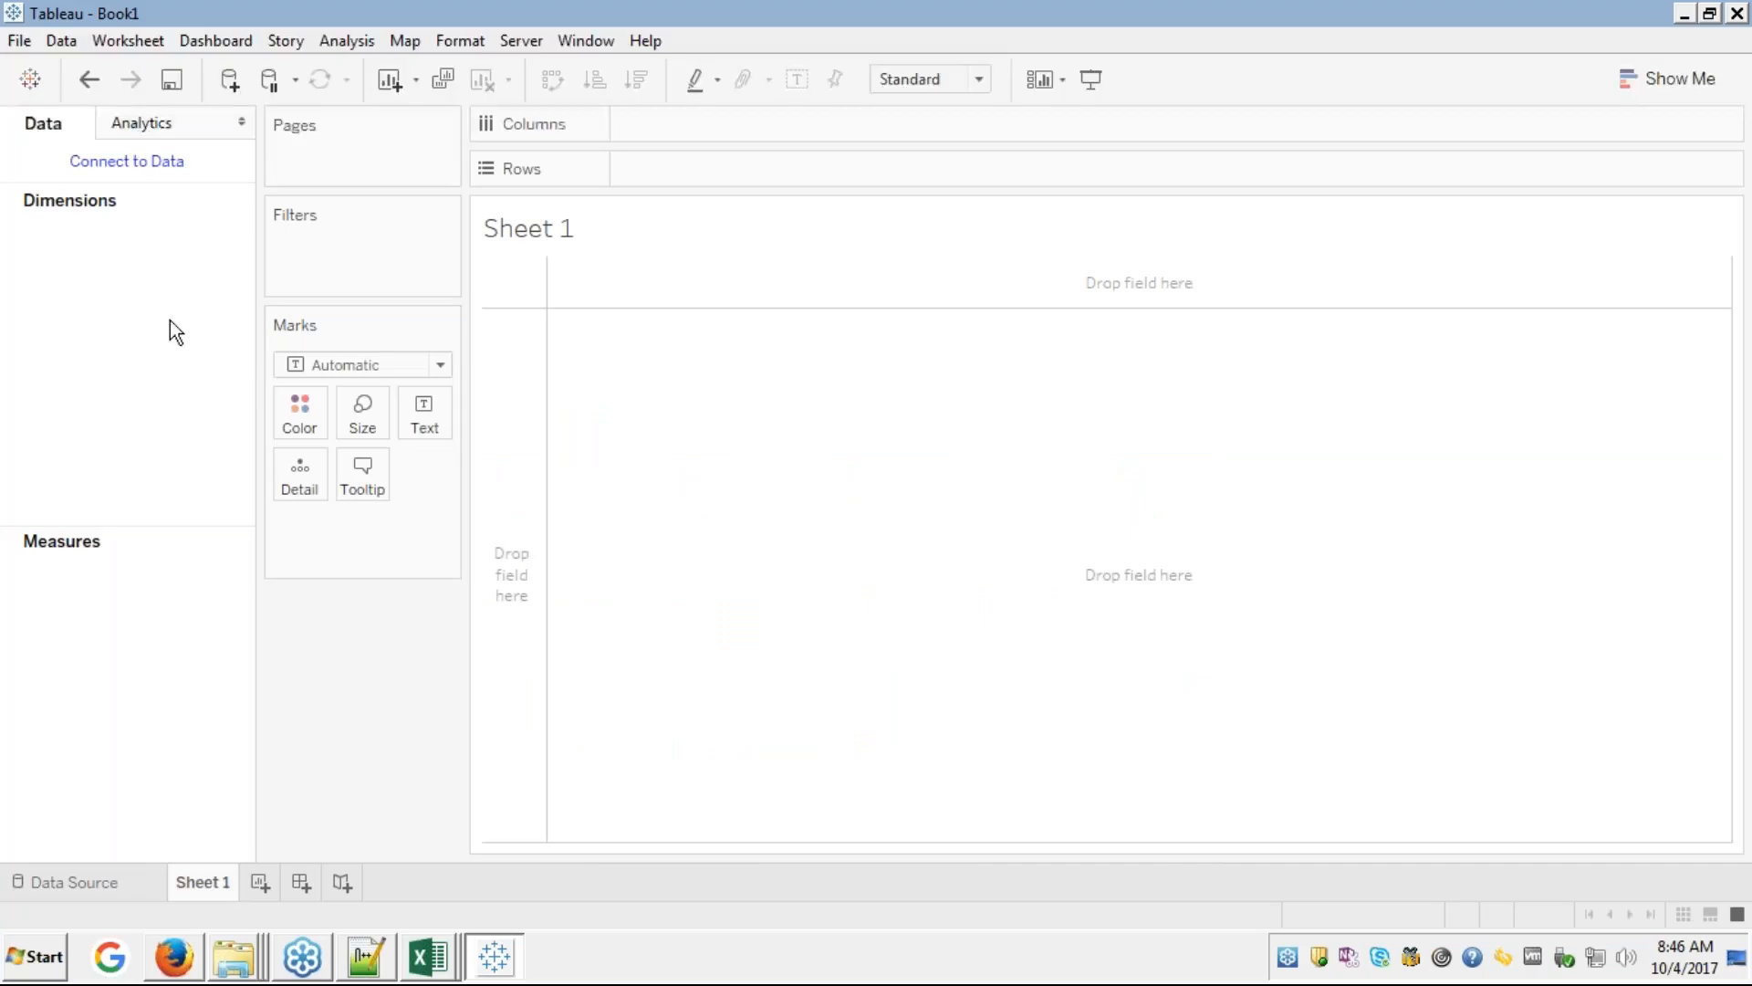
click(55, 883)
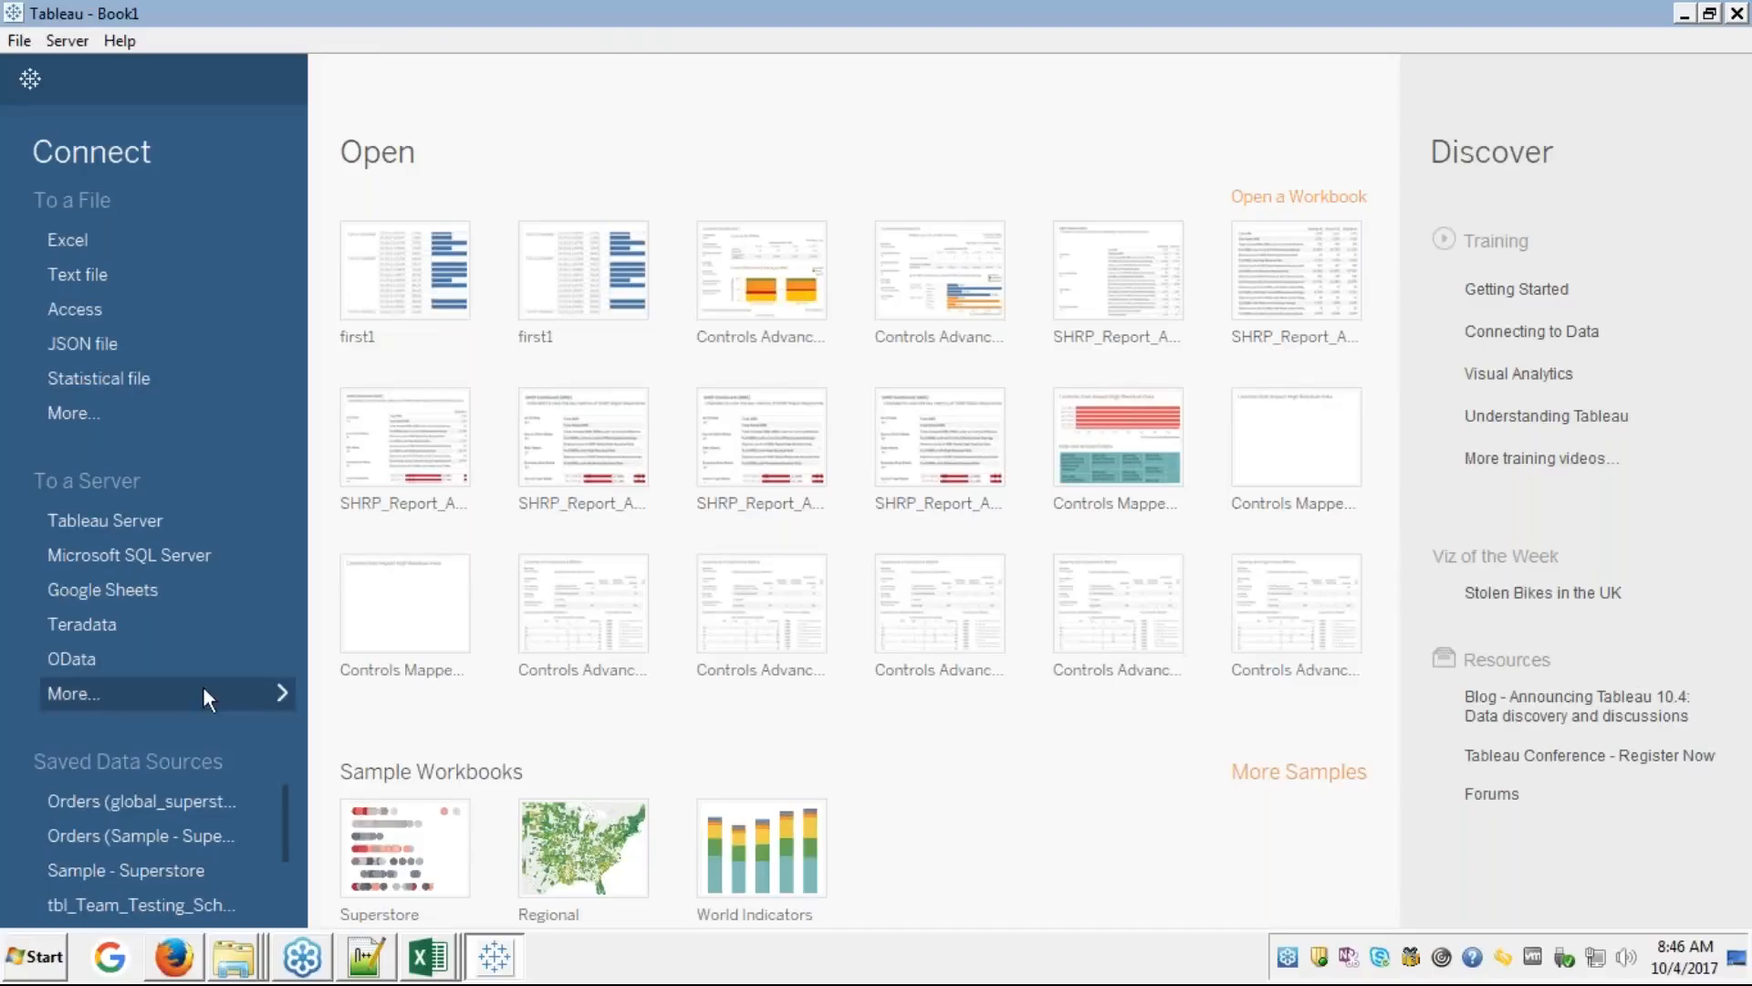
- Connect again to the Excel file Sales 2016.xlsx from the Cross Join folder
click(65, 238)
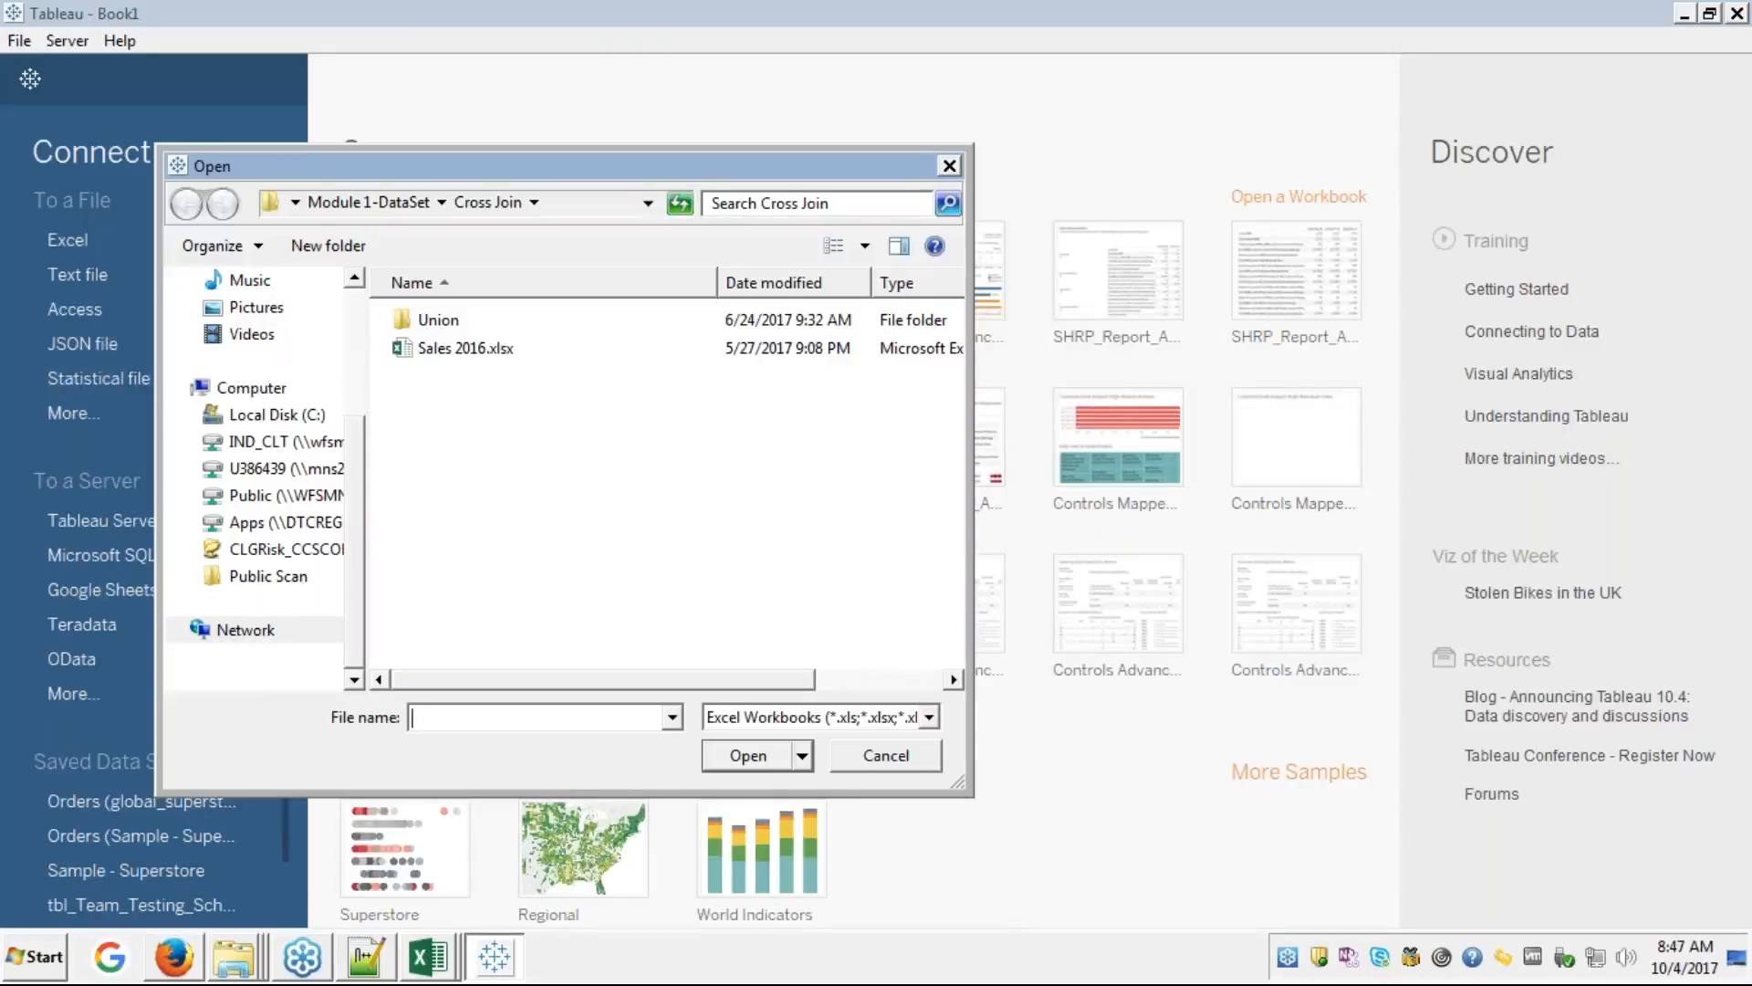
click(441, 352)
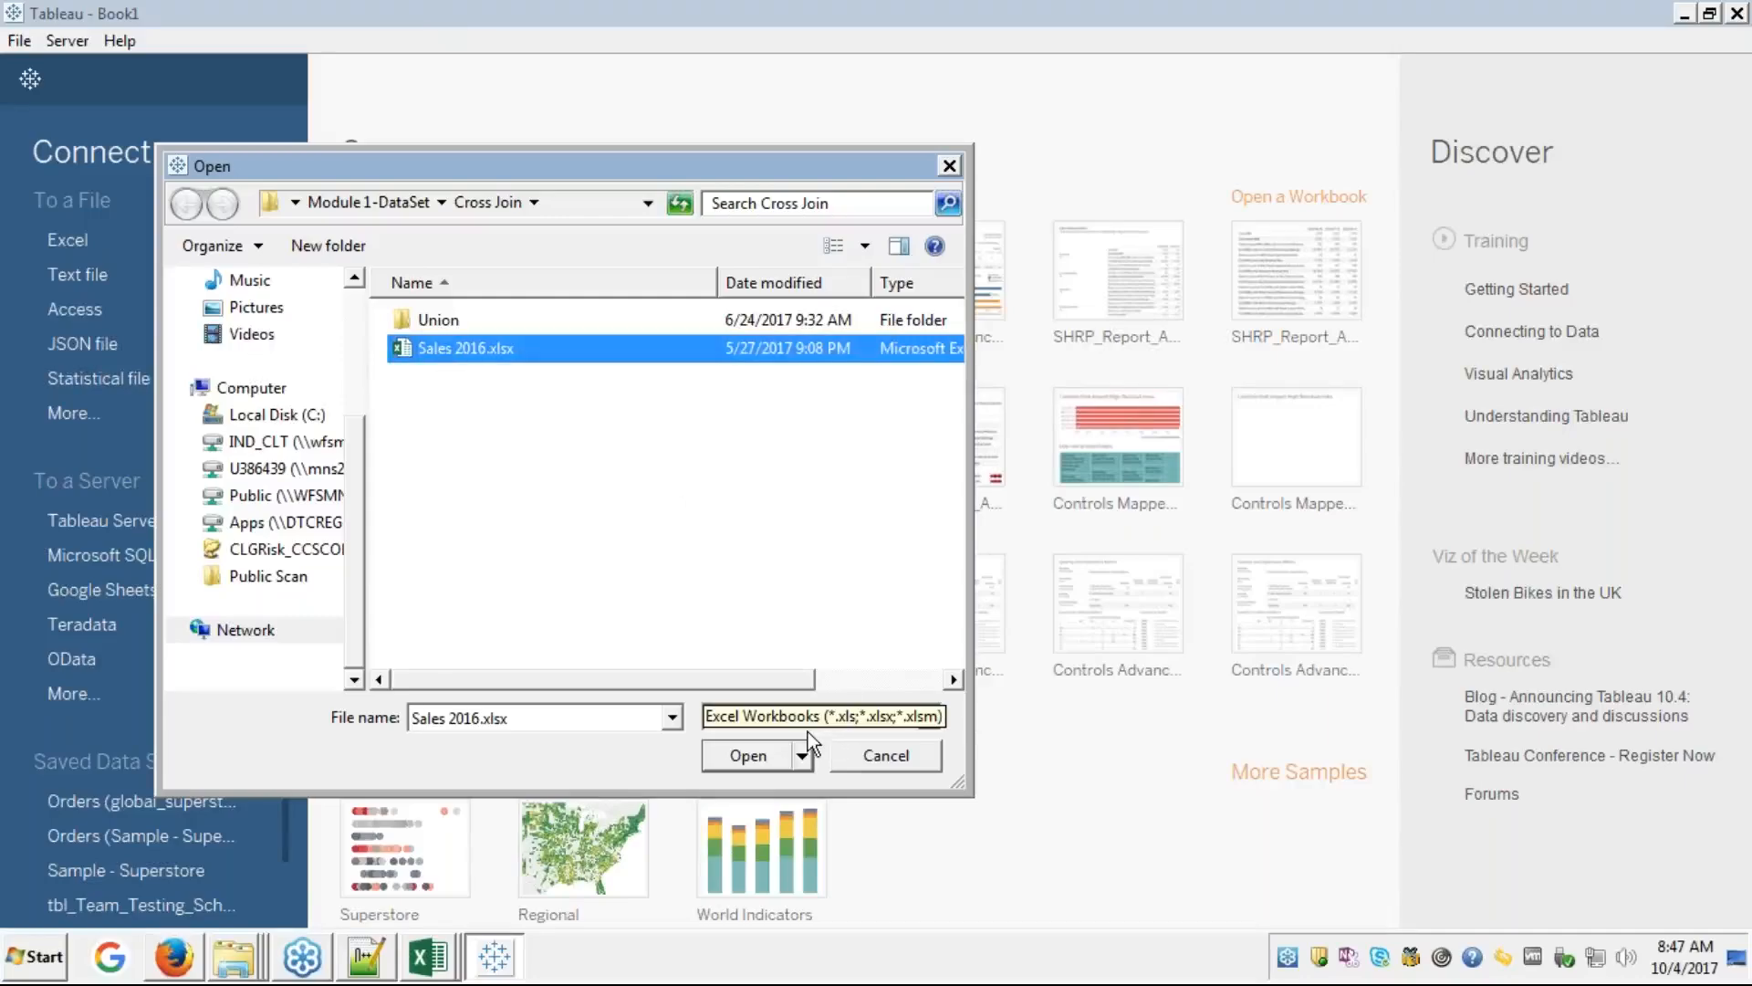
click(744, 758)
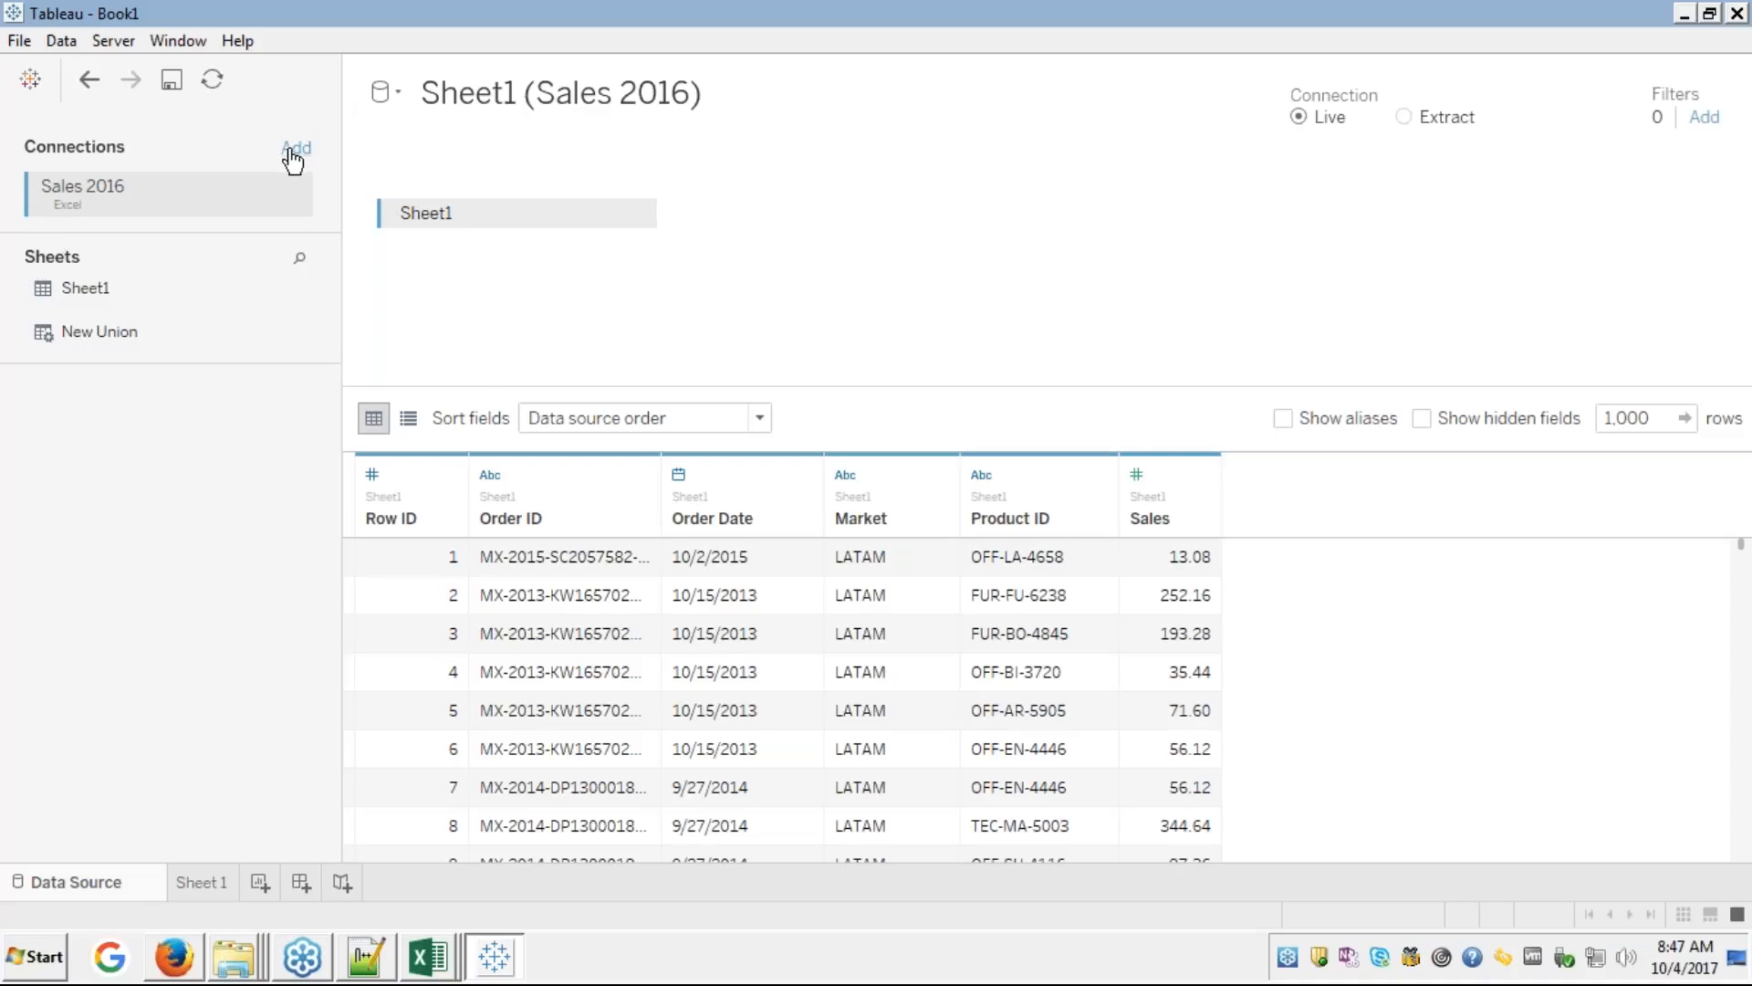
click(1735, 356)
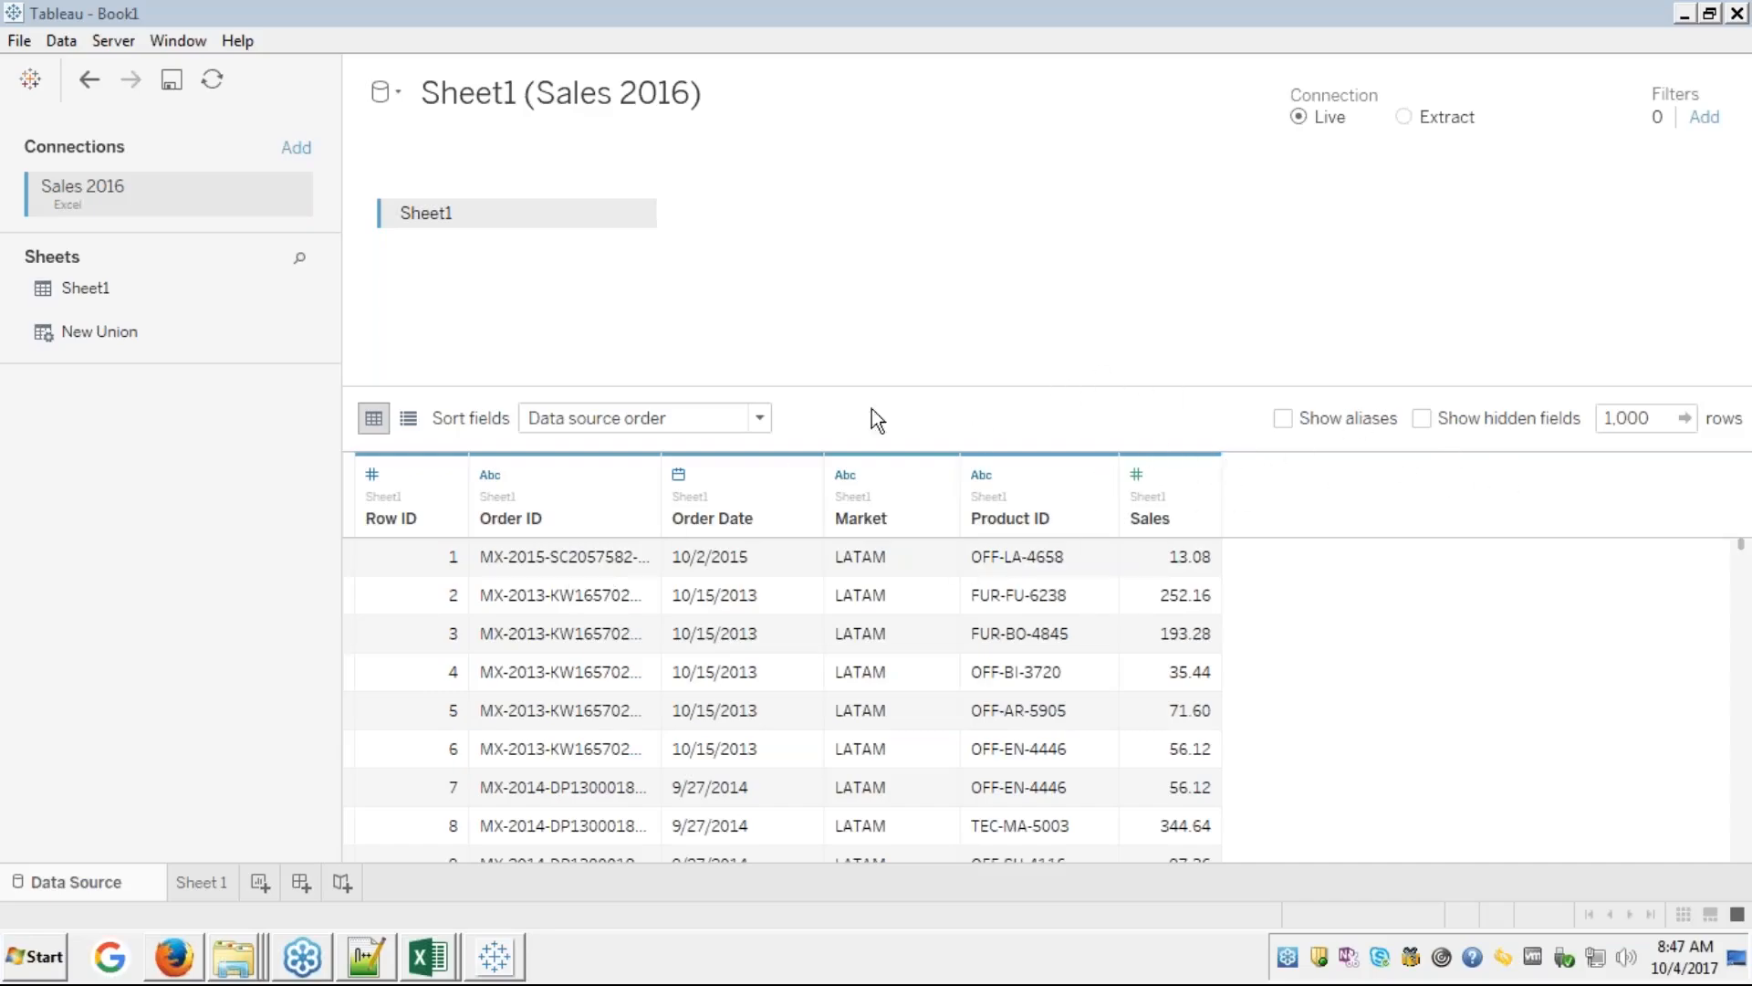
- Add Products 2016.csv as a second, text file connection joined to Sheet1, and view the connection types available for further sources
click(296, 148)
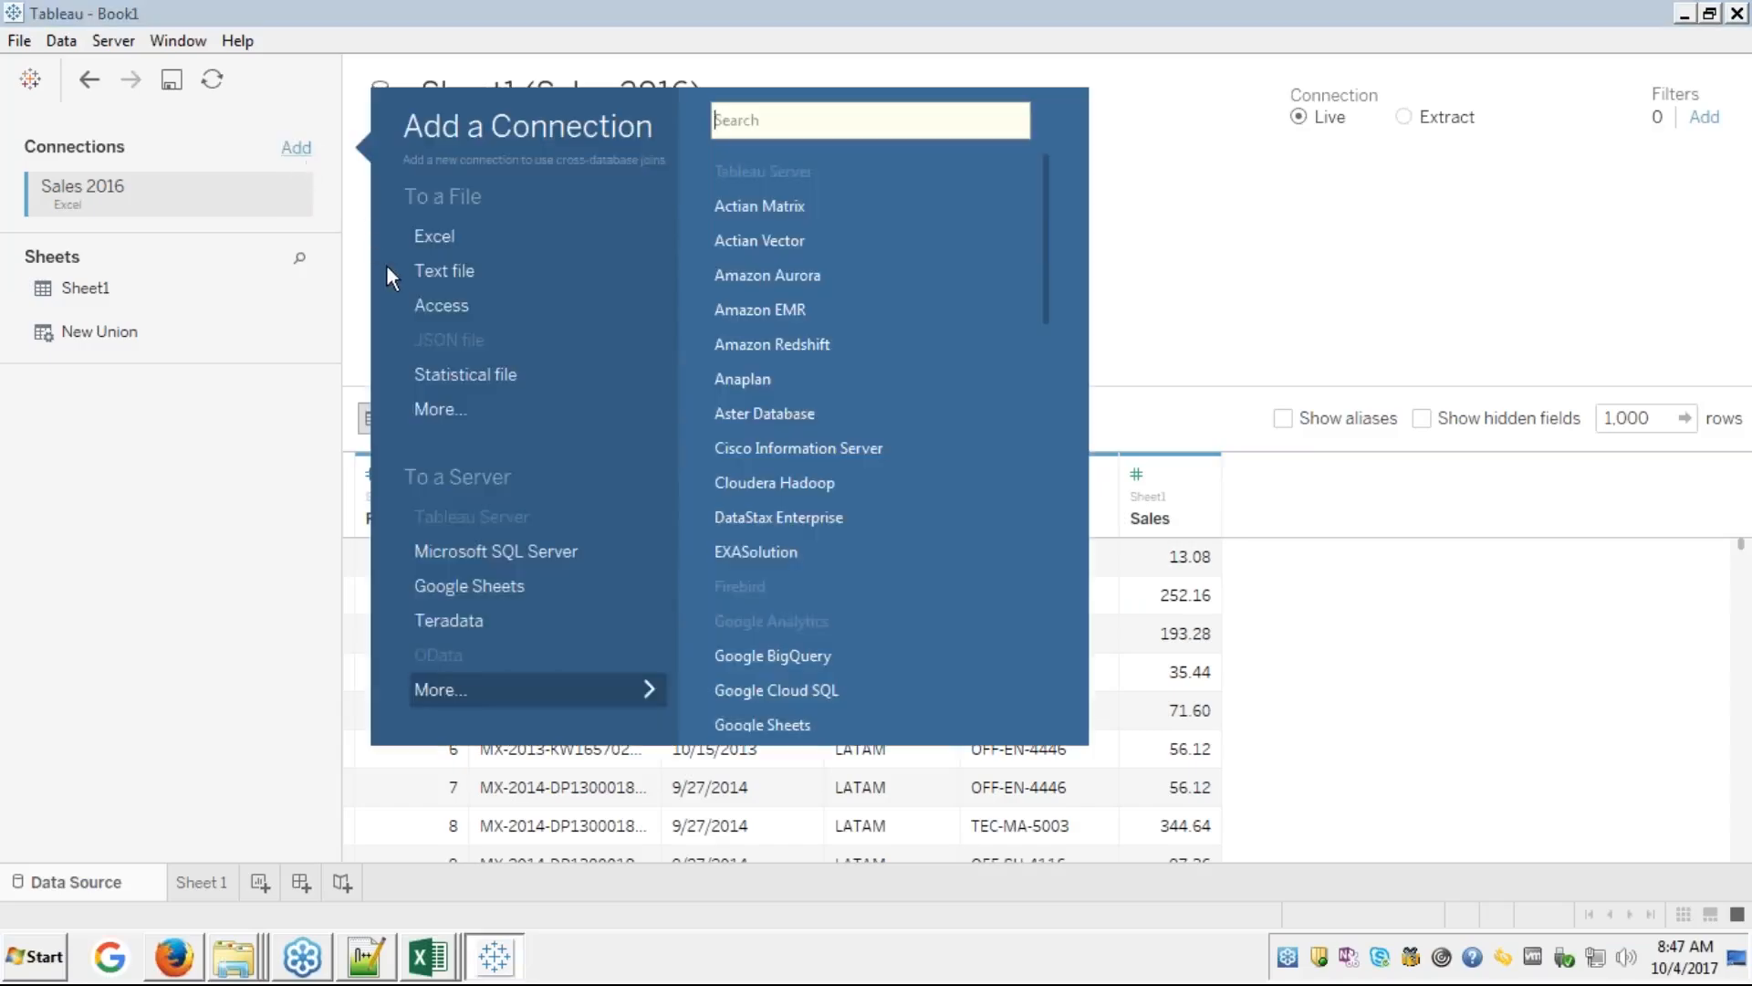
click(458, 267)
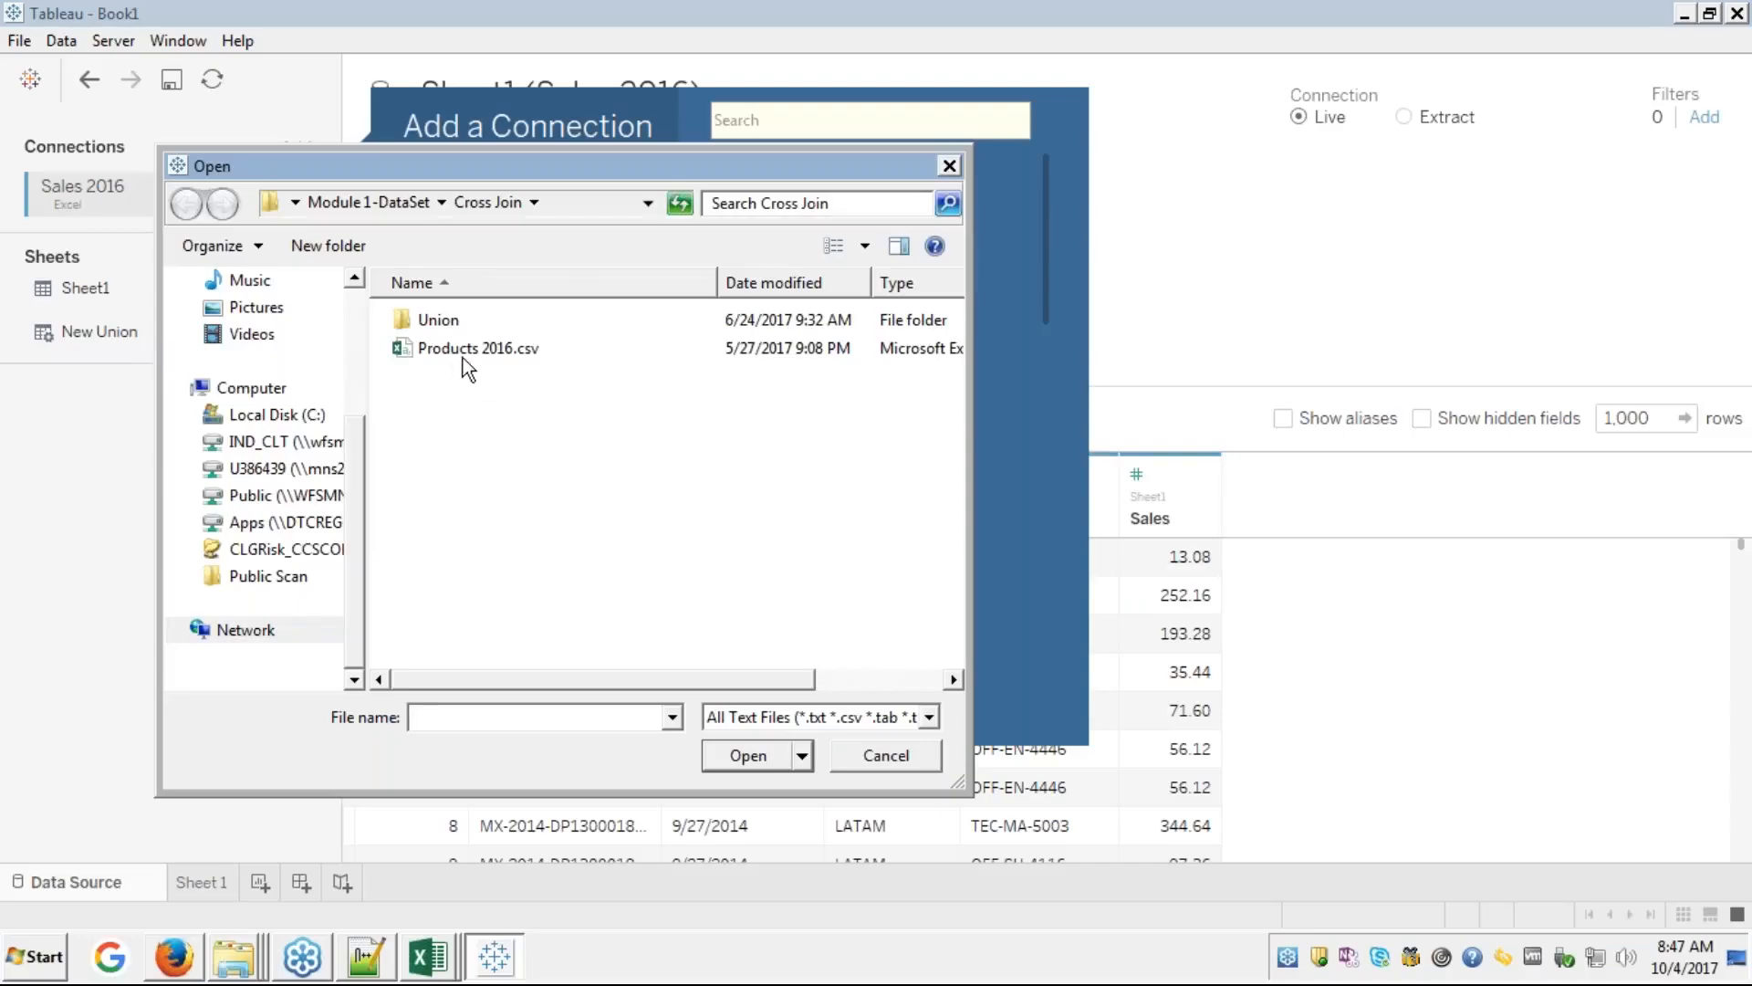
click(930, 717)
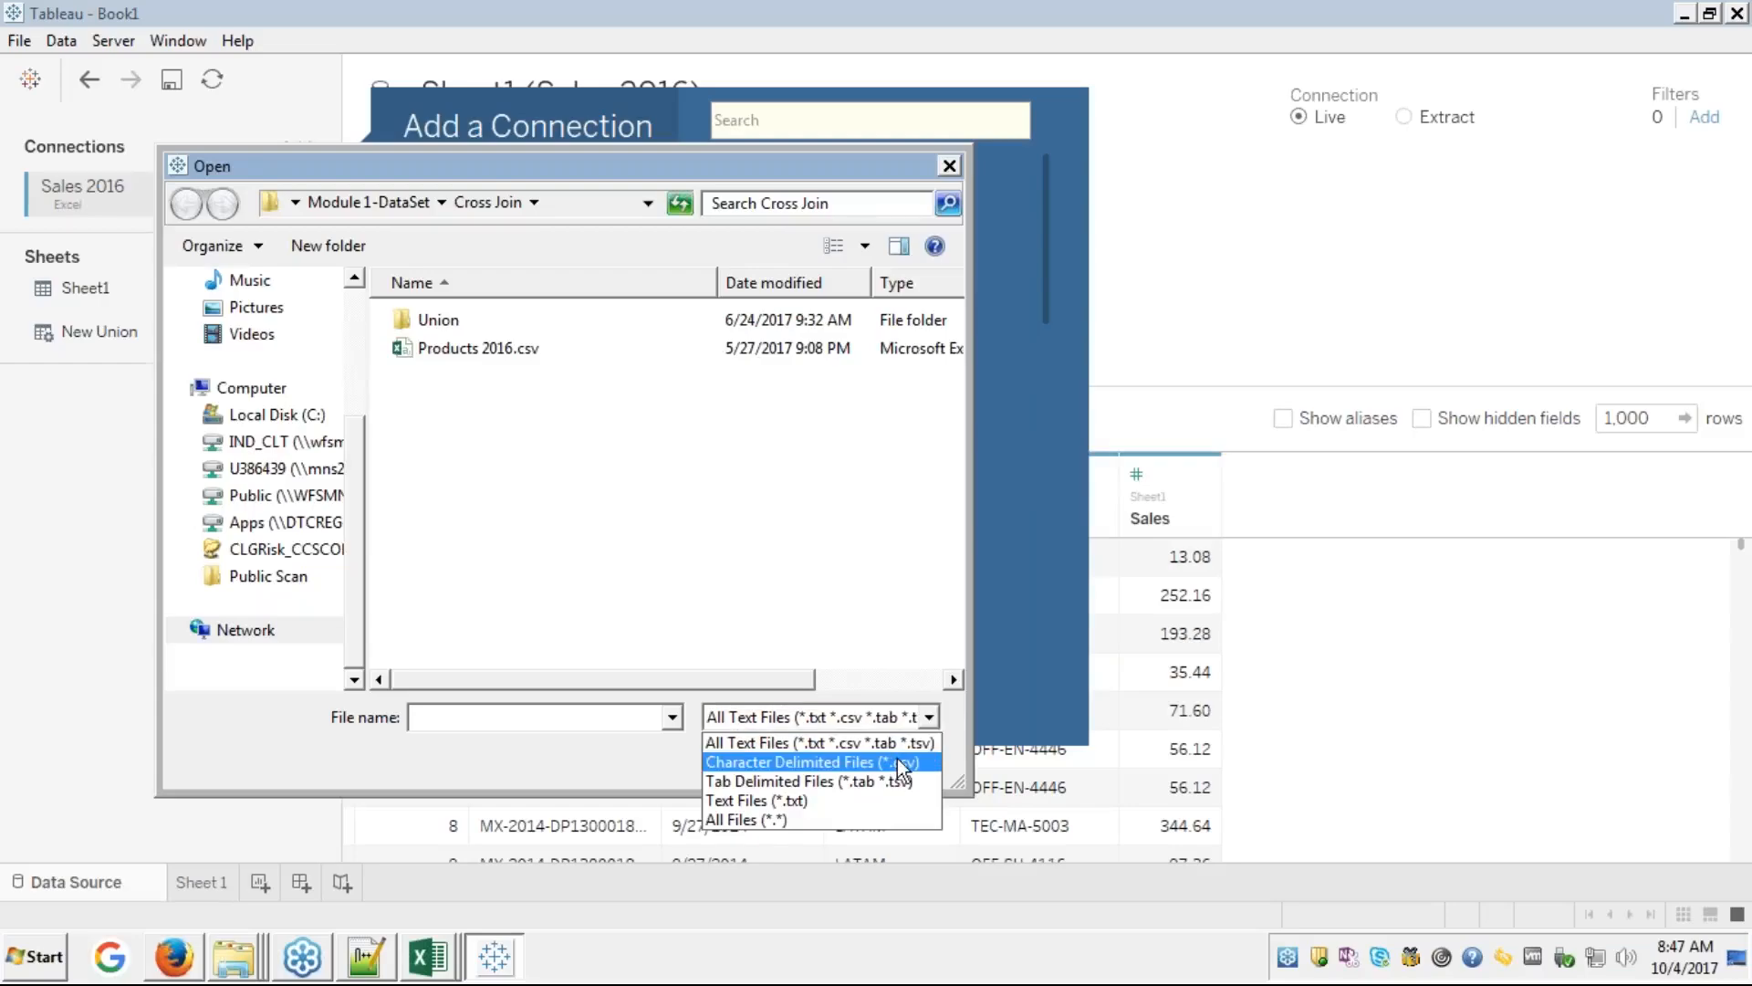
click(790, 630)
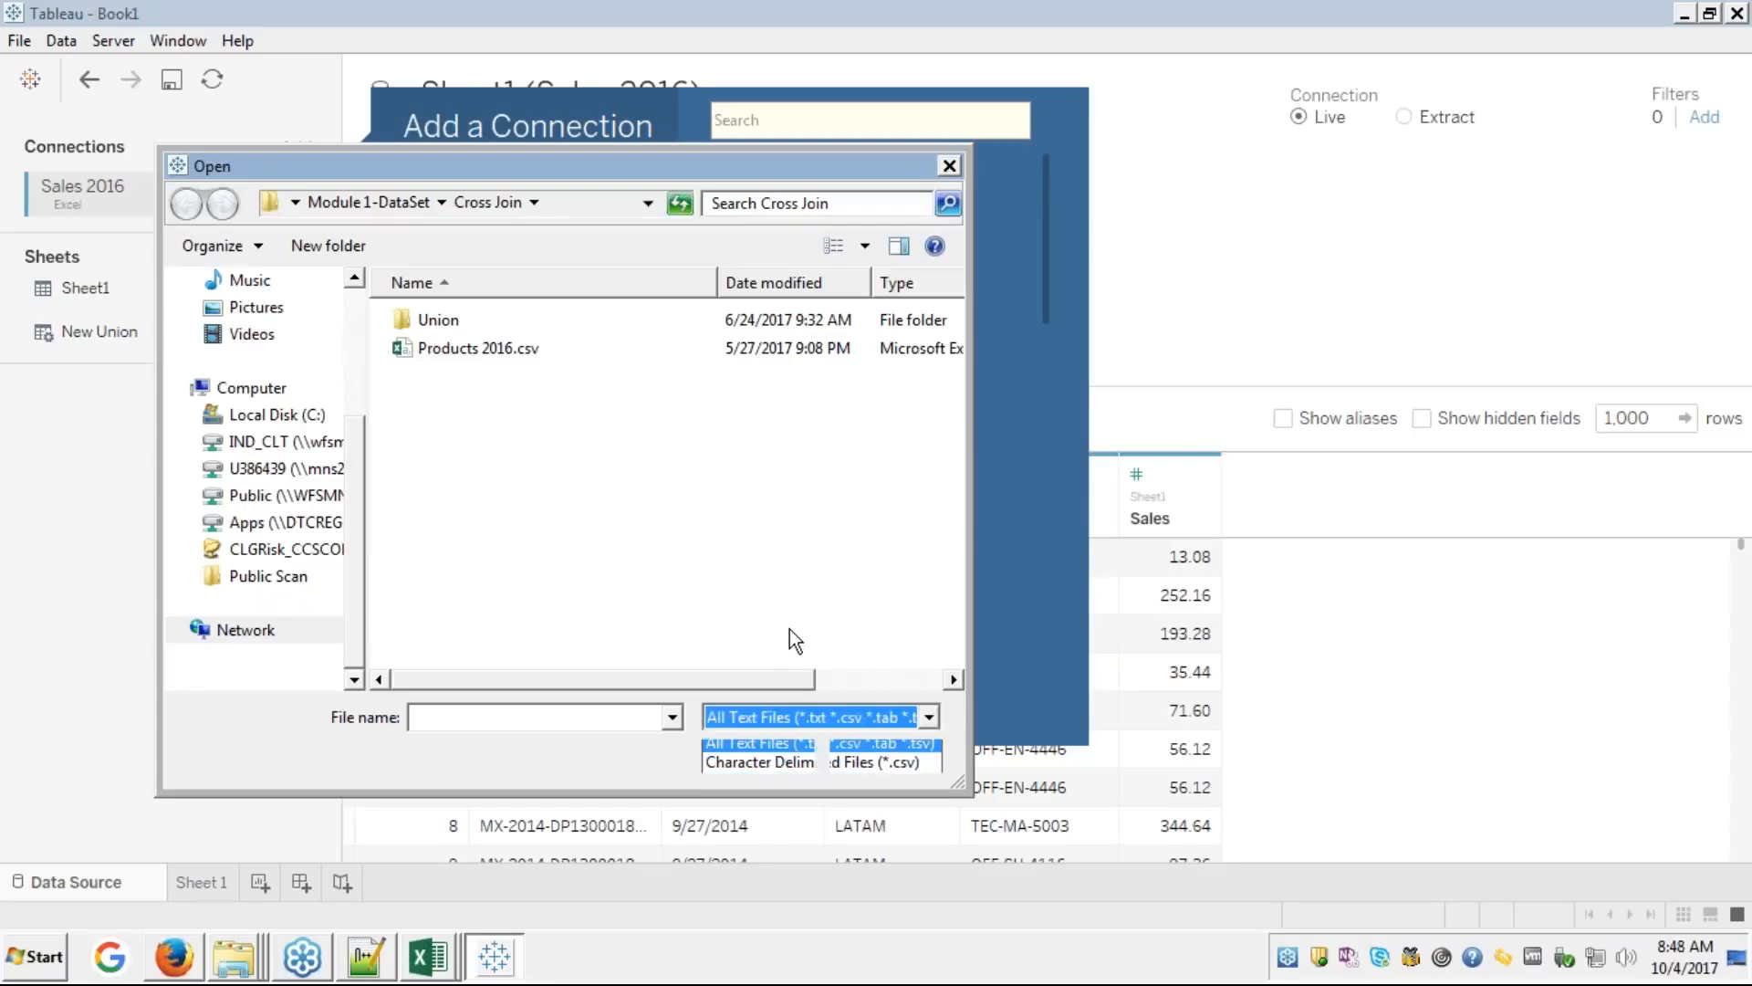
click(488, 347)
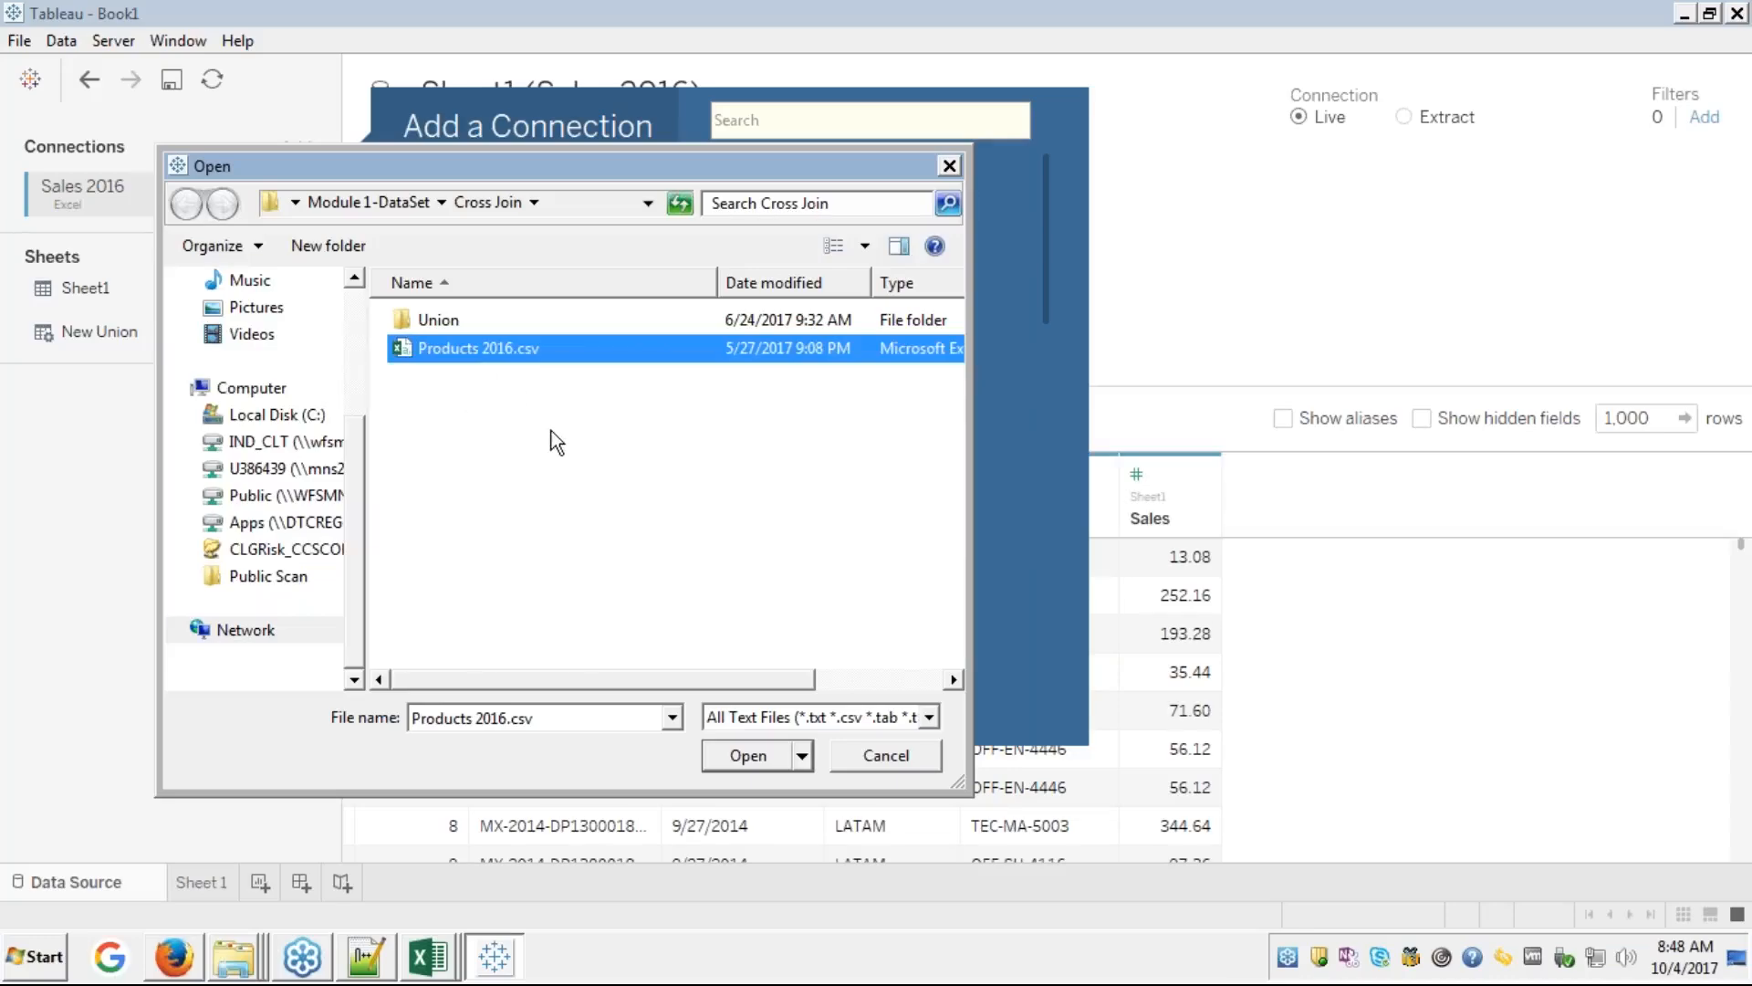
click(749, 763)
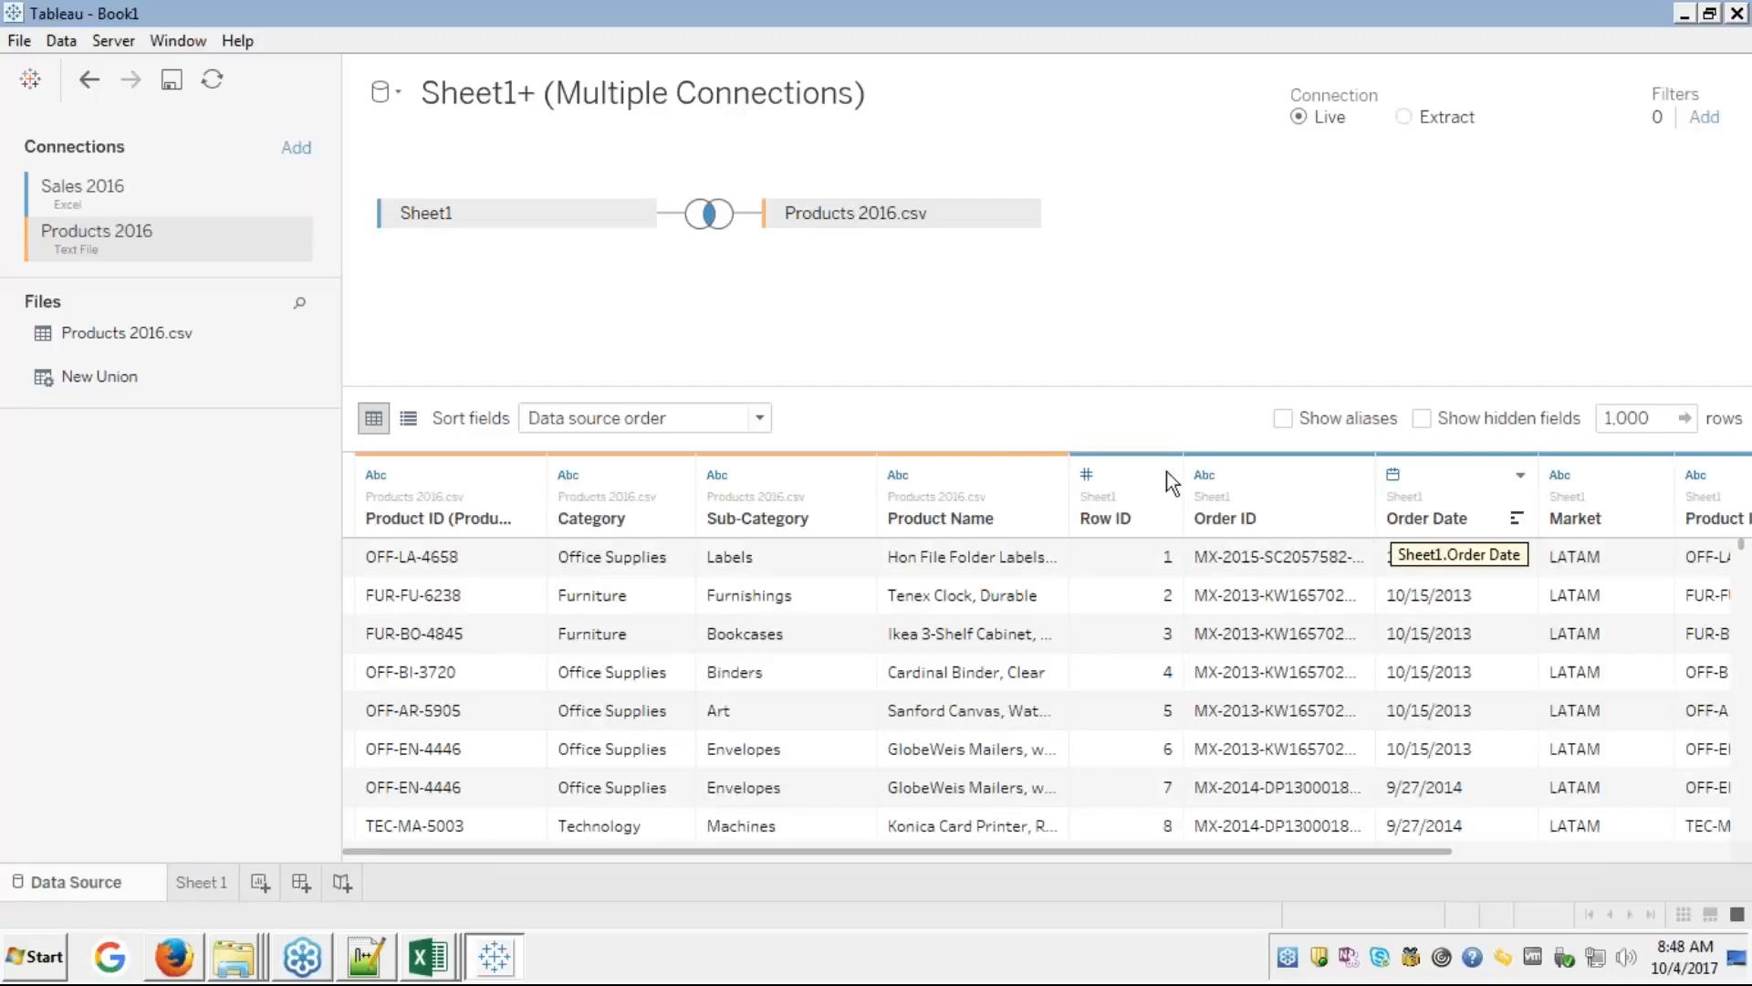
click(298, 149)
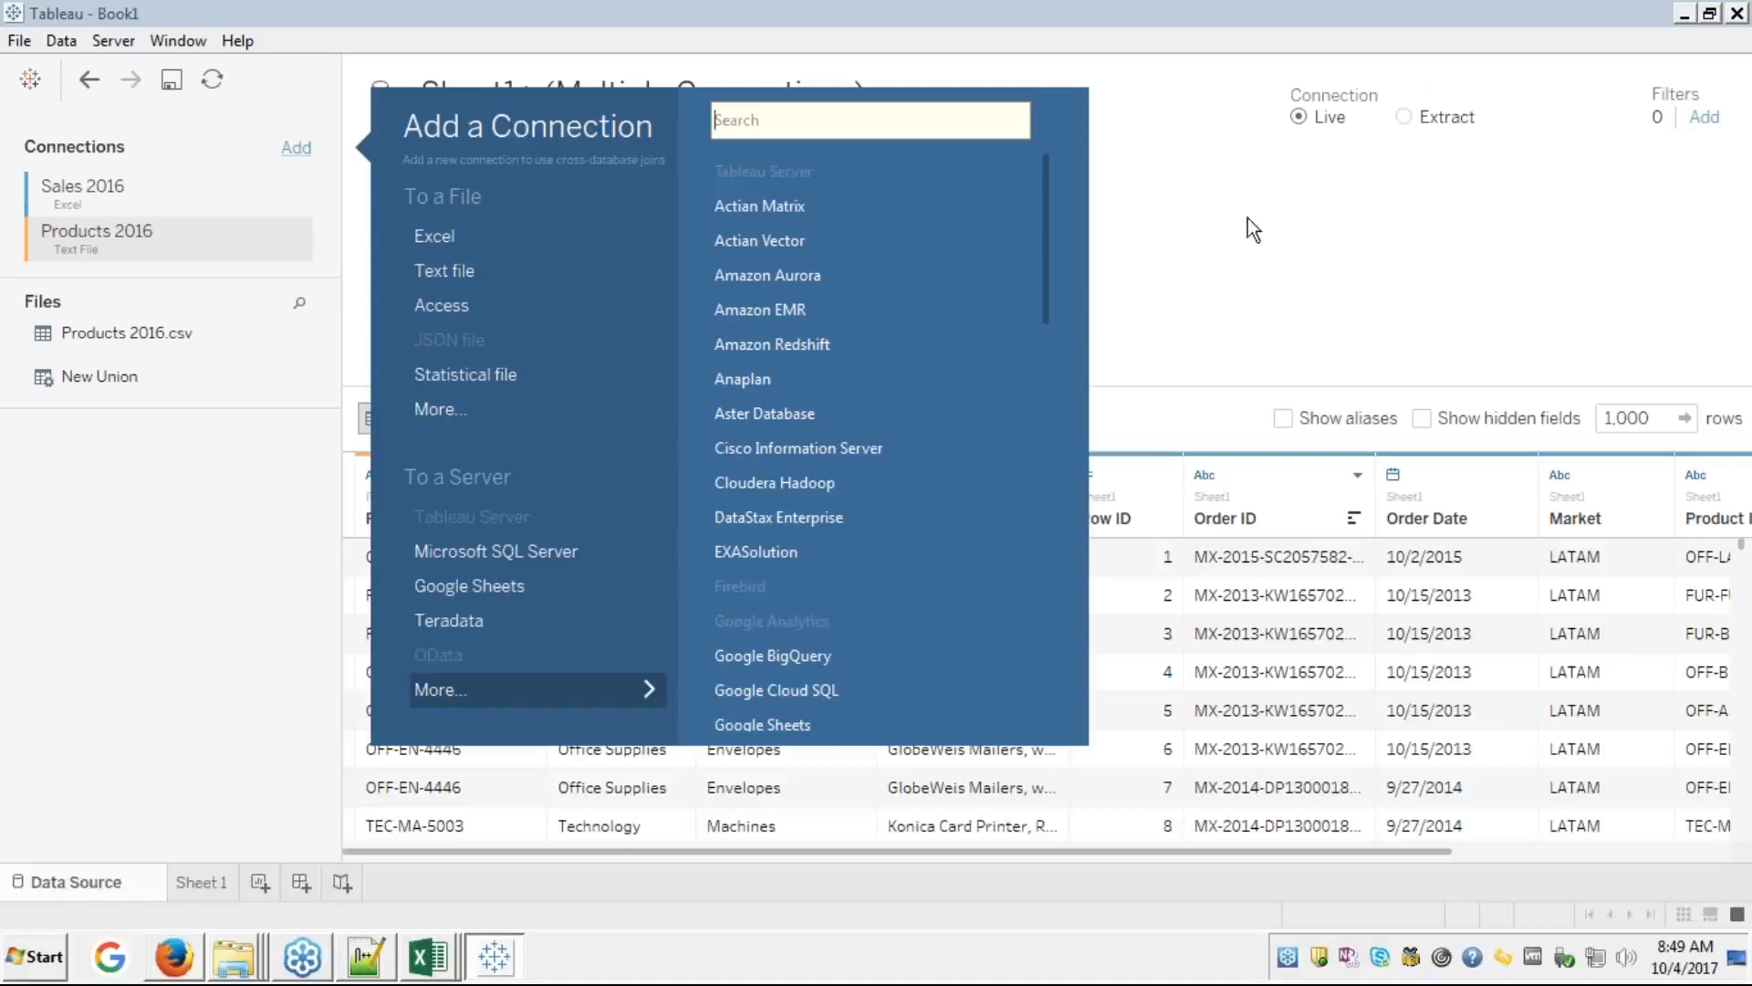
click(1230, 236)
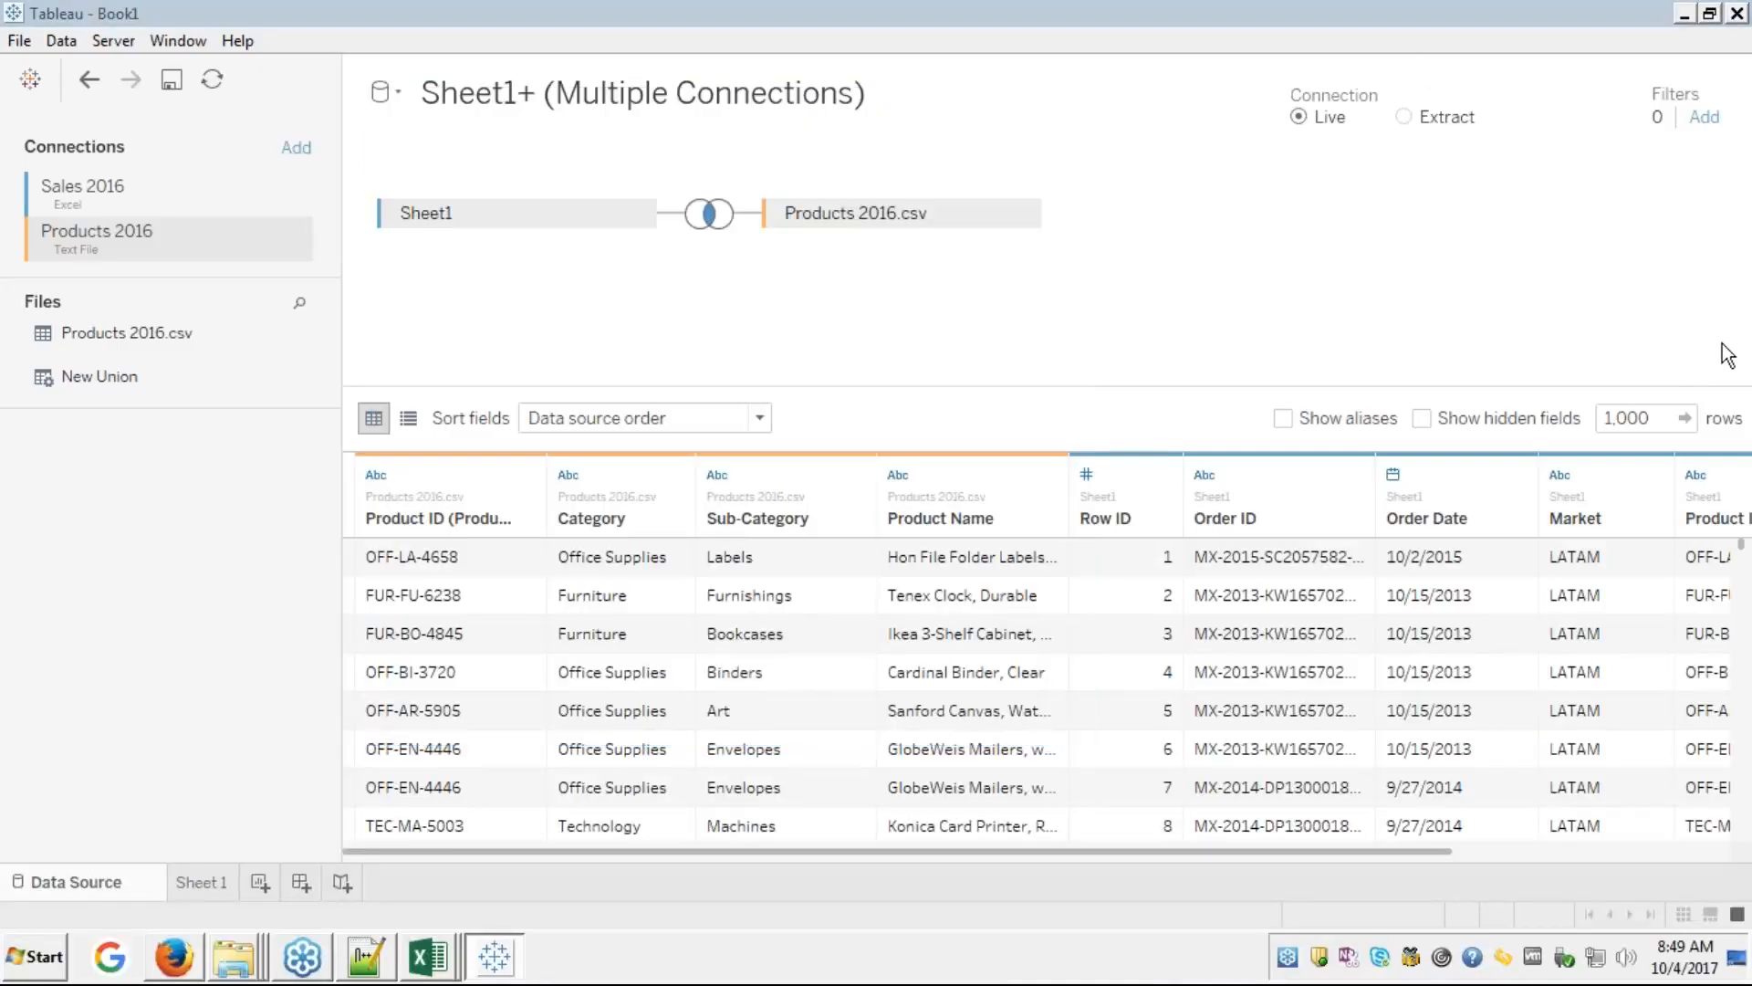
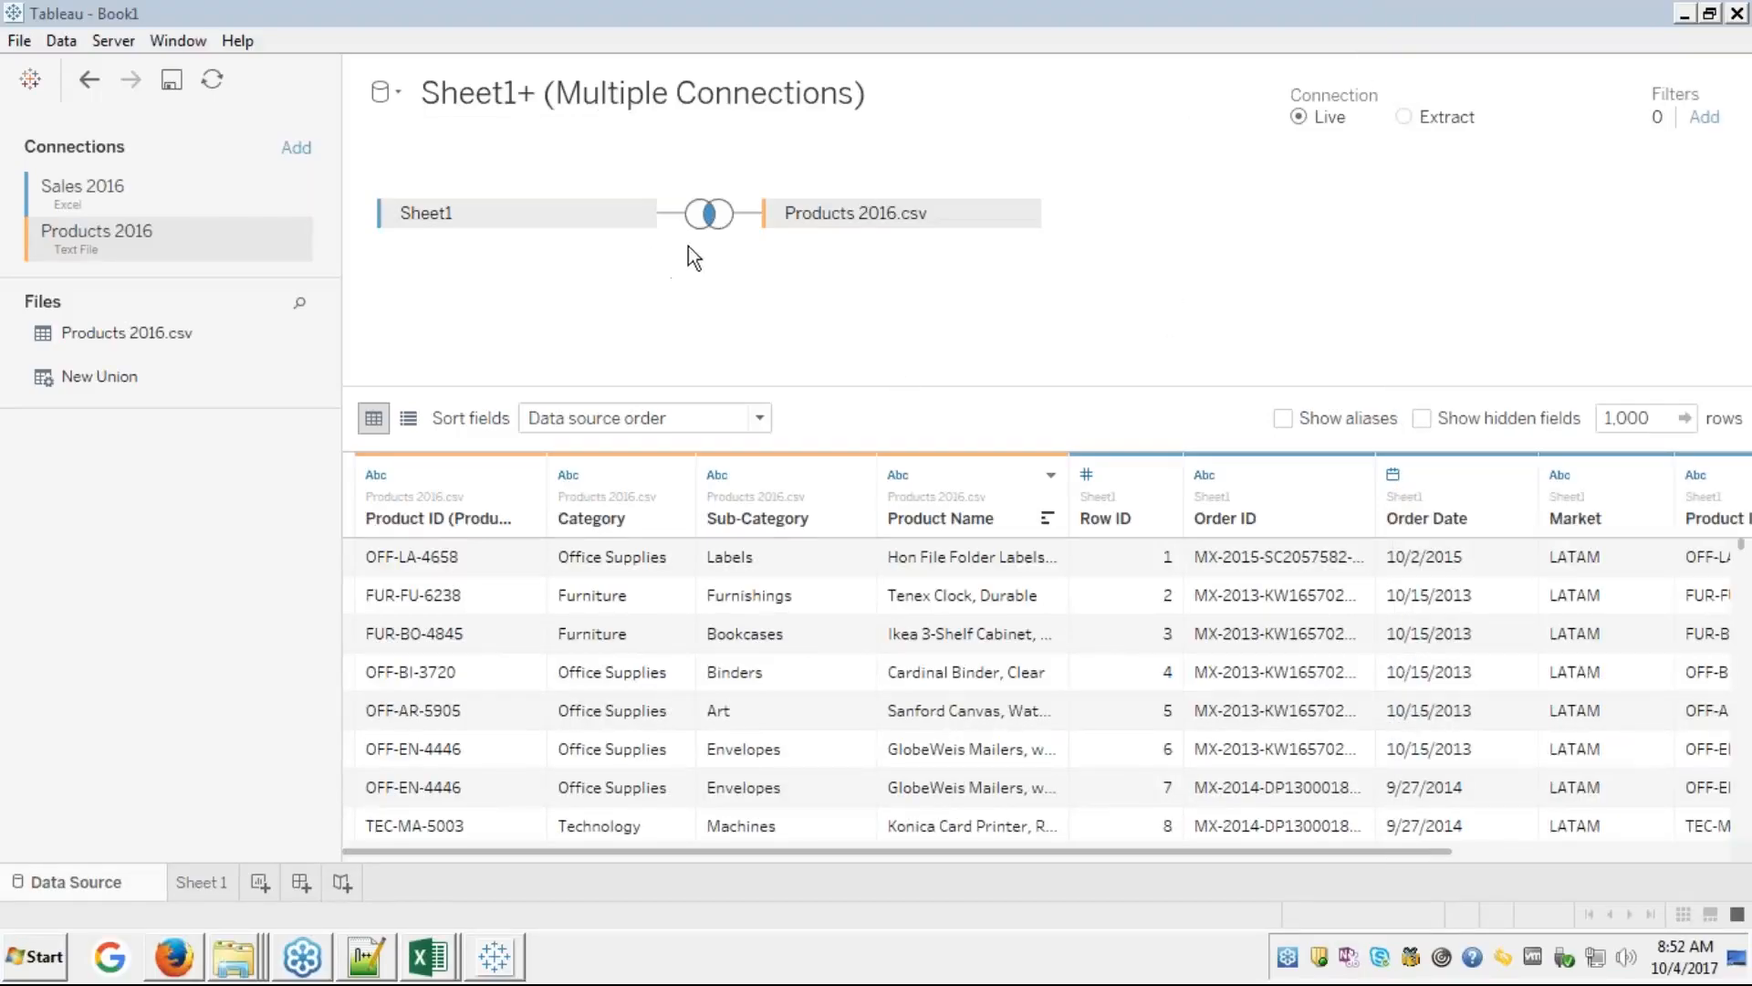
- Change the join between Sheet1 and Products 2016.csv from inner to left and on to right
click(709, 213)
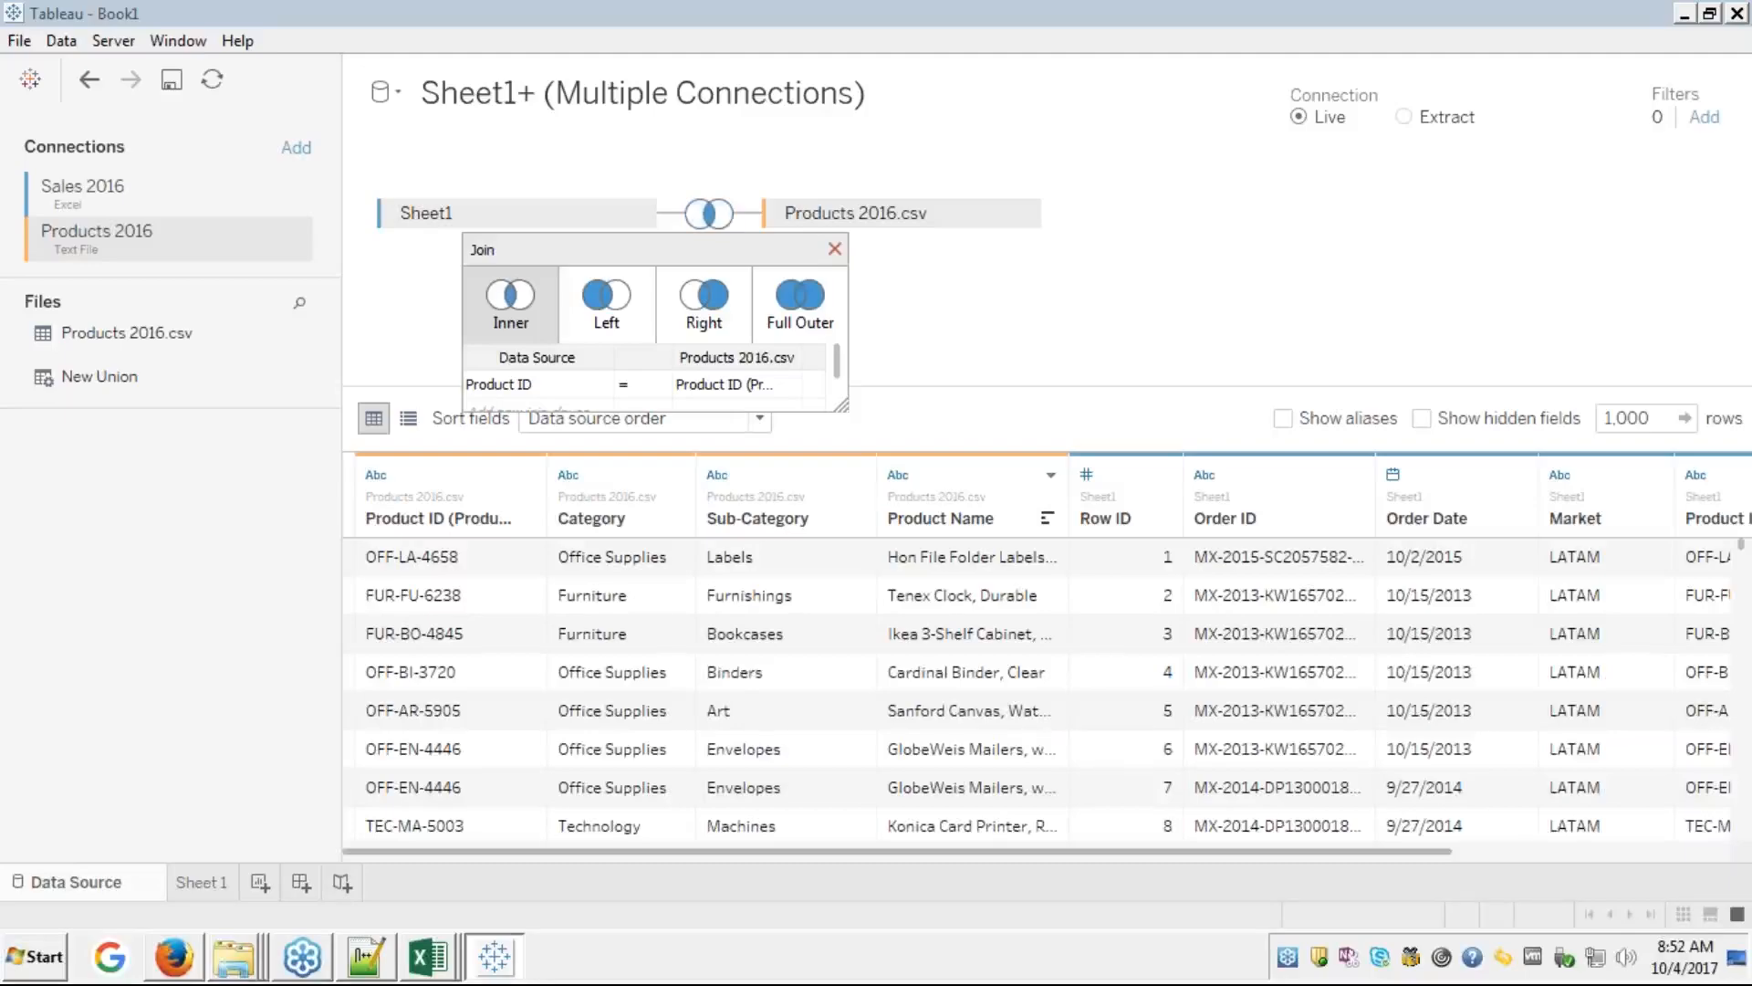
click(621, 299)
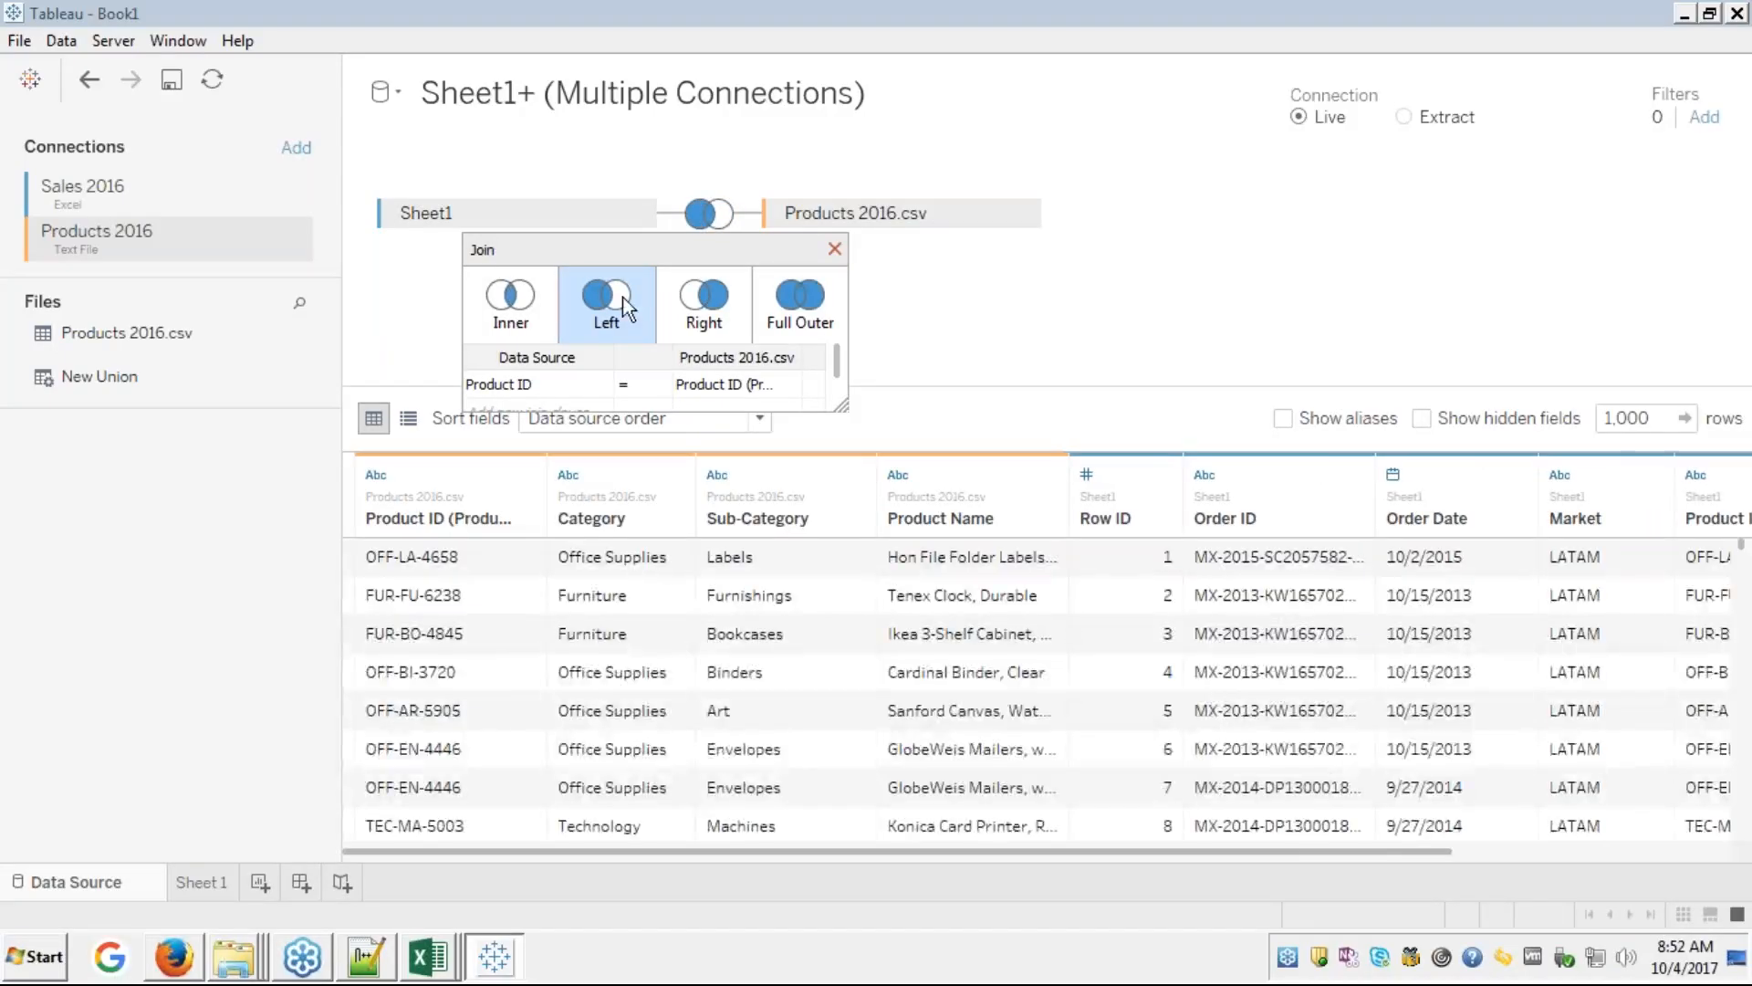
click(702, 309)
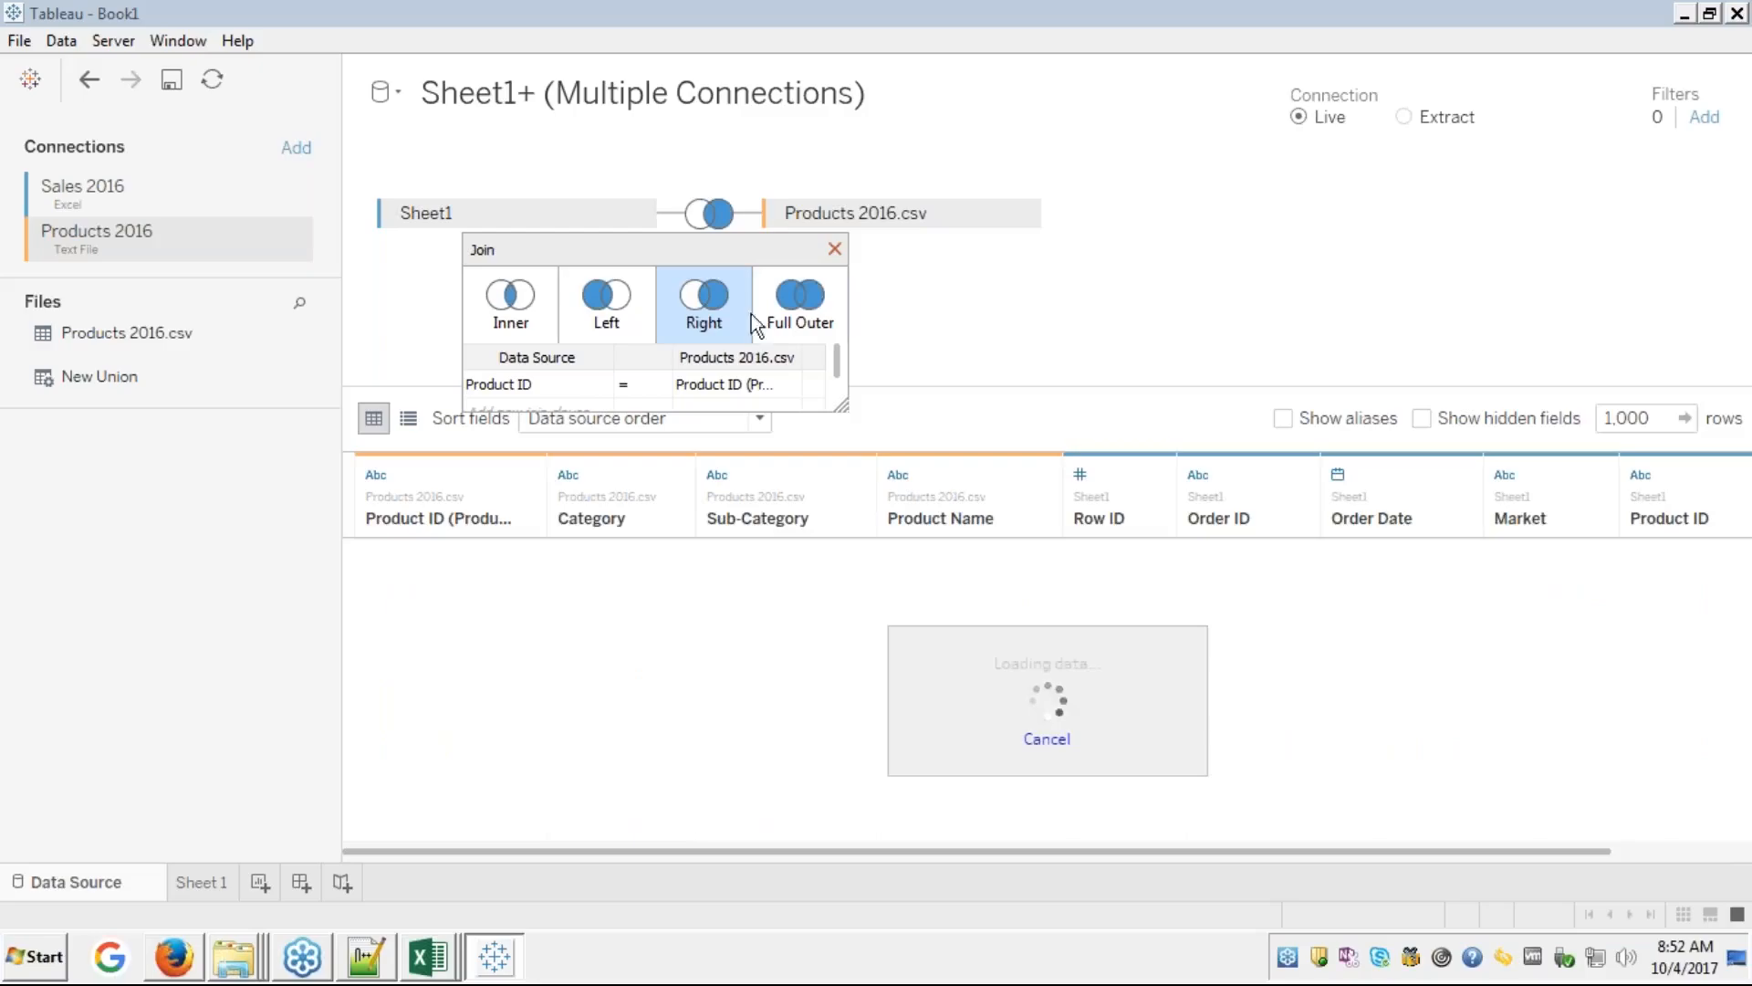
- Set the join between Sheet1 and Products 2016.csv back to inner and close the join settings
click(498, 315)
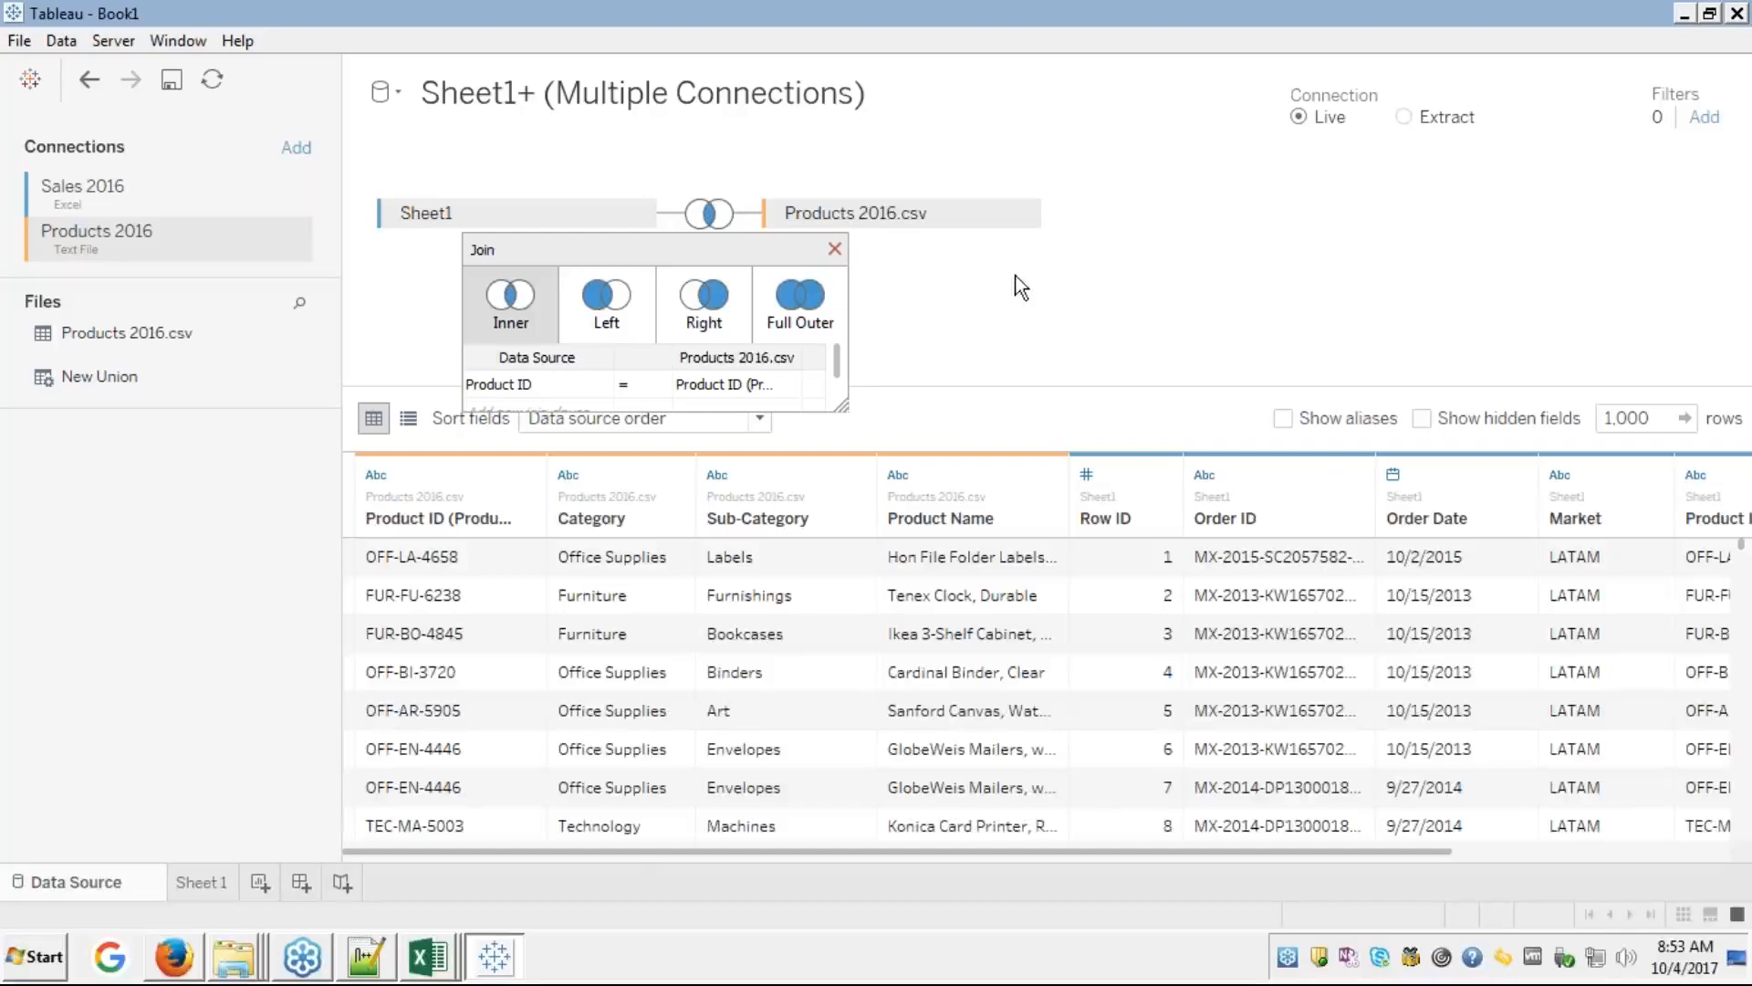
click(835, 249)
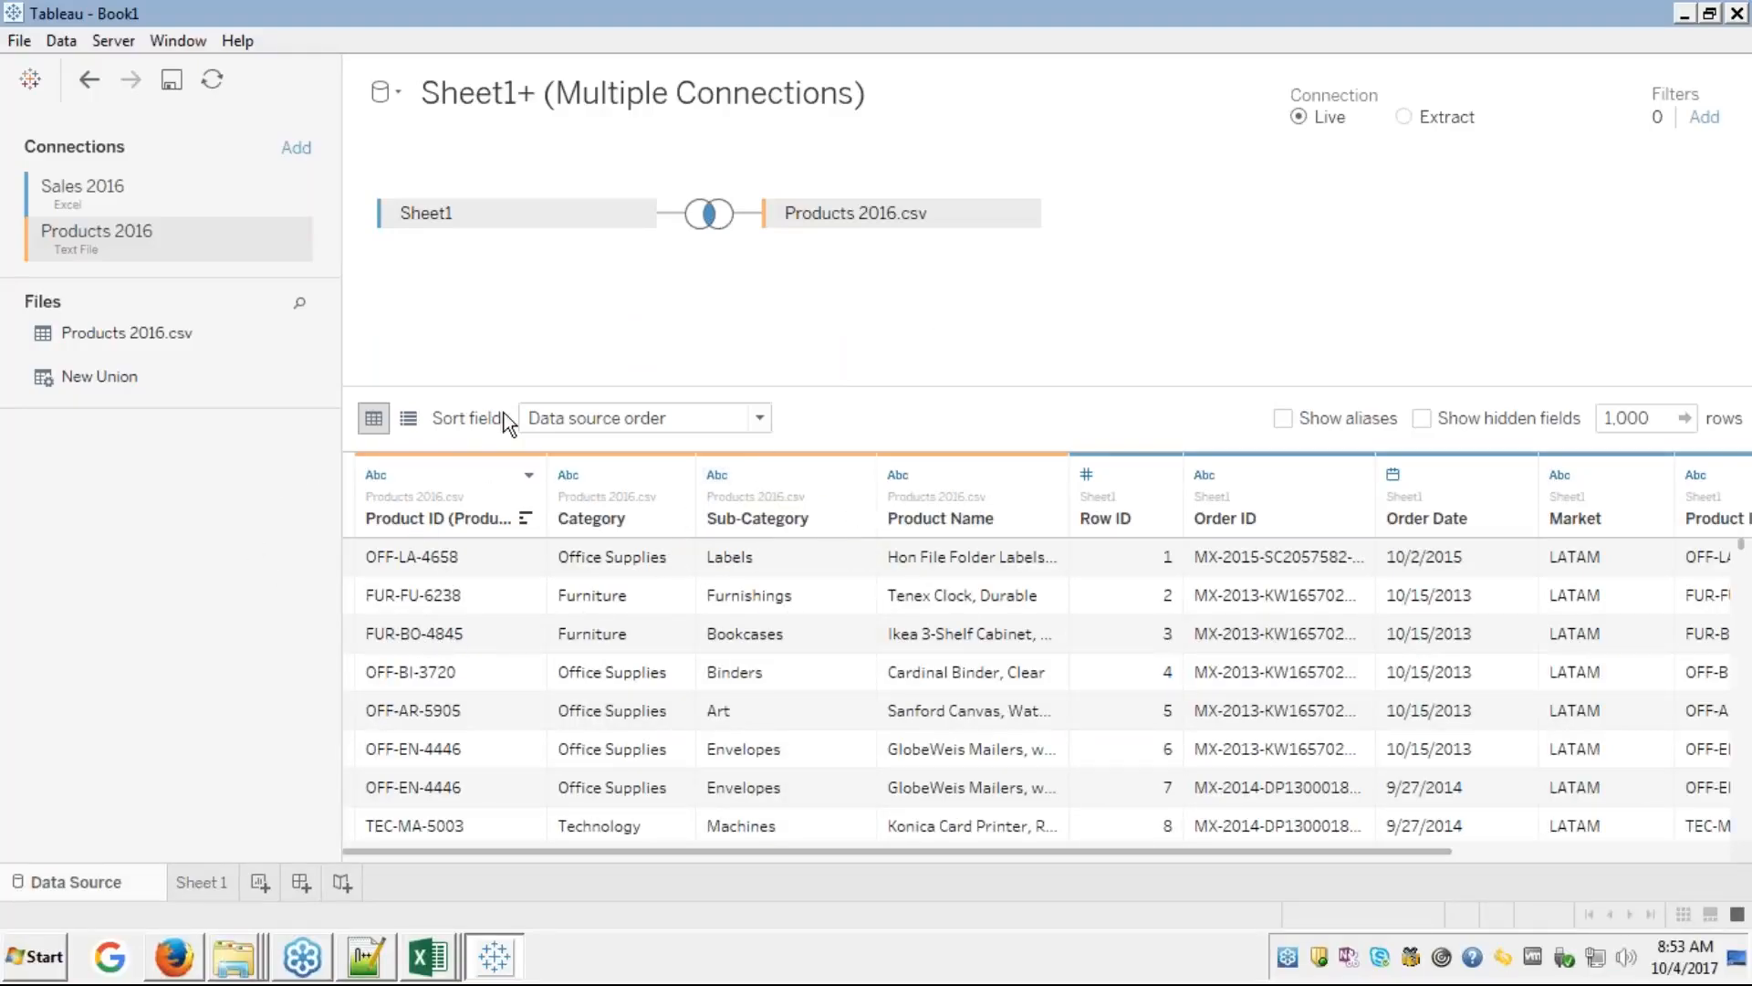
- Rename the joined data source as Cross Joins
click(650, 94)
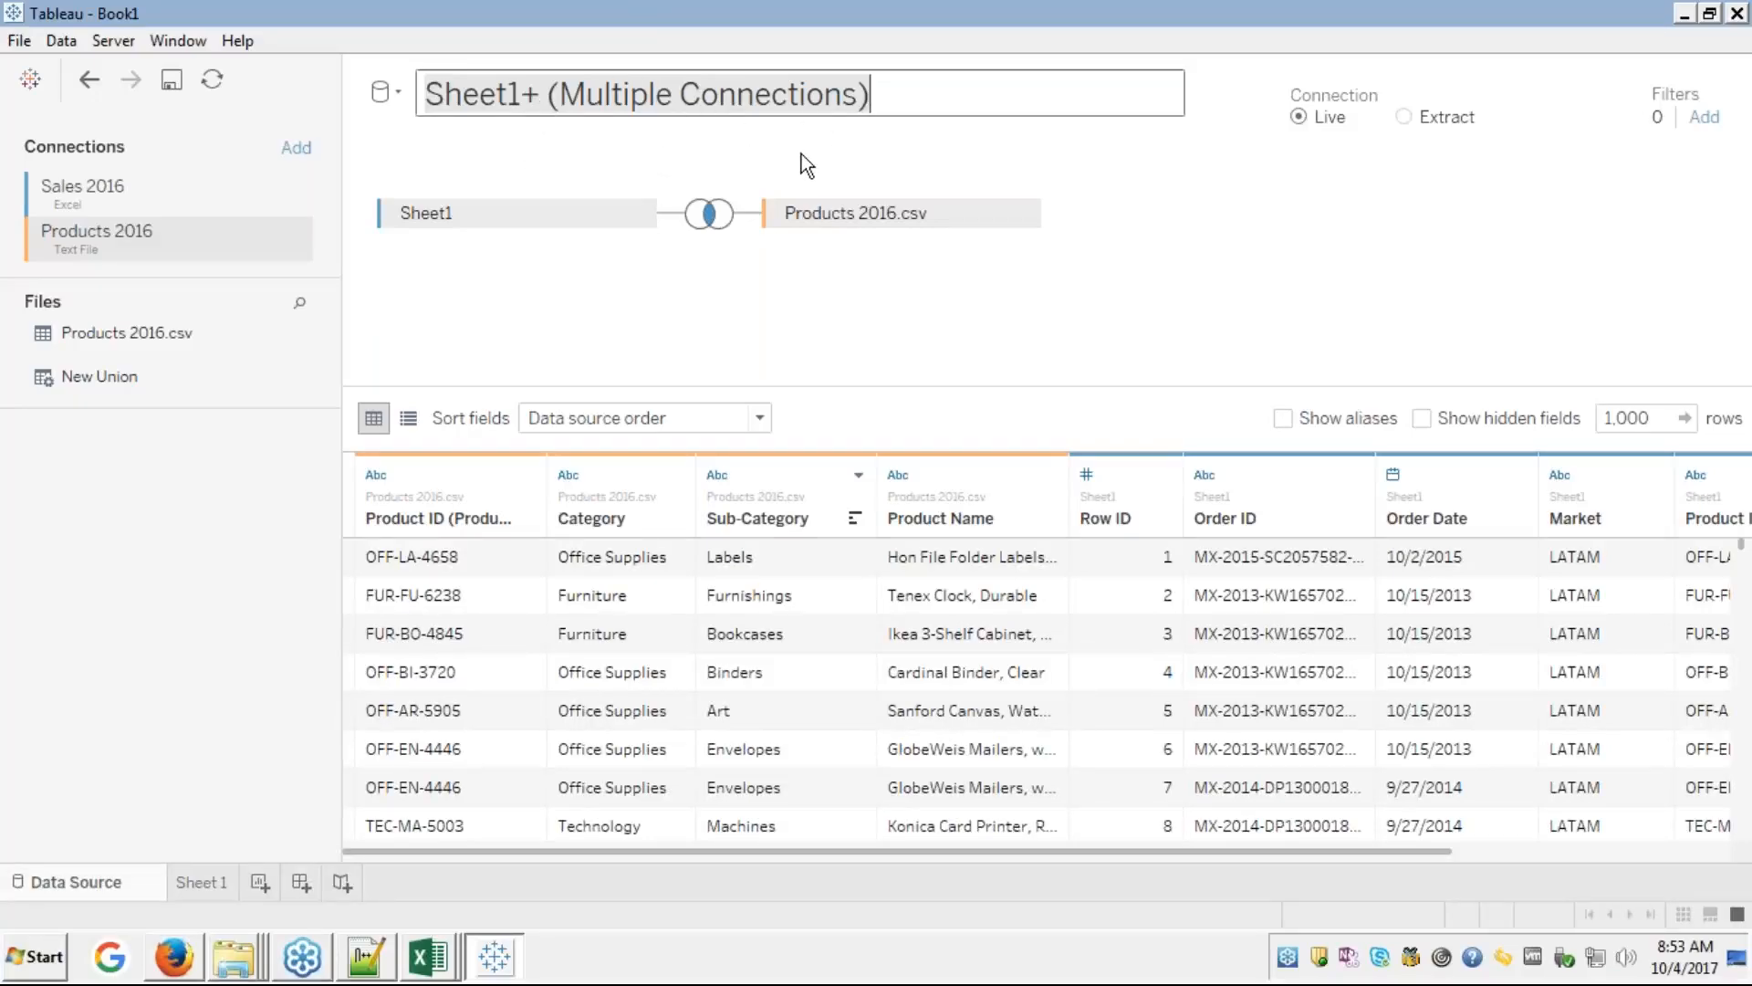
text(cross)
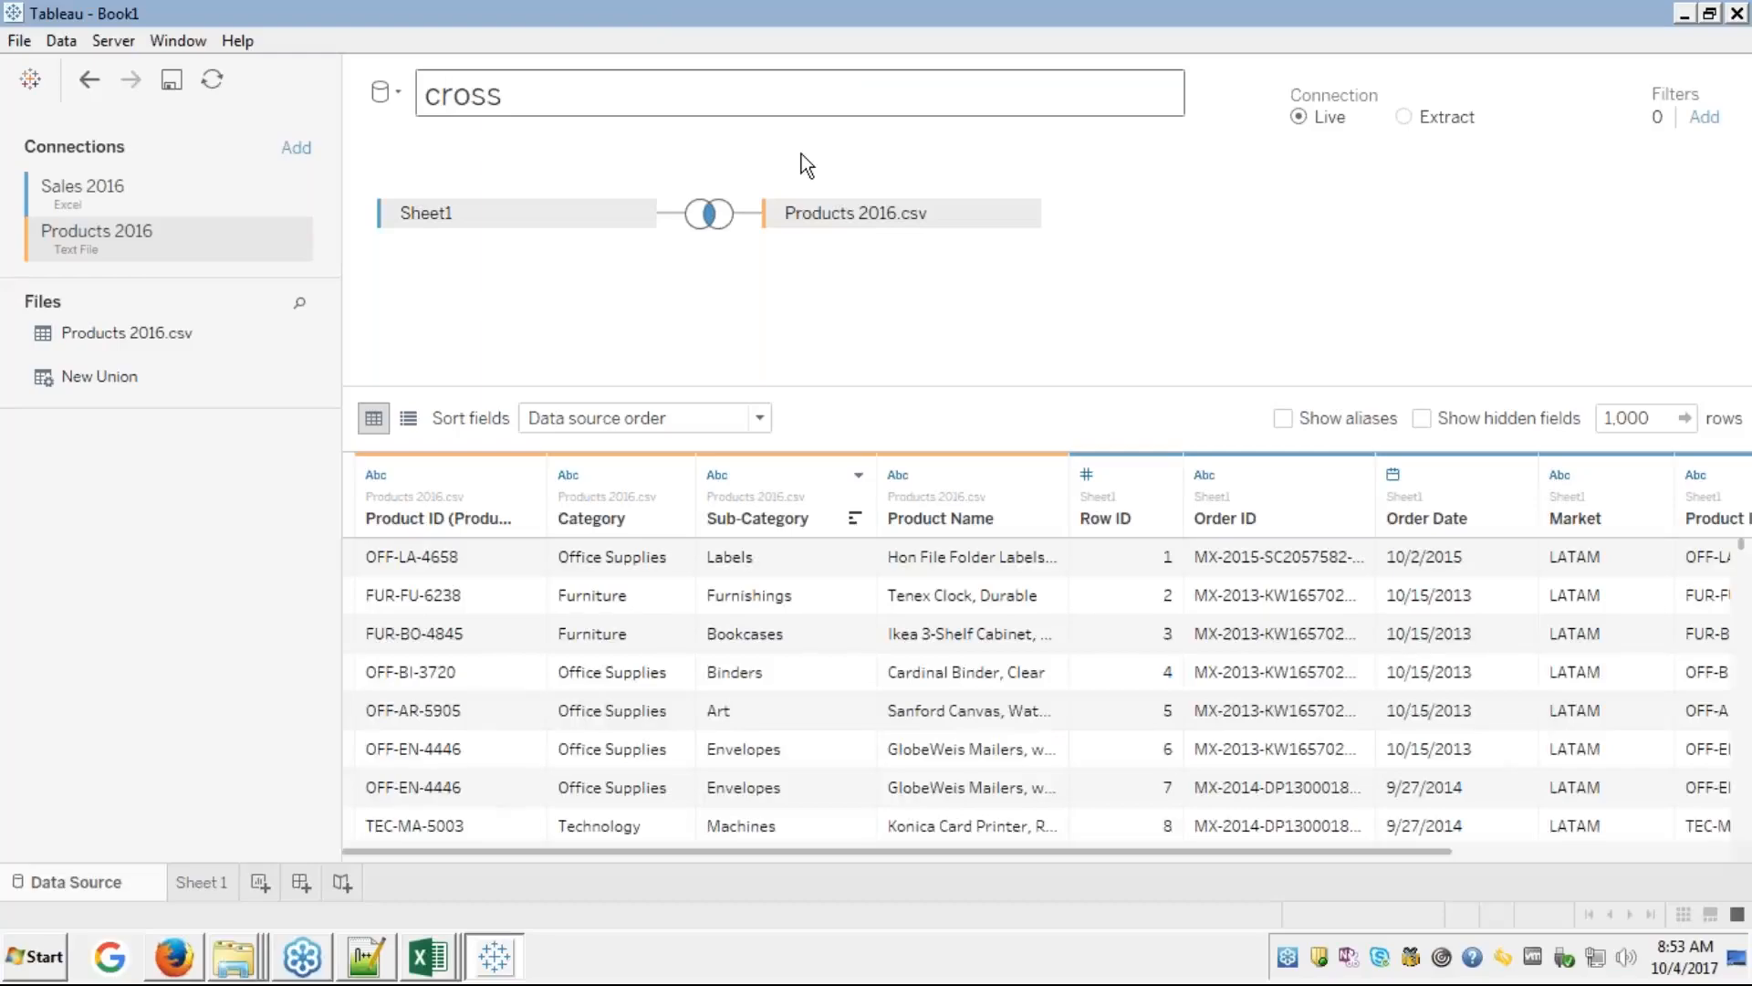
text( Joins)
key(Left)
key(Left)
key(Left)
key(Left)
key(Left)
key(Left)
key(Left)
key(Left)
key(Left)
key(Left)
key(BackSpace)
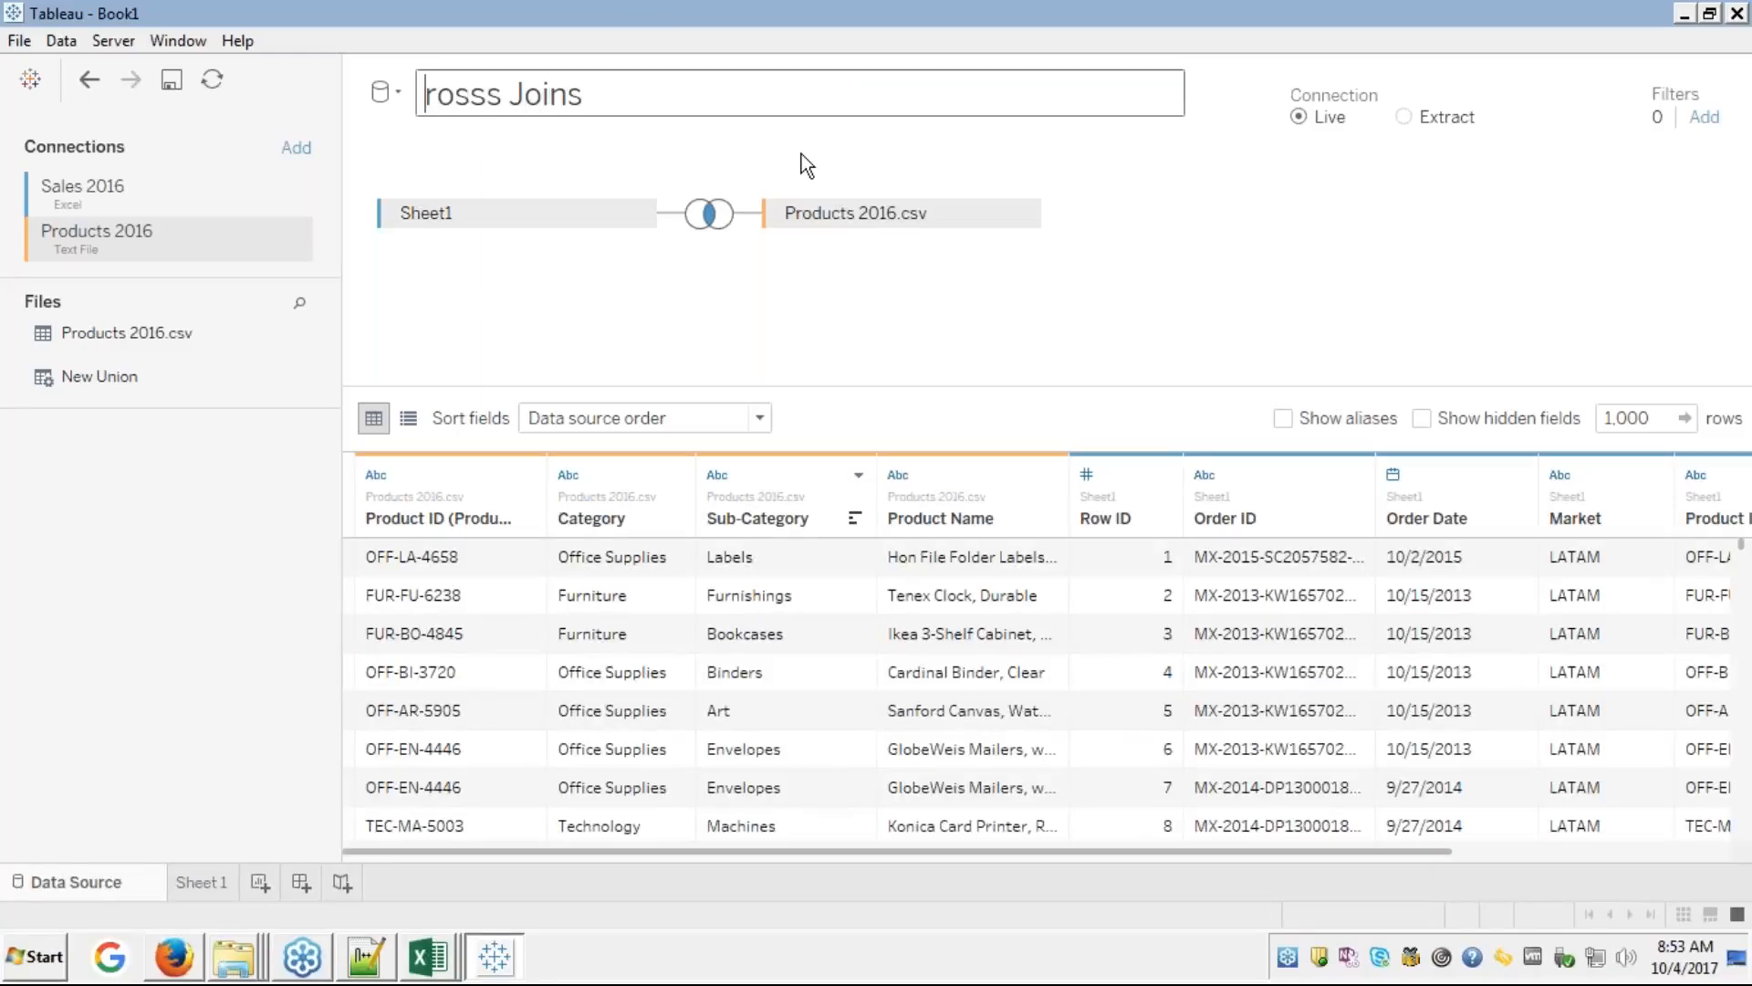
text(C)
key(Right)
key(Right)
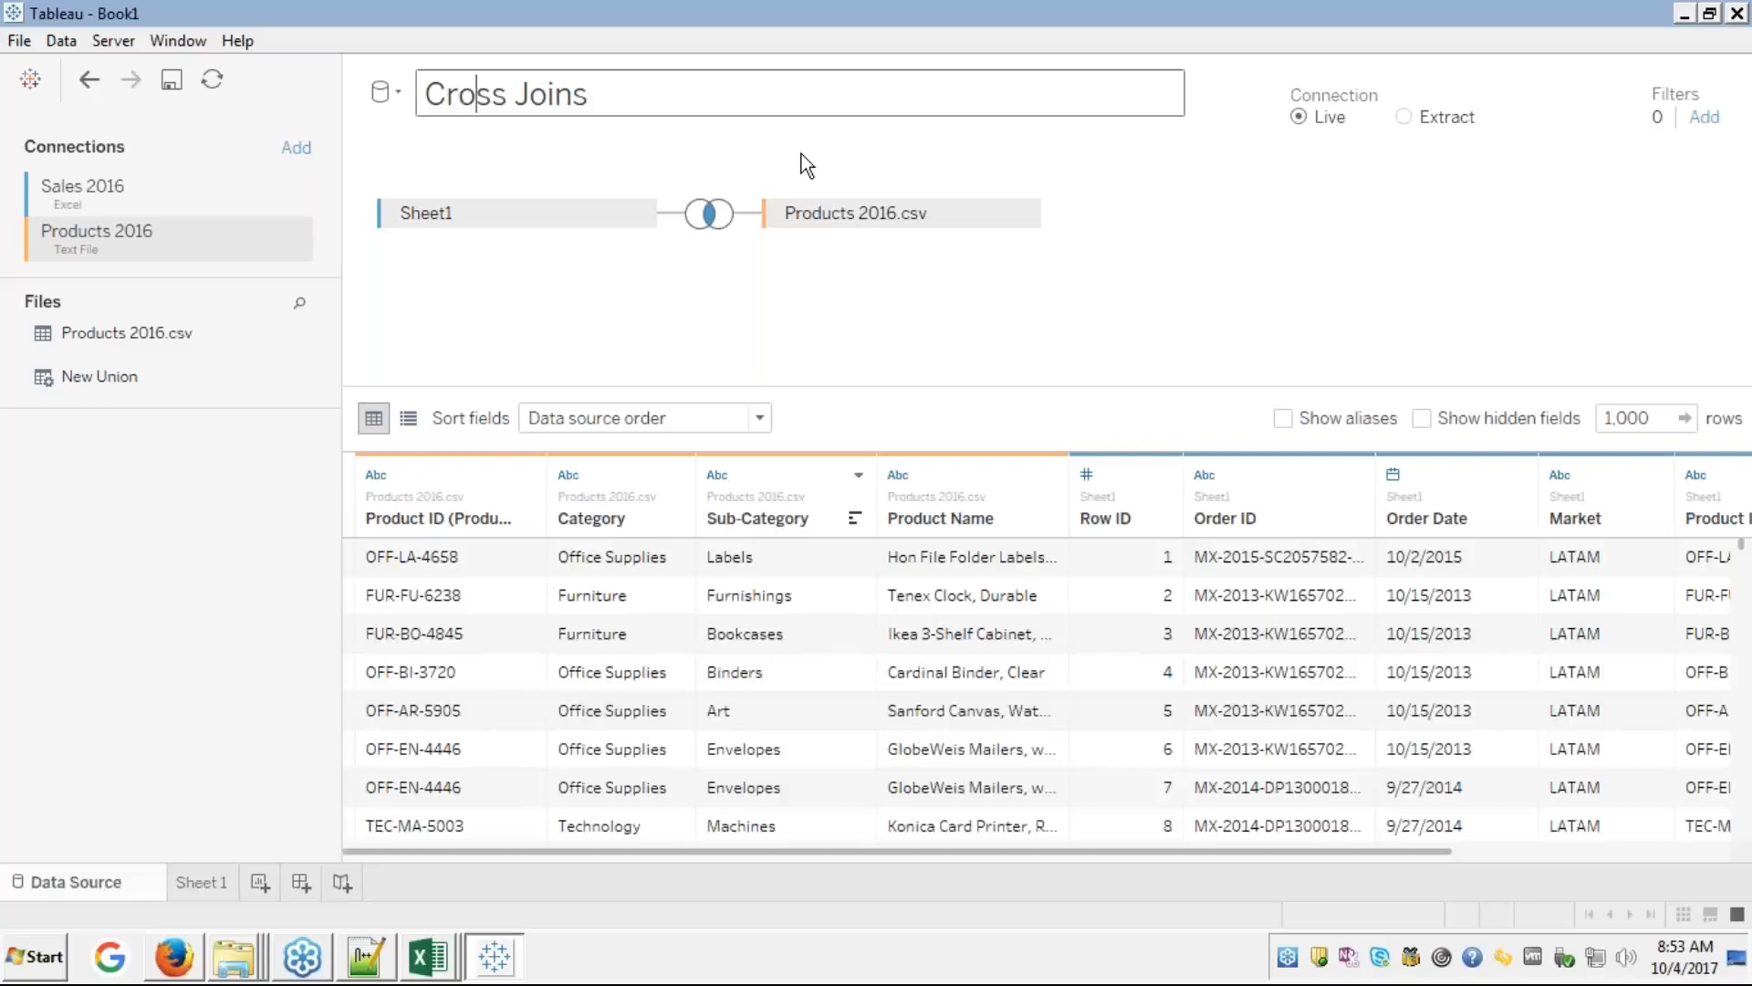
key(End)
key(Return)
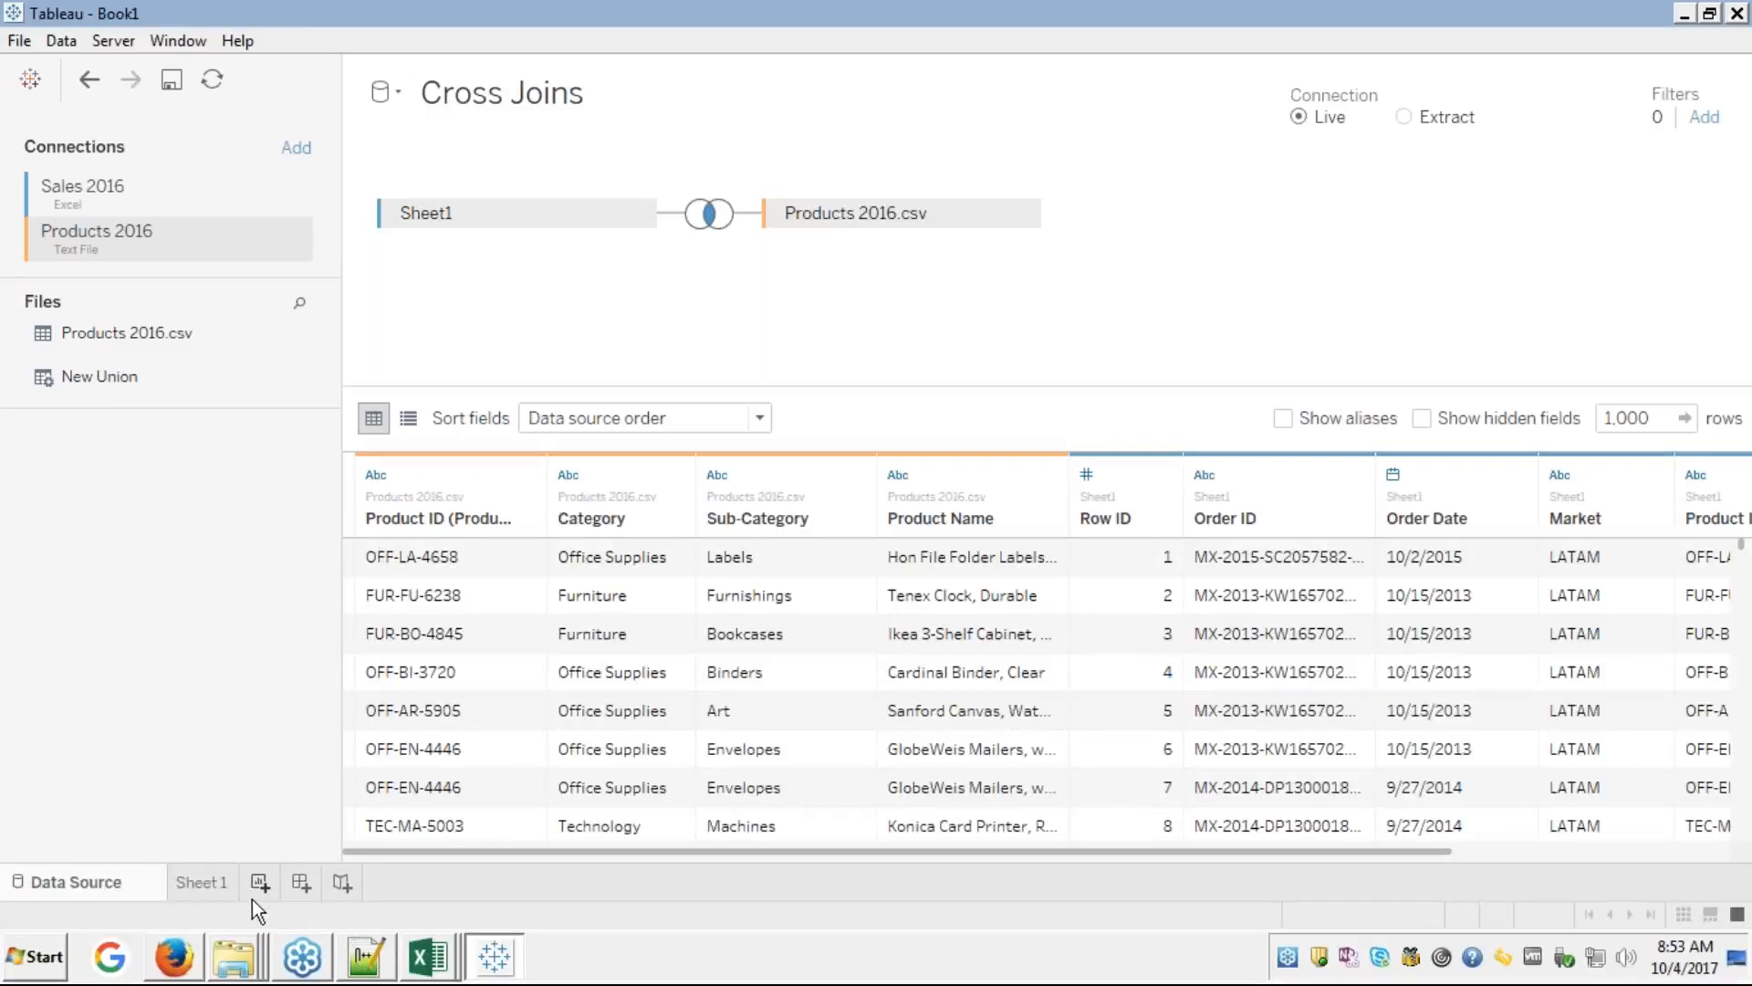
- Compare the dimensions and measures listed on the Sheet 1 worksheet with the columns of the Cross Joins data source
click(197, 880)
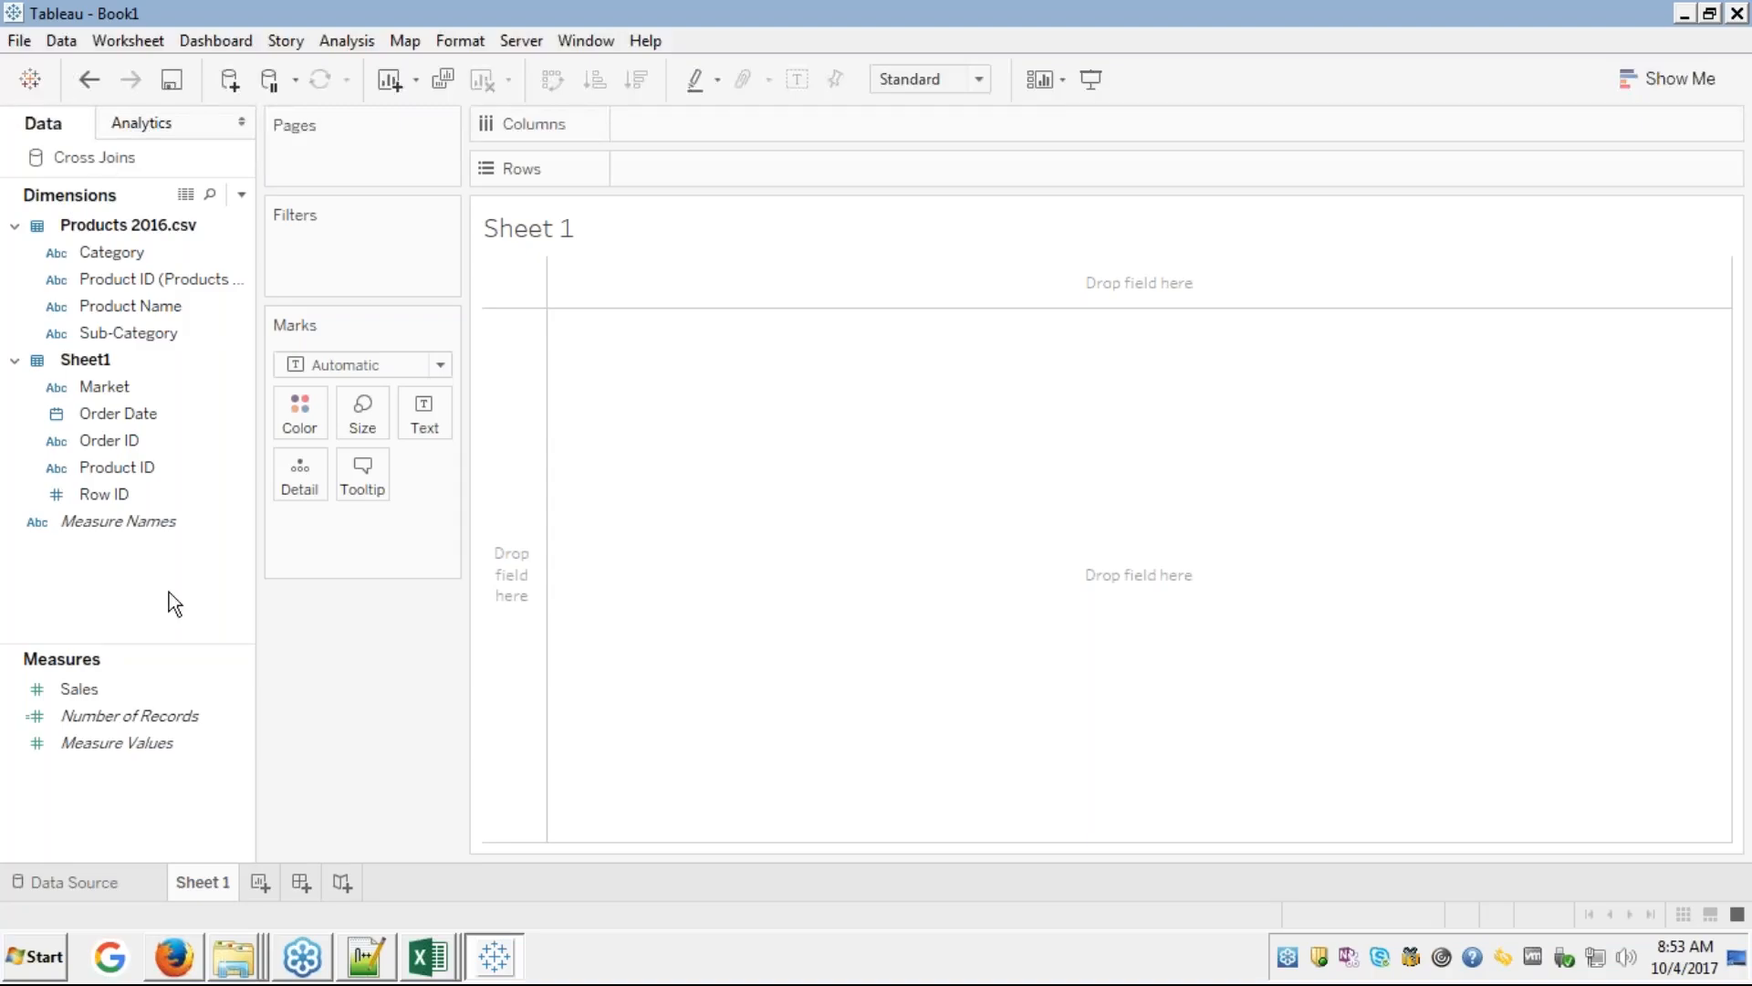
click(80, 886)
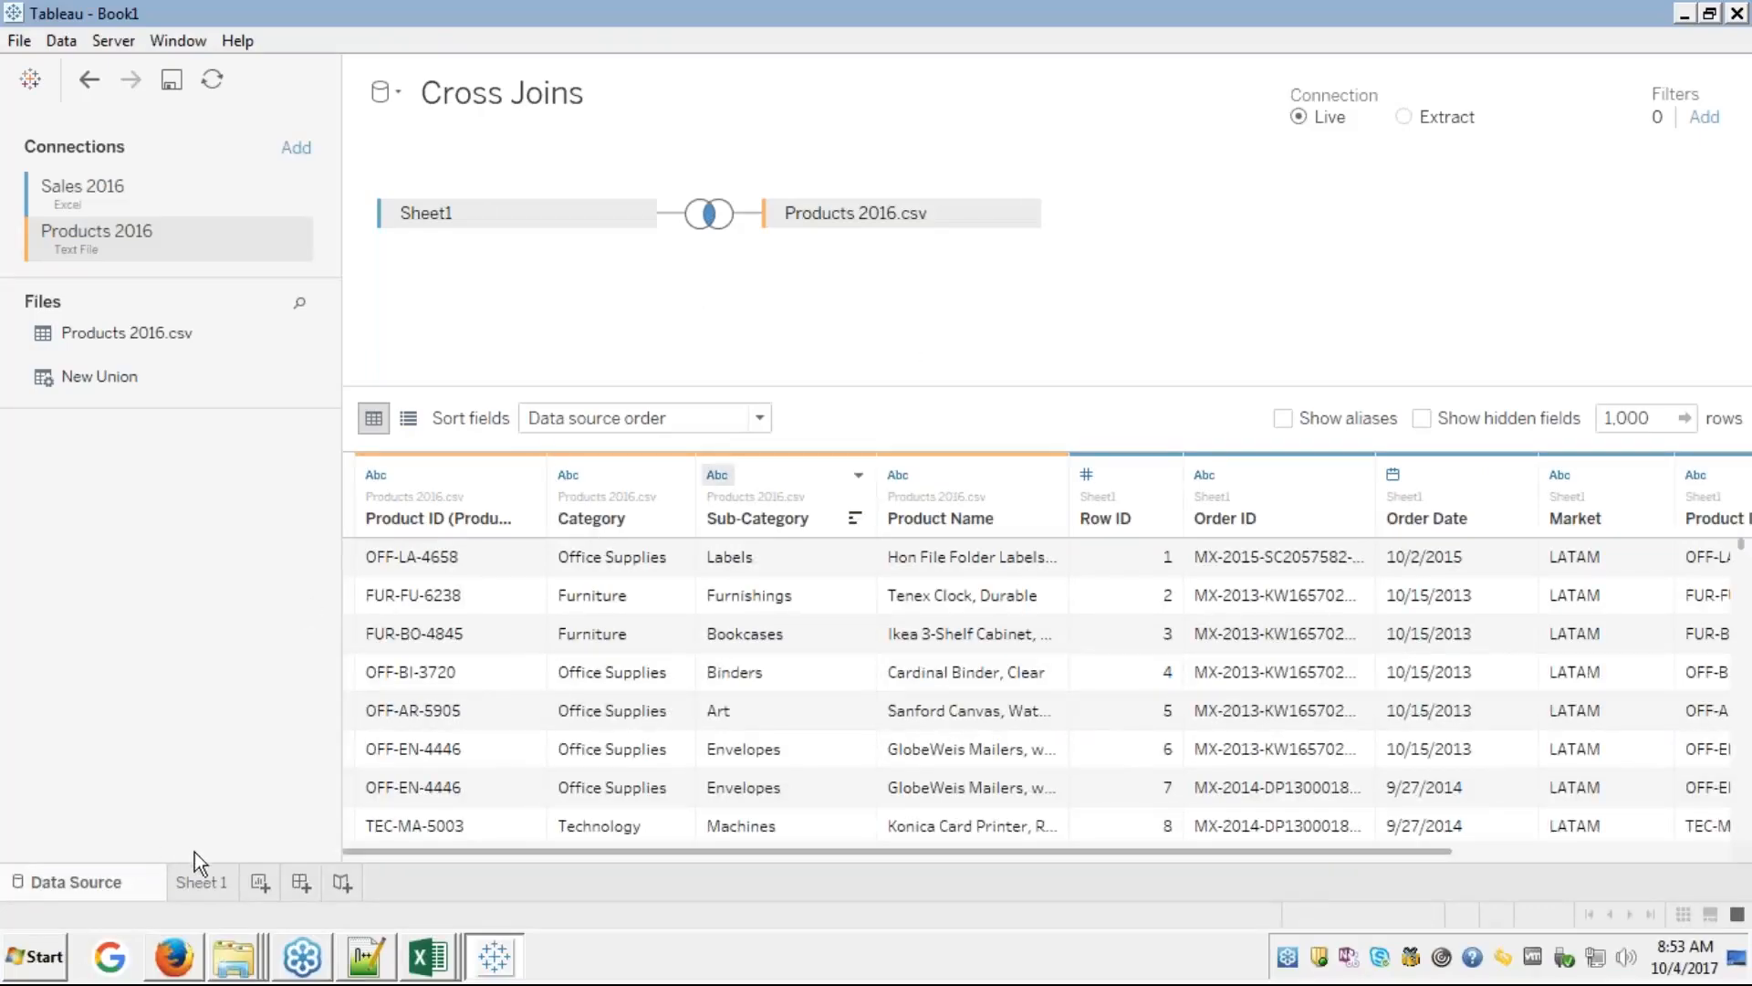
click(208, 885)
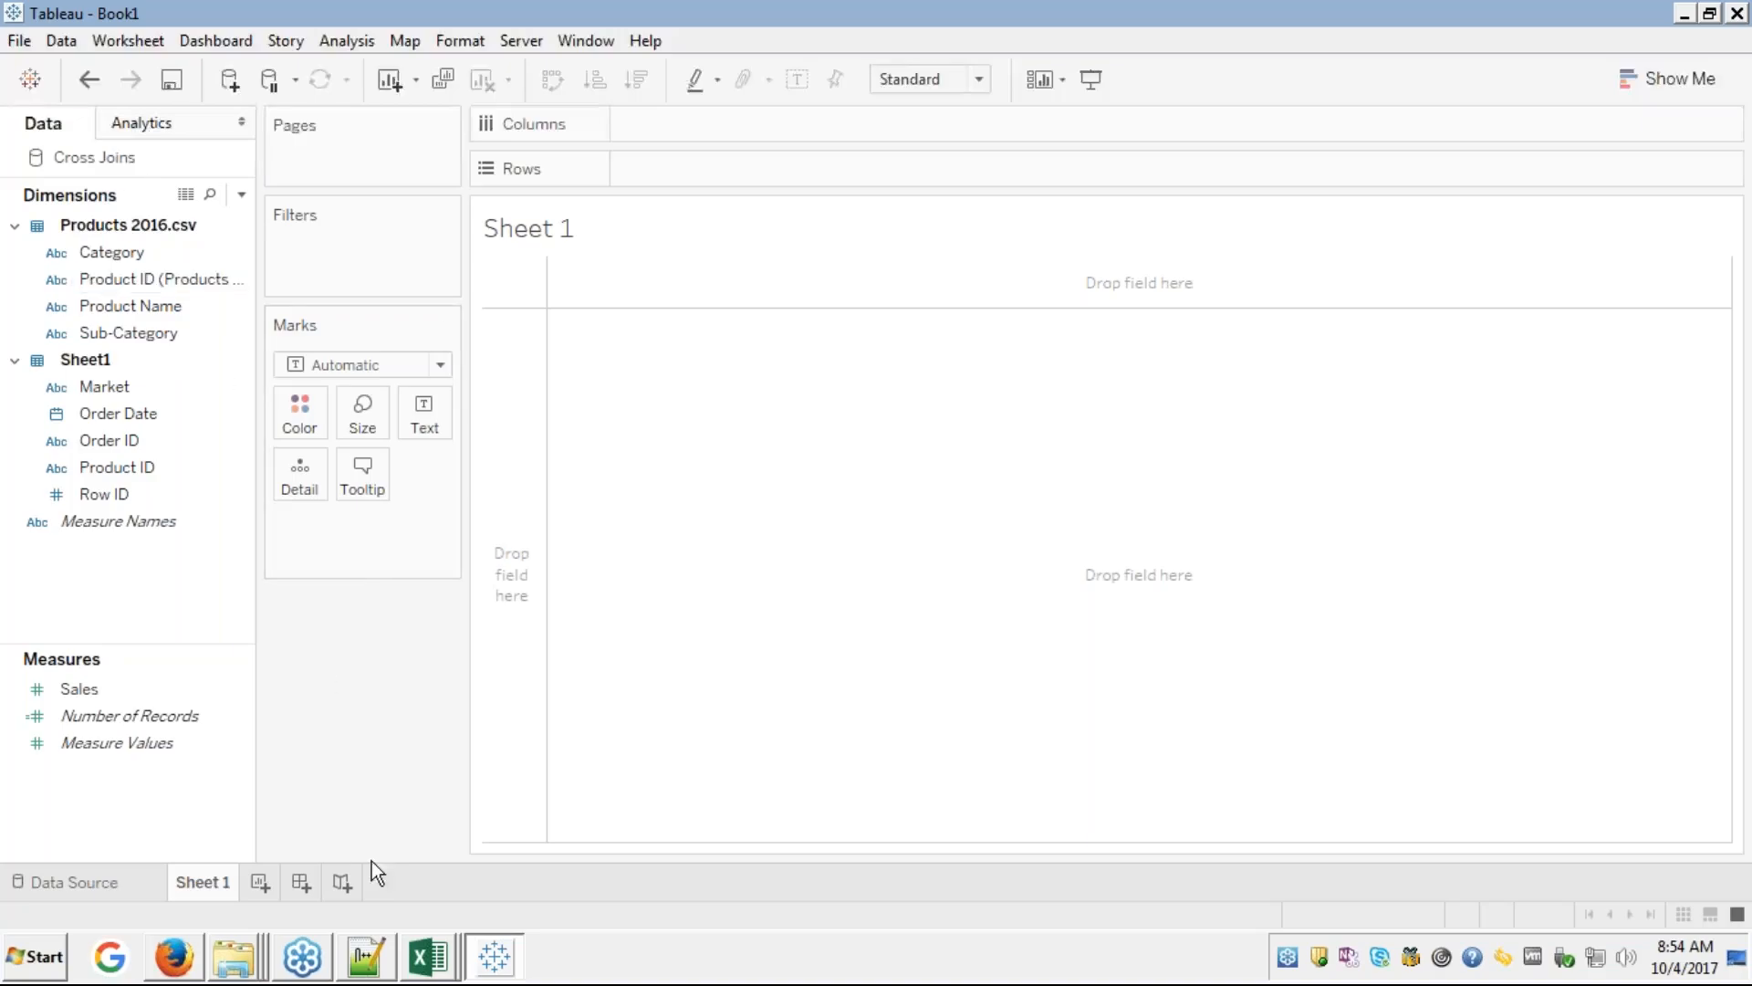
click(113, 883)
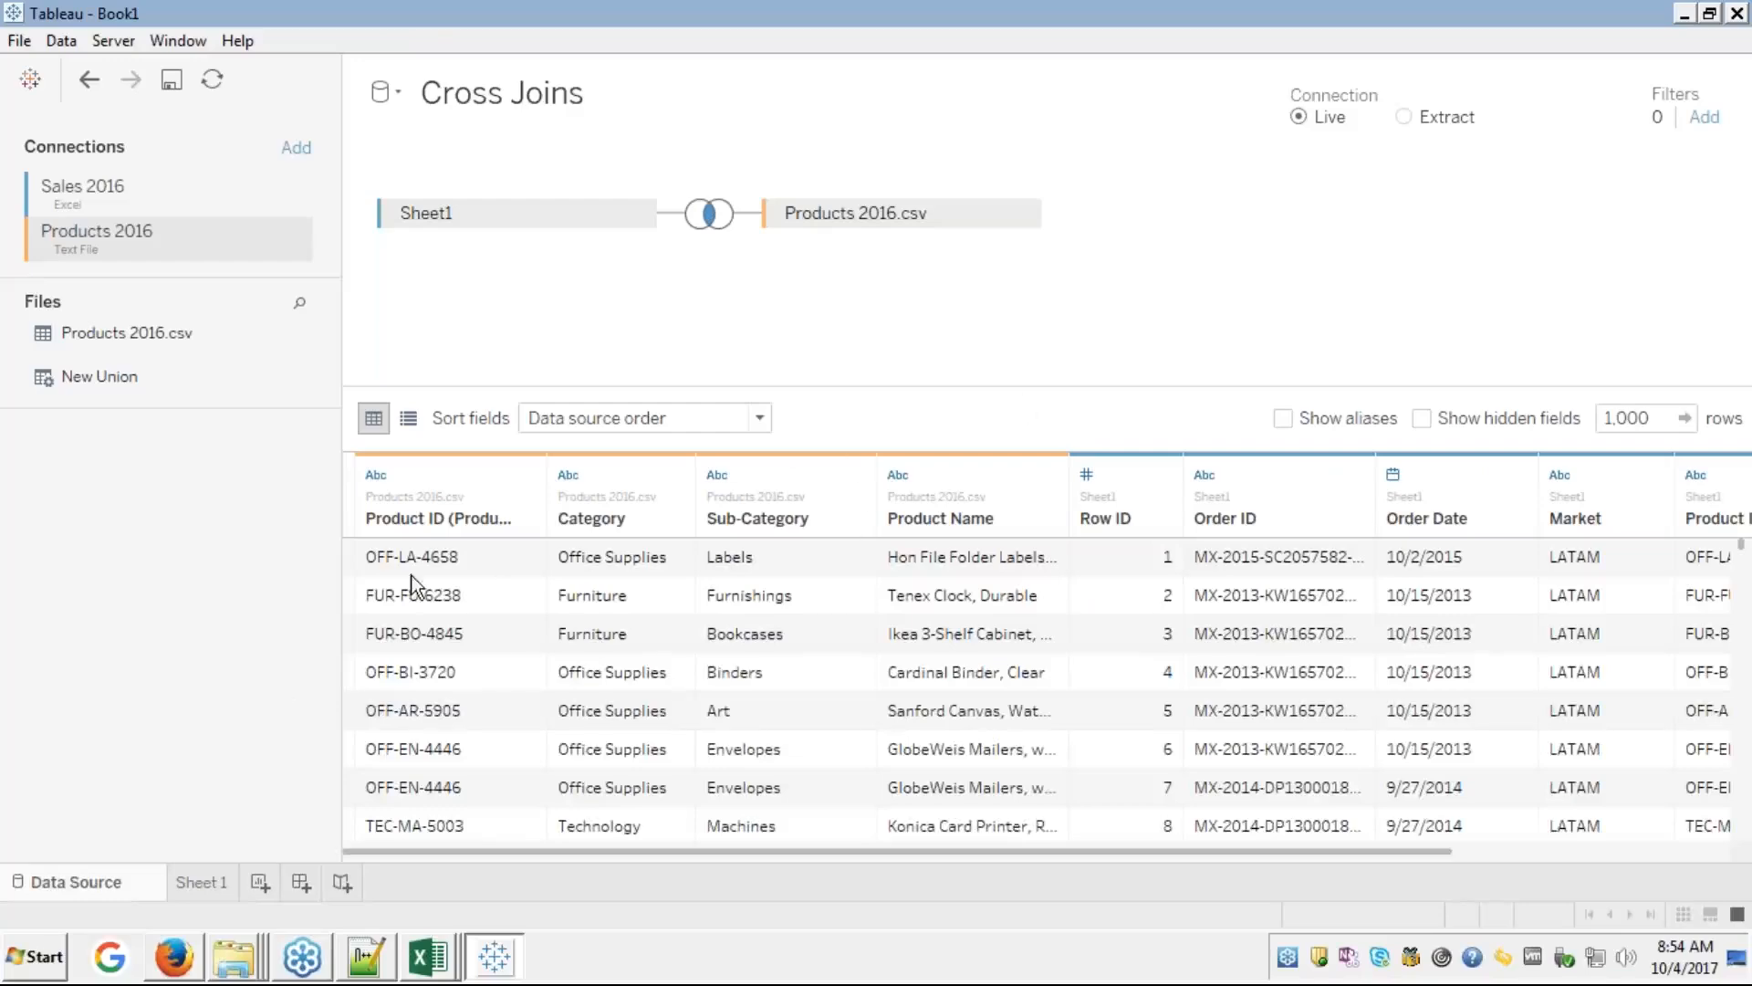
click(199, 881)
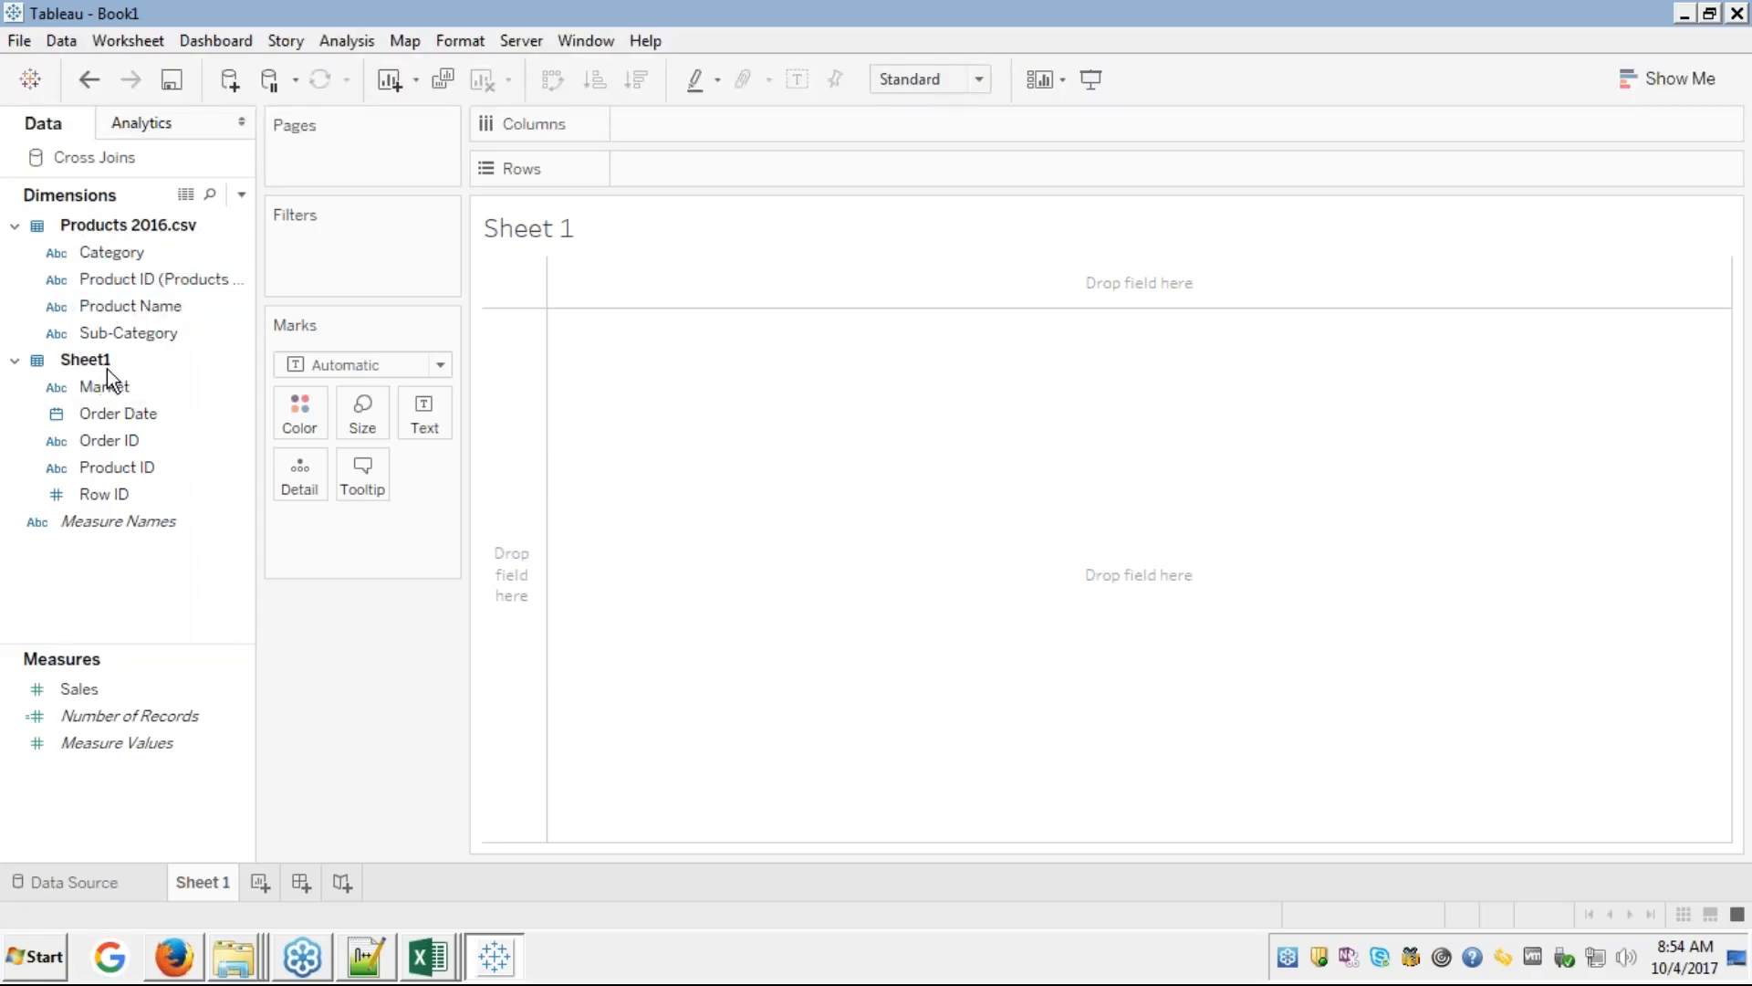
- Group the worksheet's fields by folder instead of by data source table, starting from the Order Date field
click(91, 413)
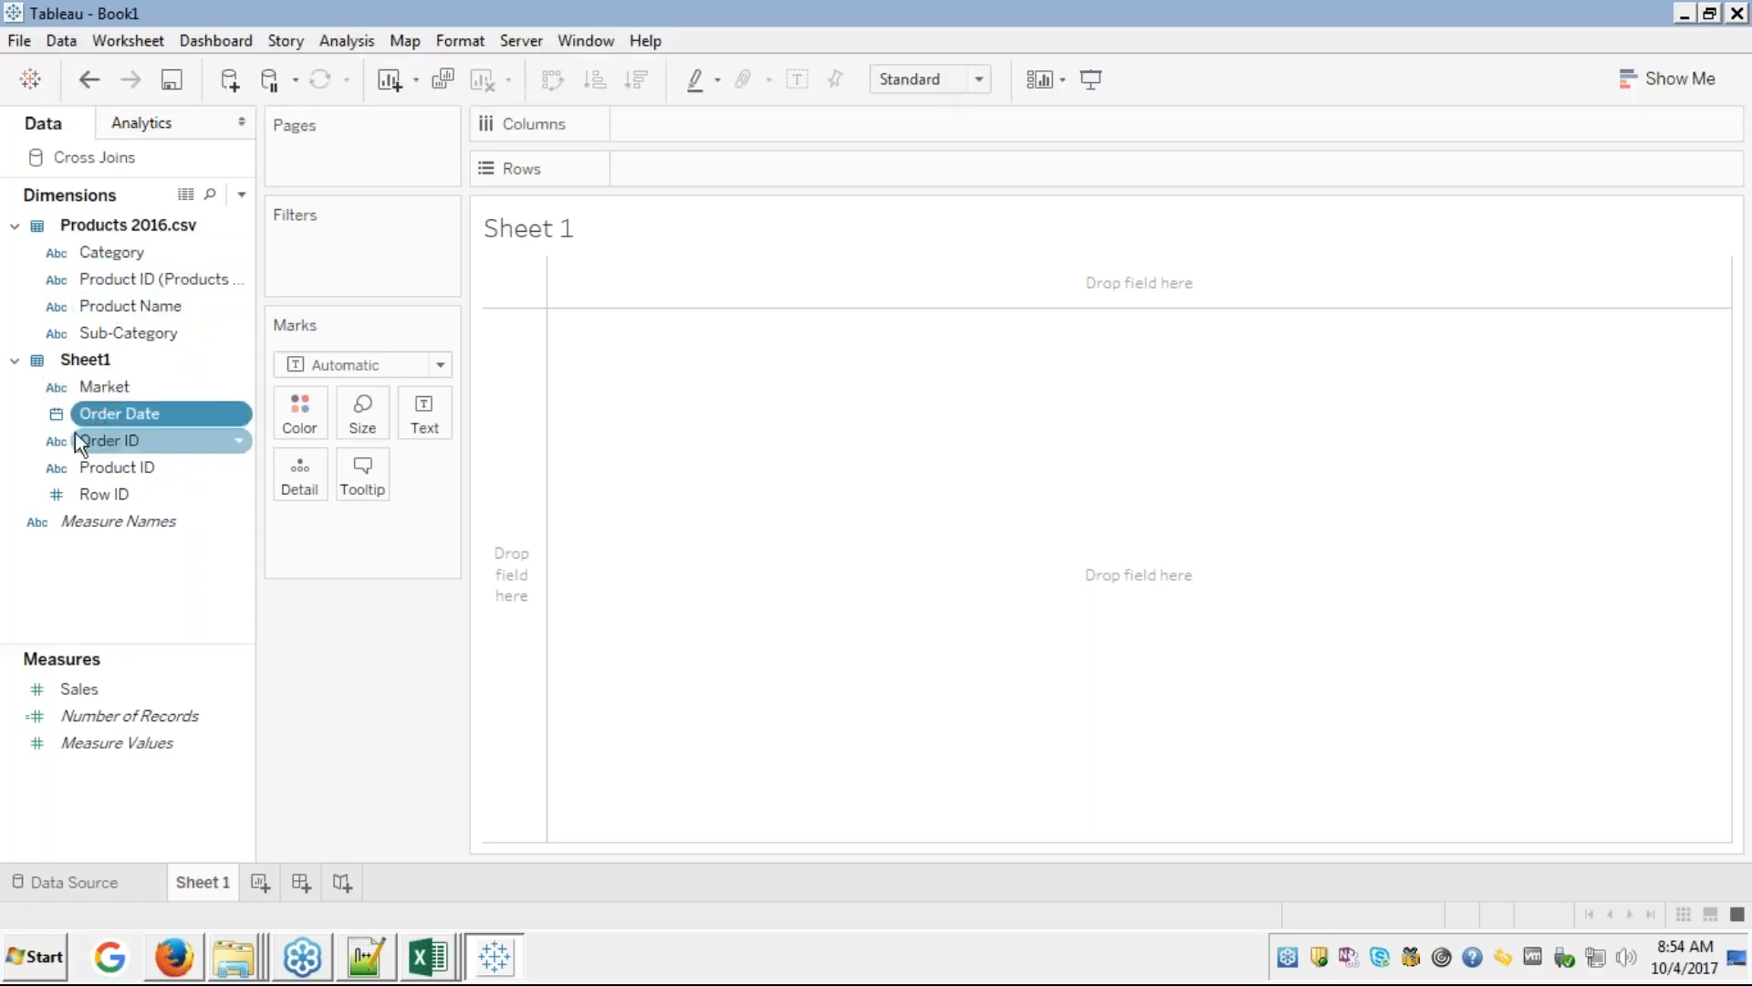
right_click(176, 410)
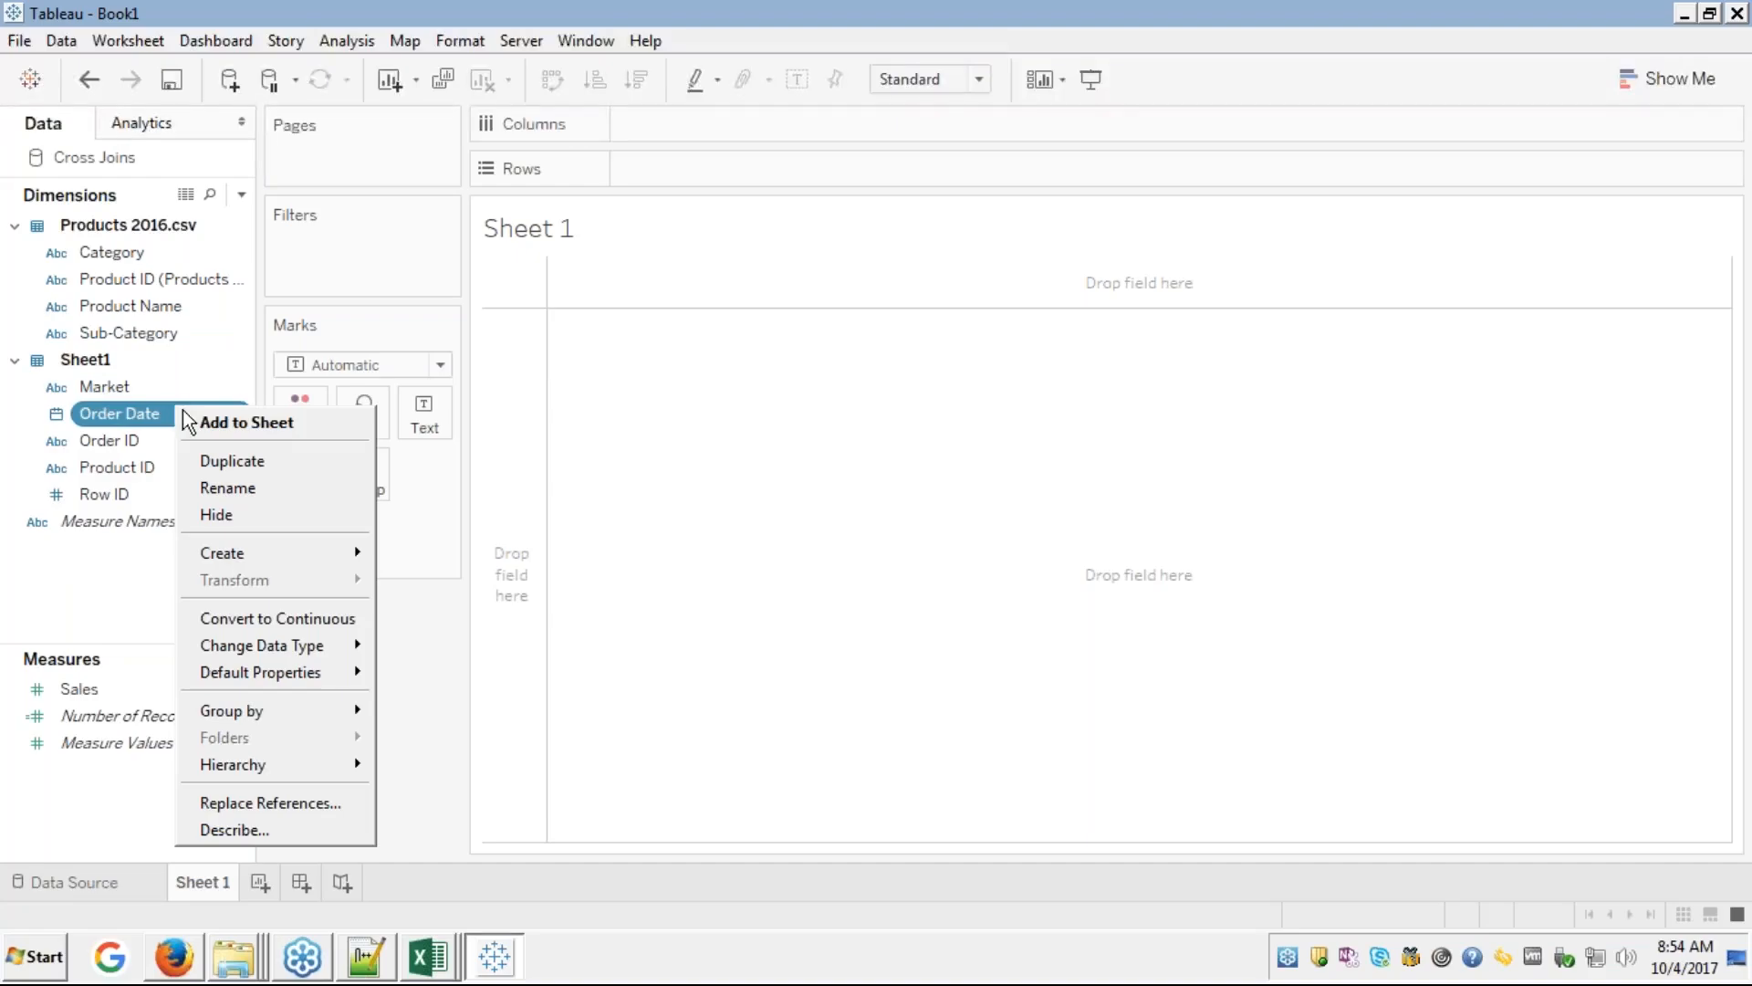
mouse_move(267, 715)
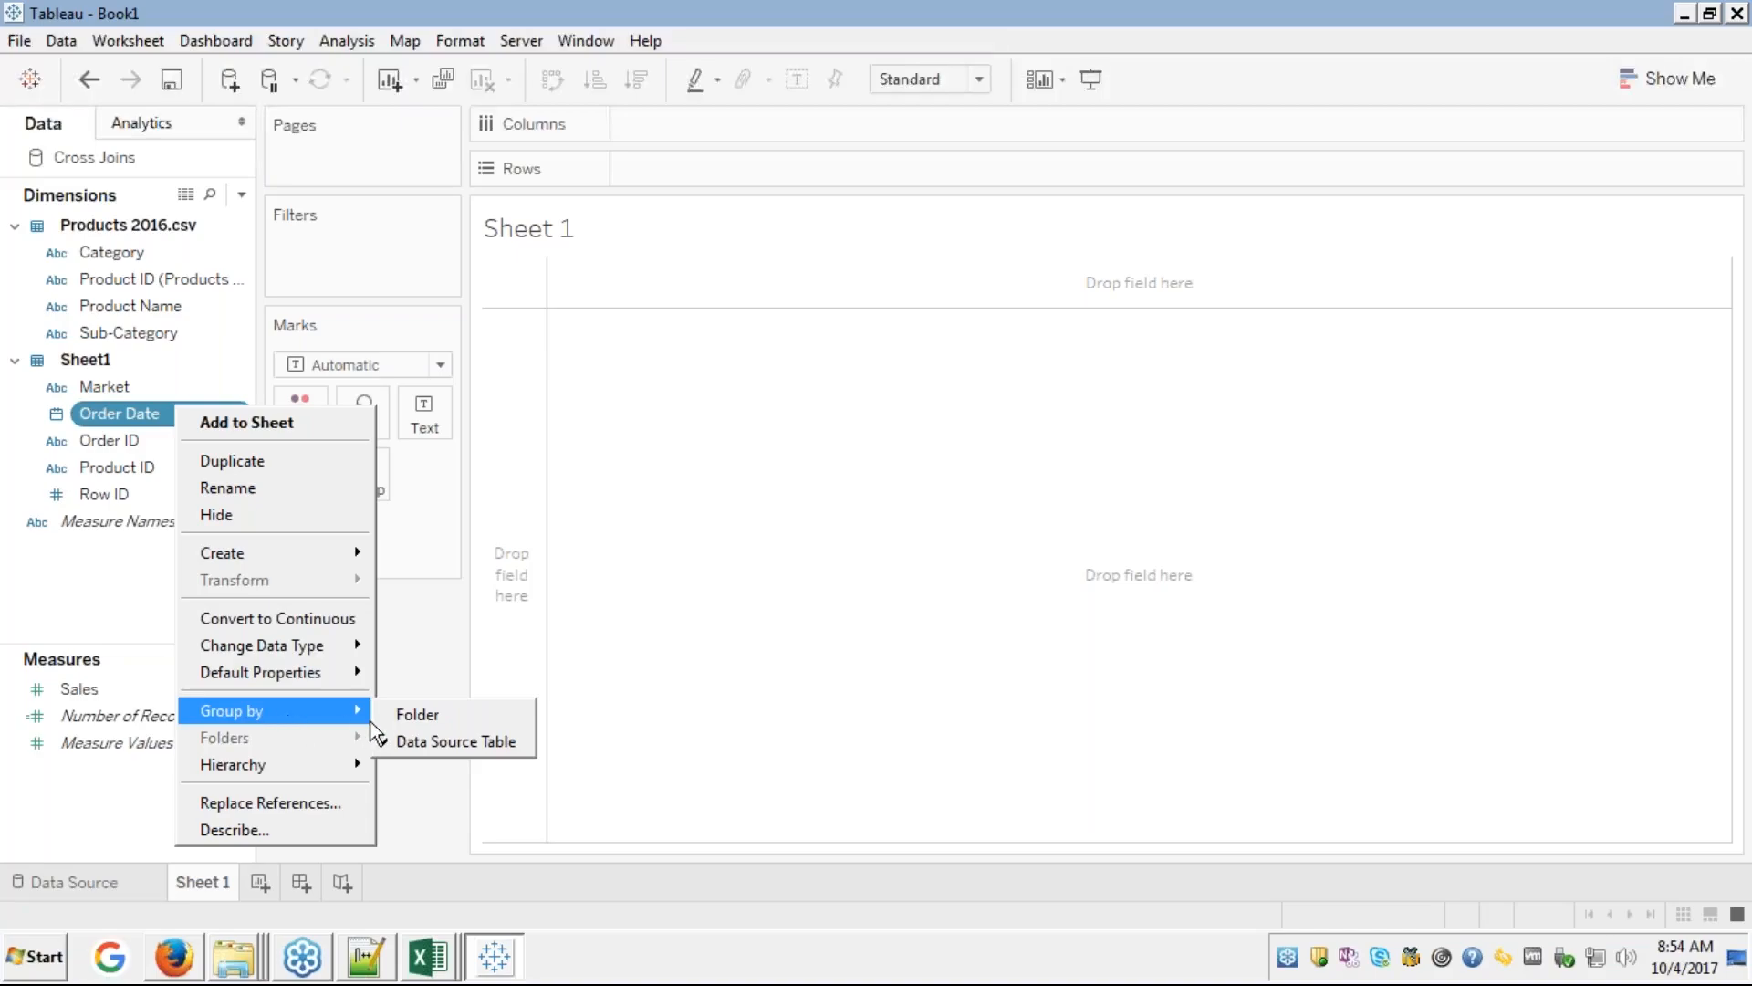
click(423, 717)
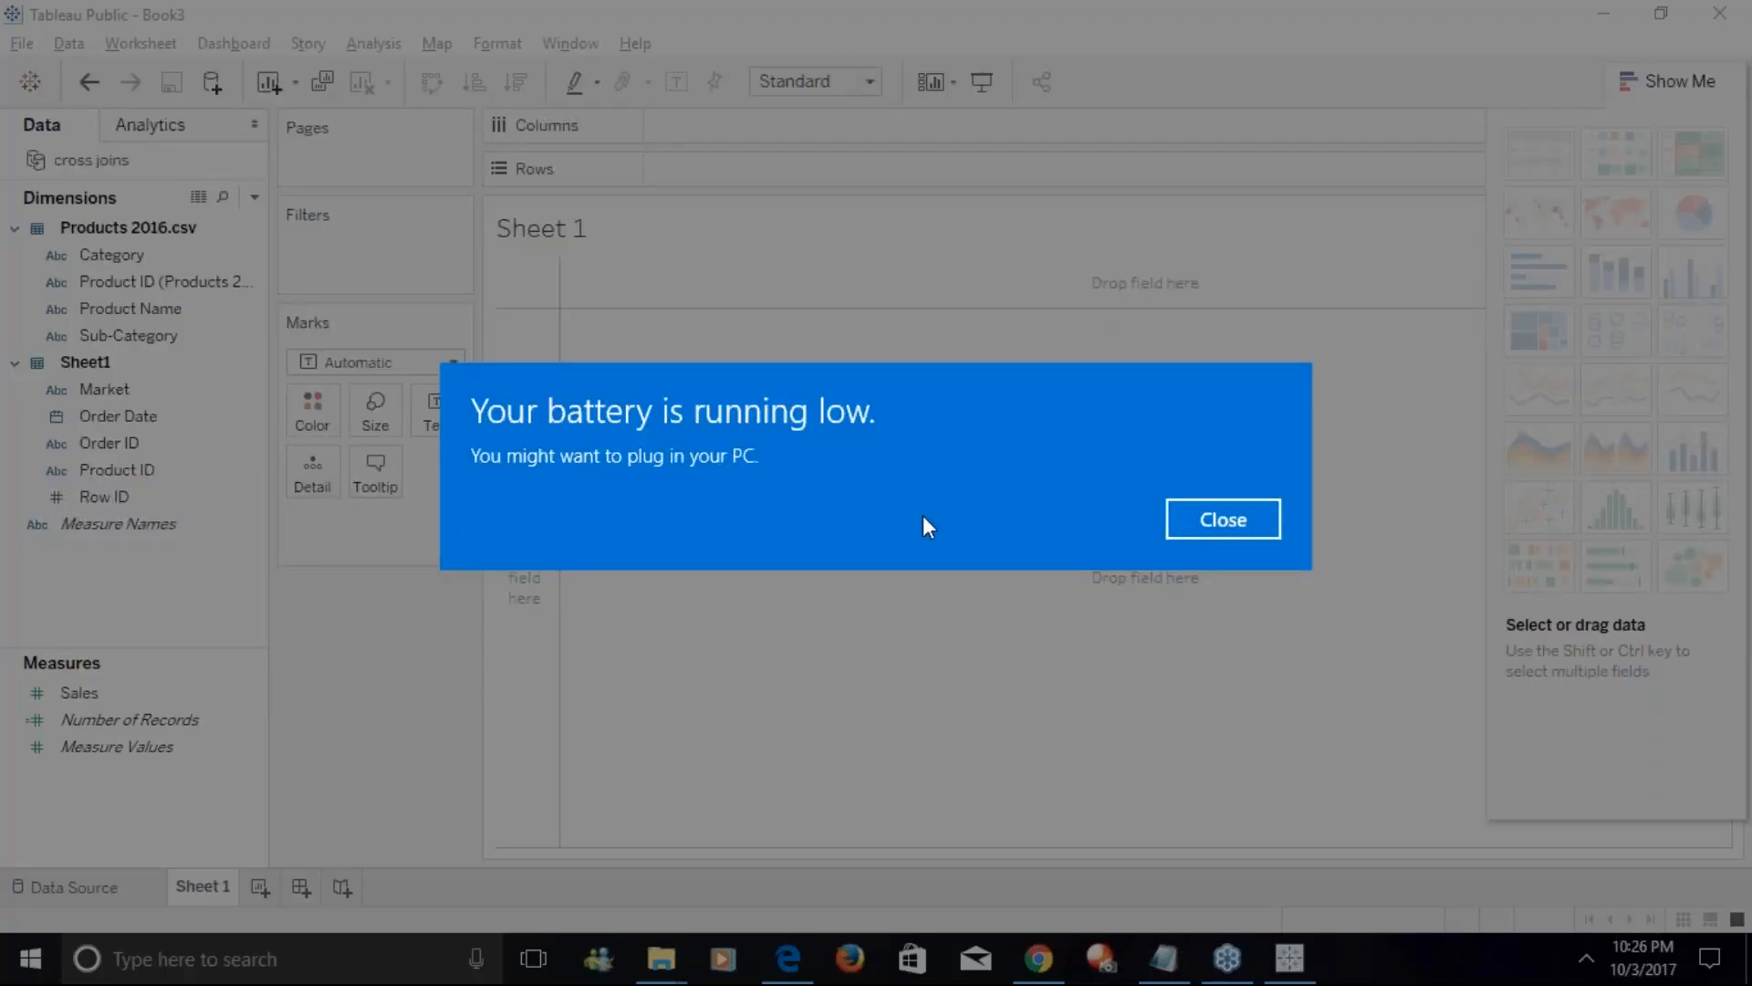
- Dismiss the low battery notice, view the cross joins data source in Tableau Public and return to Sheet 1
click(1221, 522)
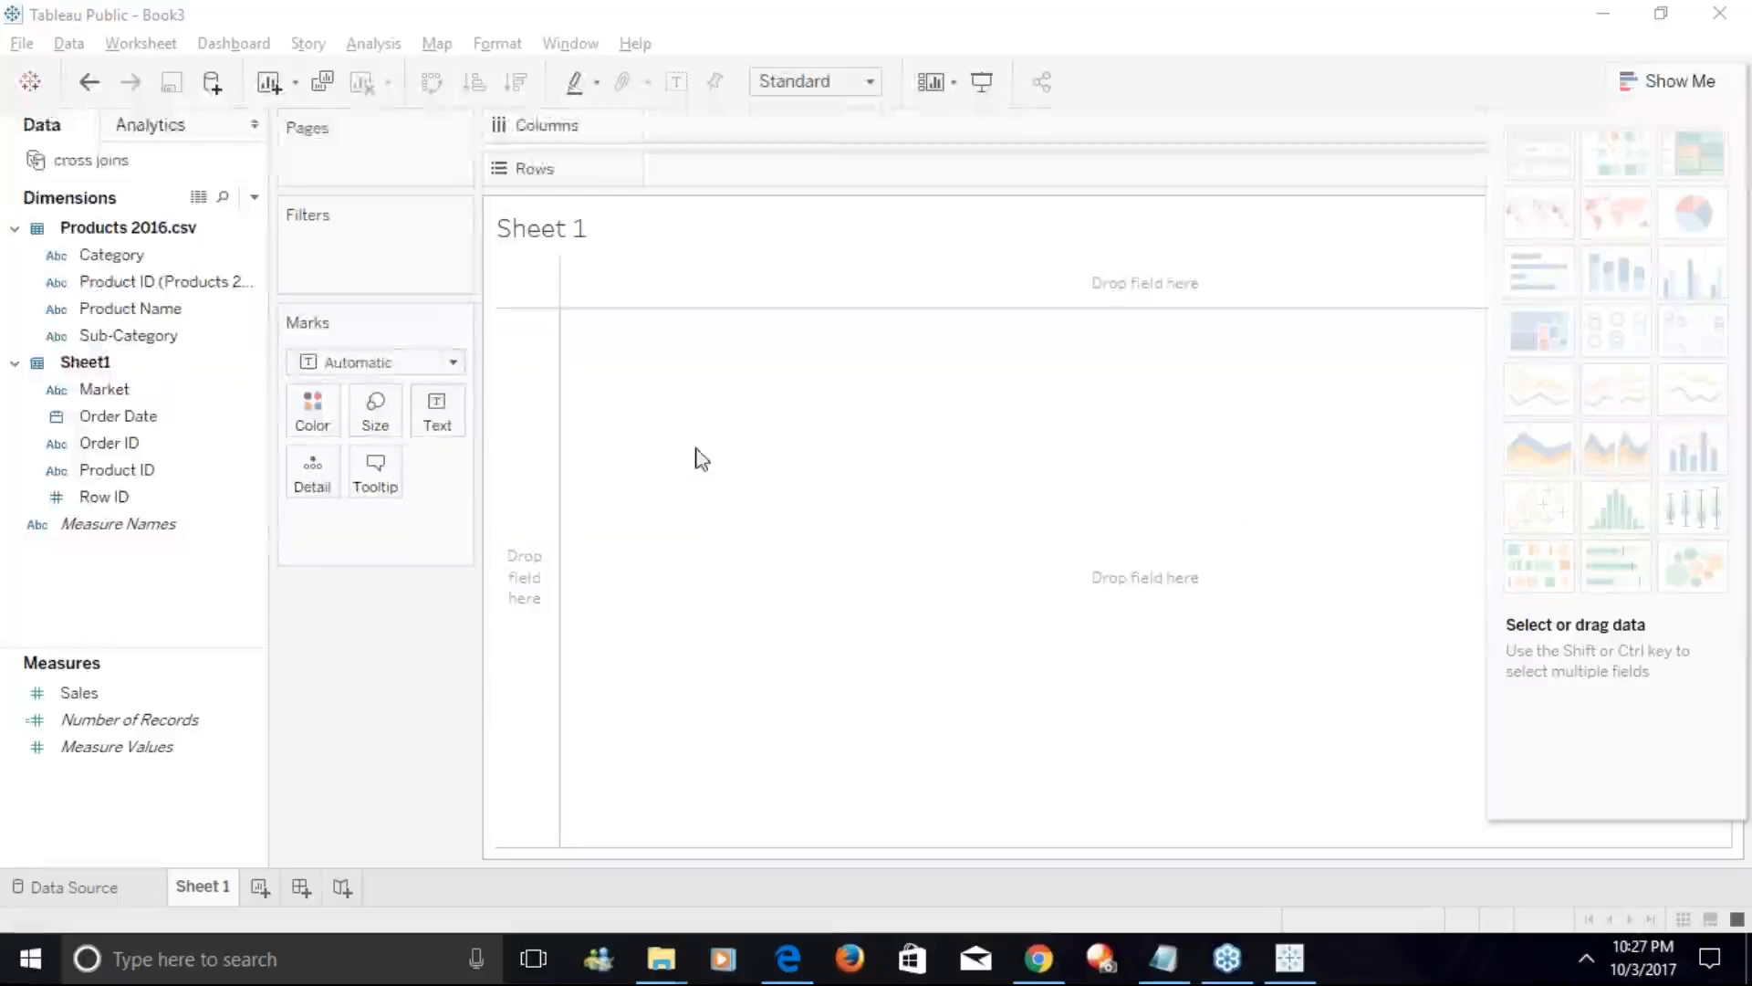
click(1290, 958)
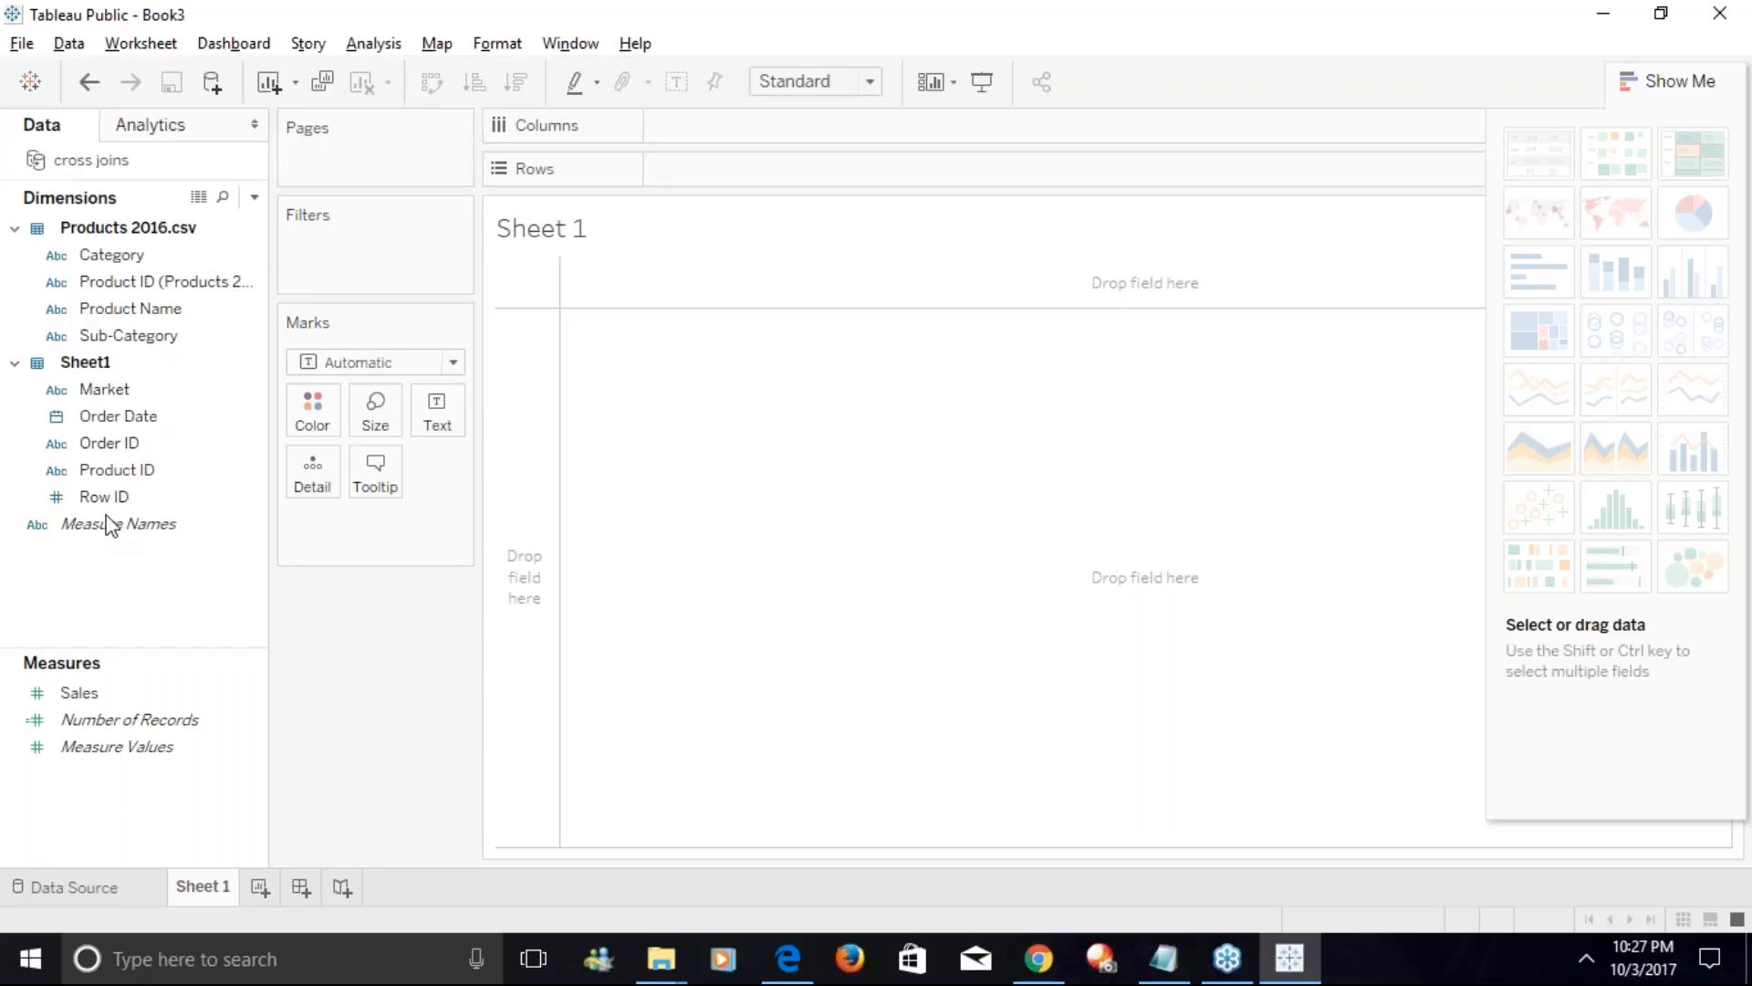
click(60, 889)
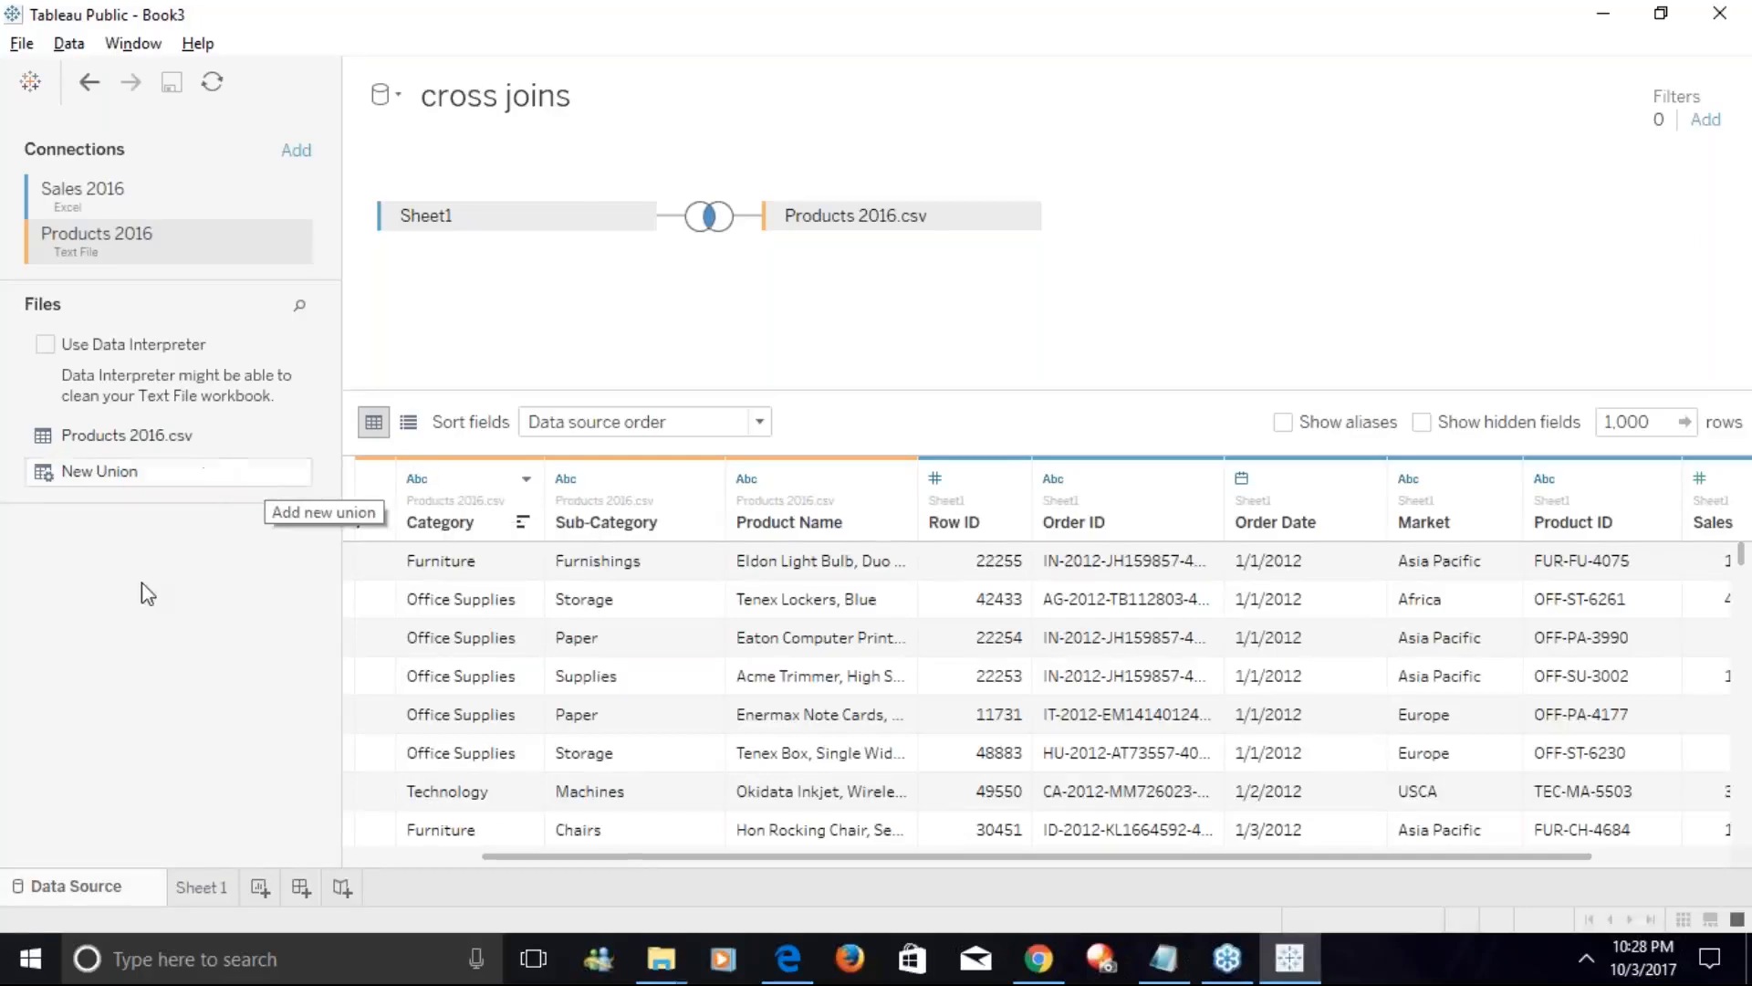
click(197, 885)
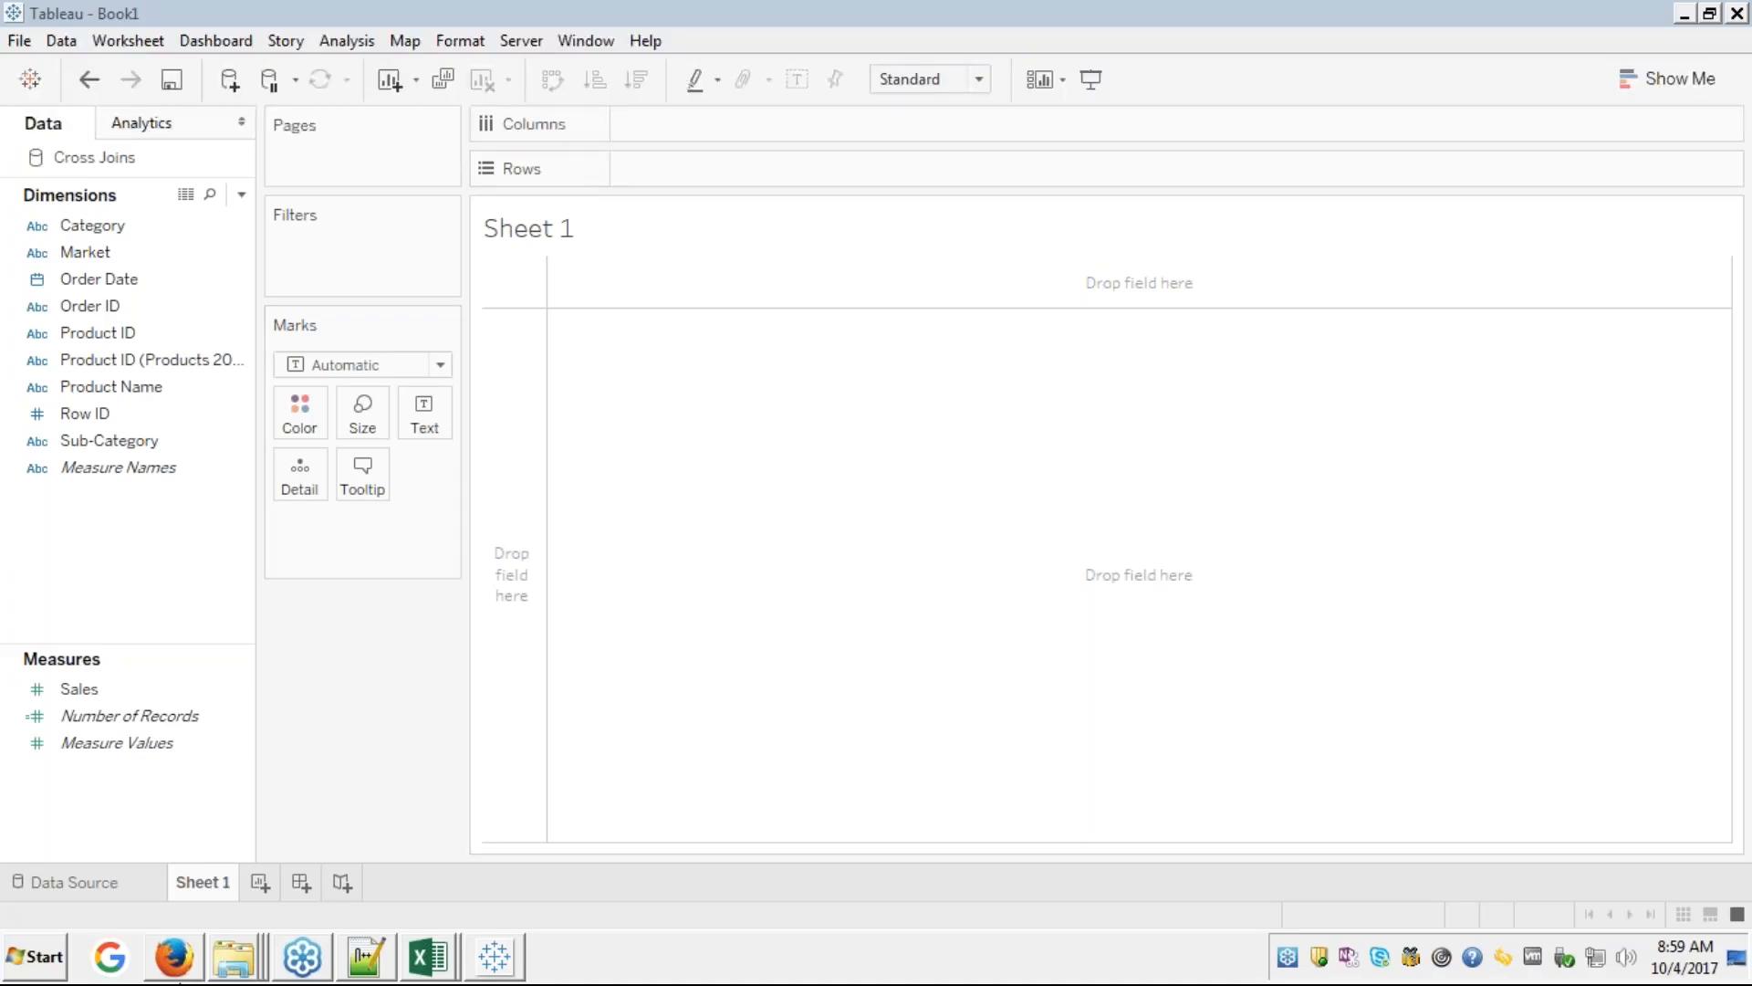
- Examine the joined data preview on the data source page, moving along the first row from Product Name to Sales
click(85, 878)
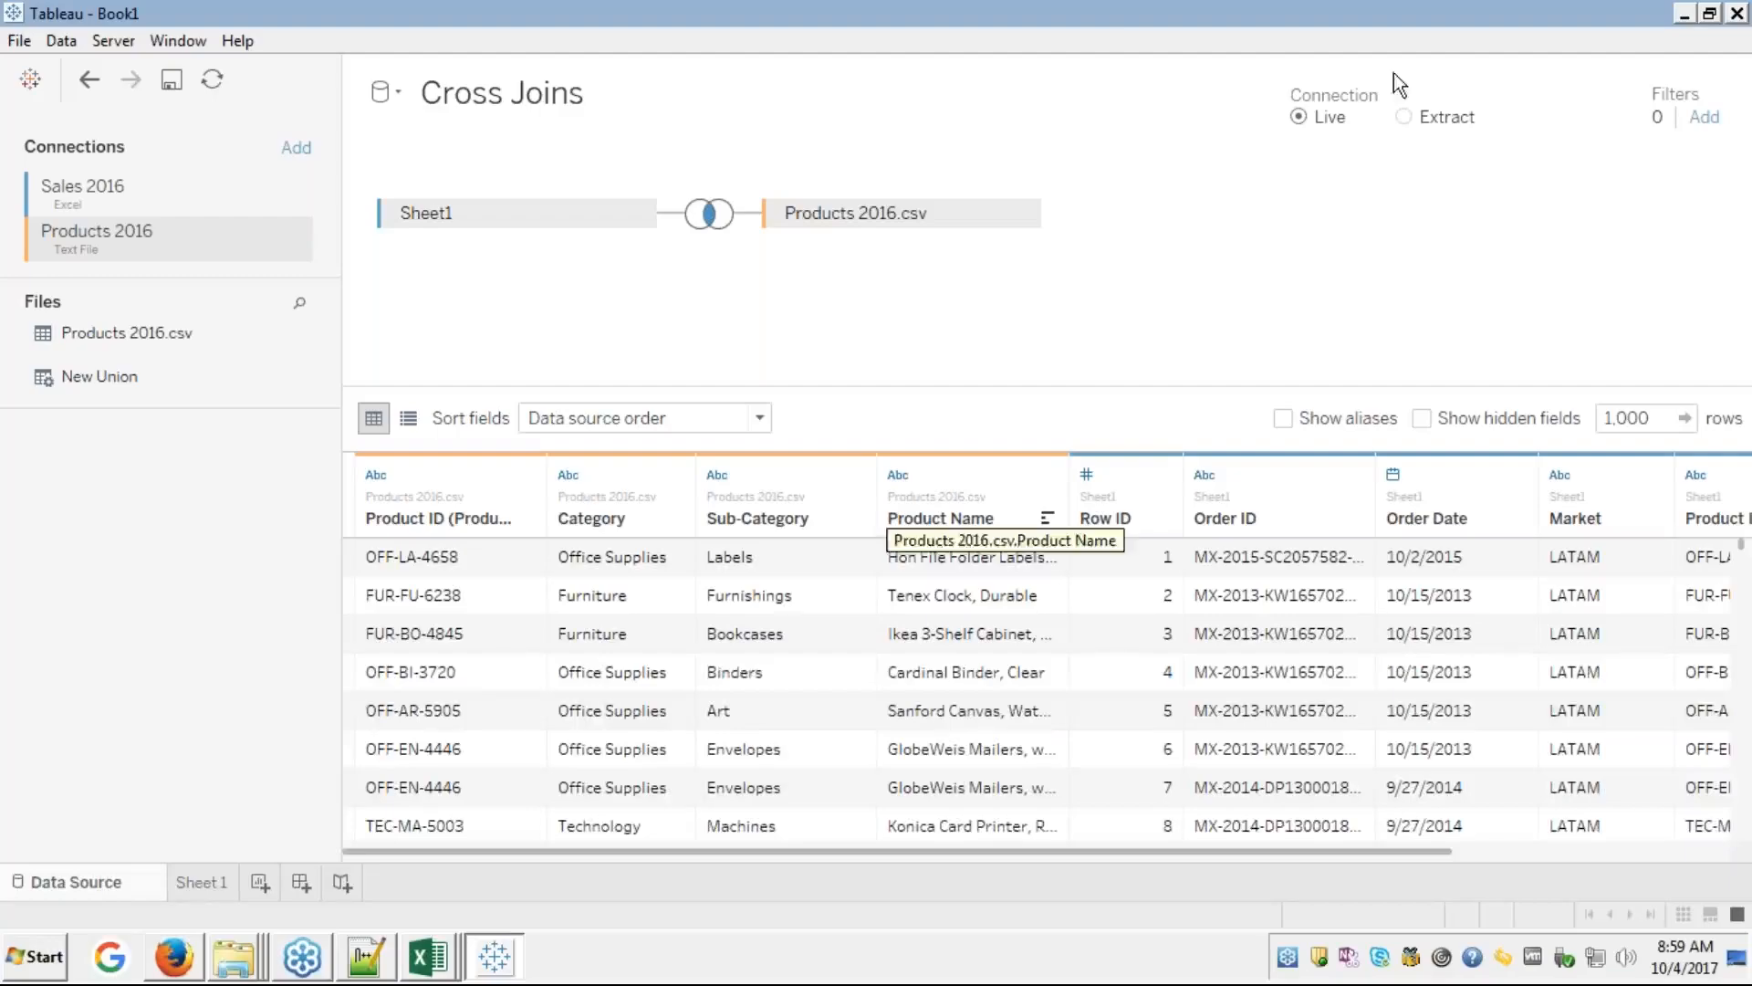
click(972, 557)
key(Right)
key(Right)
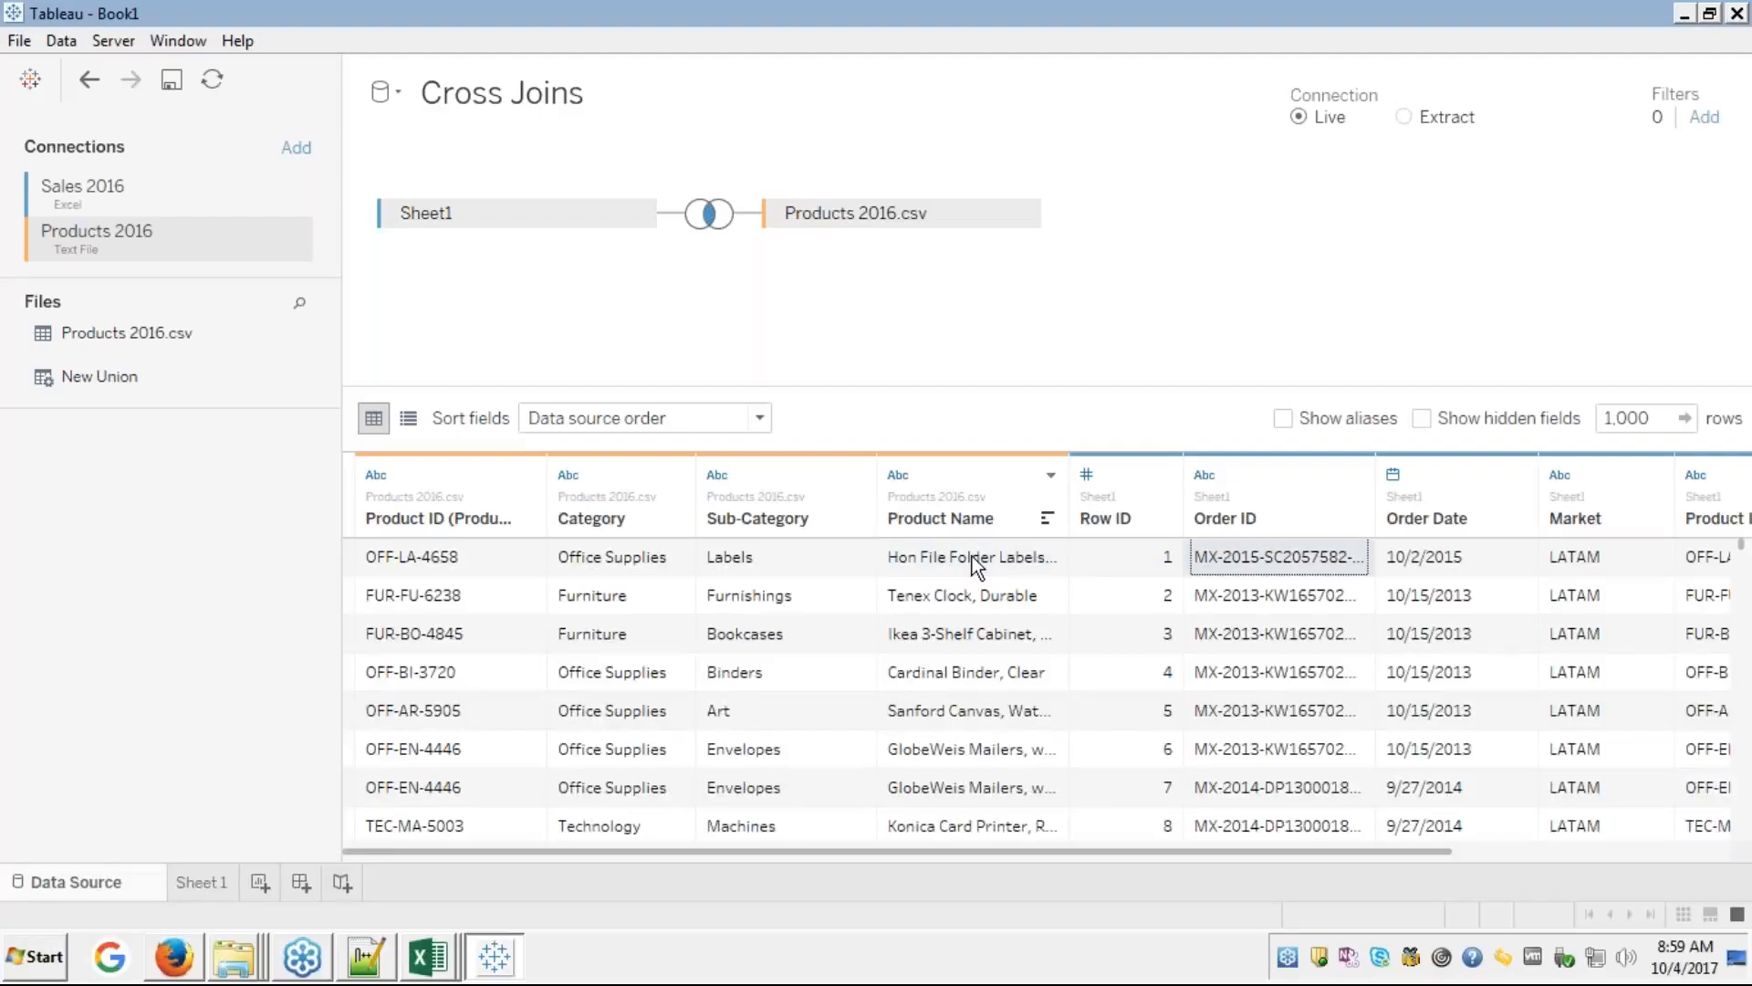
key(Right)
key(Right)
key(Right)
key(Right)
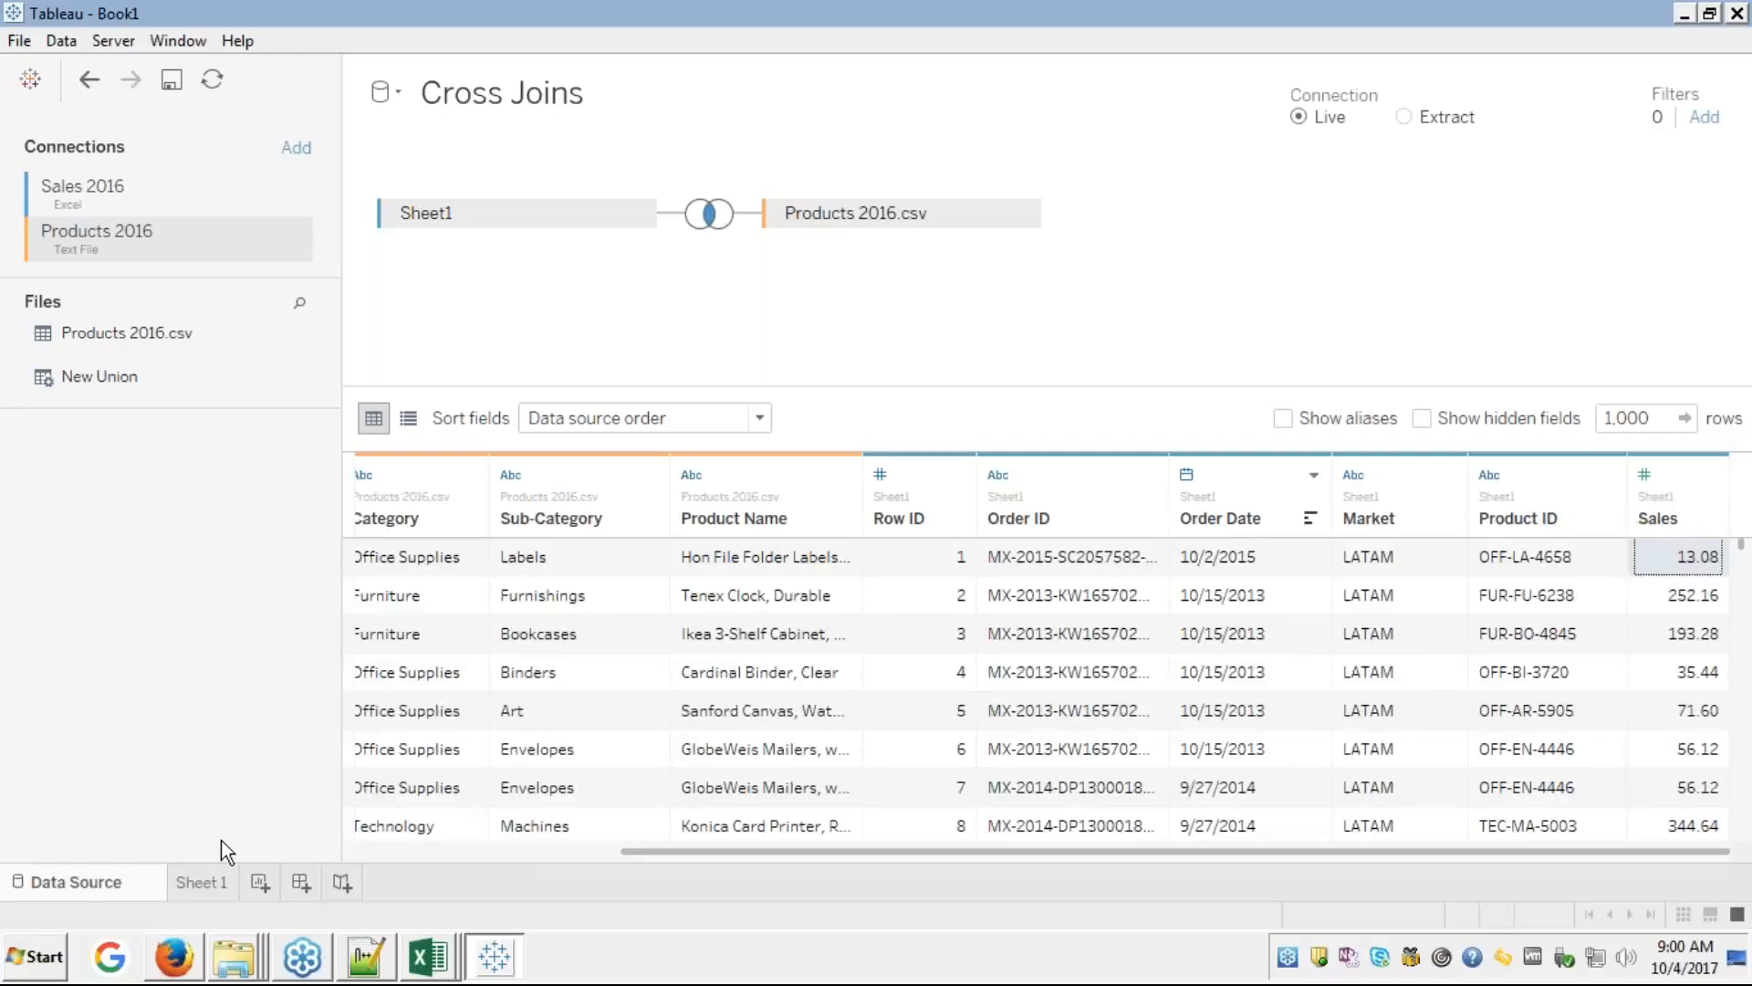
- Check the Sales measure on Sheet 1 against the Sales column in the data source preview
click(208, 885)
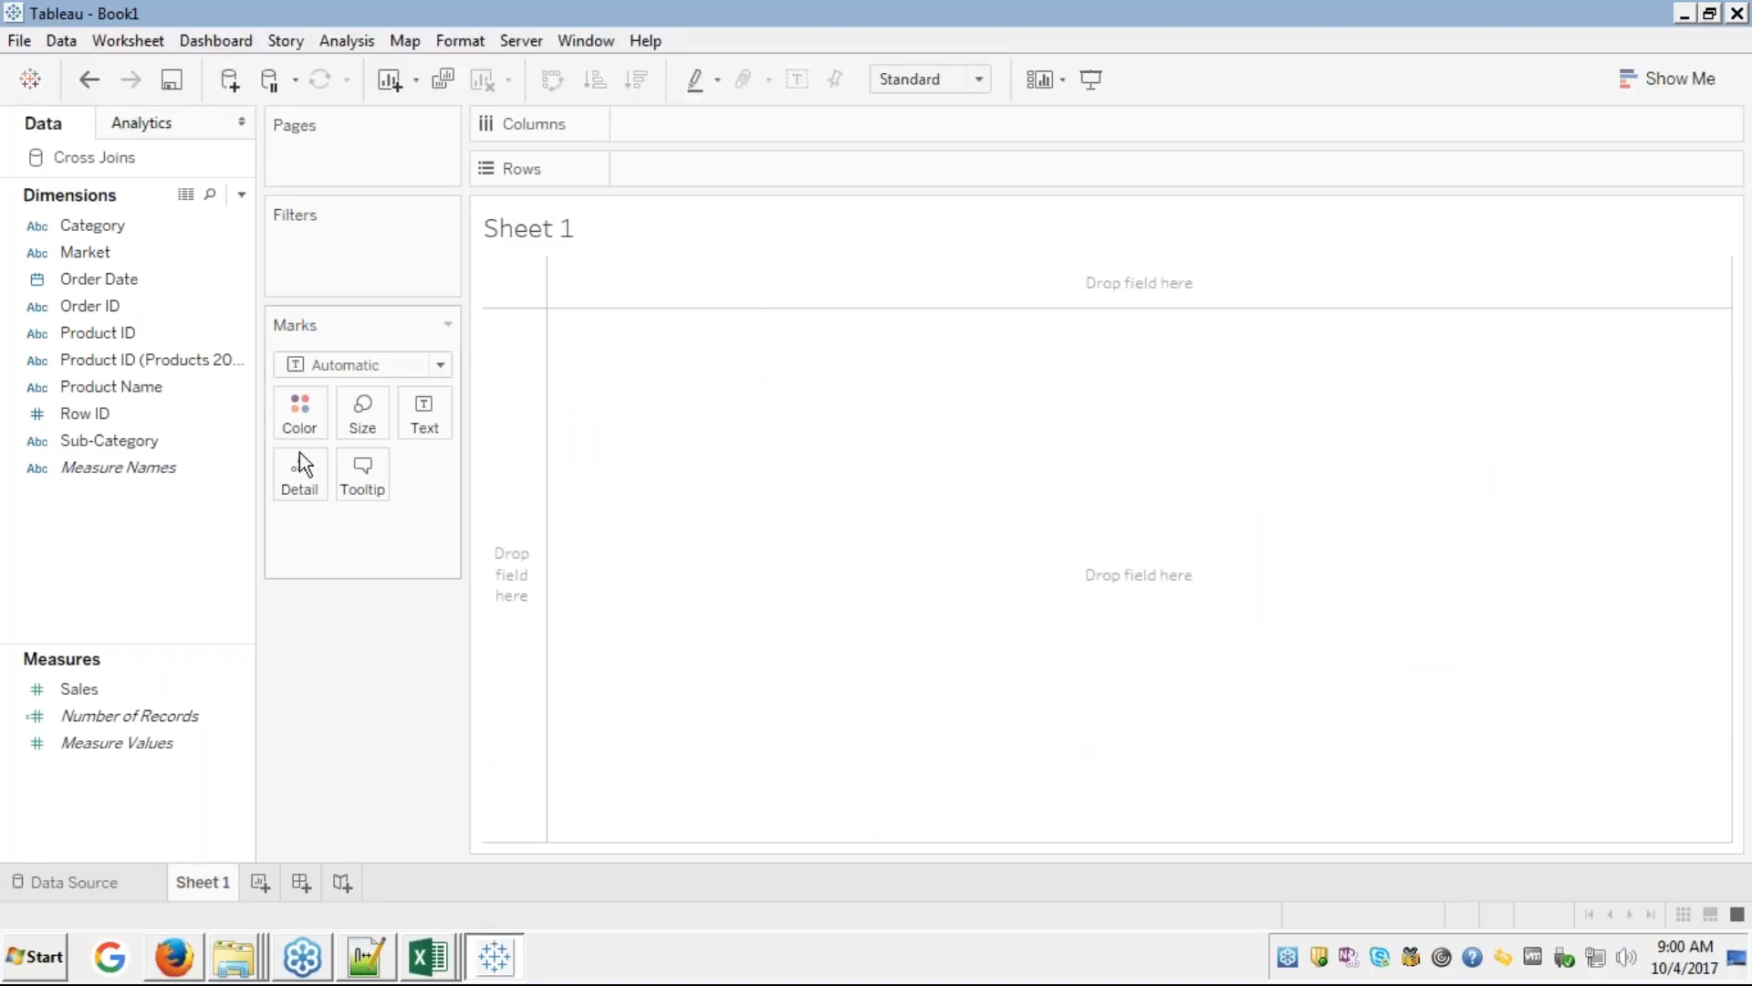
click(87, 696)
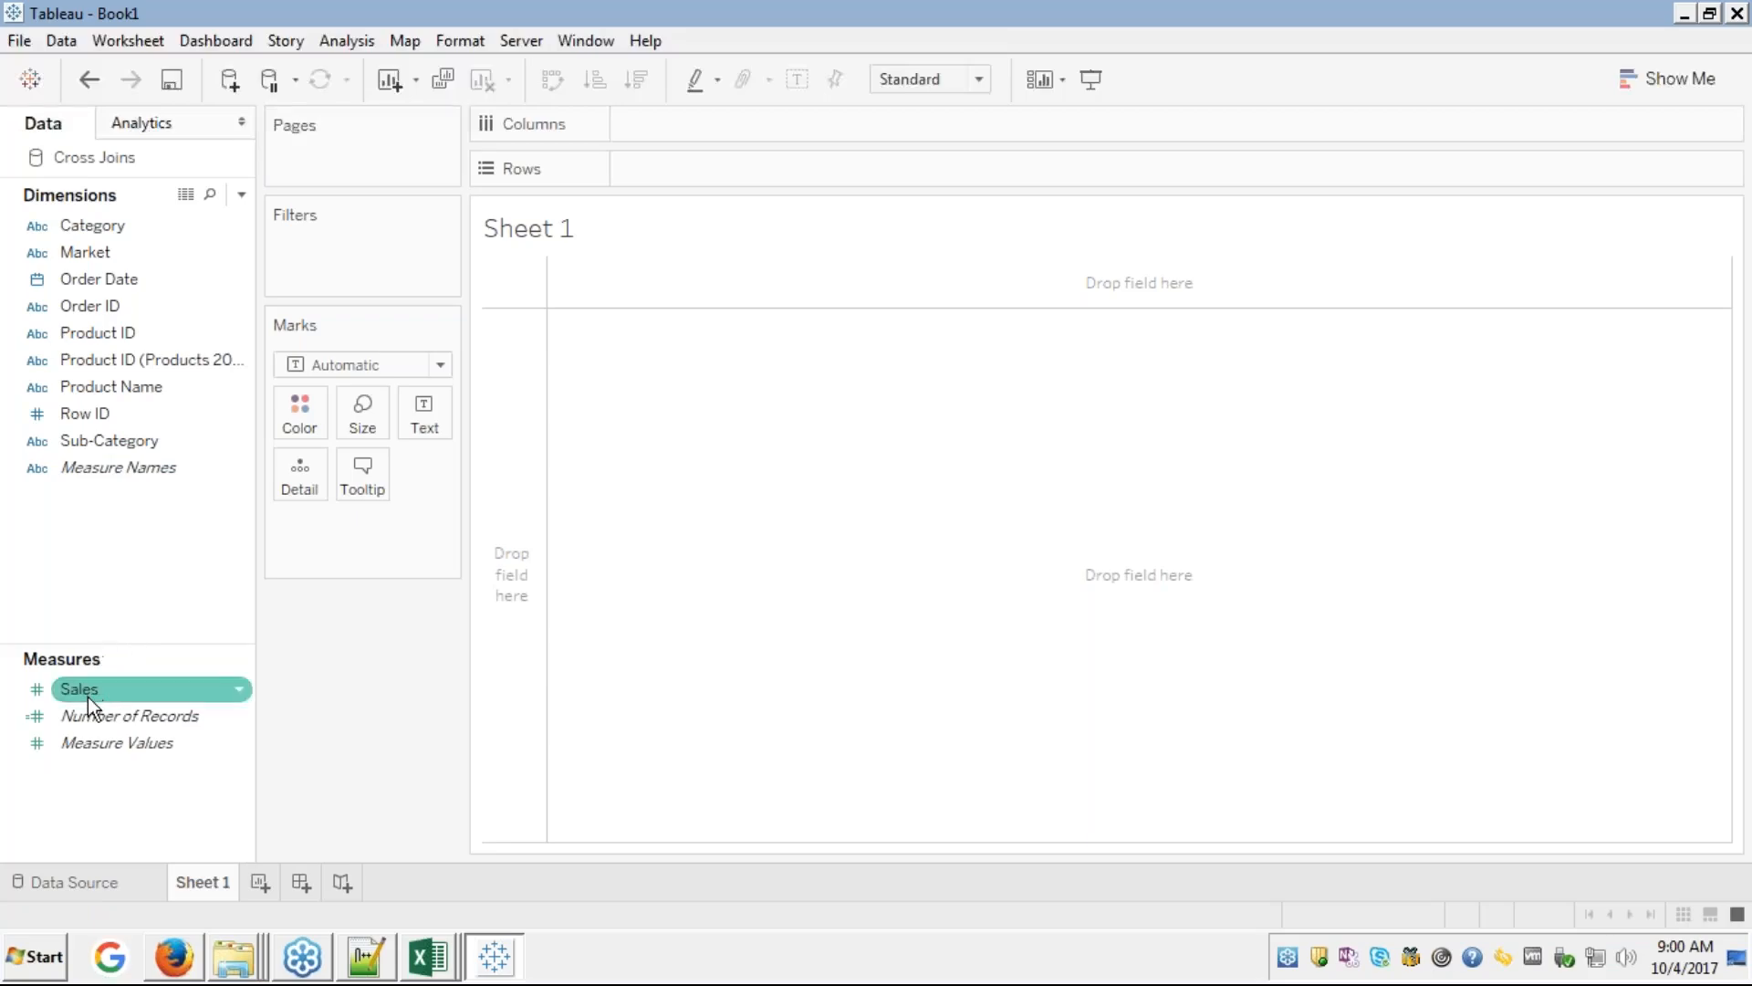
click(78, 878)
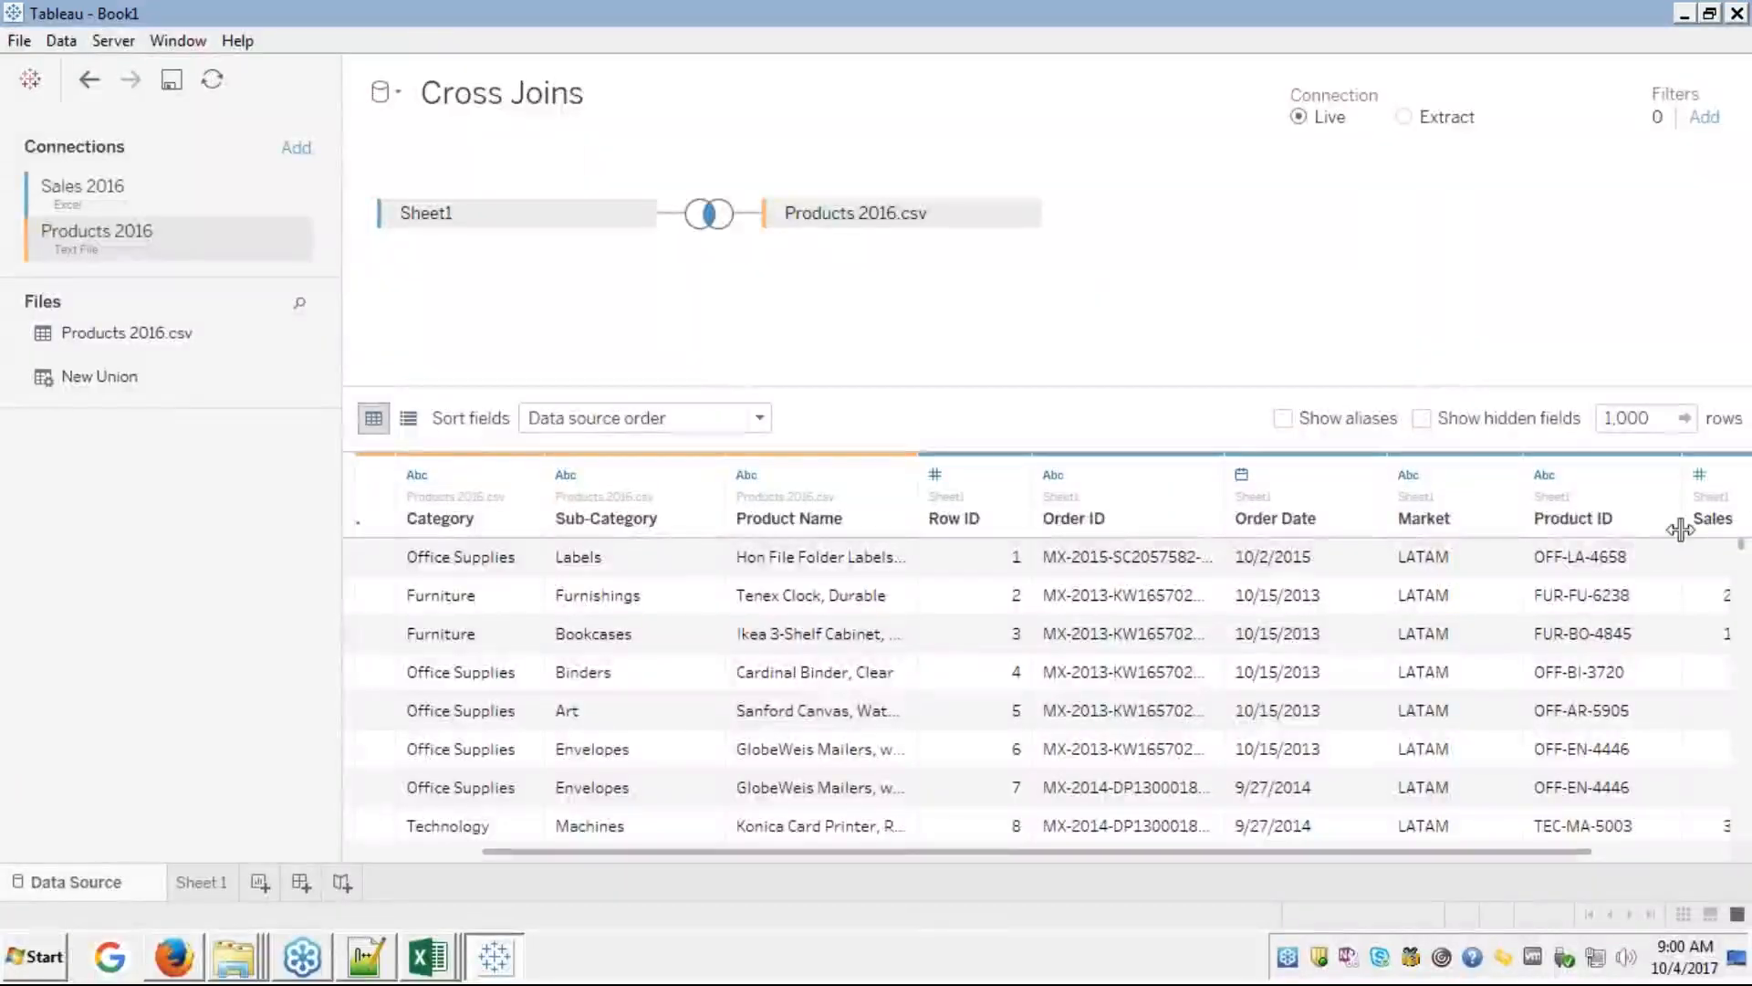
click(1688, 851)
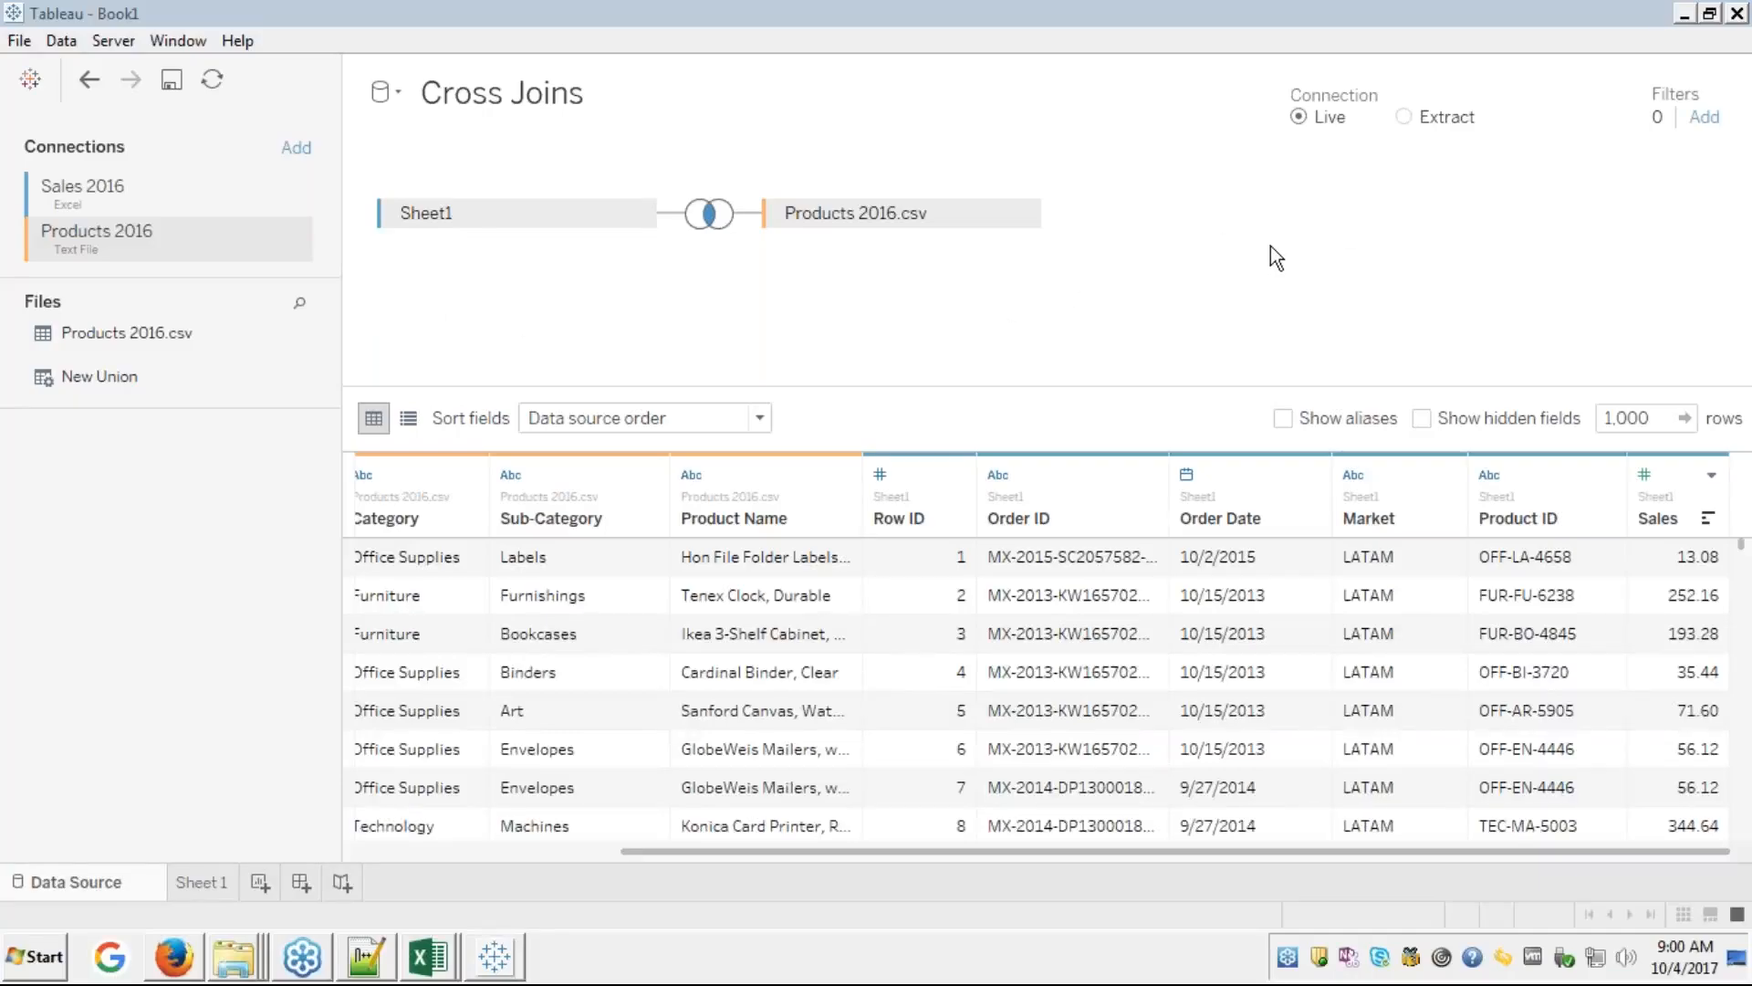
- Switch to the Module 1 presentation in Firefox, show it full screen and page through the Cross Join slides from 76 to 84
click(173, 957)
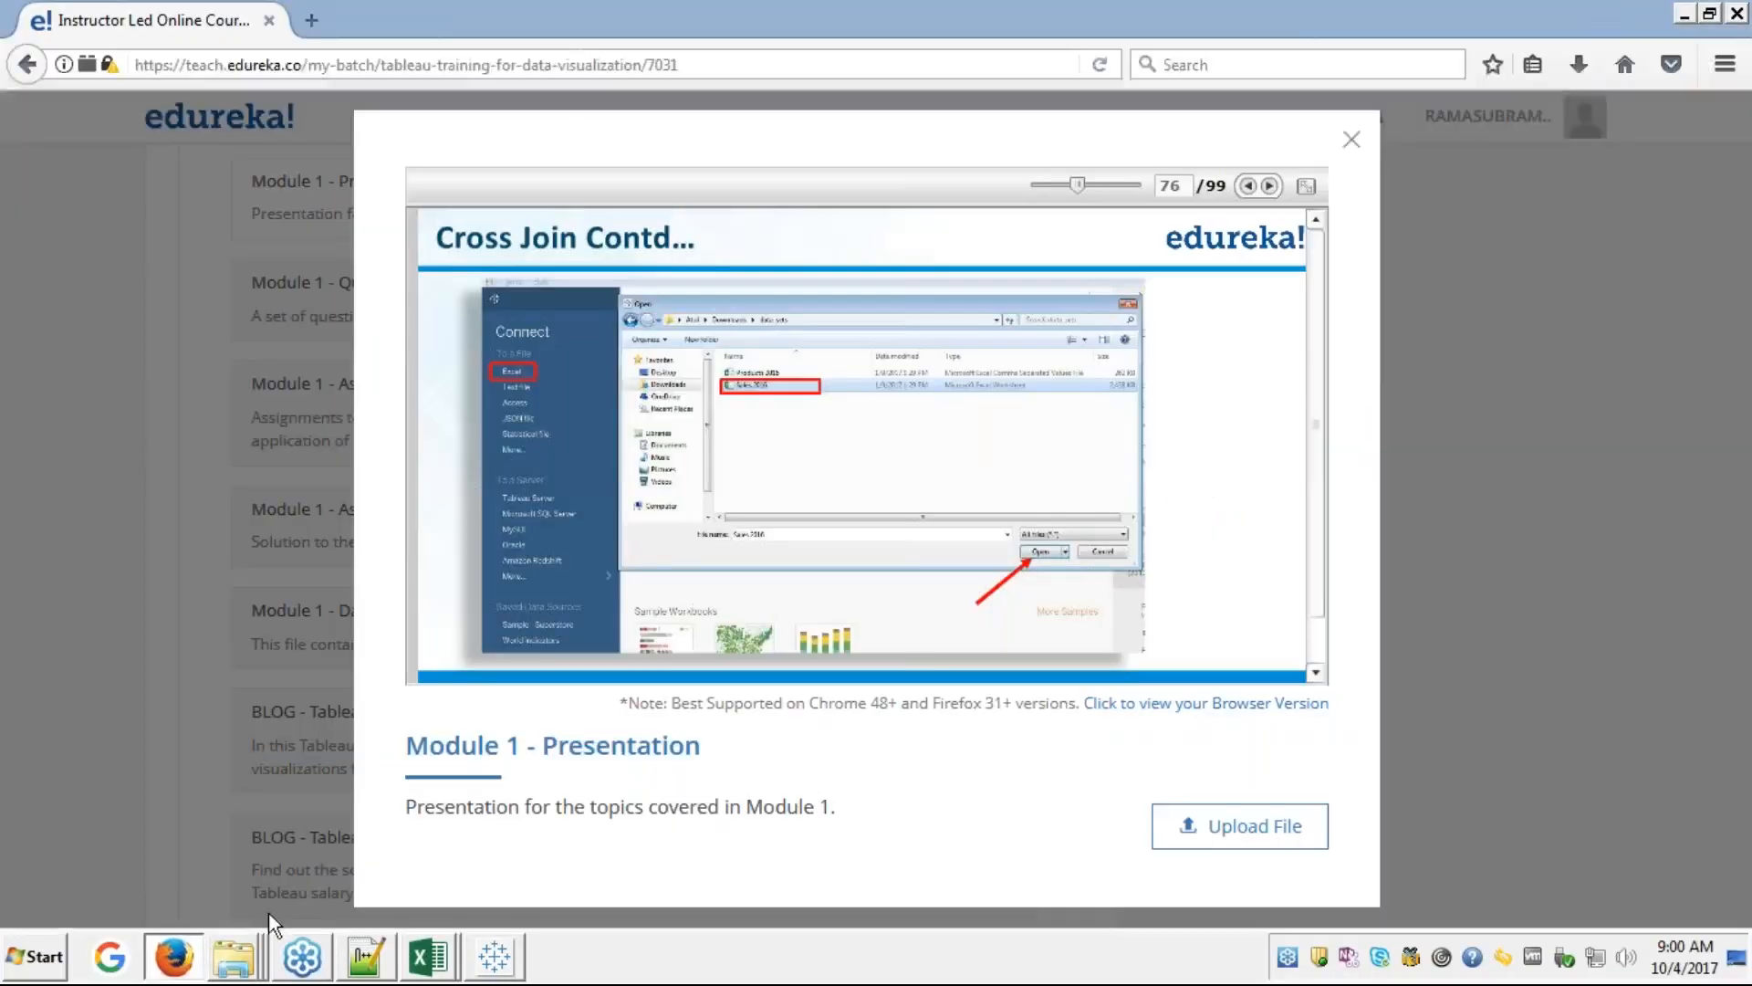
click(1306, 187)
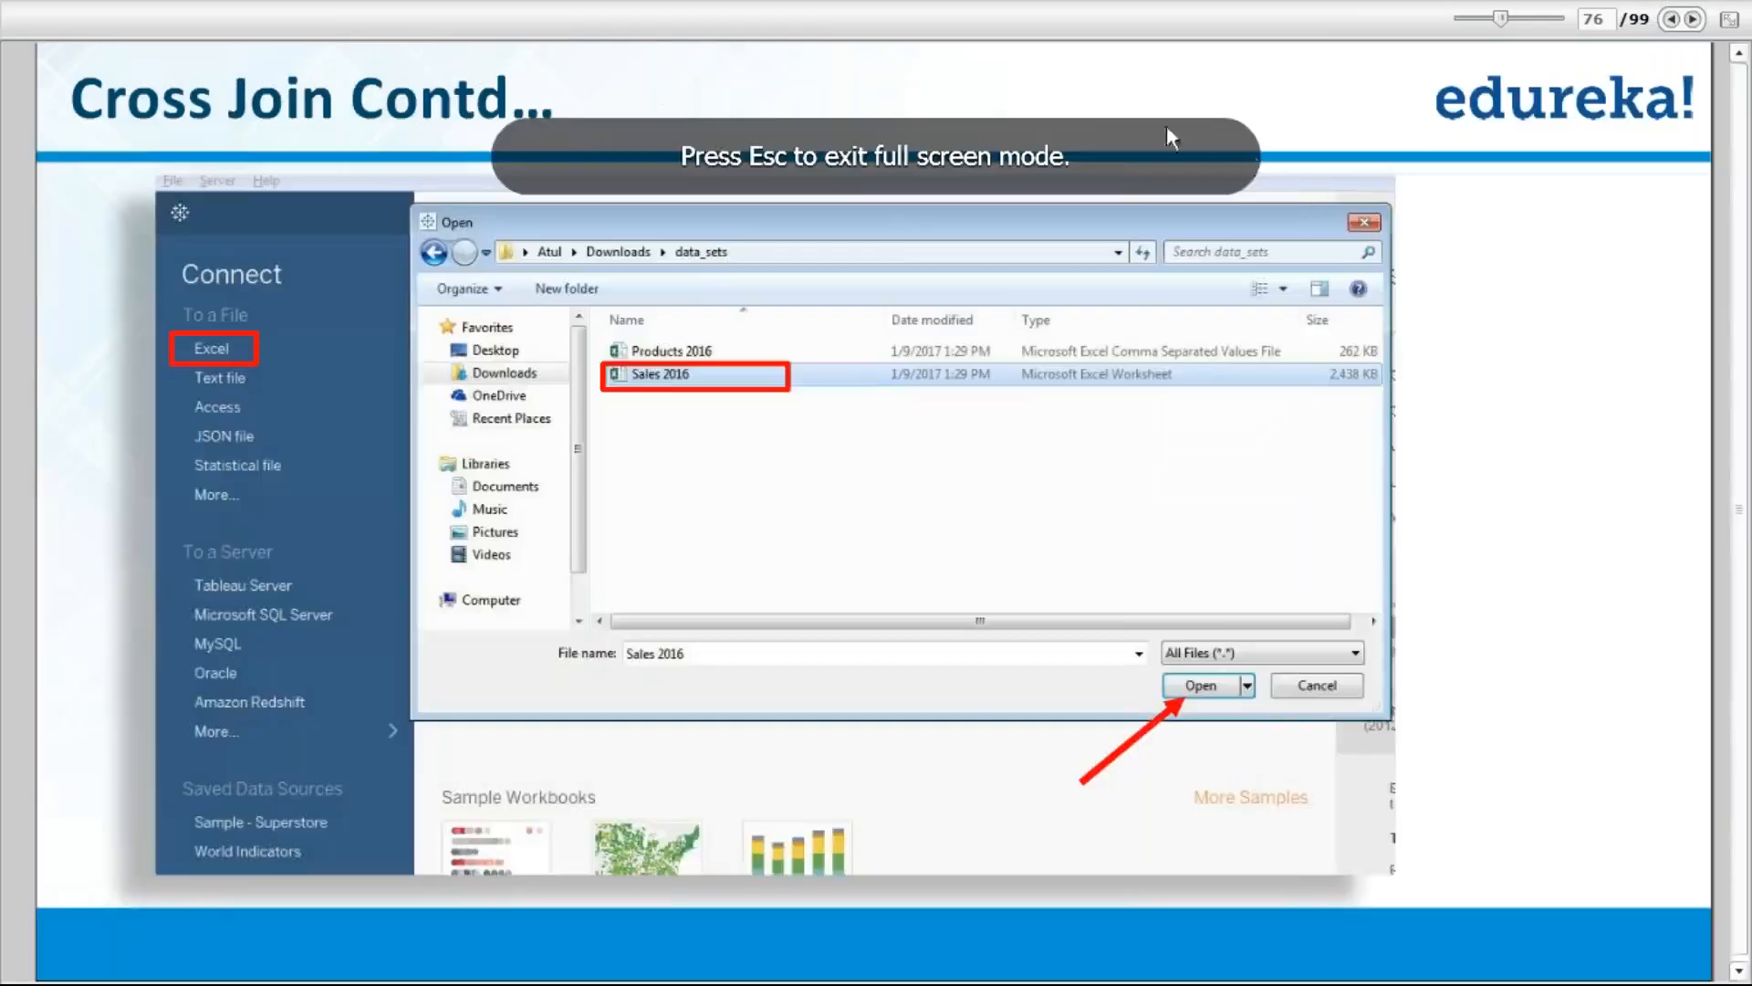
click(1693, 20)
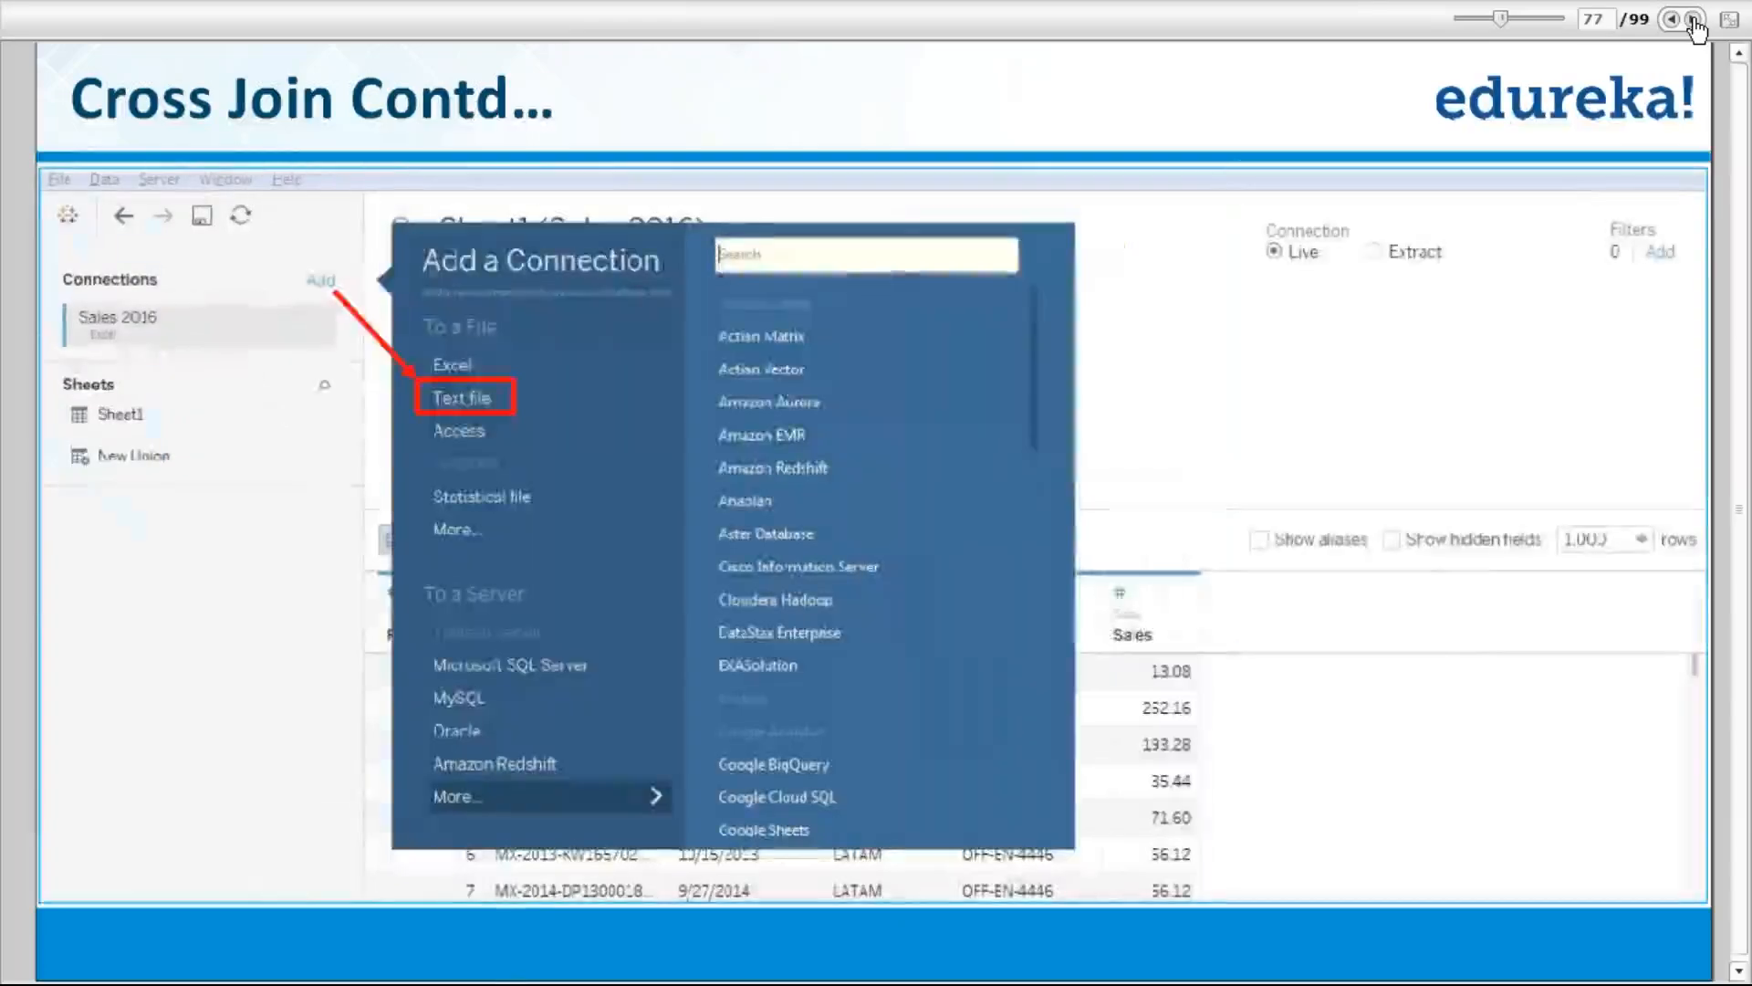
click(1693, 20)
click(1693, 20)
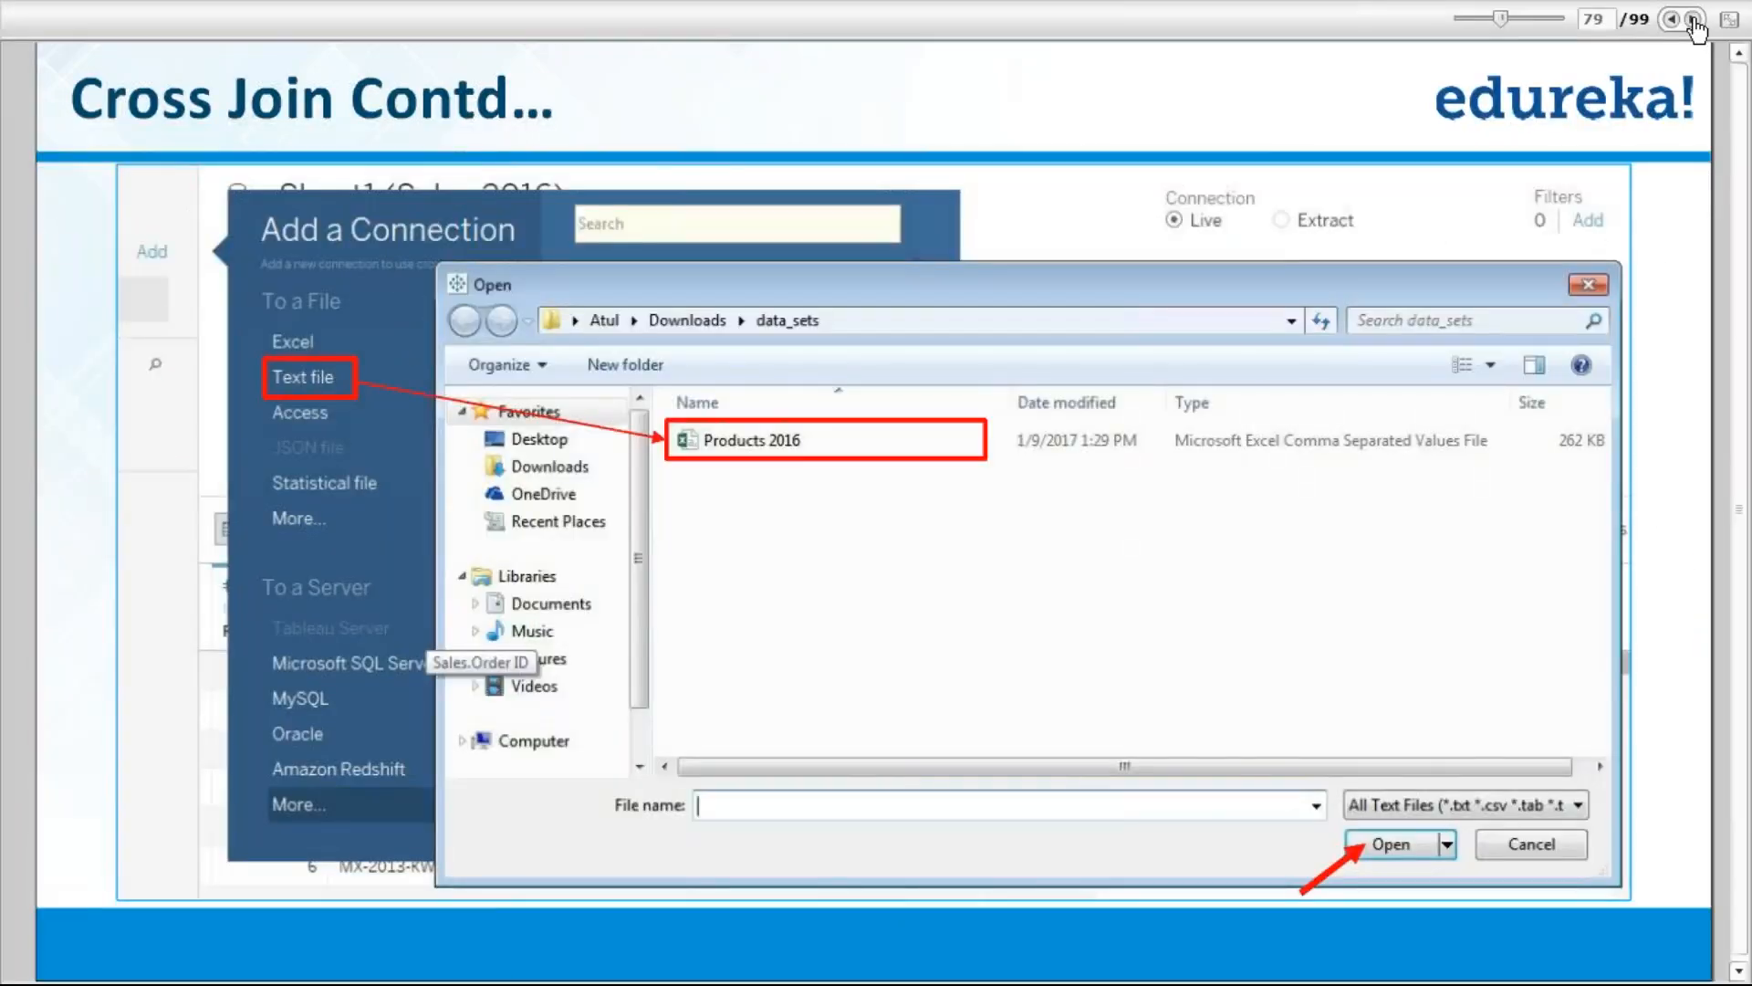
click(1693, 20)
click(1693, 20)
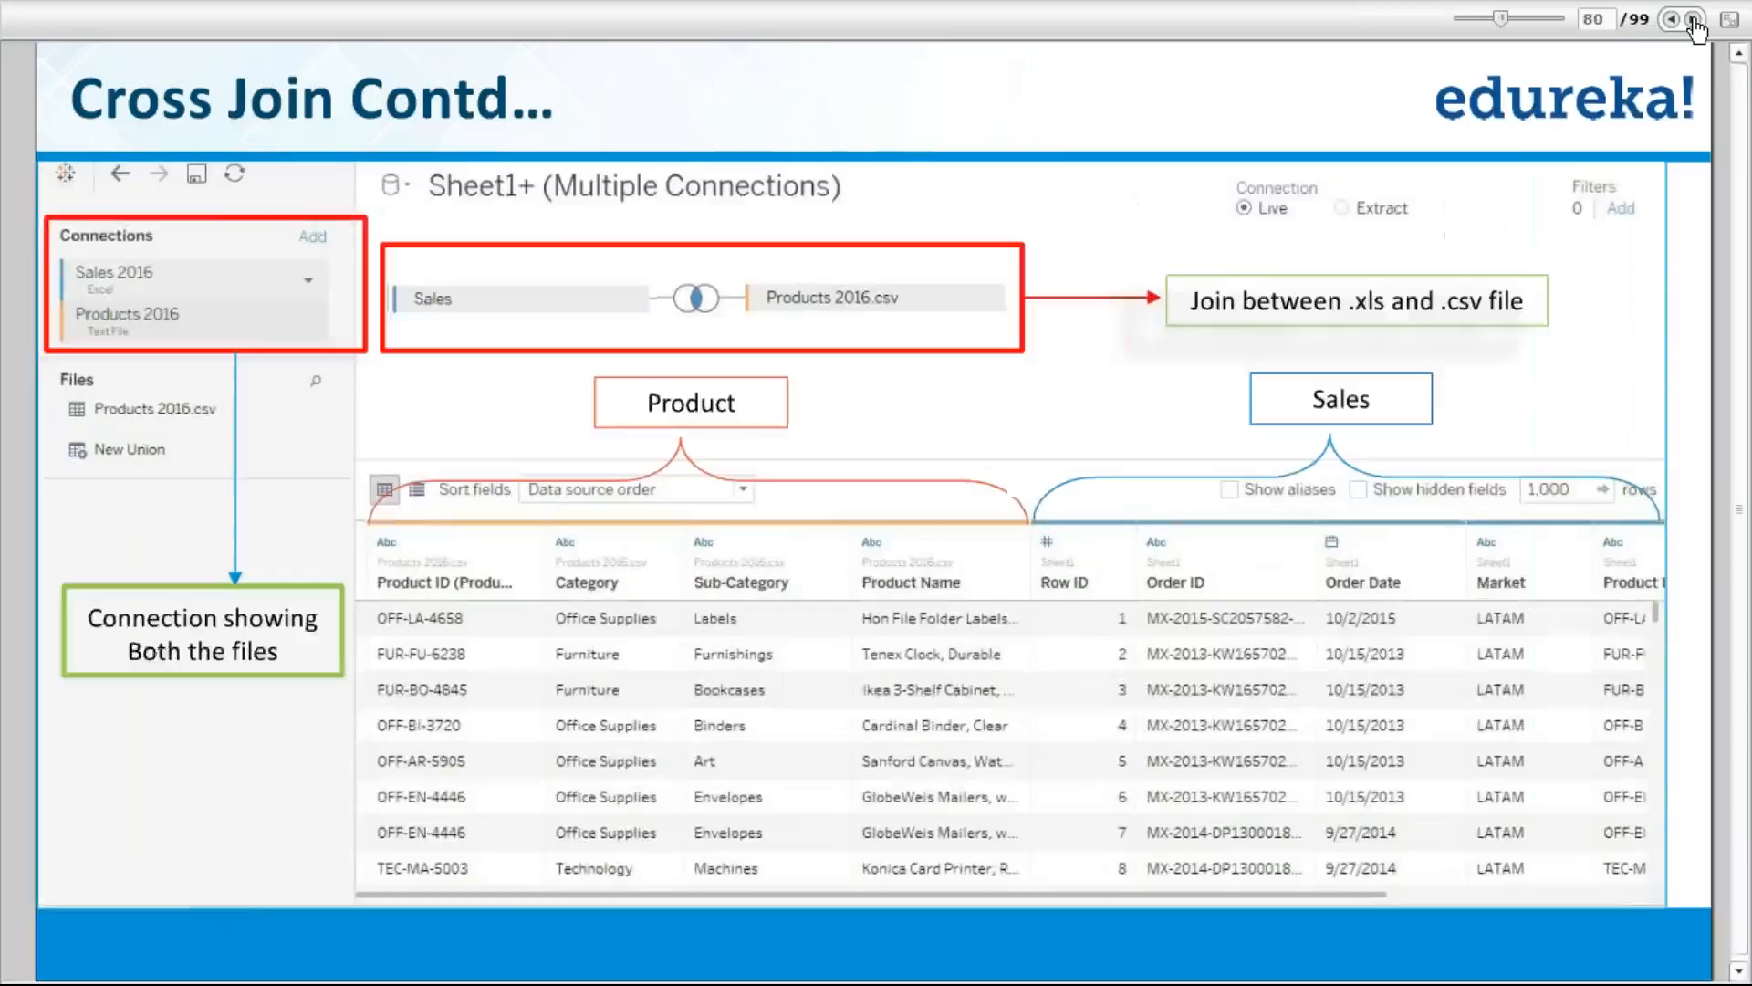
click(1693, 20)
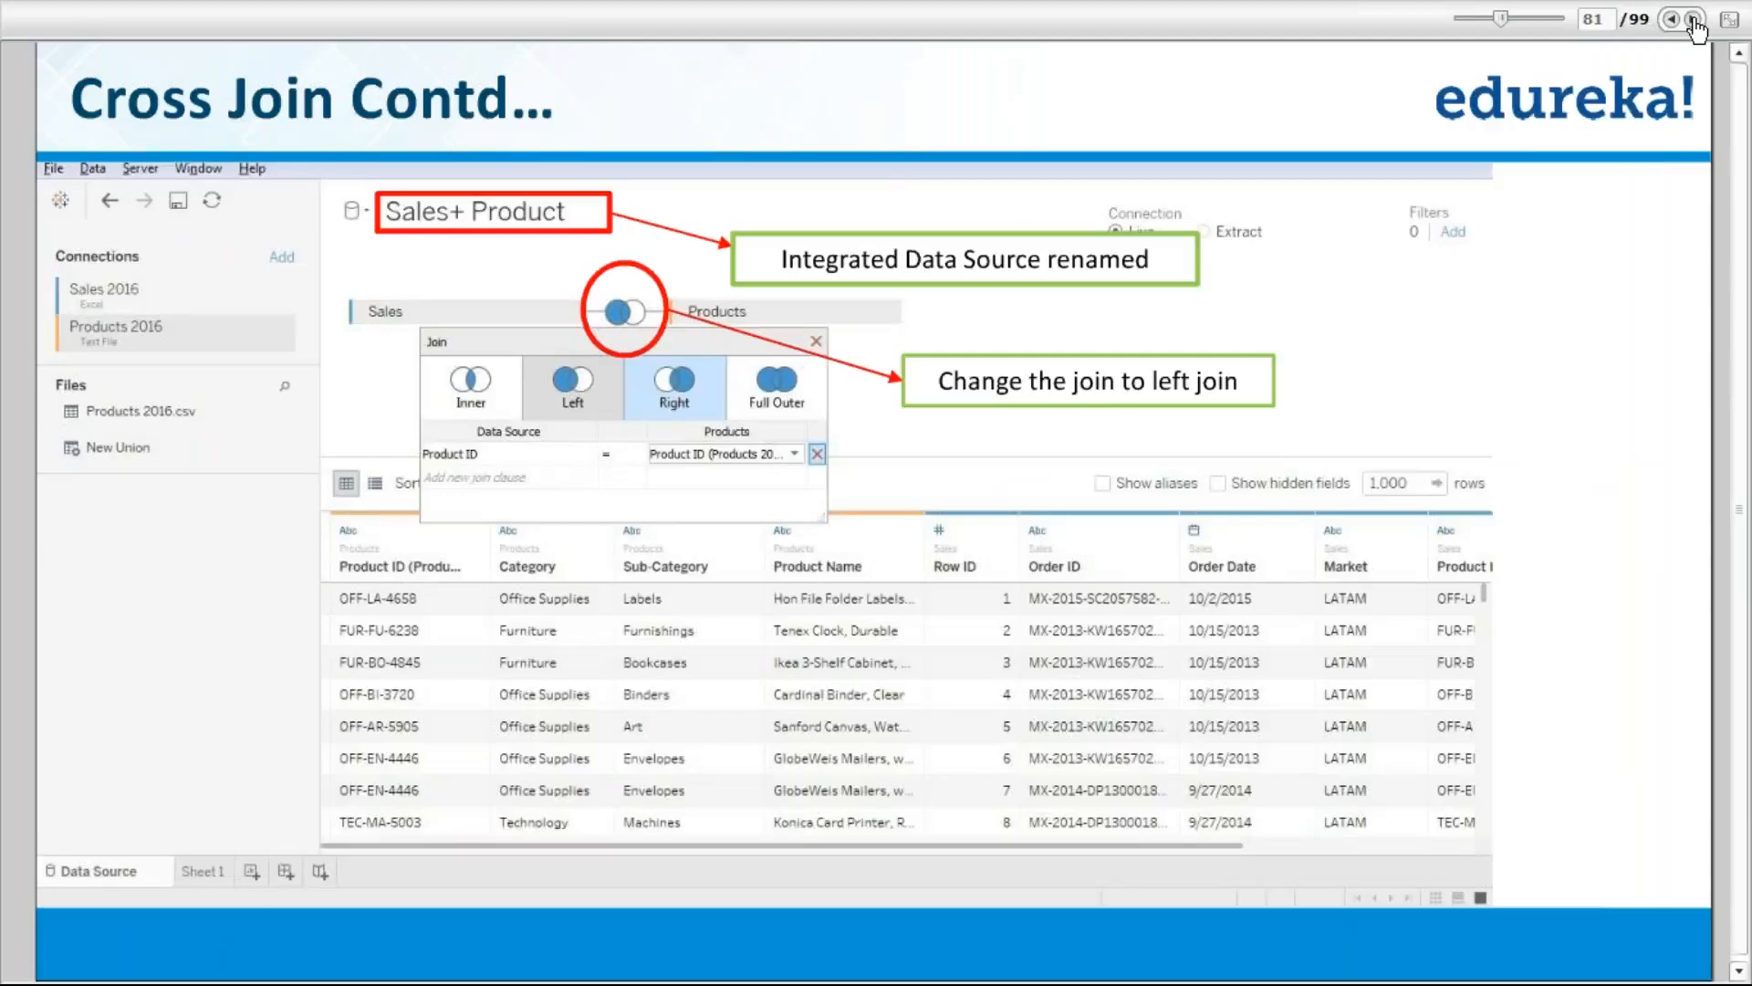
click(1693, 20)
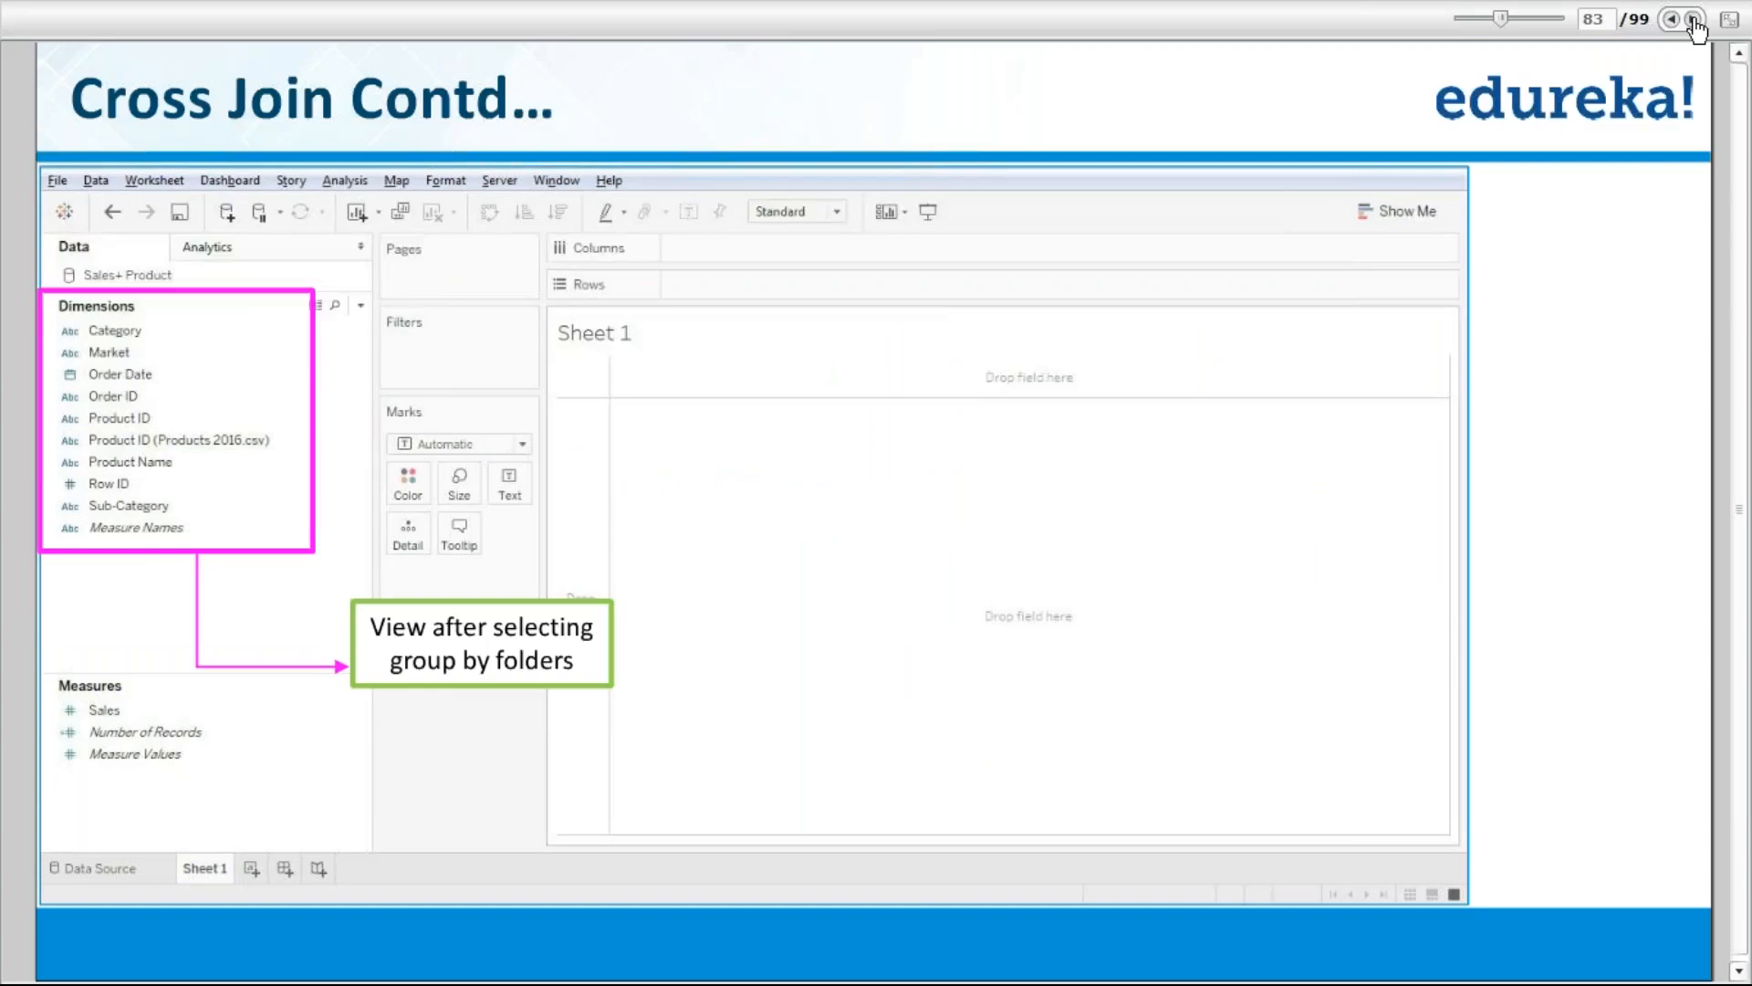
click(1694, 22)
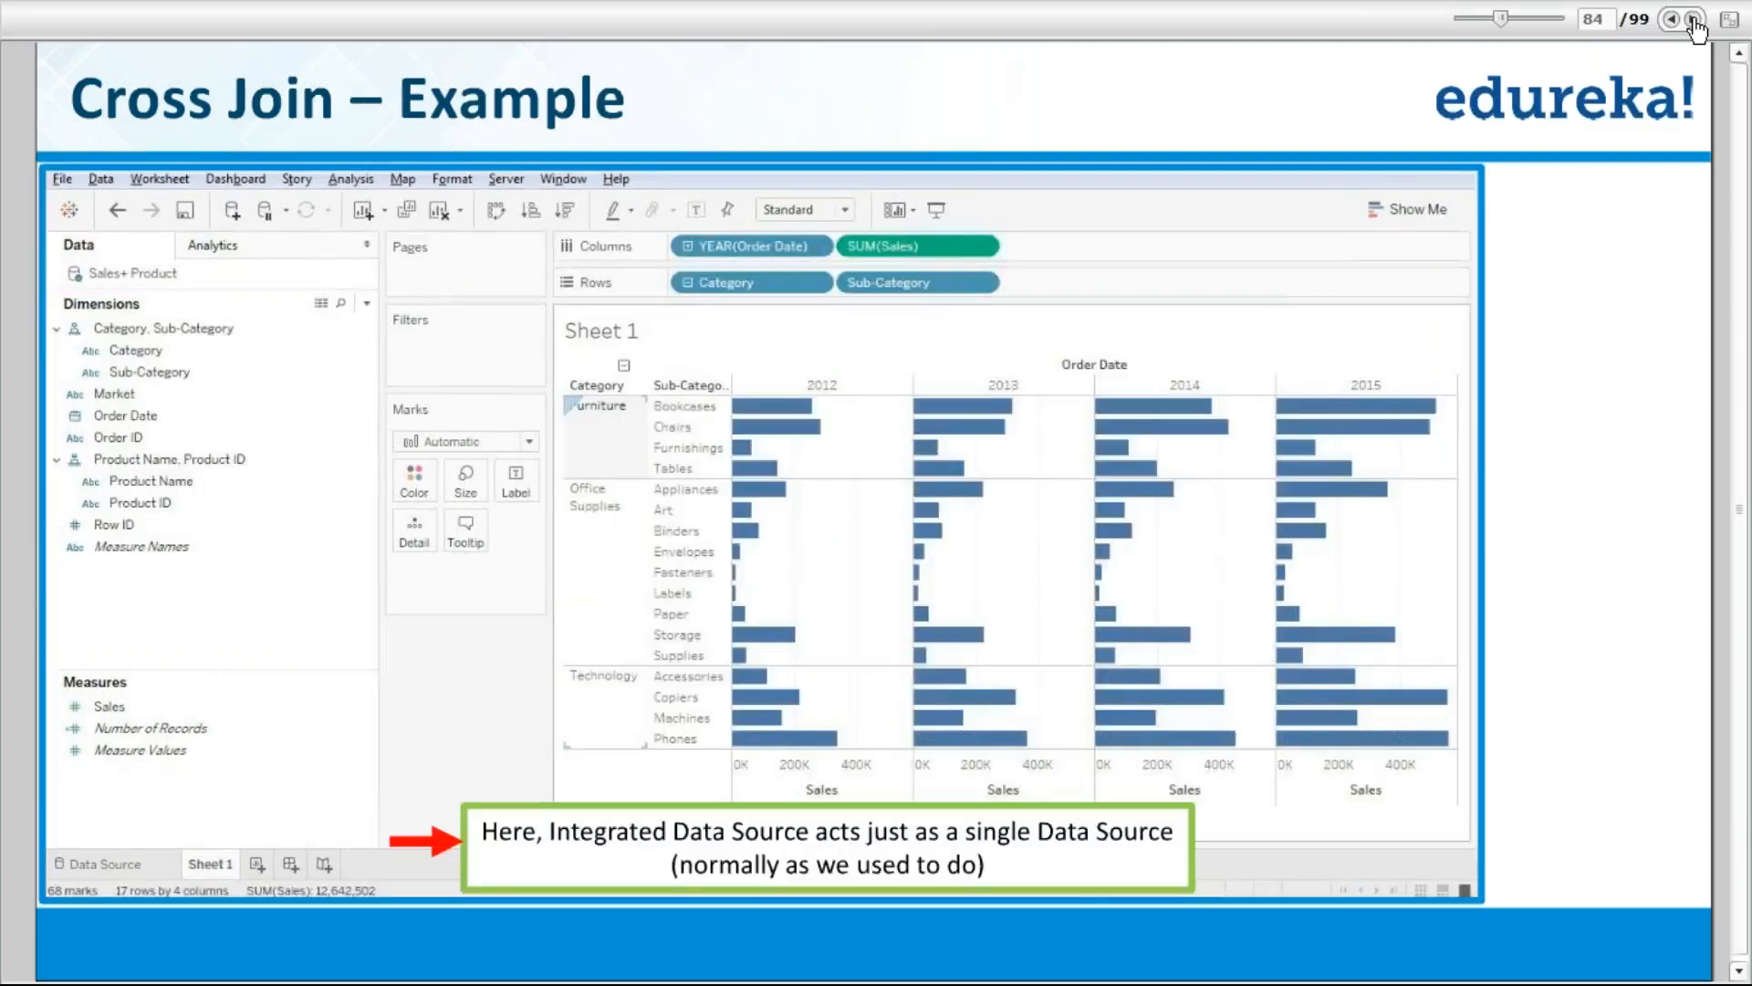
- Page forward past the Data Blending title slide, leave the full-screen presentation and switch back to Sheet 1 in Tableau
click(1693, 22)
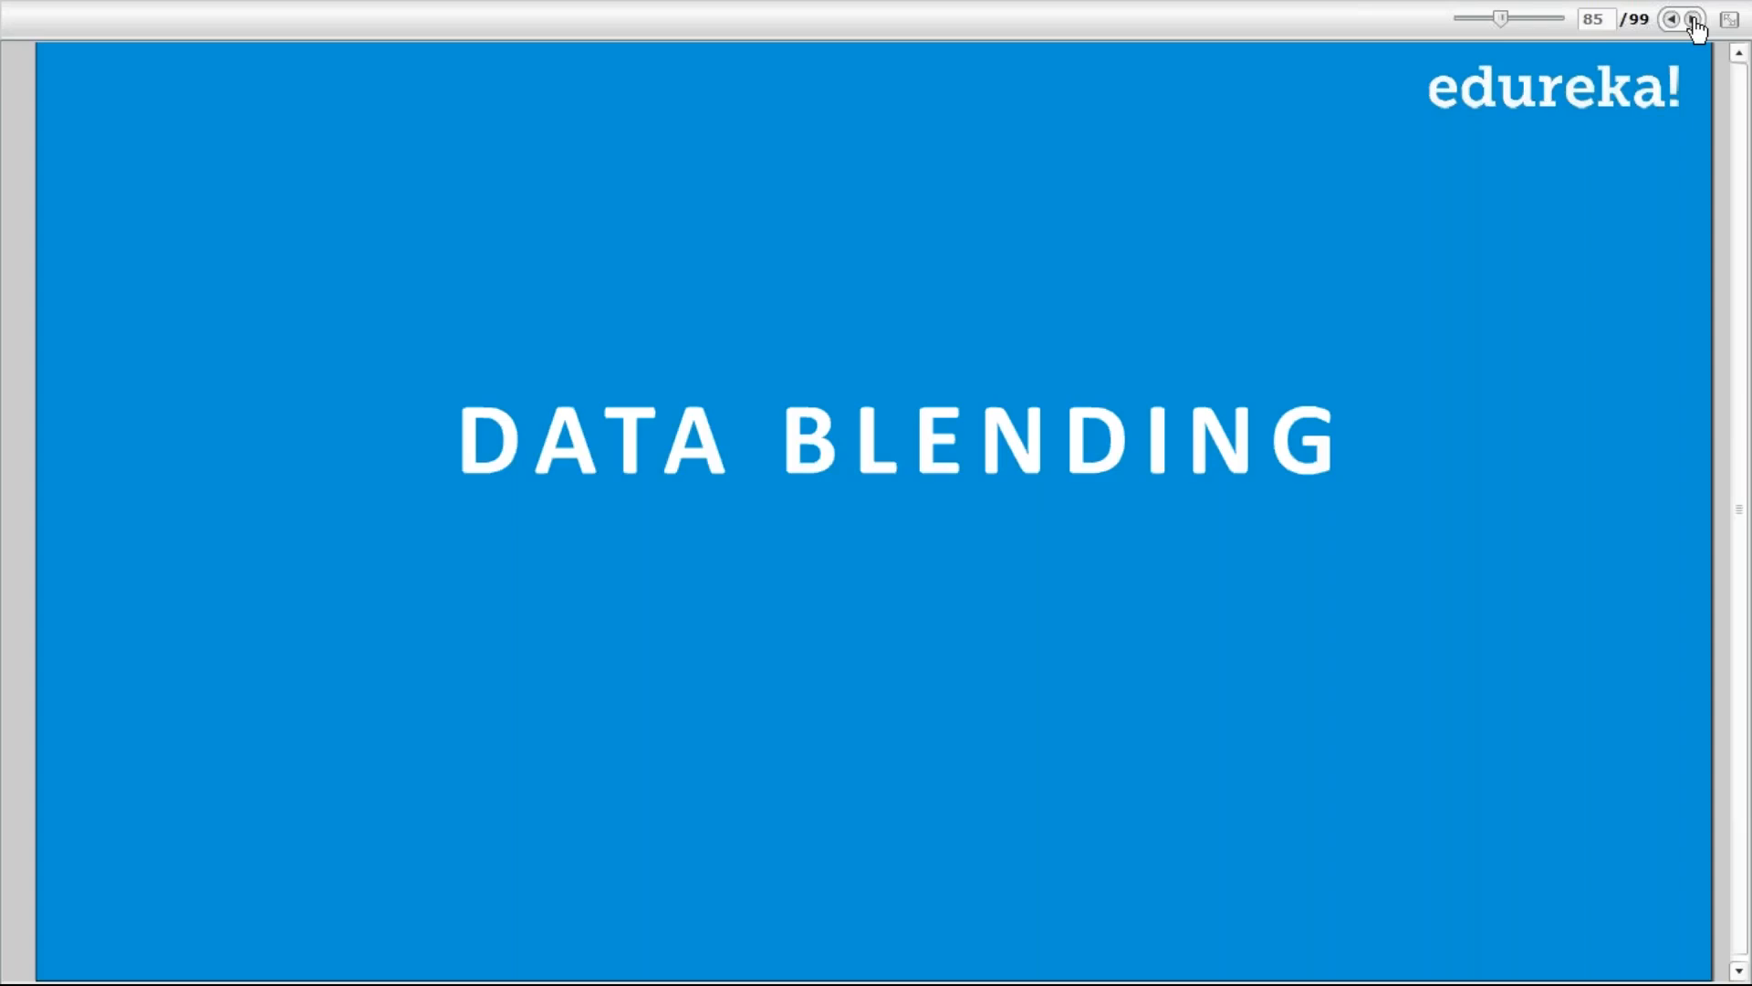
click(1693, 22)
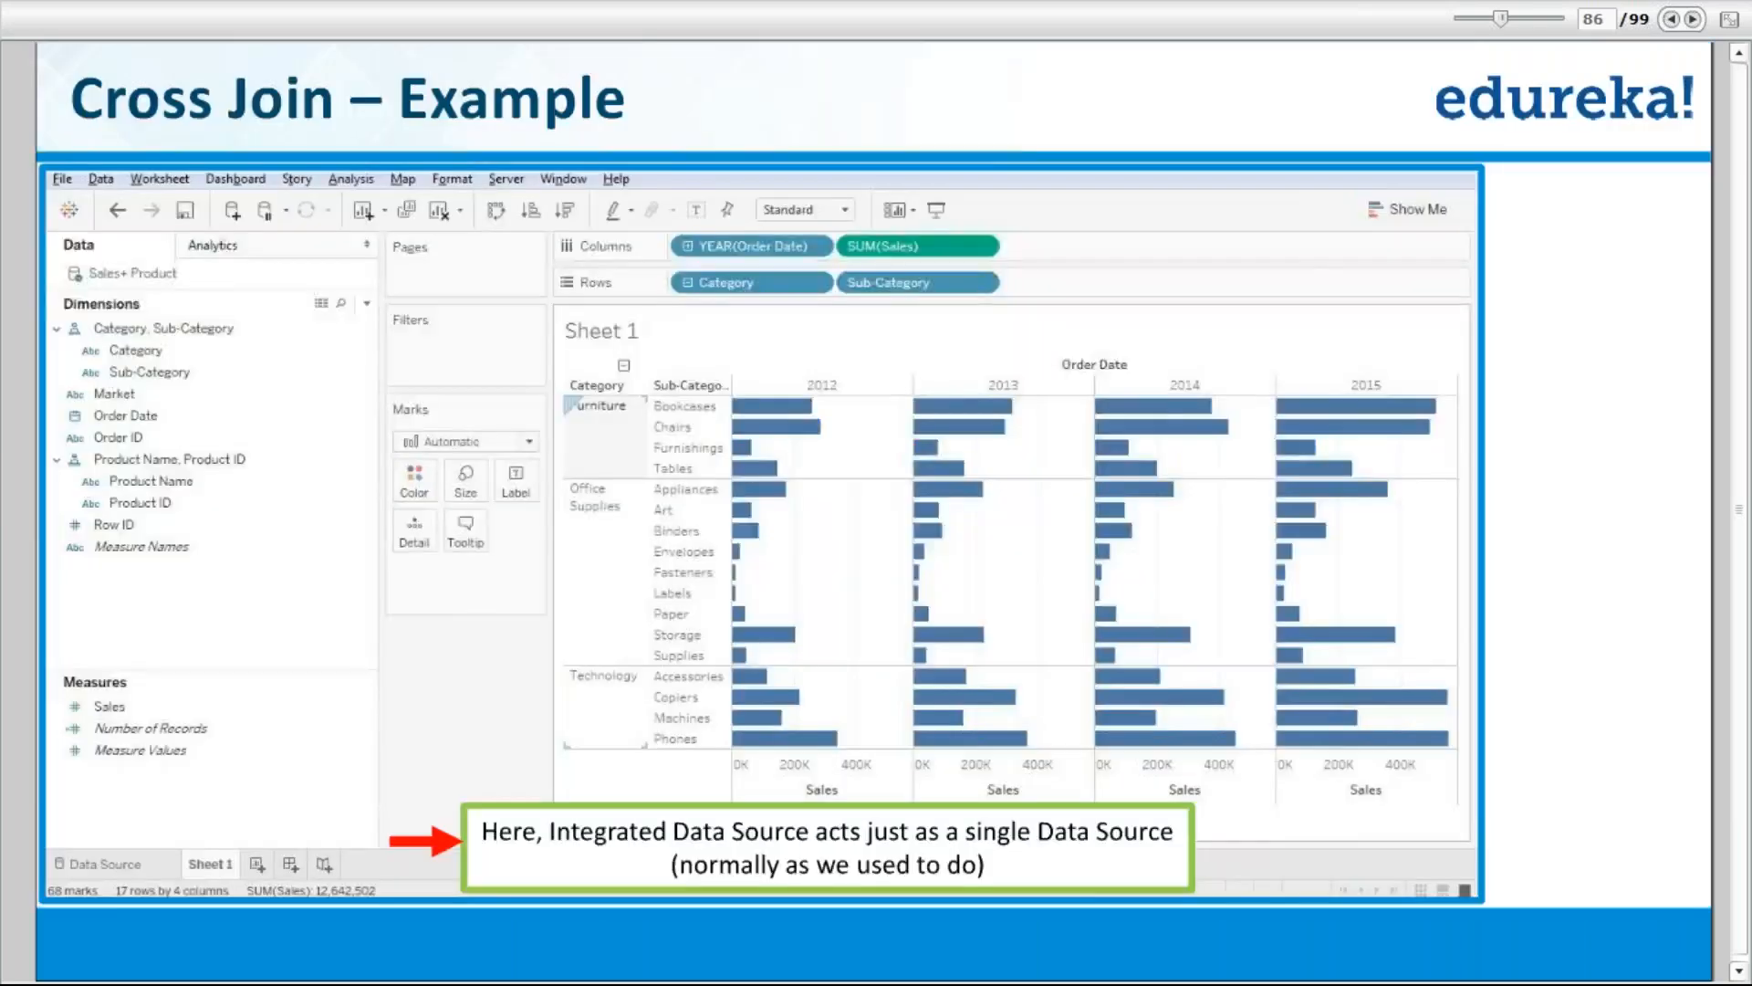
key(alt+Tab)
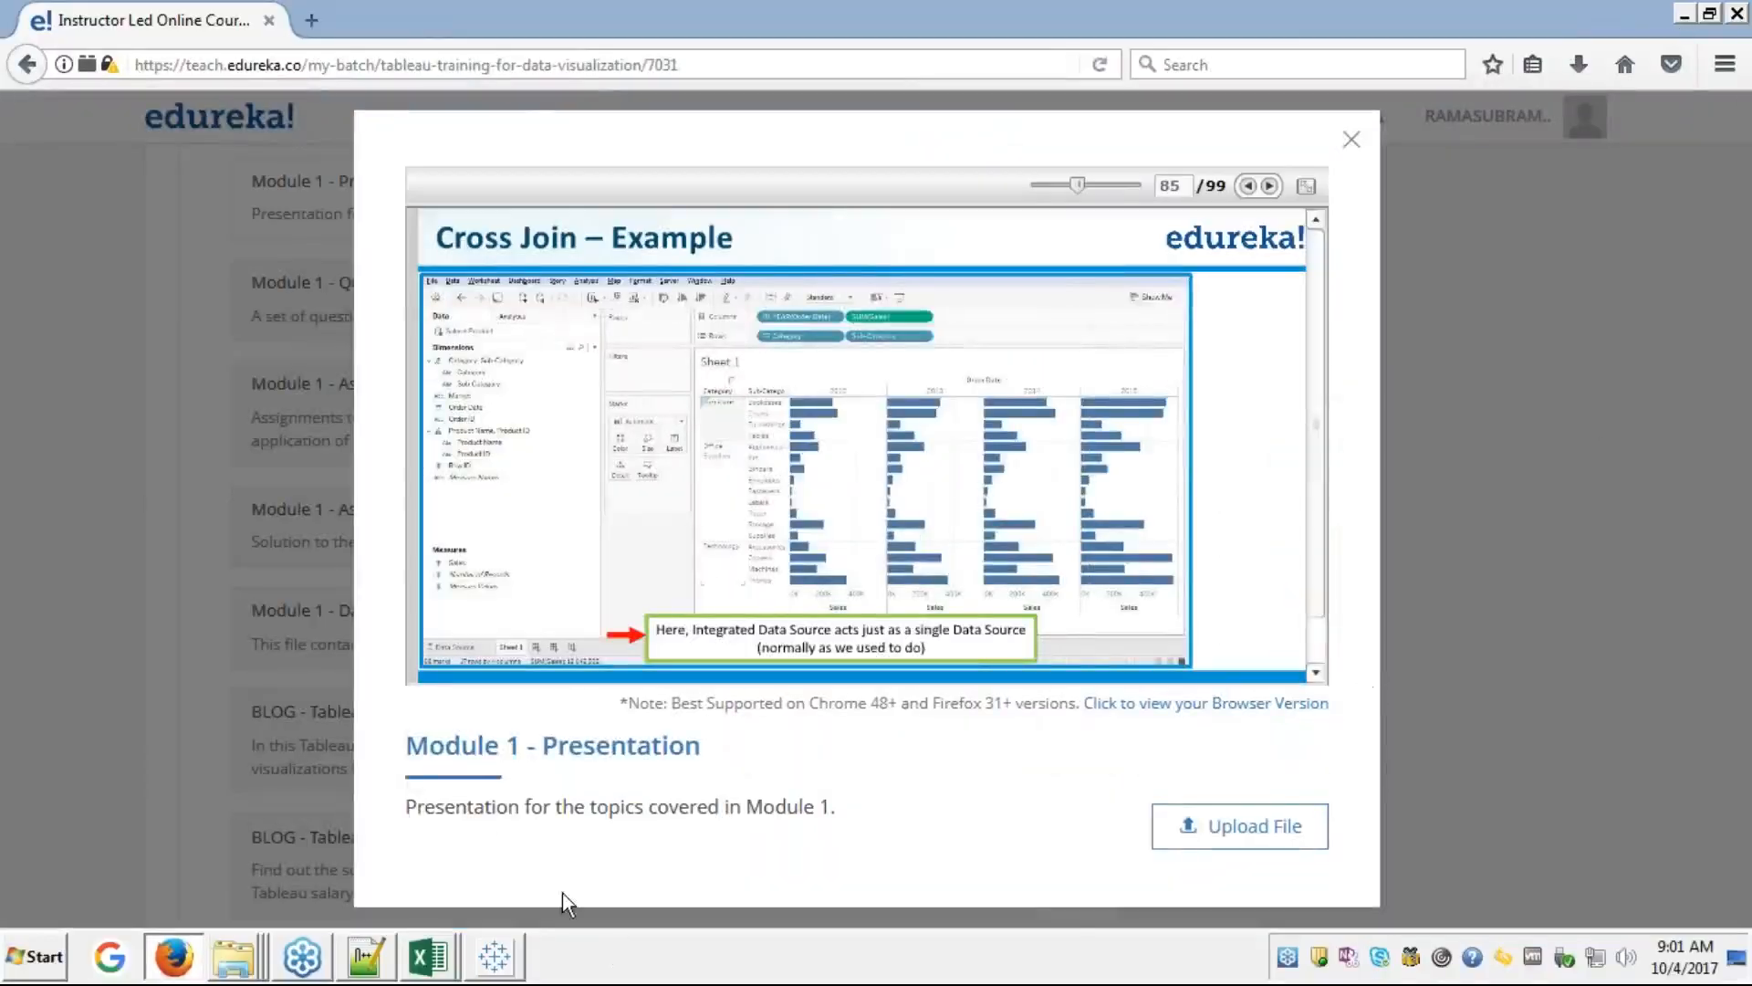
click(494, 975)
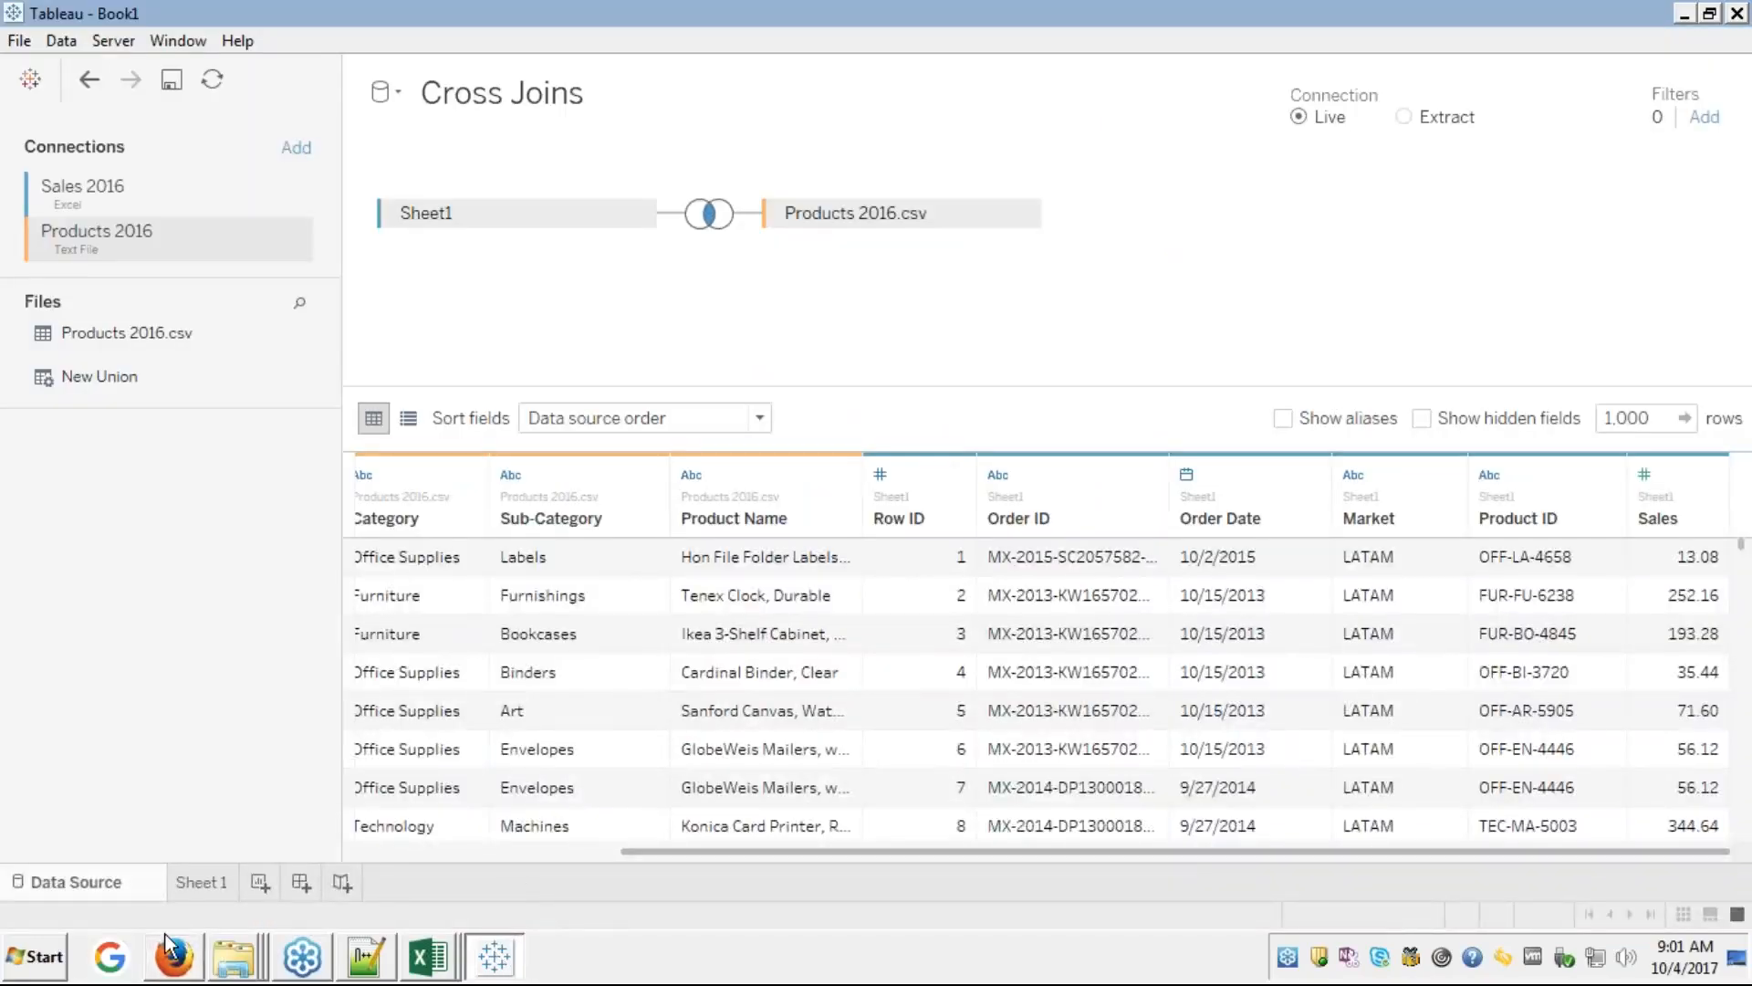
click(201, 882)
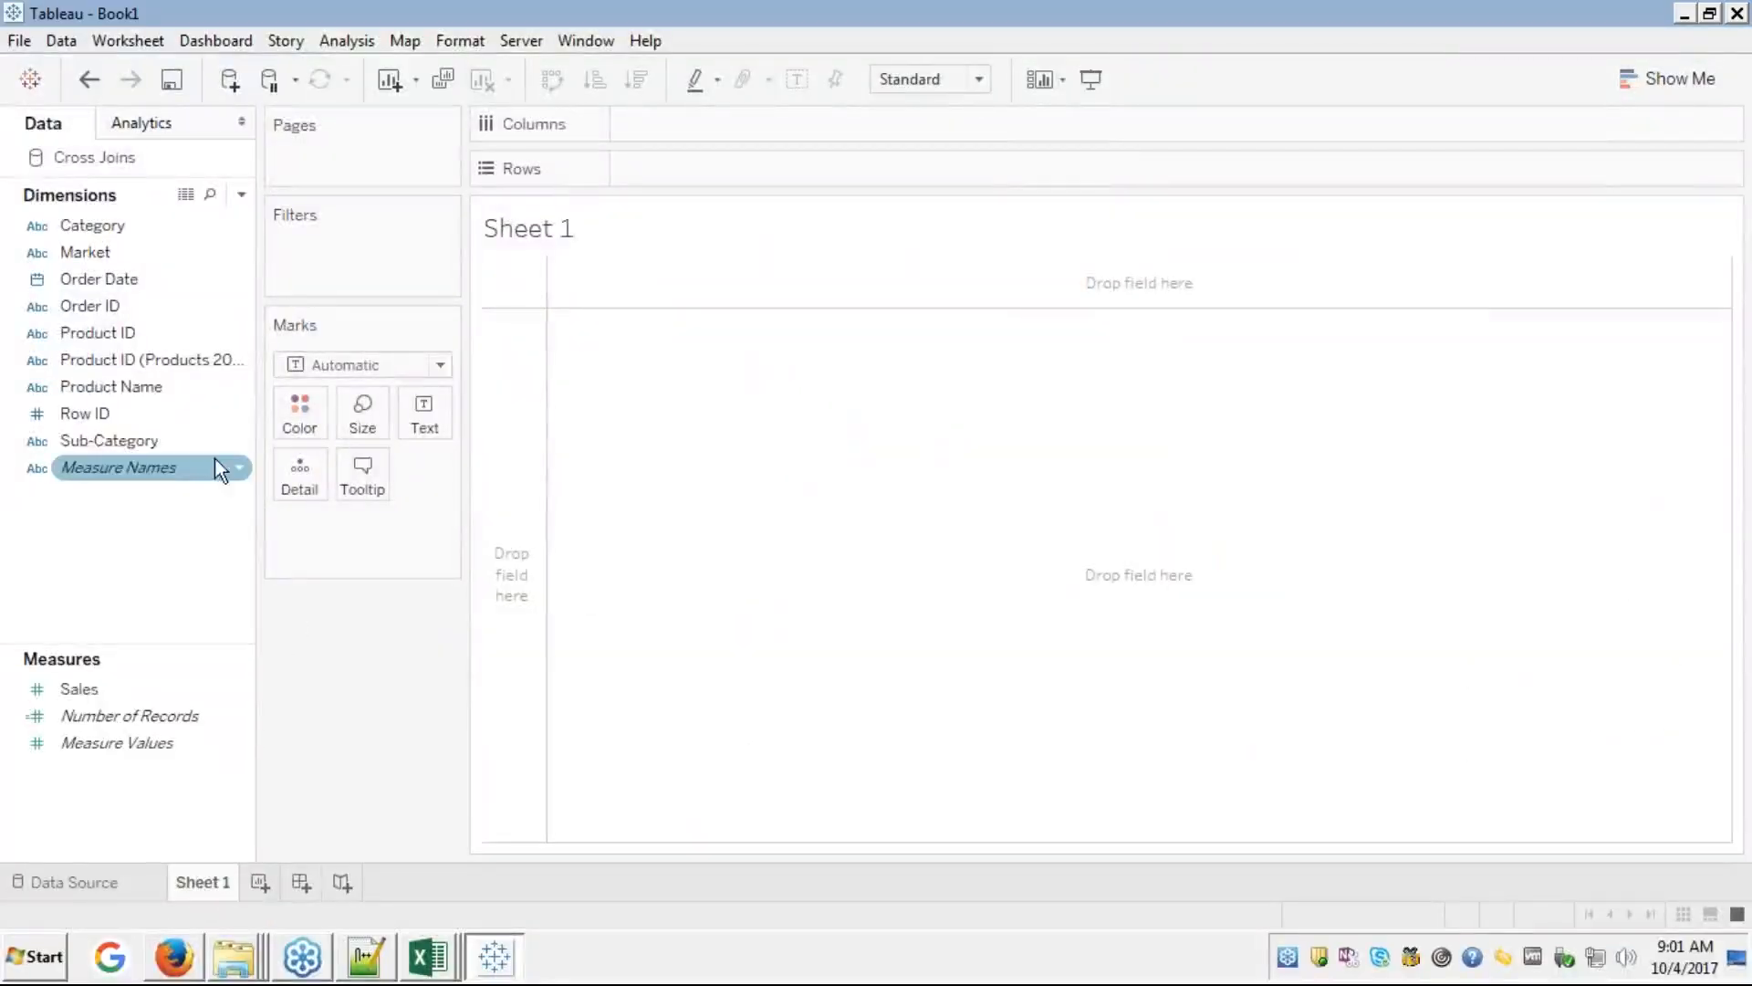
- Build a chart on Sheet 1 with Product ID in the columns and the sum of Sales in the rows
click(111, 334)
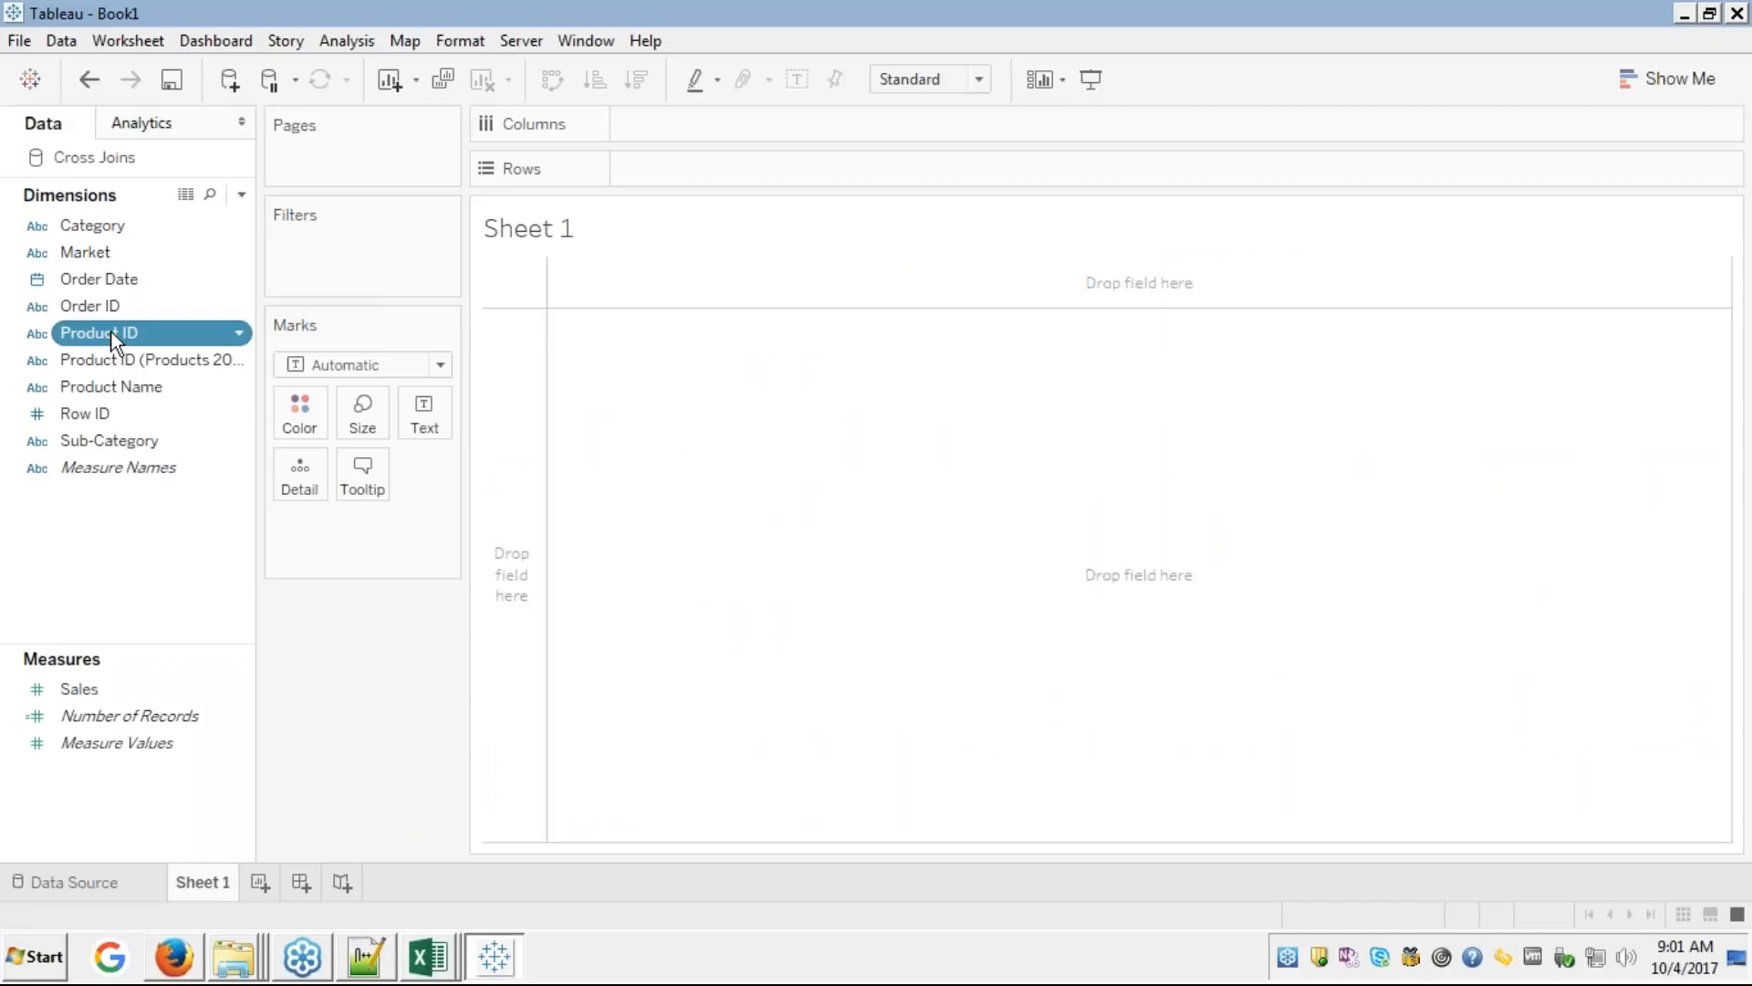
drag(111, 334, 698, 128)
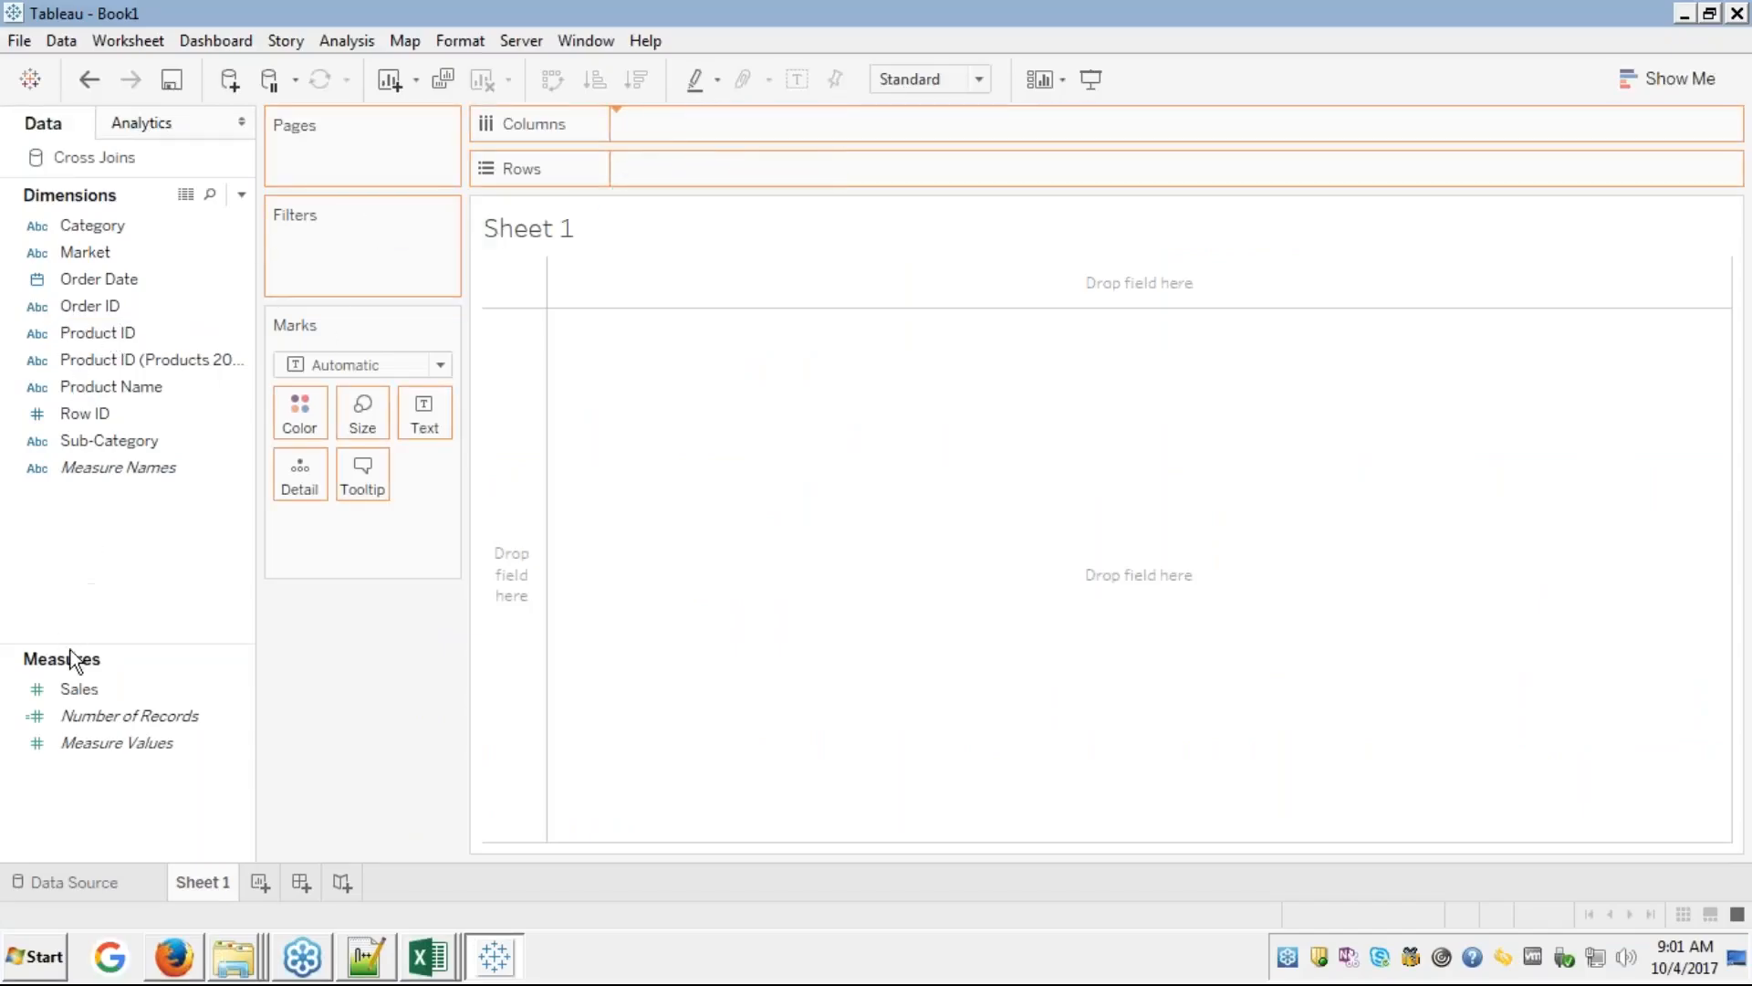
click(79, 695)
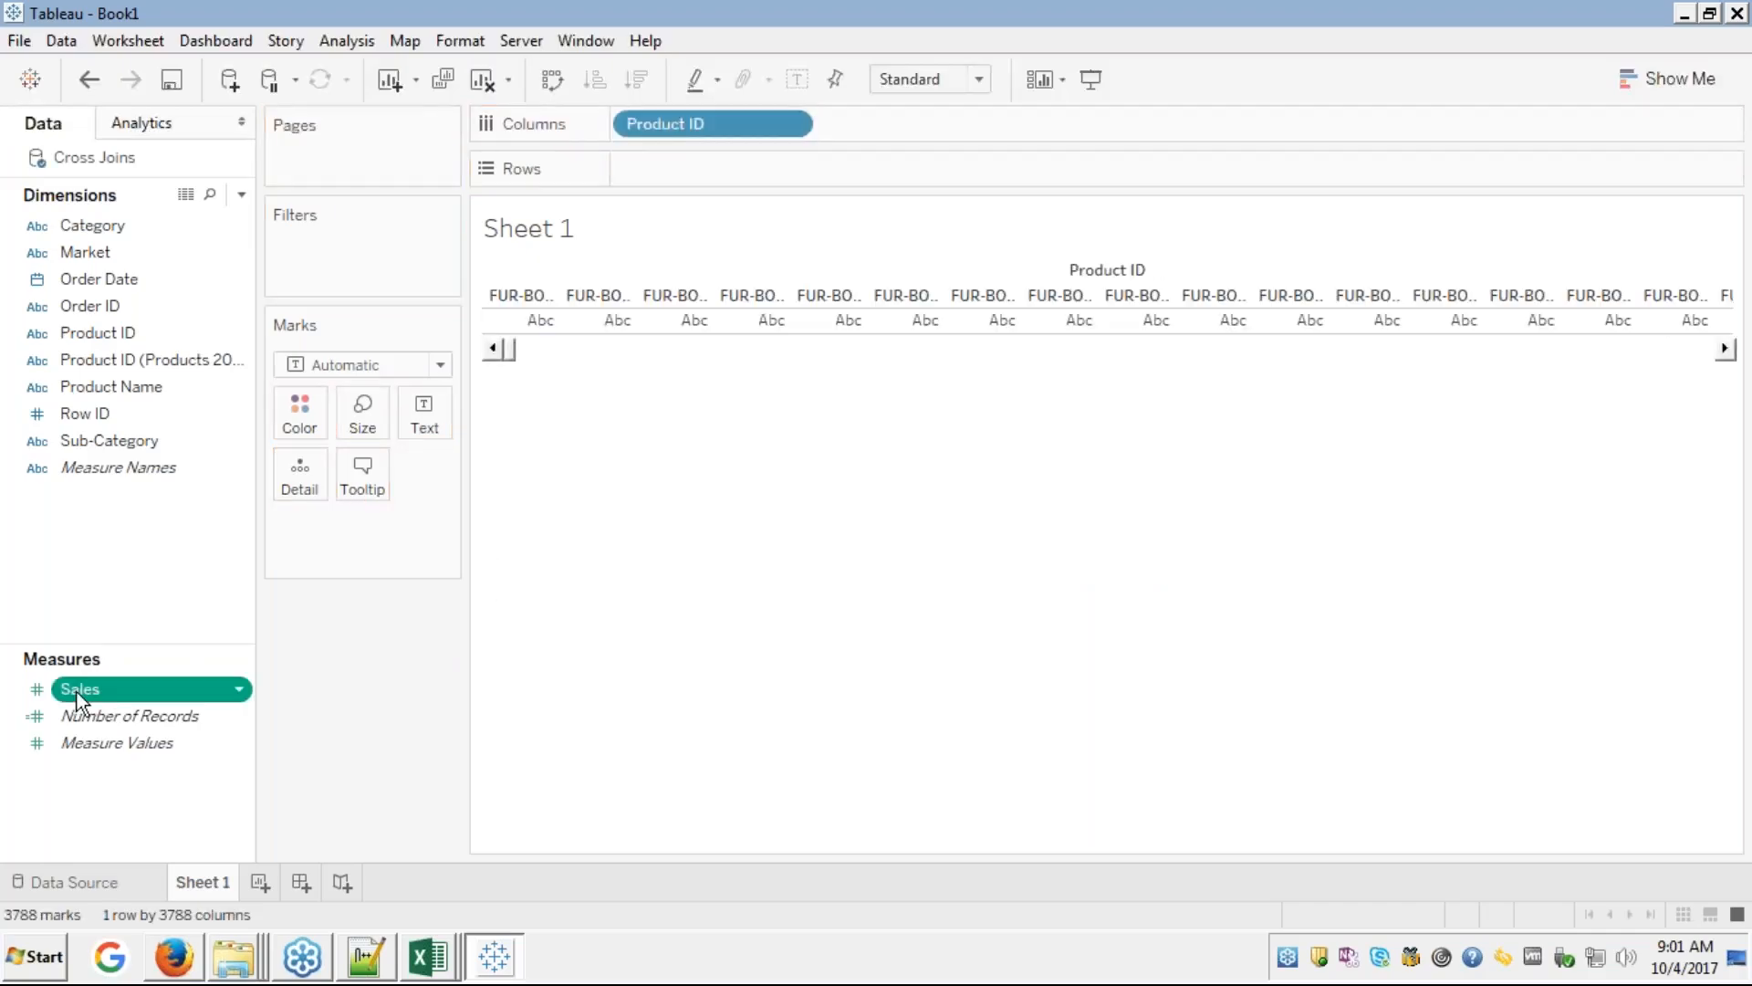
mouse_move(99, 698)
mouse_down()
mouse_move(575, 520)
mouse_move(667, 169)
mouse_move(641, 171)
mouse_up()
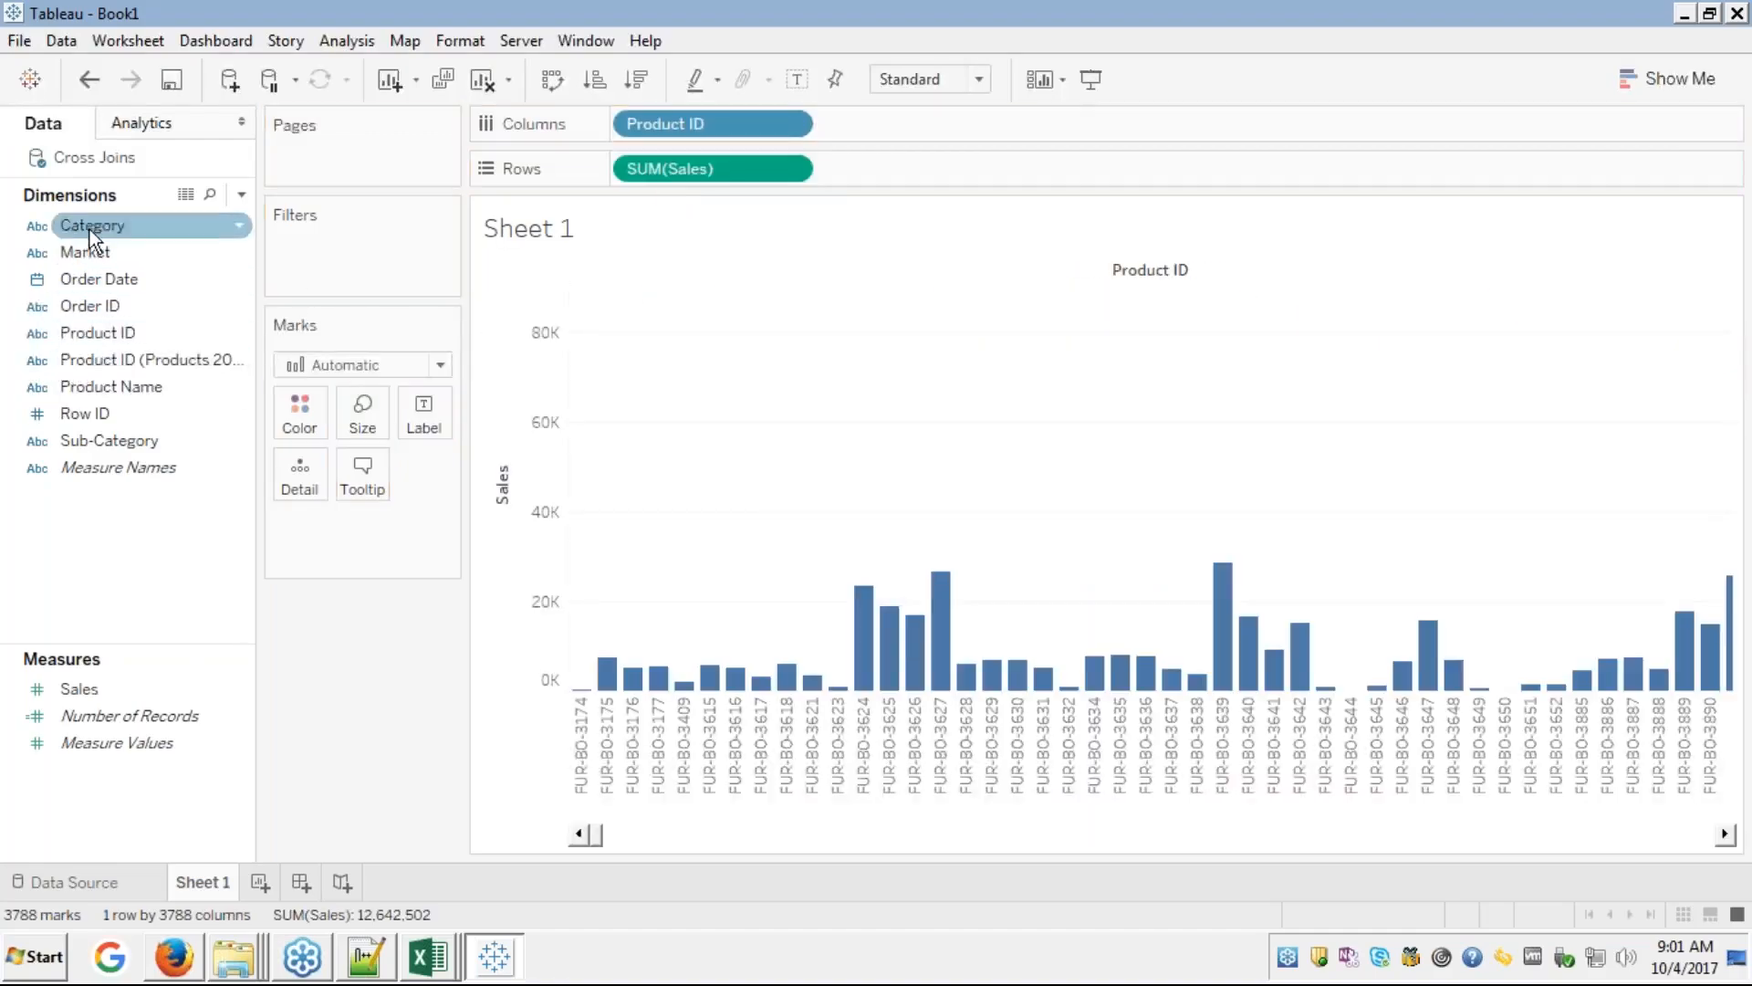
- Replace Product ID with Category in the columns and add Order Date by year after it
drag(90, 226, 910, 132)
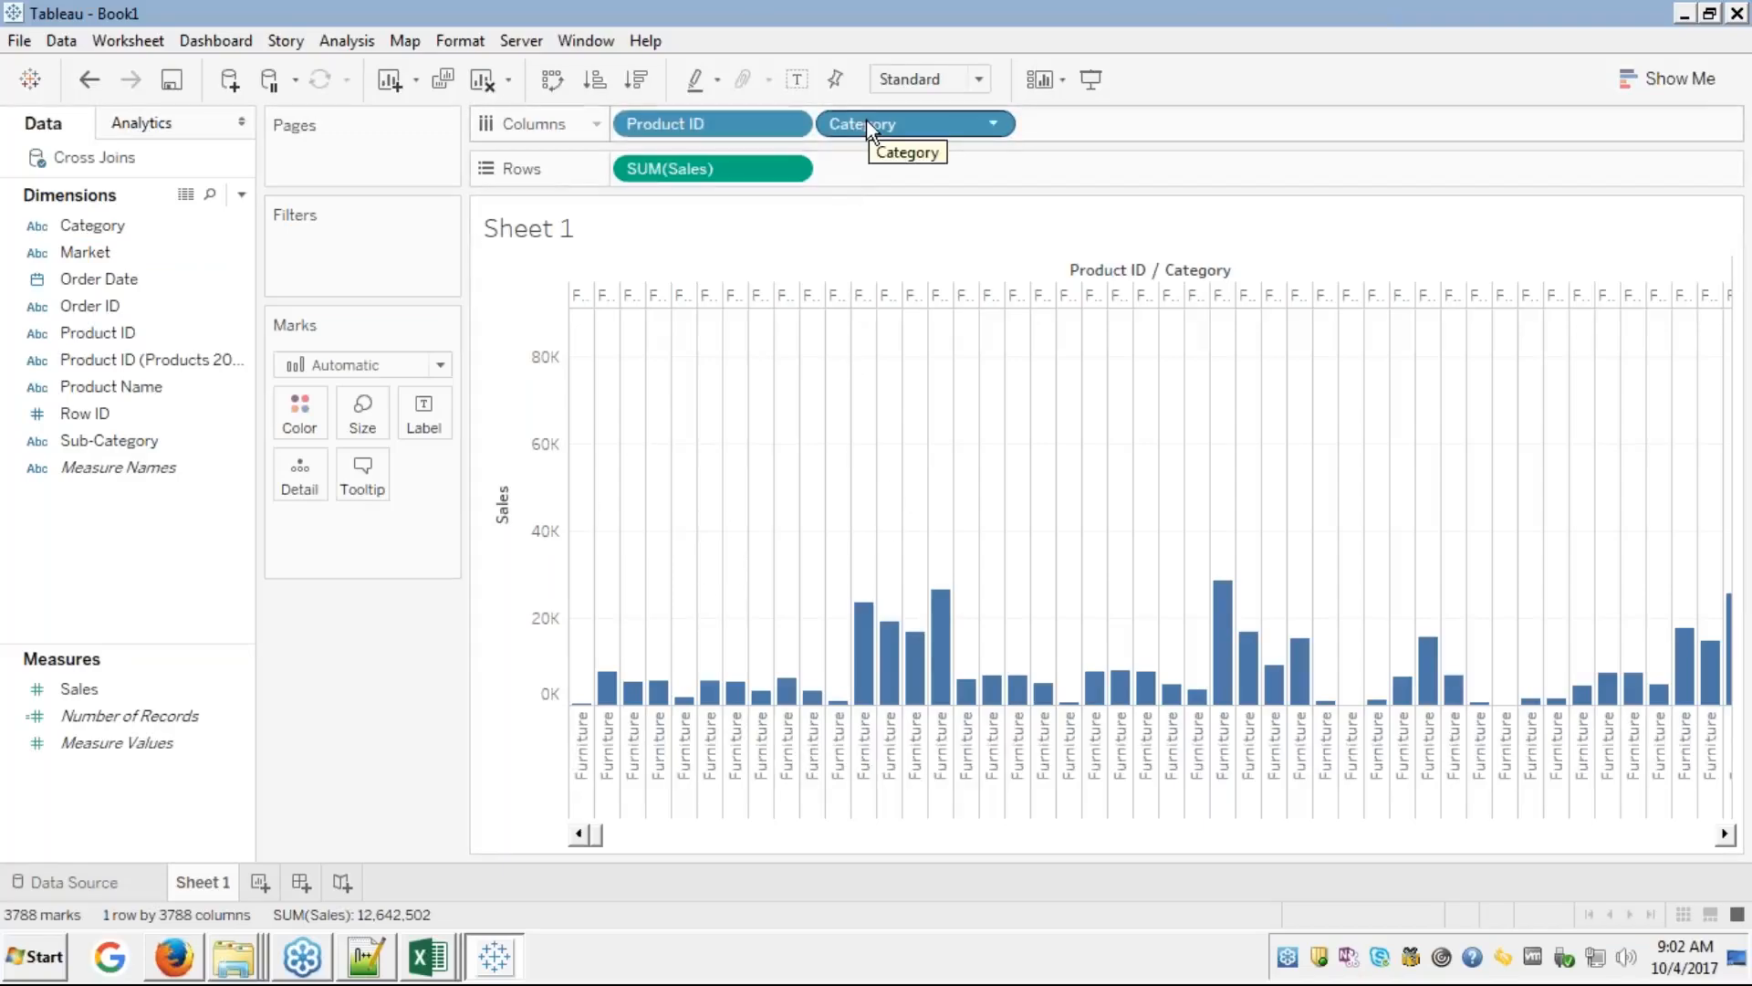
drag(752, 120, 137, 413)
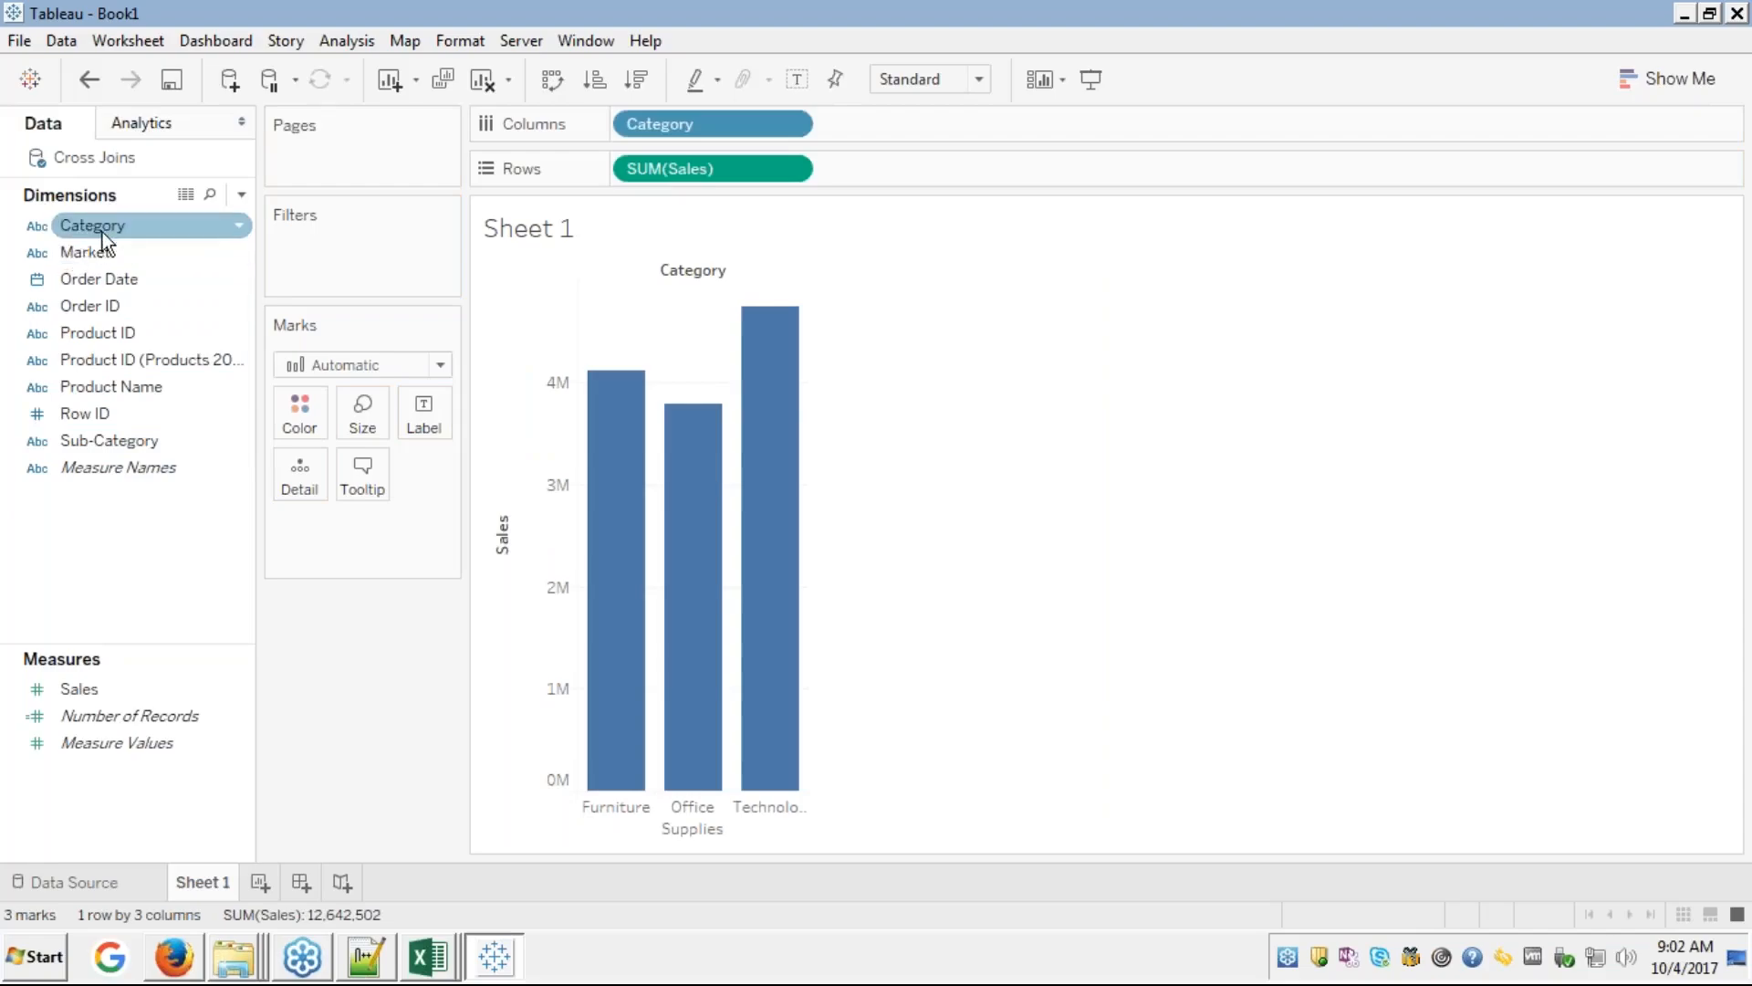
click(100, 277)
drag(100, 276, 858, 124)
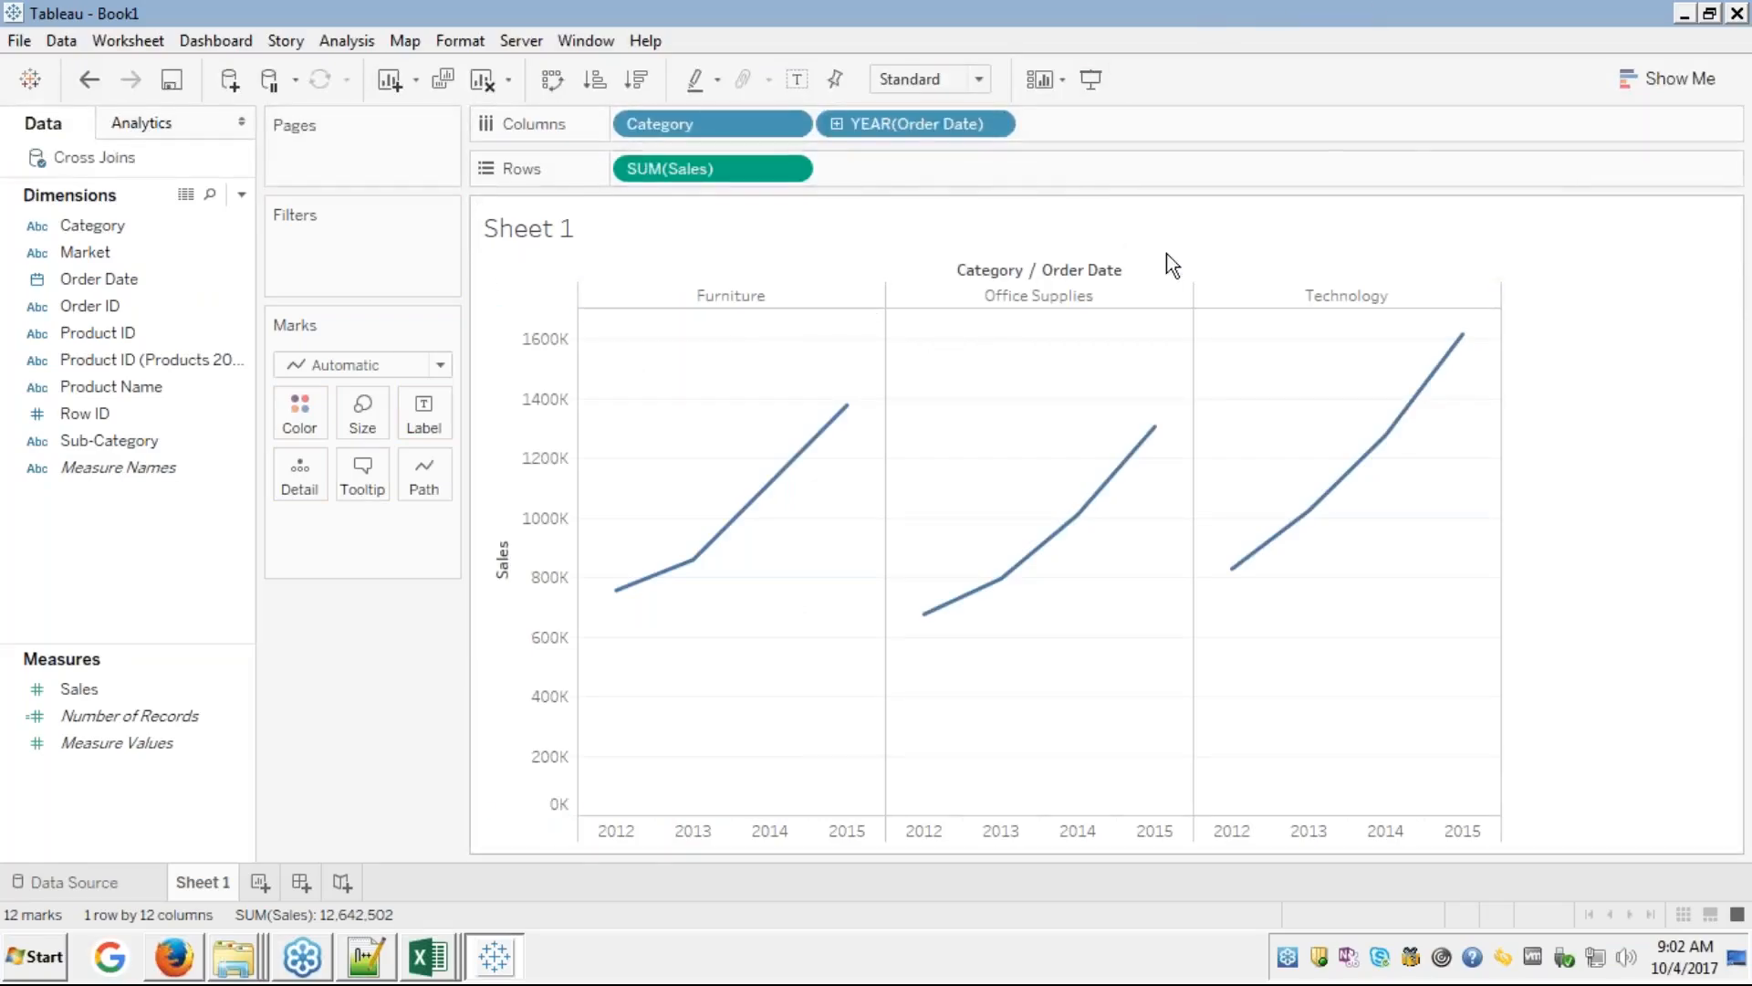
- Turn the sales chart into packed bubbles and remove Category from the bubble coloring
click(1668, 79)
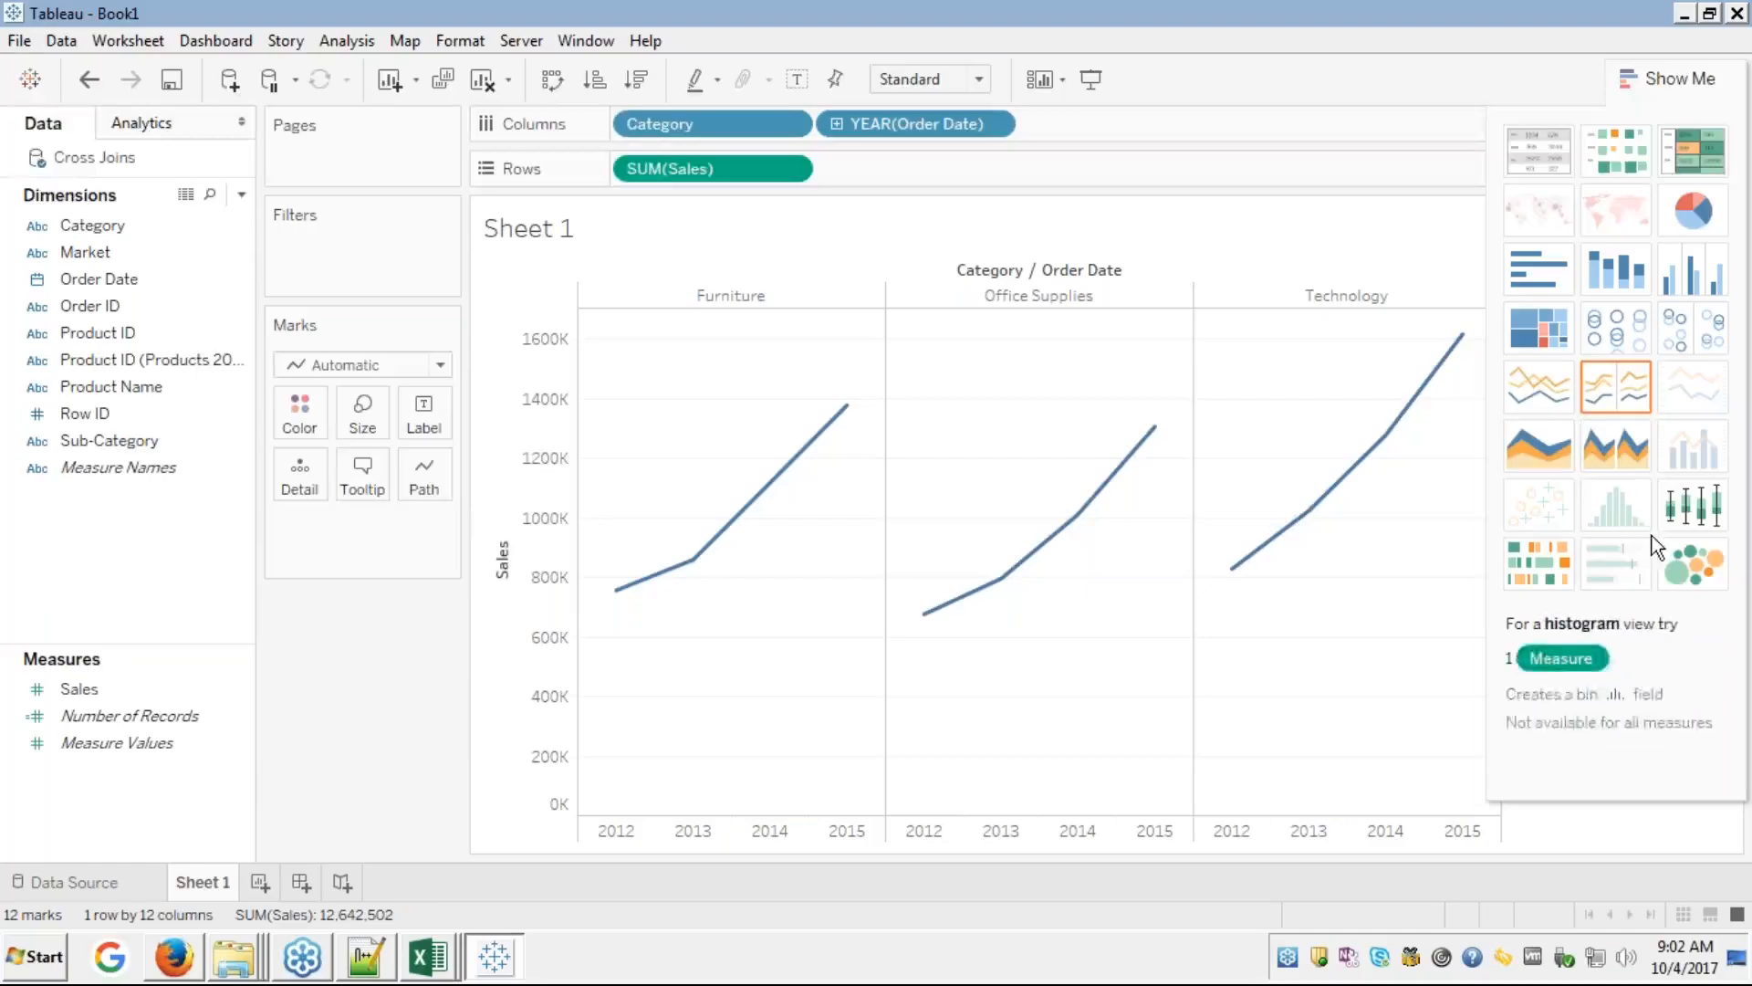
click(1720, 582)
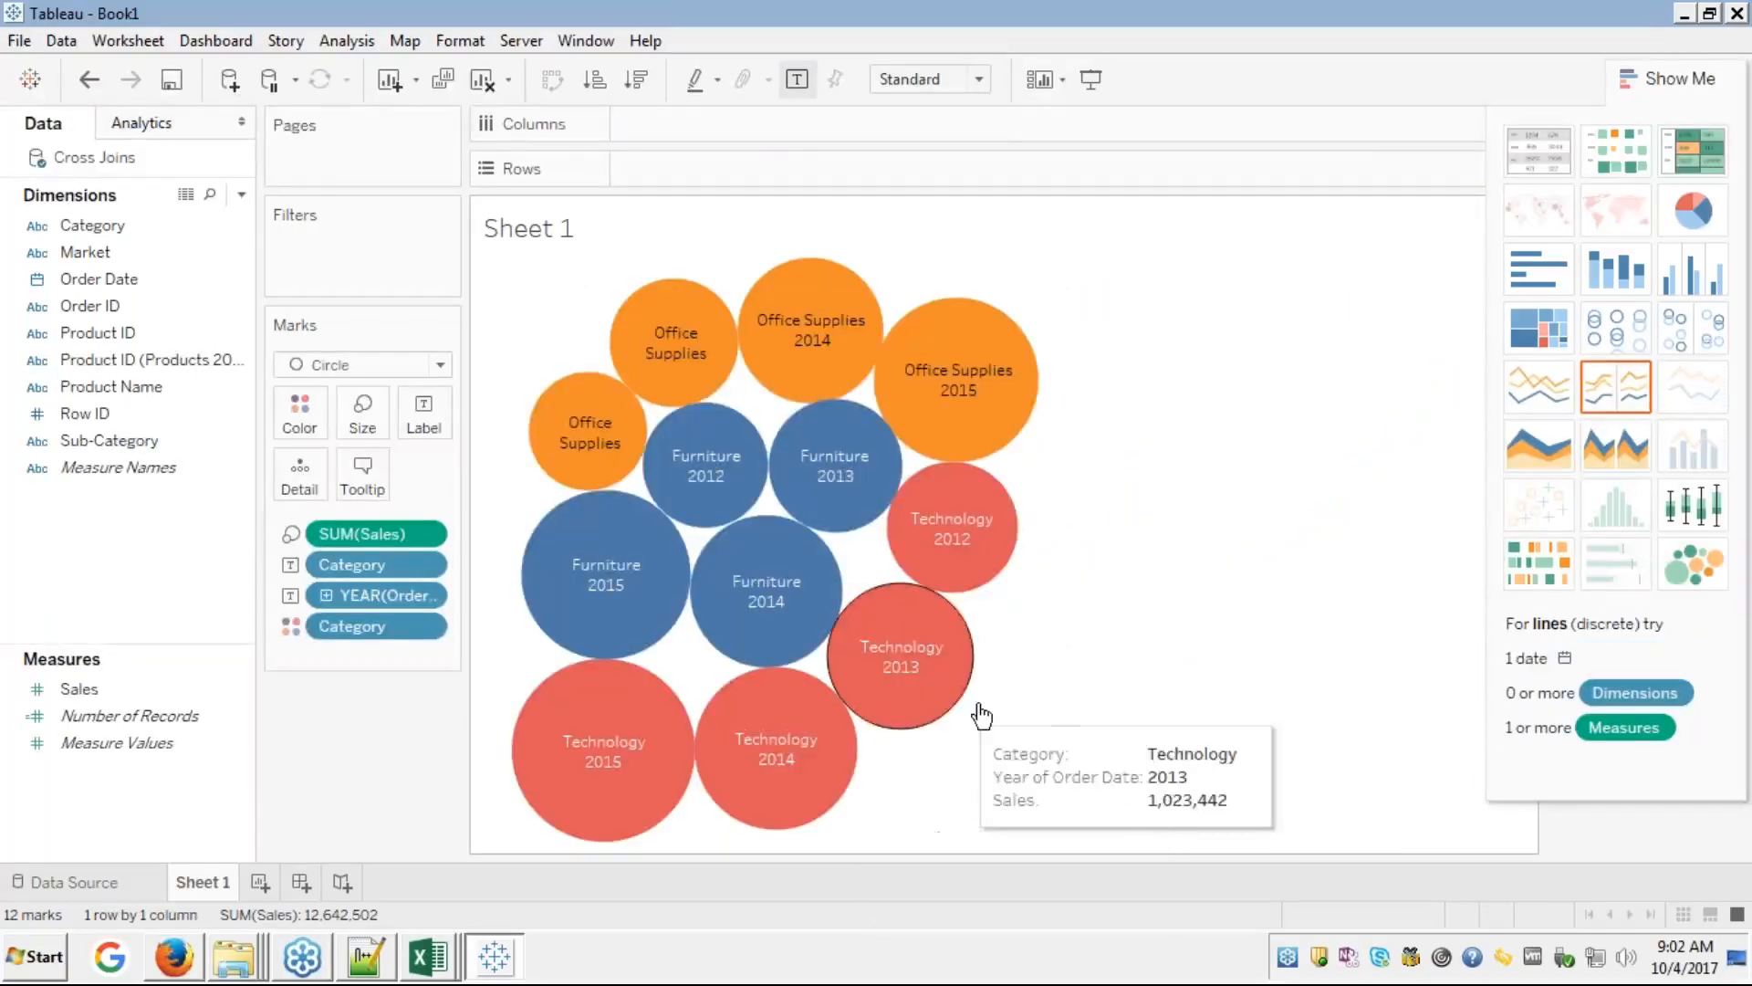
click(1624, 86)
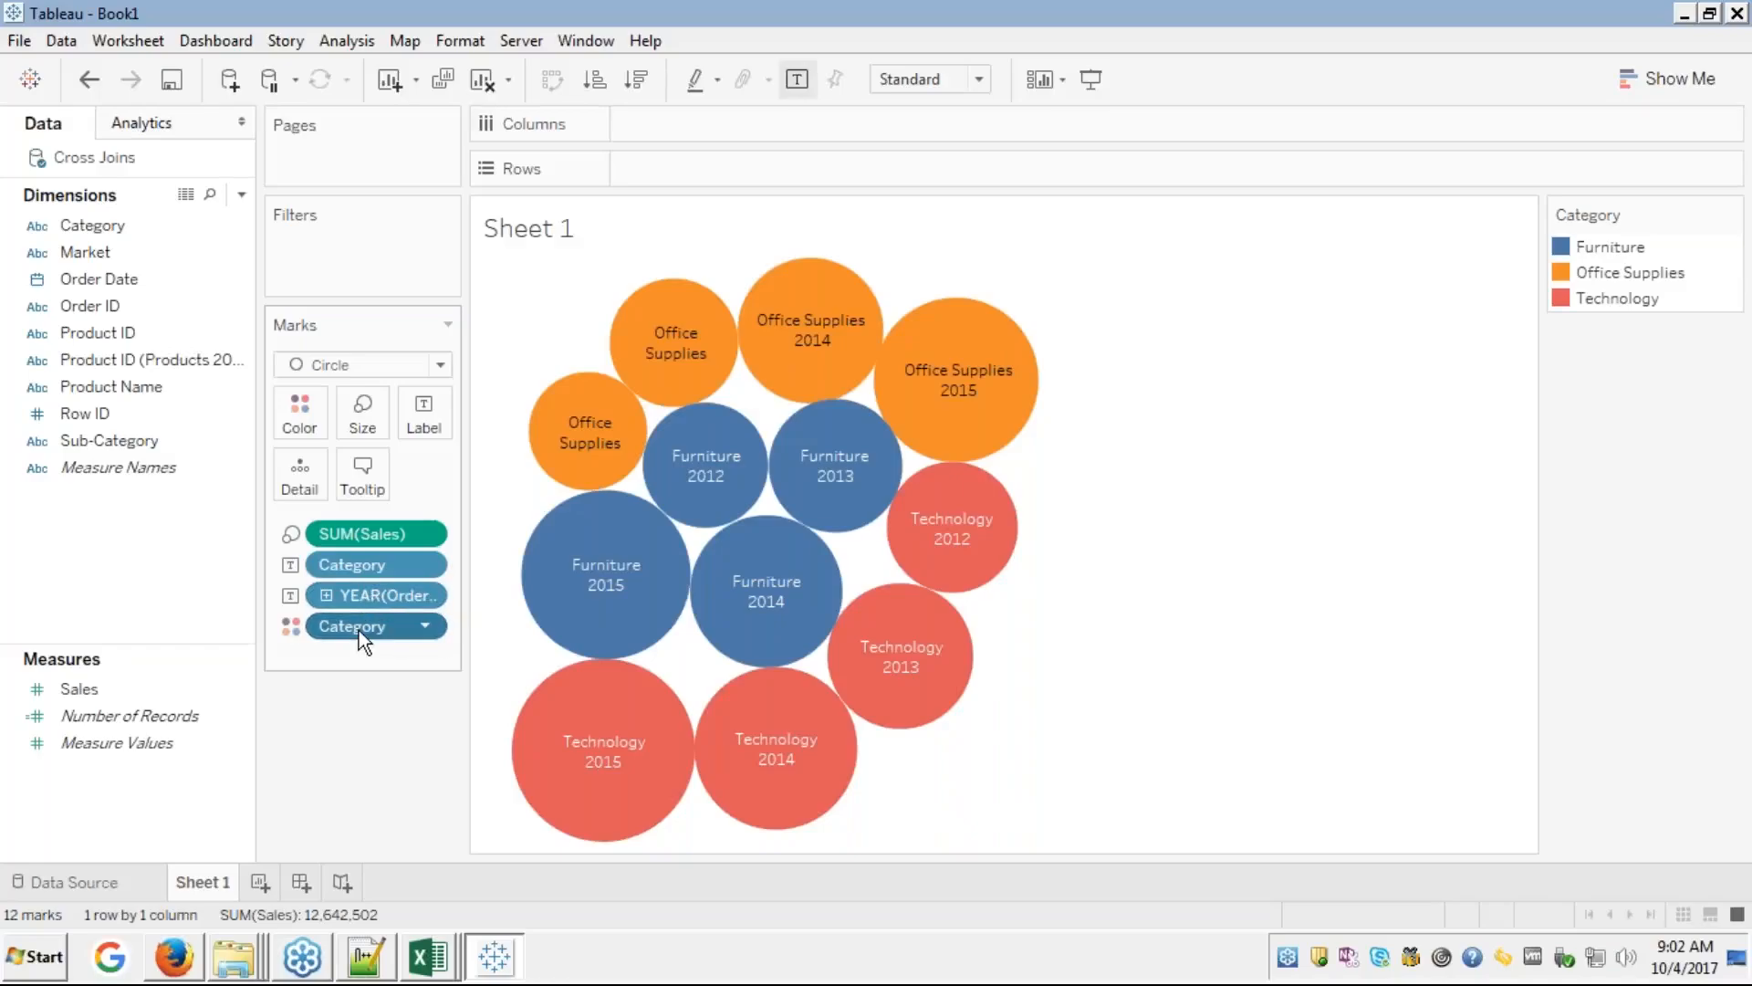
drag(359, 630, 443, 417)
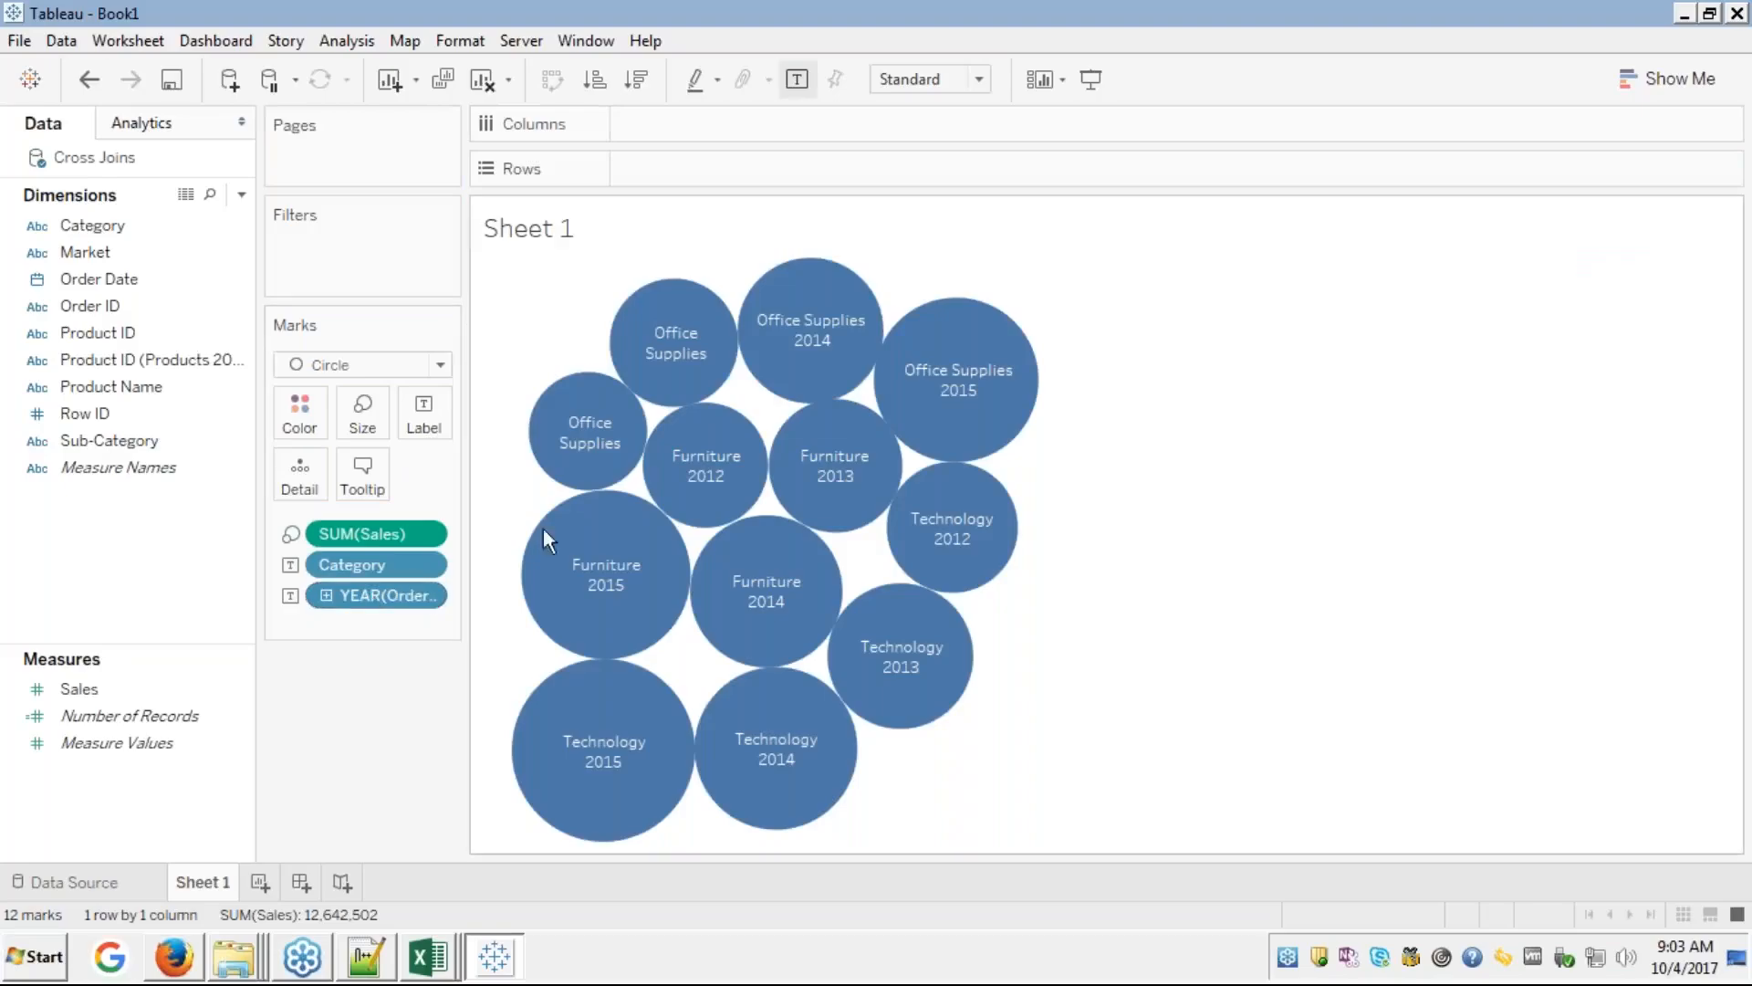
- Convert the view to a text table of Sales with Category rows and order year columns
click(1642, 81)
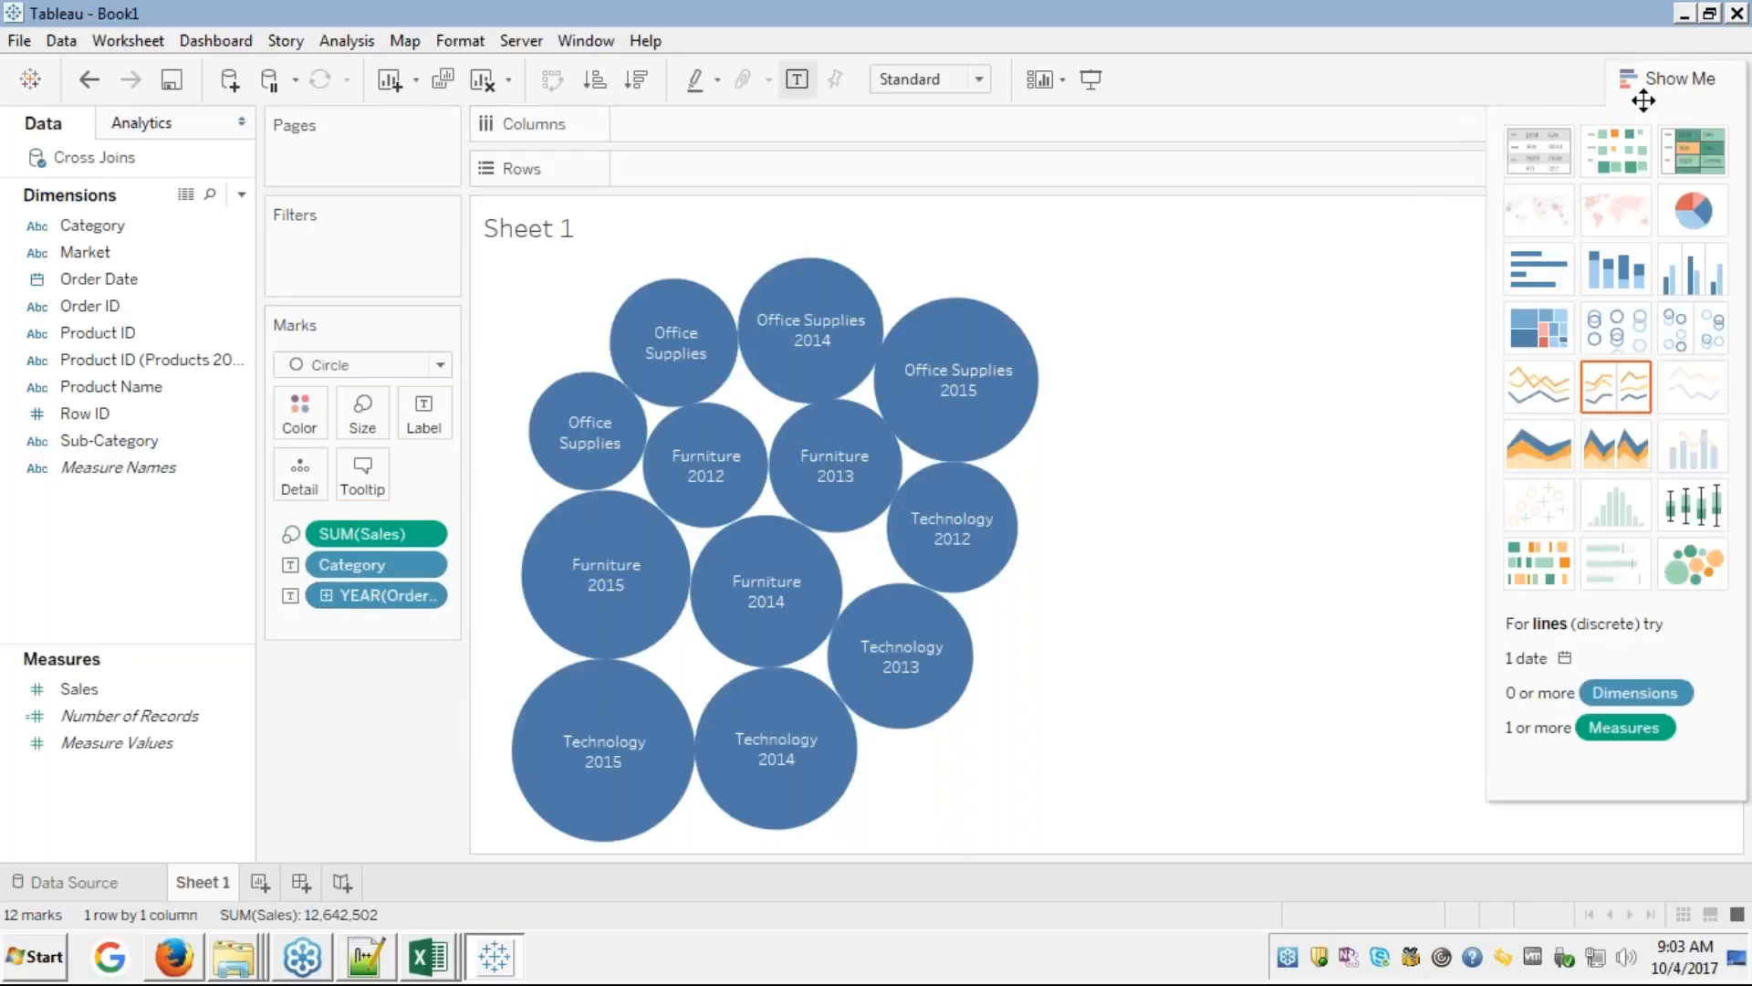
click(1542, 167)
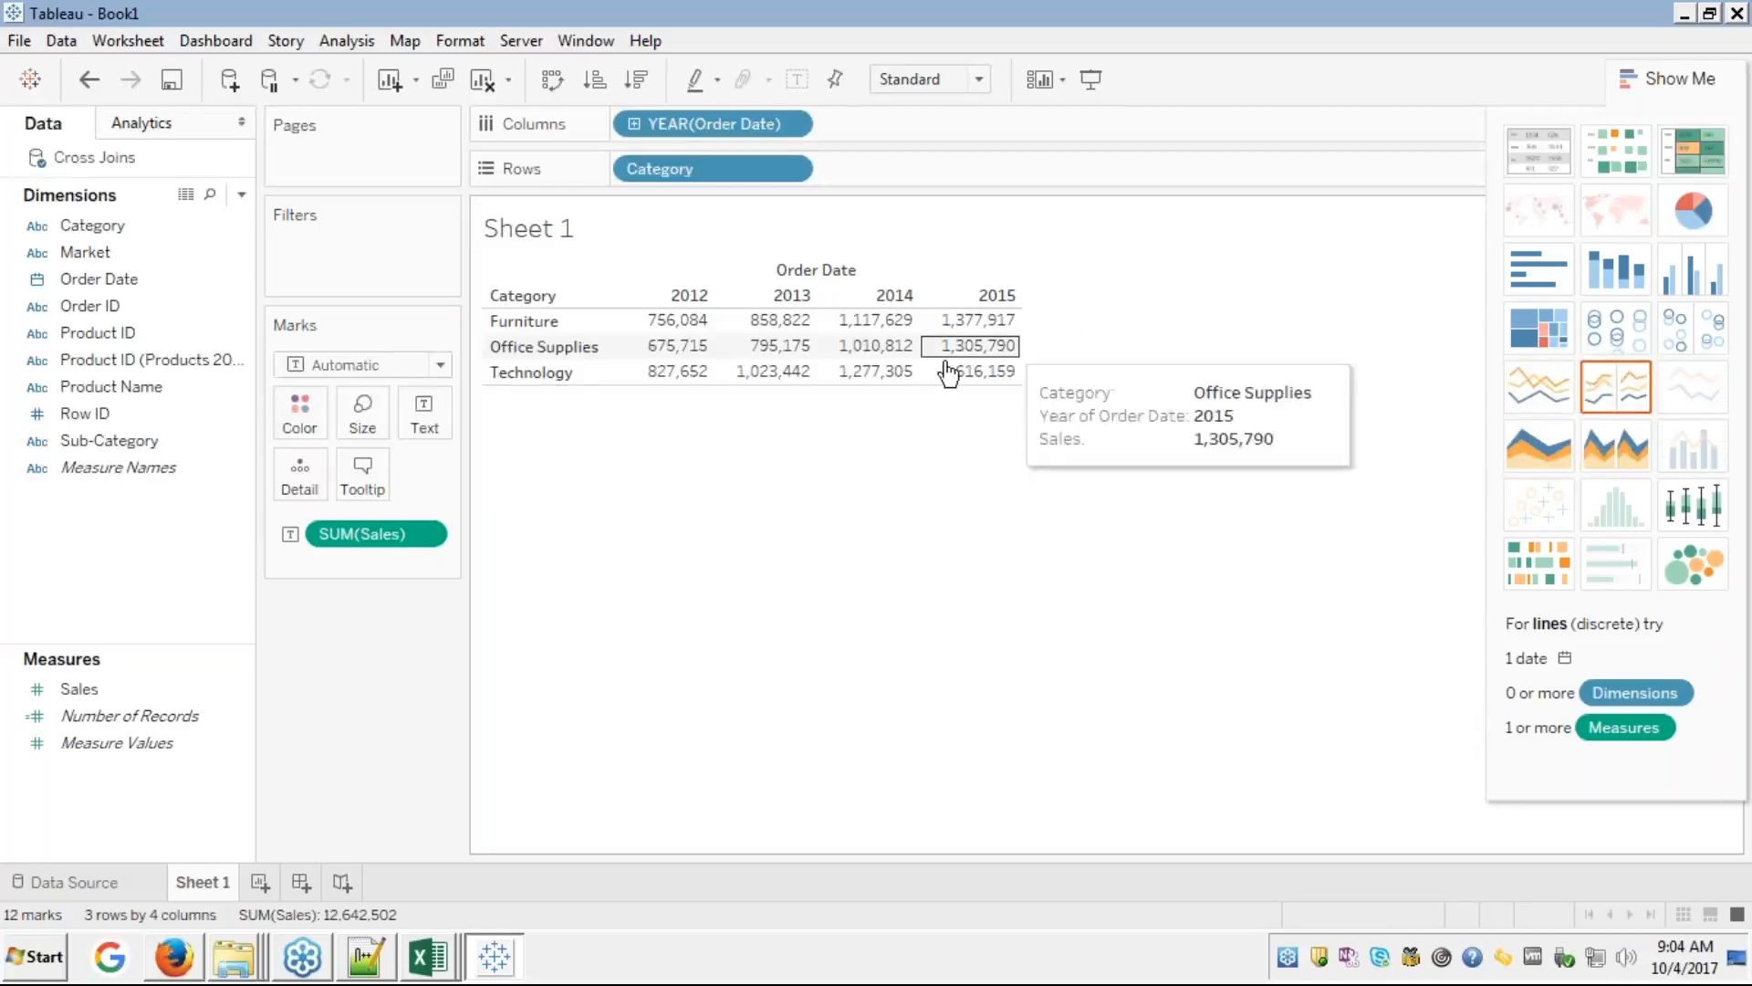
click(1668, 79)
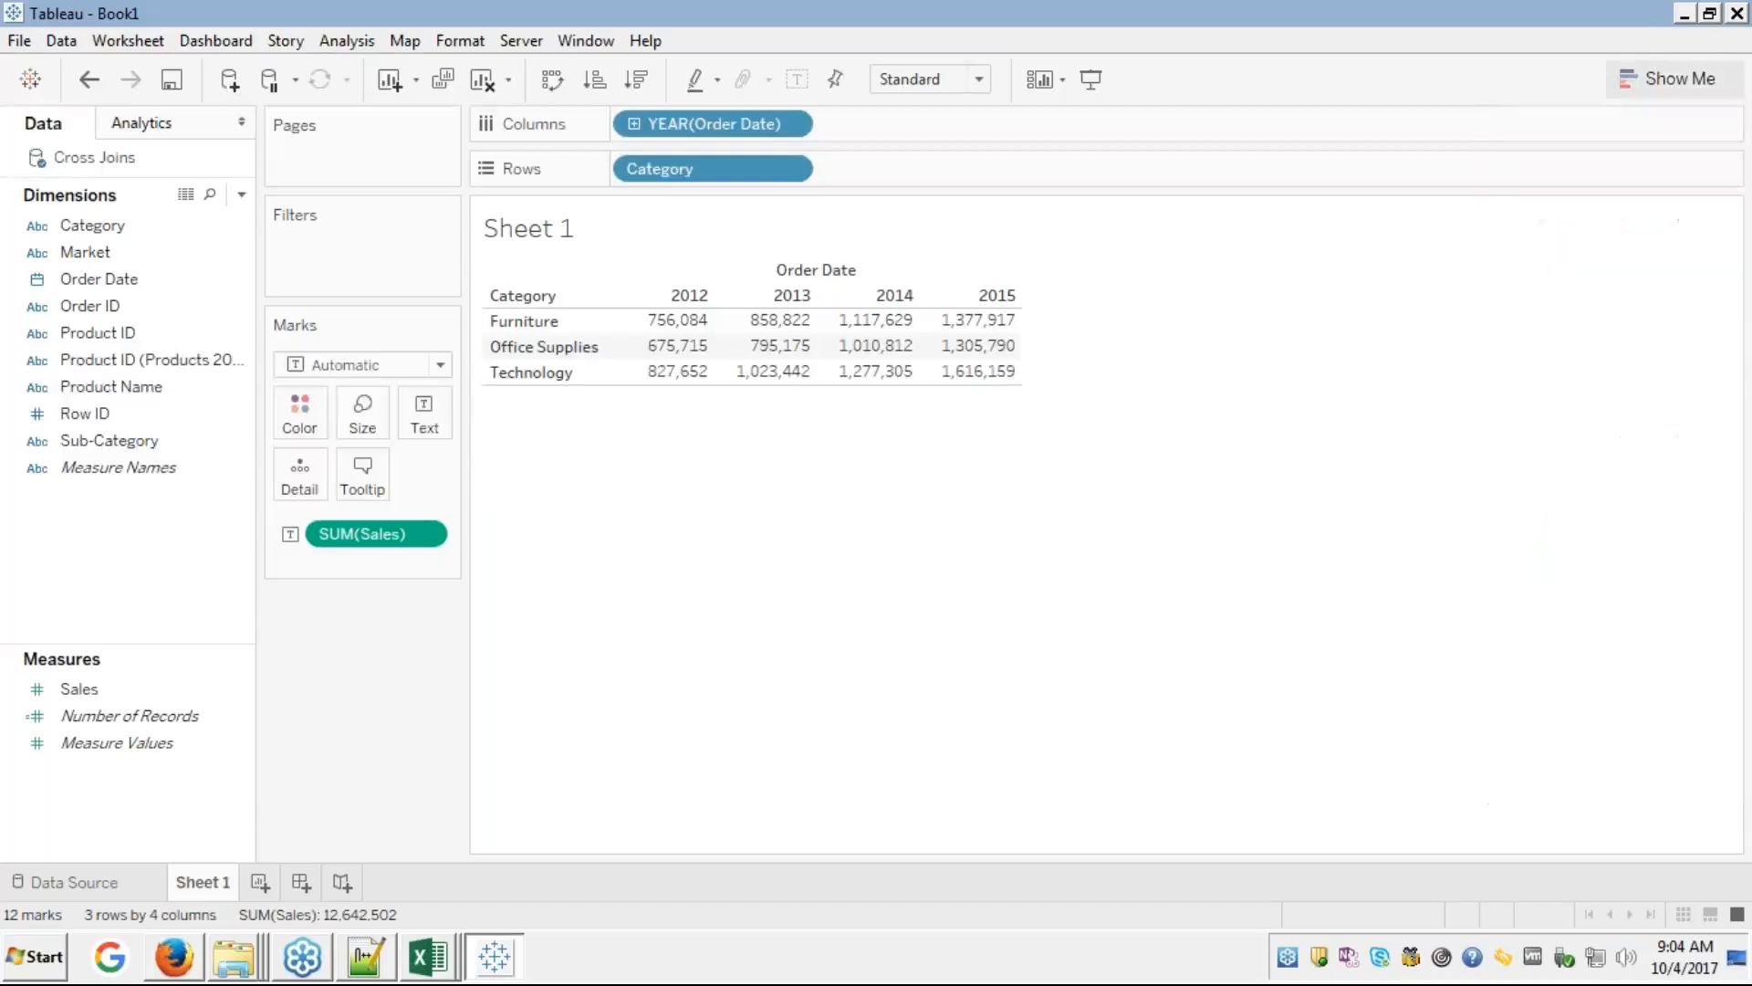